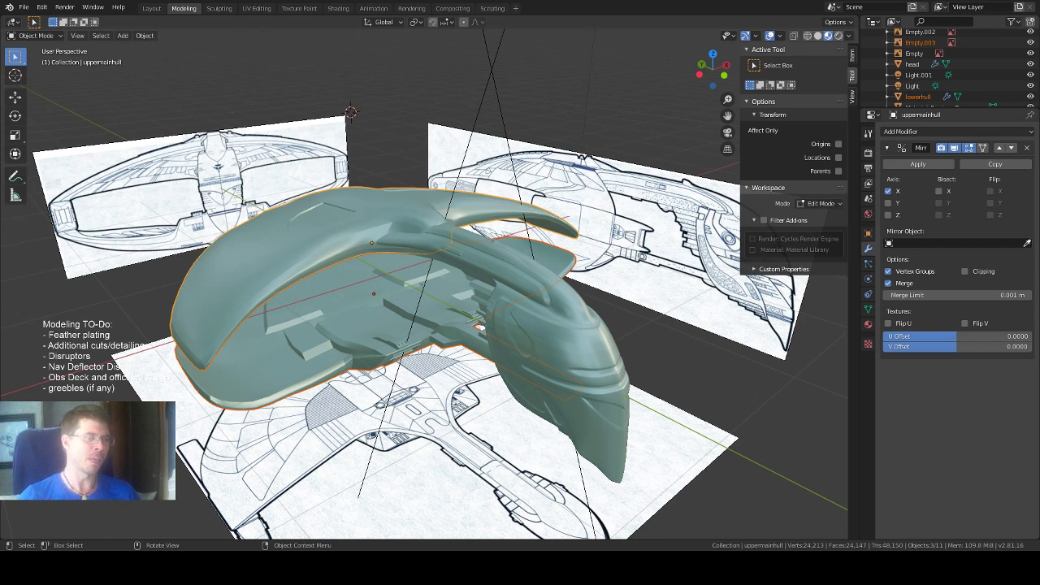
Examine the ship's upper and lower hulls against the blueprint reference images from several angles.
{"action": "mouse_move", "coordinate": [434, 340]}
{"action": "middle_mouse_down"}
{"action": "mouse_move", "coordinate": [583, 315]}
{"action": "mouse_move", "coordinate": [552, 314]}
{"action": "mouse_move", "coordinate": [465, 351]}
{"action": "mouse_move", "coordinate": [440, 341]}
{"action": "middle_mouse_up"}
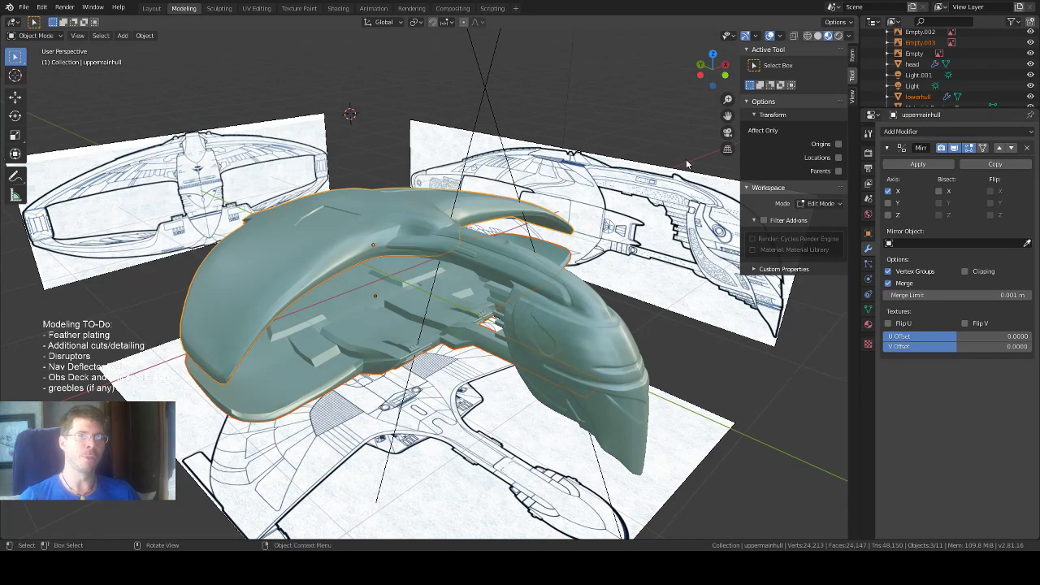
{"action": "left_click_drag", "start_coordinate": [728, 115], "coordinate": [868, 130]}
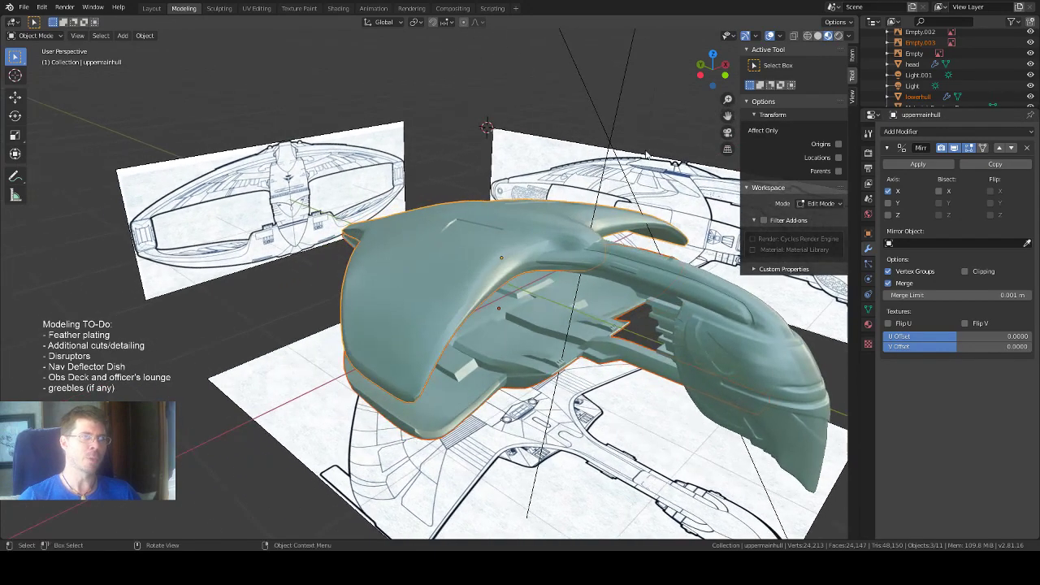
{"action": "mouse_move", "coordinate": [524, 336]}
{"action": "middle_mouse_down"}
{"action": "mouse_move", "coordinate": [541, 327]}
{"action": "mouse_move", "coordinate": [547, 300]}
{"action": "mouse_move", "coordinate": [516, 341]}
{"action": "middle_mouse_up"}
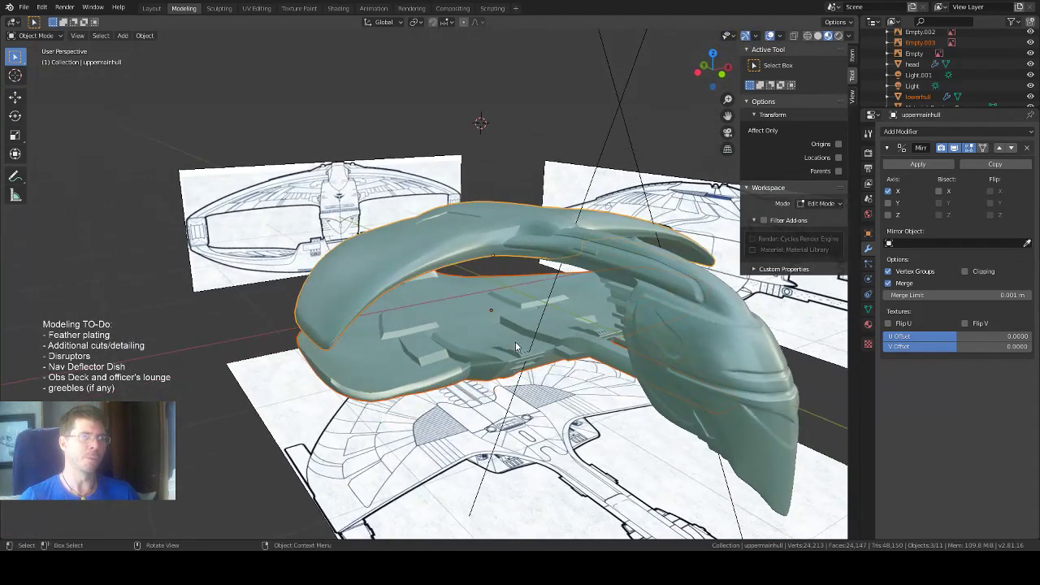
{"action": "scroll", "coordinate": [483, 342], "scroll_direction": "up", "scroll_amount": 1}
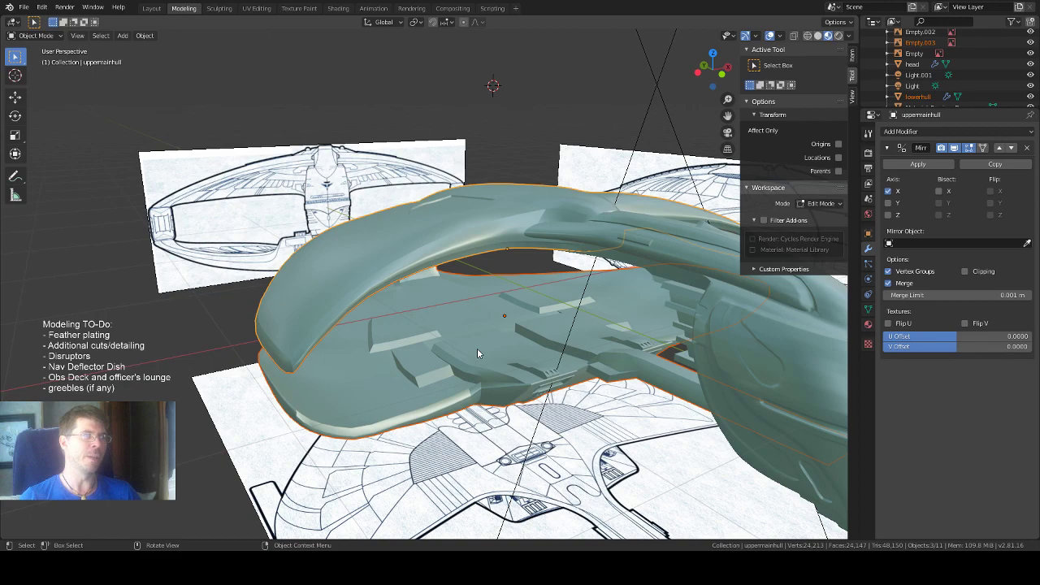
{"action": "mouse_move", "coordinate": [477, 347]}
{"action": "middle_mouse_down"}
{"action": "mouse_move", "coordinate": [486, 330]}
{"action": "mouse_move", "coordinate": [454, 319]}
{"action": "mouse_move", "coordinate": [491, 360]}
{"action": "mouse_move", "coordinate": [490, 349]}
{"action": "middle_mouse_up"}
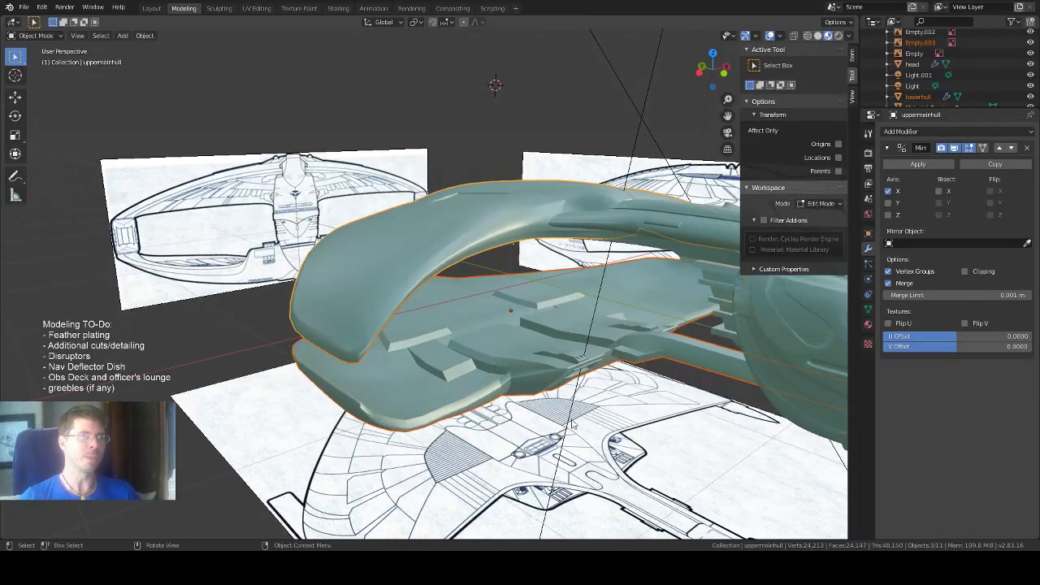
{"action": "middle_click_drag", "start_coordinate": [562, 350], "coordinate": [472, 532]}
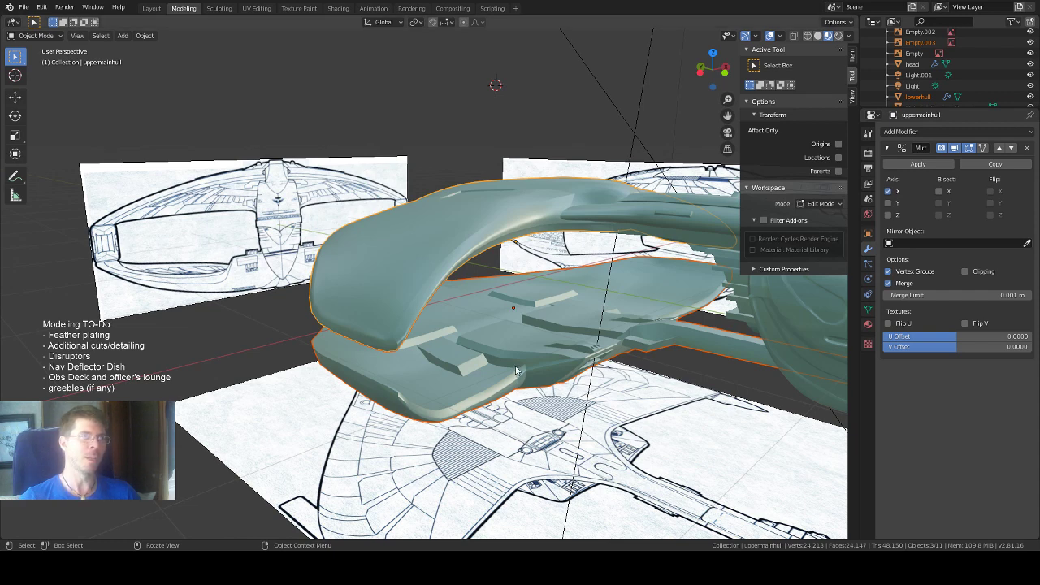
{"action": "middle_click_drag", "start_coordinate": [515, 369], "coordinate": [515, 403]}
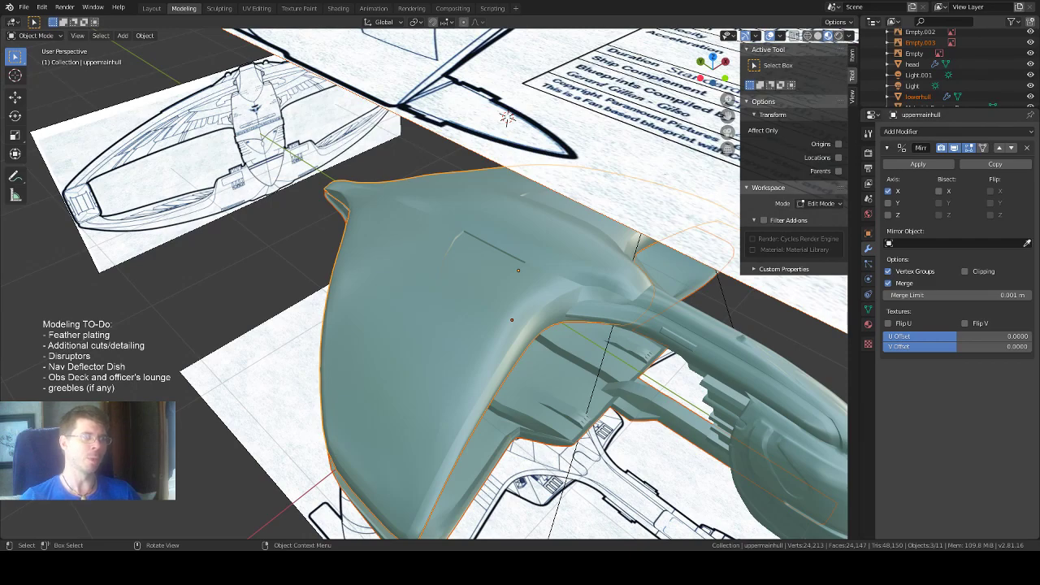
{"action": "middle_click_drag", "start_coordinate": [524, 390], "coordinate": [436, 342]}
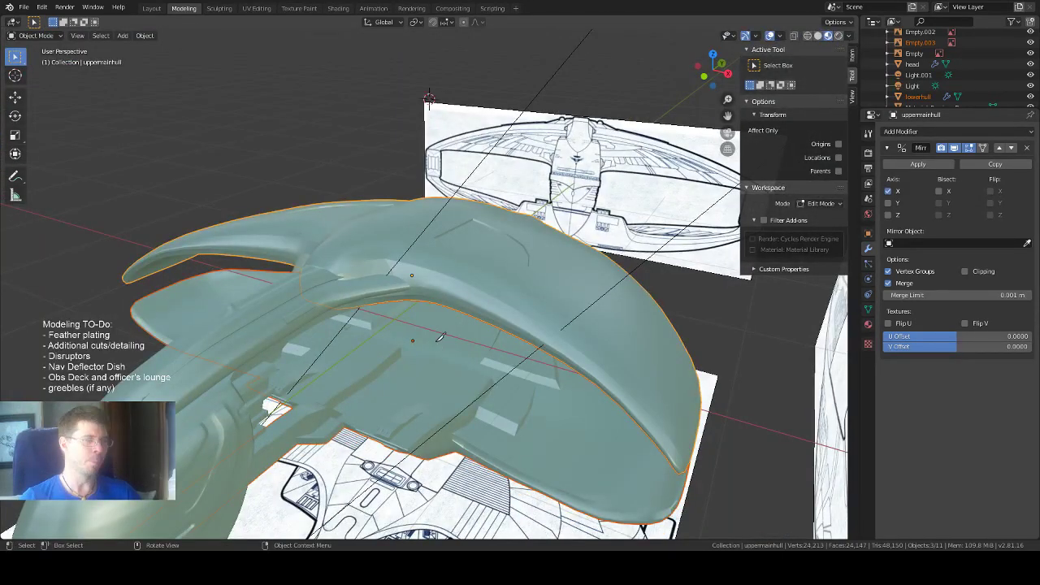
Examine the hull meshes in Edit Mode, comparing the wing topology with the surrounding blueprint images, and return to Object Mode.
{"action": "key", "text": "Tab"}
{"action": "middle_click_drag", "start_coordinate": [500, 374], "coordinate": [480, 378]}
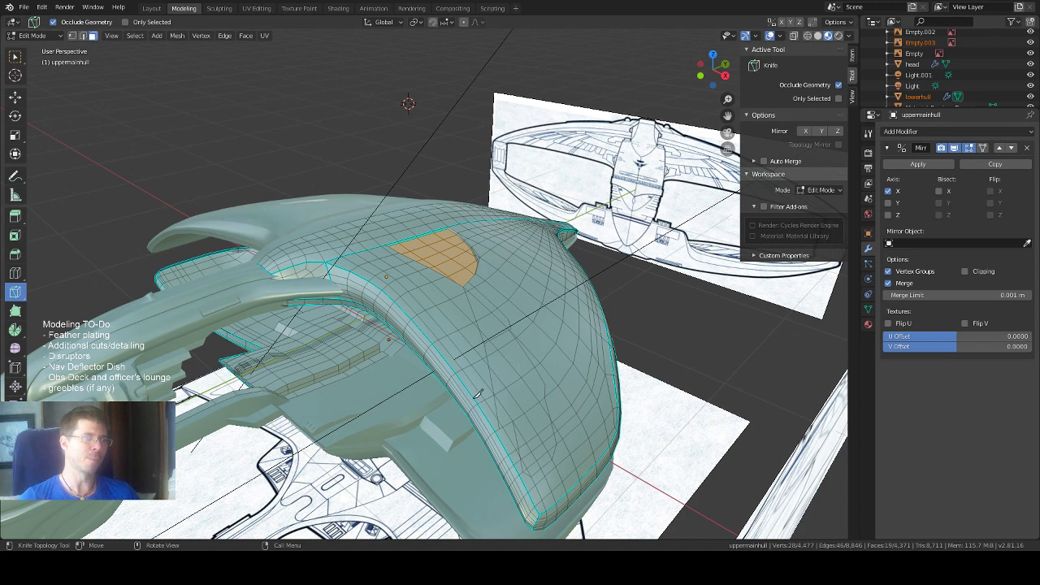
{"action": "middle_click_drag", "start_coordinate": [479, 394], "coordinate": [576, 397]}
{"action": "left_click_drag", "start_coordinate": [728, 116], "coordinate": [775, 48]}
{"action": "scroll", "coordinate": [589, 212], "scroll_direction": "down", "scroll_amount": 2}
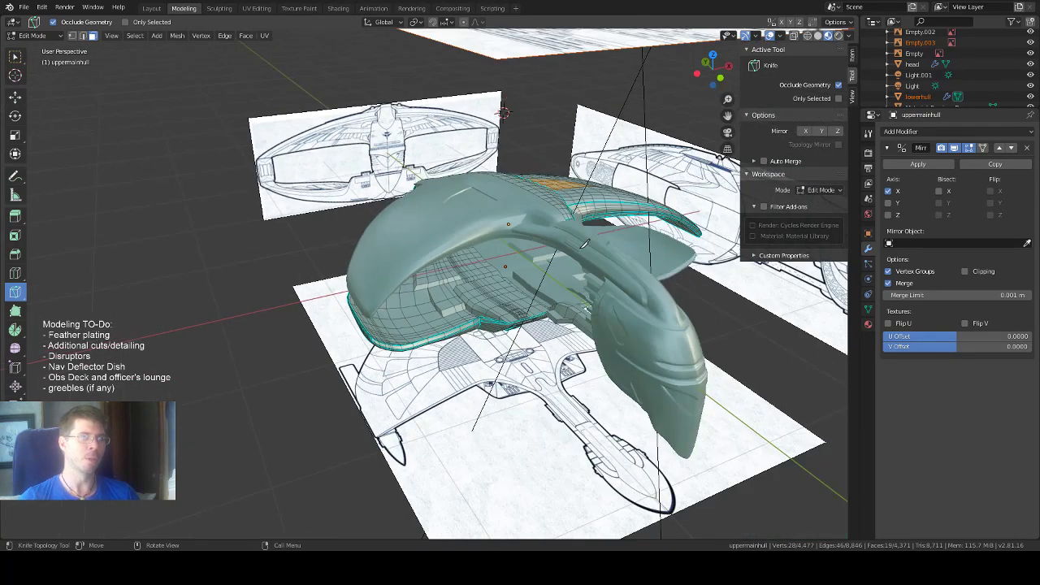
{"action": "middle_click_drag", "start_coordinate": [631, 302], "coordinate": [591, 299]}
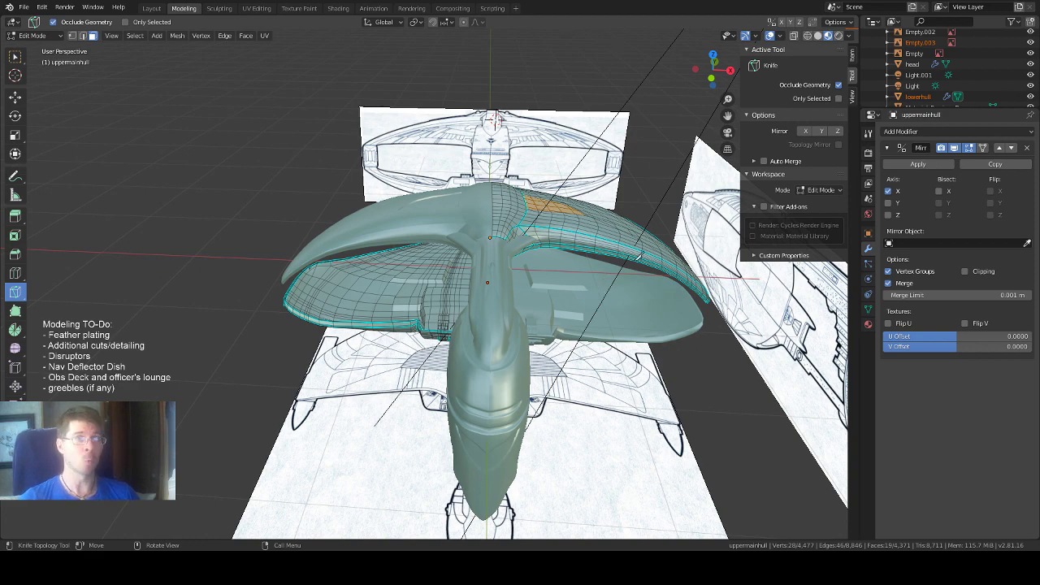
{"action": "mouse_move", "coordinate": [666, 142]}
{"action": "middle_mouse_down"}
{"action": "mouse_move", "coordinate": [563, 197]}
{"action": "mouse_move", "coordinate": [545, 230]}
{"action": "mouse_move", "coordinate": [677, 157]}
{"action": "middle_mouse_up"}
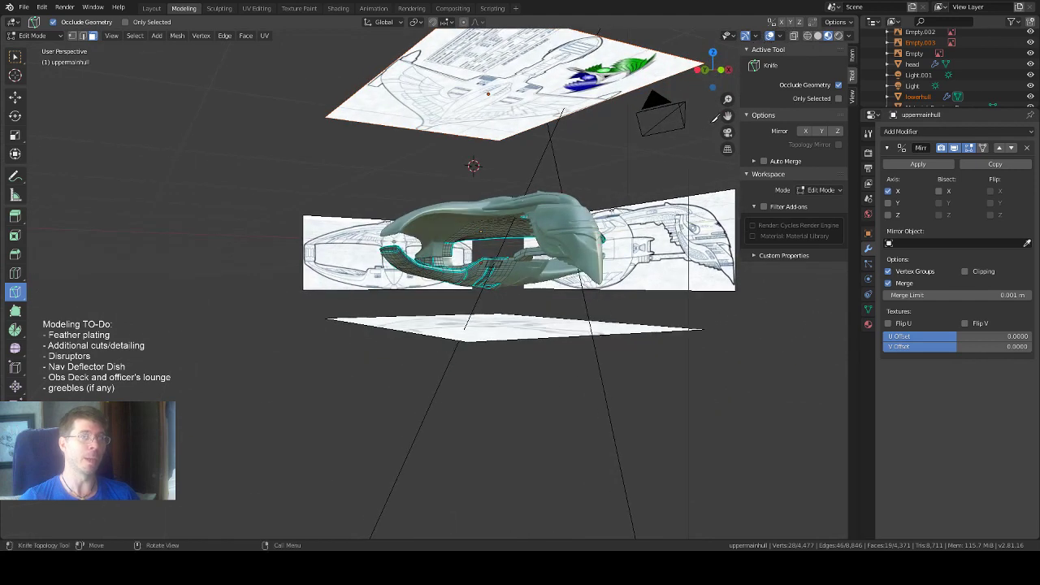
{"action": "left_click_drag", "start_coordinate": [728, 115], "coordinate": [748, 212]}
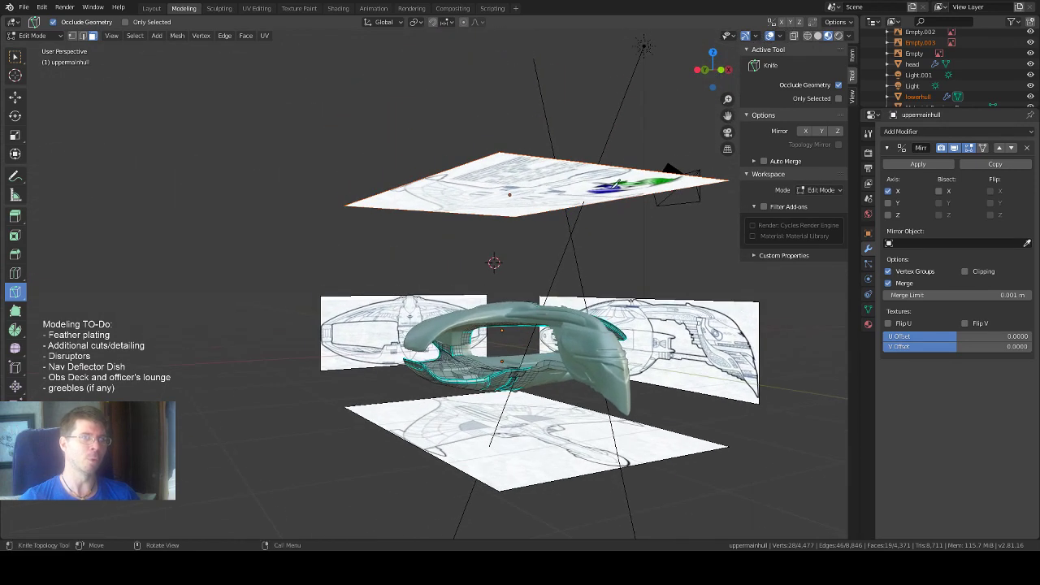
{"action": "middle_click_drag", "start_coordinate": [611, 200], "coordinate": [574, 236]}
{"action": "scroll", "coordinate": [568, 277], "scroll_direction": "up", "scroll_amount": 2}
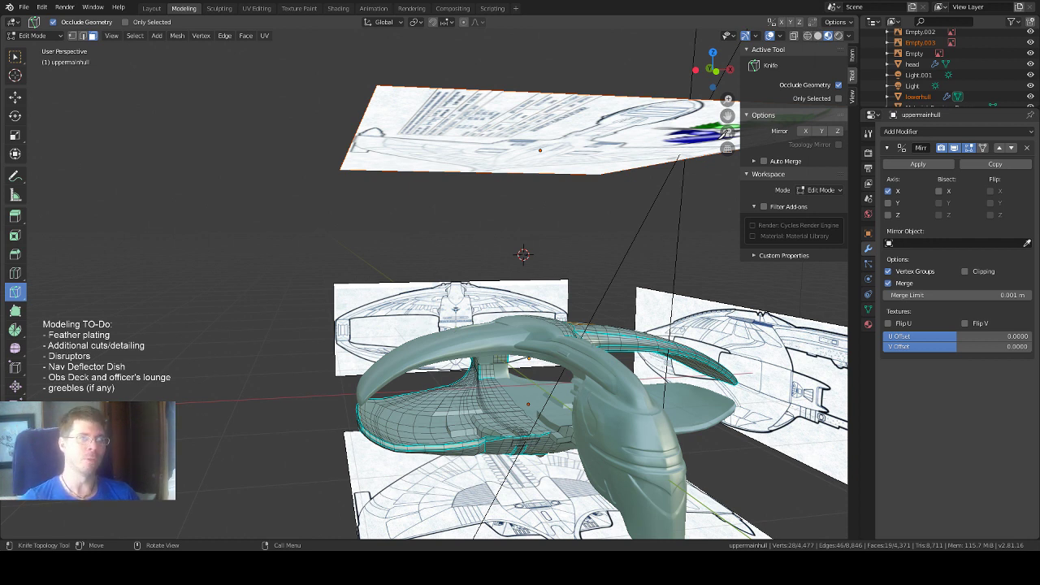
{"action": "left_click_drag", "start_coordinate": [728, 115], "coordinate": [699, 70]}
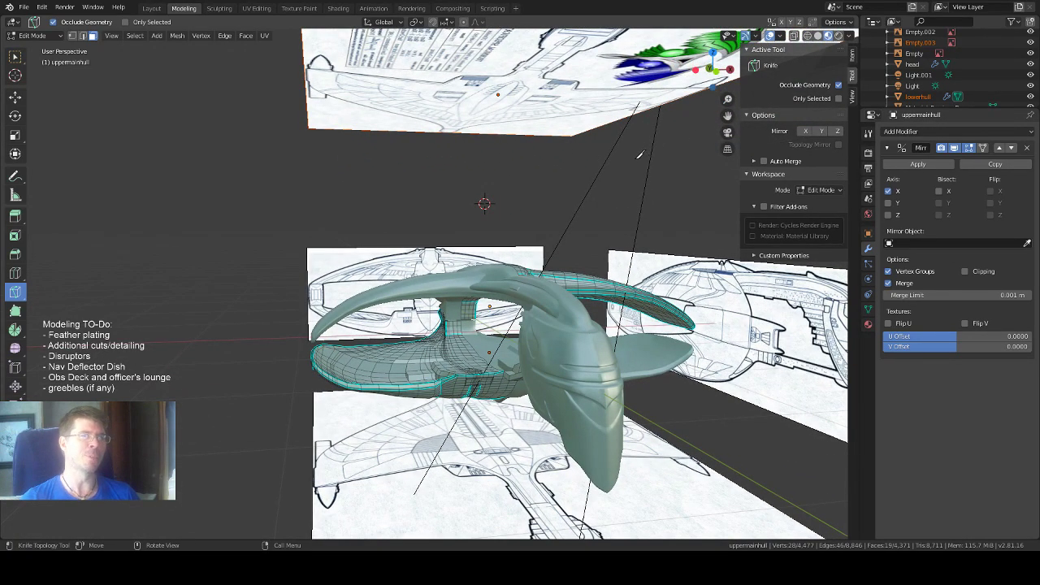
{"action": "middle_click_drag", "start_coordinate": [618, 163], "coordinate": [664, 175]}
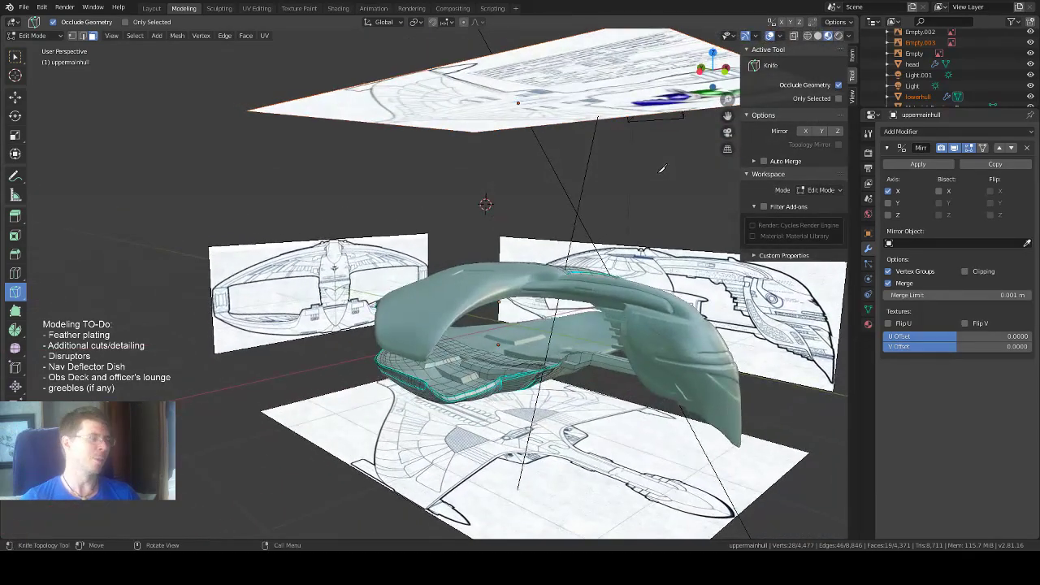
{"action": "key", "text": "Tab"}
Hide the Empty.003 reference image above the ship.
{"action": "middle_click_drag", "start_coordinate": [604, 184], "coordinate": [521, 187]}
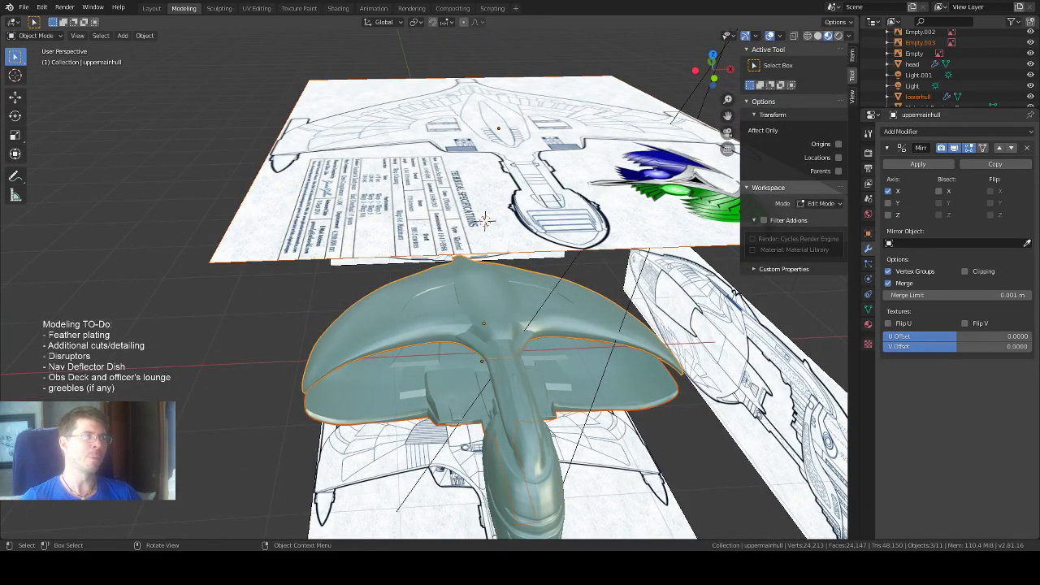
{"action": "left_click", "coordinate": [416, 116]}
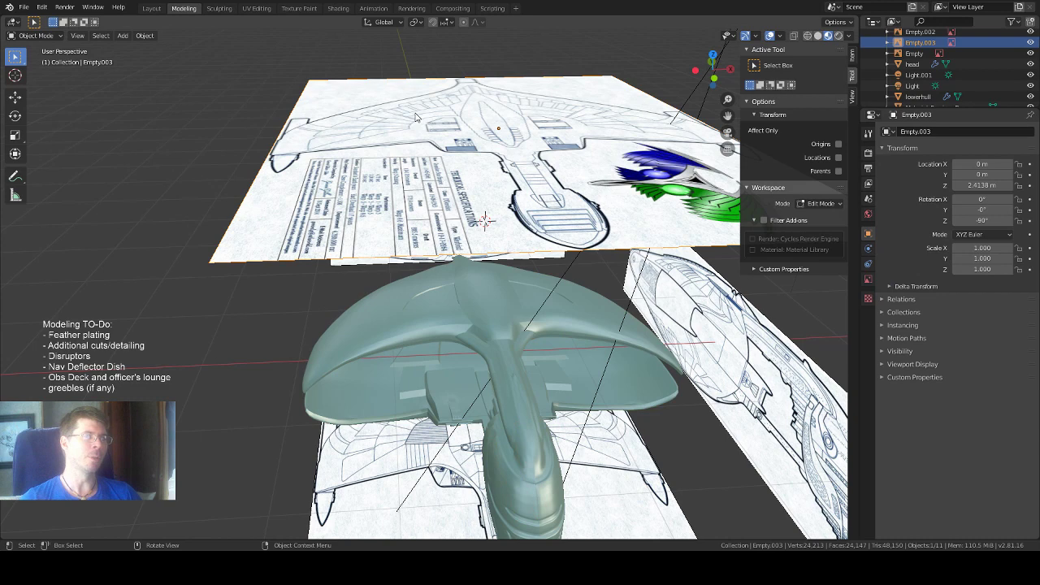
{"action": "right_click", "coordinate": [416, 118]}
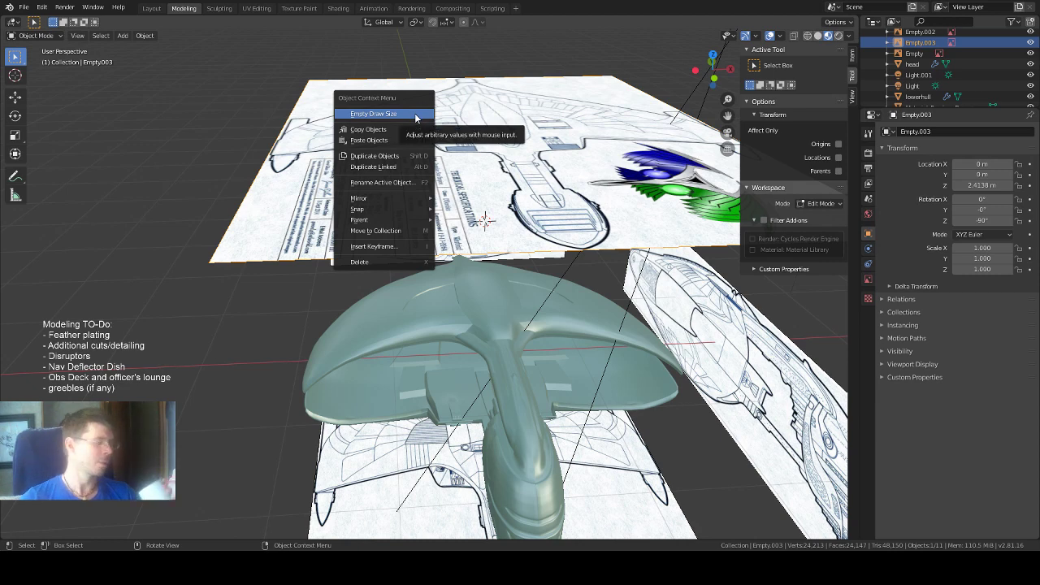
{"action": "left_click", "coordinate": [419, 118]}
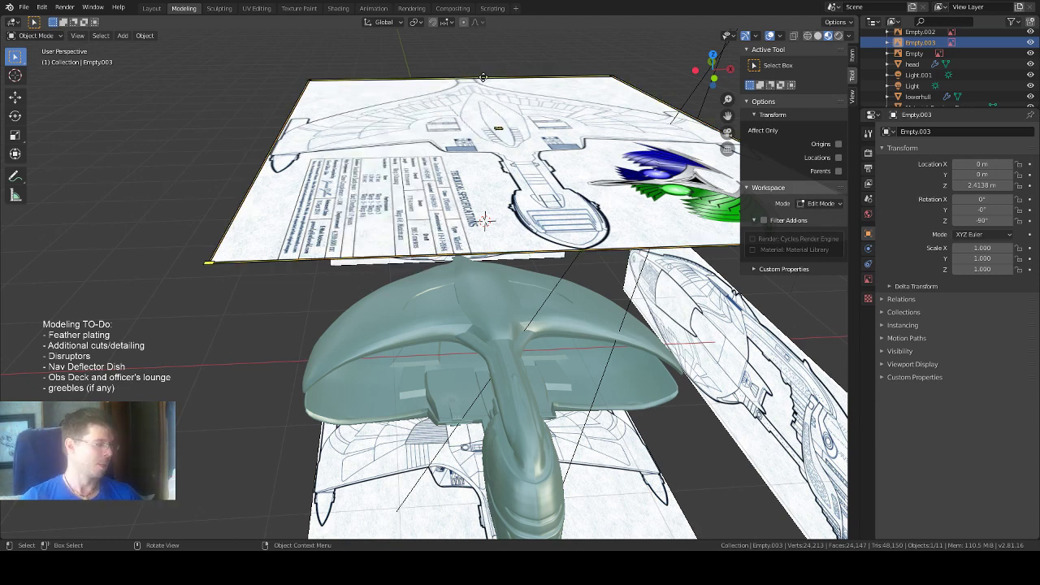
{"action": "key", "text": "h"}
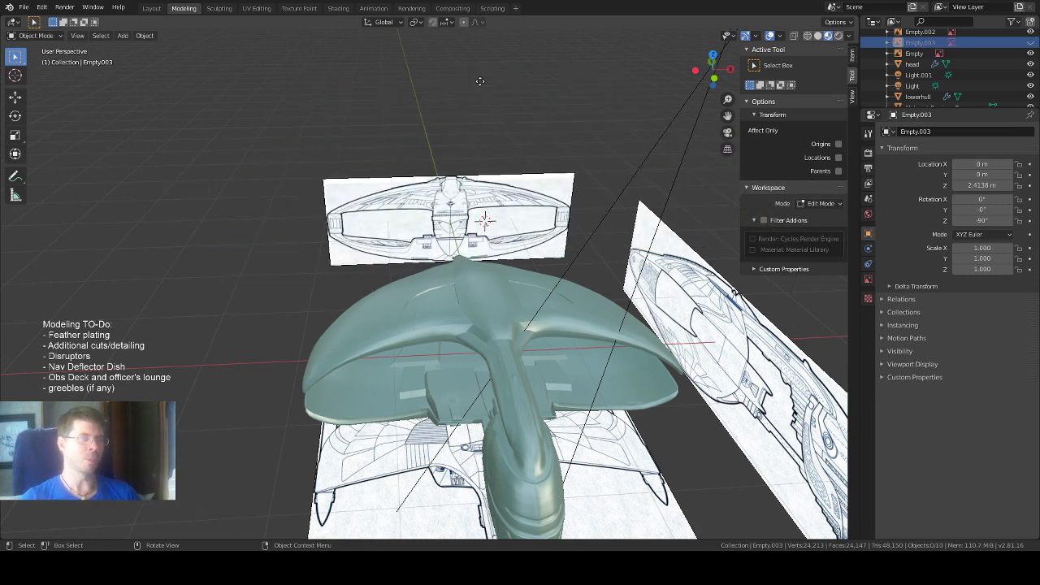
Make the upper main hull the only selected object and check it from above and in perspective.
{"action": "left_click", "coordinate": [520, 298]}
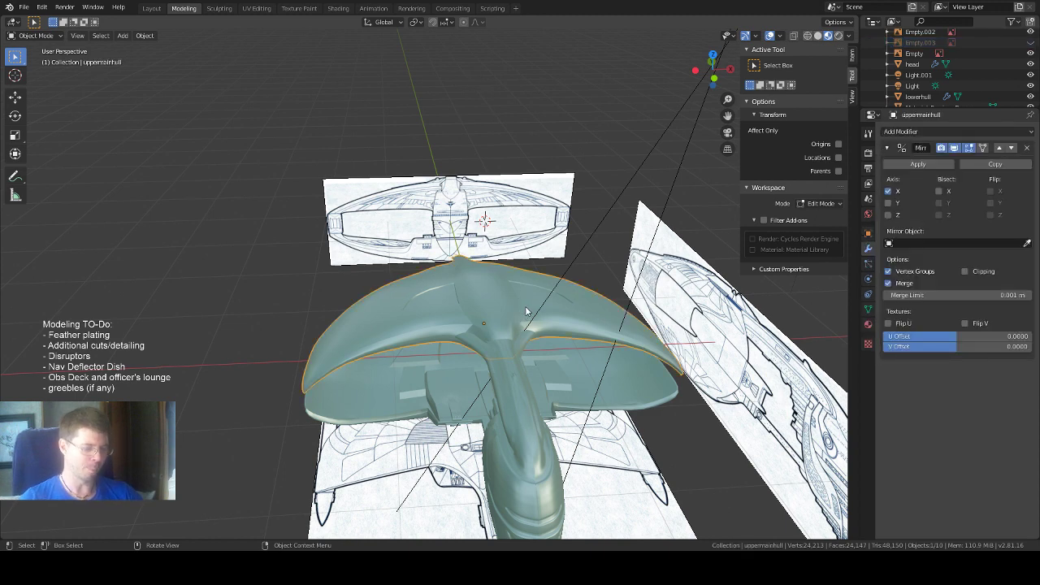
{"action": "key", "text": "KP_7"}
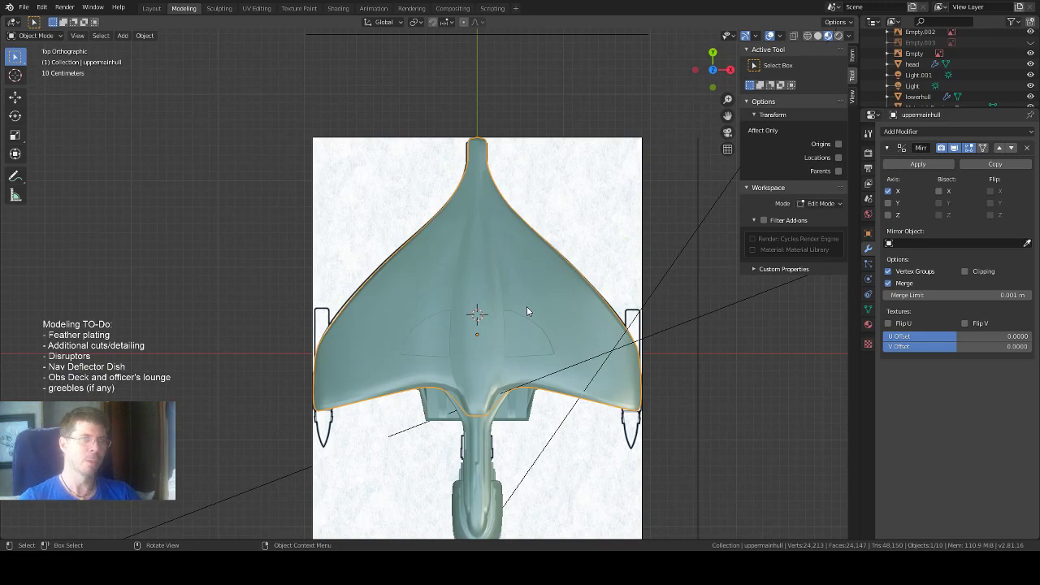
{"action": "middle_click_drag", "start_coordinate": [546, 342], "coordinate": [598, 259]}
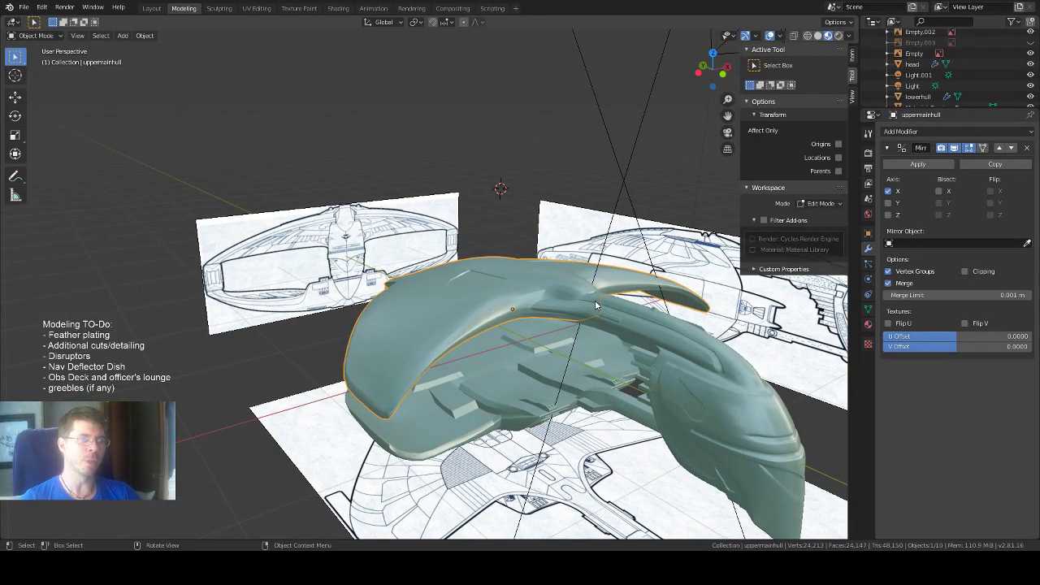
Preview the ship in Rendered shading from several angles, and return to Material Preview shading.
{"action": "left_click", "coordinate": [838, 38]}
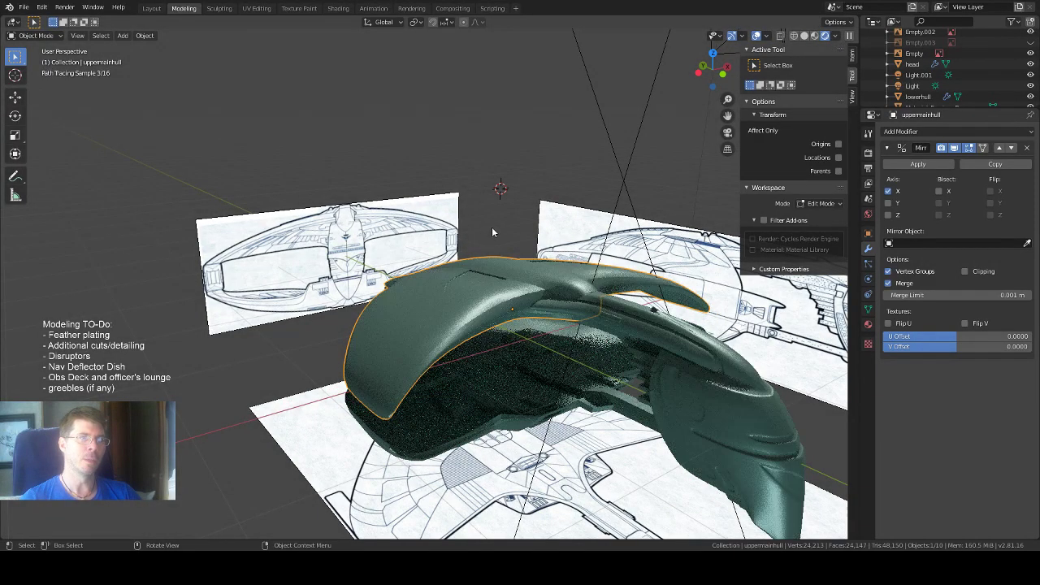
{"action": "middle_click_drag", "start_coordinate": [492, 233], "coordinate": [374, 252]}
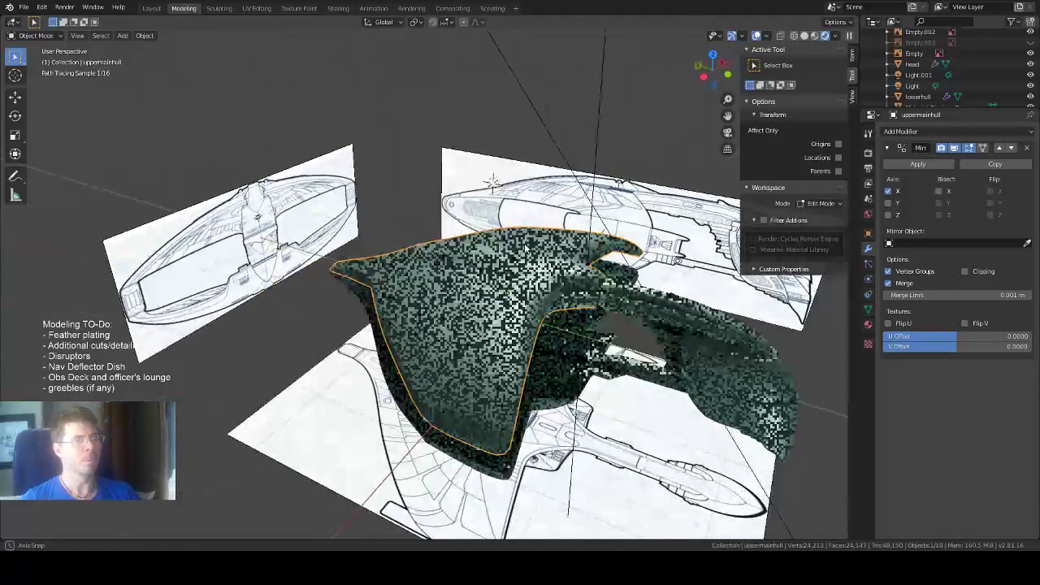
{"action": "middle_click_drag", "start_coordinate": [524, 246], "coordinate": [511, 235]}
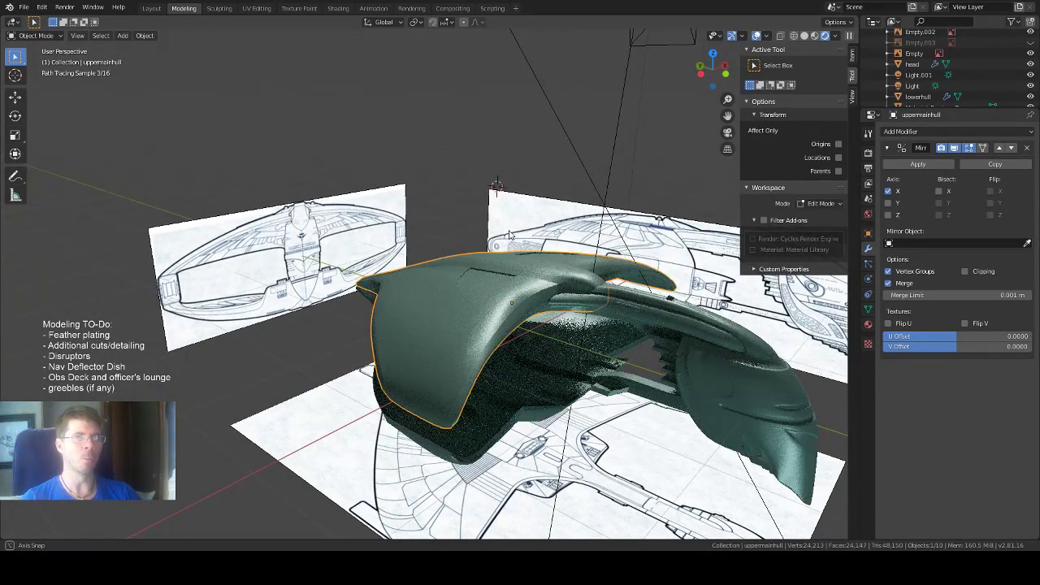
{"action": "left_click_drag", "start_coordinate": [728, 116], "coordinate": [649, 75]}
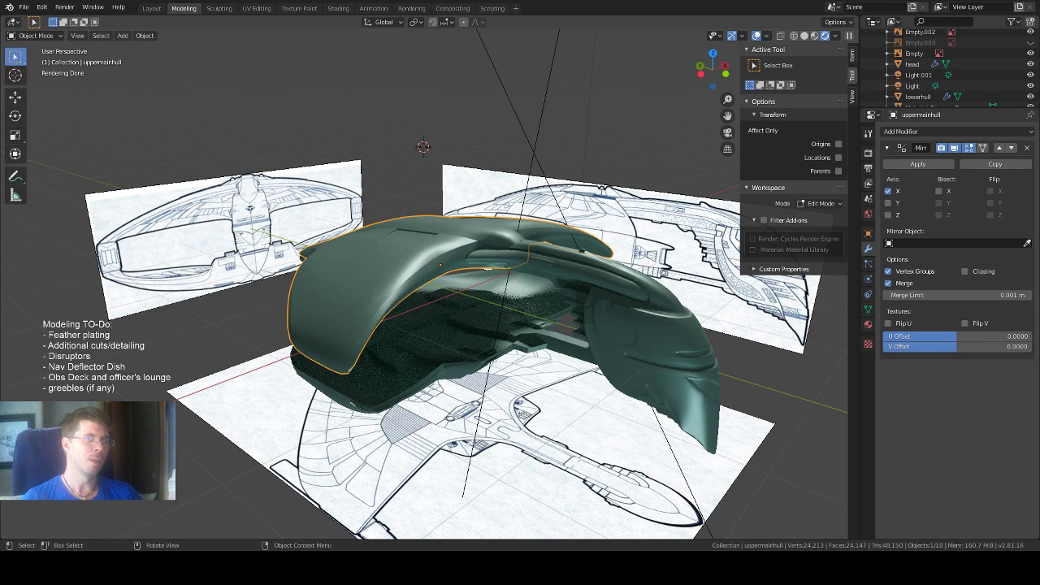
{"action": "middle_click_drag", "start_coordinate": [468, 325], "coordinate": [450, 339]}
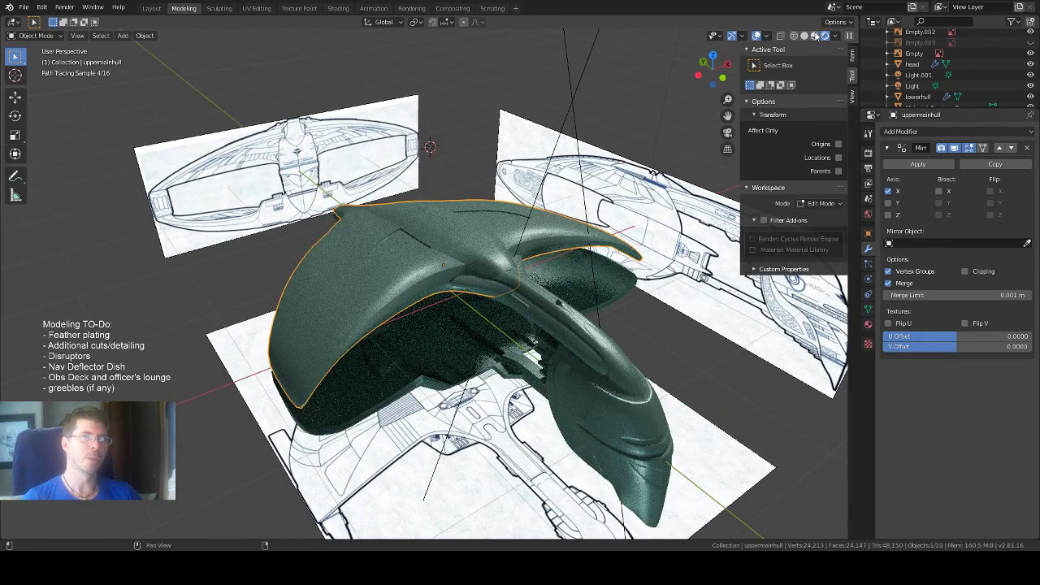
{"action": "left_click", "coordinate": [815, 35]}
Set up the upper main hull for editing over the blueprint in top orthographic view, with Solid shading, Edit Mode and X-ray on.
{"action": "left_click", "coordinate": [714, 55]}
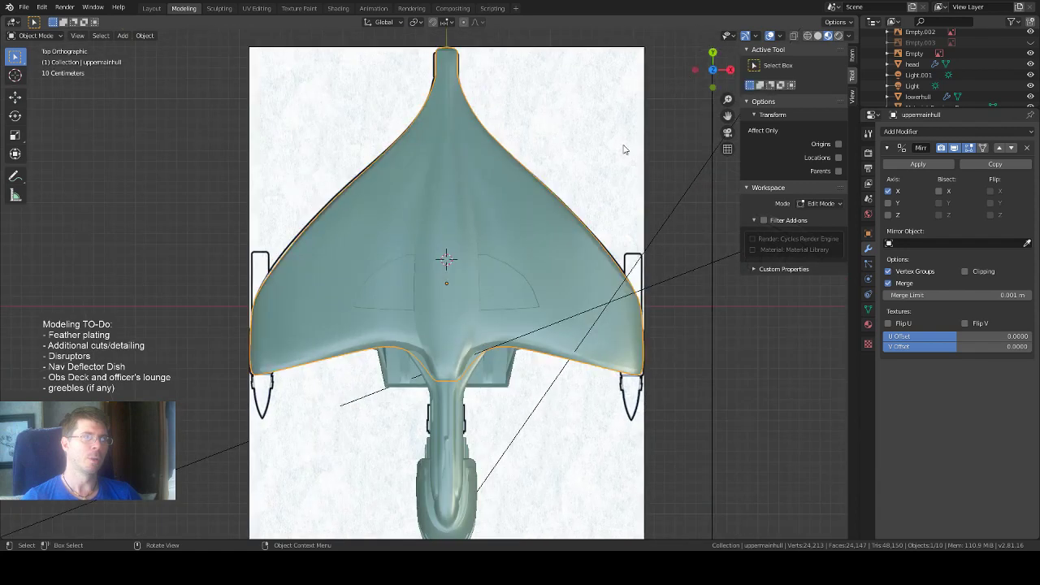
{"action": "left_click", "coordinate": [817, 36]}
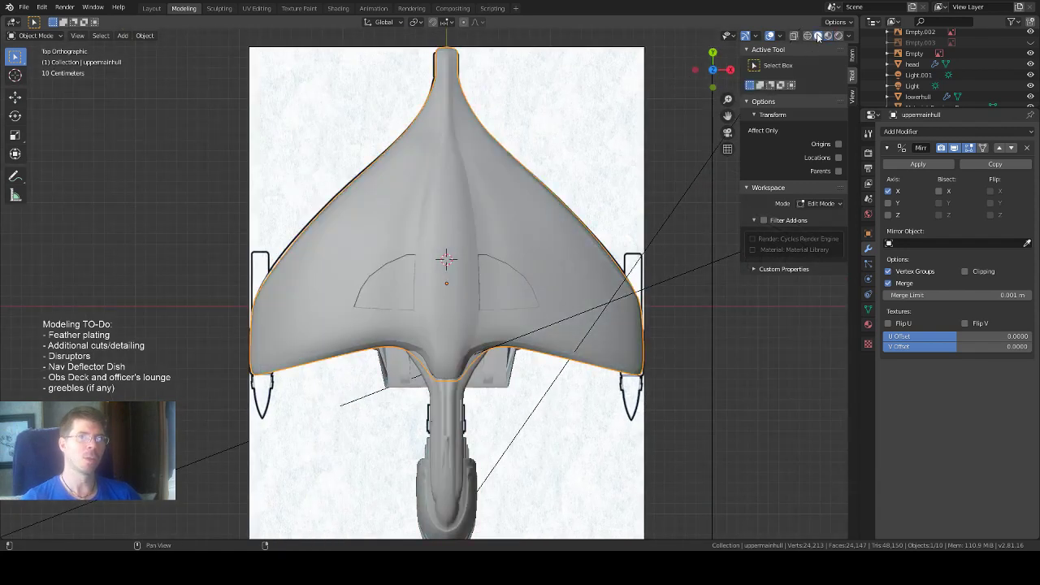
{"action": "key", "text": "Tab"}
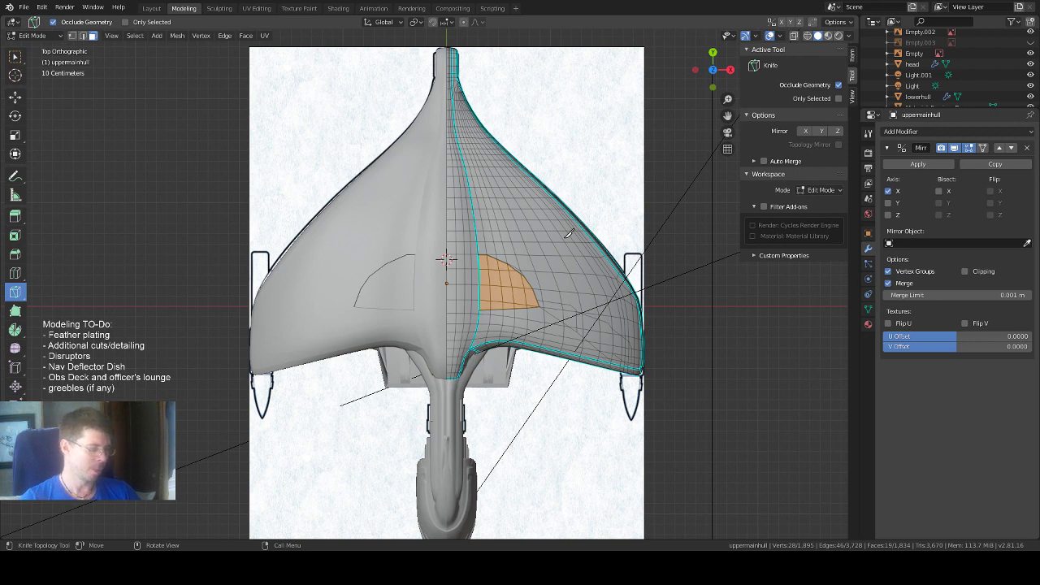
{"action": "key", "text": "alt+z"}
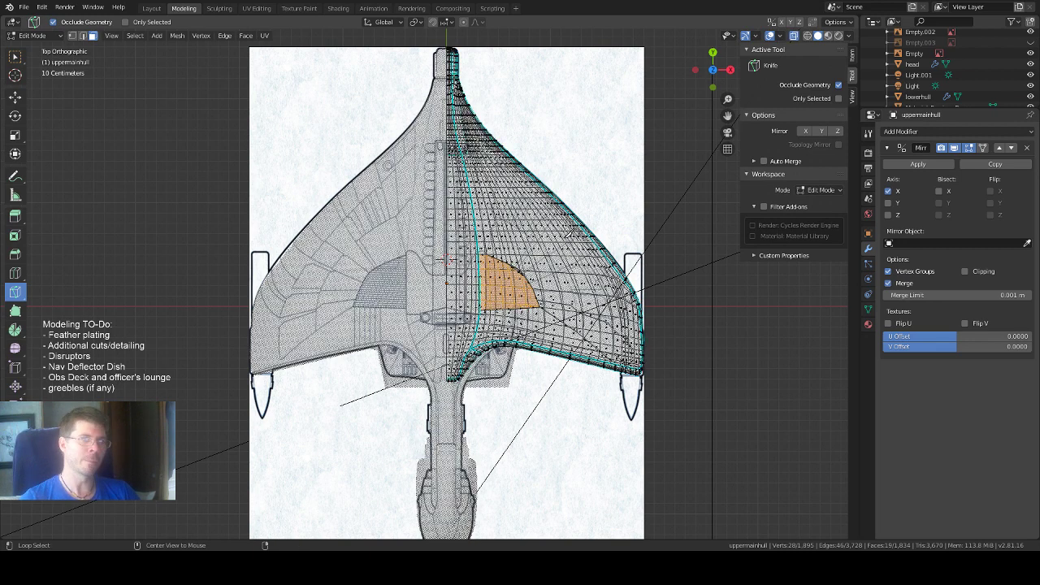
{"action": "scroll", "coordinate": [668, 292], "scroll_direction": "up", "scroll_amount": 1}
{"action": "scroll", "coordinate": [445, 254], "scroll_direction": "up", "scroll_amount": 1}
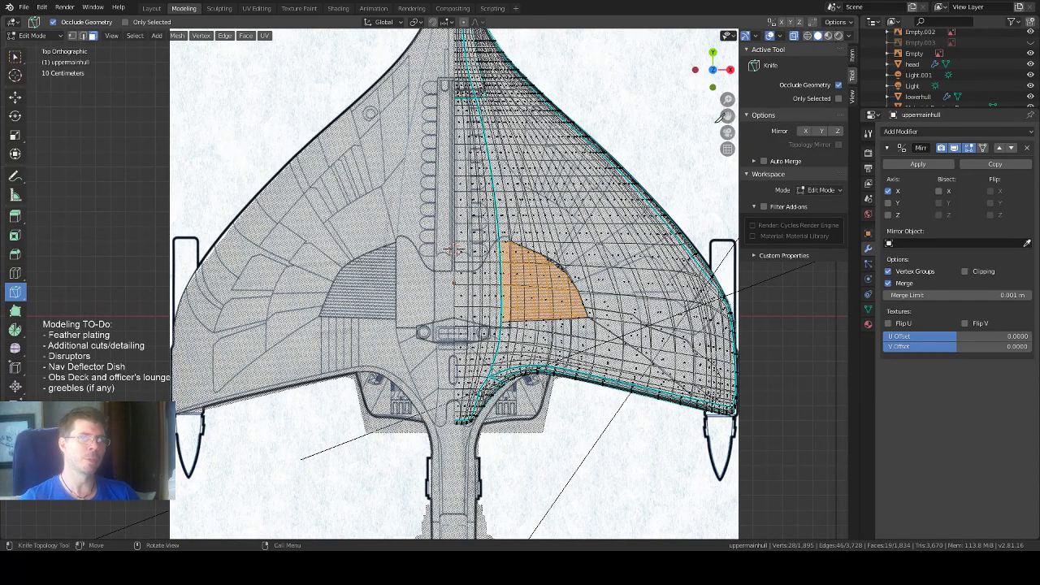
{"action": "left_click_drag", "start_coordinate": [727, 115], "coordinate": [587, 90]}
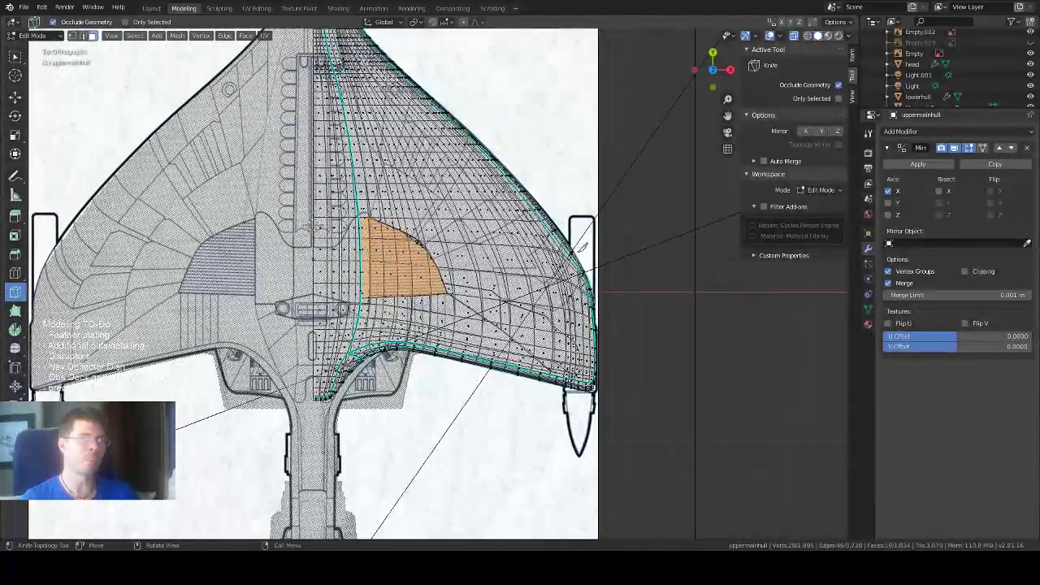
Compare the wing mesh with the blueprint's feather pattern, and turn X-ray off to view the solid hull in perspective.
{"action": "scroll", "coordinate": [538, 244], "scroll_direction": "up", "scroll_amount": 1}
{"action": "scroll", "coordinate": [541, 245], "scroll_direction": "up", "scroll_amount": 1}
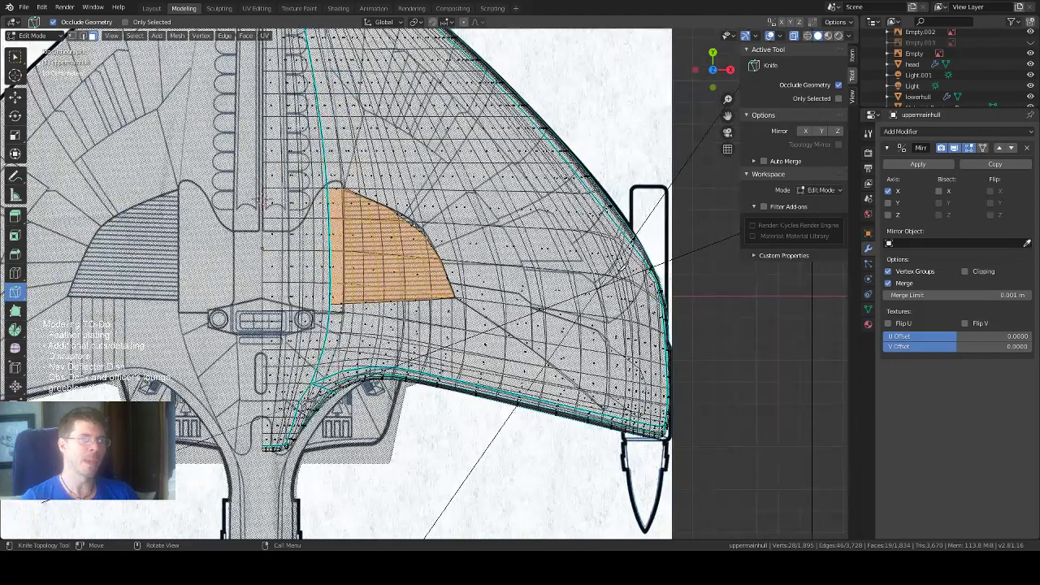
{"action": "scroll", "coordinate": [631, 268], "scroll_direction": "up", "scroll_amount": 1}
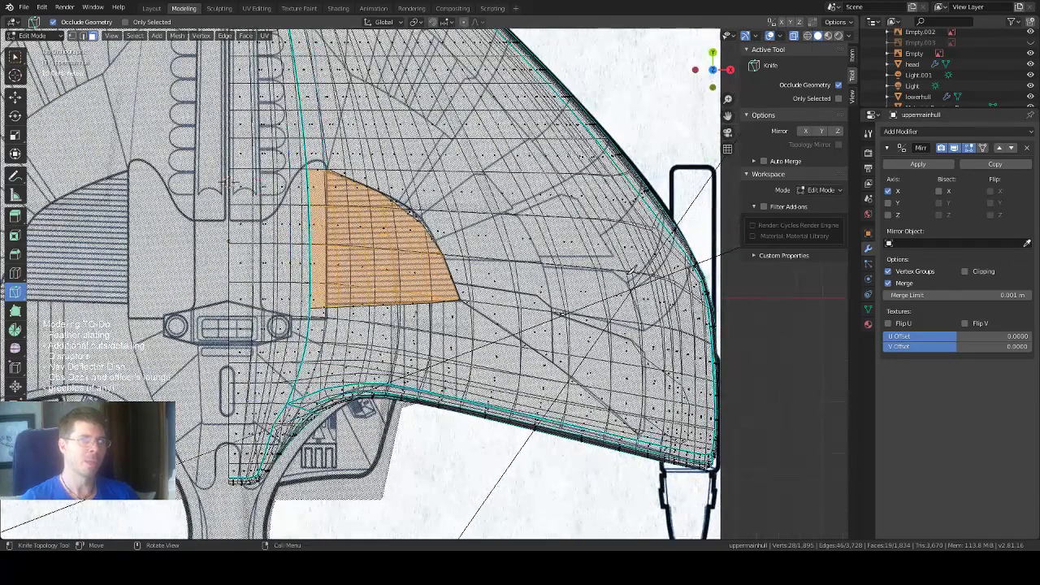
{"action": "scroll", "coordinate": [631, 271], "scroll_direction": "up", "scroll_amount": 1}
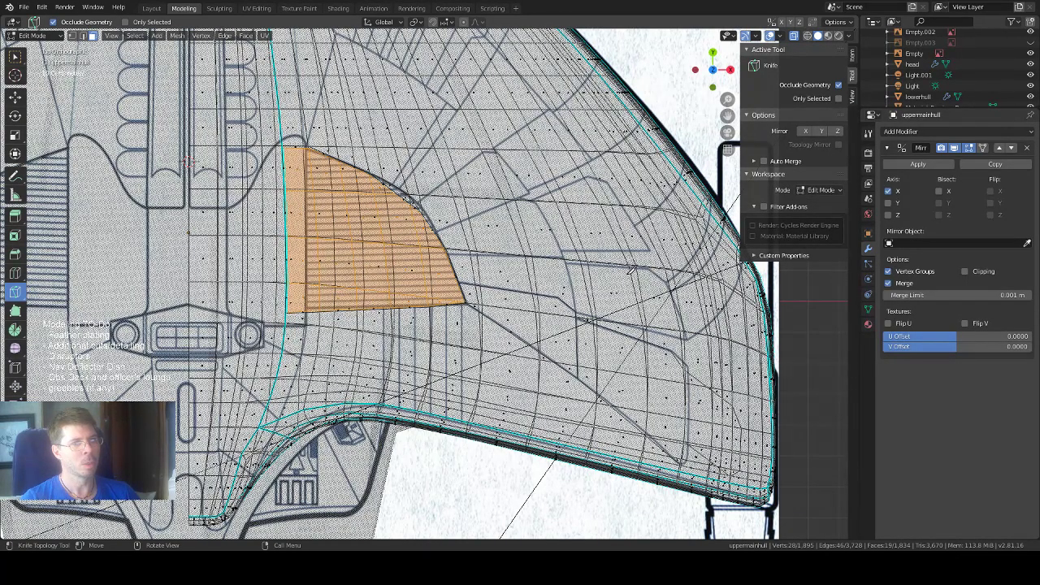
{"action": "middle_click_drag", "start_coordinate": [631, 269], "coordinate": [604, 202]}
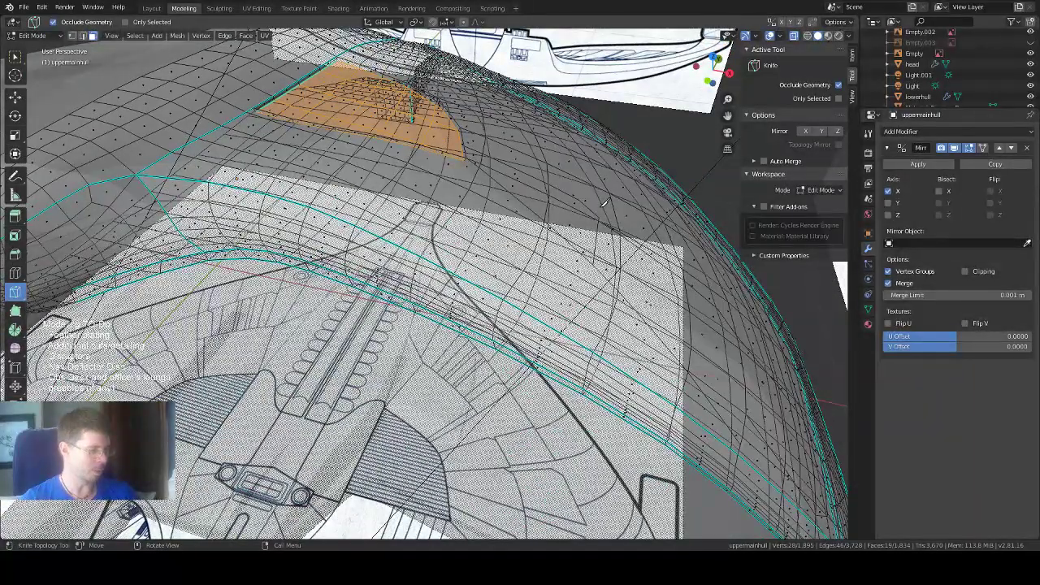
{"action": "key", "text": "alt+z"}
{"action": "mouse_move", "coordinate": [604, 202]}
{"action": "middle_mouse_down"}
{"action": "mouse_move", "coordinate": [593, 192]}
{"action": "mouse_move", "coordinate": [563, 216]}
{"action": "middle_mouse_up"}
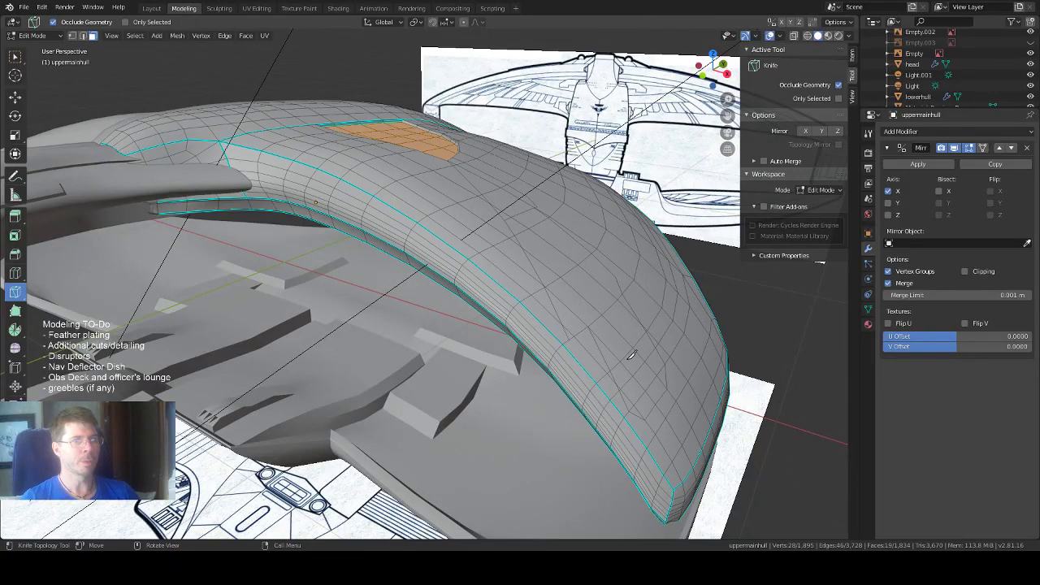
{"action": "middle_click_drag", "start_coordinate": [631, 355], "coordinate": [626, 348]}
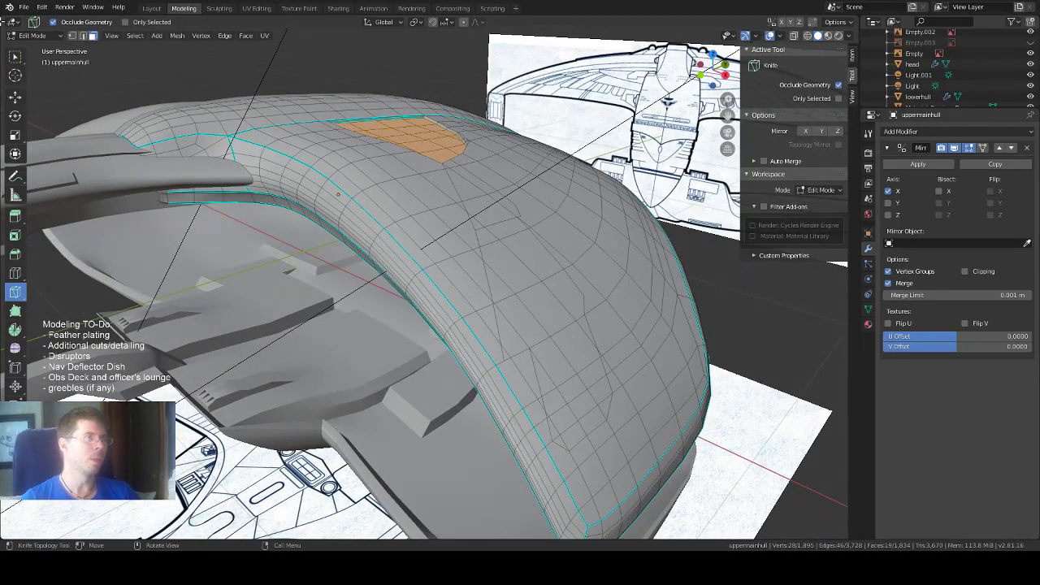
With Select Box, replace the selection with the upper wing faces running outboard from the half-round panel's outer corner.
{"action": "left_click", "coordinate": [14, 56]}
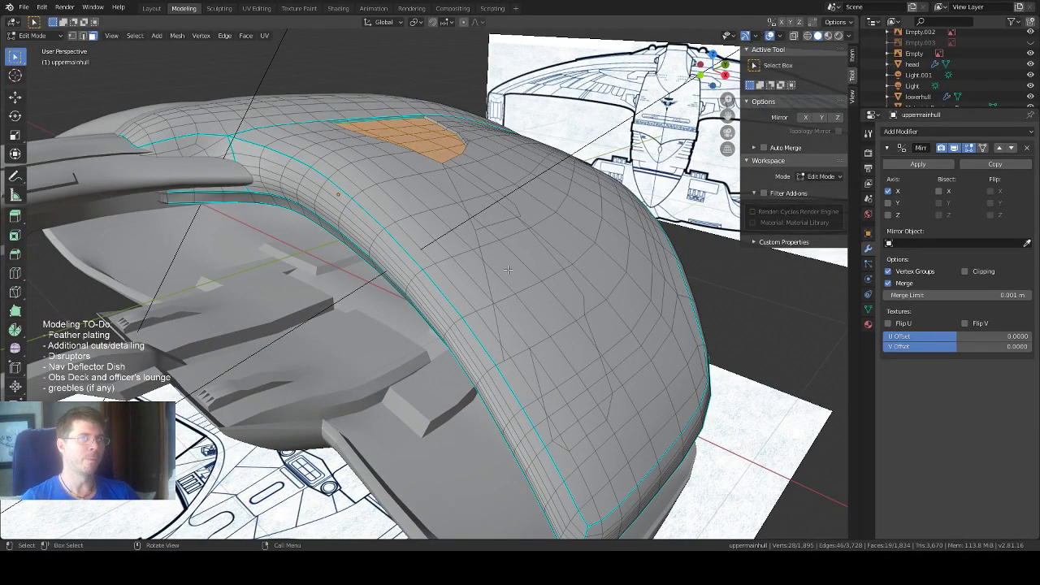
{"action": "middle_click_drag", "start_coordinate": [507, 269], "coordinate": [365, 138]}
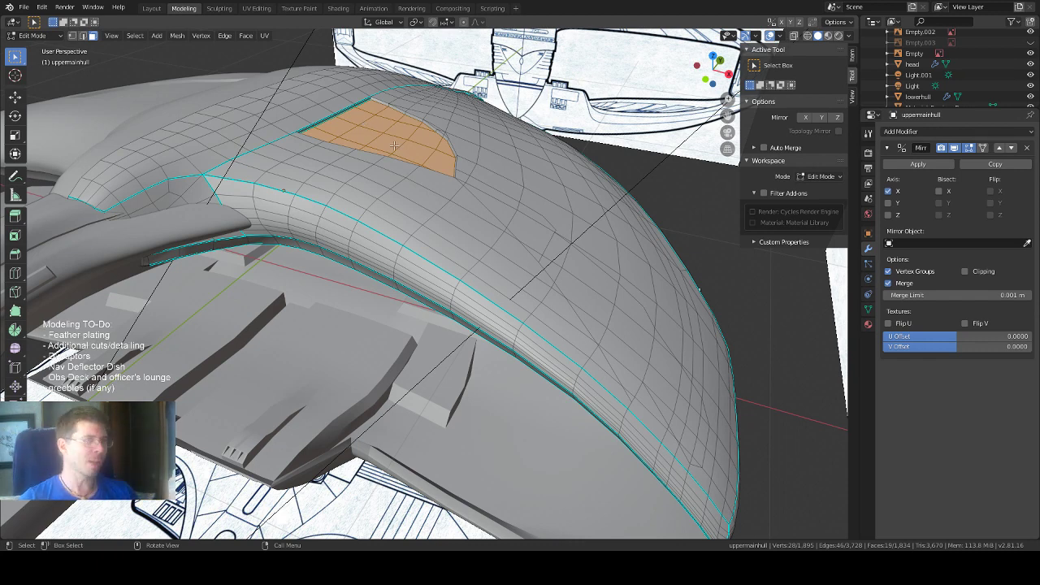
{"action": "left_click", "coordinate": [460, 177]}
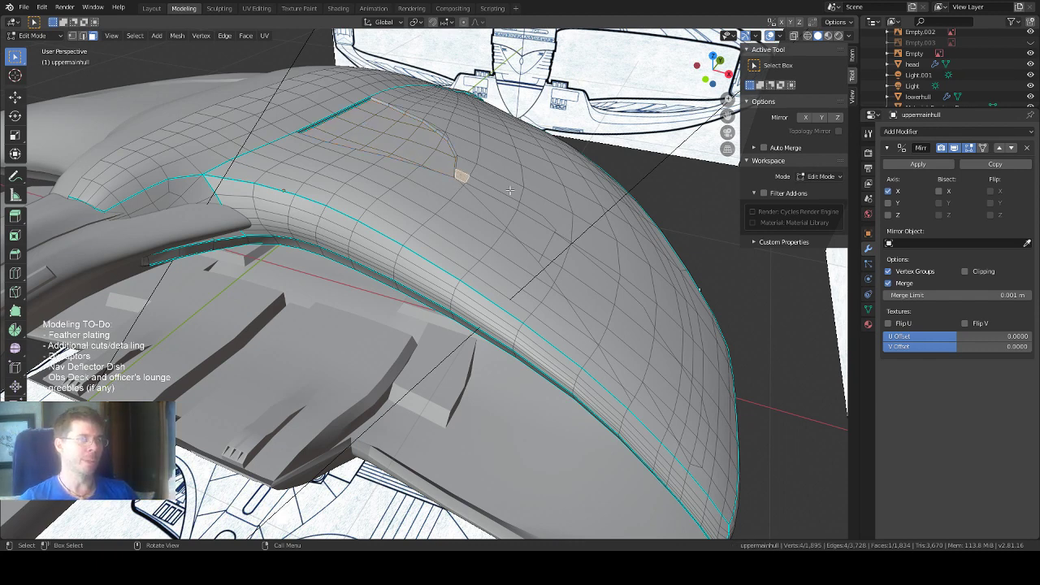
{"action": "middle_click_drag", "start_coordinate": [510, 191], "coordinate": [501, 196]}
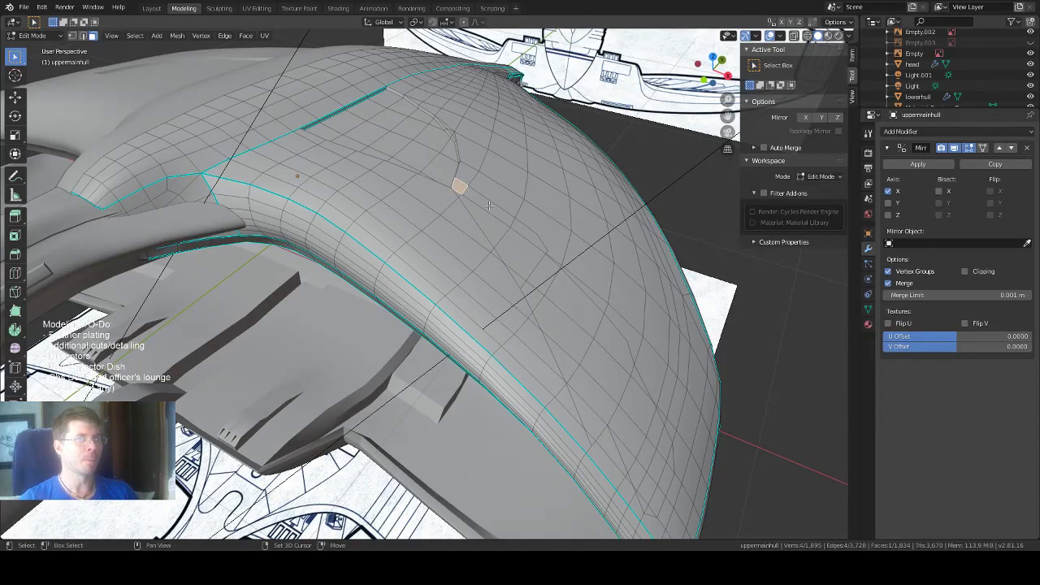
{"action": "left_click", "coordinate": [490, 206], "text": "shift"}
{"action": "left_click", "coordinate": [488, 219], "text": "shift"}
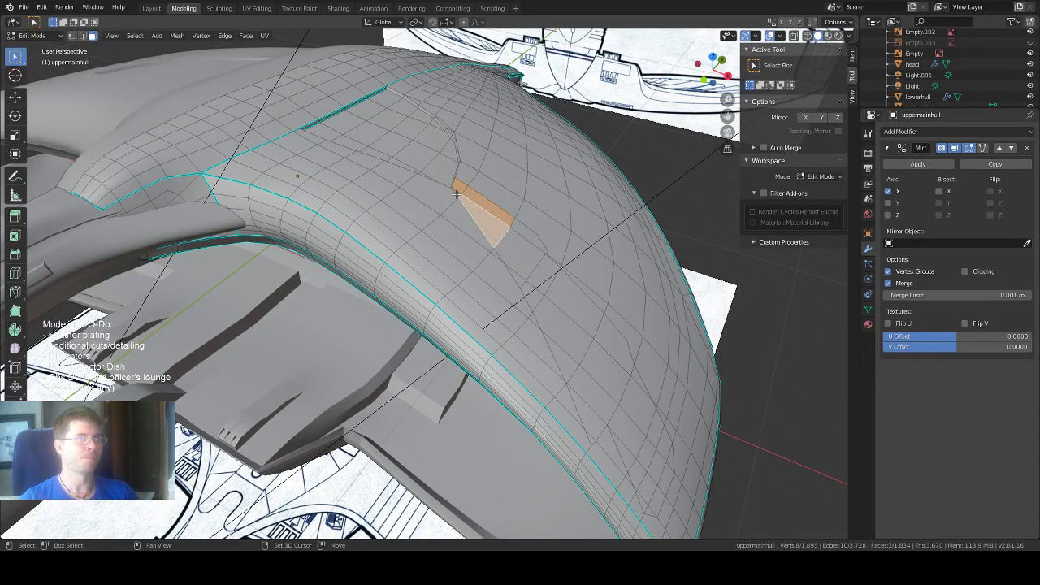
{"action": "left_click", "coordinate": [457, 194], "text": "shift"}
{"action": "left_click", "coordinate": [521, 233], "text": "shift"}
{"action": "left_click", "coordinate": [518, 261], "text": "shift"}
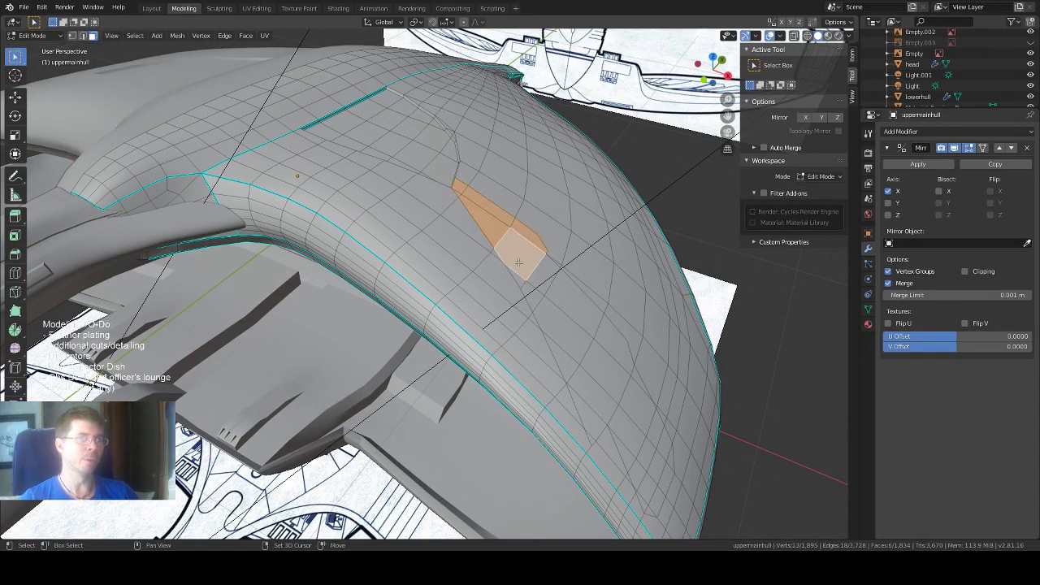
Extend the face selection farther toward the wingtip with the small joining faces and the adjacent outer strip.
{"action": "left_click", "coordinate": [525, 286], "text": "shift"}
{"action": "left_click", "coordinate": [529, 290], "text": "shift"}
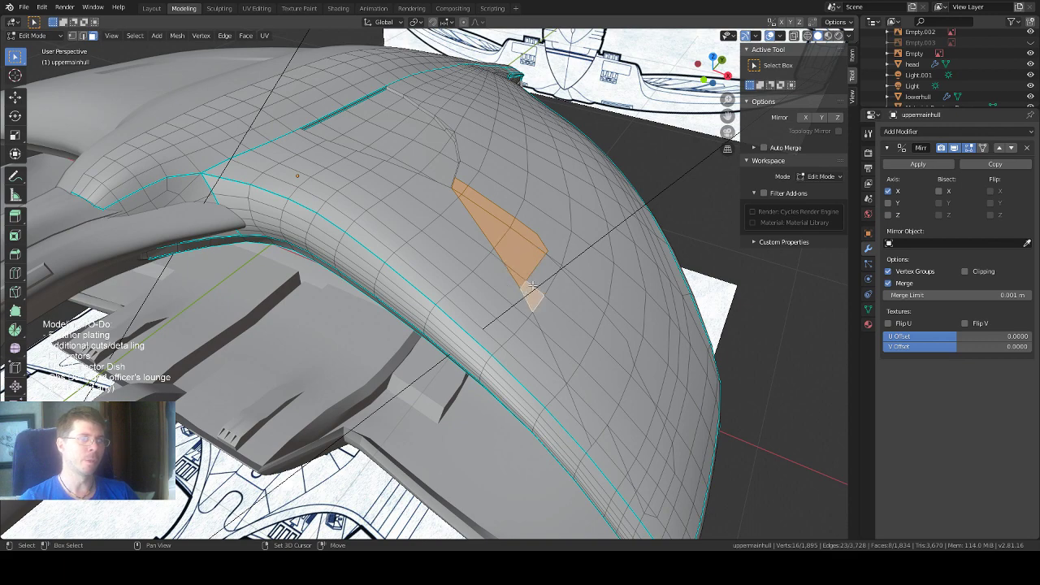
{"action": "left_click", "coordinate": [541, 280], "text": "shift"}
{"action": "left_click", "coordinate": [559, 295], "text": "shift"}
{"action": "middle_click_drag", "start_coordinate": [559, 295], "coordinate": [551, 279]}
{"action": "left_click", "coordinate": [509, 323], "text": "shift"}
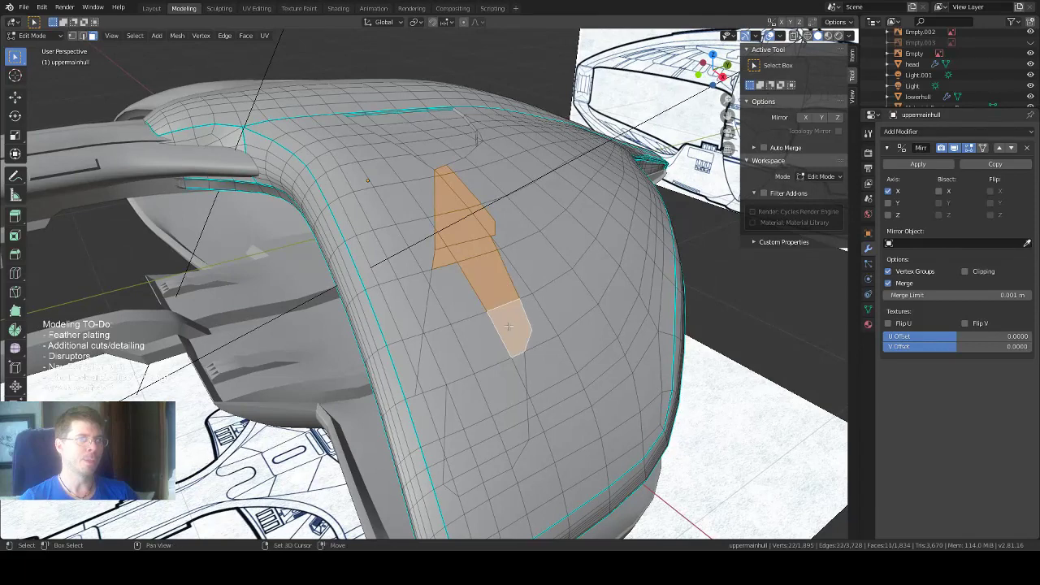
Add the faces across the outboard end and trailing side, and fill the unselected gap to complete the middle feather block.
{"action": "left_click", "coordinate": [459, 352], "text": "shift"}
{"action": "left_click", "coordinate": [437, 350], "text": "shift"}
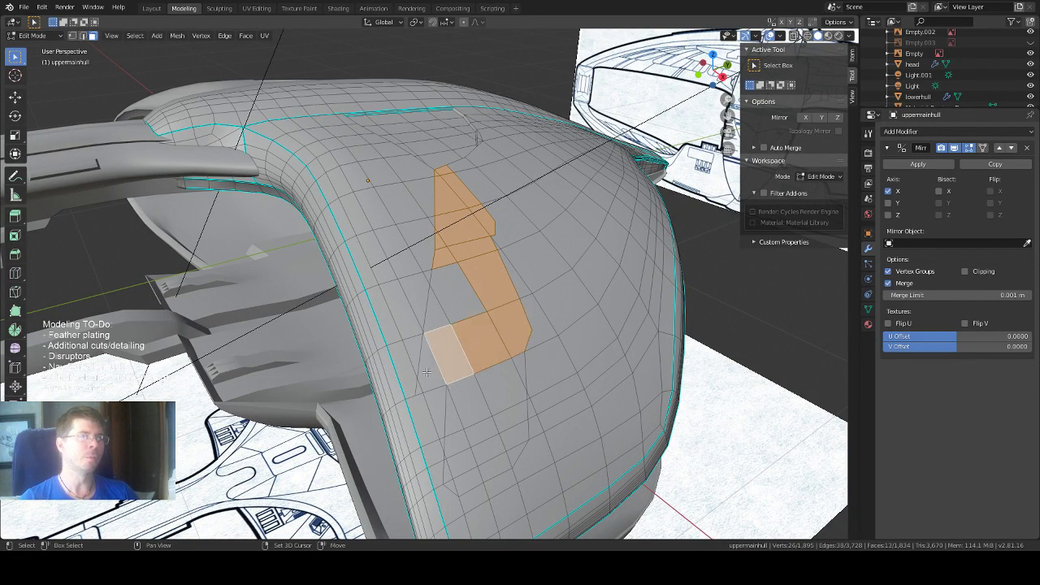
{"action": "left_click", "coordinate": [433, 379], "text": "shift"}
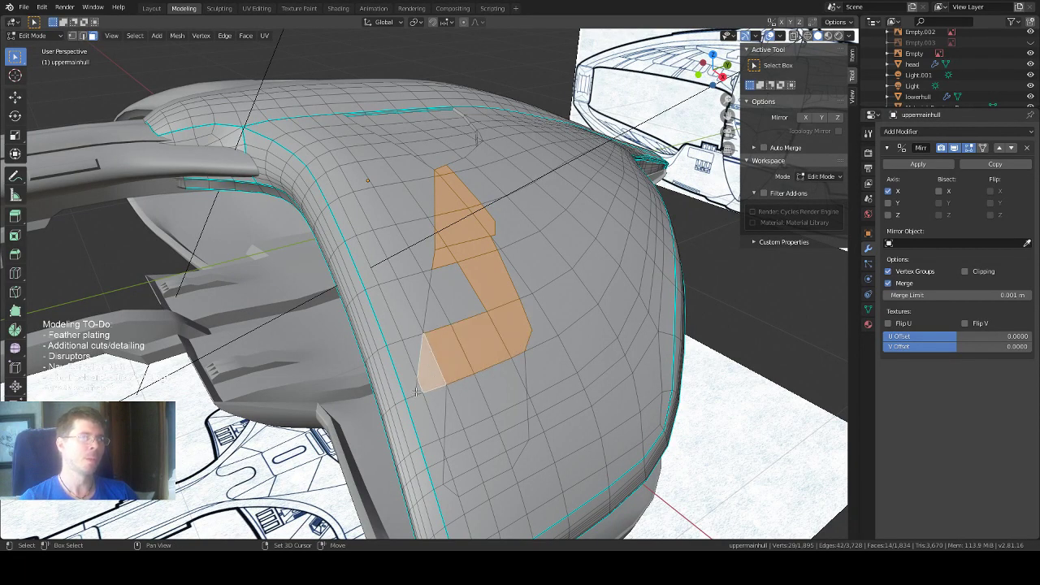
{"action": "left_click", "coordinate": [416, 384], "text": "shift"}
{"action": "left_click", "coordinate": [457, 295], "text": "shift"}
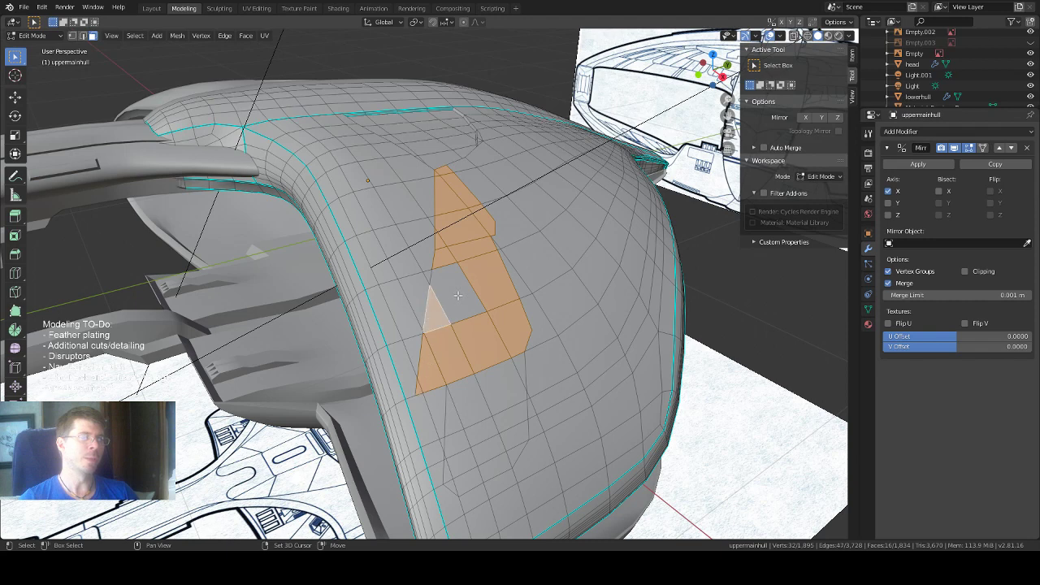
{"action": "left_click", "coordinate": [457, 295], "text": "shift"}
{"action": "middle_click_drag", "start_coordinate": [458, 295], "coordinate": [461, 387]}
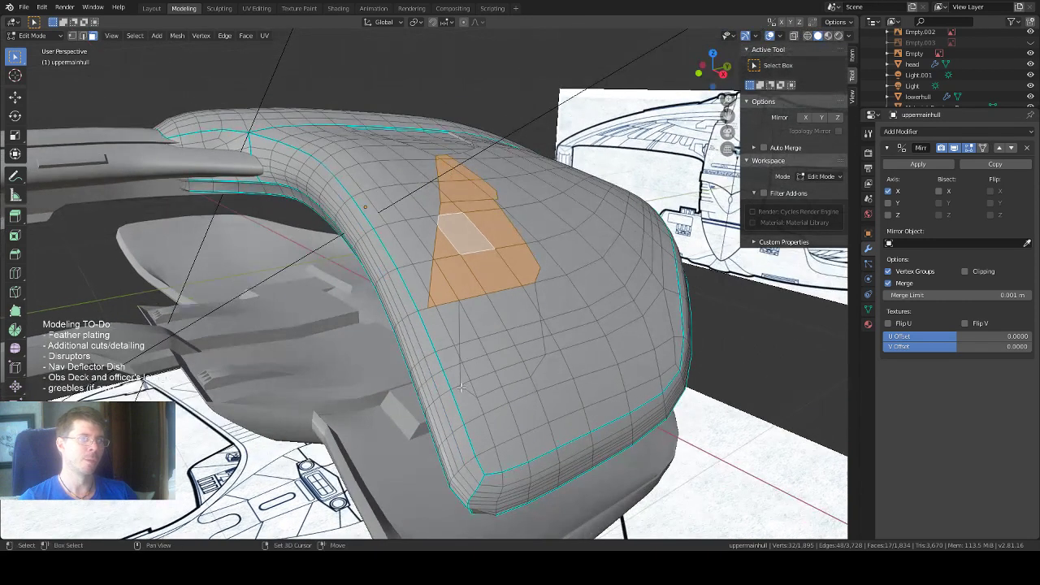
Add the narrow trailing-side faces and the row bordering the middle block to start the outermost feather block.
{"action": "left_click", "coordinate": [461, 385], "text": "shift"}
{"action": "left_click", "coordinate": [463, 372], "text": "shift"}
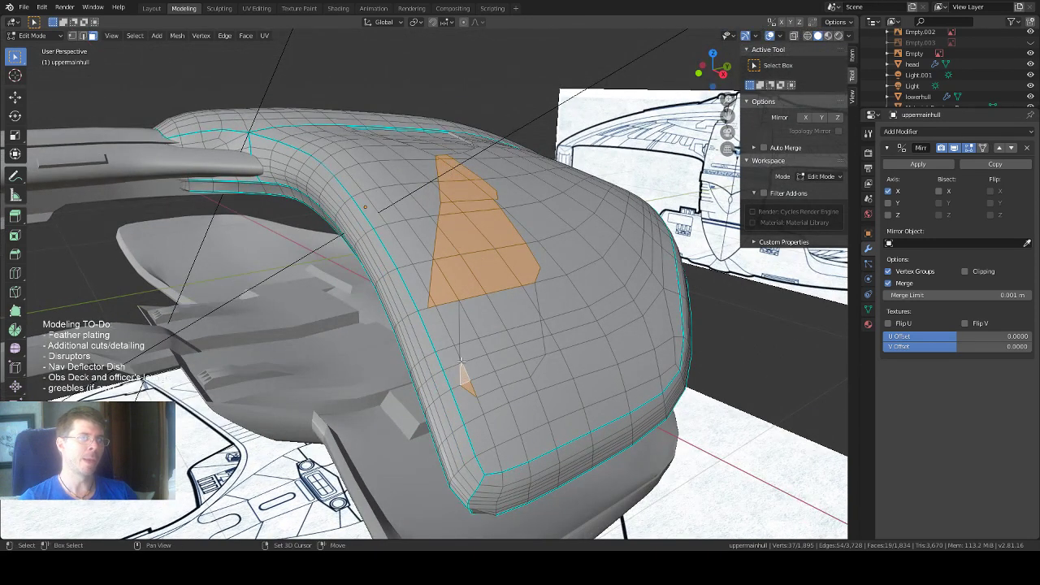
{"action": "left_click", "coordinate": [461, 362], "text": "shift"}
{"action": "left_click", "coordinate": [470, 347], "text": "shift"}
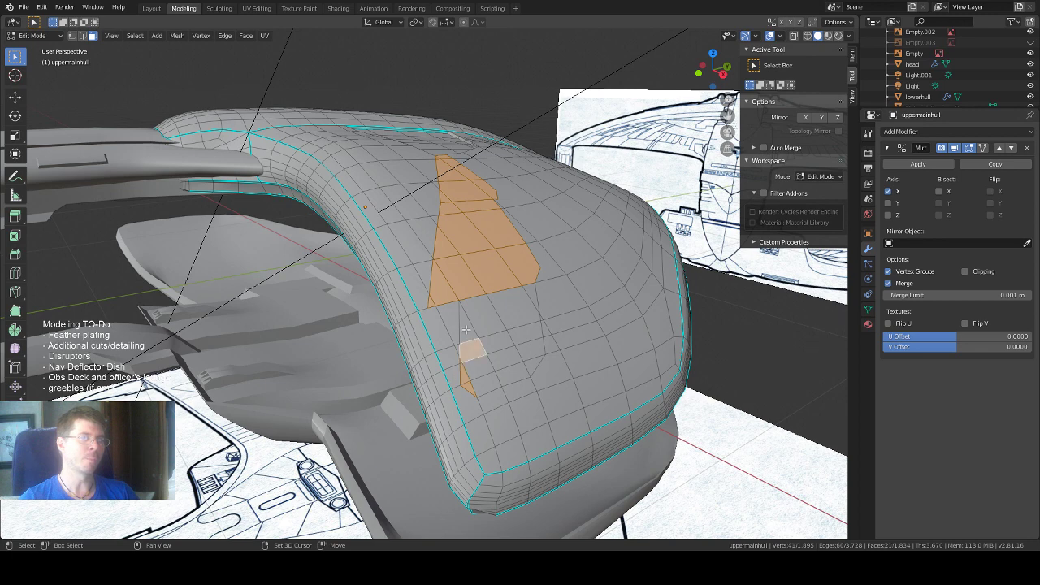
{"action": "left_click", "coordinate": [472, 322], "text": "shift"}
{"action": "left_click", "coordinate": [493, 312], "text": "shift"}
{"action": "left_click", "coordinate": [516, 302], "text": "shift"}
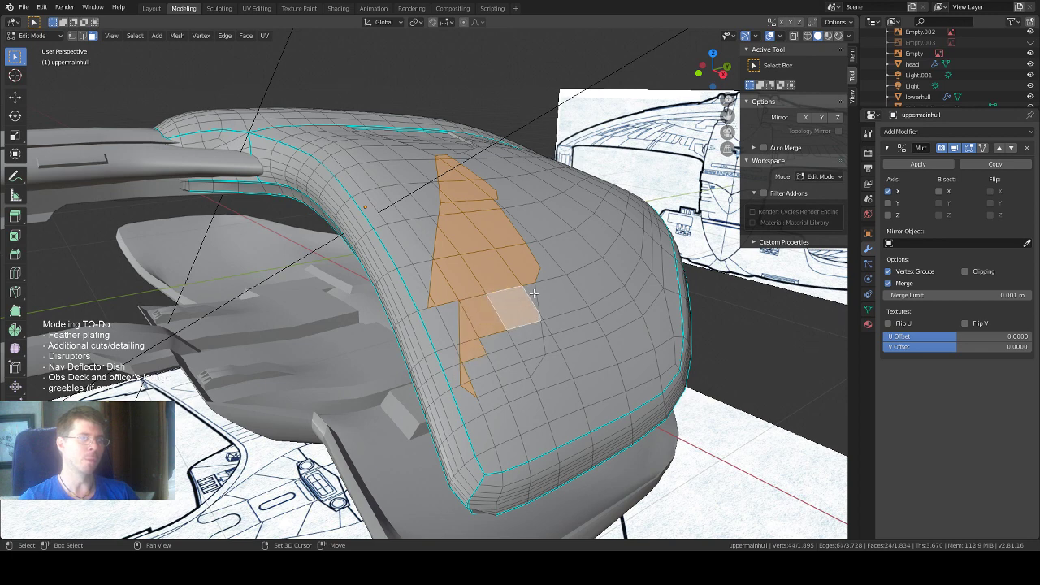
Add the remaining faces and angled corners of the outermost feather block to complete the stepped plate selection.
{"action": "left_click", "coordinate": [533, 310], "text": "shift"}
{"action": "left_click", "coordinate": [527, 331], "text": "shift"}
{"action": "left_click", "coordinate": [521, 348], "text": "shift"}
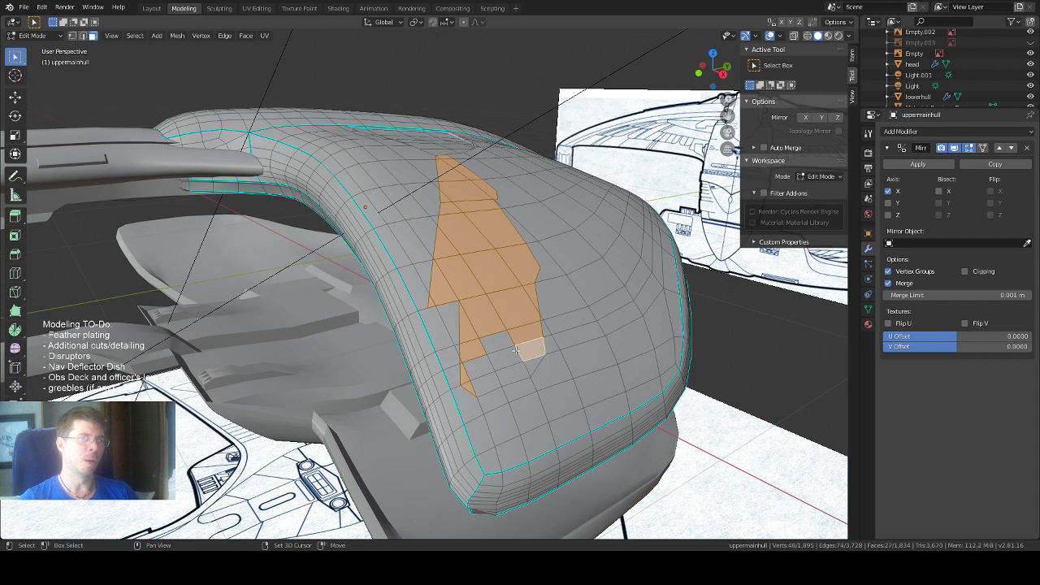
{"action": "left_click", "coordinate": [497, 353], "text": "shift"}
{"action": "left_click", "coordinate": [493, 343], "text": "shift"}
{"action": "left_click", "coordinate": [477, 364], "text": "shift"}
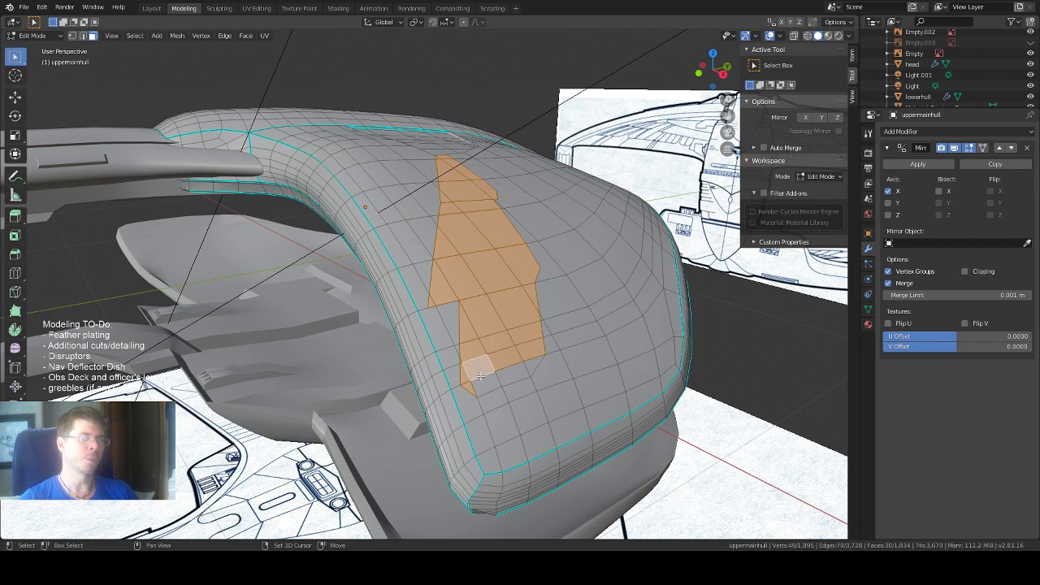
{"action": "left_click", "coordinate": [482, 381], "text": "shift"}
{"action": "left_click", "coordinate": [475, 389], "text": "shift"}
{"action": "left_click", "coordinate": [529, 364], "text": "shift"}
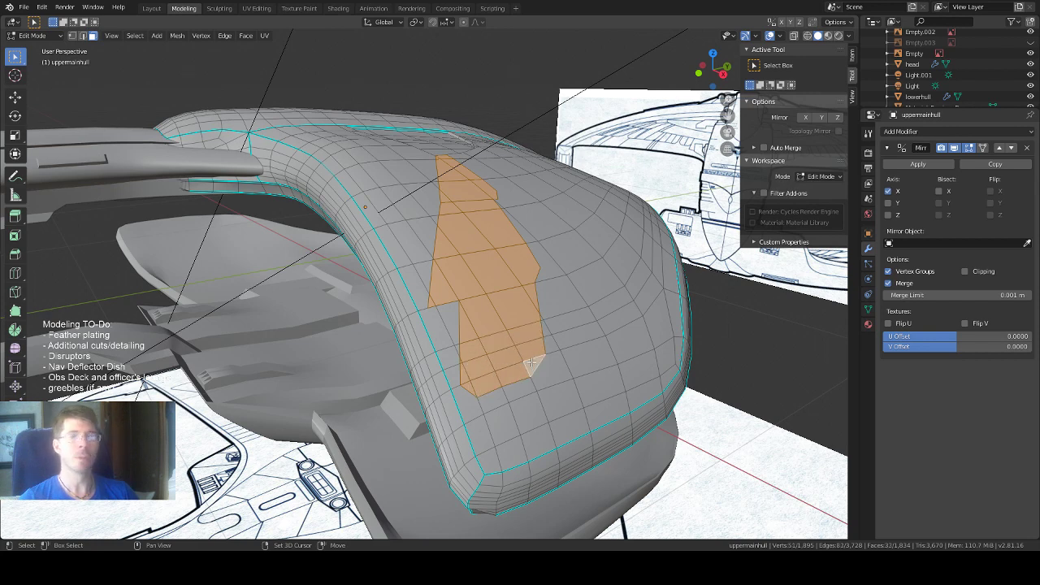
{"action": "mouse_move", "coordinate": [515, 303]}
{"action": "middle_mouse_down"}
{"action": "mouse_move", "coordinate": [511, 319]}
{"action": "mouse_move", "coordinate": [515, 312]}
{"action": "middle_mouse_up"}
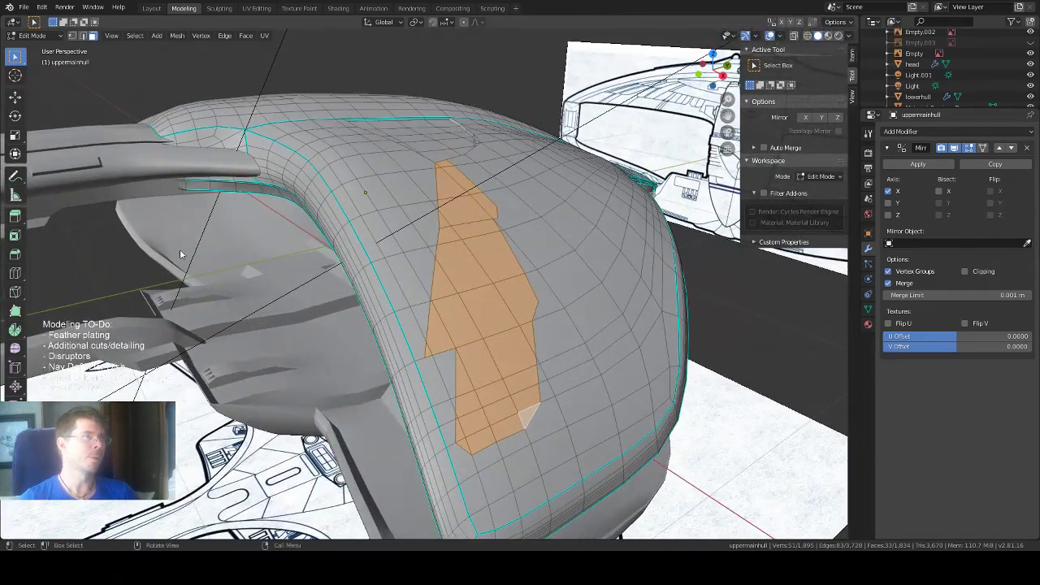
Try an Extrude Region of about 0.003 m along the normal on the selected feather faces, and undo it.
{"action": "left_click", "coordinate": [17, 216]}
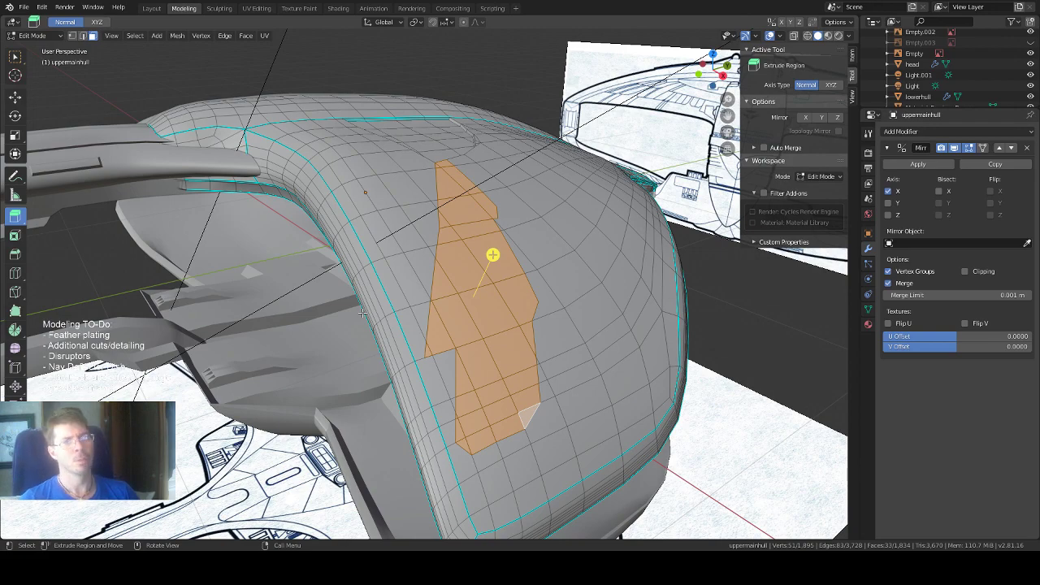
{"action": "middle_click_drag", "start_coordinate": [405, 299], "coordinate": [447, 302]}
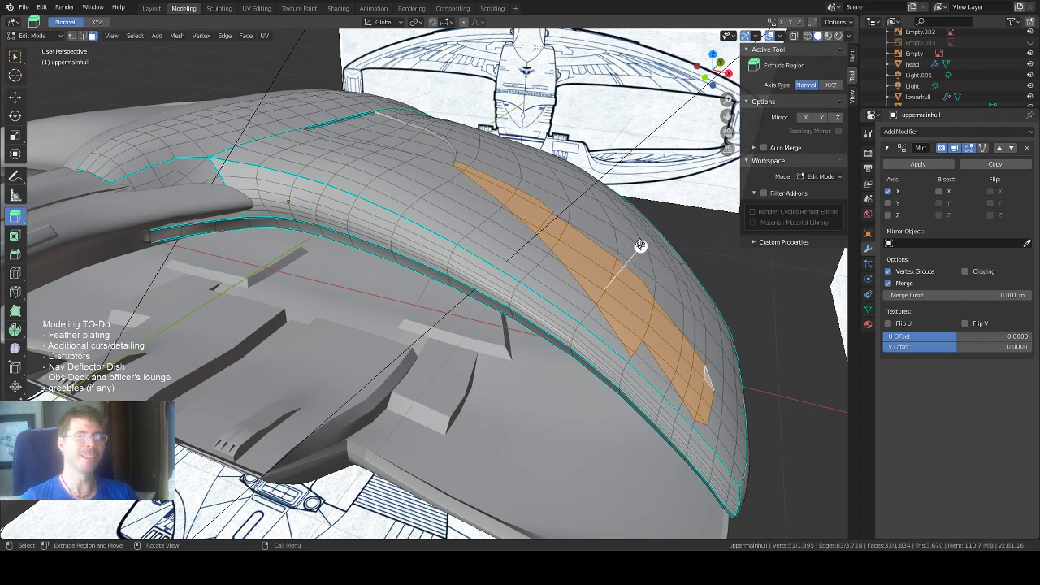
{"action": "left_click", "coordinate": [640, 245]}
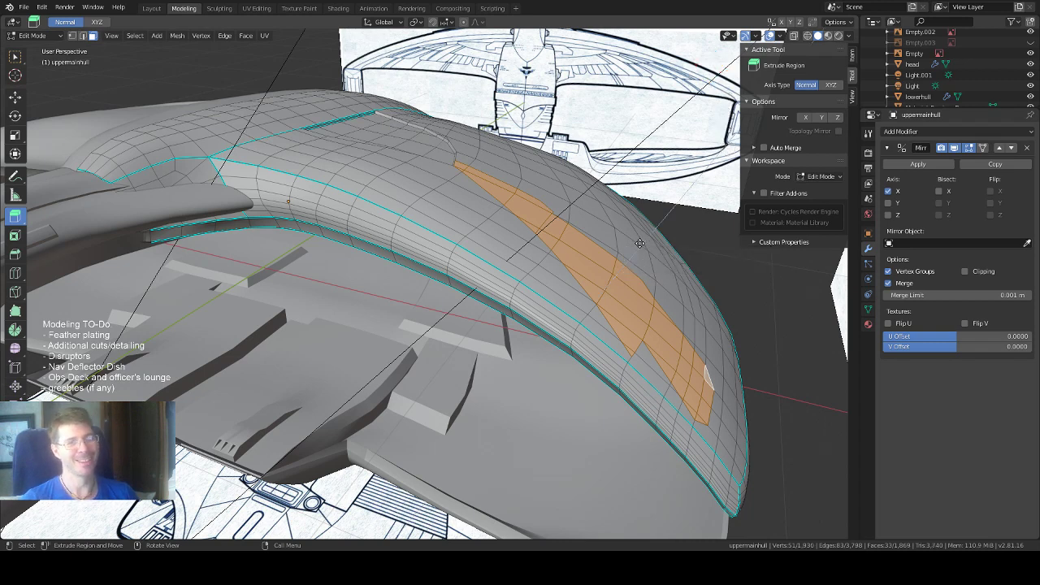
{"action": "left_click_drag", "start_coordinate": [639, 243], "coordinate": [641, 243]}
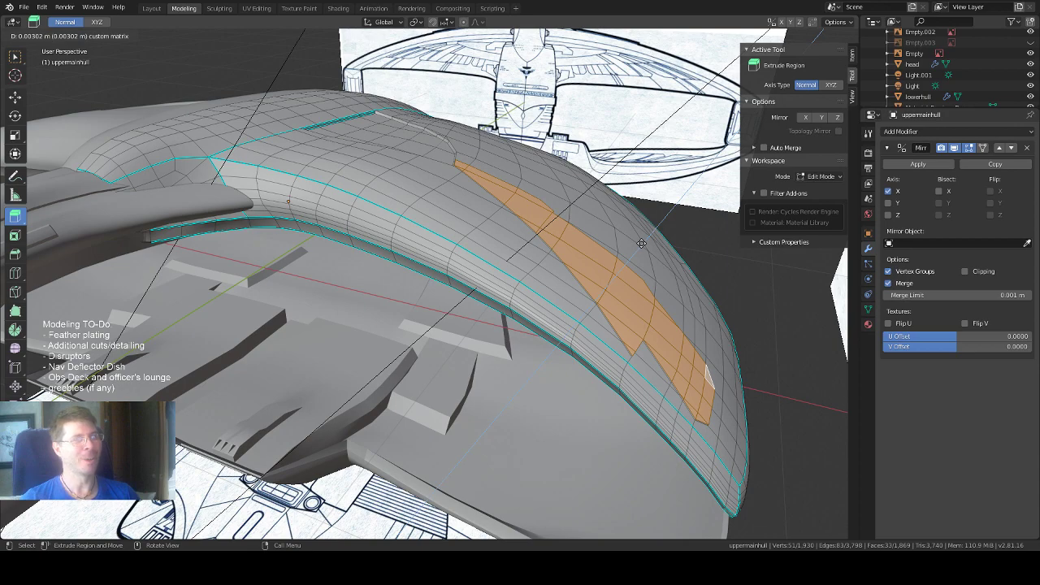
{"action": "left_click_drag", "start_coordinate": [642, 243], "coordinate": [641, 243]}
{"action": "middle_click_drag", "start_coordinate": [642, 243], "coordinate": [507, 196]}
{"action": "middle_click_drag", "start_coordinate": [512, 195], "coordinate": [543, 187]}
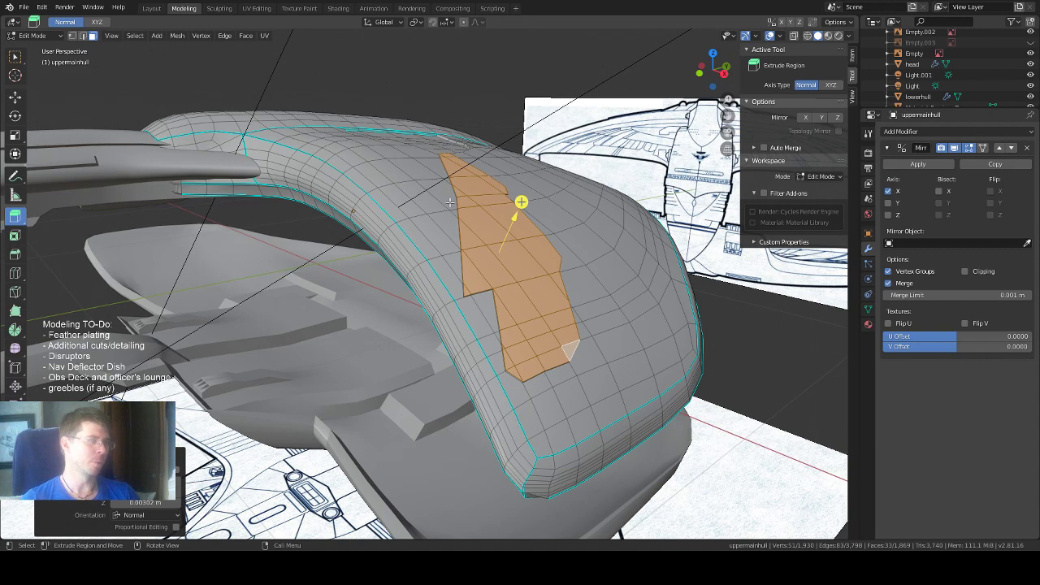
{"action": "key", "text": "ctrl+z"}
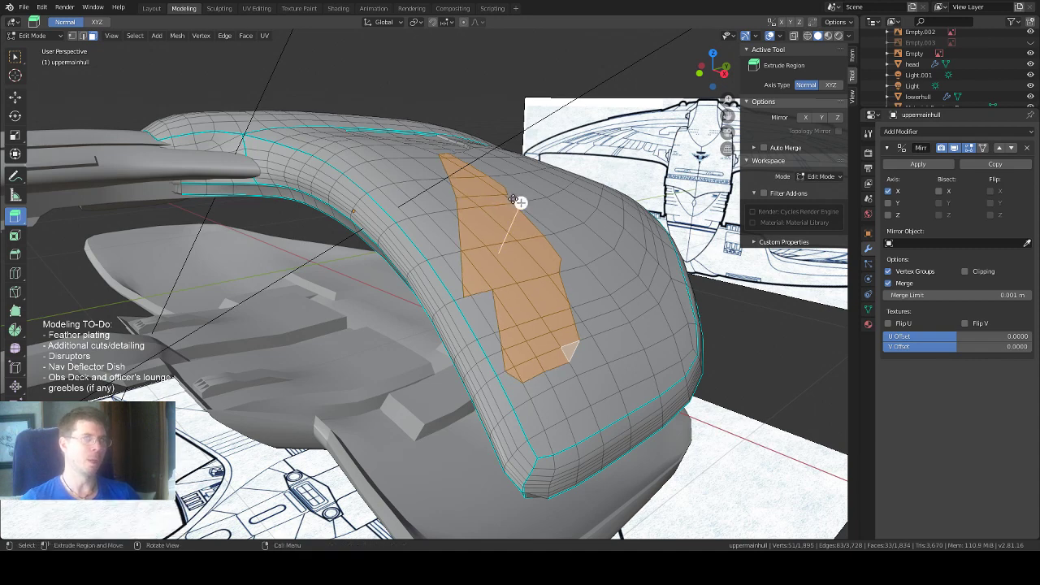
Extrude the selected feather plate outward by about 0.008 m along its normal and check its raised edges.
{"action": "left_click_drag", "start_coordinate": [520, 202], "coordinate": [519, 197]}
{"action": "middle_click_drag", "start_coordinate": [520, 200], "coordinate": [575, 191]}
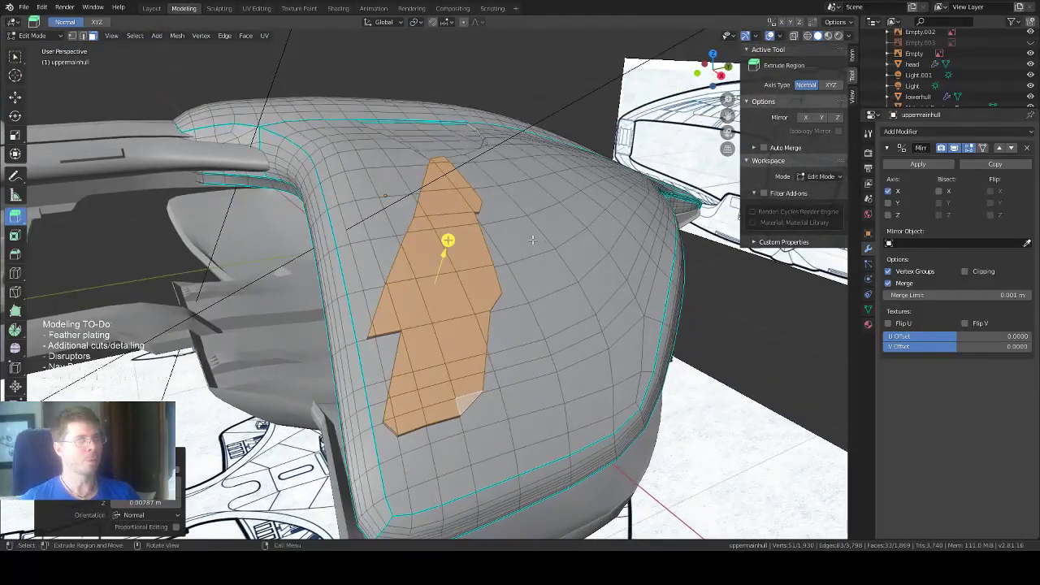
{"action": "mouse_move", "coordinate": [531, 240]}
{"action": "middle_mouse_down"}
{"action": "mouse_move", "coordinate": [496, 242]}
{"action": "mouse_move", "coordinate": [542, 232]}
{"action": "middle_mouse_up"}
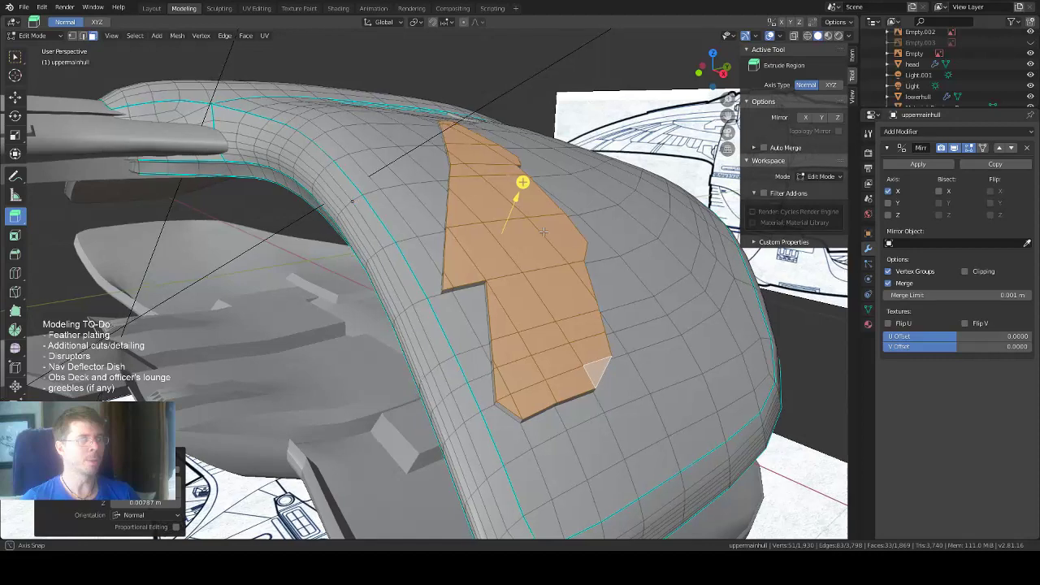
Try rotating the raised feather plate by about -1° around its Y axis in Normal orientation, and undo it.
{"action": "left_click", "coordinate": [15, 117]}
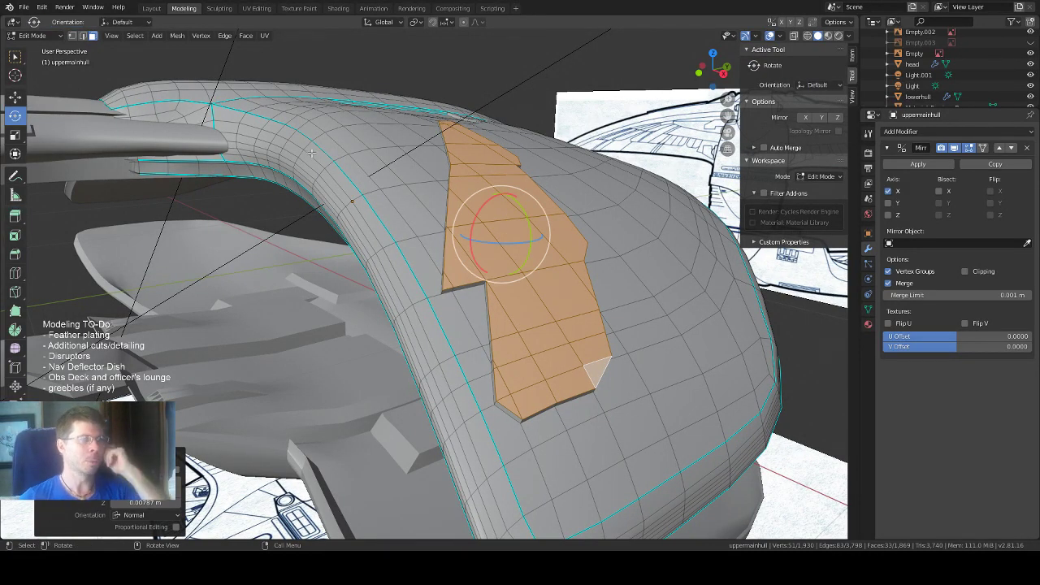
{"action": "left_click", "coordinate": [835, 85]}
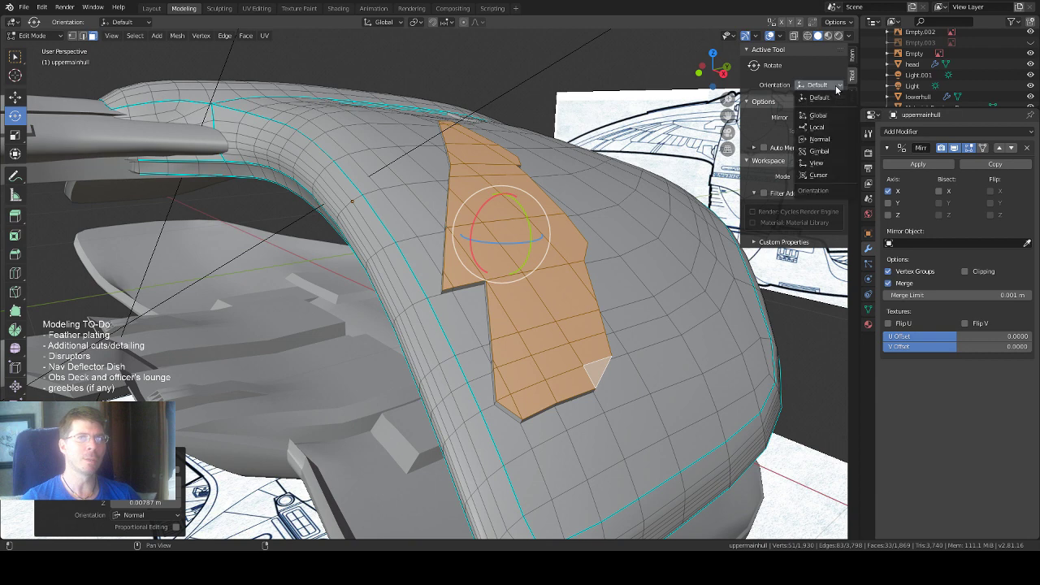
{"action": "left_click", "coordinate": [831, 140]}
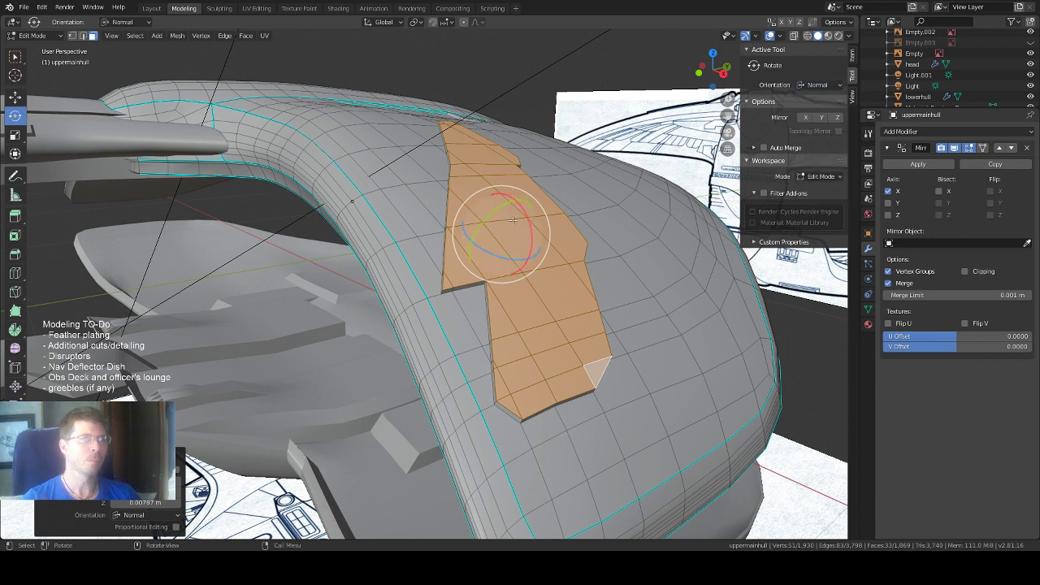
{"action": "left_click_drag", "start_coordinate": [504, 204], "coordinate": [505, 205]}
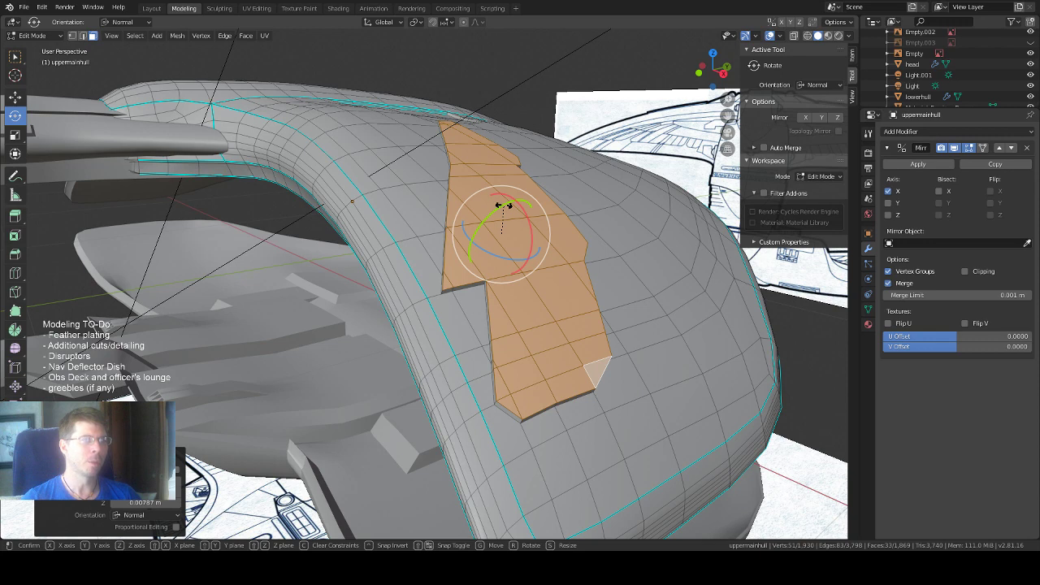
{"action": "left_click_drag", "start_coordinate": [503, 205], "coordinate": [504, 208]}
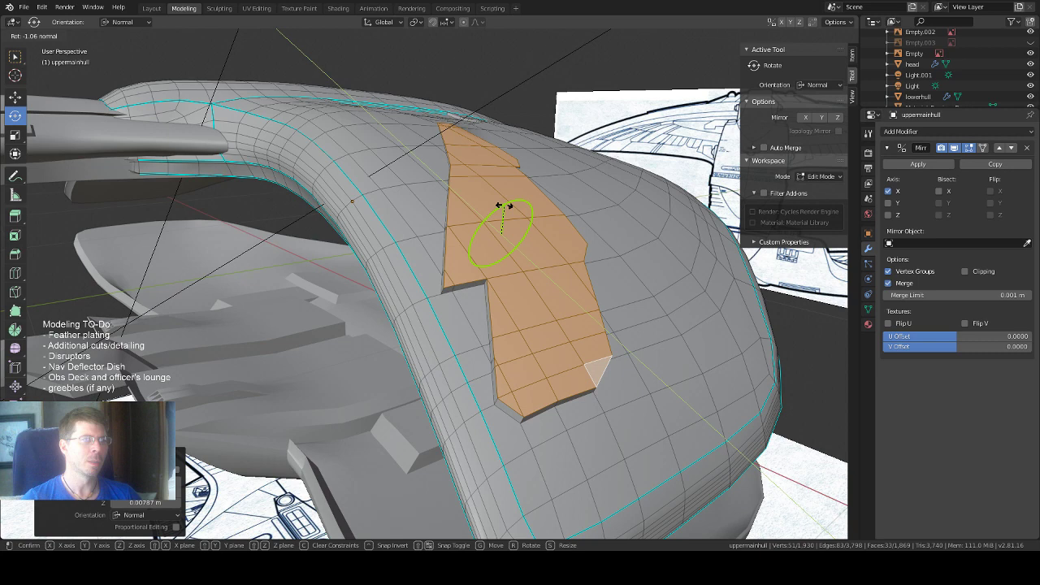
{"action": "left_click_drag", "start_coordinate": [504, 206], "coordinate": [504, 207]}
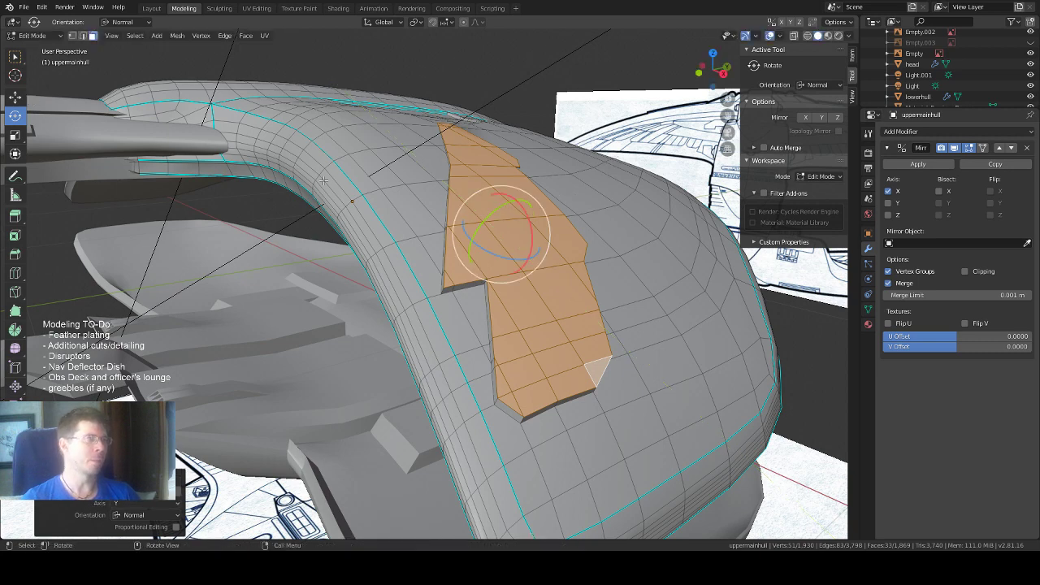
{"action": "key", "text": "ctrl+z"}
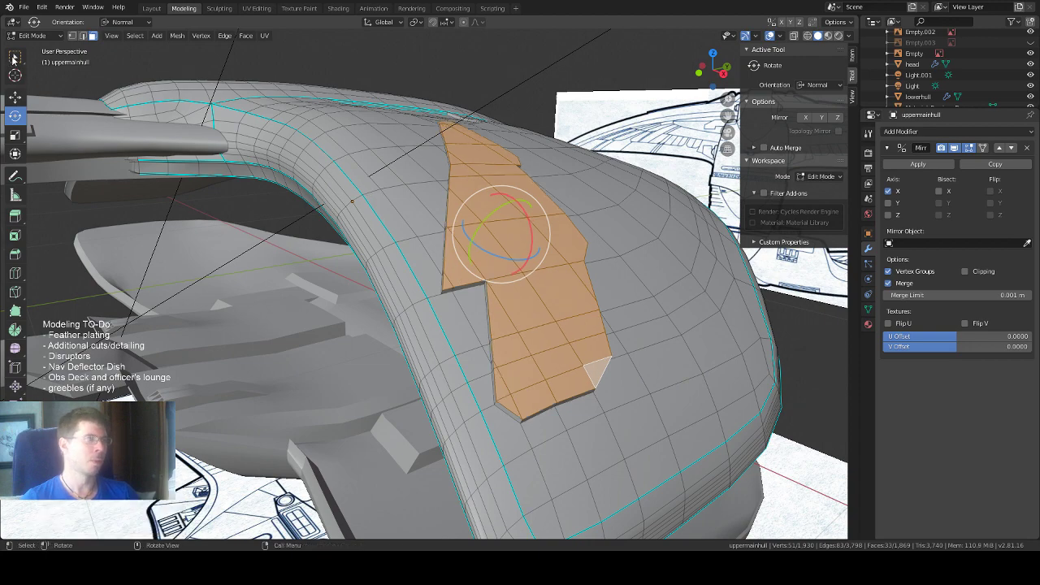
Clear the selection and select the faces of the feather plate's outer block beyond the step.
{"action": "left_click", "coordinate": [14, 59]}
{"action": "middle_click_drag", "start_coordinate": [398, 260], "coordinate": [440, 277]}
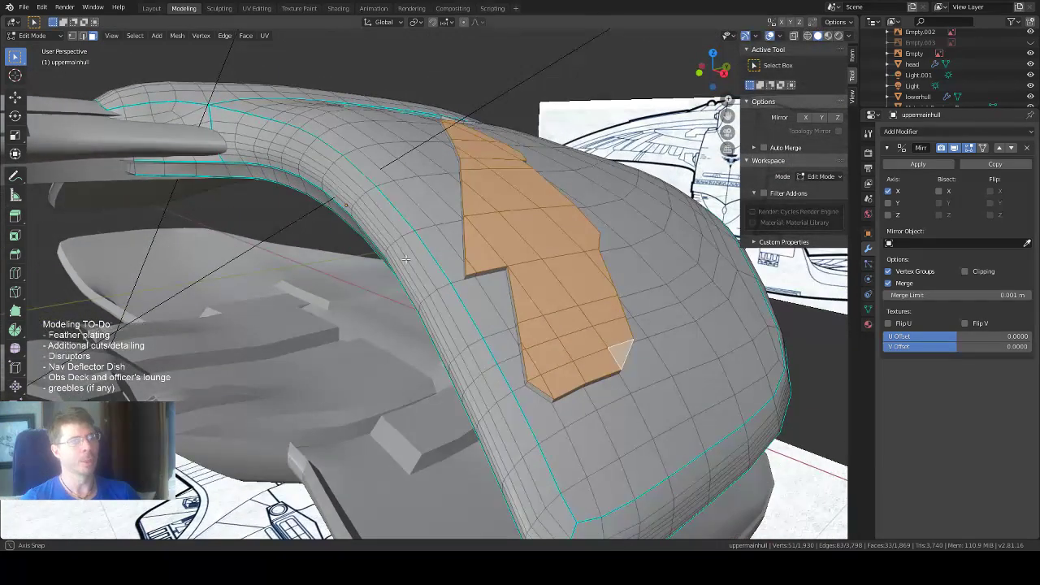
{"action": "key", "text": "alt+a"}
{"action": "left_click", "coordinate": [533, 372]}
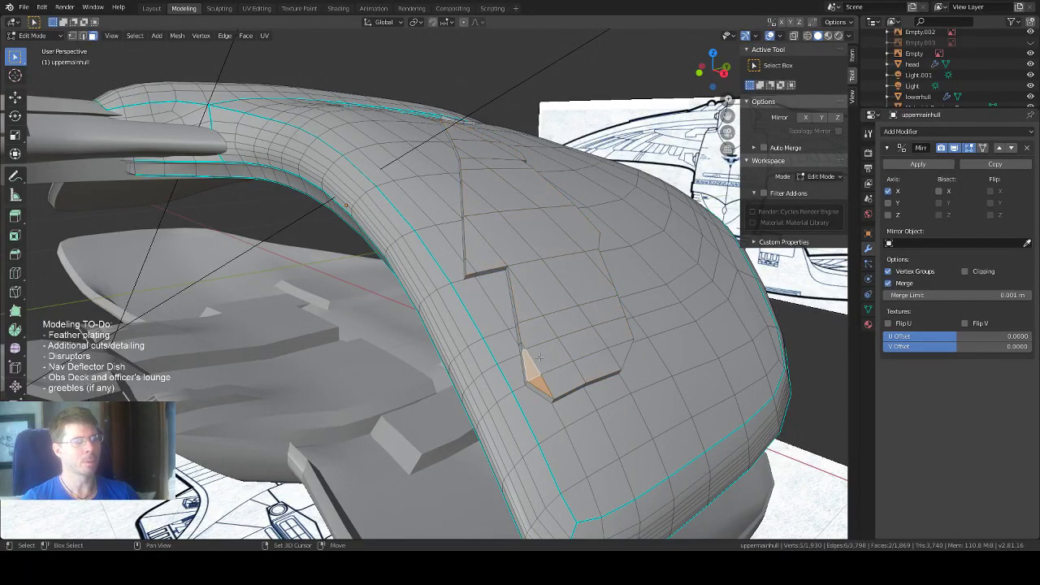
{"action": "left_click", "coordinate": [524, 355], "text": "shift"}
{"action": "left_click", "coordinate": [533, 334], "text": "shift"}
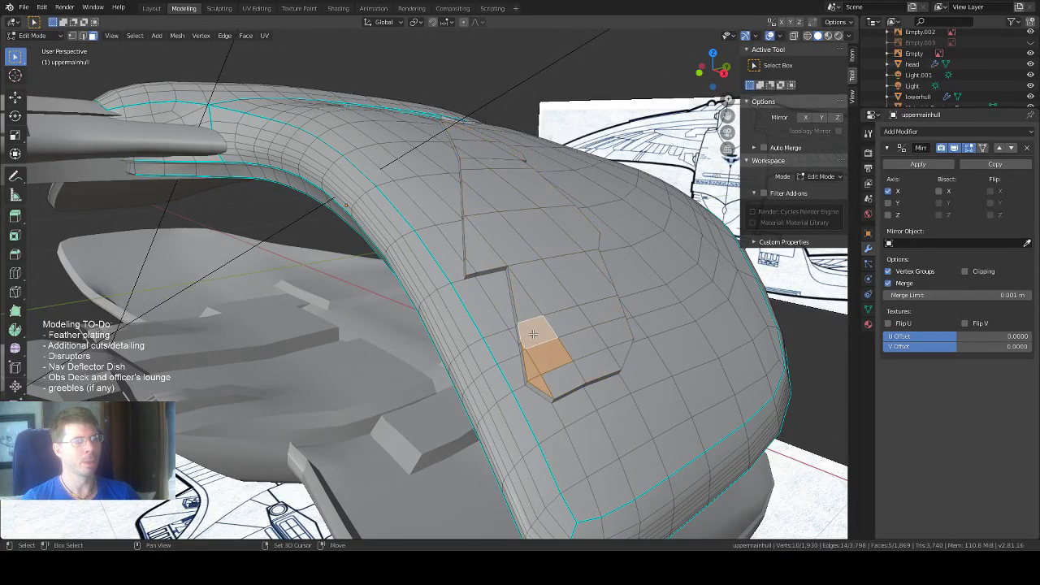
{"action": "left_click", "coordinate": [541, 279], "text": "shift"}
{"action": "left_click", "coordinate": [581, 276], "text": "shift"}
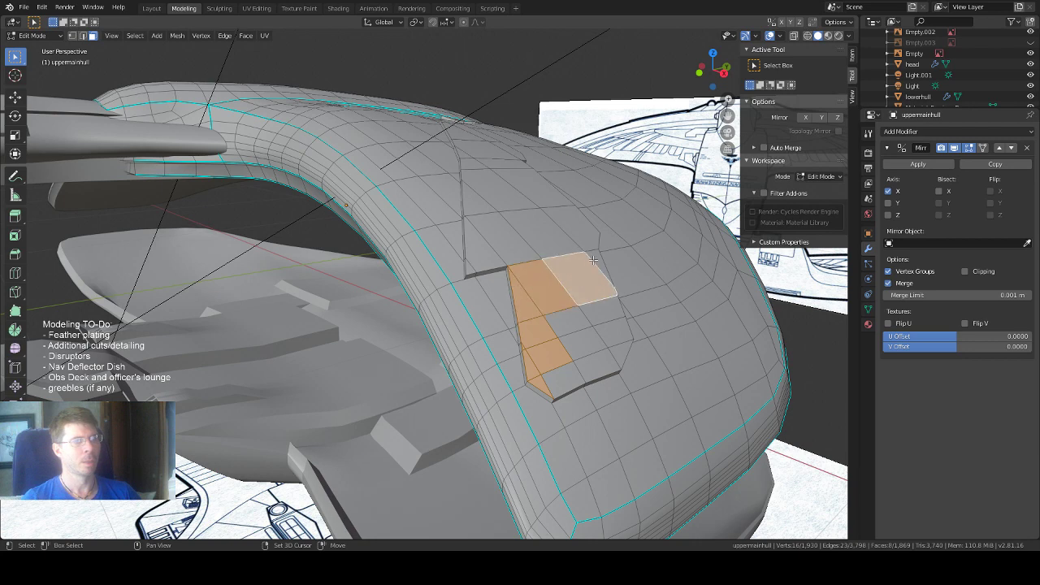
{"action": "left_click", "coordinate": [593, 287], "text": "shift"}
{"action": "left_click", "coordinate": [602, 309], "text": "shift"}
{"action": "left_click", "coordinate": [574, 329], "text": "shift"}
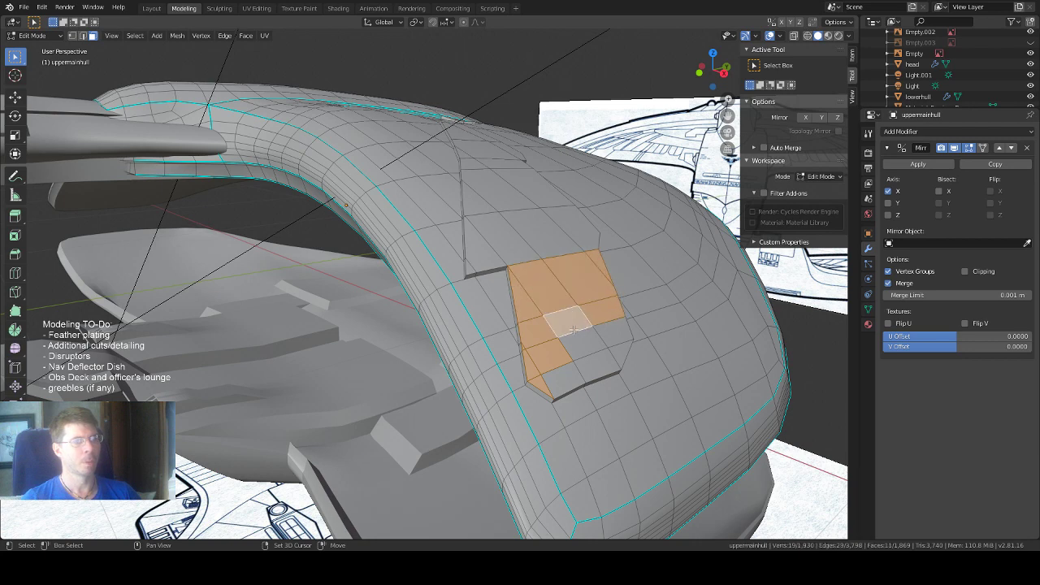
{"action": "left_click", "coordinate": [577, 345], "text": "shift"}
{"action": "left_click", "coordinate": [553, 379], "text": "shift"}
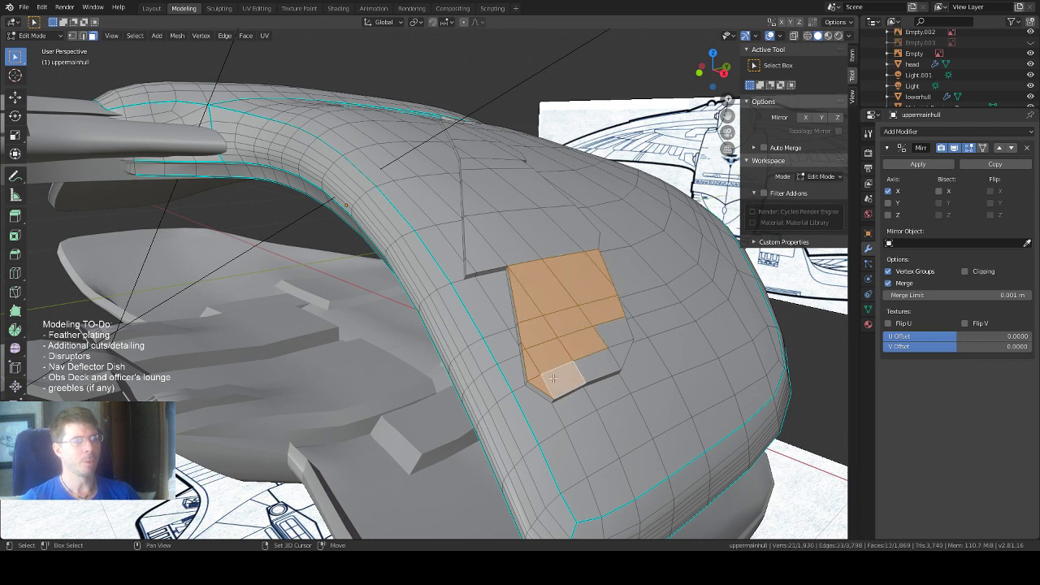
{"action": "left_click", "coordinate": [597, 362], "text": "shift"}
{"action": "middle_click_drag", "start_coordinate": [607, 338], "coordinate": [533, 265]}
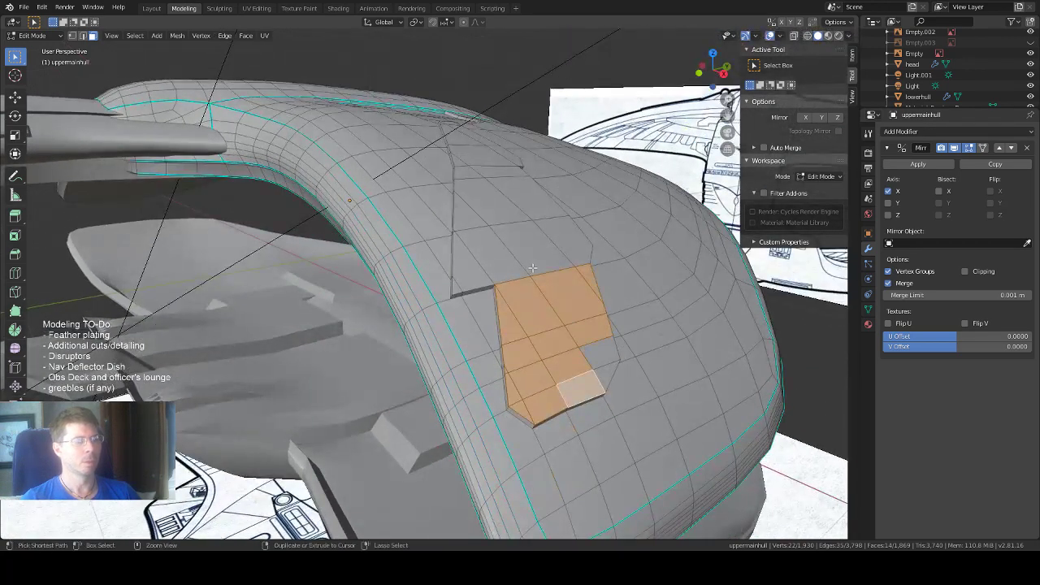
Undo the outer-block face picks until the whole feather plate is selected again.
{"action": "key", "text": "ctrl+z"}
{"action": "key", "text": "ctrl+z"}
{"action": "key", "text": "ctrl+z"}
{"action": "key", "text": "ctrl+z"}
{"action": "key", "text": "ctrl+z"}
{"action": "key", "text": "ctrl+z"}
{"action": "key", "text": "ctrl+z"}
{"action": "key", "text": "ctrl+z"}
{"action": "key", "text": "ctrl+z"}
{"action": "key", "text": "ctrl+z"}
{"action": "key", "text": "ctrl+z"}
{"action": "key", "text": "ctrl+z"}
{"action": "key", "text": "ctrl+z"}
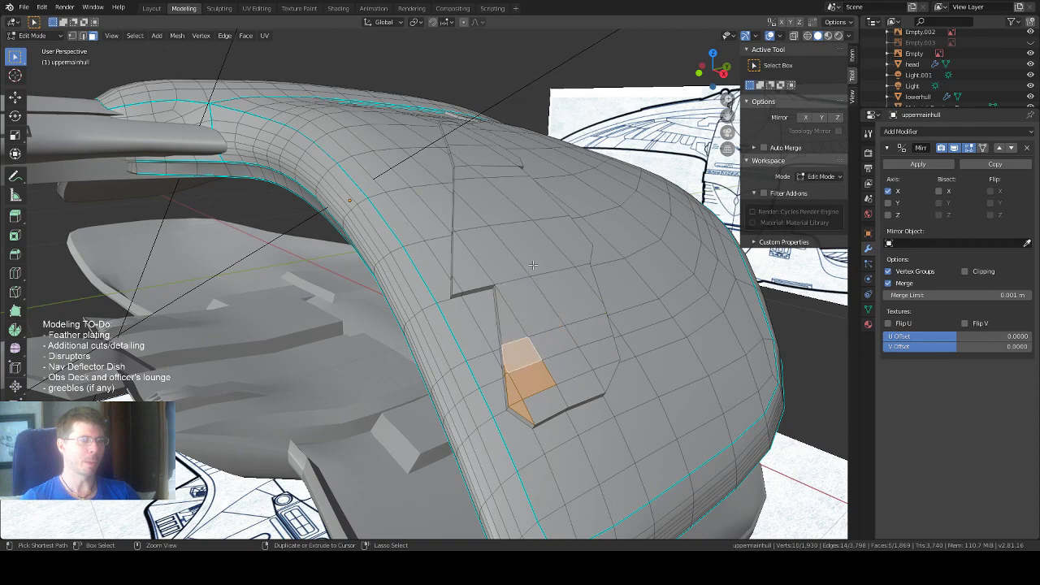
{"action": "key", "text": "ctrl+l"}
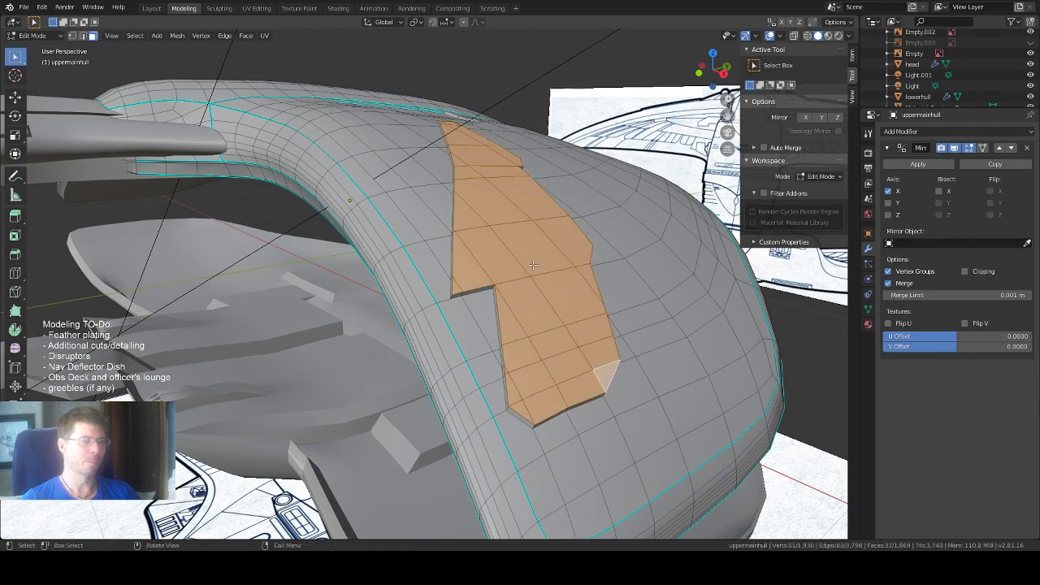
Move the whole feather plate about -0.007 m along its Normal Z axis, back toward the hull surface.
{"action": "middle_click_drag", "start_coordinate": [532, 264], "coordinate": [286, 189]}
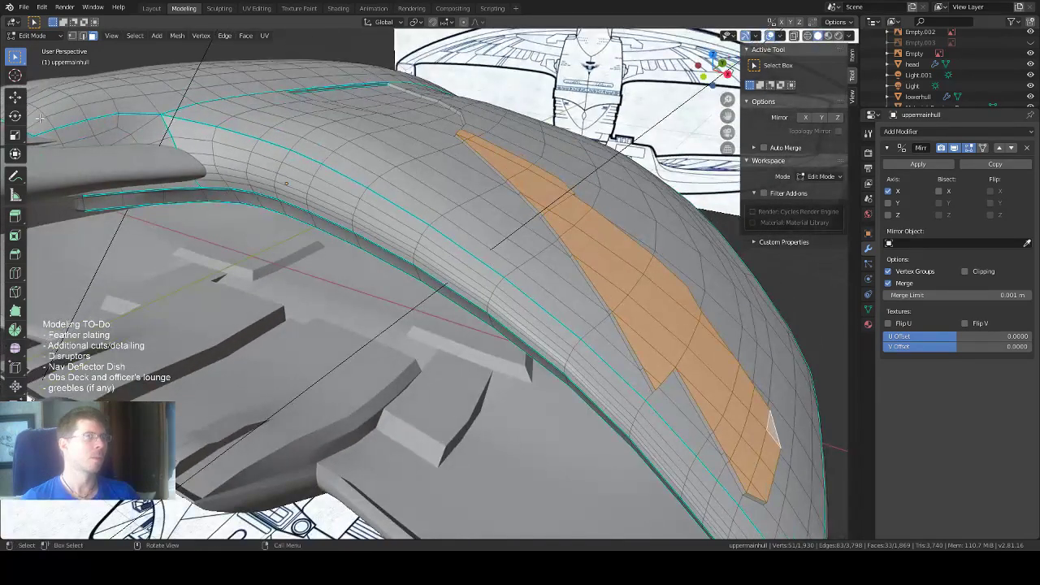
{"action": "left_click", "coordinate": [14, 96]}
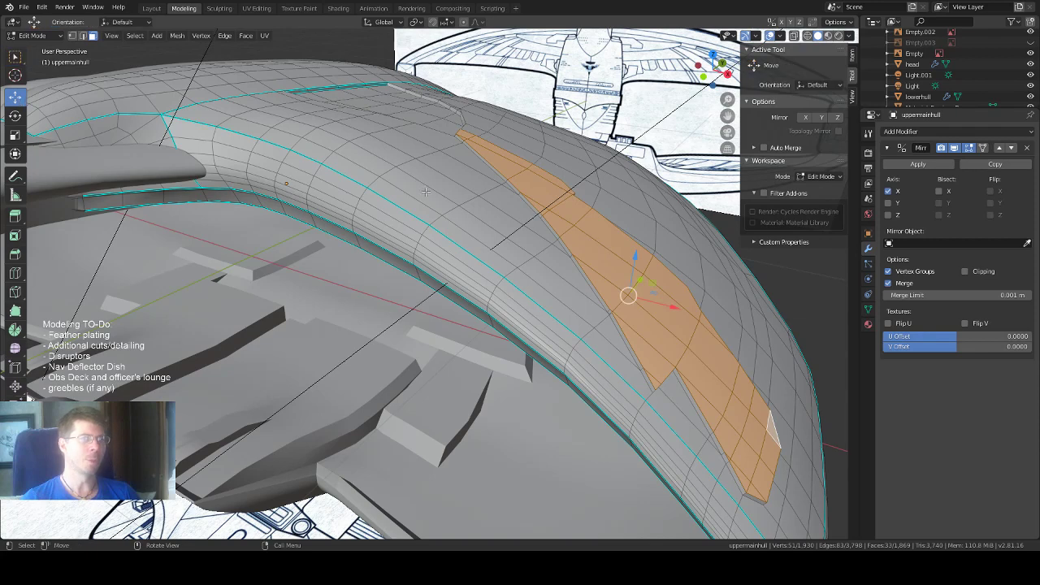
{"action": "left_click", "coordinate": [819, 84]}
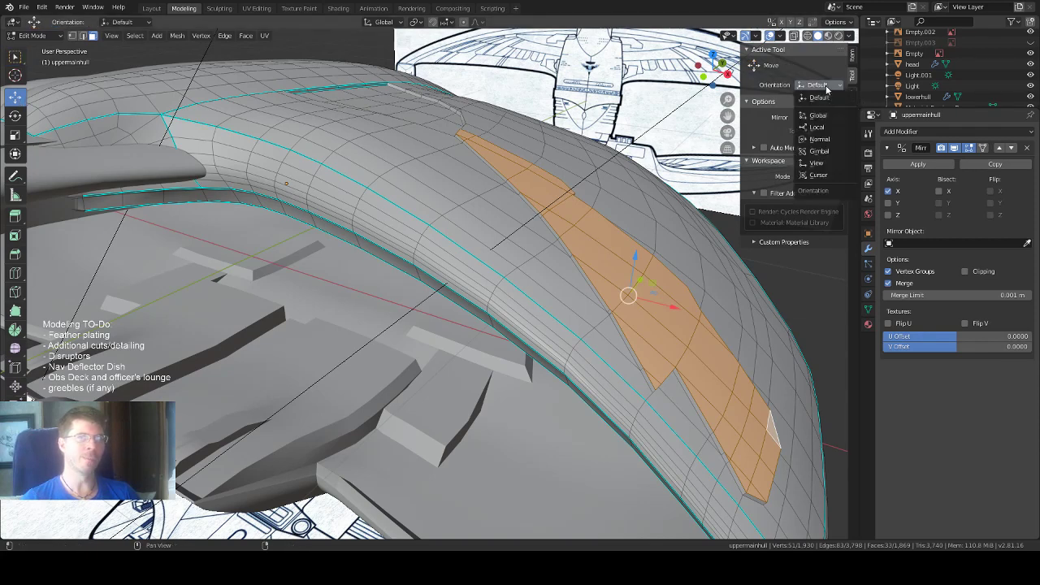
{"action": "left_click", "coordinate": [818, 140]}
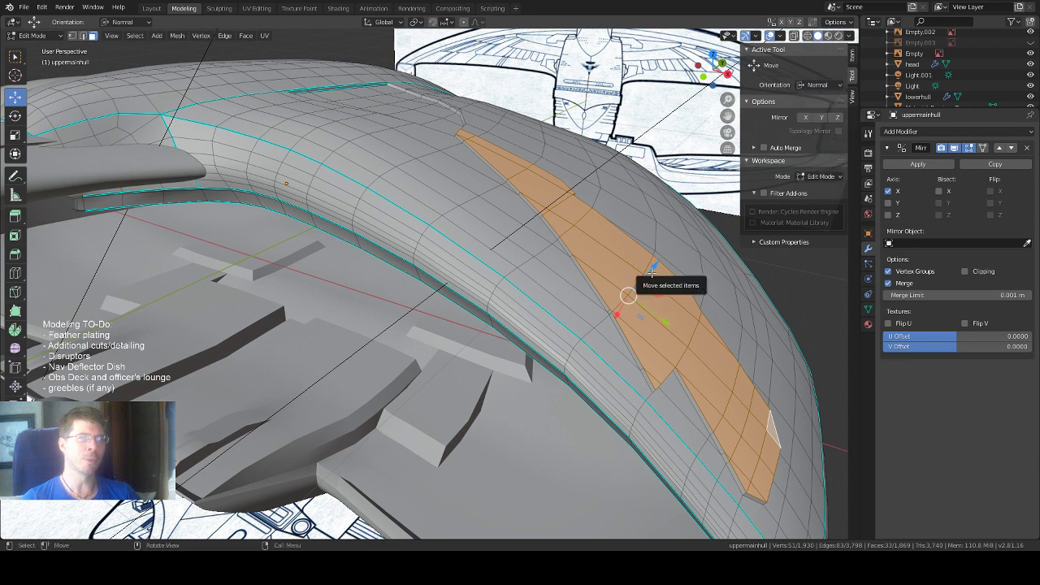
{"action": "left_click_drag", "start_coordinate": [653, 266], "coordinate": [648, 274]}
{"action": "middle_click_drag", "start_coordinate": [647, 274], "coordinate": [662, 293]}
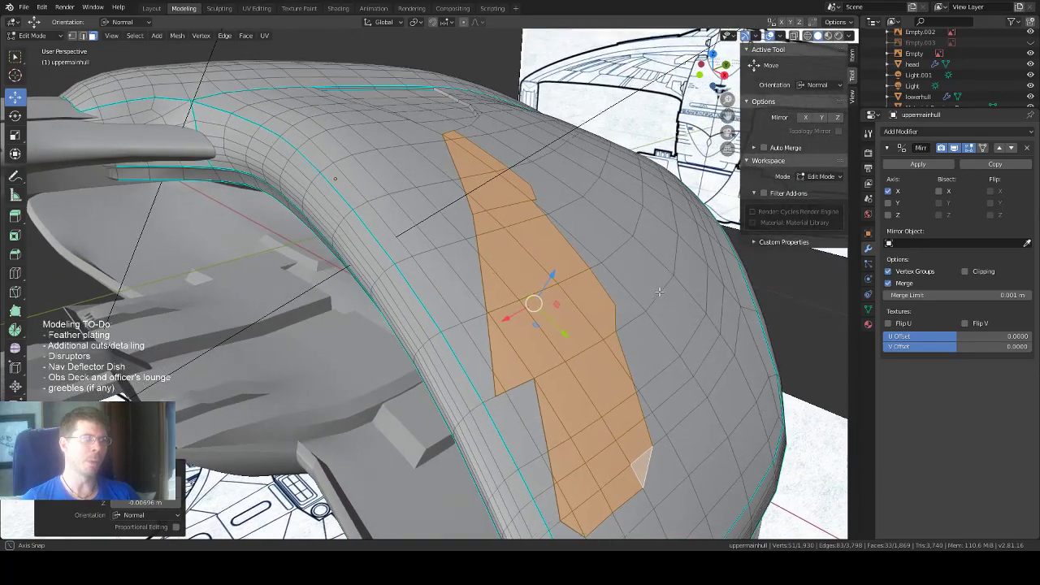
Start a new face selection with the two wide rows of the inner feather block, including its angled corner faces.
{"action": "left_click", "coordinate": [12, 56]}
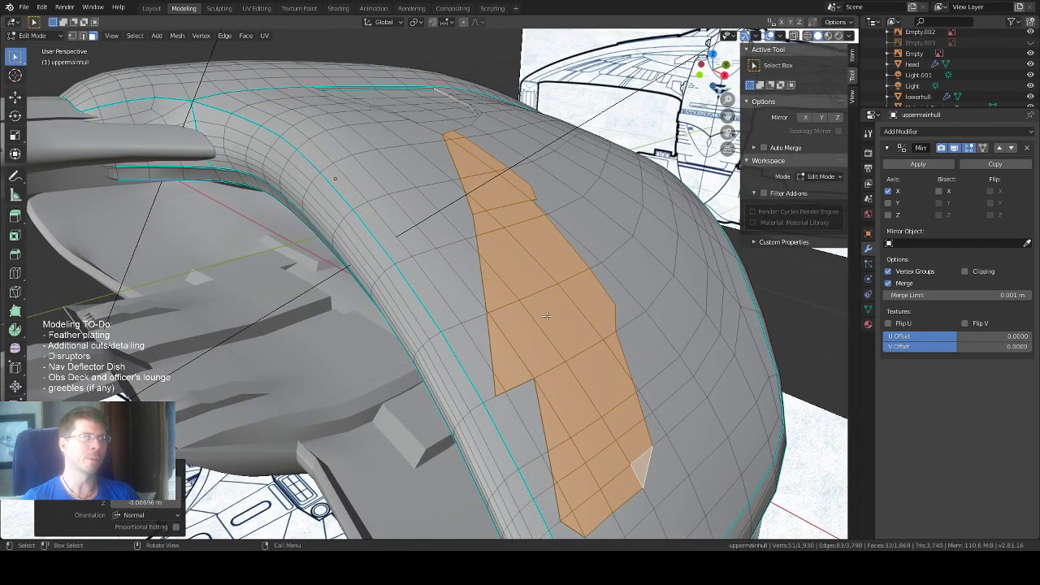
{"action": "left_click", "coordinate": [509, 356]}
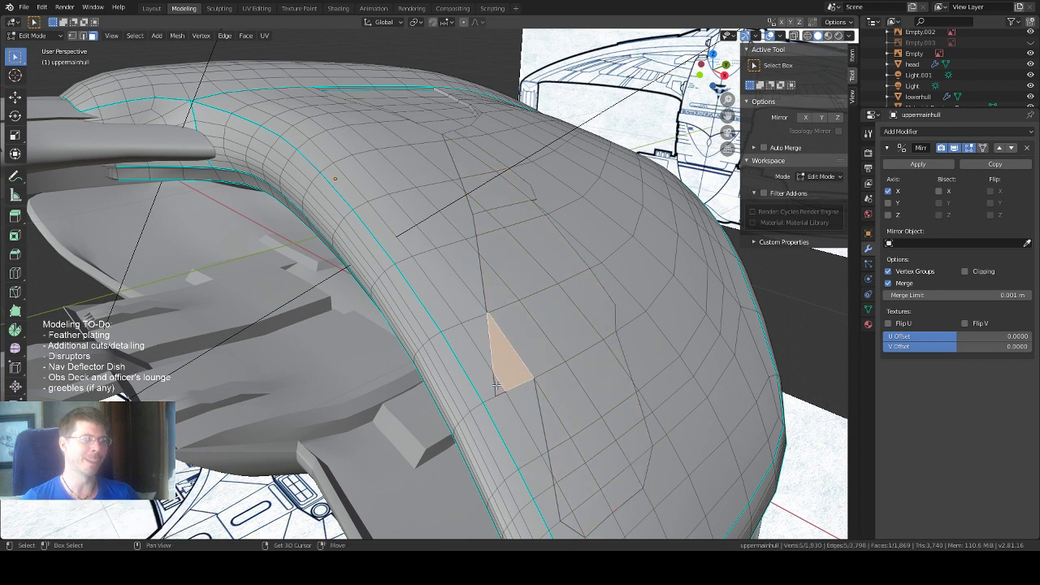
{"action": "left_click", "coordinate": [556, 322], "text": "shift"}
{"action": "left_click", "coordinate": [571, 318], "text": "shift"}
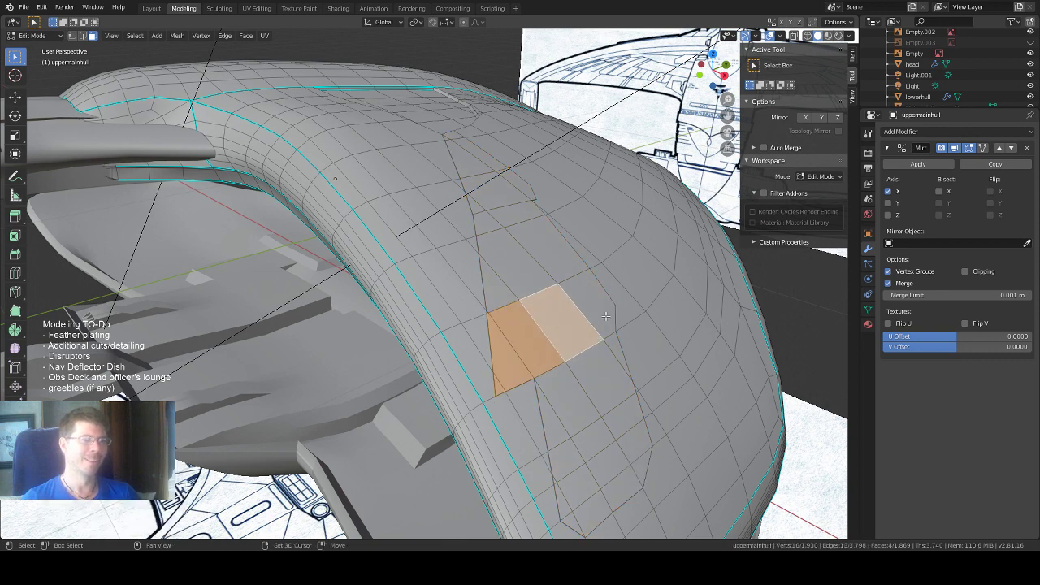
{"action": "left_click", "coordinate": [581, 299], "text": "shift"}
{"action": "left_click", "coordinate": [541, 262], "text": "shift"}
{"action": "left_click", "coordinate": [521, 274], "text": "shift"}
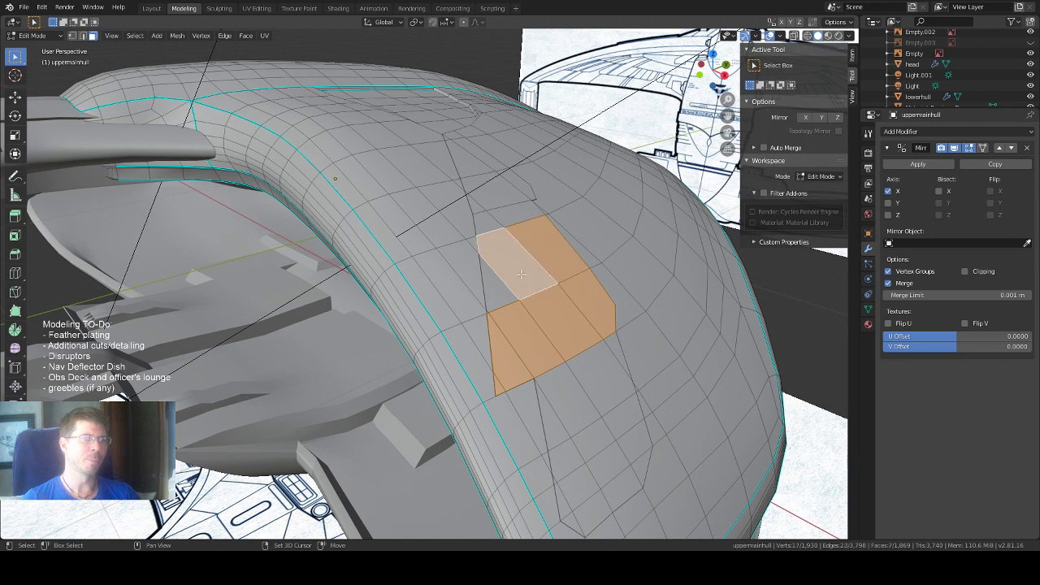
{"action": "left_click", "coordinate": [497, 294], "text": "shift"}
Add the narrow faces of the inner feather block up to its pointed tip, including the thin side slivers.
{"action": "left_click", "coordinate": [487, 228], "text": "shift"}
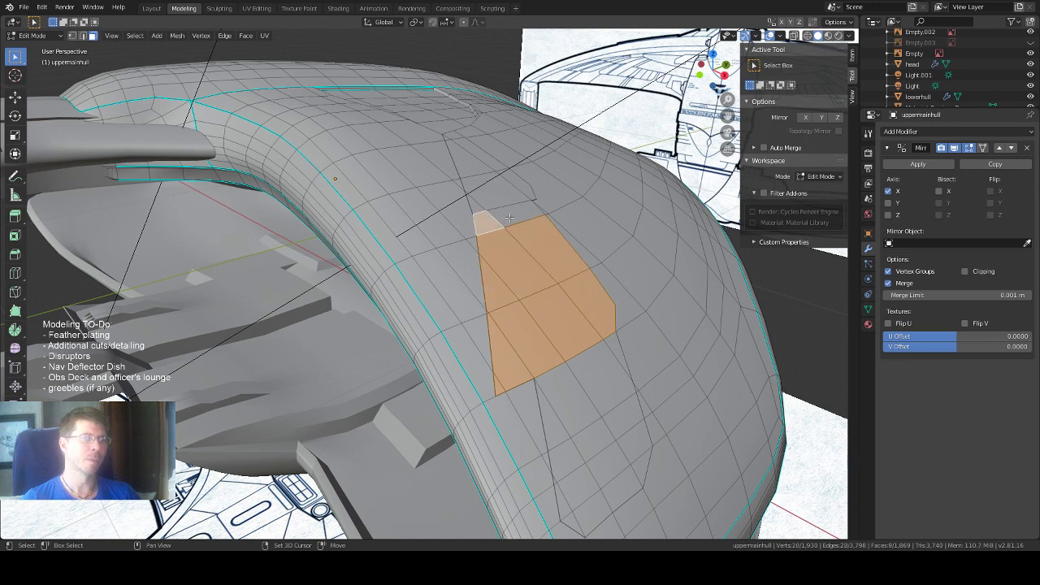
{"action": "left_click", "coordinate": [513, 212], "text": "shift"}
{"action": "left_click", "coordinate": [521, 189], "text": "shift"}
{"action": "left_click", "coordinate": [502, 192], "text": "shift"}
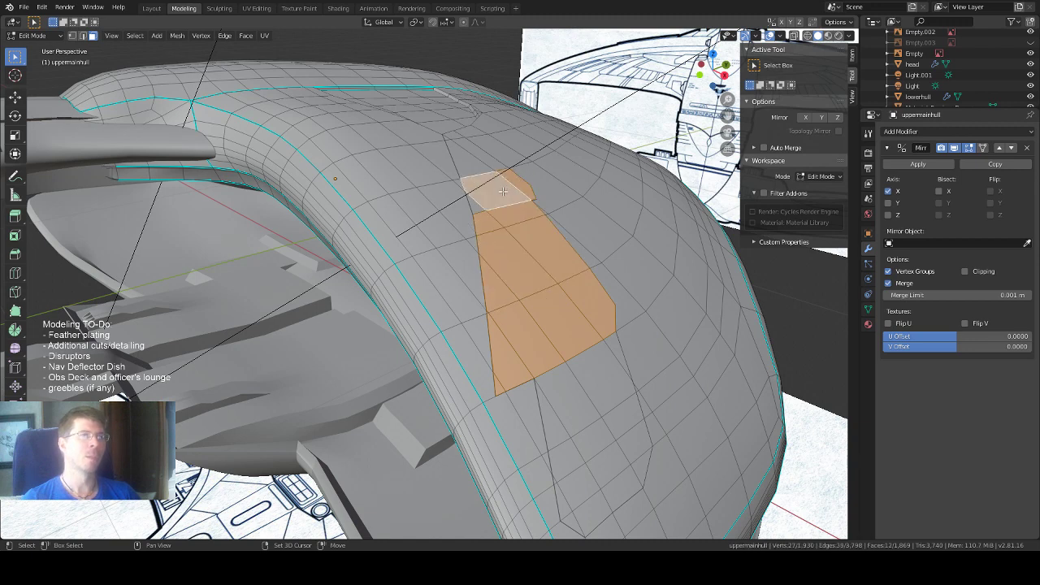
{"action": "left_click", "coordinate": [479, 206], "text": "shift"}
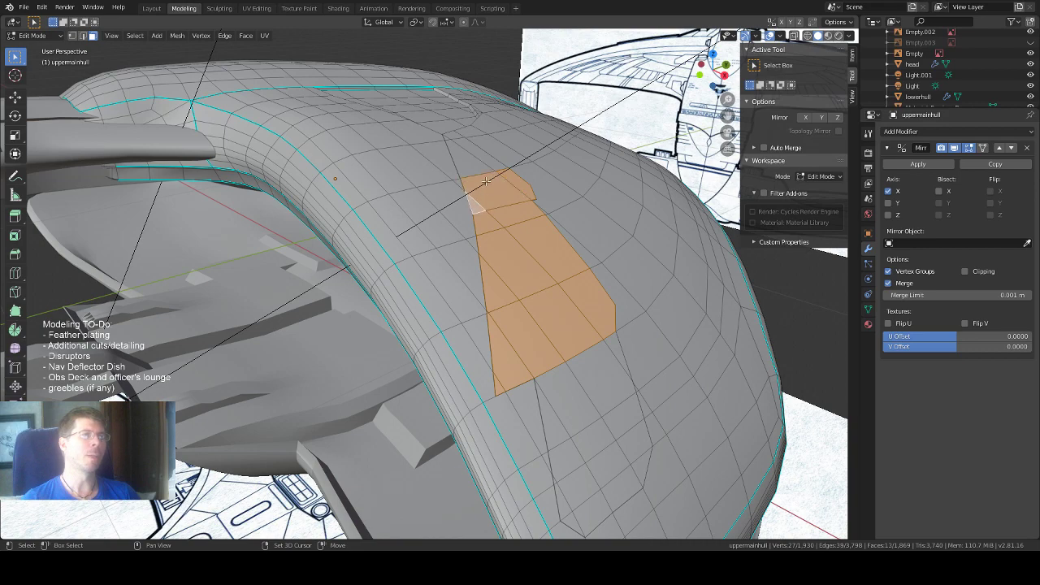
{"action": "left_click", "coordinate": [479, 167], "text": "shift"}
{"action": "middle_click_drag", "start_coordinate": [491, 167], "coordinate": [486, 196]}
{"action": "left_click", "coordinate": [447, 187], "text": "shift"}
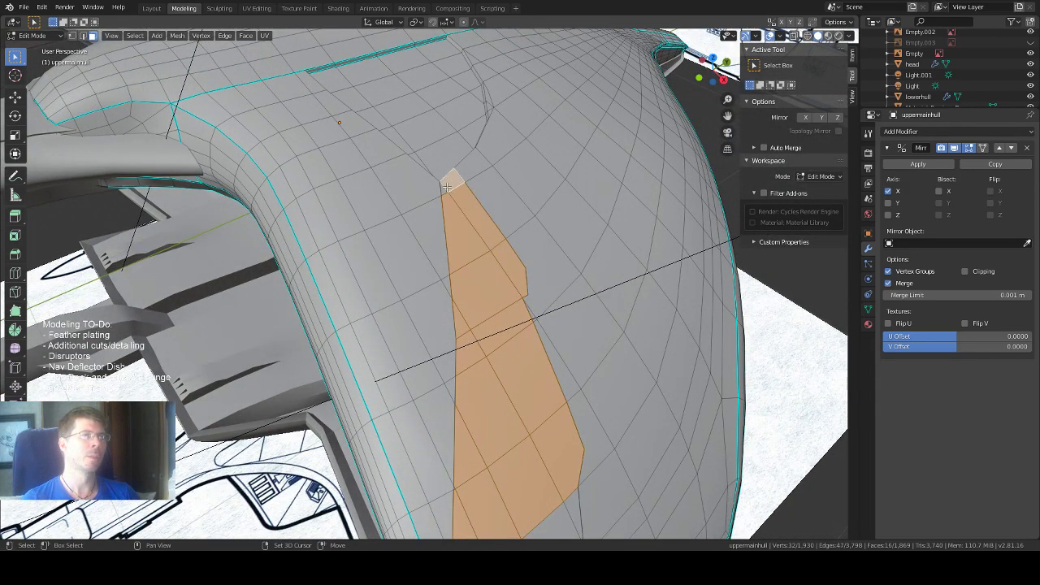
{"action": "left_click", "coordinate": [446, 190], "text": "shift"}
Extrude the selected inner feather block slightly outward along its normal with Extrude Region.
{"action": "mouse_move", "coordinate": [495, 203]}
{"action": "middle_mouse_down"}
{"action": "mouse_move", "coordinate": [515, 188]}
{"action": "mouse_move", "coordinate": [494, 184]}
{"action": "middle_mouse_up"}
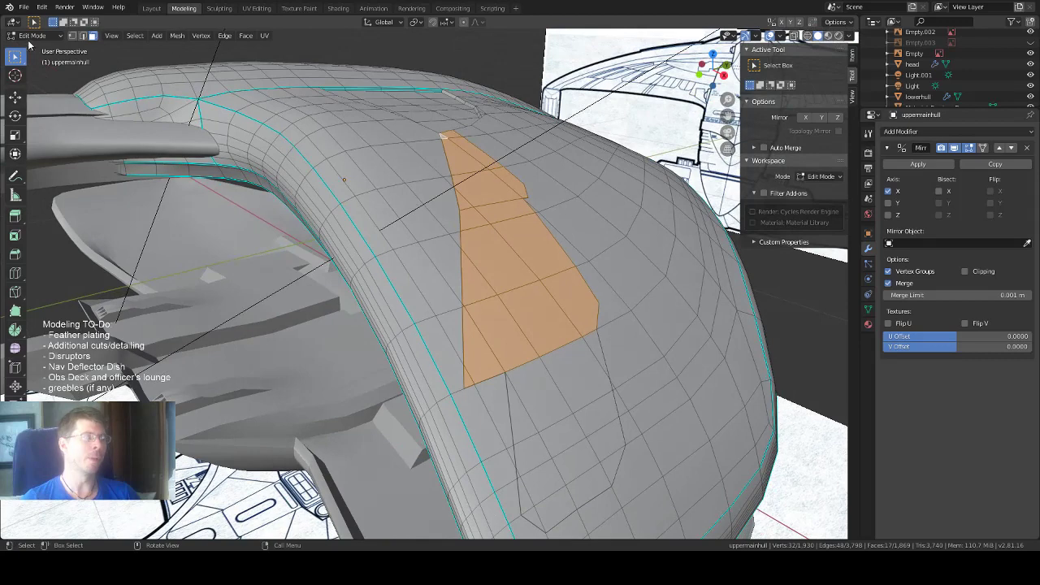
{"action": "middle_click_drag", "start_coordinate": [414, 177], "coordinate": [426, 177]}
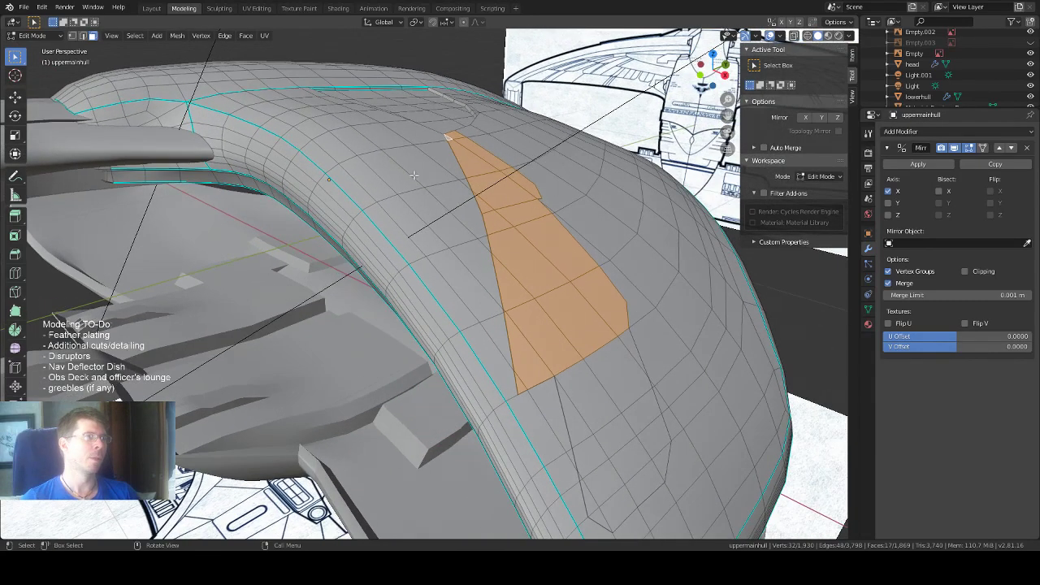
{"action": "left_click", "coordinate": [16, 216]}
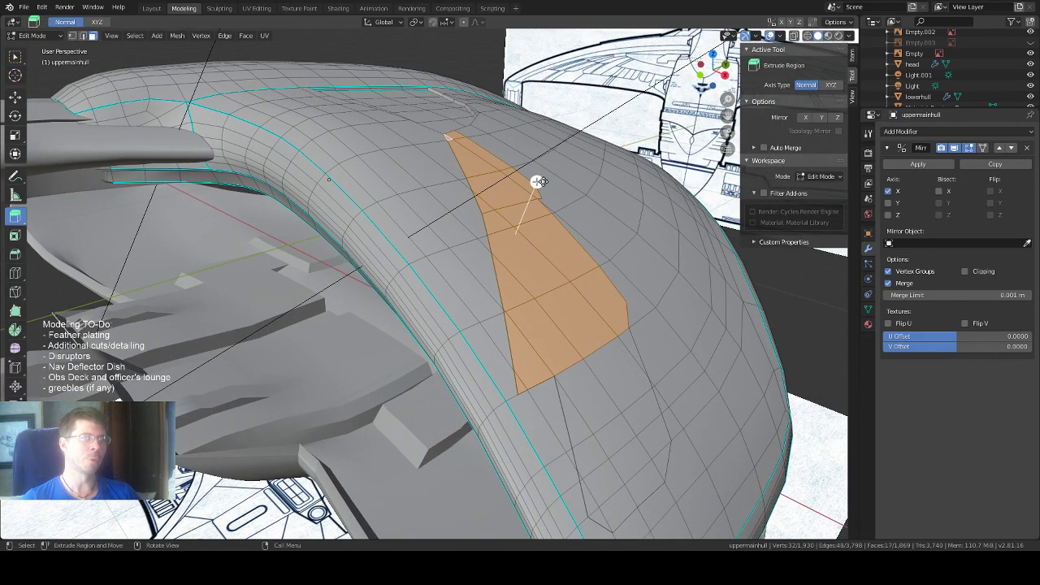
{"action": "left_click_drag", "start_coordinate": [535, 180], "coordinate": [543, 180]}
{"action": "mouse_move", "coordinate": [543, 179]}
{"action": "middle_mouse_down"}
{"action": "mouse_move", "coordinate": [581, 285]}
{"action": "mouse_move", "coordinate": [644, 289]}
{"action": "mouse_move", "coordinate": [628, 319]}
{"action": "mouse_move", "coordinate": [581, 307]}
{"action": "mouse_move", "coordinate": [601, 304]}
{"action": "mouse_move", "coordinate": [604, 323]}
{"action": "mouse_move", "coordinate": [481, 326]}
{"action": "mouse_move", "coordinate": [409, 301]}
{"action": "mouse_move", "coordinate": [387, 306]}
{"action": "mouse_move", "coordinate": [391, 281]}
{"action": "mouse_move", "coordinate": [597, 198]}
{"action": "mouse_move", "coordinate": [730, 251]}
{"action": "mouse_move", "coordinate": [2, 309]}
{"action": "middle_mouse_up"}
Inspect the raised inner feather block in Object Mode with Material Preview shading.
{"action": "key", "text": "Tab"}
{"action": "scroll", "coordinate": [388, 304], "scroll_direction": "down", "scroll_amount": 3}
{"action": "left_click", "coordinate": [828, 36]}
{"action": "scroll", "coordinate": [373, 254], "scroll_direction": "up", "scroll_amount": 3}
{"action": "mouse_move", "coordinate": [437, 264]}
{"action": "middle_mouse_down"}
{"action": "mouse_move", "coordinate": [418, 255]}
{"action": "mouse_move", "coordinate": [421, 264]}
{"action": "middle_mouse_up"}
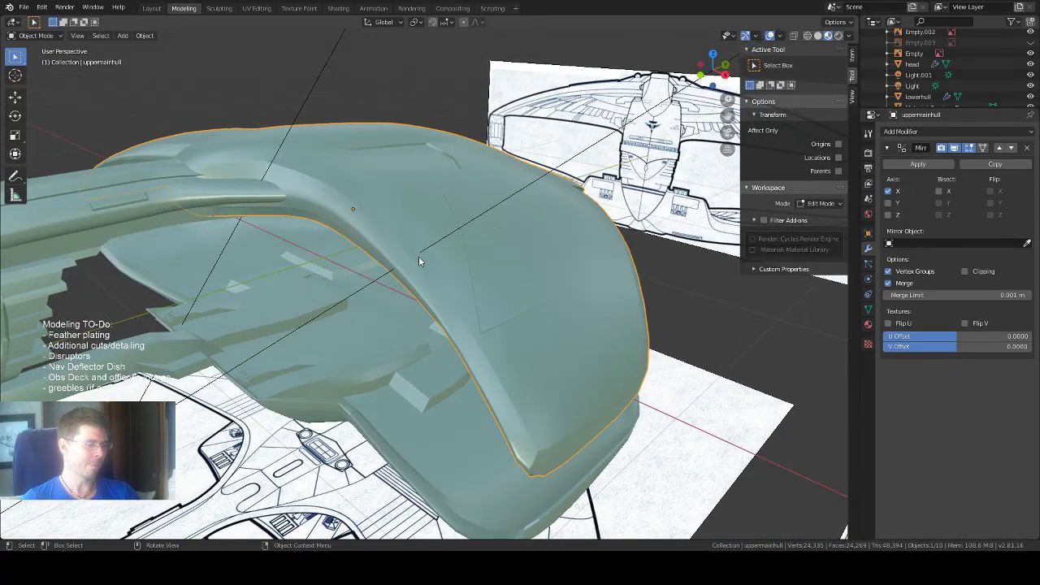
Return to Edit Mode and select the seven faces of the inner feather block's pointed end section, including the thin side slivers.
{"action": "key", "text": "Tab"}
{"action": "middle_click_drag", "start_coordinate": [439, 217], "coordinate": [461, 237]}
{"action": "scroll", "coordinate": [499, 197], "scroll_direction": "up", "scroll_amount": 3}
{"action": "mouse_move", "coordinate": [500, 203]}
{"action": "middle_mouse_down"}
{"action": "mouse_move", "coordinate": [512, 207]}
{"action": "mouse_move", "coordinate": [485, 208]}
{"action": "middle_mouse_up"}
{"action": "scroll", "coordinate": [473, 162], "scroll_direction": "up", "scroll_amount": 2}
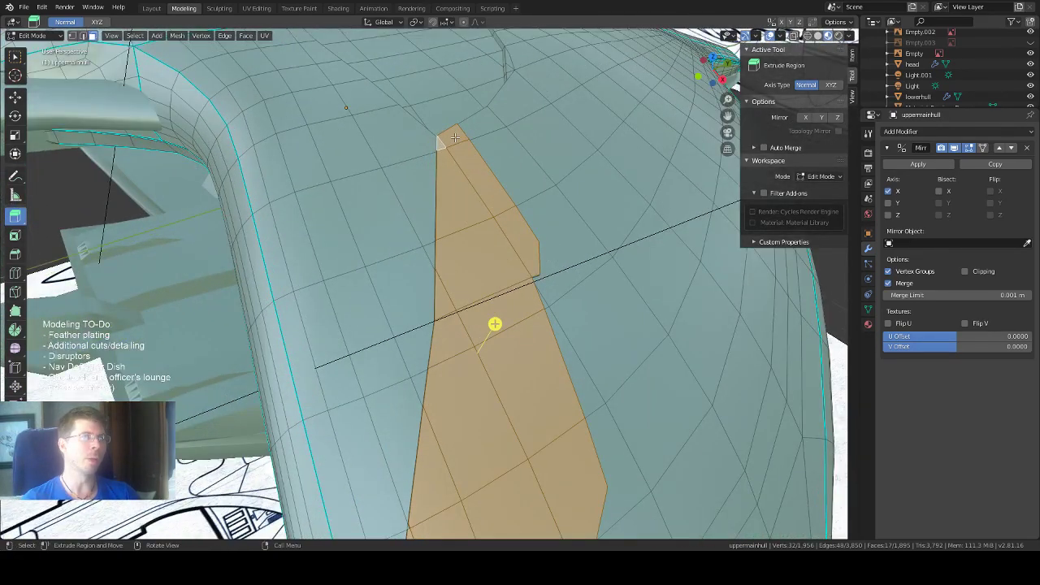
{"action": "left_click", "coordinate": [454, 138]}
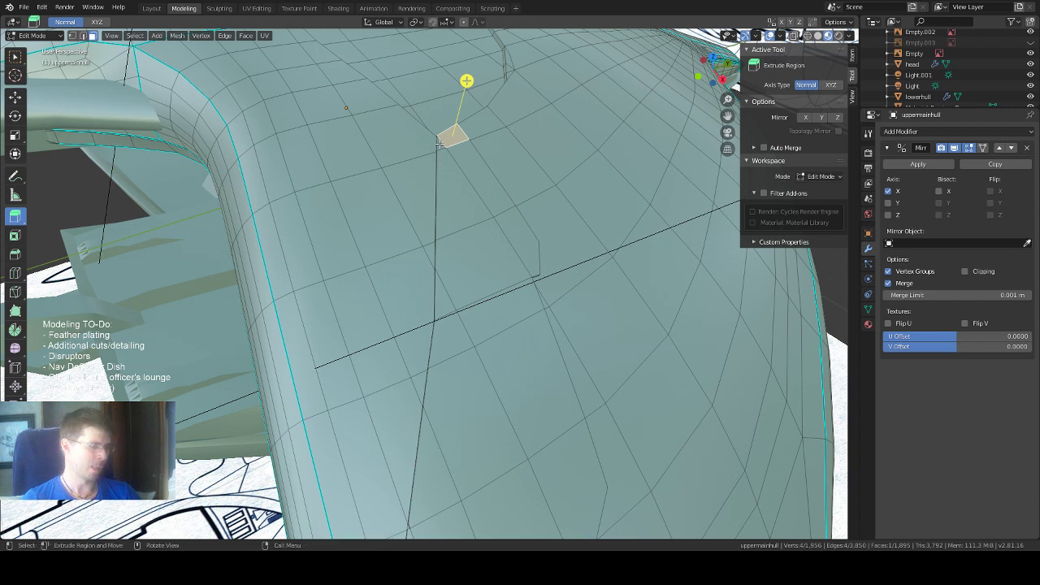
{"action": "left_click", "coordinate": [440, 144], "text": "shift"}
{"action": "left_click", "coordinate": [457, 167], "text": "shift"}
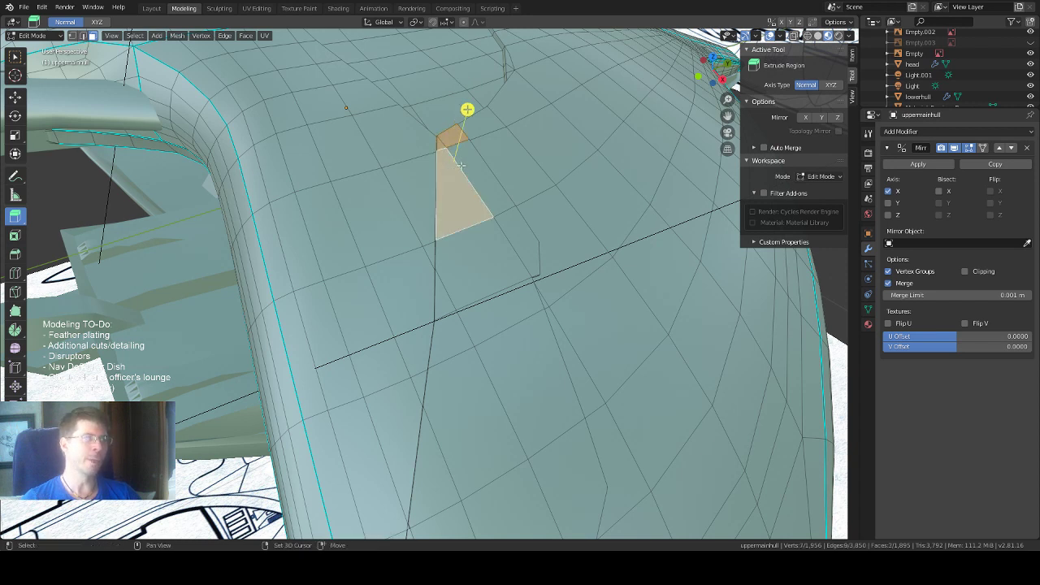
{"action": "left_click", "coordinate": [475, 162], "text": "shift"}
{"action": "left_click", "coordinate": [458, 277], "text": "shift"}
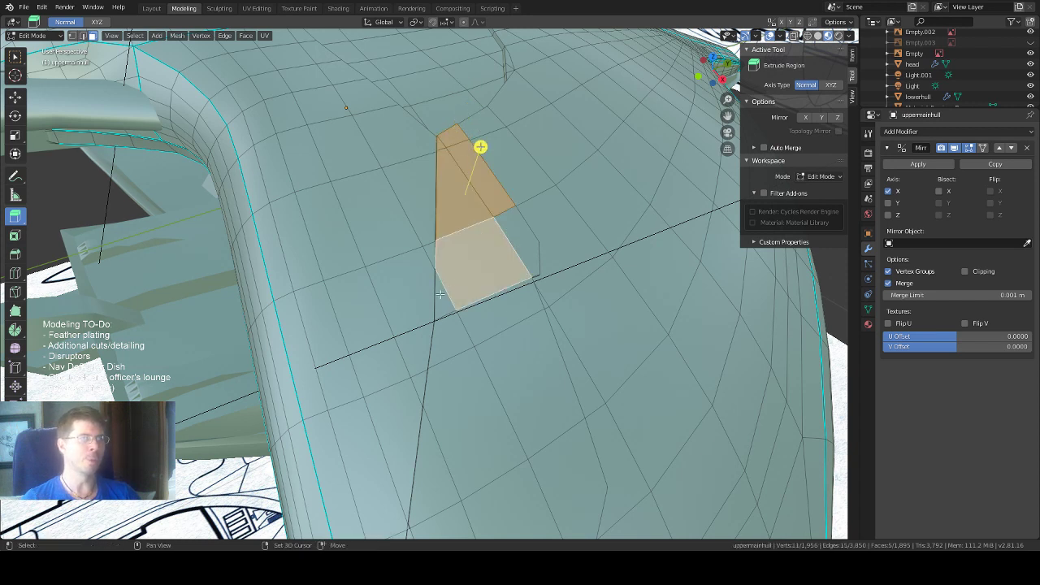
{"action": "left_click", "coordinate": [440, 296], "text": "shift"}
{"action": "left_click", "coordinate": [515, 260], "text": "shift"}
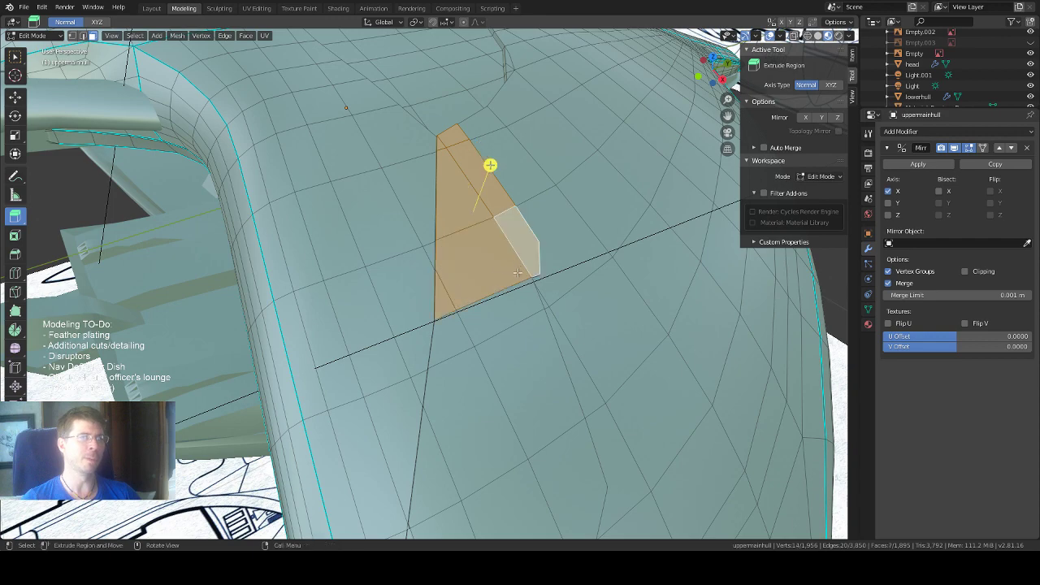
Extrude the selected pointed end section about 0.005 m outward along its normal with Extrude Region.
{"action": "middle_click_drag", "start_coordinate": [515, 260], "coordinate": [553, 272]}
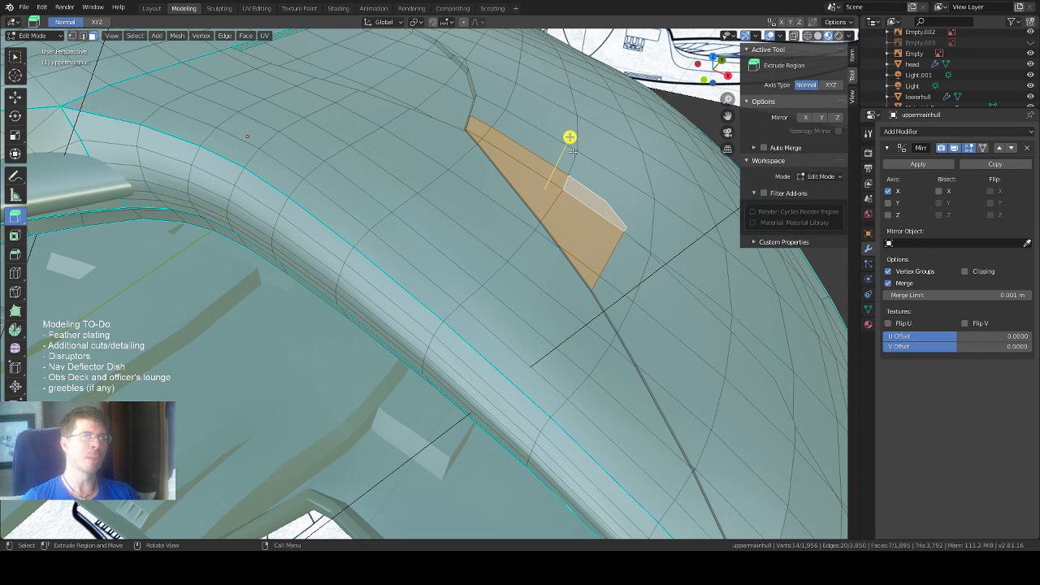
{"action": "left_click_drag", "start_coordinate": [573, 135], "coordinate": [573, 134]}
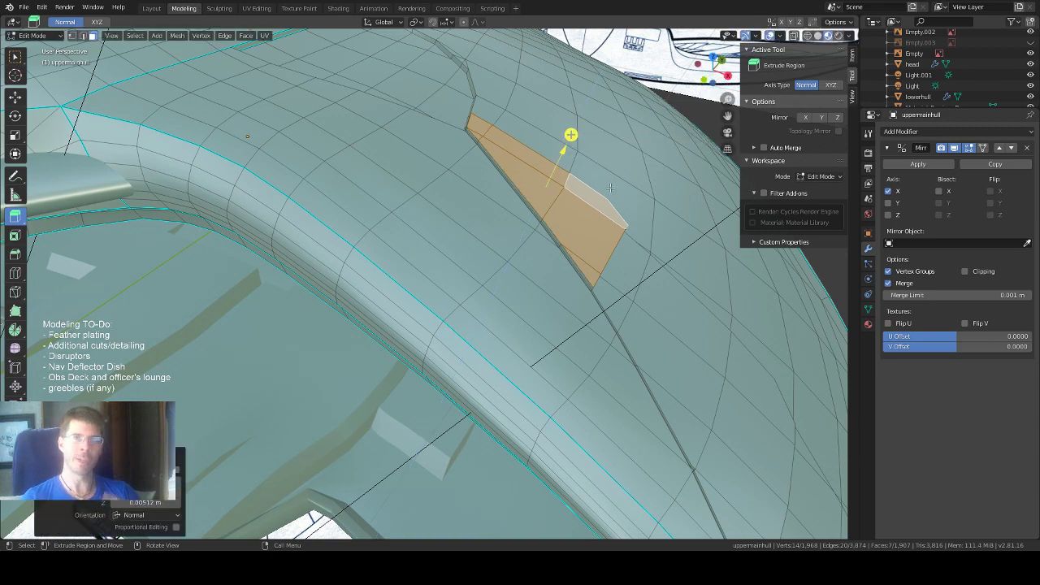
{"action": "middle_click_drag", "start_coordinate": [610, 187], "coordinate": [557, 159]}
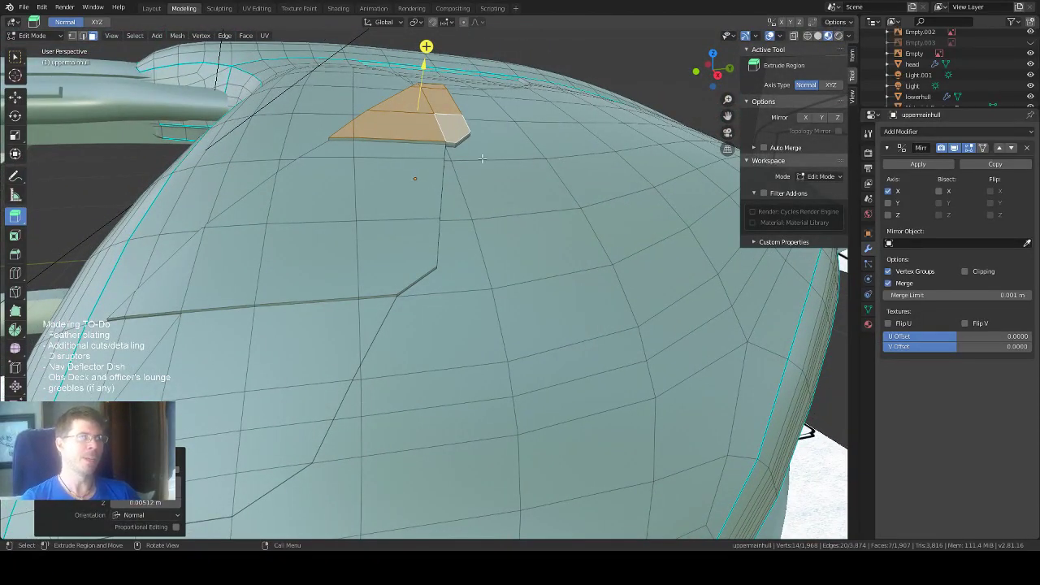
{"action": "middle_click_drag", "start_coordinate": [482, 159], "coordinate": [505, 148]}
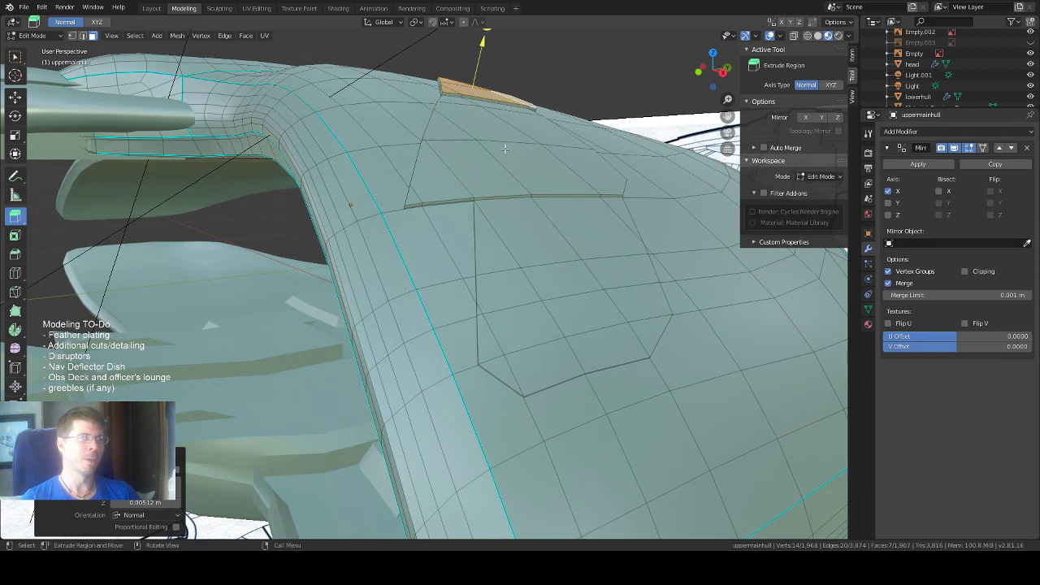
With Select Box, start a new face selection on the adjacent feather section, covering its inner side and angled bottom corner.
{"action": "left_click", "coordinate": [489, 234]}
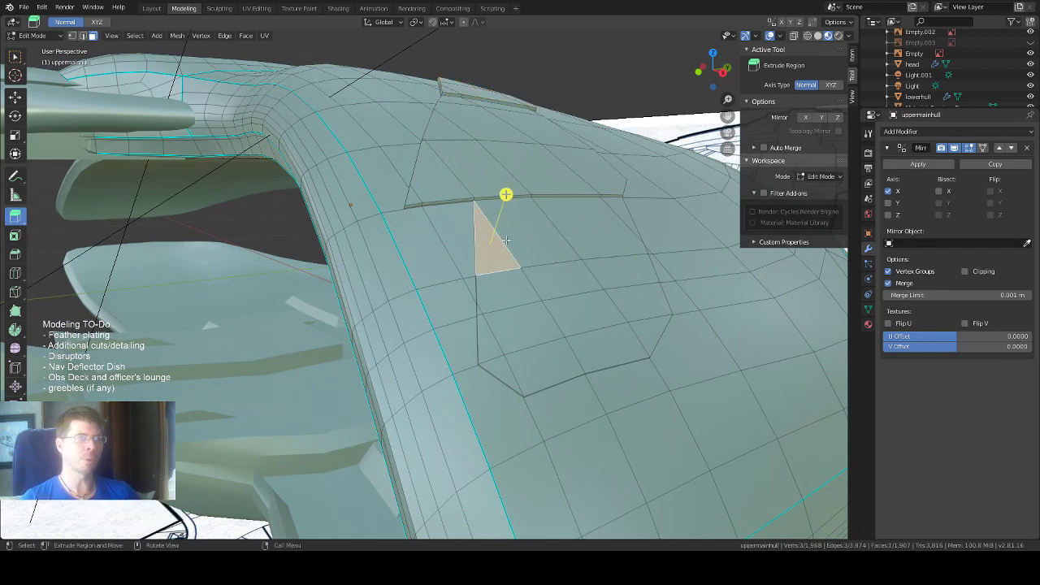
{"action": "left_click", "coordinate": [9, 59]}
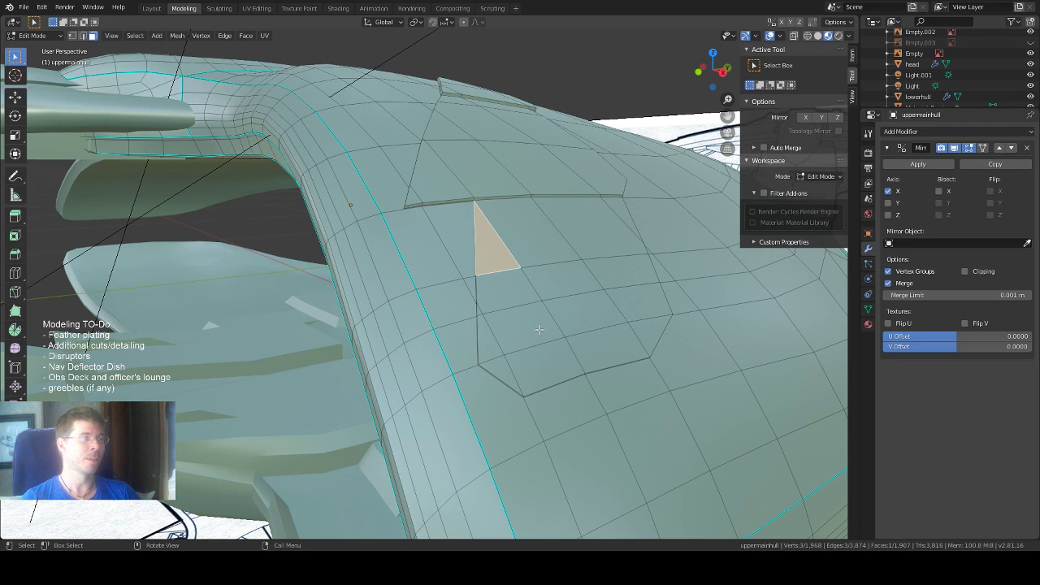
{"action": "left_click", "coordinate": [492, 301], "text": "shift"}
{"action": "left_click", "coordinate": [485, 327], "text": "shift"}
{"action": "left_click", "coordinate": [478, 309], "text": "shift"}
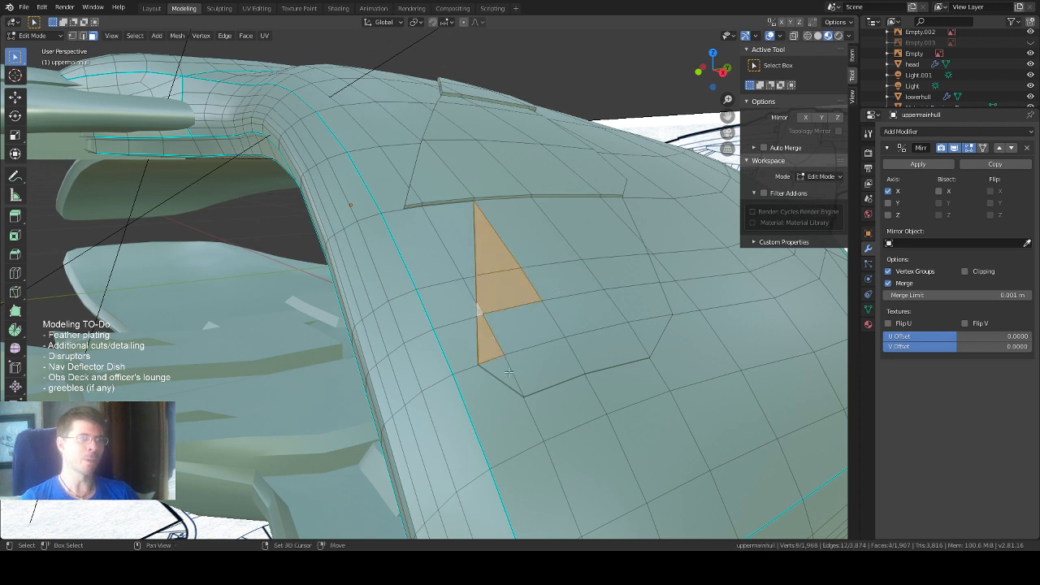
{"action": "left_click", "coordinate": [504, 377], "text": "shift"}
{"action": "left_click", "coordinate": [541, 366], "text": "shift"}
{"action": "left_click", "coordinate": [533, 348], "text": "shift"}
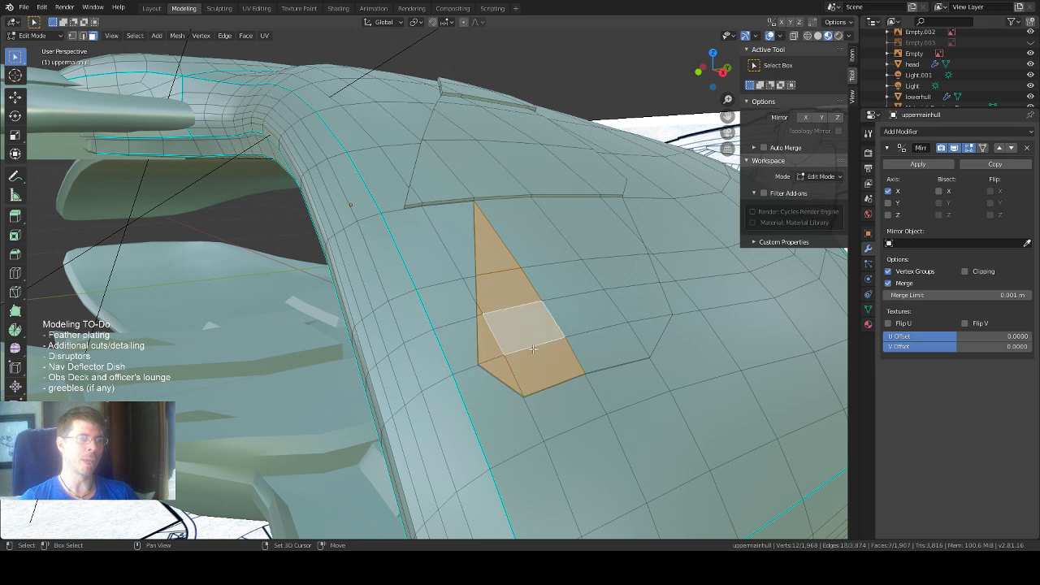
Add the remaining middle and outer faces of that feather section, including its outer corner triangle.
{"action": "left_click", "coordinate": [593, 358], "text": "shift"}
{"action": "left_click", "coordinate": [569, 299], "text": "shift"}
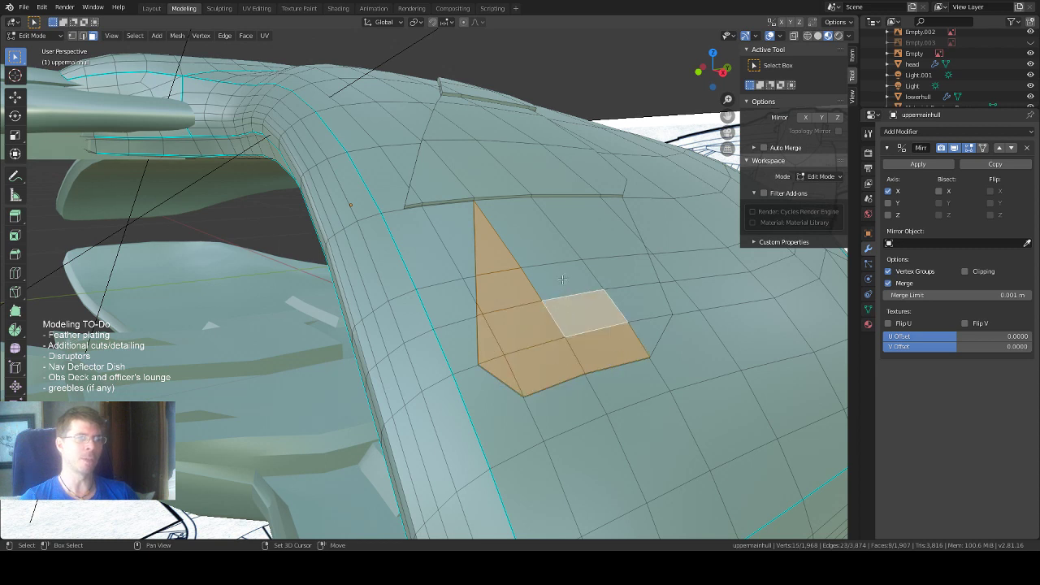
{"action": "left_click", "coordinate": [552, 273], "text": "shift"}
{"action": "left_click", "coordinate": [540, 243], "text": "shift"}
{"action": "left_click", "coordinate": [591, 236], "text": "shift"}
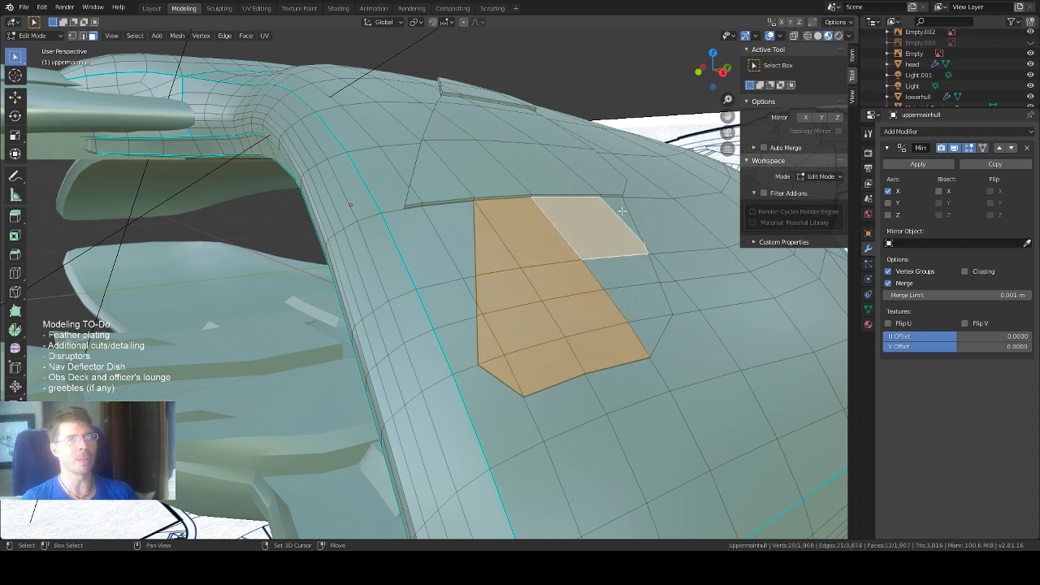
{"action": "left_click", "coordinate": [619, 221], "text": "shift"}
{"action": "left_click", "coordinate": [628, 278], "text": "shift"}
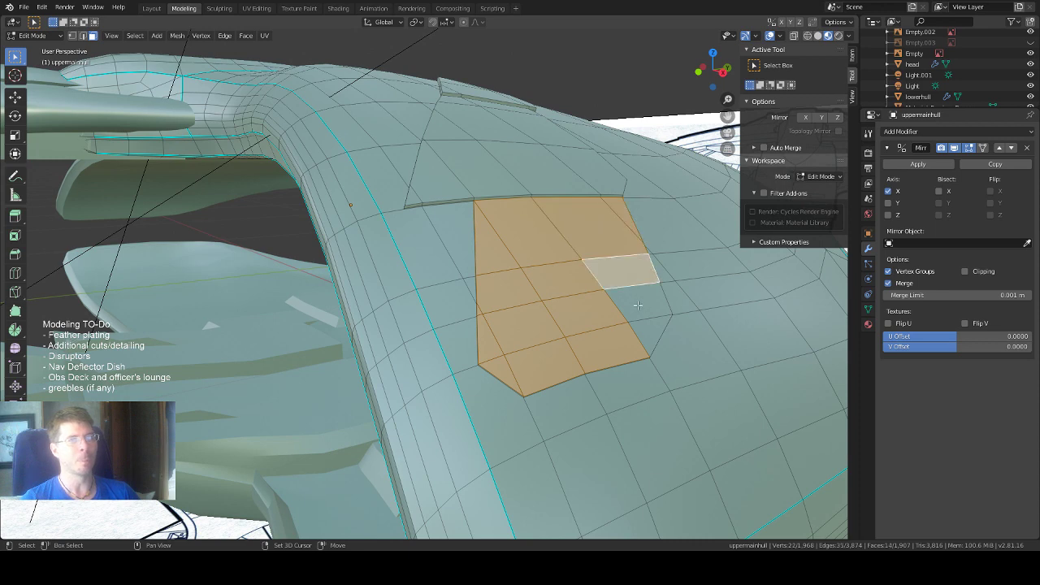
{"action": "left_click", "coordinate": [638, 306], "text": "shift"}
{"action": "left_click", "coordinate": [632, 333], "text": "shift"}
Try to rotate the selected feather section with the Rotate tool in Gimbal orientation, after comparing Global and Normal.
{"action": "middle_click_drag", "start_coordinate": [632, 334], "coordinate": [610, 299]}
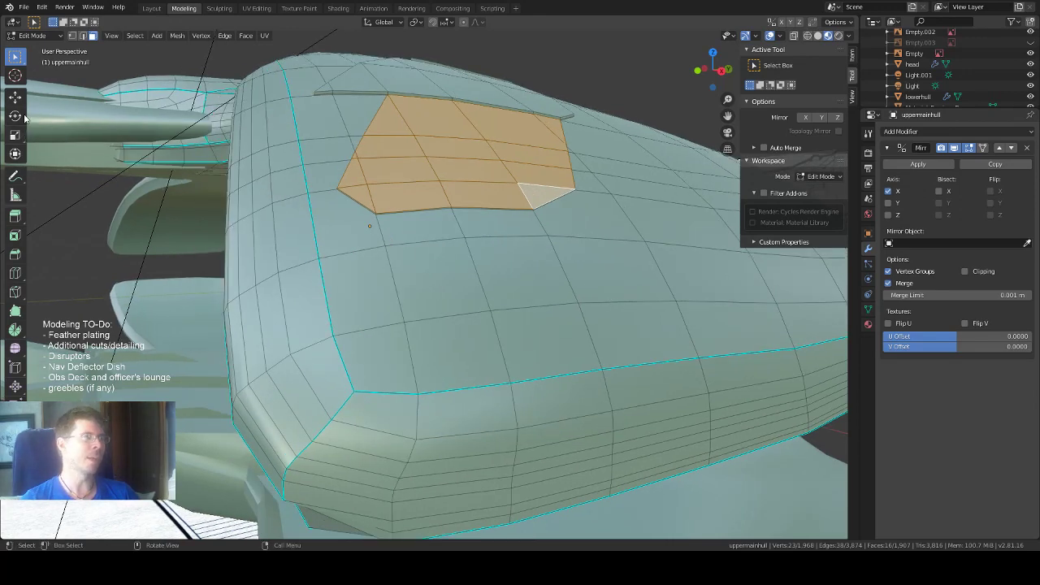
{"action": "left_click", "coordinate": [14, 116]}
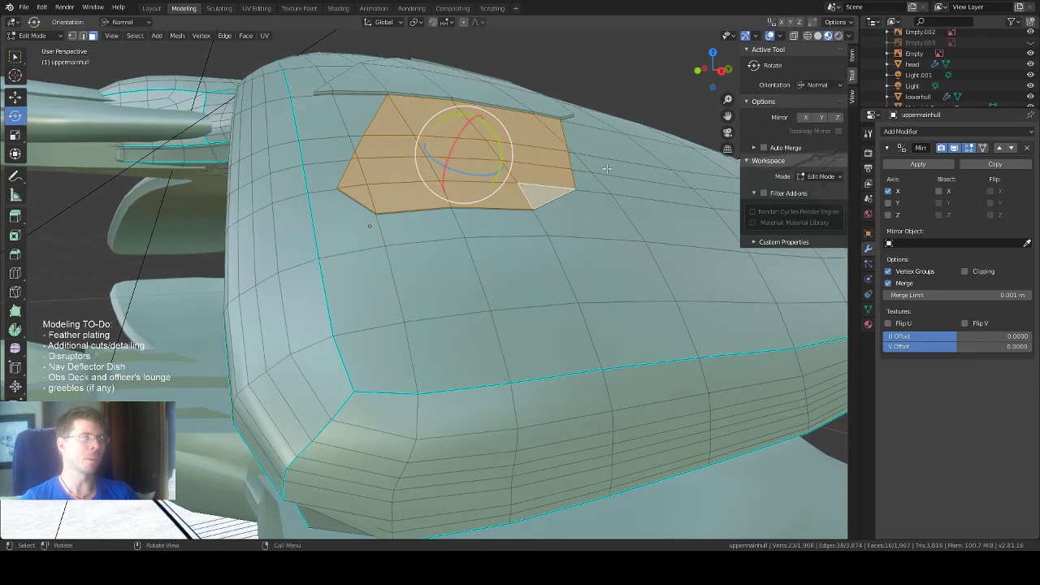
{"action": "middle_click_drag", "start_coordinate": [609, 169], "coordinate": [609, 181]}
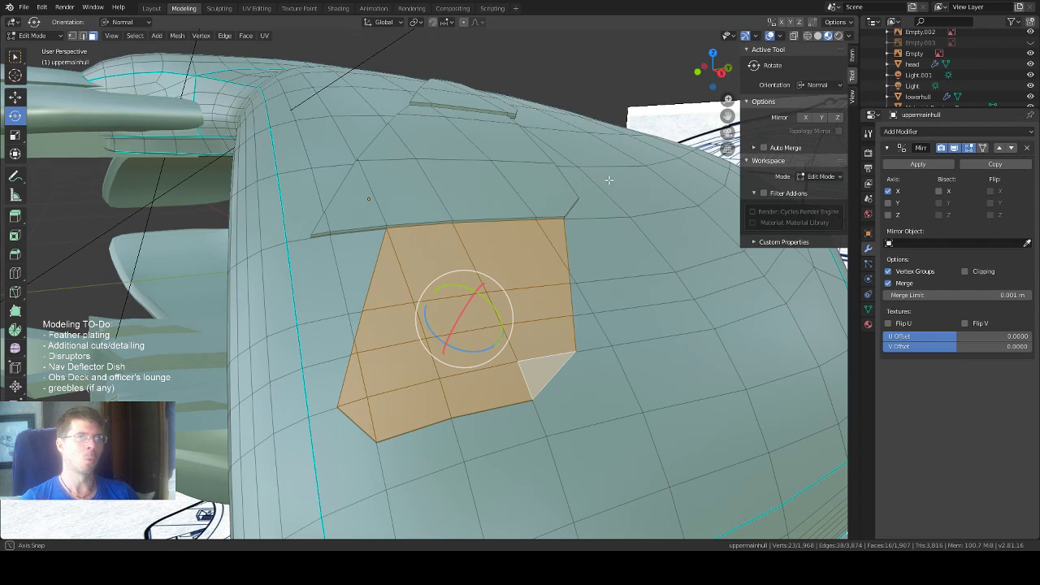
{"action": "left_click", "coordinate": [837, 88]}
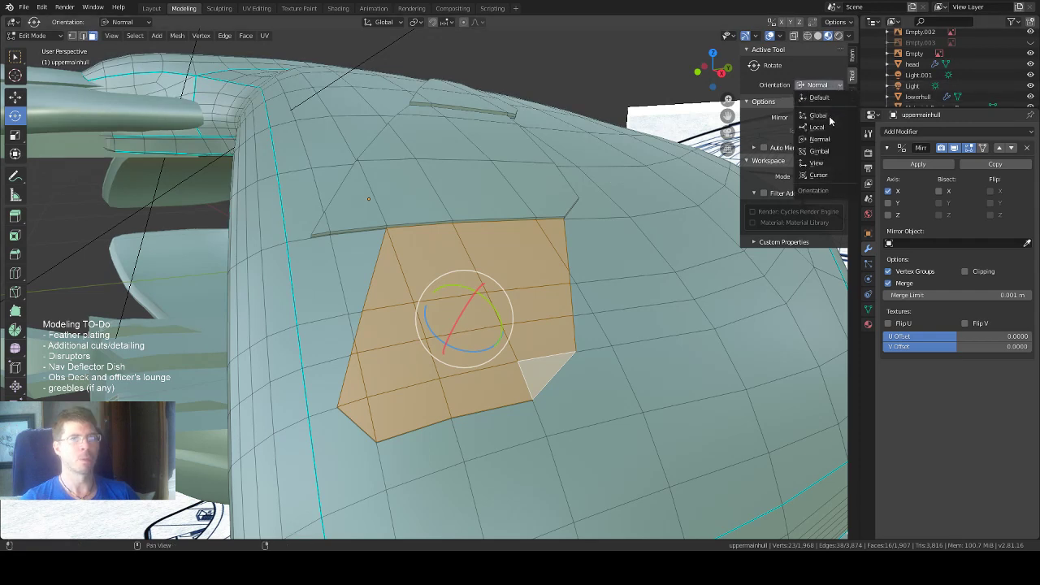
{"action": "left_click", "coordinate": [829, 116]}
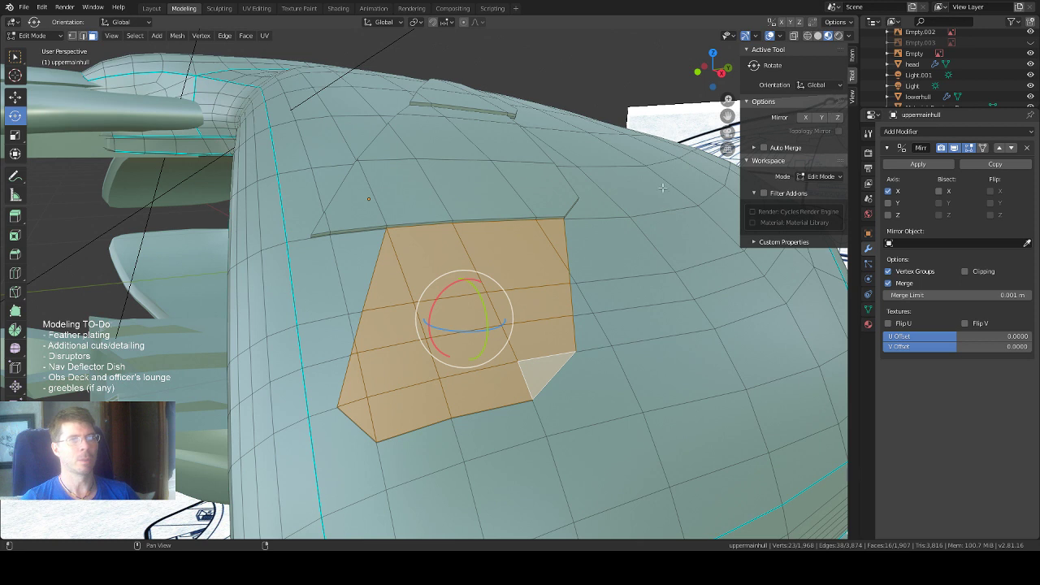
{"action": "left_click", "coordinate": [837, 87]}
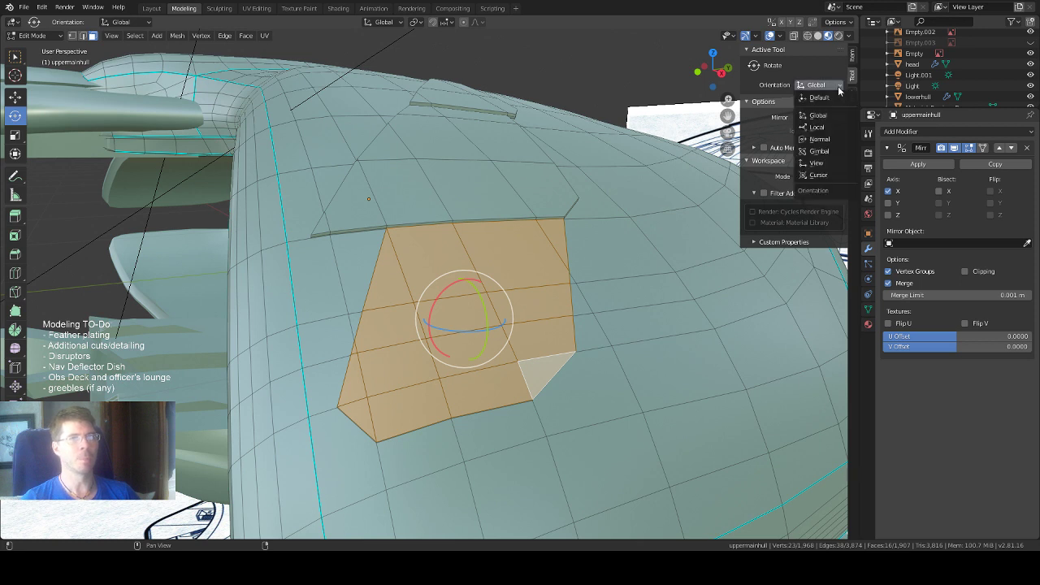
{"action": "left_click", "coordinate": [820, 139]}
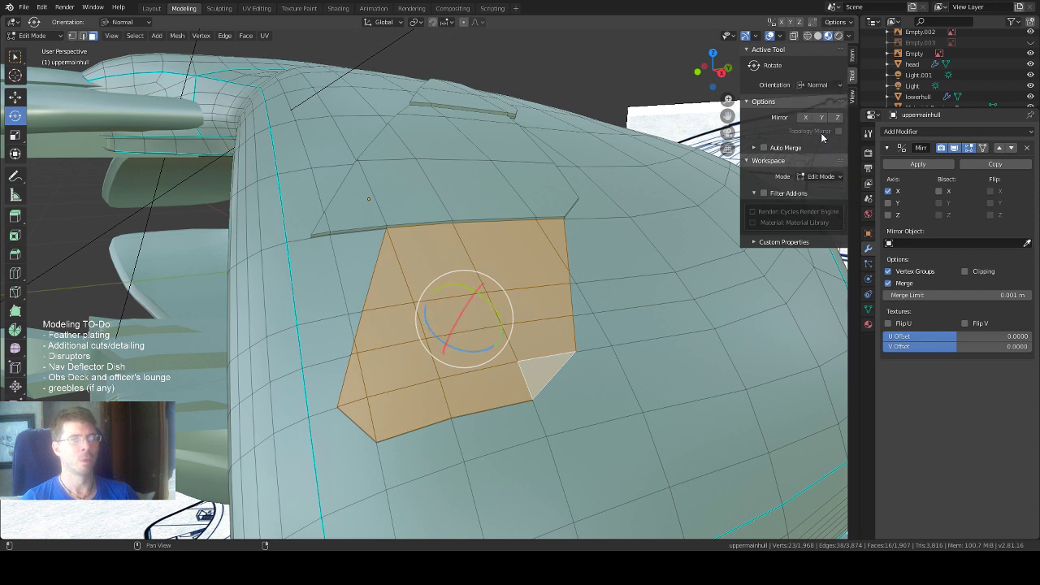
{"action": "left_click", "coordinate": [822, 86]}
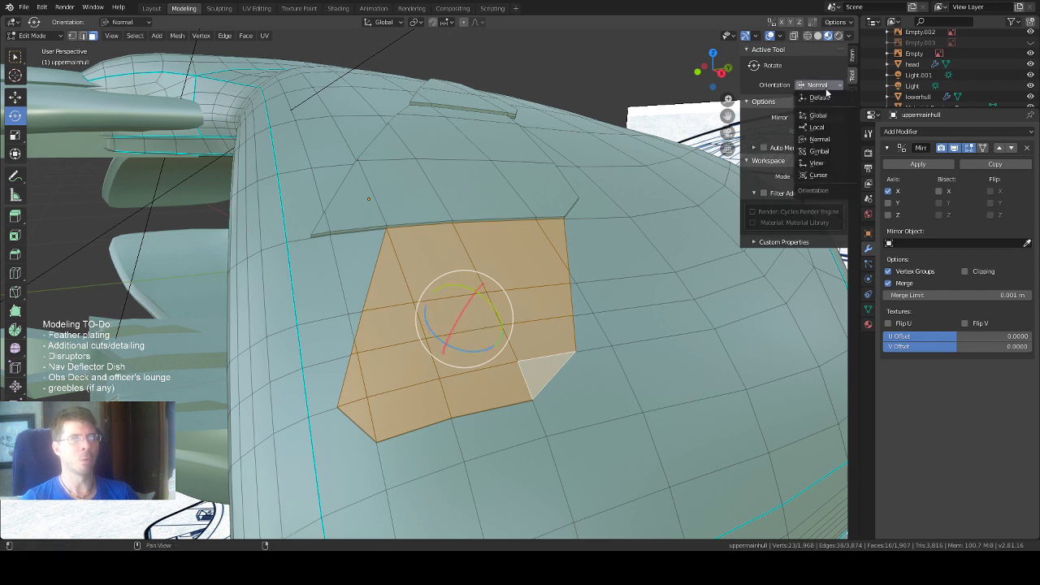
{"action": "left_click", "coordinate": [820, 151]}
{"action": "mouse_move", "coordinate": [569, 259]}
{"action": "middle_mouse_down"}
{"action": "mouse_move", "coordinate": [565, 224]}
{"action": "mouse_move", "coordinate": [563, 261]}
{"action": "mouse_move", "coordinate": [577, 269]}
{"action": "middle_mouse_up"}
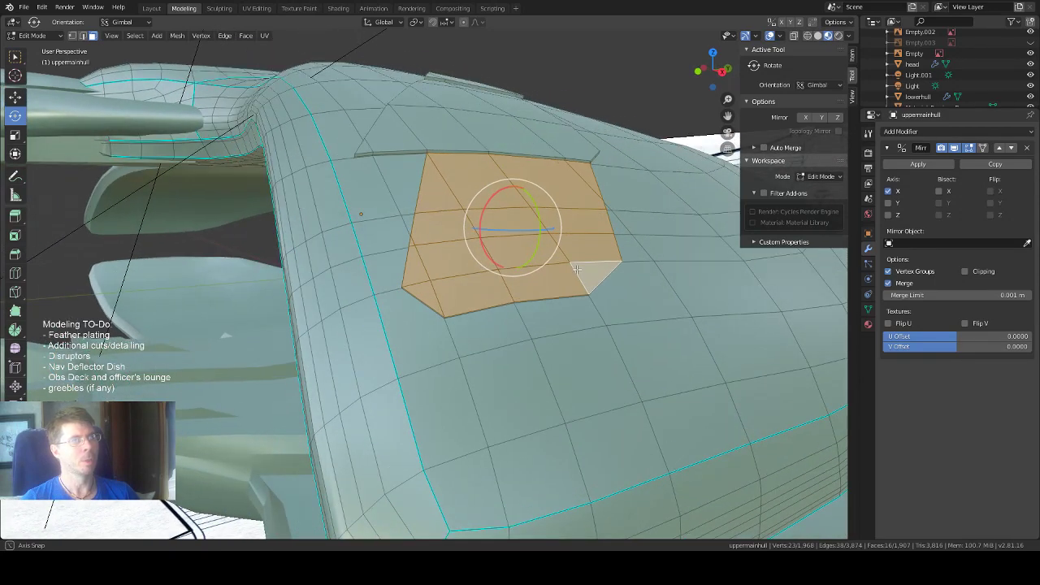
{"action": "left_click_drag", "start_coordinate": [494, 207], "coordinate": [493, 203]}
{"action": "middle_click_drag", "start_coordinate": [493, 203], "coordinate": [559, 215]}
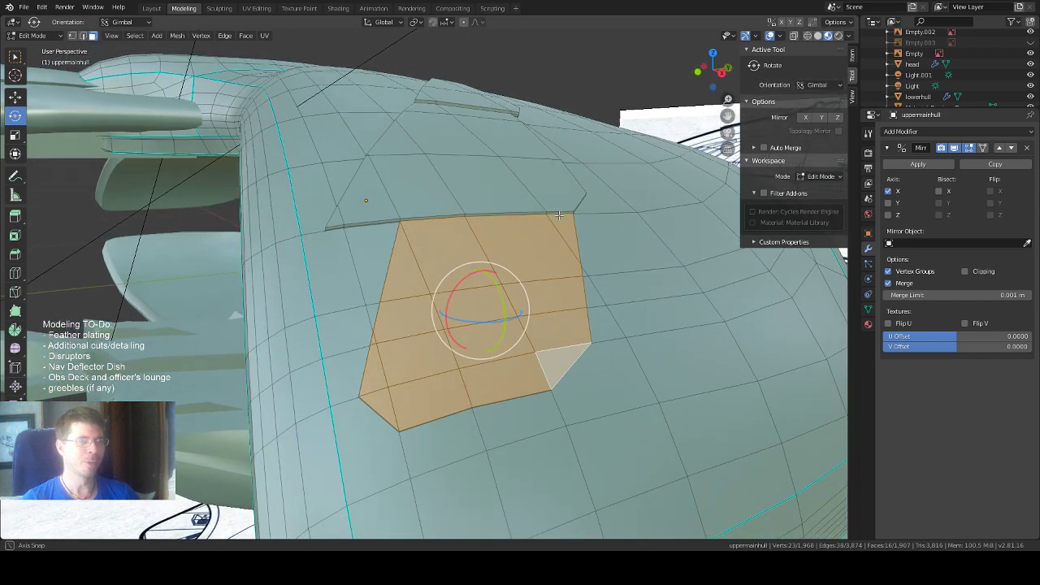
In edge select mode, select the feather section's diagonal corner edge and the outer side edges up to the raised plate above.
{"action": "middle_click_drag", "start_coordinate": [559, 216], "coordinate": [568, 268]}
{"action": "scroll", "coordinate": [574, 218], "scroll_direction": "up", "scroll_amount": 4}
{"action": "scroll", "coordinate": [574, 218], "scroll_direction": "down", "scroll_amount": 4}
{"action": "scroll", "coordinate": [573, 263], "scroll_direction": "up", "scroll_amount": 4}
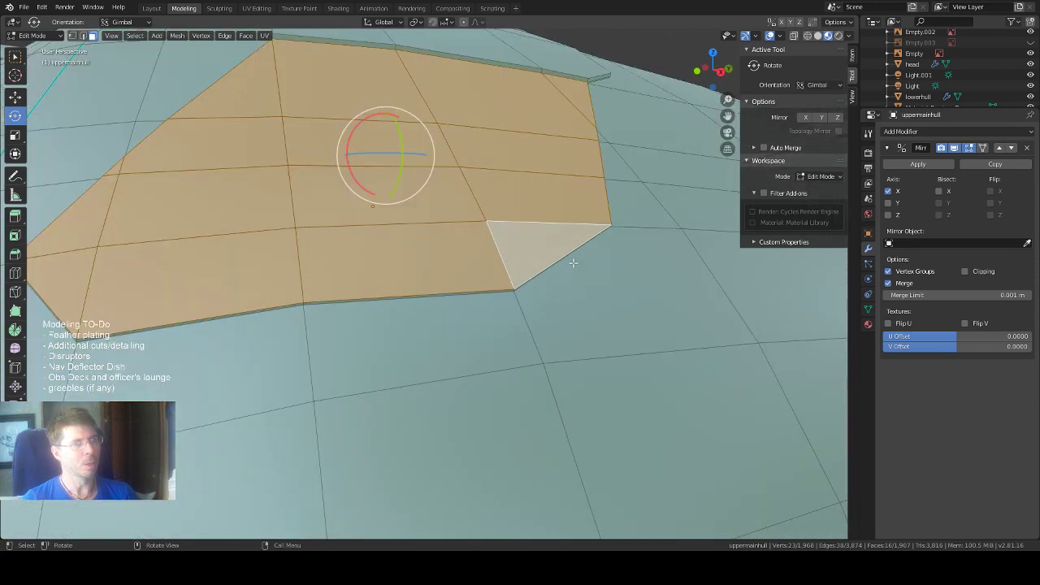
{"action": "key", "text": "2"}
{"action": "left_click", "coordinate": [579, 248]}
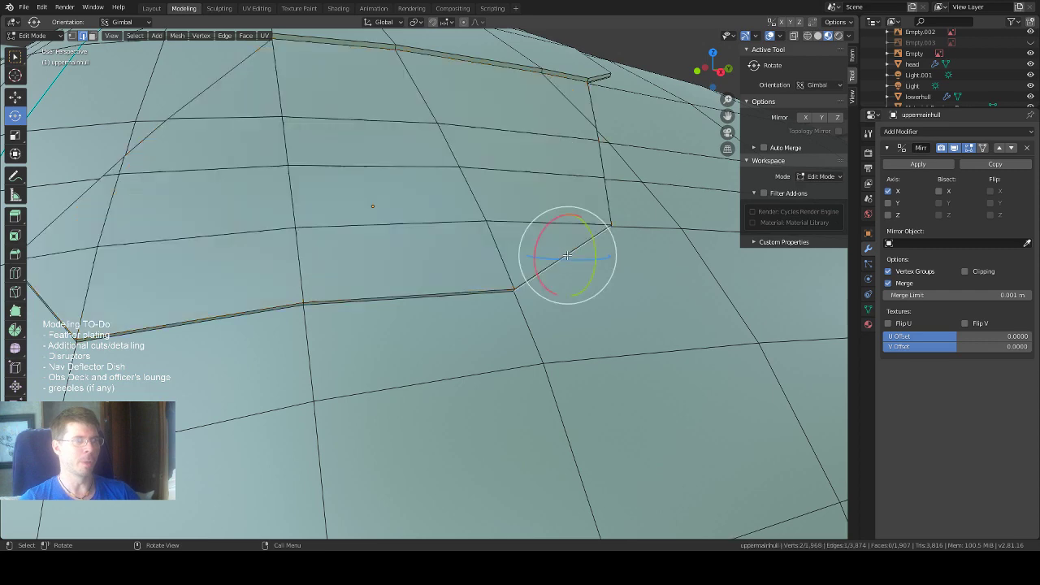
{"action": "left_click", "coordinate": [15, 56]}
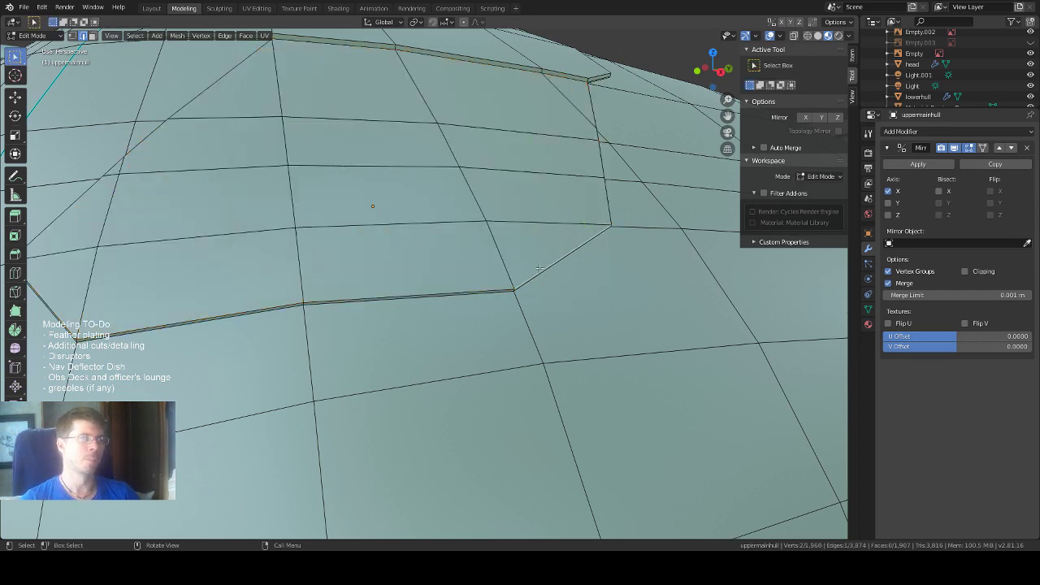
{"action": "middle_click_drag", "start_coordinate": [532, 271], "coordinate": [577, 288], "text": "shift"}
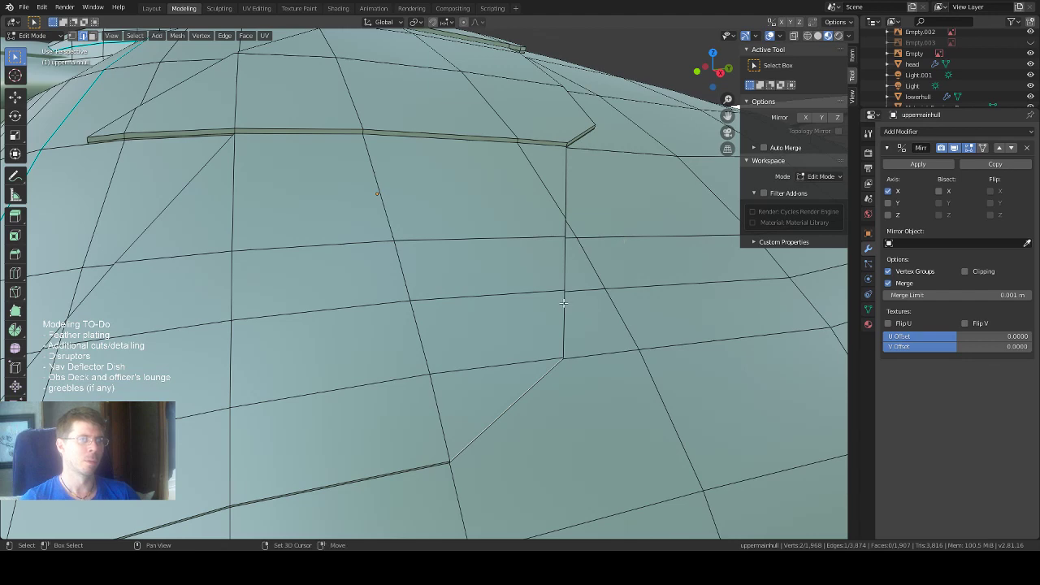
{"action": "left_click", "coordinate": [563, 302], "text": "shift"}
{"action": "left_click", "coordinate": [565, 235], "text": "shift"}
{"action": "middle_click_drag", "start_coordinate": [584, 175], "coordinate": [586, 173]}
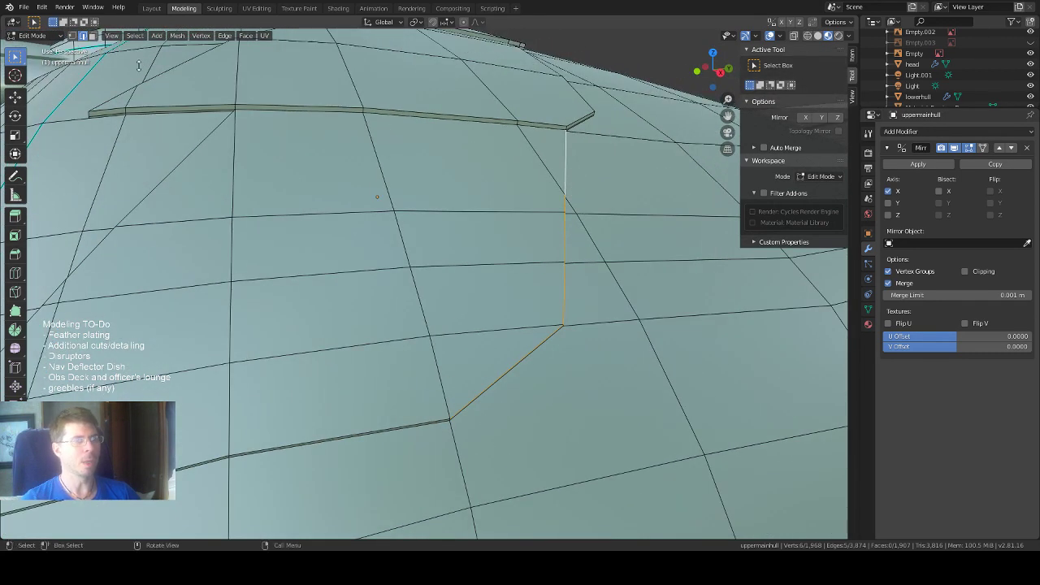
Move the selected outer edges up about 0.0026 m along local Z and check the feather plating across the whole wing.
{"action": "left_click", "coordinate": [16, 96]}
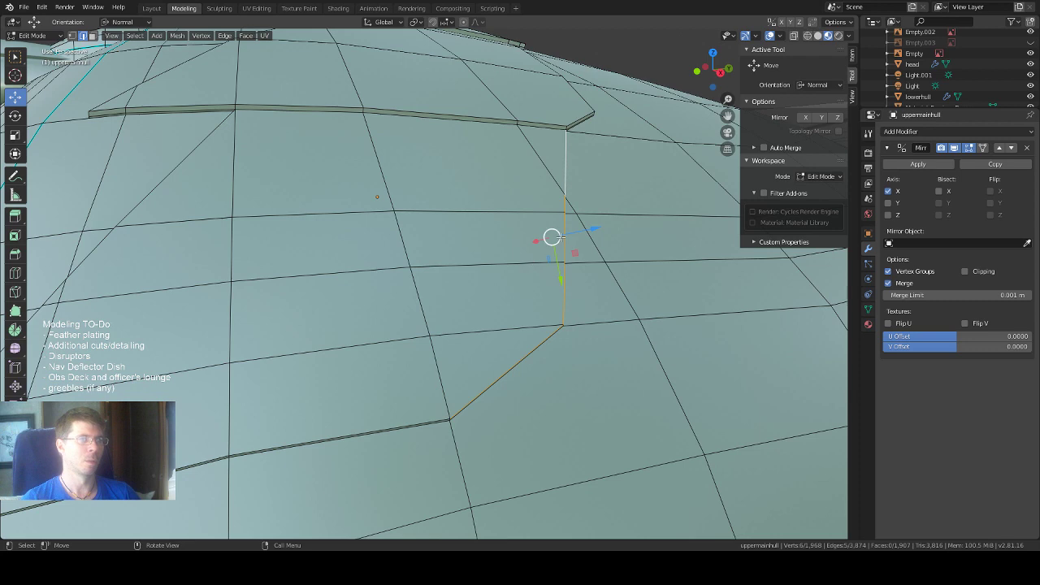
{"action": "middle_click_drag", "start_coordinate": [626, 290], "coordinate": [630, 288]}
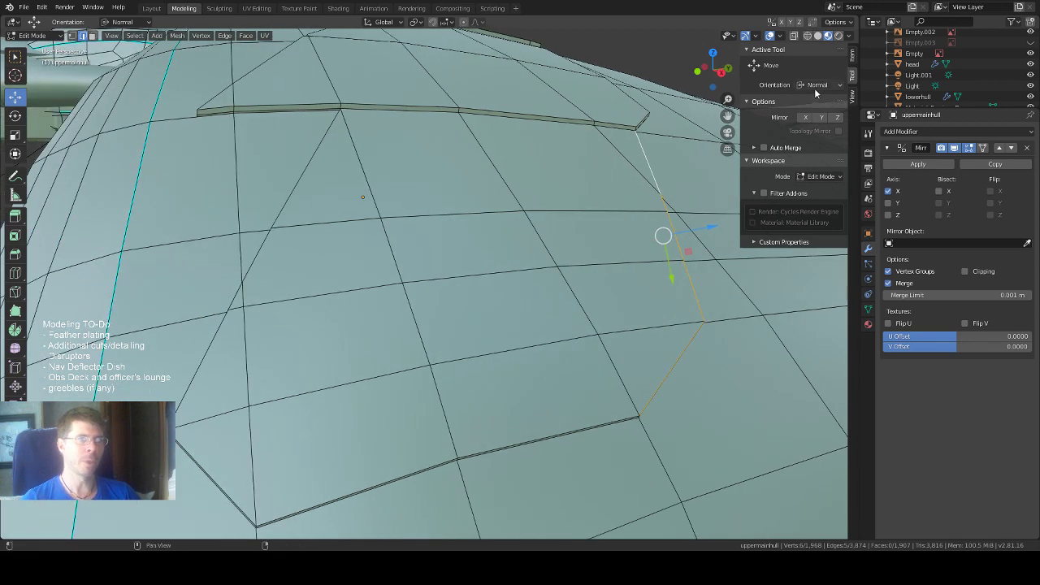
{"action": "left_click", "coordinate": [817, 85]}
{"action": "left_click", "coordinate": [817, 127]}
{"action": "middle_click_drag", "start_coordinate": [617, 236], "coordinate": [608, 233]}
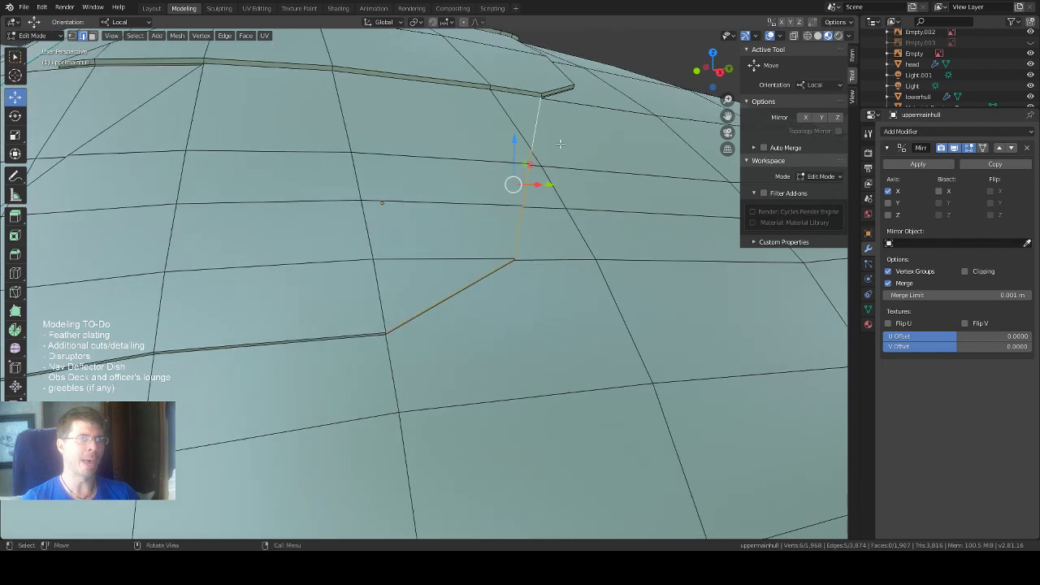
{"action": "left_click_drag", "start_coordinate": [513, 143], "coordinate": [513, 140]}
{"action": "middle_click_drag", "start_coordinate": [512, 140], "coordinate": [463, 295]}
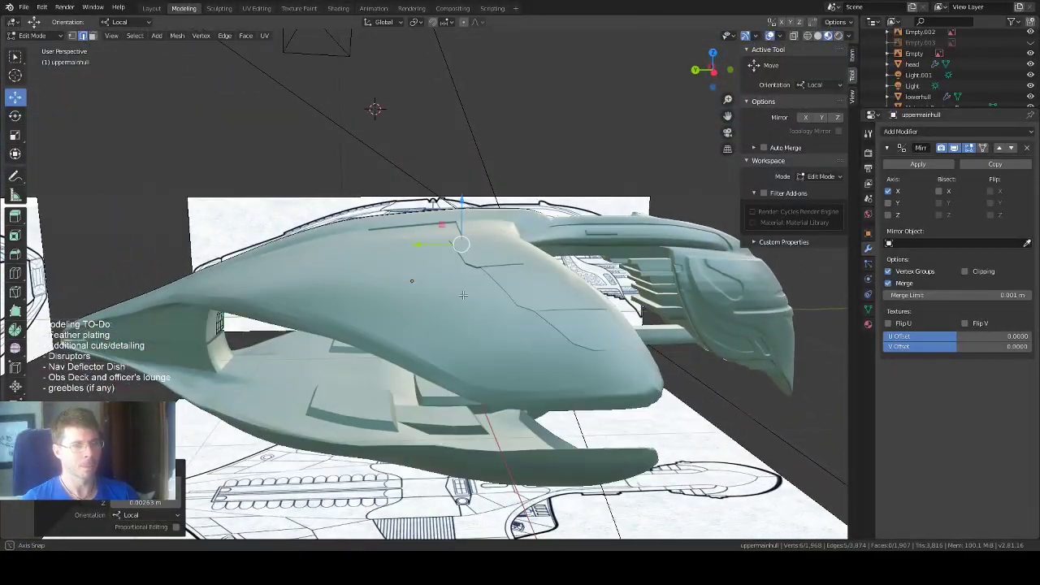
Examine the raised feather plating on the wing from the side and close up around the second section's outer corner.
{"action": "scroll", "coordinate": [561, 327], "scroll_direction": "up", "scroll_amount": 4}
{"action": "mouse_move", "coordinate": [562, 328]}
{"action": "middle_mouse_down"}
{"action": "mouse_move", "coordinate": [550, 326]}
{"action": "mouse_move", "coordinate": [560, 320]}
{"action": "mouse_move", "coordinate": [568, 332]}
{"action": "middle_mouse_up"}
{"action": "scroll", "coordinate": [569, 334], "scroll_direction": "down", "scroll_amount": 3}
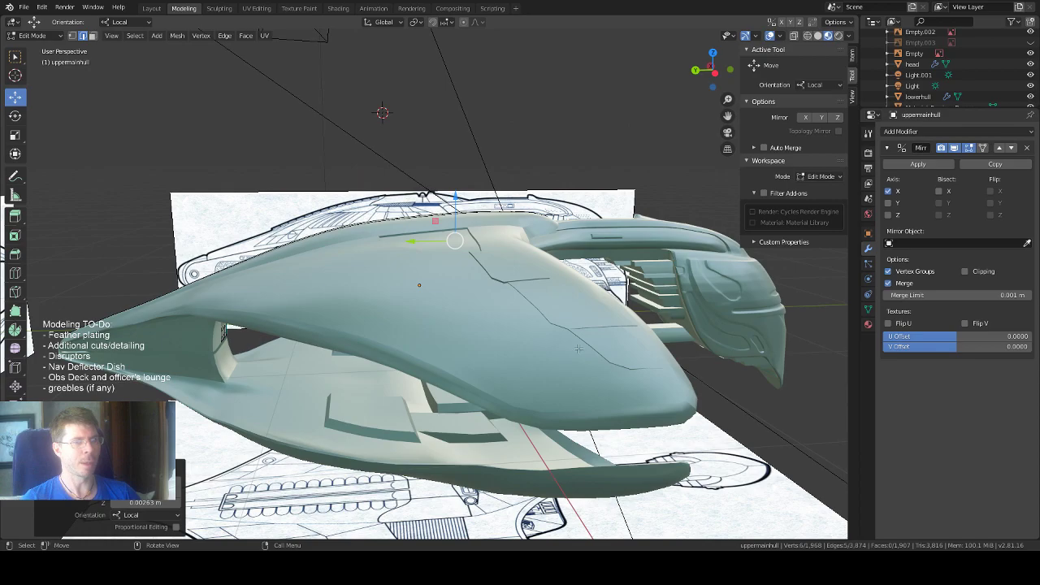
{"action": "middle_click_drag", "start_coordinate": [532, 332], "coordinate": [535, 307]}
{"action": "scroll", "coordinate": [647, 346], "scroll_direction": "up", "scroll_amount": 3}
{"action": "scroll", "coordinate": [648, 345], "scroll_direction": "up", "scroll_amount": 2}
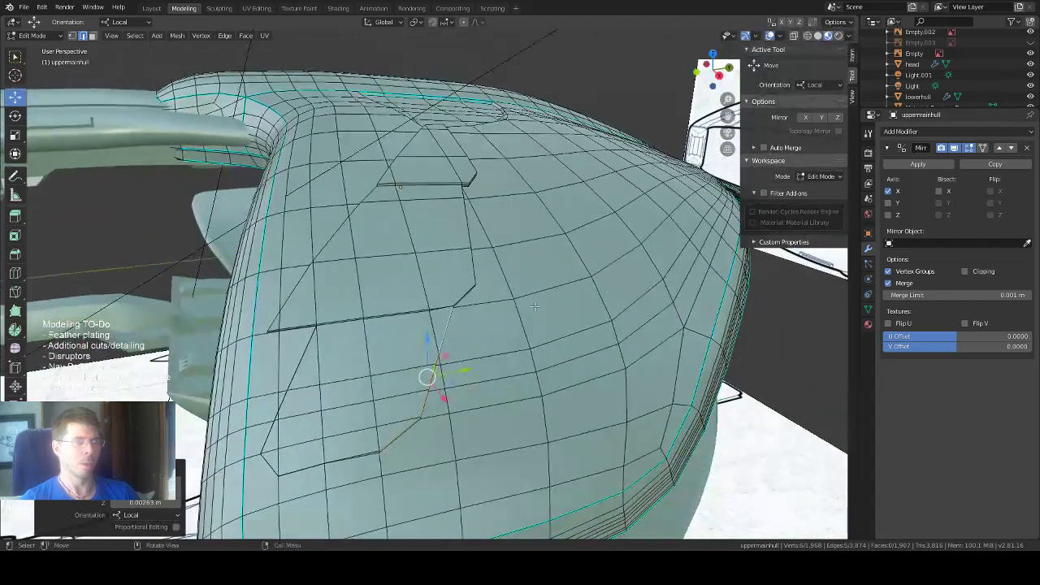
{"action": "scroll", "coordinate": [479, 288], "scroll_direction": "up", "scroll_amount": 4}
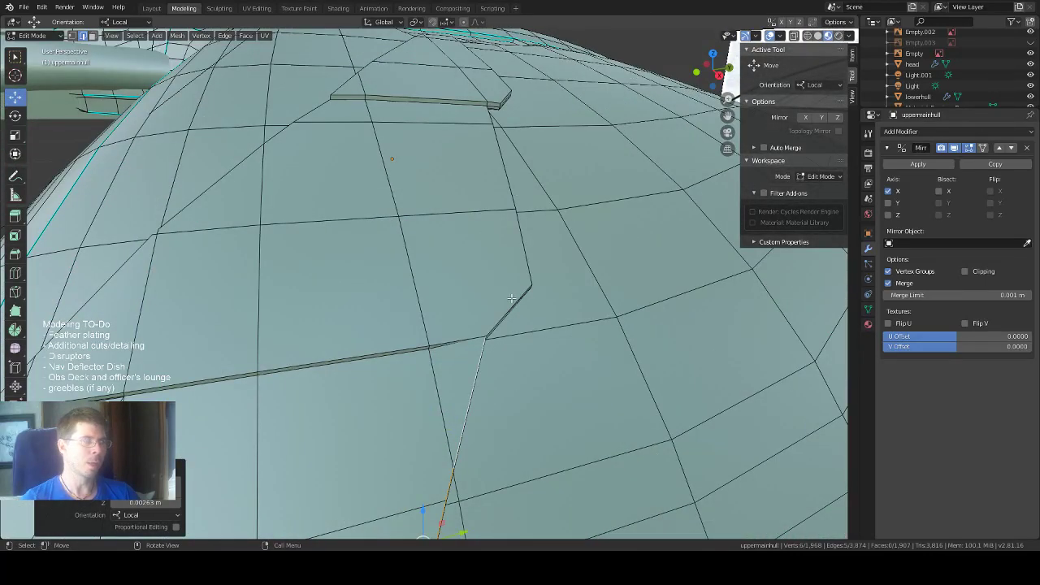
{"action": "scroll", "coordinate": [509, 297], "scroll_direction": "up", "scroll_amount": 2}
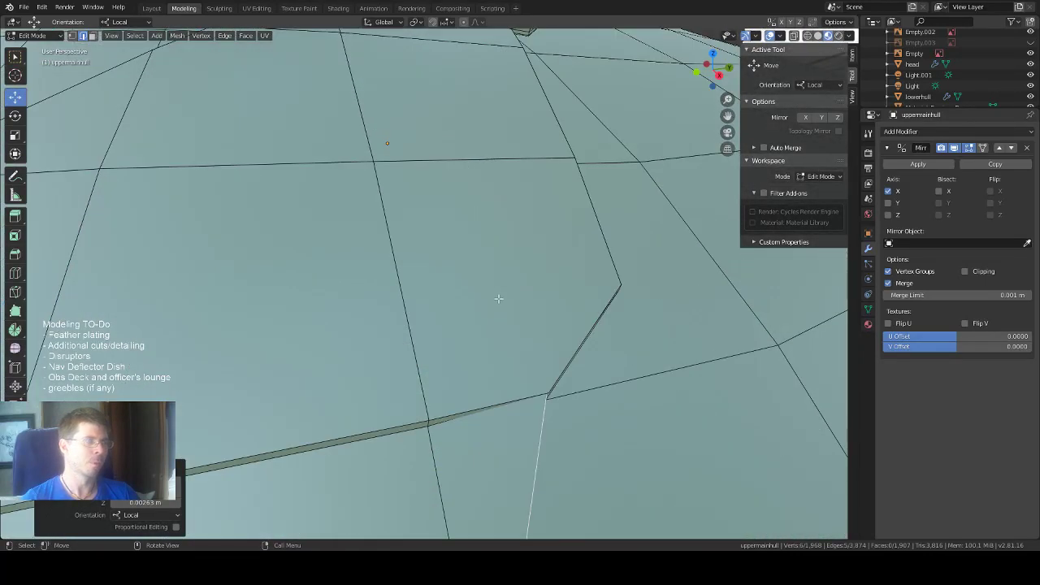
{"action": "scroll", "coordinate": [498, 298], "scroll_direction": "down", "scroll_amount": 5}
{"action": "scroll", "coordinate": [496, 300], "scroll_direction": "up", "scroll_amount": 3}
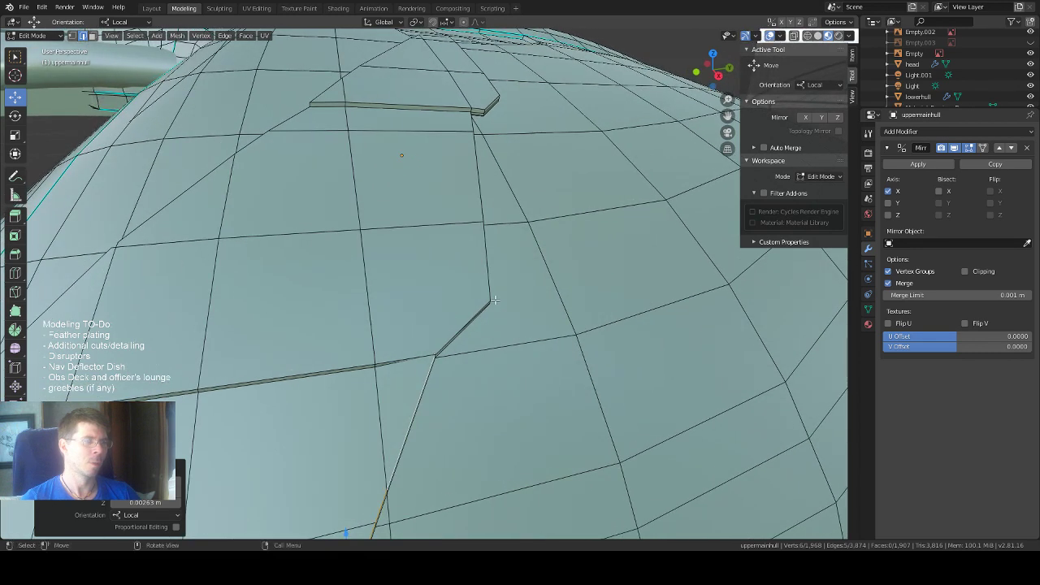
Move the second feather section's diagonal corner and outer side edges, up to the raised plate above, slightly along Y in Normal orientation.
{"action": "left_click", "coordinate": [482, 309]}
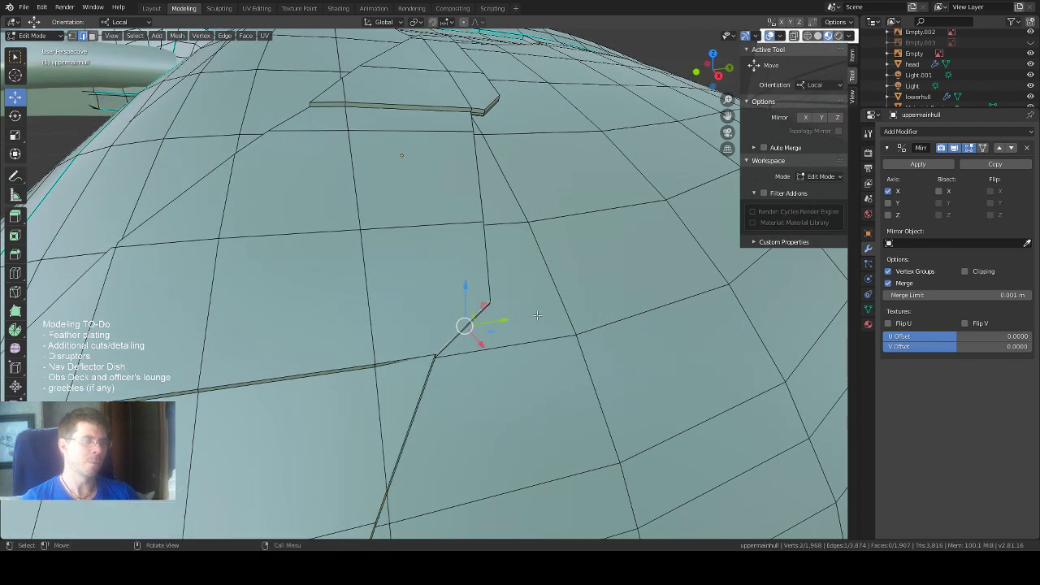
{"action": "left_click", "coordinate": [485, 262], "text": "shift"}
{"action": "left_click", "coordinate": [478, 200], "text": "shift"}
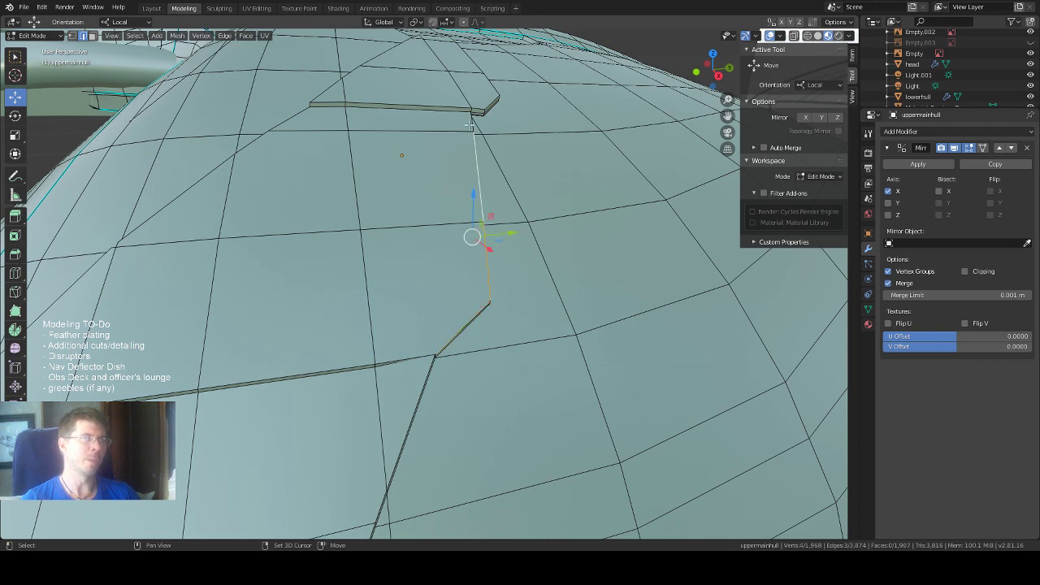
{"action": "left_click", "coordinate": [469, 126], "text": "shift"}
{"action": "middle_click_drag", "start_coordinate": [469, 127], "coordinate": [529, 241]}
{"action": "middle_click_drag", "start_coordinate": [550, 175], "coordinate": [607, 233], "text": "shift"}
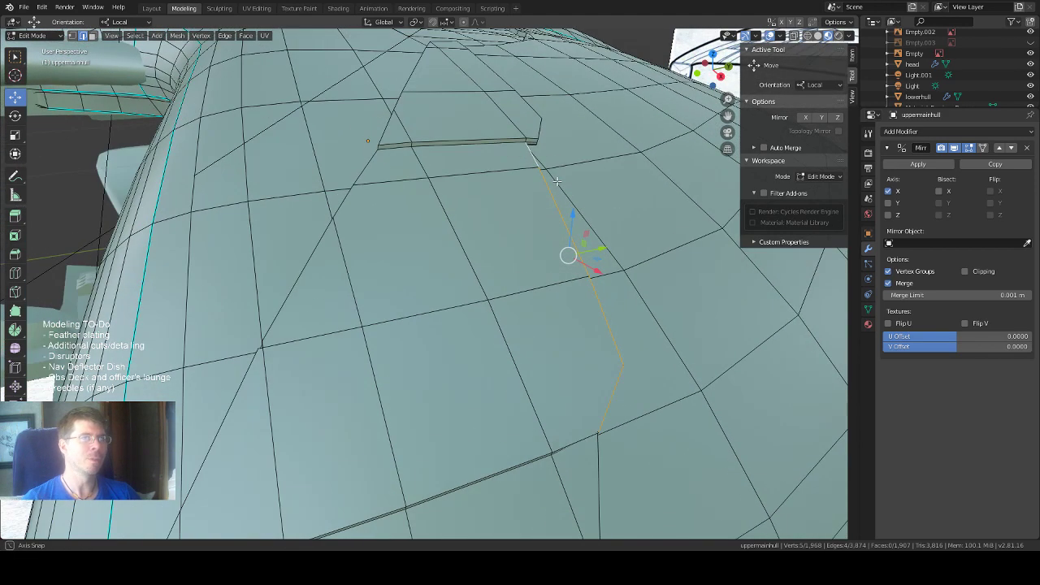
{"action": "left_click", "coordinate": [821, 84]}
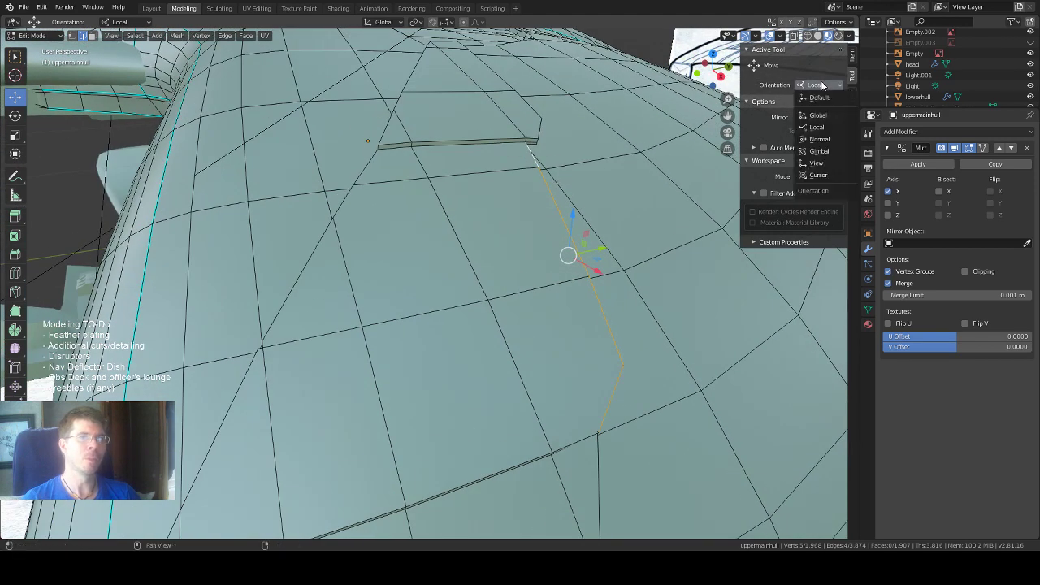
{"action": "left_click", "coordinate": [820, 139]}
{"action": "middle_click_drag", "start_coordinate": [560, 225], "coordinate": [543, 216]}
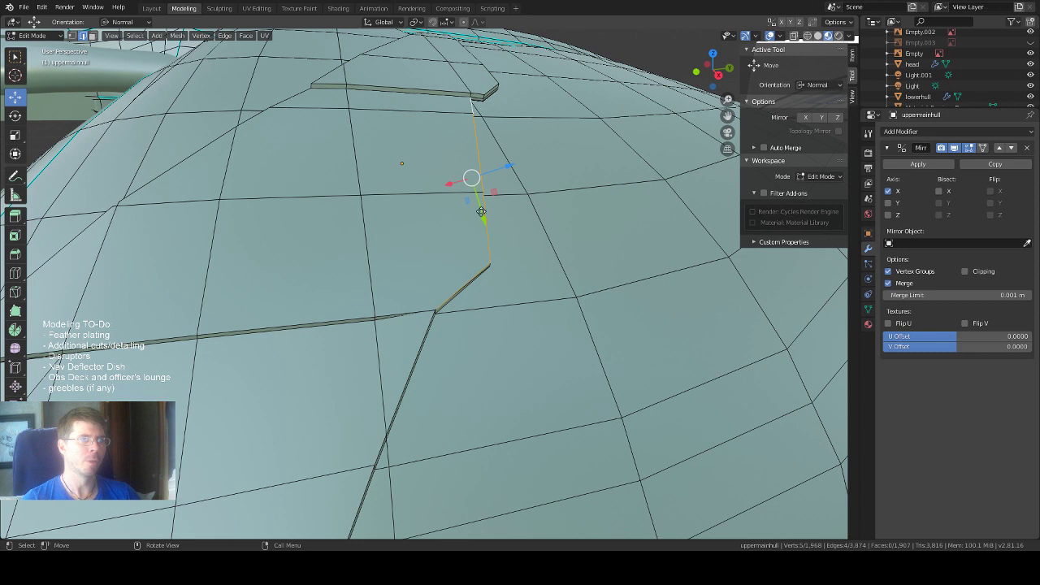
{"action": "left_click_drag", "start_coordinate": [481, 211], "coordinate": [483, 206]}
{"action": "mouse_move", "coordinate": [483, 206]}
{"action": "middle_mouse_down"}
{"action": "mouse_move", "coordinate": [520, 168]}
{"action": "mouse_move", "coordinate": [488, 217]}
{"action": "middle_mouse_up"}
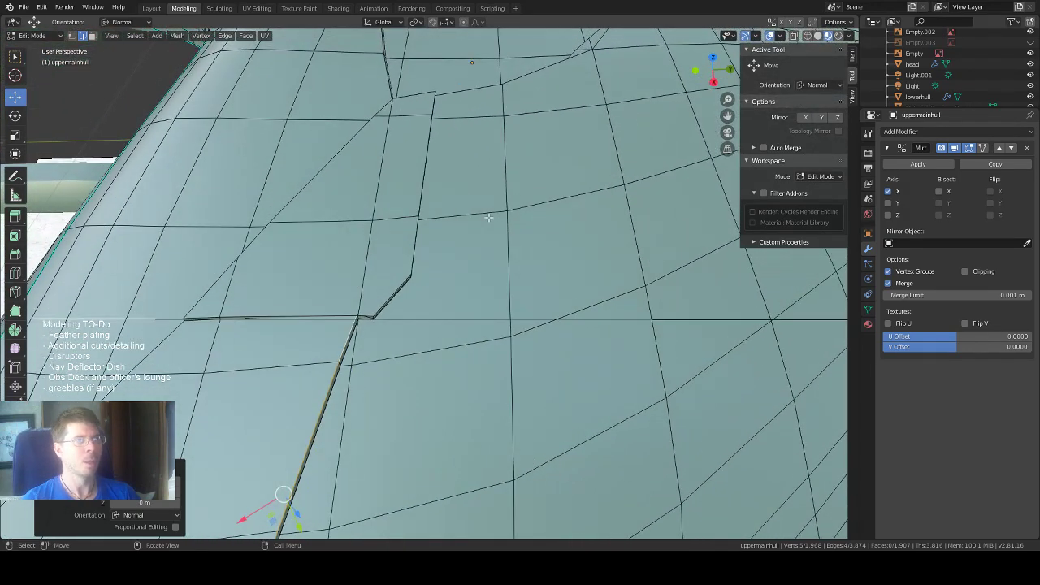
In edge select mode, select the uppermost feather section's lower side edge, diagonal corner edge and the short edge beside its outer corner.
{"action": "left_click", "coordinate": [414, 244]}
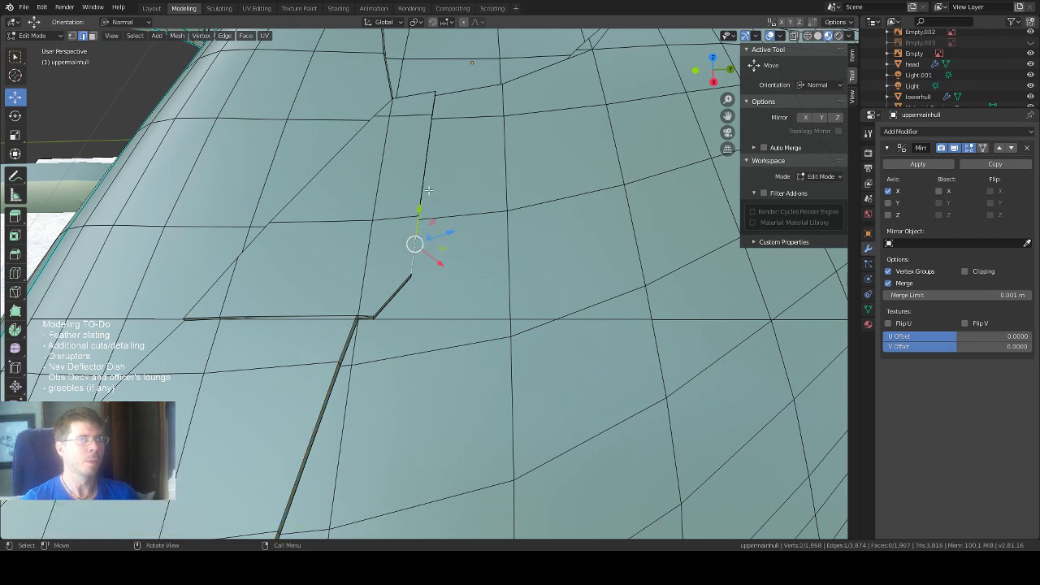
{"action": "mouse_move", "coordinate": [395, 251]}
{"action": "middle_mouse_down"}
{"action": "mouse_move", "coordinate": [405, 235]}
{"action": "mouse_move", "coordinate": [398, 246]}
{"action": "mouse_move", "coordinate": [411, 242]}
{"action": "middle_mouse_up"}
{"action": "scroll", "coordinate": [404, 235], "scroll_direction": "up", "scroll_amount": 2}
{"action": "scroll", "coordinate": [408, 237], "scroll_direction": "up", "scroll_amount": 2}
{"action": "scroll", "coordinate": [415, 241], "scroll_direction": "up", "scroll_amount": 2}
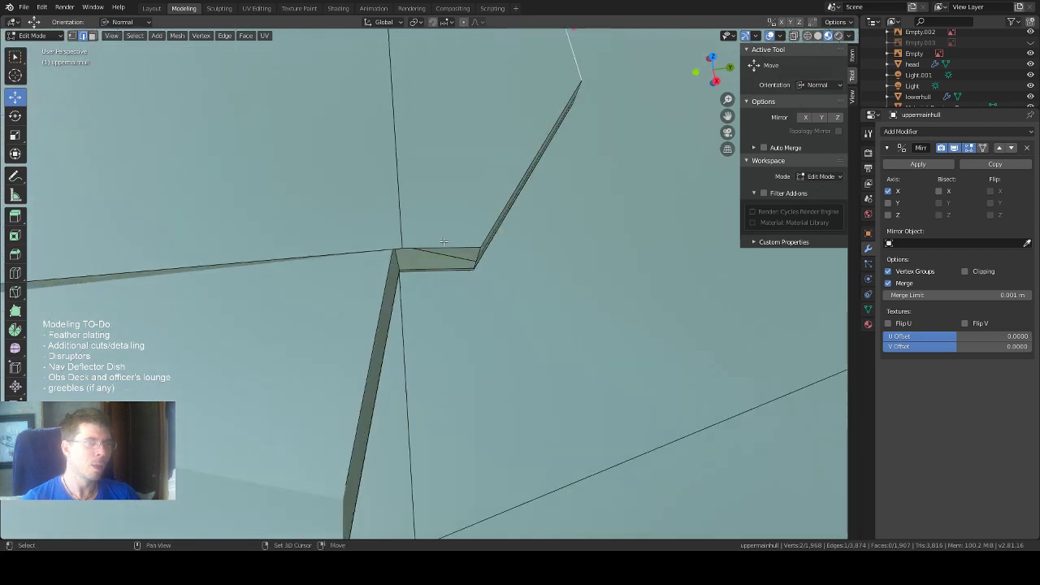
{"action": "left_click", "coordinate": [447, 245], "text": "shift"}
{"action": "middle_click_drag", "start_coordinate": [446, 245], "coordinate": [421, 226]}
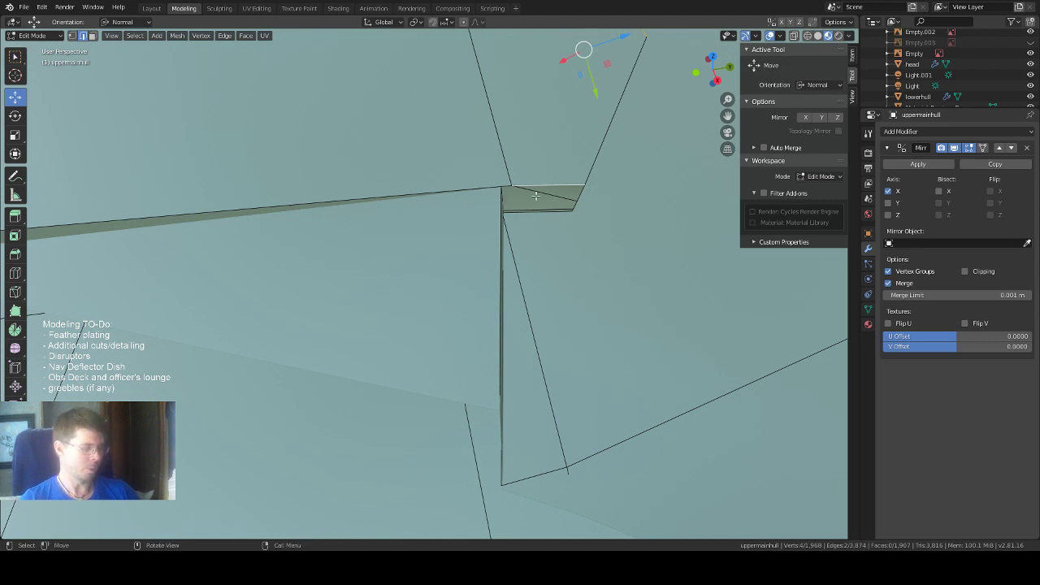
{"action": "key", "text": "1"}
{"action": "left_click", "coordinate": [513, 186]}
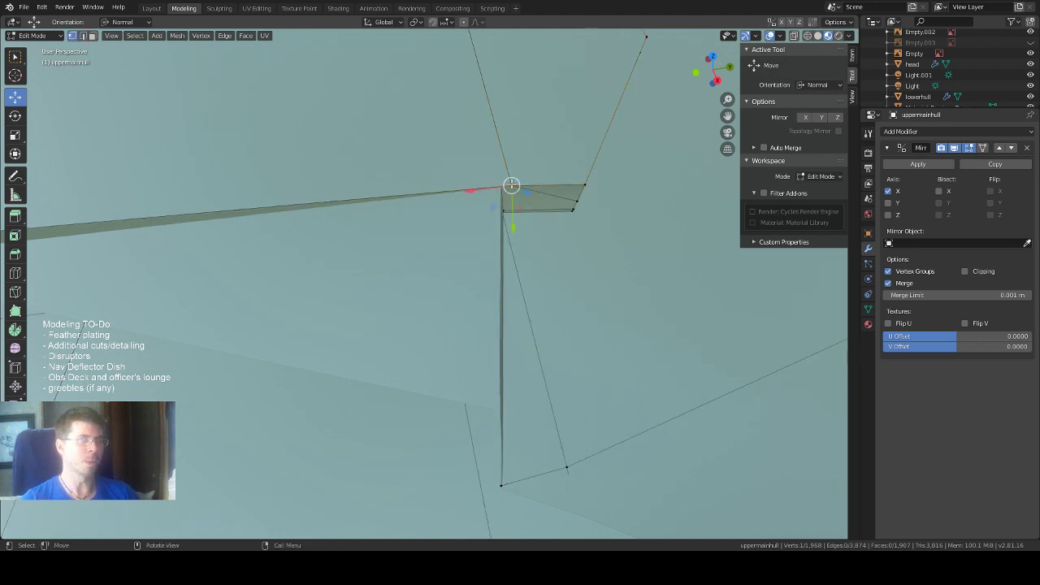
{"action": "left_click", "coordinate": [552, 172], "text": "ctrl"}
{"action": "left_click", "coordinate": [553, 180], "text": "alt"}
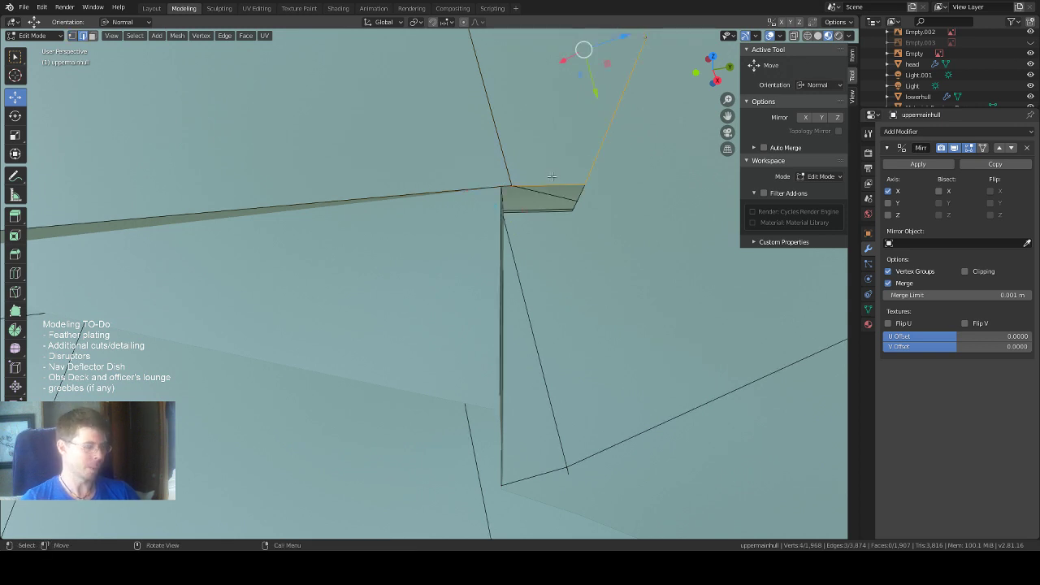
Add the remaining outer side edges of the uppermost section to the selection and move them up about 0.0069 m along local Z.
{"action": "middle_click_drag", "start_coordinate": [554, 179], "coordinate": [506, 178]}
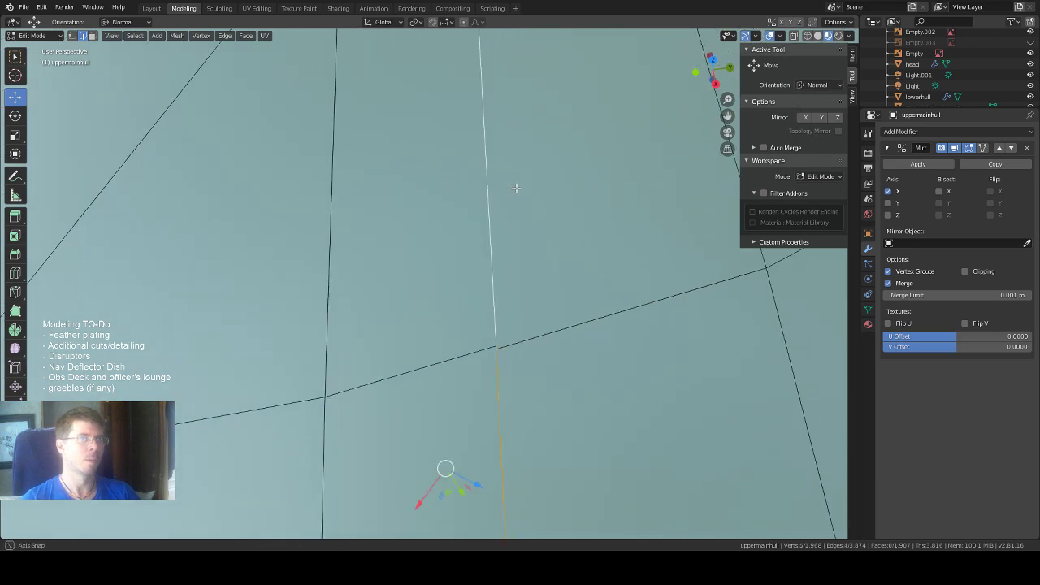
{"action": "scroll", "coordinate": [515, 186], "scroll_direction": "down", "scroll_amount": 6}
{"action": "middle_click_drag", "start_coordinate": [469, 198], "coordinate": [467, 195]}
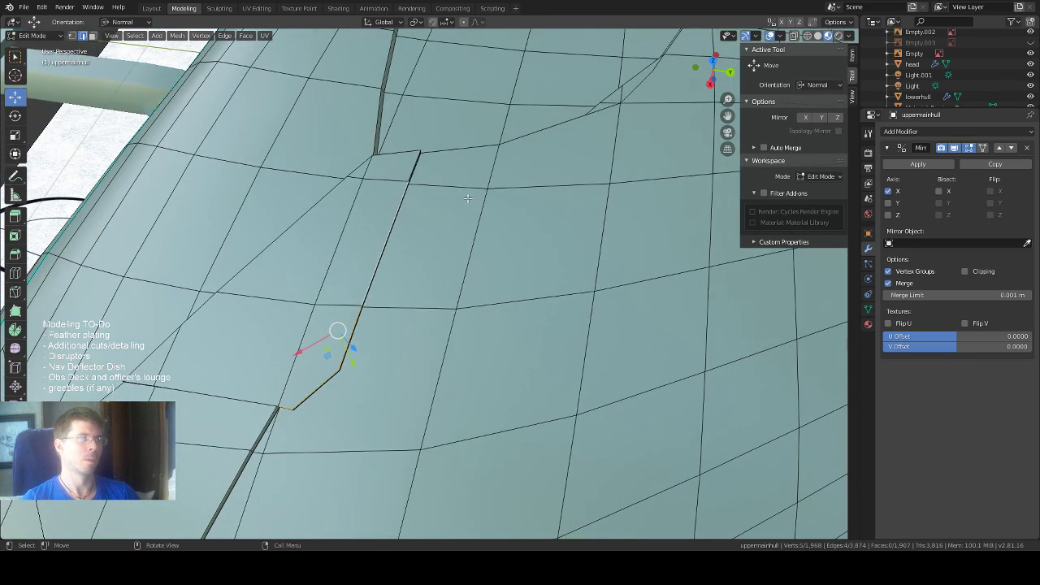
{"action": "left_click", "coordinate": [416, 164], "text": "shift"}
{"action": "middle_click_drag", "start_coordinate": [415, 164], "coordinate": [457, 149]}
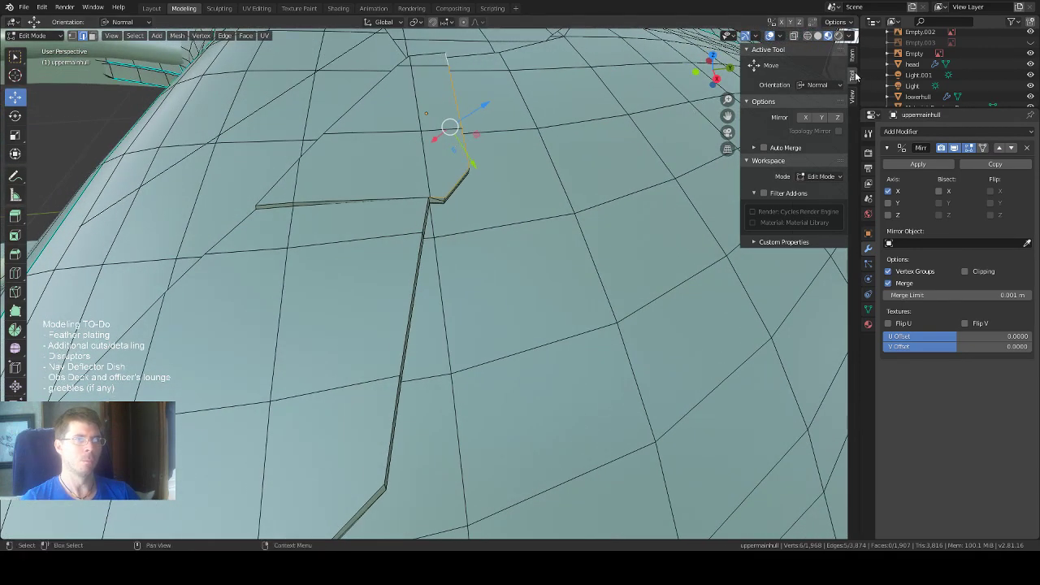
{"action": "left_click", "coordinate": [818, 86]}
{"action": "left_click", "coordinate": [818, 128]}
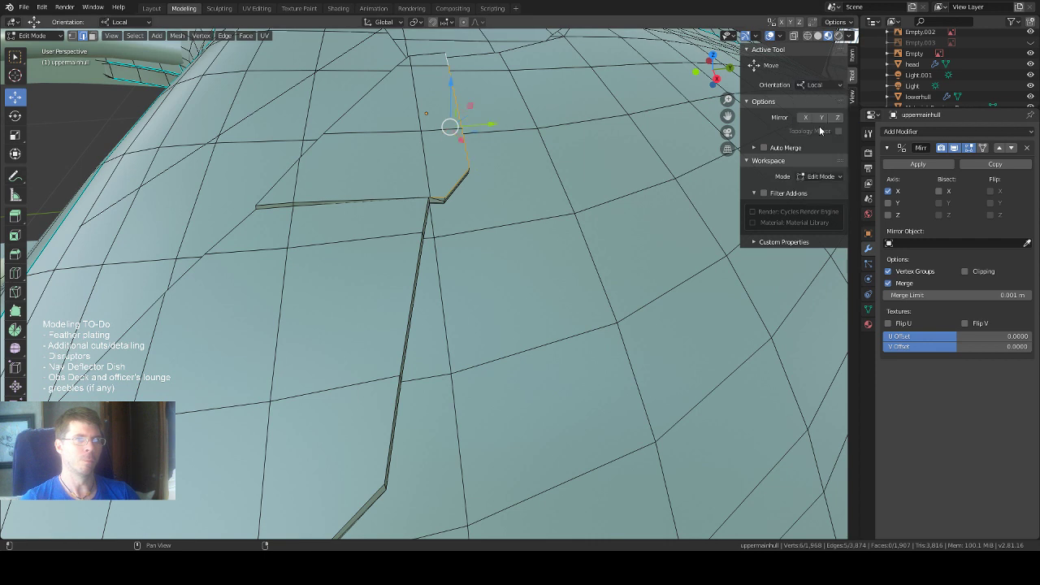
{"action": "left_click_drag", "start_coordinate": [451, 89], "coordinate": [449, 85]}
{"action": "middle_click_drag", "start_coordinate": [449, 85], "coordinate": [455, 160]}
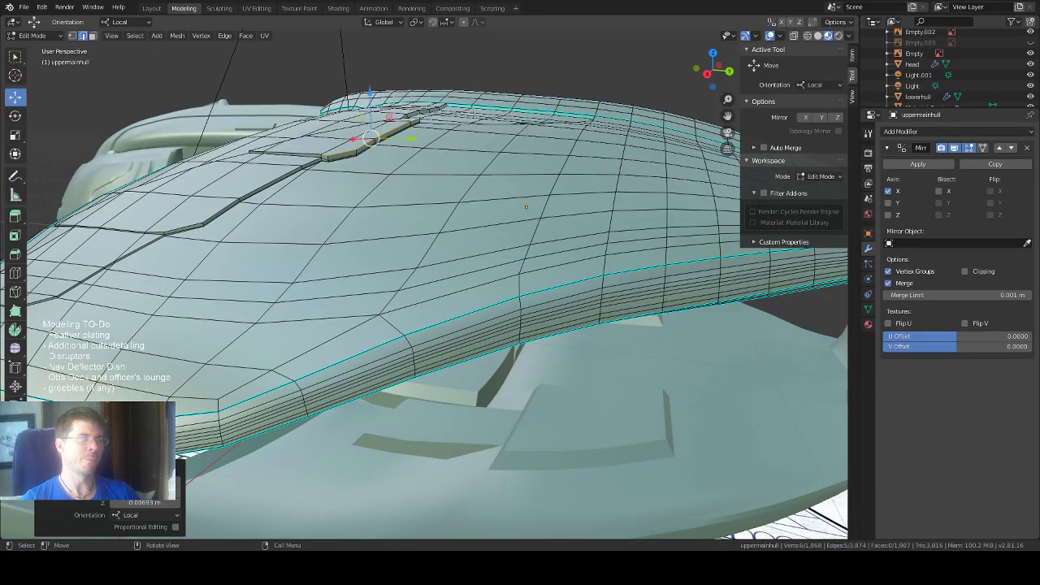
Set a top view with solid shading and X-ray, framing the blueprint's feather lines on the outer wing.
{"action": "middle_click_drag", "start_coordinate": [476, 114], "coordinate": [565, 384]}
{"action": "middle_click_drag", "start_coordinate": [579, 404], "coordinate": [755, 397]}
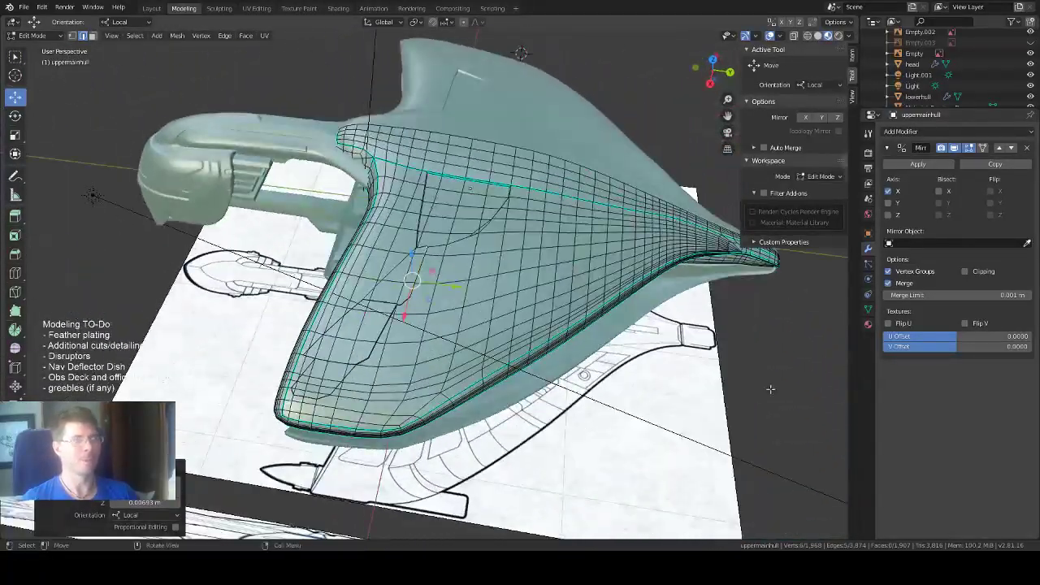
{"action": "left_click", "coordinate": [713, 61]}
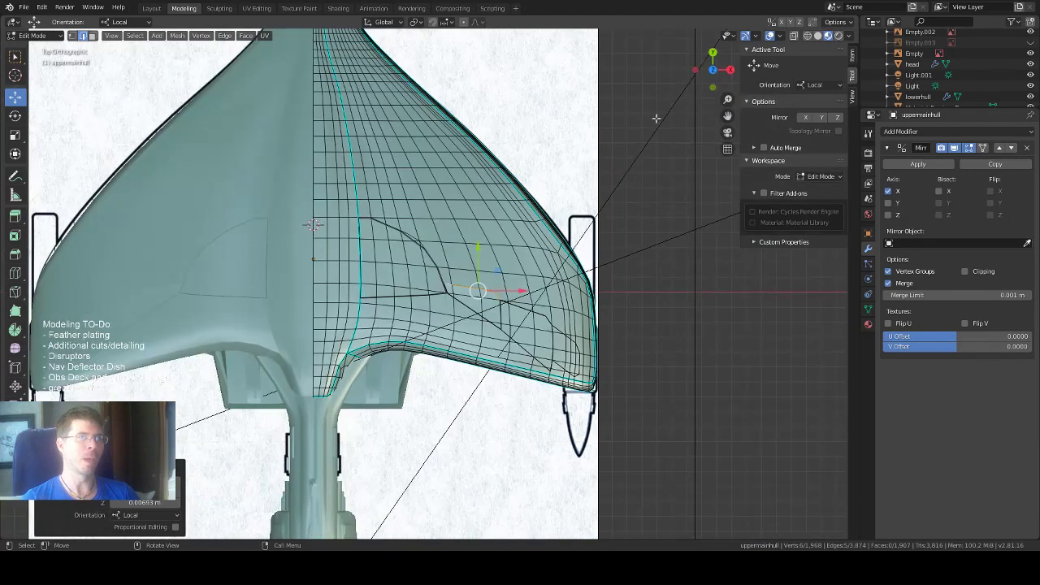
{"action": "scroll", "coordinate": [534, 185], "scroll_direction": "up", "scroll_amount": 1}
{"action": "scroll", "coordinate": [534, 185], "scroll_direction": "up", "scroll_amount": 1}
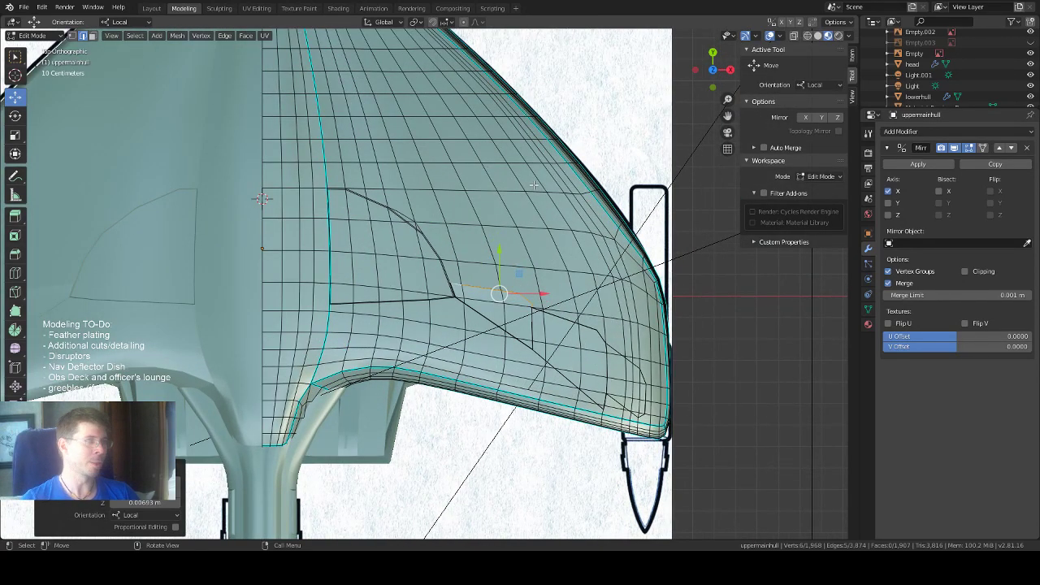
{"action": "scroll", "coordinate": [548, 193], "scroll_direction": "up", "scroll_amount": 1}
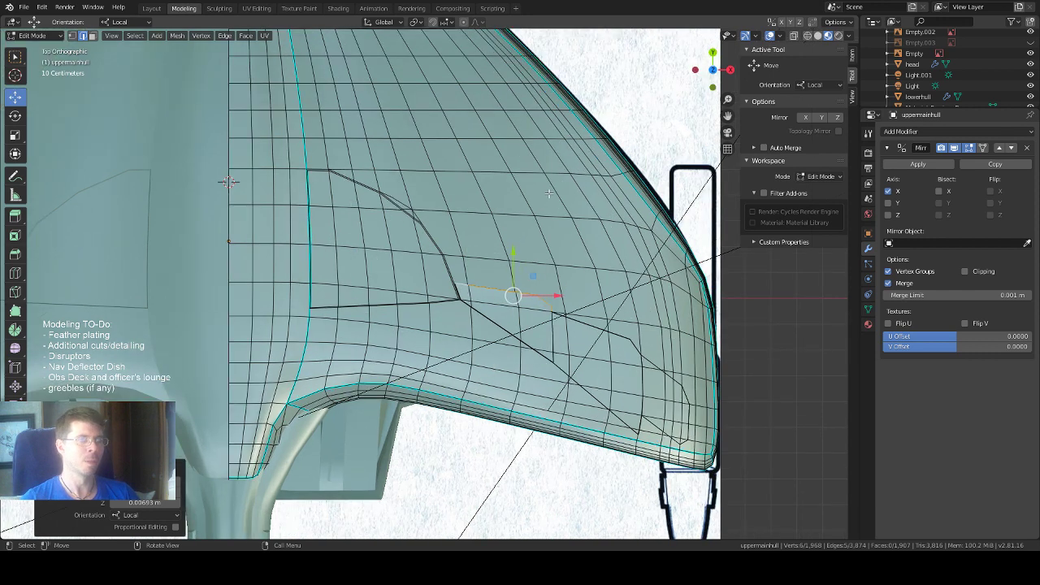
{"action": "left_click", "coordinate": [817, 36]}
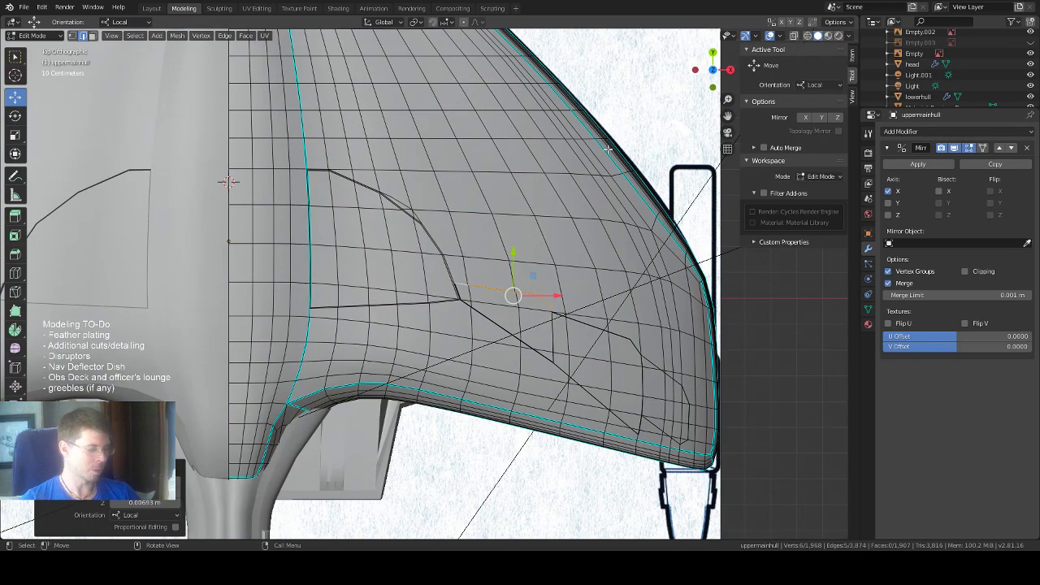
{"action": "key", "text": "alt+z"}
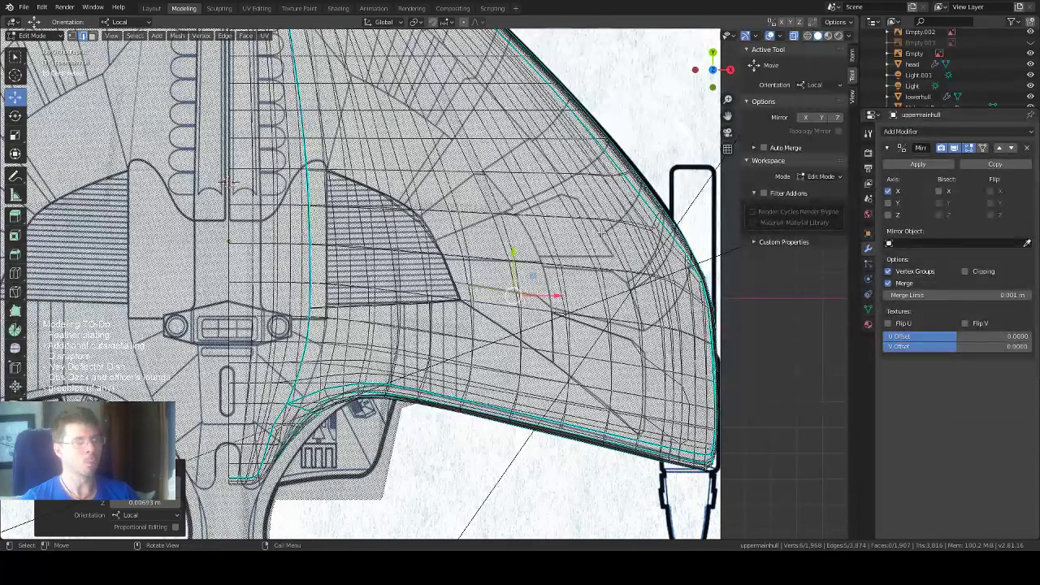
{"action": "scroll", "coordinate": [424, 284], "scroll_direction": "up", "scroll_amount": 2}
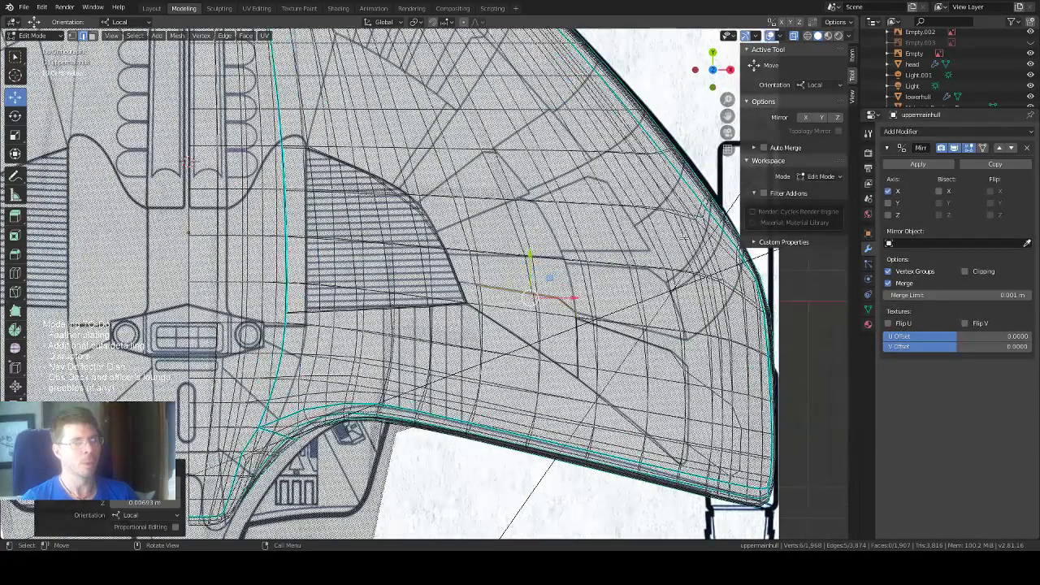
{"action": "left_click_drag", "start_coordinate": [728, 115], "coordinate": [614, 88]}
{"action": "scroll", "coordinate": [723, 119], "scroll_direction": "up", "scroll_amount": 2}
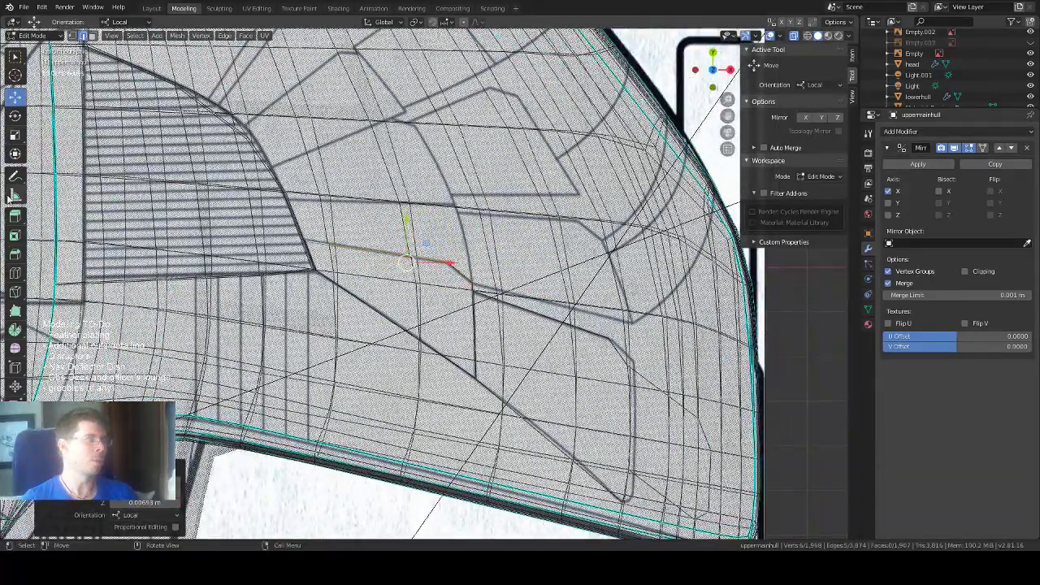
Knife-cut the next feather section's upper blueprint line, from its curved outer side across to the edge of the ribbed area.
{"action": "left_click", "coordinate": [16, 293]}
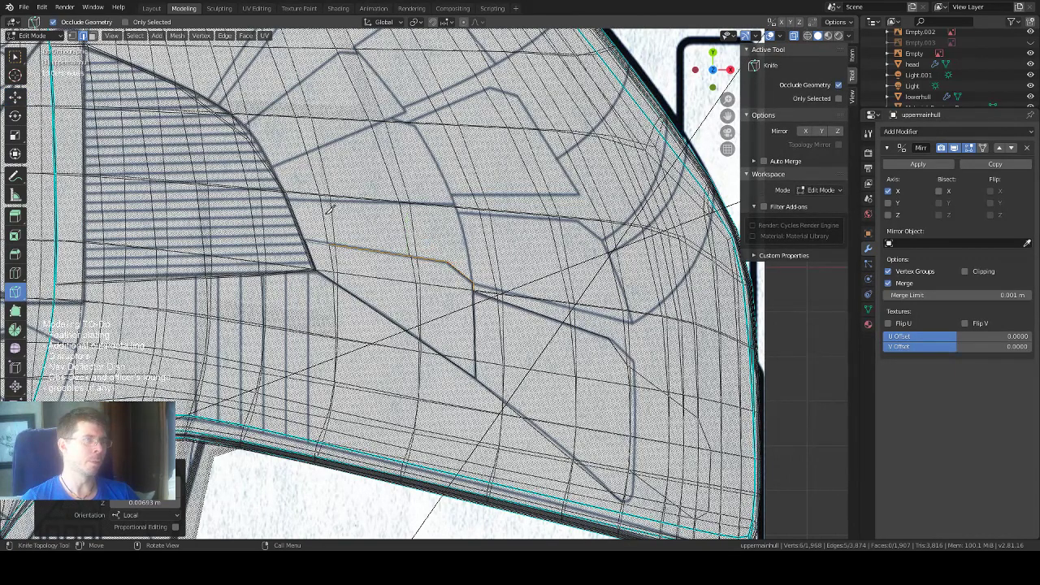
{"action": "scroll", "coordinate": [292, 189], "scroll_direction": "up", "scroll_amount": 1}
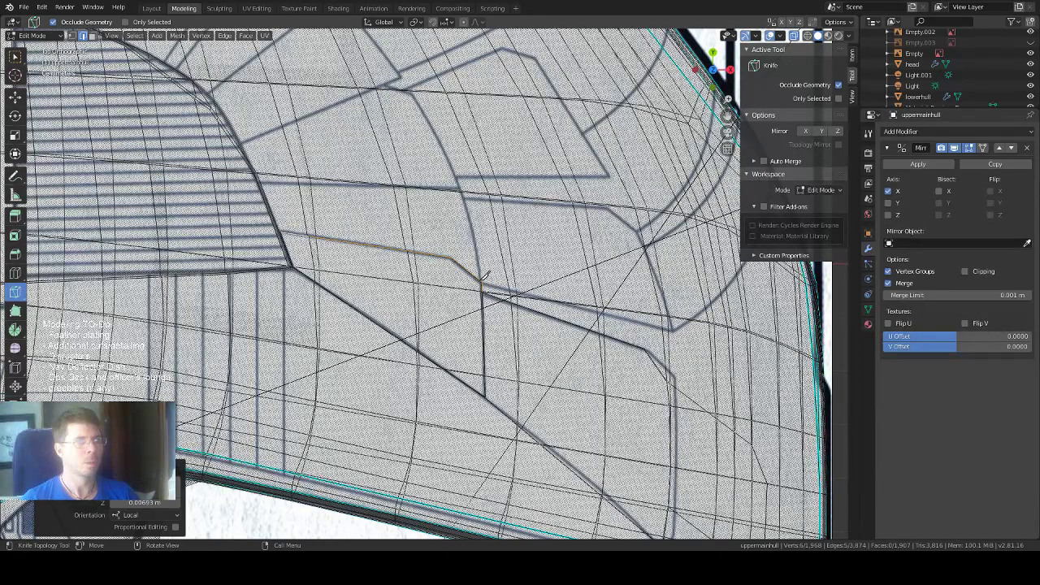
{"action": "scroll", "coordinate": [487, 272], "scroll_direction": "up", "scroll_amount": 1}
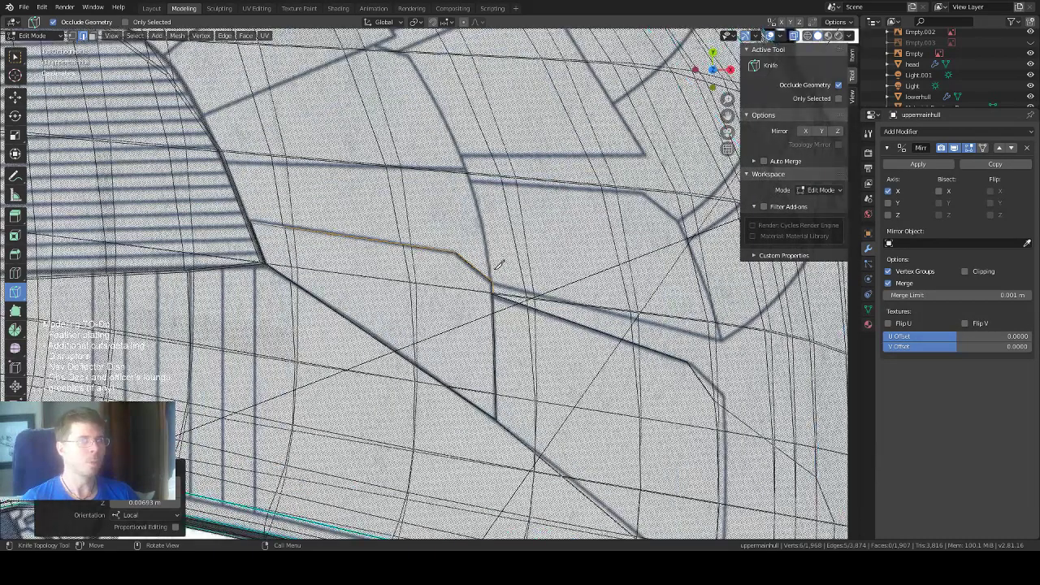
{"action": "scroll", "coordinate": [500, 265], "scroll_direction": "up", "scroll_amount": 1}
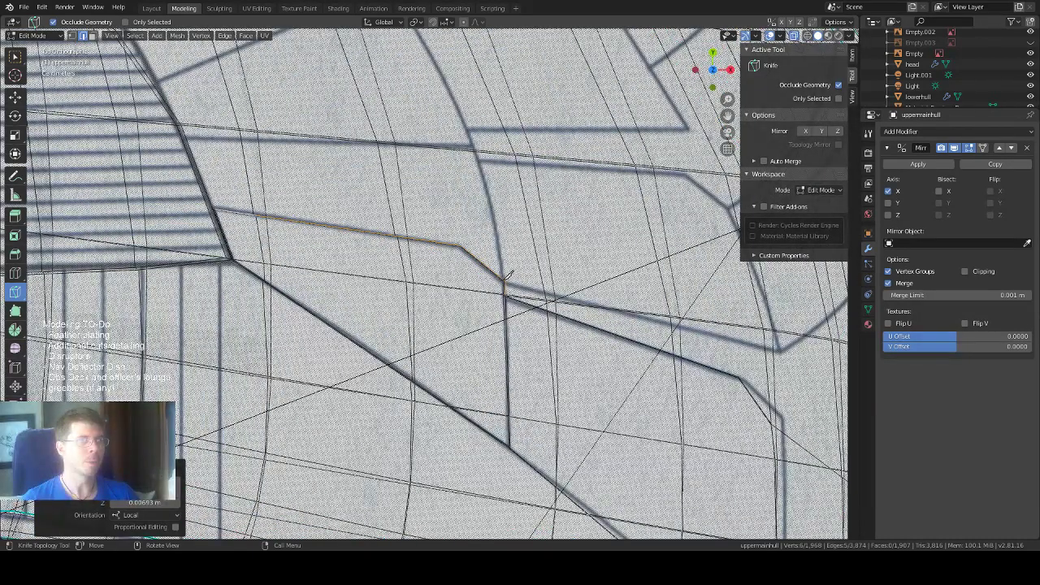
{"action": "left_click", "coordinate": [504, 280]}
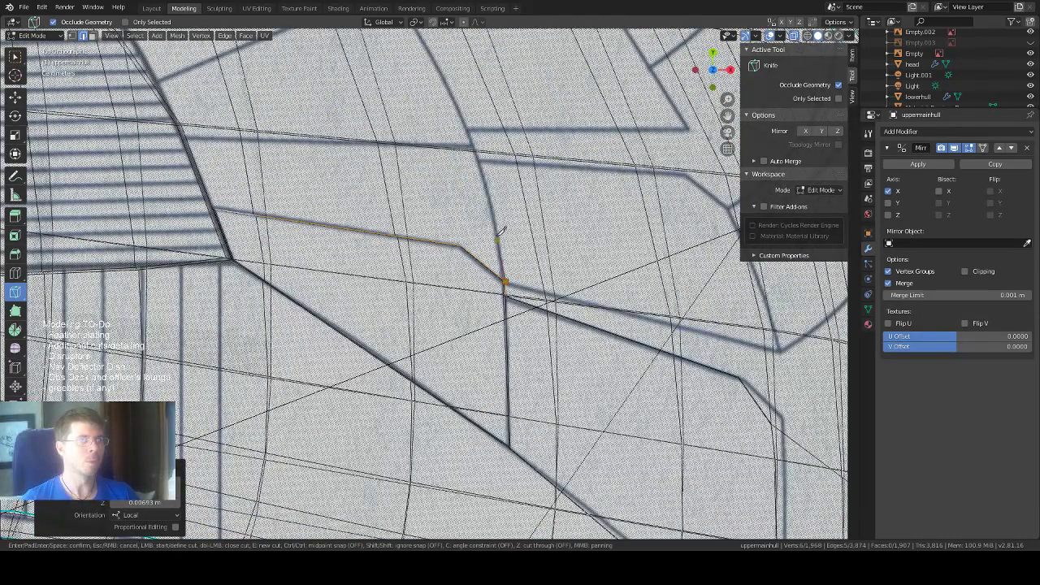
{"action": "left_click", "coordinate": [479, 150]}
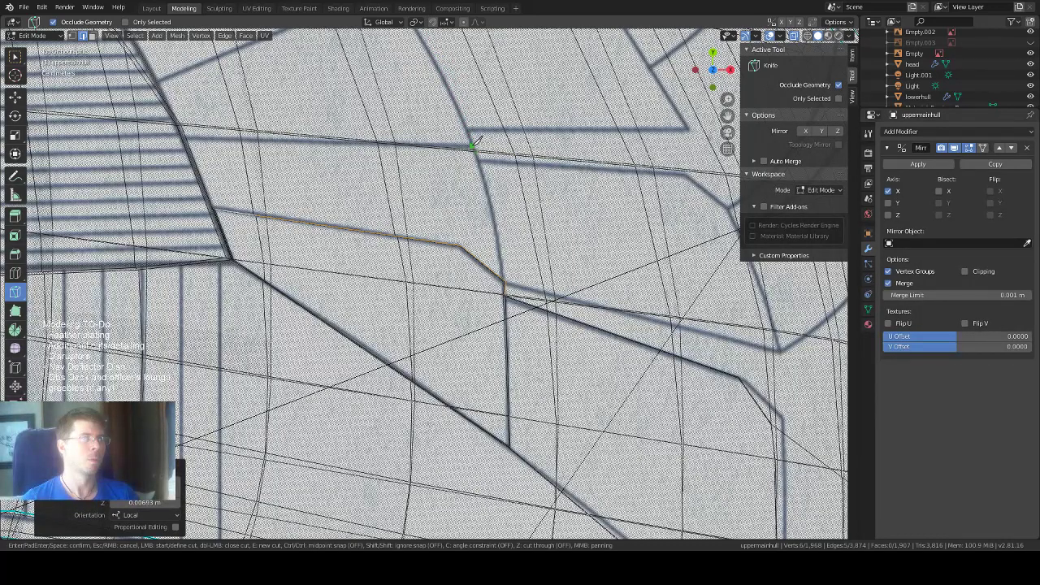
{"action": "left_click", "coordinate": [471, 146]}
{"action": "scroll", "coordinate": [424, 158], "scroll_direction": "down", "scroll_amount": 4}
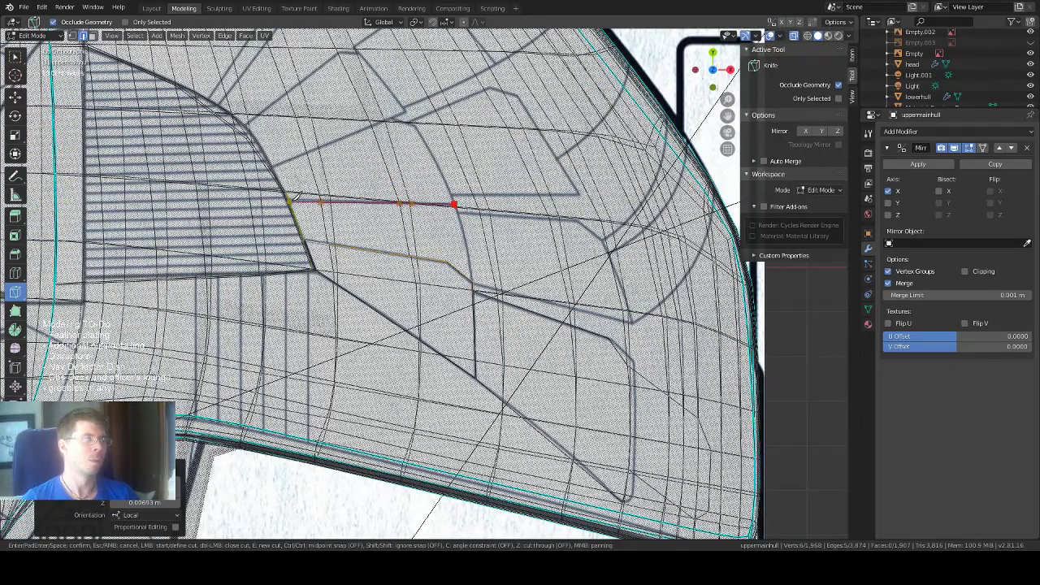
{"action": "left_click", "coordinate": [290, 200]}
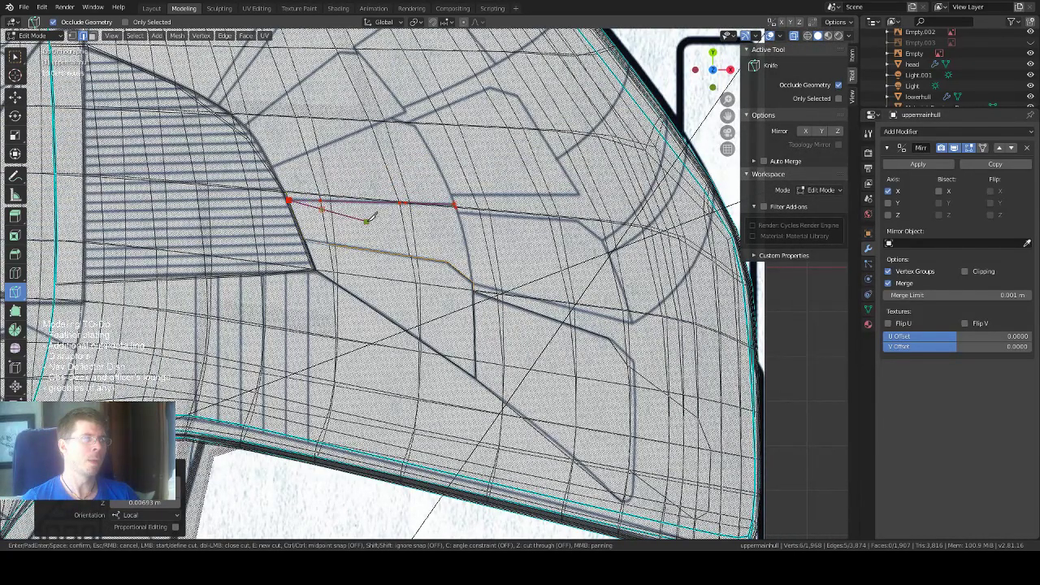
{"action": "key", "text": "Return"}
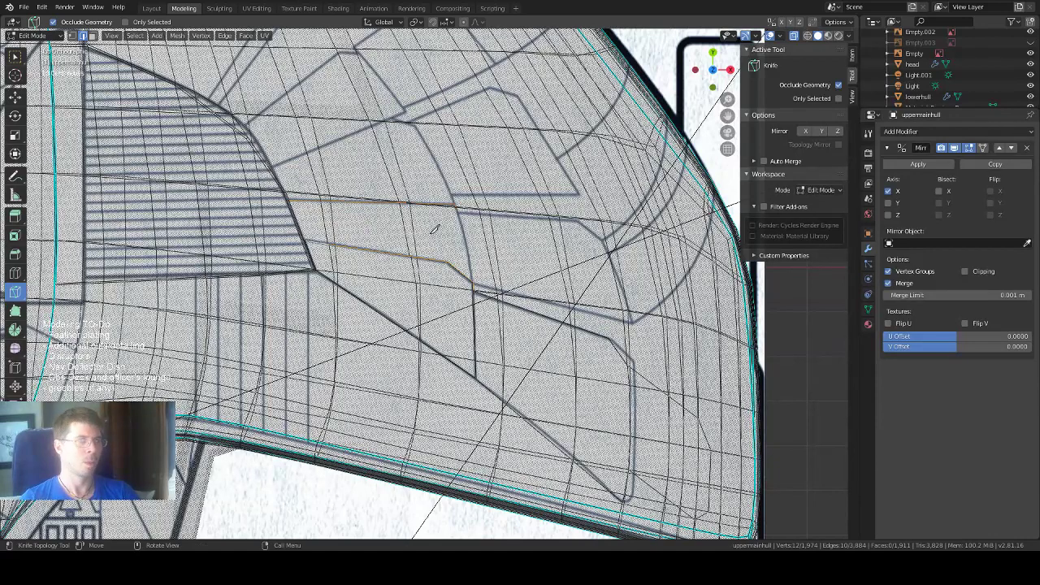
Try to knife-cut the section's curved outer side from the upper line's outer end down to the lower diagonal corner.
{"action": "scroll", "coordinate": [429, 228], "scroll_direction": "up", "scroll_amount": 1}
{"action": "scroll", "coordinate": [530, 206], "scroll_direction": "up", "scroll_amount": 2}
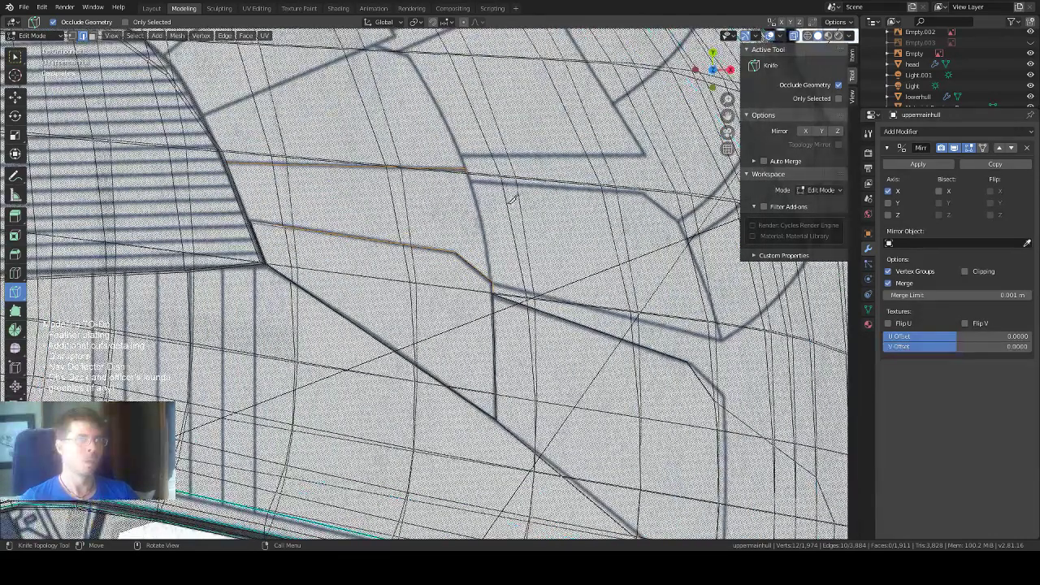
{"action": "scroll", "coordinate": [510, 199], "scroll_direction": "up", "scroll_amount": 1}
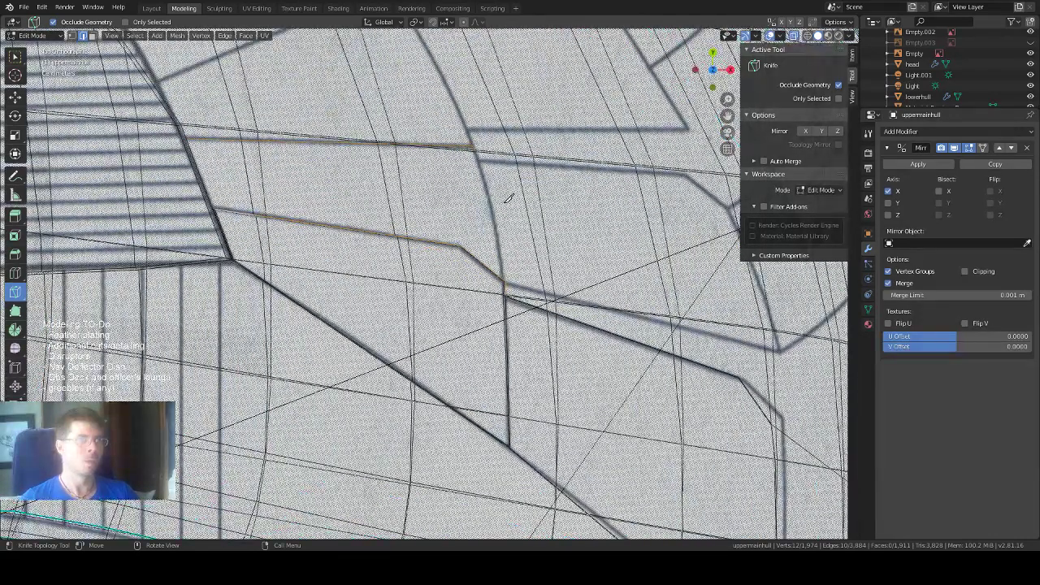
{"action": "left_click", "coordinate": [476, 150]}
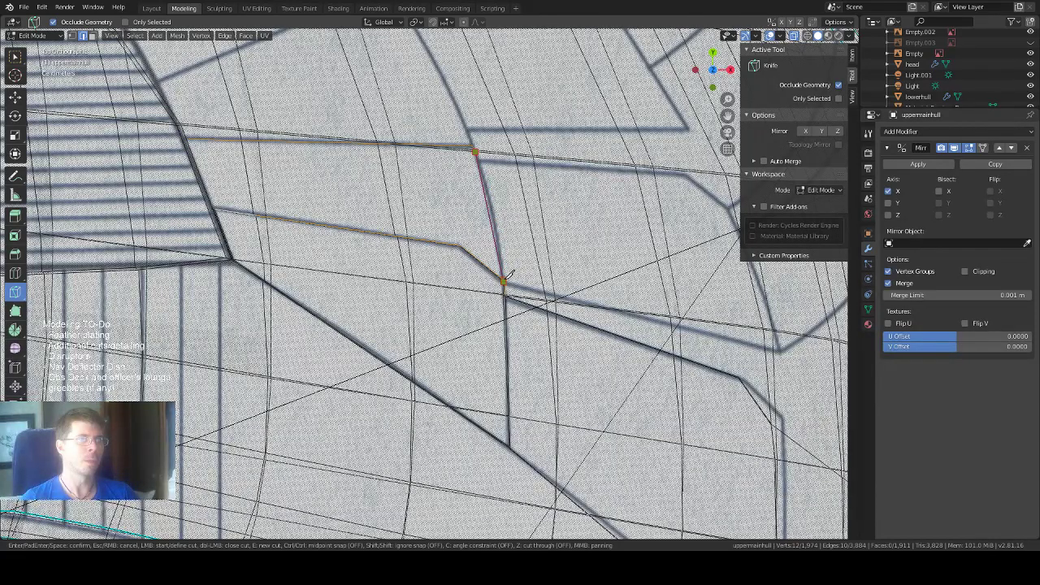
{"action": "left_click", "coordinate": [504, 280]}
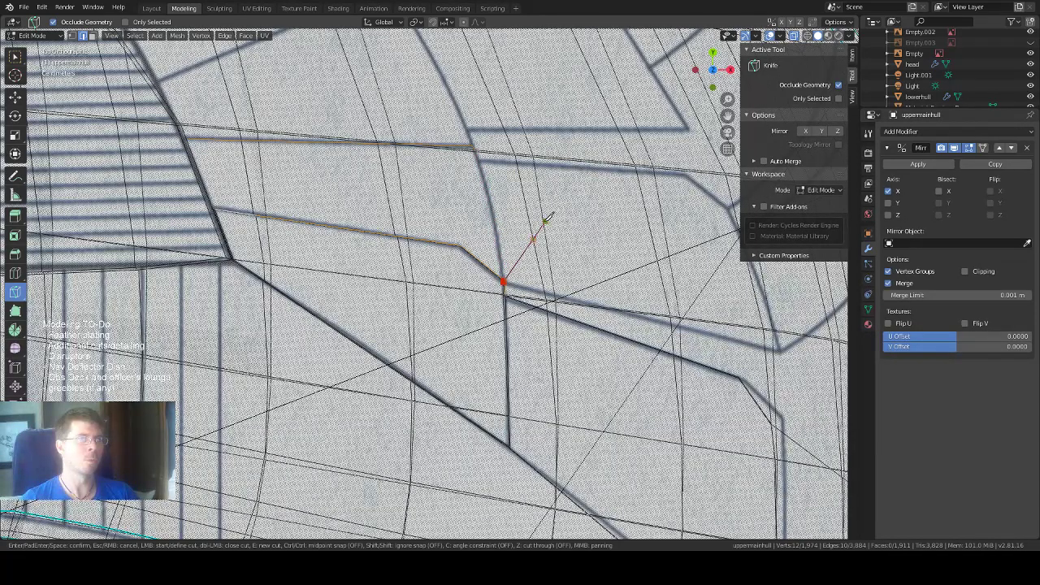
{"action": "key", "text": "Return"}
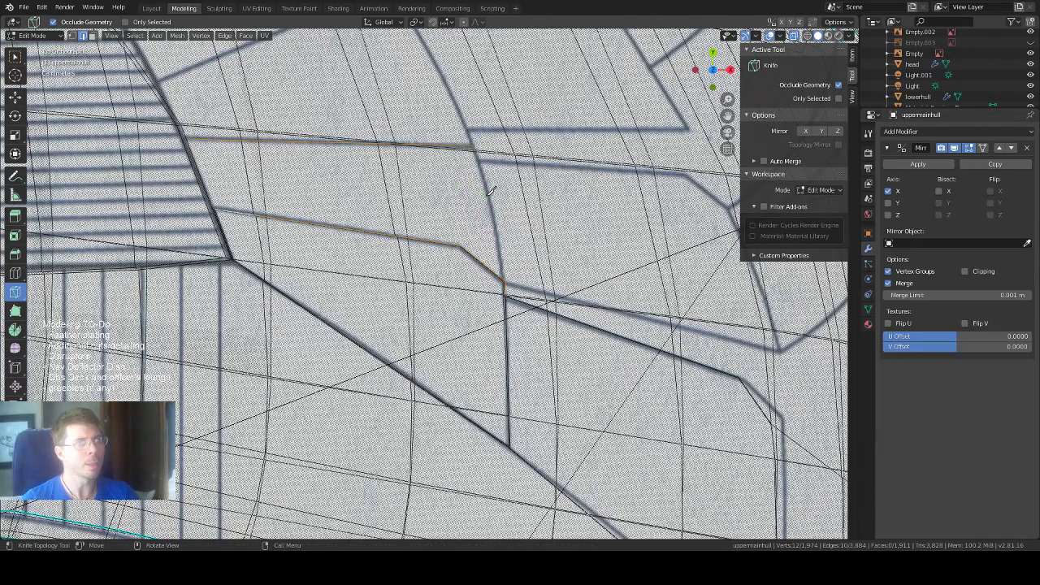
Retry the curved side cut from the diagonal corner edge, and switch to an angled perspective view with X-ray off.
{"action": "left_click", "coordinate": [477, 150]}
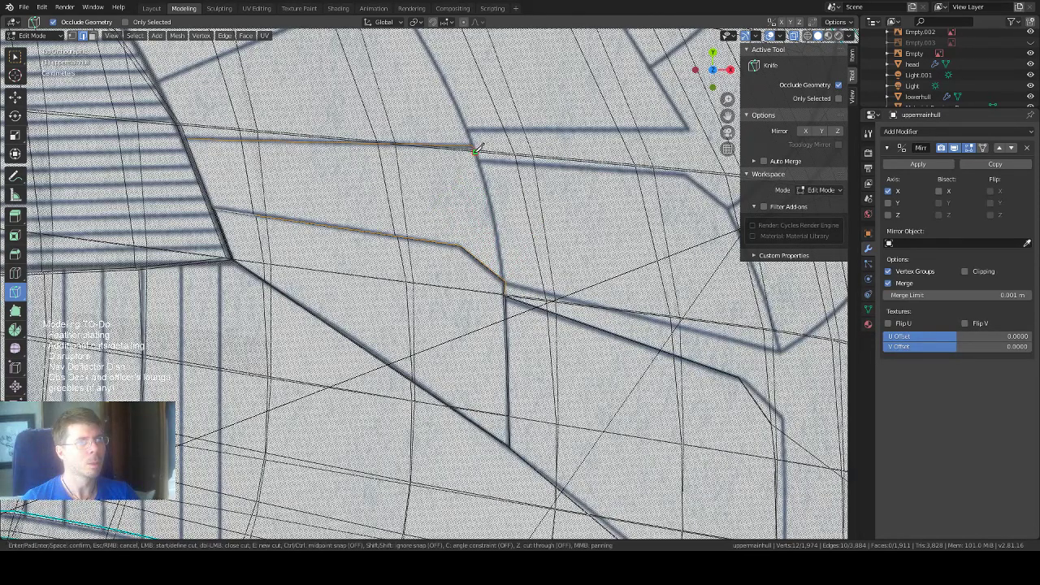
{"action": "right_click", "coordinate": [501, 272]}
{"action": "left_click", "coordinate": [498, 277]}
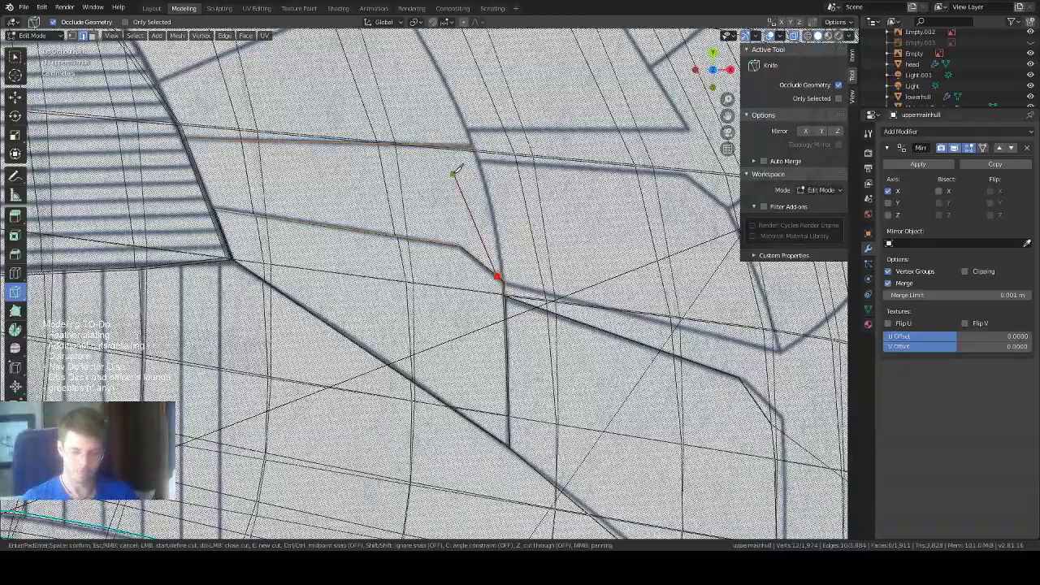
{"action": "key", "text": "Return"}
{"action": "scroll", "coordinate": [520, 195], "scroll_direction": "down", "scroll_amount": 6}
{"action": "mouse_move", "coordinate": [520, 195]}
{"action": "middle_mouse_down"}
{"action": "mouse_move", "coordinate": [512, 260]}
{"action": "mouse_move", "coordinate": [516, 211]}
{"action": "mouse_move", "coordinate": [447, 235]}
{"action": "mouse_move", "coordinate": [426, 219]}
{"action": "mouse_move", "coordinate": [481, 156]}
{"action": "mouse_move", "coordinate": [471, 181]}
{"action": "mouse_move", "coordinate": [458, 143]}
{"action": "mouse_move", "coordinate": [446, 132]}
{"action": "mouse_move", "coordinate": [429, 138]}
{"action": "mouse_move", "coordinate": [560, 181]}
{"action": "mouse_move", "coordinate": [525, 198]}
{"action": "middle_mouse_up"}
{"action": "scroll", "coordinate": [516, 244], "scroll_direction": "down", "scroll_amount": 2}
{"action": "key", "text": "alt+z"}
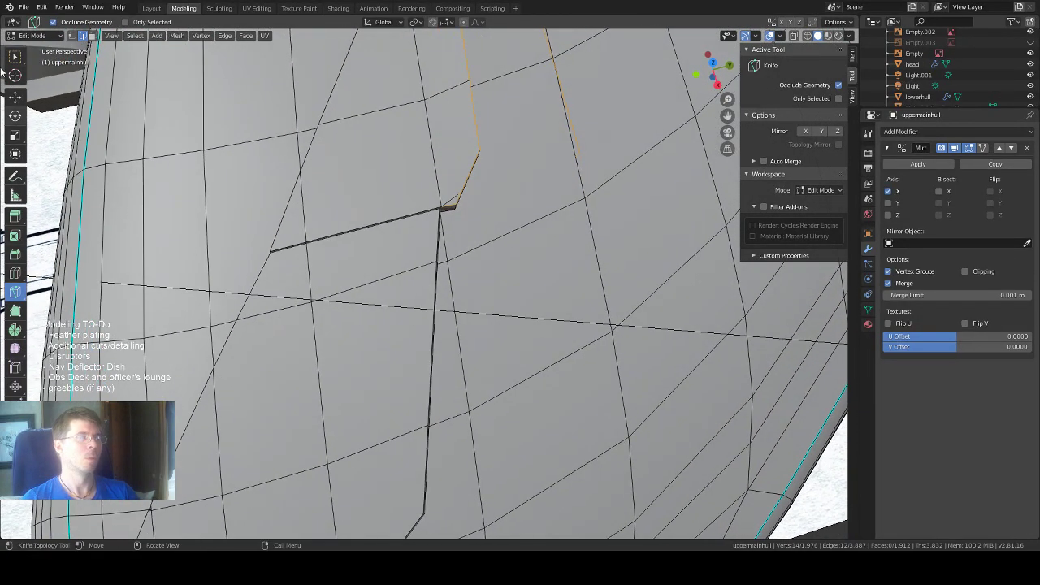
Try to knife-cut between the outer end of the upper line and the upper edge of the raised diagonal corner.
{"action": "left_click", "coordinate": [576, 154]}
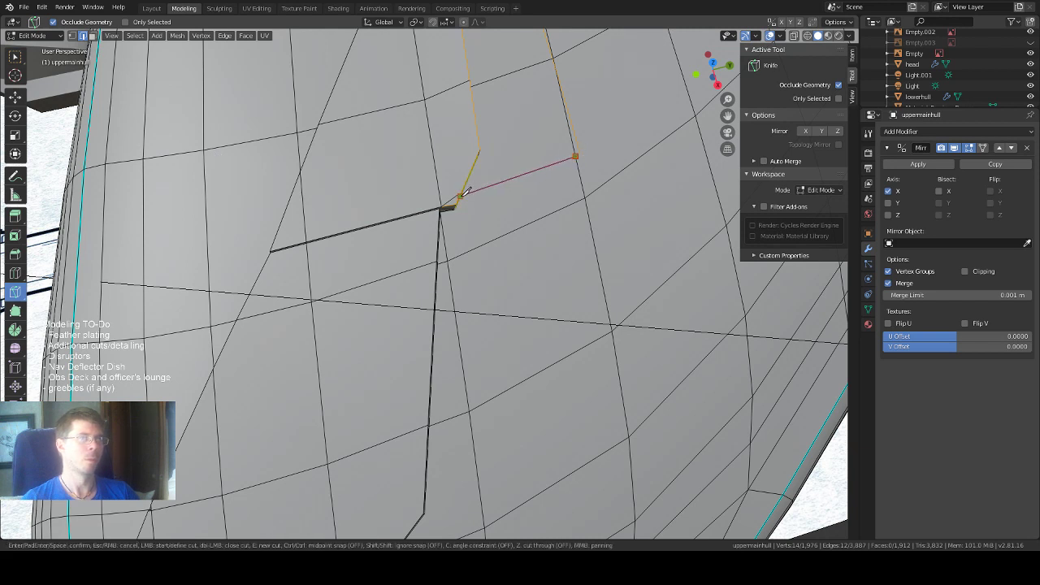
{"action": "left_click", "coordinate": [459, 197]}
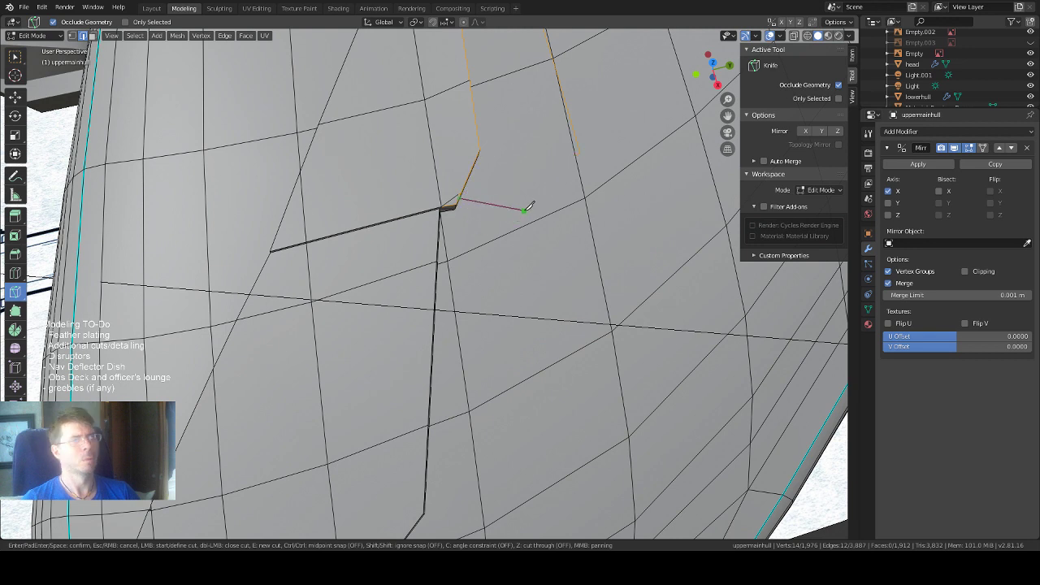
{"action": "left_click", "coordinate": [577, 156]}
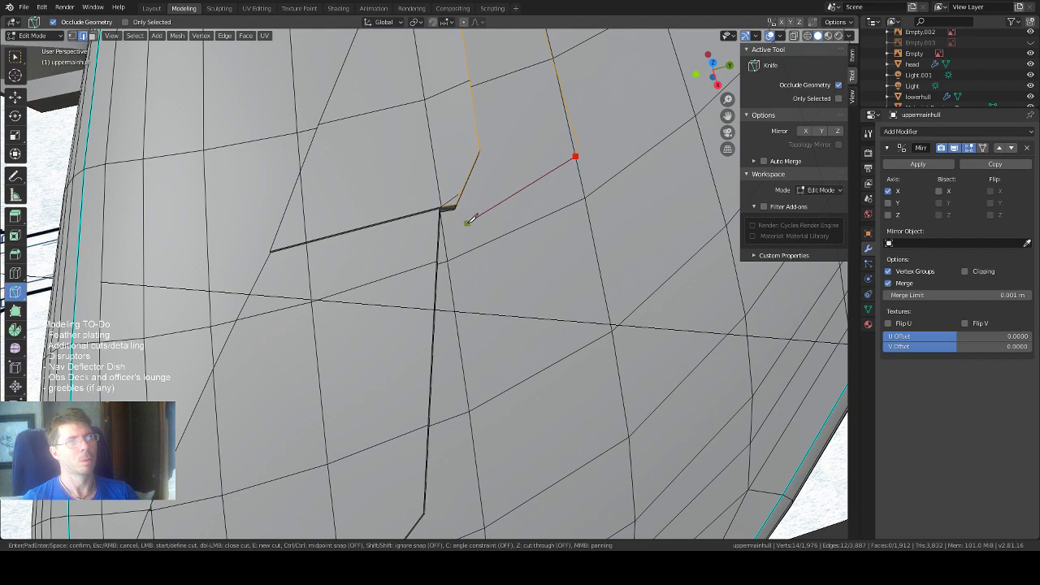
{"action": "key", "text": "Return"}
Knife-cut from the base of the raised diagonal corner across the hull face to the mesh edge near the upper line's end.
{"action": "middle_click_drag", "start_coordinate": [521, 216], "coordinate": [432, 203]}
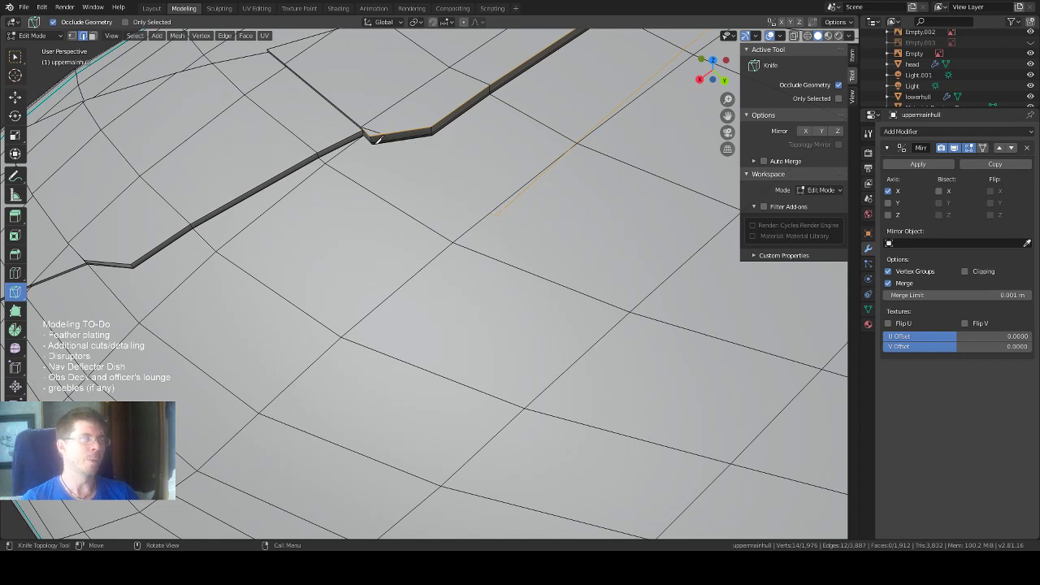
{"action": "left_click", "coordinate": [373, 139]}
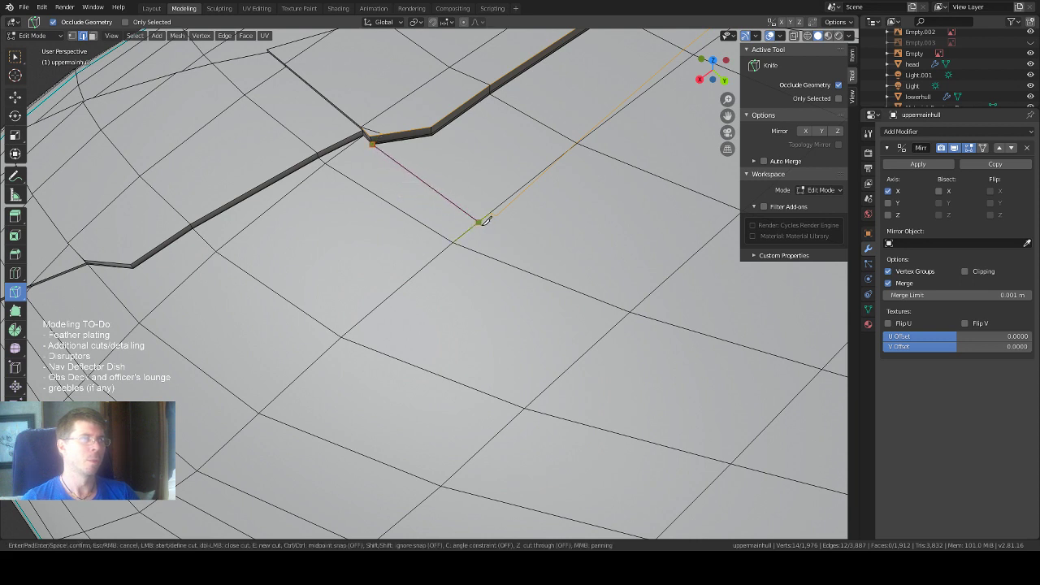
{"action": "left_click", "coordinate": [479, 221]}
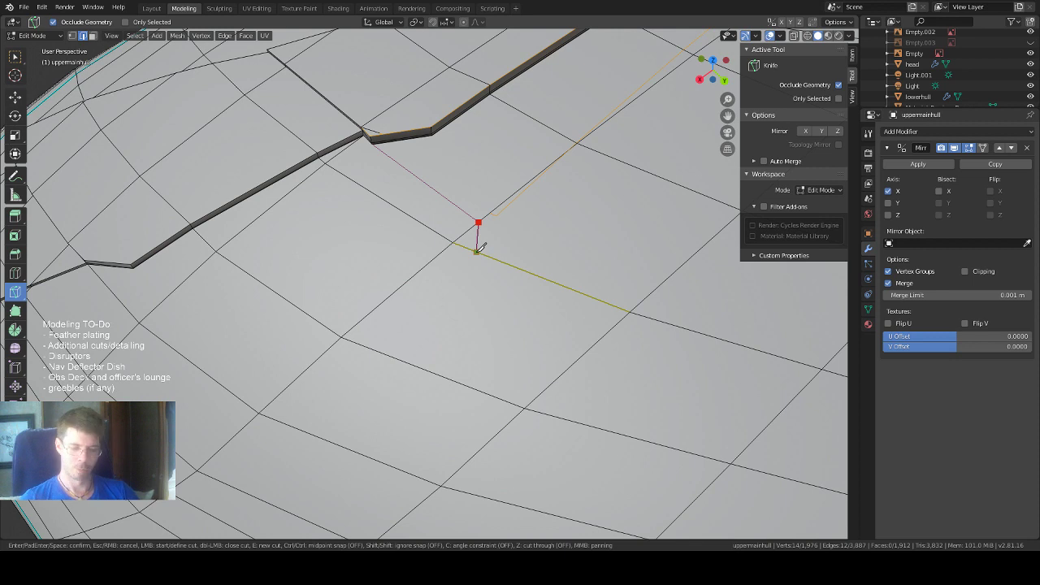
{"action": "key", "text": "Return"}
{"action": "middle_click_drag", "start_coordinate": [460, 177], "coordinate": [477, 170]}
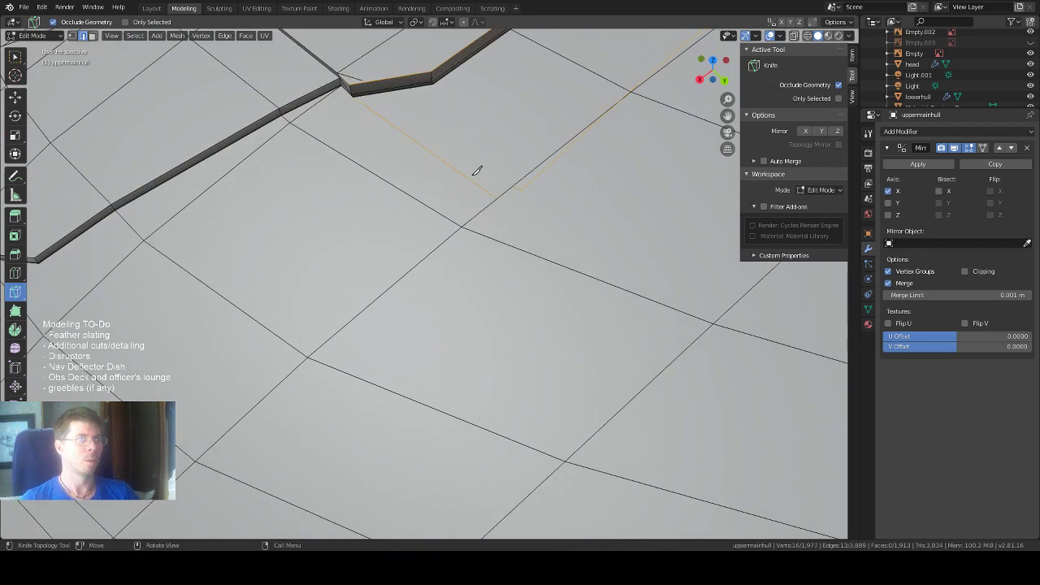
In vertex select mode, merge the new cut's end vertex into the neighbouring vertex at the upper line's end using At Last.
{"action": "key", "text": "1"}
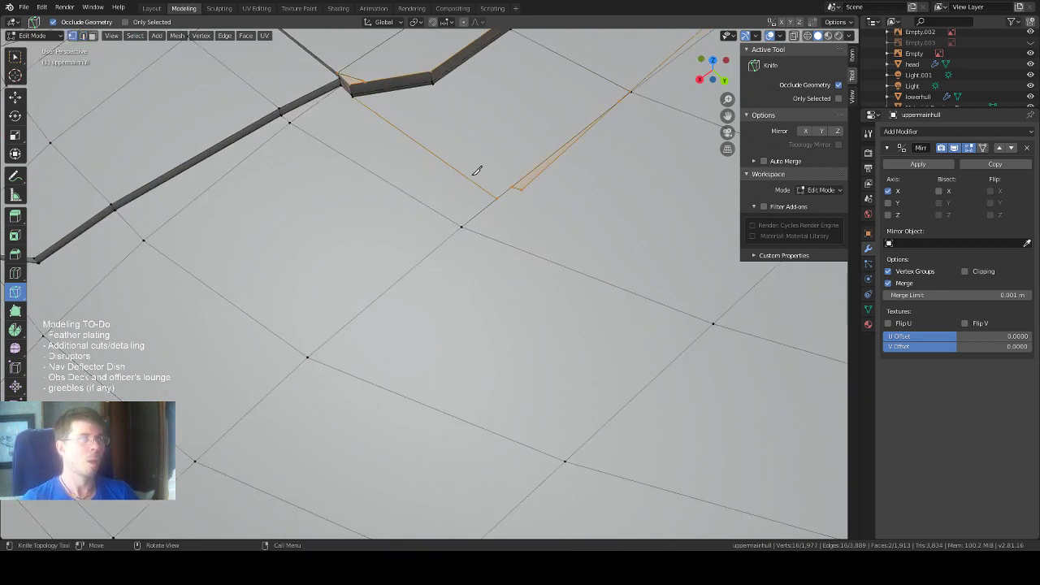
{"action": "left_click", "coordinate": [15, 95]}
{"action": "left_click", "coordinate": [495, 197]}
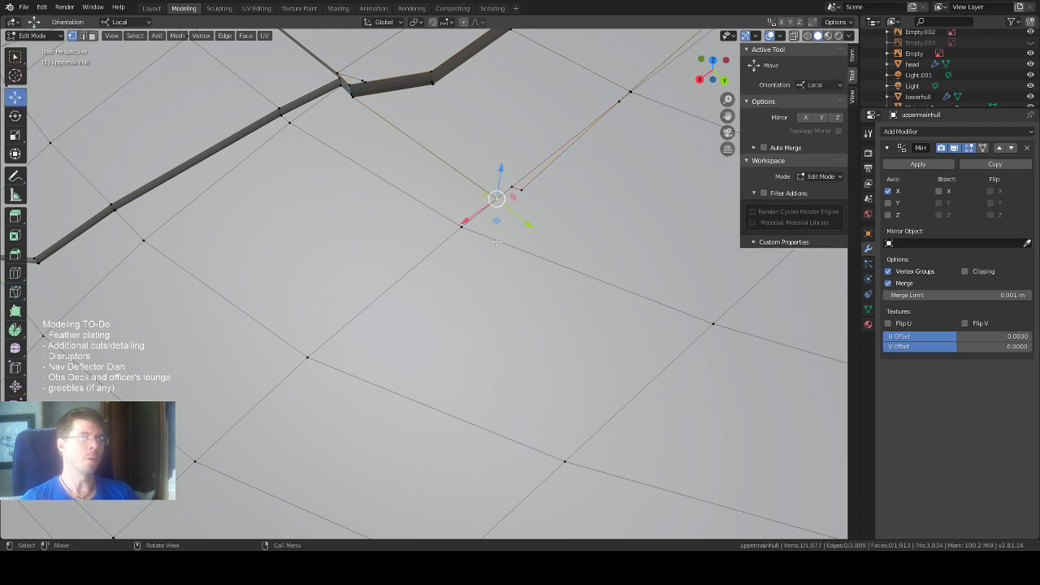
{"action": "left_click", "coordinate": [14, 56]}
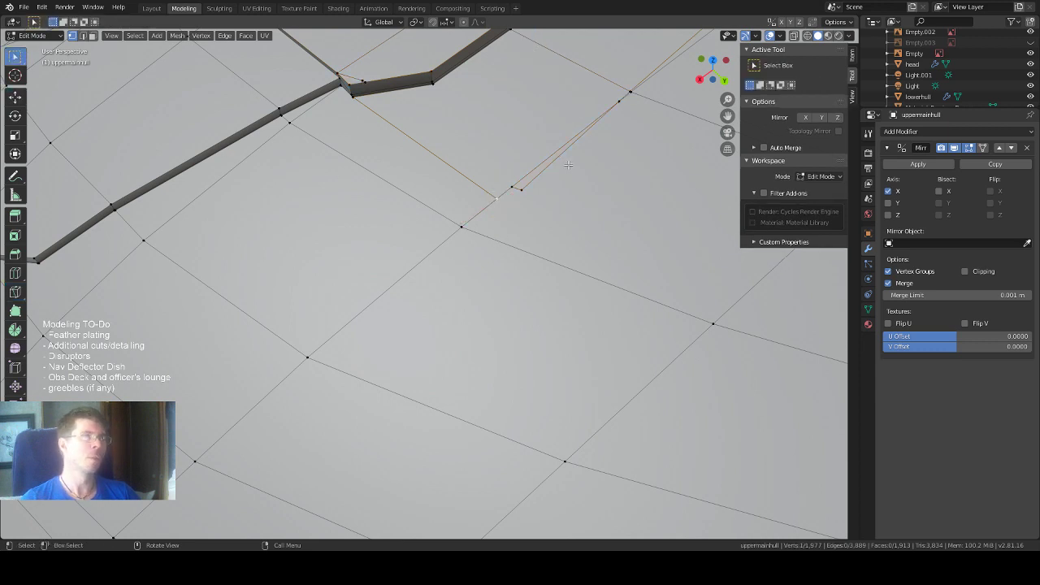
{"action": "key", "text": "m"}
{"action": "left_click", "coordinate": [512, 152]}
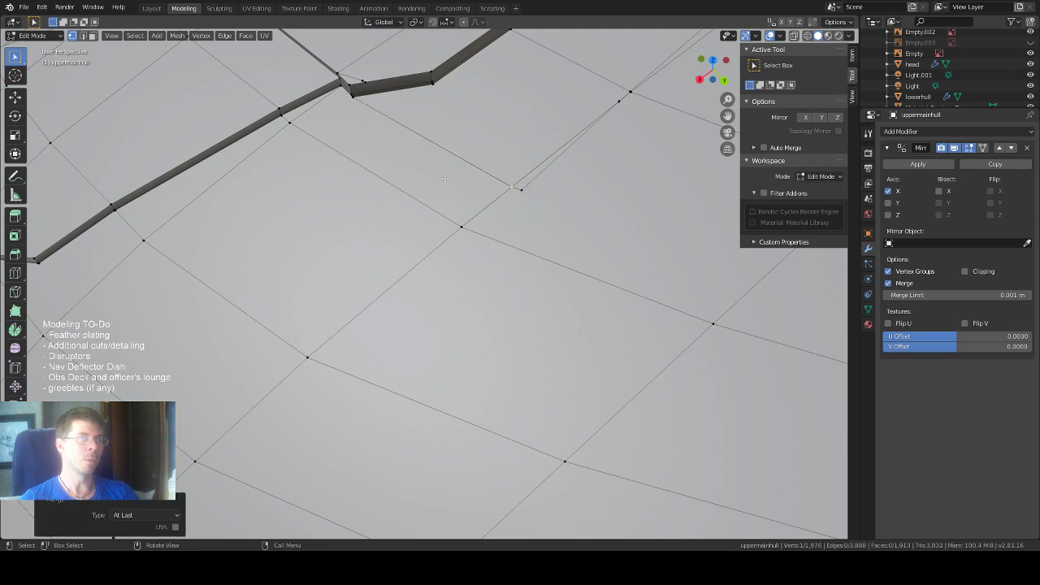
In top view with X-ray on, knife-cut the next feather's outline along the blueprint, around its angled outer corner and back to the neighbouring feather's corner.
{"action": "scroll", "coordinate": [445, 178], "scroll_direction": "down", "scroll_amount": 3}
{"action": "key", "text": "KP_7"}
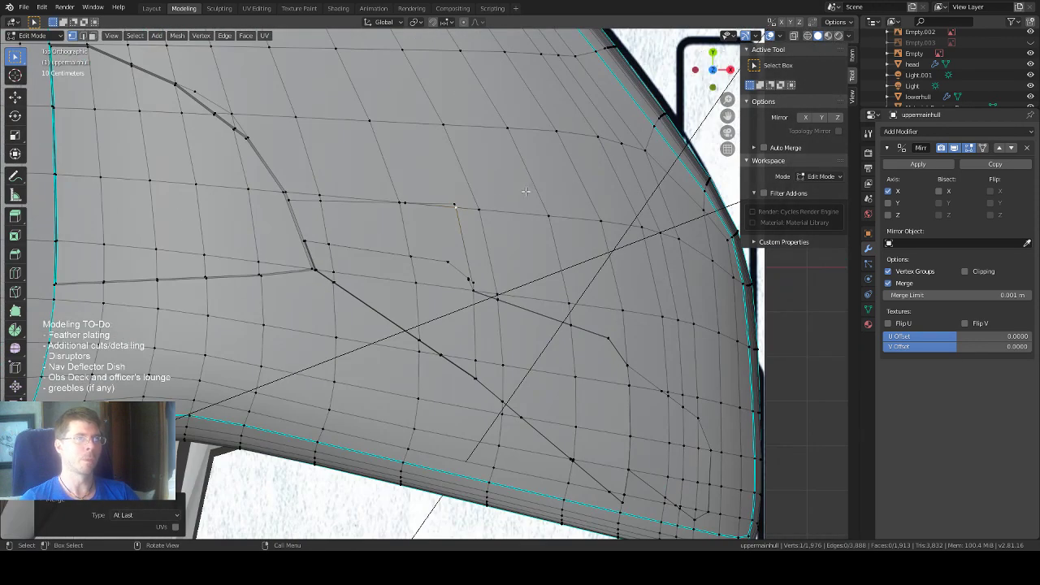
{"action": "scroll", "coordinate": [448, 257], "scroll_direction": "up", "scroll_amount": 1}
{"action": "scroll", "coordinate": [450, 256], "scroll_direction": "down", "scroll_amount": 1}
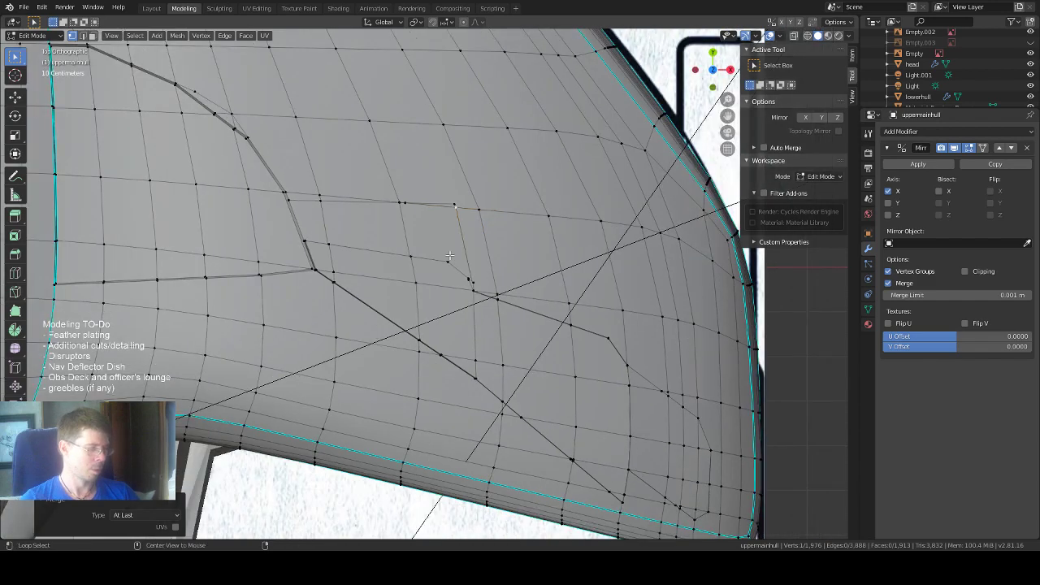
{"action": "key", "text": "alt+z"}
{"action": "scroll", "coordinate": [420, 194], "scroll_direction": "up", "scroll_amount": 1}
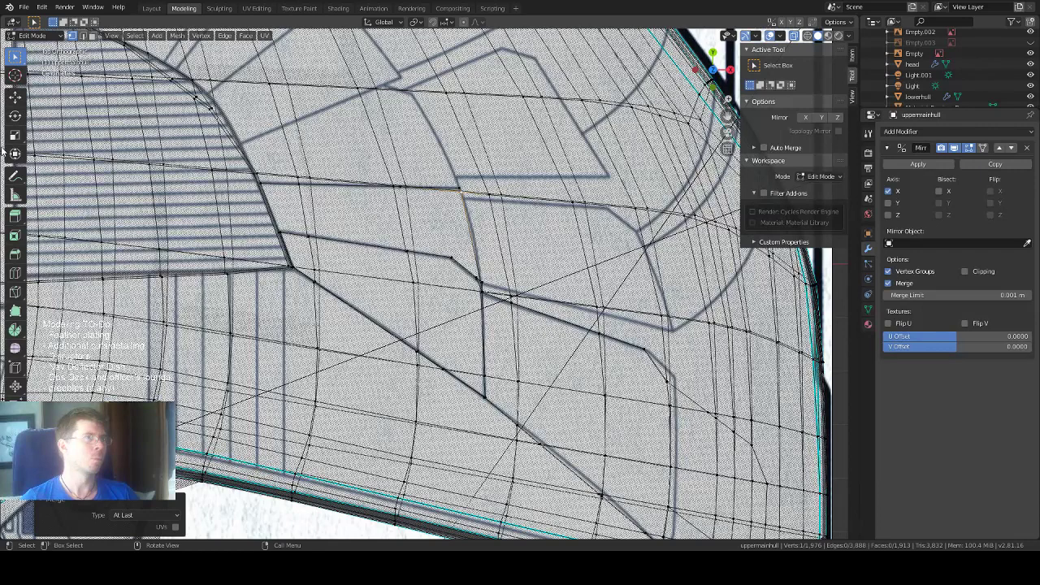
{"action": "left_click", "coordinate": [16, 291]}
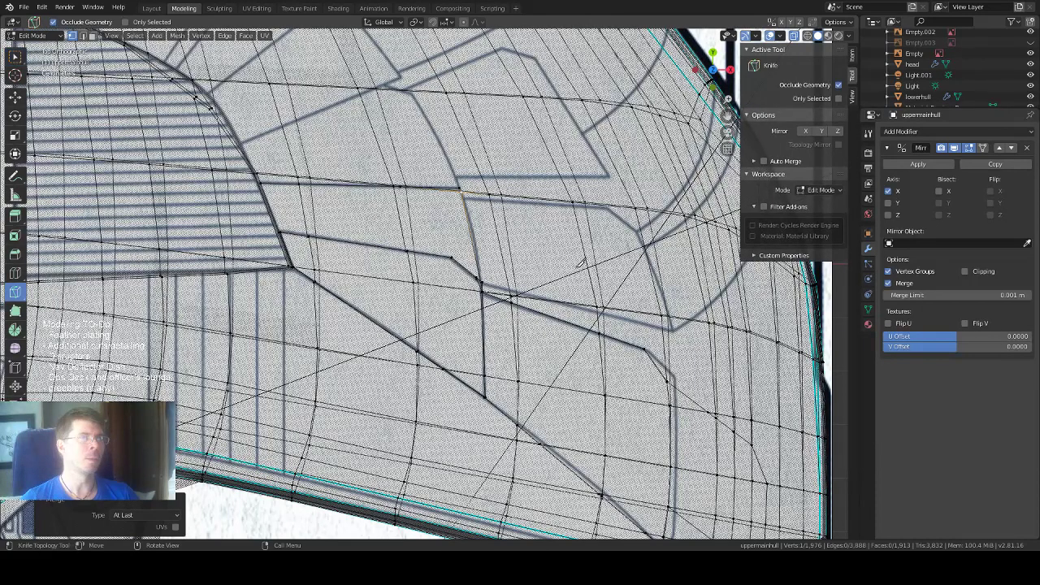
{"action": "left_click", "coordinate": [605, 205]}
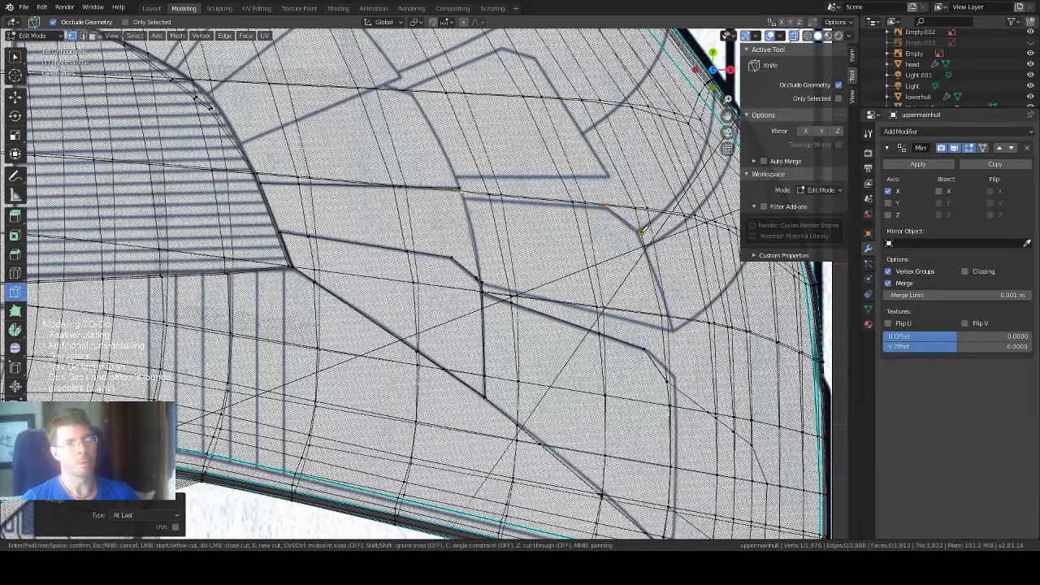
{"action": "left_click", "coordinate": [642, 233]}
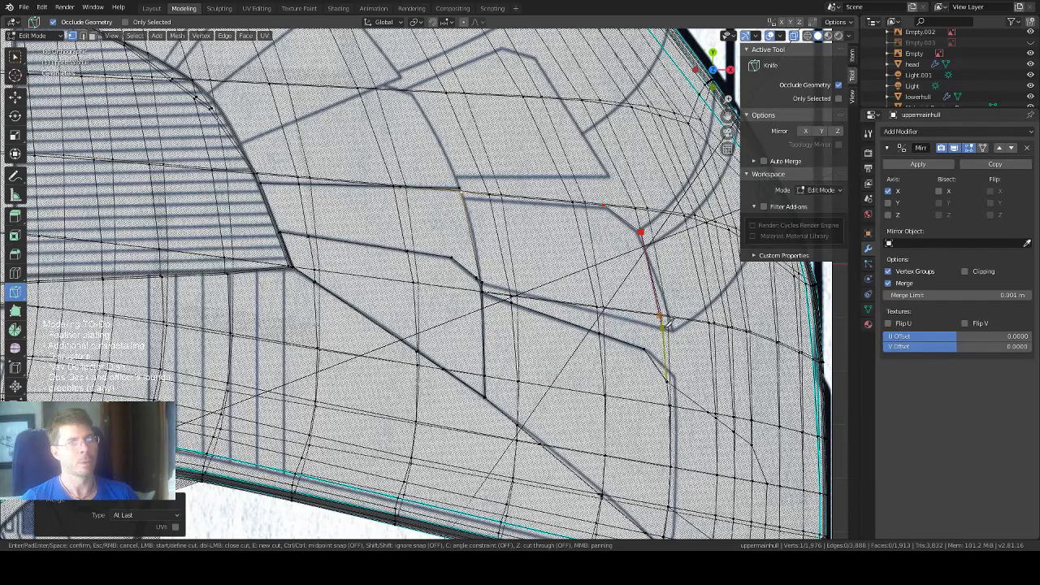
{"action": "left_click", "coordinate": [662, 326]}
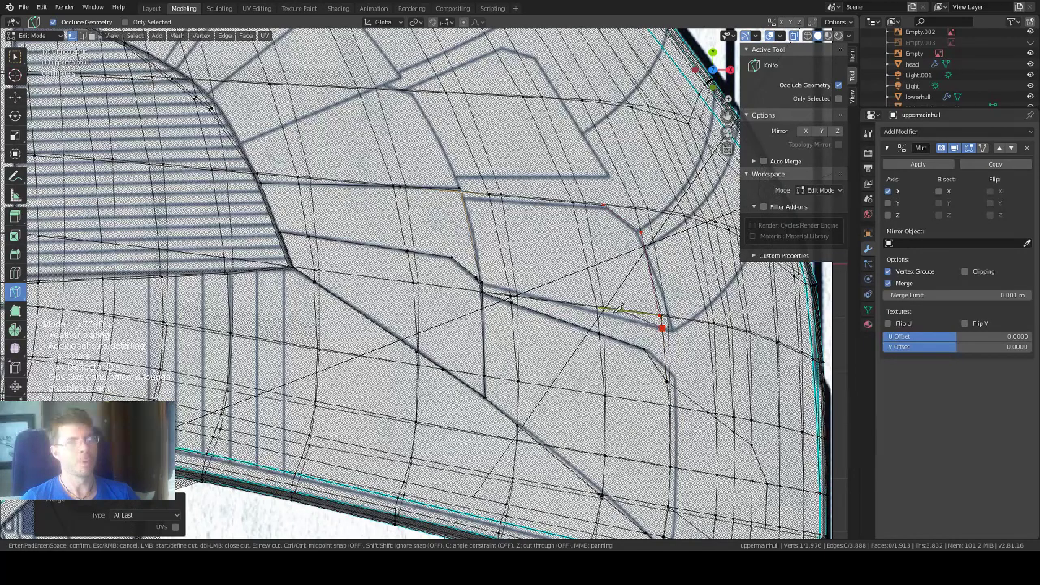
{"action": "left_click", "coordinate": [481, 282]}
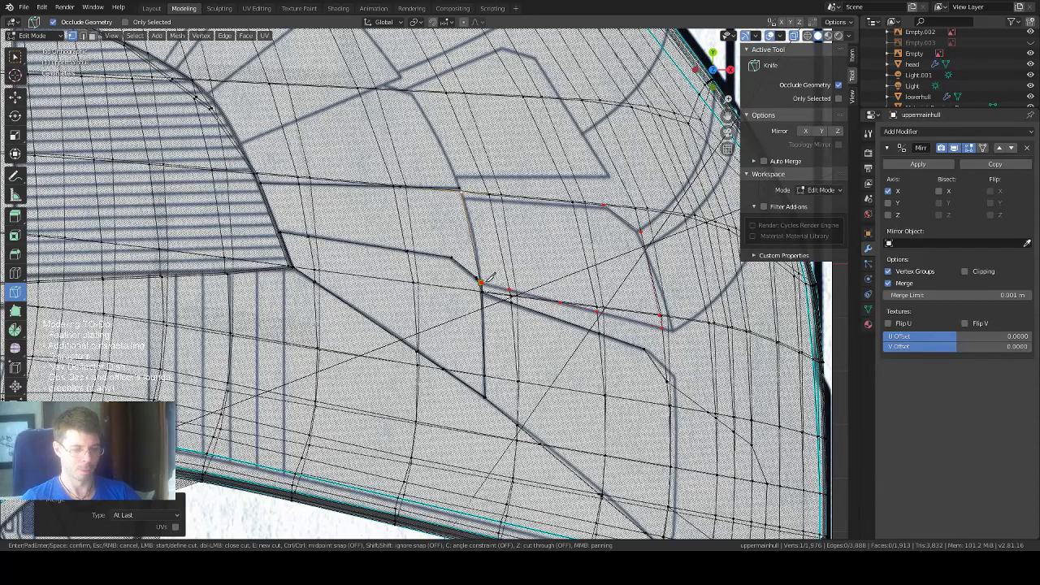
{"action": "key", "text": "Return"}
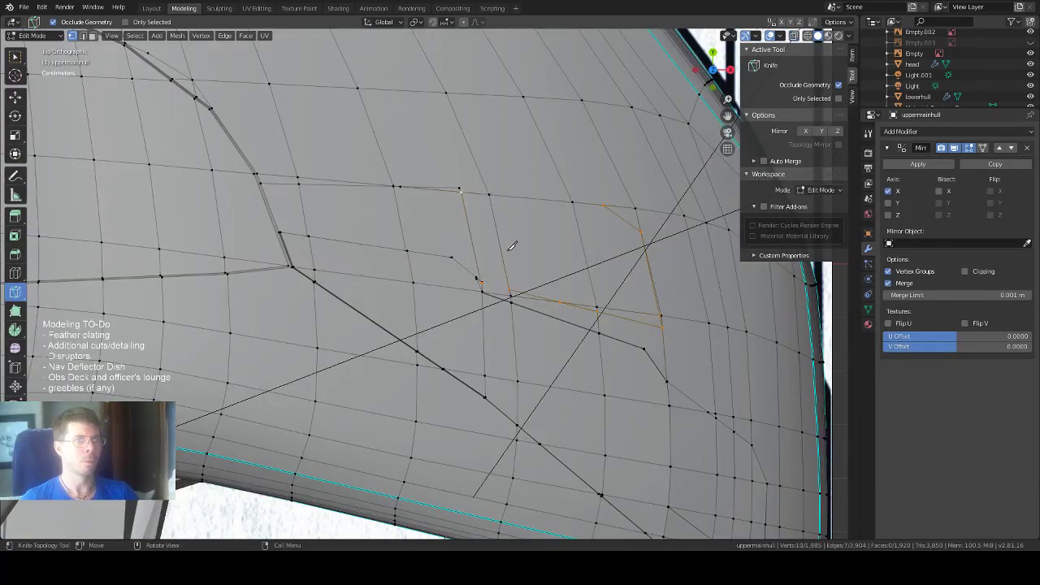
In edge select mode, knife-cut from the new feather's outer corner toward the hull edge, down to the next mesh line, and back to the feather's outer side.
{"action": "left_click", "coordinate": [82, 35]}
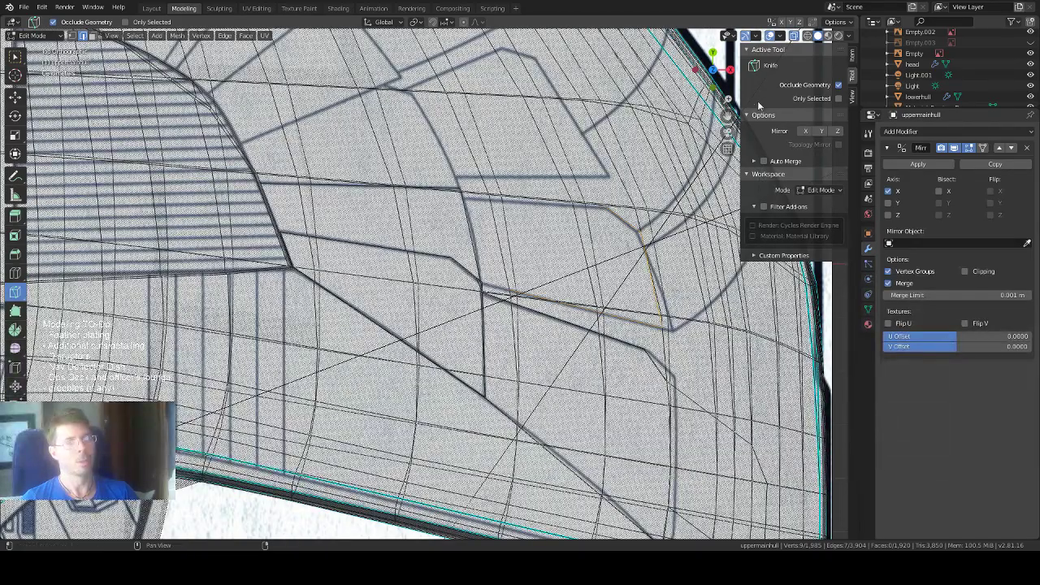
{"action": "left_click_drag", "start_coordinate": [727, 115], "coordinate": [562, 188]}
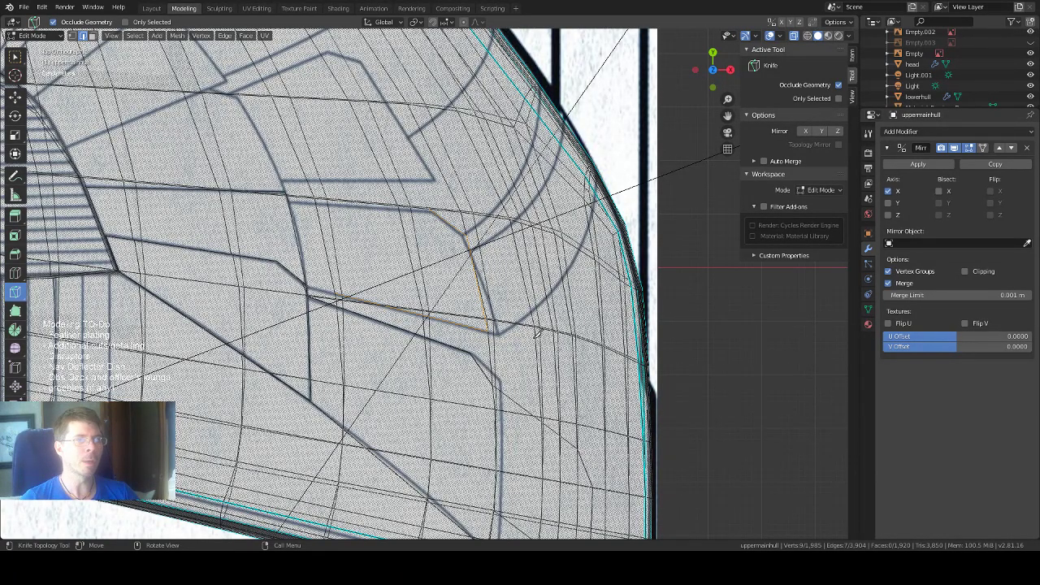
{"action": "scroll", "coordinate": [537, 333], "scroll_direction": "up", "scroll_amount": 1}
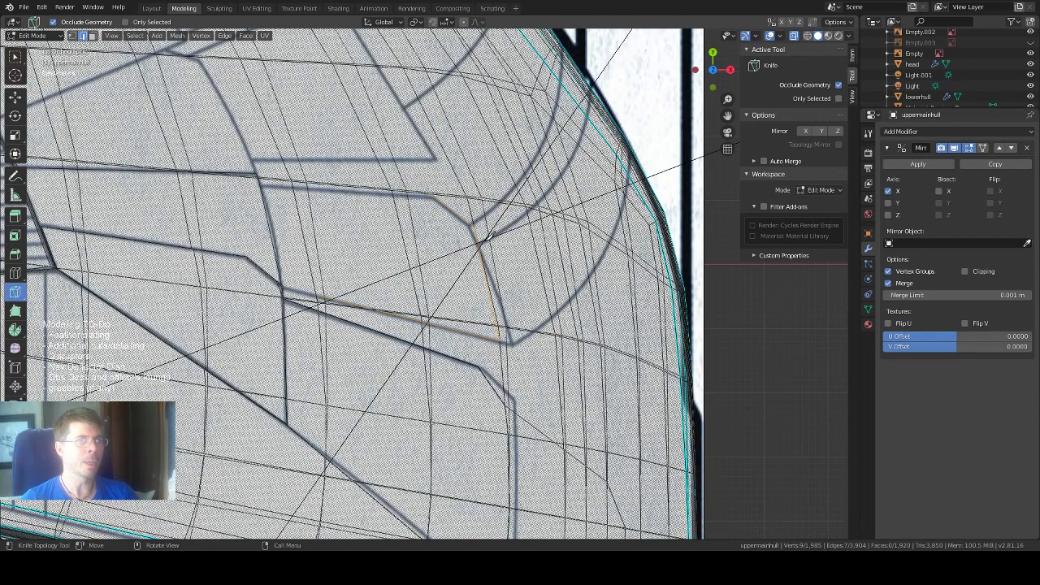
{"action": "scroll", "coordinate": [487, 237], "scroll_direction": "down", "scroll_amount": 2}
{"action": "scroll", "coordinate": [500, 249], "scroll_direction": "up", "scroll_amount": 1}
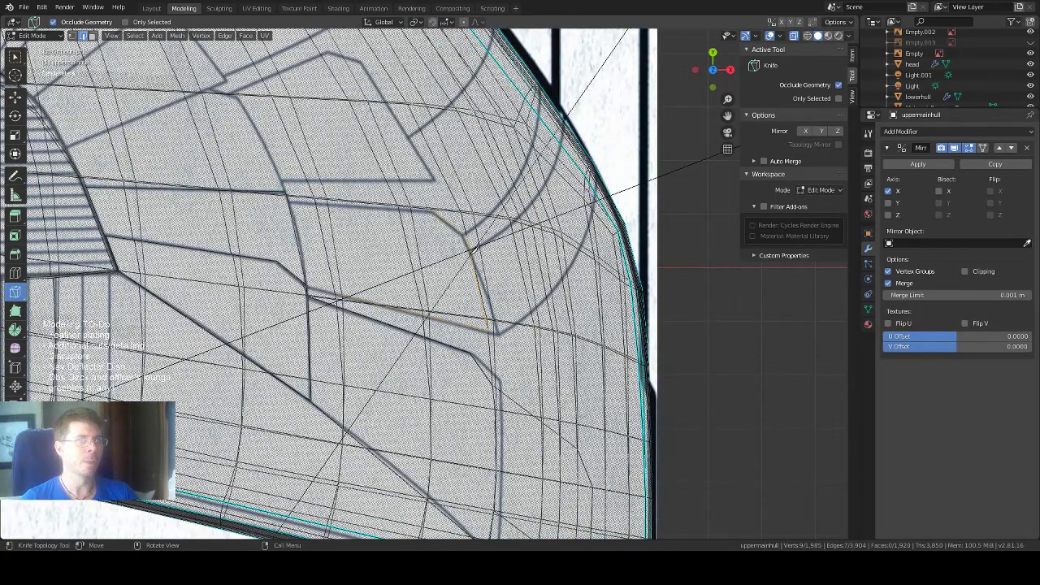
{"action": "left_click", "coordinate": [471, 254]}
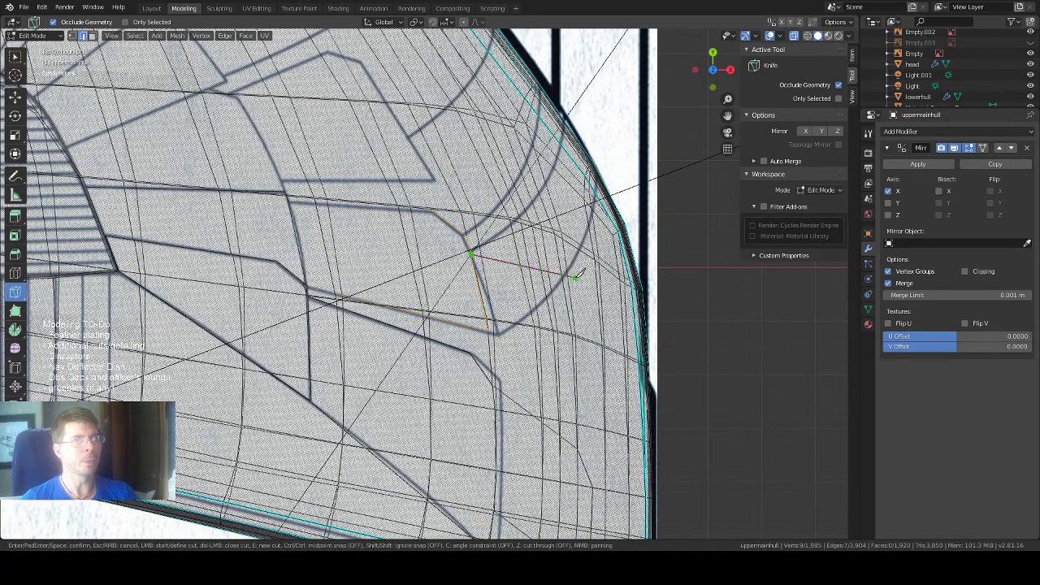
{"action": "key", "text": "Escape"}
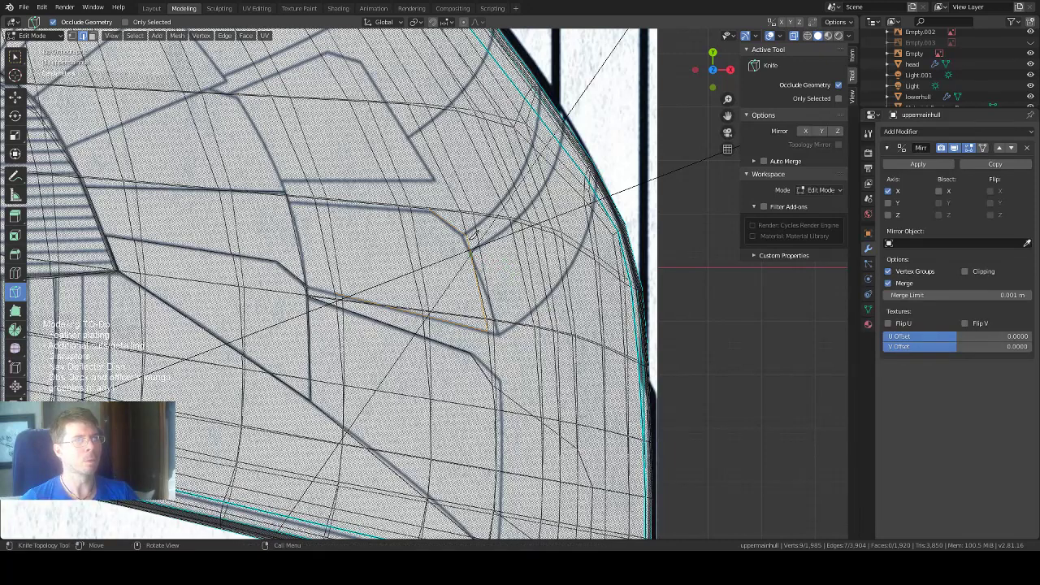
{"action": "left_click", "coordinate": [468, 237]}
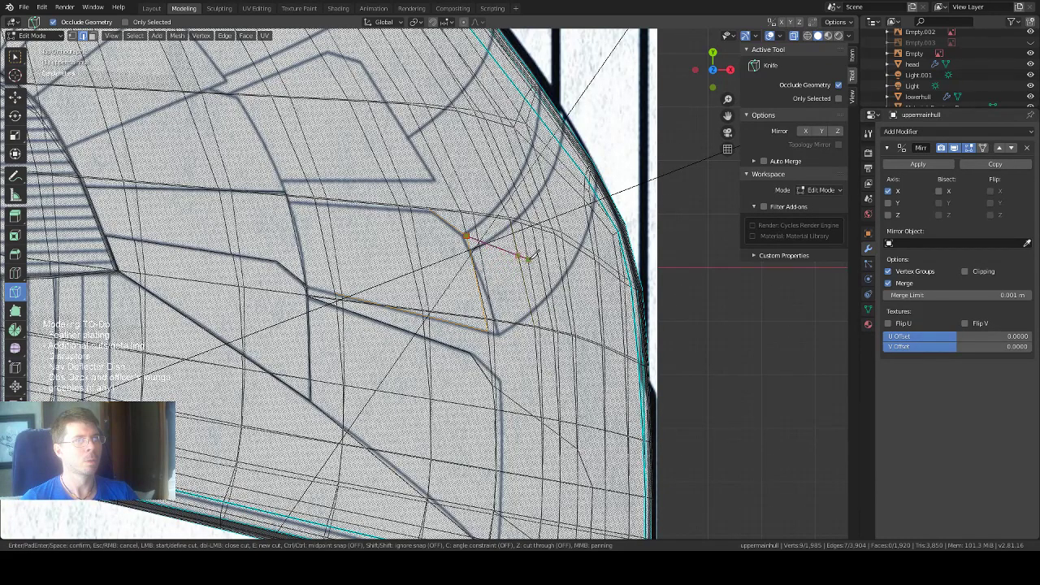
{"action": "left_click", "coordinate": [583, 252]}
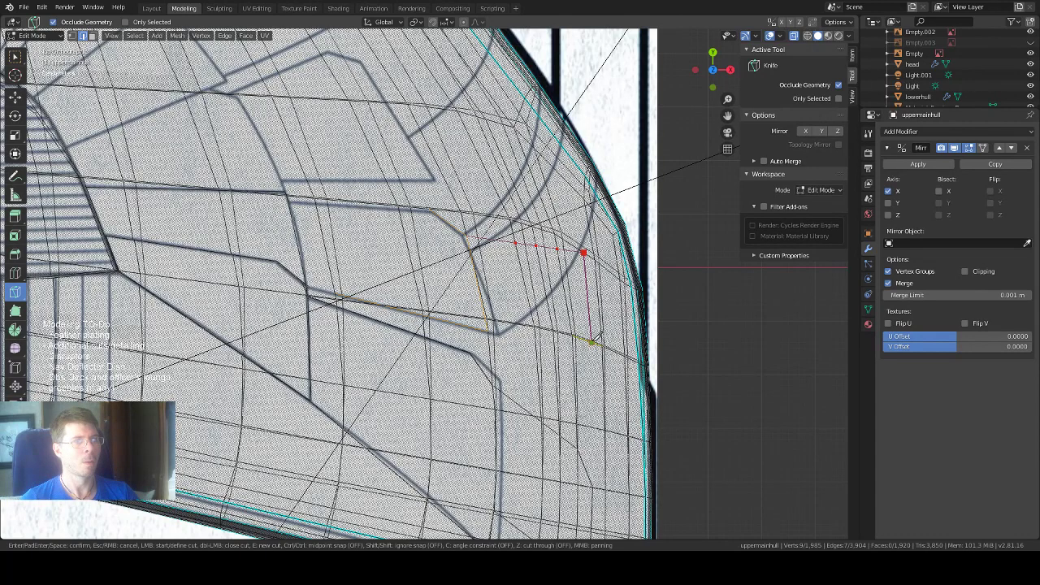
{"action": "left_click", "coordinate": [593, 340]}
{"action": "left_click", "coordinate": [573, 334]}
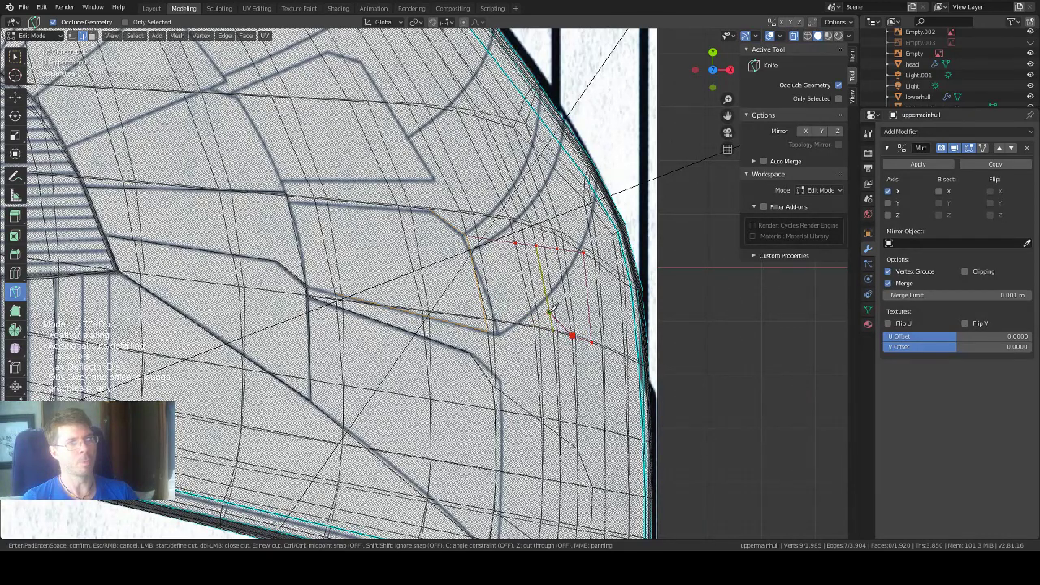
{"action": "left_click", "coordinate": [551, 312]}
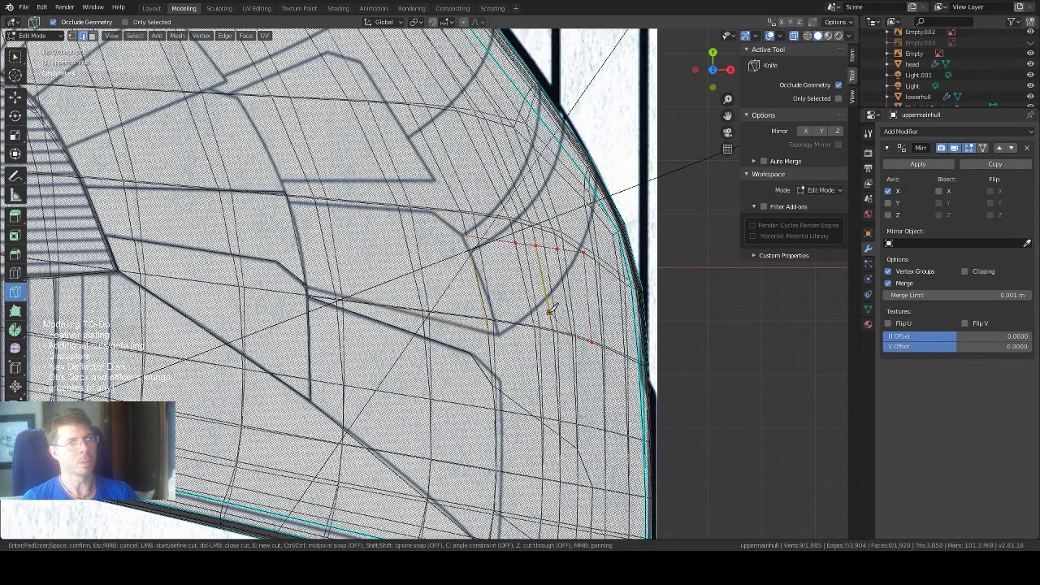
{"action": "left_click", "coordinate": [486, 294]}
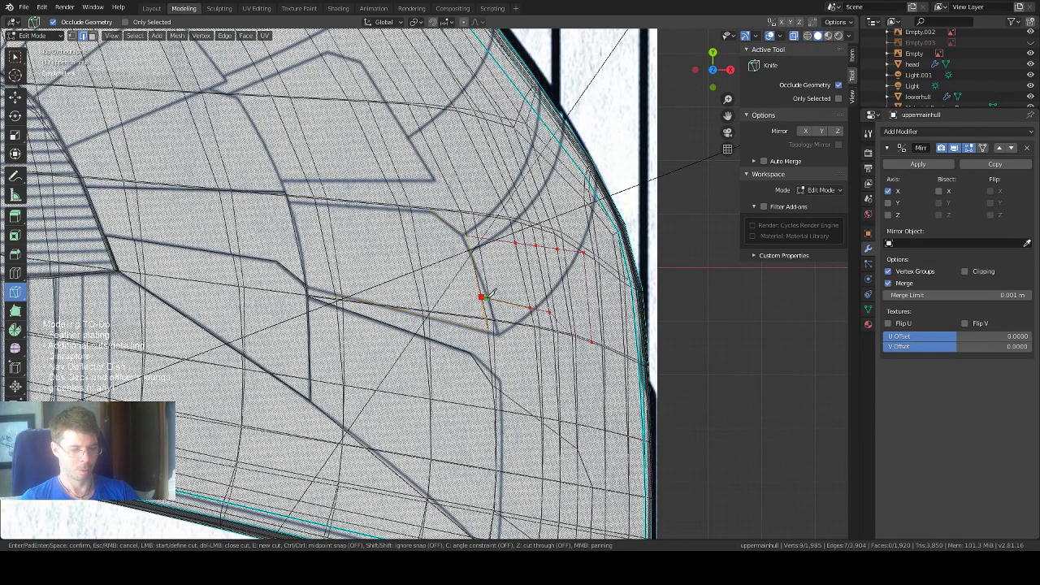
{"action": "key", "text": "Return"}
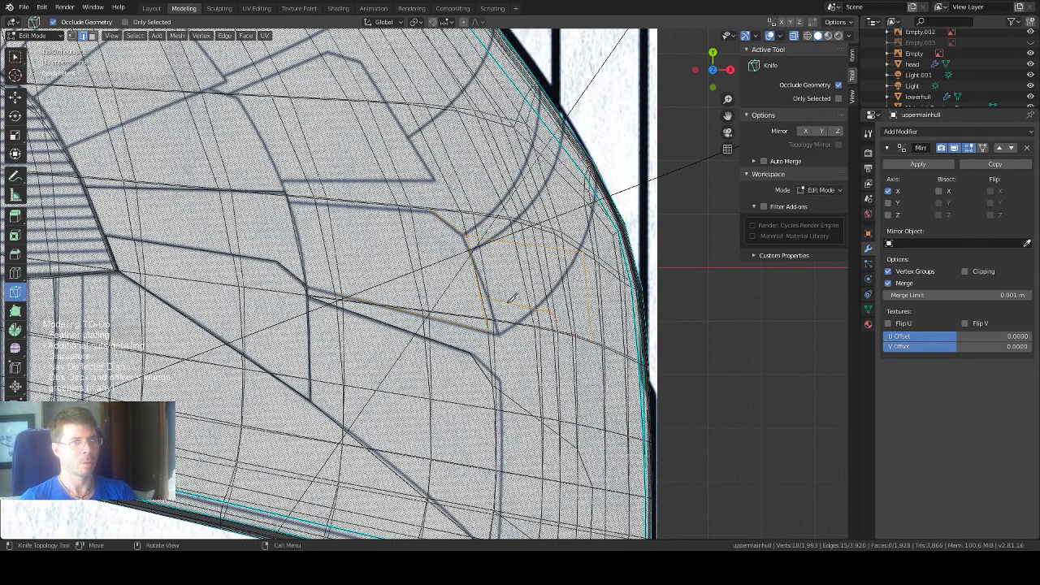
Knife-cut a short diagonal across the upper outer corner of the newly cut outline, following the blueprint's curve.
{"action": "left_click", "coordinate": [569, 249]}
{"action": "left_click", "coordinate": [586, 277]}
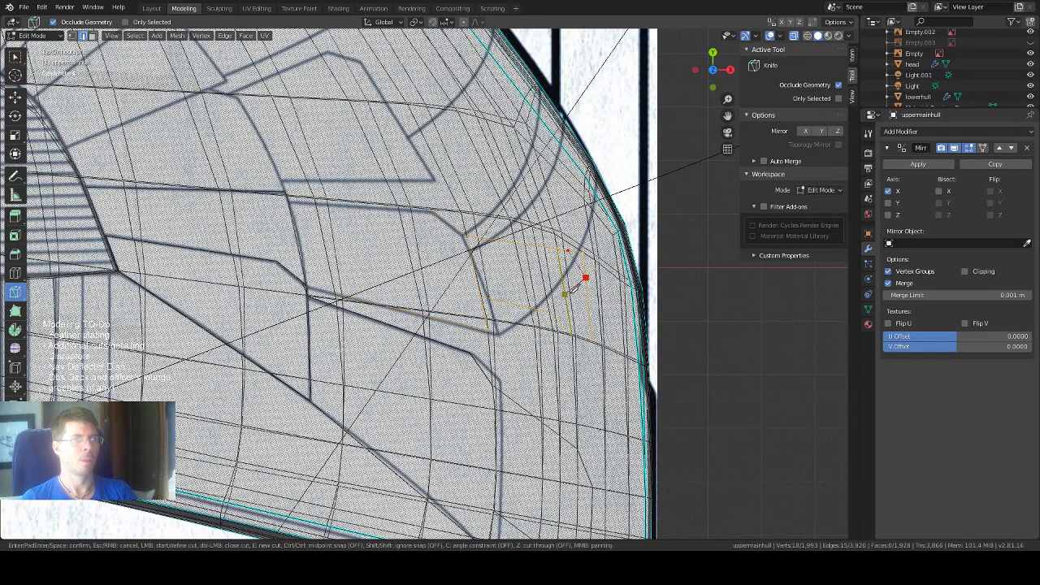
{"action": "key", "text": "Return"}
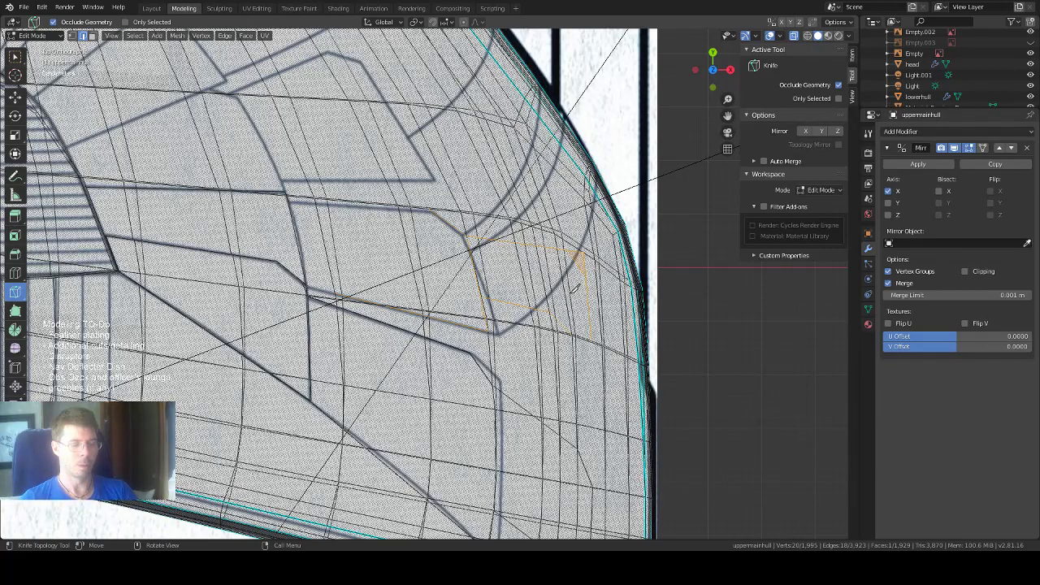
With X-ray off and face select mode active, select the six main faces of the feather strip, from the raised curved edge to its angled outer end.
{"action": "key", "text": "alt+z"}
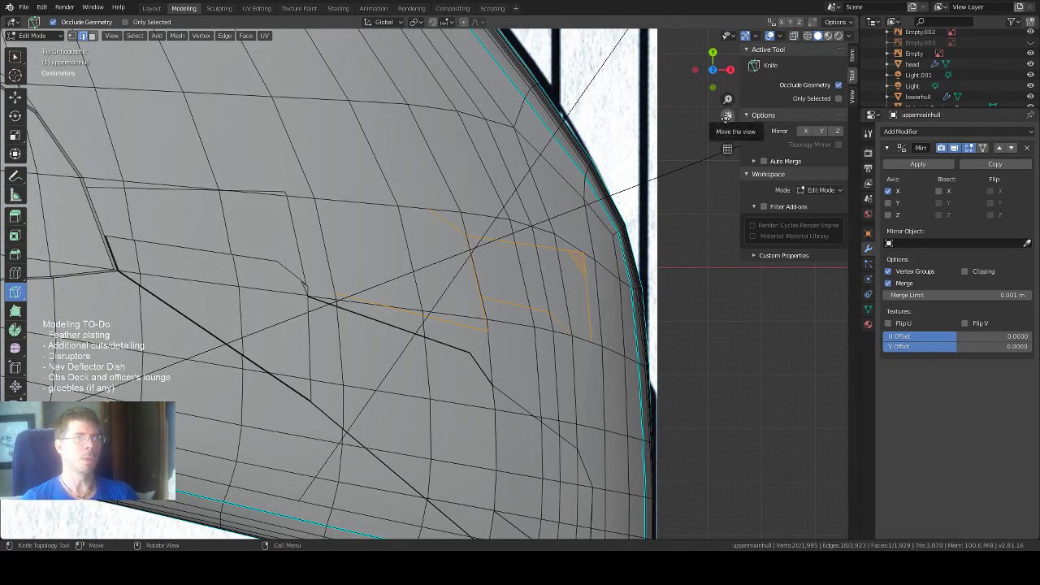
{"action": "left_click_drag", "start_coordinate": [727, 115], "coordinate": [914, 101]}
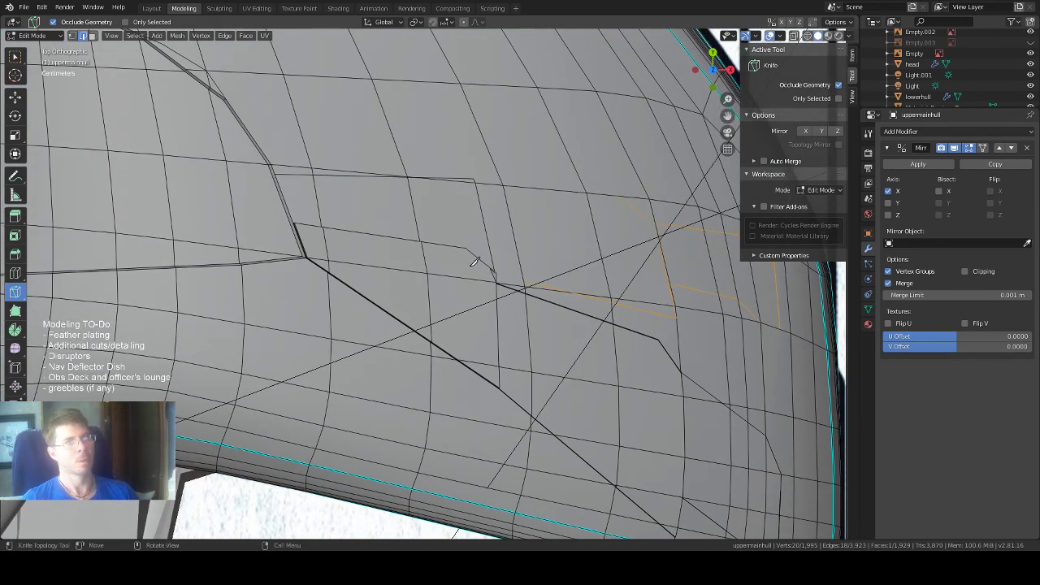
{"action": "left_click", "coordinate": [14, 56]}
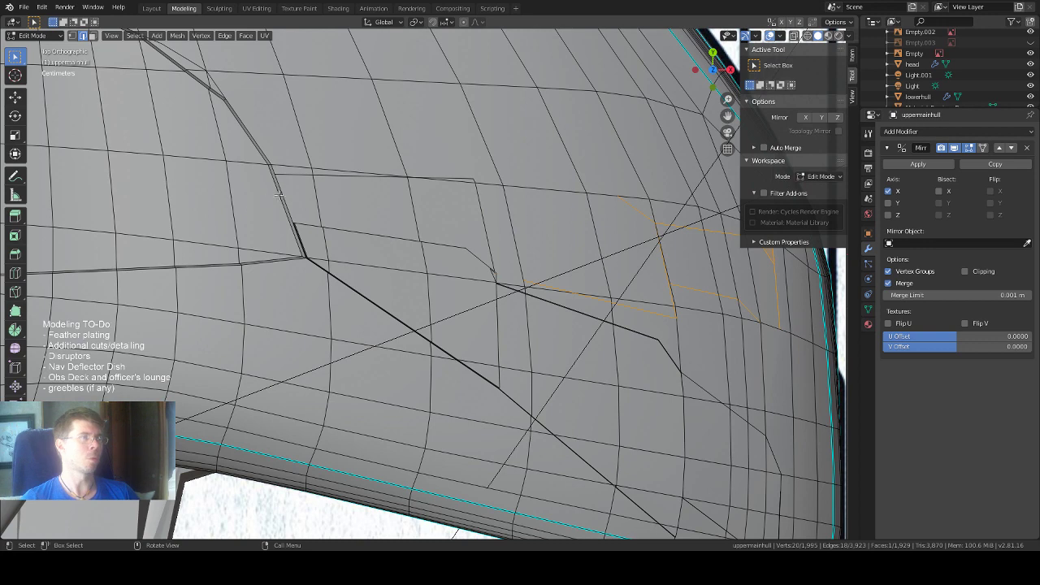
{"action": "left_click", "coordinate": [313, 192]}
{"action": "key", "text": "3"}
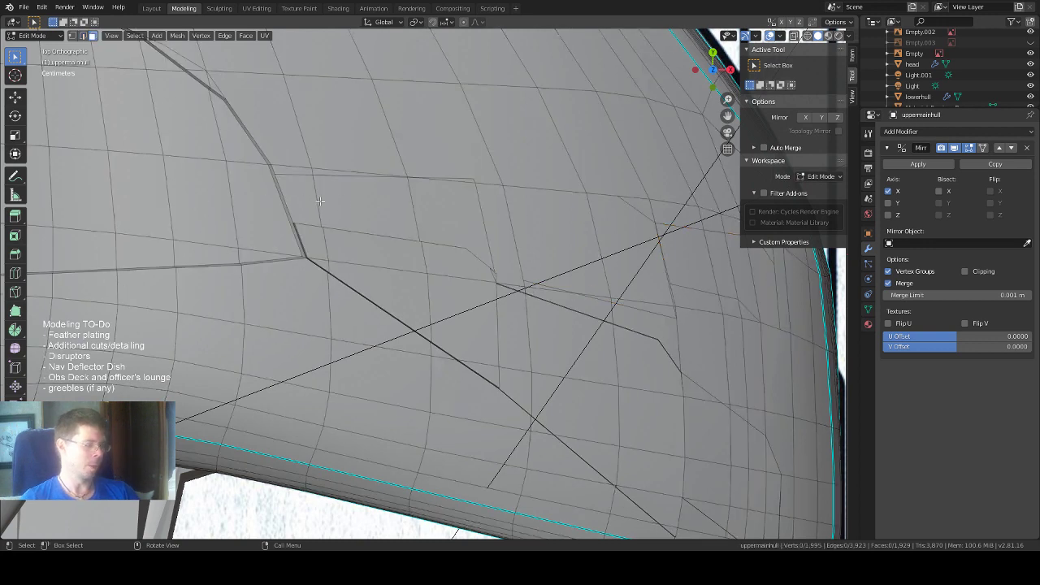
{"action": "left_click", "coordinate": [305, 199]}
{"action": "left_click", "coordinate": [362, 203], "text": "shift"}
{"action": "left_click", "coordinate": [446, 215], "text": "shift"}
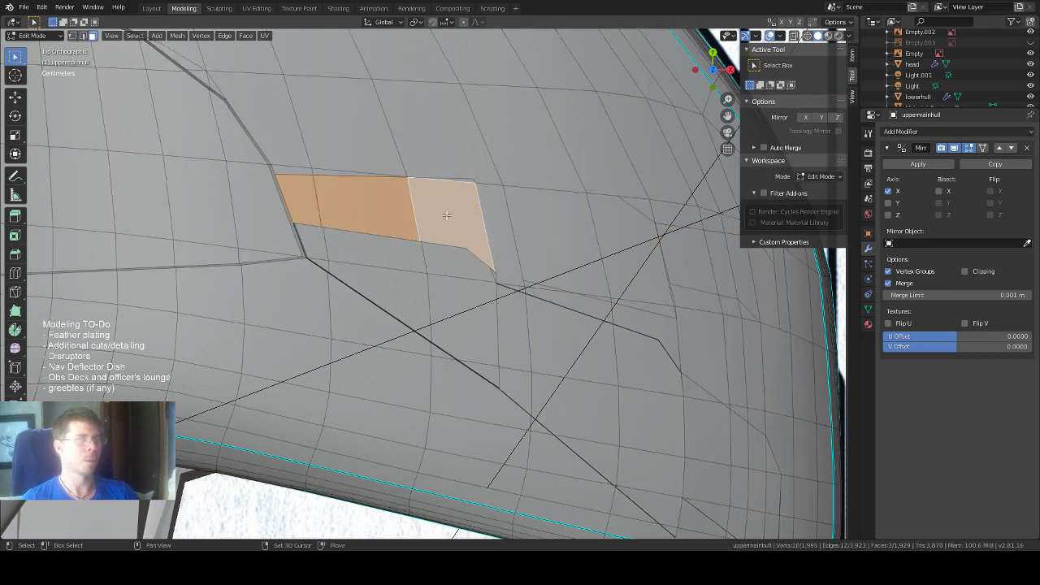
{"action": "left_click", "coordinate": [506, 246], "text": "shift"}
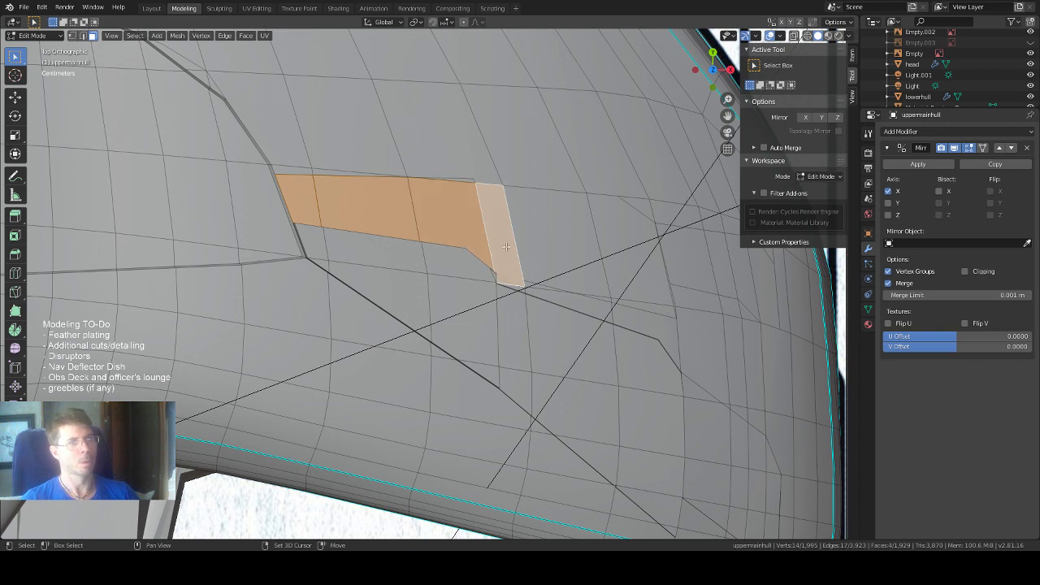
{"action": "left_click", "coordinate": [585, 246], "text": "shift"}
{"action": "left_click", "coordinate": [630, 236], "text": "shift"}
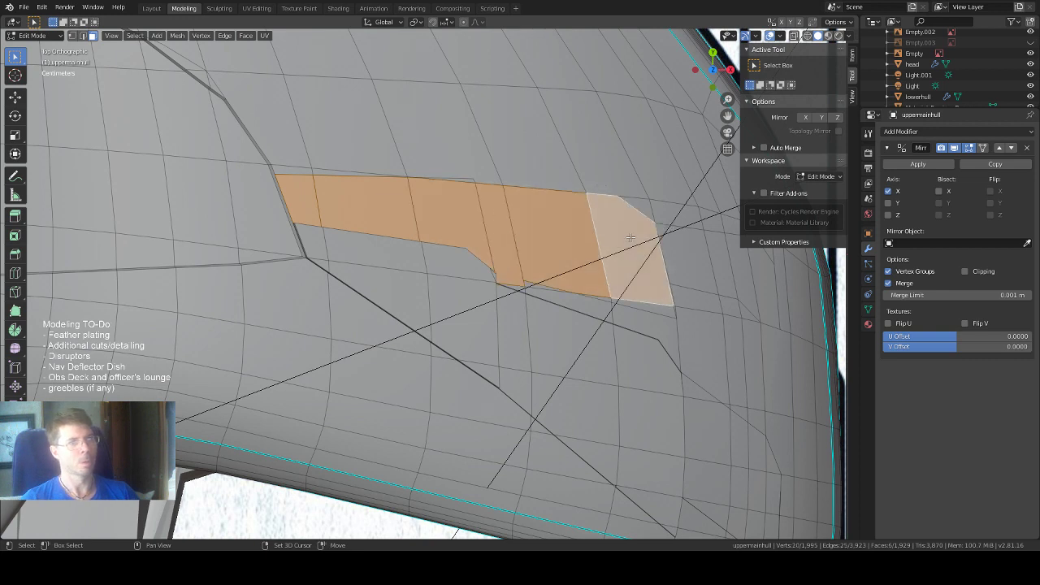
Add the narrow sliver faces along the feather strip's lower edge and outer end to the face selection.
{"action": "middle_click_drag", "start_coordinate": [632, 238], "coordinate": [603, 224]}
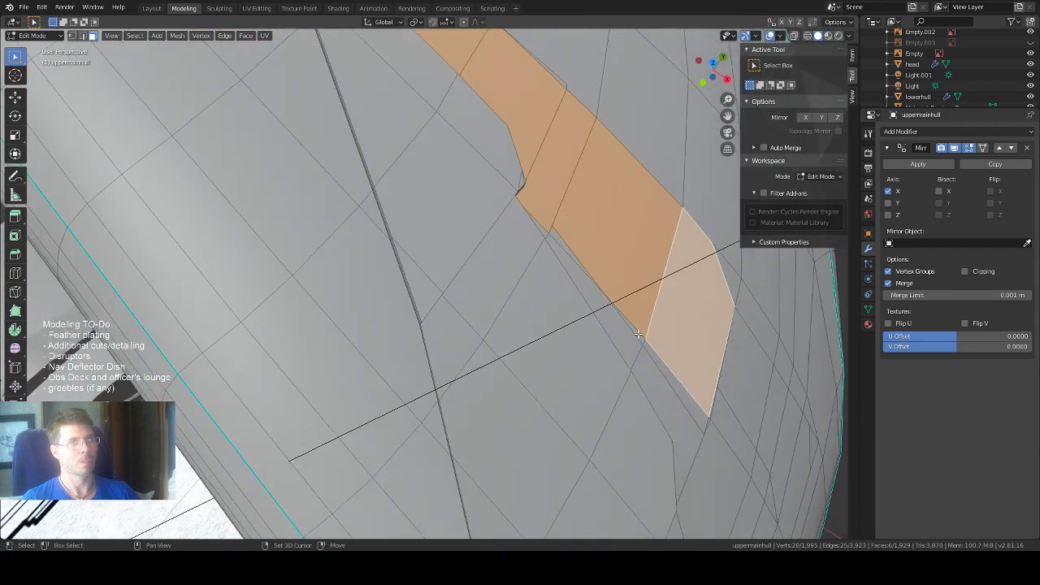
{"action": "left_click", "coordinate": [670, 359], "text": "shift"}
{"action": "left_click", "coordinate": [673, 371], "text": "shift"}
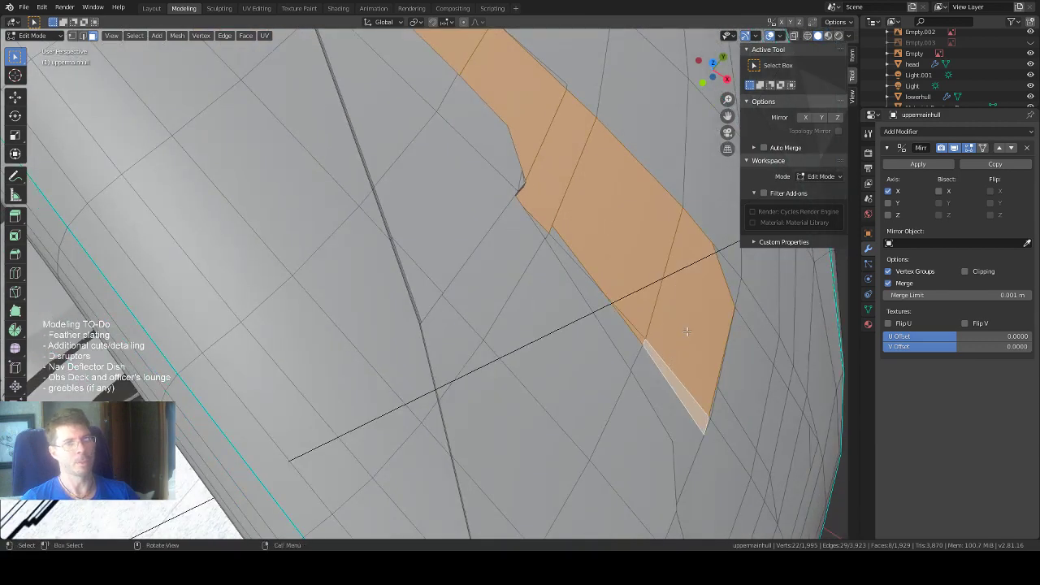
{"action": "middle_click_drag", "start_coordinate": [673, 372], "coordinate": [556, 262]}
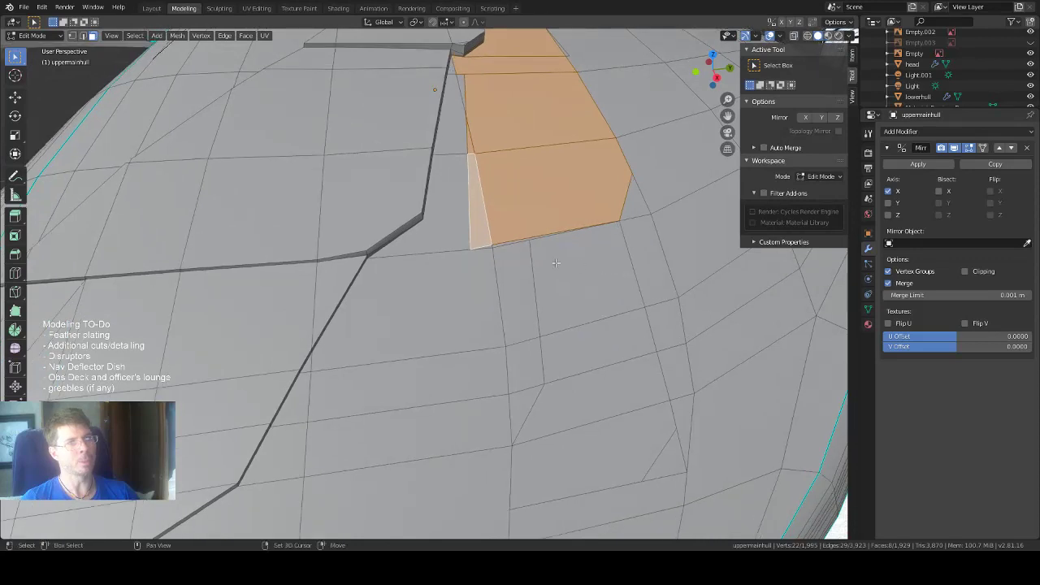
{"action": "left_click", "coordinate": [506, 238], "text": "shift"}
{"action": "left_click", "coordinate": [506, 233], "text": "shift"}
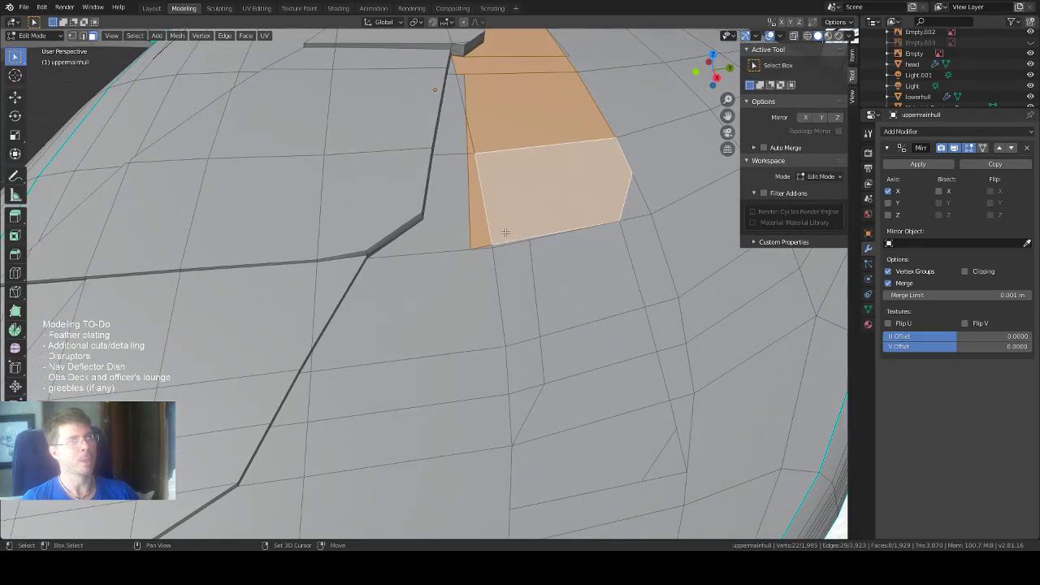
{"action": "left_click", "coordinate": [498, 246], "text": "shift"}
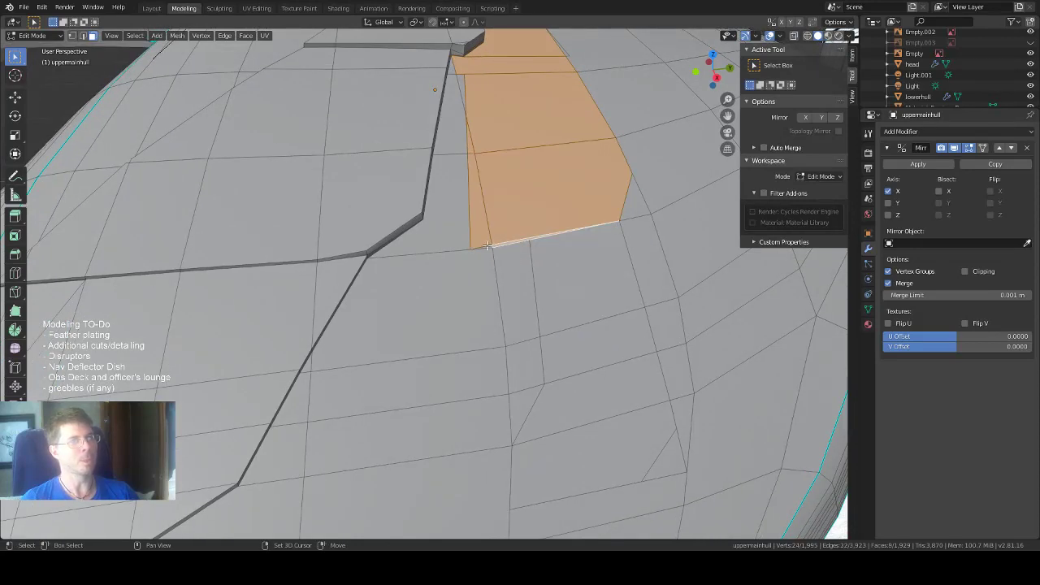
Include the thin triangular face and the tiny sliver at the feather strip's lower inner corner in the face selection.
{"action": "left_click", "coordinate": [488, 245], "text": "shift"}
{"action": "left_click", "coordinate": [487, 249], "text": "shift"}
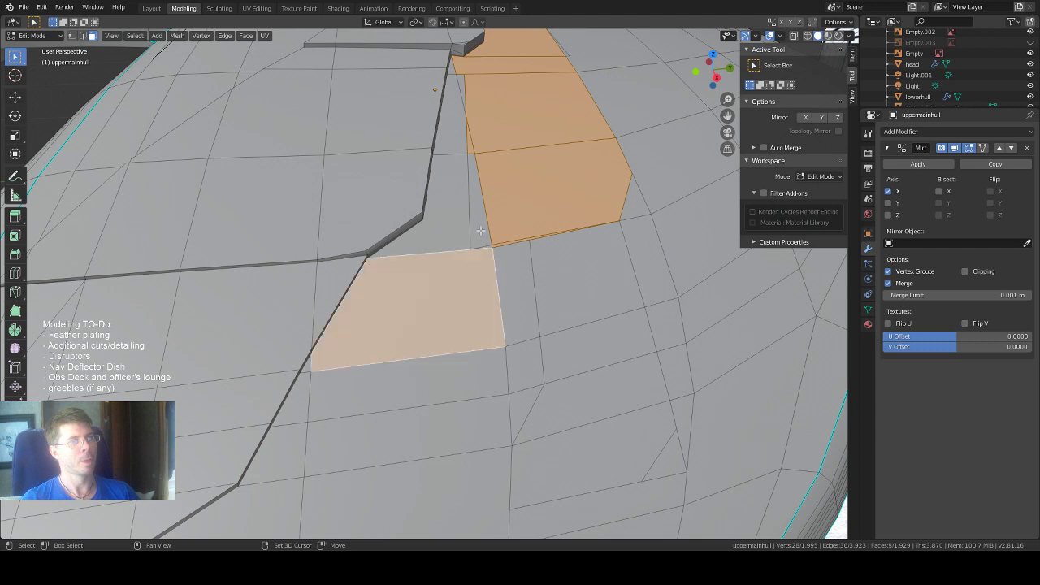
{"action": "left_click", "coordinate": [457, 292], "text": "shift"}
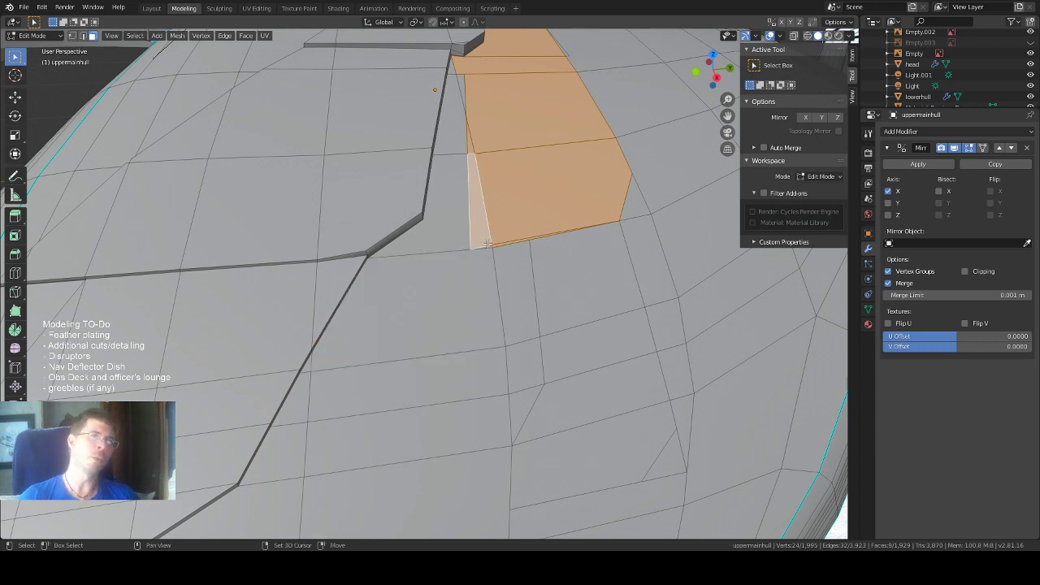
{"action": "left_click", "coordinate": [488, 247], "text": "shift"}
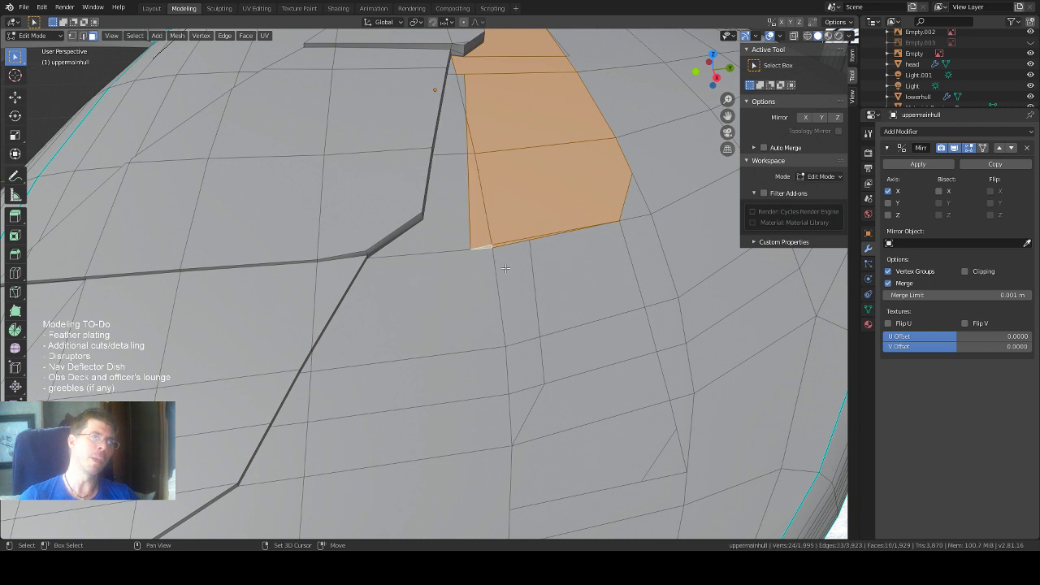
Extend the face selection through the narrower lower feather block down to its angled end, leaving out the neighbouring hull faces.
{"action": "left_click", "coordinate": [505, 268], "text": "shift"}
{"action": "left_click", "coordinate": [591, 257], "text": "shift"}
{"action": "left_click", "coordinate": [633, 213], "text": "shift"}
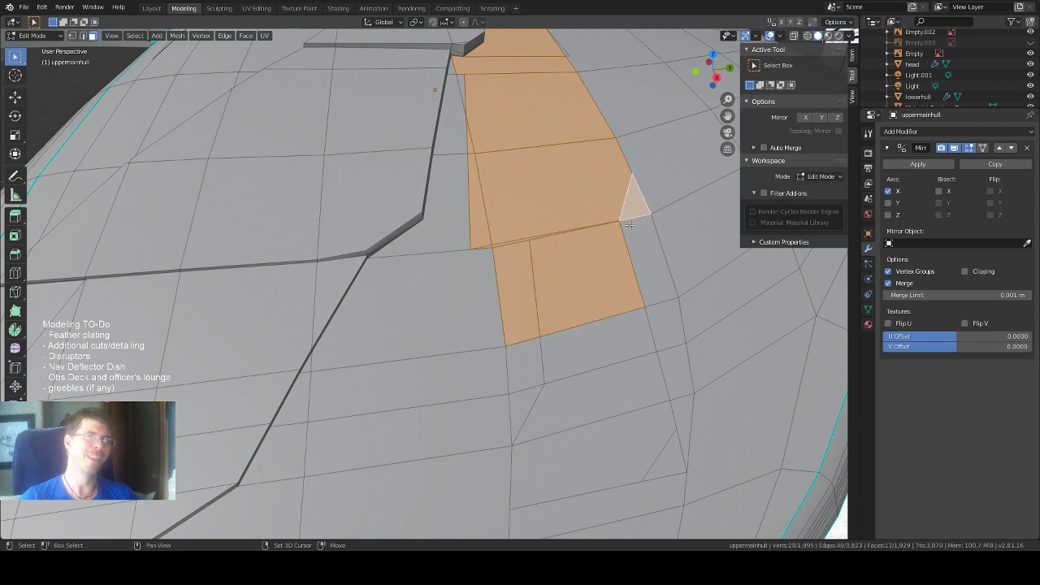
{"action": "left_click", "coordinate": [636, 247], "text": "shift"}
{"action": "left_click", "coordinate": [524, 295], "text": "shift"}
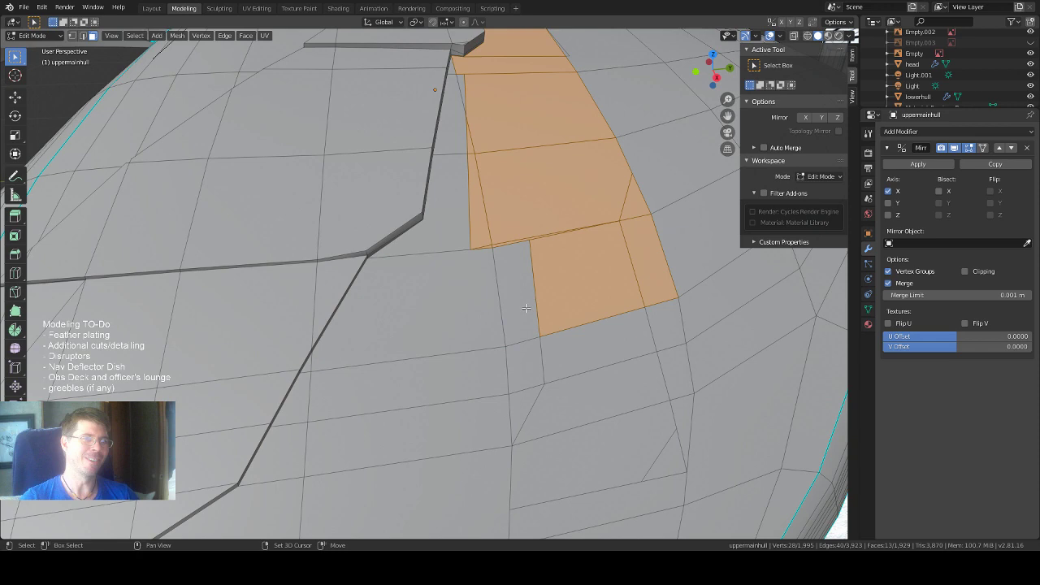
{"action": "left_click", "coordinate": [646, 256], "text": "shift"}
{"action": "left_click", "coordinate": [632, 207], "text": "shift"}
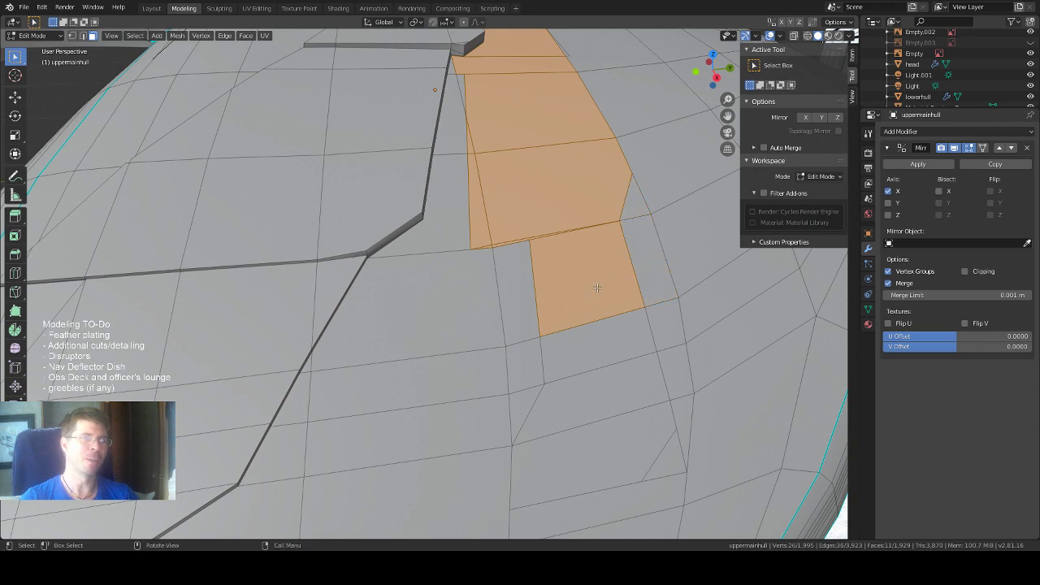
{"action": "scroll", "coordinate": [596, 289], "scroll_direction": "down", "scroll_amount": 2}
{"action": "left_click", "coordinate": [540, 334], "text": "shift"}
{"action": "left_click", "coordinate": [532, 369], "text": "shift"}
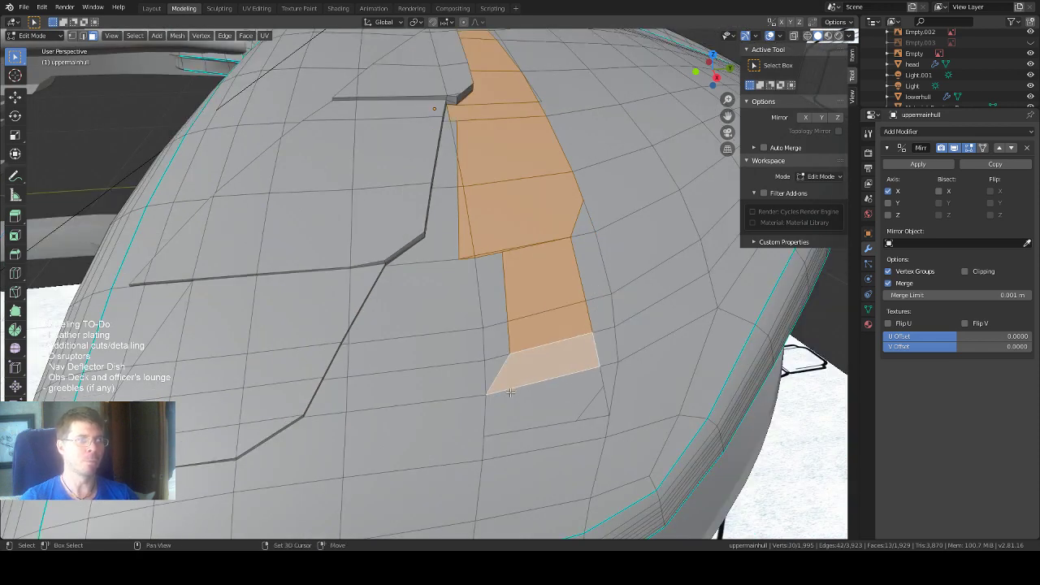
{"action": "left_click", "coordinate": [508, 412], "text": "shift"}
{"action": "middle_click_drag", "start_coordinate": [508, 411], "coordinate": [431, 358]}
{"action": "scroll", "coordinate": [430, 216], "scroll_direction": "up", "scroll_amount": 1}
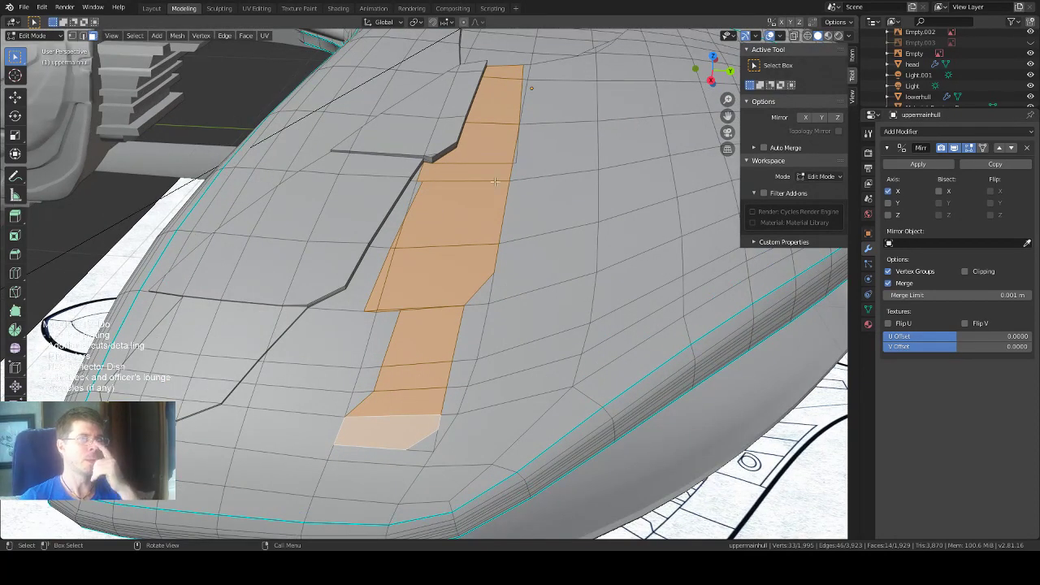
Add the thin sliver face along the strip's upper outer edge to the face selection.
{"action": "key", "text": "shift"}
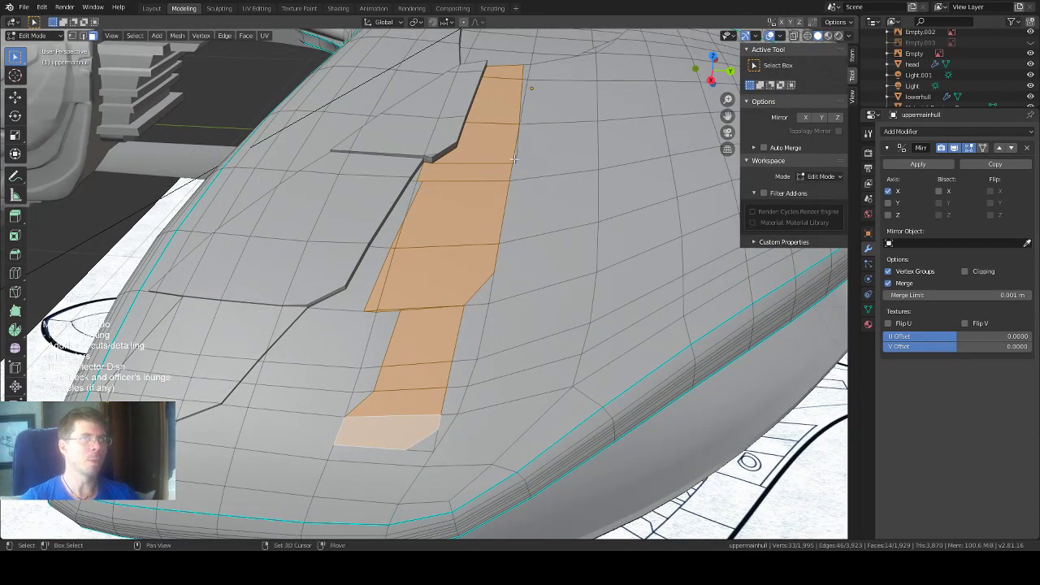
{"action": "left_click", "coordinate": [514, 160], "text": "shift"}
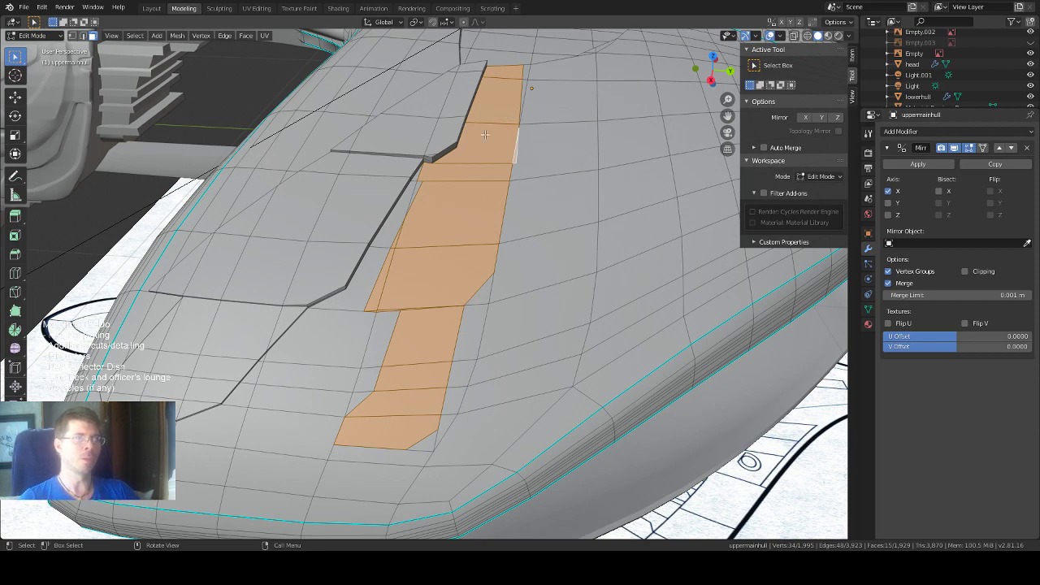
{"action": "middle_click_drag", "start_coordinate": [517, 139], "coordinate": [482, 152]}
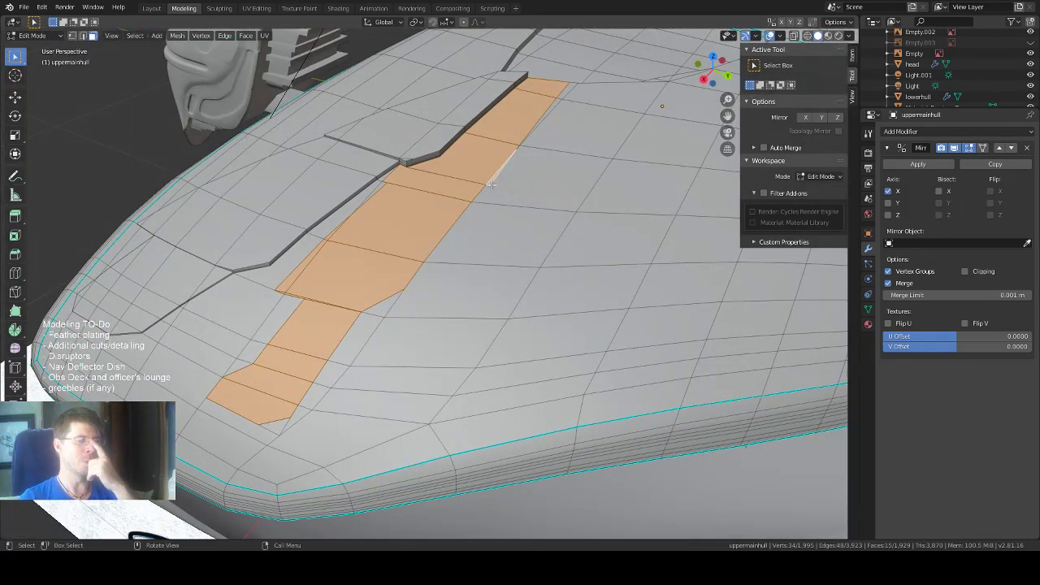
Extrude the whole selected feather strip outward along its normals by about 0.0058 m.
{"action": "left_click", "coordinate": [14, 97]}
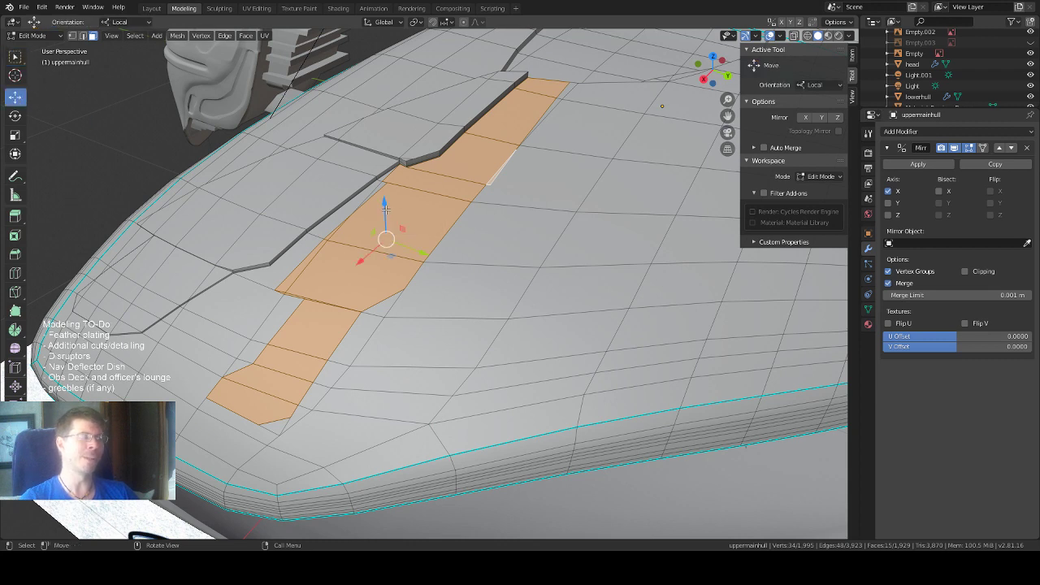
{"action": "middle_click_drag", "start_coordinate": [385, 210], "coordinate": [553, 200]}
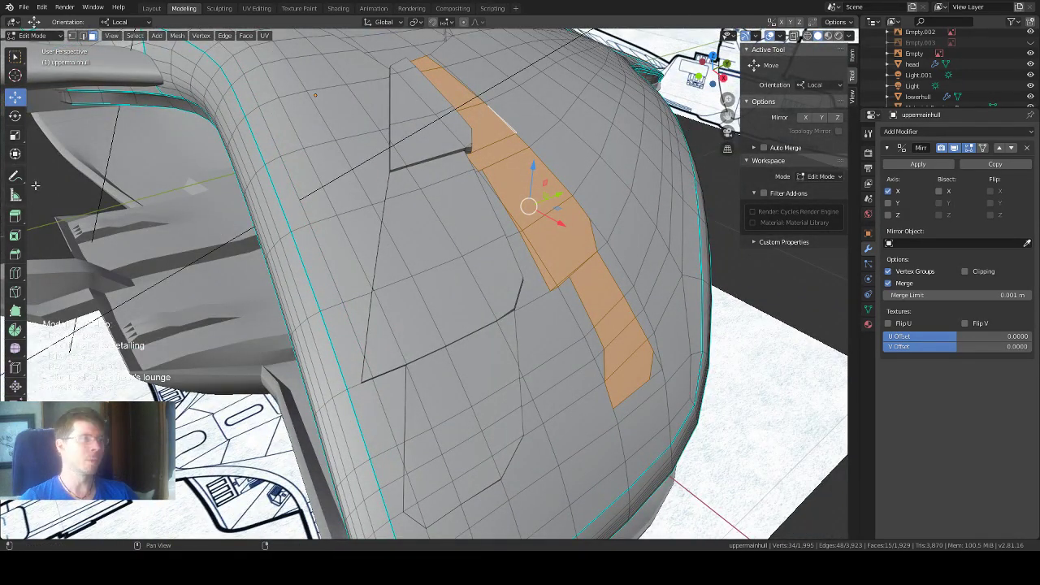
{"action": "left_click", "coordinate": [23, 220]}
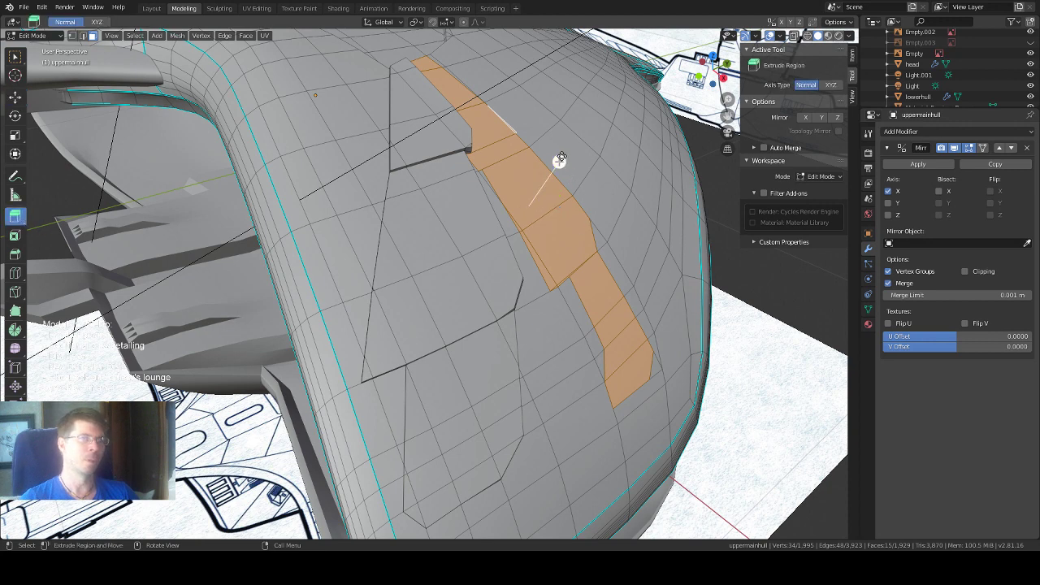
{"action": "left_click_drag", "start_coordinate": [560, 161], "coordinate": [565, 157]}
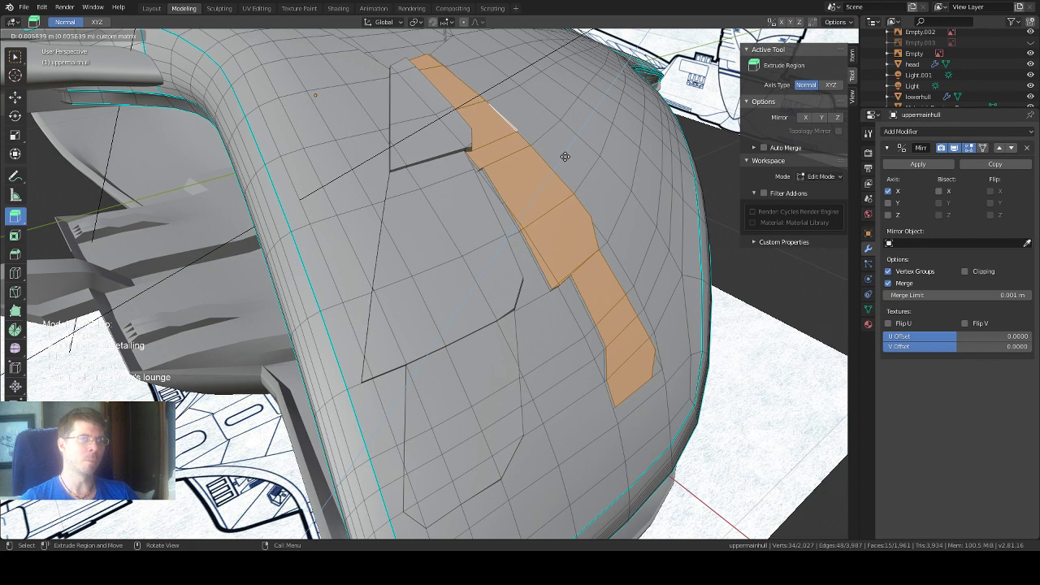
{"action": "left_click_drag", "start_coordinate": [564, 156], "coordinate": [564, 157]}
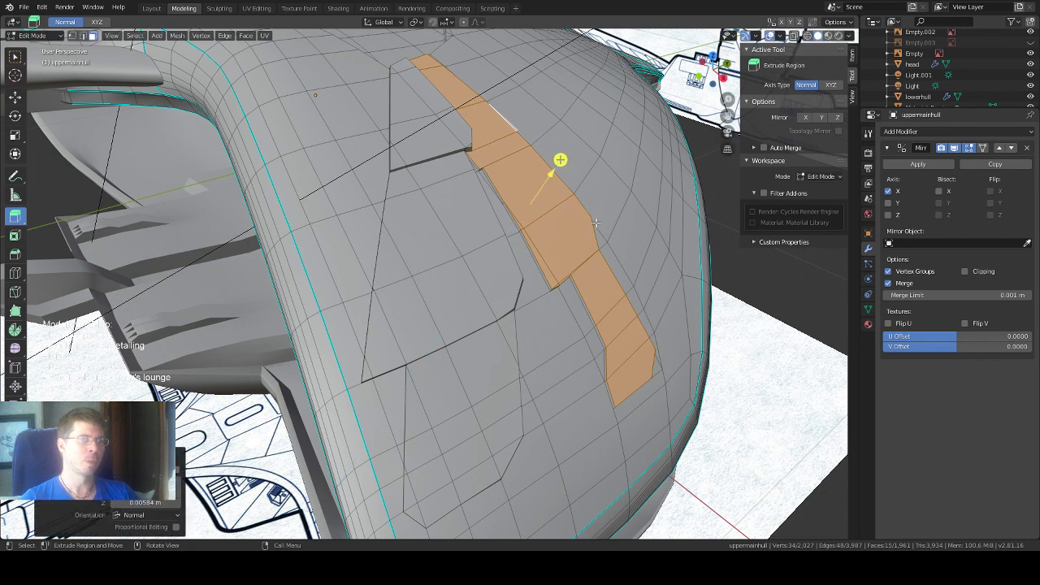
{"action": "middle_click_drag", "start_coordinate": [599, 219], "coordinate": [558, 214]}
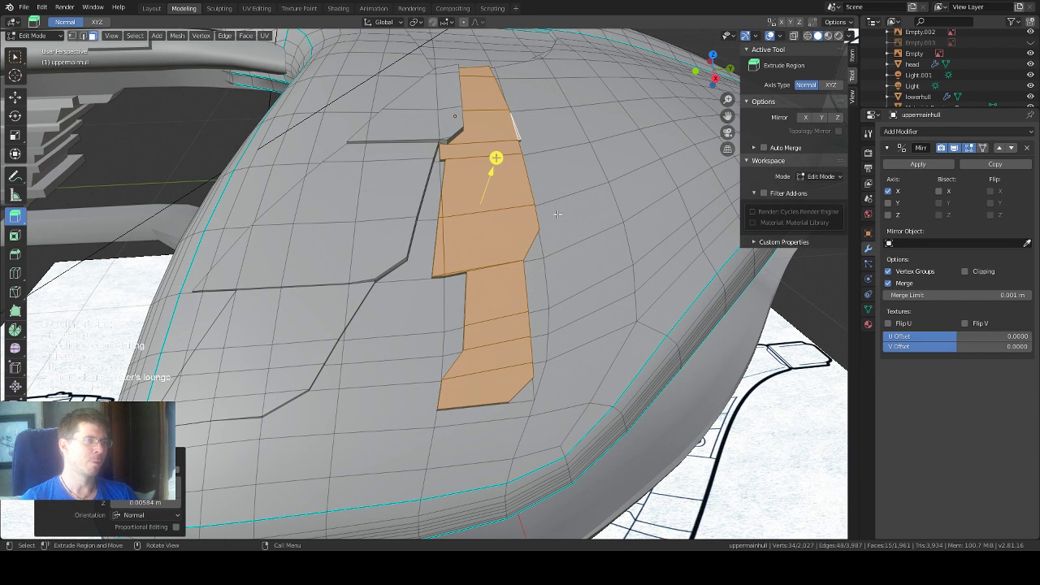
{"action": "middle_click_drag", "start_coordinate": [560, 215], "coordinate": [487, 195]}
{"action": "scroll", "coordinate": [560, 227], "scroll_direction": "up", "scroll_amount": 2}
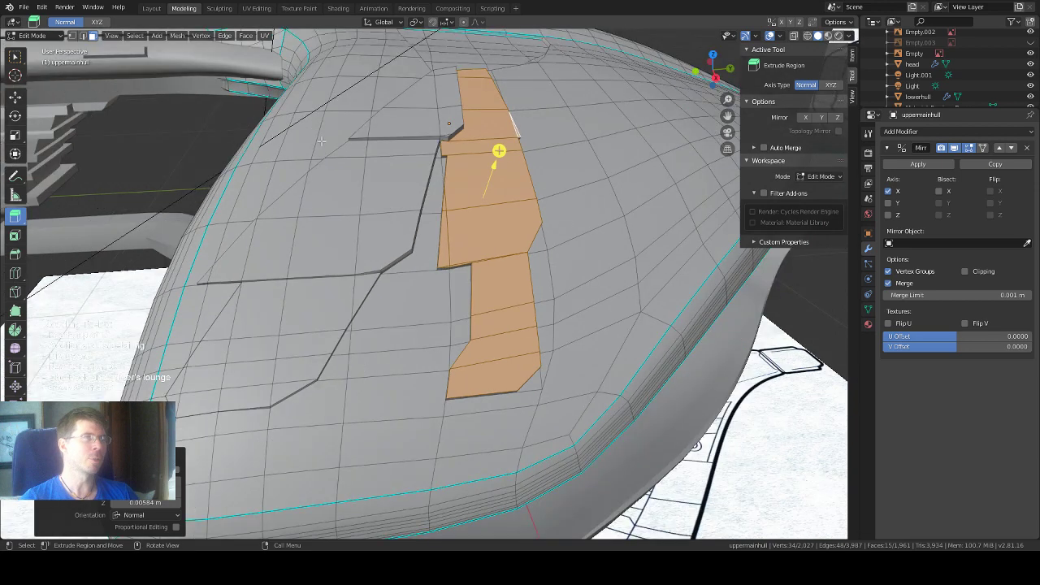
{"action": "left_click", "coordinate": [16, 58]}
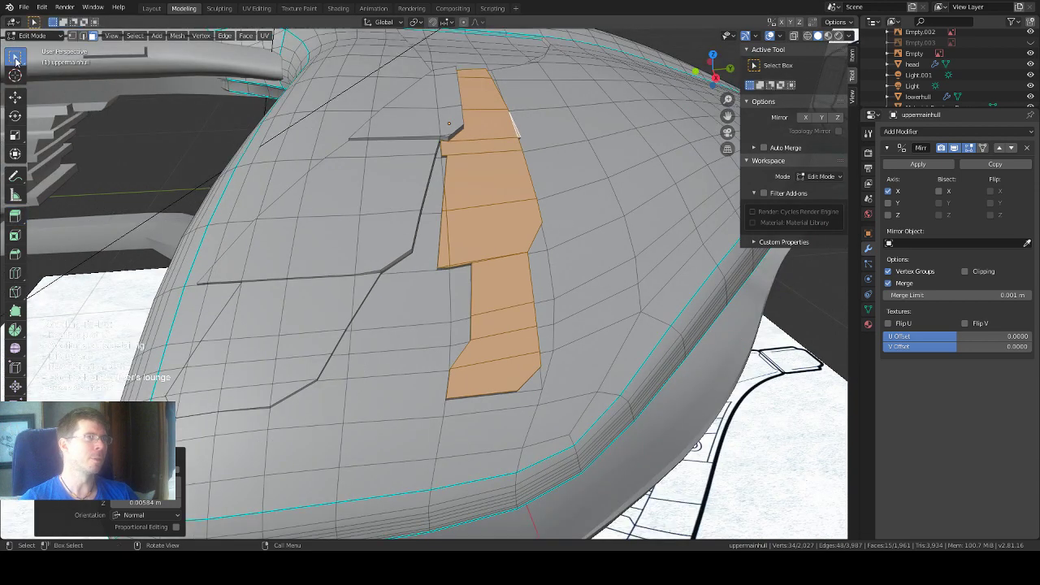
{"action": "left_click", "coordinate": [479, 85], "text": "shift"}
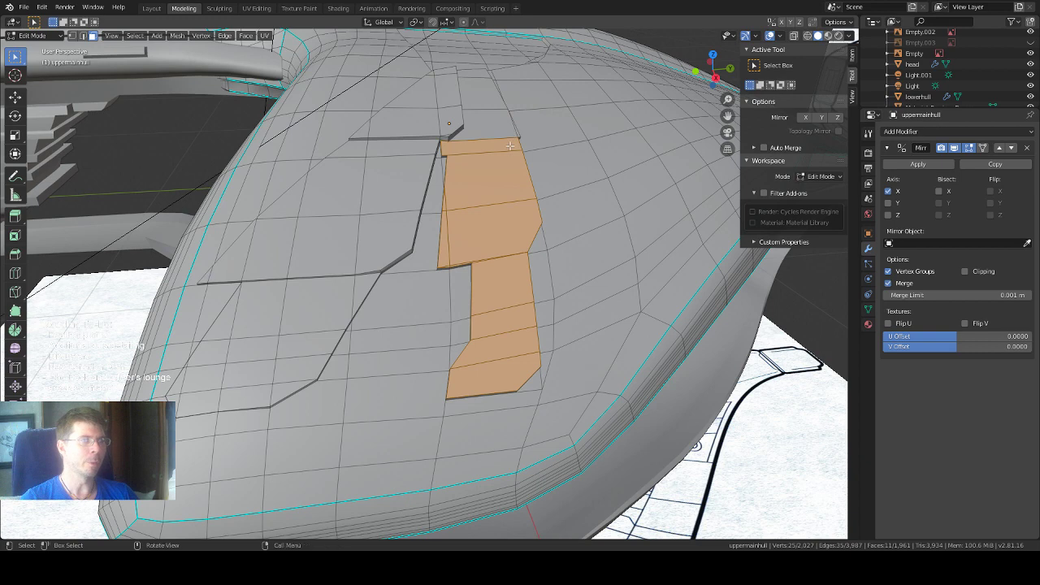
{"action": "middle_click_drag", "start_coordinate": [515, 127], "coordinate": [502, 144]}
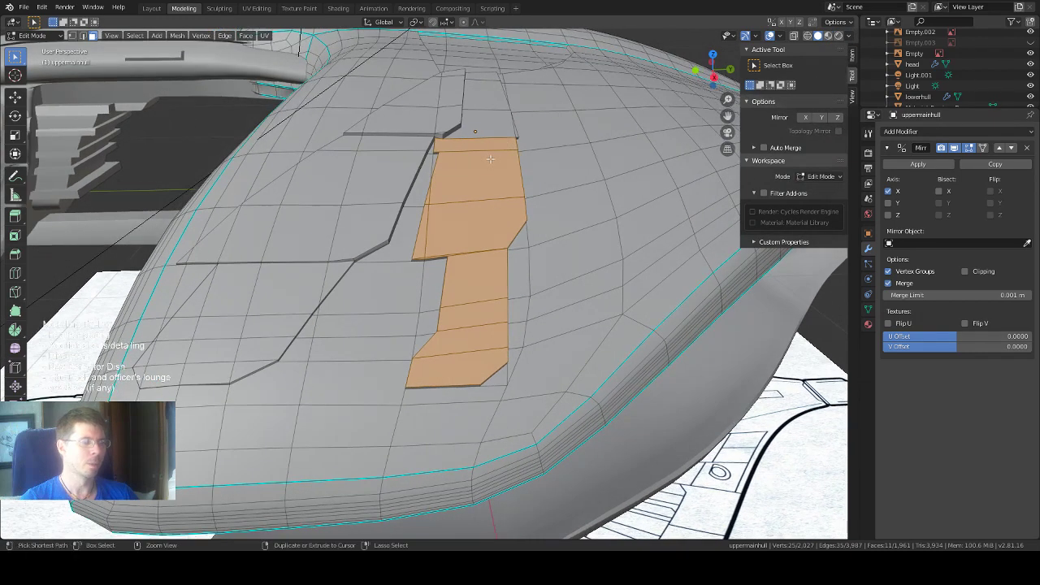
{"action": "key", "text": "ctrl+z"}
{"action": "key", "text": "ctrl+z"}
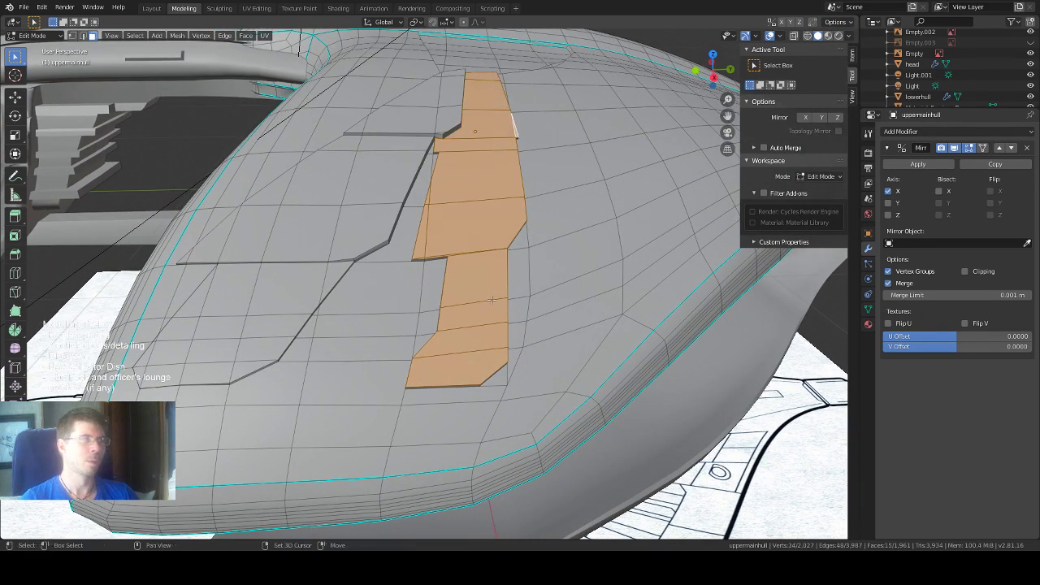
Deselect the three faces of the lowest feather block and extrude the remaining strip faces outward by about 0.0049 m.
{"action": "left_click", "coordinate": [464, 376], "text": "shift"}
{"action": "left_click", "coordinate": [463, 340], "text": "shift"}
{"action": "left_click", "coordinate": [465, 320], "text": "shift"}
{"action": "middle_click_drag", "start_coordinate": [468, 240], "coordinate": [397, 162]}
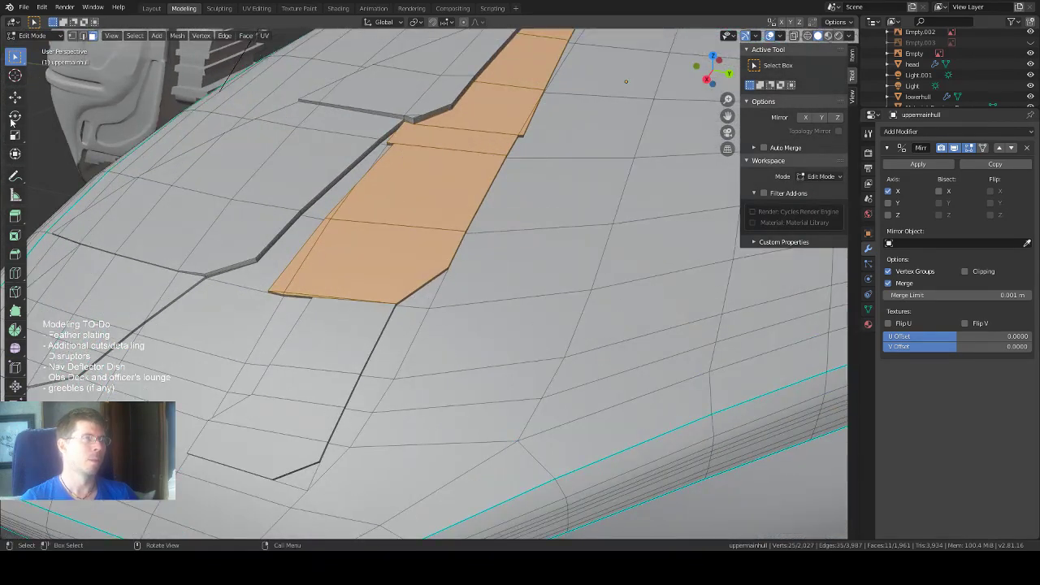
{"action": "left_click", "coordinate": [14, 218]}
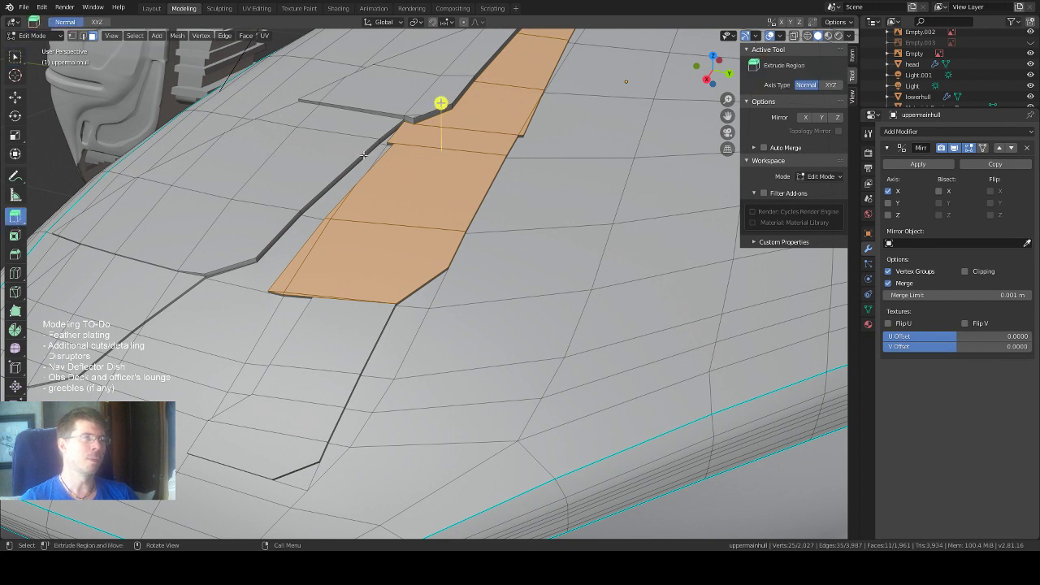
{"action": "left_click_drag", "start_coordinate": [436, 105], "coordinate": [437, 102]}
{"action": "left_click", "coordinate": [437, 100]}
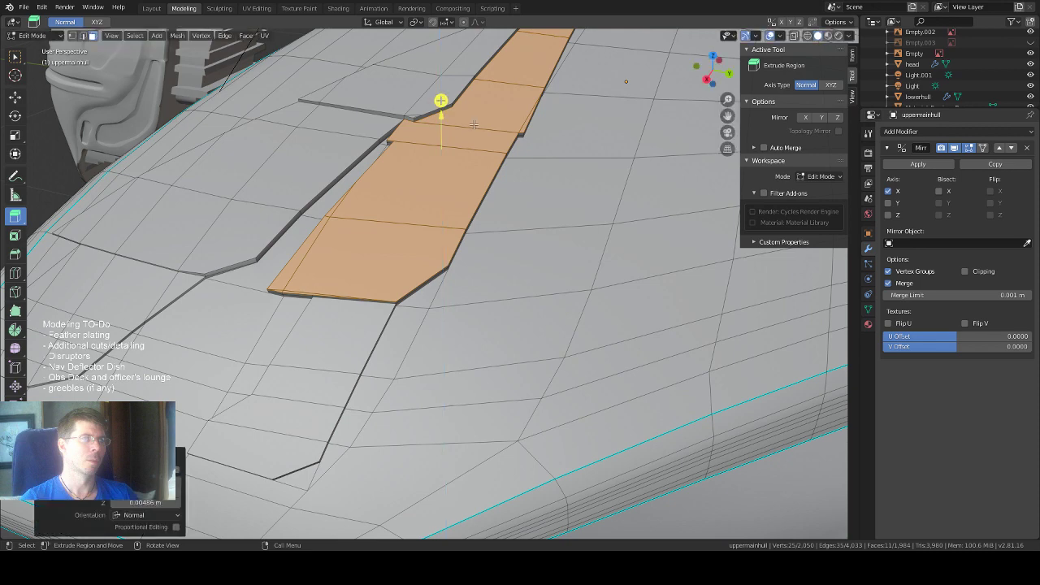
{"action": "middle_click_drag", "start_coordinate": [474, 124], "coordinate": [475, 126]}
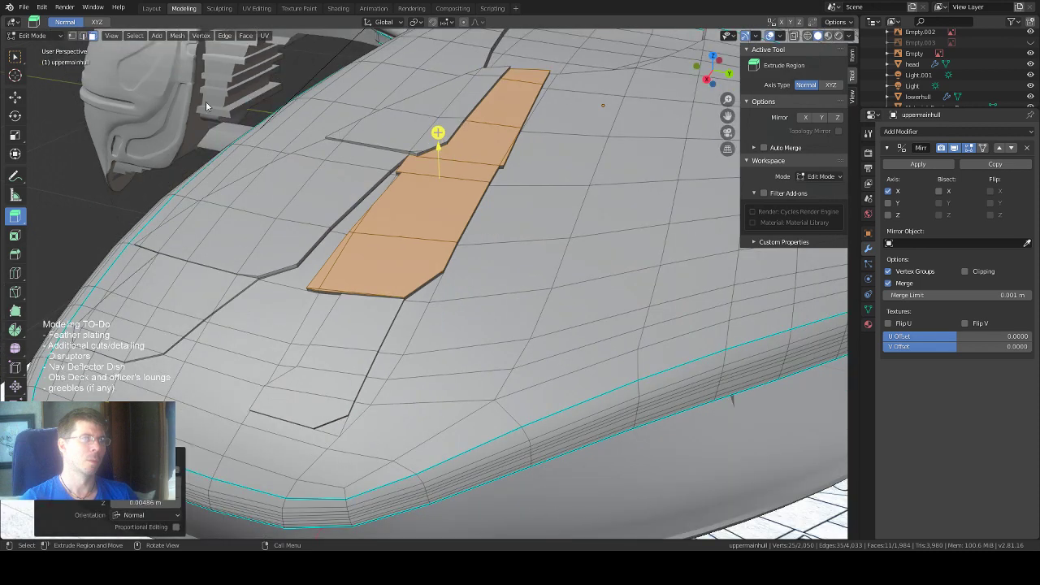
{"action": "left_click", "coordinate": [14, 56]}
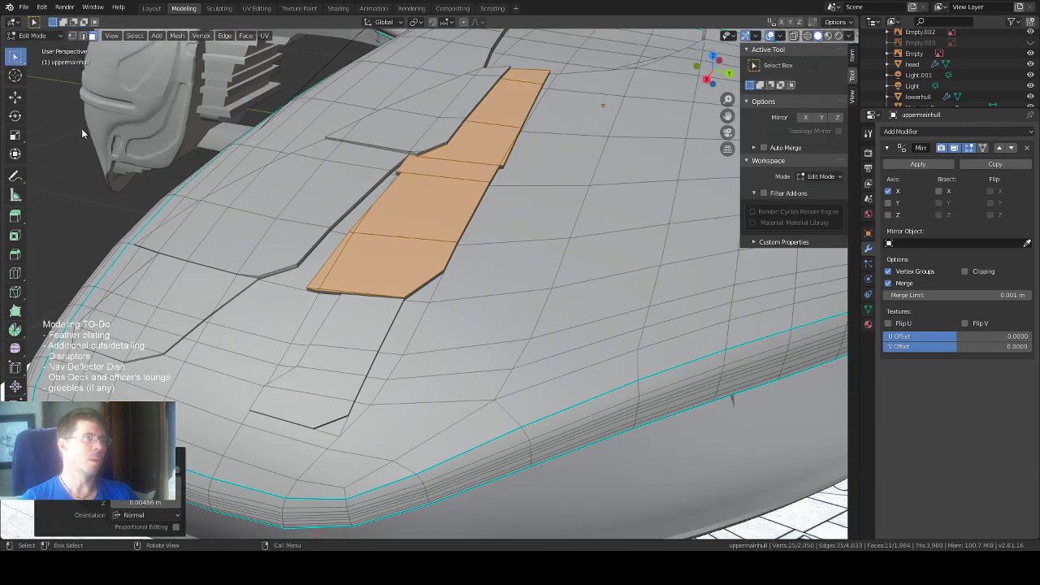
{"action": "left_click", "coordinate": [386, 276], "text": "shift"}
{"action": "left_click", "coordinate": [319, 292], "text": "shift"}
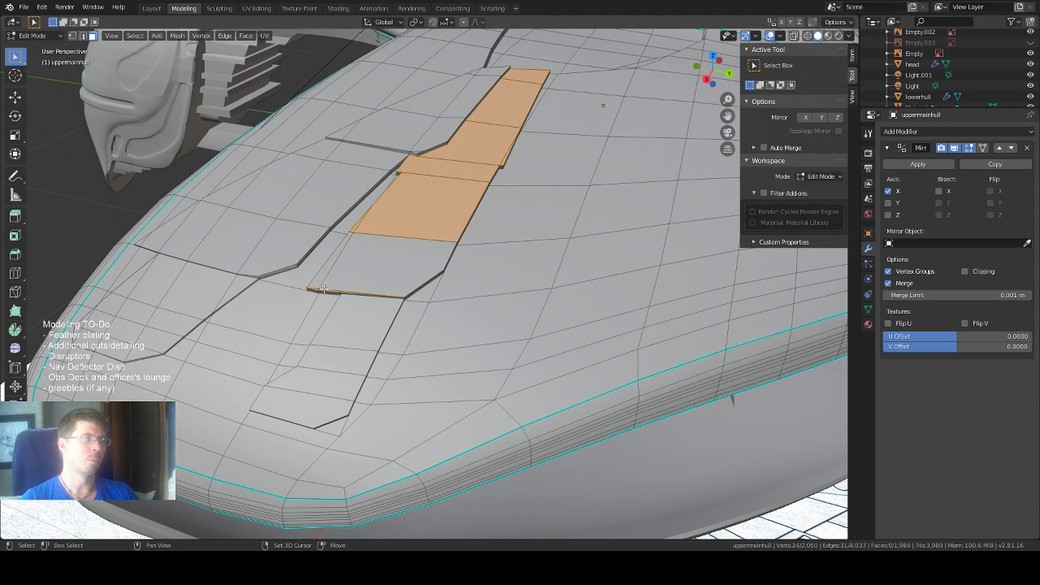
{"action": "left_click", "coordinate": [323, 289], "text": "shift"}
{"action": "left_click", "coordinate": [332, 281], "text": "shift"}
Select only the three main faces of the strip's uppermost feather block.
{"action": "middle_click_drag", "start_coordinate": [438, 219], "coordinate": [593, 141]}
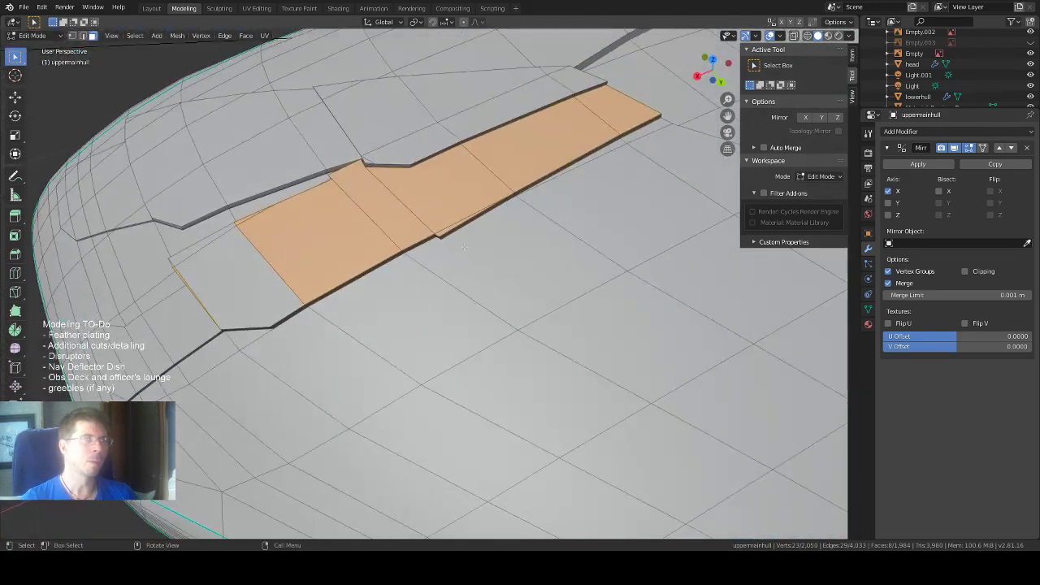
{"action": "left_click", "coordinate": [612, 107]}
{"action": "left_click", "coordinate": [553, 142], "text": "shift"}
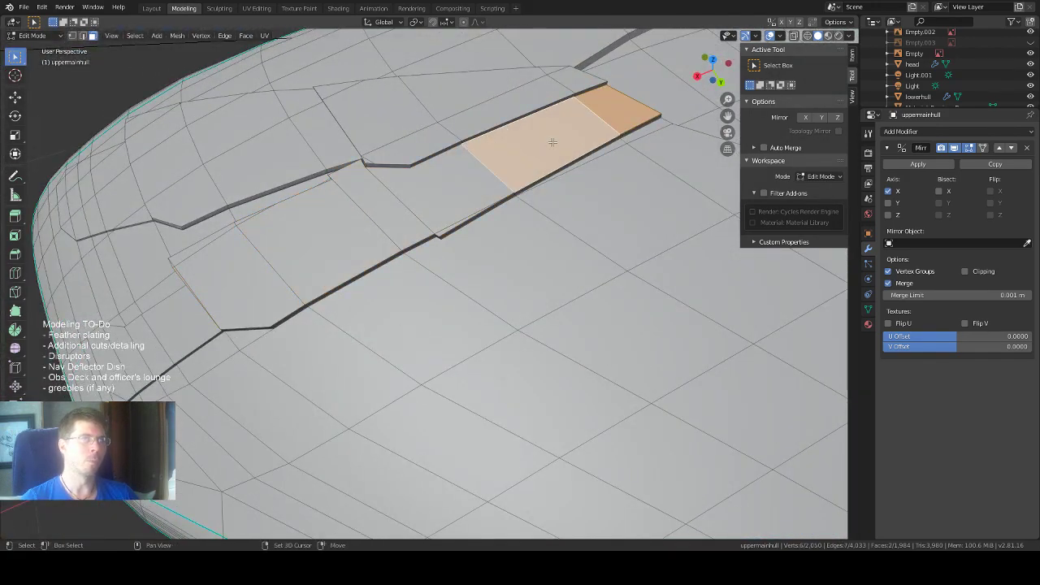
{"action": "left_click", "coordinate": [460, 187], "text": "shift"}
{"action": "middle_click_drag", "start_coordinate": [460, 187], "coordinate": [481, 170]}
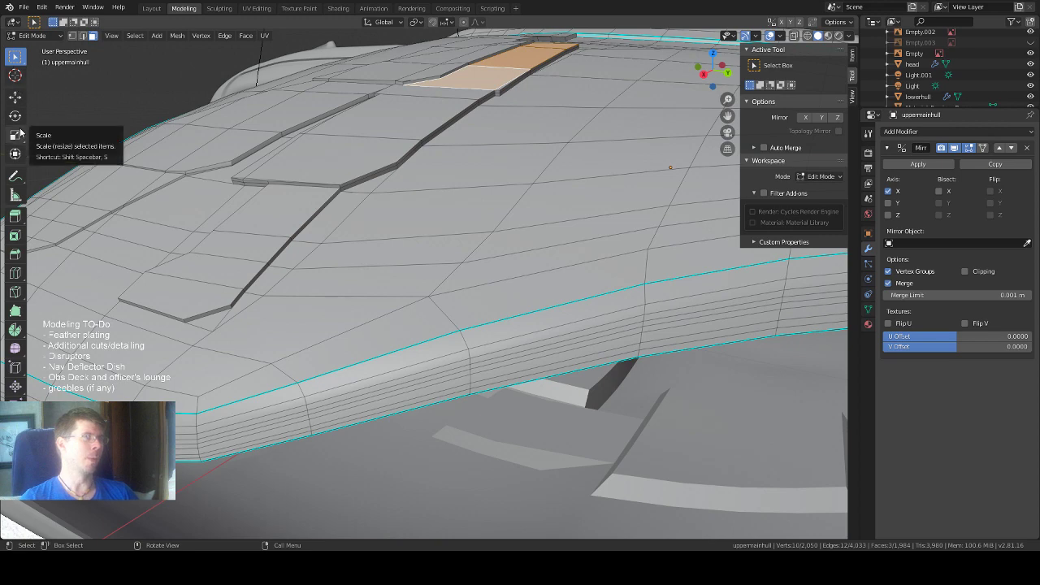
Extrude the uppermost feather block outward by about 0.0041 m, with the thin sliver face on its outer edge included in the selection.
{"action": "left_click", "coordinate": [15, 215]}
{"action": "middle_click_drag", "start_coordinate": [523, 117], "coordinate": [534, 66]}
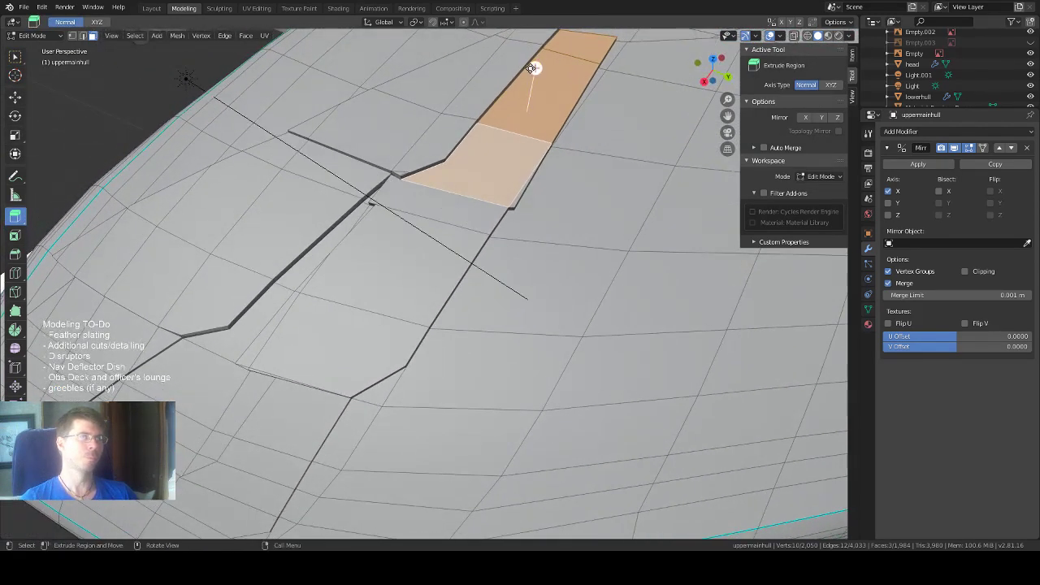
{"action": "left_click_drag", "start_coordinate": [533, 67], "coordinate": [534, 66]}
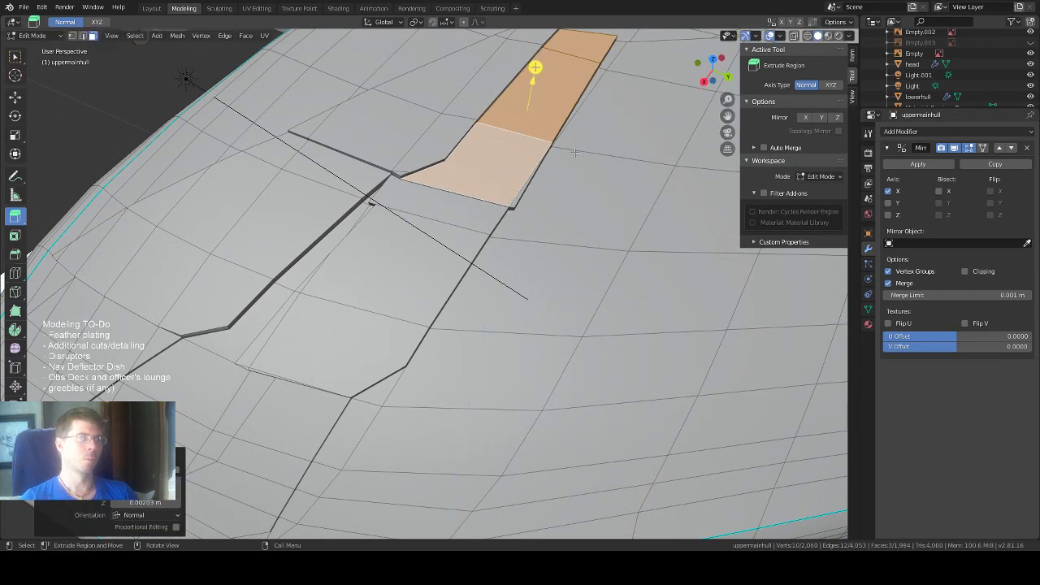
{"action": "key", "text": "ctrl+z"}
{"action": "left_click", "coordinate": [520, 196], "text": "shift"}
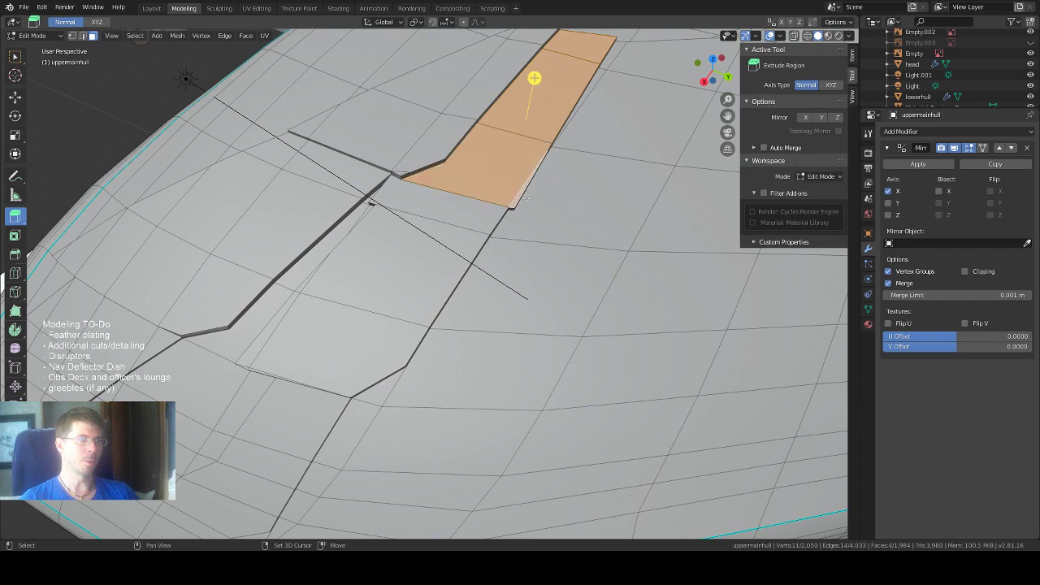
{"action": "left_click_drag", "start_coordinate": [533, 79], "coordinate": [534, 77]}
{"action": "middle_click_drag", "start_coordinate": [534, 76], "coordinate": [460, 220]}
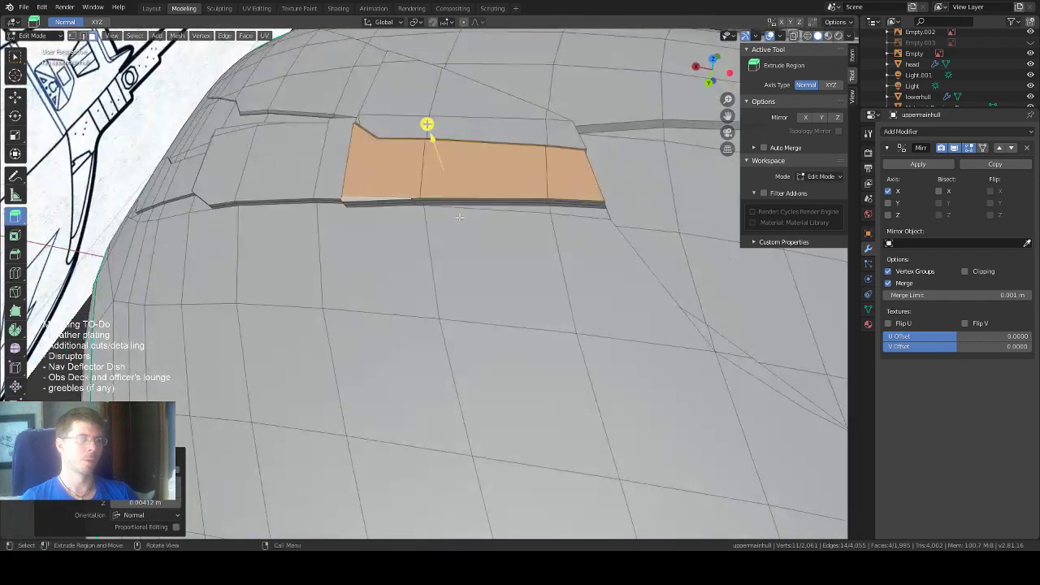
Preview the whole ship's hull plating in material preview and rendered shading, and return the viewport to solid shading.
{"action": "scroll", "coordinate": [461, 220], "scroll_direction": "down", "scroll_amount": 6}
{"action": "middle_click_drag", "start_coordinate": [502, 296], "coordinate": [463, 277]}
{"action": "scroll", "coordinate": [455, 251], "scroll_direction": "down", "scroll_amount": 5}
{"action": "scroll", "coordinate": [464, 278], "scroll_direction": "up", "scroll_amount": 3}
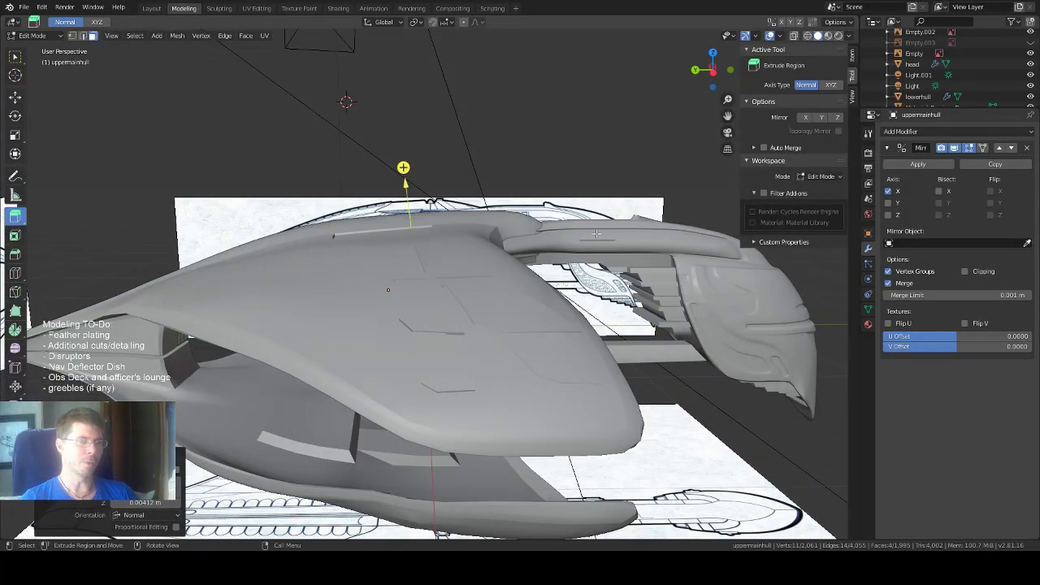
{"action": "left_click", "coordinate": [829, 37]}
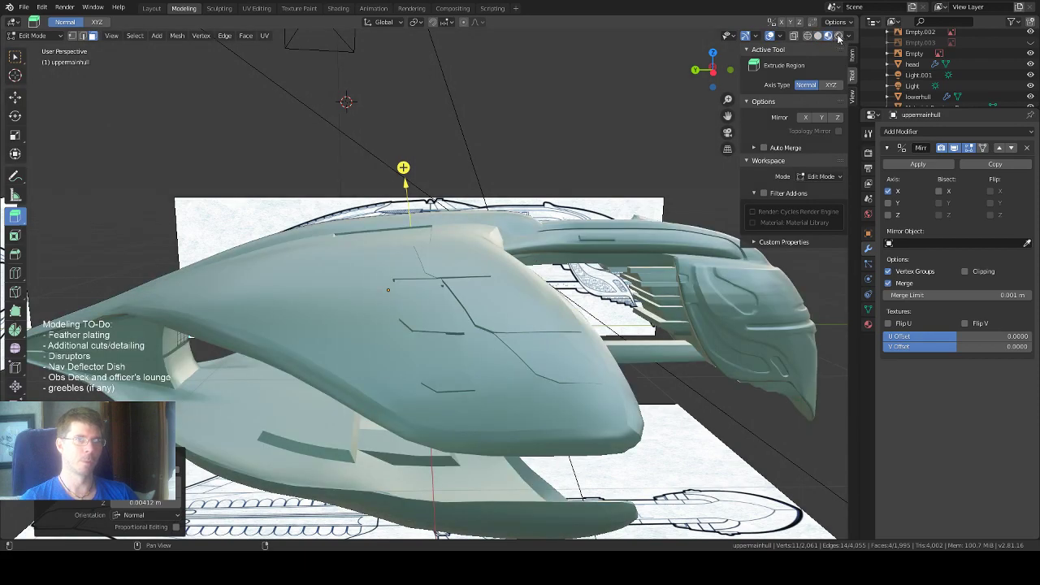
{"action": "left_click", "coordinate": [839, 37]}
{"action": "middle_click_drag", "start_coordinate": [427, 190], "coordinate": [476, 216]}
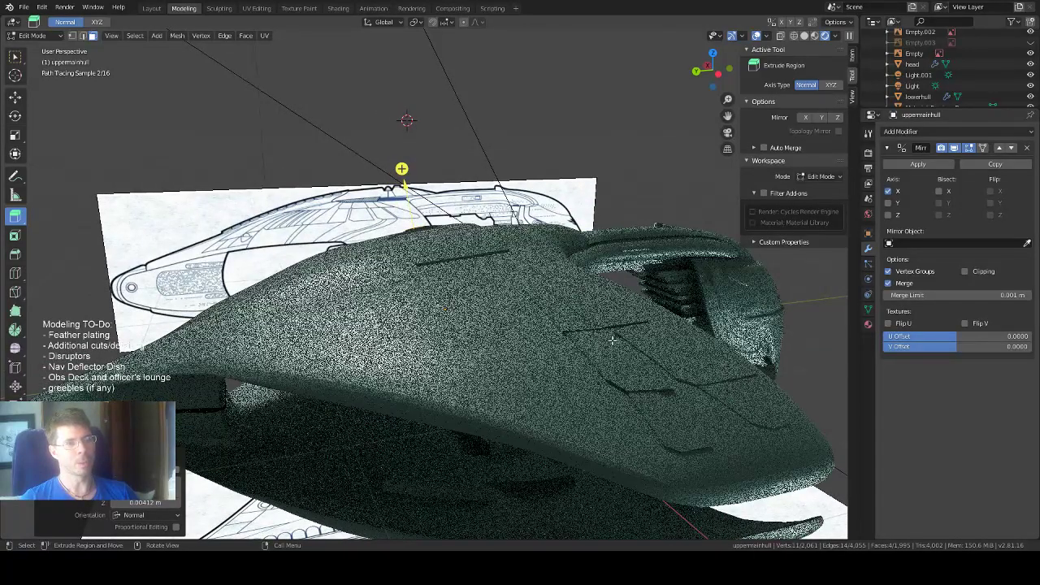
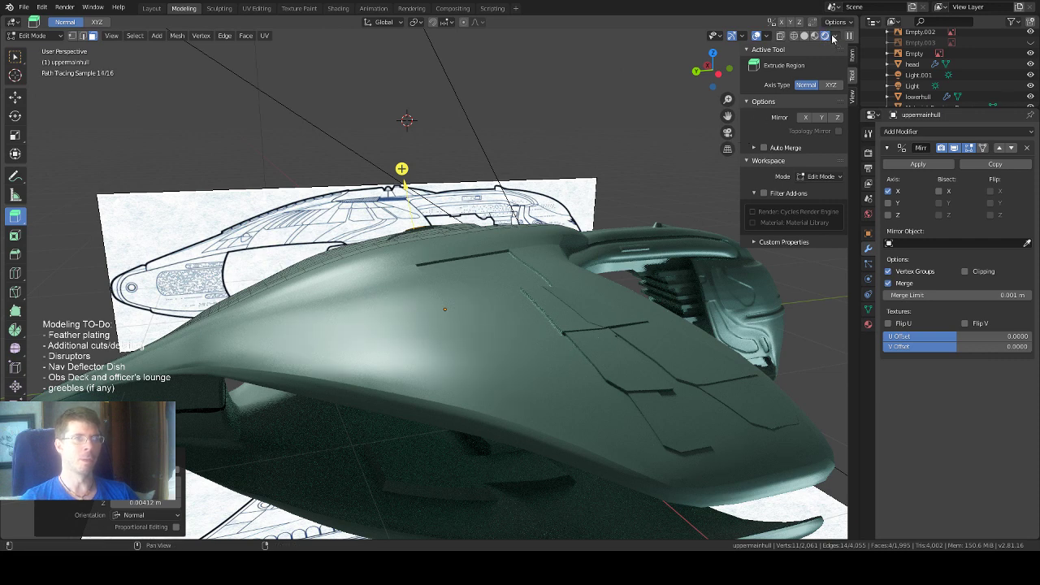
{"action": "left_click", "coordinate": [805, 36]}
Examine the layered feather blocks on the upper hull from the side, from directly above and around the lower end.
{"action": "mouse_move", "coordinate": [561, 228]}
{"action": "middle_mouse_down"}
{"action": "mouse_move", "coordinate": [598, 241]}
{"action": "mouse_move", "coordinate": [582, 282]}
{"action": "mouse_move", "coordinate": [495, 272]}
{"action": "middle_mouse_up"}
{"action": "scroll", "coordinate": [440, 252], "scroll_direction": "up", "scroll_amount": 2}
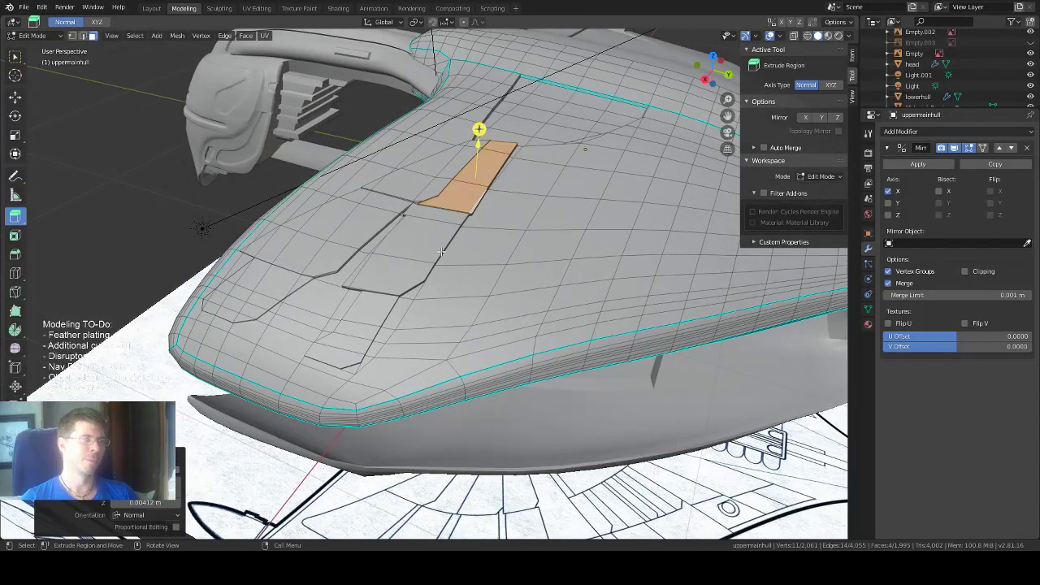
{"action": "middle_click_drag", "start_coordinate": [446, 244], "coordinate": [457, 243]}
{"action": "scroll", "coordinate": [459, 240], "scroll_direction": "up", "scroll_amount": 1}
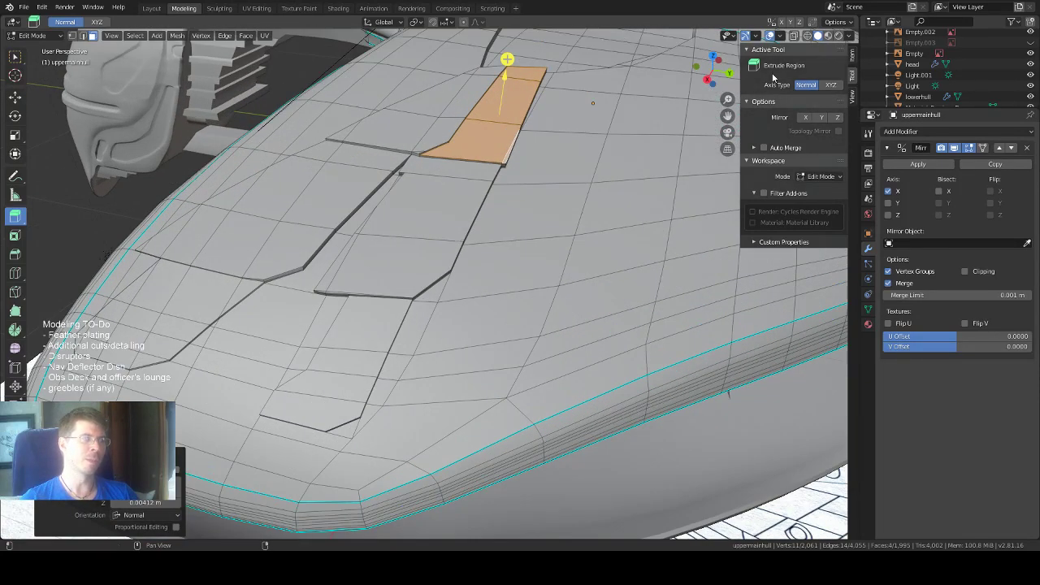
{"action": "left_click", "coordinate": [713, 54]}
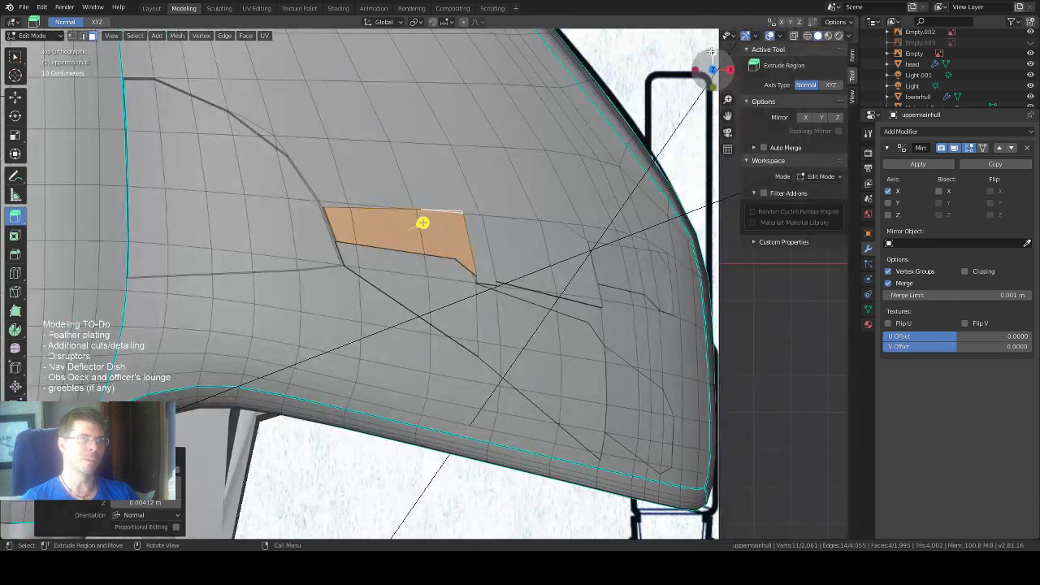
{"action": "scroll", "coordinate": [344, 147], "scroll_direction": "up", "scroll_amount": 1}
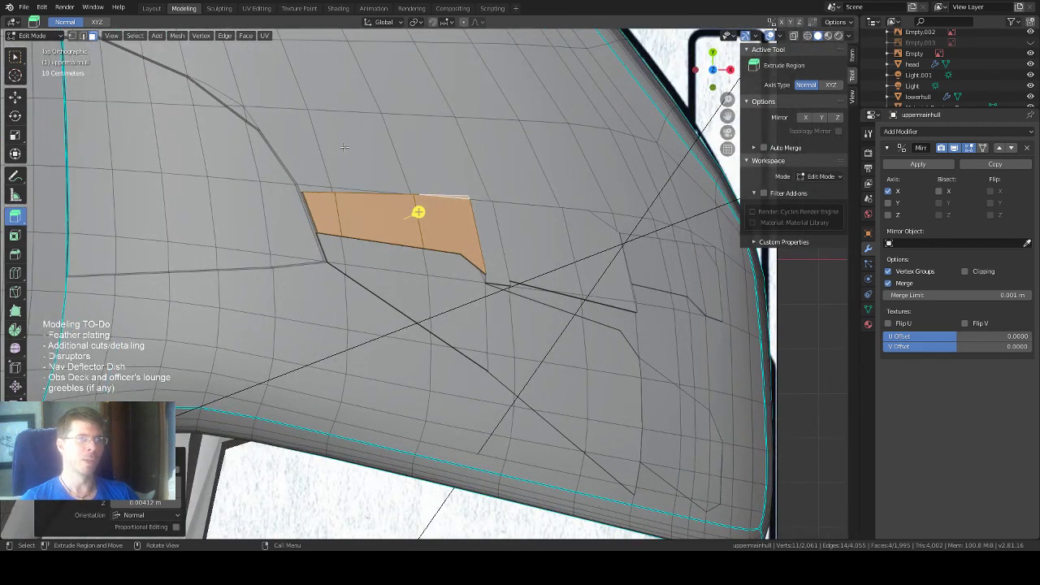
{"action": "left_click_drag", "start_coordinate": [728, 115], "coordinate": [763, 251]}
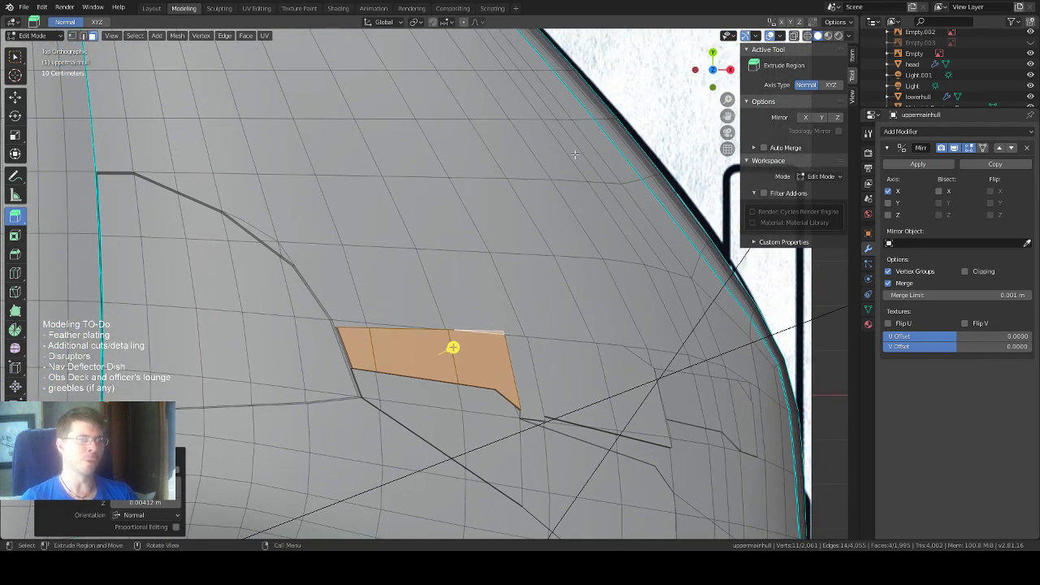
{"action": "middle_click_drag", "start_coordinate": [561, 166], "coordinate": [407, 119]}
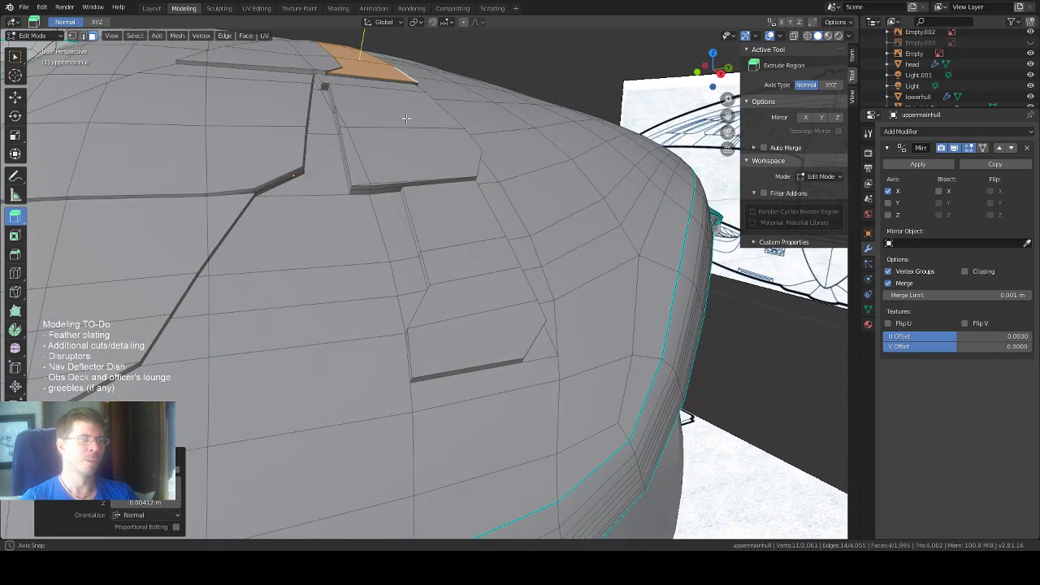
Select the four upper edges along the notched side wall of the lowest feather block.
{"action": "left_click", "coordinate": [14, 58]}
{"action": "scroll", "coordinate": [618, 325], "scroll_direction": "up", "scroll_amount": 1}
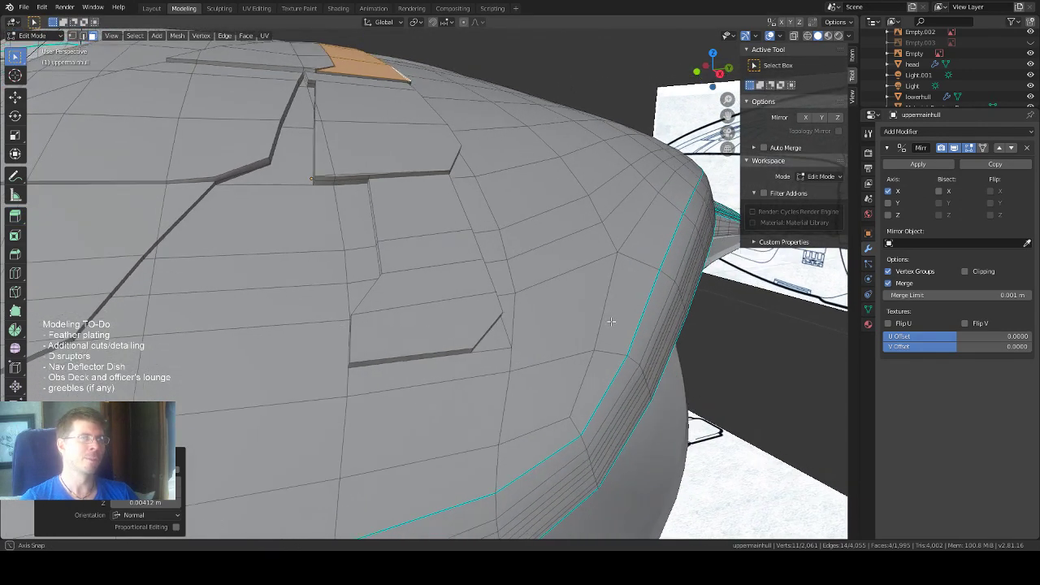
{"action": "scroll", "coordinate": [499, 337], "scroll_direction": "up", "scroll_amount": 2}
{"action": "left_click", "coordinate": [504, 355]}
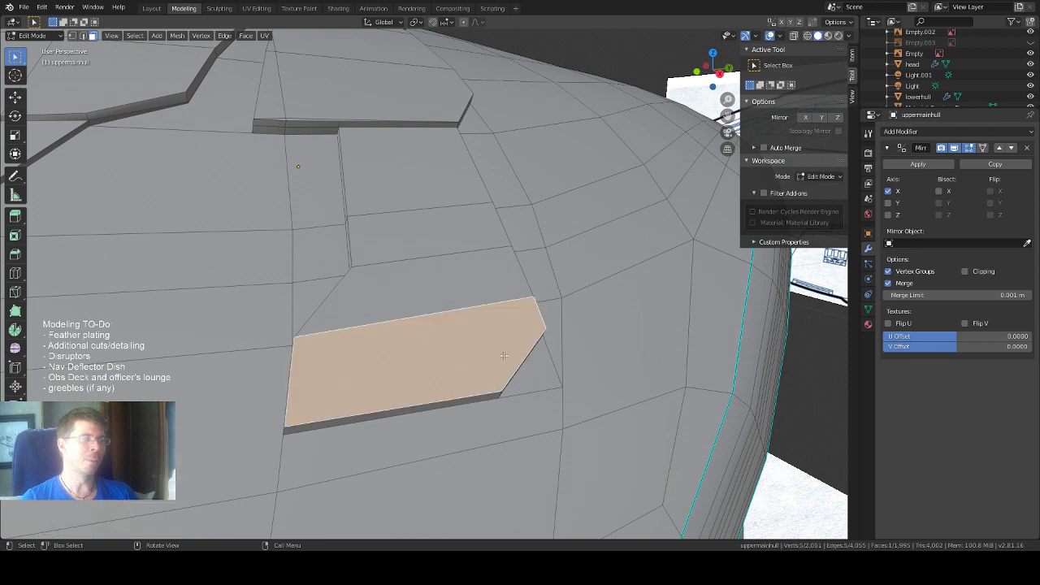
{"action": "middle_click_drag", "start_coordinate": [506, 351], "coordinate": [552, 304]}
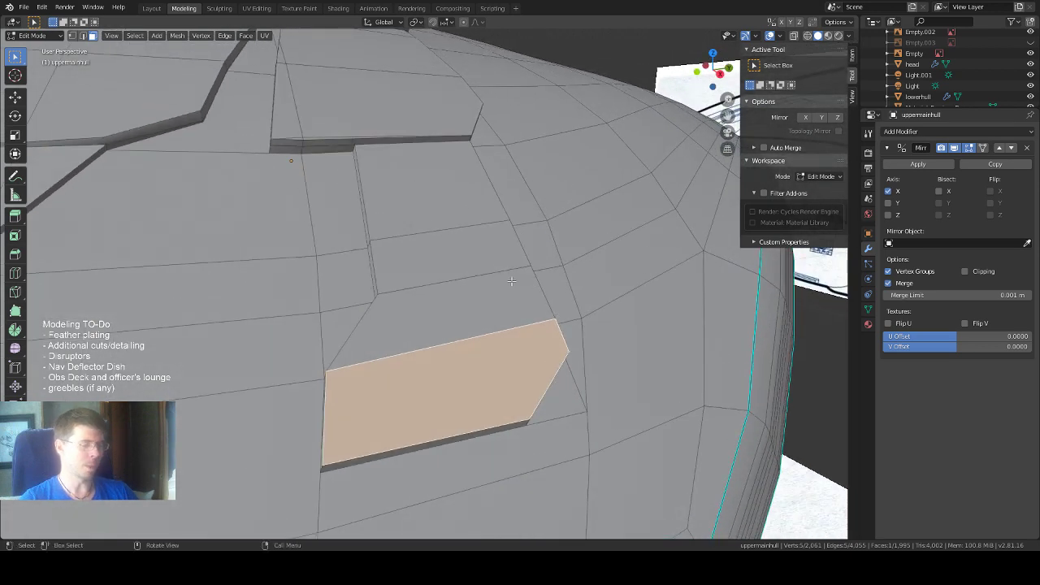
{"action": "key", "text": "2"}
{"action": "middle_click_drag", "start_coordinate": [492, 274], "coordinate": [499, 259]}
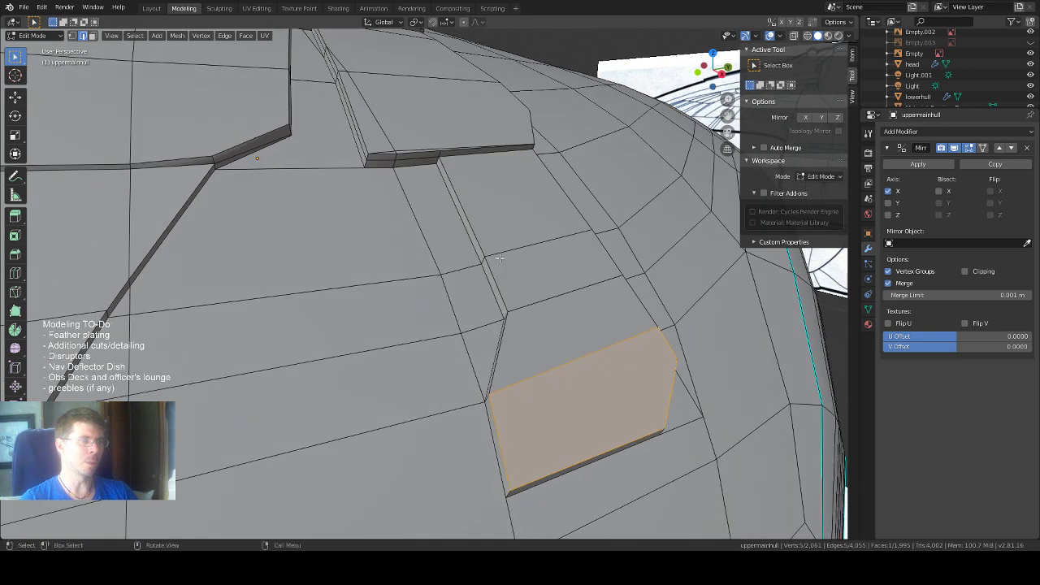
{"action": "left_click", "coordinate": [455, 227]}
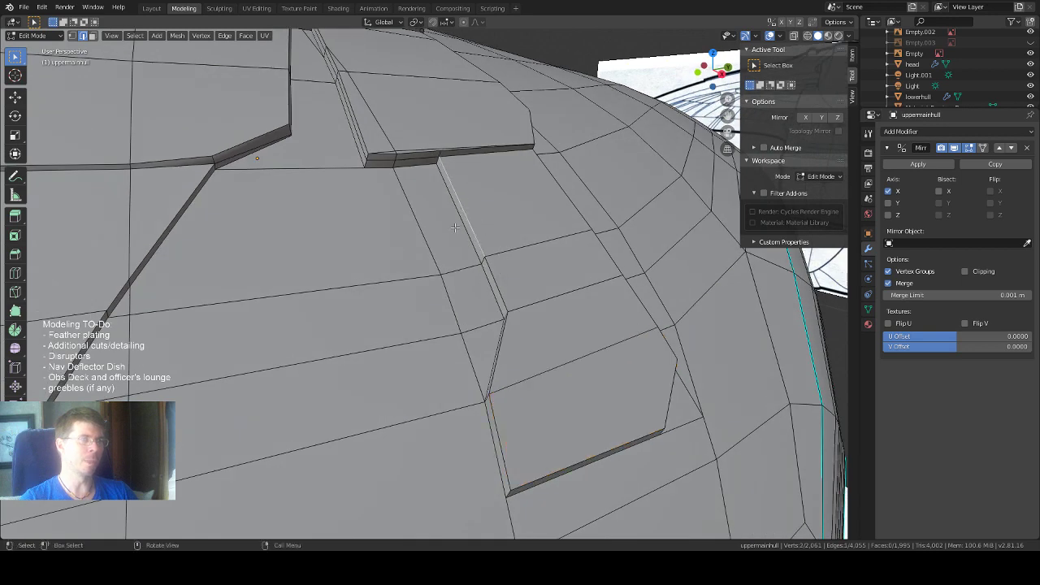
{"action": "left_click", "coordinate": [496, 280], "text": "shift"}
{"action": "left_click", "coordinate": [505, 346], "text": "shift"}
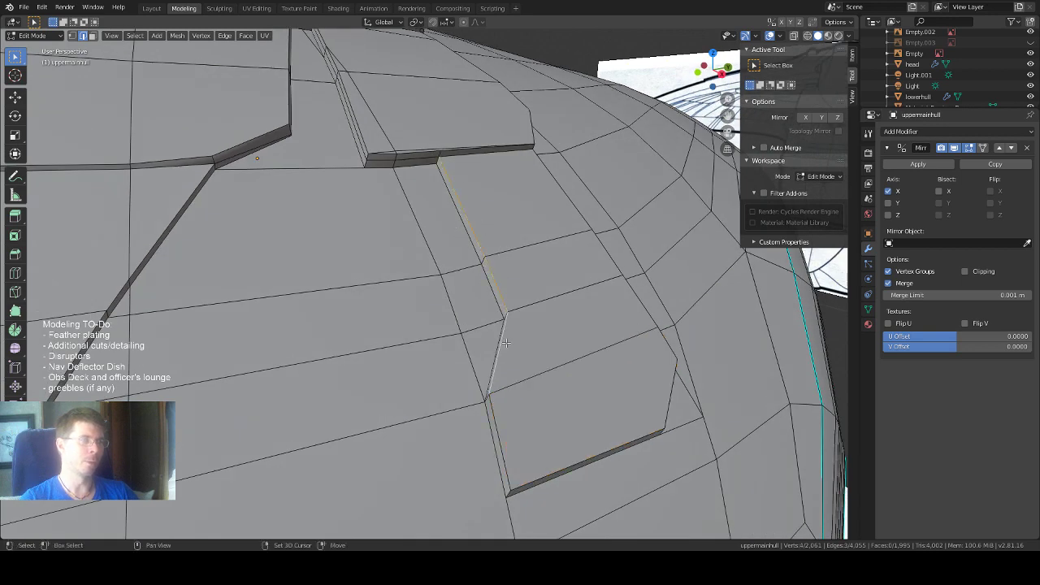
{"action": "middle_click_drag", "start_coordinate": [505, 347], "coordinate": [583, 322]}
{"action": "left_click", "coordinate": [607, 309], "text": "shift"}
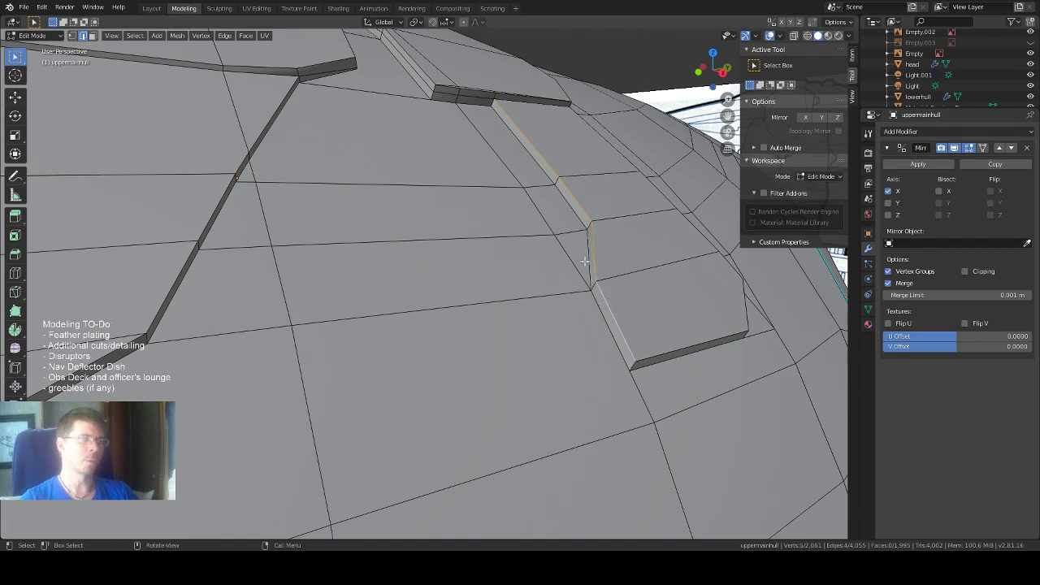
{"action": "middle_click_drag", "start_coordinate": [613, 260], "coordinate": [610, 261]}
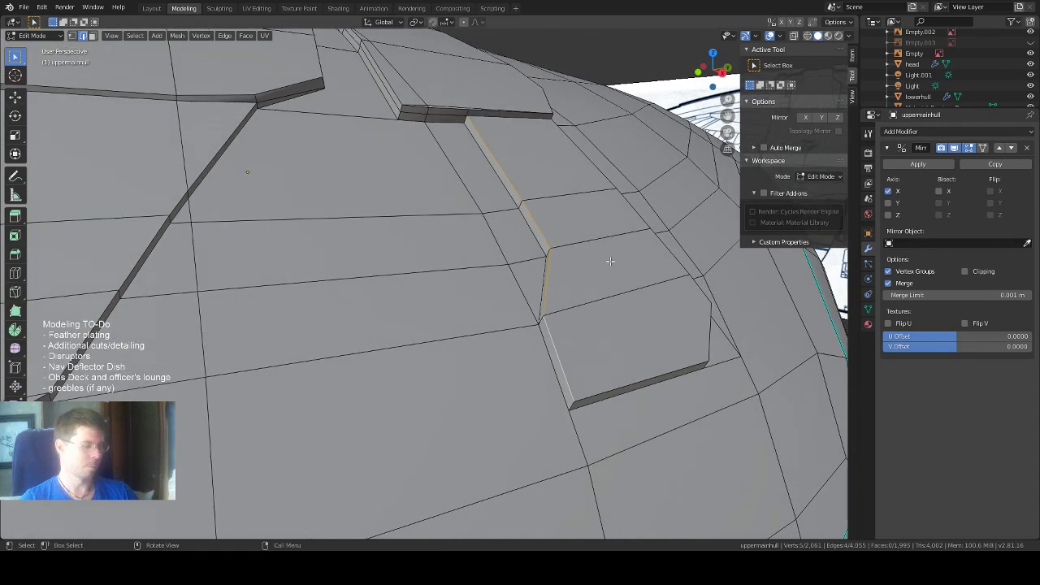
Try rotating the lowest feather block's four top faces slightly around the gimbal X axis, and undo the rotation.
{"action": "key", "text": "3"}
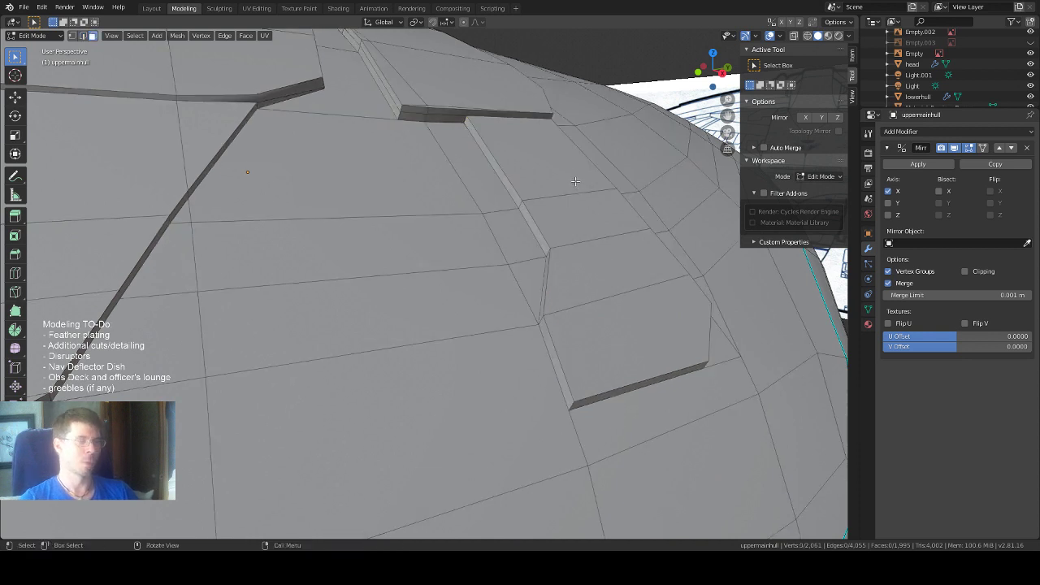
{"action": "left_click", "coordinate": [564, 175]}
{"action": "key", "text": "ctrl+shift+KP_Add"}
{"action": "key", "text": "ctrl+shift+KP_Add"}
{"action": "key", "text": "ctrl+shift+KP_Add"}
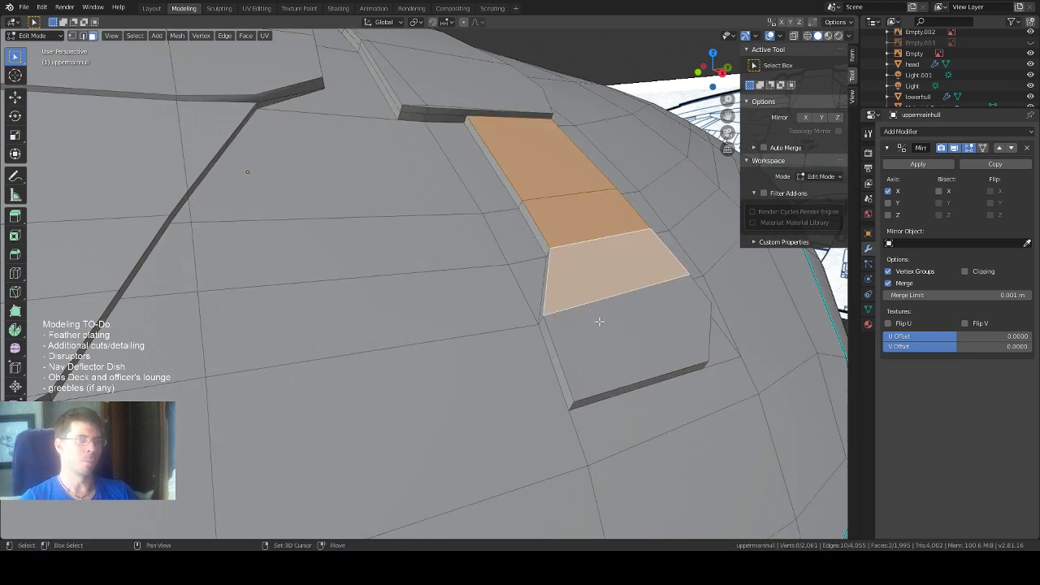
{"action": "key", "text": "shift+space"}
{"action": "key", "text": "r"}
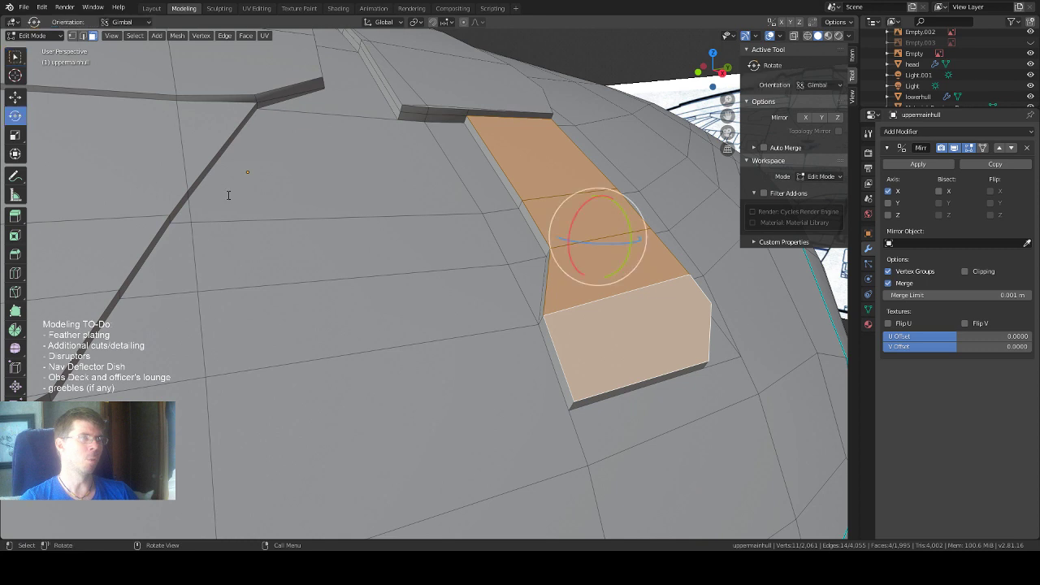
{"action": "left_click_drag", "start_coordinate": [575, 210], "coordinate": [580, 210]}
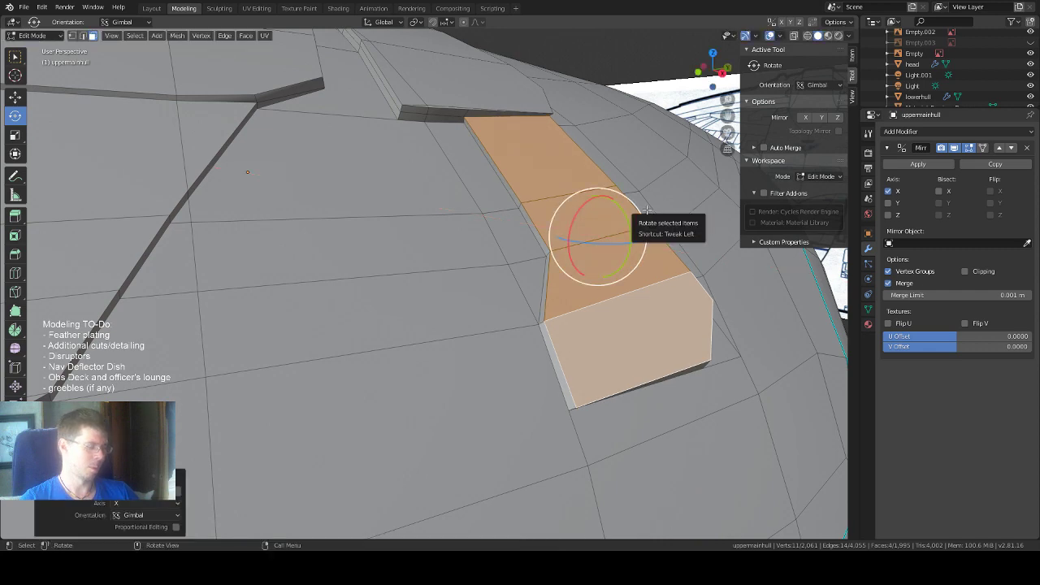
{"action": "middle_click_drag", "start_coordinate": [646, 210], "coordinate": [661, 245]}
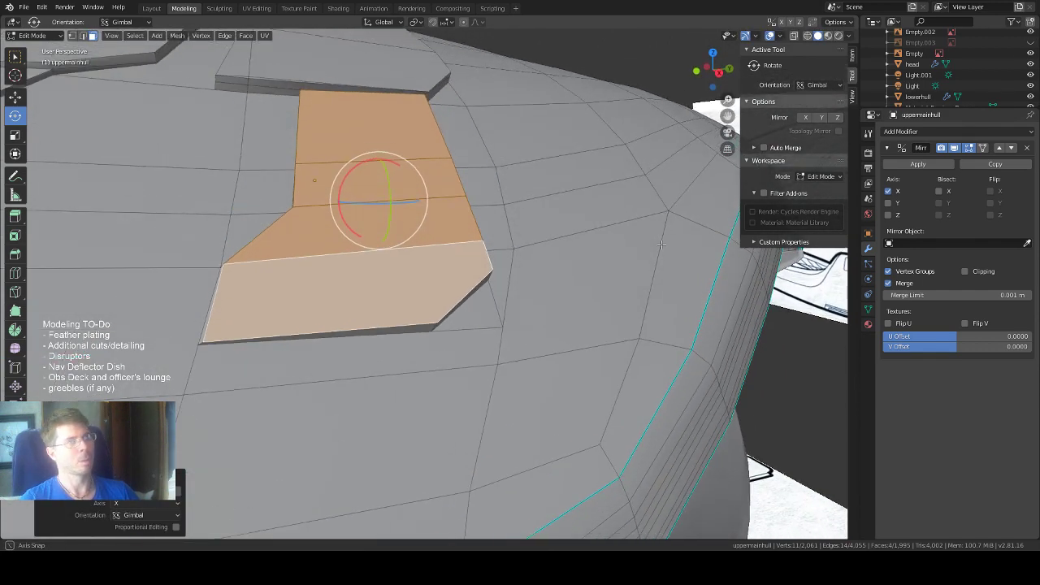
{"action": "key", "text": "ctrl+z"}
Move the four upper edges of the lowest feather block's notched side wall, with a local Z offset of about -0.0031 m.
{"action": "mouse_move", "coordinate": [520, 244]}
{"action": "middle_mouse_down"}
{"action": "mouse_move", "coordinate": [553, 247]}
{"action": "mouse_move", "coordinate": [535, 245]}
{"action": "middle_mouse_up"}
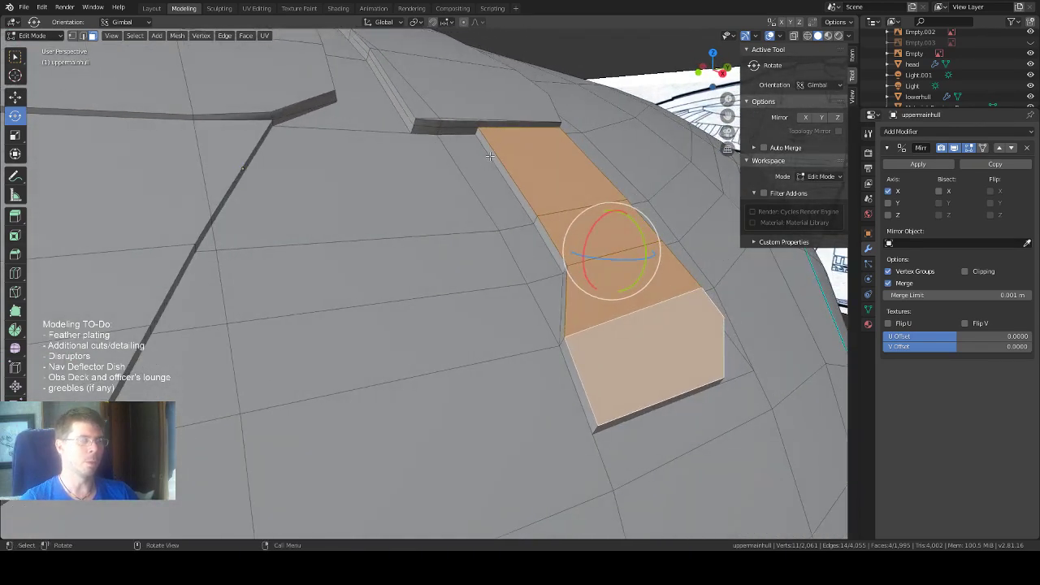
{"action": "key", "text": "alt+z"}
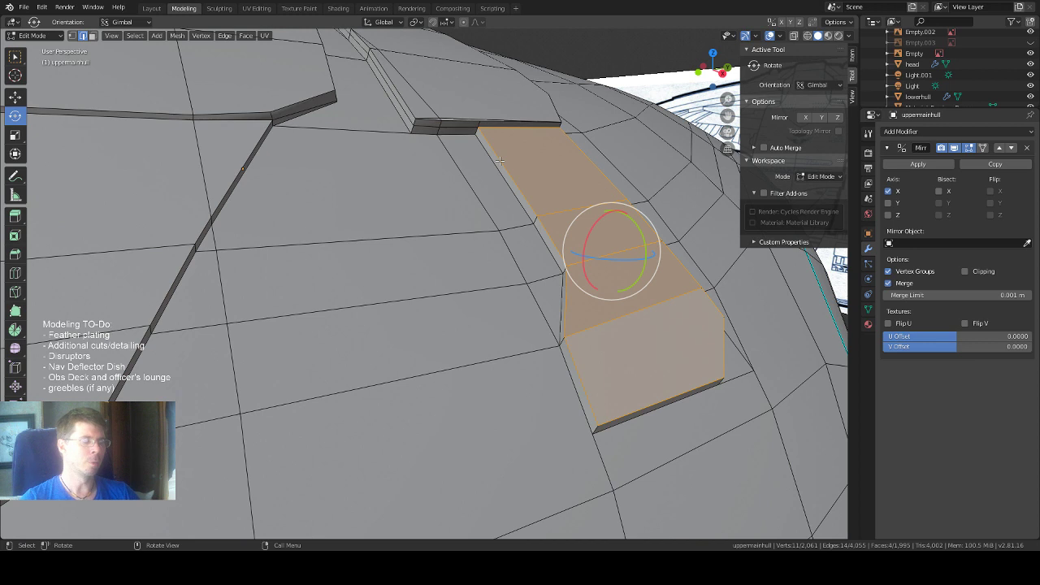
{"action": "left_click", "coordinate": [499, 161]}
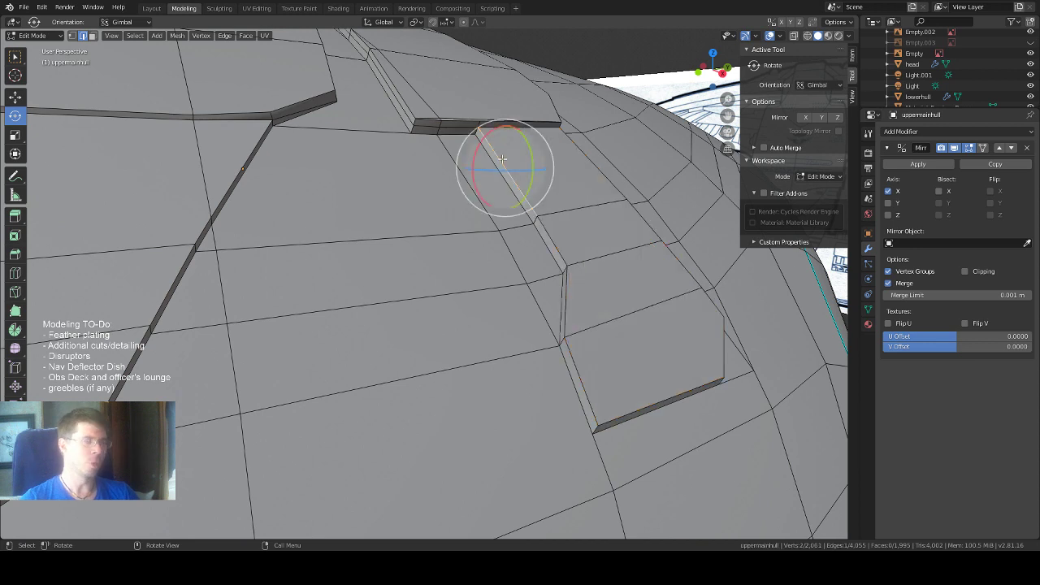
{"action": "left_click", "coordinate": [15, 56]}
{"action": "left_click", "coordinate": [551, 232], "text": "shift"}
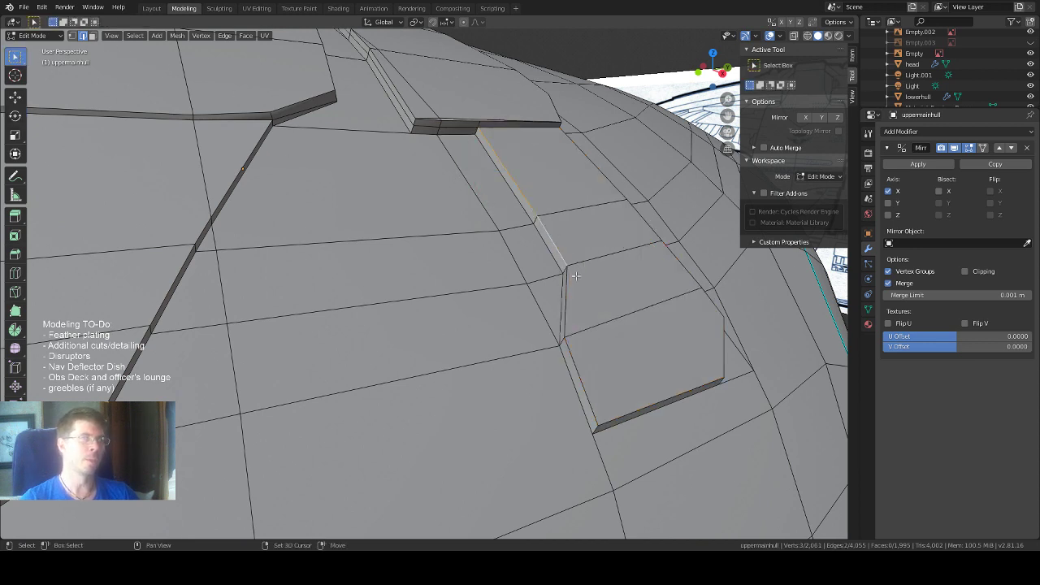
{"action": "left_click", "coordinate": [571, 282], "text": "shift"}
{"action": "left_click", "coordinate": [578, 369], "text": "shift"}
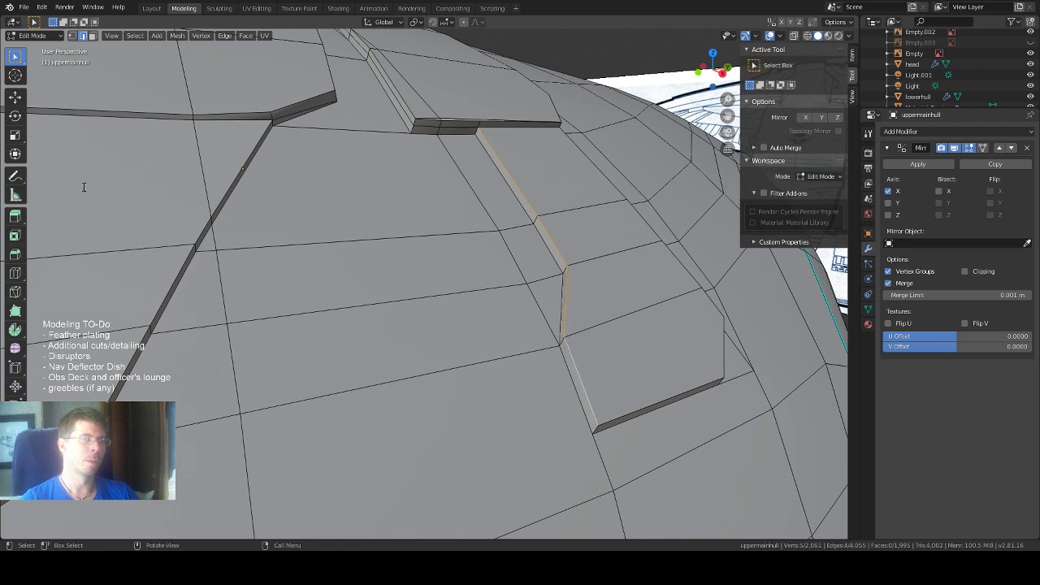
{"action": "left_click", "coordinate": [14, 97]}
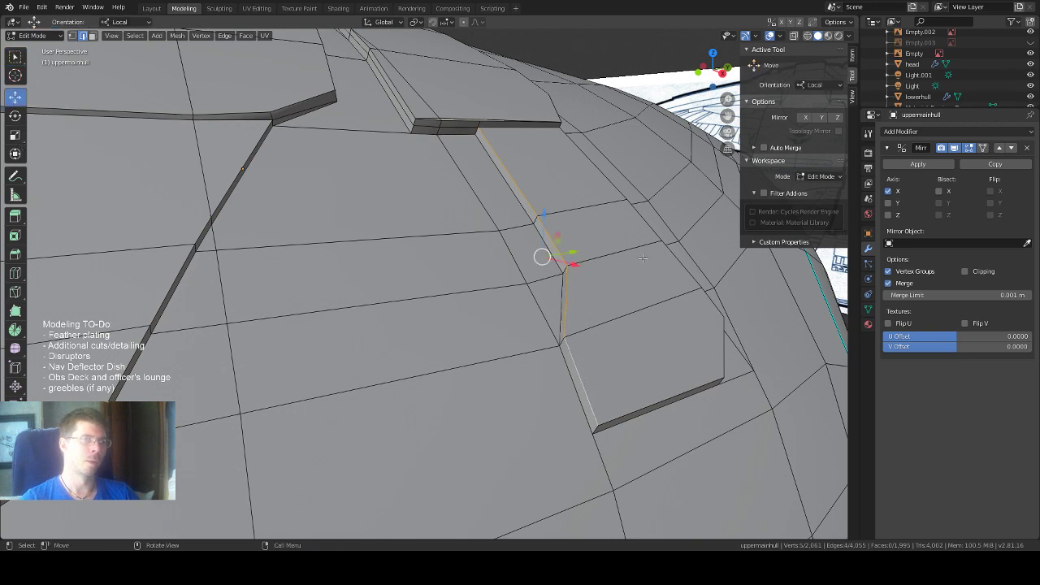
{"action": "middle_click_drag", "start_coordinate": [642, 258], "coordinate": [661, 259]}
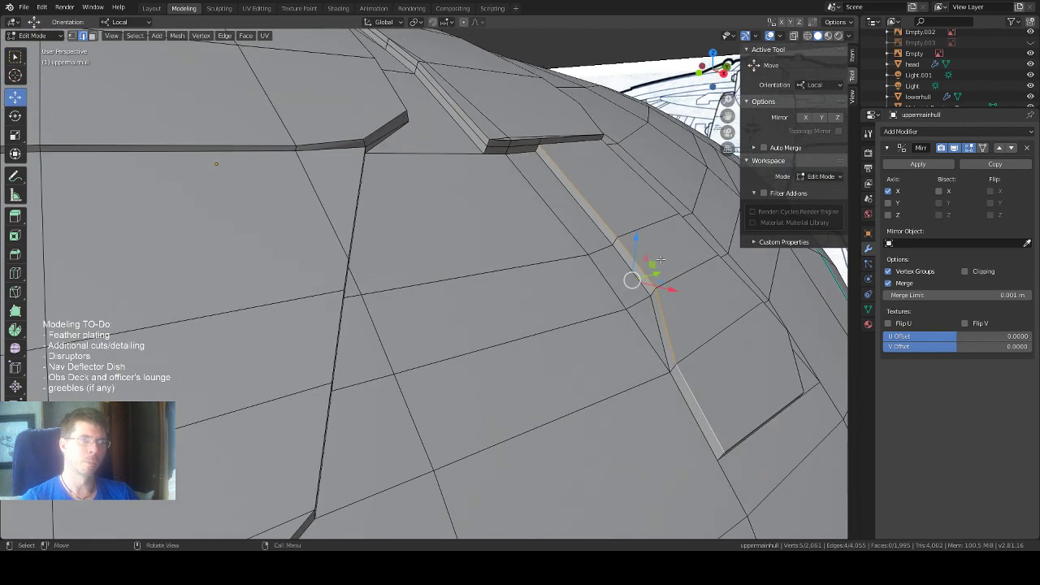
{"action": "left_click_drag", "start_coordinate": [656, 263], "coordinate": [650, 269]}
Set the move orientation to Normal and move the two narrow top faces along the middle feather block's long side about -0.0030 m in Z.
{"action": "middle_click_drag", "start_coordinate": [650, 269], "coordinate": [527, 265]}
{"action": "scroll", "coordinate": [482, 268], "scroll_direction": "up", "scroll_amount": 3}
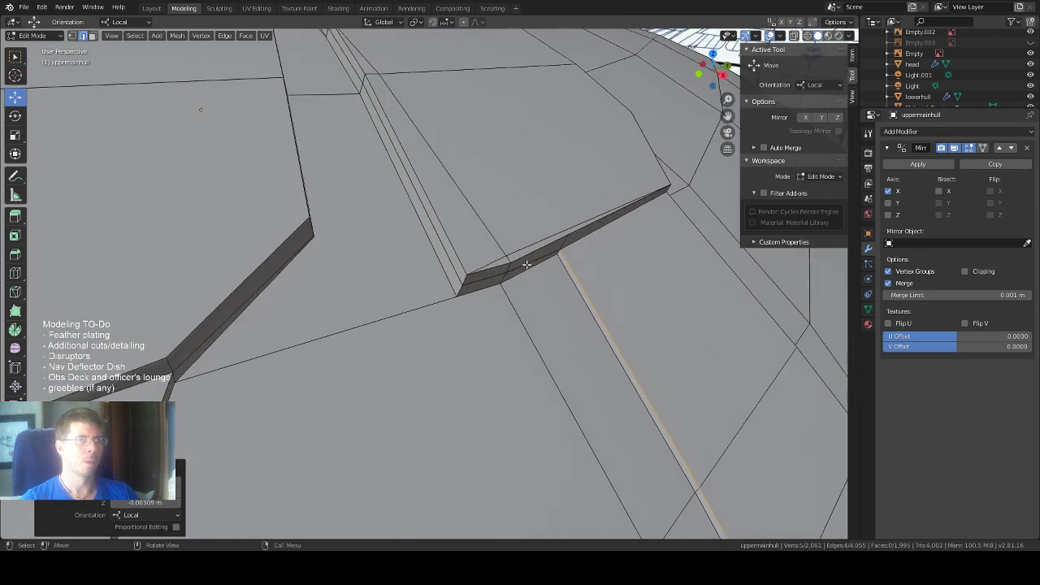
{"action": "middle_click_drag", "start_coordinate": [469, 207], "coordinate": [476, 208]}
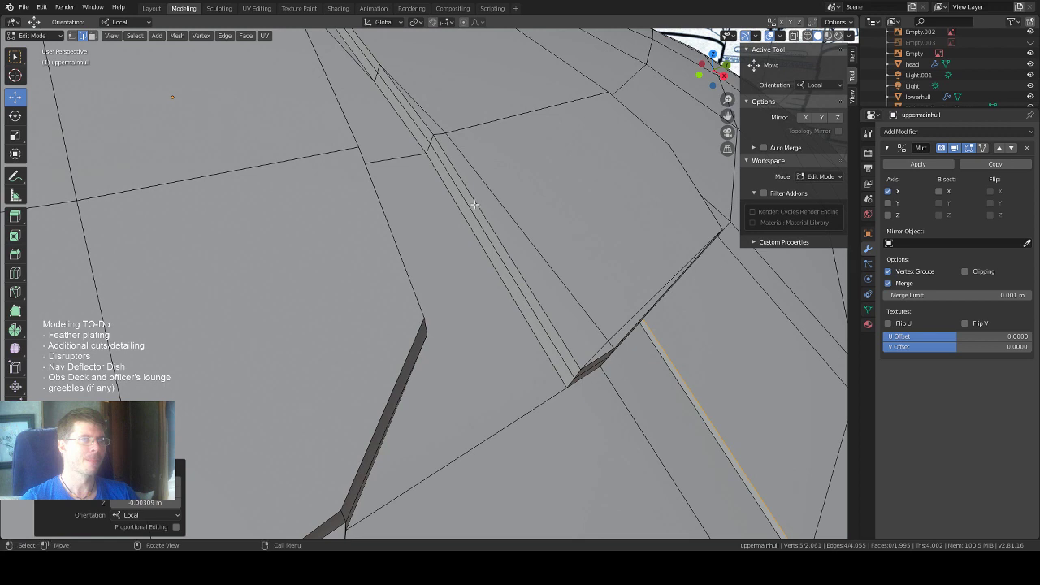
{"action": "left_click", "coordinate": [474, 200], "text": "alt"}
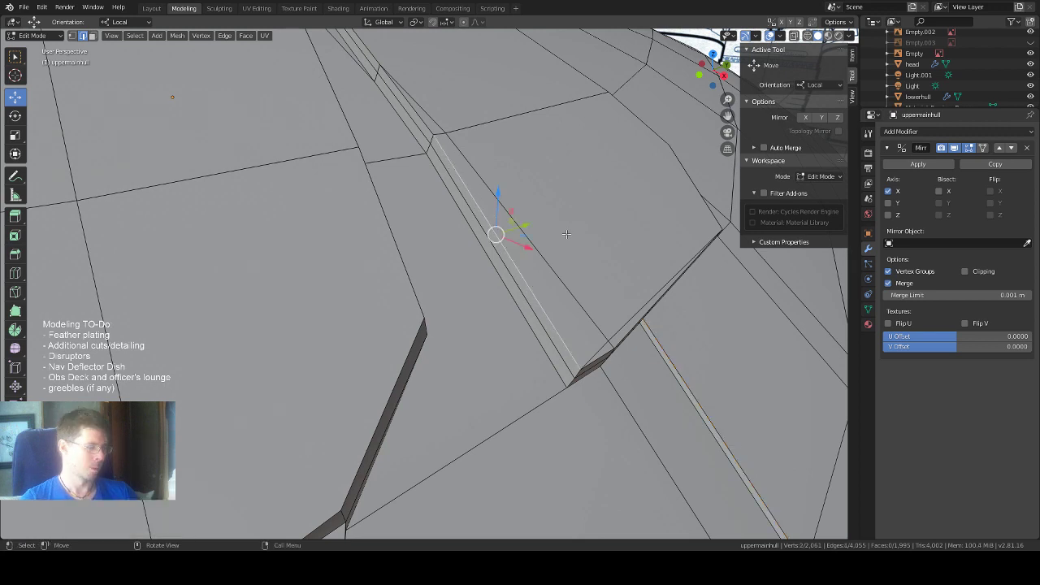
{"action": "key", "text": "3"}
{"action": "left_click", "coordinate": [533, 293]}
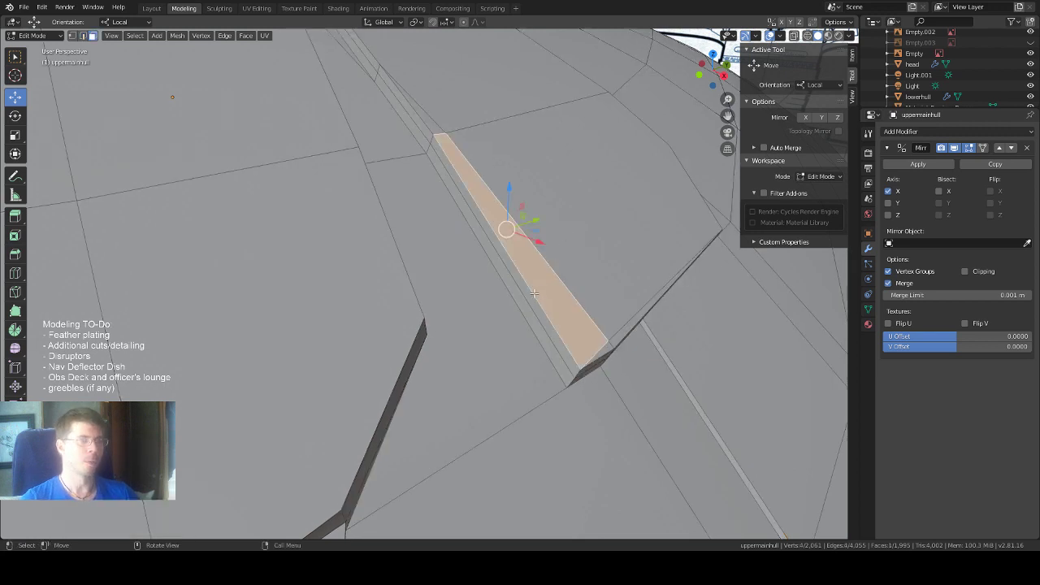
{"action": "left_click", "coordinate": [425, 117], "text": "shift"}
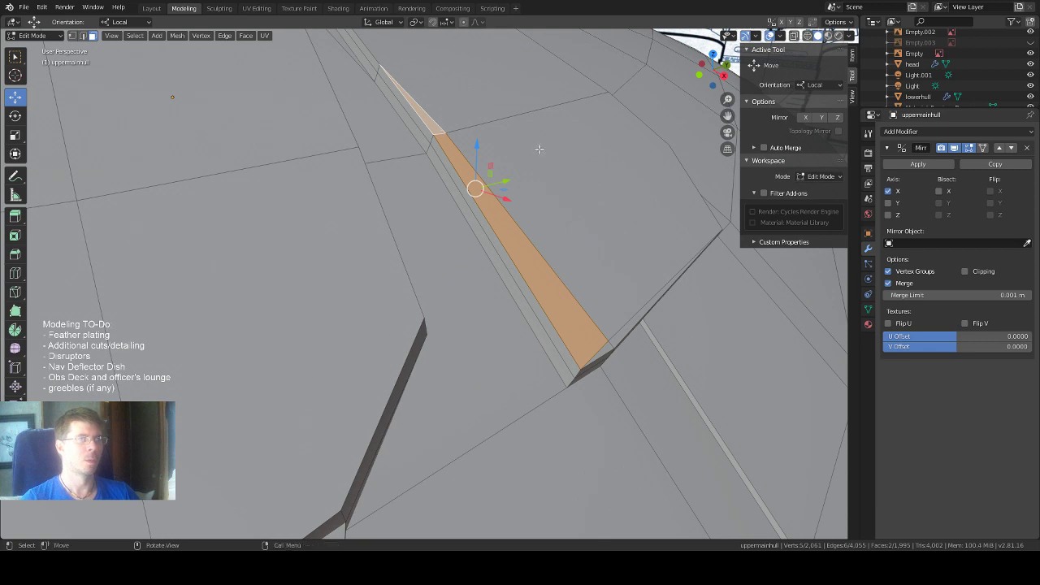
{"action": "scroll", "coordinate": [540, 150], "scroll_direction": "down", "scroll_amount": 3}
{"action": "middle_click_drag", "start_coordinate": [540, 149], "coordinate": [545, 156]}
{"action": "scroll", "coordinate": [461, 138], "scroll_direction": "up", "scroll_amount": 3}
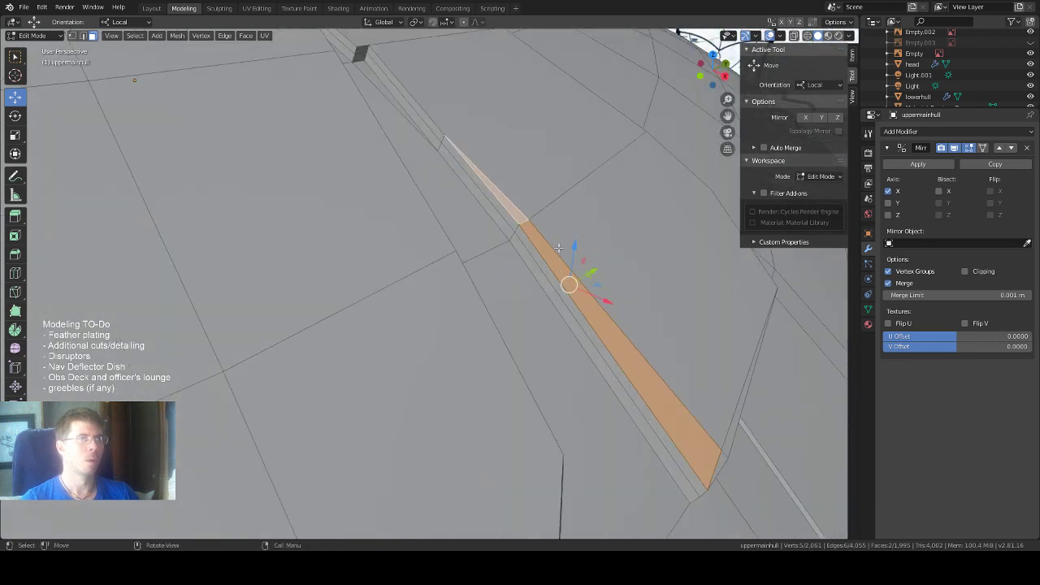
{"action": "middle_click_drag", "start_coordinate": [659, 217], "coordinate": [644, 224]}
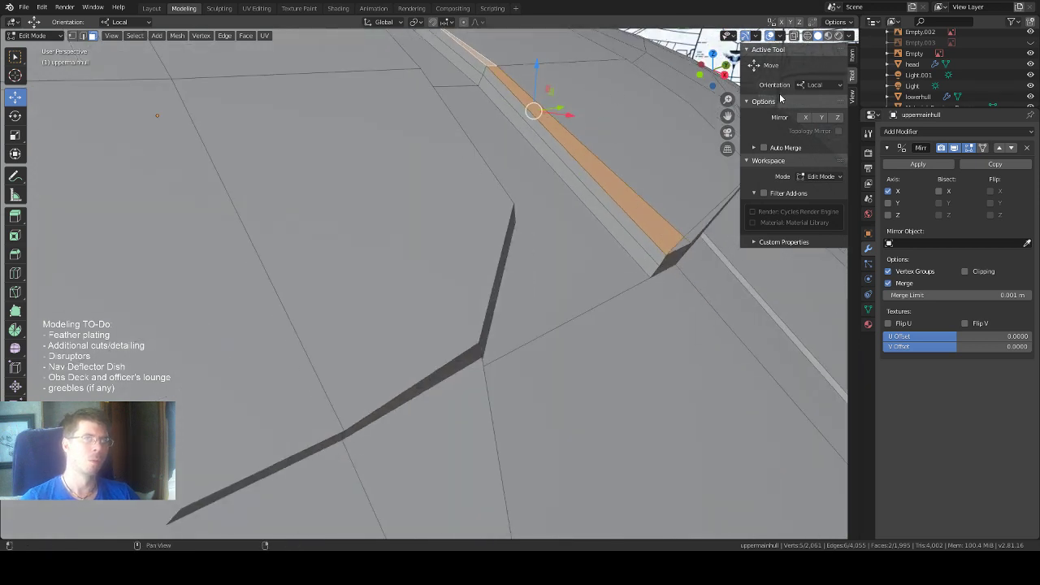
{"action": "left_click", "coordinate": [813, 85]}
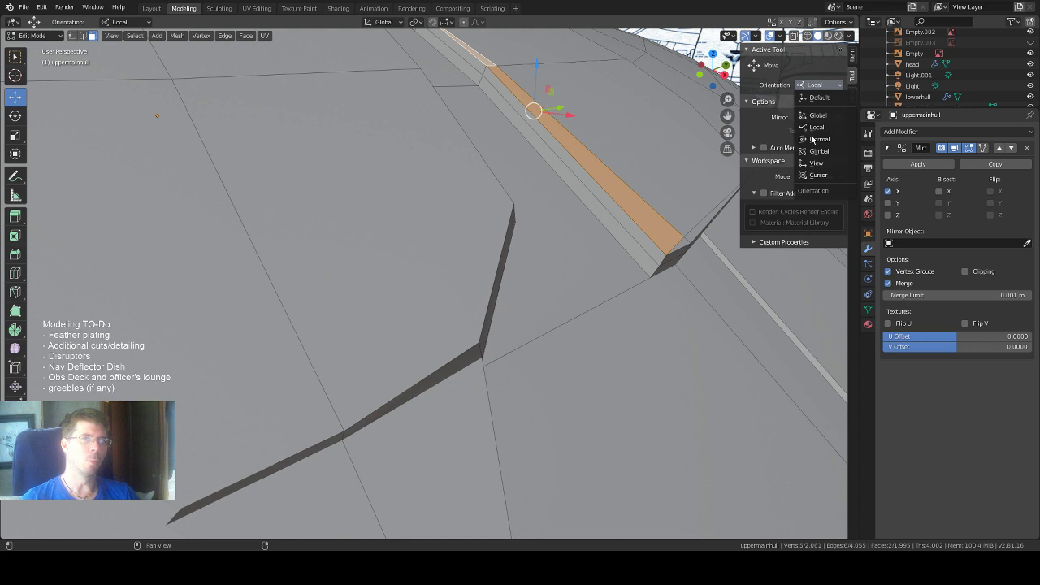
{"action": "left_click", "coordinate": [811, 139]}
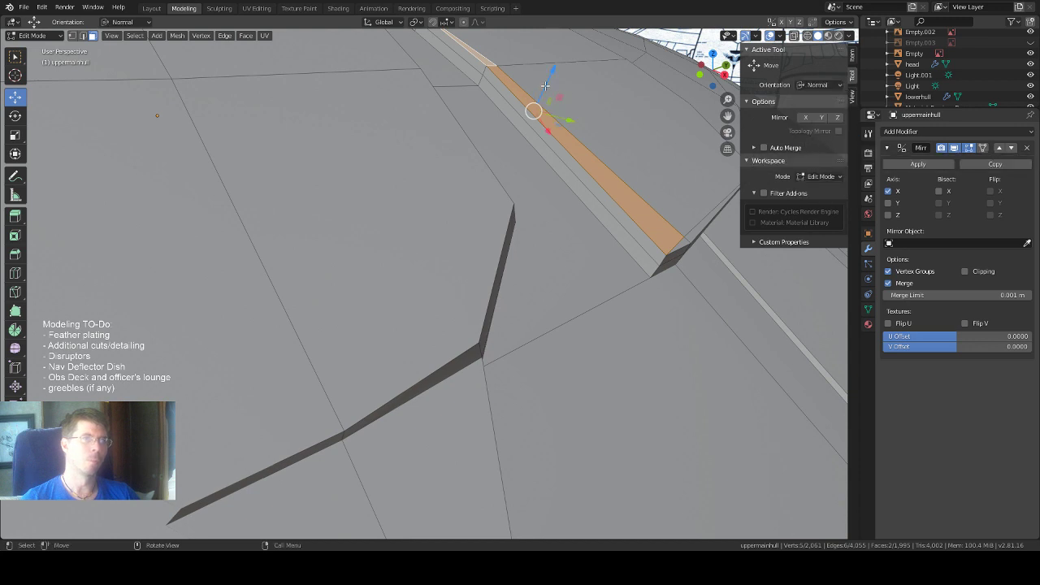
{"action": "left_click_drag", "start_coordinate": [544, 85], "coordinate": [543, 87]}
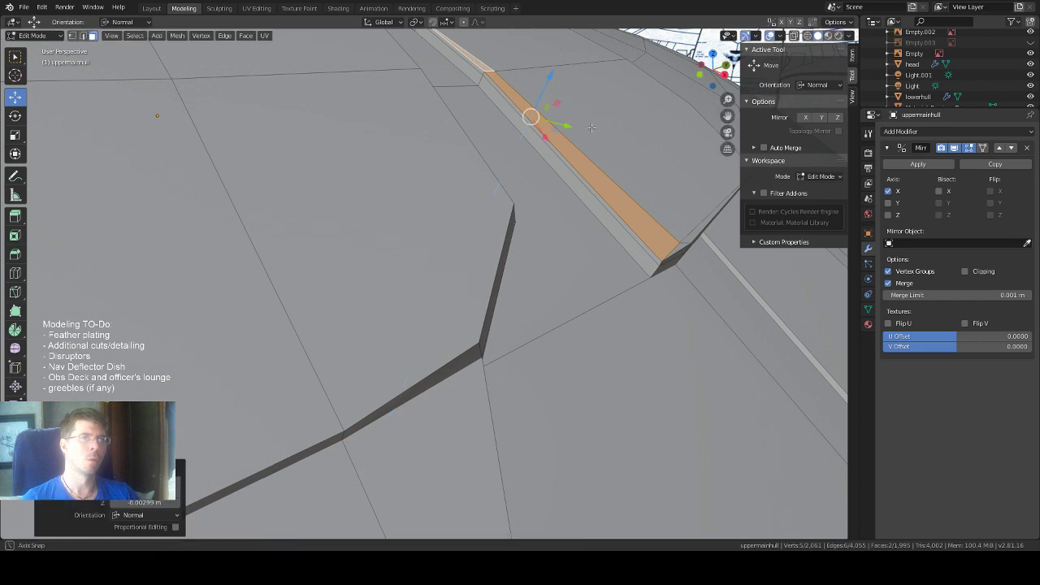
Move the upper vertex nearest the corner on the middle feather block's lower end wall about -0.0033 m along its normal Z axis.
{"action": "middle_click_drag", "start_coordinate": [543, 87], "coordinate": [580, 121]}
{"action": "middle_click_drag", "start_coordinate": [581, 132], "coordinate": [585, 133]}
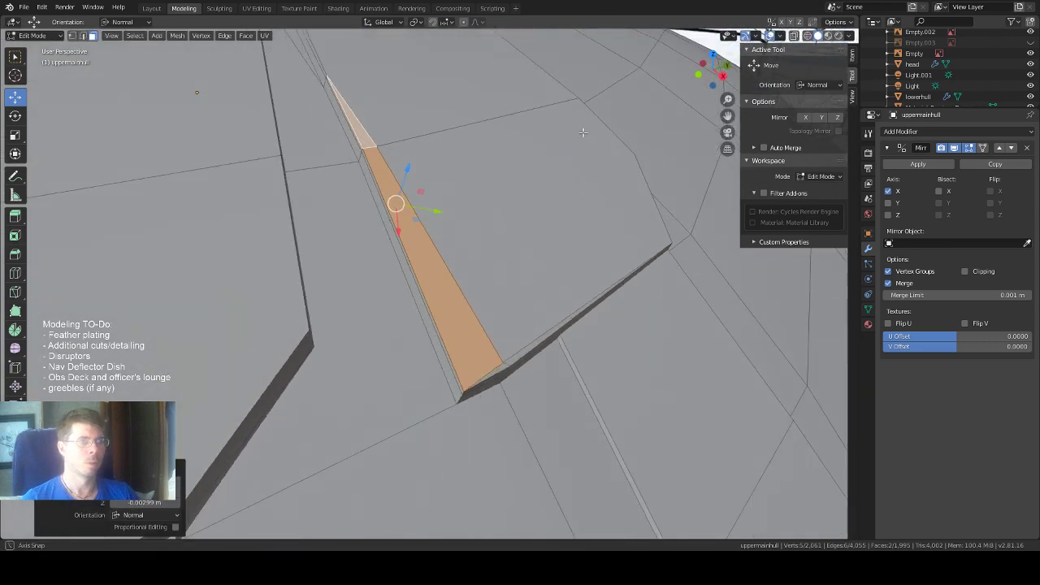
{"action": "key", "text": "1"}
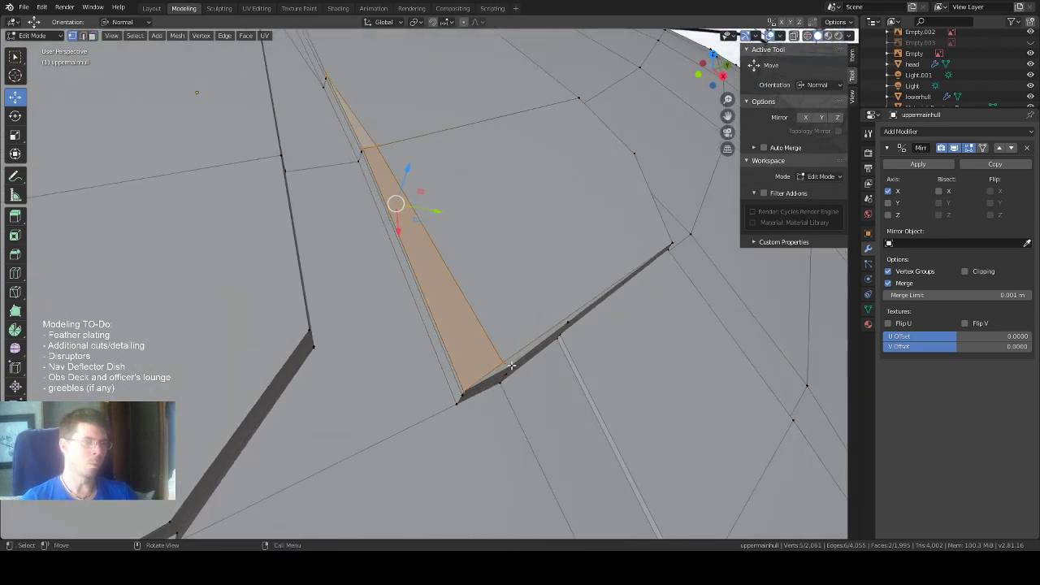
{"action": "left_click", "coordinate": [522, 351]}
{"action": "middle_click_drag", "start_coordinate": [532, 309], "coordinate": [534, 301]}
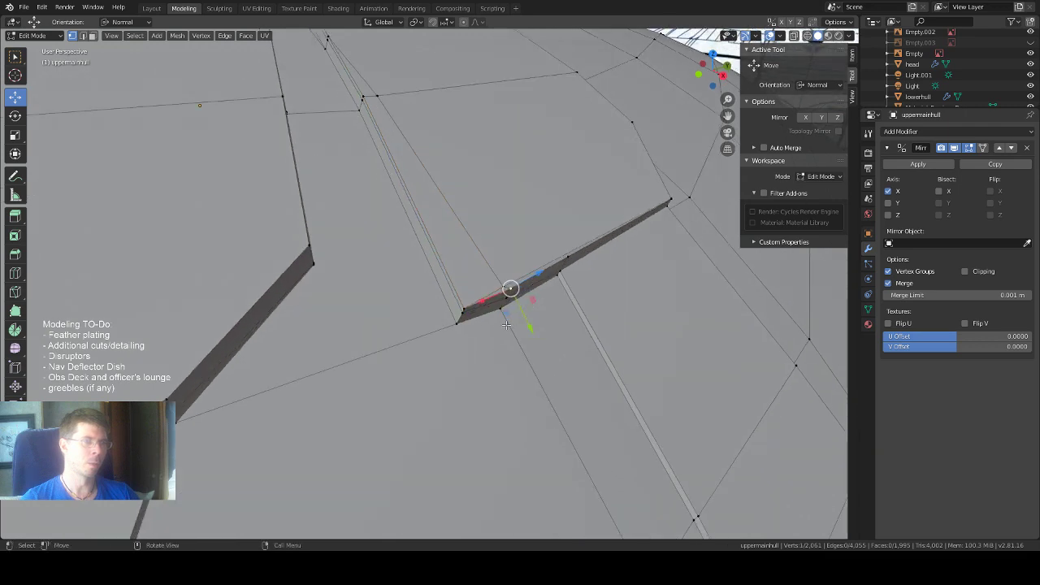
{"action": "mouse_move", "coordinate": [543, 260]}
{"action": "middle_mouse_down"}
{"action": "mouse_move", "coordinate": [569, 258]}
{"action": "mouse_move", "coordinate": [551, 255]}
{"action": "middle_mouse_up"}
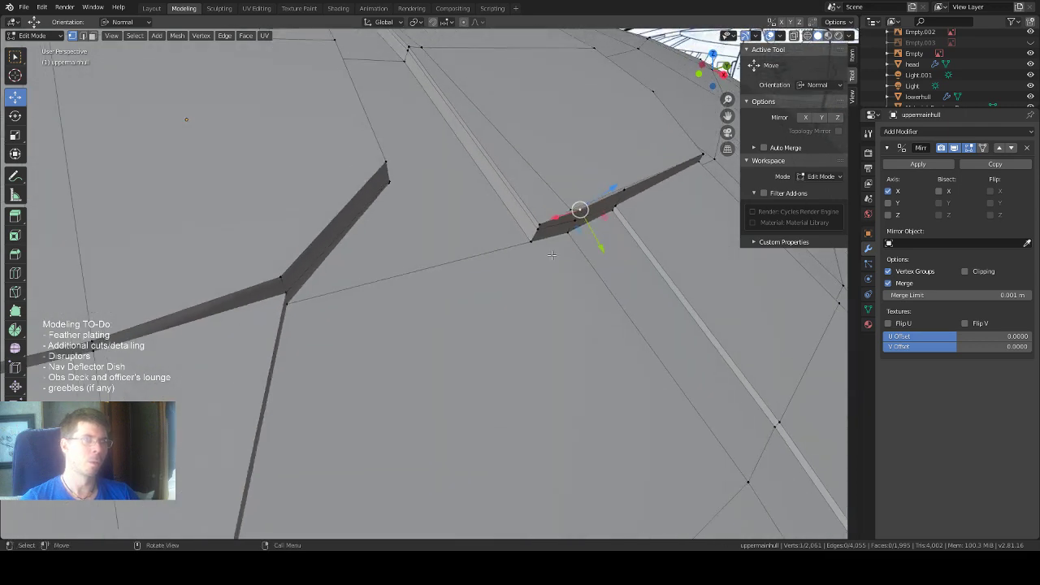
{"action": "middle_click_drag", "start_coordinate": [628, 214], "coordinate": [643, 215]}
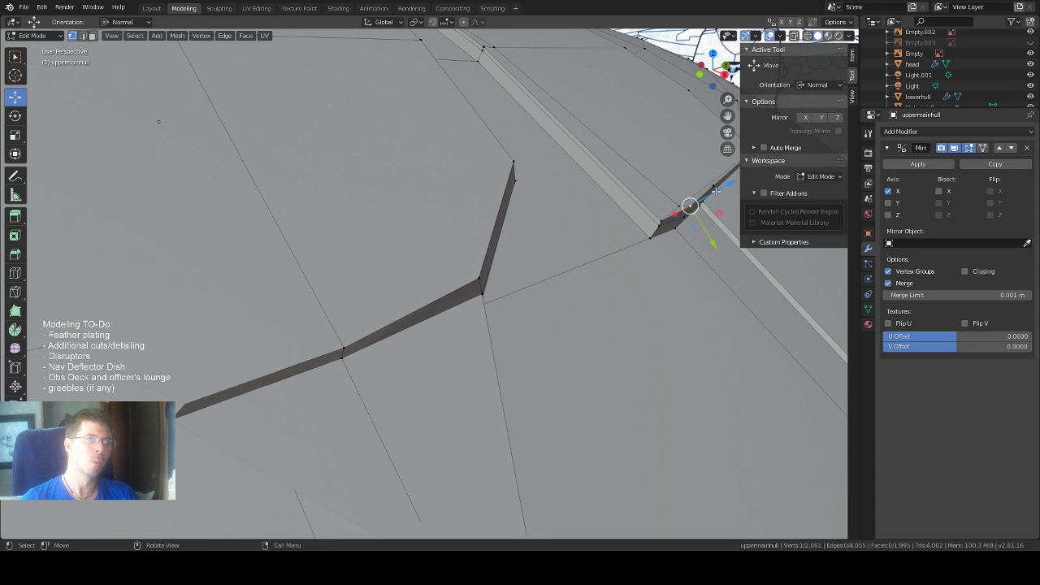
{"action": "left_click_drag", "start_coordinate": [717, 191], "coordinate": [709, 194]}
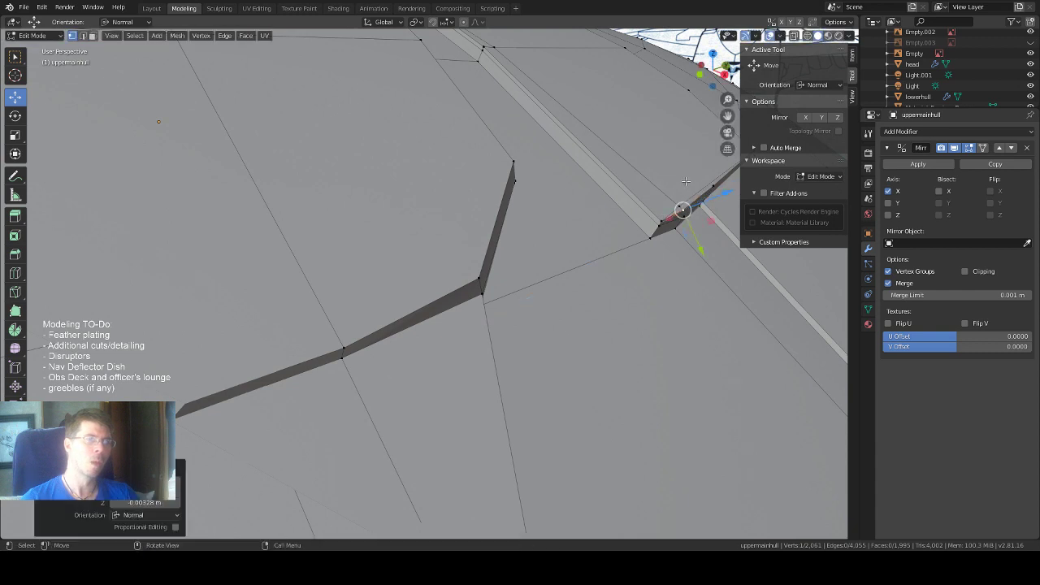
Move the next upper vertex along that end wall about -0.0025 m along its normal Z axis.
{"action": "middle_click_drag", "start_coordinate": [708, 193], "coordinate": [668, 181]}
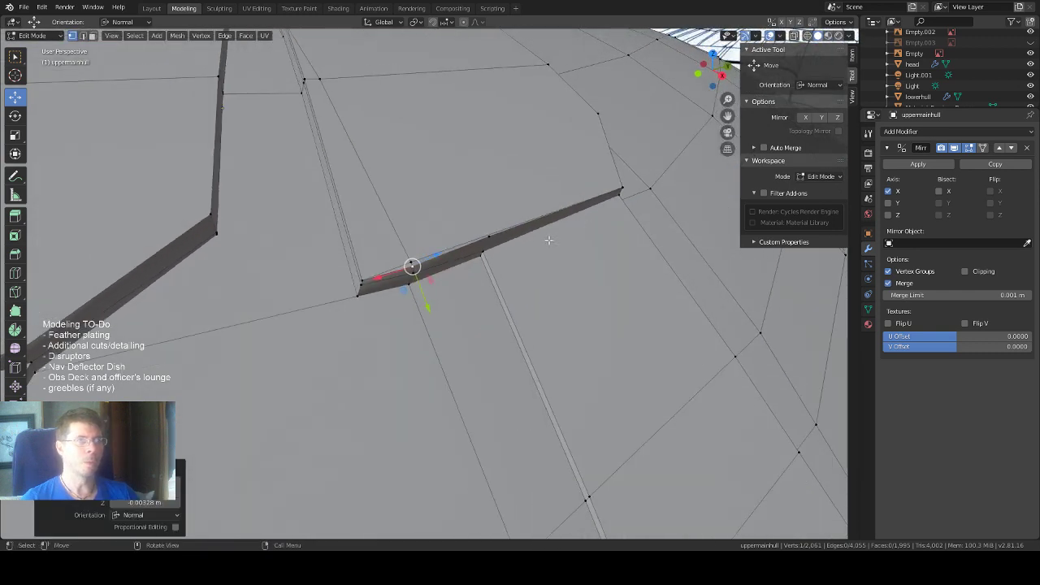
{"action": "left_click", "coordinate": [491, 238]}
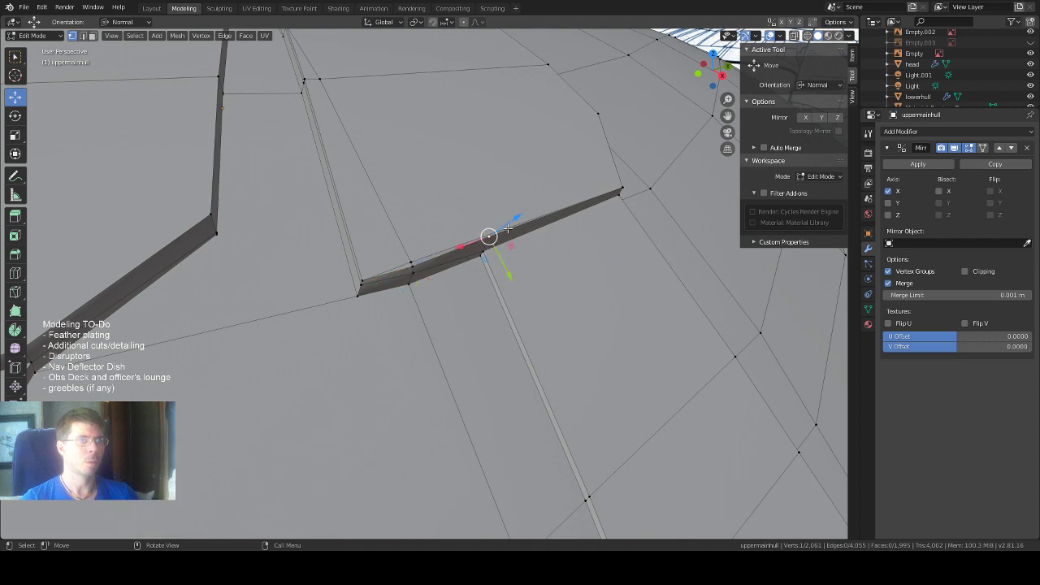
{"action": "left_click_drag", "start_coordinate": [508, 227], "coordinate": [506, 231]}
Move four connected upper edges along the middle feather block's upper side, with a normal Z offset of about -0.0043 m.
{"action": "middle_click_drag", "start_coordinate": [468, 152], "coordinate": [489, 168]}
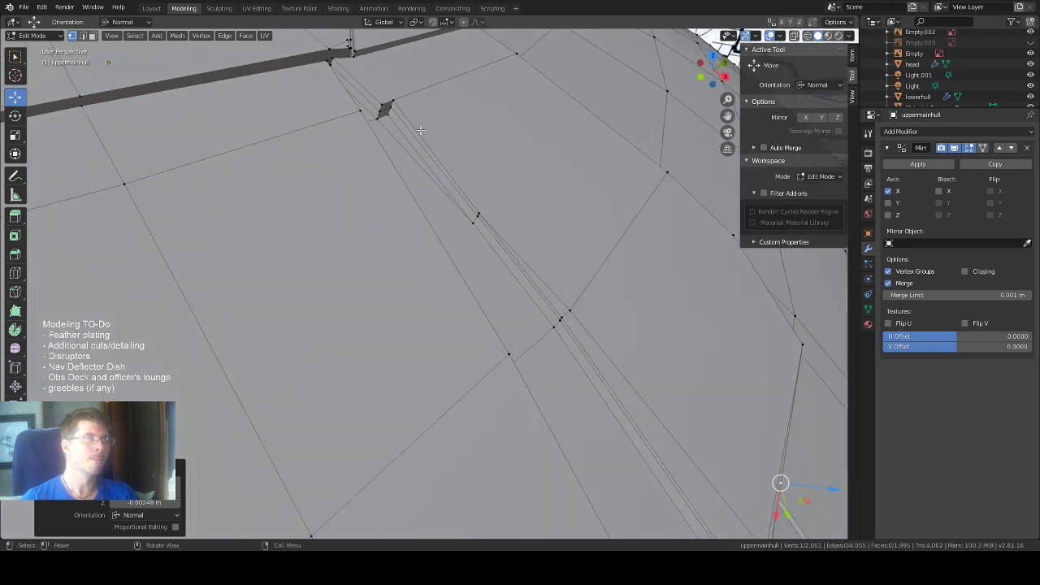
{"action": "middle_click_drag", "start_coordinate": [433, 128], "coordinate": [436, 136]}
{"action": "scroll", "coordinate": [446, 140], "scroll_direction": "down", "scroll_amount": 4}
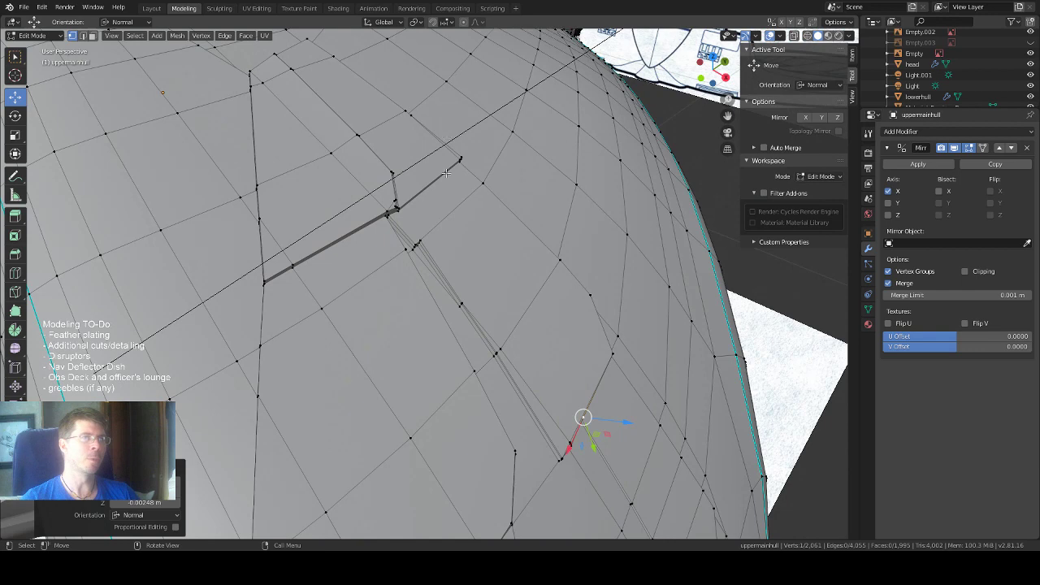
{"action": "scroll", "coordinate": [446, 173], "scroll_direction": "up", "scroll_amount": 2}
{"action": "scroll", "coordinate": [492, 200], "scroll_direction": "up", "scroll_amount": 3}
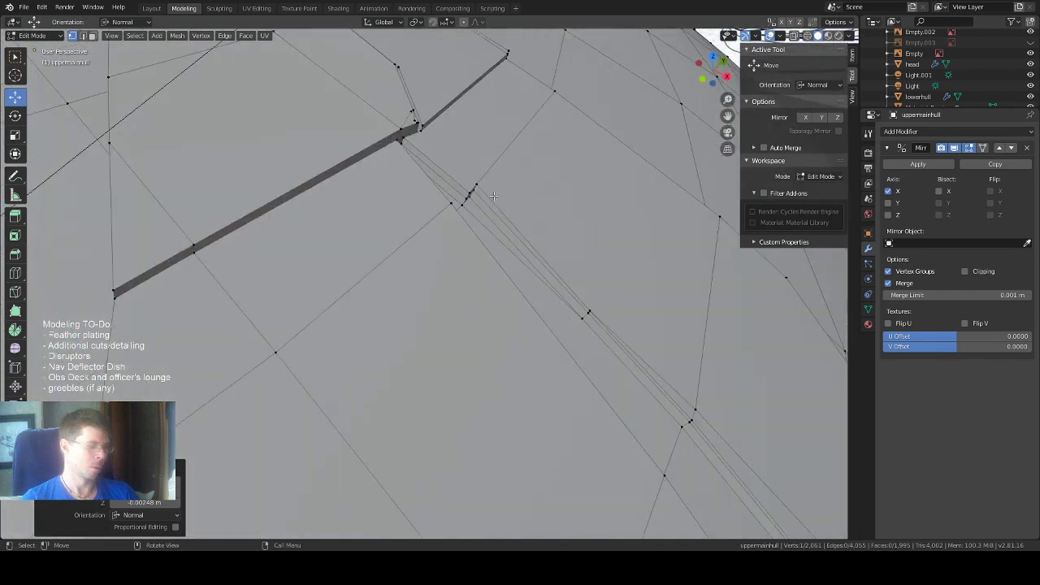
{"action": "key", "text": "2"}
{"action": "left_click", "coordinate": [492, 189]}
{"action": "middle_click_drag", "start_coordinate": [494, 186], "coordinate": [494, 187]}
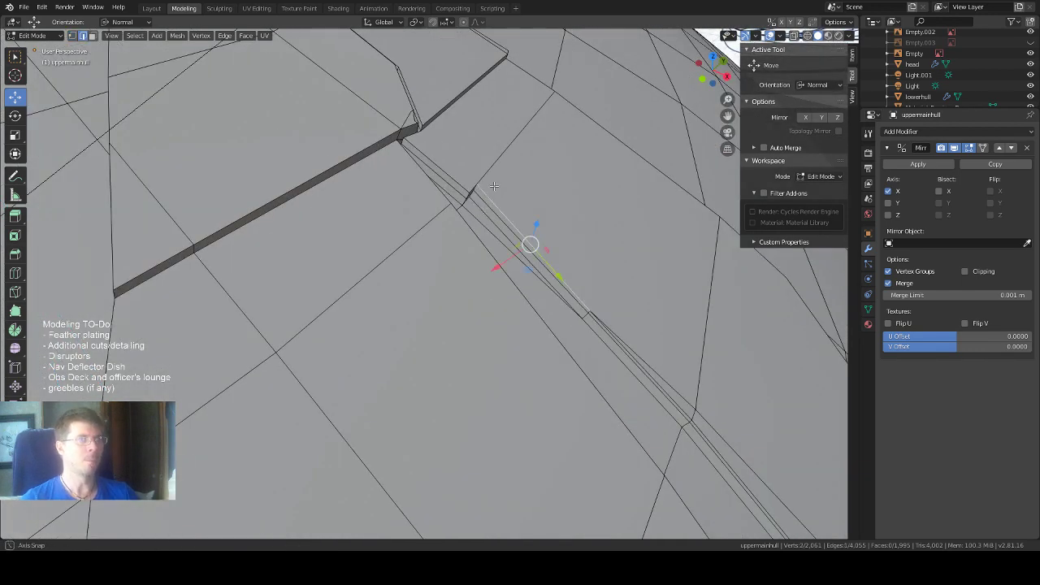
{"action": "left_click", "coordinate": [458, 180], "text": "shift"}
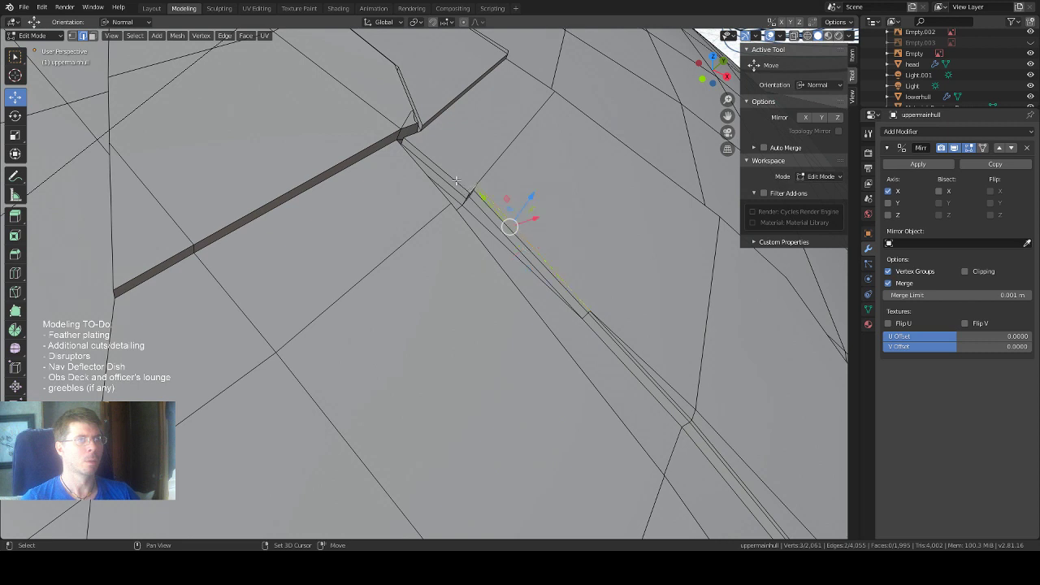
{"action": "middle_click_drag", "start_coordinate": [457, 180], "coordinate": [566, 211]}
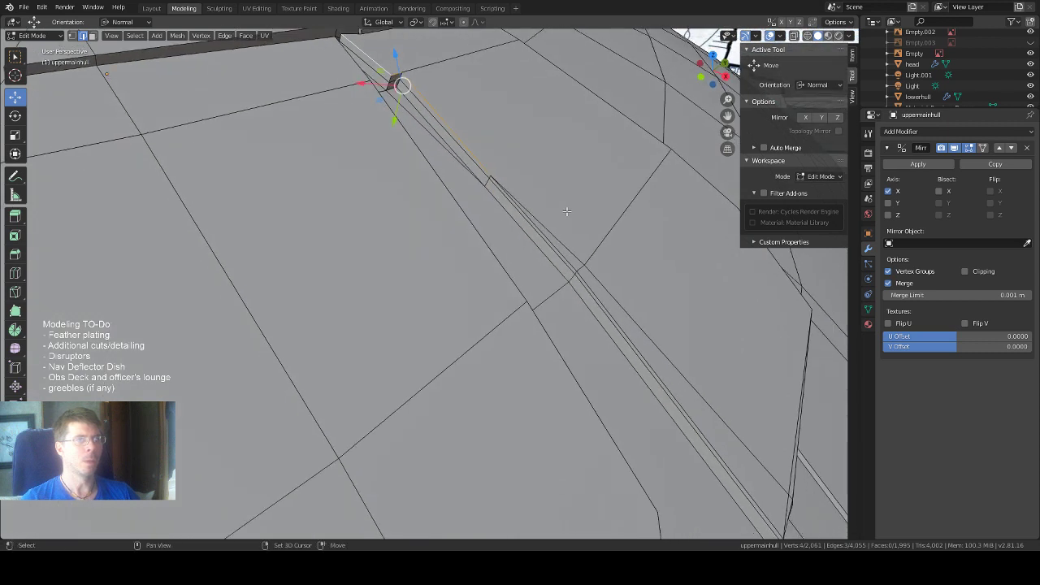
{"action": "left_click", "coordinate": [552, 226], "text": "shift"}
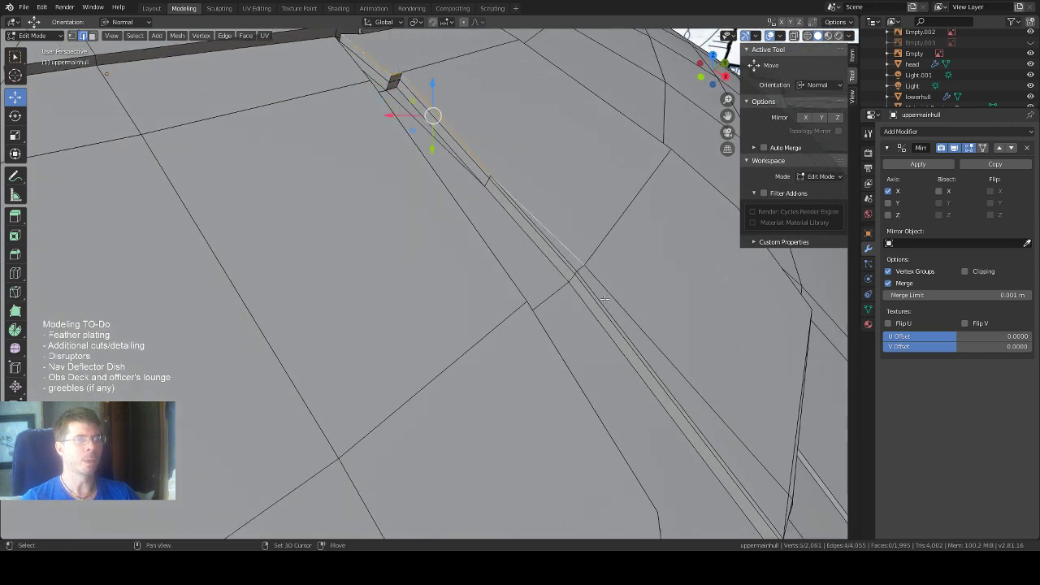
{"action": "left_click", "coordinate": [569, 260], "text": "shift"}
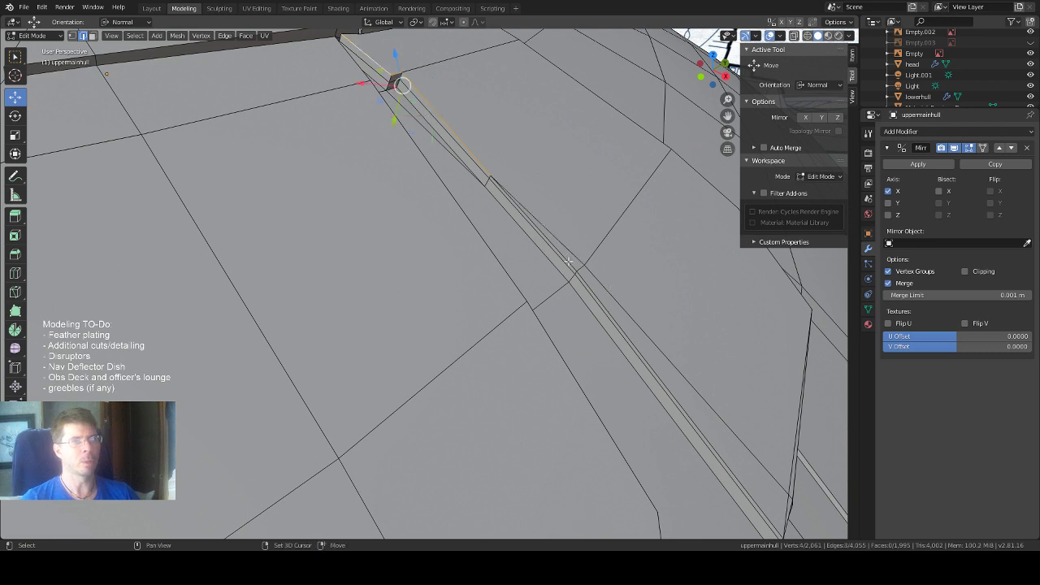
{"action": "left_click", "coordinate": [576, 279], "text": "shift"}
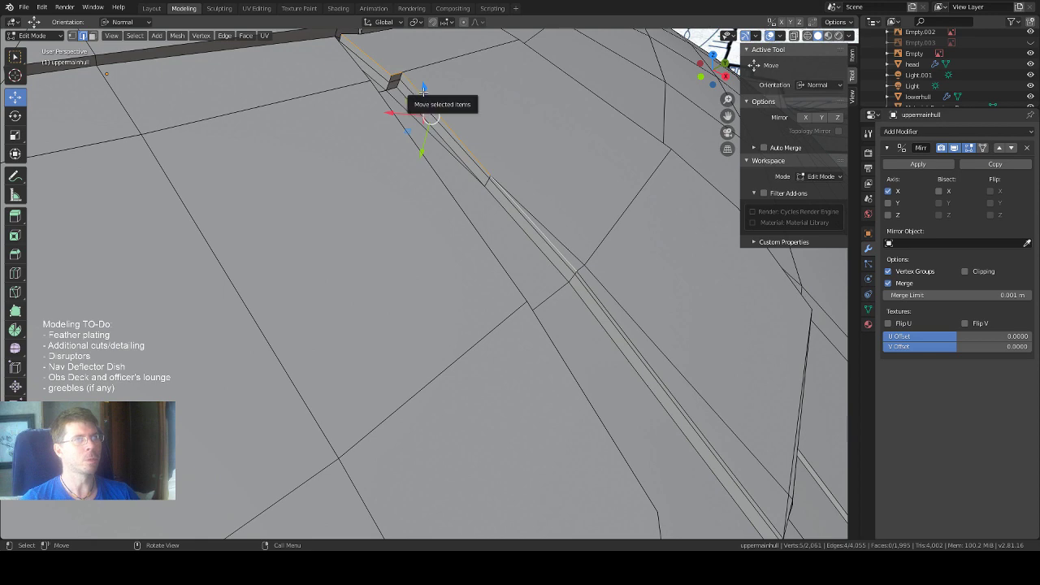
{"action": "left_click_drag", "start_coordinate": [423, 91], "coordinate": [424, 95]}
Examine the feather plating around the hull, and compare it with the blueprint from directly above with X-ray on.
{"action": "middle_click_drag", "start_coordinate": [525, 133], "coordinate": [462, 171]}
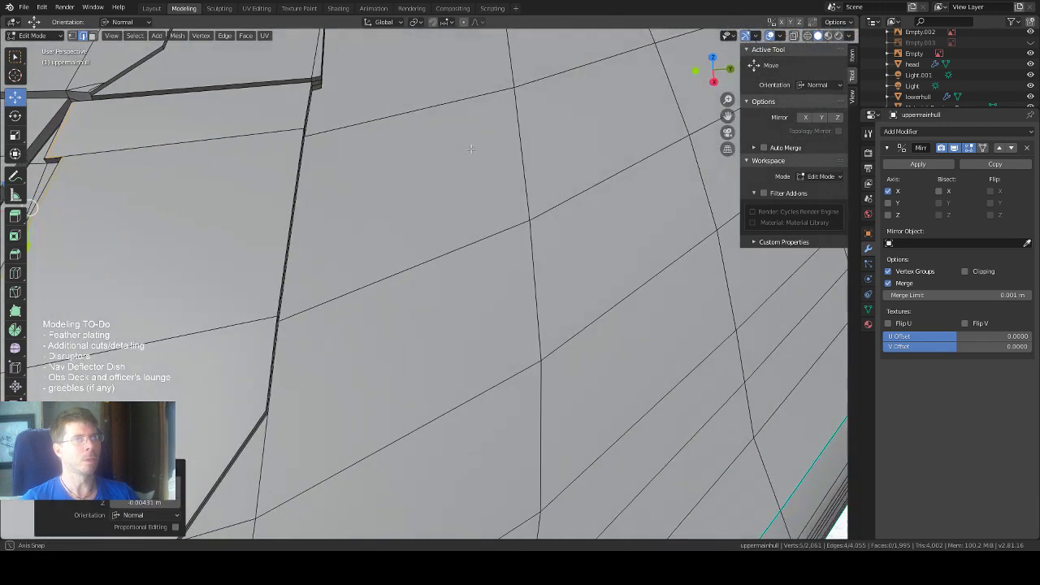
{"action": "scroll", "coordinate": [461, 171], "scroll_direction": "down", "scroll_amount": 3}
{"action": "middle_click_drag", "start_coordinate": [442, 231], "coordinate": [488, 257]}
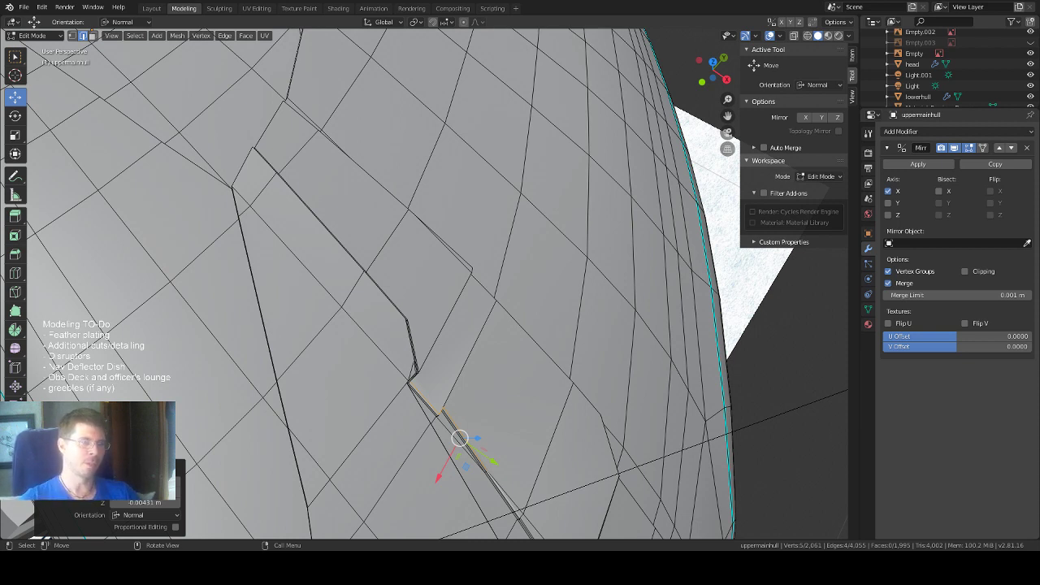
{"action": "middle_click_drag", "start_coordinate": [519, 333], "coordinate": [543, 348]}
{"action": "left_click", "coordinate": [720, 52]}
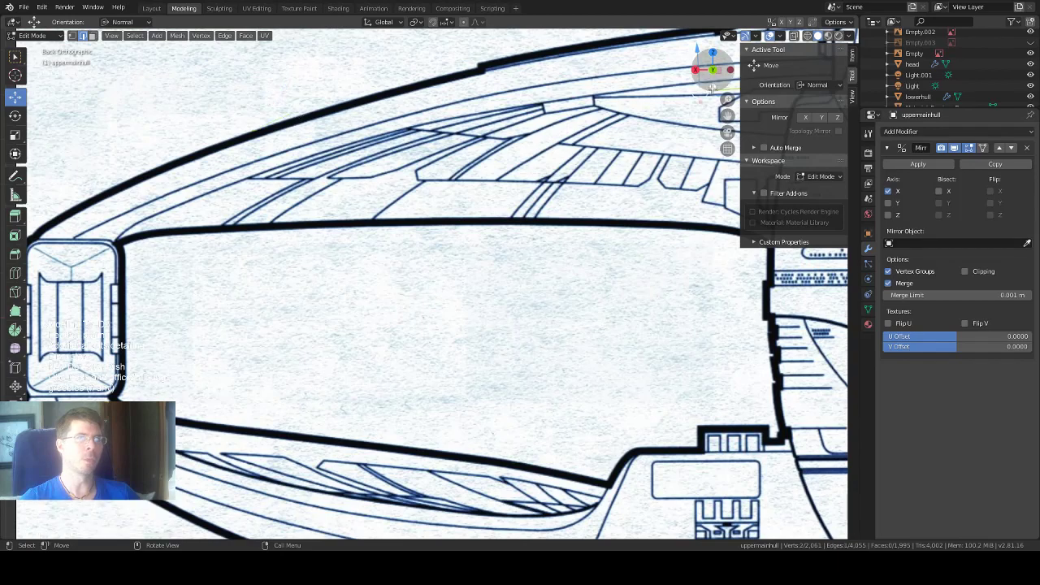
{"action": "left_click", "coordinate": [712, 51]}
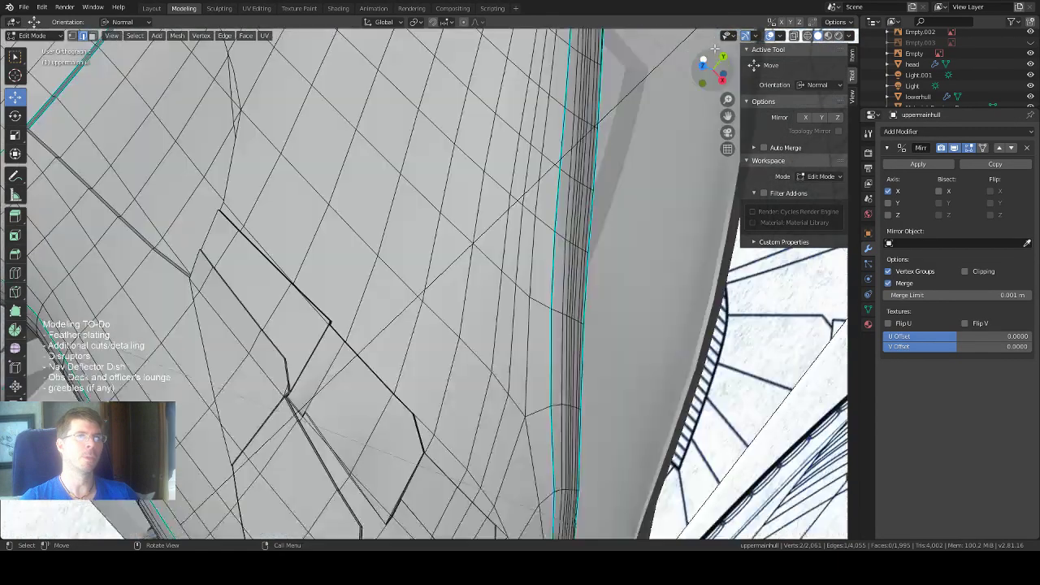
{"action": "key", "text": "alt+z"}
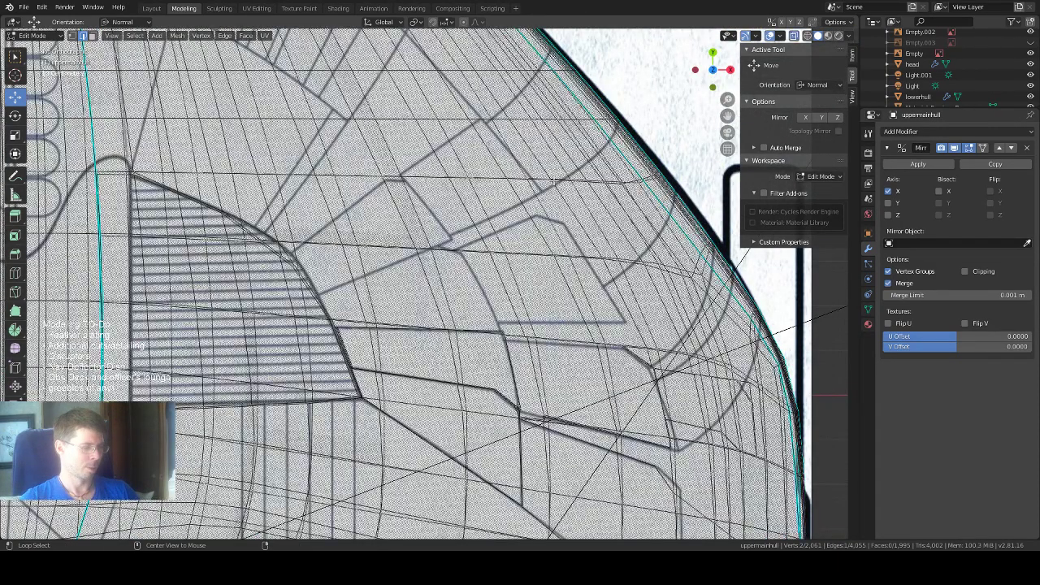
{"action": "scroll", "coordinate": [554, 241], "scroll_direction": "down", "scroll_amount": 3}
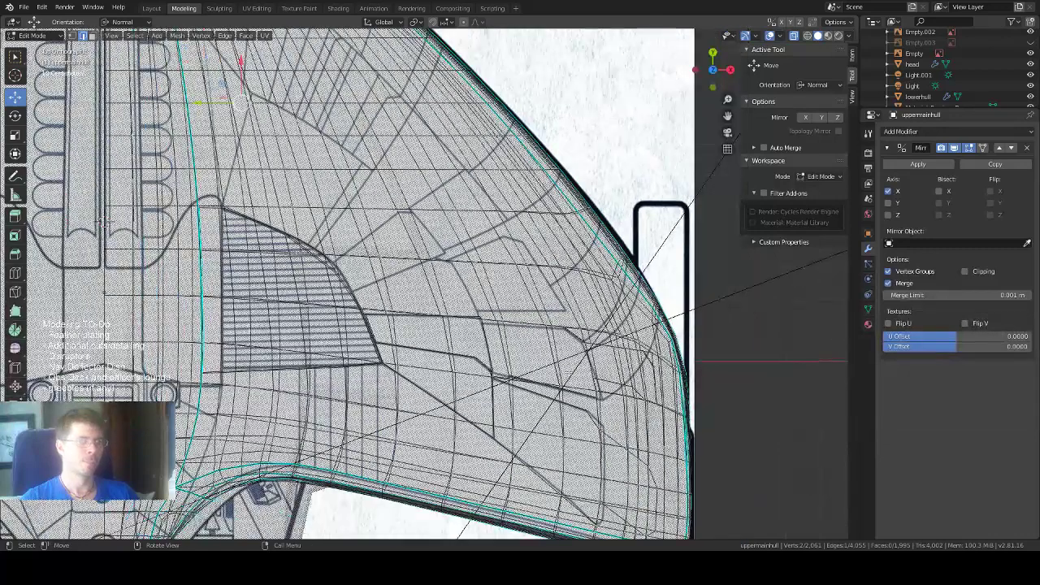
{"action": "scroll", "coordinate": [568, 371], "scroll_direction": "up", "scroll_amount": 1}
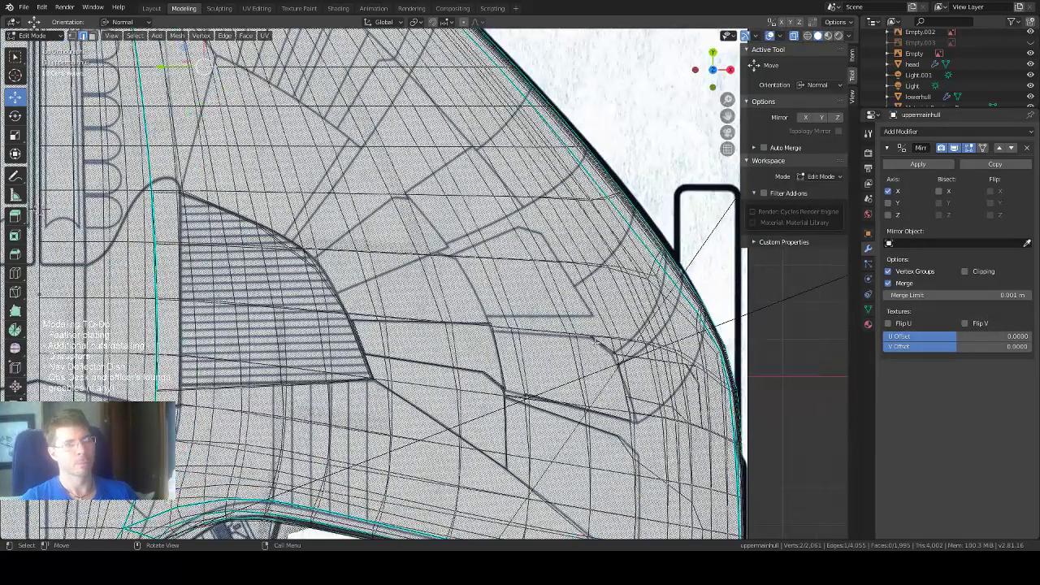
{"action": "scroll", "coordinate": [598, 335], "scroll_direction": "up", "scroll_amount": 1}
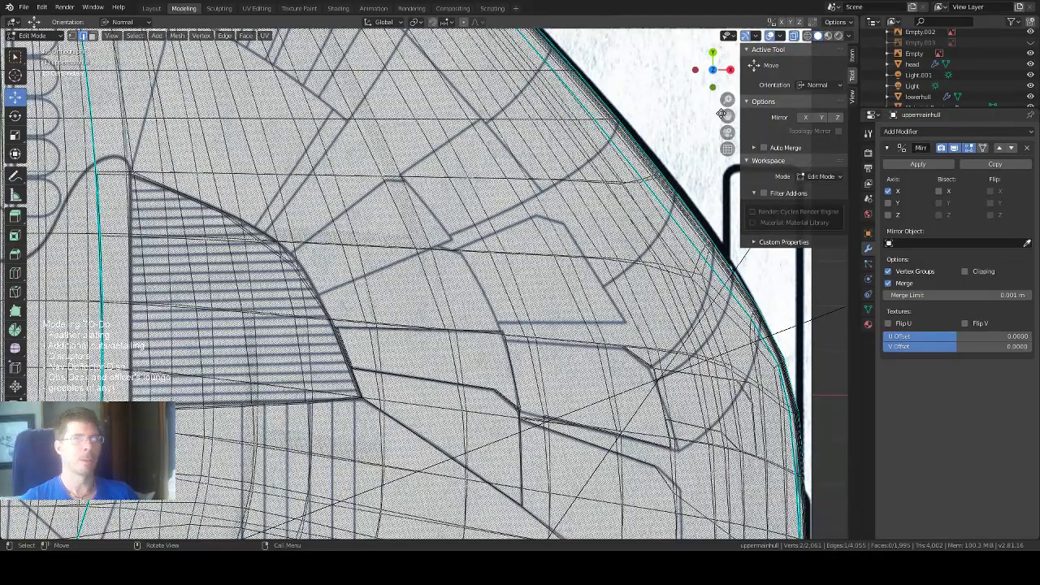
Knife-cut the next feather's upper outline along the blueprint, from the striped panel's curved edge out to its peak and down to the adjacent bend.
{"action": "left_click_drag", "start_coordinate": [726, 115], "coordinate": [866, 71]}
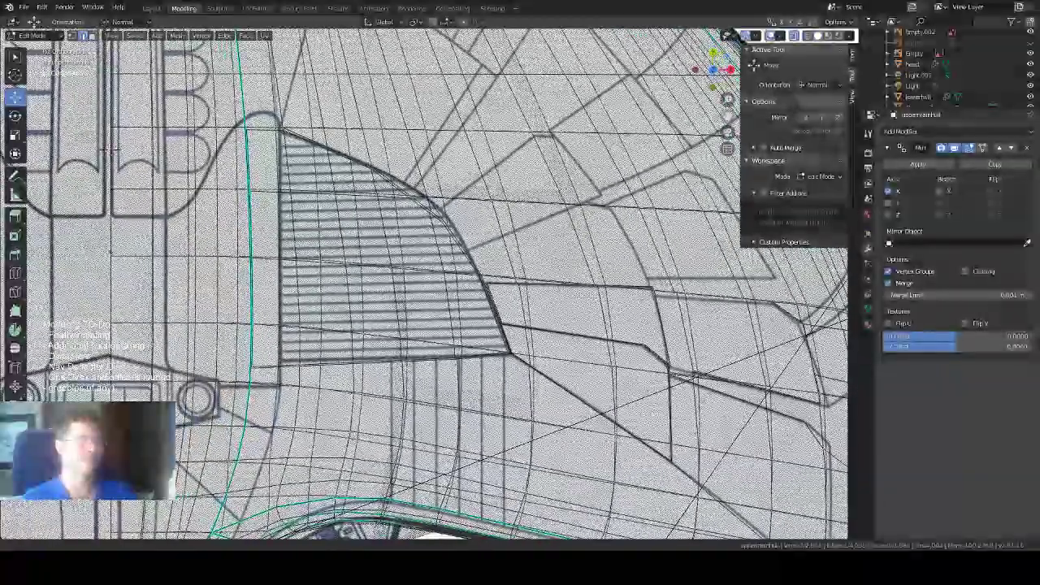
{"action": "key", "text": "alt+z"}
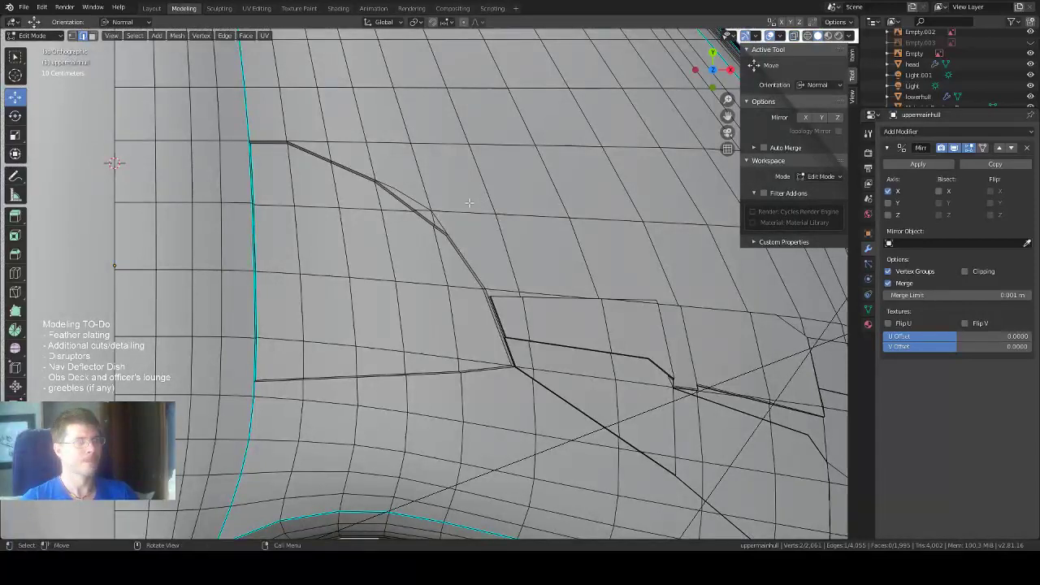
{"action": "key", "text": "alt+z"}
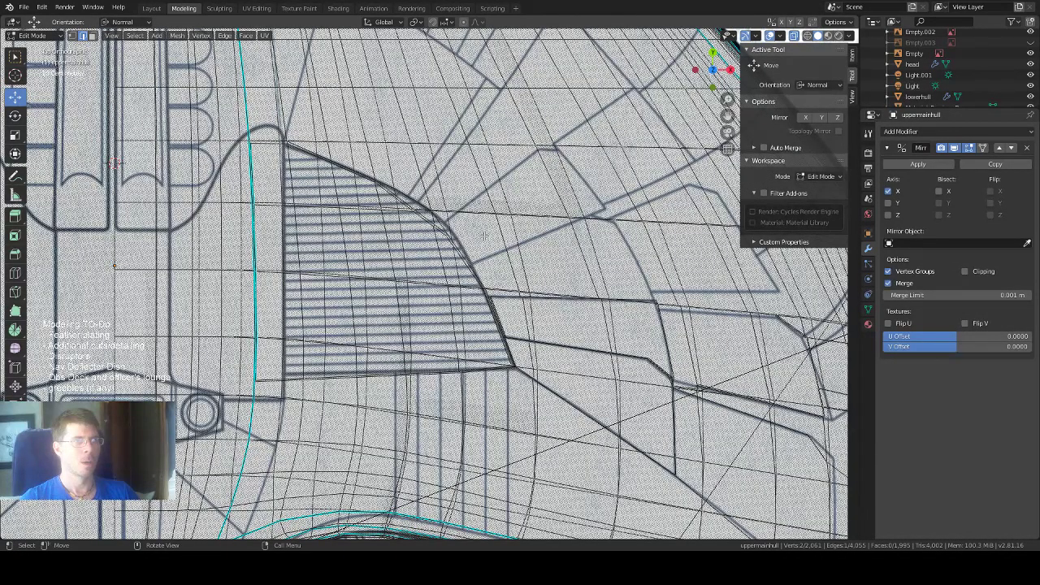
{"action": "left_click", "coordinate": [14, 291]}
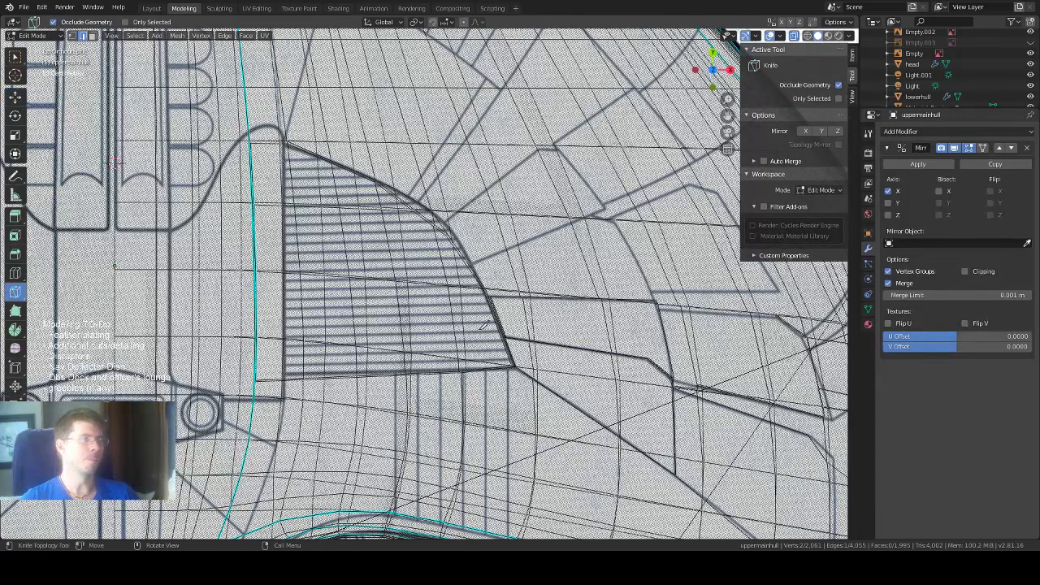
{"action": "left_click", "coordinate": [468, 265]}
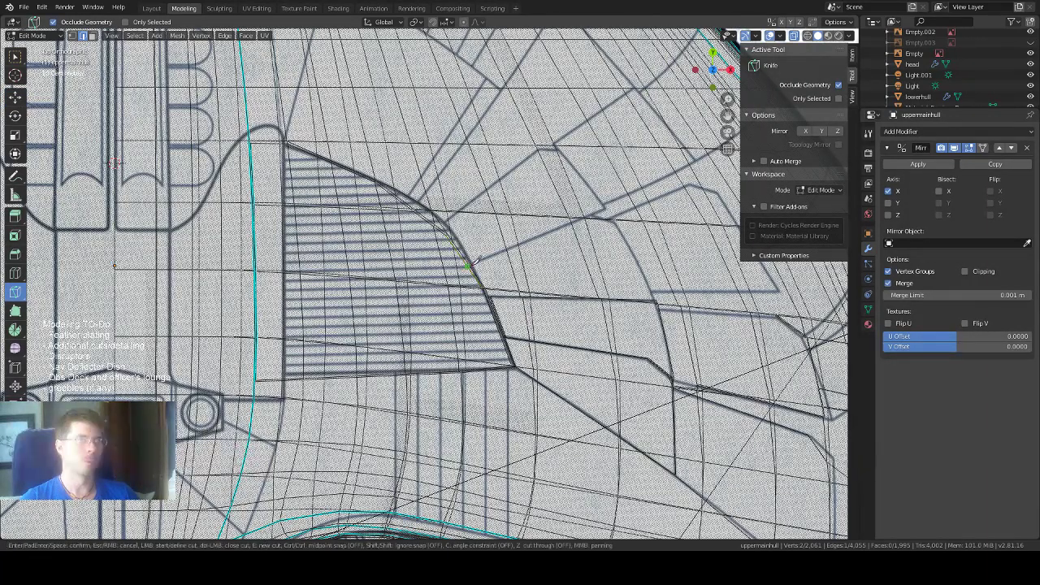
{"action": "left_click", "coordinate": [598, 210]}
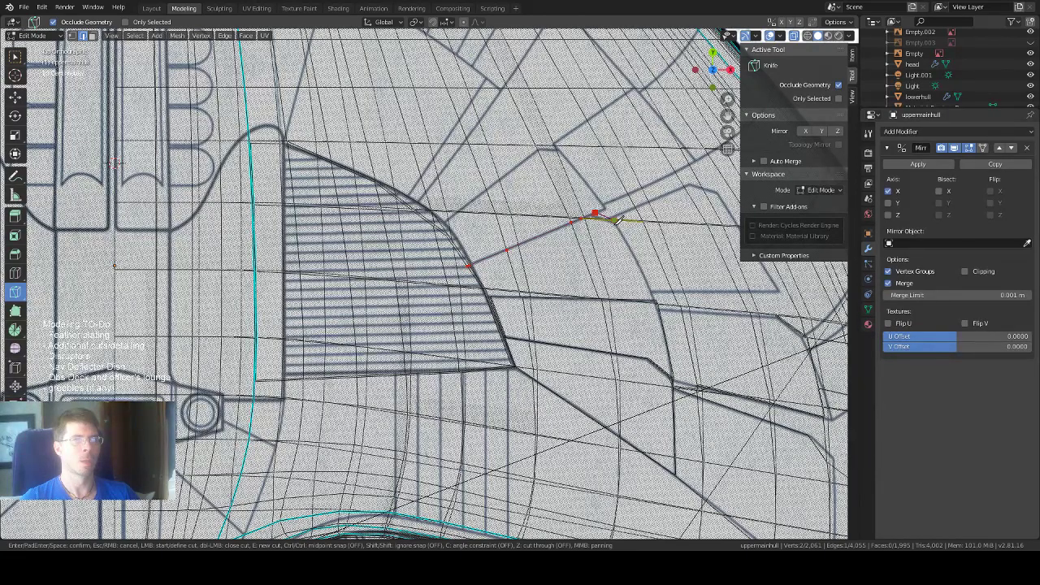
{"action": "left_click", "coordinate": [616, 219]}
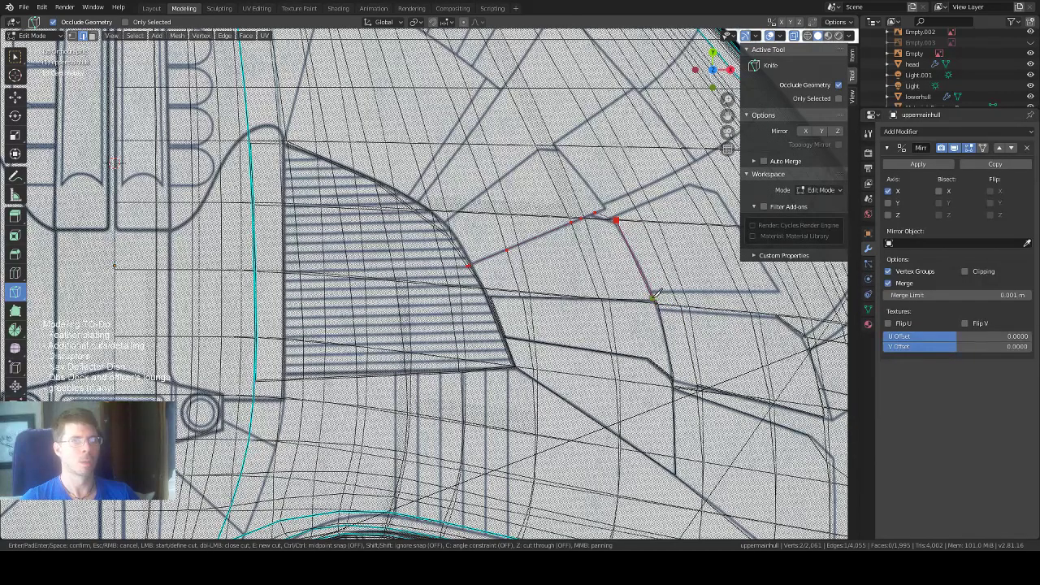
{"action": "left_click", "coordinate": [655, 302]}
{"action": "left_click", "coordinate": [657, 302]}
{"action": "left_click", "coordinate": [616, 219]}
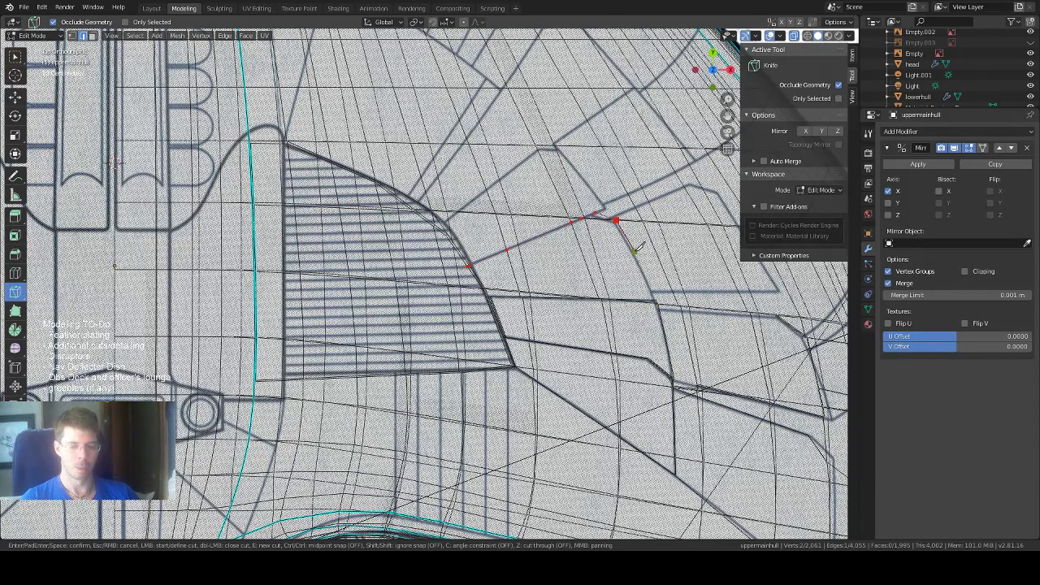
{"action": "key", "text": "Return"}
Connect the new cut's outer end vertex to the corner vertex of the raised feather block below with an edge.
{"action": "scroll", "coordinate": [642, 228], "scroll_direction": "up", "scroll_amount": 1}
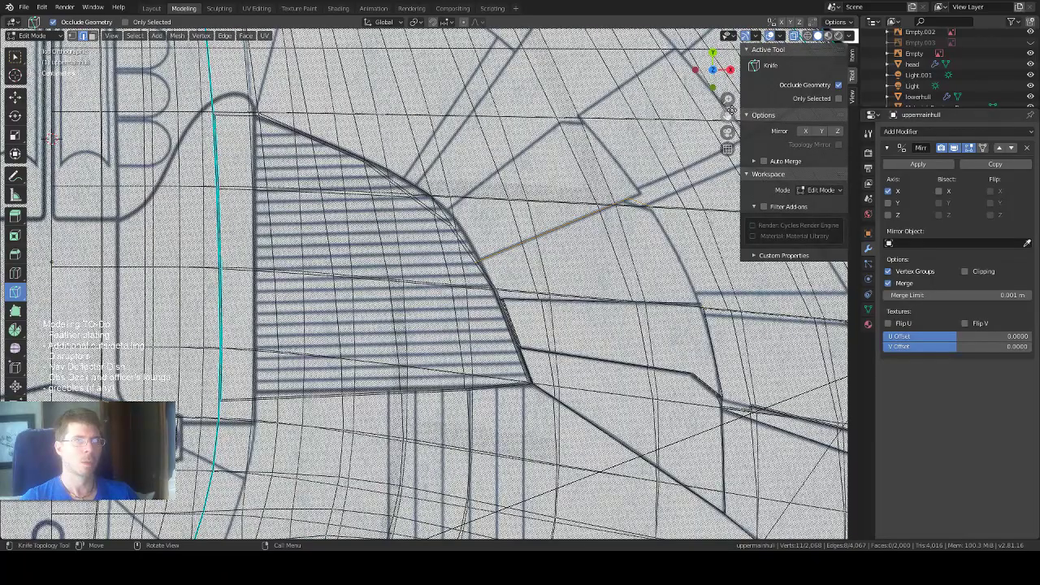
{"action": "middle_click_drag", "start_coordinate": [699, 199], "coordinate": [535, 187], "text": "shift"}
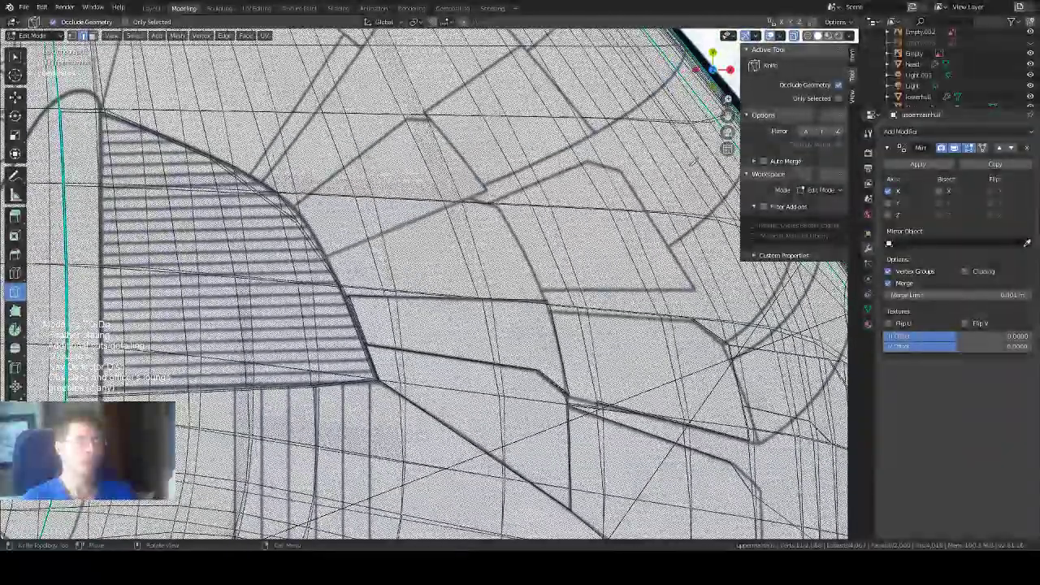
{"action": "scroll", "coordinate": [538, 234], "scroll_direction": "down", "scroll_amount": 4}
{"action": "middle_click_drag", "start_coordinate": [538, 234], "coordinate": [456, 186]}
{"action": "key", "text": "k"}
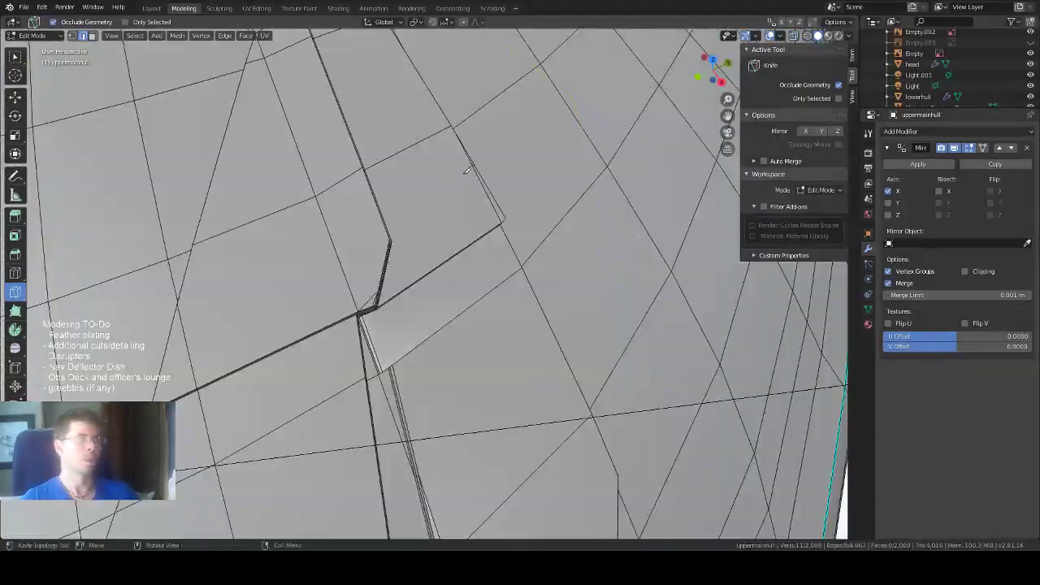
{"action": "middle_click_drag", "start_coordinate": [498, 186], "coordinate": [449, 164]}
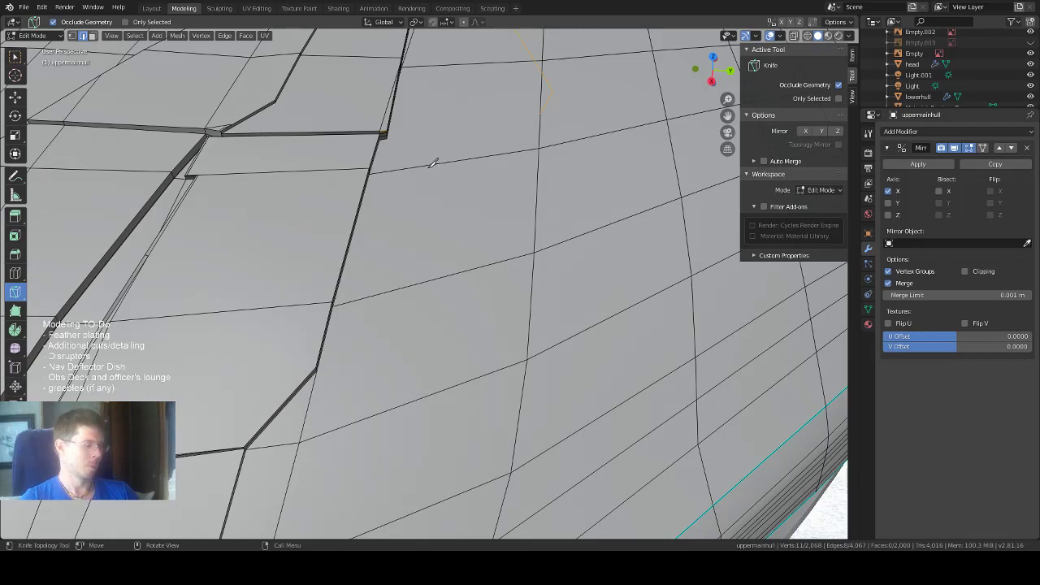
{"action": "key", "text": "Return"}
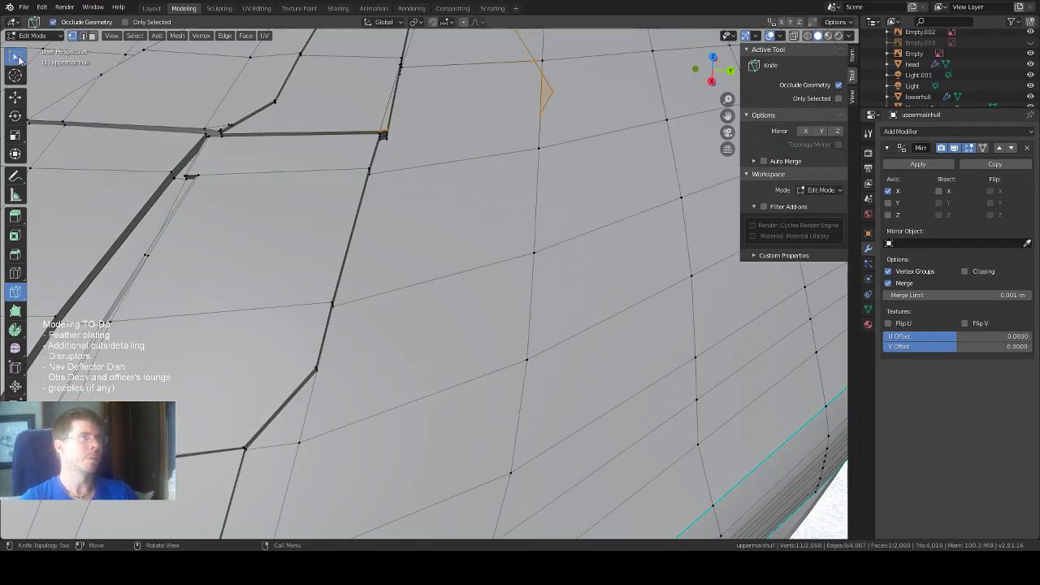
{"action": "left_click", "coordinate": [385, 135]}
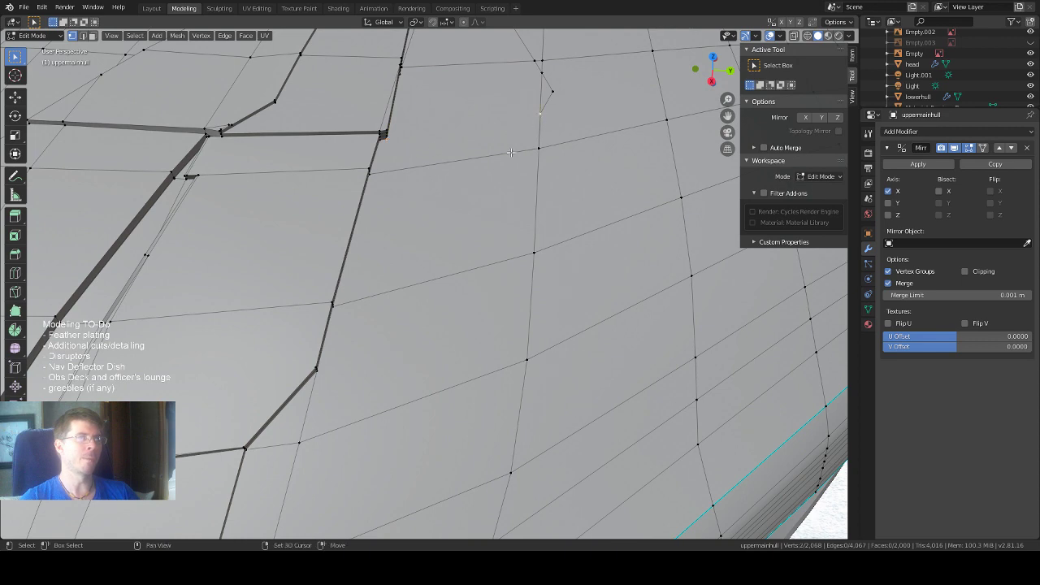
{"action": "key", "text": "f"}
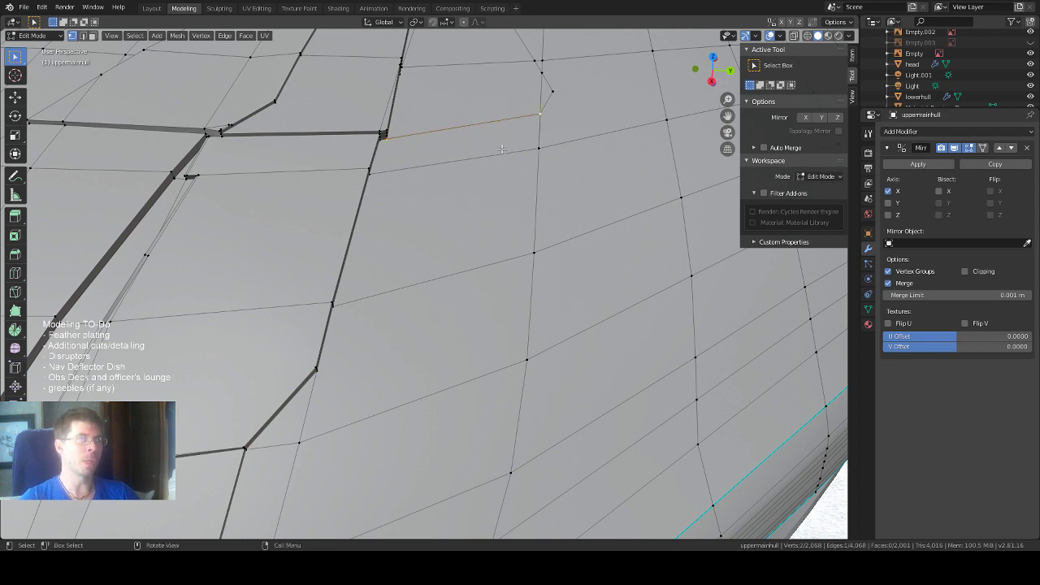
{"action": "middle_click_drag", "start_coordinate": [501, 148], "coordinate": [701, 95]}
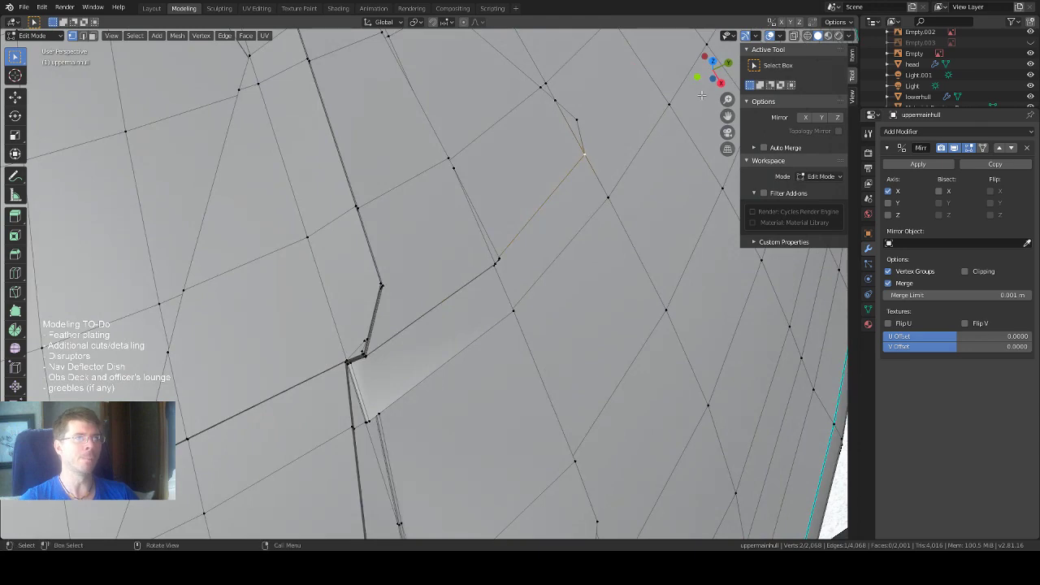
From directly above with X-ray on, knife-cut the adjacent outer feather's upper outline from the new bend over its peak to the outer hull edge line.
{"action": "left_click", "coordinate": [705, 61]}
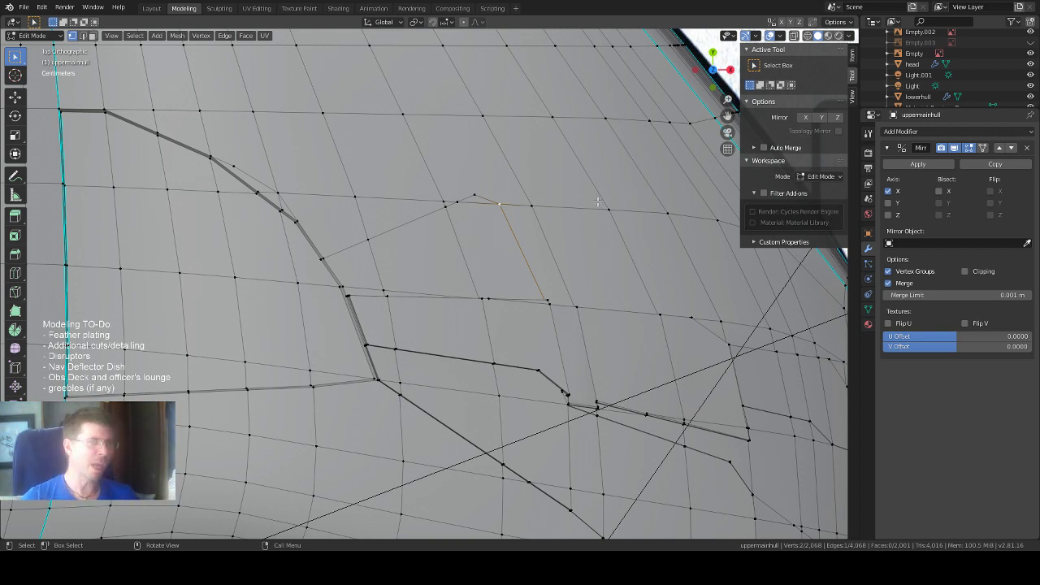
{"action": "left_click_drag", "start_coordinate": [727, 116], "coordinate": [674, 127]}
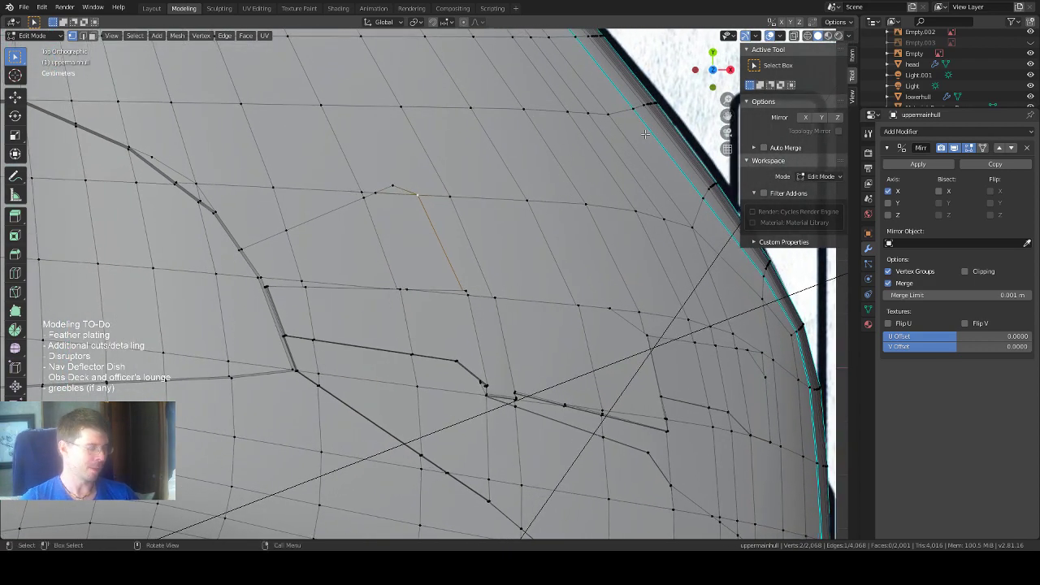
{"action": "key", "text": "alt+z"}
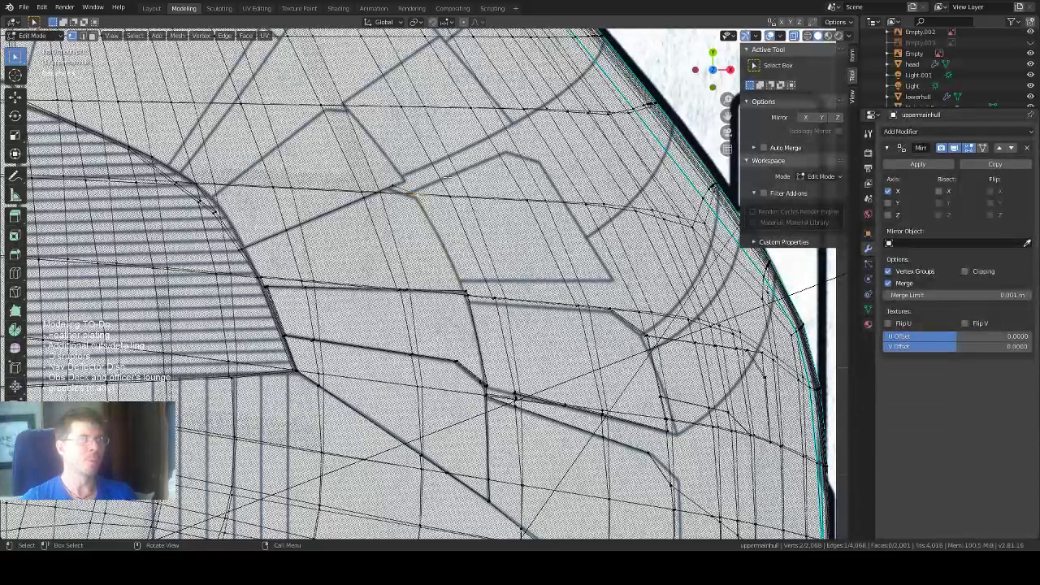
{"action": "left_click", "coordinate": [15, 291]}
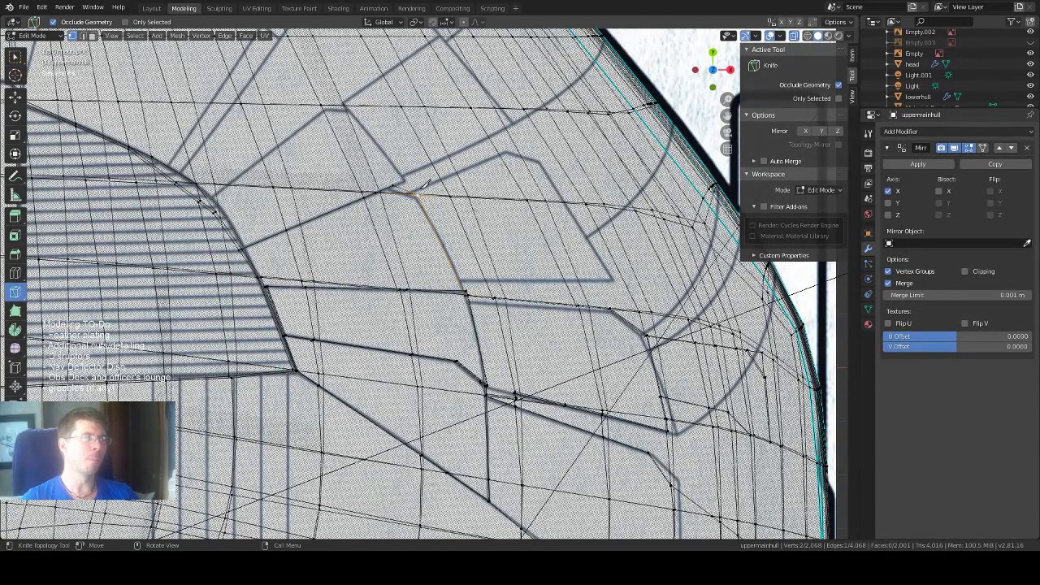
{"action": "scroll", "coordinate": [429, 168], "scroll_direction": "up", "scroll_amount": 1}
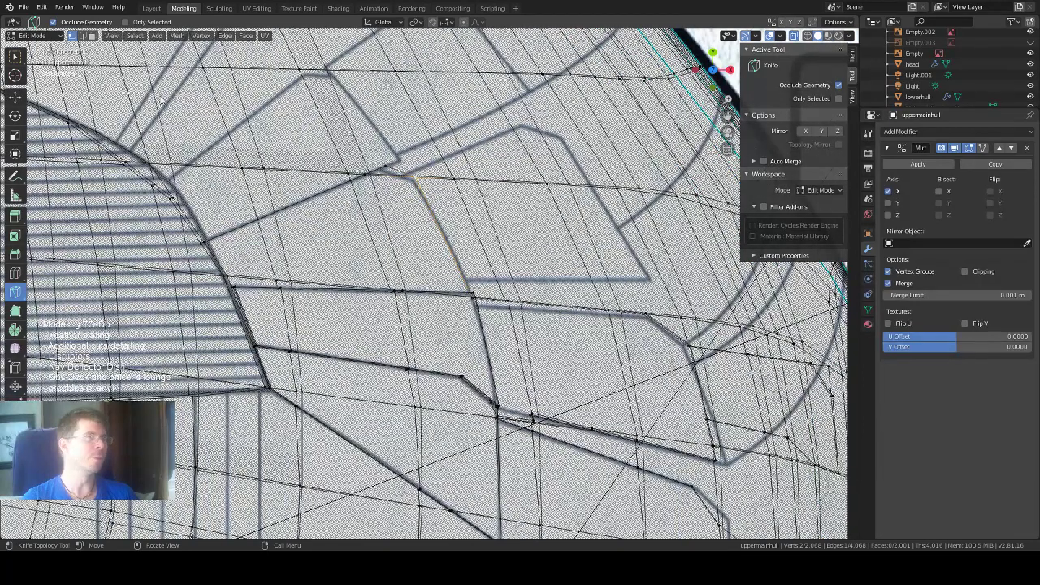
{"action": "left_click", "coordinate": [408, 176]}
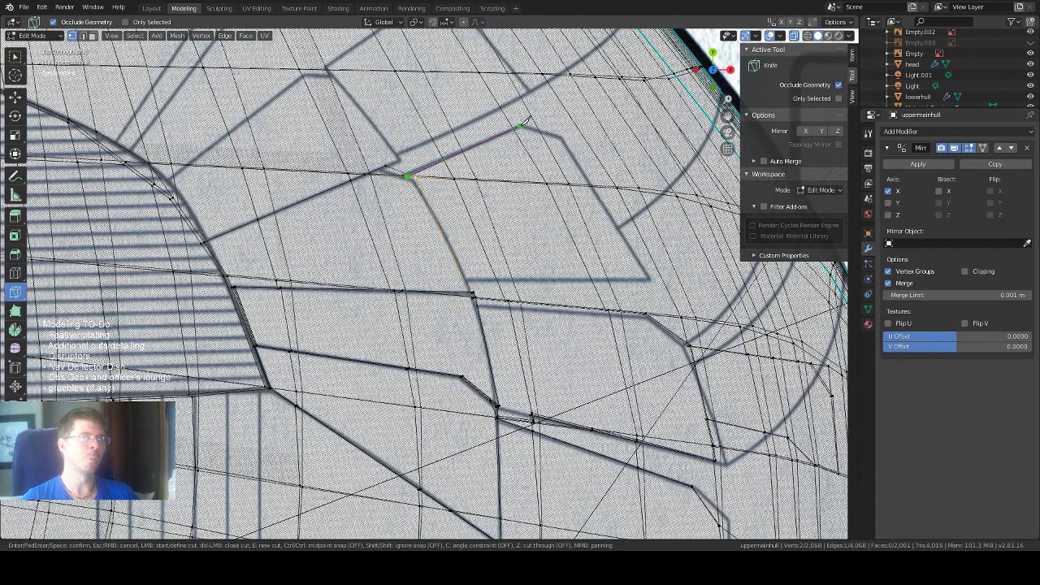
{"action": "left_click", "coordinate": [520, 126]}
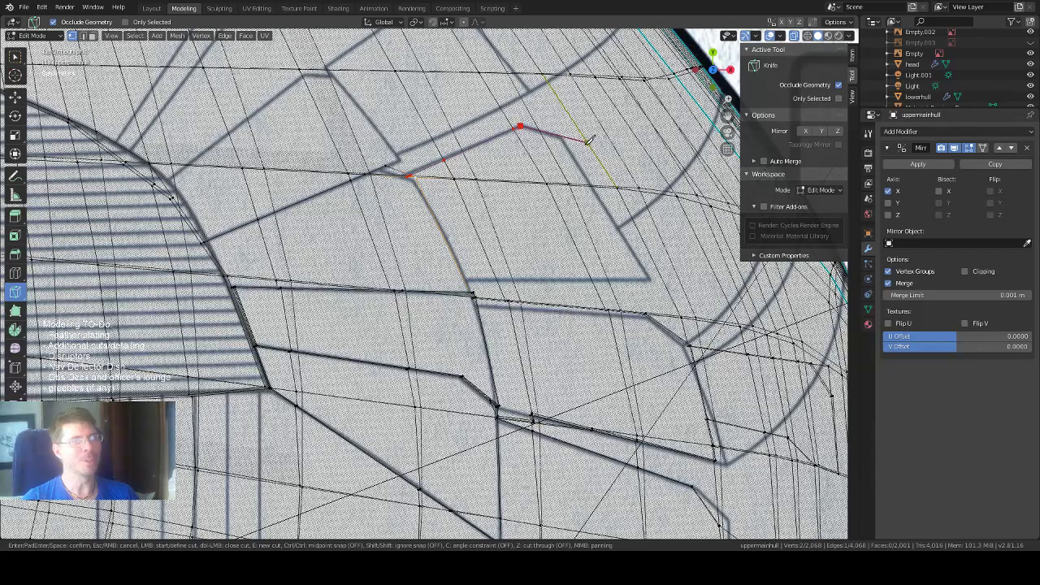
{"action": "left_click", "coordinate": [589, 140]}
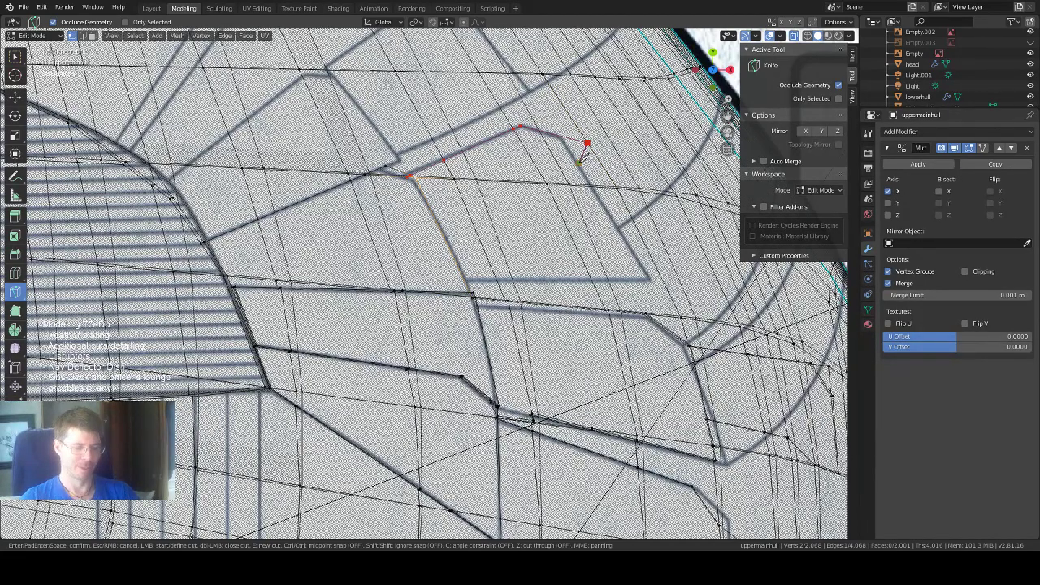
{"action": "key", "text": "Return"}
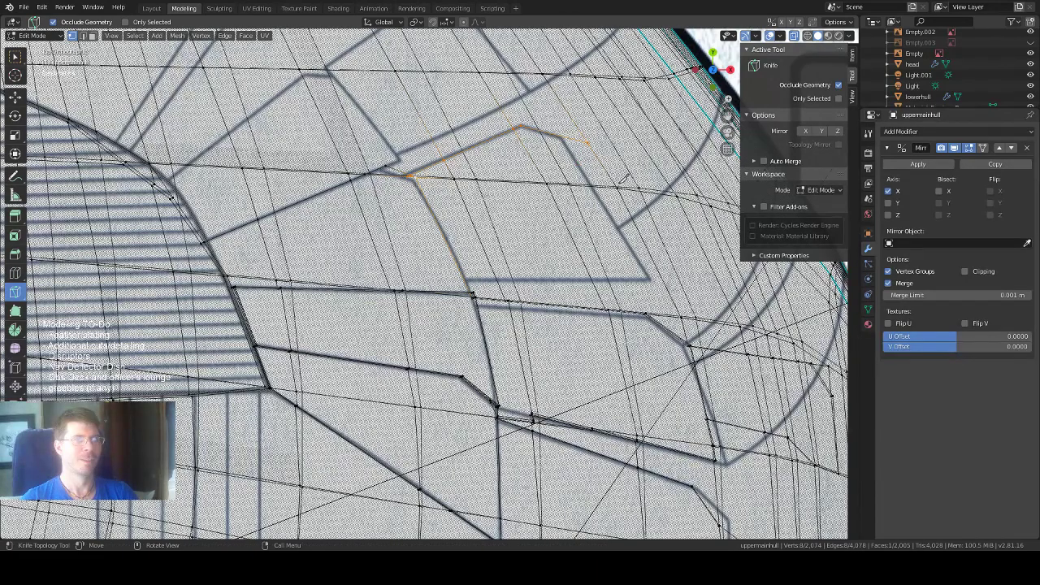
Knife-cut the outer feather's straight lower edge along the blueprint, from its outer corner to the slanted edge shared with the inner feather.
{"action": "left_click", "coordinate": [664, 278]}
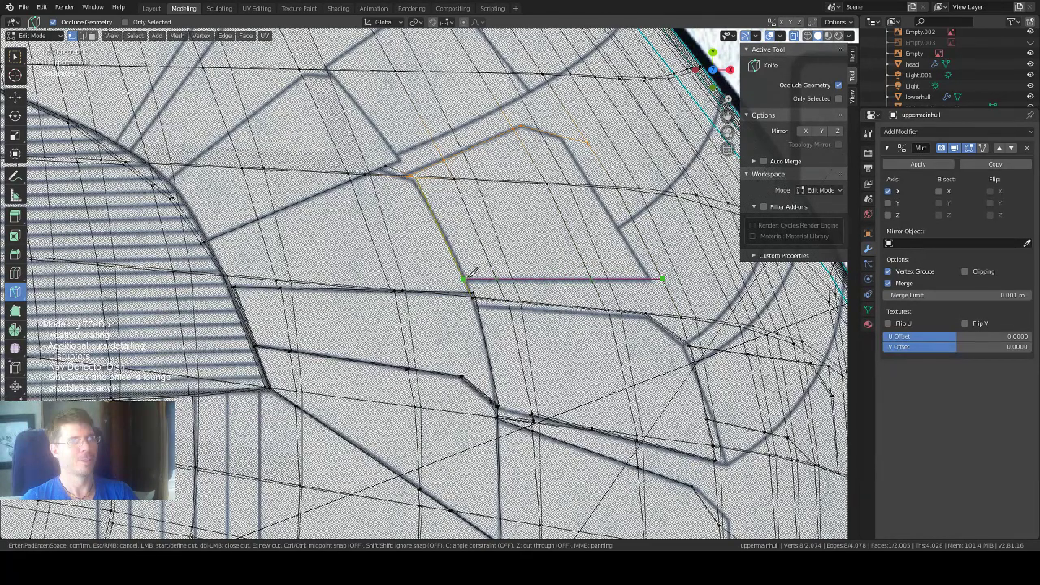
{"action": "left_click", "coordinate": [471, 274]}
{"action": "key", "text": "Return"}
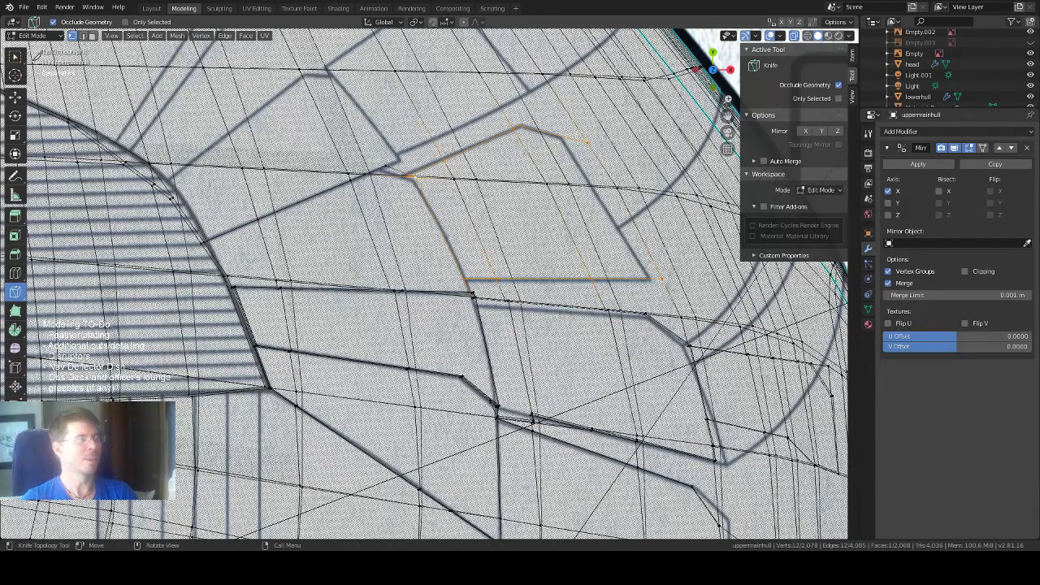
With X-ray off, select all the faces inside the newly cut outer feather outline, including its pointed upper faces.
{"action": "left_click", "coordinate": [15, 56]}
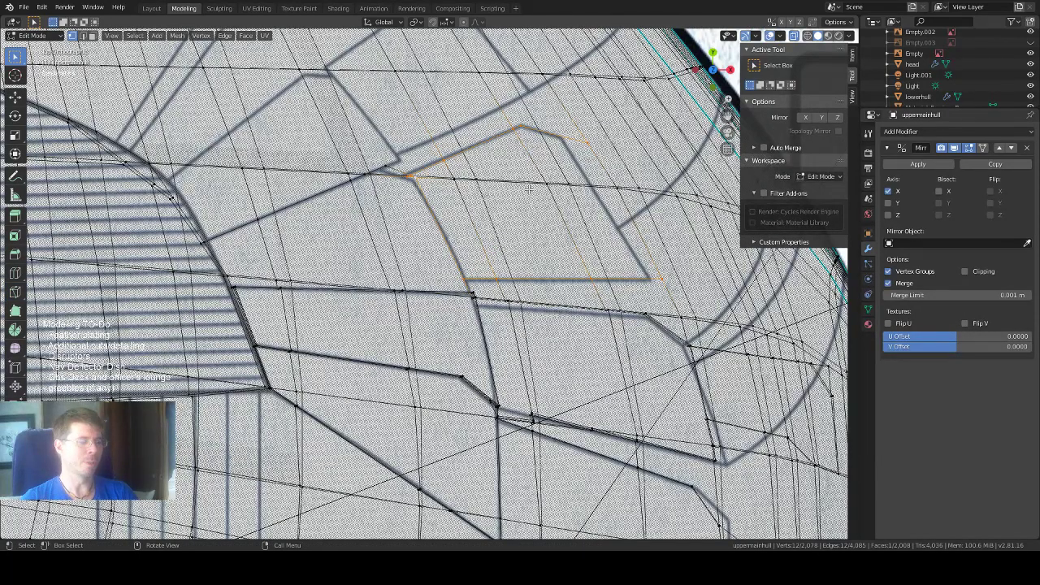
{"action": "key", "text": "alt+z"}
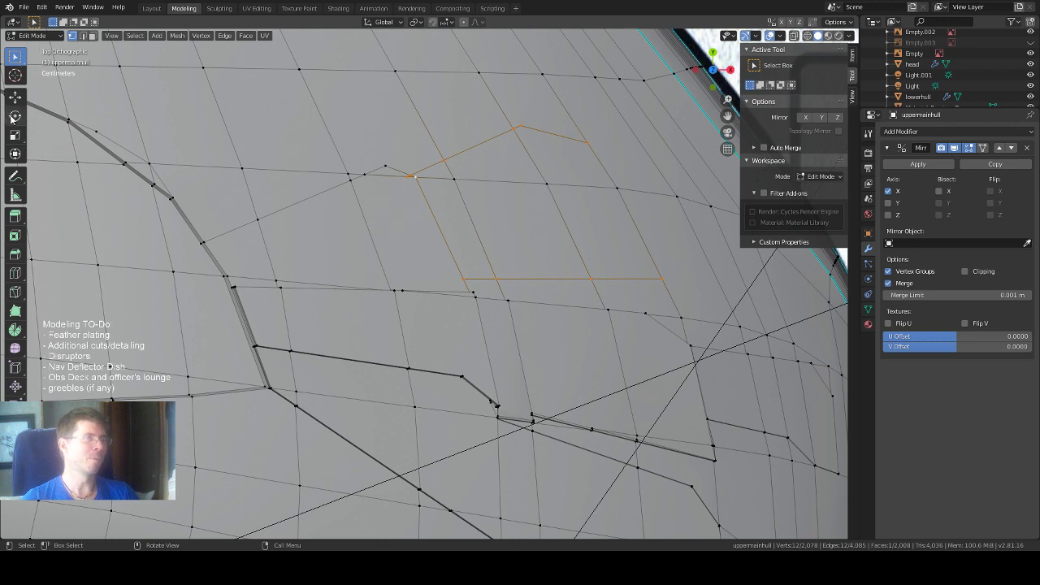
{"action": "left_click", "coordinate": [92, 36]}
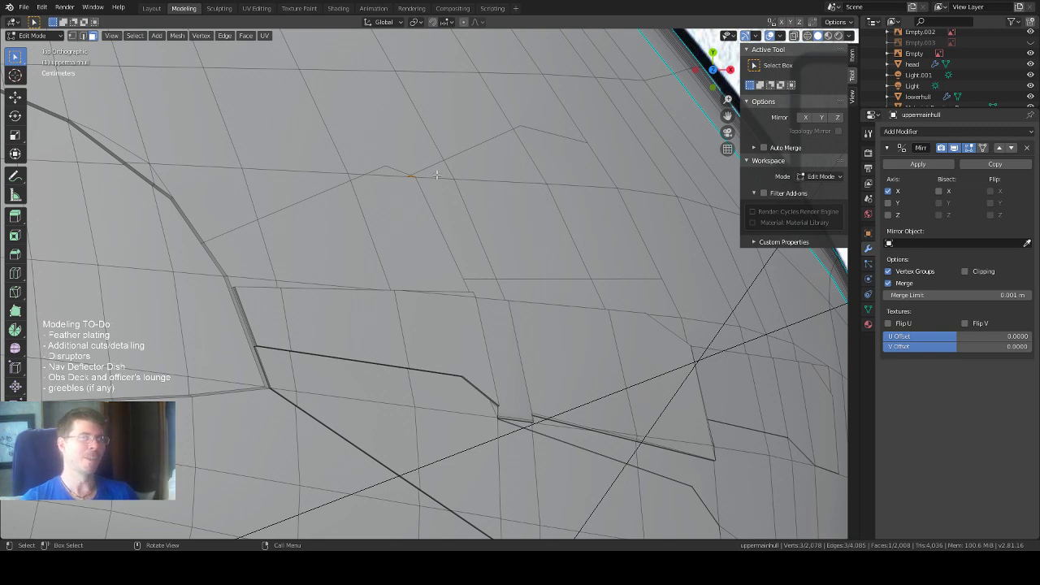
{"action": "left_click", "coordinate": [436, 175]}
{"action": "left_click", "coordinate": [498, 260], "text": "shift"}
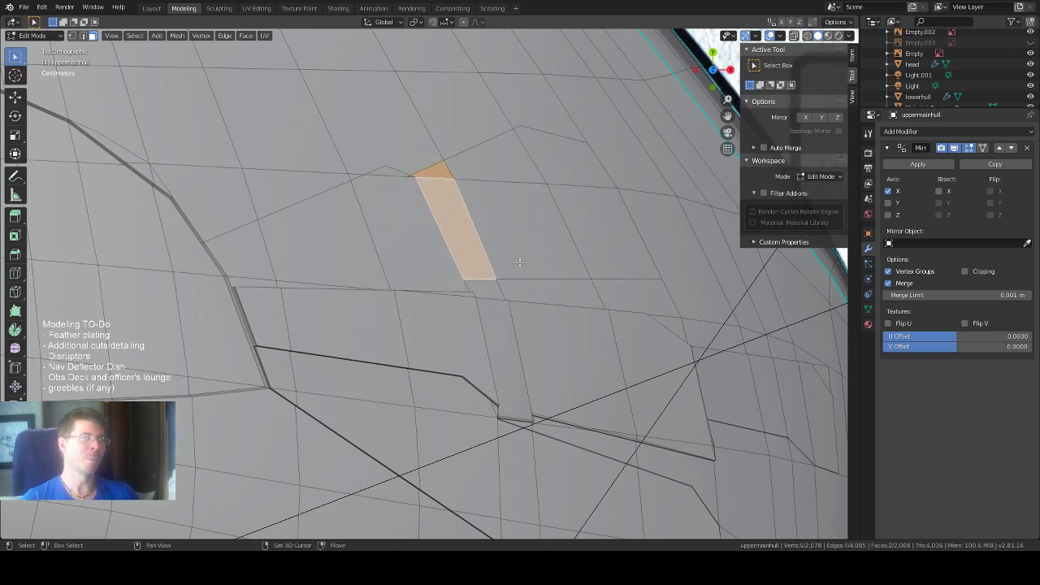
{"action": "left_click", "coordinate": [518, 264], "text": "shift"}
{"action": "left_click", "coordinate": [592, 257], "text": "shift"}
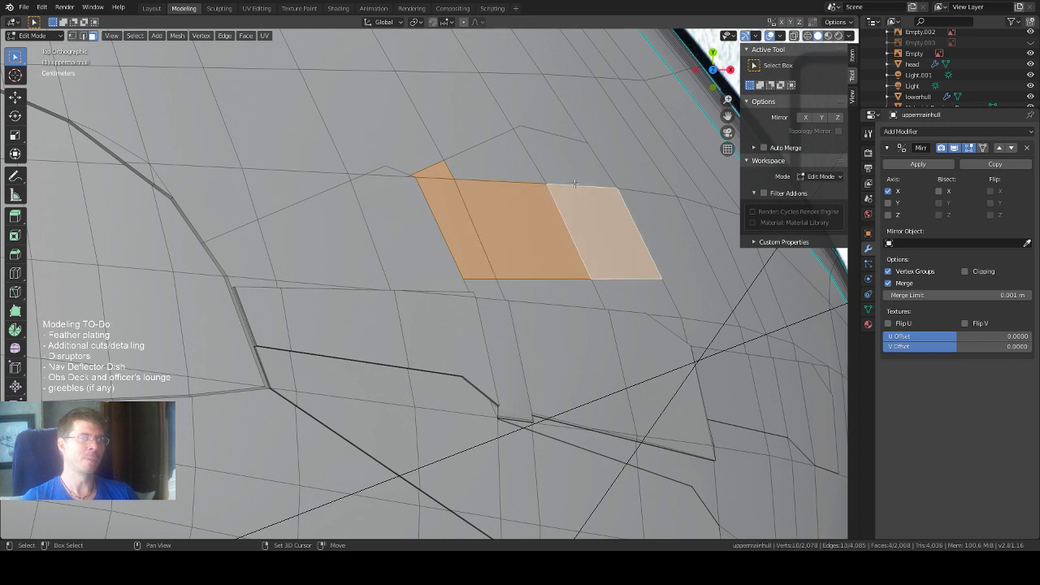
{"action": "left_click", "coordinate": [569, 173], "text": "shift"}
{"action": "left_click", "coordinate": [517, 172], "text": "shift"}
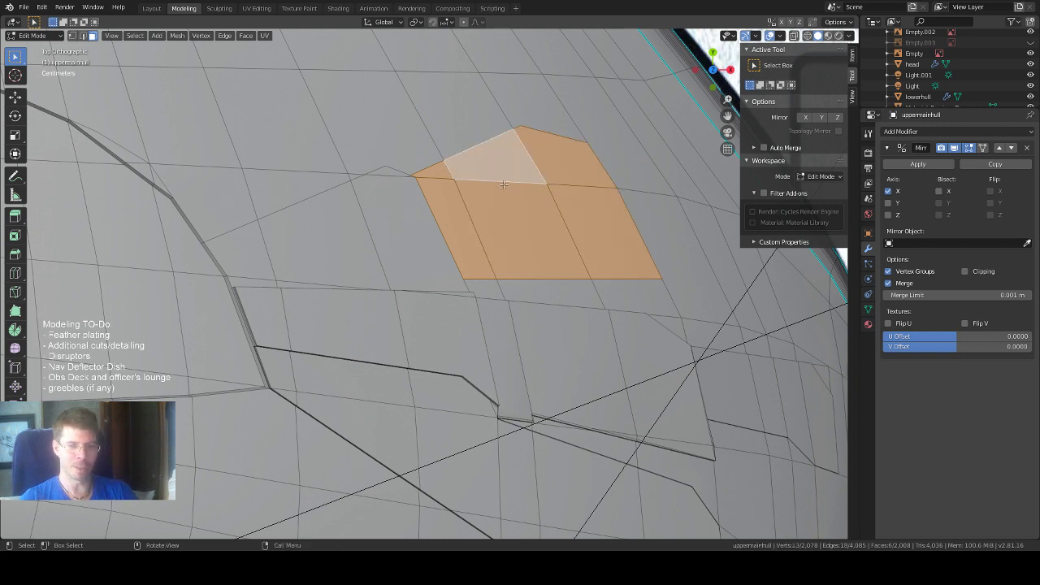
{"action": "middle_click_drag", "start_coordinate": [551, 210], "coordinate": [464, 144]}
{"action": "scroll", "coordinate": [497, 153], "scroll_direction": "down", "scroll_amount": 2}
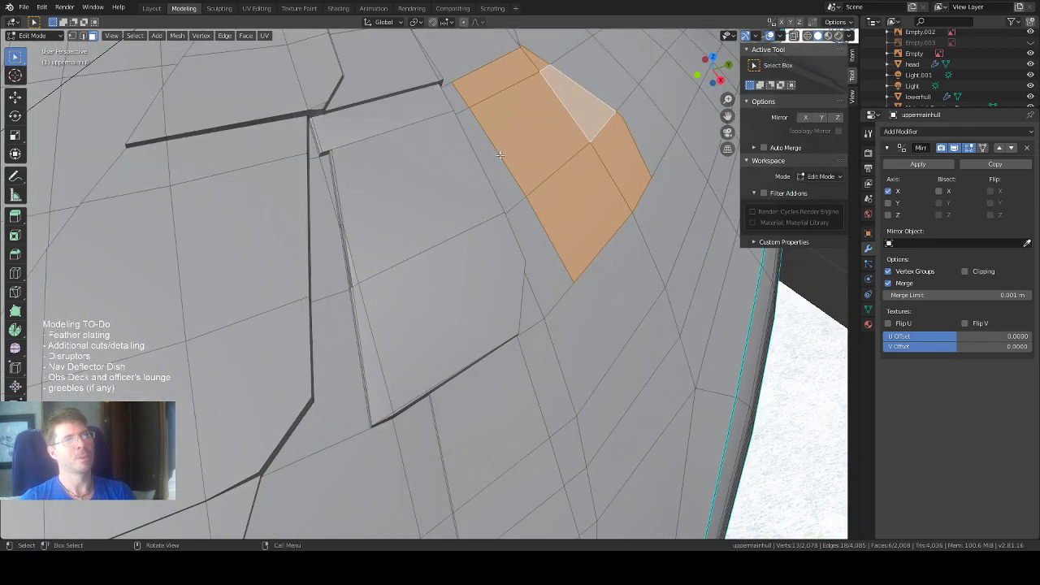
{"action": "middle_click_drag", "start_coordinate": [523, 167], "coordinate": [496, 168]}
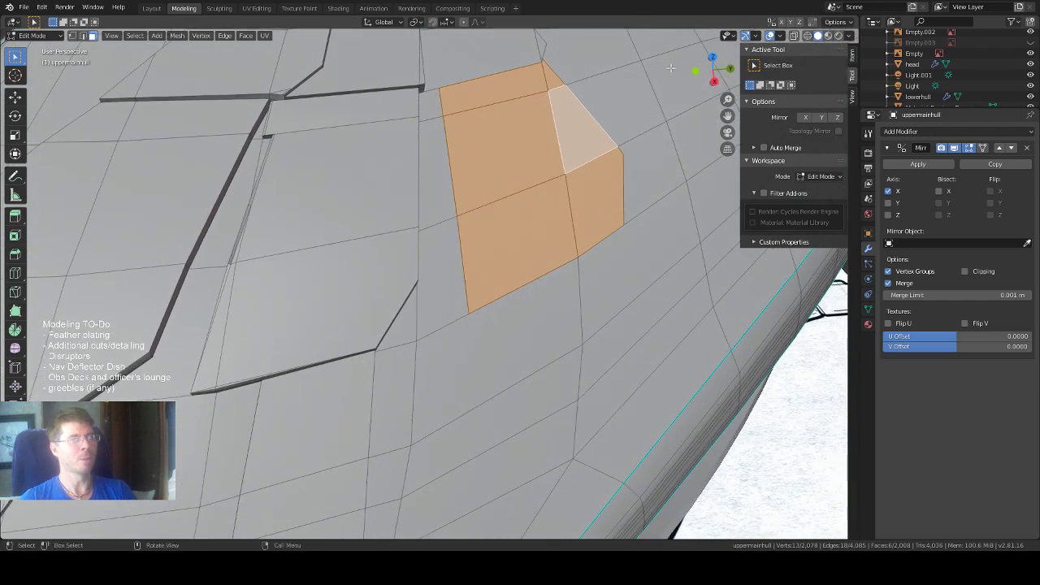
From directly above with X-ray on, knife-cut a new outline from the selected feather's upper outer corner outward and down along the hull's outer edge.
{"action": "left_click", "coordinate": [712, 55]}
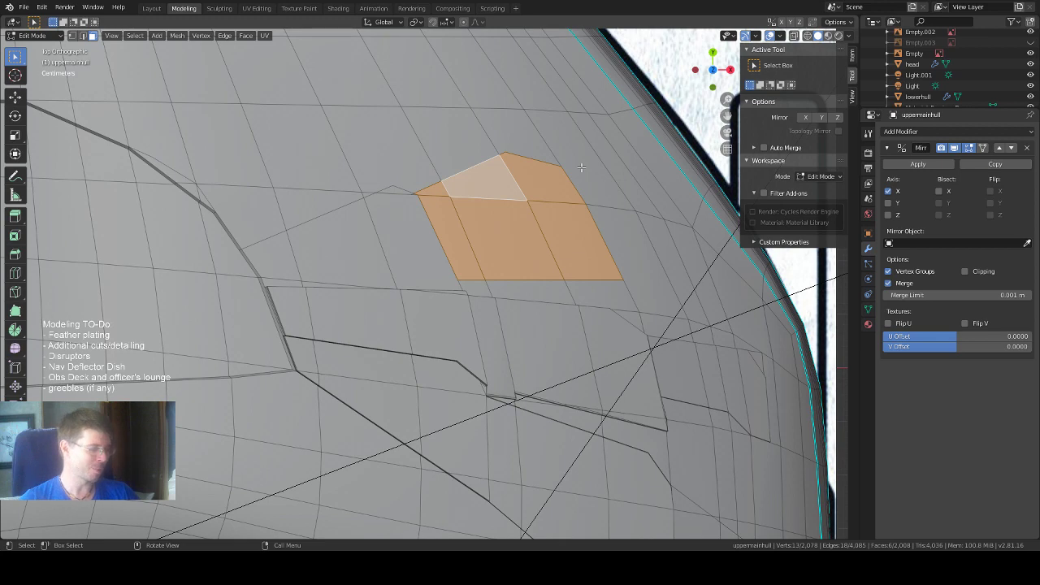
{"action": "key", "text": "alt+z"}
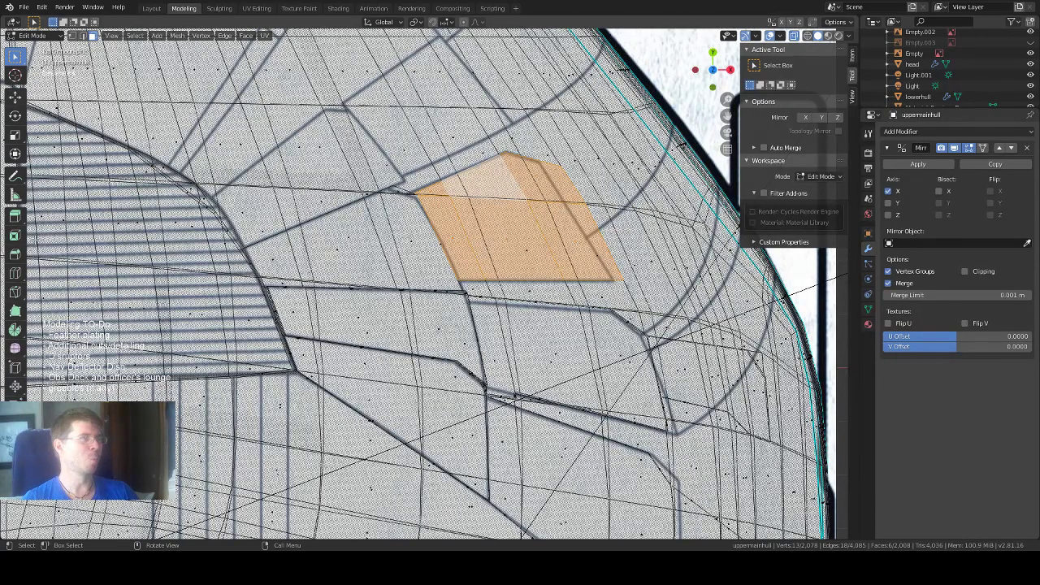
{"action": "left_click", "coordinate": [13, 292]}
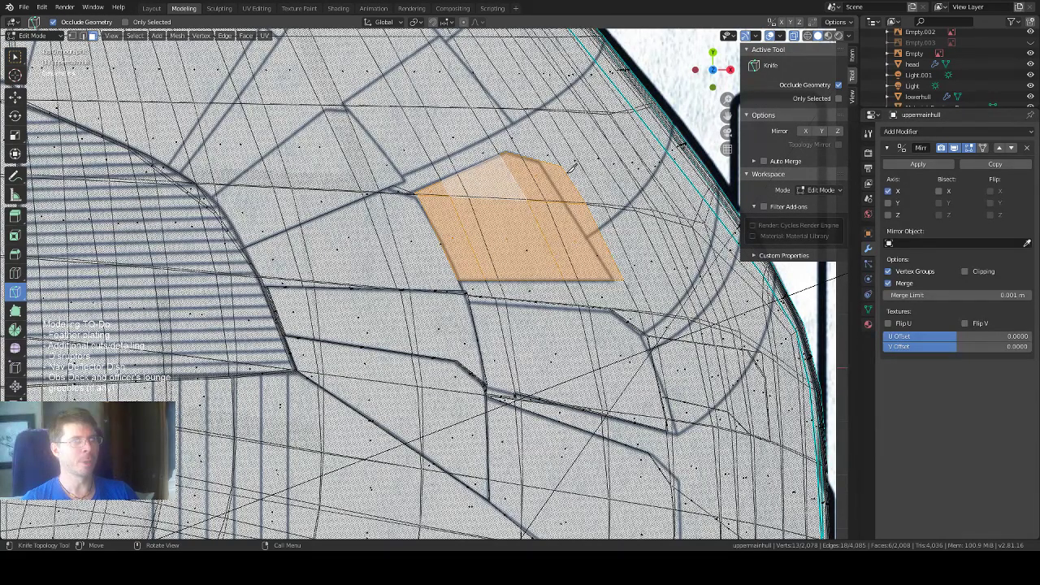
{"action": "left_click", "coordinate": [565, 173]}
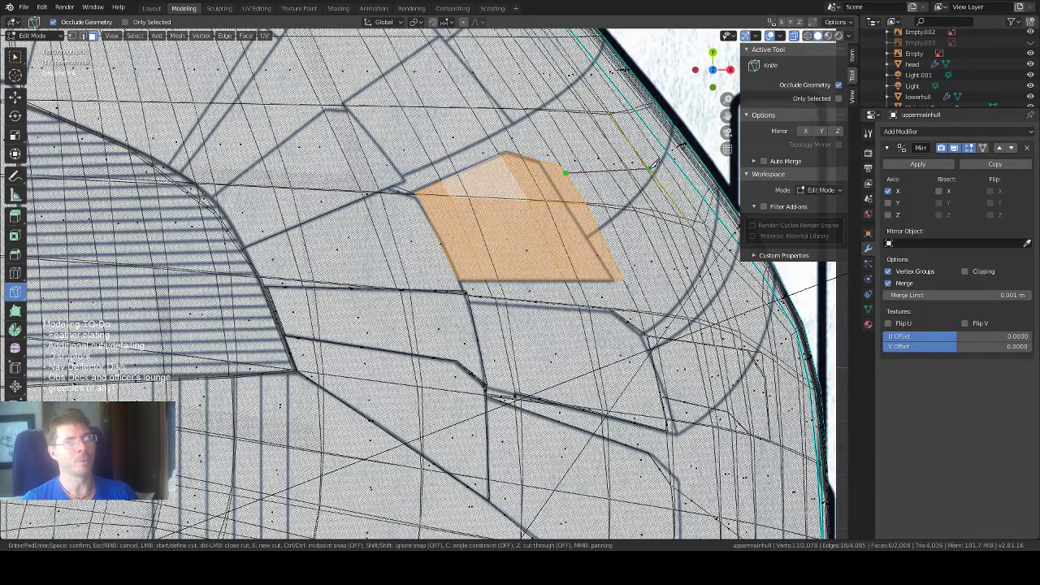
{"action": "left_click", "coordinate": [648, 169]}
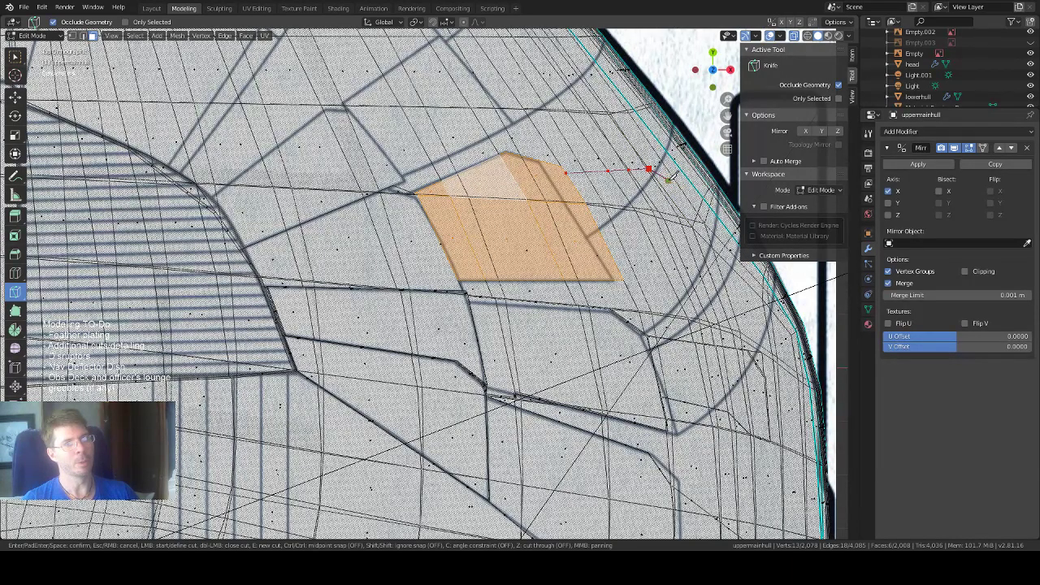
{"action": "left_click", "coordinate": [672, 177]}
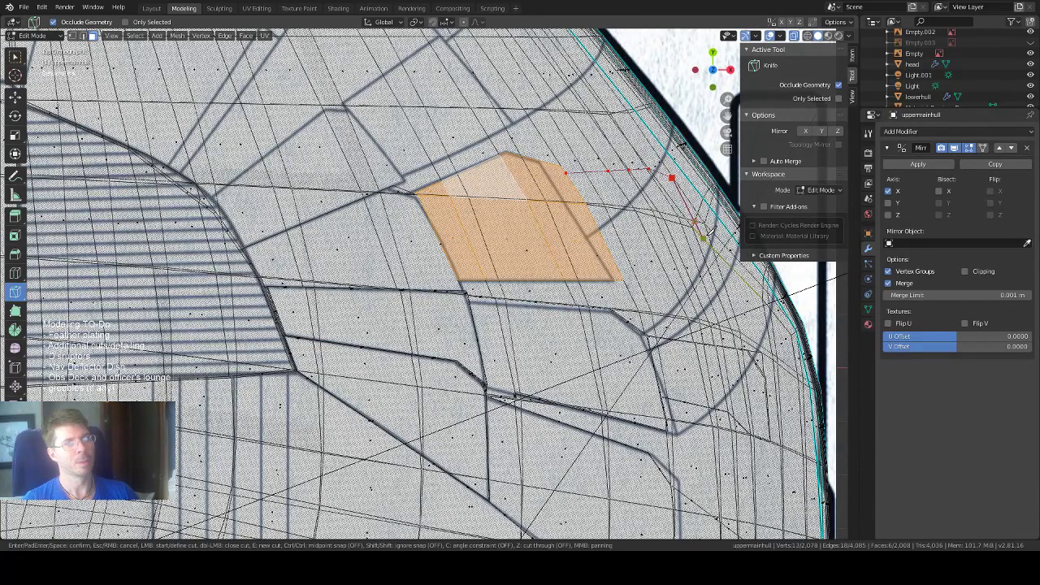
{"action": "left_click", "coordinate": [709, 245]}
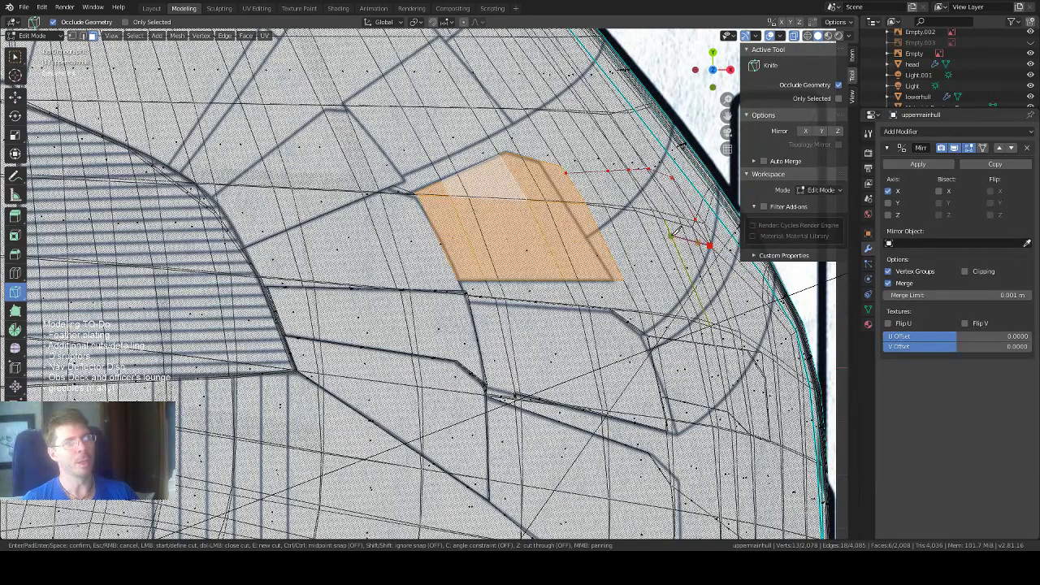
Finish the Knife cut along the blueprint's feather outline, ending it on the outer edge of the highlighted faces, and apply it.
{"action": "left_click", "coordinate": [672, 235]}
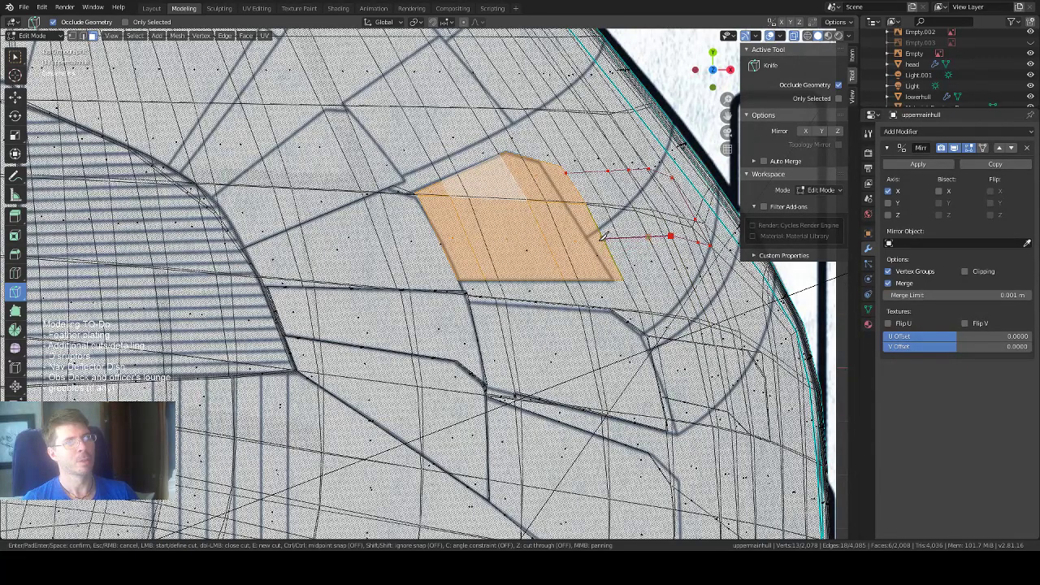
{"action": "left_click", "coordinate": [601, 235]}
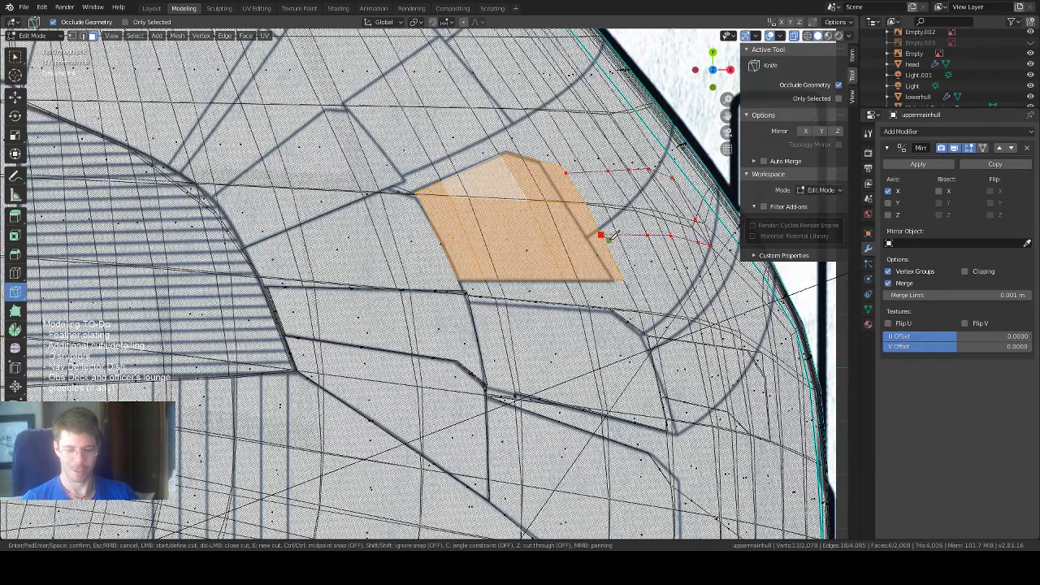
{"action": "key", "text": "Return"}
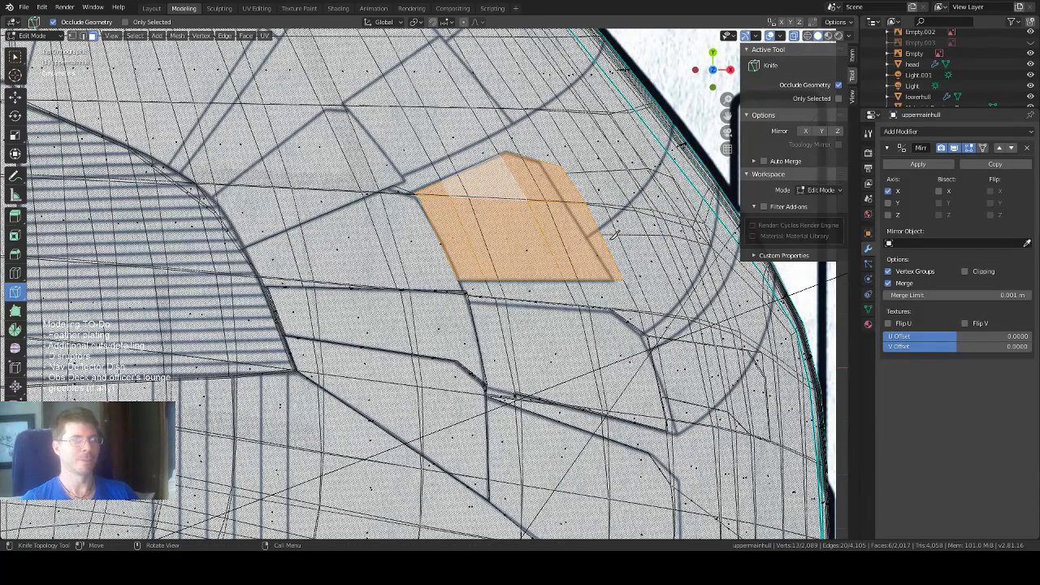
Switch from the Knife to the Select Box tool and turn off X-ray display for the hull.
{"action": "middle_click_drag", "start_coordinate": [615, 234], "coordinate": [570, 101]}
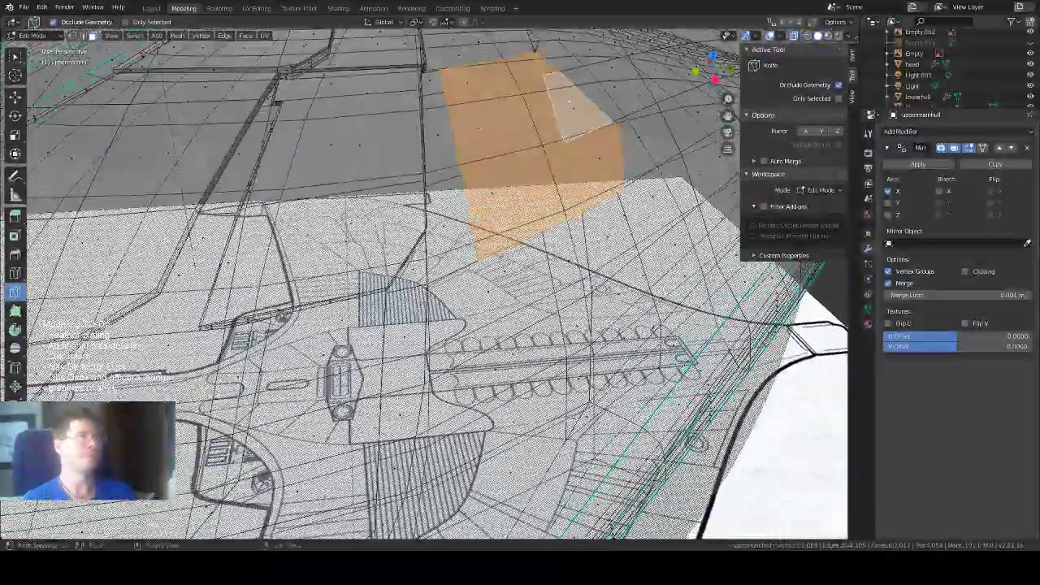
{"action": "key", "text": "w"}
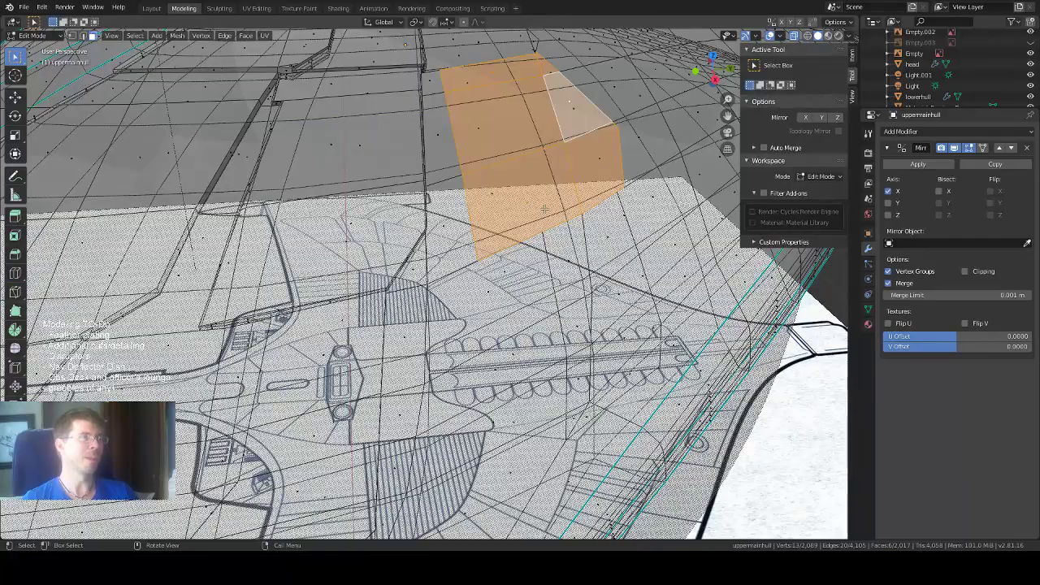
{"action": "middle_click_drag", "start_coordinate": [548, 206], "coordinate": [548, 190]}
{"action": "key", "text": "alt+z"}
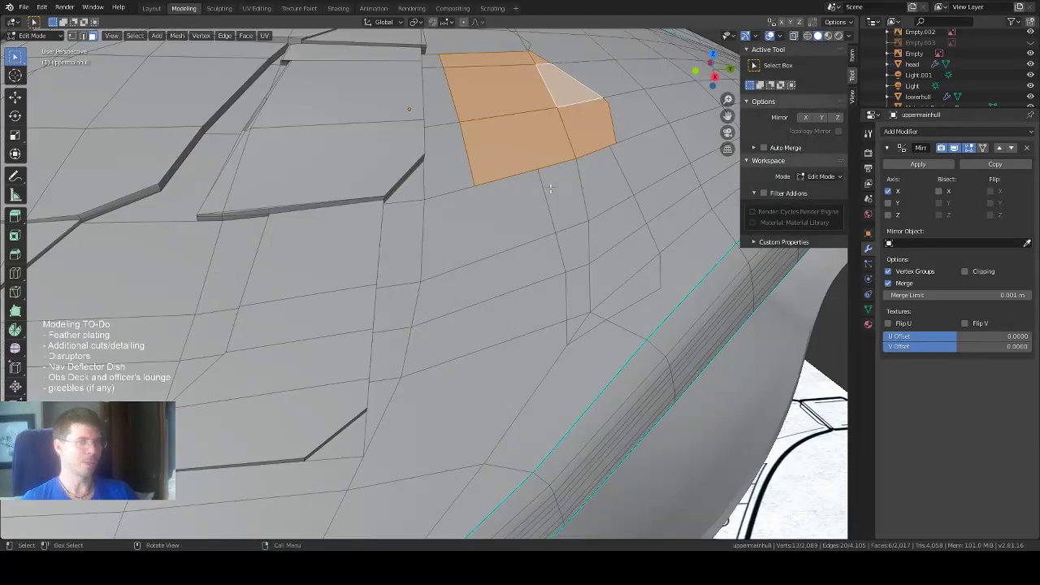
{"action": "scroll", "coordinate": [550, 189], "scroll_direction": "down", "scroll_amount": 5}
{"action": "middle_click_drag", "start_coordinate": [551, 189], "coordinate": [461, 133]}
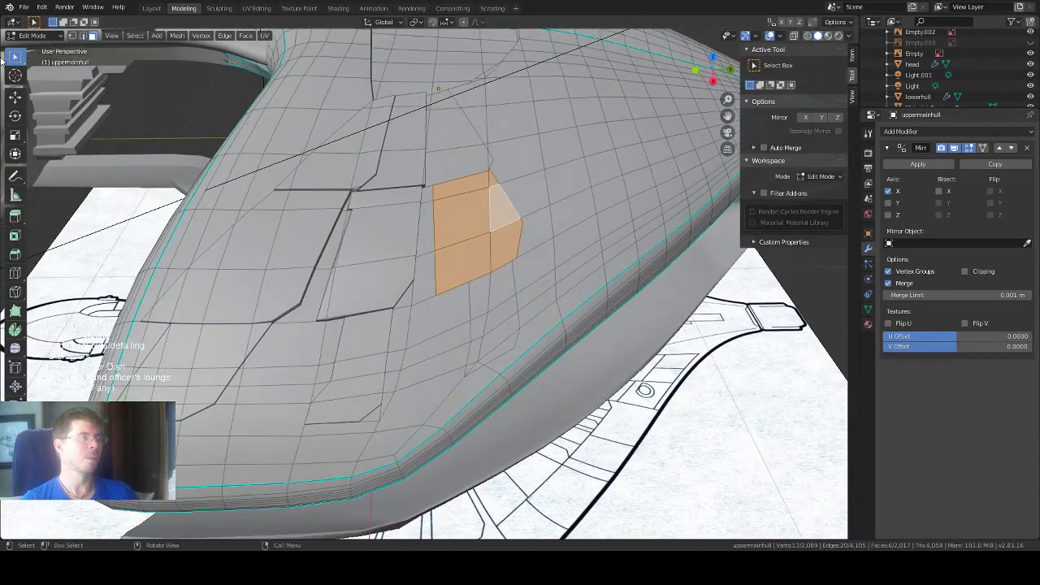
Select the faces of the upper and middle feather sections beside the existing raised hull plates.
{"action": "left_click", "coordinate": [450, 101]}
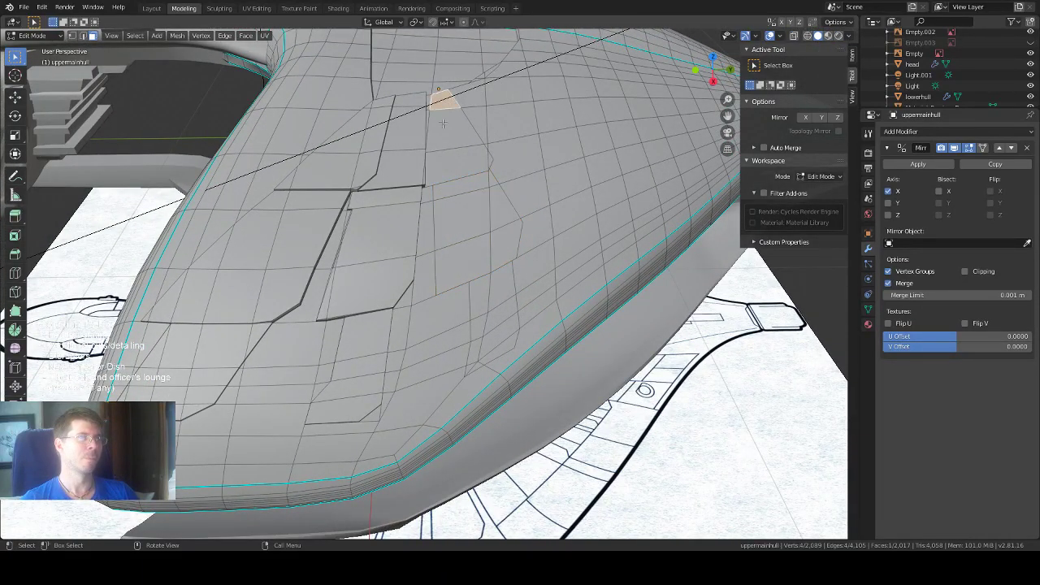
{"action": "left_click", "coordinate": [451, 141], "text": "shift"}
{"action": "left_click", "coordinate": [461, 168], "text": "shift"}
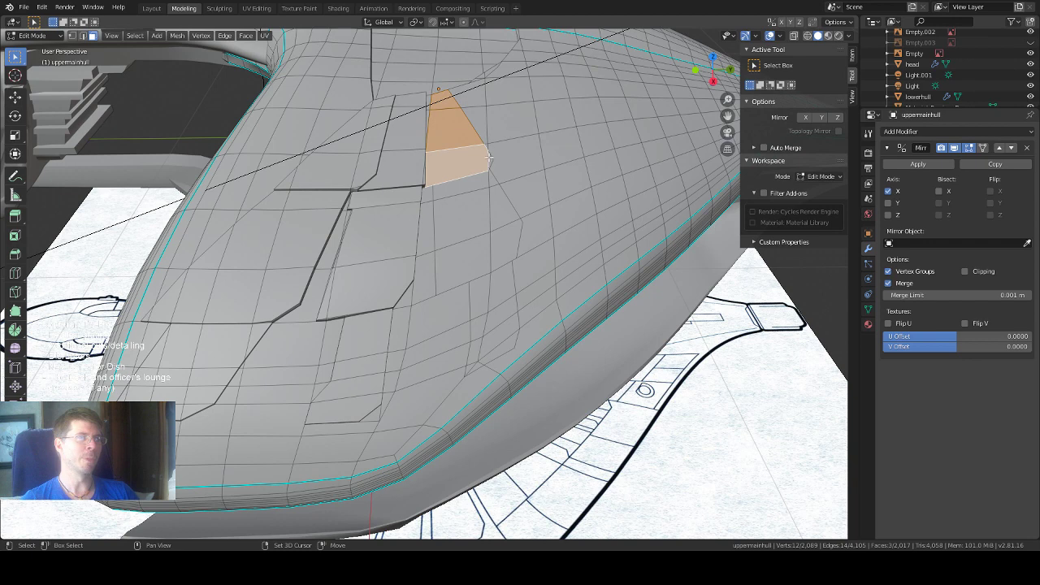
{"action": "left_click", "coordinate": [488, 166], "text": "shift"}
{"action": "left_click", "coordinate": [461, 187], "text": "shift"}
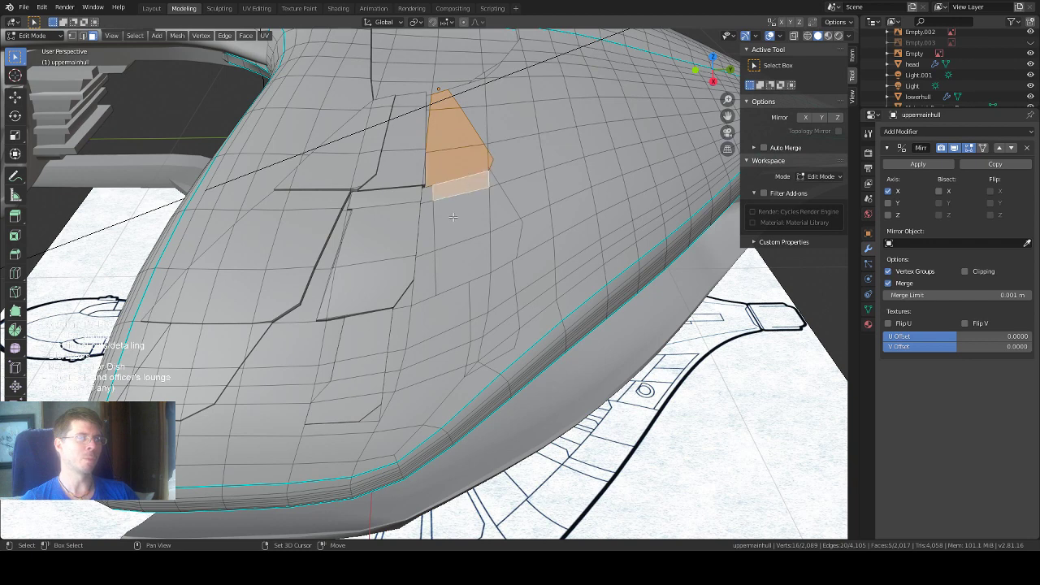
{"action": "left_click", "coordinate": [455, 215], "text": "shift"}
{"action": "left_click", "coordinate": [504, 216], "text": "shift"}
{"action": "left_click", "coordinate": [487, 191], "text": "shift"}
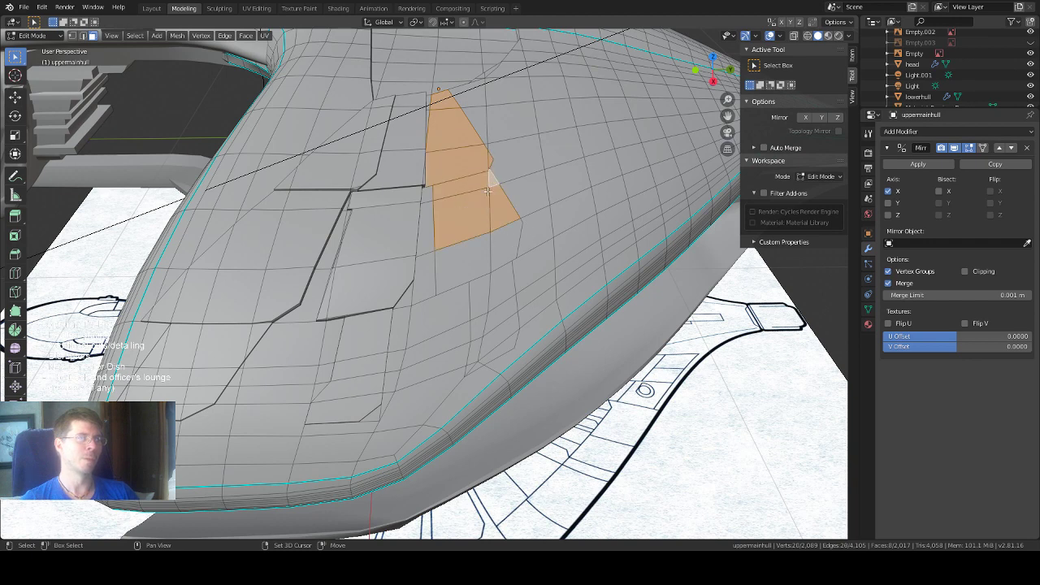
{"action": "left_click", "coordinate": [462, 260], "text": "shift"}
{"action": "left_click", "coordinate": [498, 250], "text": "shift"}
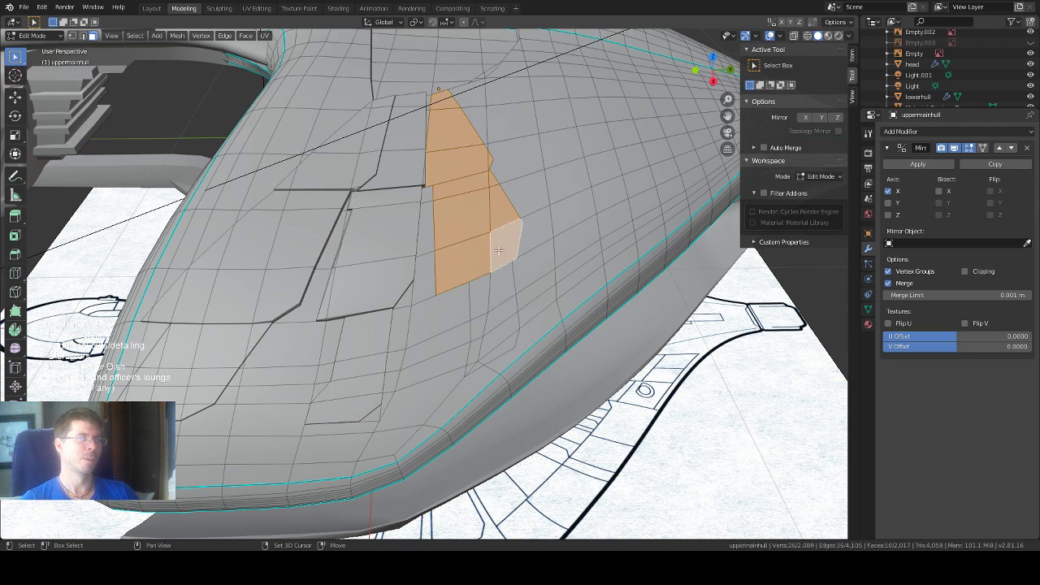
Add the lower feather faces towards the hull rim and the small sliver faces at the plate's upper end to the selection.
{"action": "left_click", "coordinate": [504, 283], "text": "shift"}
{"action": "left_click", "coordinate": [480, 305], "text": "shift"}
{"action": "left_click", "coordinate": [476, 331], "text": "shift"}
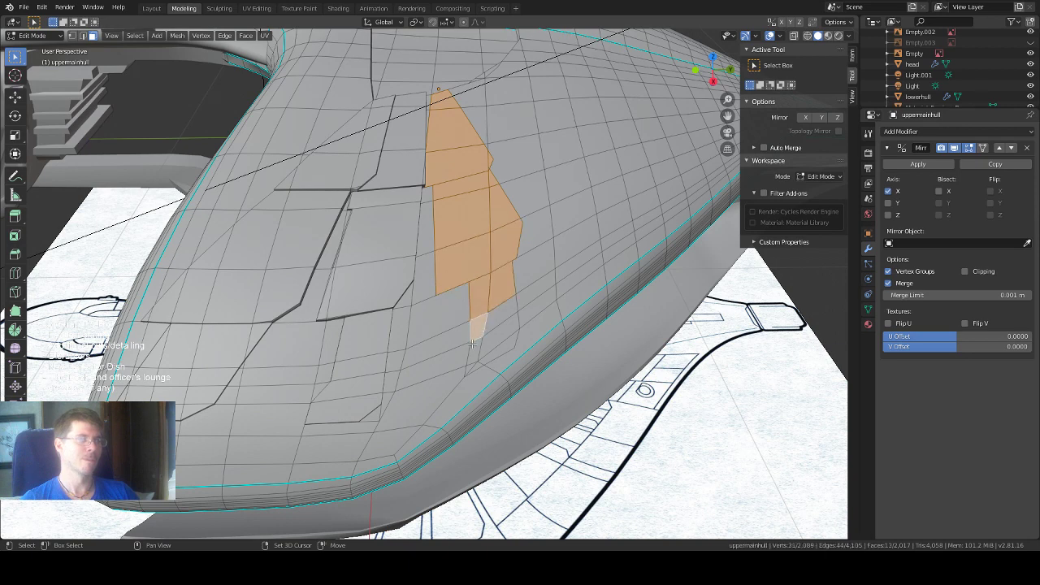
{"action": "left_click", "coordinate": [472, 352], "text": "shift"}
{"action": "left_click", "coordinate": [477, 371], "text": "shift"}
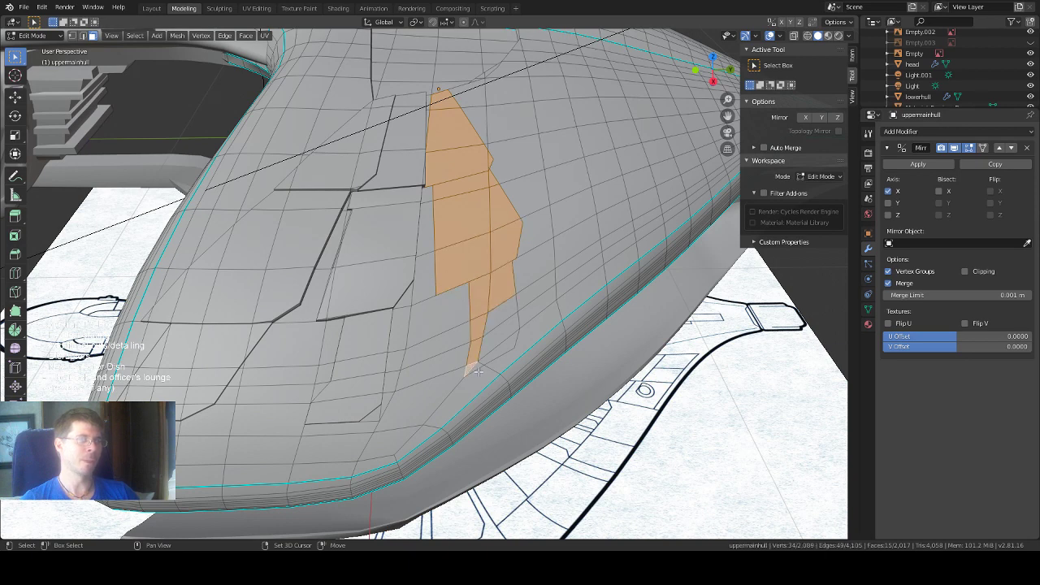
{"action": "left_click", "coordinate": [508, 345], "text": "shift"}
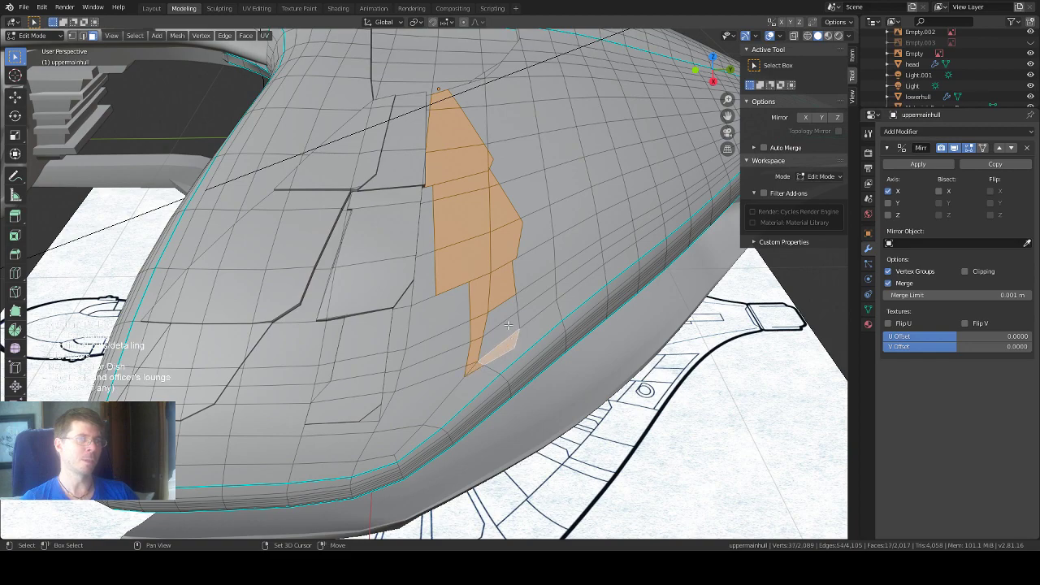
{"action": "left_click", "coordinate": [504, 325], "text": "shift"}
{"action": "left_click", "coordinate": [501, 312], "text": "shift"}
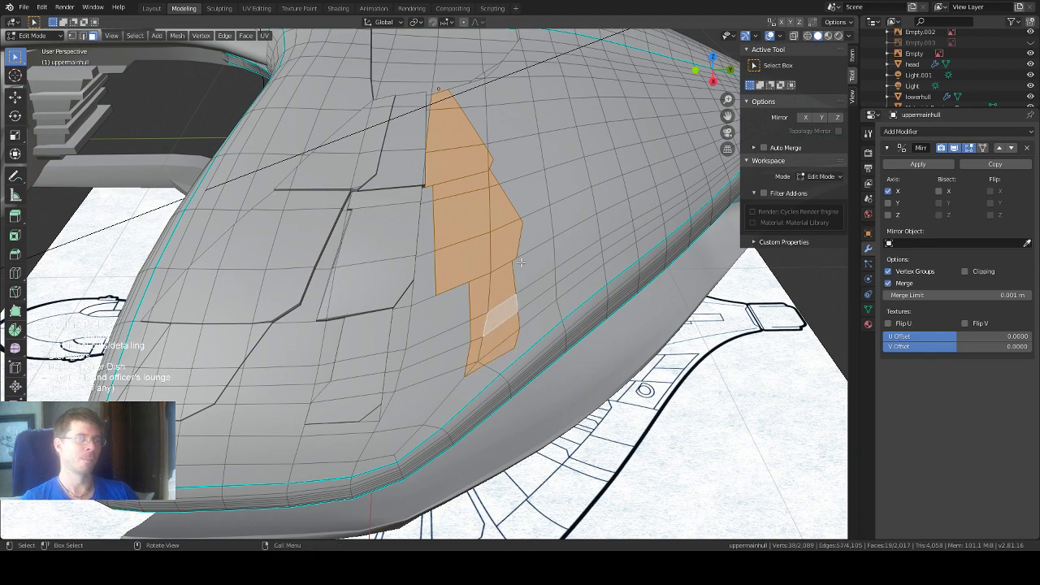
{"action": "middle_click_drag", "start_coordinate": [515, 265], "coordinate": [386, 290]}
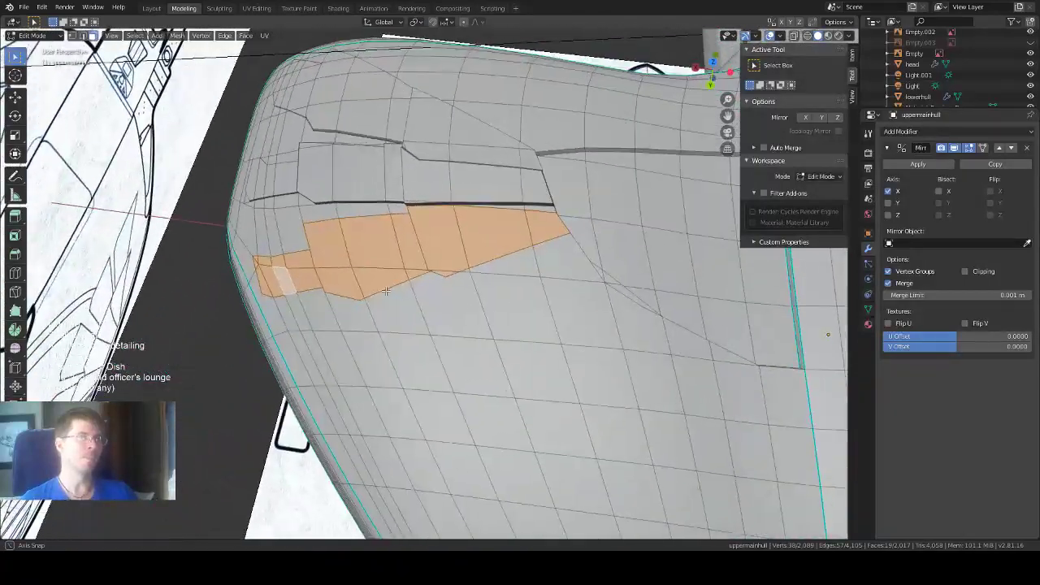
{"action": "left_click", "coordinate": [526, 209], "text": "shift"}
{"action": "left_click", "coordinate": [543, 208], "text": "shift"}
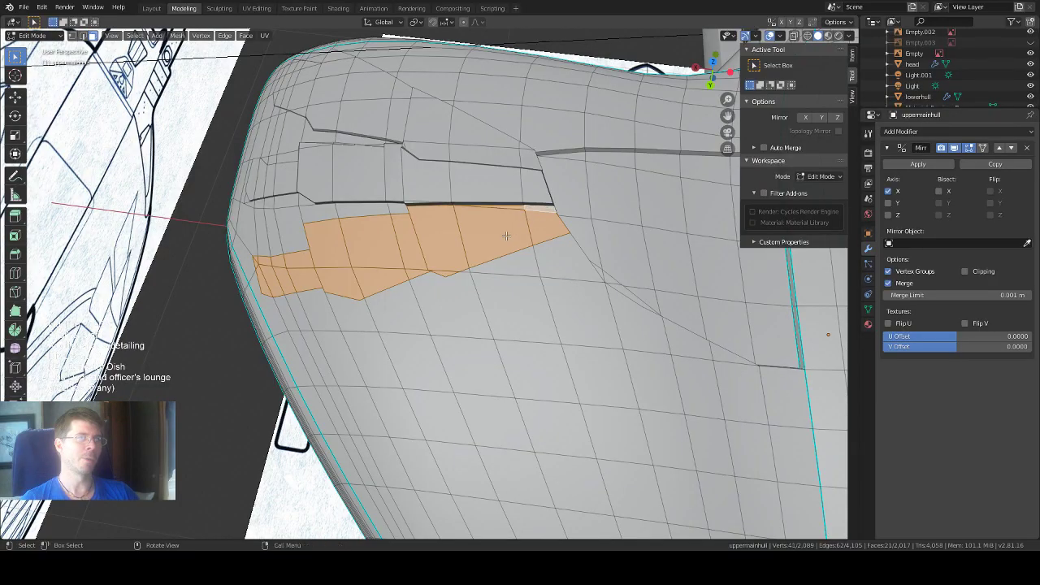
Extrude the selected feather faces outward along their normals by about 0.003 m with Extrude Region.
{"action": "middle_click_drag", "start_coordinate": [542, 209], "coordinate": [499, 165]}
{"action": "scroll", "coordinate": [464, 161], "scroll_direction": "up", "scroll_amount": 2}
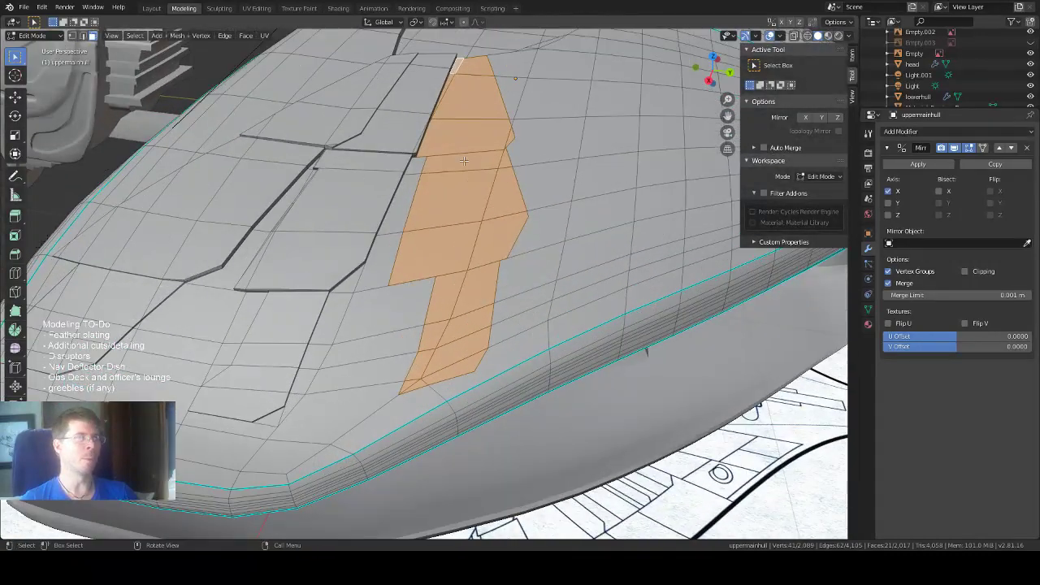
{"action": "scroll", "coordinate": [463, 161], "scroll_direction": "up", "scroll_amount": 1}
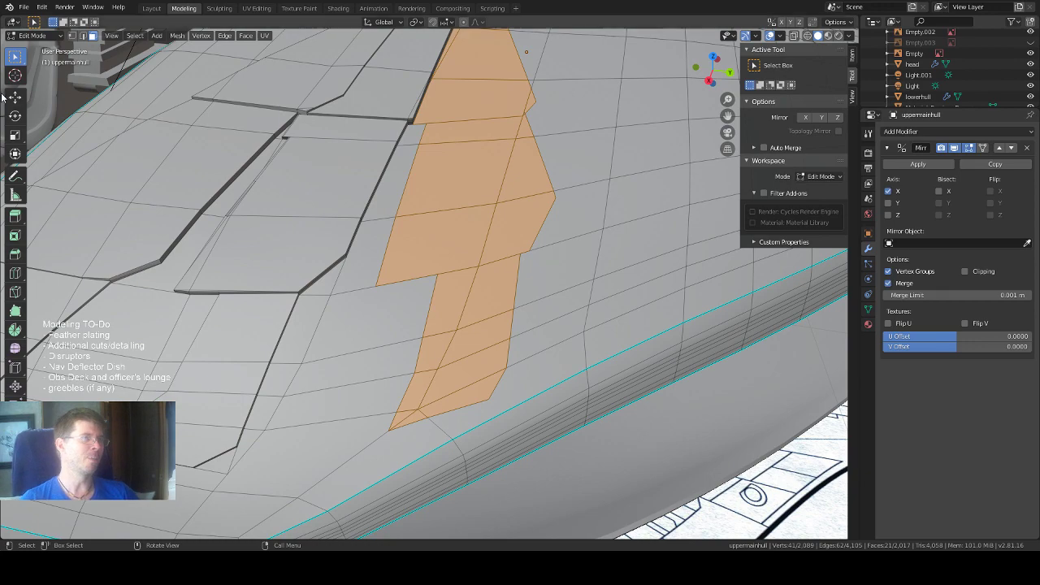
{"action": "left_click", "coordinate": [15, 215]}
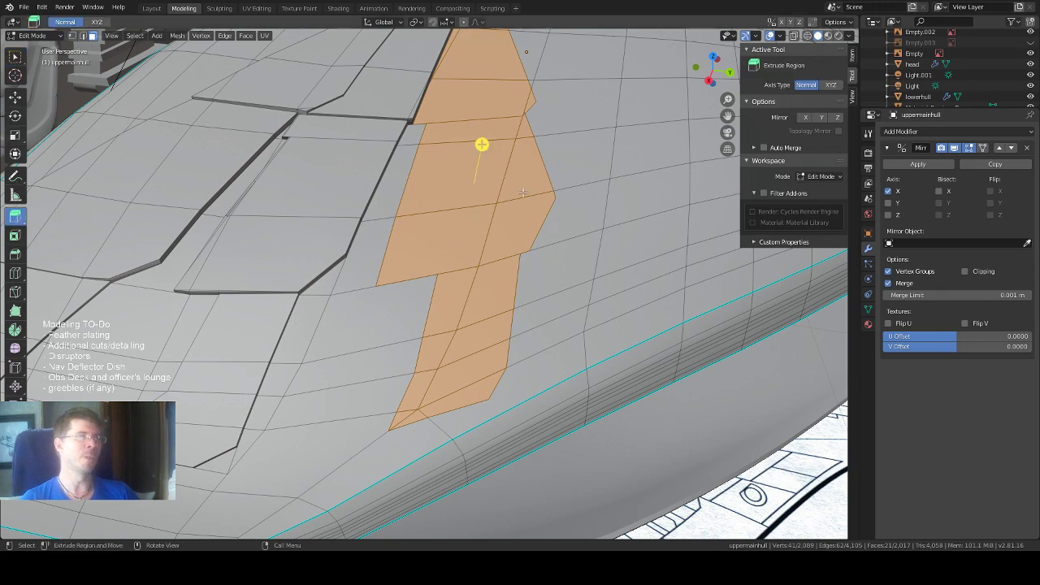
{"action": "middle_click_drag", "start_coordinate": [543, 151], "coordinate": [590, 130]}
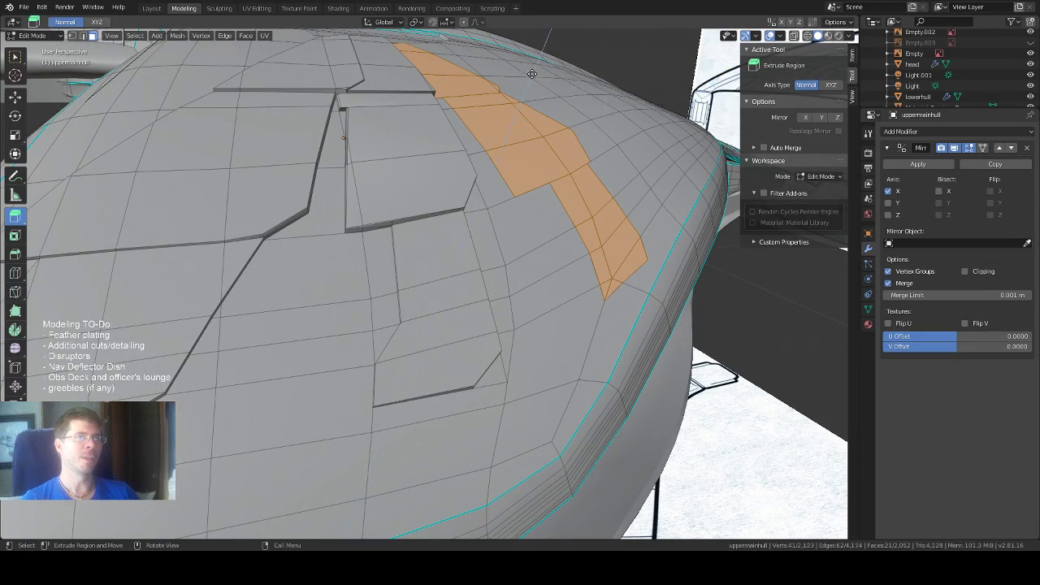
{"action": "left_click_drag", "start_coordinate": [531, 74], "coordinate": [527, 70]}
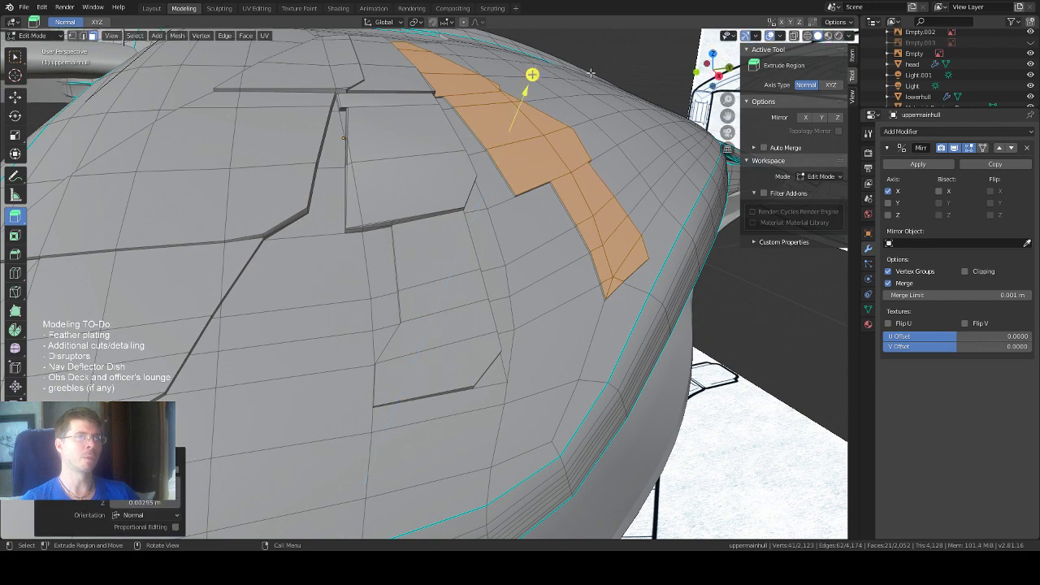
Examine the extruded feather plate's edges and thickness close up and from several angles.
{"action": "middle_click_drag", "start_coordinate": [526, 70], "coordinate": [551, 76]}
{"action": "scroll", "coordinate": [528, 99], "scroll_direction": "up", "scroll_amount": 2}
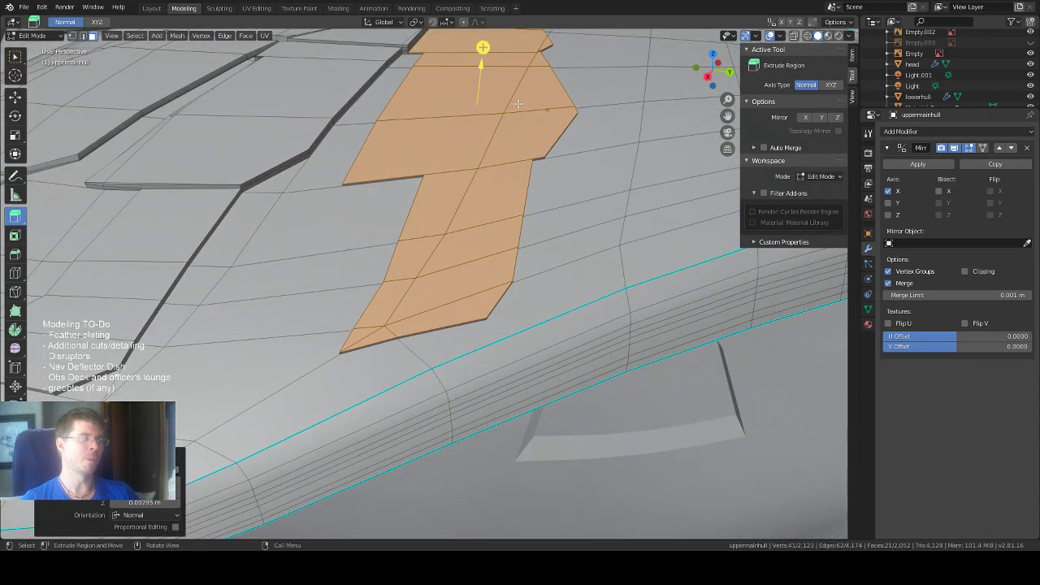
{"action": "scroll", "coordinate": [518, 103], "scroll_direction": "up", "scroll_amount": 1}
{"action": "scroll", "coordinate": [518, 104], "scroll_direction": "down", "scroll_amount": 1}
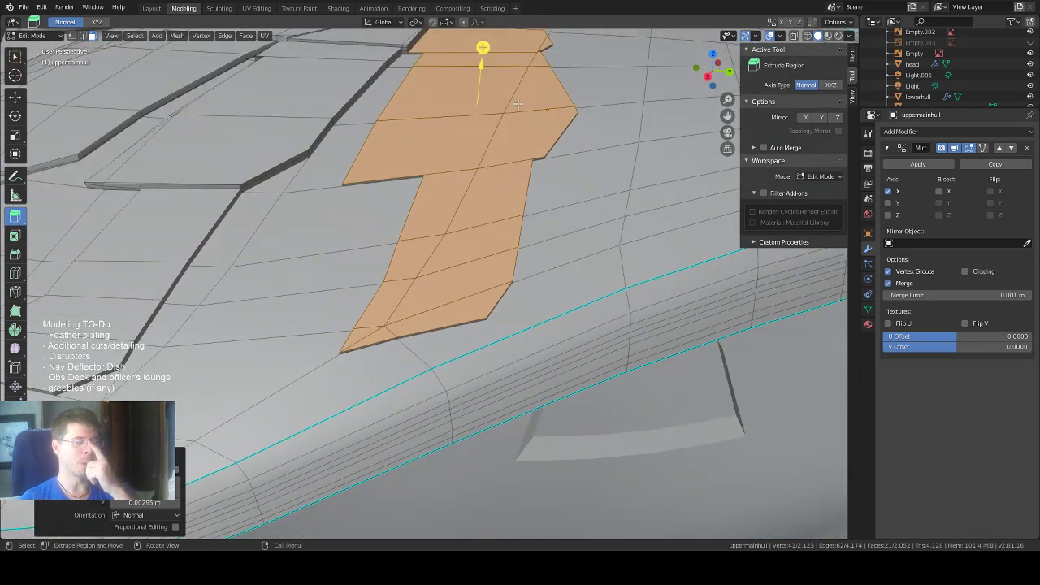
{"action": "scroll", "coordinate": [517, 103], "scroll_direction": "down", "scroll_amount": 5}
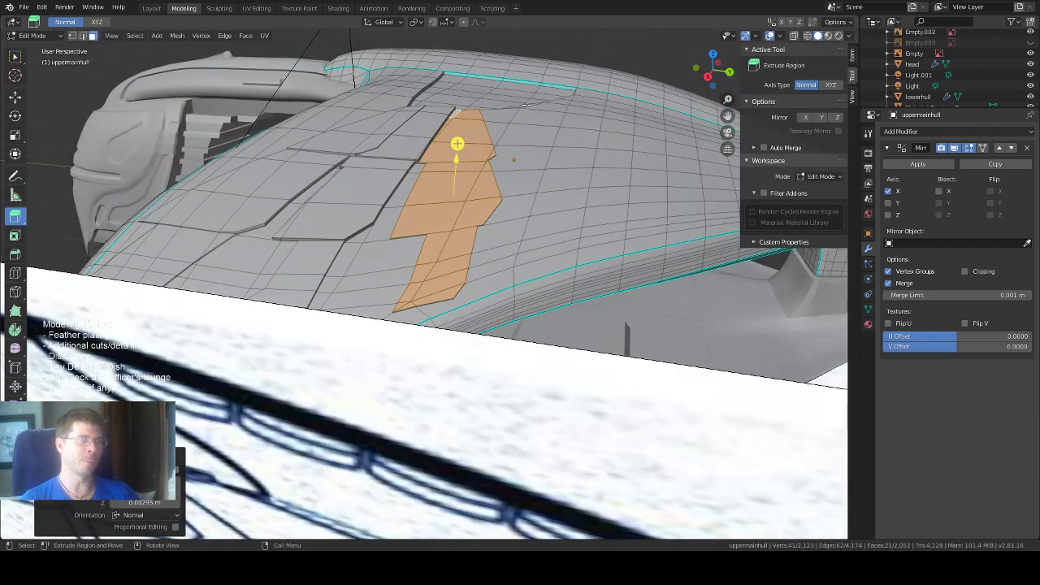
{"action": "scroll", "coordinate": [526, 104], "scroll_direction": "up", "scroll_amount": 4}
{"action": "middle_click_drag", "start_coordinate": [526, 104], "coordinate": [406, 148]}
{"action": "left_click", "coordinate": [15, 55]}
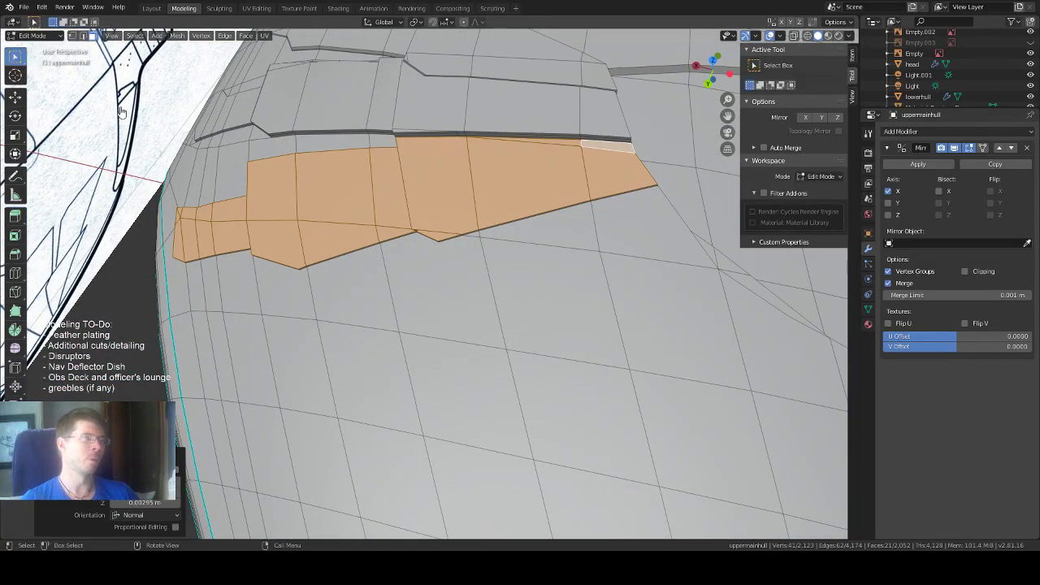
{"action": "middle_click_drag", "start_coordinate": [481, 154], "coordinate": [592, 113]}
{"action": "left_click", "coordinate": [617, 94]}
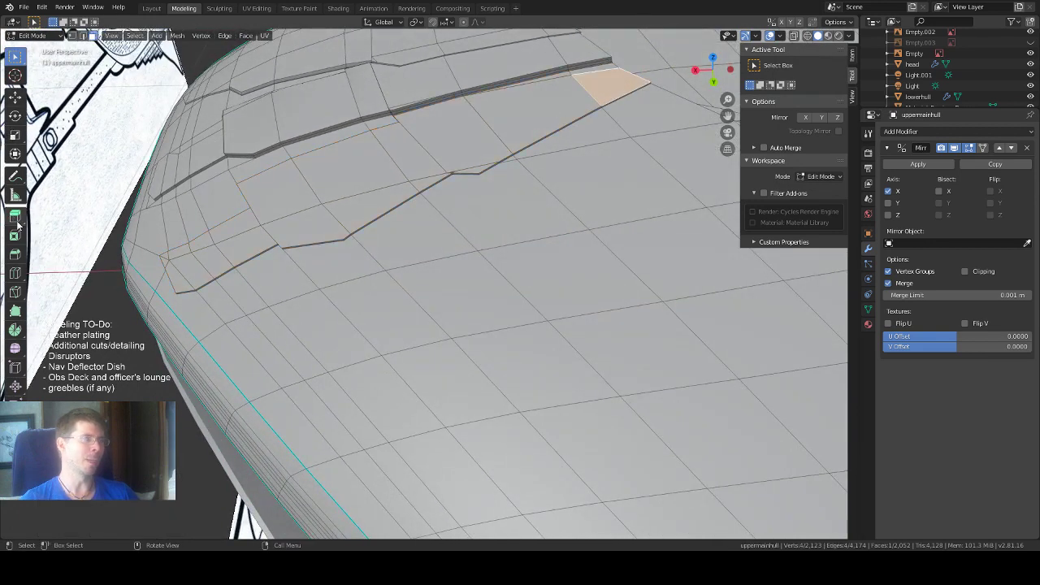
{"action": "left_click", "coordinate": [16, 272]}
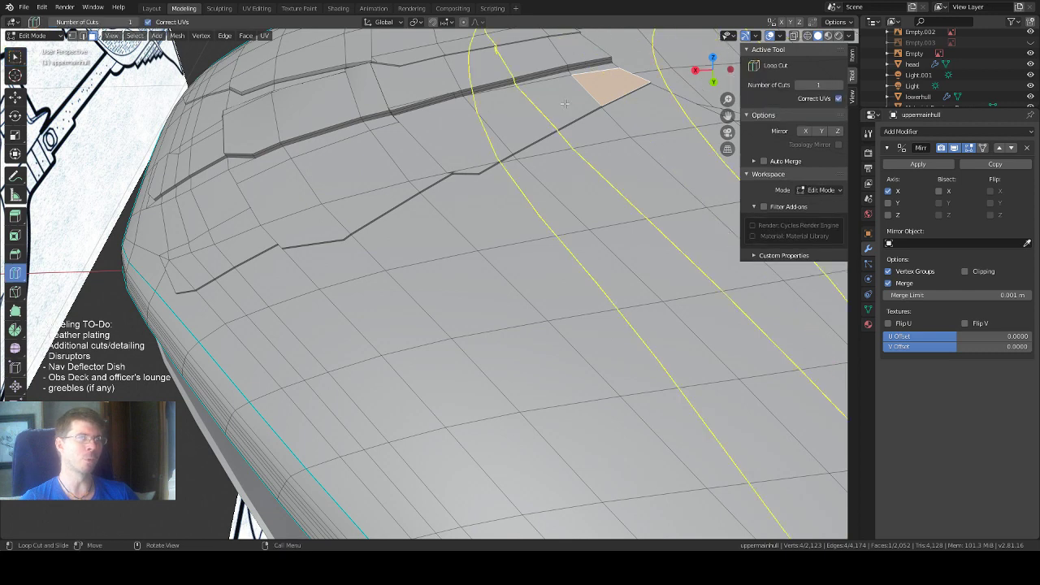
{"action": "left_click", "coordinate": [14, 58]}
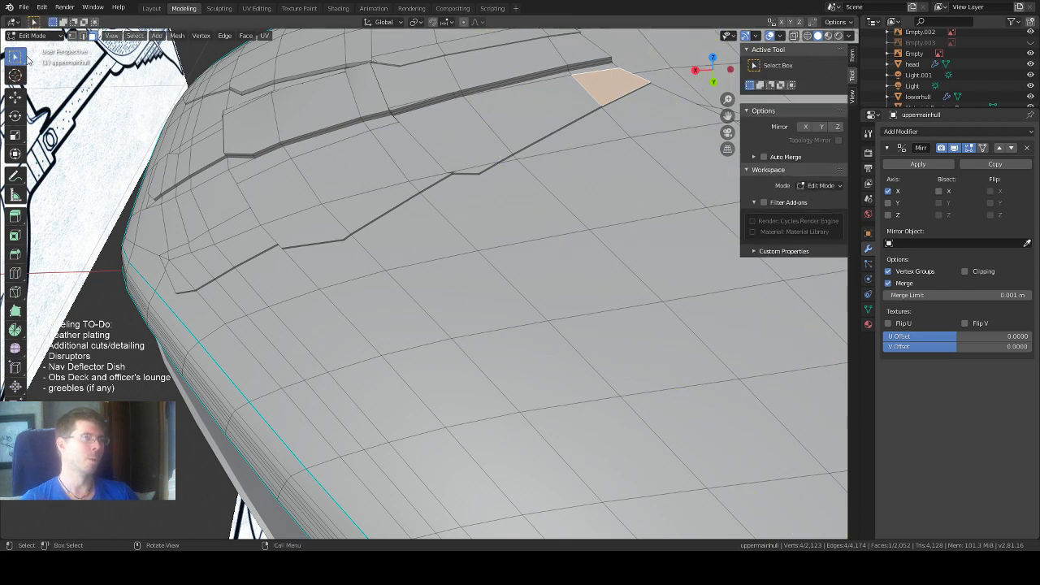
Try to select the connected edges along the lower rim of the extruded feather plate's upper section.
{"action": "key", "text": "2"}
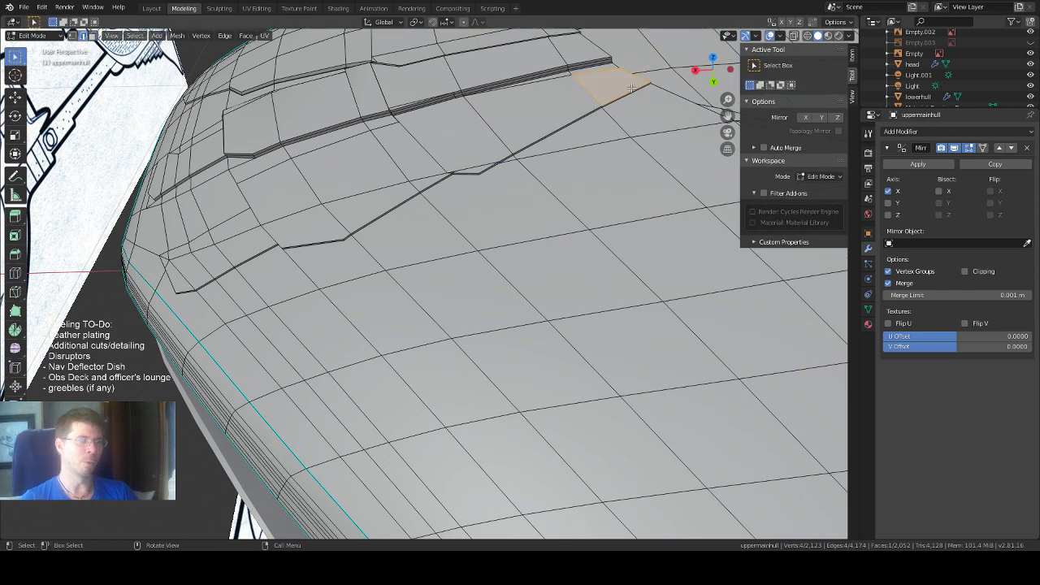
{"action": "left_click", "coordinate": [631, 89]}
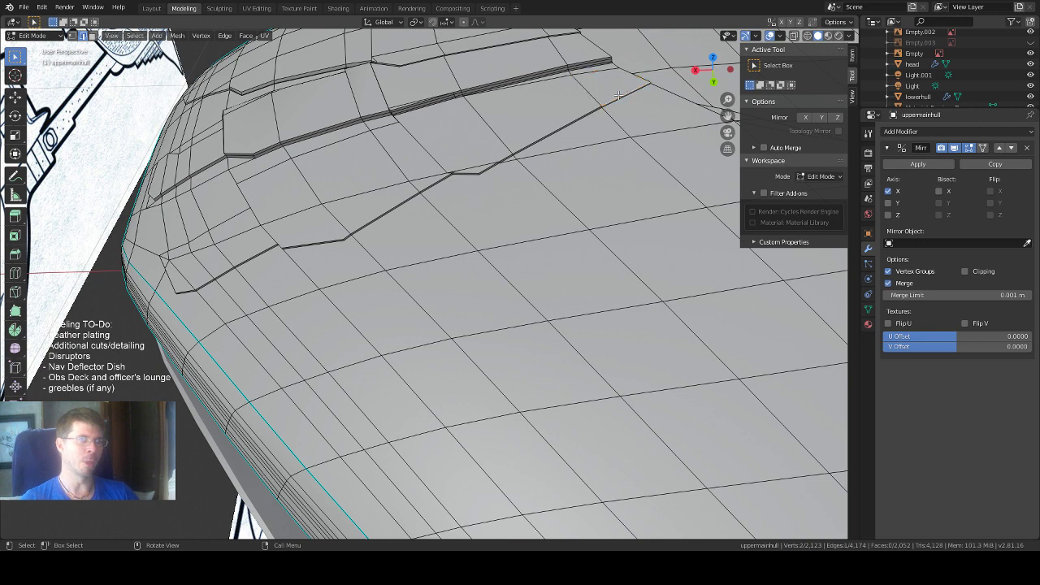
{"action": "left_click", "coordinate": [571, 123], "text": "shift"}
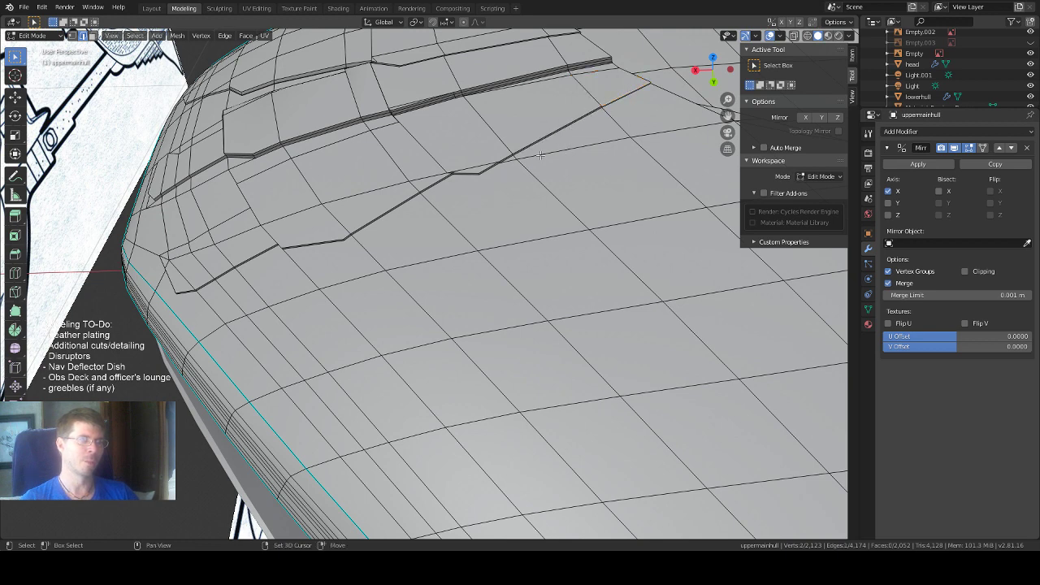
{"action": "left_click", "coordinate": [544, 134], "text": "shift"}
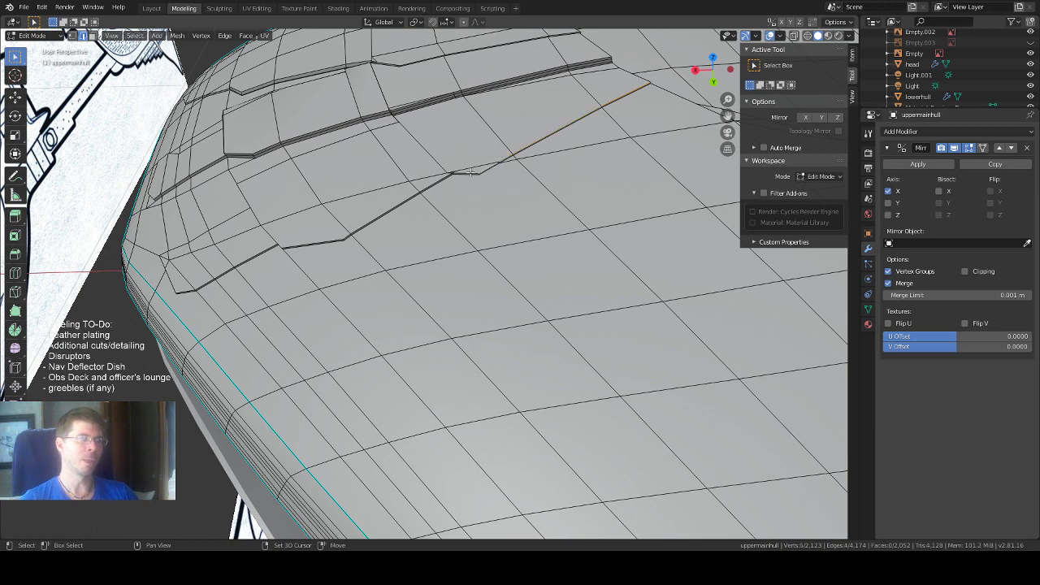
Examine the notch between the upper and middle feather sections close up for gaps in the extruded edge.
{"action": "middle_click_drag", "start_coordinate": [478, 171], "coordinate": [536, 156]}
{"action": "scroll", "coordinate": [502, 116], "scroll_direction": "up", "scroll_amount": 3}
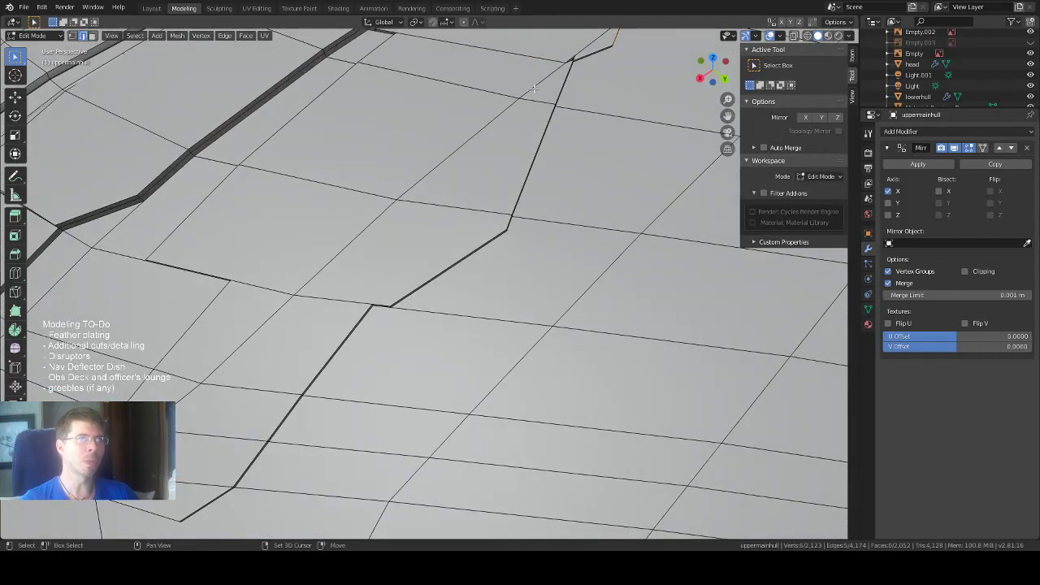
{"action": "middle_click_drag", "start_coordinate": [572, 84], "coordinate": [520, 136]}
{"action": "scroll", "coordinate": [515, 224], "scroll_direction": "up", "scroll_amount": 4}
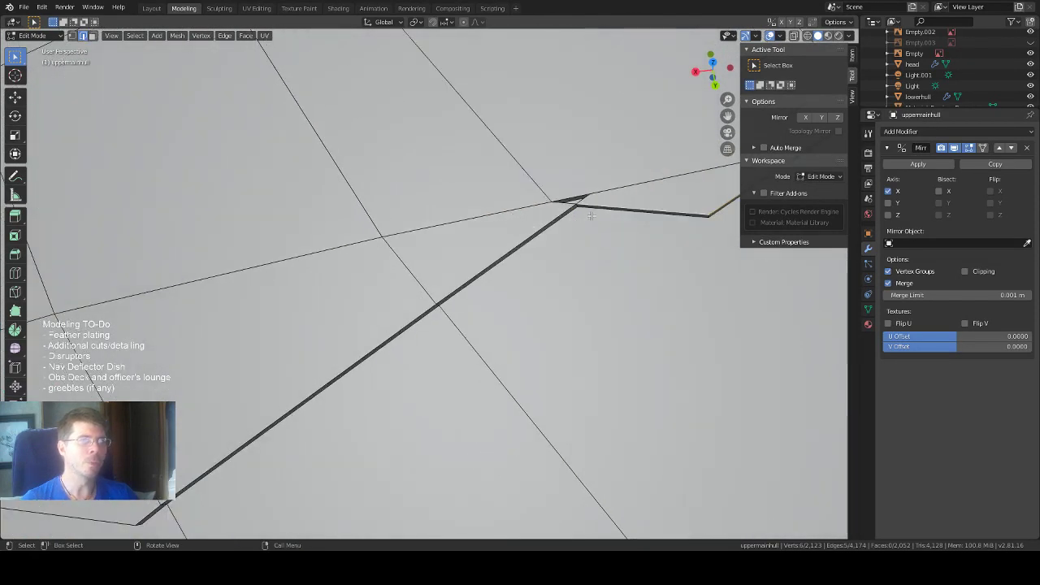
{"action": "scroll", "coordinate": [588, 215], "scroll_direction": "down", "scroll_amount": 3}
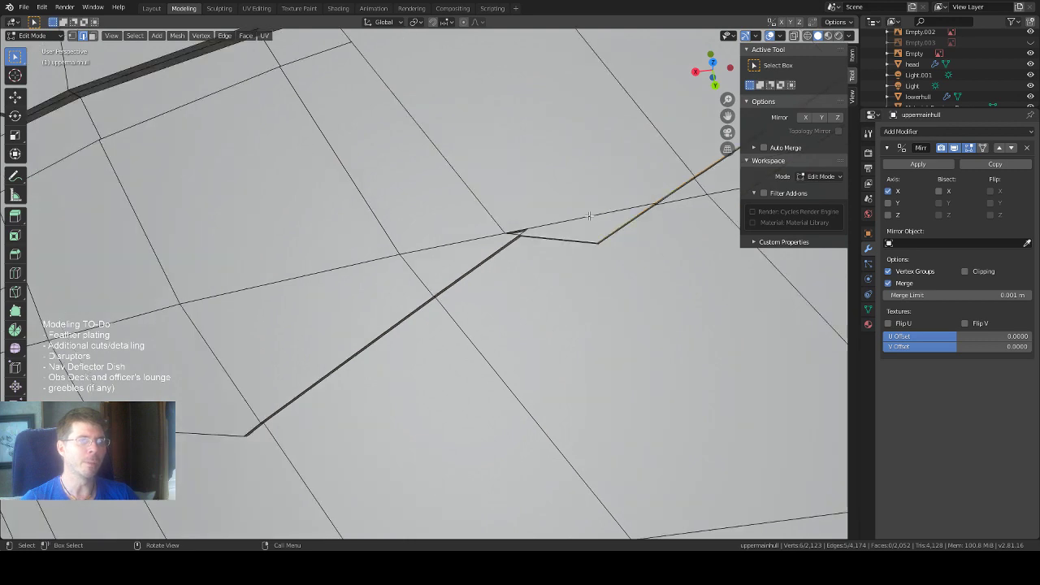
{"action": "scroll", "coordinate": [589, 216], "scroll_direction": "down", "scroll_amount": 2}
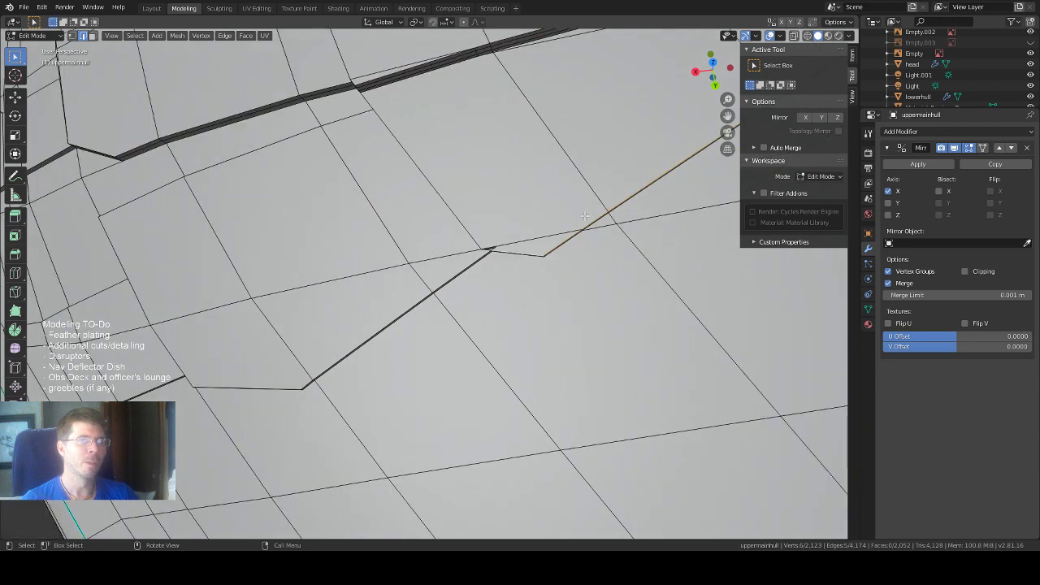
{"action": "scroll", "coordinate": [585, 216], "scroll_direction": "down", "scroll_amount": 3}
{"action": "scroll", "coordinate": [529, 243], "scroll_direction": "up", "scroll_amount": 5}
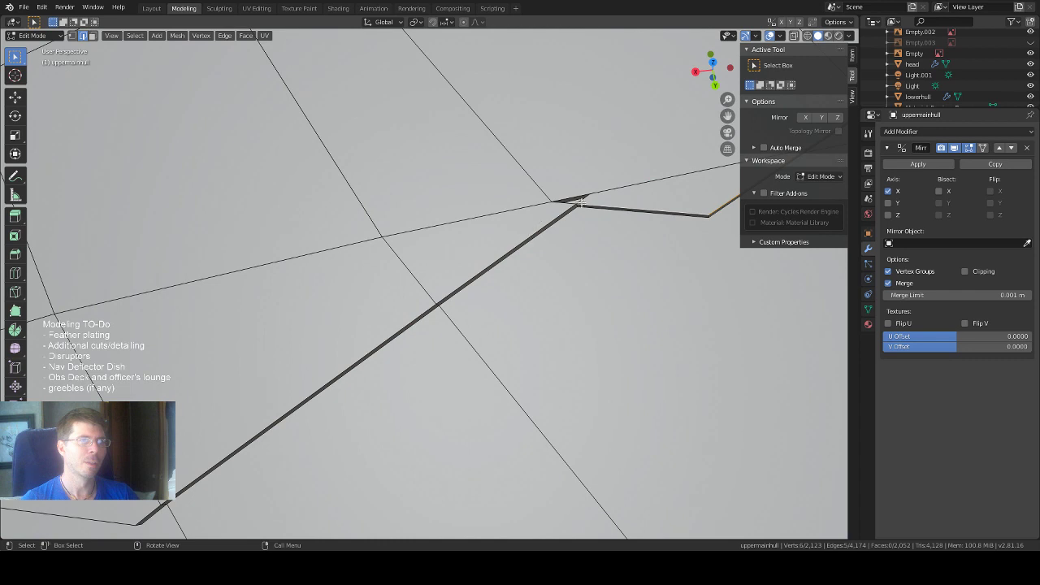
{"action": "mouse_move", "coordinate": [595, 187]}
{"action": "middle_mouse_down"}
{"action": "mouse_move", "coordinate": [594, 174]}
{"action": "mouse_move", "coordinate": [596, 189]}
{"action": "middle_mouse_up"}
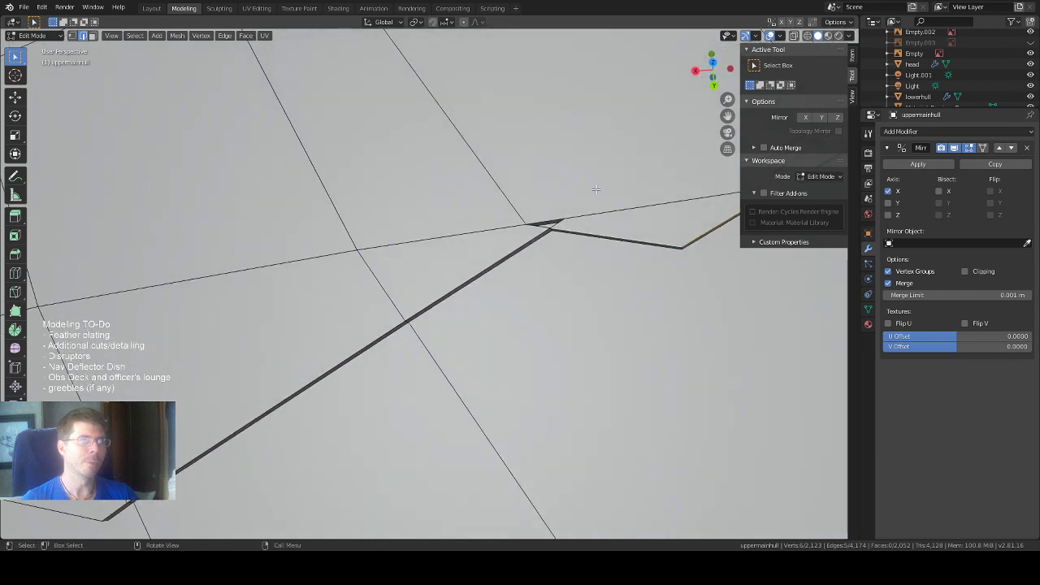
{"action": "scroll", "coordinate": [550, 221], "scroll_direction": "down", "scroll_amount": 2}
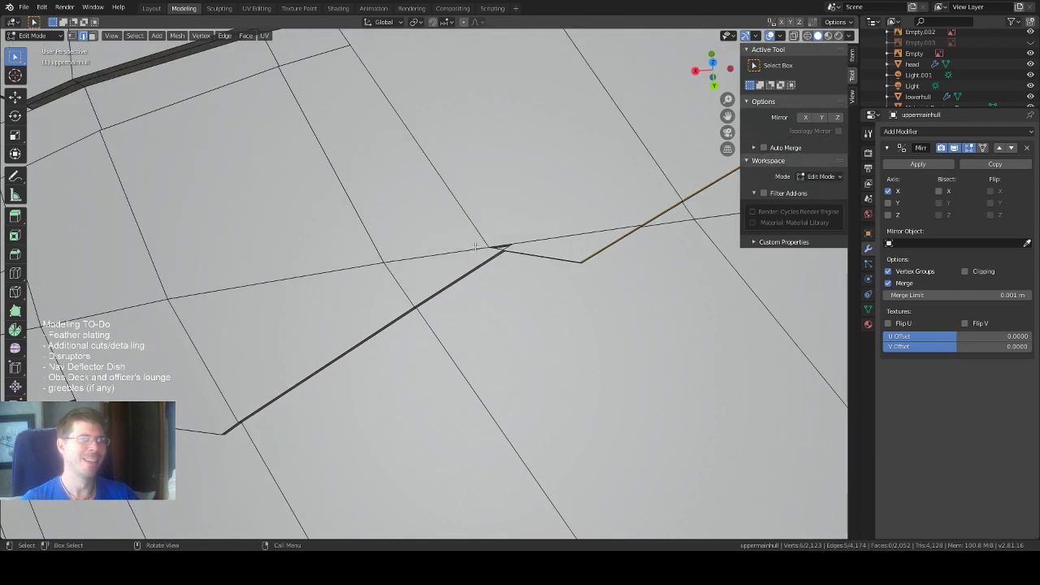
{"action": "middle_click_drag", "start_coordinate": [501, 236], "coordinate": [527, 230]}
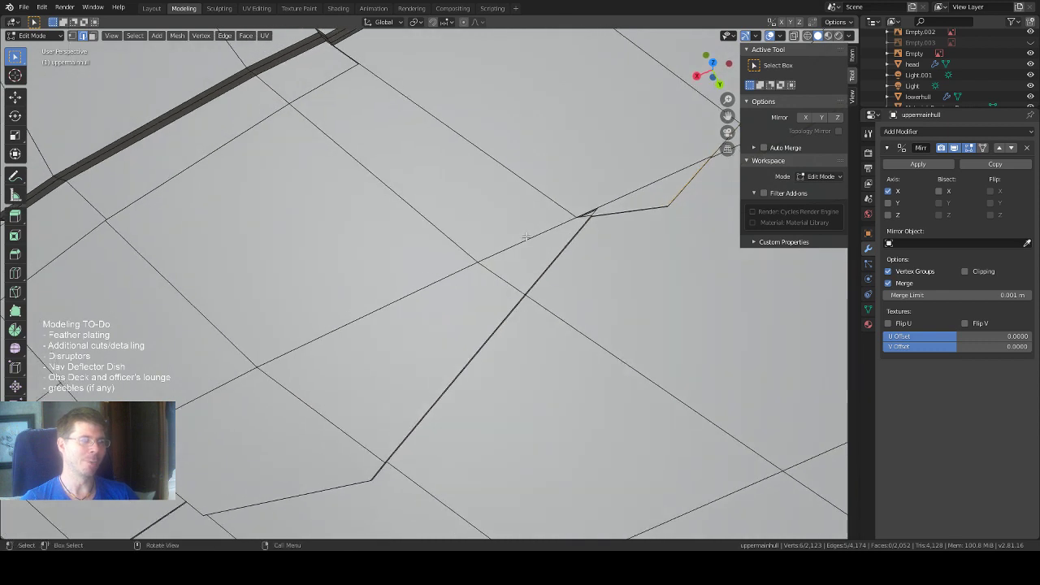
Undo the edge selection and the plate extrusion, and add the missed sliver face at the notch to the selected feather faces.
{"action": "key", "text": "ctrl+z"}
{"action": "key", "text": "ctrl+z"}
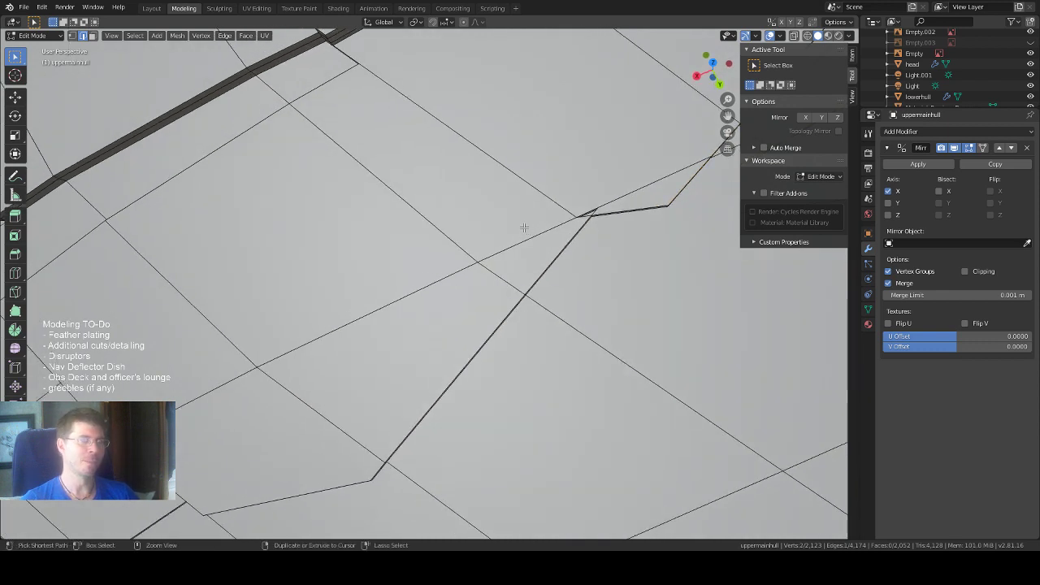
{"action": "key", "text": "ctrl+z"}
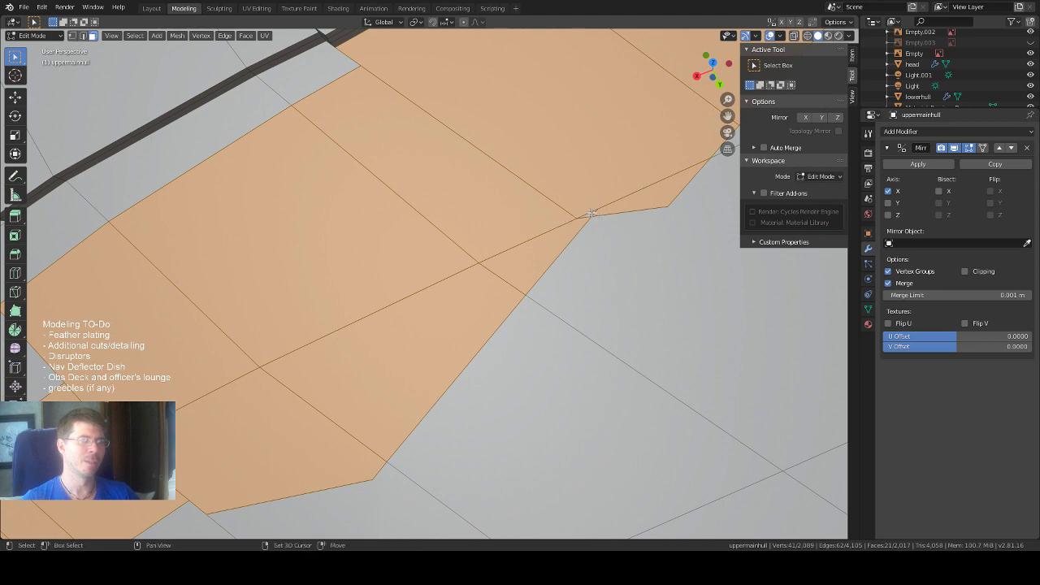
{"action": "scroll", "coordinate": [530, 236], "scroll_direction": "down", "scroll_amount": 5}
{"action": "middle_click_drag", "start_coordinate": [505, 196], "coordinate": [588, 163]}
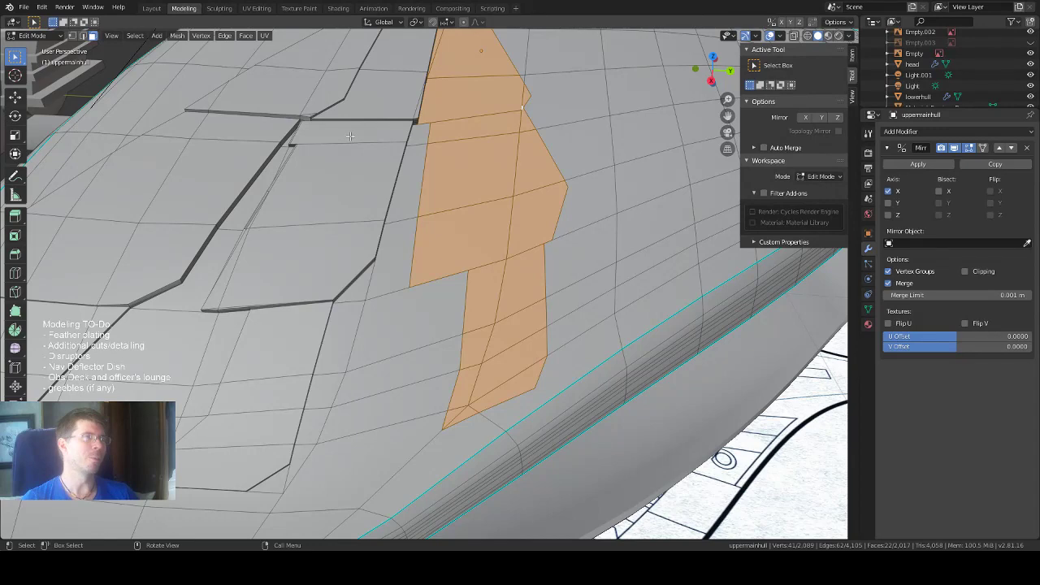
Extrude the selected feather faces outward along their normals by about 0.0048 m with Extrude Region.
{"action": "middle_click_drag", "start_coordinate": [350, 135], "coordinate": [367, 133]}
{"action": "left_click", "coordinate": [14, 216]}
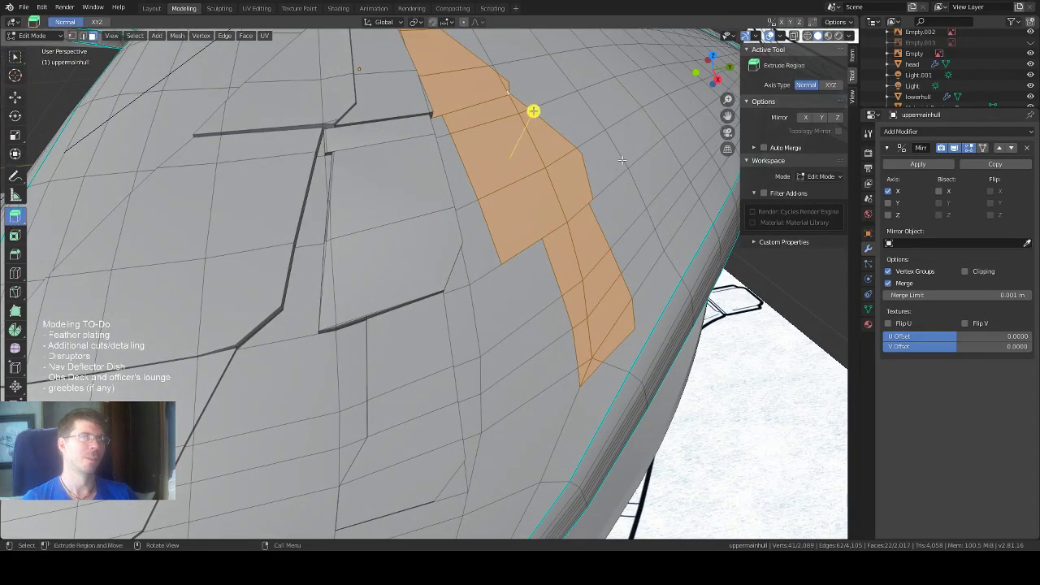
{"action": "left_click_drag", "start_coordinate": [534, 108], "coordinate": [541, 109]}
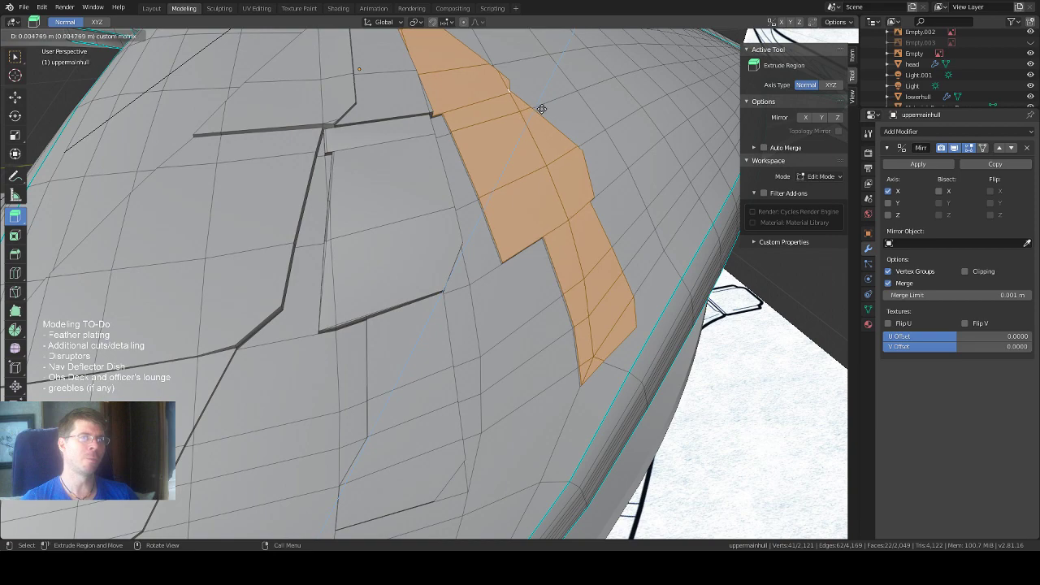
{"action": "left_click_drag", "start_coordinate": [541, 108], "coordinate": [532, 108]}
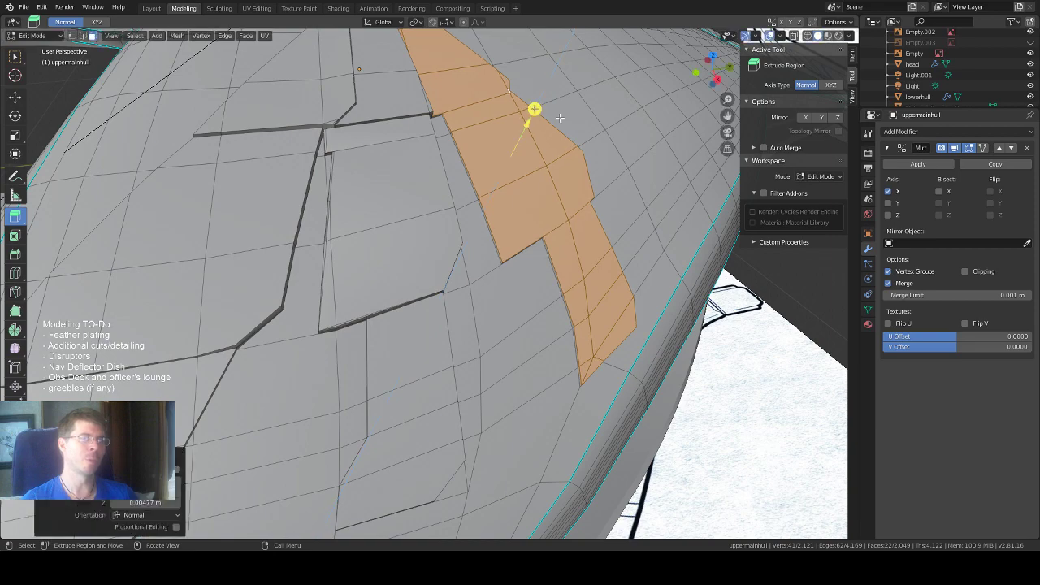
Examine the raised feather plate against the neighbouring hull plates, from the whole ship down to its lower edges.
{"action": "middle_click_drag", "start_coordinate": [533, 108], "coordinate": [602, 114]}
{"action": "scroll", "coordinate": [602, 114], "scroll_direction": "down", "scroll_amount": 4}
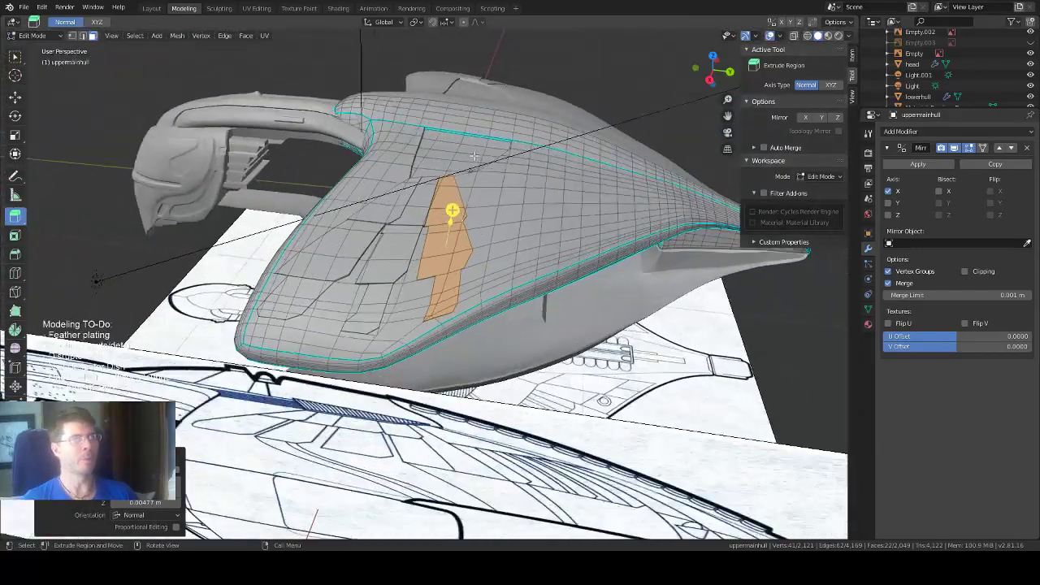
{"action": "scroll", "coordinate": [477, 137], "scroll_direction": "up", "scroll_amount": 4}
{"action": "mouse_move", "coordinate": [529, 109]}
{"action": "middle_mouse_down"}
{"action": "mouse_move", "coordinate": [479, 118]}
{"action": "mouse_move", "coordinate": [521, 112]}
{"action": "middle_mouse_up"}
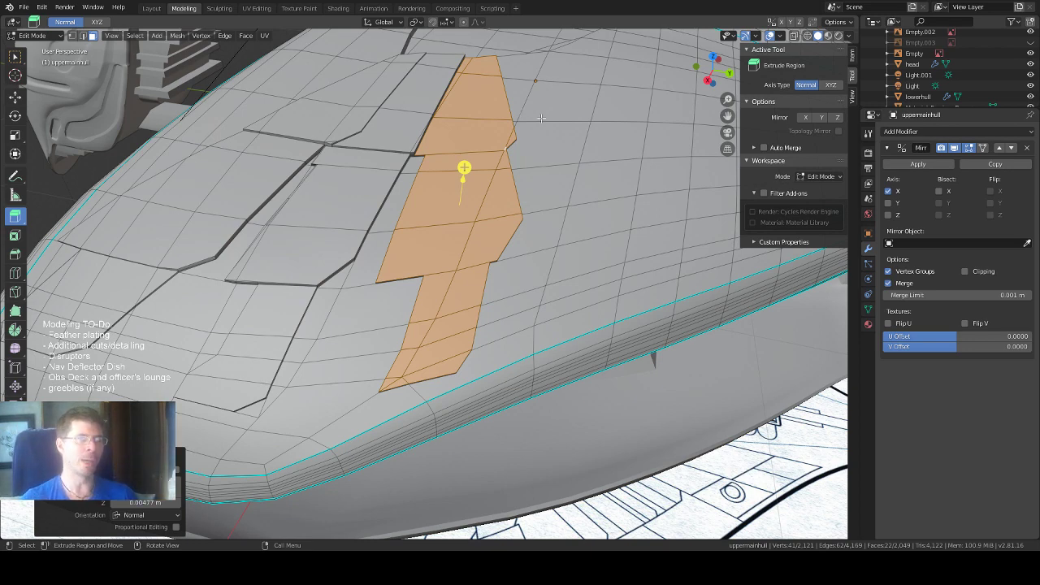
{"action": "middle_click_drag", "start_coordinate": [727, 116], "coordinate": [791, 137], "text": "shift"}
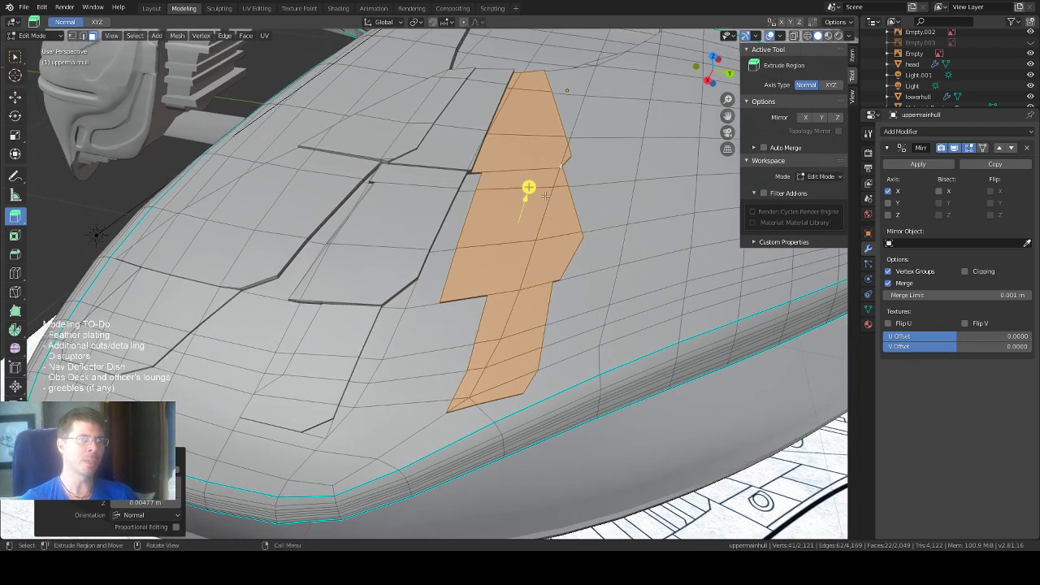
{"action": "mouse_move", "coordinate": [564, 193]}
{"action": "middle_mouse_down"}
{"action": "mouse_move", "coordinate": [506, 189]}
{"action": "mouse_move", "coordinate": [585, 183]}
{"action": "mouse_move", "coordinate": [572, 184]}
{"action": "middle_mouse_up"}
{"action": "scroll", "coordinate": [507, 218], "scroll_direction": "up", "scroll_amount": 2}
{"action": "scroll", "coordinate": [574, 184], "scroll_direction": "up", "scroll_amount": 2}
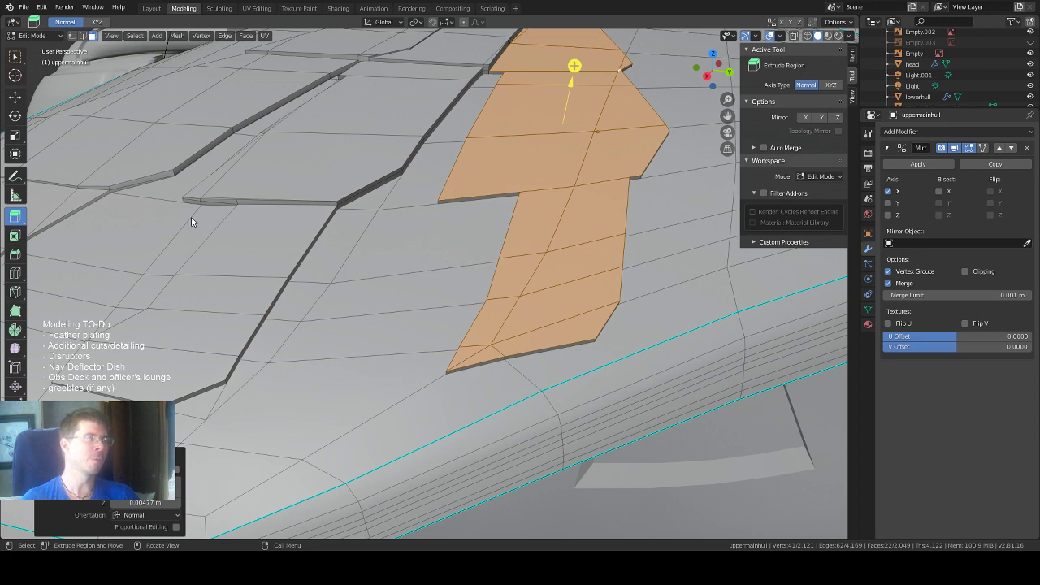
{"action": "middle_click_drag", "start_coordinate": [476, 209], "coordinate": [485, 199]}
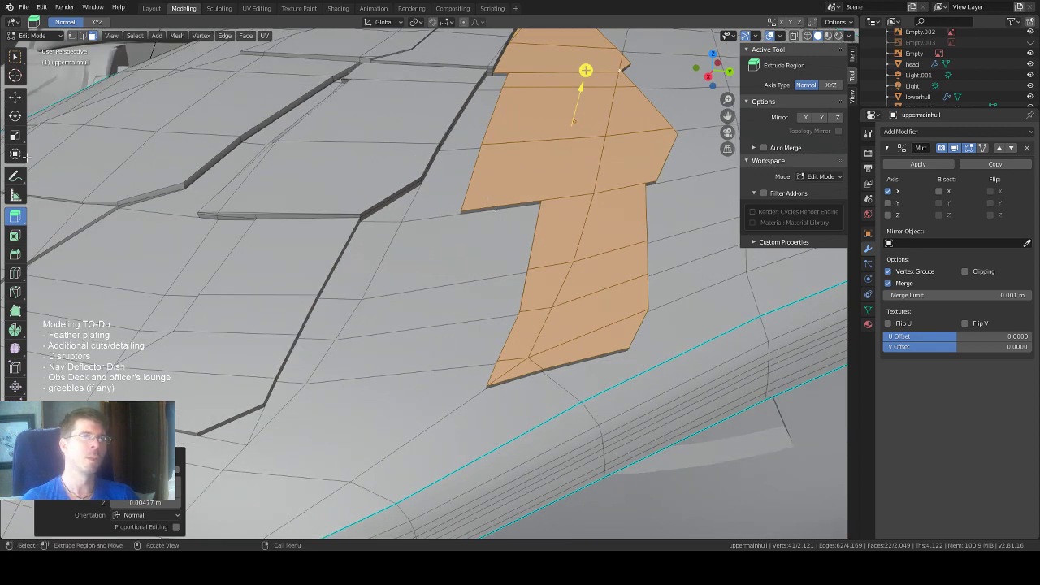
Select the faces of the plate's middle feather section and the small triangular face at the notch above it with Select Box.
{"action": "left_click", "coordinate": [23, 56]}
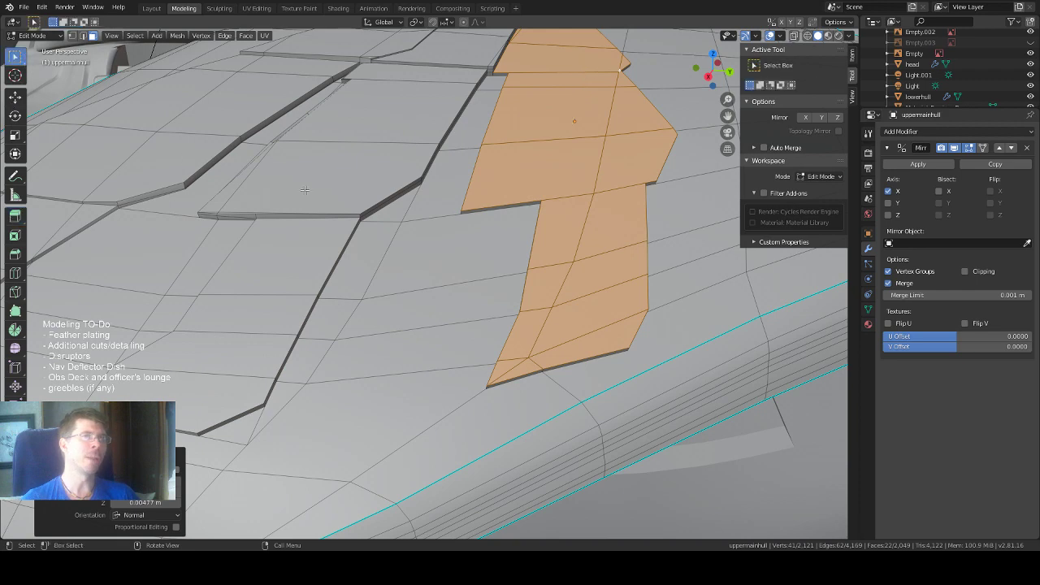
{"action": "middle_click_drag", "start_coordinate": [569, 265], "coordinate": [580, 267]}
{"action": "scroll", "coordinate": [618, 293], "scroll_direction": "up", "scroll_amount": 2}
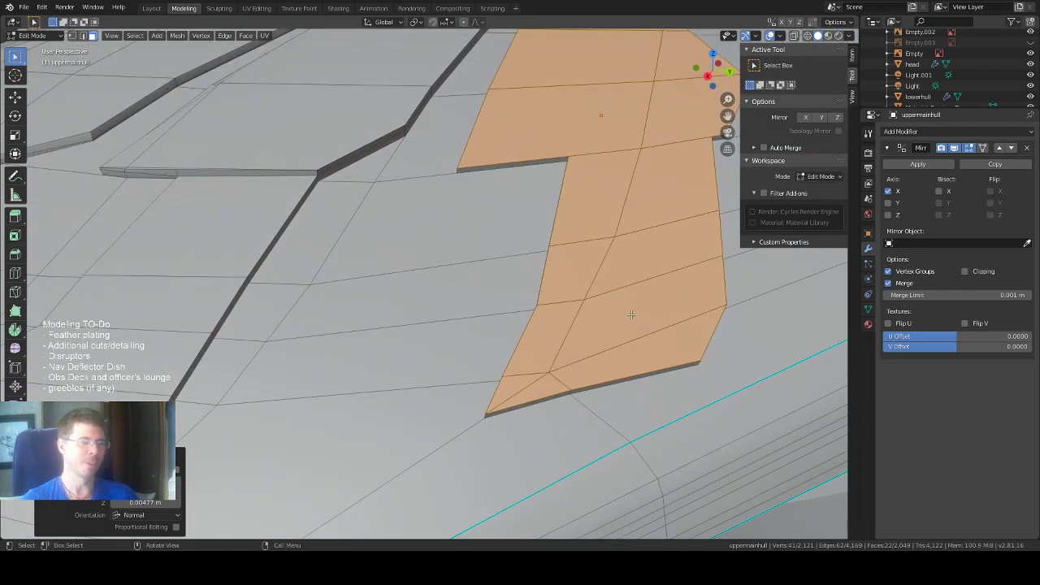
{"action": "middle_click_drag", "start_coordinate": [632, 315], "coordinate": [604, 332]}
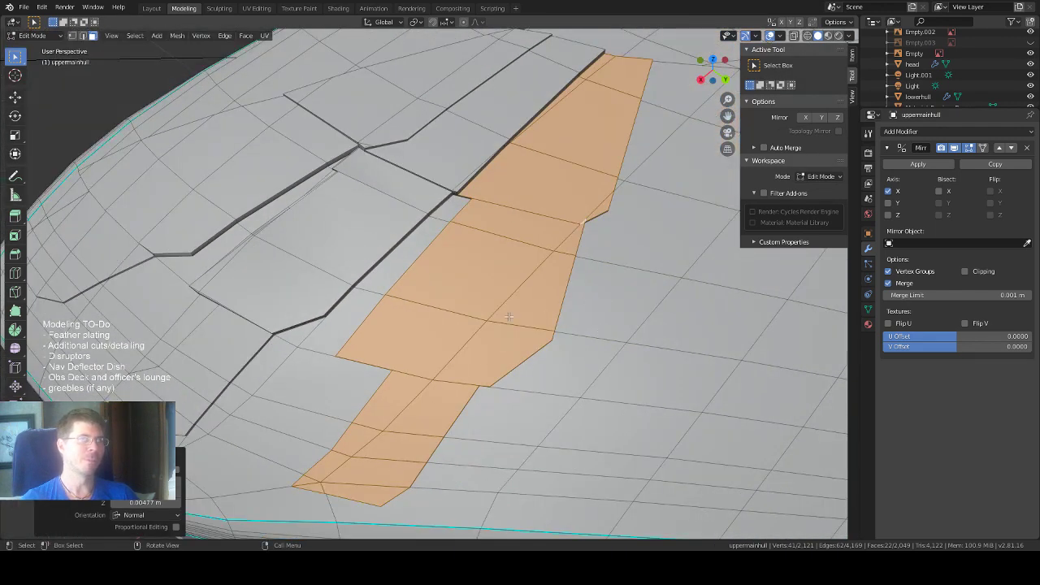
{"action": "left_click", "coordinate": [392, 323]}
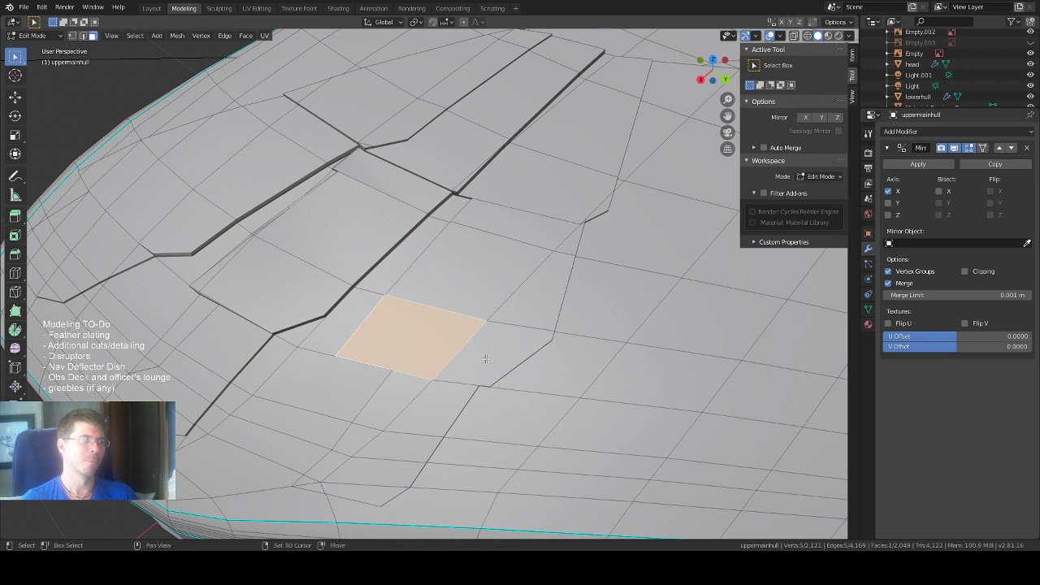
{"action": "left_click", "coordinate": [499, 338], "text": "shift"}
{"action": "left_click", "coordinate": [517, 315], "text": "shift"}
{"action": "left_click", "coordinate": [500, 278], "text": "shift"}
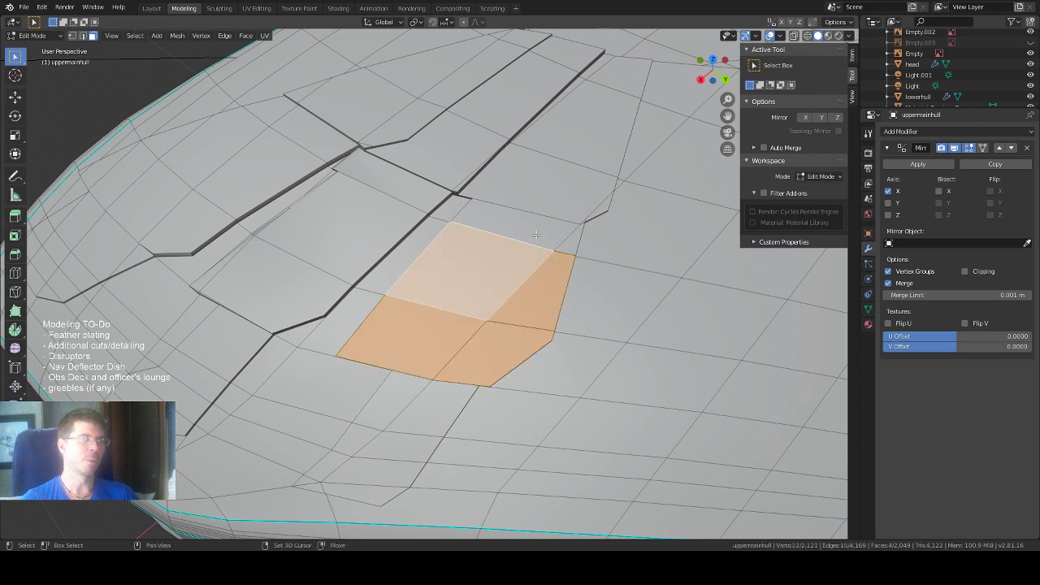
{"action": "left_click", "coordinate": [536, 235], "text": "shift"}
{"action": "left_click", "coordinate": [578, 237], "text": "shift"}
{"action": "left_click", "coordinate": [599, 216], "text": "shift"}
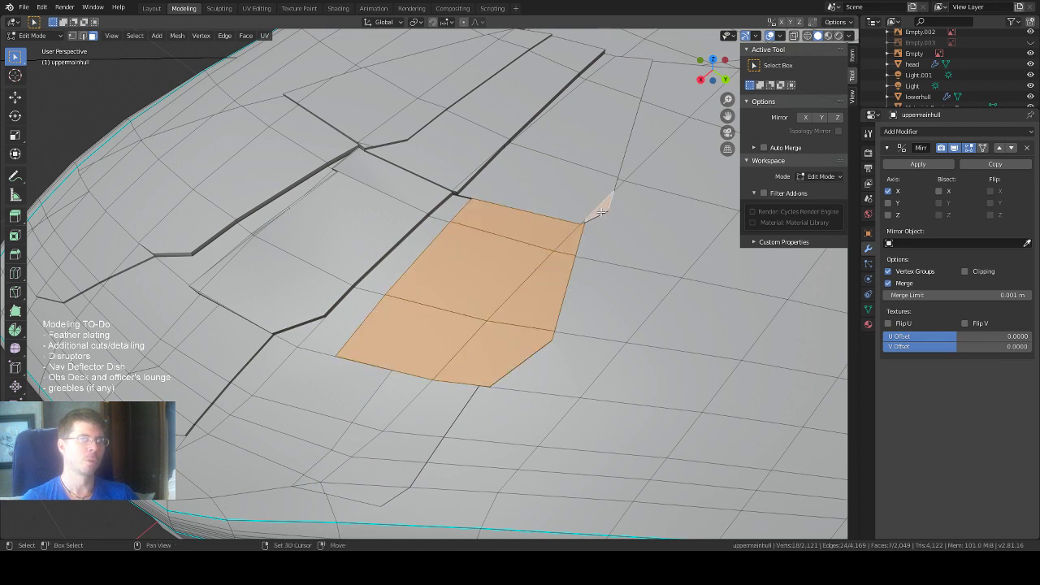
Add the tiny sliver at the notch and all faces of the upper feather section to the selection.
{"action": "scroll", "coordinate": [609, 213], "scroll_direction": "up", "scroll_amount": 2}
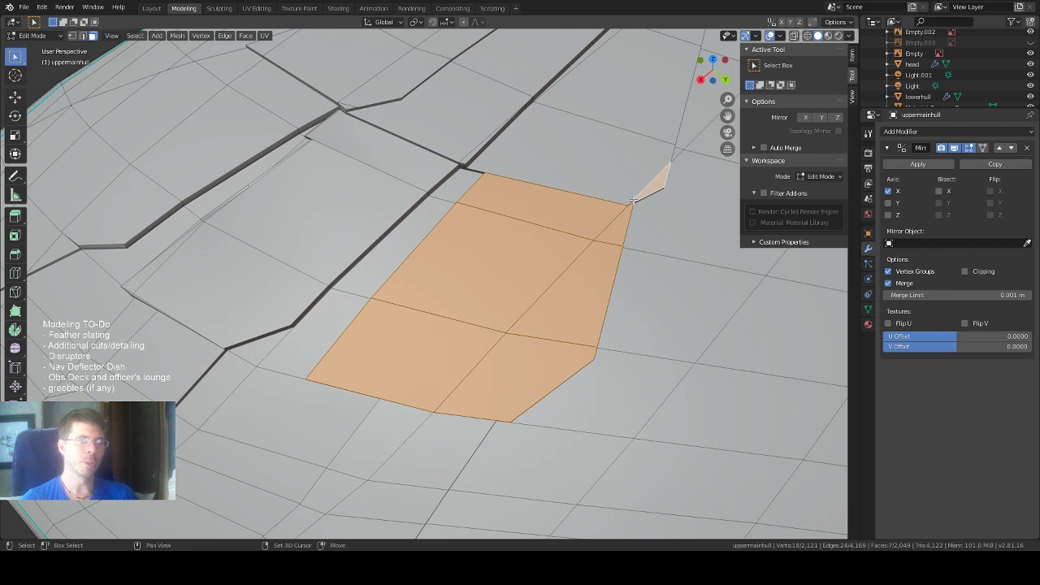
{"action": "left_click", "coordinate": [633, 199], "text": "shift"}
{"action": "left_click", "coordinate": [627, 159], "text": "shift"}
{"action": "left_click", "coordinate": [643, 117], "text": "shift"}
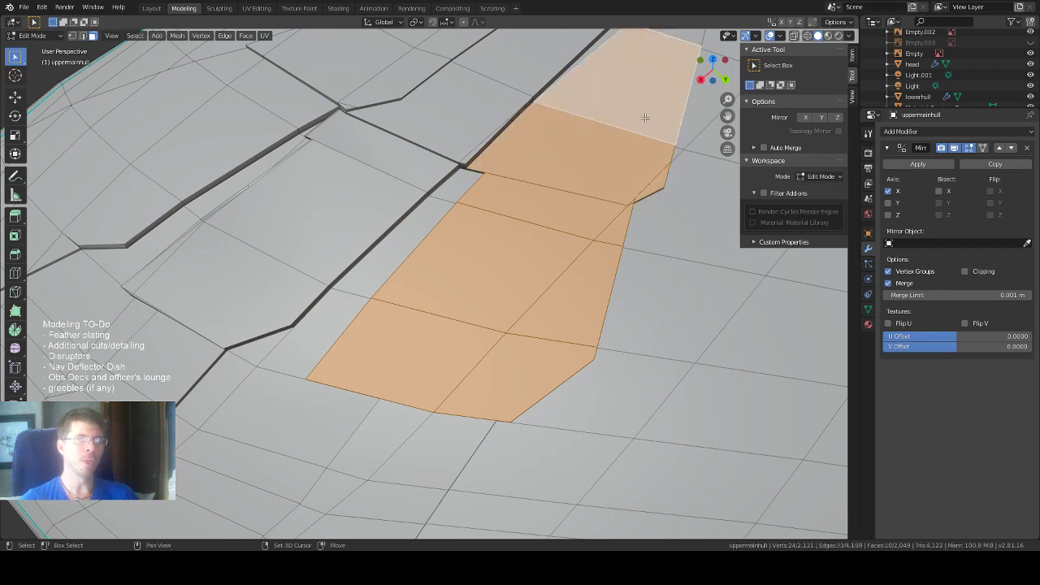
{"action": "middle_click_drag", "start_coordinate": [643, 116], "coordinate": [637, 123]}
{"action": "left_click", "coordinate": [594, 63], "text": "shift"}
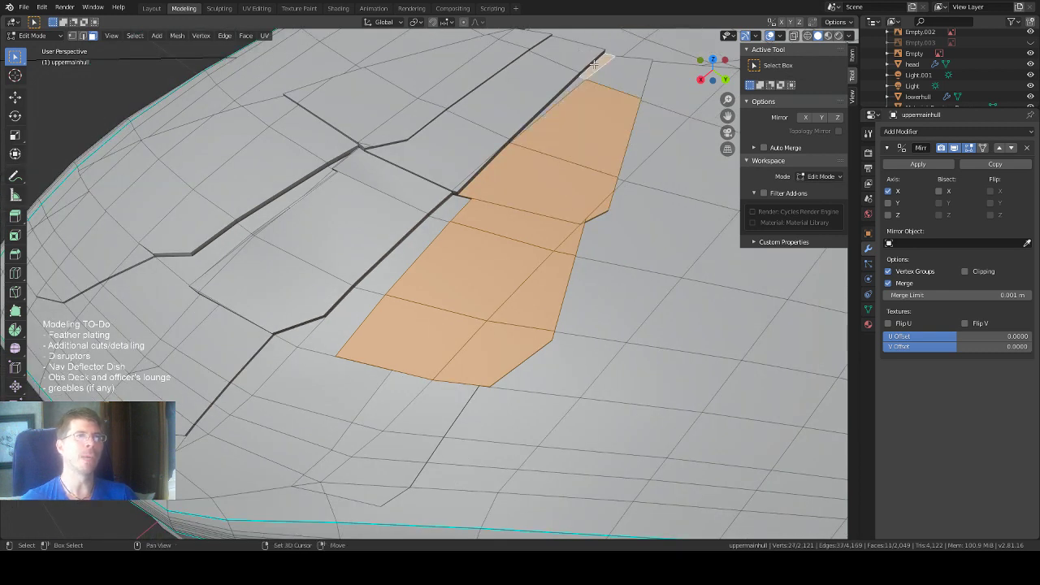
{"action": "left_click", "coordinate": [578, 84], "text": "shift"}
{"action": "left_click", "coordinate": [611, 74], "text": "shift"}
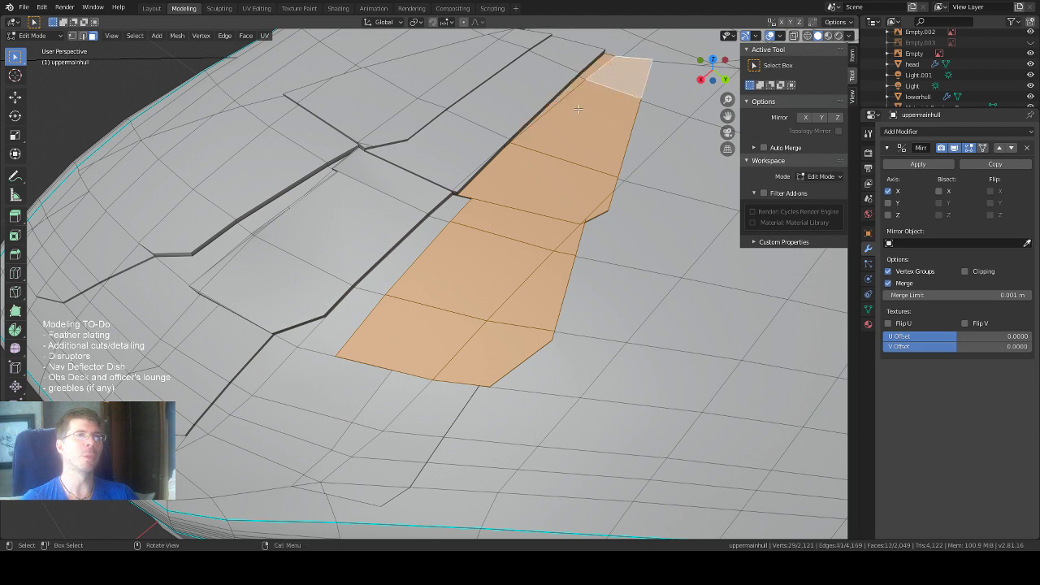
Extrude the selected upper and middle feather faces outward along their normals by about 0.0047 m with Extrude Region.
{"action": "middle_click_drag", "start_coordinate": [611, 74], "coordinate": [581, 91]}
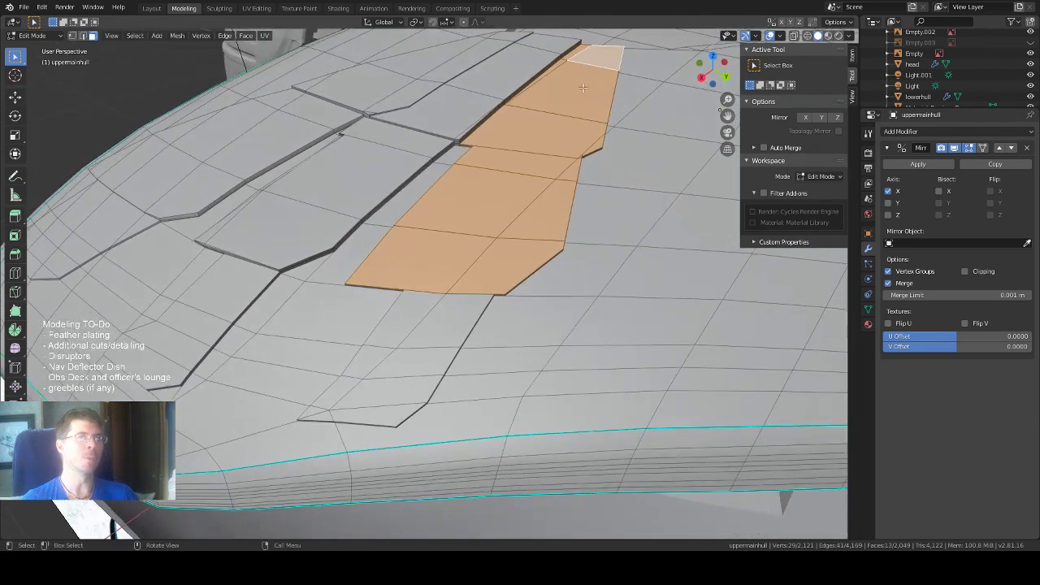
{"action": "left_click", "coordinate": [15, 214]}
{"action": "left_click_drag", "start_coordinate": [536, 104], "coordinate": [538, 101]}
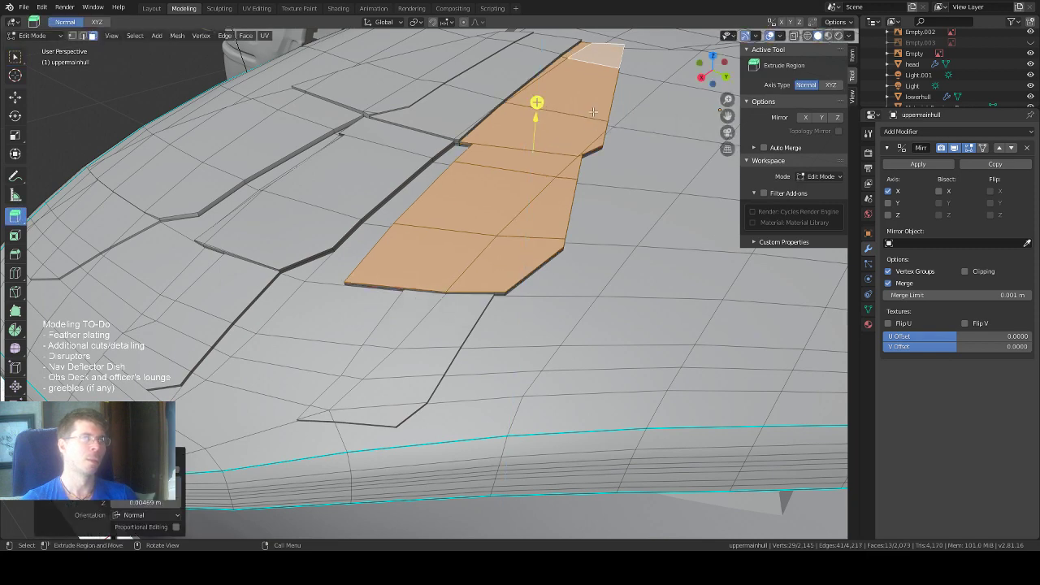
Select the lowest large face of the upper feather section together with the triangular face and tiny sliver at its notch.
{"action": "scroll", "coordinate": [593, 112], "scroll_direction": "down", "scroll_amount": 3}
{"action": "middle_click_drag", "start_coordinate": [594, 112], "coordinate": [512, 161]}
{"action": "left_click", "coordinate": [481, 189]}
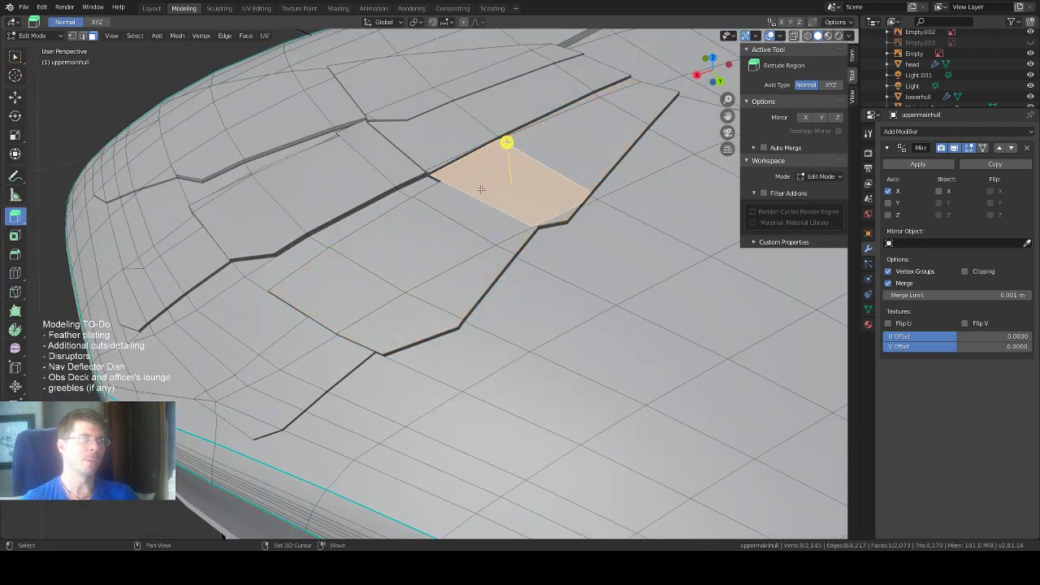
{"action": "key", "text": "alt+a"}
{"action": "left_click", "coordinate": [546, 196]}
{"action": "left_click", "coordinate": [561, 215], "text": "shift"}
{"action": "scroll", "coordinate": [569, 212], "scroll_direction": "up", "scroll_amount": 3}
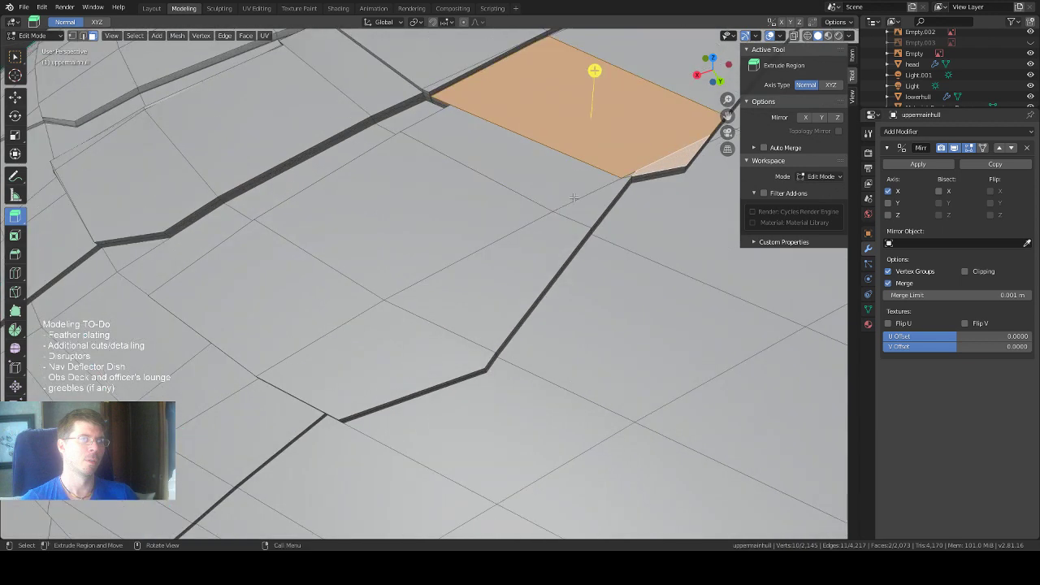
{"action": "left_click", "coordinate": [630, 173], "text": "shift"}
Add all remaining faces of the upper feather section, up to its top end, to the selection with Select Box.
{"action": "middle_click_drag", "start_coordinate": [629, 173], "coordinate": [107, 92]}
{"action": "left_click", "coordinate": [15, 56]}
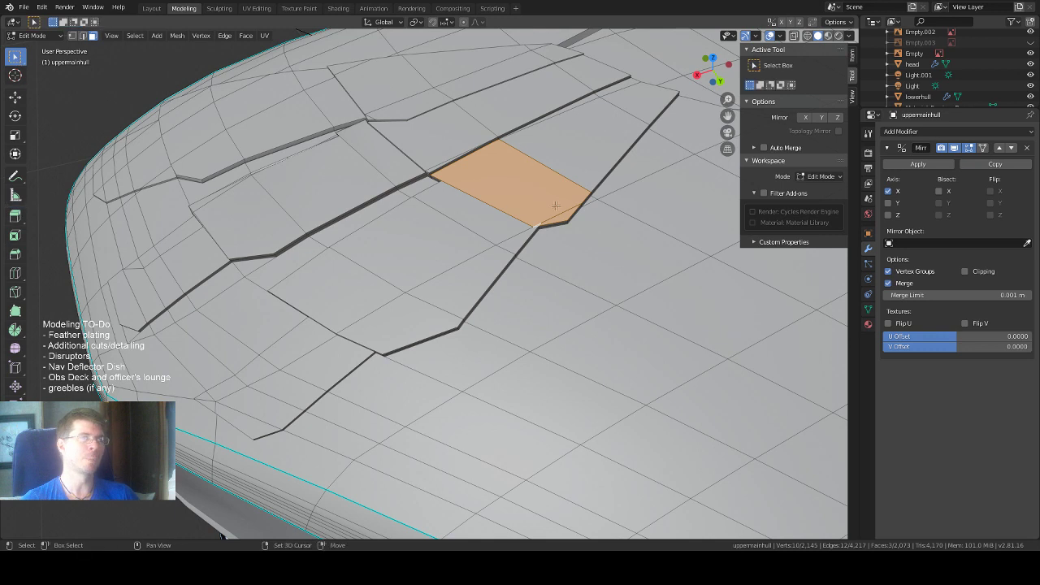
{"action": "left_click", "coordinate": [579, 141], "text": "shift"}
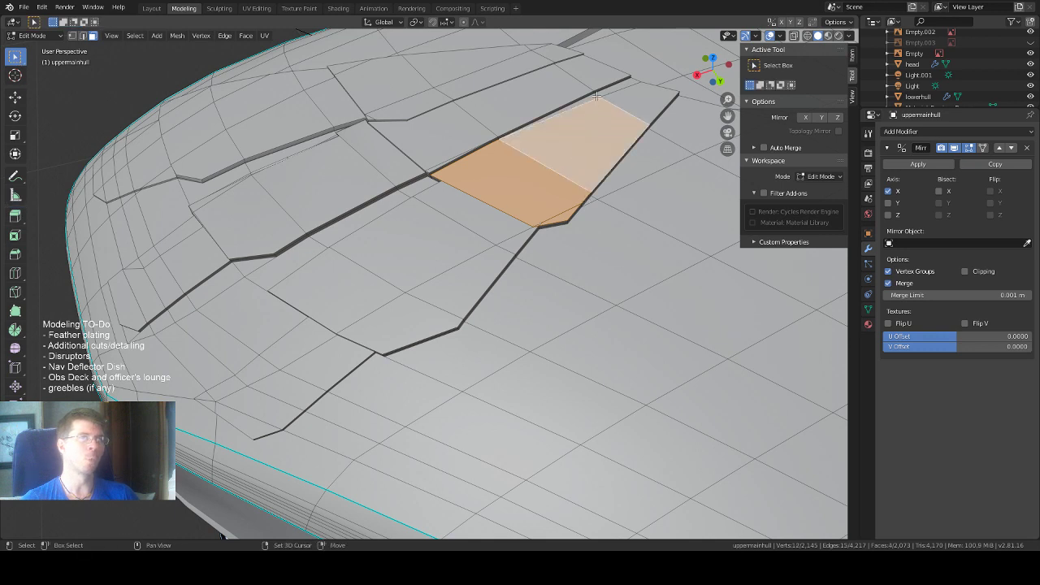
{"action": "left_click", "coordinate": [591, 99], "text": "shift"}
{"action": "left_click", "coordinate": [619, 87], "text": "shift"}
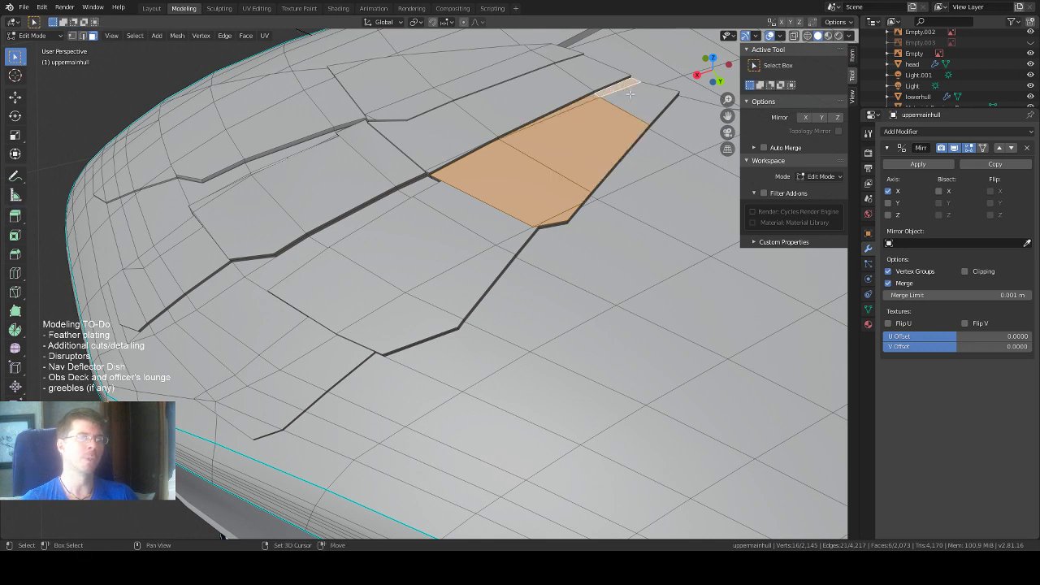
{"action": "left_click", "coordinate": [636, 99], "text": "shift"}
{"action": "mouse_move", "coordinate": [623, 138]}
{"action": "middle_mouse_down"}
{"action": "mouse_move", "coordinate": [645, 158]}
{"action": "mouse_move", "coordinate": [588, 139]}
{"action": "mouse_move", "coordinate": [626, 151]}
{"action": "middle_mouse_up"}
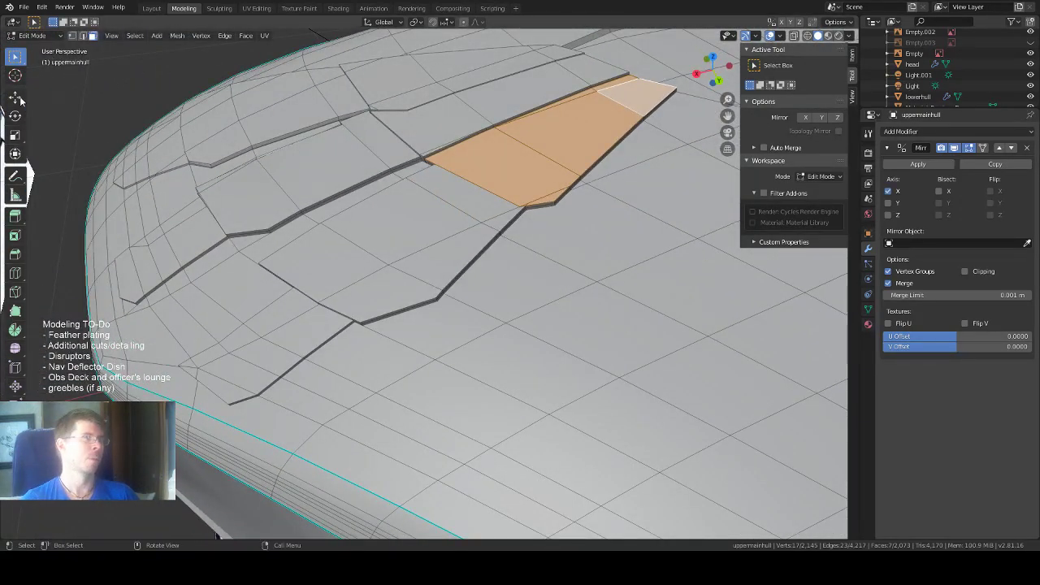
Extrude the selected upper feather faces outward along their normals by about 0.0045 m with Extrude Region.
{"action": "left_click", "coordinate": [15, 215]}
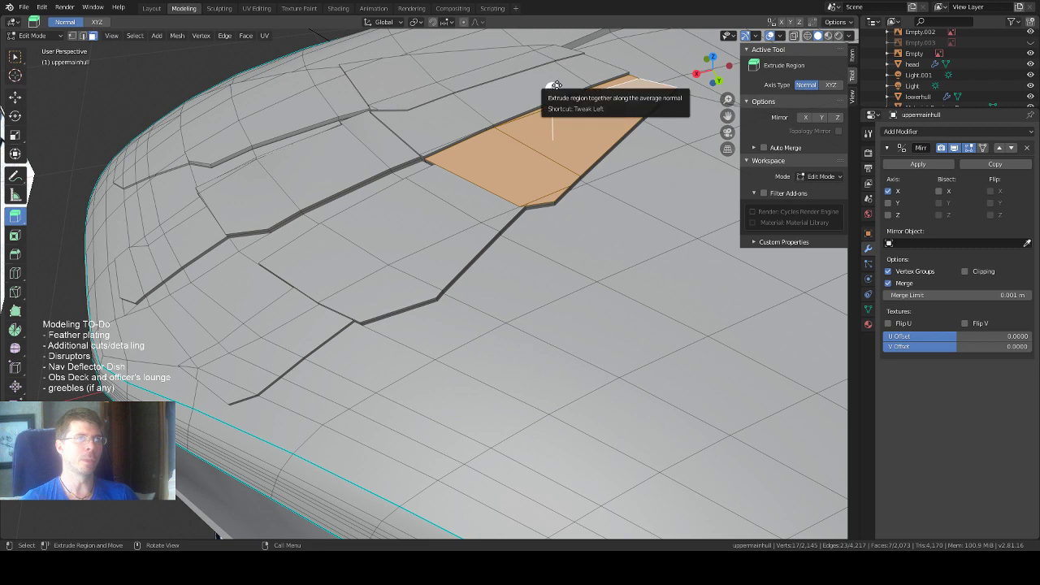
{"action": "left_click_drag", "start_coordinate": [552, 89], "coordinate": [556, 83]}
{"action": "middle_click_drag", "start_coordinate": [477, 189], "coordinate": [601, 165]}
Select the four top edges along the lower feather section's long side, from its pointed tip up to the middle section.
{"action": "scroll", "coordinate": [621, 252], "scroll_direction": "up", "scroll_amount": 3}
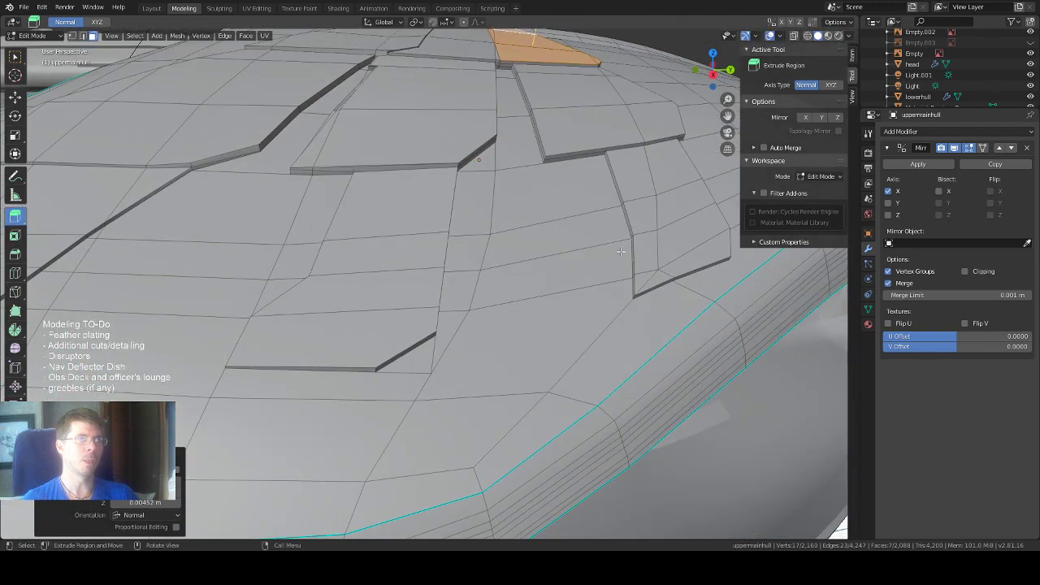
{"action": "scroll", "coordinate": [627, 251], "scroll_direction": "up", "scroll_amount": 2}
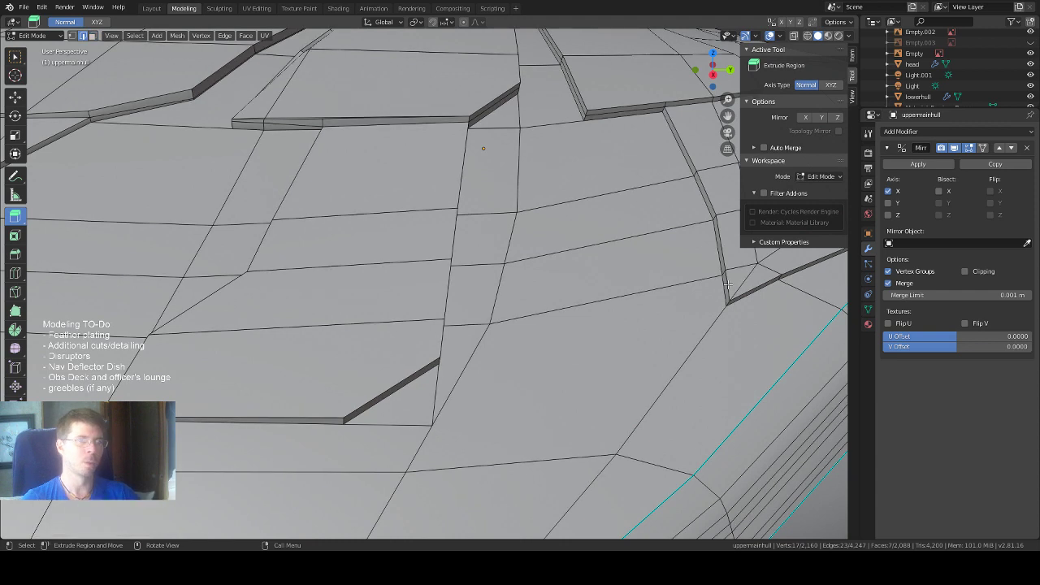
{"action": "left_click", "coordinate": [715, 245]}
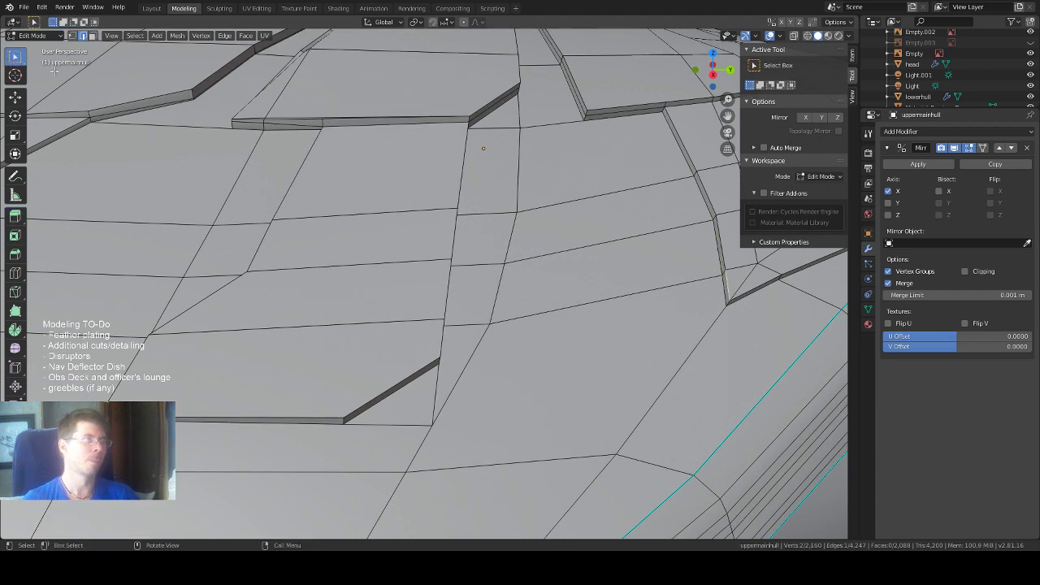
{"action": "key", "text": "w"}
{"action": "left_click", "coordinate": [713, 213], "text": "shift"}
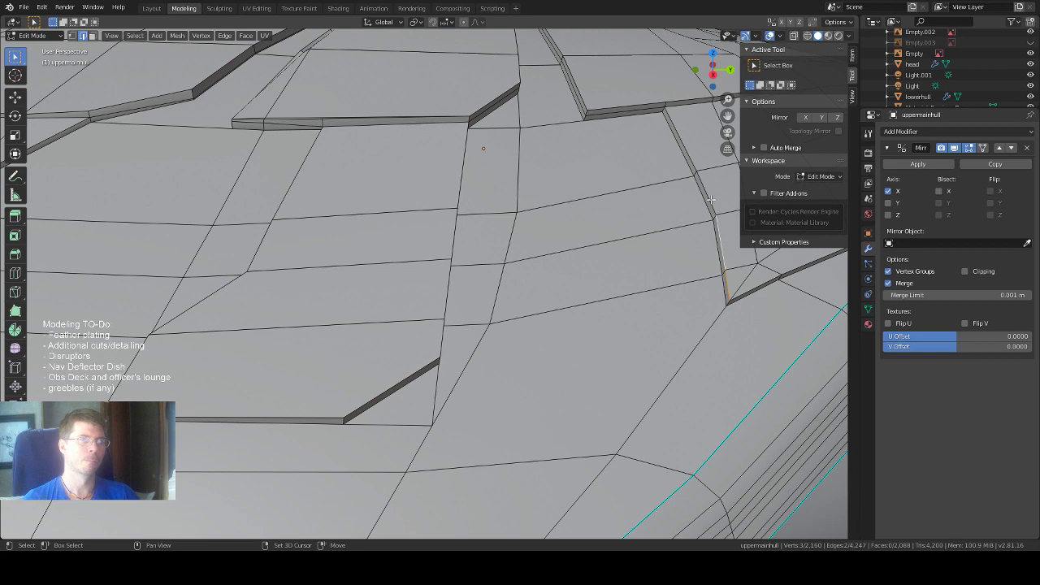
{"action": "left_click", "coordinate": [711, 199], "text": "shift"}
{"action": "left_click", "coordinate": [688, 145], "text": "shift"}
{"action": "middle_click_drag", "start_coordinate": [647, 185], "coordinate": [653, 189]}
{"action": "left_click_drag", "start_coordinate": [728, 116], "coordinate": [488, 171]}
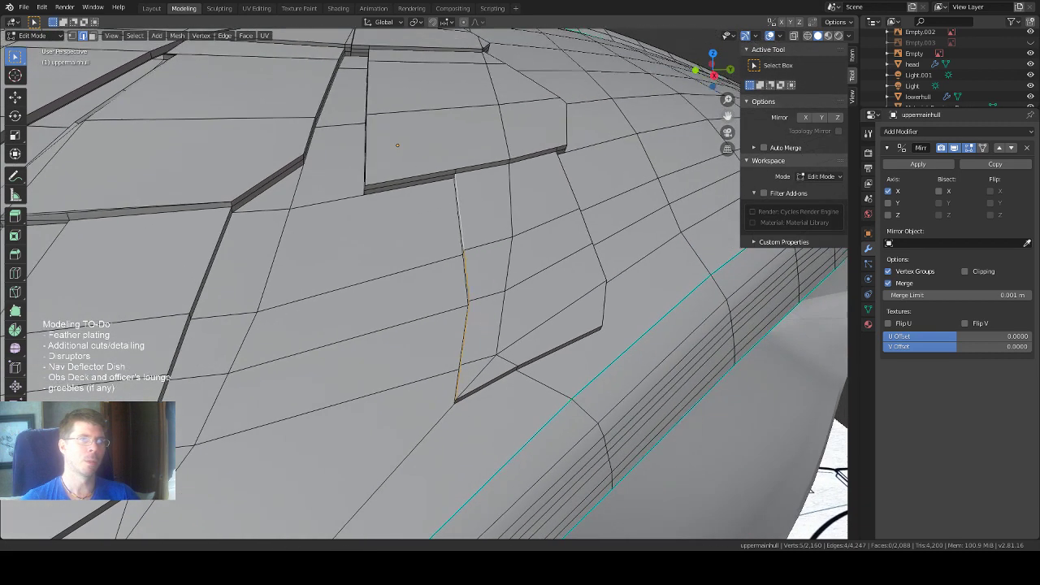
Move the selected side edges of the lower feather section in Global orientation, lowering them by about 0.0014 m in Z.
{"action": "middle_click_drag", "start_coordinate": [577, 239], "coordinate": [557, 246], "text": "shift"}
{"action": "scroll", "coordinate": [558, 246], "scroll_direction": "up", "scroll_amount": 2}
{"action": "middle_click_drag", "start_coordinate": [267, 203], "coordinate": [287, 201]}
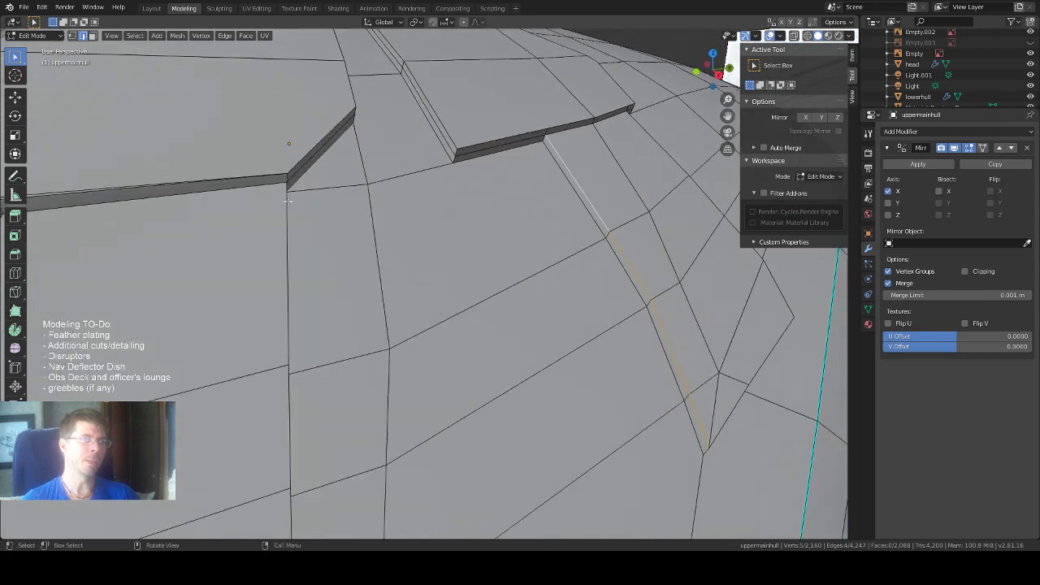
{"action": "left_click", "coordinate": [14, 96]}
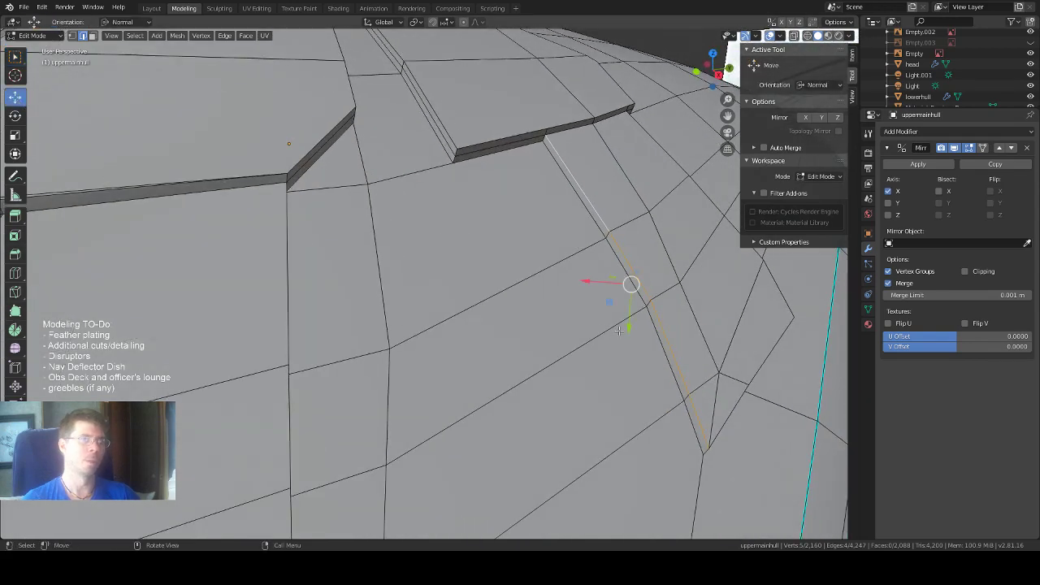
{"action": "left_click", "coordinate": [840, 85]}
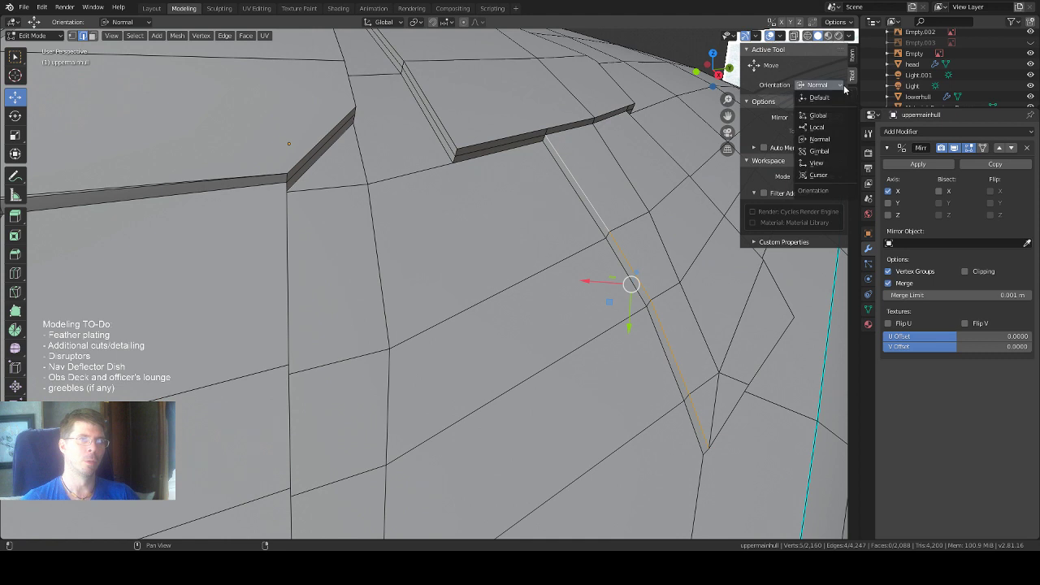
{"action": "left_click", "coordinate": [817, 114]}
{"action": "middle_click_drag", "start_coordinate": [667, 203], "coordinate": [716, 215]}
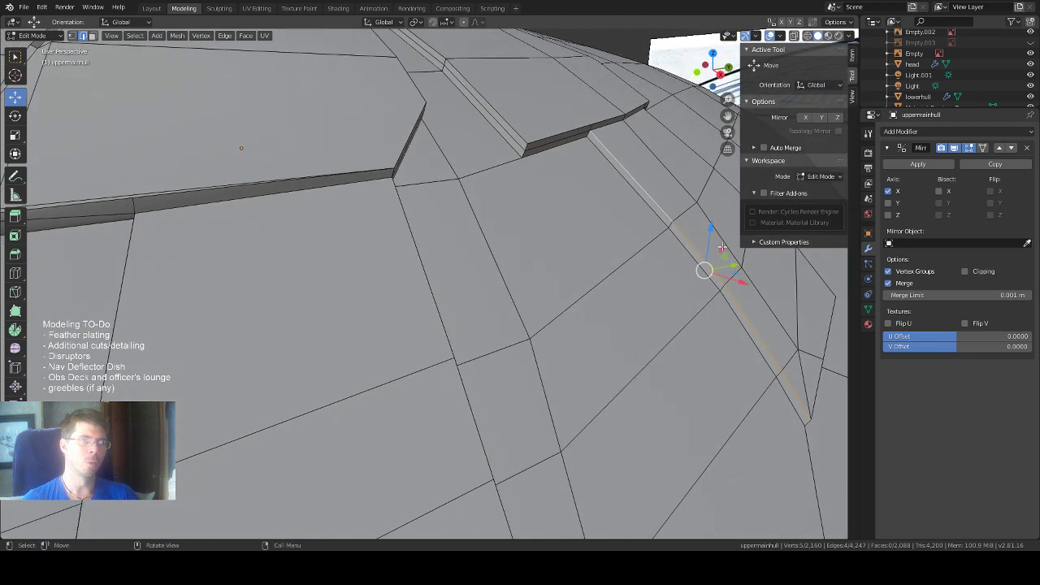
{"action": "left_click_drag", "start_coordinate": [726, 255], "coordinate": [722, 256]}
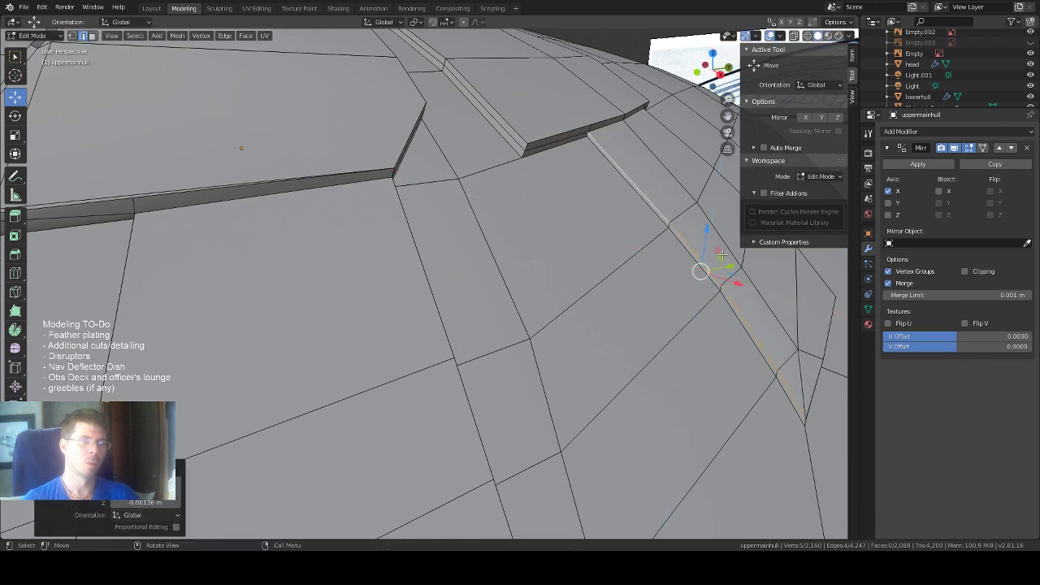
{"action": "middle_click_drag", "start_coordinate": [624, 261], "coordinate": [578, 245]}
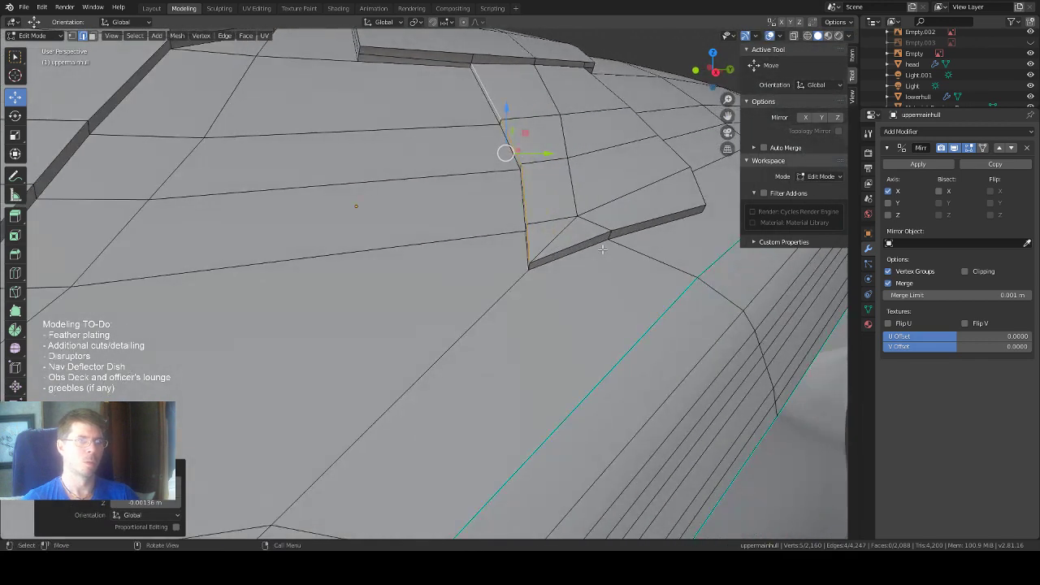
Lower the end edge beside the lower feather section's pointed tip by about 0.00125 m along global Z.
{"action": "left_click", "coordinate": [575, 247]}
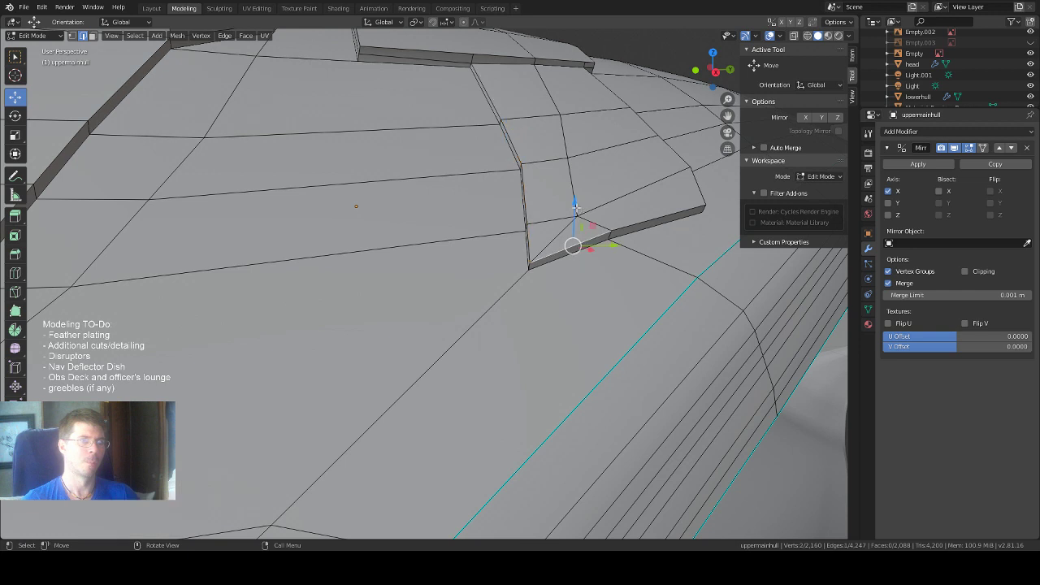
{"action": "left_click_drag", "start_coordinate": [576, 208], "coordinate": [576, 214]}
{"action": "mouse_move", "coordinate": [607, 159]}
{"action": "middle_mouse_down"}
{"action": "mouse_move", "coordinate": [615, 148]}
{"action": "mouse_move", "coordinate": [621, 155]}
{"action": "middle_mouse_up"}
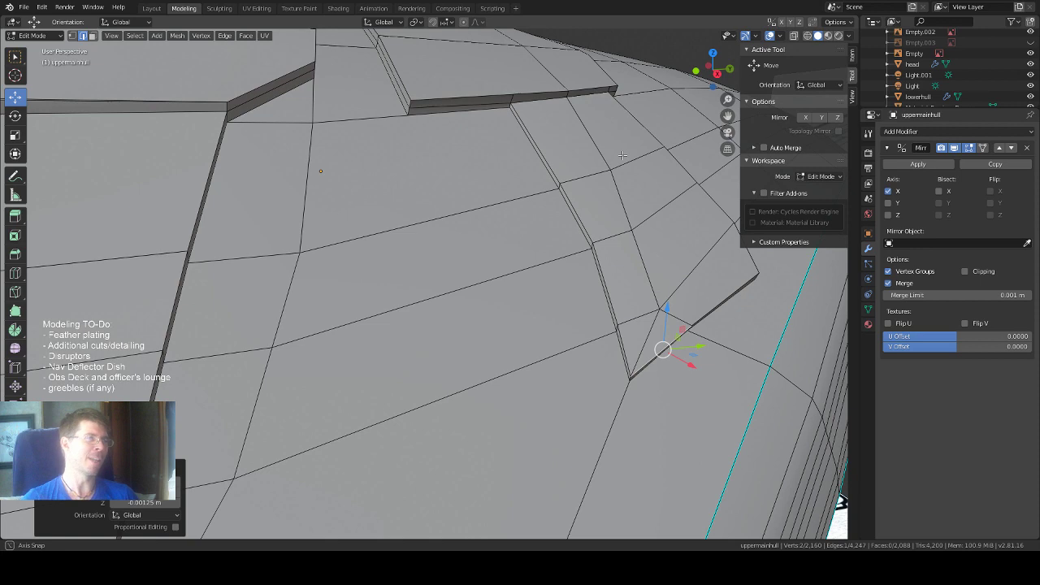
{"action": "middle_click_drag", "start_coordinate": [622, 156], "coordinate": [622, 162]}
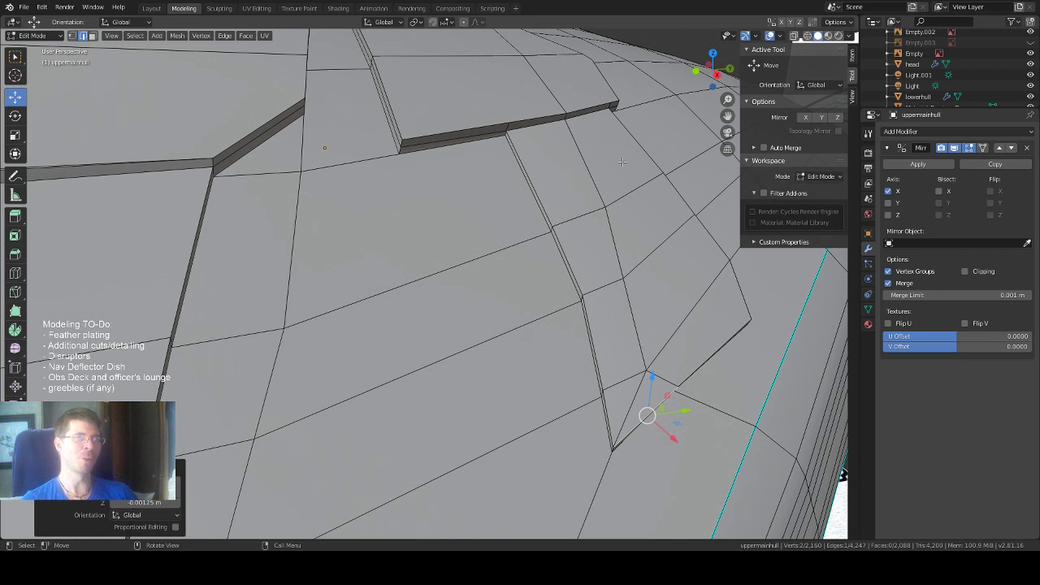
Select the three top edges along the middle feather section's long side, up to the step of the upper section.
{"action": "mouse_move", "coordinate": [493, 200]}
{"action": "middle_mouse_down"}
{"action": "mouse_move", "coordinate": [522, 208]}
{"action": "mouse_move", "coordinate": [513, 212]}
{"action": "mouse_move", "coordinate": [514, 196]}
{"action": "middle_mouse_up"}
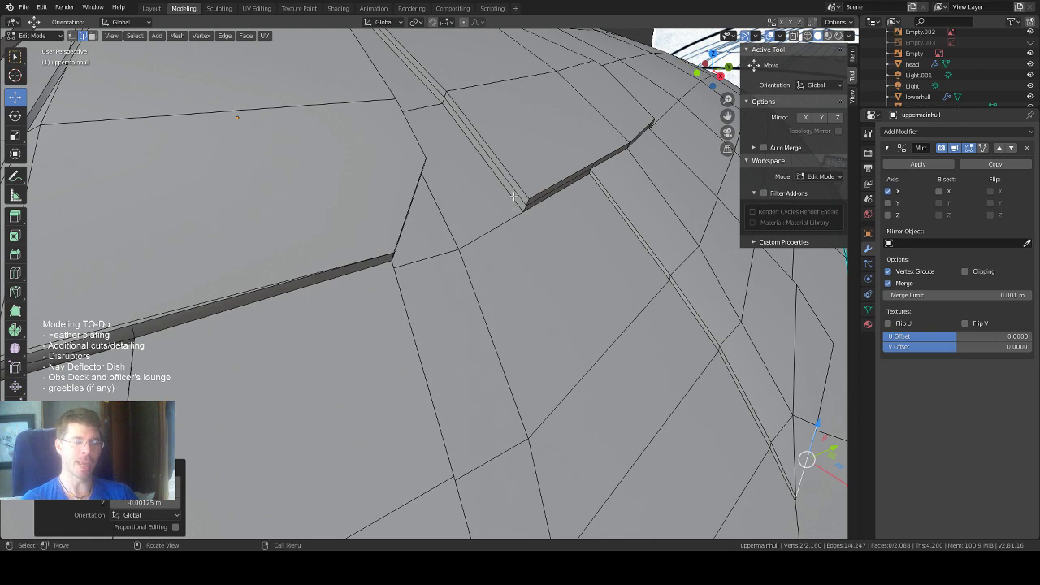
{"action": "left_click", "coordinate": [504, 164]}
{"action": "middle_click_drag", "start_coordinate": [541, 146], "coordinate": [543, 154]}
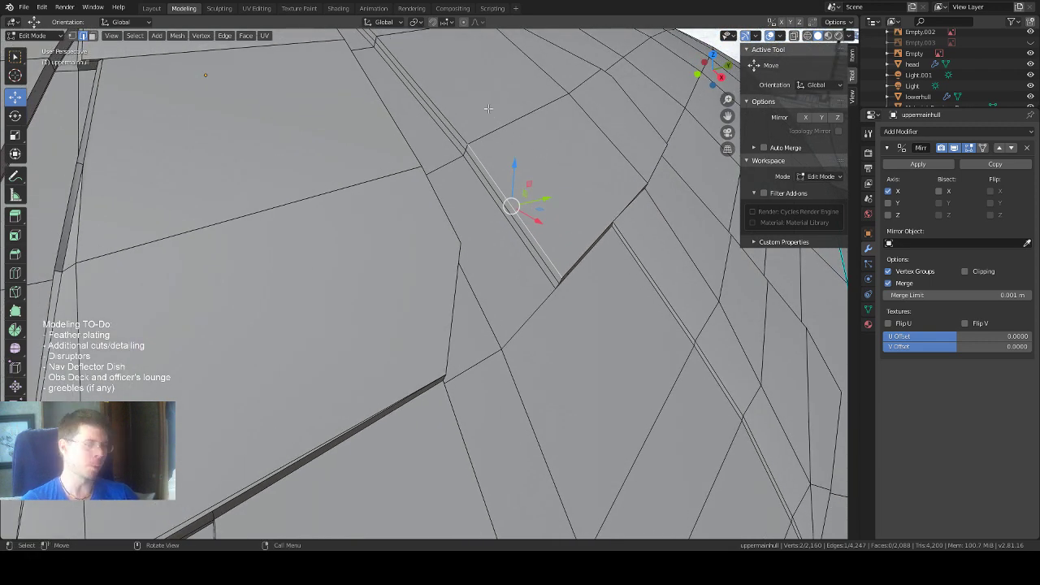
{"action": "left_click", "coordinate": [440, 107], "text": "shift"}
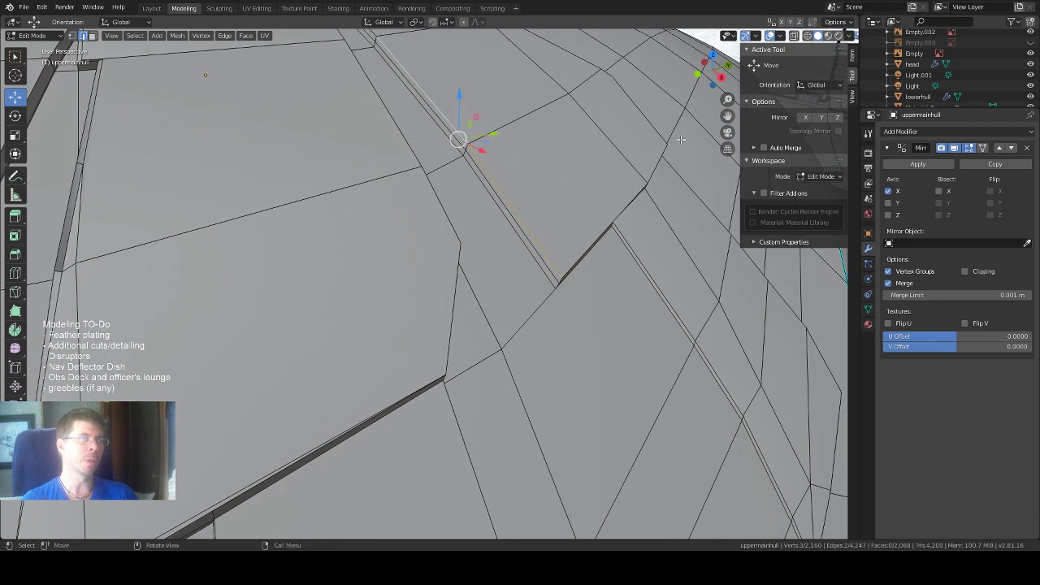
{"action": "left_click_drag", "start_coordinate": [725, 120], "coordinate": [759, 222]}
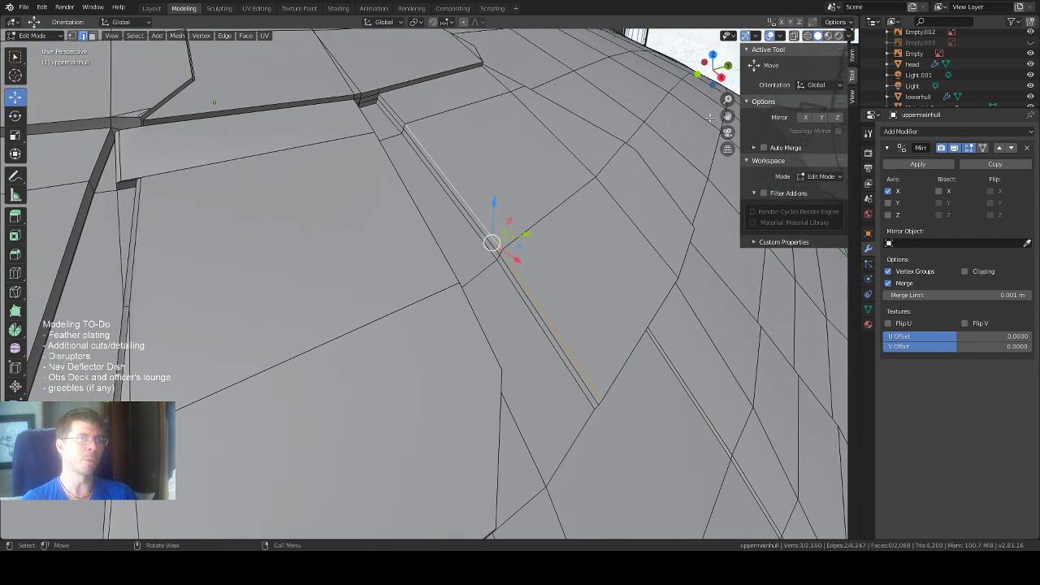
{"action": "left_click", "coordinate": [390, 107], "text": "shift"}
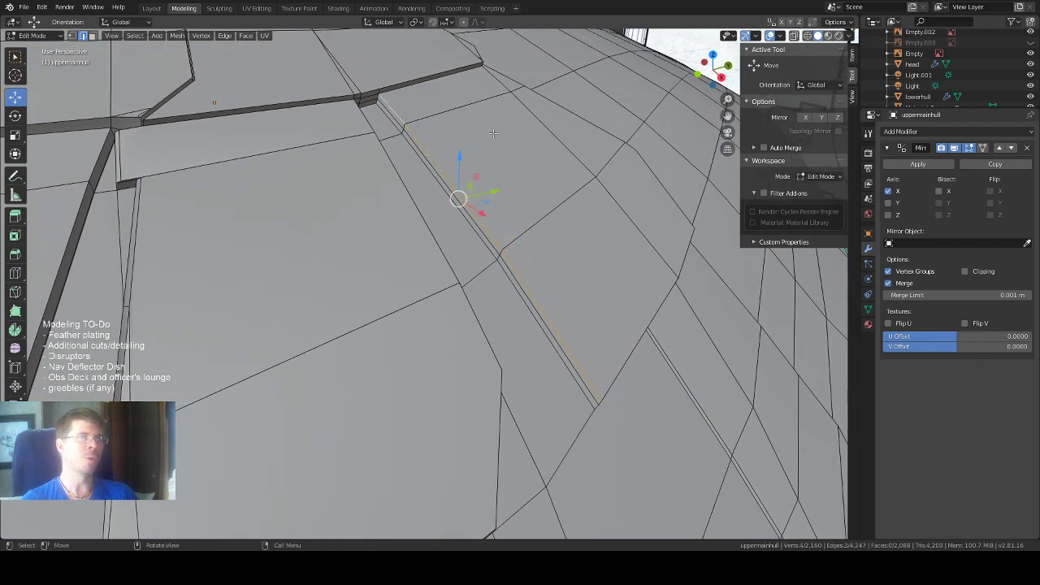
{"action": "middle_click_drag", "start_coordinate": [446, 125], "coordinate": [519, 140]}
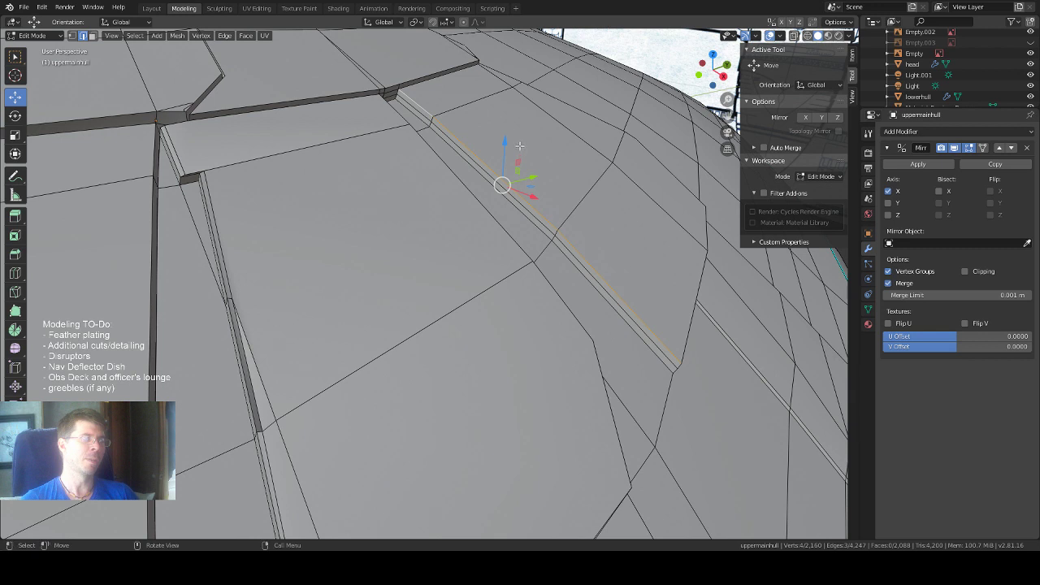
Move the selected side edges of the middle feather section toward the hull, lowering them by about 0.00375 m in Z.
{"action": "key", "text": "g"}
{"action": "left_click_drag", "start_coordinate": [517, 170], "coordinate": [516, 173]}
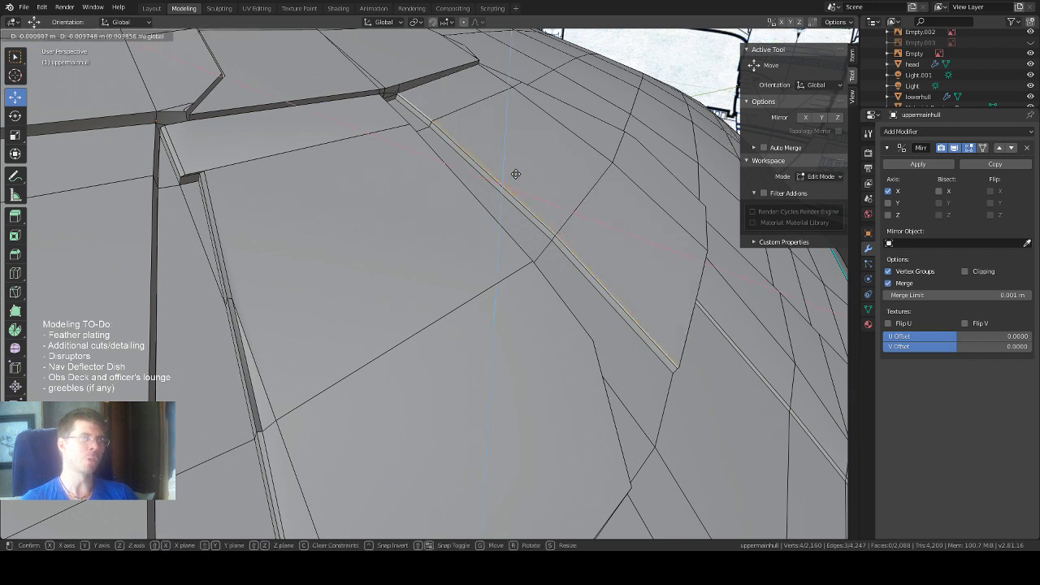
{"action": "left_click", "coordinate": [517, 174]}
{"action": "middle_click_drag", "start_coordinate": [608, 216], "coordinate": [533, 249]}
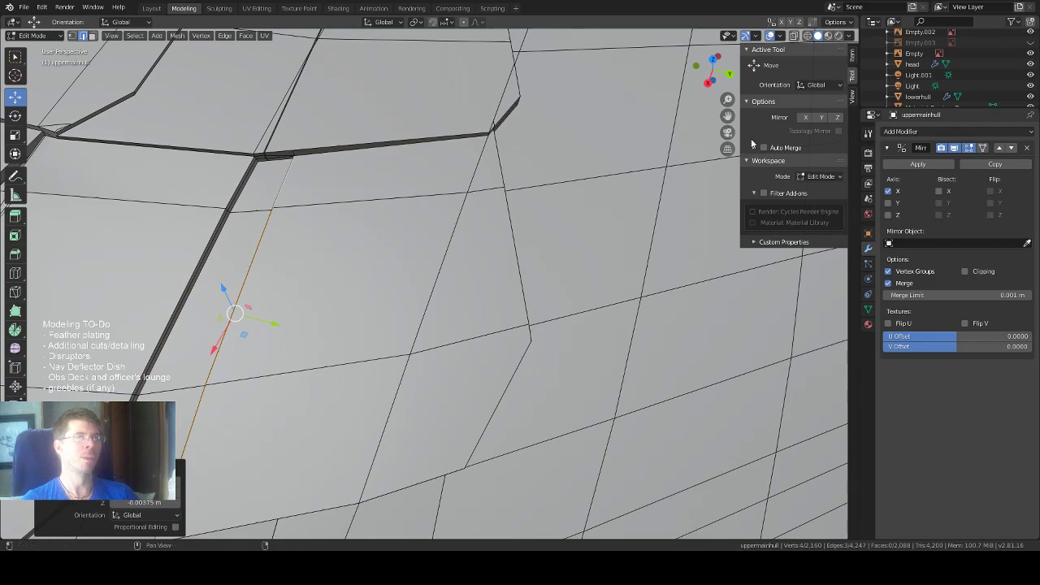
Select the three top edges along the upper feather section's long side, starting at its lower corner.
{"action": "left_click_drag", "start_coordinate": [728, 115], "coordinate": [835, 371]}
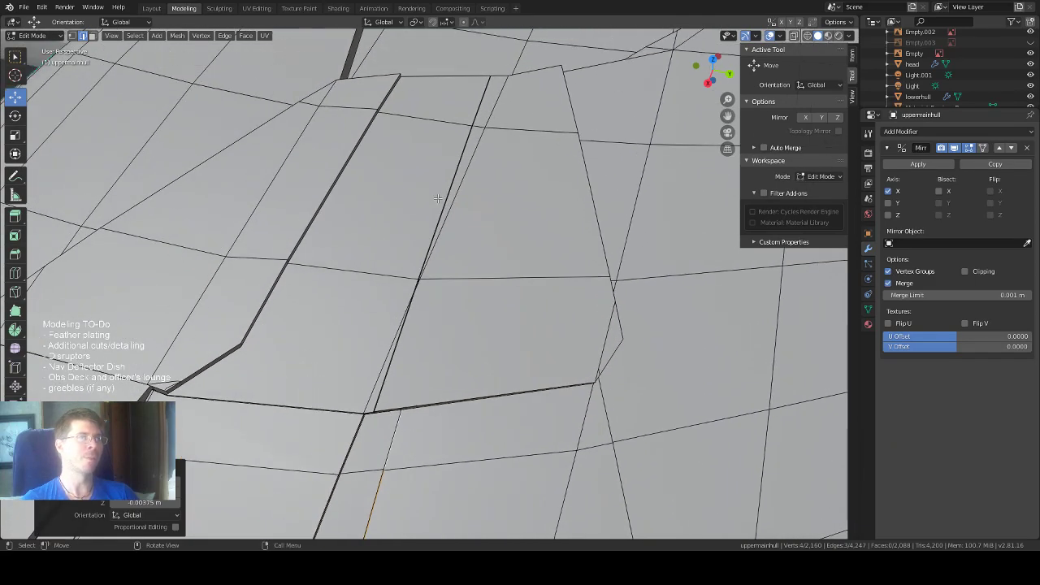
{"action": "middle_click_drag", "start_coordinate": [438, 199], "coordinate": [460, 169]}
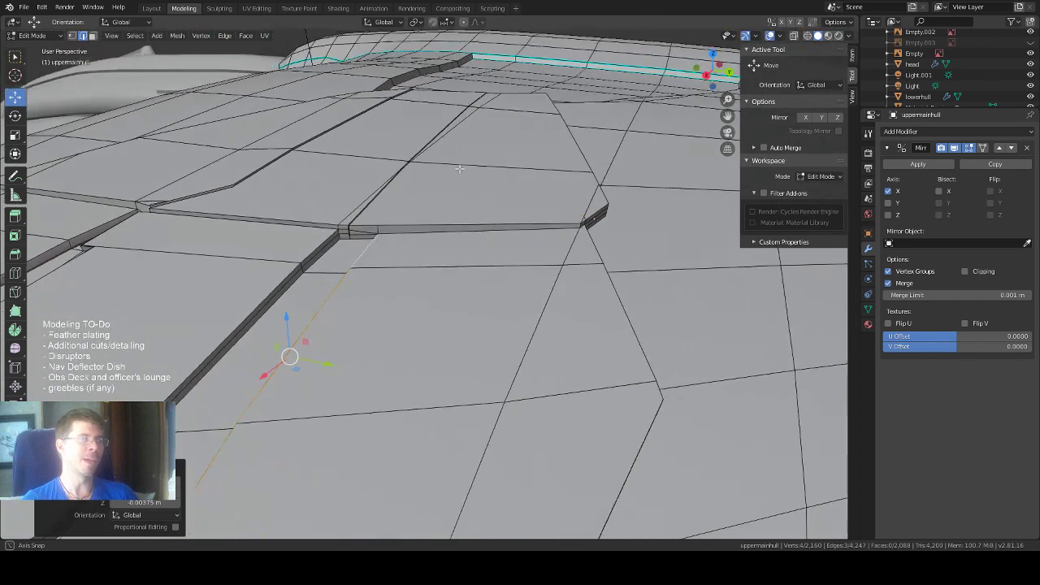
{"action": "left_click", "coordinate": [381, 191]}
{"action": "middle_click_drag", "start_coordinate": [412, 176], "coordinate": [404, 149]}
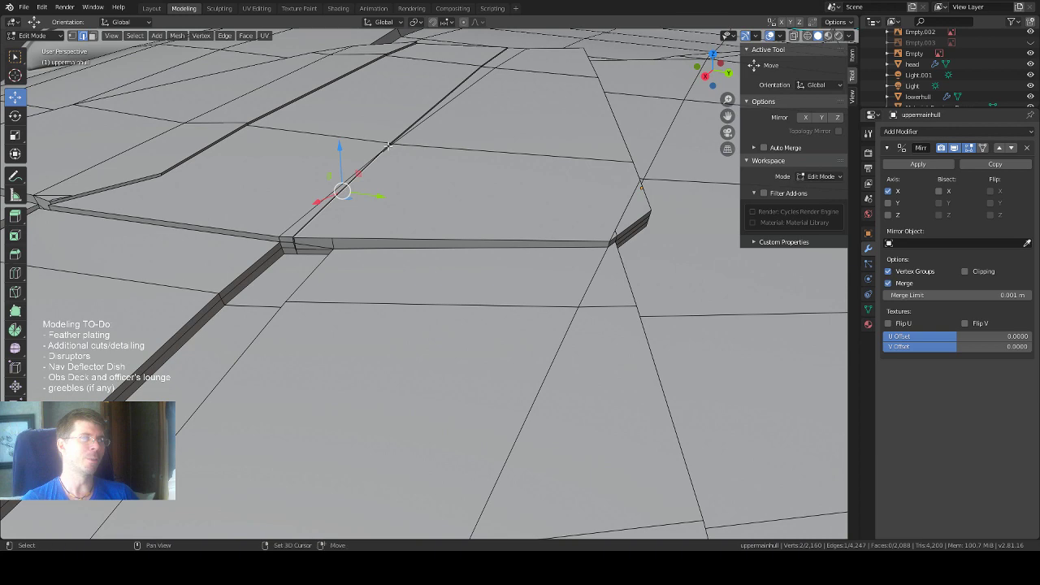
{"action": "left_click", "coordinate": [388, 146], "text": "shift"}
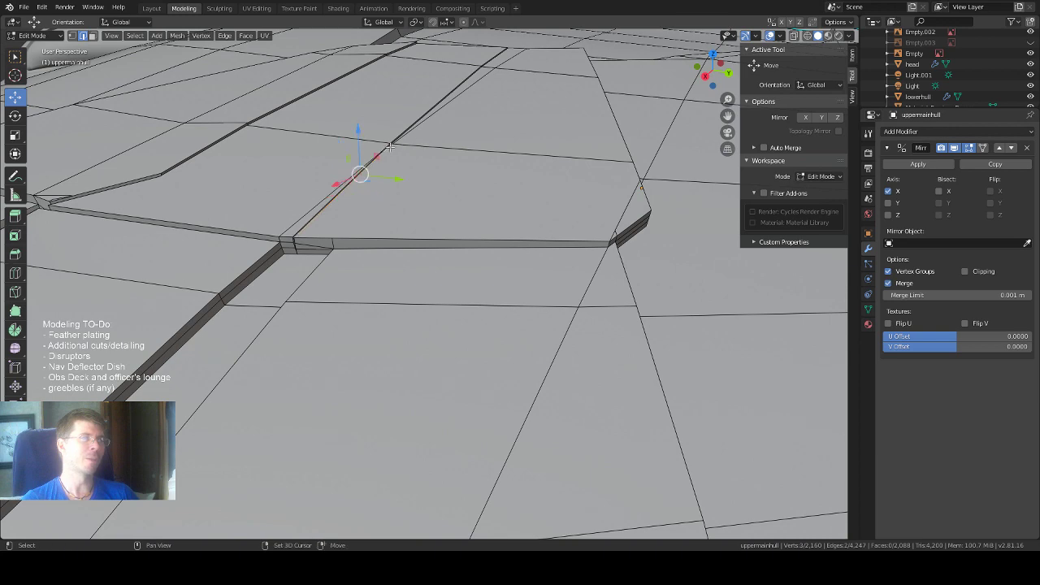
{"action": "left_click", "coordinate": [425, 121], "text": "shift"}
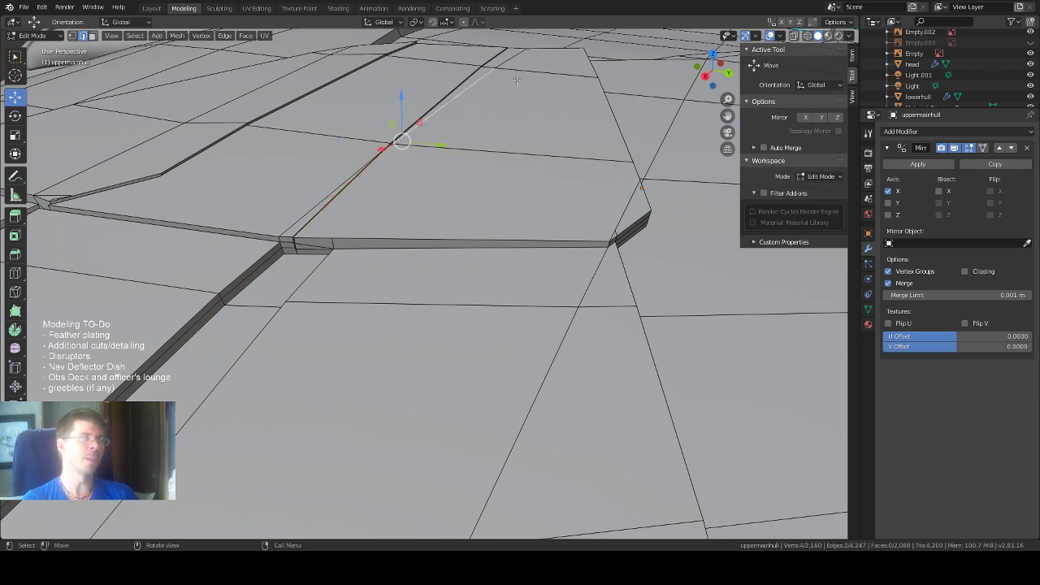
{"action": "middle_click_drag", "start_coordinate": [517, 78], "coordinate": [539, 82]}
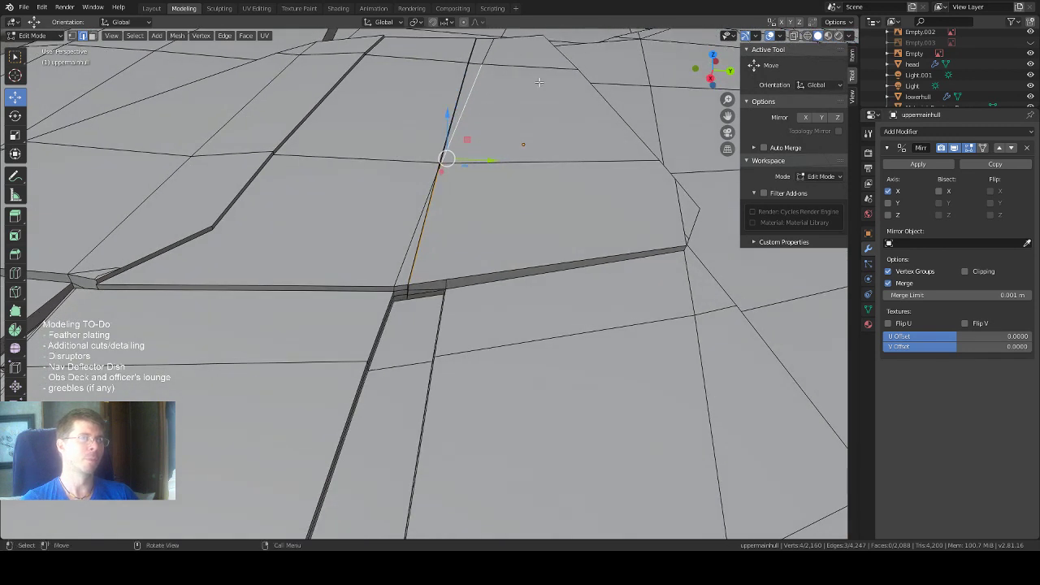
Add the next top edge along the upper feather section's long side to the selection and inspect the plating in Material Preview shading.
{"action": "left_click", "coordinate": [489, 49], "text": "shift"}
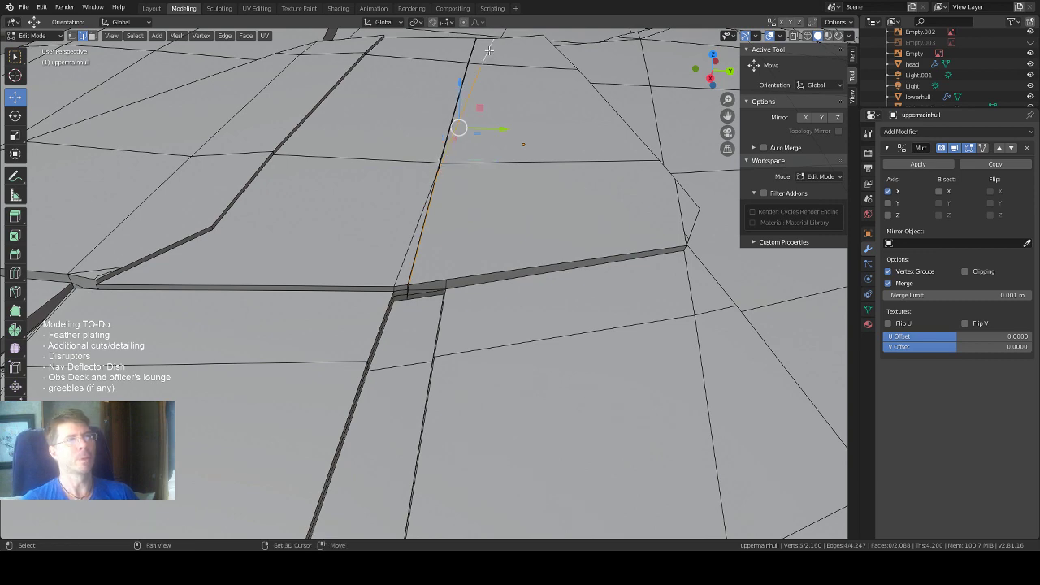
{"action": "middle_click_drag", "start_coordinate": [513, 92], "coordinate": [478, 106]}
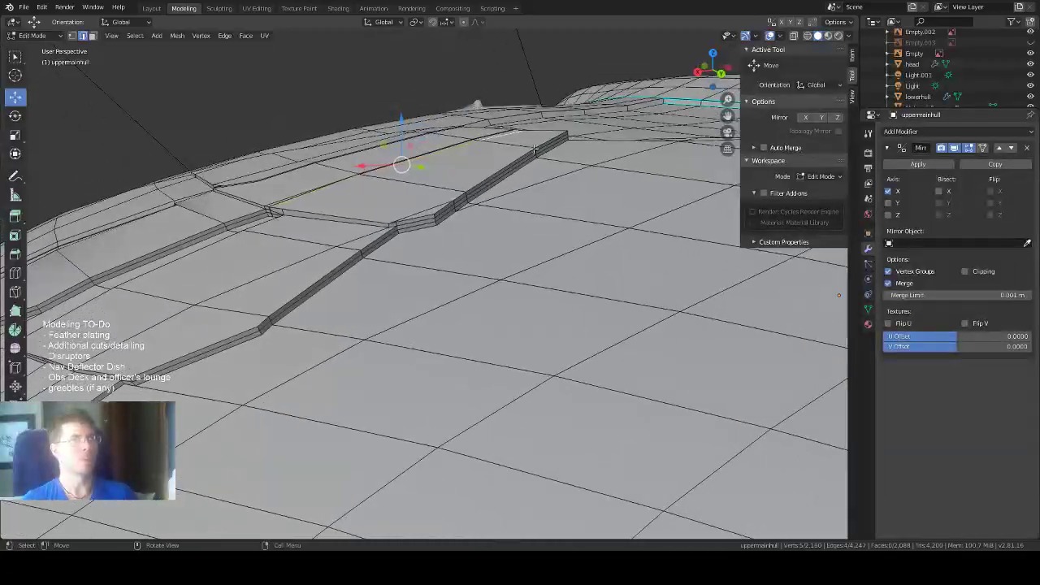
{"action": "scroll", "coordinate": [480, 114], "scroll_direction": "down", "scroll_amount": 4}
{"action": "middle_click_drag", "start_coordinate": [506, 236], "coordinate": [333, 250]}
{"action": "middle_click_drag", "start_coordinate": [455, 372], "coordinate": [600, 307]}
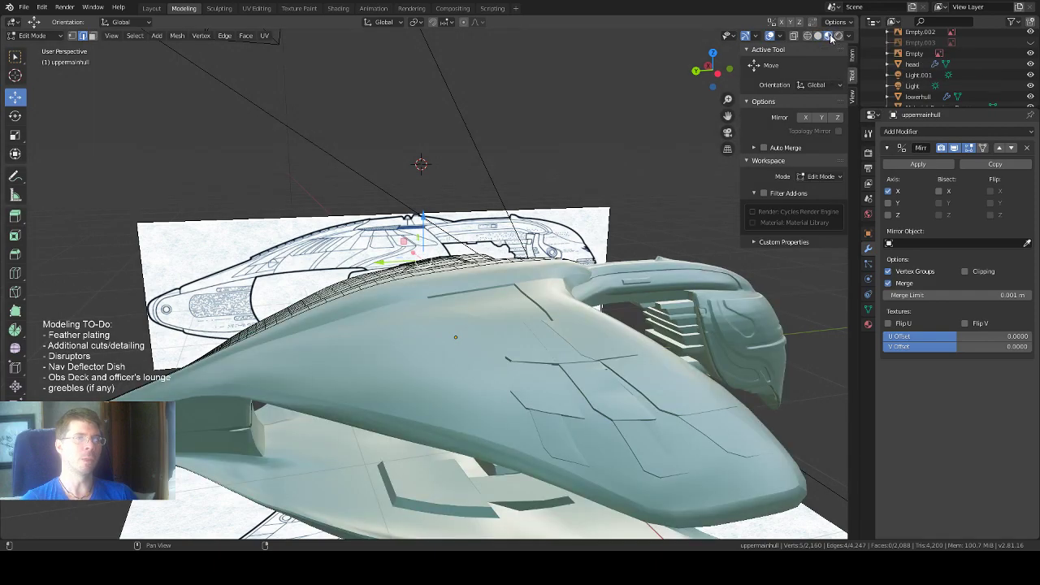
{"action": "middle_click_drag", "start_coordinate": [590, 184], "coordinate": [20, 256]}
{"action": "scroll", "coordinate": [597, 208], "scroll_direction": "up", "scroll_amount": 5}
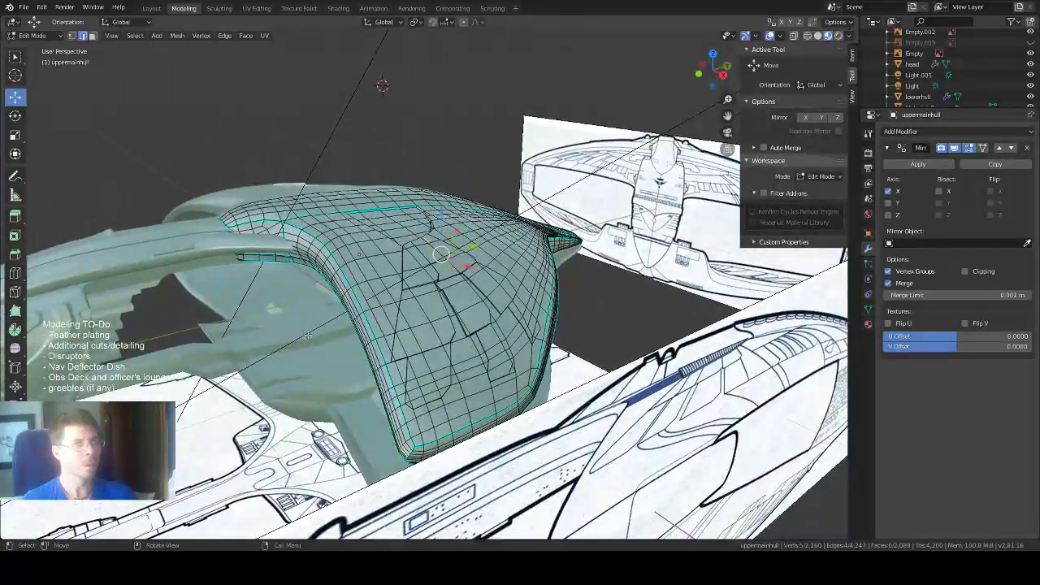
{"action": "scroll", "coordinate": [308, 335], "scroll_direction": "up", "scroll_amount": 6}
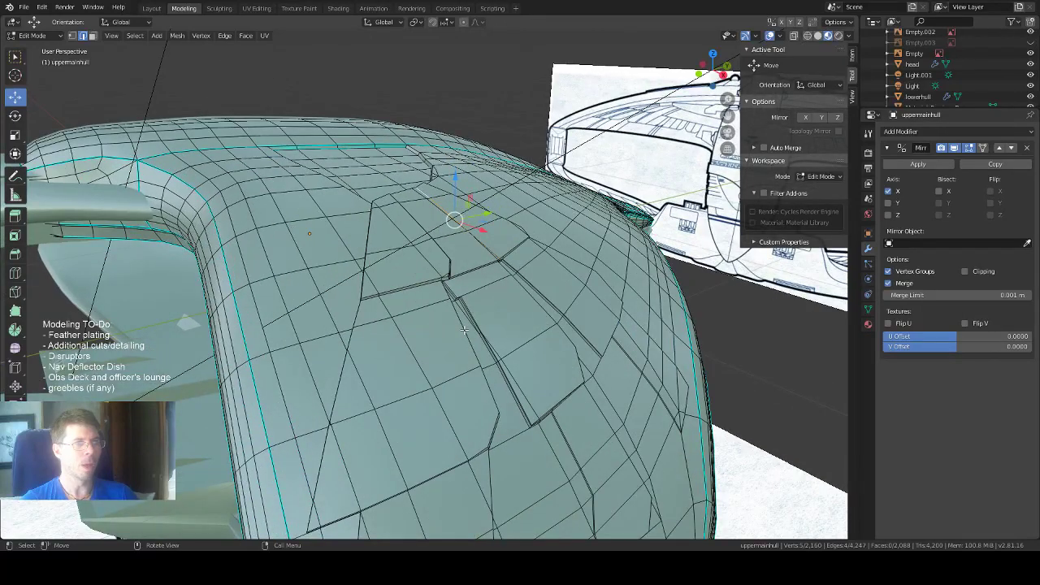
{"action": "middle_click_drag", "start_coordinate": [464, 329], "coordinate": [497, 302]}
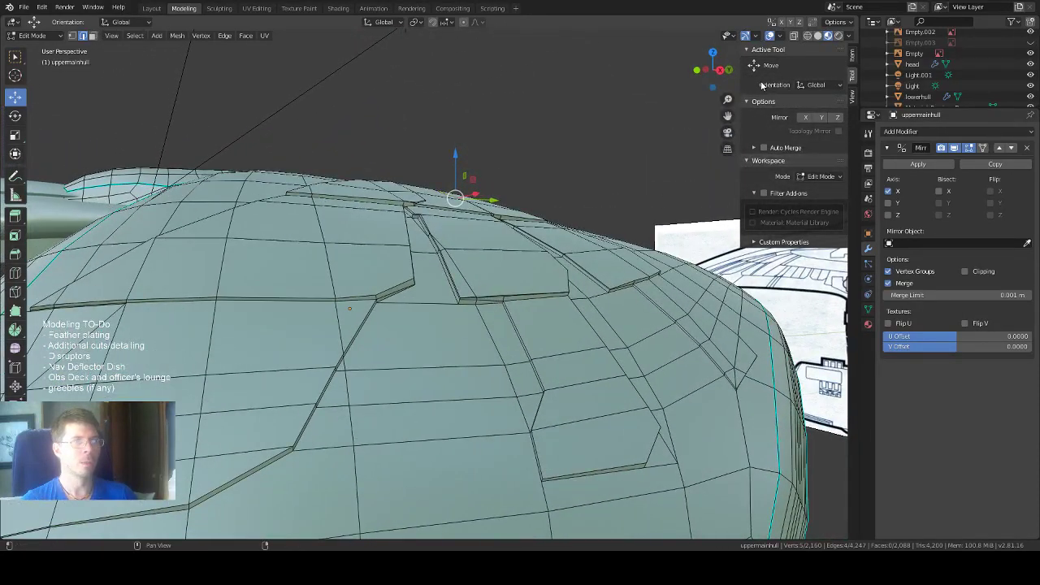
Examine the feather plating in Rendered shading from several angles, then return to Material Preview shading.
{"action": "left_click", "coordinate": [838, 36]}
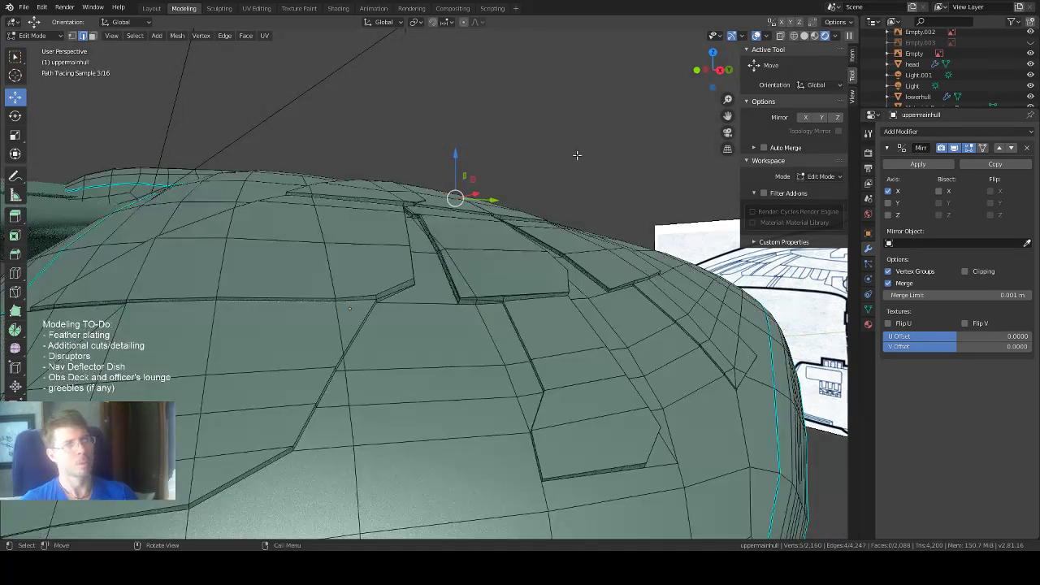
{"action": "middle_click_drag", "start_coordinate": [577, 155], "coordinate": [585, 163]}
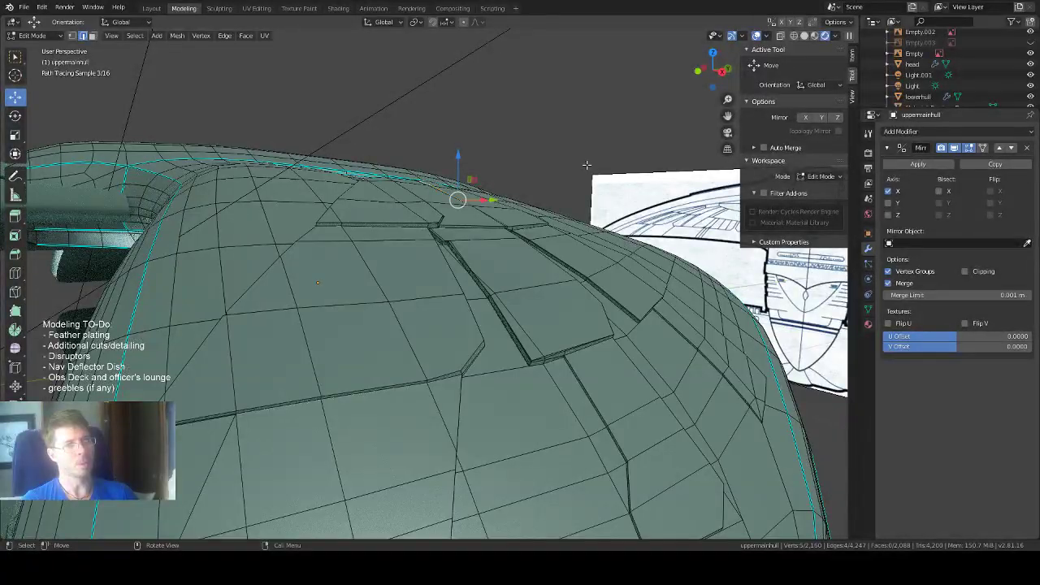
{"action": "scroll", "coordinate": [587, 165], "scroll_direction": "down", "scroll_amount": 2}
{"action": "middle_click_drag", "start_coordinate": [587, 165], "coordinate": [421, 260]}
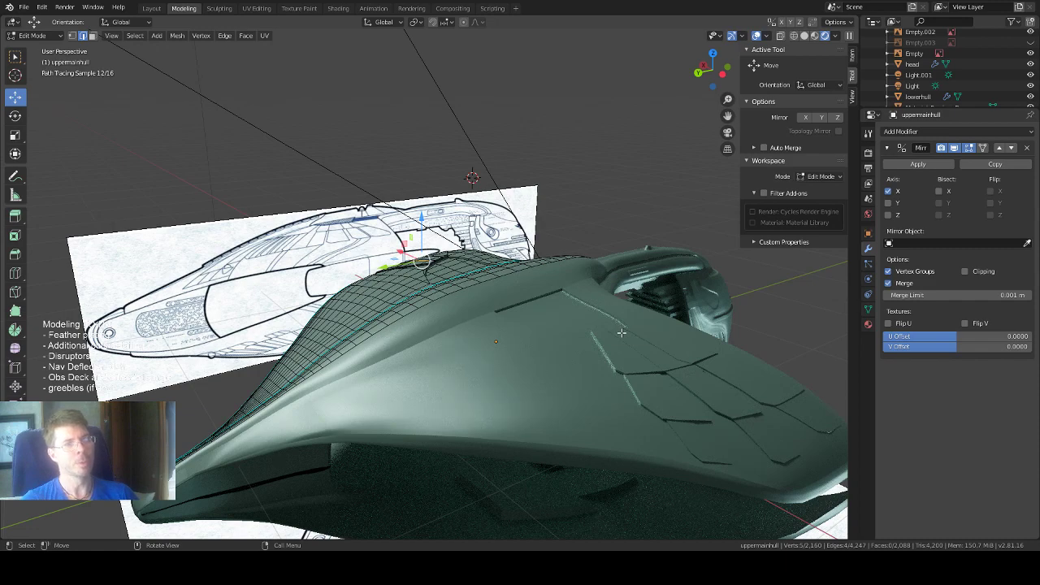
{"action": "middle_click_drag", "start_coordinate": [621, 333], "coordinate": [593, 318]}
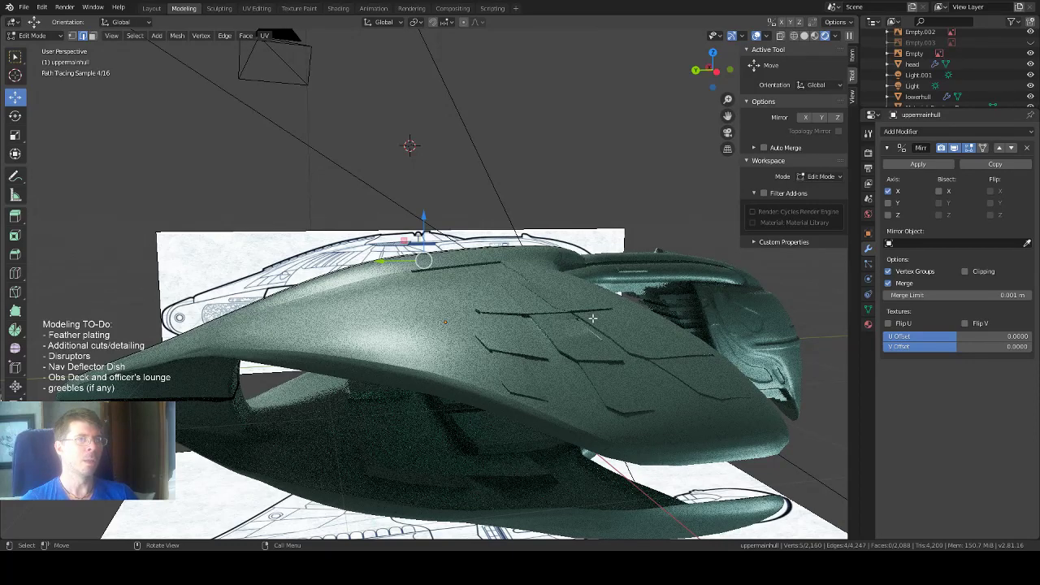
{"action": "left_click", "coordinate": [816, 37]}
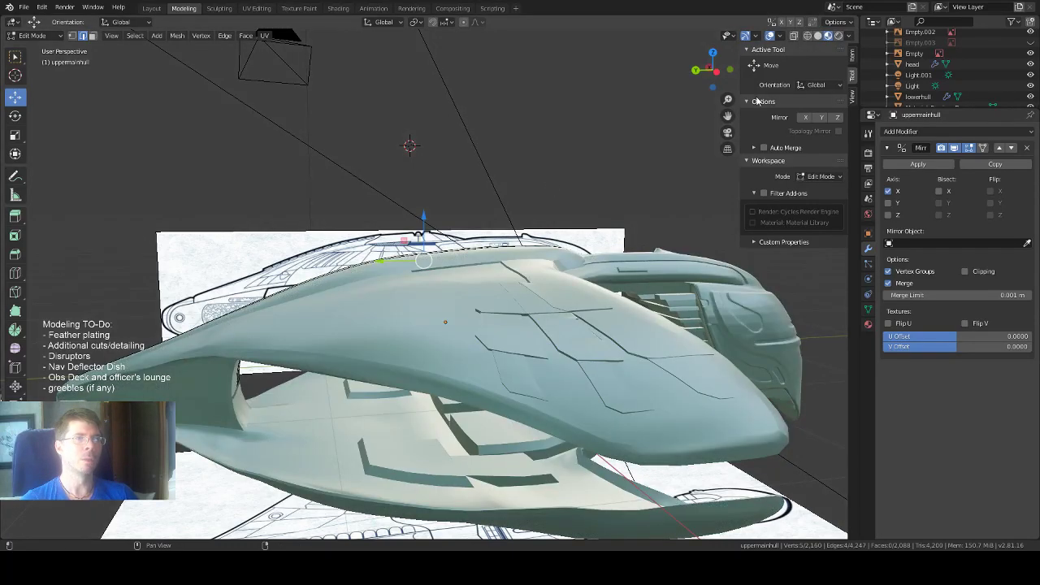
Select the long top edge along the upper feather section's side near its lower corner and lower it by about 0.0006 m in global Z.
{"action": "mouse_move", "coordinate": [531, 190]}
{"action": "middle_mouse_down"}
{"action": "mouse_move", "coordinate": [542, 162]}
{"action": "mouse_move", "coordinate": [501, 297]}
{"action": "mouse_move", "coordinate": [520, 303]}
{"action": "mouse_move", "coordinate": [502, 295]}
{"action": "mouse_move", "coordinate": [492, 345]}
{"action": "middle_mouse_up"}
{"action": "scroll", "coordinate": [501, 298], "scroll_direction": "up", "scroll_amount": 3}
{"action": "scroll", "coordinate": [500, 297], "scroll_direction": "up", "scroll_amount": 2}
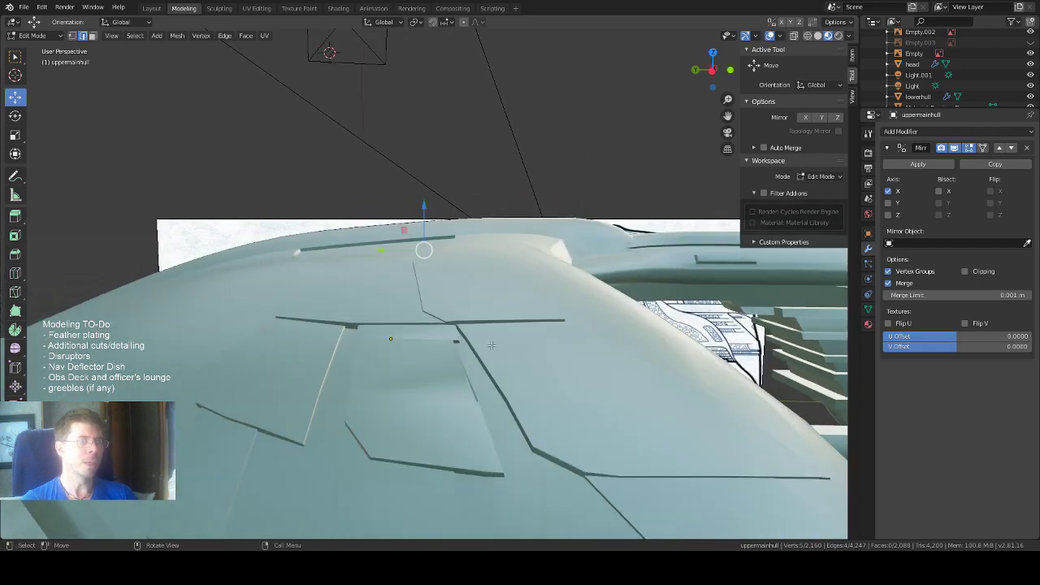
{"action": "middle_click_drag", "start_coordinate": [452, 295], "coordinate": [482, 298]}
{"action": "scroll", "coordinate": [439, 323], "scroll_direction": "up", "scroll_amount": 5}
{"action": "scroll", "coordinate": [475, 322], "scroll_direction": "up", "scroll_amount": 4}
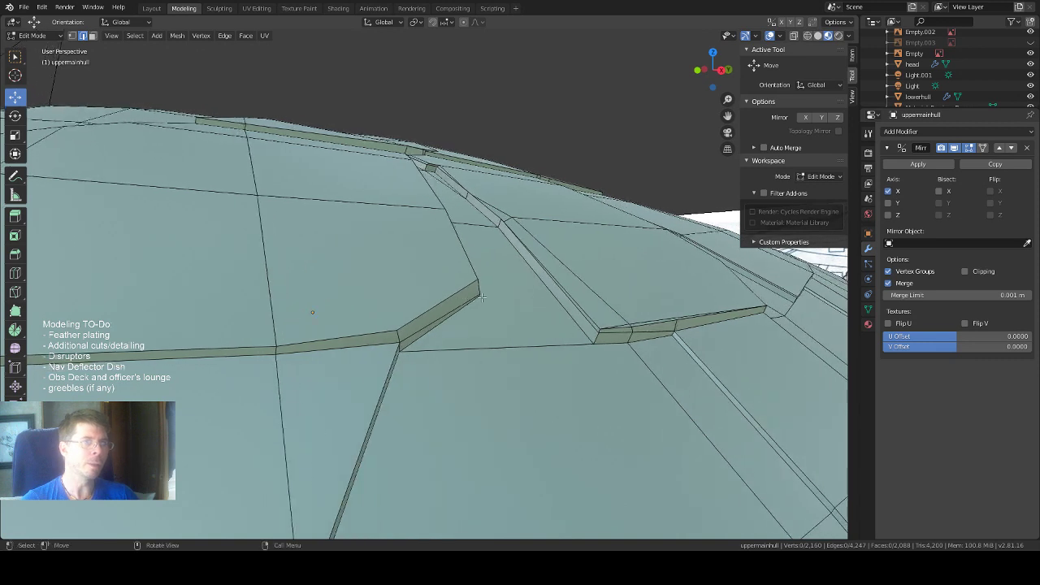
{"action": "left_click", "coordinate": [535, 238]}
{"action": "left_click_drag", "start_coordinate": [560, 228], "coordinate": [559, 230]}
{"action": "middle_click_drag", "start_coordinate": [528, 184], "coordinate": [525, 211]}
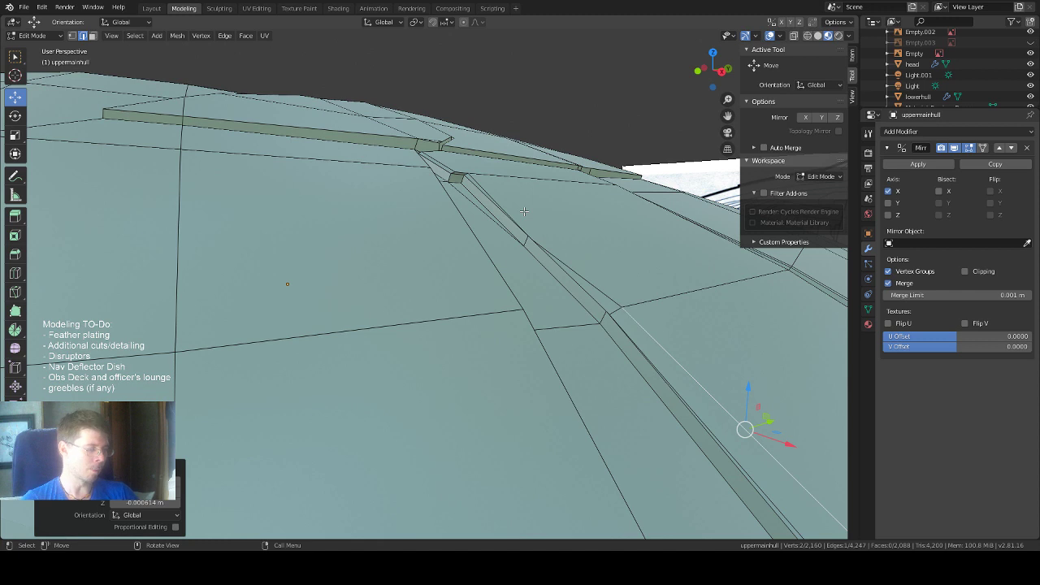
Move the single vertex higher up the upper feather section's long side within the global YZ plane, raising it by 0.00234 m in Z.
{"action": "key", "text": "1"}
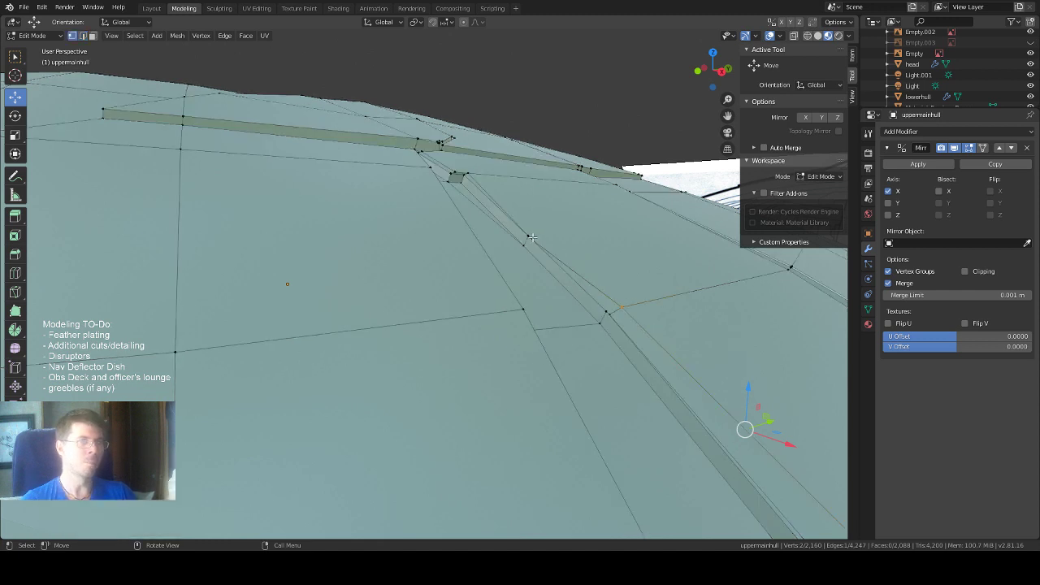
{"action": "left_click", "coordinate": [532, 237]}
{"action": "middle_click_drag", "start_coordinate": [571, 209], "coordinate": [545, 219]}
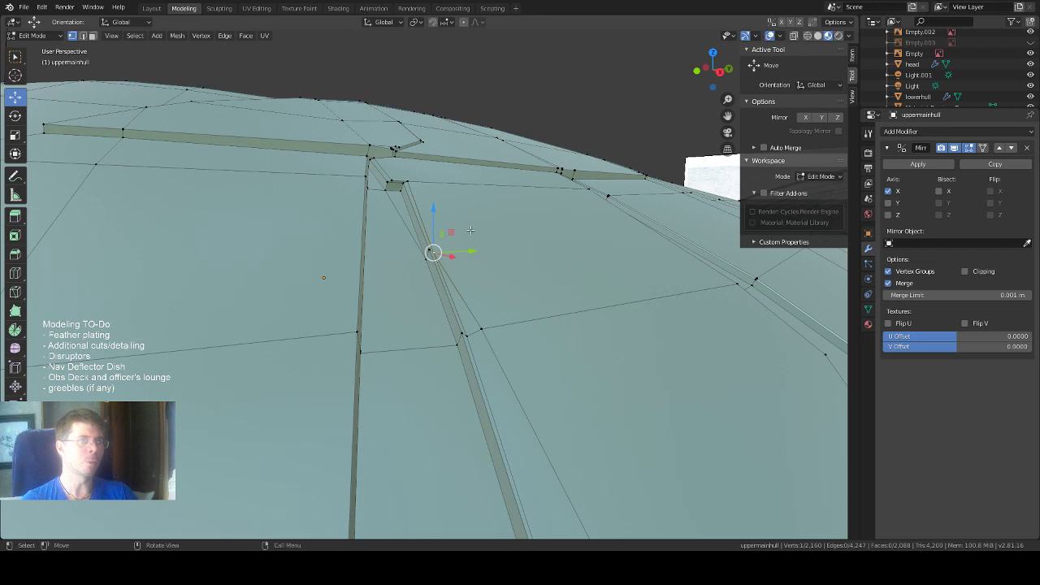
{"action": "left_click_drag", "start_coordinate": [451, 231], "coordinate": [454, 229]}
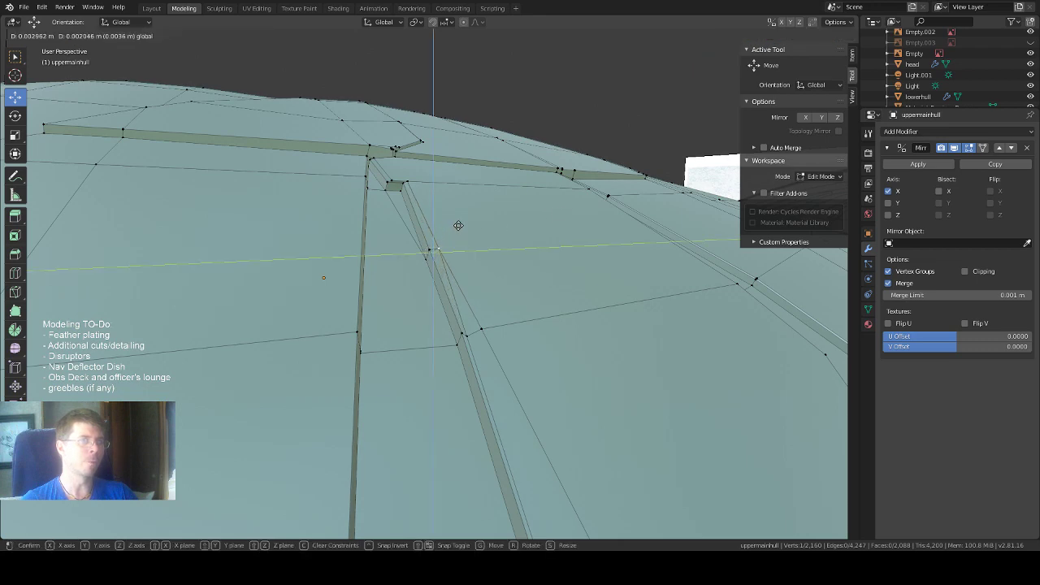
{"action": "left_click", "coordinate": [458, 226]}
Examine the stepped feather sections and their tapered side edges on the upper hull from several angles and distances.
{"action": "scroll", "coordinate": [493, 218], "scroll_direction": "down", "scroll_amount": 5}
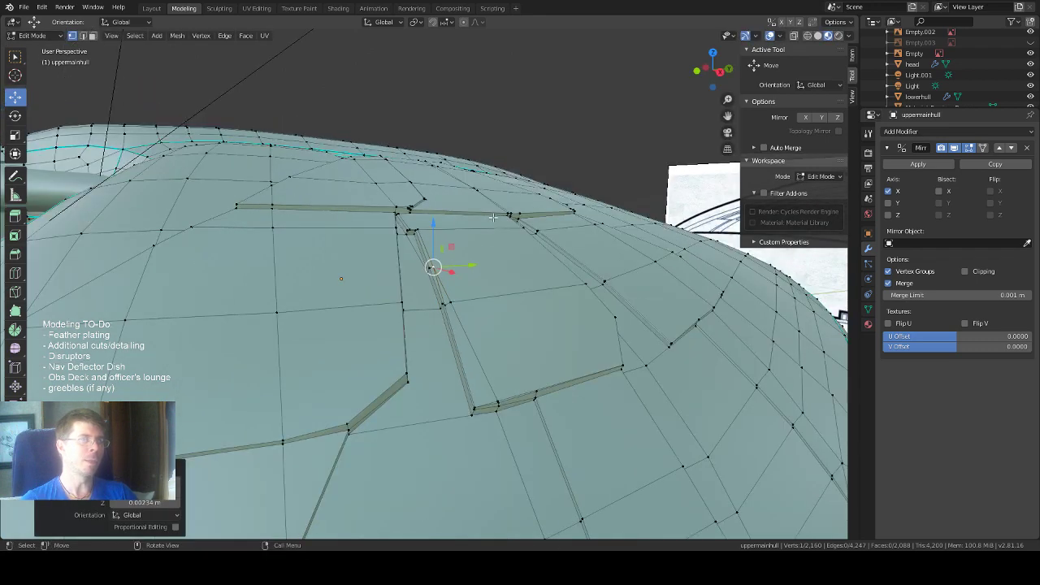
{"action": "scroll", "coordinate": [493, 217], "scroll_direction": "up", "scroll_amount": 2}
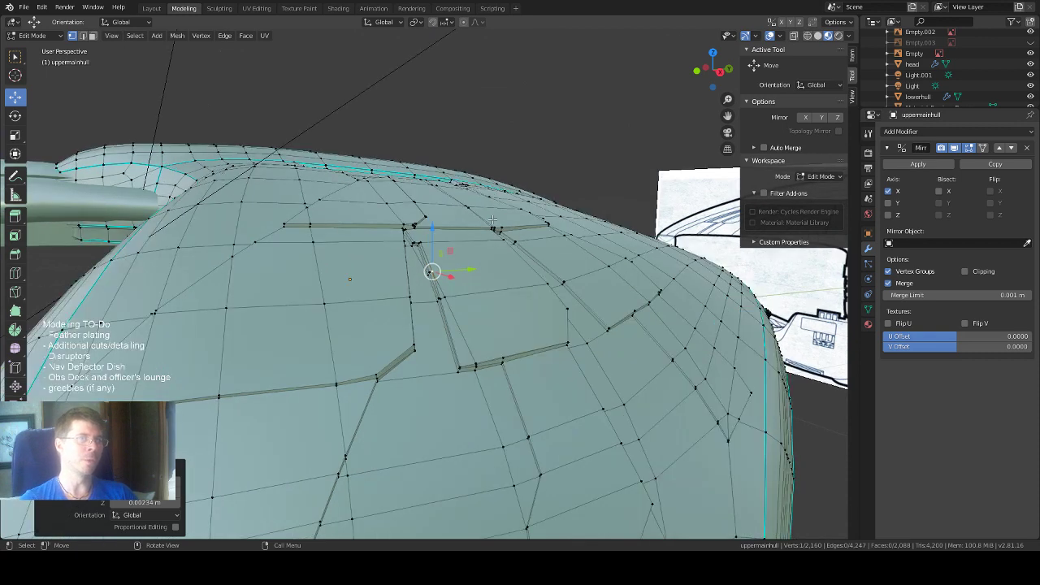
{"action": "scroll", "coordinate": [492, 218], "scroll_direction": "up", "scroll_amount": 1}
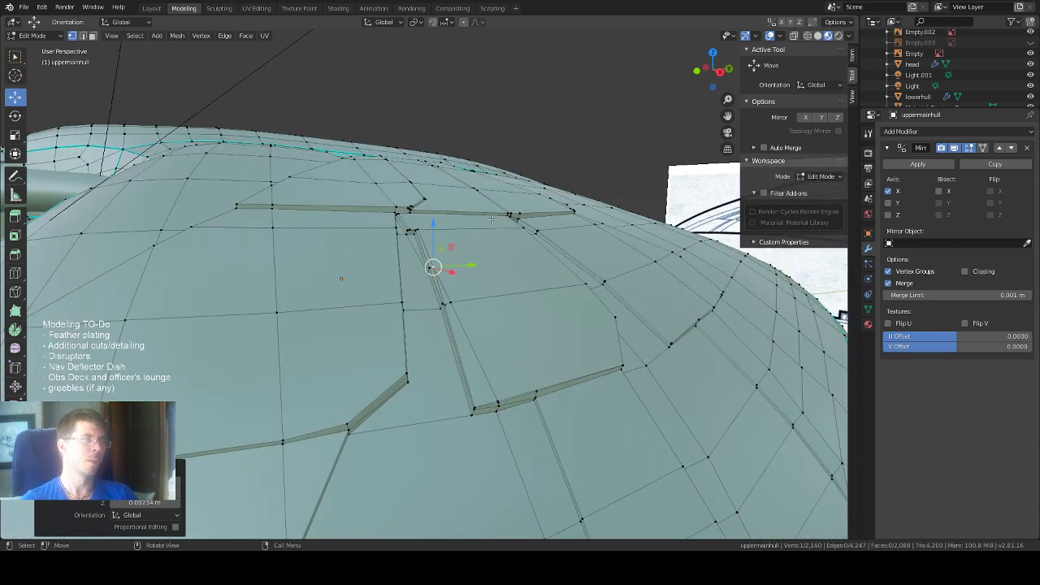
{"action": "middle_click_drag", "start_coordinate": [493, 218], "coordinate": [500, 227]}
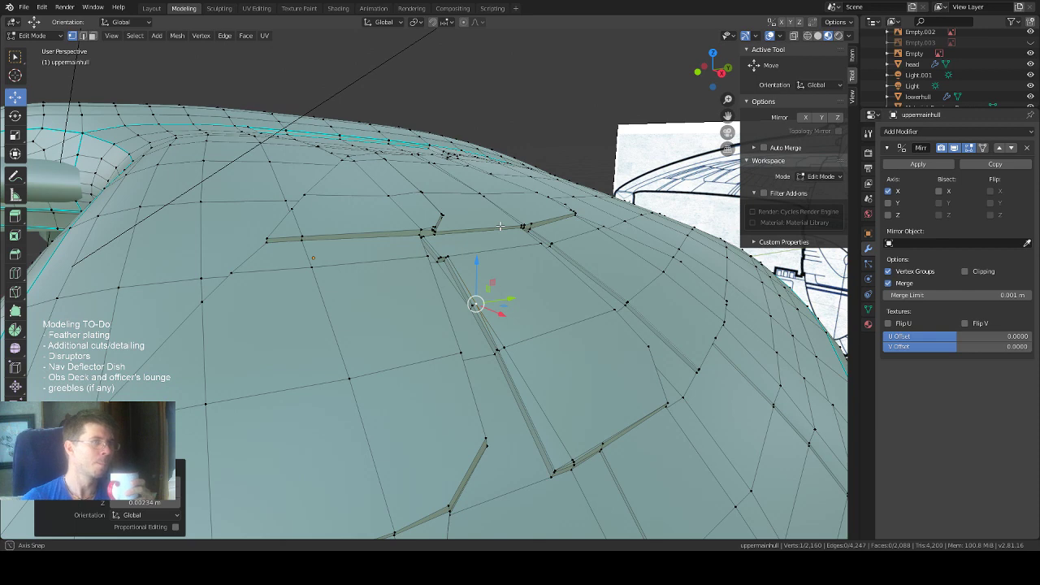
{"action": "middle_click_drag", "start_coordinate": [500, 227], "coordinate": [505, 228]}
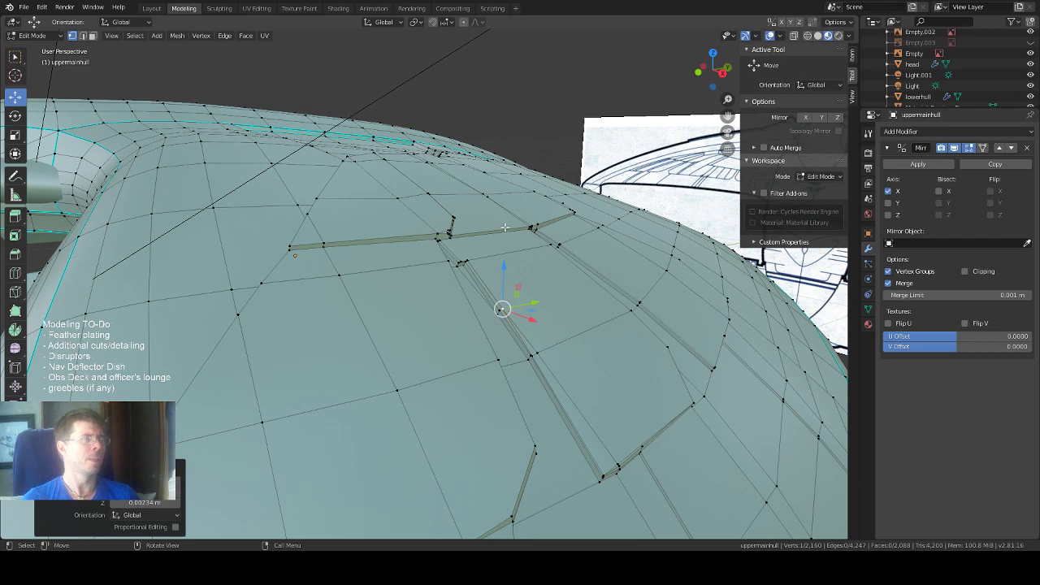
{"action": "mouse_move", "coordinate": [505, 228]}
{"action": "middle_mouse_down"}
{"action": "mouse_move", "coordinate": [523, 224]}
{"action": "mouse_move", "coordinate": [513, 215]}
{"action": "mouse_move", "coordinate": [485, 242]}
{"action": "mouse_move", "coordinate": [369, 257]}
{"action": "mouse_move", "coordinate": [507, 231]}
{"action": "middle_mouse_up"}
{"action": "scroll", "coordinate": [392, 256], "scroll_direction": "down", "scroll_amount": 4}
{"action": "scroll", "coordinate": [507, 232], "scroll_direction": "up", "scroll_amount": 2}
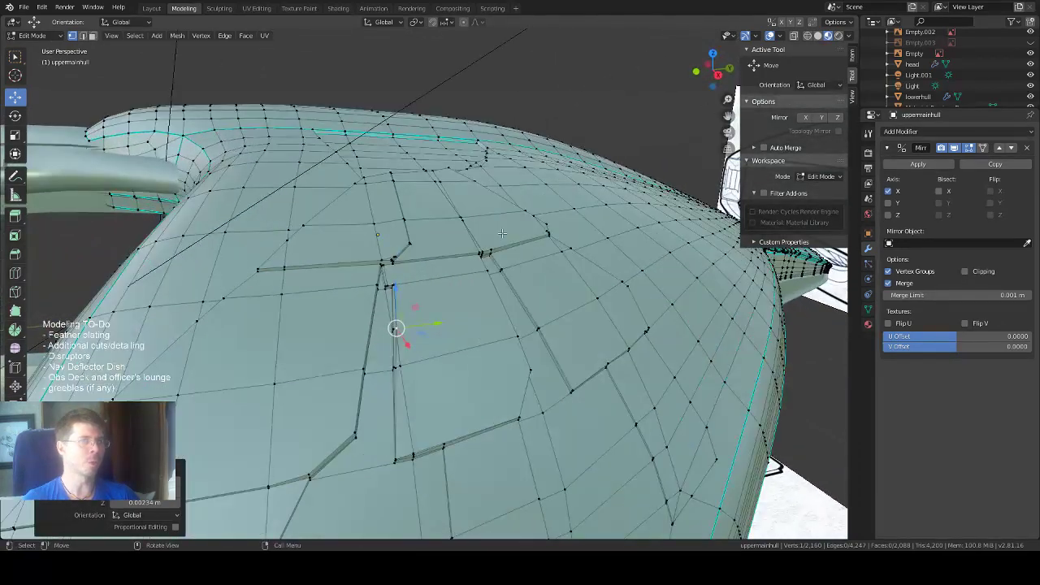
{"action": "scroll", "coordinate": [502, 233], "scroll_direction": "down", "scroll_amount": 2}
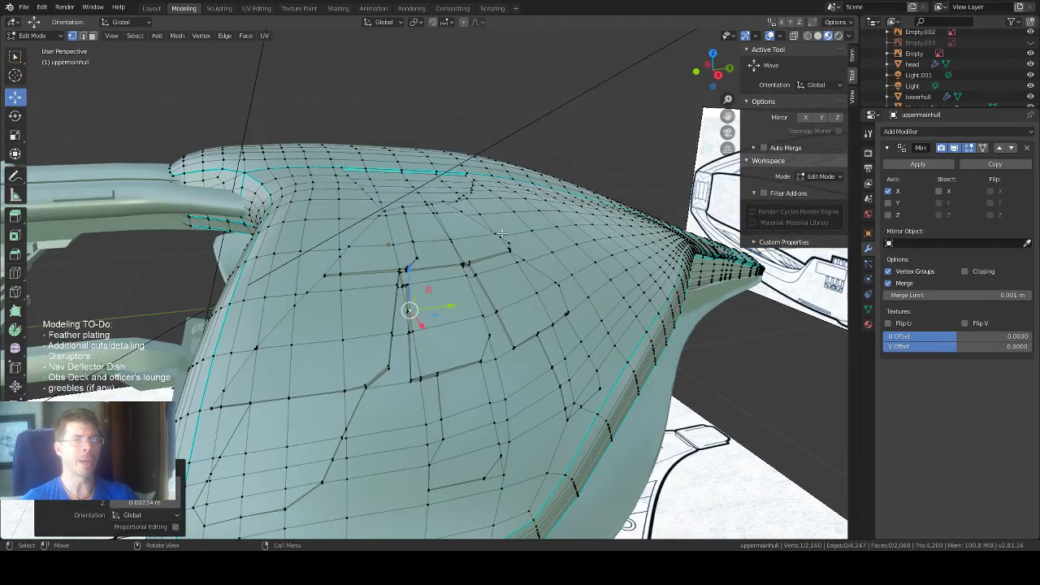
{"action": "middle_click_drag", "start_coordinate": [502, 233], "coordinate": [485, 233]}
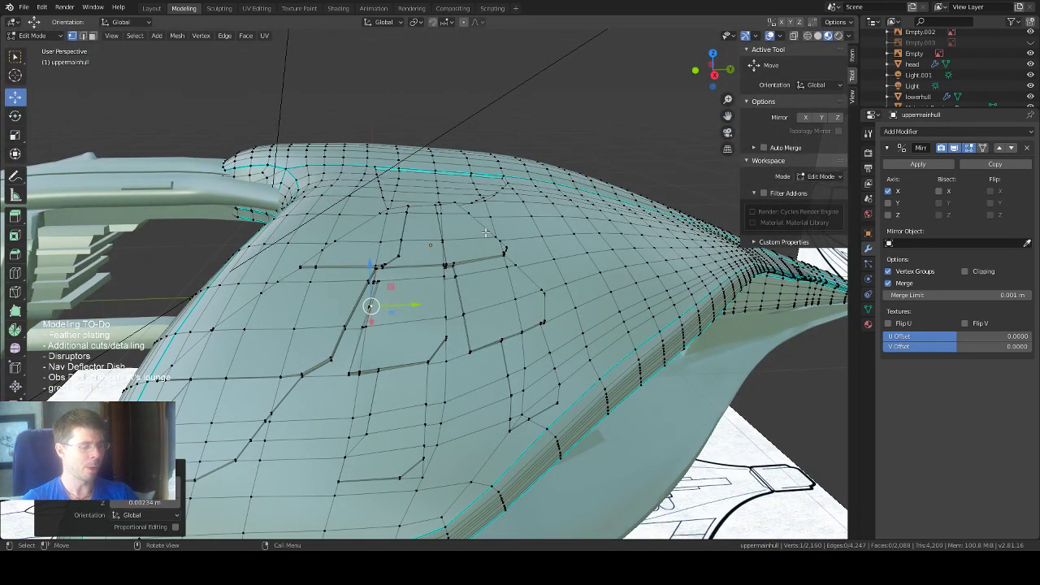
Set up edge selection in a top orthographic view with solid X-ray shading, framed on the blueprint's feather lines beside the ribbed panel.
{"action": "key", "text": "2"}
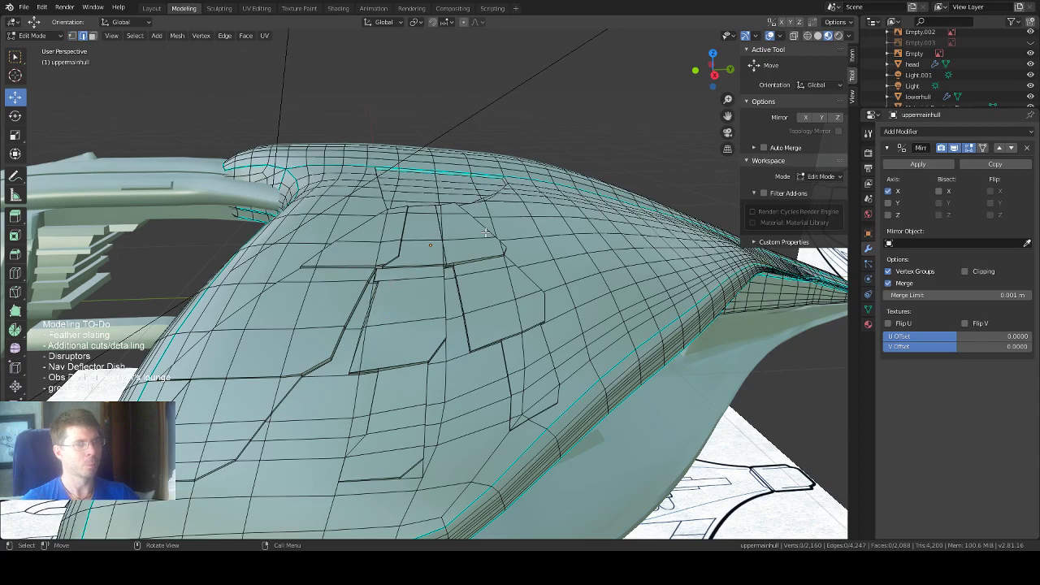
{"action": "mouse_move", "coordinate": [485, 234]}
{"action": "middle_mouse_down"}
{"action": "mouse_move", "coordinate": [498, 235]}
{"action": "mouse_move", "coordinate": [448, 258]}
{"action": "mouse_move", "coordinate": [488, 236]}
{"action": "middle_mouse_up"}
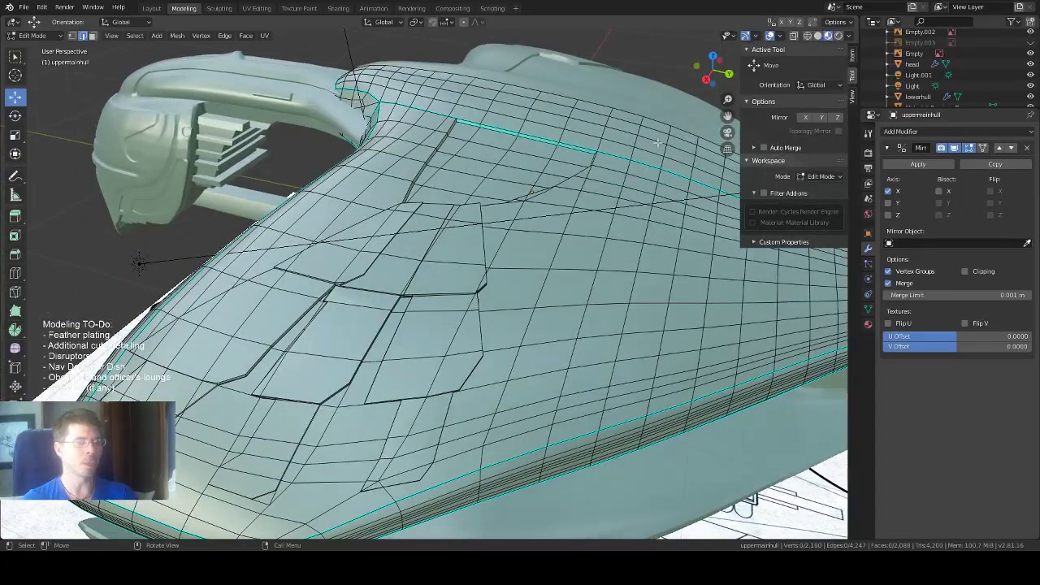
{"action": "left_click", "coordinate": [710, 56]}
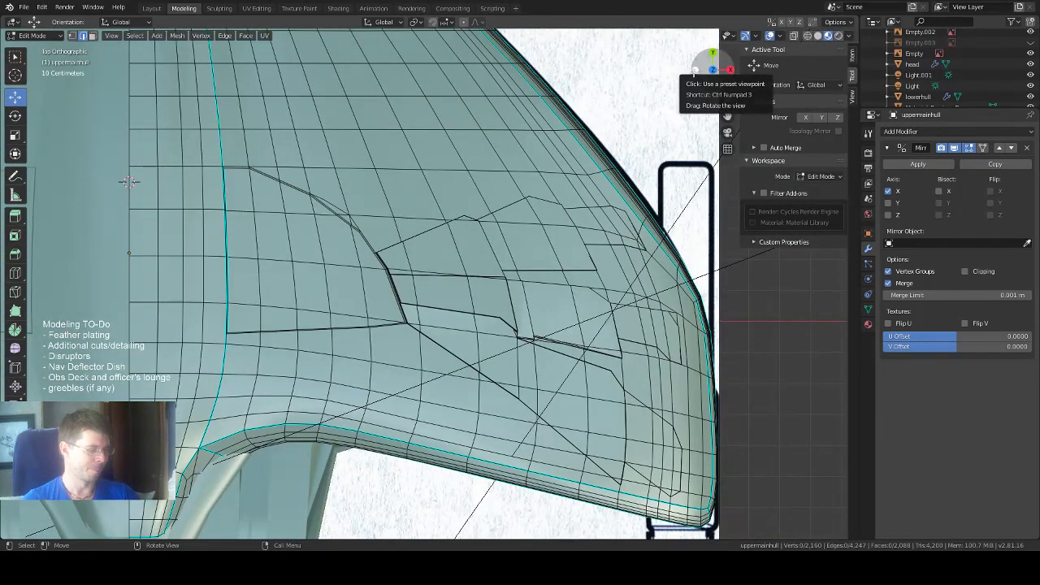
{"action": "key", "text": "alt+z"}
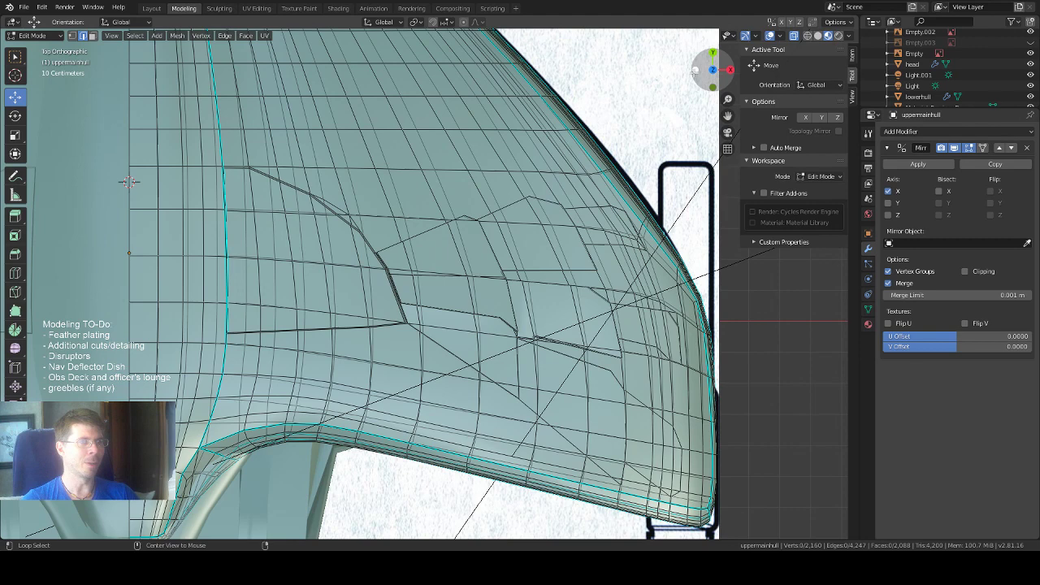
{"action": "key", "text": "alt+z"}
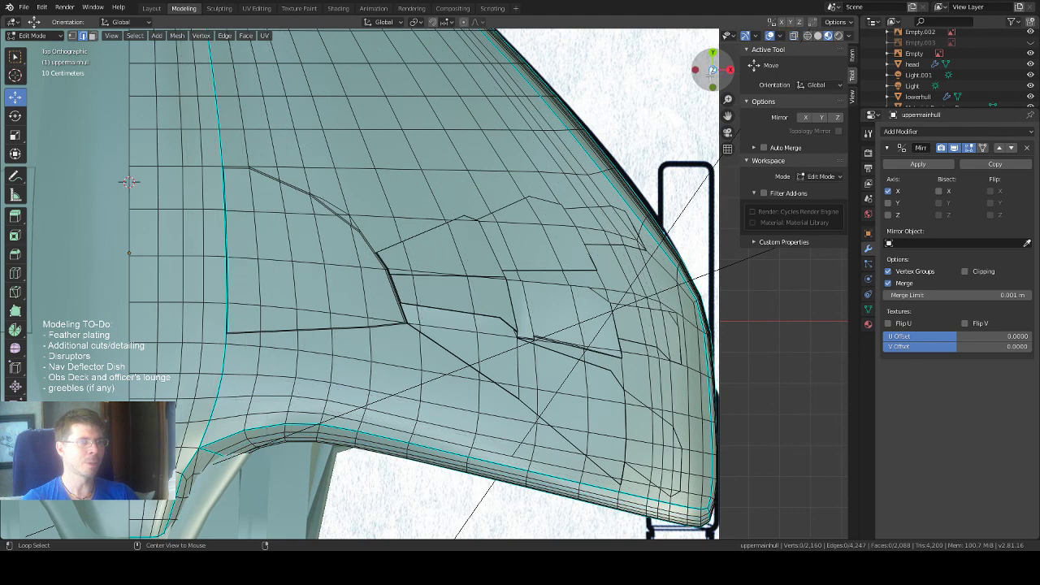
{"action": "left_click", "coordinate": [817, 36]}
{"action": "key", "text": "alt+z"}
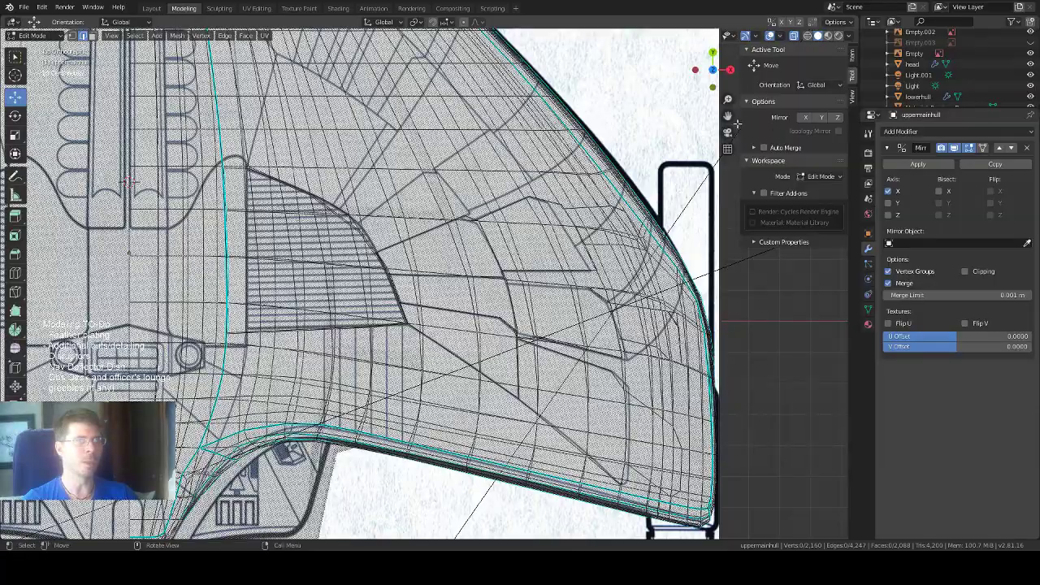
{"action": "left_click_drag", "start_coordinate": [728, 117], "coordinate": [764, 191]}
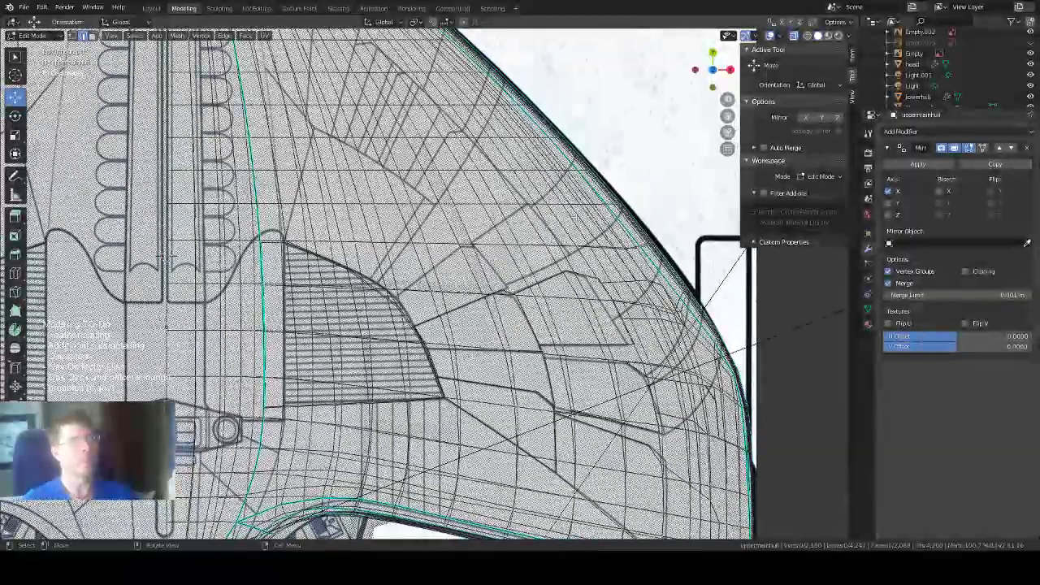
{"action": "scroll", "coordinate": [590, 220], "scroll_direction": "up", "scroll_amount": 1}
{"action": "scroll", "coordinate": [590, 220], "scroll_direction": "up", "scroll_amount": 1}
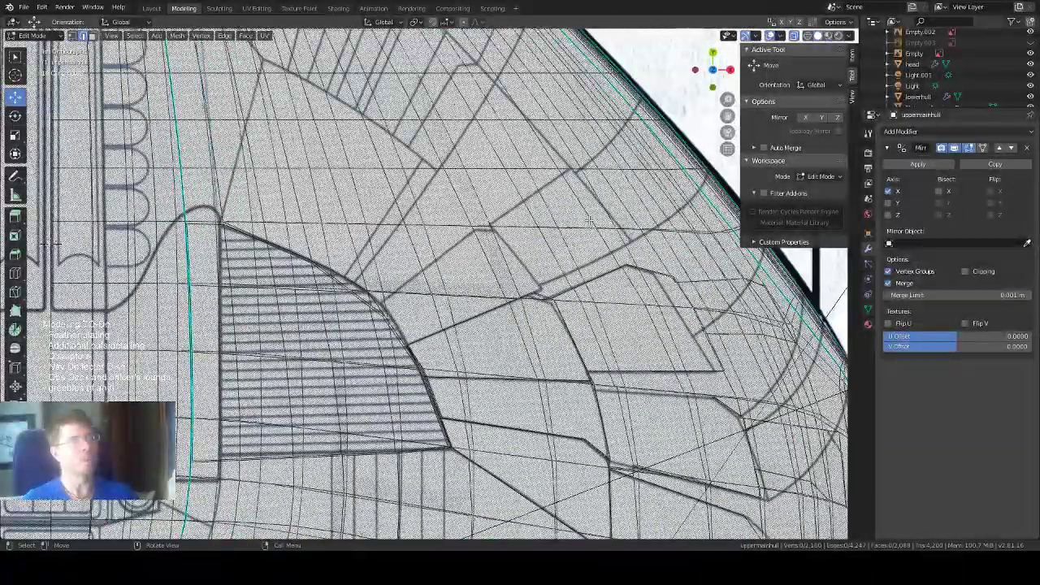
{"action": "scroll", "coordinate": [590, 221], "scroll_direction": "up", "scroll_amount": 1}
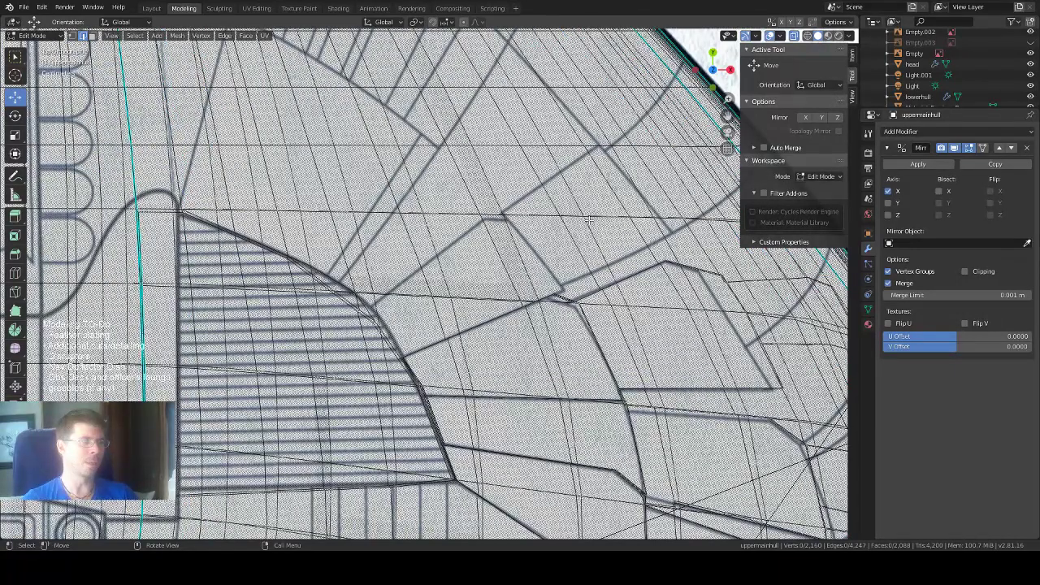
{"action": "scroll", "coordinate": [590, 220], "scroll_direction": "up", "scroll_amount": 1}
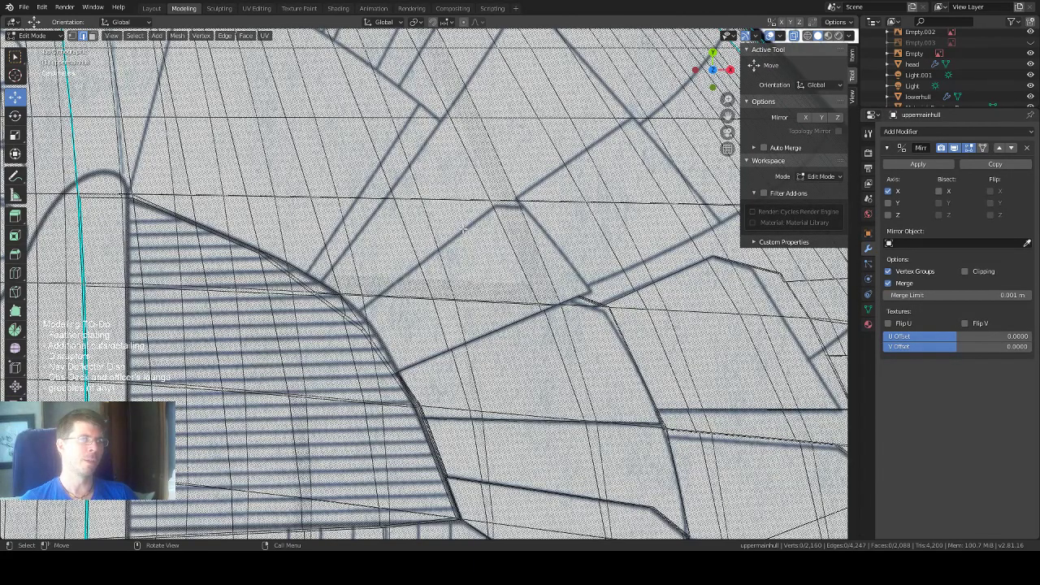
Knife-cut the next feather's outline along the blueprint, from the ribbed panel's edge across the short tip and down to the existing plating's corner.
{"action": "scroll", "coordinate": [466, 232], "scroll_direction": "up", "scroll_amount": 1}
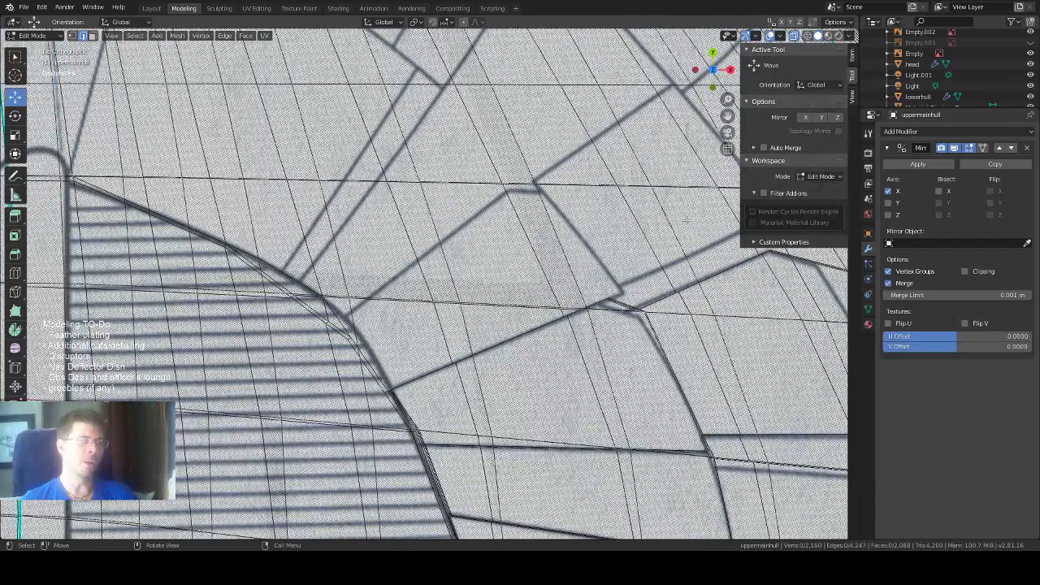
{"action": "left_click_drag", "start_coordinate": [728, 116], "coordinate": [765, 131]}
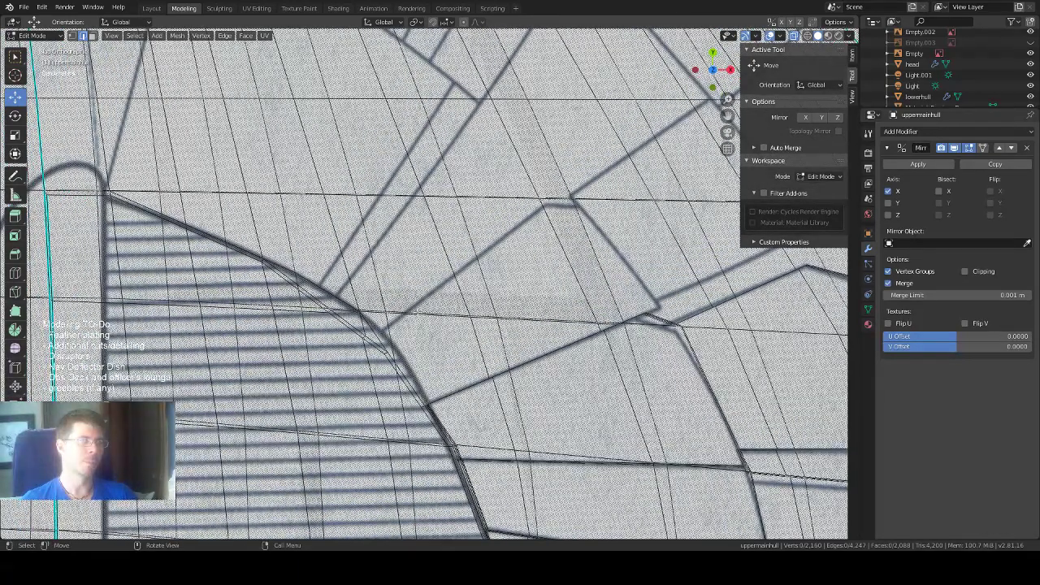
{"action": "left_click", "coordinate": [15, 292]}
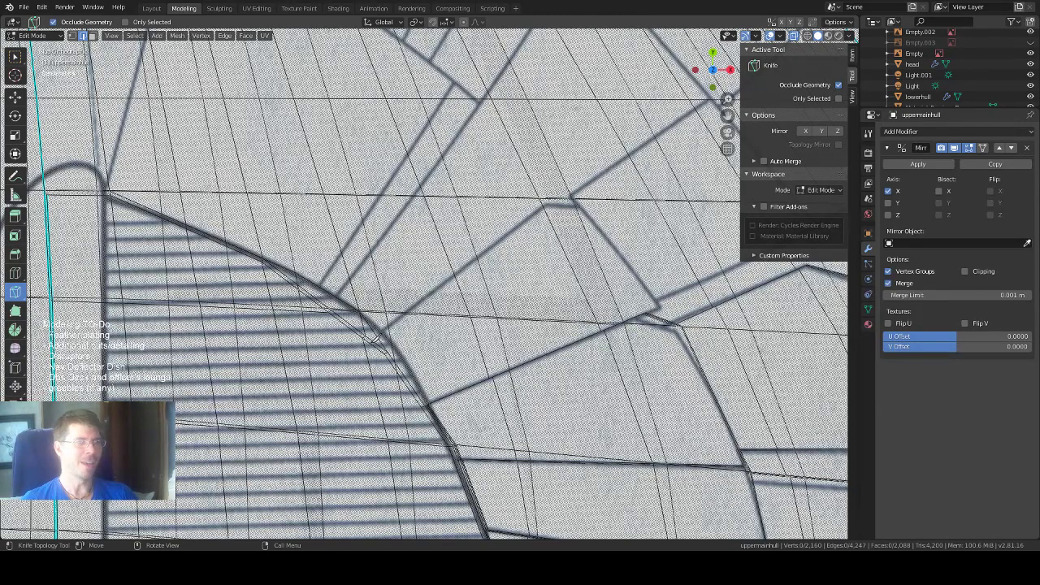
{"action": "left_click", "coordinate": [373, 338]}
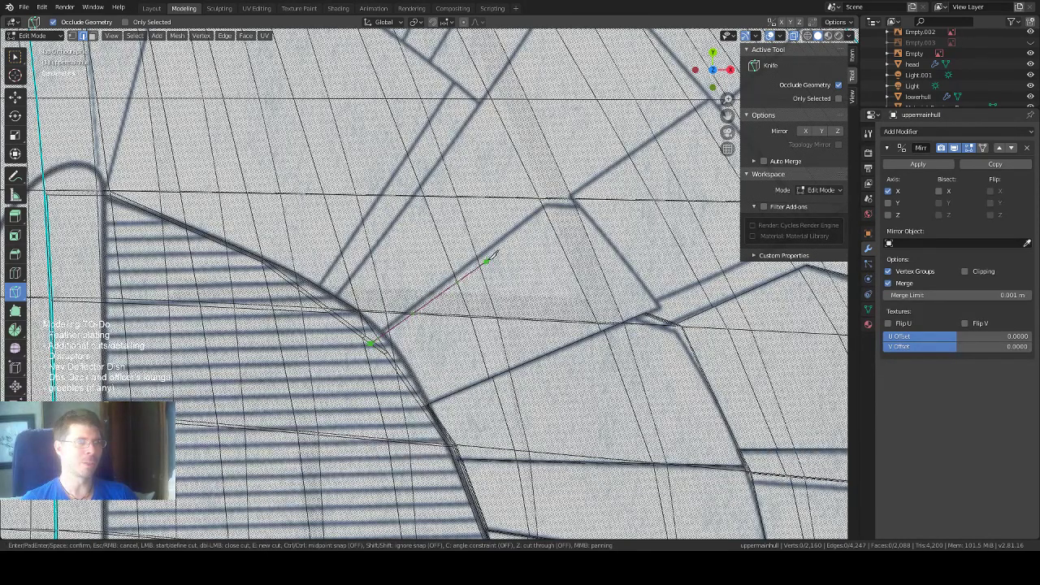
{"action": "left_click", "coordinate": [542, 205]}
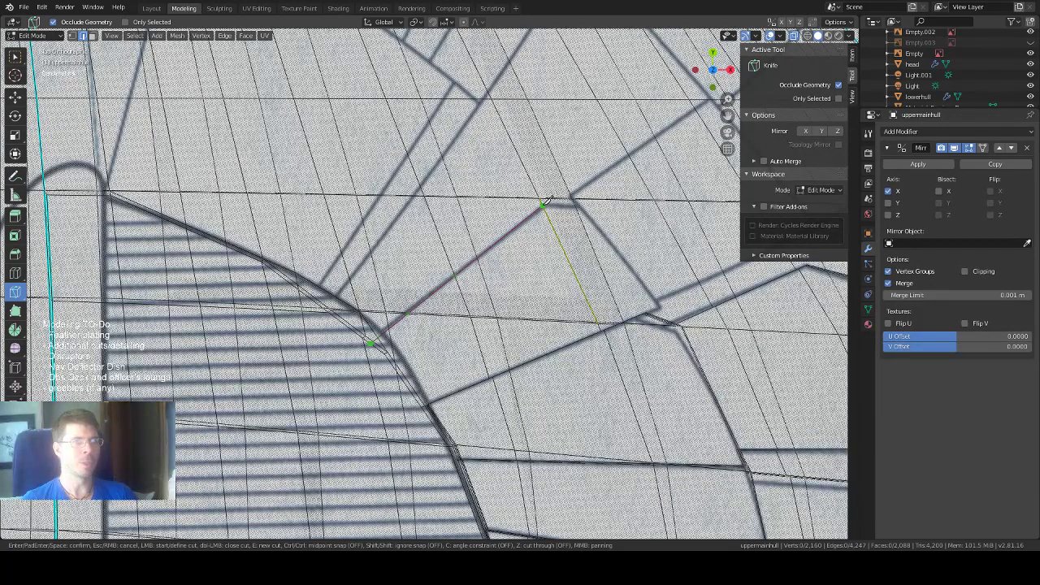
{"action": "scroll", "coordinate": [549, 198], "scroll_direction": "down", "scroll_amount": 1}
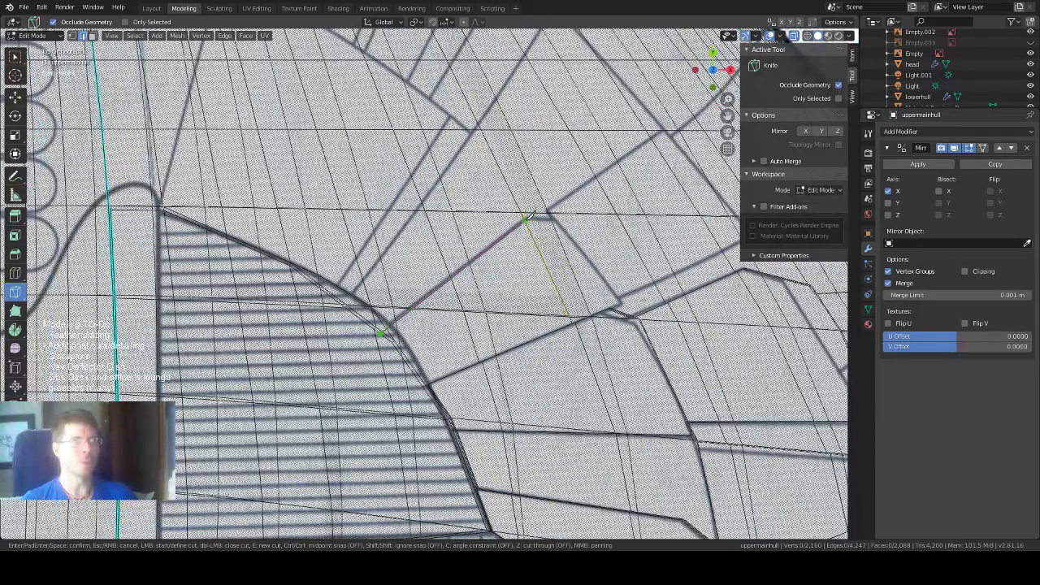
{"action": "scroll", "coordinate": [533, 208], "scroll_direction": "down", "scroll_amount": 1}
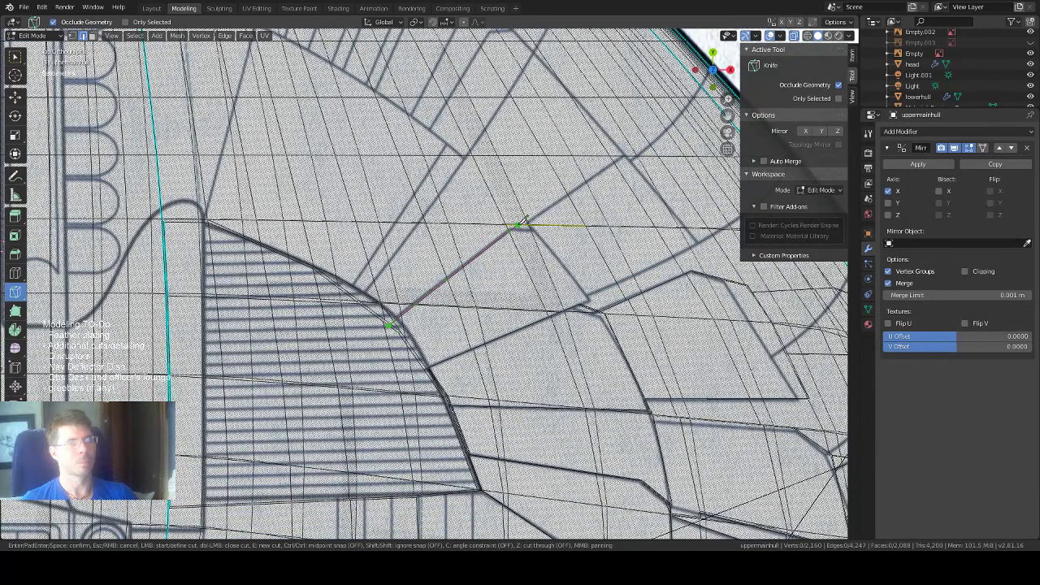
{"action": "left_click", "coordinate": [517, 226]}
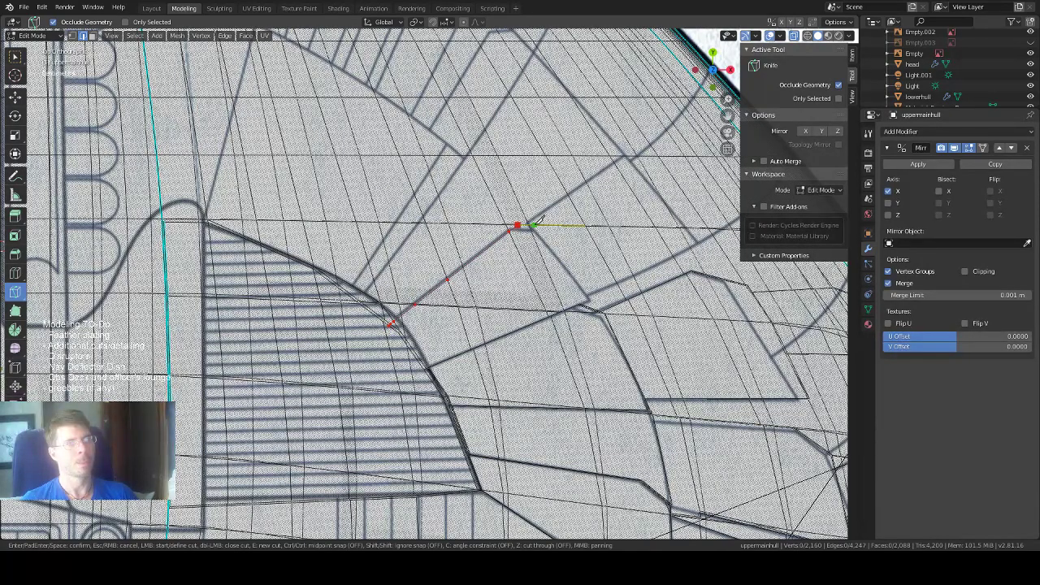
{"action": "left_click", "coordinate": [532, 225]}
{"action": "left_click", "coordinate": [604, 311]}
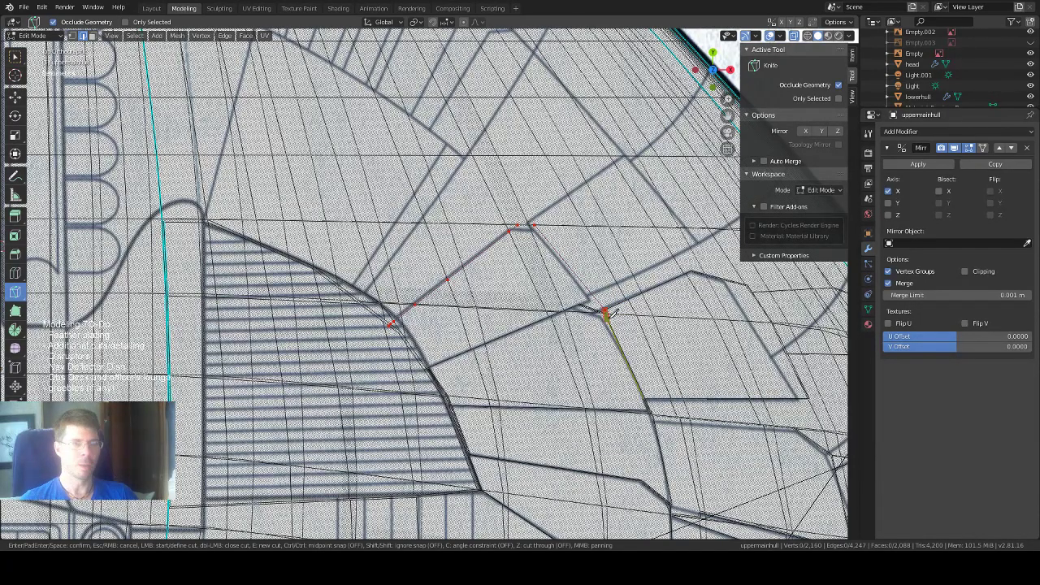
{"action": "key", "text": "Return"}
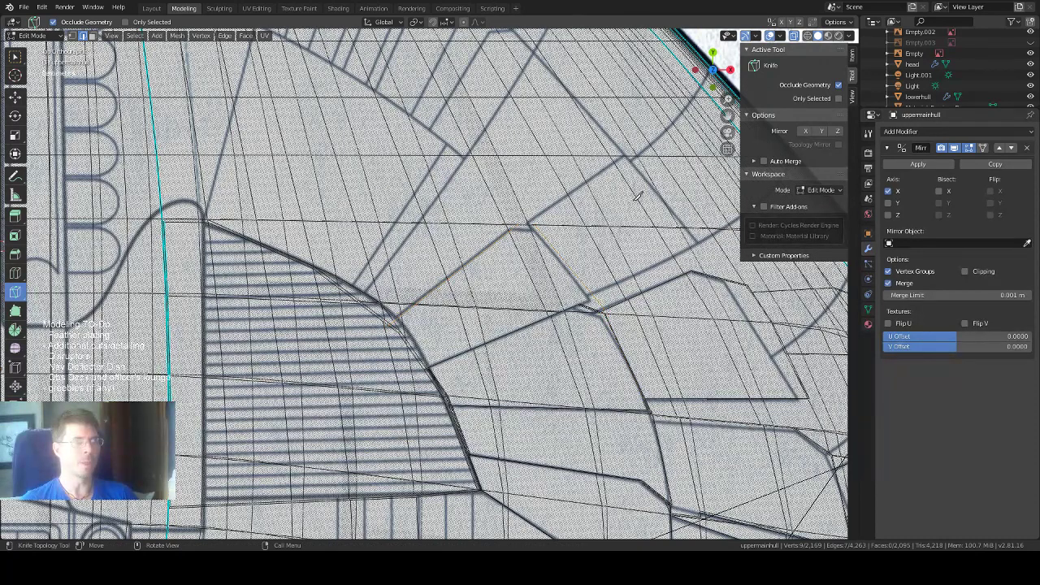
{"action": "scroll", "coordinate": [638, 192], "scroll_direction": "up", "scroll_amount": 1}
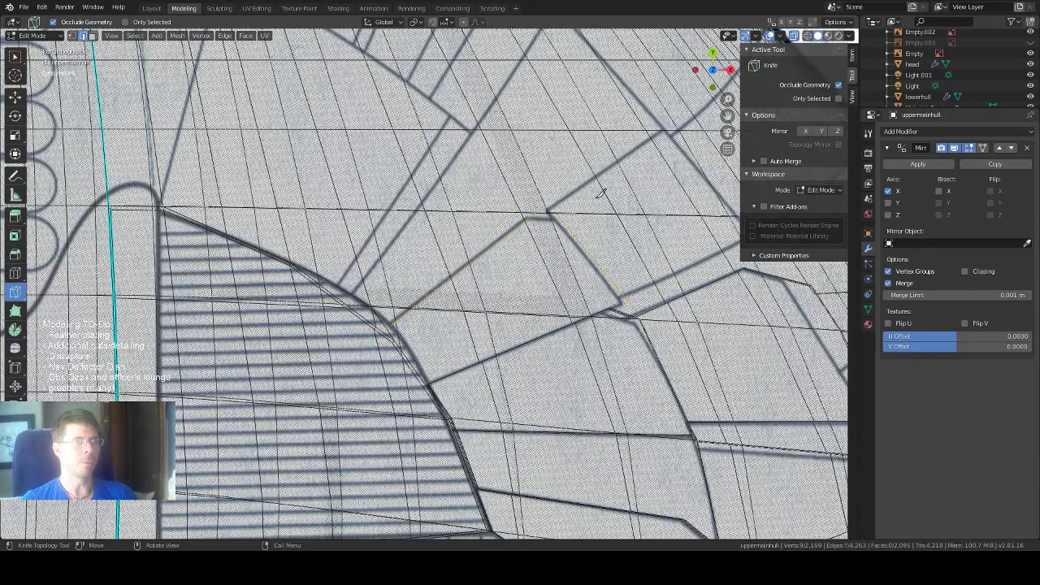
{"action": "scroll", "coordinate": [601, 192], "scroll_direction": "up", "scroll_amount": 2}
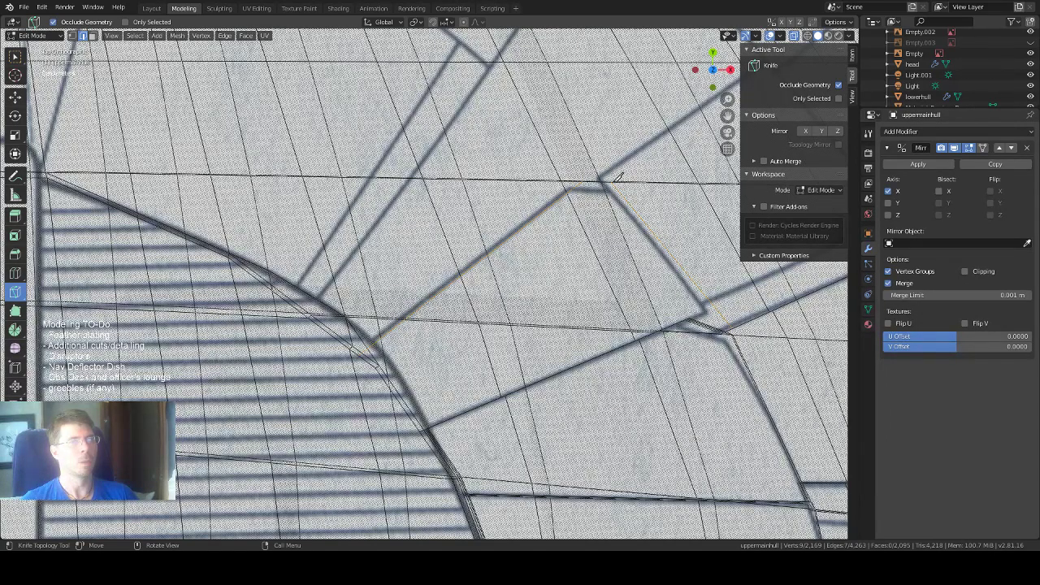
{"action": "left_click", "coordinate": [614, 177]}
{"action": "scroll", "coordinate": [615, 173], "scroll_direction": "down", "scroll_amount": 2}
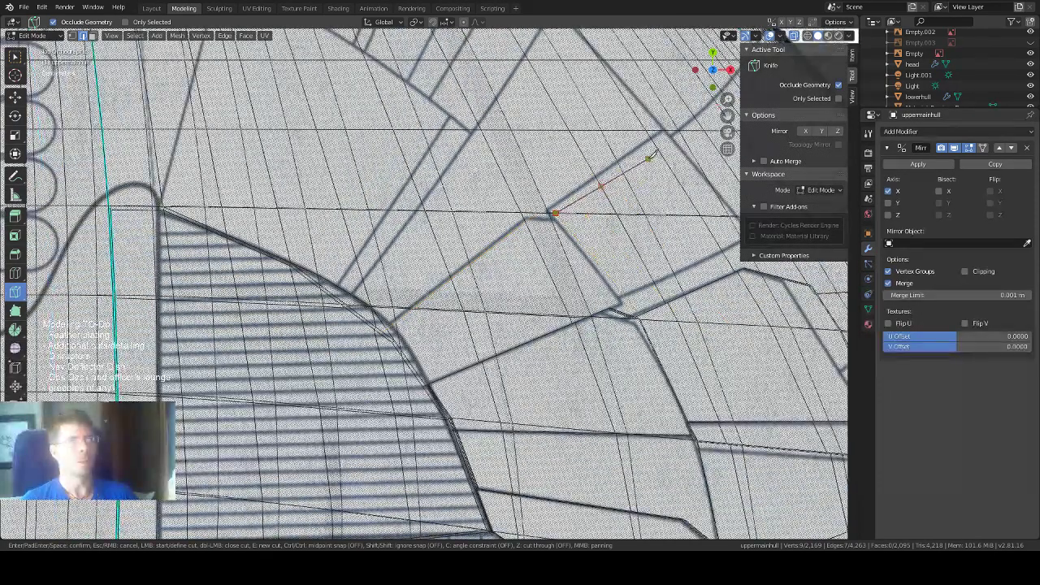
{"action": "scroll", "coordinate": [646, 158], "scroll_direction": "down", "scroll_amount": 1}
{"action": "scroll", "coordinate": [617, 171], "scroll_direction": "down", "scroll_amount": 2}
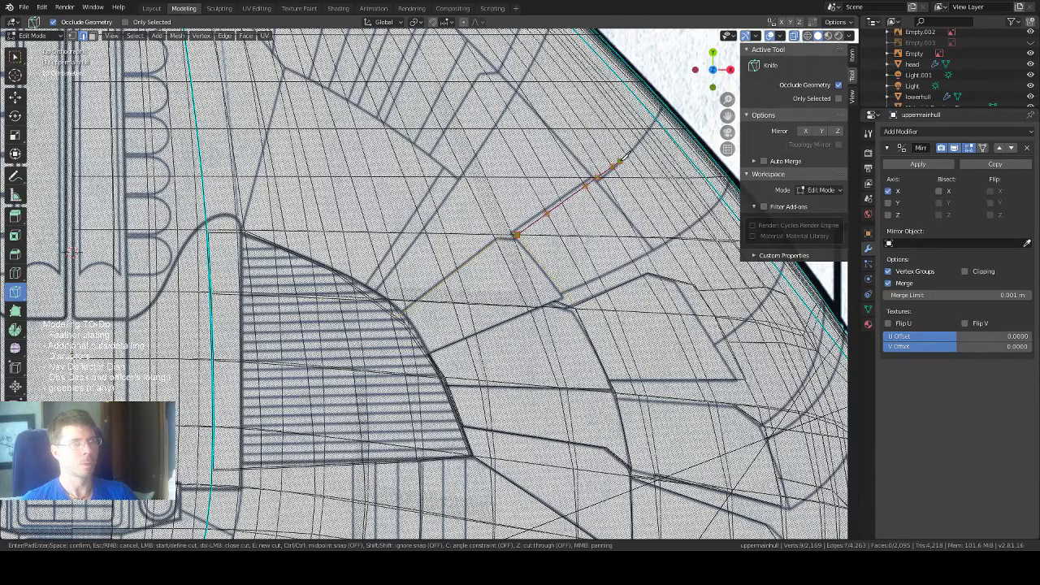
{"action": "key", "text": "Escape"}
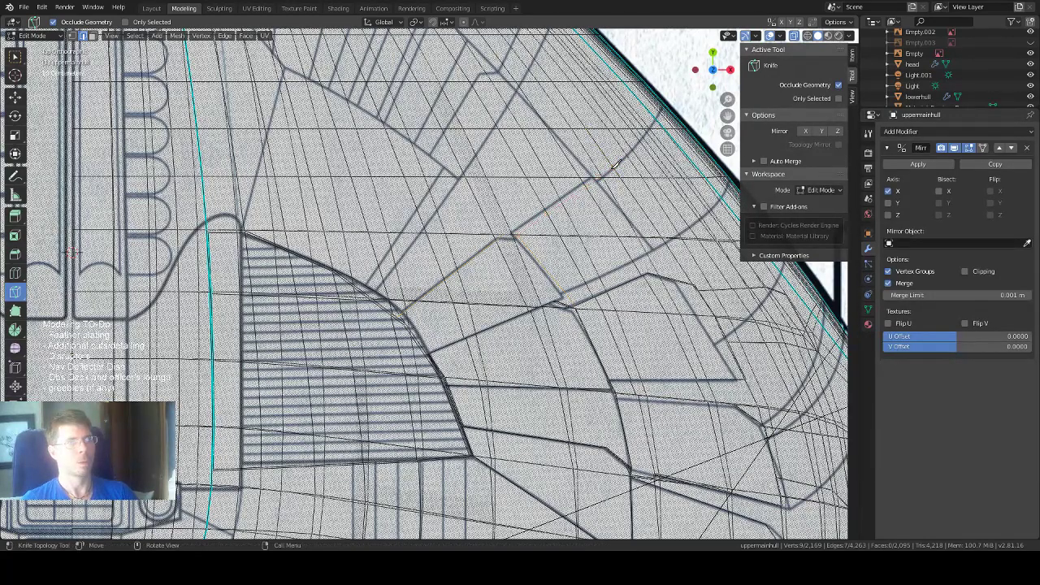
Turn off X-ray shading and knife-cut the adjoining feather's upper edge from the new outline's tip diagonally outward to the next crosswise hull edge.
{"action": "key", "text": "shift+z"}
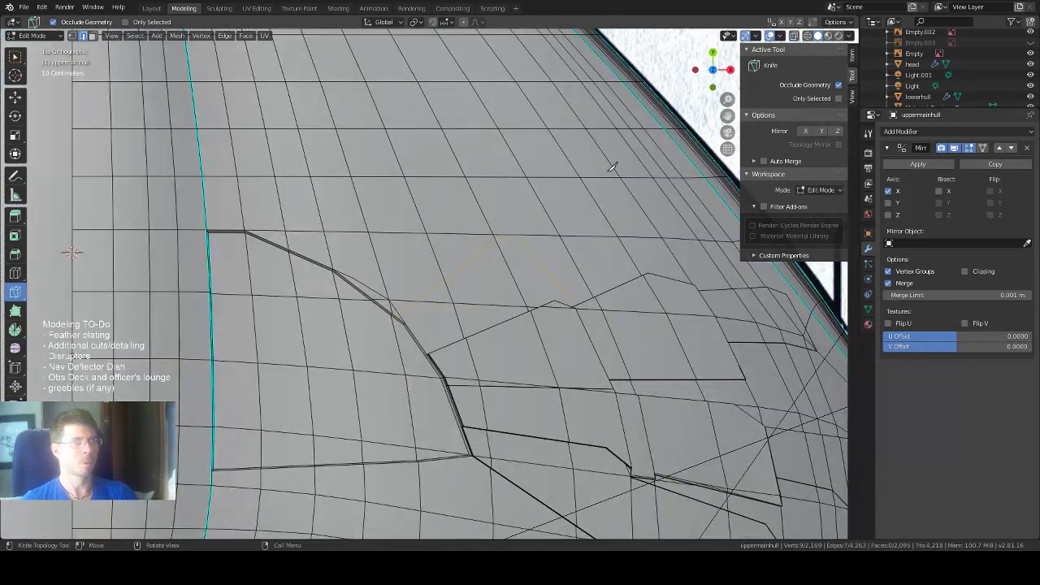
{"action": "scroll", "coordinate": [545, 211], "scroll_direction": "up", "scroll_amount": 3}
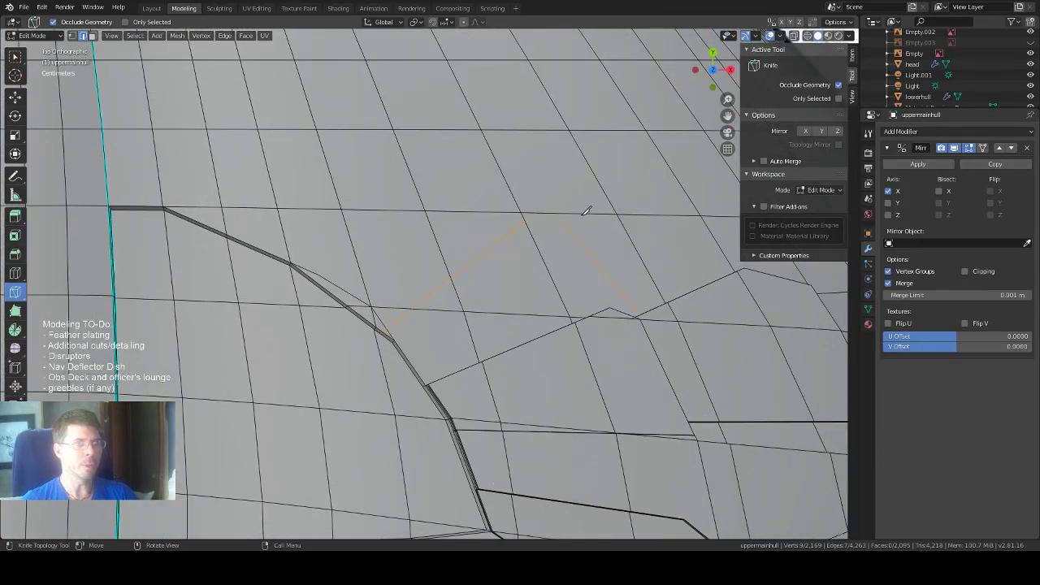
{"action": "scroll", "coordinate": [590, 206], "scroll_direction": "up", "scroll_amount": 1}
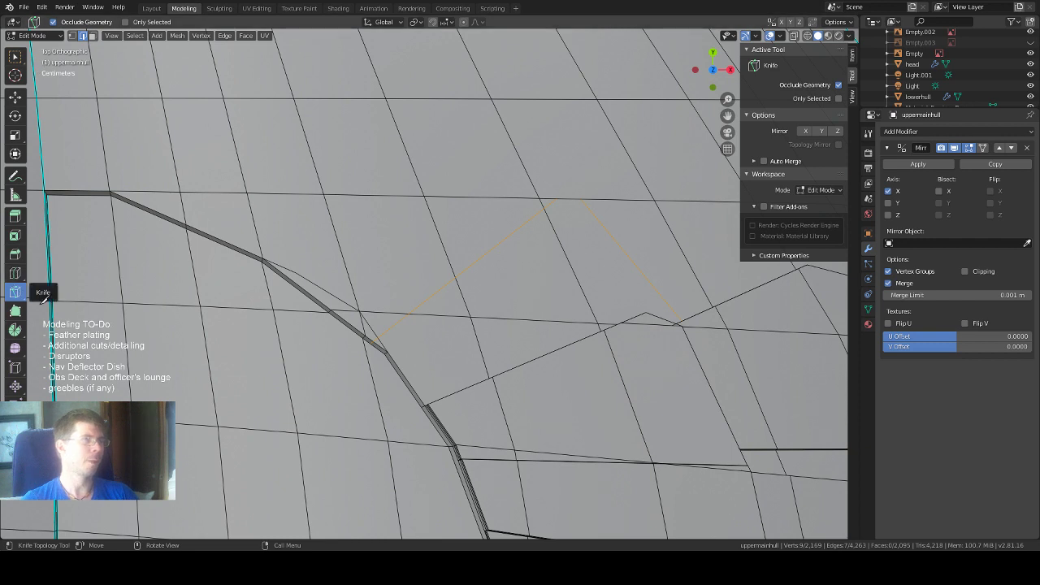
{"action": "left_click", "coordinate": [583, 197]}
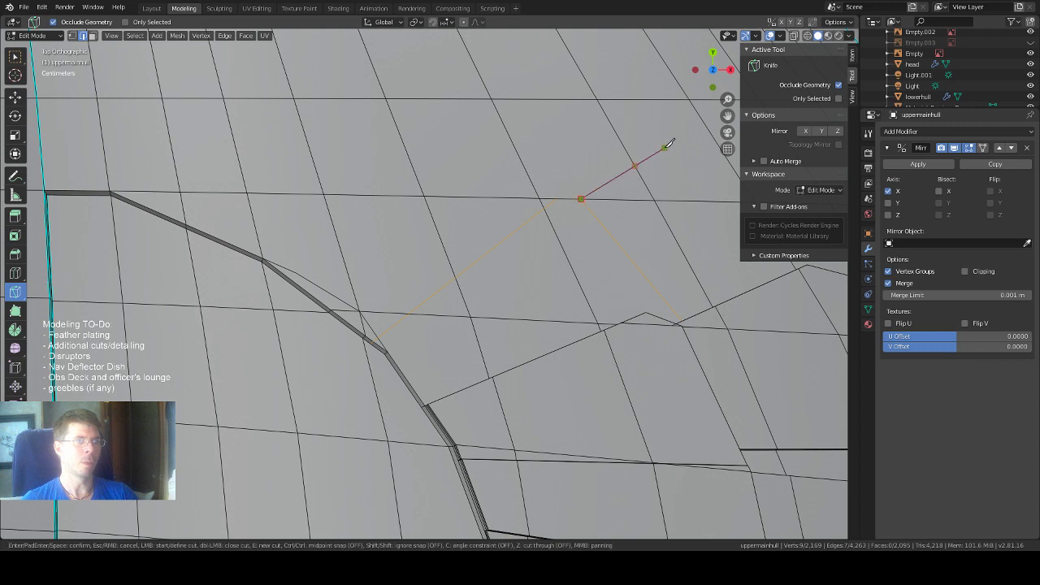
{"action": "scroll", "coordinate": [656, 149], "scroll_direction": "down", "scroll_amount": 2}
{"action": "scroll", "coordinate": [611, 174], "scroll_direction": "down", "scroll_amount": 2}
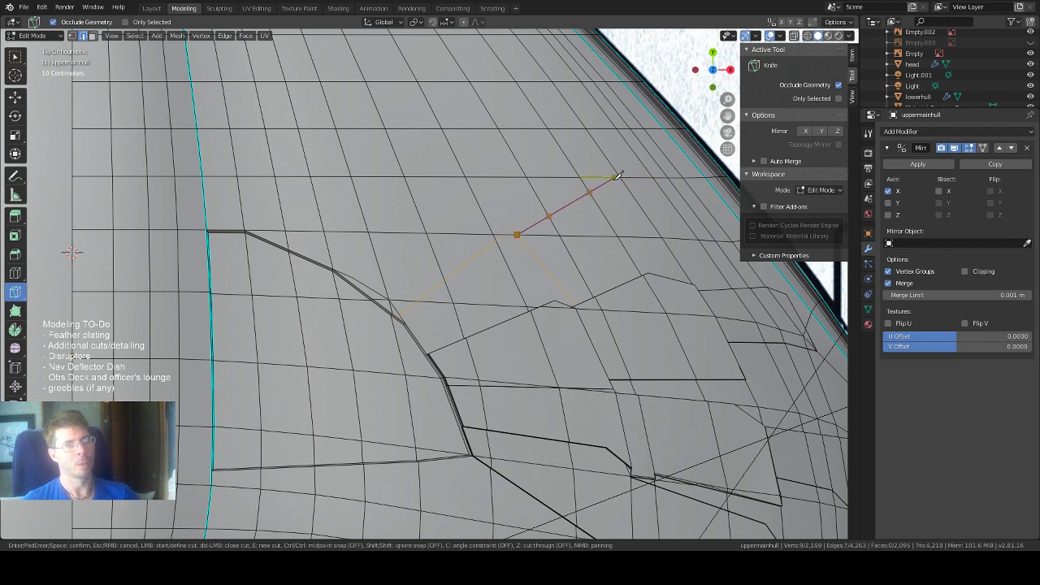
{"action": "left_click", "coordinate": [610, 176]}
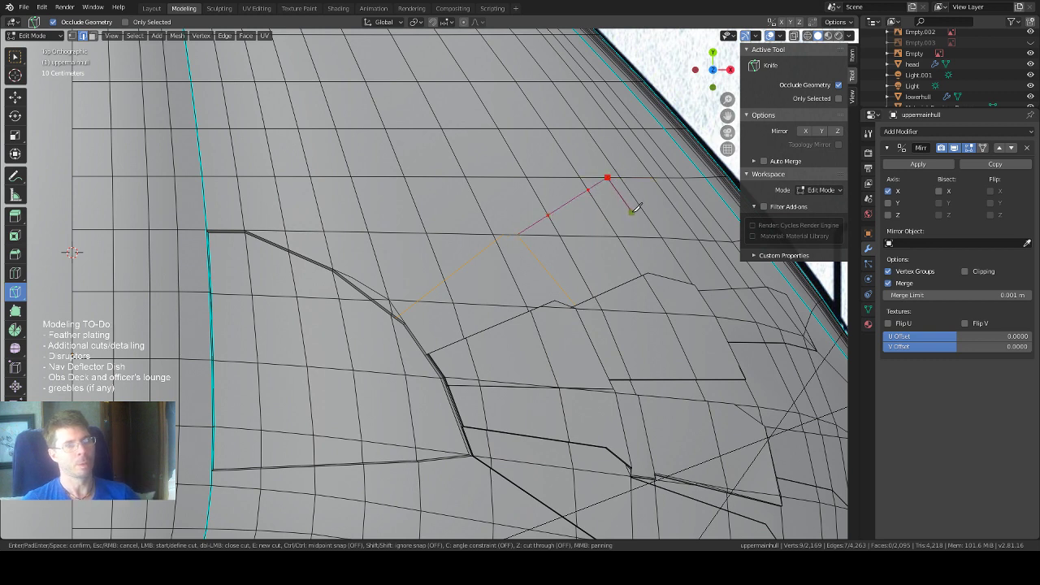
{"action": "key", "text": "Return"}
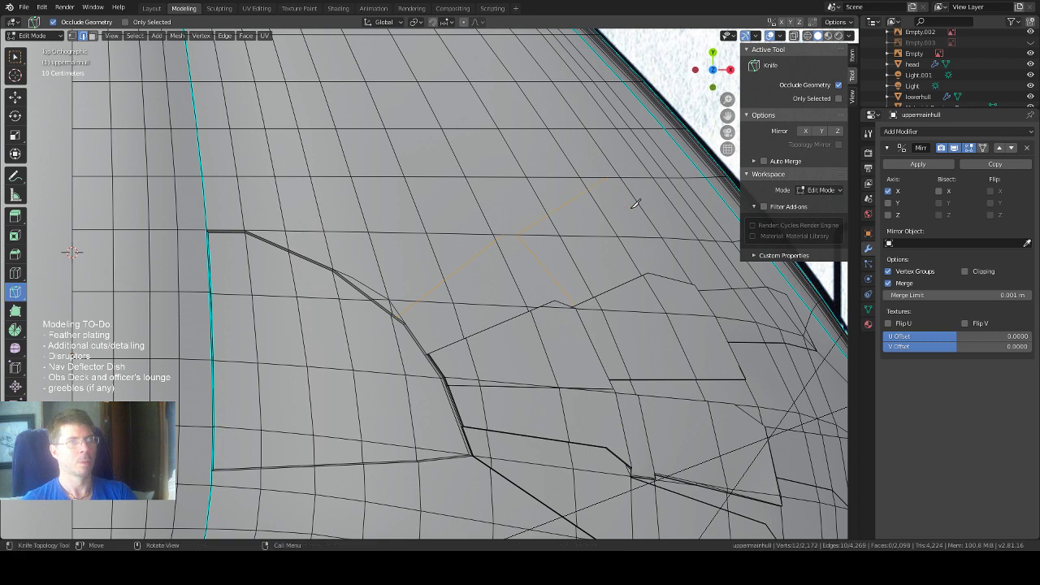
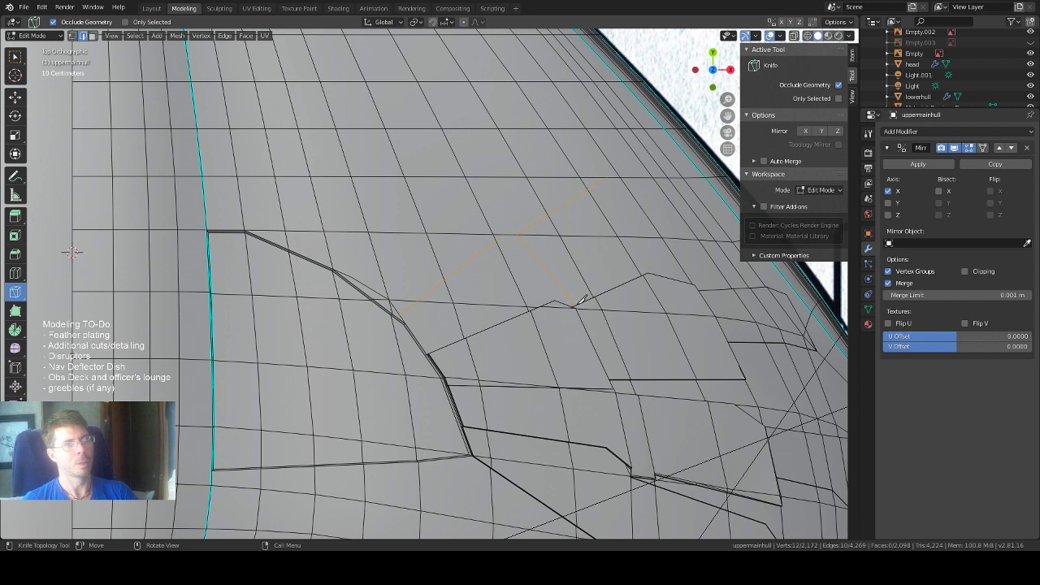
Knife-cut the adjoining feather's lower edge from the first outline's lower corner diagonally outward, roughly parallel to its upper edge.
{"action": "left_click", "coordinate": [577, 304]}
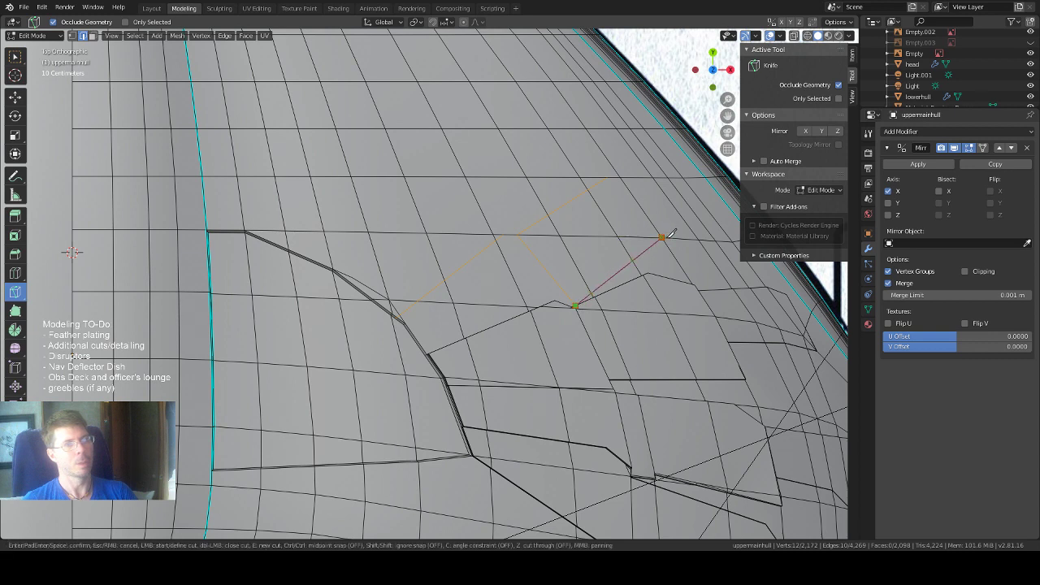
{"action": "left_click", "coordinate": [666, 242]}
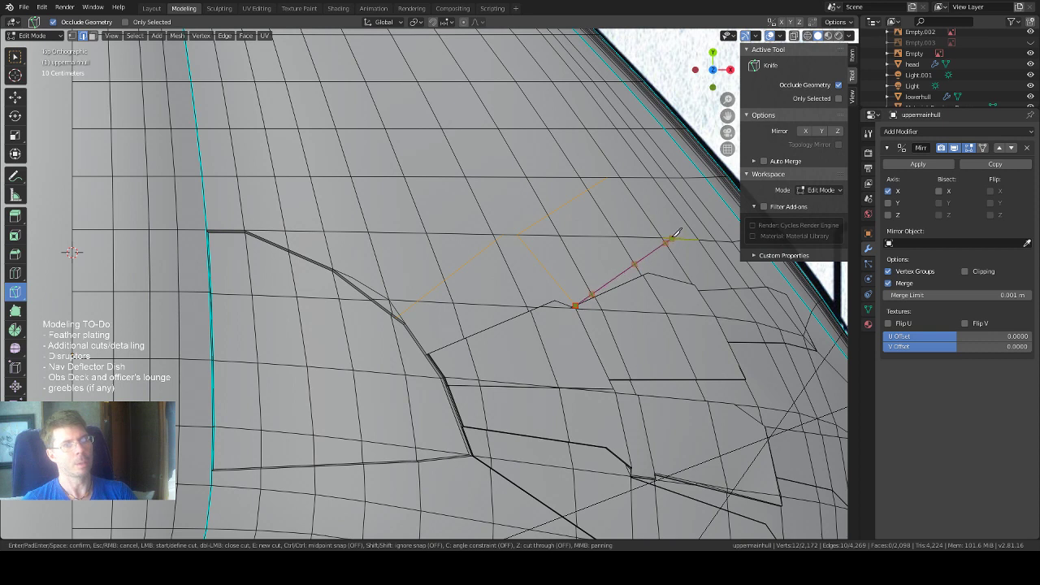
{"action": "key", "text": "ctrl+z"}
{"action": "left_click", "coordinate": [671, 251]}
{"action": "key", "text": "Return"}
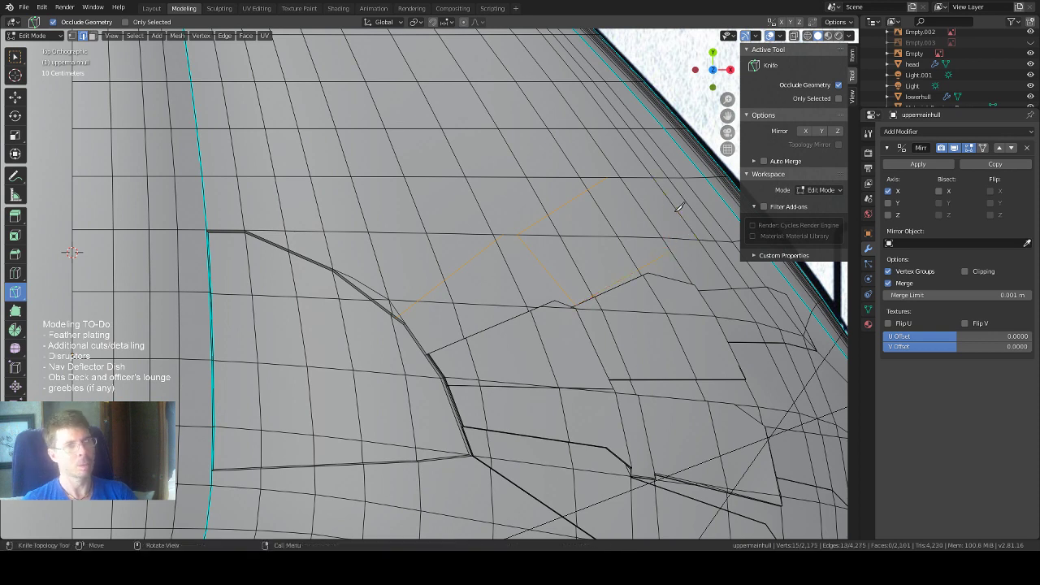
Knife-cut the outermost feather's outline from the adjoining feather's outer side toward the hull's rim and back around to that side.
{"action": "left_click", "coordinate": [625, 181]}
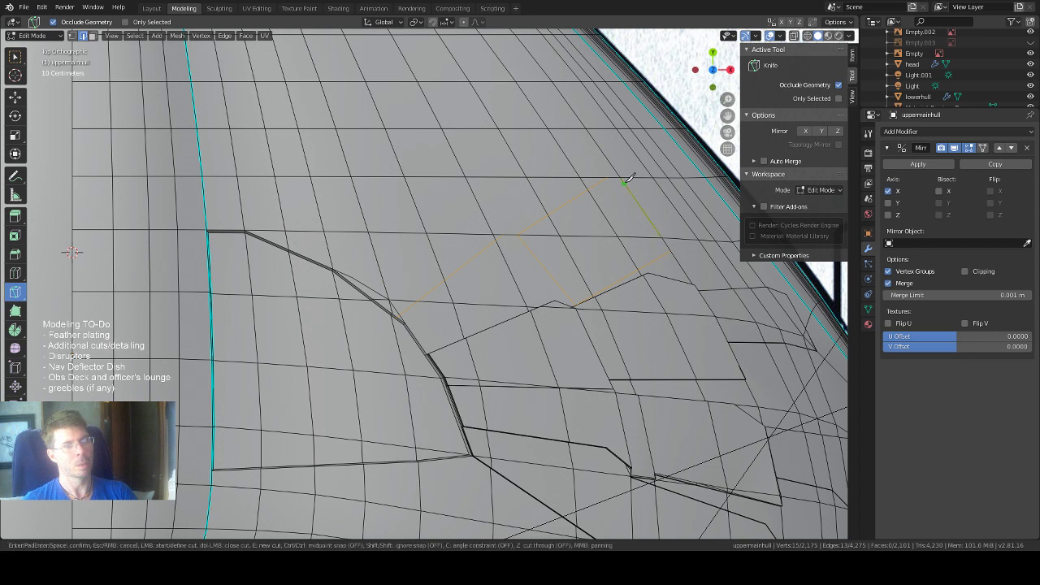
{"action": "left_click", "coordinate": [683, 170]}
{"action": "left_click", "coordinate": [693, 175]}
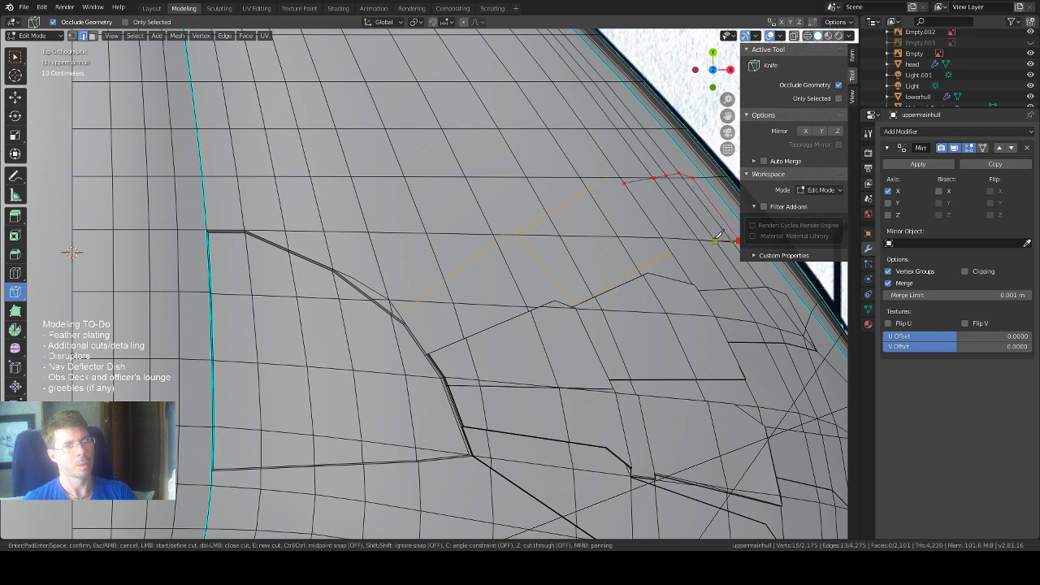
{"action": "left_click", "coordinate": [713, 235]}
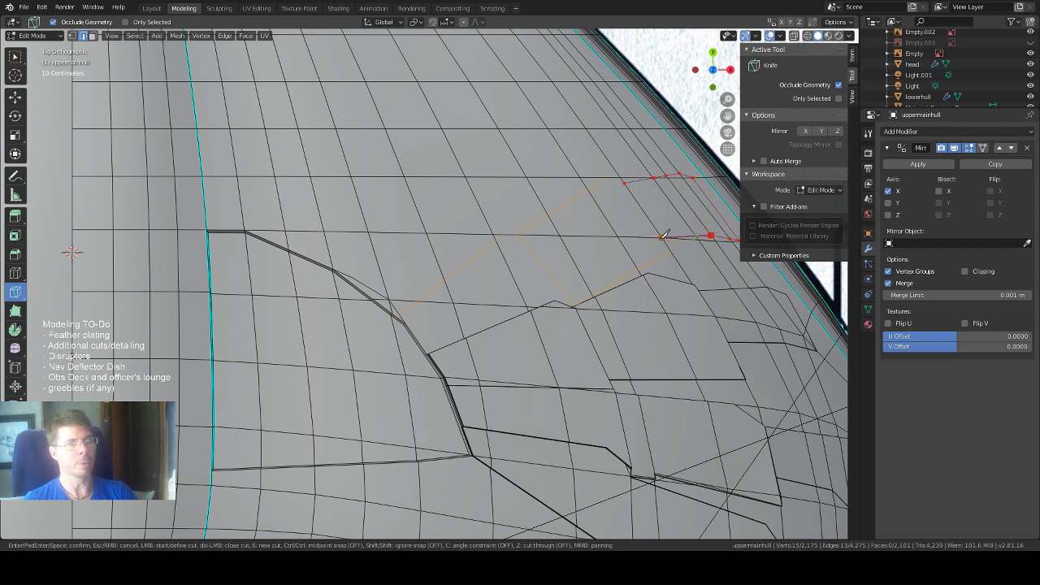
{"action": "left_click", "coordinate": [663, 235]}
{"action": "key", "text": "Return"}
Confirm the outermost feather's knife cut, return to the box selection tool, clear the selection and switch to face selection.
{"action": "middle_click_drag", "start_coordinate": [640, 242], "coordinate": [463, 151]}
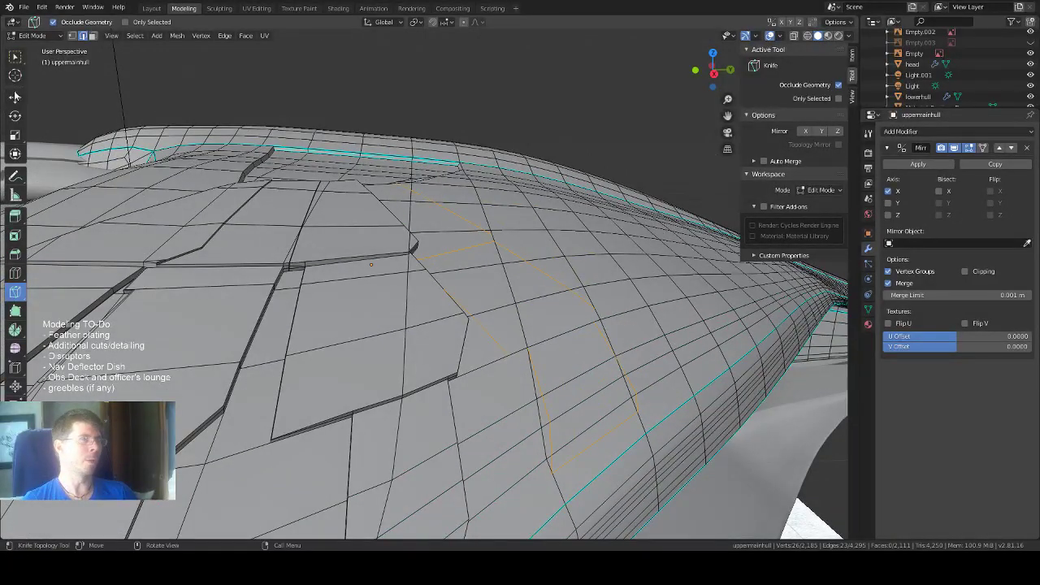
{"action": "left_click", "coordinate": [14, 57]}
{"action": "middle_click_drag", "start_coordinate": [457, 205], "coordinate": [412, 217]}
{"action": "left_click", "coordinate": [390, 195]}
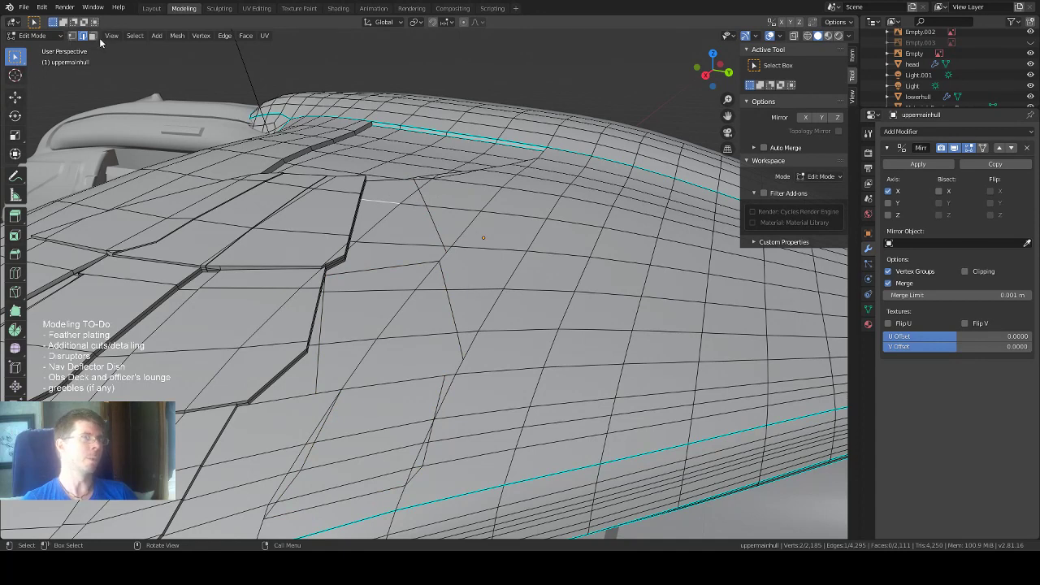
{"action": "key", "text": "alt+a"}
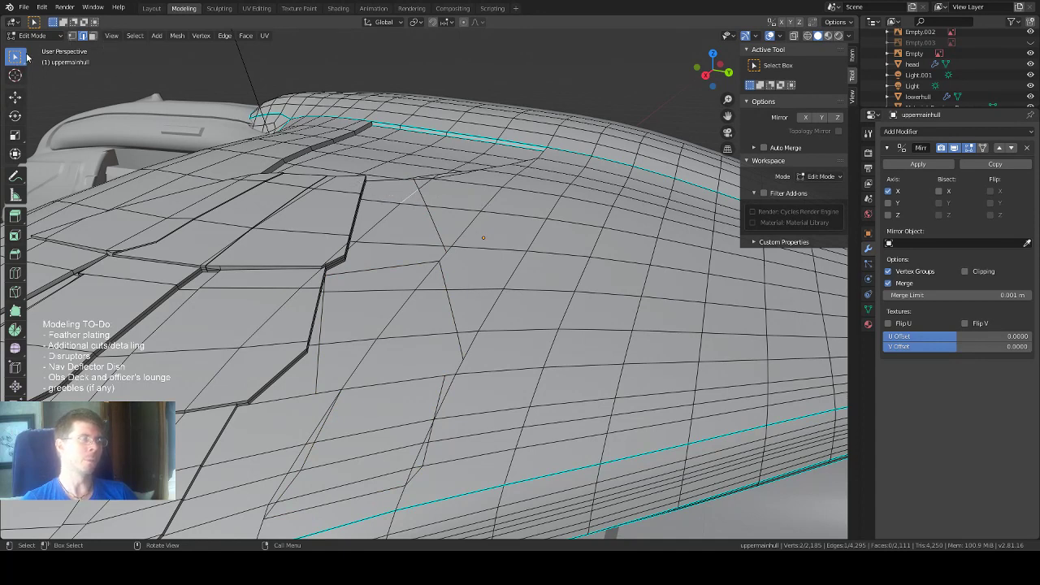
{"action": "left_click", "coordinate": [73, 35]}
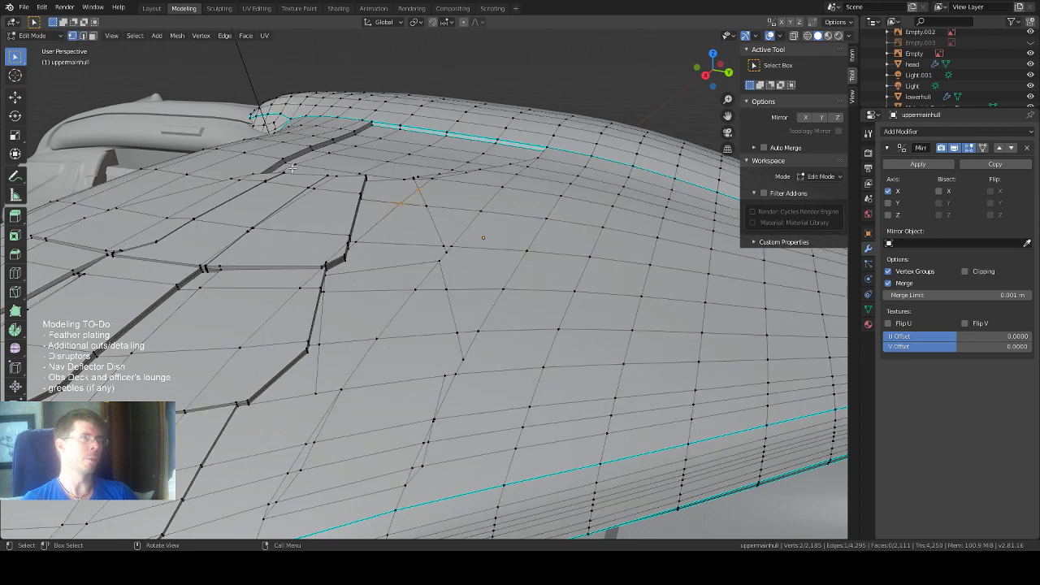
{"action": "left_click", "coordinate": [92, 35]}
{"action": "scroll", "coordinate": [470, 193], "scroll_direction": "up", "scroll_amount": 3}
{"action": "scroll", "coordinate": [471, 193], "scroll_direction": "up", "scroll_amount": 2}
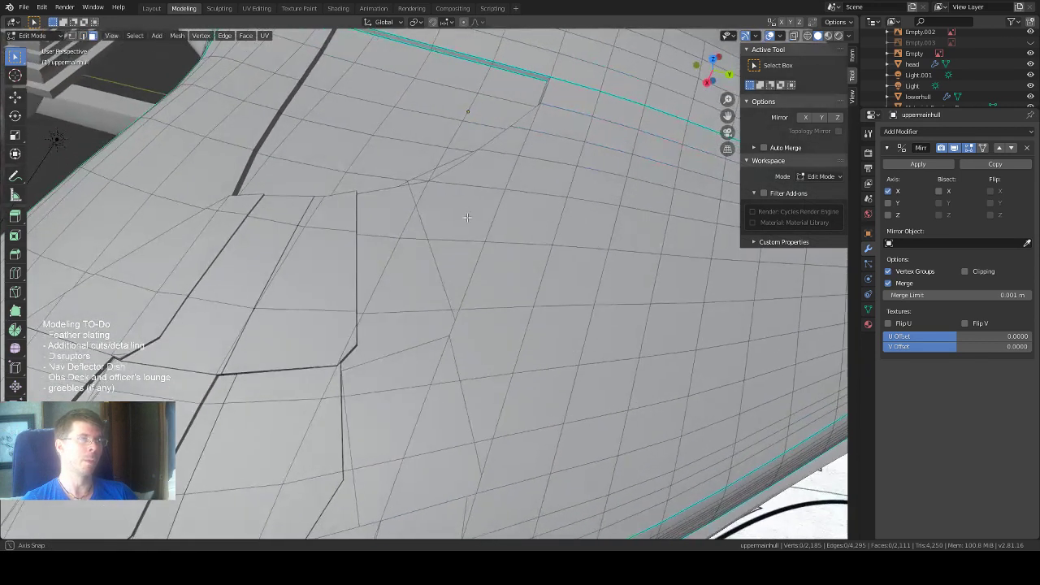
Select all faces of the first new feather, from its short tip near the ribbed panel to the existing plating's corner.
{"action": "left_click", "coordinate": [382, 232]}
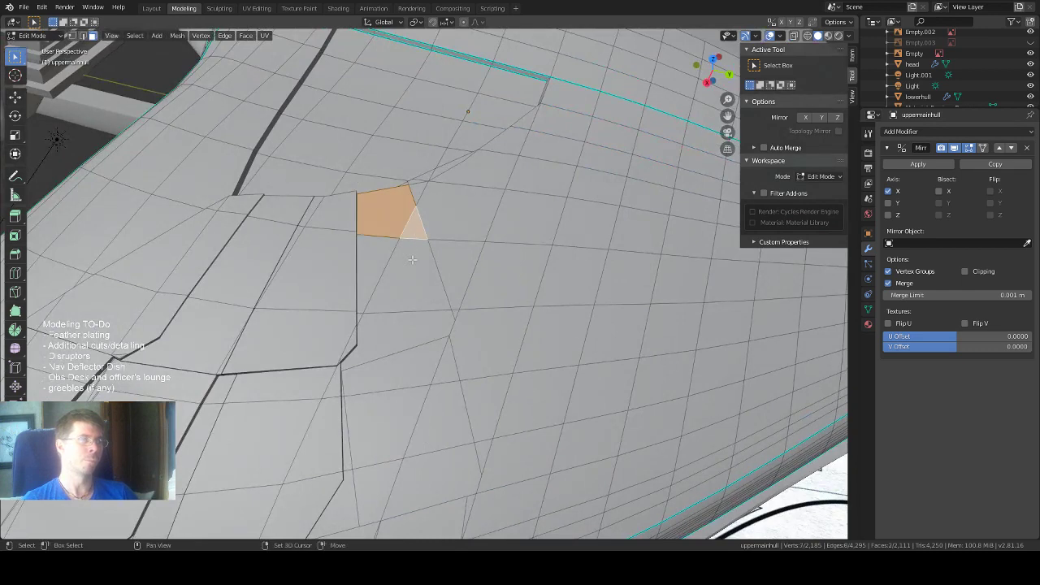
{"action": "left_click", "coordinate": [406, 282], "text": "shift"}
{"action": "middle_click_drag", "start_coordinate": [367, 192], "coordinate": [399, 182]}
{"action": "left_click", "coordinate": [393, 192], "text": "shift"}
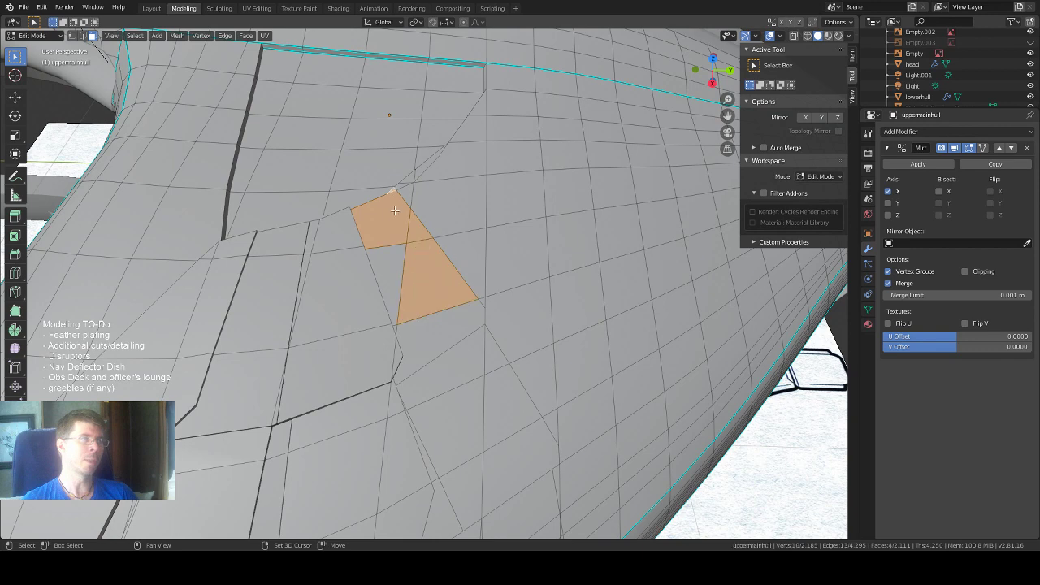
{"action": "left_click", "coordinate": [399, 267], "text": "shift"}
{"action": "middle_click_drag", "start_coordinate": [399, 267], "coordinate": [378, 270]}
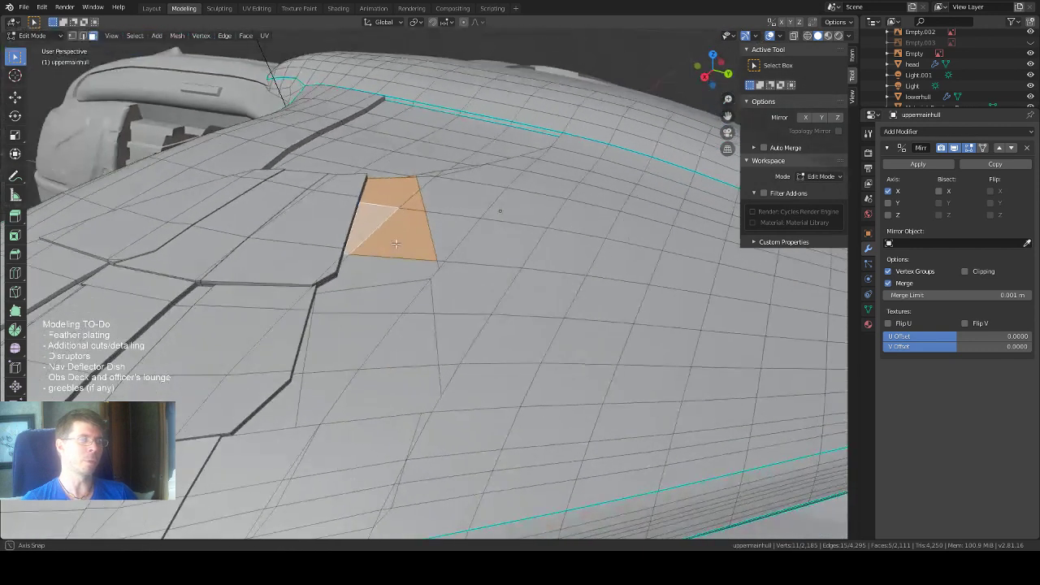
{"action": "left_click", "coordinate": [378, 270], "text": "shift"}
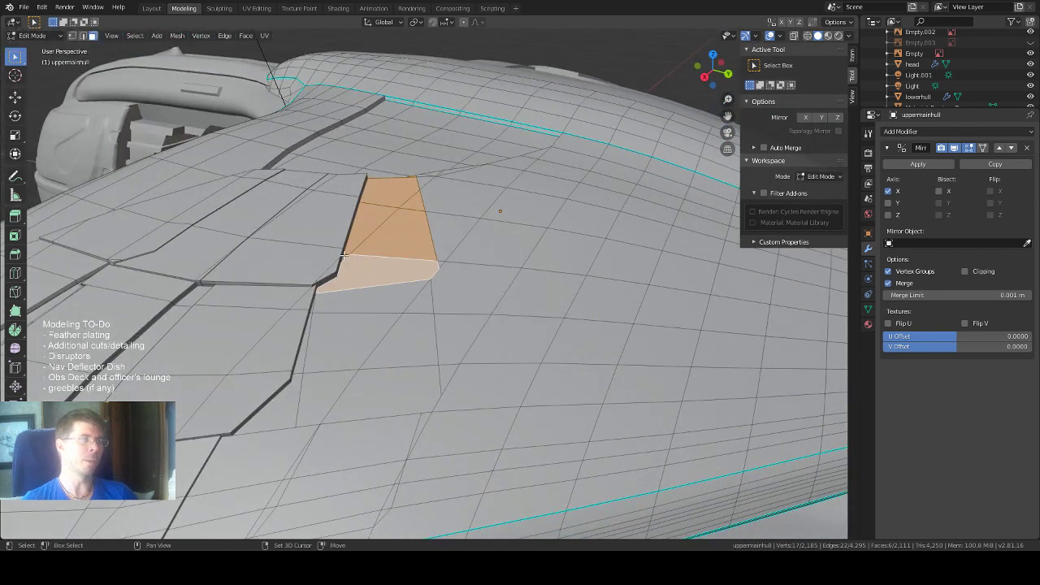
{"action": "left_click", "coordinate": [345, 256], "text": "shift"}
Add the adjoining feather's faces to the selection, down to its lower knife-cut edge.
{"action": "left_click", "coordinate": [386, 302], "text": "shift"}
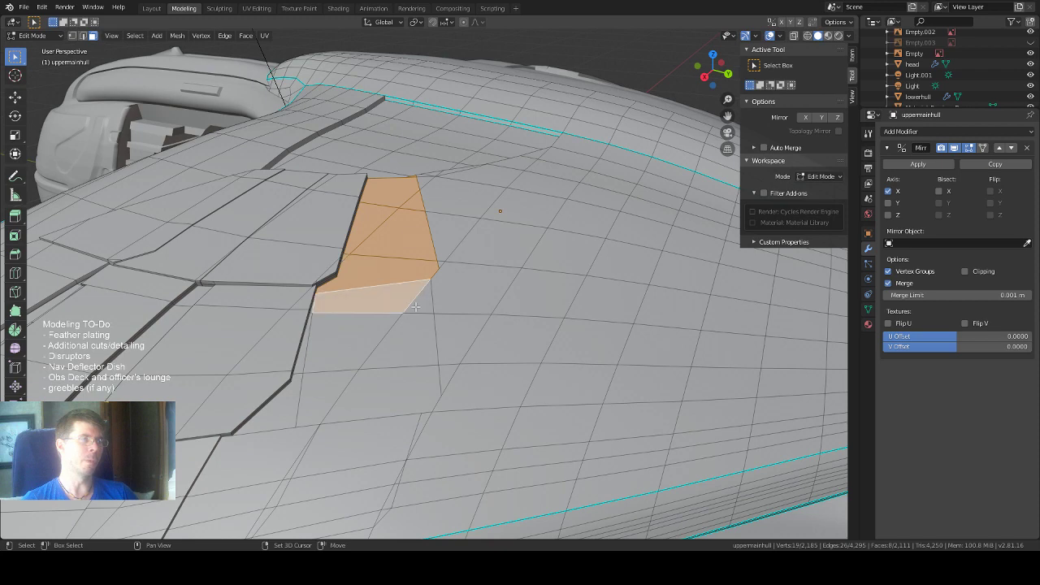
{"action": "left_click", "coordinate": [415, 306], "text": "shift"}
{"action": "left_click", "coordinate": [418, 341], "text": "shift"}
{"action": "left_click", "coordinate": [372, 334], "text": "shift"}
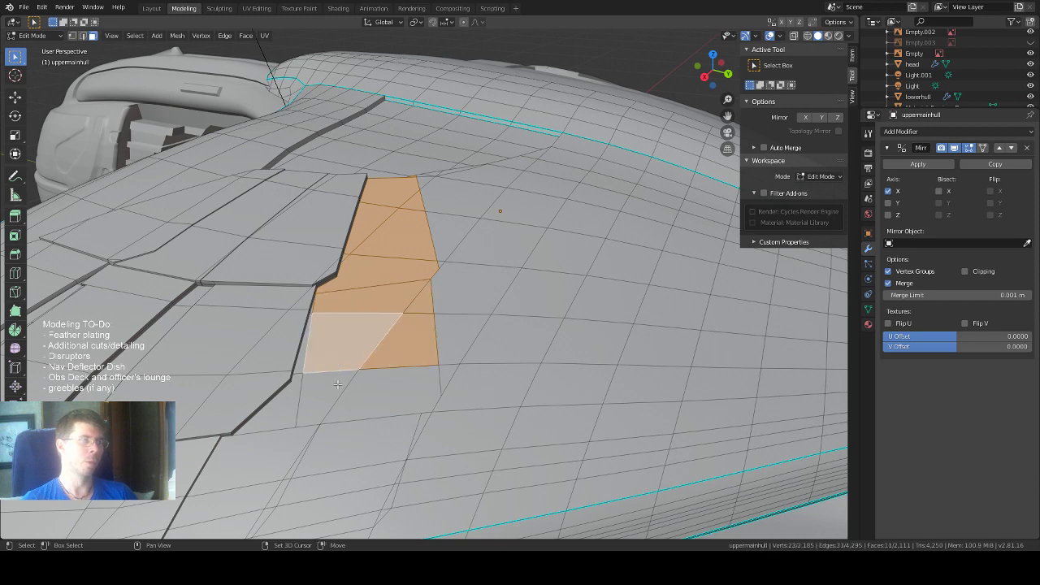
{"action": "left_click", "coordinate": [337, 386], "text": "shift"}
{"action": "middle_click_drag", "start_coordinate": [337, 387], "coordinate": [351, 309]}
{"action": "left_click", "coordinate": [366, 326], "text": "shift"}
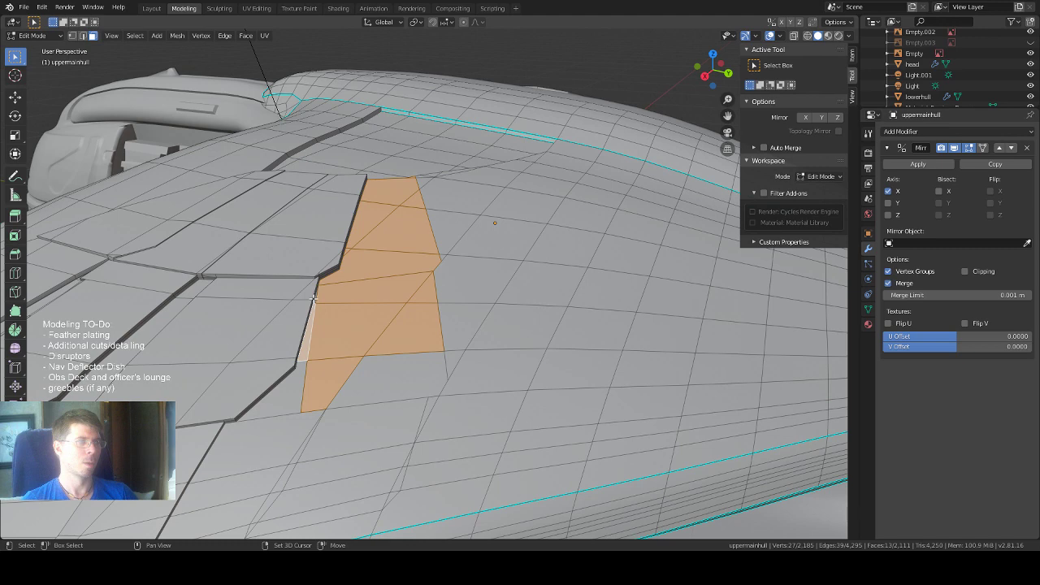
{"action": "left_click", "coordinate": [326, 328], "text": "shift"}
{"action": "left_click", "coordinate": [390, 361], "text": "shift"}
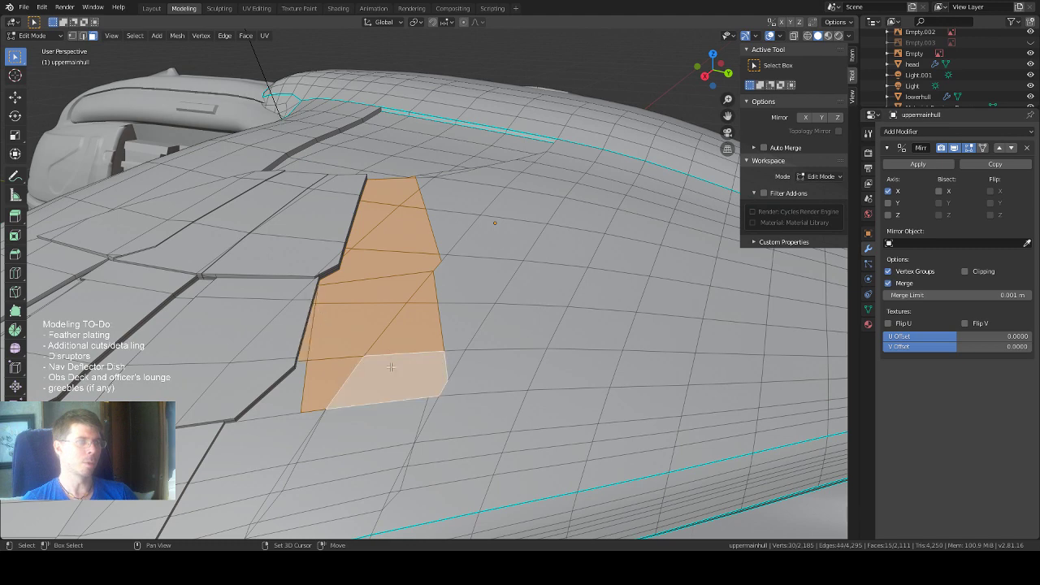
Deselect the stray sliver faces along the existing plating's edge, keeping only the two feathers' top faces selected.
{"action": "middle_click_drag", "start_coordinate": [397, 366], "coordinate": [384, 338]}
{"action": "left_click", "coordinate": [331, 371], "text": "shift"}
{"action": "left_click", "coordinate": [513, 362], "text": "shift"}
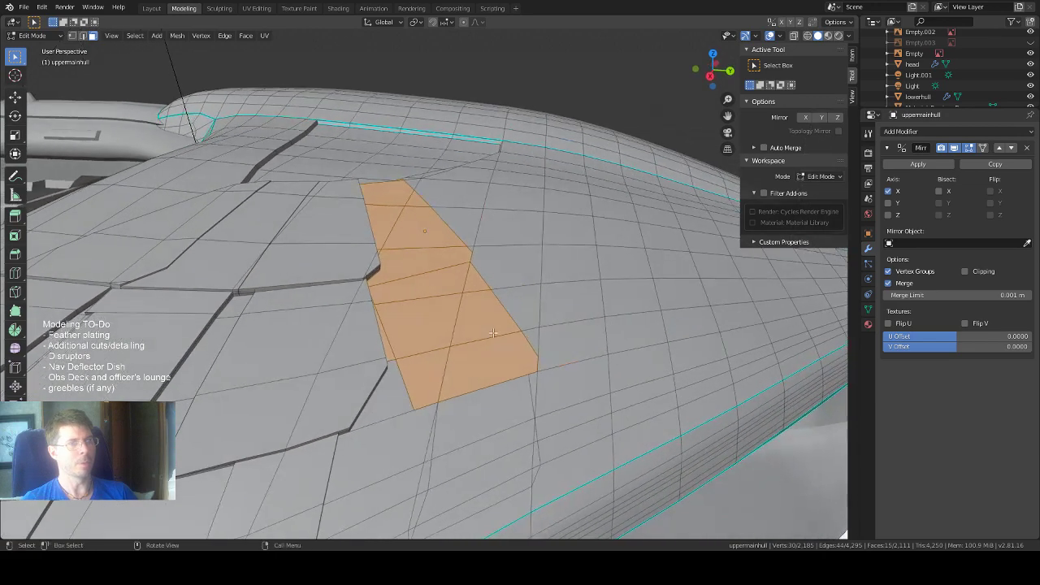
{"action": "mouse_move", "coordinate": [392, 395]}
{"action": "middle_mouse_down"}
{"action": "mouse_move", "coordinate": [422, 390]}
{"action": "mouse_move", "coordinate": [401, 387]}
{"action": "middle_mouse_up"}
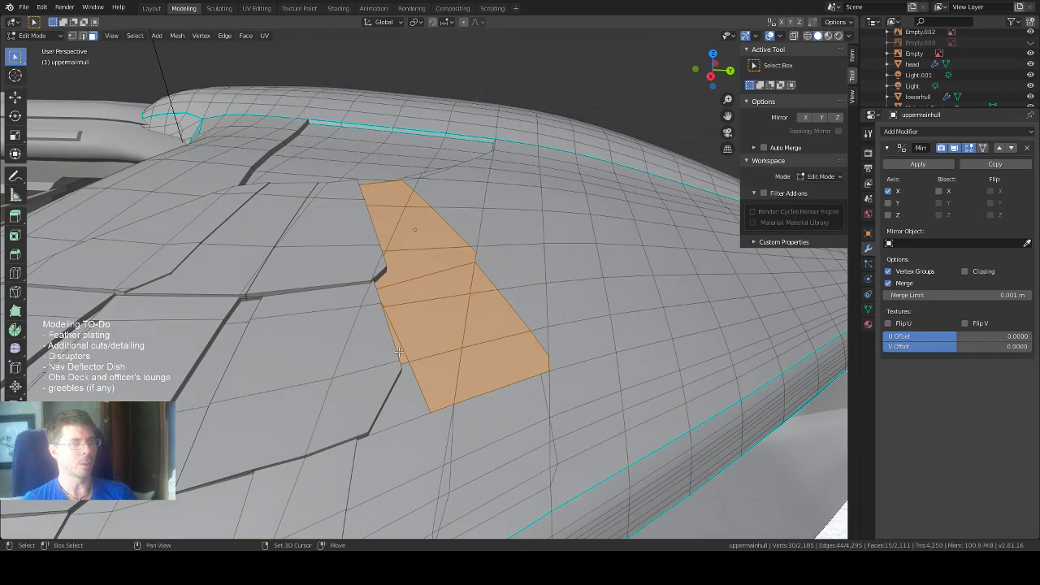
{"action": "left_click", "coordinate": [401, 351], "text": "shift"}
{"action": "middle_click_drag", "start_coordinate": [402, 352], "coordinate": [323, 294]}
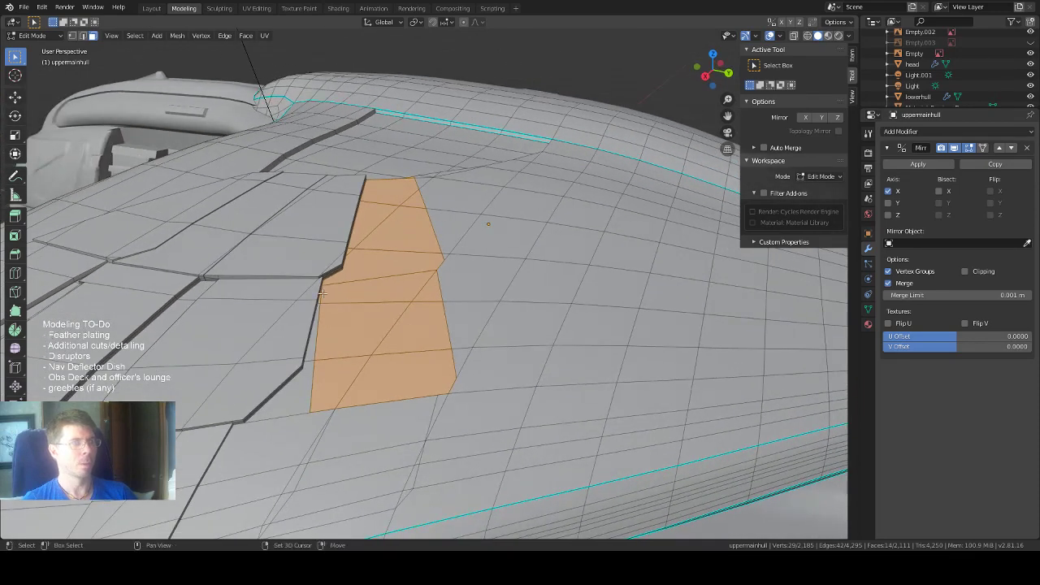
{"action": "middle_click_drag", "start_coordinate": [318, 332], "coordinate": [436, 362]}
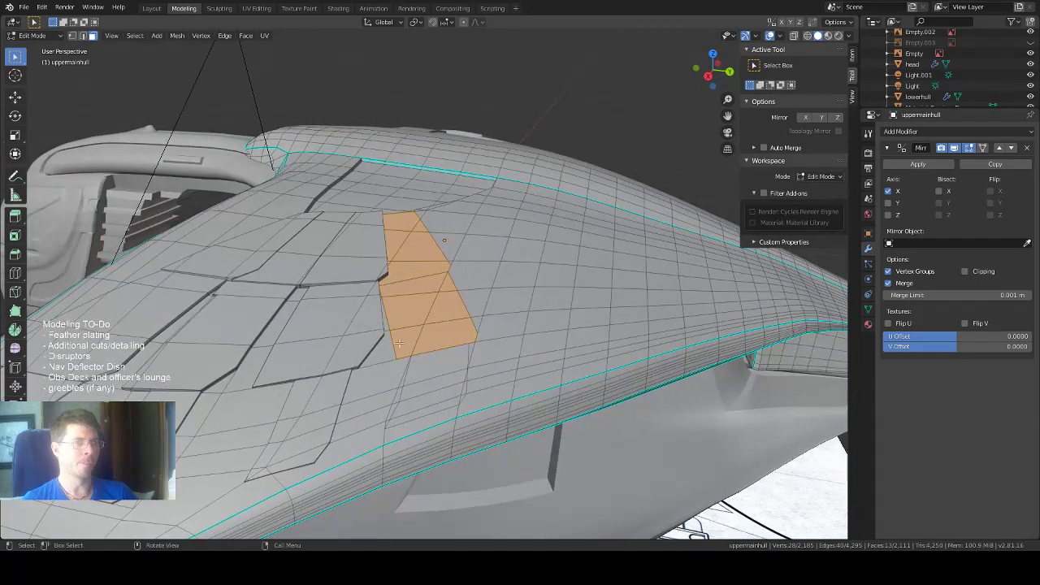
Add the outermost feather's faces near the hull's rim to the selection, including the thin slivers along its outer edge.
{"action": "left_click", "coordinate": [438, 372], "text": "shift"}
{"action": "left_click", "coordinate": [419, 390], "text": "shift"}
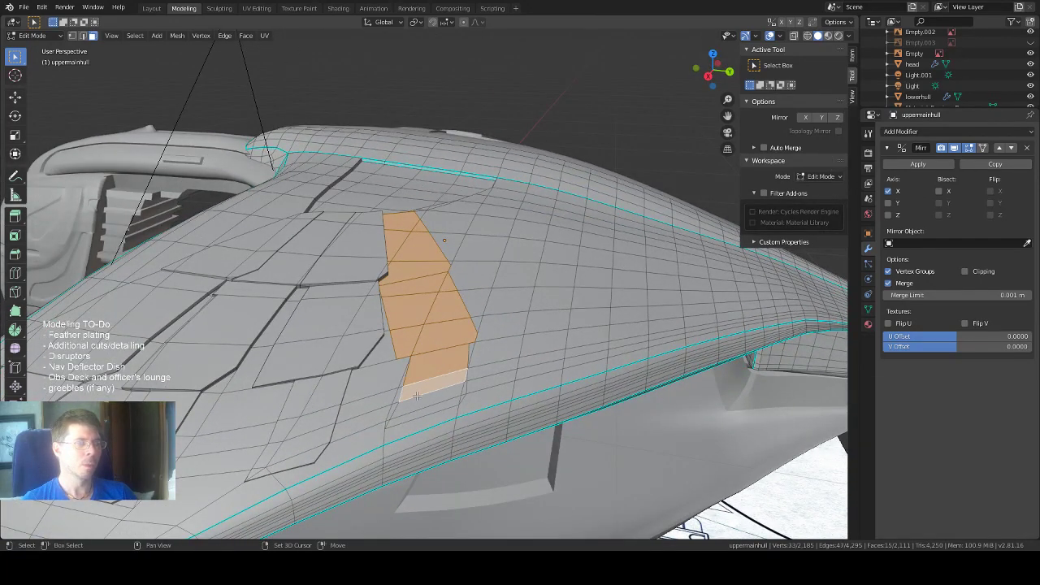
{"action": "left_click", "coordinate": [411, 402], "text": "shift"}
{"action": "left_click", "coordinate": [455, 408], "text": "shift"}
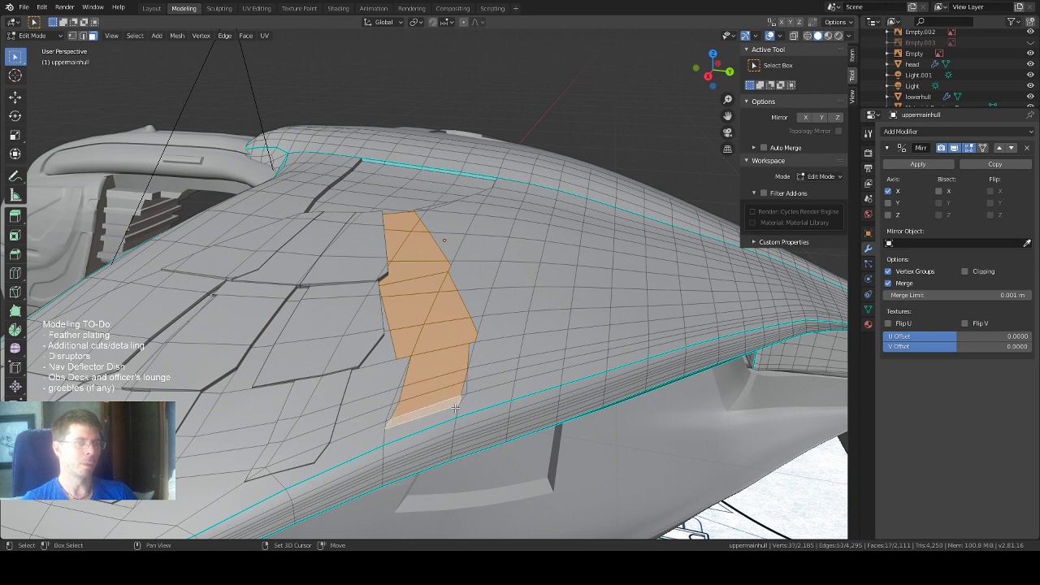
{"action": "left_click", "coordinate": [480, 395], "text": "shift"}
{"action": "left_click", "coordinate": [468, 404], "text": "shift"}
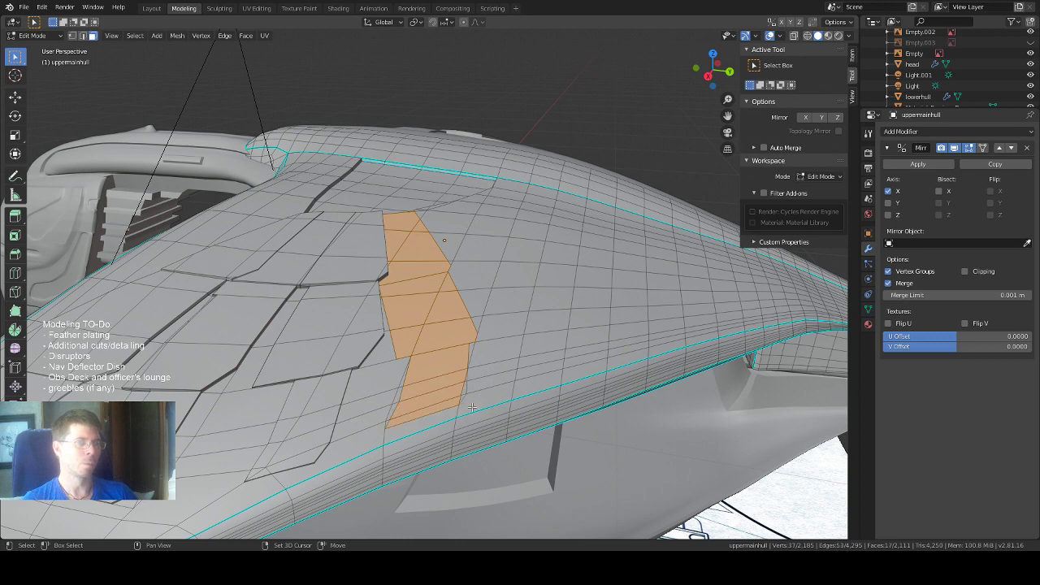
{"action": "left_click", "coordinate": [461, 379], "text": "shift"}
{"action": "scroll", "coordinate": [469, 357], "scroll_direction": "up", "scroll_amount": 2}
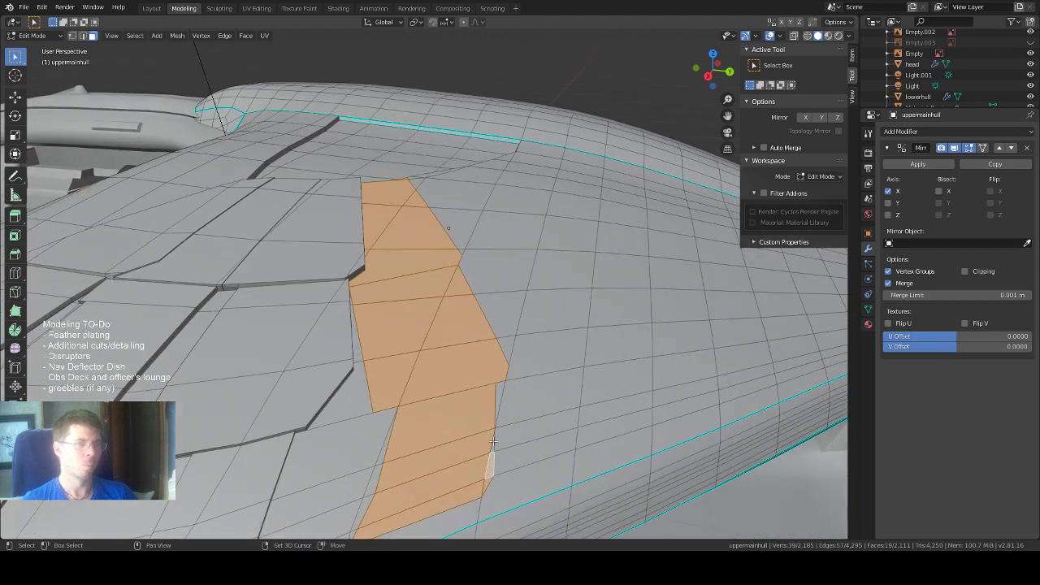
{"action": "left_click", "coordinate": [493, 446], "text": "shift"}
{"action": "middle_click_drag", "start_coordinate": [492, 443], "coordinate": [478, 301]}
{"action": "scroll", "coordinate": [478, 300], "scroll_direction": "up", "scroll_amount": 1}
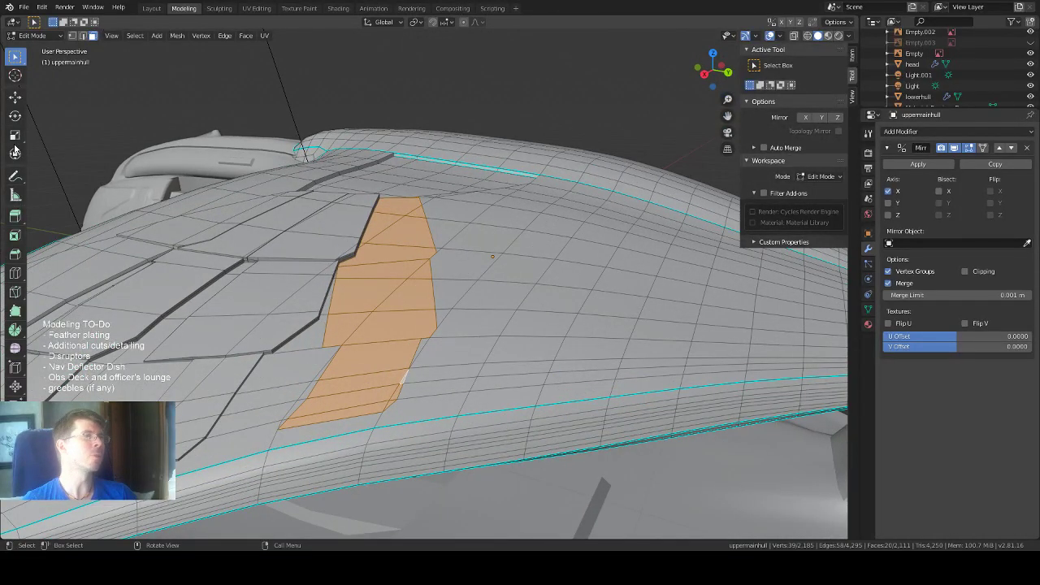
Extrude the three selected feathers outward along their normals by about 0.006 m.
{"action": "left_click", "coordinate": [15, 215]}
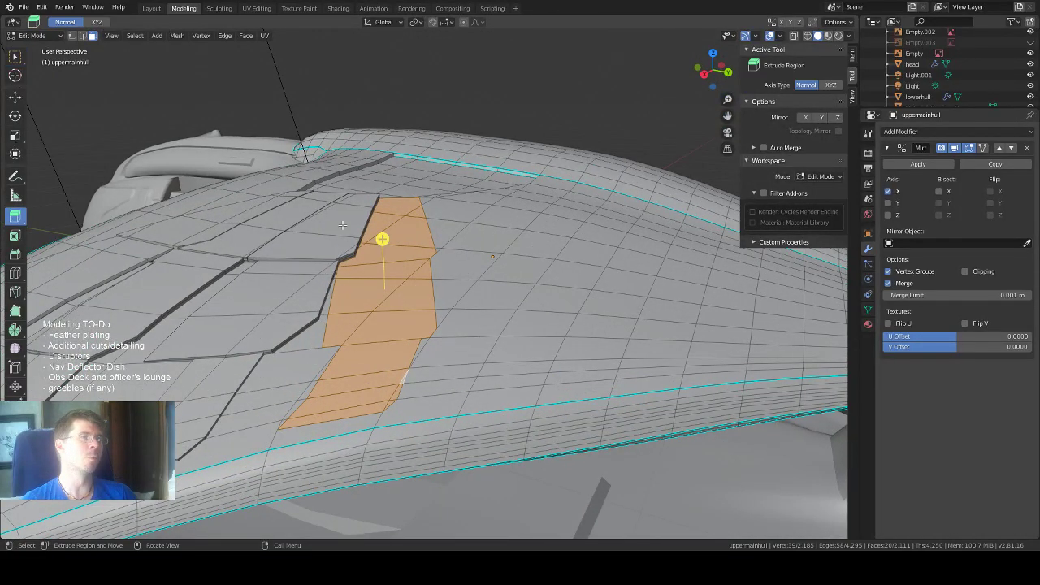
{"action": "left_click_drag", "start_coordinate": [382, 239], "coordinate": [382, 235]}
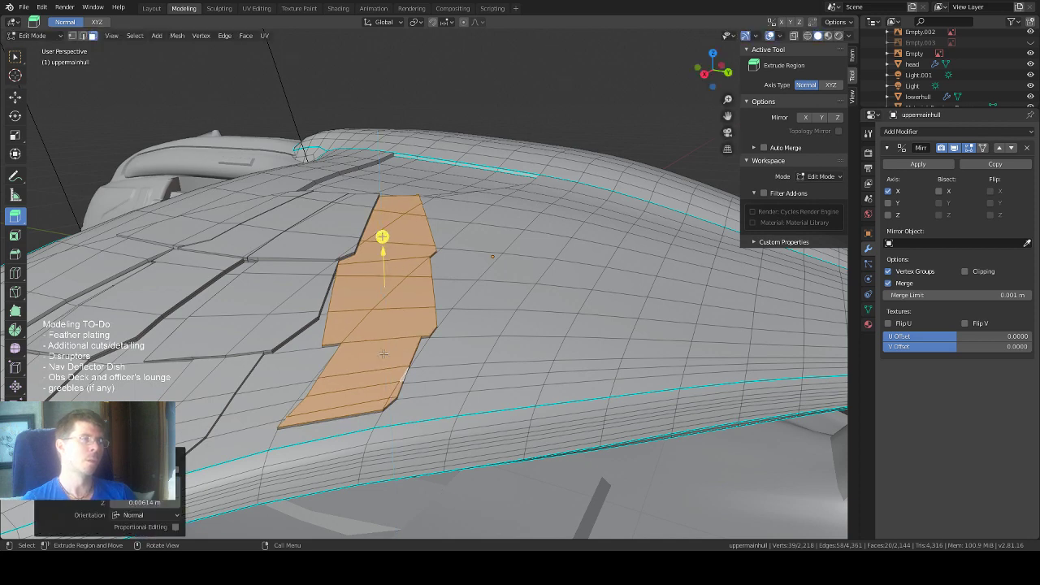
{"action": "left_click", "coordinate": [15, 55]}
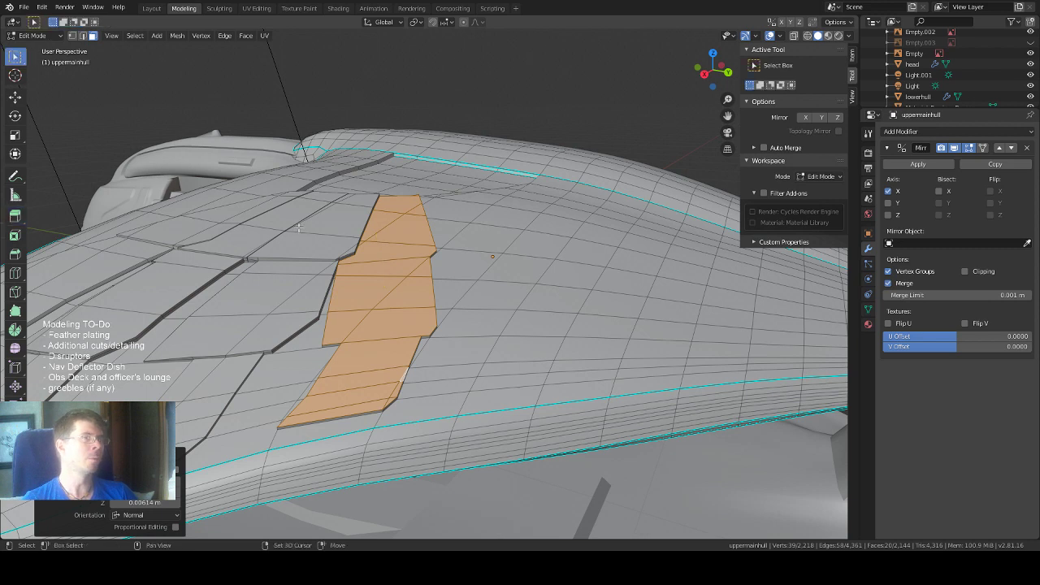
Deselect all of the outermost feather's faces, keeping the first and adjoining feathers selected.
{"action": "left_click_drag", "start_coordinate": [361, 349], "coordinate": [385, 384], "text": "ctrl"}
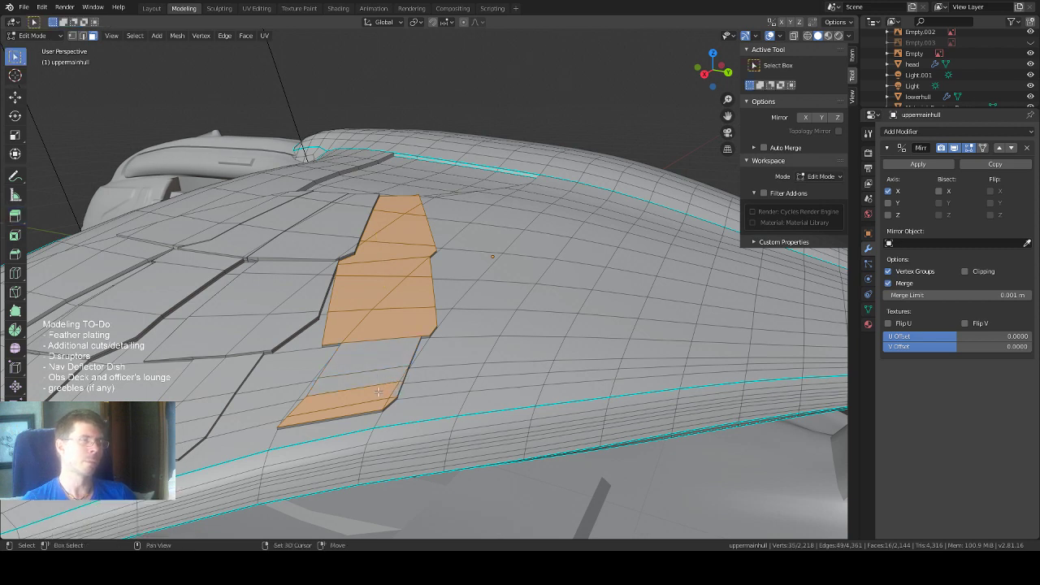
{"action": "left_click", "coordinate": [385, 404], "text": "shift"}
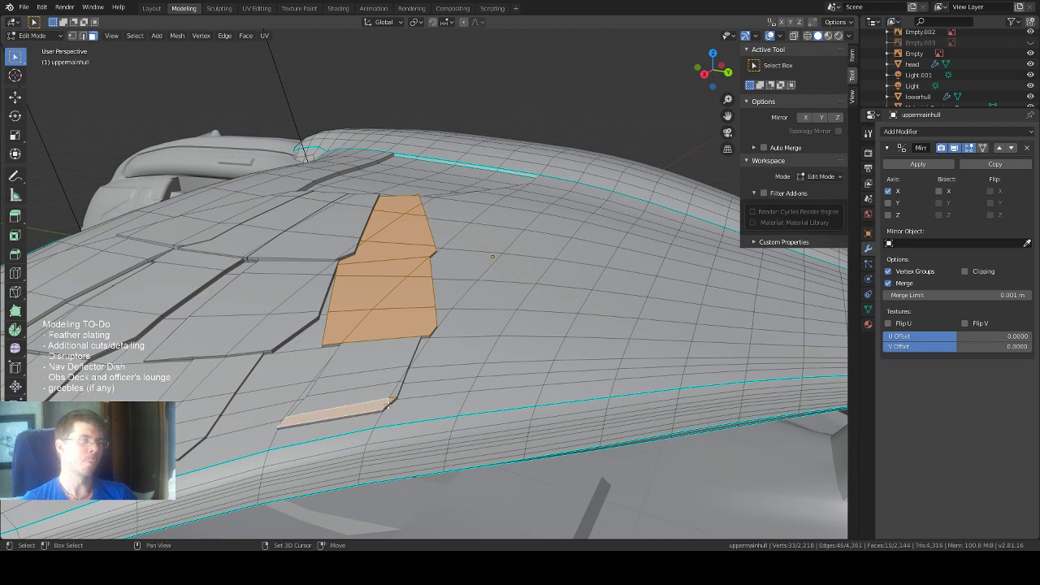
{"action": "left_click", "coordinate": [381, 404], "text": "shift"}
{"action": "middle_click_drag", "start_coordinate": [384, 402], "coordinate": [153, 281]}
{"action": "scroll", "coordinate": [367, 351], "scroll_direction": "down", "scroll_amount": 8}
{"action": "scroll", "coordinate": [431, 297], "scroll_direction": "up", "scroll_amount": 10}
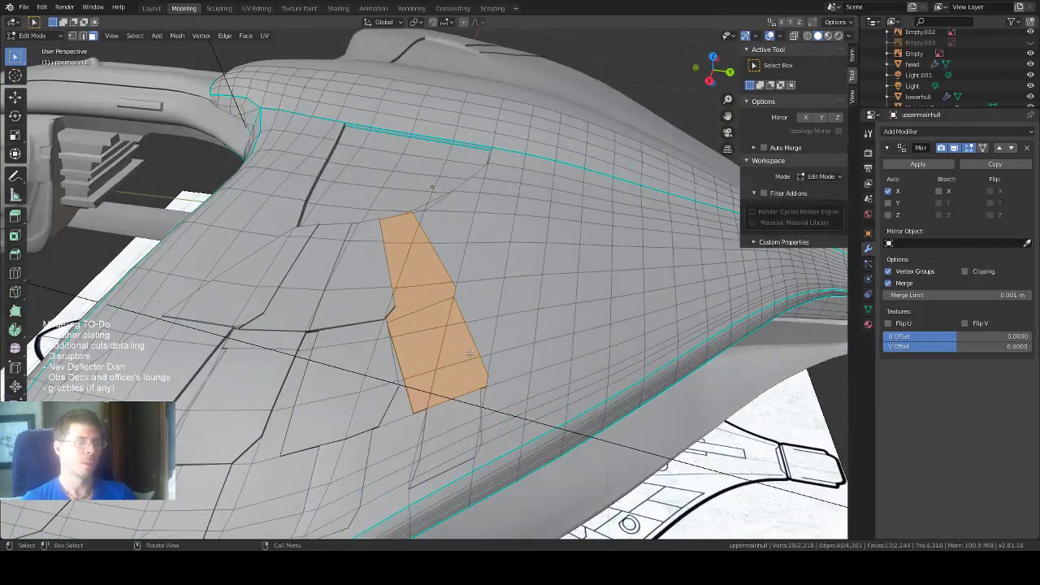
Extrude the first and adjoining feathers outward along their normals by another 0.006 m or so.
{"action": "middle_click_drag", "start_coordinate": [470, 353], "coordinate": [179, 208]}
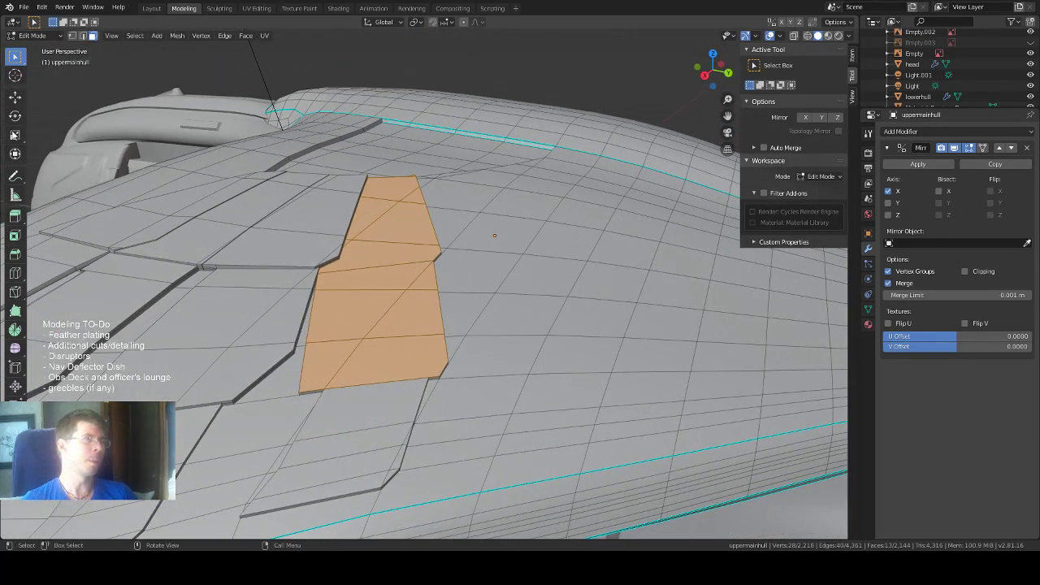
{"action": "left_click", "coordinate": [15, 216]}
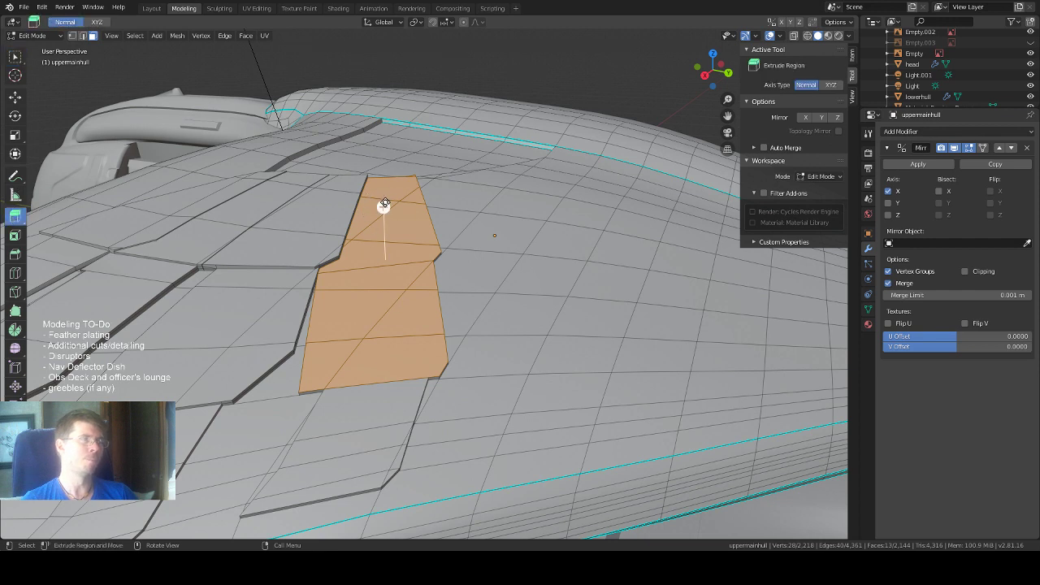
{"action": "left_click_drag", "start_coordinate": [385, 203], "coordinate": [383, 201]}
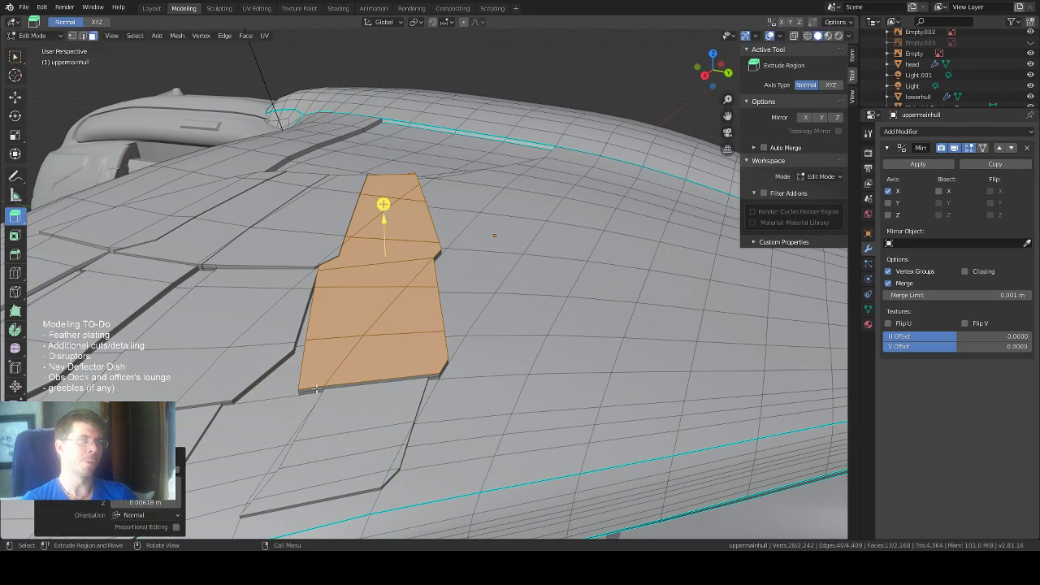
{"action": "middle_click_drag", "start_coordinate": [329, 286], "coordinate": [494, 257]}
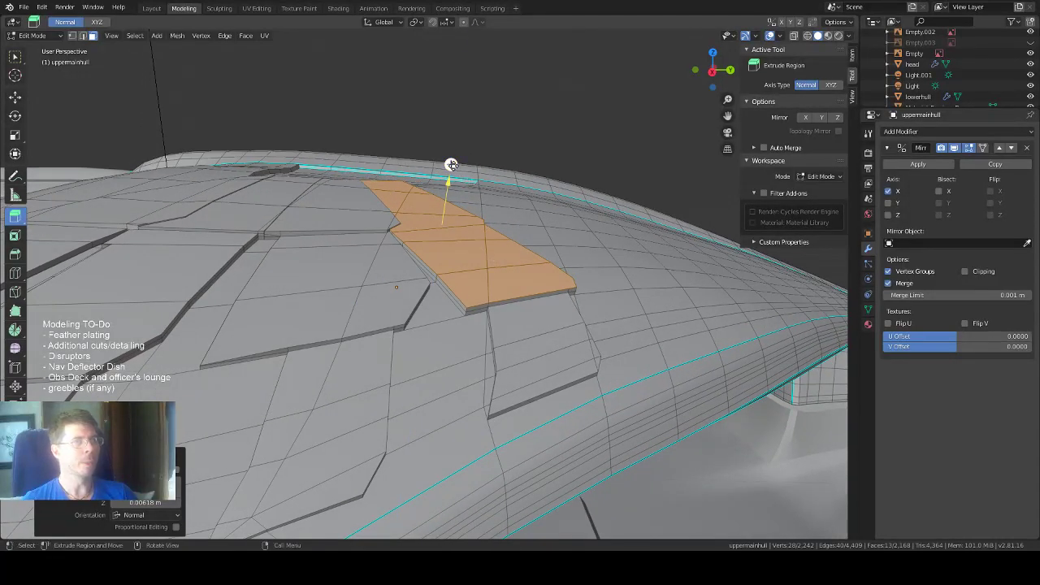
{"action": "left_click_drag", "start_coordinate": [452, 164], "coordinate": [453, 166]}
{"action": "key", "text": "ctrl+z"}
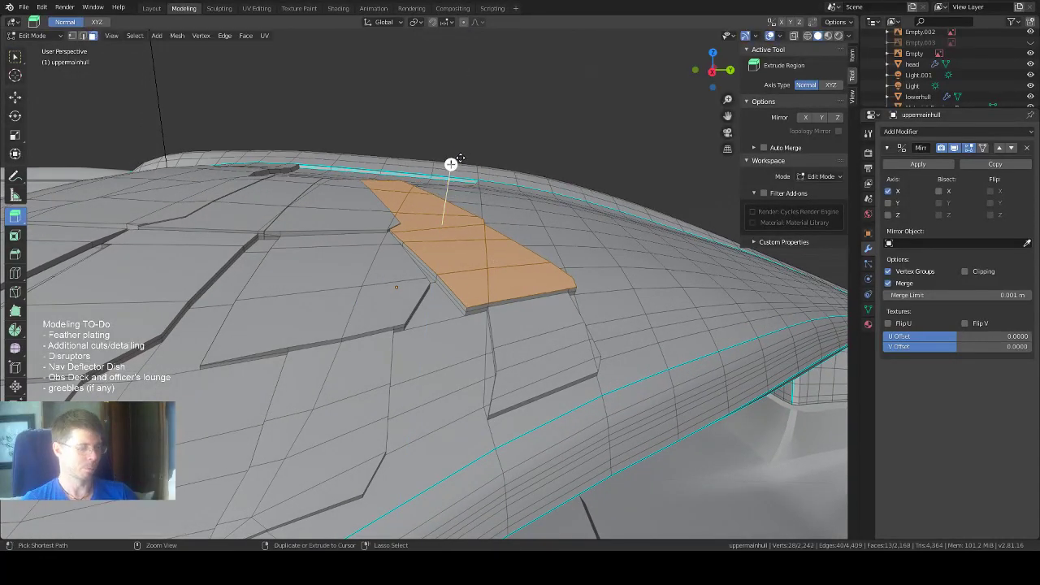
Move the first and adjoining feathers' faces inward by about 0.0026 m along Z using the Normal orientation.
{"action": "left_click", "coordinate": [15, 96]}
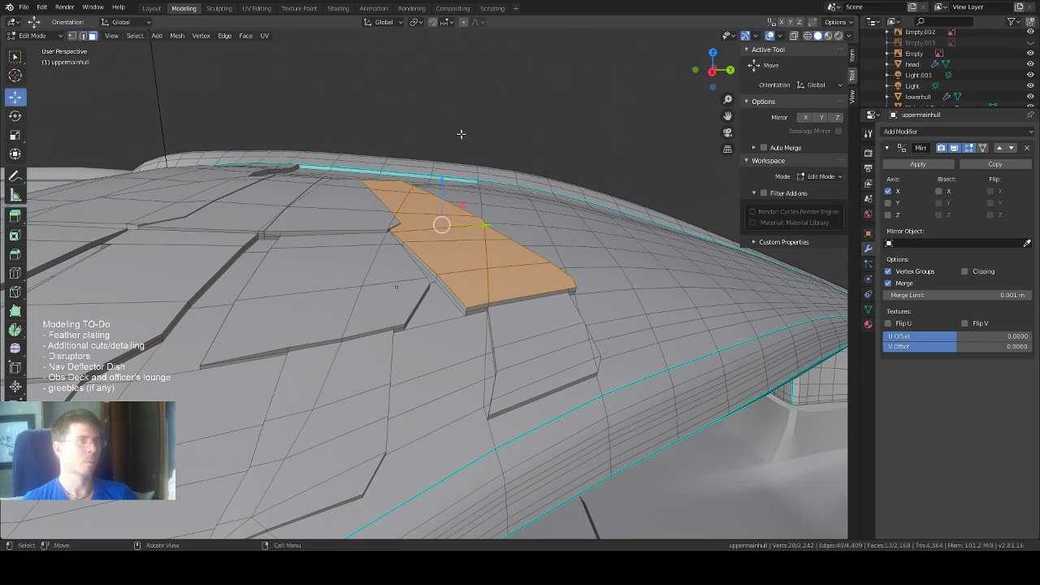
{"action": "left_click", "coordinate": [817, 86]}
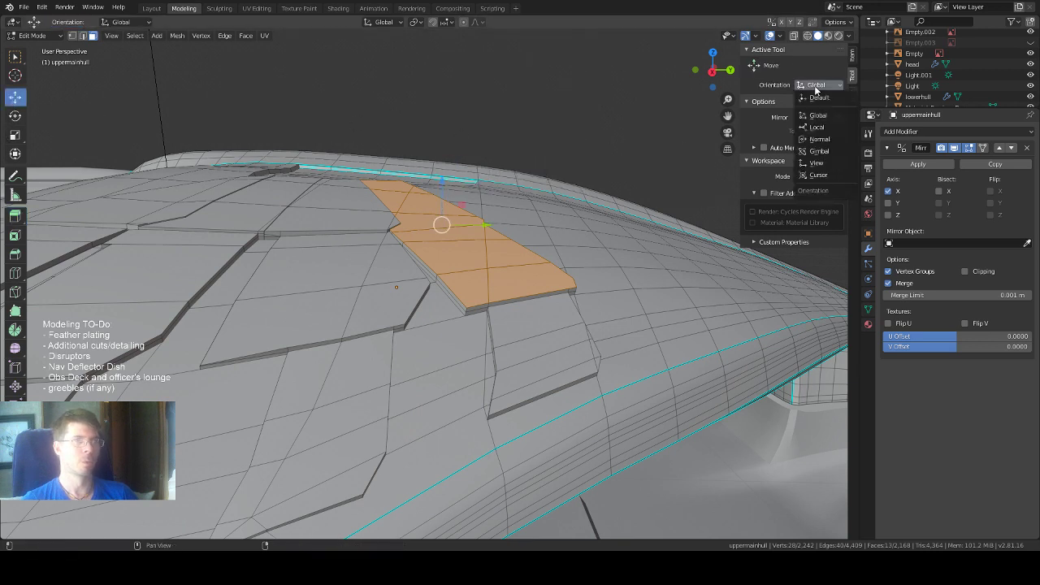
{"action": "left_click", "coordinate": [819, 139]}
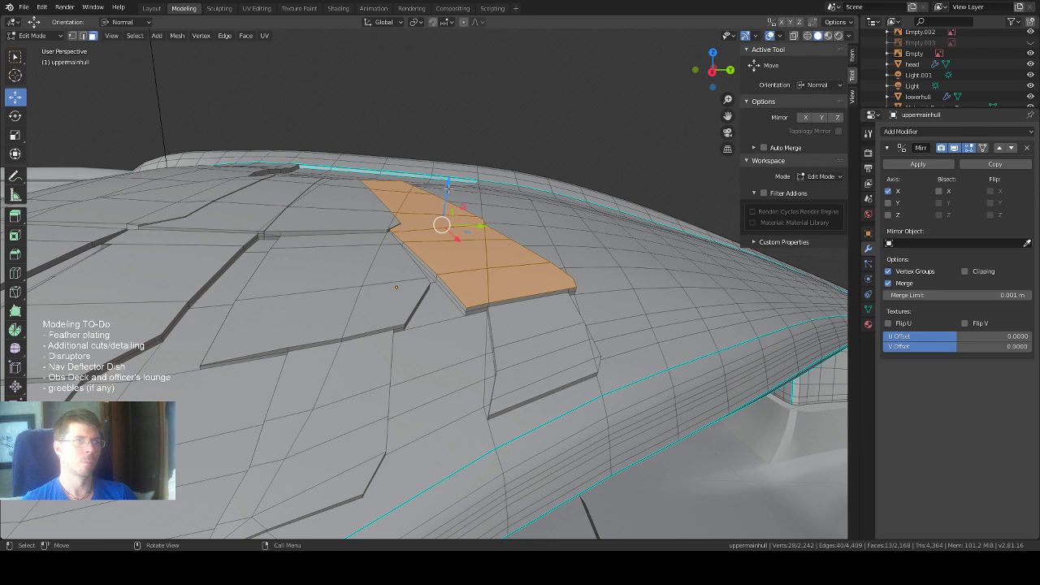
{"action": "left_click_drag", "start_coordinate": [449, 187], "coordinate": [445, 189]}
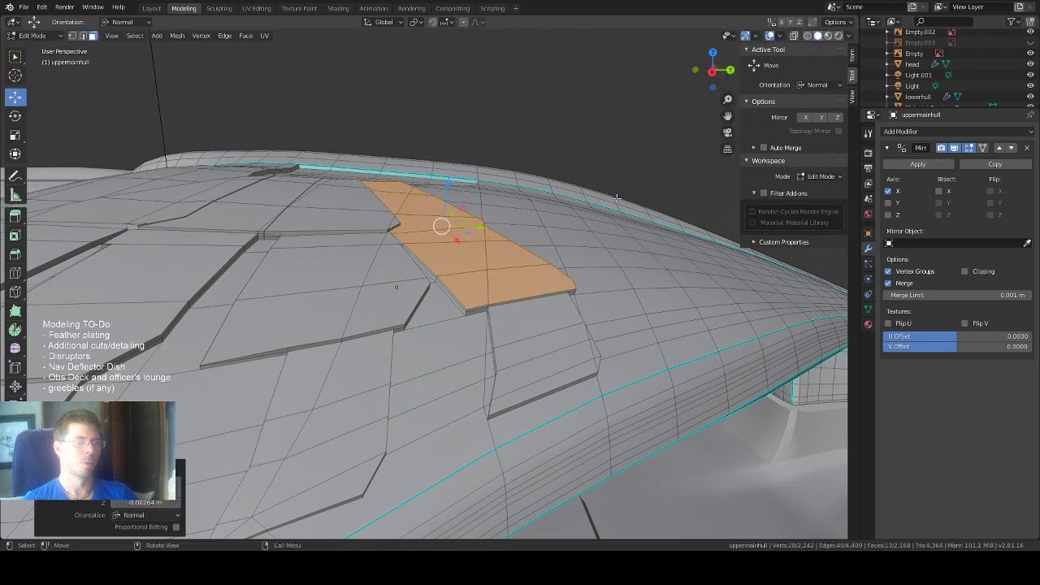
Select only the first feather's top faces, down to the strip bordering the adjoining feather.
{"action": "middle_click_drag", "start_coordinate": [619, 199], "coordinate": [594, 221]}
{"action": "key", "text": "w"}
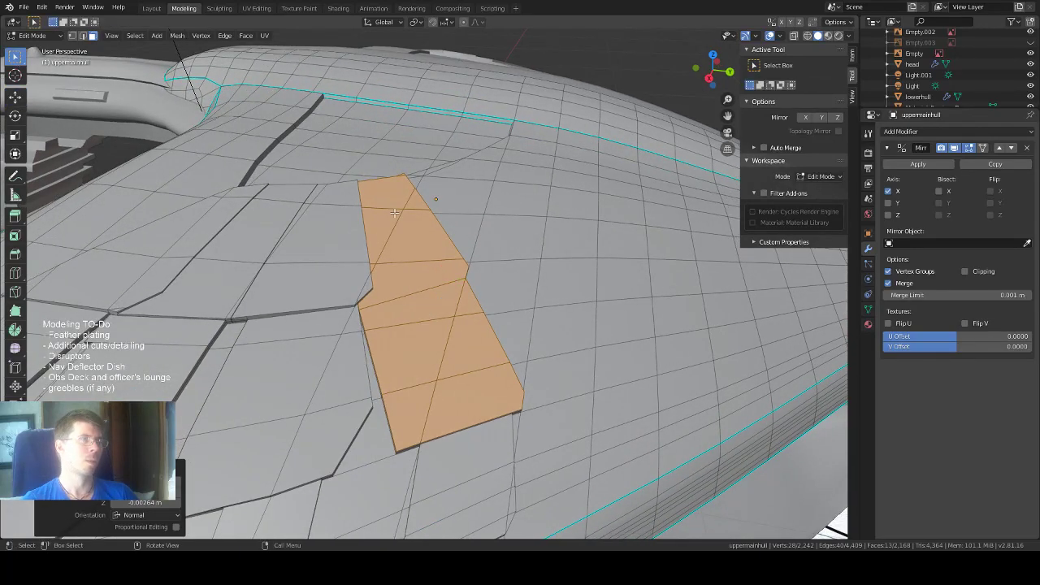
{"action": "left_click", "coordinate": [381, 193]}
{"action": "left_click", "coordinate": [421, 205], "text": "shift"}
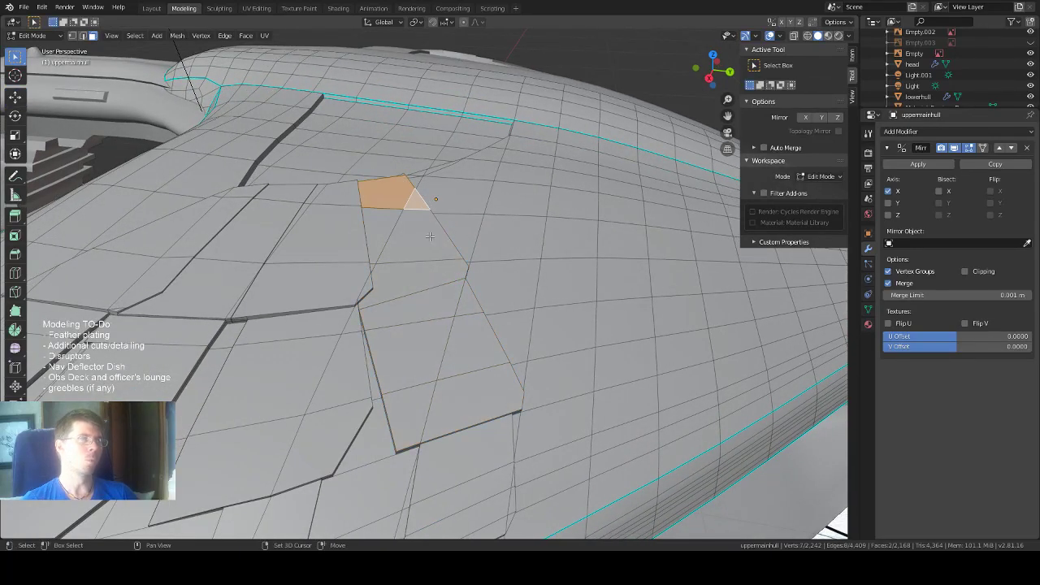
{"action": "left_click", "coordinate": [397, 238], "text": "shift"}
{"action": "left_click", "coordinate": [380, 251], "text": "shift"}
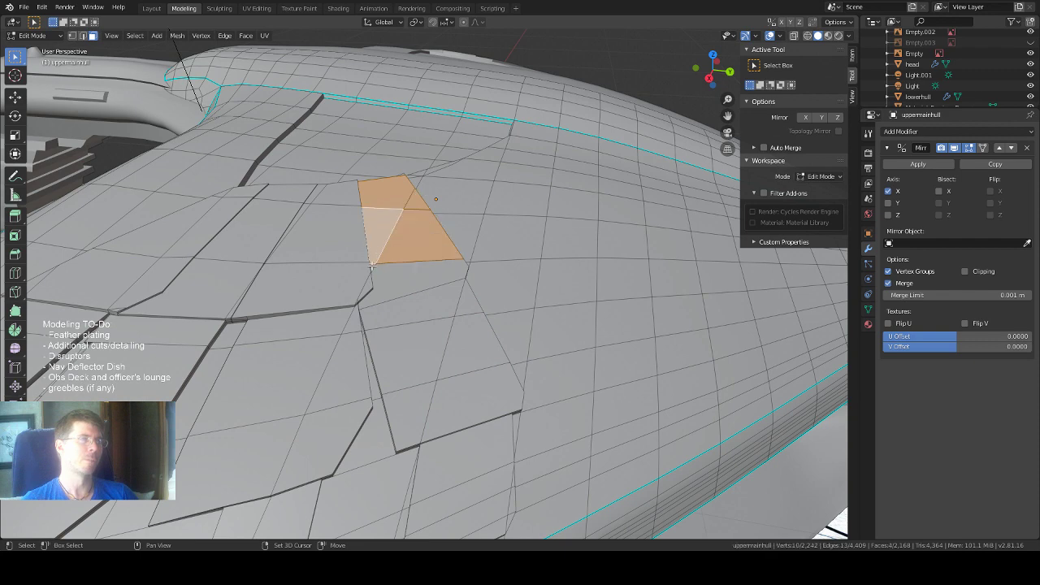
{"action": "left_click", "coordinate": [388, 273], "text": "shift"}
{"action": "middle_click_drag", "start_coordinate": [429, 289], "coordinate": [452, 276]}
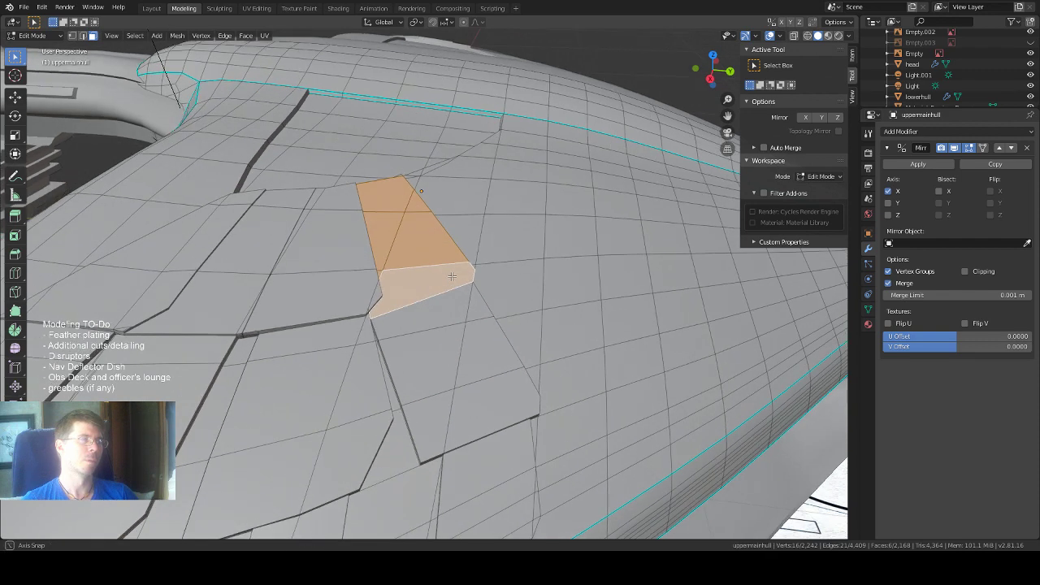
Extrude the first feather's faces and raise them about 0.0029 m along their normal.
{"action": "left_click", "coordinate": [16, 214]}
{"action": "left_click_drag", "start_coordinate": [407, 192], "coordinate": [408, 193]}
{"action": "middle_click_drag", "start_coordinate": [408, 193], "coordinate": [370, 220]}
{"action": "middle_click_drag", "start_coordinate": [379, 209], "coordinate": [452, 144]}
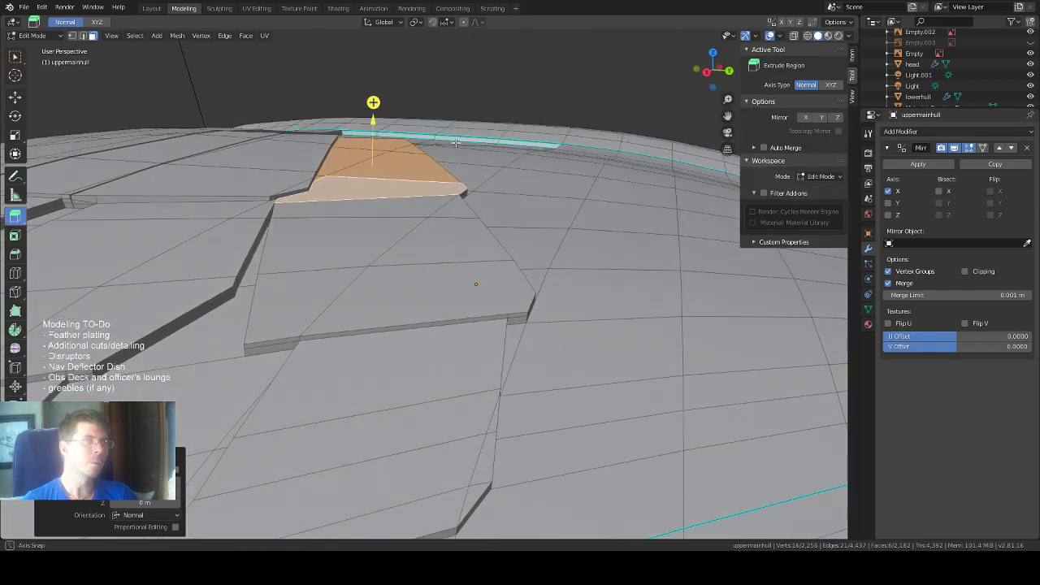
{"action": "left_click", "coordinate": [14, 96]}
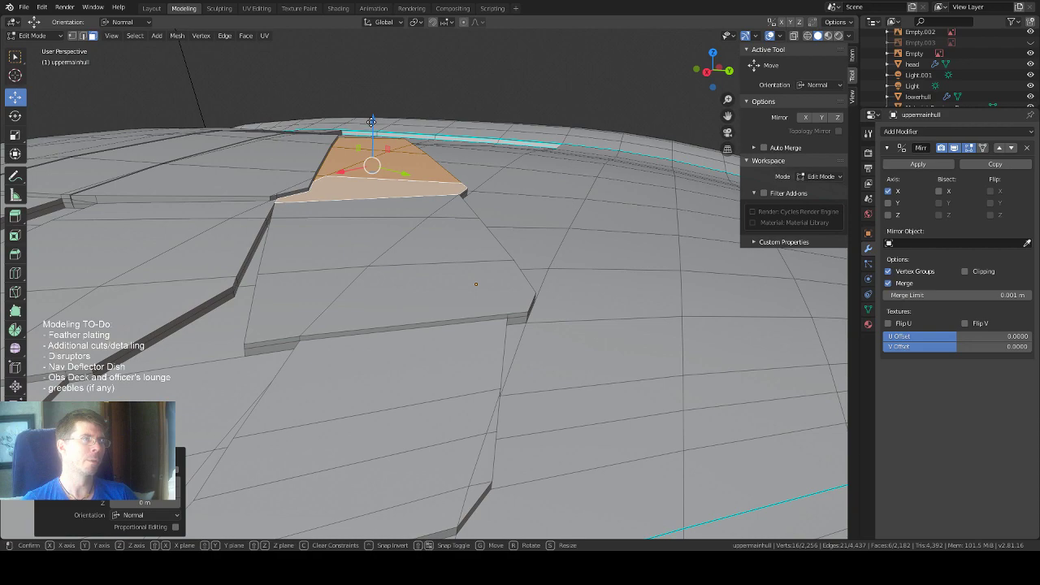
{"action": "left_click_drag", "start_coordinate": [372, 122], "coordinate": [370, 122]}
{"action": "middle_click_drag", "start_coordinate": [370, 122], "coordinate": [446, 219]}
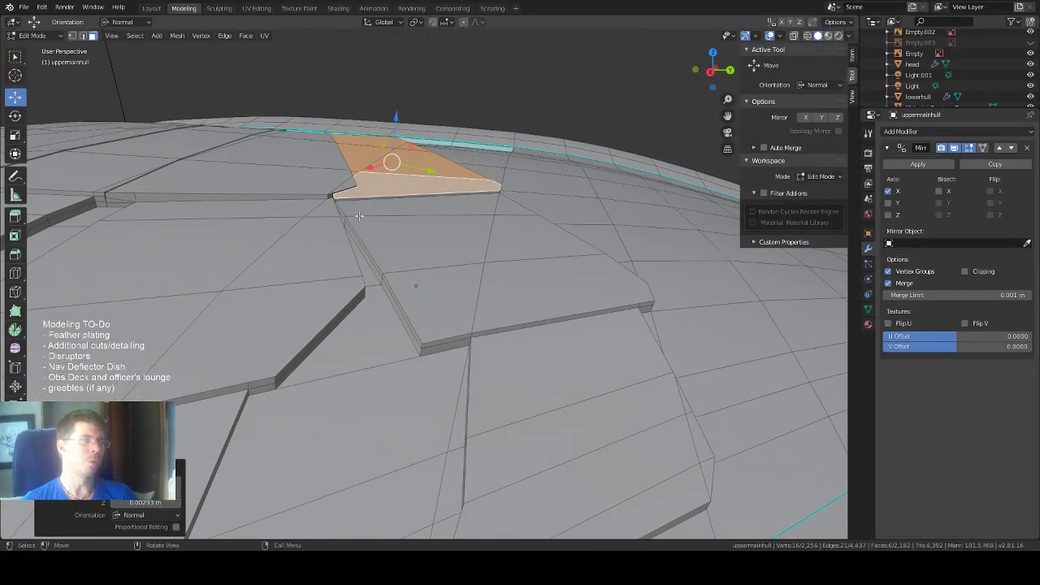
Select the upper and lower side faces along the adjoining feather's long side edge.
{"action": "middle_click_drag", "start_coordinate": [359, 216], "coordinate": [361, 215]}
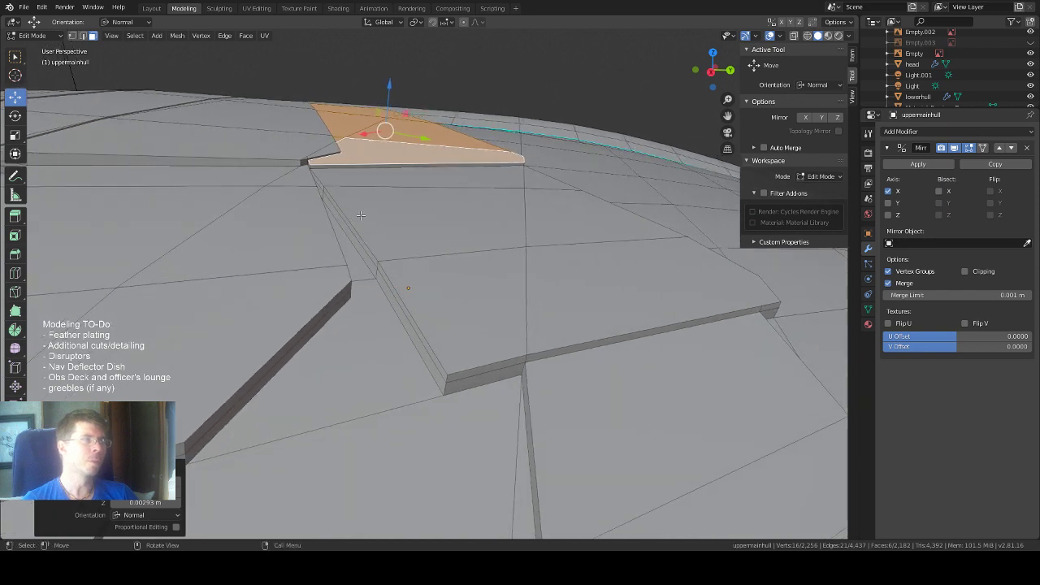
{"action": "left_click", "coordinate": [317, 183]}
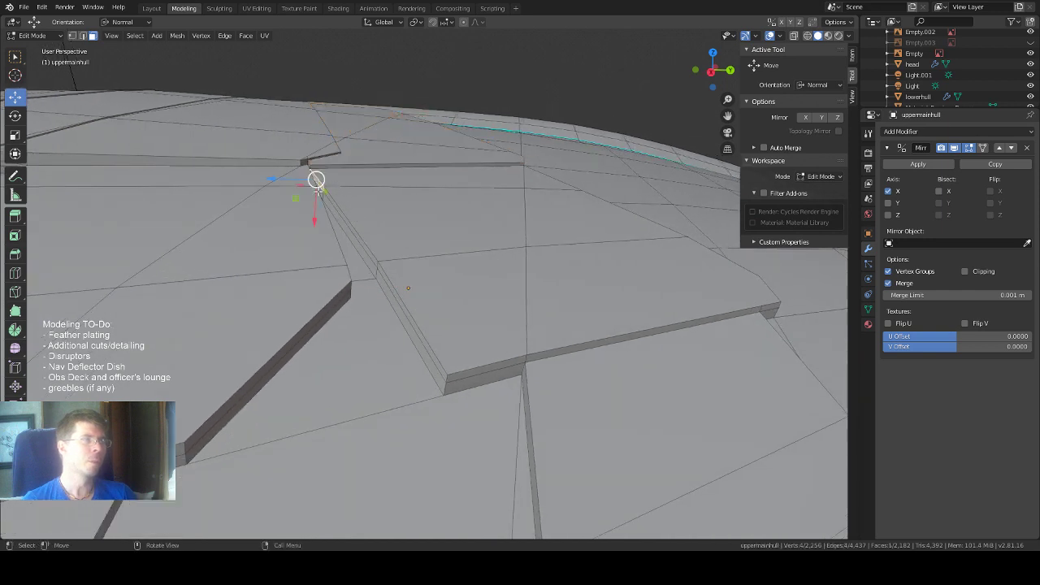
{"action": "left_click", "coordinate": [16, 57]}
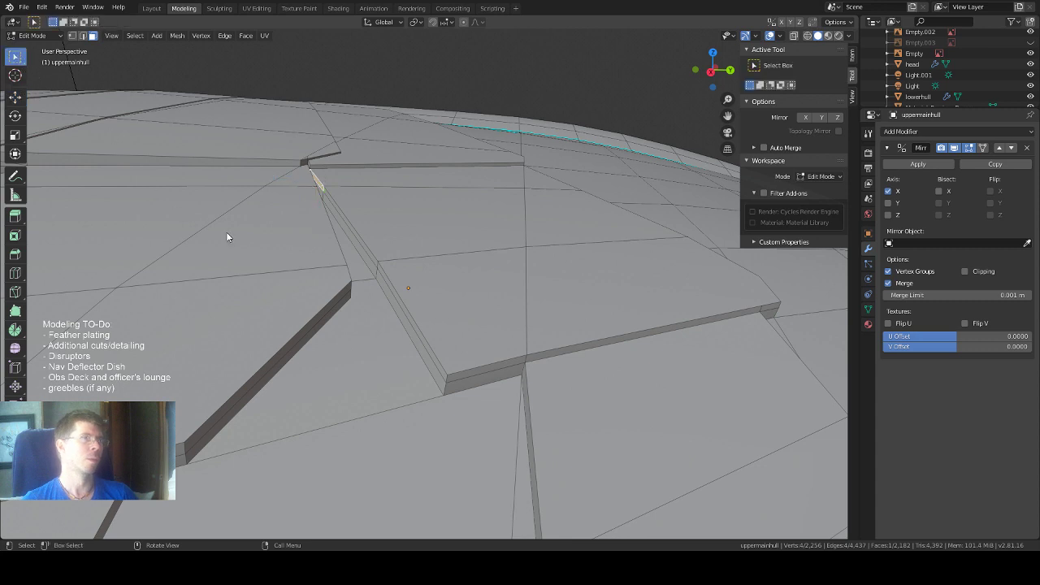
{"action": "left_click", "coordinate": [321, 197]}
{"action": "left_click", "coordinate": [323, 202]}
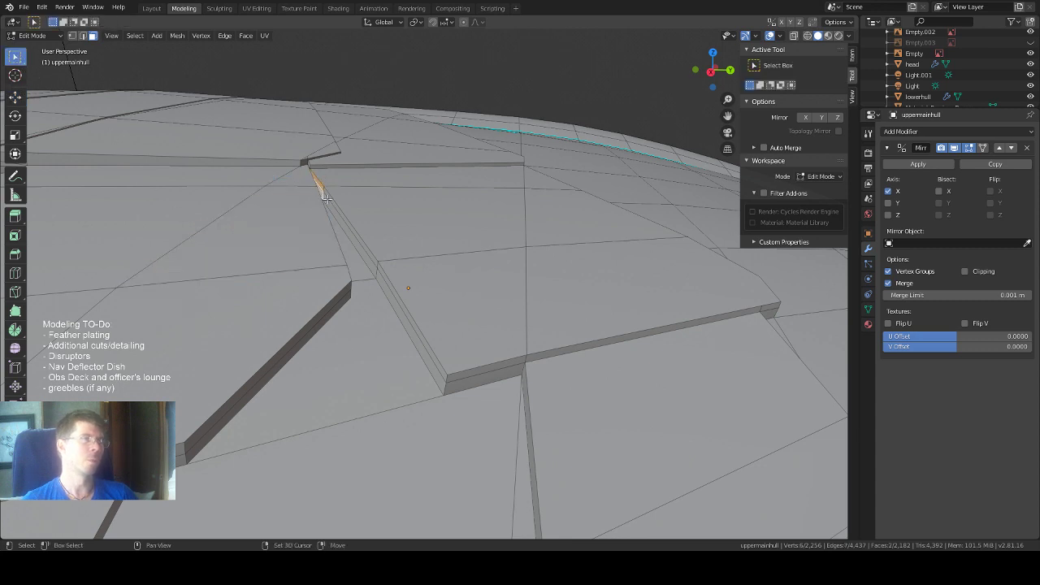
{"action": "left_click", "coordinate": [333, 208], "text": "shift"}
{"action": "left_click", "coordinate": [350, 235], "text": "shift"}
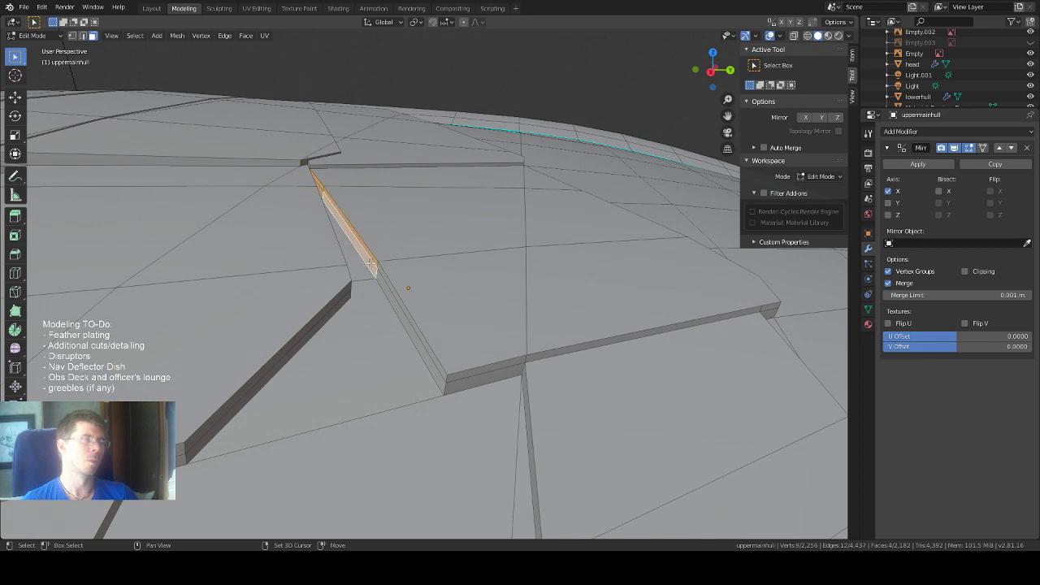
{"action": "left_click", "coordinate": [405, 305], "text": "shift"}
{"action": "left_click", "coordinate": [396, 311], "text": "shift"}
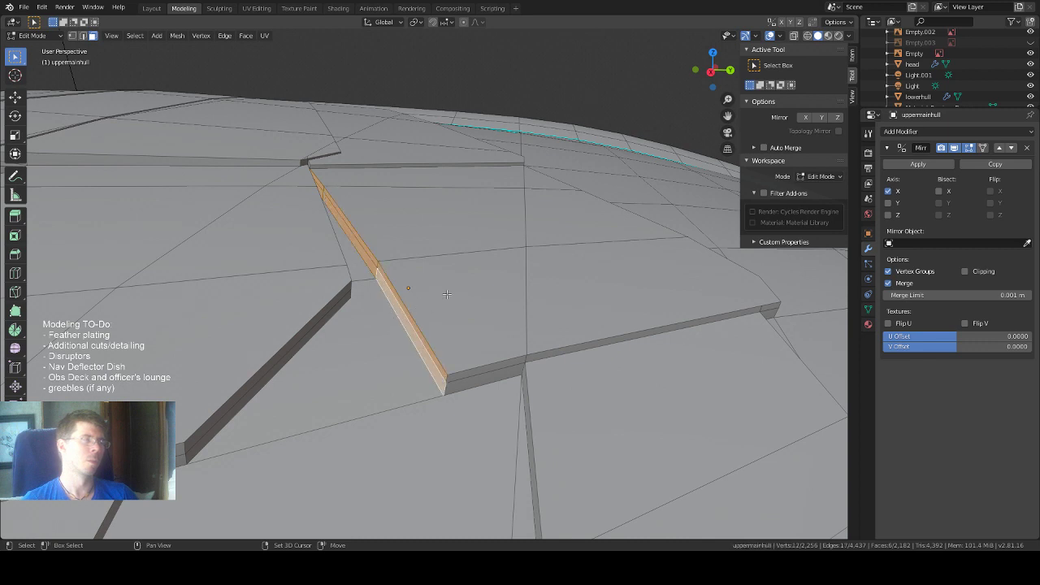
Try to scale the selected side faces along their normal X axis, and undo the scaling.
{"action": "left_click", "coordinate": [15, 133]}
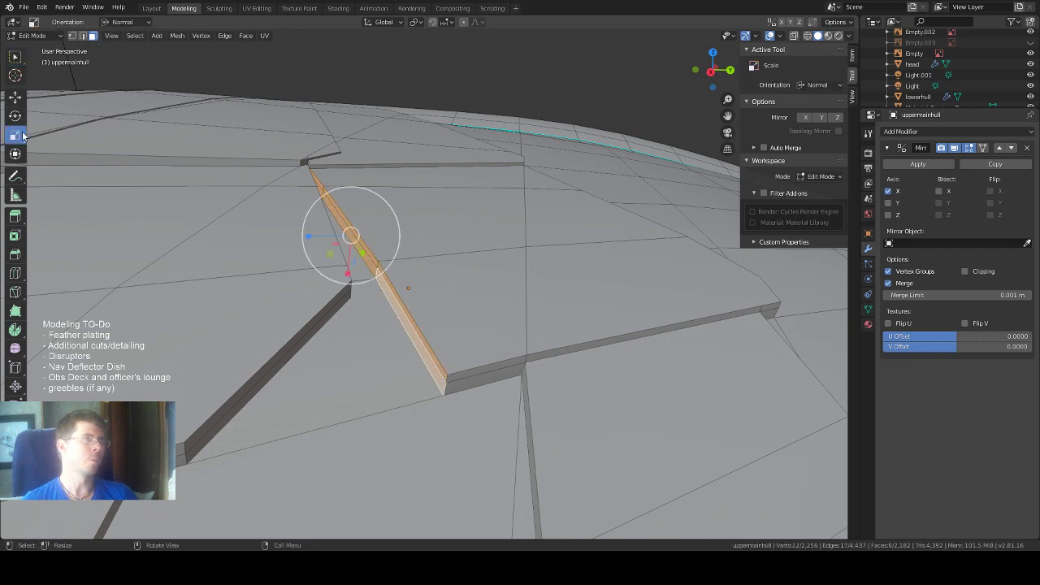
{"action": "middle_click_drag", "start_coordinate": [455, 244], "coordinate": [523, 178]}
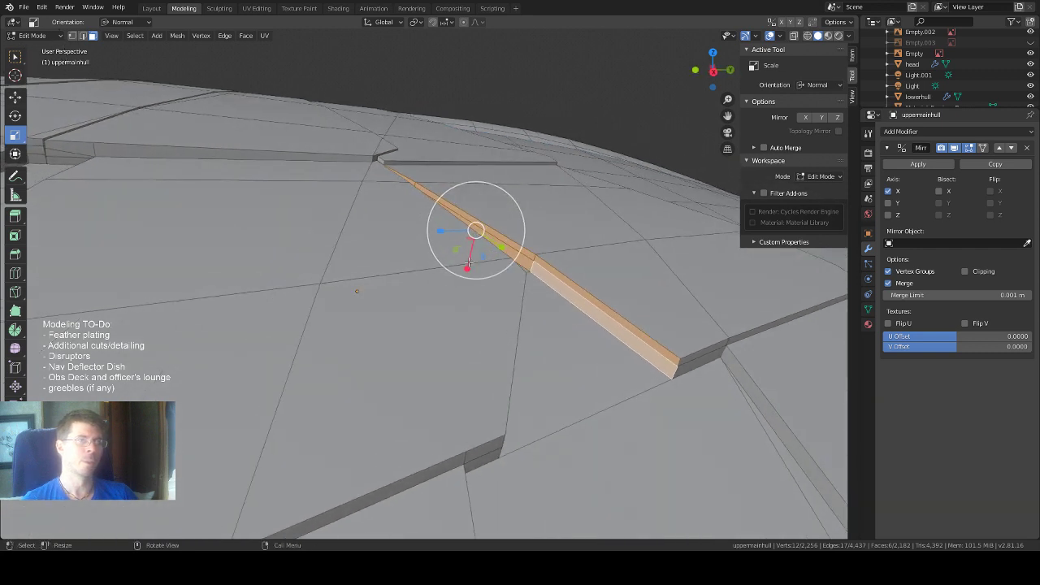
{"action": "mouse_move", "coordinate": [469, 260]}
{"action": "left_mouse_down"}
{"action": "mouse_move", "coordinate": [466, 269]}
{"action": "mouse_move", "coordinate": [469, 243]}
{"action": "left_mouse_up"}
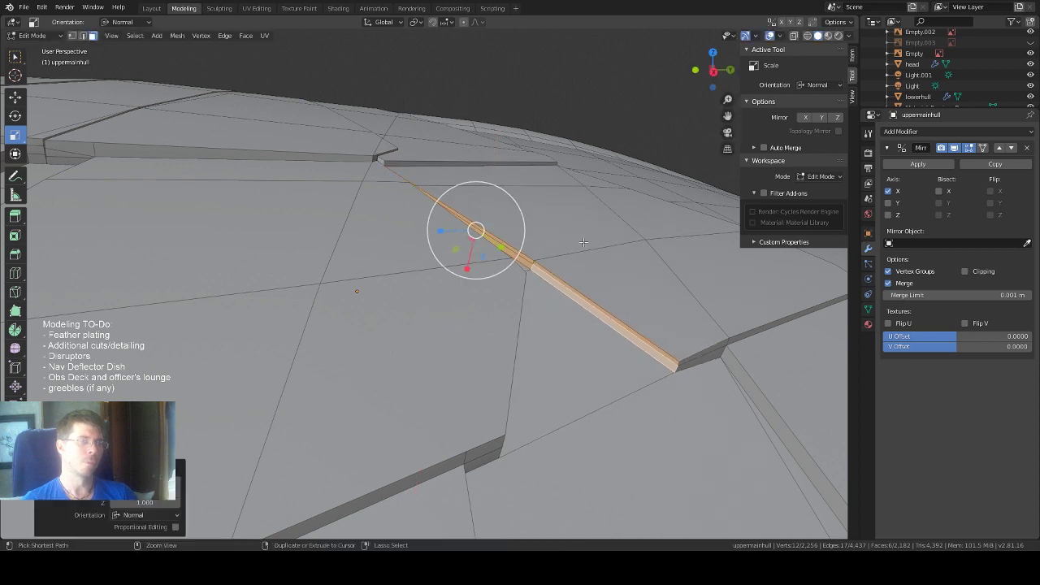
{"action": "key", "text": "ctrl+z"}
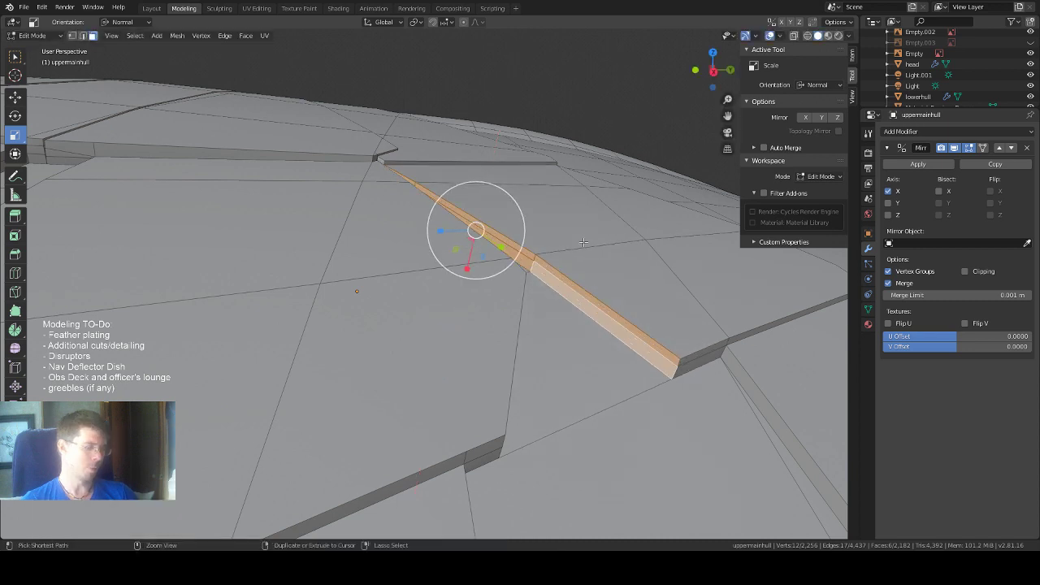
Select only the upper row of three side faces along the adjoining feather's long side edge.
{"action": "left_click", "coordinate": [591, 293]}
{"action": "left_click", "coordinate": [571, 286]}
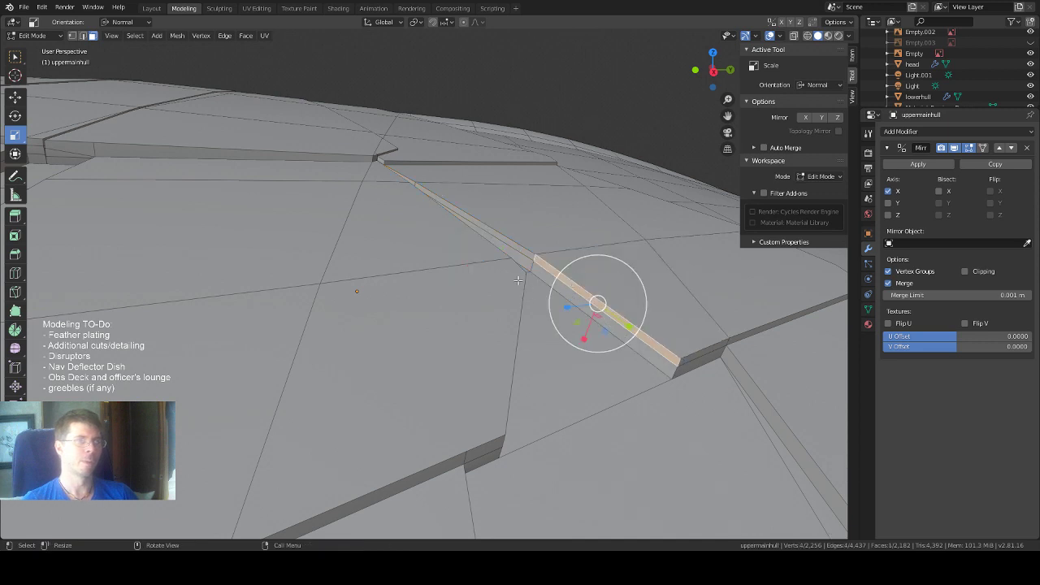
{"action": "left_click", "coordinate": [497, 262], "text": "shift"}
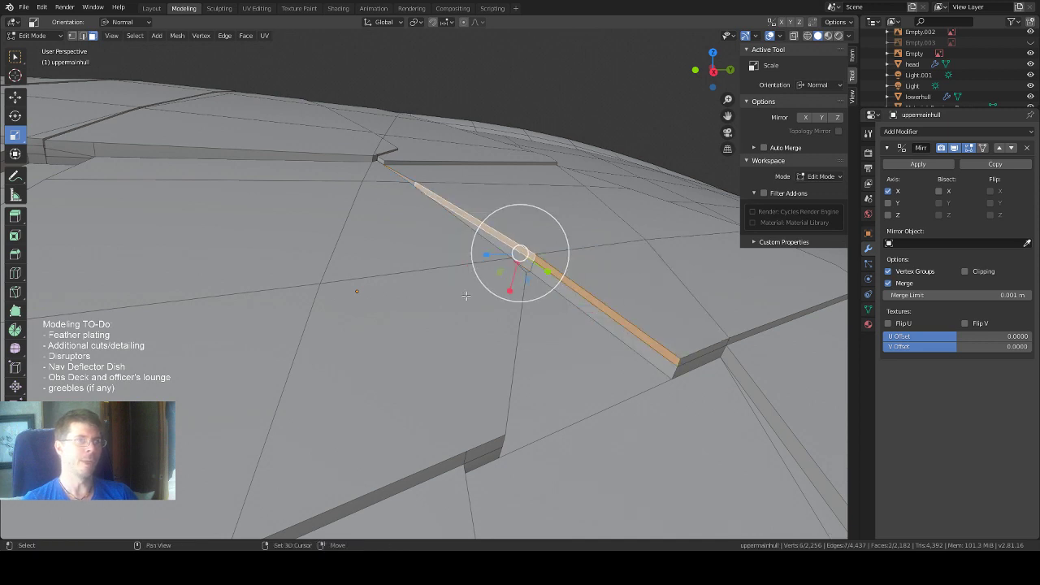
{"action": "left_click", "coordinate": [411, 180], "text": "shift"}
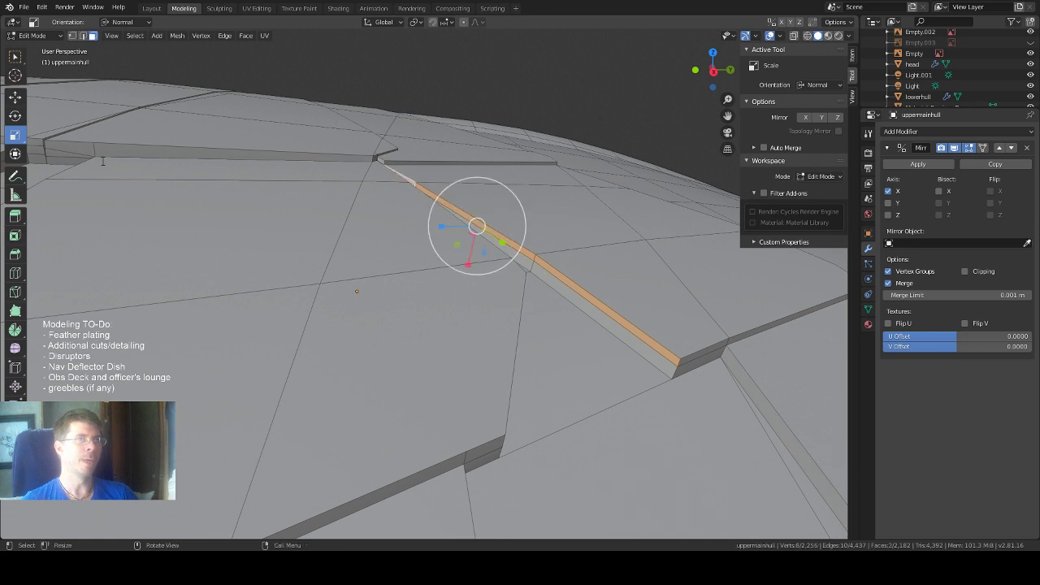
Shift the selected upper side faces slightly along their normal X axis to adjust the adjoining feather's stepped side.
{"action": "left_click", "coordinate": [15, 97]}
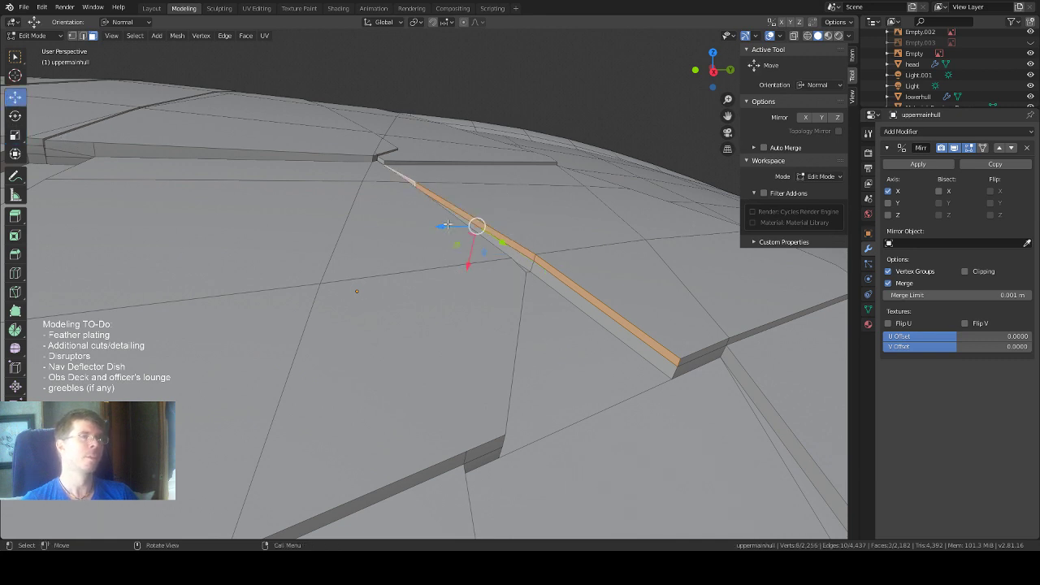
{"action": "left_click_drag", "start_coordinate": [470, 262], "coordinate": [465, 266]}
{"action": "scroll", "coordinate": [545, 267], "scroll_direction": "down", "scroll_amount": 3}
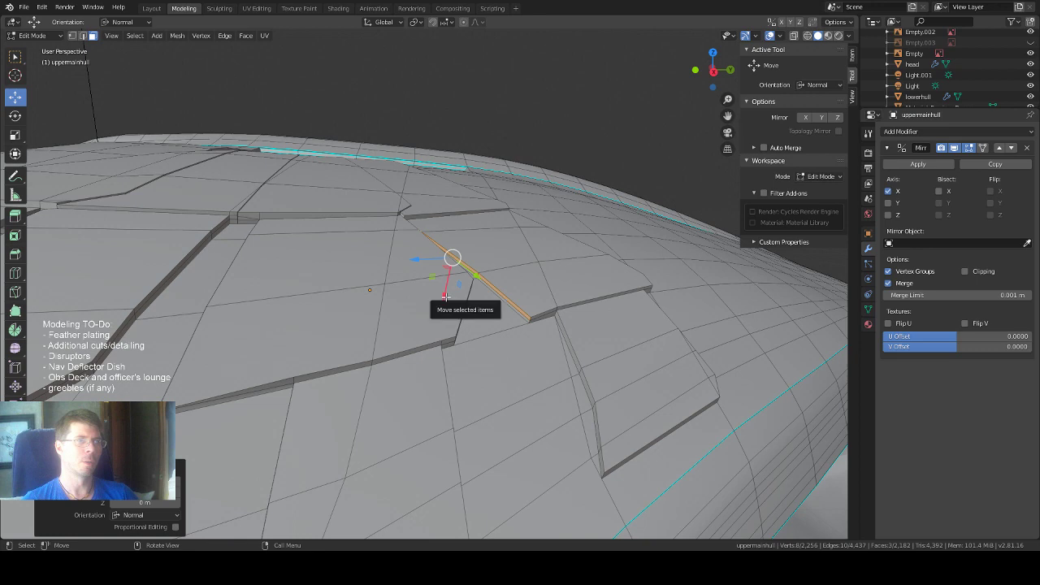
{"action": "left_click_drag", "start_coordinate": [445, 298], "coordinate": [445, 295]}
Move the vertex on the adjoining feather's end edge, where the outermost feather begins, about -0.0022 m along its normal Z axis.
{"action": "middle_click_drag", "start_coordinate": [444, 294], "coordinate": [607, 318]}
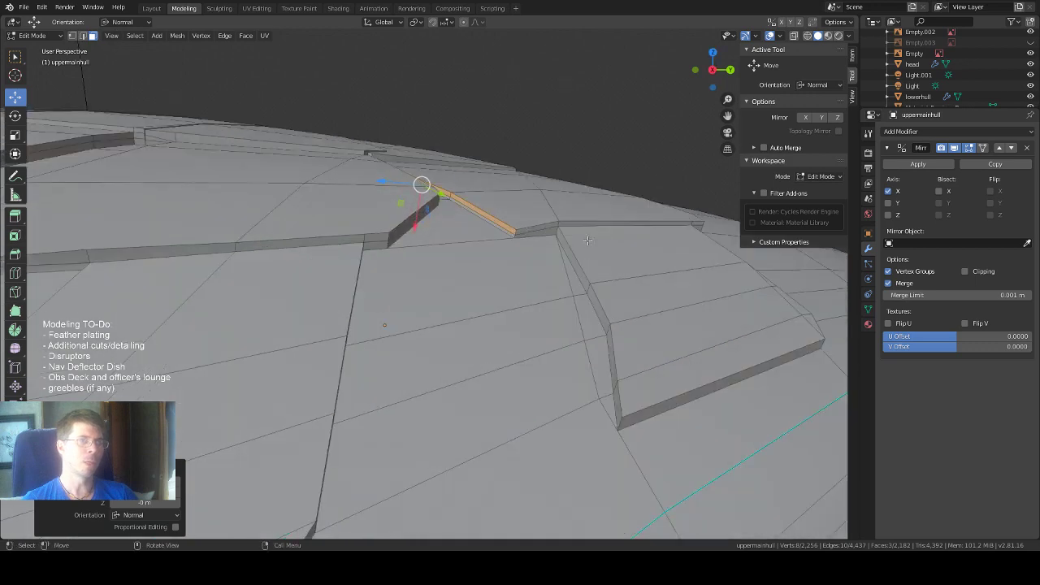
{"action": "middle_click_drag", "start_coordinate": [588, 241], "coordinate": [590, 242]}
{"action": "key", "text": "1"}
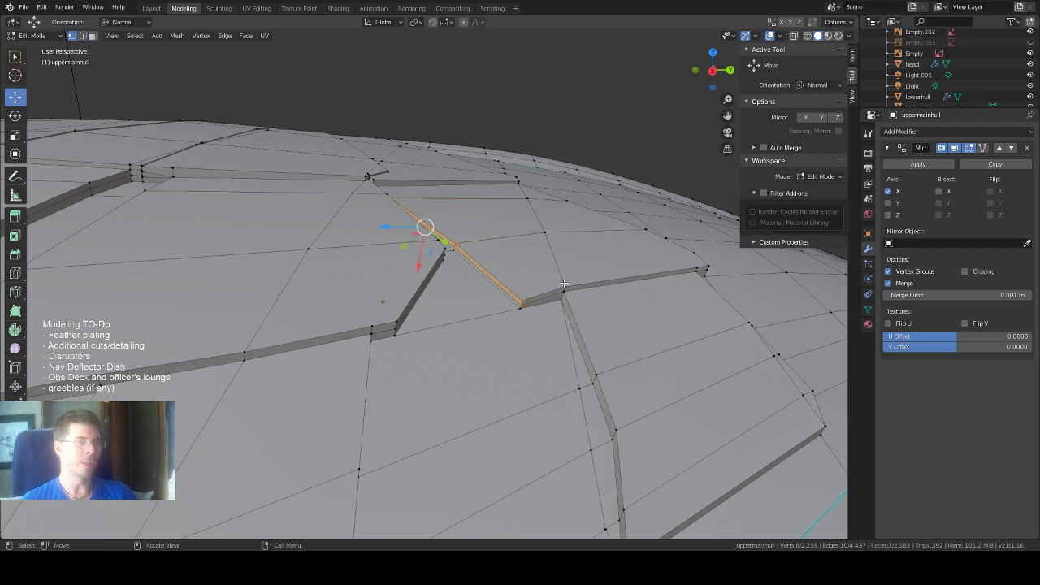
{"action": "left_click", "coordinate": [562, 286]}
{"action": "left_click", "coordinate": [608, 309]}
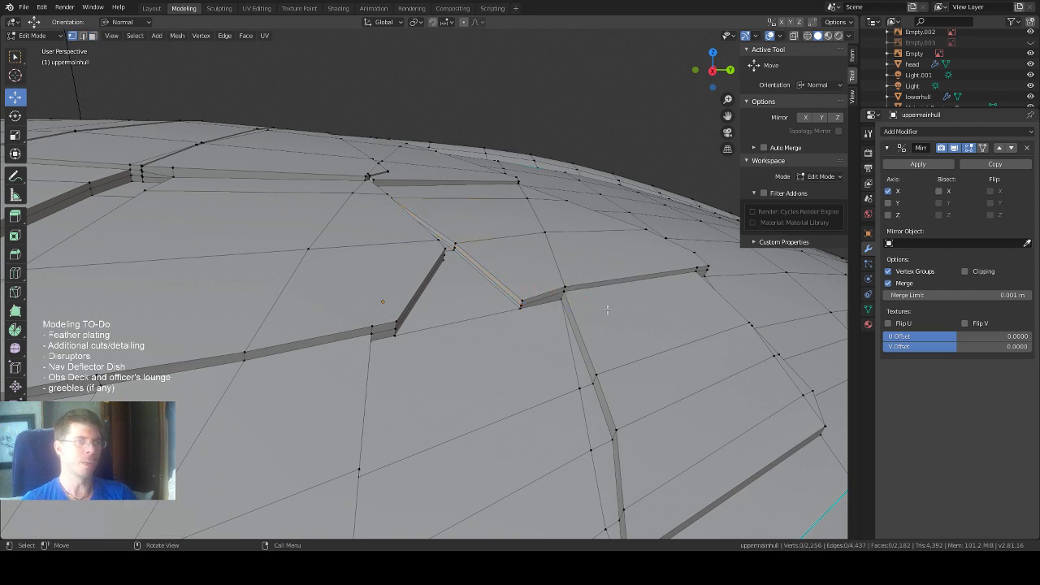
{"action": "left_click", "coordinate": [563, 287]}
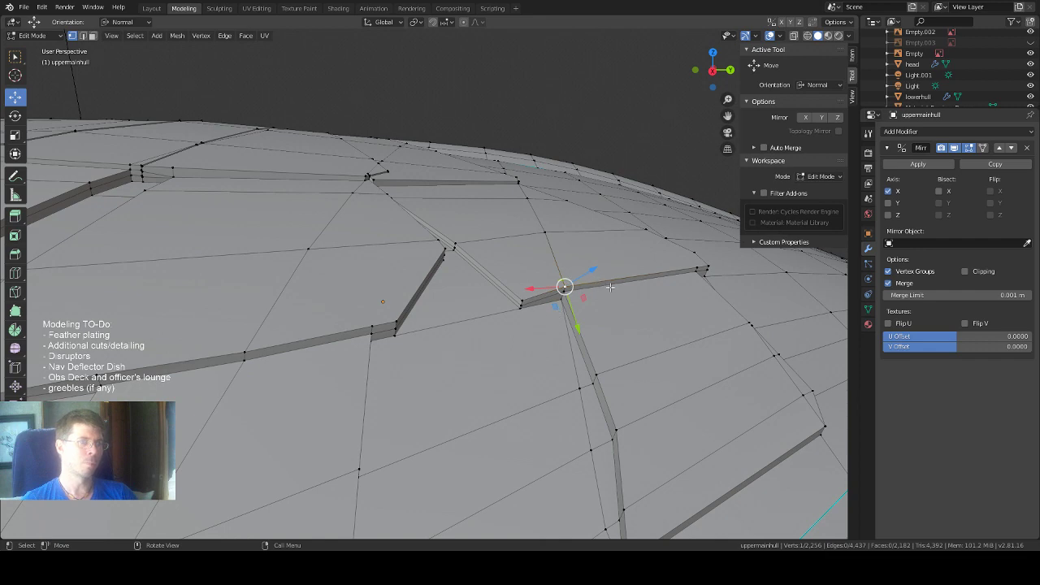
{"action": "middle_click_drag", "start_coordinate": [610, 286], "coordinate": [662, 250]}
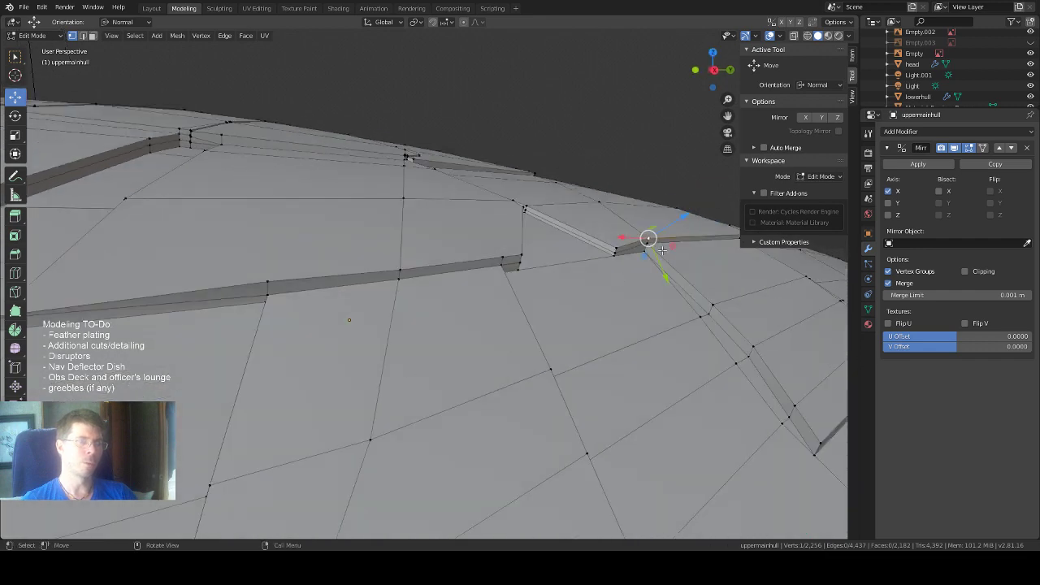
{"action": "left_click_drag", "start_coordinate": [675, 225], "coordinate": [672, 224]}
Select the four connected upper edges along the outermost feather's stepped side, from its inner corner to its outer corner.
{"action": "middle_click_drag", "start_coordinate": [635, 213], "coordinate": [612, 268]}
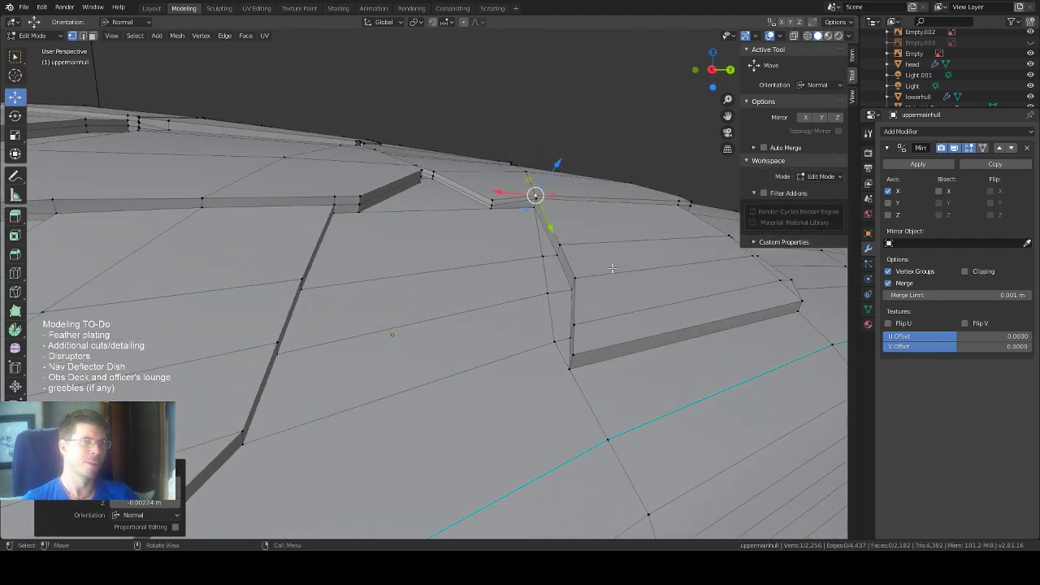
{"action": "left_click", "coordinate": [561, 245]}
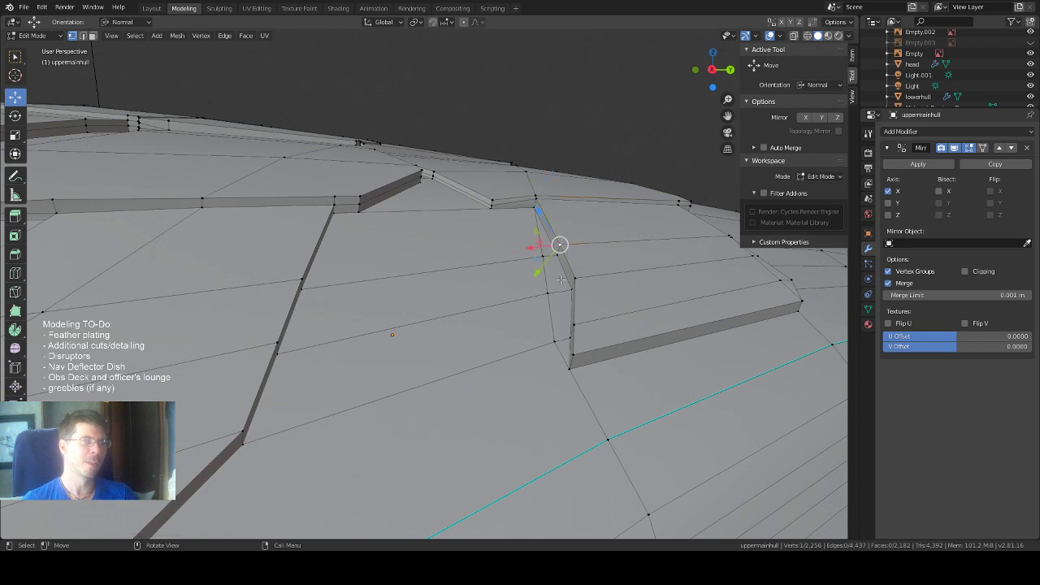
{"action": "left_click", "coordinate": [15, 57]}
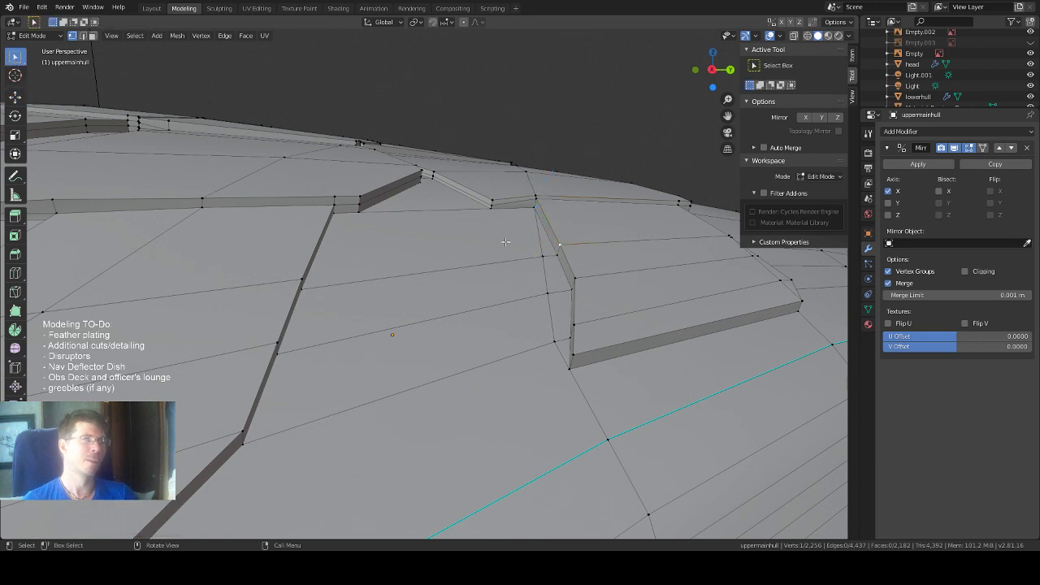
{"action": "key", "text": "2"}
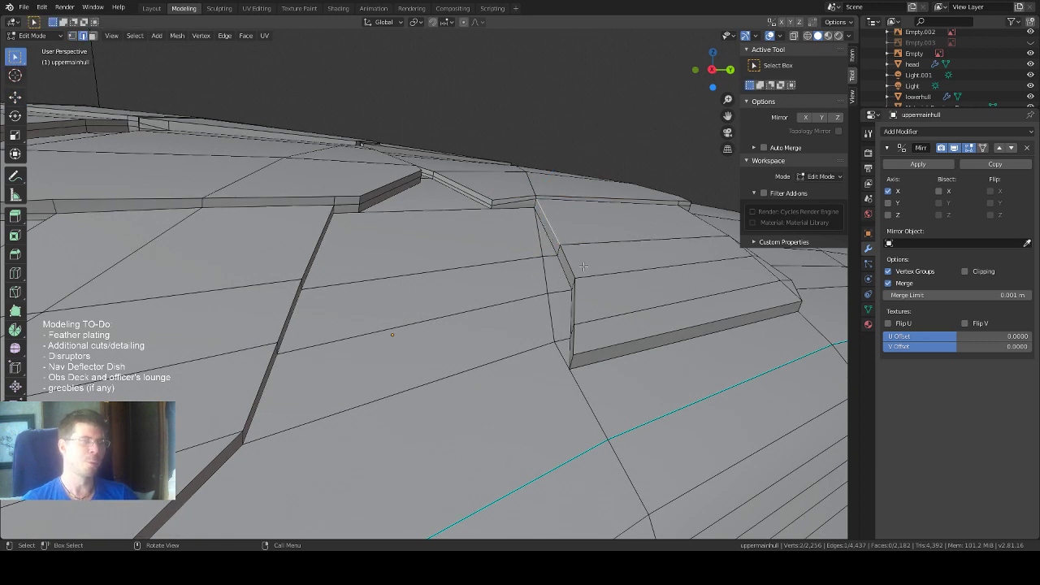
{"action": "left_click", "coordinate": [567, 259], "text": "shift"}
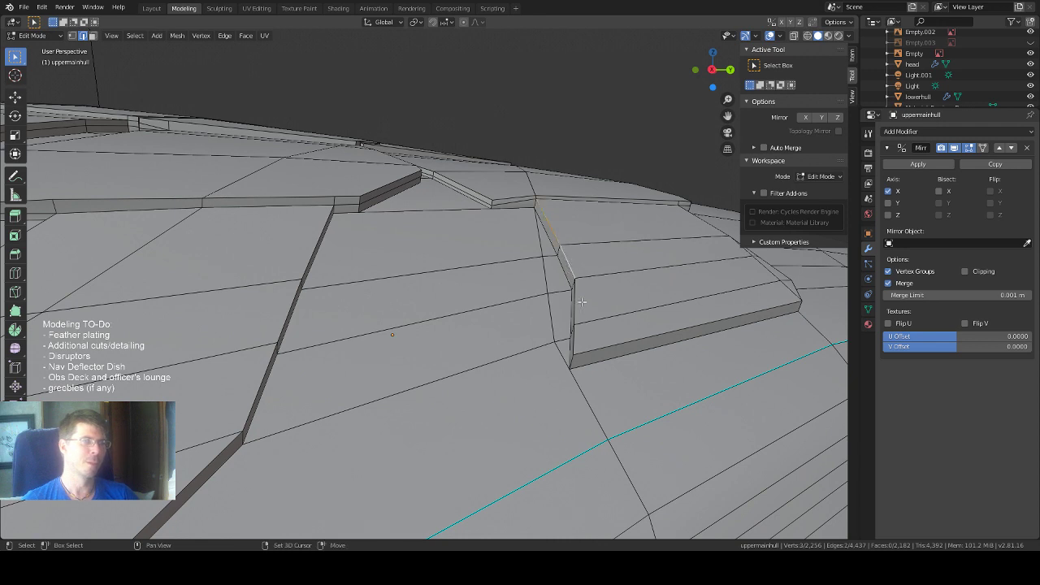
{"action": "left_click", "coordinate": [574, 302], "text": "shift"}
{"action": "middle_click_drag", "start_coordinate": [582, 301], "coordinate": [605, 311]}
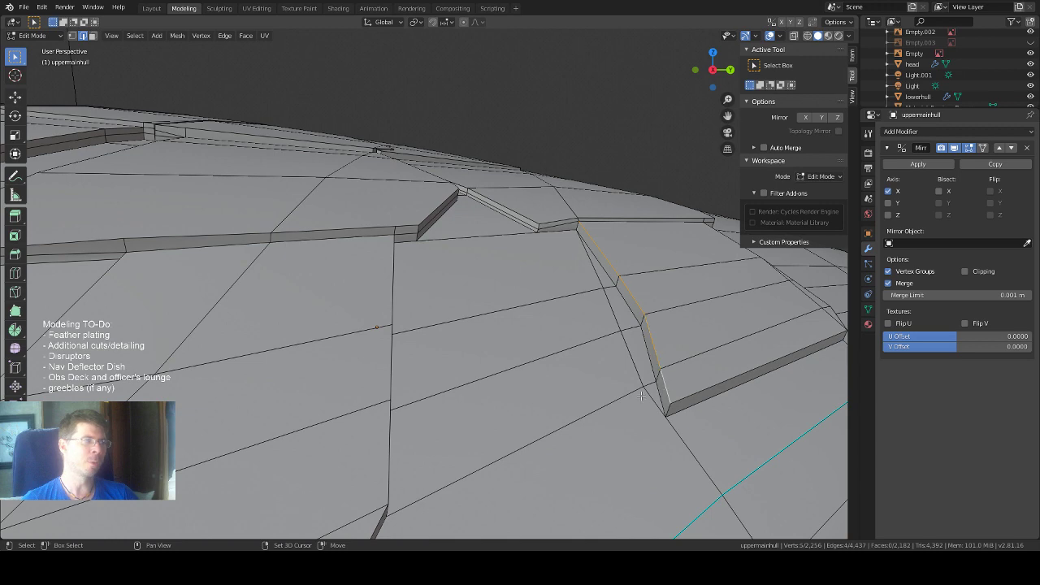
{"action": "middle_click_drag", "start_coordinate": [576, 388], "coordinate": [551, 382]}
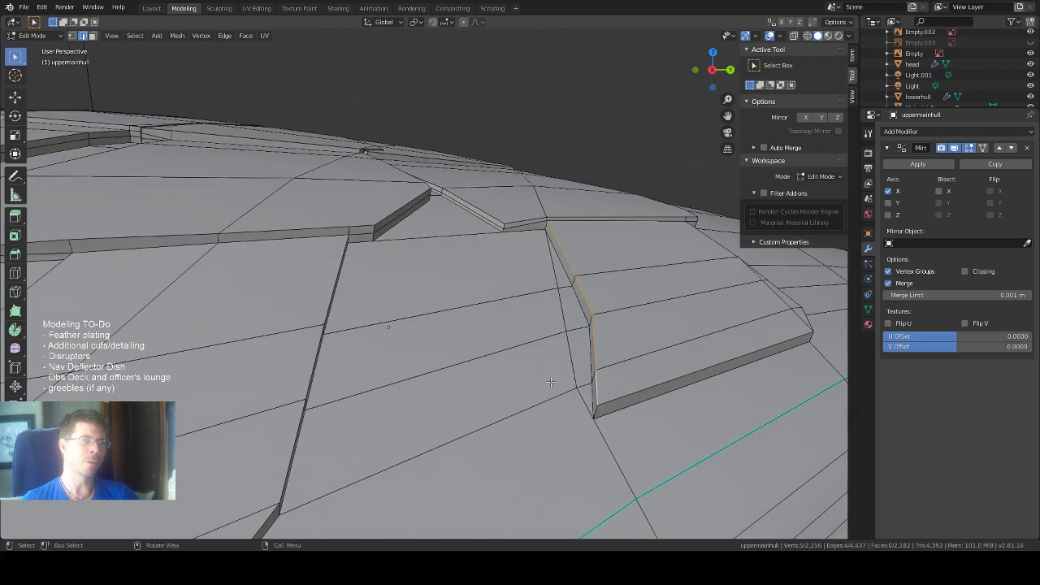
Switch the transform orientation to Global and move the selected side edges about -0.0036 m along Z.
{"action": "left_click", "coordinate": [16, 97]}
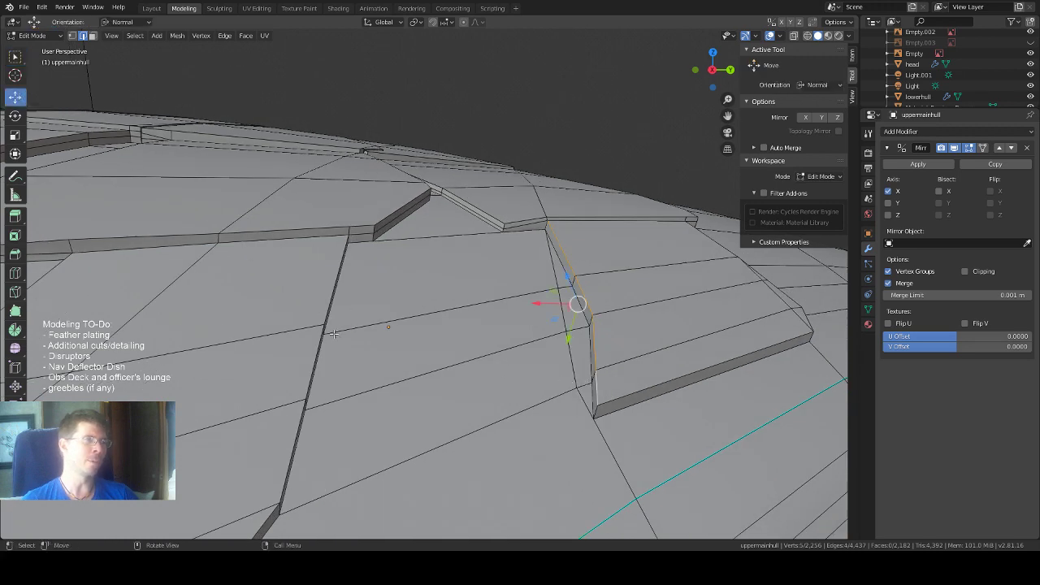
{"action": "middle_click_drag", "start_coordinate": [333, 333], "coordinate": [484, 334], "text": "shift"}
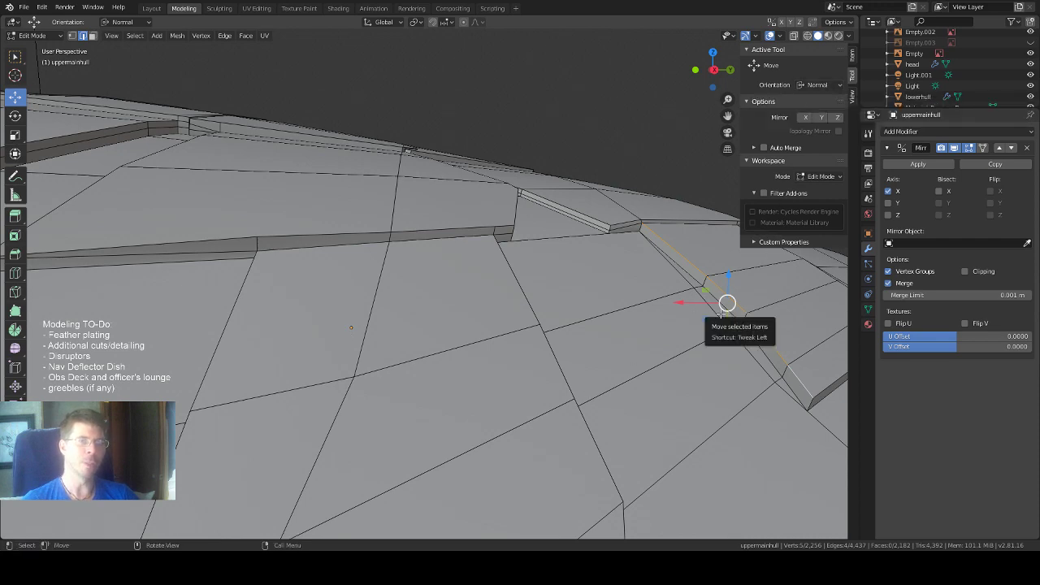
{"action": "middle_click_drag", "start_coordinate": [762, 297], "coordinate": [763, 329]}
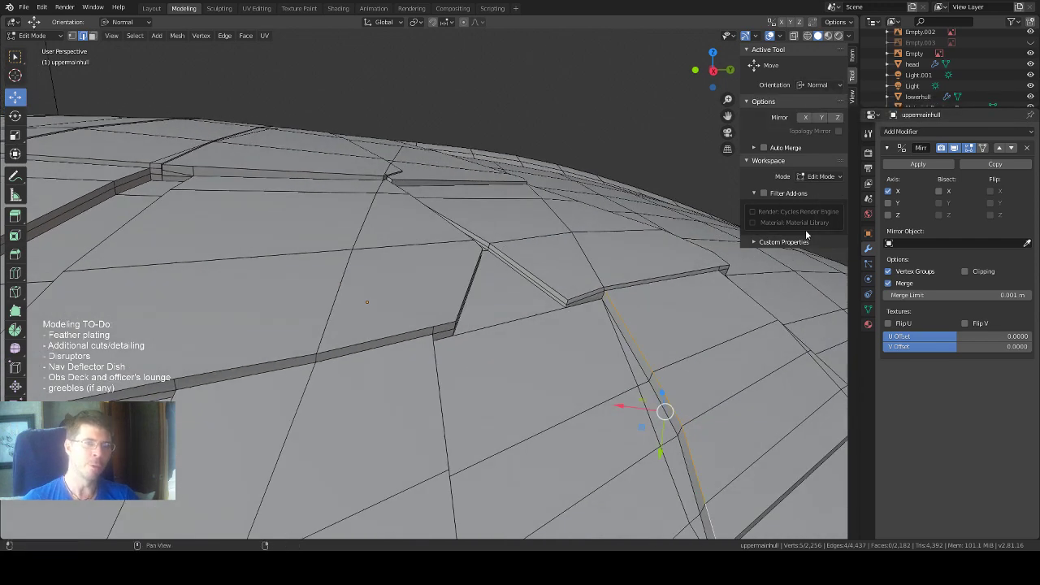
{"action": "left_click", "coordinate": [818, 86]}
{"action": "left_click", "coordinate": [820, 117]}
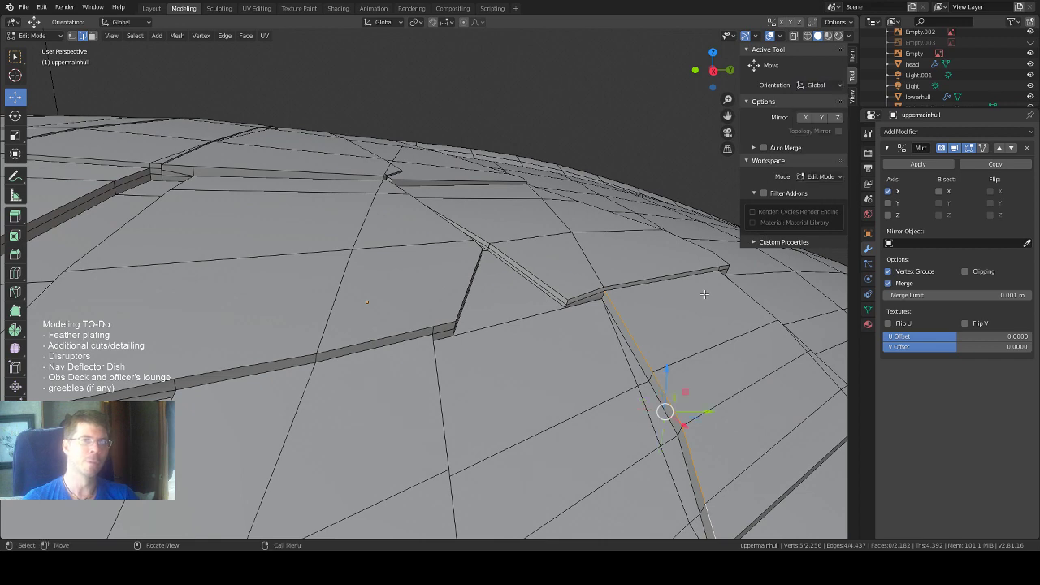
{"action": "middle_click_drag", "start_coordinate": [681, 333], "coordinate": [678, 325]}
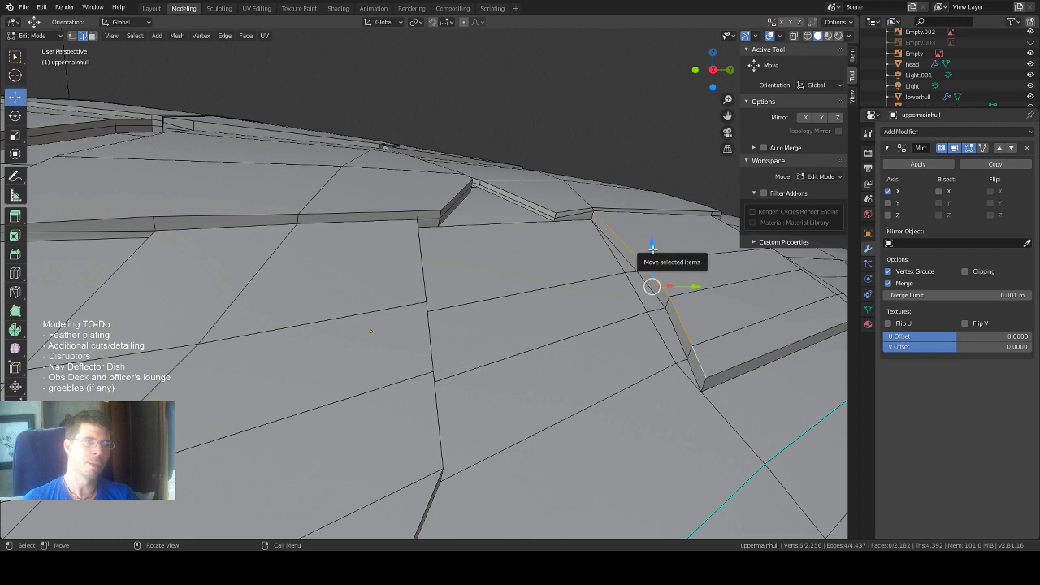
{"action": "left_click_drag", "start_coordinate": [649, 247], "coordinate": [647, 259]}
{"action": "middle_click_drag", "start_coordinate": [648, 259], "coordinate": [635, 348]}
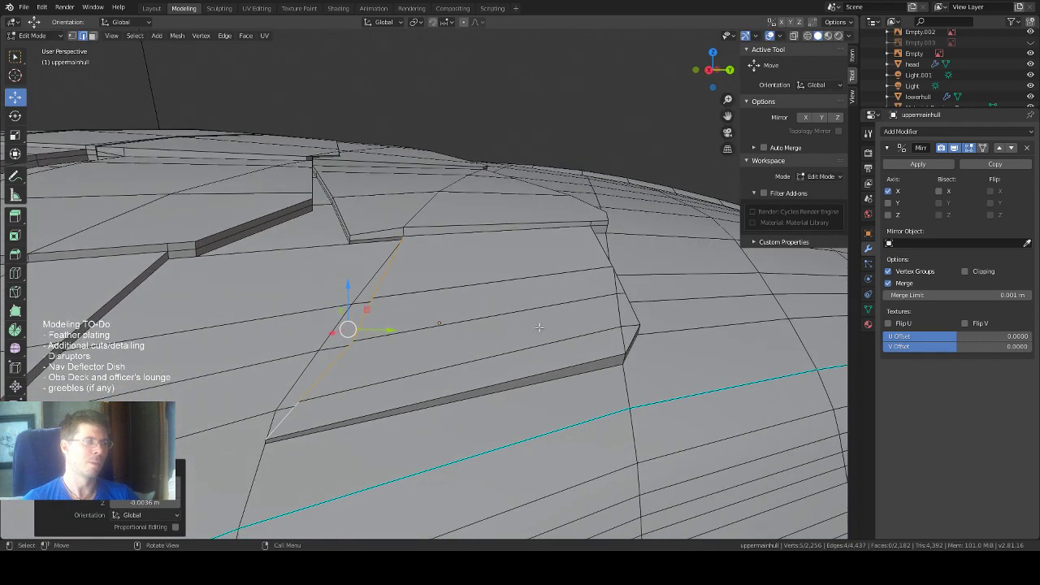
Examine the feather plating across the whole hull in Object Mode with Material Preview shading.
{"action": "scroll", "coordinate": [539, 327], "scroll_direction": "down", "scroll_amount": 3}
{"action": "middle_click_drag", "start_coordinate": [551, 322], "coordinate": [405, 322]}
{"action": "scroll", "coordinate": [603, 315], "scroll_direction": "down", "scroll_amount": 5}
{"action": "key", "text": "Tab"}
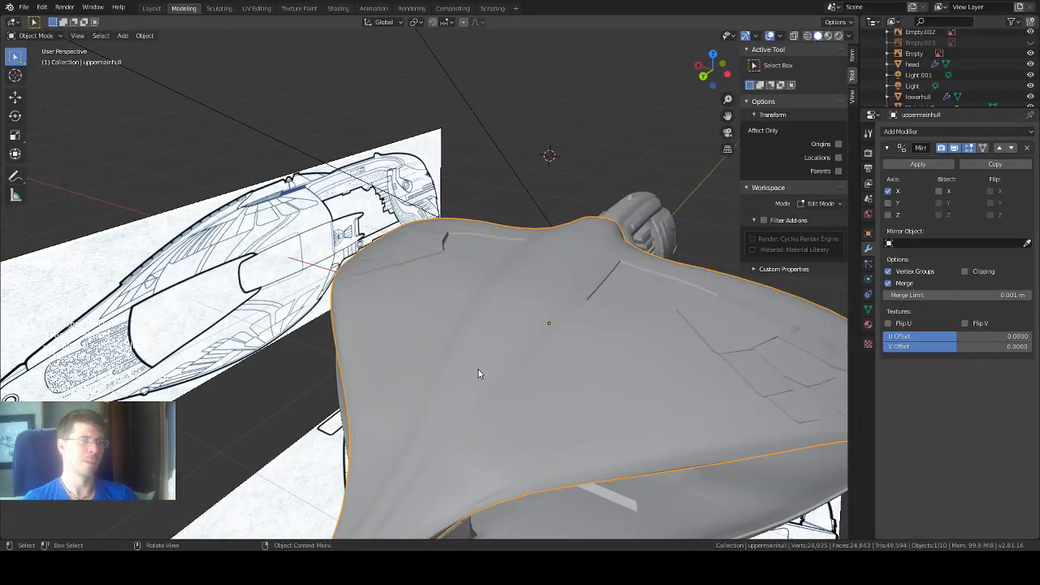
{"action": "middle_click_drag", "start_coordinate": [478, 374], "coordinate": [420, 355]}
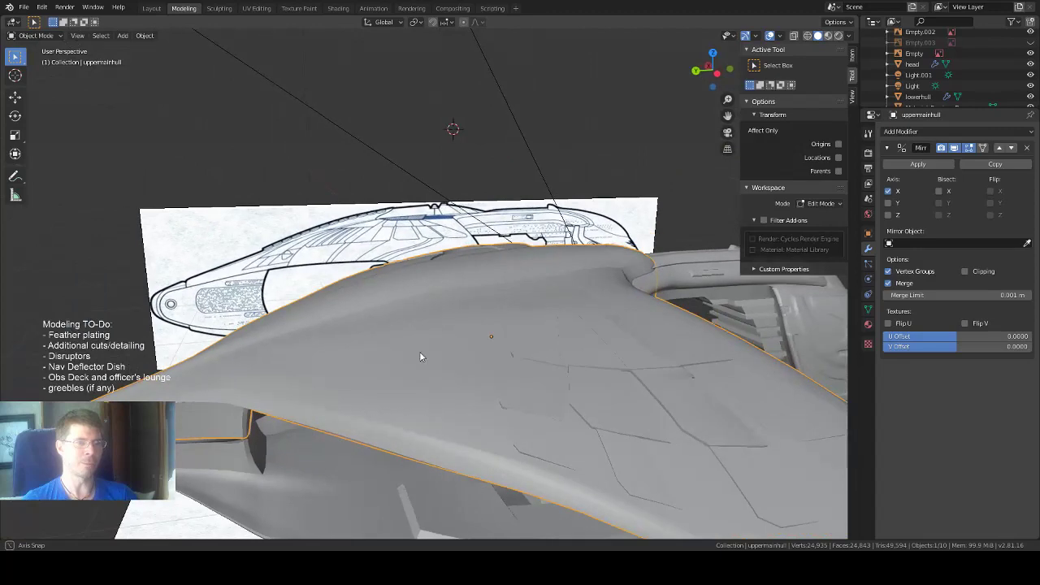
{"action": "left_click", "coordinate": [828, 36]}
{"action": "scroll", "coordinate": [602, 259], "scroll_direction": "down", "scroll_amount": 3}
{"action": "scroll", "coordinate": [602, 258], "scroll_direction": "up", "scroll_amount": 5}
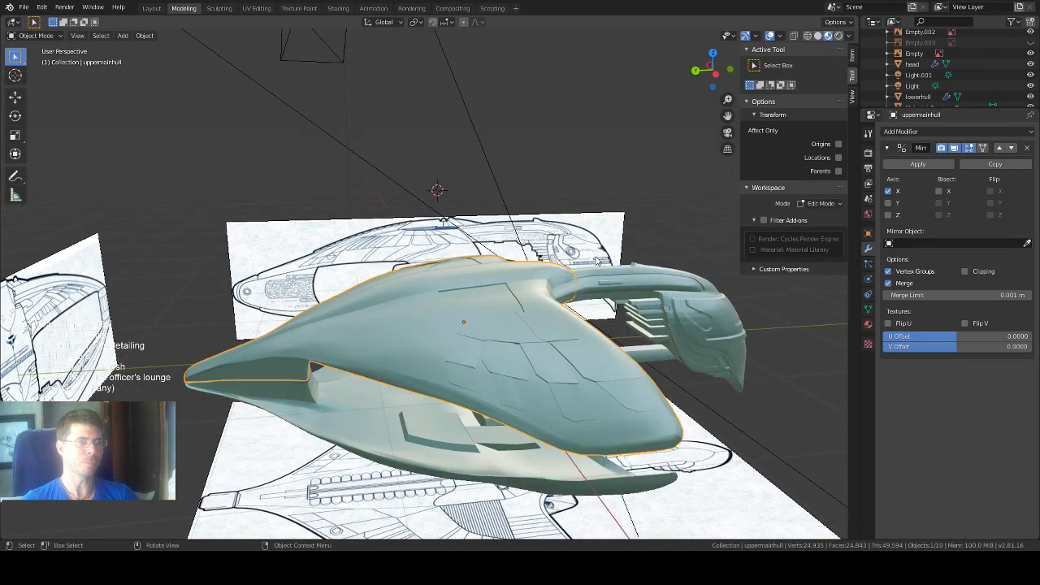
{"action": "scroll", "coordinate": [613, 430], "scroll_direction": "up", "scroll_amount": 1}
{"action": "middle_click_drag", "start_coordinate": [620, 434], "coordinate": [2, 516]}
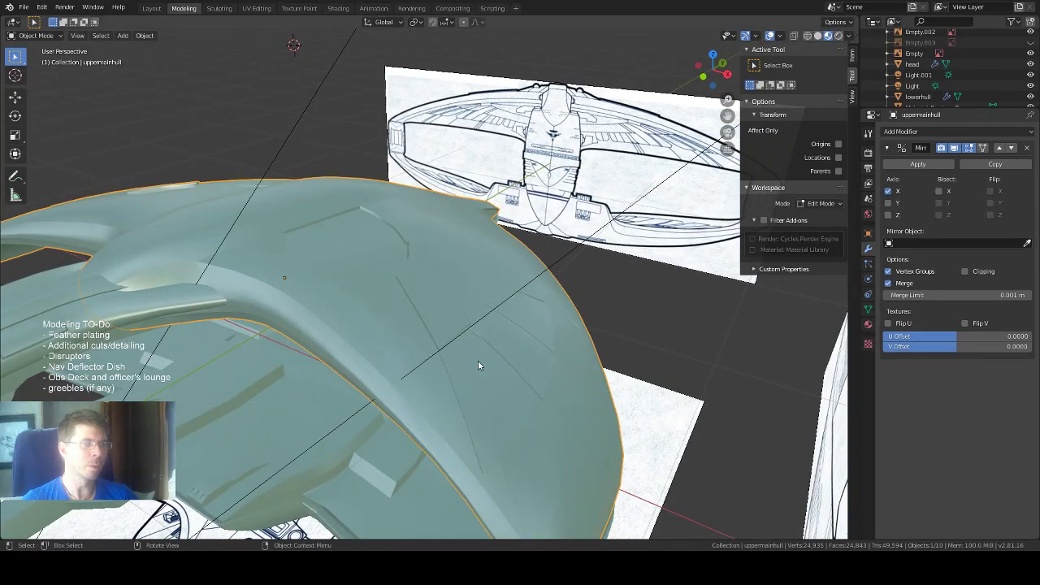
{"action": "scroll", "coordinate": [488, 361], "scroll_direction": "up", "scroll_amount": 2}
In the hull's mesh, merge the lower inner vertex of the small notch at the feather junction into its lower outer corner, using At Last.
{"action": "key", "text": "Tab"}
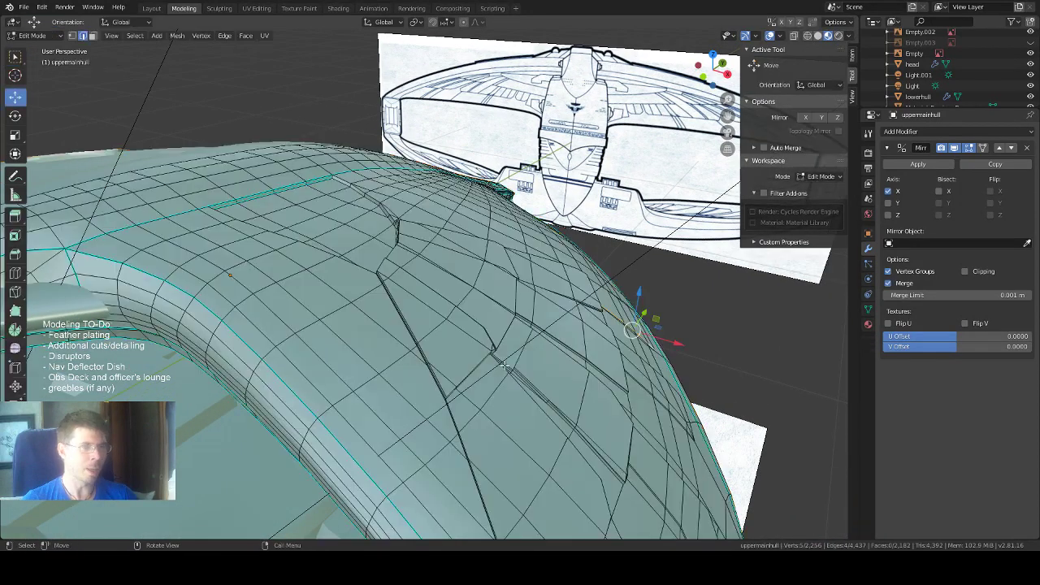
{"action": "scroll", "coordinate": [524, 388], "scroll_direction": "up", "scroll_amount": 1}
{"action": "middle_click_drag", "start_coordinate": [524, 389], "coordinate": [500, 371]}
{"action": "scroll", "coordinate": [383, 302], "scroll_direction": "up", "scroll_amount": 3}
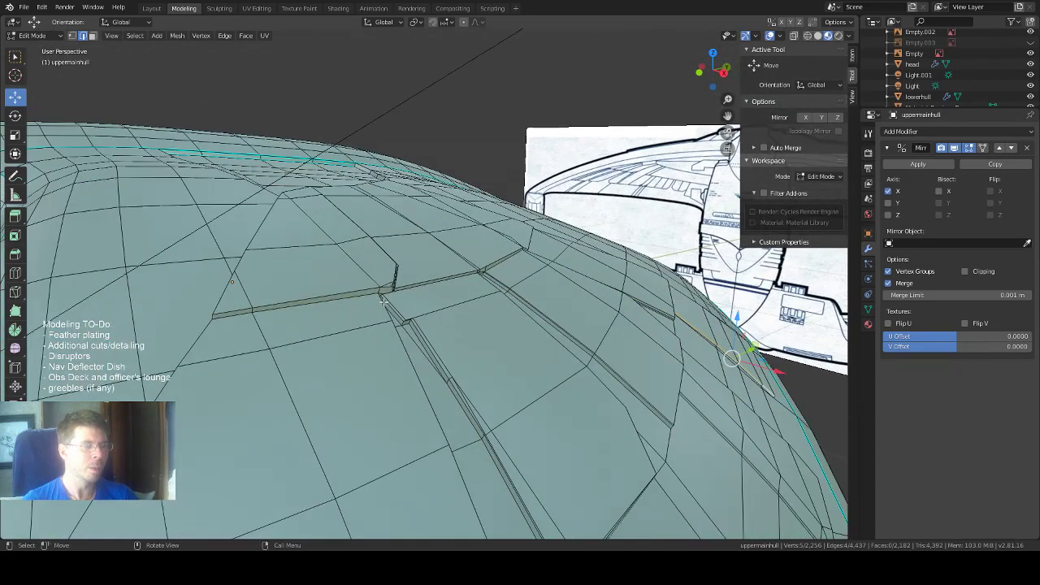
{"action": "middle_click_drag", "start_coordinate": [390, 322], "coordinate": [396, 326]}
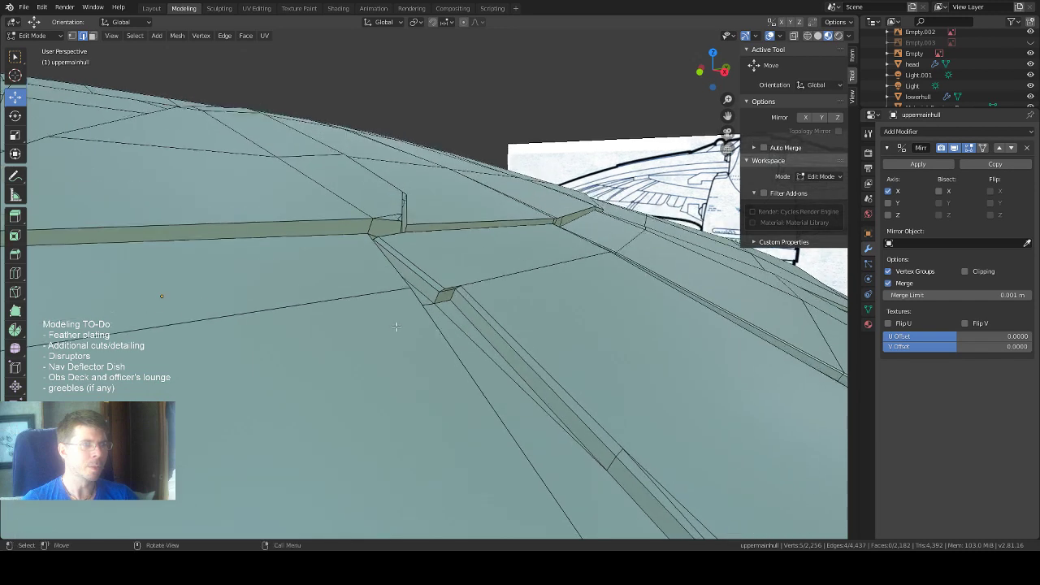
{"action": "scroll", "coordinate": [428, 310], "scroll_direction": "up", "scroll_amount": 1}
{"action": "scroll", "coordinate": [428, 309], "scroll_direction": "down", "scroll_amount": 1}
{"action": "key", "text": "1"}
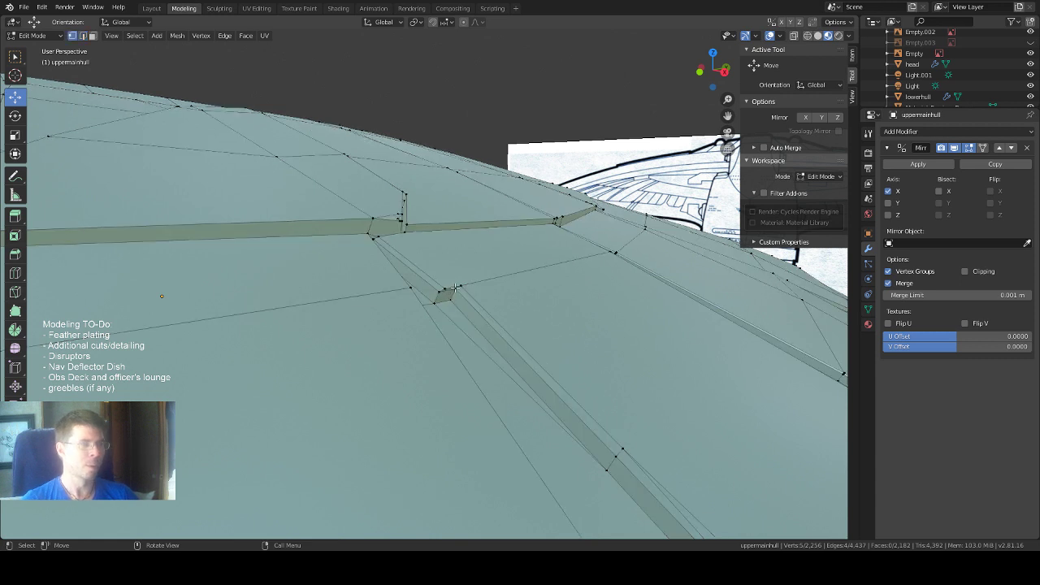
{"action": "left_click", "coordinate": [452, 300]}
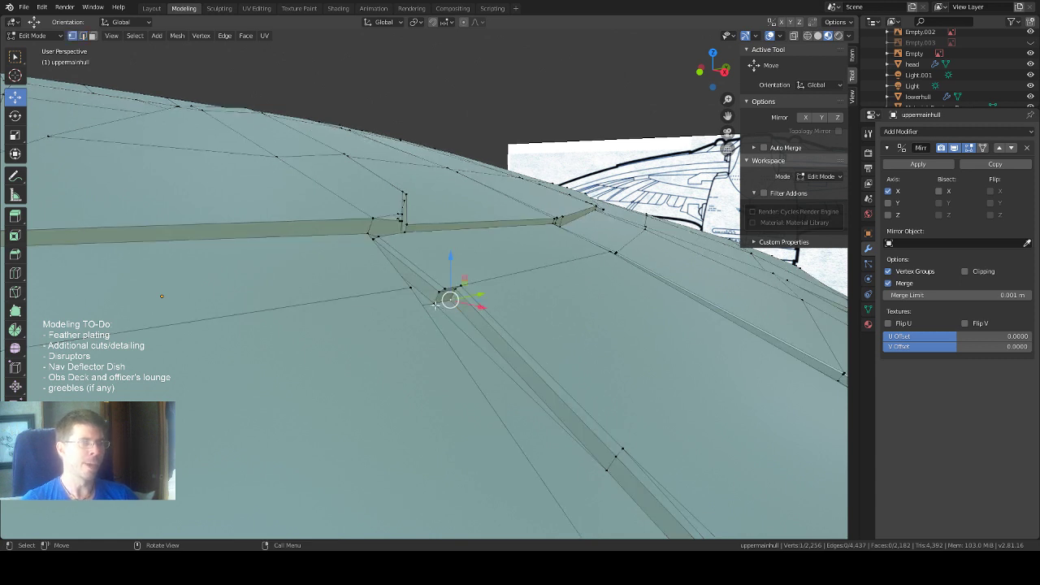
{"action": "key", "text": "Tab"}
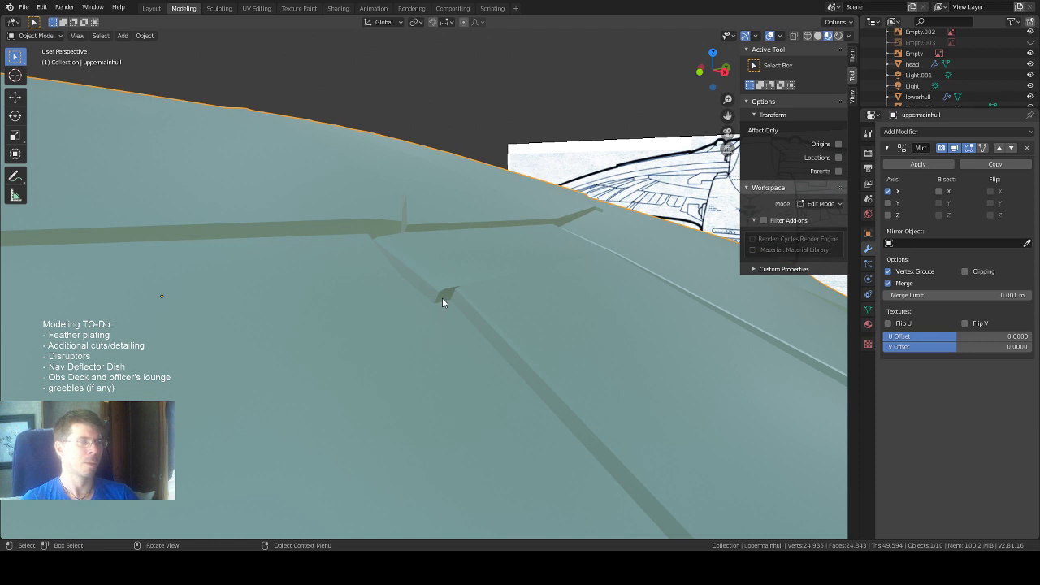
{"action": "key", "text": "Tab"}
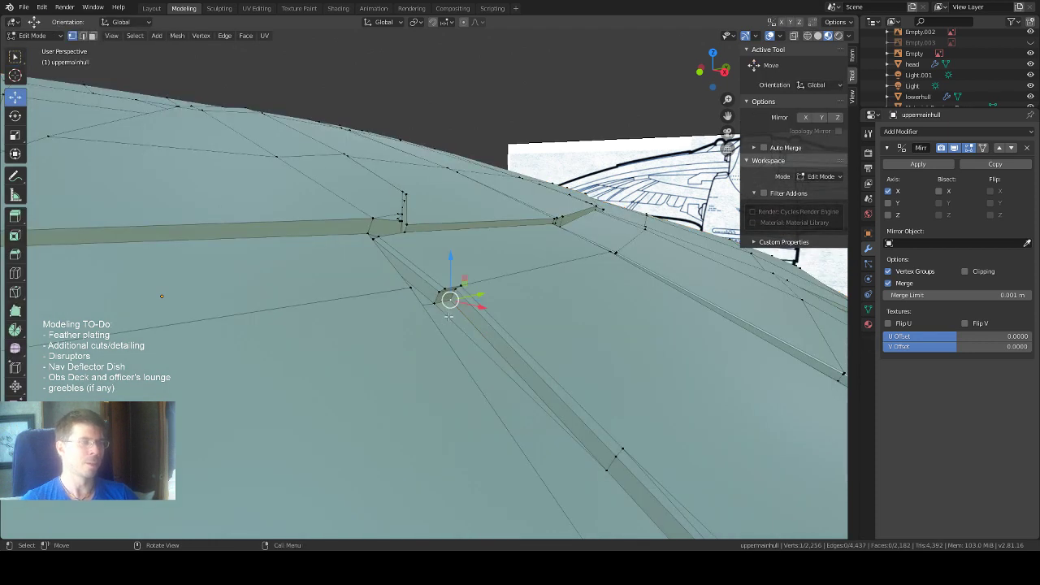
{"action": "left_click", "coordinate": [15, 57]}
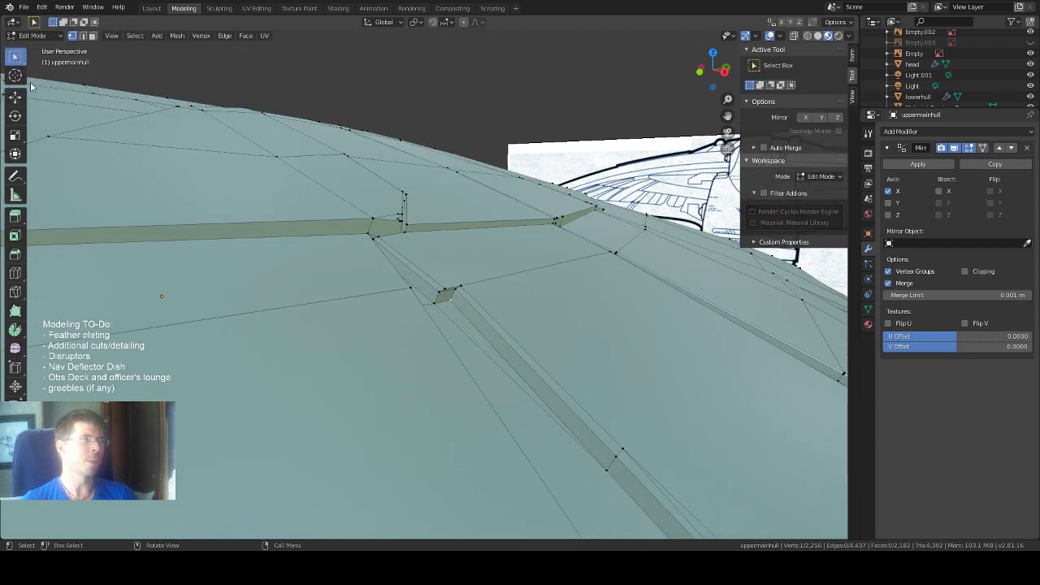
{"action": "left_click", "coordinate": [435, 302], "text": "shift"}
{"action": "key", "text": "m"}
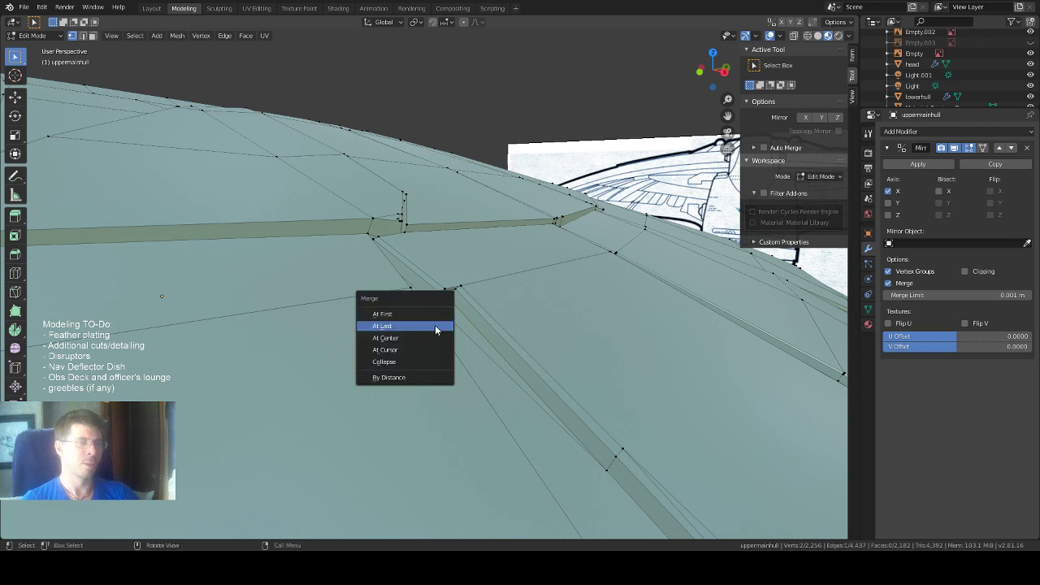
{"action": "left_click", "coordinate": [435, 328]}
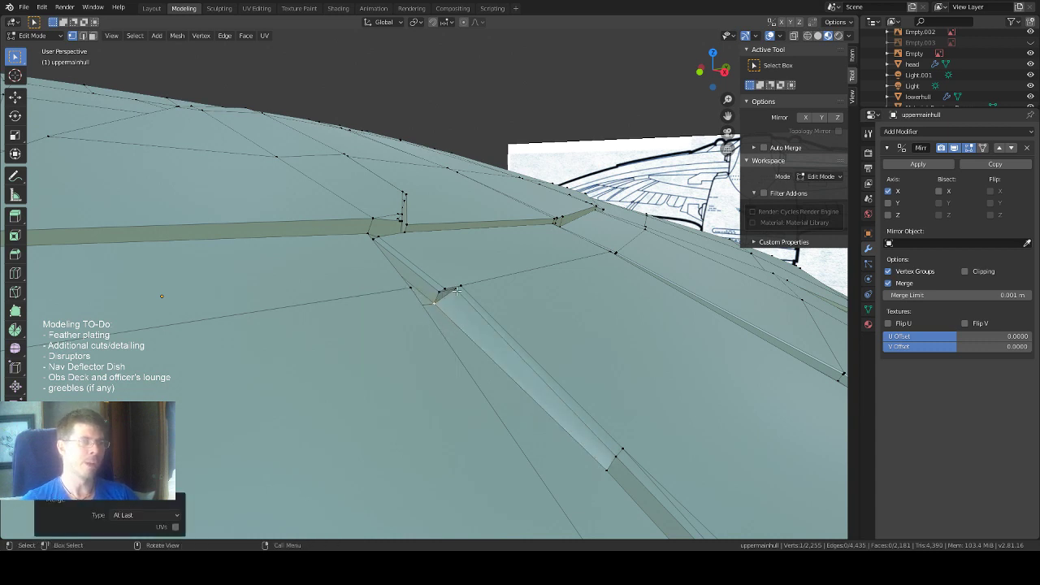
Merge the notch's two remaining pairs of upper vertices with At Last, closing the small step at the feather junction.
{"action": "left_click", "coordinate": [457, 291]}
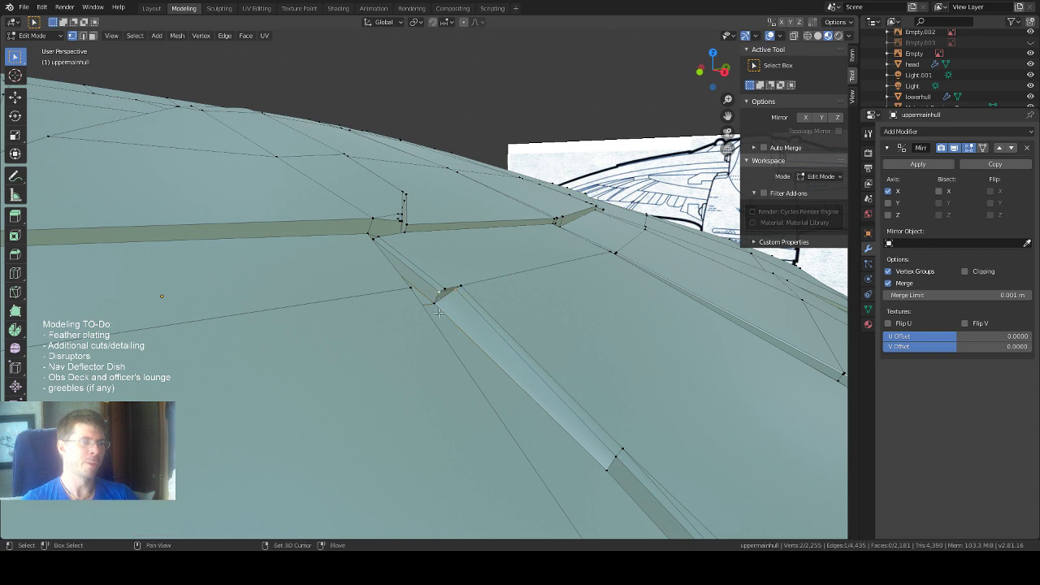
{"action": "key", "text": "m"}
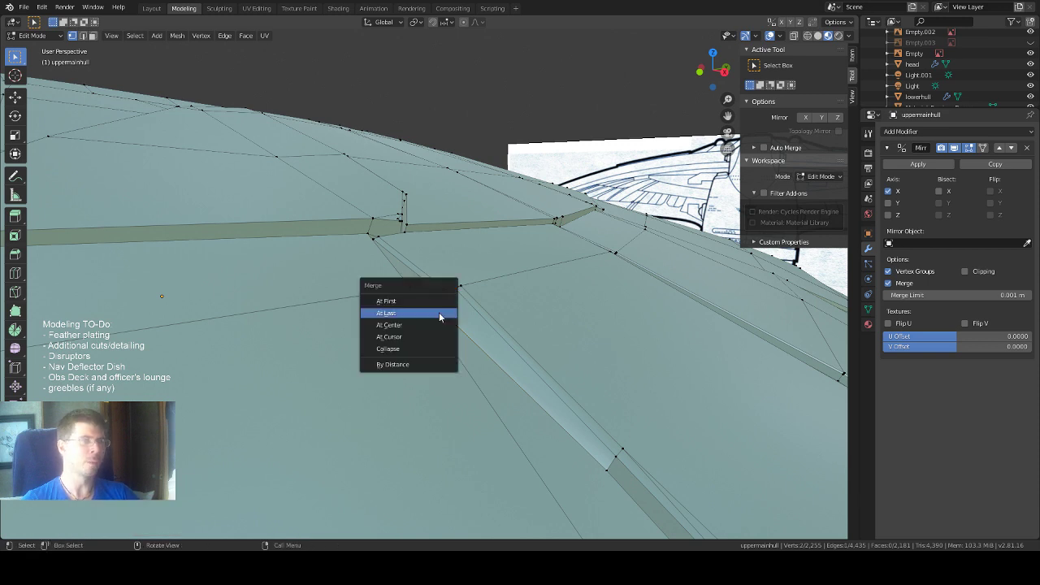
{"action": "left_click", "coordinate": [439, 316]}
{"action": "left_click", "coordinate": [461, 285], "text": "shift"}
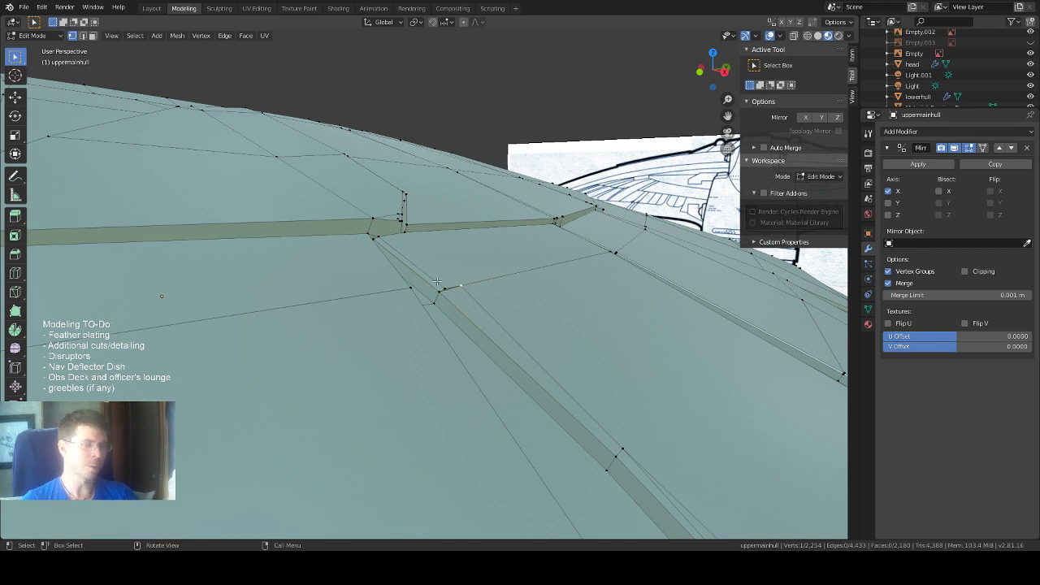
{"action": "left_click", "coordinate": [443, 290], "text": "shift"}
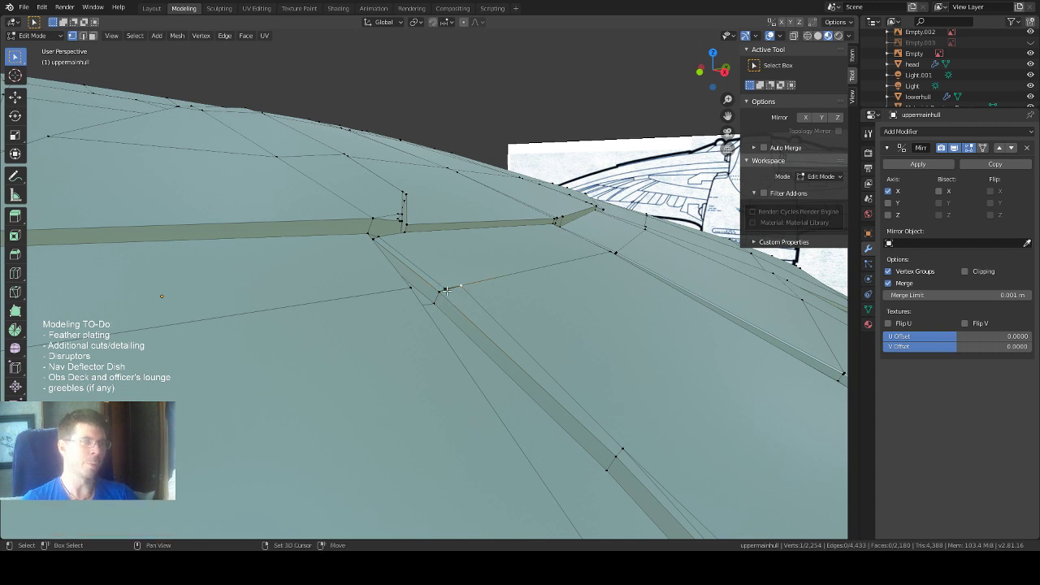
{"action": "key", "text": "m"}
{"action": "left_click", "coordinate": [466, 330]}
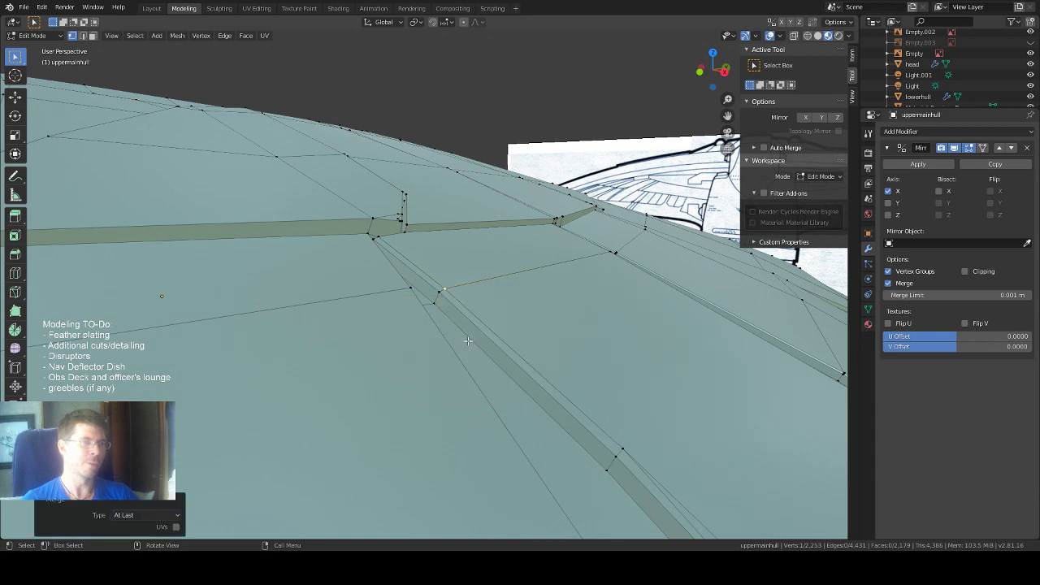
Raise the middle vertex of the feather's long side edge along Z by about 0.0019 m, plus another 0.0016 m.
{"action": "scroll", "coordinate": [466, 341], "scroll_direction": "down", "scroll_amount": 3}
{"action": "middle_click_drag", "start_coordinate": [469, 342], "coordinate": [427, 340]}
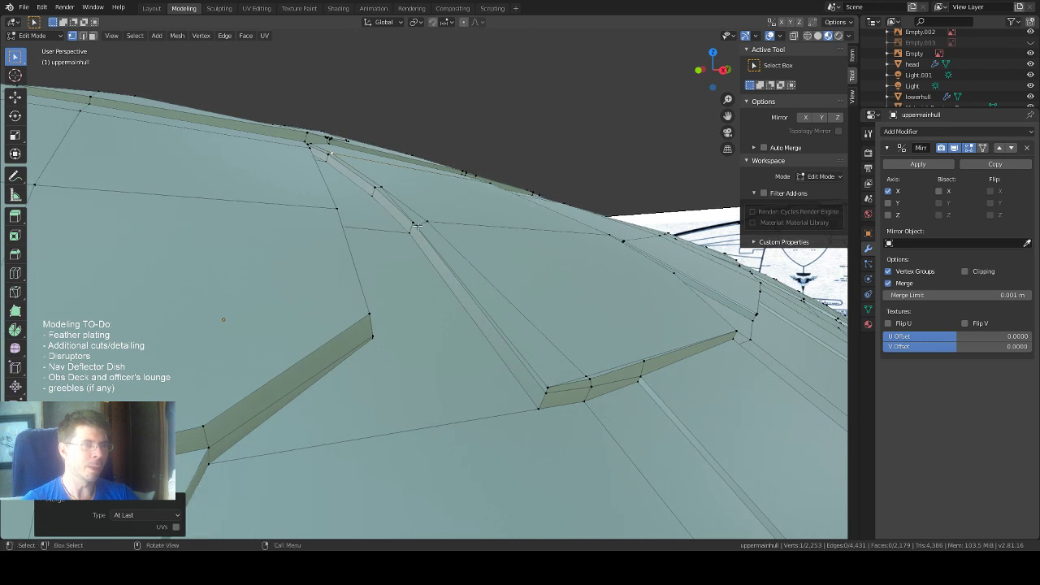
{"action": "left_click", "coordinate": [417, 226]}
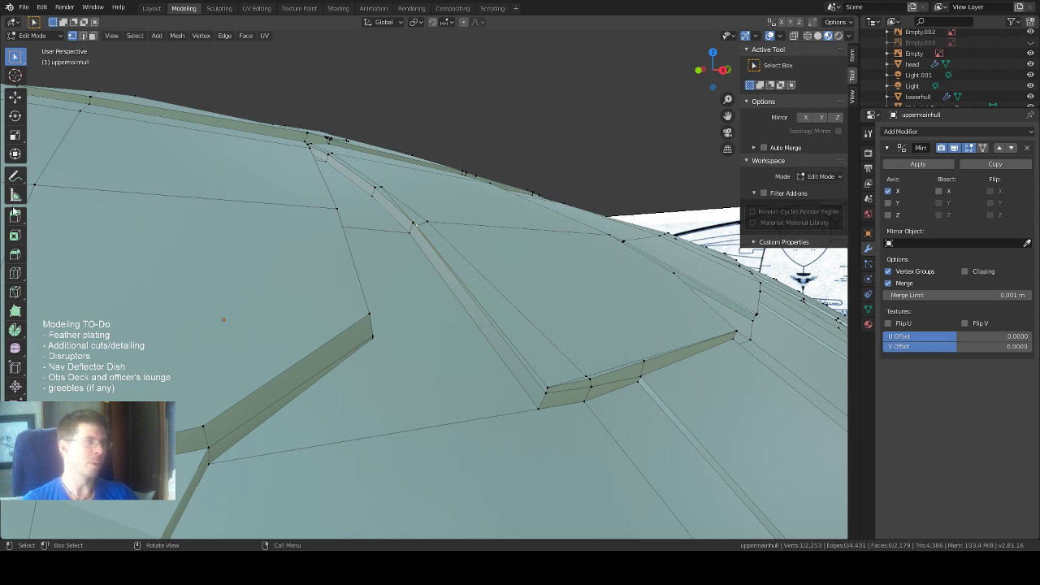
{"action": "left_click", "coordinate": [14, 97]}
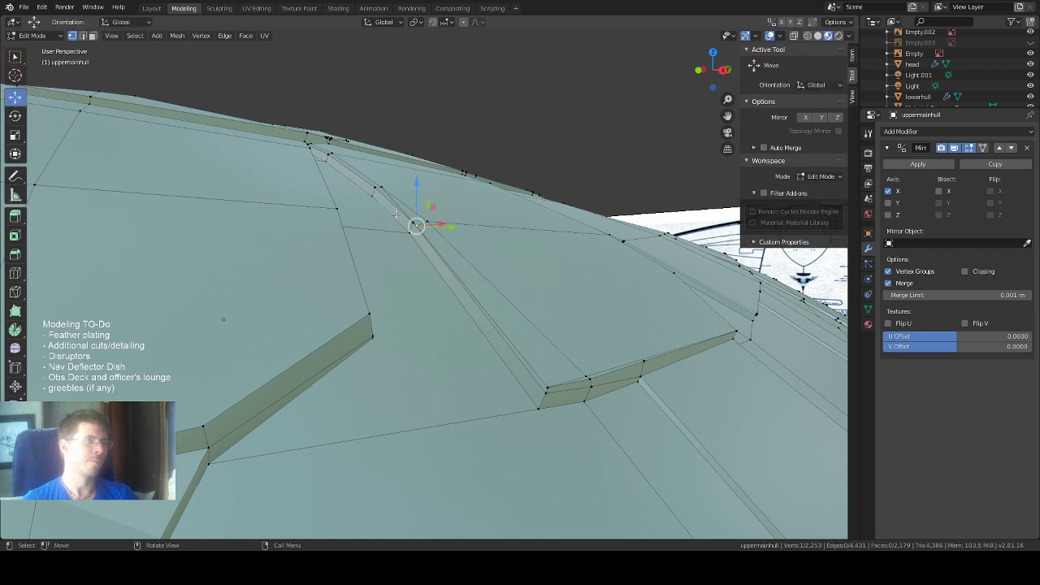
{"action": "left_click_drag", "start_coordinate": [416, 199], "coordinate": [415, 196]}
{"action": "middle_click_drag", "start_coordinate": [410, 213], "coordinate": [389, 232]}
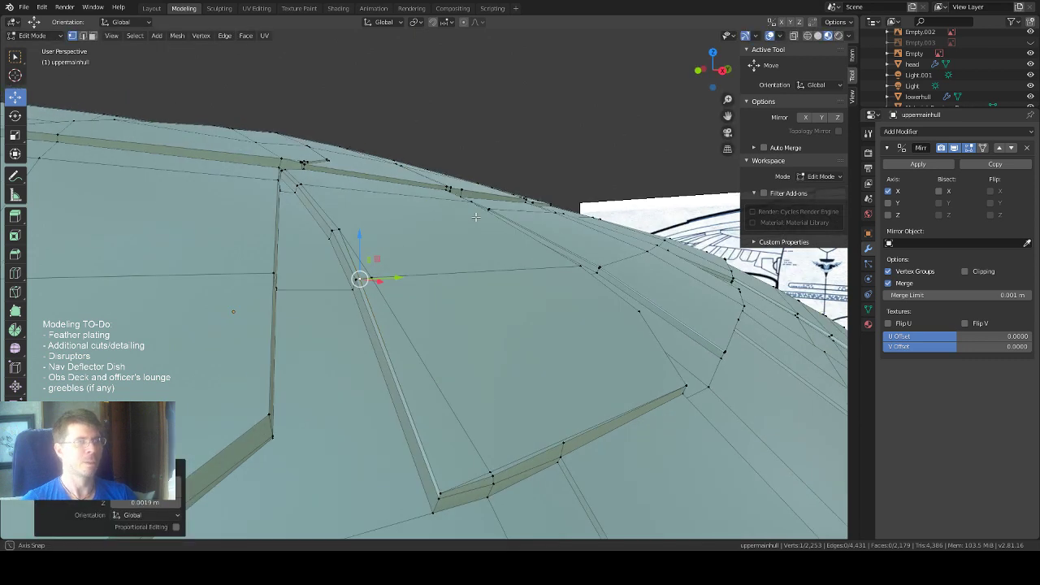
{"action": "left_click_drag", "start_coordinate": [360, 248], "coordinate": [361, 245]}
{"action": "middle_click_drag", "start_coordinate": [402, 237], "coordinate": [407, 234]}
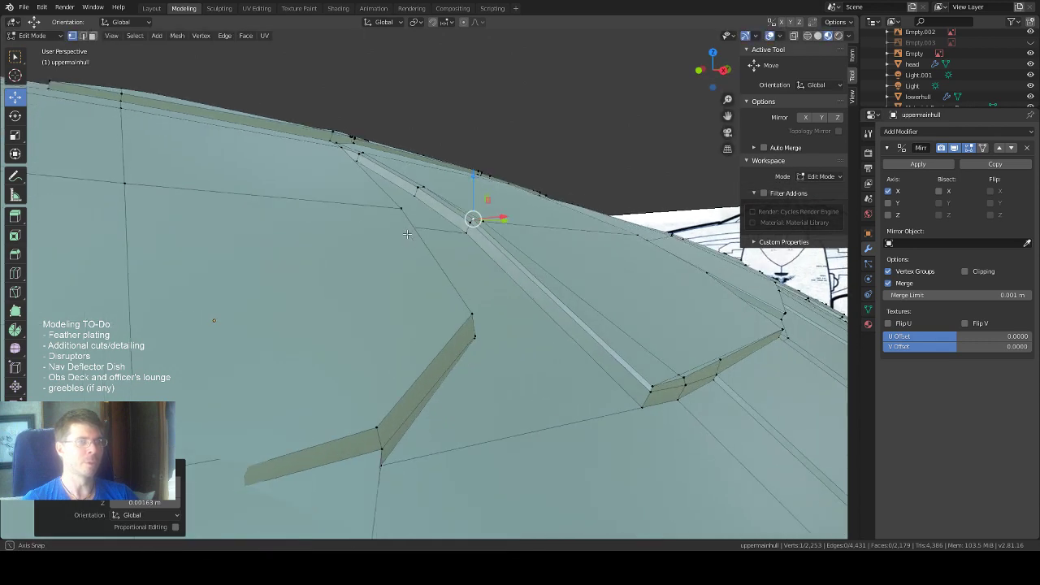
Nudge the upper vertex at the feather's outer corner very slightly along the global Y axis.
{"action": "left_click", "coordinate": [655, 386]}
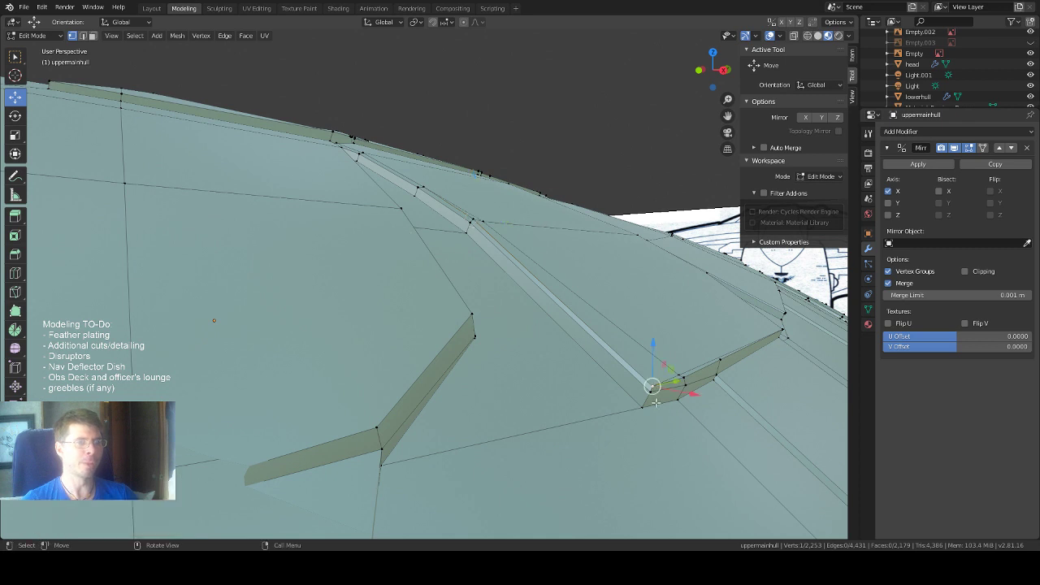
{"action": "left_click_drag", "start_coordinate": [676, 380], "coordinate": [676, 381]}
Examine the feather plating and surrounding hull mesh from several angles.
{"action": "middle_click_drag", "start_coordinate": [553, 270], "coordinate": [547, 302]}
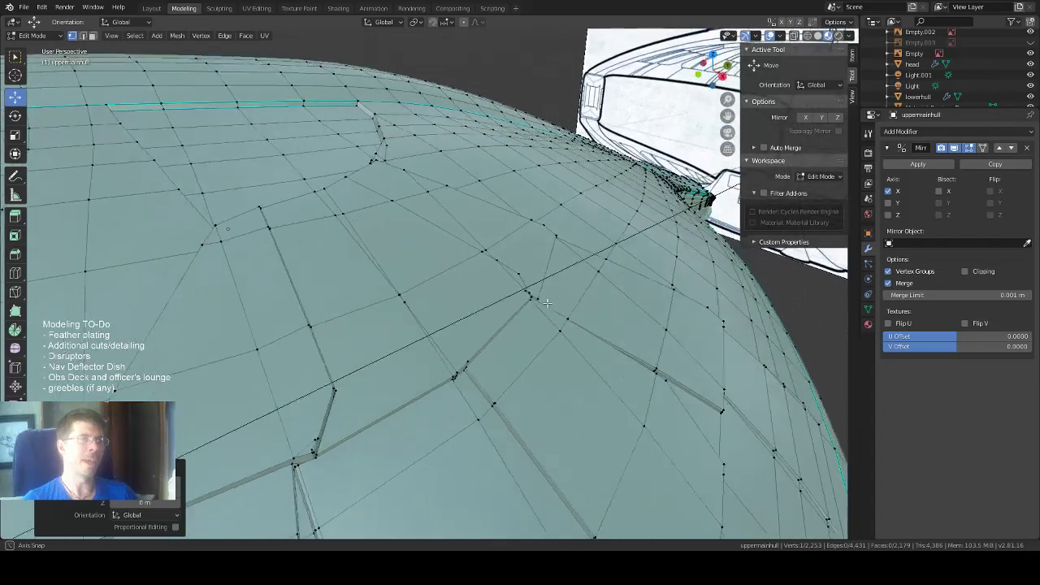
{"action": "scroll", "coordinate": [540, 302], "scroll_direction": "down", "scroll_amount": 4}
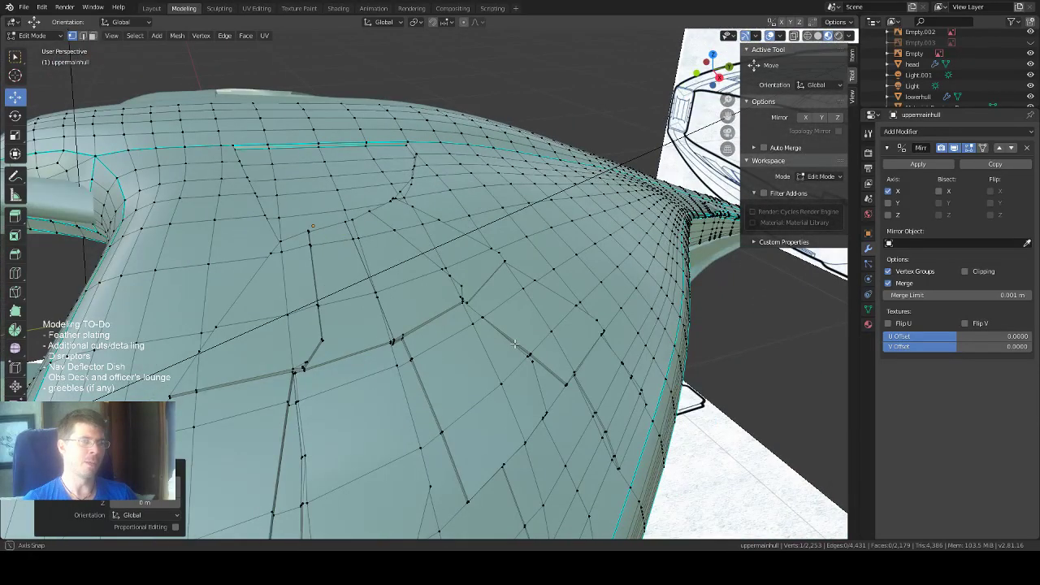
{"action": "middle_click_drag", "start_coordinate": [514, 345], "coordinate": [401, 288]}
{"action": "scroll", "coordinate": [400, 289], "scroll_direction": "up", "scroll_amount": 3}
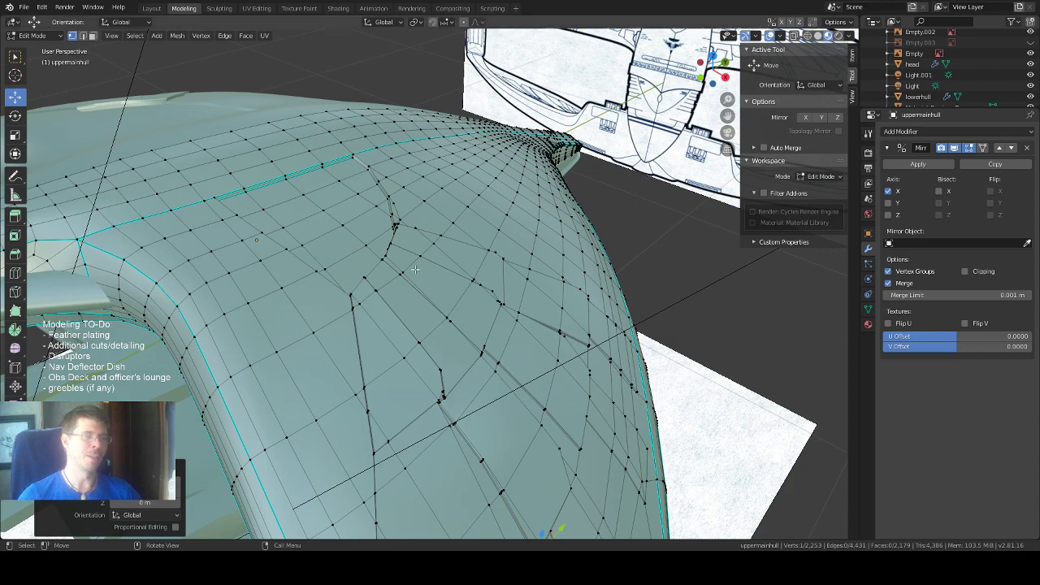
{"action": "middle_click_drag", "start_coordinate": [477, 265], "coordinate": [342, 264]}
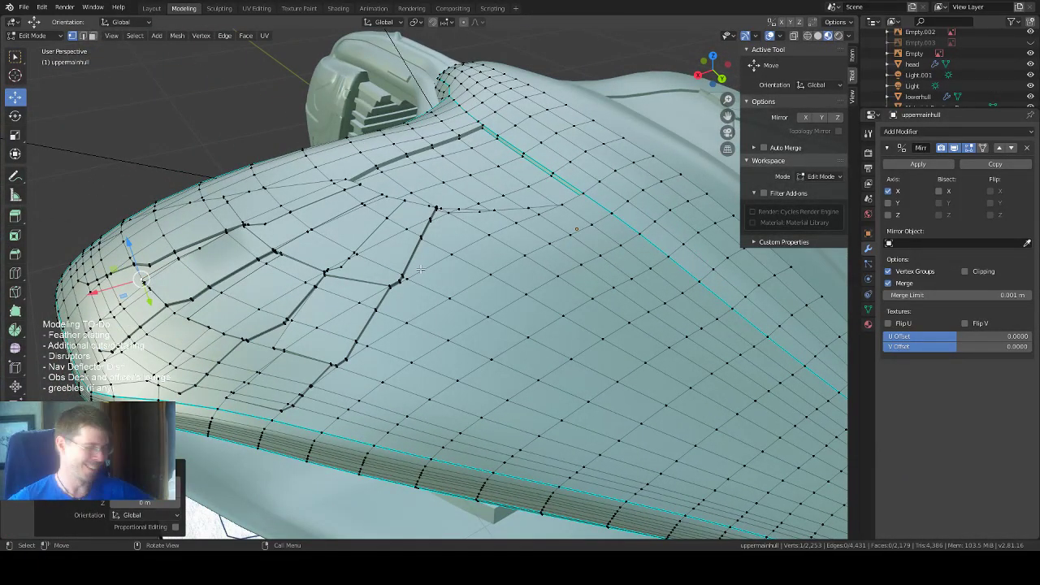
{"action": "middle_click_drag", "start_coordinate": [452, 257], "coordinate": [481, 268]}
{"action": "middle_click_drag", "start_coordinate": [517, 323], "coordinate": [731, 155]}
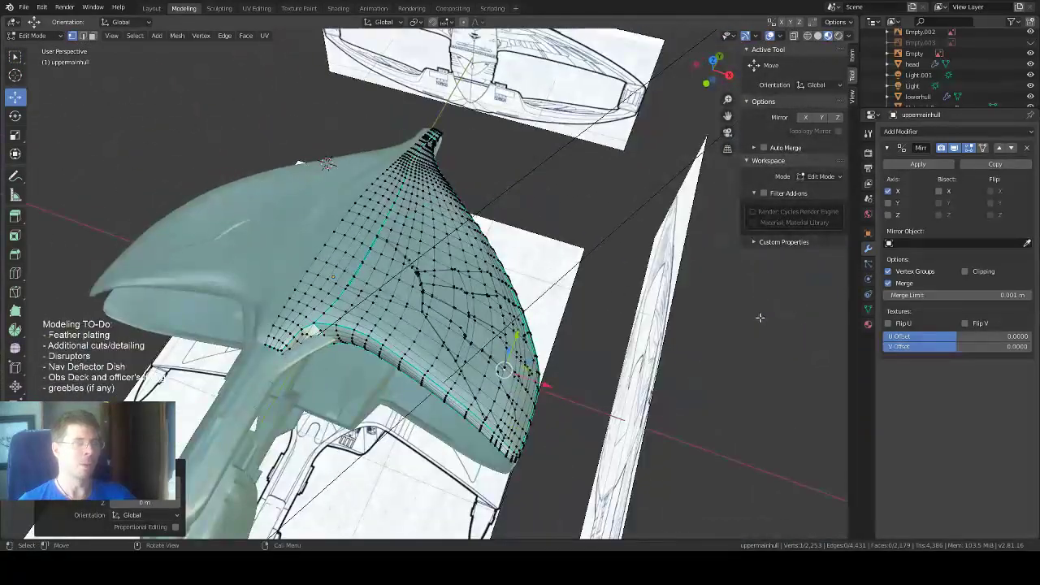
Compare the hull mesh with the blueprint's panel lines from above in Solid shading with X-ray, and review the area ahead of the feathers.
{"action": "left_click", "coordinate": [713, 59]}
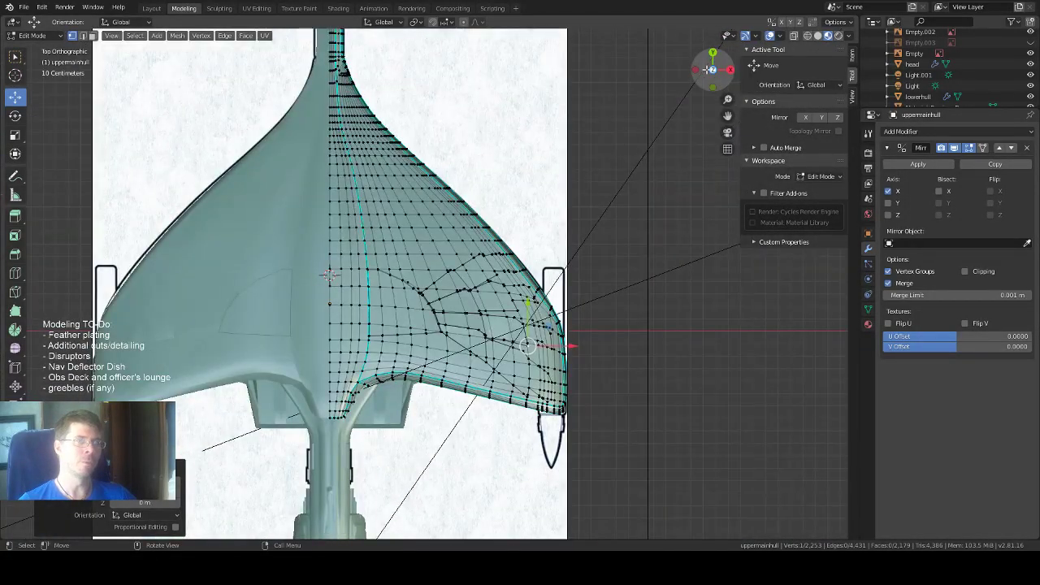
{"action": "scroll", "coordinate": [473, 210], "scroll_direction": "up", "scroll_amount": 2}
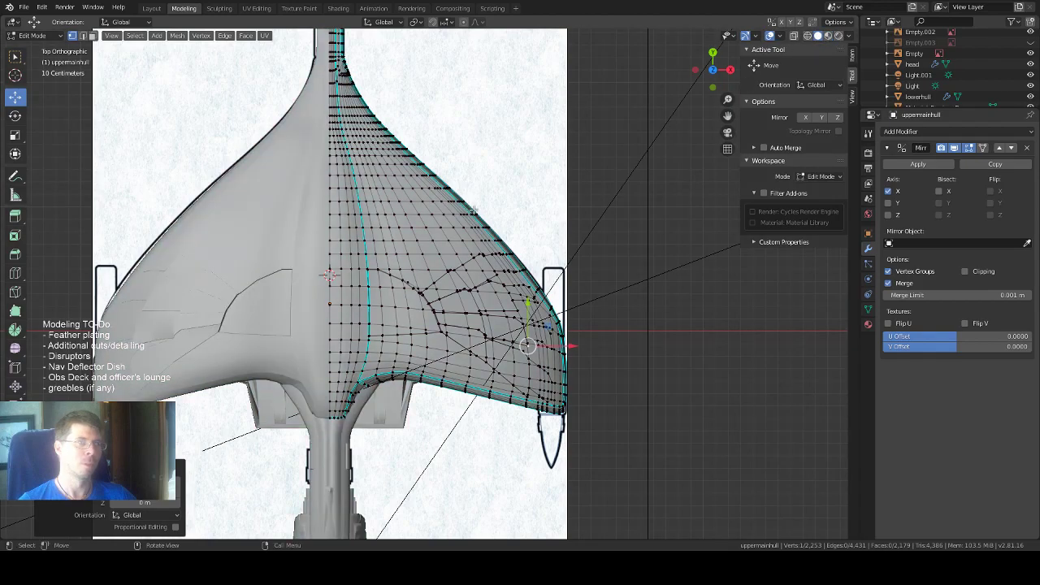
{"action": "key", "text": "alt+z"}
{"action": "scroll", "coordinate": [473, 210], "scroll_direction": "up", "scroll_amount": 1}
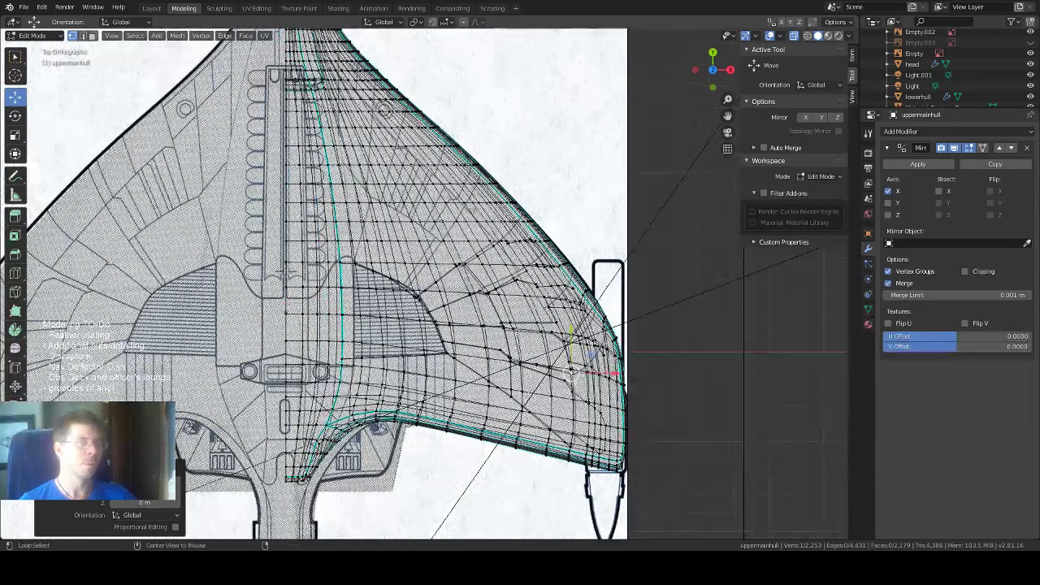
{"action": "key", "text": "alt+z"}
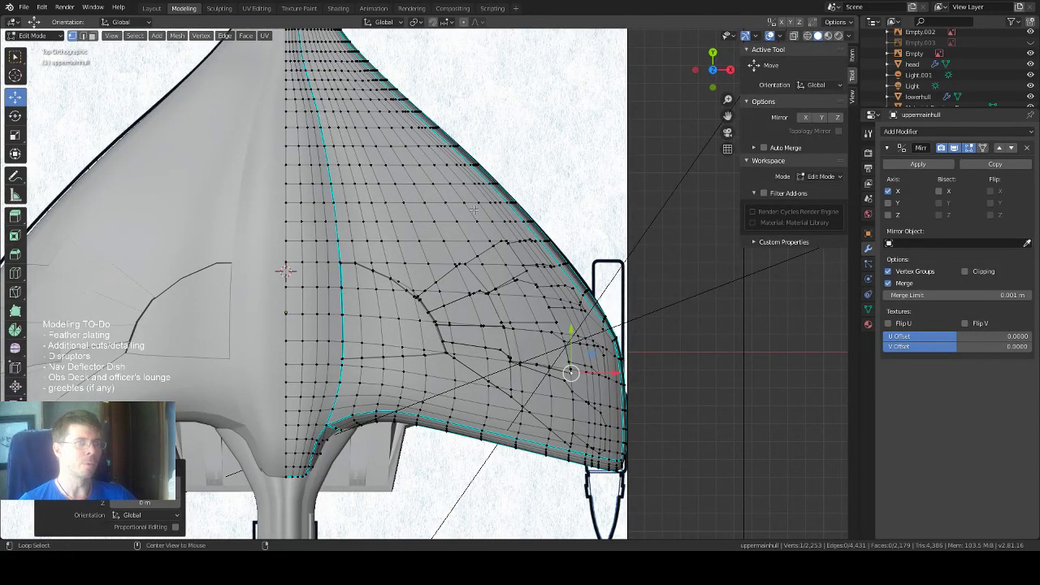
{"action": "key", "text": "alt+z"}
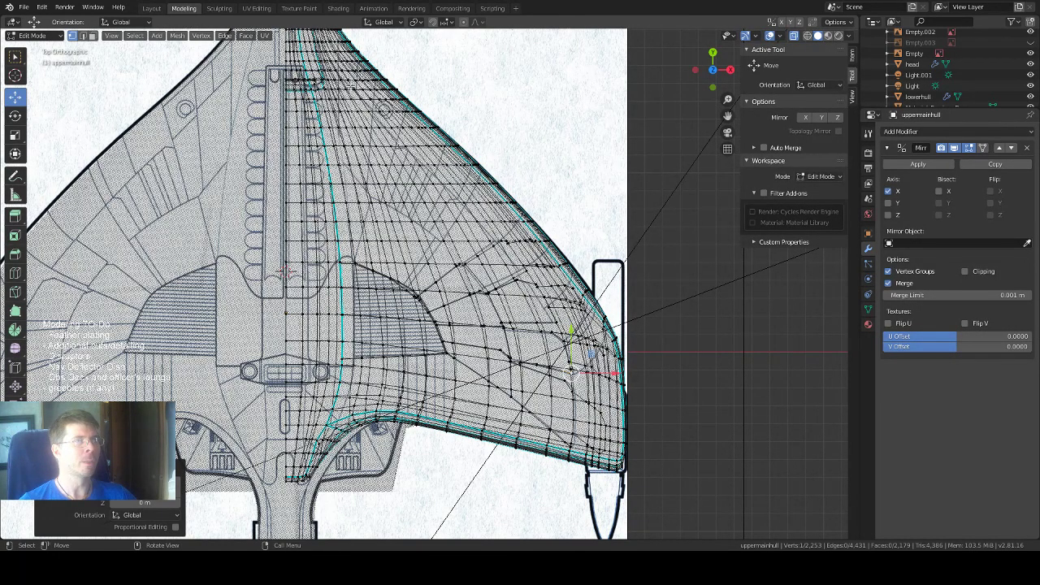
{"action": "left_click_drag", "start_coordinate": [728, 116], "coordinate": [804, 172]}
{"action": "scroll", "coordinate": [472, 135], "scroll_direction": "up", "scroll_amount": 1}
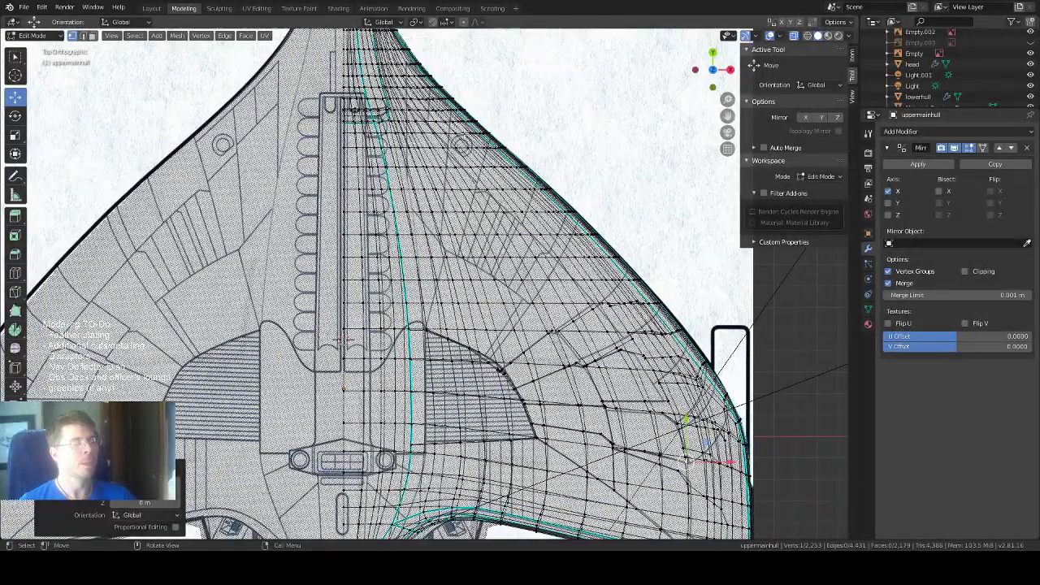
{"action": "mouse_move", "coordinate": [687, 459]}
{"action": "middle_mouse_down"}
{"action": "mouse_move", "coordinate": [295, 367]}
{"action": "mouse_move", "coordinate": [276, 179]}
{"action": "mouse_move", "coordinate": [421, 88]}
{"action": "mouse_move", "coordinate": [382, 58]}
{"action": "middle_mouse_up"}
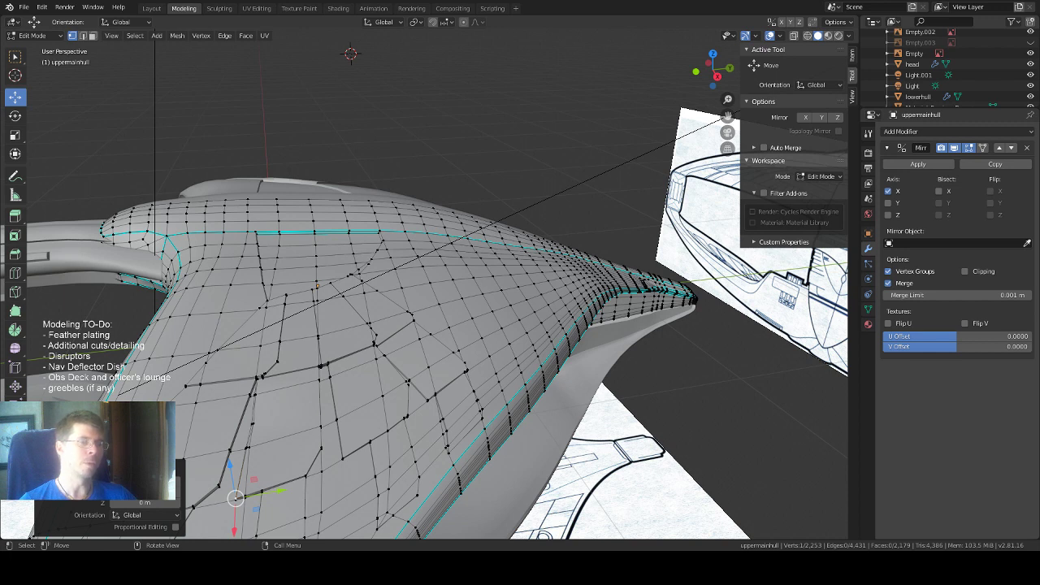
{"action": "middle_click_drag", "start_coordinate": [513, 359], "coordinate": [433, 370]}
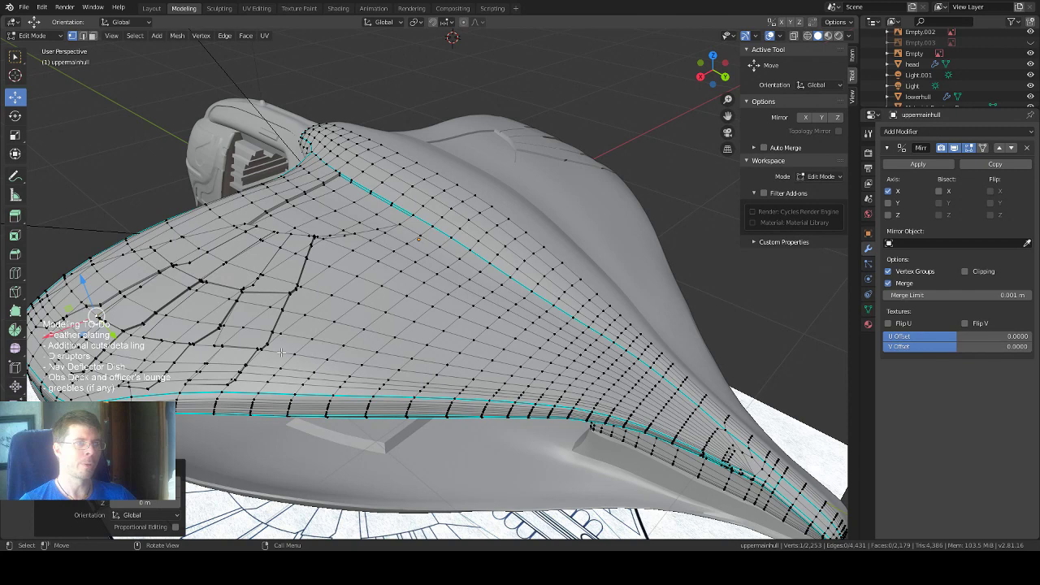
{"action": "middle_click_drag", "start_coordinate": [281, 352], "coordinate": [342, 390]}
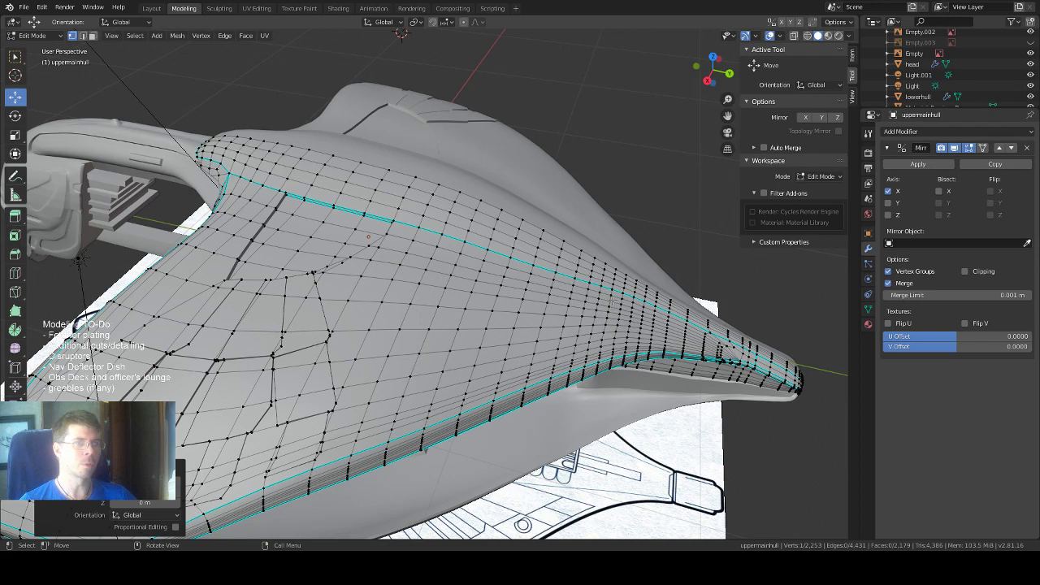
{"action": "middle_click_drag", "start_coordinate": [600, 294], "coordinate": [599, 329]}
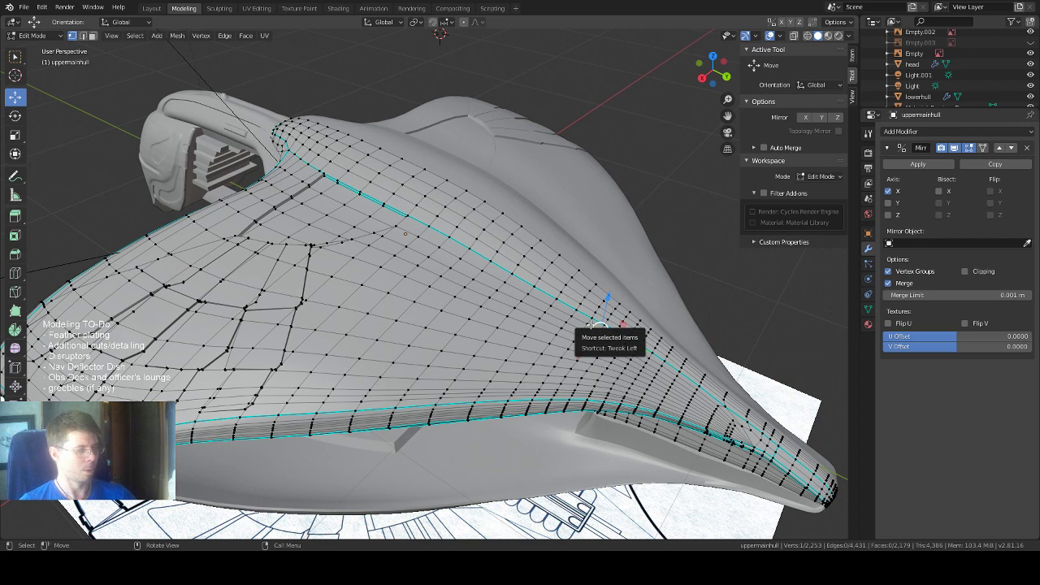
Select a single face on the hull's upper surface, ahead of the feather plating.
{"action": "key", "text": "3"}
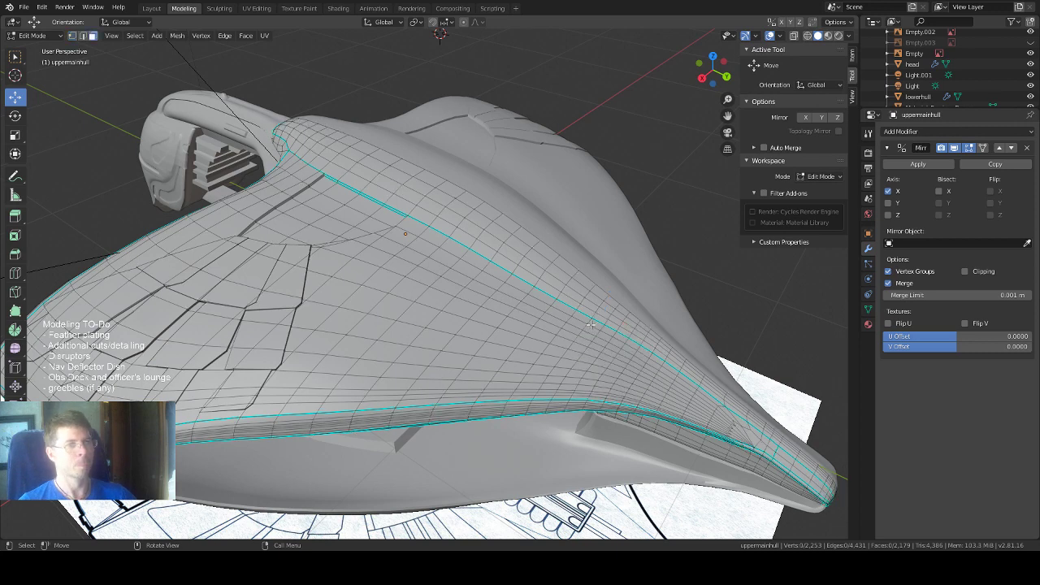
{"action": "left_click", "coordinate": [629, 376]}
{"action": "middle_click_drag", "start_coordinate": [626, 376], "coordinate": [594, 333]}
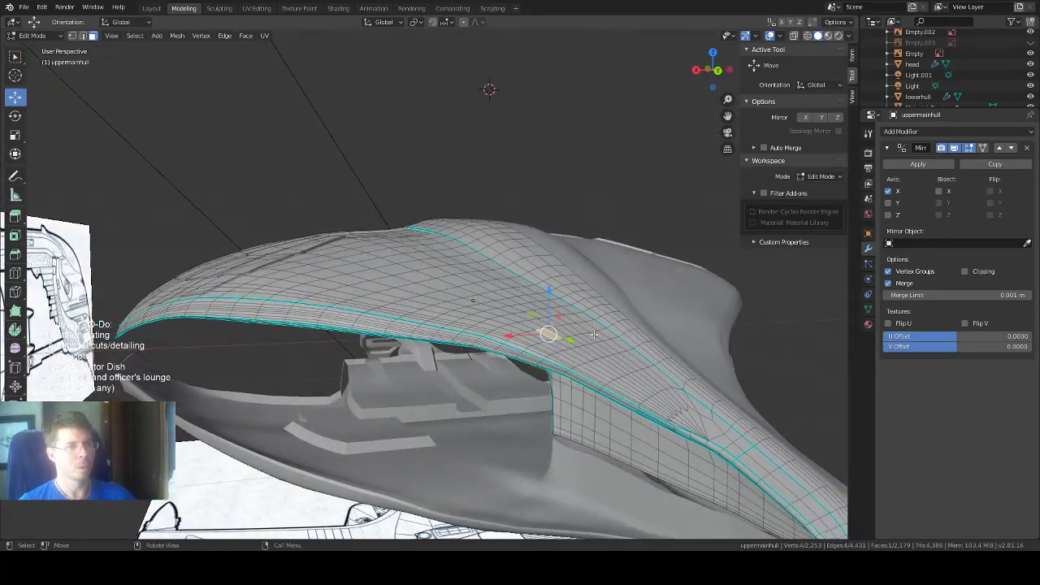
{"action": "scroll", "coordinate": [594, 333], "scroll_direction": "up", "scroll_amount": 2}
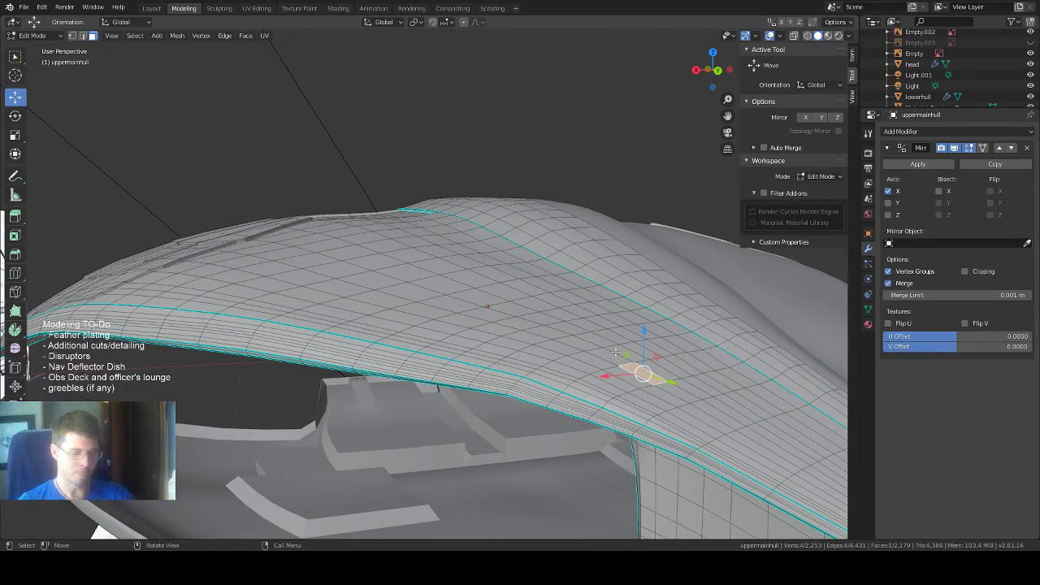
Try deleting the selected hull face and undo the deletion.
{"action": "key", "text": "x"}
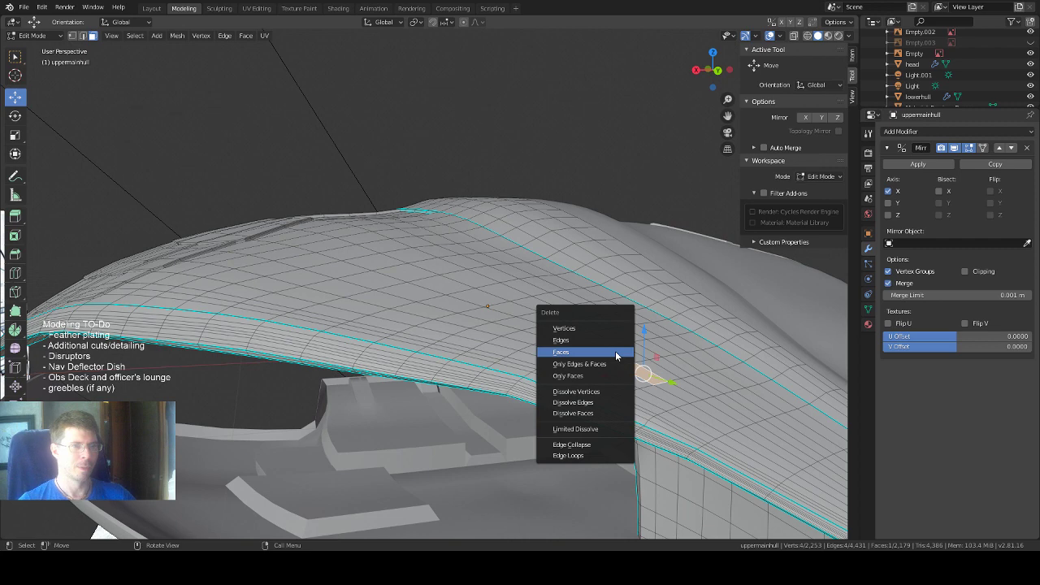
{"action": "left_click", "coordinate": [615, 351]}
{"action": "middle_click_drag", "start_coordinate": [615, 351], "coordinate": [549, 307]}
{"action": "key", "text": "ctrl+z"}
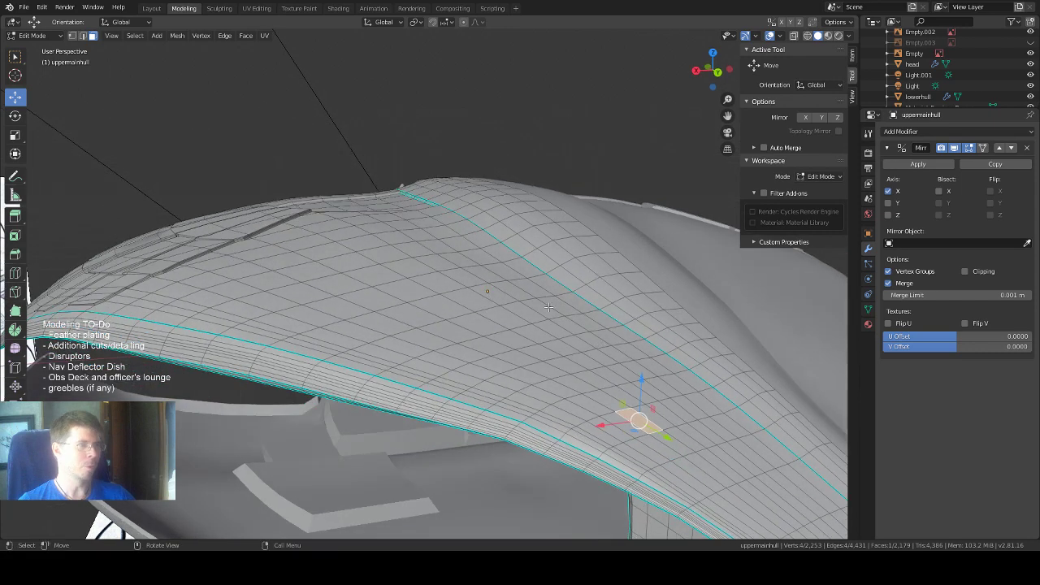
Extrude the selected hull face about 0.0028 m along its normal with Extrude Region.
{"action": "left_click", "coordinate": [14, 215]}
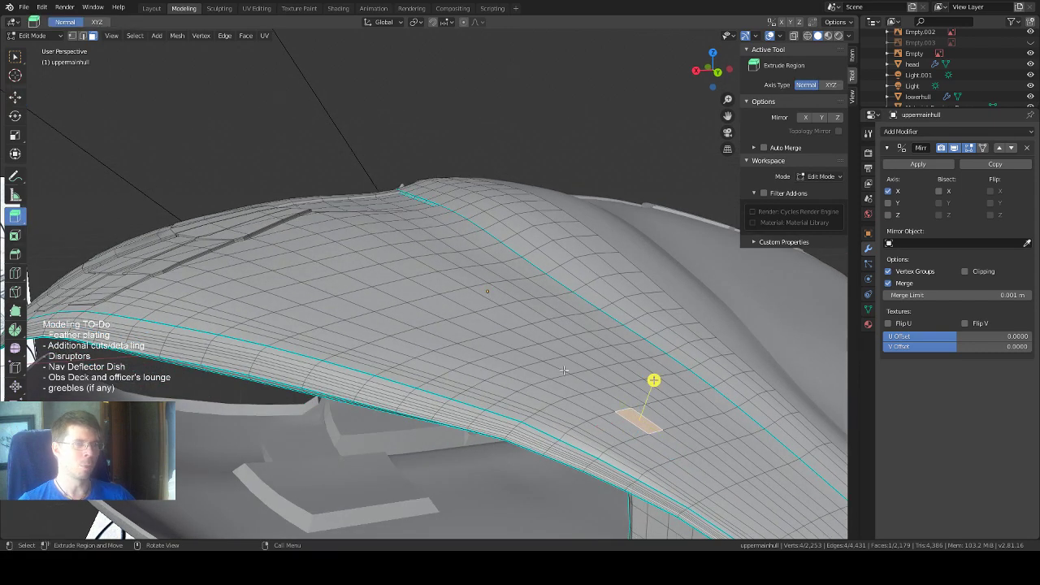
{"action": "left_click_drag", "start_coordinate": [652, 380], "coordinate": [655, 378]}
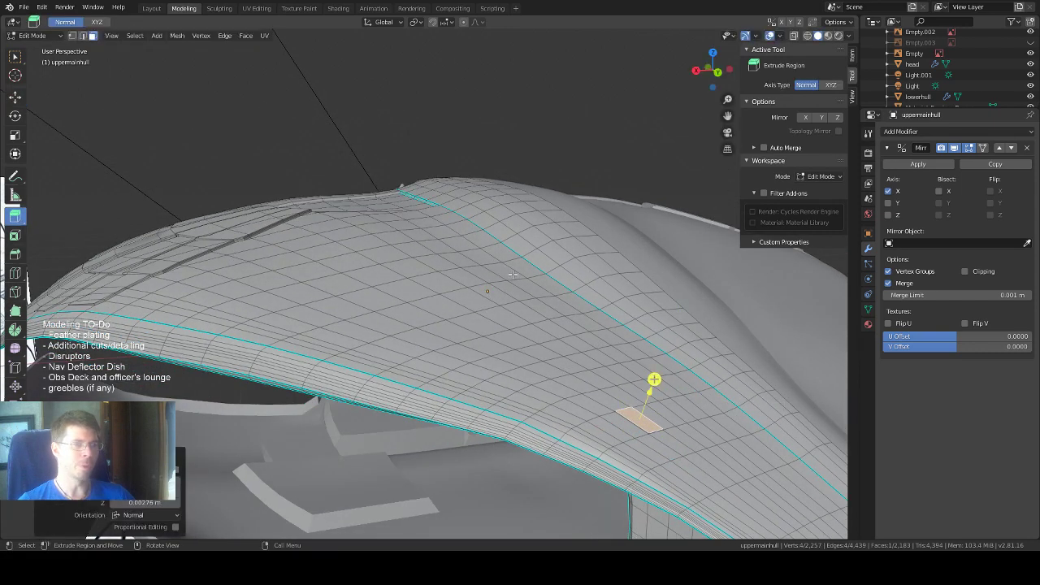
{"action": "middle_click_drag", "start_coordinate": [655, 379], "coordinate": [589, 298]}
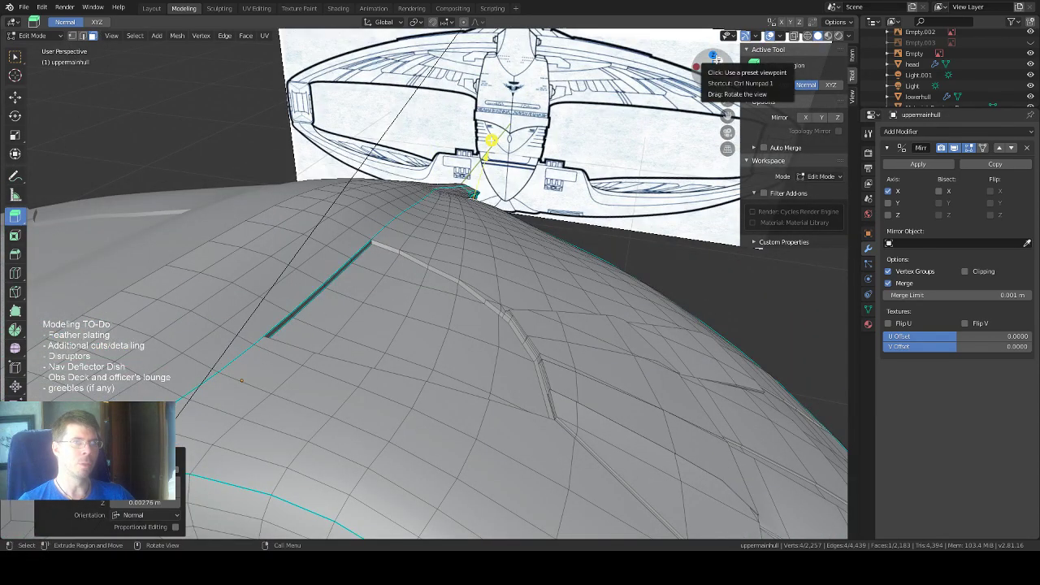
From the top view, knife-cut the first new feather outline ahead of the plating, from the curved panel line to an angled tip.
{"action": "left_click", "coordinate": [714, 57]}
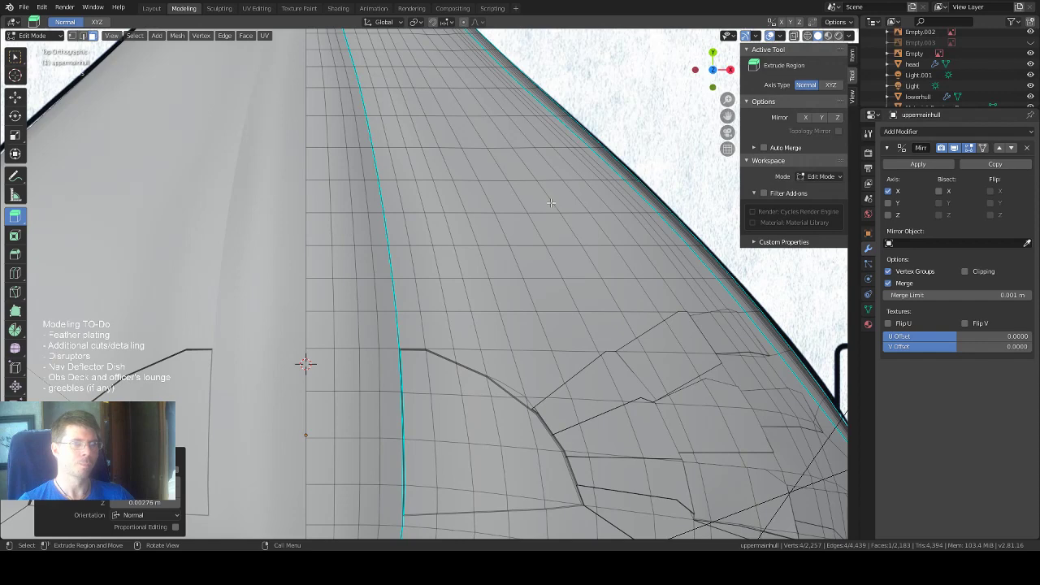
{"action": "scroll", "coordinate": [551, 203], "scroll_direction": "down", "scroll_amount": 1}
{"action": "scroll", "coordinate": [663, 316], "scroll_direction": "up", "scroll_amount": 1}
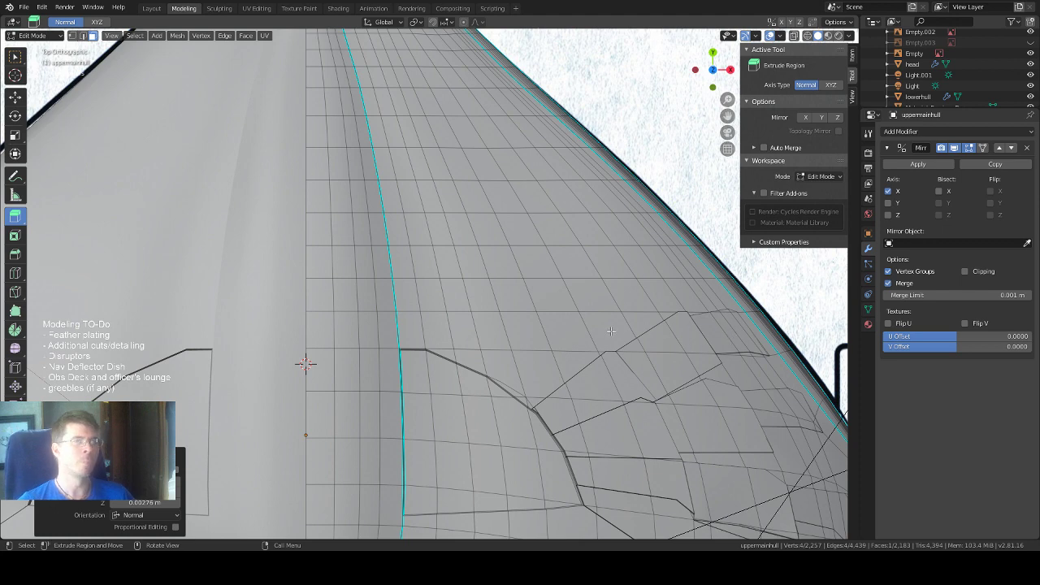
{"action": "scroll", "coordinate": [647, 313], "scroll_direction": "up", "scroll_amount": 1}
{"action": "scroll", "coordinate": [599, 304], "scroll_direction": "down", "scroll_amount": 4}
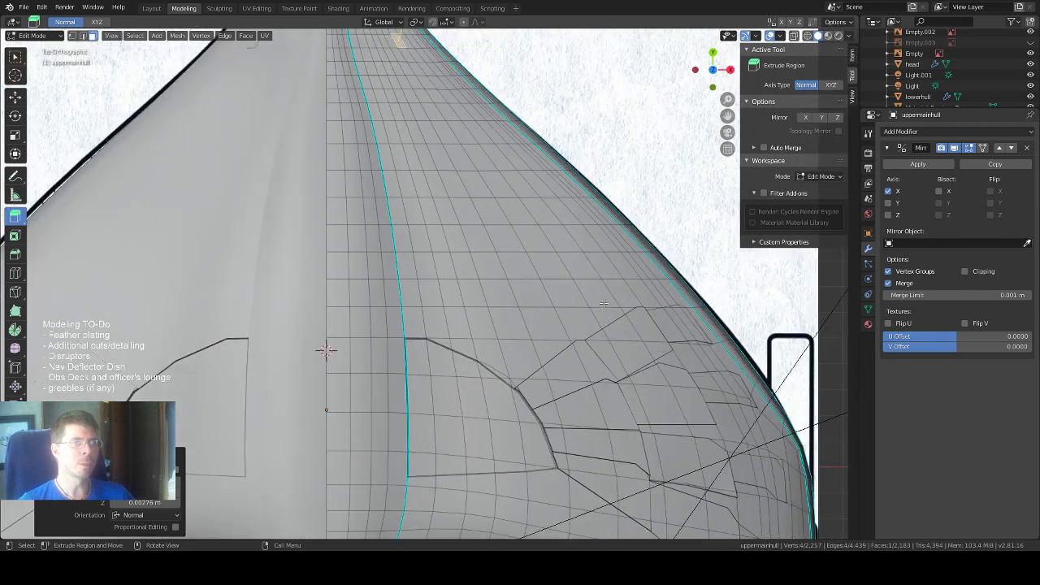
{"action": "scroll", "coordinate": [565, 315], "scroll_direction": "up", "scroll_amount": 5}
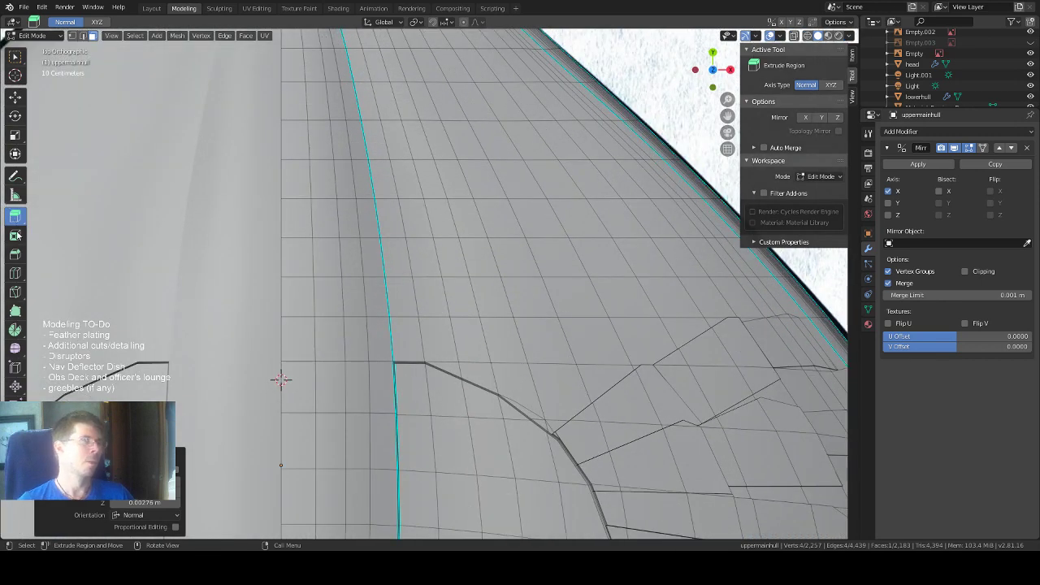
{"action": "left_click", "coordinate": [18, 291]}
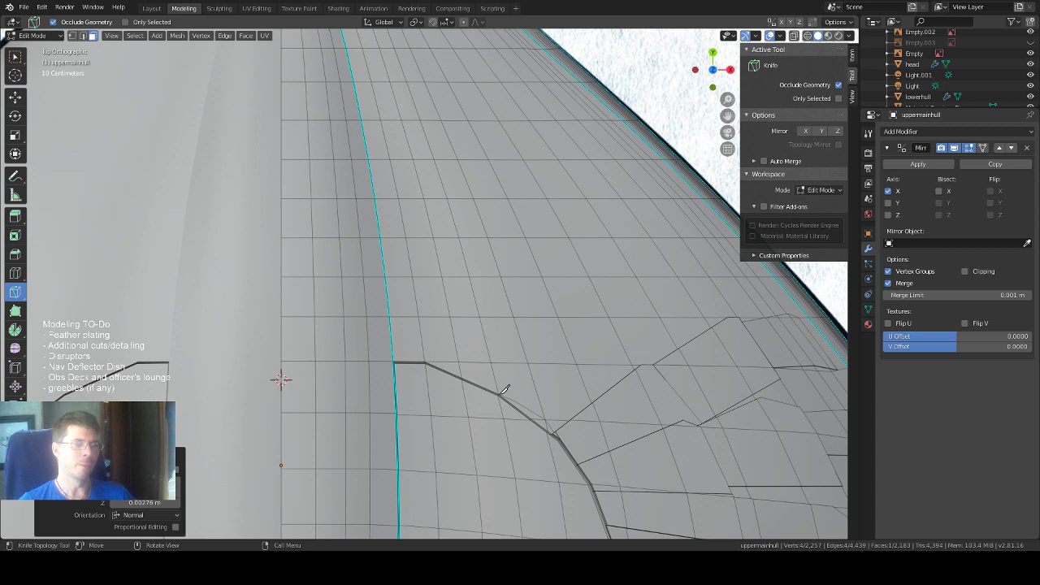
{"action": "left_click", "coordinate": [498, 393]}
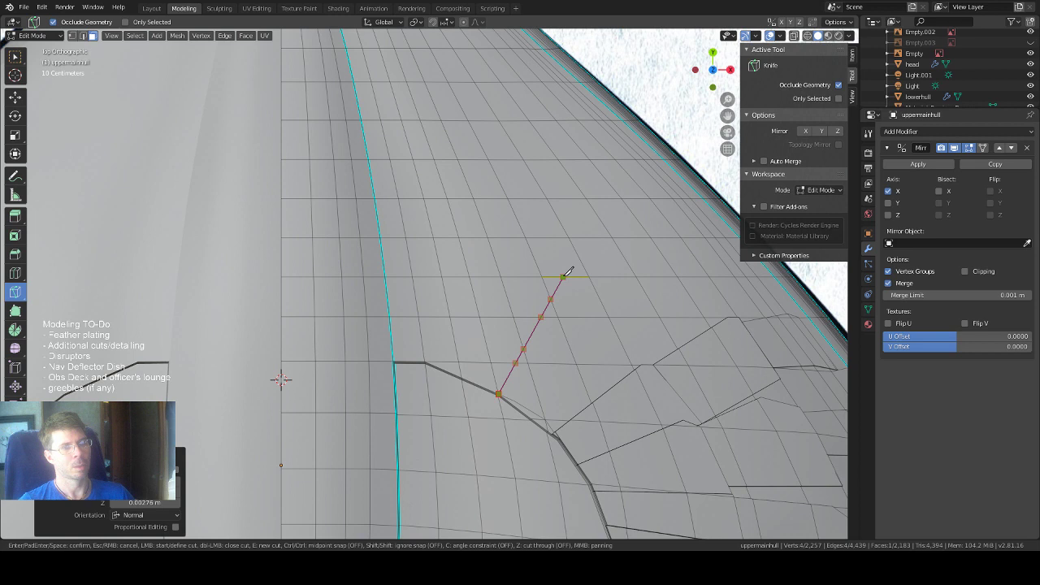
{"action": "left_click", "coordinate": [564, 276]}
{"action": "left_click", "coordinate": [594, 286]}
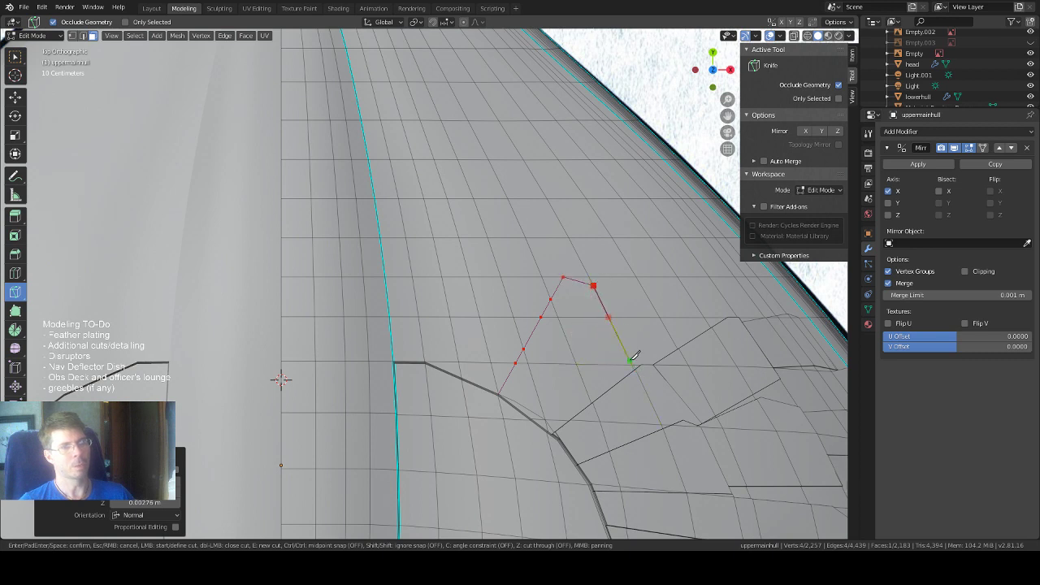
{"action": "key", "text": "Return"}
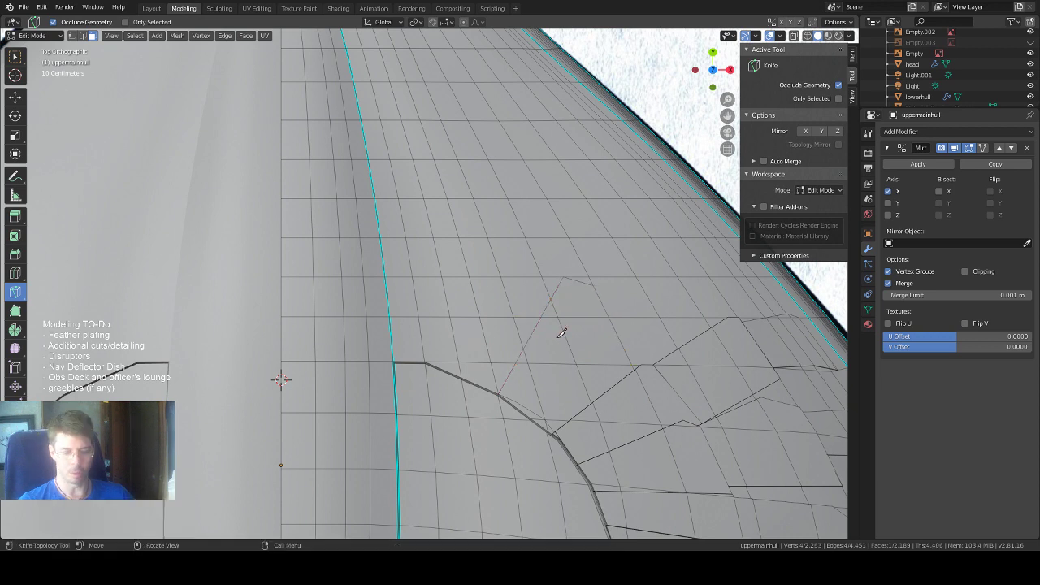
Knife-cut a second feather outline from the end of the first tip diagonally outward to another angled tip near the hull edge.
{"action": "left_click", "coordinate": [594, 285]}
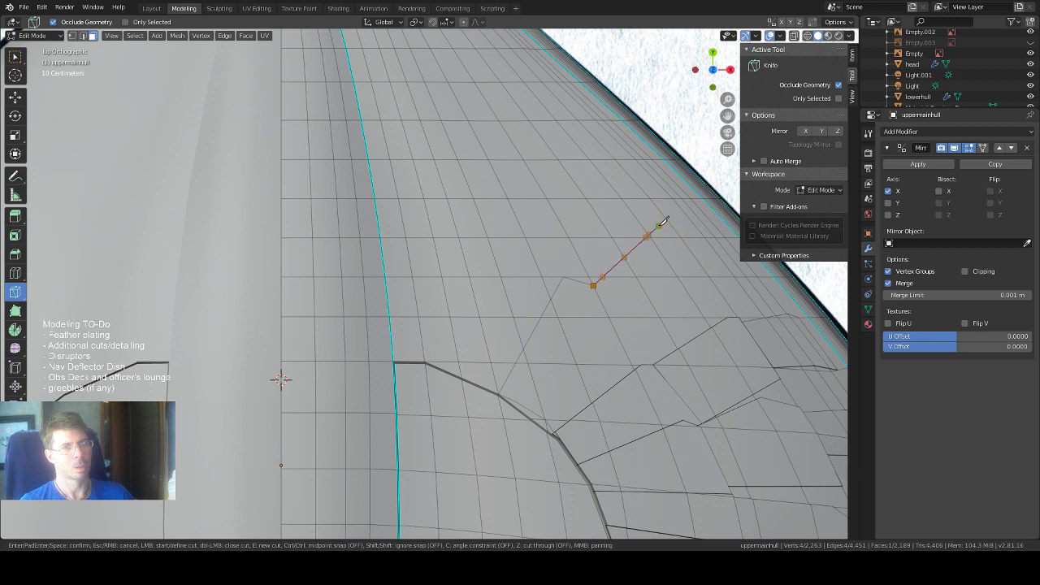
{"action": "left_click", "coordinate": [663, 222]}
{"action": "left_click", "coordinate": [683, 235]}
{"action": "key", "text": "Return"}
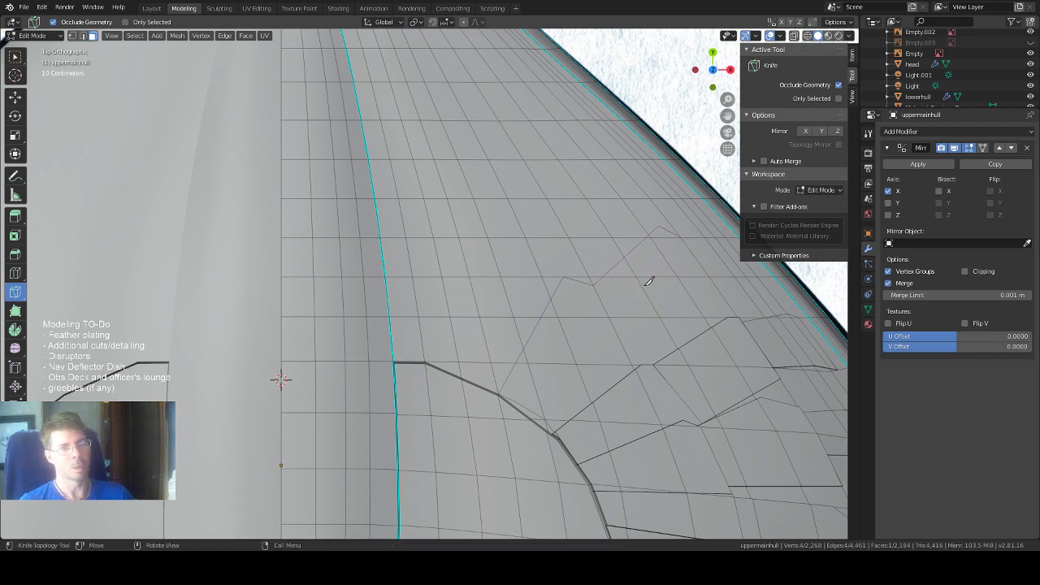
Knife-cut a straight diagonal line between the new front feather outline and the existing feathers, running inward from the outer hull.
{"action": "left_click", "coordinate": [725, 303]}
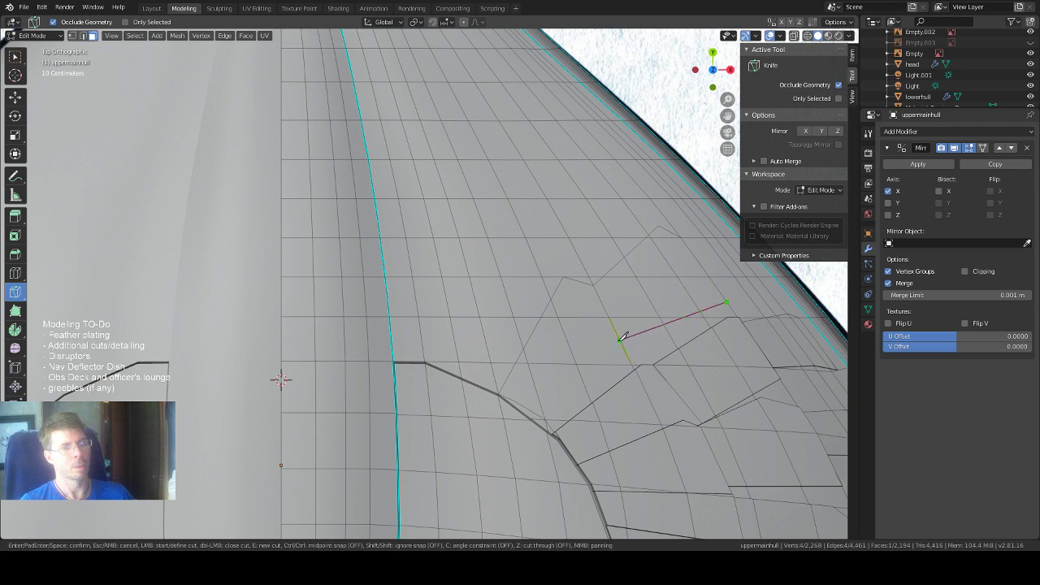
{"action": "key", "text": "Escape"}
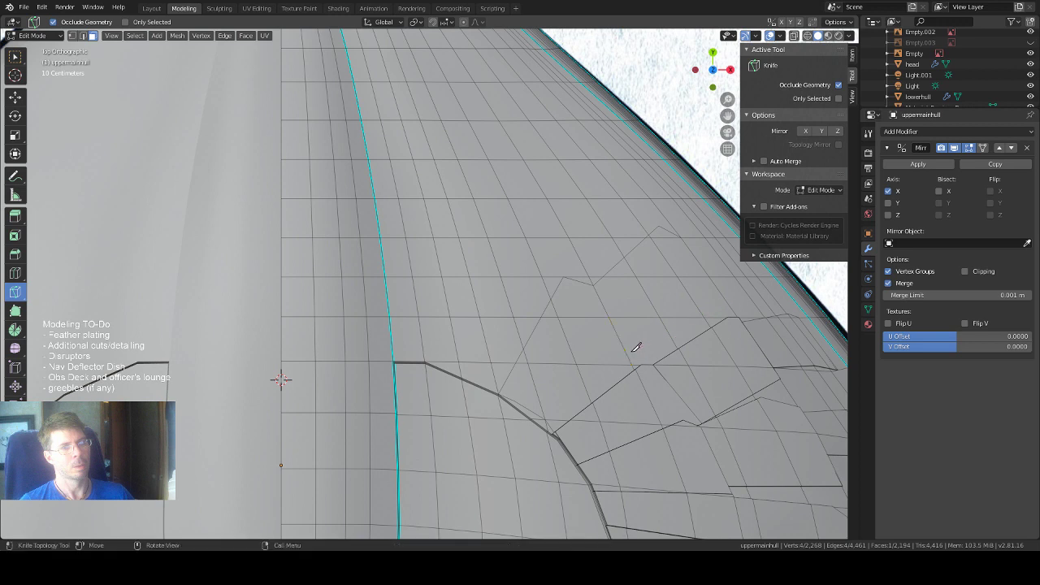
{"action": "left_click", "coordinate": [709, 277]}
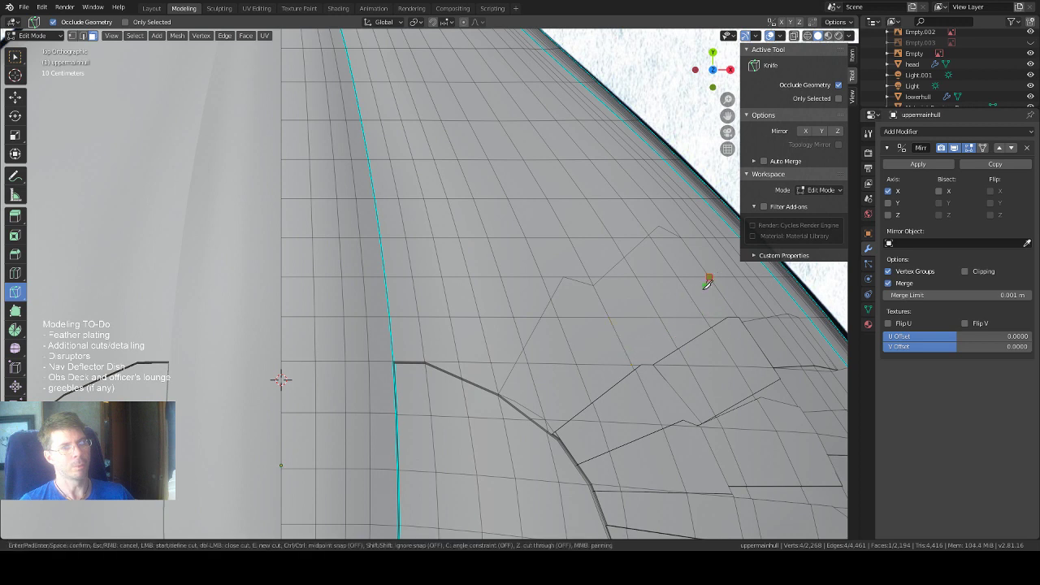
{"action": "left_click", "coordinate": [616, 330]}
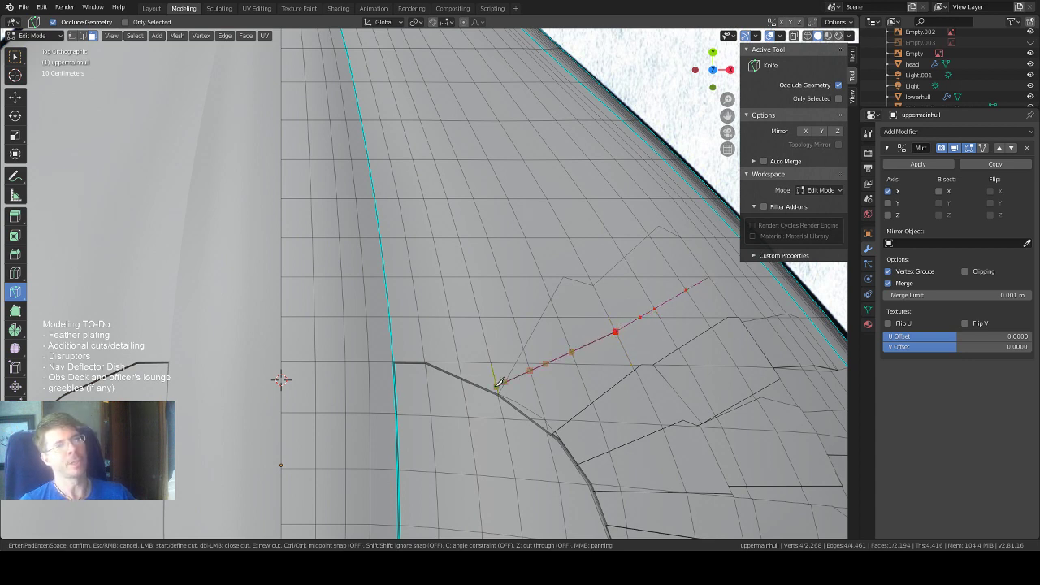
{"action": "key", "text": "Return"}
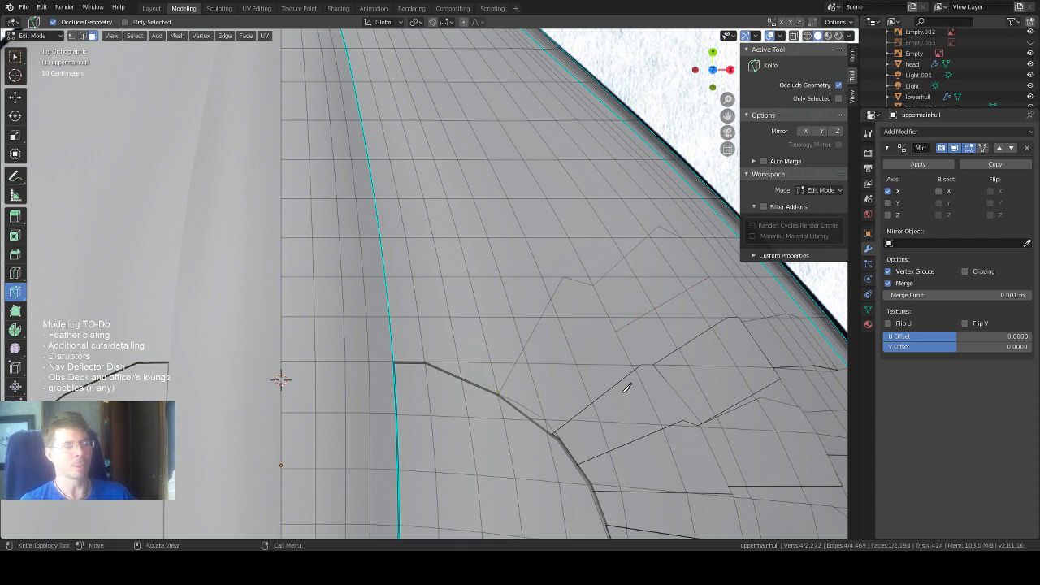
From the top view, extend the front feather outline with a short, three-point knife cut from the second tip toward the hull edge.
{"action": "middle_click_drag", "start_coordinate": [626, 387], "coordinate": [676, 332]}
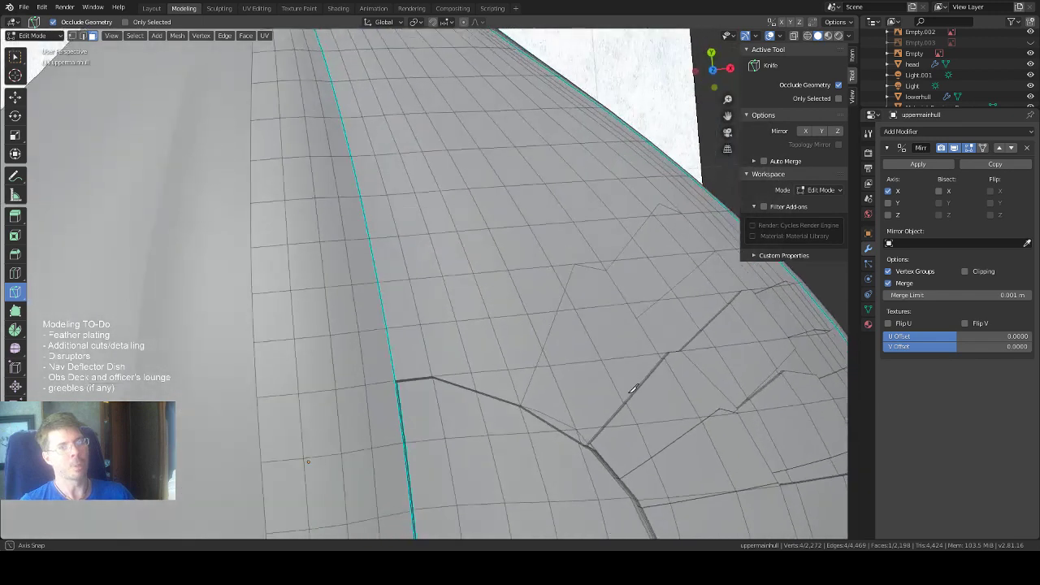
{"action": "left_click", "coordinate": [713, 69]}
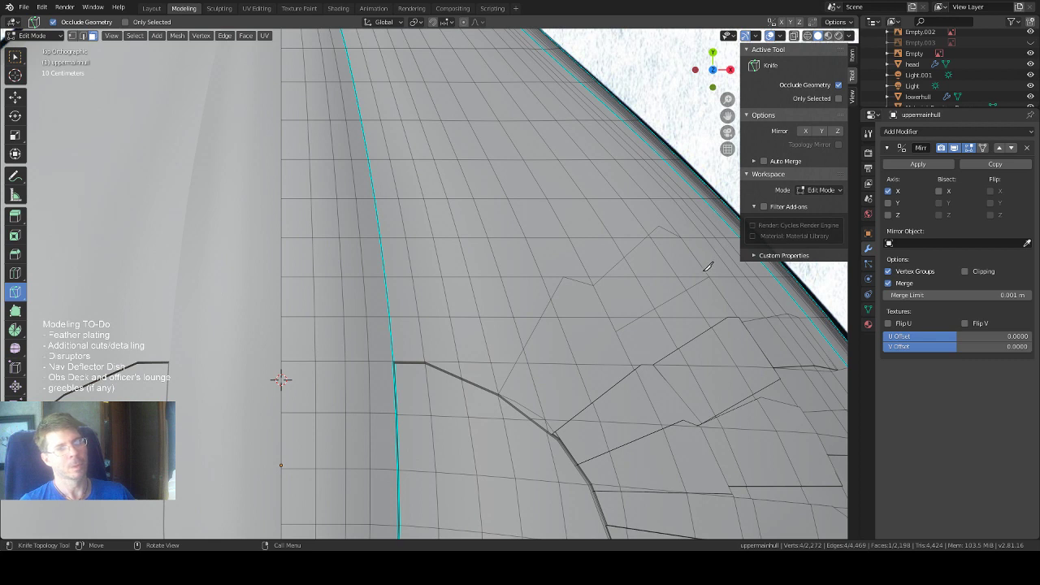
{"action": "left_click", "coordinate": [682, 236]}
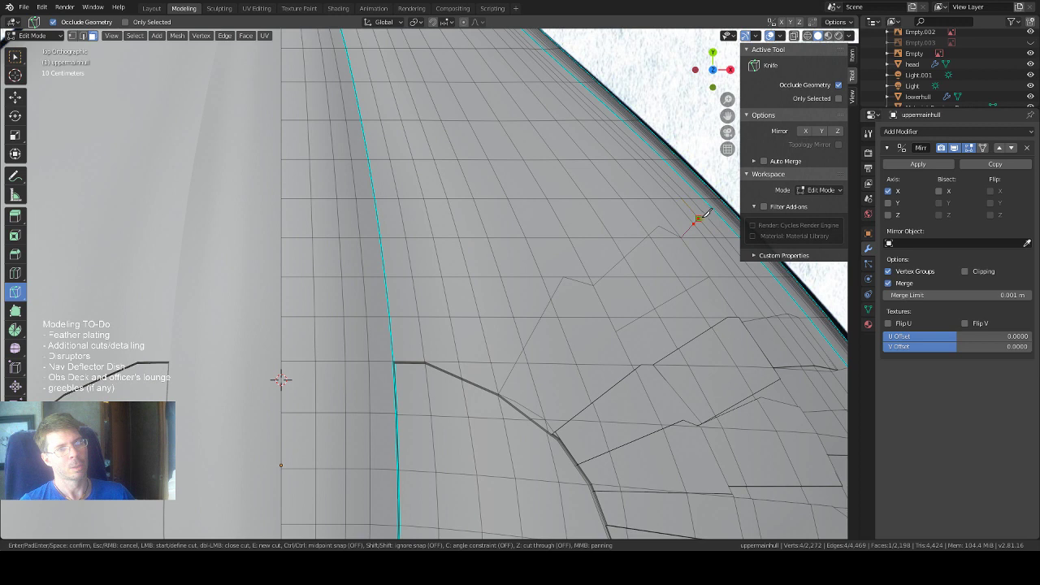
{"action": "left_click", "coordinate": [699, 217]}
{"action": "left_click", "coordinate": [711, 216]}
{"action": "key", "text": "Return"}
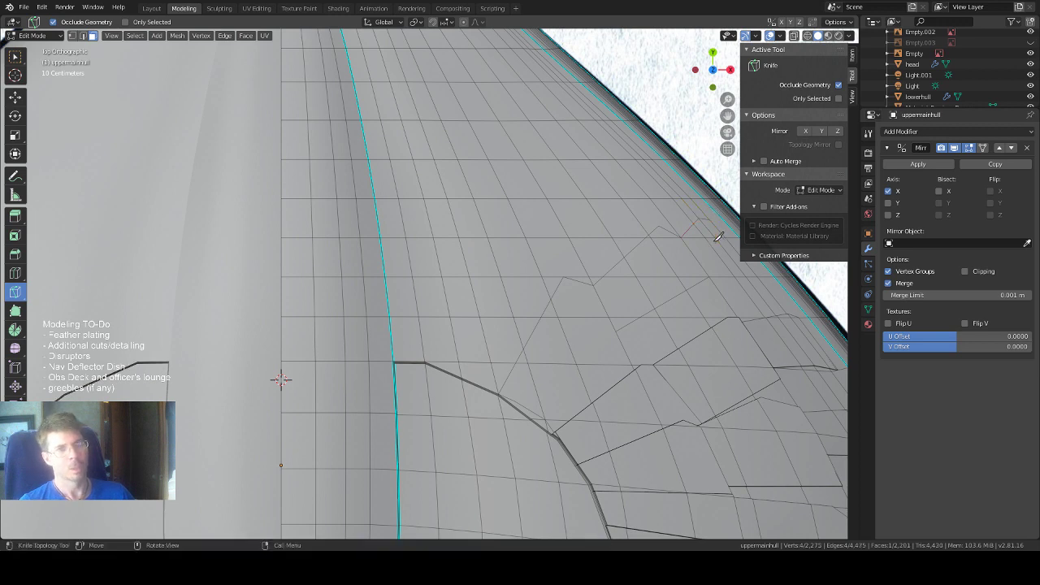
Try knife-cutting a short angled feather tip near the hull edge, connecting toward the outer end of the middle diagonal line.
{"action": "left_click_drag", "start_coordinate": [728, 114], "coordinate": [685, 156]}
{"action": "scroll", "coordinate": [513, 234], "scroll_direction": "up", "scroll_amount": 1}
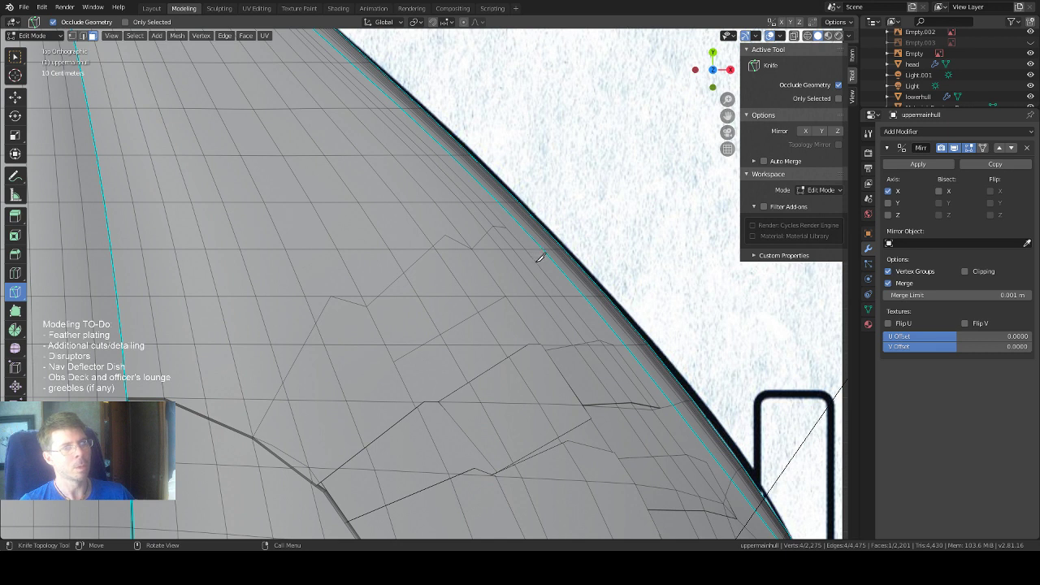
{"action": "left_click", "coordinate": [536, 261]}
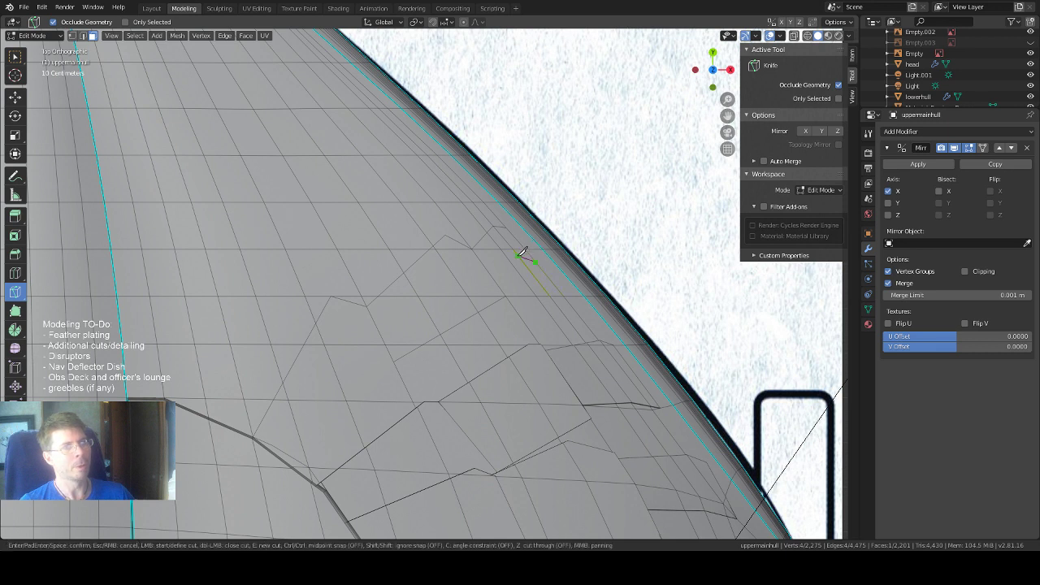
{"action": "left_click", "coordinate": [519, 256]}
{"action": "left_click", "coordinate": [486, 269]}
{"action": "key", "text": "Return"}
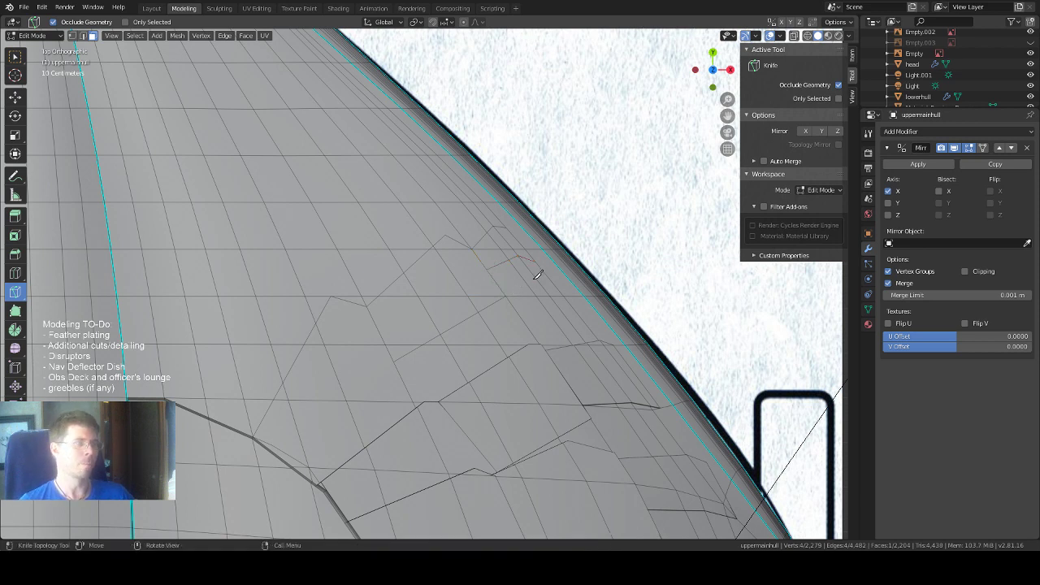
Try knife-cutting a line from below the middle diagonal's inner end to the curved panel line.
{"action": "left_click", "coordinate": [405, 383]}
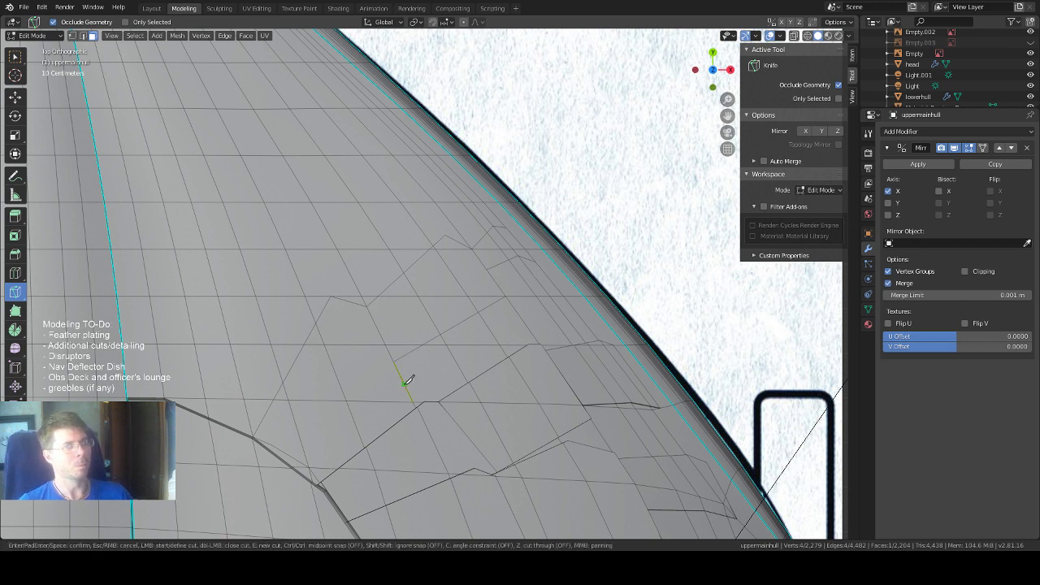
{"action": "left_click", "coordinate": [307, 477]}
{"action": "key", "text": "Return"}
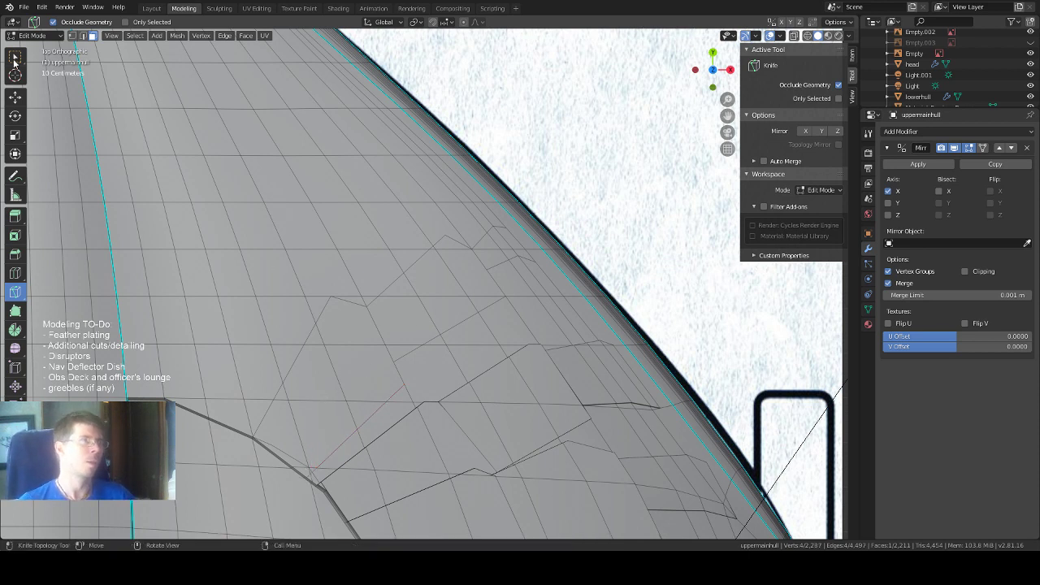
Inspect the new feather cuts on the whole hull in perspective and undo the last two knife cuts.
{"action": "left_click", "coordinate": [13, 61]}
{"action": "middle_click_drag", "start_coordinate": [496, 390], "coordinate": [382, 274]}
{"action": "scroll", "coordinate": [382, 274], "scroll_direction": "down", "scroll_amount": 5}
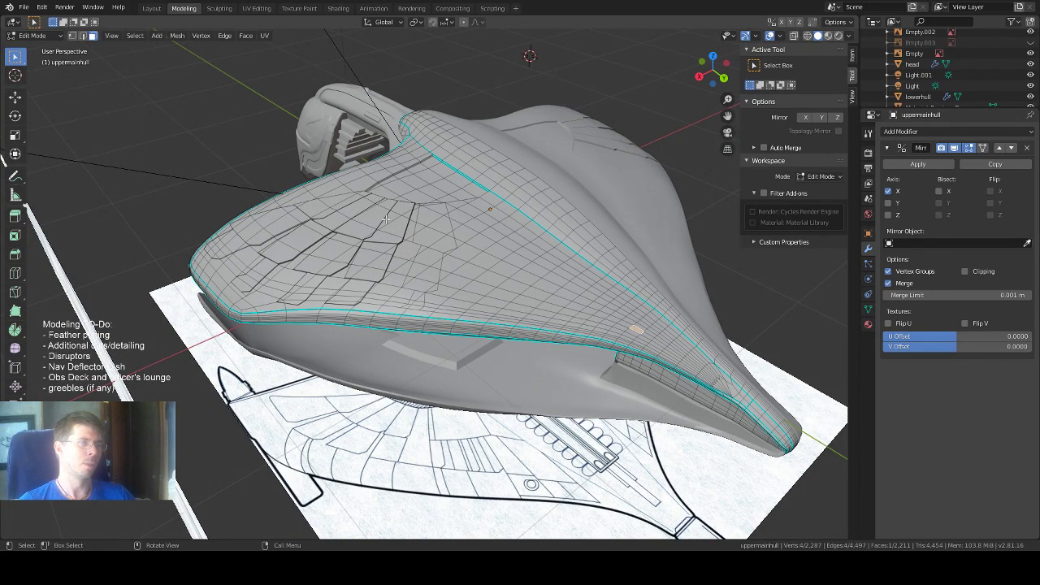
{"action": "scroll", "coordinate": [386, 219], "scroll_direction": "up", "scroll_amount": 2}
{"action": "mouse_move", "coordinate": [386, 218]}
{"action": "middle_mouse_down"}
{"action": "mouse_move", "coordinate": [435, 240]}
{"action": "mouse_move", "coordinate": [399, 225]}
{"action": "middle_mouse_up"}
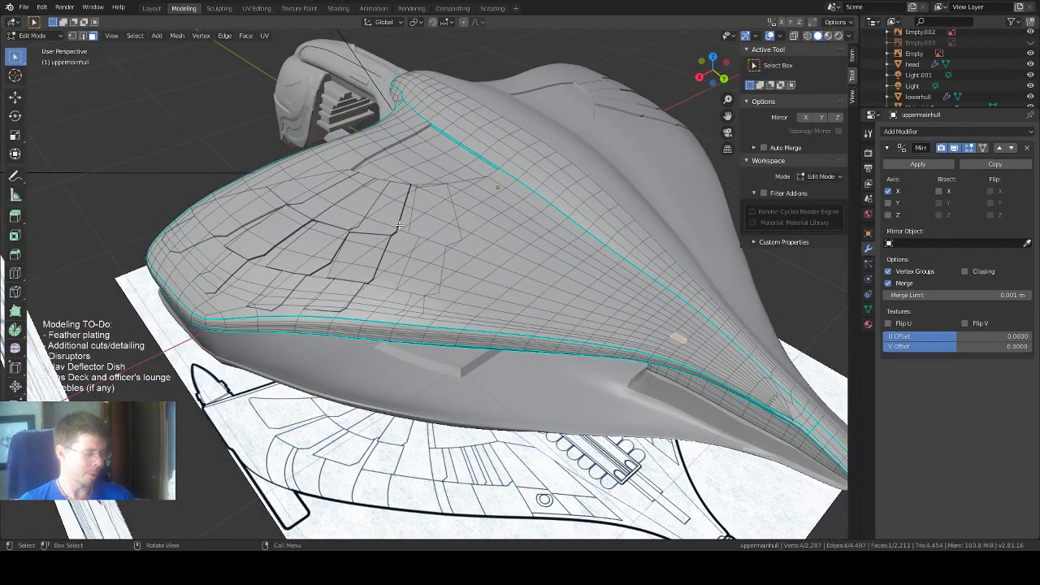
{"action": "key", "text": "ctrl+z"}
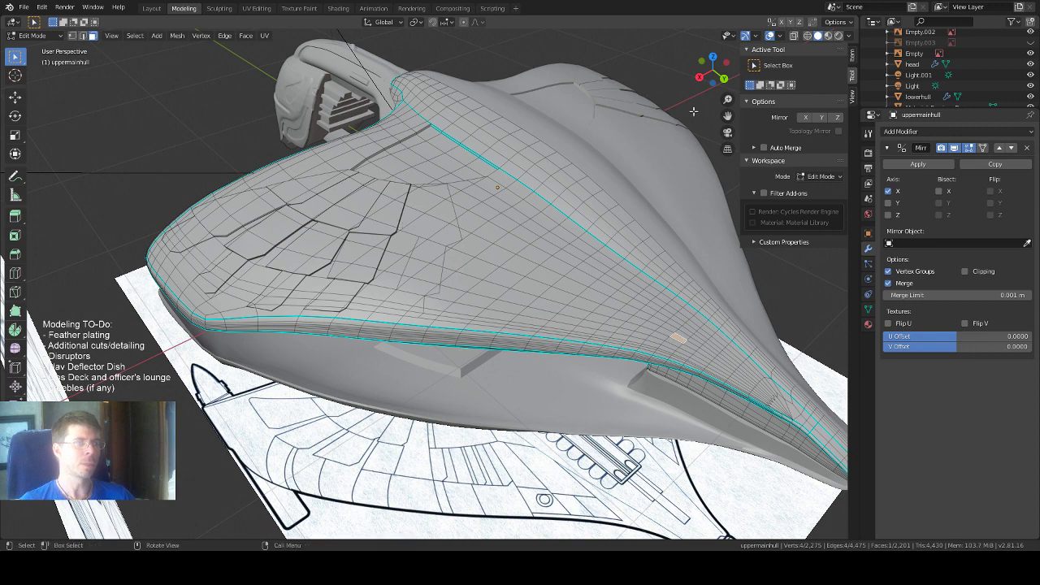
From the top view, knife-cut a short feather tip near the hull edge that continues the middle diagonal line outward.
{"action": "left_click", "coordinate": [713, 58]}
{"action": "scroll", "coordinate": [538, 283], "scroll_direction": "up", "scroll_amount": 6}
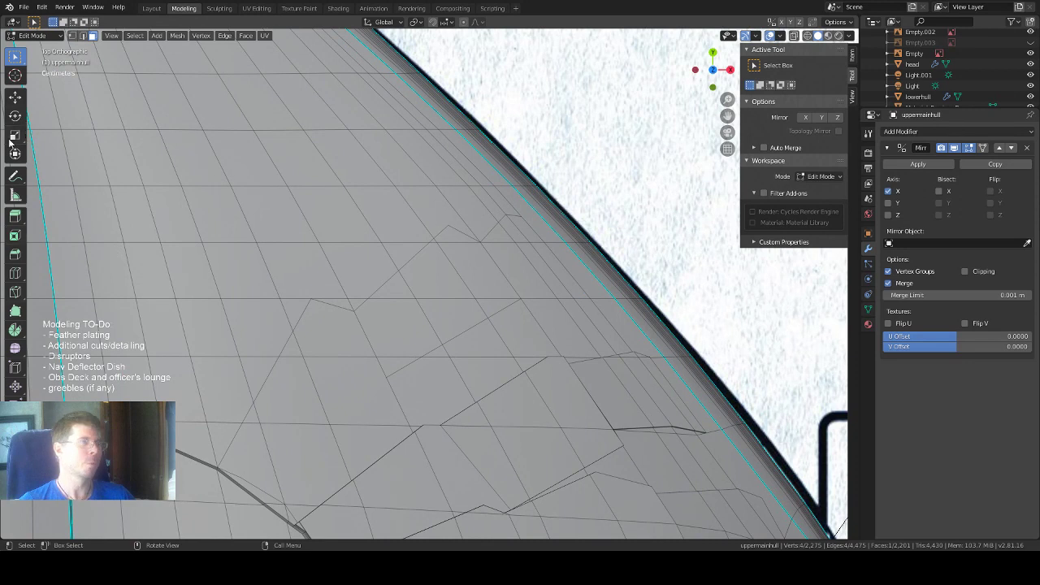
{"action": "left_click", "coordinate": [14, 292]}
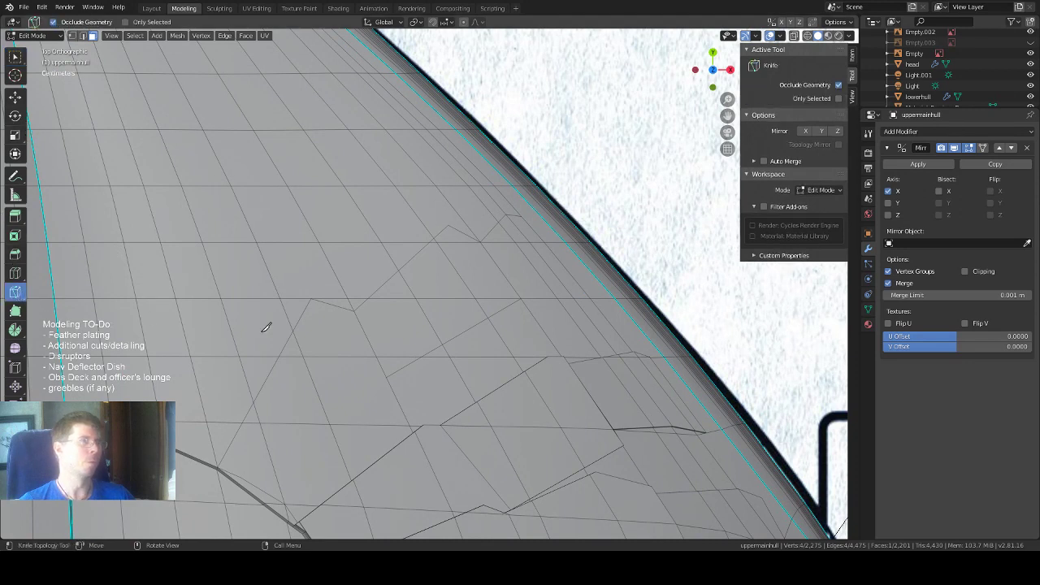
{"action": "left_click", "coordinate": [554, 269]}
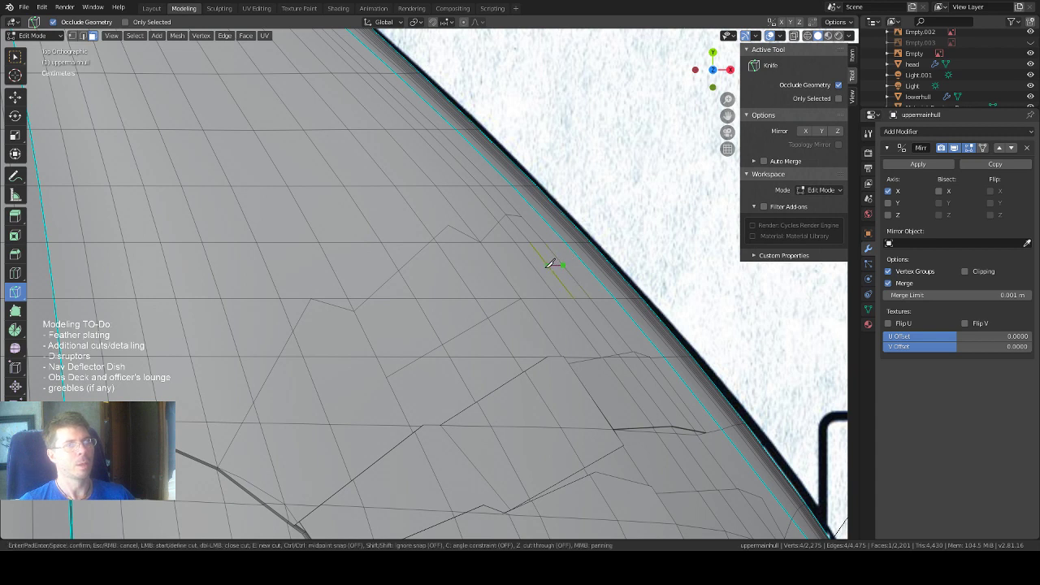
{"action": "left_click", "coordinate": [550, 264]}
{"action": "left_click", "coordinate": [516, 290]}
{"action": "key", "text": "Return"}
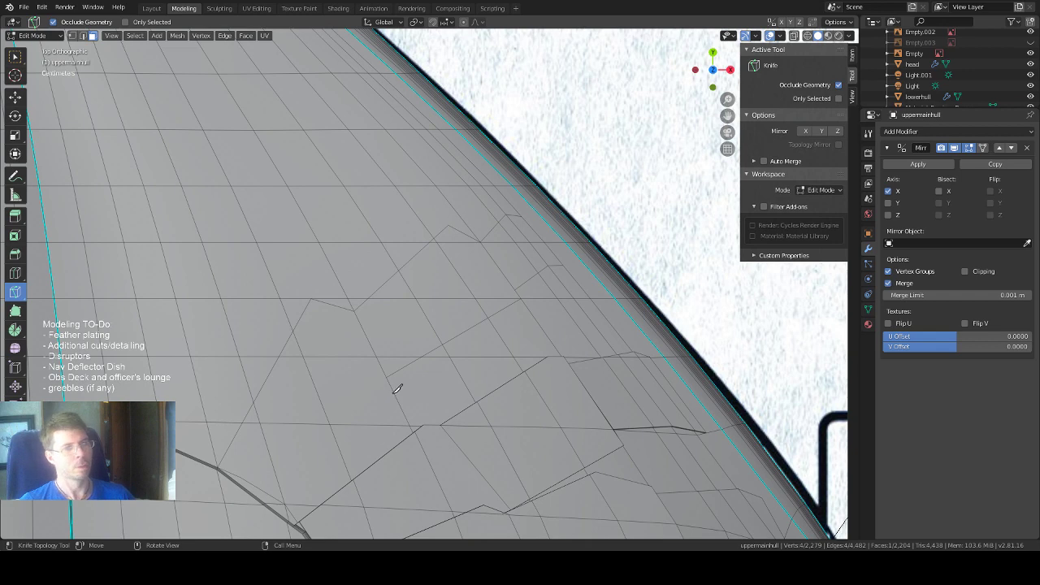
Knife-cut the inner feather outline from below the middle diagonal's inner end through an angled corner to the curved panel line.
{"action": "scroll", "coordinate": [398, 389], "scroll_direction": "down", "scroll_amount": 1}
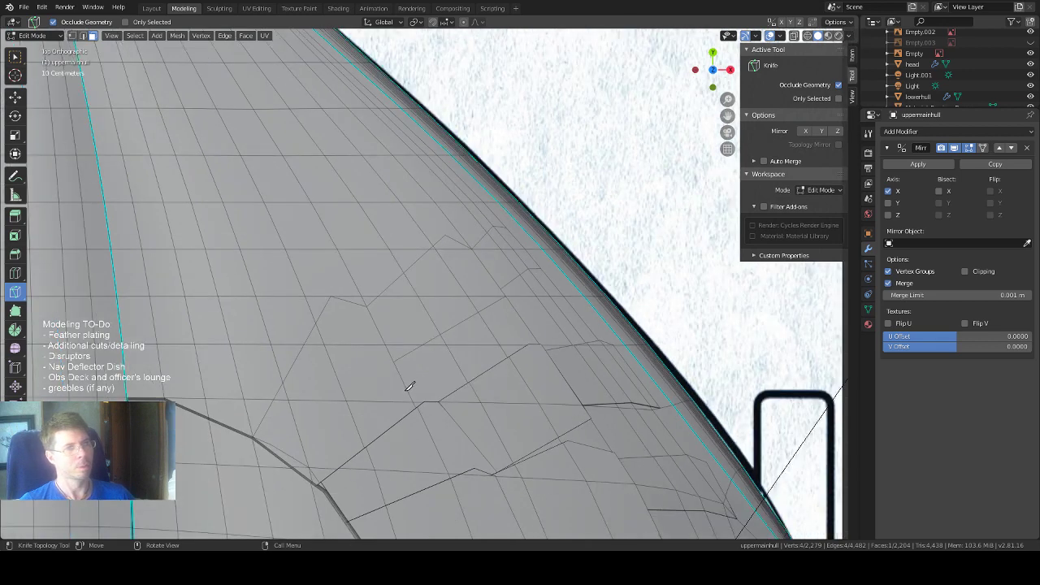
{"action": "left_click", "coordinate": [406, 390]}
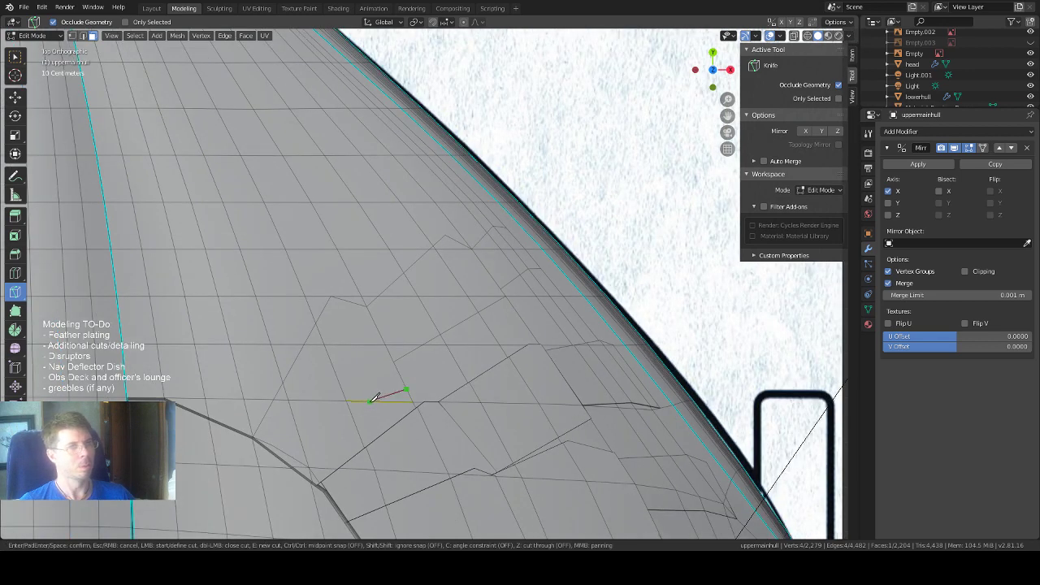
{"action": "left_click", "coordinate": [370, 402]}
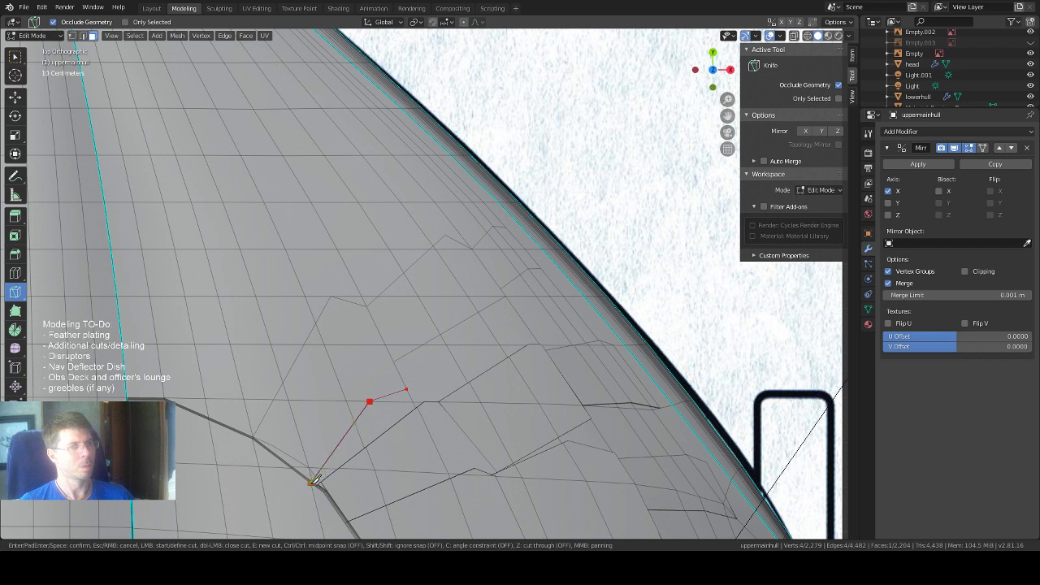
{"action": "left_click", "coordinate": [314, 480]}
{"action": "key", "text": "Return"}
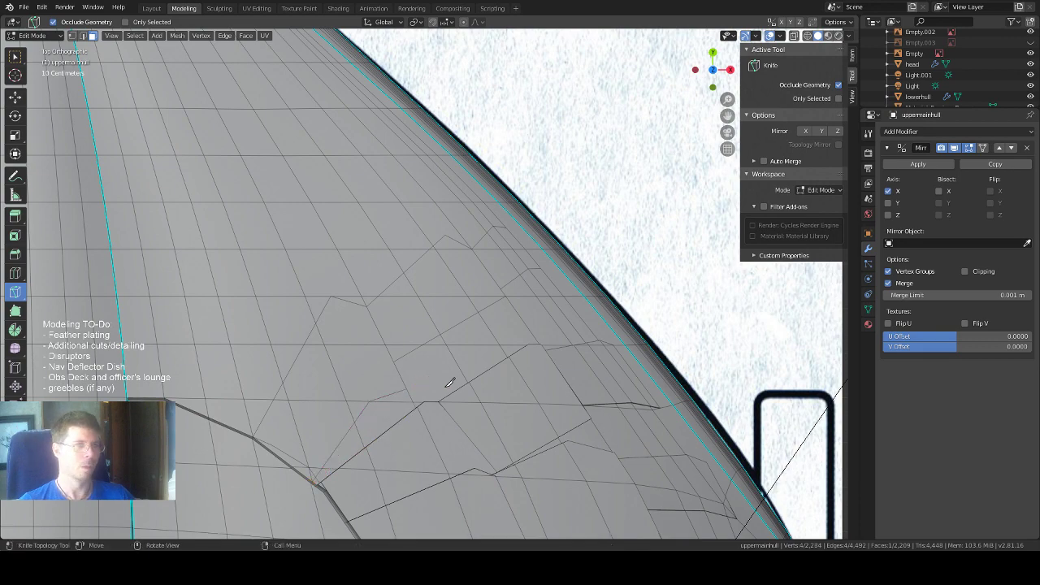
Inspect the new feather cuts on the whole hull in perspective and undo the last knife cut.
{"action": "middle_click_drag", "start_coordinate": [450, 379], "coordinate": [364, 278]}
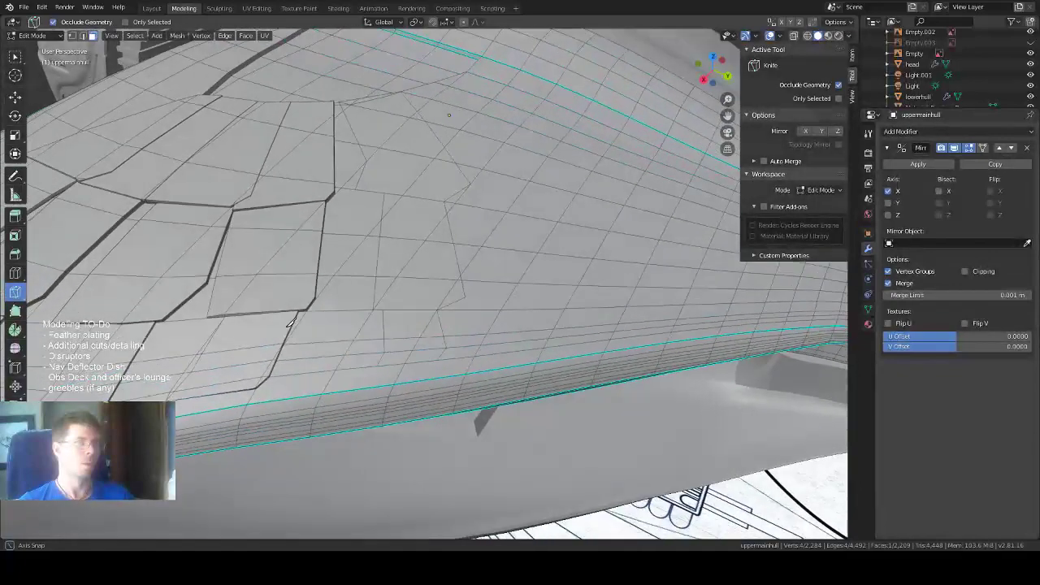
{"action": "scroll", "coordinate": [363, 278], "scroll_direction": "down", "scroll_amount": 4}
{"action": "scroll", "coordinate": [363, 278], "scroll_direction": "down", "scroll_amount": 2}
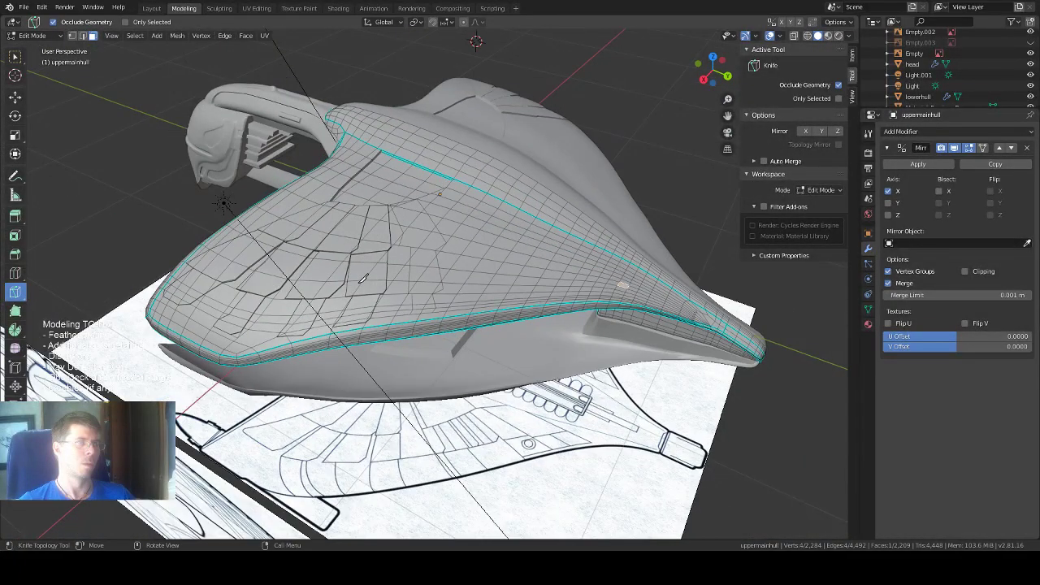
{"action": "middle_click_drag", "start_coordinate": [363, 278], "coordinate": [373, 280]}
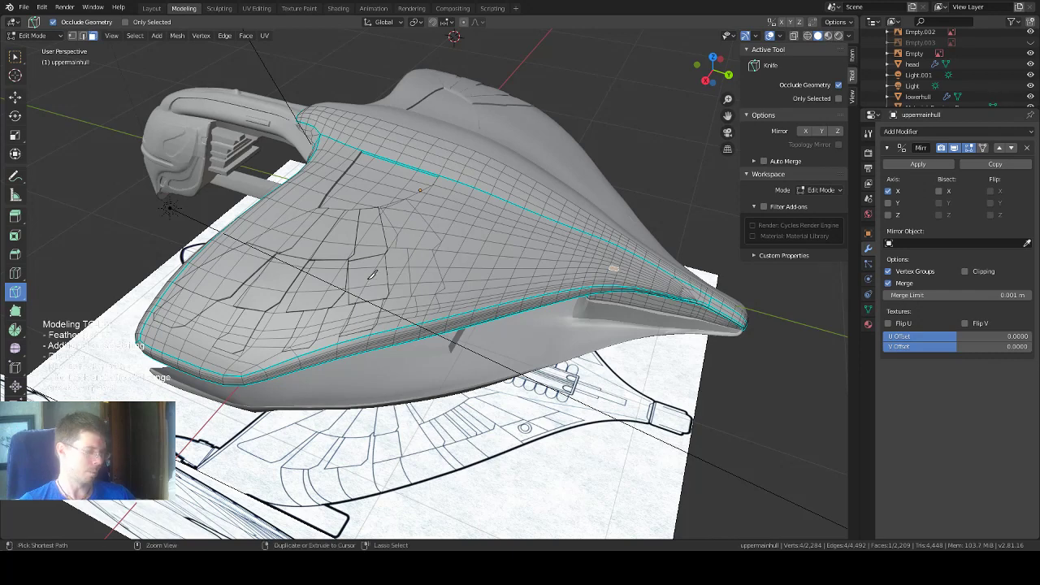
{"action": "scroll", "coordinate": [391, 191], "scroll_direction": "up", "scroll_amount": 1}
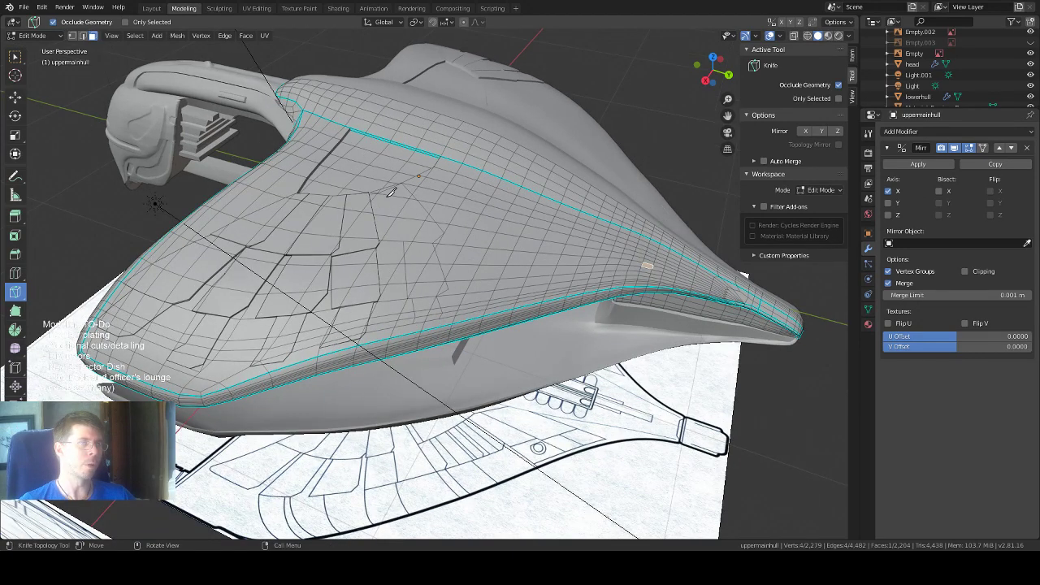
{"action": "scroll", "coordinate": [391, 192], "scroll_direction": "up", "scroll_amount": 1}
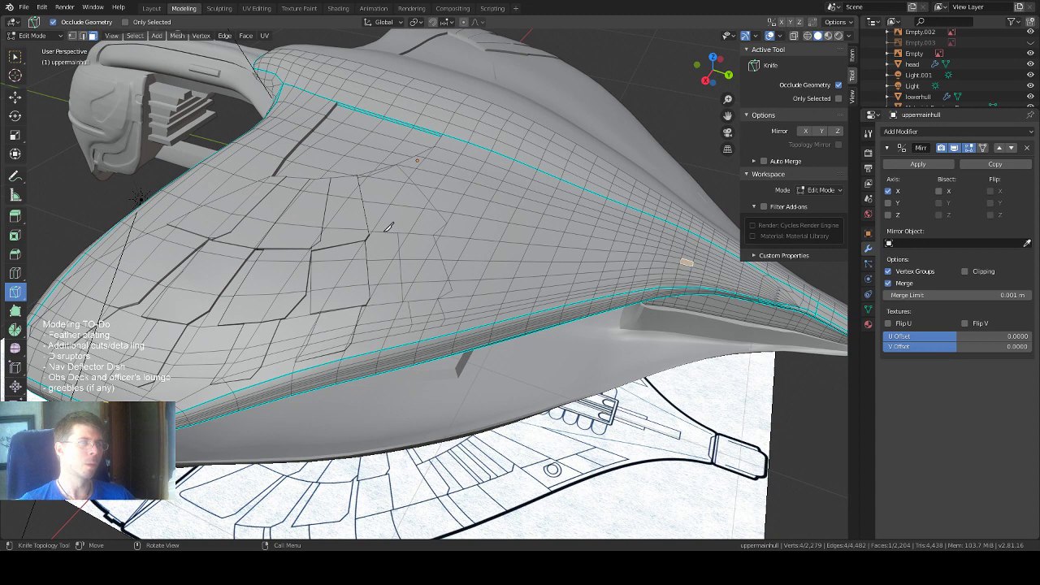
{"action": "left_click", "coordinate": [383, 231]}
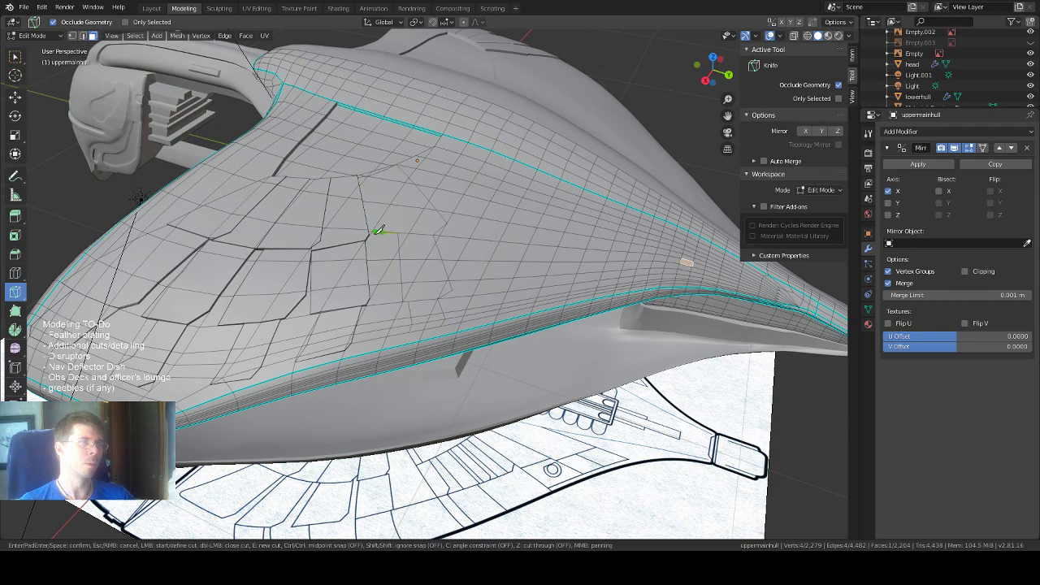
{"action": "key", "text": "Return"}
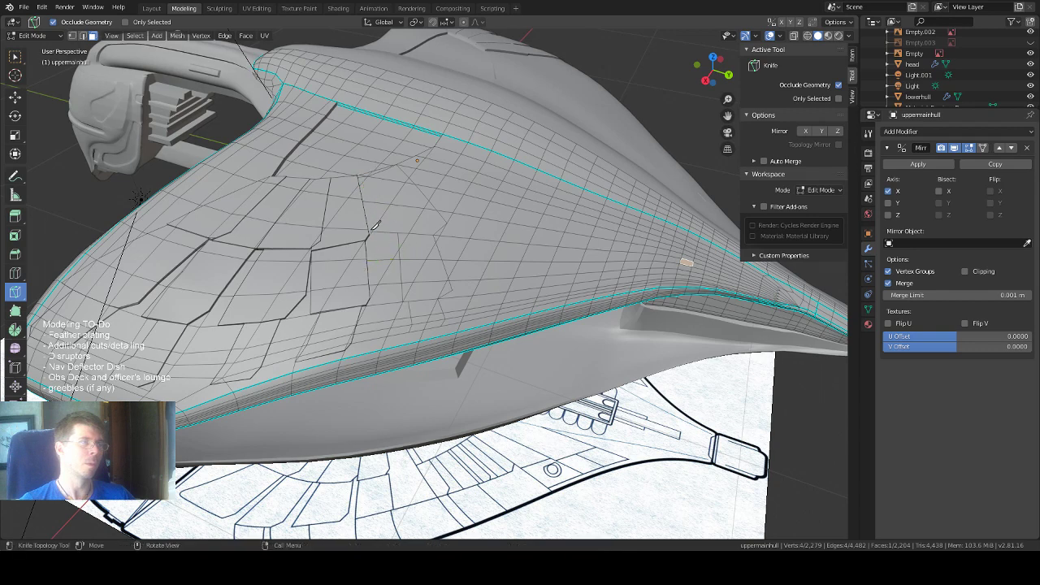
{"action": "left_click", "coordinate": [372, 232]}
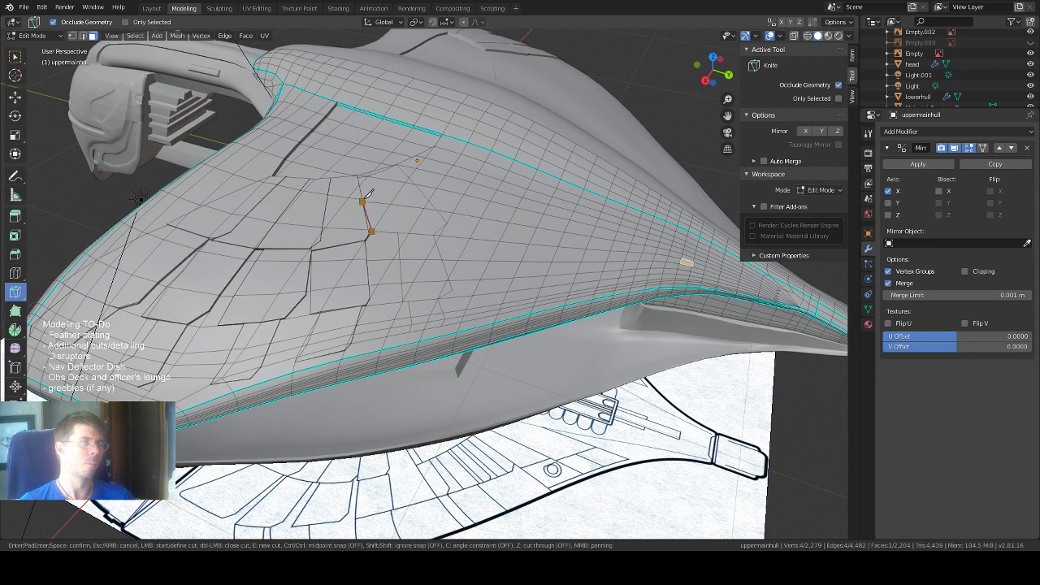
{"action": "left_click", "coordinate": [366, 193]}
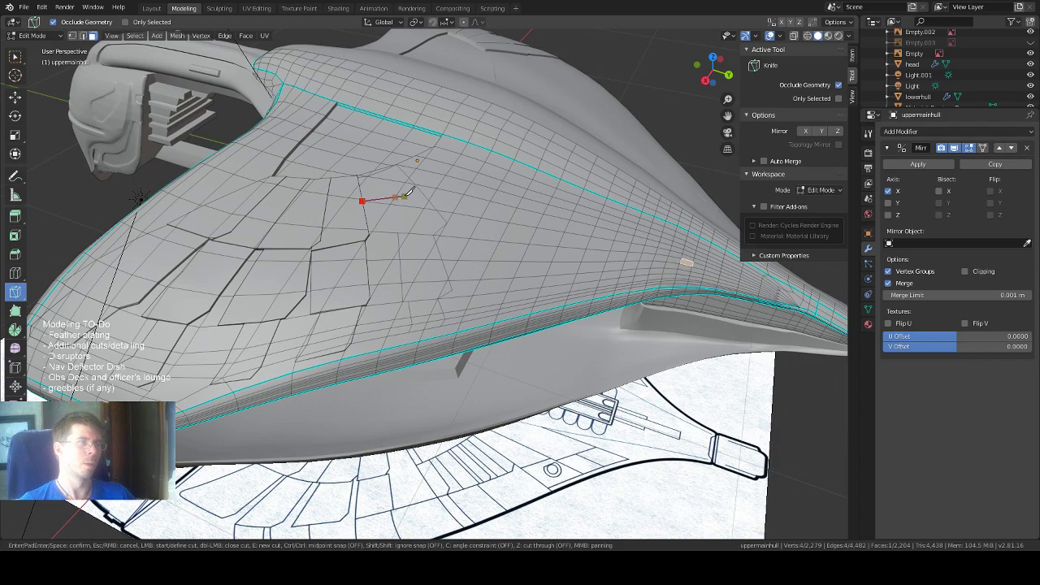
Connect the two vertices just ahead of the innermost raised feather's front edge with a new edge to split the face there.
{"action": "middle_click_drag", "start_coordinate": [411, 191], "coordinate": [439, 126]}
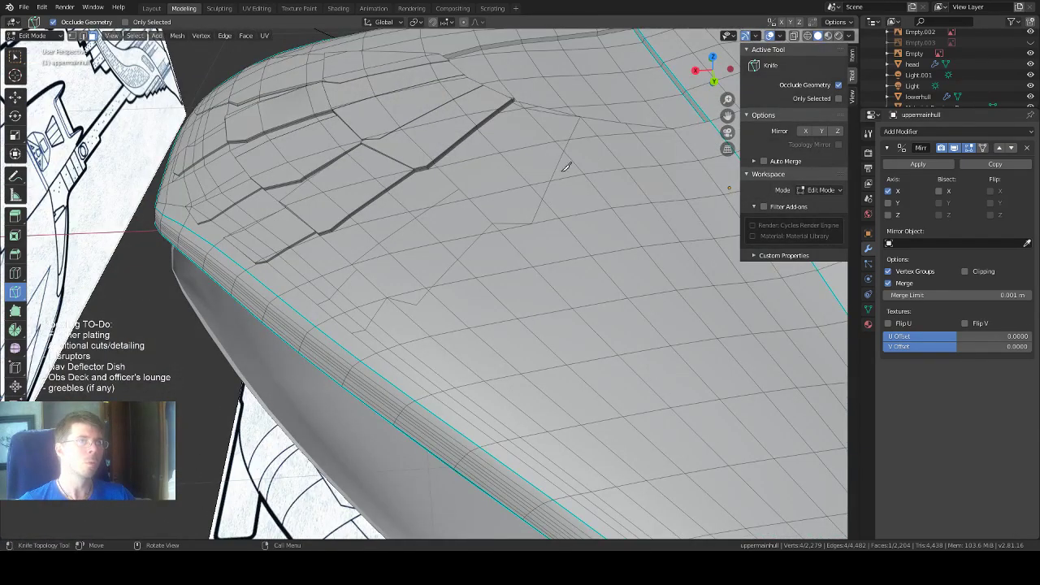
{"action": "middle_click_drag", "start_coordinate": [566, 166], "coordinate": [527, 213]}
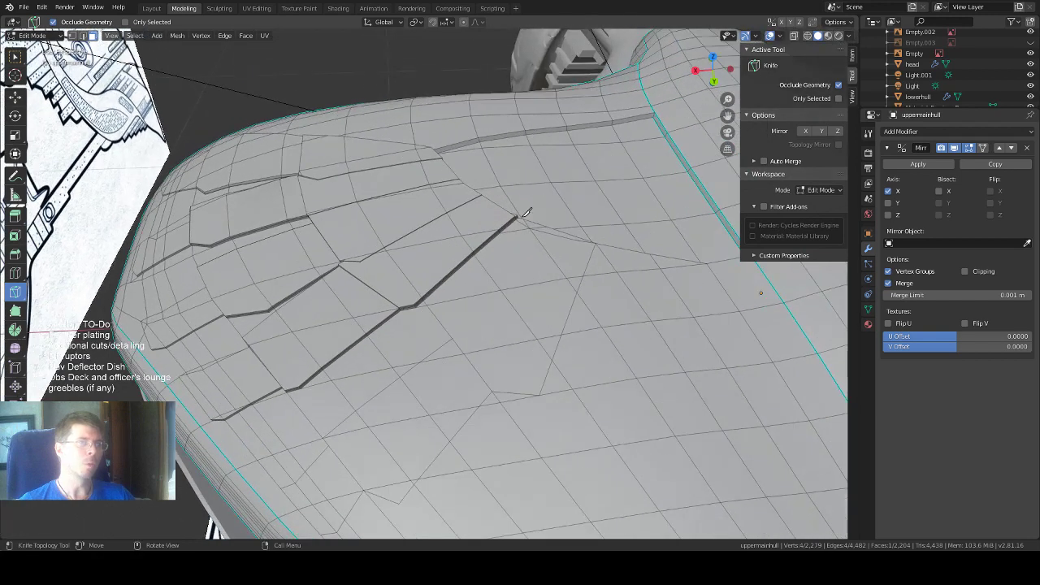
{"action": "scroll", "coordinate": [527, 213], "scroll_direction": "up", "scroll_amount": 4}
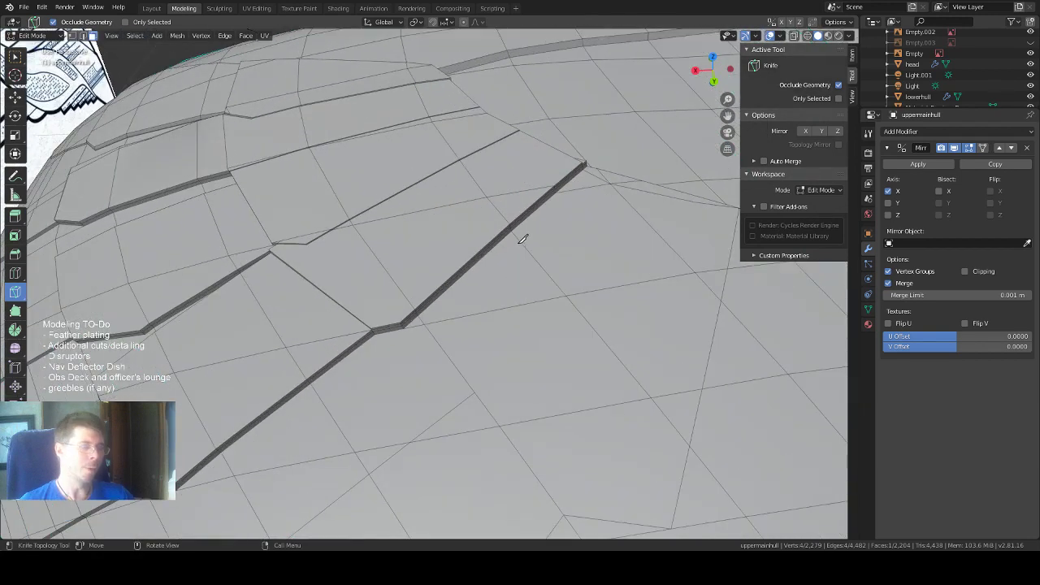
{"action": "key", "text": "1"}
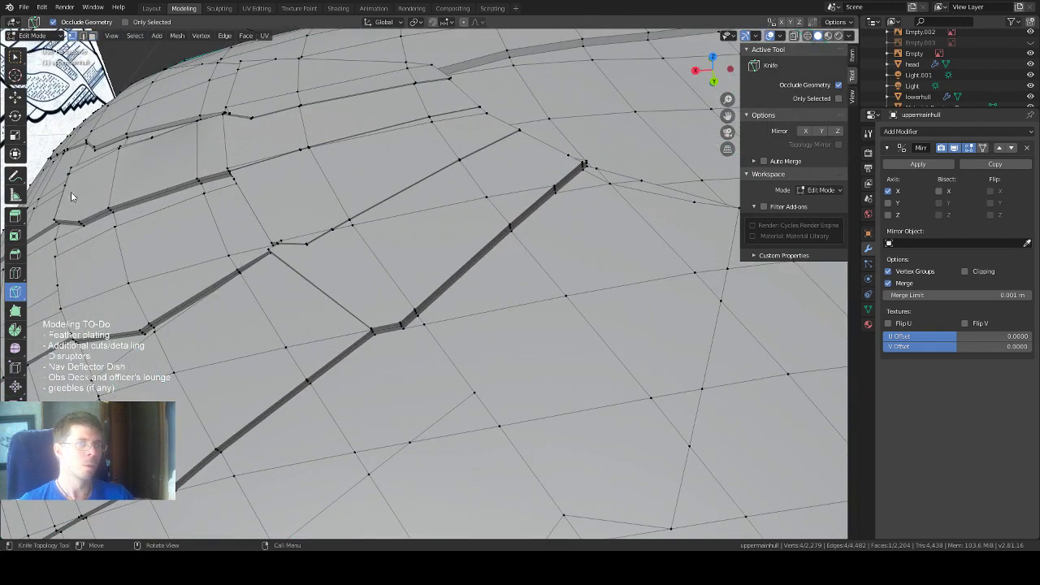
{"action": "left_click", "coordinate": [15, 56]}
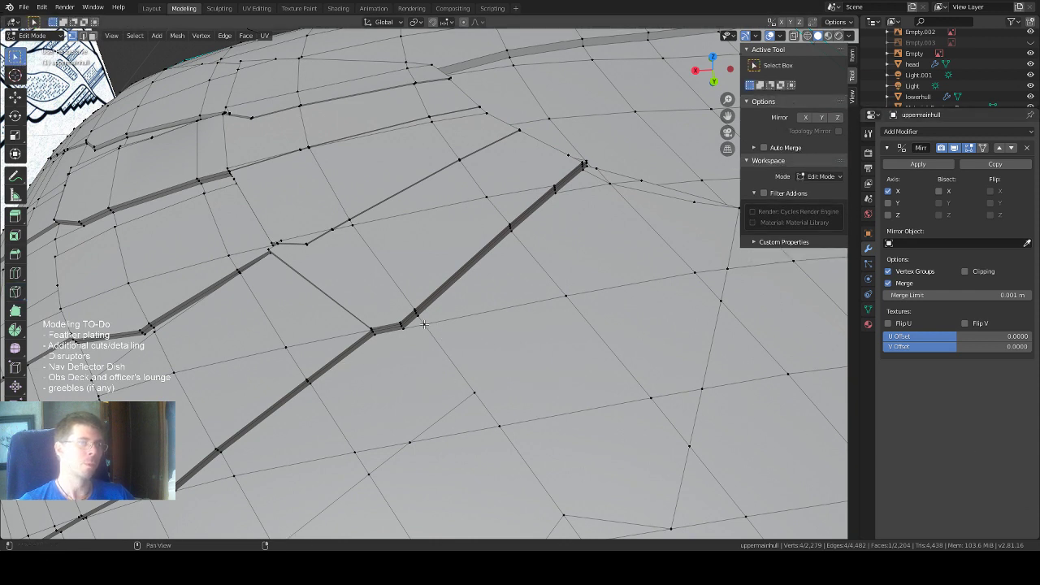
{"action": "left_click", "coordinate": [519, 235]}
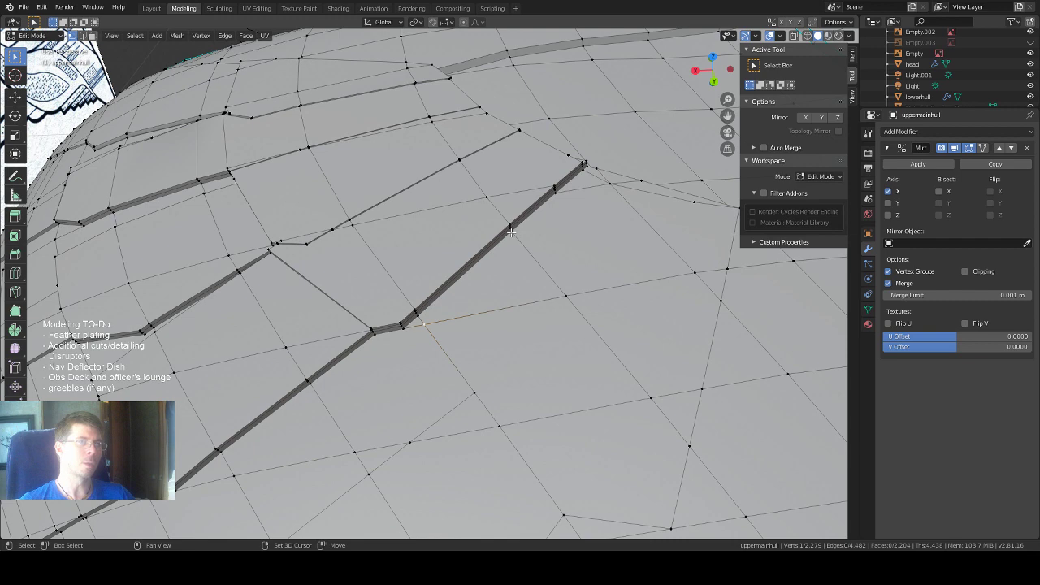
{"action": "key", "text": "j"}
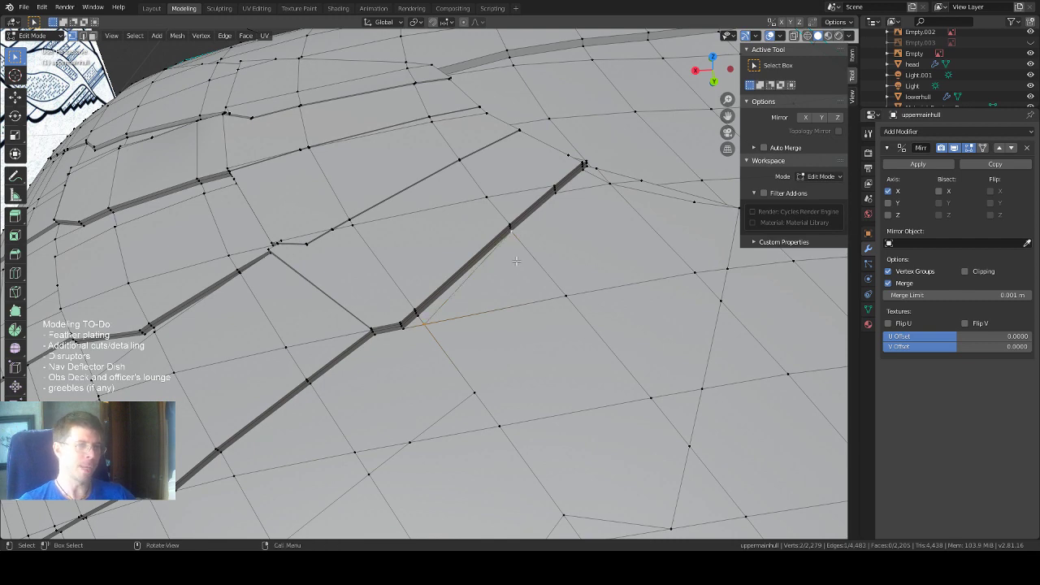
Select all faces of the inner feather outline ahead of the raised plating, including the slivers at its inner corner.
{"action": "scroll", "coordinate": [516, 260], "scroll_direction": "down", "scroll_amount": 3}
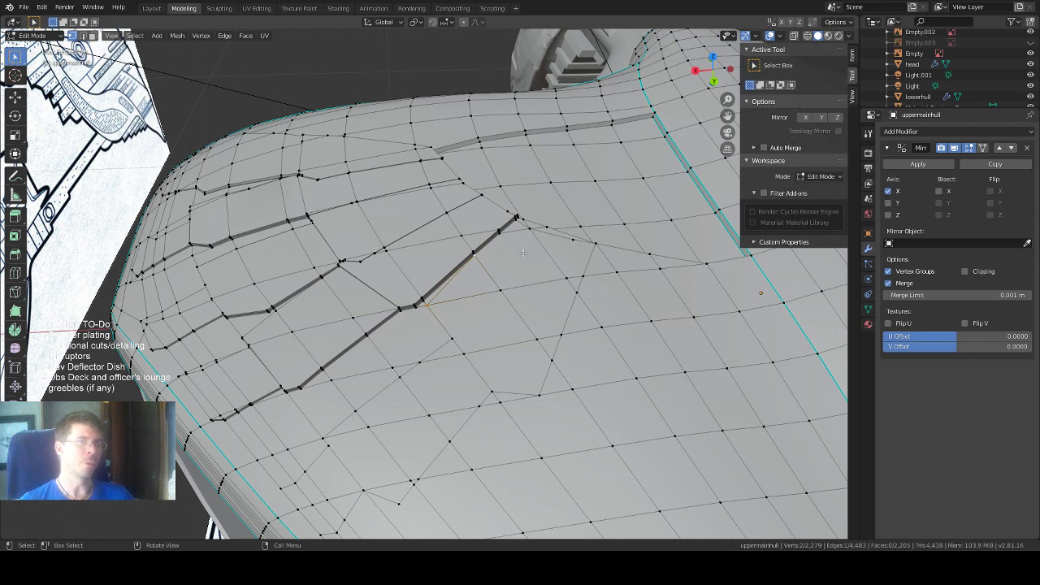
{"action": "key", "text": "2"}
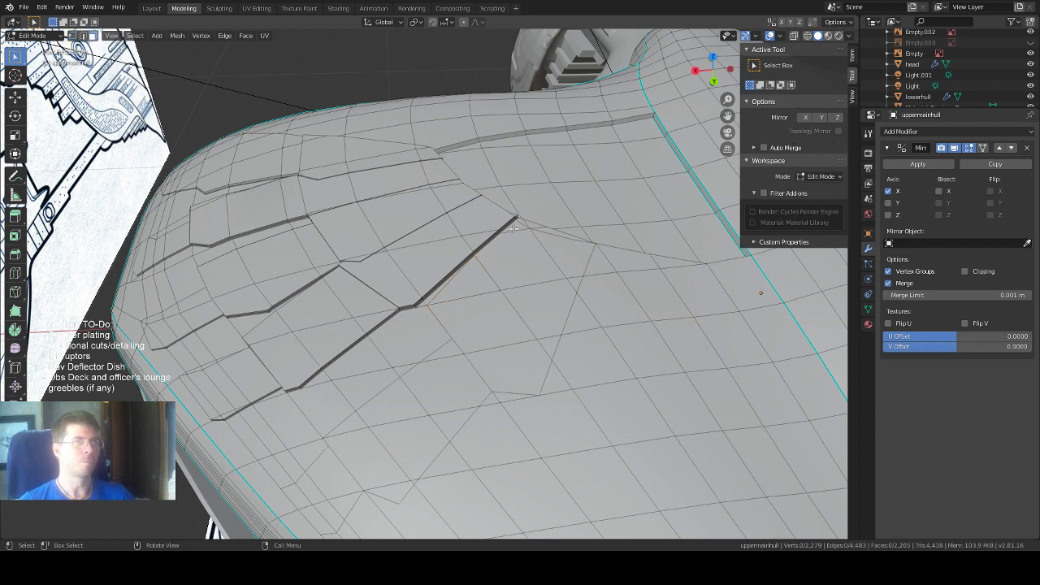
{"action": "left_click", "coordinate": [505, 255], "text": "shift"}
{"action": "left_click", "coordinate": [474, 294], "text": "shift"}
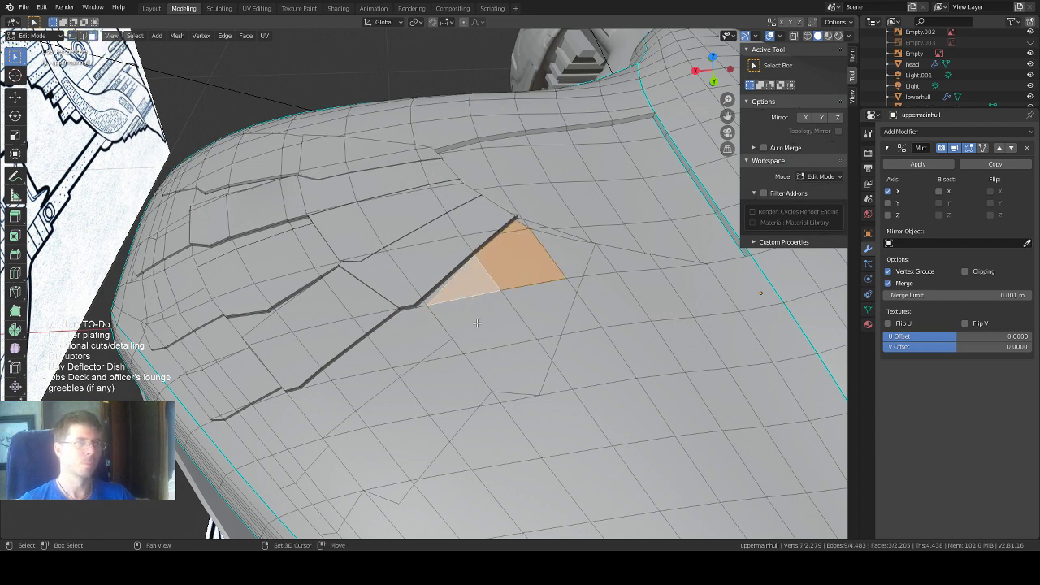
{"action": "left_click", "coordinate": [479, 325], "text": "shift"}
{"action": "left_click", "coordinate": [509, 370], "text": "shift"}
{"action": "left_click", "coordinate": [550, 311], "text": "shift"}
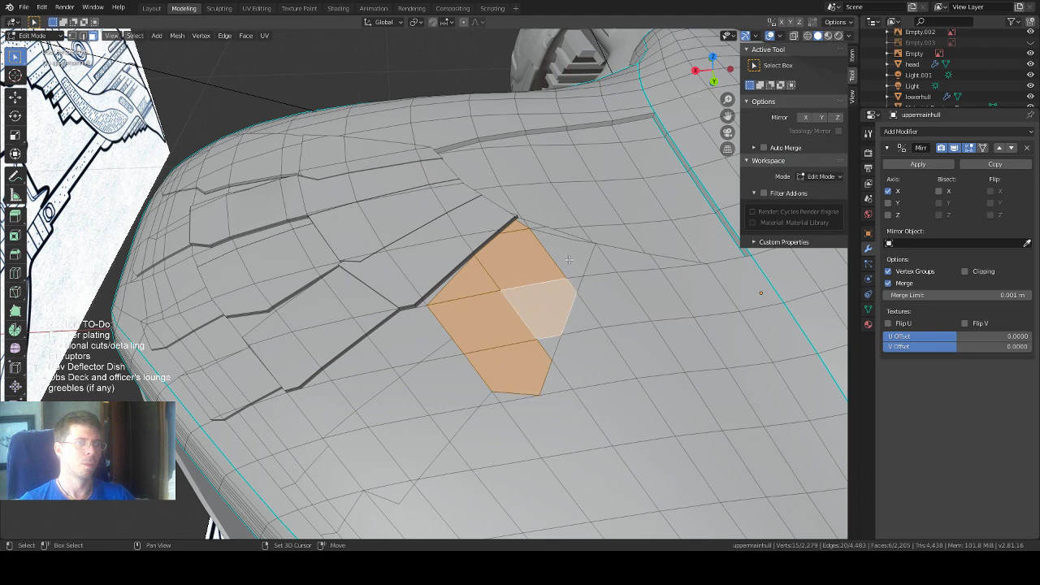
{"action": "left_click", "coordinate": [568, 259], "text": "shift"}
{"action": "middle_click_drag", "start_coordinate": [569, 259], "coordinate": [525, 259]}
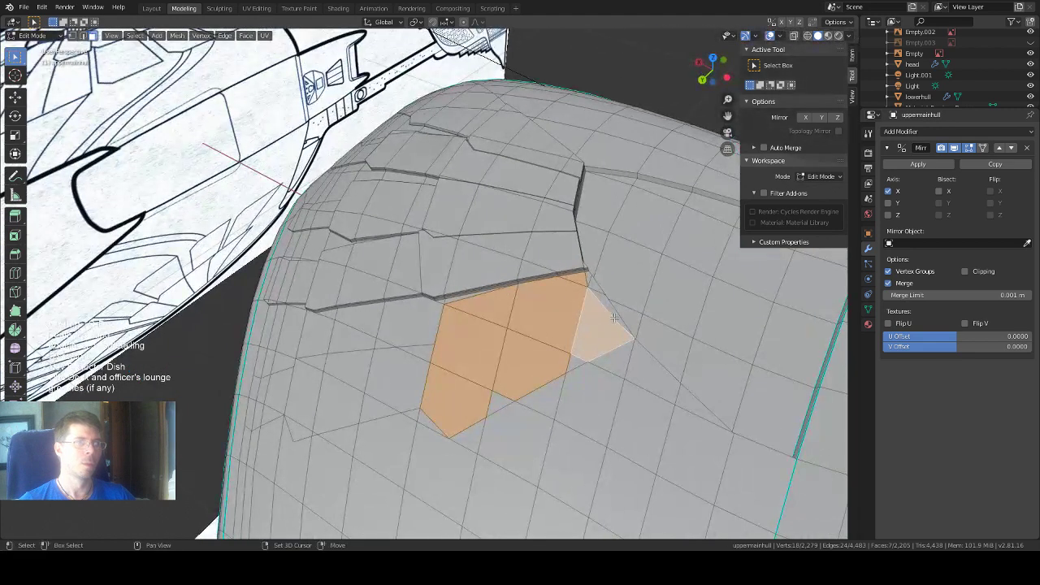
{"action": "left_click", "coordinate": [597, 289], "text": "shift"}
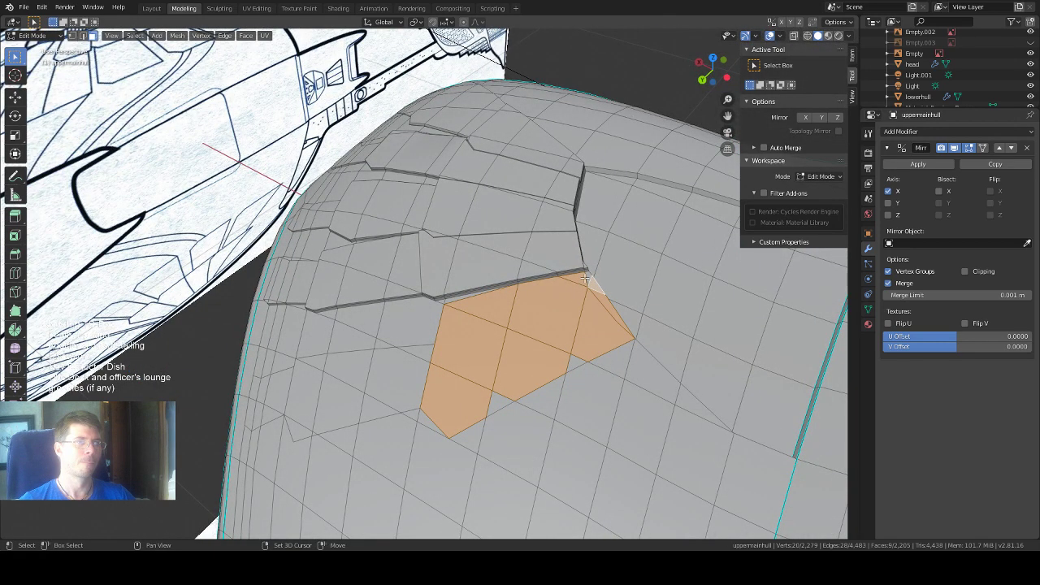
{"action": "left_click", "coordinate": [587, 277], "text": "shift"}
Add the faces of the middle feather outline to the selection, down to its pointed outer corner.
{"action": "middle_click_drag", "start_coordinate": [585, 279], "coordinate": [580, 336]}
{"action": "left_click", "coordinate": [527, 380], "text": "shift"}
{"action": "middle_click_drag", "start_coordinate": [527, 380], "coordinate": [476, 349]}
{"action": "left_click", "coordinate": [472, 347], "text": "shift"}
{"action": "left_click", "coordinate": [466, 347], "text": "shift"}
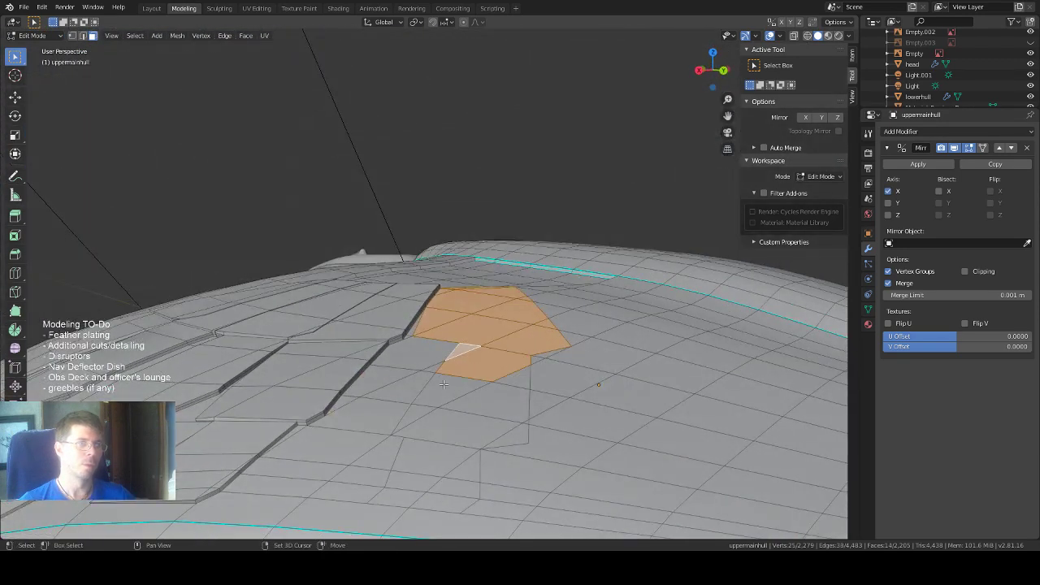
{"action": "left_click", "coordinate": [444, 387], "text": "shift"}
{"action": "left_click", "coordinate": [521, 384], "text": "shift"}
{"action": "left_click", "coordinate": [507, 411], "text": "shift"}
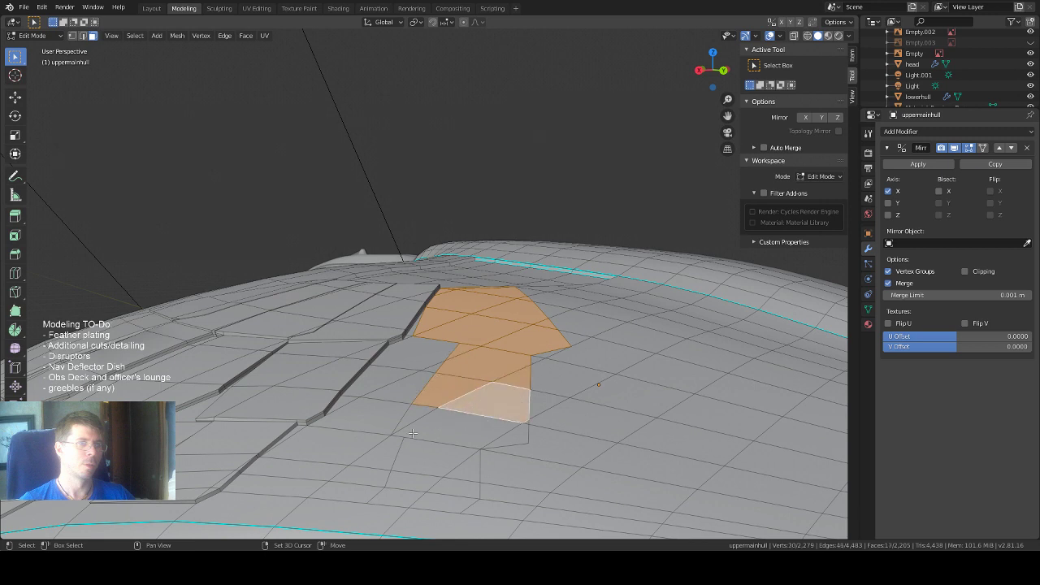
{"action": "left_click", "coordinate": [414, 434], "text": "shift"}
{"action": "left_click", "coordinate": [418, 419], "text": "shift"}
{"action": "left_click", "coordinate": [513, 437], "text": "shift"}
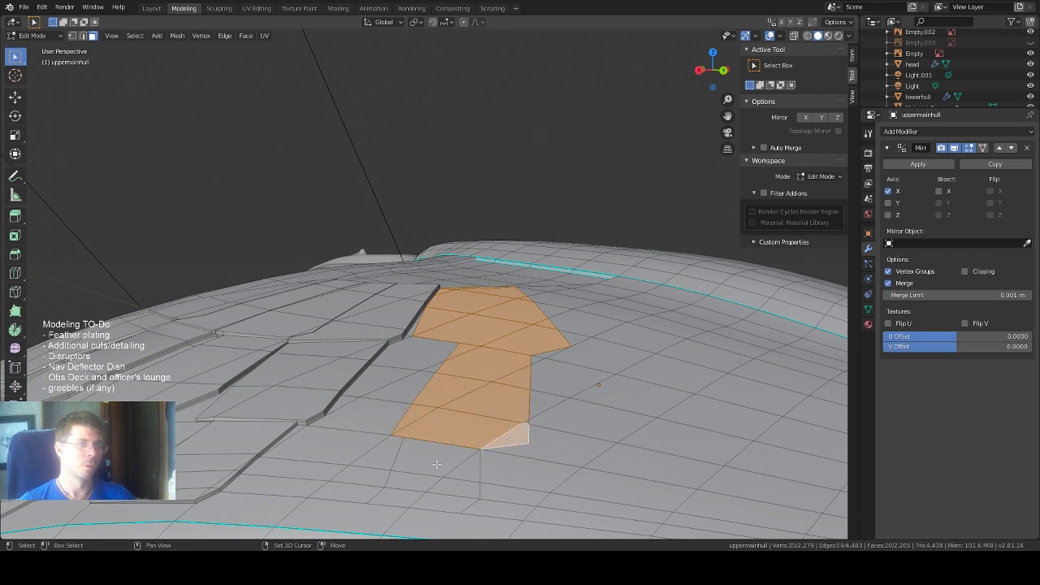
Extend the selection with the faces of the outer feather tip near the hull edge.
{"action": "key", "text": "b"}
{"action": "left_click_drag", "start_coordinate": [415, 496], "coordinate": [415, 495], "text": "shift"}
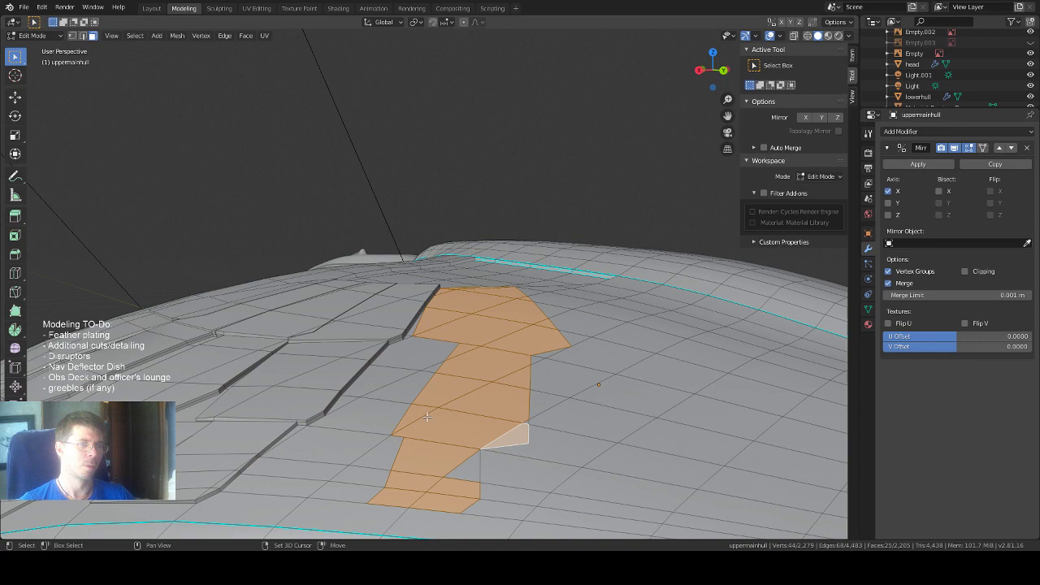
{"action": "left_click", "coordinate": [467, 471], "text": "shift"}
{"action": "middle_click_drag", "start_coordinate": [475, 375], "coordinate": [400, 311]}
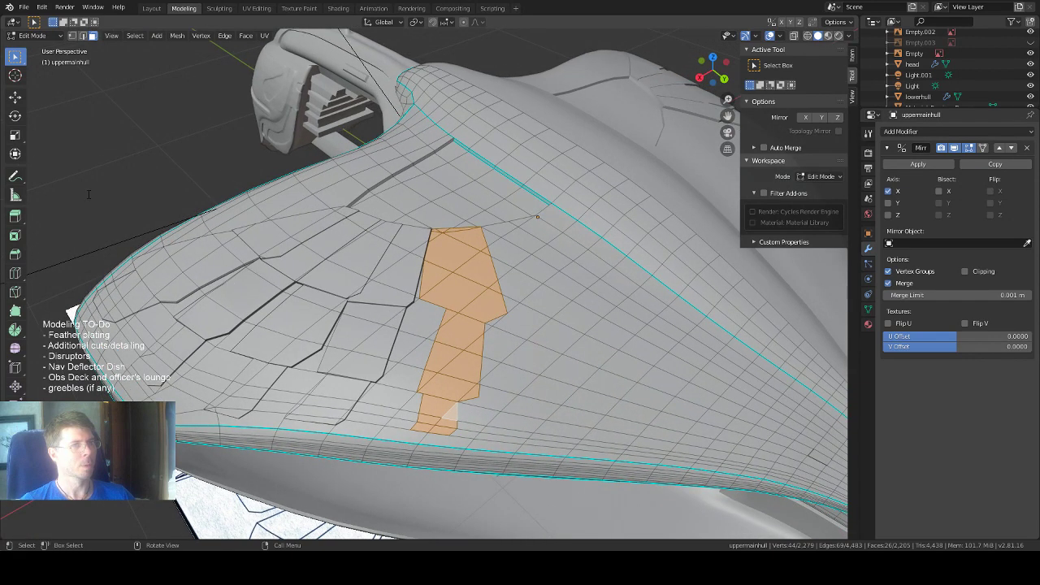
Knife-cut a line from the middle feather's outer rear corner up to the inner feather's lower edge, widening the middle feather.
{"action": "left_click", "coordinate": [15, 291]}
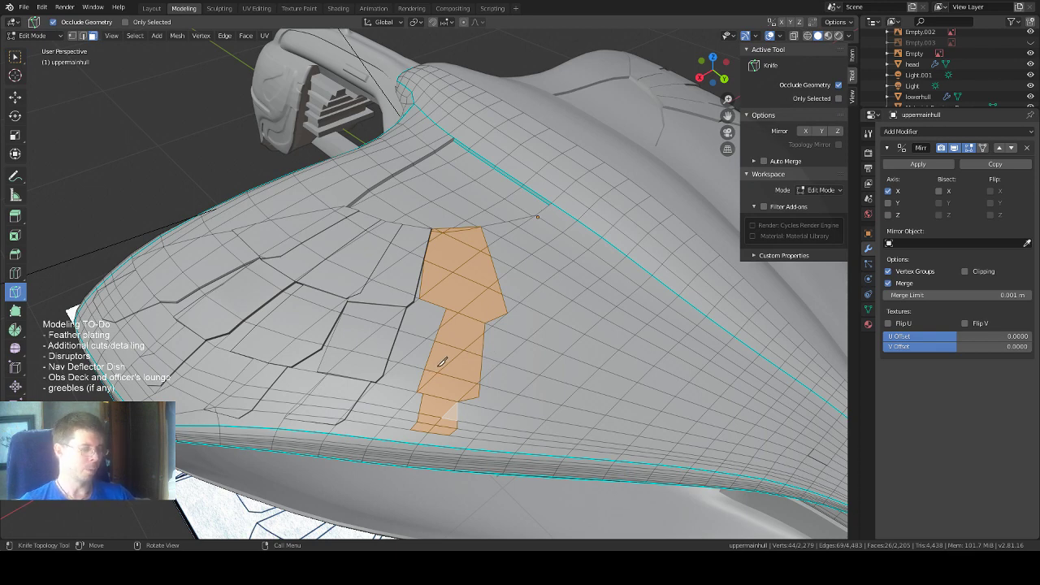
{"action": "key", "text": "alt+z"}
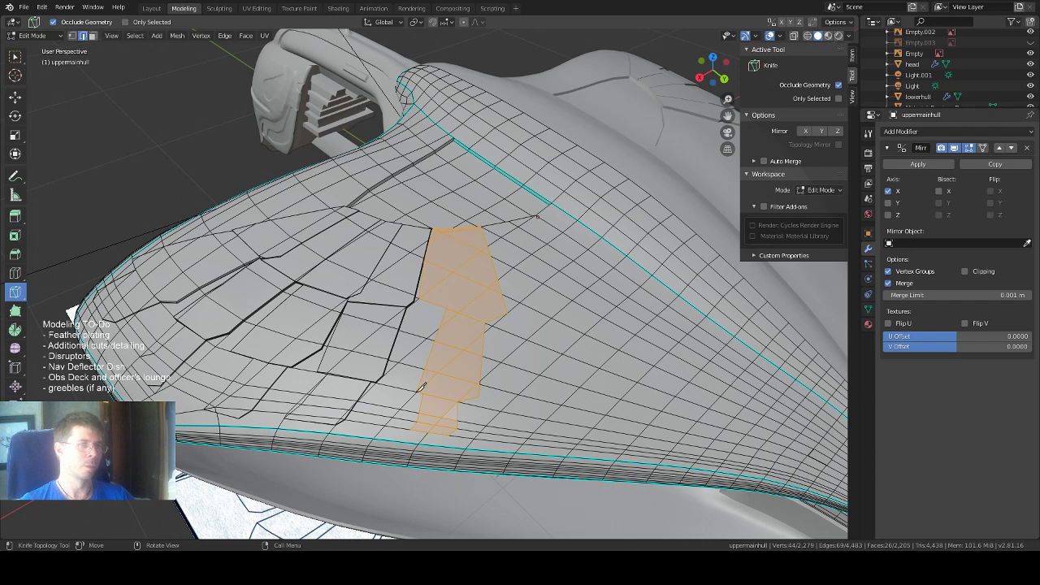
{"action": "left_click", "coordinate": [420, 390]}
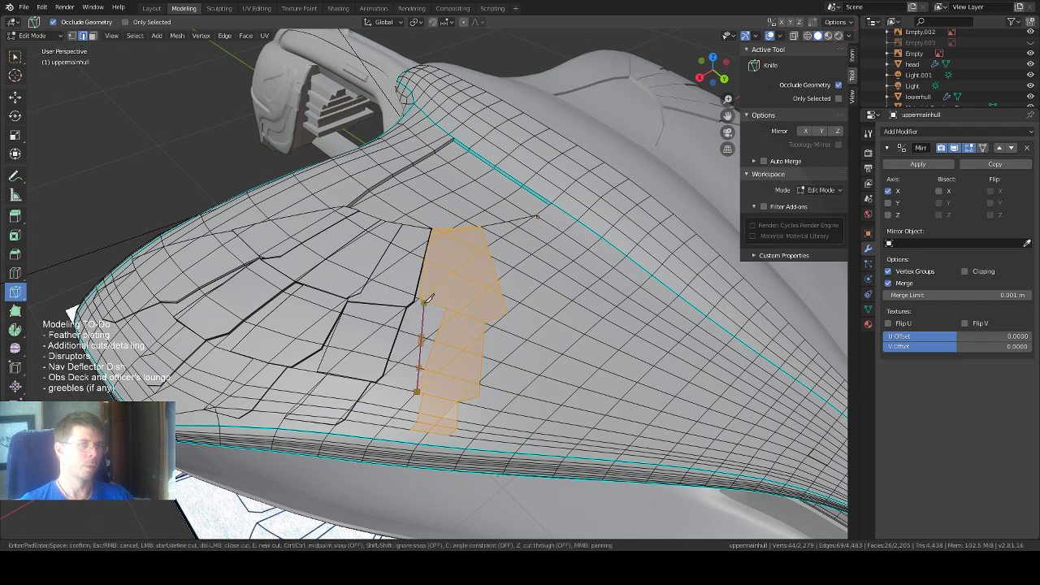
{"action": "left_click", "coordinate": [425, 300]}
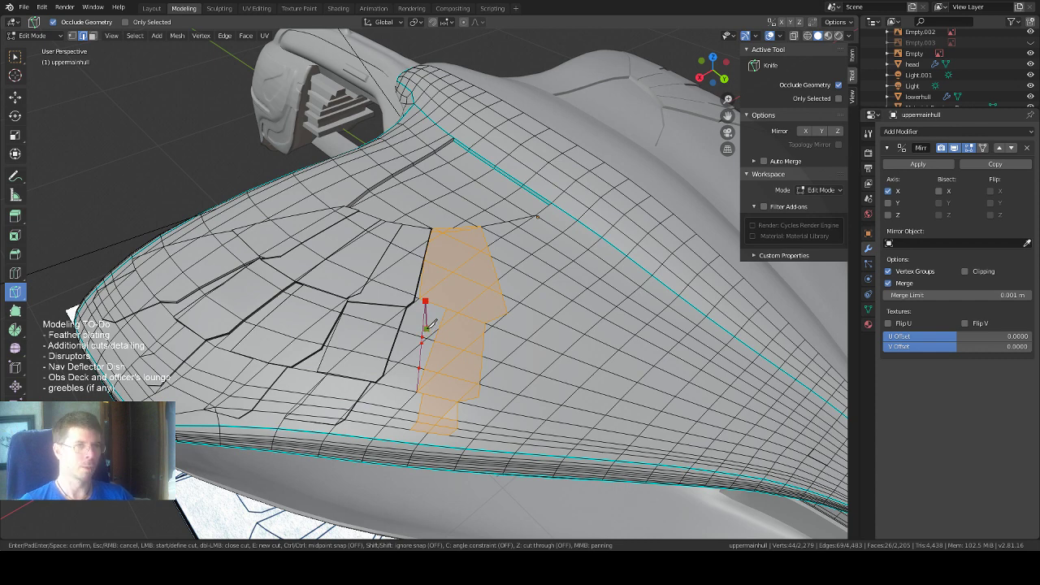
{"action": "key", "text": "Return"}
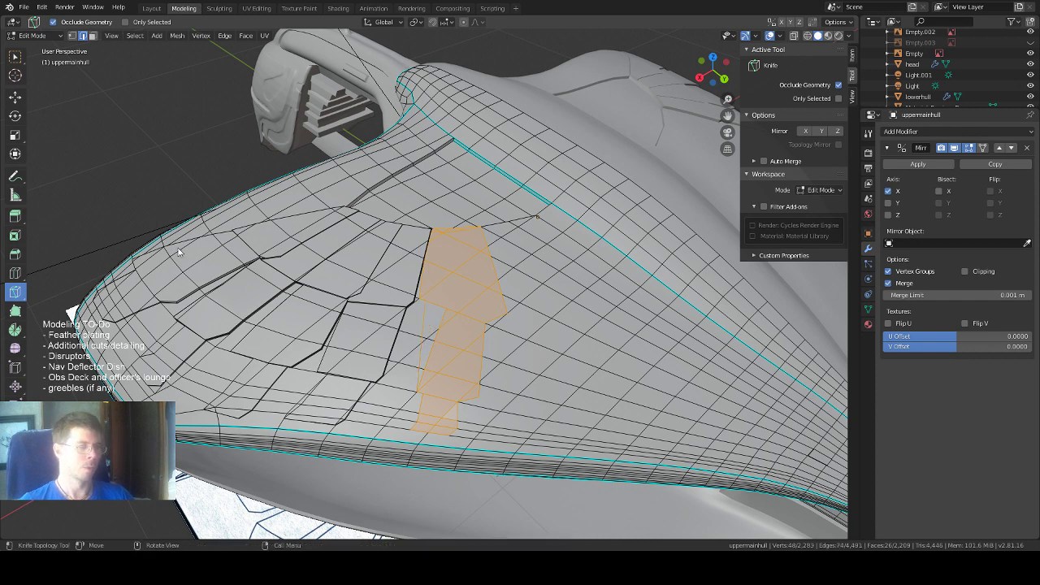
Add the newly cut faces along the middle feather's rear edge to the face selection.
{"action": "left_click", "coordinate": [16, 59]}
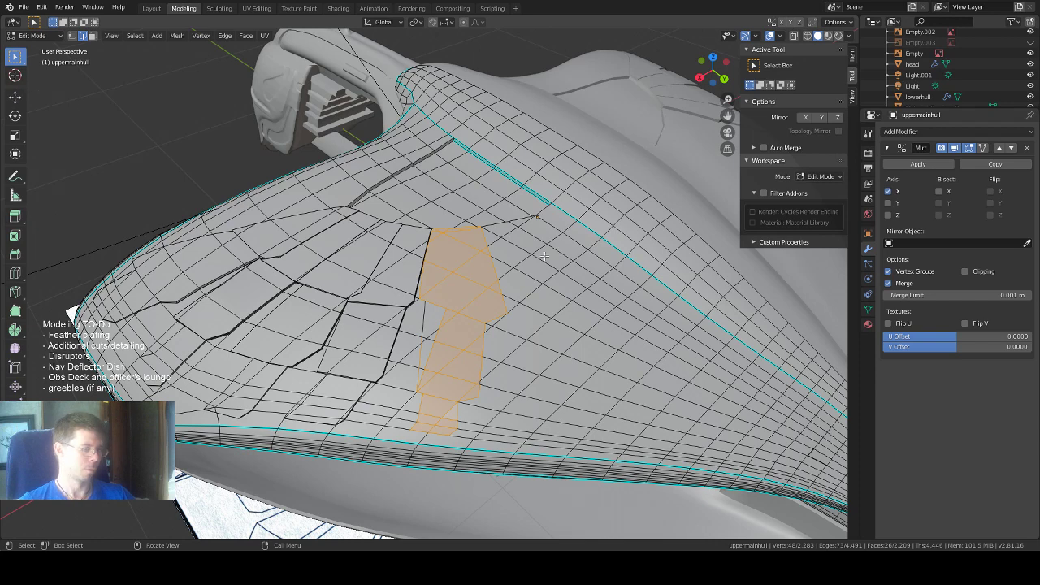
{"action": "key", "text": "3"}
{"action": "left_click", "coordinate": [435, 331], "text": "shift"}
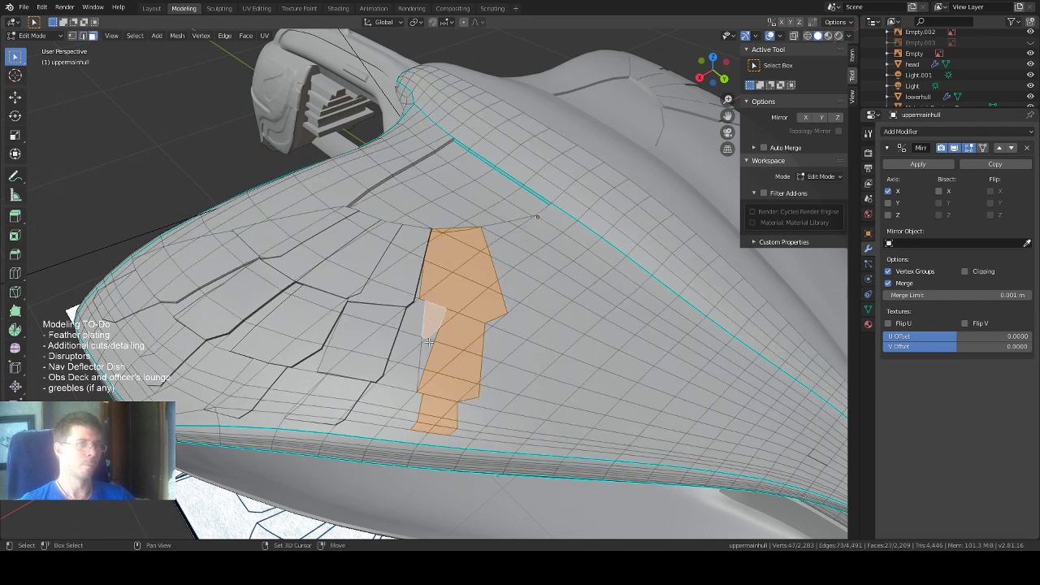
{"action": "left_click", "coordinate": [431, 340], "text": "shift"}
{"action": "left_click", "coordinate": [423, 338], "text": "shift"}
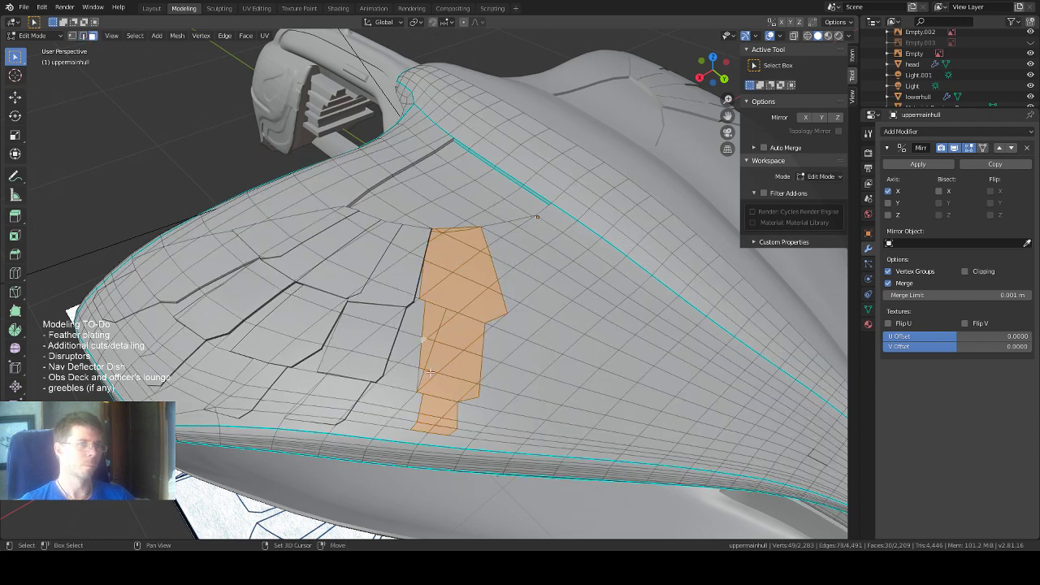
Add the remaining small face at the middle feather's rear edge to the selection and activate the Extrude Region tool.
{"action": "left_click", "coordinate": [420, 376], "text": "shift"}
{"action": "middle_click_drag", "start_coordinate": [420, 375], "coordinate": [372, 257]}
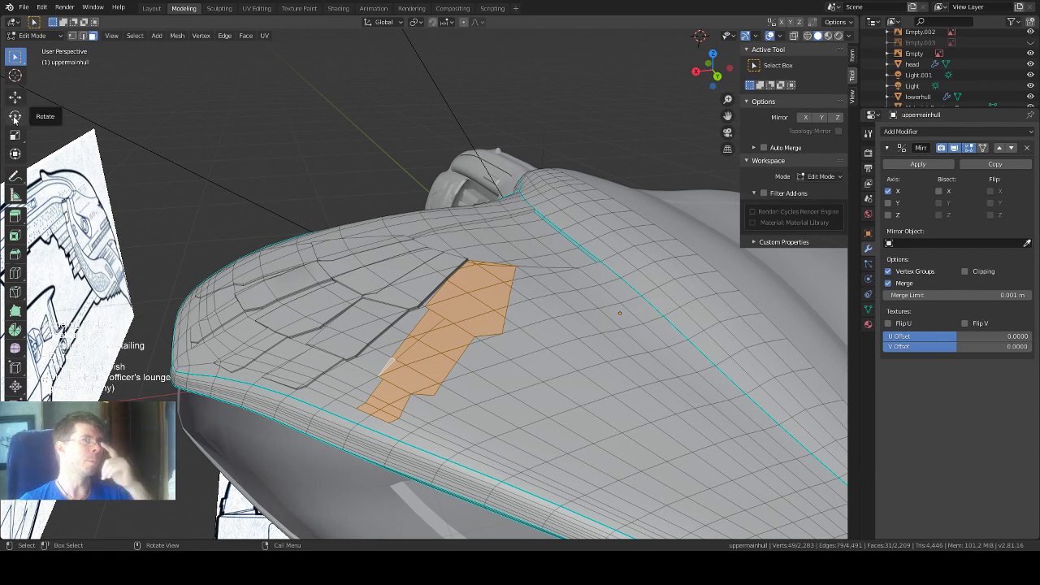
{"action": "left_click", "coordinate": [14, 216]}
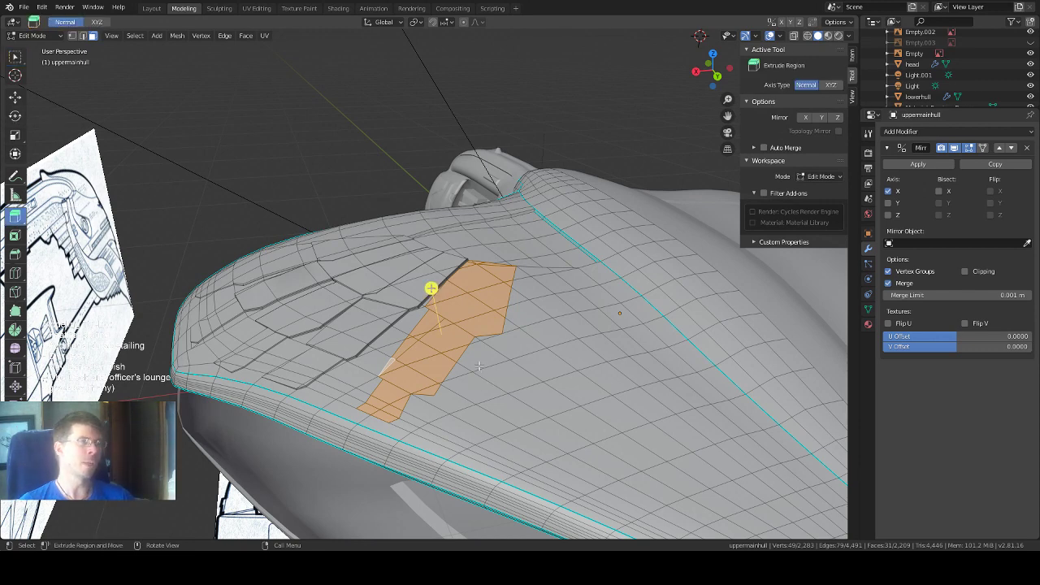
Try extruding the selected feather row outward along its normal, and undo that extrusion.
{"action": "left_click_drag", "start_coordinate": [431, 289], "coordinate": [433, 284]}
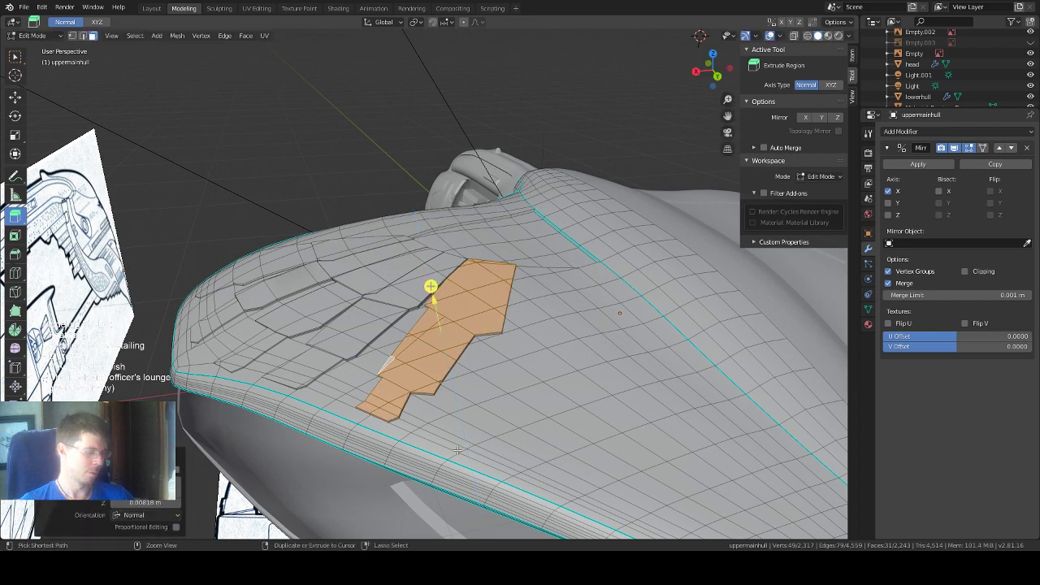
{"action": "key", "text": "ctrl+z"}
Add the small missed face at the middle feather's front edge and extrude the whole feather row about 0.0053 m along its normal.
{"action": "scroll", "coordinate": [437, 390], "scroll_direction": "up", "scroll_amount": 1}
{"action": "scroll", "coordinate": [438, 390], "scroll_direction": "up", "scroll_amount": 1}
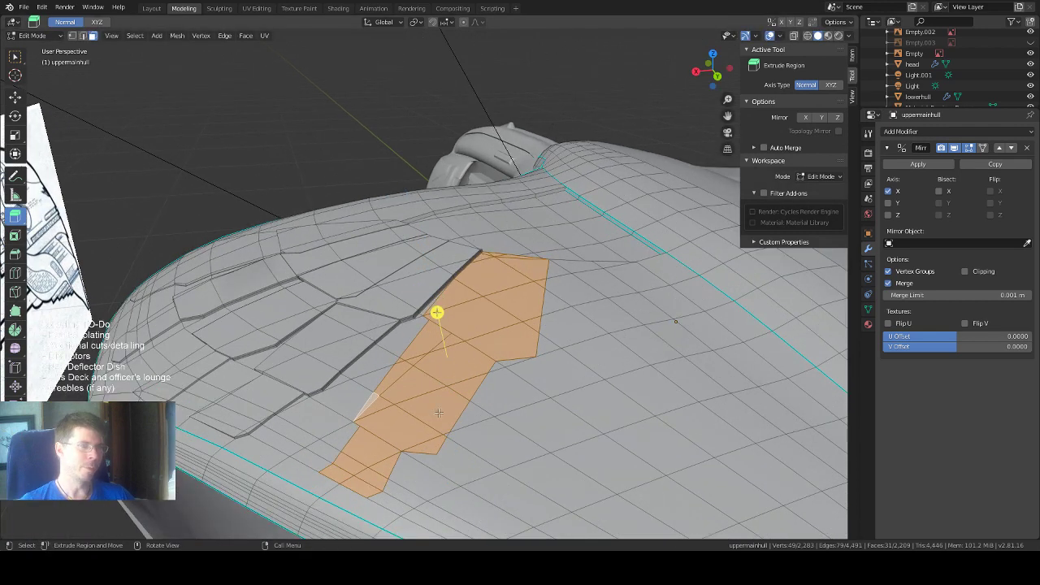
{"action": "left_click", "coordinate": [447, 437], "text": "shift"}
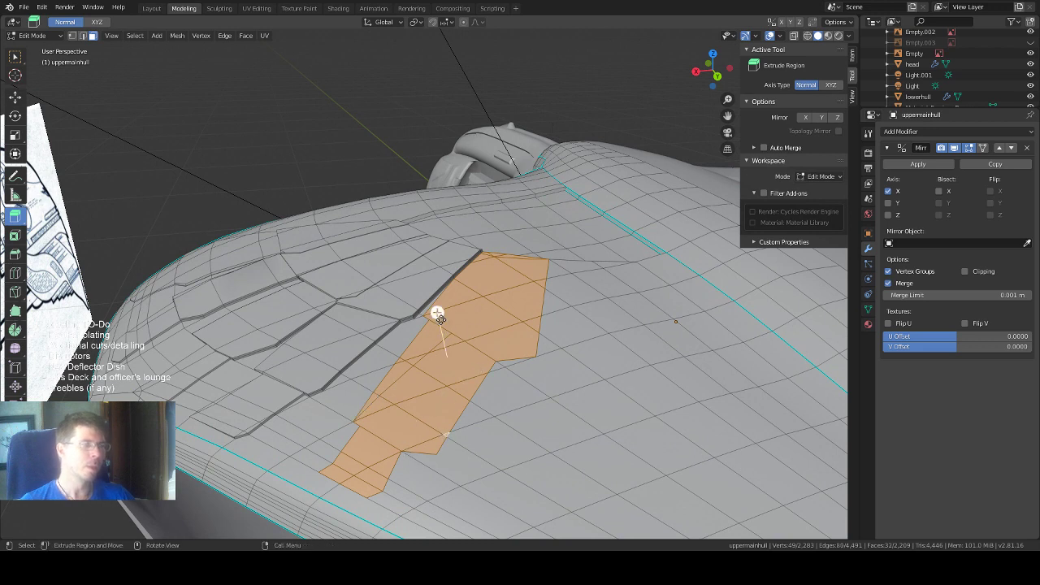
{"action": "left_click_drag", "start_coordinate": [436, 311], "coordinate": [432, 308]}
{"action": "middle_click_drag", "start_coordinate": [434, 307], "coordinate": [575, 284]}
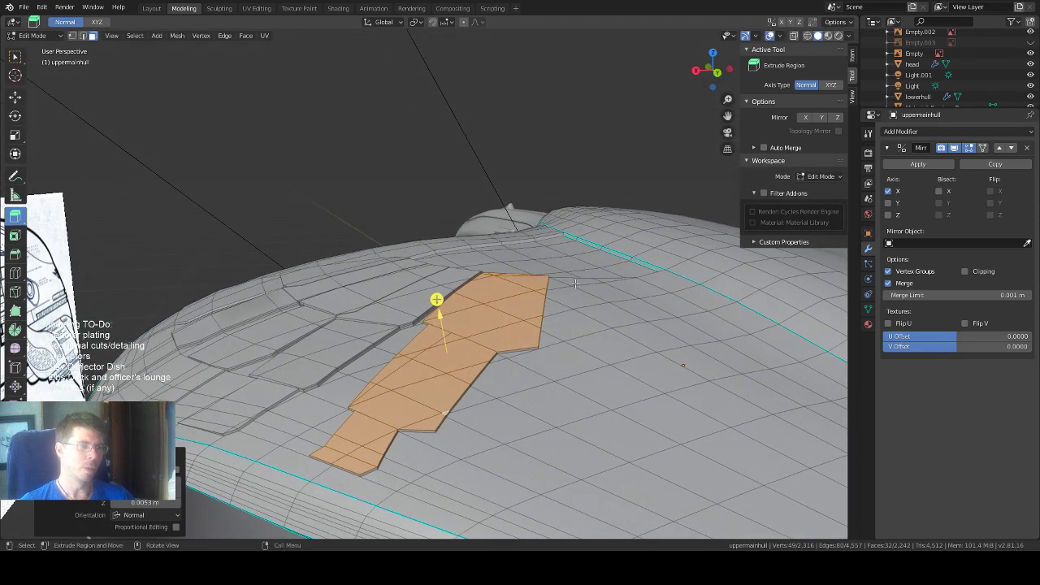
Deselect the outer feather tip's faces and extrude the remaining inner and middle feather faces about 0.00546 m along their normal.
{"action": "left_click", "coordinate": [358, 435], "text": "shift"}
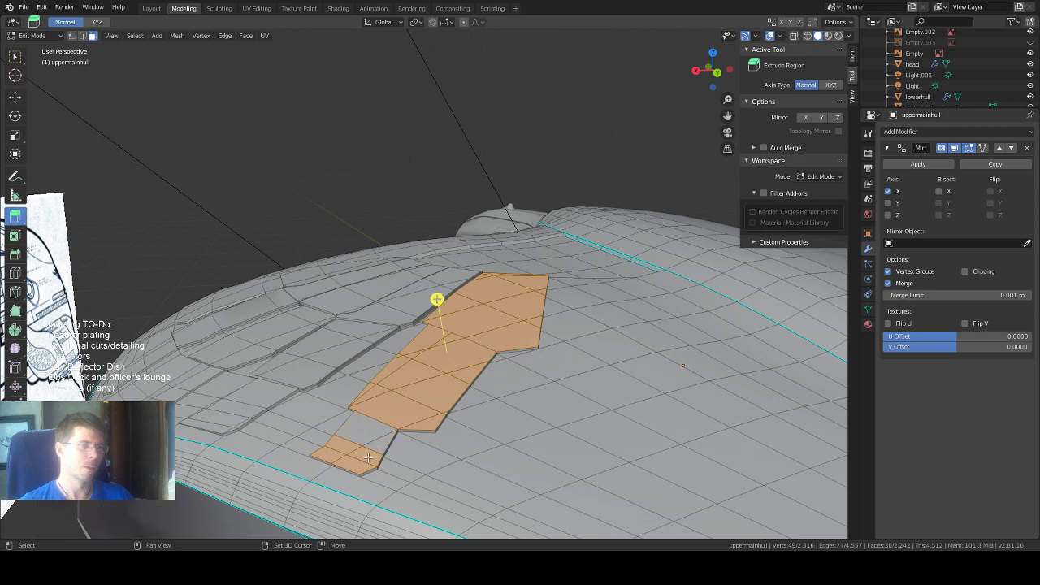
{"action": "left_click", "coordinate": [368, 457], "text": "shift"}
{"action": "left_click", "coordinate": [333, 455], "text": "shift"}
{"action": "left_click", "coordinate": [343, 445], "text": "shift"}
{"action": "middle_click_drag", "start_coordinate": [427, 381], "coordinate": [448, 300]}
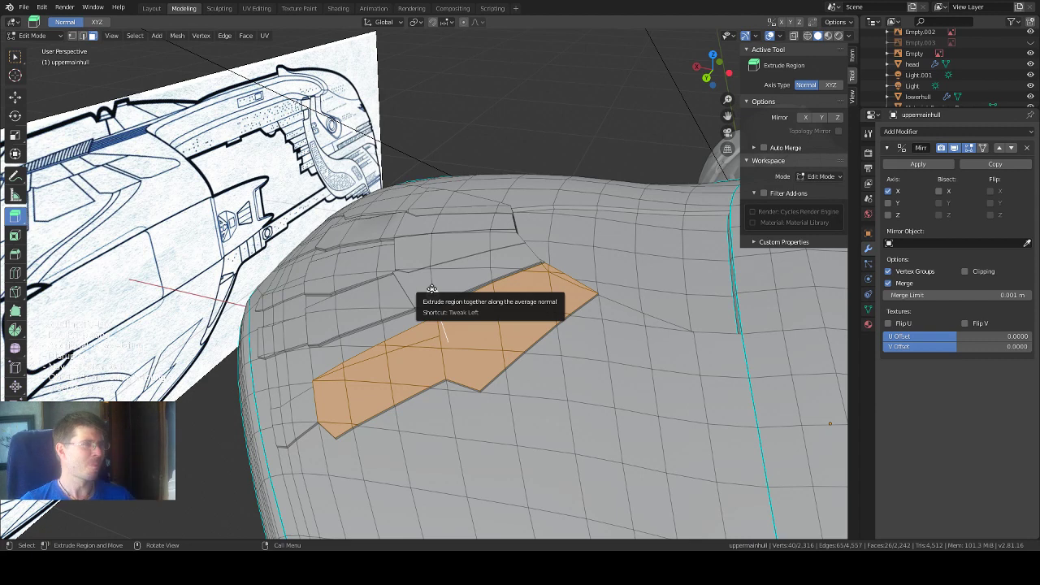
{"action": "left_click_drag", "start_coordinate": [431, 290], "coordinate": [431, 295]}
{"action": "middle_click_drag", "start_coordinate": [431, 295], "coordinate": [605, 321]}
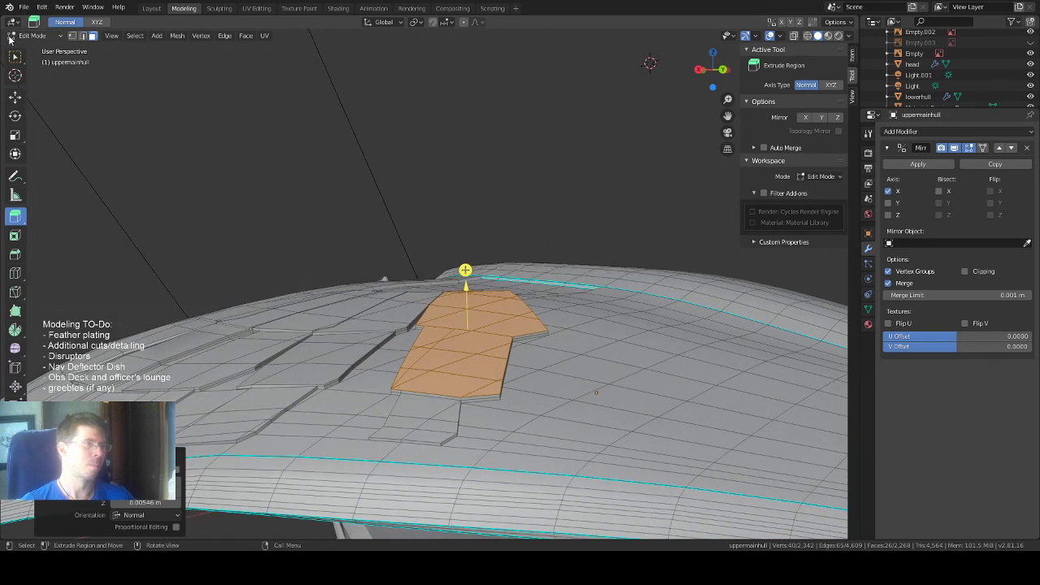
Activate the Move tool for the raised inner and middle feather faces.
{"action": "left_click", "coordinate": [15, 97]}
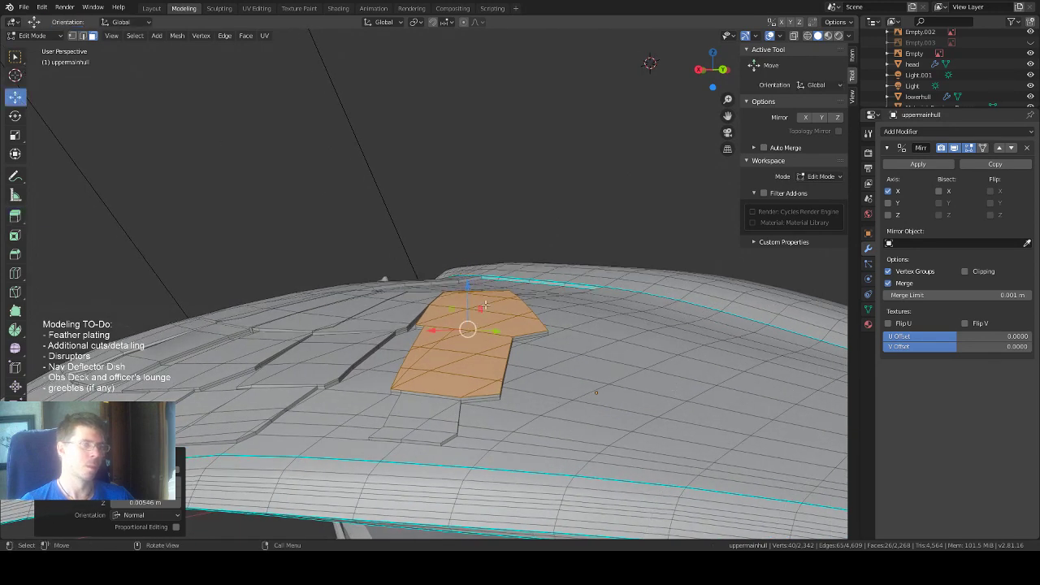
Lower the selected faces of the two adjoining feather plates by about 0.0036 m along the global Z axis.
{"action": "left_click_drag", "start_coordinate": [469, 289], "coordinate": [590, 303]}
{"action": "middle_click_drag", "start_coordinate": [591, 303], "coordinate": [536, 345]}
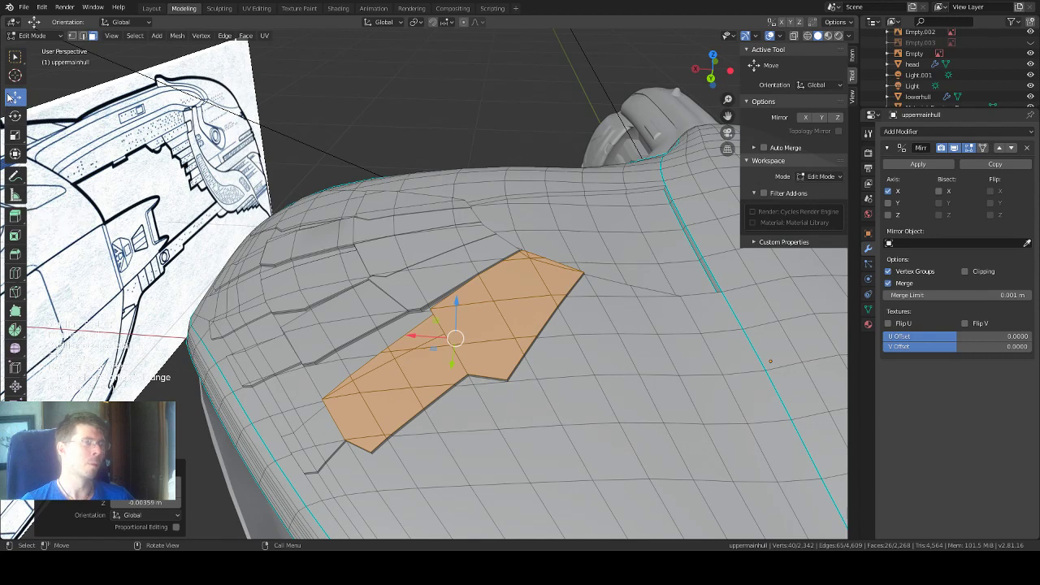
Deselect the faces of the lower feather plate so that only the larger upper plate's faces are selected.
{"action": "left_click", "coordinate": [14, 60]}
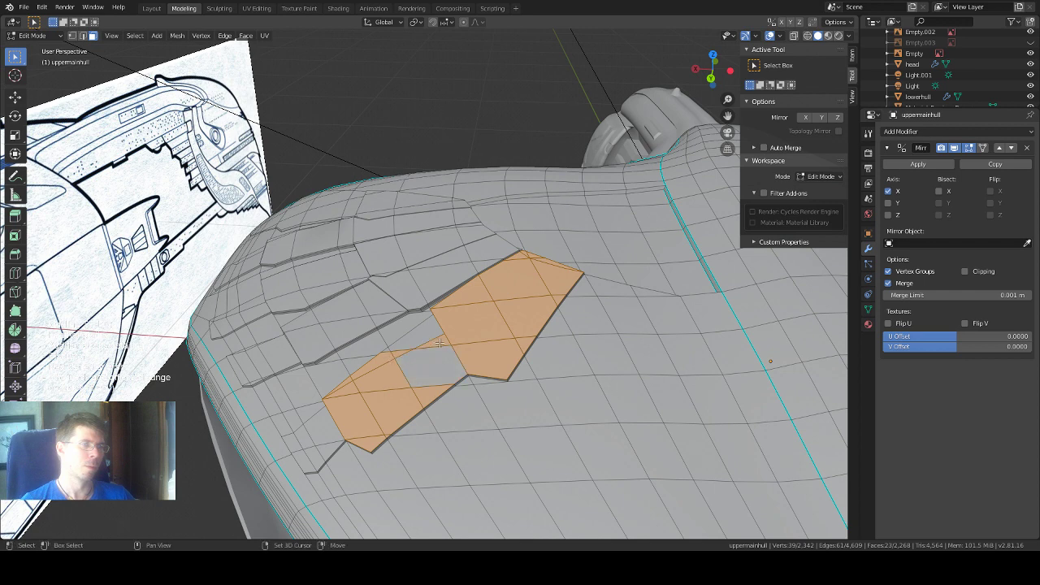
{"action": "left_click", "coordinate": [429, 396], "text": "shift"}
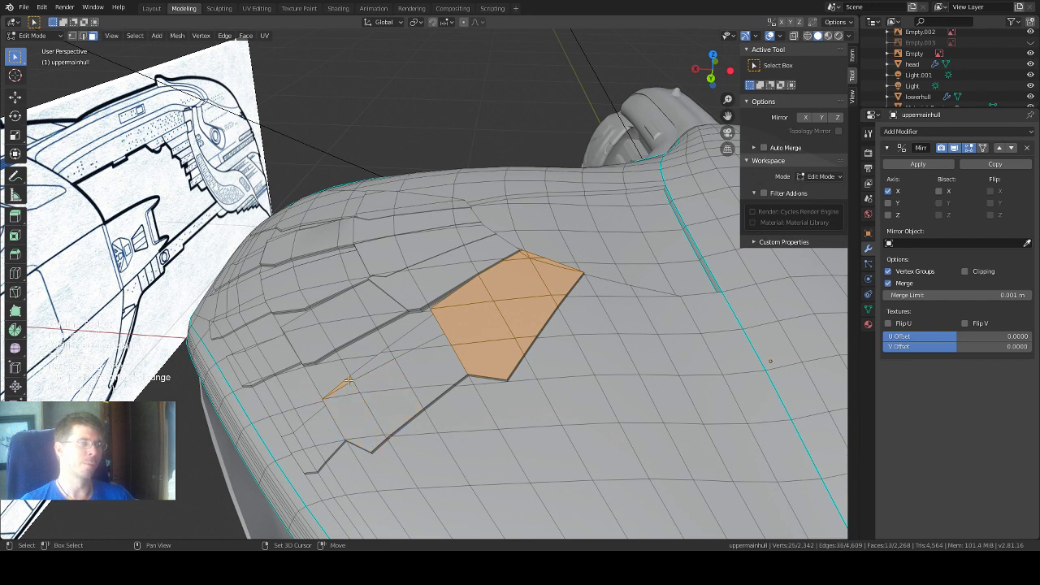
{"action": "middle_click_drag", "start_coordinate": [381, 396], "coordinate": [615, 279]}
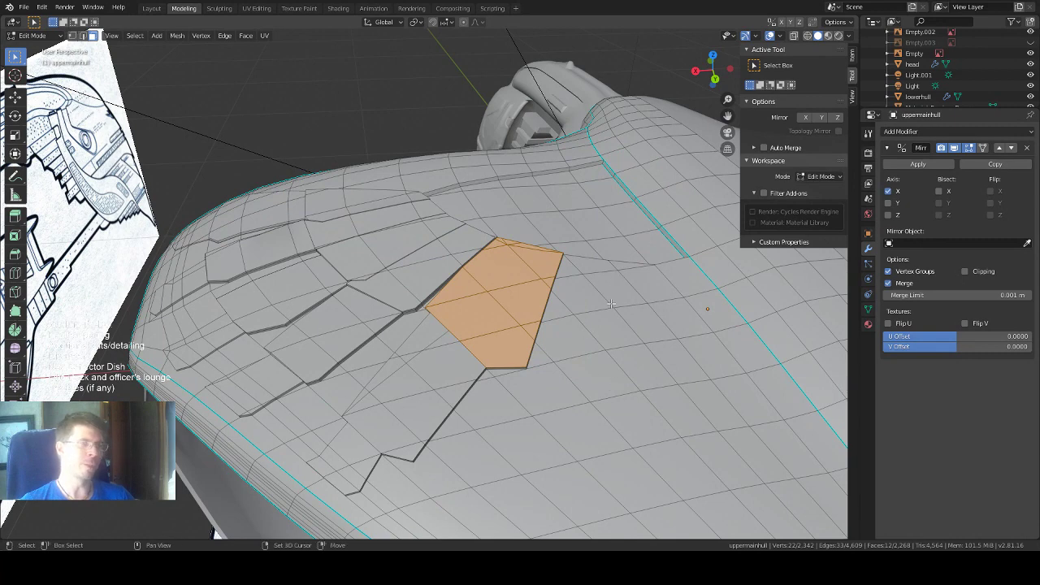
{"action": "left_click", "coordinate": [572, 355], "text": "ctrl"}
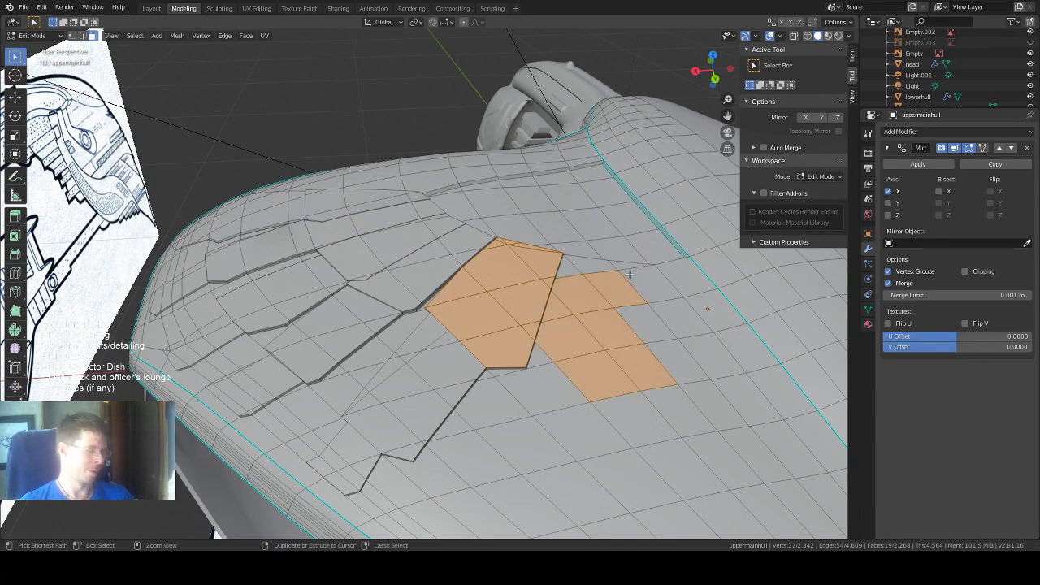
{"action": "key", "text": "ctrl+z"}
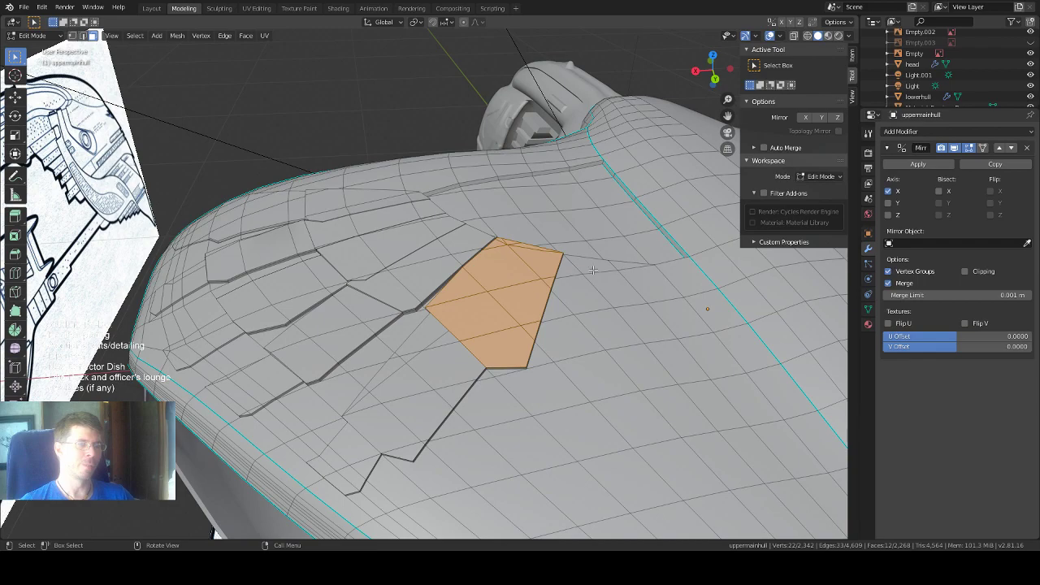
Extrude the selected upper feather plate outward along its normal by about 0.0044 m.
{"action": "middle_click_drag", "start_coordinate": [593, 270], "coordinate": [561, 243]}
{"action": "scroll", "coordinate": [598, 245], "scroll_direction": "up", "scroll_amount": 3}
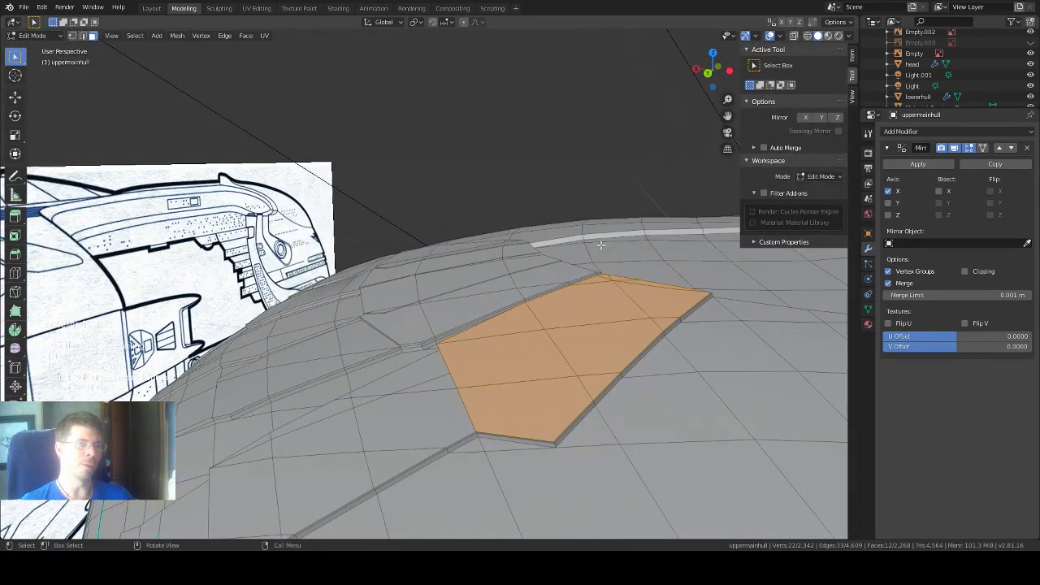
{"action": "left_click", "coordinate": [14, 213]}
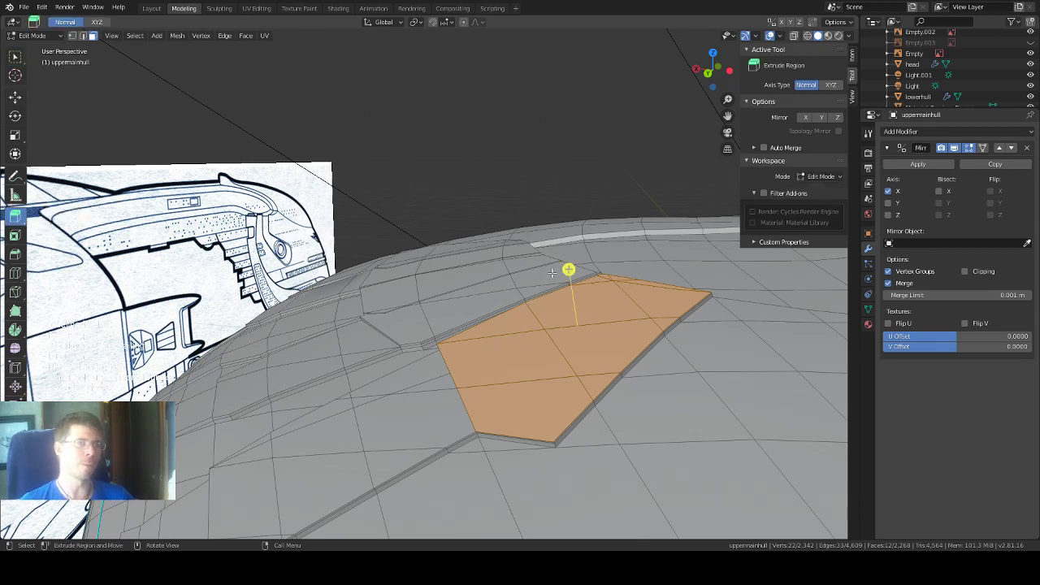
{"action": "left_click_drag", "start_coordinate": [567, 269], "coordinate": [563, 261]}
{"action": "mouse_move", "coordinate": [564, 261]}
{"action": "middle_mouse_down"}
{"action": "mouse_move", "coordinate": [593, 243]}
{"action": "mouse_move", "coordinate": [521, 256]}
{"action": "mouse_move", "coordinate": [556, 261]}
{"action": "middle_mouse_up"}
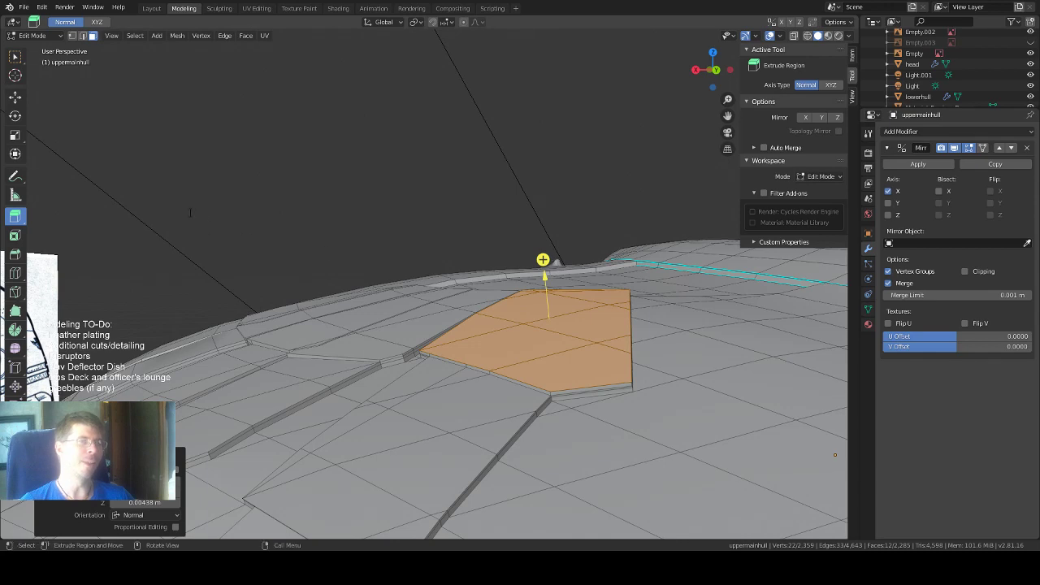
Lower the extruded plate's top faces by about 0.001 m along the global Z axis.
{"action": "middle_click_drag", "start_coordinate": [546, 302], "coordinate": [529, 284]}
{"action": "scroll", "coordinate": [594, 354], "scroll_direction": "up", "scroll_amount": 2}
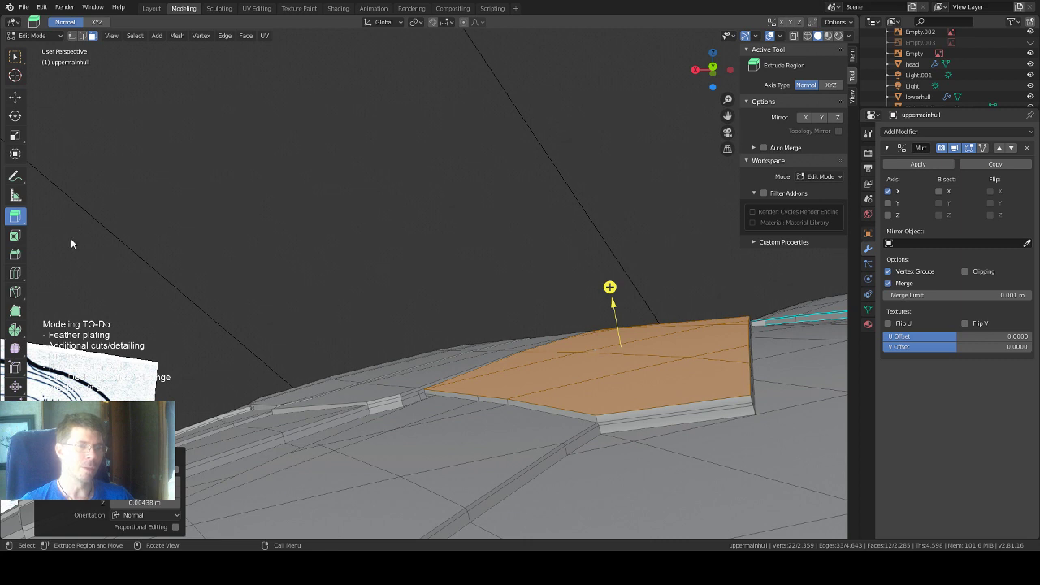
{"action": "left_click", "coordinate": [15, 97]}
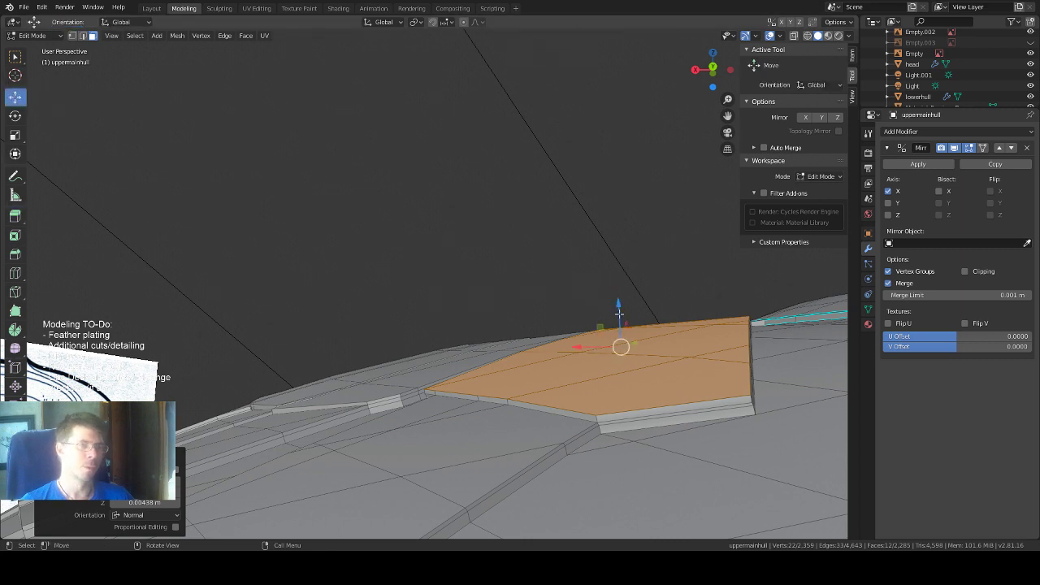
{"action": "left_click_drag", "start_coordinate": [619, 313], "coordinate": [617, 315]}
{"action": "scroll", "coordinate": [551, 276], "scroll_direction": "down", "scroll_amount": 3}
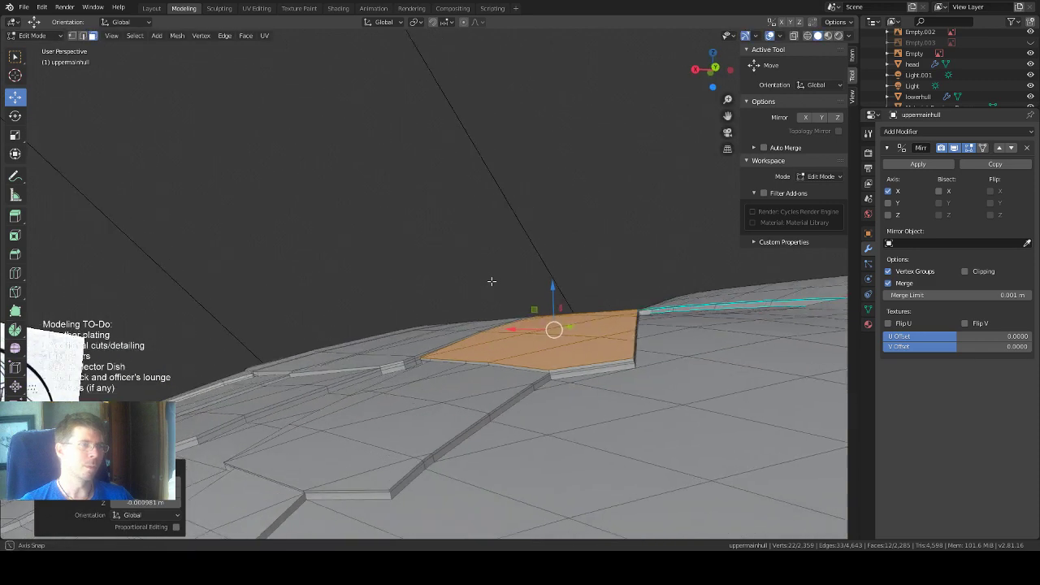
{"action": "middle_click_drag", "start_coordinate": [491, 282], "coordinate": [506, 258]}
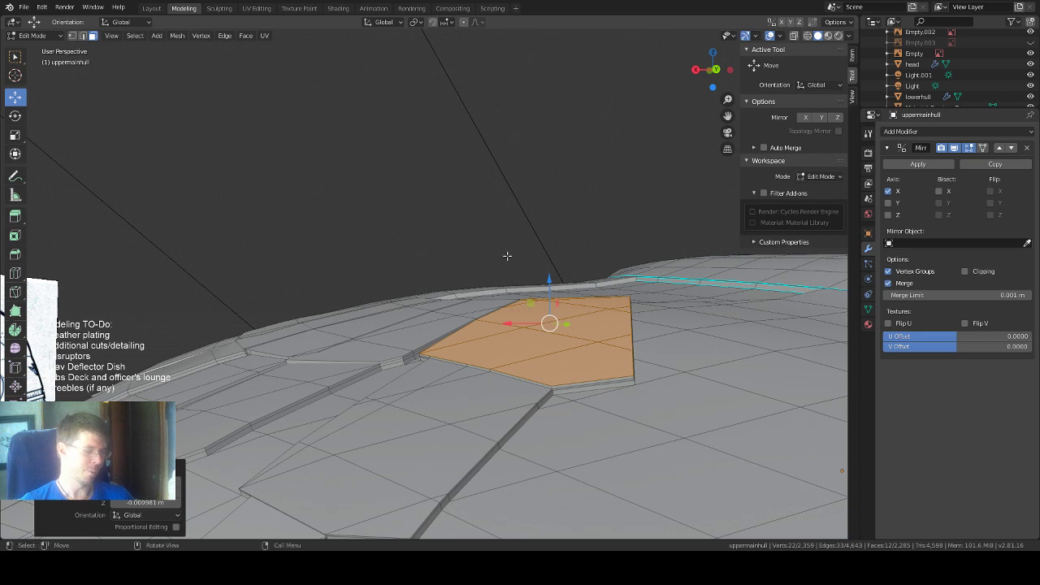
{"action": "key", "text": "c"}
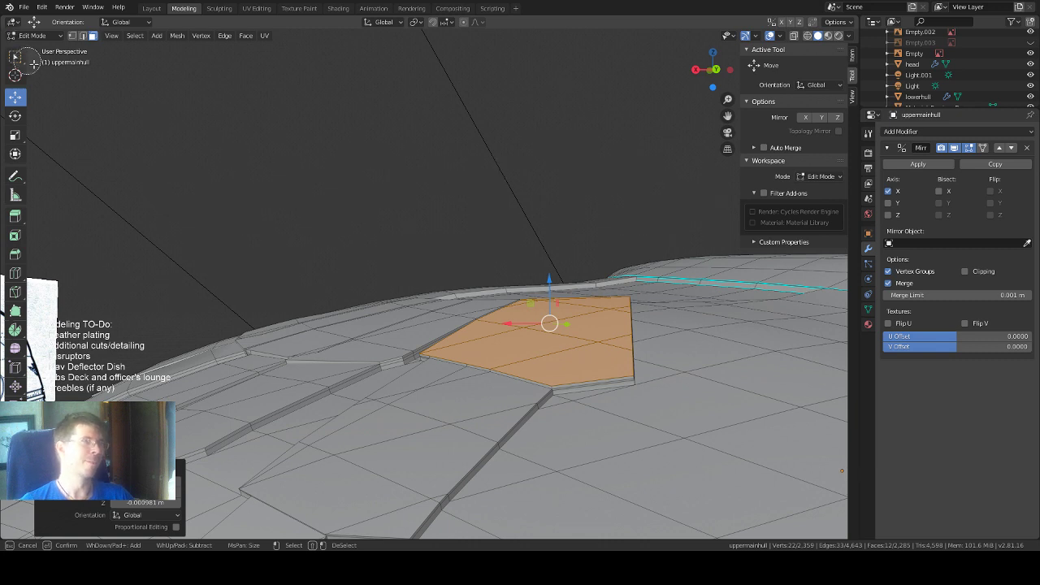
{"action": "right_click", "coordinate": [559, 183]}
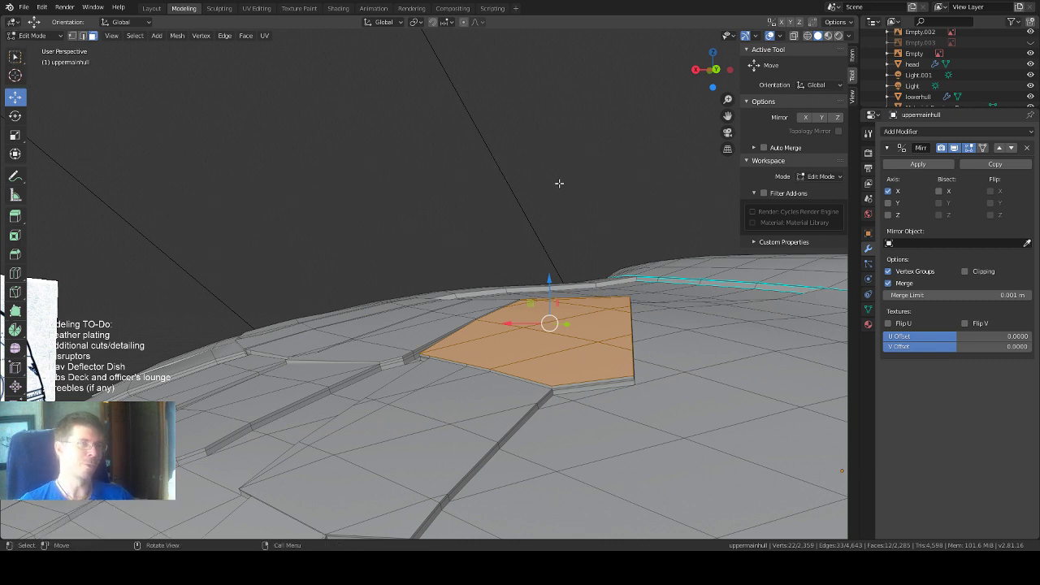
{"action": "middle_click_drag", "start_coordinate": [546, 197], "coordinate": [533, 213]}
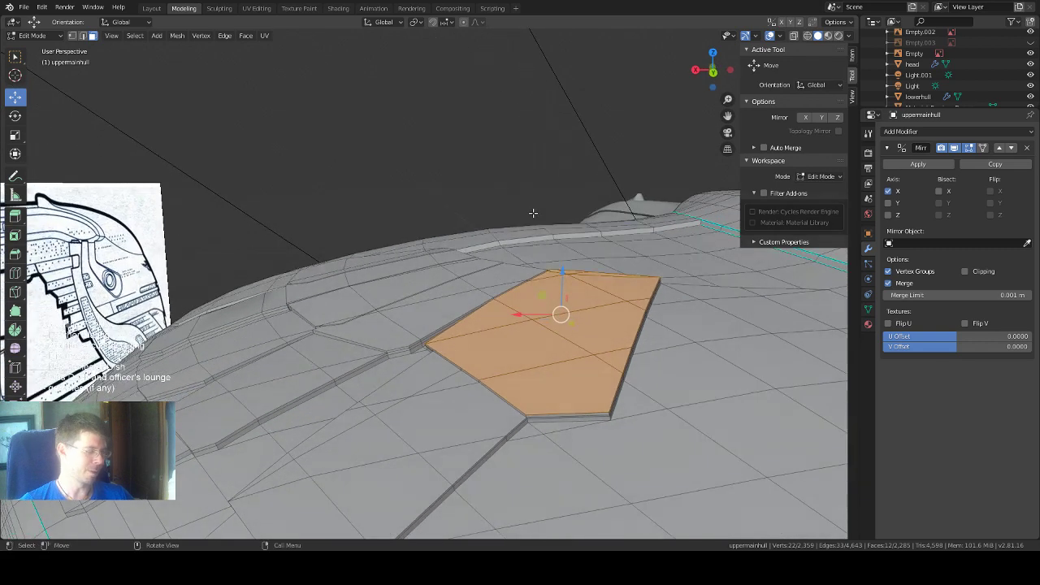
{"action": "key", "text": "c"}
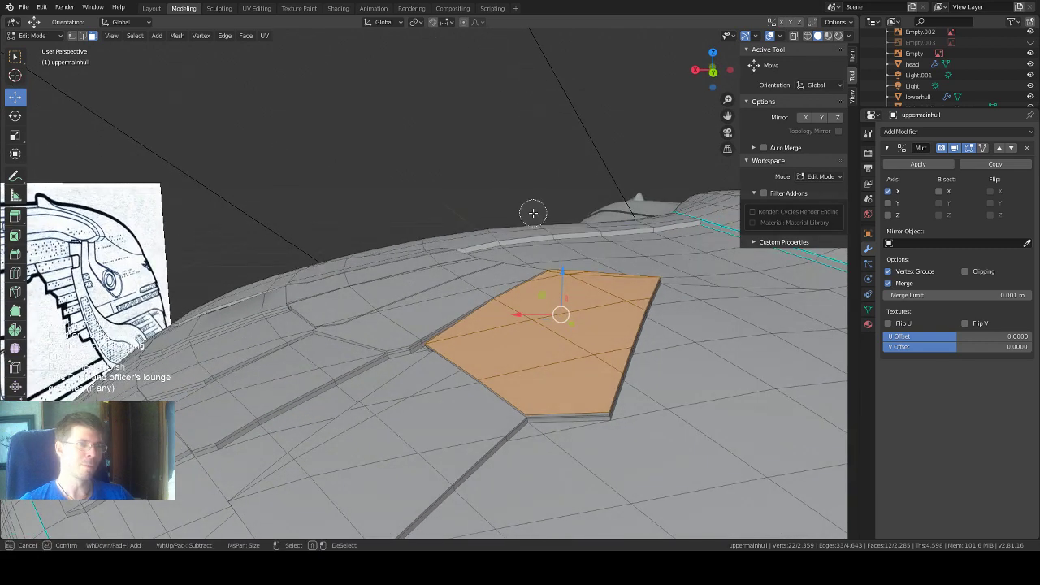
{"action": "middle_click_drag", "start_coordinate": [557, 416], "coordinate": [512, 437]}
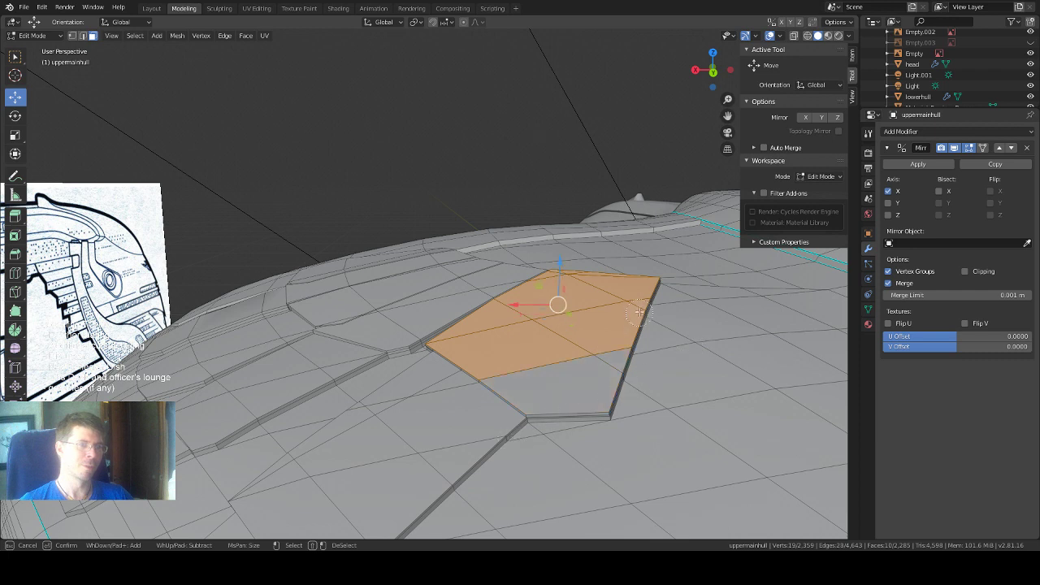
{"action": "middle_click_drag", "start_coordinate": [639, 312], "coordinate": [514, 371]}
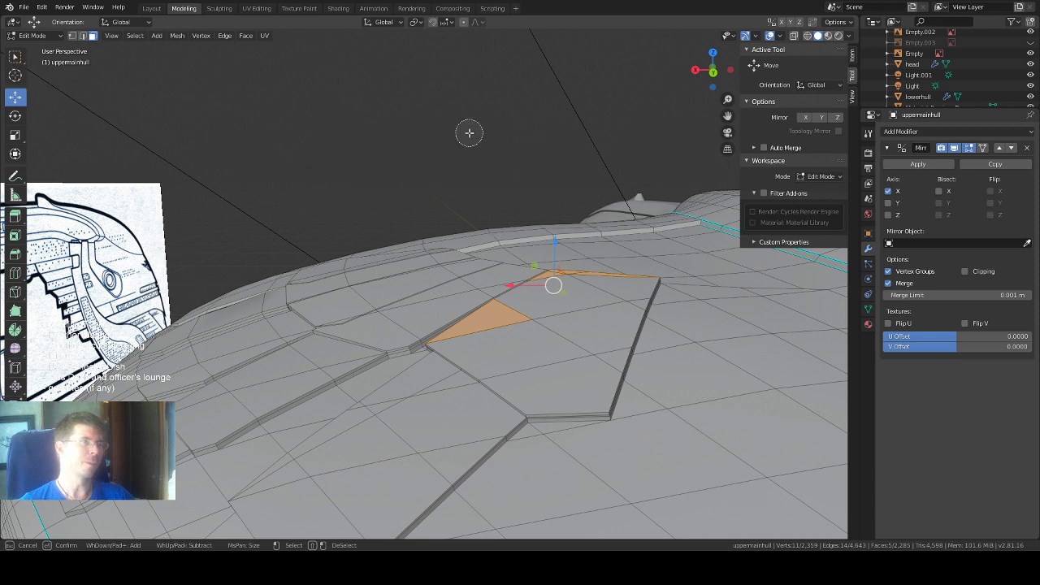
{"action": "key", "text": "Escape"}
{"action": "key", "text": "ctrl+KP_Add"}
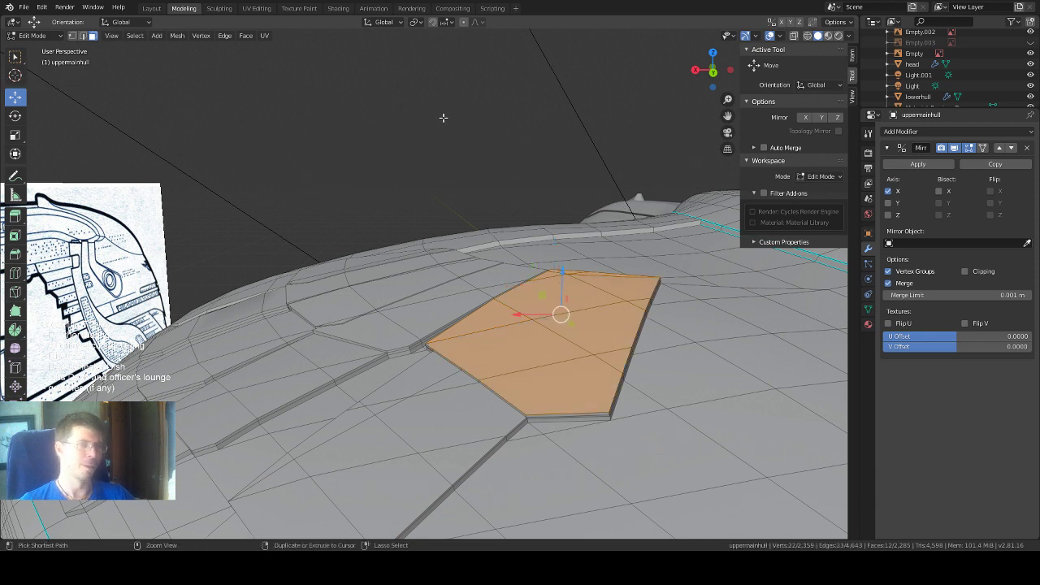
{"action": "middle_click_drag", "start_coordinate": [458, 152], "coordinate": [467, 155]}
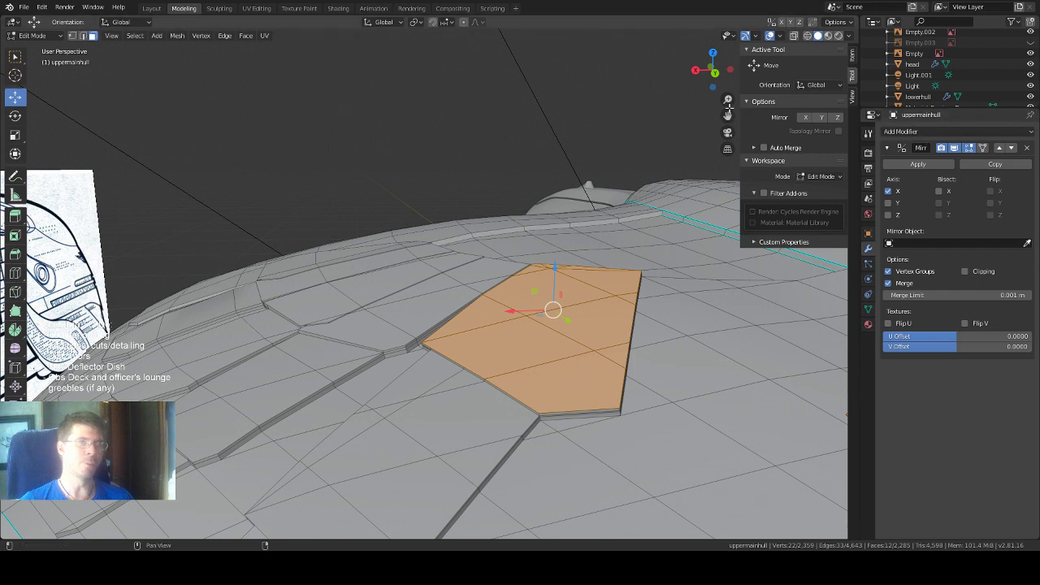
Select three consecutive top edges along the angled side of the lower raised plate and lower them about 0.0026 m along global Z.
{"action": "left_click_drag", "start_coordinate": [728, 116], "coordinate": [759, 35]}
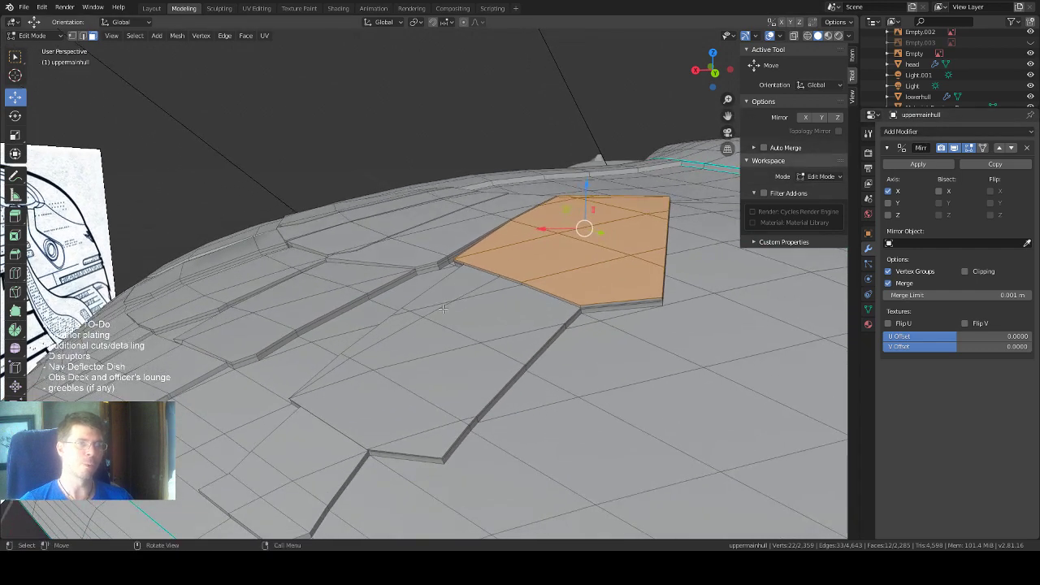
{"action": "middle_click_drag", "start_coordinate": [437, 335], "coordinate": [499, 321]}
{"action": "scroll", "coordinate": [525, 327], "scroll_direction": "up", "scroll_amount": 2}
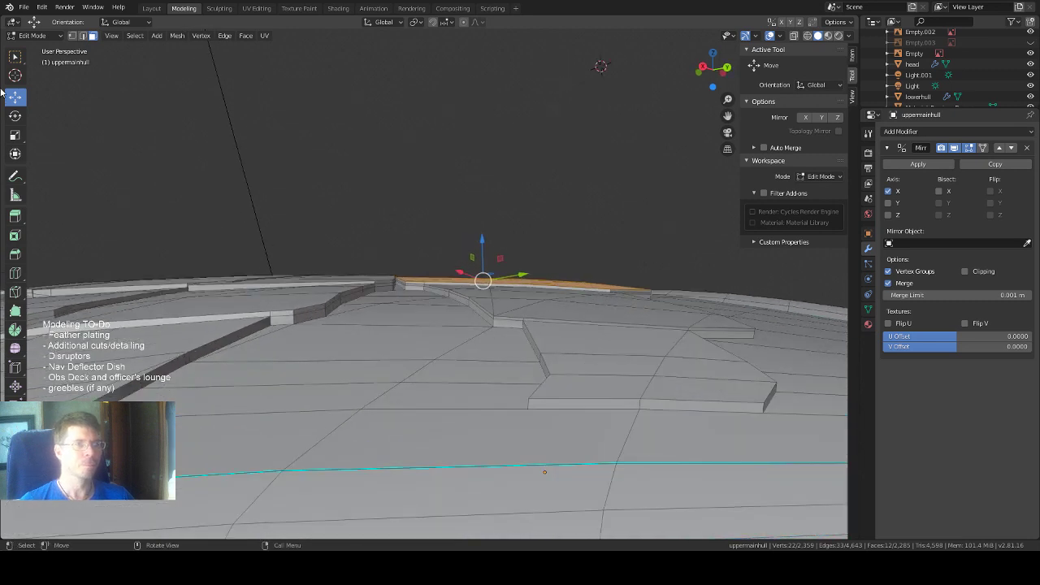
{"action": "left_click", "coordinate": [15, 57]}
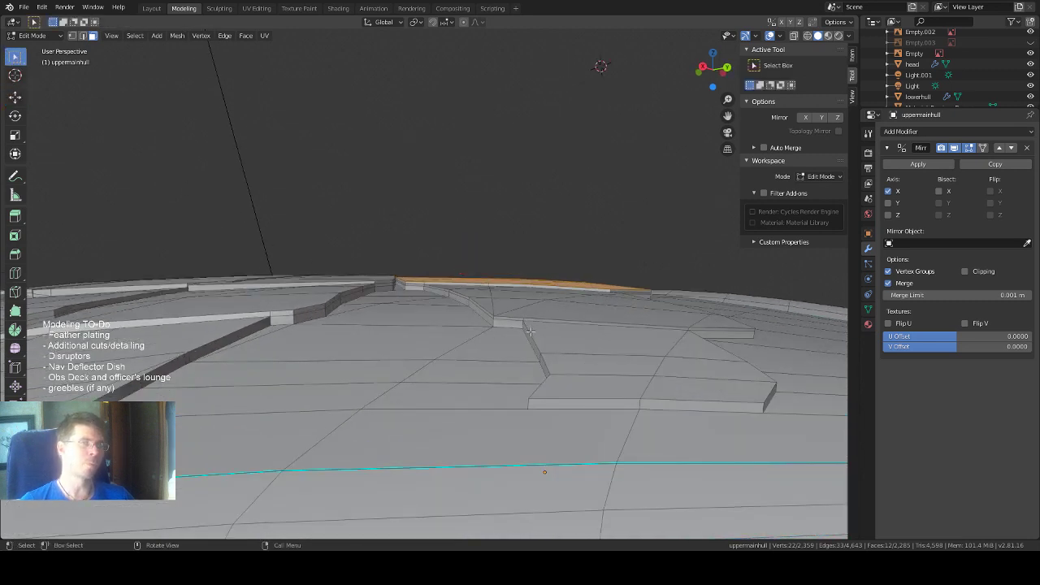
{"action": "left_click", "coordinate": [563, 336]}
{"action": "key", "text": "2"}
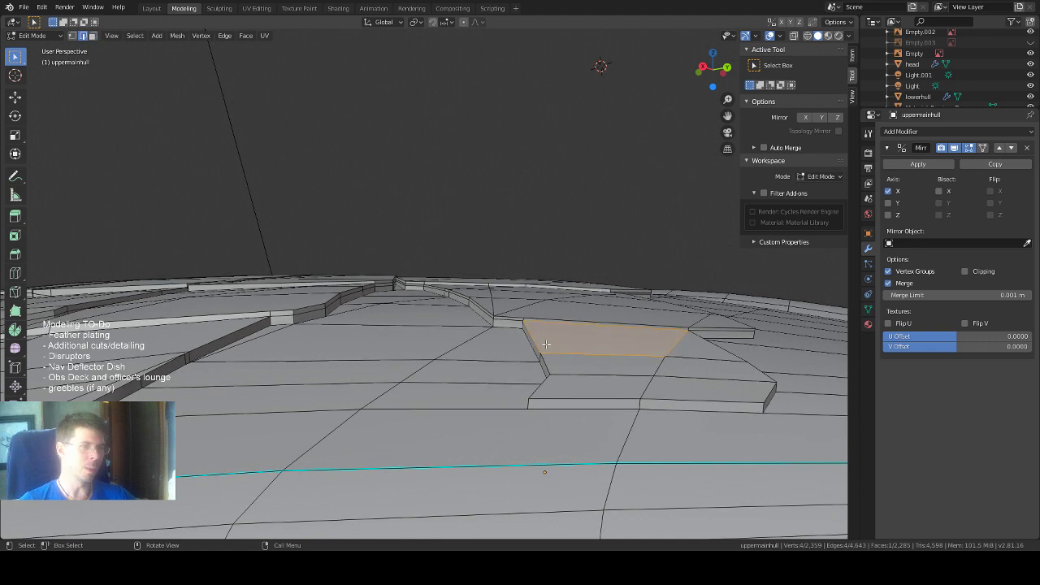
{"action": "left_click", "coordinate": [540, 355]}
{"action": "left_click", "coordinate": [547, 366], "text": "shift"}
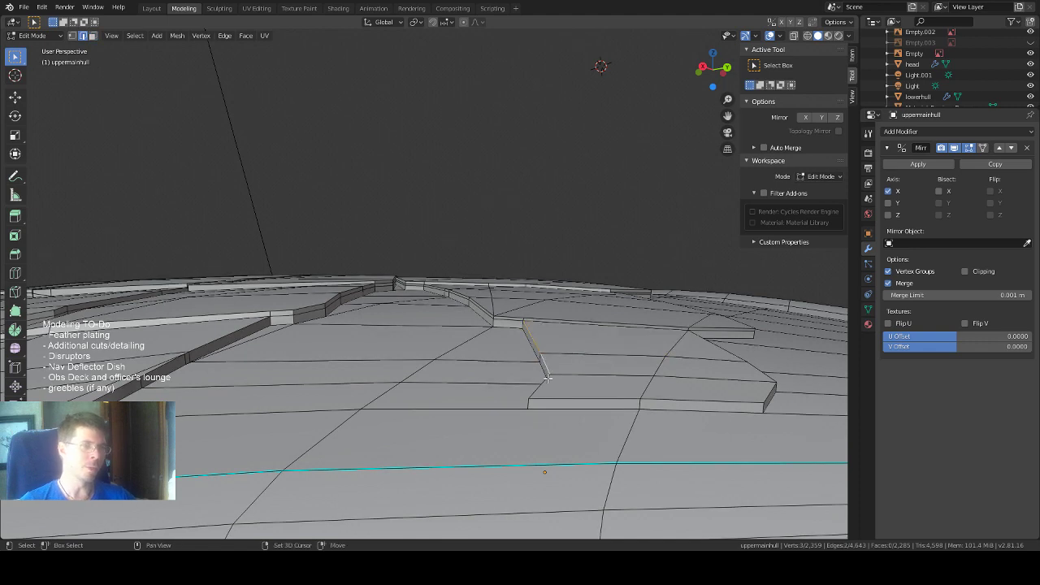
{"action": "left_click", "coordinate": [544, 382], "text": "shift"}
{"action": "middle_click_drag", "start_coordinate": [554, 362], "coordinate": [585, 358]}
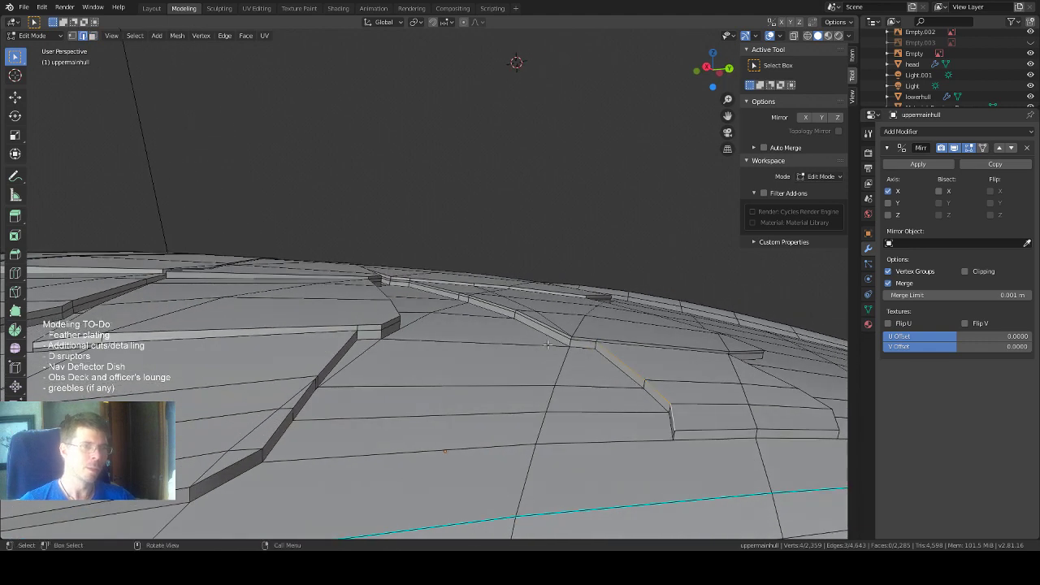
{"action": "left_click", "coordinate": [13, 99]}
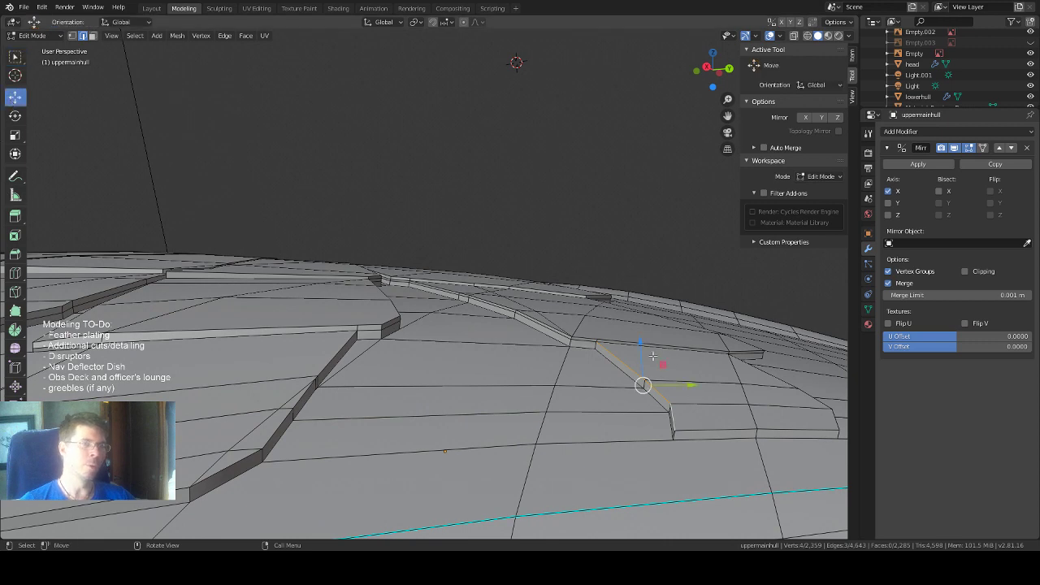
{"action": "left_click_drag", "start_coordinate": [639, 353], "coordinate": [643, 358]}
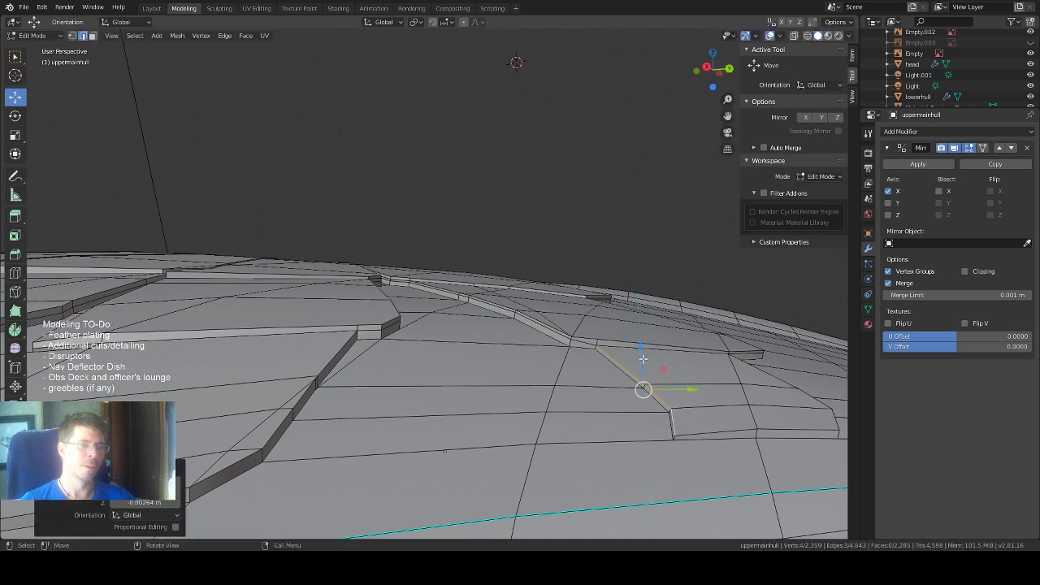
Lower the middle top vertex on the same plate's front rim by about 0.0017 m along global Z.
{"action": "middle_click_drag", "start_coordinate": [761, 382], "coordinate": [746, 375]}
{"action": "key", "text": "1"}
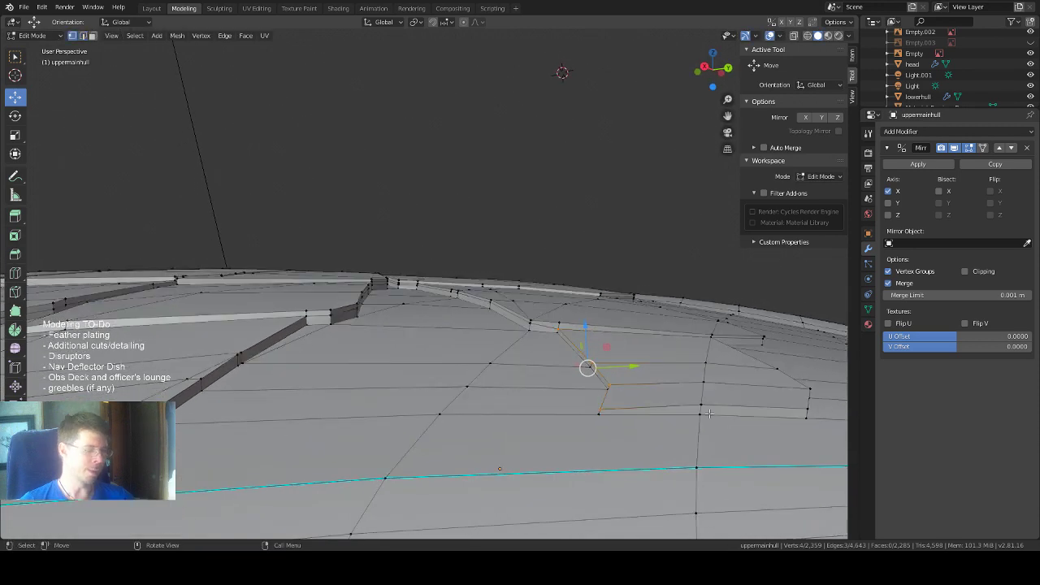
{"action": "left_click", "coordinate": [702, 405]}
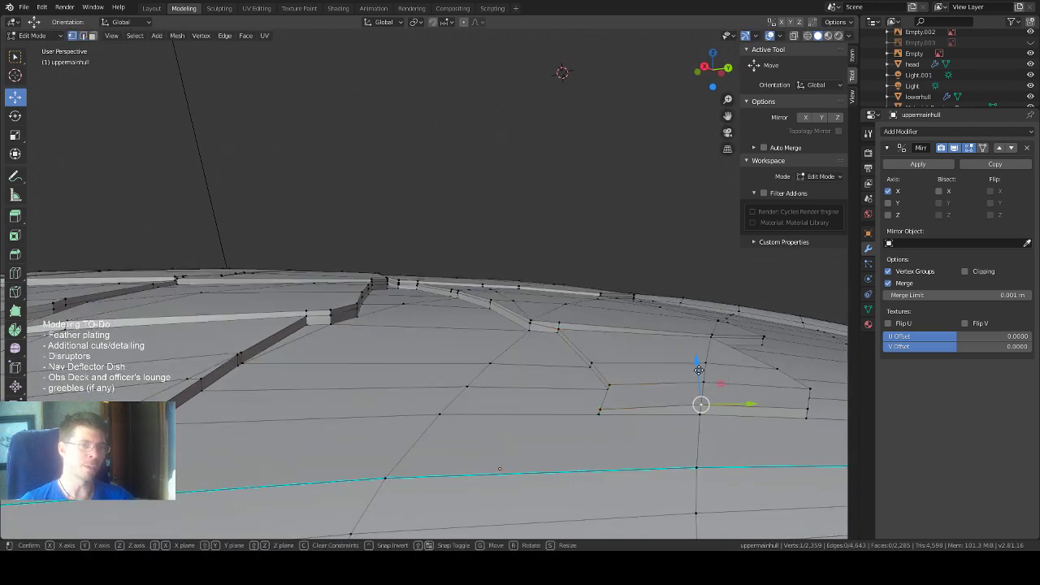
{"action": "left_click_drag", "start_coordinate": [699, 368], "coordinate": [699, 374]}
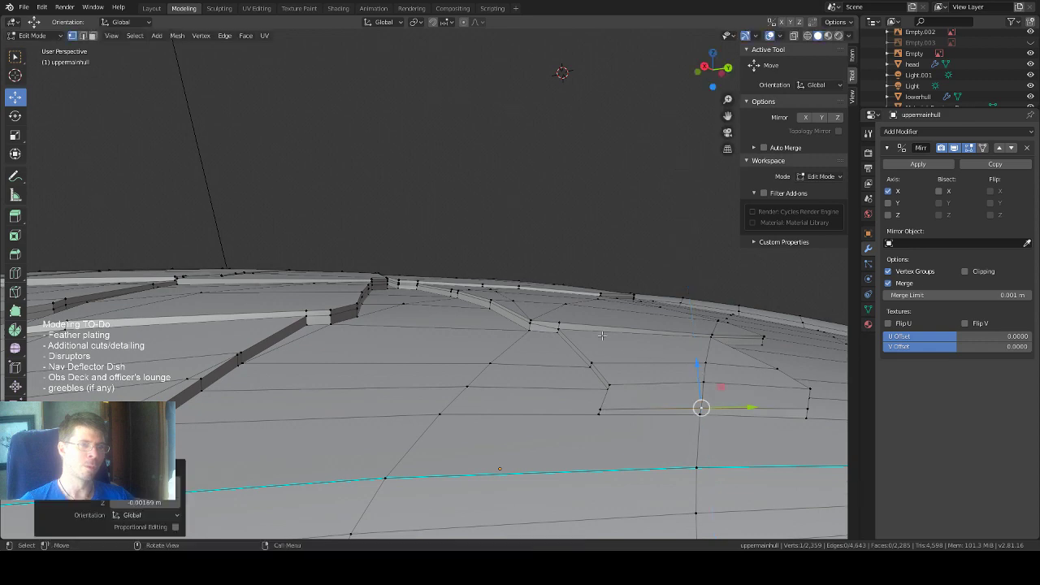
{"action": "middle_click_drag", "start_coordinate": [611, 342], "coordinate": [637, 381]}
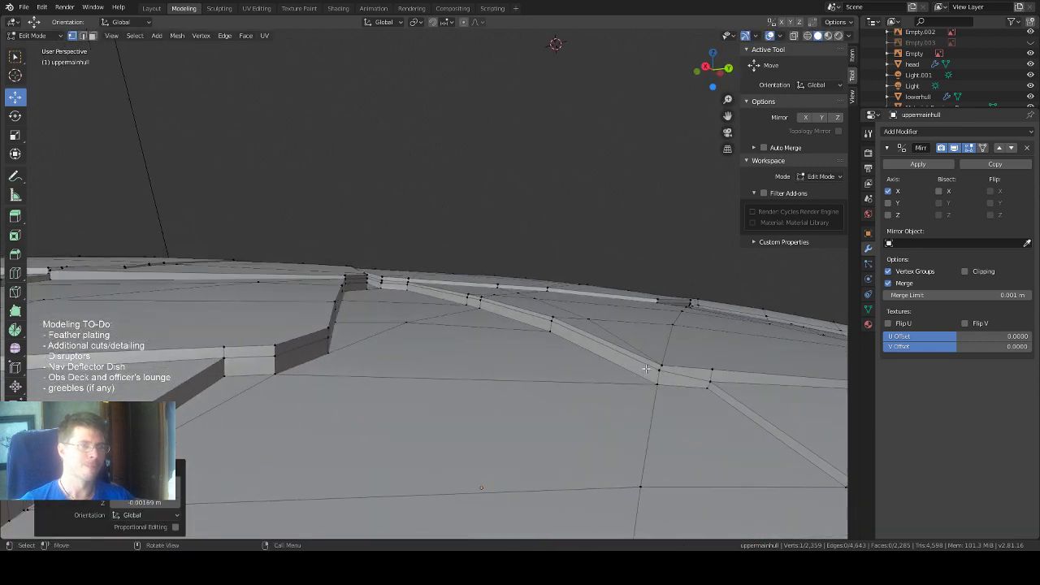
{"action": "key", "text": "2"}
{"action": "left_click", "coordinate": [613, 357]}
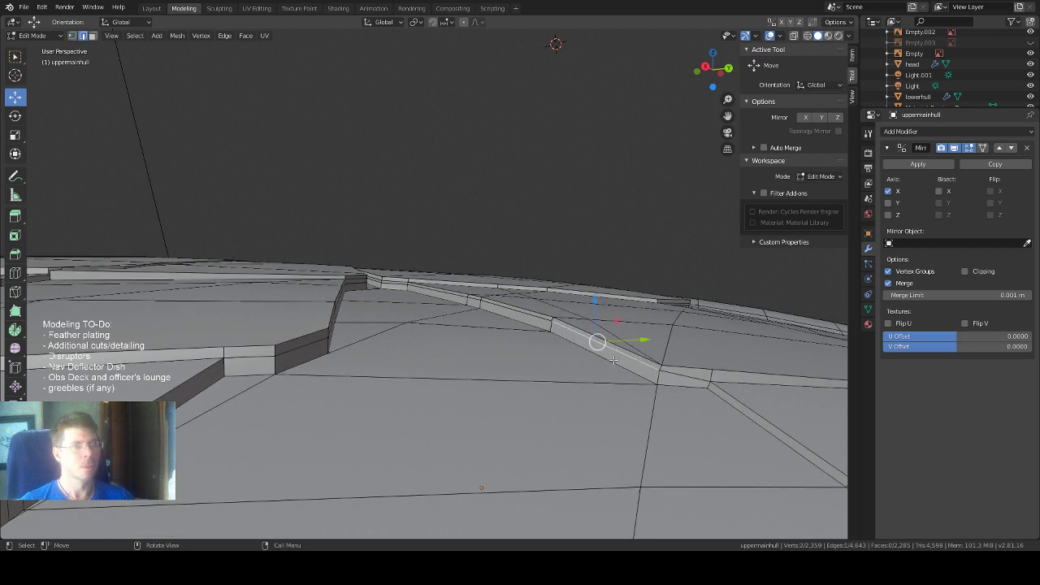
{"action": "left_click", "coordinate": [514, 310], "text": "shift"}
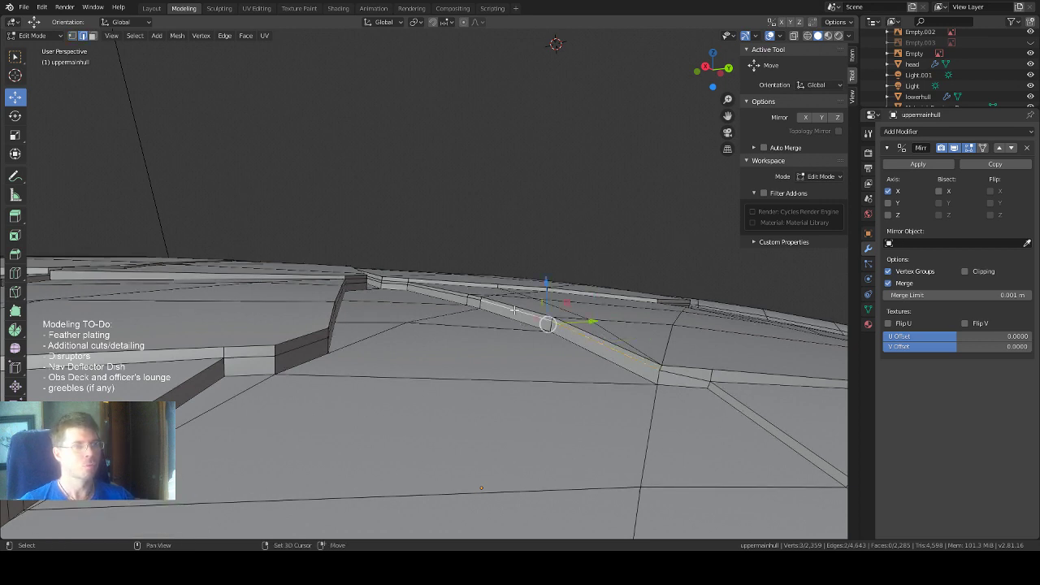
{"action": "key", "text": "alt+a"}
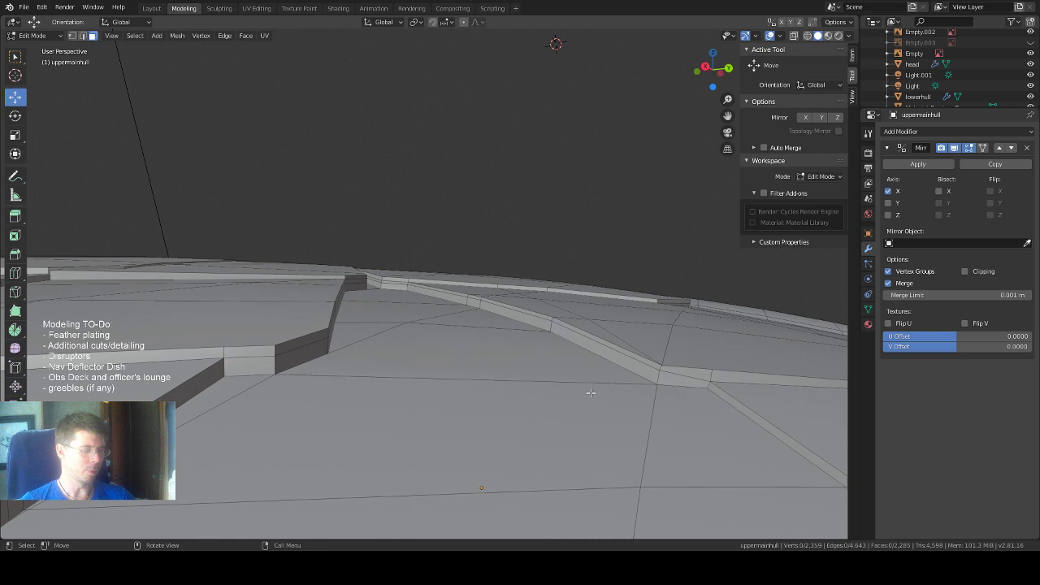
Select the four narrow upper rim faces along the plate's angled side and lower them about 0.0026 m along global Z.
{"action": "left_click", "coordinate": [609, 344]}
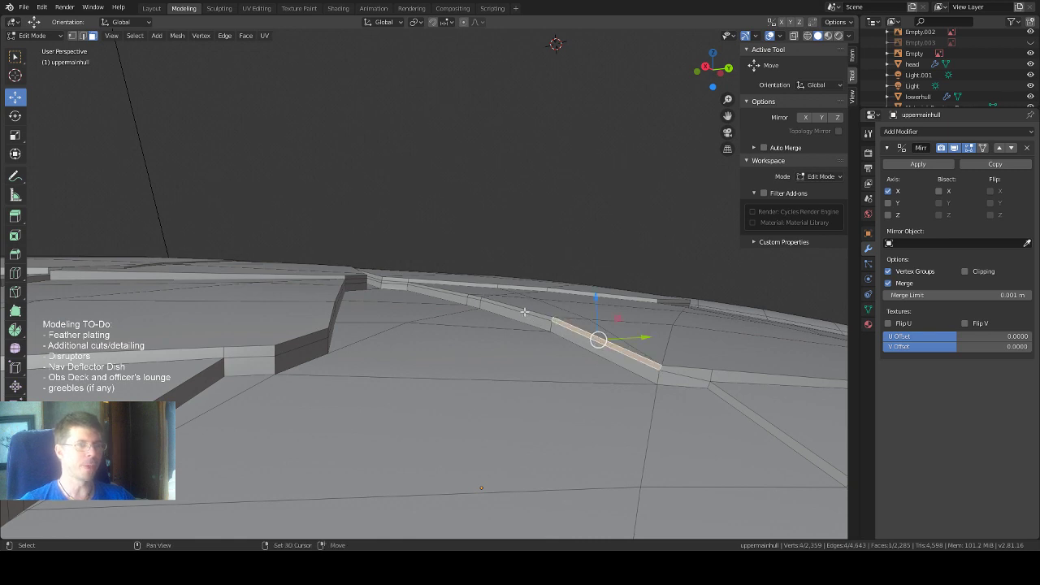
{"action": "left_click", "coordinate": [482, 296], "text": "shift"}
{"action": "left_click", "coordinate": [465, 295], "text": "shift"}
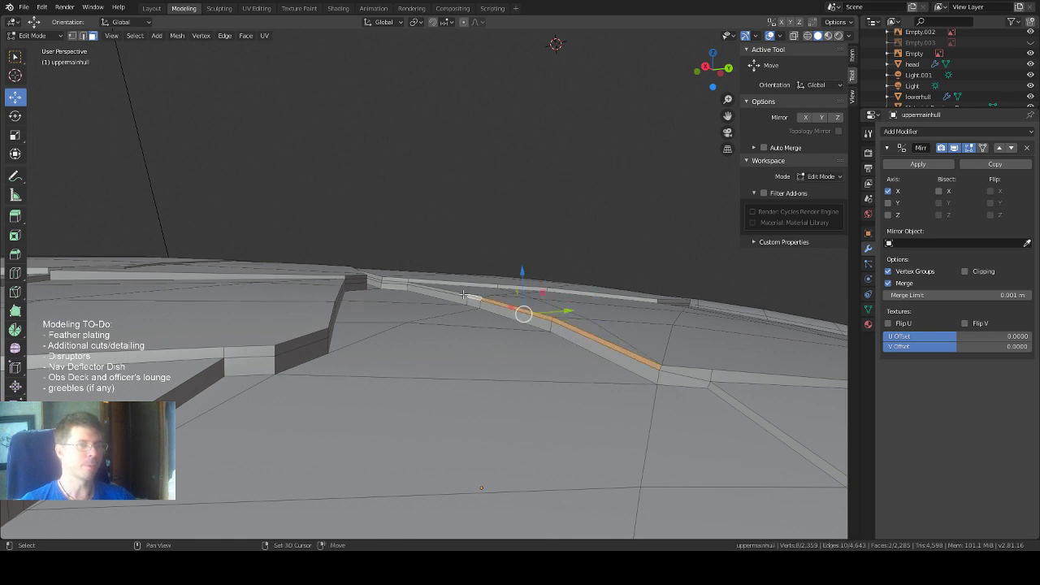
{"action": "left_click", "coordinate": [452, 304], "text": "shift"}
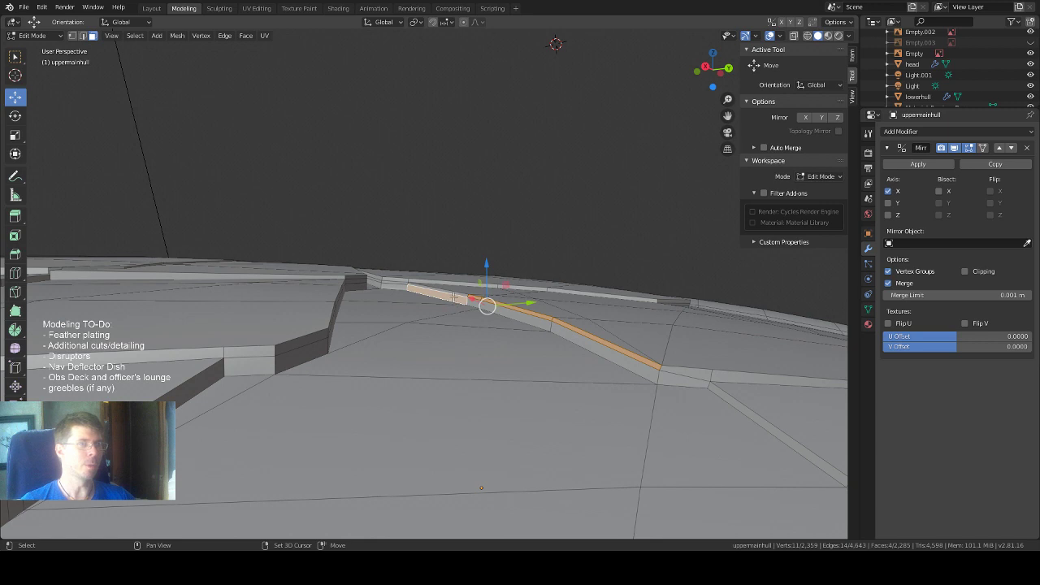
{"action": "left_click", "coordinate": [453, 297], "text": "shift"}
{"action": "left_click", "coordinate": [453, 293], "text": "shift"}
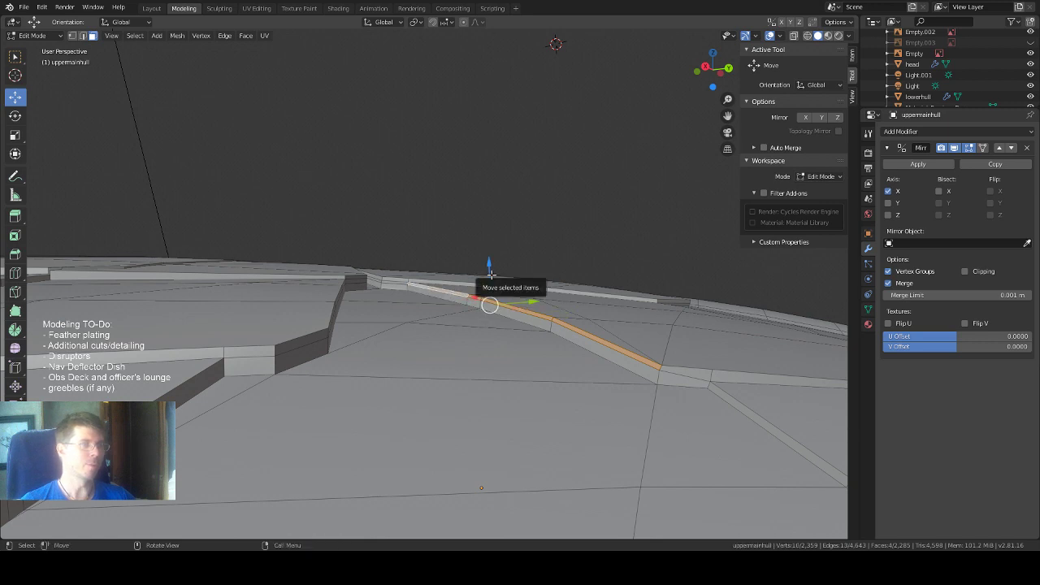
{"action": "left_click_drag", "start_coordinate": [490, 274], "coordinate": [487, 280]}
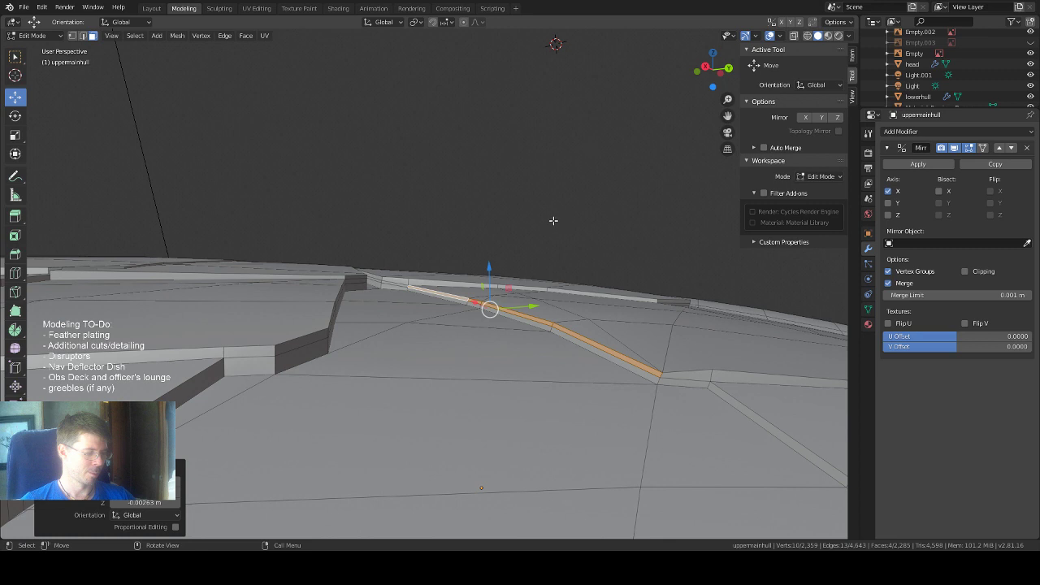
{"action": "key", "text": "c"}
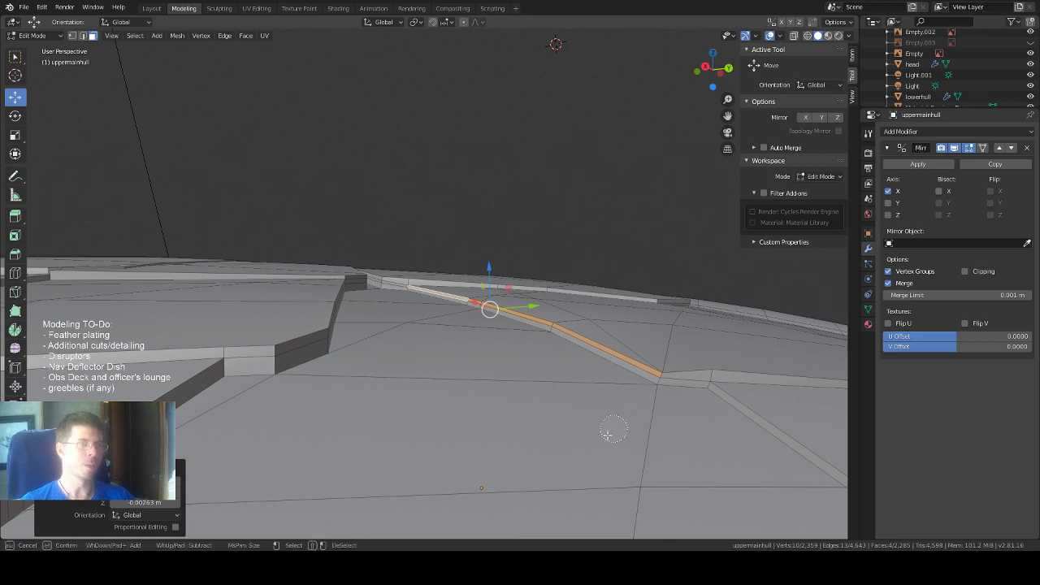
{"action": "mouse_move", "coordinate": [512, 419]}
{"action": "left_mouse_down"}
{"action": "mouse_move", "coordinate": [553, 451]}
{"action": "mouse_move", "coordinate": [638, 469]}
{"action": "left_mouse_up"}
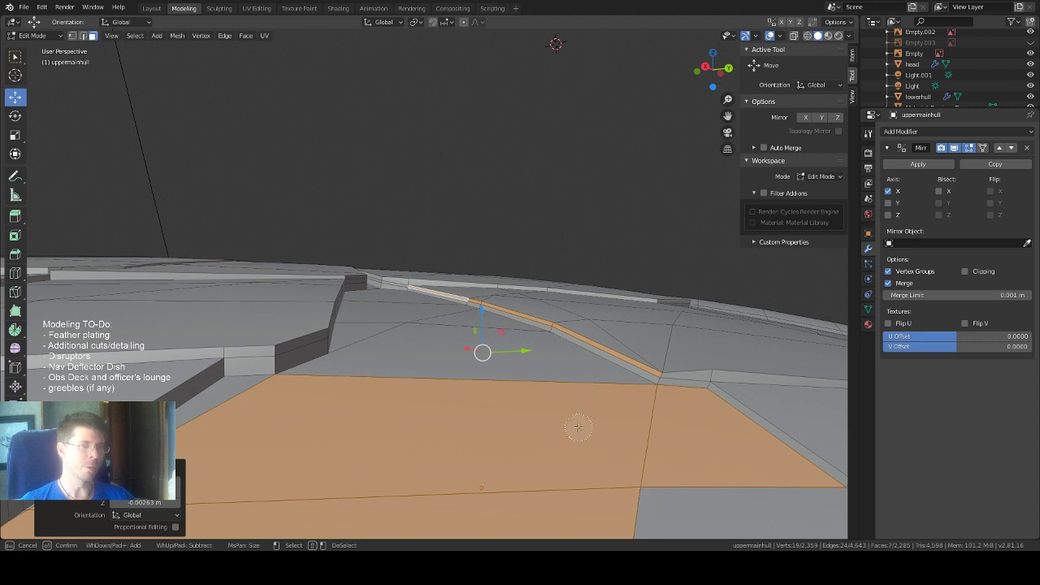
{"action": "key", "text": "Escape"}
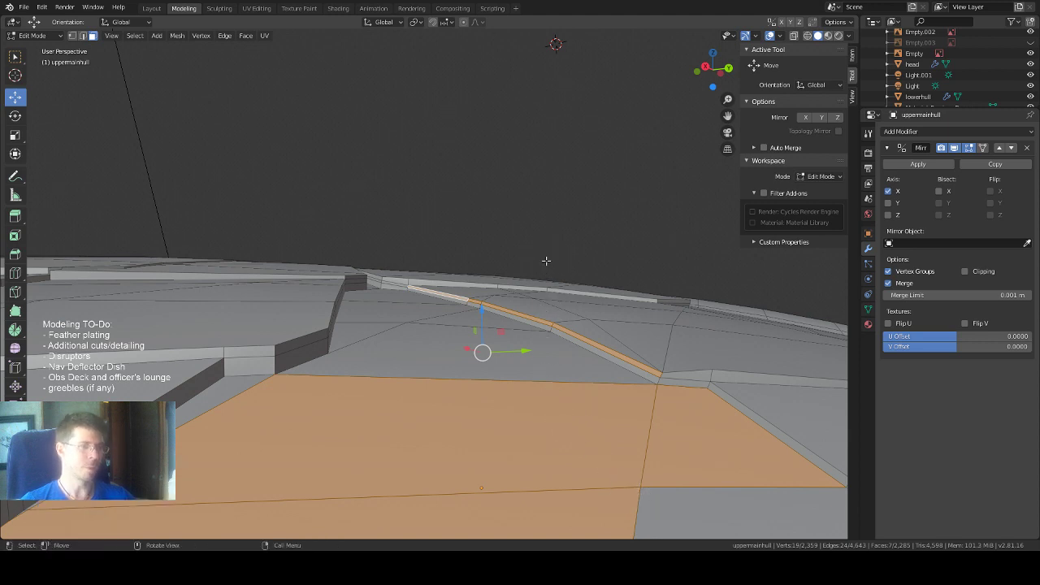
{"action": "key", "text": "ctrl+z"}
Lower the top vertex at the outer corner of the raised plate's rim by about 0.0016 m along global Z.
{"action": "mouse_move", "coordinate": [547, 261]}
{"action": "middle_mouse_down"}
{"action": "mouse_move", "coordinate": [563, 267]}
{"action": "mouse_move", "coordinate": [537, 256]}
{"action": "middle_mouse_up"}
{"action": "scroll", "coordinate": [563, 267], "scroll_direction": "up", "scroll_amount": 1}
{"action": "key", "text": "1"}
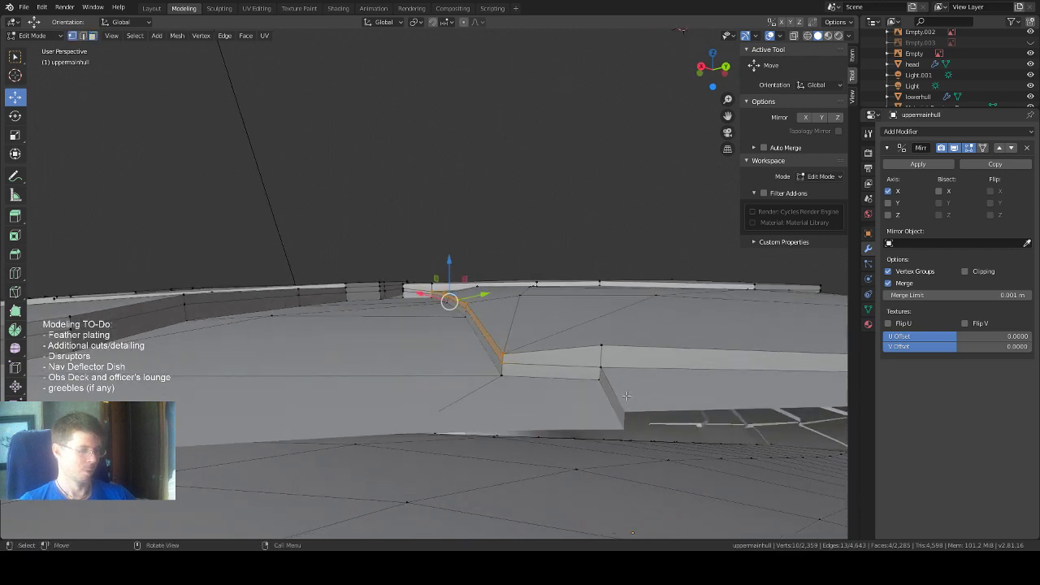
{"action": "left_click", "coordinate": [599, 344]}
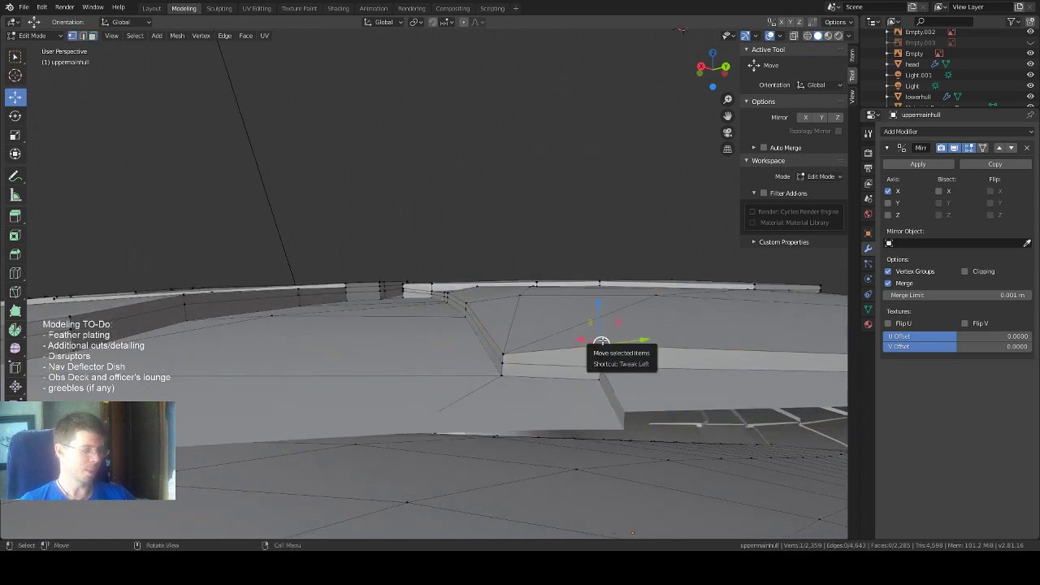
{"action": "key", "text": "shift+space"}
{"action": "key", "text": "w"}
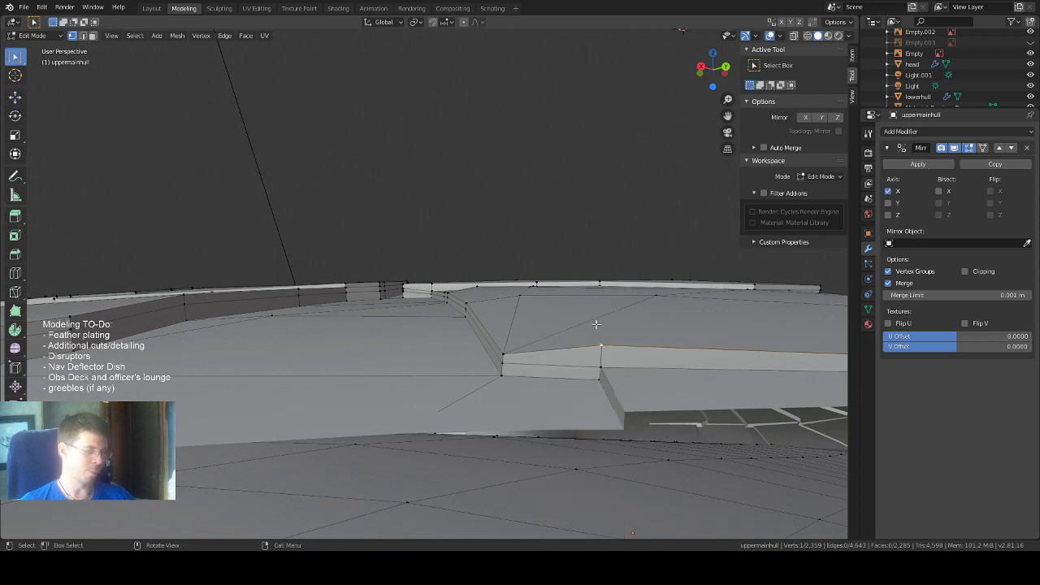
{"action": "key", "text": "g"}
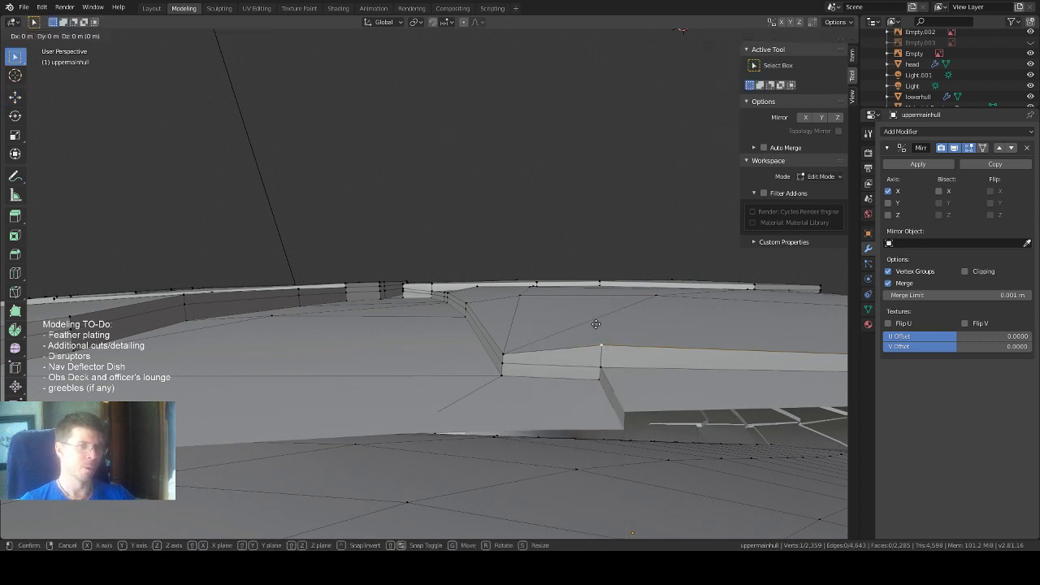
{"action": "key", "text": "z"}
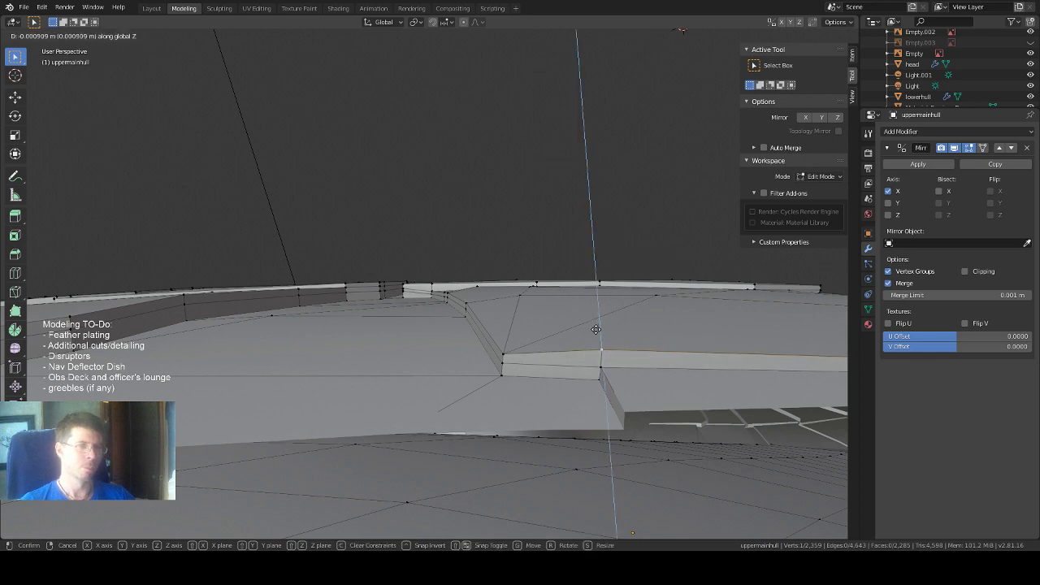
{"action": "left_click", "coordinate": [595, 332]}
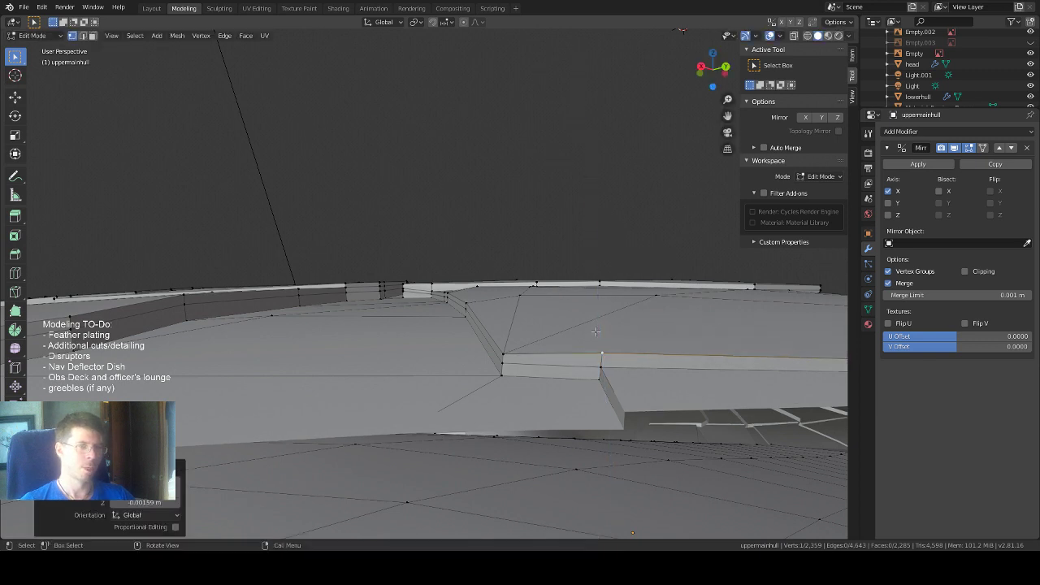
Slide the vertex on the plate's surface behind that corner away from the rim along its diagonal edge by a factor of about 0.18.
{"action": "mouse_move", "coordinate": [583, 327]}
{"action": "middle_mouse_down"}
{"action": "mouse_move", "coordinate": [616, 309]}
{"action": "mouse_move", "coordinate": [586, 335]}
{"action": "middle_mouse_up"}
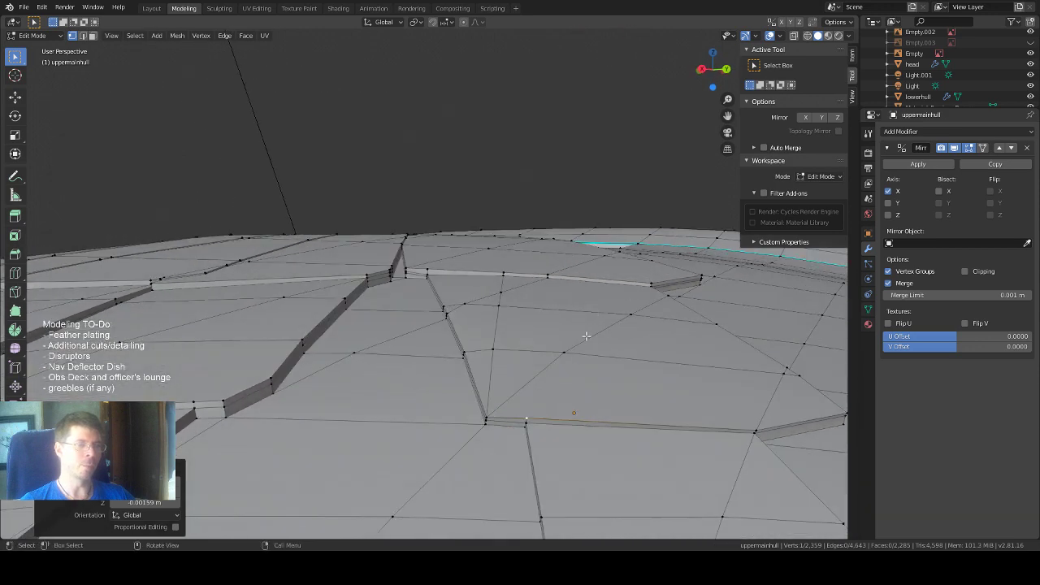
{"action": "left_click", "coordinate": [563, 354]}
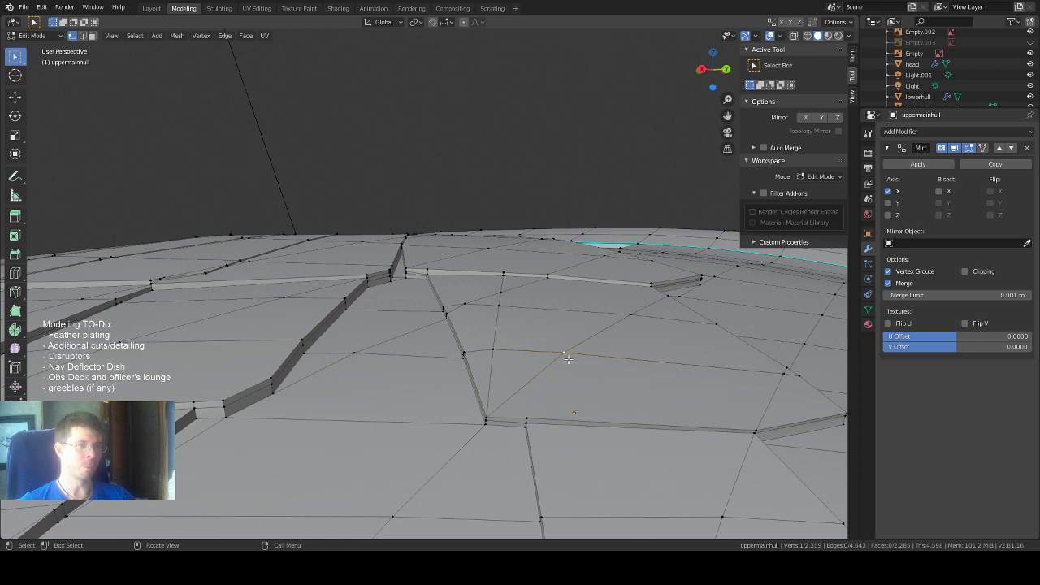
{"action": "key", "text": "g"}
{"action": "key", "text": "g"}
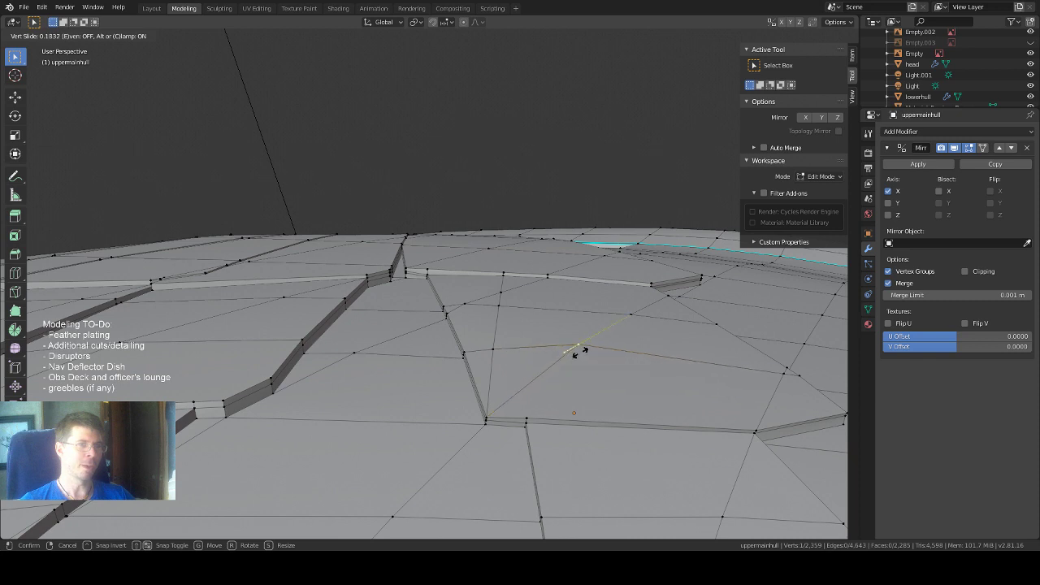
{"action": "left_click", "coordinate": [576, 351]}
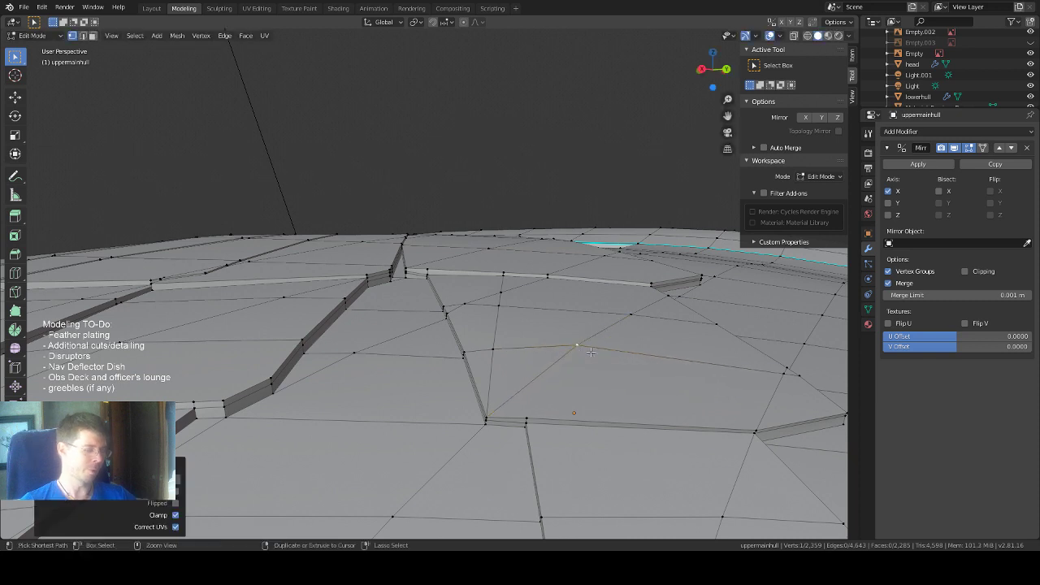
Lower the middle vertex at the inner corner where the neighbouring feather plates meet by about 0.0028 m along global Z.
{"action": "middle_click_drag", "start_coordinate": [557, 333], "coordinate": [601, 355]}
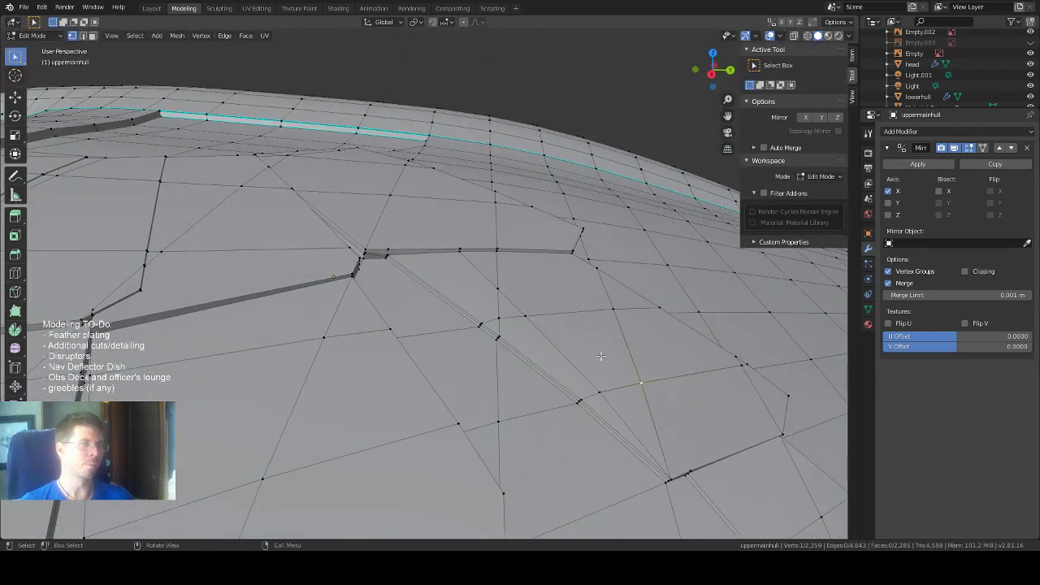
{"action": "left_click_drag", "start_coordinate": [727, 117], "coordinate": [774, 171]}
{"action": "scroll", "coordinate": [441, 298], "scroll_direction": "up", "scroll_amount": 3}
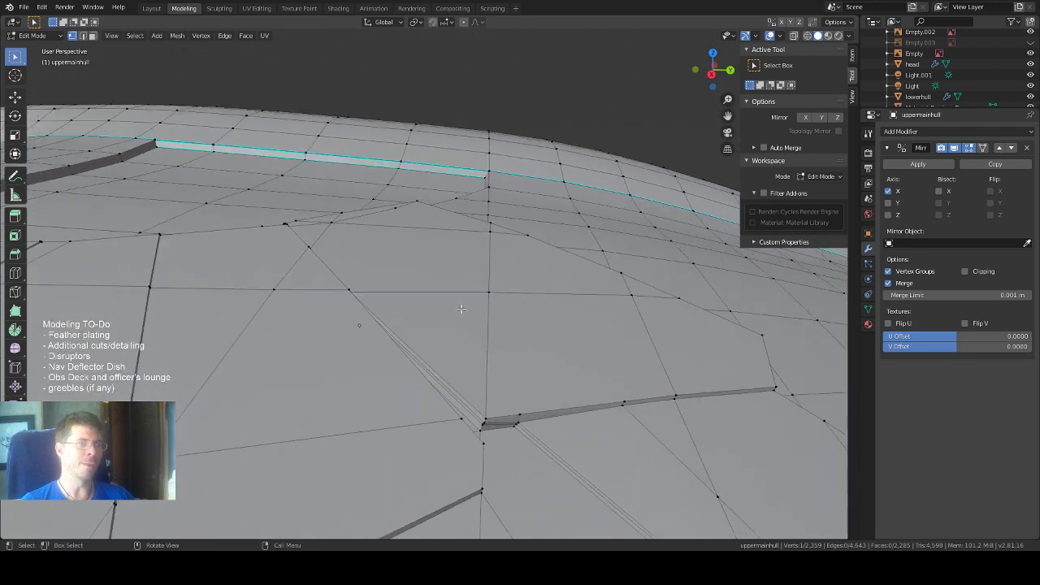
{"action": "middle_click_drag", "start_coordinate": [495, 329], "coordinate": [468, 297]}
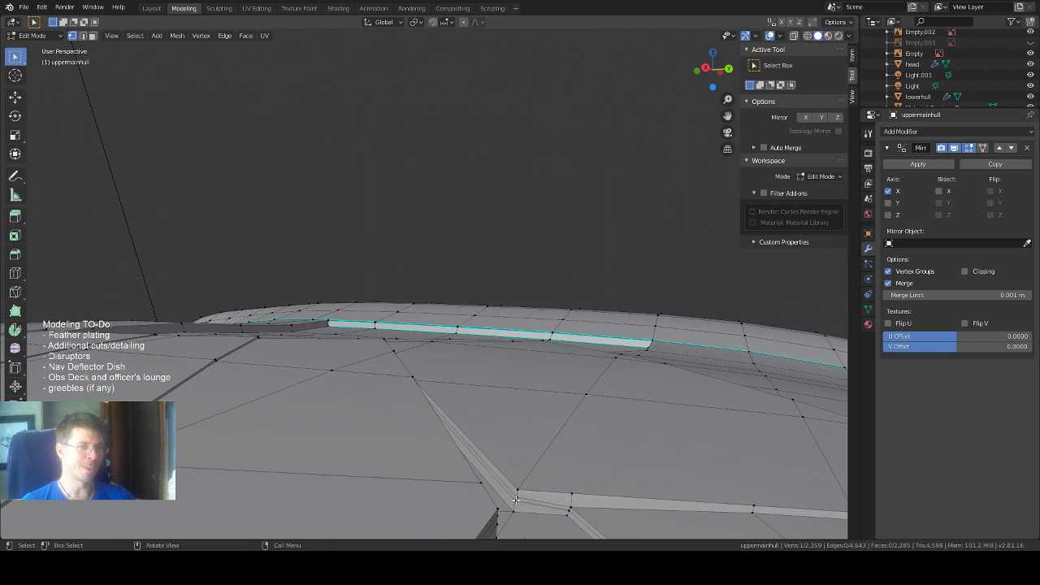
{"action": "left_click", "coordinate": [15, 97]}
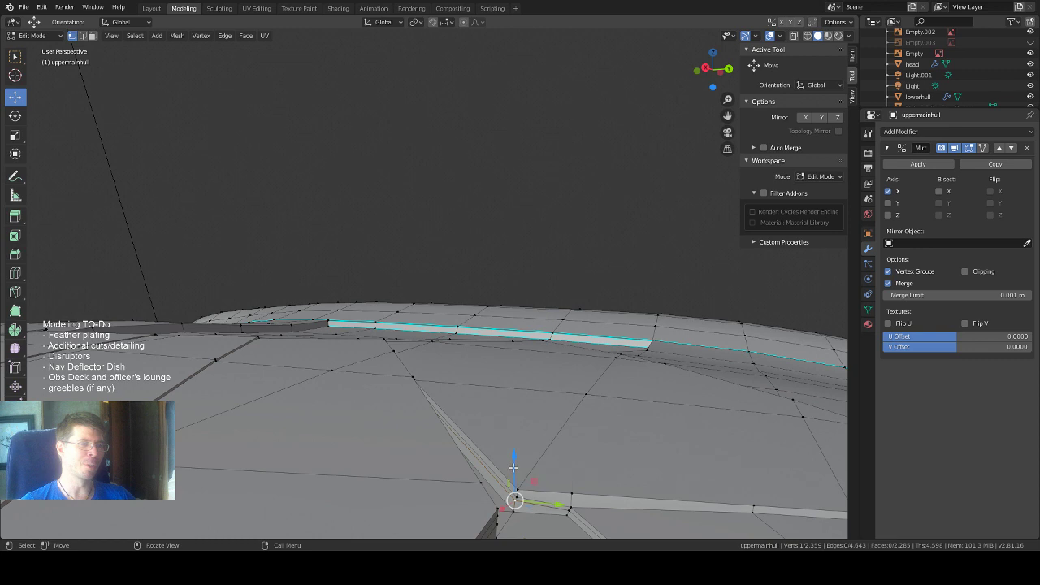
{"action": "left_click_drag", "start_coordinate": [518, 469], "coordinate": [514, 476]}
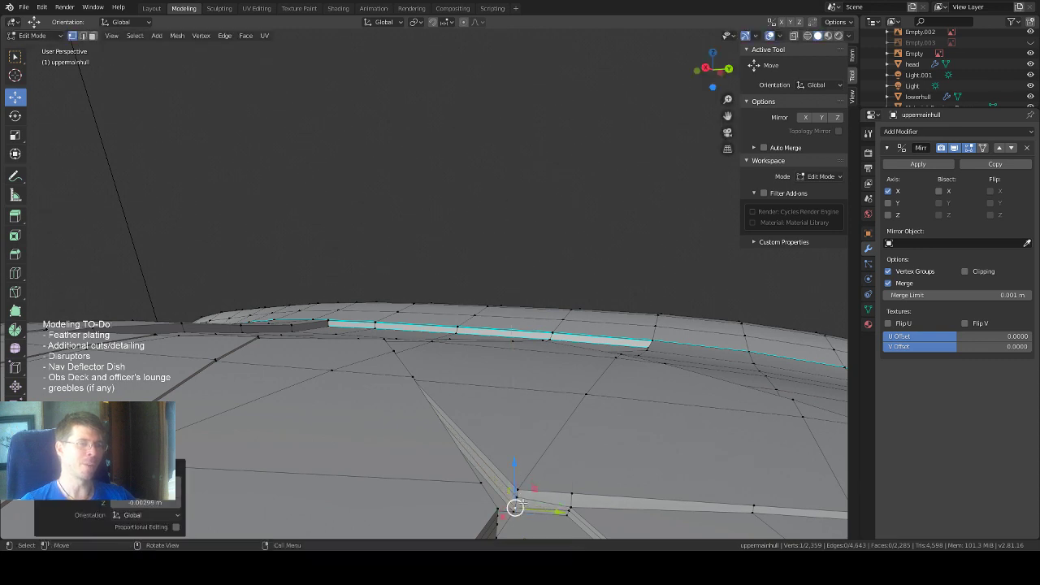
{"action": "middle_click_drag", "start_coordinate": [531, 459], "coordinate": [545, 411]}
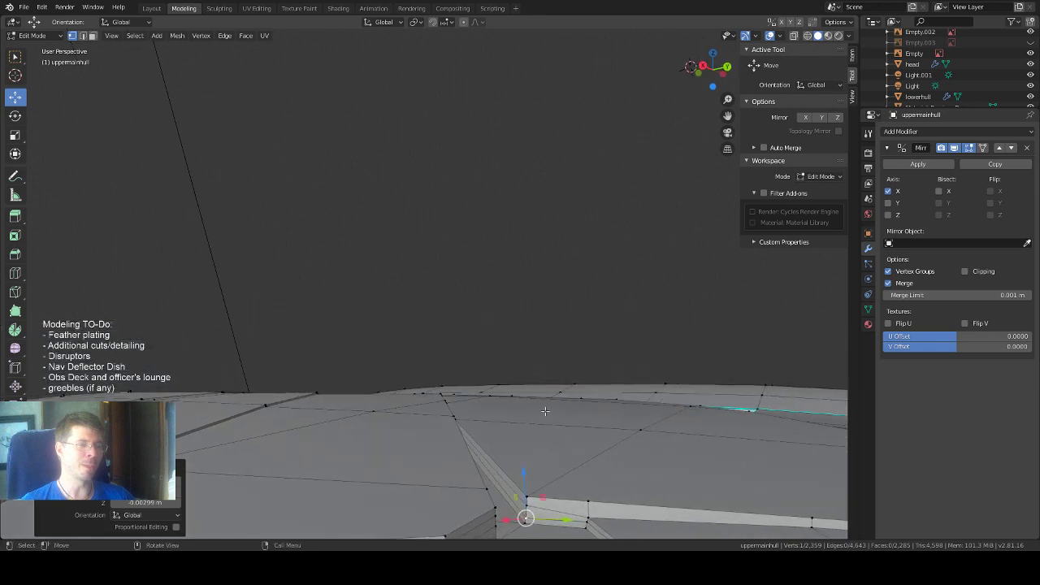
{"action": "key", "text": "ctrl+z"}
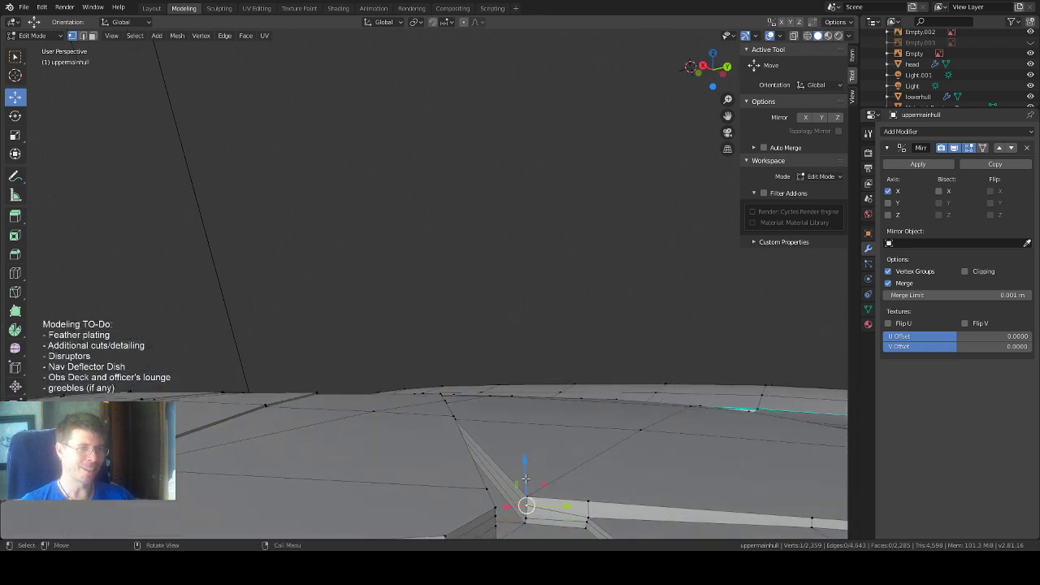
{"action": "left_click_drag", "start_coordinate": [525, 481], "coordinate": [524, 486]}
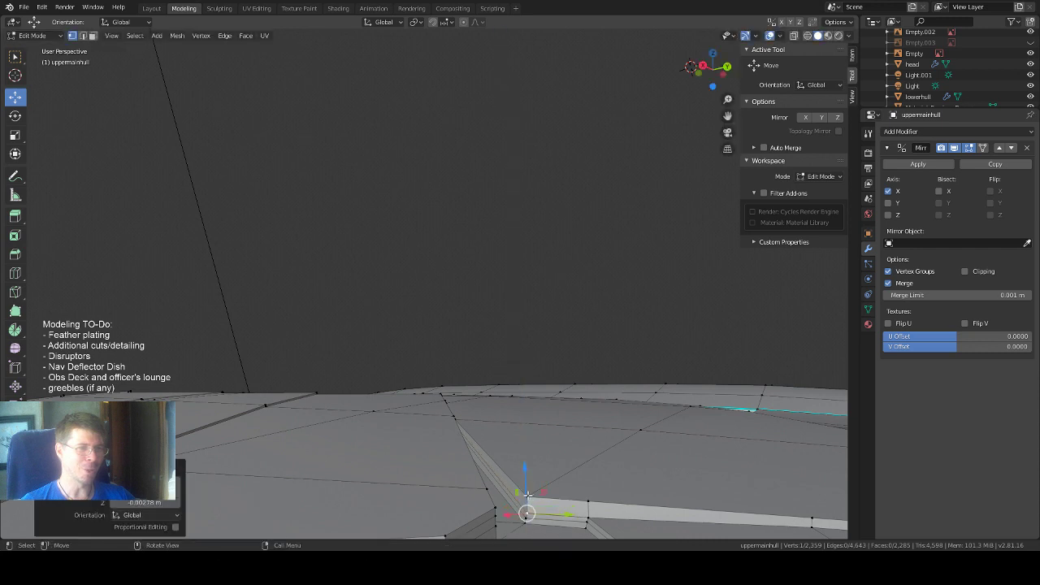
{"action": "left_click_drag", "start_coordinate": [566, 515], "coordinate": [567, 514]}
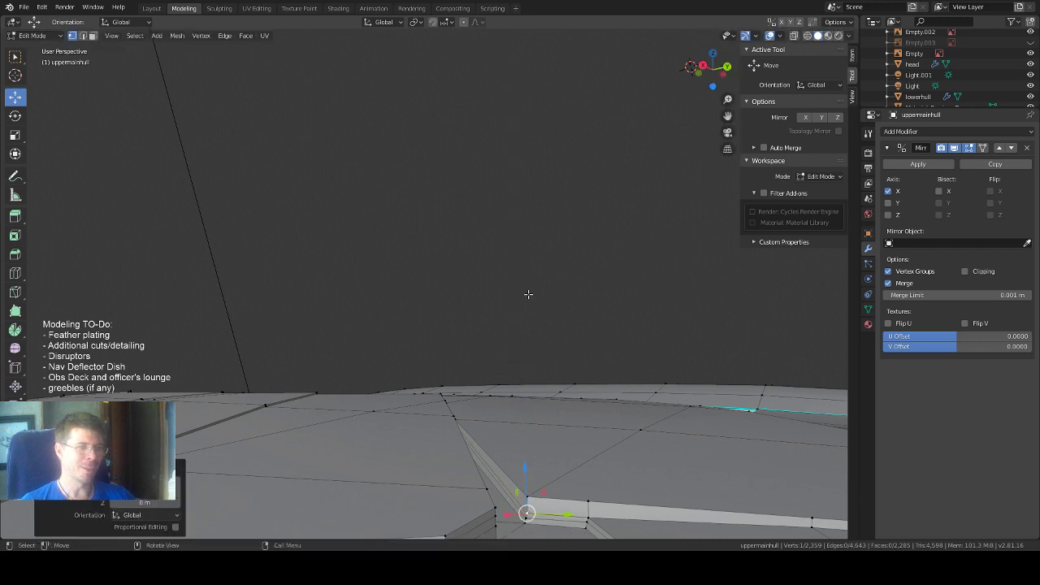
Select the two top vertices of the short rim edge at the same corner and lower them about 0.004 m along global Z.
{"action": "left_click", "coordinate": [10, 55]}
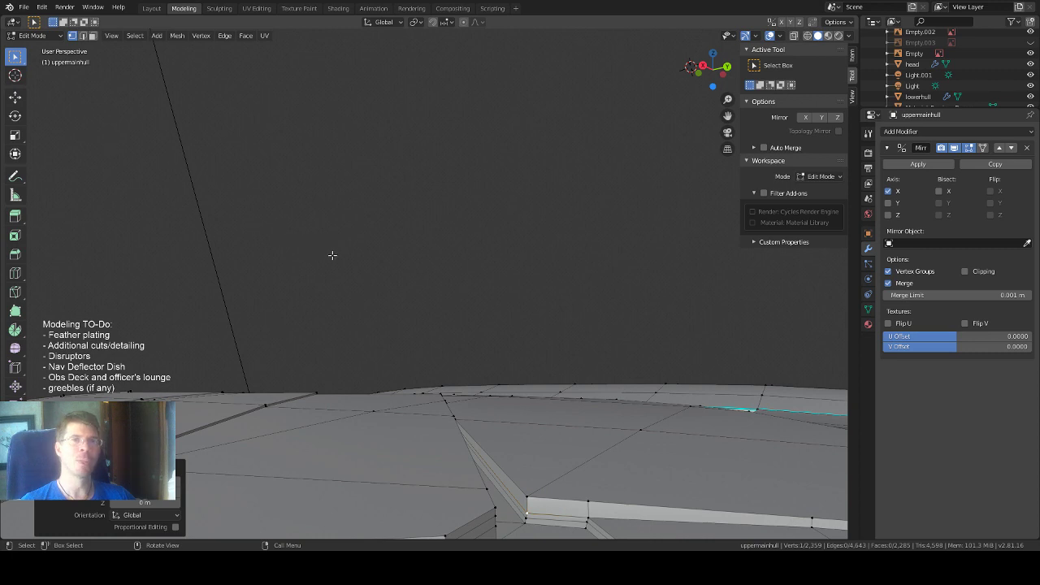
{"action": "left_click", "coordinate": [527, 494]}
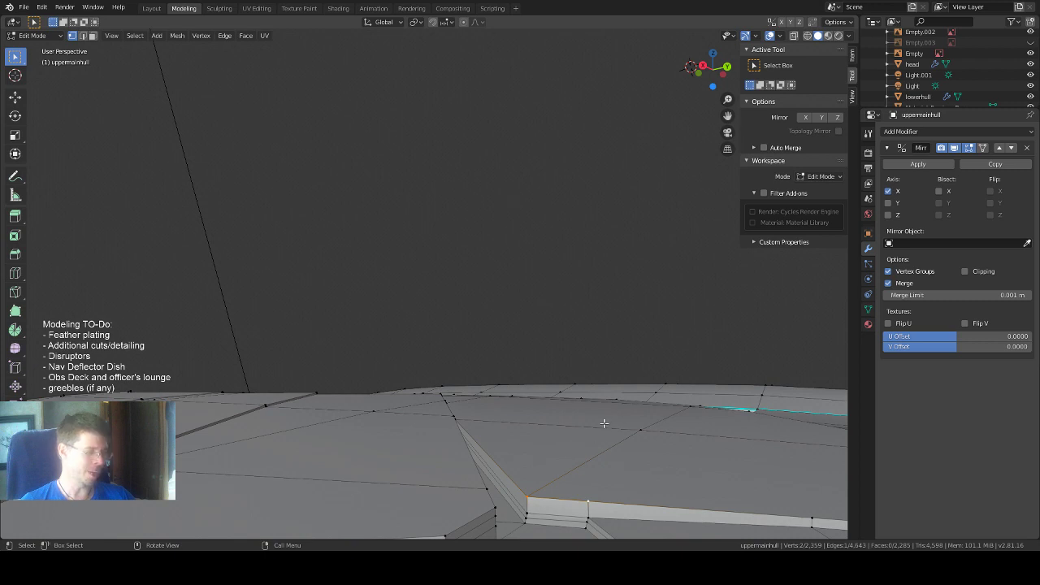
{"action": "key", "text": "g"}
{"action": "key", "text": "z"}
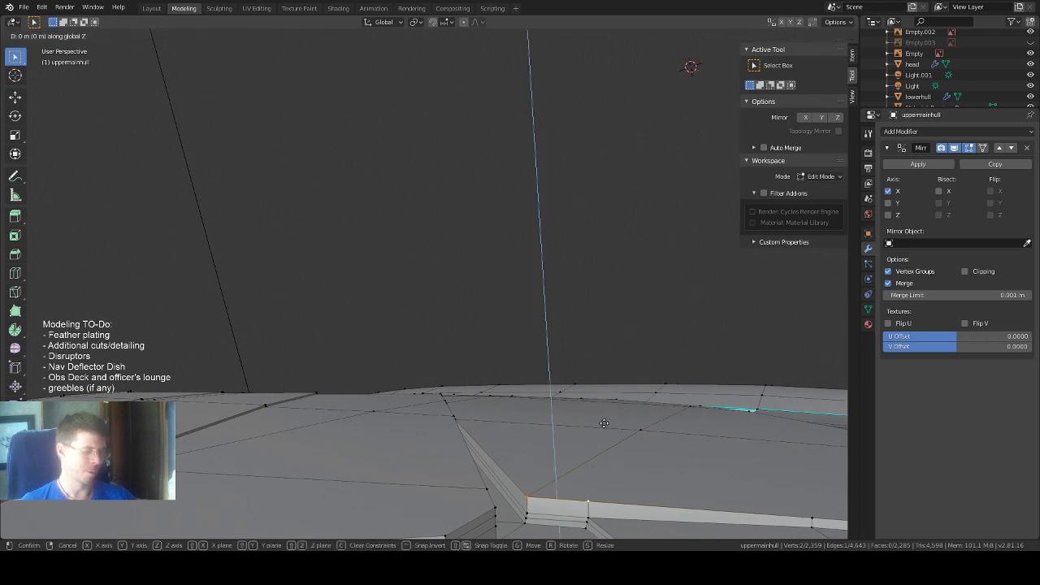
{"action": "left_click", "coordinate": [598, 434]}
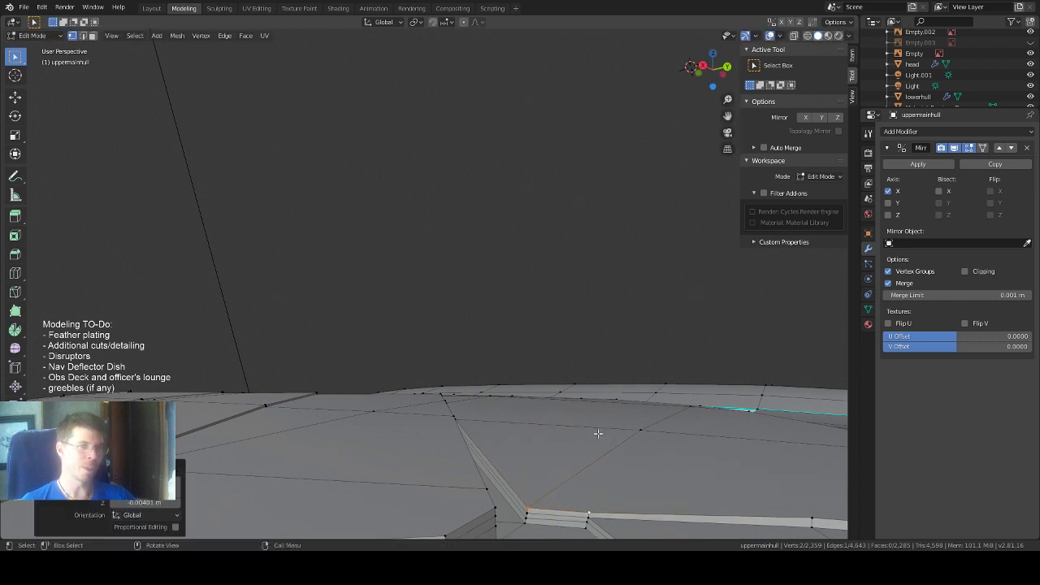
Switch the viewport to material preview shading and inspect the feather plating across the whole hull.
{"action": "middle_click_drag", "start_coordinate": [692, 444], "coordinate": [663, 436]}
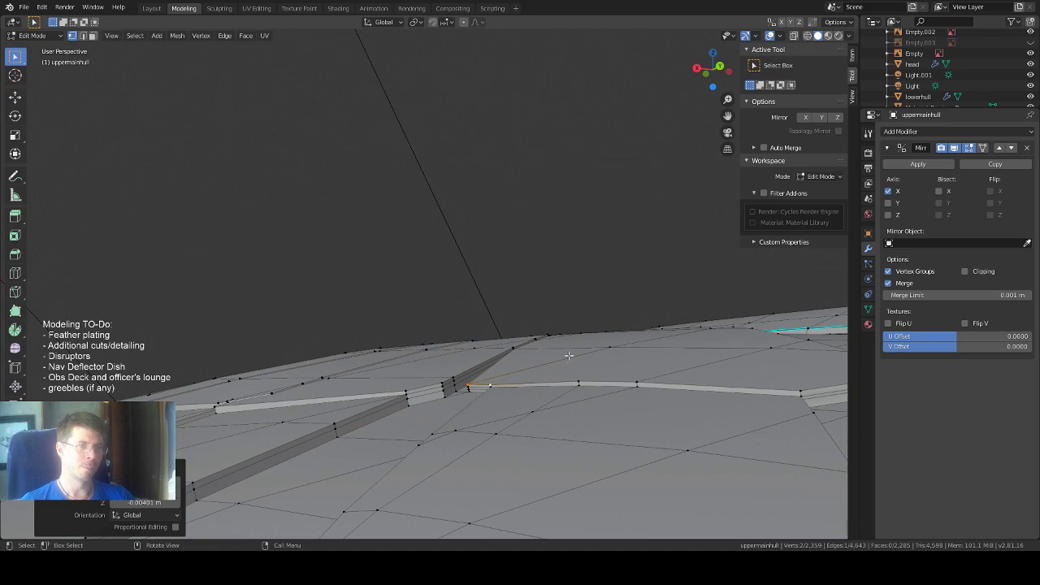
{"action": "middle_click_drag", "start_coordinate": [569, 355], "coordinate": [573, 409]}
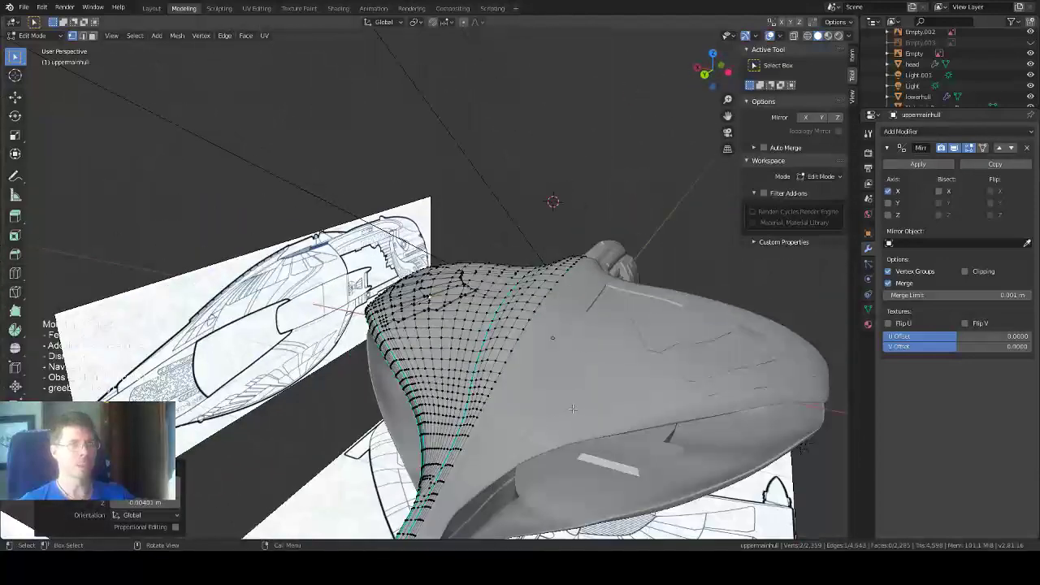
{"action": "middle_click_drag", "start_coordinate": [626, 451], "coordinate": [559, 439]}
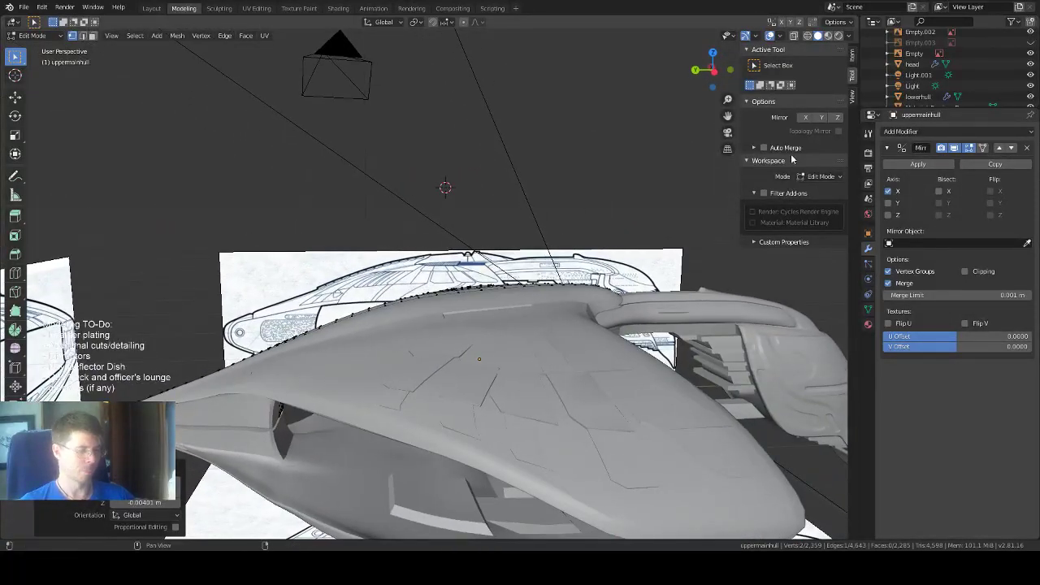
{"action": "left_click", "coordinate": [827, 35]}
{"action": "mouse_move", "coordinate": [618, 333]}
{"action": "middle_mouse_down"}
{"action": "mouse_move", "coordinate": [543, 304]}
{"action": "mouse_move", "coordinate": [647, 322]}
{"action": "mouse_move", "coordinate": [561, 302]}
{"action": "middle_mouse_up"}
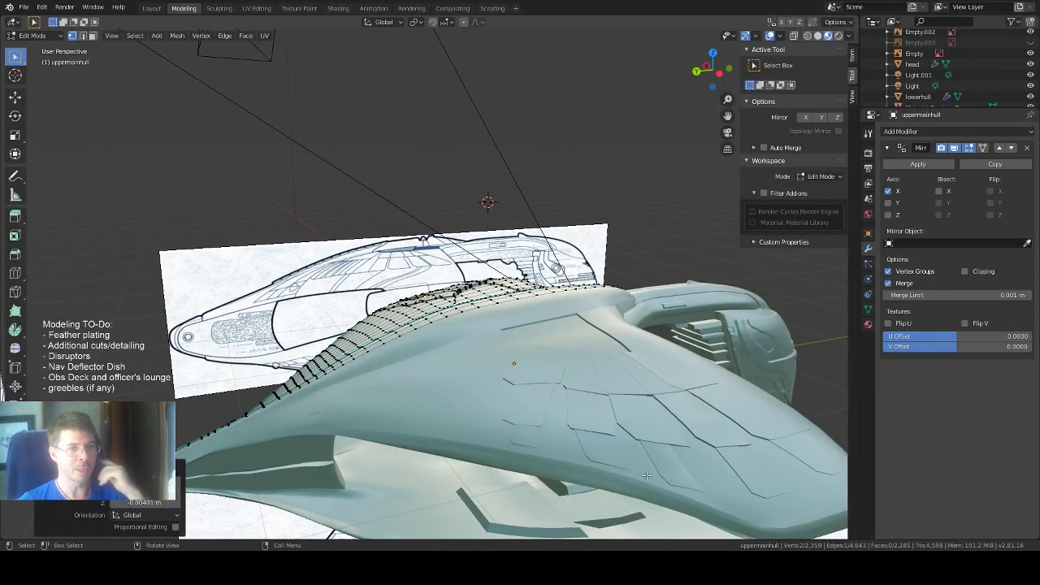
{"action": "middle_click_drag", "start_coordinate": [626, 433], "coordinate": [219, 218]}
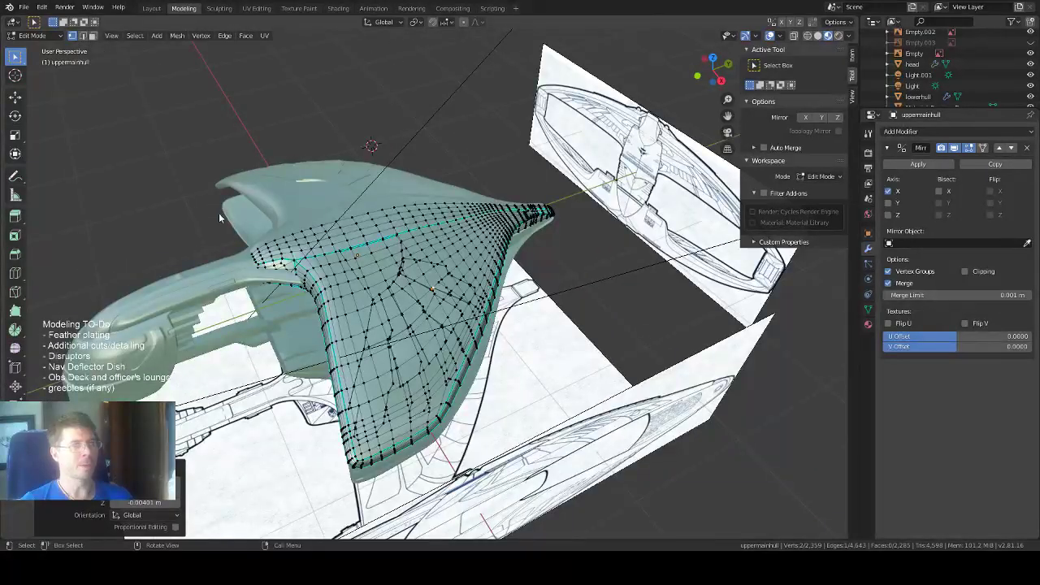
{"action": "scroll", "coordinate": [470, 163], "scroll_direction": "up", "scroll_amount": 2}
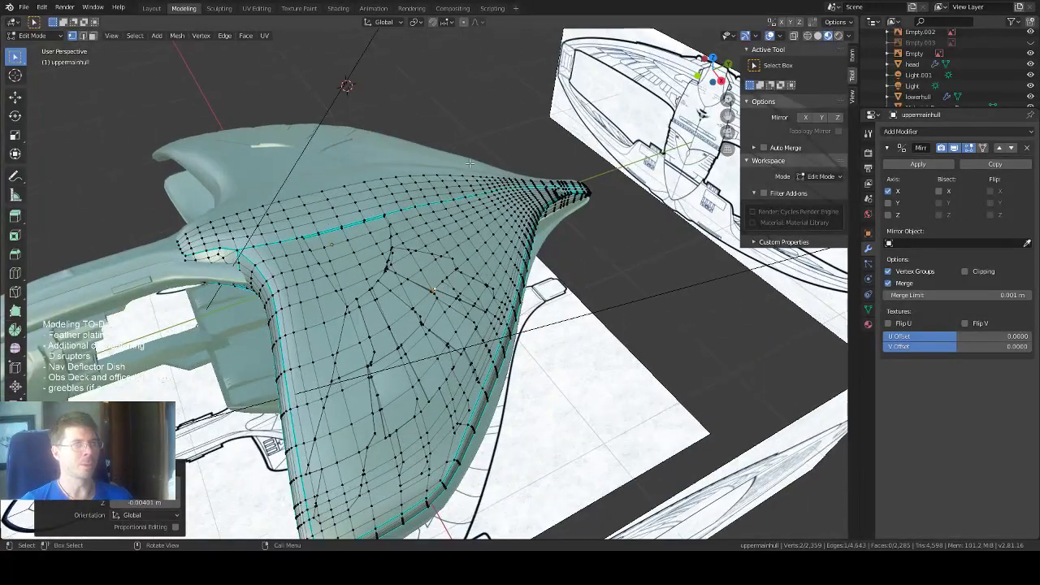
Switch to face selection and examine the uncut hull area ahead of the existing feather plates from the top view.
{"action": "left_click", "coordinate": [712, 60]}
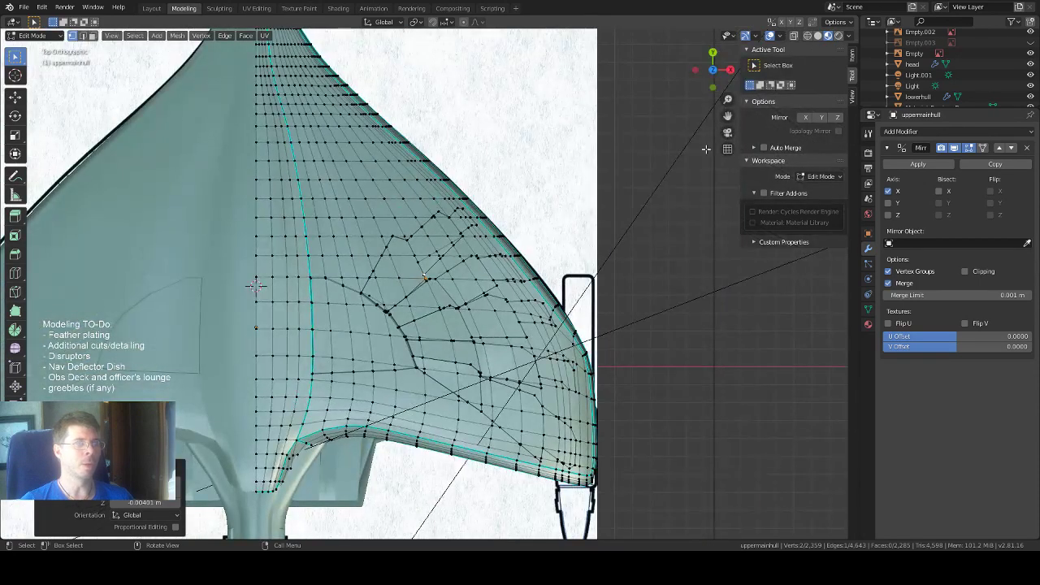
{"action": "left_click_drag", "start_coordinate": [727, 116], "coordinate": [793, 196]}
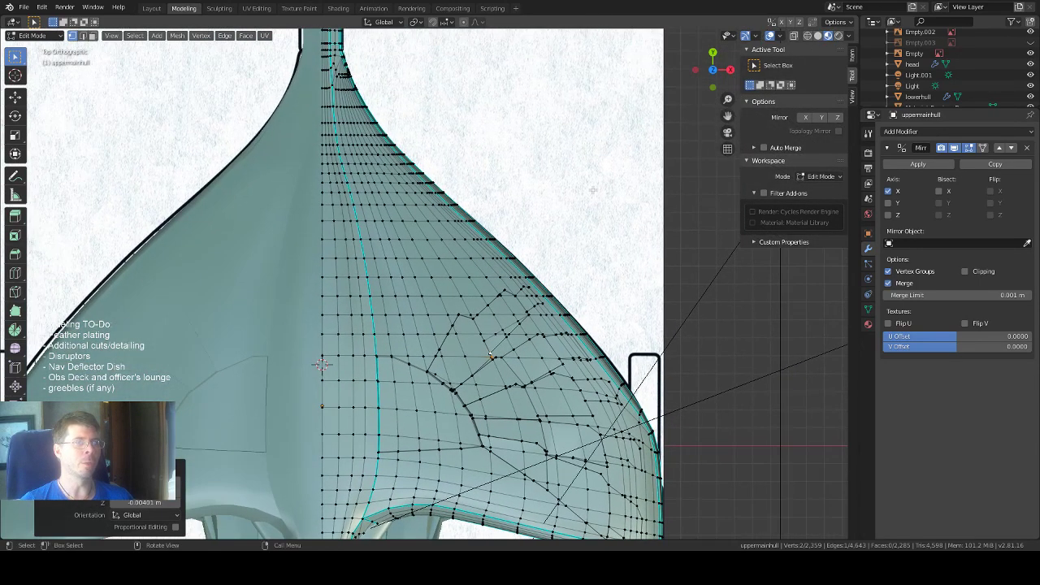
{"action": "scroll", "coordinate": [459, 349], "scroll_direction": "up", "scroll_amount": 2}
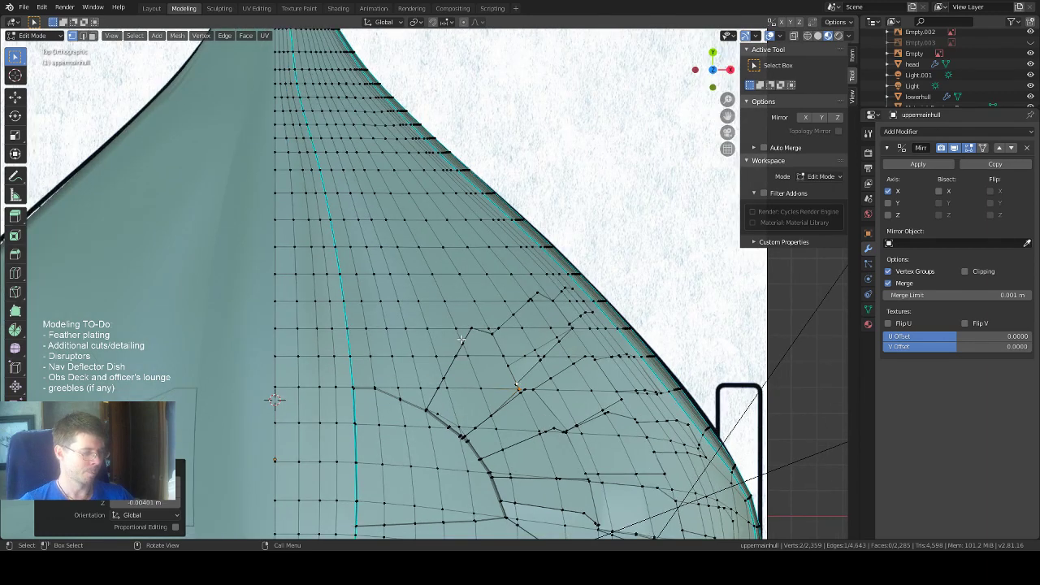
{"action": "key", "text": "3"}
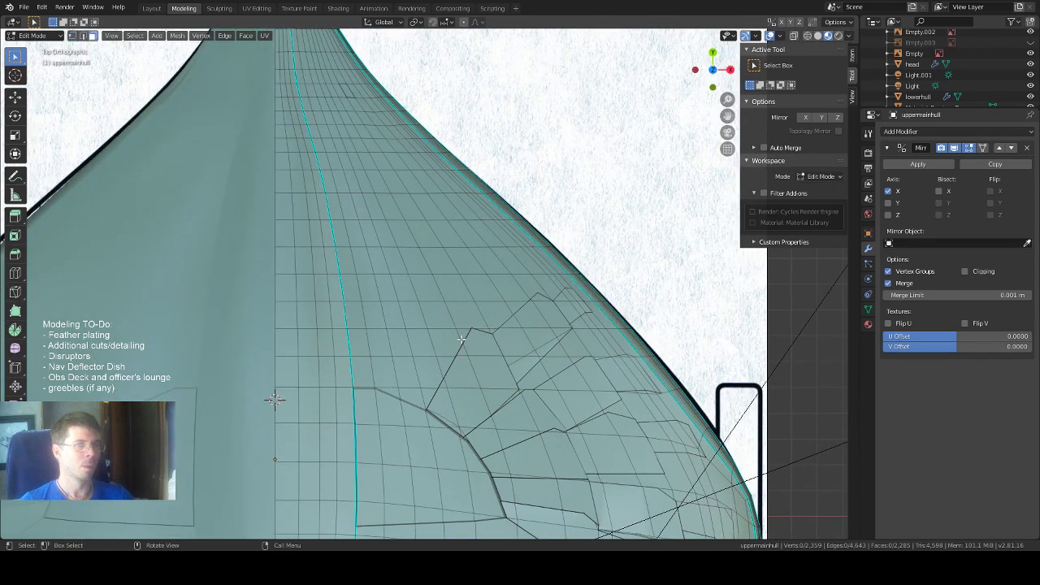
{"action": "scroll", "coordinate": [461, 339], "scroll_direction": "up", "scroll_amount": 1}
{"action": "scroll", "coordinate": [469, 343], "scroll_direction": "up", "scroll_amount": 1}
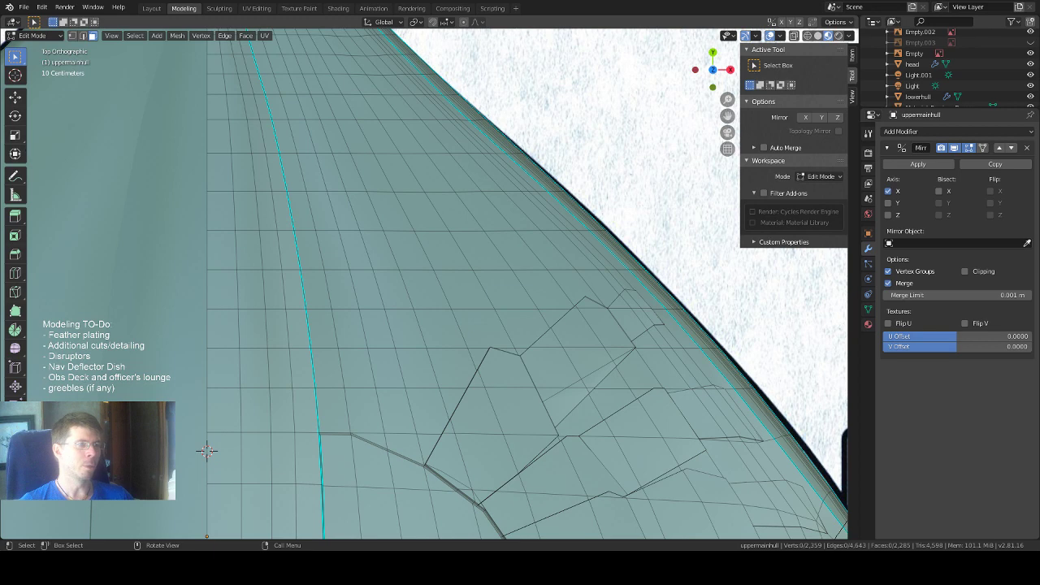
{"action": "scroll", "coordinate": [486, 177], "scroll_direction": "down", "scroll_amount": 1}
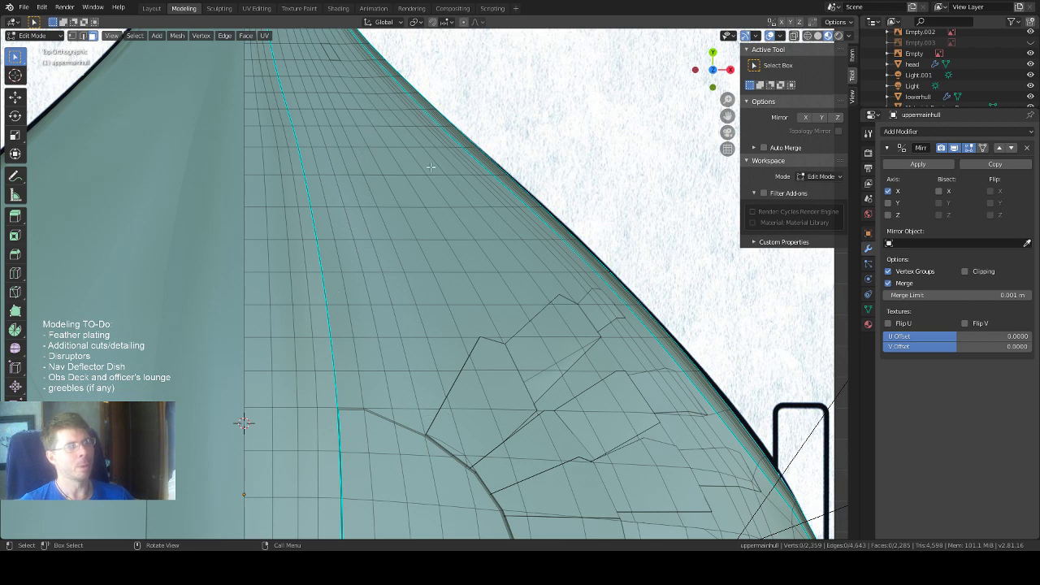
{"action": "scroll", "coordinate": [431, 167], "scroll_direction": "down", "scroll_amount": 4}
{"action": "scroll", "coordinate": [442, 287], "scroll_direction": "down", "scroll_amount": 1}
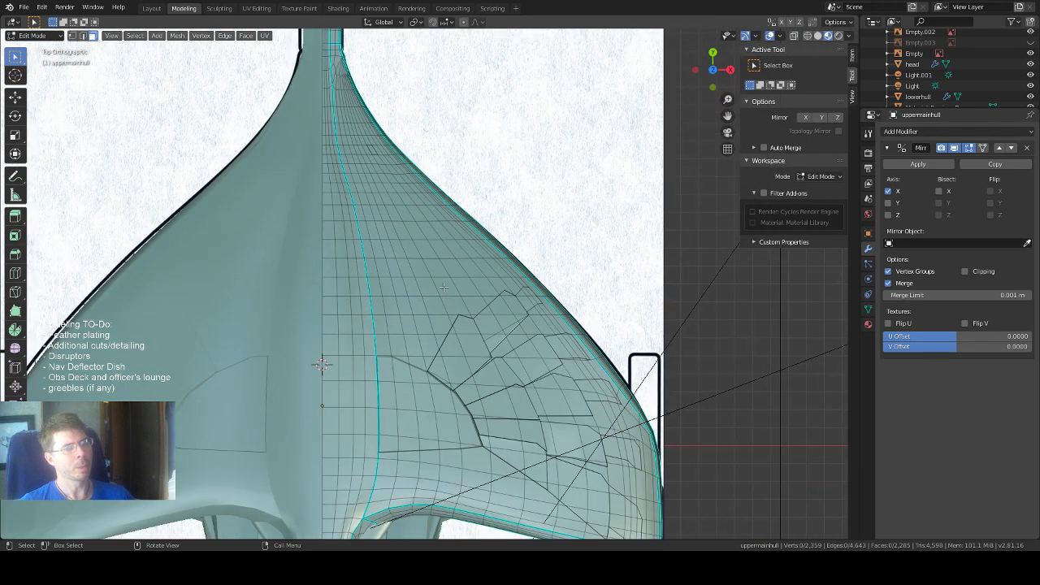
{"action": "scroll", "coordinate": [443, 287], "scroll_direction": "down", "scroll_amount": 3}
{"action": "scroll", "coordinate": [444, 287], "scroll_direction": "up", "scroll_amount": 3}
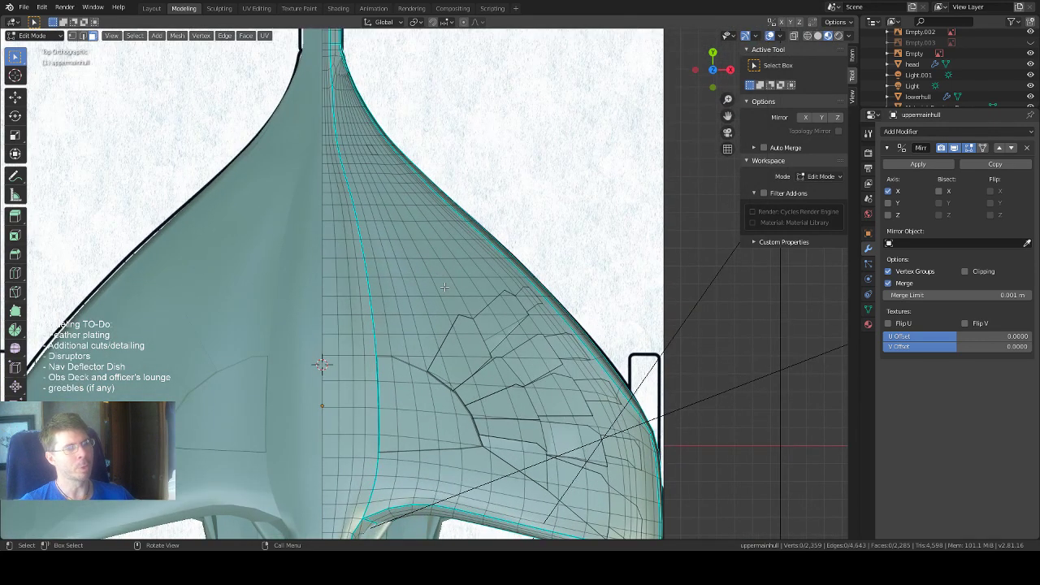
{"action": "scroll", "coordinate": [445, 287], "scroll_direction": "down", "scroll_amount": 3}
{"action": "scroll", "coordinate": [450, 299], "scroll_direction": "up", "scroll_amount": 4}
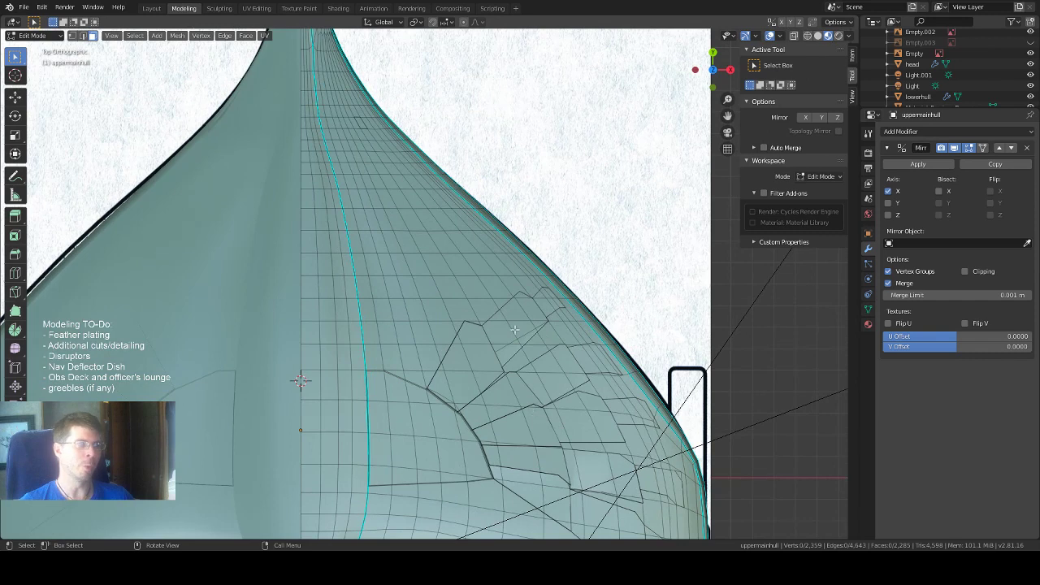
{"action": "scroll", "coordinate": [492, 291], "scroll_direction": "up", "scroll_amount": 1}
{"action": "scroll", "coordinate": [509, 297], "scroll_direction": "up", "scroll_amount": 2}
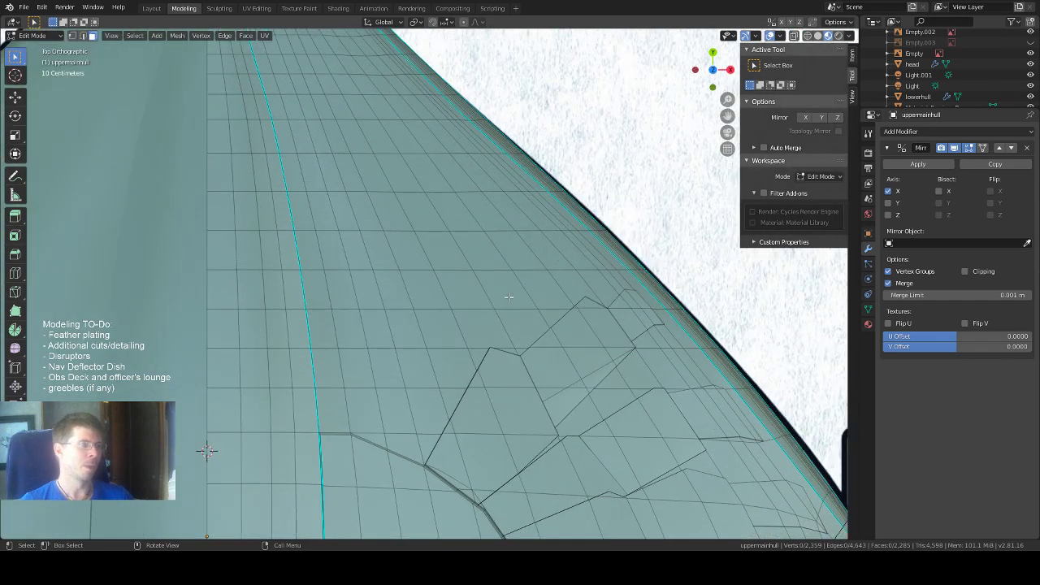
{"action": "scroll", "coordinate": [509, 297], "scroll_direction": "up", "scroll_amount": 1}
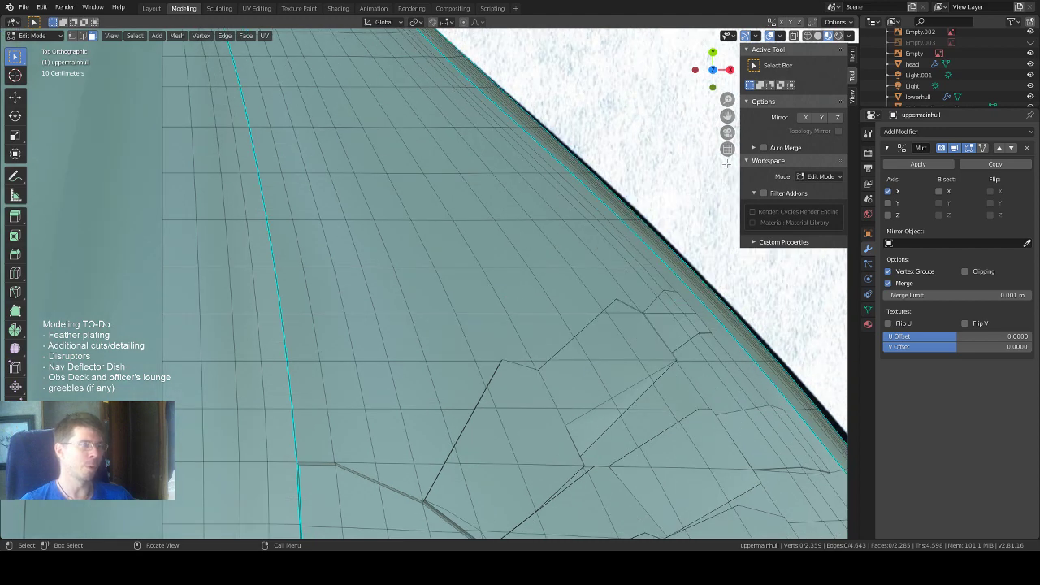
{"action": "left_click_drag", "start_coordinate": [728, 116], "coordinate": [776, 69]}
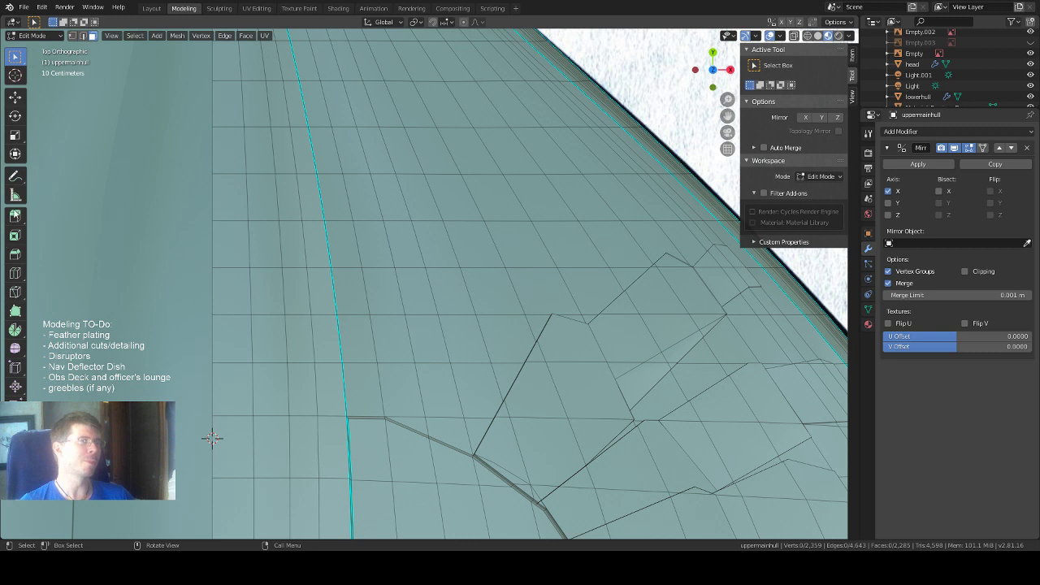
Knife-cut a pointed feather outline from the curved groove forward to a peak and back to the neighbouring raised plate's corner.
{"action": "left_click", "coordinate": [14, 218]}
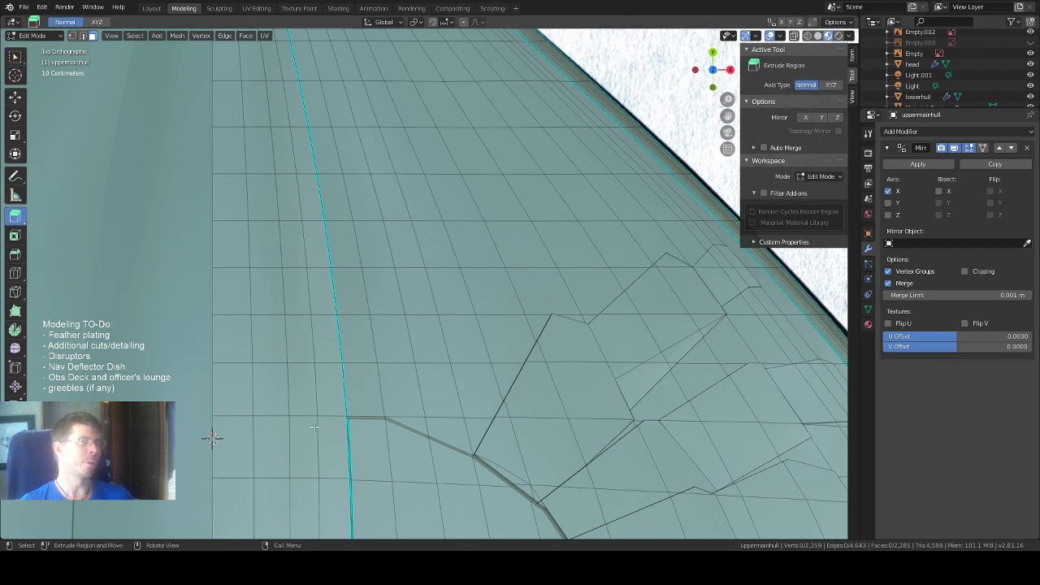
{"action": "left_click", "coordinate": [14, 292]}
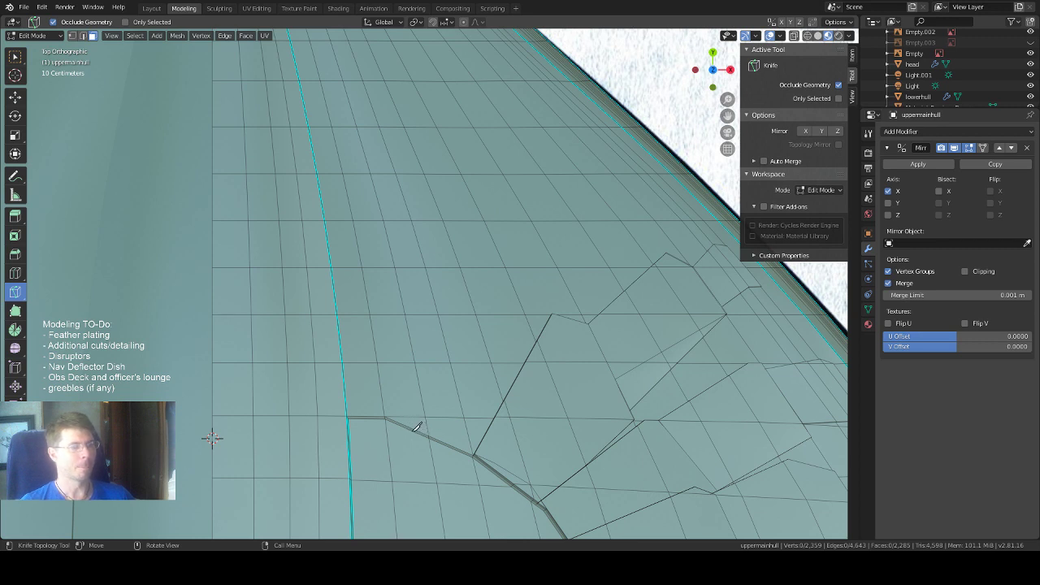
{"action": "left_click", "coordinate": [412, 428]}
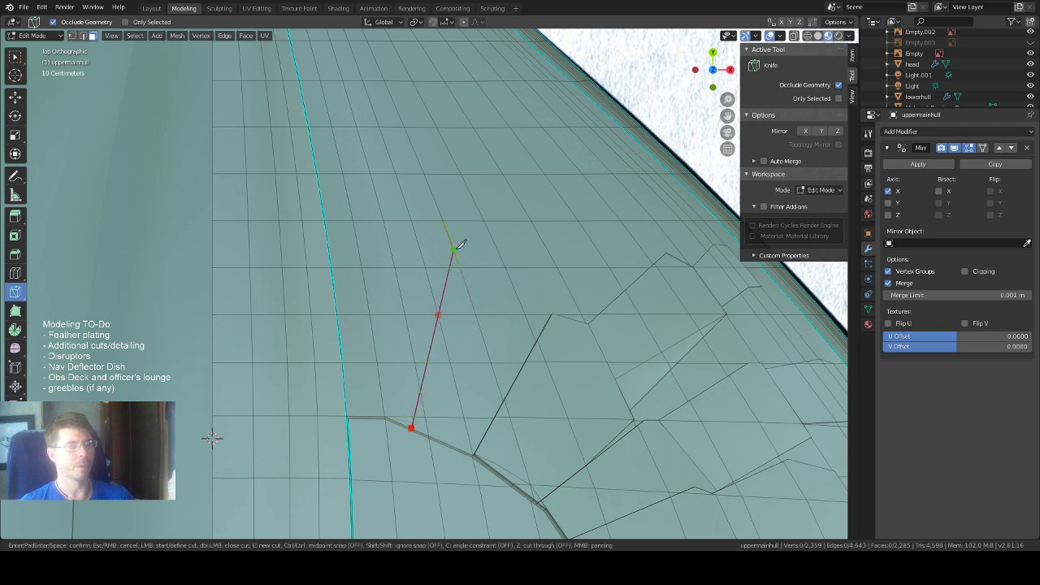
{"action": "left_click", "coordinate": [460, 245]}
{"action": "left_click", "coordinate": [493, 267]}
{"action": "left_click", "coordinate": [545, 328]}
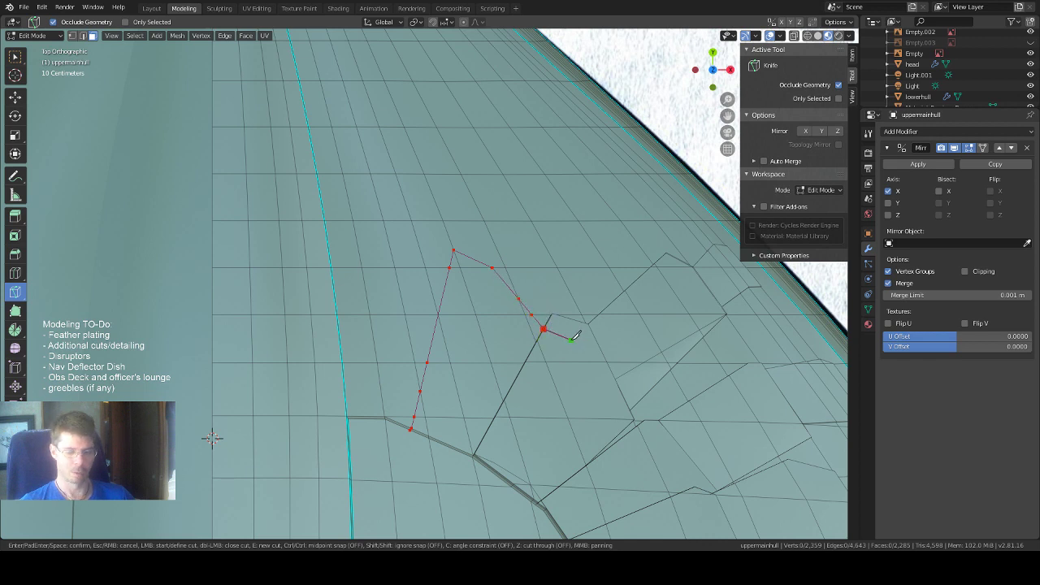
{"action": "key", "text": "Return"}
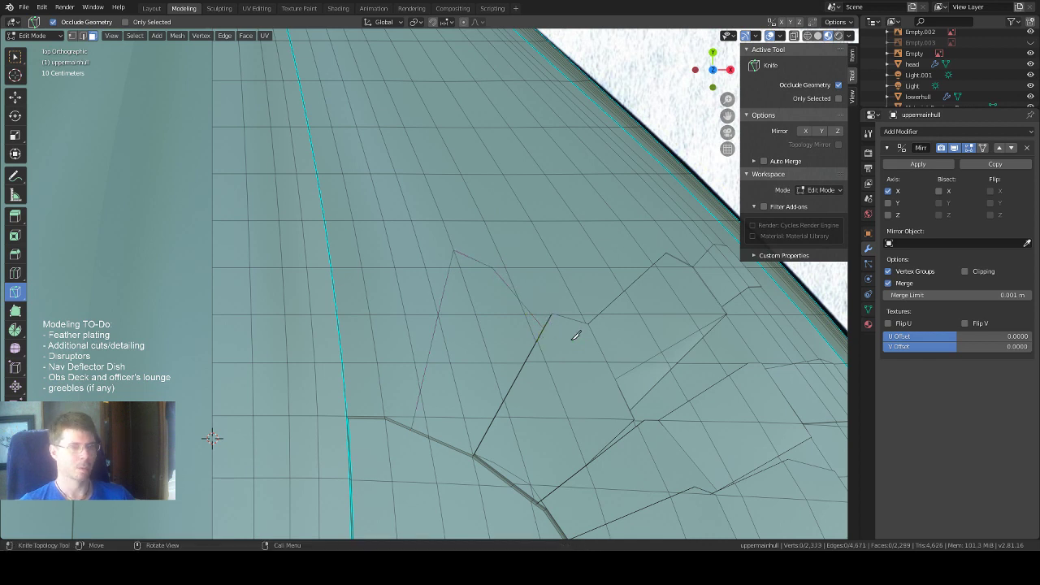
Knife-cut a second feather outline from the first one's tip forward and around, back to its outer edge beside the raised plate.
{"action": "left_click", "coordinate": [464, 254]}
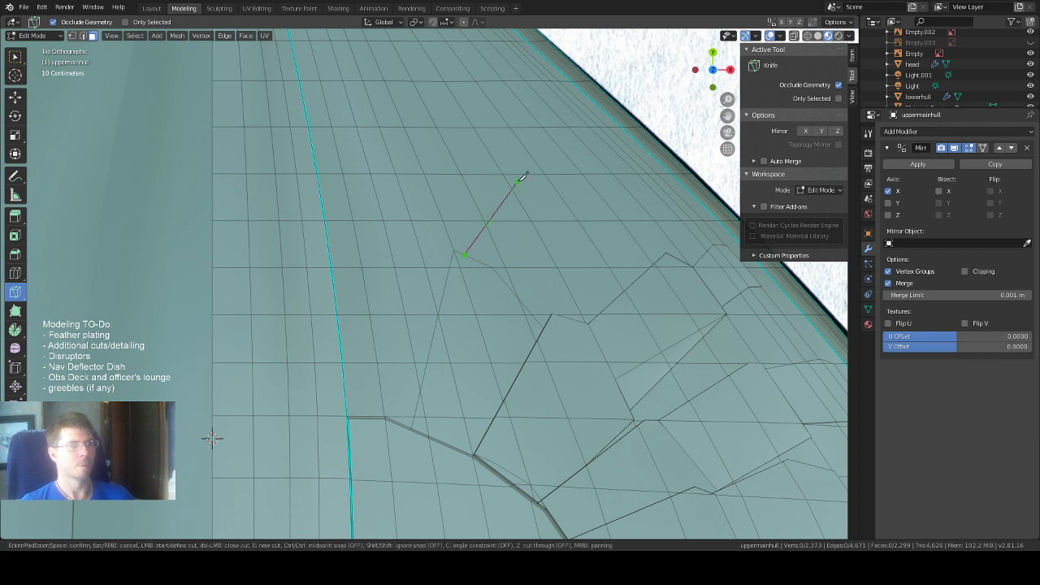
{"action": "left_click", "coordinate": [500, 128]}
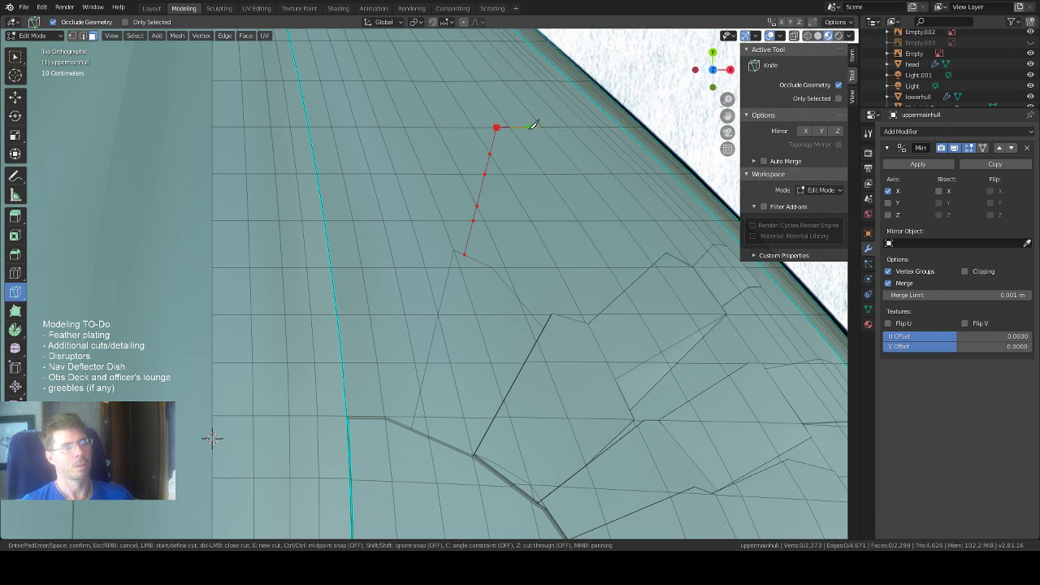
{"action": "left_click", "coordinate": [534, 142]}
{"action": "left_click", "coordinate": [585, 189]}
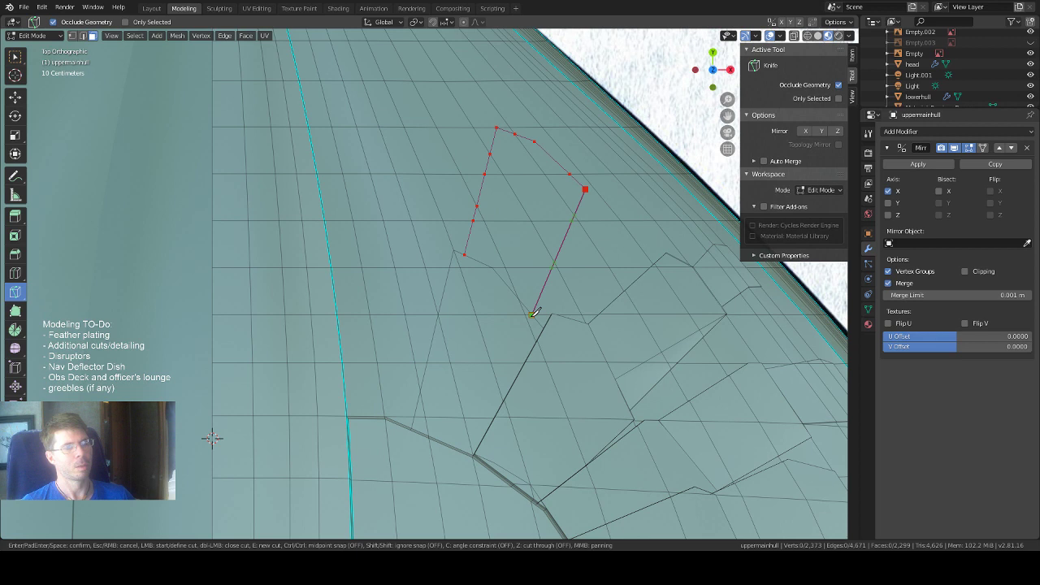
{"action": "left_click", "coordinate": [532, 314]}
{"action": "key", "text": "Return"}
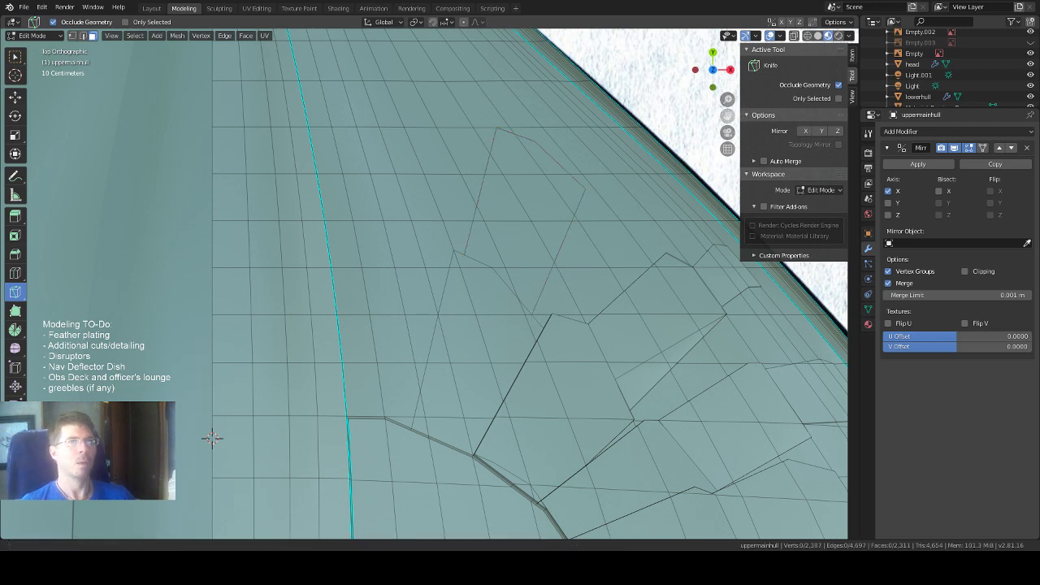
Knife-cut the two angled side lines of a third feather from the second outline's front edge towards the hull's outer rim.
{"action": "middle_click_drag", "start_coordinate": [367, 139], "coordinate": [318, 246], "text": "shift"}
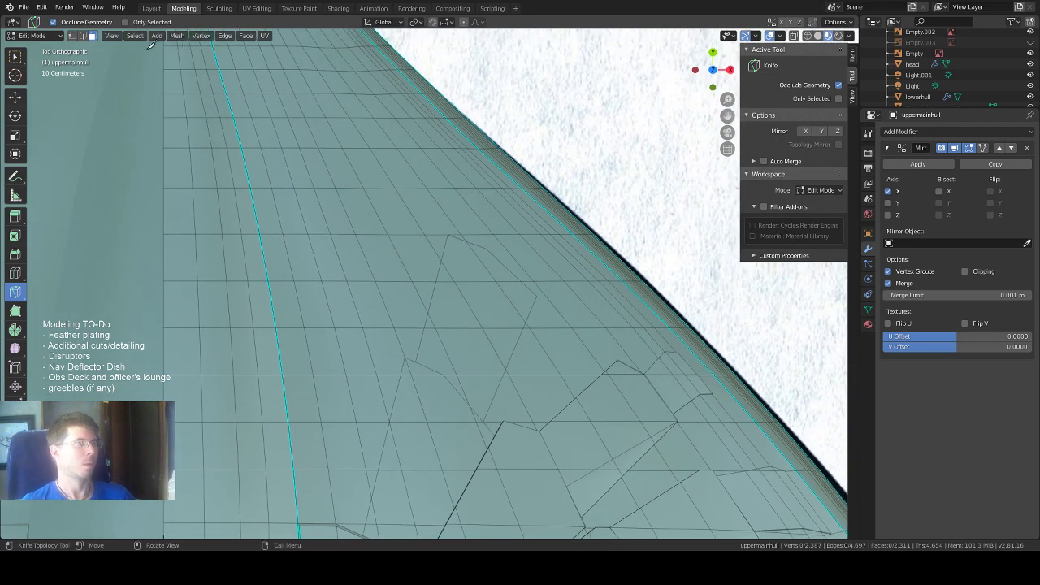
{"action": "left_click", "coordinate": [467, 239]}
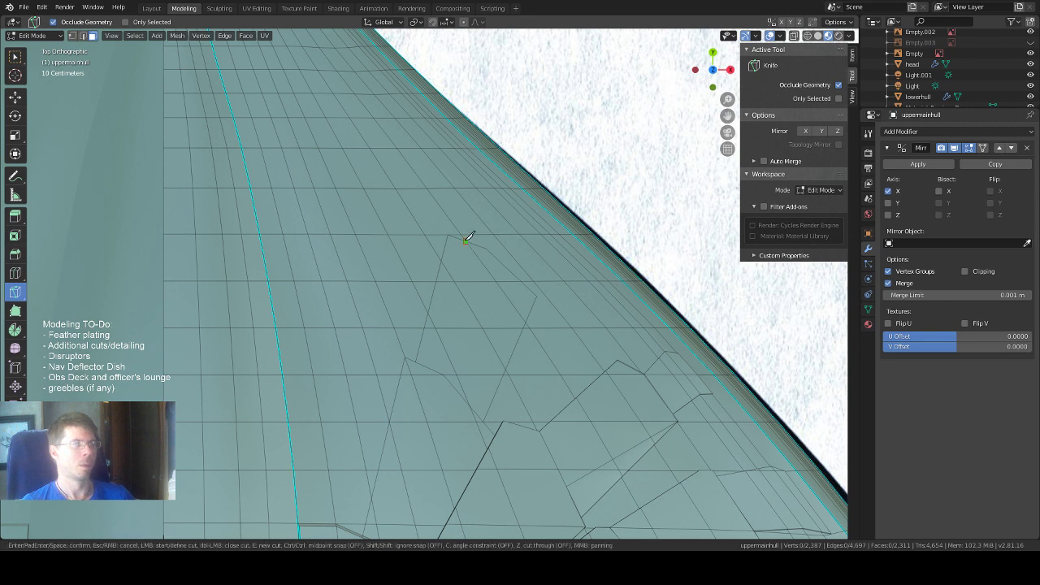
{"action": "left_click", "coordinate": [479, 189]}
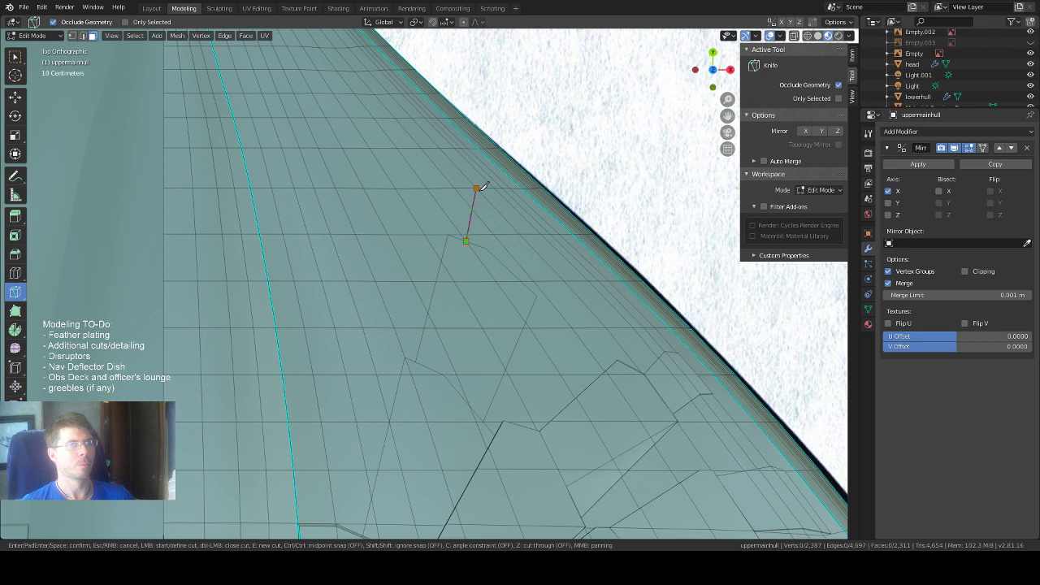
{"action": "left_click", "coordinate": [480, 188]}
{"action": "left_click", "coordinate": [488, 179]}
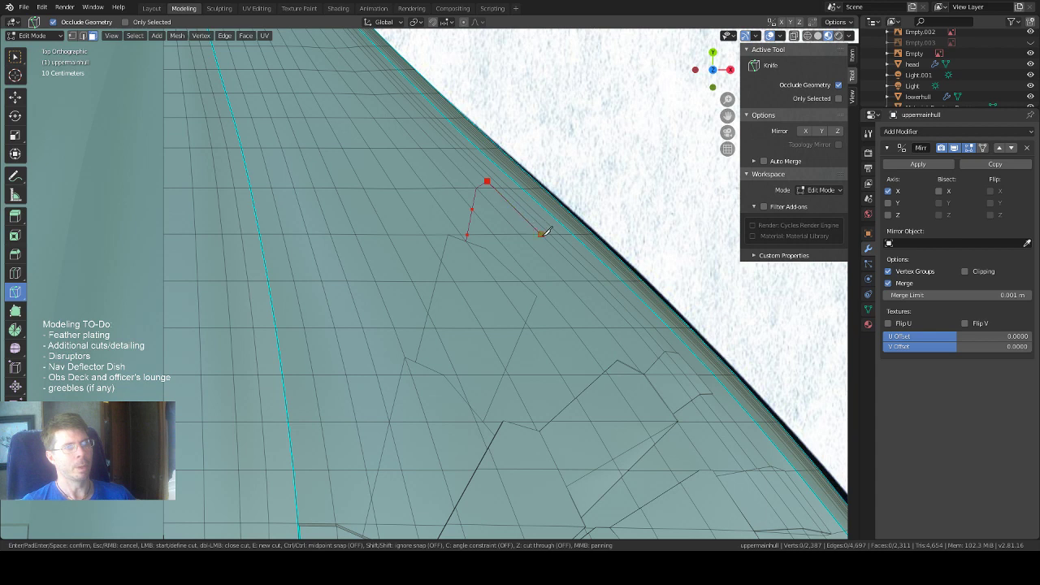
{"action": "left_click", "coordinate": [544, 232]}
{"action": "left_click", "coordinate": [557, 249]}
{"action": "left_click", "coordinate": [539, 255]}
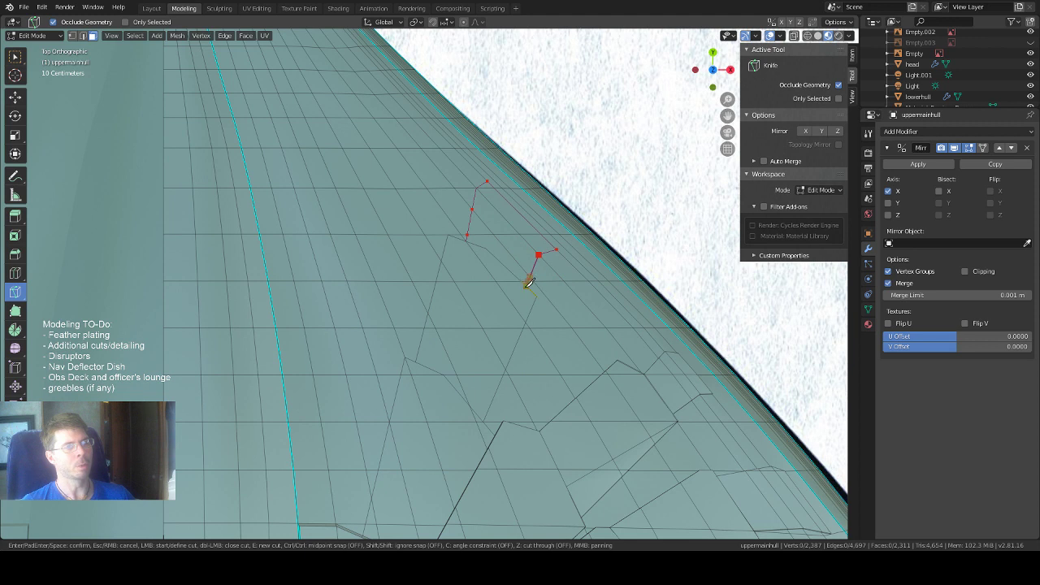
{"action": "left_click", "coordinate": [528, 282]}
{"action": "key", "text": "Return"}
{"action": "scroll", "coordinate": [513, 302], "scroll_direction": "down", "scroll_amount": 2}
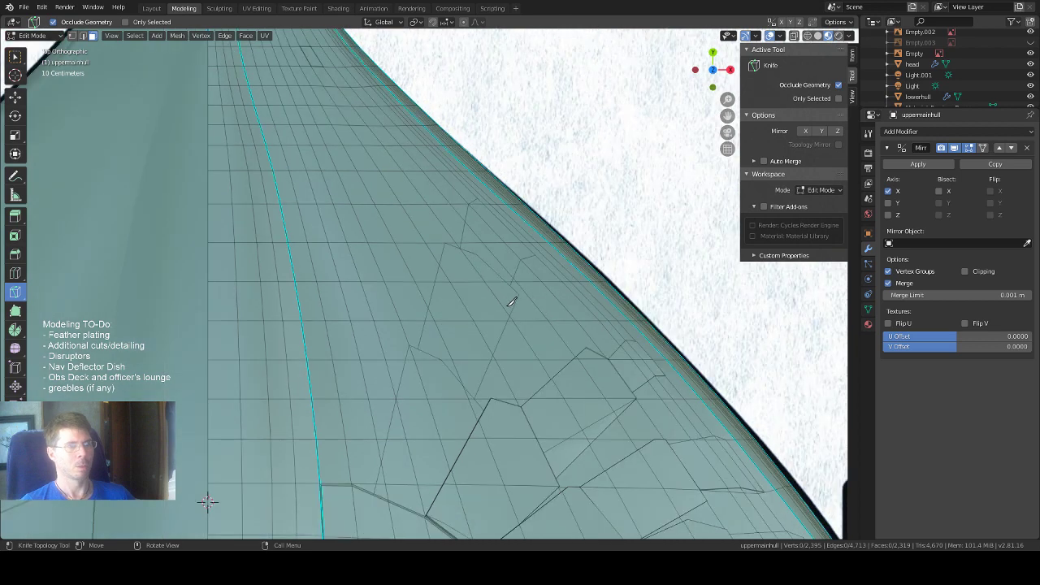
{"action": "scroll", "coordinate": [583, 379], "scroll_direction": "down", "scroll_amount": 1}
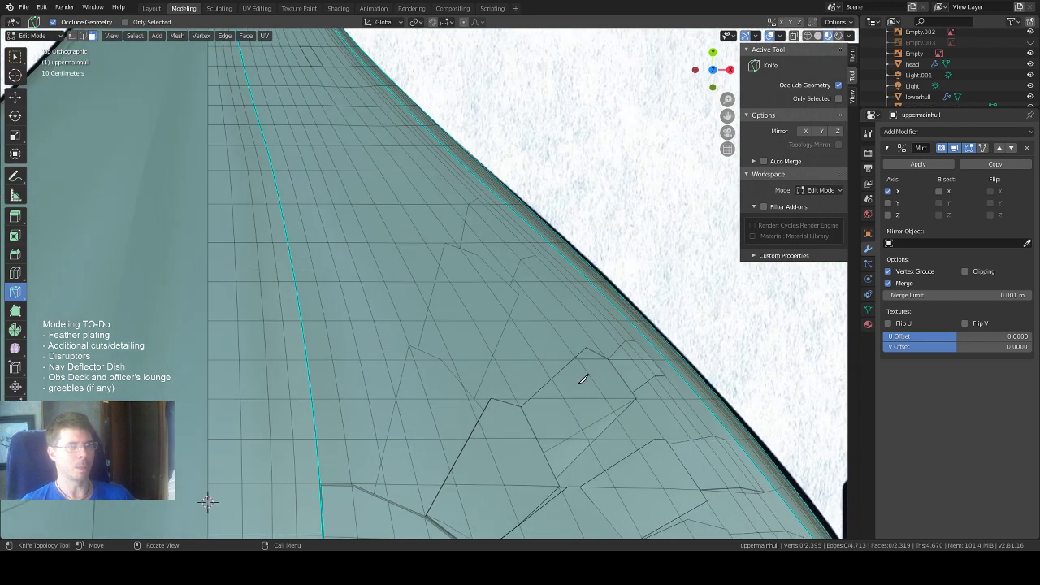
{"action": "left_click", "coordinate": [512, 309]}
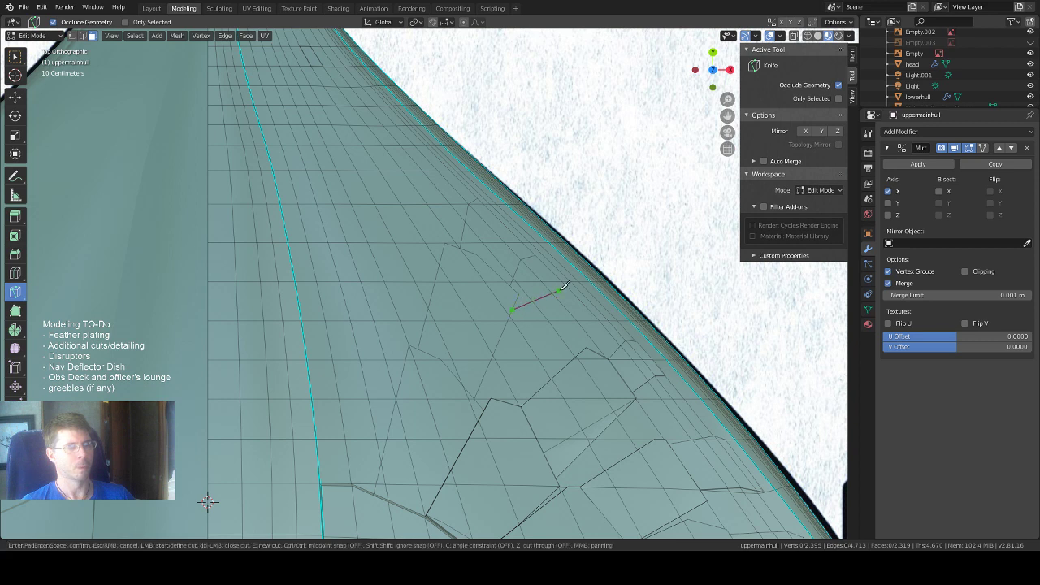
{"action": "left_click", "coordinate": [549, 288]}
{"action": "left_click", "coordinate": [584, 329]}
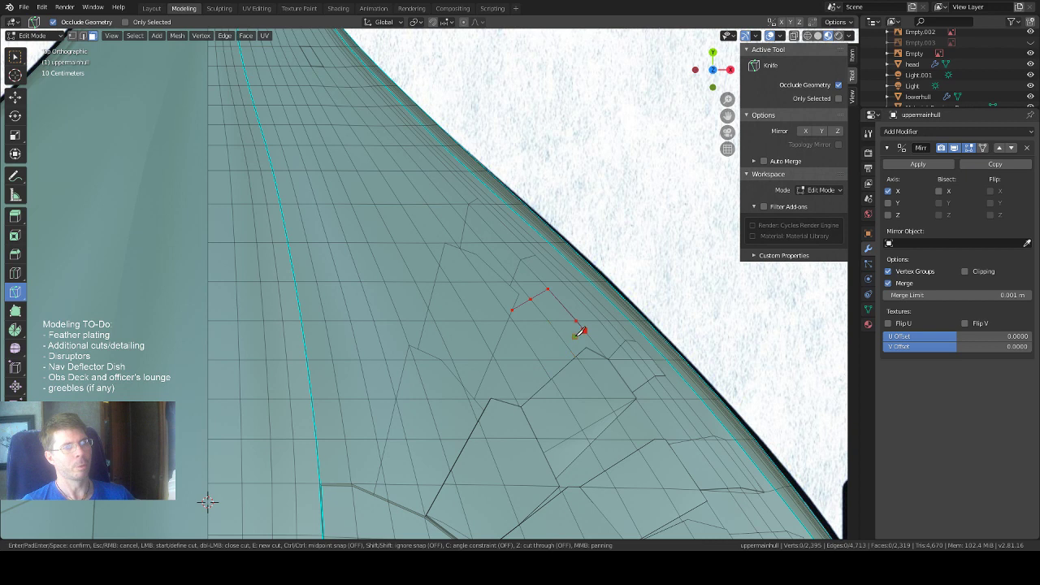
{"action": "key", "text": "Return"}
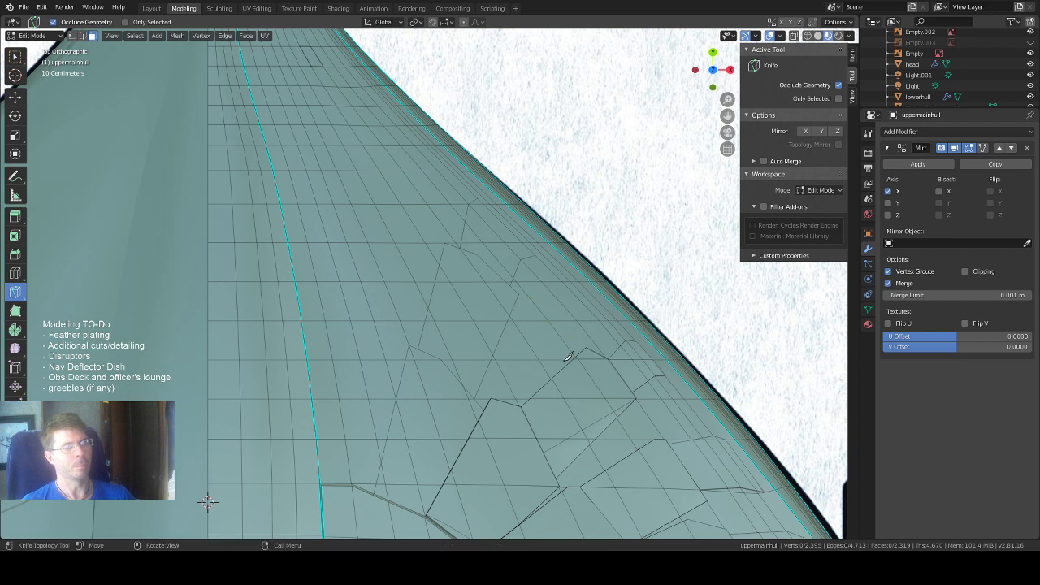
Knife-cut a blunt-tipped feather outline from the third feather's inner side line around and back towards the raised plate's front corner.
{"action": "left_click", "coordinate": [517, 302]}
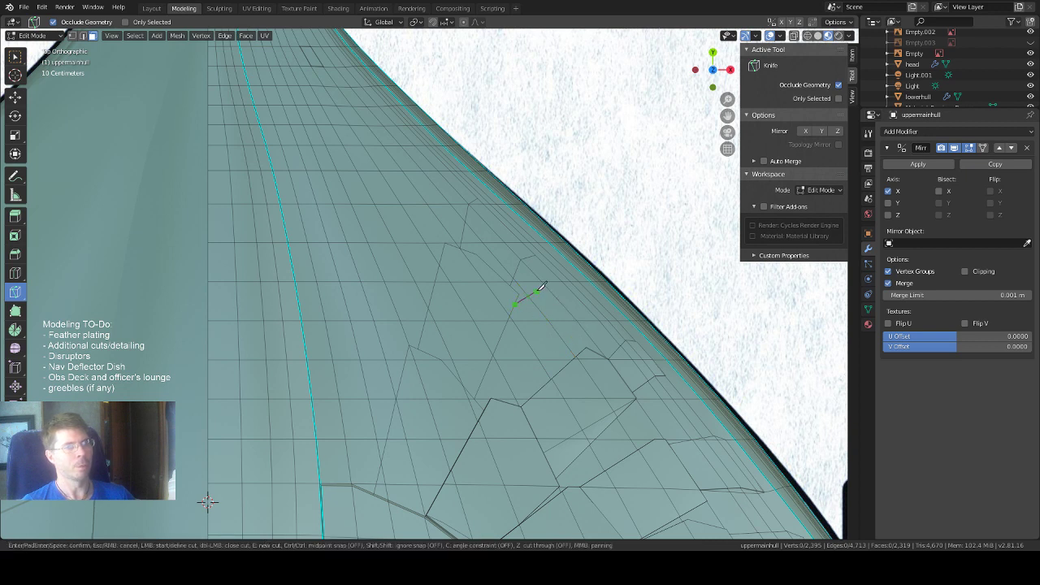
{"action": "left_click", "coordinate": [531, 302]}
{"action": "left_click", "coordinate": [561, 305]}
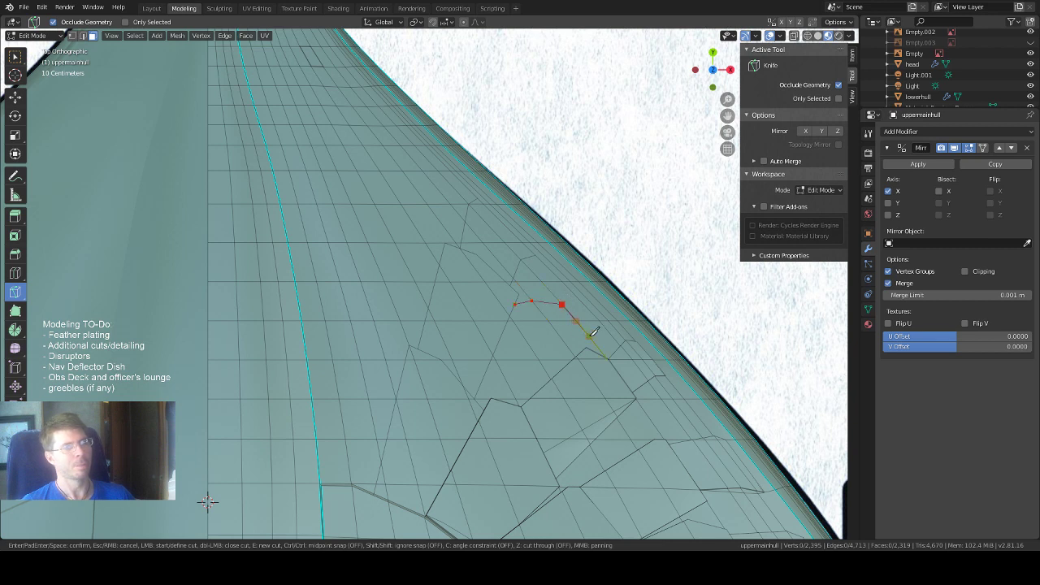
{"action": "left_click", "coordinate": [589, 336]}
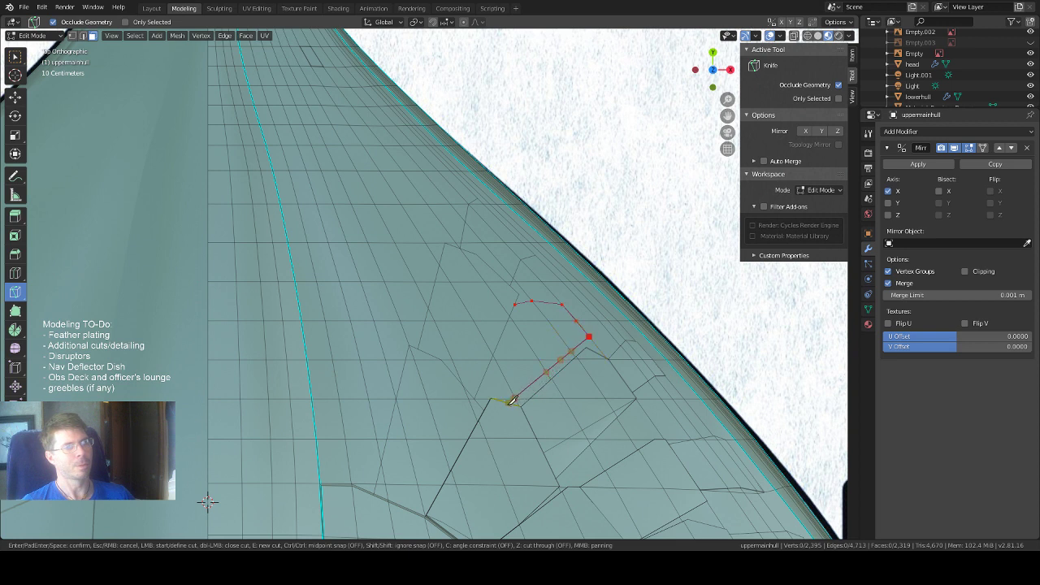
{"action": "left_click", "coordinate": [512, 399]}
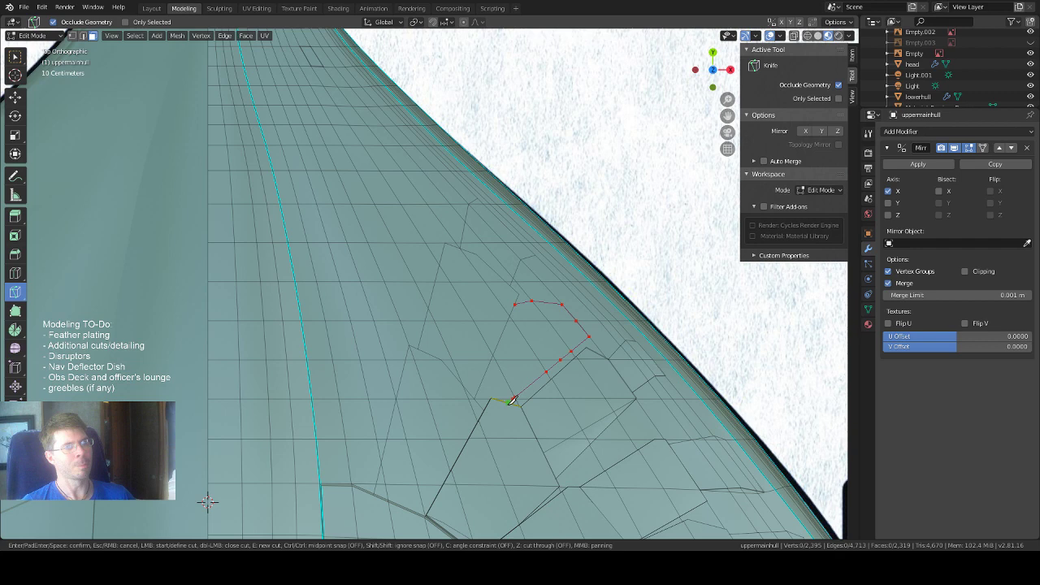
{"action": "left_click", "coordinate": [493, 336]}
{"action": "key", "text": "Return"}
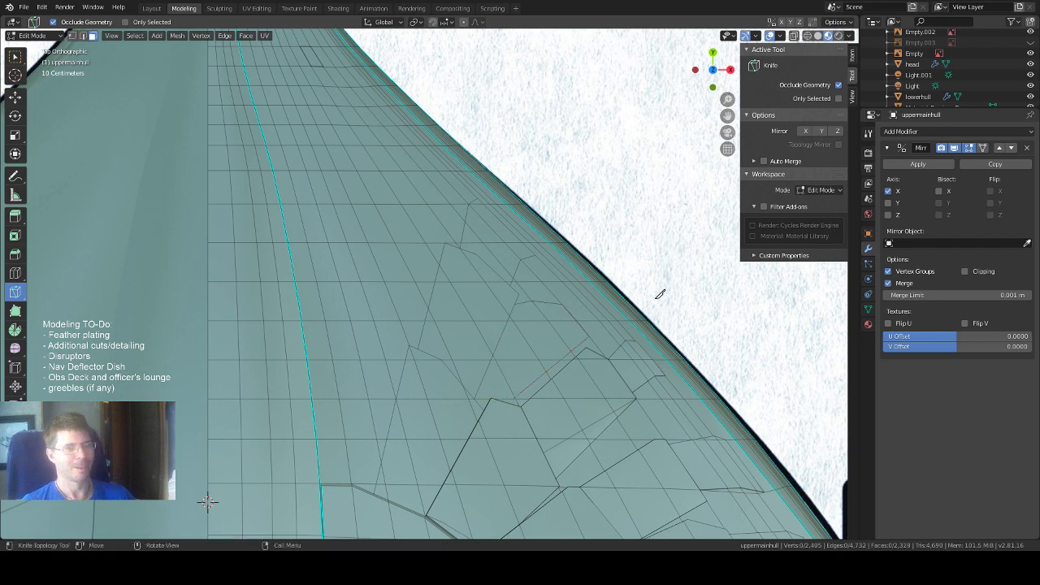
{"action": "scroll", "coordinate": [662, 289], "scroll_direction": "up", "scroll_amount": 1}
{"action": "scroll", "coordinate": [469, 481], "scroll_direction": "up", "scroll_amount": 1}
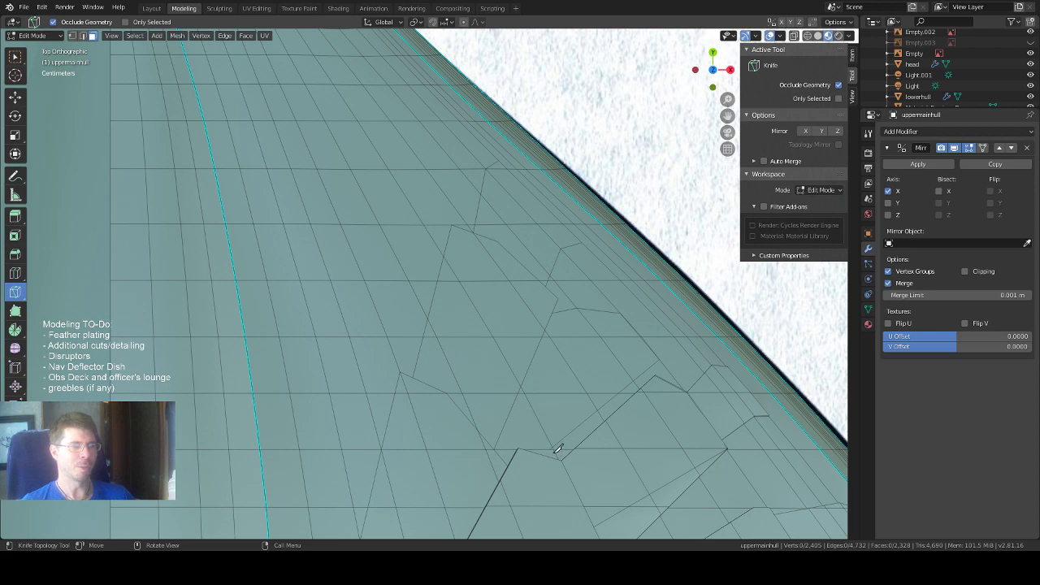
{"action": "scroll", "coordinate": [567, 465], "scroll_direction": "up", "scroll_amount": 1}
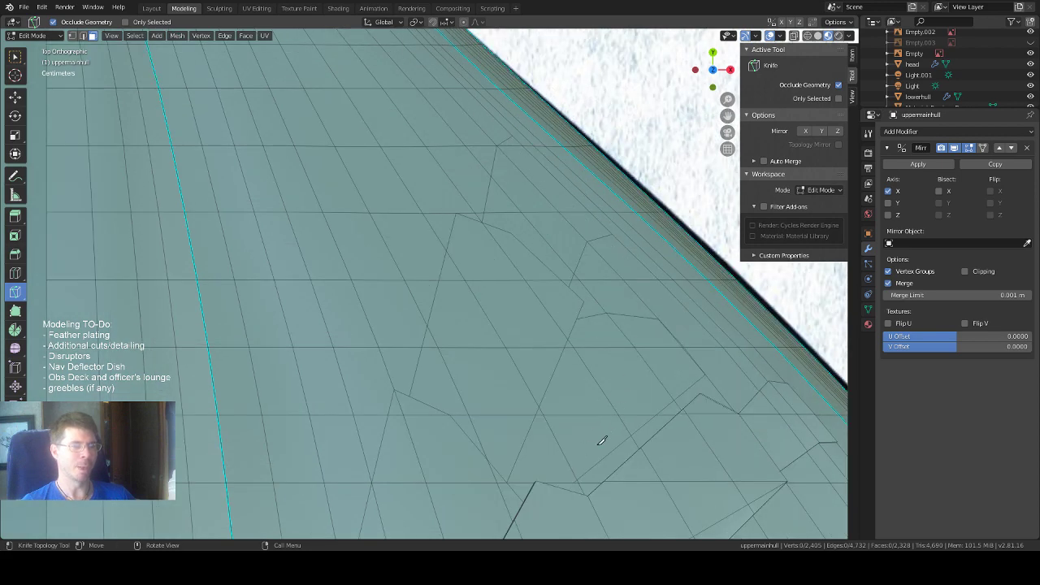
{"action": "left_click", "coordinate": [579, 481]}
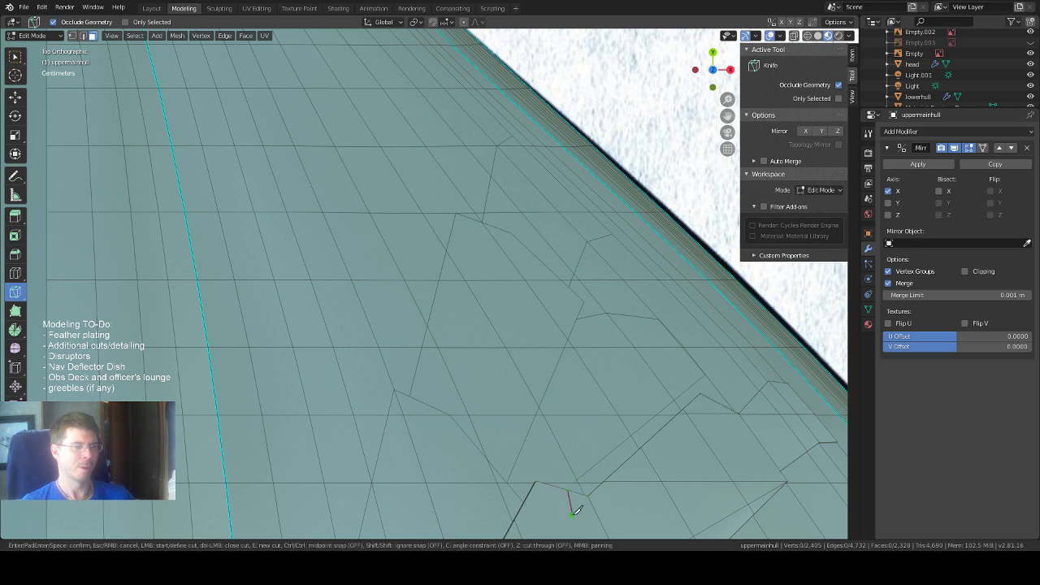
{"action": "left_click", "coordinate": [567, 491]}
{"action": "key", "text": "Return"}
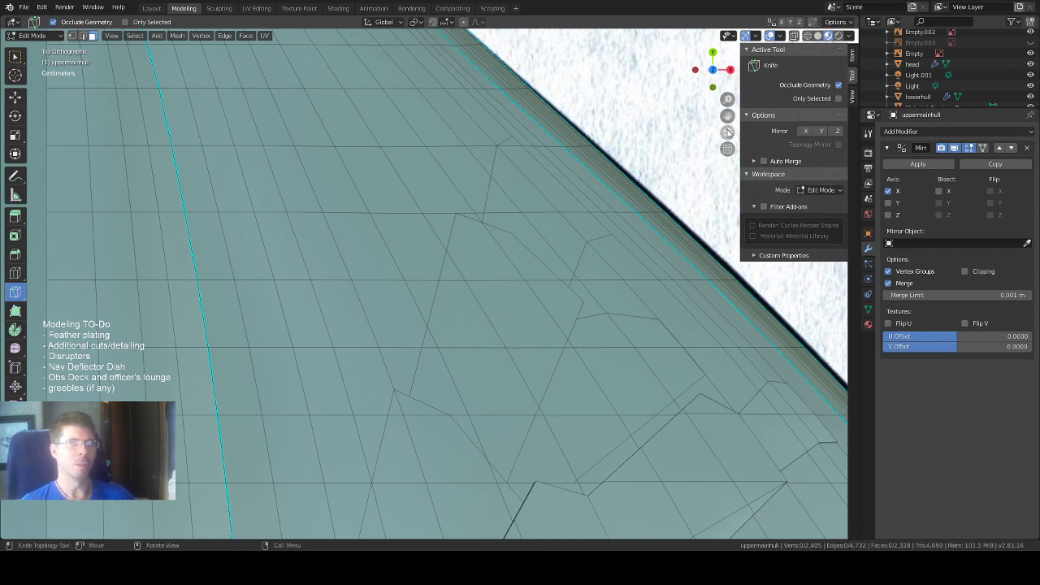
Knife-cut a short line connecting the blunt-tipped outline's rear end to the raised plate's front rim, working from a low perspective view.
{"action": "left_click_drag", "start_coordinate": [730, 113], "coordinate": [670, 0]}
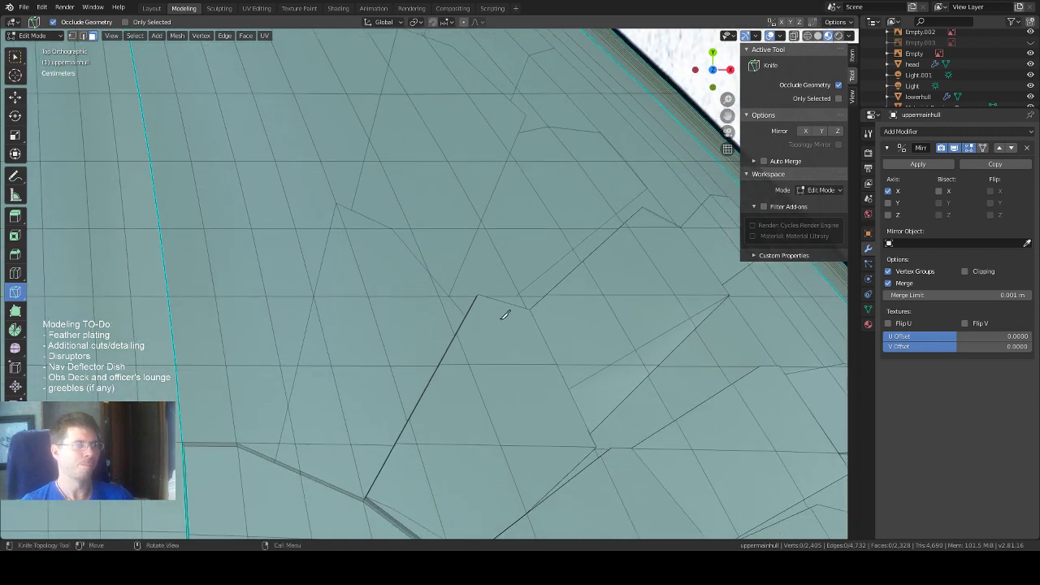
{"action": "scroll", "coordinate": [506, 313], "scroll_direction": "up", "scroll_amount": 2}
{"action": "scroll", "coordinate": [528, 316], "scroll_direction": "up", "scroll_amount": 1}
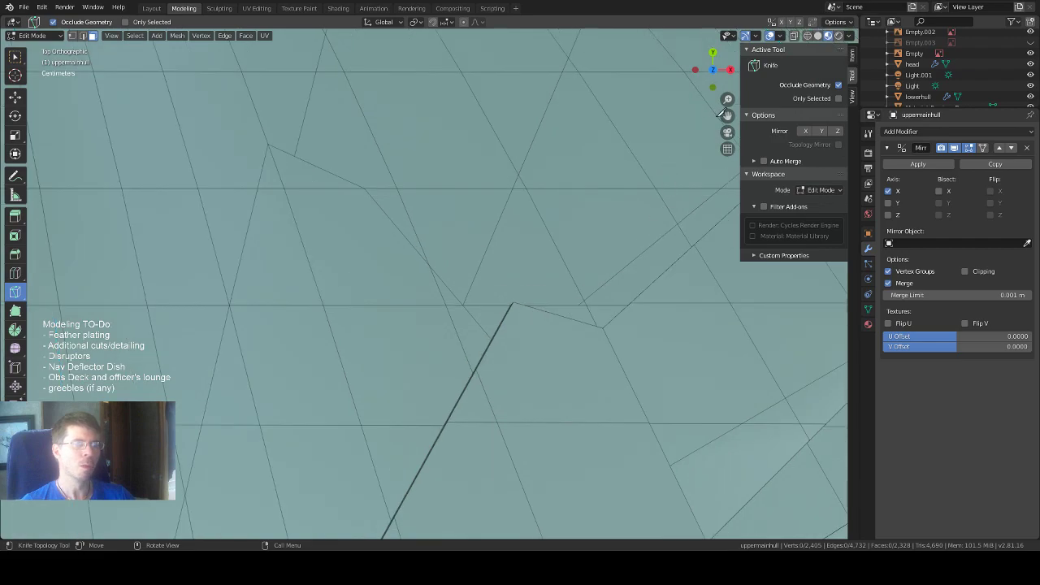
{"action": "middle_click_drag", "start_coordinate": [653, 172], "coordinate": [501, 47]}
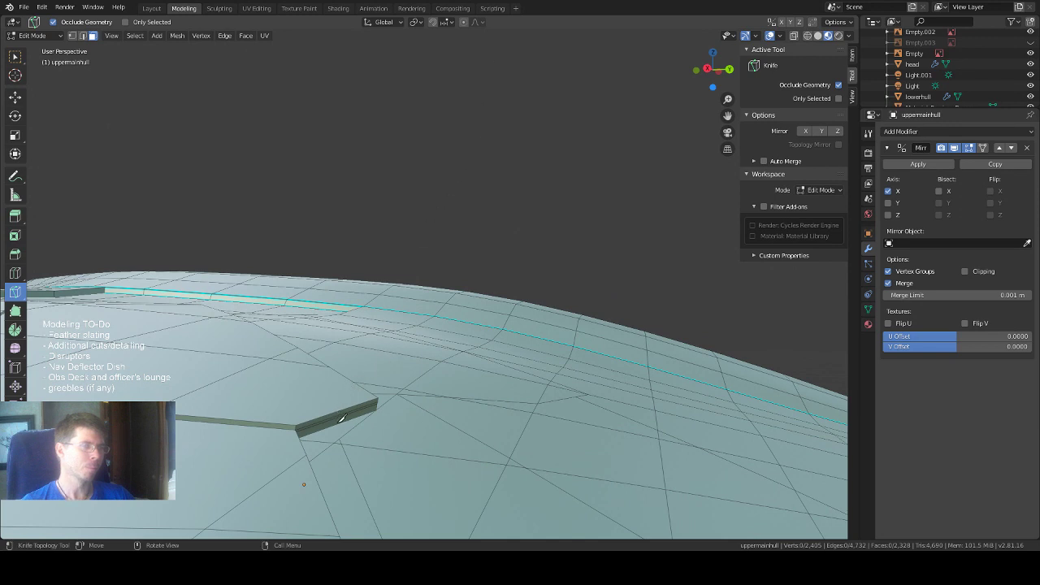
{"action": "left_click", "coordinate": [336, 424]}
{"action": "left_click", "coordinate": [338, 439]}
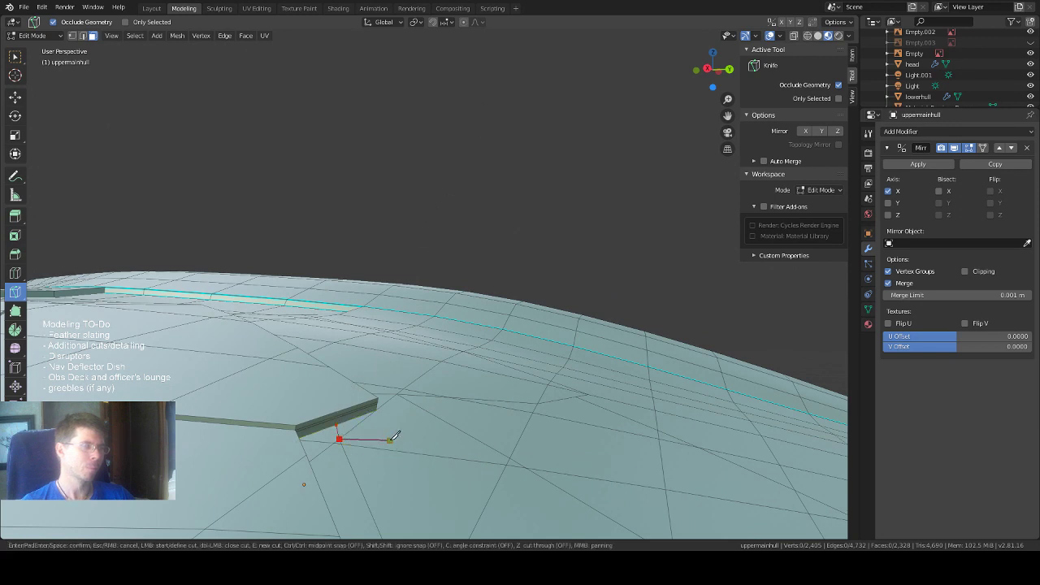
{"action": "key", "text": "Return"}
From the top view, knife-cut the two side lines of another feather between the blunt-tipped outline and the hull's outer rim.
{"action": "middle_click_drag", "start_coordinate": [406, 439], "coordinate": [501, 230]}
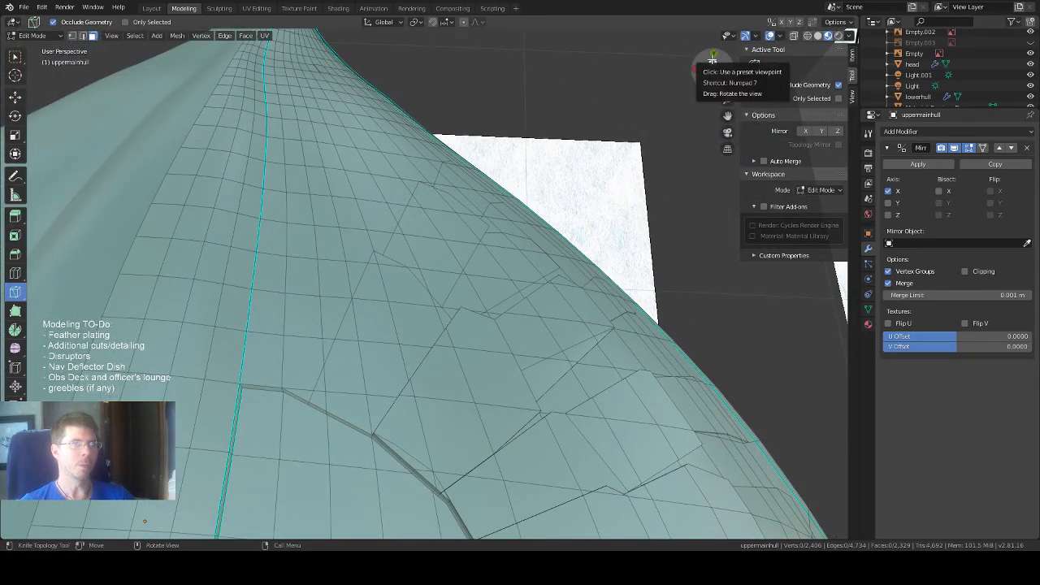
{"action": "left_click", "coordinate": [713, 61]}
{"action": "scroll", "coordinate": [593, 140], "scroll_direction": "up", "scroll_amount": 3}
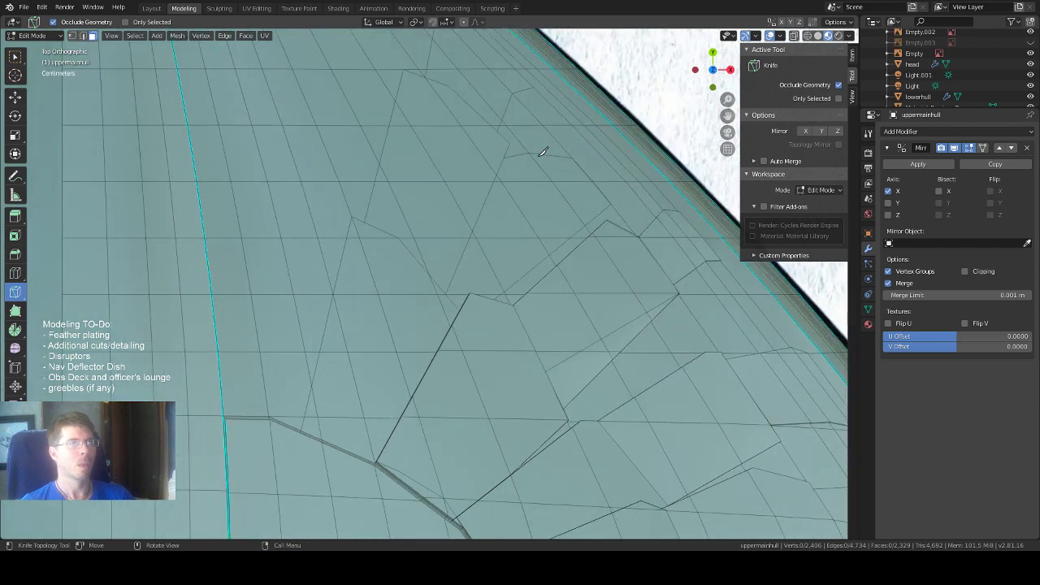
{"action": "left_click", "coordinate": [545, 152]}
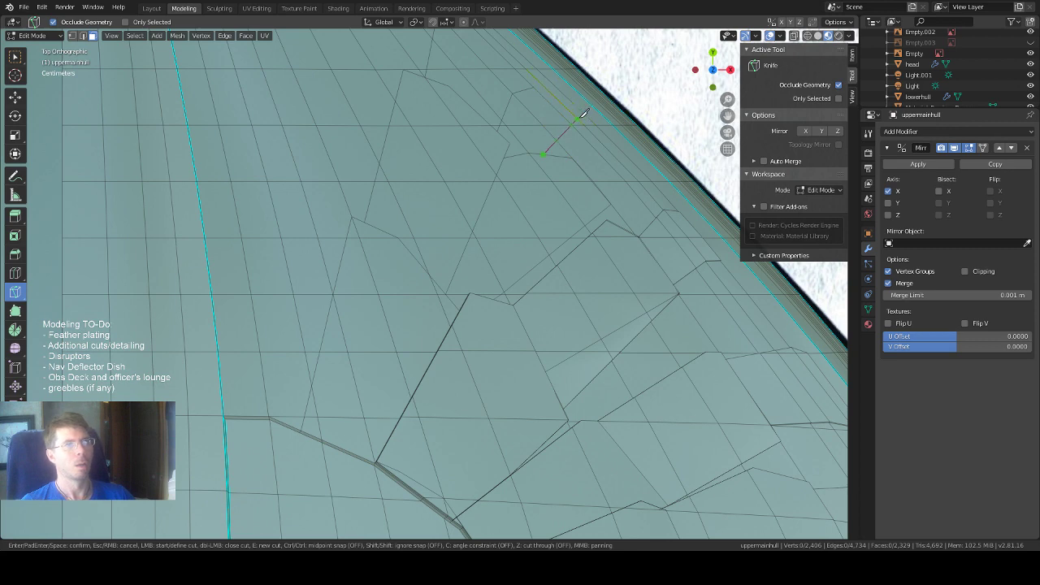
{"action": "scroll", "coordinate": [582, 111], "scroll_direction": "down", "scroll_amount": 2}
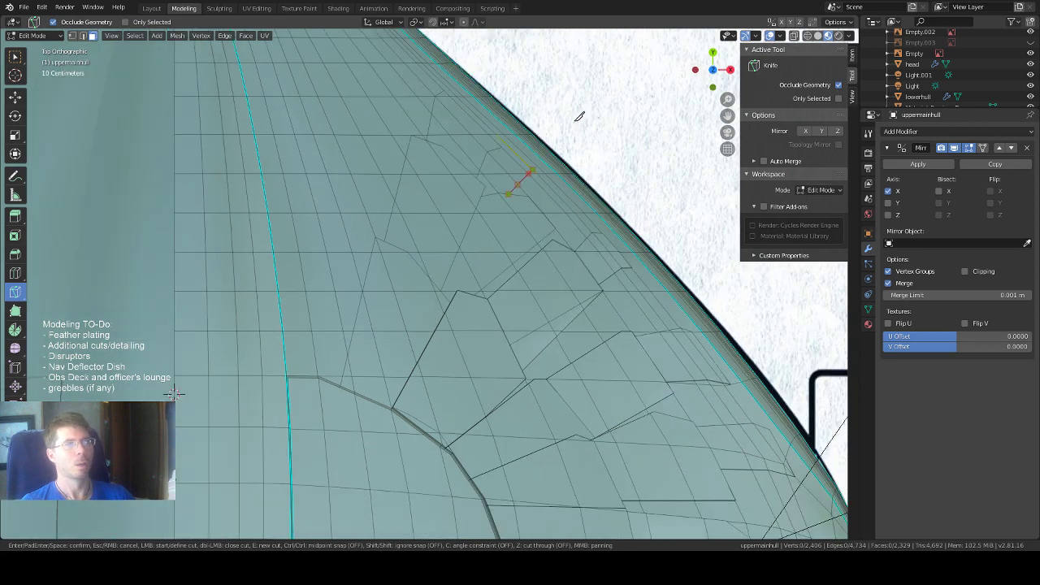
{"action": "left_click", "coordinate": [538, 167]}
{"action": "left_click", "coordinate": [568, 196]}
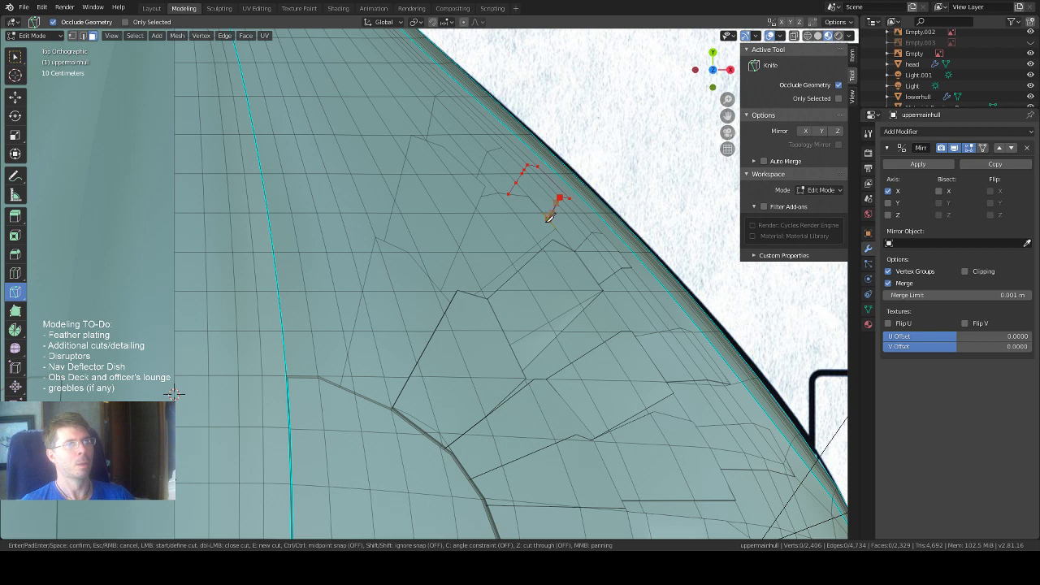
{"action": "left_click", "coordinate": [548, 220]}
{"action": "key", "text": "Return"}
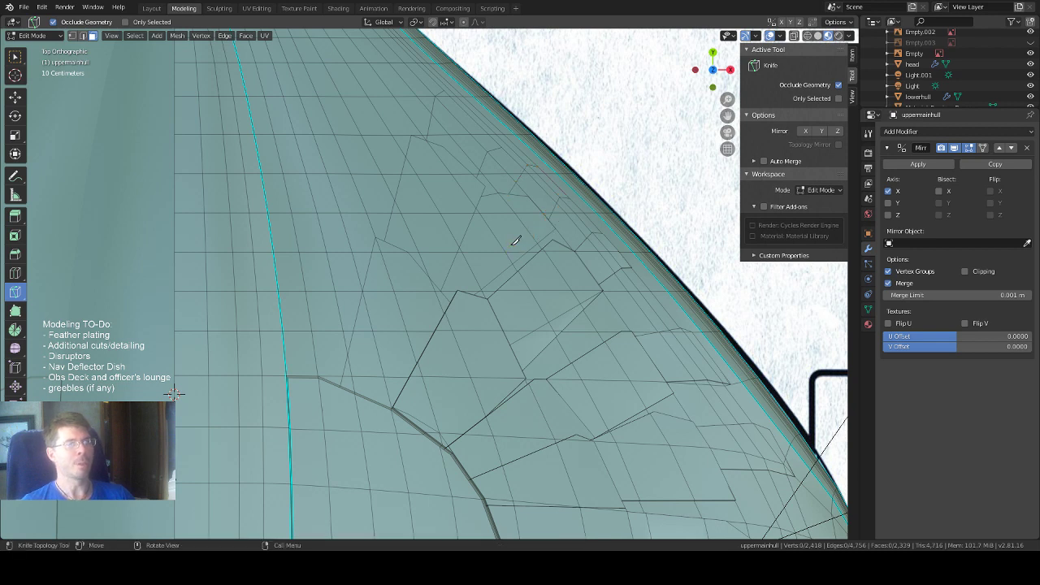
Knife-cut a narrow flat-tipped feather outline from the cyan edge line ahead of the curved groove, forward and back to the first outline's peak.
{"action": "scroll", "coordinate": [518, 233], "scroll_direction": "down", "scroll_amount": 2}
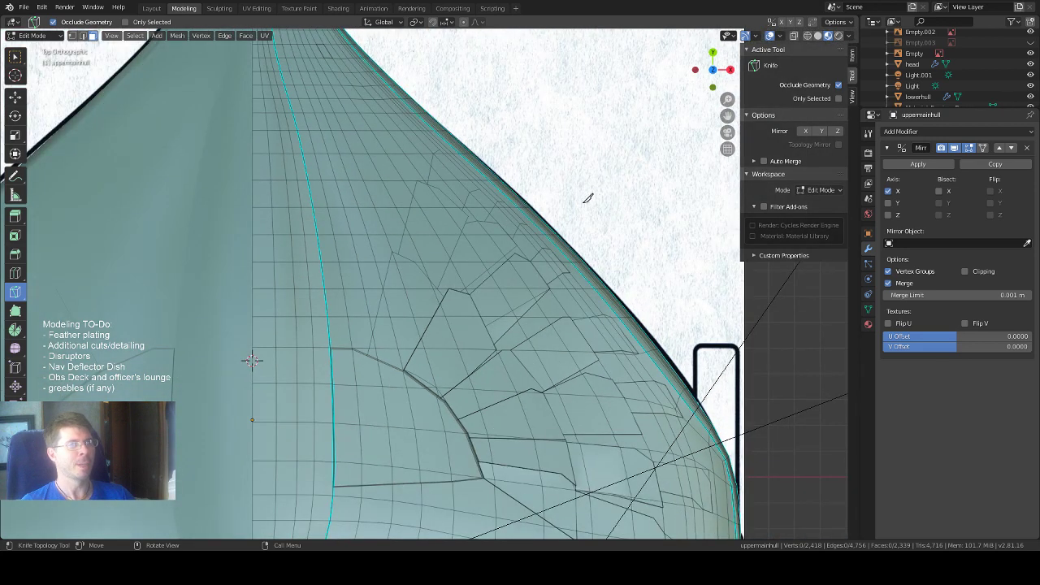
{"action": "left_click", "coordinate": [14, 57]}
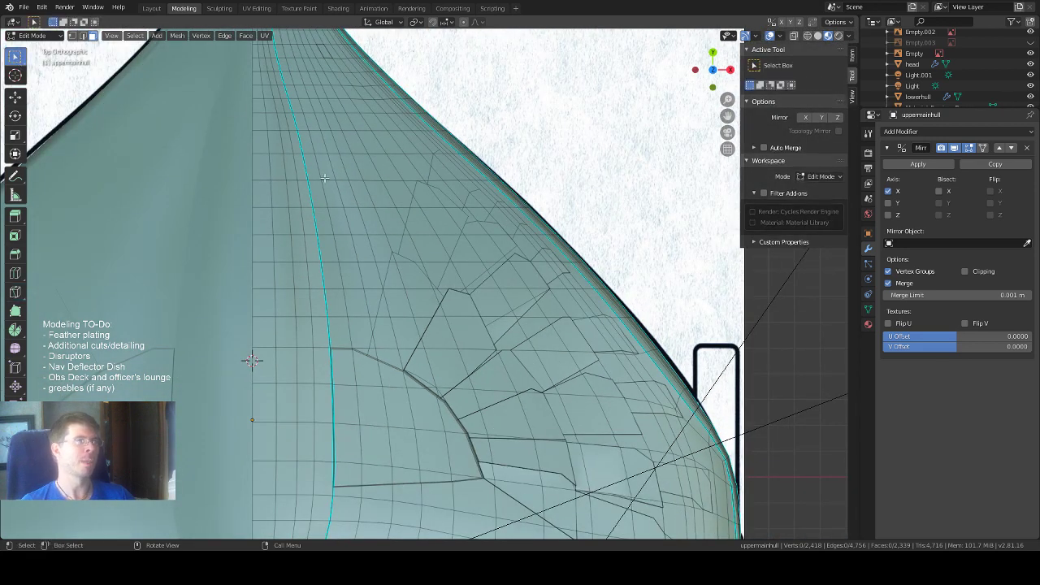
{"action": "middle_click_drag", "start_coordinate": [486, 216], "coordinate": [331, 197]}
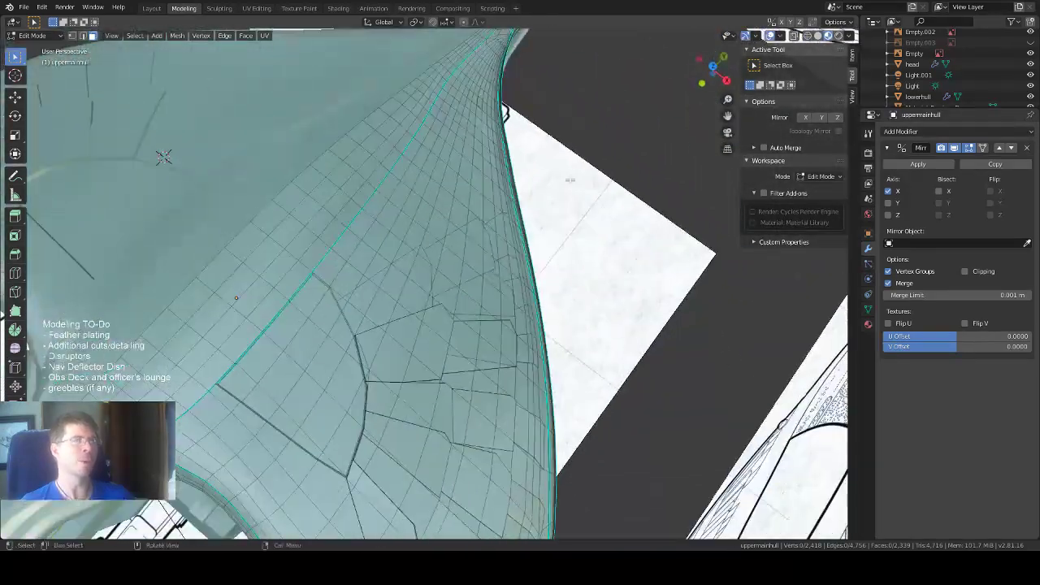
{"action": "left_click", "coordinate": [713, 67]}
{"action": "scroll", "coordinate": [395, 208], "scroll_direction": "up", "scroll_amount": 3}
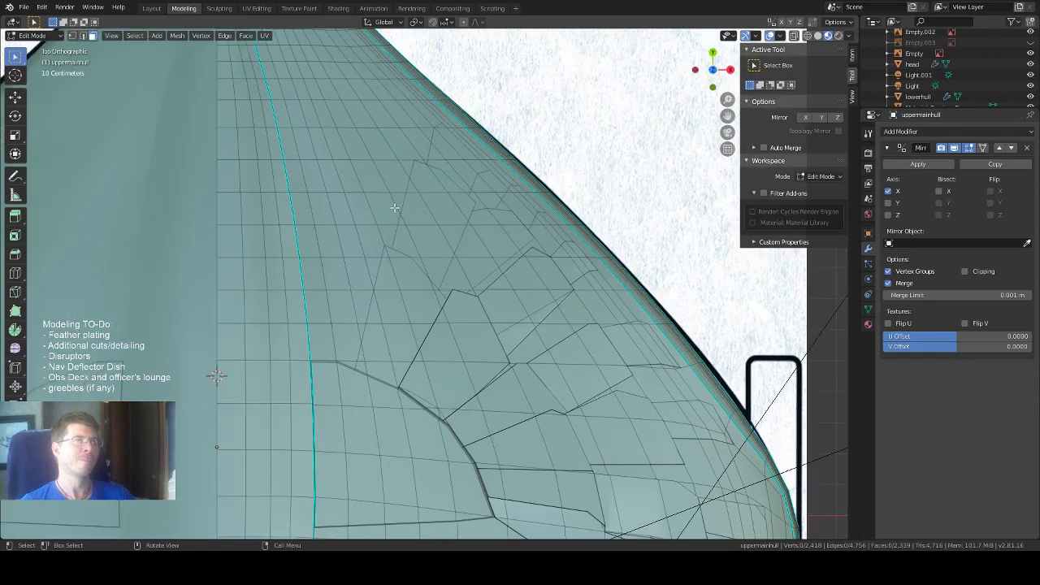
{"action": "middle_click_drag", "start_coordinate": [421, 204], "coordinate": [310, 482]}
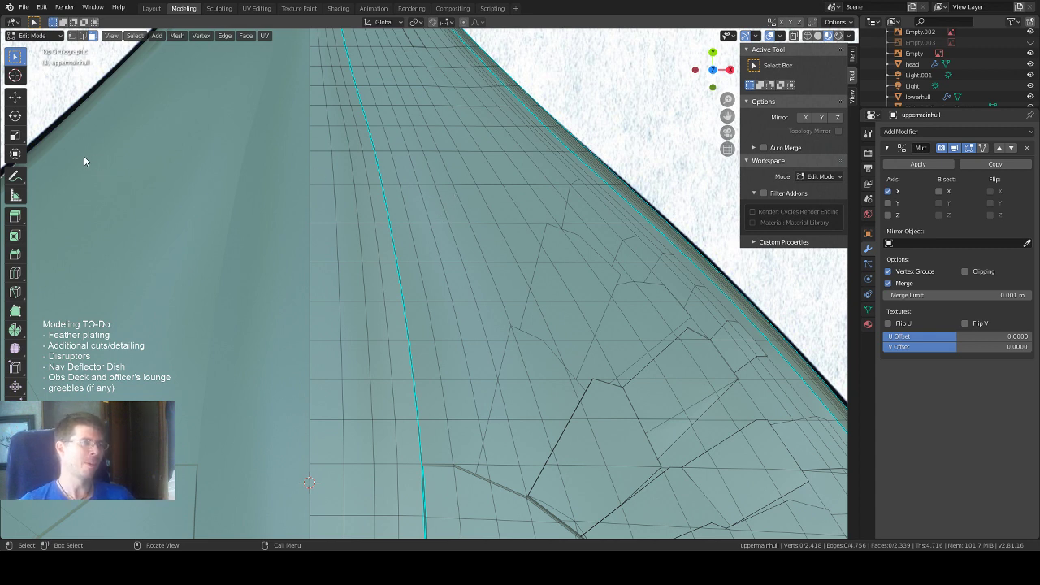
{"action": "left_click", "coordinate": [15, 291]}
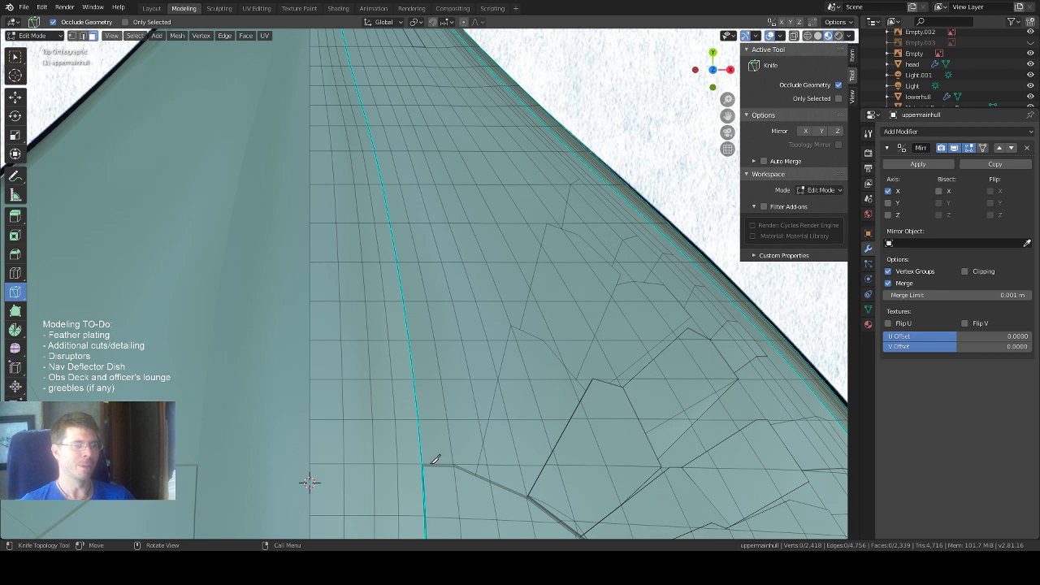
{"action": "left_click", "coordinate": [420, 442]}
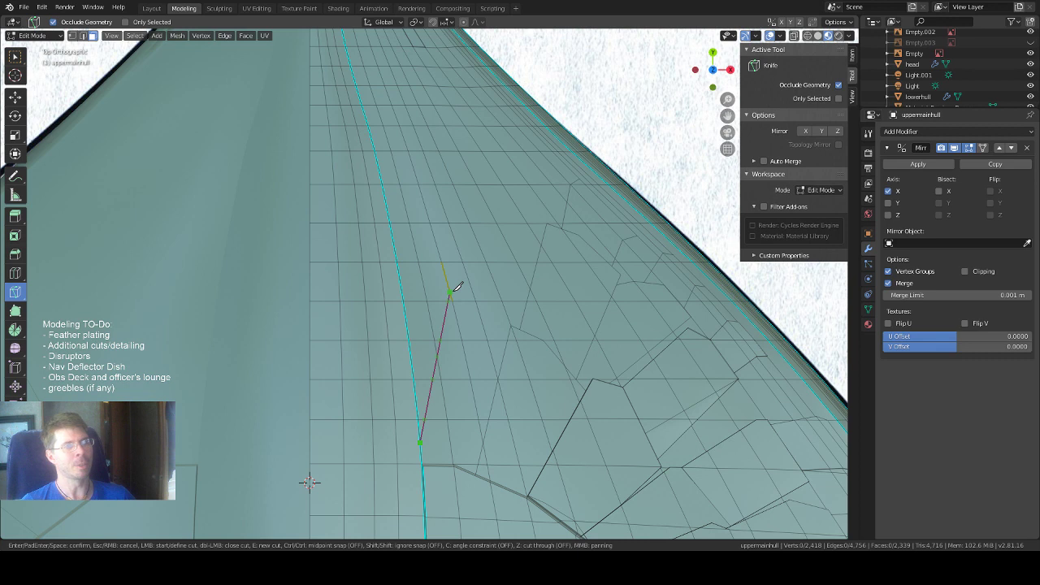
{"action": "left_click", "coordinate": [450, 291]}
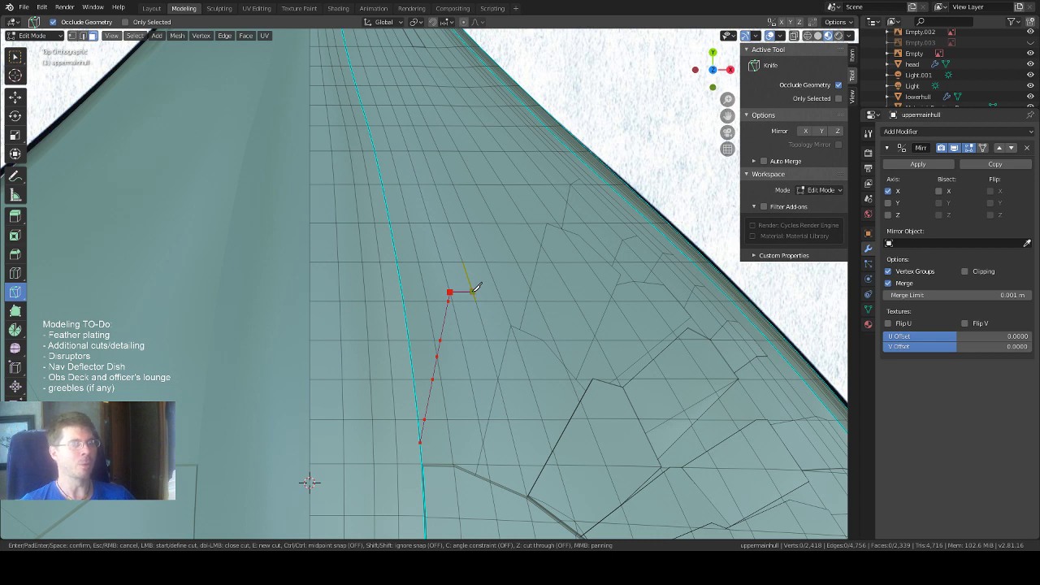
{"action": "left_click", "coordinate": [472, 292]}
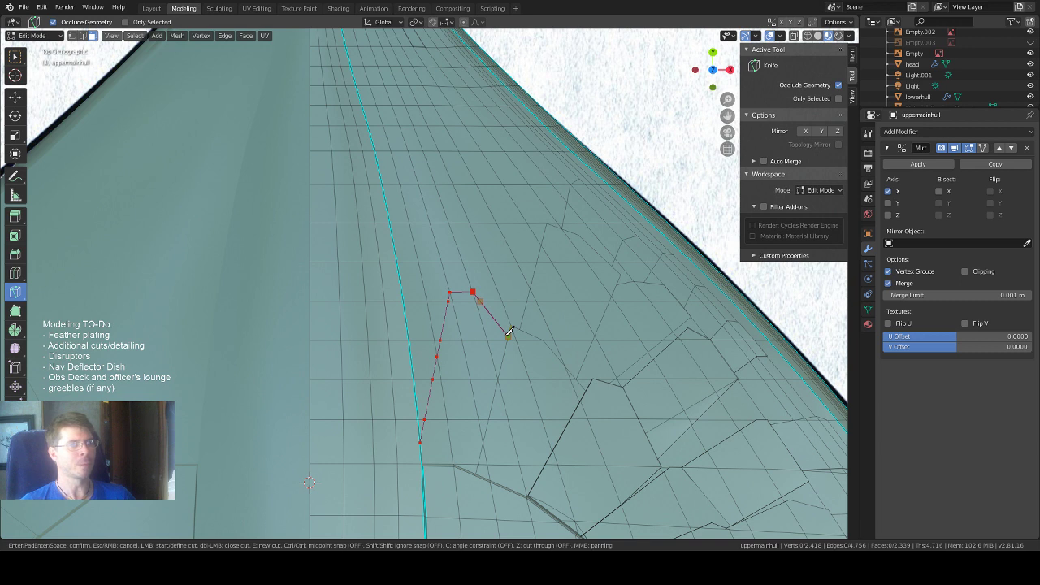
{"action": "left_click", "coordinate": [508, 335]}
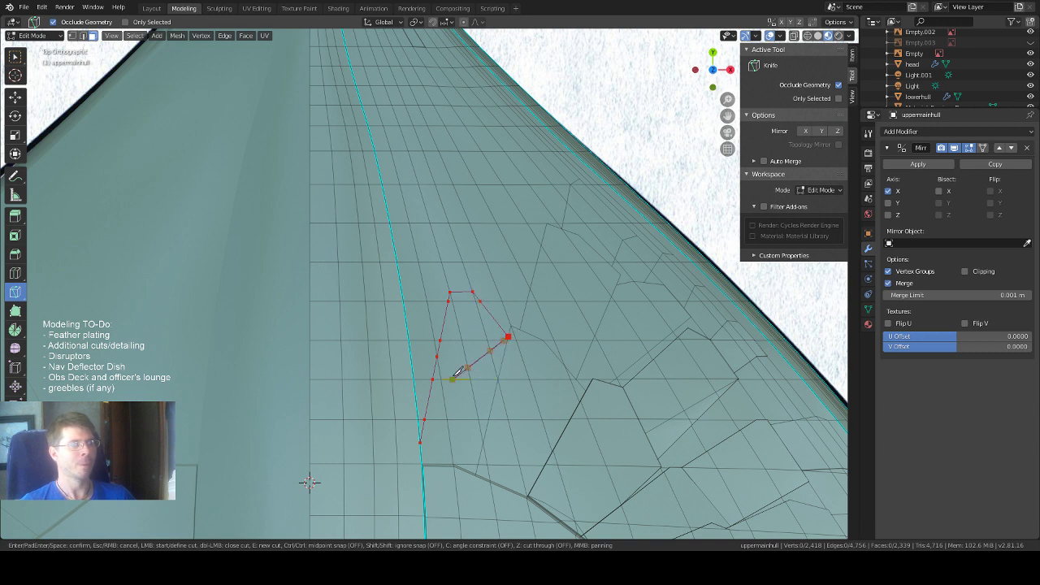
{"action": "key", "text": "Return"}
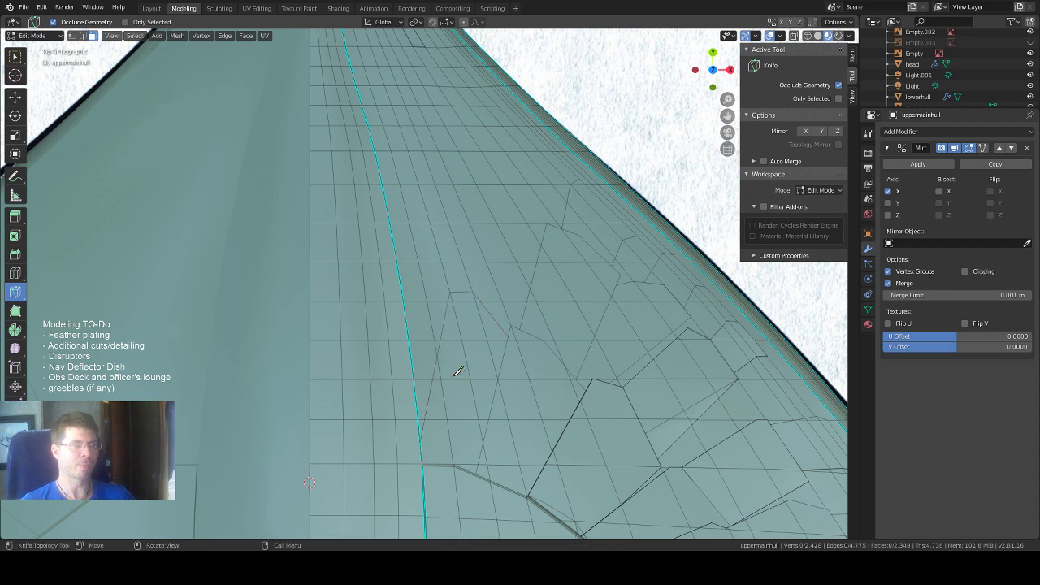
Knife-cut a blunt-tipped feather outline from the narrow flat-tipped feather's front corner forward, around and back to the first outline's peak.
{"action": "left_click", "coordinate": [460, 290]}
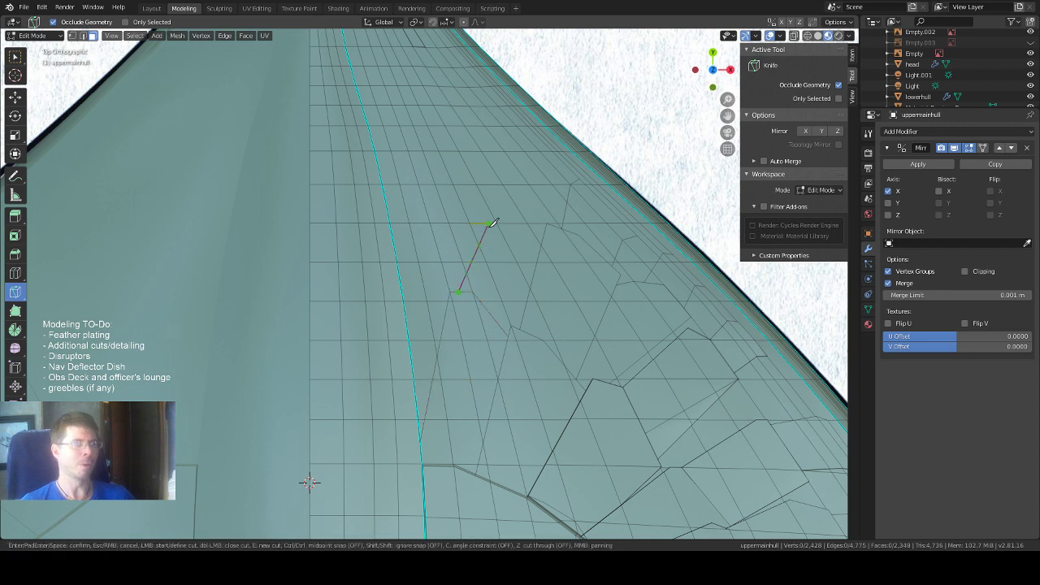
{"action": "left_click", "coordinate": [477, 184]}
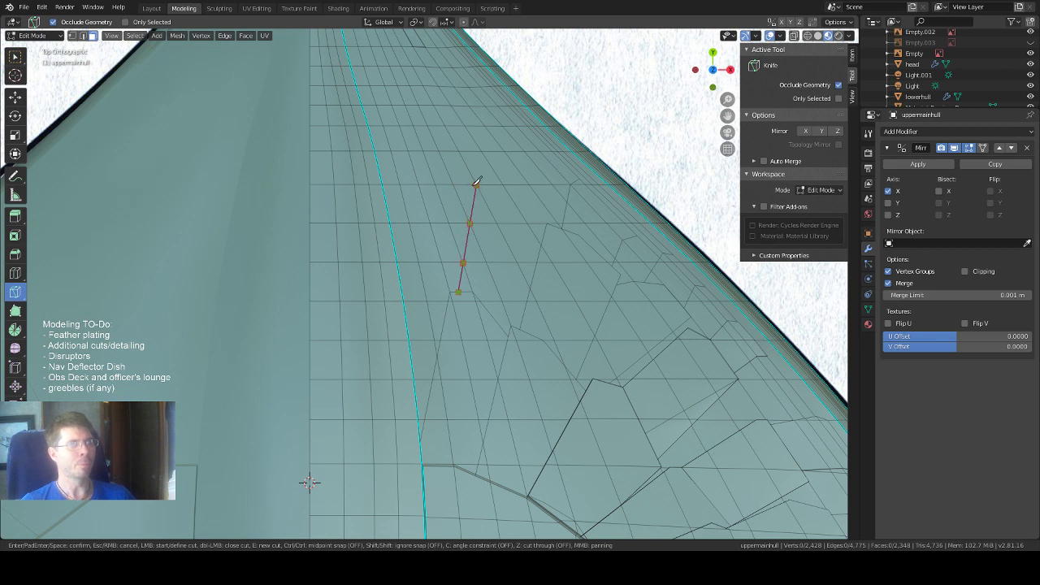
{"action": "left_click", "coordinate": [476, 184]}
{"action": "left_click", "coordinate": [499, 178]}
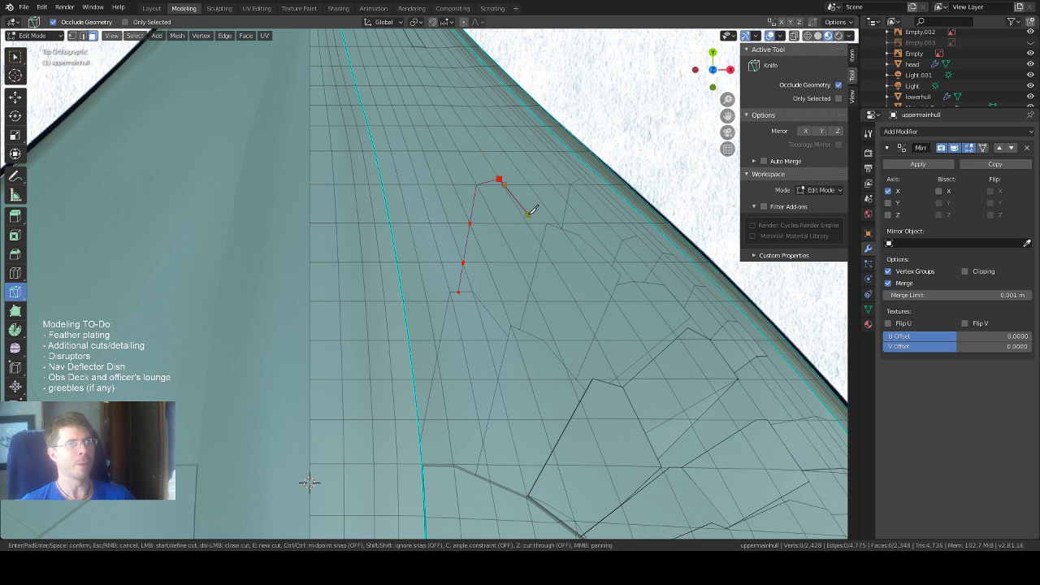
{"action": "left_click", "coordinate": [526, 223]}
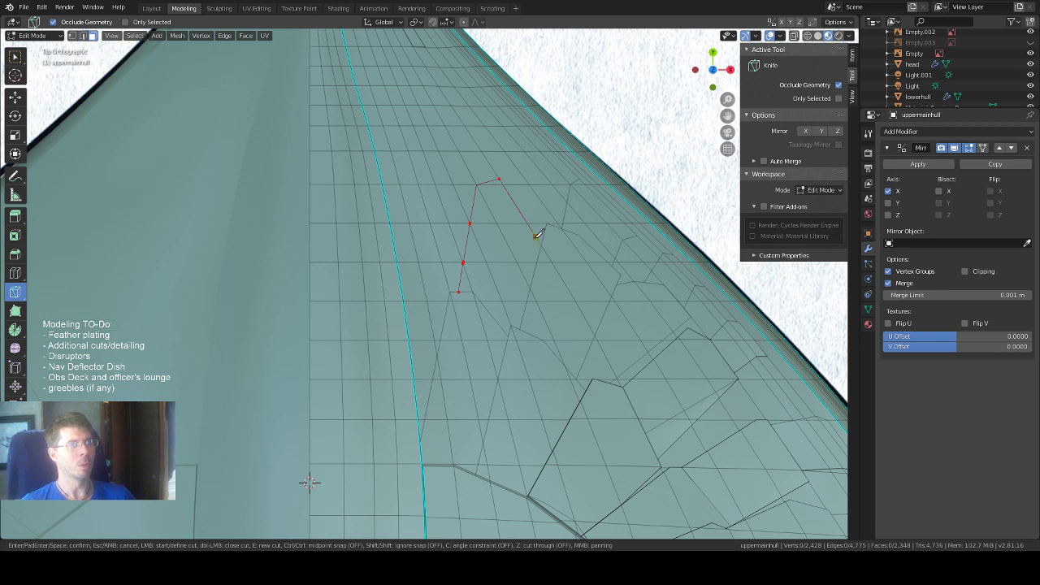
{"action": "left_click", "coordinate": [536, 236]}
{"action": "left_click", "coordinate": [508, 335]}
{"action": "key", "text": "Return"}
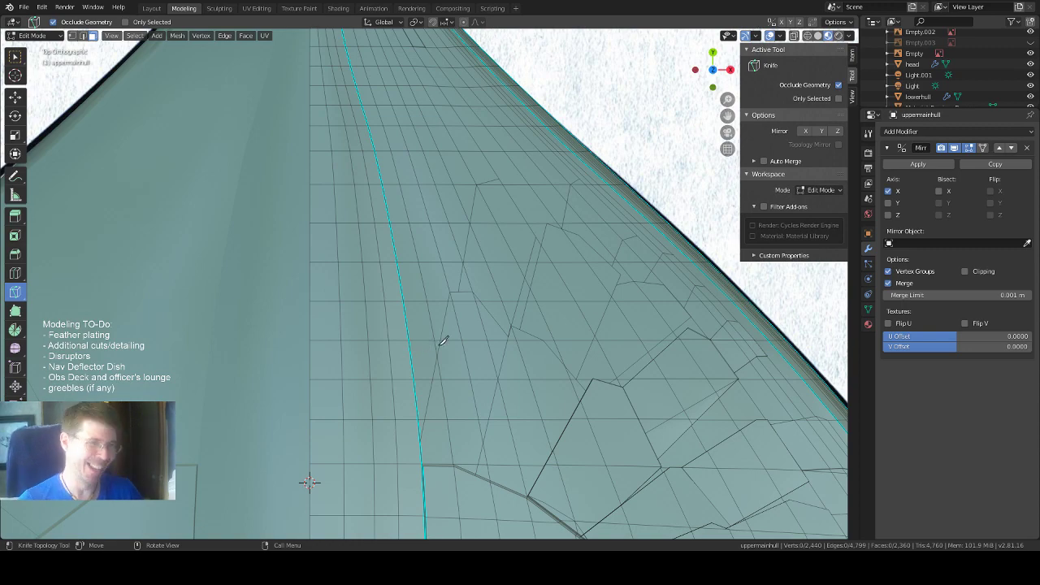
{"action": "middle_click_drag", "start_coordinate": [480, 325], "coordinate": [454, 300]}
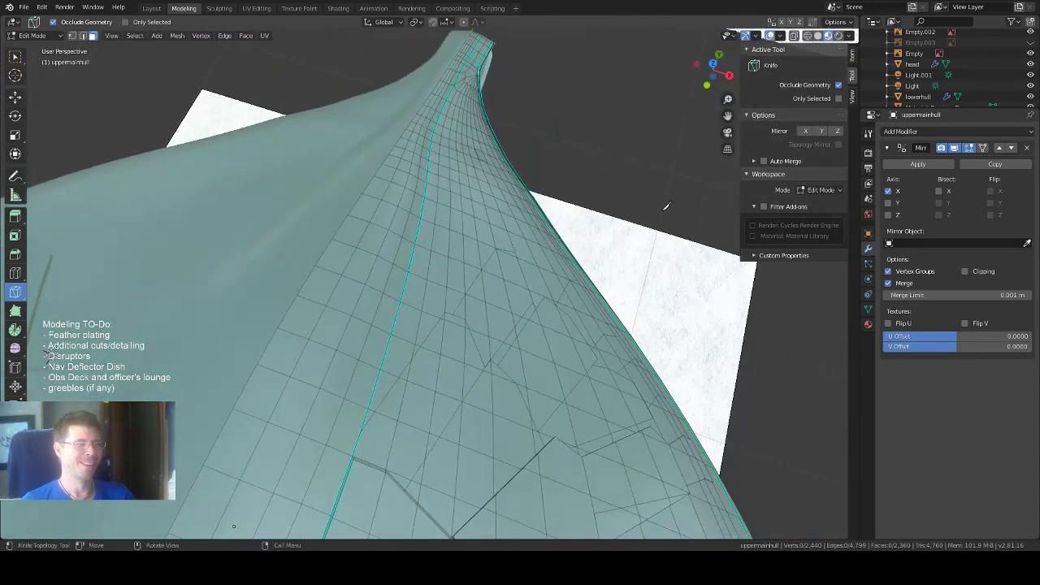
{"action": "left_click", "coordinate": [712, 63]}
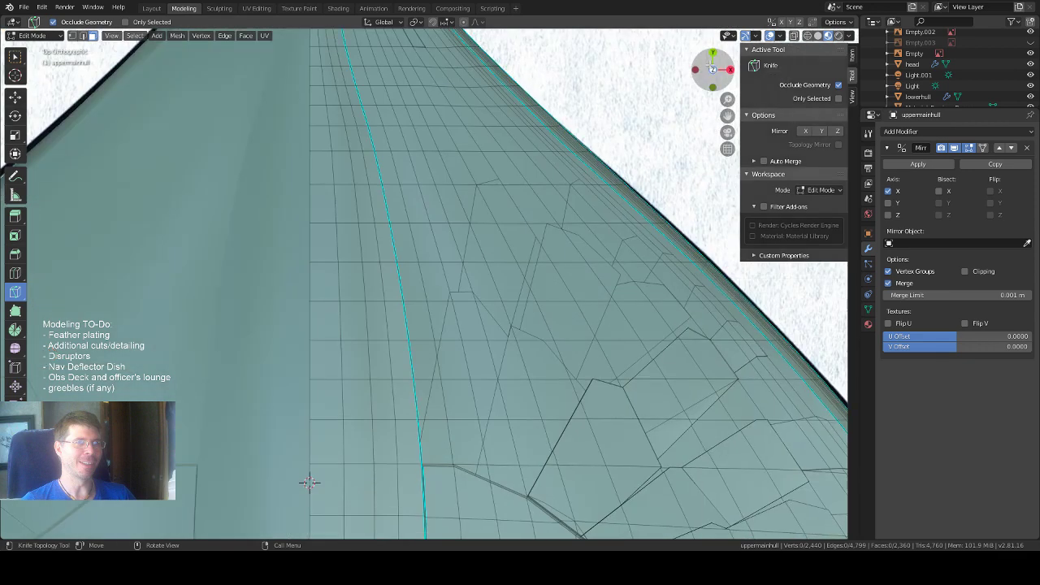
{"action": "left_click", "coordinate": [503, 185]}
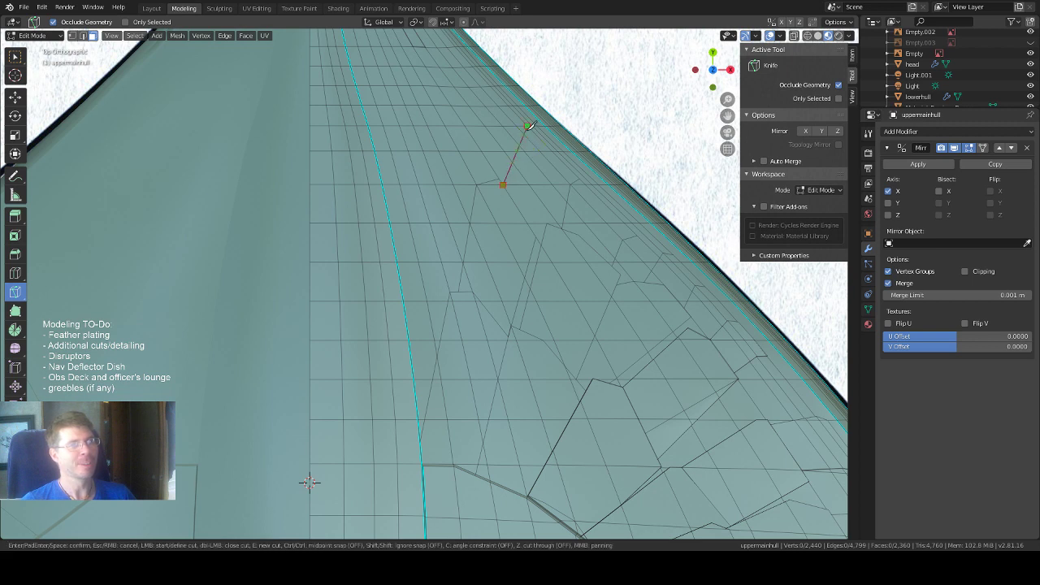
{"action": "left_click", "coordinate": [524, 134]}
{"action": "left_click", "coordinate": [535, 133]}
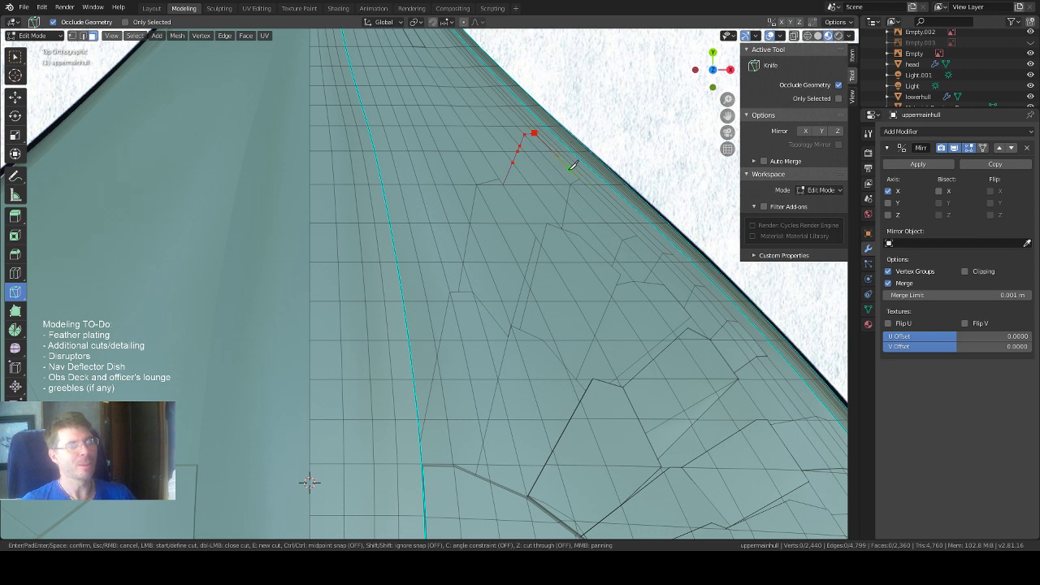
{"action": "left_click", "coordinate": [569, 170]}
{"action": "left_click", "coordinate": [529, 211]}
{"action": "key", "text": "Return"}
{"action": "middle_click_drag", "start_coordinate": [492, 266], "coordinate": [523, 268]}
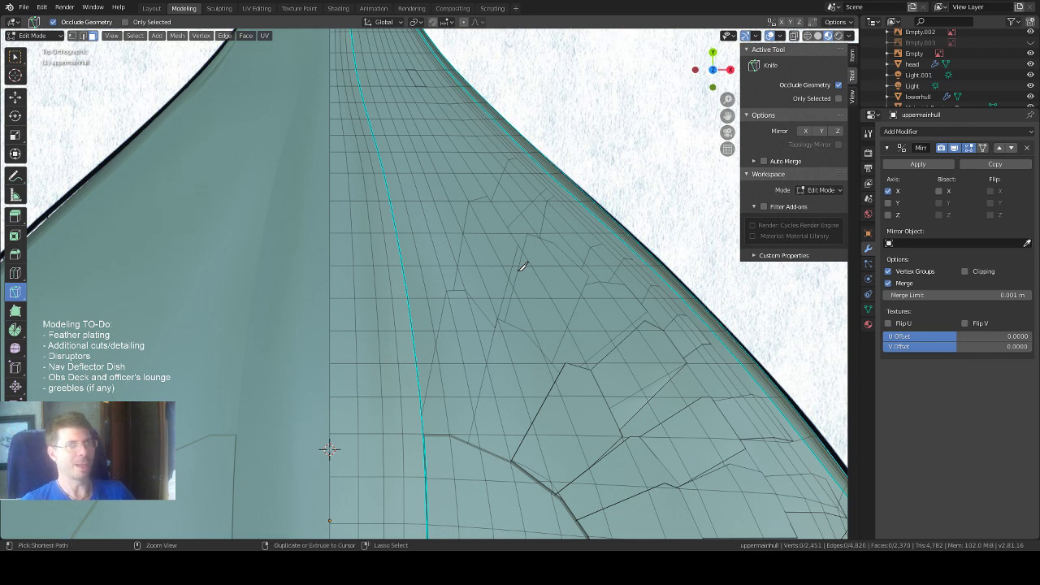
{"action": "key", "text": "ctrl+z"}
Knife-cut a side line with a short sloped tip ahead of the newest feather outline, plus a separate bent line between its outer side and the neighbouring tip.
{"action": "scroll", "coordinate": [519, 176], "scroll_direction": "up", "scroll_amount": 1}
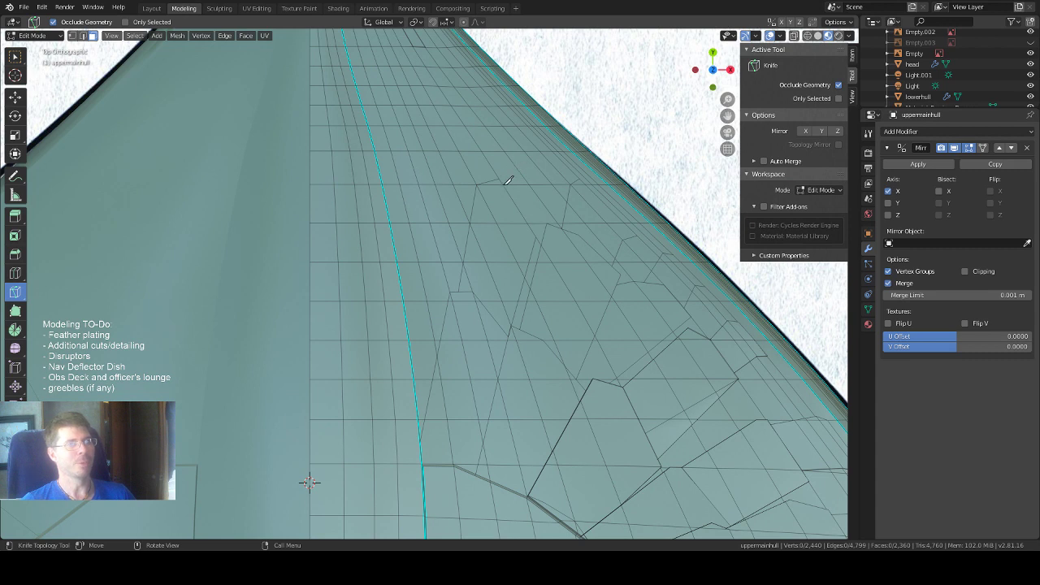
{"action": "left_click", "coordinate": [504, 186]}
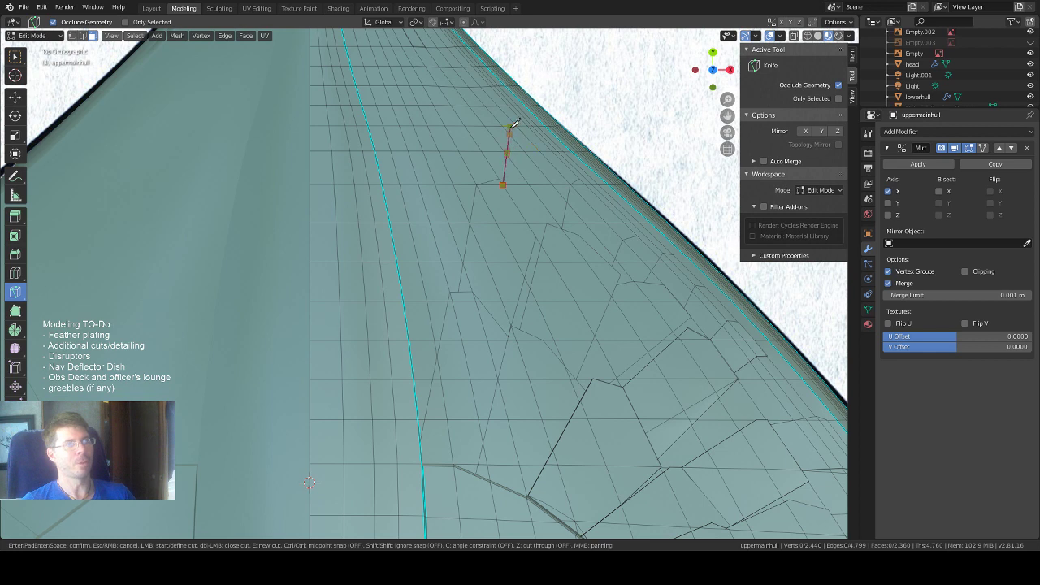
{"action": "left_click", "coordinate": [510, 126]}
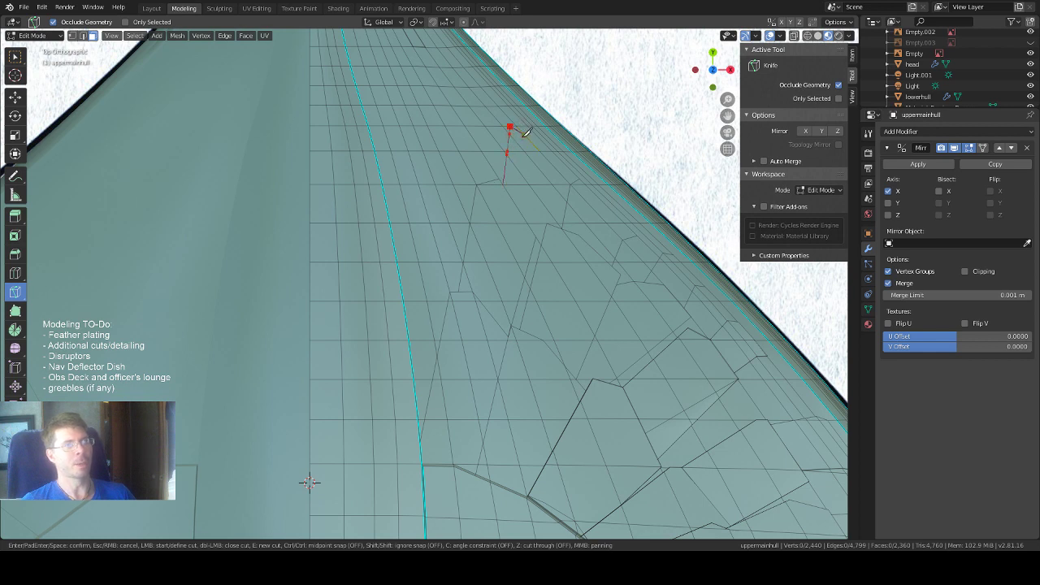
{"action": "left_click", "coordinate": [524, 134]}
{"action": "left_click", "coordinate": [562, 178]}
{"action": "left_click", "coordinate": [543, 173]}
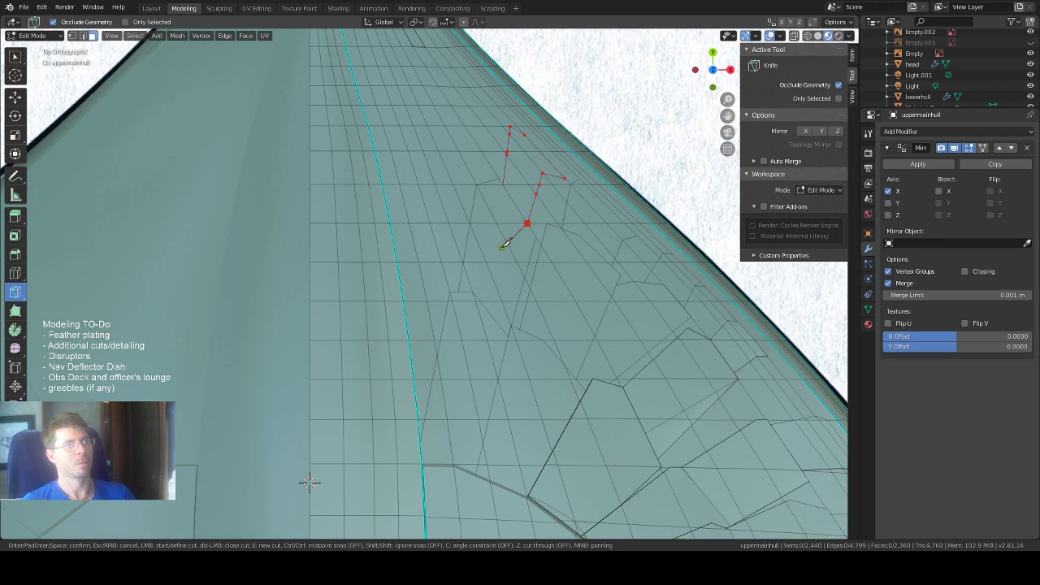
{"action": "key", "text": "Return"}
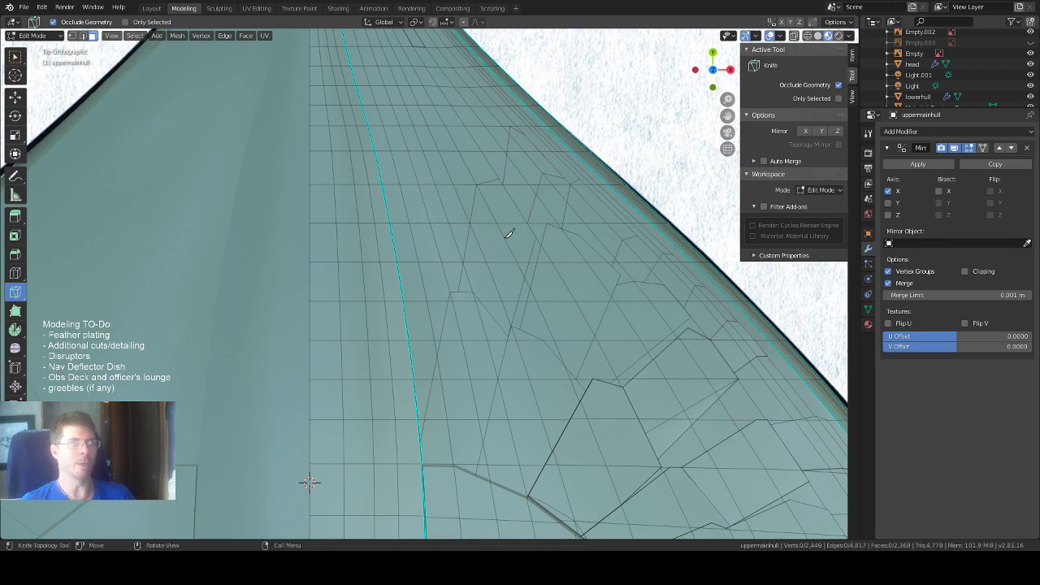
Knife-cut a narrow flat-tipped feather from the cyan edge line forward and back to the side line of the blunt-tipped outline.
{"action": "middle_click_drag", "start_coordinate": [506, 237], "coordinate": [408, 192]}
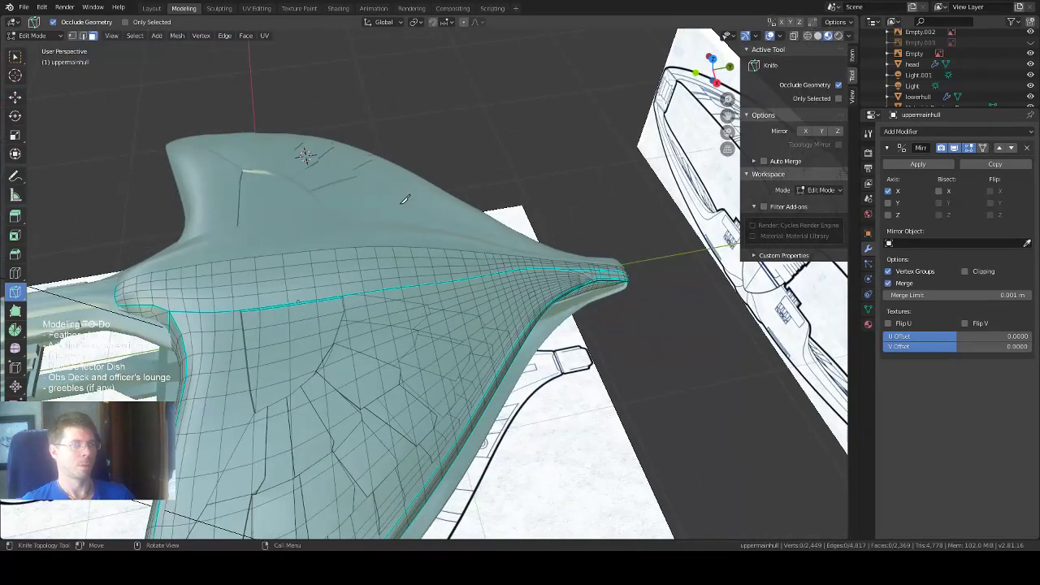
{"action": "scroll", "coordinate": [405, 199], "scroll_direction": "down", "scroll_amount": 1}
{"action": "scroll", "coordinate": [405, 199], "scroll_direction": "up", "scroll_amount": 3}
{"action": "scroll", "coordinate": [404, 199], "scroll_direction": "up", "scroll_amount": 1}
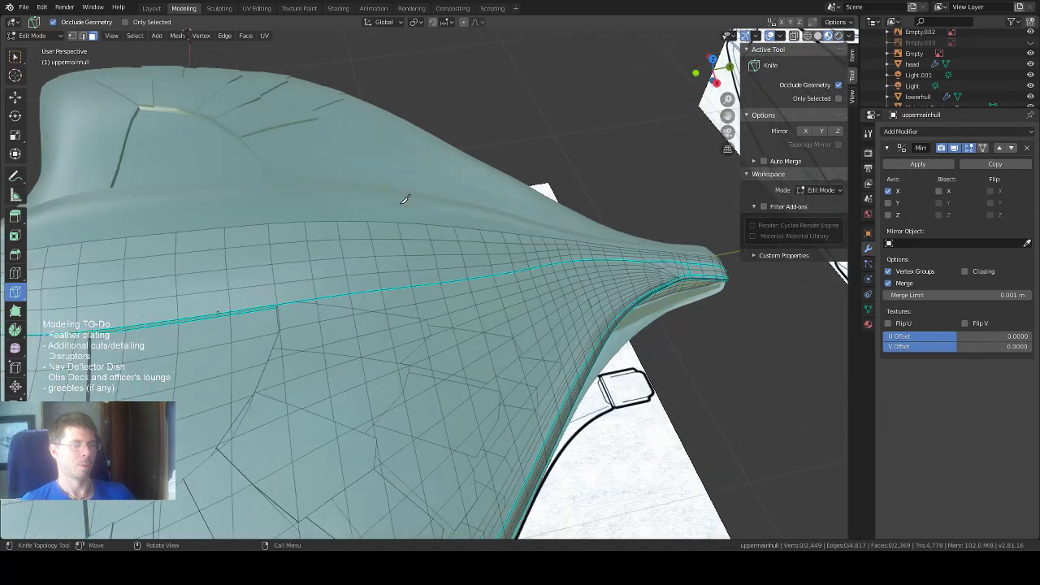
{"action": "left_click", "coordinate": [712, 60]}
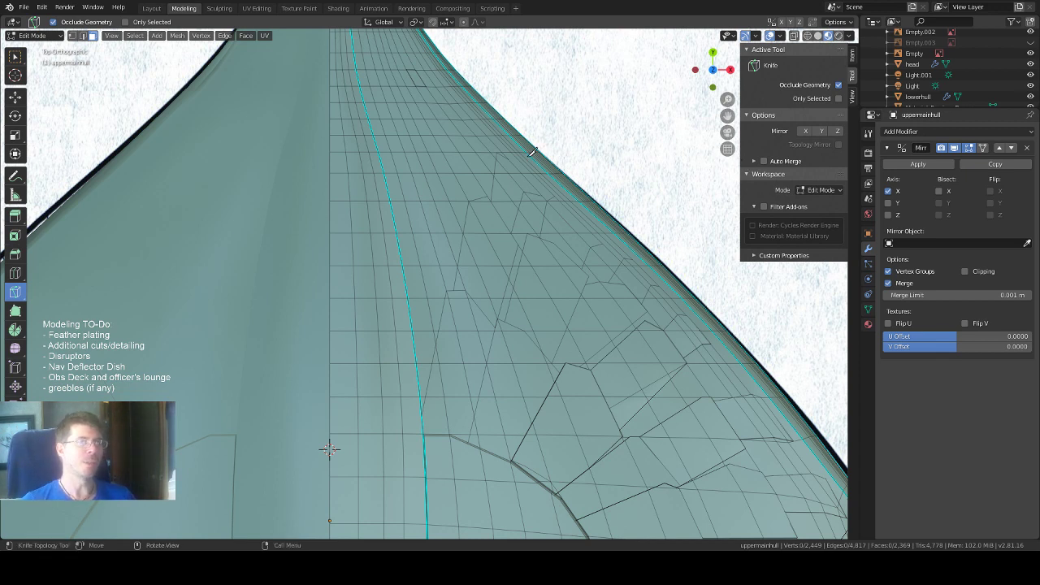
{"action": "left_click", "coordinate": [407, 298]}
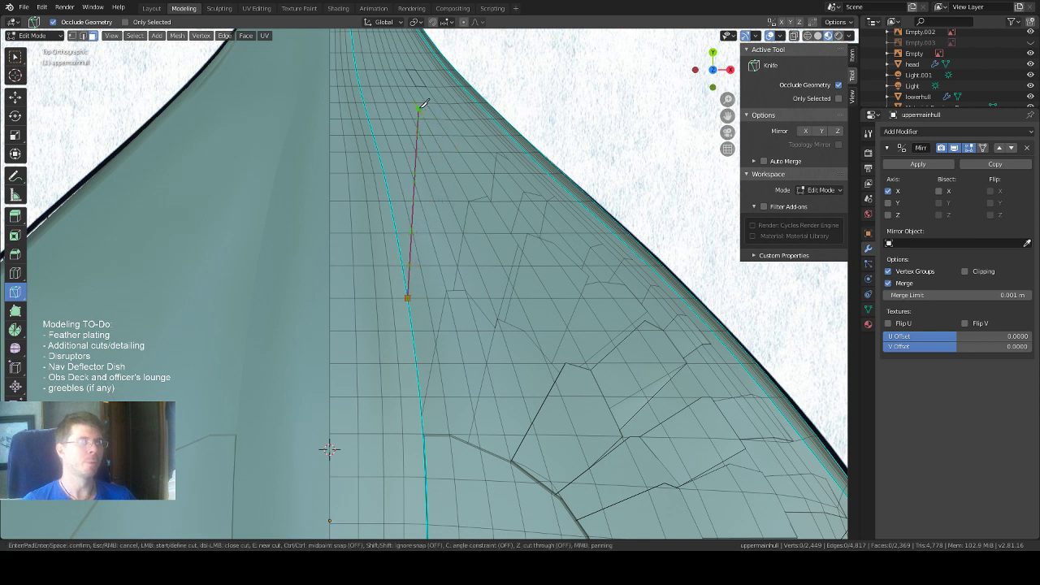
{"action": "left_click", "coordinate": [421, 196]}
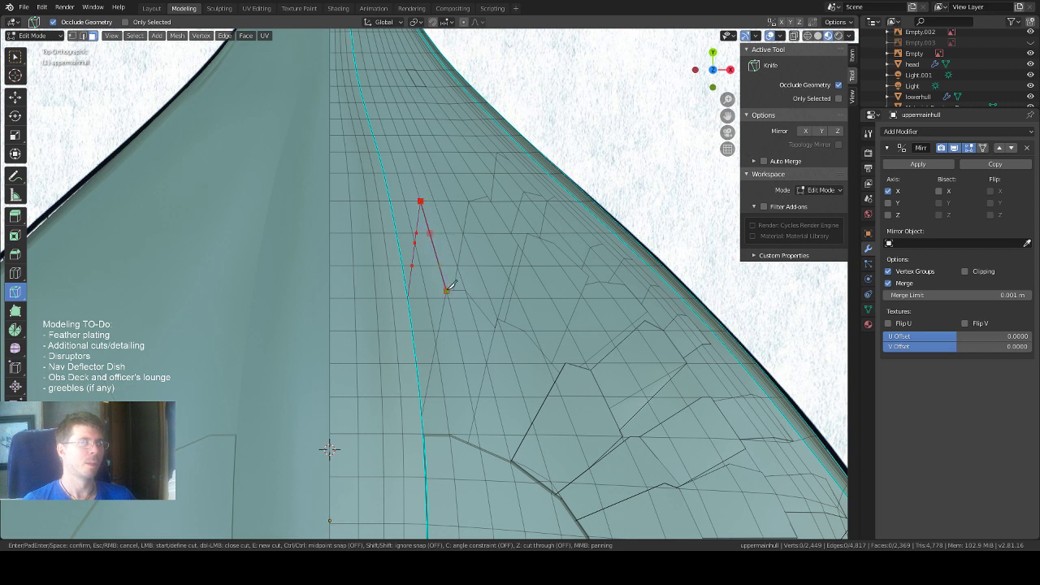
{"action": "left_click", "coordinate": [436, 207]}
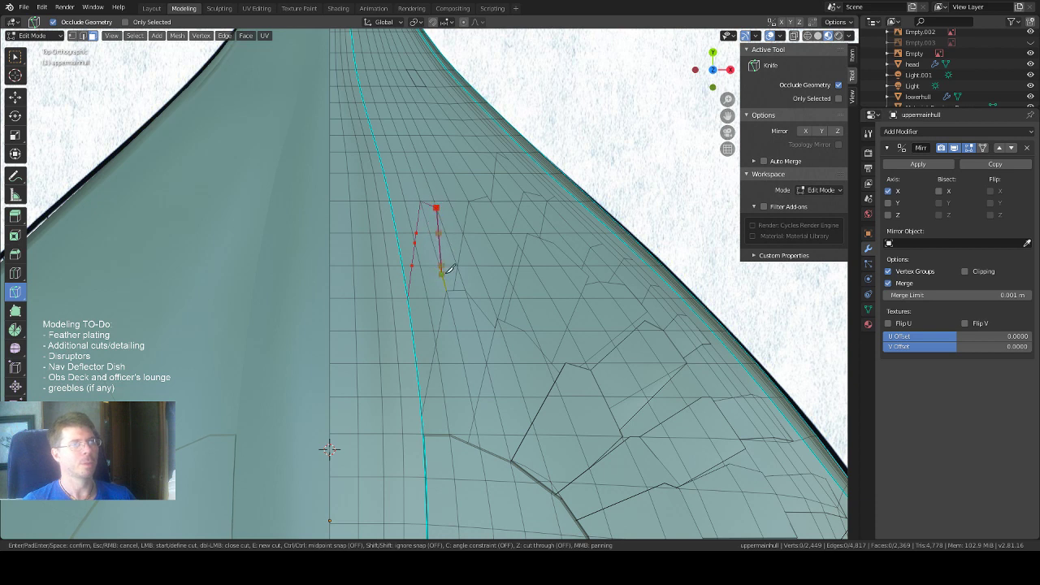
{"action": "left_click", "coordinate": [460, 267]}
{"action": "key", "text": "Return"}
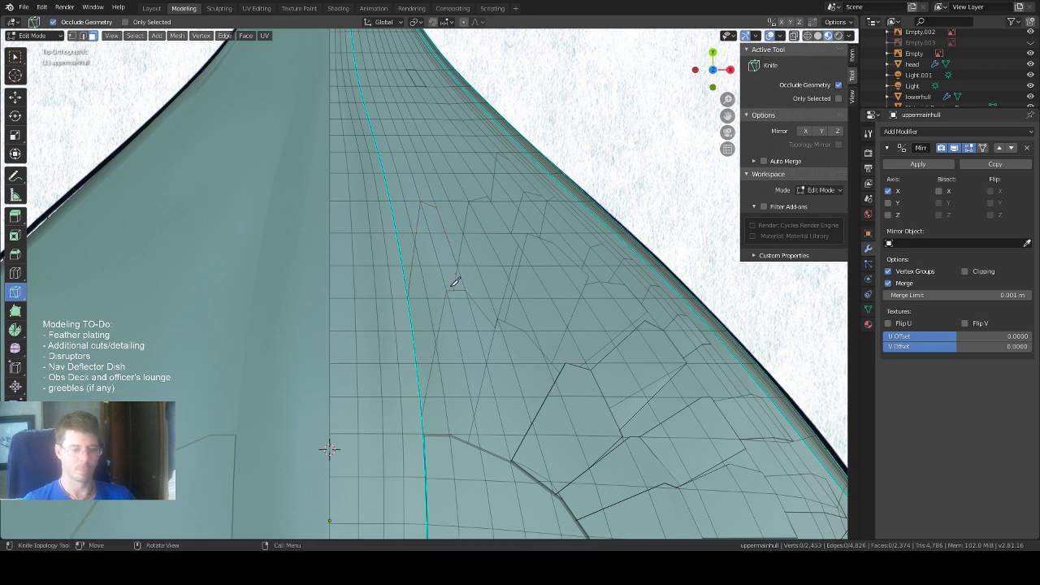
Knife-cut a broad rounded feather tip ahead of the newest narrow feather, starting at its front corner, and cut the opposite side line.
{"action": "left_click", "coordinate": [442, 211]}
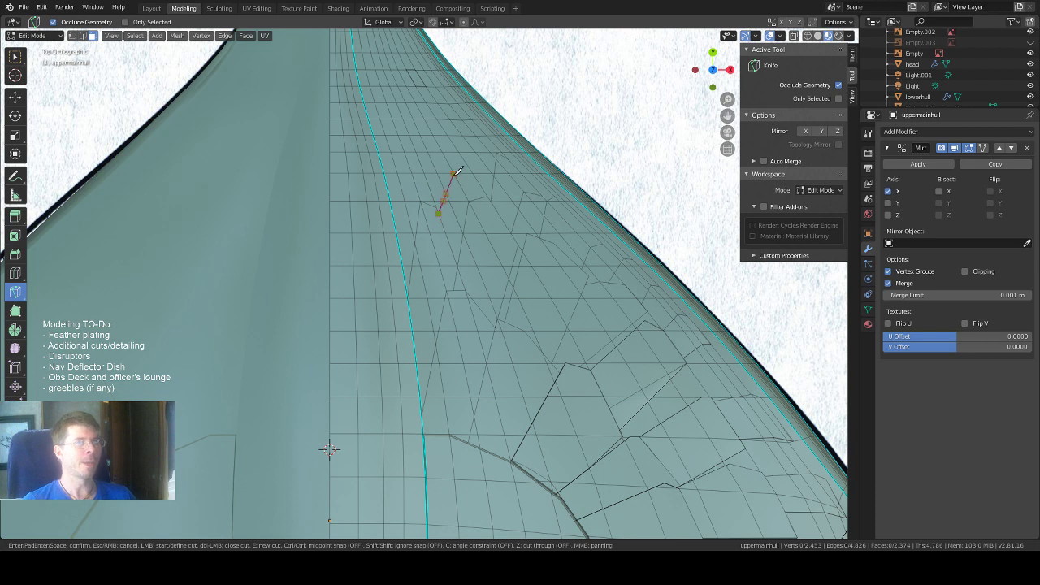
{"action": "key", "text": "Escape"}
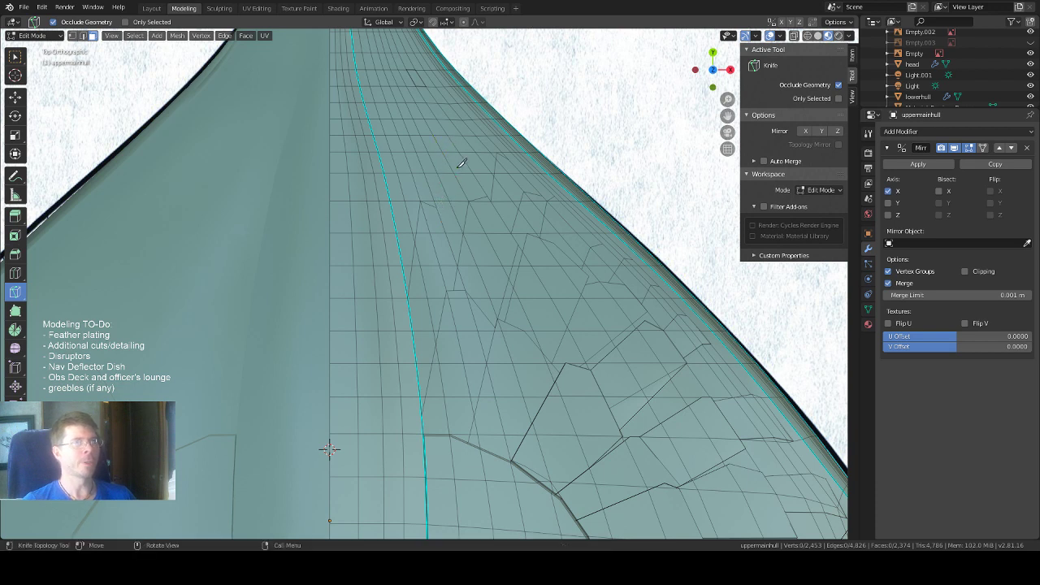
{"action": "left_click", "coordinate": [437, 205]}
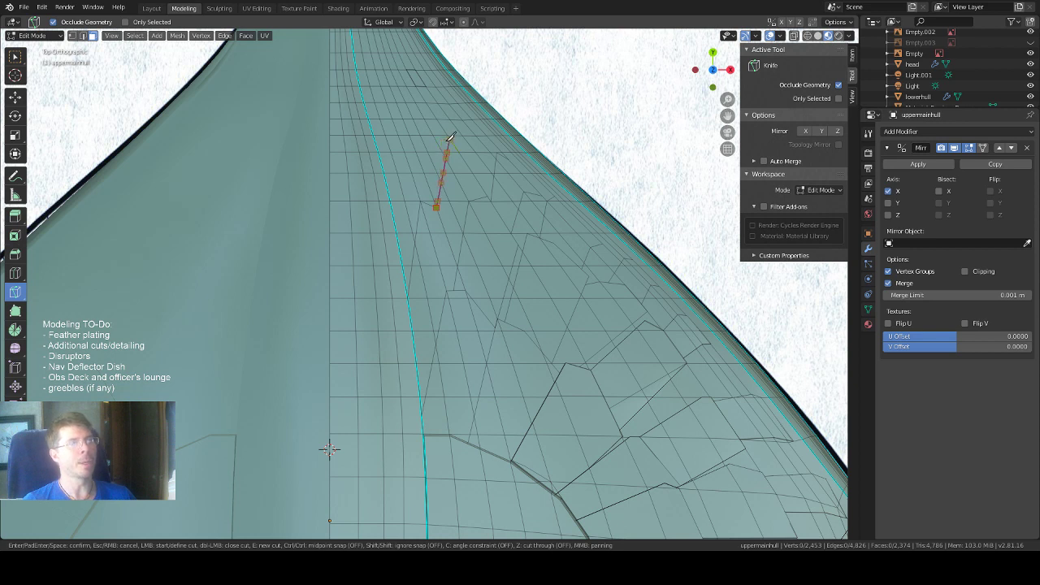
{"action": "left_click", "coordinate": [443, 151]}
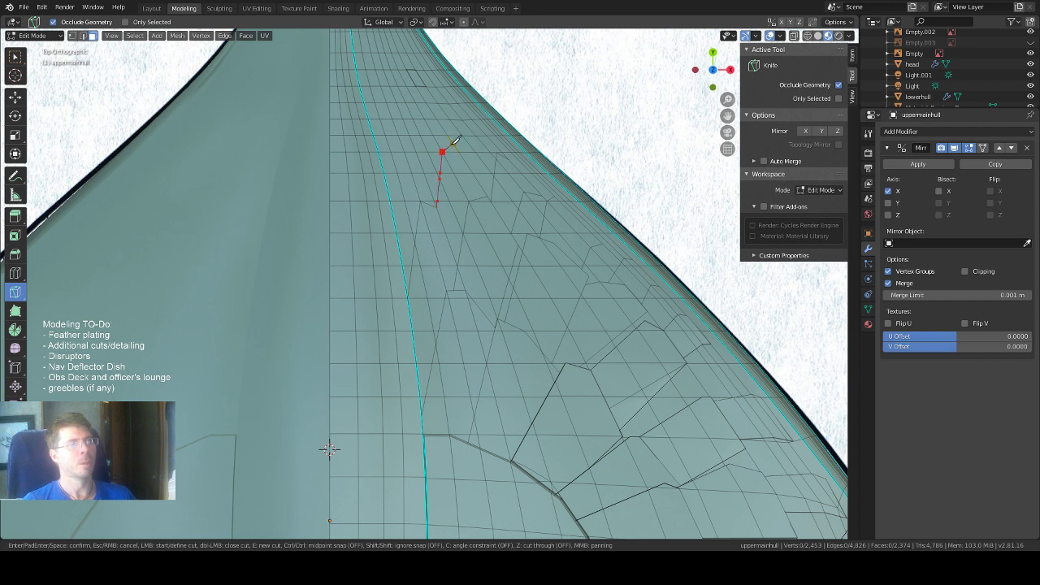
{"action": "left_click", "coordinate": [453, 143]}
{"action": "left_click", "coordinate": [479, 141]}
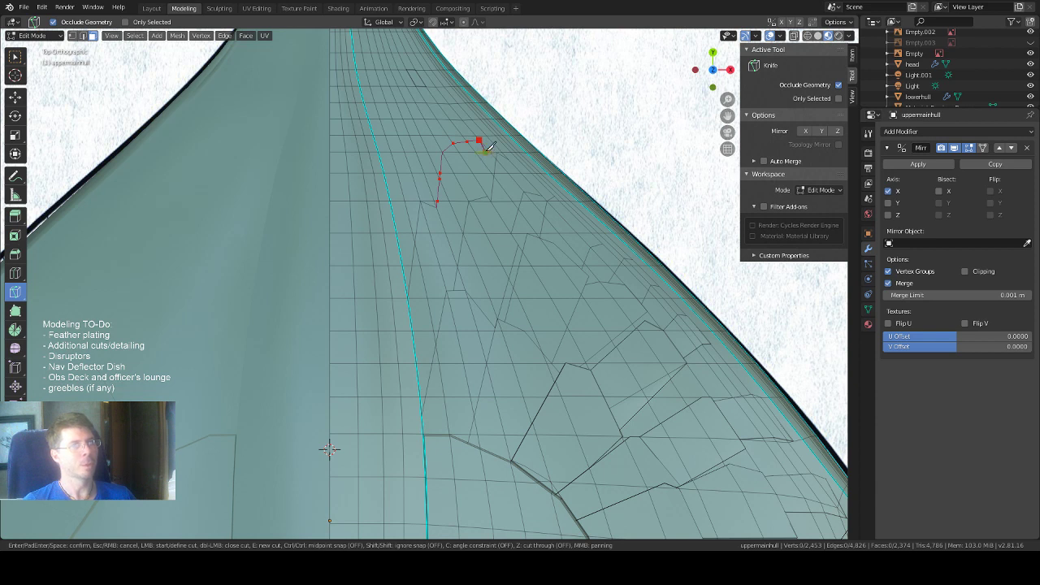
{"action": "left_click", "coordinate": [490, 151]}
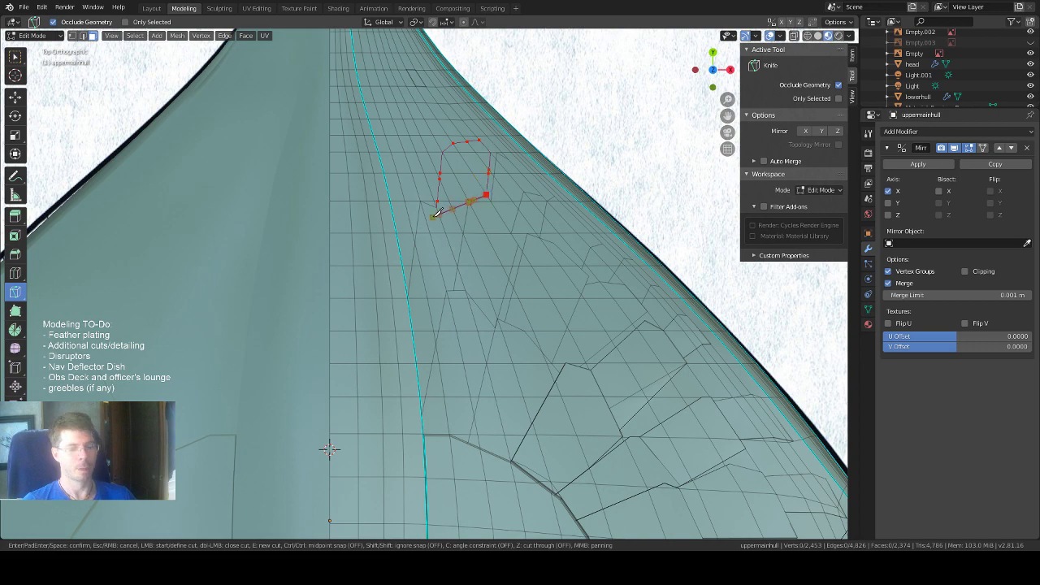
{"action": "key", "text": "Return"}
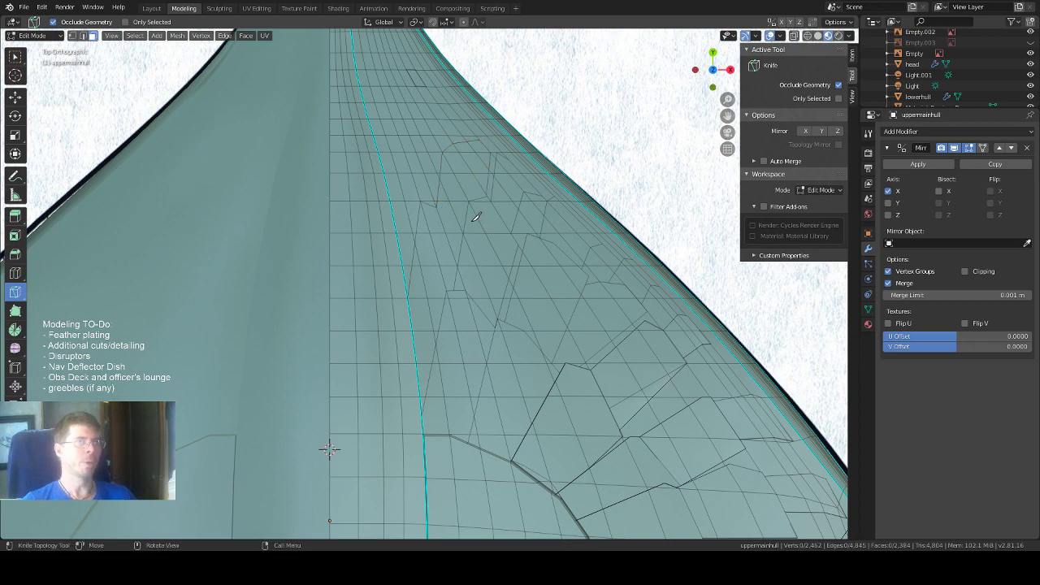
Knife-cut a bent line from the cyan edge line near the hull's front back to the corner of the broad feather tip.
{"action": "middle_click_drag", "start_coordinate": [476, 214], "coordinate": [315, 155]}
{"action": "middle_click_drag", "start_coordinate": [519, 305], "coordinate": [478, 278]}
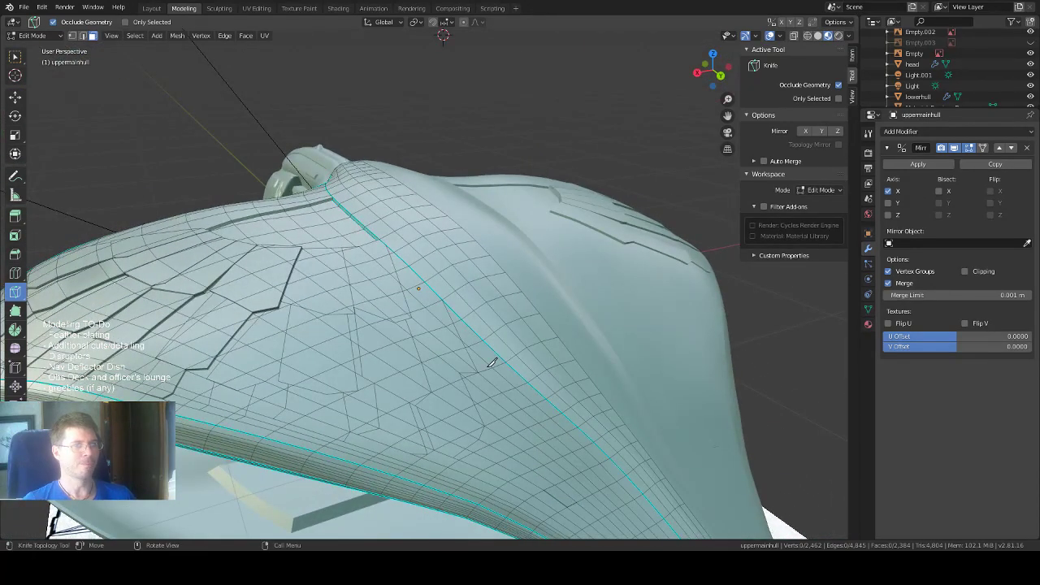
{"action": "middle_click_drag", "start_coordinate": [492, 362], "coordinate": [523, 355]}
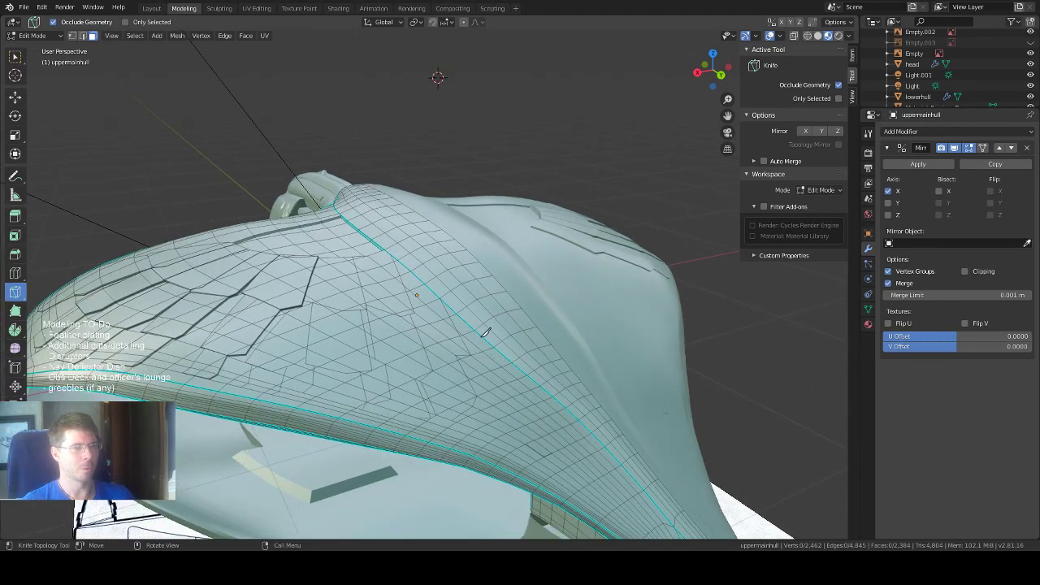
{"action": "middle_click_drag", "start_coordinate": [552, 380], "coordinate": [522, 361]}
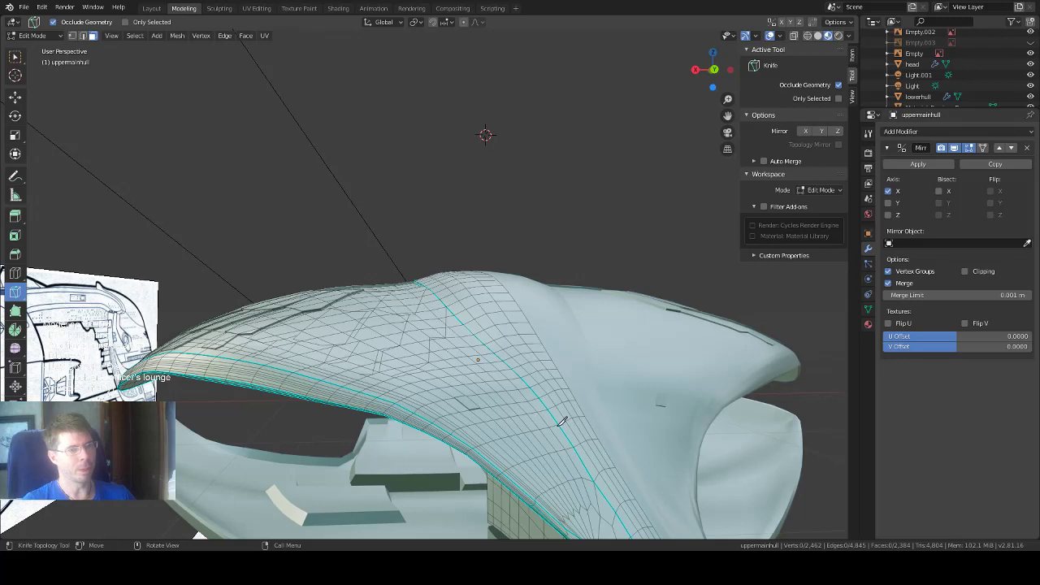
{"action": "left_click", "coordinate": [558, 423]}
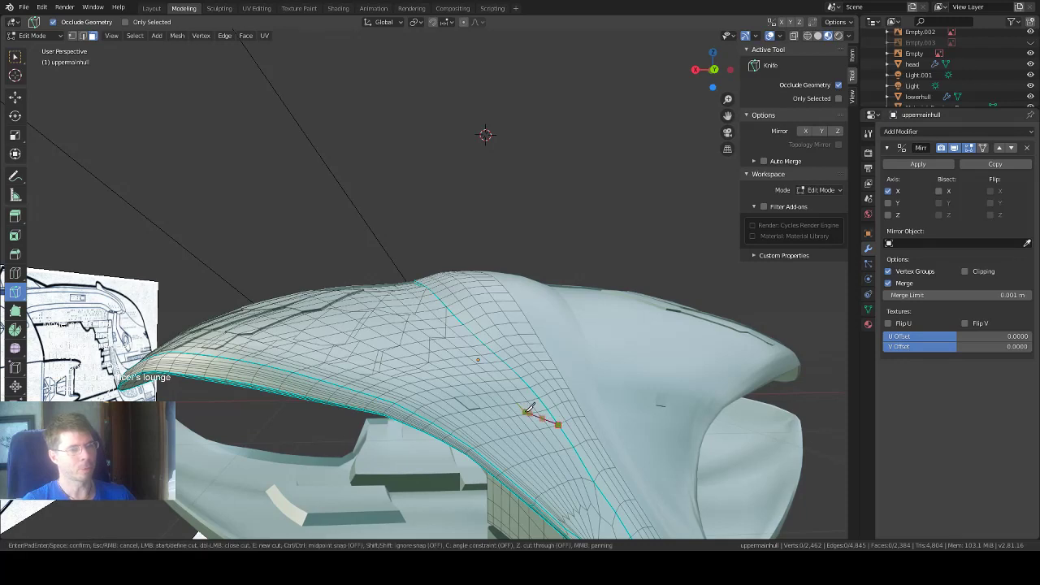
{"action": "left_click", "coordinate": [527, 410]}
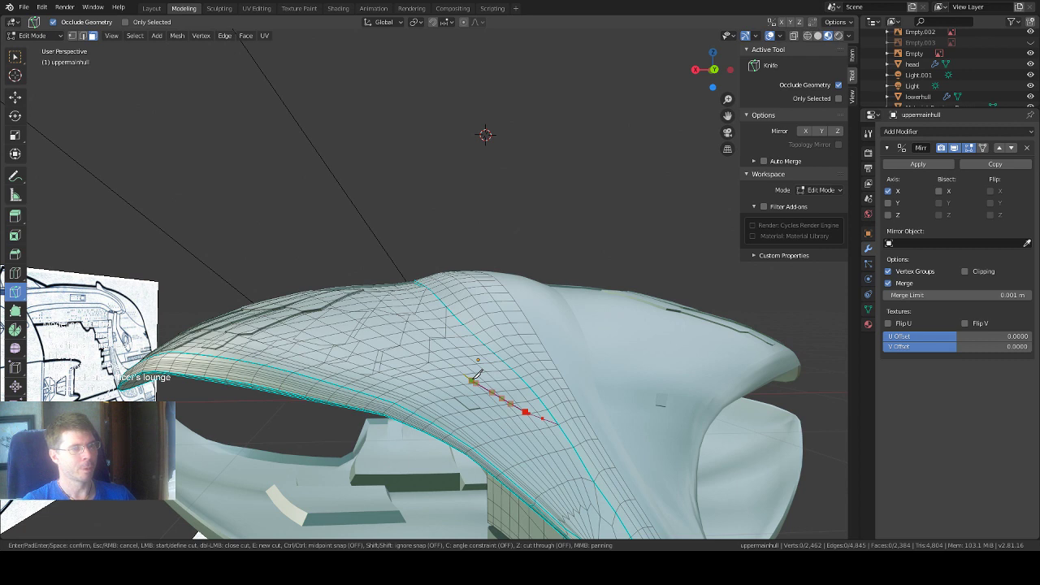
{"action": "left_click", "coordinate": [472, 379]}
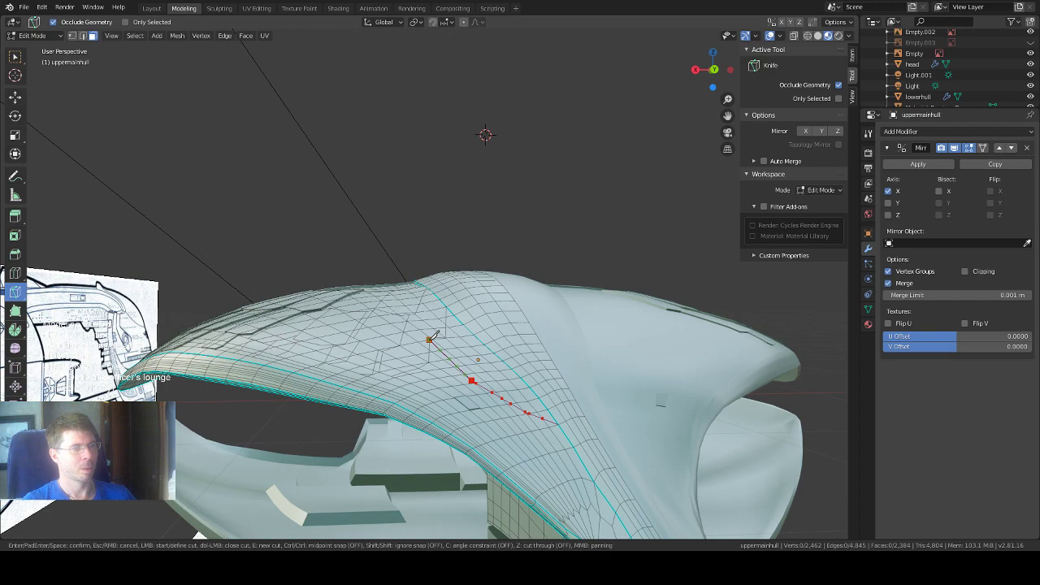
{"action": "left_click", "coordinate": [430, 339]}
{"action": "key", "text": "Return"}
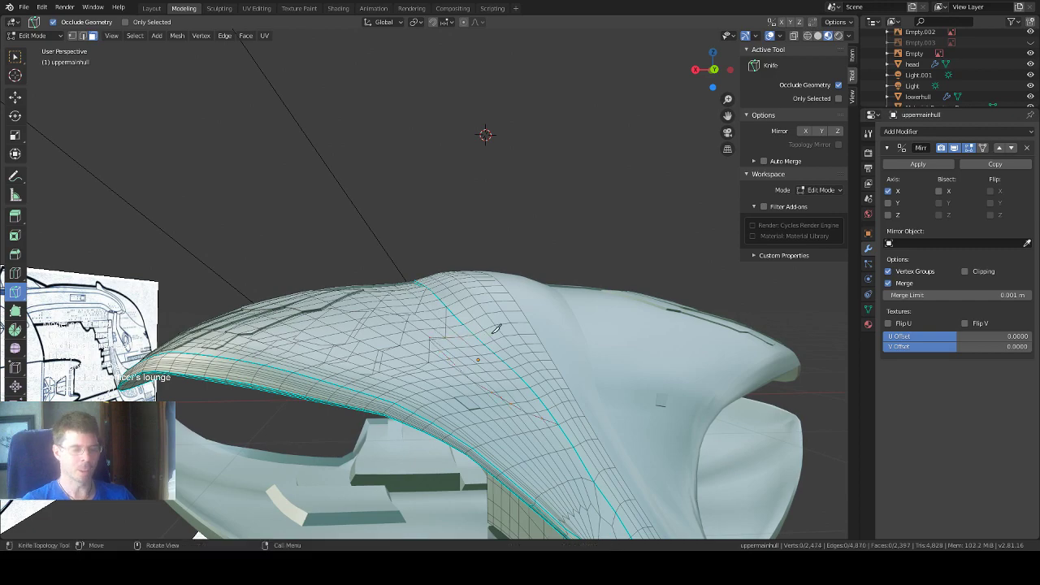
Knife-cut a straight line from the cyan edge line forward to the newest bent cut, forming a pointed feather tip.
{"action": "middle_click_drag", "start_coordinate": [497, 330], "coordinate": [508, 355]}
{"action": "left_click", "coordinate": [483, 353]}
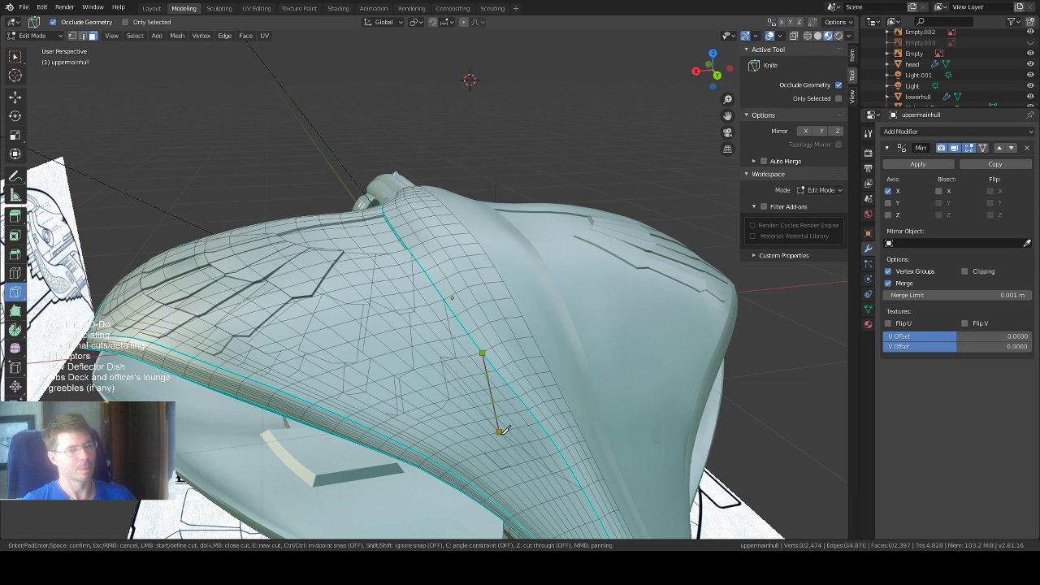
{"action": "left_click", "coordinate": [501, 431]}
{"action": "key", "text": "Return"}
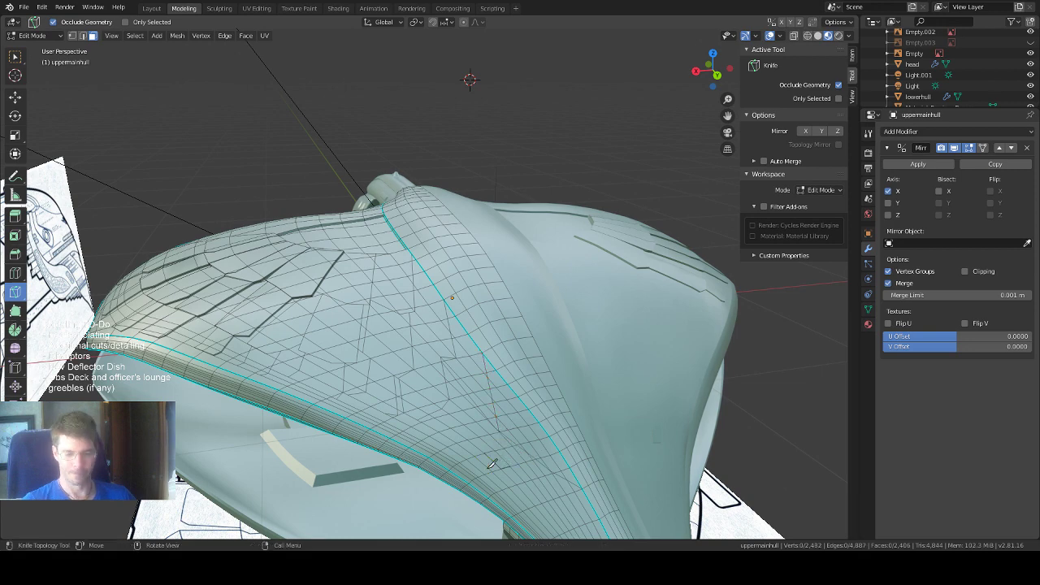
Scale down the top face of the small raised rectangular block on the front hull to about 0.687, exposing its side faces.
{"action": "middle_click_drag", "start_coordinate": [492, 464], "coordinate": [516, 404]}
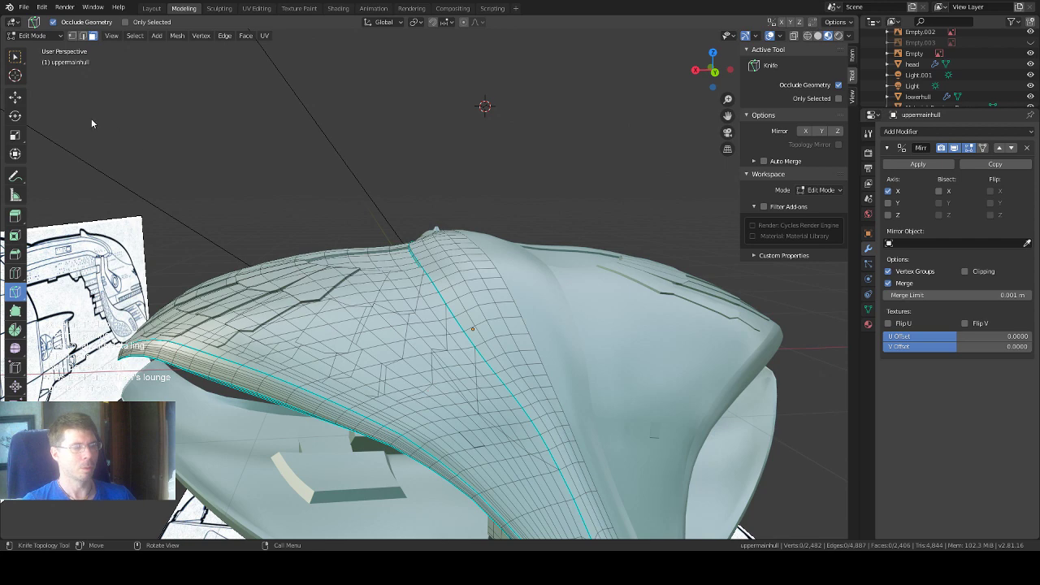
{"action": "key", "text": "w"}
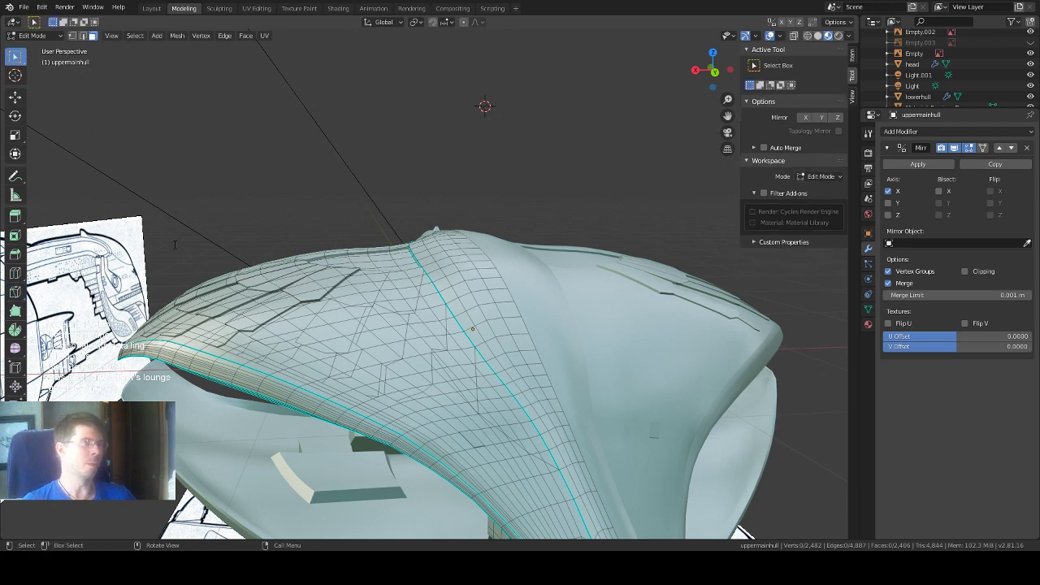
{"action": "left_click", "coordinate": [474, 441]}
{"action": "key", "text": "KP_Decimal"}
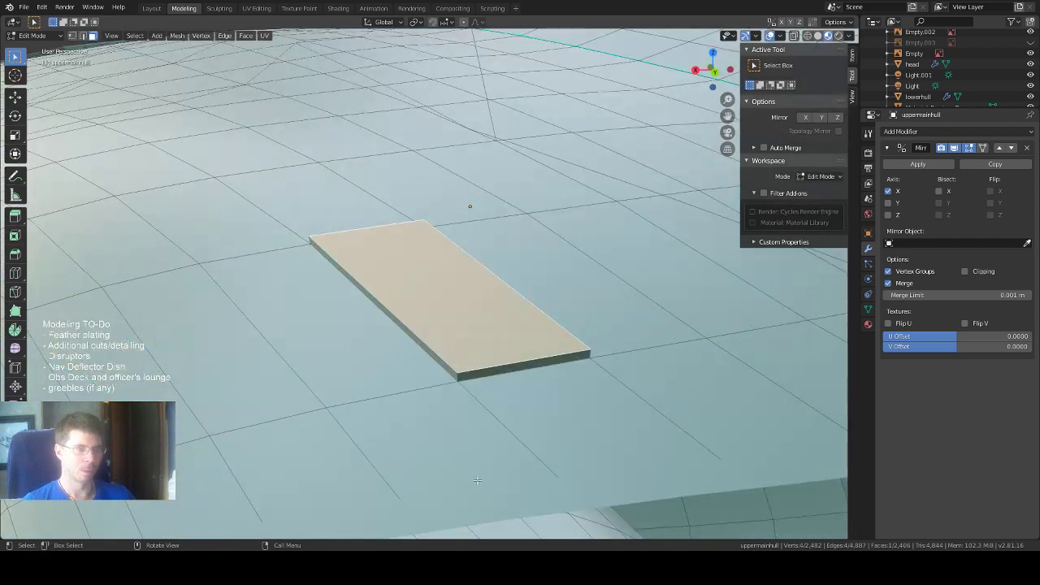
{"action": "mouse_move", "coordinate": [452, 314]}
{"action": "middle_mouse_down"}
{"action": "mouse_move", "coordinate": [474, 332]}
{"action": "mouse_move", "coordinate": [466, 314]}
{"action": "middle_mouse_up"}
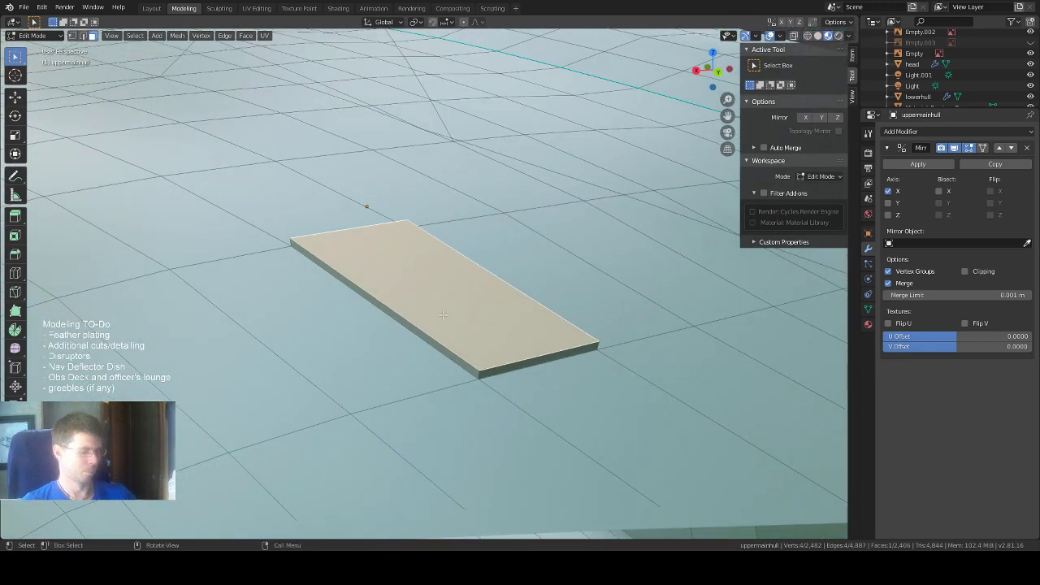
{"action": "key", "text": "s"}
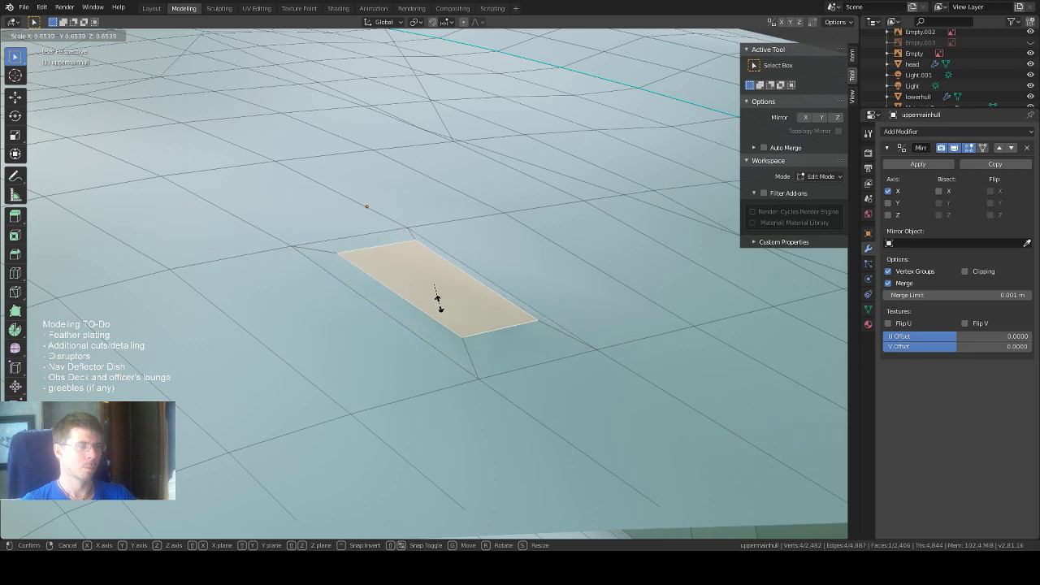
{"action": "left_click", "coordinate": [440, 306]}
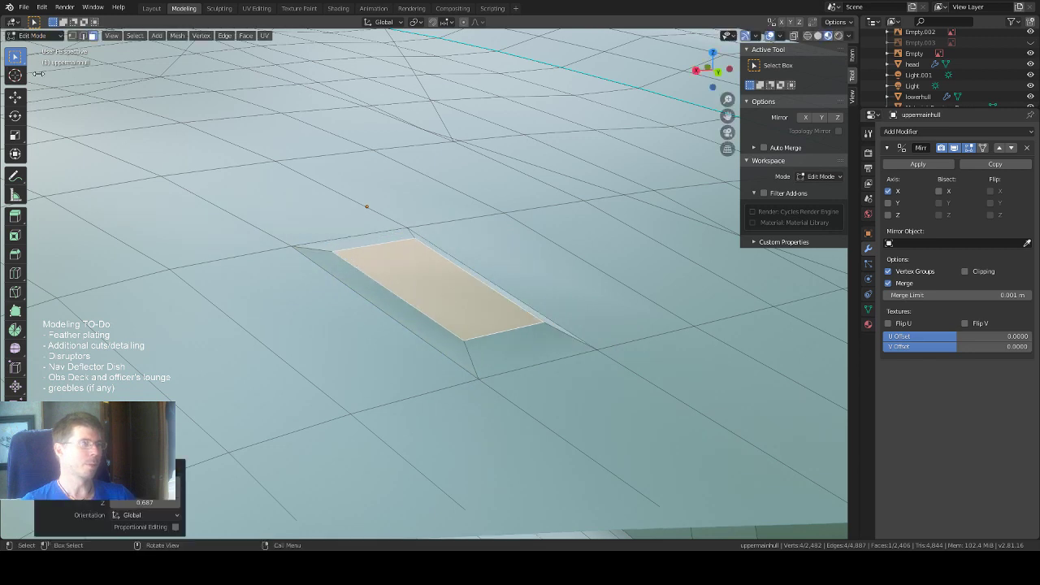
Delete the small block's top face together with its four sloped side faces.
{"action": "left_click", "coordinate": [349, 251]}
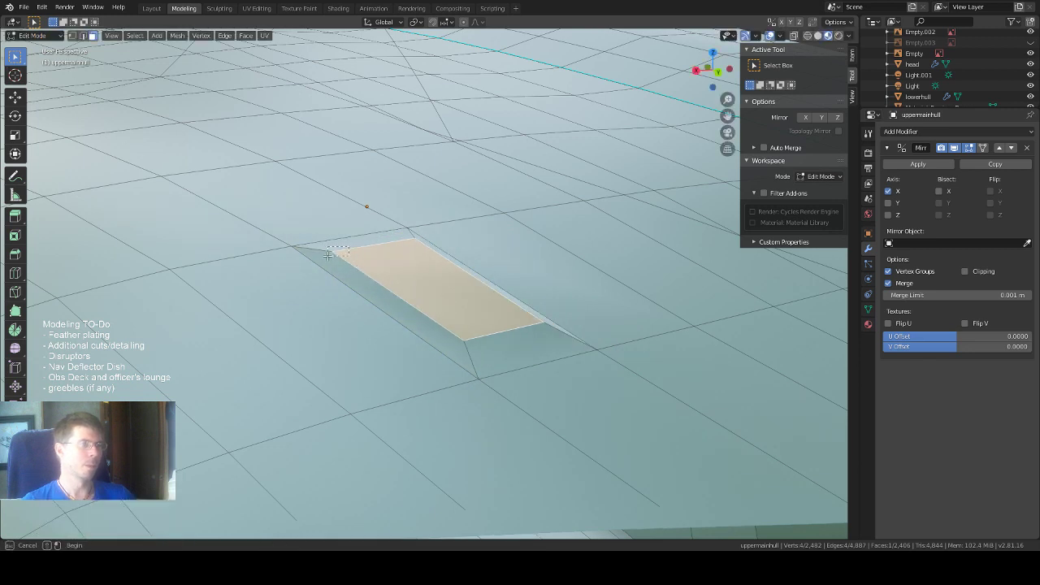
{"action": "left_click", "coordinate": [337, 246], "text": "shift"}
{"action": "left_click", "coordinate": [364, 289], "text": "shift"}
{"action": "left_click", "coordinate": [504, 351], "text": "shift"}
{"action": "left_click", "coordinate": [543, 331], "text": "shift"}
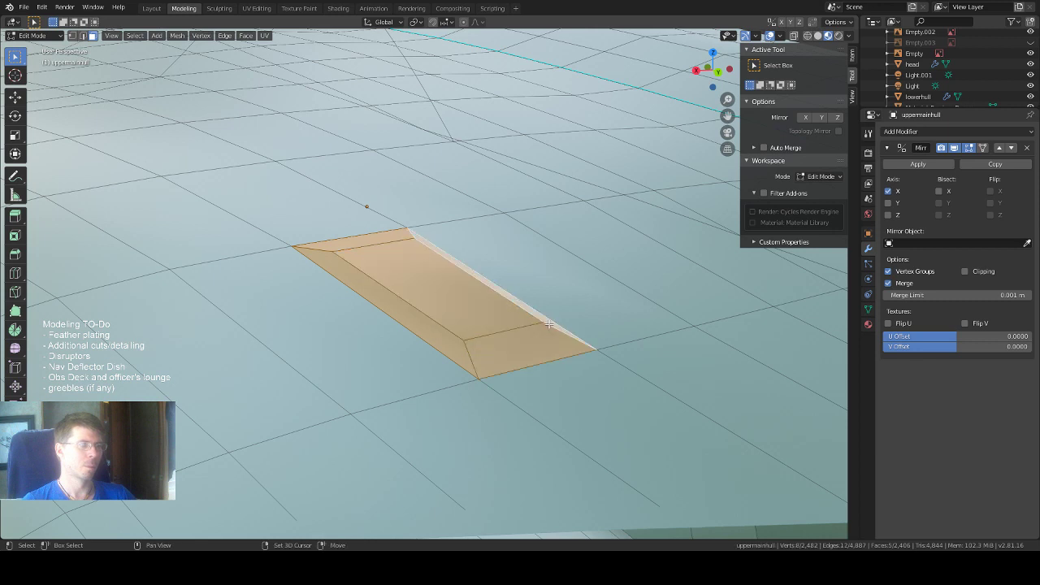
{"action": "key", "text": "x"}
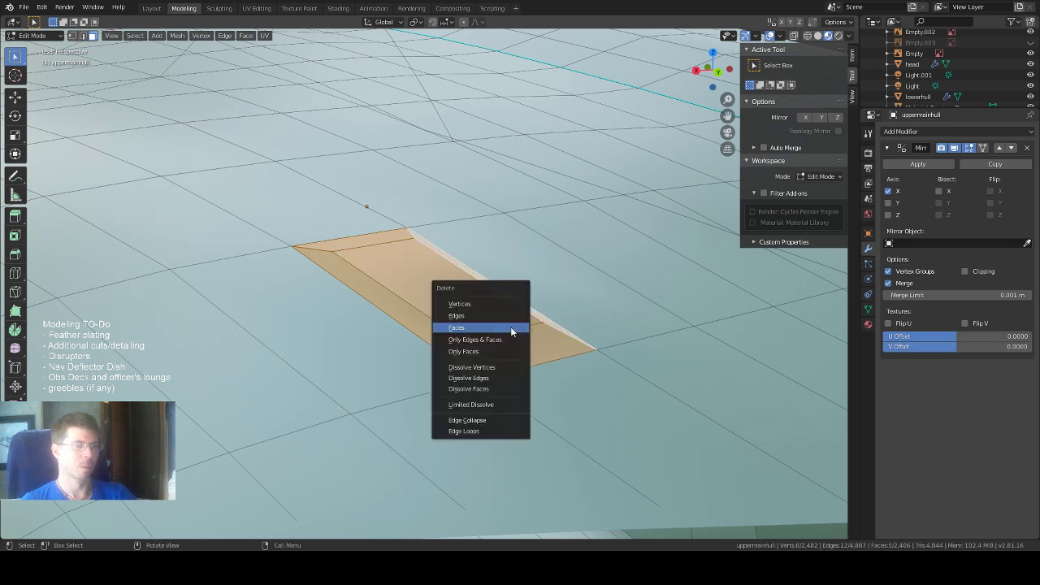
{"action": "left_click", "coordinate": [504, 328]}
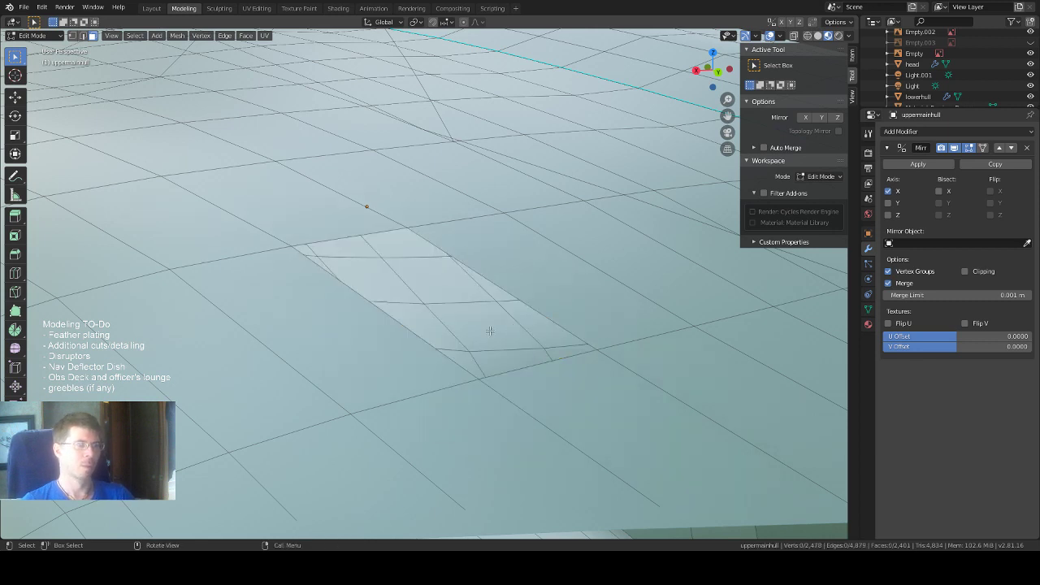
Fill the rectangular hole in the hull with a new face from its four border edges.
{"action": "key", "text": "2"}
{"action": "left_click", "coordinate": [423, 235]}
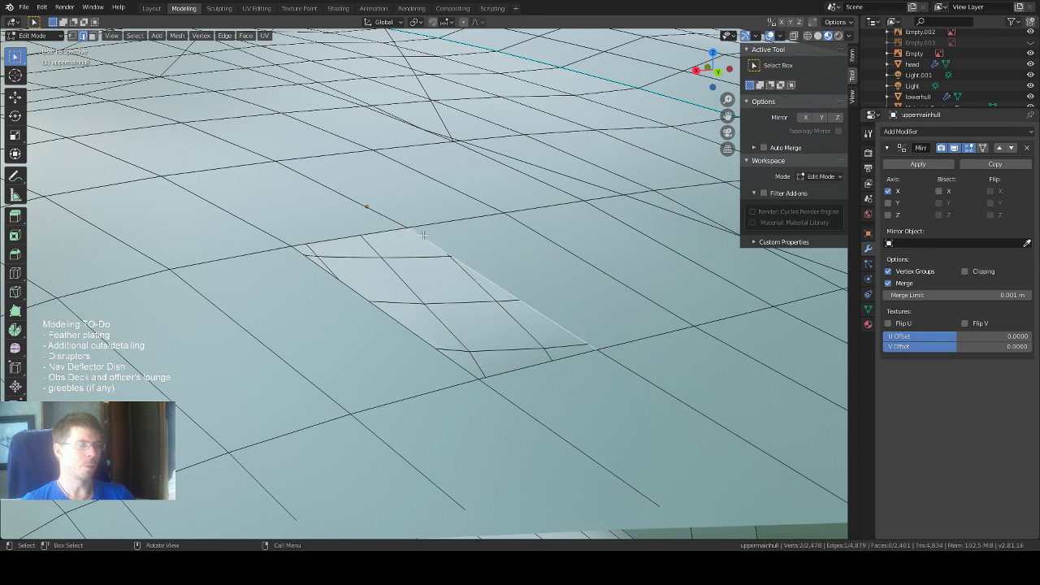
{"action": "left_click", "coordinate": [512, 370], "text": "shift"}
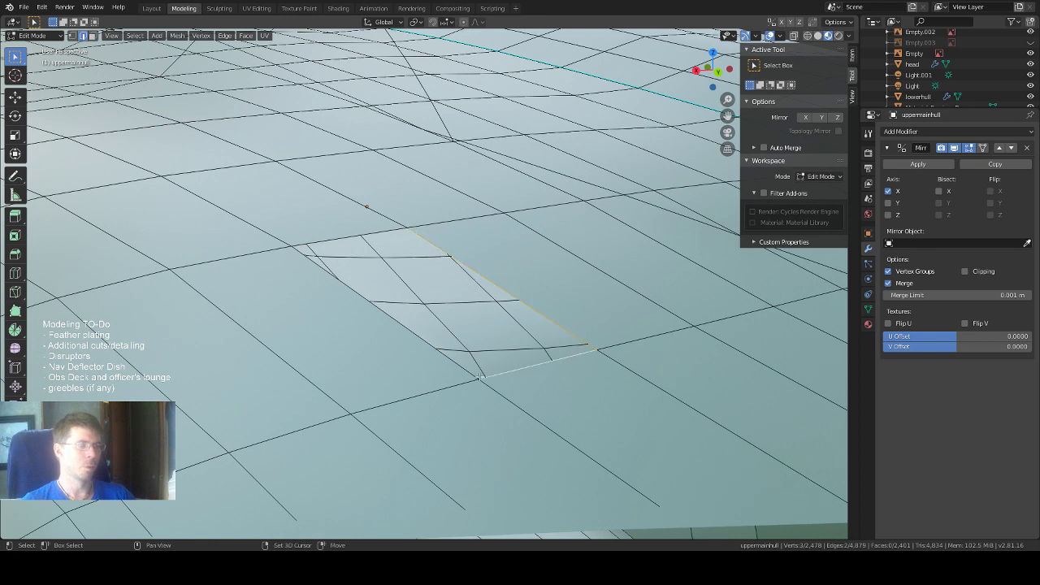
{"action": "left_click", "coordinate": [312, 259], "text": "shift"}
{"action": "right_click", "coordinate": [317, 238]}
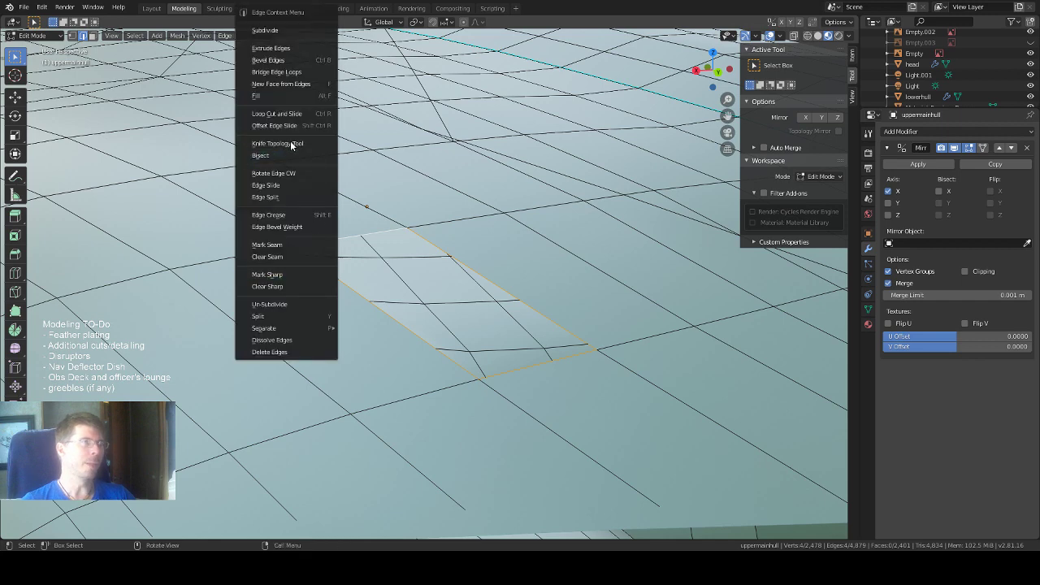
{"action": "left_click", "coordinate": [291, 84]}
{"action": "scroll", "coordinate": [419, 207], "scroll_direction": "down", "scroll_amount": 1}
{"action": "left_click", "coordinate": [419, 212]}
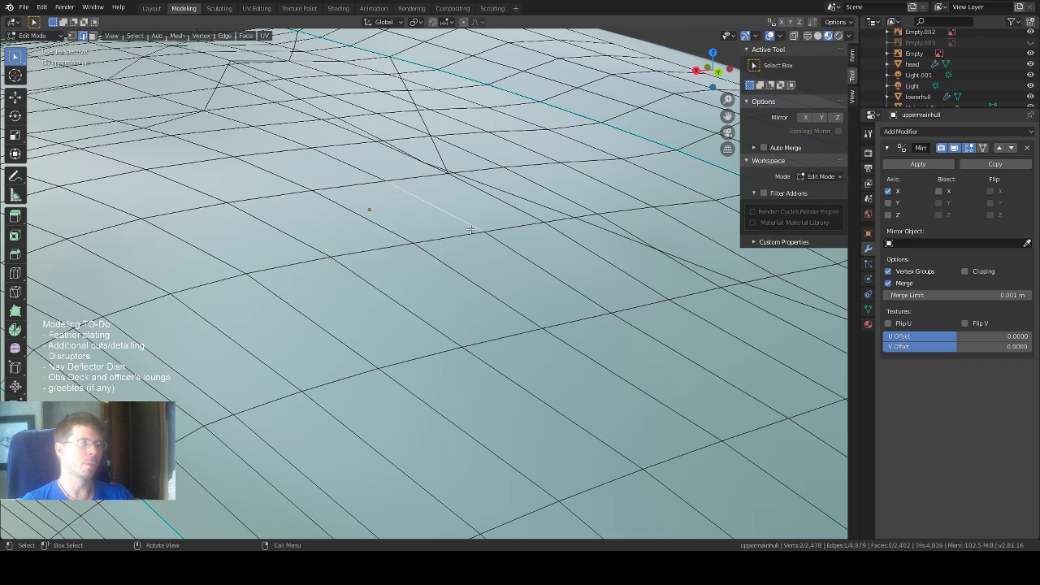
{"action": "scroll", "coordinate": [468, 224], "scroll_direction": "up", "scroll_amount": 1}
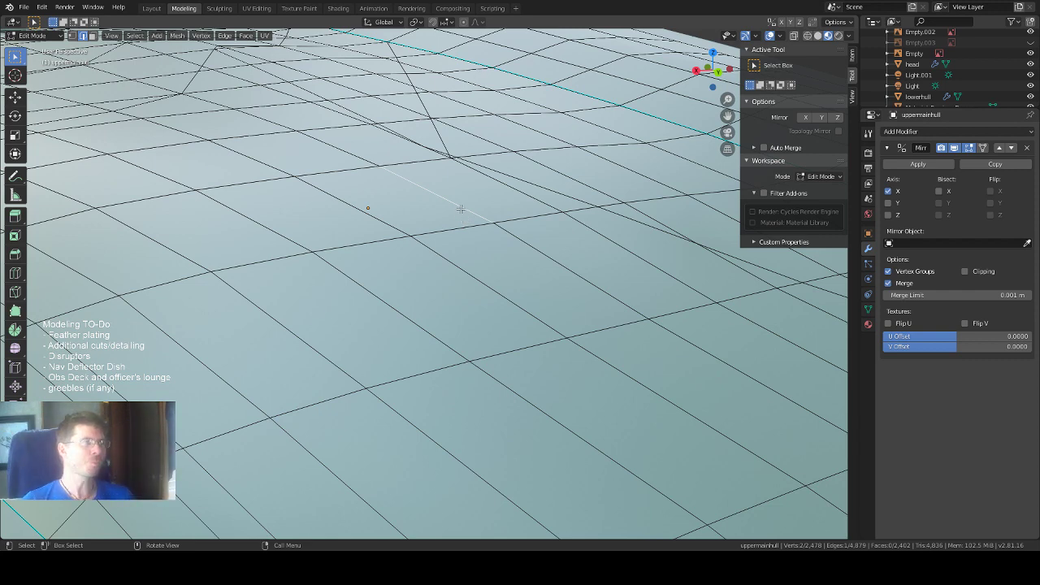
{"action": "middle_click_drag", "start_coordinate": [460, 209], "coordinate": [499, 209]}
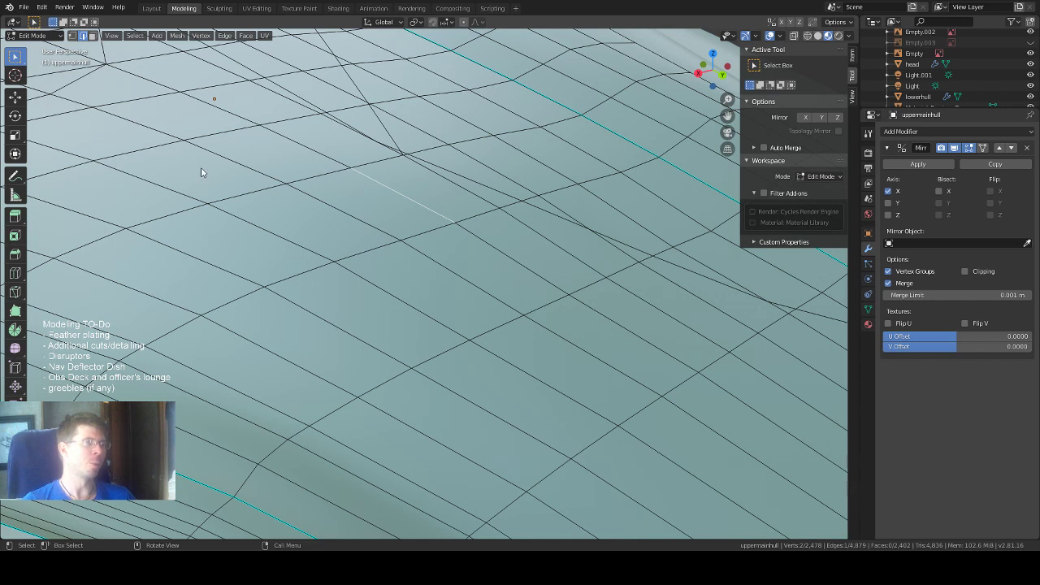
Knife-cut a four-segment zigzag feather outline across the upper hull, from near the outer side edge inward to the existing feather cuts.
{"action": "scroll", "coordinate": [360, 168], "scroll_direction": "down", "scroll_amount": 5}
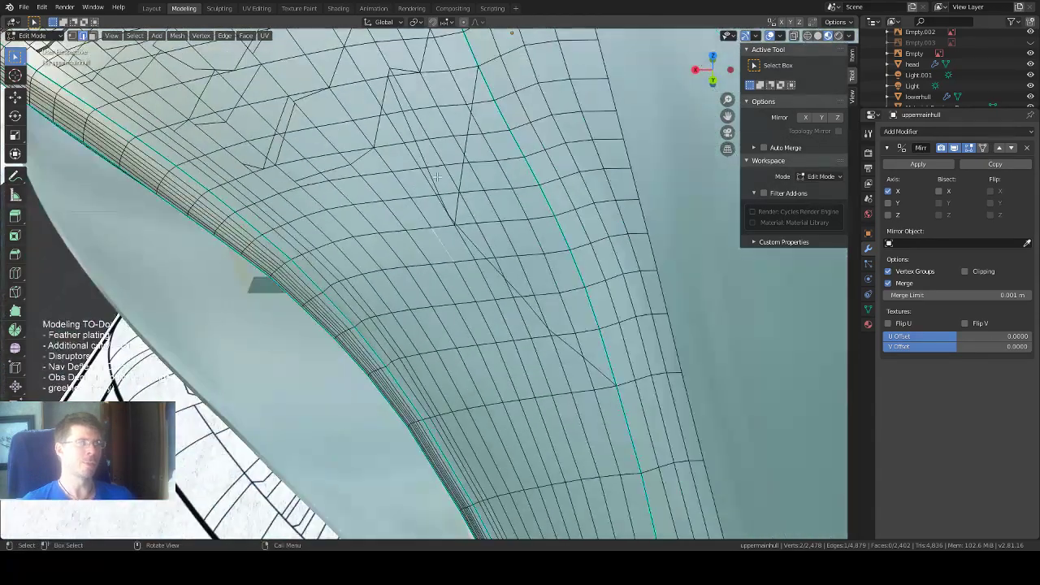
{"action": "middle_click_drag", "start_coordinate": [437, 177], "coordinate": [379, 185]}
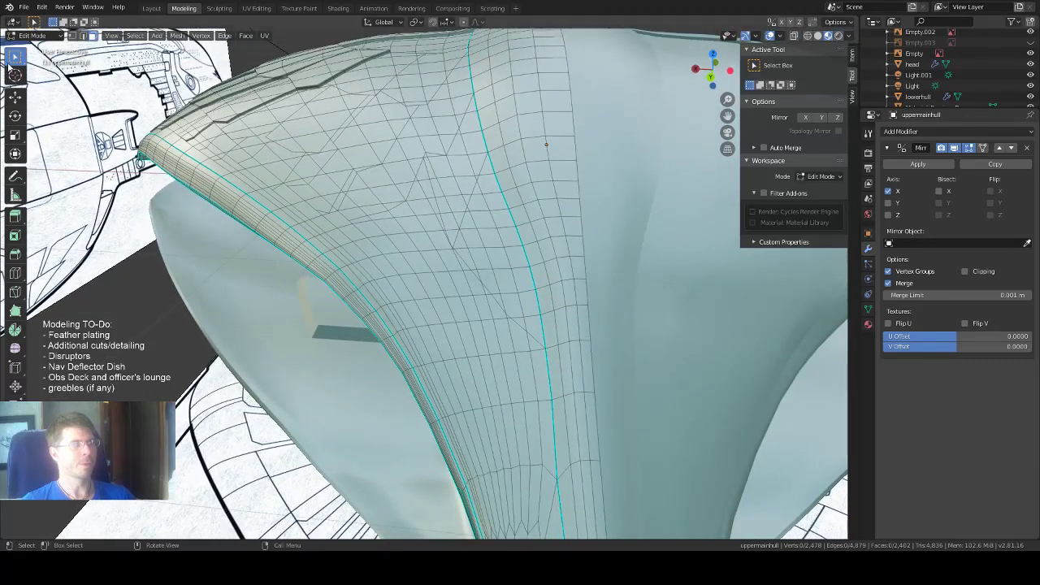
{"action": "left_click", "coordinate": [15, 290]}
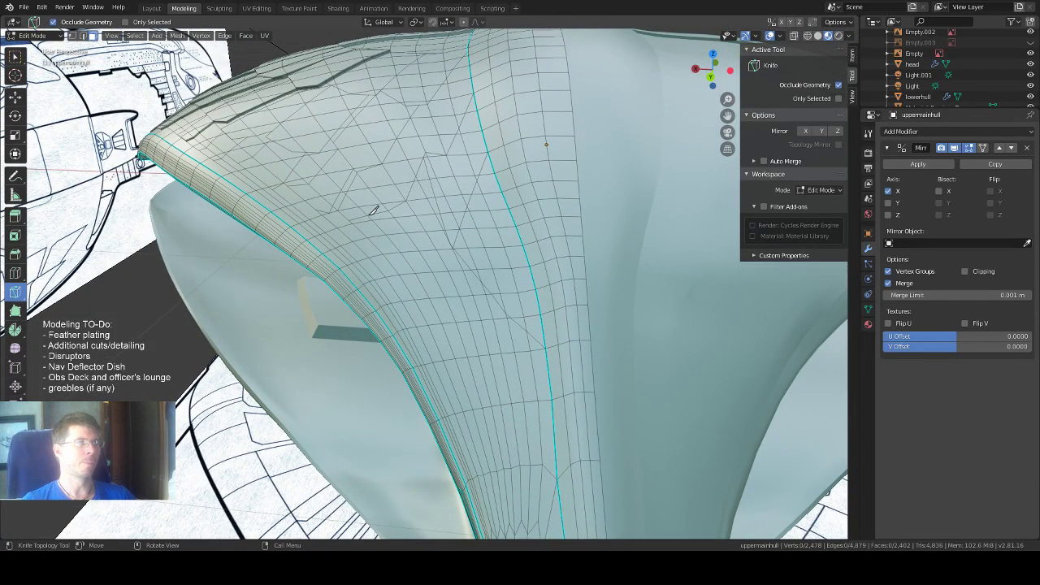
{"action": "left_click", "coordinate": [367, 217]}
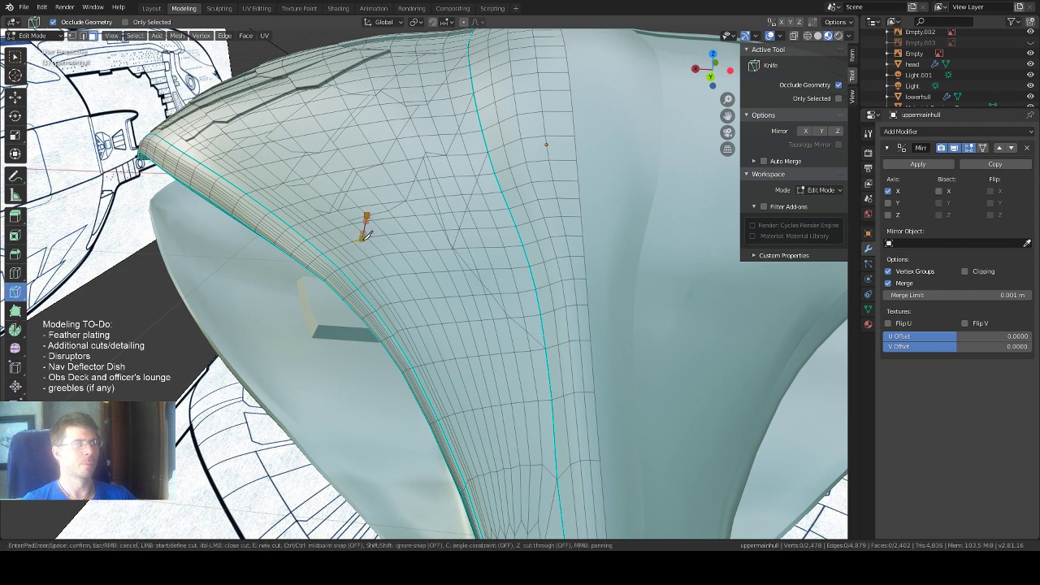
{"action": "key", "text": "Escape"}
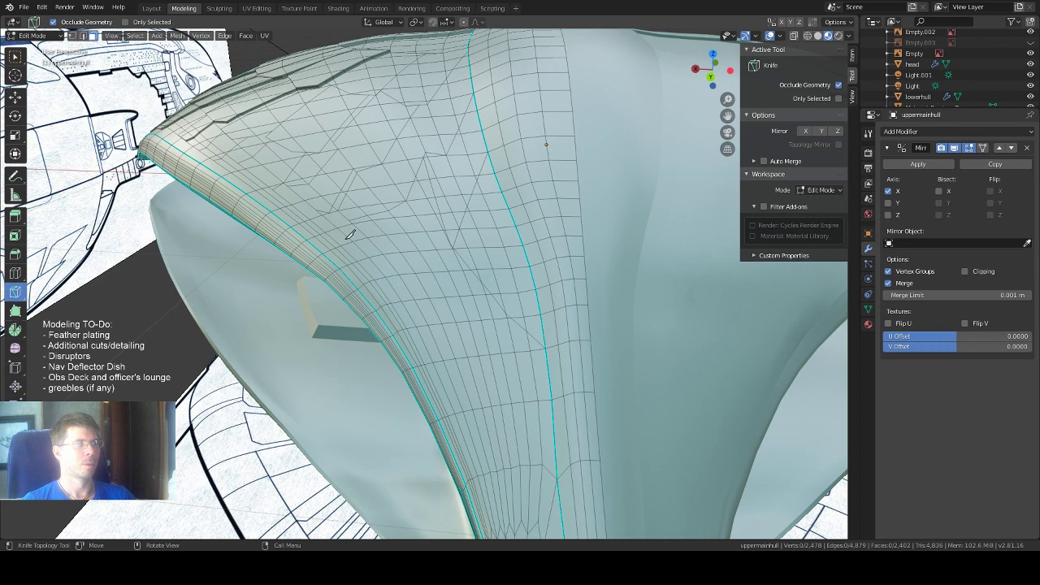
{"action": "left_click", "coordinate": [347, 239]}
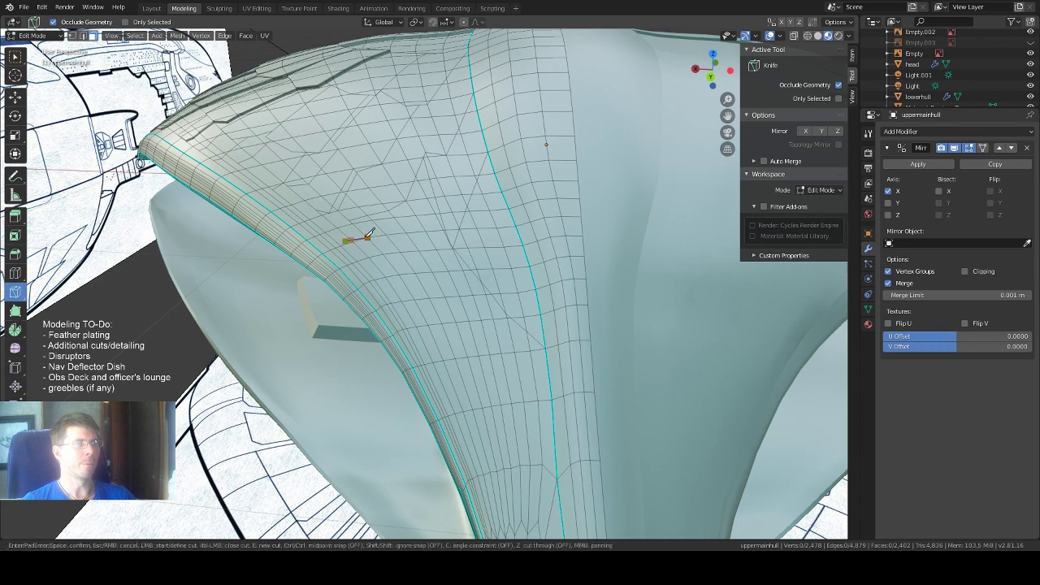
{"action": "left_click", "coordinate": [368, 236]}
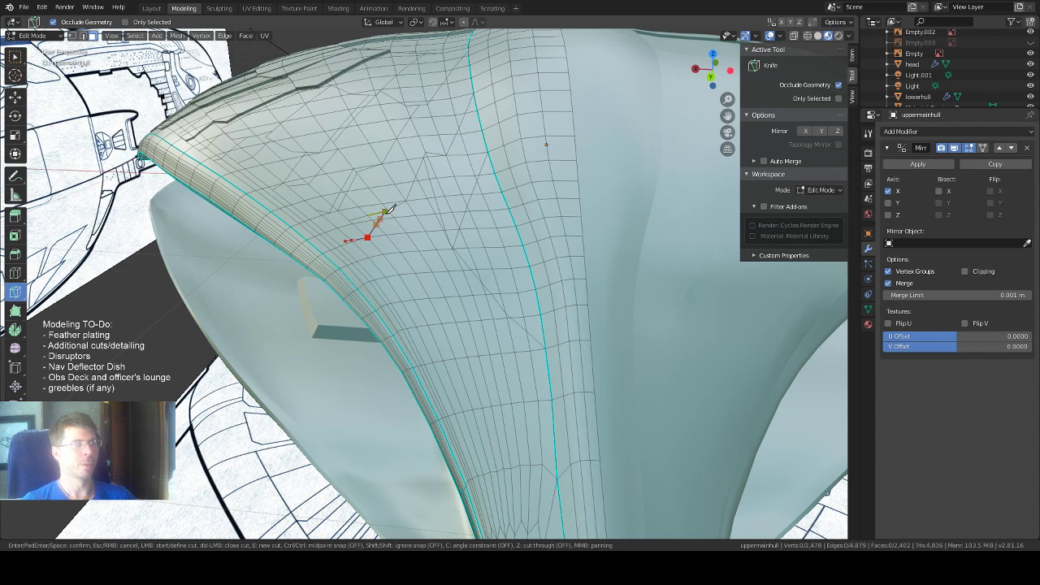
{"action": "left_click", "coordinate": [385, 212]}
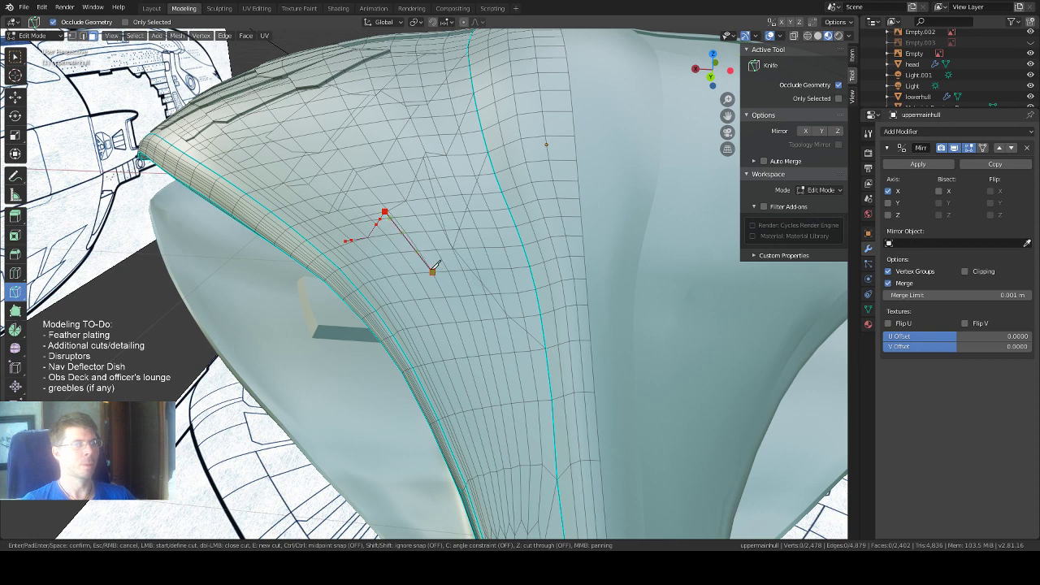
{"action": "left_click", "coordinate": [433, 270]}
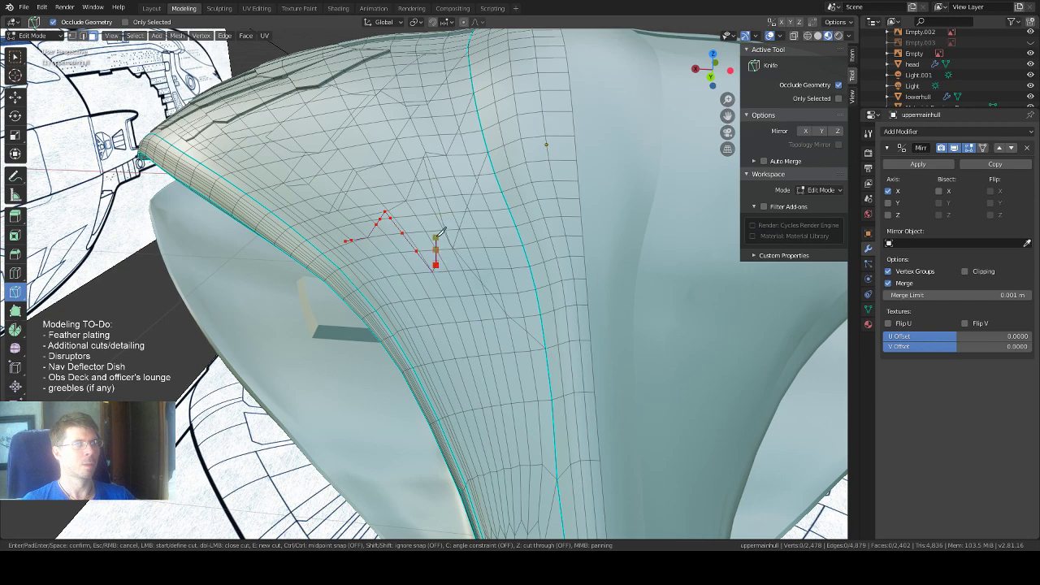
{"action": "left_click", "coordinate": [441, 225]}
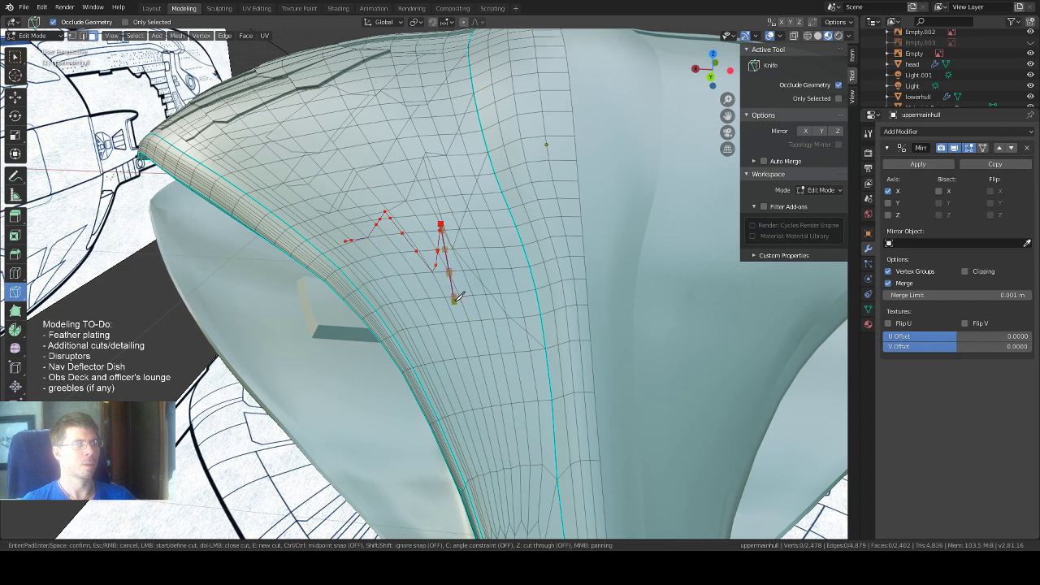
{"action": "key", "text": "Return"}
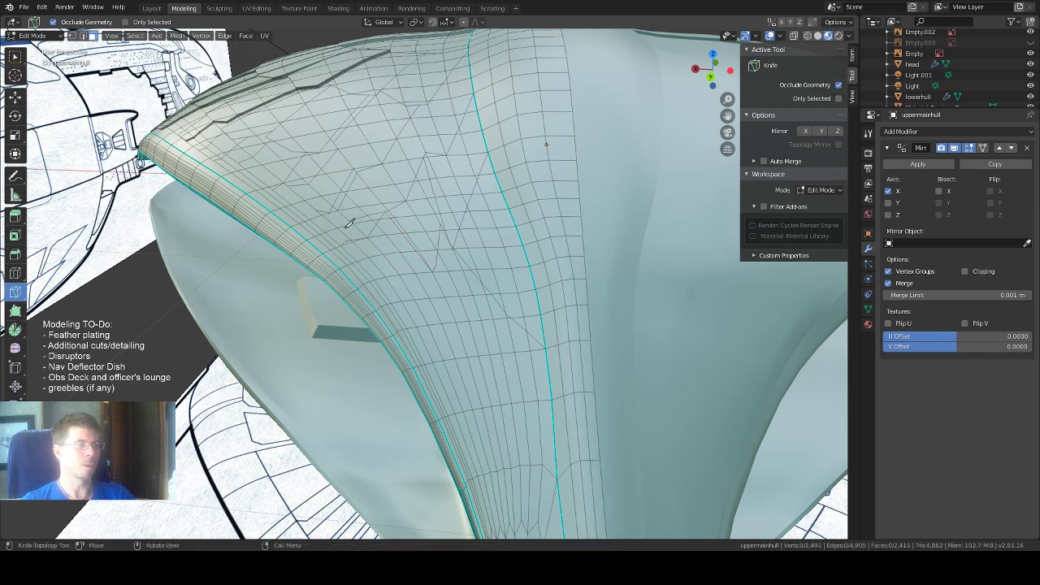
Knife-cut a short straight line from near the cyan outer side edge up to the long segment of the new zigzag cut.
{"action": "left_click", "coordinate": [376, 286]}
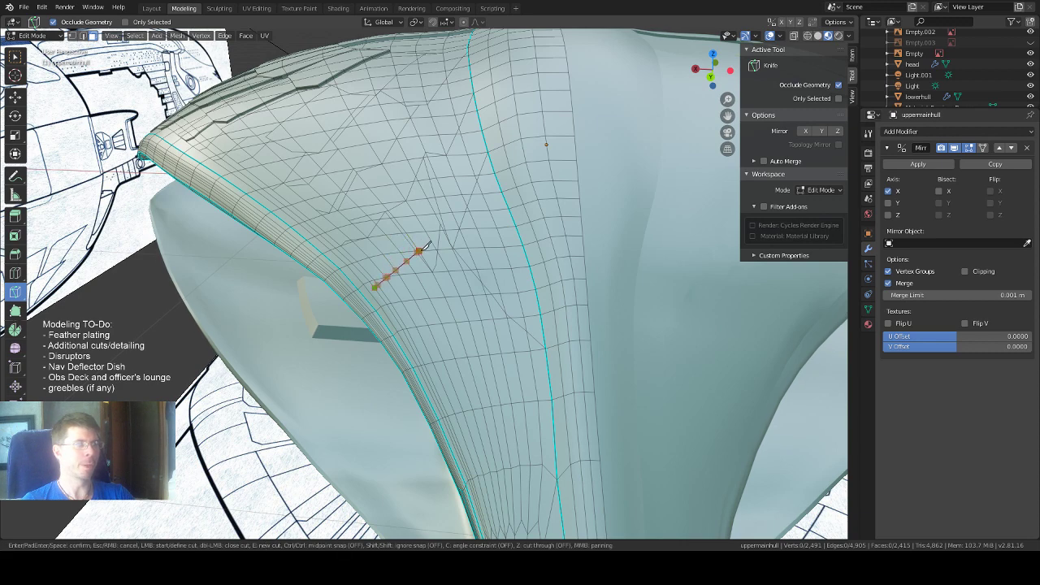
{"action": "key", "text": "Return"}
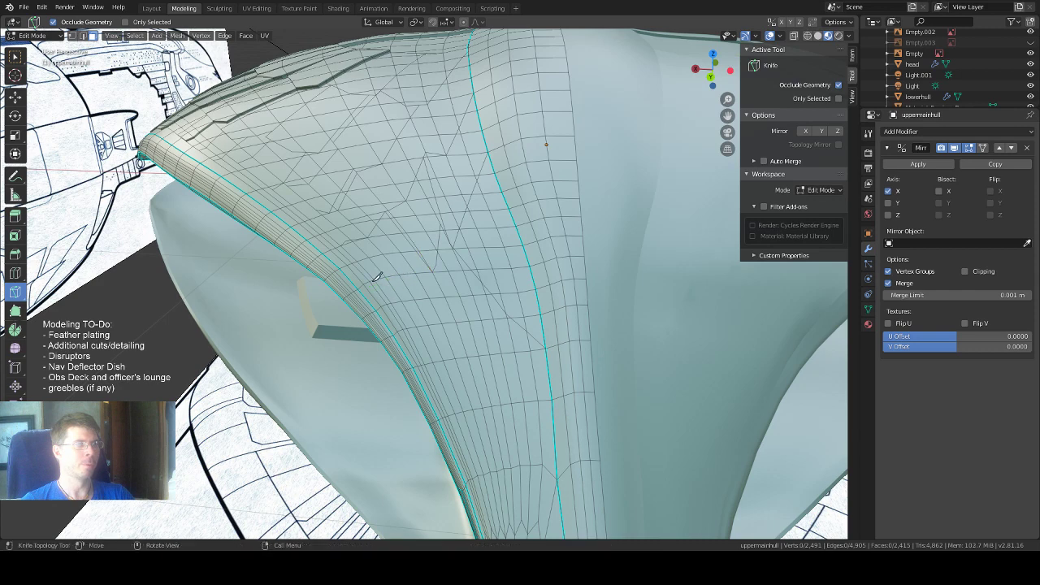
{"action": "left_click", "coordinate": [378, 275]}
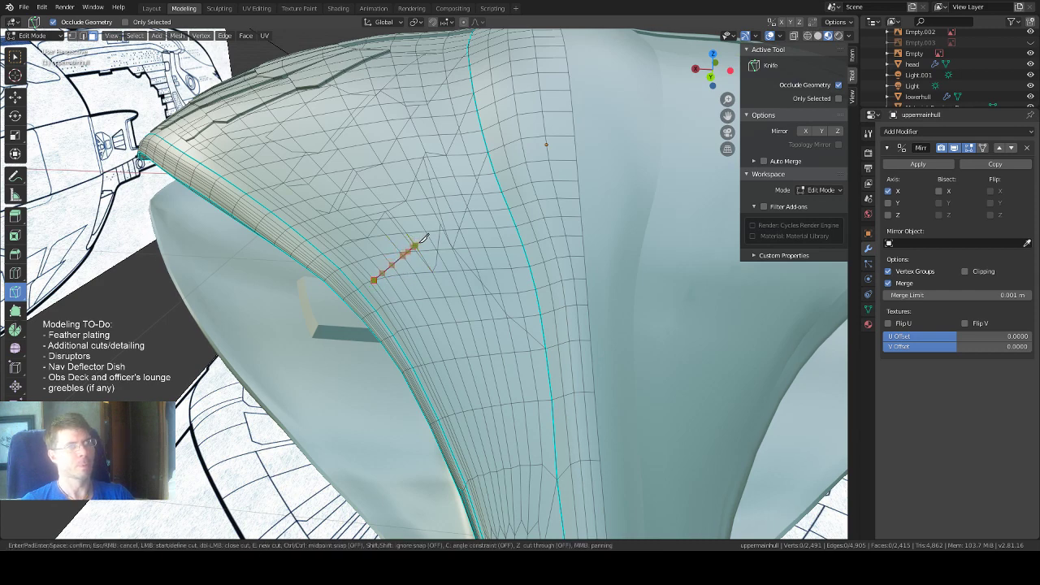
{"action": "left_click", "coordinate": [411, 243]}
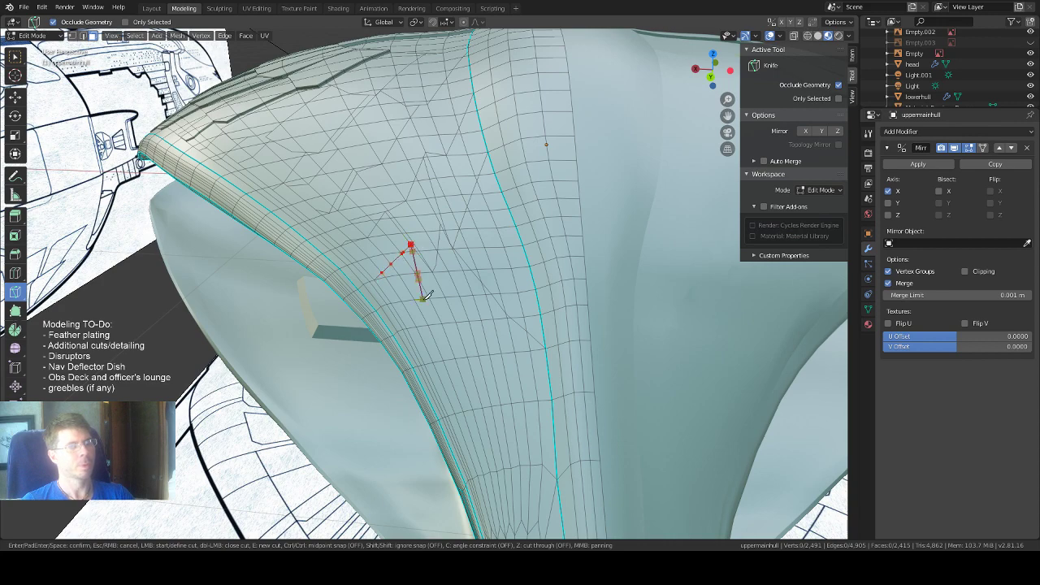
{"action": "key", "text": "Return"}
Switch to box selection and examine the feather cuts on the upper hull ahead of the raised plates.
{"action": "middle_click_drag", "start_coordinate": [424, 287], "coordinate": [484, 275]}
{"action": "key", "text": "k"}
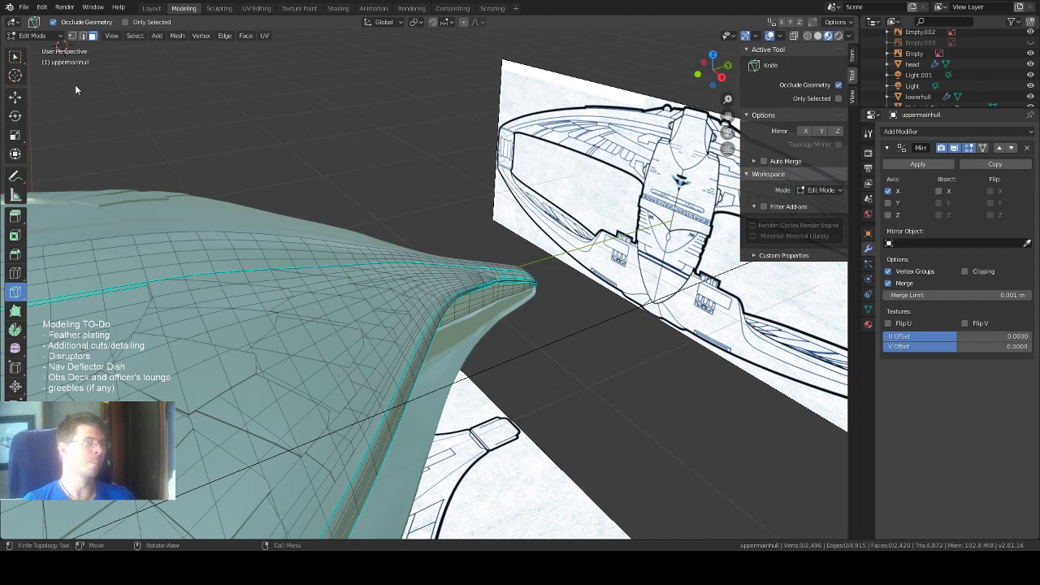
{"action": "key", "text": "w"}
{"action": "mouse_move", "coordinate": [325, 143]}
{"action": "middle_mouse_down"}
{"action": "mouse_move", "coordinate": [316, 149]}
{"action": "mouse_move", "coordinate": [338, 148]}
{"action": "middle_mouse_up"}
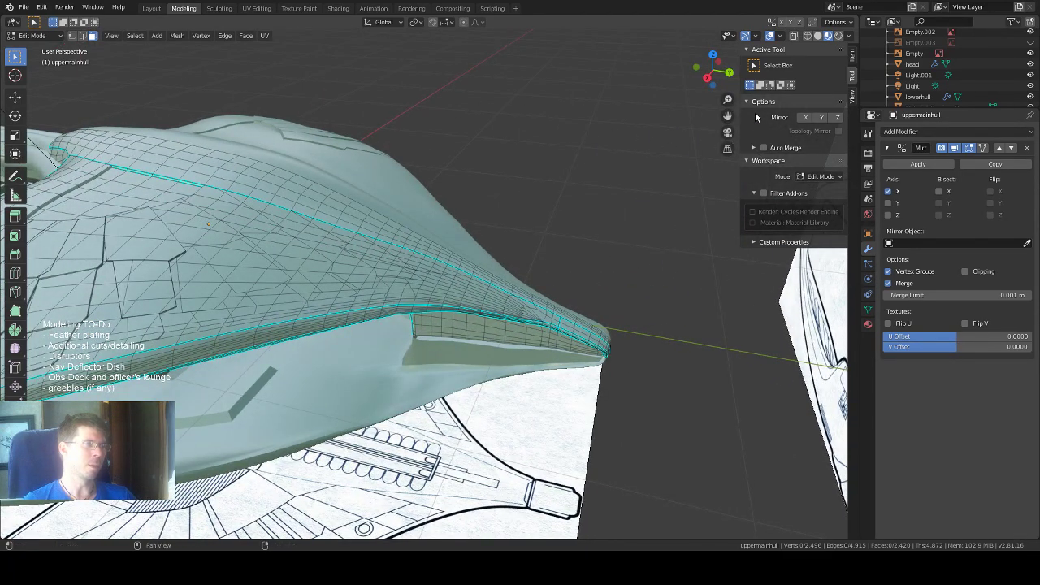
{"action": "left_click_drag", "start_coordinate": [727, 116], "coordinate": [926, 195]}
{"action": "left_click_drag", "start_coordinate": [502, 196], "coordinate": [496, 205]}
{"action": "middle_click_drag", "start_coordinate": [414, 222], "coordinate": [355, 220]}
{"action": "scroll", "coordinate": [488, 225], "scroll_direction": "up", "scroll_amount": 2}
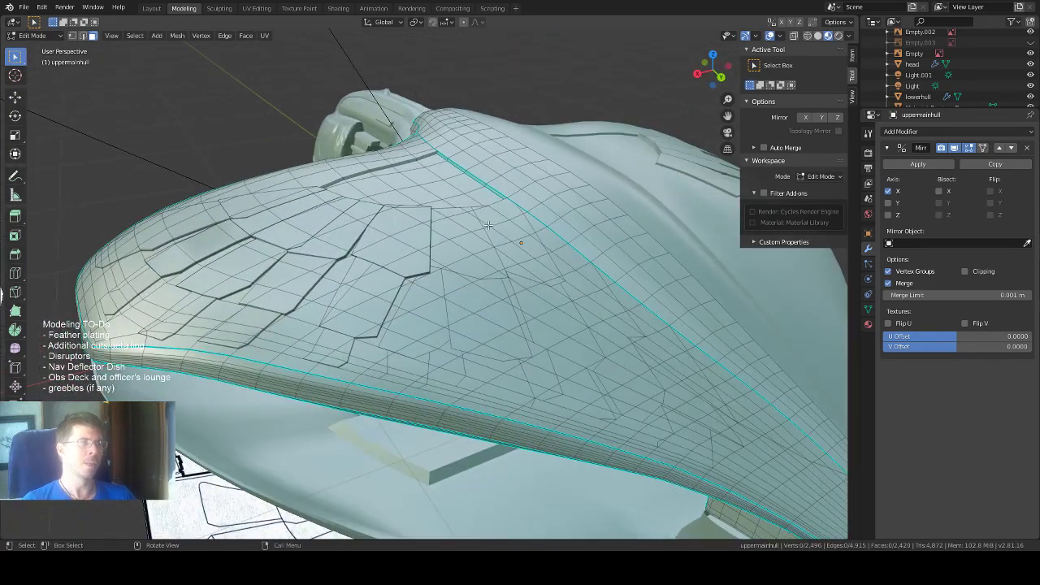
{"action": "middle_click_drag", "start_coordinate": [475, 216], "coordinate": [491, 207]}
{"action": "left_click", "coordinate": [486, 203]}
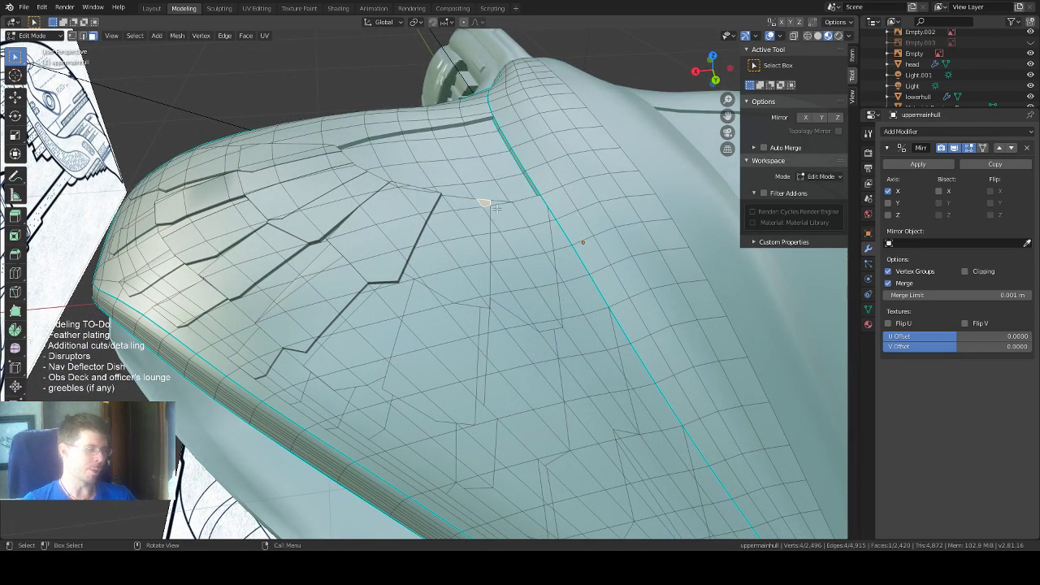
{"action": "left_click", "coordinate": [479, 224], "text": "shift"}
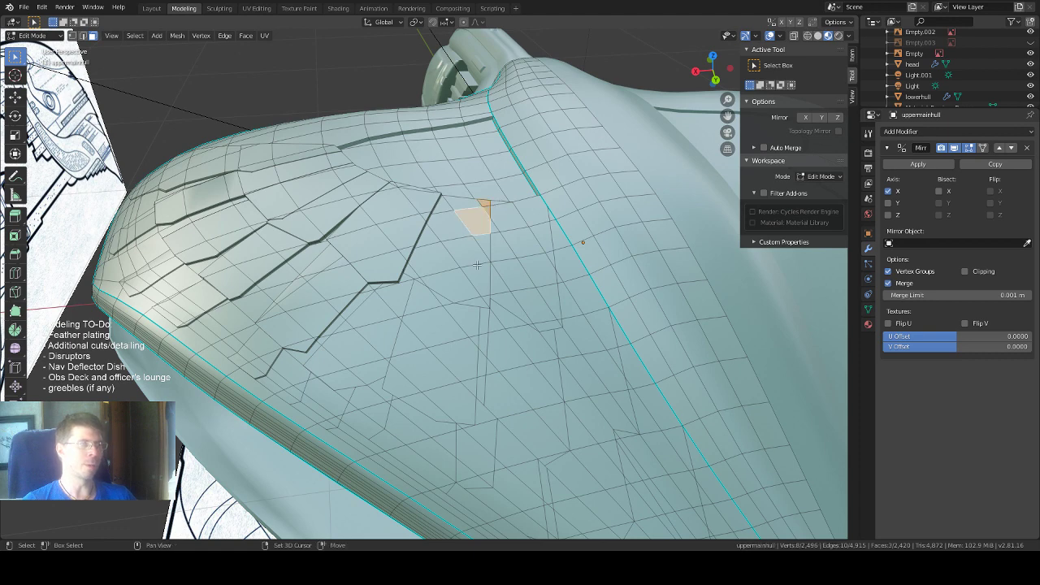
{"action": "left_click", "coordinate": [478, 279], "text": "shift"}
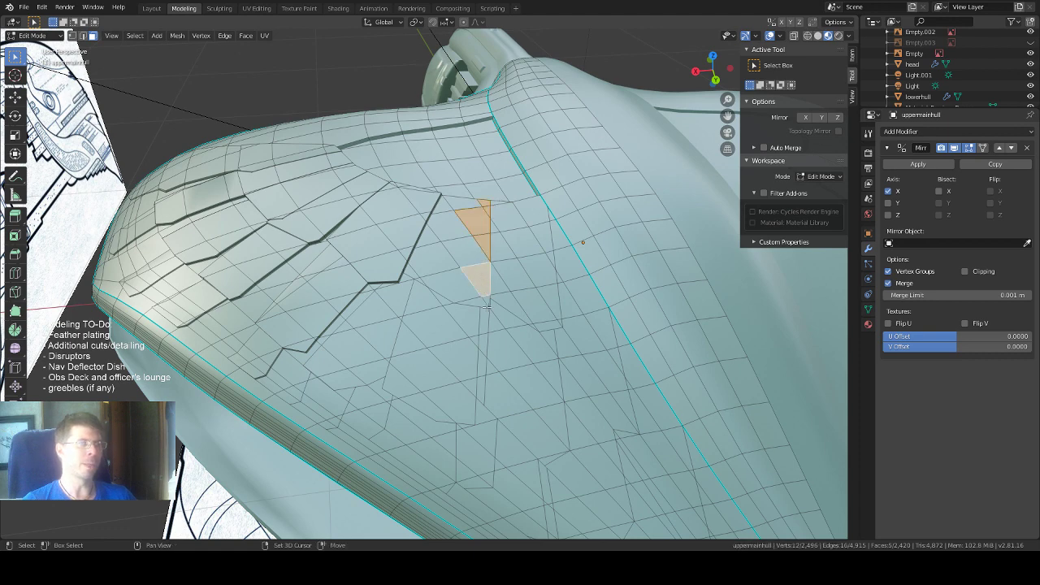
{"action": "left_click", "coordinate": [471, 301], "text": "shift"}
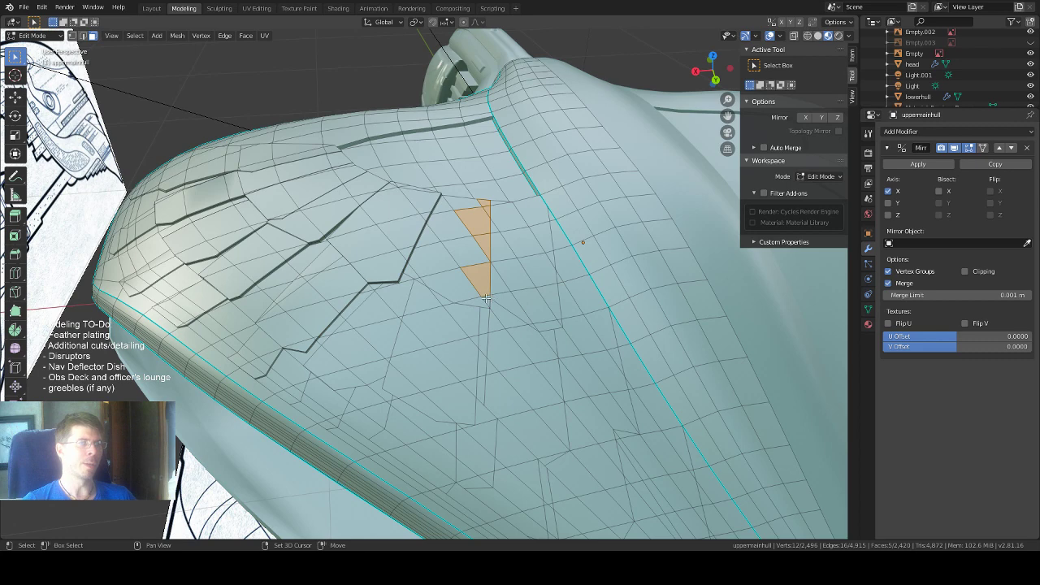
{"action": "left_click", "coordinate": [487, 301], "text": "shift"}
{"action": "left_click", "coordinate": [466, 249], "text": "shift"}
{"action": "left_click", "coordinate": [437, 261], "text": "shift"}
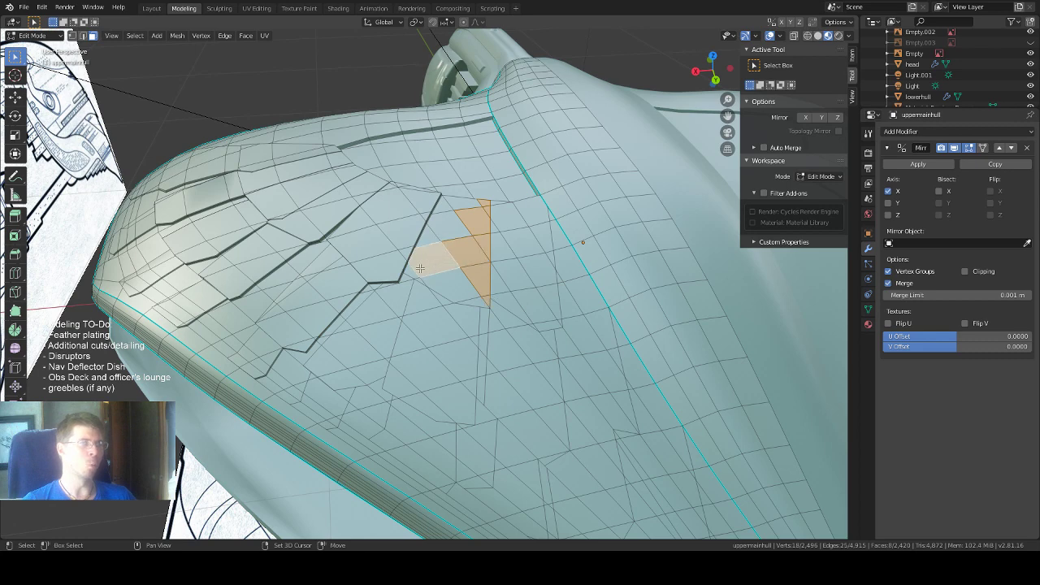
{"action": "left_click", "coordinate": [415, 277], "text": "shift"}
{"action": "left_click", "coordinate": [418, 281], "text": "shift"}
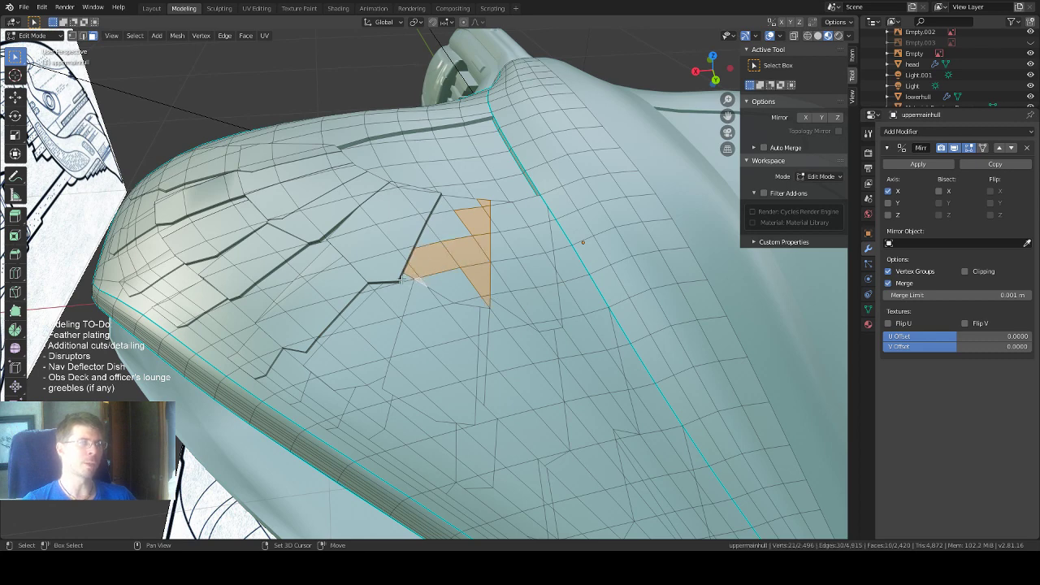
{"action": "left_click", "coordinate": [405, 281], "text": "shift"}
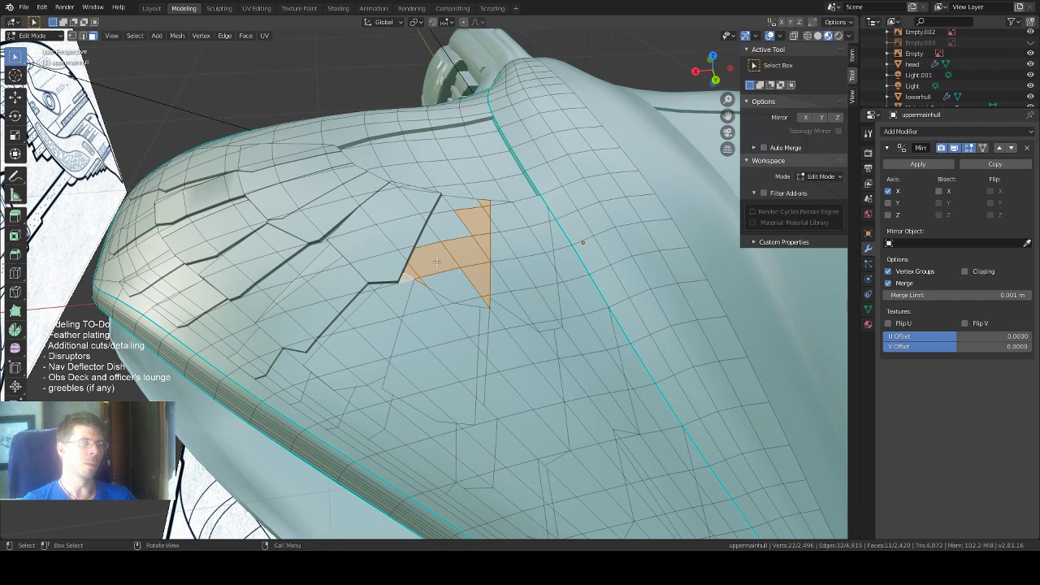
{"action": "left_click", "coordinate": [424, 268]}
{"action": "left_click", "coordinate": [412, 274], "text": "shift"}
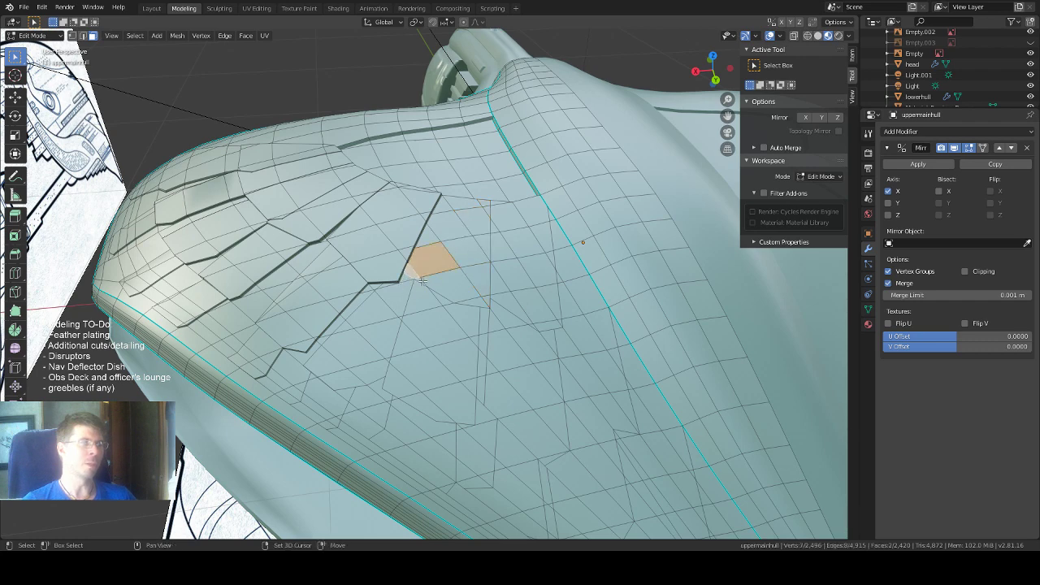
{"action": "middle_click_drag", "start_coordinate": [419, 293], "coordinate": [389, 365]}
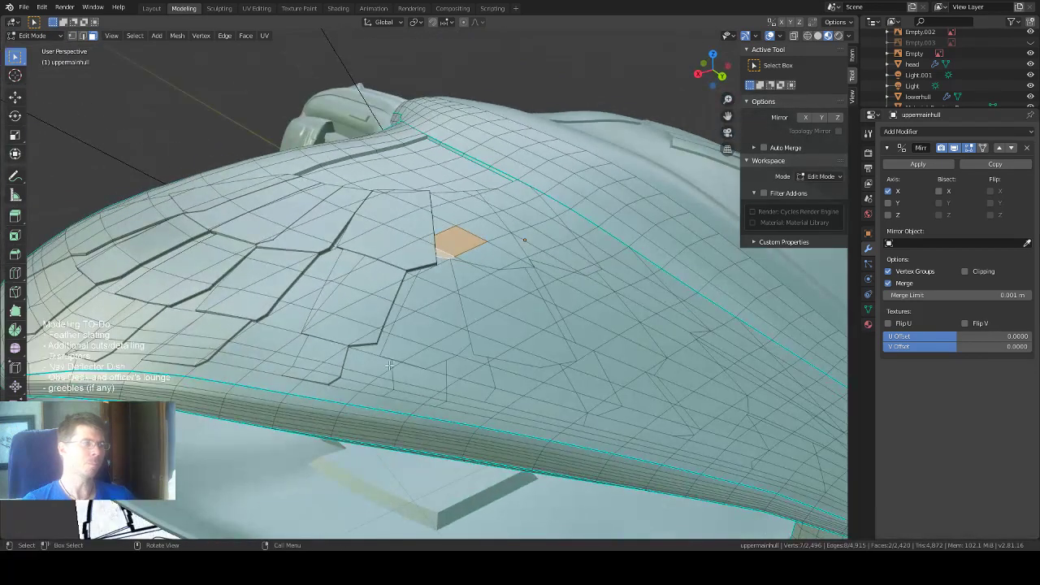
{"action": "left_click", "coordinate": [362, 385]}
{"action": "left_click", "coordinate": [367, 372], "text": "shift"}
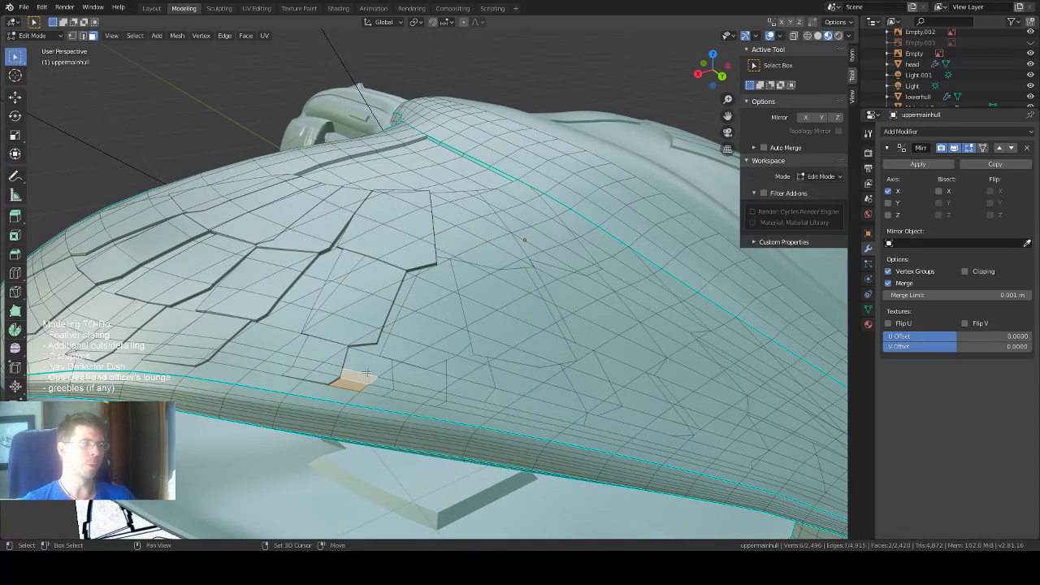
{"action": "left_click", "coordinate": [372, 359], "text": "shift"}
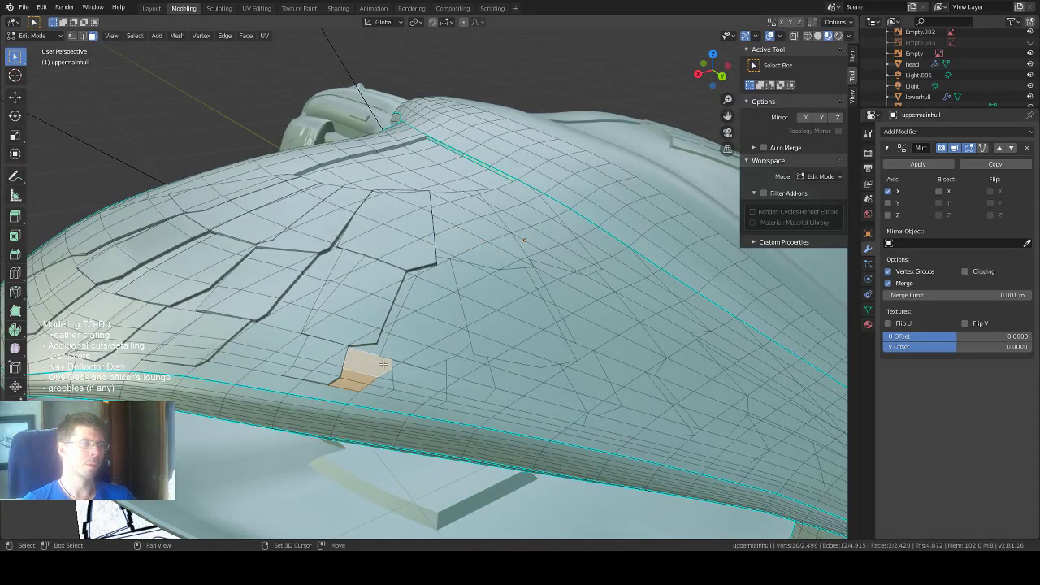
Select the faces of the outermost feather outline, in the row beside the raised plates near the hull's outer edge.
{"action": "left_click", "coordinate": [397, 373]}
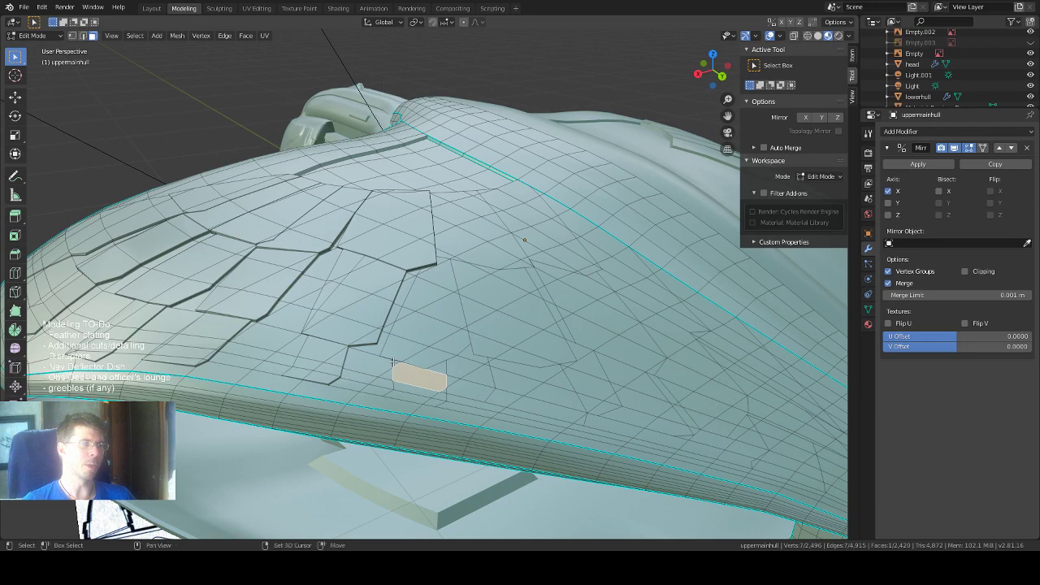
{"action": "left_click", "coordinate": [393, 362], "text": "shift"}
{"action": "middle_click_drag", "start_coordinate": [439, 375], "coordinate": [439, 301]}
{"action": "scroll", "coordinate": [447, 334], "scroll_direction": "up", "scroll_amount": 5}
{"action": "scroll", "coordinate": [439, 301], "scroll_direction": "down", "scroll_amount": 5}
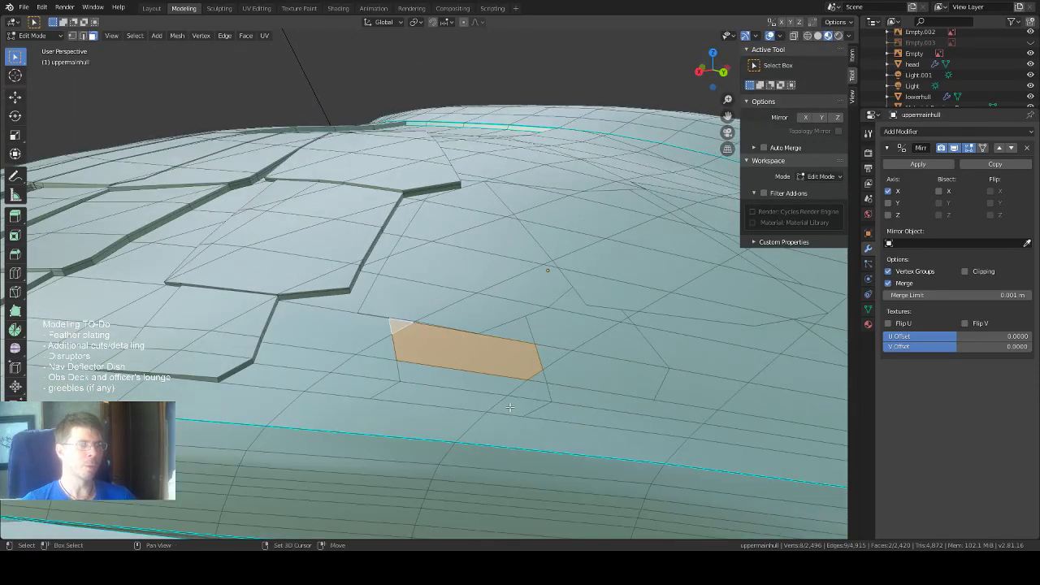
{"action": "left_click", "coordinate": [539, 376], "text": "shift"}
{"action": "left_click", "coordinate": [536, 391], "text": "shift"}
{"action": "left_click", "coordinate": [521, 403], "text": "shift"}
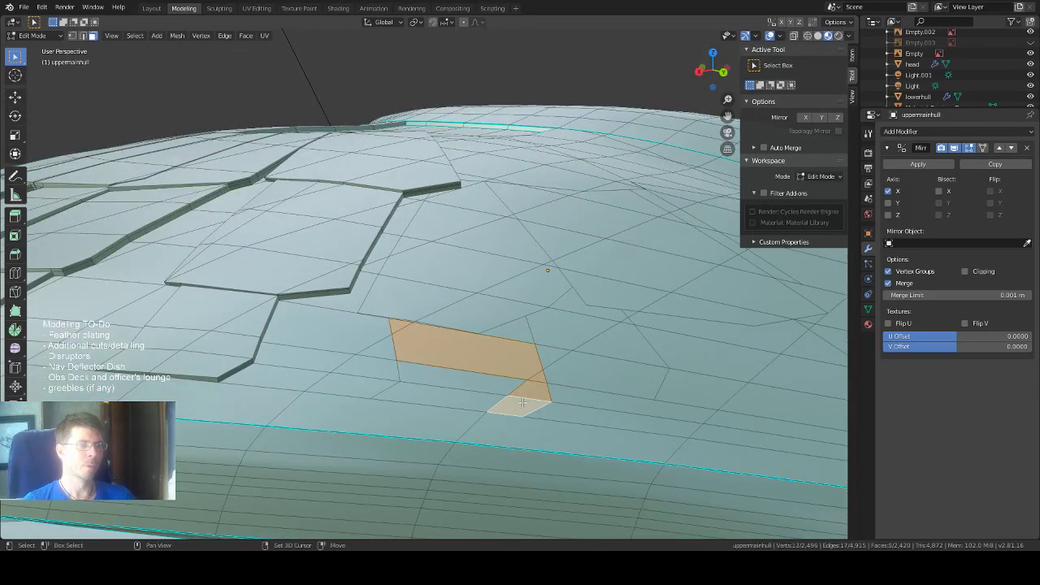
{"action": "left_click", "coordinate": [439, 381], "text": "shift"}
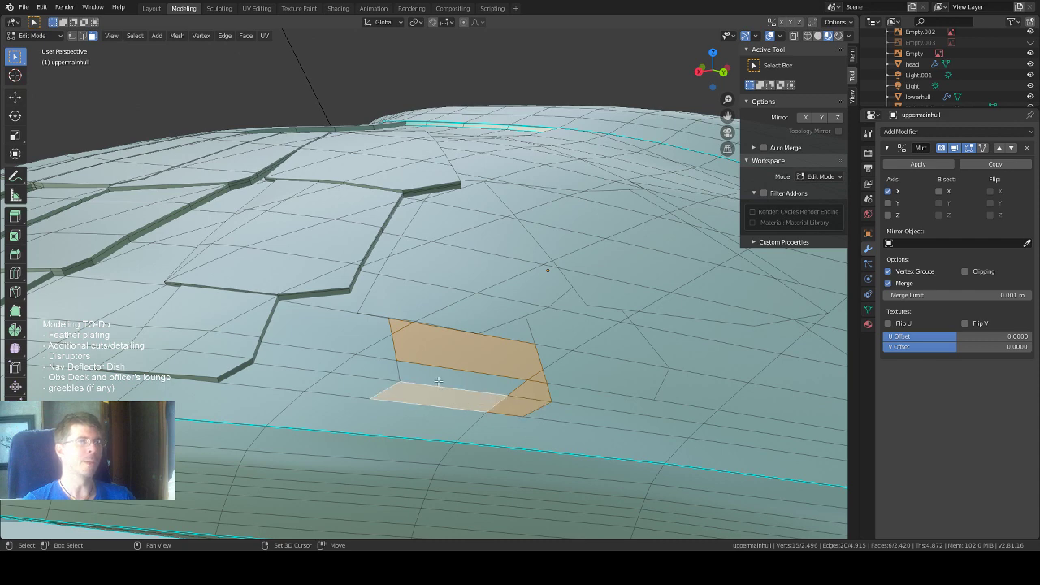
{"action": "left_click", "coordinate": [441, 370], "text": "shift"}
{"action": "scroll", "coordinate": [458, 292], "scroll_direction": "up", "scroll_amount": 2}
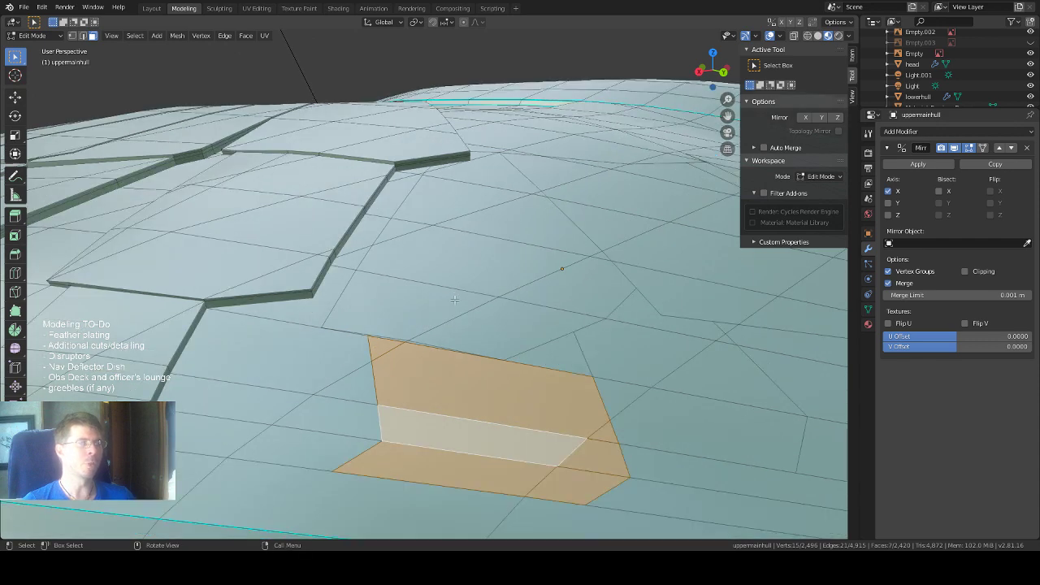
Add the faces of the neighbouring middle feather outline, including its edge slivers and the remaining triangle below it, to the selection.
{"action": "left_click_drag", "start_coordinate": [403, 346], "coordinate": [412, 340], "text": "shift"}
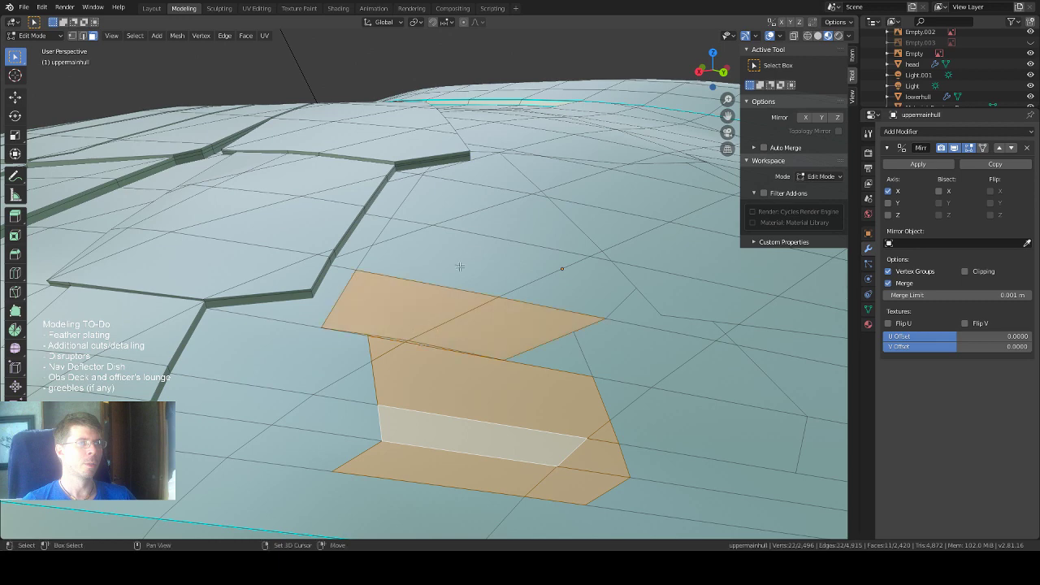
{"action": "middle_click_drag", "start_coordinate": [460, 267], "coordinate": [585, 233]}
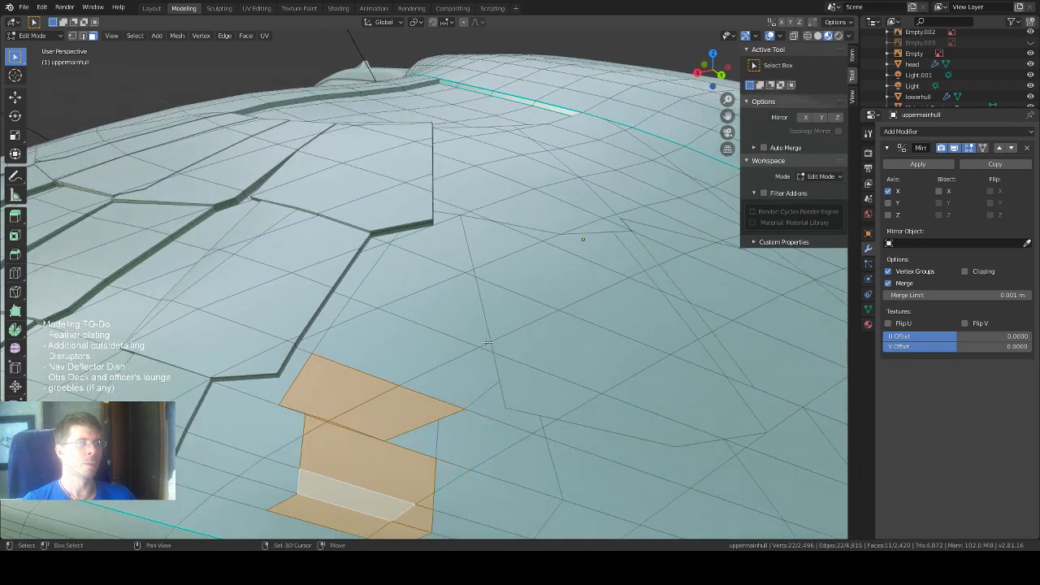
{"action": "left_click", "coordinate": [475, 375], "text": "shift"}
{"action": "left_click", "coordinate": [417, 324], "text": "shift"}
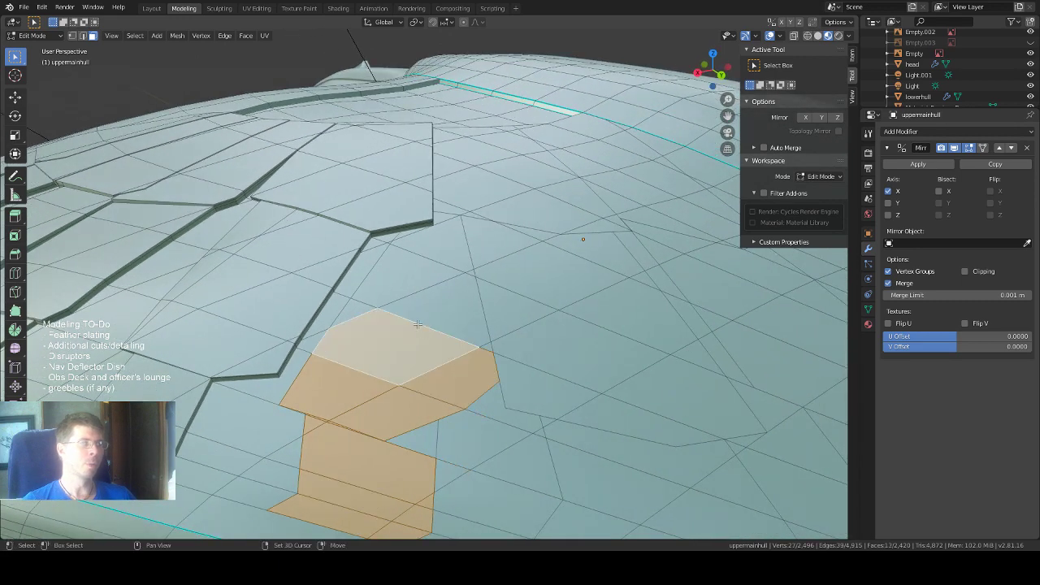
{"action": "left_click", "coordinate": [356, 301], "text": "shift"}
{"action": "left_click", "coordinate": [376, 268], "text": "shift"}
{"action": "left_click", "coordinate": [419, 234], "text": "shift"}
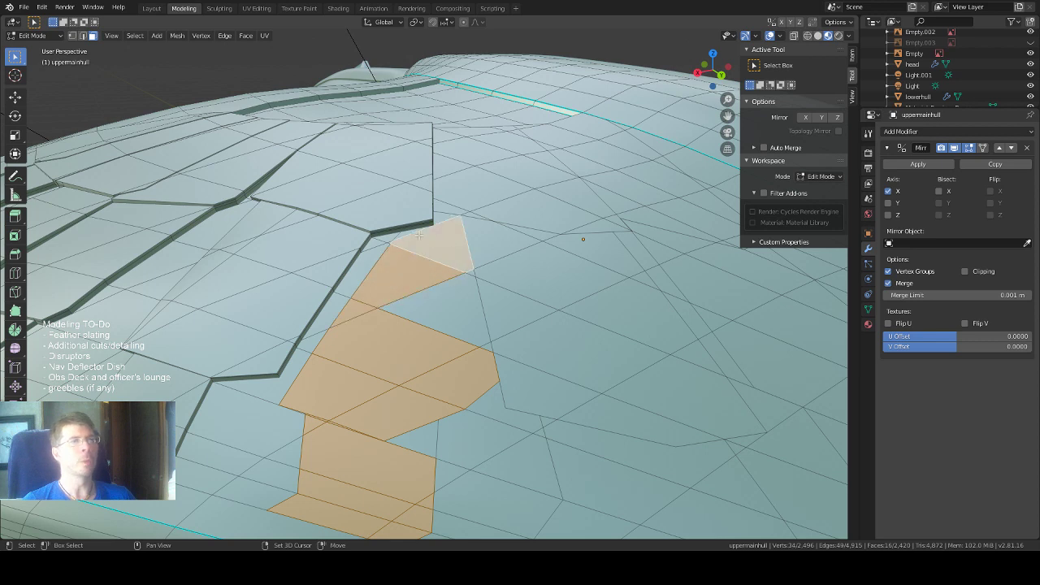
{"action": "left_click", "coordinate": [412, 232], "text": "shift"}
{"action": "left_click", "coordinate": [448, 213], "text": "shift"}
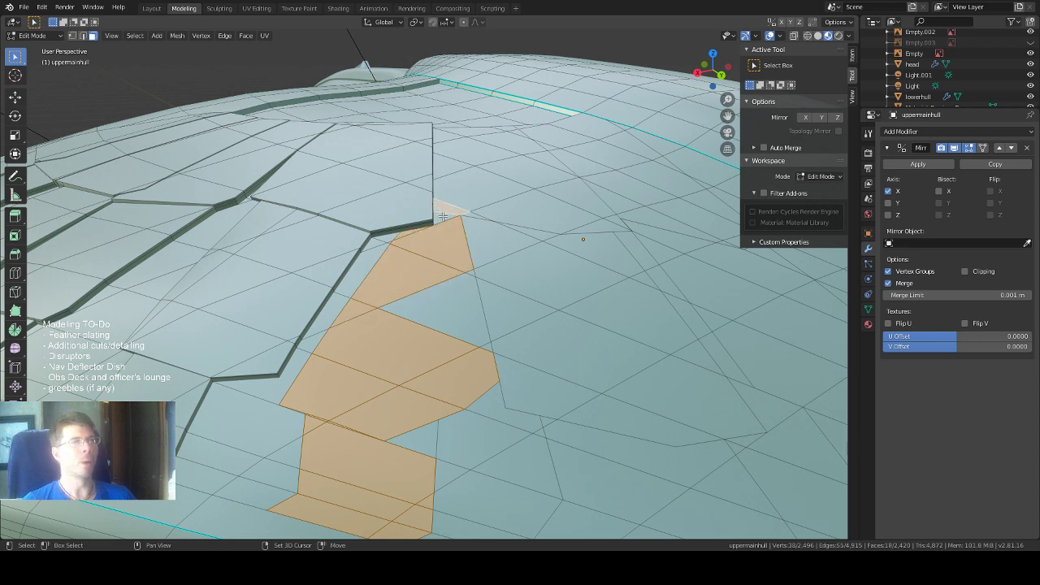
{"action": "left_click", "coordinate": [444, 218], "text": "shift"}
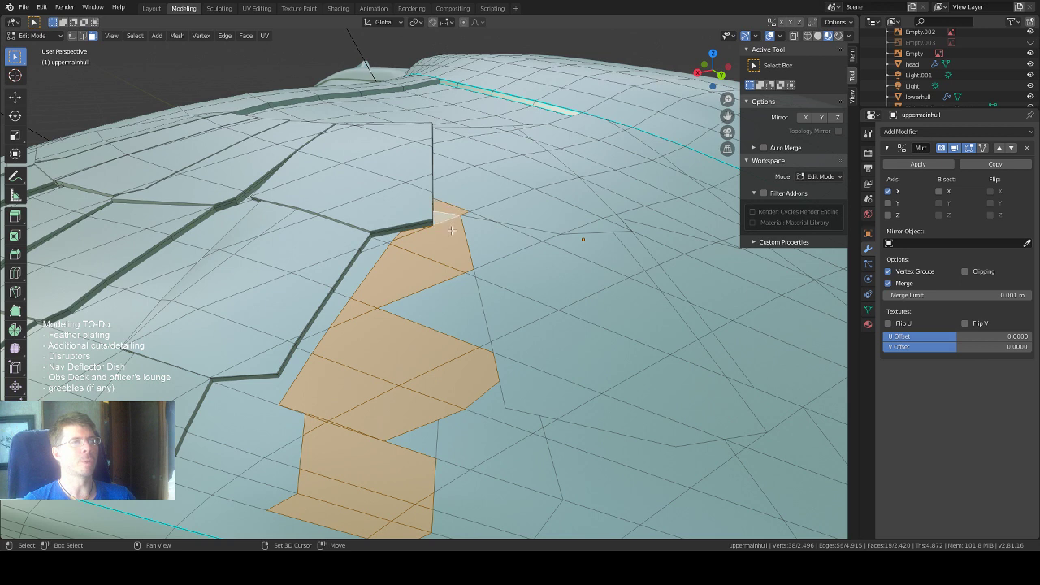
{"action": "left_click", "coordinate": [463, 301], "text": "shift"}
{"action": "left_click", "coordinate": [471, 273], "text": "shift"}
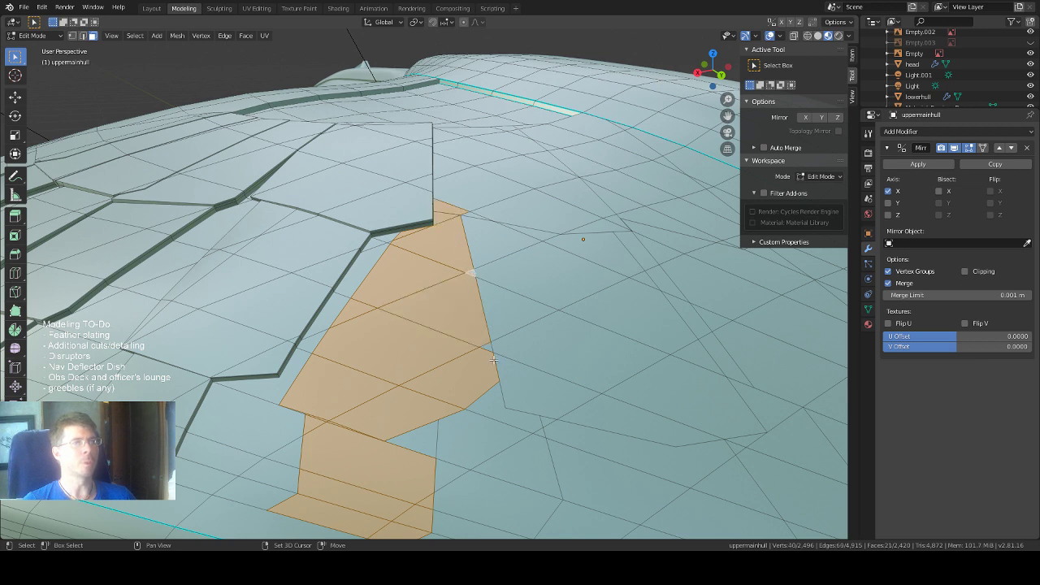
{"action": "left_click", "coordinate": [428, 430], "text": "shift"}
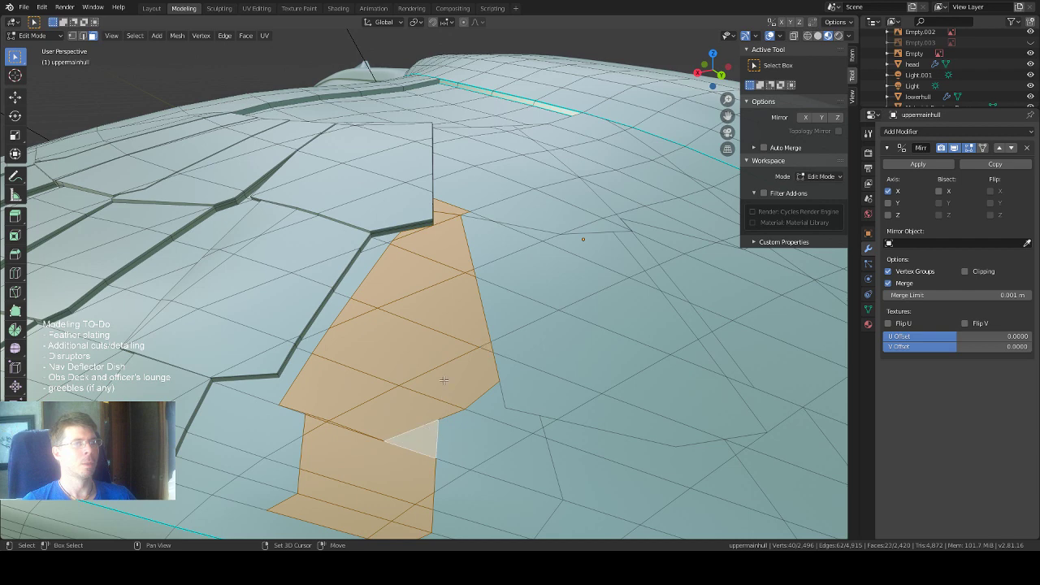
Add the inner feather faces along the raised plate's straight edge, up to the top of the outline, to the selection.
{"action": "middle_click_drag", "start_coordinate": [429, 431], "coordinate": [455, 324]}
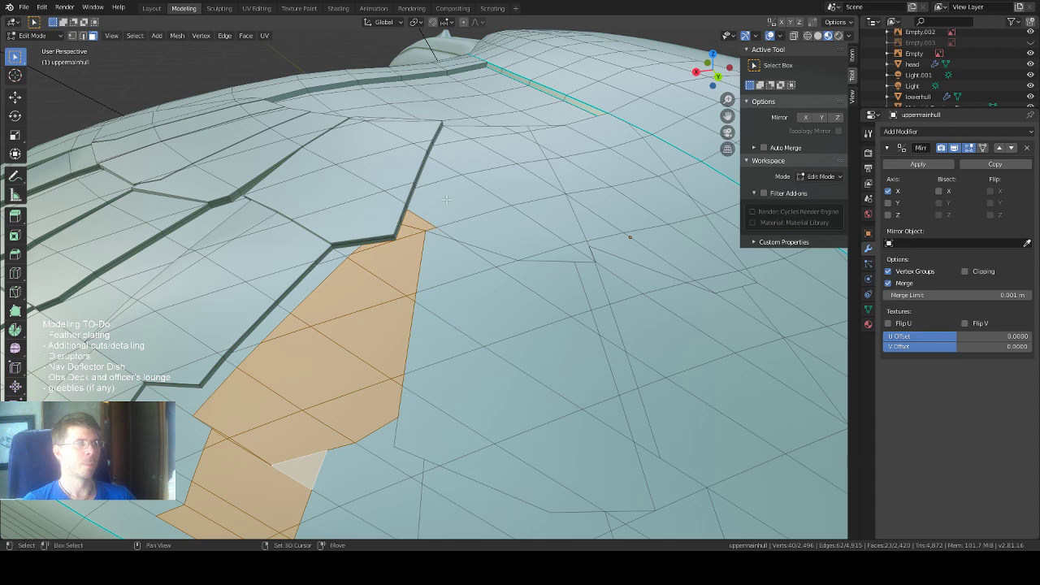
{"action": "left_click", "coordinate": [438, 231], "text": "shift"}
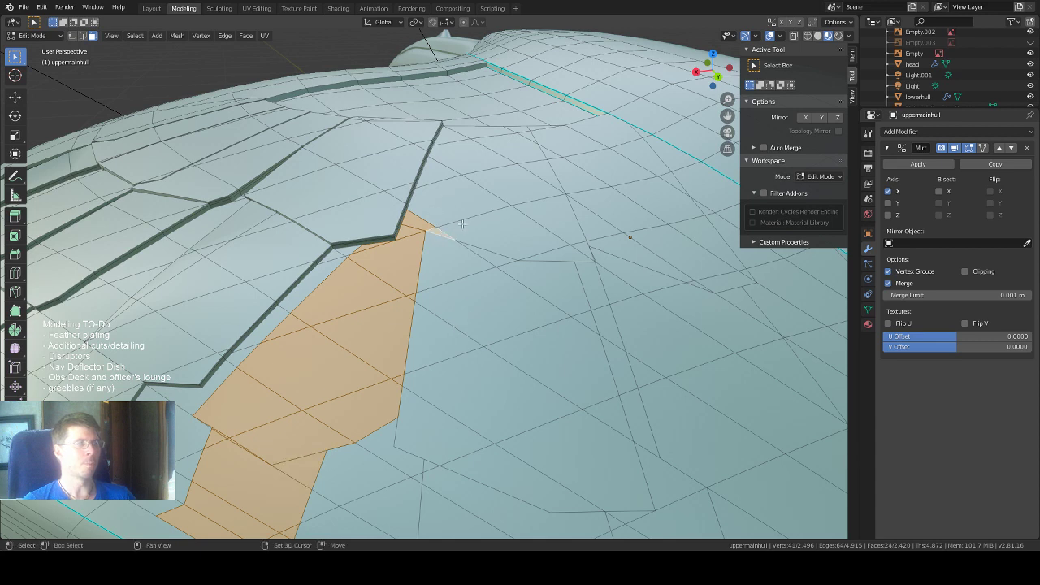
{"action": "left_click", "coordinate": [462, 224], "text": "shift"}
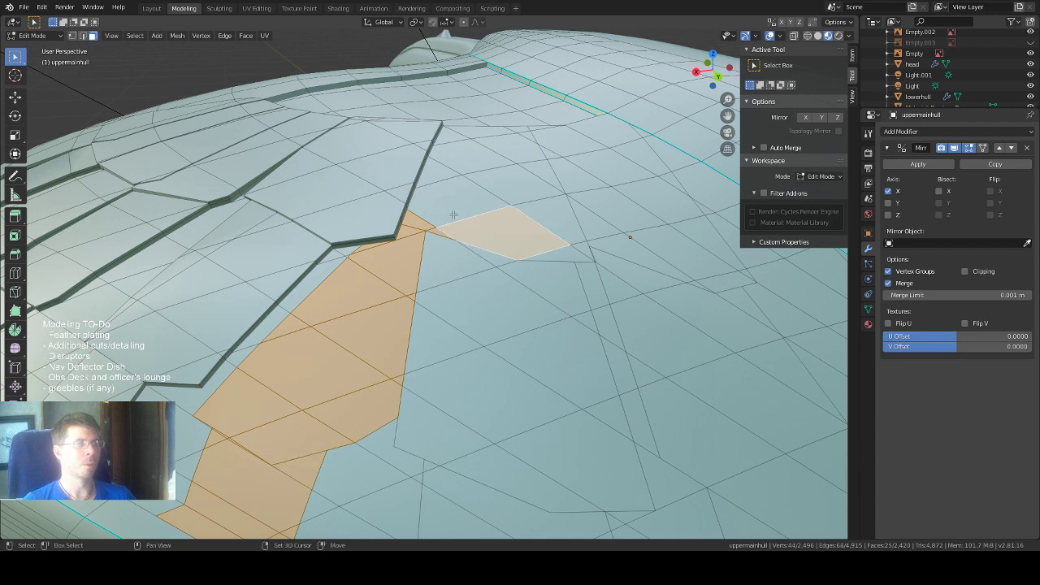
{"action": "left_click", "coordinate": [453, 211], "text": "shift"}
{"action": "left_click", "coordinate": [436, 176], "text": "shift"}
{"action": "left_click", "coordinate": [454, 158], "text": "shift"}
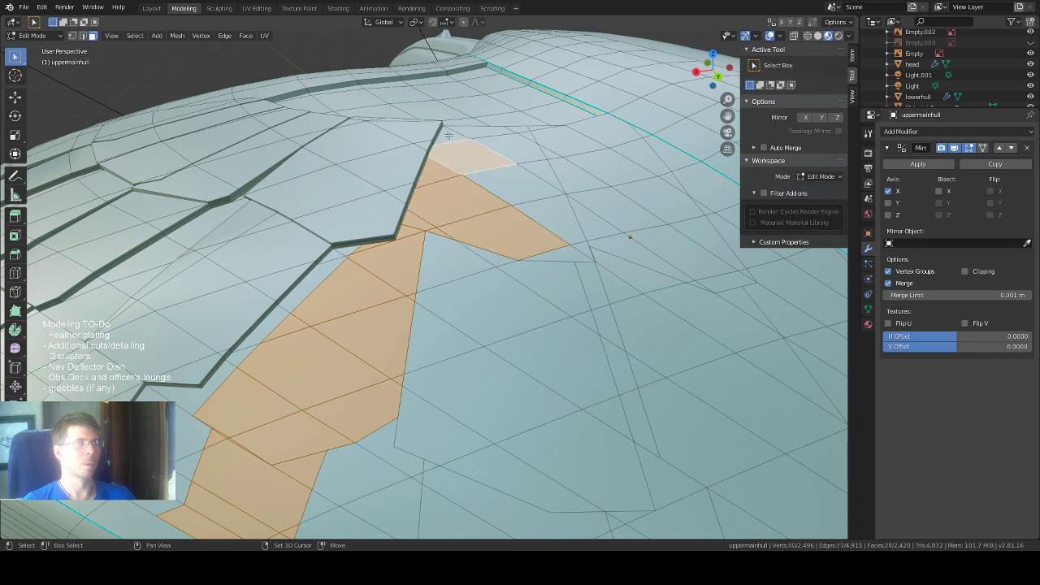
{"action": "left_click", "coordinate": [452, 135], "text": "shift"}
{"action": "left_click", "coordinate": [477, 128], "text": "shift"}
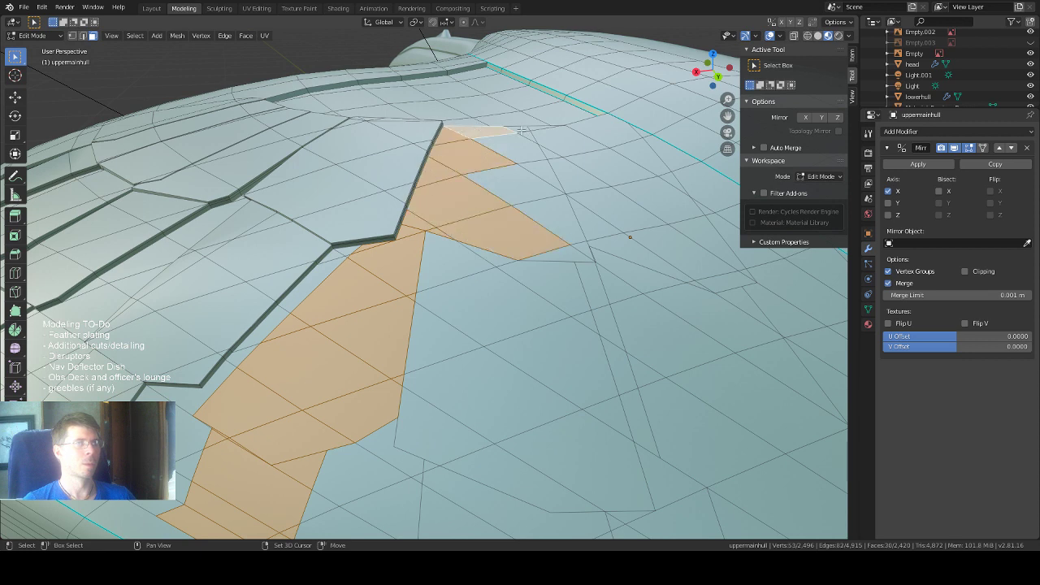
{"action": "left_click", "coordinate": [521, 130], "text": "shift"}
{"action": "middle_click_drag", "start_coordinate": [498, 154], "coordinate": [434, 240]}
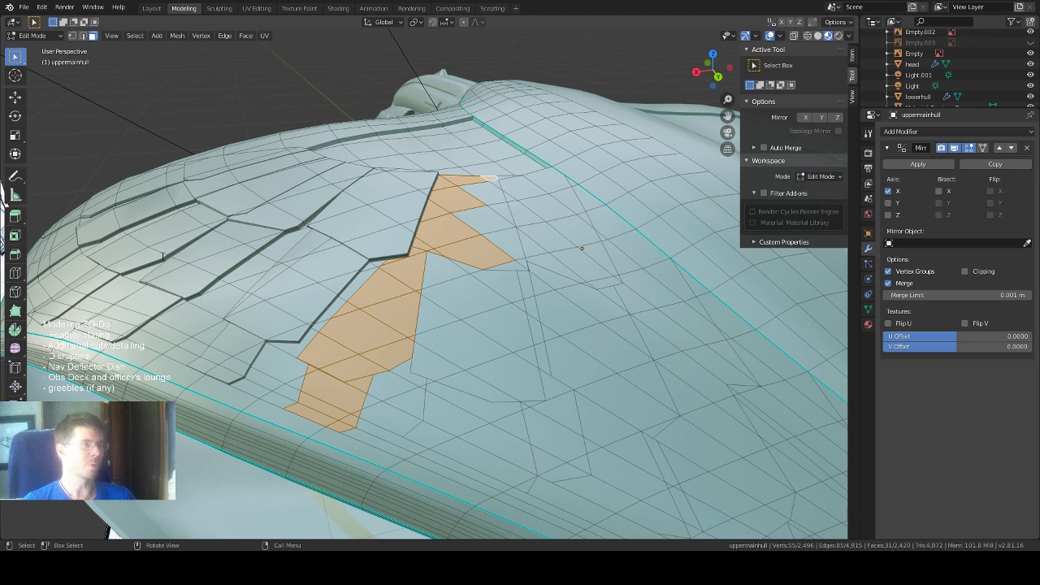
{"action": "key", "text": "s"}
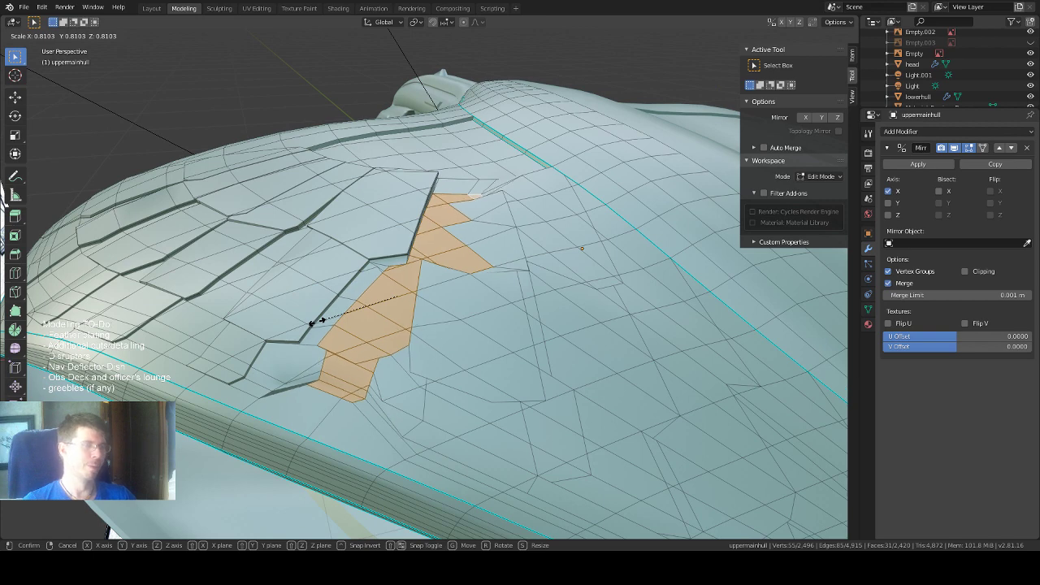
{"action": "left_click", "coordinate": [315, 323]}
{"action": "key", "text": "ctrl+z"}
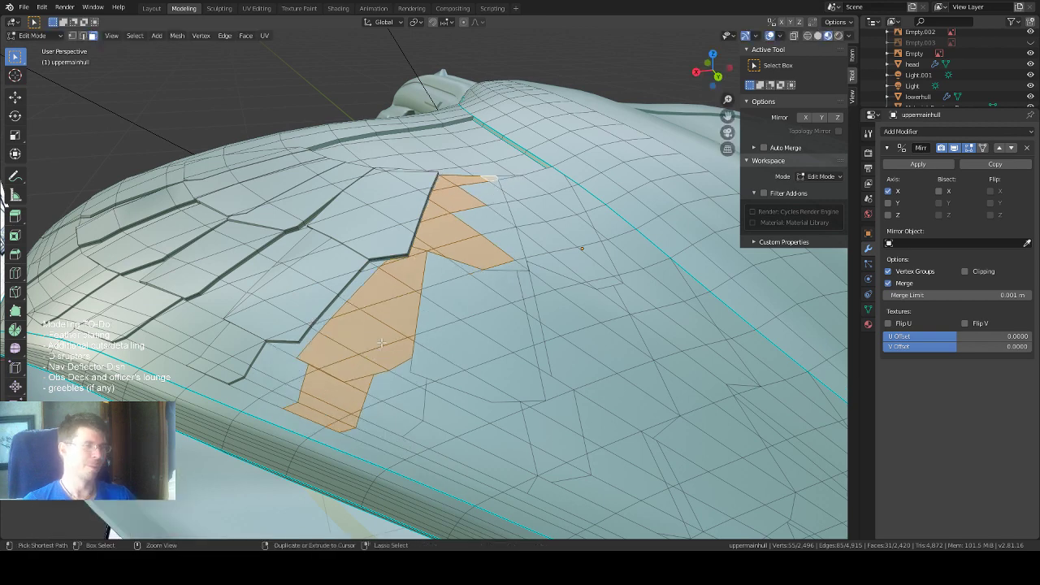
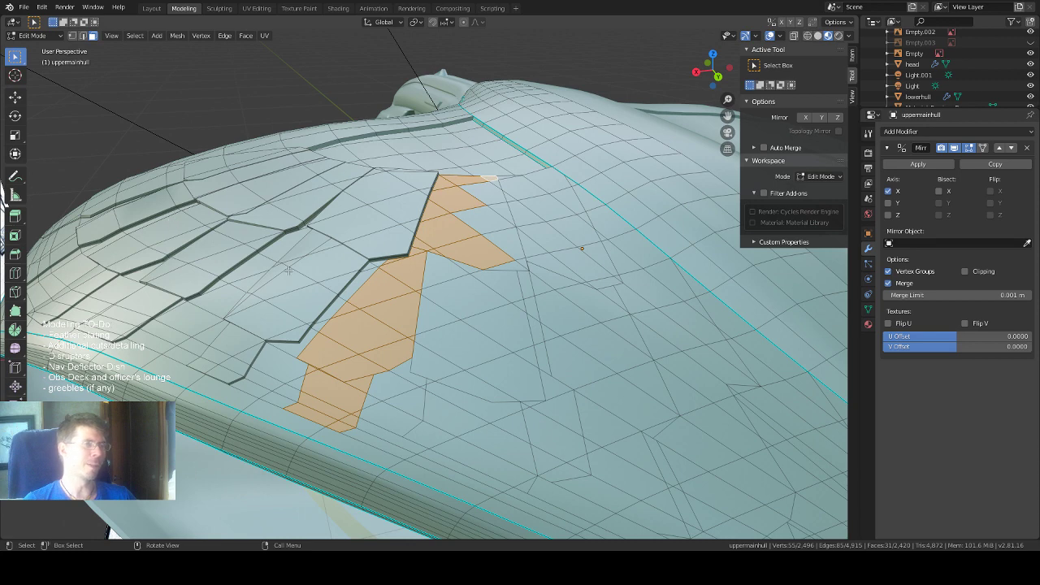
Deselect the middle and outer feather faces beside the raised plates, including leftover slivers, keeping only the inner feather faces selected.
{"action": "key", "text": "c"}
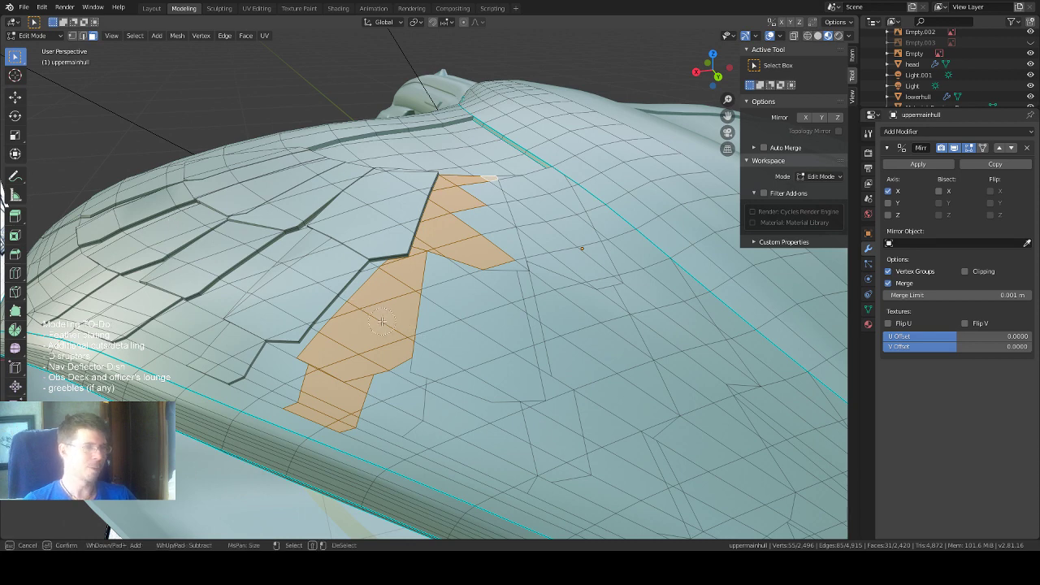
{"action": "mouse_move", "coordinate": [381, 321]}
{"action": "left_mouse_down"}
{"action": "mouse_move", "coordinate": [338, 418]}
{"action": "mouse_move", "coordinate": [307, 404]}
{"action": "mouse_move", "coordinate": [314, 367]}
{"action": "mouse_move", "coordinate": [350, 313]}
{"action": "mouse_move", "coordinate": [368, 308]}
{"action": "left_mouse_up"}
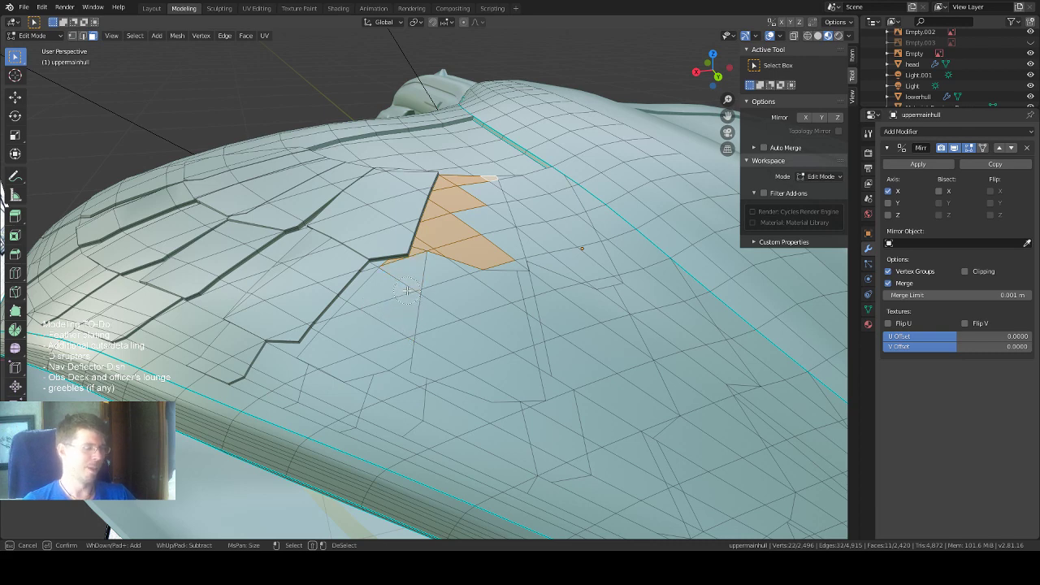
{"action": "key", "text": "Escape"}
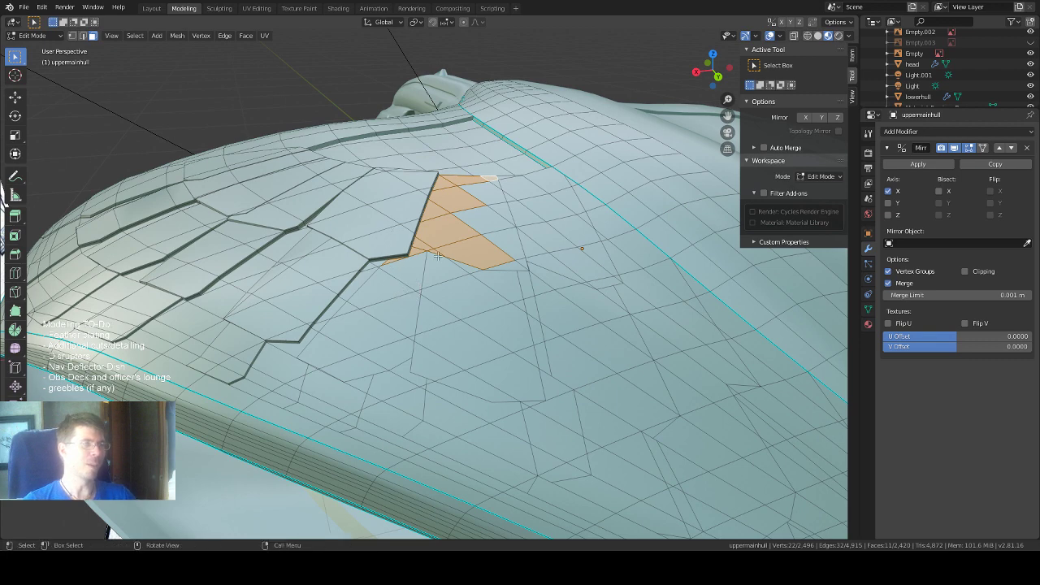
{"action": "left_click", "coordinate": [414, 250], "text": "ctrl"}
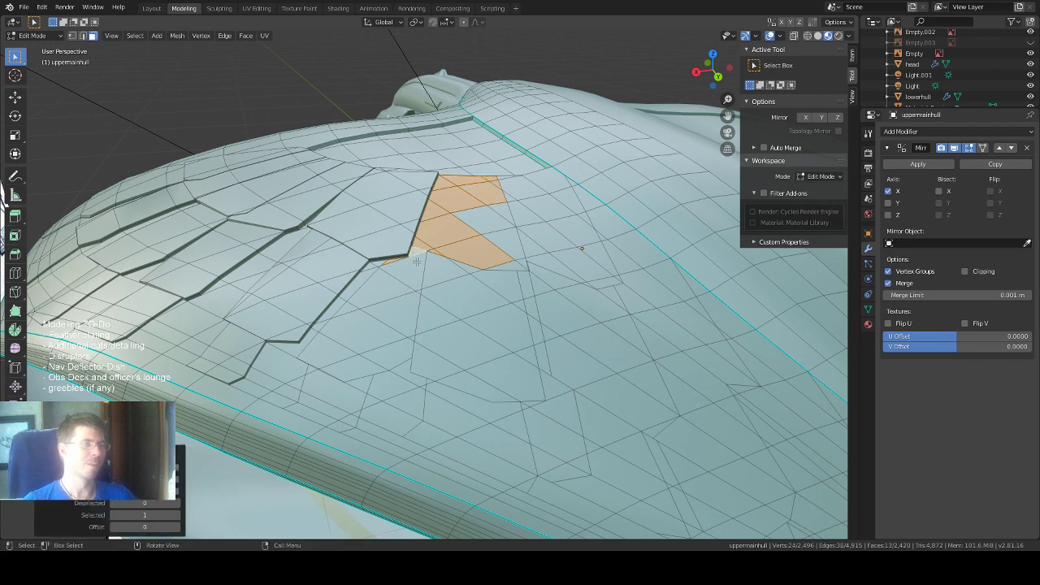
{"action": "key", "text": "ctrl+z"}
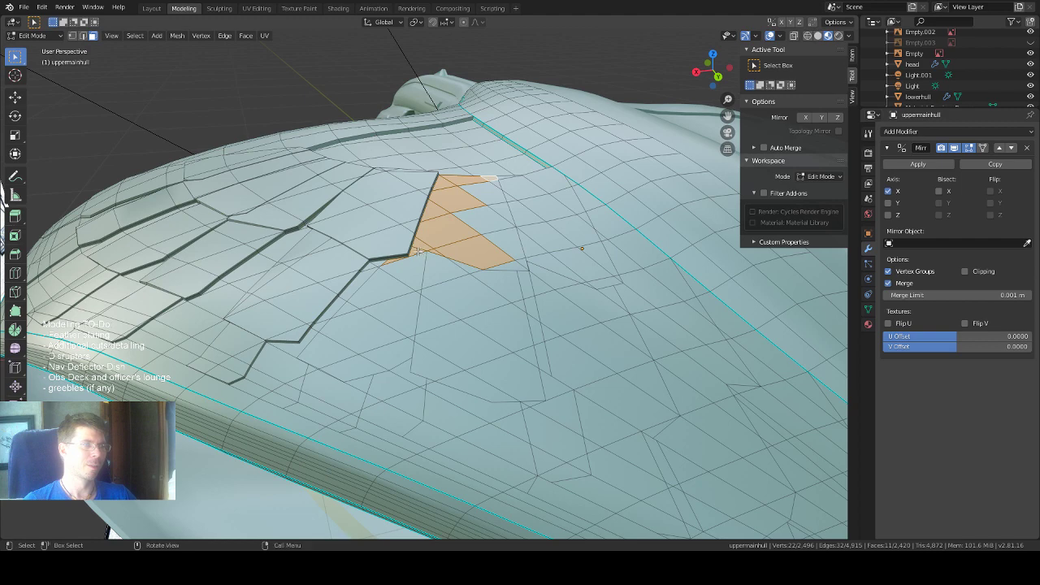
{"action": "left_click", "coordinate": [417, 251], "text": "shift"}
{"action": "left_click", "coordinate": [392, 260], "text": "shift"}
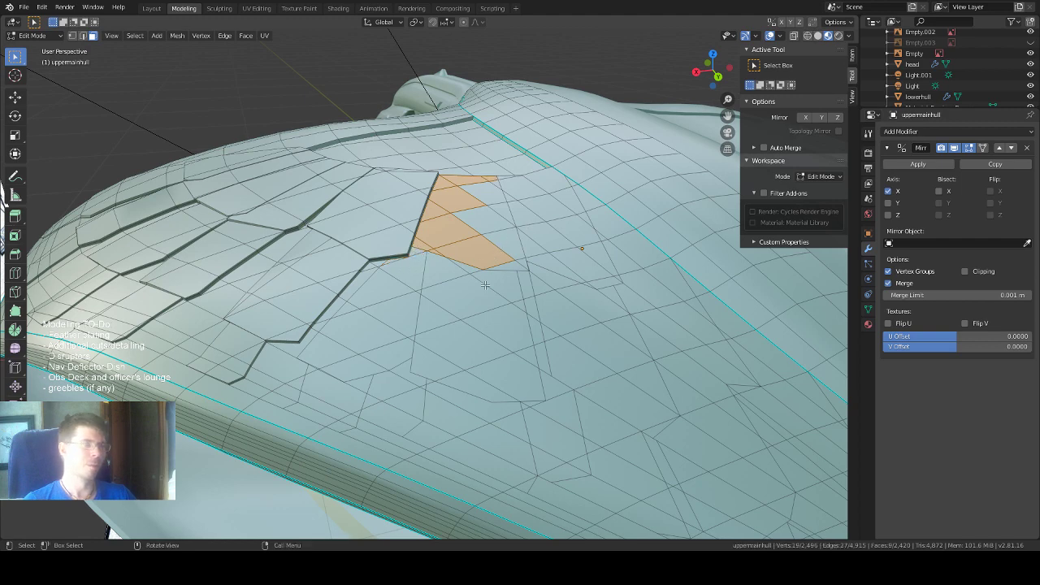
Add the faces of the middle and outer feathers directly below the inner feather to the selection, including small edge faces.
{"action": "left_click_drag", "start_coordinate": [471, 256], "coordinate": [475, 377], "text": "shift"}
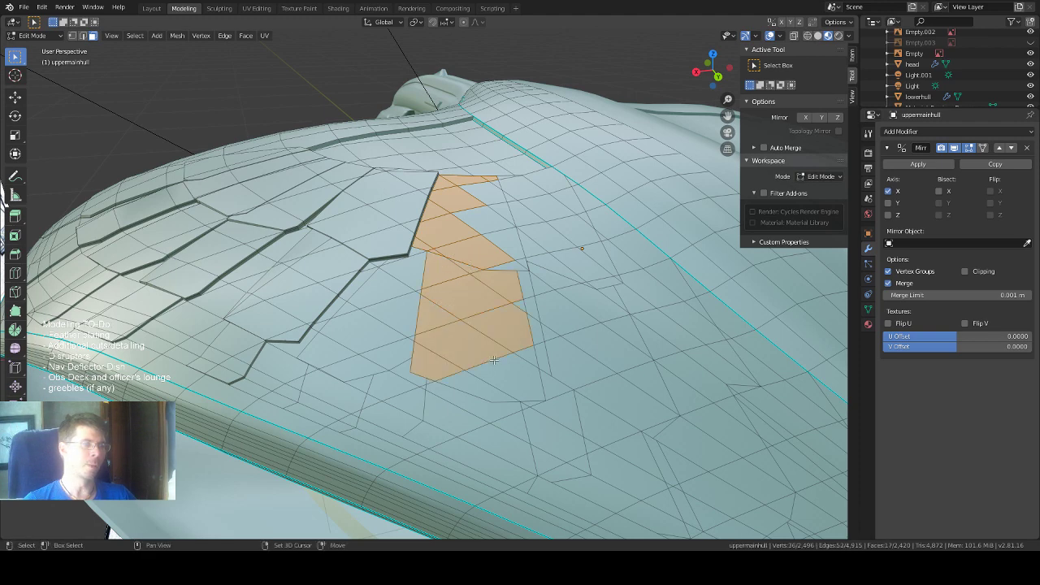
{"action": "scroll", "coordinate": [460, 397], "scroll_direction": "down", "scroll_amount": 2}
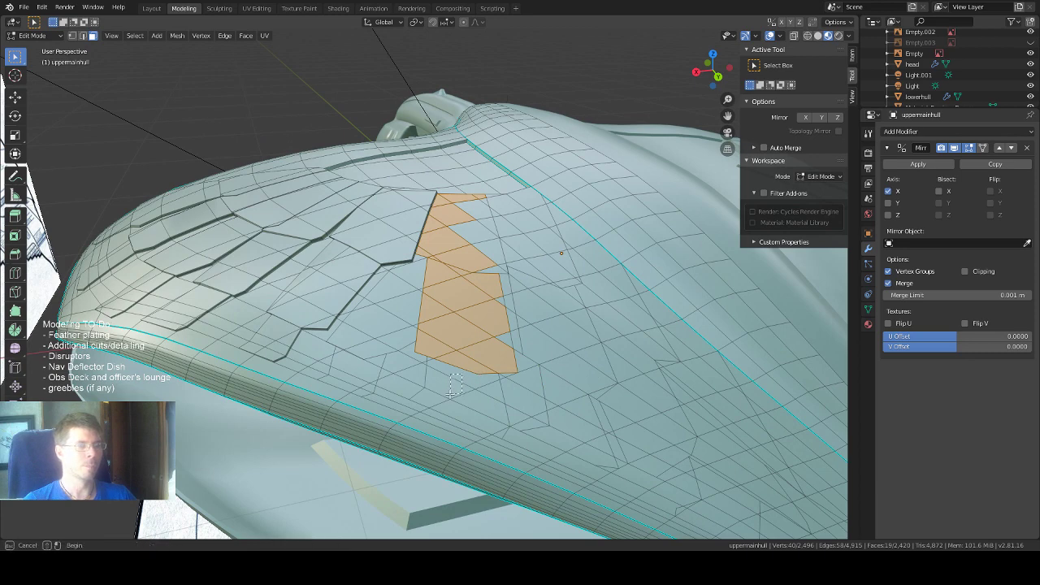
{"action": "left_click_drag", "start_coordinate": [462, 377], "coordinate": [496, 408], "text": "shift"}
{"action": "left_click", "coordinate": [506, 336], "text": "shift"}
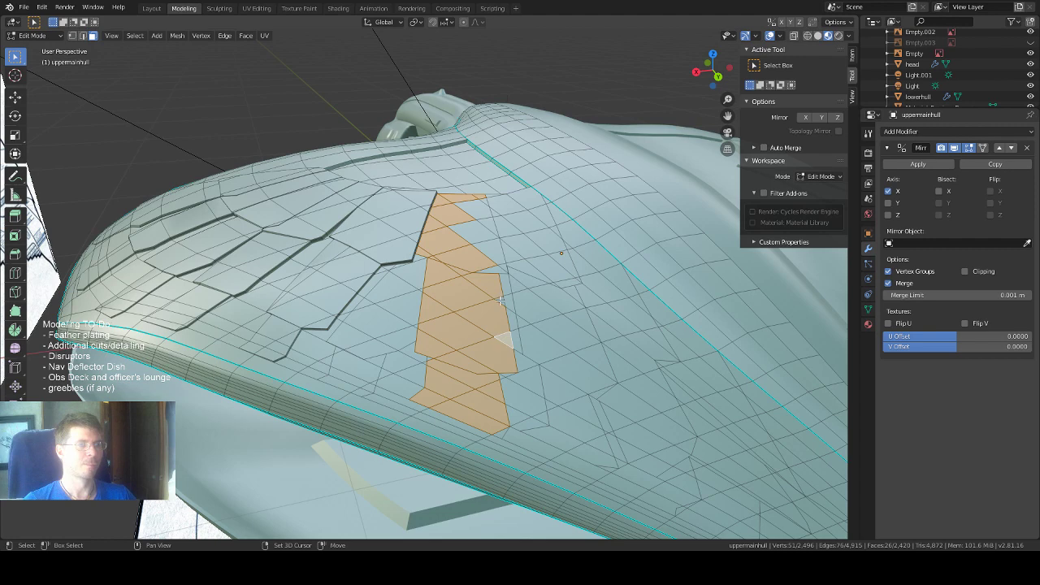
{"action": "left_click", "coordinate": [500, 301], "text": "shift"}
{"action": "left_click", "coordinate": [495, 270], "text": "shift"}
Complete the inner feather's selection with its remaining faces along the far edge, from the lower tip to the top.
{"action": "left_click", "coordinate": [504, 266], "text": "shift"}
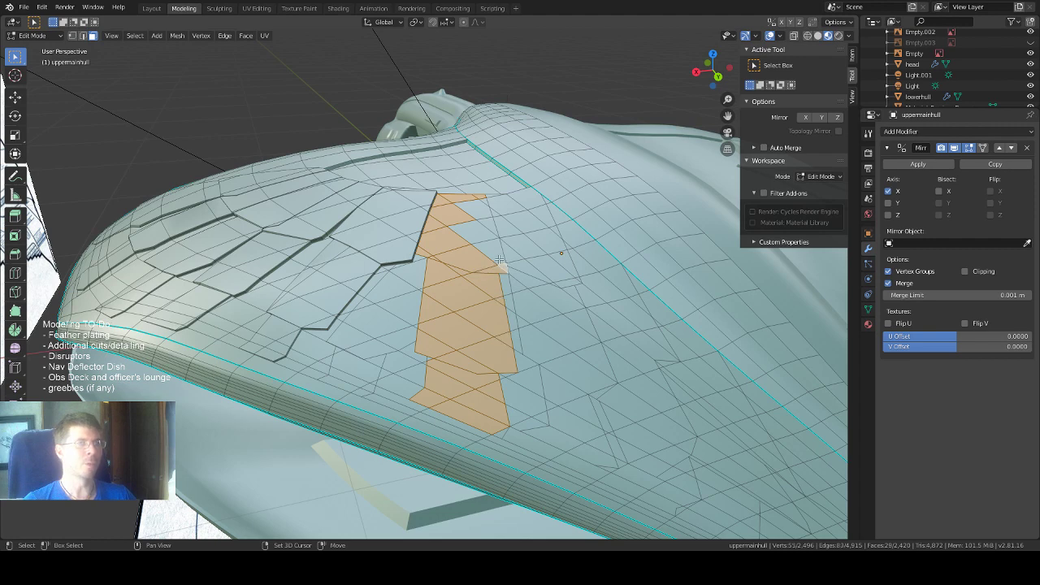
{"action": "left_click", "coordinate": [496, 253], "text": "shift"}
{"action": "left_click", "coordinate": [475, 239], "text": "shift"}
{"action": "left_click", "coordinate": [481, 216], "text": "shift"}
{"action": "left_click", "coordinate": [483, 207], "text": "shift"}
{"action": "left_click", "coordinate": [482, 206], "text": "shift"}
{"action": "left_click", "coordinate": [483, 204], "text": "shift"}
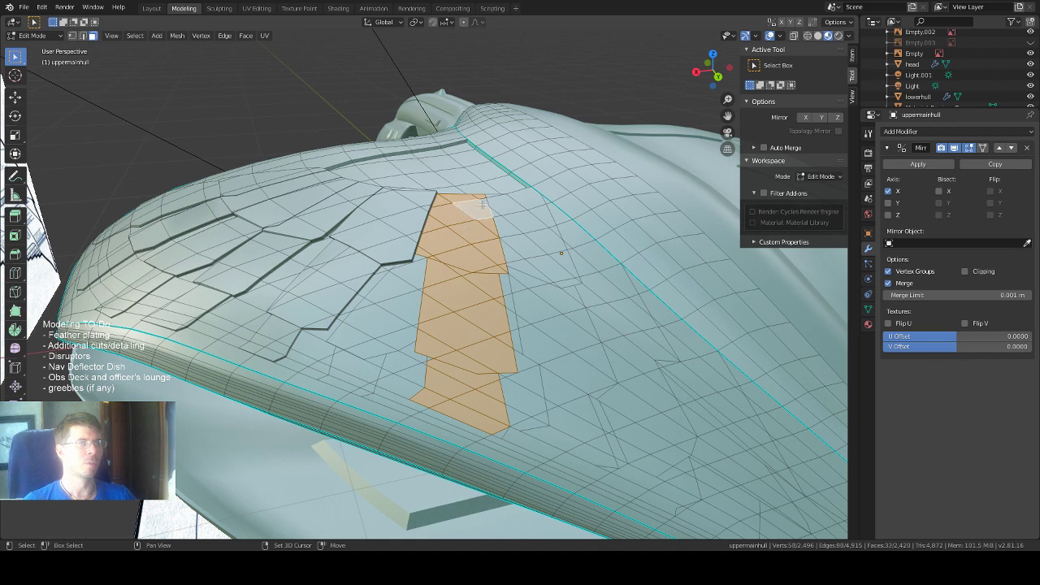
{"action": "left_click", "coordinate": [486, 201], "text": "shift"}
Add the missing corner face at the outer feather's lower tip to the selection.
{"action": "middle_click_drag", "start_coordinate": [466, 236], "coordinate": [487, 213]}
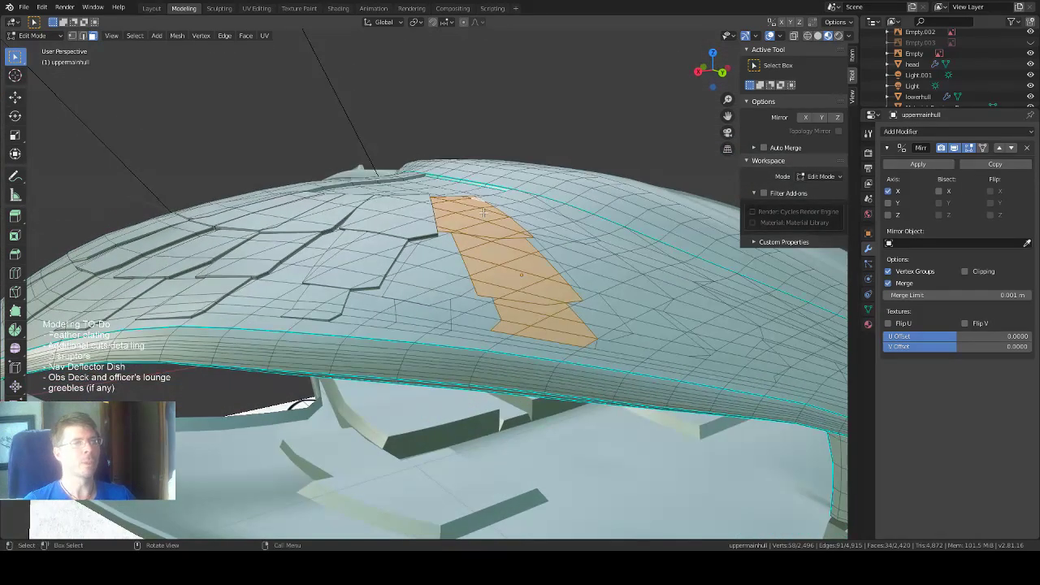
{"action": "left_click", "coordinate": [590, 345], "text": "shift"}
{"action": "middle_click_drag", "start_coordinate": [590, 345], "coordinate": [455, 317]}
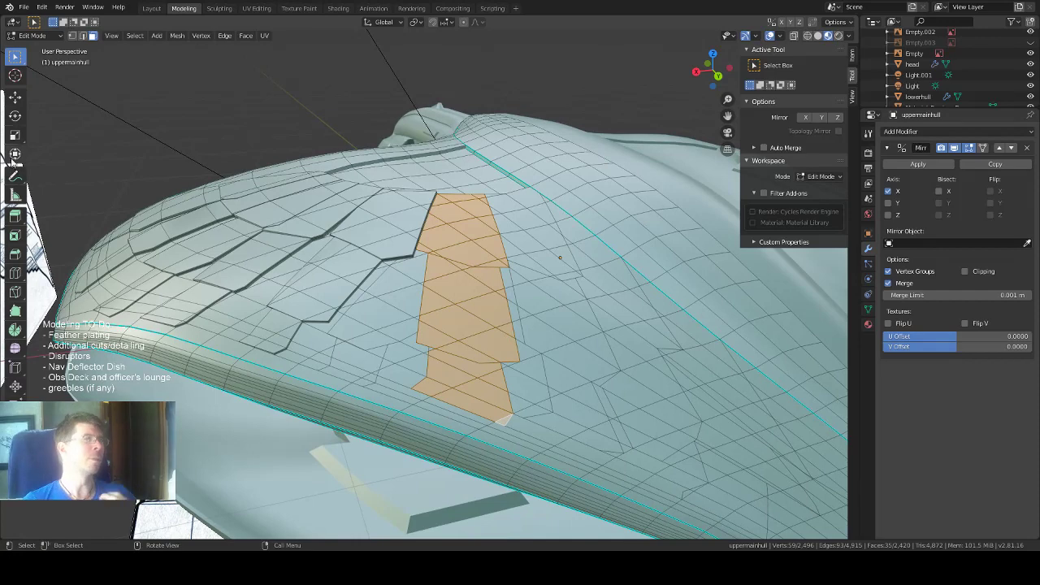
Try to extrude the selected column of three feathers outward about 0.011 m along its average normal.
{"action": "left_click", "coordinate": [14, 216]}
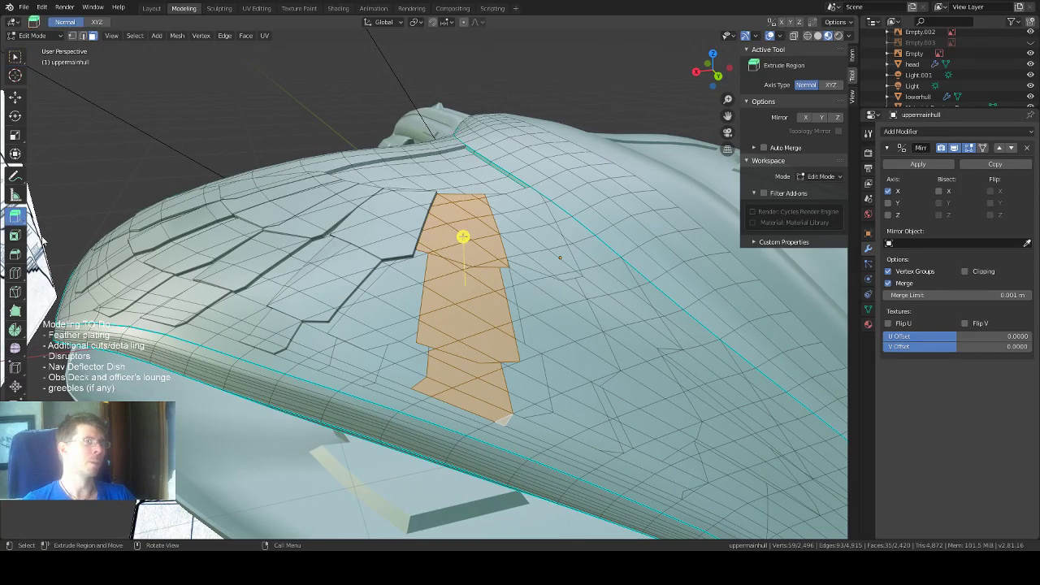
{"action": "middle_click_drag", "start_coordinate": [600, 156], "coordinate": [609, 156]}
{"action": "scroll", "coordinate": [526, 189], "scroll_direction": "up", "scroll_amount": 1}
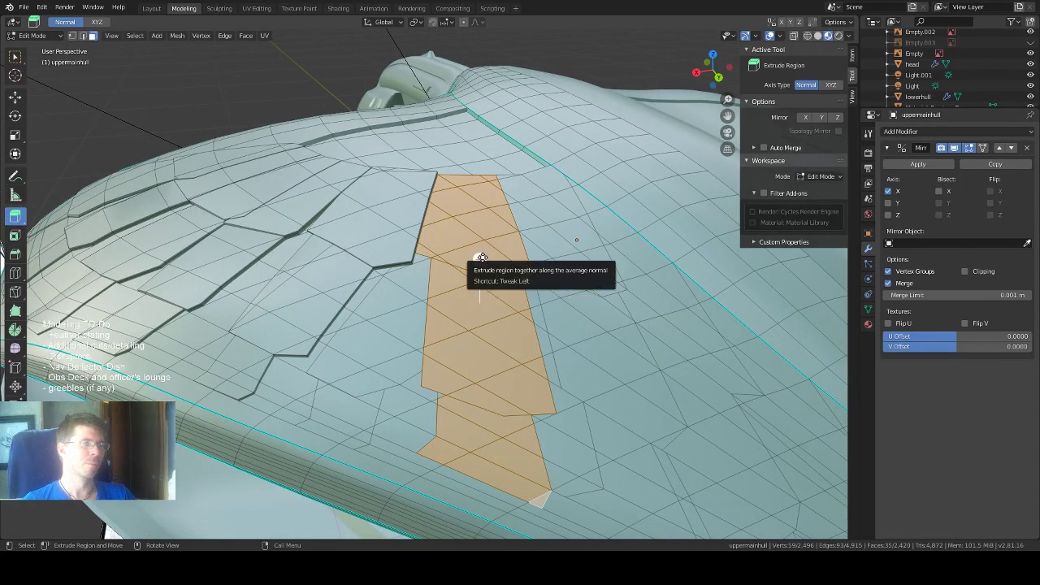
{"action": "left_click_drag", "start_coordinate": [478, 257], "coordinate": [482, 254]}
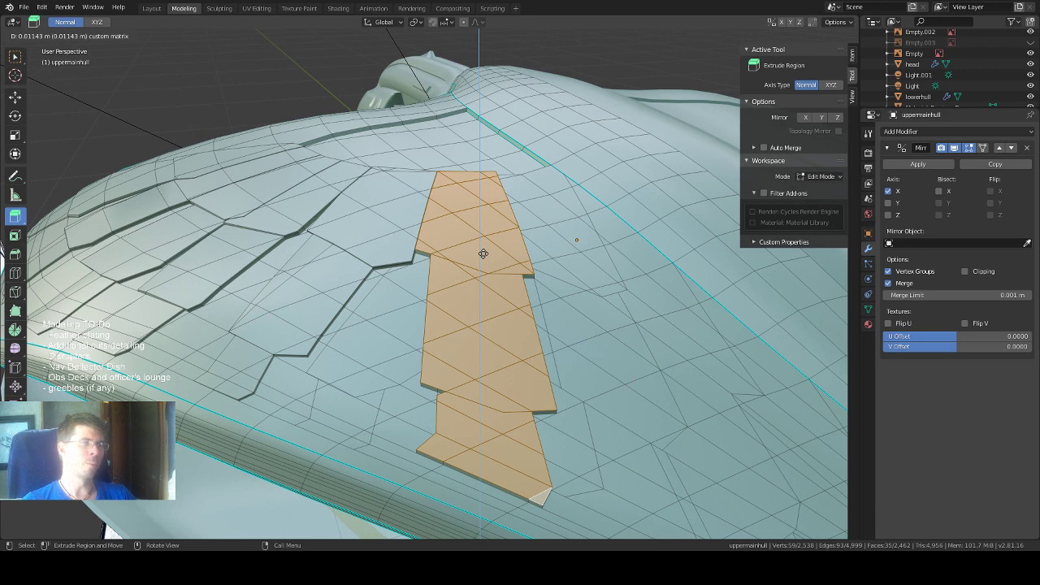
{"action": "left_click_drag", "start_coordinate": [482, 254], "coordinate": [483, 253]}
{"action": "key", "text": "ctrl+z"}
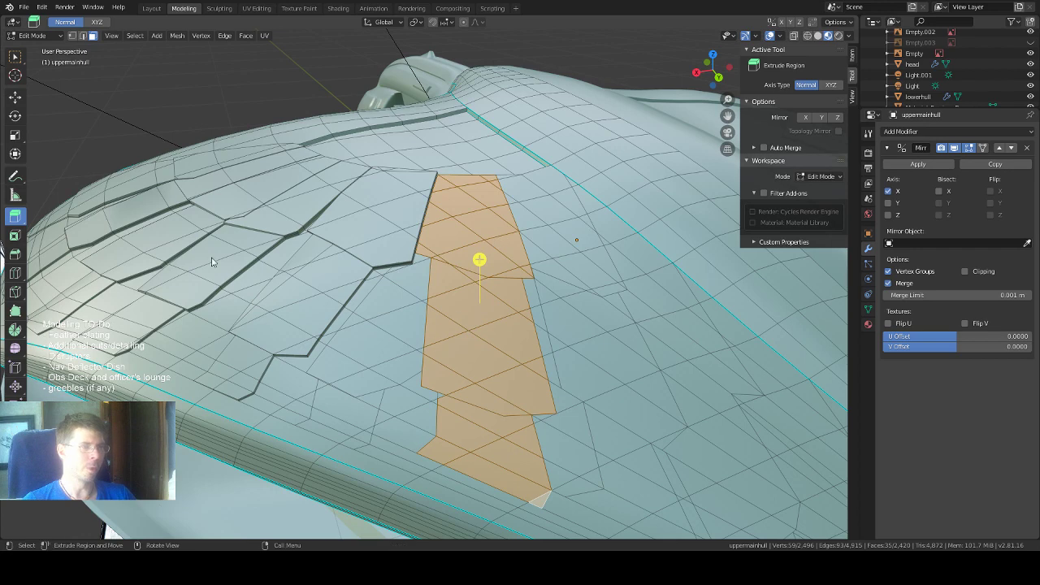
Add the missing sliver face where the lower two feathers meet and extrude the selected column about 0.0066 m along its normal.
{"action": "left_click", "coordinate": [15, 55]}
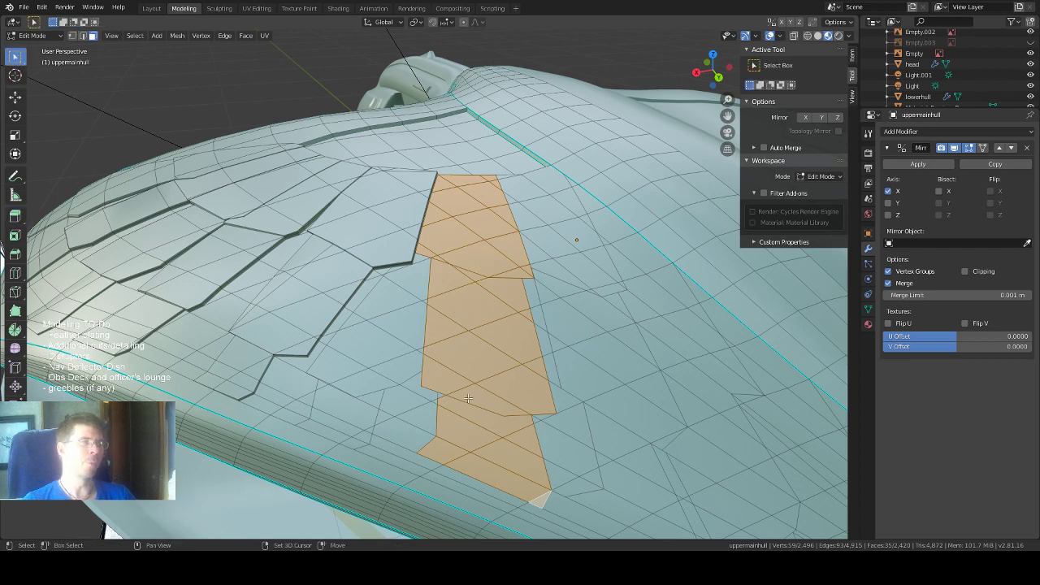
{"action": "left_click", "coordinate": [440, 394], "text": "shift"}
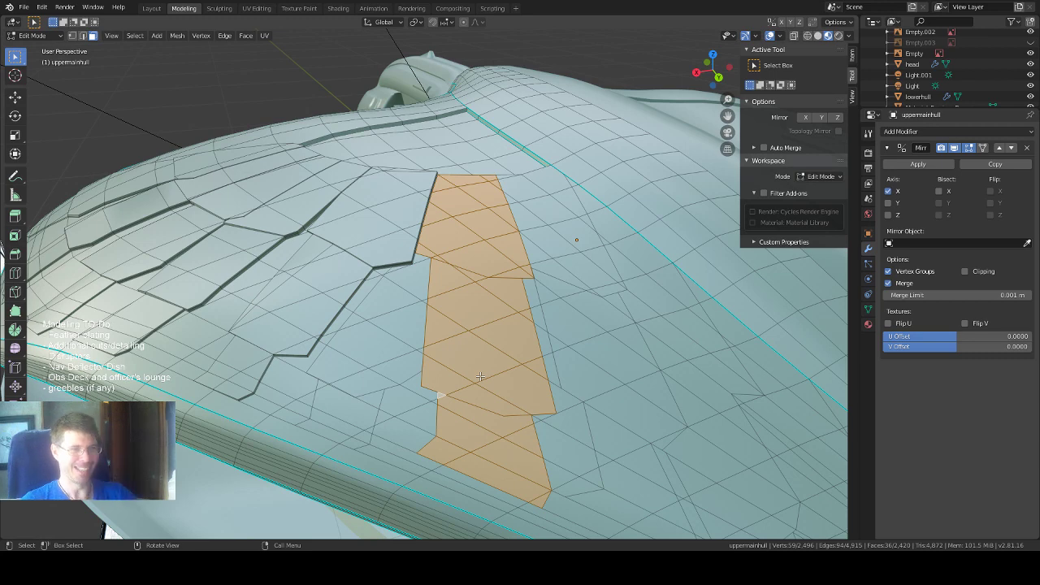
{"action": "left_click", "coordinate": [13, 97]}
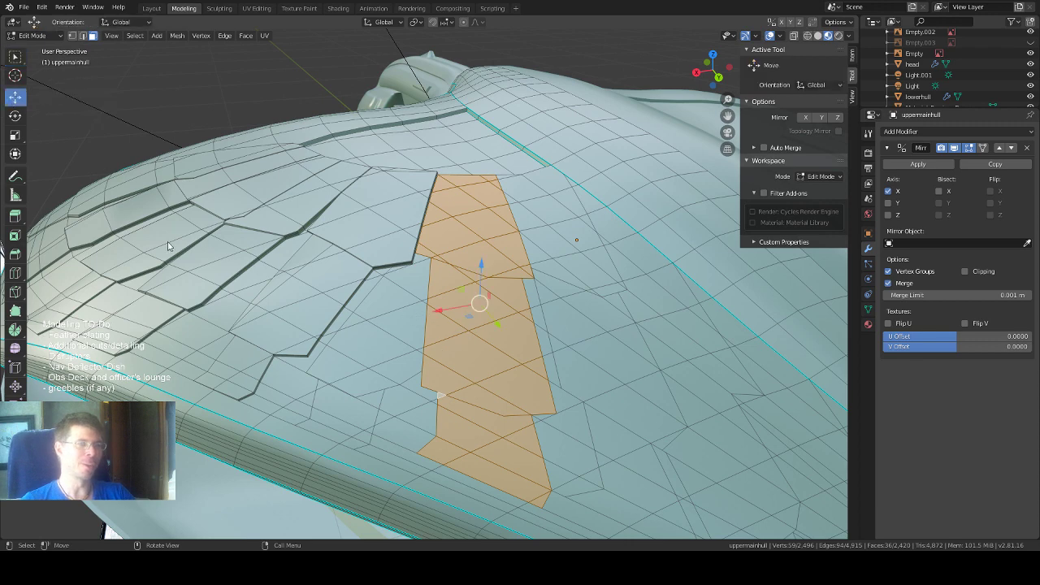
{"action": "left_click", "coordinate": [14, 216]}
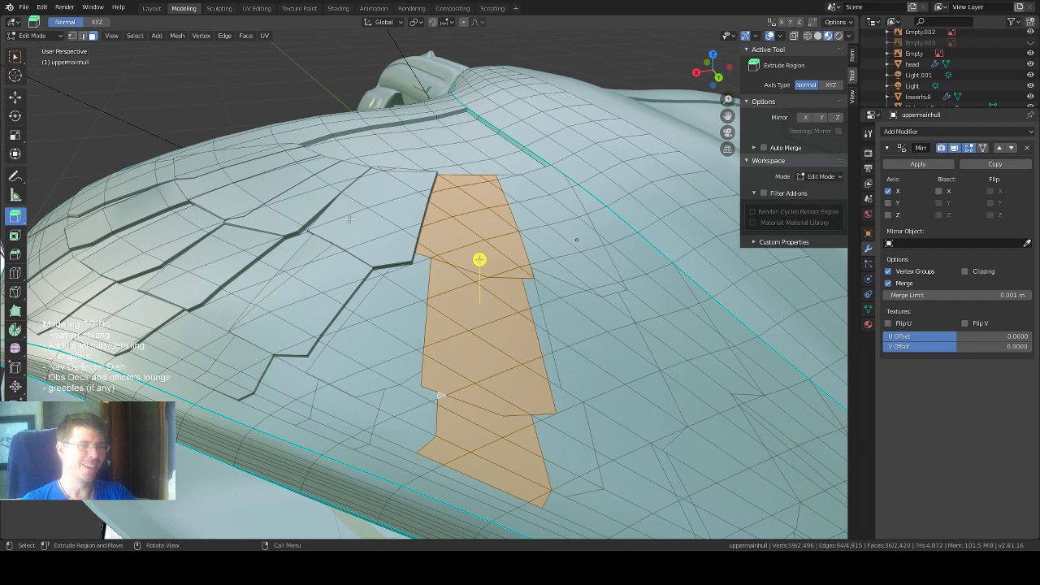
{"action": "left_click_drag", "start_coordinate": [480, 259], "coordinate": [479, 256]}
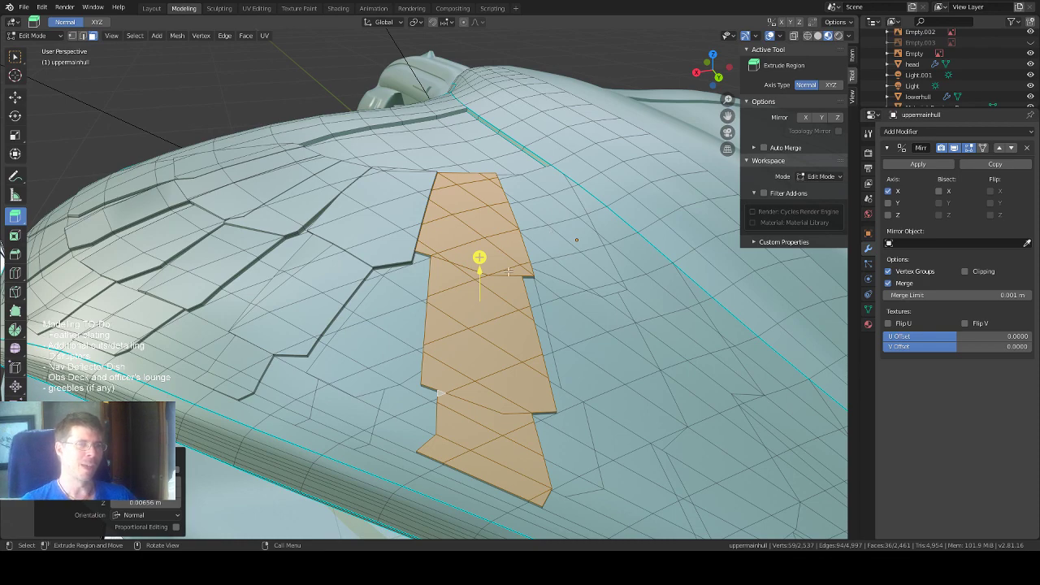
{"action": "mouse_move", "coordinate": [509, 271]}
{"action": "middle_mouse_down"}
{"action": "mouse_move", "coordinate": [512, 244]}
{"action": "mouse_move", "coordinate": [536, 260]}
{"action": "mouse_move", "coordinate": [505, 266]}
{"action": "mouse_move", "coordinate": [518, 274]}
{"action": "middle_mouse_up"}
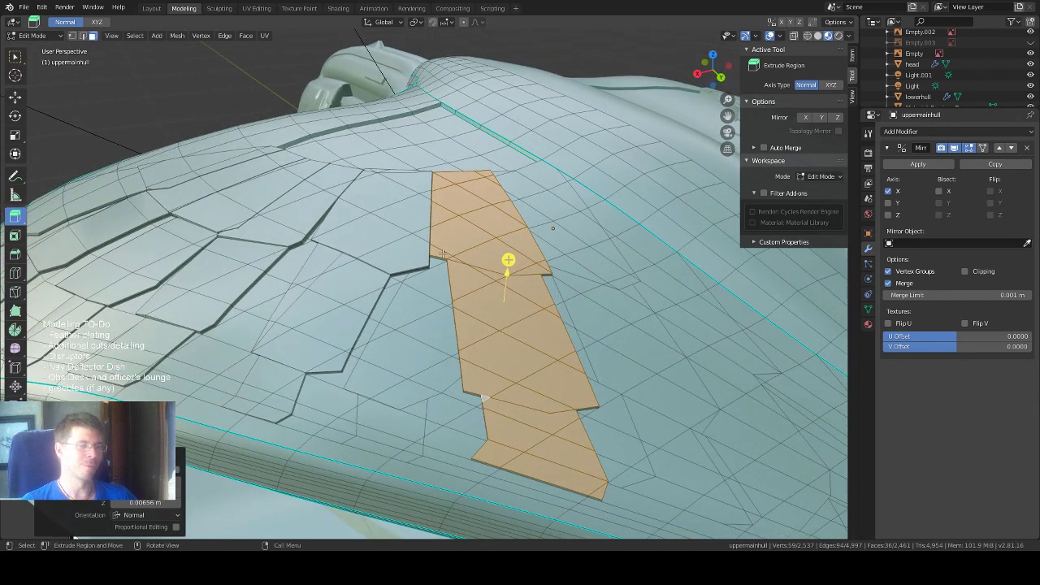
{"action": "scroll", "coordinate": [447, 252], "scroll_direction": "up", "scroll_amount": 1}
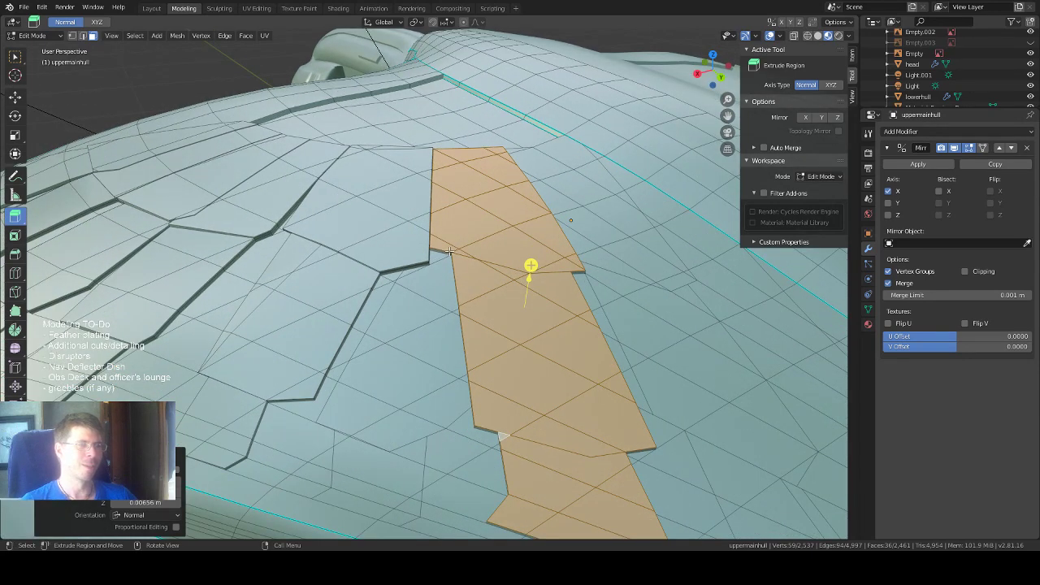
{"action": "left_click", "coordinate": [14, 134]}
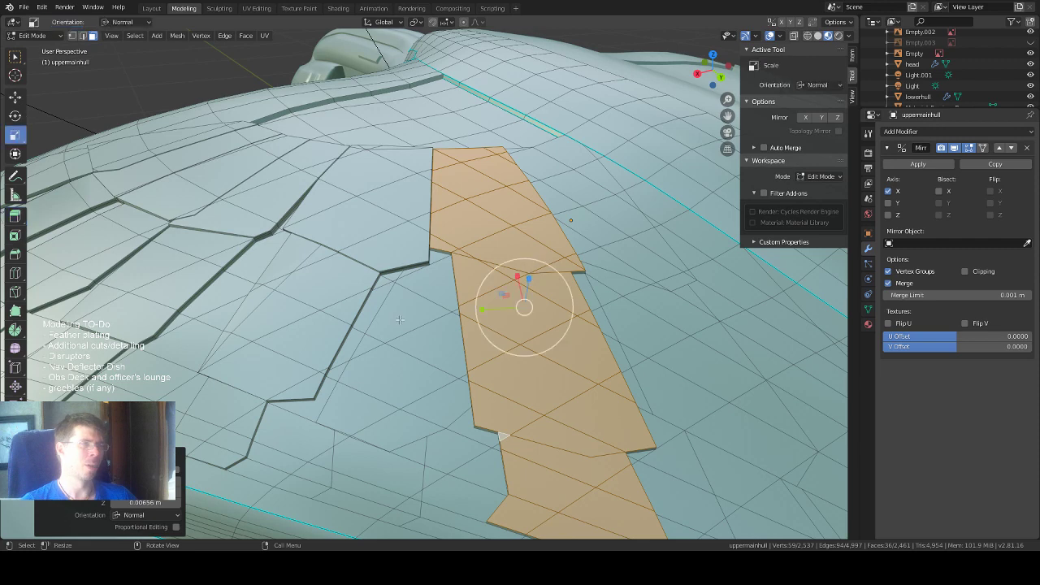
{"action": "key", "text": "s"}
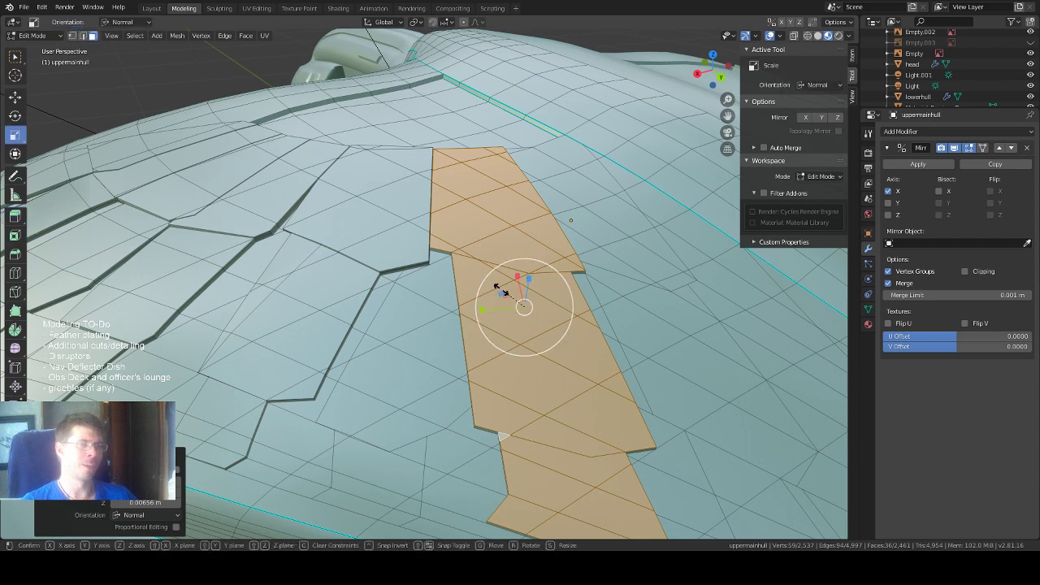
{"action": "key", "text": "Escape"}
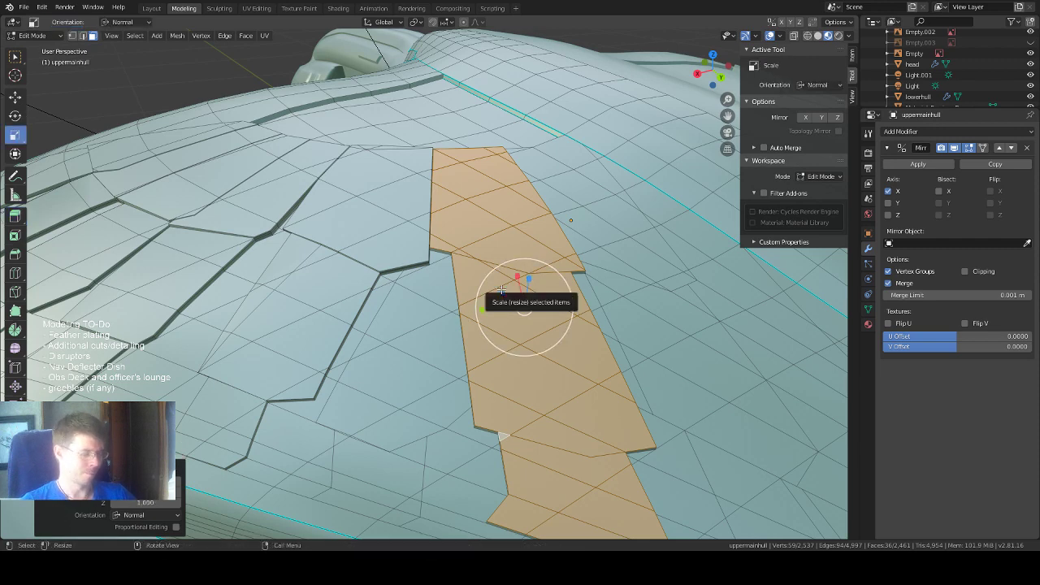
Start a new selection with the top faces of the feather between the two raised rows, including its small corner and edge faces.
{"action": "middle_click_drag", "start_coordinate": [593, 261], "coordinate": [520, 220]}
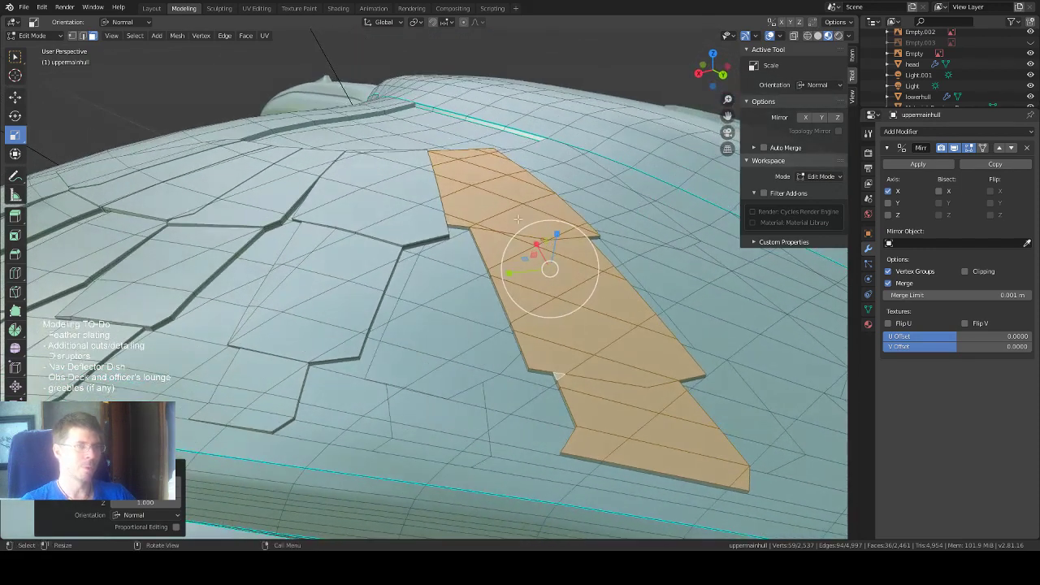
{"action": "left_click", "coordinate": [457, 234]}
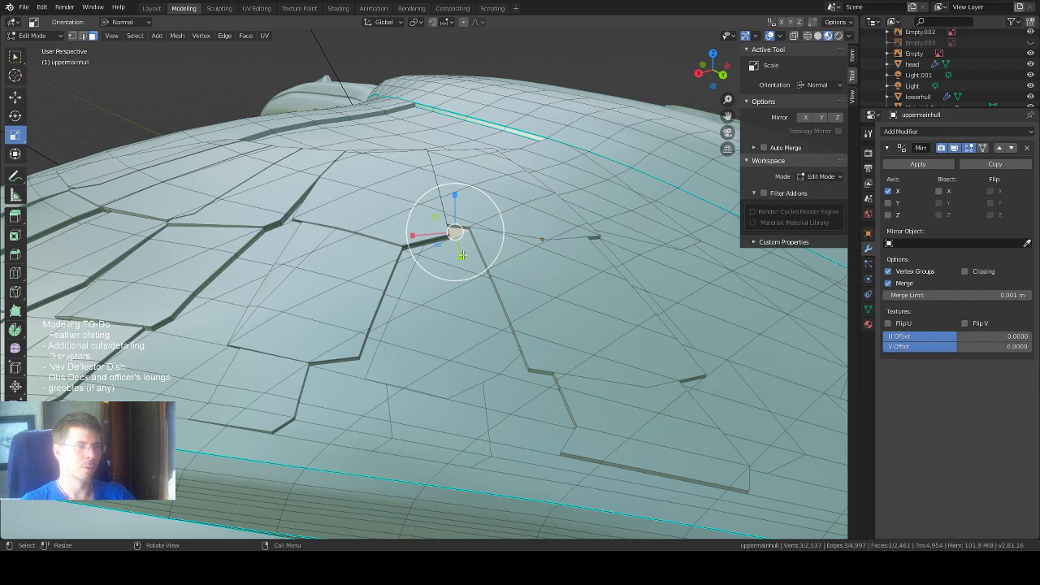
{"action": "left_click", "coordinate": [15, 56]}
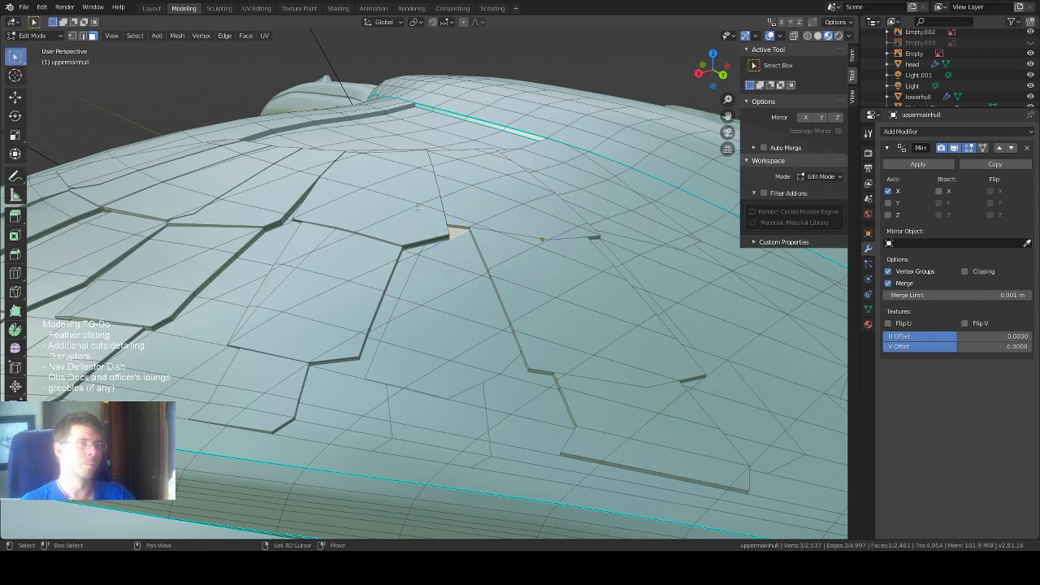
{"action": "left_click", "coordinate": [442, 256], "text": "shift"}
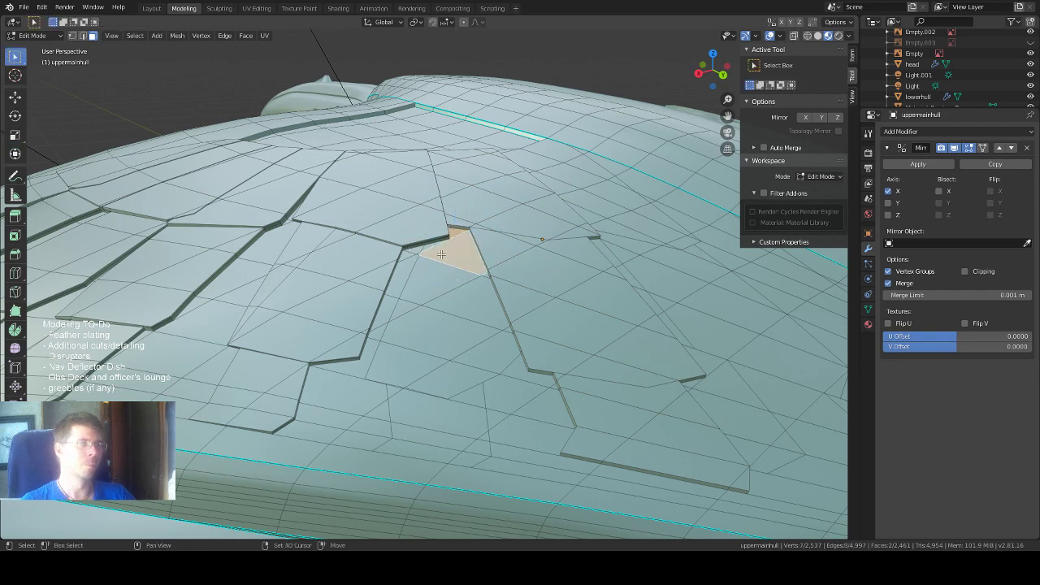
{"action": "left_click", "coordinate": [427, 248], "text": "shift"}
{"action": "left_click", "coordinate": [434, 274], "text": "shift"}
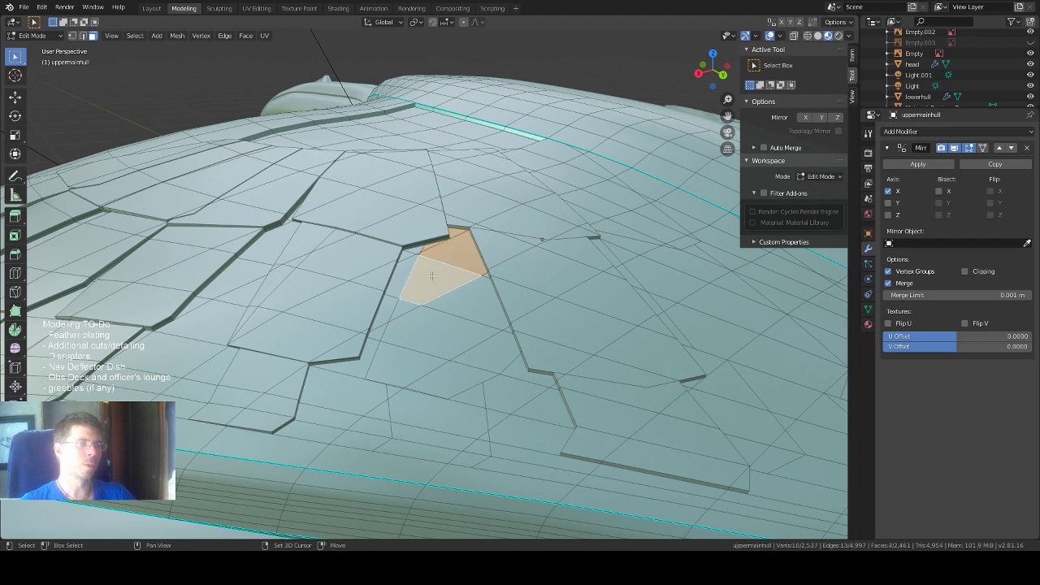
{"action": "left_click", "coordinate": [484, 275], "text": "shift"}
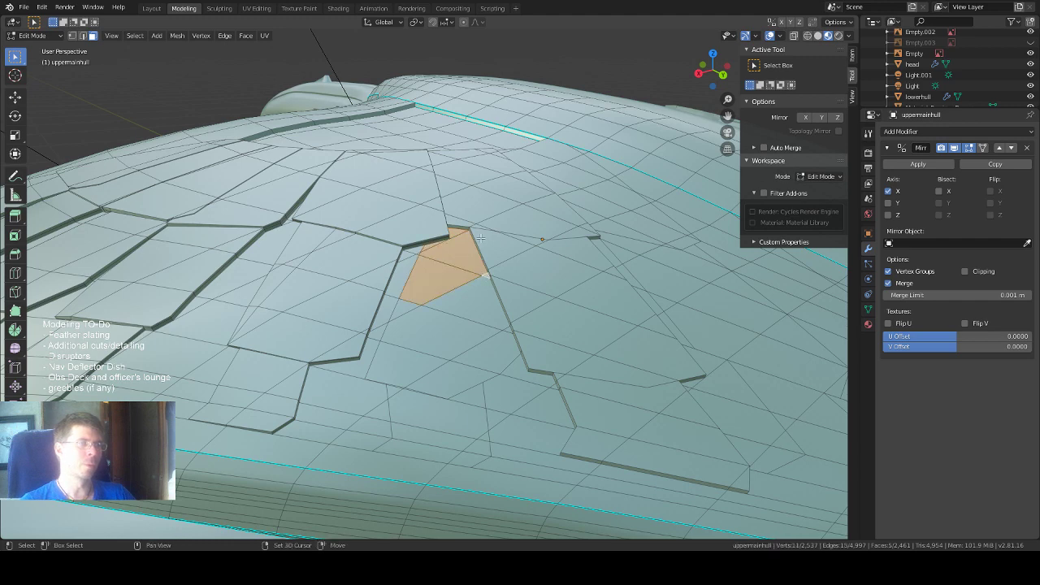
Add the middle faces of the feather between the raised rows to the selection, including the slivers along both edges.
{"action": "scroll", "coordinate": [483, 276], "scroll_direction": "up", "scroll_amount": 3}
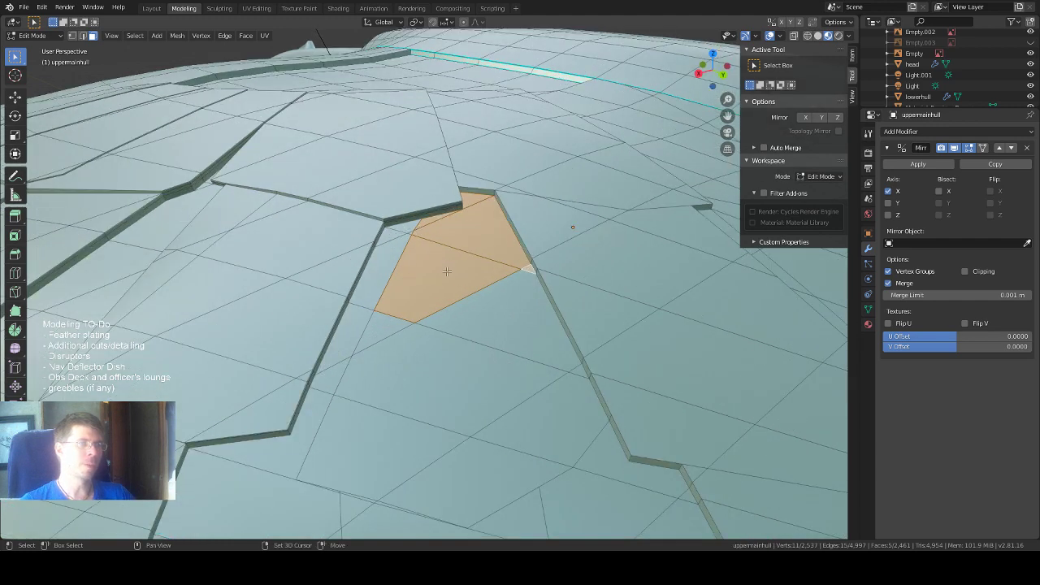
{"action": "left_click", "coordinate": [493, 322], "text": "shift"}
{"action": "left_click", "coordinate": [415, 361], "text": "shift"}
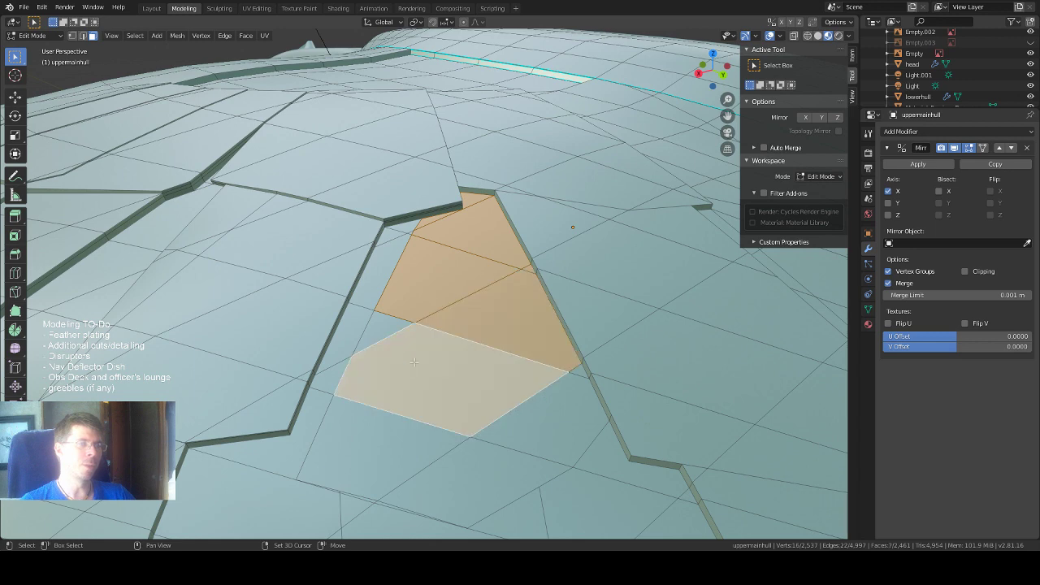
{"action": "left_click", "coordinate": [377, 322], "text": "shift"}
{"action": "left_click", "coordinate": [543, 412], "text": "shift"}
{"action": "left_click", "coordinate": [577, 367], "text": "shift"}
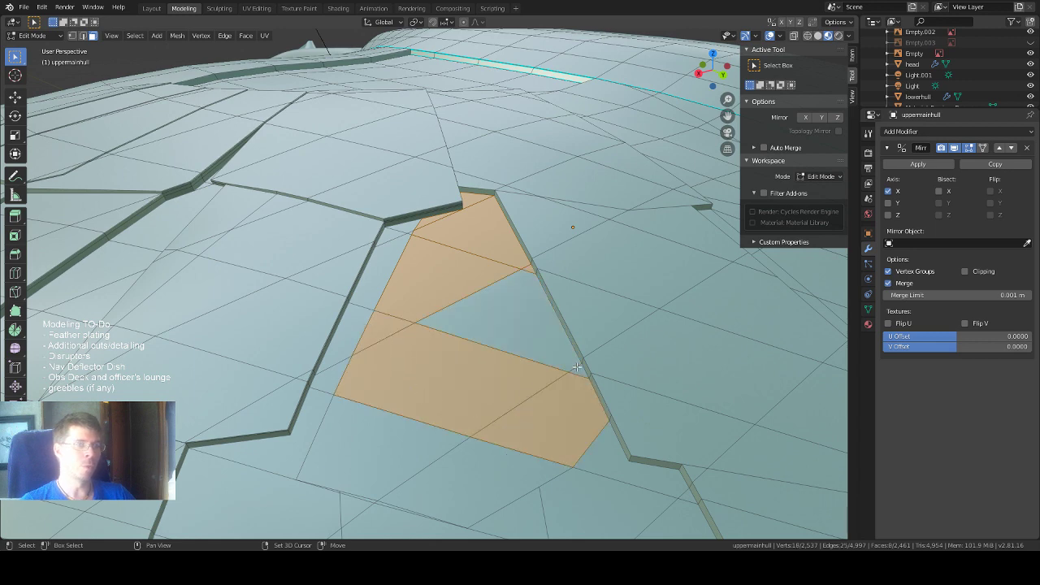
{"action": "scroll", "coordinate": [372, 154], "scroll_direction": "down", "scroll_amount": 3}
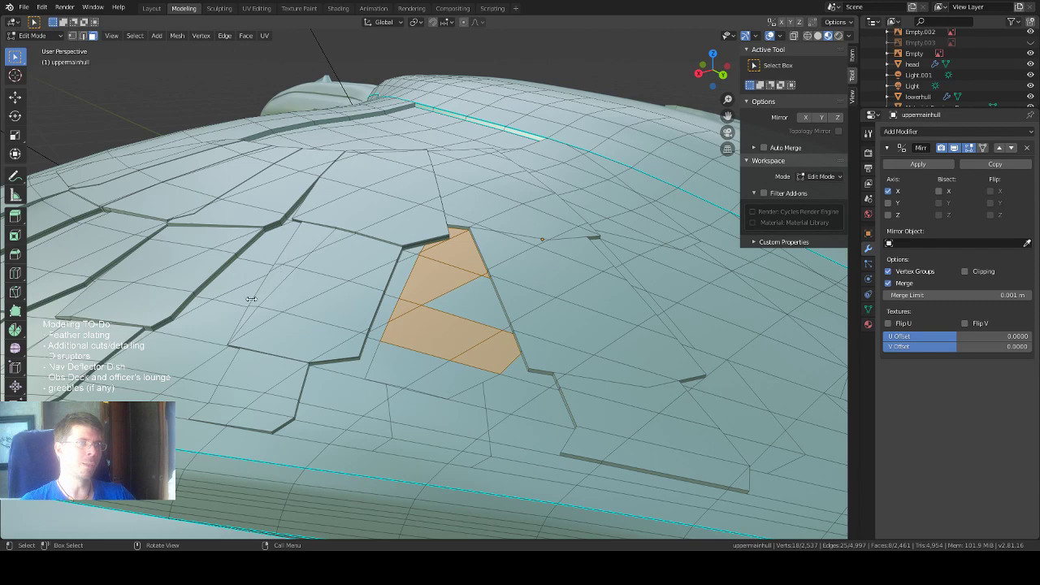
{"action": "left_click", "coordinate": [481, 304], "text": "shift"}
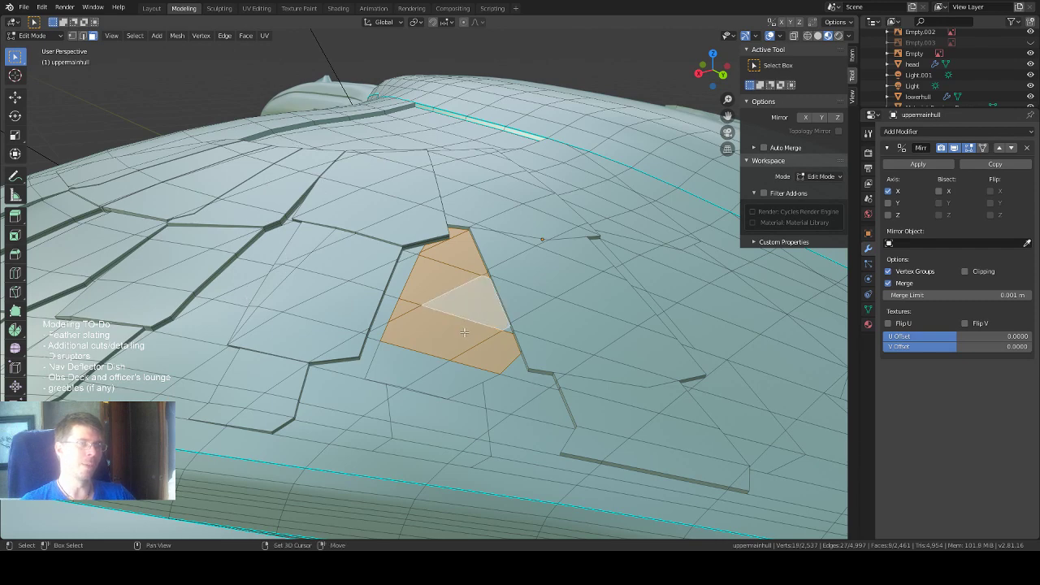
{"action": "left_click", "coordinate": [509, 329], "text": "shift"}
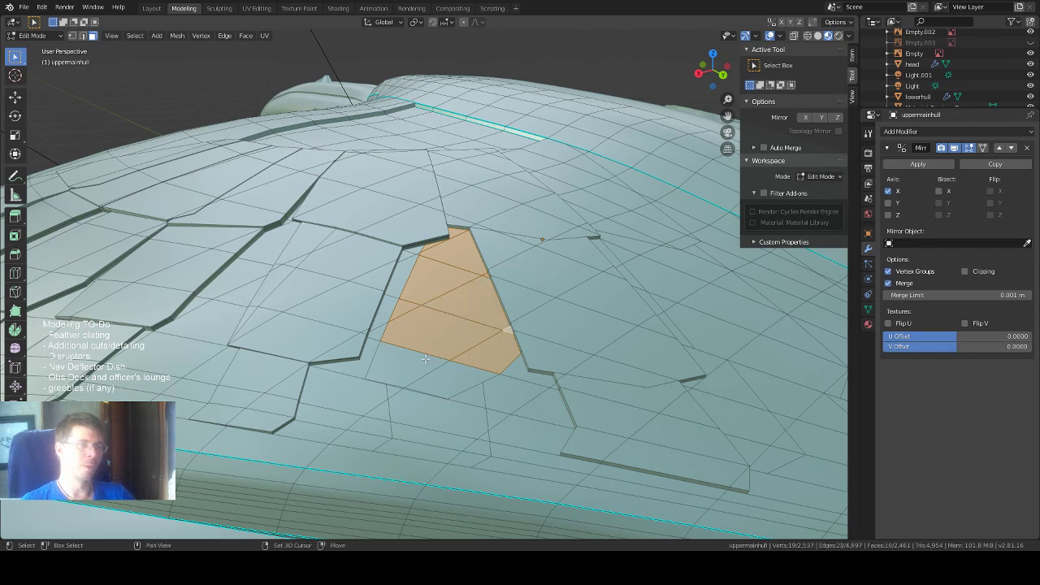
Complete the feather's lower tip and add all faces of the smaller feather directly below it to the selection.
{"action": "left_click", "coordinate": [415, 352], "text": "shift"}
{"action": "left_click", "coordinate": [439, 385], "text": "shift"}
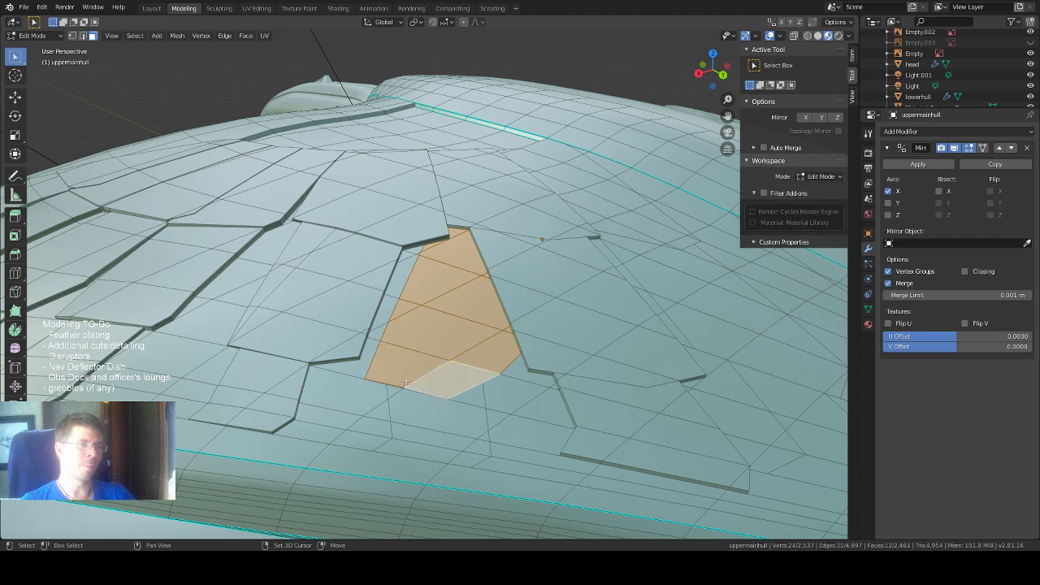
{"action": "left_click_drag", "start_coordinate": [399, 398], "coordinate": [466, 419], "text": "shift"}
{"action": "left_click", "coordinate": [482, 444], "text": "shift"}
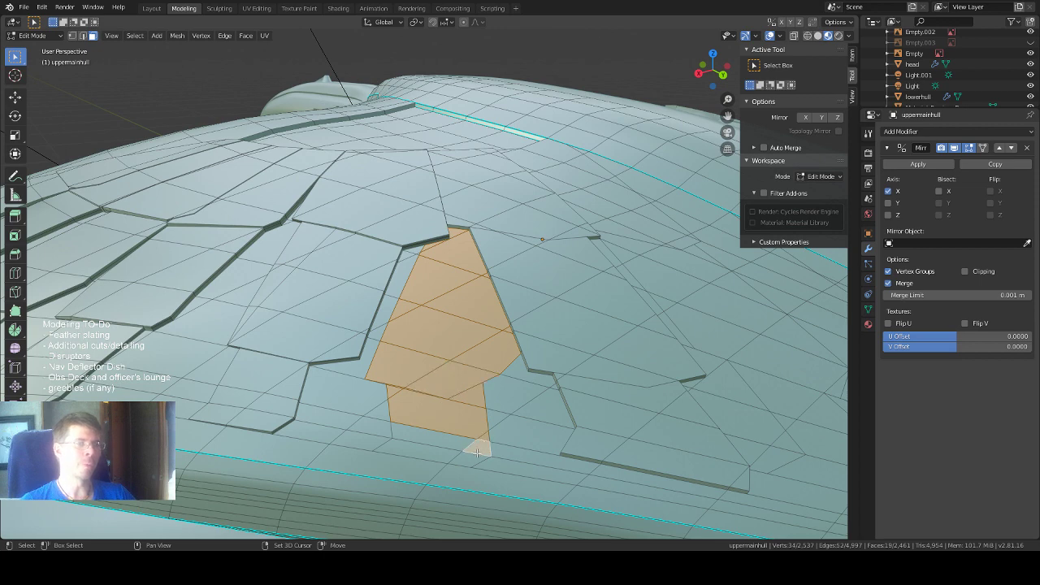
{"action": "left_click", "coordinate": [472, 460], "text": "shift"}
{"action": "left_click", "coordinate": [444, 454], "text": "shift"}
{"action": "left_click", "coordinate": [442, 438], "text": "shift"}
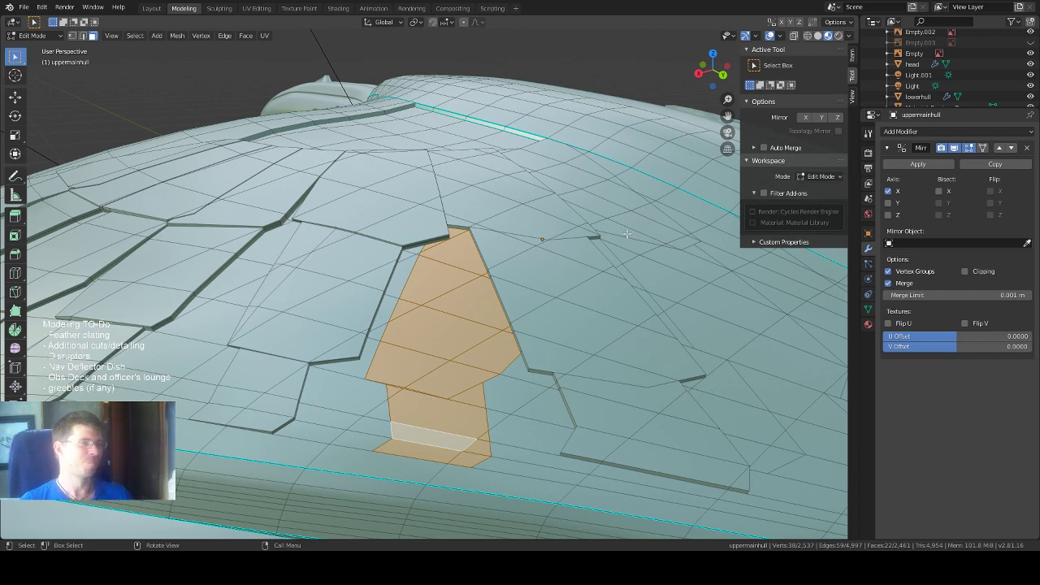
Extrude the two selected feathers between the raised rows outward about 0.002 m along their average normal.
{"action": "middle_click_drag", "start_coordinate": [521, 274], "coordinate": [533, 265]}
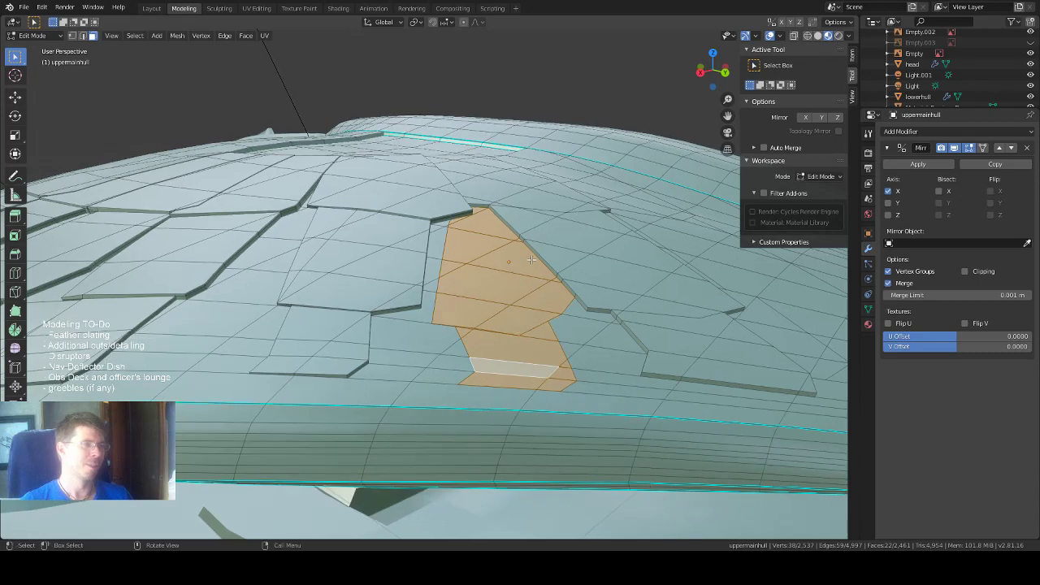
{"action": "scroll", "coordinate": [528, 258], "scroll_direction": "up", "scroll_amount": 2}
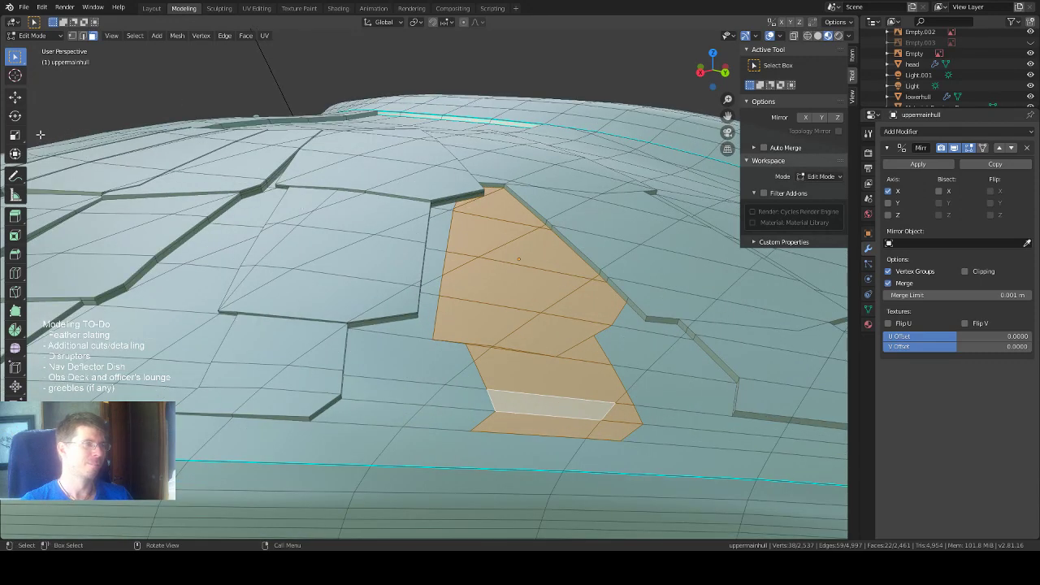
{"action": "left_click", "coordinate": [15, 216]}
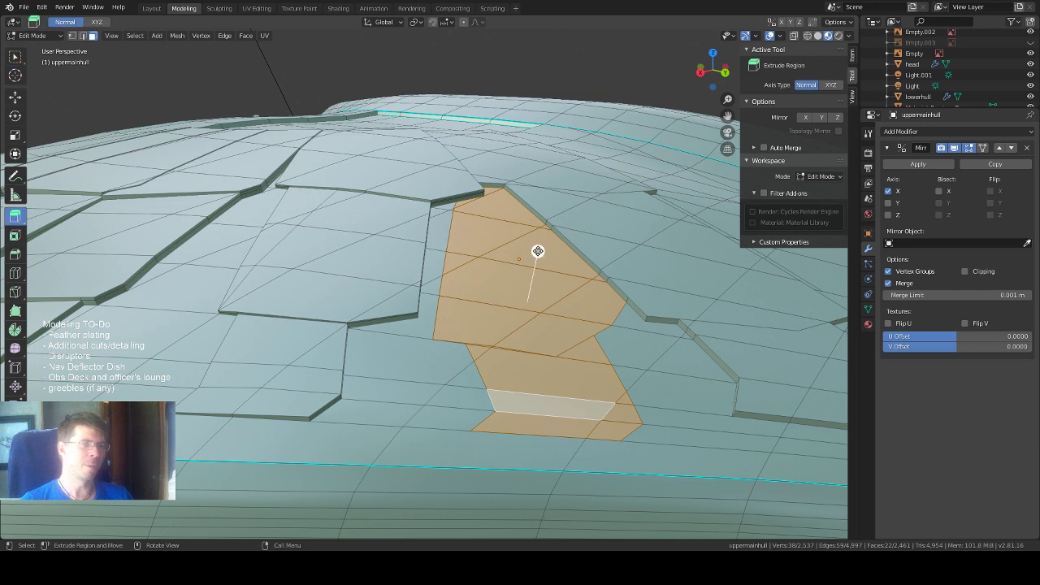
{"action": "left_click_drag", "start_coordinate": [538, 249], "coordinate": [536, 242]}
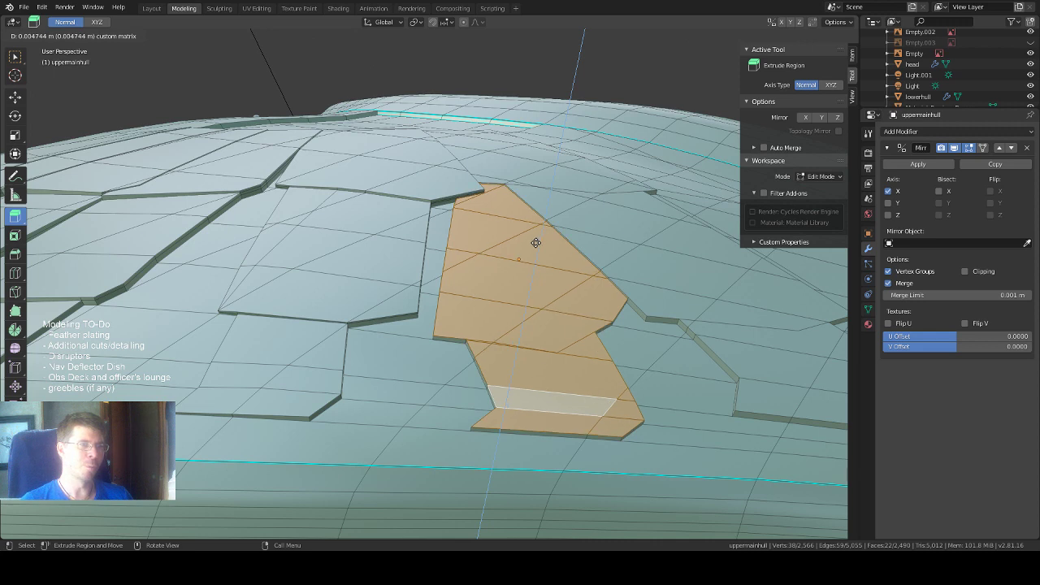
{"action": "left_click_drag", "start_coordinate": [535, 243], "coordinate": [533, 245]}
{"action": "middle_click_drag", "start_coordinate": [538, 245], "coordinate": [508, 233]}
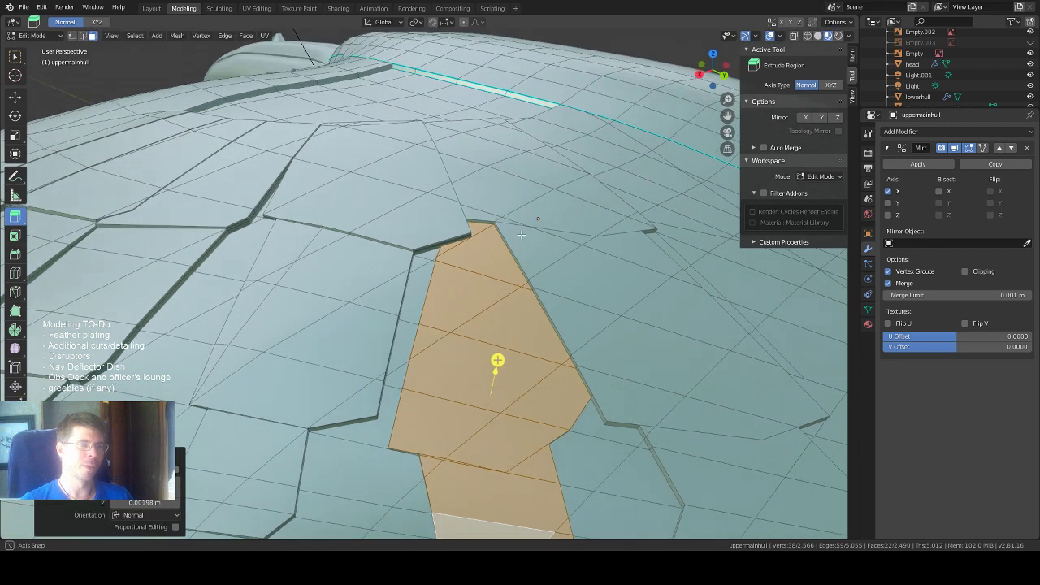
Start a new selection with the top and middle faces of only the upper raised feather, including its small corner and edge faces.
{"action": "left_click", "coordinate": [14, 55]}
{"action": "left_click", "coordinate": [482, 227]}
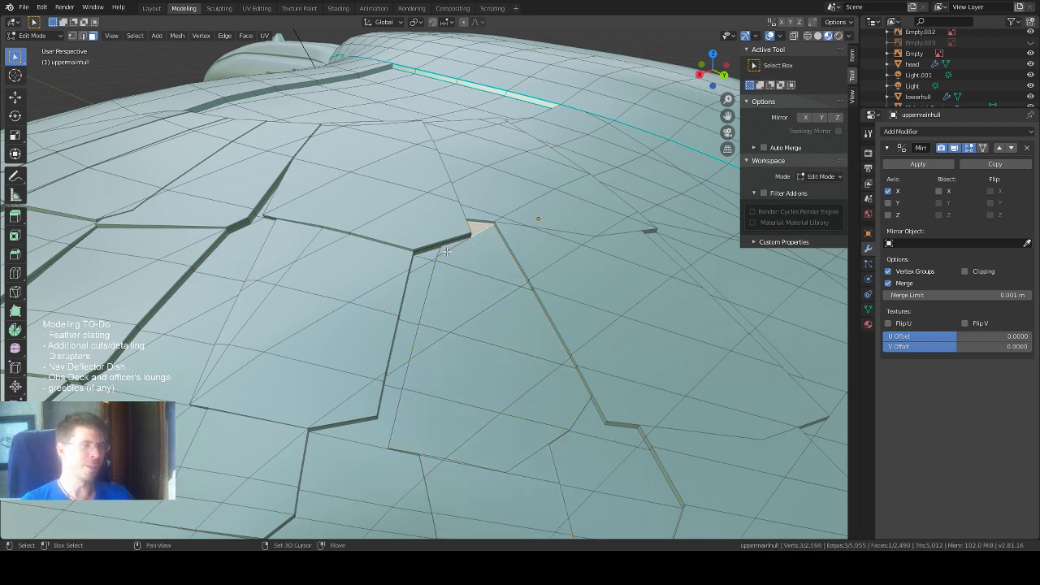
{"action": "left_click", "coordinate": [445, 252], "text": "shift"}
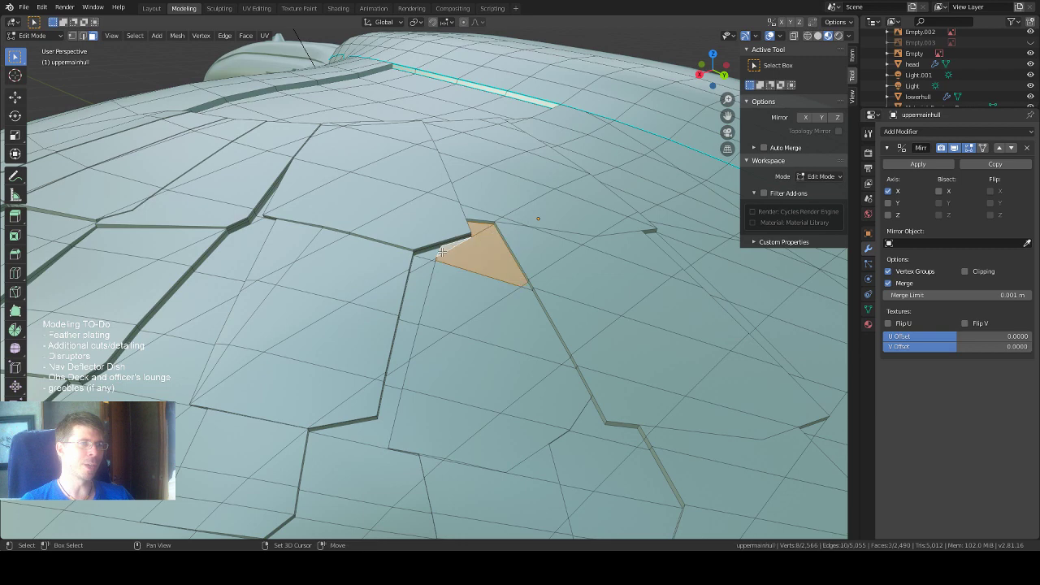
{"action": "scroll", "coordinate": [451, 229], "scroll_direction": "up", "scroll_amount": 2}
{"action": "left_click", "coordinate": [462, 307], "text": "shift"}
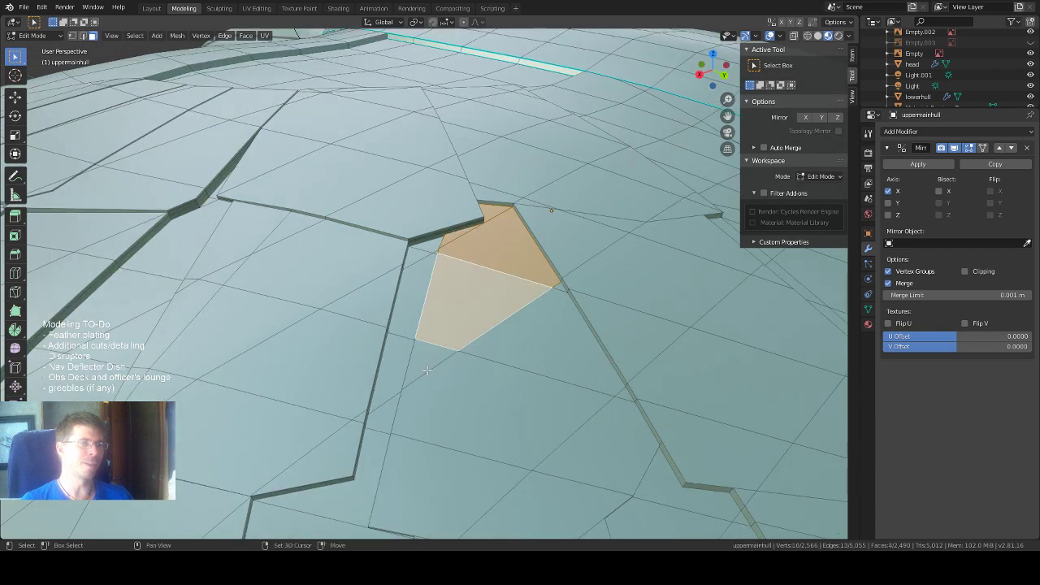
{"action": "left_click", "coordinate": [424, 366], "text": "shift"}
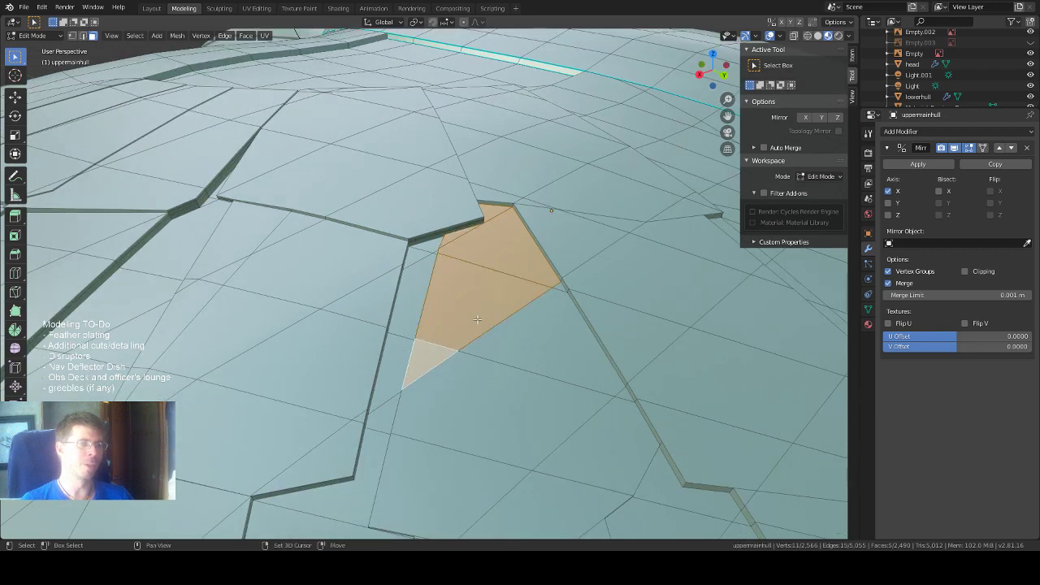
{"action": "left_click", "coordinate": [556, 286], "text": "shift"}
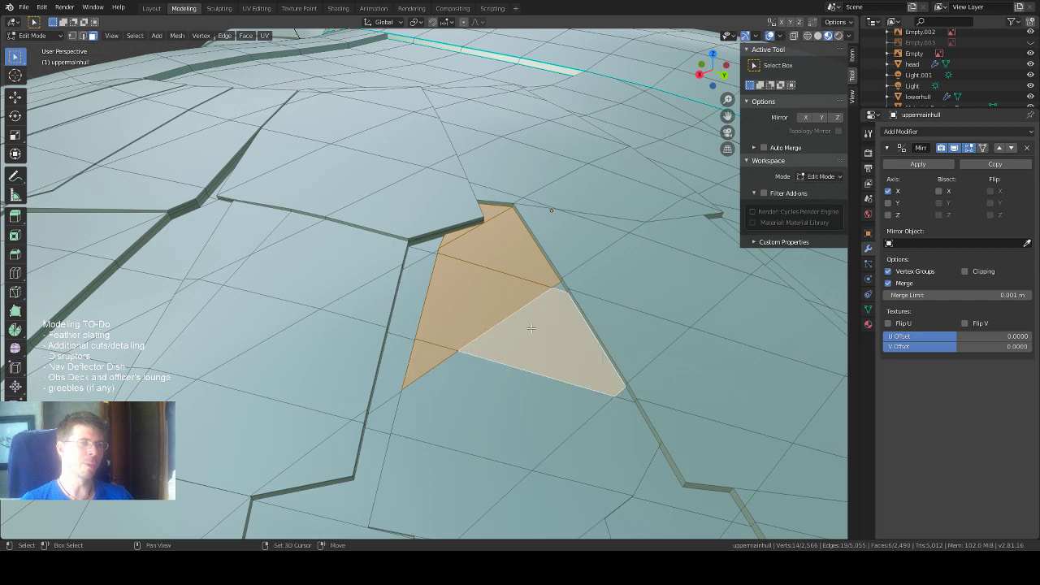
{"action": "left_click", "coordinate": [557, 284], "text": "shift"}
{"action": "left_click", "coordinate": [481, 402], "text": "shift"}
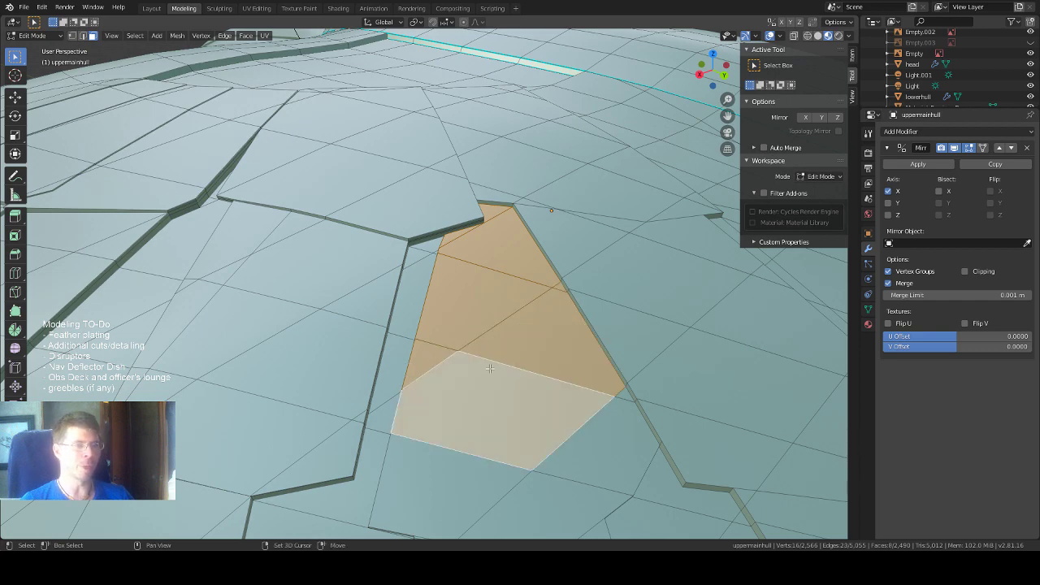
Add the large faces at the feather's lower end to the selection, down to its angled bottom edge.
{"action": "scroll", "coordinate": [490, 368], "scroll_direction": "down", "scroll_amount": 2}
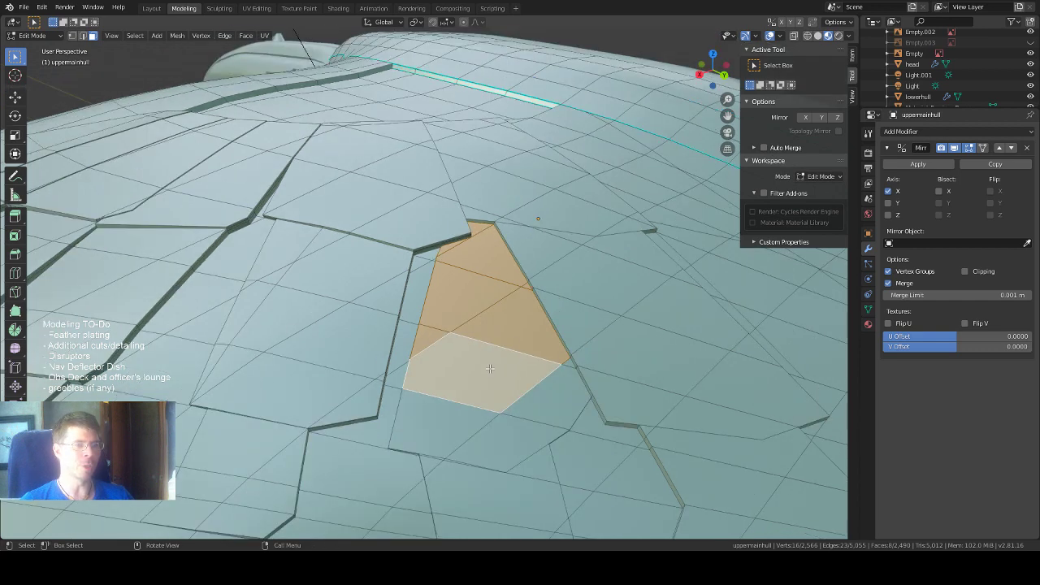
{"action": "left_click", "coordinate": [532, 413], "text": "shift"}
{"action": "left_click", "coordinate": [507, 435], "text": "shift"}
{"action": "left_click", "coordinate": [445, 417], "text": "shift"}
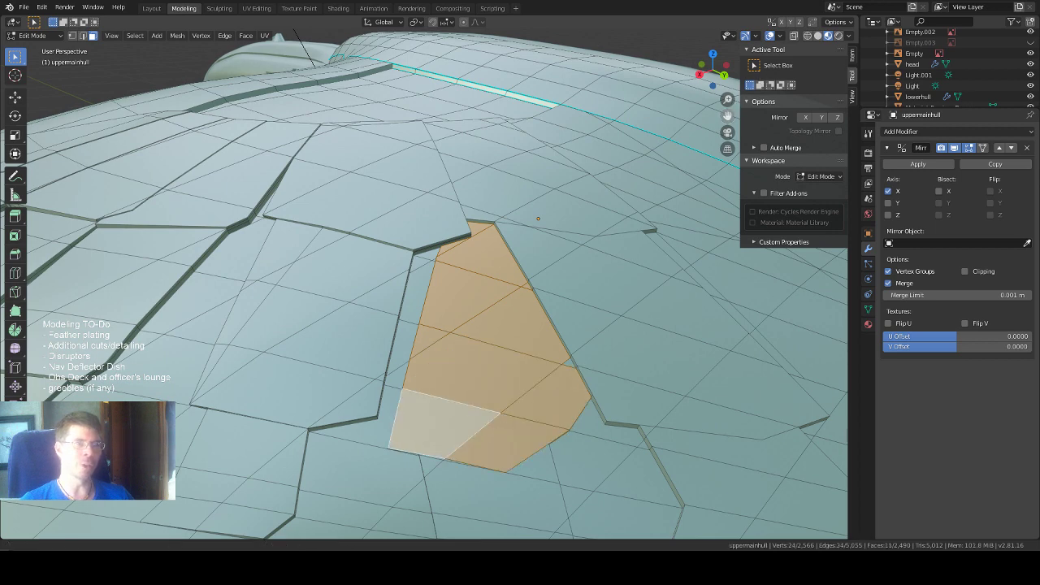
Add the thin sliver faces along the feather's bottom edge and the small triangle on its outer edge to the selection.
{"action": "left_click_drag", "start_coordinate": [727, 115], "coordinate": [728, 12]}
{"action": "scroll", "coordinate": [467, 282], "scroll_direction": "up", "scroll_amount": 4}
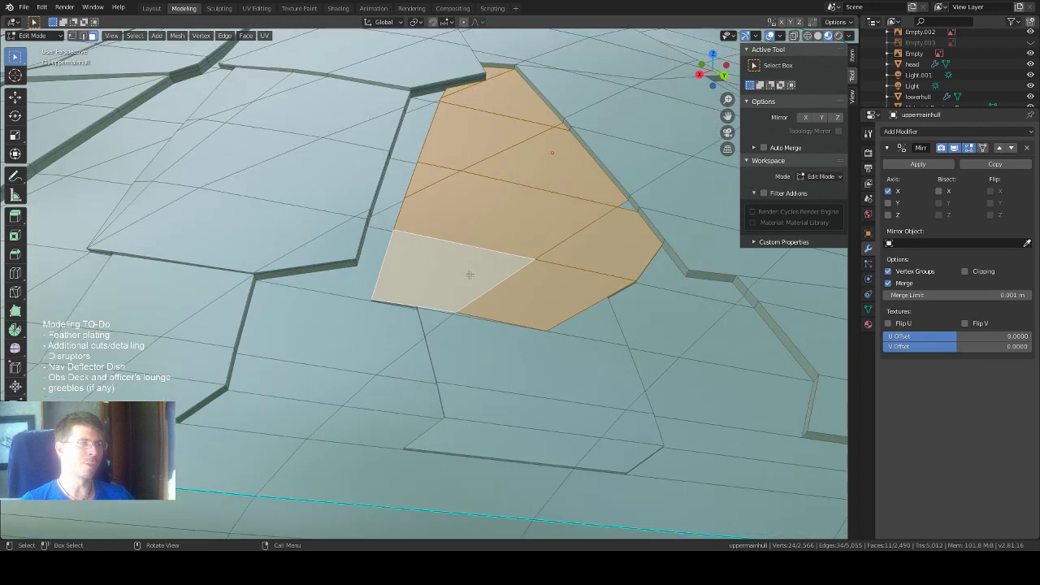
{"action": "left_click", "coordinate": [460, 333], "text": "shift"}
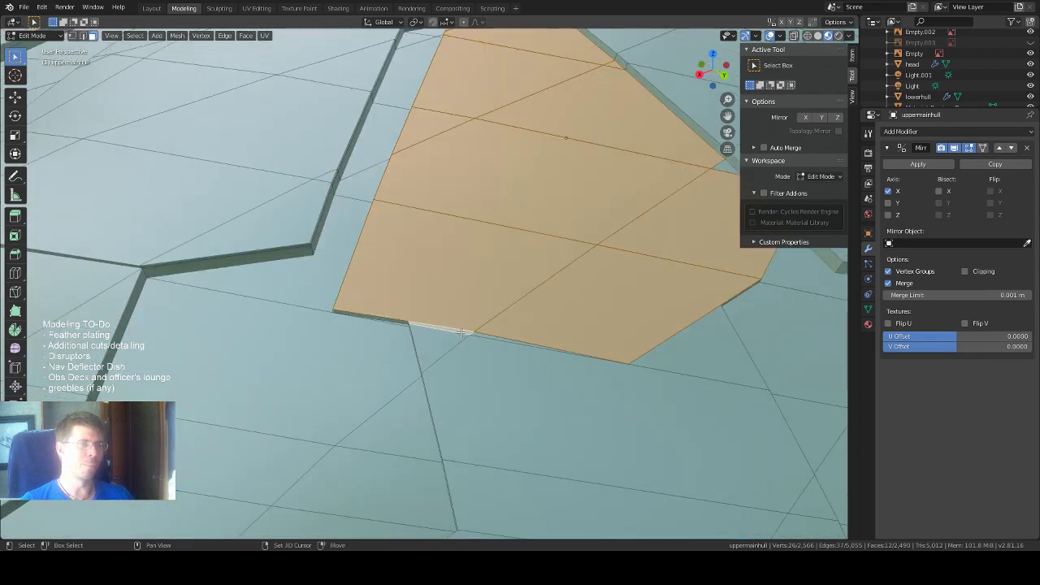
{"action": "left_click", "coordinate": [487, 336], "text": "shift"}
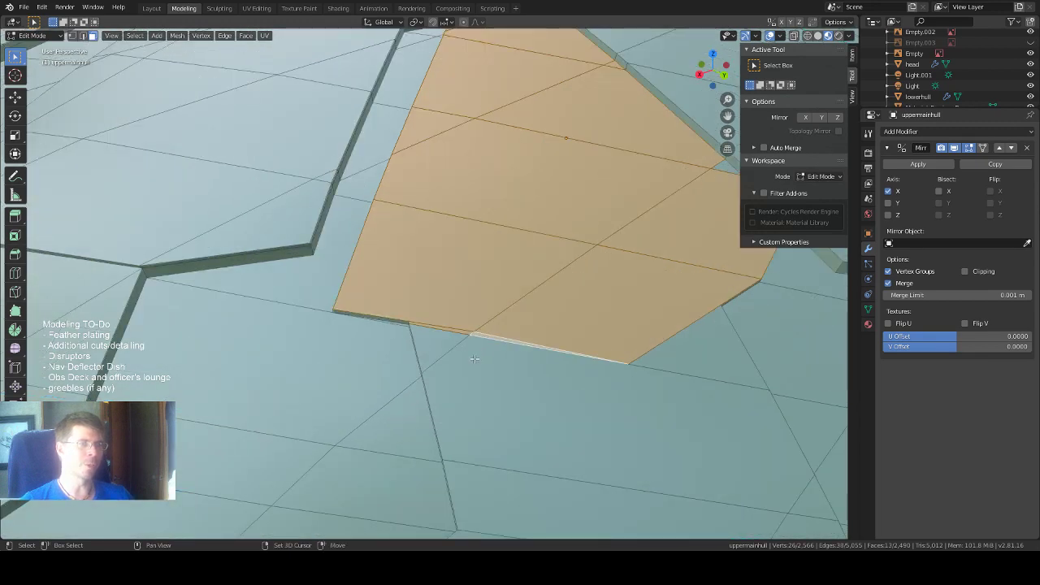
{"action": "scroll", "coordinate": [475, 358], "scroll_direction": "down", "scroll_amount": 5}
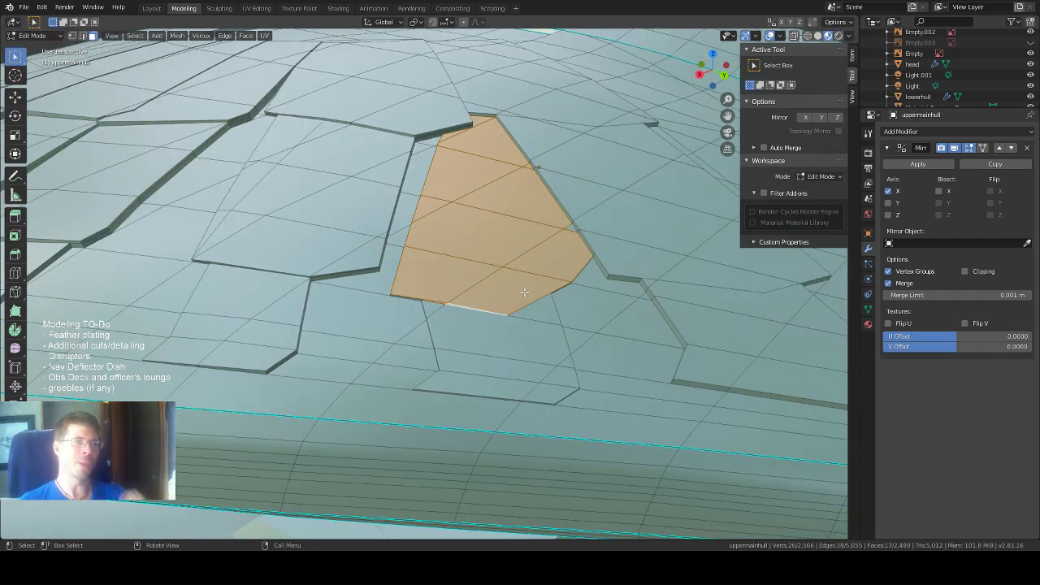
{"action": "left_click", "coordinate": [572, 229], "text": "shift"}
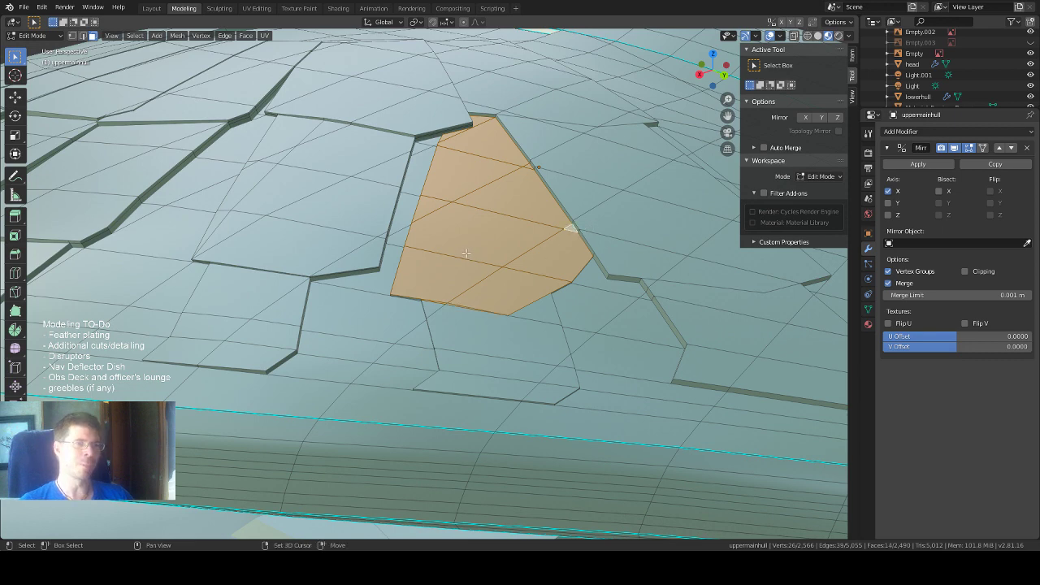
Extrude the selected feather outward about 0.003 m along its average normal.
{"action": "middle_click_drag", "start_coordinate": [466, 253], "coordinate": [479, 256]}
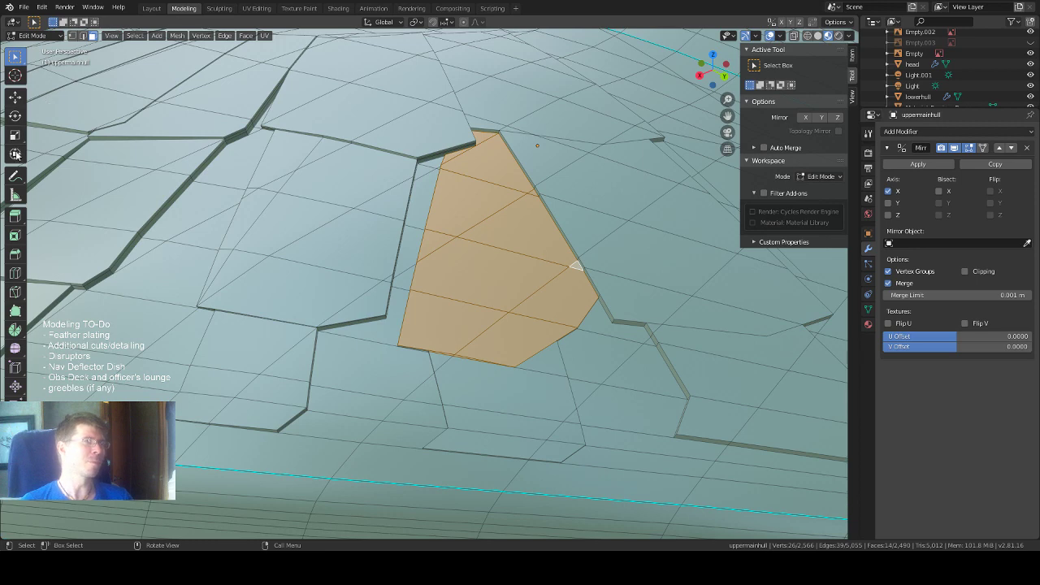
{"action": "left_click", "coordinate": [14, 215]}
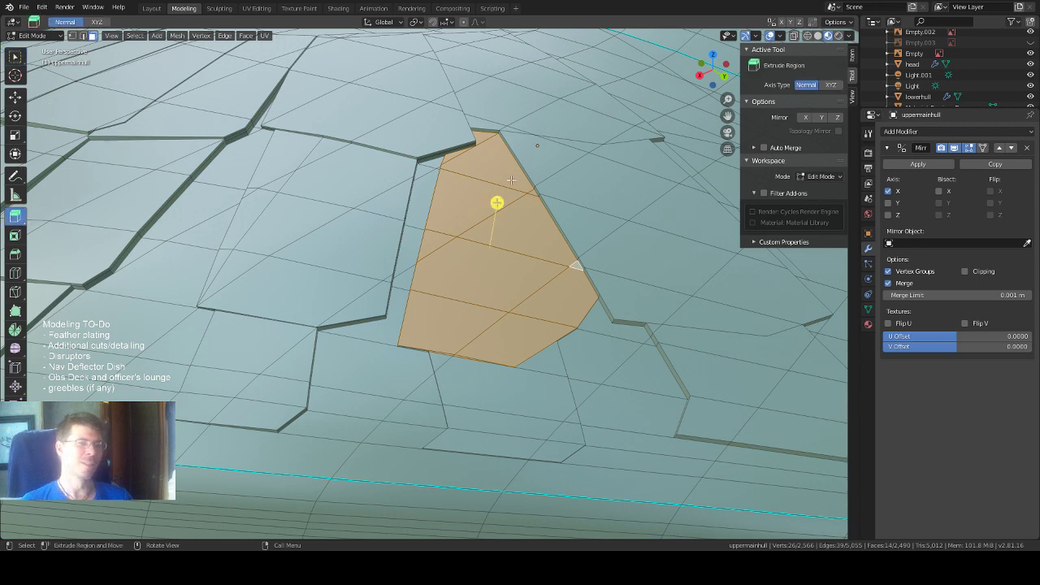
{"action": "middle_click_drag", "start_coordinate": [500, 138], "coordinate": [499, 129]}
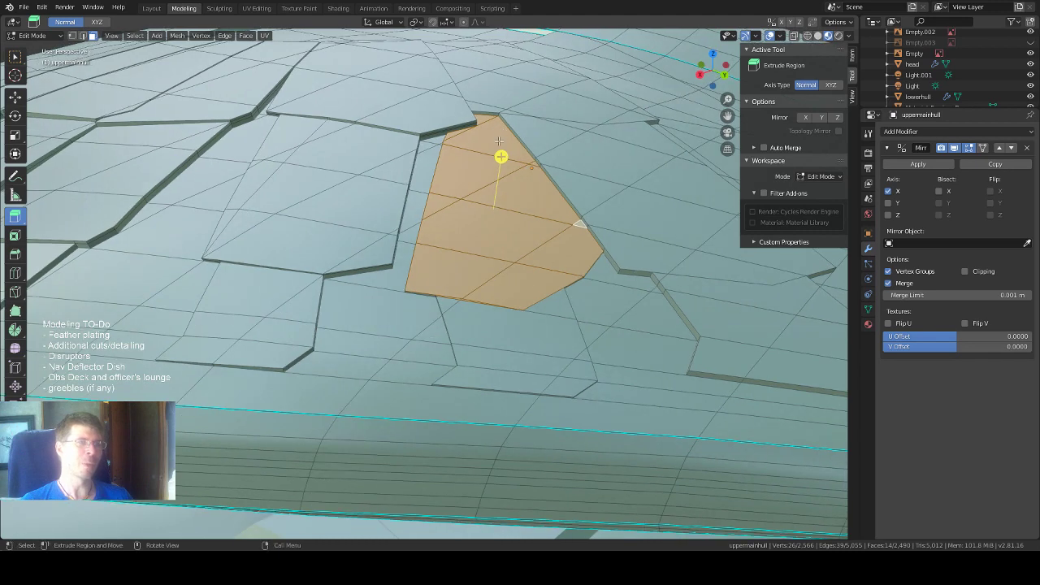
{"action": "left_click_drag", "start_coordinate": [501, 155], "coordinate": [502, 150]}
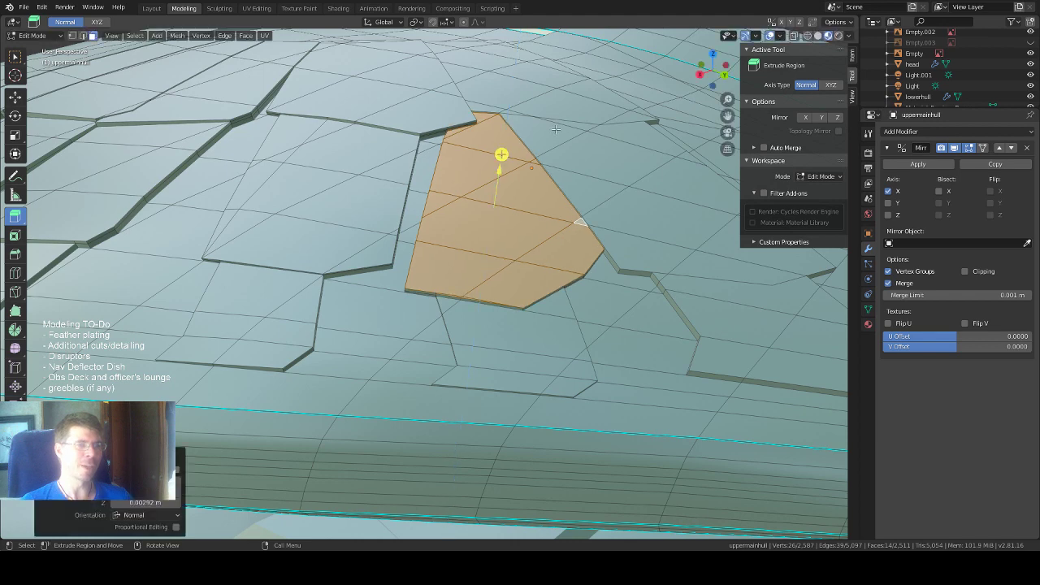
Start a new selection with the top and outer-edge faces of the neighbouring feather toward the hull's centreline.
{"action": "middle_click_drag", "start_coordinate": [596, 129], "coordinate": [528, 135]}
{"action": "scroll", "coordinate": [570, 150], "scroll_direction": "up", "scroll_amount": 2}
{"action": "scroll", "coordinate": [502, 124], "scroll_direction": "down", "scroll_amount": 2}
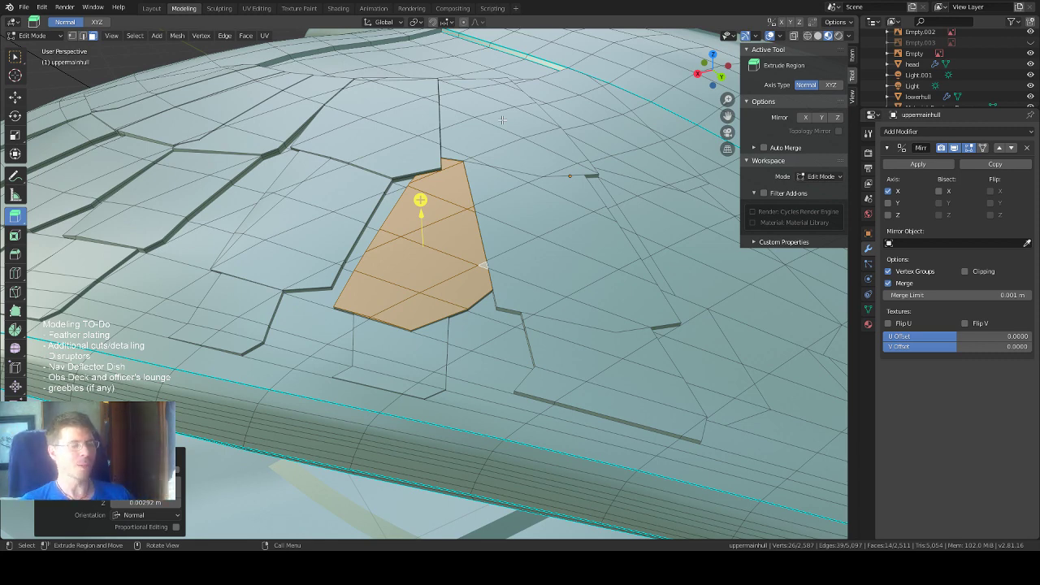
{"action": "middle_click_drag", "start_coordinate": [514, 117], "coordinate": [128, 59]}
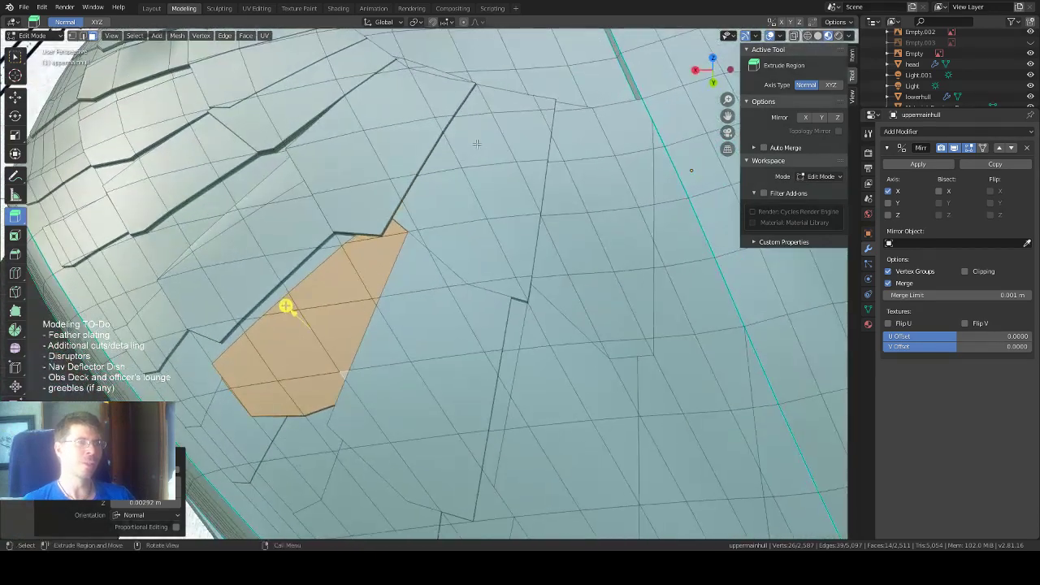
{"action": "left_click", "coordinate": [16, 55]}
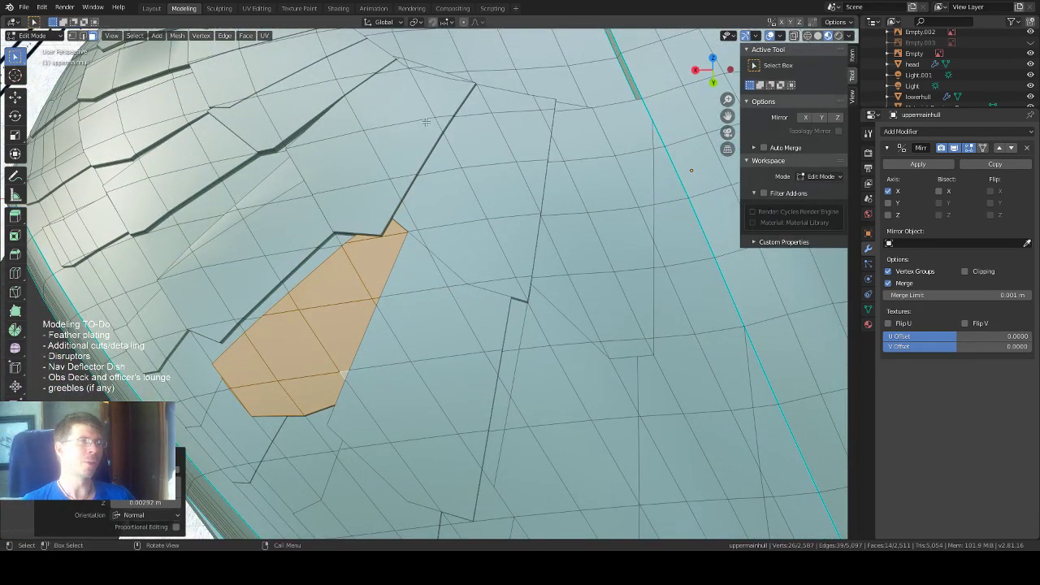
{"action": "middle_click_drag", "start_coordinate": [511, 105], "coordinate": [519, 83]}
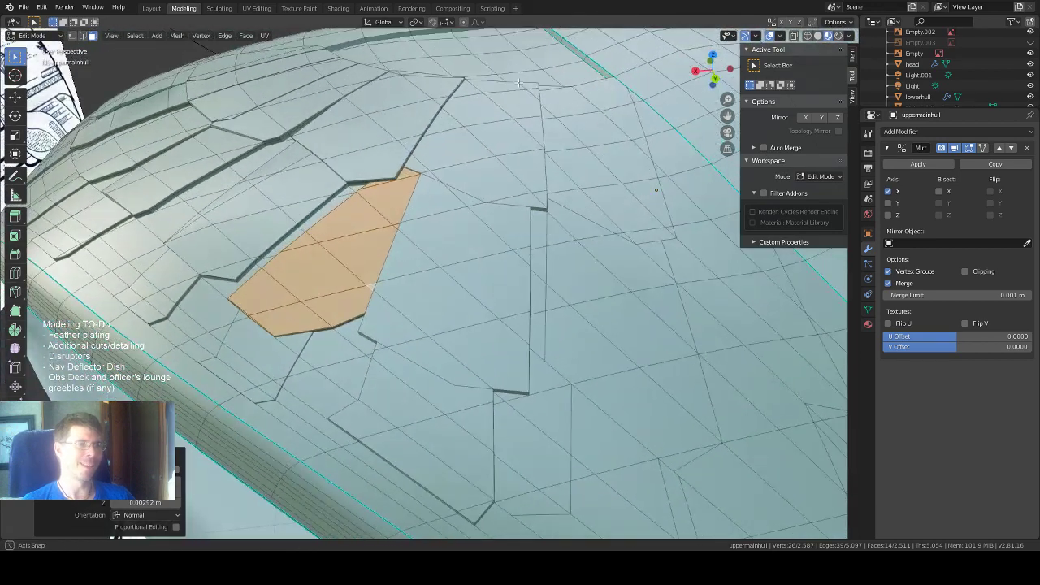
{"action": "left_click", "coordinate": [437, 208]}
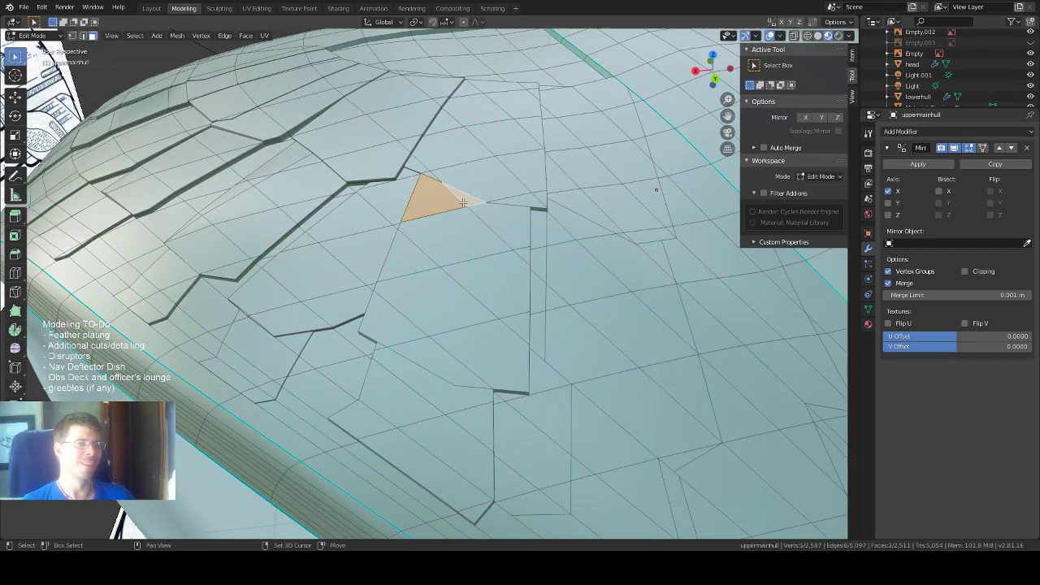
{"action": "left_click", "coordinate": [500, 221], "text": "shift"}
{"action": "left_click", "coordinate": [519, 260], "text": "shift"}
{"action": "left_click", "coordinate": [491, 280], "text": "shift"}
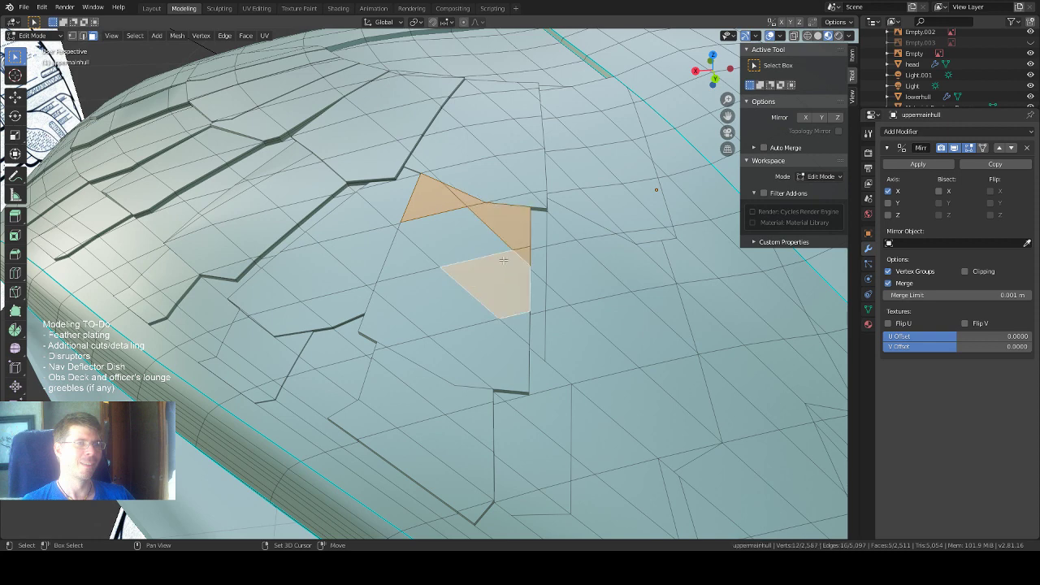
Add the neighbouring feather's remaining middle and lower faces to the selection, including the small triangle on its outer edge.
{"action": "left_click", "coordinate": [467, 239], "text": "shift"}
{"action": "left_click", "coordinate": [425, 261], "text": "shift"}
{"action": "left_click", "coordinate": [416, 307], "text": "shift"}
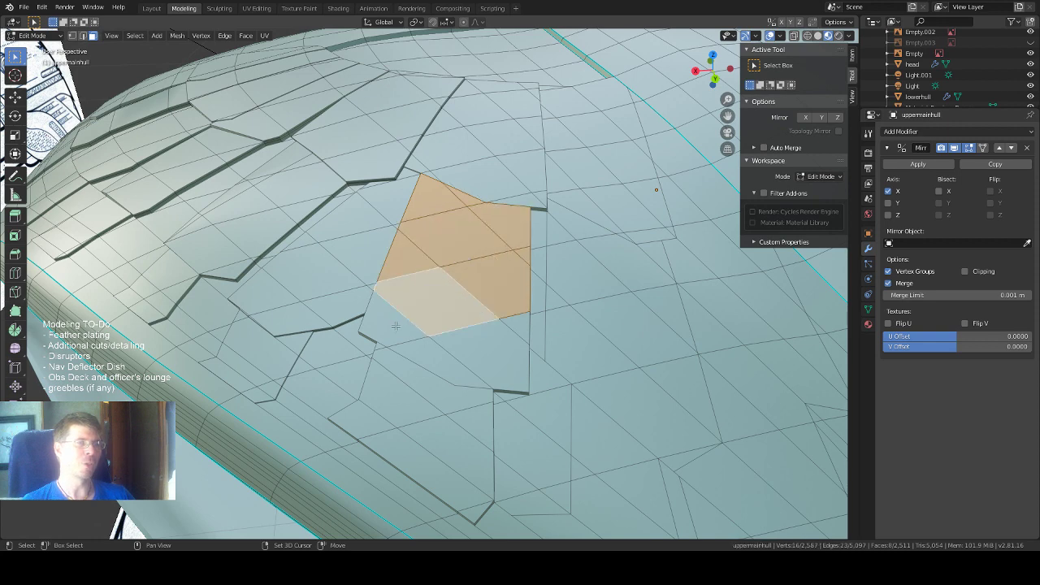
{"action": "left_click", "coordinate": [397, 328], "text": "shift"}
{"action": "left_click", "coordinate": [419, 357], "text": "shift"}
{"action": "left_click", "coordinate": [484, 353], "text": "shift"}
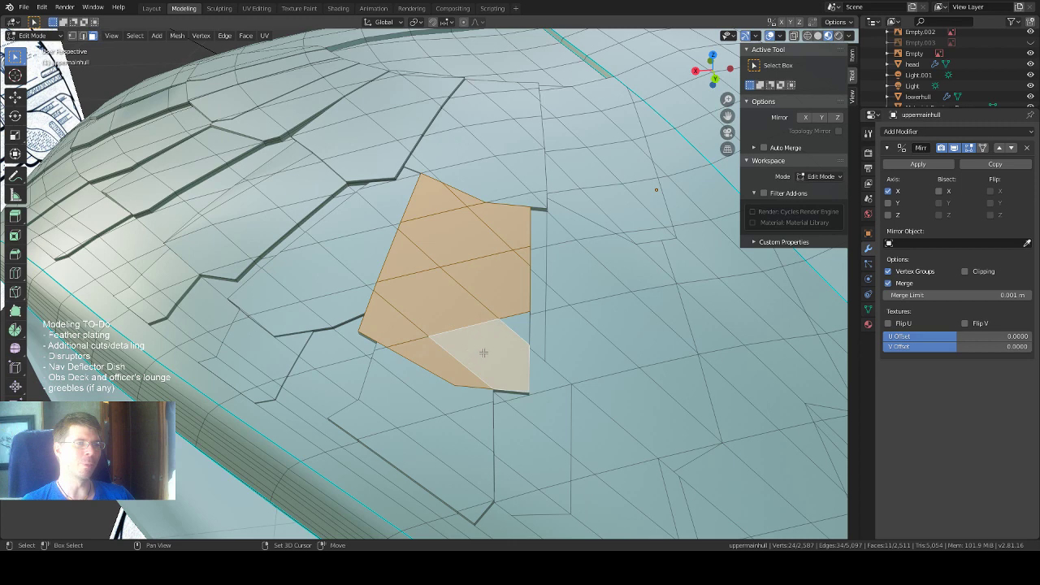
{"action": "left_click", "coordinate": [511, 325], "text": "shift"}
Add the faces of the feather directly above that run along the raised row's edge to the selection, up to its top corner.
{"action": "middle_click_drag", "start_coordinate": [511, 325], "coordinate": [431, 145]}
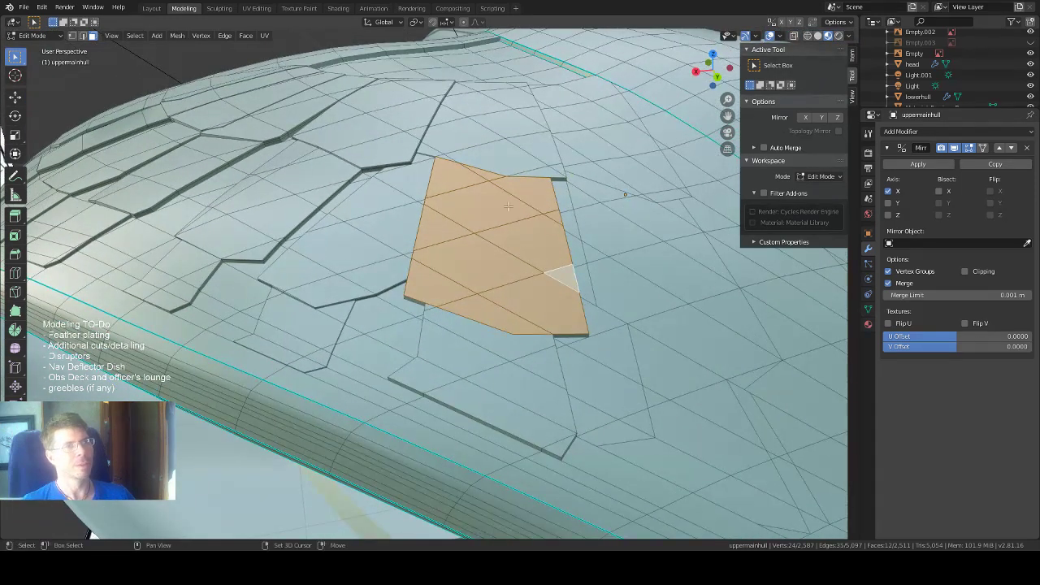
{"action": "left_click", "coordinate": [429, 147], "text": "shift"}
{"action": "left_click", "coordinate": [439, 142], "text": "shift"}
{"action": "left_click", "coordinate": [444, 112], "text": "shift"}
{"action": "left_click", "coordinate": [457, 107], "text": "shift"}
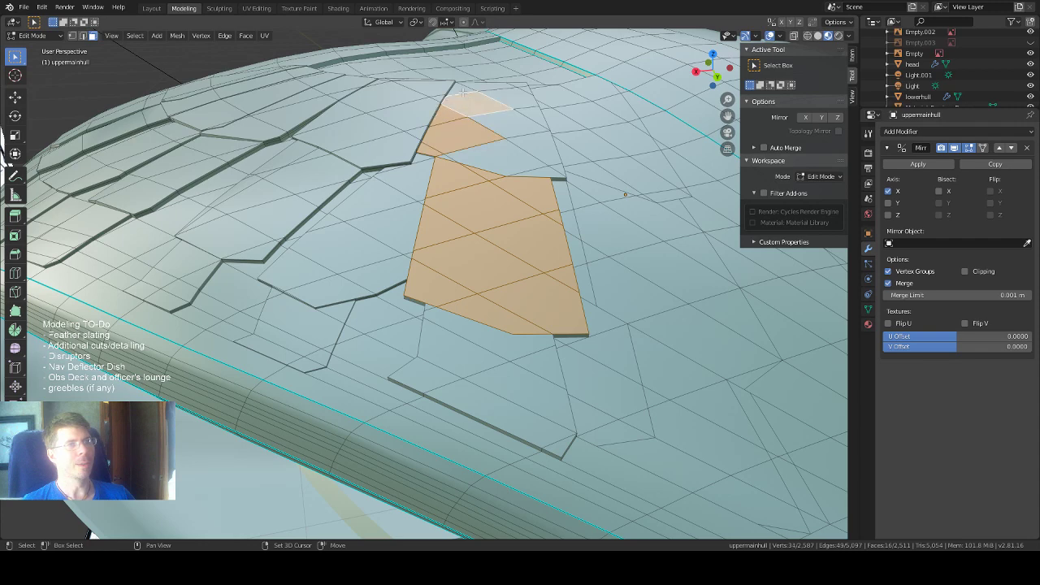
{"action": "left_click", "coordinate": [463, 91], "text": "shift"}
Add the upper feather's top-edge faces and the faces along its side nearest the centreline to the selection.
{"action": "middle_click_drag", "start_coordinate": [525, 97], "coordinate": [509, 100]}
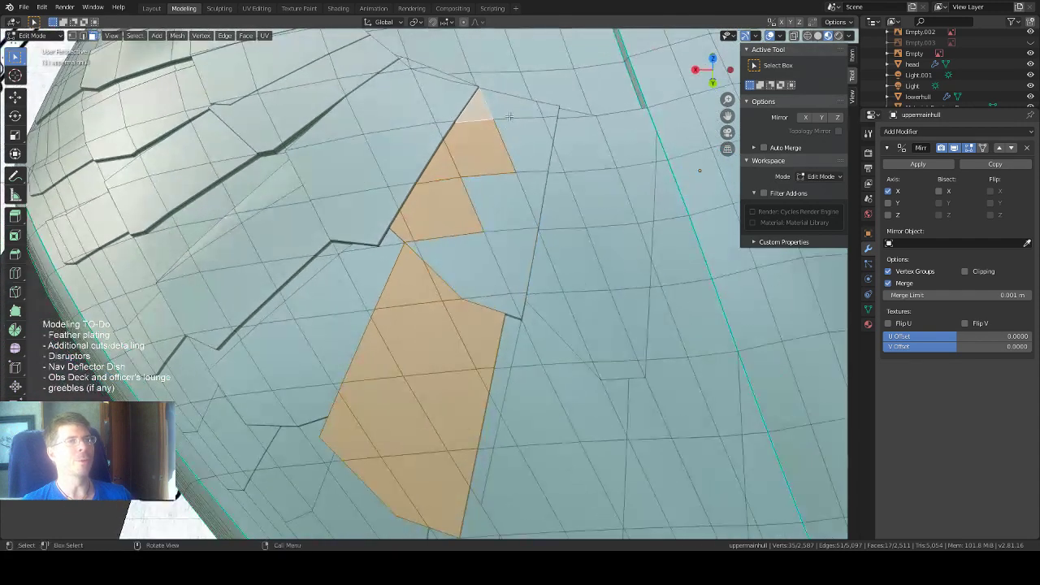
{"action": "left_click", "coordinate": [540, 105], "text": "shift"}
{"action": "left_click", "coordinate": [514, 104], "text": "shift"}
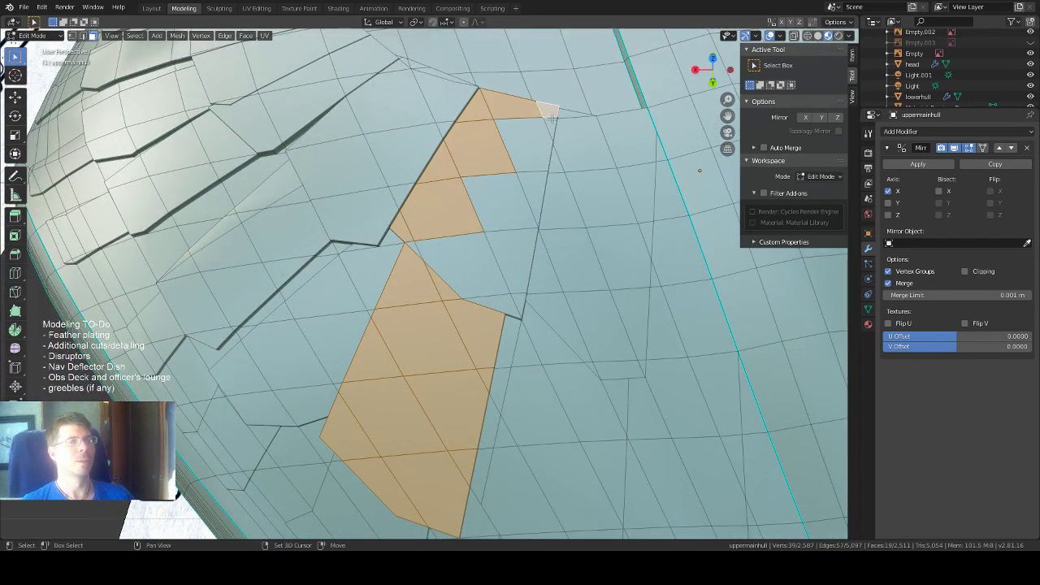
{"action": "left_click", "coordinate": [548, 122], "text": "shift"}
{"action": "left_click", "coordinate": [529, 150], "text": "shift"}
{"action": "left_click", "coordinate": [532, 191], "text": "shift"}
{"action": "left_click", "coordinate": [519, 195], "text": "shift"}
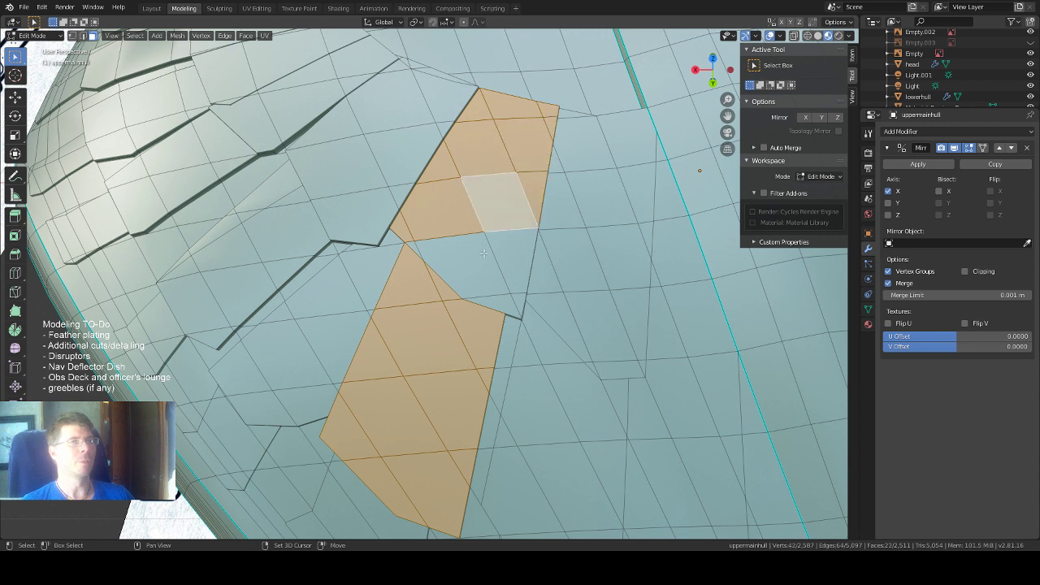
Add the upper feather's bottom faces to the selection, filling the gap to the lower feather including the small corner pieces.
{"action": "left_click", "coordinate": [415, 247], "text": "shift"}
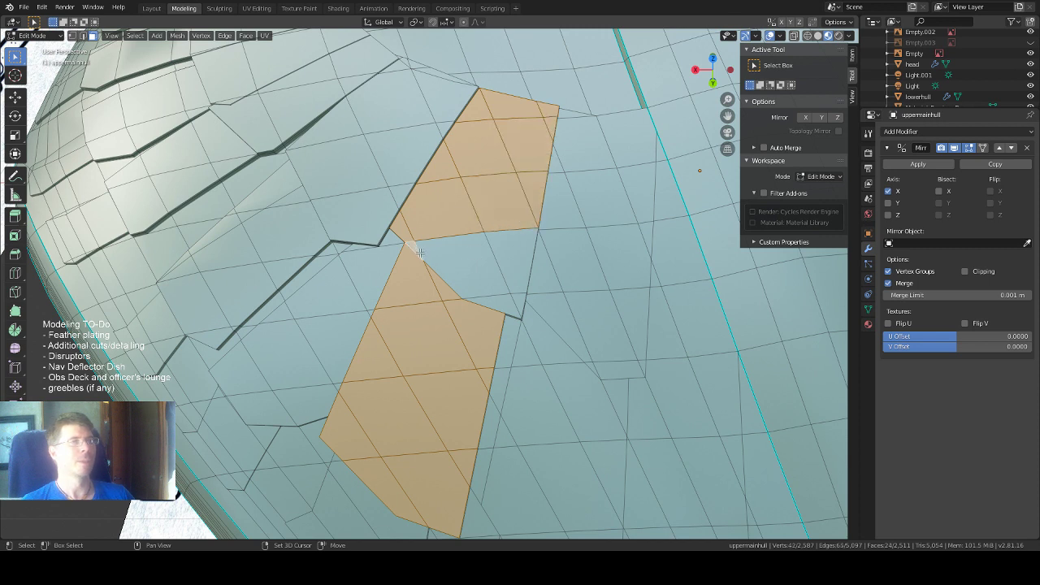
{"action": "left_click", "coordinate": [500, 255], "text": "shift"}
{"action": "left_click", "coordinate": [486, 283], "text": "shift"}
{"action": "left_click", "coordinate": [524, 299], "text": "shift"}
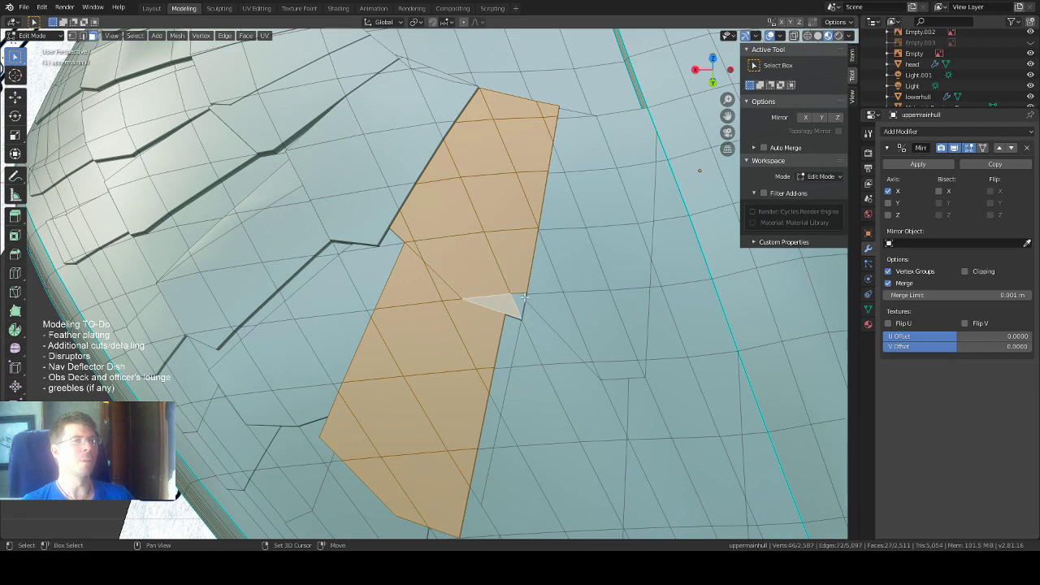
{"action": "left_click", "coordinate": [524, 299], "text": "shift"}
Extrude the selected faces of the upper and lower feathers together along their normal by about 0.003 m.
{"action": "middle_click_drag", "start_coordinate": [524, 299], "coordinate": [503, 189]}
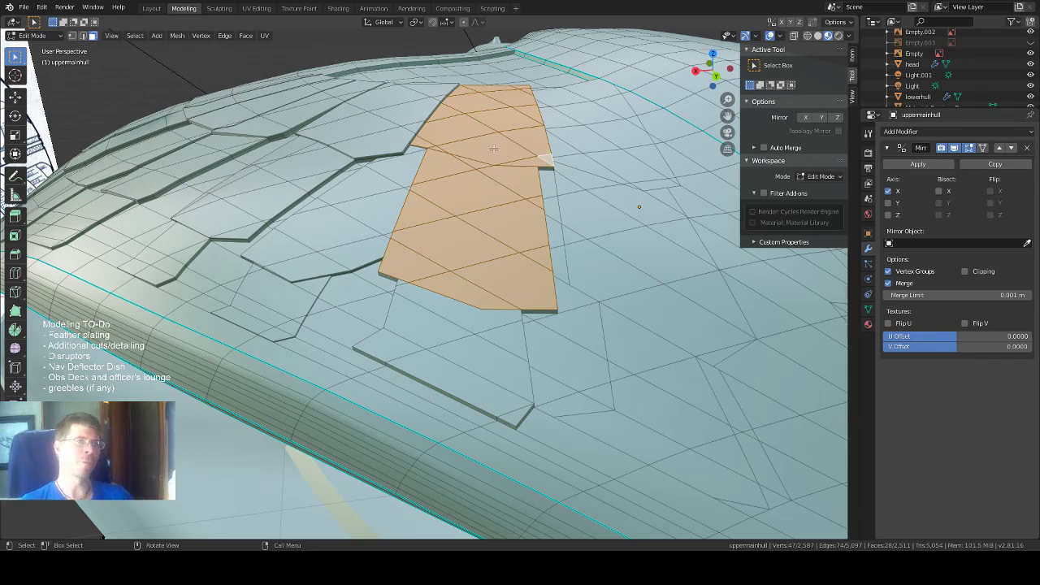
{"action": "middle_click_drag", "start_coordinate": [102, 536], "coordinate": [106, 525]}
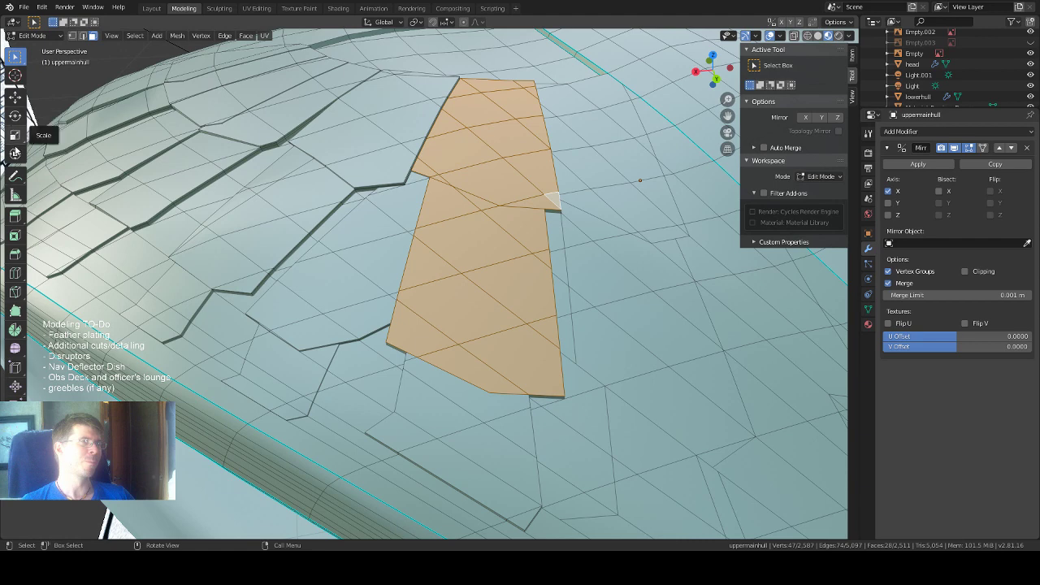
{"action": "left_click", "coordinate": [15, 218]}
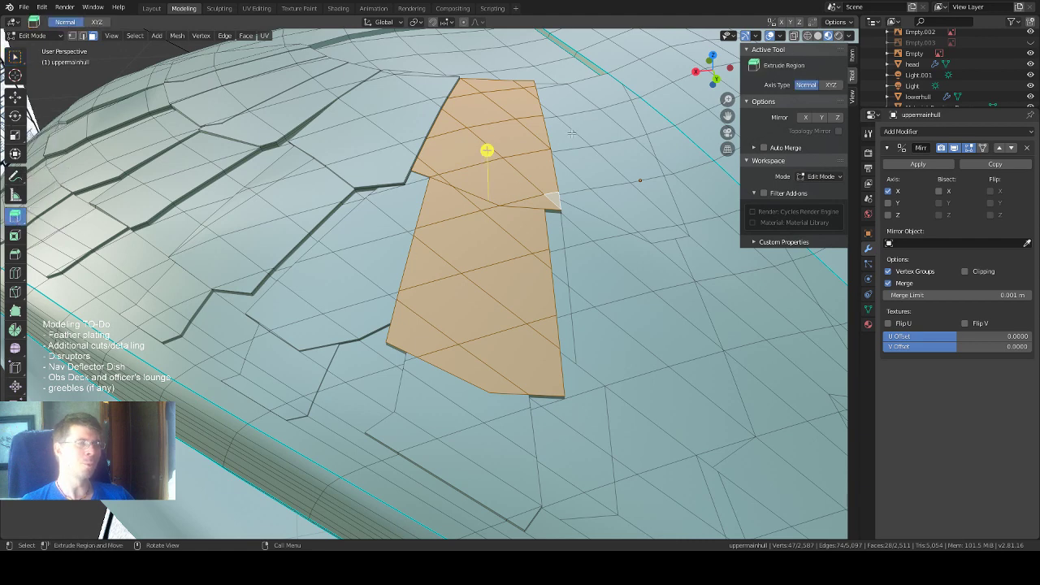
{"action": "middle_click_drag", "start_coordinate": [572, 133], "coordinate": [332, 112]}
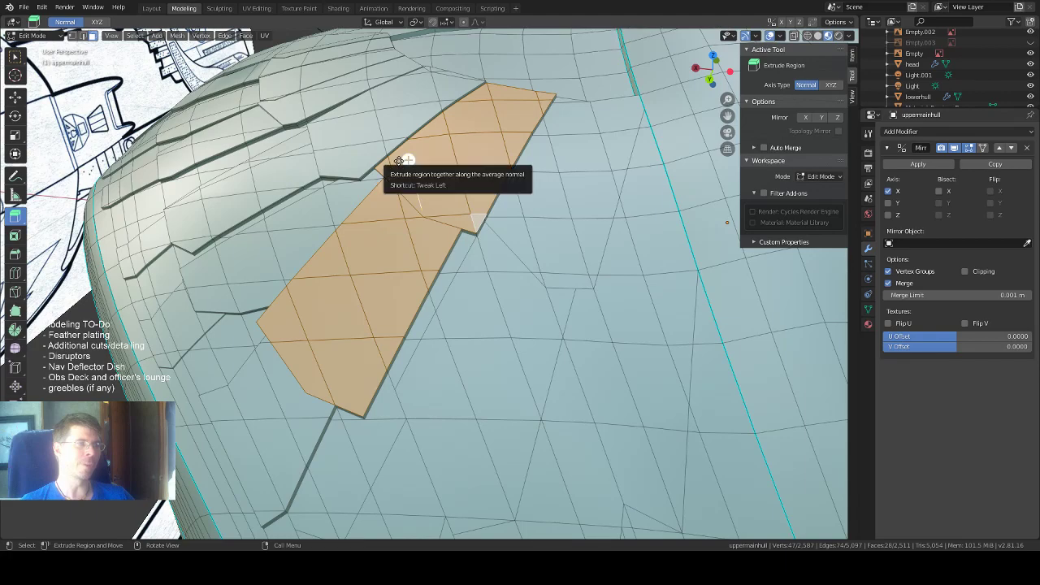
{"action": "middle_click_drag", "start_coordinate": [408, 163], "coordinate": [470, 93]}
{"action": "left_click_drag", "start_coordinate": [455, 87], "coordinate": [458, 85]}
{"action": "key", "text": "KP_Decimal"}
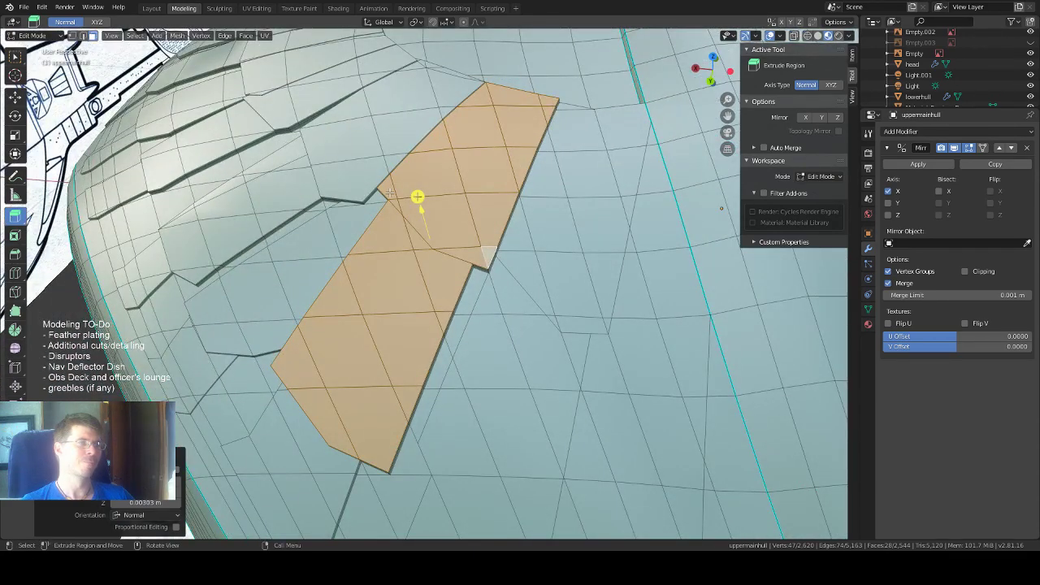
Start a new face selection with only the upper feather's bottom faces, from its outer corner across to the small lower tip.
{"action": "left_click", "coordinate": [396, 204]}
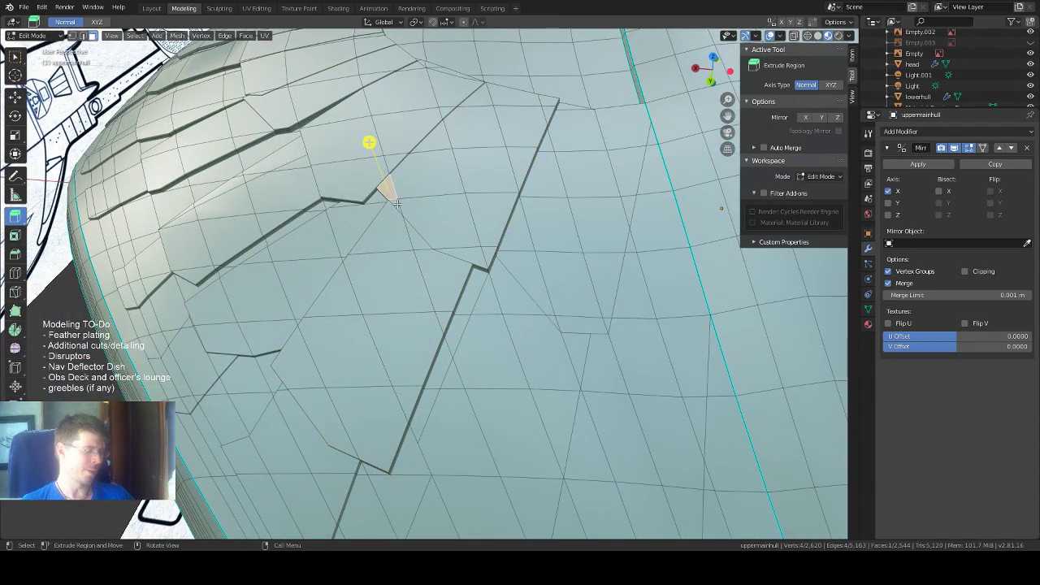
{"action": "left_click", "coordinate": [415, 209], "text": "shift"}
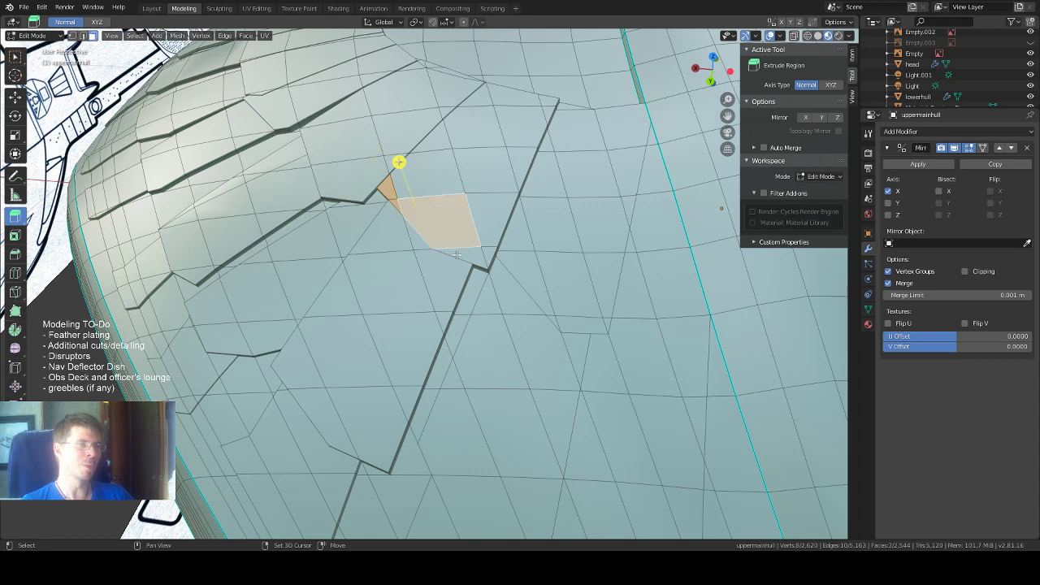
{"action": "left_click", "coordinate": [487, 248], "text": "shift"}
{"action": "left_click", "coordinate": [486, 213], "text": "shift"}
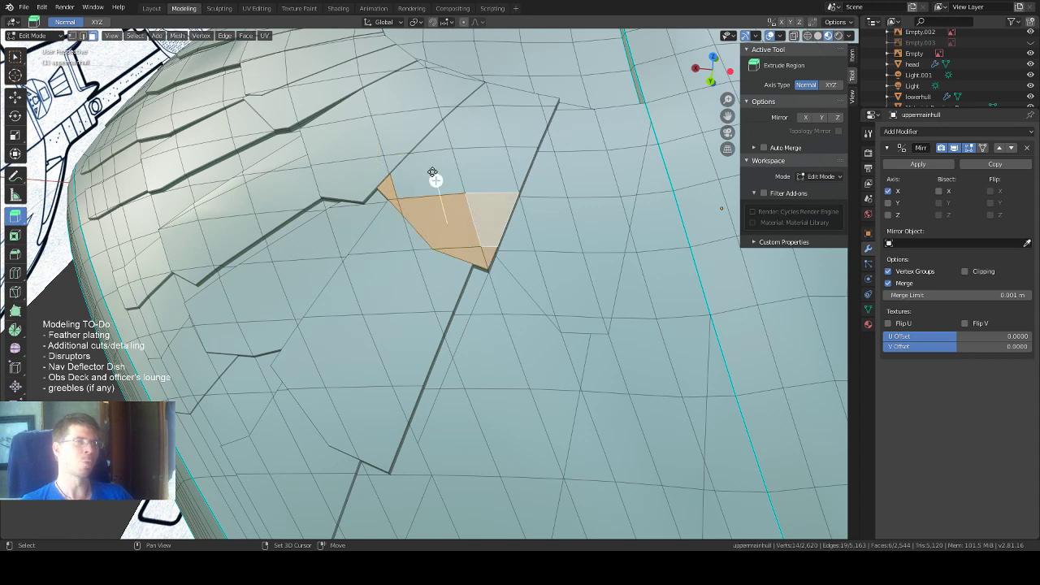
{"action": "left_click", "coordinate": [24, 57]}
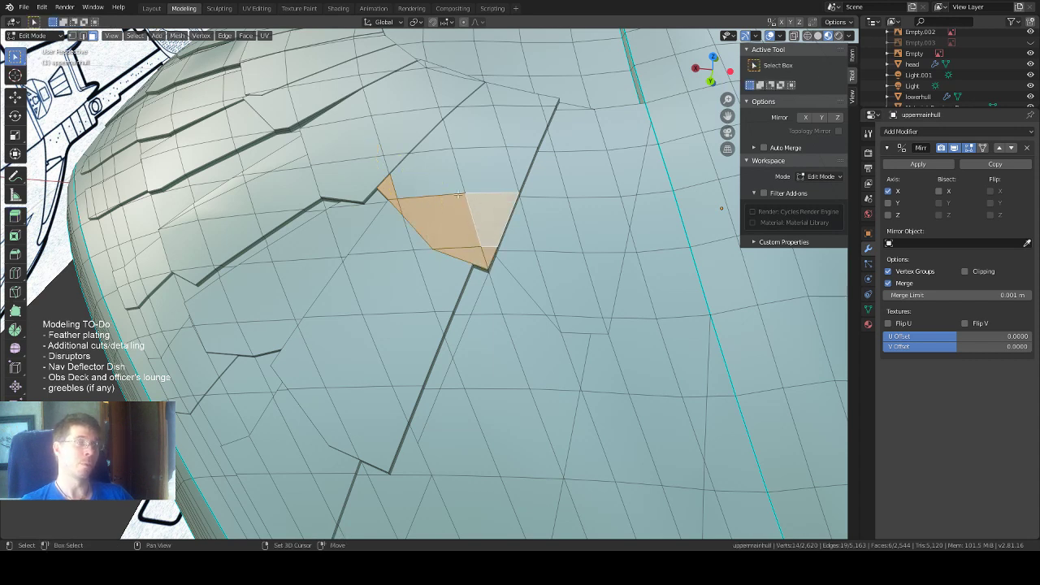
Add the upper feather's remaining faces to the selection: both sides, the top edge with its small corner pieces, and the middle.
{"action": "left_click", "coordinate": [433, 167], "text": "shift"}
{"action": "left_click", "coordinate": [449, 135], "text": "shift"}
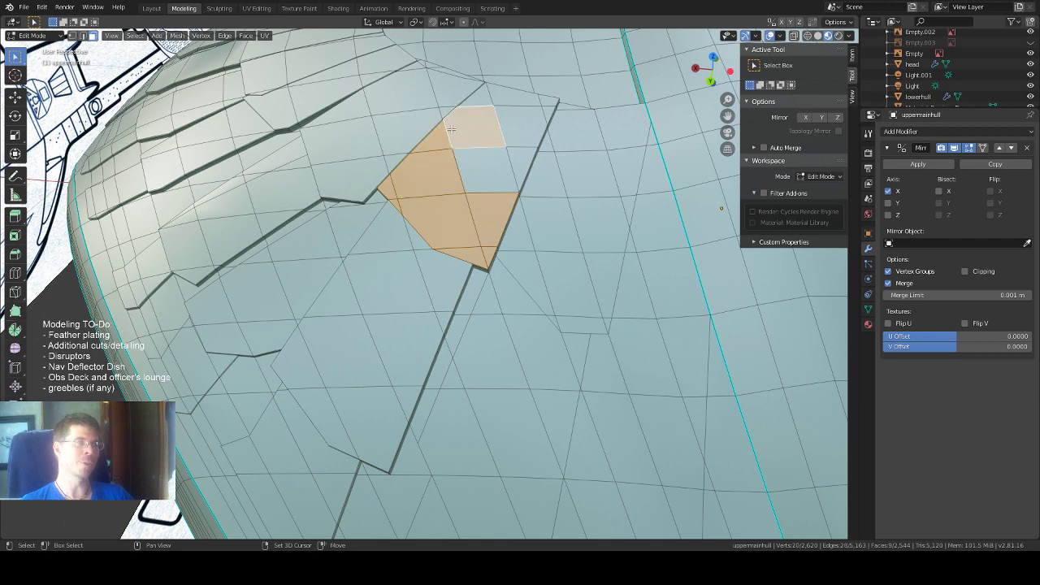
{"action": "left_click", "coordinate": [478, 99], "text": "shift"}
{"action": "left_click", "coordinate": [541, 106], "text": "shift"}
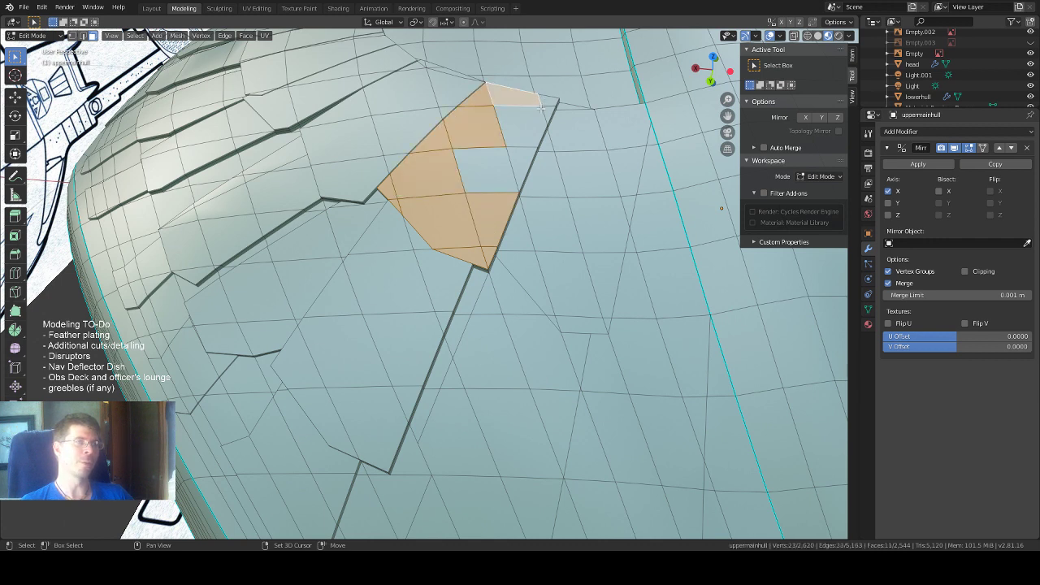
{"action": "left_click", "coordinate": [549, 101], "text": "shift"}
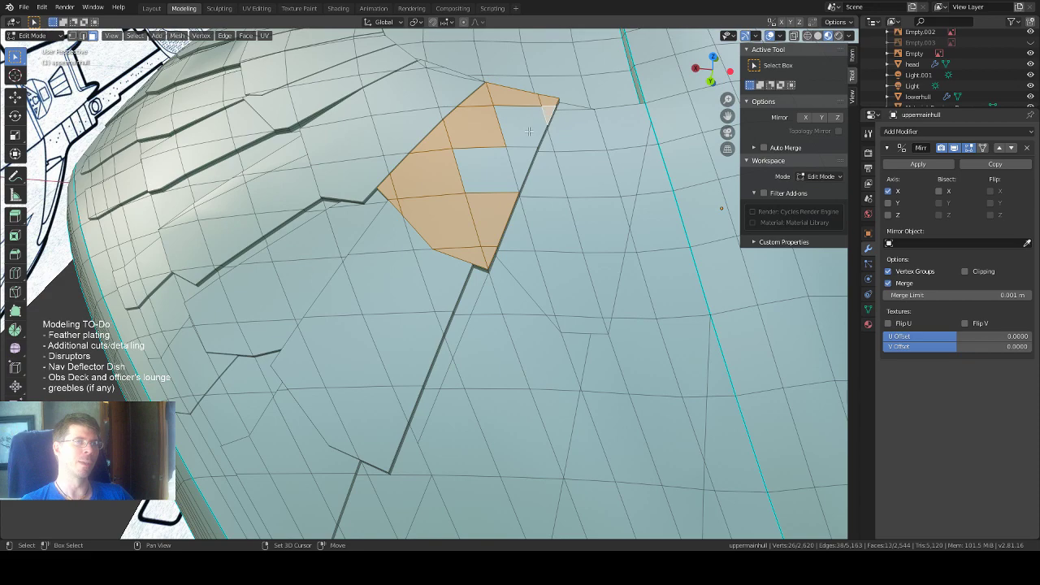
{"action": "left_click", "coordinate": [524, 128], "text": "shift"}
{"action": "left_click", "coordinate": [481, 174], "text": "shift"}
Extrude the selected upper feather along its normal by about 0.0015 m, raising it above the feather below.
{"action": "mouse_move", "coordinate": [482, 175]}
{"action": "middle_mouse_down"}
{"action": "mouse_move", "coordinate": [471, 147]}
{"action": "mouse_move", "coordinate": [479, 163]}
{"action": "middle_mouse_up"}
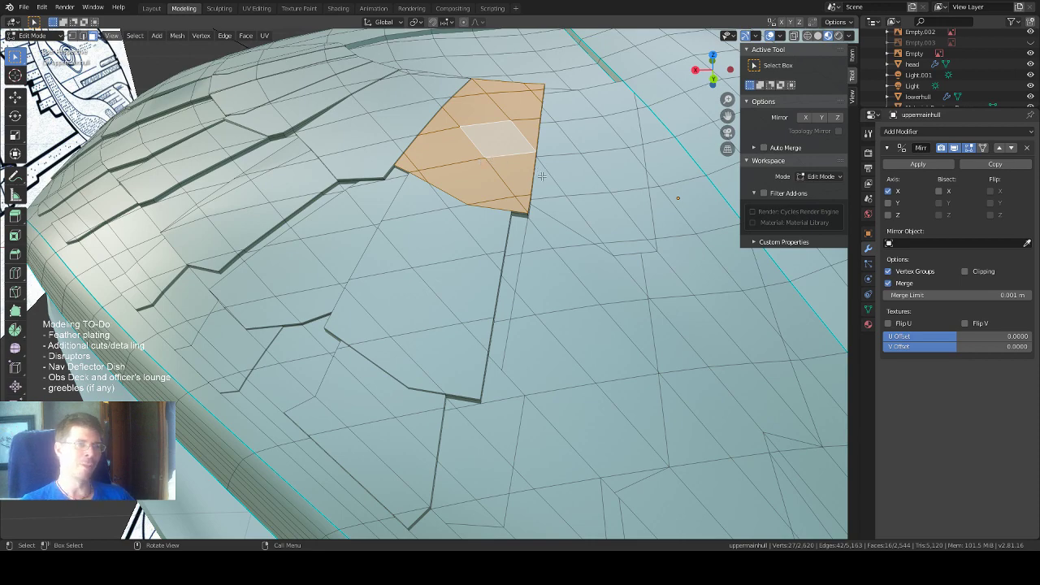
{"action": "middle_click_drag", "start_coordinate": [542, 179], "coordinate": [533, 210]}
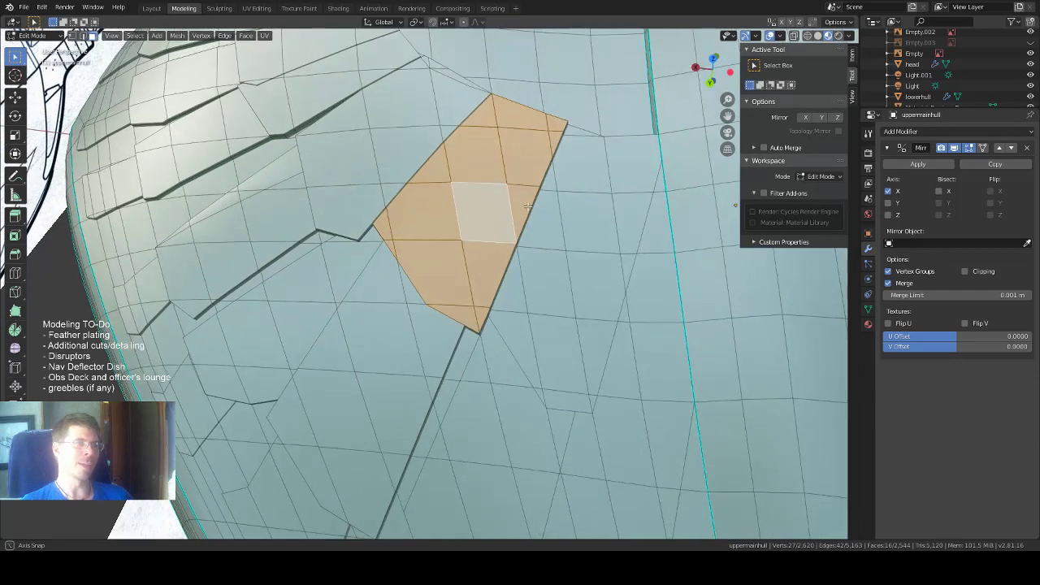
{"action": "scroll", "coordinate": [474, 149], "scroll_direction": "up", "scroll_amount": 4}
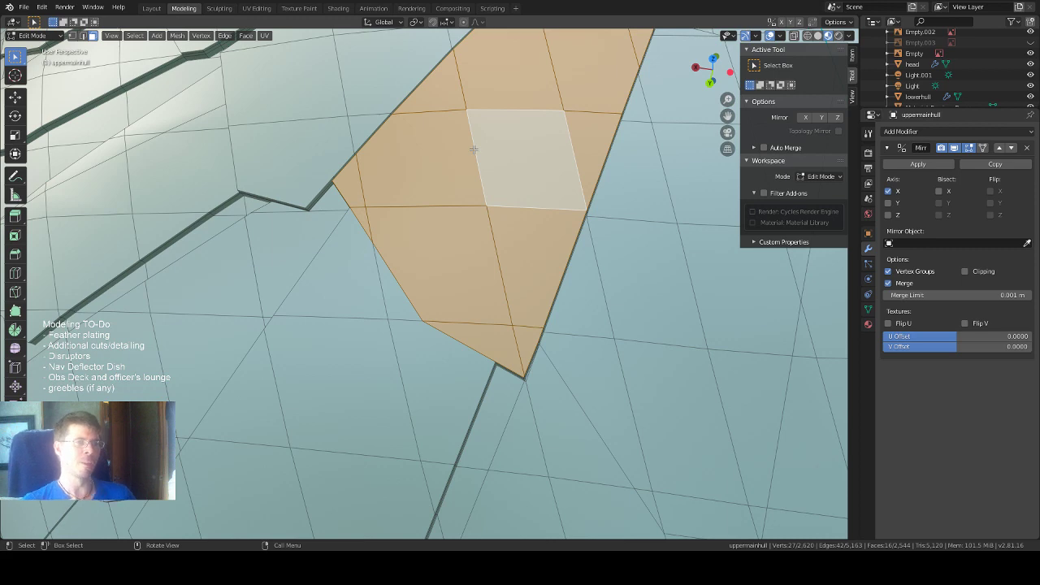
{"action": "middle_click_drag", "start_coordinate": [463, 203], "coordinate": [463, 196]}
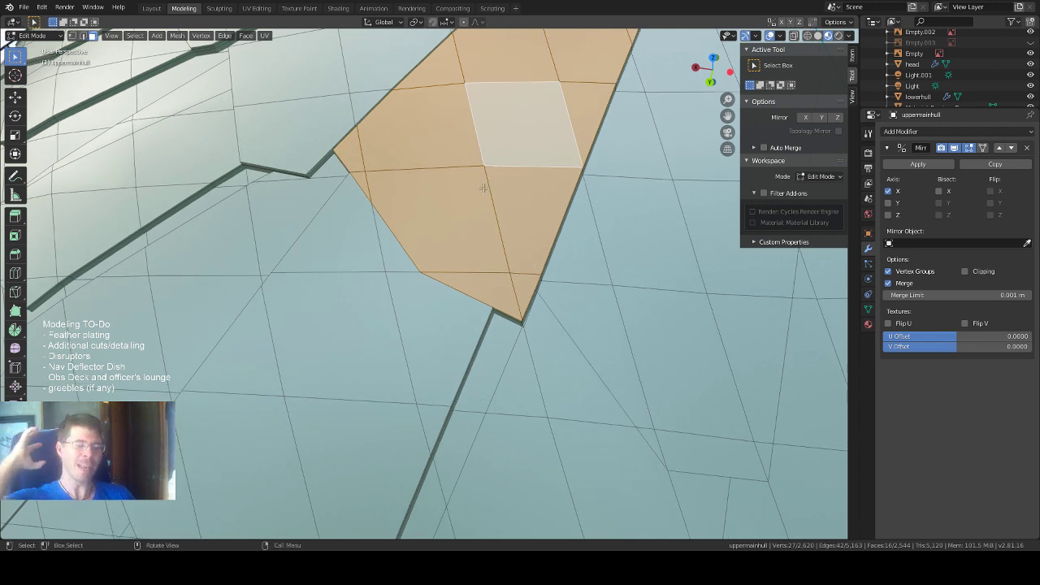
{"action": "middle_click_drag", "start_coordinate": [491, 180], "coordinate": [460, 310]}
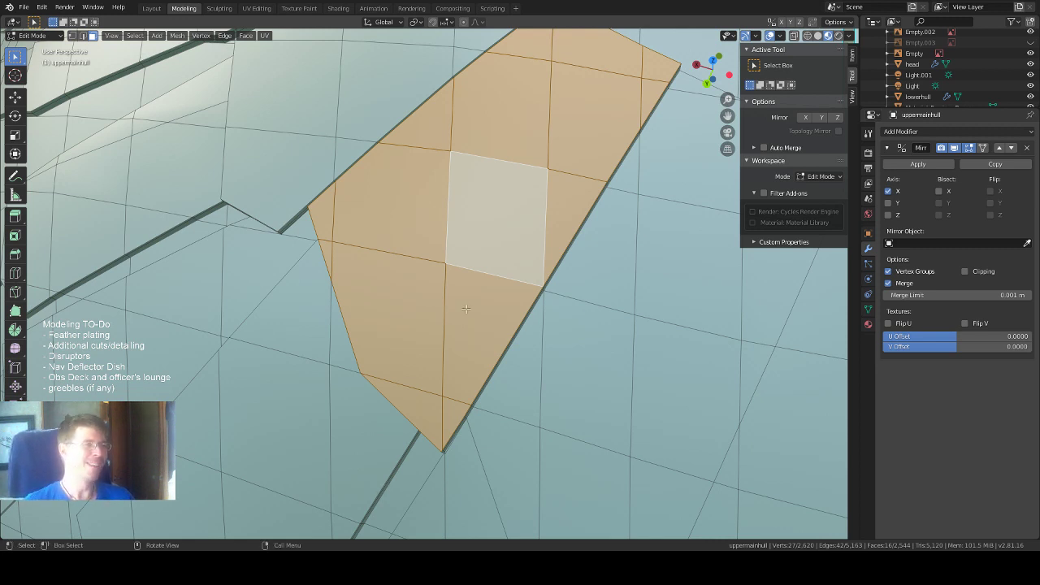
{"action": "middle_click_drag", "start_coordinate": [455, 290], "coordinate": [460, 289]}
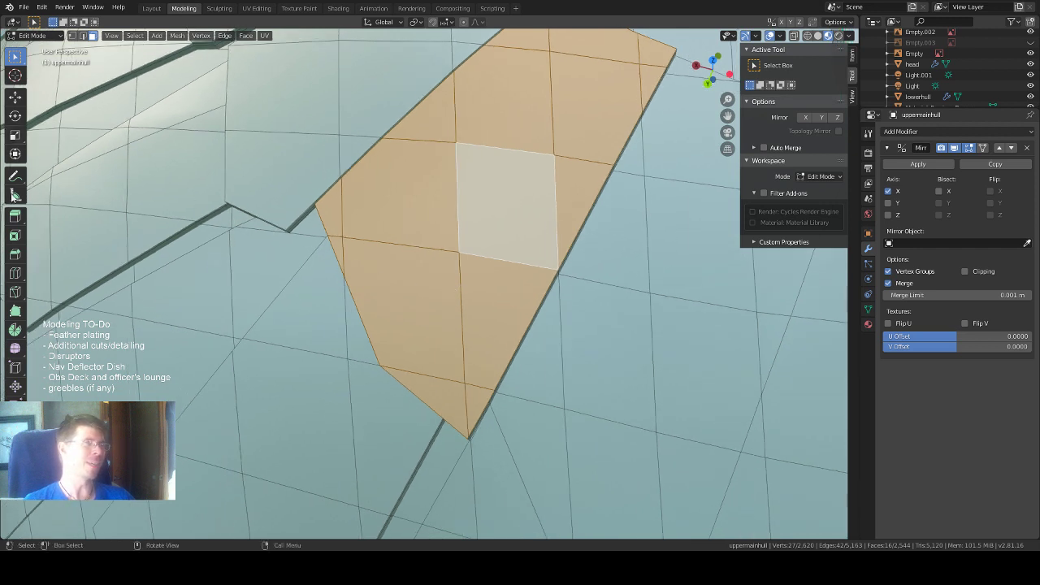
{"action": "left_click", "coordinate": [15, 215]}
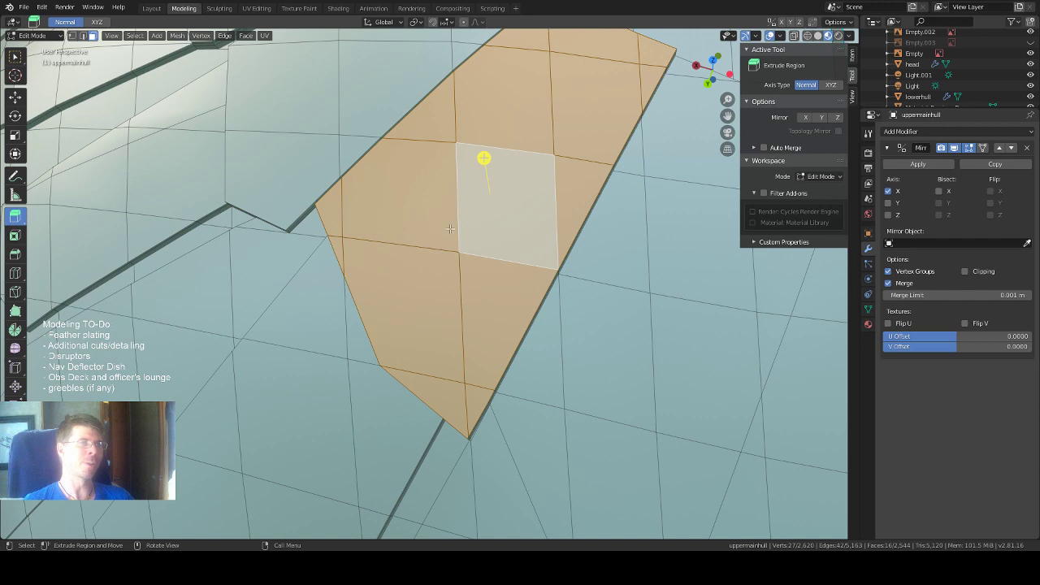
{"action": "middle_click_drag", "start_coordinate": [450, 229], "coordinate": [527, 74]}
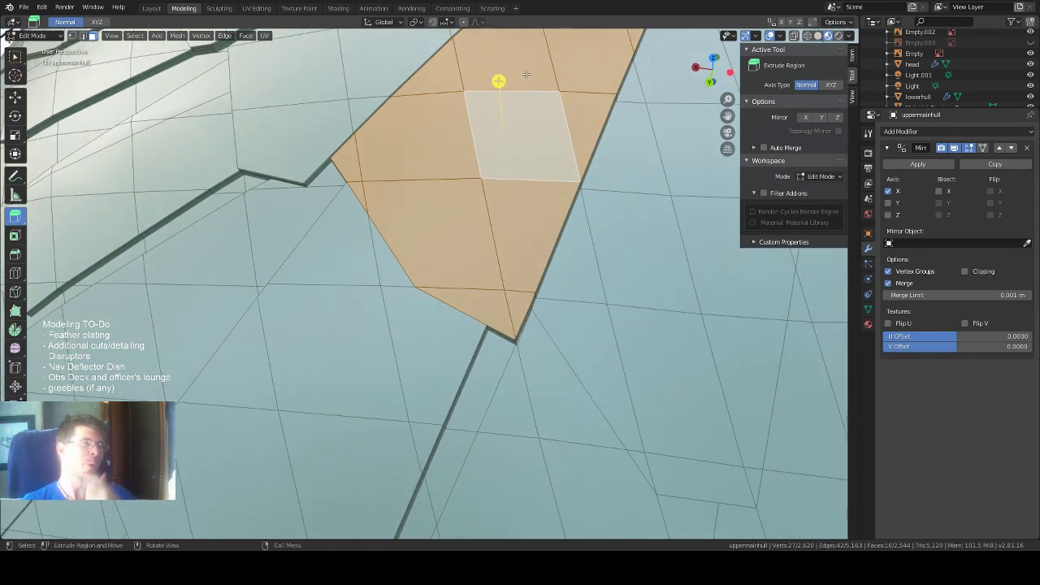
{"action": "left_click_drag", "start_coordinate": [499, 82], "coordinate": [503, 79]}
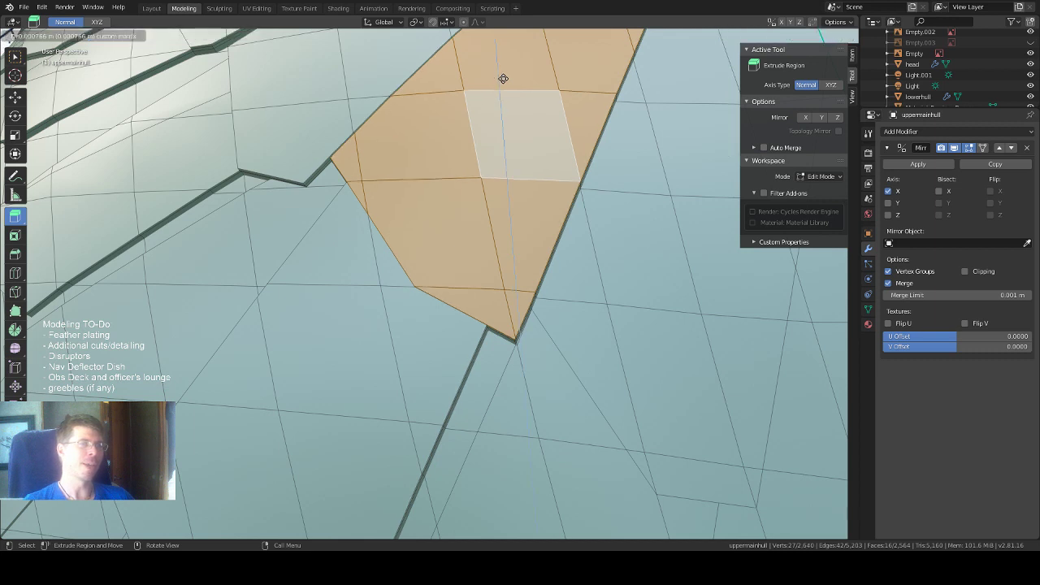
{"action": "left_click_drag", "start_coordinate": [503, 79], "coordinate": [503, 79]}
{"action": "middle_click_drag", "start_coordinate": [577, 209], "coordinate": [574, 183]}
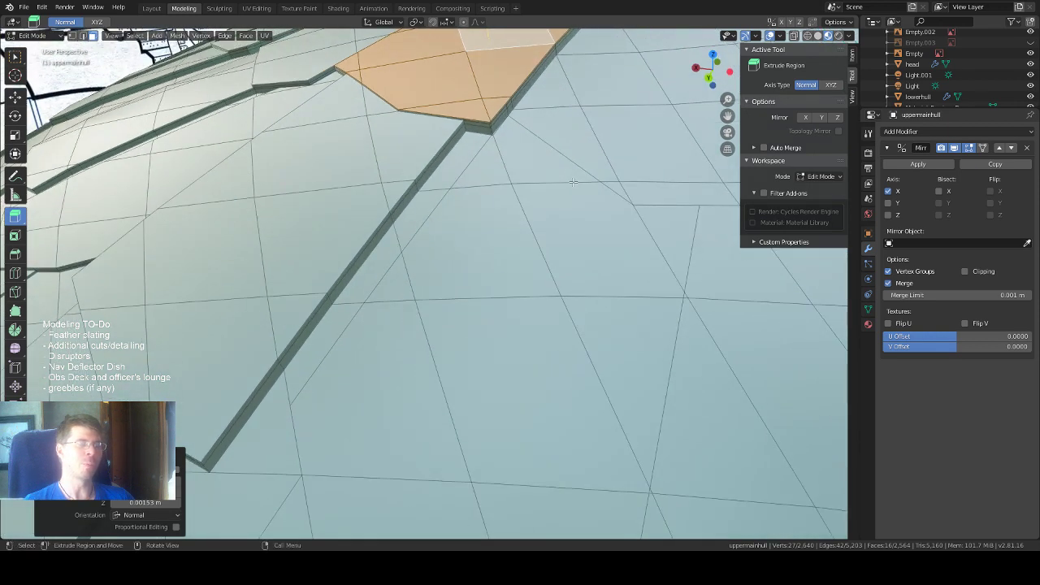
{"action": "scroll", "coordinate": [574, 183], "scroll_direction": "down", "scroll_amount": 4}
{"action": "middle_click_drag", "start_coordinate": [574, 183], "coordinate": [595, 154]}
{"action": "scroll", "coordinate": [476, 298], "scroll_direction": "up", "scroll_amount": 1}
{"action": "middle_click_drag", "start_coordinate": [496, 283], "coordinate": [485, 281]}
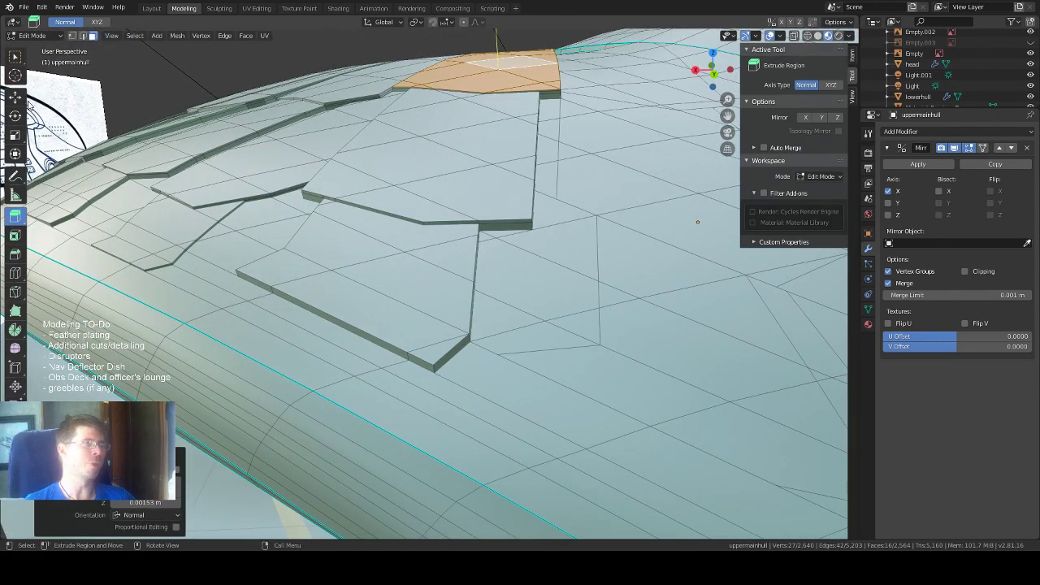
Select the lowest raised feather's four upper edges along the side facing the neighbouring feathers and lower them about 0.0036 m in global Z.
{"action": "left_click", "coordinate": [16, 97]}
{"action": "scroll", "coordinate": [325, 232], "scroll_direction": "up", "scroll_amount": 2}
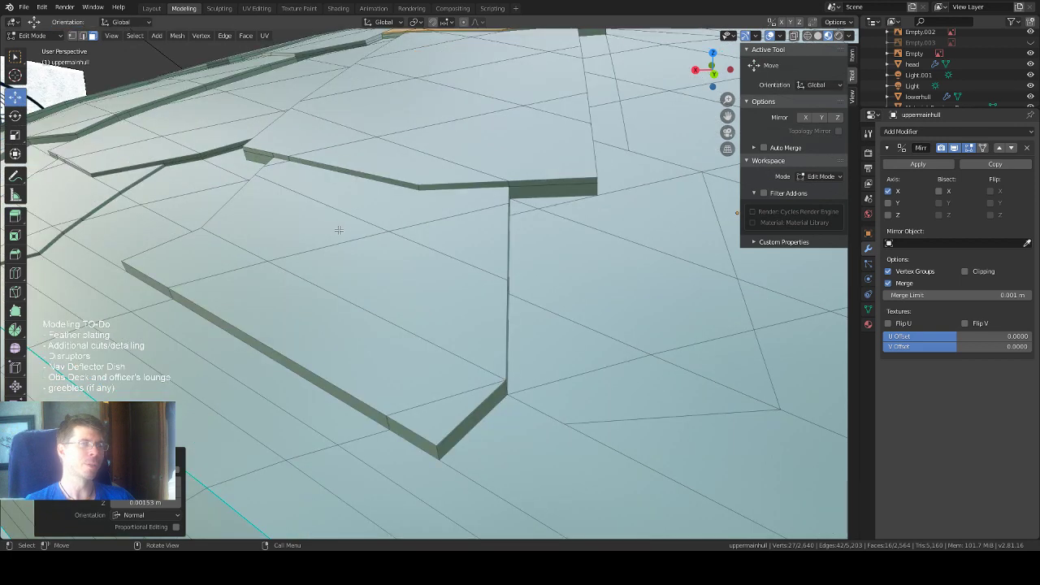
{"action": "middle_click_drag", "start_coordinate": [339, 230], "coordinate": [345, 224]}
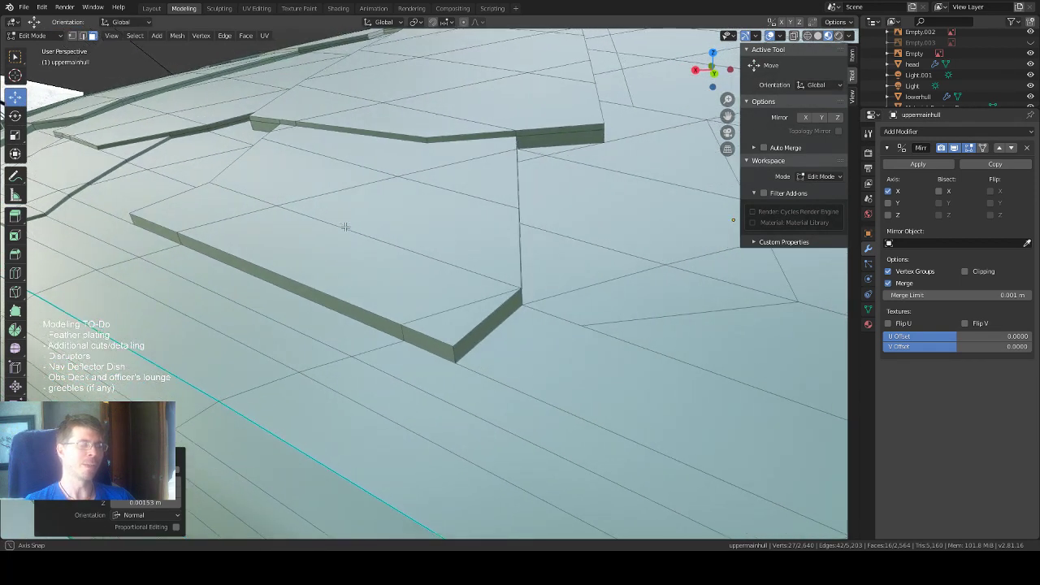
{"action": "left_click", "coordinate": [517, 142]}
{"action": "middle_click_drag", "start_coordinate": [484, 201], "coordinate": [513, 211]}
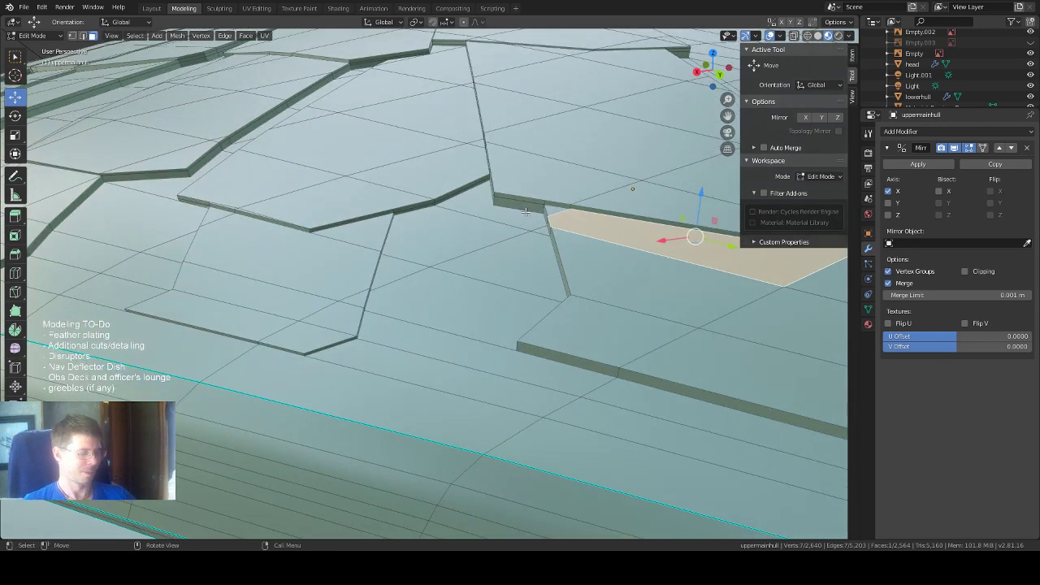
{"action": "key", "text": "2"}
{"action": "left_click", "coordinate": [546, 211]}
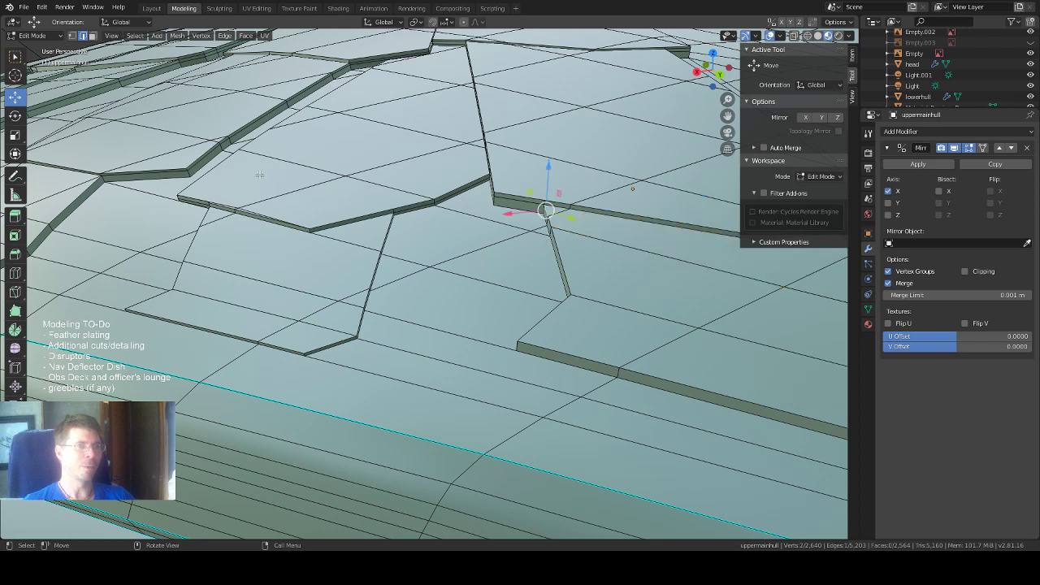
{"action": "left_click", "coordinate": [14, 55]}
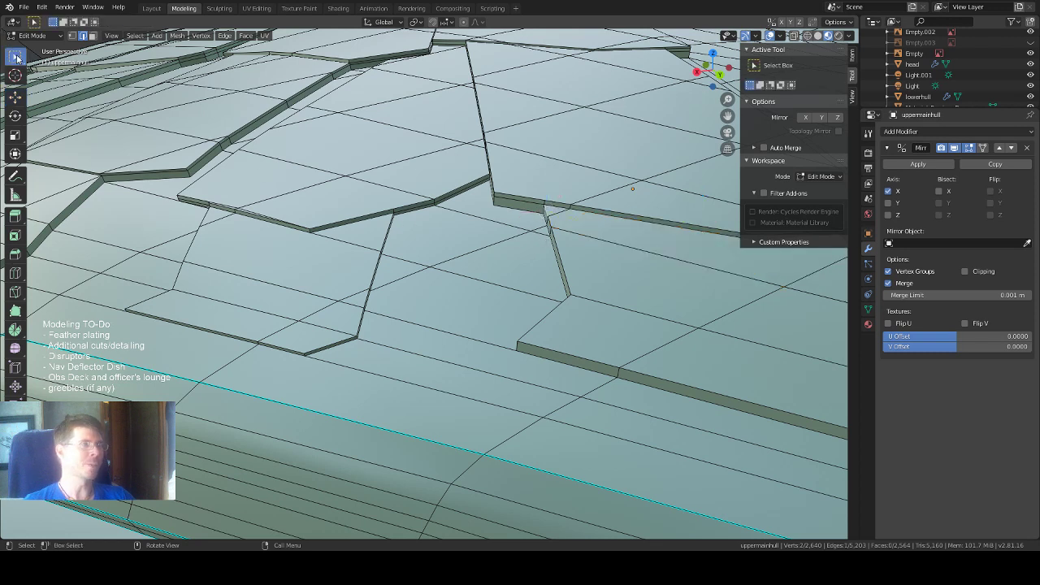
{"action": "left_click", "coordinate": [550, 221], "text": "shift"}
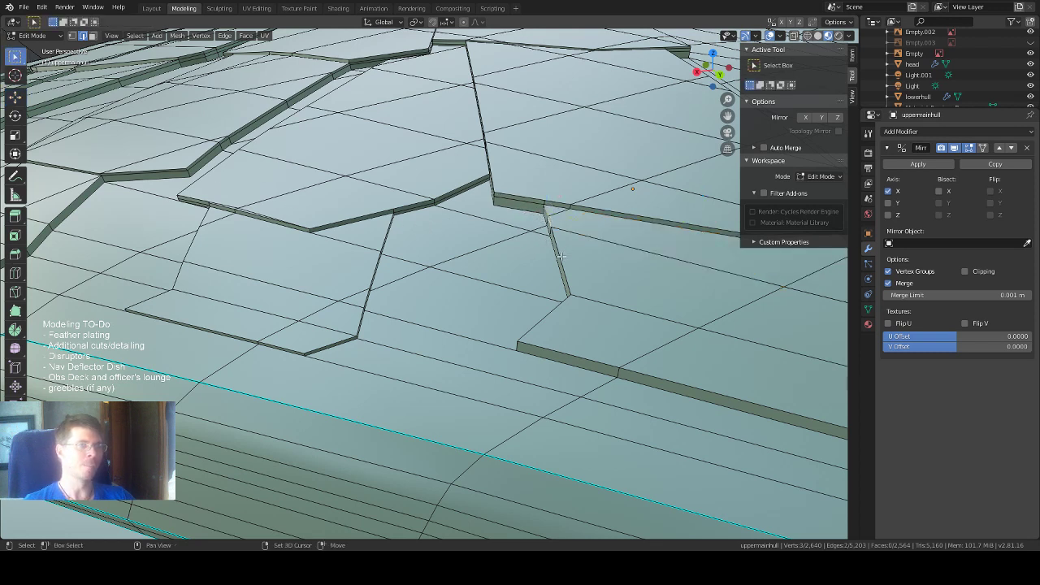
{"action": "left_click", "coordinate": [561, 256], "text": "shift"}
{"action": "left_click", "coordinate": [548, 317], "text": "shift"}
{"action": "middle_click_drag", "start_coordinate": [550, 317], "coordinate": [555, 258]}
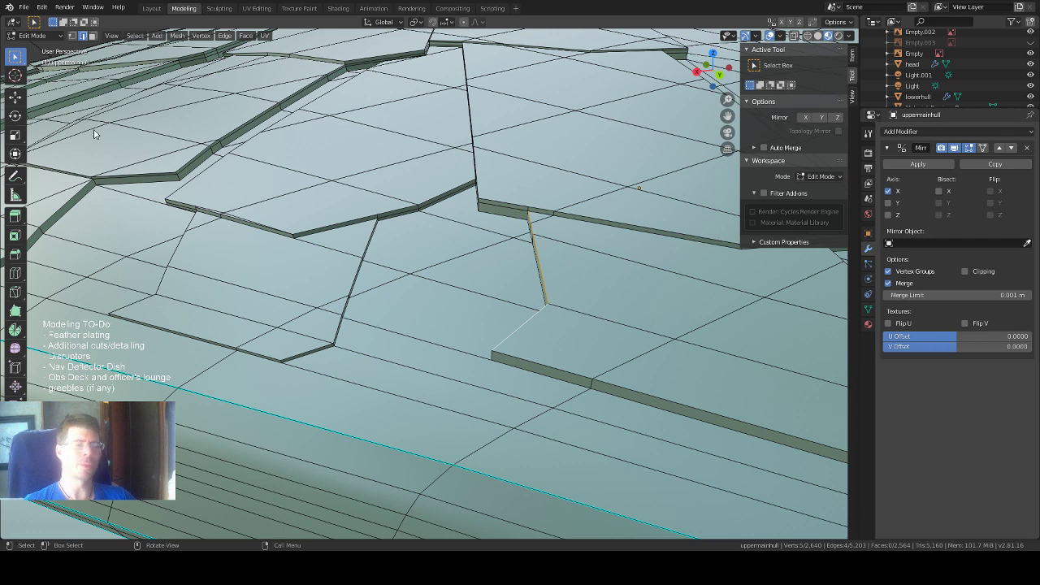
{"action": "left_click", "coordinate": [9, 102]}
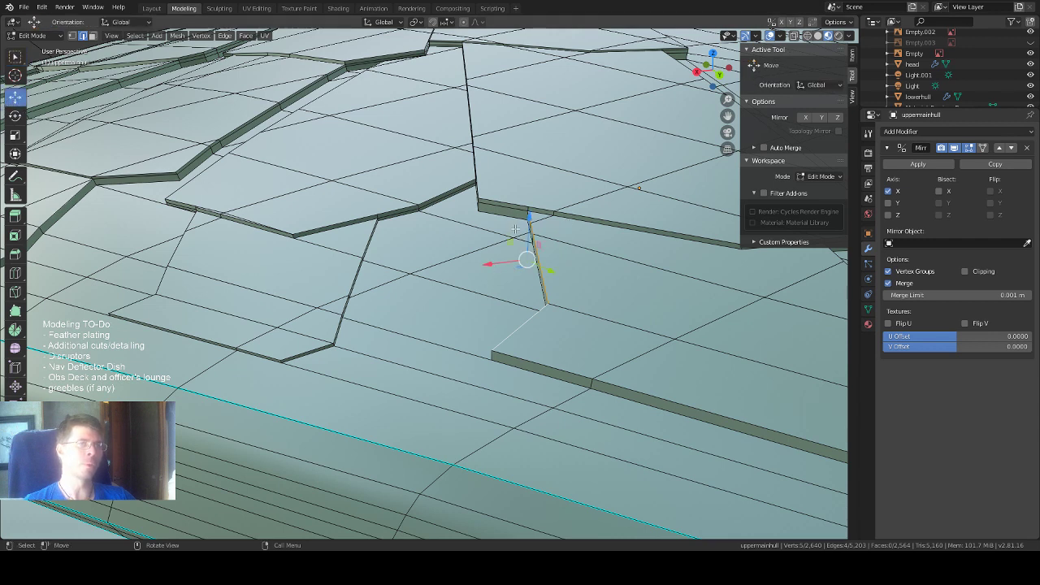
{"action": "left_click_drag", "start_coordinate": [527, 217], "coordinate": [529, 230]}
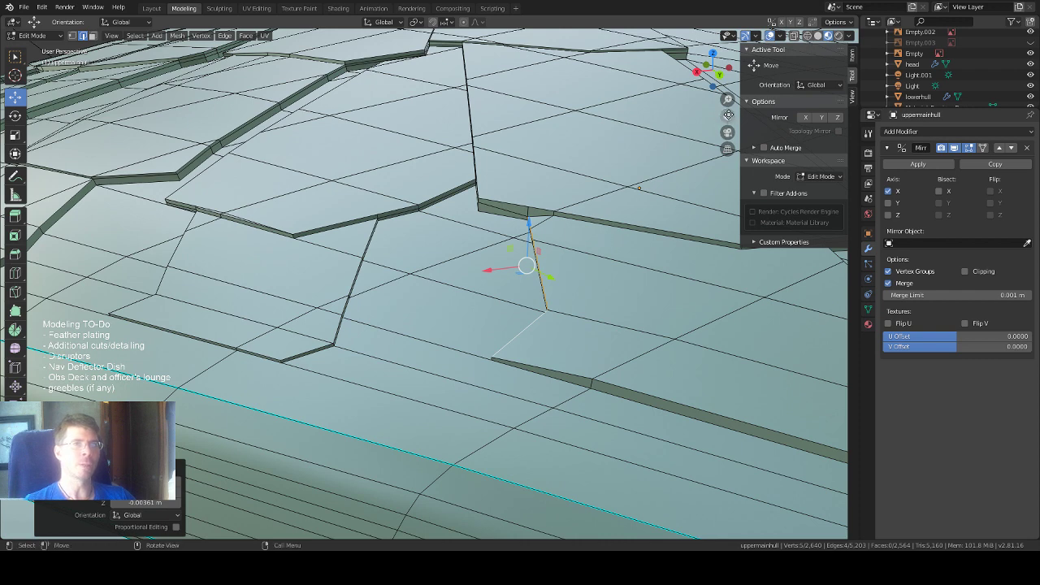
Lower the next upper vertex along that feather's bottom edge, beside the lowered corner, by about 0.0019 m in global Z.
{"action": "left_click_drag", "start_coordinate": [728, 115], "coordinate": [531, 82]}
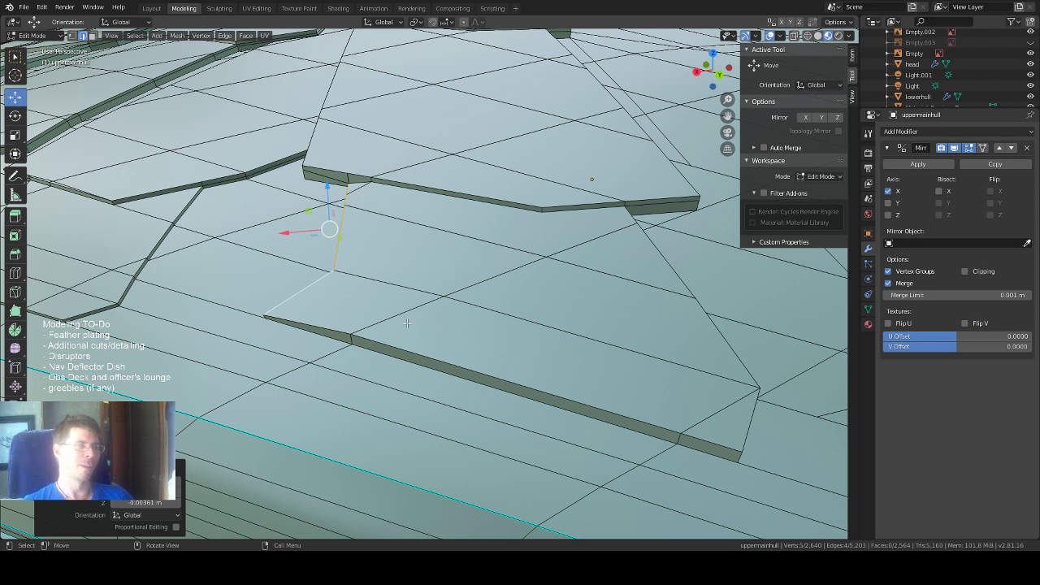
{"action": "key", "text": "1"}
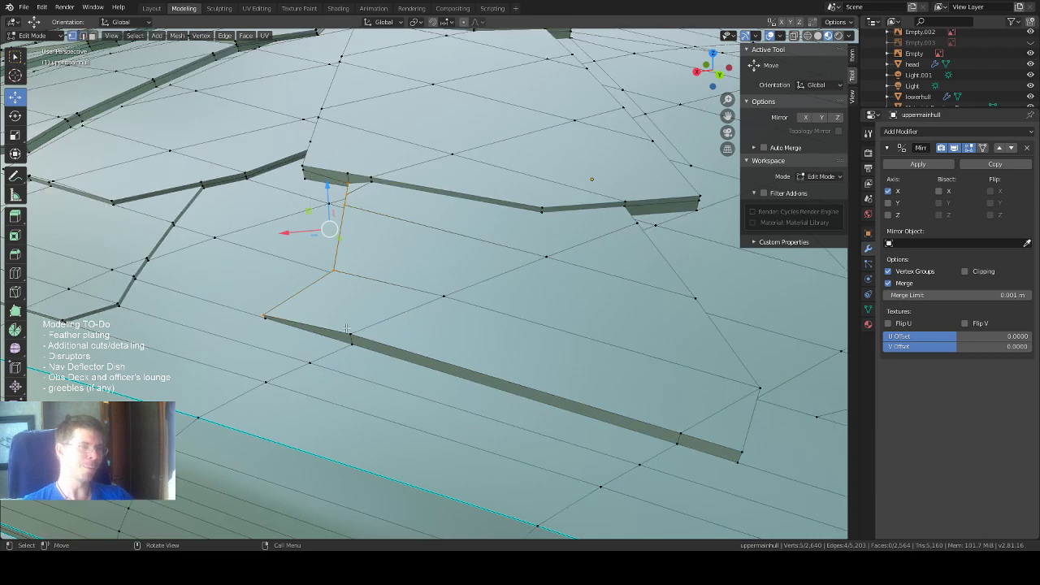
{"action": "left_click", "coordinate": [350, 336]}
{"action": "left_click_drag", "start_coordinate": [349, 305], "coordinate": [346, 305]}
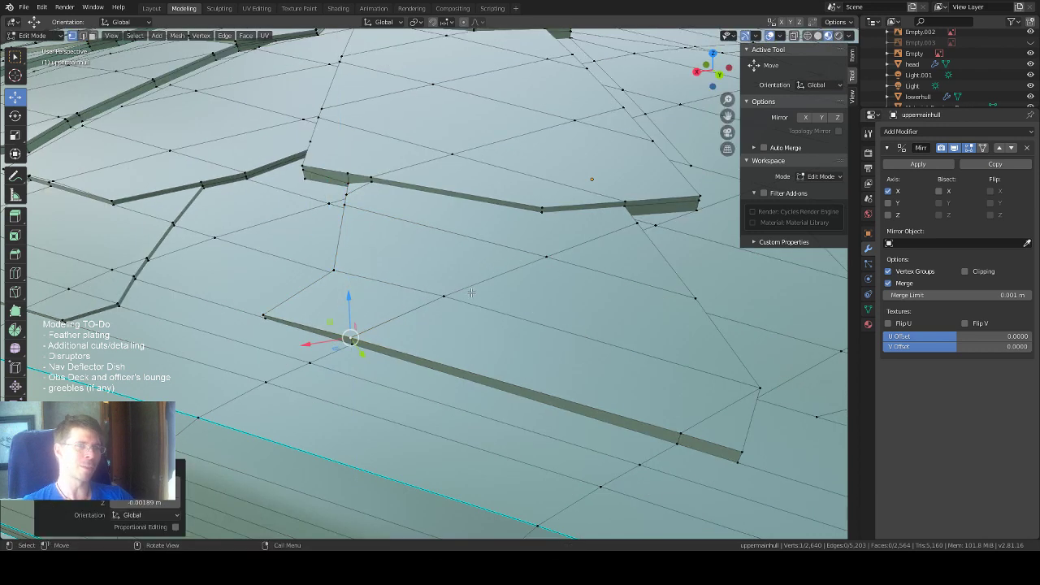
Lower the vertex beside the corner on the next feather's bottom edge by about 0.0019 m in global Z.
{"action": "middle_click_drag", "start_coordinate": [471, 292], "coordinate": [451, 301]}
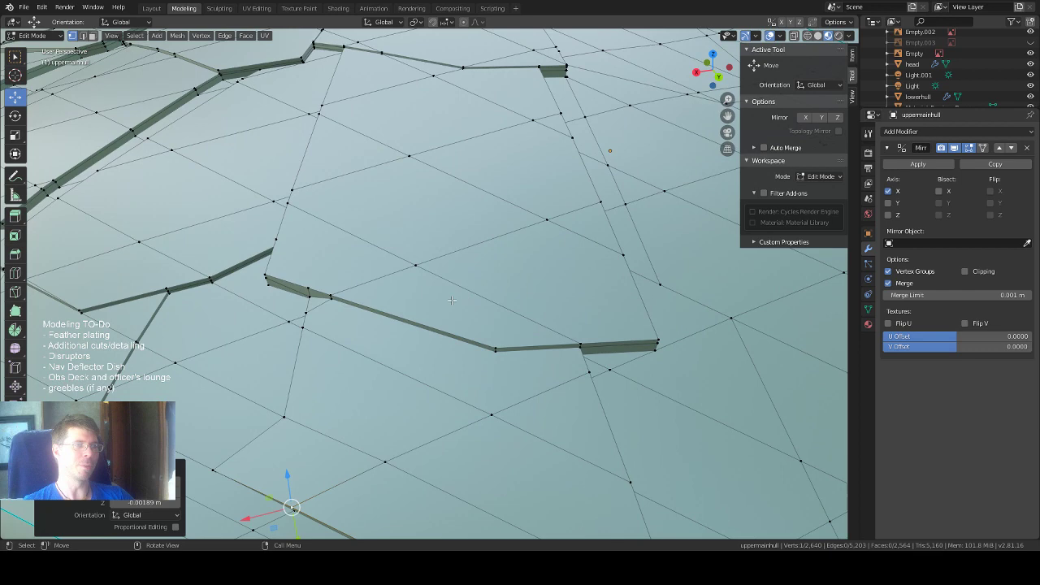
{"action": "left_click", "coordinate": [330, 300]}
{"action": "middle_click_drag", "start_coordinate": [411, 274], "coordinate": [352, 274]}
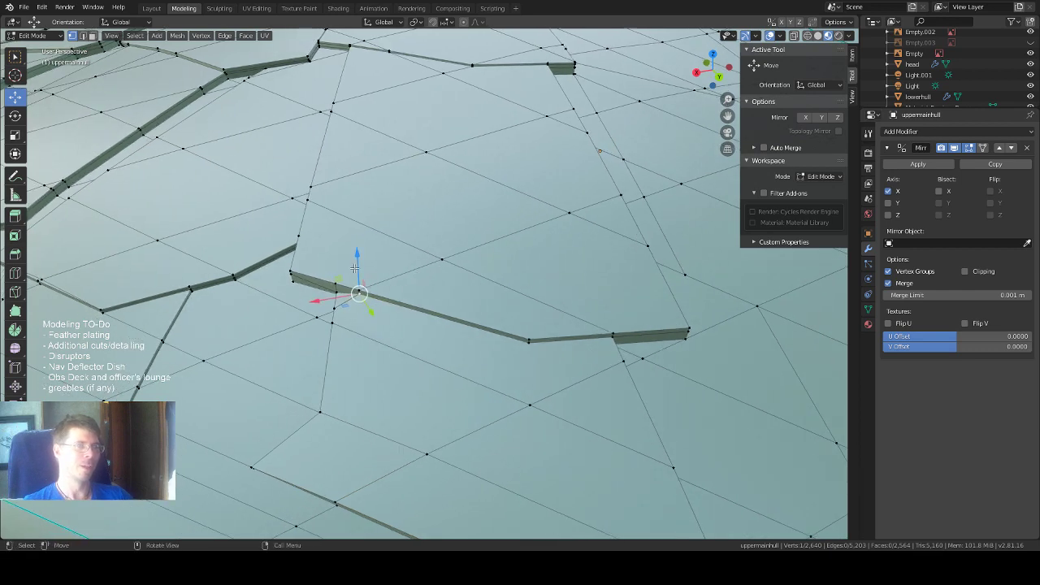
{"action": "left_click_drag", "start_coordinate": [355, 272], "coordinate": [359, 269]}
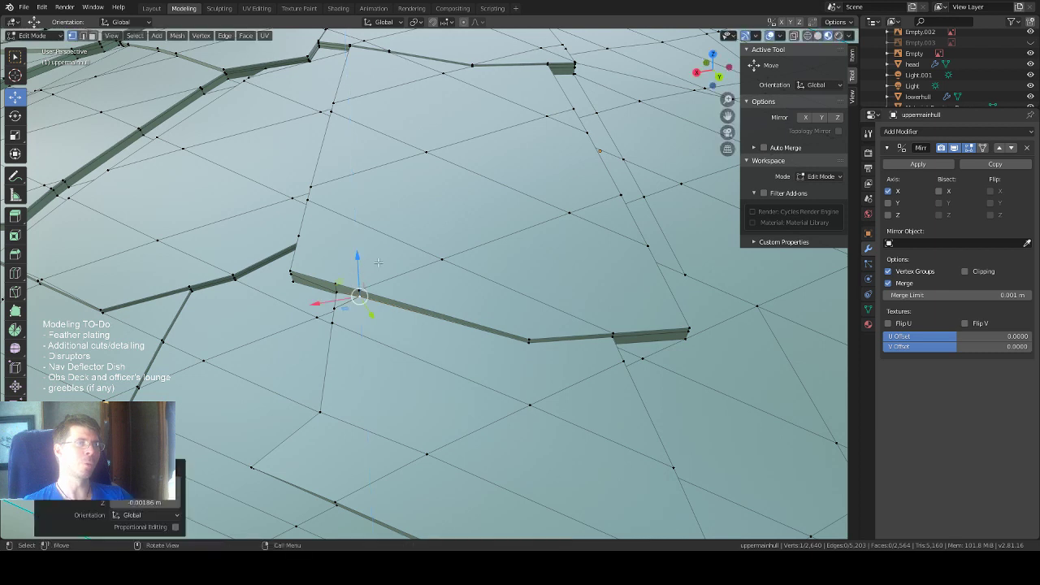
{"action": "middle_click_drag", "start_coordinate": [447, 246], "coordinate": [448, 244]}
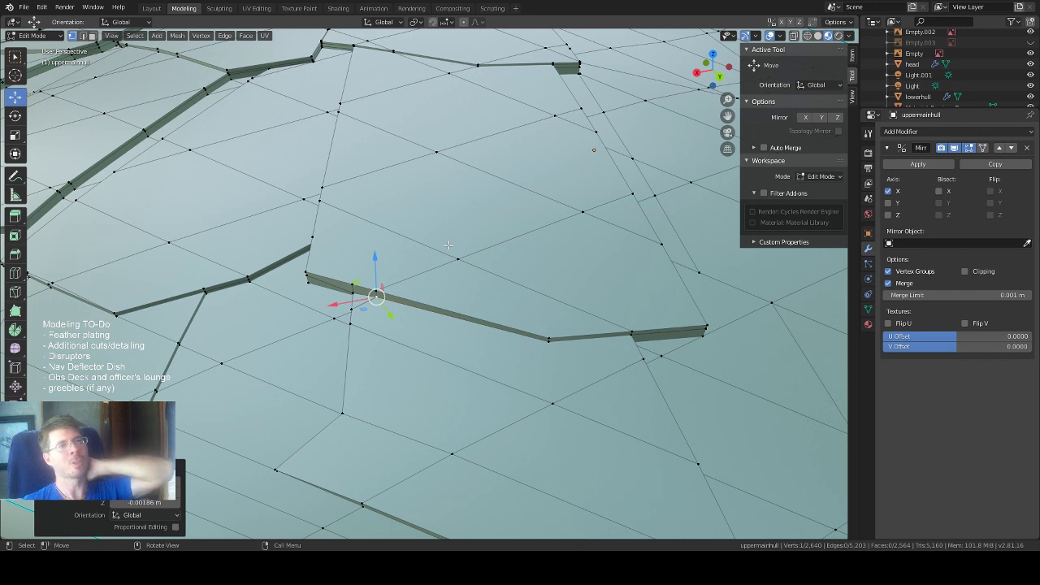
Switch to face selection and select the six narrow side faces along that feather's long diagonal edge, down to its bottom corner.
{"action": "middle_click_drag", "start_coordinate": [433, 229], "coordinate": [263, 160]}
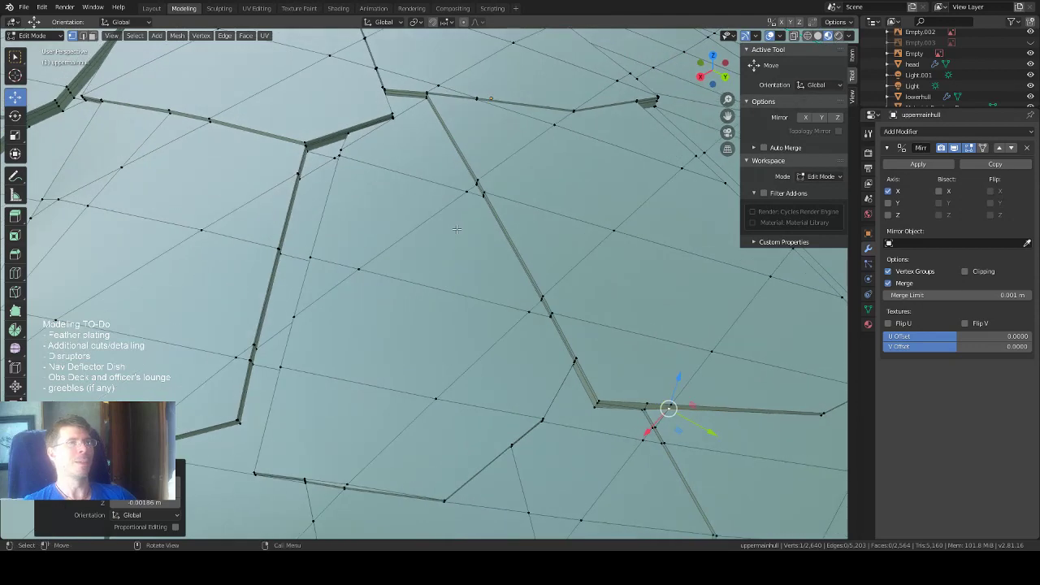
{"action": "left_click", "coordinate": [15, 58]}
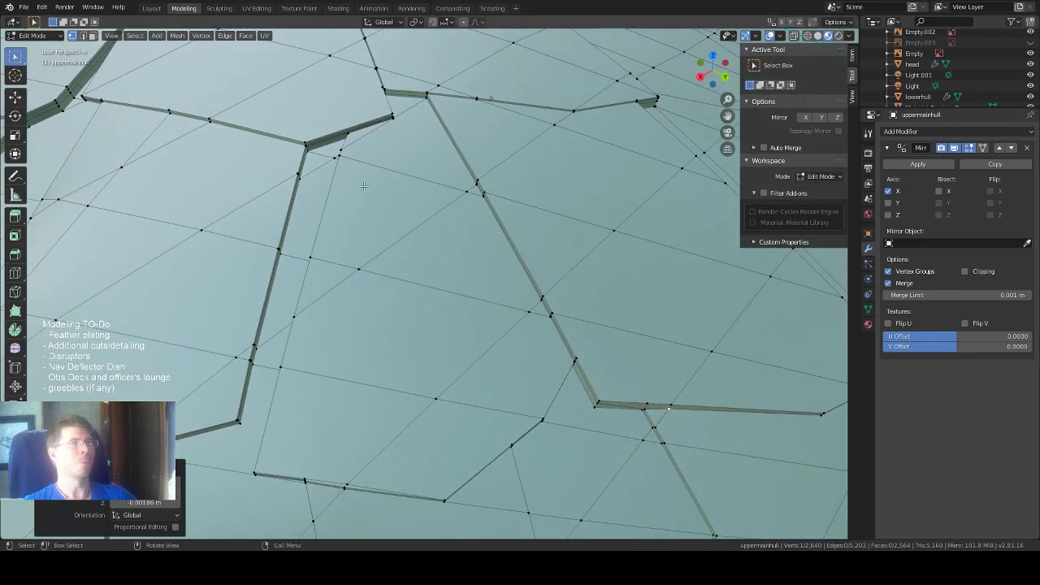
{"action": "middle_click_drag", "start_coordinate": [444, 121], "coordinate": [477, 123]}
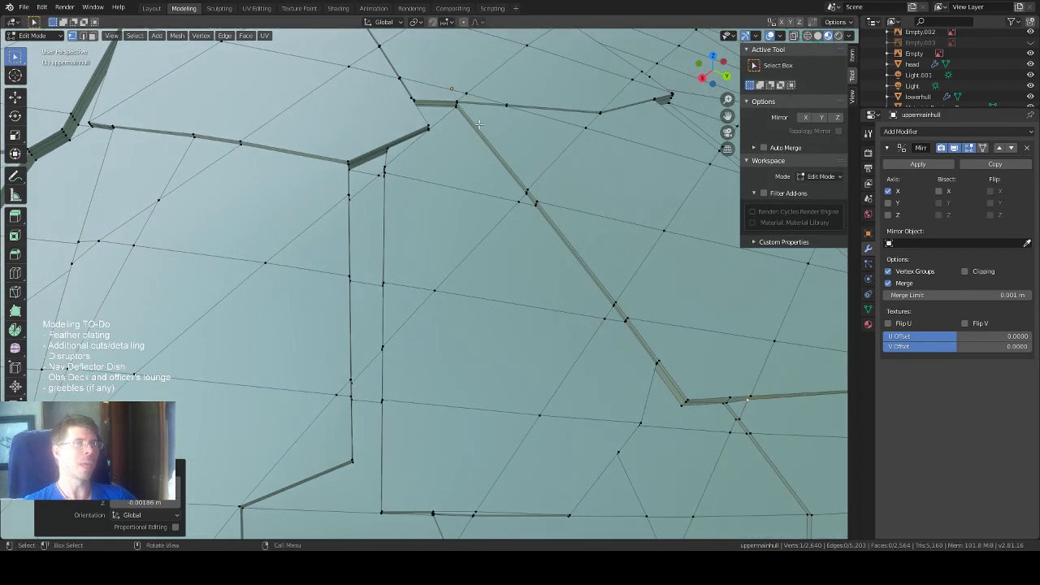
{"action": "left_click", "coordinate": [477, 124]}
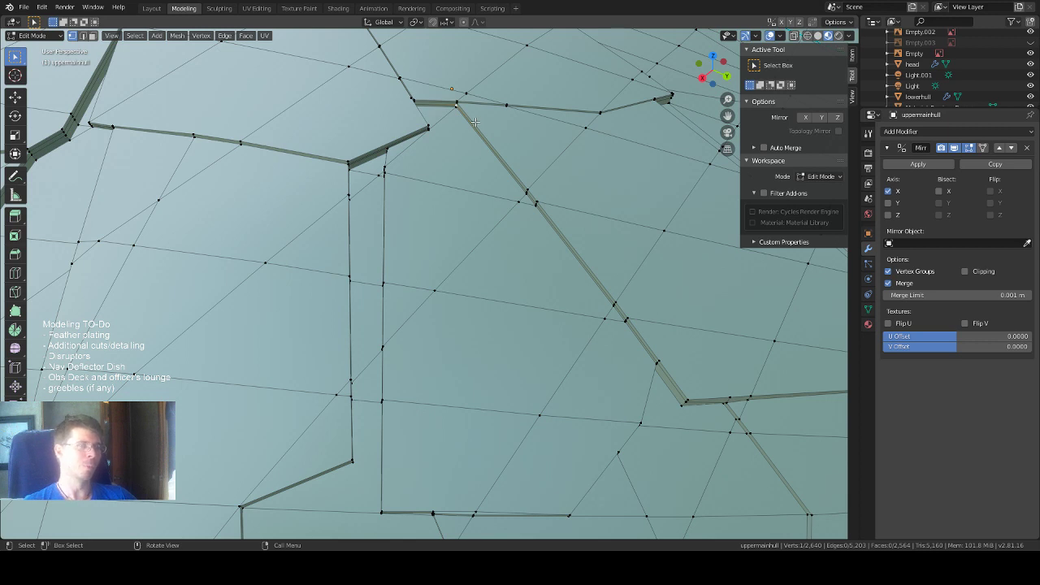
{"action": "key", "text": "2"}
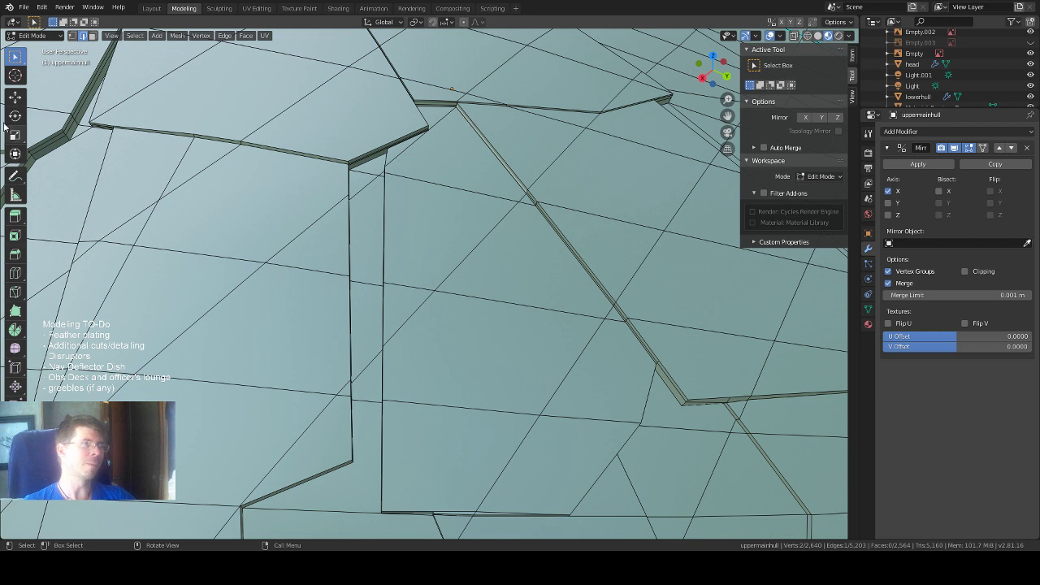
{"action": "left_click", "coordinate": [93, 35]}
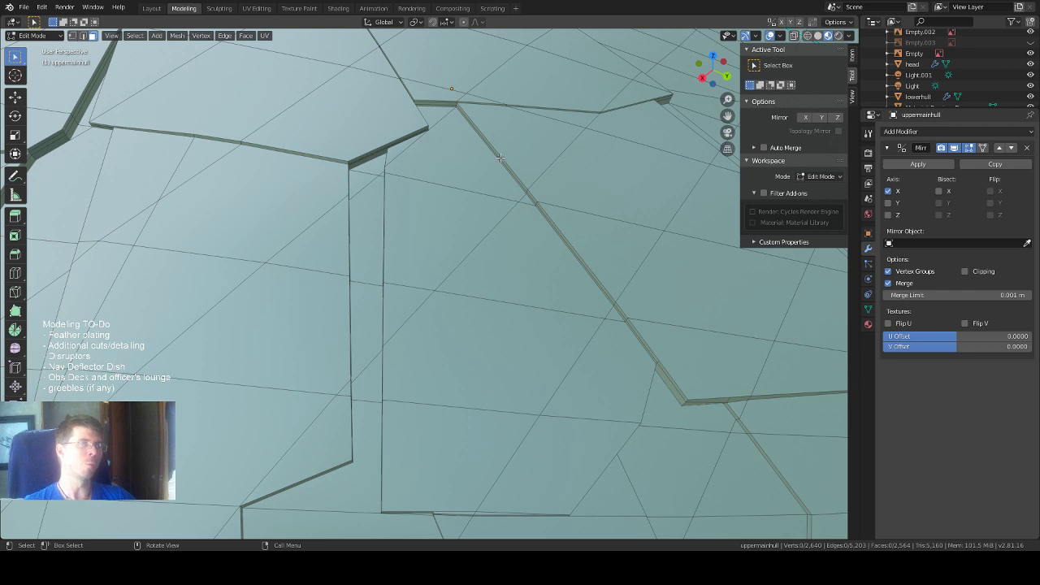
{"action": "left_click", "coordinate": [500, 158]}
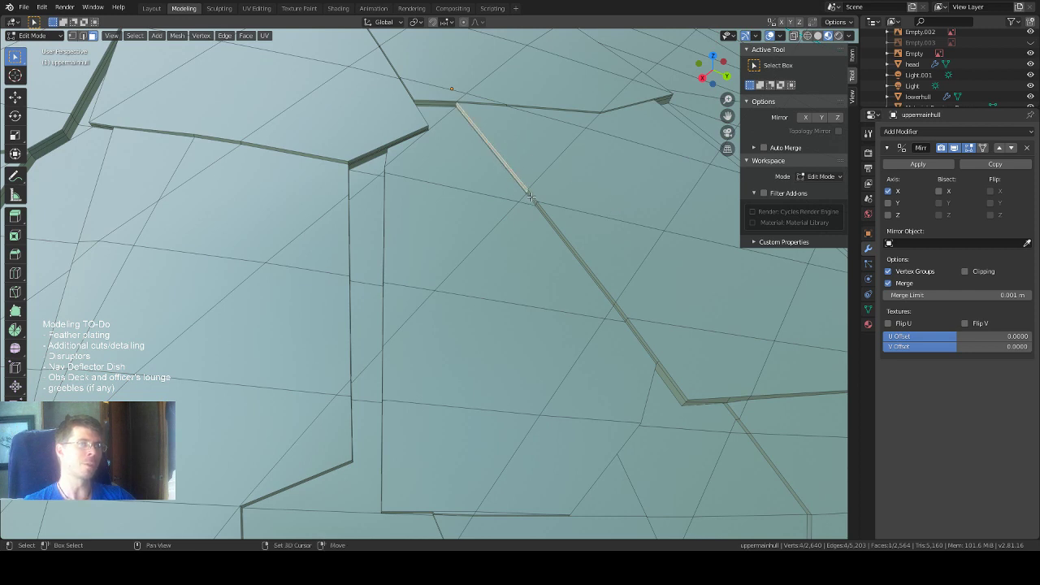
{"action": "left_click", "coordinate": [531, 198], "text": "shift"}
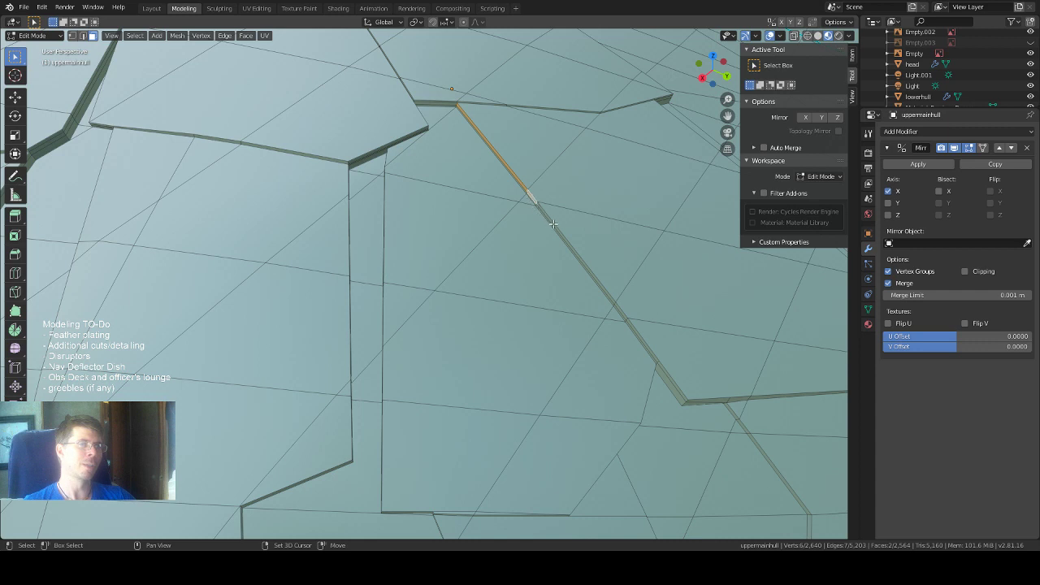
{"action": "left_click", "coordinate": [552, 224], "text": "shift"}
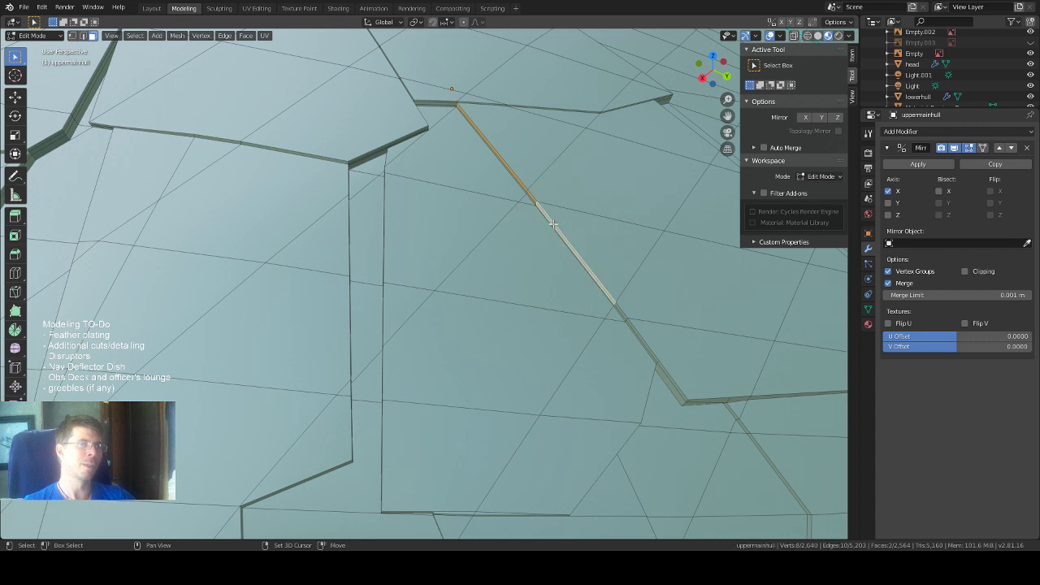
{"action": "left_click", "coordinate": [622, 314], "text": "shift"}
{"action": "left_click", "coordinate": [636, 332], "text": "shift"}
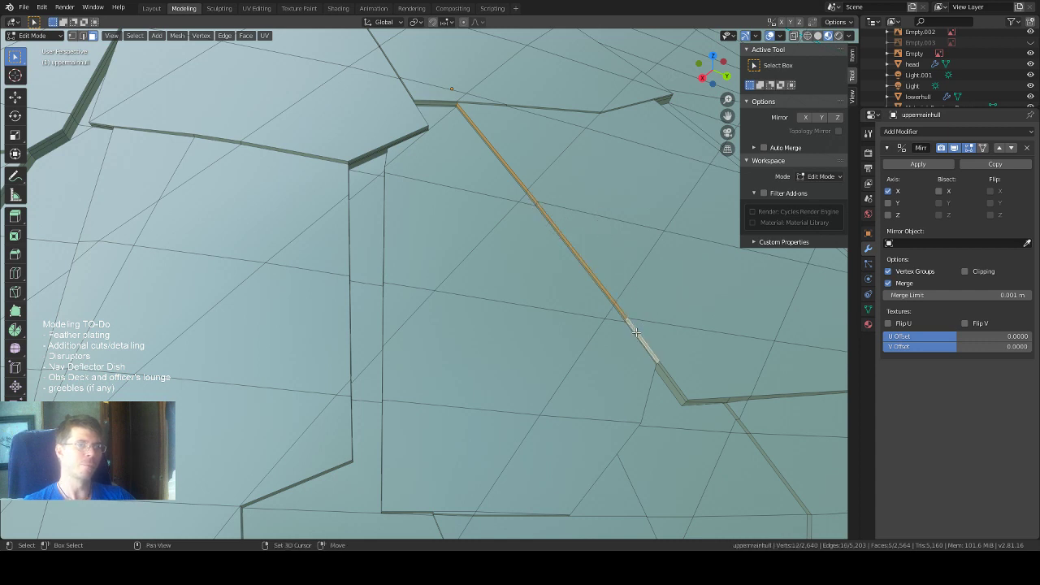
{"action": "left_click", "coordinate": [669, 376], "text": "shift"}
Lower the selected diagonal side faces by about 0.0018 m in global Z.
{"action": "middle_click_drag", "start_coordinate": [655, 287], "coordinate": [634, 282]}
{"action": "scroll", "coordinate": [529, 228], "scroll_direction": "up", "scroll_amount": 3}
{"action": "middle_click_drag", "start_coordinate": [525, 227], "coordinate": [537, 225]}
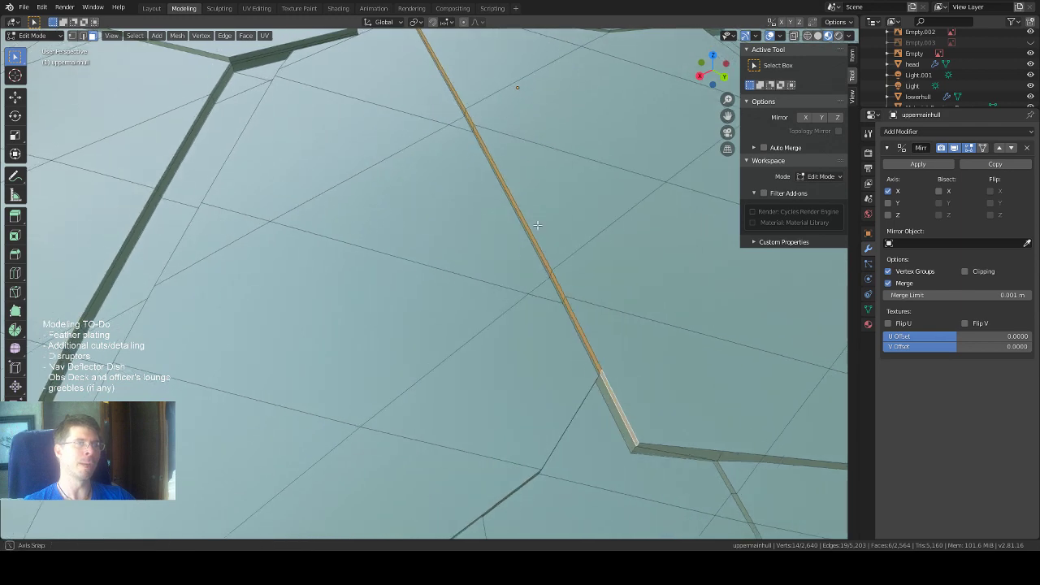
{"action": "left_click", "coordinate": [20, 98]}
{"action": "middle_click_drag", "start_coordinate": [583, 175], "coordinate": [596, 171]}
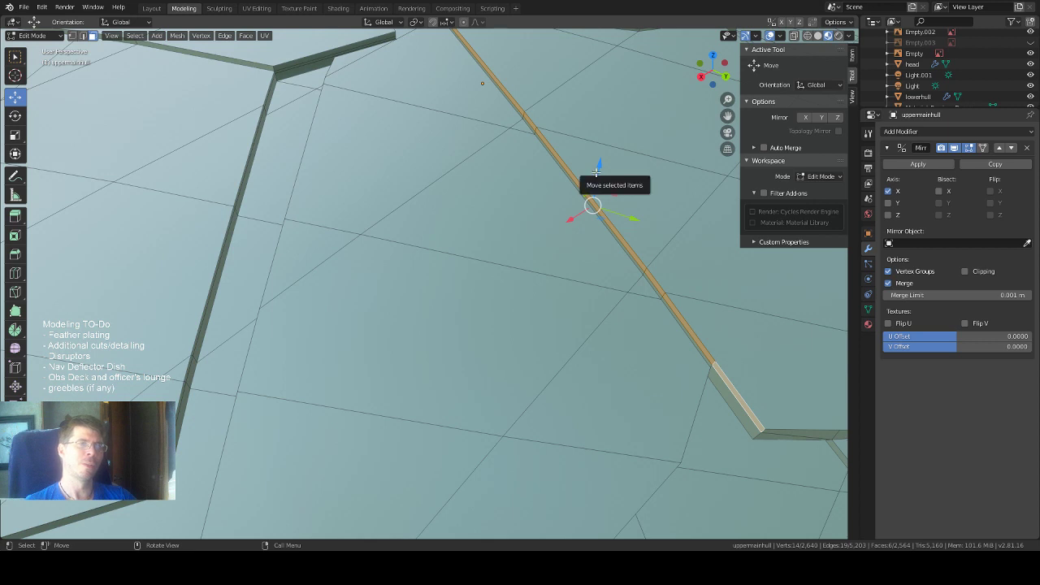
{"action": "left_click_drag", "start_coordinate": [598, 172], "coordinate": [594, 175]}
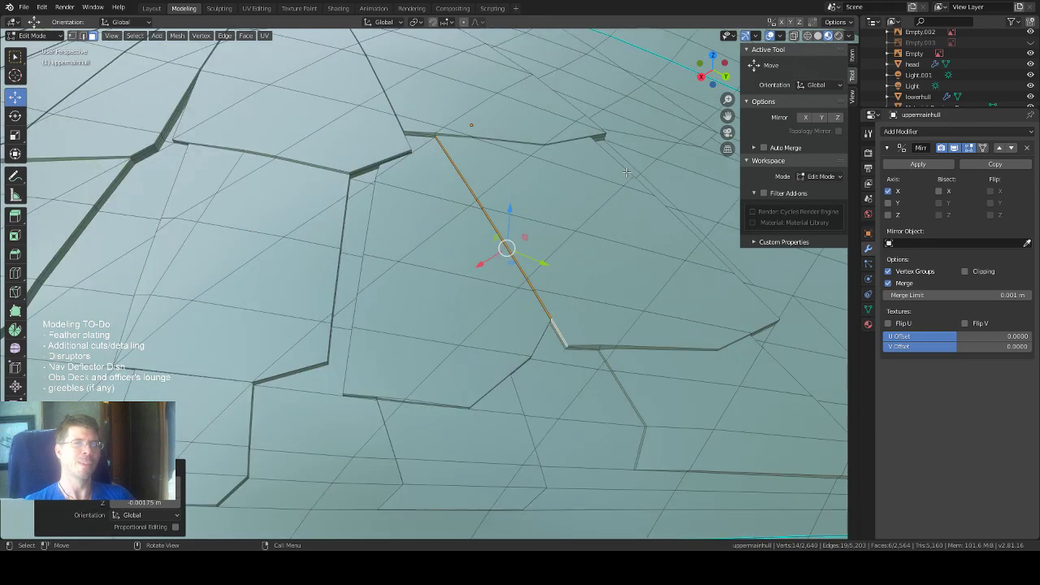
Examine the raised feather plates and the stepped gaps between them on the upper hull.
{"action": "scroll", "coordinate": [625, 173], "scroll_direction": "down", "scroll_amount": 5}
{"action": "middle_click_drag", "start_coordinate": [615, 180], "coordinate": [588, 182]}
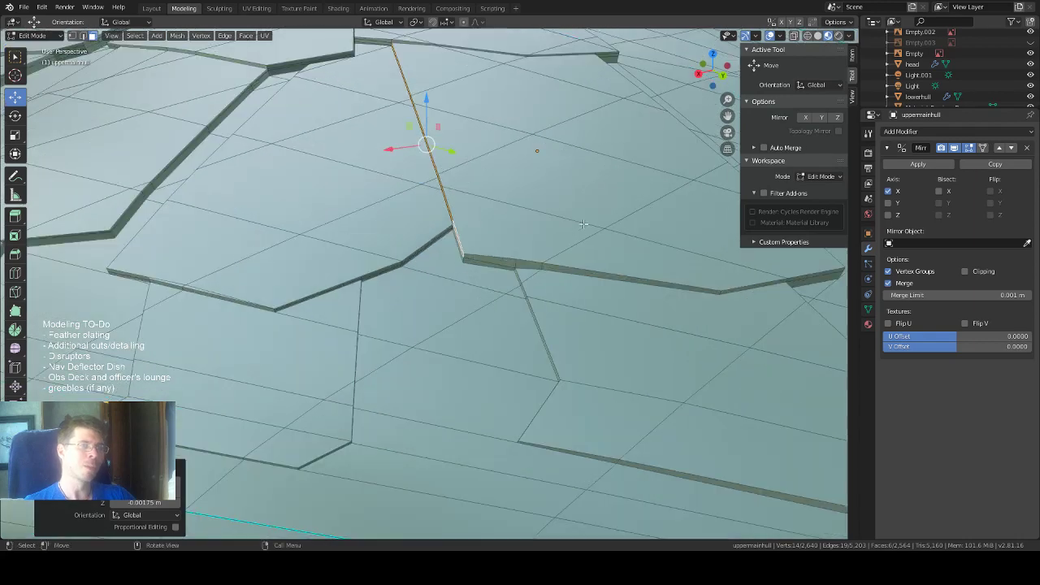
{"action": "scroll", "coordinate": [584, 224], "scroll_direction": "up", "scroll_amount": 2}
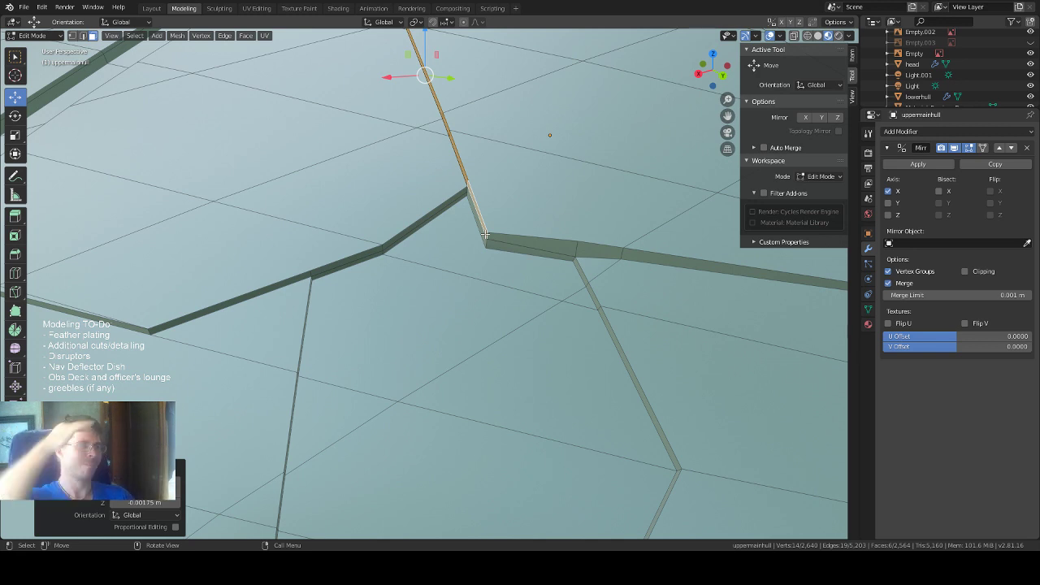
{"action": "scroll", "coordinate": [487, 232], "scroll_direction": "down", "scroll_amount": 3}
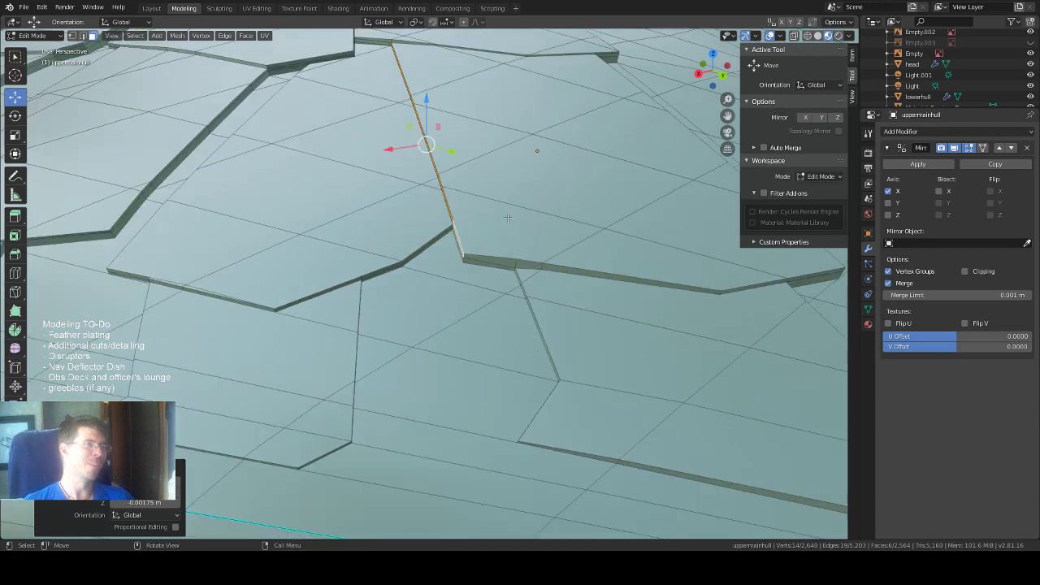
{"action": "middle_click_drag", "start_coordinate": [534, 231], "coordinate": [499, 252]}
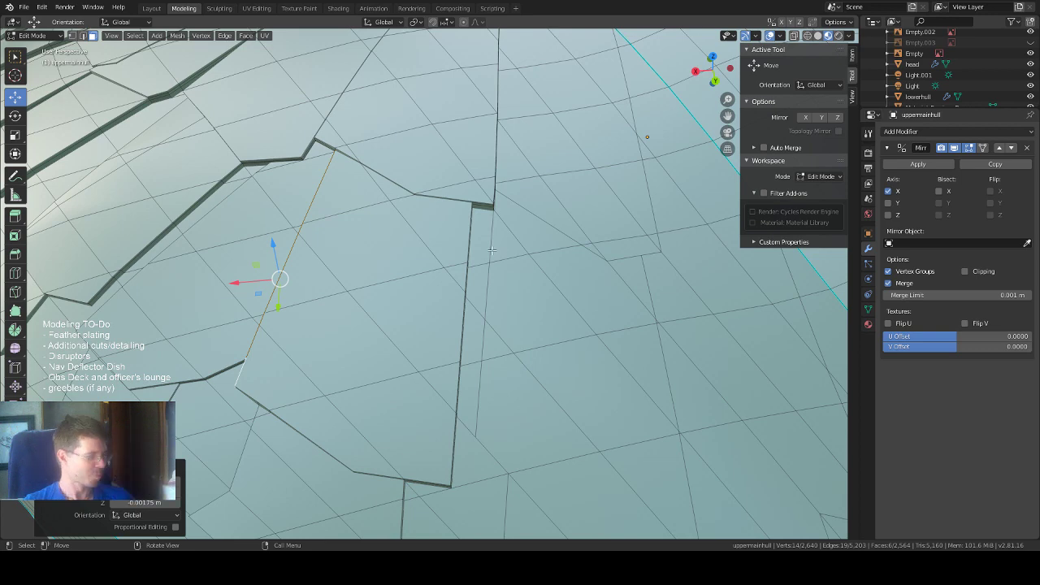
{"action": "middle_click_drag", "start_coordinate": [492, 251], "coordinate": [497, 229]}
{"action": "left_click", "coordinate": [492, 277]}
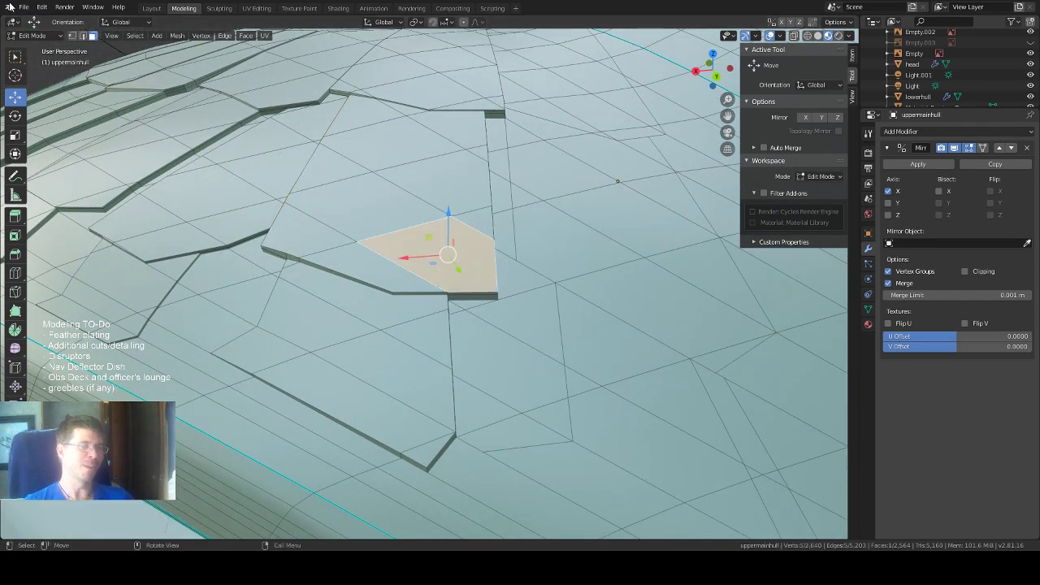
{"action": "middle_click_drag", "start_coordinate": [480, 114], "coordinate": [496, 218]}
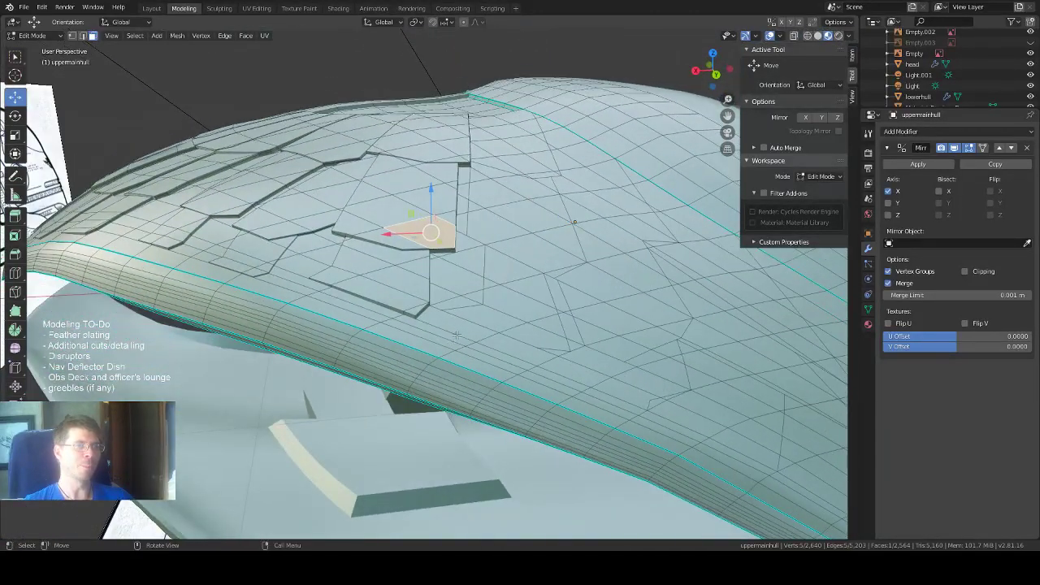
Select the hull face just beyond the corner of the lowest raised plate and switch to the Select Box tool.
{"action": "left_click", "coordinate": [481, 317]}
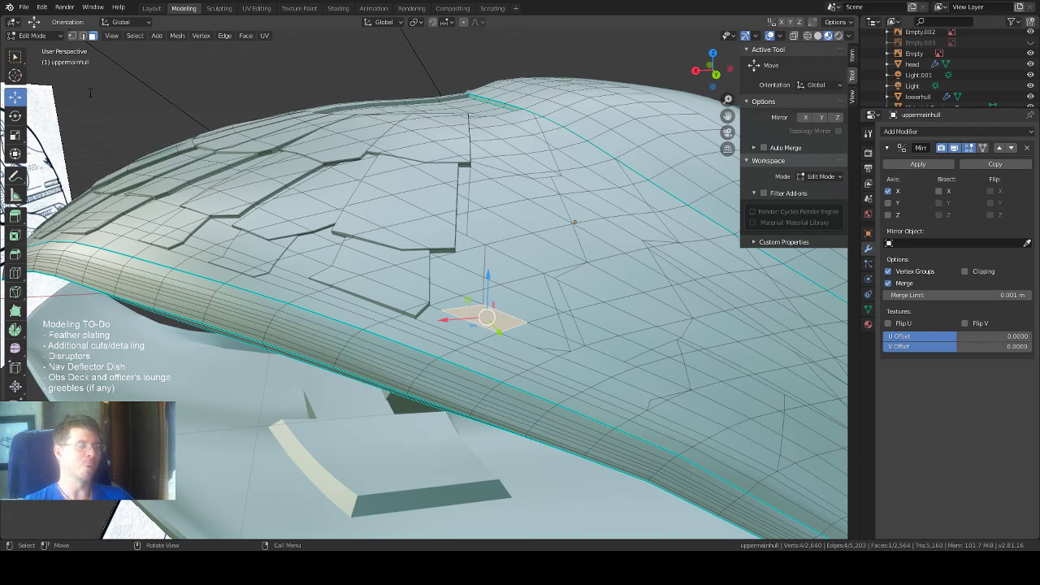
{"action": "left_click", "coordinate": [15, 56]}
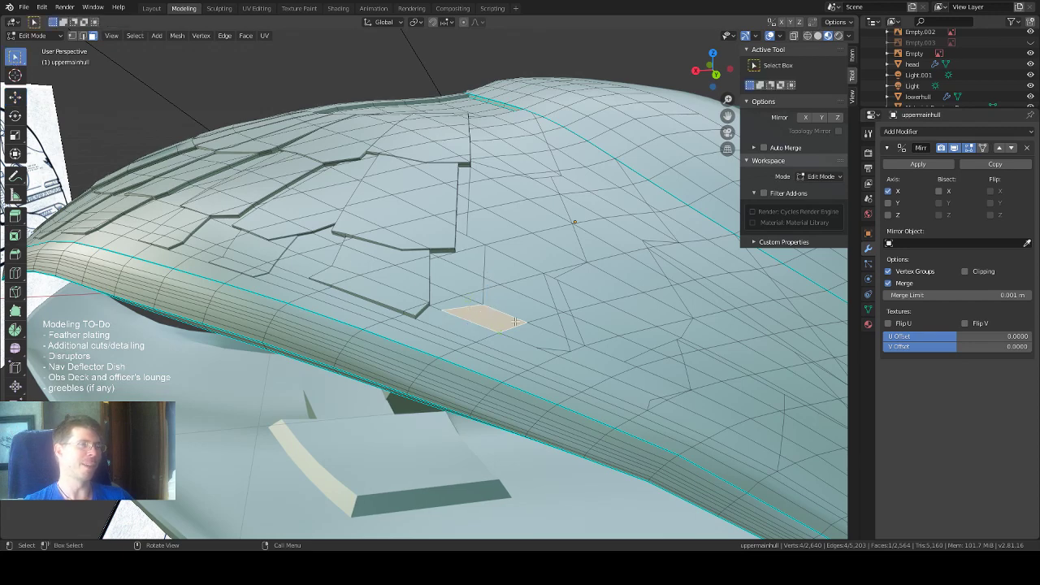
{"action": "scroll", "coordinate": [519, 262], "scroll_direction": "down", "scroll_amount": 2}
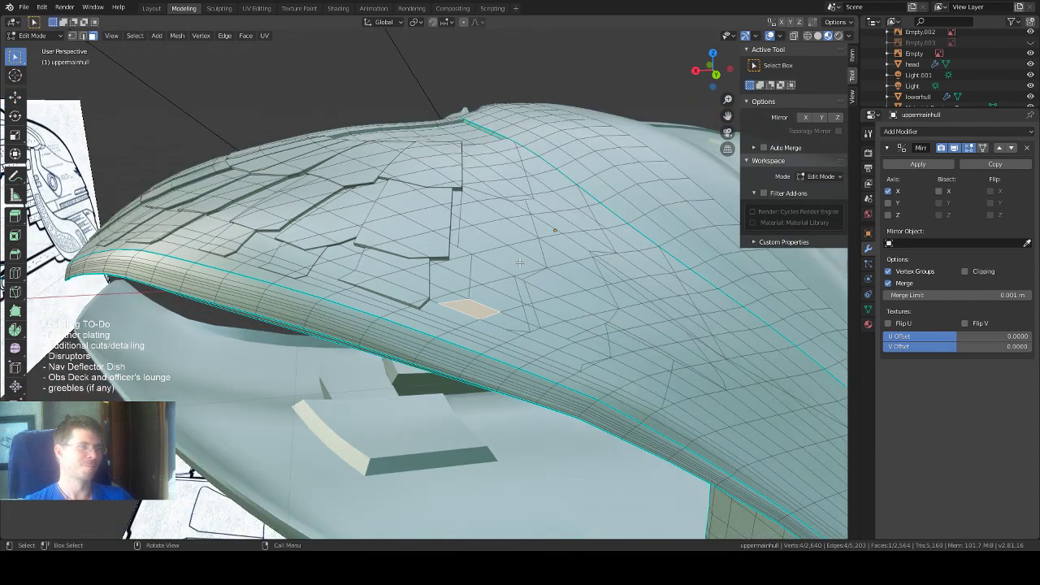
{"action": "scroll", "coordinate": [519, 262], "scroll_direction": "up", "scroll_amount": 2}
{"action": "middle_click_drag", "start_coordinate": [519, 262], "coordinate": [556, 353]}
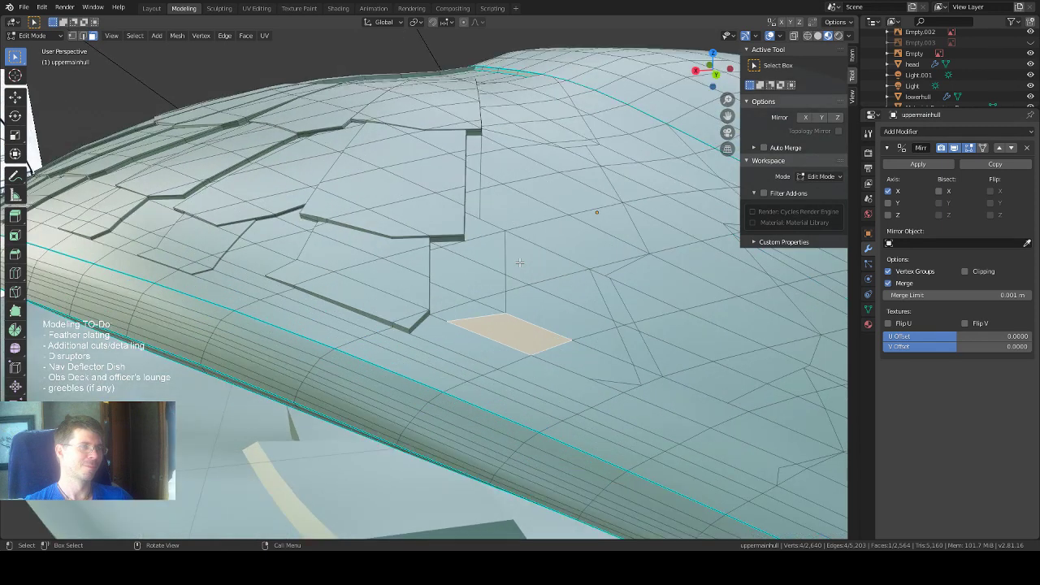
Add the adjoining faces beside and above the starting face to the selection, forming the lower part of a new plate.
{"action": "left_click", "coordinate": [595, 372], "text": "shift"}
{"action": "left_click", "coordinate": [606, 355], "text": "shift"}
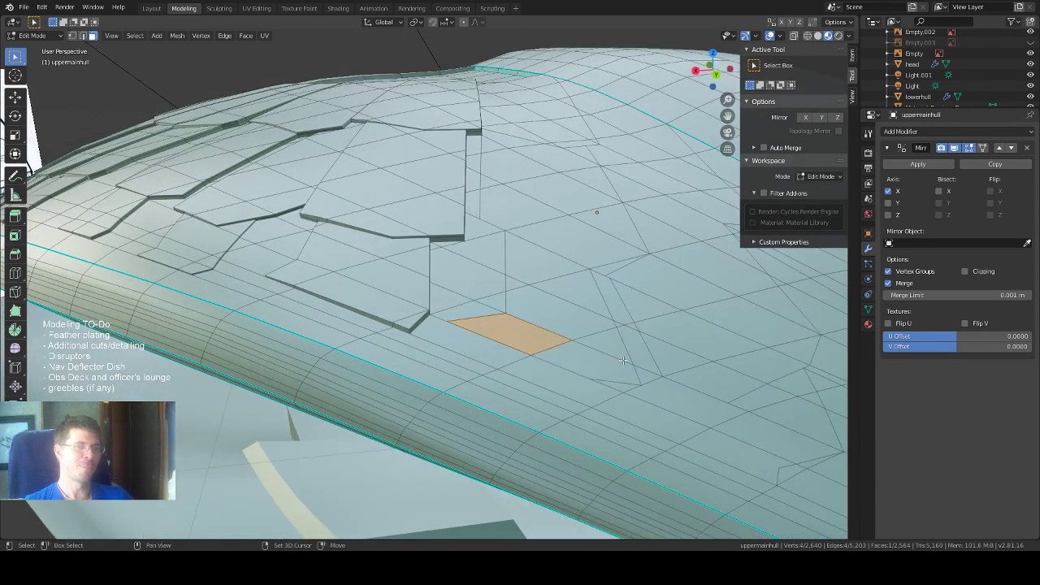
{"action": "left_click", "coordinate": [606, 347], "text": "shift"}
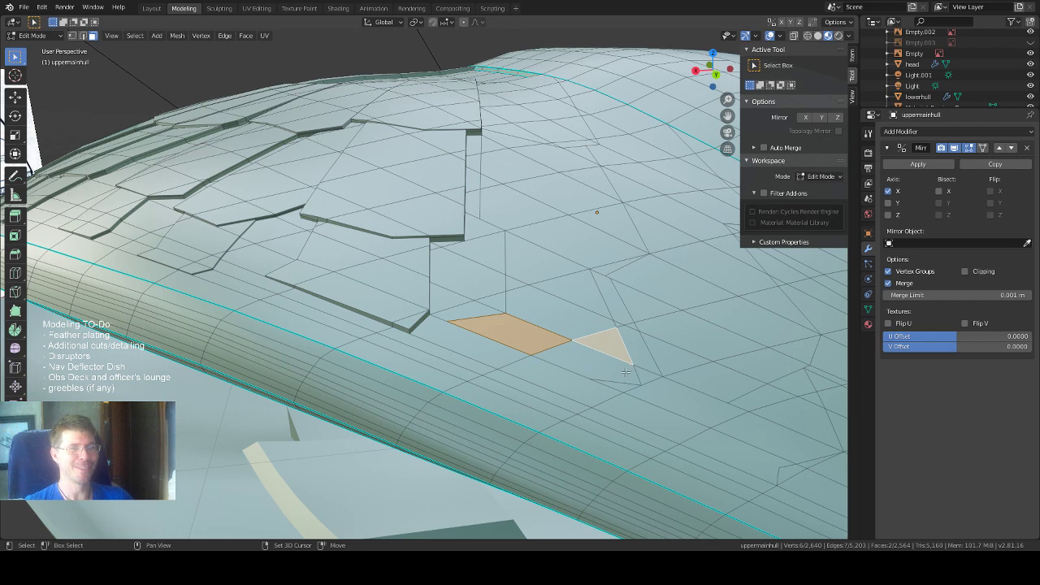
{"action": "left_click", "coordinate": [630, 372], "text": "shift"}
{"action": "left_click", "coordinate": [586, 296], "text": "shift"}
{"action": "left_click", "coordinate": [585, 298], "text": "shift"}
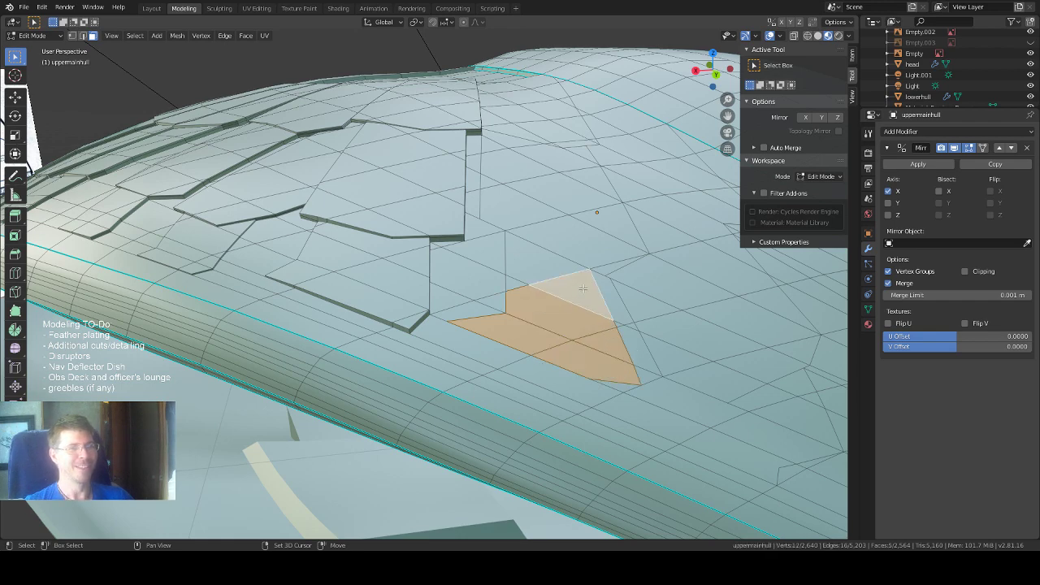
Add the narrow faces along the lower patch's outer edge and reselect the face missing from its middle.
{"action": "middle_click_drag", "start_coordinate": [585, 297], "coordinate": [458, 432]}
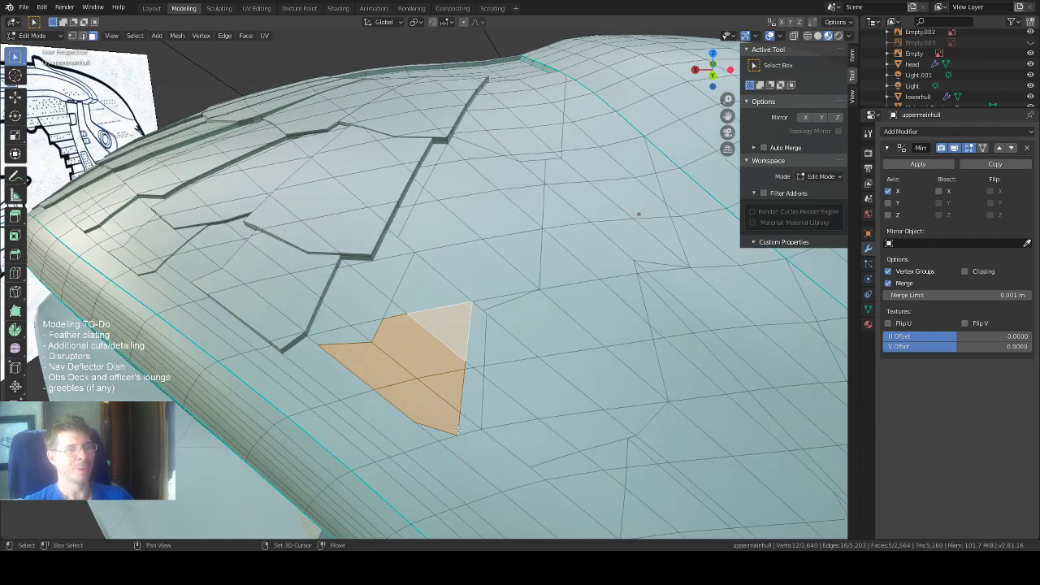
{"action": "left_click", "coordinate": [471, 410], "text": "shift"}
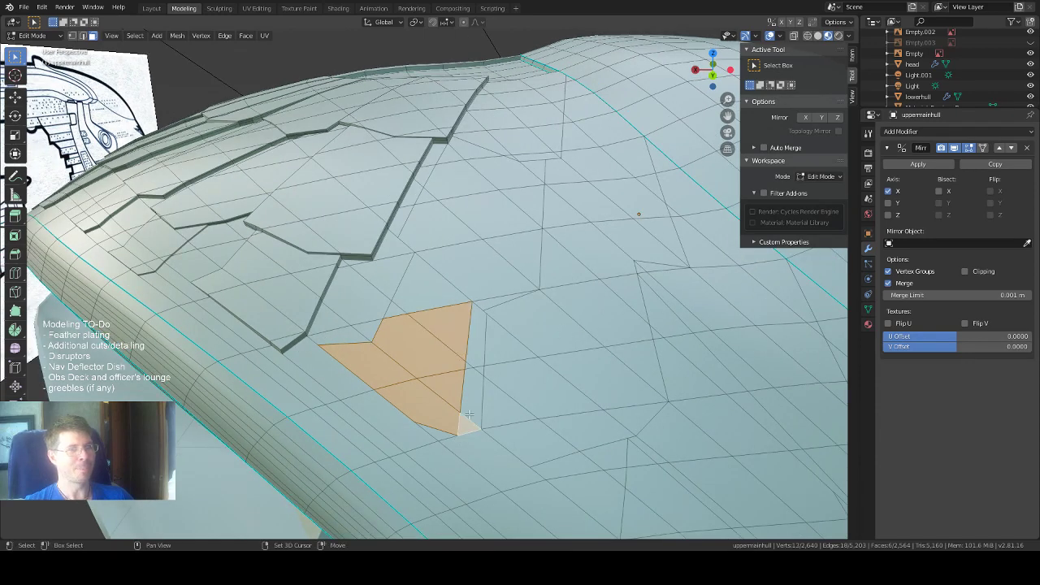
{"action": "left_click", "coordinate": [470, 349], "text": "shift"}
{"action": "left_click", "coordinate": [468, 365], "text": "shift"}
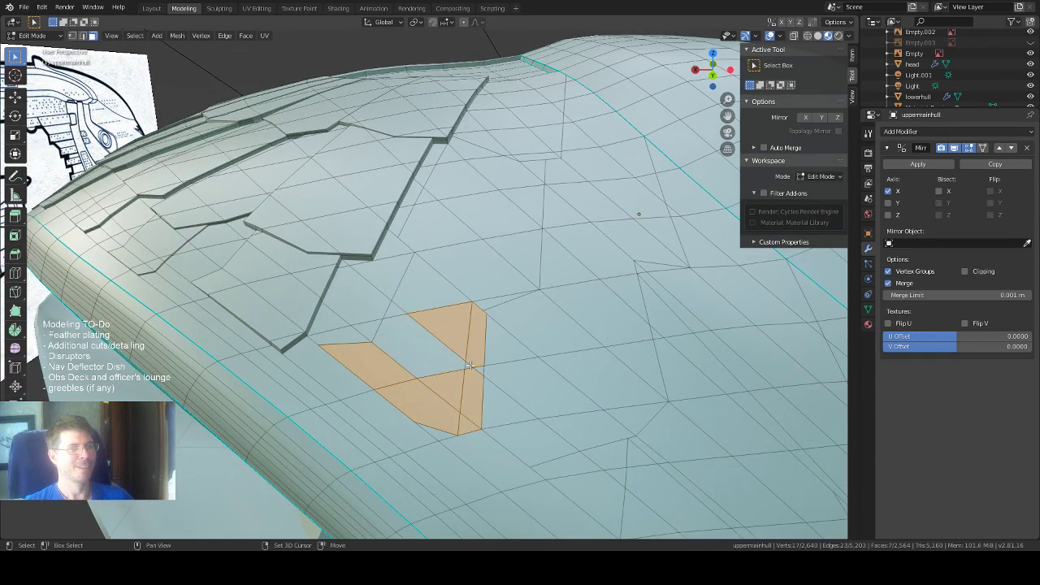
{"action": "left_click", "coordinate": [459, 348], "text": "shift"}
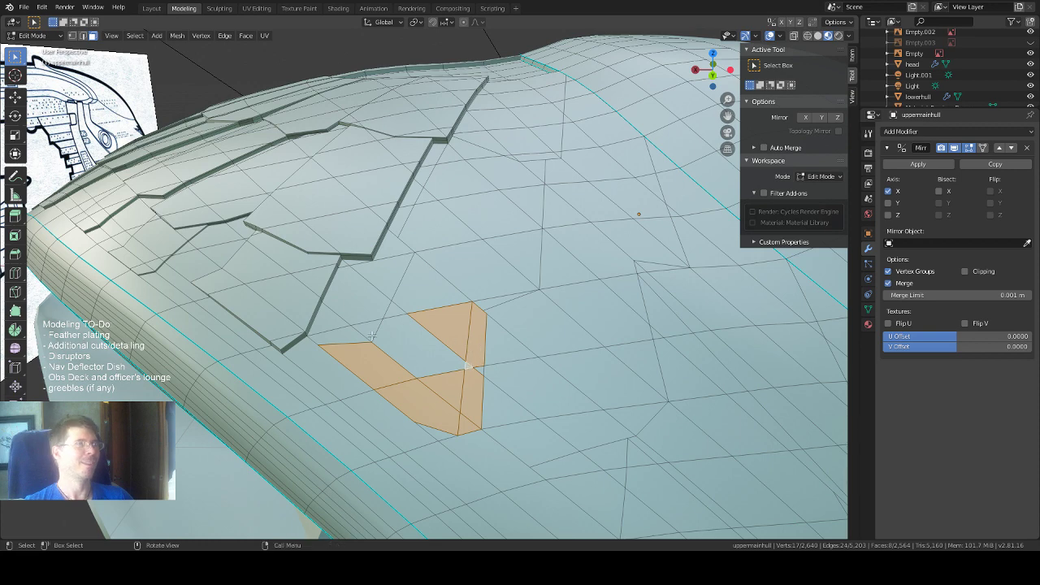
{"action": "left_click", "coordinate": [452, 367], "text": "shift"}
{"action": "left_click", "coordinate": [465, 375], "text": "shift"}
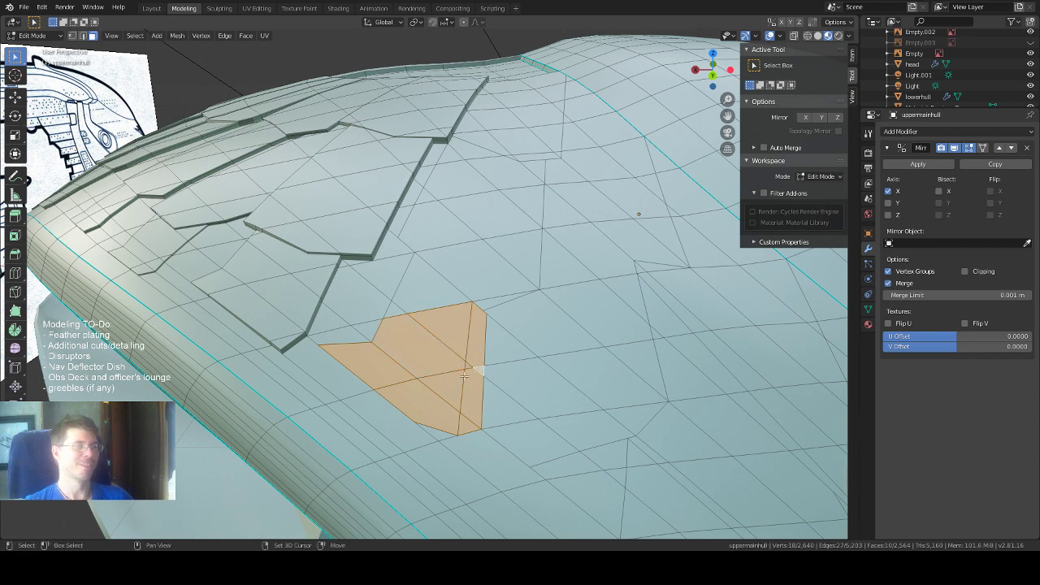
Extend the selection upward with the faces directly above the lower patch, including those at its protruding outer corner.
{"action": "left_click", "coordinate": [417, 295], "text": "shift"}
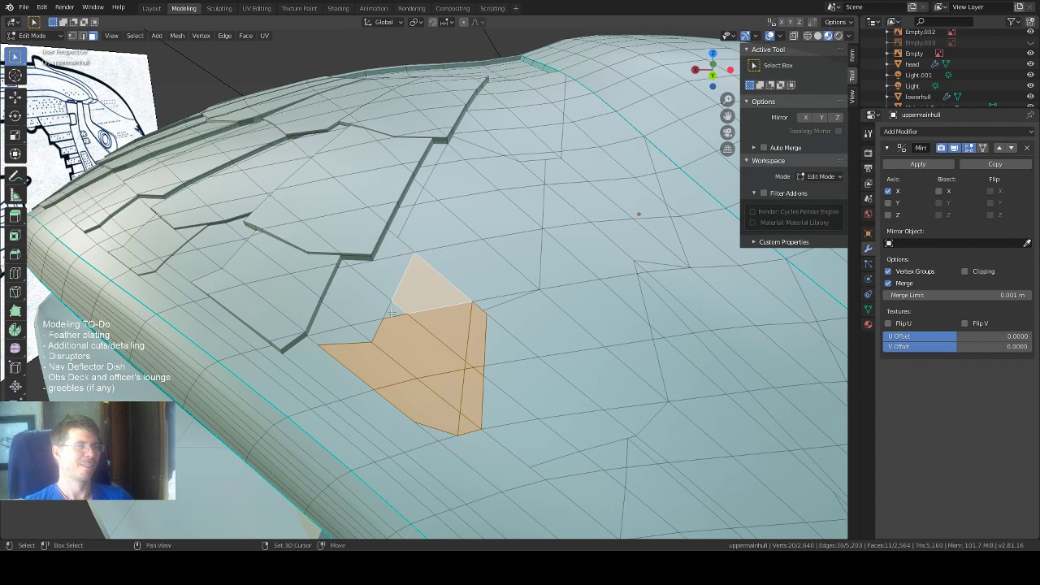
{"action": "left_click", "coordinate": [390, 313], "text": "shift"}
{"action": "middle_click_drag", "start_coordinate": [390, 313], "coordinate": [518, 307]}
{"action": "left_click", "coordinate": [507, 316], "text": "shift"}
{"action": "left_click", "coordinate": [495, 286], "text": "shift"}
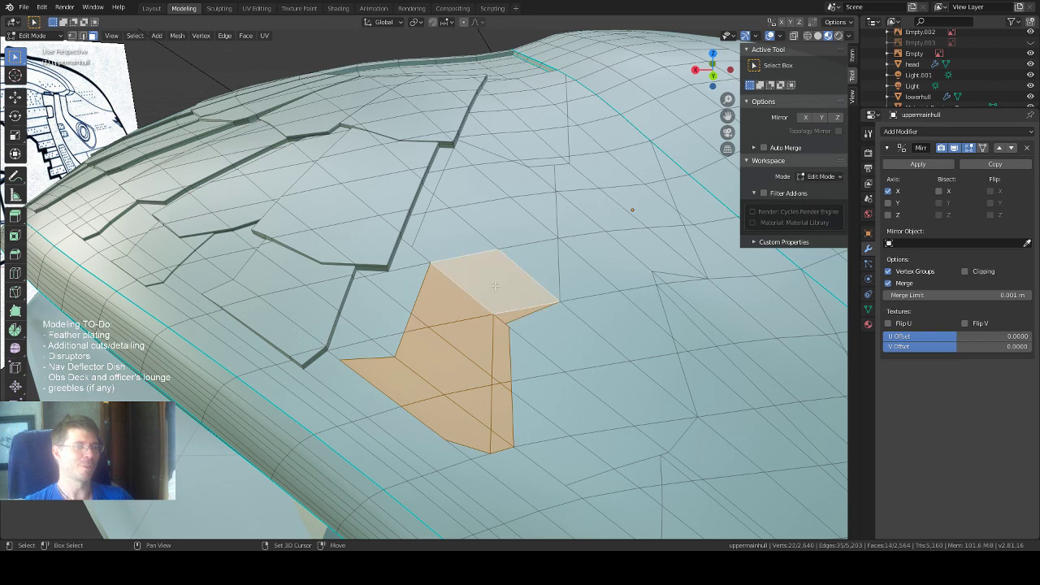
Add the faces bordering the raised plate's long edge to the selection, up to the notch where the next plate starts.
{"action": "left_click", "coordinate": [437, 233], "text": "shift"}
{"action": "left_click", "coordinate": [440, 208], "text": "shift"}
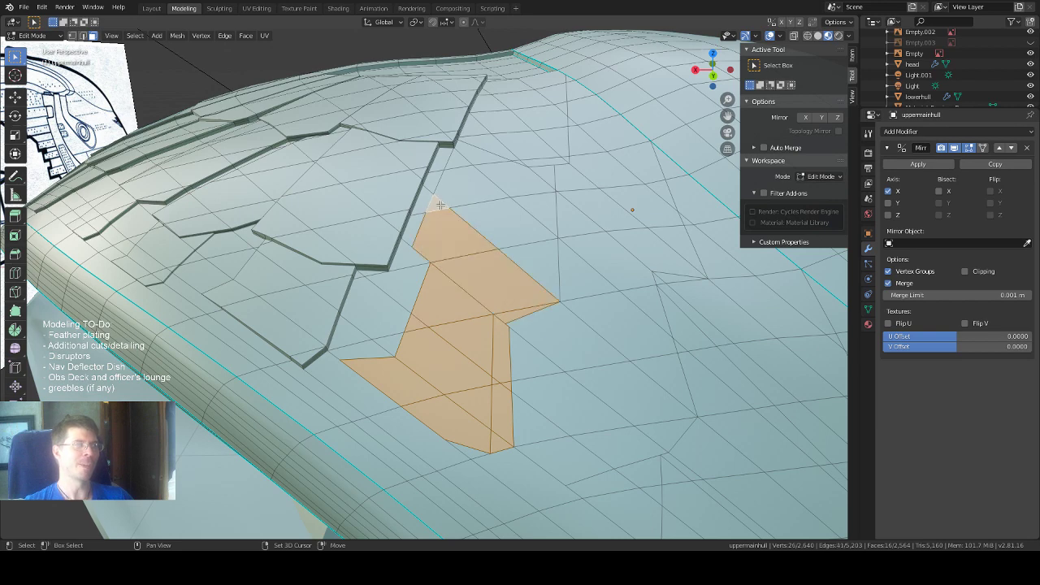
{"action": "left_click", "coordinate": [462, 195], "text": "shift"}
{"action": "left_click", "coordinate": [460, 171], "text": "shift"}
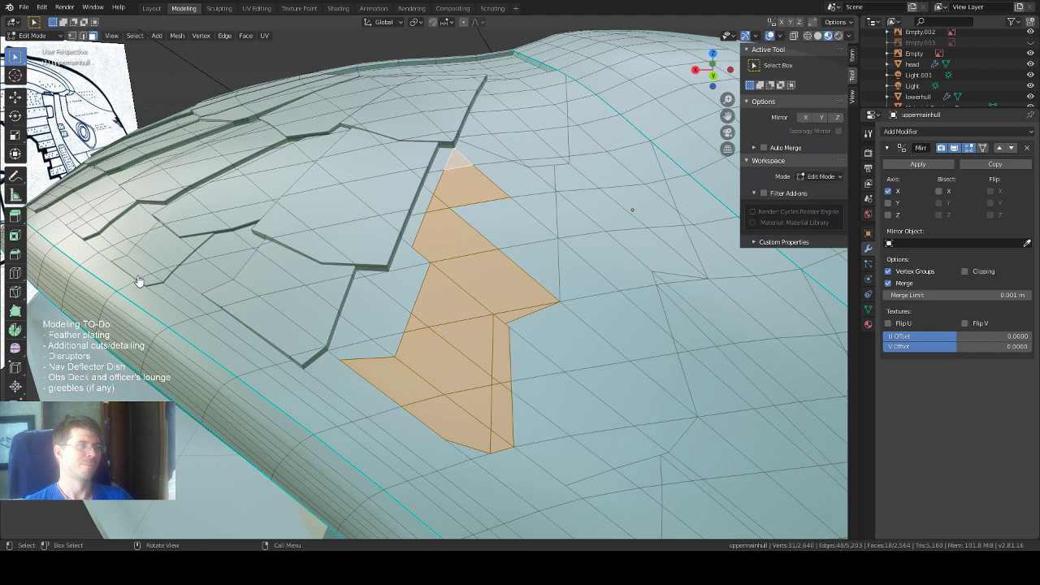
Fill in the outer side of the strip's middle section by adding its unselected faces below the notch.
{"action": "left_click", "coordinate": [532, 268], "text": "shift"}
{"action": "left_click", "coordinate": [519, 235], "text": "shift"}
{"action": "middle_click_drag", "start_coordinate": [526, 204], "coordinate": [523, 204]}
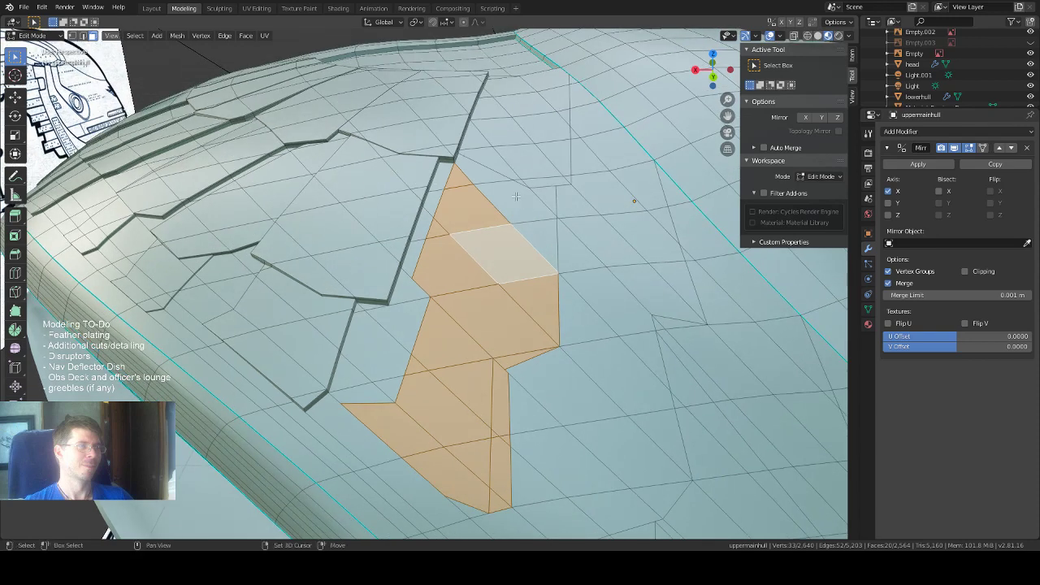
{"action": "left_click", "coordinate": [517, 210], "text": "shift"}
{"action": "left_click", "coordinate": [489, 183], "text": "shift"}
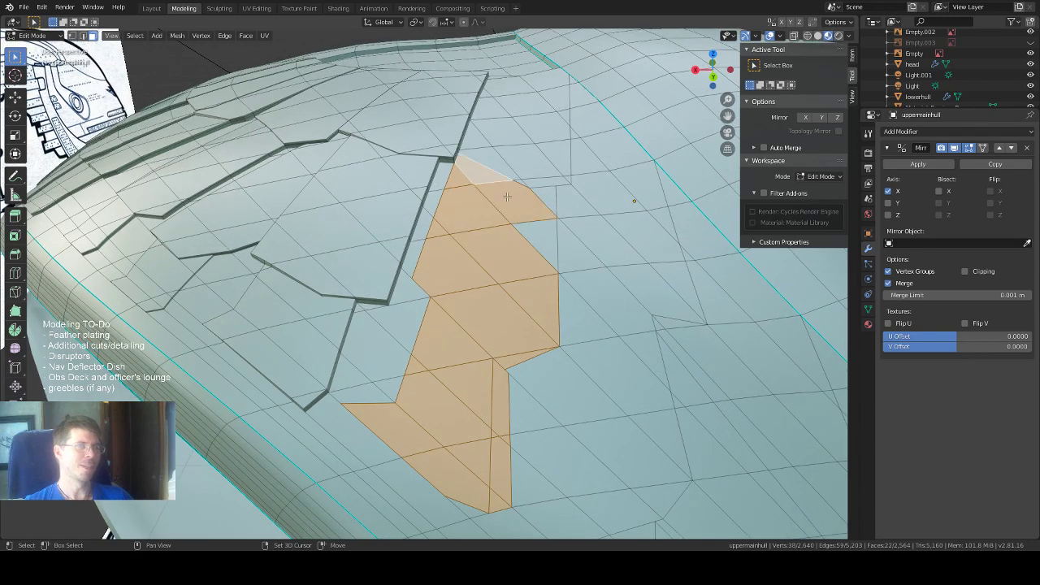
{"action": "left_click", "coordinate": [537, 240], "text": "shift"}
Add the small faces at the middle section's outer corner and those along the upper raised plate's edge to its tip.
{"action": "middle_click_drag", "start_coordinate": [536, 239], "coordinate": [569, 256]}
{"action": "left_click", "coordinate": [540, 295], "text": "shift"}
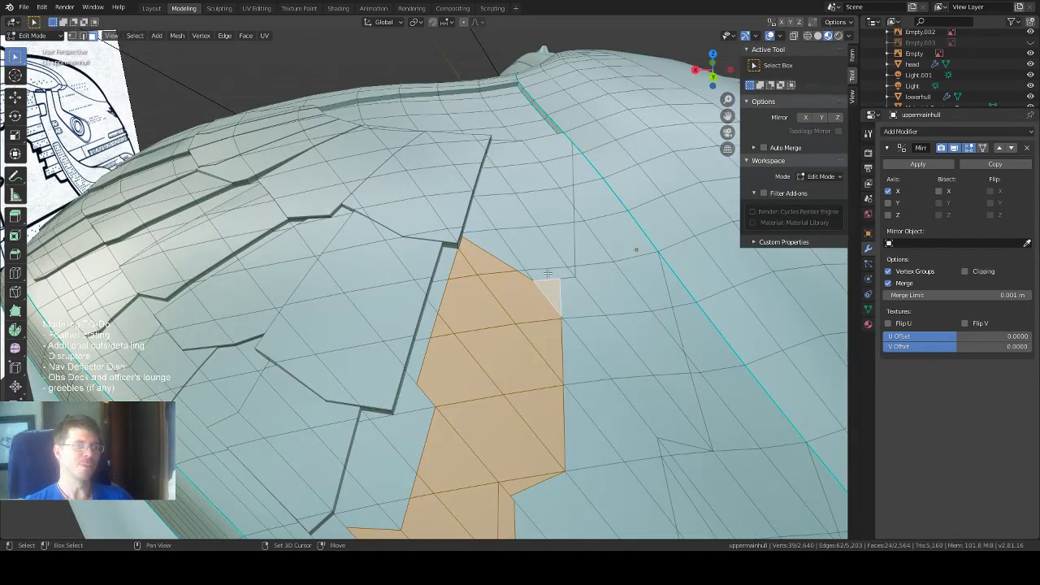
{"action": "left_click", "coordinate": [529, 271], "text": "shift"}
{"action": "left_click", "coordinate": [526, 271], "text": "shift"}
{"action": "left_click", "coordinate": [500, 243], "text": "shift"}
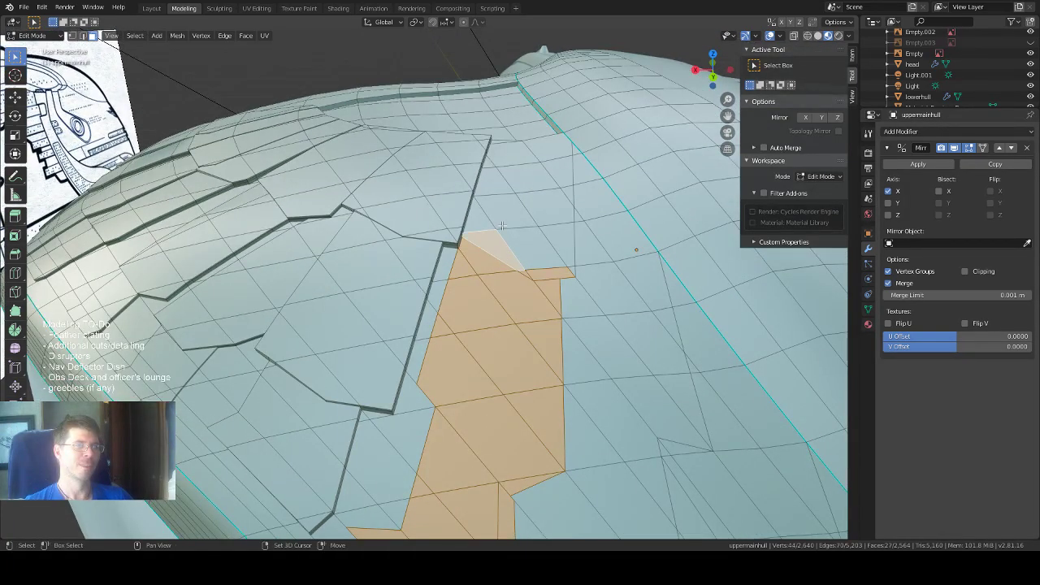
{"action": "left_click", "coordinate": [477, 213], "text": "shift"}
{"action": "left_click", "coordinate": [486, 170], "text": "shift"}
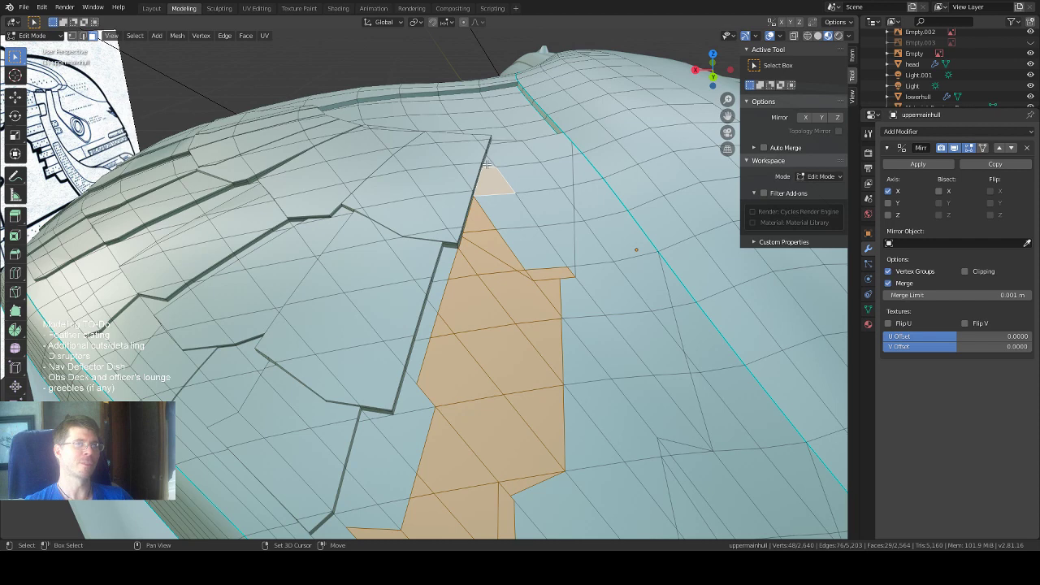
{"action": "left_click", "coordinate": [488, 162], "text": "shift"}
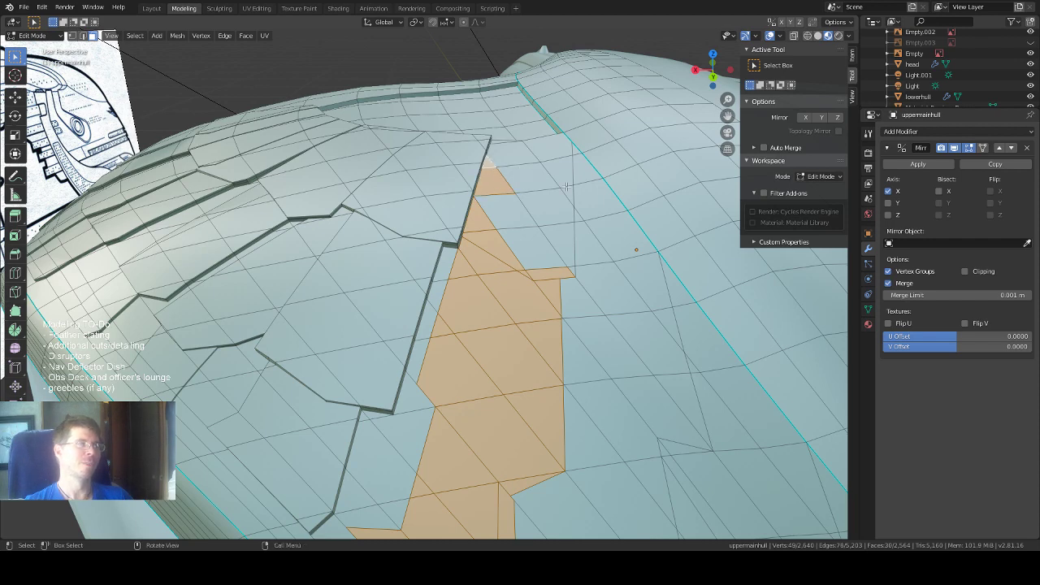
Add the faces running from the upper raised plate's tip across to the cyan-marked hull edge.
{"action": "middle_click_drag", "start_coordinate": [582, 188], "coordinate": [570, 197]}
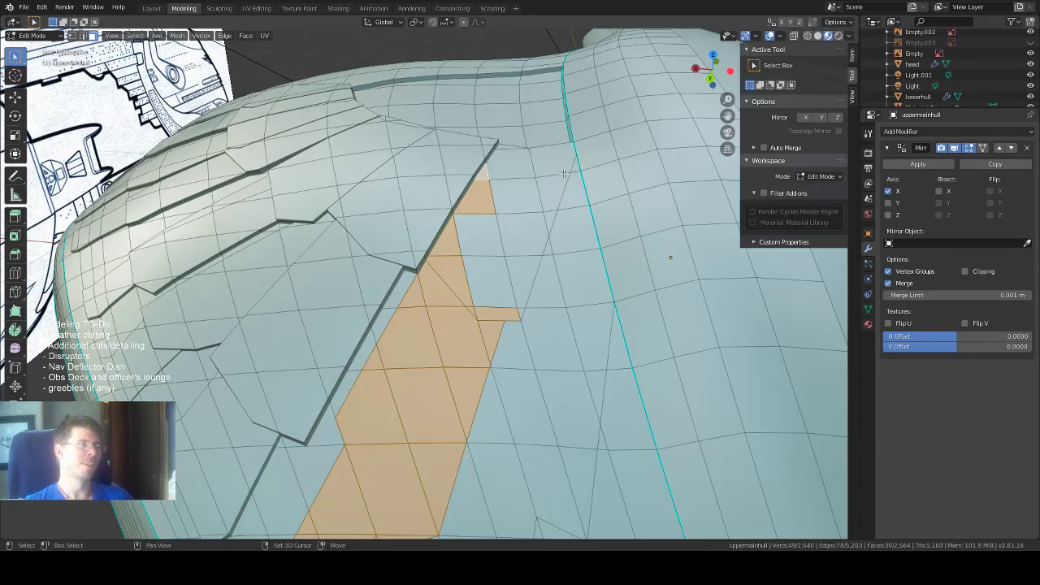
{"action": "left_click", "coordinate": [515, 164], "text": "shift"}
{"action": "middle_click_drag", "start_coordinate": [516, 163], "coordinate": [573, 170]}
{"action": "left_click", "coordinate": [518, 186], "text": "shift"}
{"action": "left_click", "coordinate": [536, 209], "text": "shift"}
{"action": "left_click", "coordinate": [587, 211], "text": "shift"}
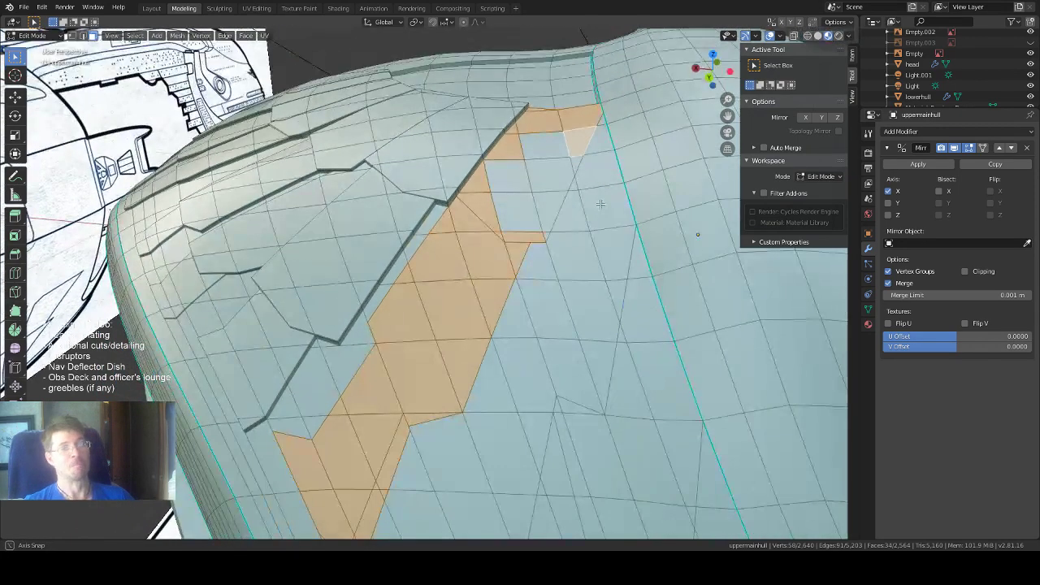
Complete the plate-shaped selection by adding the remaining faces between the top row and the strip's middle section.
{"action": "left_click", "coordinate": [573, 167], "text": "shift"}
{"action": "left_click", "coordinate": [553, 174], "text": "shift"}
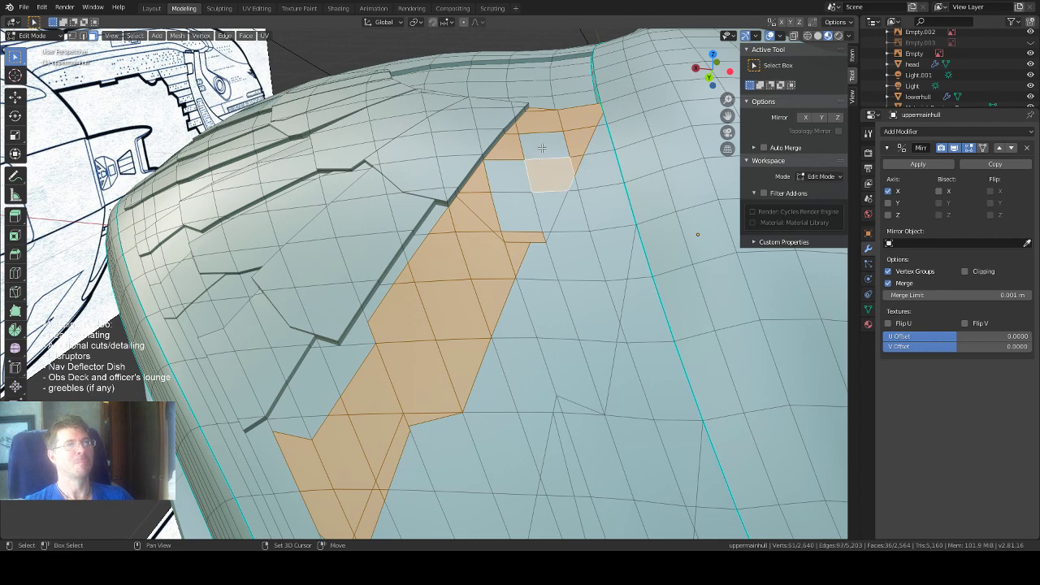
{"action": "left_click", "coordinate": [543, 150], "text": "shift"}
{"action": "left_click", "coordinate": [513, 177], "text": "shift"}
{"action": "left_click", "coordinate": [512, 209], "text": "shift"}
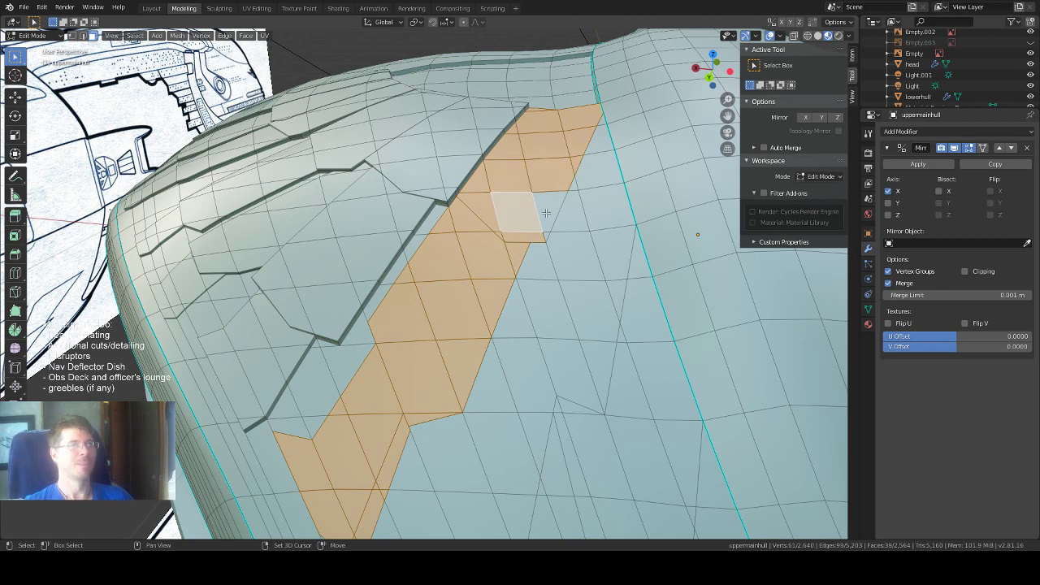
{"action": "left_click", "coordinate": [541, 214], "text": "shift"}
{"action": "left_click", "coordinate": [544, 233], "text": "shift"}
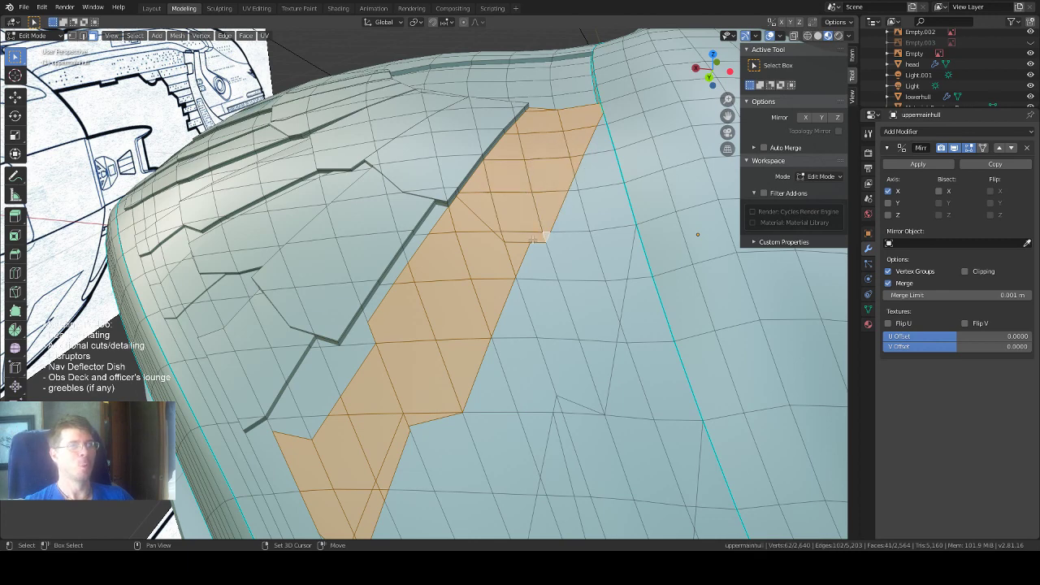
{"action": "middle_click_drag", "start_coordinate": [543, 233], "coordinate": [516, 220]}
{"action": "scroll", "coordinate": [514, 220], "scroll_direction": "up", "scroll_amount": 2}
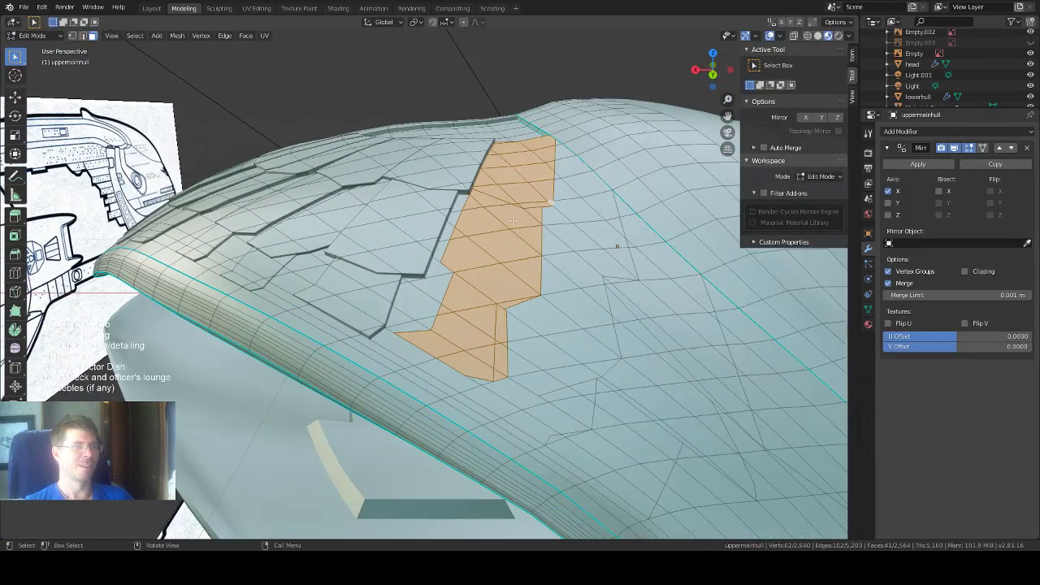
{"action": "scroll", "coordinate": [513, 221], "scroll_direction": "up", "scroll_amount": 2}
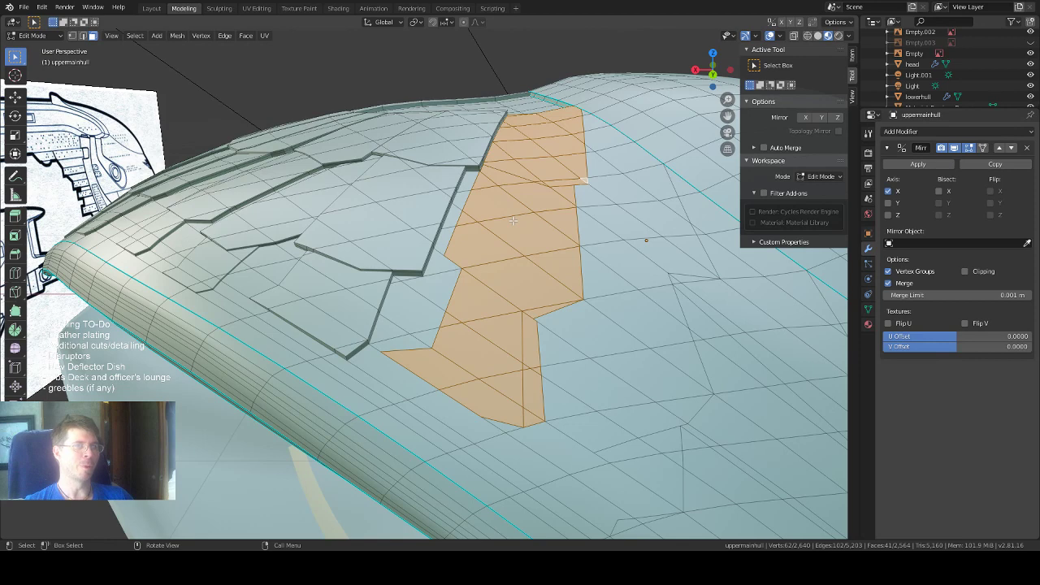
Extrude the selected plate-shaped hull faces outward along their normal by about 0.0037 m.
{"action": "middle_click_drag", "start_coordinate": [513, 221], "coordinate": [509, 223]}
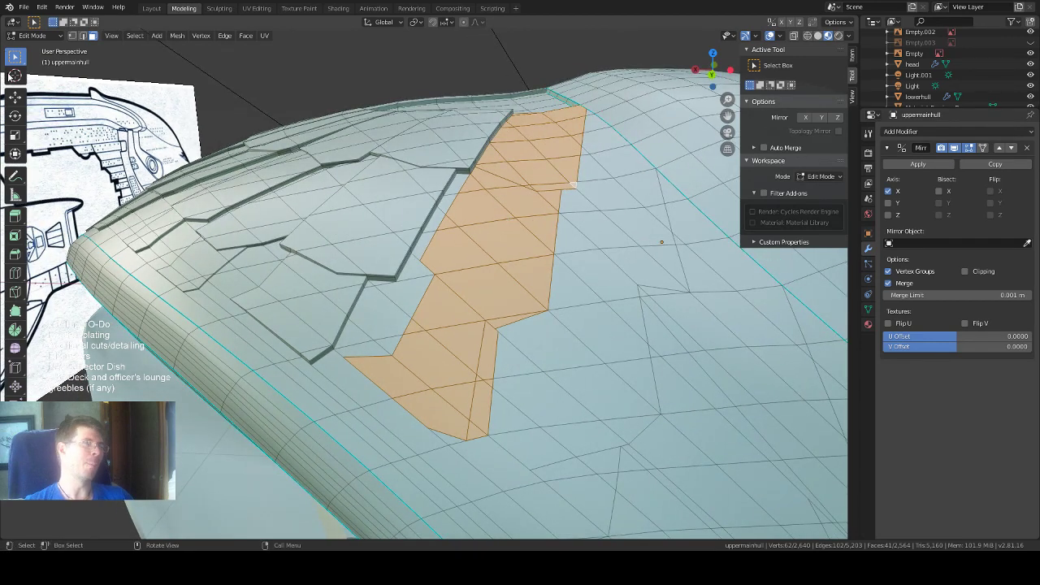
{"action": "left_click", "coordinate": [15, 215]}
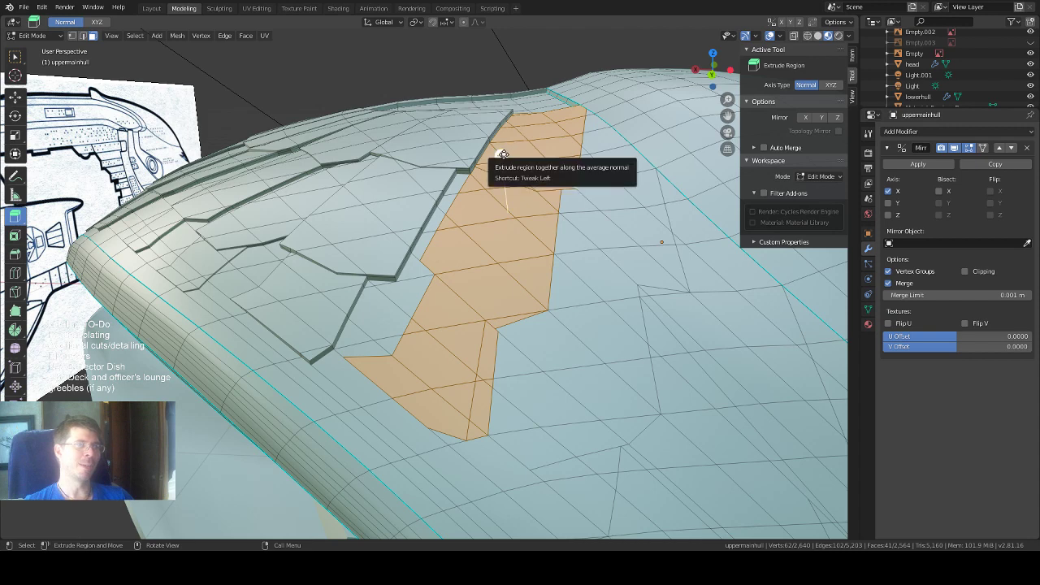
{"action": "left_click_drag", "start_coordinate": [504, 154], "coordinate": [501, 153]}
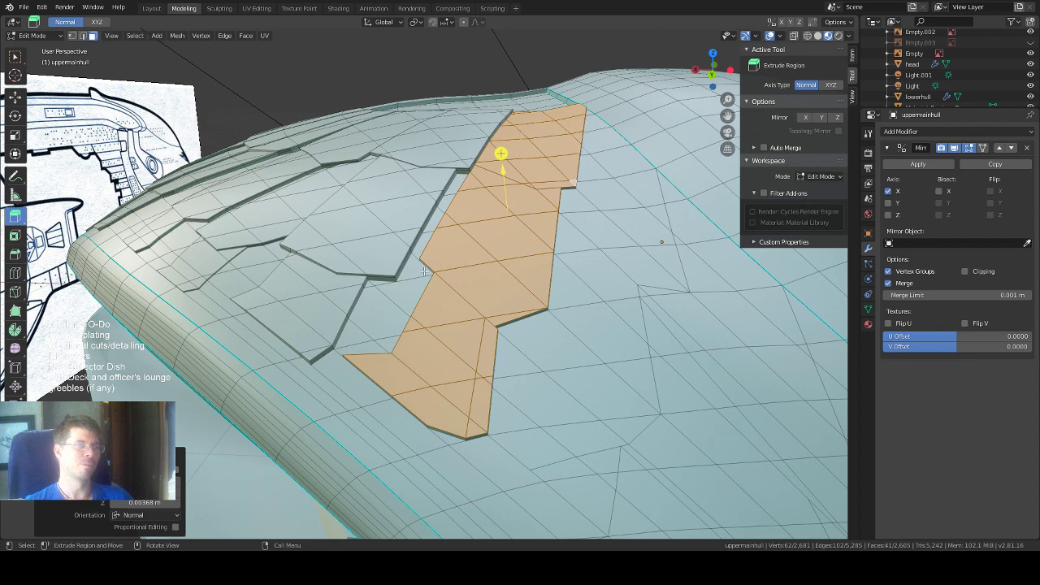
Start a new face selection on the raised strip's middle section, covering its inner-edge faces and the row across to the notch.
{"action": "left_click", "coordinate": [453, 253]}
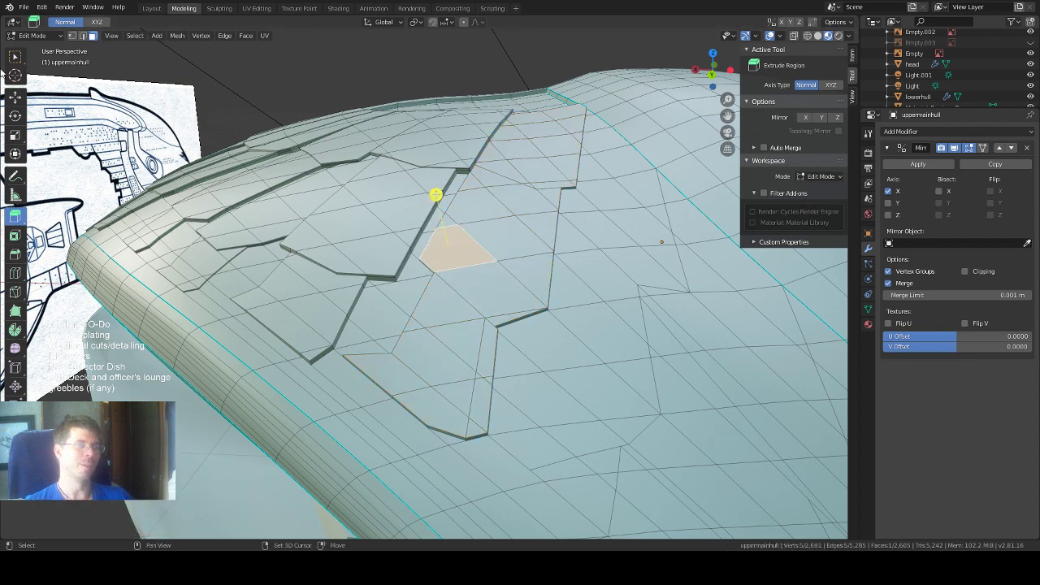
{"action": "left_click", "coordinate": [16, 57]}
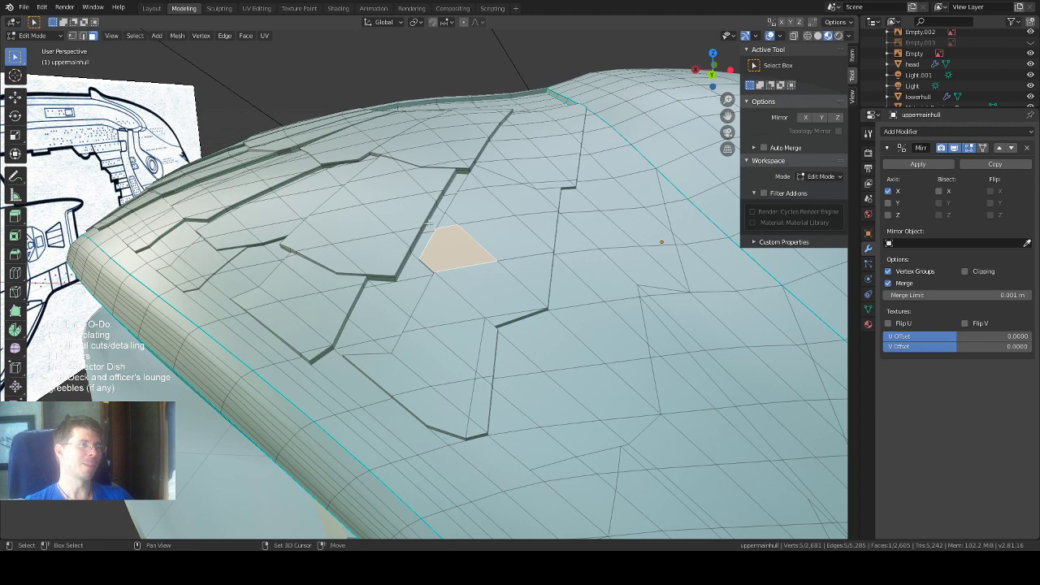
{"action": "left_click", "coordinate": [480, 193], "text": "shift"}
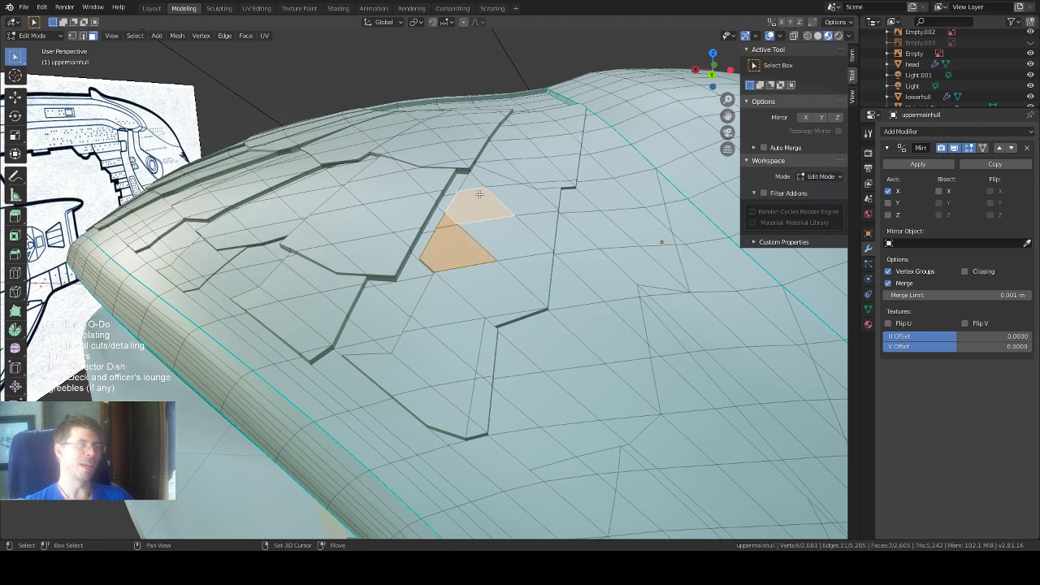
{"action": "left_click", "coordinate": [493, 182], "text": "shift"}
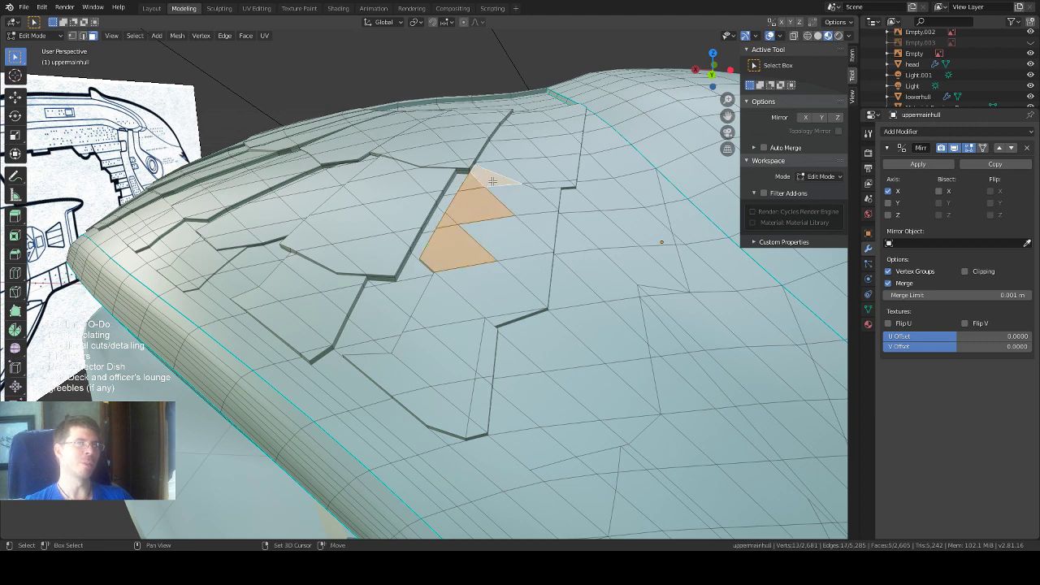
{"action": "left_click", "coordinate": [538, 206], "text": "shift"}
{"action": "left_click", "coordinate": [552, 198], "text": "shift"}
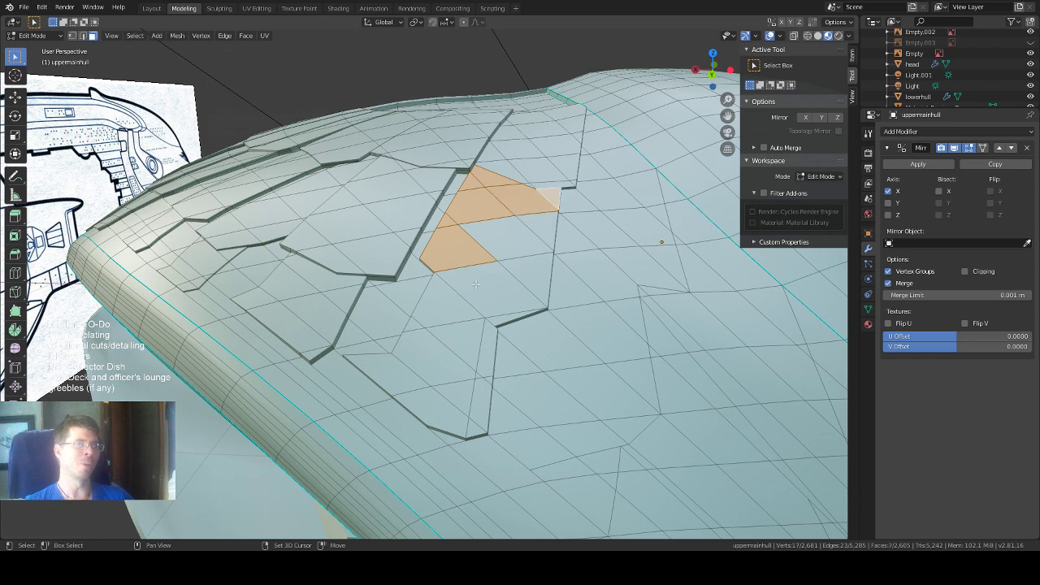
Add the middle section's remaining faces from its lower tip up along the outer edge to the notch row.
{"action": "left_click", "coordinate": [499, 304], "text": "shift"}
{"action": "left_click", "coordinate": [504, 309], "text": "shift"}
{"action": "left_click", "coordinate": [524, 257], "text": "shift"}
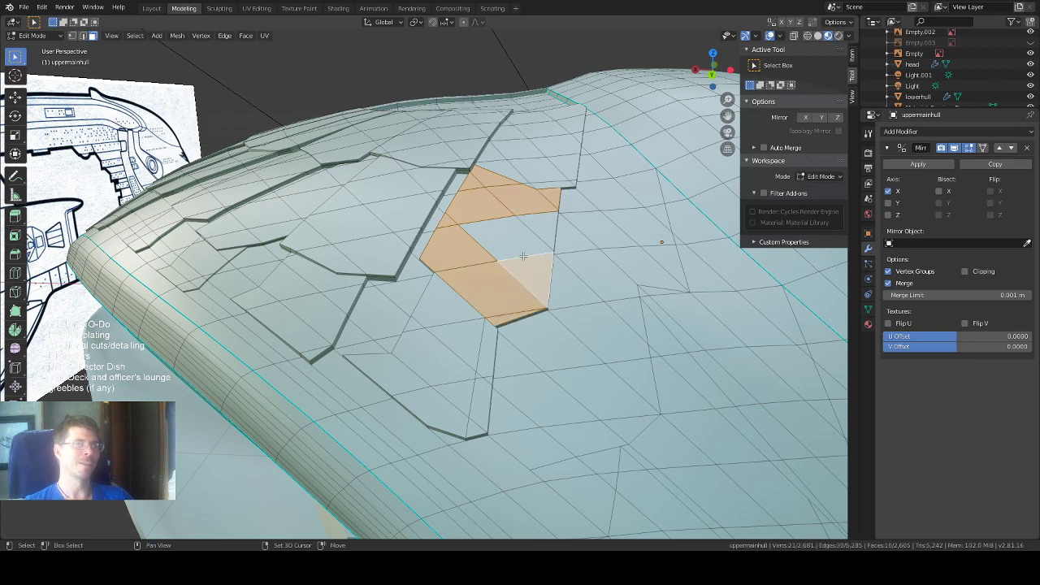
{"action": "left_click", "coordinate": [531, 240], "text": "shift"}
{"action": "left_click", "coordinate": [540, 225], "text": "shift"}
Extend the selection past the notch with the small corner faces and the two full rows of faces above it.
{"action": "middle_click_drag", "start_coordinate": [539, 226], "coordinate": [532, 260]}
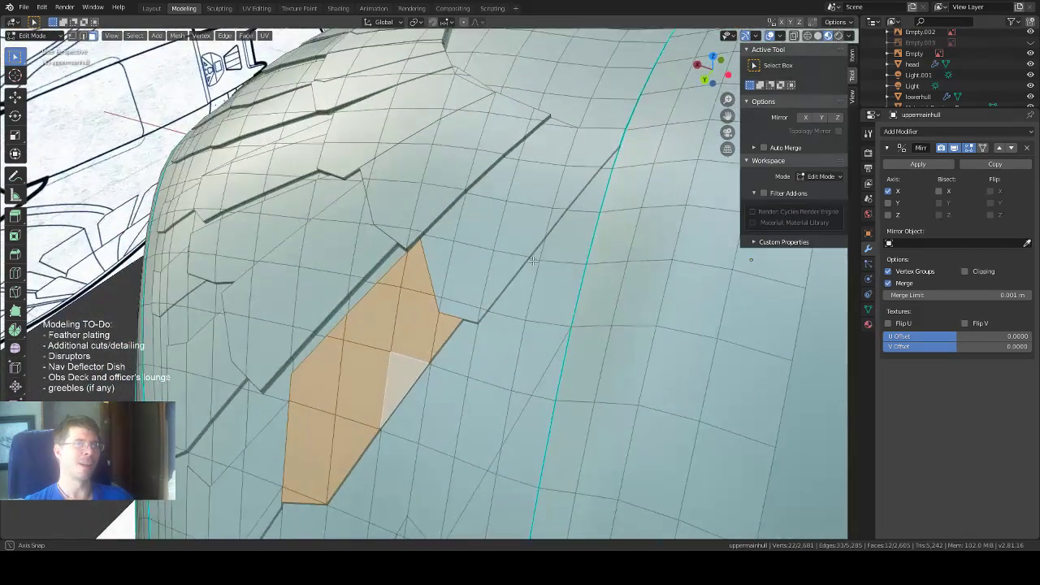
{"action": "left_click", "coordinate": [446, 302], "text": "shift"}
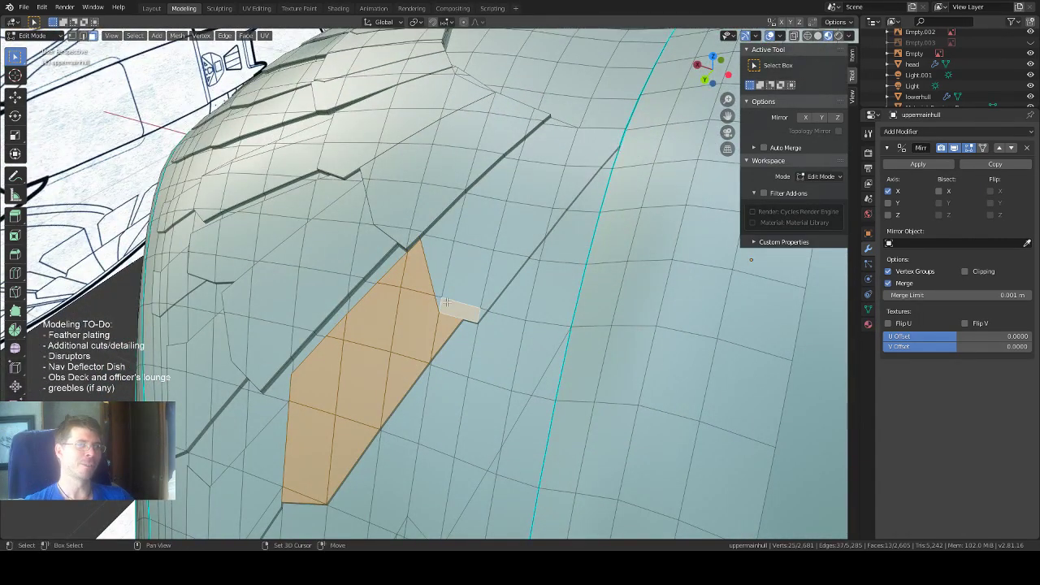
{"action": "left_click", "coordinate": [486, 286], "text": "shift"}
{"action": "left_click", "coordinate": [438, 302], "text": "shift"}
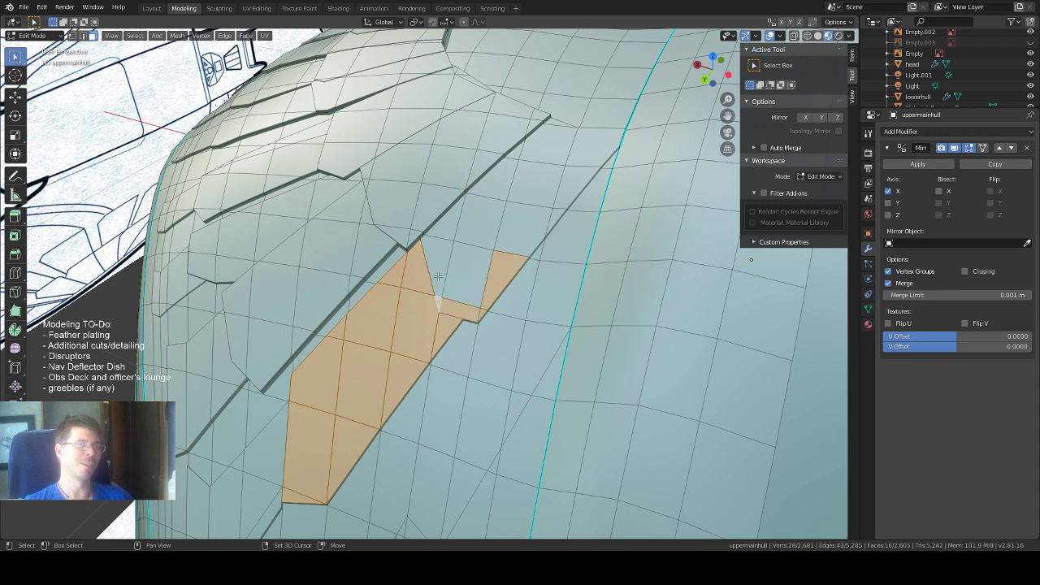
{"action": "left_click", "coordinate": [439, 267], "text": "shift"}
{"action": "left_click", "coordinate": [442, 236], "text": "shift"}
{"action": "left_click", "coordinate": [478, 241], "text": "shift"}
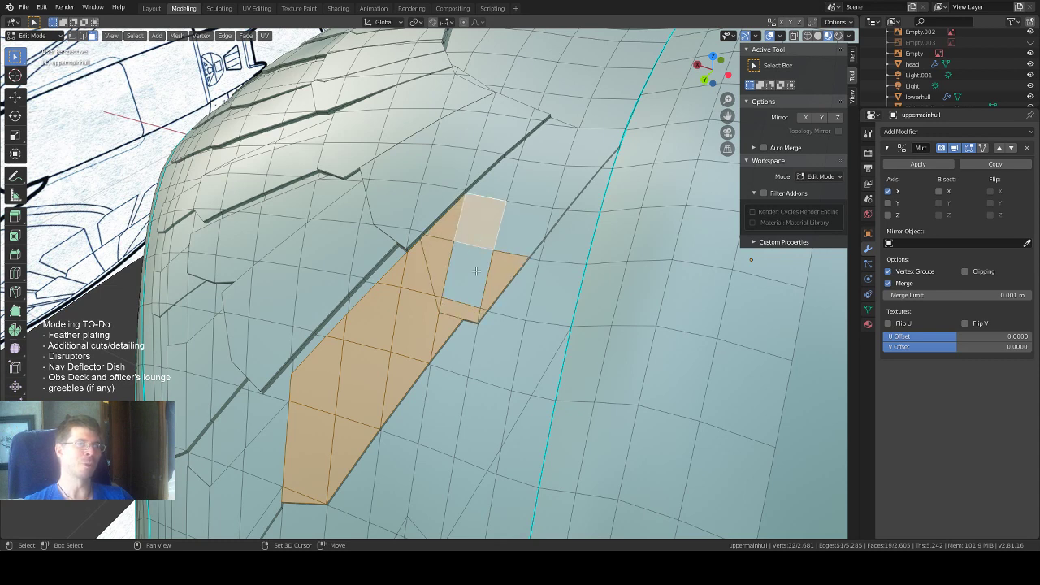
{"action": "left_click", "coordinate": [476, 271], "text": "shift"}
{"action": "left_click", "coordinate": [524, 223], "text": "shift"}
{"action": "left_click", "coordinate": [559, 211], "text": "shift"}
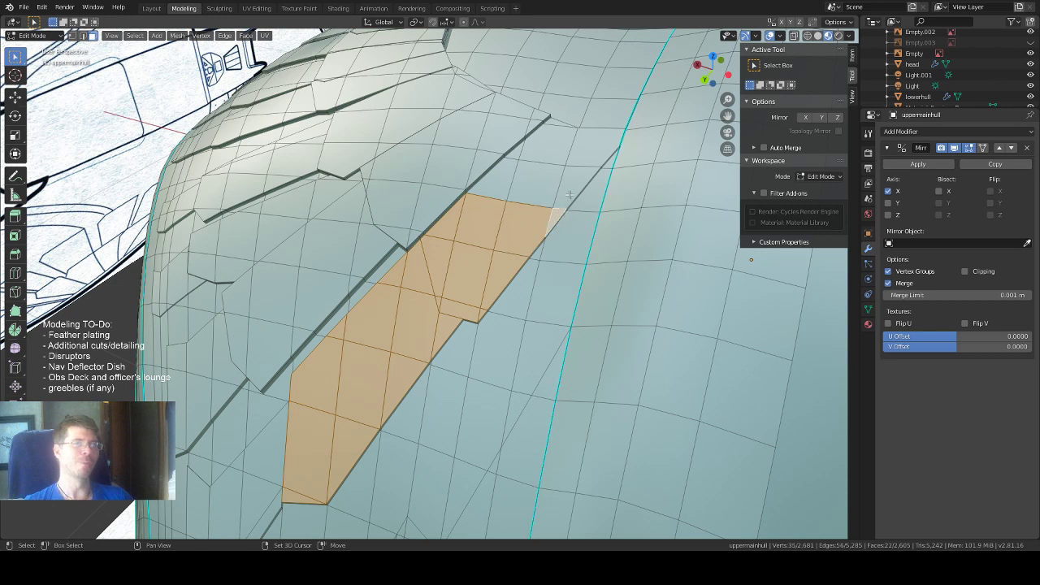
Add the strip's top-end faces near the cyan-marked hull edge and fill the gap down to the selected rows.
{"action": "left_click", "coordinate": [578, 177], "text": "shift"}
{"action": "left_click", "coordinate": [573, 145], "text": "shift"}
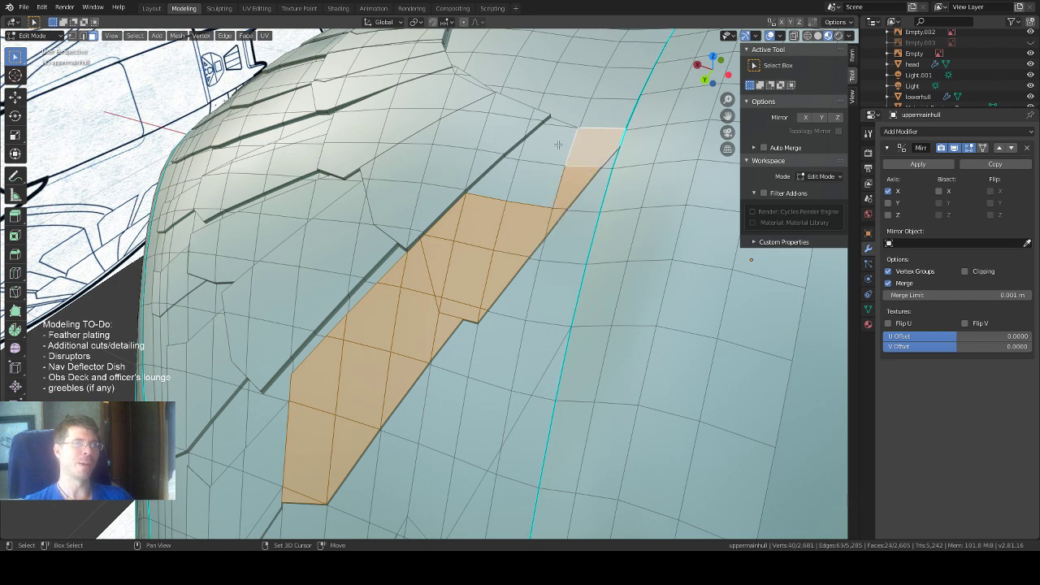
{"action": "left_click", "coordinate": [556, 132], "text": "shift"}
{"action": "left_click", "coordinate": [557, 123], "text": "shift"}
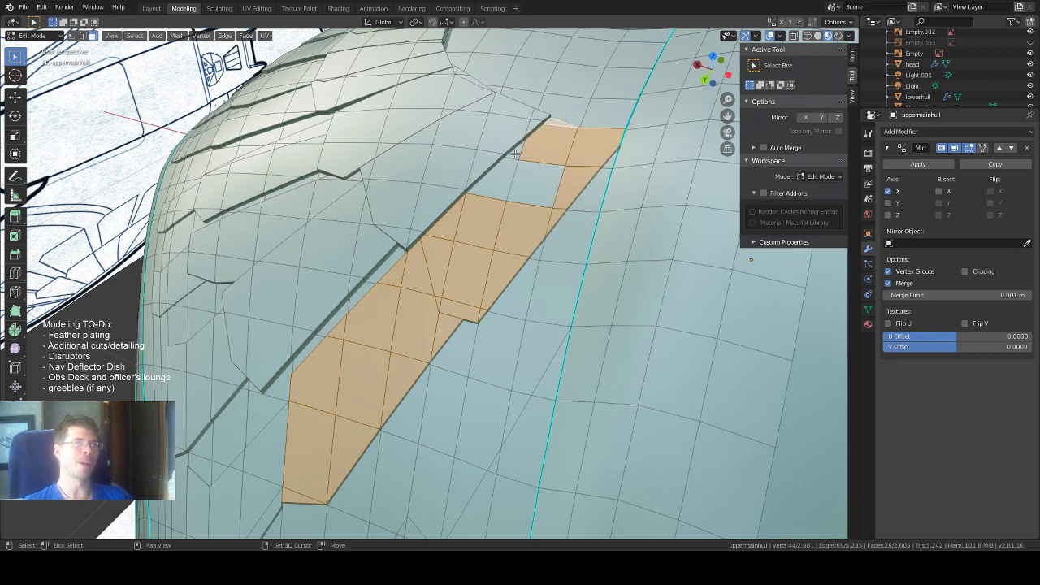
{"action": "left_click", "coordinate": [515, 154], "text": "shift"}
{"action": "left_click", "coordinate": [501, 190], "text": "shift"}
{"action": "left_click", "coordinate": [522, 196], "text": "shift"}
Extrude the selected middle and upper sections outward along their normal by about 0.0076 m as a second plate layer.
{"action": "mouse_move", "coordinate": [523, 196]}
{"action": "middle_mouse_down"}
{"action": "mouse_move", "coordinate": [569, 220]}
{"action": "mouse_move", "coordinate": [541, 199]}
{"action": "mouse_move", "coordinate": [530, 204]}
{"action": "middle_mouse_up"}
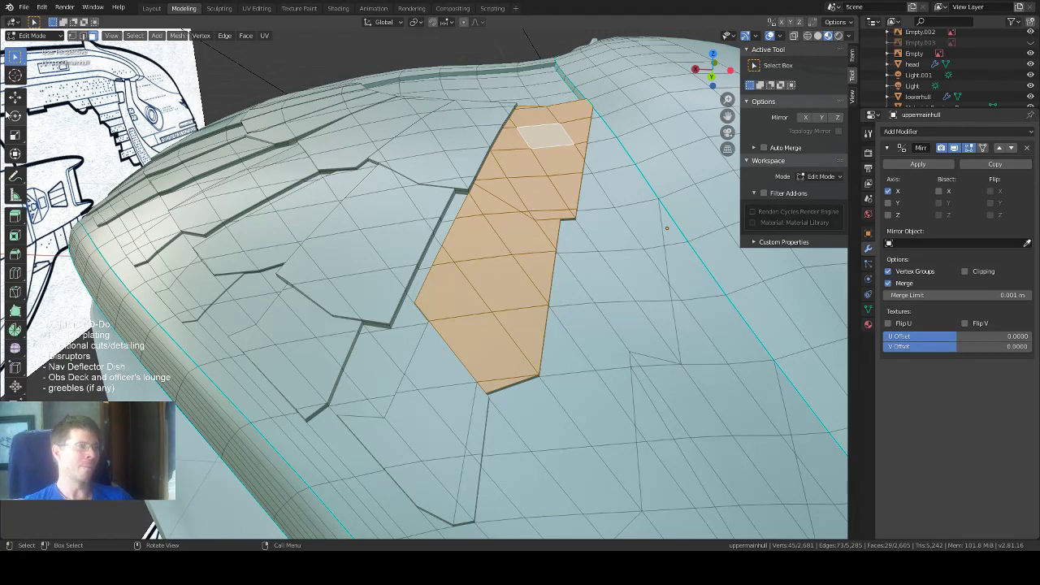
{"action": "left_click", "coordinate": [14, 215]}
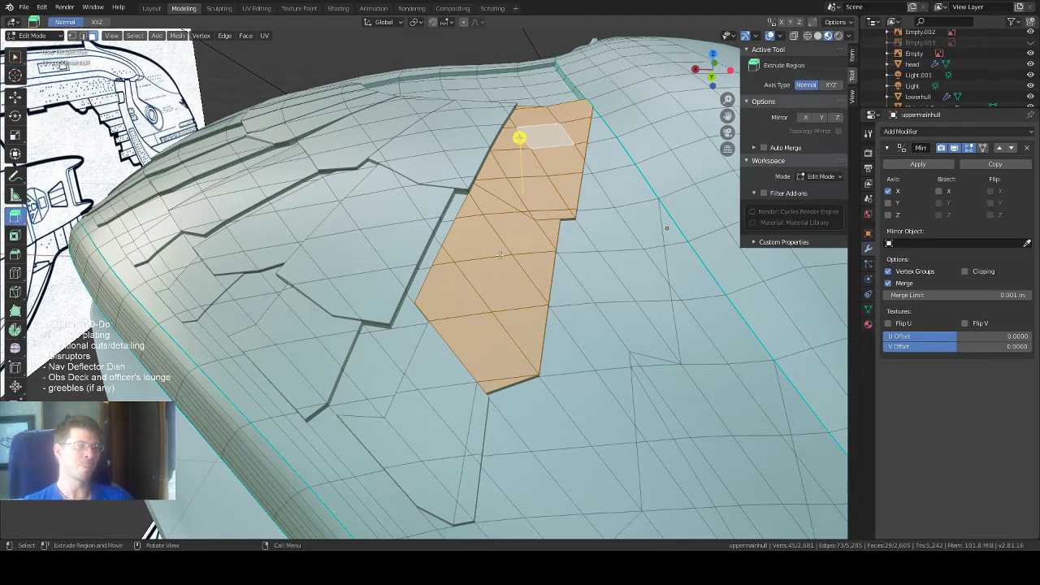
{"action": "middle_click_drag", "start_coordinate": [500, 255], "coordinate": [552, 238]}
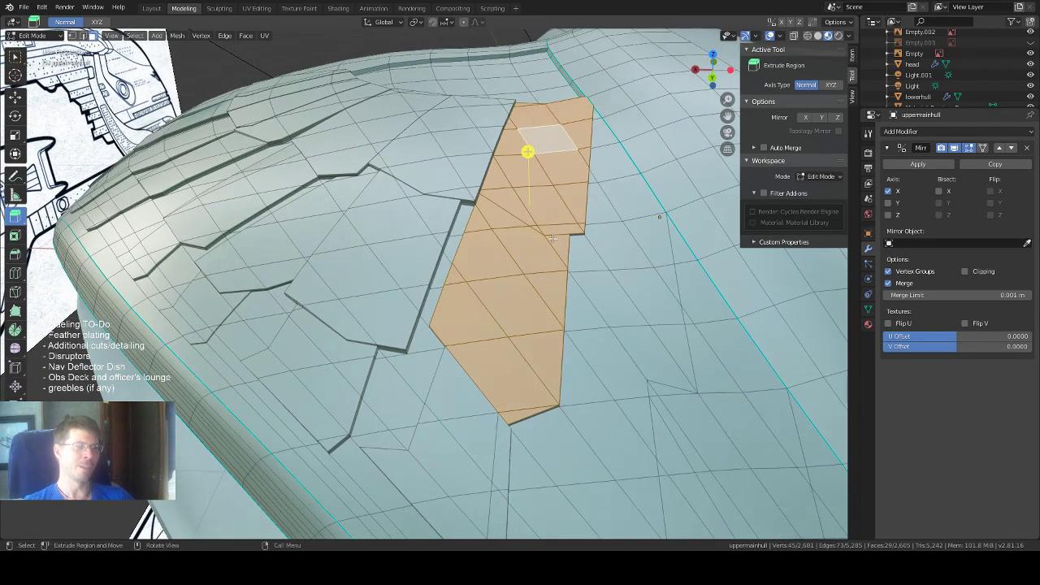
{"action": "left_click_drag", "start_coordinate": [524, 152], "coordinate": [524, 147]}
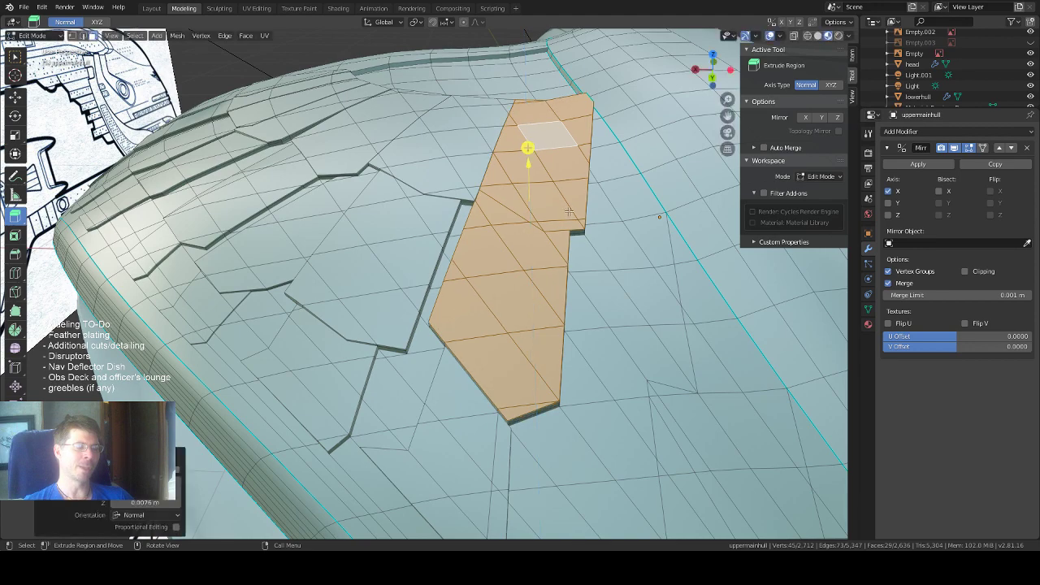
Lower the extruded plate along the global Z axis by about 0.0047 m.
{"action": "middle_click_drag", "start_coordinate": [524, 147], "coordinate": [625, 212]}
{"action": "left_click", "coordinate": [10, 98]}
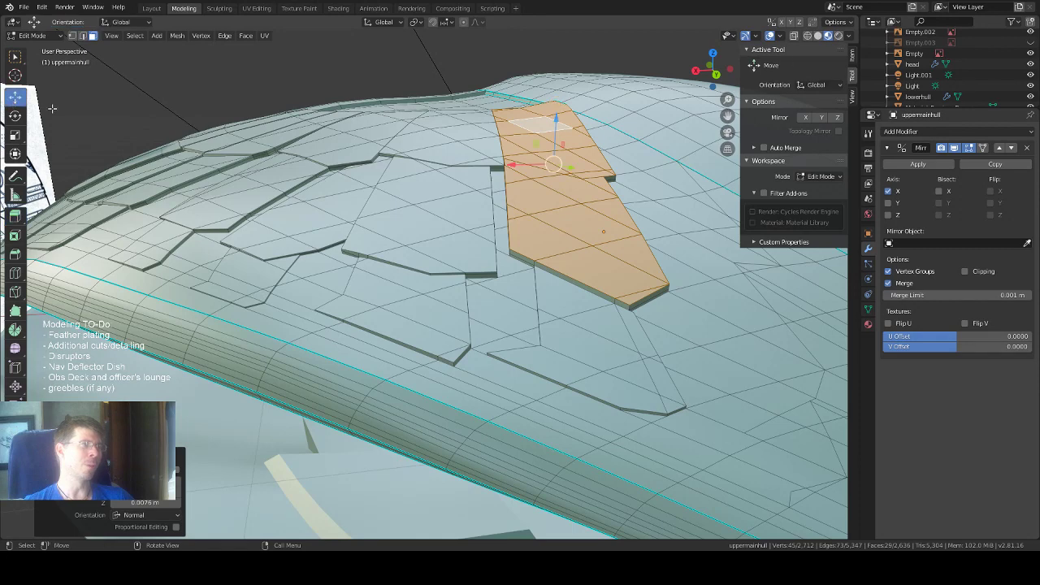
{"action": "left_click_drag", "start_coordinate": [556, 122], "coordinate": [557, 127]}
Start a new selection on the plate's upper section with a face above the notch and the faces across its top end.
{"action": "middle_click_drag", "start_coordinate": [634, 165], "coordinate": [587, 154]}
{"action": "scroll", "coordinate": [587, 154], "scroll_direction": "down", "scroll_amount": 3}
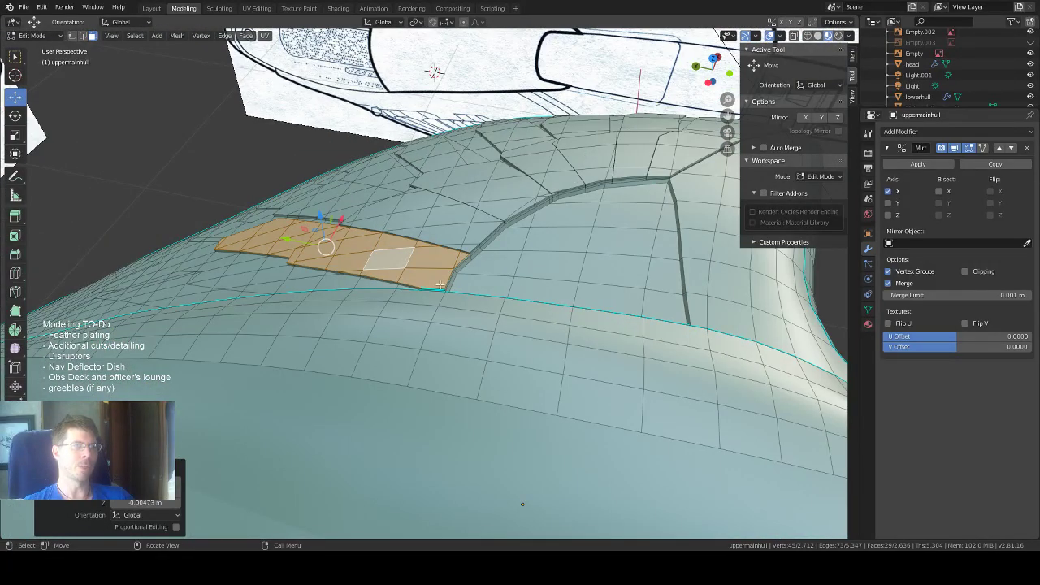
{"action": "middle_click_drag", "start_coordinate": [595, 185], "coordinate": [717, 217]}
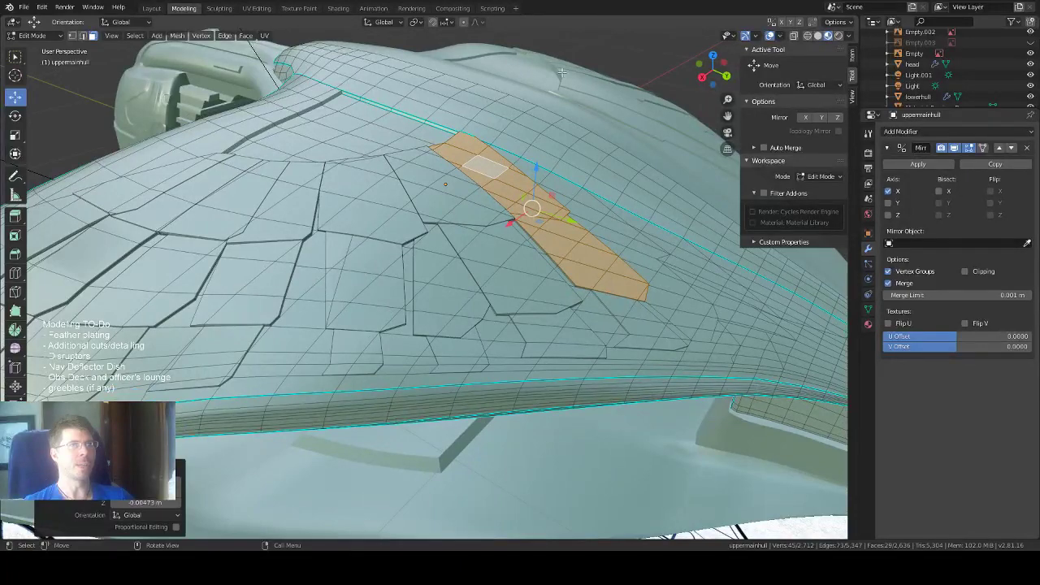
{"action": "middle_click_drag", "start_coordinate": [575, 187], "coordinate": [508, 112]}
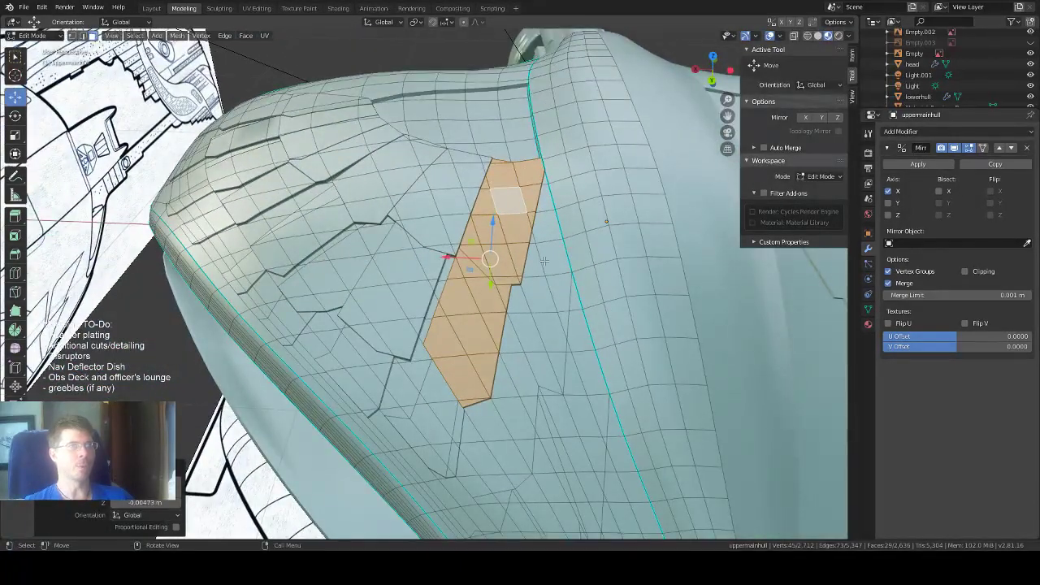
{"action": "middle_click_drag", "start_coordinate": [544, 260], "coordinate": [473, 203]}
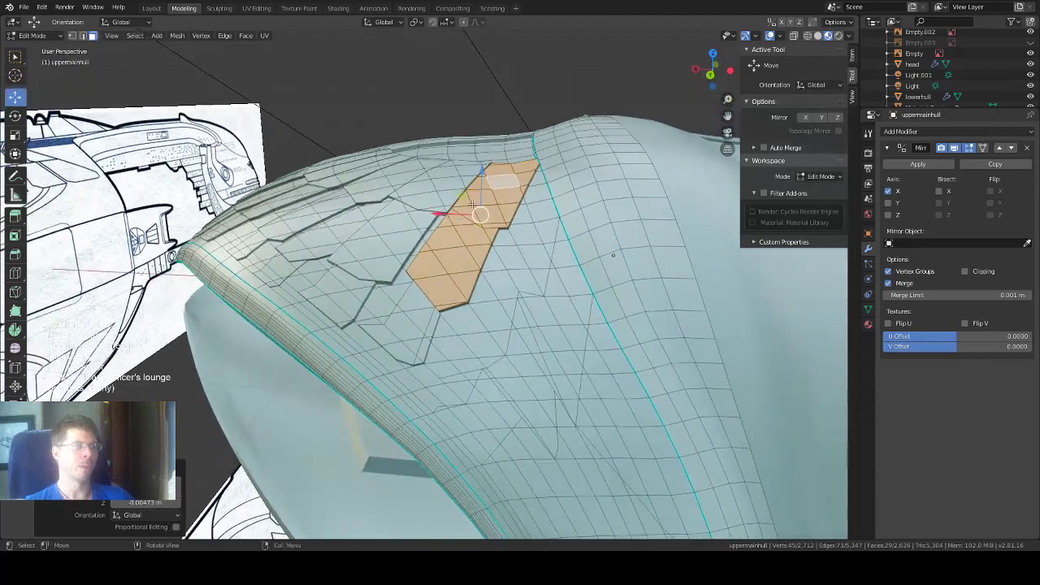
{"action": "scroll", "coordinate": [473, 203], "scroll_direction": "up", "scroll_amount": 2}
{"action": "middle_click_drag", "start_coordinate": [507, 170], "coordinate": [574, 125]}
{"action": "left_click", "coordinate": [565, 219]}
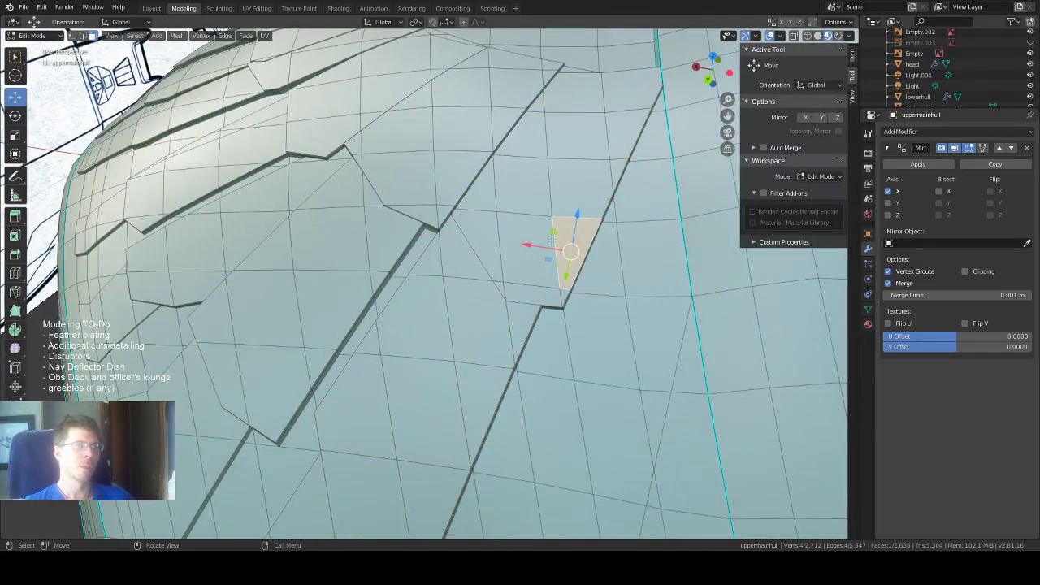
{"action": "left_click", "coordinate": [561, 90], "text": "shift"}
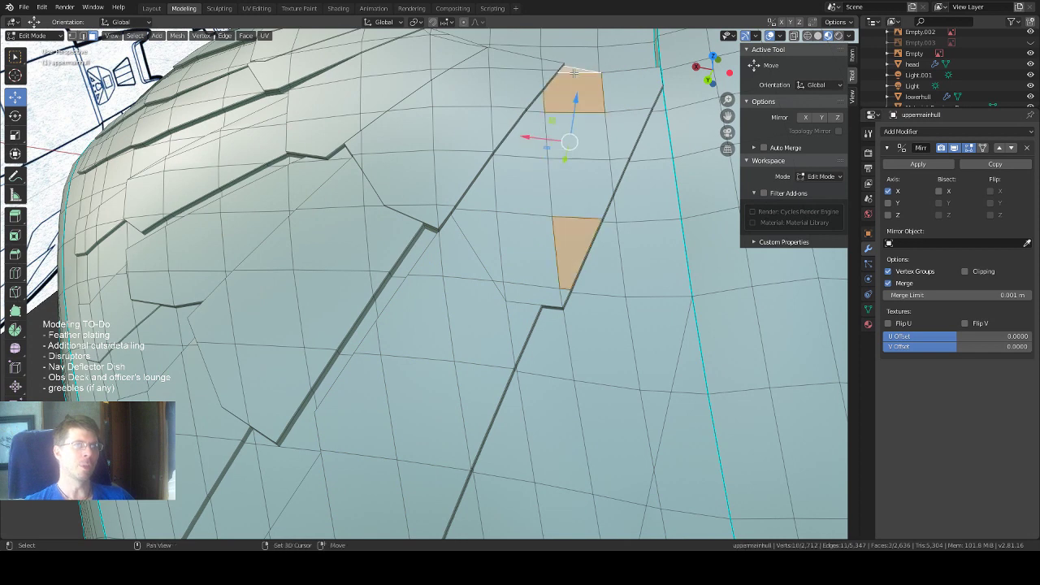
{"action": "left_click", "coordinate": [613, 83], "text": "shift"}
{"action": "left_click", "coordinate": [602, 146], "text": "shift"}
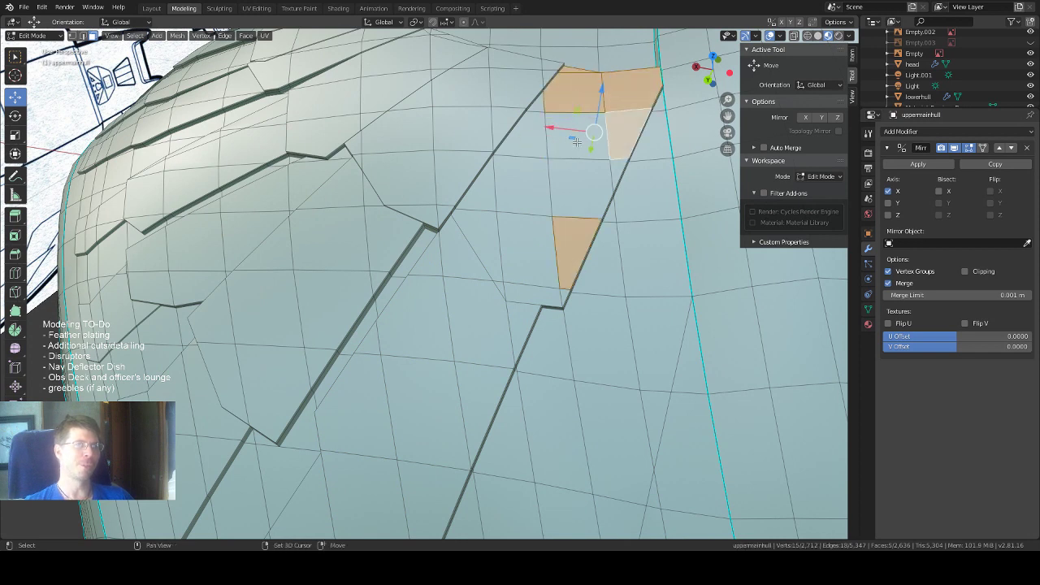
{"action": "left_click", "coordinate": [573, 148], "text": "shift"}
{"action": "left_click", "coordinate": [535, 105], "text": "shift"}
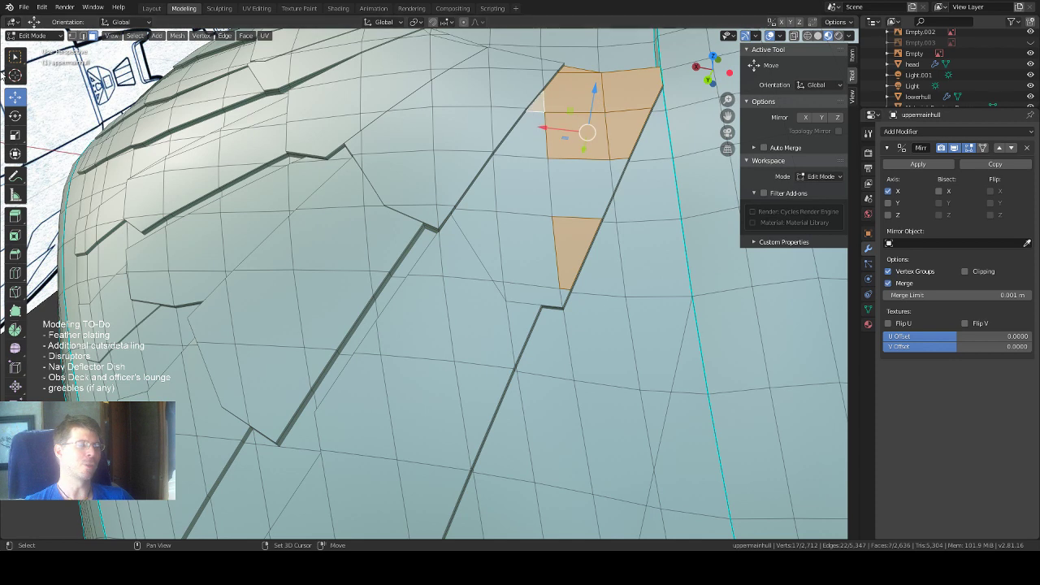
Complete the upper section's selection by adding its remaining inner-edge, notch-level and central faces.
{"action": "key", "text": "w"}
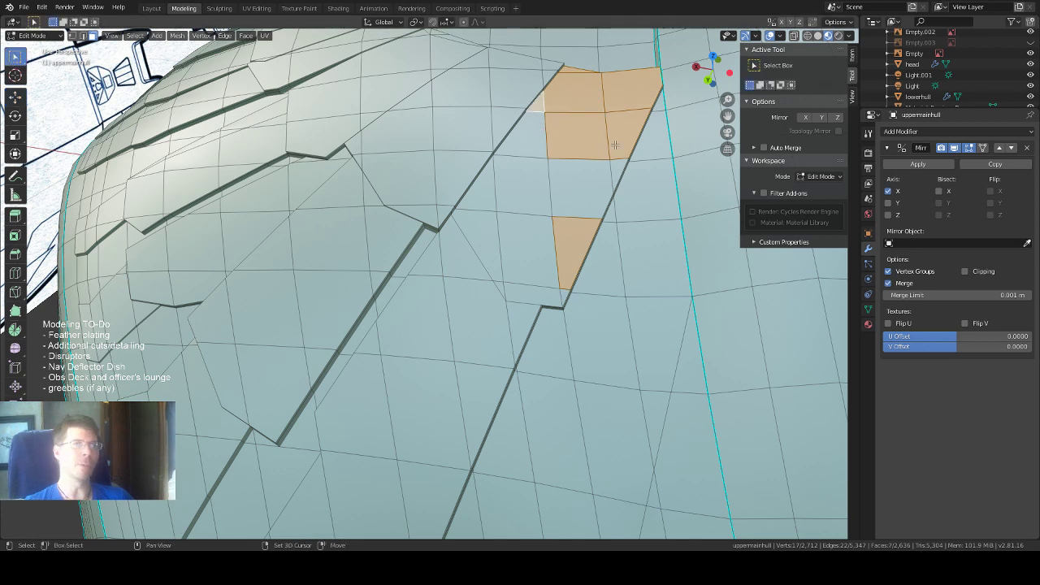
{"action": "left_click", "coordinate": [535, 151], "text": "shift"}
{"action": "left_click", "coordinate": [498, 203], "text": "shift"}
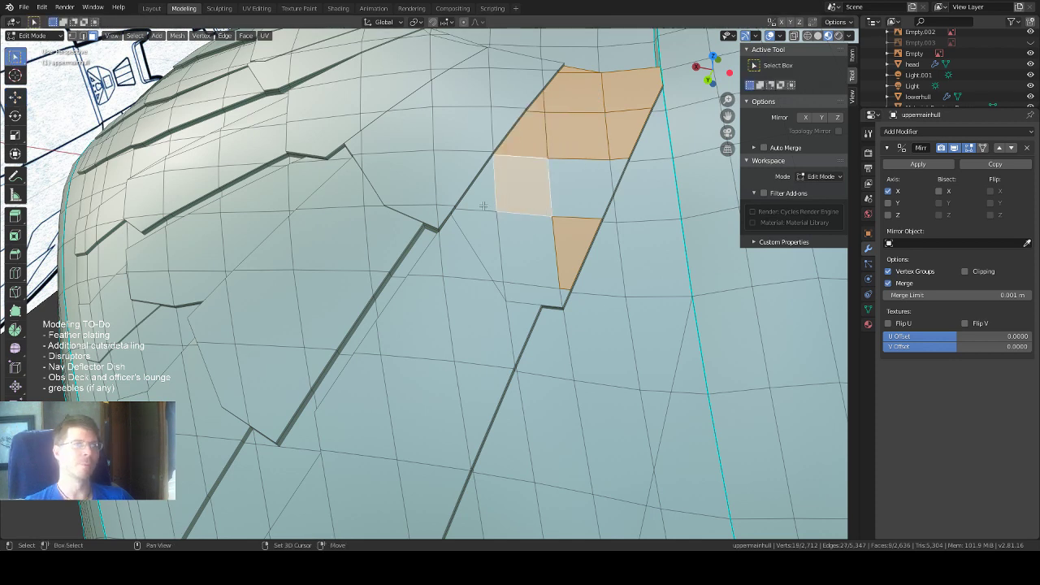
{"action": "left_click", "coordinate": [484, 205], "text": "shift"}
{"action": "left_click", "coordinate": [490, 250], "text": "shift"}
{"action": "left_click", "coordinate": [505, 288], "text": "shift"}
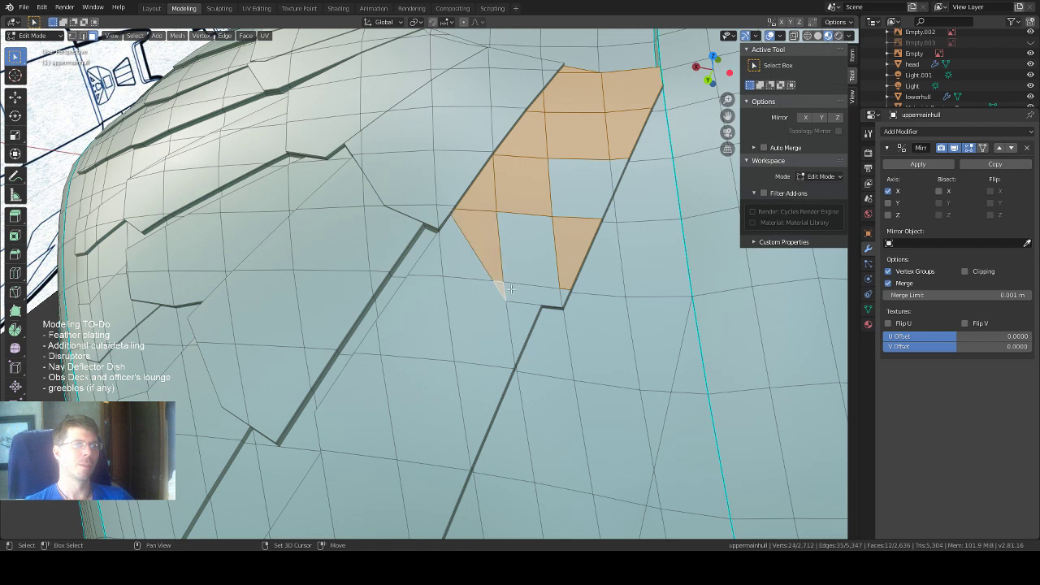
{"action": "left_click", "coordinate": [553, 248], "text": "shift"}
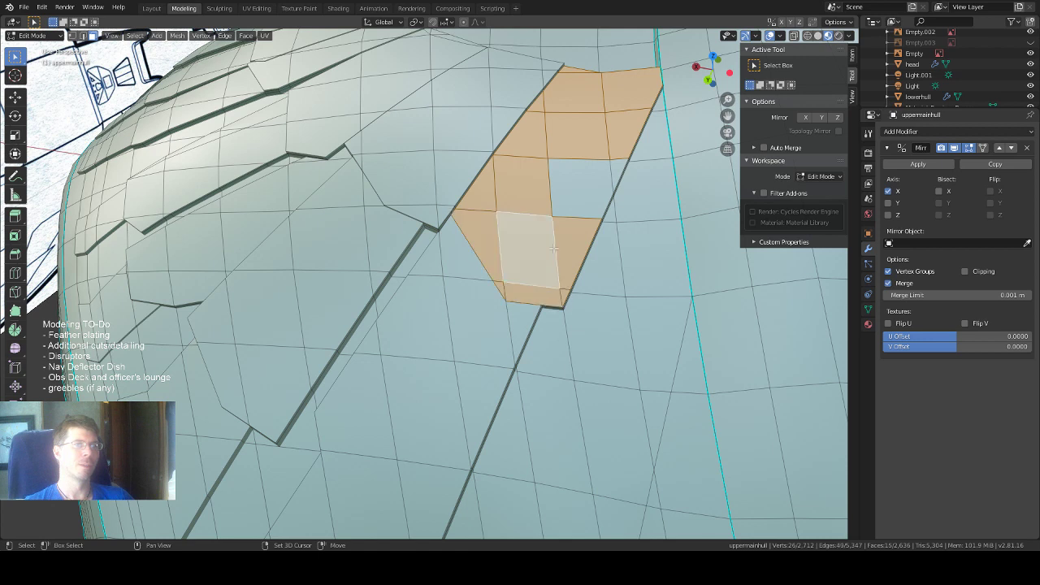
{"action": "left_click_drag", "start_coordinate": [603, 157], "coordinate": [618, 171], "text": "shift"}
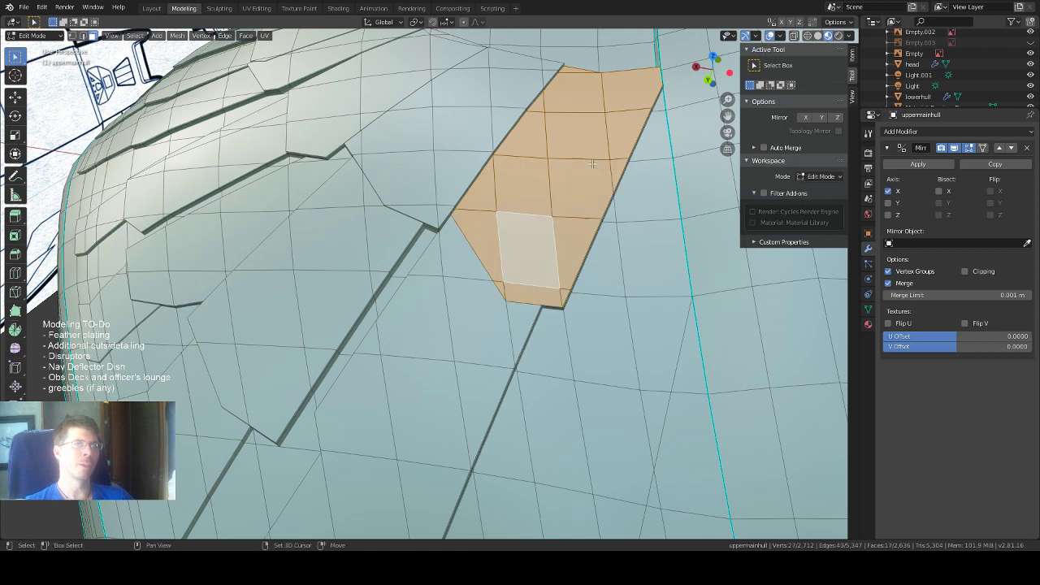
{"action": "middle_click_drag", "start_coordinate": [636, 226], "coordinate": [513, 187]}
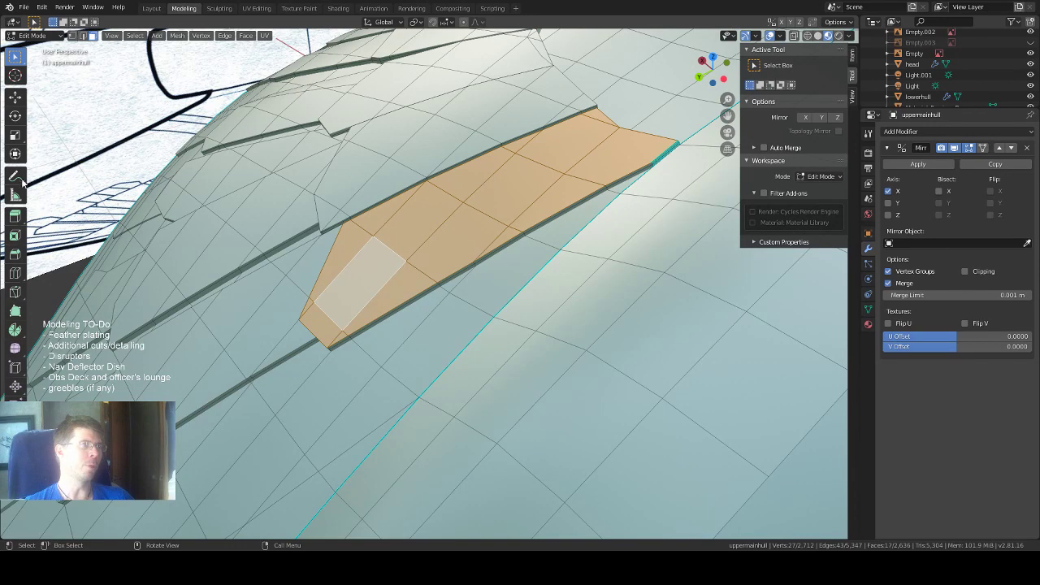
Extrude the selected upper-section faces outward along their normal by about 0.0015 m as another raised plate layer.
{"action": "left_click", "coordinate": [14, 216]}
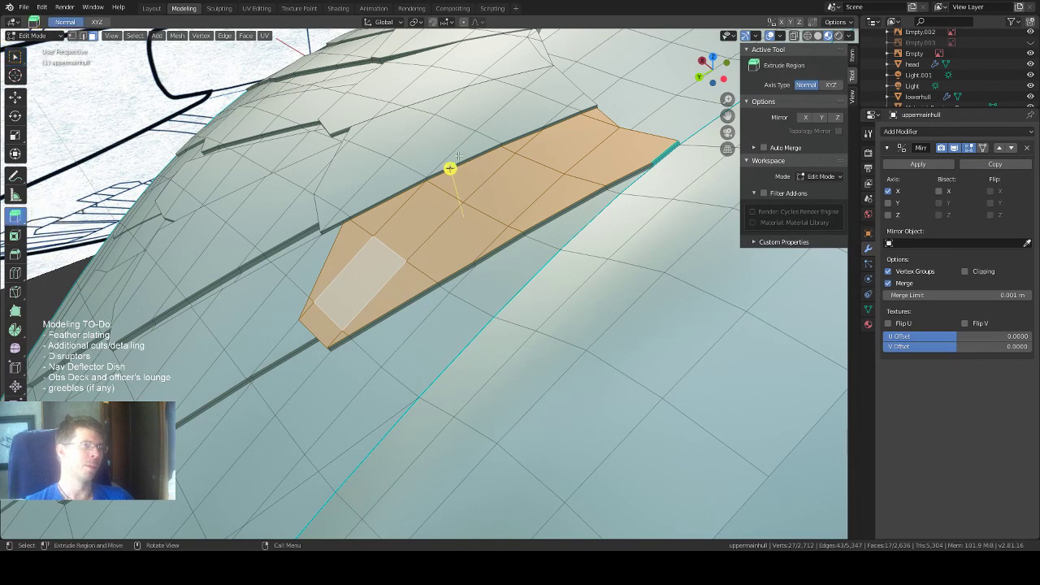
{"action": "middle_click_drag", "start_coordinate": [459, 156], "coordinate": [539, 124]}
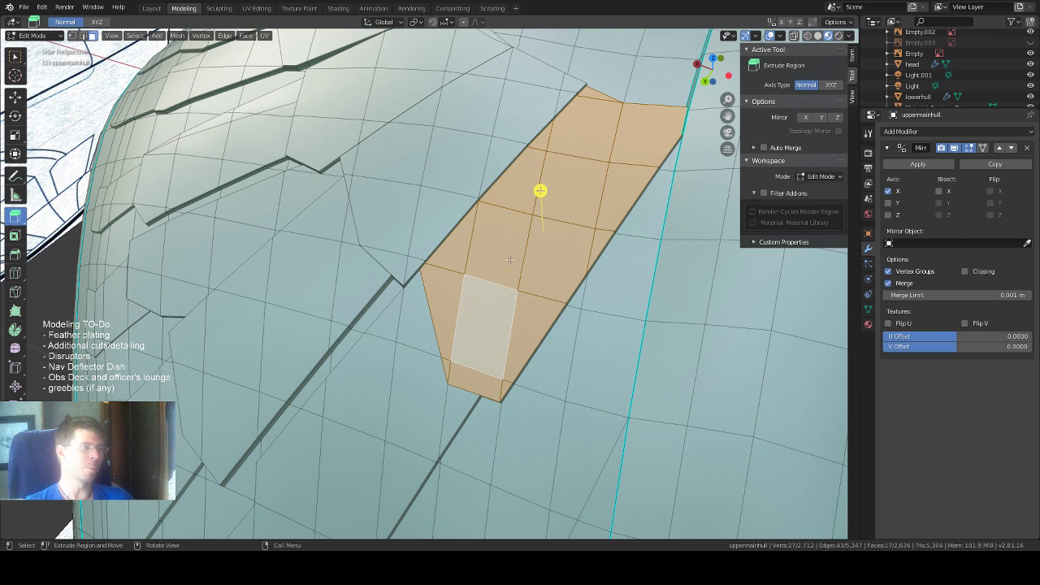
{"action": "middle_click_drag", "start_coordinate": [558, 239], "coordinate": [551, 115]}
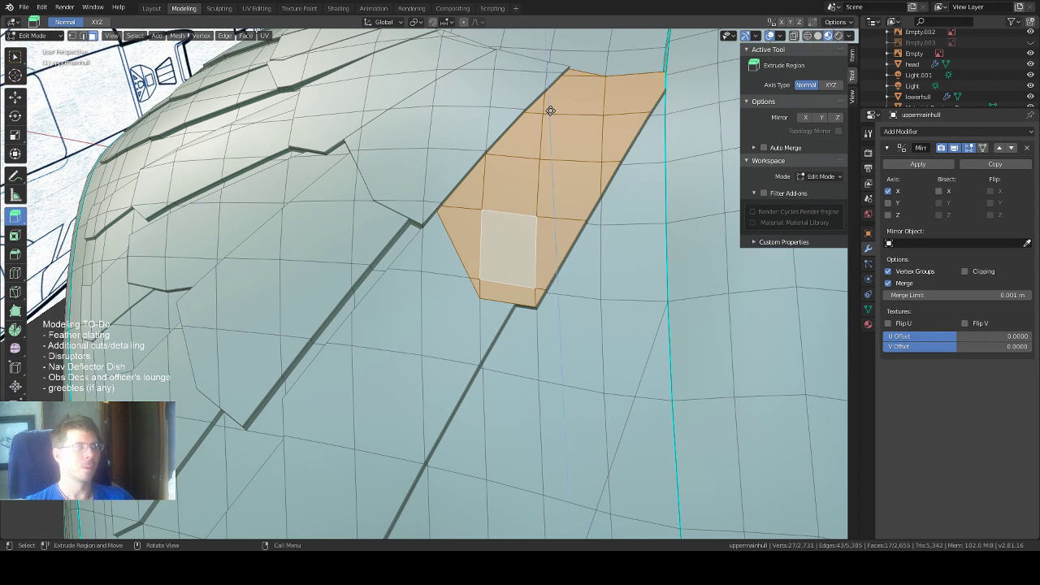
{"action": "left_click_drag", "start_coordinate": [551, 110], "coordinate": [550, 108]}
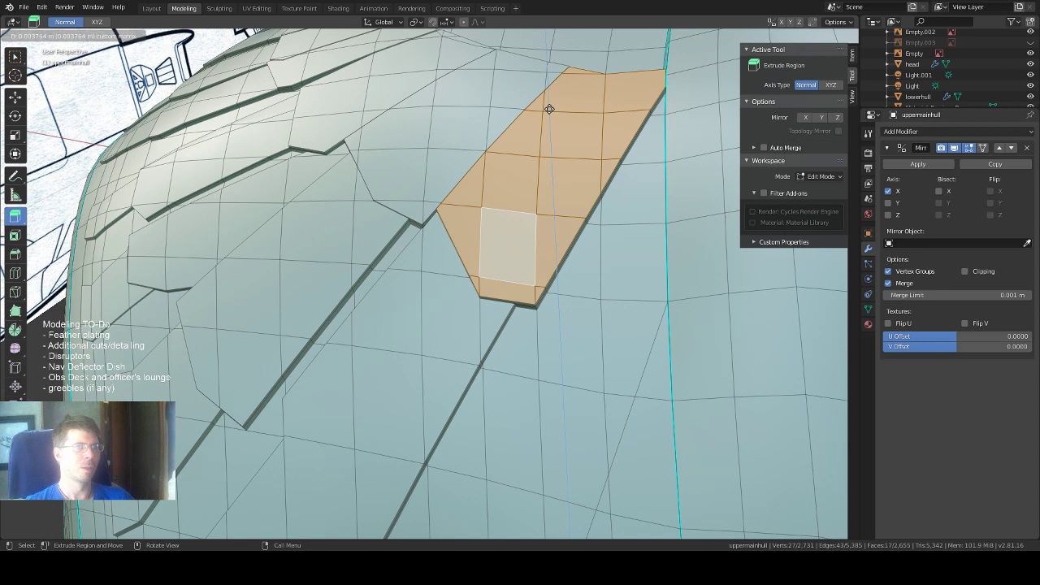
{"action": "left_click_drag", "start_coordinate": [549, 109], "coordinate": [548, 109]}
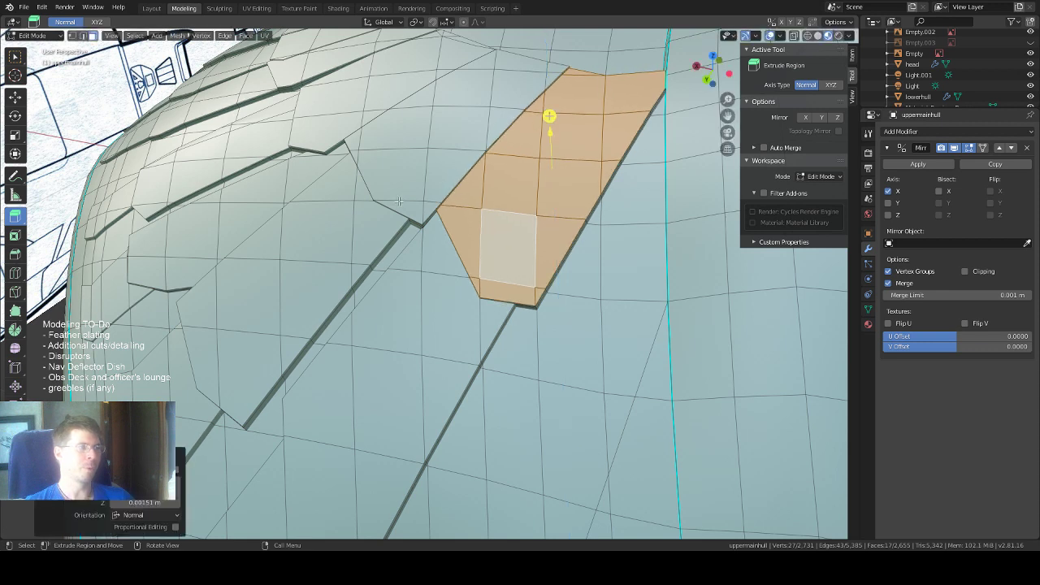
{"action": "middle_click_drag", "start_coordinate": [402, 202], "coordinate": [426, 172]}
{"action": "scroll", "coordinate": [413, 252], "scroll_direction": "up", "scroll_amount": 3}
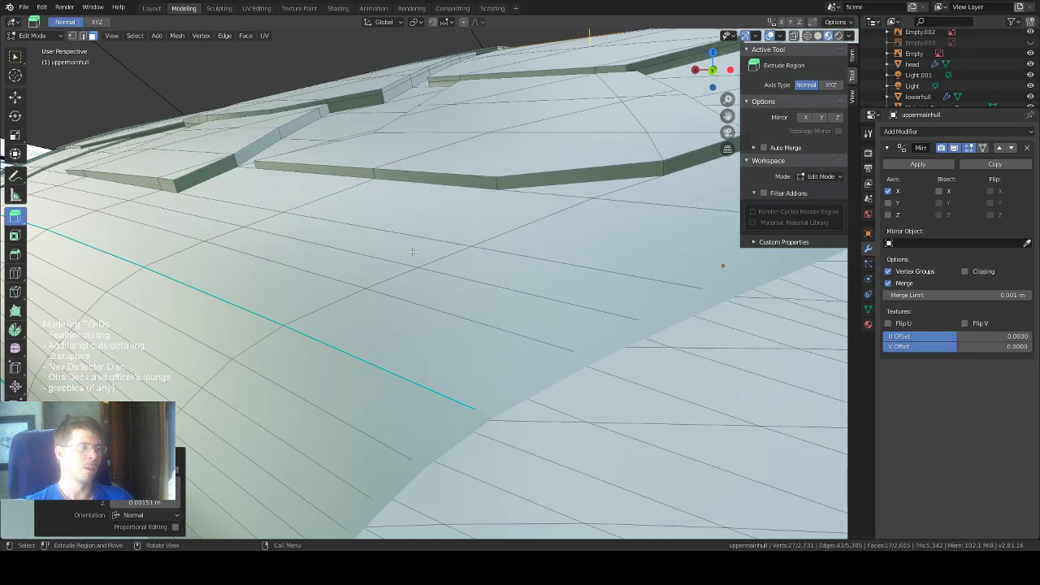
{"action": "scroll", "coordinate": [412, 251], "scroll_direction": "down", "scroll_amount": 3}
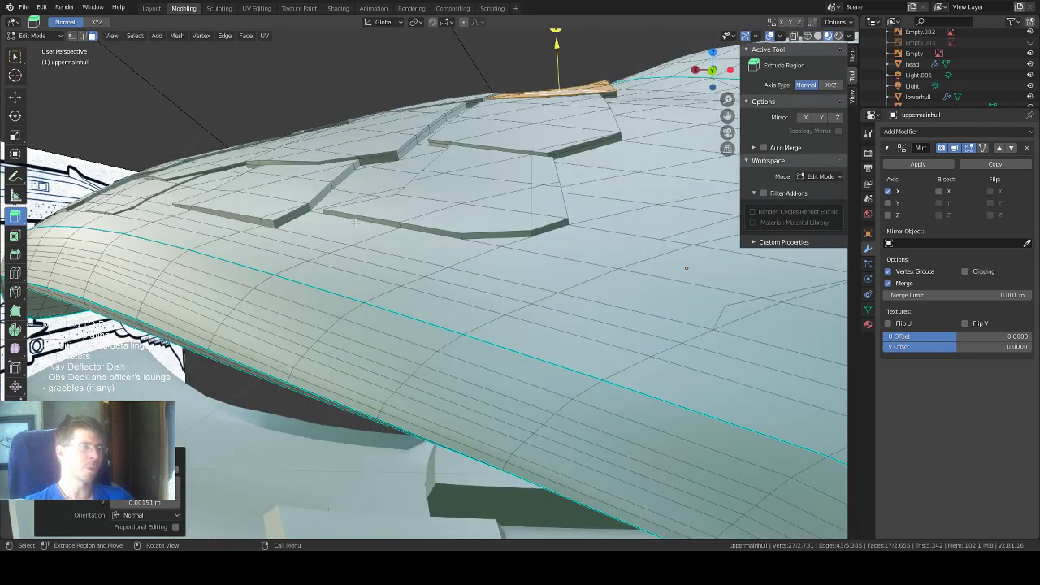
{"action": "middle_click_drag", "start_coordinate": [355, 222], "coordinate": [360, 231]}
{"action": "left_click", "coordinate": [14, 56]}
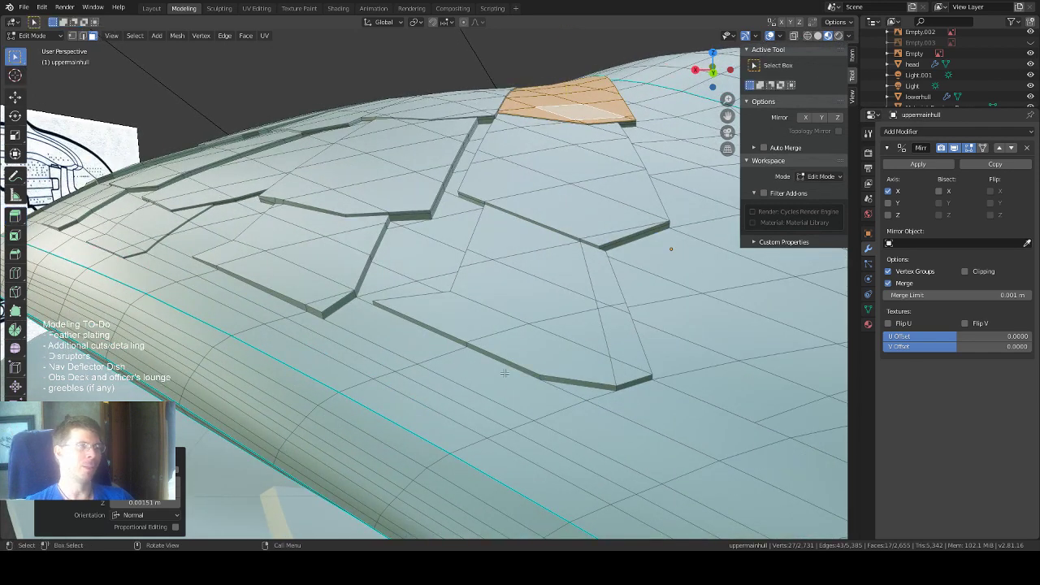
{"action": "left_click", "coordinate": [457, 345]}
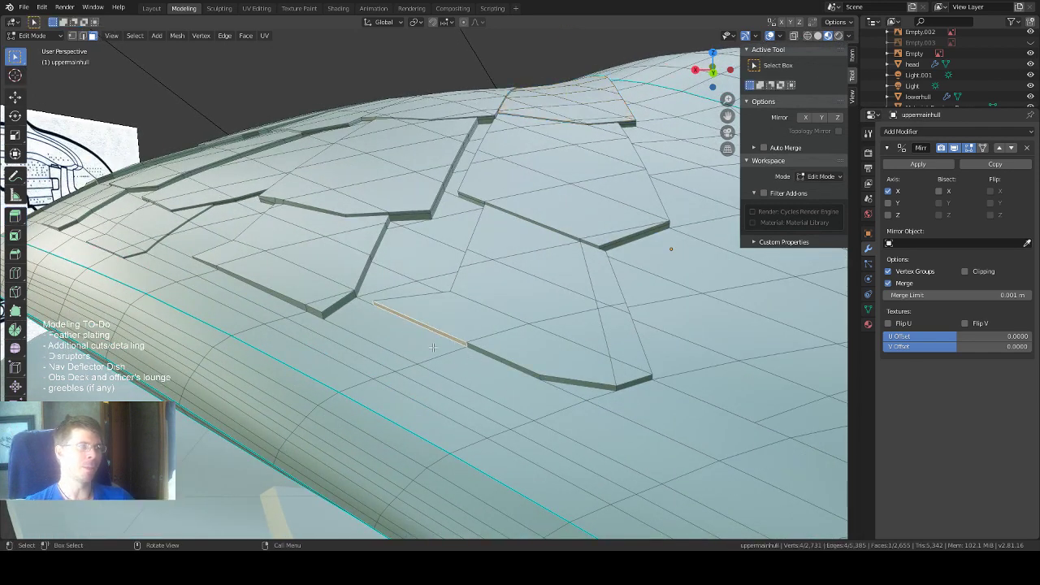
{"action": "left_click", "coordinate": [14, 97]}
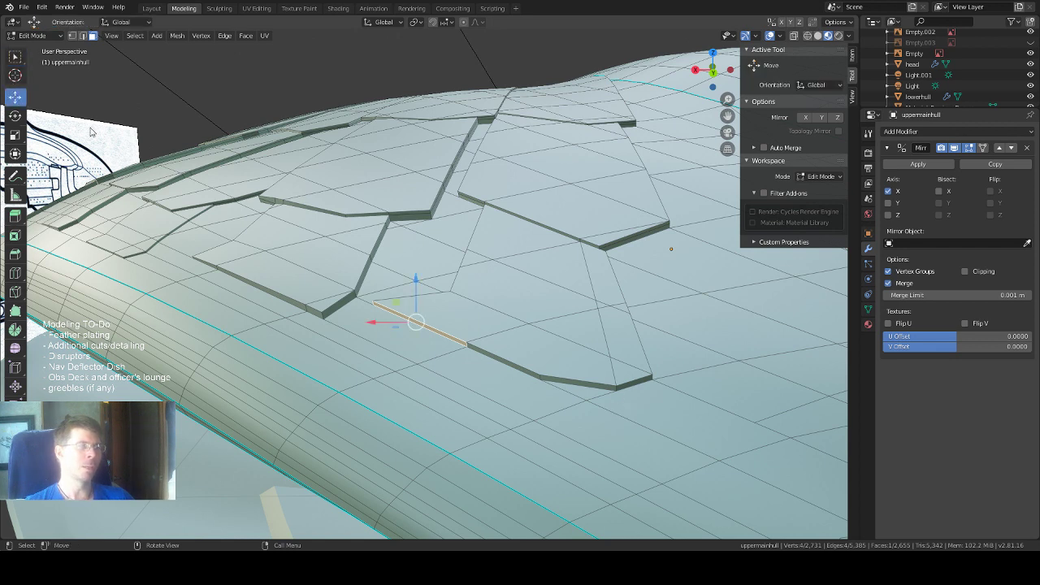
{"action": "left_click", "coordinate": [15, 56]}
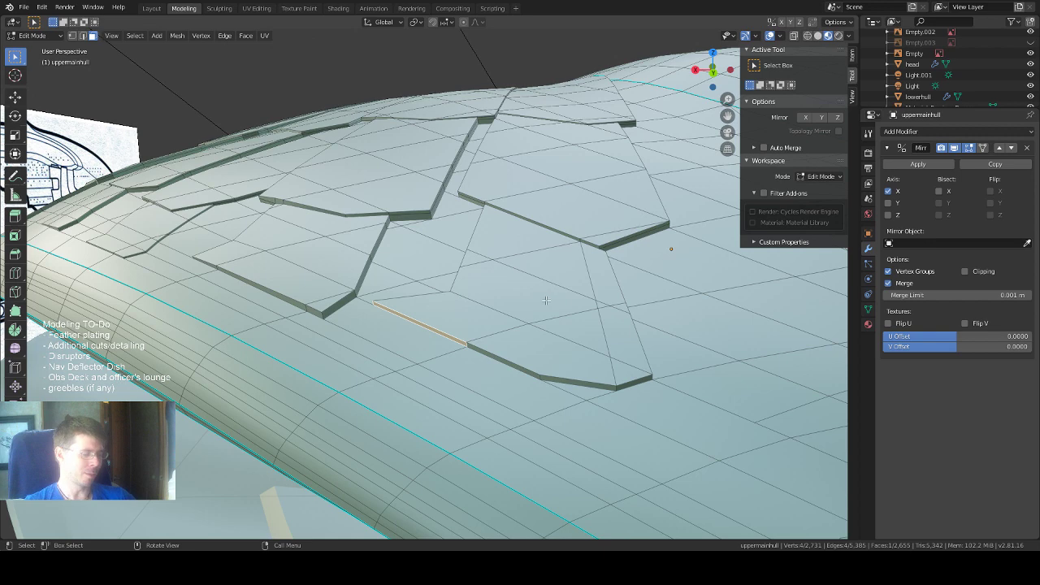
Switch to edge selection and pick the edges along the lower plate's front rim.
{"action": "key", "text": "2"}
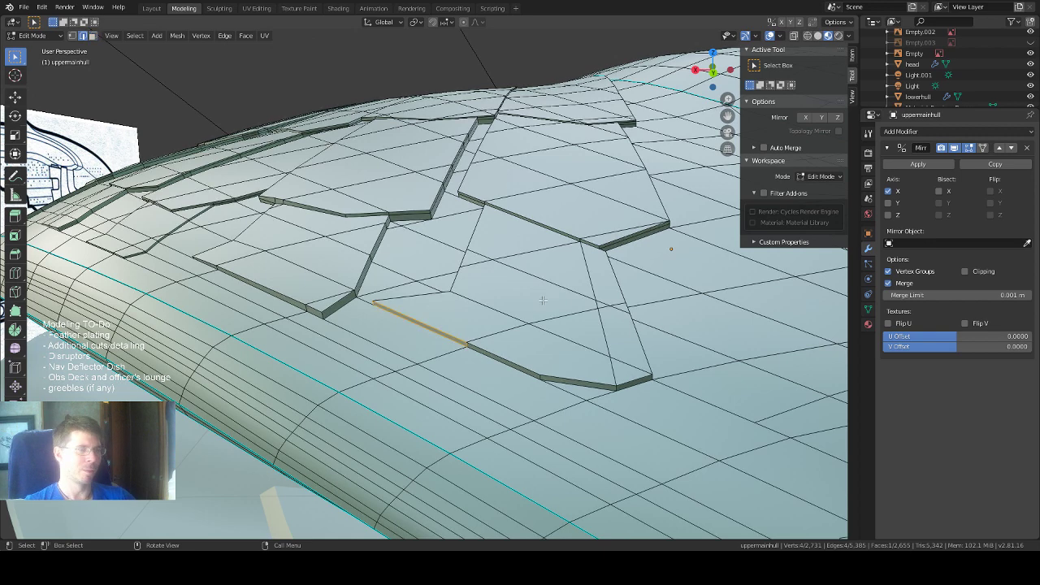
{"action": "left_click", "coordinate": [439, 329]}
{"action": "left_click", "coordinate": [517, 362], "text": "shift"}
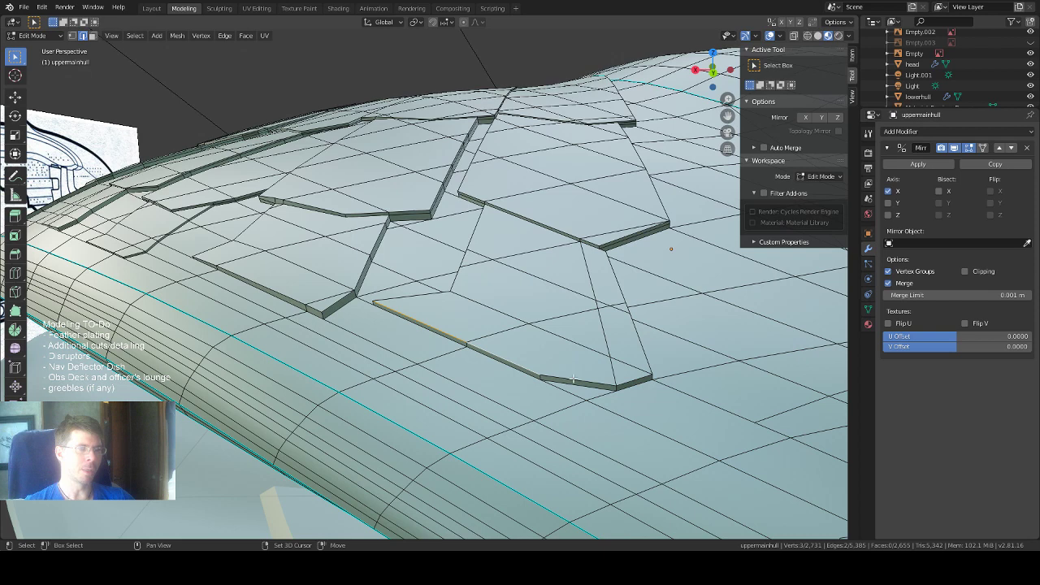
{"action": "left_click", "coordinate": [603, 355], "text": "shift"}
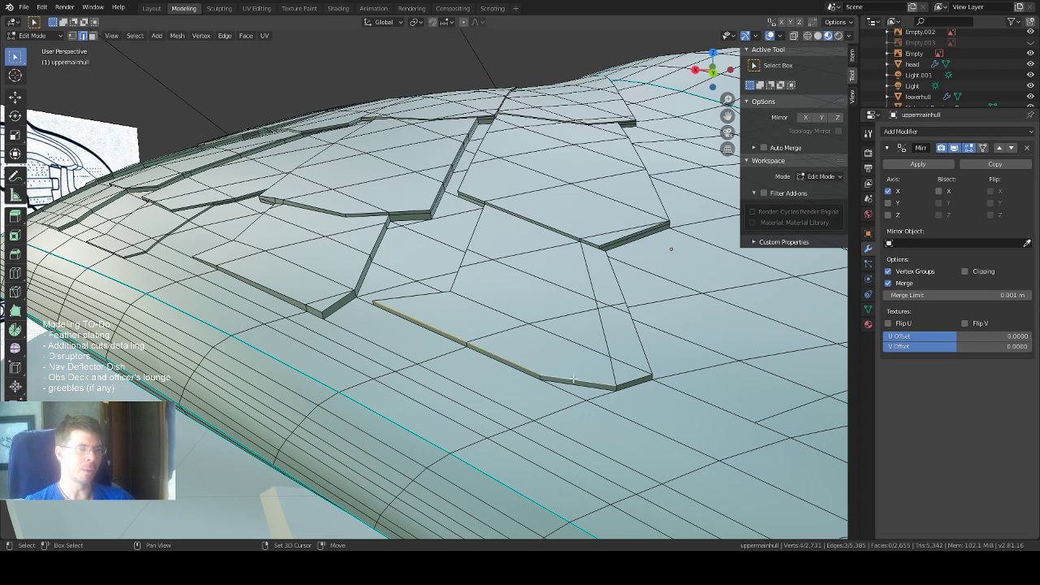
{"action": "middle_click_drag", "start_coordinate": [536, 313], "coordinate": [597, 348]}
Select the lower plate's short end edge and the adjoining edges along its side, and lower them along global Z by about 0.0027 m.
{"action": "left_click", "coordinate": [597, 345]}
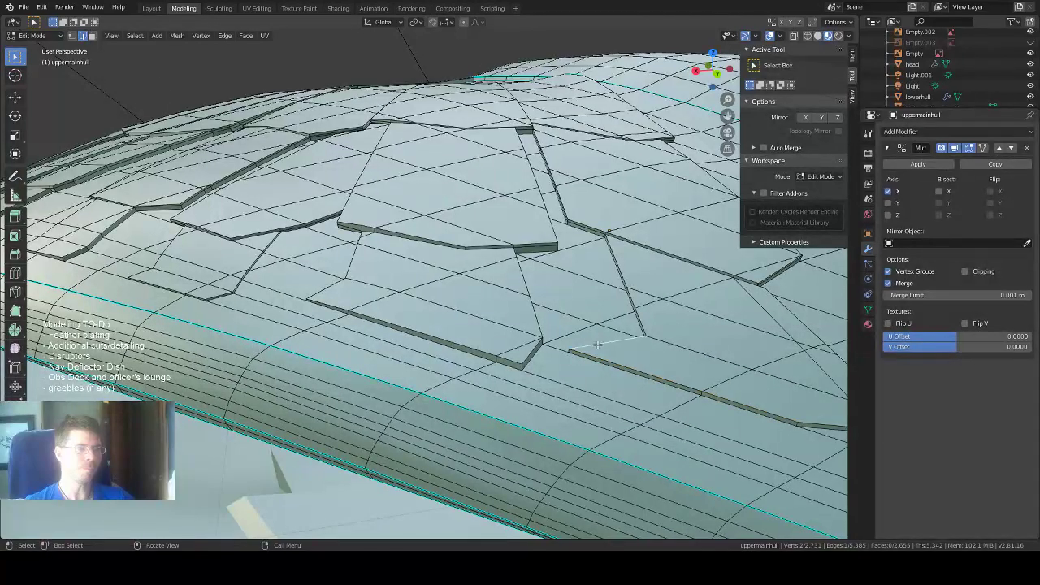
{"action": "left_click", "coordinate": [636, 309], "text": "shift"}
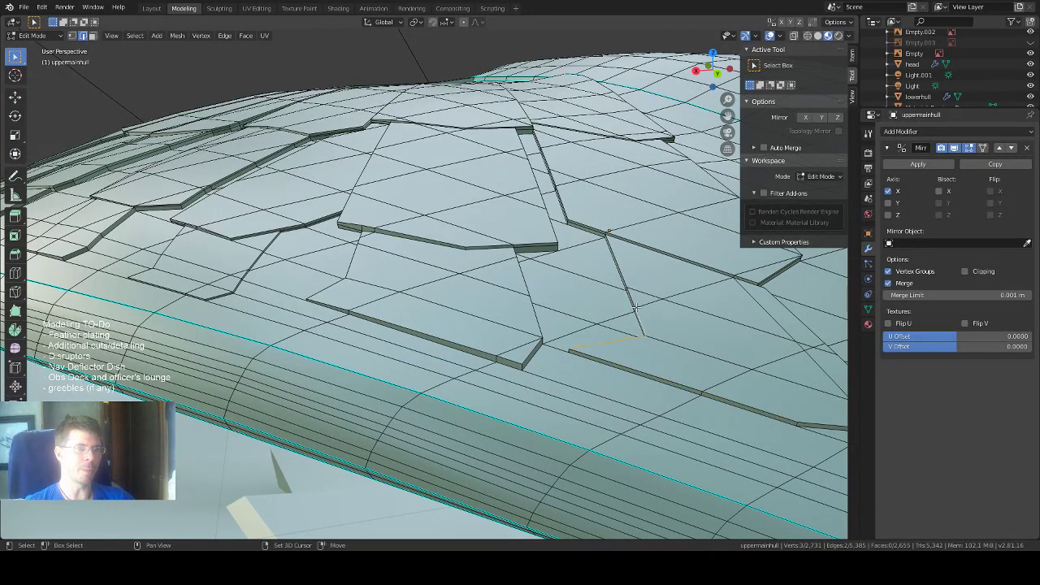
{"action": "left_click", "coordinate": [624, 283], "text": "shift"}
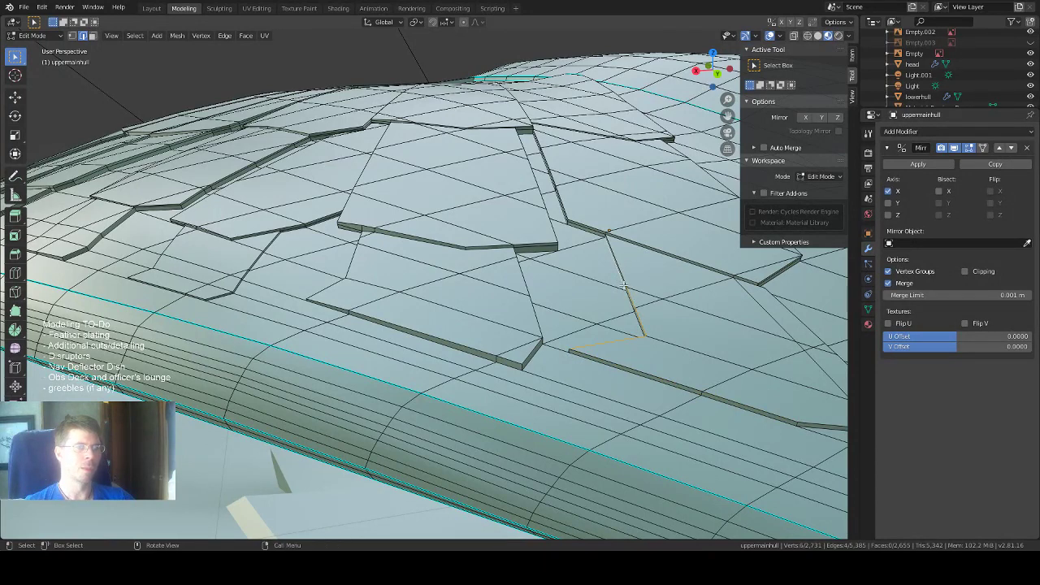
{"action": "left_click", "coordinate": [619, 286], "text": "shift"}
{"action": "middle_click_drag", "start_coordinate": [622, 272], "coordinate": [646, 303]}
{"action": "scroll", "coordinate": [646, 305], "scroll_direction": "up", "scroll_amount": 3}
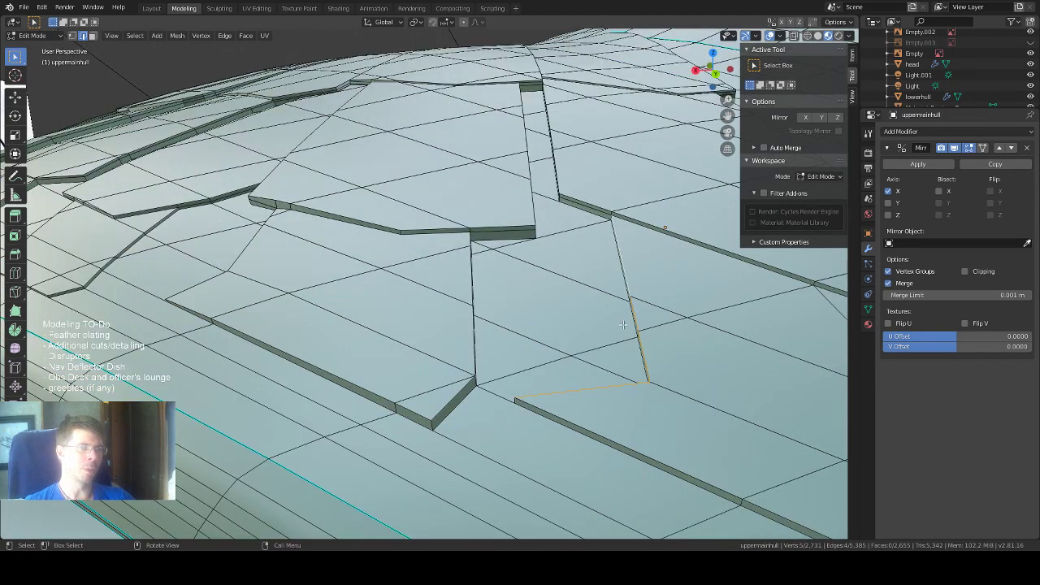
{"action": "left_click", "coordinate": [15, 95]}
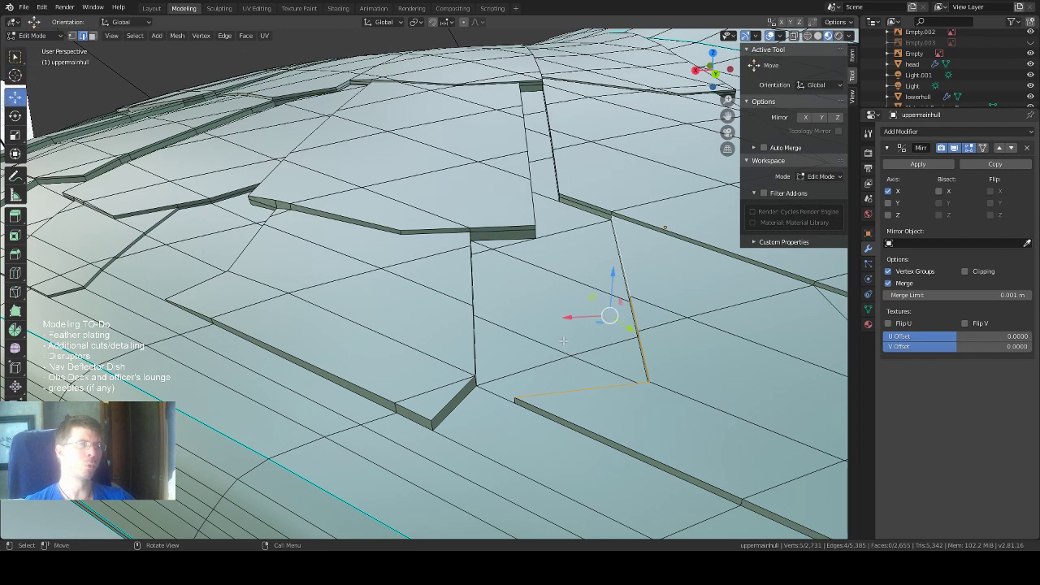
{"action": "middle_click_drag", "start_coordinate": [576, 331], "coordinate": [529, 321]}
{"action": "key", "text": "KP_Decimal"}
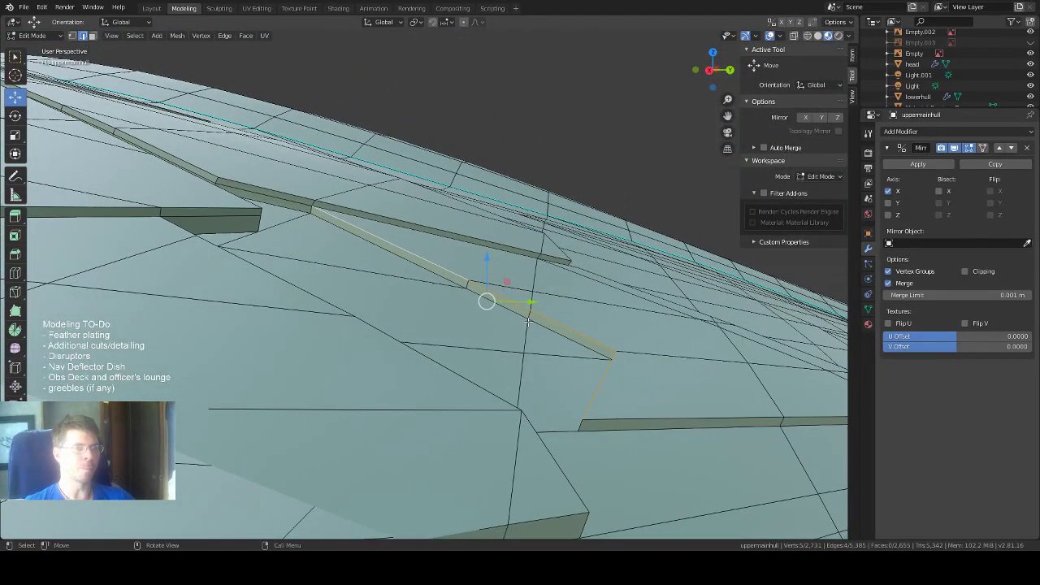
{"action": "left_click_drag", "start_coordinate": [487, 260], "coordinate": [484, 272]}
Select the four narrow side faces between the next plate's notch and corner, and lower them along global Z by about 0.0022 m.
{"action": "middle_click_drag", "start_coordinate": [569, 279], "coordinate": [502, 281]}
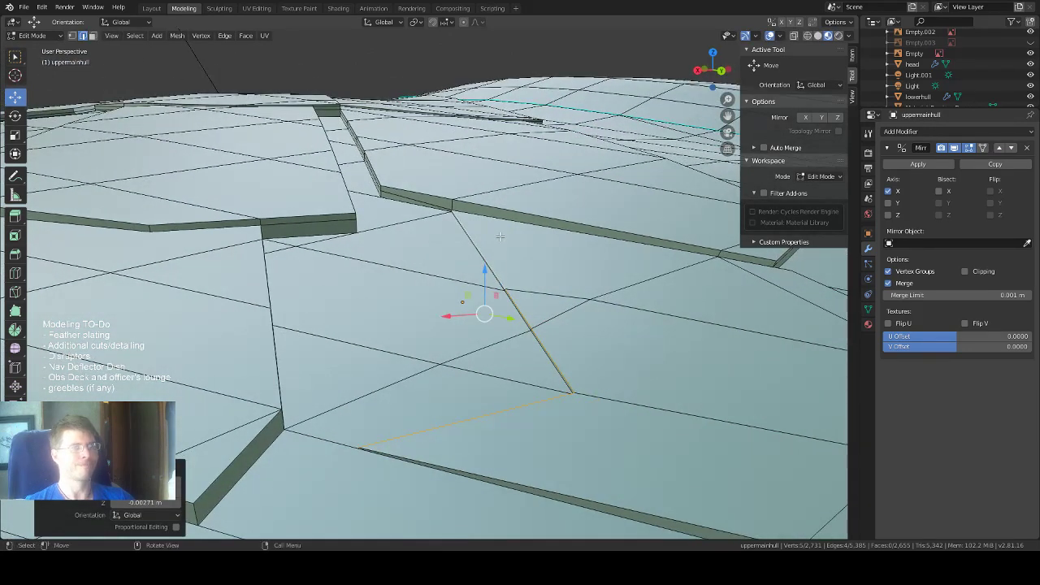
{"action": "left_click_drag", "start_coordinate": [730, 117], "coordinate": [912, 389]}
{"action": "middle_click_drag", "start_coordinate": [426, 261], "coordinate": [465, 261]}
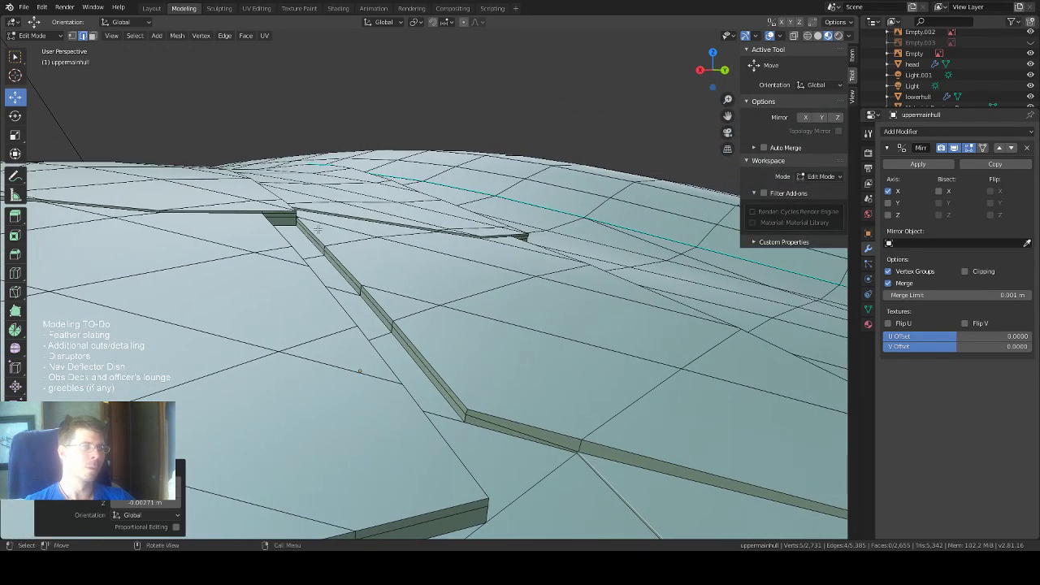
{"action": "left_click", "coordinate": [314, 246]}
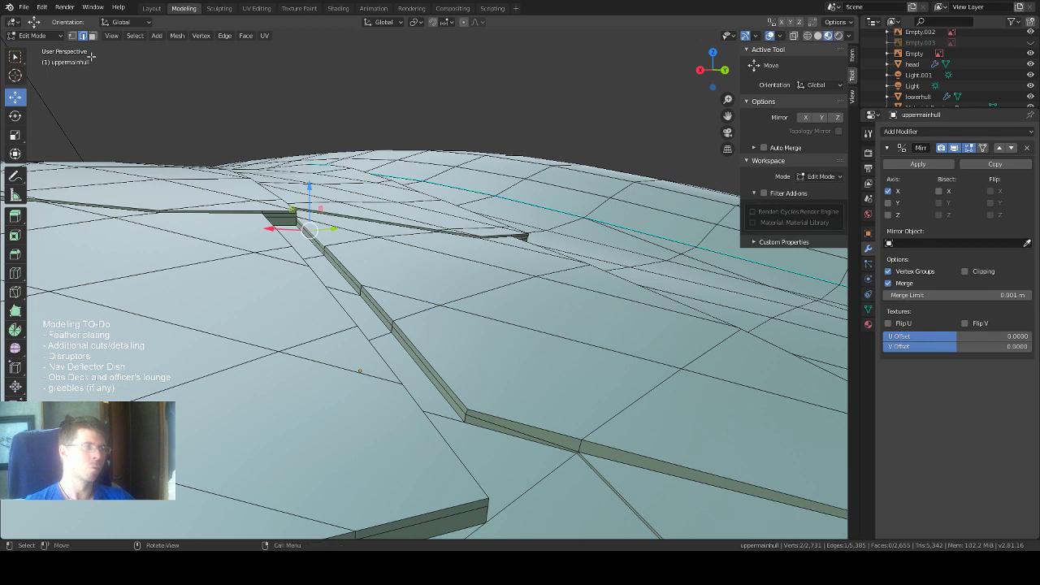
{"action": "key", "text": "3"}
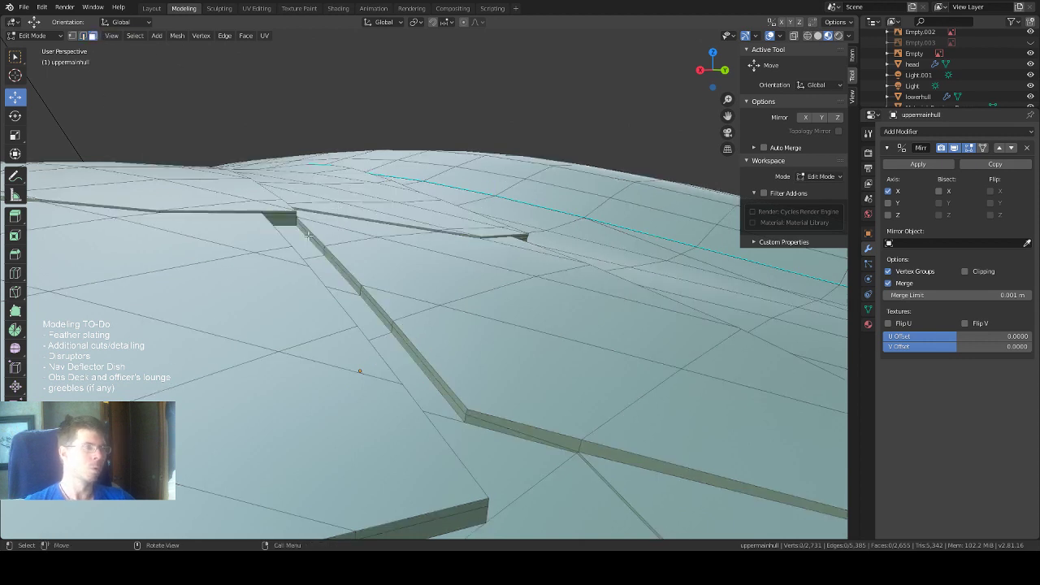
{"action": "left_click", "coordinate": [312, 236]}
{"action": "left_click", "coordinate": [342, 269], "text": "shift"}
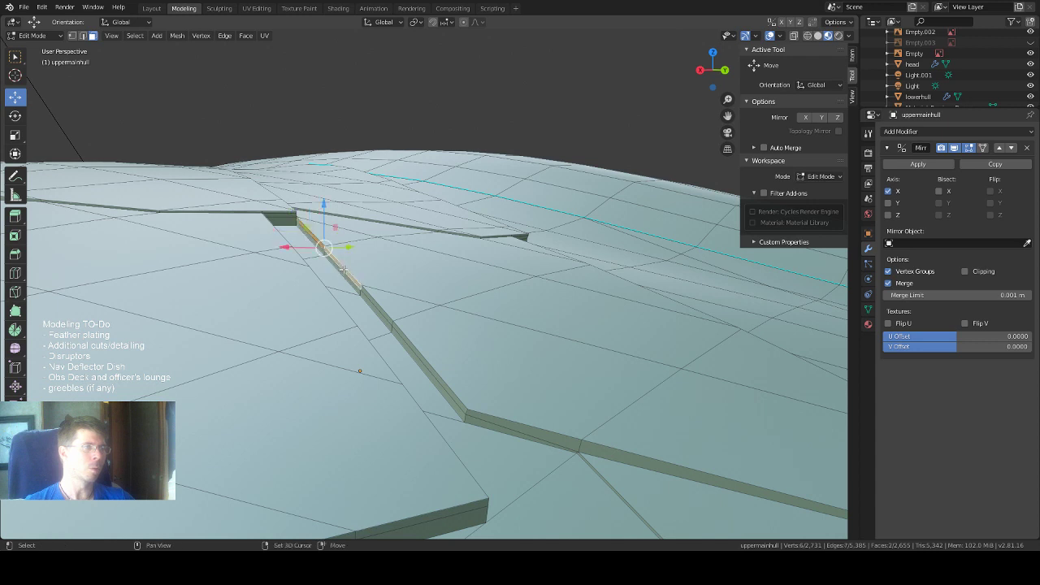
{"action": "left_click", "coordinate": [409, 345], "text": "shift"}
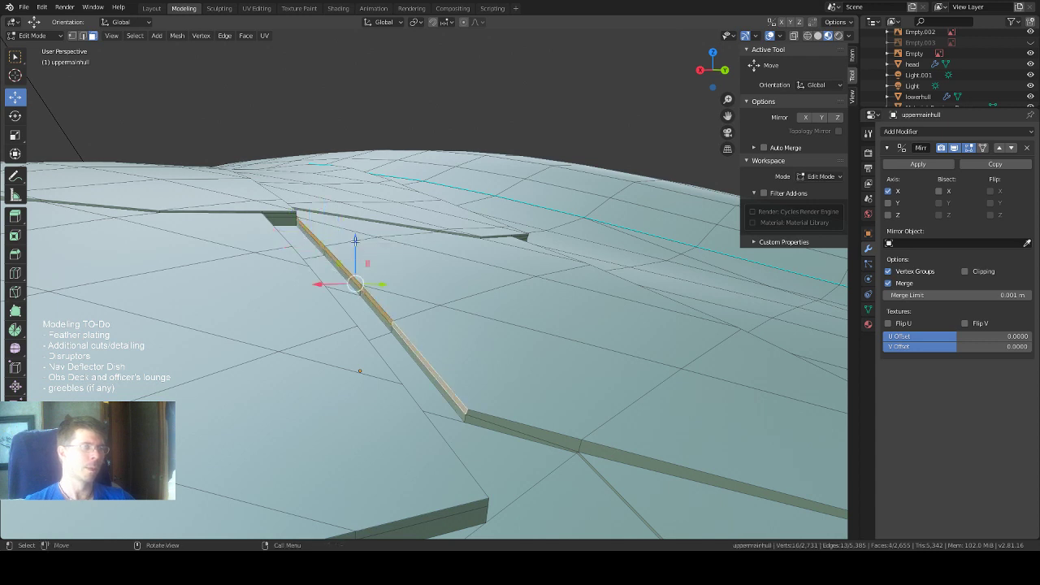
{"action": "left_click_drag", "start_coordinate": [355, 241], "coordinate": [350, 250]}
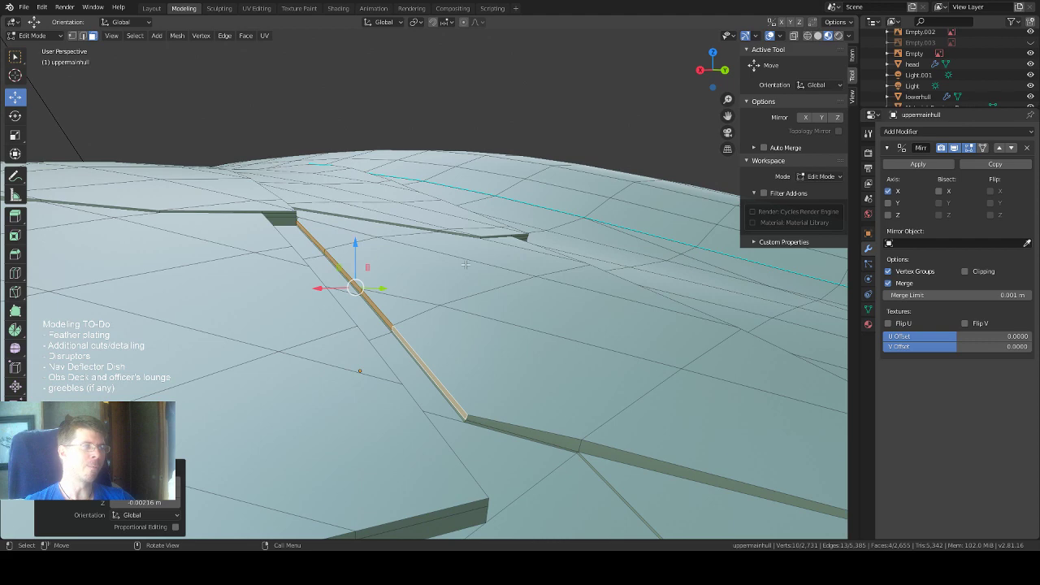
Lower the rim vertex where the lower plate's side seam meets the next plate's edge by about 0.0011 m along global Z.
{"action": "scroll", "coordinate": [464, 265], "scroll_direction": "down", "scroll_amount": 1}
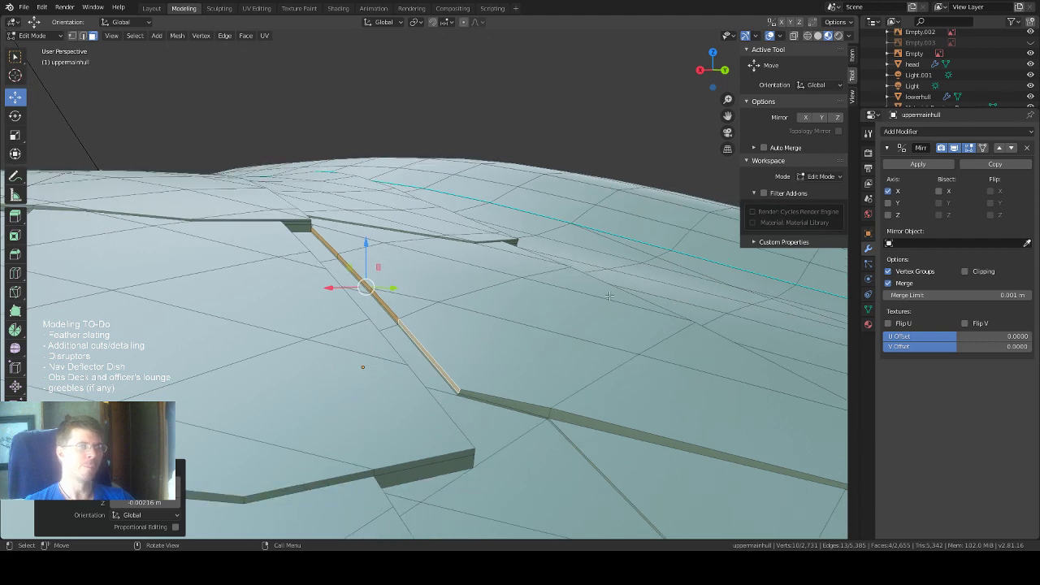
{"action": "middle_click_drag", "start_coordinate": [495, 261], "coordinate": [594, 286]}
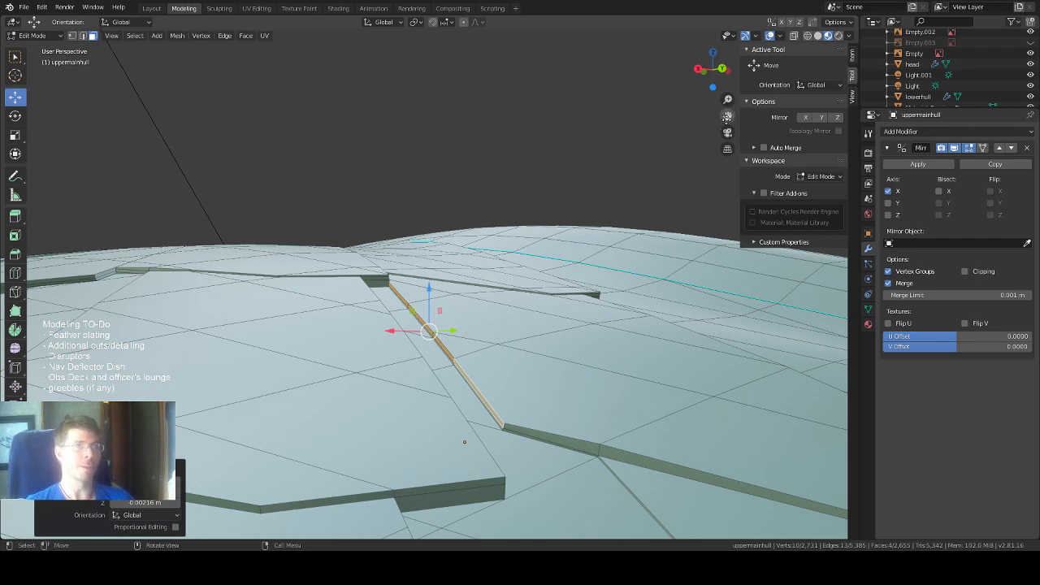
{"action": "left_click_drag", "start_coordinate": [727, 116], "coordinate": [666, 80]}
{"action": "scroll", "coordinate": [480, 318], "scroll_direction": "down", "scroll_amount": 3}
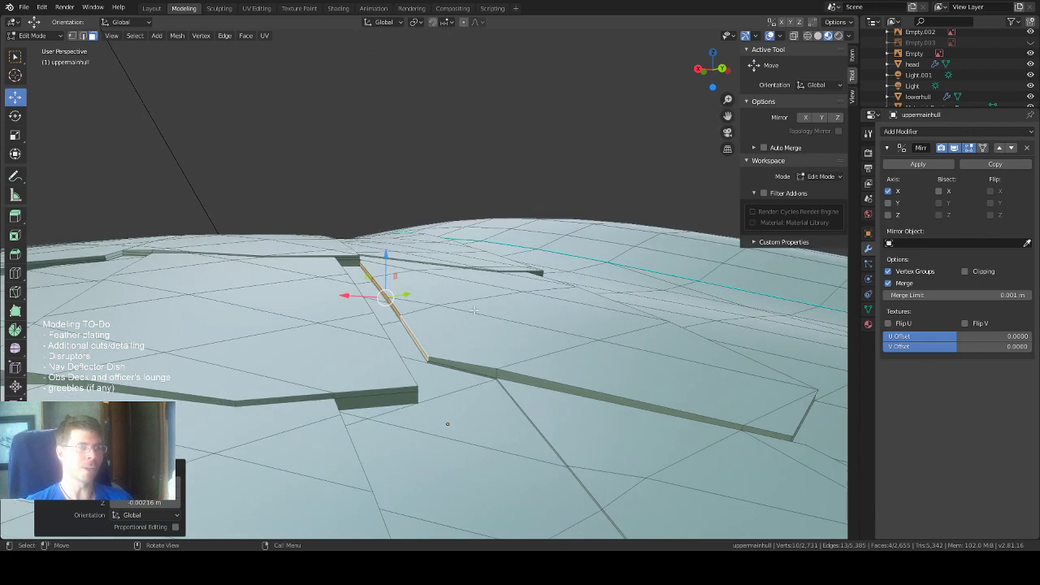
{"action": "middle_click_drag", "start_coordinate": [479, 318], "coordinate": [543, 368]}
{"action": "scroll", "coordinate": [542, 368], "scroll_direction": "up", "scroll_amount": 2}
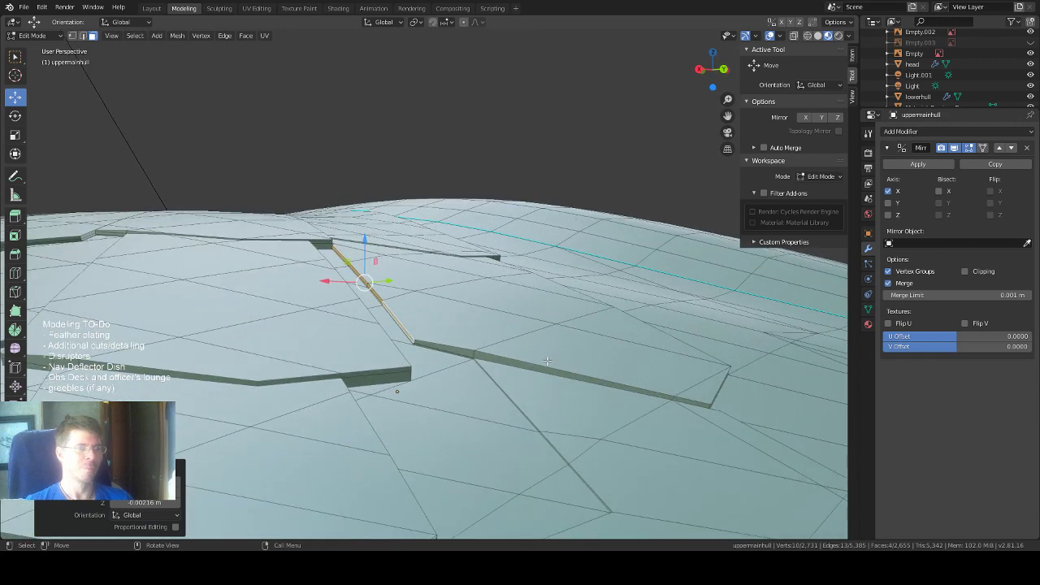
{"action": "key", "text": "1"}
{"action": "left_click", "coordinate": [492, 372]}
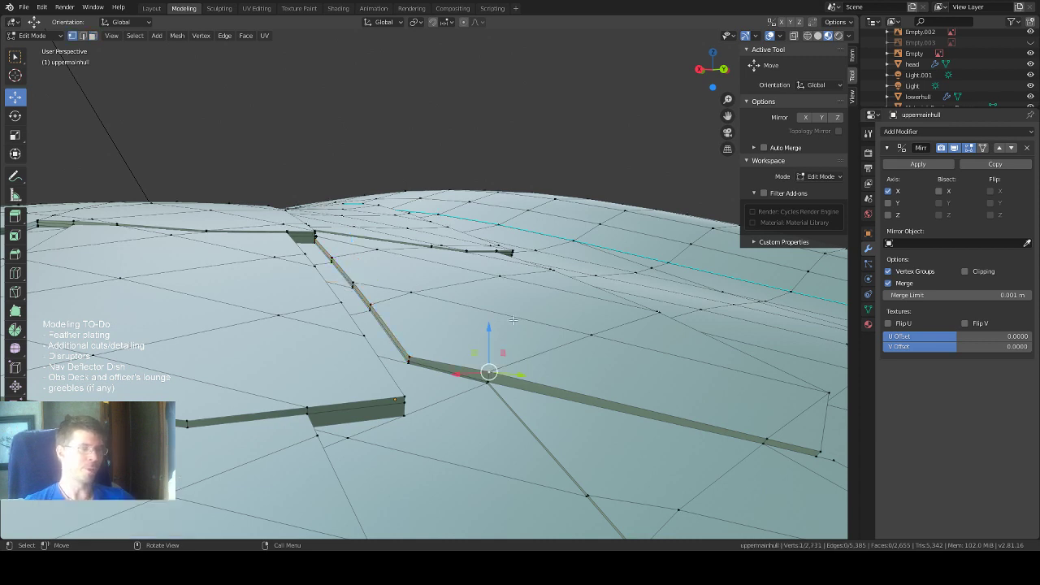
{"action": "left_click_drag", "start_coordinate": [487, 327], "coordinate": [486, 335]}
{"action": "middle_click_drag", "start_coordinate": [486, 336], "coordinate": [630, 376]}
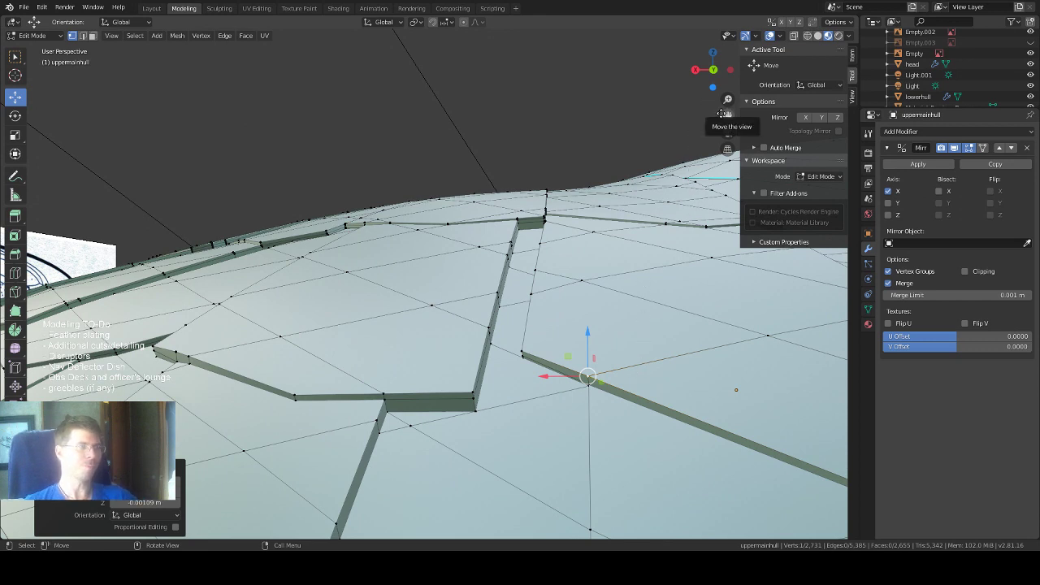
{"action": "left_click_drag", "start_coordinate": [723, 115], "coordinate": [351, 266]}
{"action": "left_click_drag", "start_coordinate": [690, 184], "coordinate": [677, 201]}
{"action": "scroll", "coordinate": [580, 231], "scroll_direction": "up", "scroll_amount": 2}
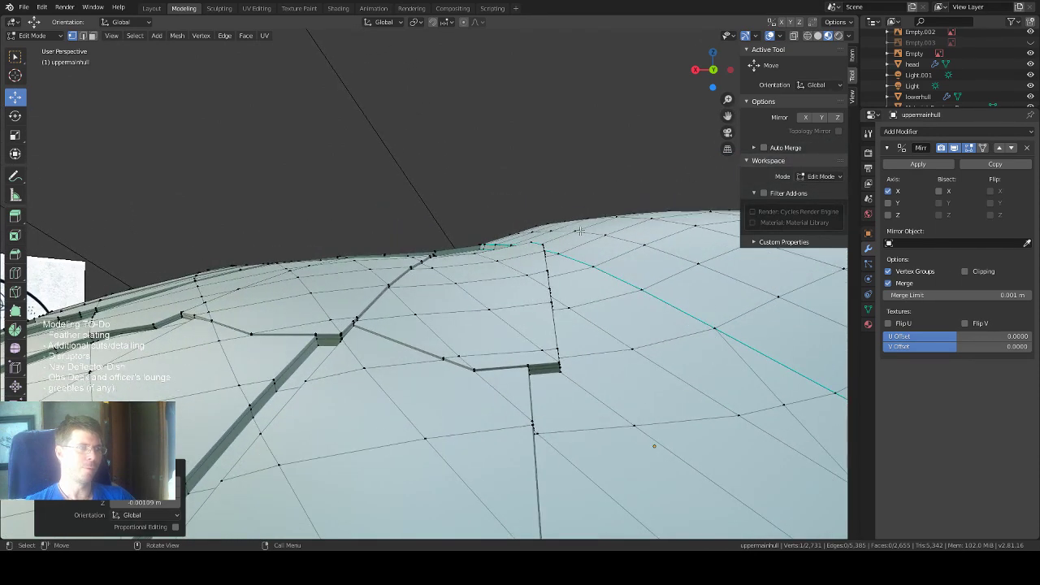
{"action": "mouse_move", "coordinate": [581, 218]}
{"action": "middle_mouse_down"}
{"action": "mouse_move", "coordinate": [539, 209]}
{"action": "mouse_move", "coordinate": [563, 222]}
{"action": "middle_mouse_up"}
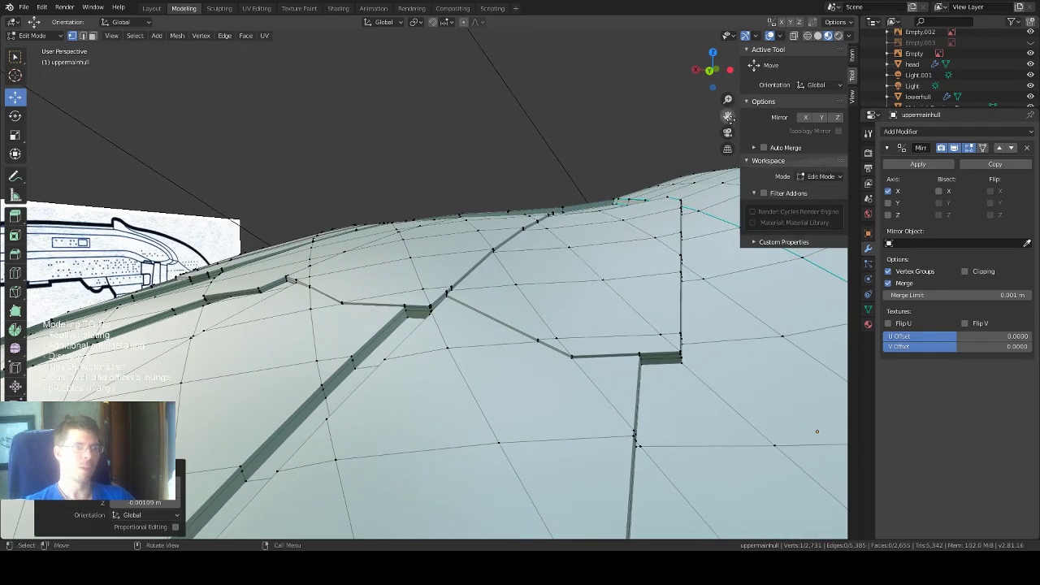
Activate the Select Box tool and switch to face selection on the upper main hull.
{"action": "left_click_drag", "start_coordinate": [728, 118], "coordinate": [705, 127]}
{"action": "scroll", "coordinate": [588, 331], "scroll_direction": "down", "scroll_amount": 8}
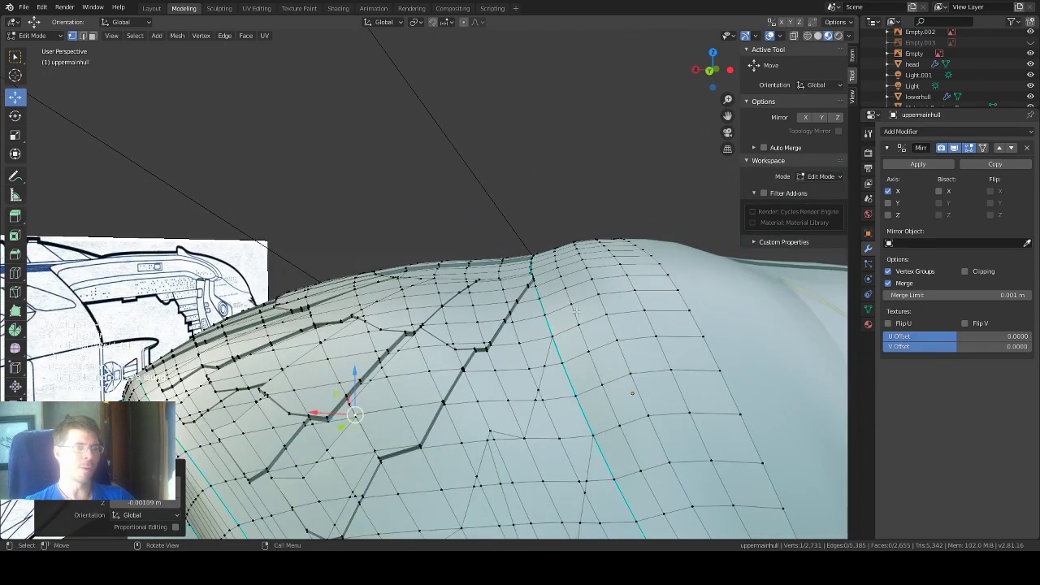
{"action": "middle_click_drag", "start_coordinate": [576, 309], "coordinate": [588, 321]}
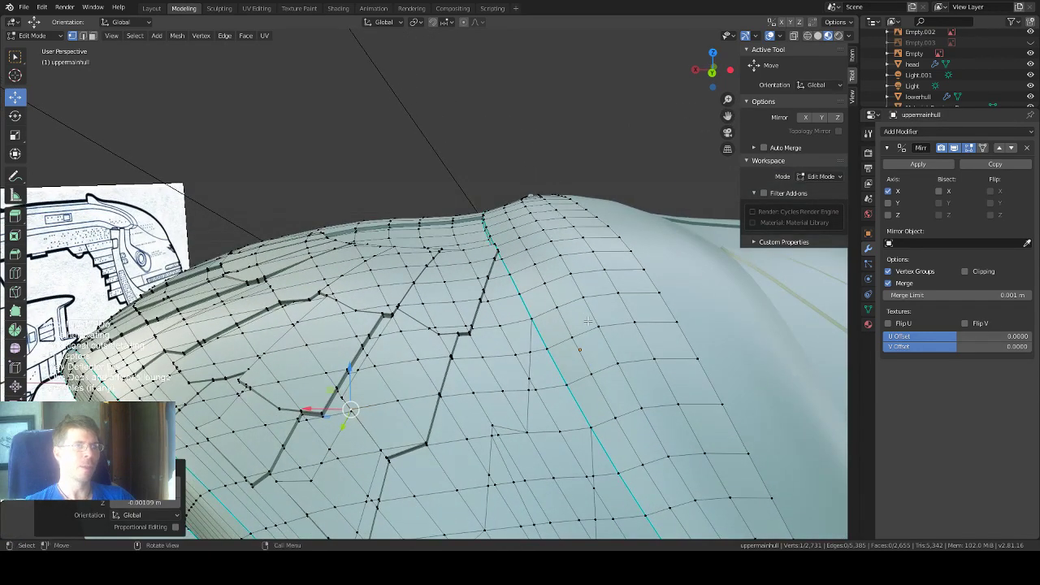
{"action": "left_click", "coordinate": [495, 258]}
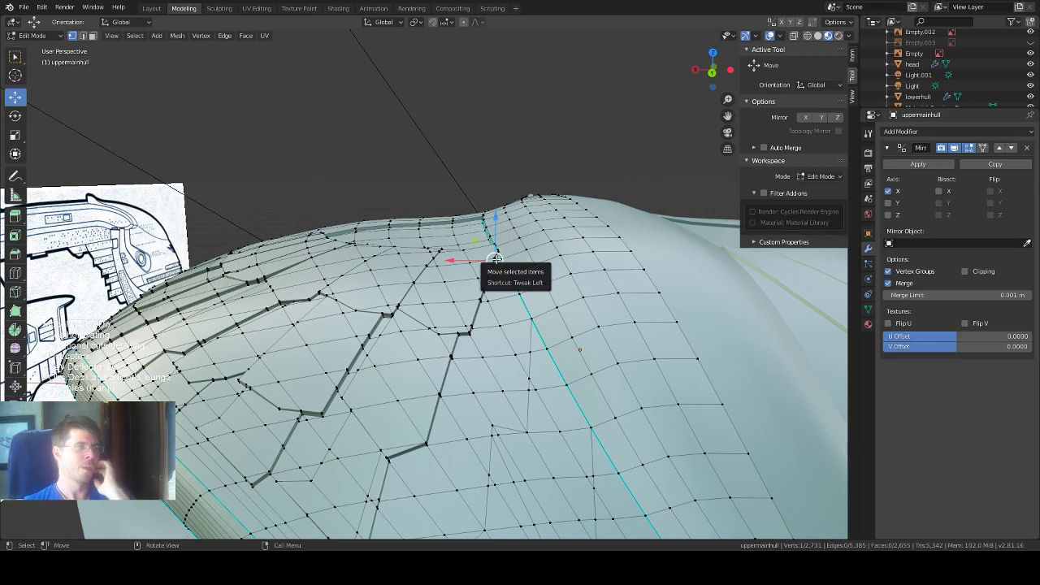
{"action": "middle_click_drag", "start_coordinate": [495, 259], "coordinate": [601, 231]}
{"action": "left_click", "coordinate": [13, 57]}
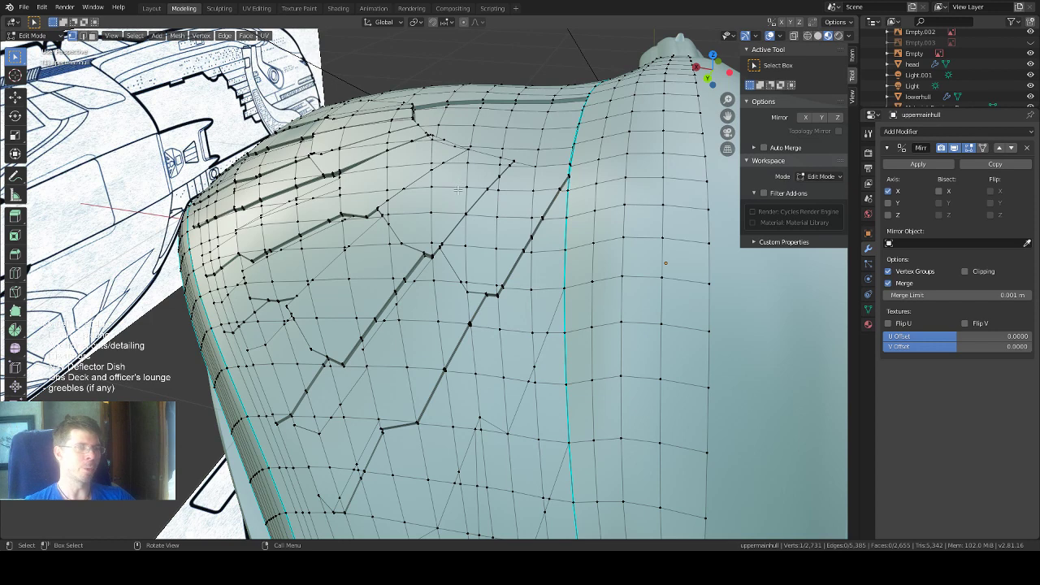
{"action": "key", "text": "3"}
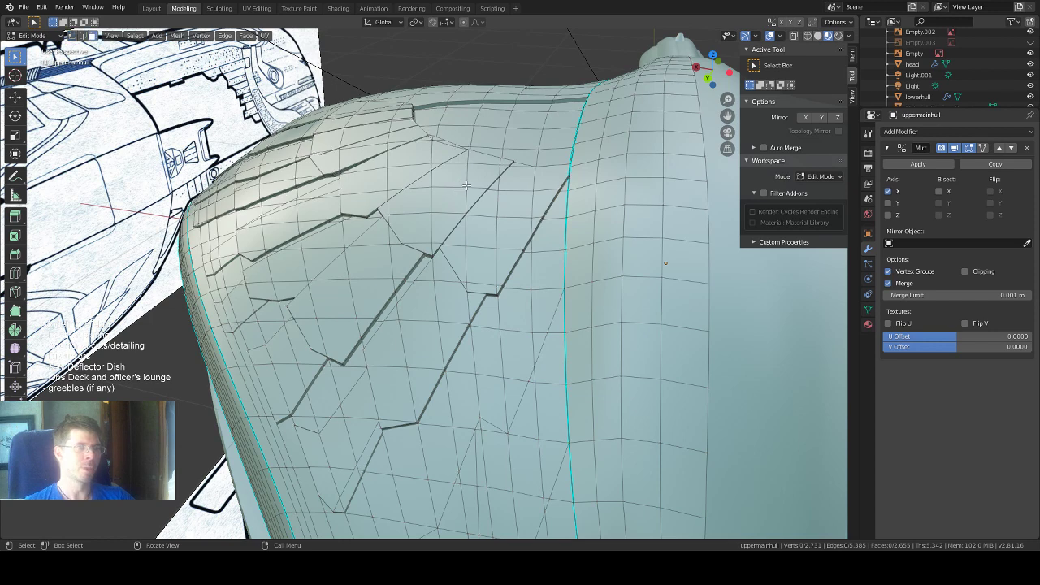
{"action": "left_click", "coordinate": [554, 222], "text": "shift"}
{"action": "left_click", "coordinate": [540, 243], "text": "shift"}
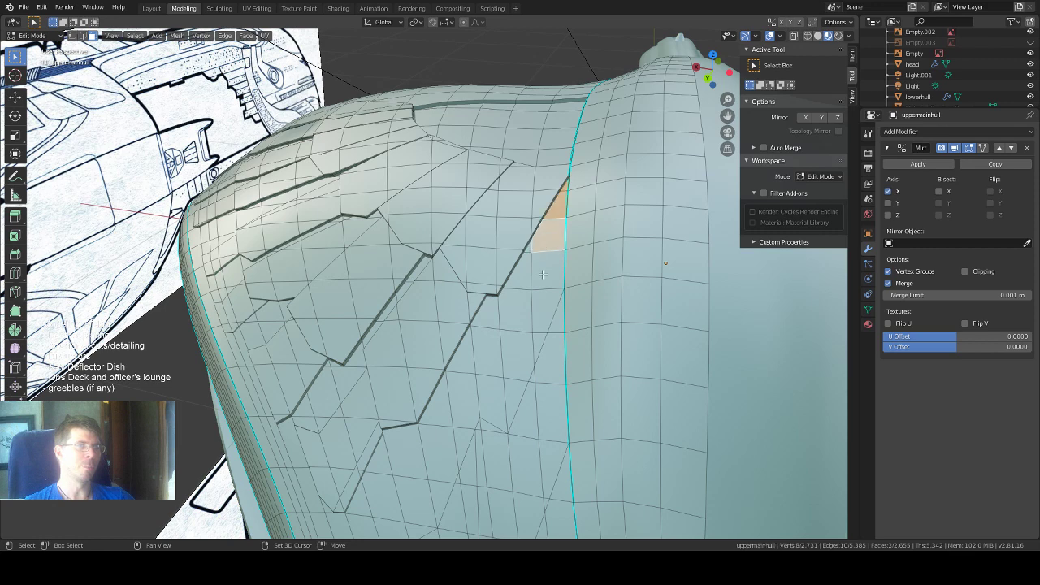
{"action": "left_click", "coordinate": [529, 253], "text": "shift"}
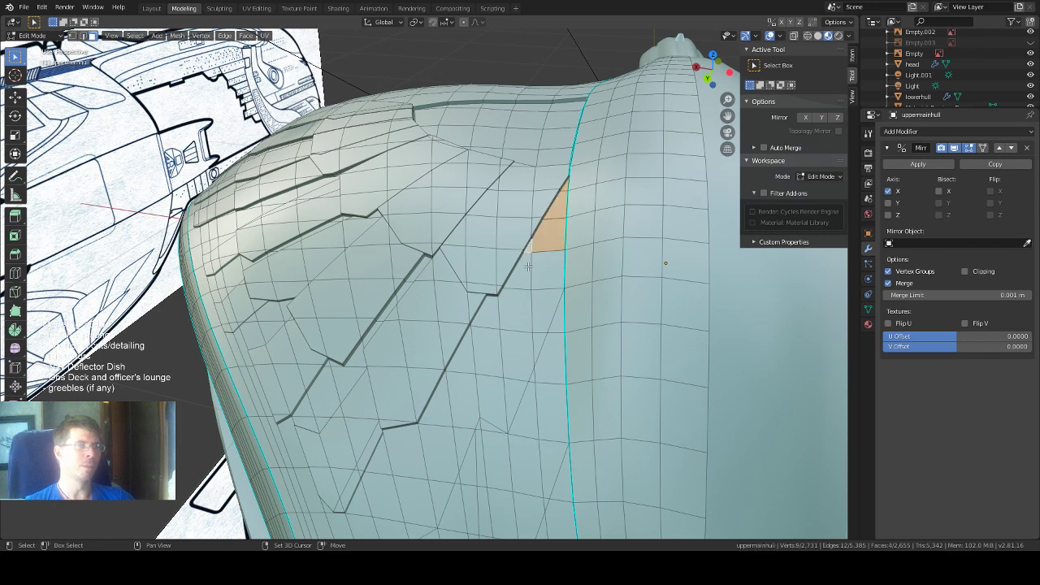
{"action": "left_click", "coordinate": [528, 267], "text": "shift"}
{"action": "left_click", "coordinate": [549, 271], "text": "shift"}
{"action": "left_click", "coordinate": [551, 302], "text": "shift"}
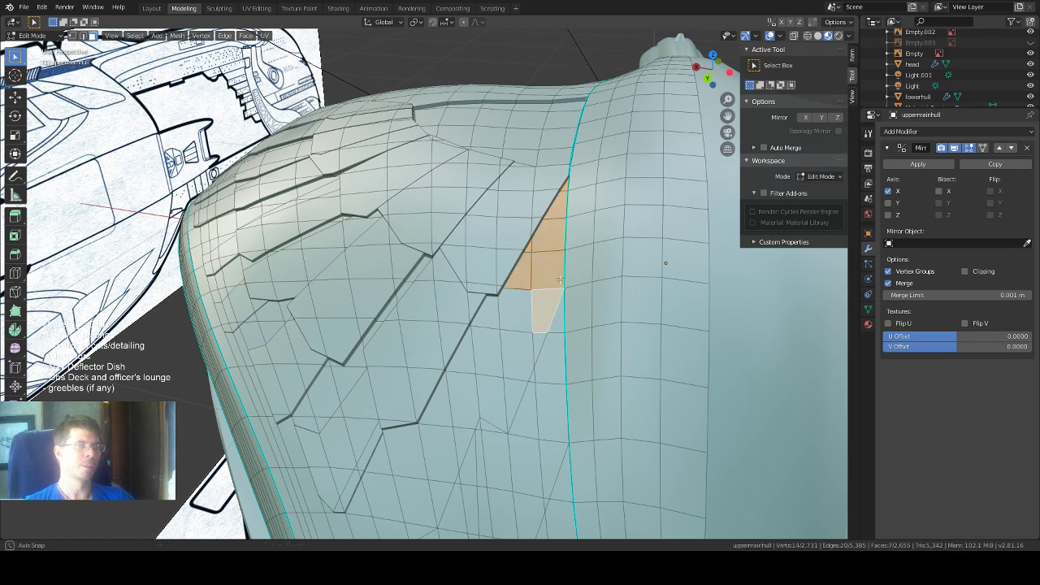
{"action": "middle_click_drag", "start_coordinate": [560, 280], "coordinate": [586, 267]}
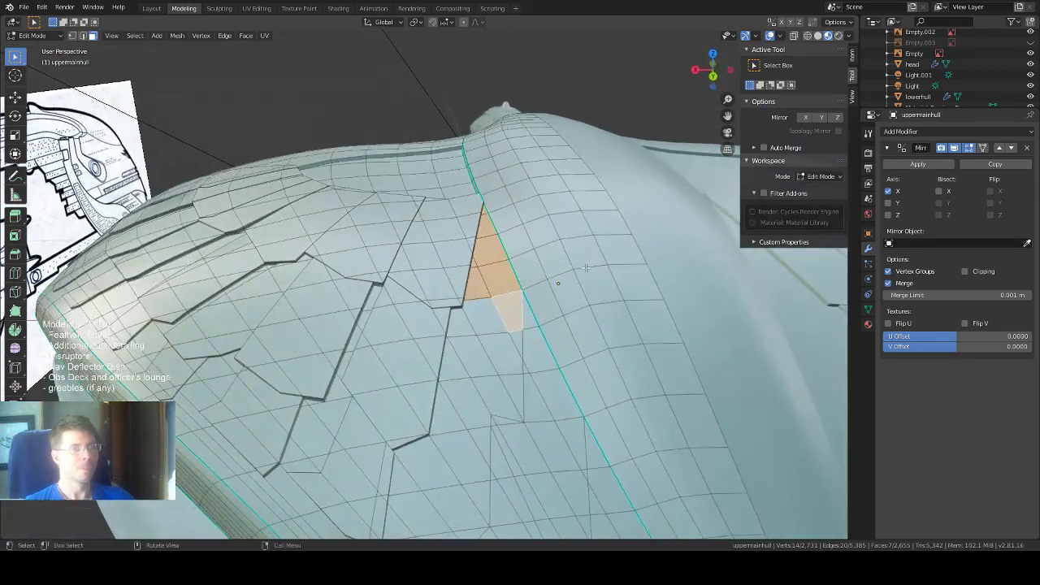
{"action": "left_click", "coordinate": [487, 329], "text": "shift"}
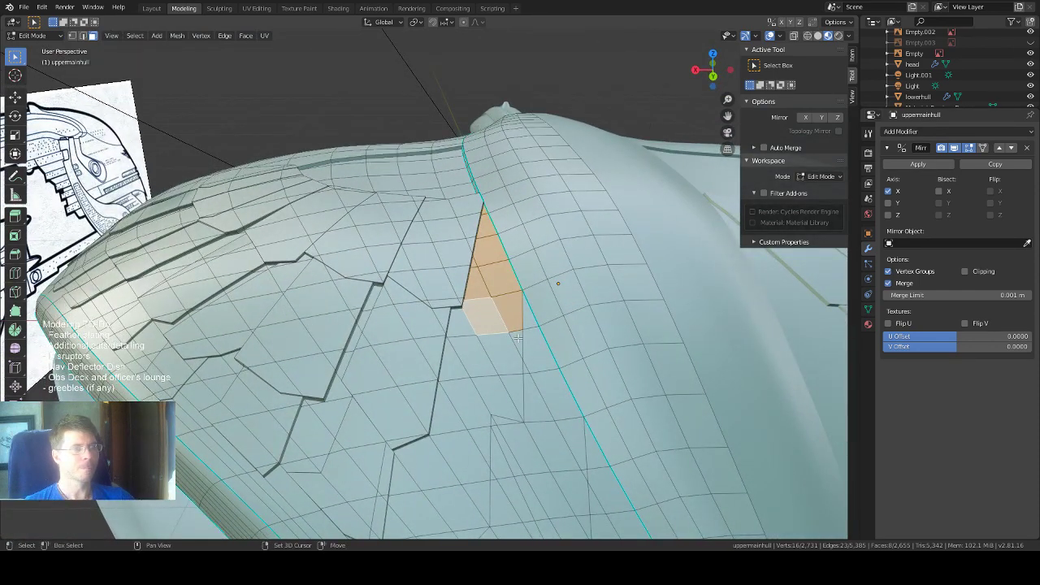
{"action": "left_click", "coordinate": [517, 340], "text": "shift"}
{"action": "left_click", "coordinate": [467, 327], "text": "shift"}
{"action": "left_click", "coordinate": [457, 354], "text": "shift"}
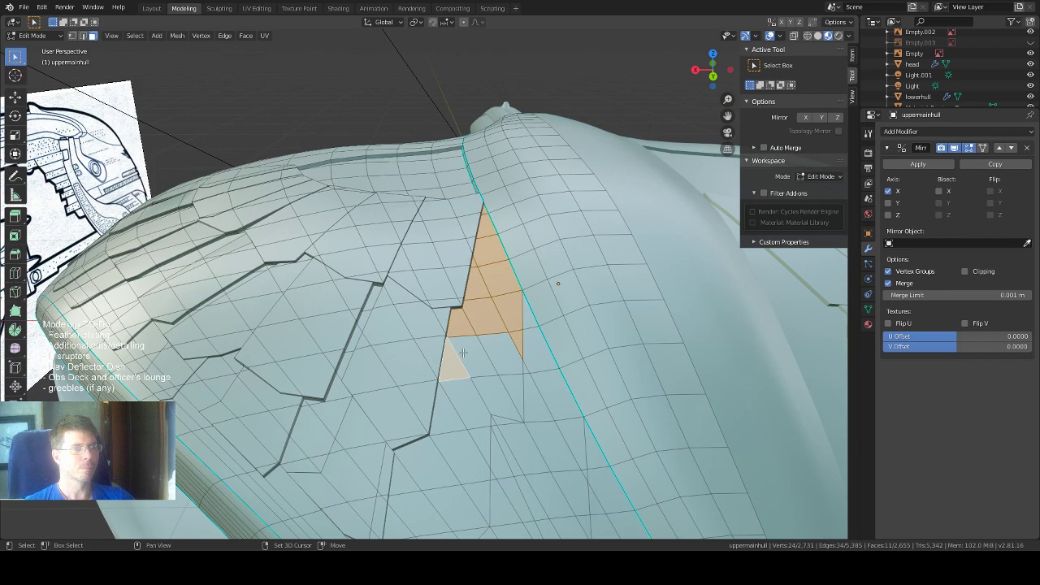
{"action": "left_click", "coordinate": [474, 346], "text": "shift"}
{"action": "middle_click_drag", "start_coordinate": [474, 345], "coordinate": [456, 352]}
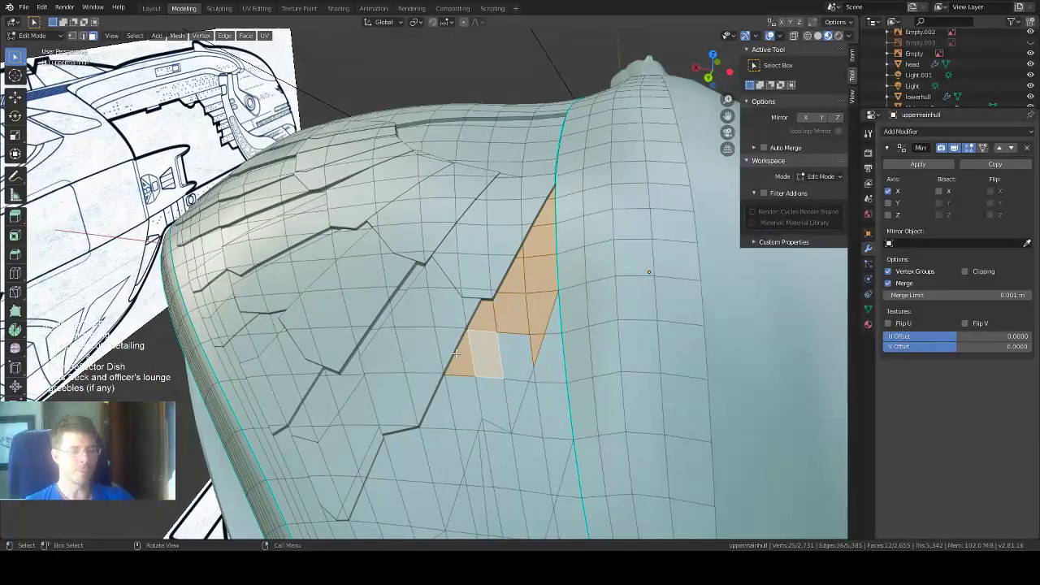
{"action": "scroll", "coordinate": [471, 364], "scroll_direction": "up", "scroll_amount": 4}
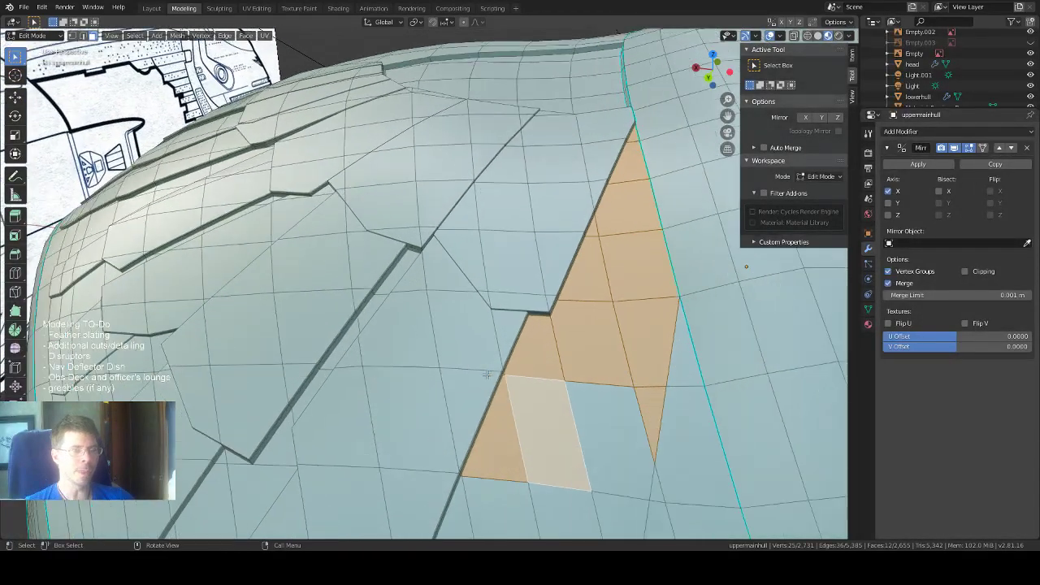
{"action": "scroll", "coordinate": [488, 375], "scroll_direction": "up", "scroll_amount": 1}
{"action": "middle_click_drag", "start_coordinate": [490, 375], "coordinate": [478, 367]}
{"action": "middle_click_drag", "start_coordinate": [479, 368], "coordinate": [521, 409], "text": "shift"}
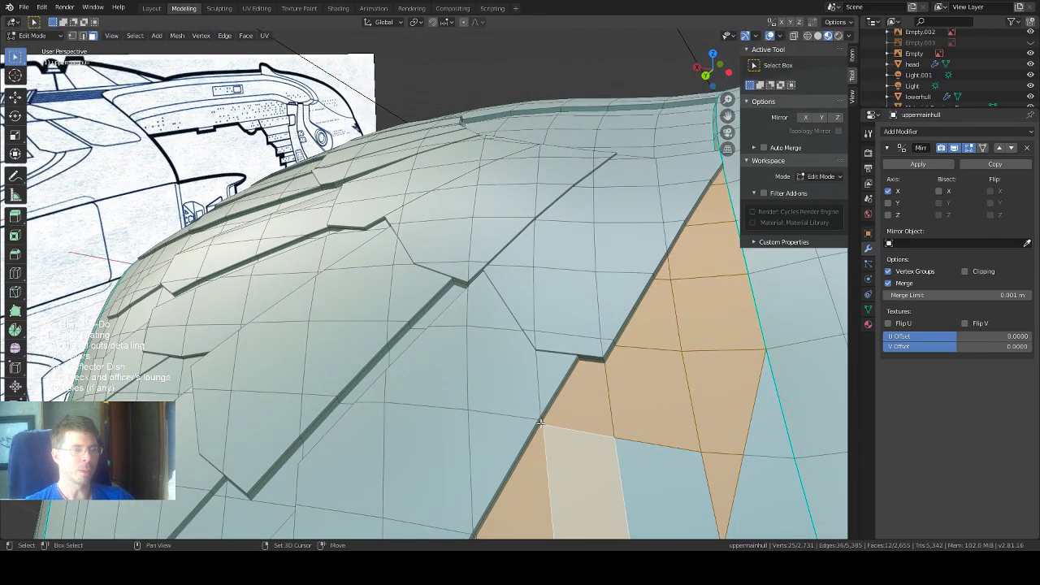
{"action": "left_click", "coordinate": [571, 423], "text": "shift"}
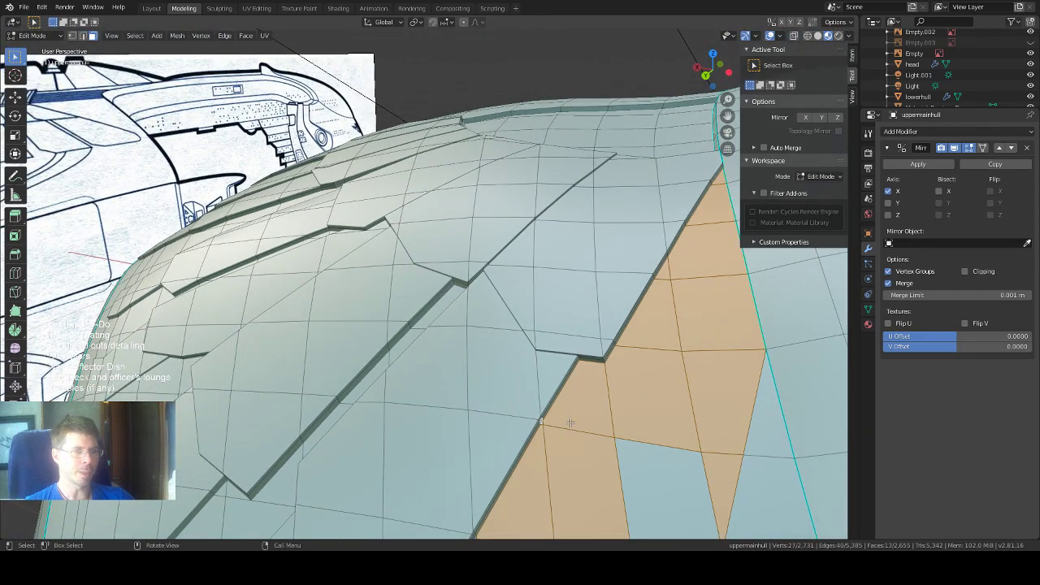
Select the tiny triangular face on the plate seam below the notch, and add the blocks of faces beside and below it.
{"action": "left_click", "coordinate": [551, 426]}
{"action": "left_click", "coordinate": [542, 423]}
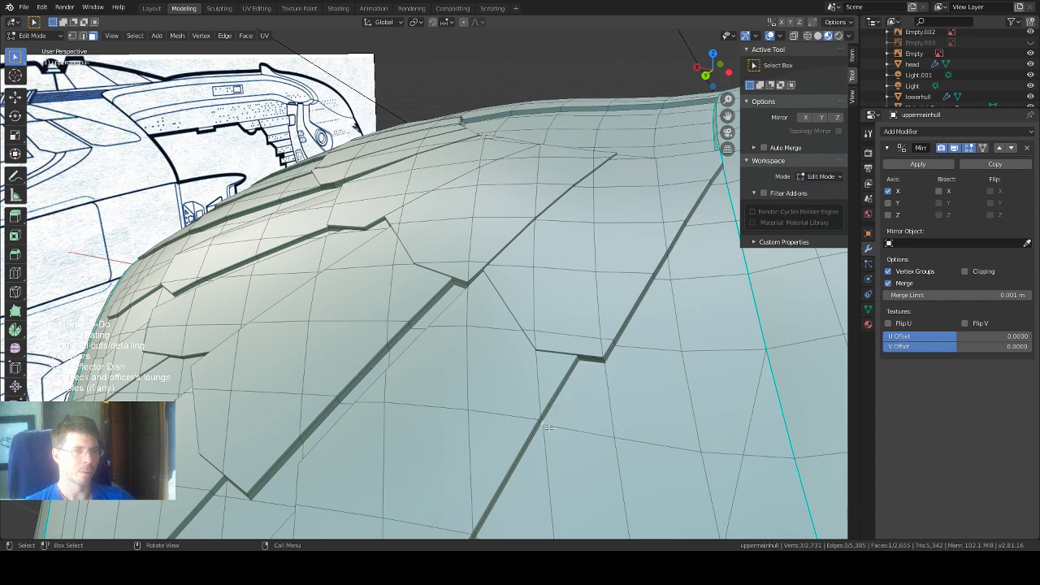
{"action": "key", "text": "KP_Decimal"}
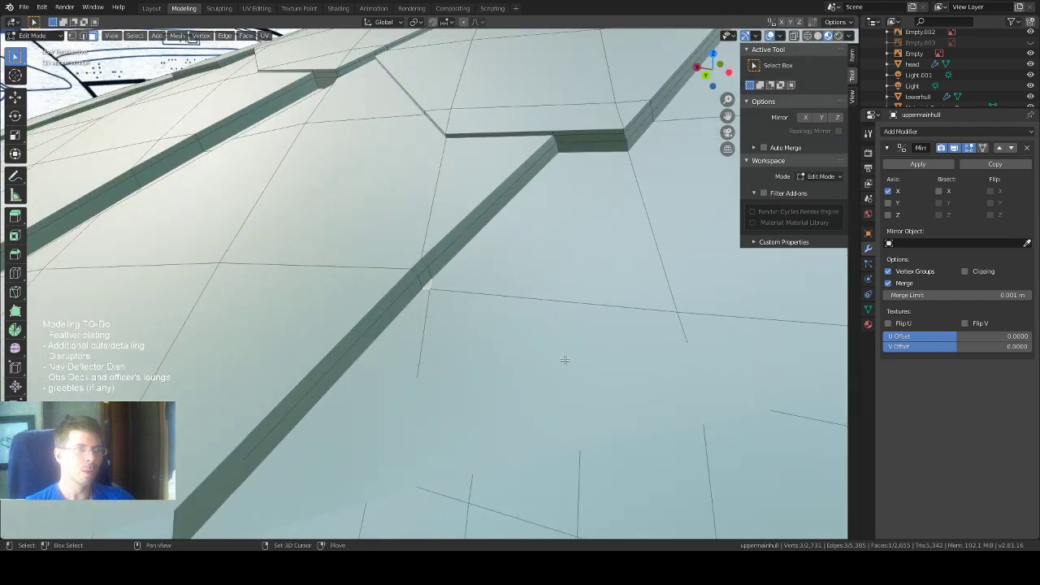
{"action": "scroll", "coordinate": [709, 175], "scroll_direction": "down", "scroll_amount": 4}
{"action": "scroll", "coordinate": [710, 175], "scroll_direction": "down", "scroll_amount": 2}
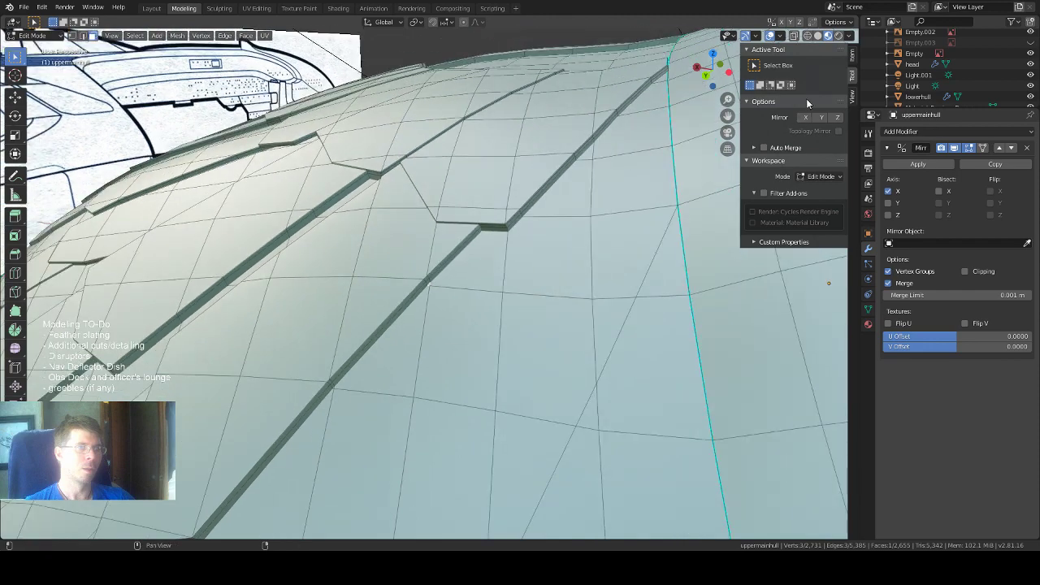
{"action": "left_click_drag", "start_coordinate": [532, 289], "coordinate": [482, 341], "text": "shift"}
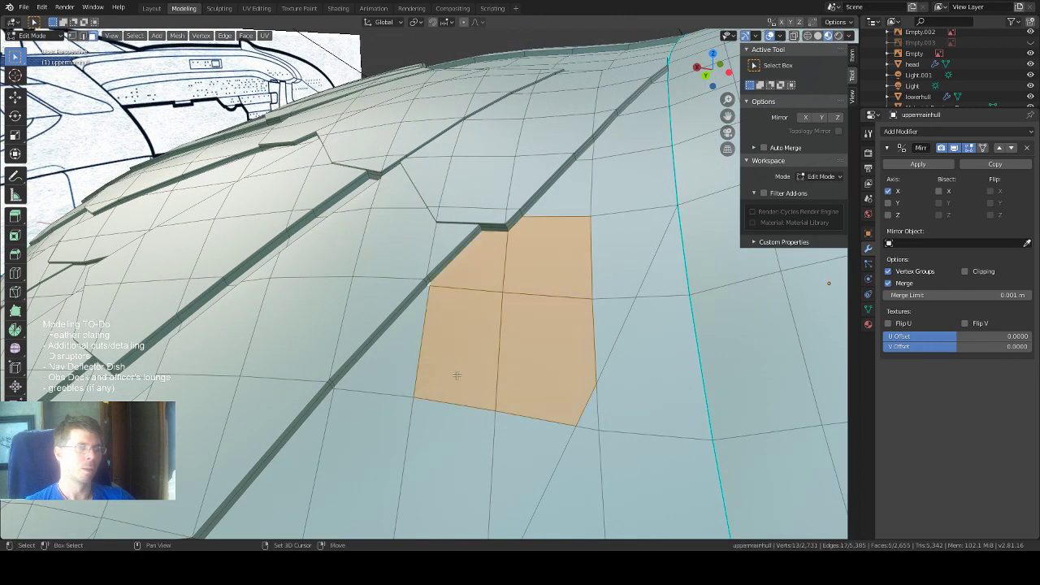
{"action": "left_click_drag", "start_coordinate": [456, 377], "coordinate": [404, 410], "text": "shift"}
Extend the face selection along the new plate's outer slope and up the seam to its pointed tip at the cyan edge line.
{"action": "scroll", "coordinate": [502, 310], "scroll_direction": "down", "scroll_amount": 4}
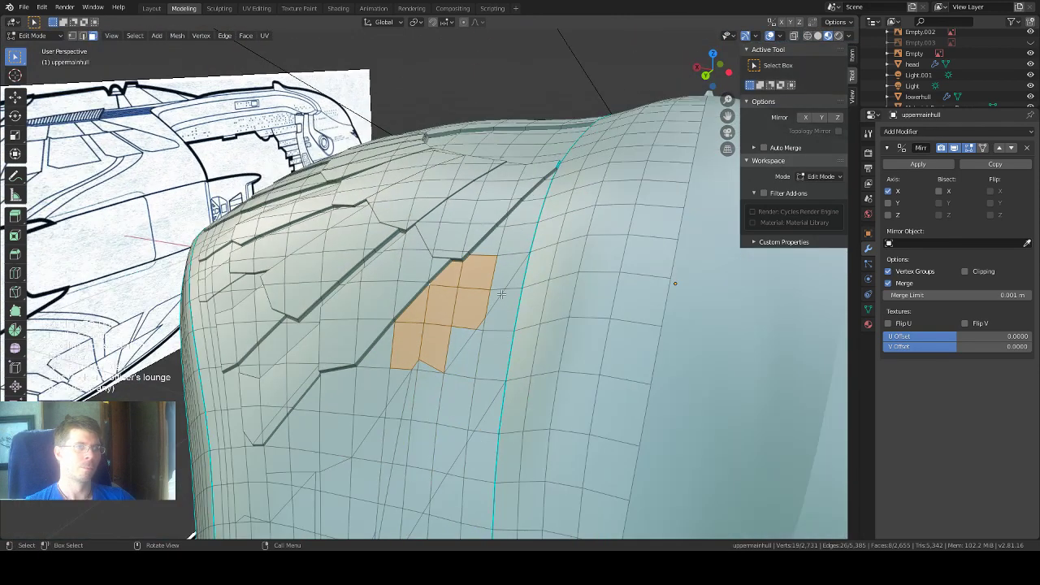
{"action": "middle_click_drag", "start_coordinate": [502, 294], "coordinate": [521, 321]}
{"action": "left_click", "coordinate": [498, 341], "text": "shift"}
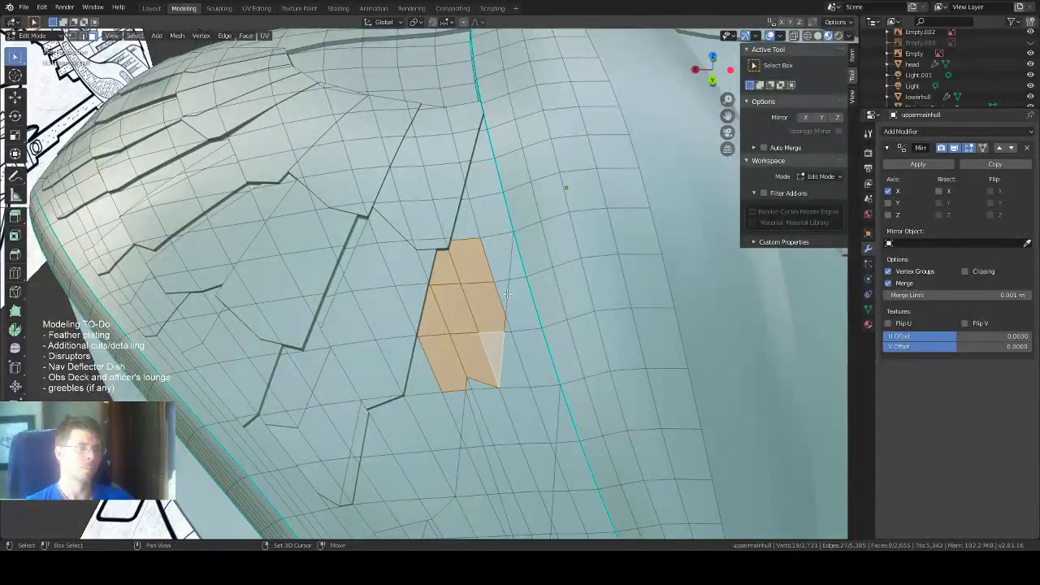
{"action": "left_click", "coordinate": [503, 294], "text": "shift"}
{"action": "left_click", "coordinate": [505, 264], "text": "shift"}
{"action": "left_click_drag", "start_coordinate": [464, 240], "coordinate": [484, 213], "text": "shift"}
{"action": "left_click", "coordinate": [484, 182], "text": "shift"}
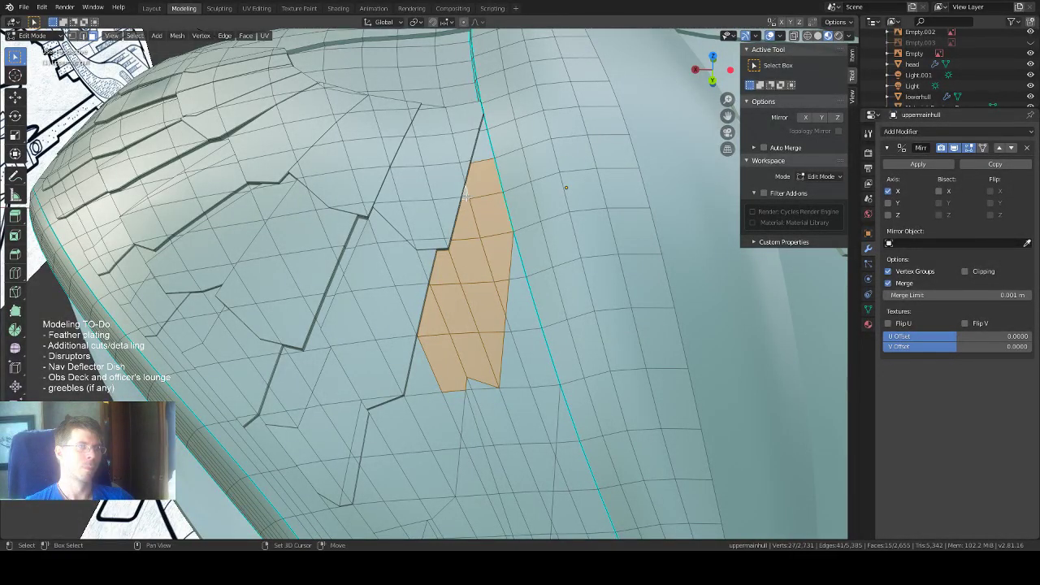
{"action": "left_click", "coordinate": [466, 195], "text": "shift"}
{"action": "left_click", "coordinate": [481, 147], "text": "shift"}
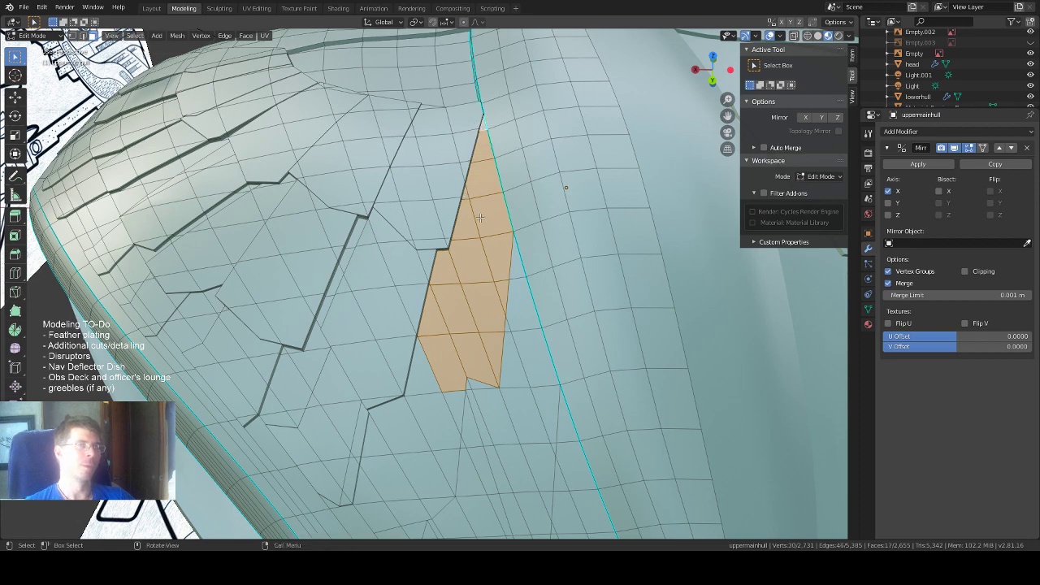
Add the faces at the selection's lower end, beside the next corner of the neighbouring plates' seam.
{"action": "middle_click_drag", "start_coordinate": [482, 127], "coordinate": [496, 174]}
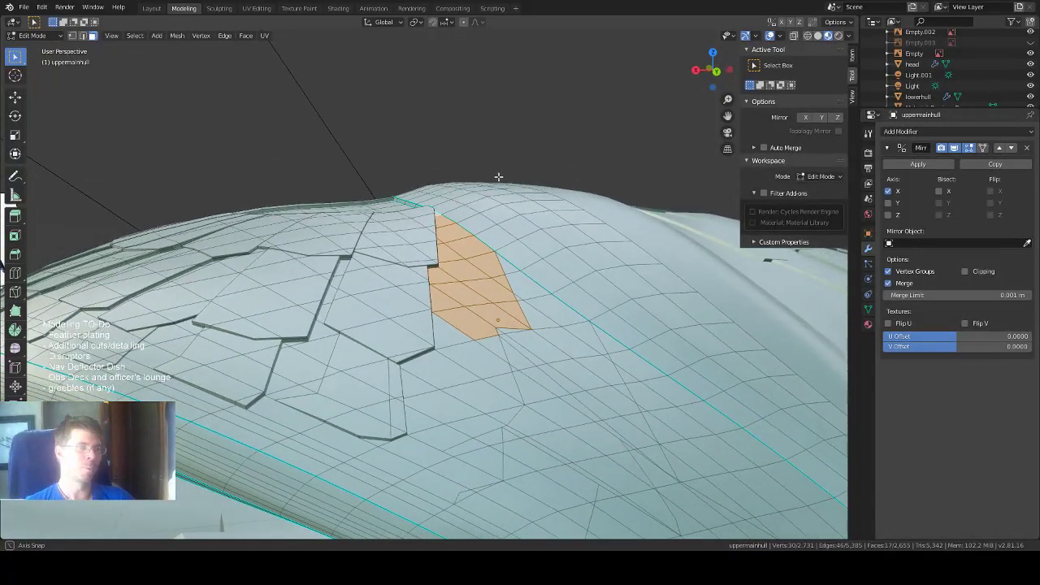
{"action": "left_click", "coordinate": [447, 337], "text": "shift"}
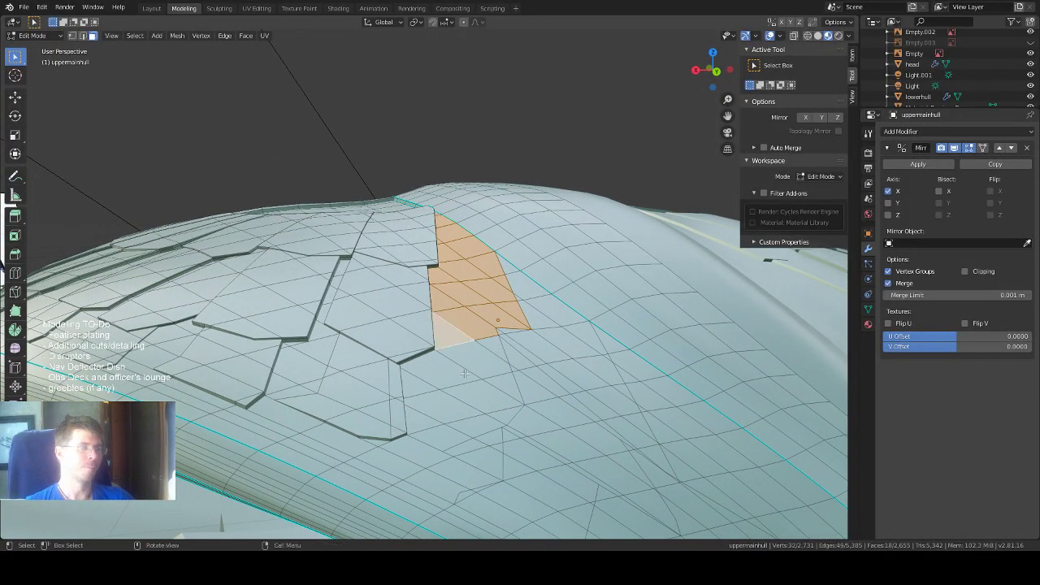
{"action": "left_click", "coordinate": [498, 349], "text": "shift"}
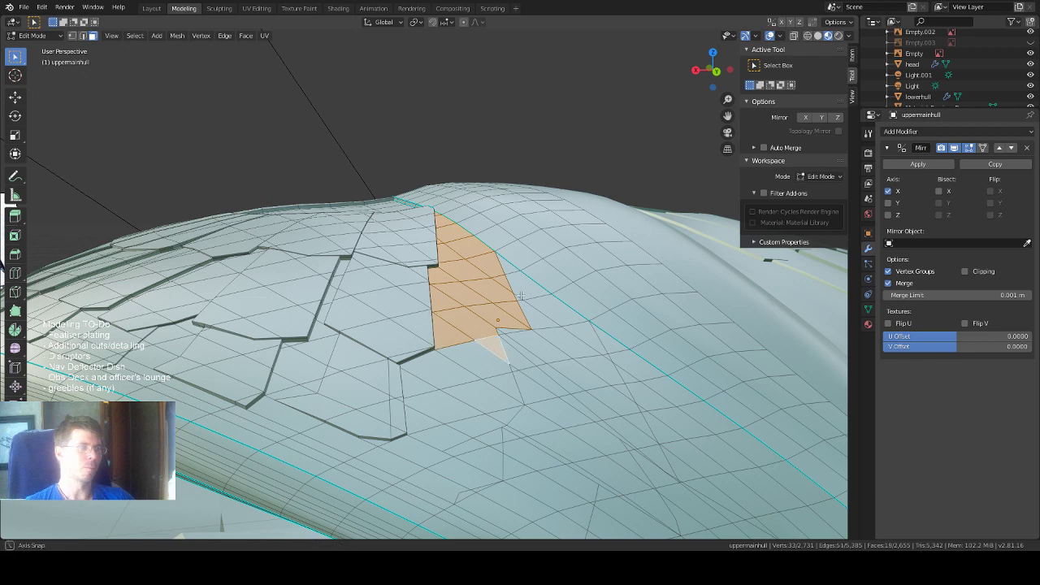
{"action": "middle_click_drag", "start_coordinate": [498, 349], "coordinate": [515, 301]}
{"action": "left_click", "coordinate": [460, 380], "text": "shift"}
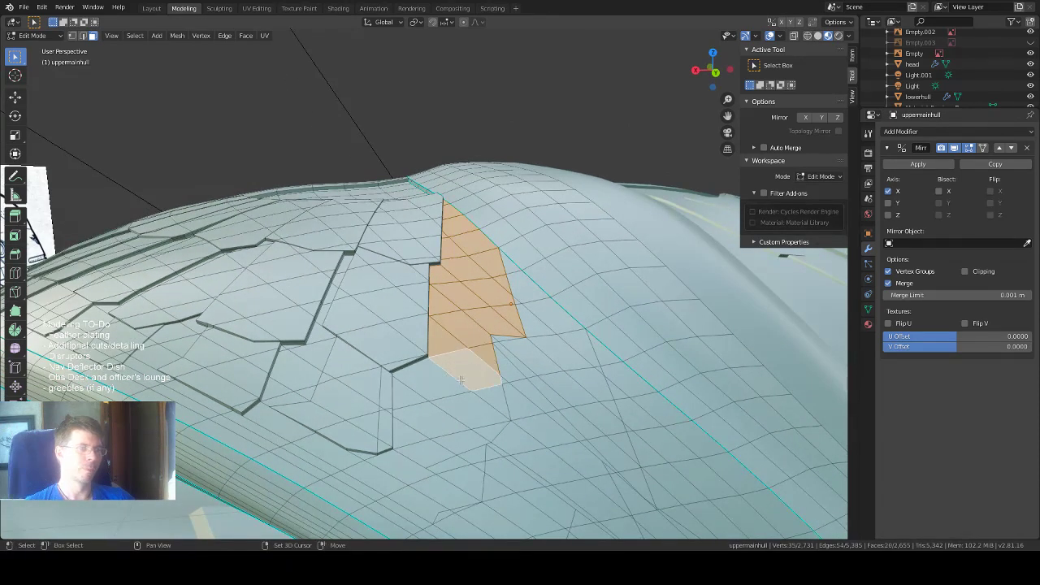
Add the faces alongside the lowest finished plate down to its end corner, filling out the rounded lower end of the new plate.
{"action": "left_click", "coordinate": [420, 394], "text": "shift"}
{"action": "left_click", "coordinate": [413, 400], "text": "shift"}
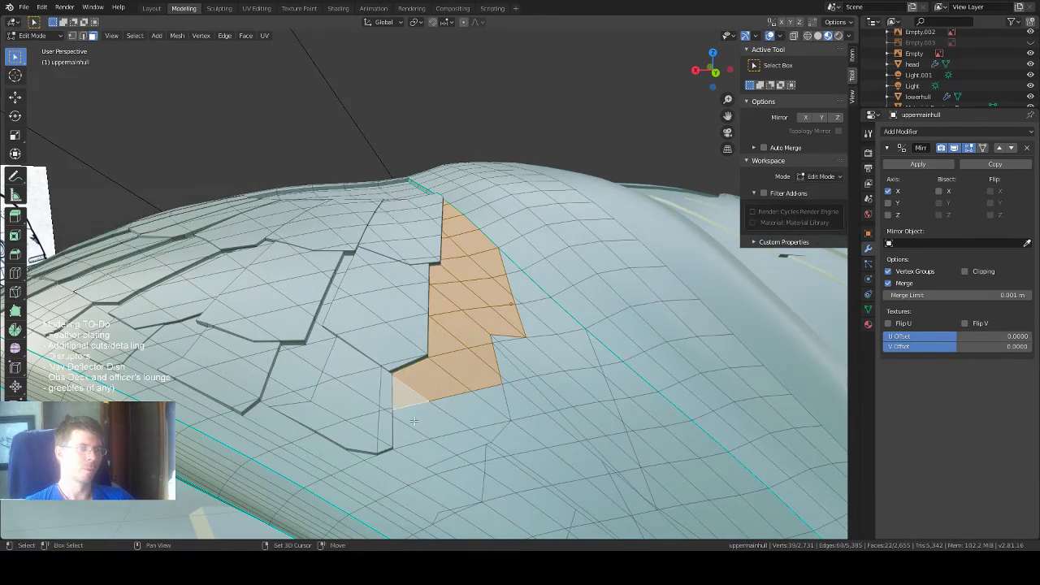
{"action": "left_click", "coordinate": [433, 420], "text": "shift"}
{"action": "left_click", "coordinate": [456, 442], "text": "shift"}
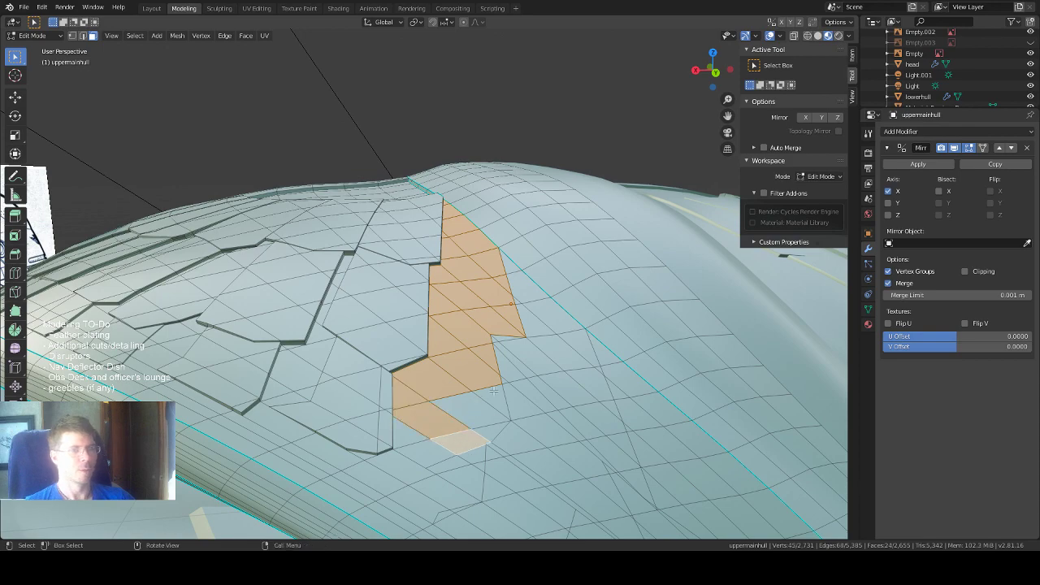
{"action": "middle_click_drag", "start_coordinate": [455, 441], "coordinate": [481, 382]}
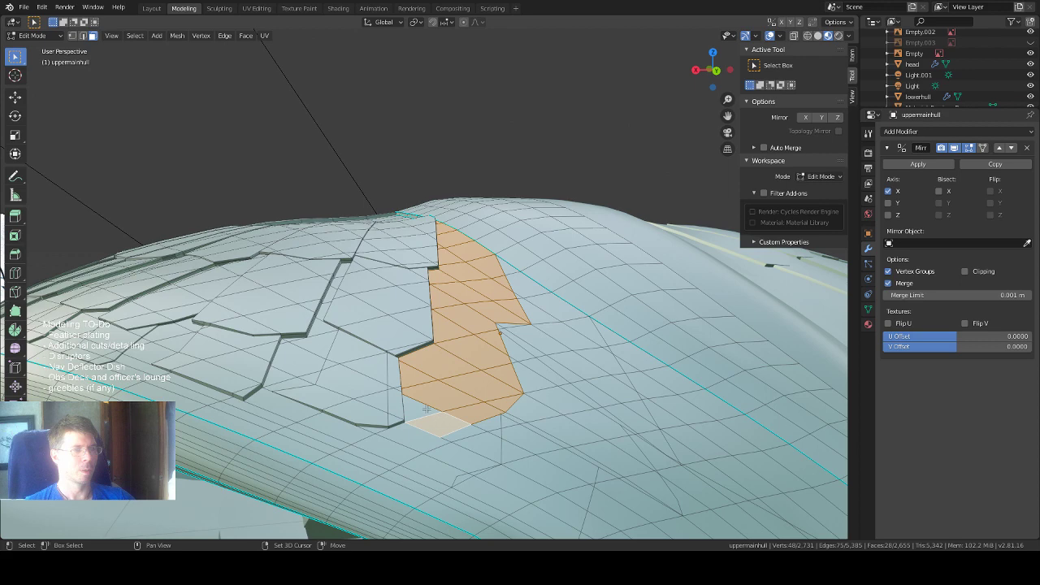
{"action": "mouse_move", "coordinate": [477, 383]}
{"action": "middle_mouse_down"}
{"action": "mouse_move", "coordinate": [486, 421]}
{"action": "mouse_move", "coordinate": [482, 394]}
{"action": "middle_mouse_up"}
Add the tiny sliver faces at the notch on the outer side of the new plate to the selection.
{"action": "scroll", "coordinate": [486, 421], "scroll_direction": "down", "scroll_amount": 5}
{"action": "scroll", "coordinate": [482, 393], "scroll_direction": "up", "scroll_amount": 1}
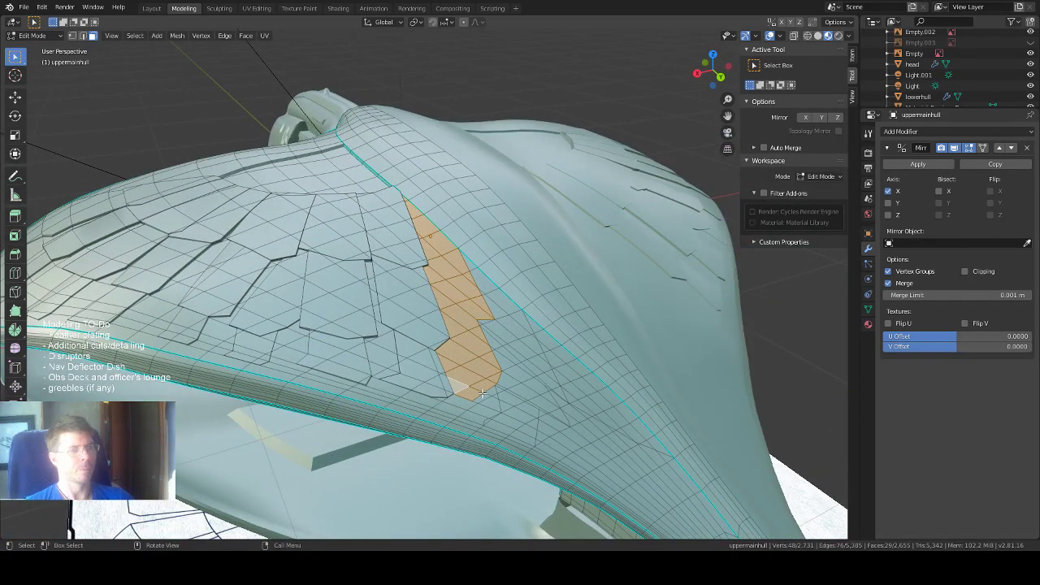
{"action": "scroll", "coordinate": [482, 393], "scroll_direction": "down", "scroll_amount": 2}
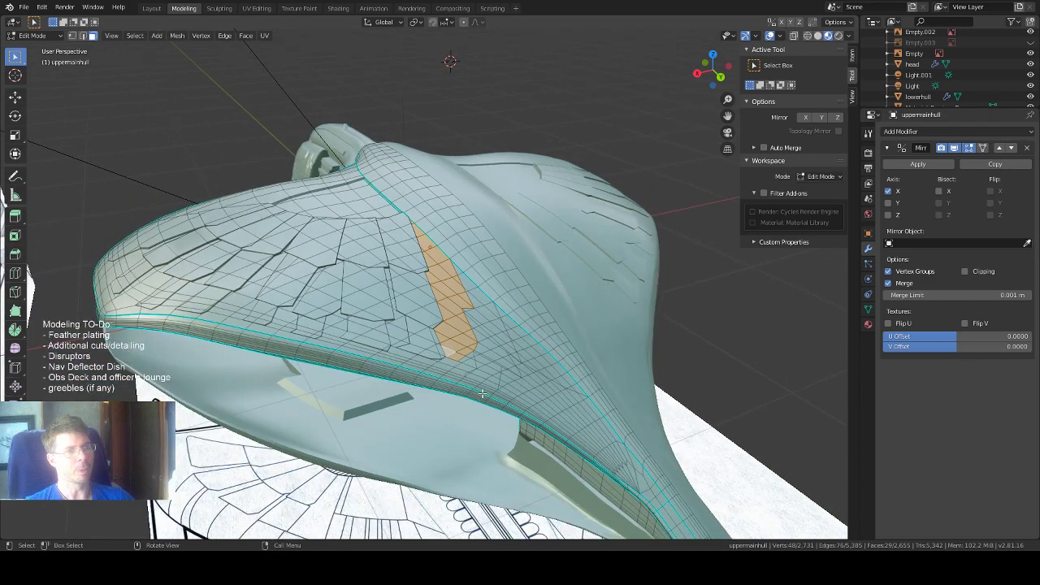
{"action": "middle_click_drag", "start_coordinate": [537, 367], "coordinate": [486, 332]}
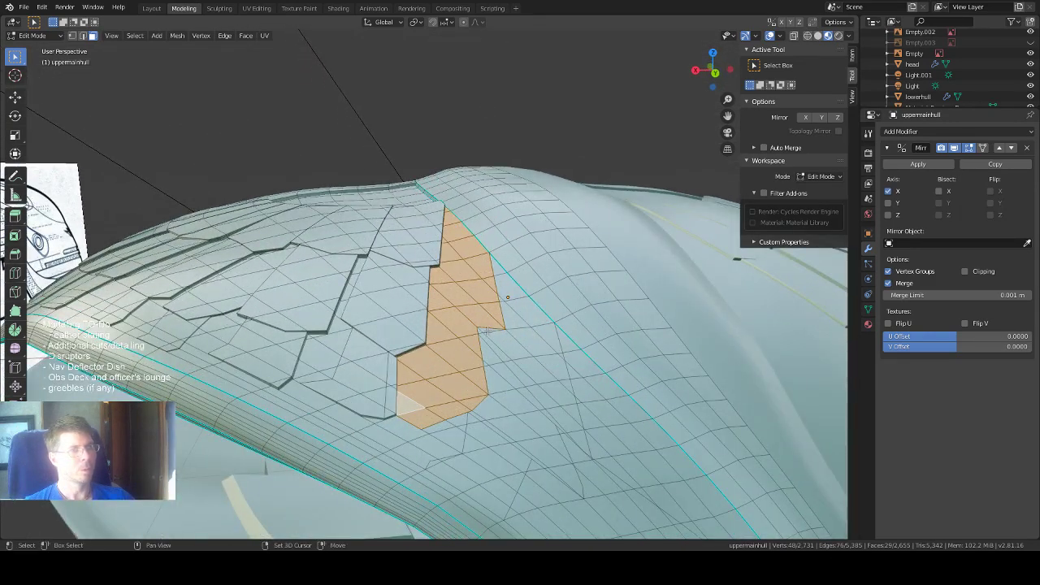
{"action": "left_click", "coordinate": [486, 331], "text": "shift"}
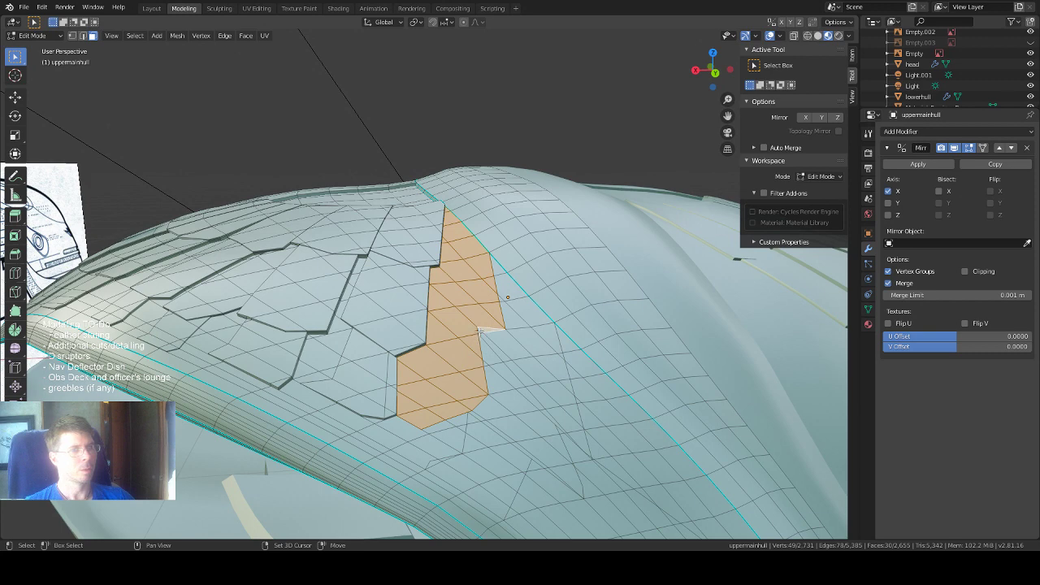
{"action": "scroll", "coordinate": [529, 364], "scroll_direction": "up", "scroll_amount": 3}
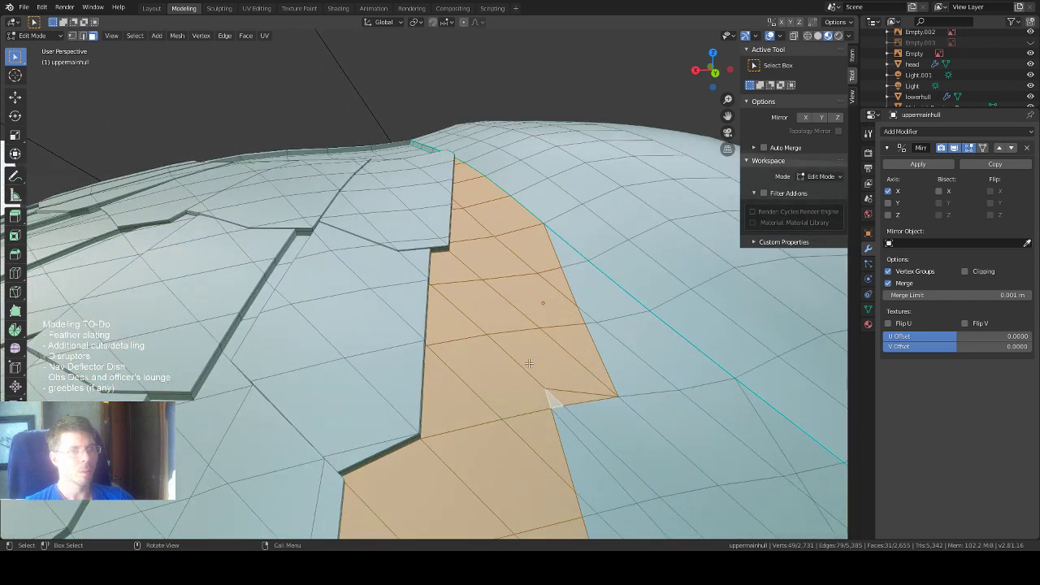
Add the faces below the plate's rounded lower end to the selection, working down and back toward the finished plate's end corner.
{"action": "scroll", "coordinate": [529, 364], "scroll_direction": "down", "scroll_amount": 3}
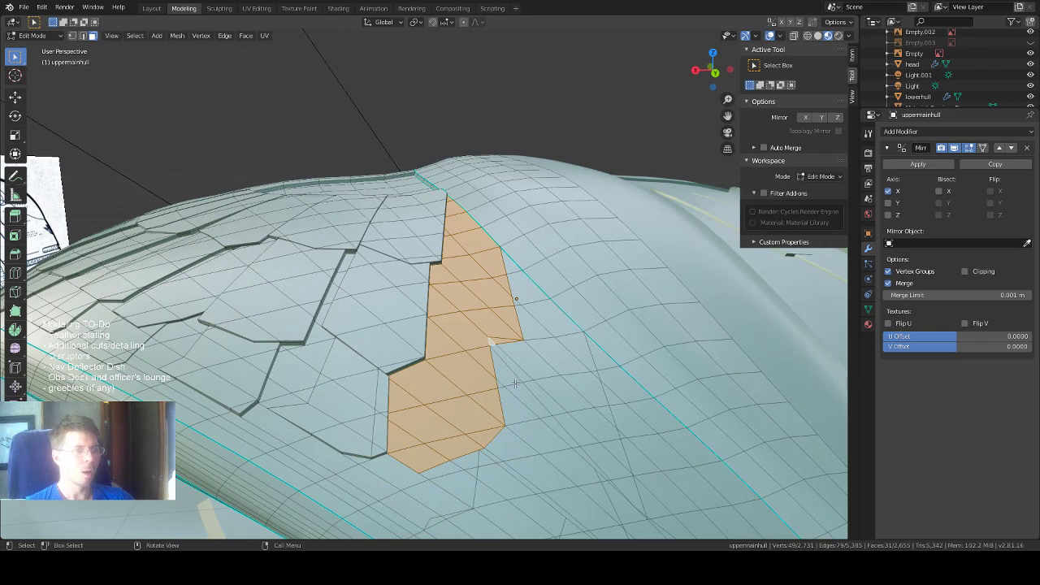
{"action": "middle_click_drag", "start_coordinate": [529, 363], "coordinate": [522, 372]}
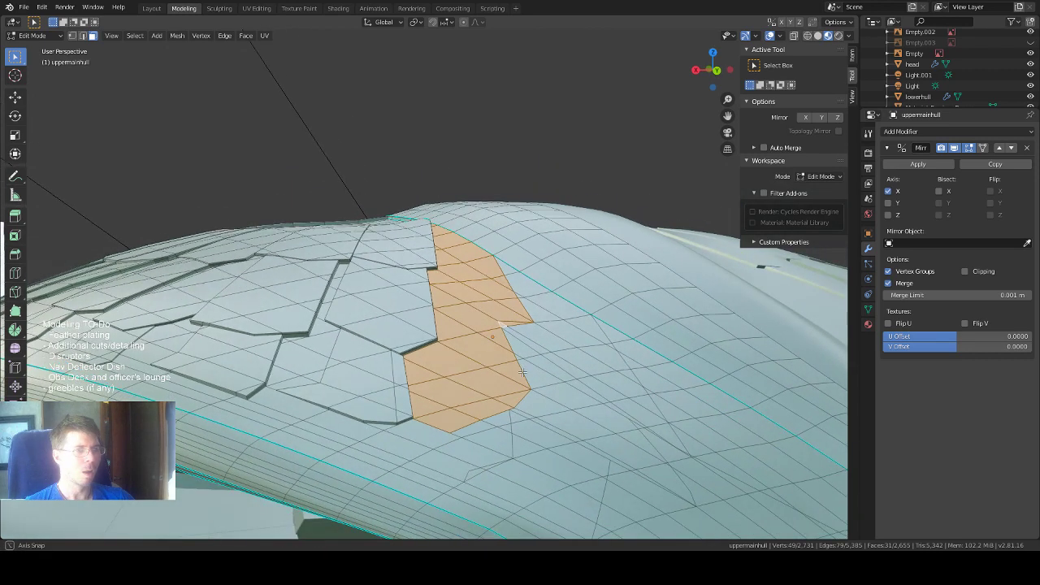
{"action": "left_click", "coordinate": [497, 420], "text": "shift"}
{"action": "left_click", "coordinate": [508, 426], "text": "shift"}
{"action": "left_click", "coordinate": [485, 441], "text": "shift"}
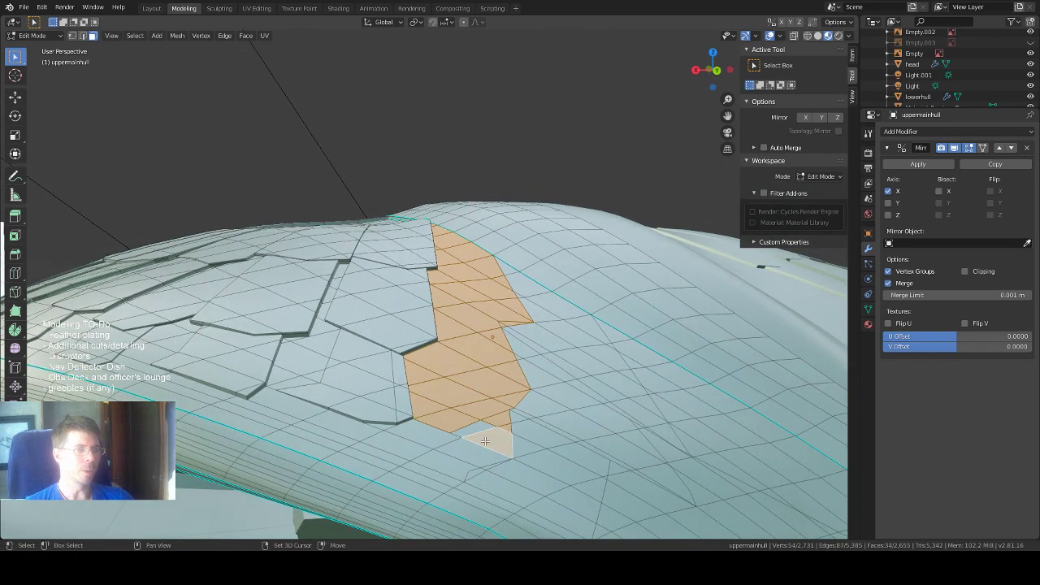
{"action": "left_click", "coordinate": [451, 435], "text": "shift"}
{"action": "left_click", "coordinate": [468, 452], "text": "shift"}
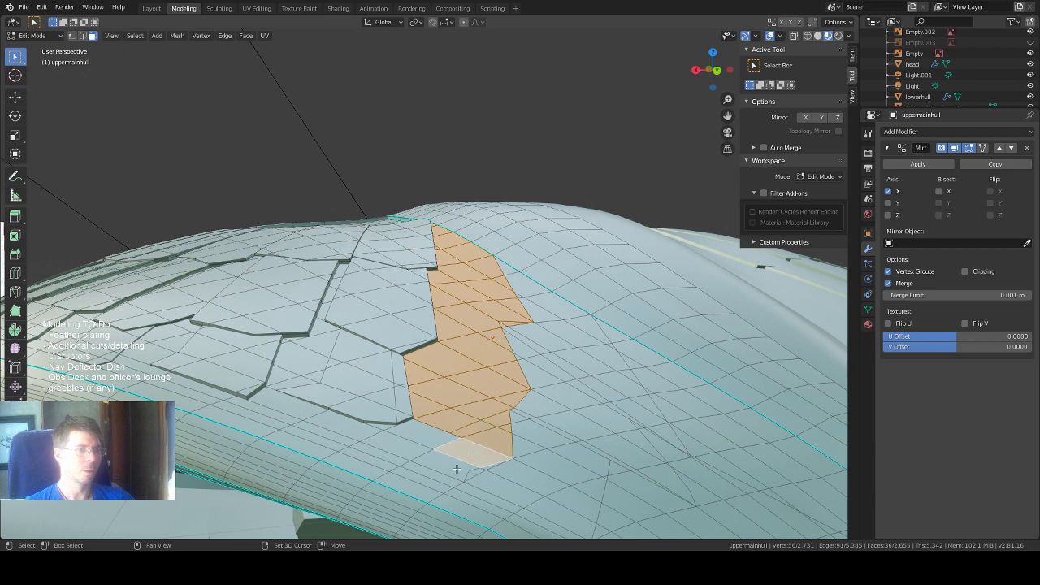
{"action": "left_click", "coordinate": [428, 470], "text": "shift"}
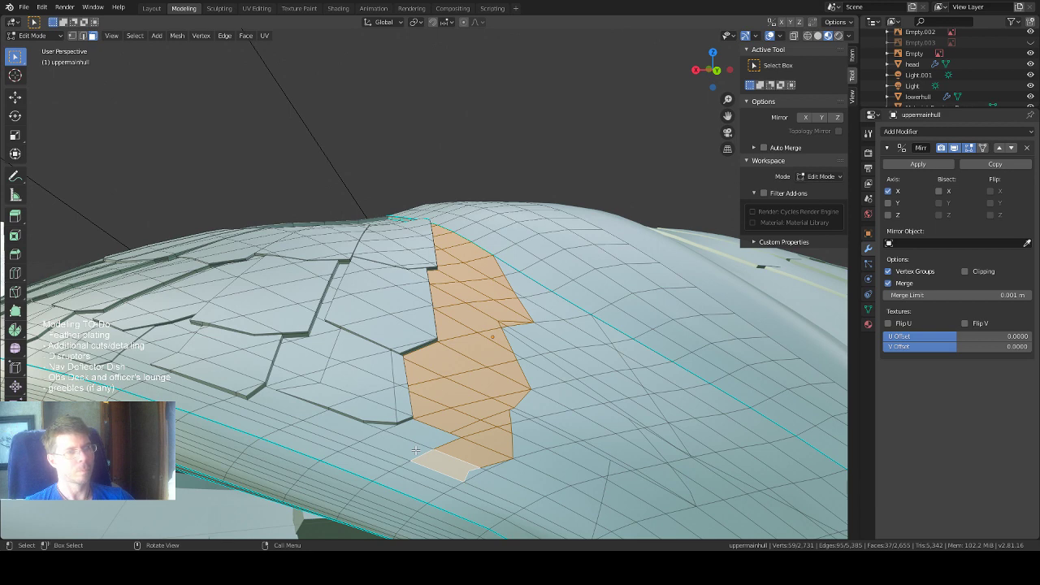
Add the small sliver face at the outer corner of the plate's lowest row to the selection.
{"action": "middle_click_drag", "start_coordinate": [415, 449], "coordinate": [522, 398]}
{"action": "scroll", "coordinate": [523, 397], "scroll_direction": "up", "scroll_amount": 2}
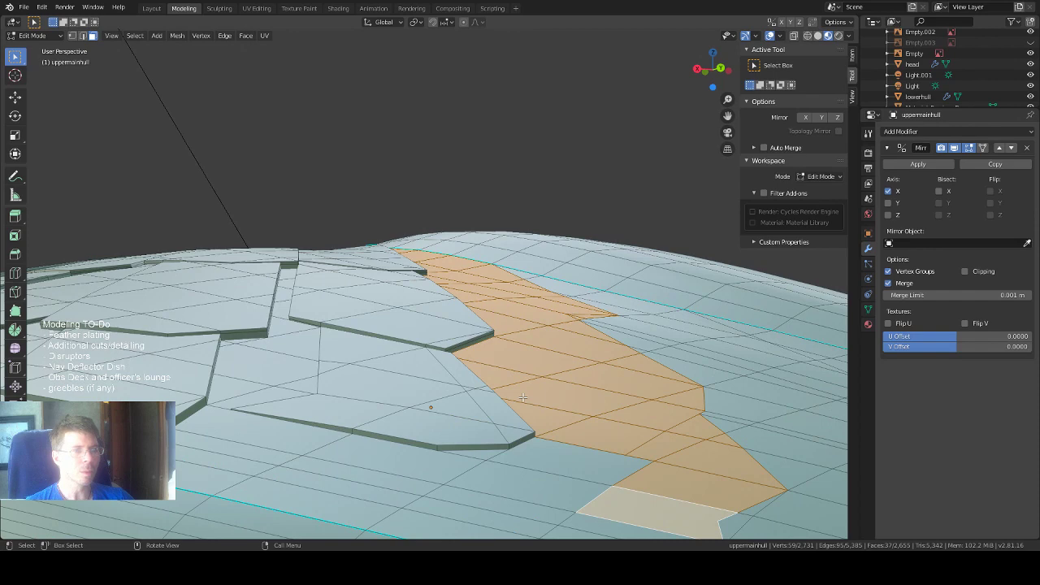
{"action": "scroll", "coordinate": [523, 397], "scroll_direction": "down", "scroll_amount": 2}
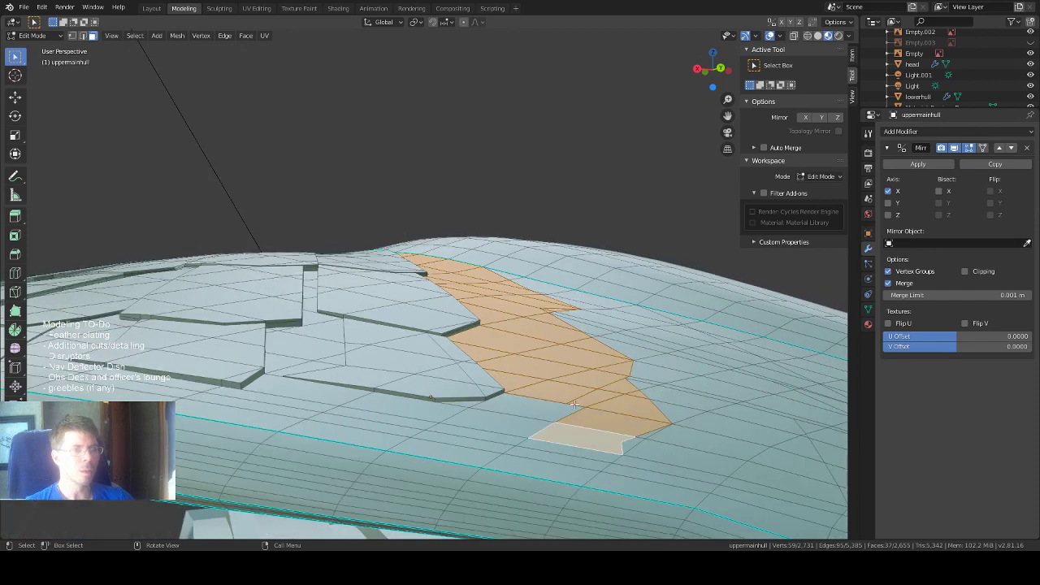
{"action": "middle_click_drag", "start_coordinate": [576, 406], "coordinate": [582, 410]}
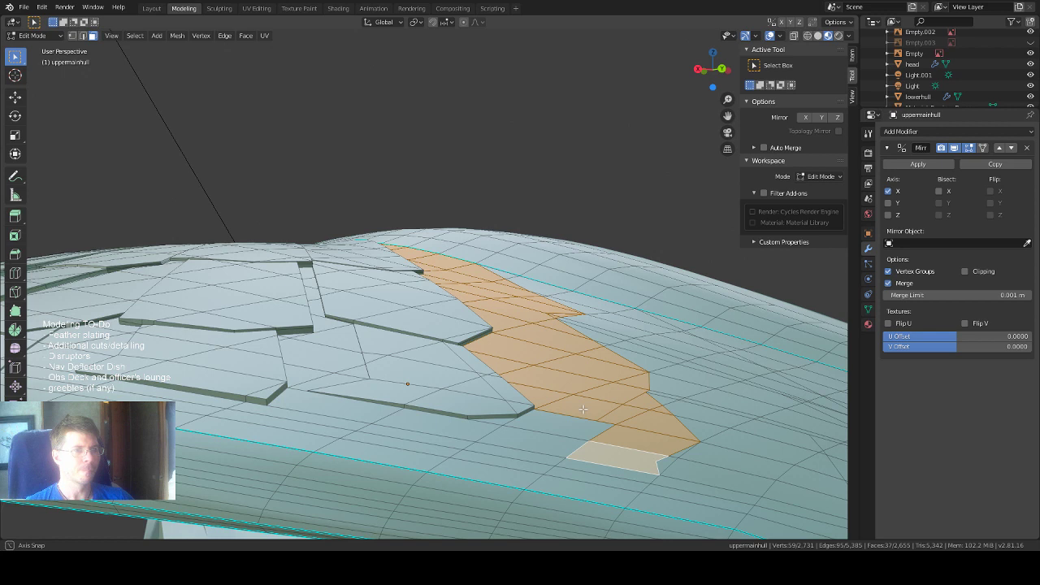
{"action": "left_click", "coordinate": [665, 460], "text": "shift"}
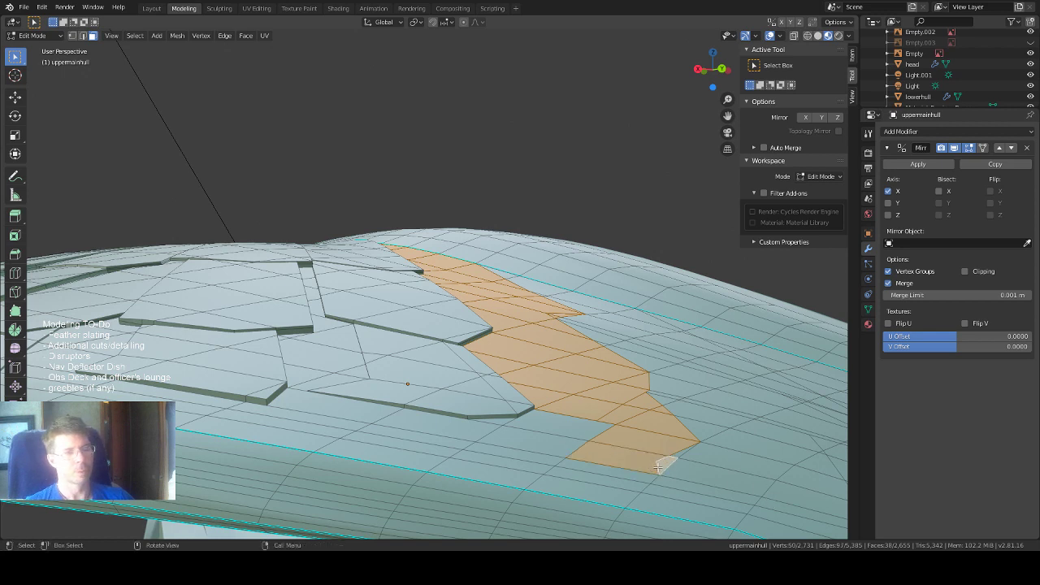
Deselect the lowest row of faces at the new plate's lower end, including the corner sliver.
{"action": "scroll", "coordinate": [651, 448], "scroll_direction": "down", "scroll_amount": 3}
{"action": "scroll", "coordinate": [570, 395], "scroll_direction": "up", "scroll_amount": 3}
{"action": "mouse_move", "coordinate": [569, 395]}
{"action": "middle_mouse_down"}
{"action": "mouse_move", "coordinate": [593, 421]}
{"action": "mouse_move", "coordinate": [566, 399]}
{"action": "middle_mouse_up"}
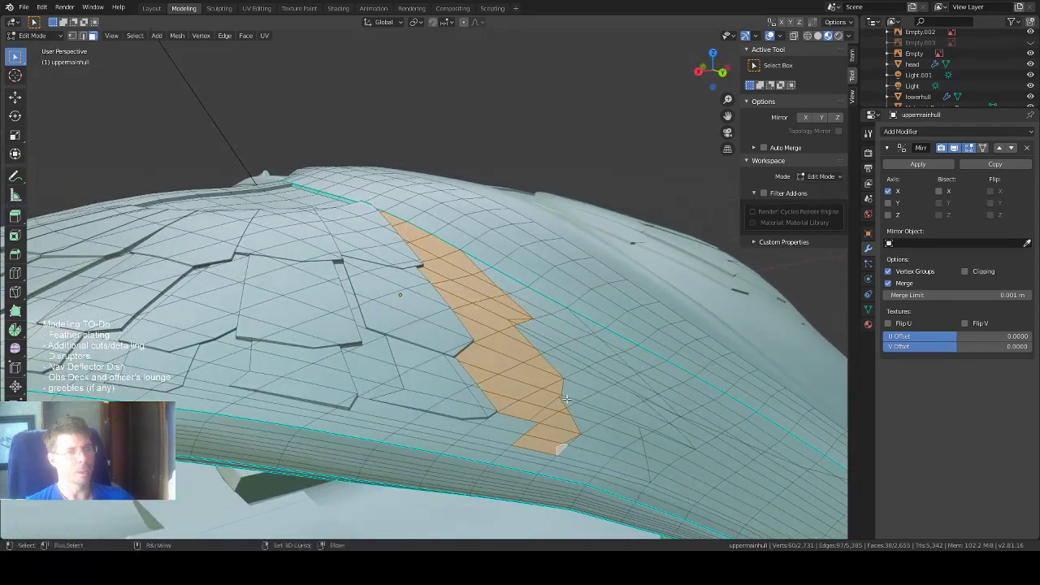
{"action": "left_click", "coordinate": [530, 448], "text": "shift"}
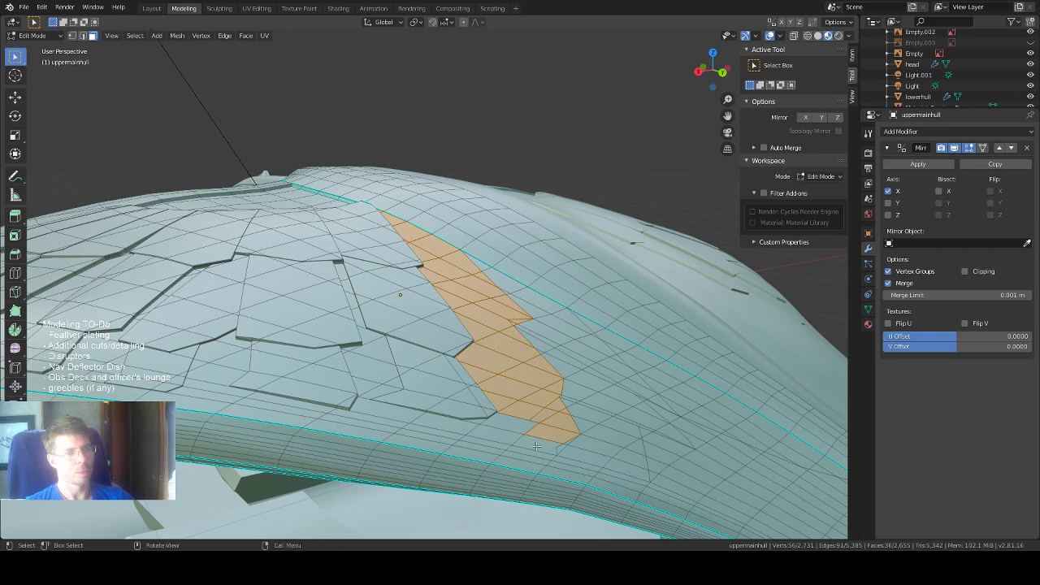
Add the faces running from the finished plate's end corner to the new plate's outer lower tip.
{"action": "middle_click_drag", "start_coordinate": [528, 452], "coordinate": [538, 442]}
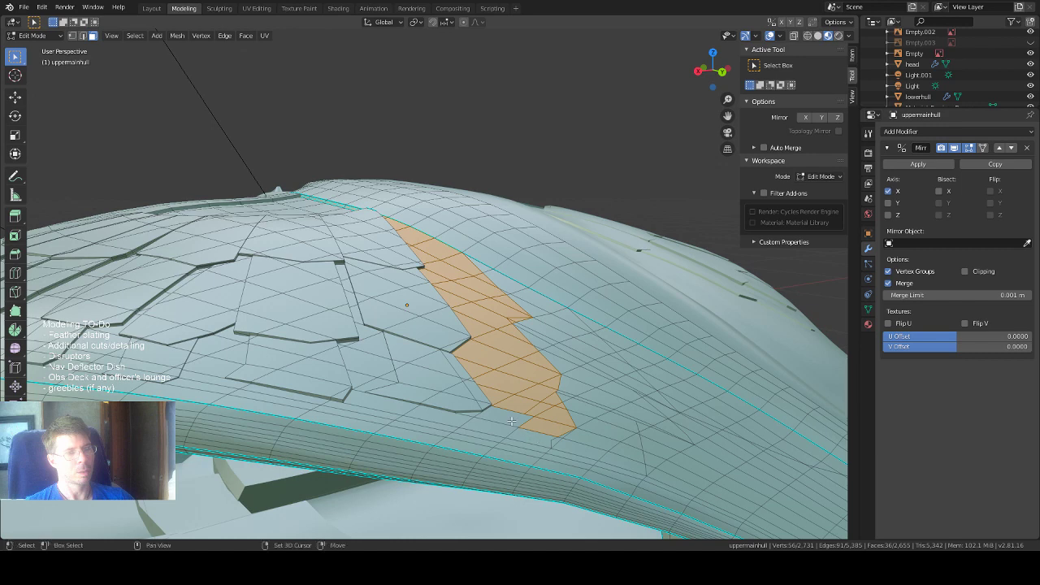
{"action": "left_click", "coordinate": [511, 419], "text": "shift"}
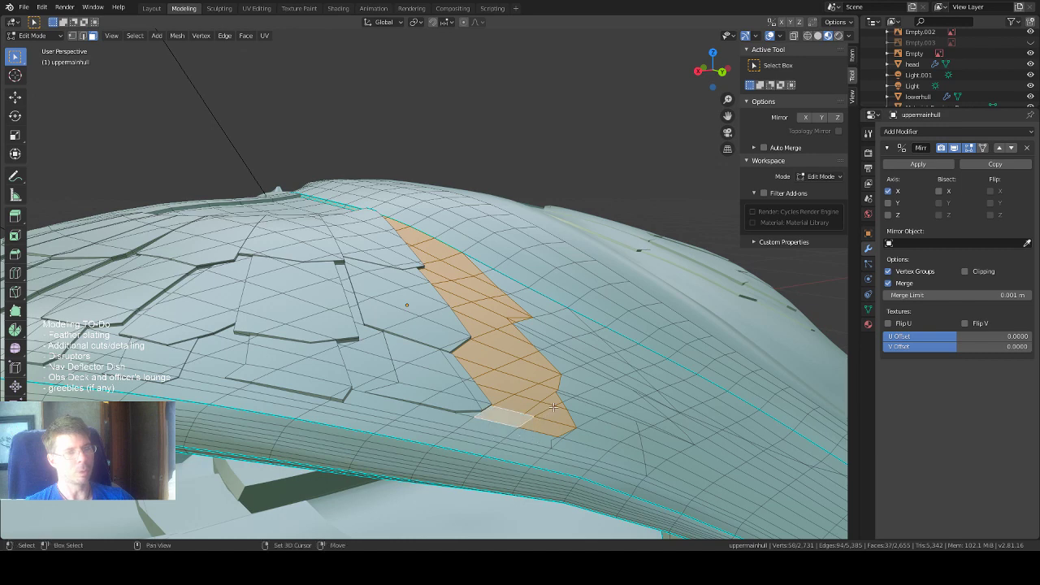
{"action": "left_click", "coordinate": [485, 425], "text": "shift"}
{"action": "middle_click_drag", "start_coordinate": [501, 429], "coordinate": [543, 478]}
{"action": "left_click", "coordinate": [546, 455], "text": "shift"}
{"action": "left_click", "coordinate": [528, 462], "text": "shift"}
{"action": "left_click", "coordinate": [534, 460], "text": "shift"}
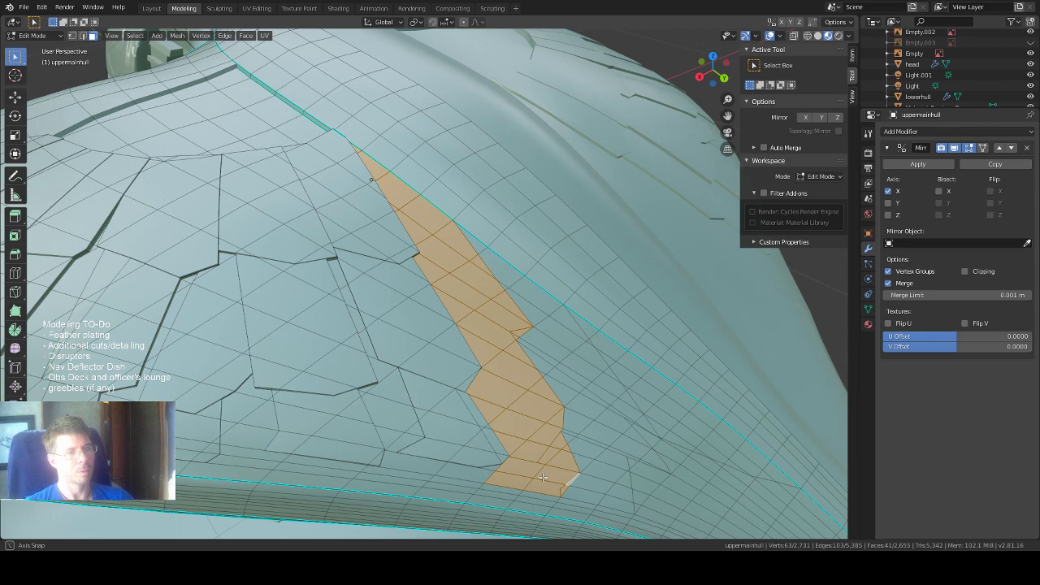
Deselect the bottommost faces and the leftover sliver to leave a clean slanted lower edge on the new plate.
{"action": "middle_click_drag", "start_coordinate": [543, 478], "coordinate": [537, 469]}
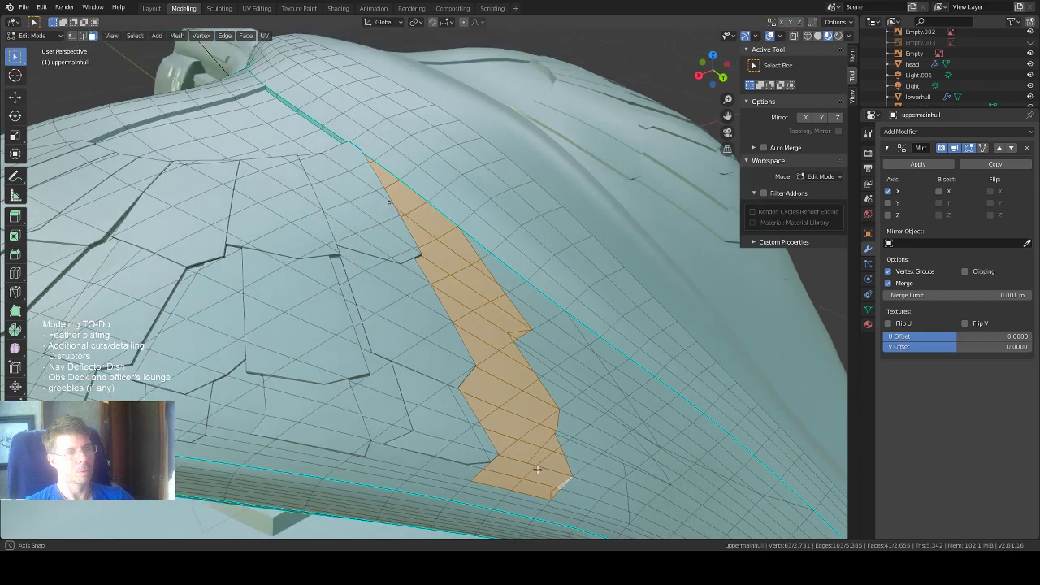
{"action": "left_click", "coordinate": [534, 489], "text": "shift"}
{"action": "left_click", "coordinate": [504, 479], "text": "shift"}
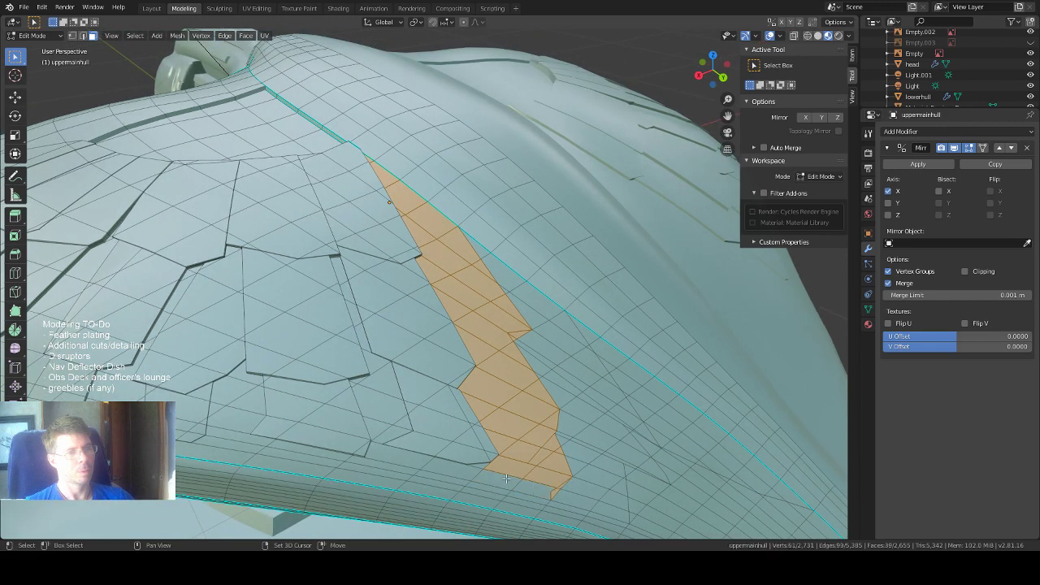
{"action": "middle_click_drag", "start_coordinate": [557, 452], "coordinate": [576, 426]}
{"action": "left_click", "coordinate": [546, 486], "text": "shift"}
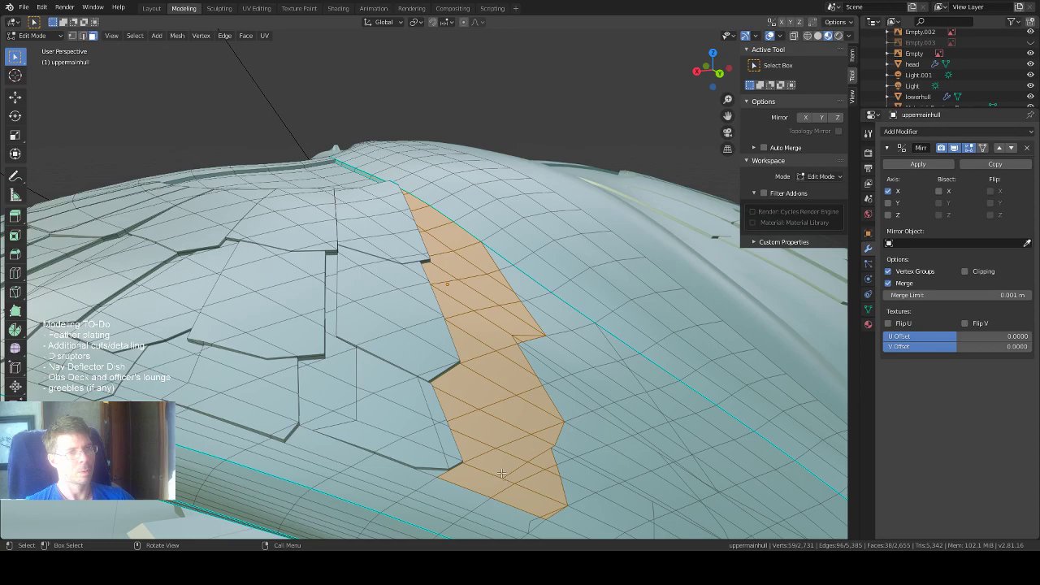
Deselect the tiny sliver faces at the notch on the new plate's outer side.
{"action": "middle_click_drag", "start_coordinate": [502, 473], "coordinate": [569, 435]}
{"action": "scroll", "coordinate": [572, 421], "scroll_direction": "down", "scroll_amount": 2}
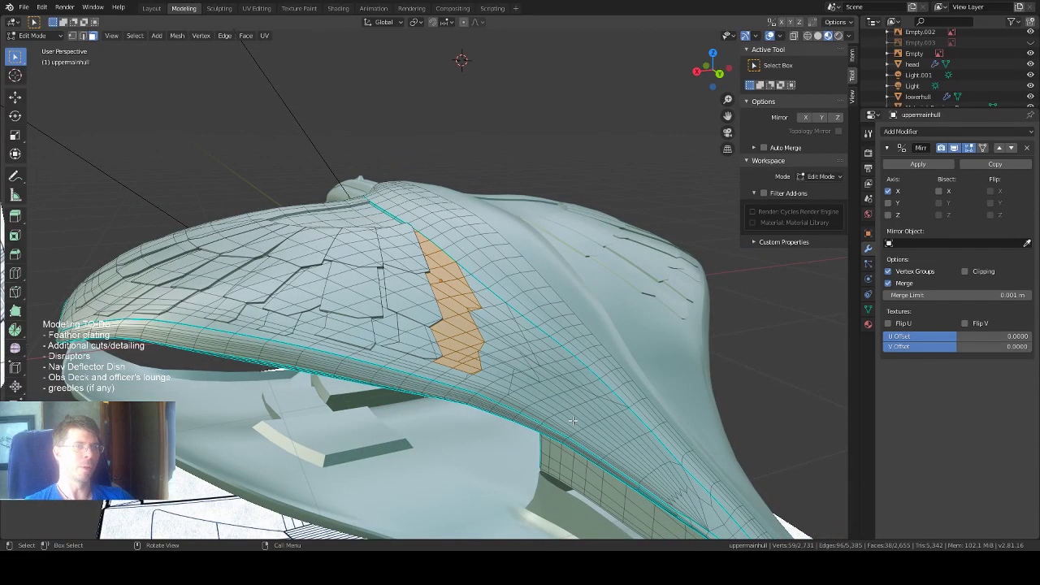
{"action": "scroll", "coordinate": [573, 421], "scroll_direction": "up", "scroll_amount": 1}
{"action": "scroll", "coordinate": [573, 421], "scroll_direction": "up", "scroll_amount": 1}
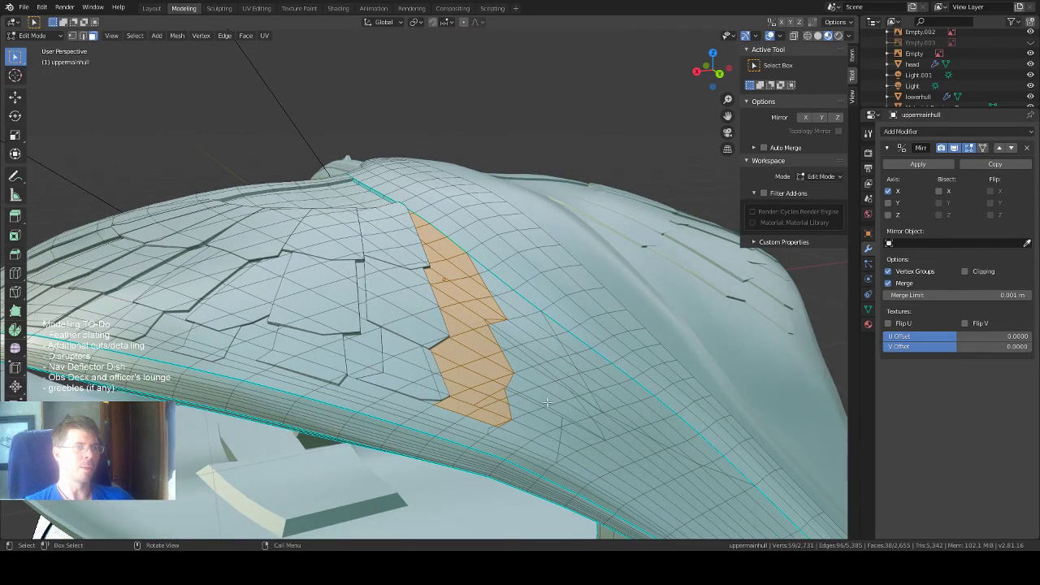
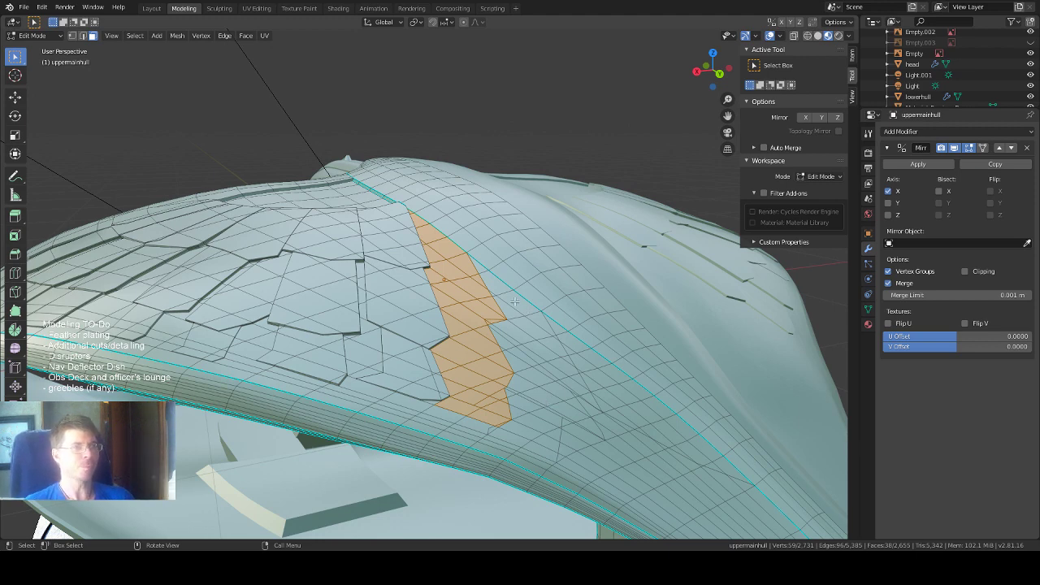
{"action": "scroll", "coordinate": [521, 309], "scroll_direction": "up", "scroll_amount": 1}
{"action": "scroll", "coordinate": [543, 324], "scroll_direction": "up", "scroll_amount": 1}
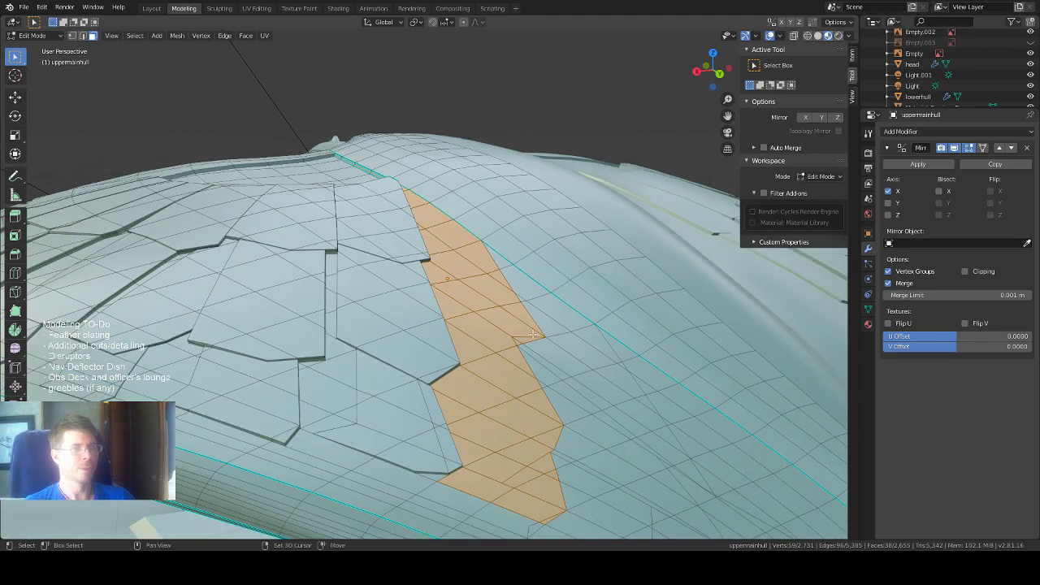
{"action": "left_click", "coordinate": [520, 341], "text": "shift"}
{"action": "left_click", "coordinate": [518, 342], "text": "shift"}
Preview the whole ship with rendered viewport shading and inspect the feather plating on the hull from several angles.
{"action": "middle_click_drag", "start_coordinate": [557, 351], "coordinate": [491, 335]}
{"action": "scroll", "coordinate": [545, 342], "scroll_direction": "down", "scroll_amount": 5}
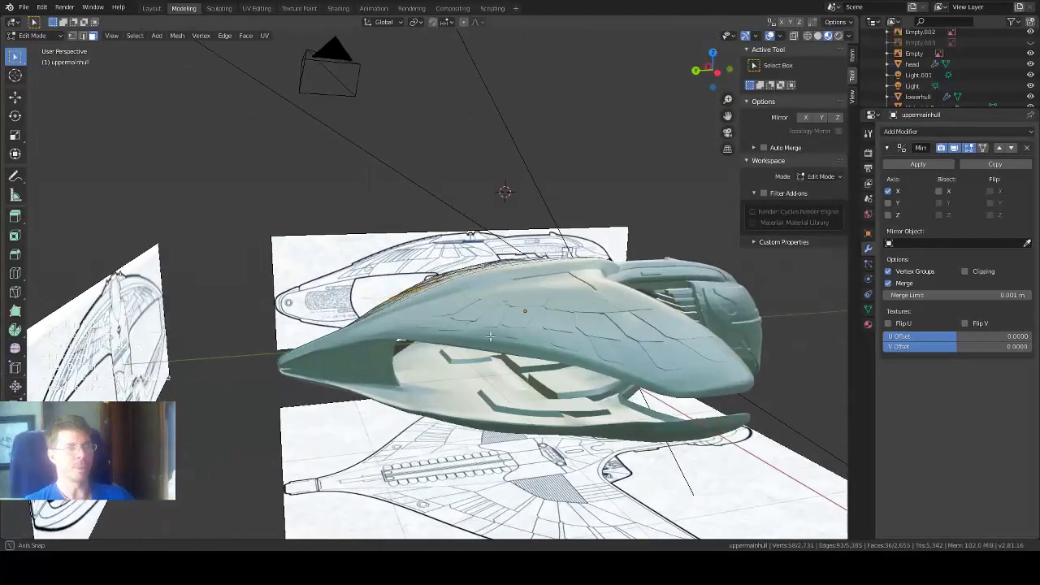
{"action": "scroll", "coordinate": [491, 335], "scroll_direction": "up", "scroll_amount": 2}
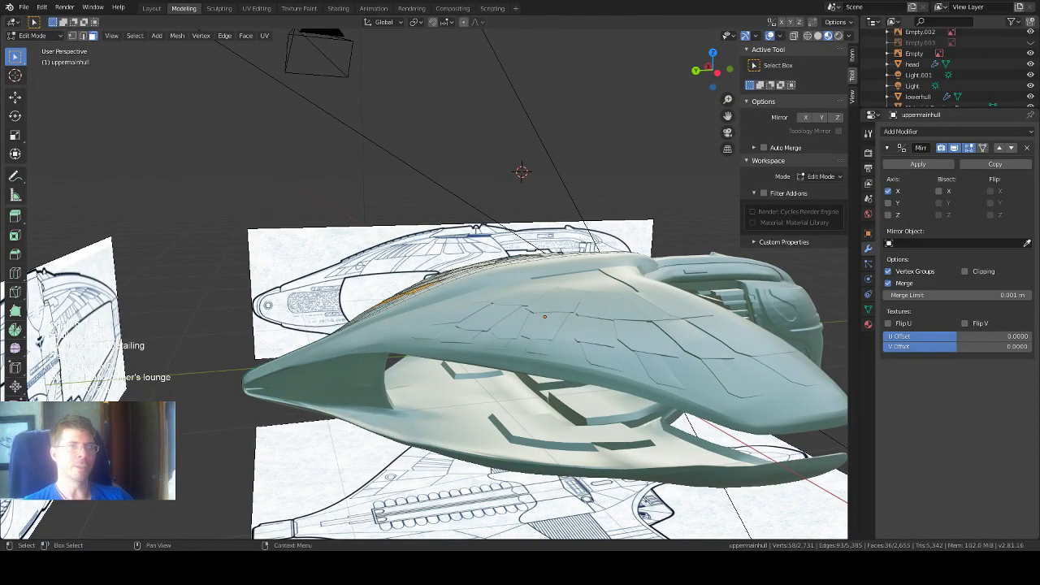
{"action": "left_click", "coordinate": [839, 35]}
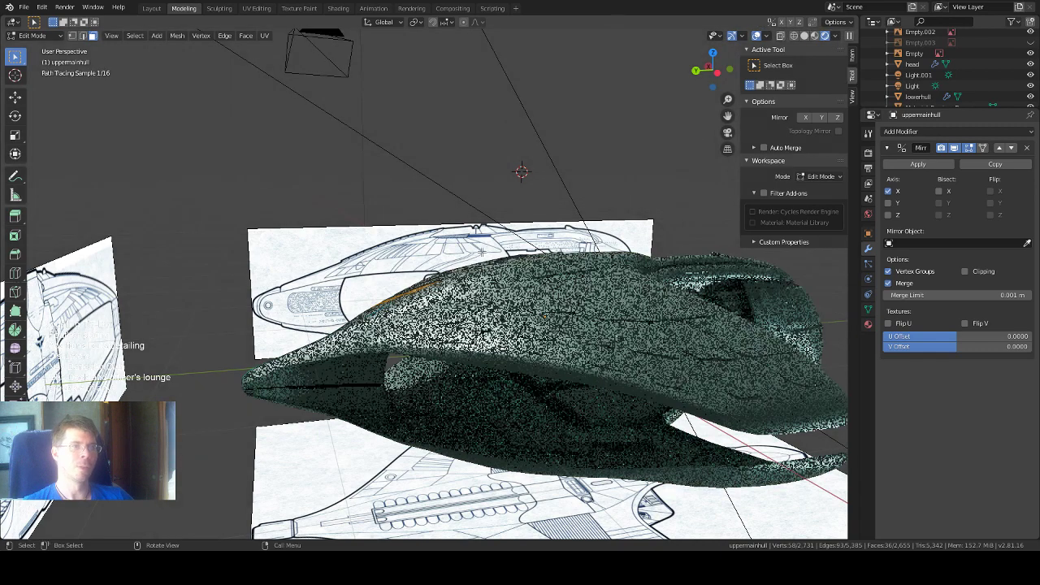
{"action": "middle_click_drag", "start_coordinate": [517, 251], "coordinate": [533, 256]}
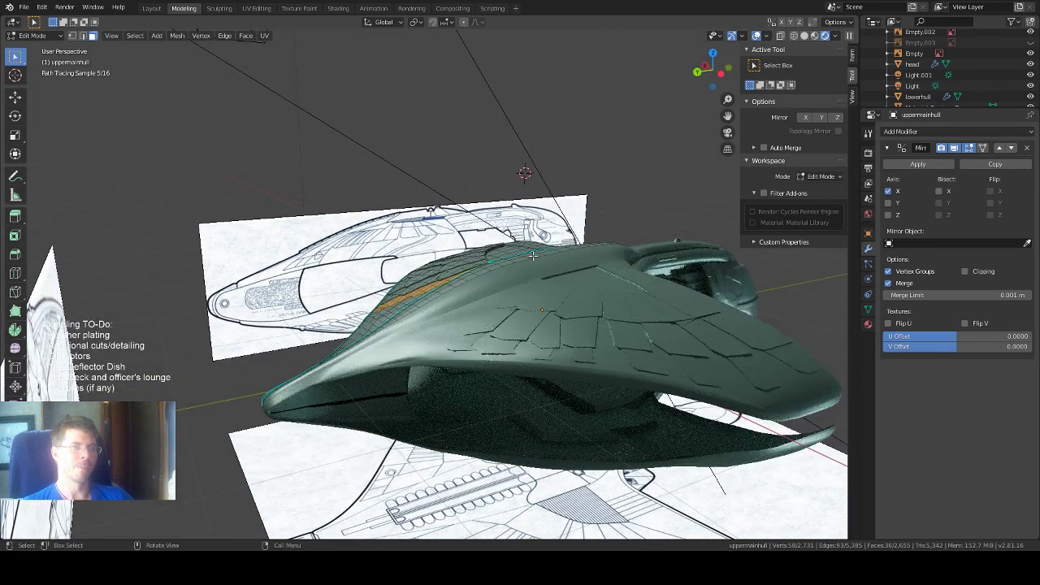
{"action": "middle_click_drag", "start_coordinate": [534, 257], "coordinate": [559, 288]}
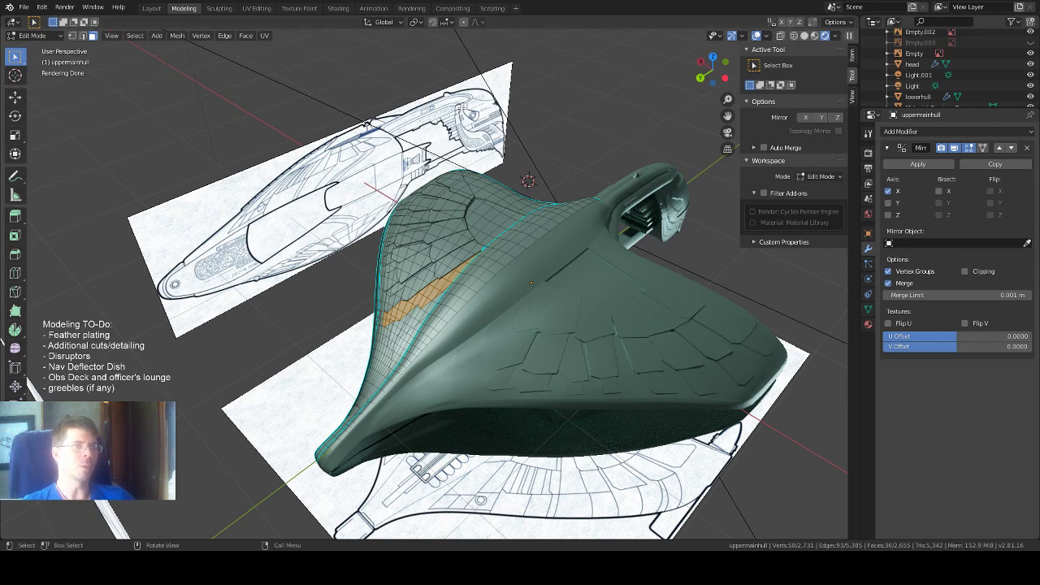
Open the last render result and examine the hull plating up close.
{"action": "left_click", "coordinate": [412, 9]}
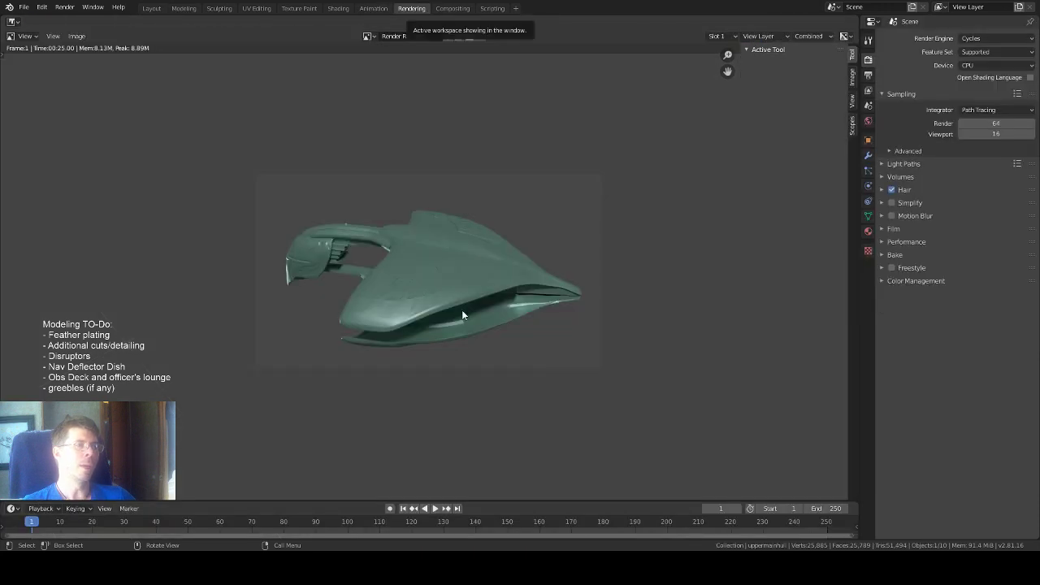
{"action": "scroll", "coordinate": [461, 316], "scroll_direction": "up", "scroll_amount": 3}
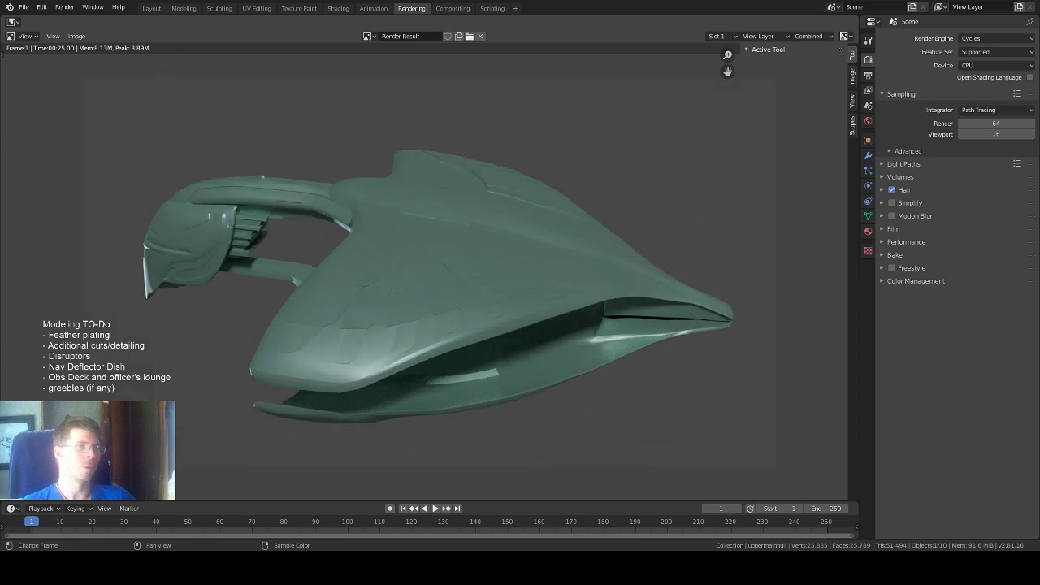
{"action": "scroll", "coordinate": [157, 72], "scroll_direction": "up", "scroll_amount": 1}
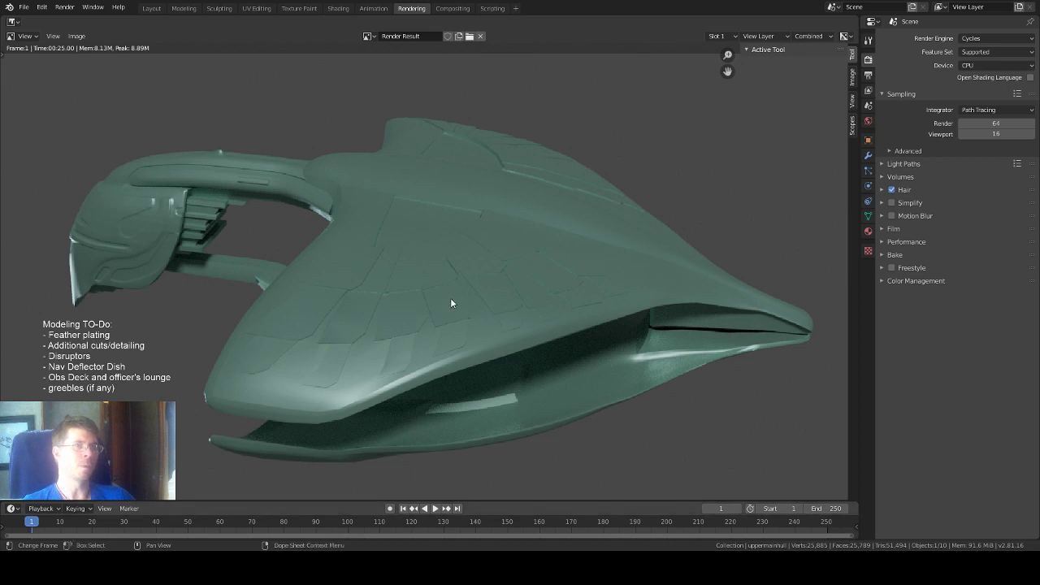
{"action": "scroll", "coordinate": [443, 480], "scroll_direction": "down", "scroll_amount": 1}
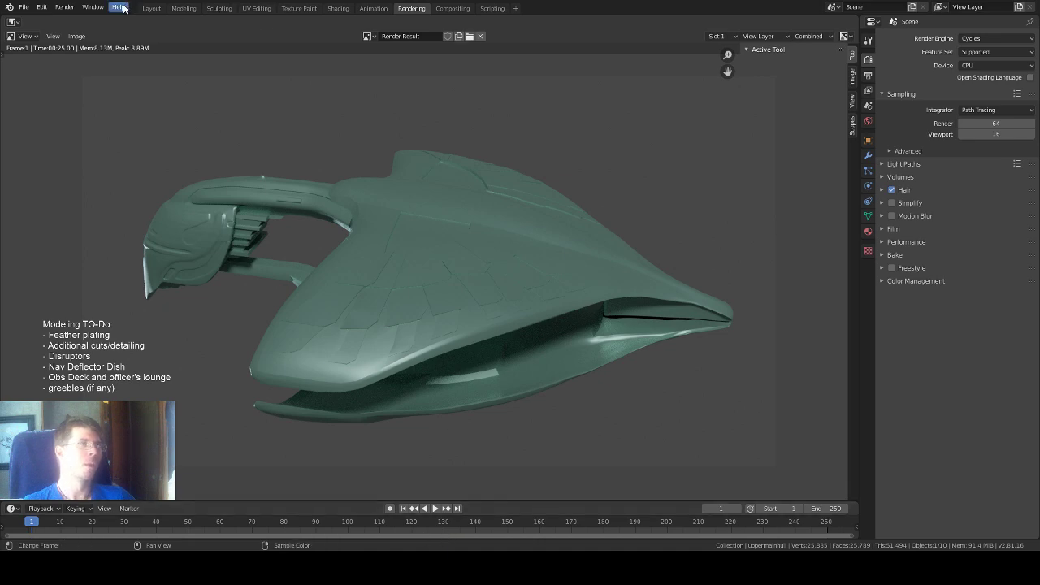
Return to the modeling workspace and inspect the rendered hull through the camera and from the mirrored side.
{"action": "left_click", "coordinate": [184, 8]}
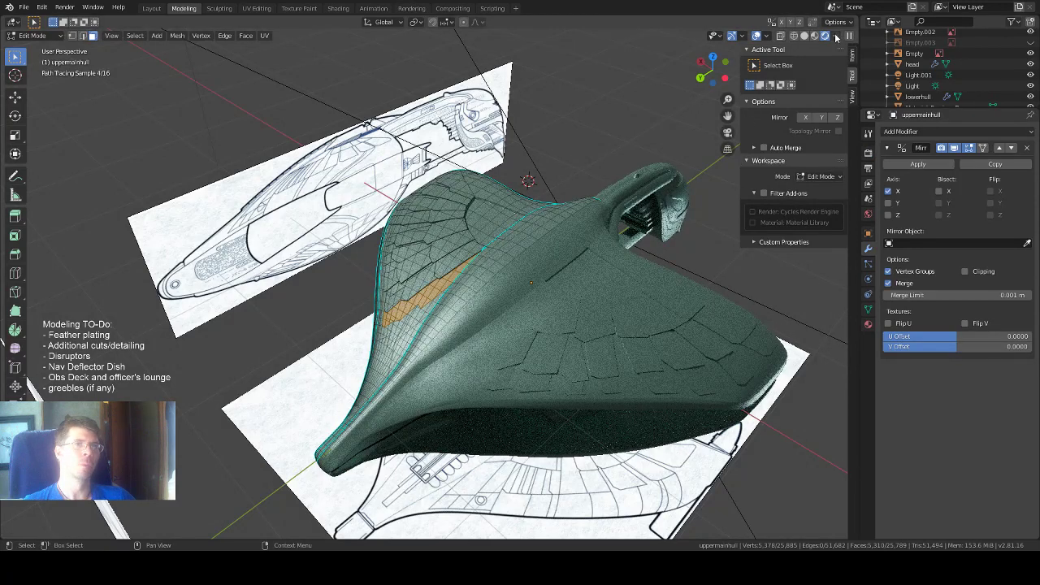
{"action": "left_click", "coordinate": [727, 132]}
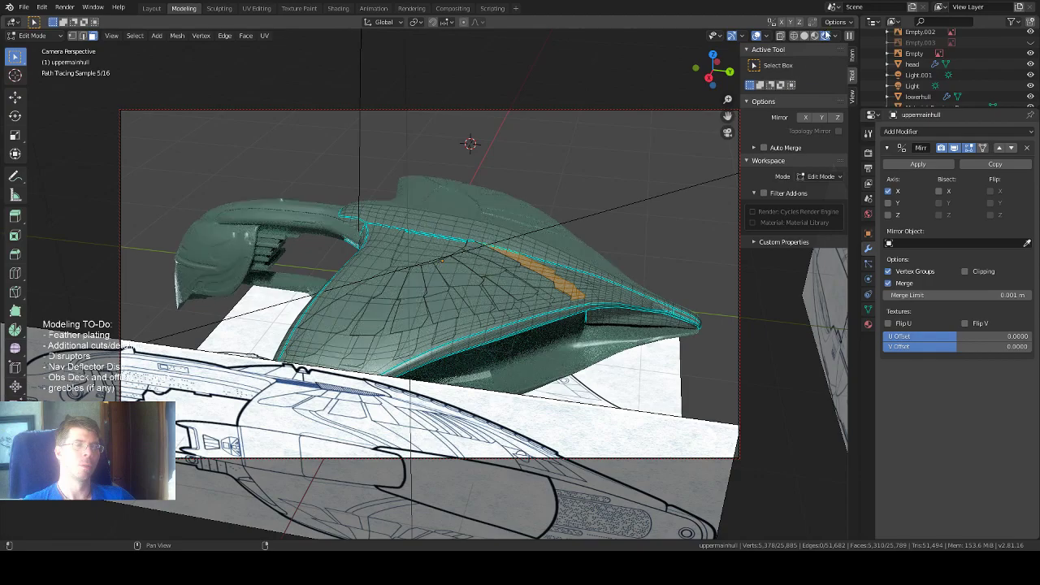
{"action": "middle_click_drag", "start_coordinate": [548, 242], "coordinate": [385, 221]}
{"action": "middle_click_drag", "start_coordinate": [471, 166], "coordinate": [383, 226]}
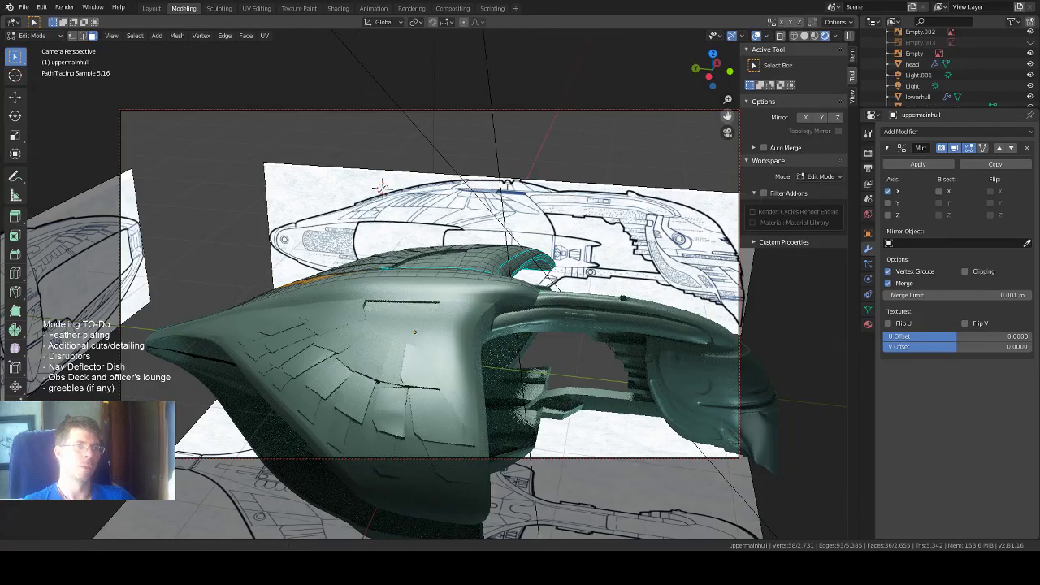
{"action": "middle_click_drag", "start_coordinate": [383, 226], "coordinate": [518, 237]}
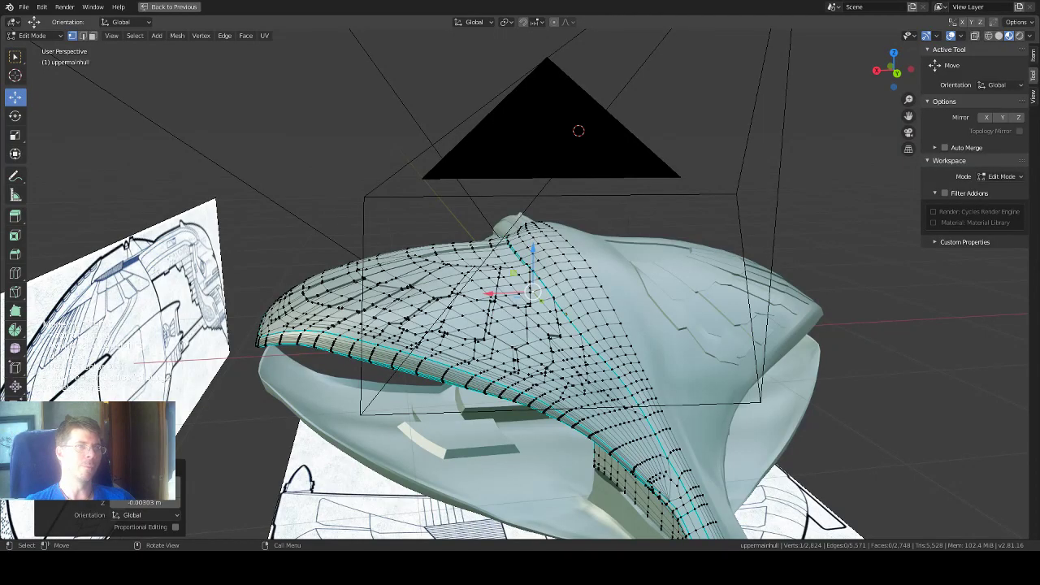
{"action": "middle_click_drag", "start_coordinate": [592, 439], "coordinate": [543, 459]}
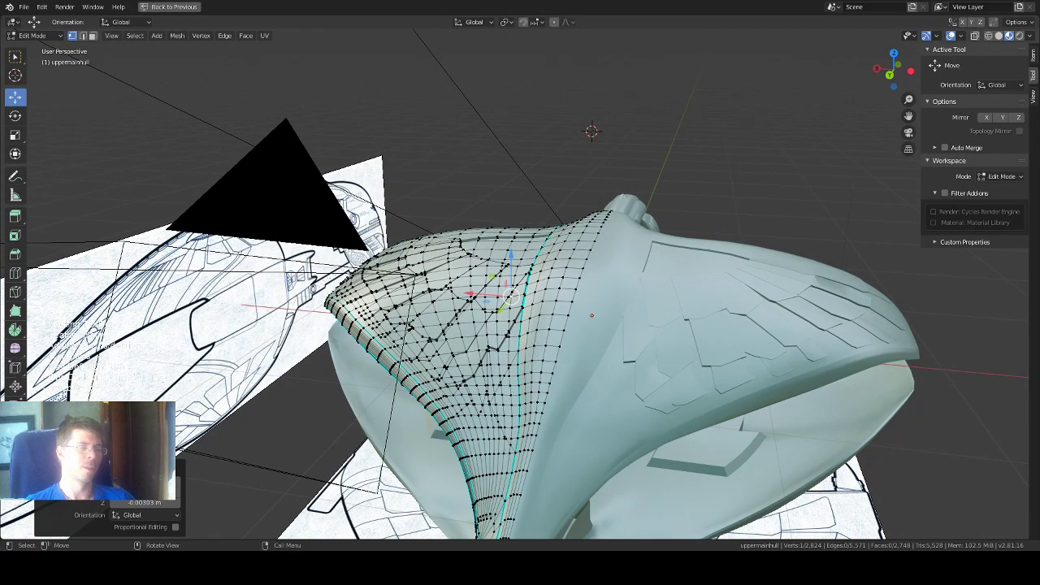
In face selection mode, select the narrow tip faces between the raised plate's side edge and the sharp crease, starting the next feather row.
{"action": "middle_click_drag", "start_coordinate": [561, 301], "coordinate": [629, 307]}
{"action": "scroll", "coordinate": [652, 343], "scroll_direction": "up", "scroll_amount": 1}
{"action": "scroll", "coordinate": [652, 343], "scroll_direction": "up", "scroll_amount": 1}
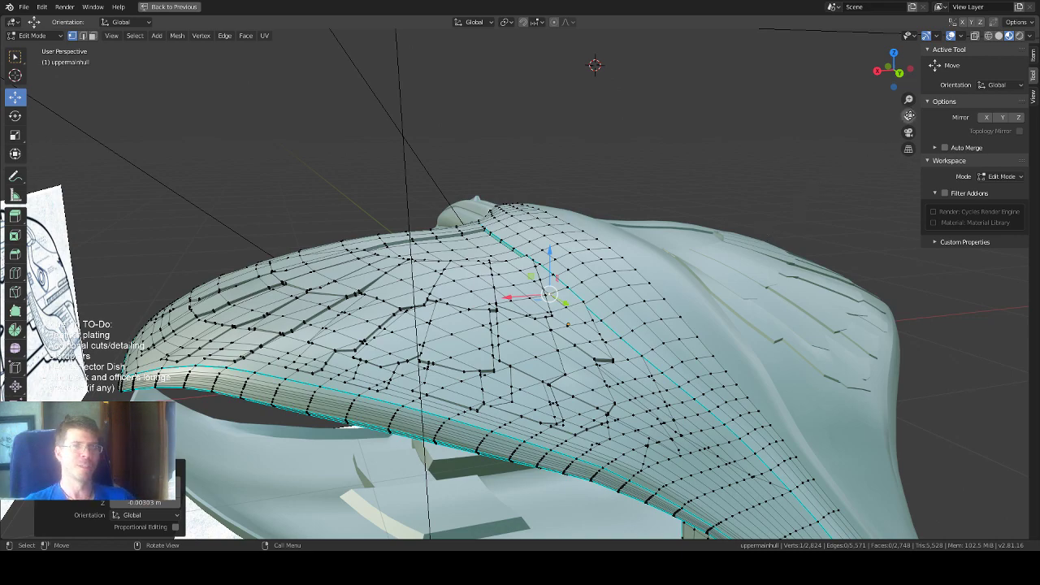
{"action": "left_click_drag", "start_coordinate": [909, 115], "coordinate": [877, 30]}
{"action": "scroll", "coordinate": [771, 237], "scroll_direction": "up", "scroll_amount": 2}
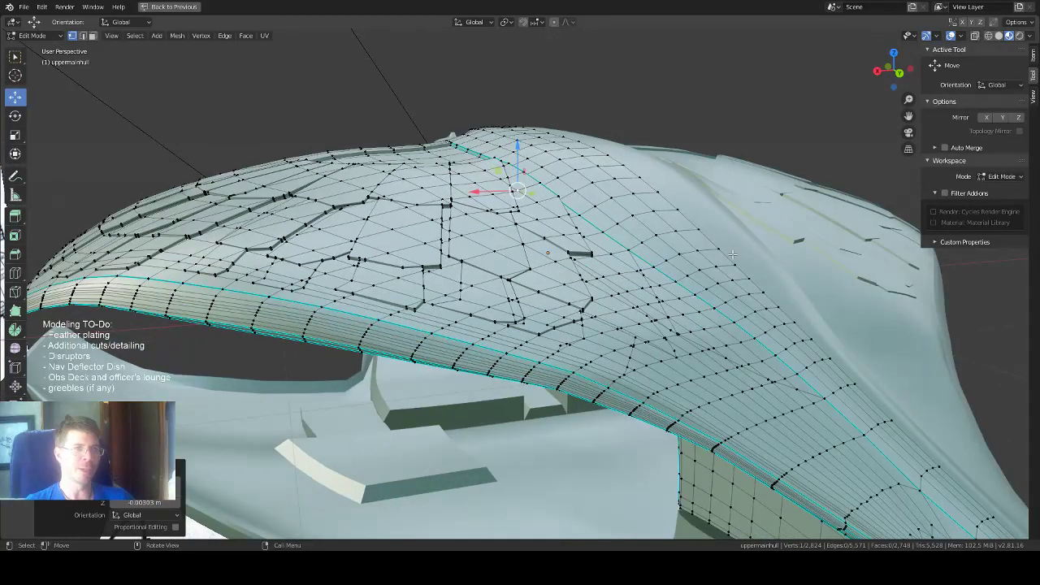
{"action": "middle_click_drag", "start_coordinate": [732, 256], "coordinate": [690, 253]}
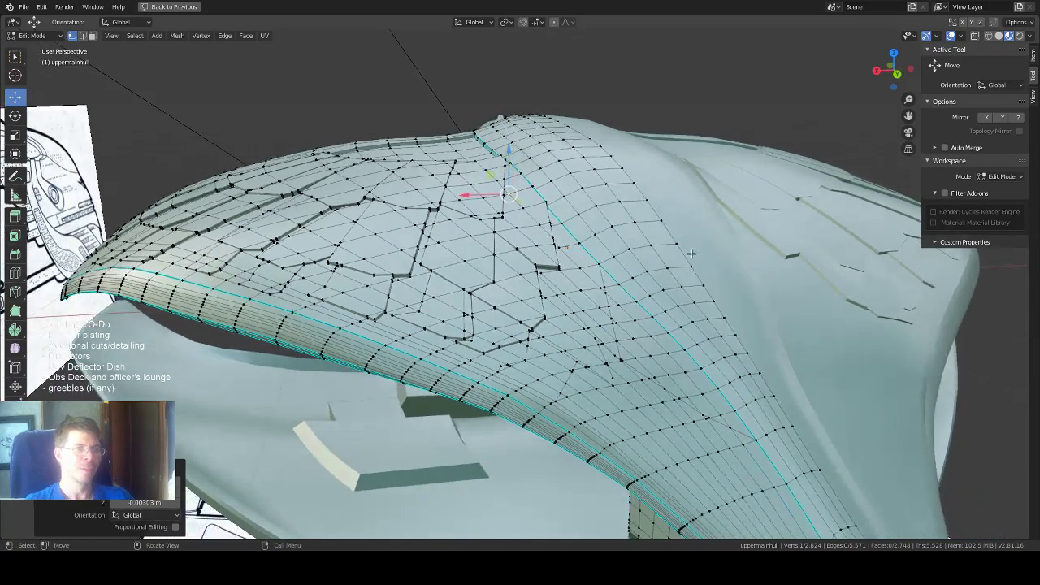
{"action": "scroll", "coordinate": [552, 184], "scroll_direction": "up", "scroll_amount": 2}
{"action": "mouse_move", "coordinate": [552, 184]}
{"action": "middle_mouse_down"}
{"action": "mouse_move", "coordinate": [579, 184]}
{"action": "mouse_move", "coordinate": [547, 177]}
{"action": "middle_mouse_up"}
{"action": "scroll", "coordinate": [541, 195], "scroll_direction": "up", "scroll_amount": 1}
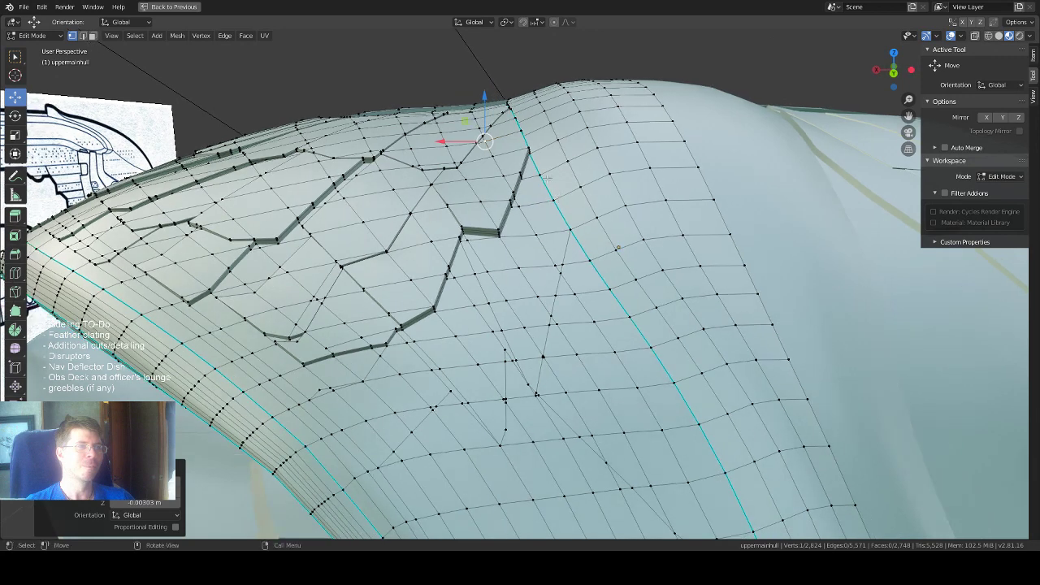
{"action": "key", "text": "3"}
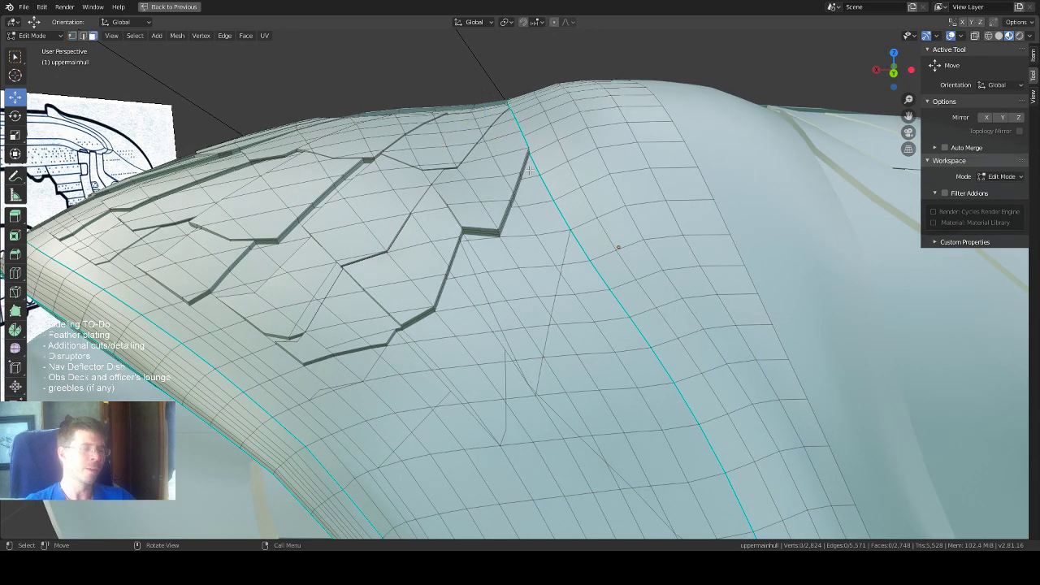
{"action": "left_click", "coordinate": [530, 171]}
{"action": "left_click", "coordinate": [537, 188], "text": "shift"}
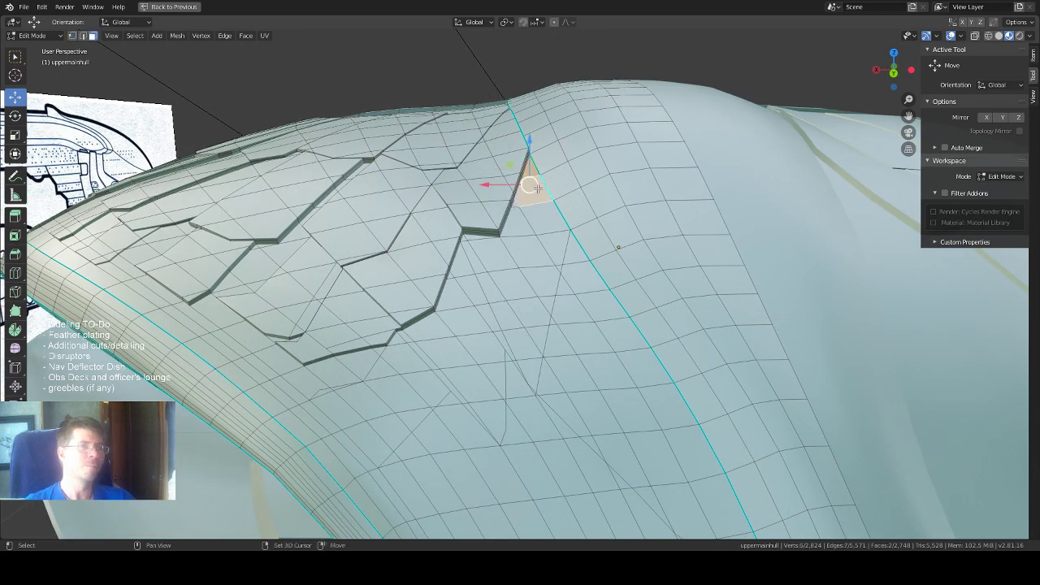
{"action": "scroll", "coordinate": [518, 209], "scroll_direction": "up", "scroll_amount": 4}
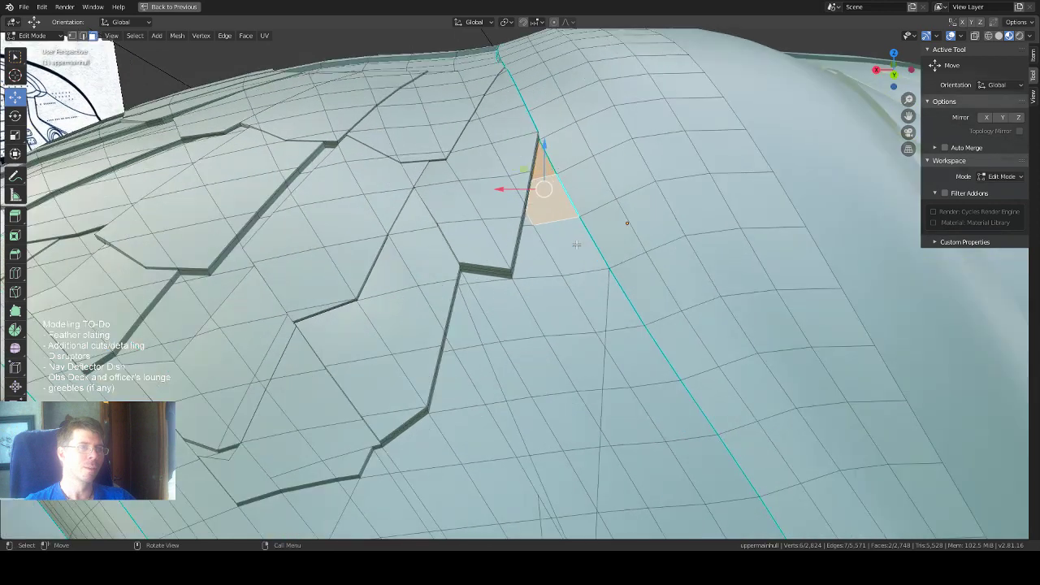
{"action": "left_click", "coordinate": [531, 200], "text": "shift"}
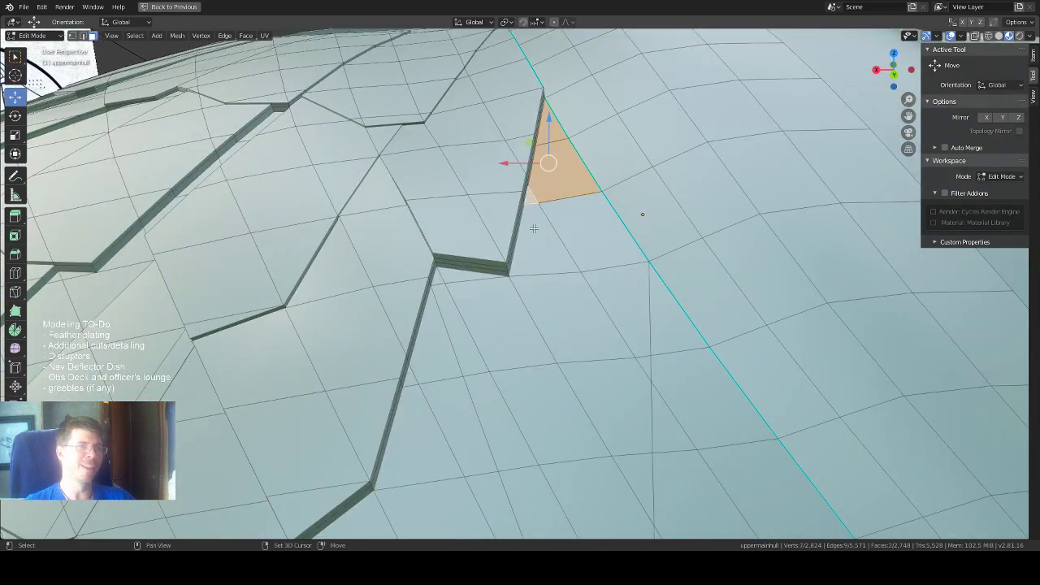
Extend the face selection along the crease and beneath the raised plate's stepped notch, including the small faces at the notch.
{"action": "left_click", "coordinate": [535, 231], "text": "shift"}
{"action": "left_click", "coordinate": [586, 229], "text": "shift"}
{"action": "left_click", "coordinate": [614, 313], "text": "shift"}
{"action": "left_click", "coordinate": [561, 312], "text": "shift"}
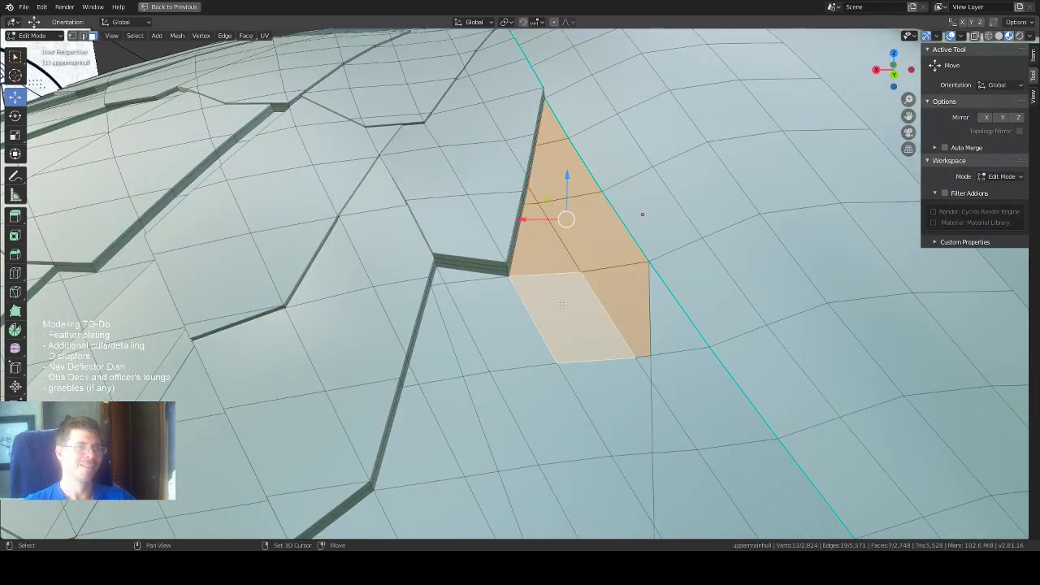
{"action": "left_click", "coordinate": [504, 321], "text": "shift"}
{"action": "scroll", "coordinate": [512, 277], "scroll_direction": "down", "scroll_amount": 4}
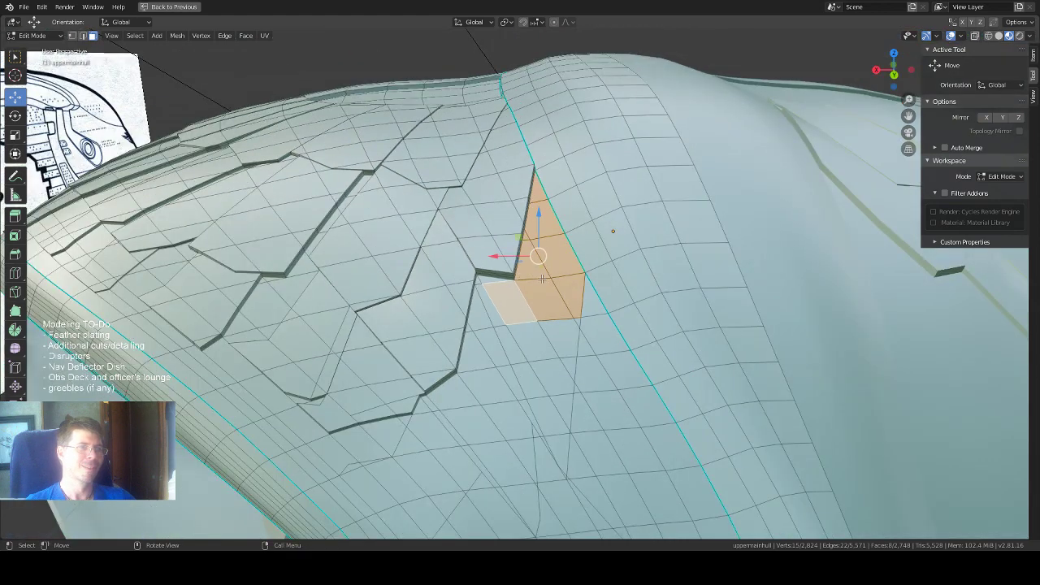
{"action": "scroll", "coordinate": [492, 259], "scroll_direction": "down", "scroll_amount": 1}
{"action": "left_click", "coordinate": [485, 245], "text": "shift"}
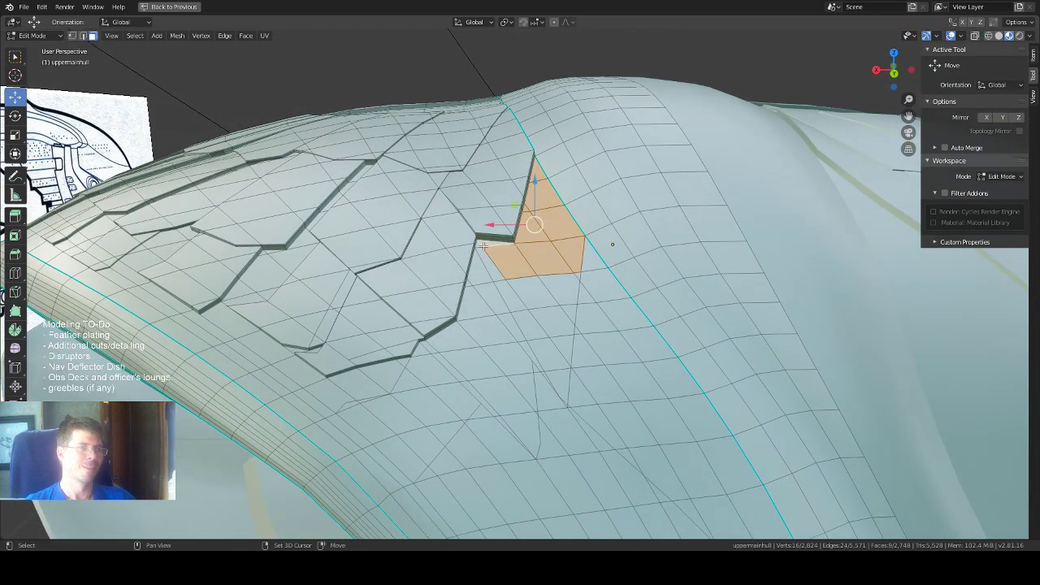
{"action": "left_click", "coordinate": [479, 246], "text": "shift"}
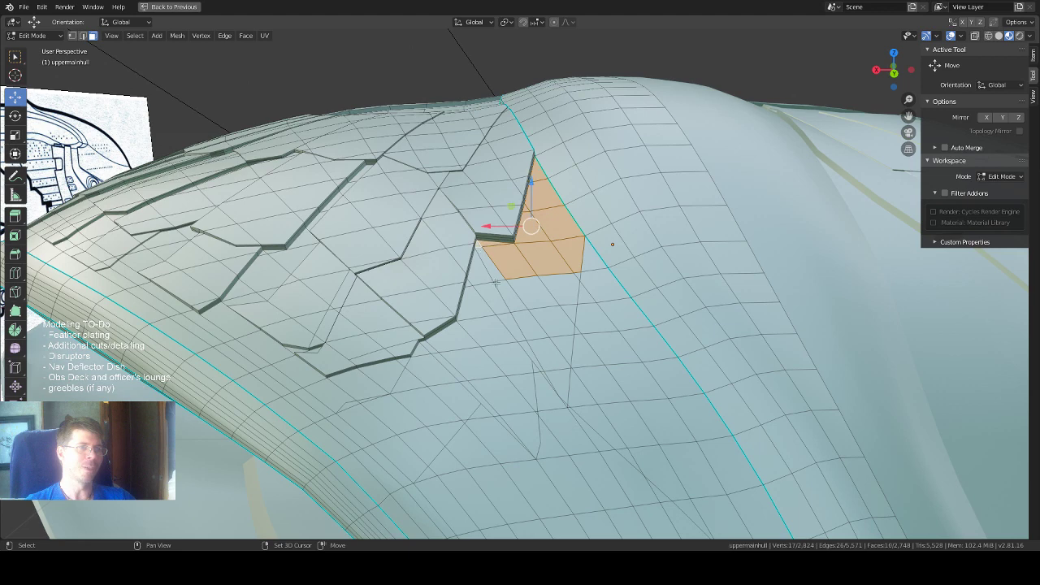
Add the faces along the first feather's inner diagonal cut, from the raised plate's side edge towards the feather's point.
{"action": "left_click", "coordinate": [487, 268], "text": "shift"}
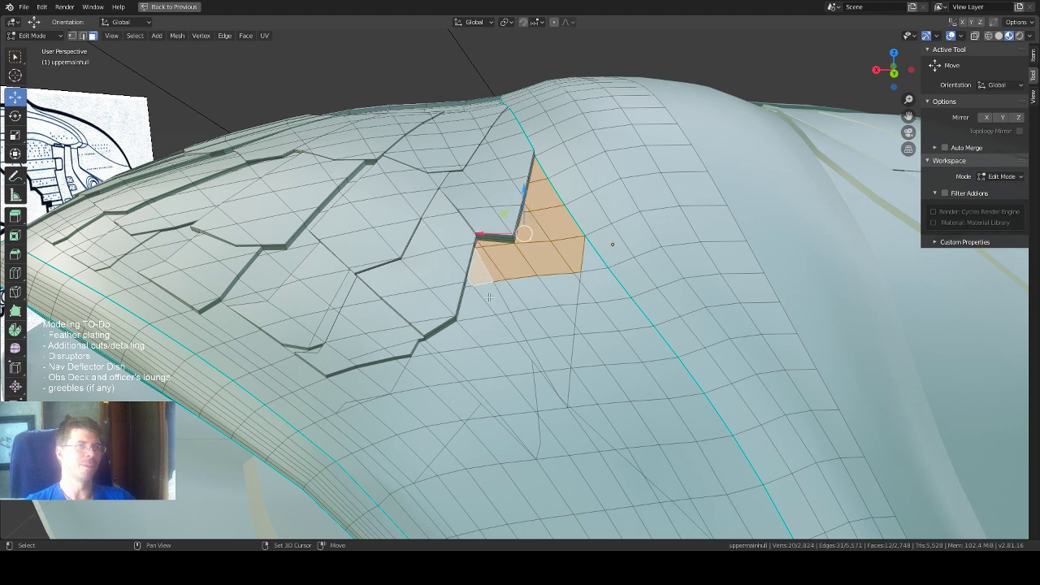
{"action": "left_click", "coordinate": [492, 297], "text": "shift"}
{"action": "left_click", "coordinate": [516, 333], "text": "shift"}
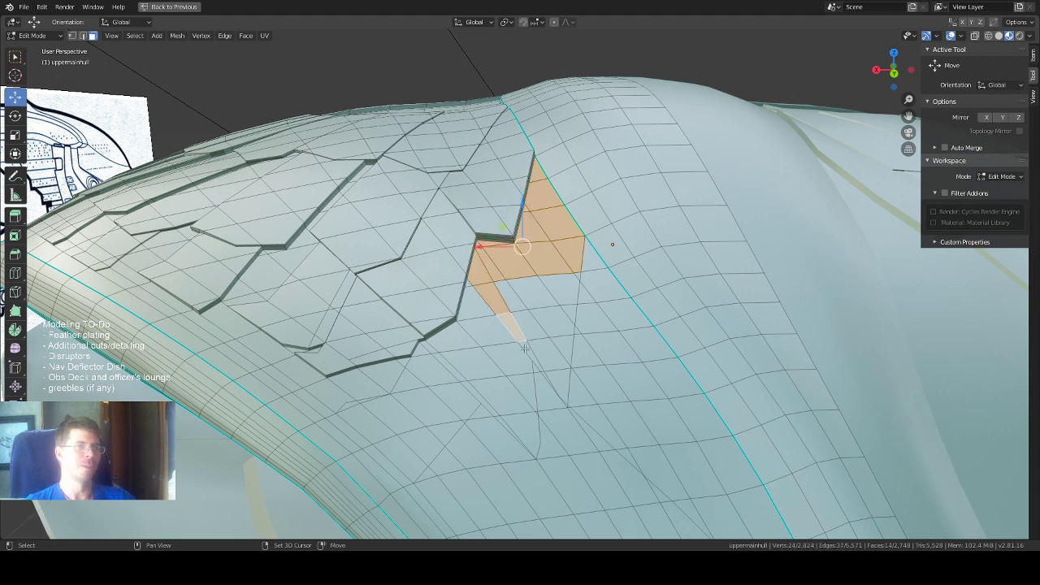
{"action": "left_click", "coordinate": [528, 352], "text": "shift"}
{"action": "left_click", "coordinate": [545, 351], "text": "shift"}
{"action": "left_click", "coordinate": [531, 328], "text": "shift"}
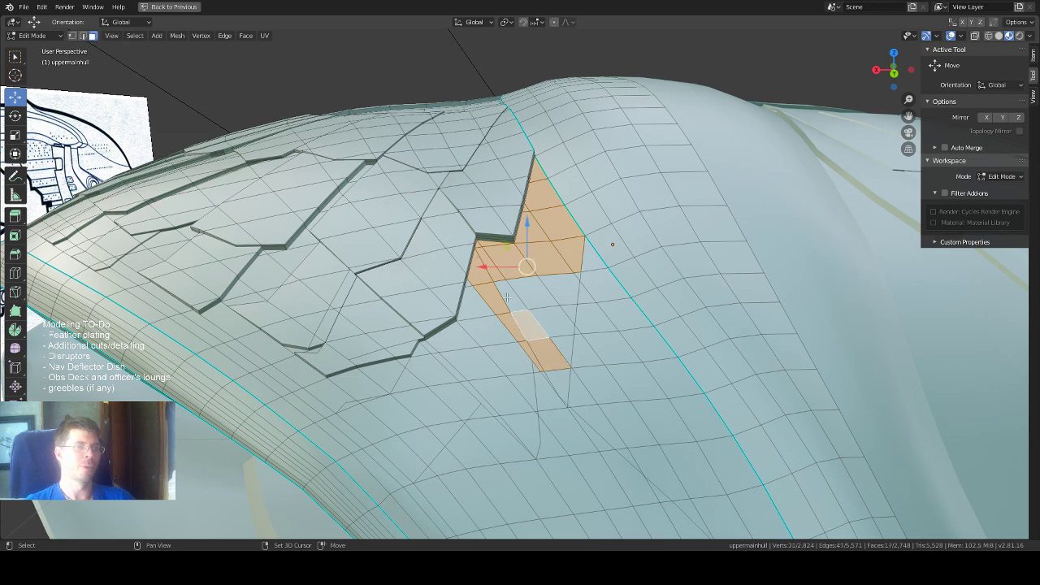
Fill in the first feather's remaining faces between its two cut lines down to the point, including the slivers along the diagonal.
{"action": "left_click", "coordinate": [517, 295], "text": "shift"}
{"action": "left_click", "coordinate": [534, 293], "text": "shift"}
{"action": "left_click", "coordinate": [574, 277], "text": "shift"}
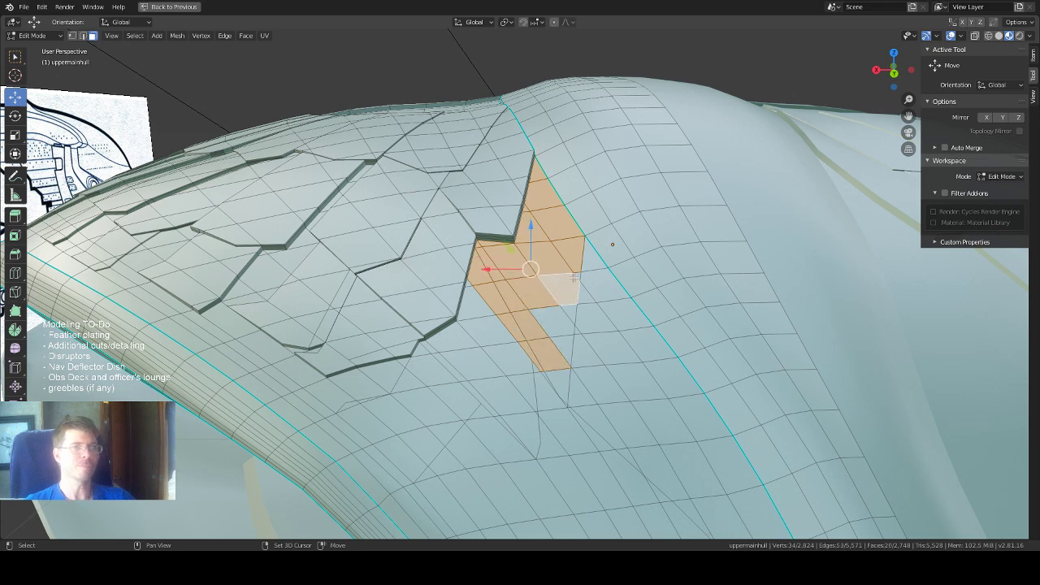
{"action": "left_click", "coordinate": [576, 276], "text": "shift"}
{"action": "key", "text": "w"}
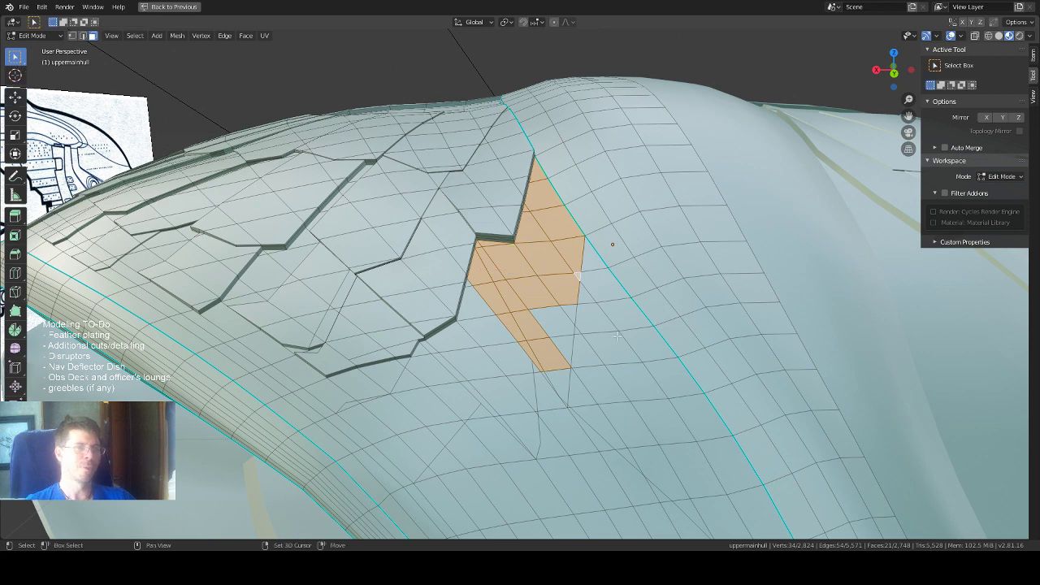
{"action": "left_click", "coordinate": [569, 313], "text": "shift"}
{"action": "left_click", "coordinate": [555, 323], "text": "shift"}
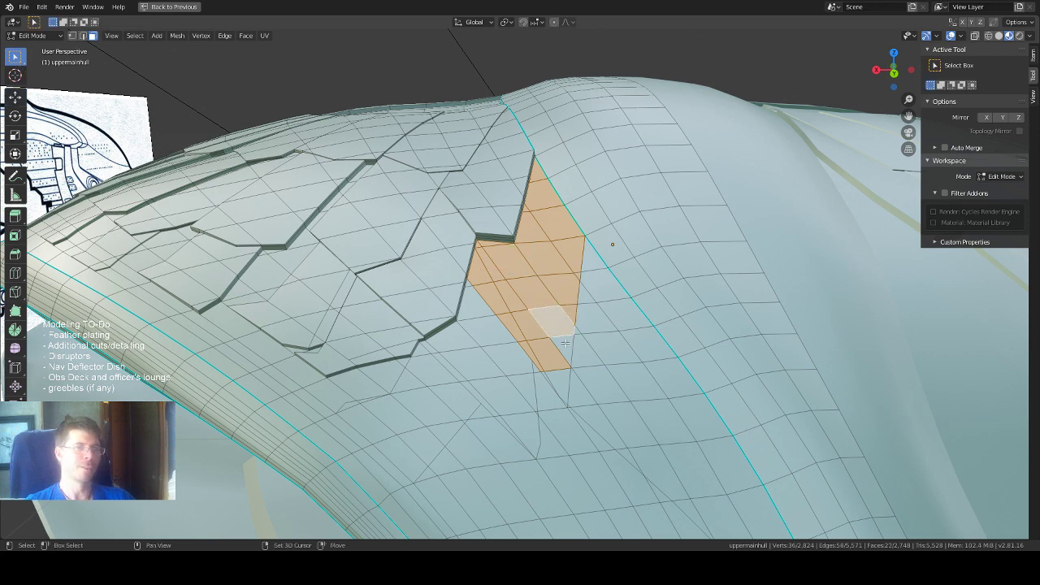
{"action": "left_click", "coordinate": [561, 351], "text": "shift"}
{"action": "left_click", "coordinate": [557, 382], "text": "shift"}
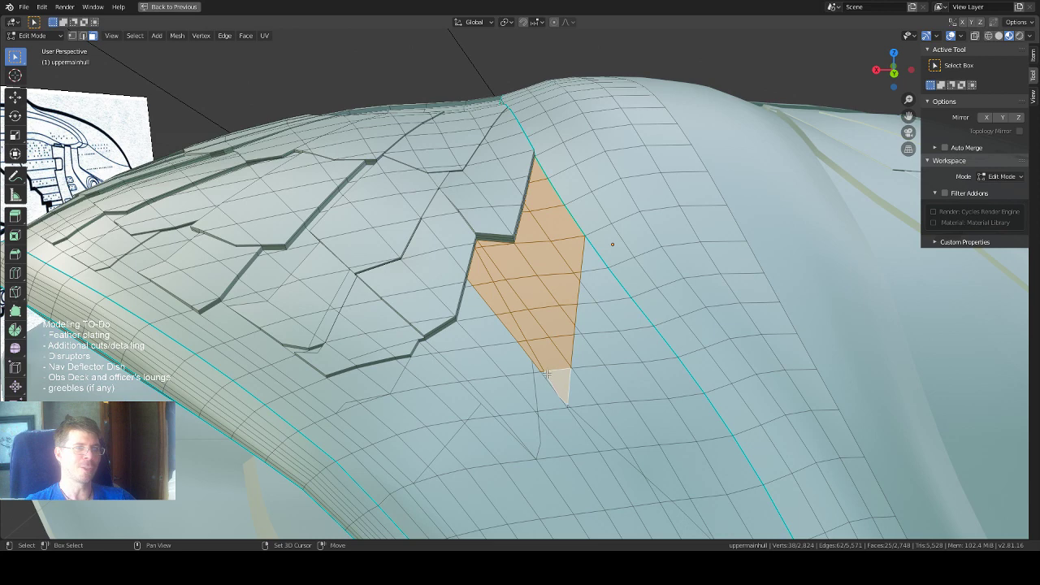
{"action": "left_click", "coordinate": [545, 372], "text": "shift"}
{"action": "middle_click_drag", "start_coordinate": [575, 359], "coordinate": [479, 250]}
{"action": "left_click", "coordinate": [550, 300], "text": "shift"}
Add the second feather's faces beside the first, from the raised plate's edge down towards the second point.
{"action": "left_click", "coordinate": [448, 241], "text": "shift"}
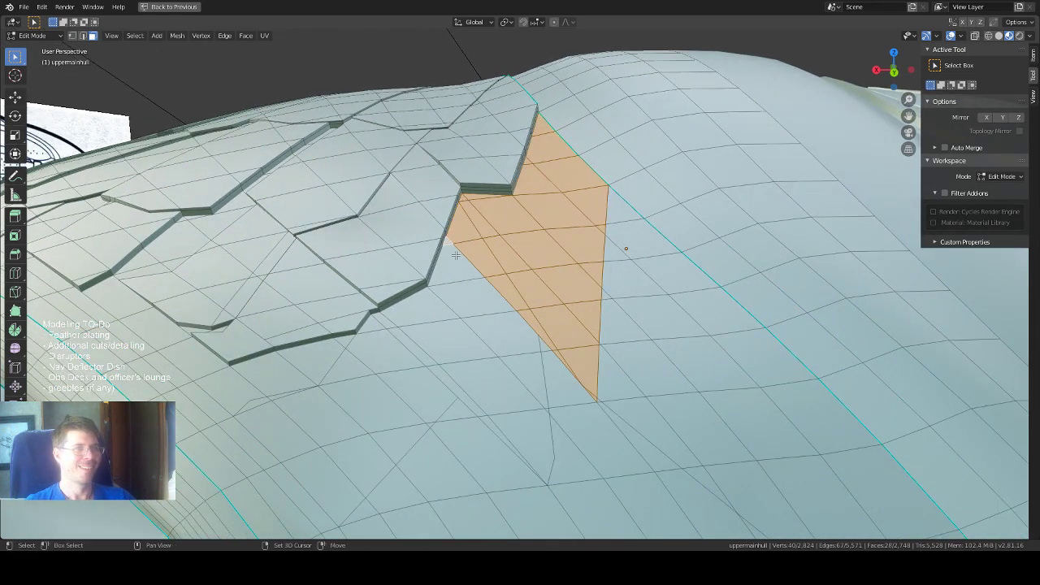
{"action": "left_click", "coordinate": [459, 282], "text": "shift"}
{"action": "left_click", "coordinate": [472, 300], "text": "shift"}
{"action": "left_click", "coordinate": [506, 329], "text": "shift"}
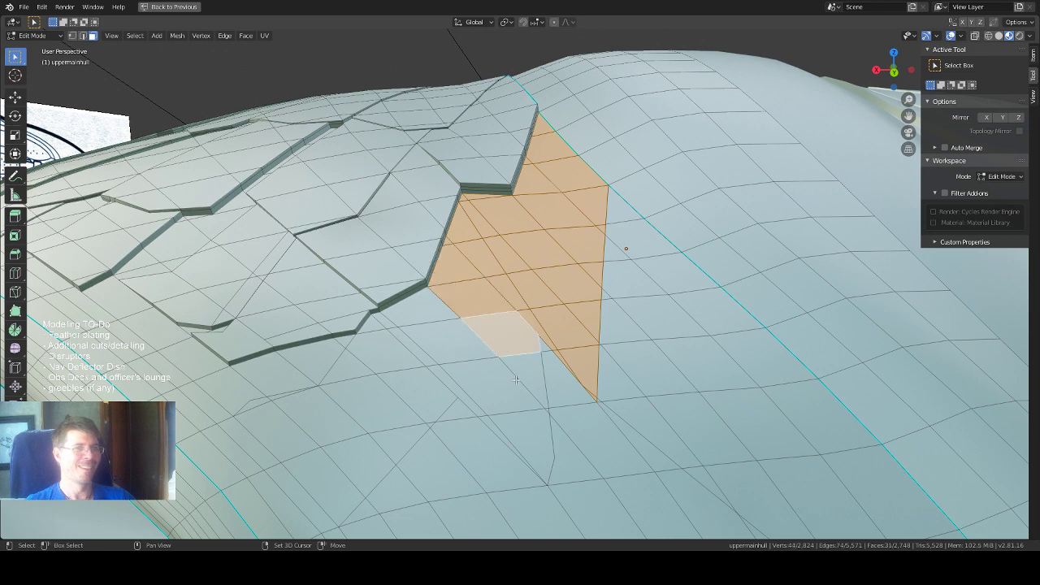
{"action": "left_click", "coordinate": [520, 375], "text": "shift"}
{"action": "left_click", "coordinate": [537, 365], "text": "shift"}
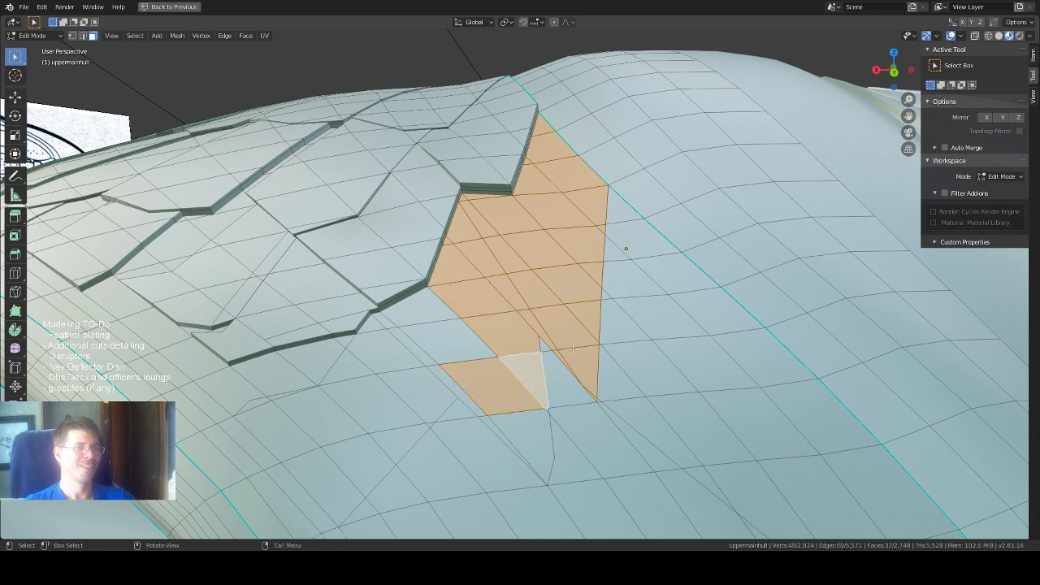
Add the faces linking the second feather to the raised plate's lower corner, including the small faces around that corner.
{"action": "middle_click_drag", "start_coordinate": [537, 365], "coordinate": [479, 346]}
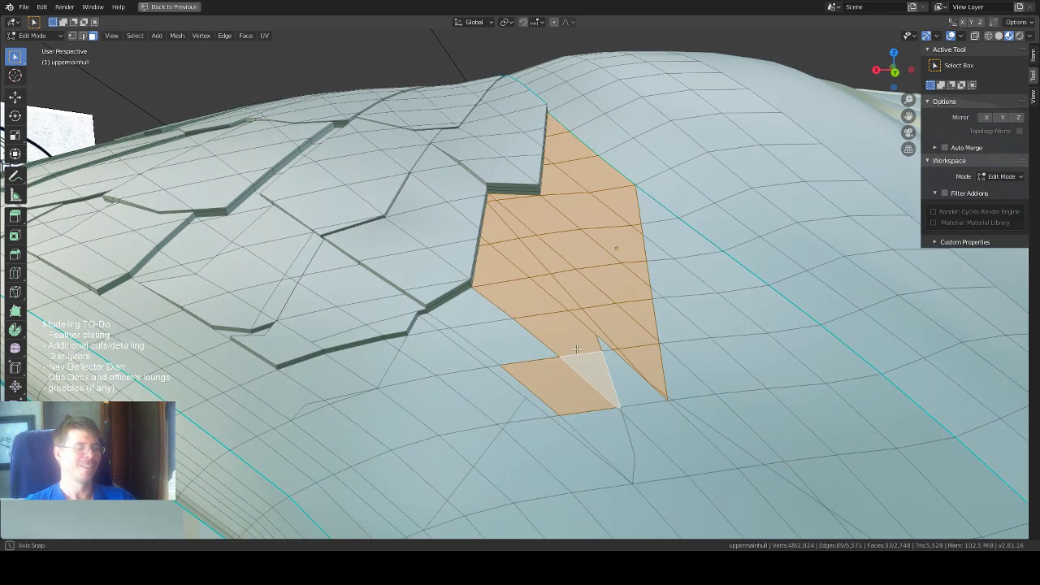
{"action": "left_click", "coordinate": [471, 300], "text": "shift"}
{"action": "left_click", "coordinate": [463, 338], "text": "shift"}
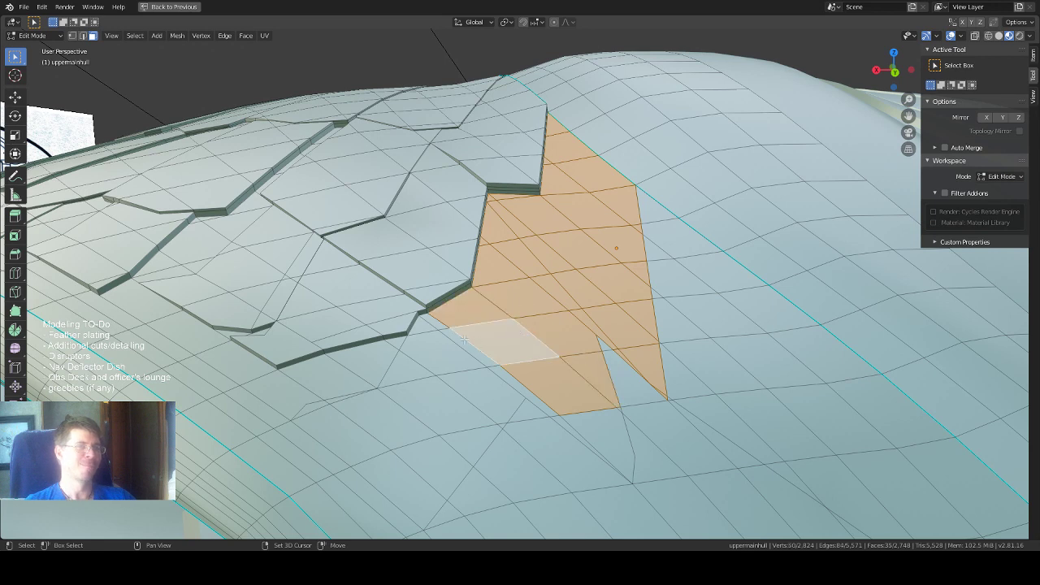
{"action": "left_click", "coordinate": [436, 330], "text": "shift"}
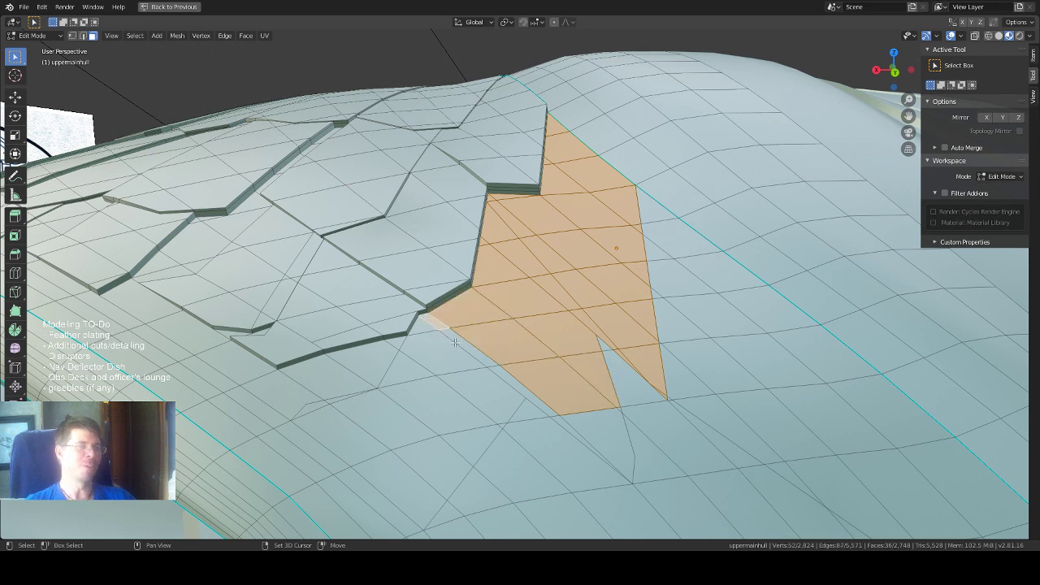
{"action": "left_click", "coordinate": [455, 344], "text": "shift"}
{"action": "left_click", "coordinate": [433, 335], "text": "shift"}
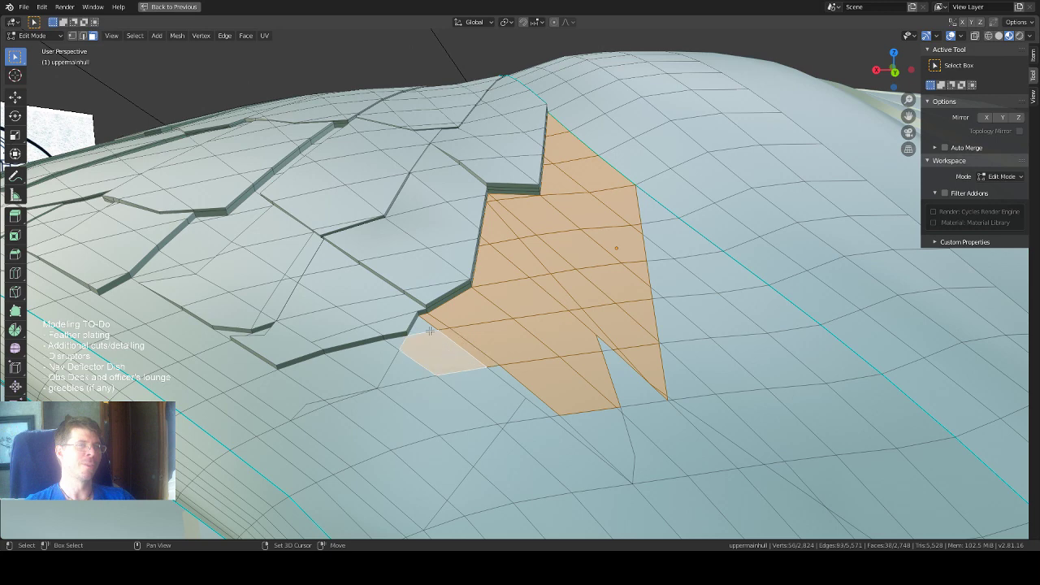
{"action": "left_click", "coordinate": [430, 330], "text": "shift"}
{"action": "middle_click_drag", "start_coordinate": [429, 330], "coordinate": [512, 330]}
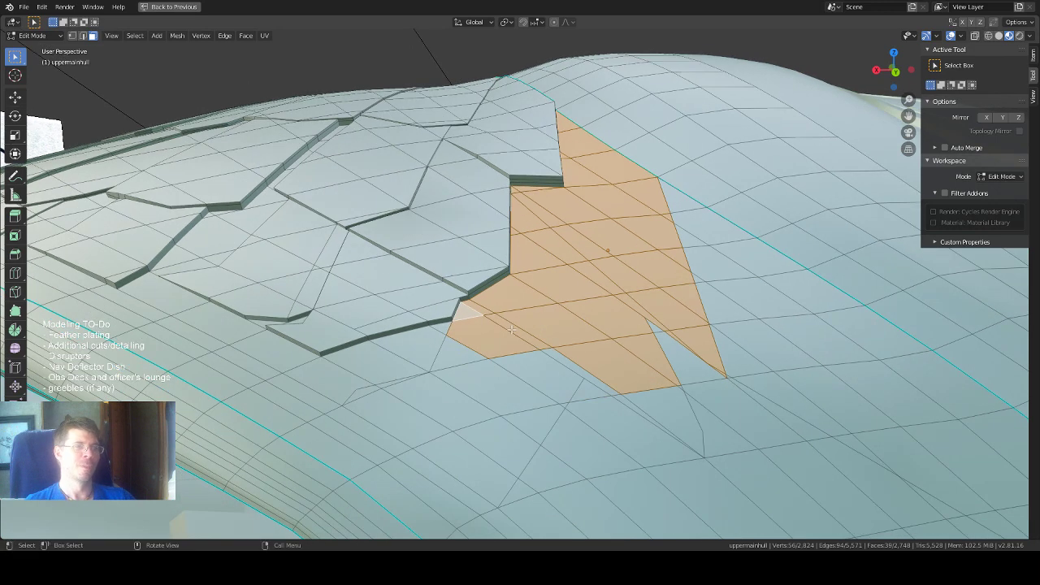
Add the strip beside the second feather and its remaining point faces, including the thin slivers along the diagonal edge.
{"action": "left_click", "coordinate": [551, 364], "text": "shift"}
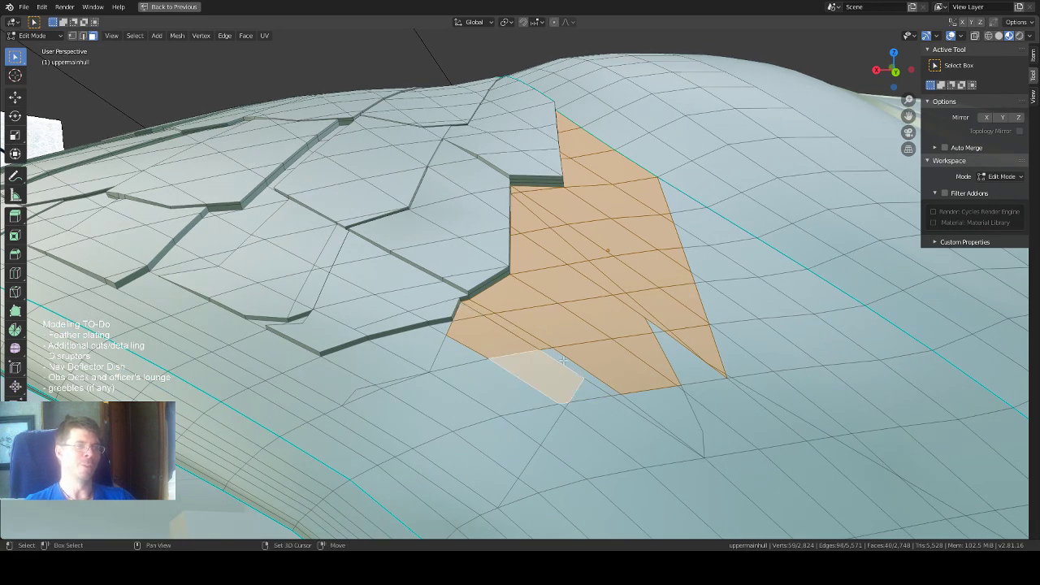
{"action": "left_click", "coordinate": [617, 399], "text": "shift"}
{"action": "left_click", "coordinate": [661, 408], "text": "shift"}
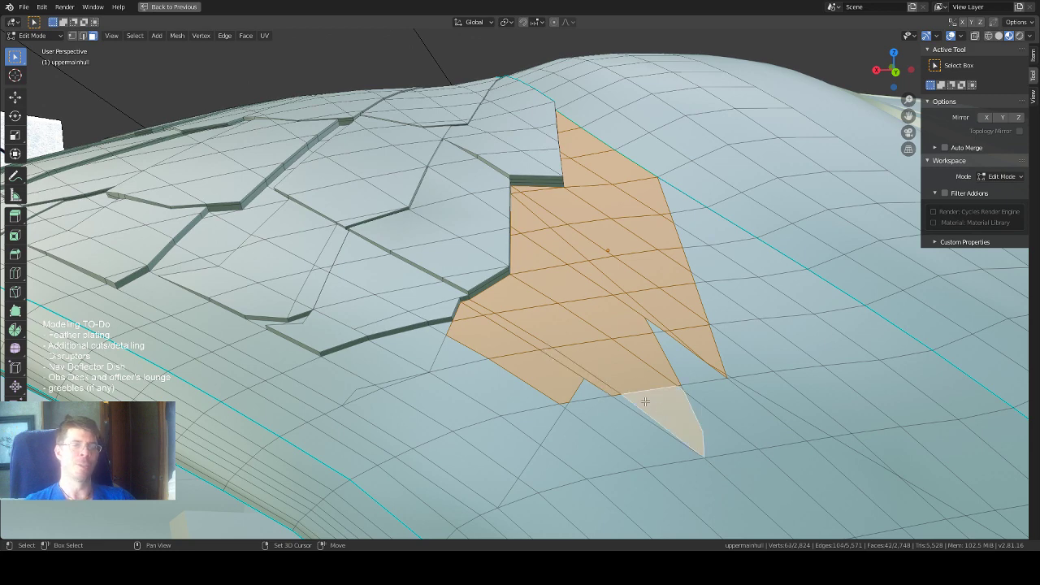
{"action": "left_click", "coordinate": [624, 397], "text": "shift"}
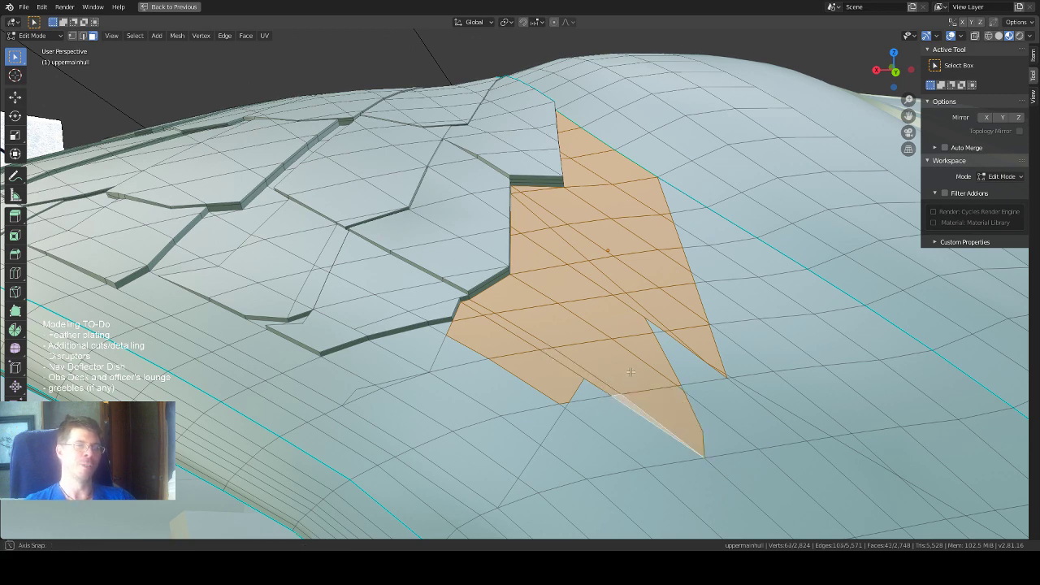
Add the third feather's lower strip of faces from the raised plate's edge to its outer cut line, plus the tiny face there.
{"action": "middle_click_drag", "start_coordinate": [624, 398], "coordinate": [591, 358]}
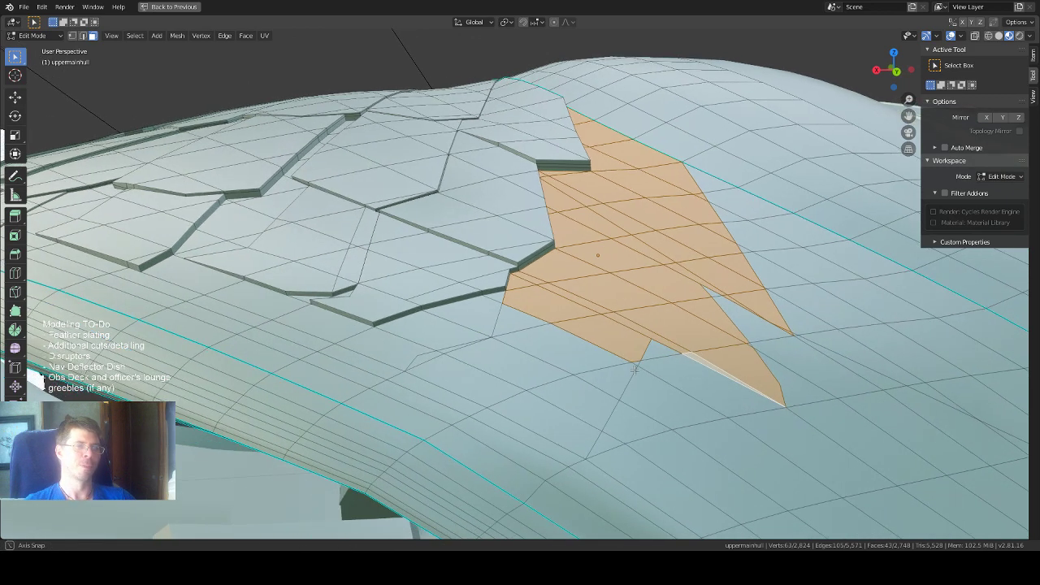
{"action": "left_click", "coordinate": [510, 329], "text": "shift"}
{"action": "left_click", "coordinate": [555, 351], "text": "shift"}
{"action": "left_click", "coordinate": [610, 379], "text": "shift"}
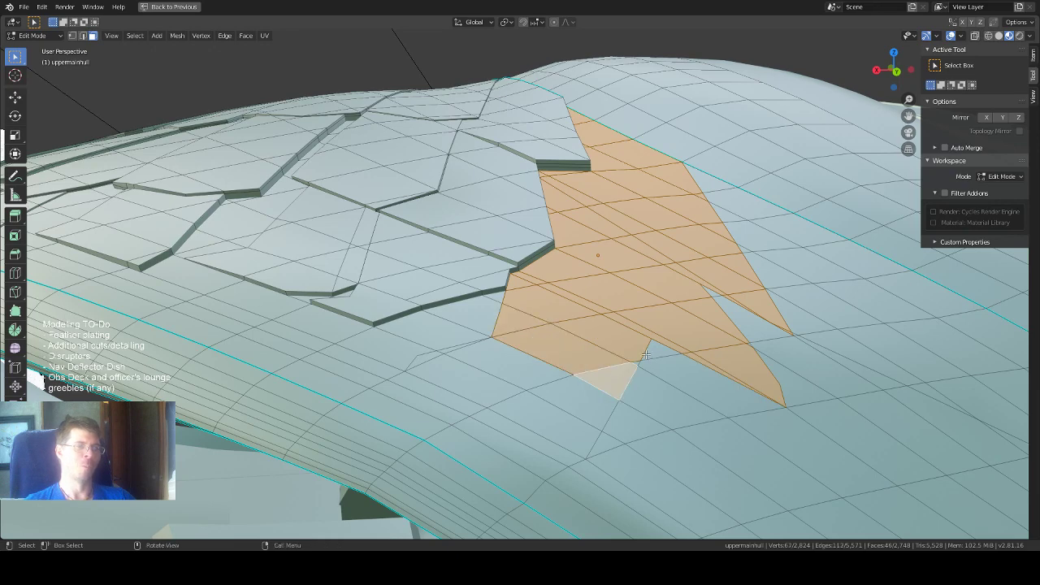
{"action": "left_click", "coordinate": [640, 358], "text": "shift"}
Add the third feather's remaining outer faces to the selection, from its small inner corner face across to the lower point.
{"action": "middle_click_drag", "start_coordinate": [640, 342], "coordinate": [647, 341]}
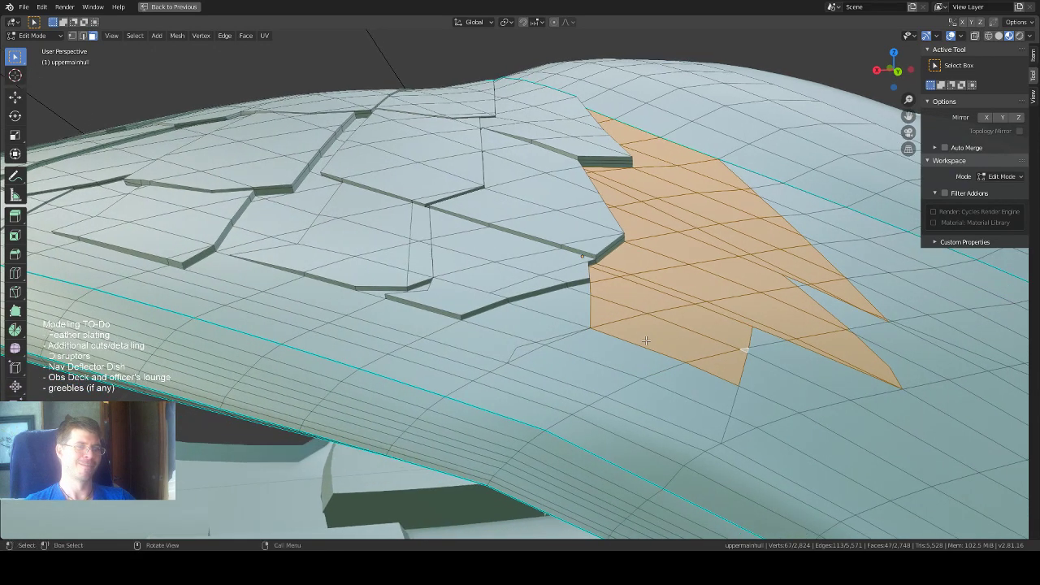
{"action": "left_click", "coordinate": [528, 351], "text": "shift"}
{"action": "left_click", "coordinate": [541, 363], "text": "shift"}
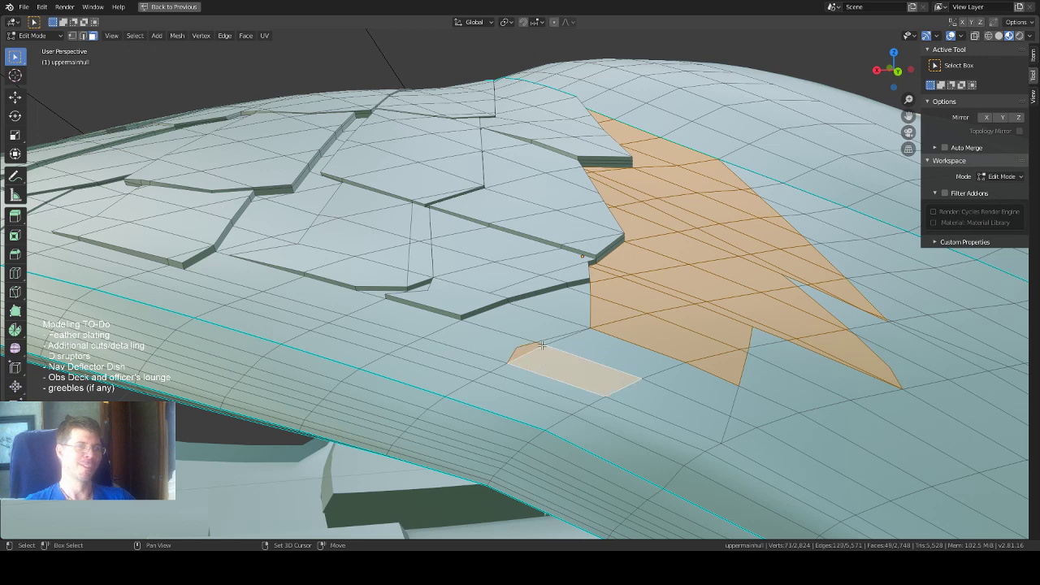
{"action": "left_click", "coordinate": [564, 351], "text": "shift"}
{"action": "left_click", "coordinate": [596, 355], "text": "shift"}
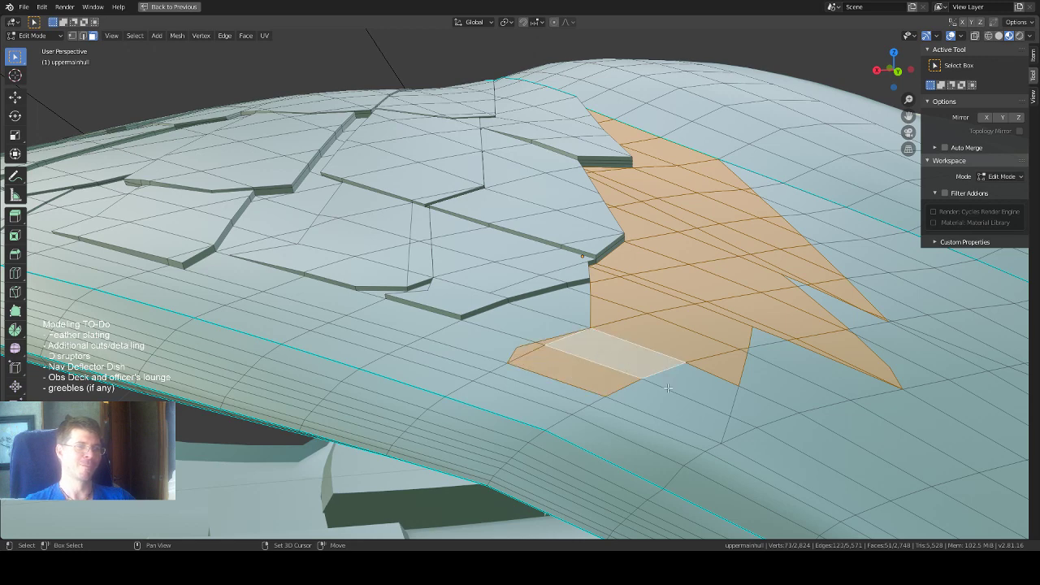
{"action": "left_click", "coordinate": [667, 378], "text": "shift"}
{"action": "left_click", "coordinate": [638, 390], "text": "shift"}
{"action": "mouse_move", "coordinate": [642, 393]}
{"action": "middle_mouse_down"}
{"action": "mouse_move", "coordinate": [659, 382]}
{"action": "mouse_move", "coordinate": [673, 388]}
{"action": "mouse_move", "coordinate": [657, 388]}
{"action": "middle_mouse_up"}
{"action": "scroll", "coordinate": [674, 388], "scroll_direction": "down", "scroll_amount": 3}
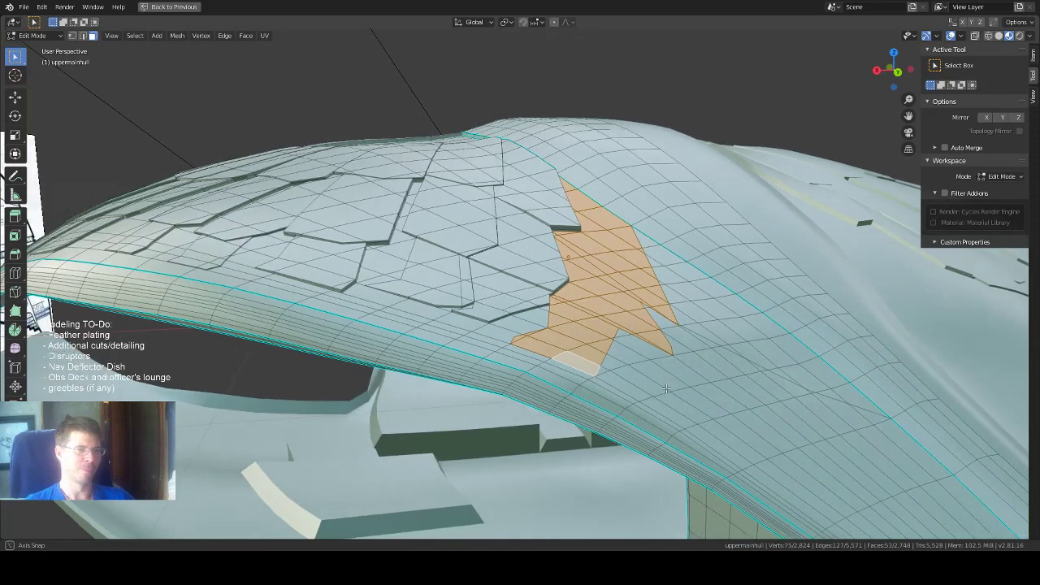
{"action": "left_click", "coordinate": [536, 345], "text": "shift"}
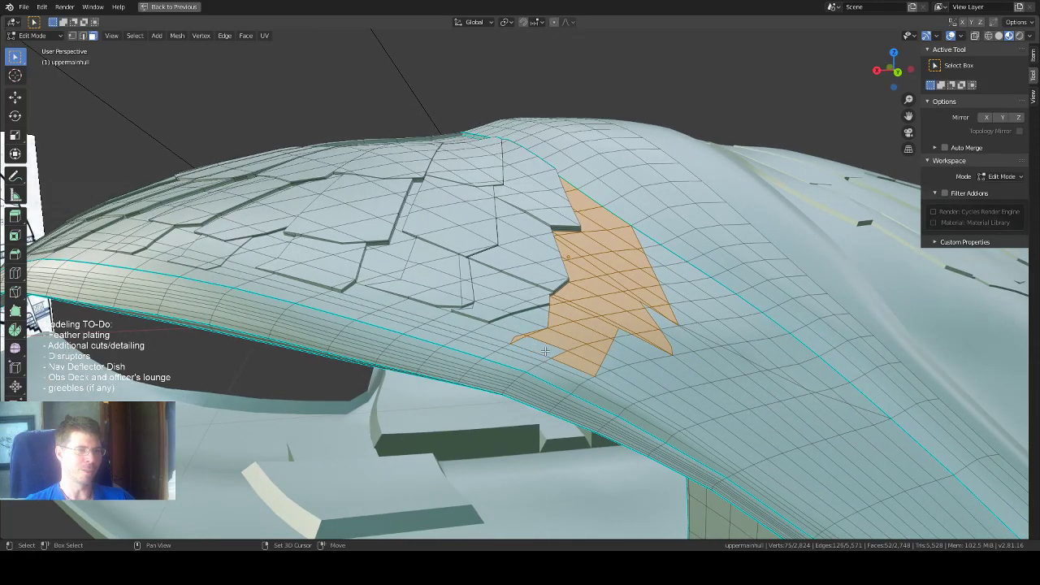
{"action": "left_click", "coordinate": [545, 351], "text": "shift"}
{"action": "middle_click_drag", "start_coordinate": [544, 351], "coordinate": [607, 217]}
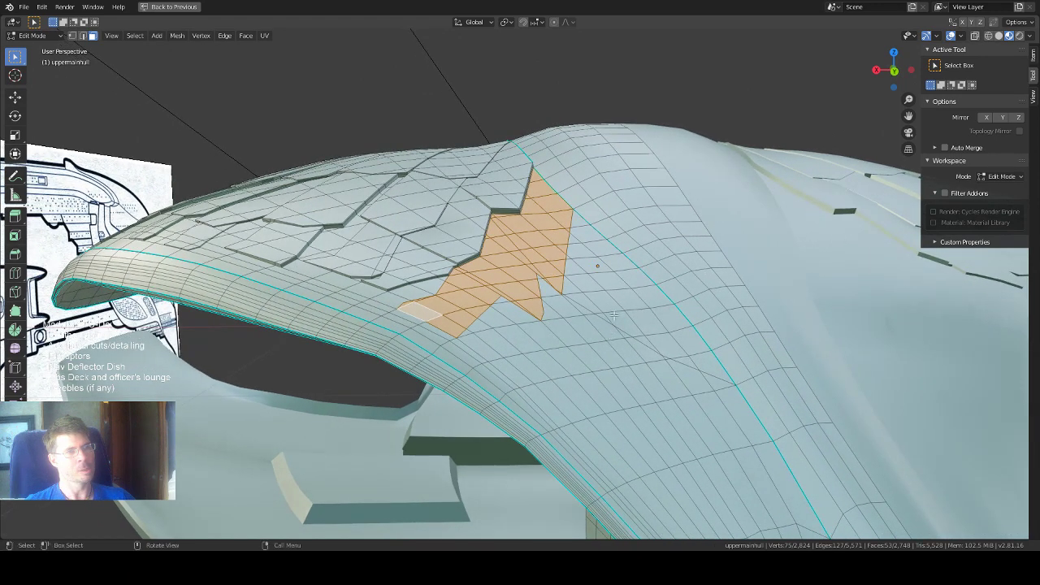
{"action": "left_click", "coordinate": [577, 229], "text": "shift"}
{"action": "left_click", "coordinate": [577, 220], "text": "shift"}
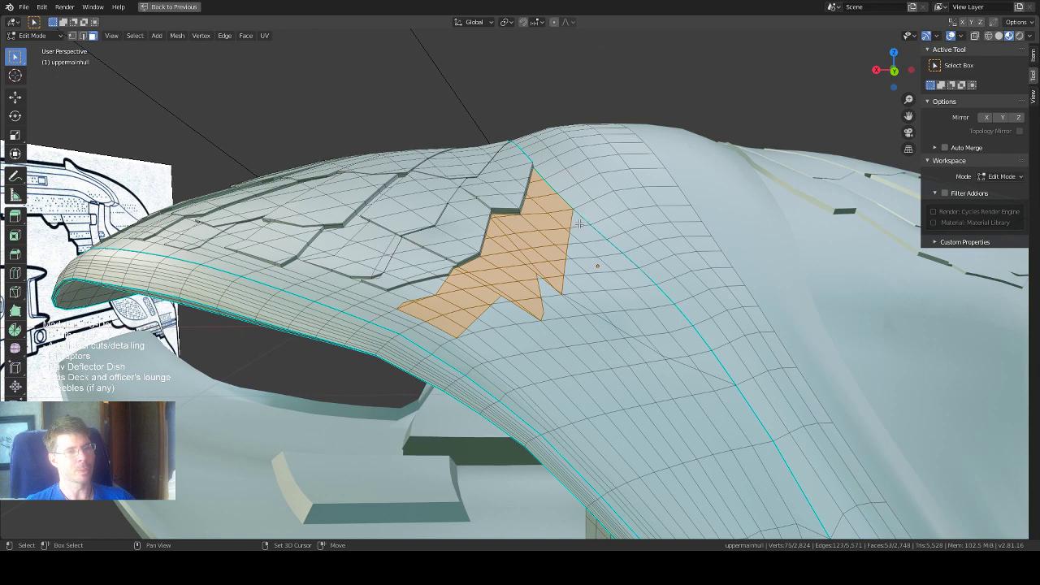
Try extruding the three selected feathers along their normals by about 0.0031 m.
{"action": "middle_click_drag", "start_coordinate": [579, 223], "coordinate": [592, 302]}
{"action": "scroll", "coordinate": [592, 302], "scroll_direction": "down", "scroll_amount": 5}
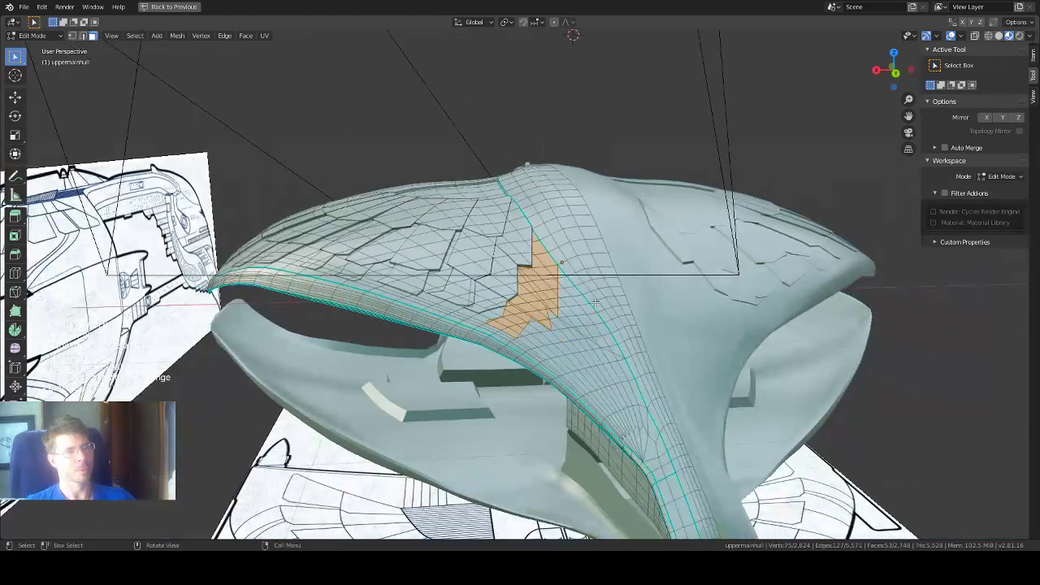
{"action": "scroll", "coordinate": [595, 302], "scroll_direction": "up", "scroll_amount": 4}
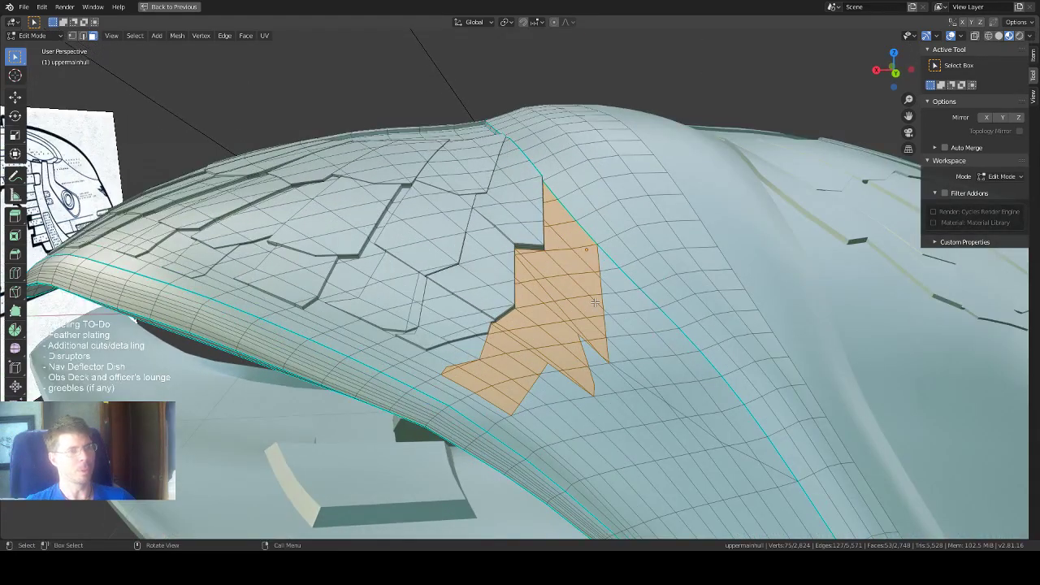
{"action": "scroll", "coordinate": [594, 303], "scroll_direction": "up", "scroll_amount": 2}
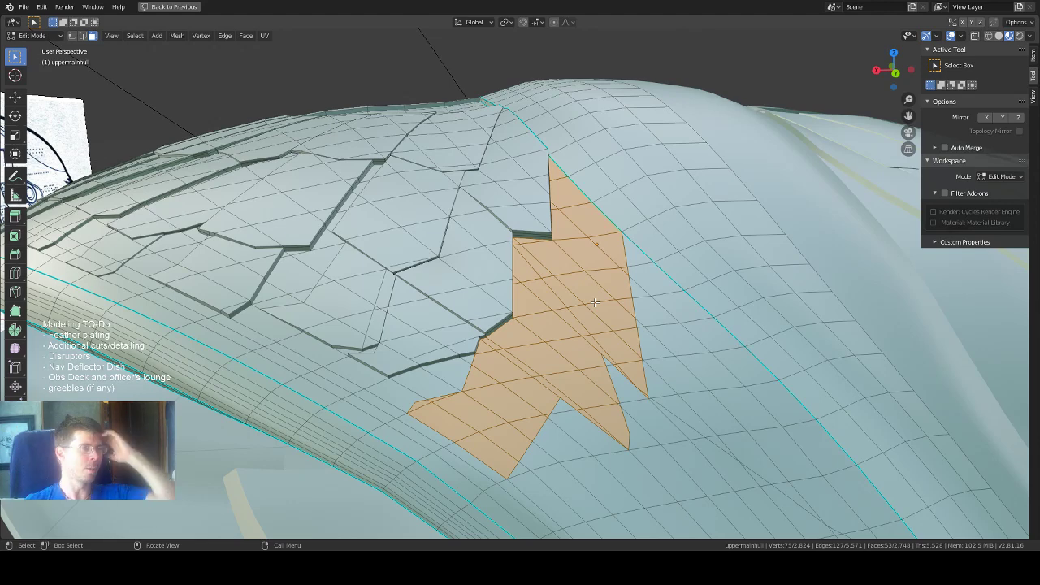
{"action": "middle_click_drag", "start_coordinate": [595, 303], "coordinate": [615, 316]}
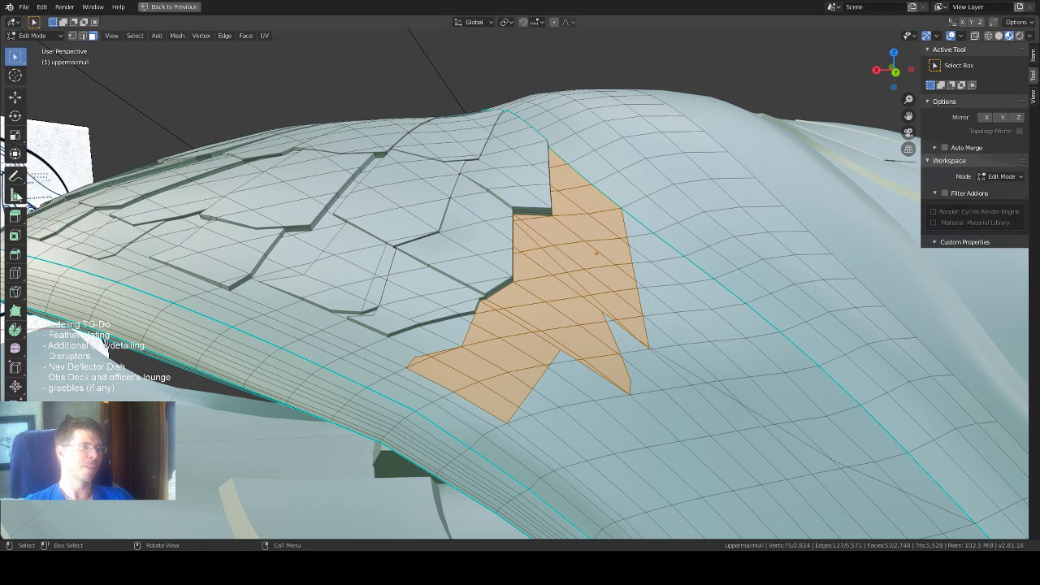
{"action": "left_click", "coordinate": [15, 216]}
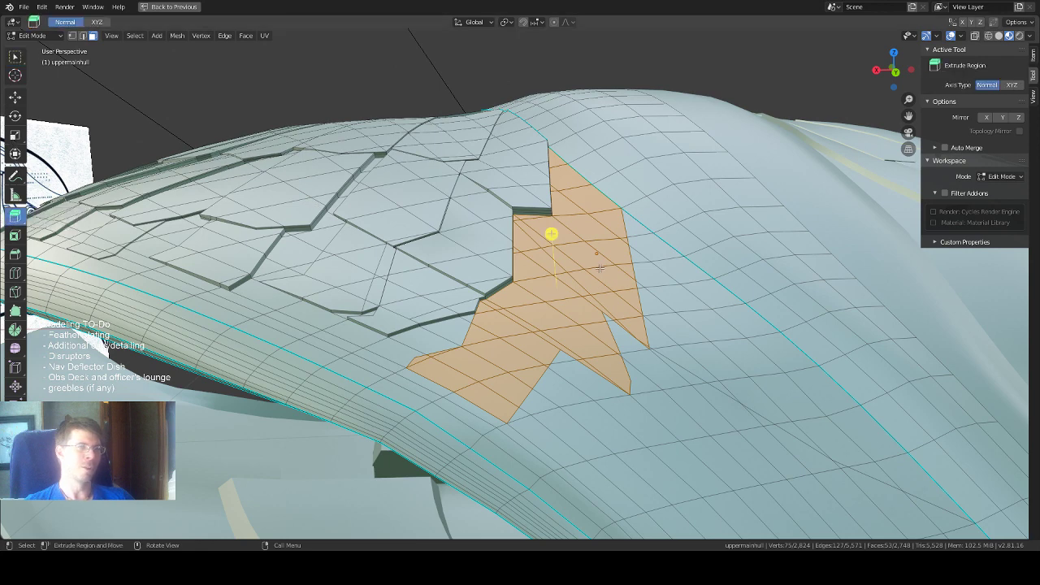
{"action": "middle_click_drag", "start_coordinate": [600, 267], "coordinate": [588, 260]}
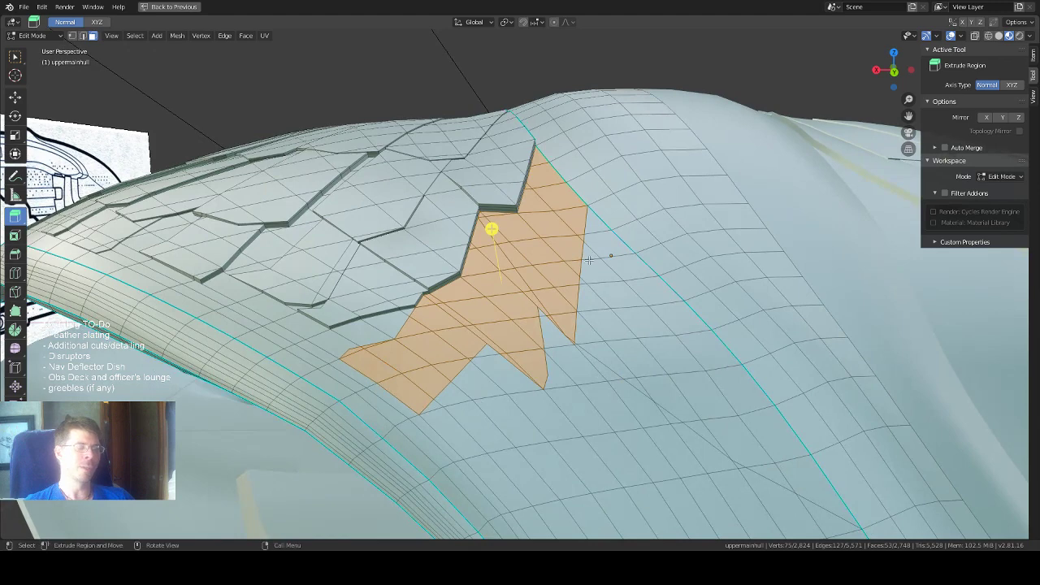
{"action": "left_click_drag", "start_coordinate": [492, 229], "coordinate": [494, 223]}
{"action": "scroll", "coordinate": [520, 240], "scroll_direction": "up", "scroll_amount": 2}
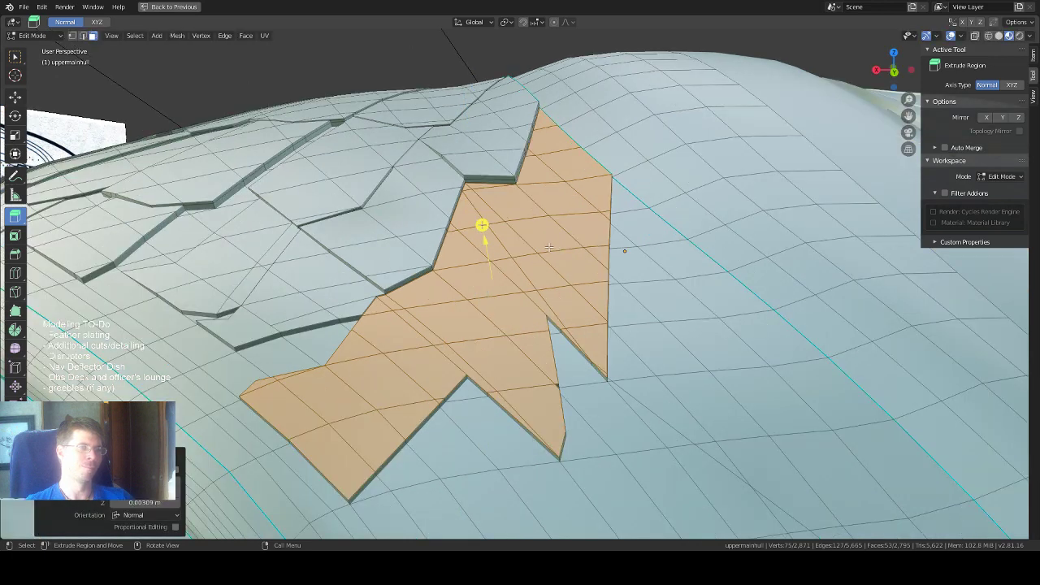
Try lowering the extruded feathers about 0.0009 m along Z, and undo both the move and the extrusion.
{"action": "left_click", "coordinate": [16, 99]}
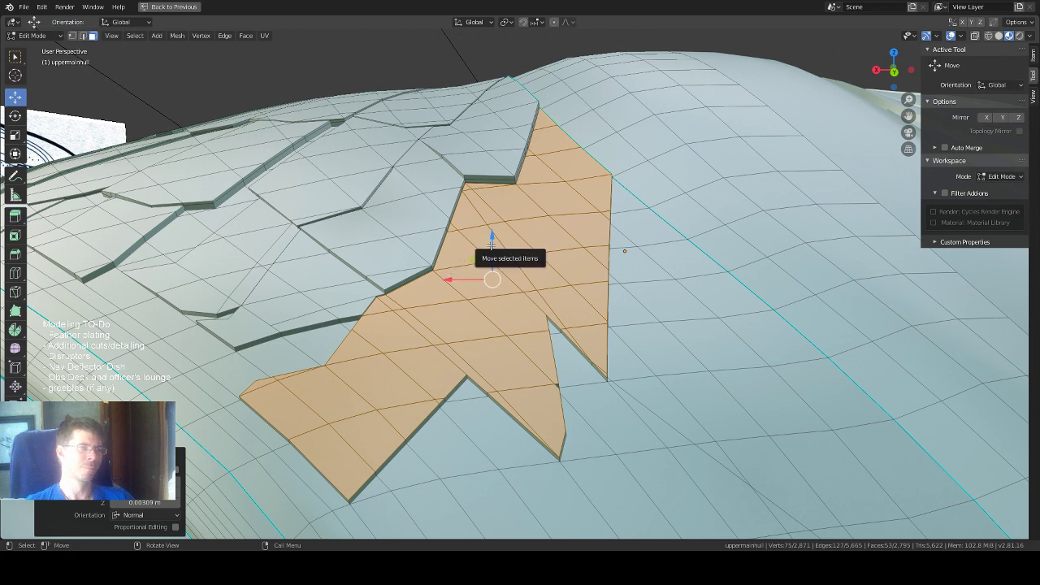
{"action": "left_click_drag", "start_coordinate": [491, 244], "coordinate": [491, 246]}
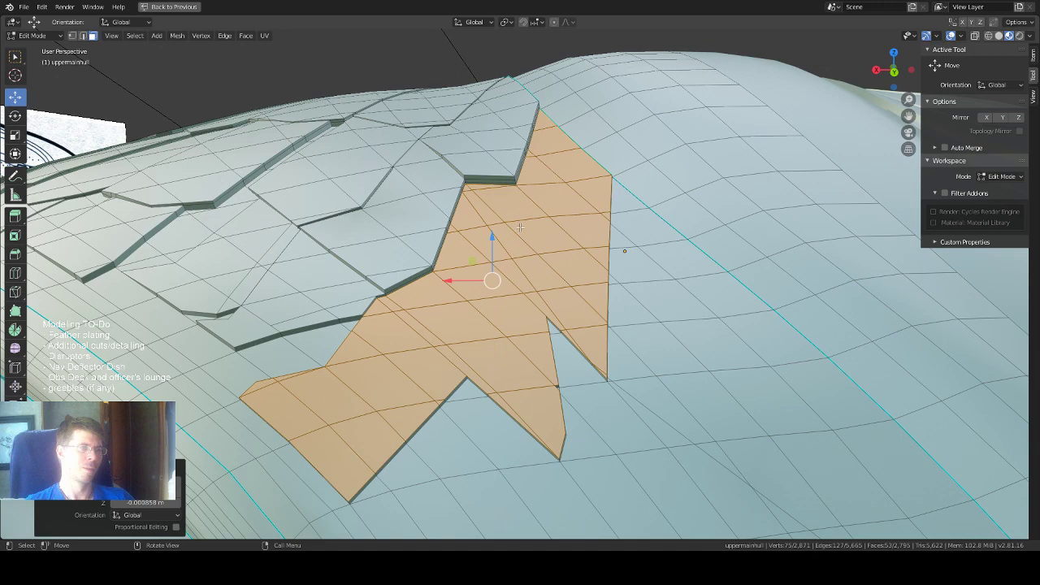
{"action": "middle_click_drag", "start_coordinate": [520, 228], "coordinate": [718, 232]}
{"action": "scroll", "coordinate": [718, 233], "scroll_direction": "up", "scroll_amount": 2}
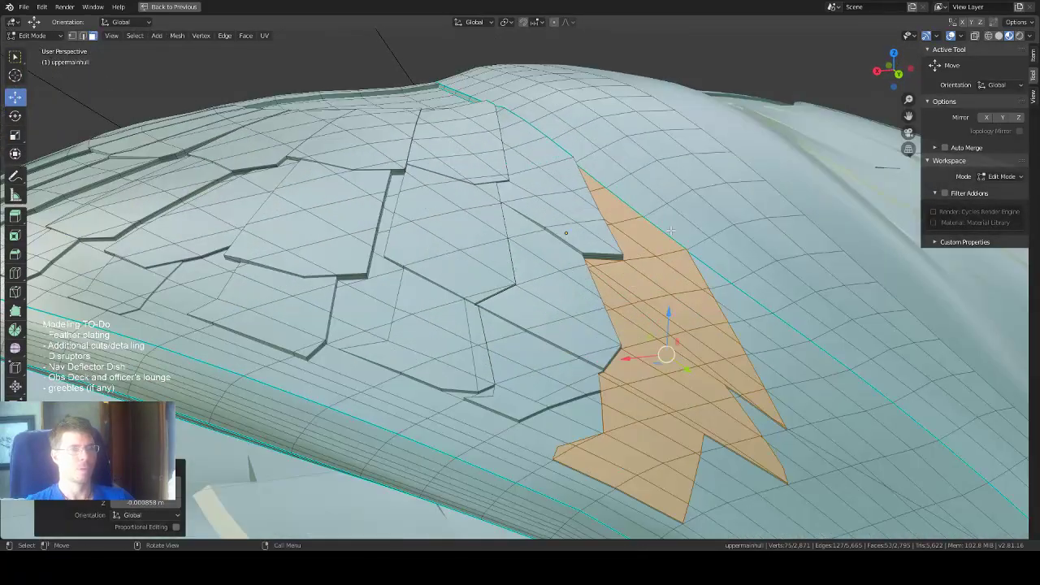
{"action": "middle_click_drag", "start_coordinate": [671, 230], "coordinate": [654, 225]}
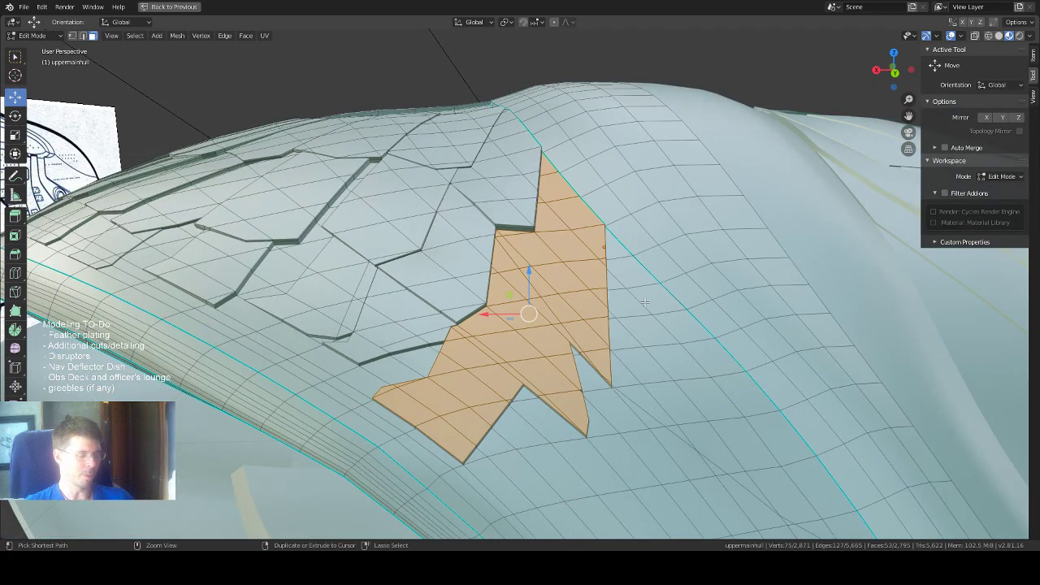
{"action": "key", "text": "ctrl+z"}
Remove the tiny face at the first feather's lower point from the selection.
{"action": "middle_click_drag", "start_coordinate": [644, 302], "coordinate": [624, 322]}
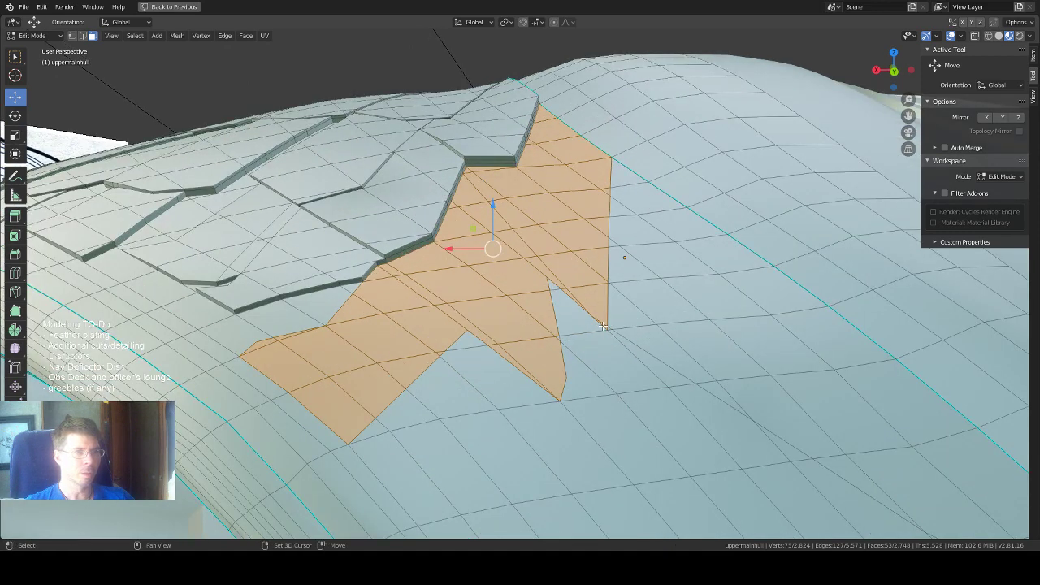
{"action": "left_click", "coordinate": [609, 330], "text": "shift"}
{"action": "middle_click_drag", "start_coordinate": [640, 259], "coordinate": [632, 260]}
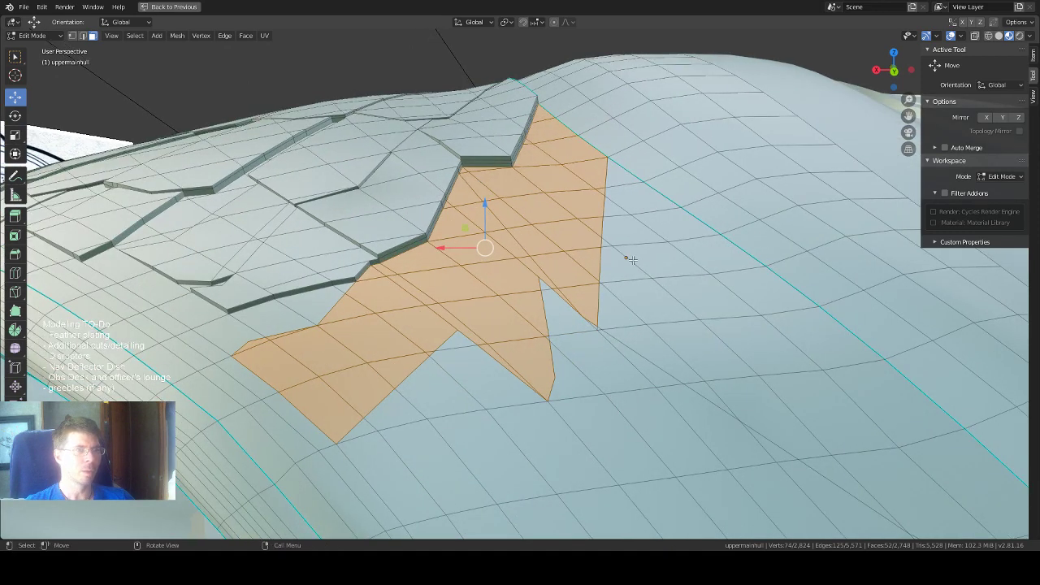
Try extruding the three feathers along their normals by about 0.0027 m, and undo the extrusion.
{"action": "left_click", "coordinate": [15, 215]}
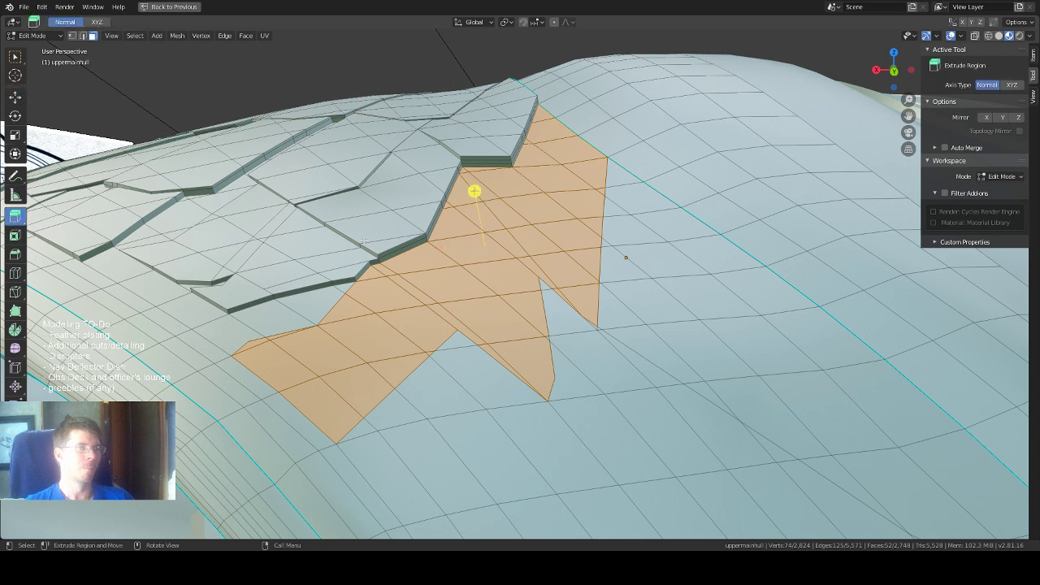
{"action": "left_click_drag", "start_coordinate": [476, 192], "coordinate": [476, 187]}
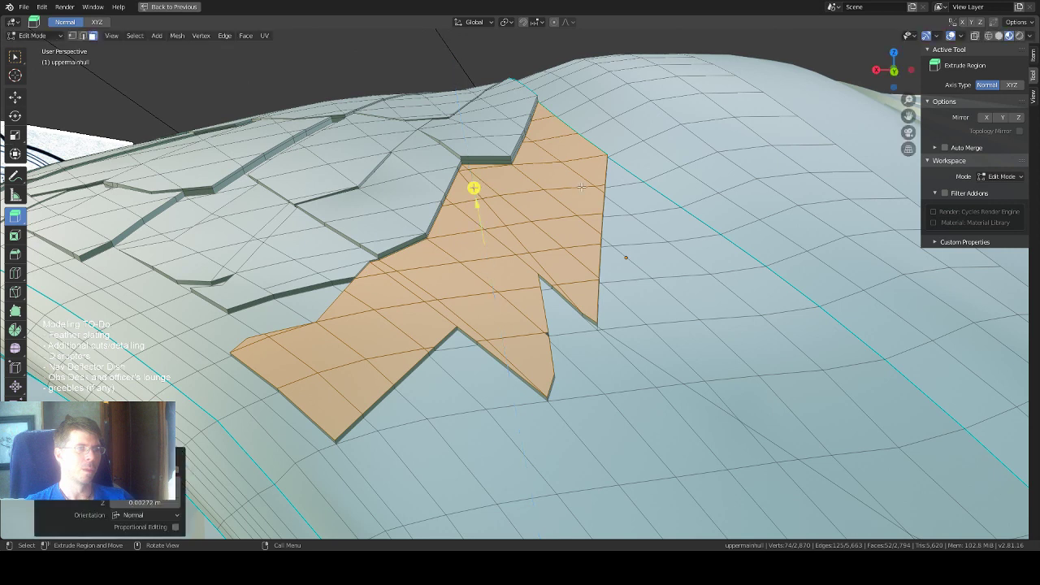
{"action": "key", "text": "ctrl+z"}
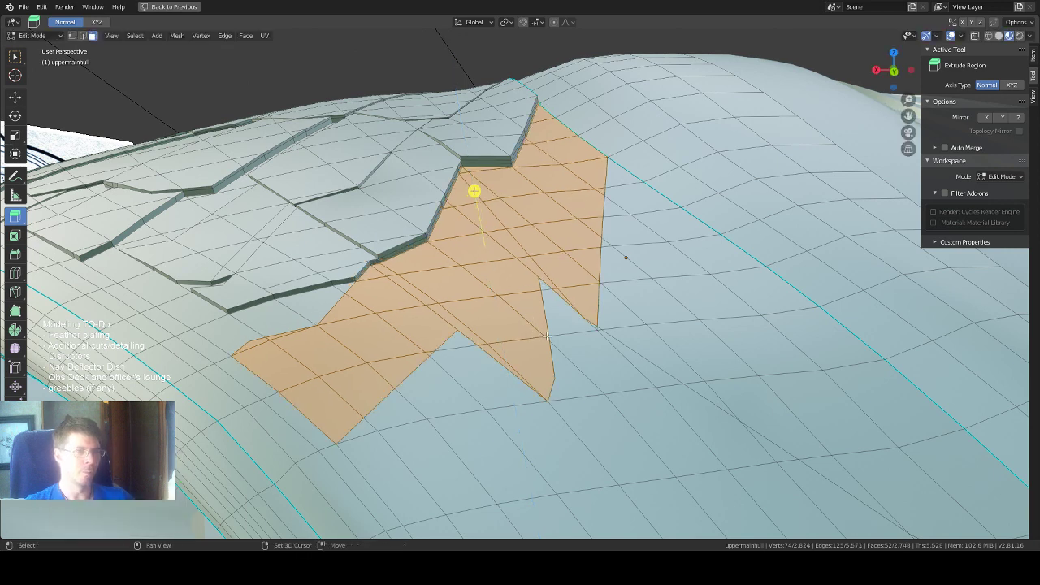
Add the tiny face on the second feather's edge facing the first, and extrude all three feathers about 0.0026 m along their normals.
{"action": "left_click", "coordinate": [546, 336], "text": "shift"}
{"action": "left_click", "coordinate": [546, 327], "text": "shift"}
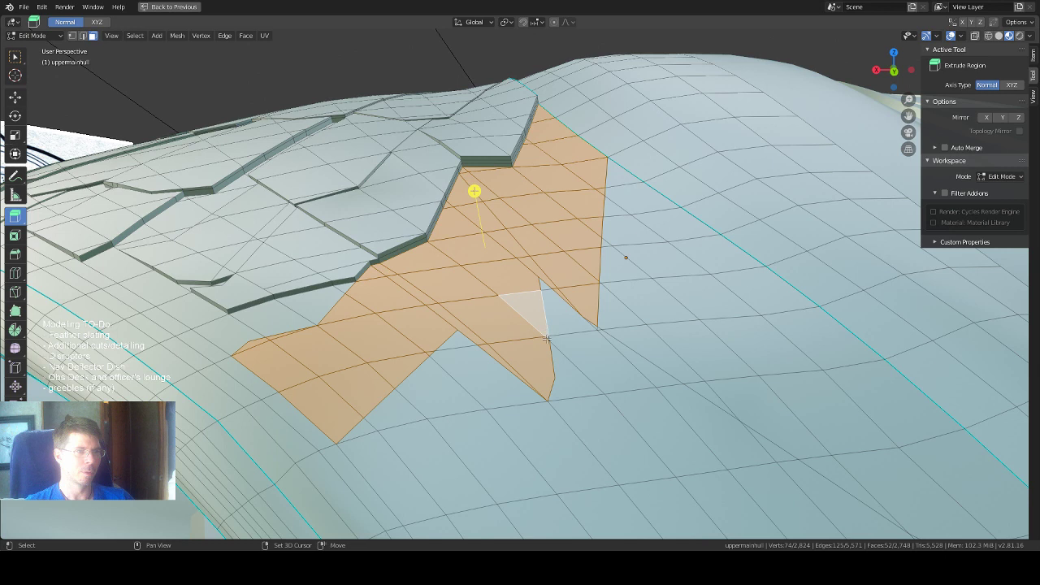
{"action": "left_click", "coordinate": [548, 339], "text": "shift"}
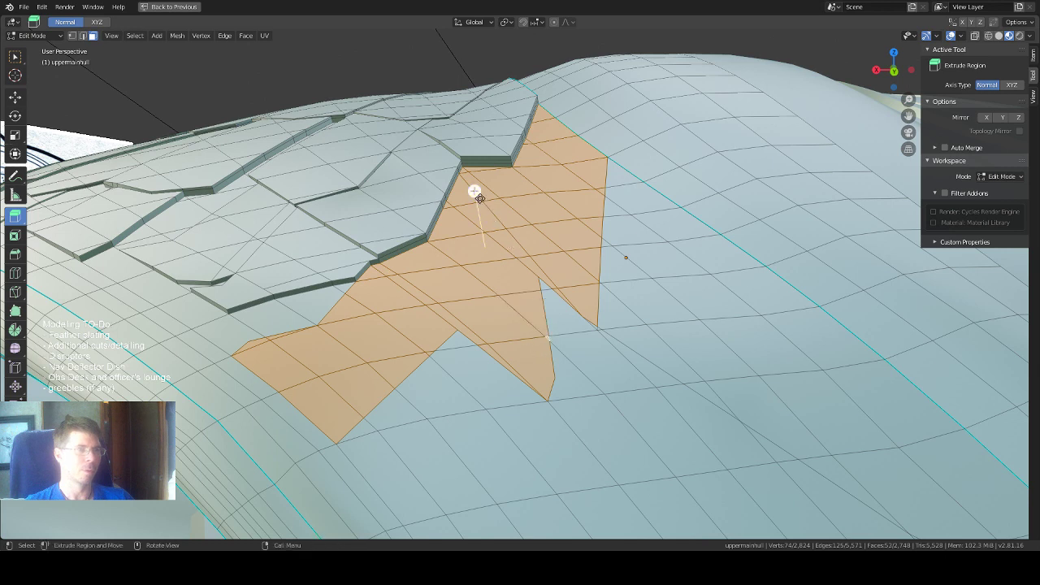
{"action": "left_click_drag", "start_coordinate": [478, 194], "coordinate": [481, 190]}
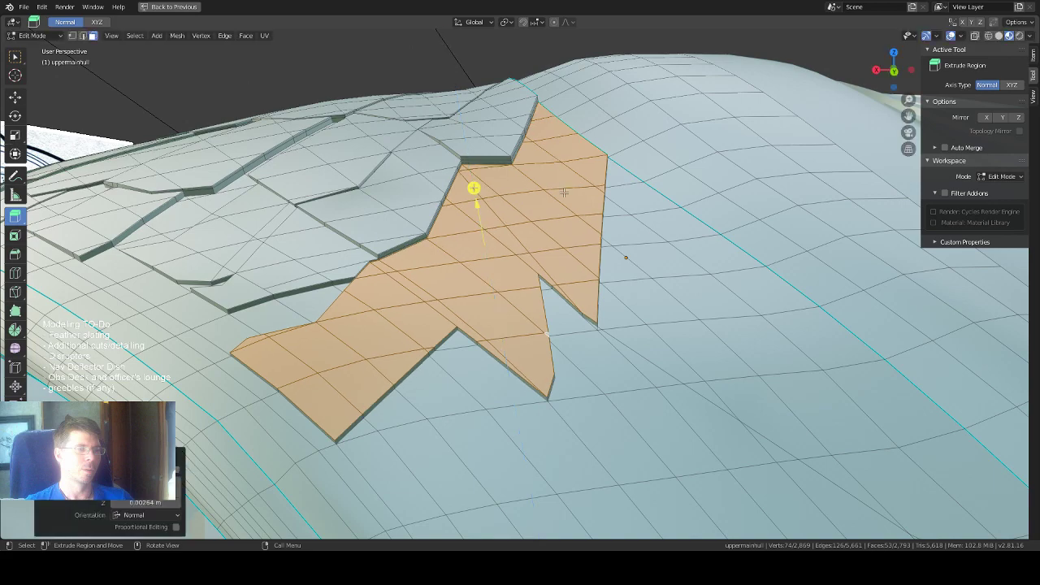
{"action": "middle_click_drag", "start_coordinate": [480, 190], "coordinate": [308, 142]}
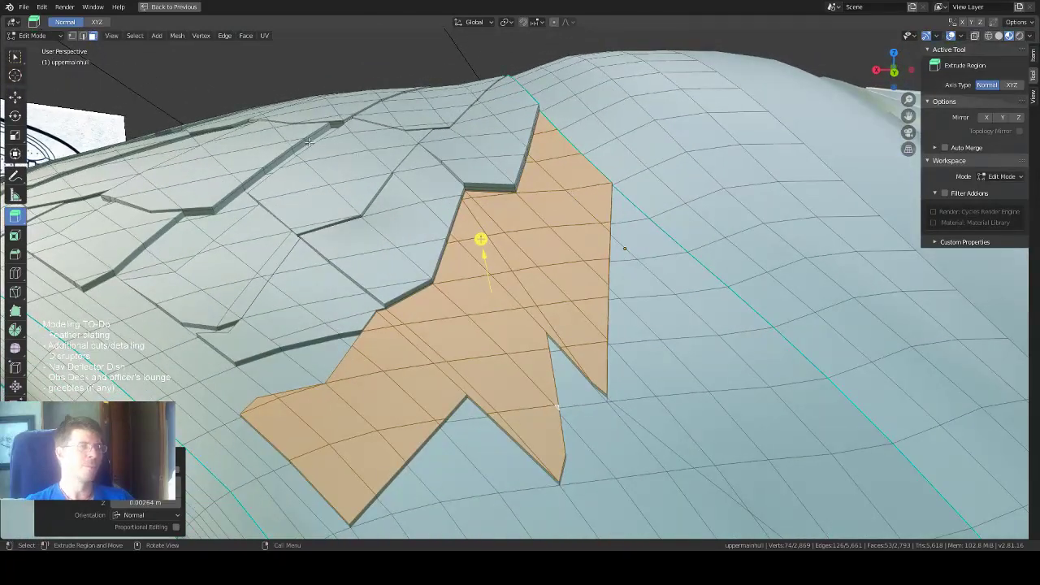
Remove all of the third feather's faces from the selection, keeping only the first and second feathers selected.
{"action": "left_click", "coordinate": [14, 56]}
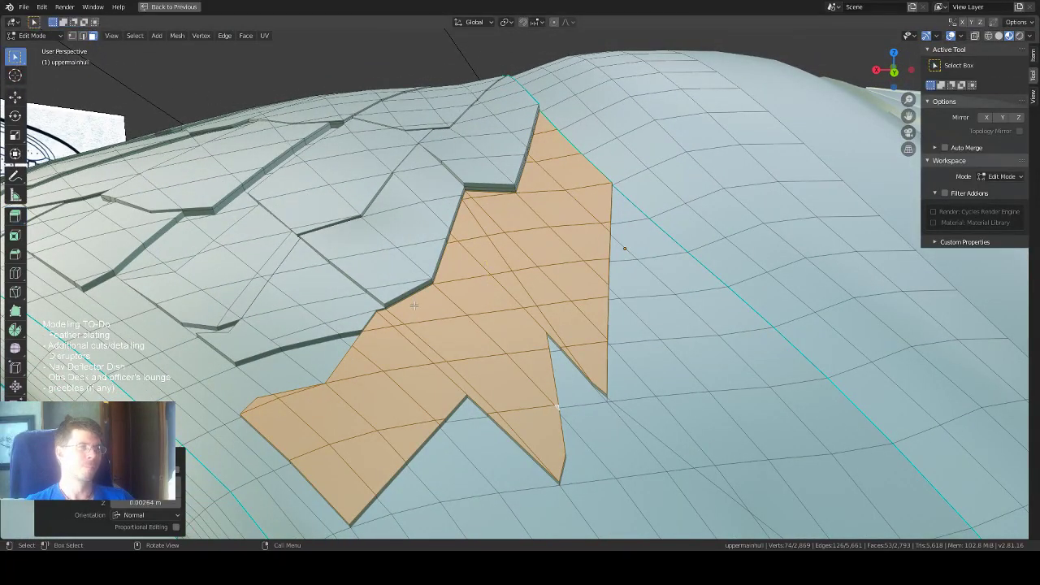
{"action": "left_click", "coordinate": [403, 332], "text": "shift"}
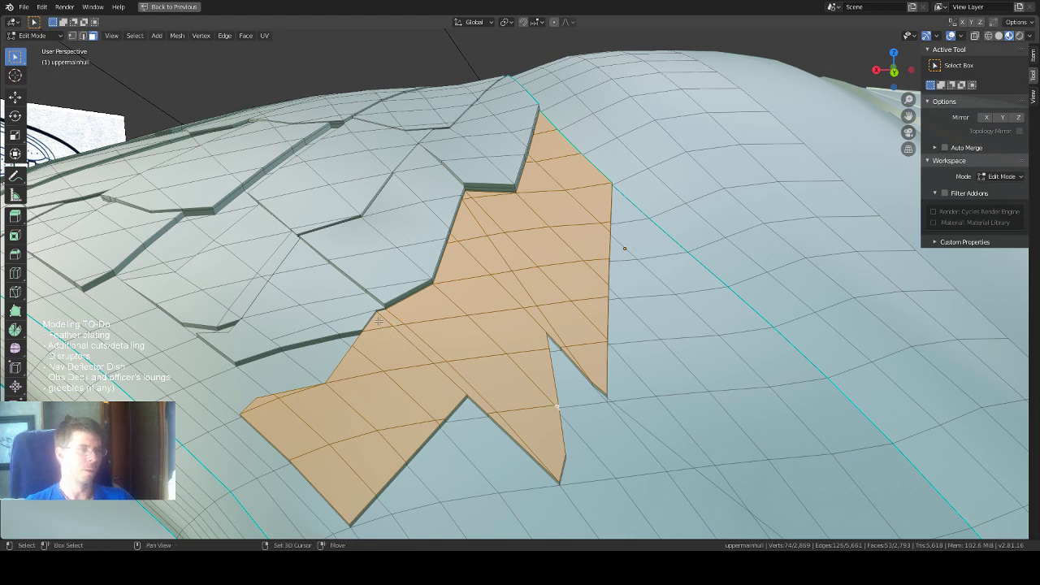
{"action": "left_click", "coordinate": [379, 321], "text": "shift"}
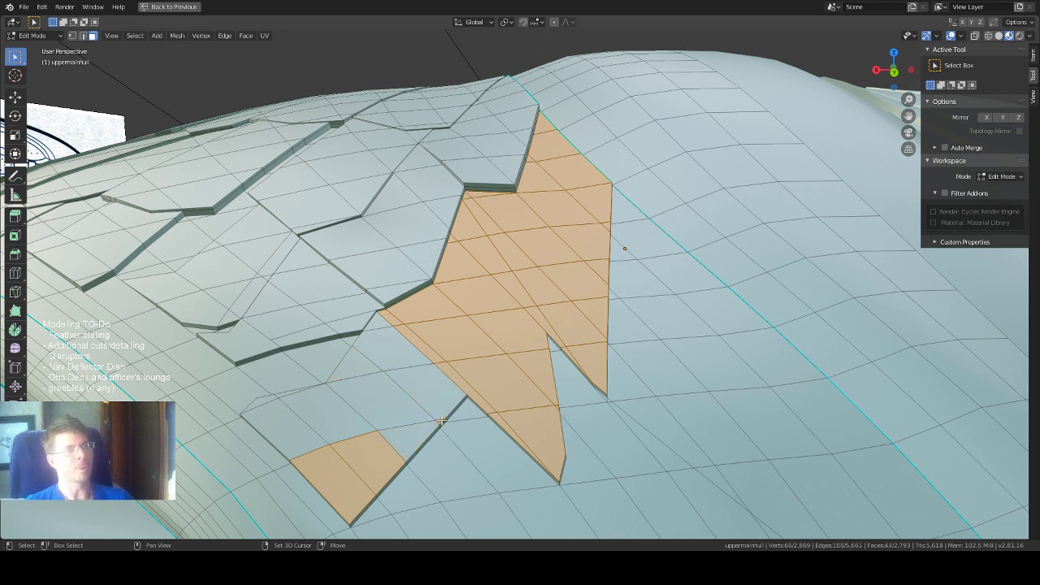
{"action": "left_click", "coordinate": [442, 421], "text": "shift"}
{"action": "left_click", "coordinate": [332, 483], "text": "shift"}
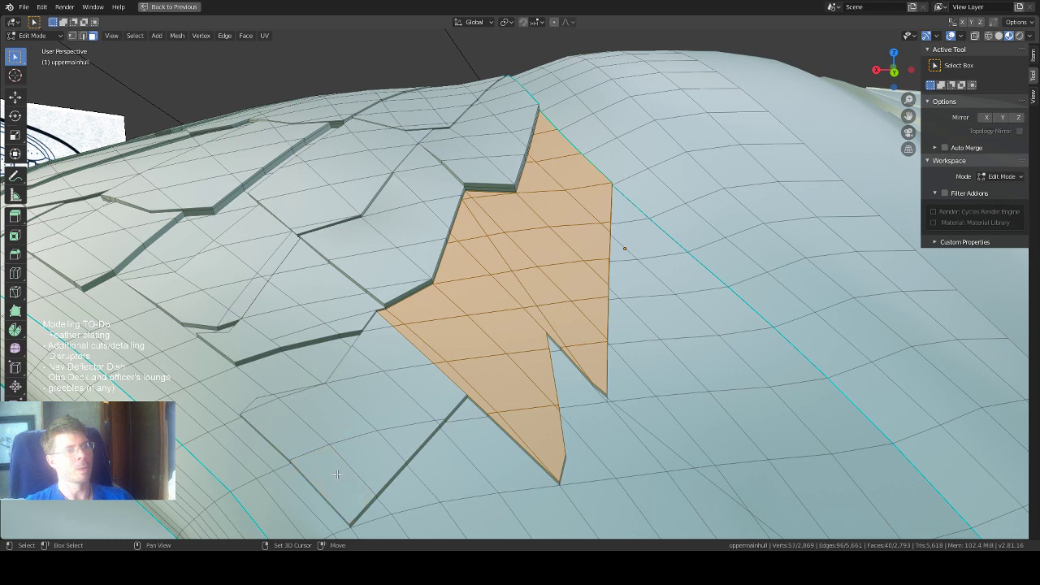
Extrude the first and second feathers again along their normals by about 0.0022 m to raise them above the third.
{"action": "middle_click_drag", "start_coordinate": [494, 345], "coordinate": [481, 337]}
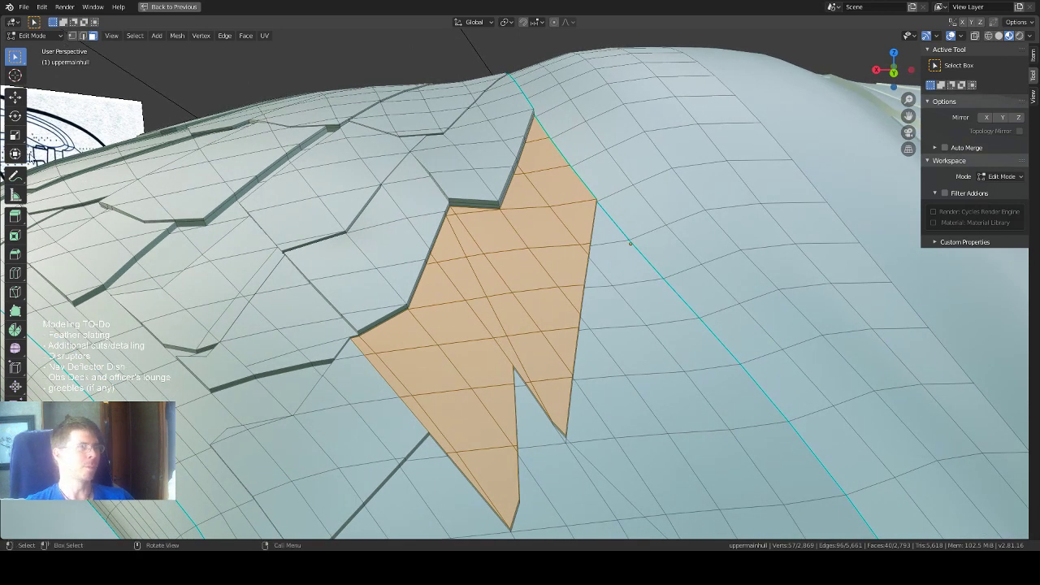
{"action": "left_click", "coordinate": [15, 215]}
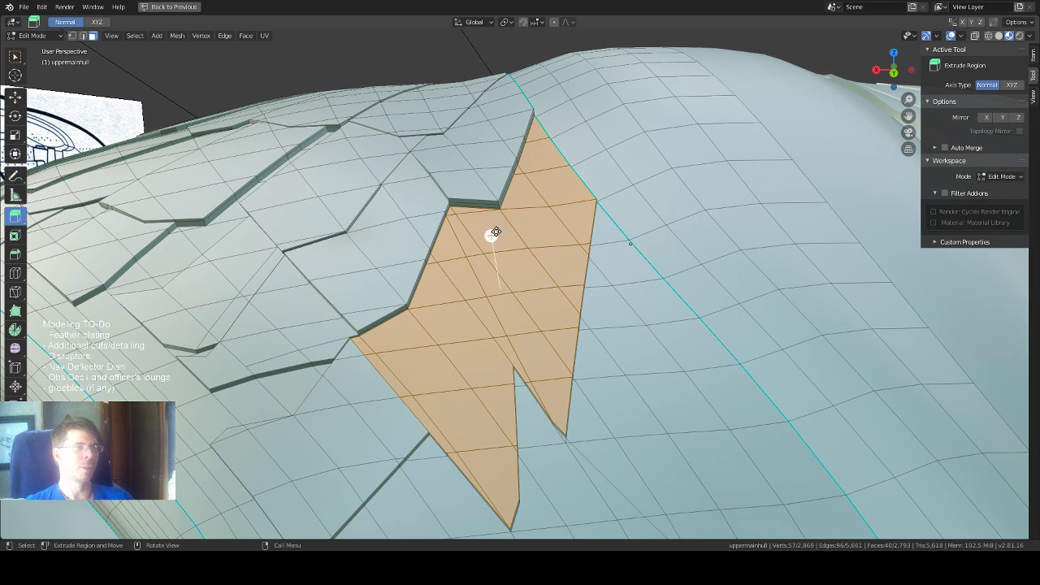
{"action": "left_click_drag", "start_coordinate": [490, 232], "coordinate": [495, 229]}
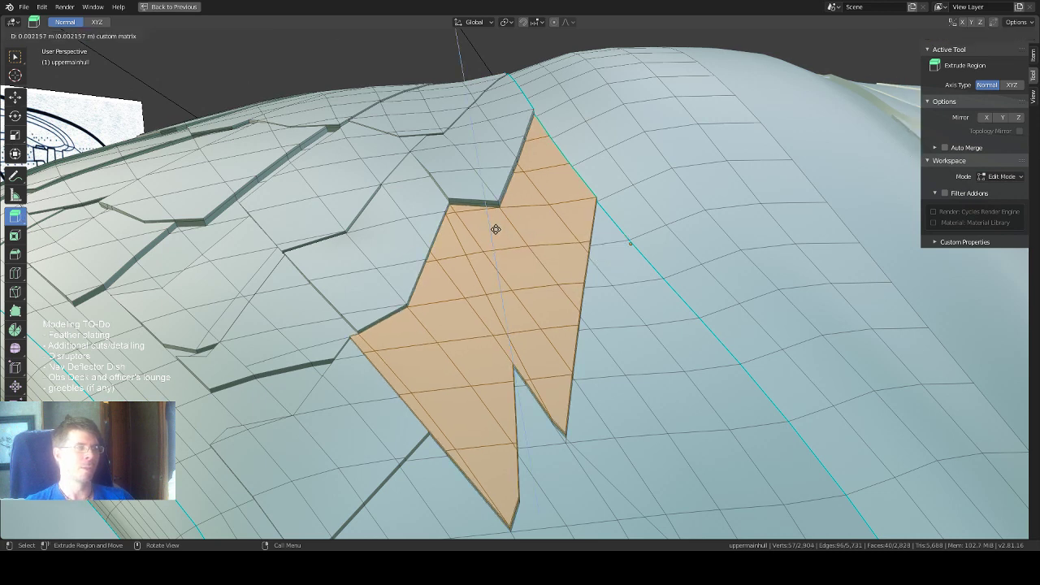
{"action": "left_click_drag", "start_coordinate": [496, 229], "coordinate": [495, 230]}
{"action": "mouse_move", "coordinate": [496, 229]}
{"action": "middle_mouse_down"}
{"action": "mouse_move", "coordinate": [539, 222]}
{"action": "mouse_move", "coordinate": [535, 232]}
{"action": "mouse_move", "coordinate": [514, 227]}
{"action": "middle_mouse_up"}
{"action": "scroll", "coordinate": [514, 230], "scroll_direction": "up", "scroll_amount": 2}
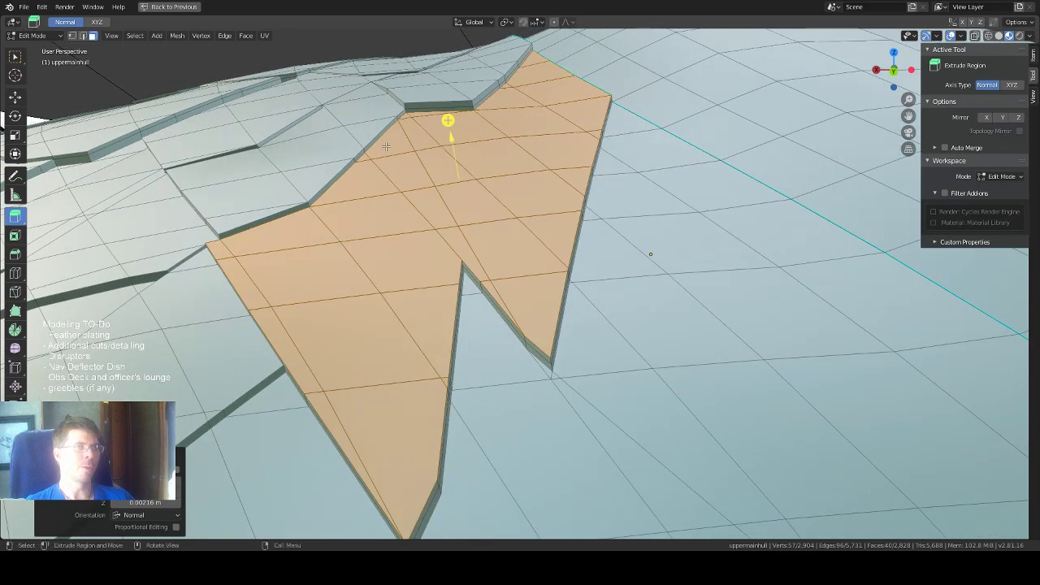
Remove the second feather's large faces from the selection, keeping the first feather beside the hull's crease line selected.
{"action": "left_click", "coordinate": [14, 59]}
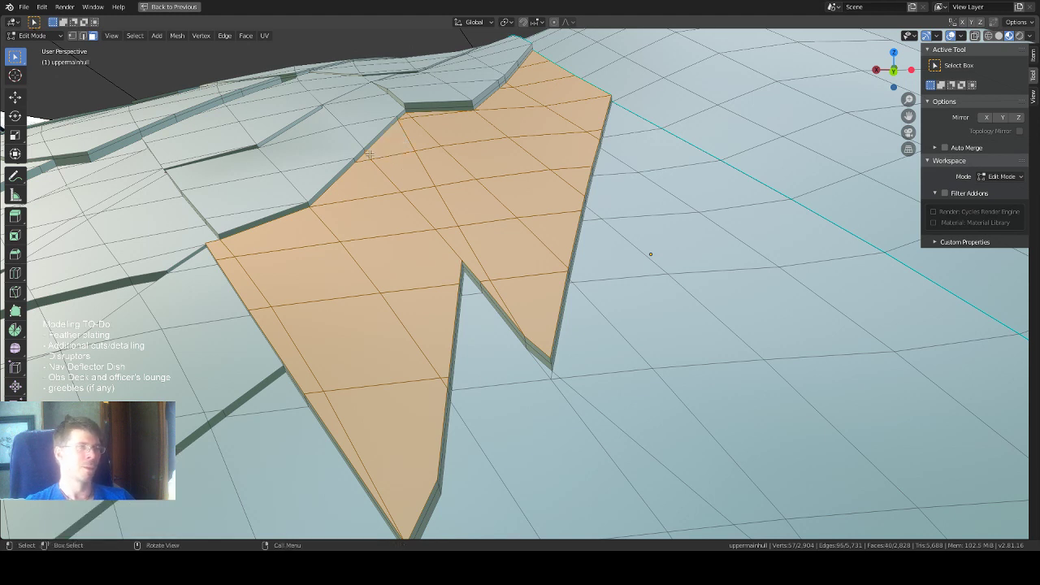
{"action": "left_click", "coordinate": [371, 176], "text": "shift"}
{"action": "left_click", "coordinate": [382, 223], "text": "shift"}
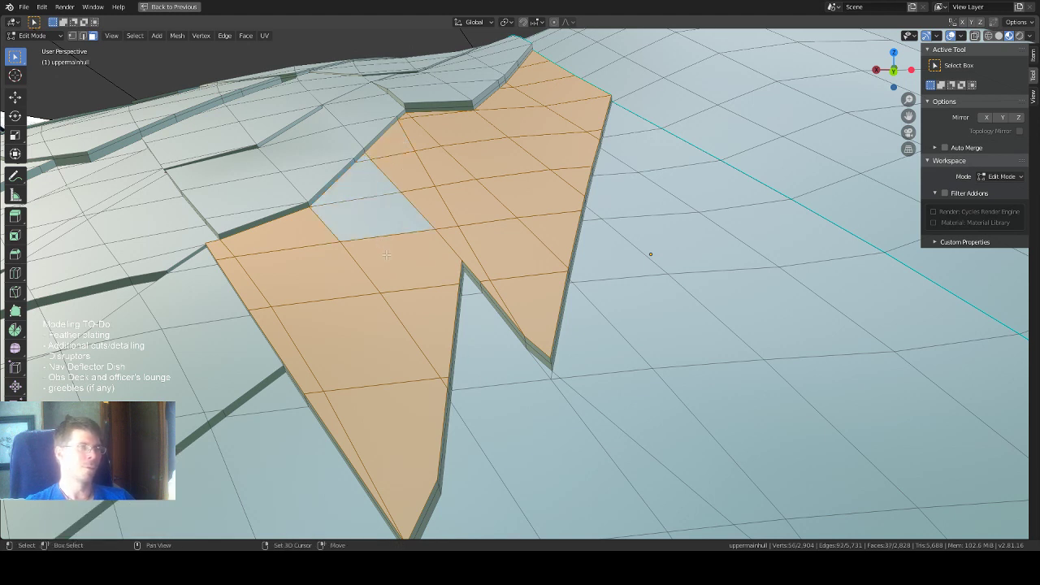
{"action": "left_click", "coordinate": [396, 286], "text": "shift"}
{"action": "left_click", "coordinate": [412, 314], "text": "shift"}
{"action": "left_click", "coordinate": [392, 380], "text": "shift"}
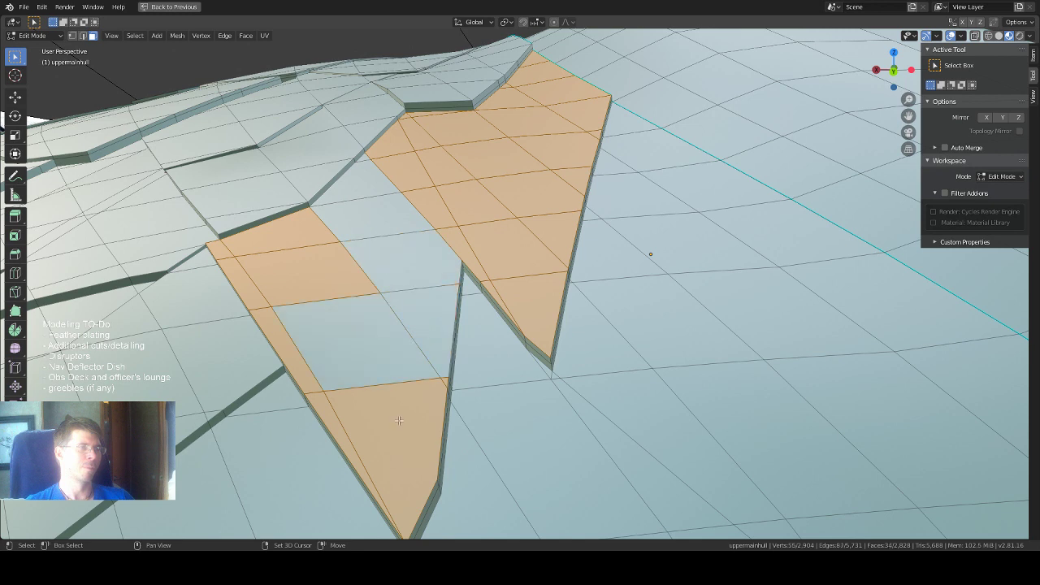
{"action": "left_click", "coordinate": [325, 404], "text": "shift"}
{"action": "left_click", "coordinate": [306, 372], "text": "shift"}
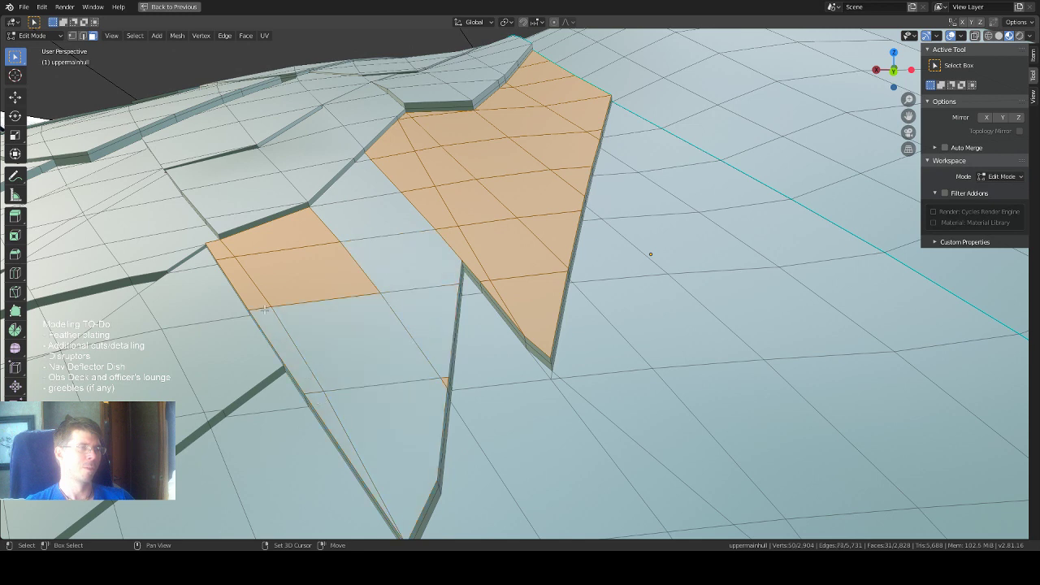
{"action": "left_click", "coordinate": [243, 280], "text": "shift"}
{"action": "left_click", "coordinate": [309, 269], "text": "shift"}
{"action": "left_click", "coordinate": [281, 234], "text": "shift"}
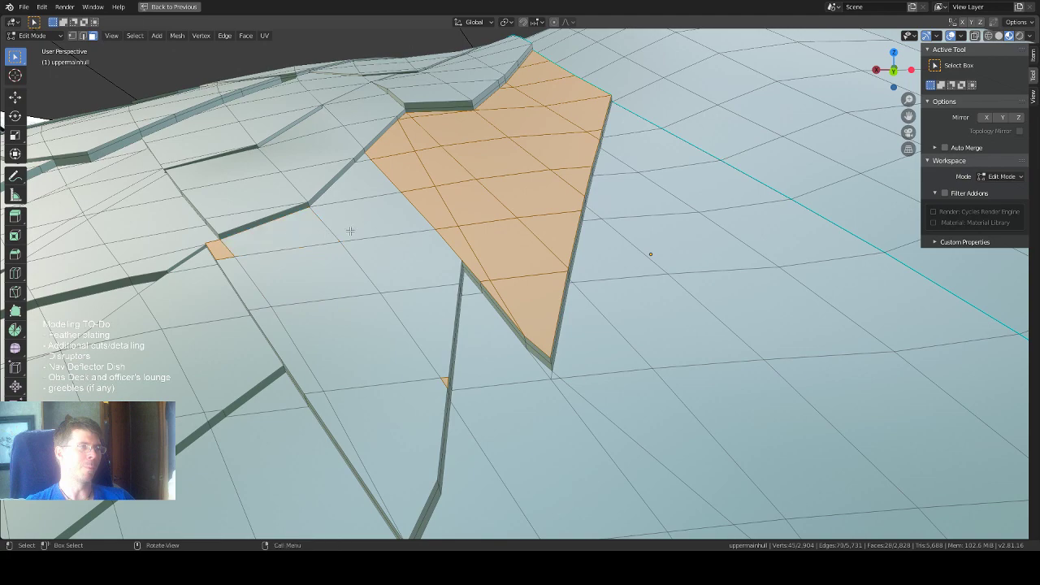
{"action": "middle_click_drag", "start_coordinate": [280, 244], "coordinate": [336, 246]}
{"action": "left_click", "coordinate": [340, 265], "text": "shift"}
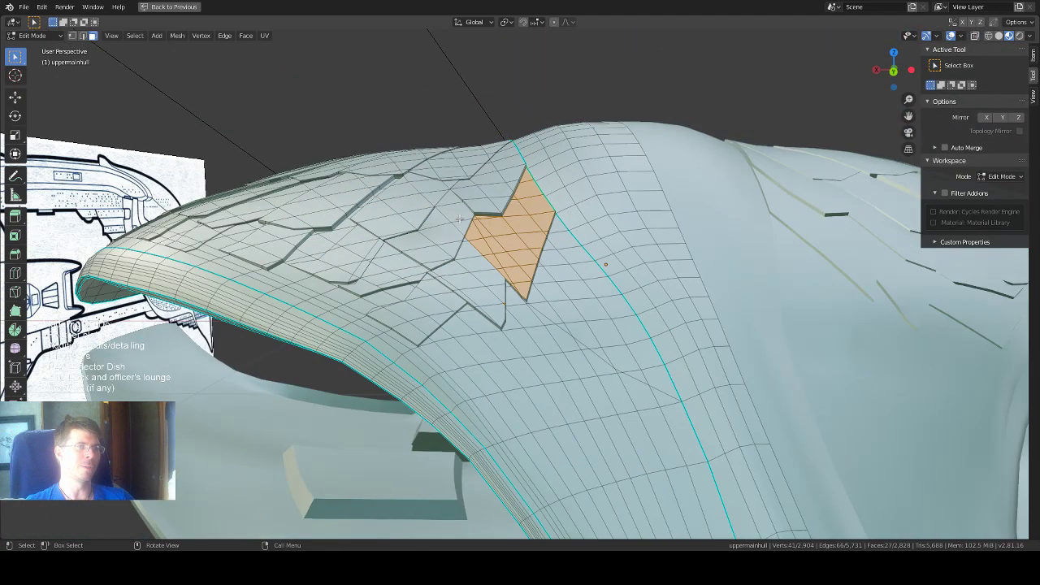
Extrude the selected first feather along its normal by about 0.003 m to raise it above the second.
{"action": "scroll", "coordinate": [462, 216], "scroll_direction": "down", "scroll_amount": 3}
{"action": "middle_click_drag", "start_coordinate": [462, 215], "coordinate": [505, 226]}
{"action": "scroll", "coordinate": [506, 227], "scroll_direction": "down", "scroll_amount": 3}
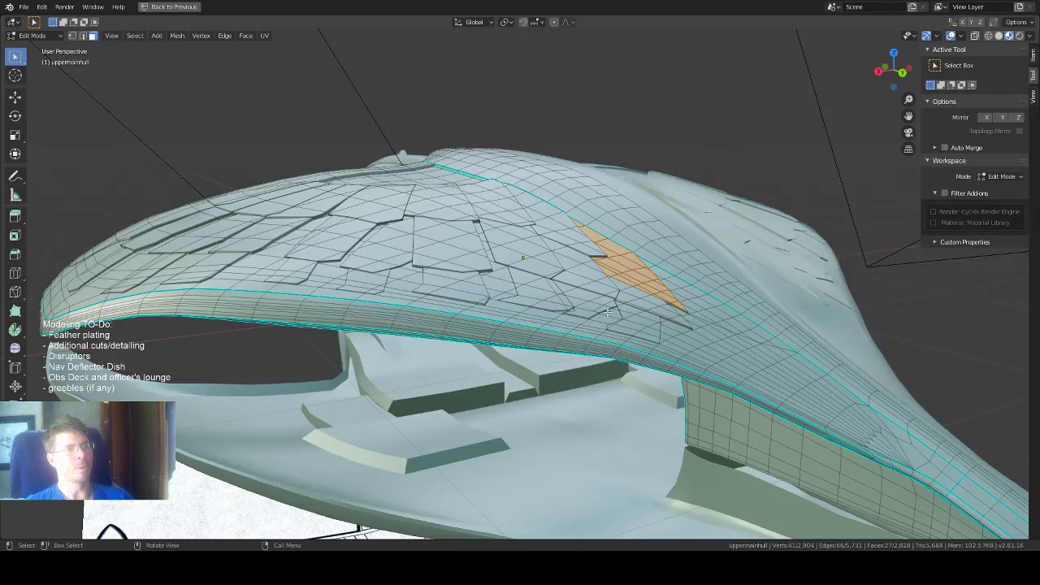
{"action": "middle_click_drag", "start_coordinate": [701, 327], "coordinate": [621, 328]}
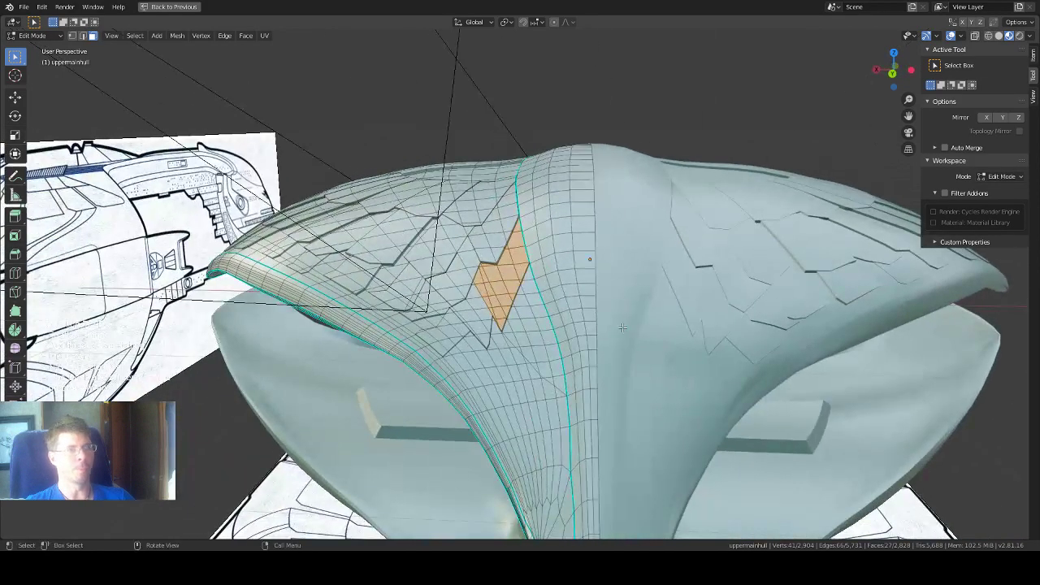
{"action": "scroll", "coordinate": [622, 328], "scroll_direction": "up", "scroll_amount": 5}
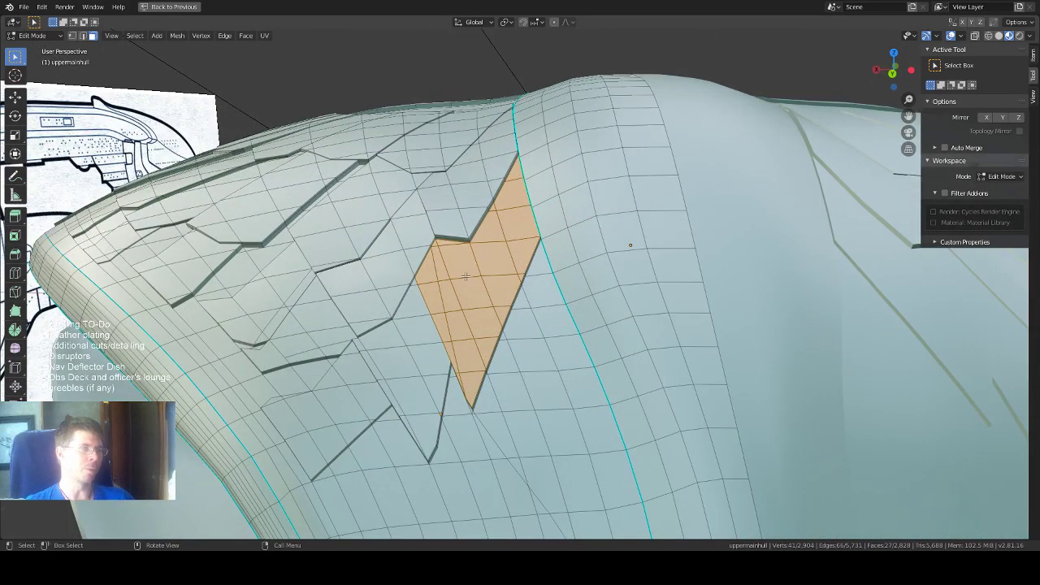
{"action": "scroll", "coordinate": [466, 276], "scroll_direction": "up", "scroll_amount": 2}
{"action": "middle_click_drag", "start_coordinate": [465, 275], "coordinate": [475, 270]}
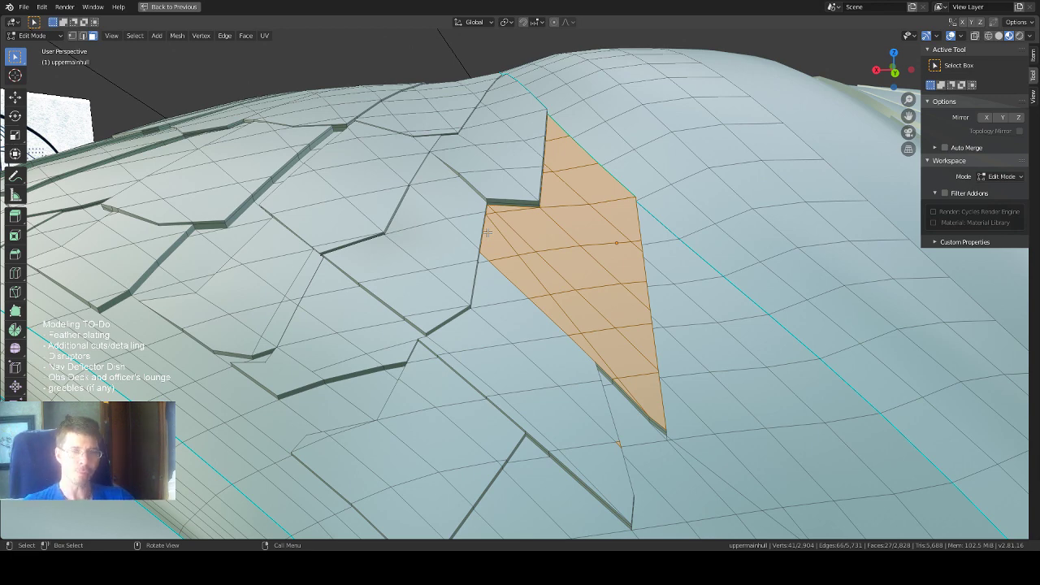
{"action": "middle_click_drag", "start_coordinate": [488, 233], "coordinate": [481, 232]}
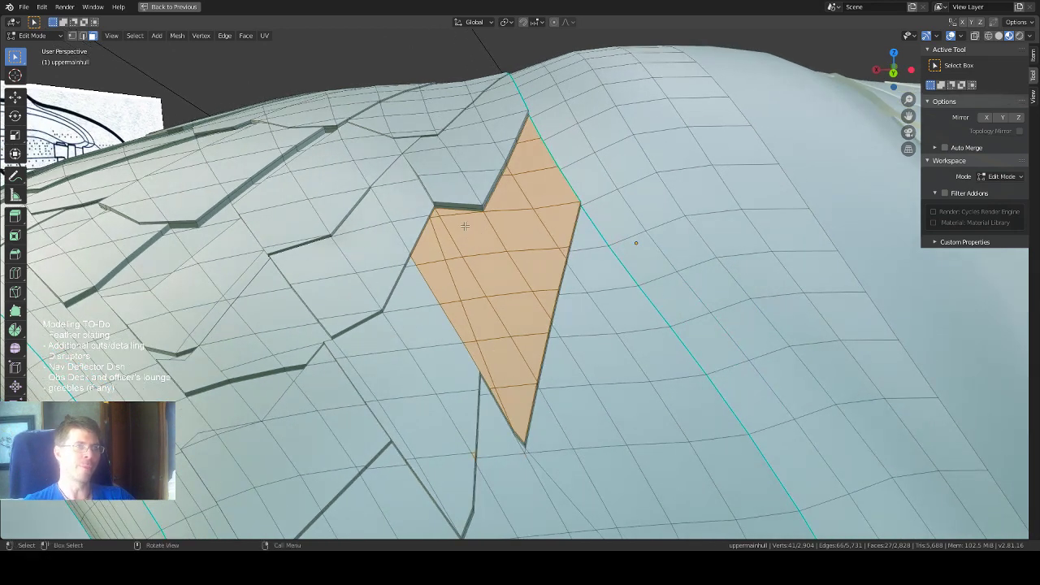
{"action": "left_click", "coordinate": [9, 215]}
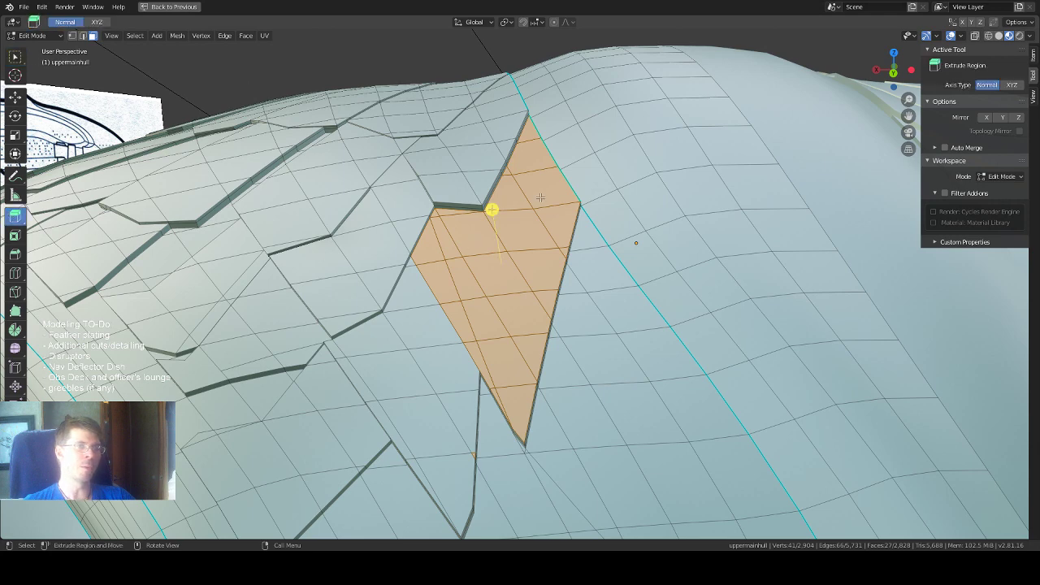
{"action": "middle_click_drag", "start_coordinate": [541, 198], "coordinate": [538, 198]}
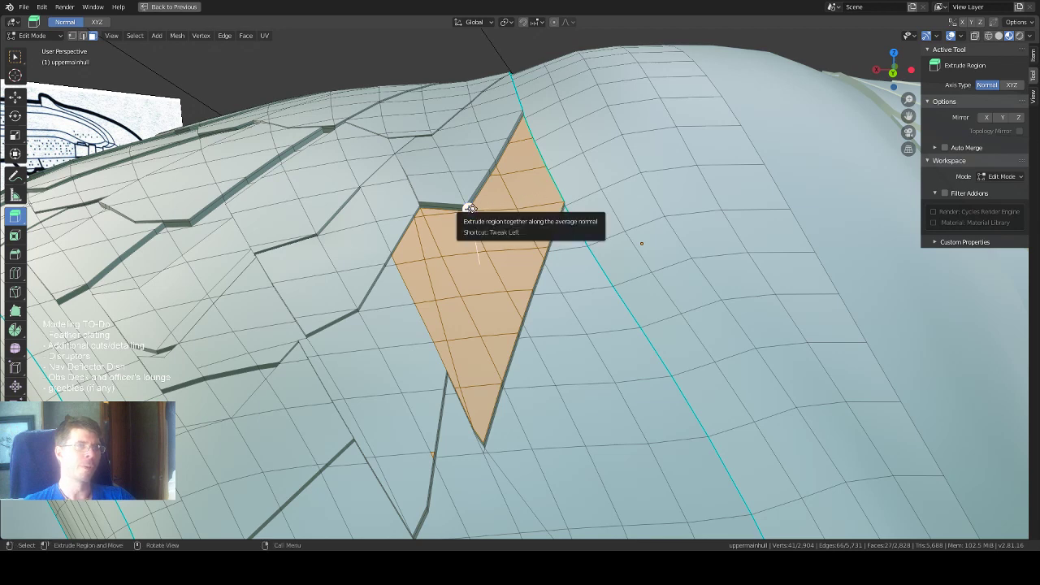
{"action": "left_click_drag", "start_coordinate": [472, 209], "coordinate": [470, 206]}
Examine the stepped feather plating on the upper main hull from several angles and distances.
{"action": "middle_click_drag", "start_coordinate": [471, 206], "coordinate": [541, 203]}
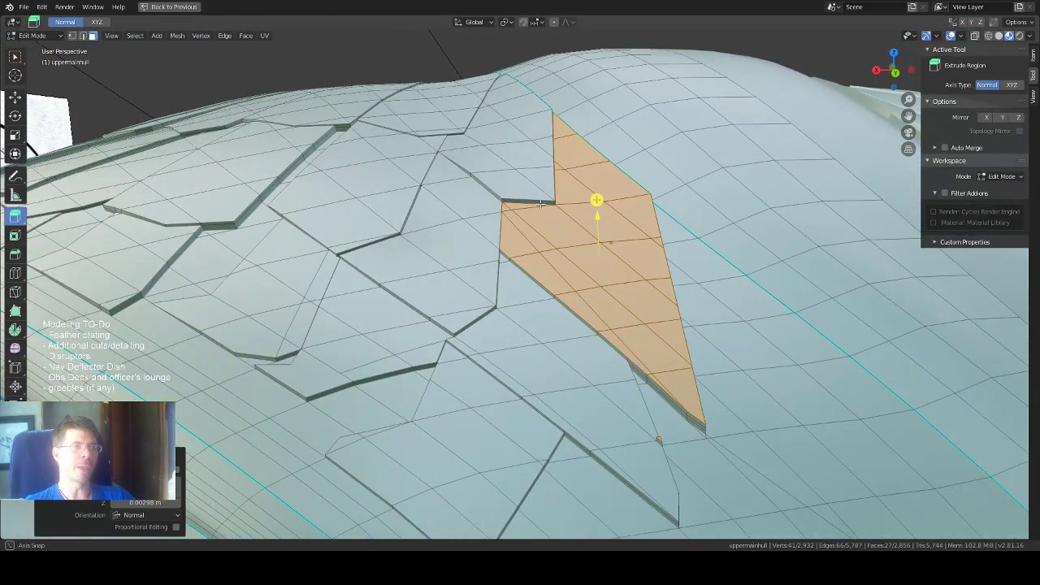
{"action": "scroll", "coordinate": [541, 205], "scroll_direction": "down", "scroll_amount": 4}
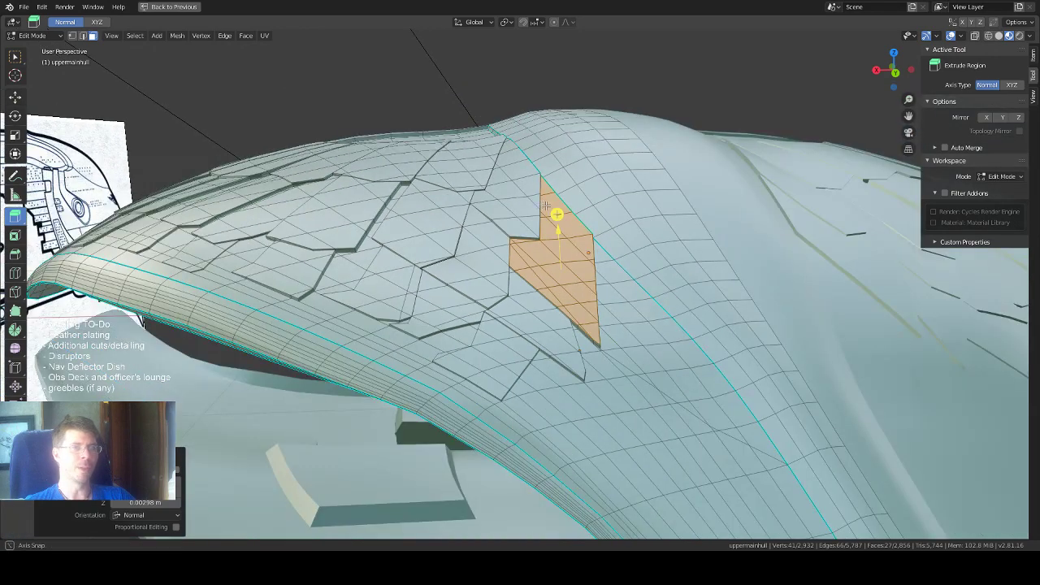
{"action": "mouse_move", "coordinate": [546, 206]}
{"action": "middle_mouse_down"}
{"action": "mouse_move", "coordinate": [557, 212]}
{"action": "mouse_move", "coordinate": [536, 199]}
{"action": "middle_mouse_up"}
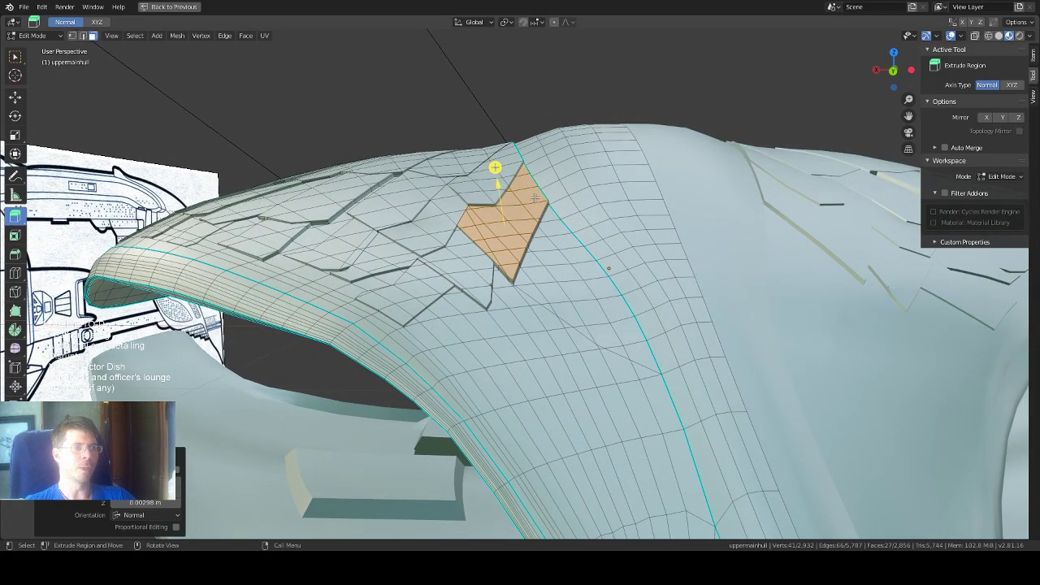
{"action": "scroll", "coordinate": [536, 201], "scroll_direction": "up", "scroll_amount": 2}
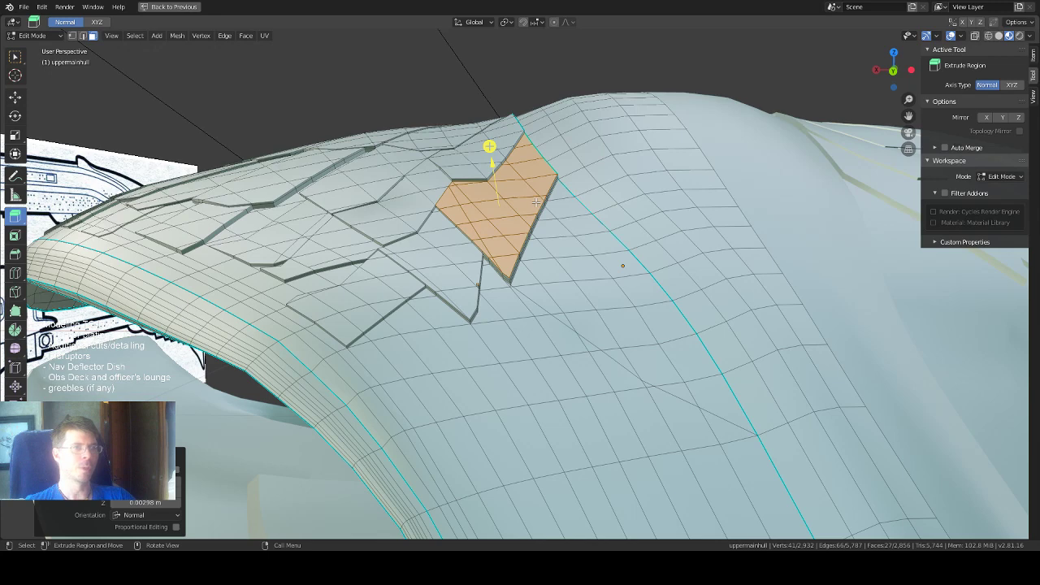
{"action": "middle_click_drag", "start_coordinate": [535, 202], "coordinate": [535, 202]}
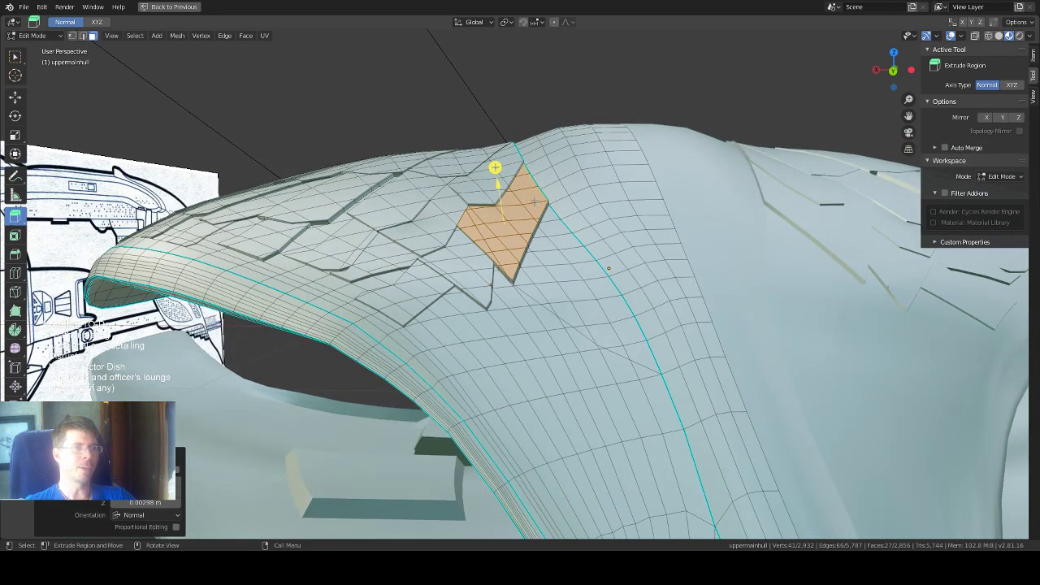
{"action": "scroll", "coordinate": [536, 201], "scroll_direction": "up", "scroll_amount": 2}
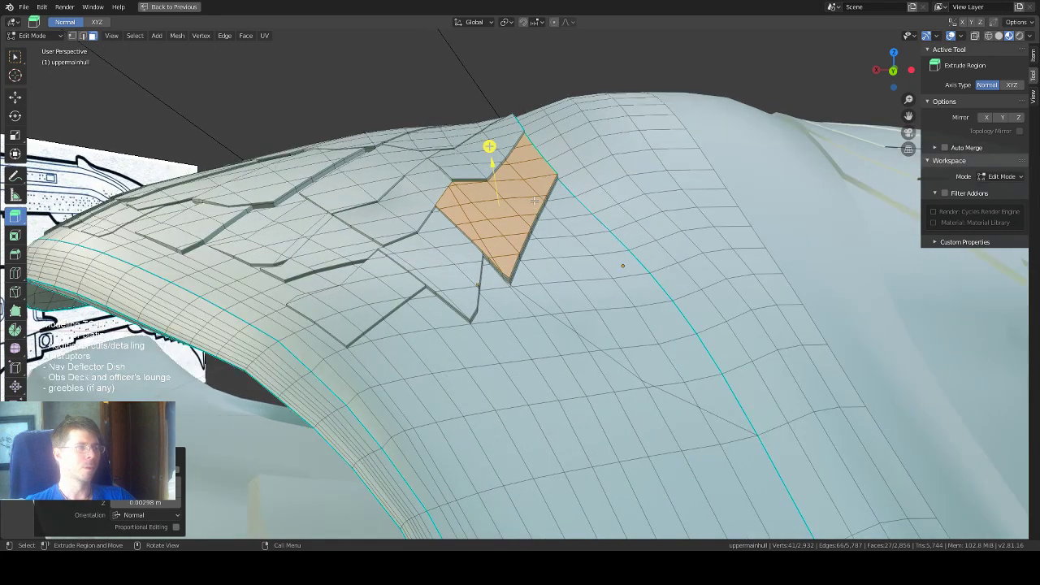
{"action": "middle_click_drag", "start_coordinate": [640, 229], "coordinate": [627, 232]}
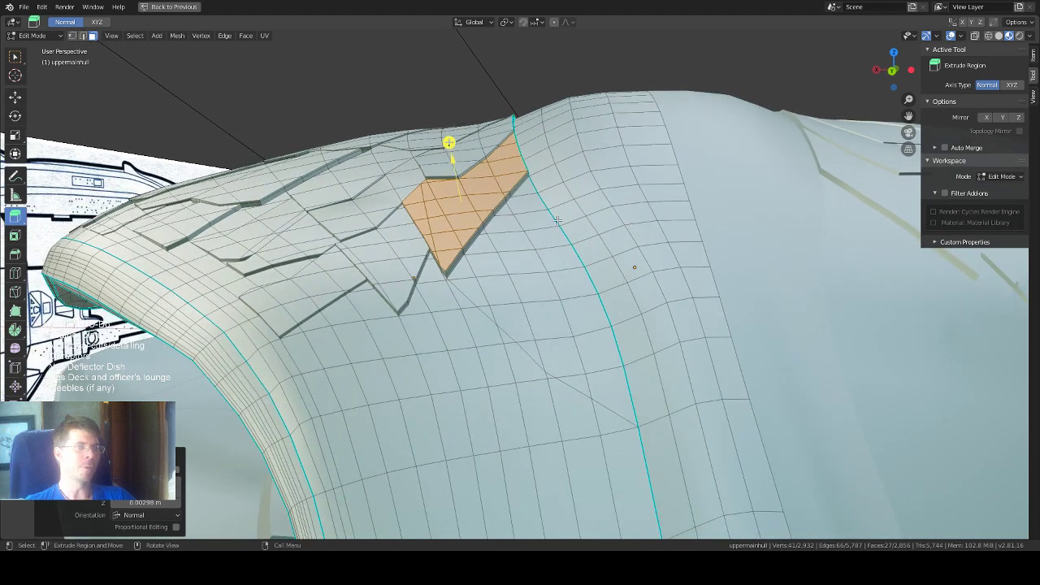
{"action": "scroll", "coordinate": [558, 221], "scroll_direction": "up", "scroll_amount": 2}
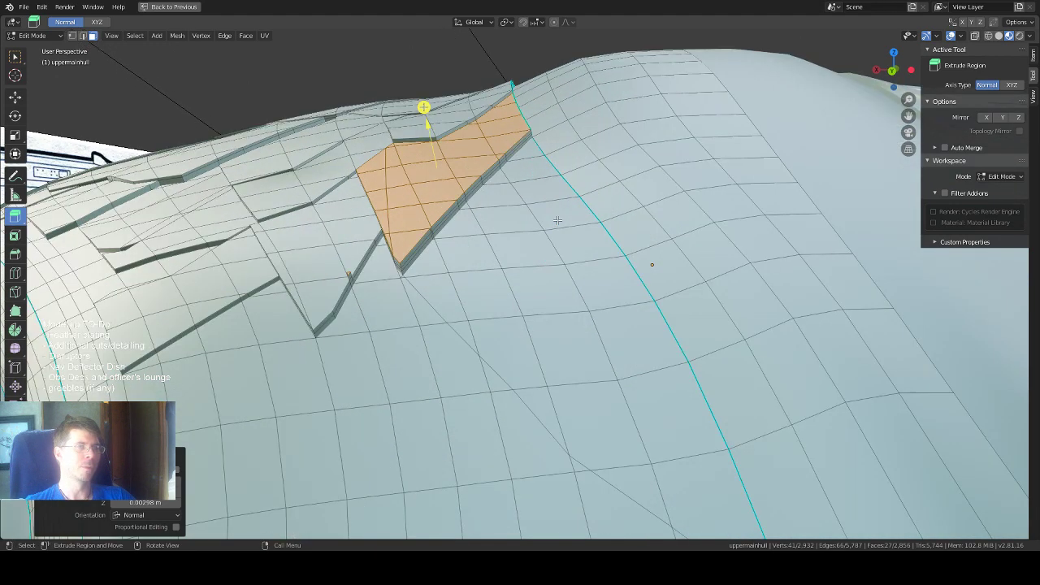
Start a new face selection for the next feather along the raised first feather's lower edge, from the crease line to its tip.
{"action": "left_click", "coordinate": [526, 155]}
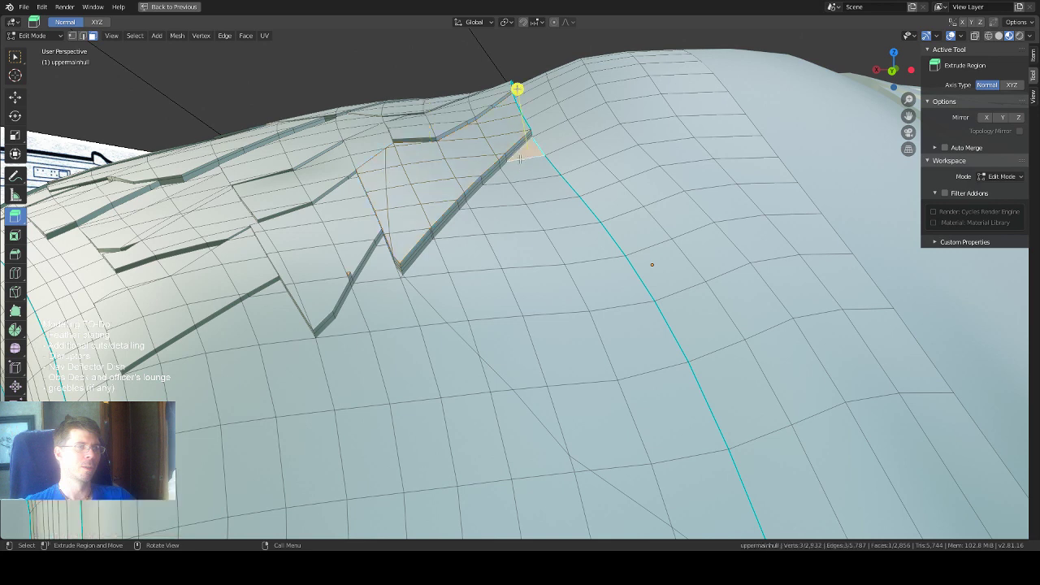
{"action": "left_click", "coordinate": [15, 57]}
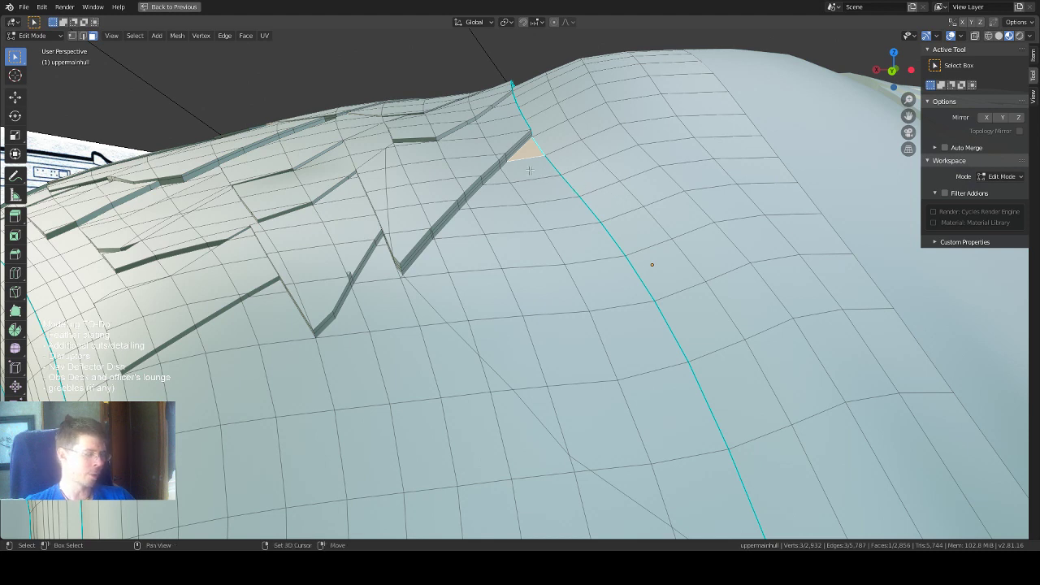
{"action": "left_click", "coordinate": [500, 180], "text": "shift"}
{"action": "left_click", "coordinate": [499, 179], "text": "shift"}
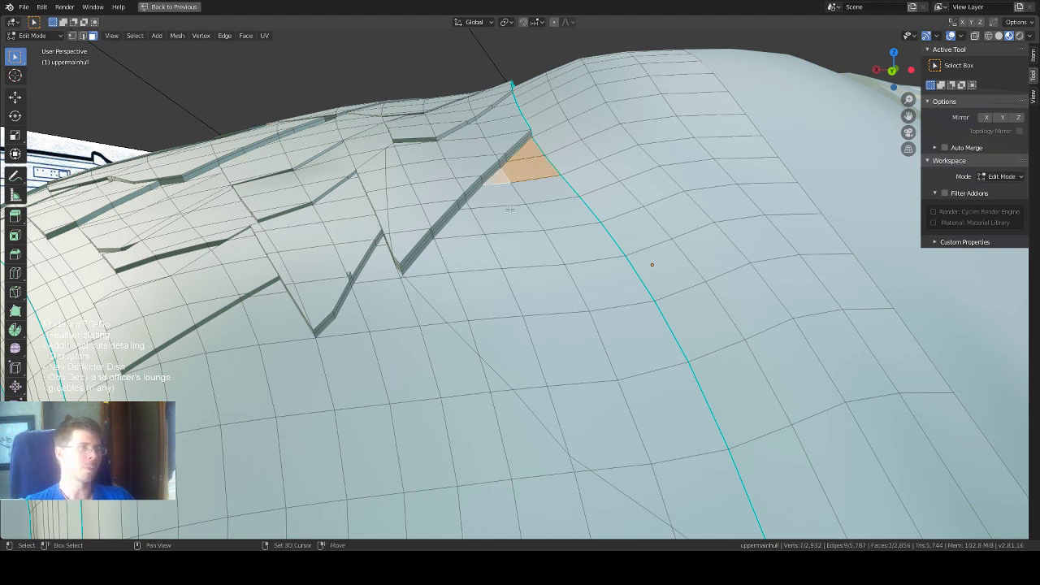
{"action": "left_click", "coordinate": [492, 205], "text": "shift"}
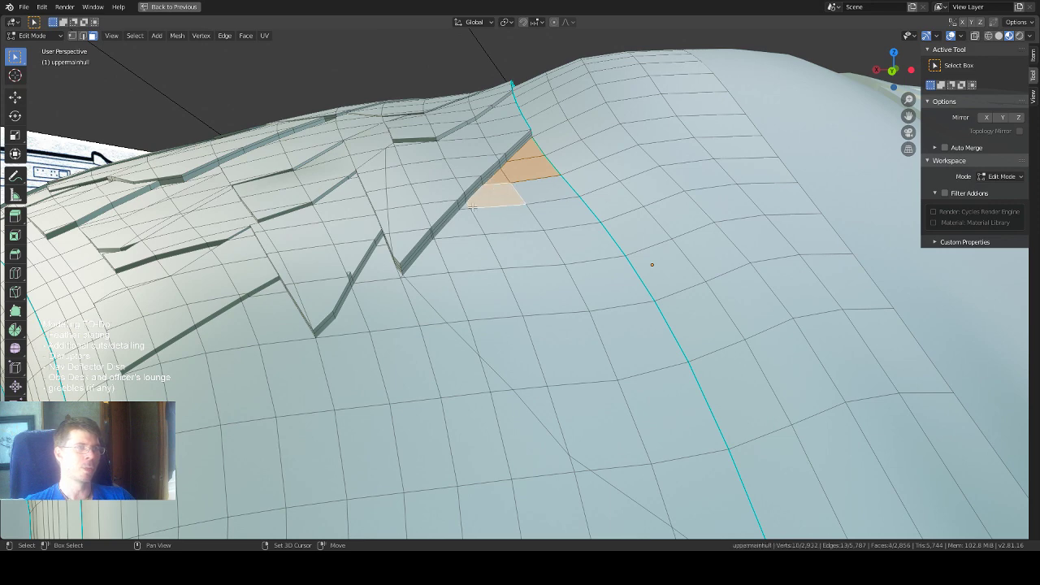
{"action": "left_click", "coordinate": [467, 205], "text": "shift"}
{"action": "left_click", "coordinate": [464, 228], "text": "shift"}
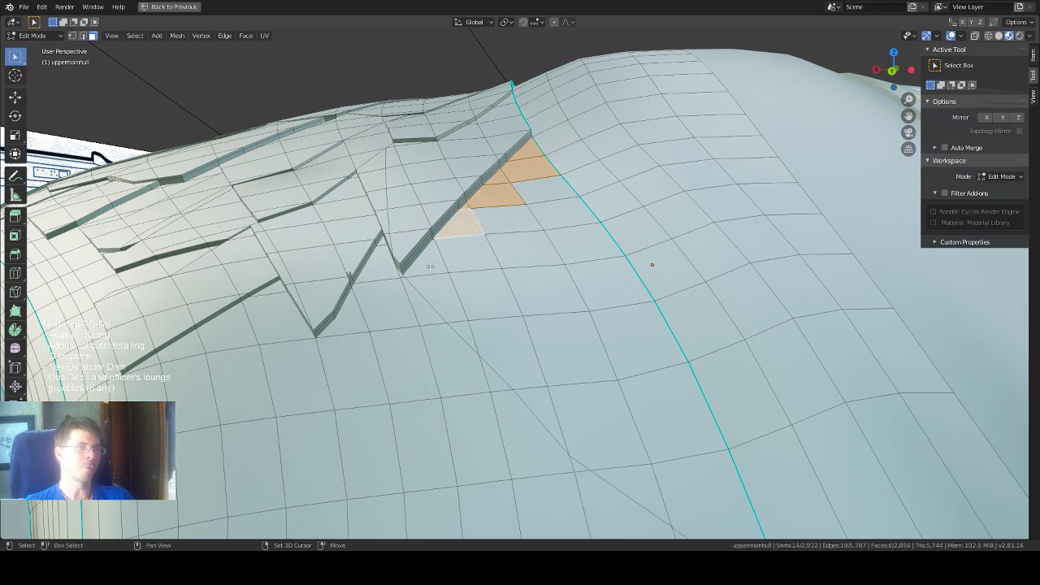
{"action": "left_click", "coordinate": [431, 266], "text": "shift"}
Extend the new feather's selection with the adjacent hull faces beside the raised feather's edge near its tip.
{"action": "scroll", "coordinate": [453, 238], "scroll_direction": "up", "scroll_amount": 3}
{"action": "middle_click_drag", "start_coordinate": [417, 211], "coordinate": [430, 221]}
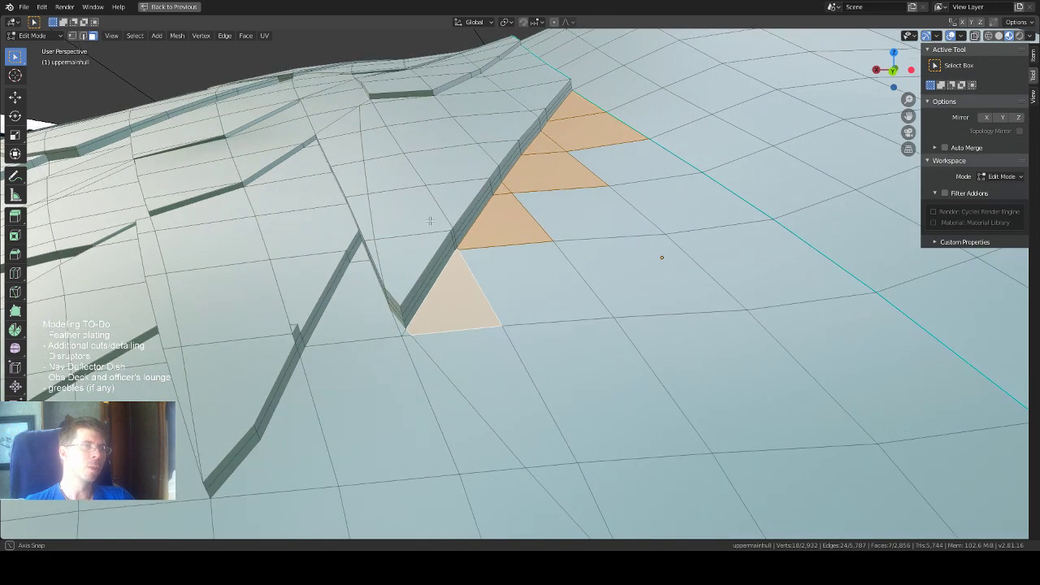
{"action": "scroll", "coordinate": [456, 236], "scroll_direction": "up", "scroll_amount": 1}
{"action": "scroll", "coordinate": [455, 236], "scroll_direction": "down", "scroll_amount": 1}
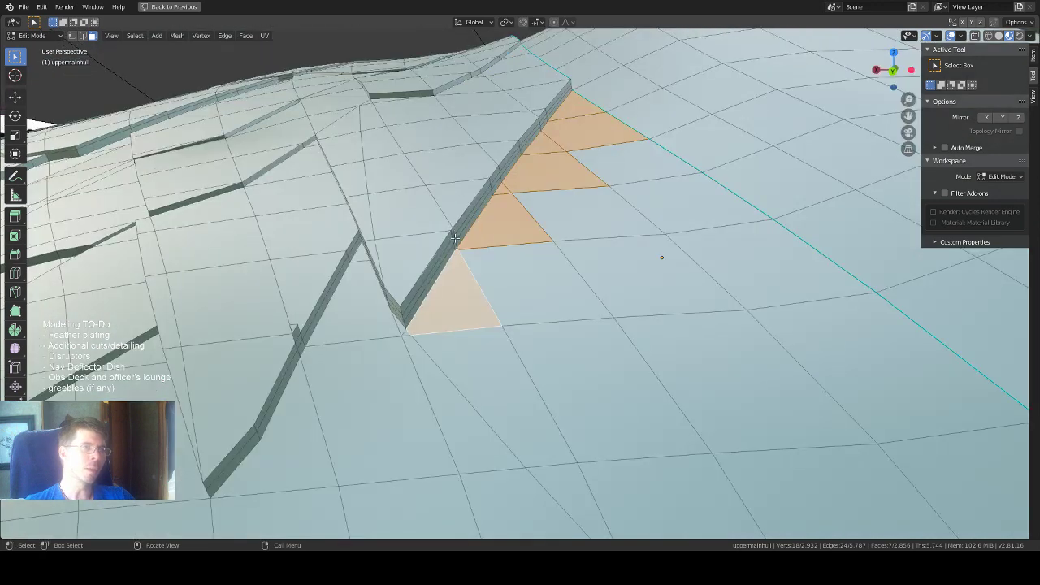
{"action": "left_click", "coordinate": [457, 248], "text": "shift"}
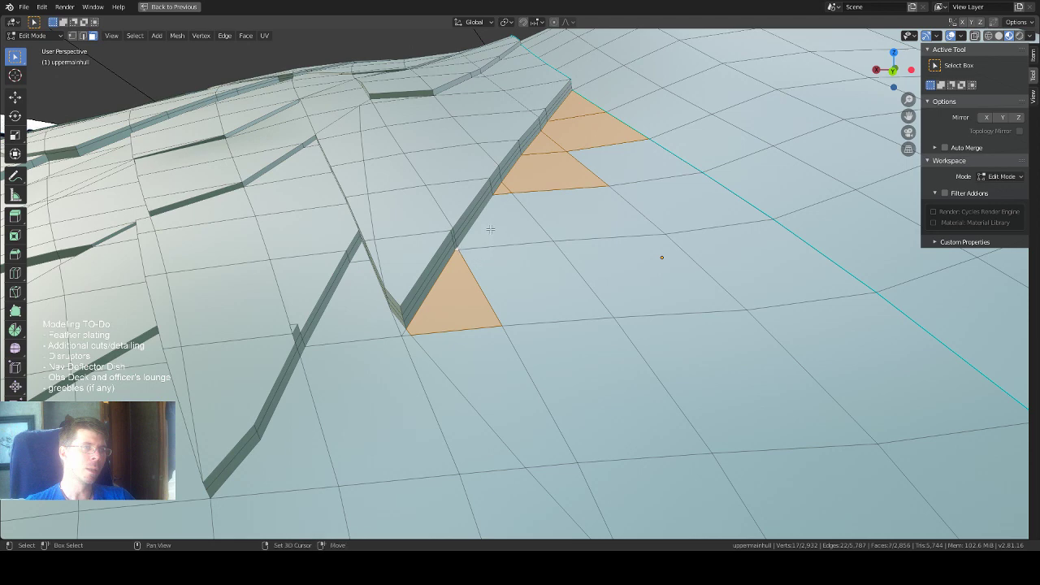
{"action": "left_click", "coordinate": [491, 230], "text": "shift"}
{"action": "left_click", "coordinate": [516, 273], "text": "shift"}
Add the faces bordering the diagonal cut from the raised feather's tip down to the crease line.
{"action": "scroll", "coordinate": [544, 257], "scroll_direction": "down", "scroll_amount": 3}
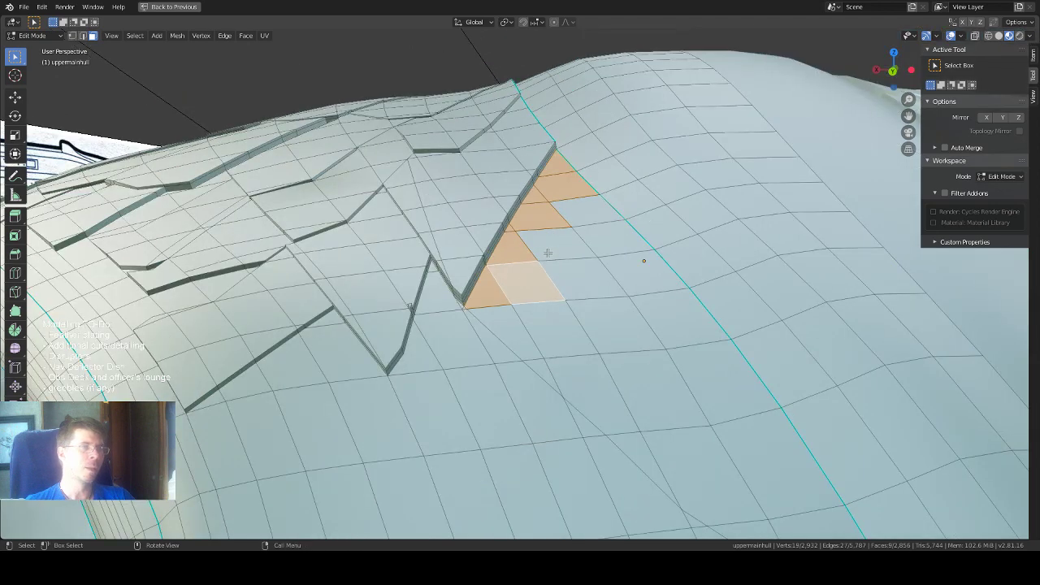
{"action": "left_click", "coordinate": [507, 333], "text": "shift"}
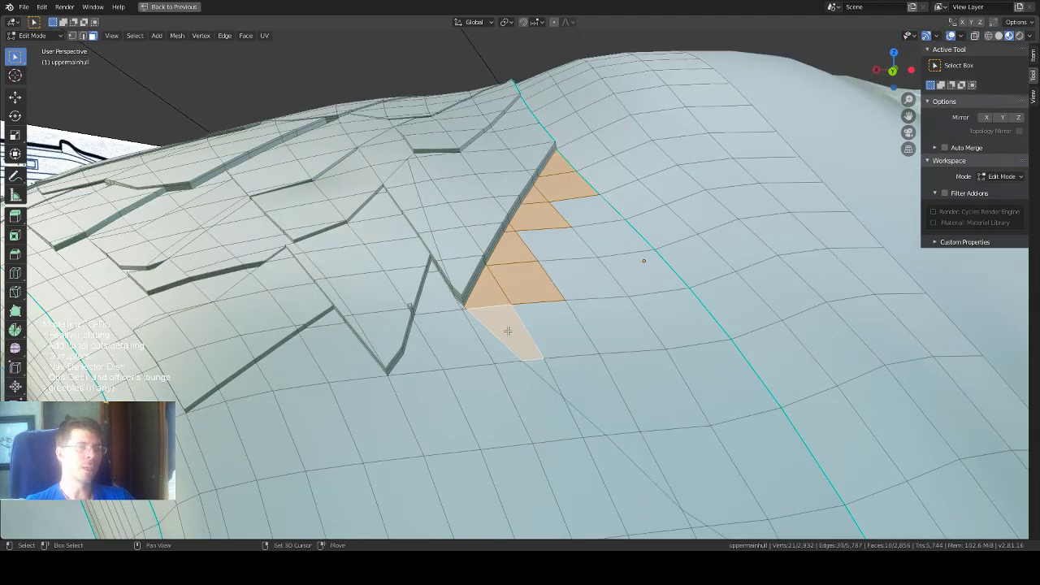
{"action": "left_click", "coordinate": [546, 372], "text": "shift"}
{"action": "left_click", "coordinate": [585, 381], "text": "shift"}
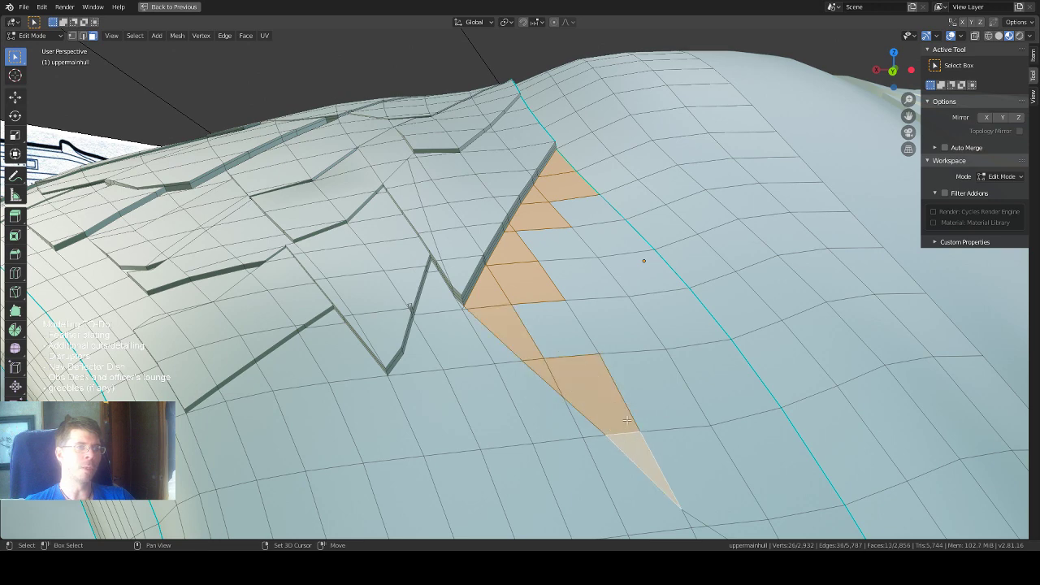
{"action": "scroll", "coordinate": [642, 422], "scroll_direction": "down", "scroll_amount": 2}
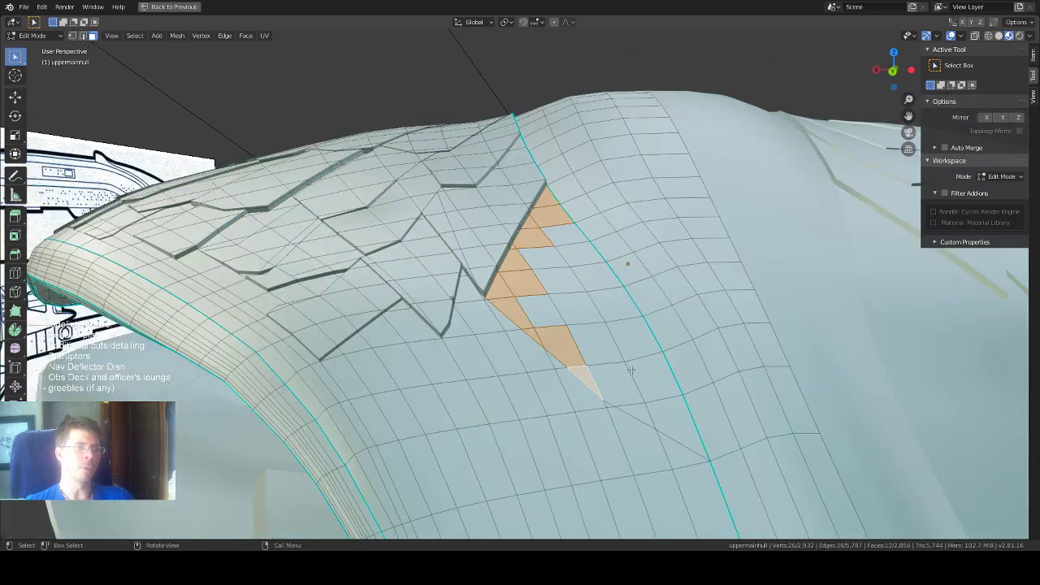
{"action": "left_click", "coordinate": [642, 419], "text": "shift"}
{"action": "left_click", "coordinate": [667, 412], "text": "shift"}
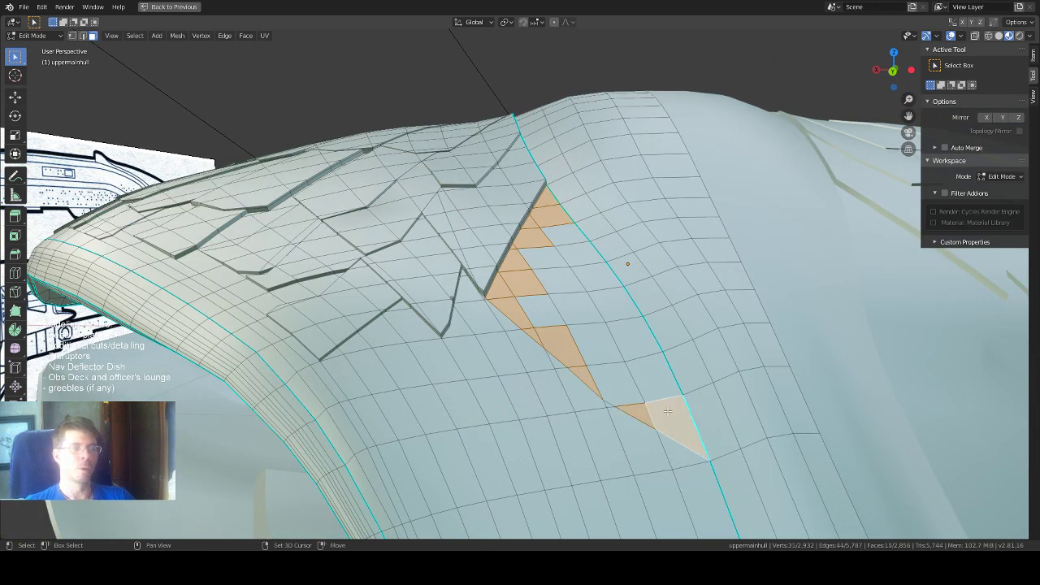
Fill out the feather's selection with all remaining faces between the diagonal cut, the raised feather's edge and the crease line.
{"action": "left_click", "coordinate": [621, 379], "text": "shift"}
{"action": "left_click", "coordinate": [633, 340], "text": "shift"}
{"action": "left_click", "coordinate": [586, 330], "text": "shift"}
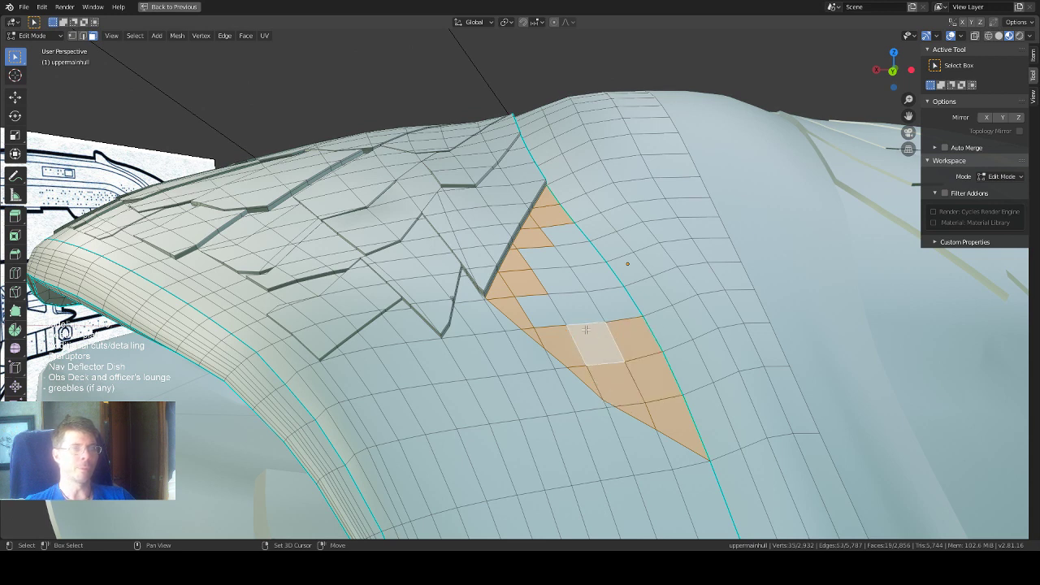
{"action": "left_click", "coordinate": [579, 301], "text": "shift"}
{"action": "left_click", "coordinate": [545, 307], "text": "shift"}
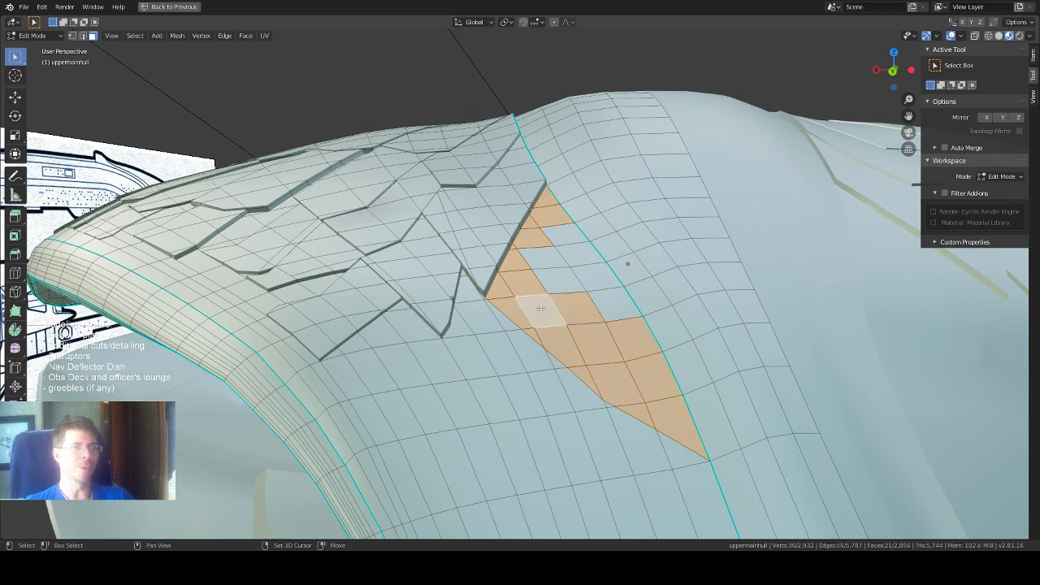
{"action": "left_click", "coordinate": [609, 309], "text": "shift"}
{"action": "left_click", "coordinate": [582, 271], "text": "shift"}
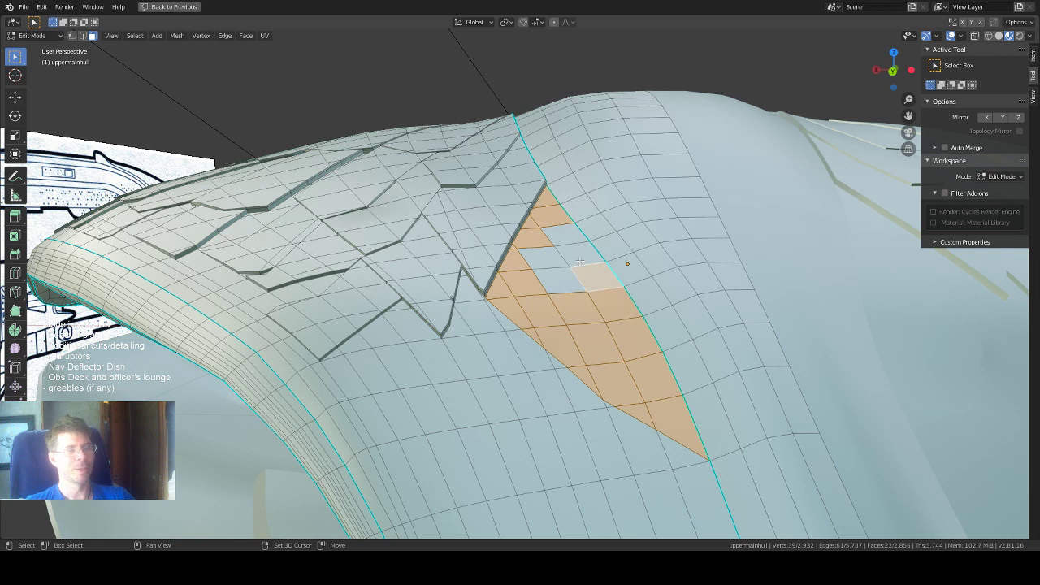
{"action": "left_click", "coordinate": [569, 251], "text": "shift"}
{"action": "left_click", "coordinate": [551, 234], "text": "shift"}
{"action": "left_click", "coordinate": [529, 259], "text": "shift"}
{"action": "left_click", "coordinate": [561, 279], "text": "shift"}
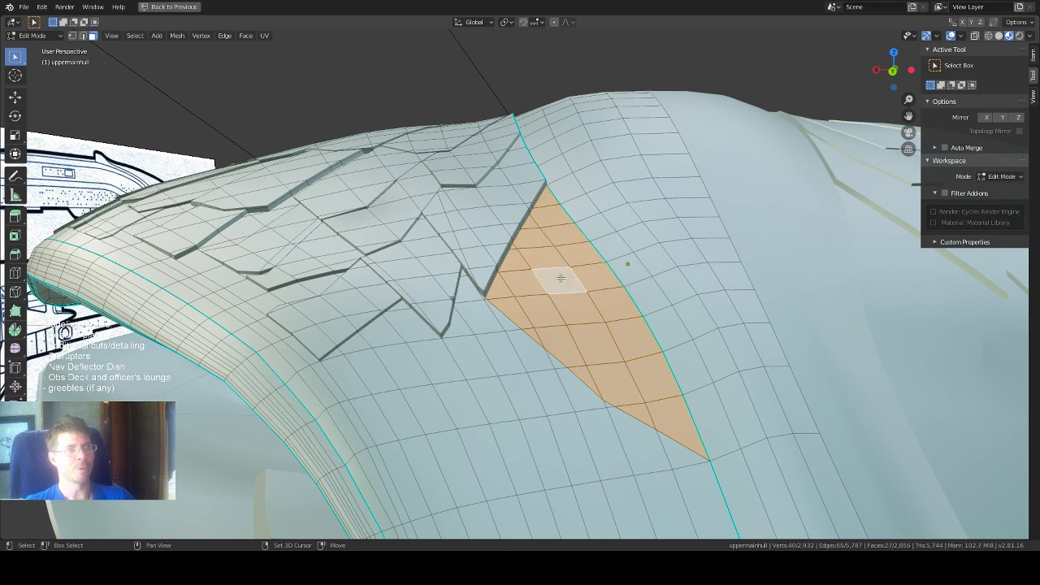
Extrude the selected feather faces outward along their normals by about 0.002 m.
{"action": "middle_click_drag", "start_coordinate": [575, 280], "coordinate": [569, 273]}
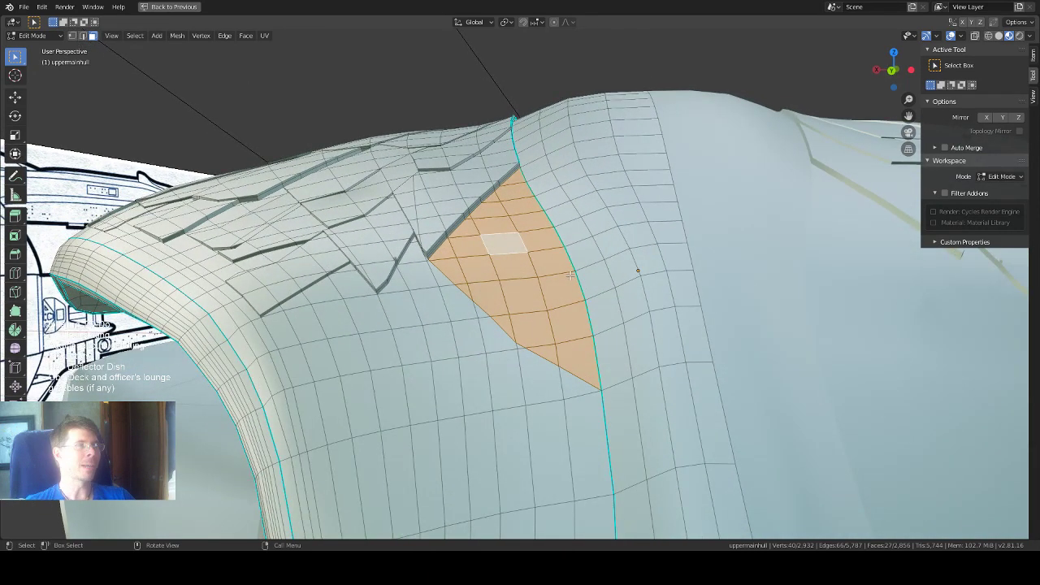
{"action": "left_click", "coordinate": [15, 217]}
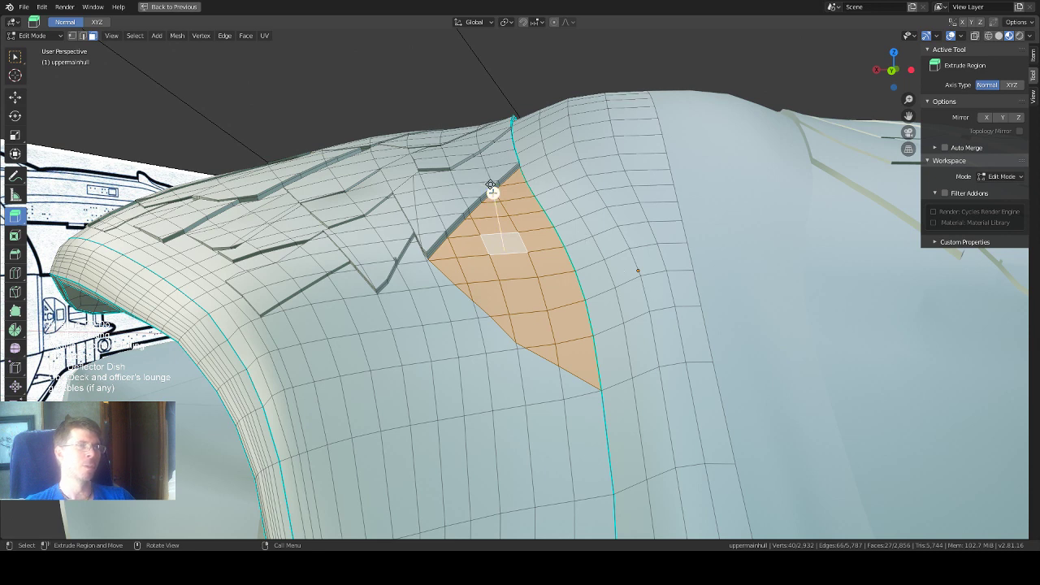
{"action": "left_click_drag", "start_coordinate": [493, 189], "coordinate": [497, 186]}
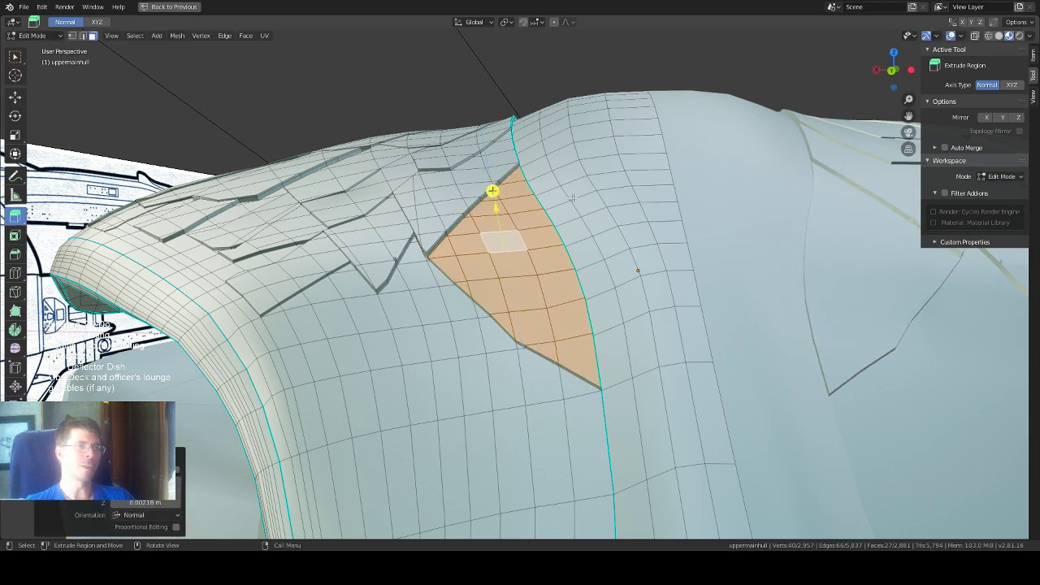
{"action": "middle_click_drag", "start_coordinate": [574, 199], "coordinate": [538, 252]}
{"action": "key", "text": "Tab"}
{"action": "scroll", "coordinate": [654, 374], "scroll_direction": "up", "scroll_amount": 4}
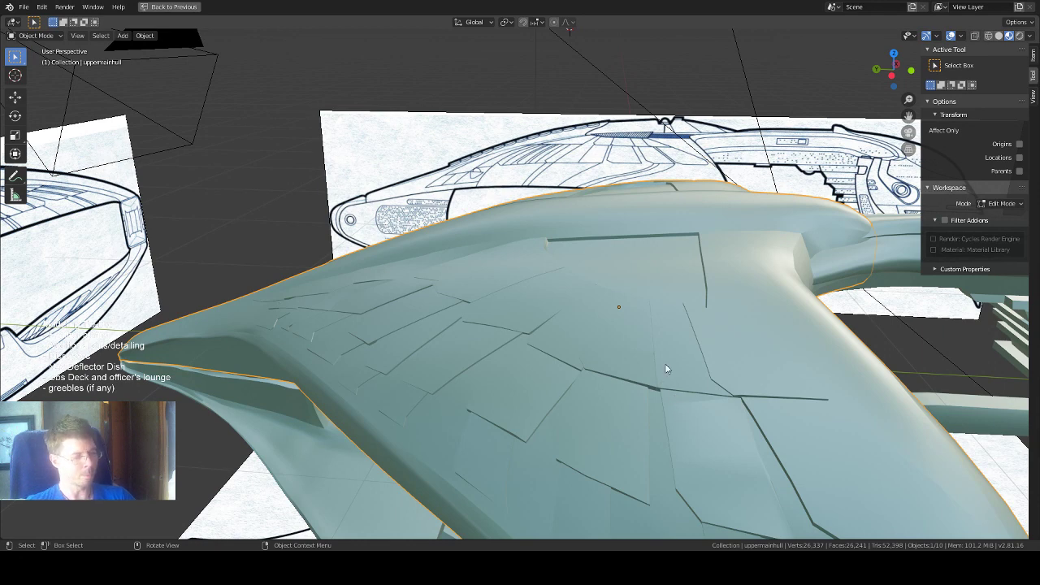
In vertex mode, nudge the upper vertex at the bend of the narrow raised feather side edge along the Y axis.
{"action": "key", "text": "Tab"}
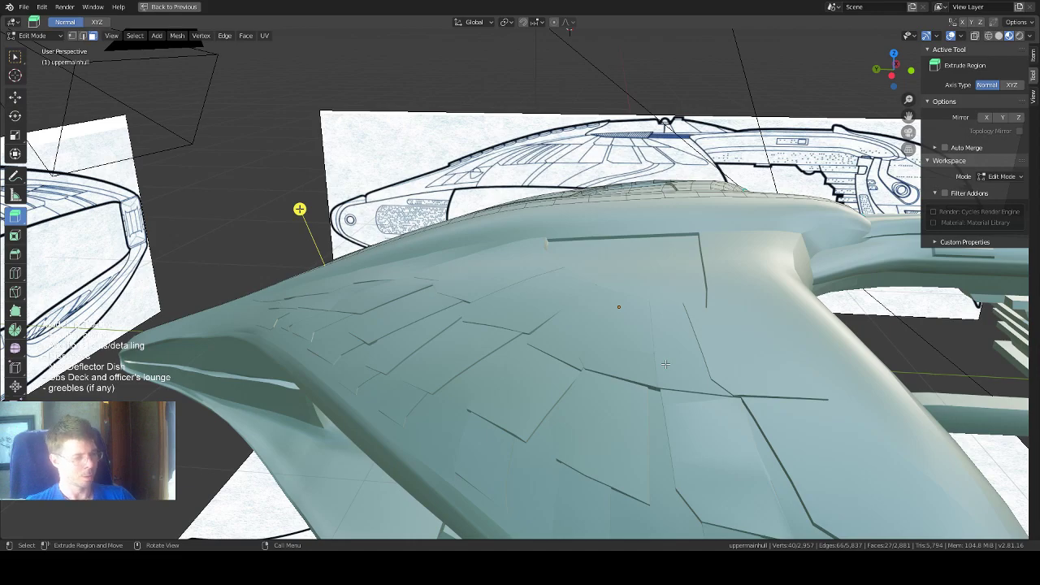
{"action": "middle_click_drag", "start_coordinate": [697, 332], "coordinate": [401, 357]}
{"action": "scroll", "coordinate": [384, 363], "scroll_direction": "up", "scroll_amount": 2}
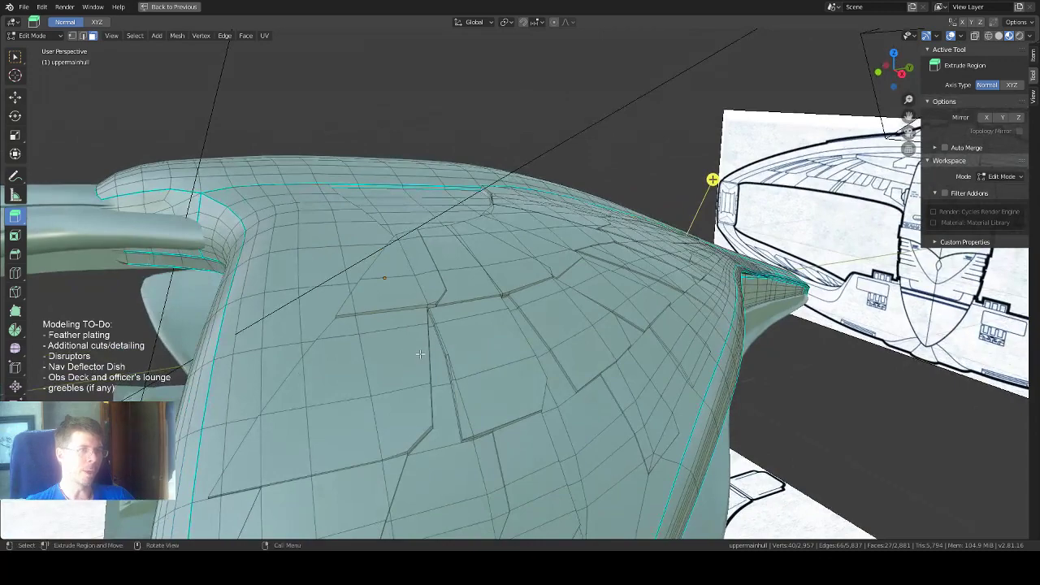
{"action": "scroll", "coordinate": [449, 363], "scroll_direction": "up", "scroll_amount": 2}
{"action": "mouse_move", "coordinate": [487, 353]}
{"action": "middle_mouse_down"}
{"action": "mouse_move", "coordinate": [508, 347]}
{"action": "mouse_move", "coordinate": [499, 347]}
{"action": "middle_mouse_up"}
{"action": "scroll", "coordinate": [498, 346], "scroll_direction": "up", "scroll_amount": 2}
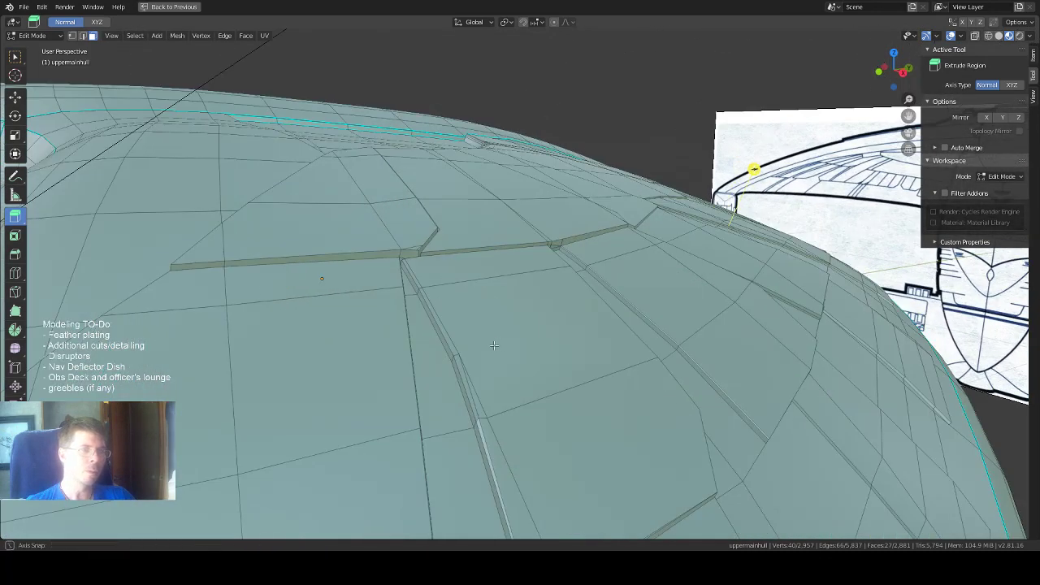
{"action": "scroll", "coordinate": [494, 339], "scroll_direction": "up", "scroll_amount": 3}
{"action": "middle_click_drag", "start_coordinate": [494, 339], "coordinate": [491, 339]}
{"action": "key", "text": "1"}
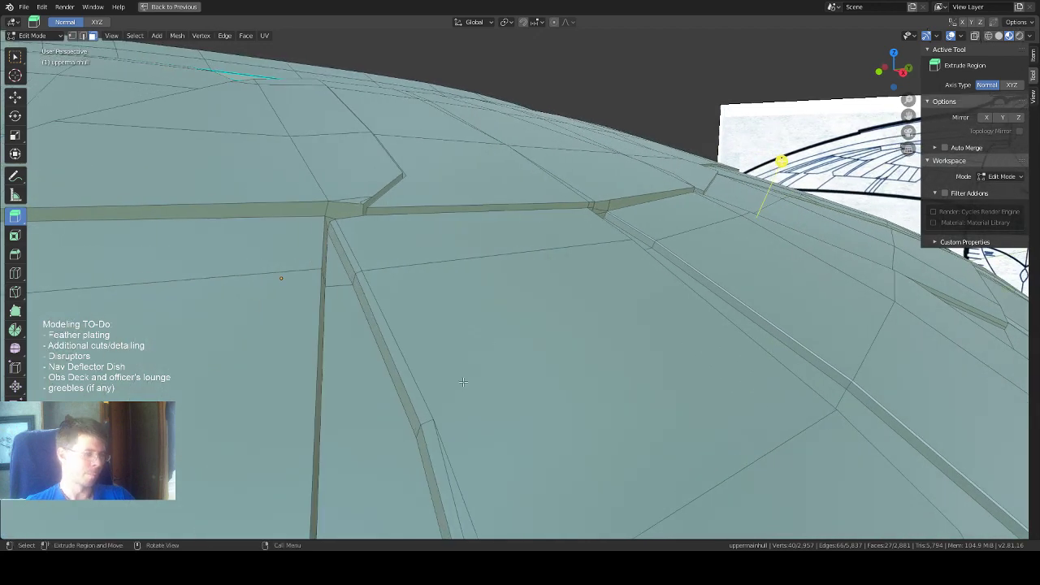
{"action": "left_click", "coordinate": [431, 421]}
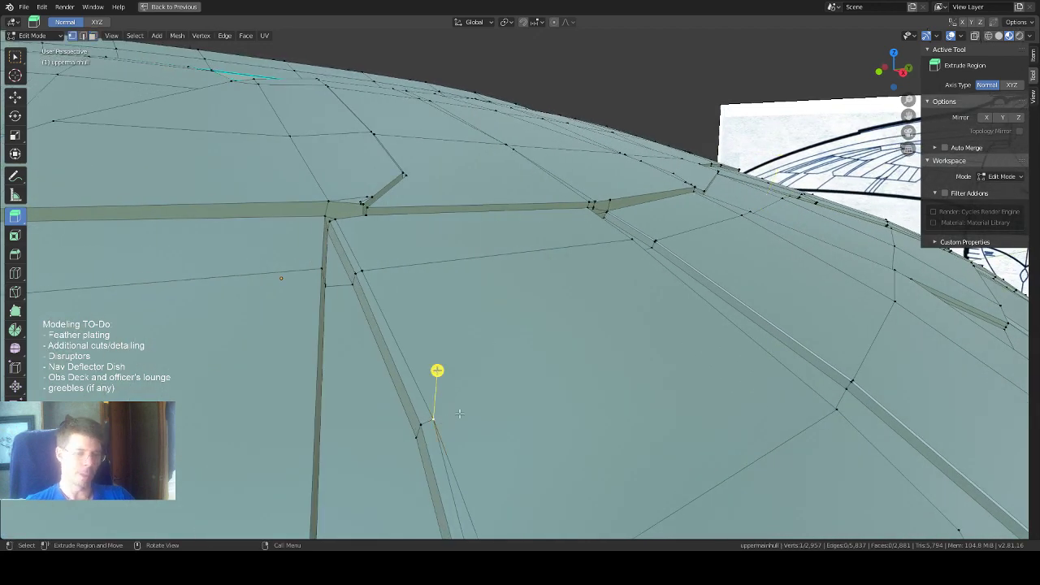
{"action": "key", "text": "KP_Decimal"}
{"action": "middle_click_drag", "start_coordinate": [643, 315], "coordinate": [572, 327]}
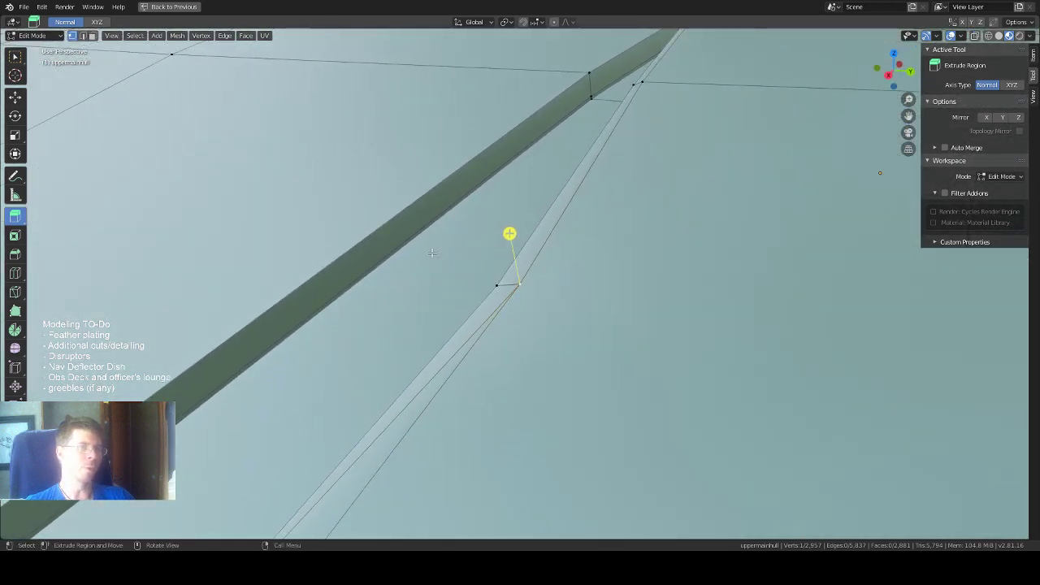
{"action": "left_click", "coordinate": [14, 101]}
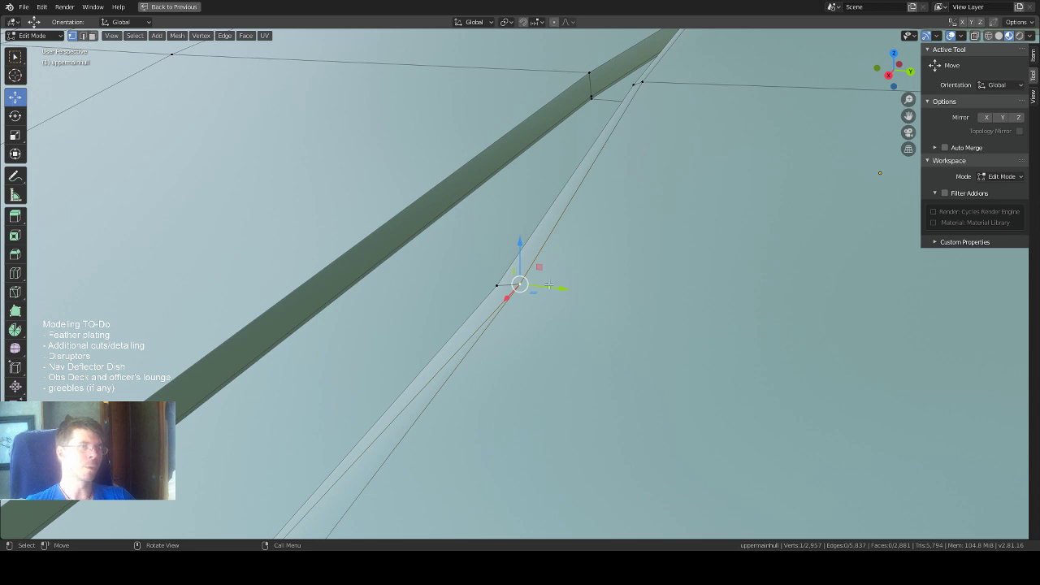
{"action": "left_click_drag", "start_coordinate": [553, 288], "coordinate": [555, 285]}
Move the next vertex down the same feather side edge by about 0.003 m along the Y axis.
{"action": "scroll", "coordinate": [592, 243], "scroll_direction": "down", "scroll_amount": 4}
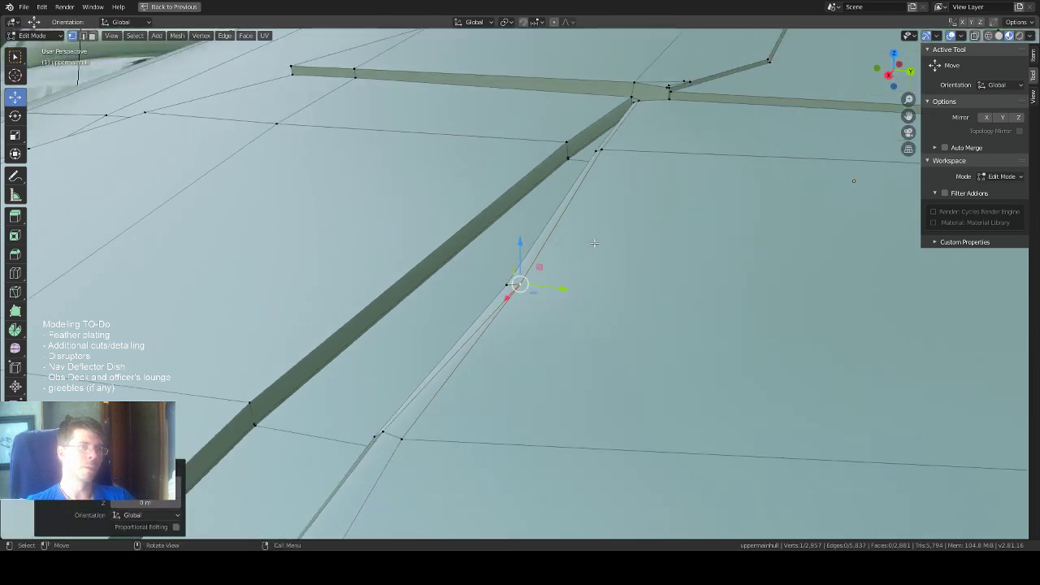
{"action": "middle_click_drag", "start_coordinate": [597, 244], "coordinate": [631, 245]}
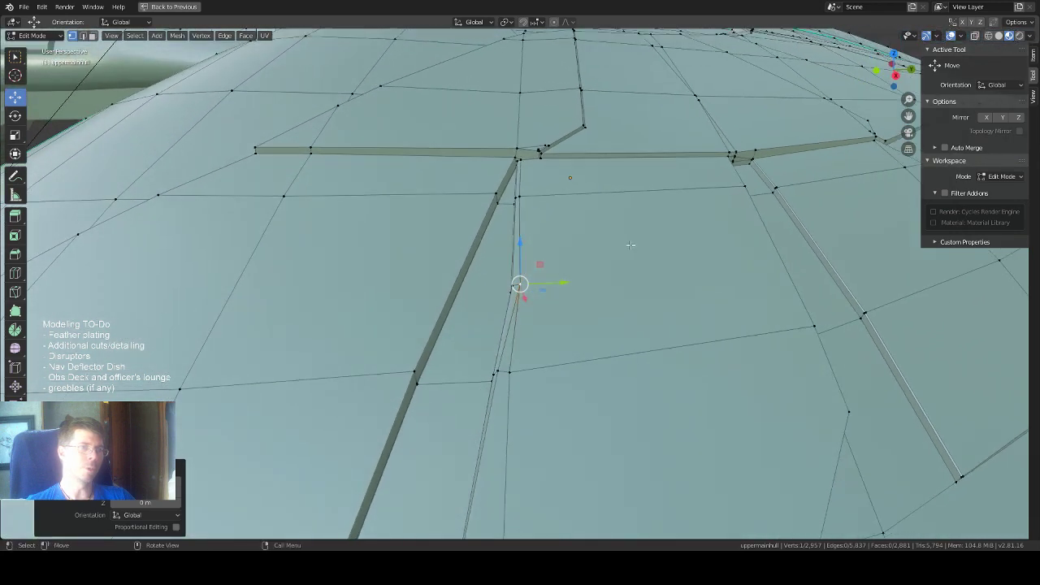
{"action": "left_click", "coordinate": [497, 371]}
{"action": "key", "text": "g"}
{"action": "key", "text": "y"}
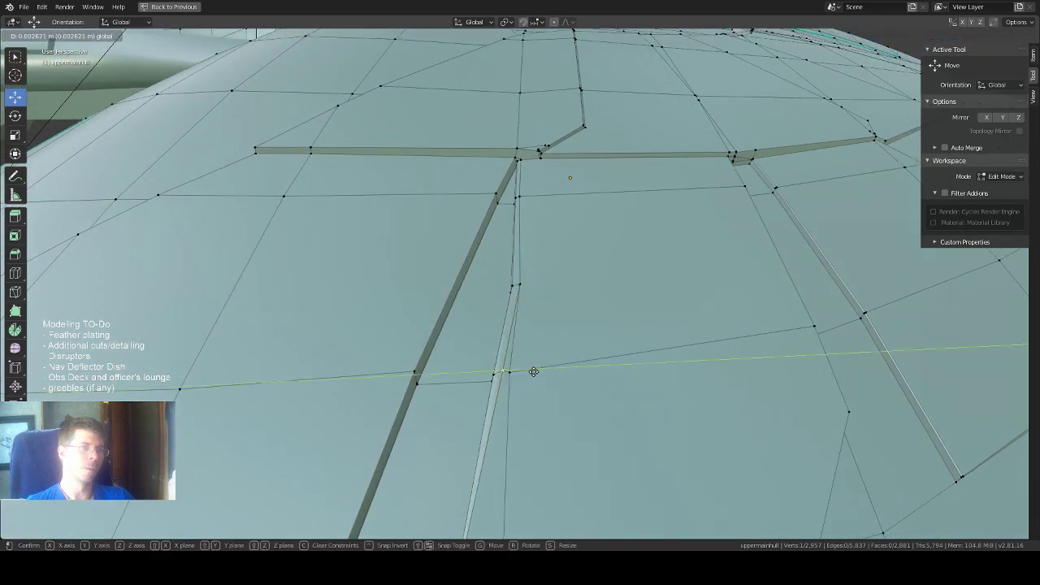
{"action": "left_click", "coordinate": [533, 372]}
Shift the vertex at the lower corner of that feather's side edge slightly along the Y axis.
{"action": "middle_click_drag", "start_coordinate": [586, 308], "coordinate": [593, 301]}
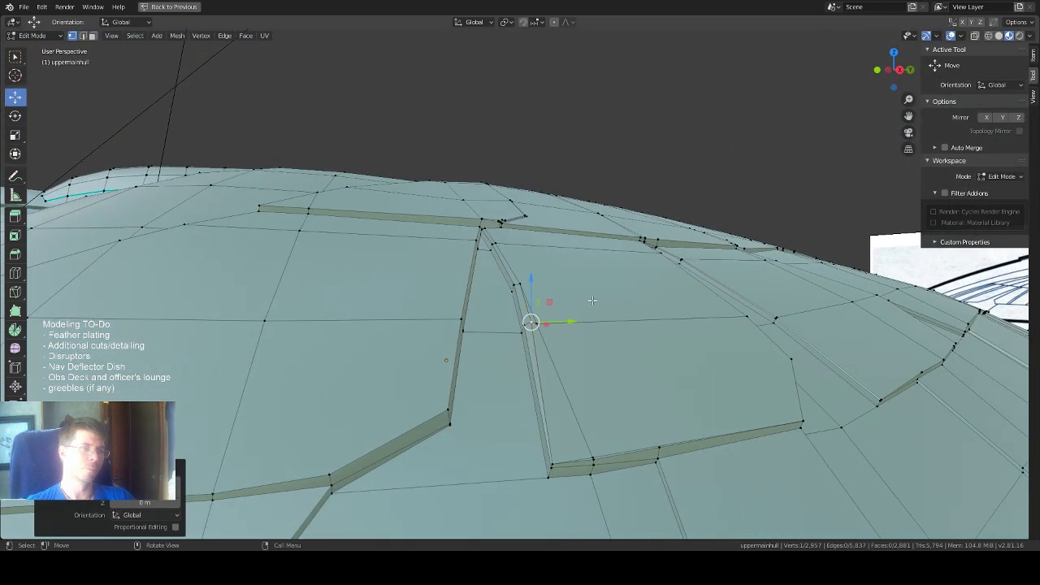
{"action": "left_click", "coordinate": [553, 461]}
{"action": "left_click_drag", "start_coordinate": [584, 459], "coordinate": [588, 457]}
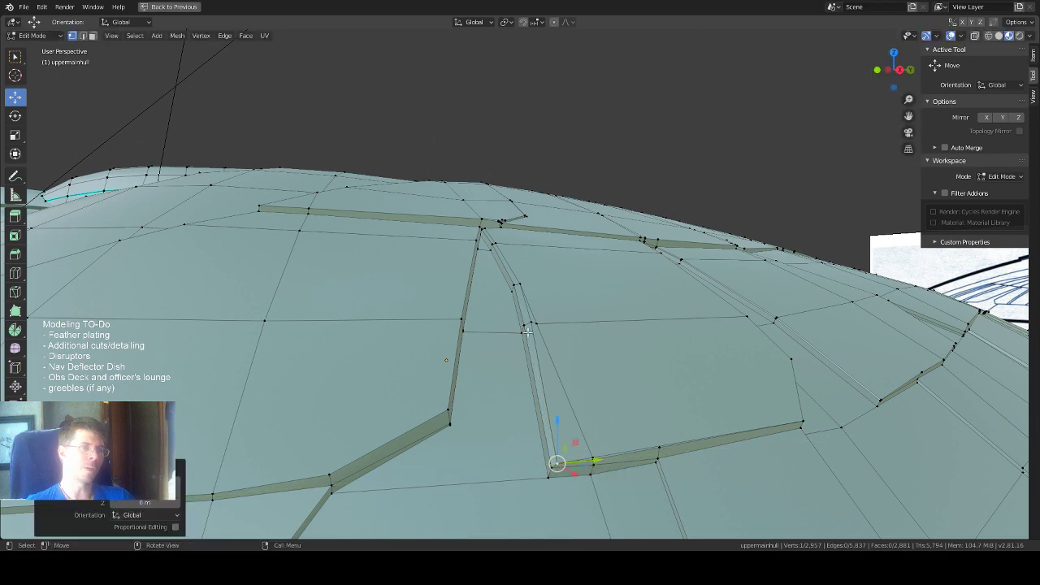
Examine the hull's feather plating against the reference drawings from several angles and distances.
{"action": "scroll", "coordinate": [528, 332], "scroll_direction": "down", "scroll_amount": 3}
{"action": "middle_click_drag", "start_coordinate": [558, 307], "coordinate": [587, 321]}
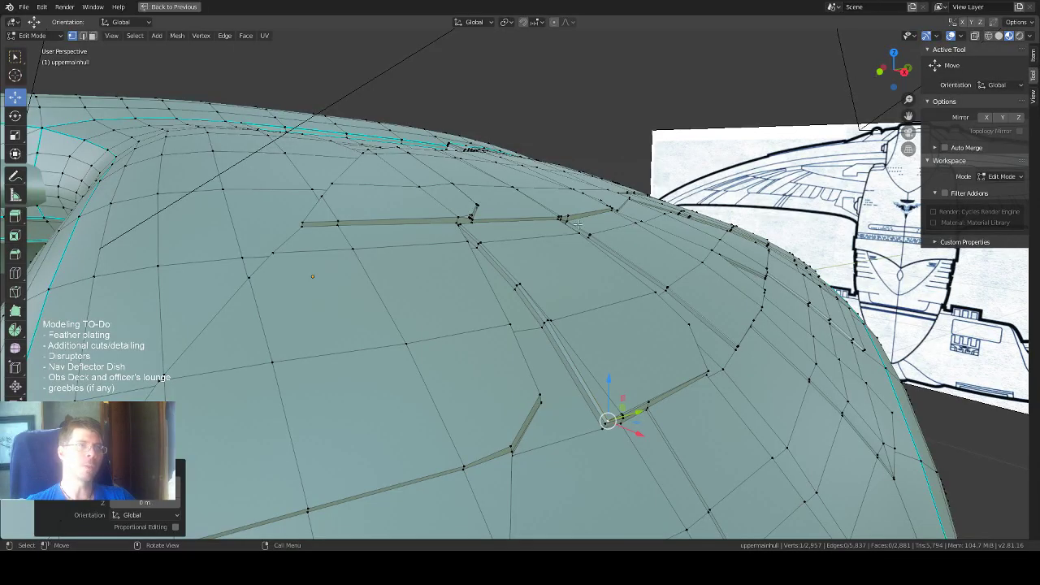
{"action": "middle_click_drag", "start_coordinate": [577, 224], "coordinate": [550, 306]}
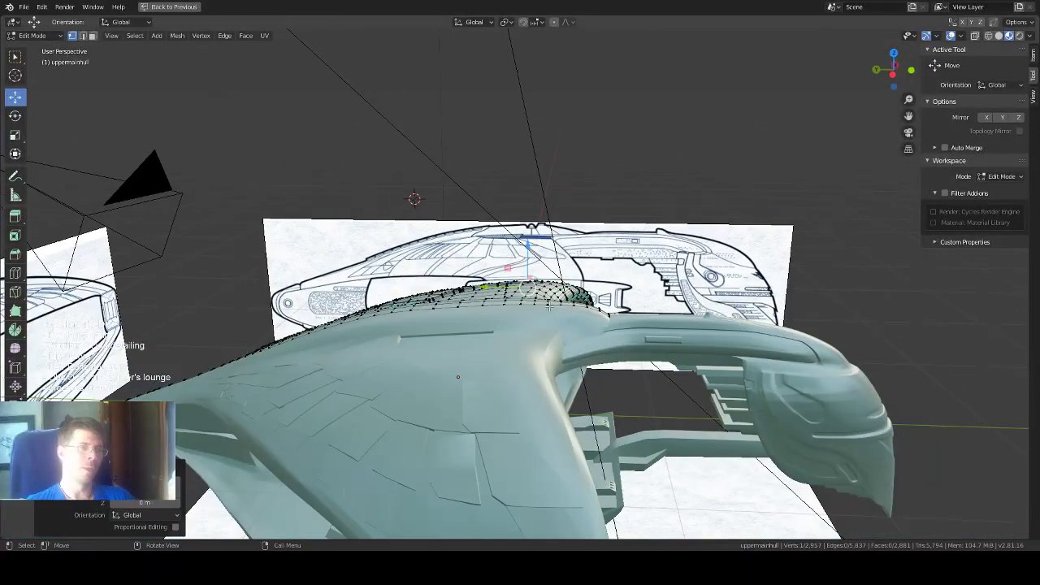
{"action": "middle_click_drag", "start_coordinate": [515, 418], "coordinate": [548, 395]}
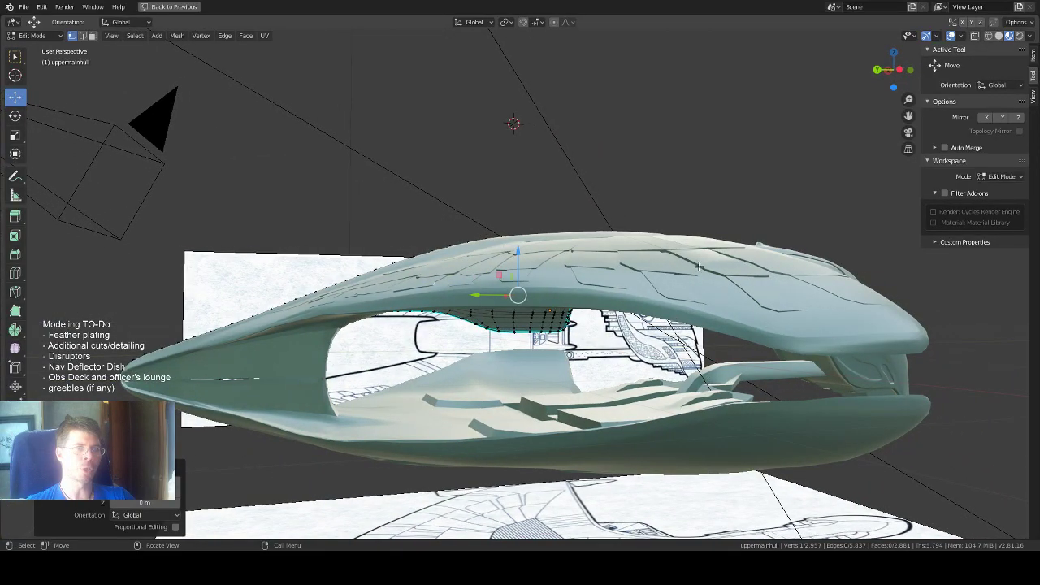
{"action": "middle_click_drag", "start_coordinate": [699, 265], "coordinate": [733, 278]}
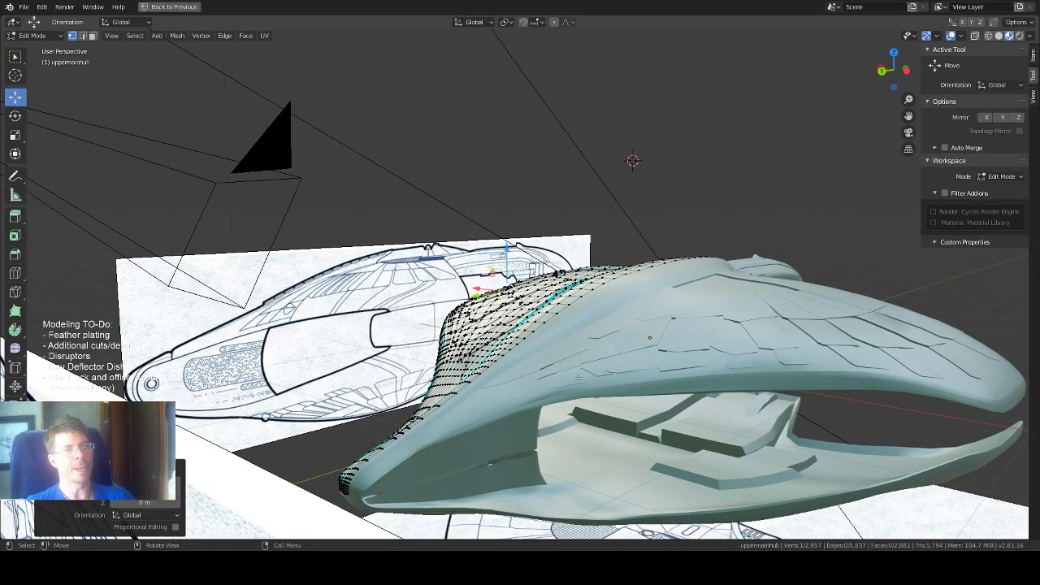
{"action": "scroll", "coordinate": [577, 383], "scroll_direction": "up", "scroll_amount": 2}
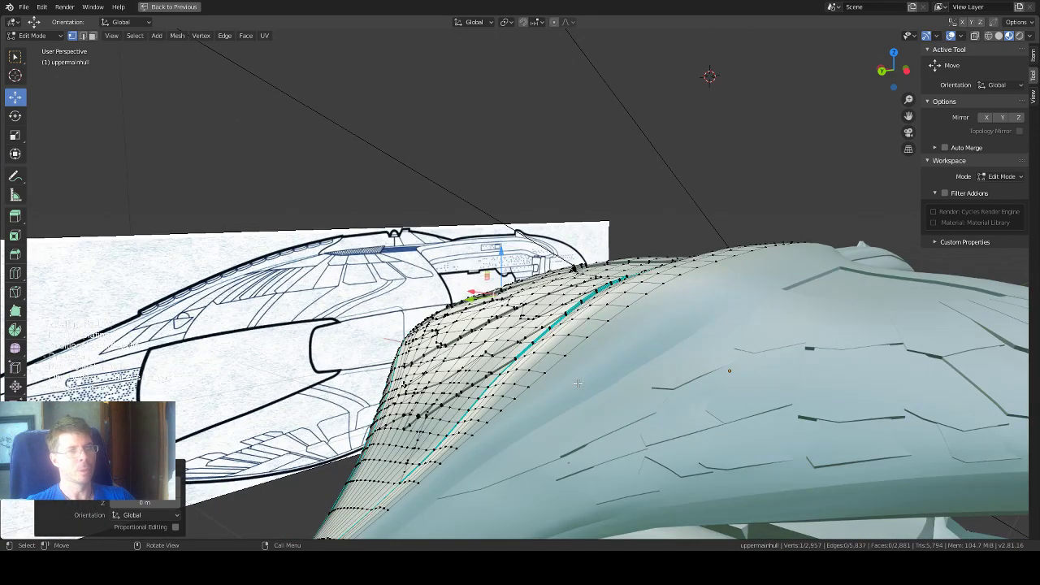
{"action": "middle_click_drag", "start_coordinate": [510, 321], "coordinate": [488, 350]}
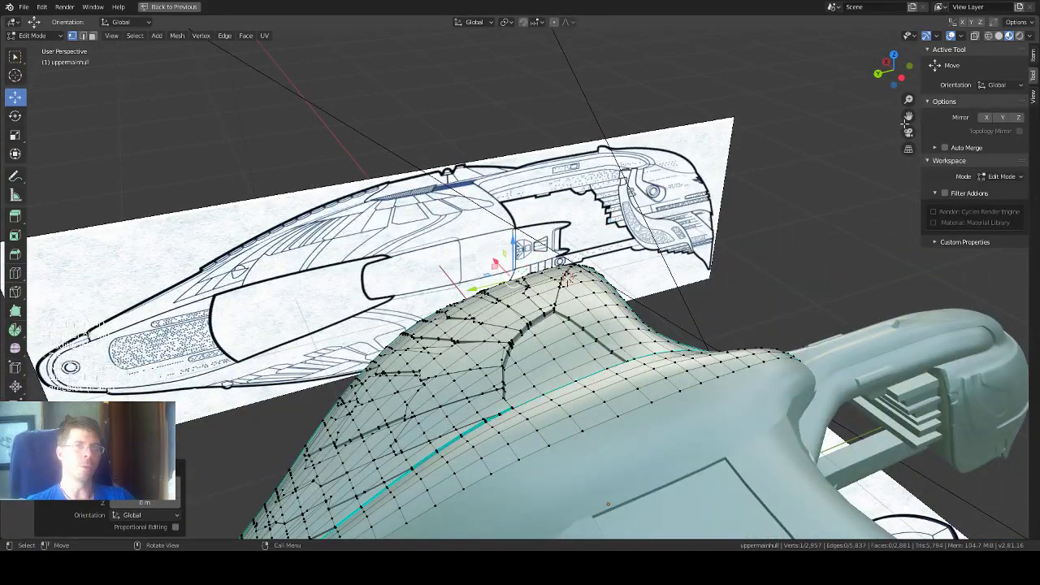
{"action": "left_click_drag", "start_coordinate": [909, 117], "coordinate": [943, 4]}
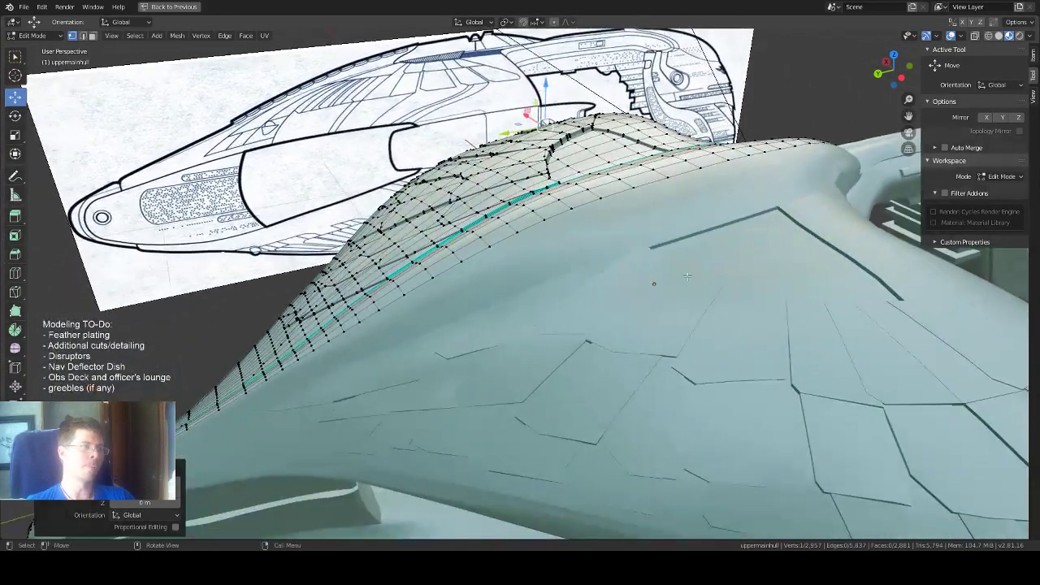
{"action": "scroll", "coordinate": [651, 299], "scroll_direction": "down", "scroll_amount": 6}
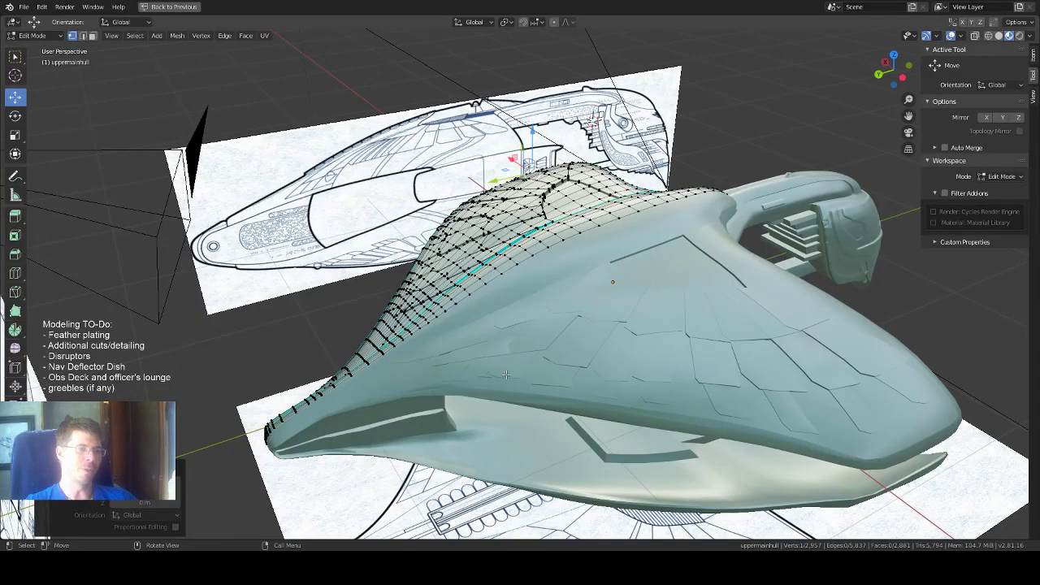
{"action": "middle_click_drag", "start_coordinate": [559, 313], "coordinate": [671, 201]}
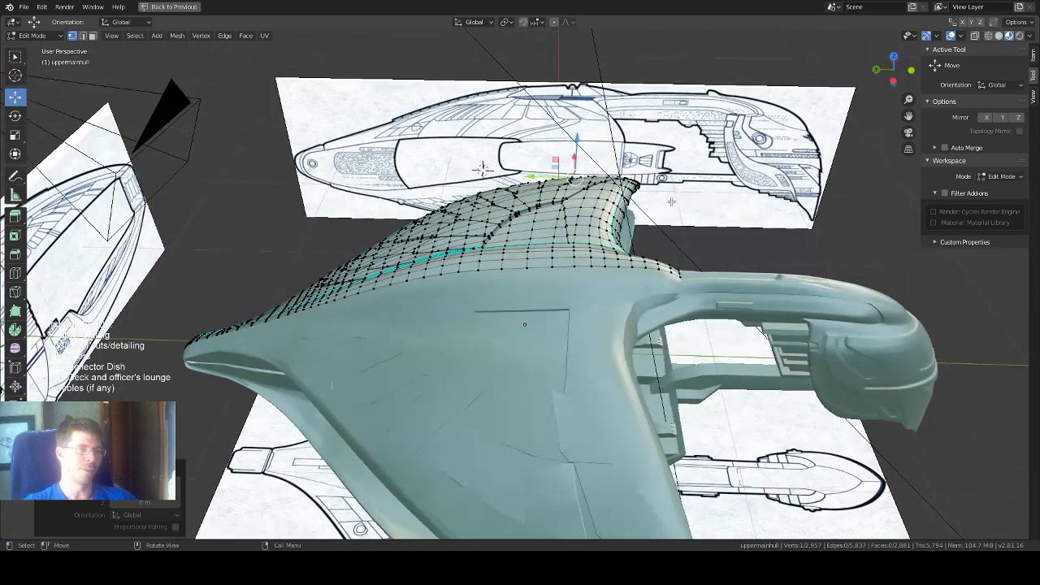
Reframe the camera view to show the upper hull's feather plating from an elevated angle, using rendered viewport shading.
{"action": "left_click", "coordinate": [908, 134]}
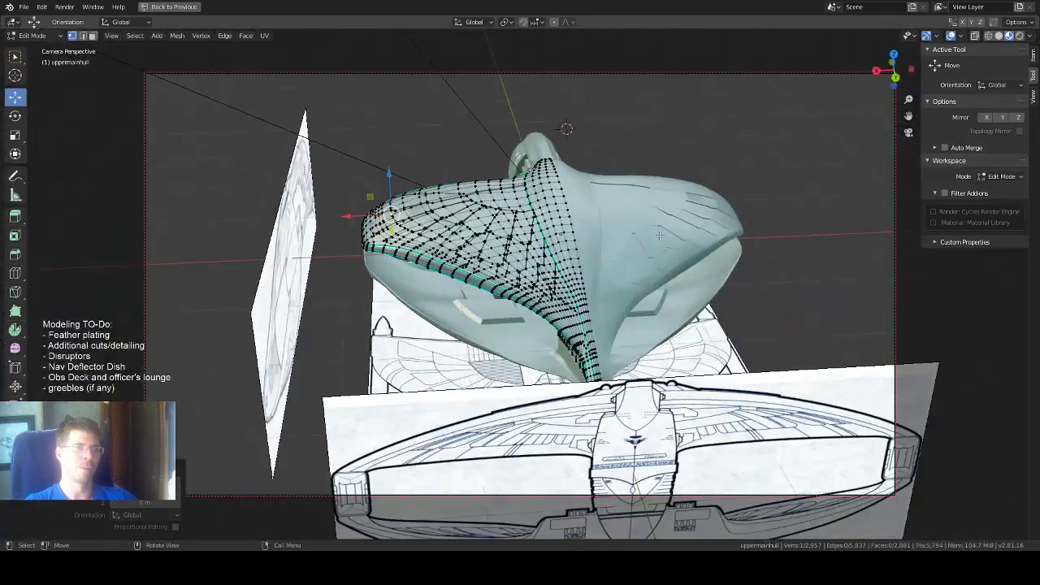
{"action": "middle_click_drag", "start_coordinate": [660, 236], "coordinate": [489, 243]}
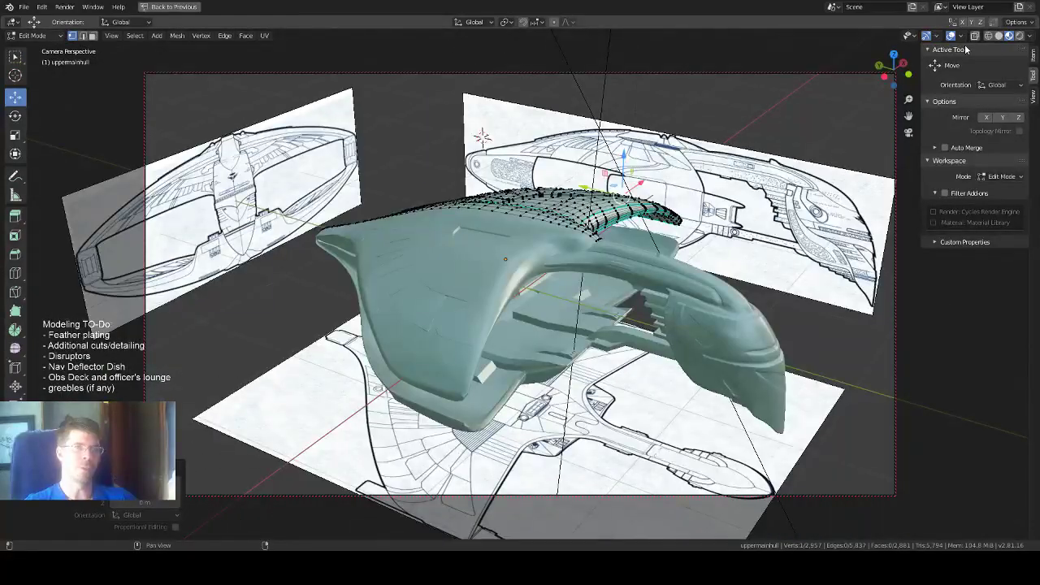
{"action": "left_click", "coordinate": [1019, 36]}
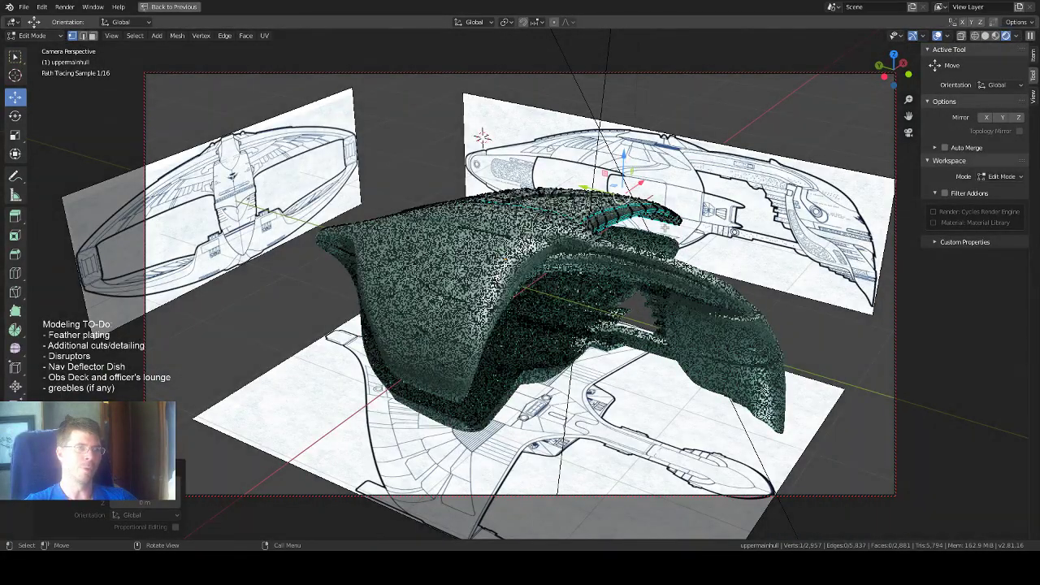
{"action": "mouse_move", "coordinate": [715, 234]}
{"action": "middle_mouse_down"}
{"action": "mouse_move", "coordinate": [689, 234]}
{"action": "mouse_move", "coordinate": [585, 333]}
{"action": "middle_mouse_up"}
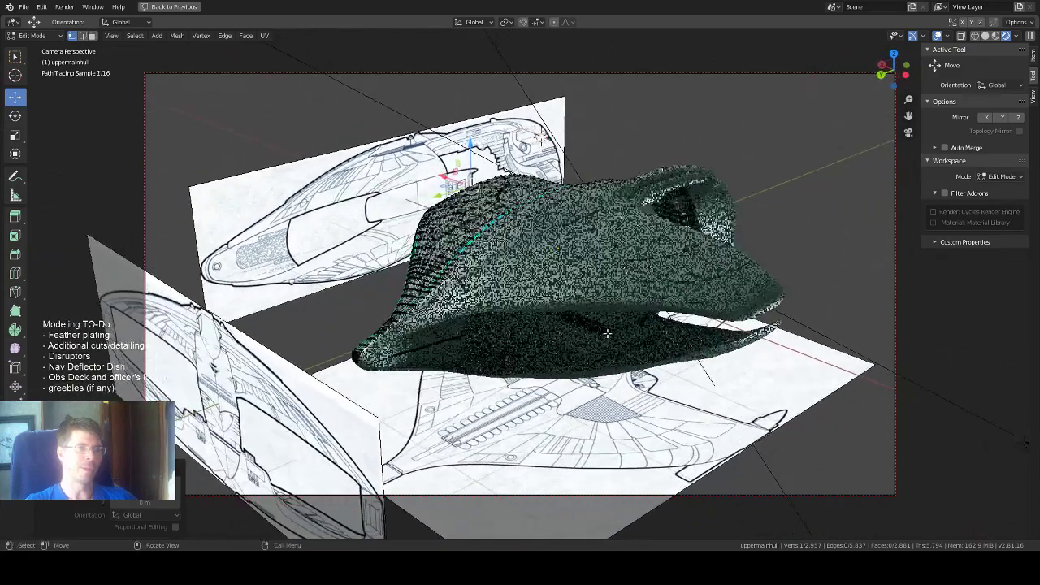
{"action": "middle_click_drag", "start_coordinate": [608, 337], "coordinate": [617, 343]}
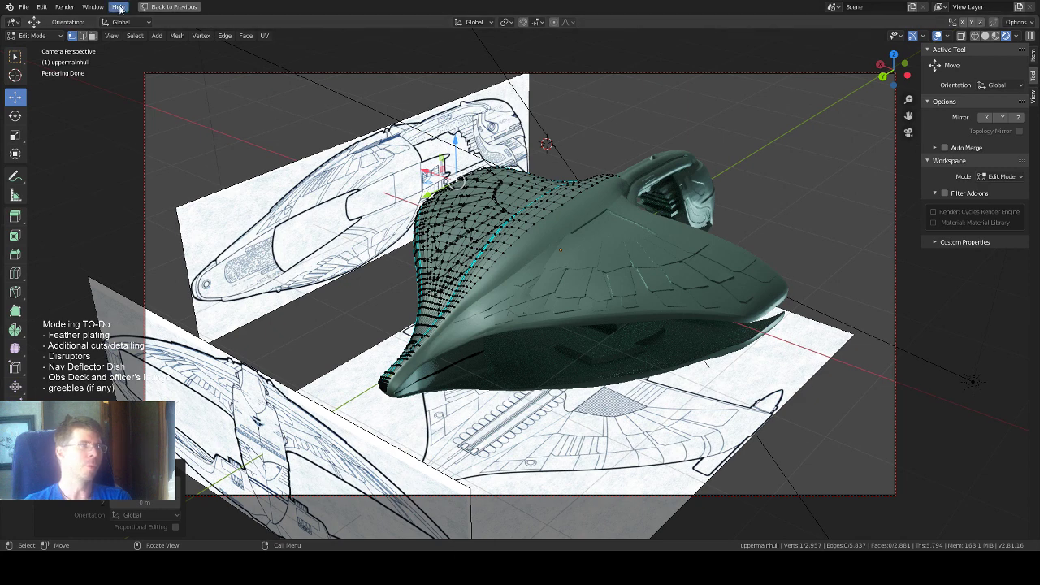
Leave Edit Mode, render the ship through the camera and view the result in the Rendering workspace.
{"action": "left_click", "coordinate": [63, 7]}
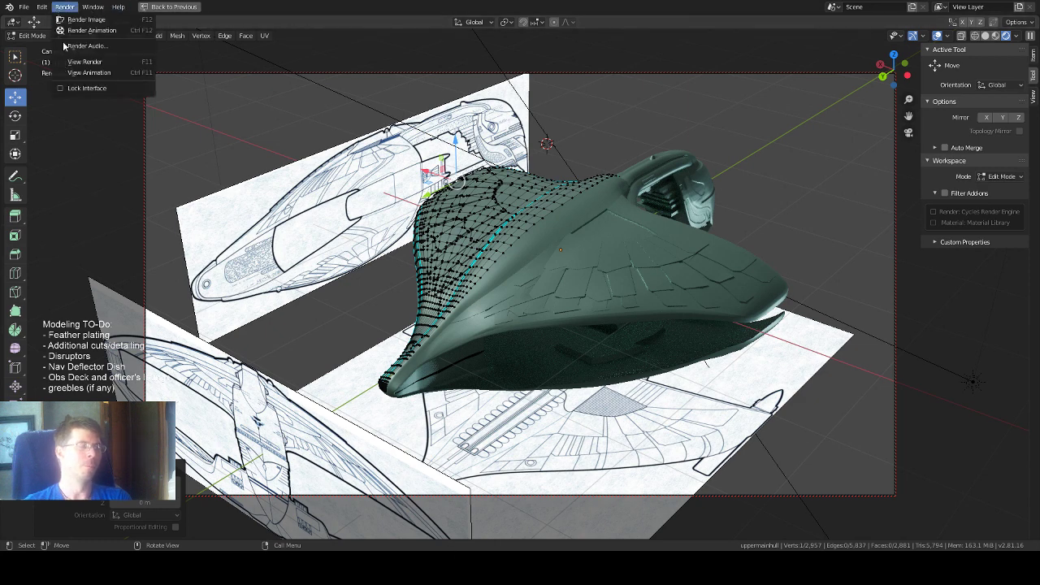
{"action": "left_click", "coordinate": [81, 19]}
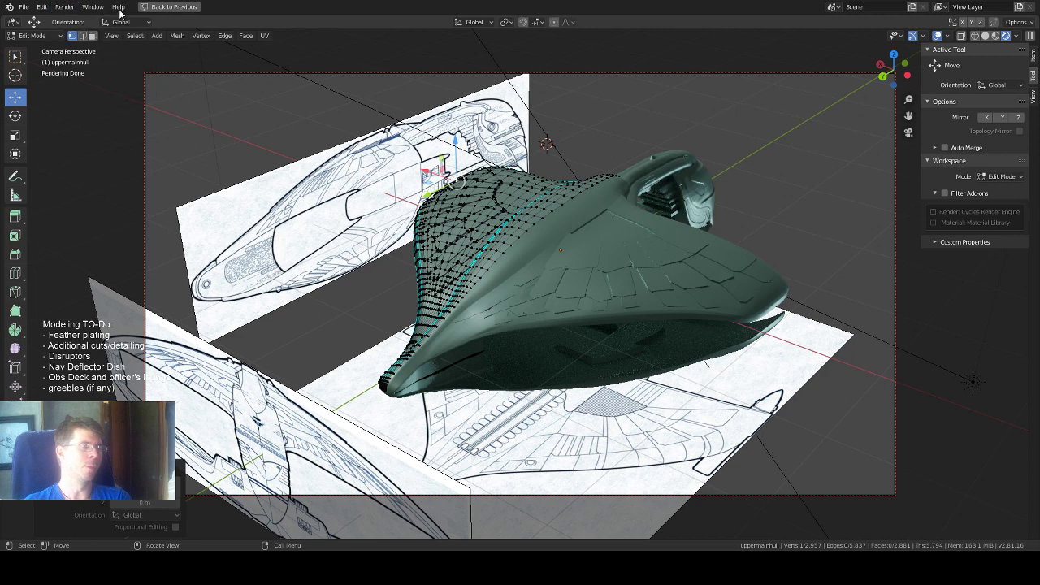
{"action": "left_click", "coordinate": [64, 8]}
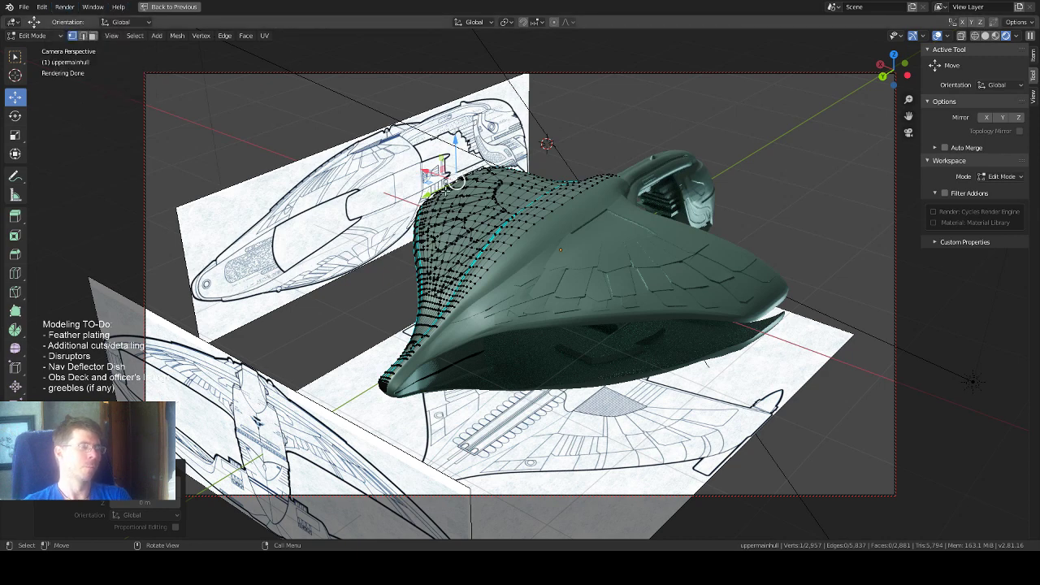
{"action": "key", "text": "Tab"}
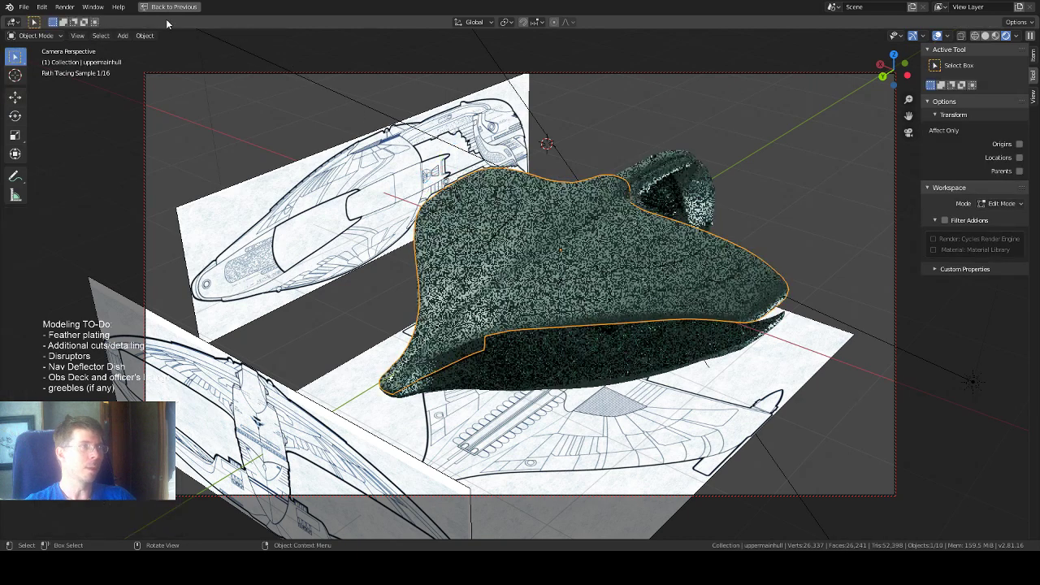
{"action": "left_click", "coordinate": [65, 7]}
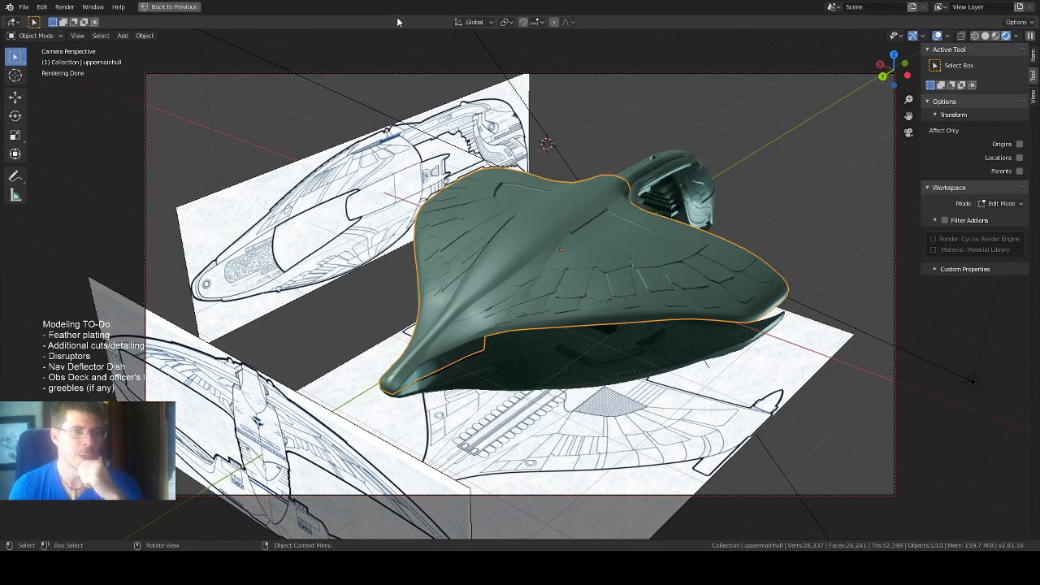
{"action": "middle_click_drag", "start_coordinate": [494, 168], "coordinate": [486, 160]}
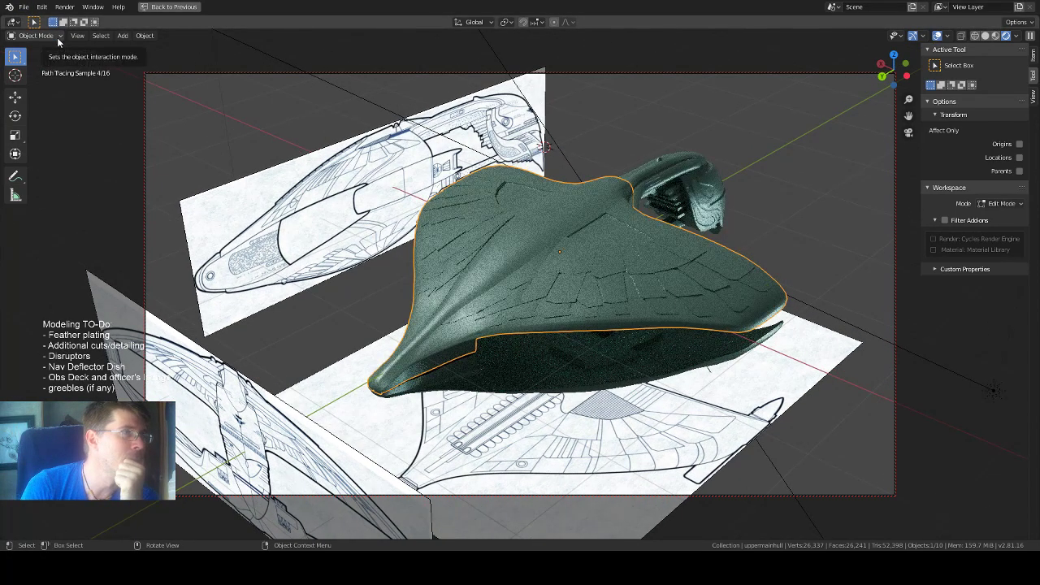
{"action": "left_click", "coordinate": [166, 10]}
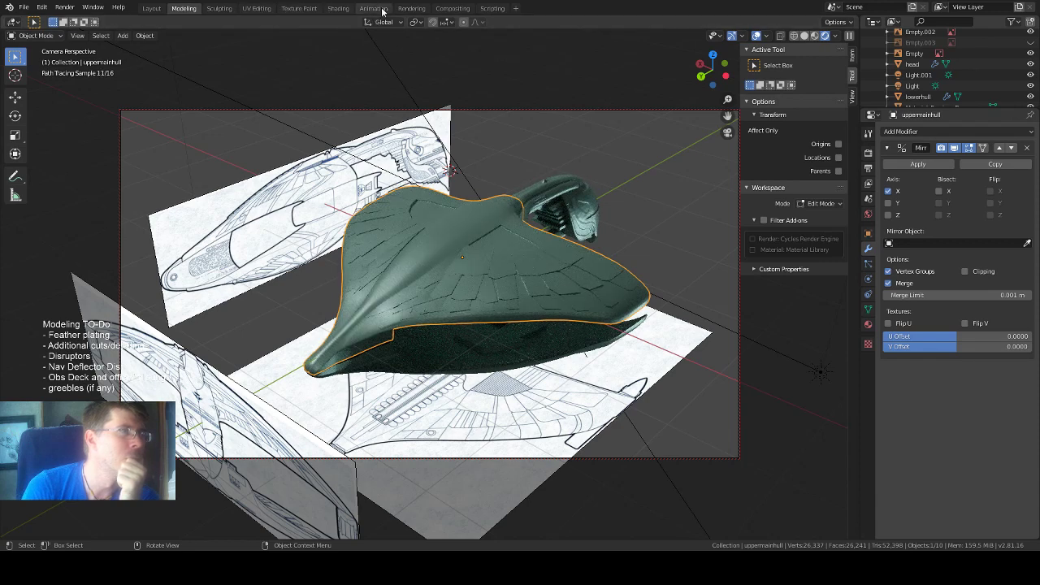
{"action": "left_click", "coordinate": [412, 8]}
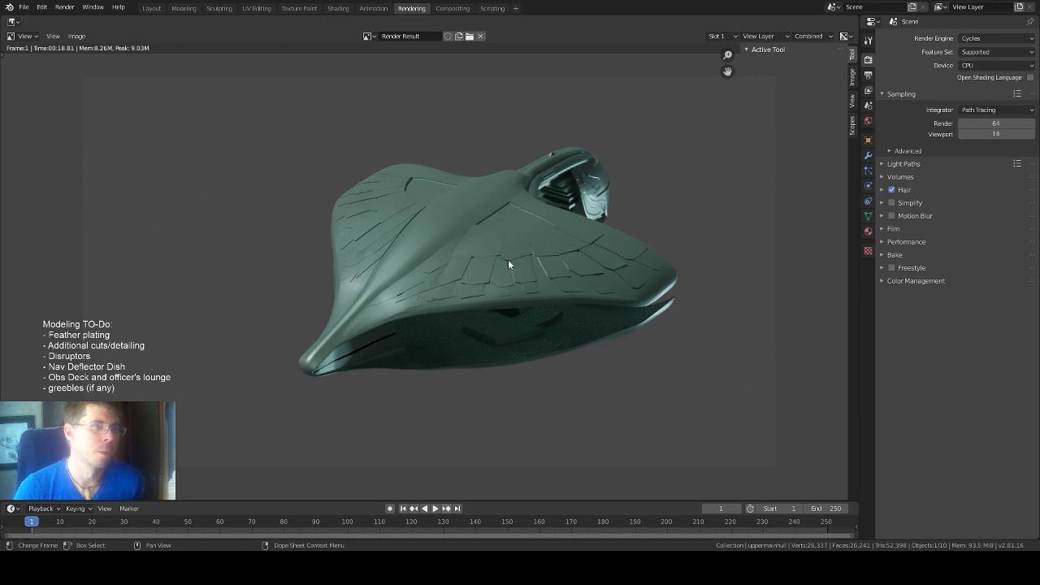
Return to editing the upper hull in the Modeling workspace, with solid X-ray shading in the left orthographic view.
{"action": "left_click", "coordinate": [184, 8]}
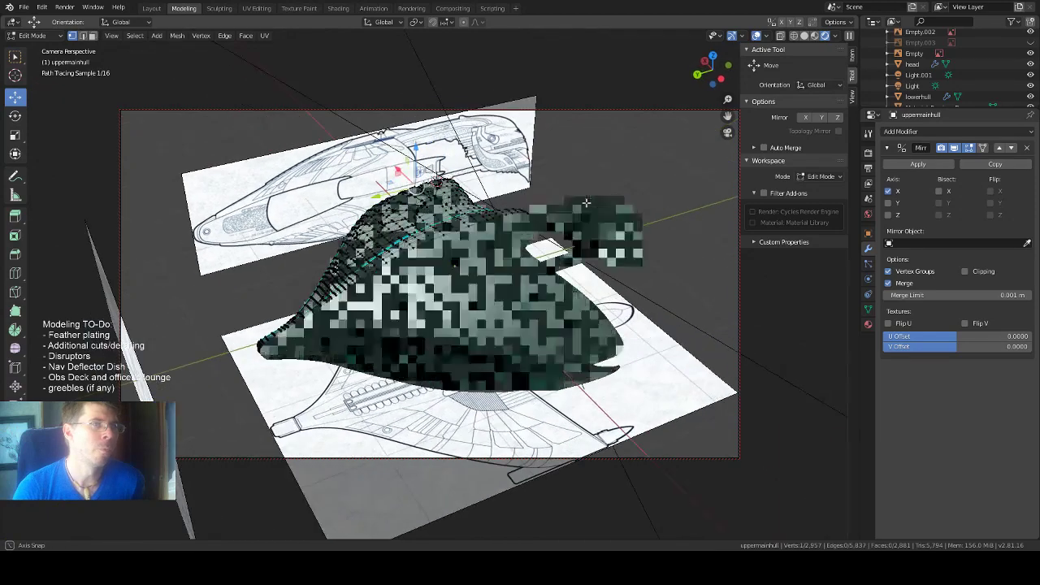
{"action": "middle_click_drag", "start_coordinate": [586, 202], "coordinate": [523, 188]}
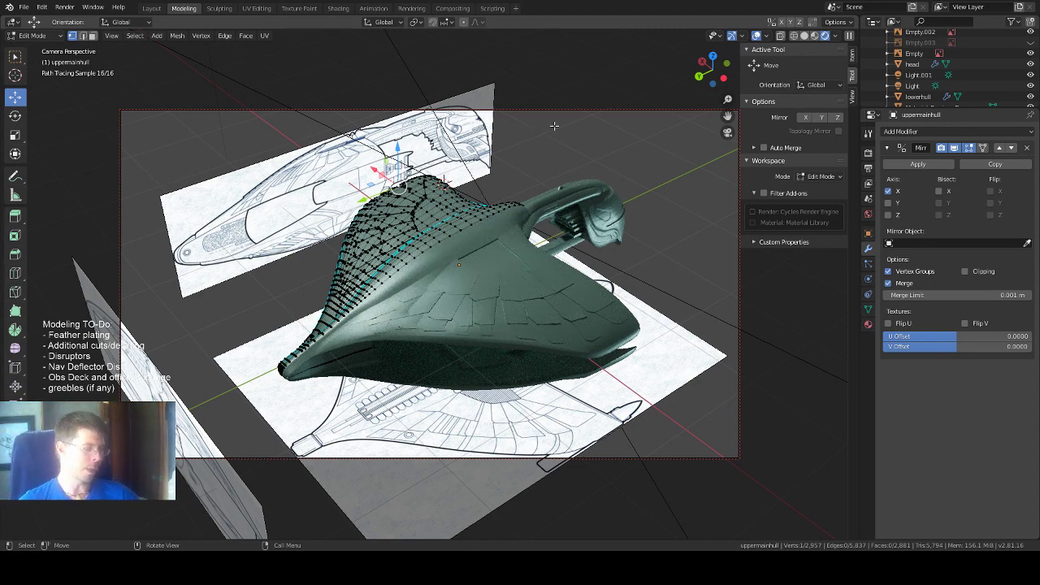
{"action": "left_click", "coordinate": [807, 36]}
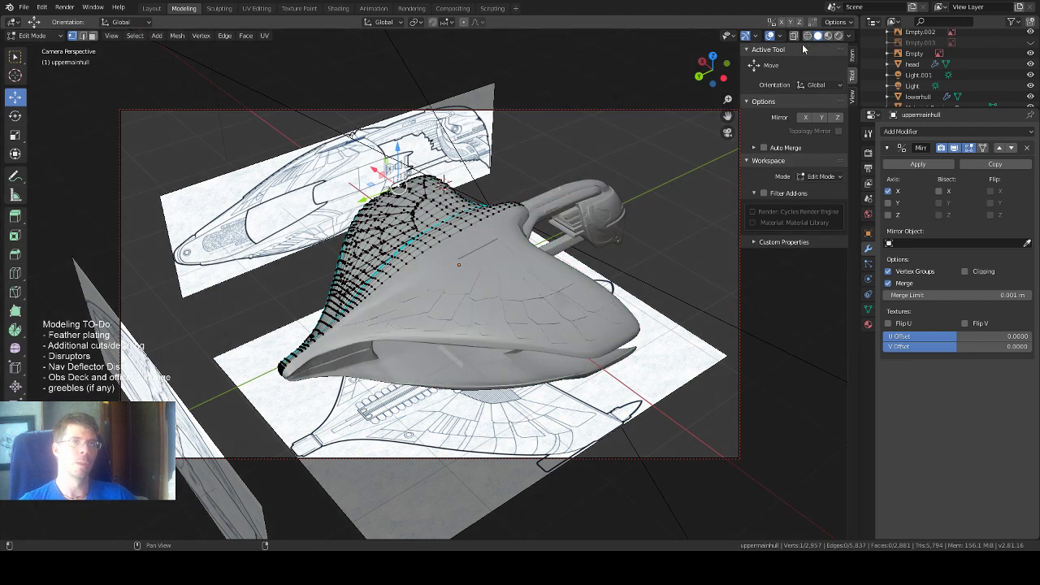
{"action": "left_click", "coordinate": [724, 78]}
{"action": "scroll", "coordinate": [426, 210], "scroll_direction": "up", "scroll_amount": 4}
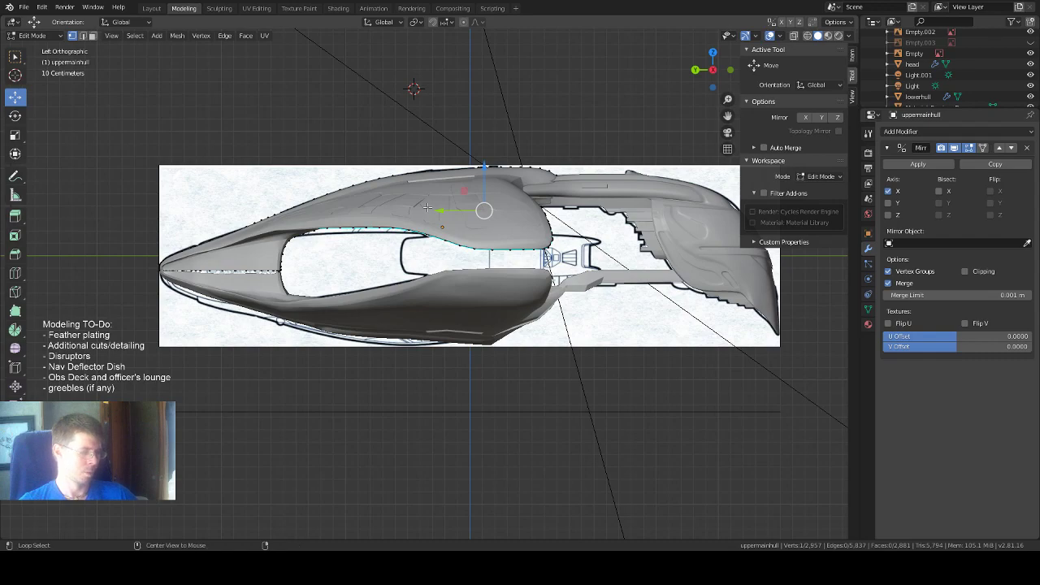
{"action": "key", "text": "shift+z"}
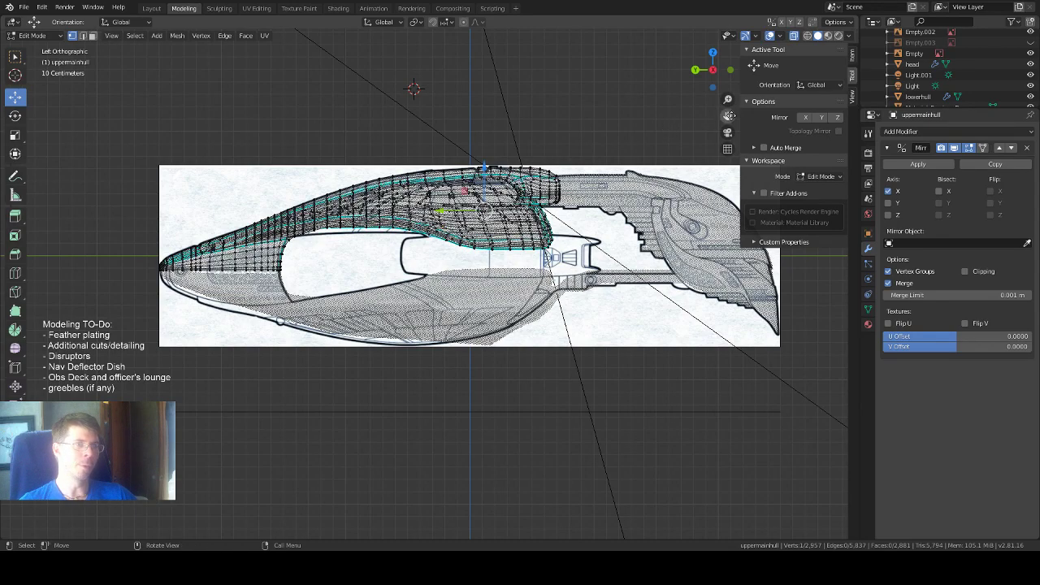
Examine the upper hull's top profile and raised details against the side reference drawing.
{"action": "left_click_drag", "start_coordinate": [728, 115], "coordinate": [731, 130]}
{"action": "scroll", "coordinate": [447, 297], "scroll_direction": "up", "scroll_amount": 5}
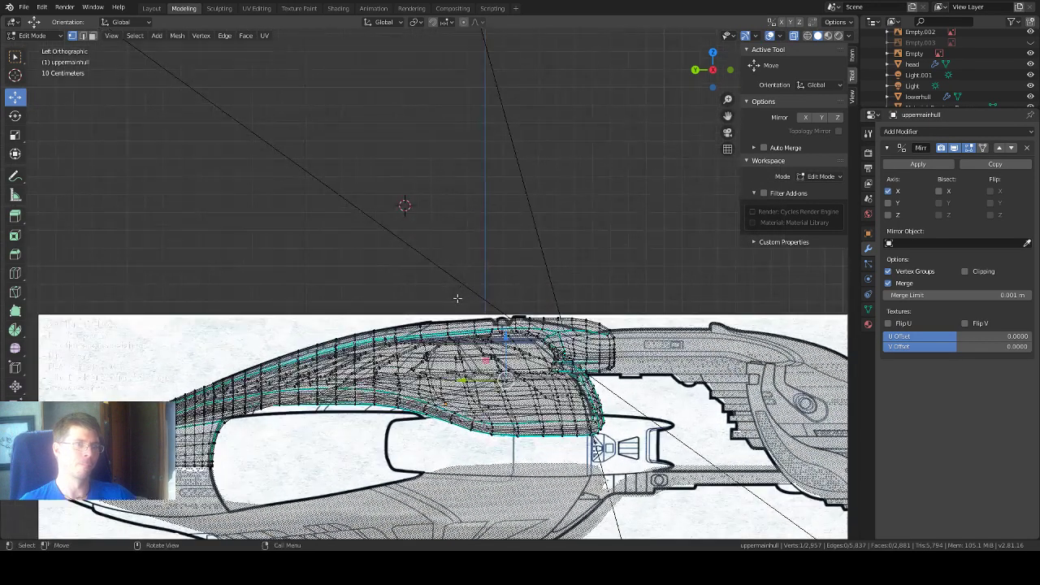
{"action": "scroll", "coordinate": [555, 314], "scroll_direction": "up", "scroll_amount": 2}
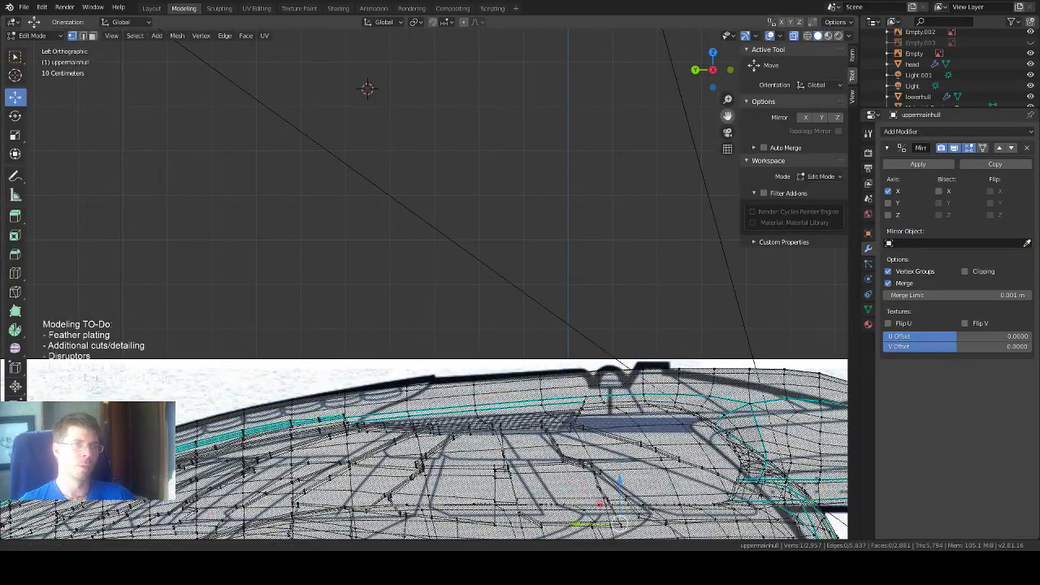
{"action": "left_click_drag", "start_coordinate": [728, 115], "coordinate": [727, 37]}
{"action": "scroll", "coordinate": [632, 276], "scroll_direction": "up", "scroll_amount": 6}
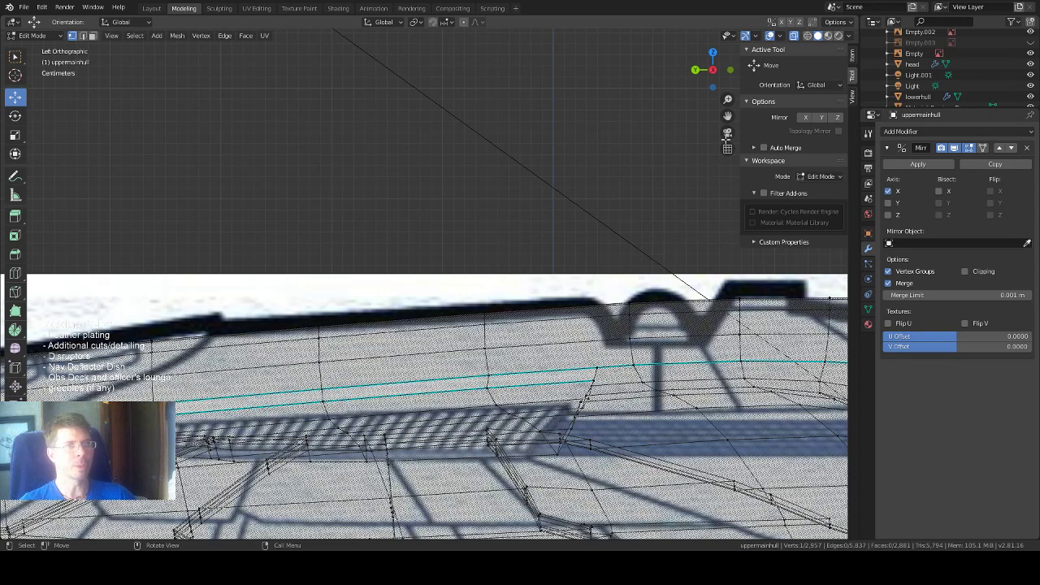
{"action": "left_click_drag", "start_coordinate": [727, 115], "coordinate": [434, 128]}
{"action": "scroll", "coordinate": [543, 379], "scroll_direction": "down", "scroll_amount": 4}
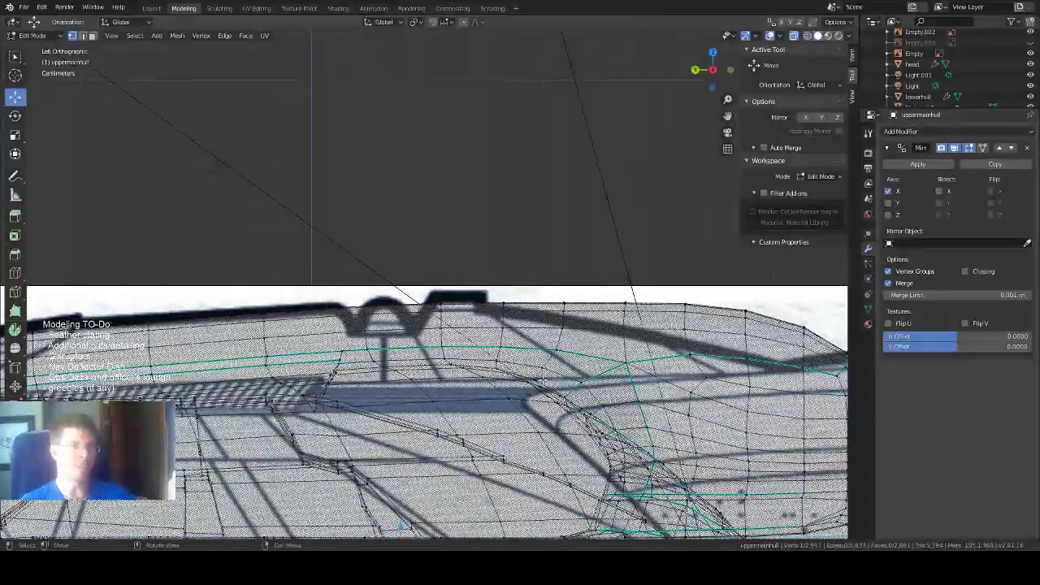
{"action": "scroll", "coordinate": [544, 379], "scroll_direction": "up", "scroll_amount": 1}
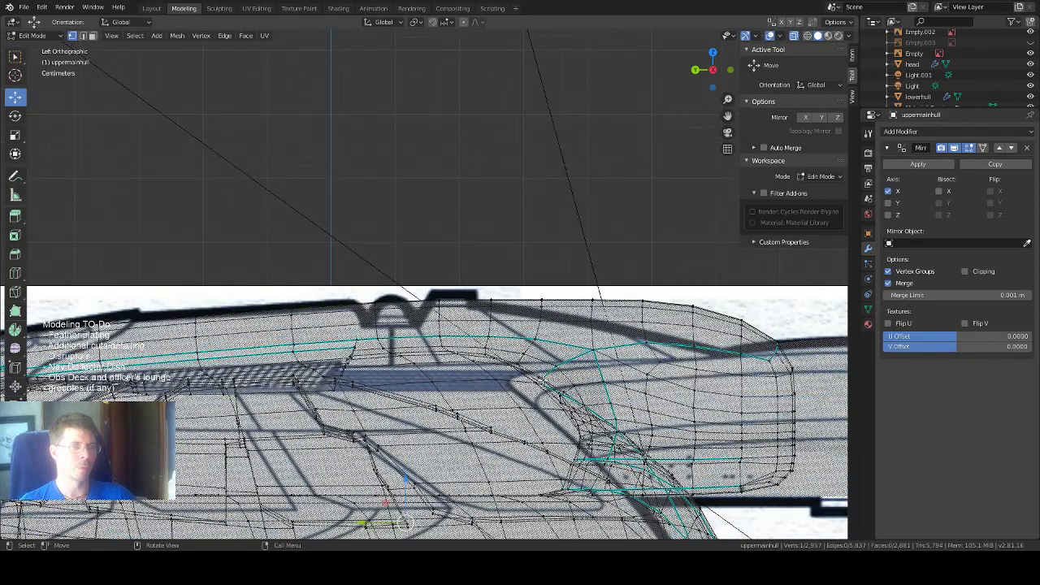
{"action": "scroll", "coordinate": [543, 378], "scroll_direction": "down", "scroll_amount": 1}
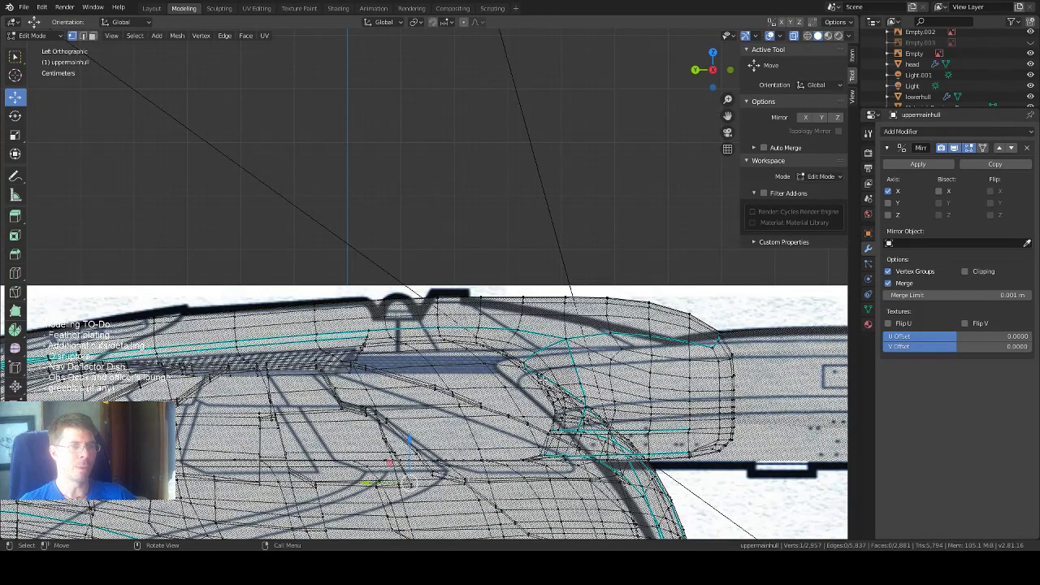
{"action": "scroll", "coordinate": [542, 378], "scroll_direction": "up", "scroll_amount": 1}
{"action": "scroll", "coordinate": [542, 379], "scroll_direction": "up", "scroll_amount": 1}
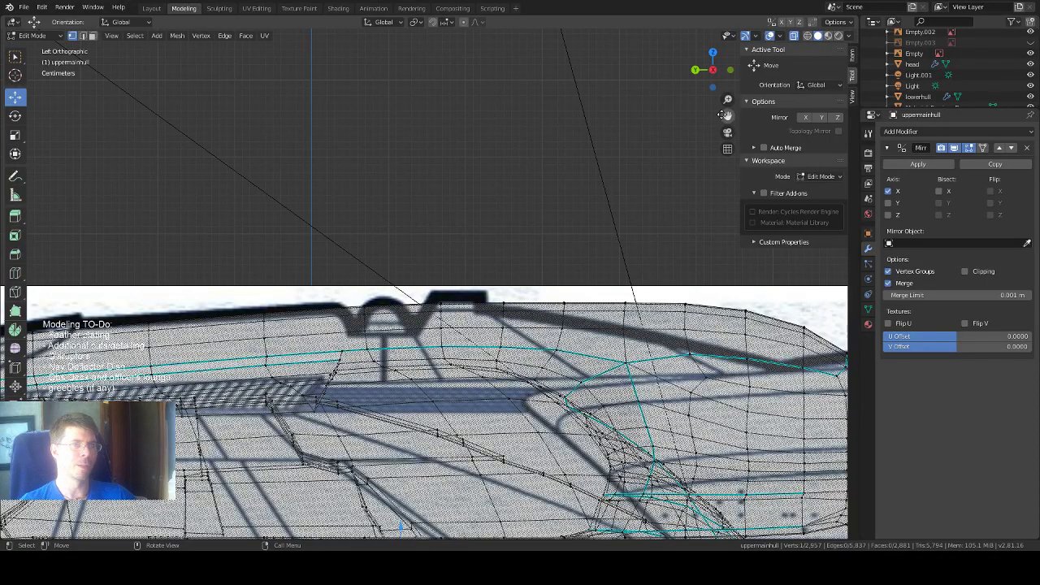
{"action": "left_click_drag", "start_coordinate": [729, 116], "coordinate": [912, 85]}
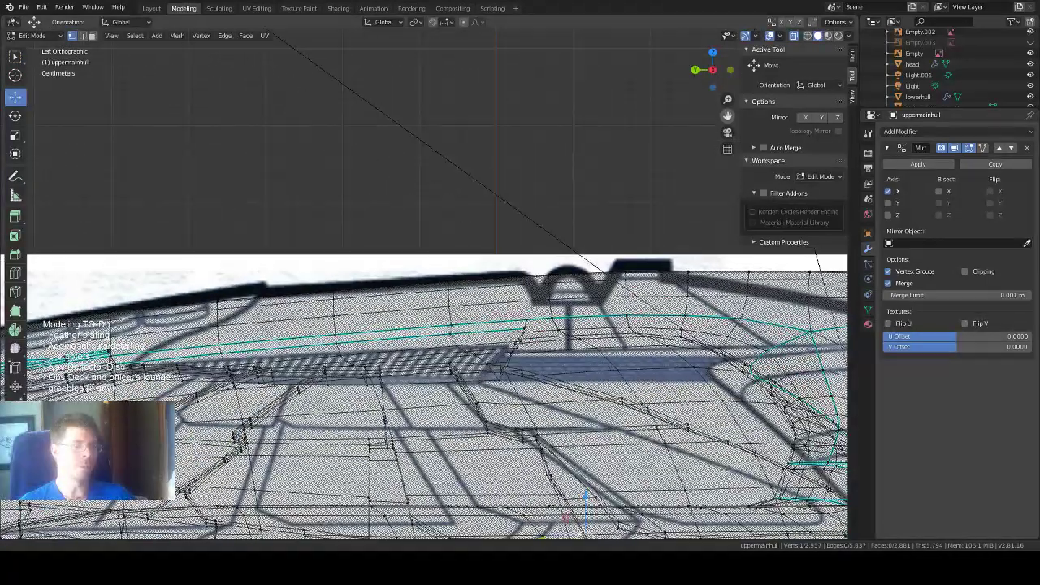
In top view, knife-cut the lower outline of the central lamp-and-window detail from its outer corner to the hull's centreline.
{"action": "left_click", "coordinate": [714, 52]}
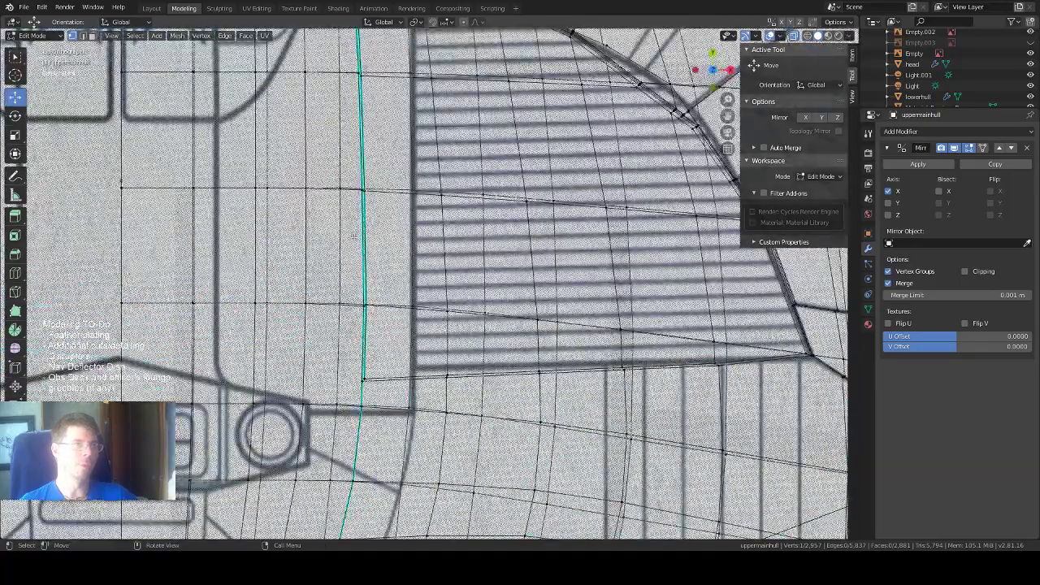
{"action": "scroll", "coordinate": [609, 163], "scroll_direction": "down", "scroll_amount": 4}
{"action": "scroll", "coordinate": [279, 152], "scroll_direction": "down", "scroll_amount": 1}
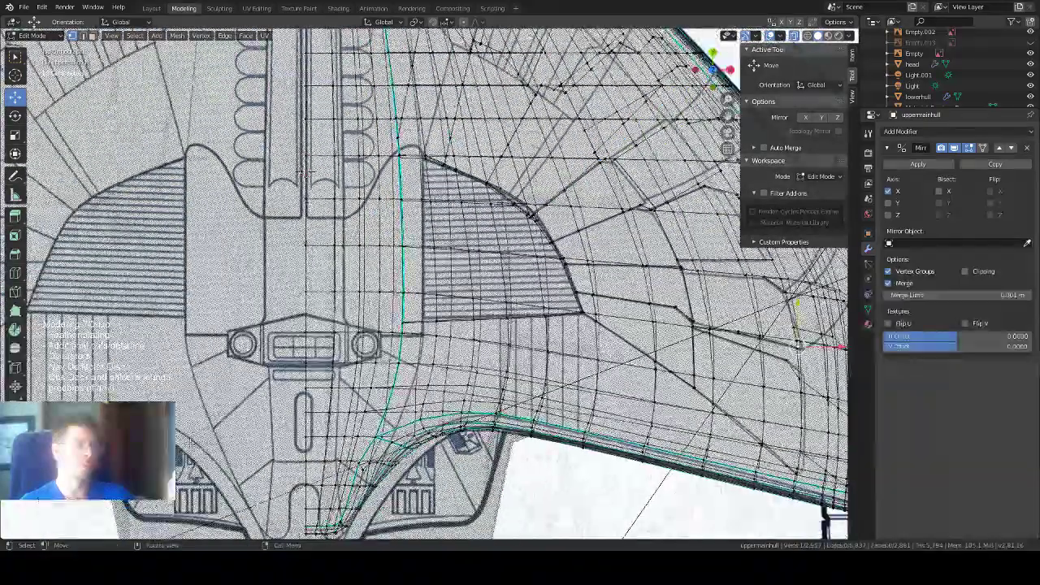
{"action": "scroll", "coordinate": [254, 423], "scroll_direction": "up", "scroll_amount": 2}
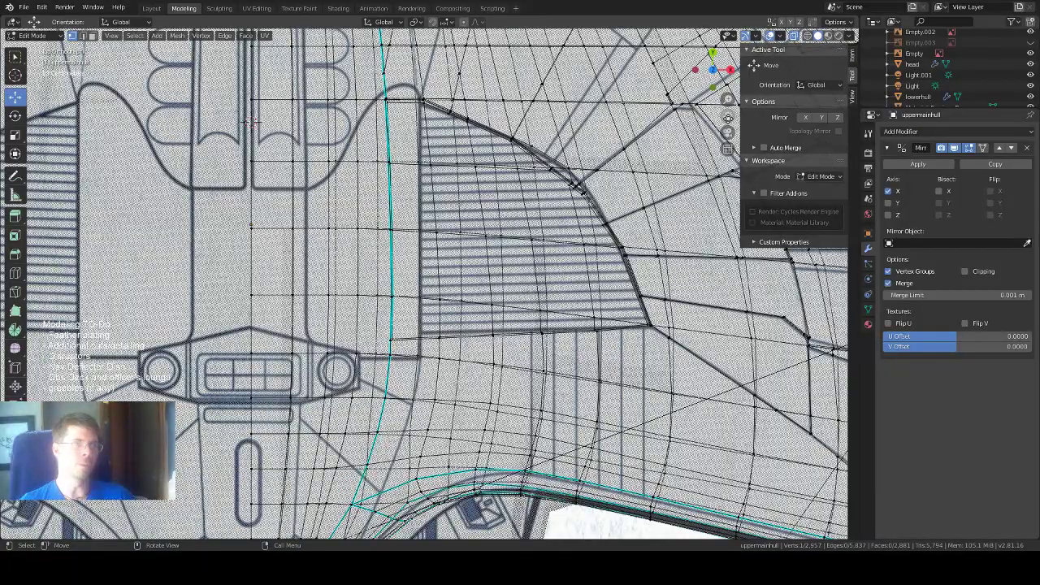
{"action": "middle_click_drag", "start_coordinate": [388, 337], "coordinate": [533, 299], "text": "shift"}
{"action": "scroll", "coordinate": [463, 325], "scroll_direction": "down", "scroll_amount": 1}
{"action": "scroll", "coordinate": [374, 309], "scroll_direction": "up", "scroll_amount": 2}
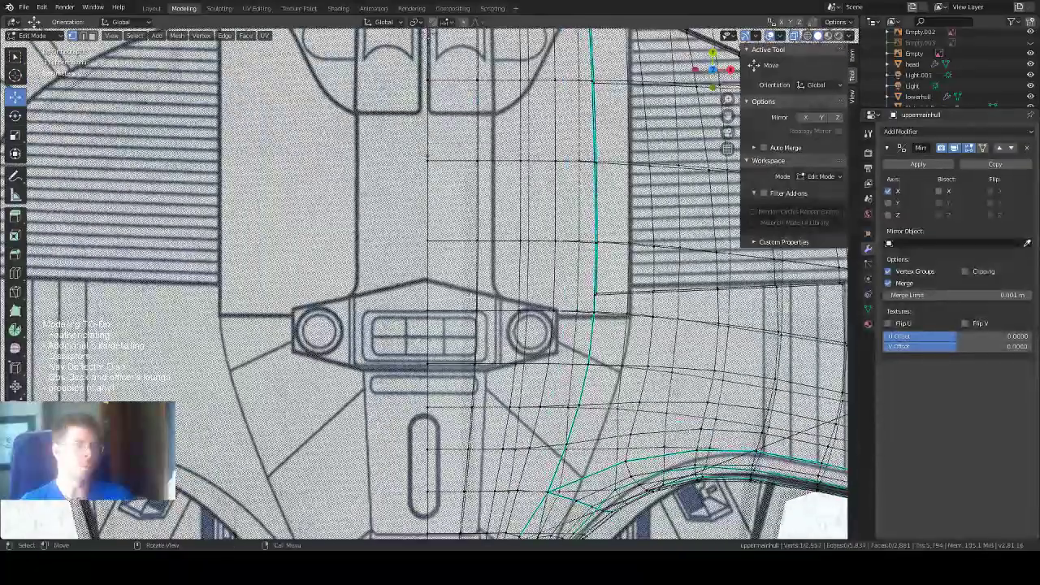
{"action": "scroll", "coordinate": [463, 292], "scroll_direction": "up", "scroll_amount": 1}
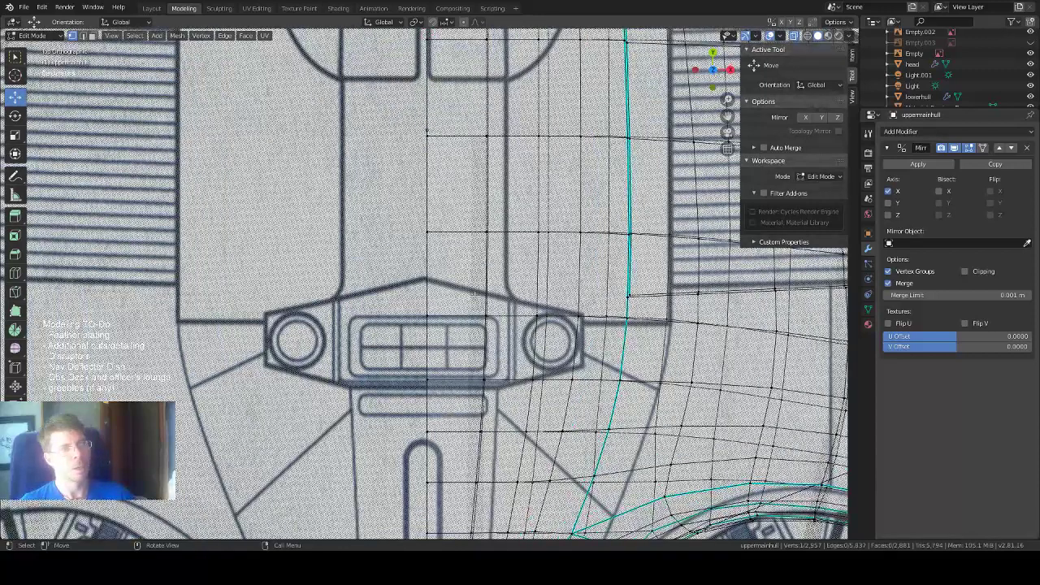
{"action": "left_click", "coordinate": [14, 291]}
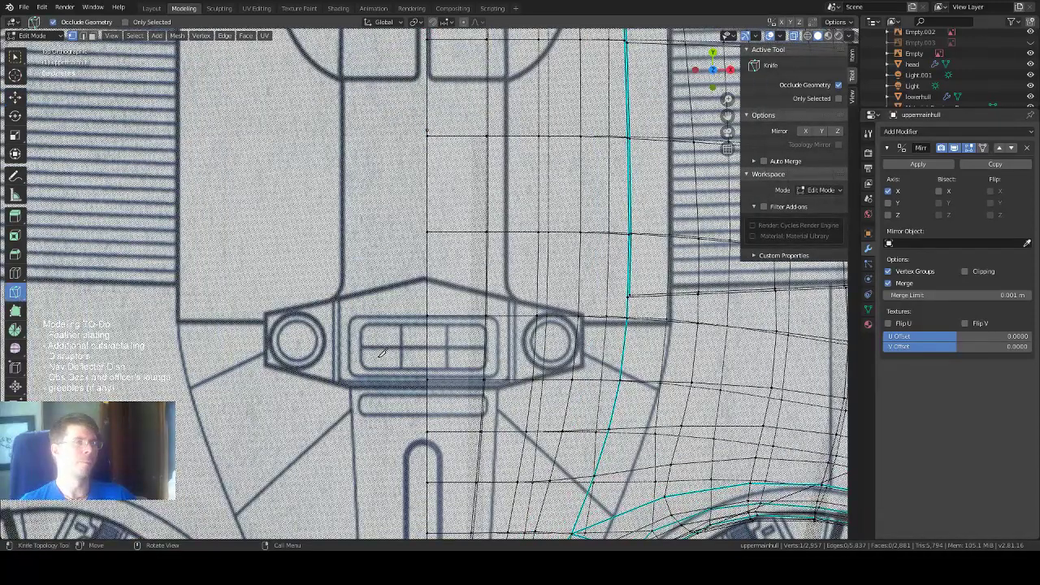
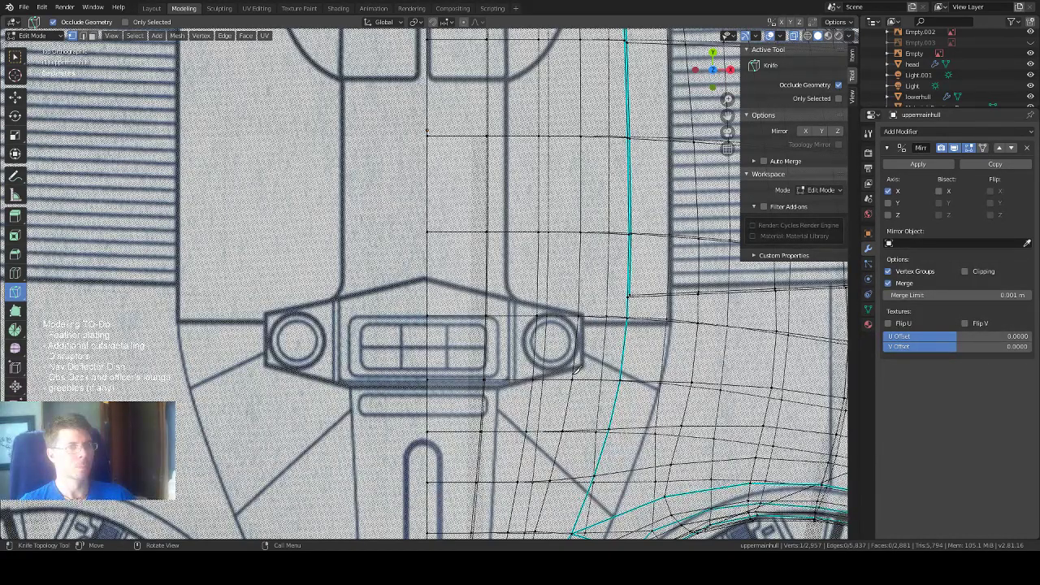
{"action": "left_click", "coordinate": [573, 374]}
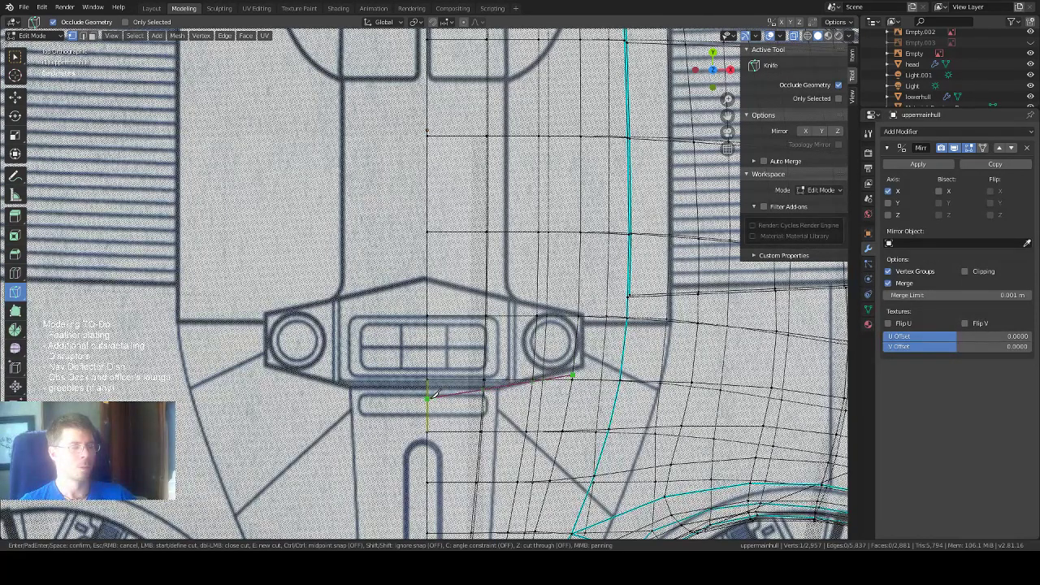
{"action": "left_click", "coordinate": [434, 395]}
{"action": "key", "text": "Return"}
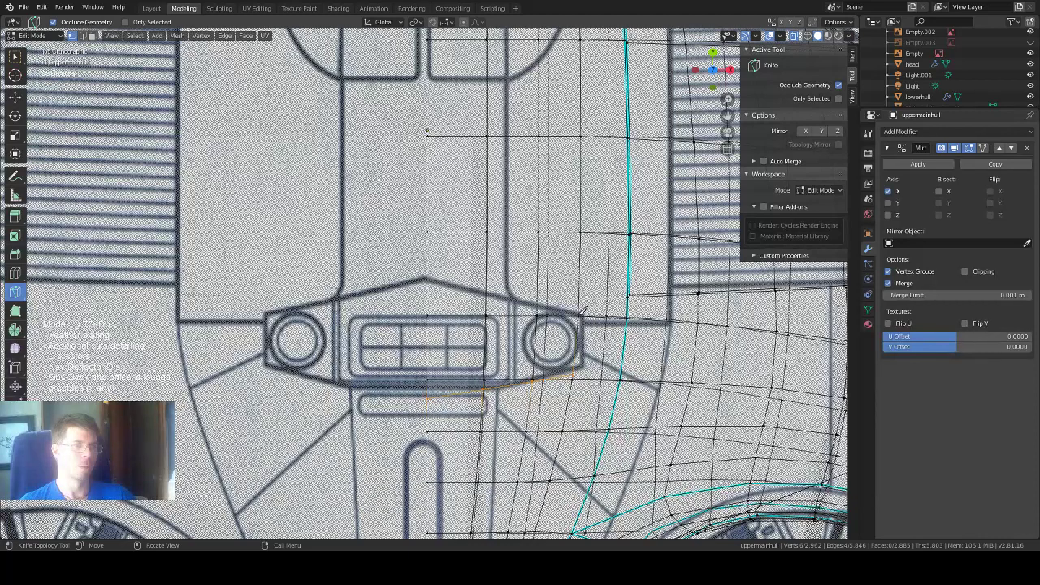
Knife-cut the upper outline of the central lamp-and-window detail from its outer corner to the hull's centreline.
{"action": "left_click", "coordinate": [579, 316]}
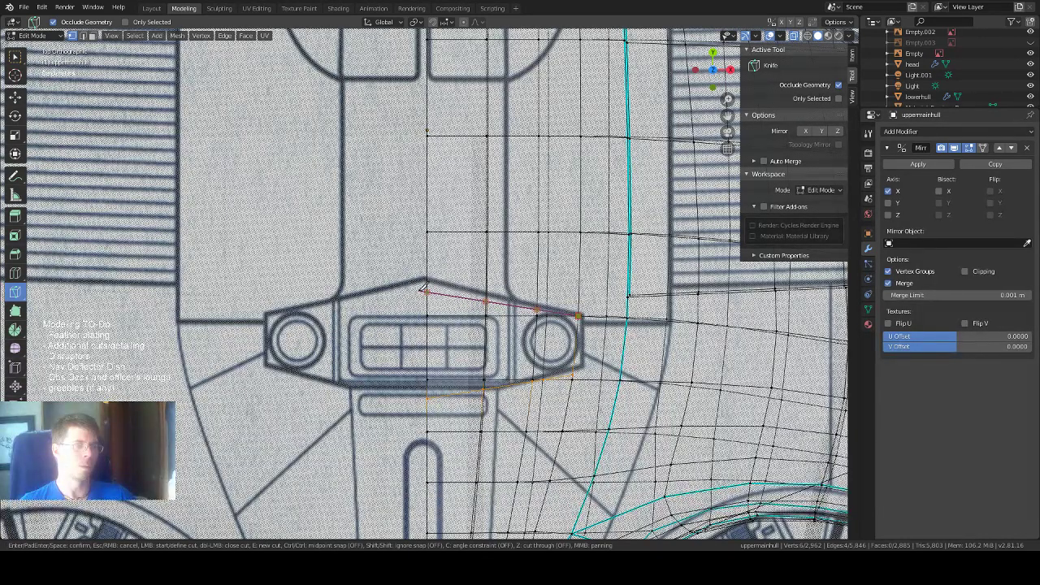
{"action": "left_click", "coordinate": [423, 288]}
{"action": "key", "text": "Return"}
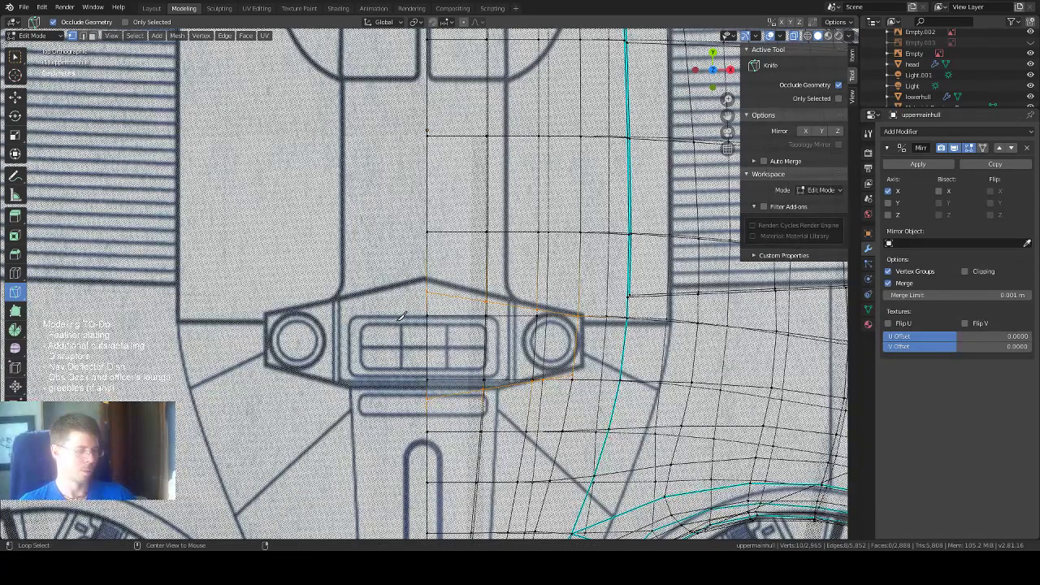
Turn off X-ray and select the six faces nearest the centreline inside the new lamp-and-window outline in face mode.
{"action": "key", "text": "alt+z"}
{"action": "middle_click_drag", "start_coordinate": [401, 316], "coordinate": [395, 232]}
{"action": "key", "text": "3"}
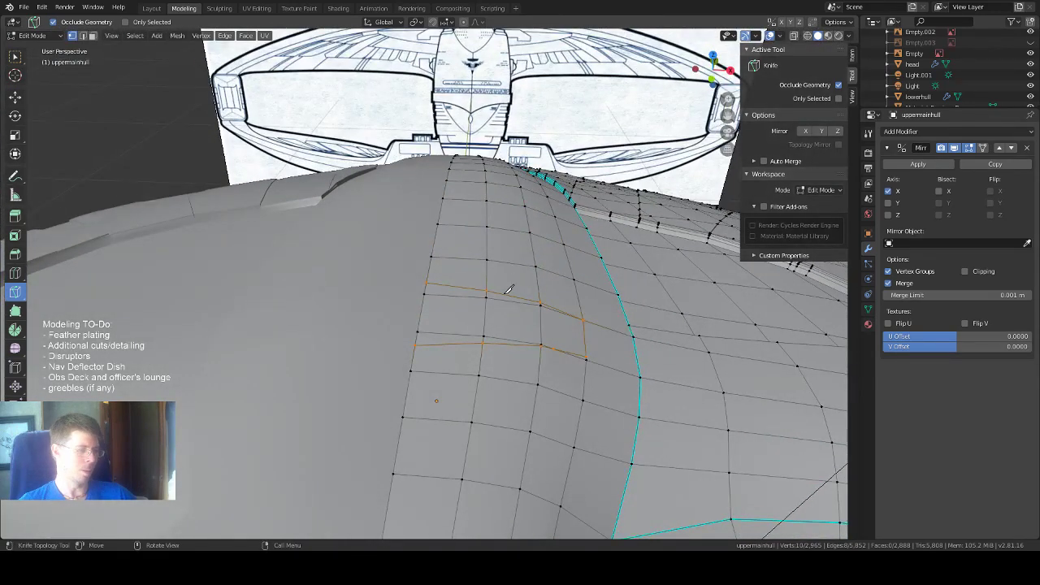
{"action": "left_click", "coordinate": [15, 57]}
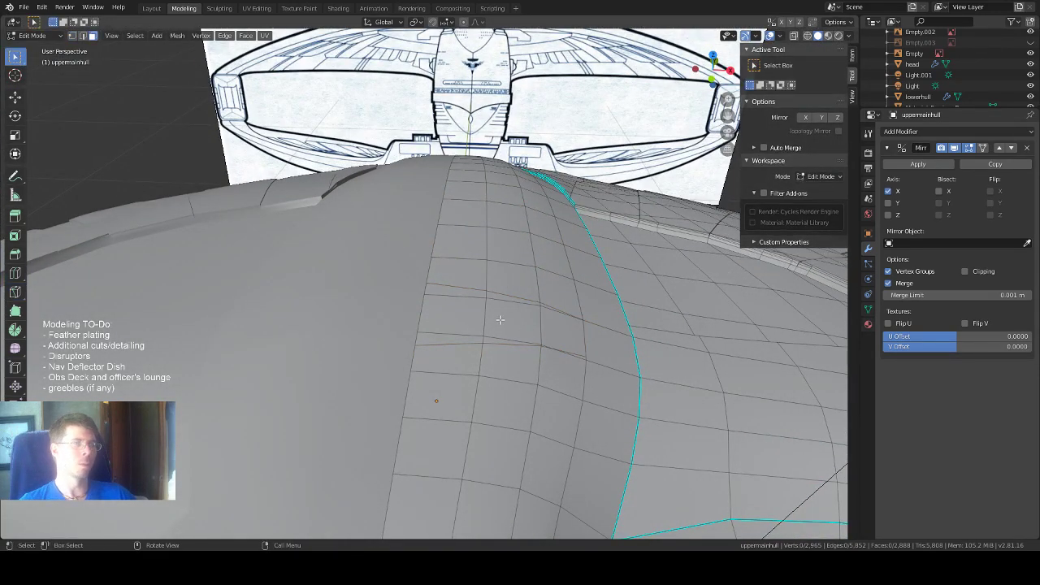
{"action": "left_click_drag", "start_coordinate": [455, 292], "coordinate": [421, 336]}
{"action": "middle_click_drag", "start_coordinate": [520, 316], "coordinate": [501, 315]}
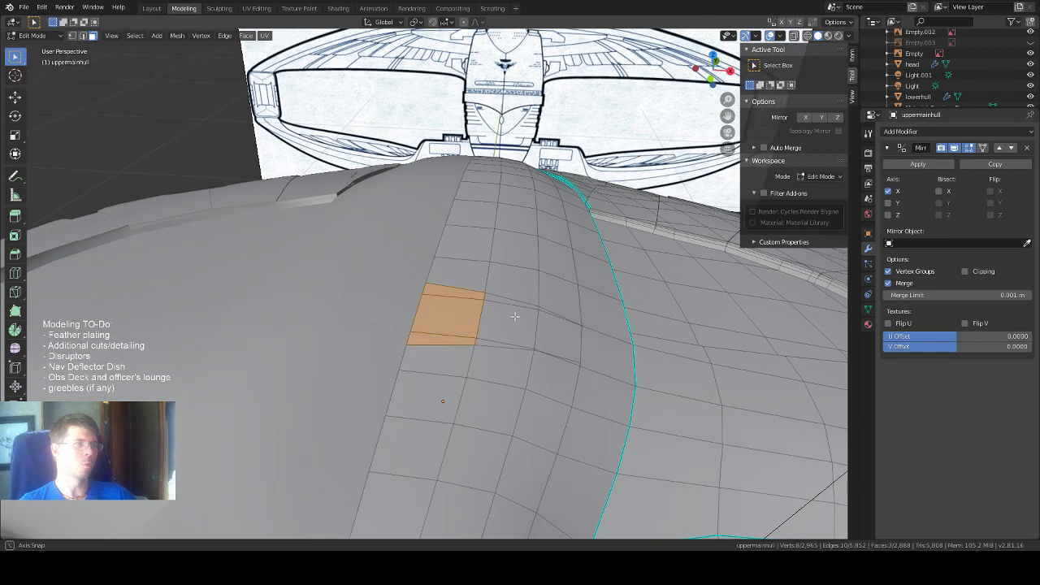
{"action": "left_click_drag", "start_coordinate": [498, 301], "coordinate": [533, 343]}
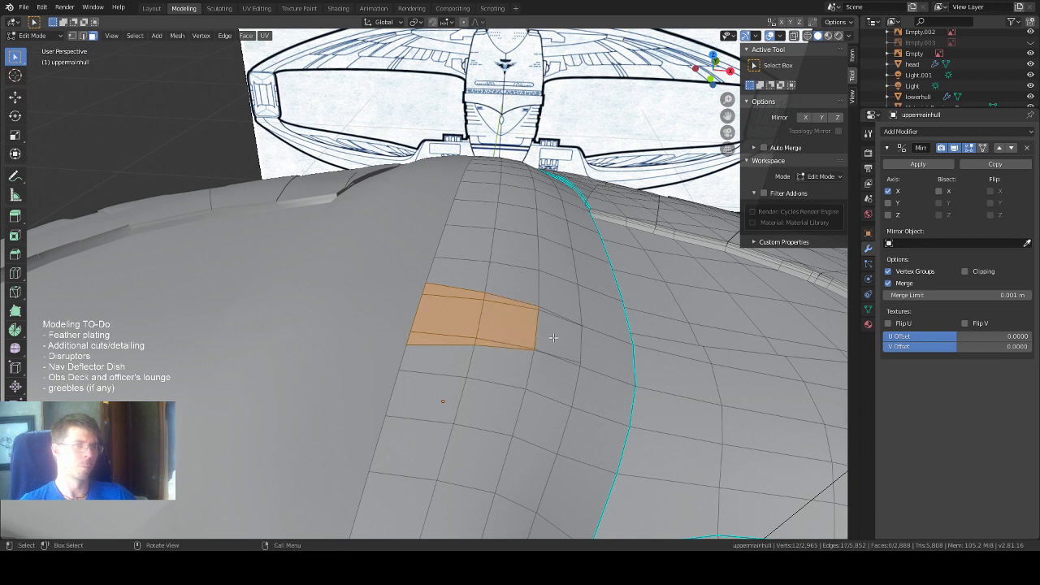
Add the outer face and its narrow sliver faces along the upper and lower cuts to the lamp-and-window selection.
{"action": "middle_click_drag", "start_coordinate": [553, 337], "coordinate": [534, 327]}
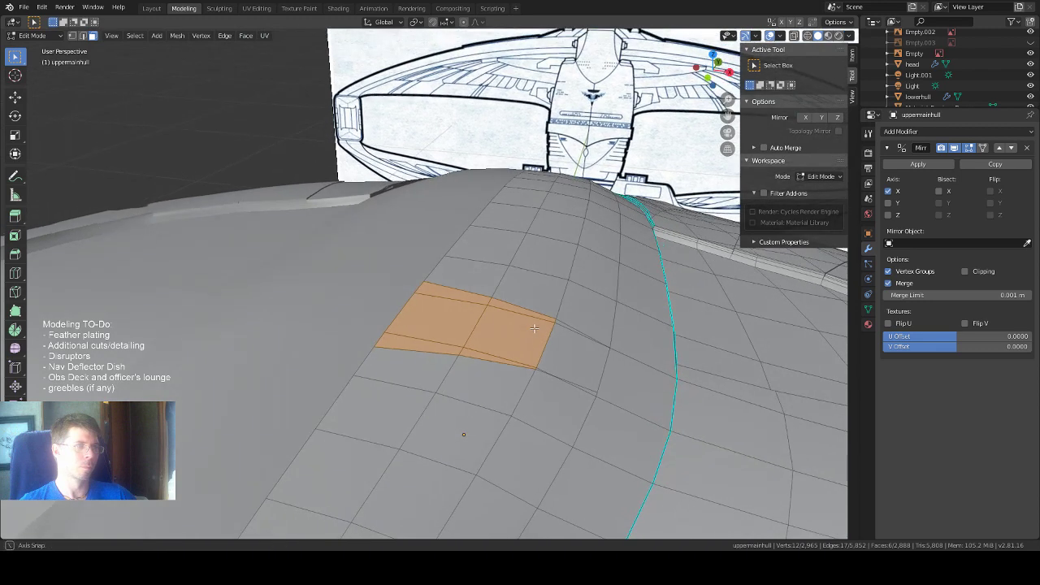
{"action": "scroll", "coordinate": [556, 338], "scroll_direction": "up", "scroll_amount": 1}
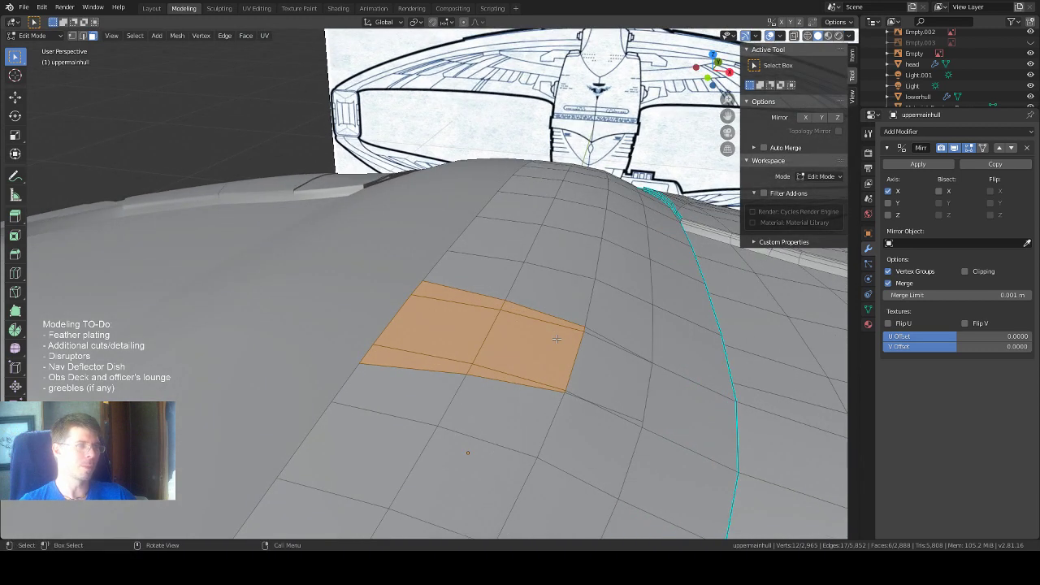
{"action": "mouse_move", "coordinate": [556, 338]}
{"action": "middle_mouse_down"}
{"action": "mouse_move", "coordinate": [546, 333]}
{"action": "mouse_move", "coordinate": [560, 347]}
{"action": "middle_mouse_up"}
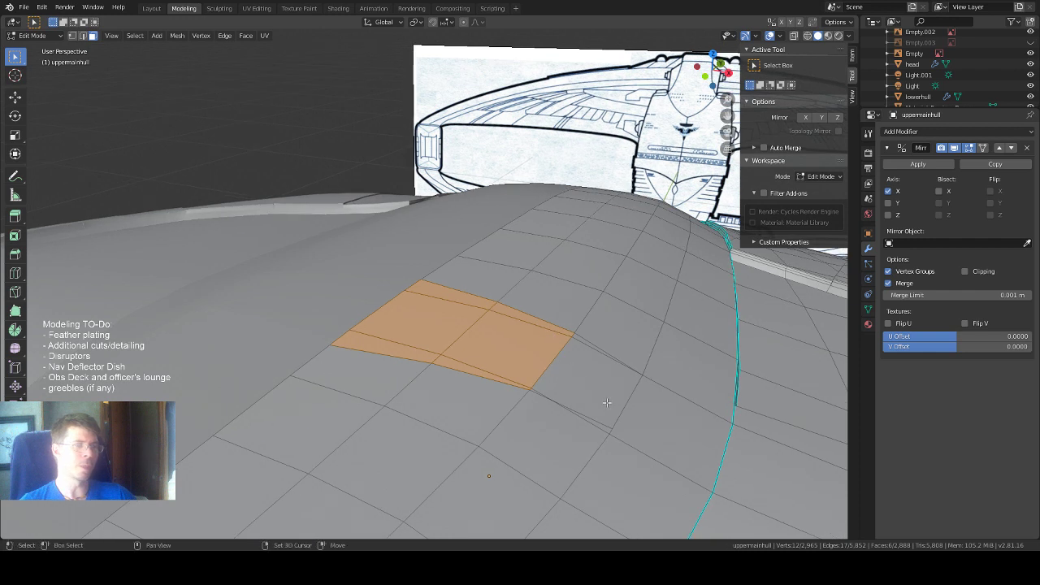
{"action": "left_click", "coordinate": [573, 382], "text": "shift"}
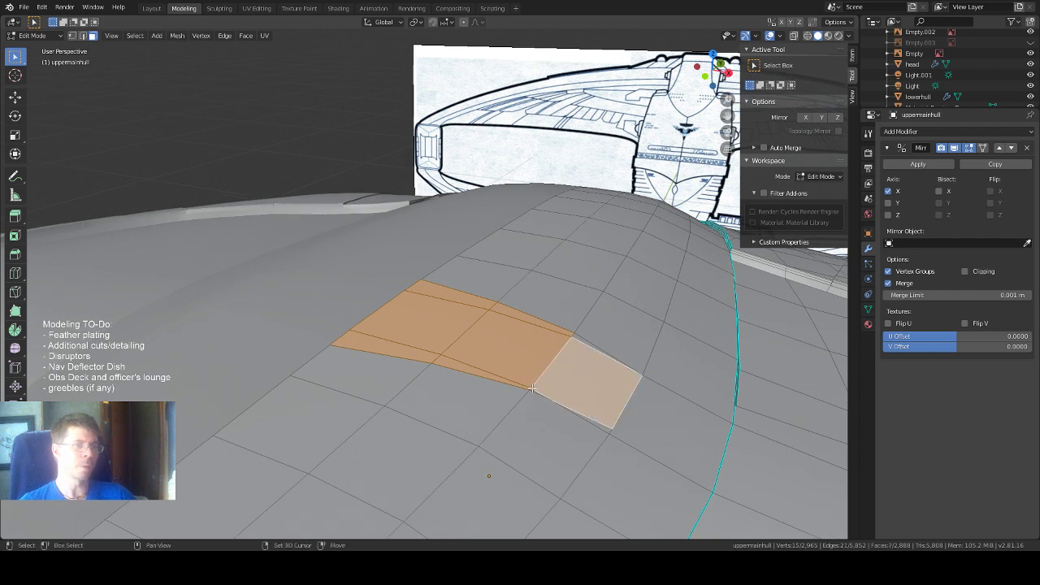
{"action": "left_click", "coordinate": [534, 388], "text": "shift"}
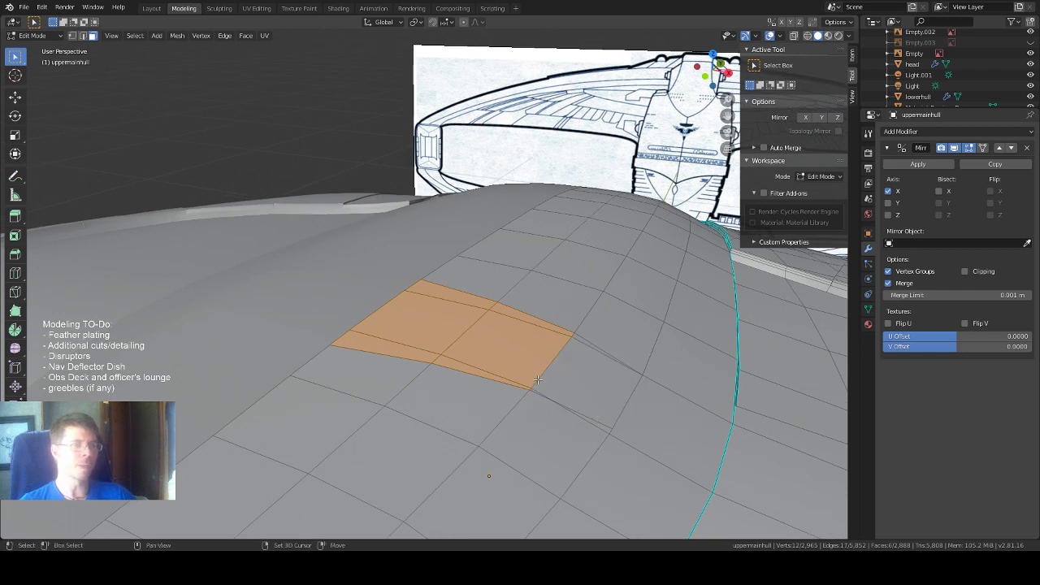
{"action": "left_click", "coordinate": [560, 389], "text": "shift"}
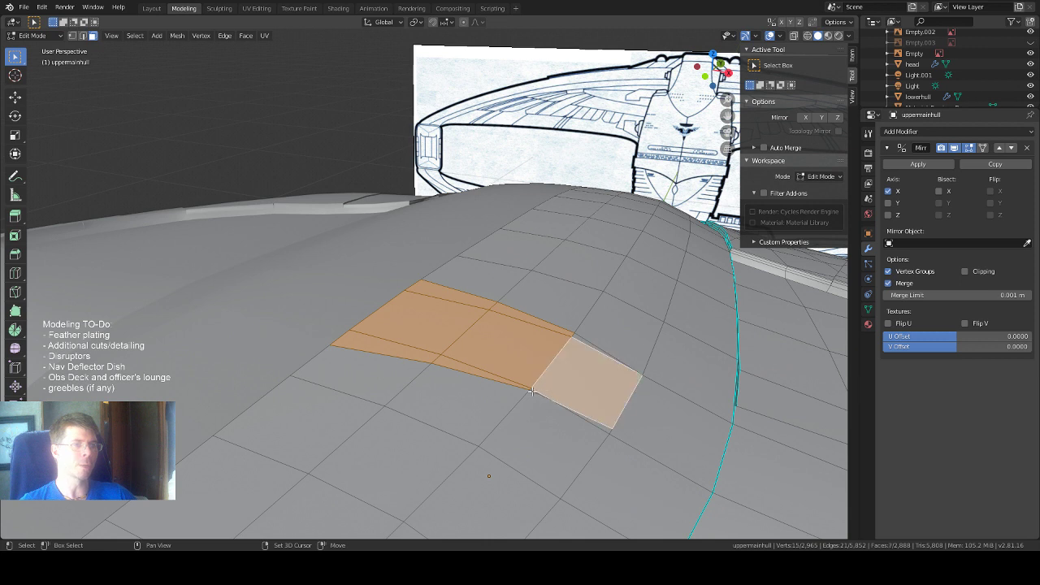
{"action": "left_click", "coordinate": [540, 394], "text": "shift"}
{"action": "left_click", "coordinate": [539, 411], "text": "shift"}
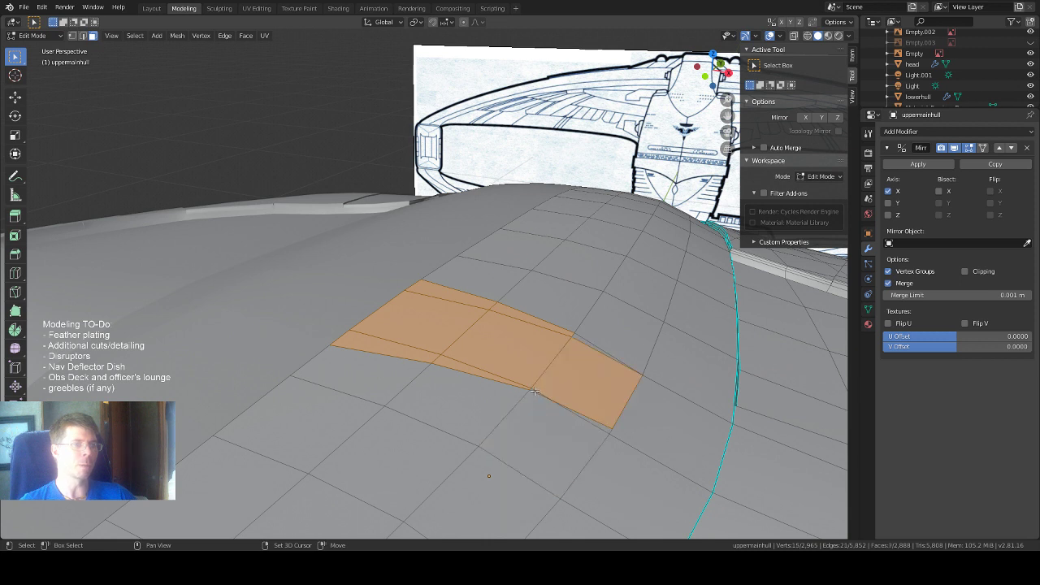
{"action": "left_click", "coordinate": [582, 340], "text": "shift"}
{"action": "middle_click_drag", "start_coordinate": [582, 340], "coordinate": [482, 282]}
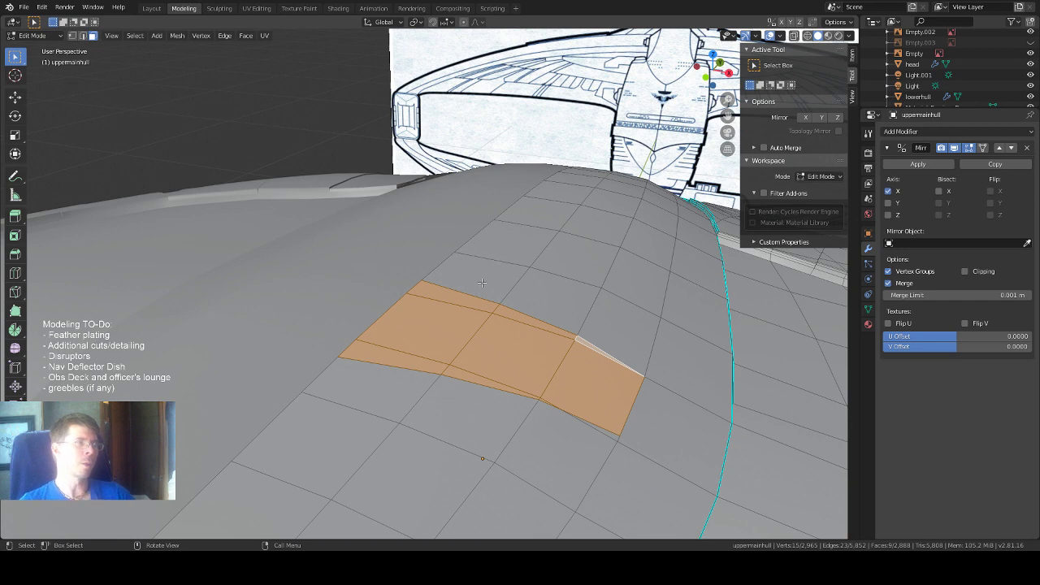
{"action": "mouse_move", "coordinate": [494, 279]}
{"action": "middle_mouse_down"}
{"action": "mouse_move", "coordinate": [489, 309]}
{"action": "mouse_move", "coordinate": [494, 284]}
{"action": "middle_mouse_up"}
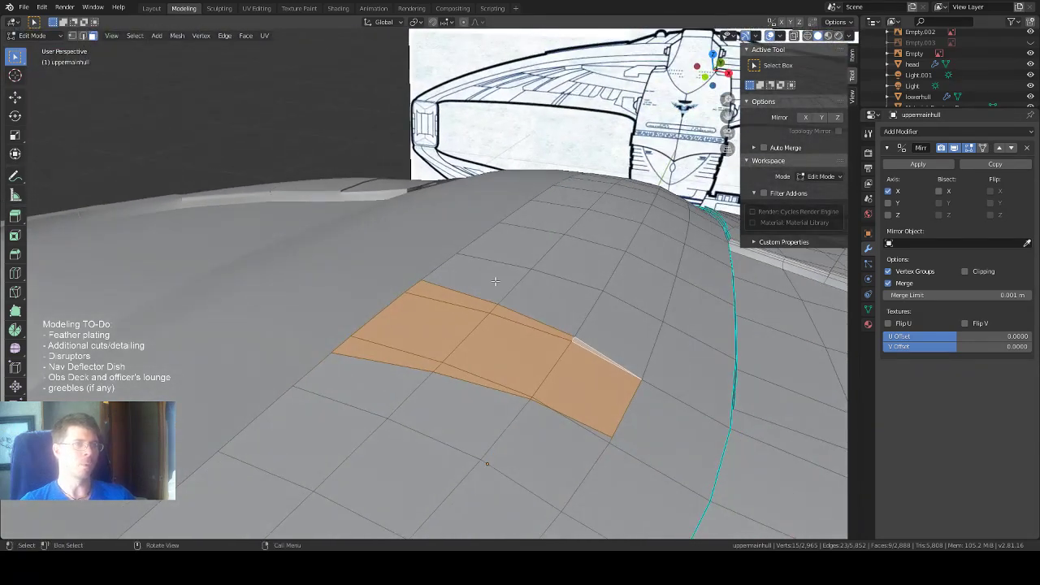
Extrude the selected lamp-and-window faces about 0.0196 m into the hull along their normal.
{"action": "left_click", "coordinate": [15, 216]}
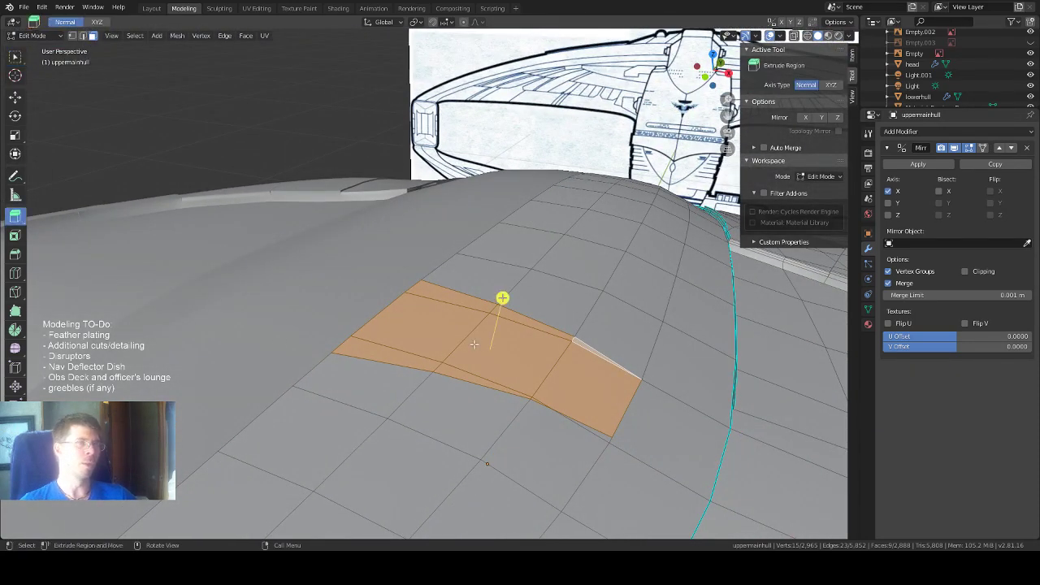
{"action": "left_click_drag", "start_coordinate": [499, 298], "coordinate": [496, 313]}
{"action": "middle_click_drag", "start_coordinate": [577, 296], "coordinate": [520, 333]}
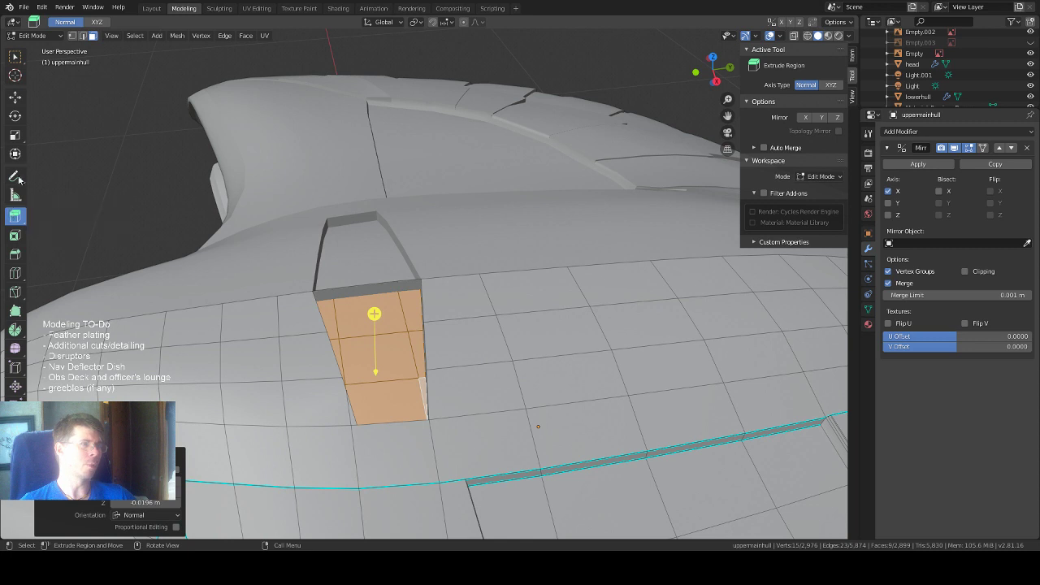
{"action": "left_click", "coordinate": [15, 57]}
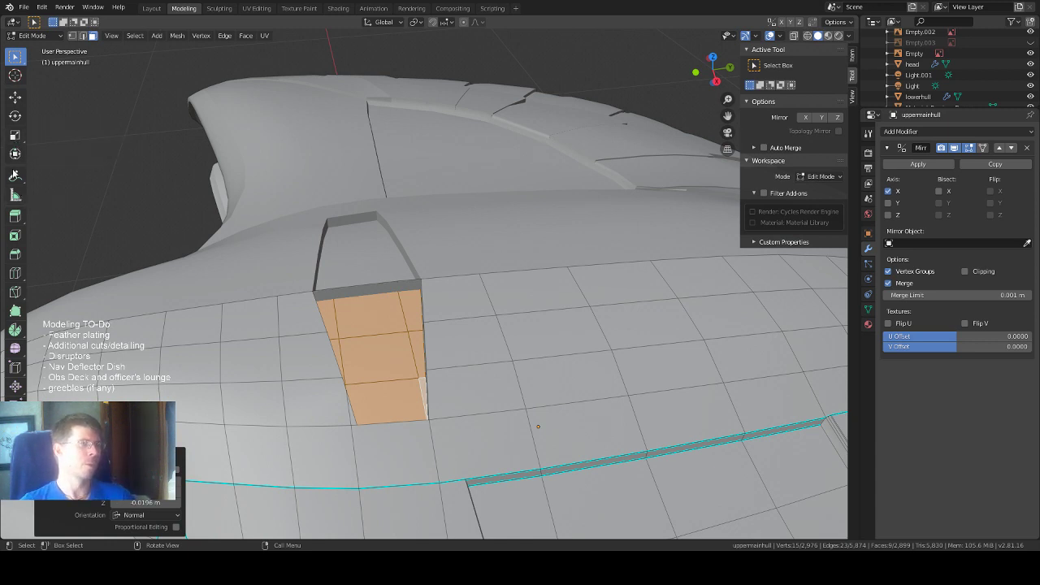
{"action": "left_click", "coordinate": [15, 215]}
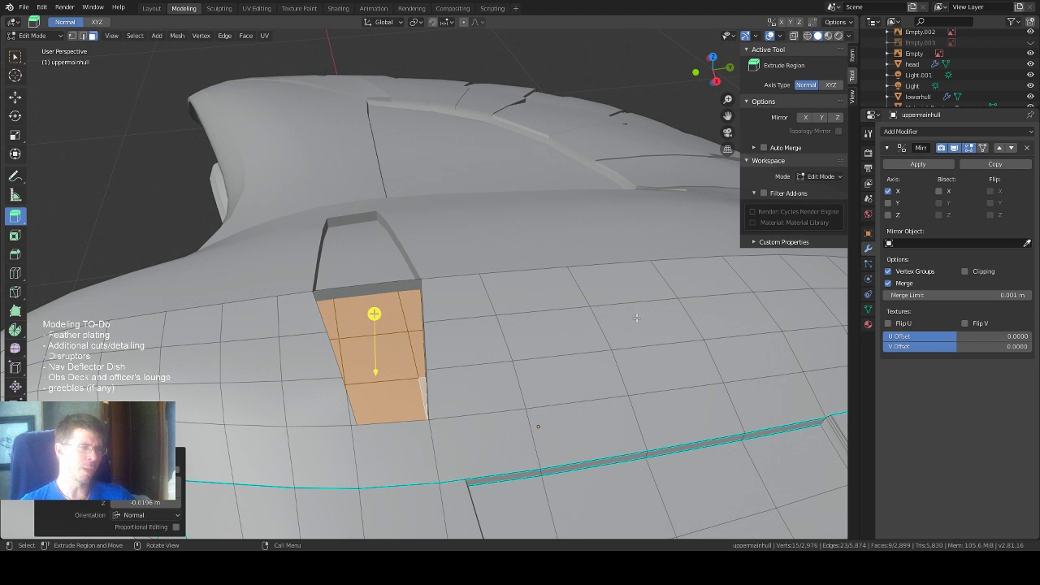
{"action": "left_click", "coordinate": [16, 58]}
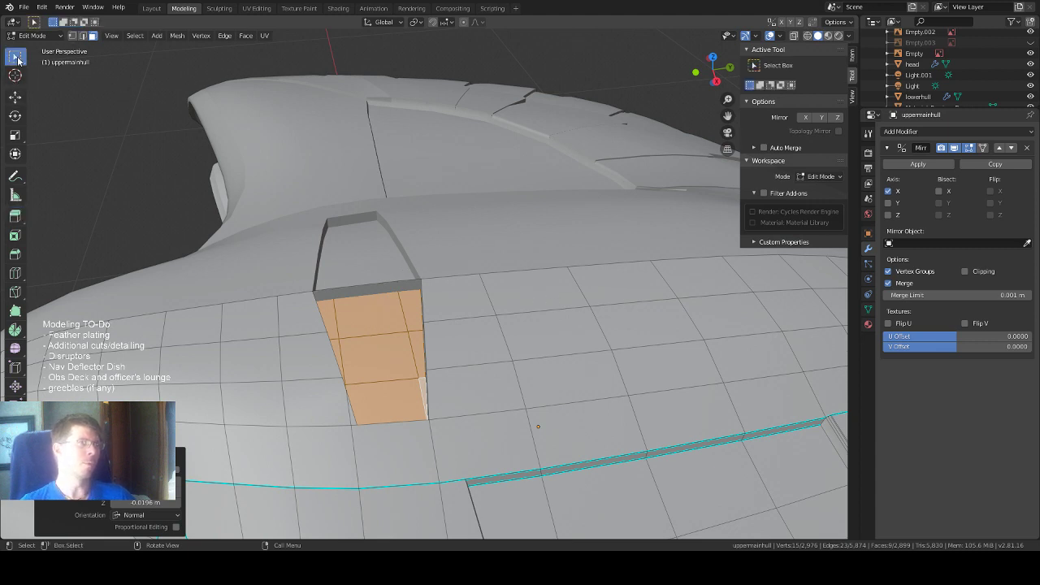
Set the Scale orientation to Global and scale the recessed floor down slightly along Y.
{"action": "left_click", "coordinate": [15, 135]}
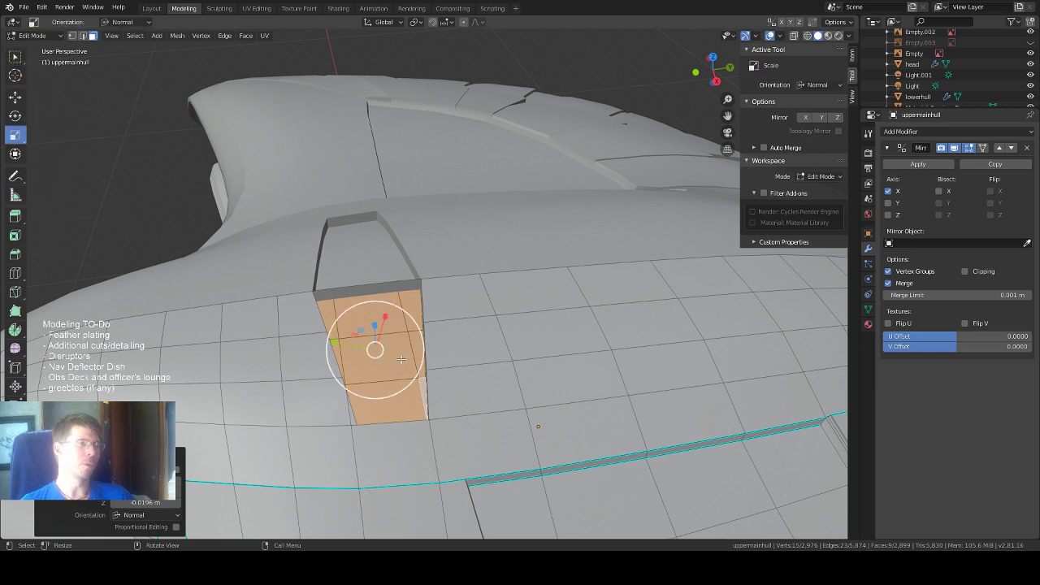
{"action": "left_click", "coordinate": [830, 86]}
{"action": "left_click", "coordinate": [819, 117]}
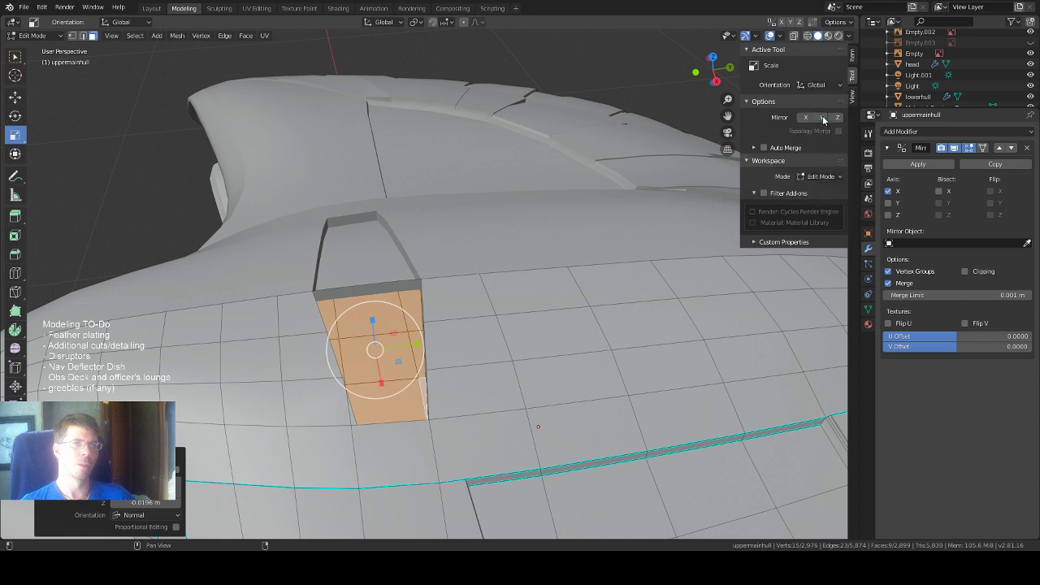
{"action": "left_click_drag", "start_coordinate": [416, 345], "coordinate": [406, 346]}
{"action": "middle_click_drag", "start_coordinate": [407, 345], "coordinate": [668, 274]}
{"action": "scroll", "coordinate": [603, 347], "scroll_direction": "up", "scroll_amount": 2}
{"action": "scroll", "coordinate": [629, 207], "scroll_direction": "up", "scroll_amount": 2}
{"action": "middle_click_drag", "start_coordinate": [628, 206], "coordinate": [660, 257]}
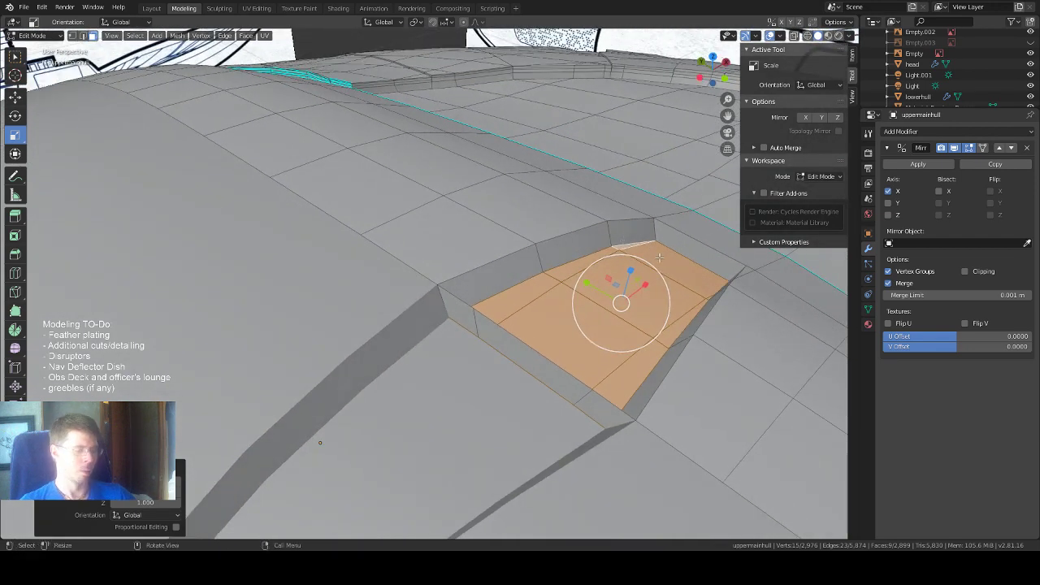
Select the outer end edge of the recessed floor in edge mode and show its transform values.
{"action": "key", "text": "1"}
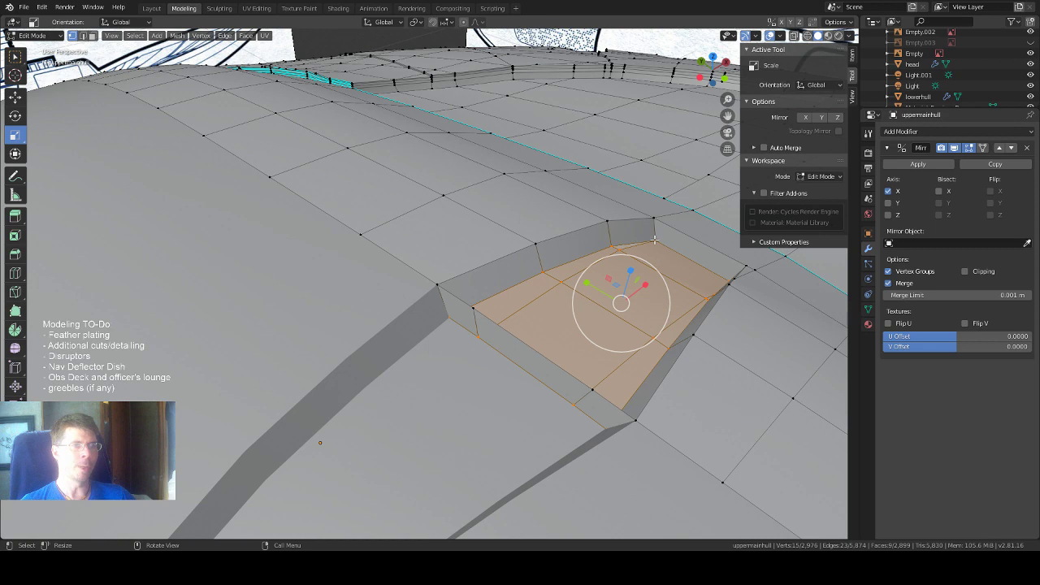
{"action": "left_click", "coordinate": [655, 241]}
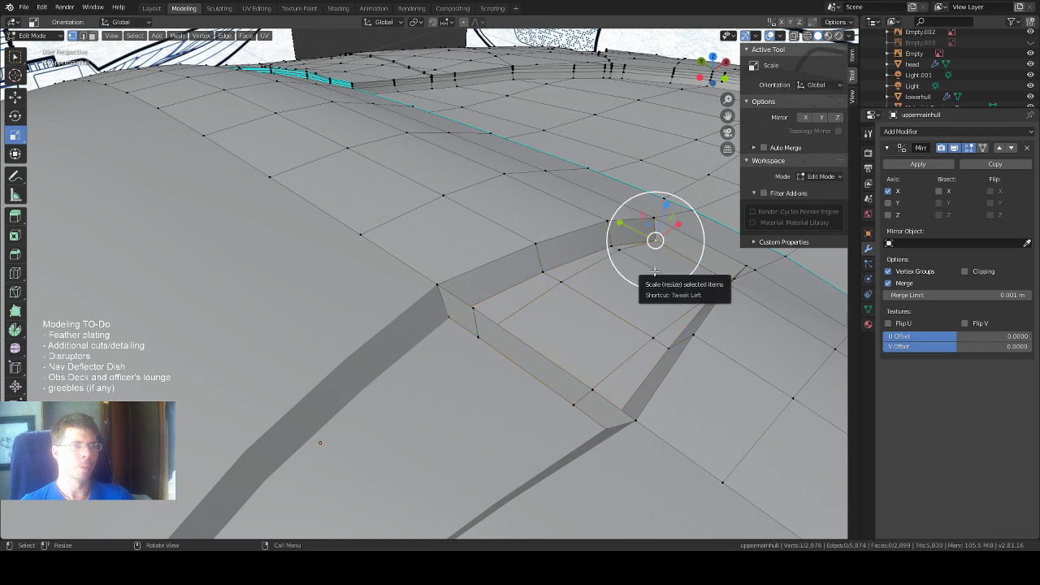
{"action": "middle_click_drag", "start_coordinate": [655, 271], "coordinate": [646, 350]}
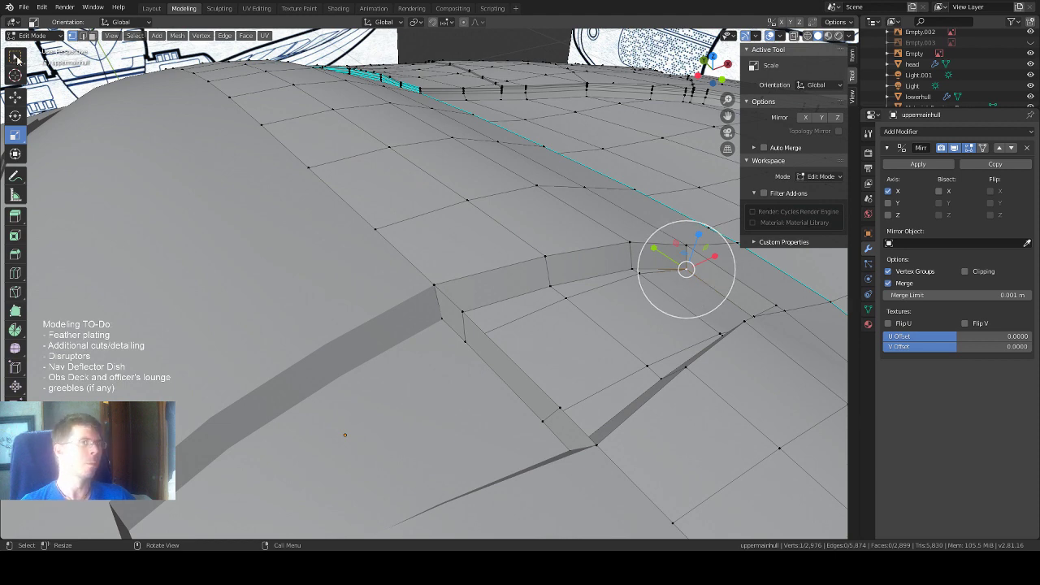
{"action": "key", "text": "w"}
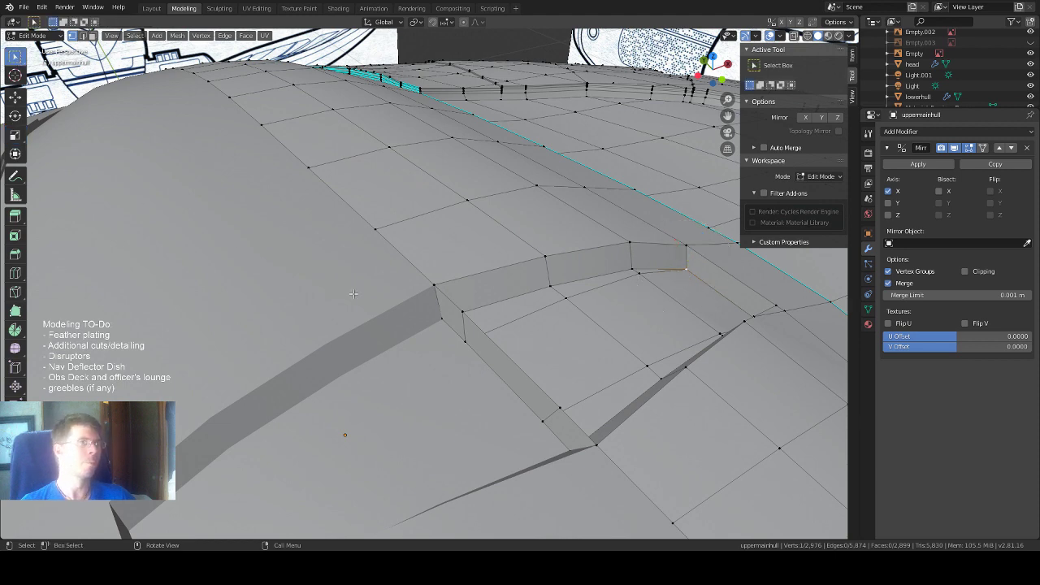
{"action": "key", "text": "2"}
{"action": "left_click", "coordinate": [707, 286]}
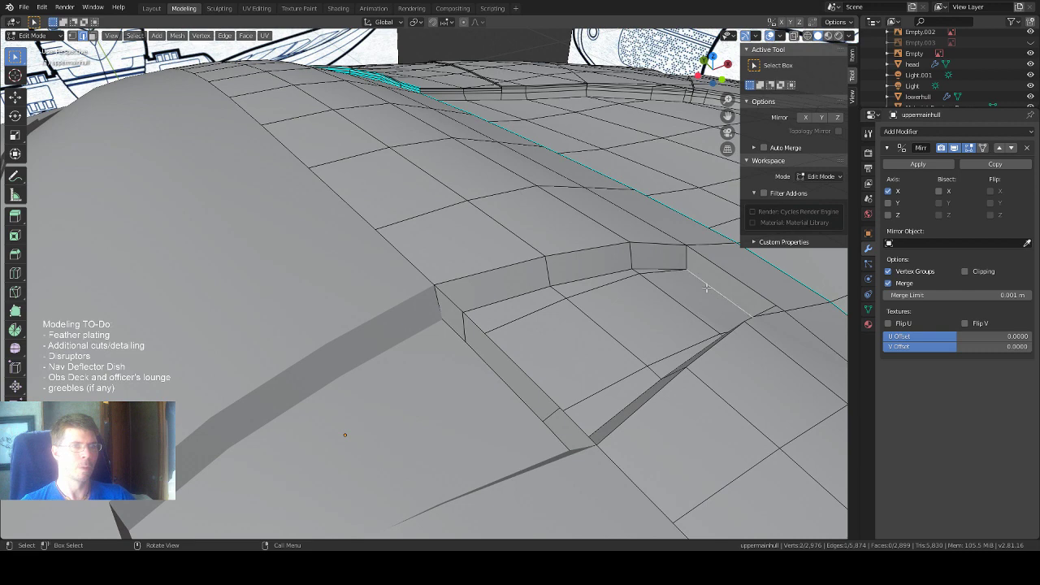
{"action": "middle_click_drag", "start_coordinate": [704, 293], "coordinate": [724, 297]}
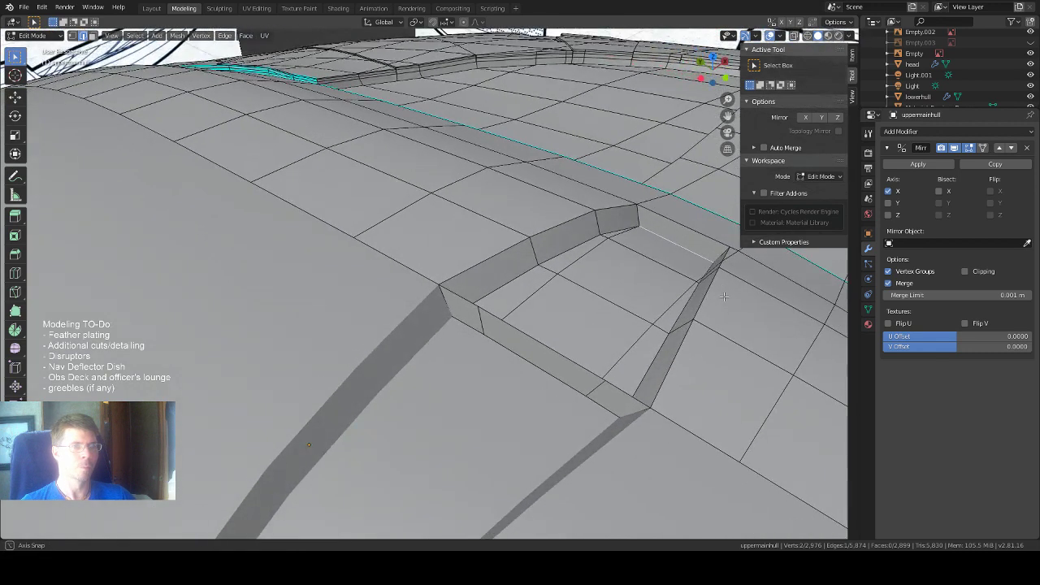
{"action": "left_click", "coordinate": [853, 56]}
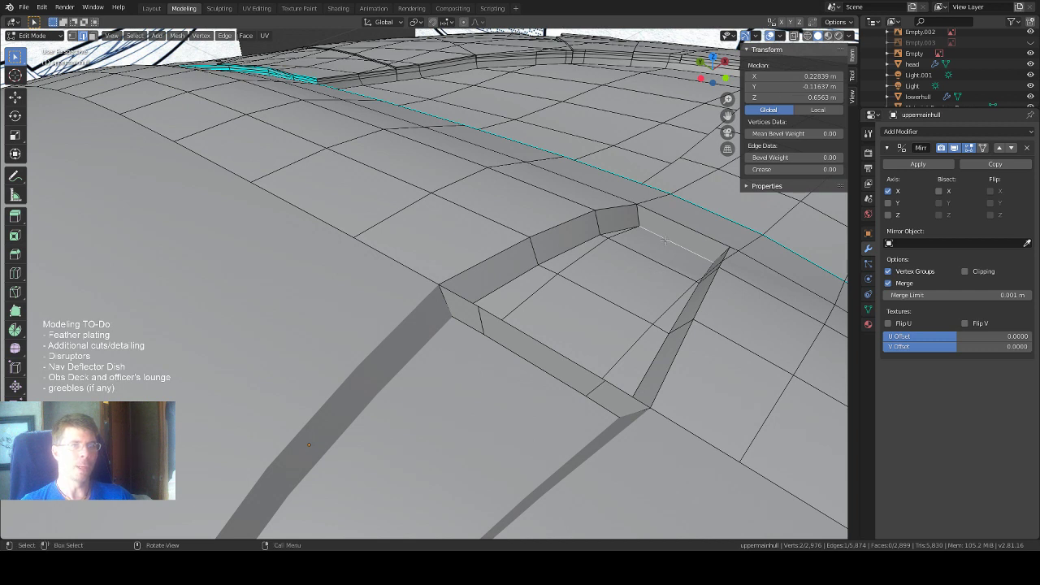
Merge the two lower corner vertices at the outer end of the hull recess into the rim vertices above them, using At Last.
{"action": "key", "text": "1"}
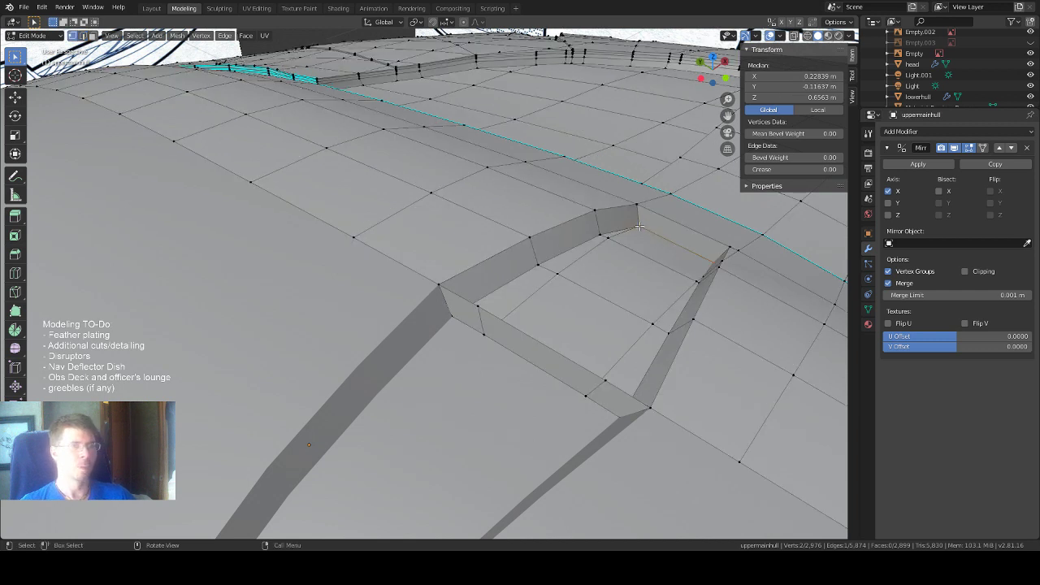
{"action": "left_click", "coordinate": [639, 200]}
{"action": "left_click", "coordinate": [639, 218], "text": "shift"}
{"action": "key", "text": "m"}
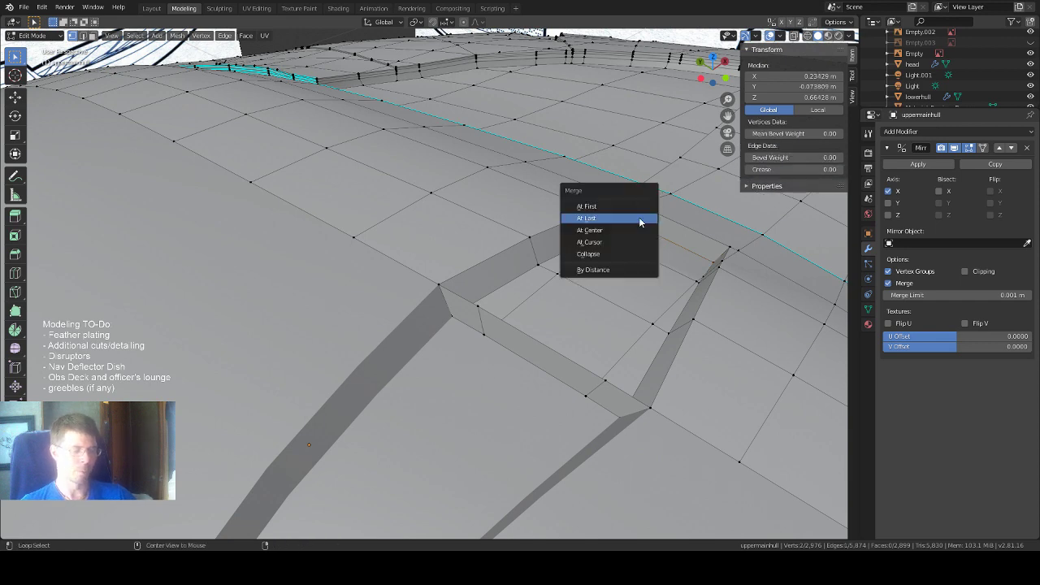
{"action": "left_click", "coordinate": [642, 217]}
{"action": "middle_click_drag", "start_coordinate": [642, 218], "coordinate": [660, 225]}
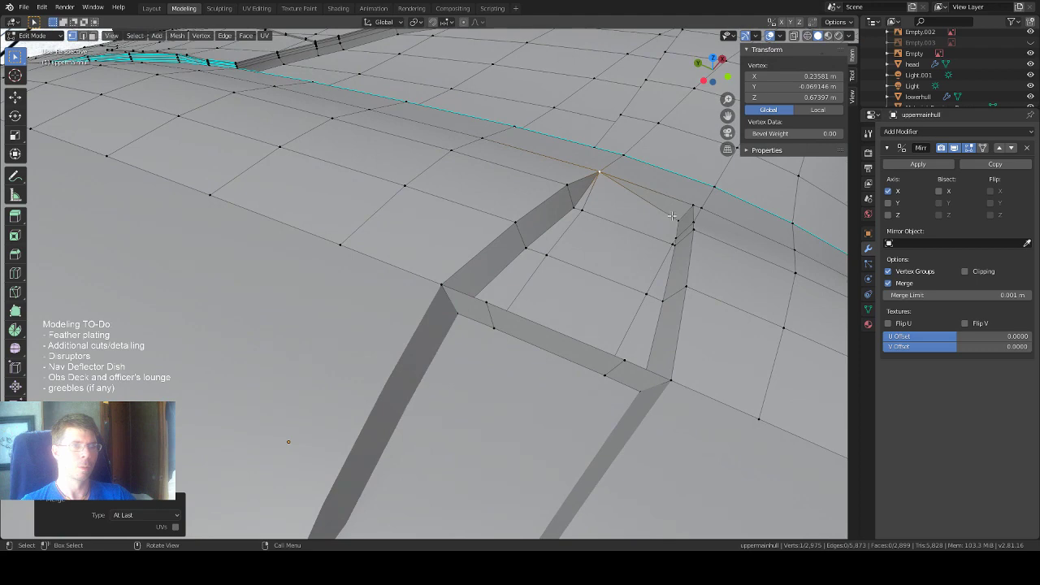
{"action": "left_click", "coordinate": [692, 206], "text": "shift"}
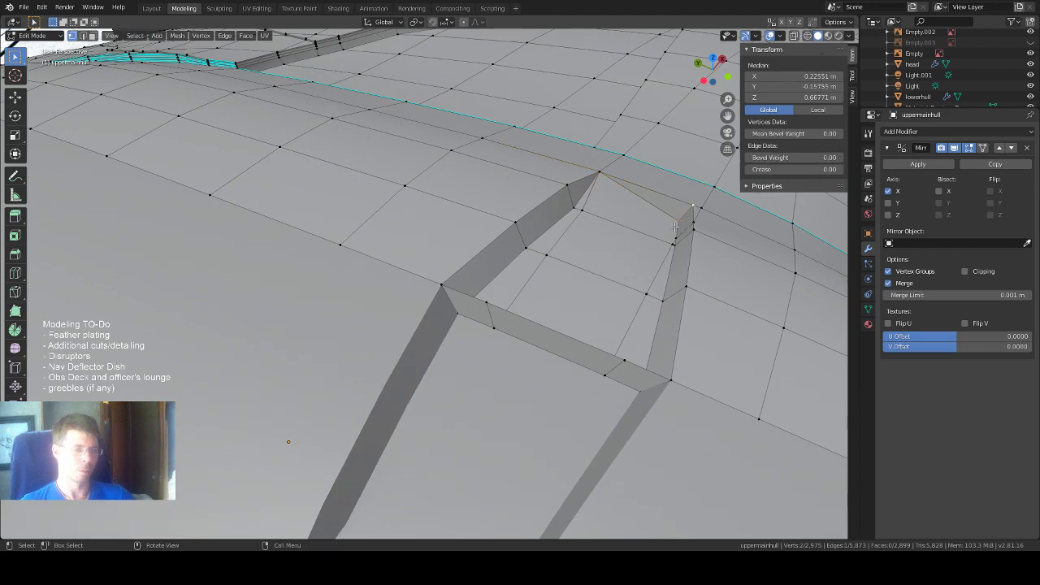
{"action": "key", "text": "m"}
{"action": "left_click", "coordinate": [673, 225]}
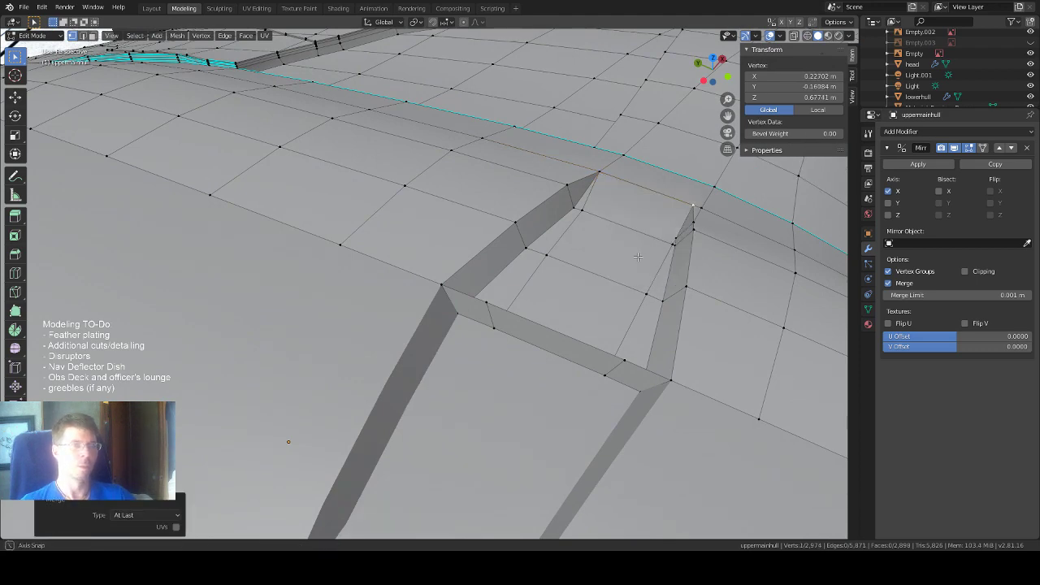
{"action": "middle_click_drag", "start_coordinate": [638, 257], "coordinate": [627, 256]}
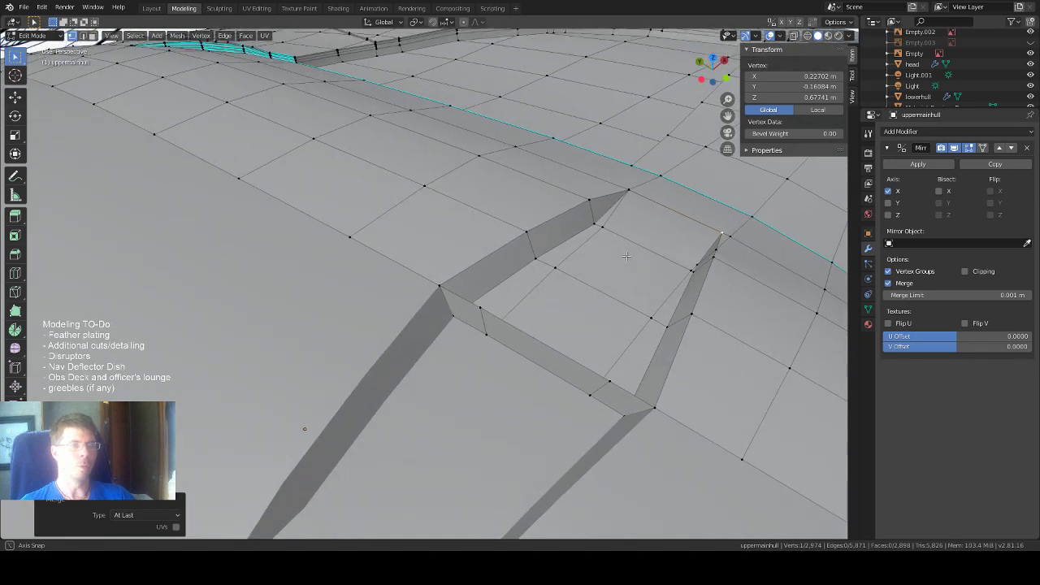
Mark the edge between the two merged corners at the outer end of the recess as sharp.
{"action": "key", "text": "2"}
{"action": "left_click", "coordinate": [666, 208]}
{"action": "right_click", "coordinate": [666, 208]}
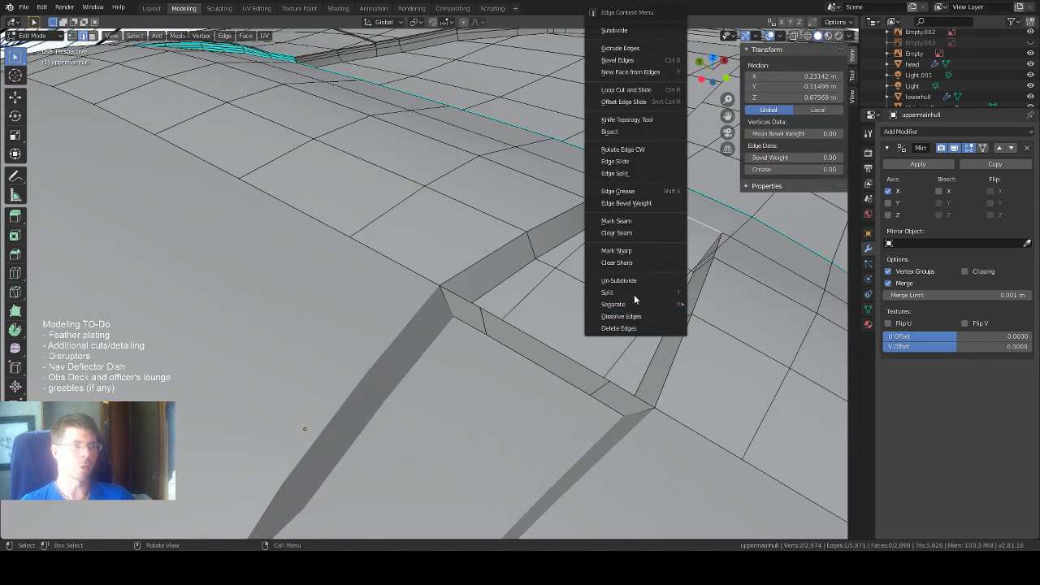
{"action": "left_click", "coordinate": [632, 252]}
{"action": "middle_click_drag", "start_coordinate": [631, 259], "coordinate": [630, 249]}
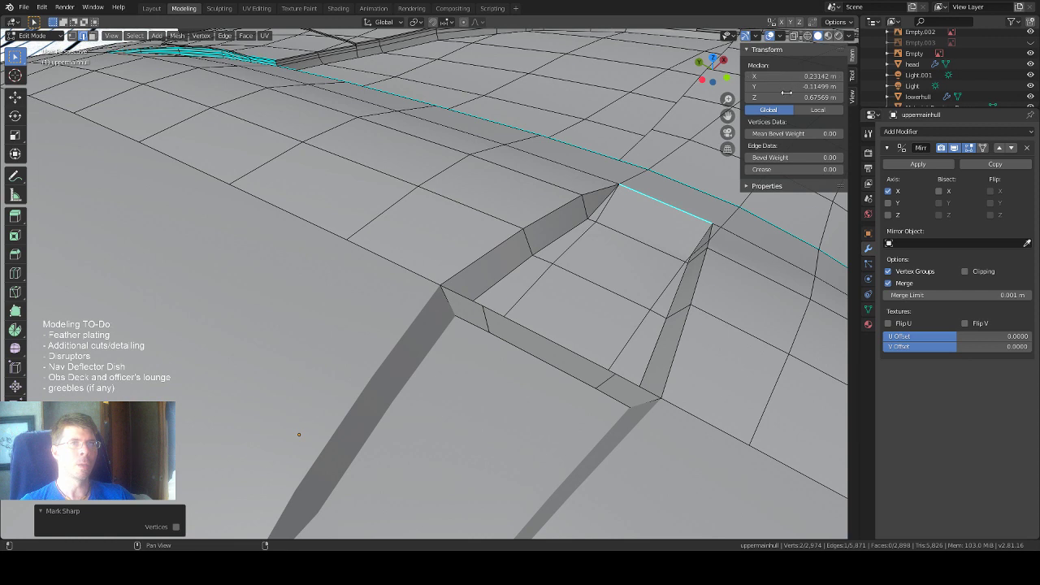
Set the median Z of the two crosswise edges in the recess floor to 0.67569 m each.
{"action": "left_click", "coordinate": [626, 241]}
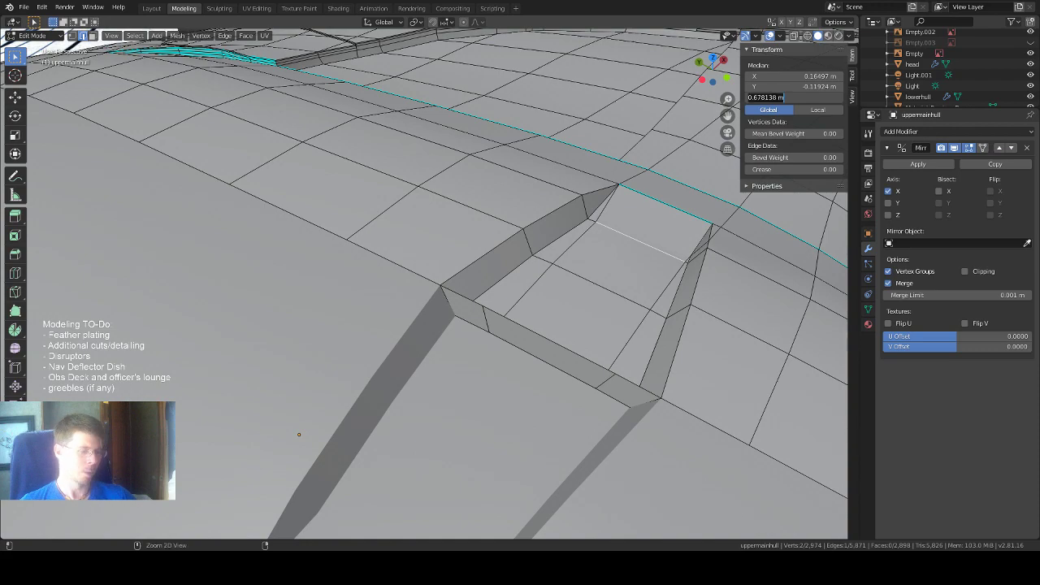
{"action": "left_click_drag", "start_coordinate": [776, 98], "coordinate": [773, 97]}
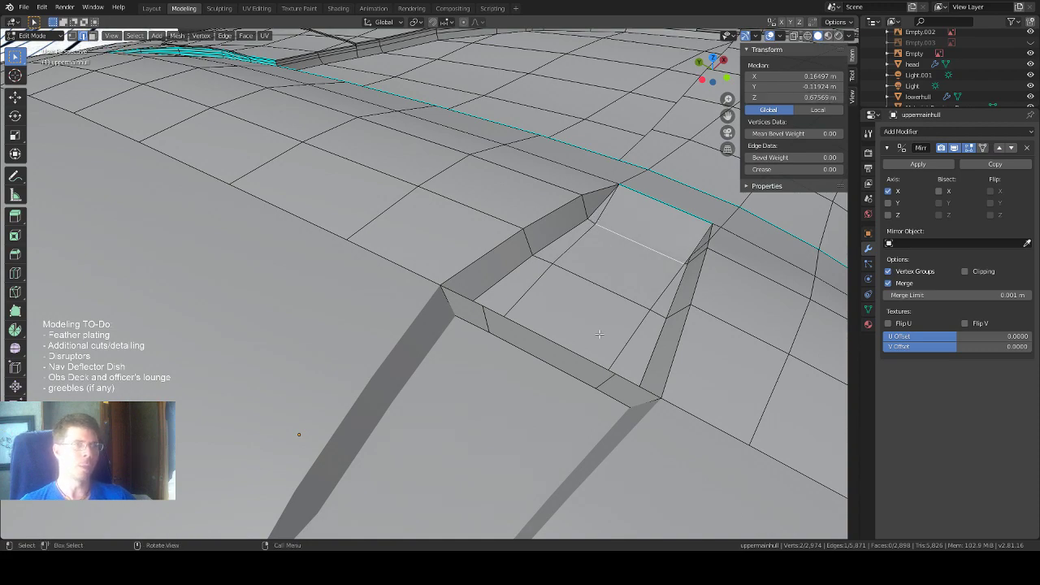
{"action": "middle_click_drag", "start_coordinate": [598, 336], "coordinate": [560, 316]}
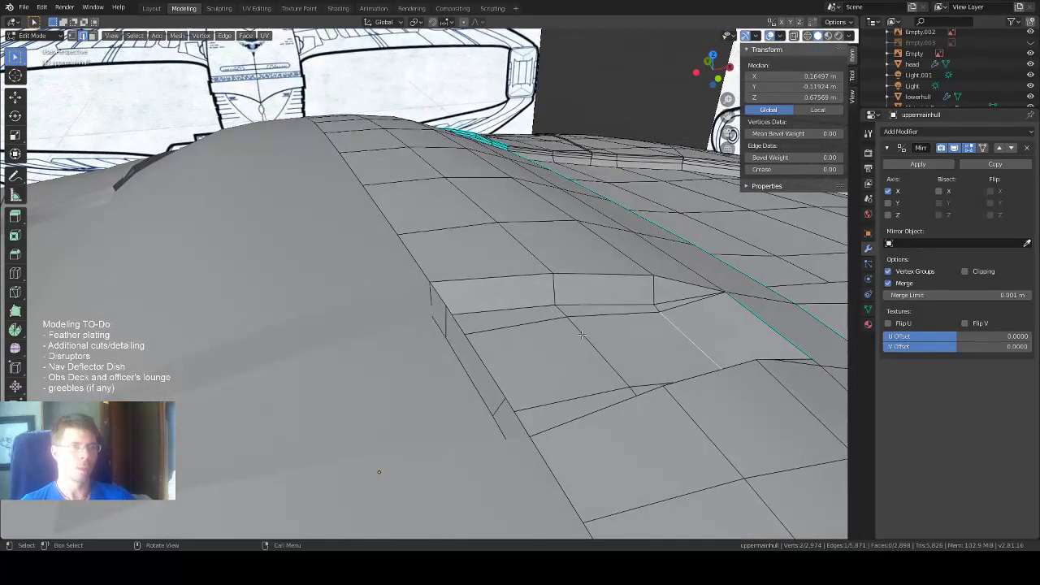
{"action": "left_click", "coordinate": [582, 335]}
{"action": "left_click", "coordinate": [797, 95]}
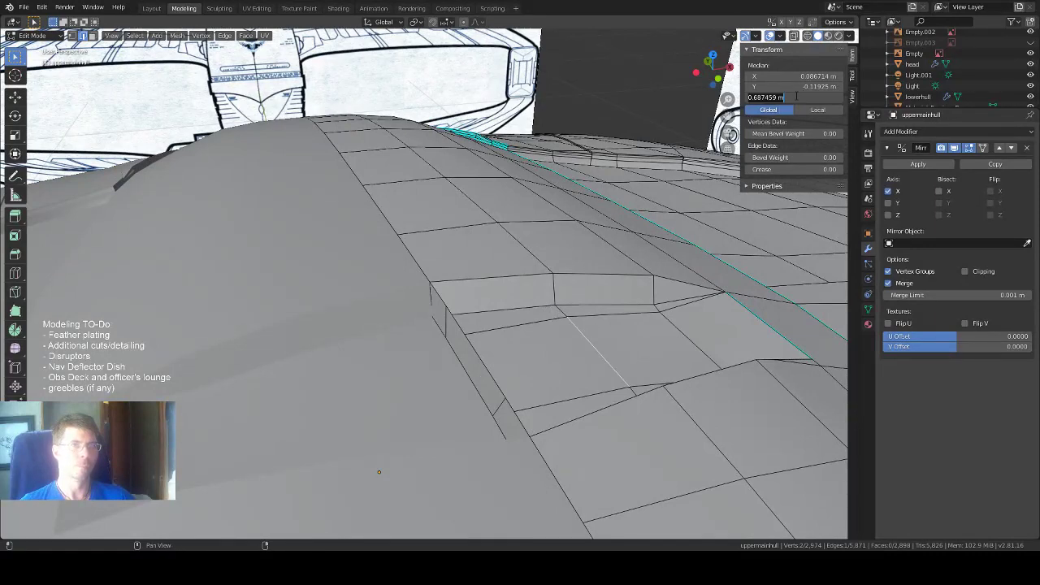
{"action": "type", "text": "0.67569"}
{"action": "key", "text": "Return"}
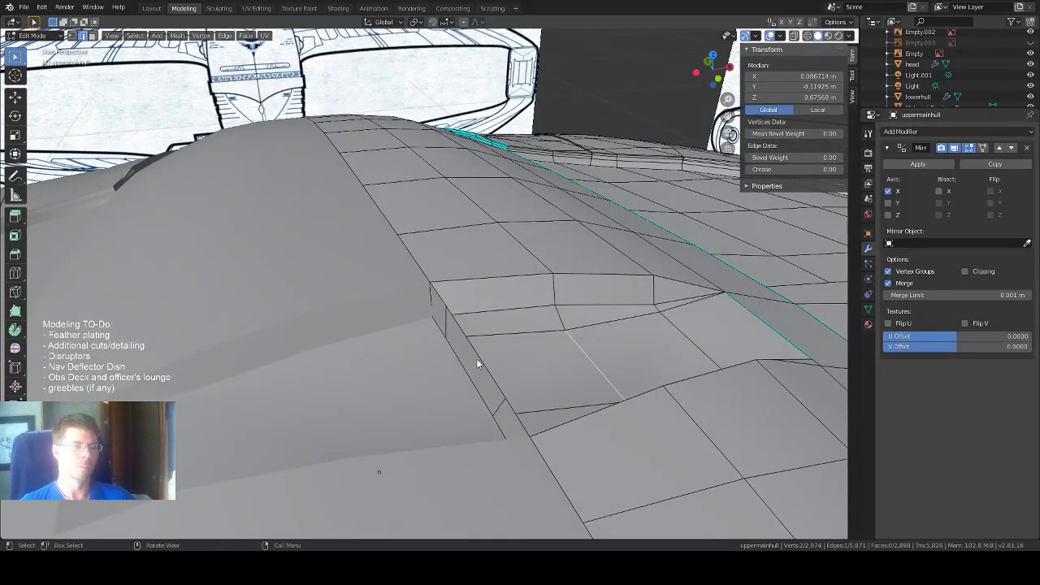
Delete the three upright faces that close off the recess along the hull's centre line.
{"action": "middle_click_drag", "start_coordinate": [479, 355], "coordinate": [525, 325]}
{"action": "left_click", "coordinate": [359, 334]}
{"action": "left_click", "coordinate": [355, 344], "text": "shift"}
{"action": "key", "text": "x"}
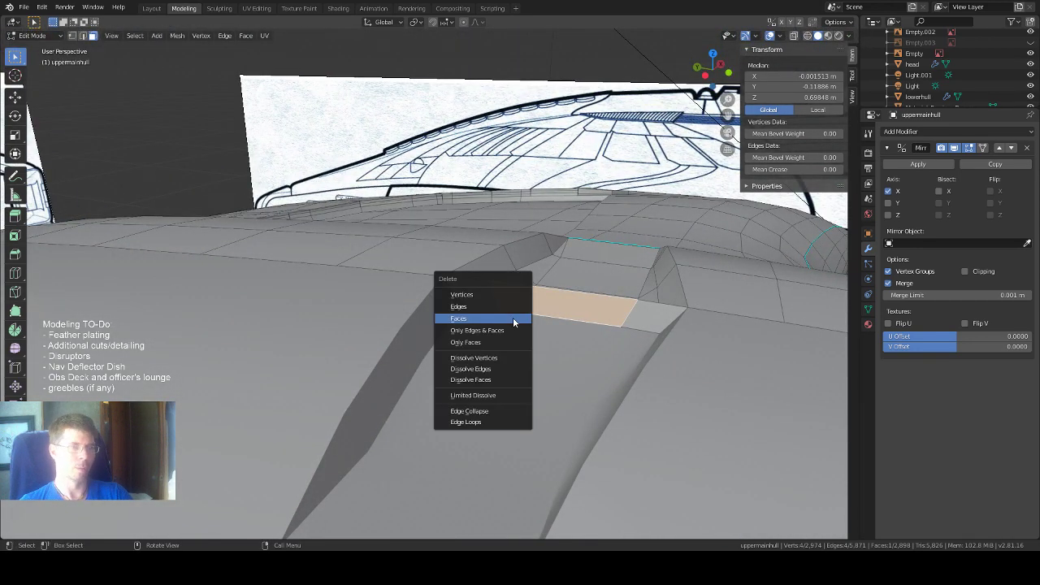
{"action": "left_click", "coordinate": [513, 317]}
{"action": "left_click", "coordinate": [639, 316]}
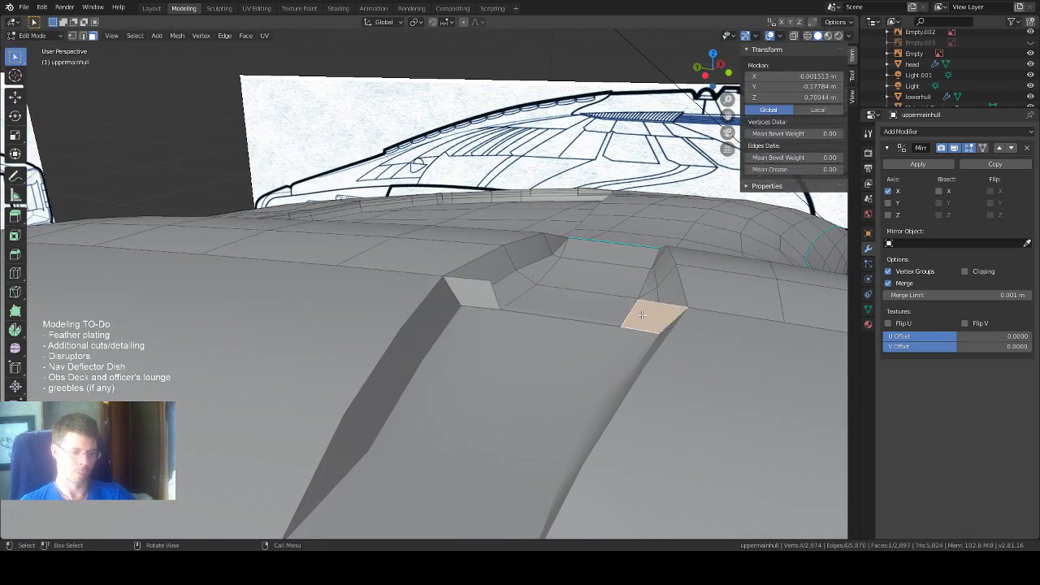
{"action": "key", "text": "x"}
{"action": "left_click", "coordinate": [627, 316]}
{"action": "left_click", "coordinate": [485, 291]}
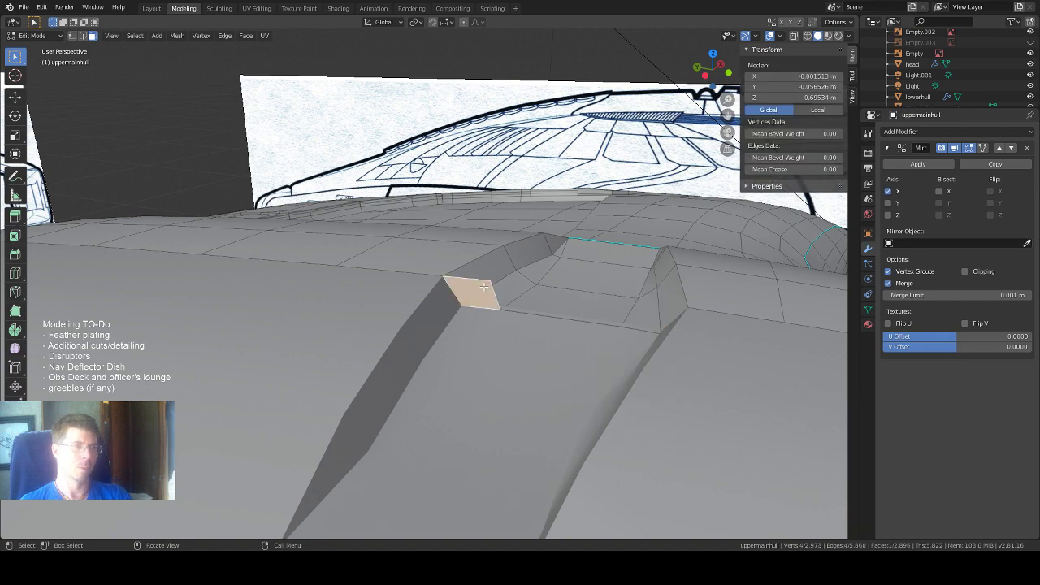
{"action": "key", "text": "x"}
{"action": "left_click", "coordinate": [485, 291]}
Merge the two nearly coincident vertices where the outer crosswise floor edge meets the right recess wall, using At Last.
{"action": "middle_click_drag", "start_coordinate": [485, 291], "coordinate": [597, 129]}
{"action": "key", "text": "1"}
{"action": "left_click", "coordinate": [562, 256]}
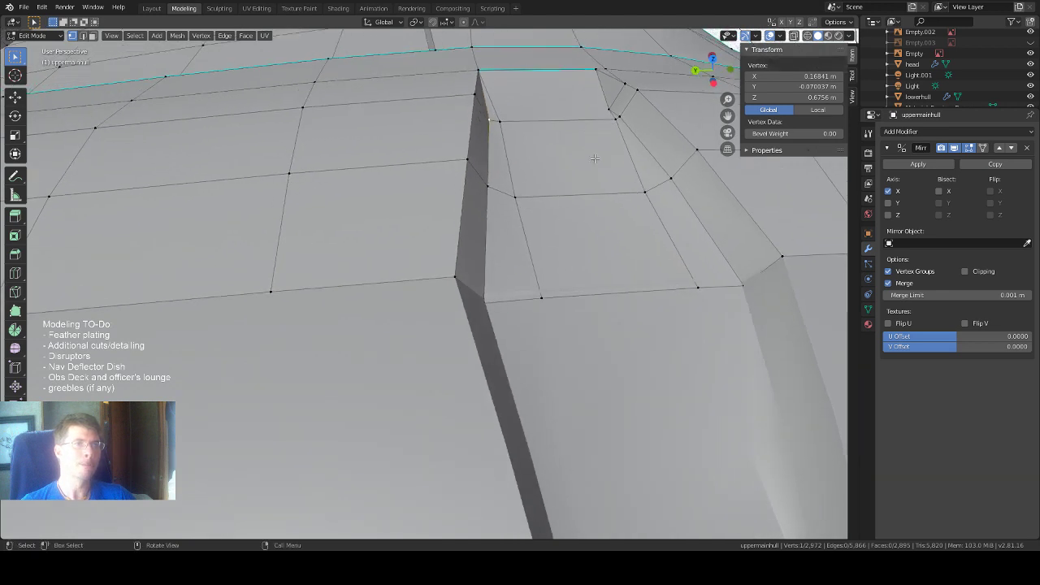
{"action": "left_click_drag", "start_coordinate": [727, 116], "coordinate": [667, 344]}
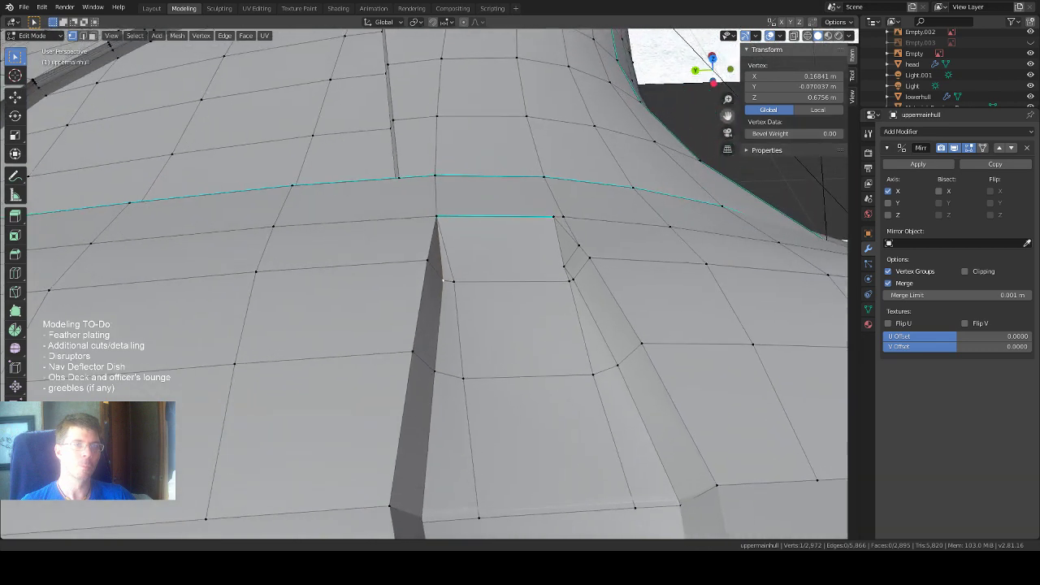
{"action": "scroll", "coordinate": [662, 241], "scroll_direction": "up", "scroll_amount": 3}
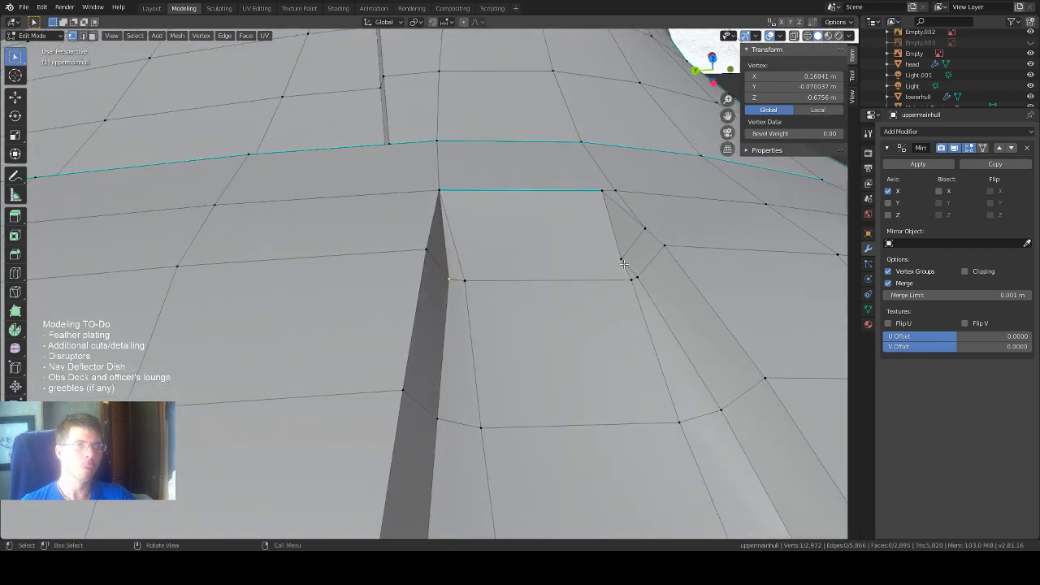
{"action": "middle_click_drag", "start_coordinate": [668, 240], "coordinate": [674, 239]}
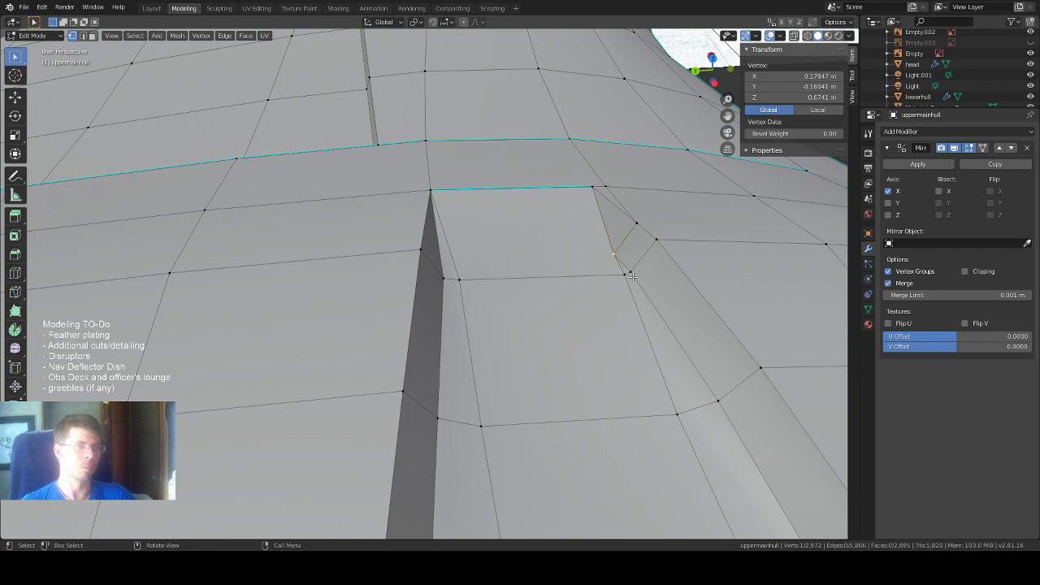
{"action": "middle_click_drag", "start_coordinate": [627, 278], "coordinate": [644, 264]}
{"action": "left_click", "coordinate": [601, 294]}
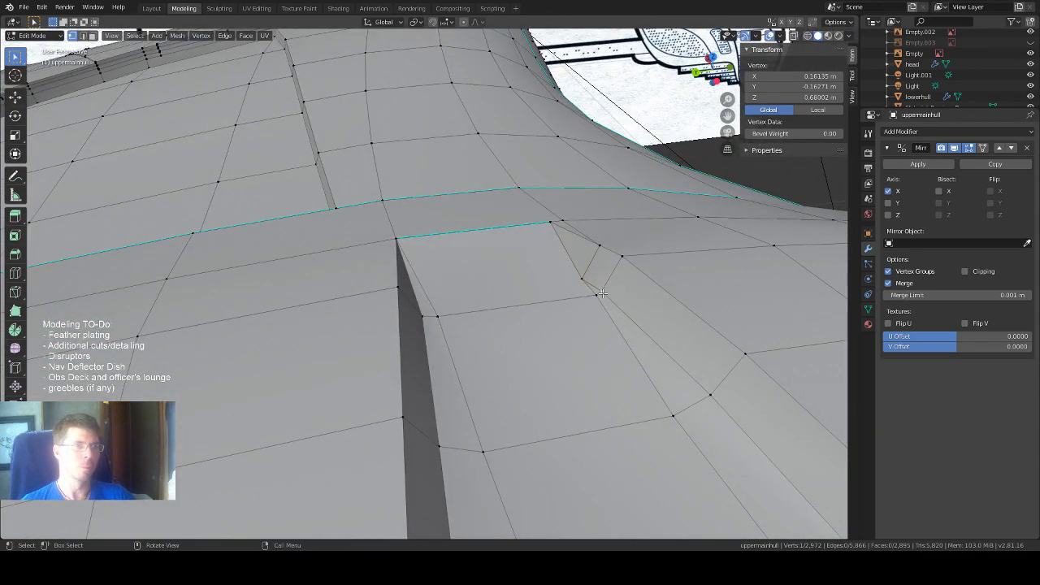
{"action": "left_click", "coordinate": [599, 299], "text": "shift"}
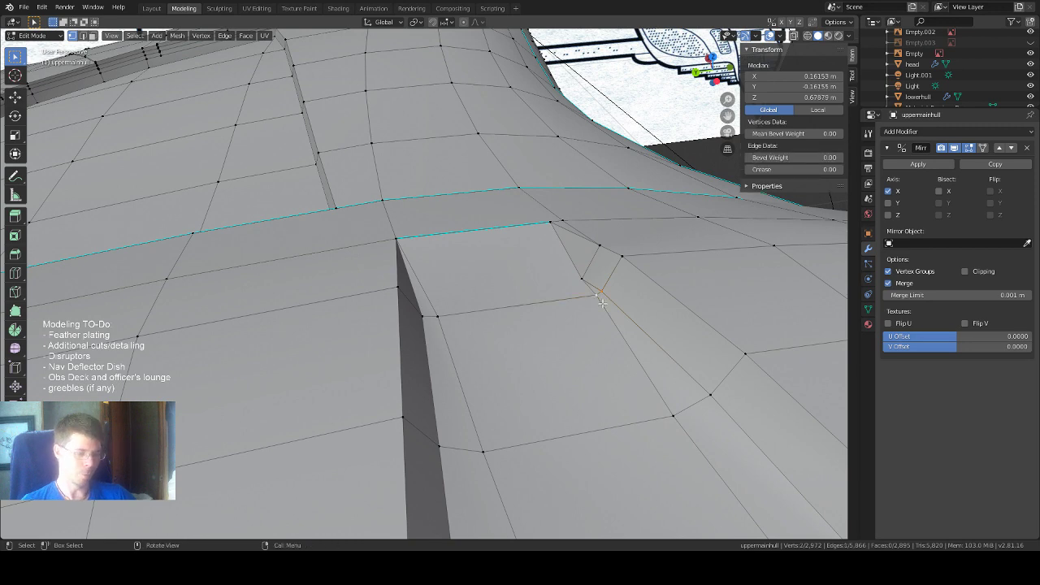
{"action": "key", "text": "m"}
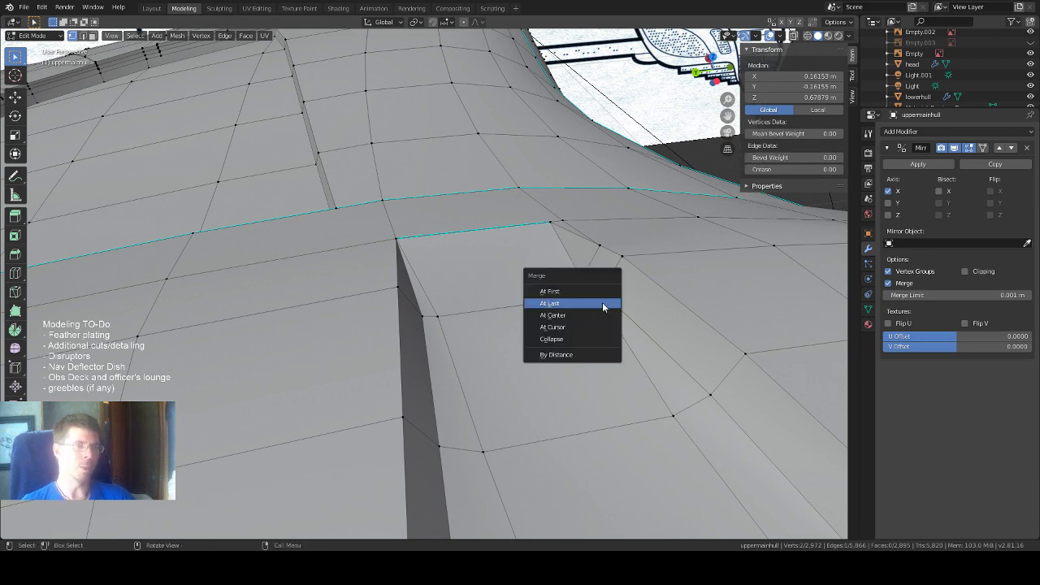
{"action": "left_click", "coordinate": [602, 303]}
{"action": "mouse_move", "coordinate": [602, 302]}
{"action": "middle_mouse_down"}
{"action": "mouse_move", "coordinate": [540, 301]}
{"action": "mouse_move", "coordinate": [556, 311]}
{"action": "mouse_move", "coordinate": [569, 290]}
{"action": "mouse_move", "coordinate": [604, 290]}
{"action": "middle_mouse_up"}
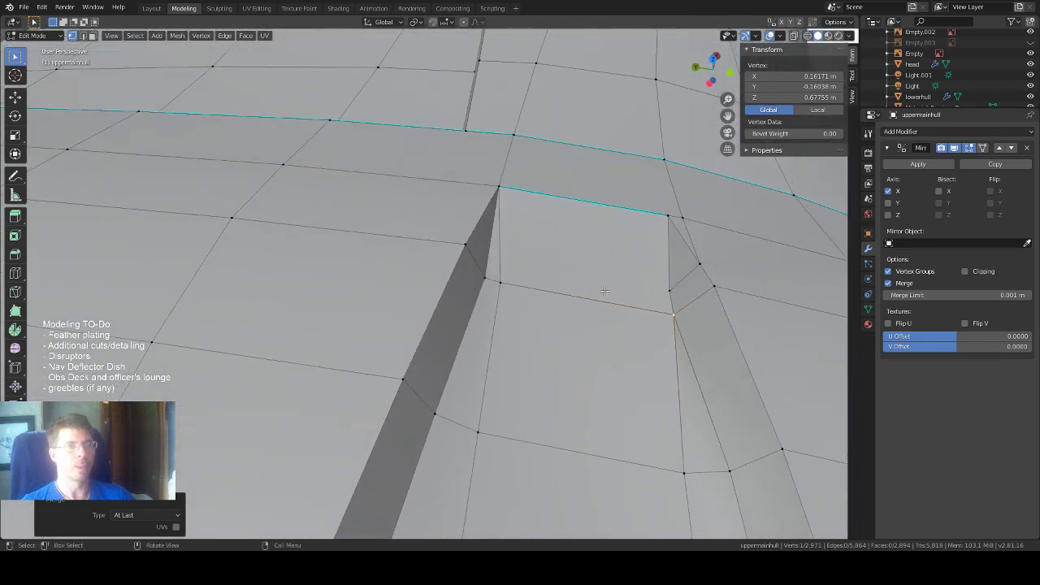
Copy the Z coordinate of the recess's outer left corner and set the nearest left wall-base vertex to that 0.67397 m.
{"action": "left_click", "coordinate": [670, 295]}
{"action": "middle_click_drag", "start_coordinate": [655, 315], "coordinate": [612, 292]}
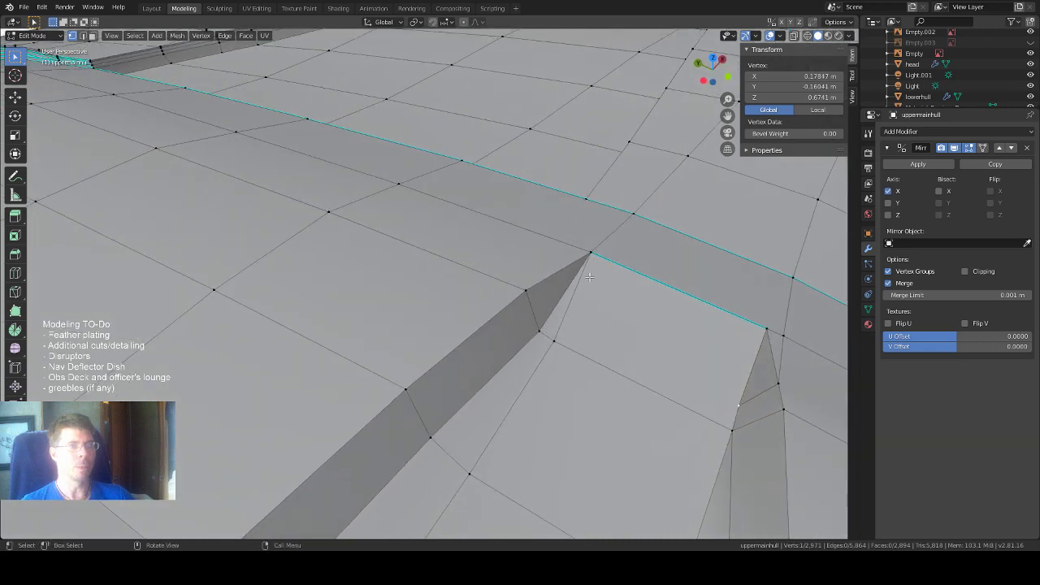
{"action": "left_click", "coordinate": [591, 252]}
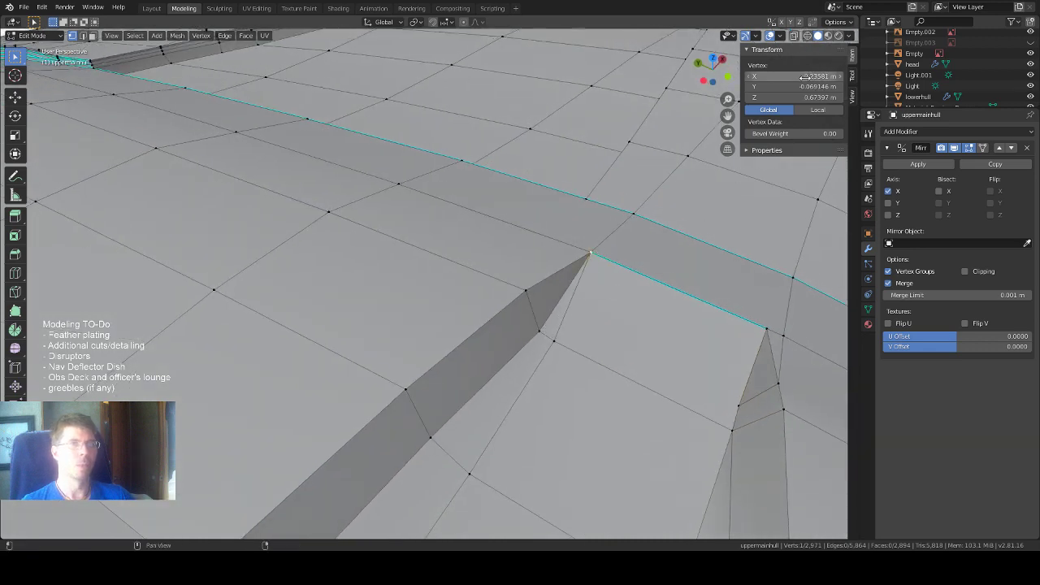
{"action": "left_click", "coordinate": [790, 98]}
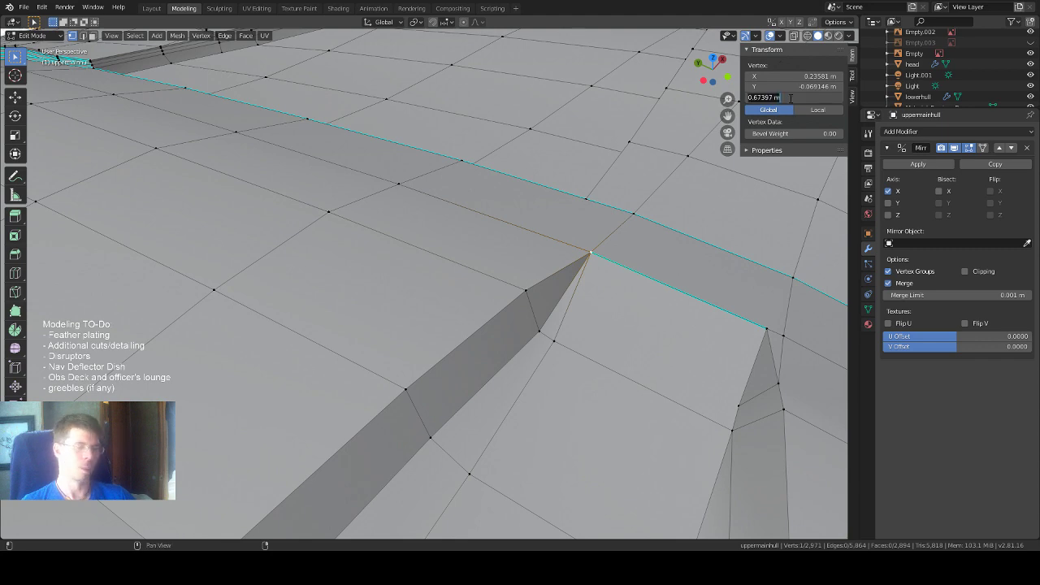
{"action": "key", "text": "Return"}
{"action": "middle_click_drag", "start_coordinate": [550, 359], "coordinate": [516, 371]}
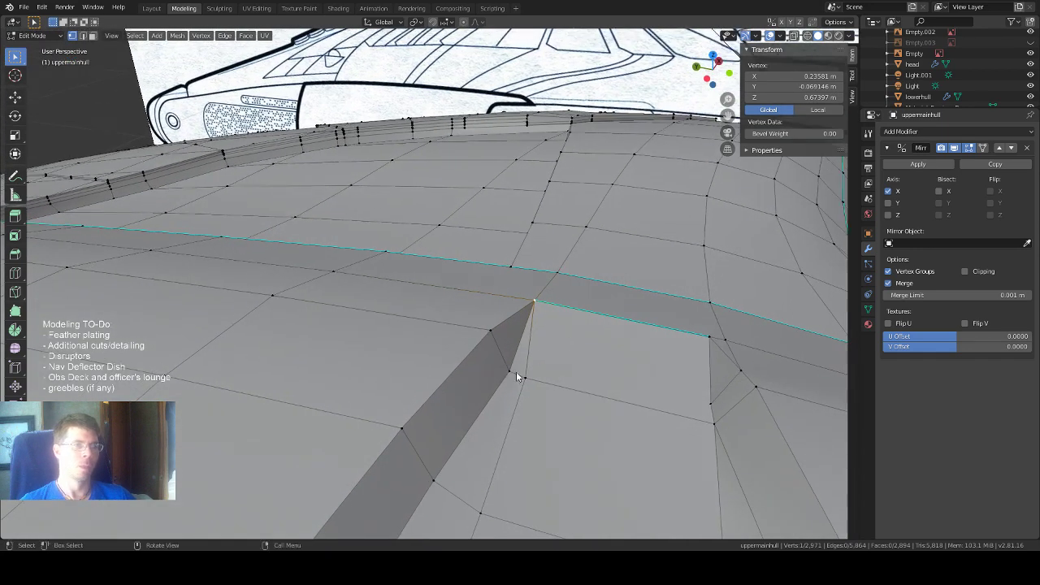
{"action": "left_click", "coordinate": [512, 375]}
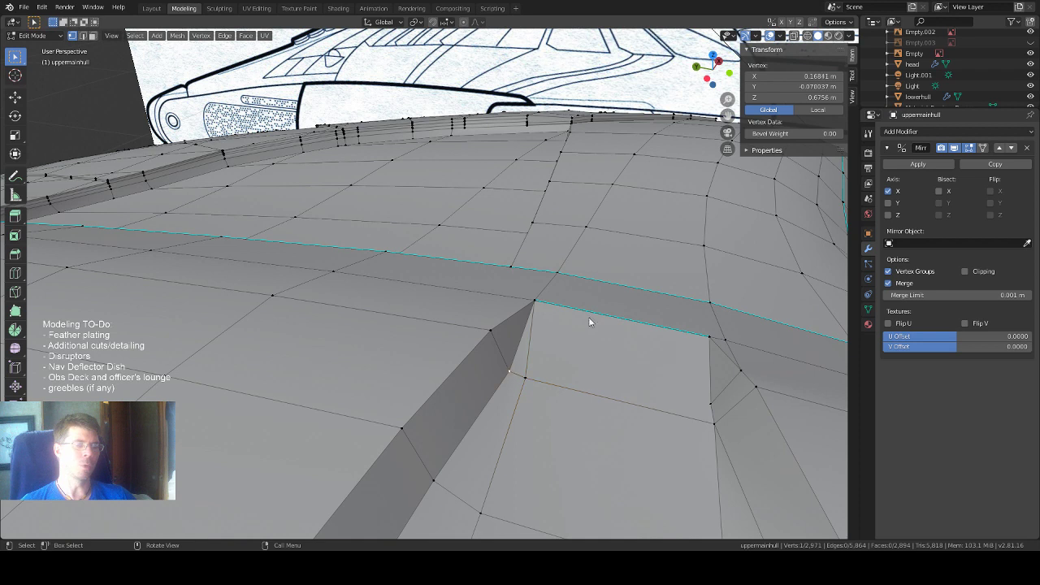
{"action": "left_click", "coordinate": [788, 97]}
{"action": "type", "text": "0.67397"}
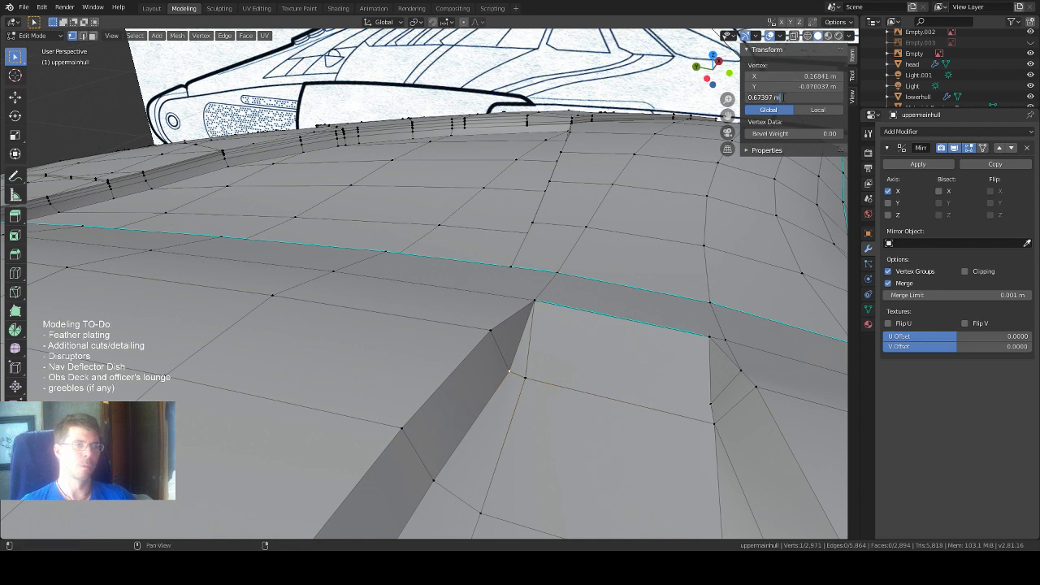
{"action": "key", "text": "Return"}
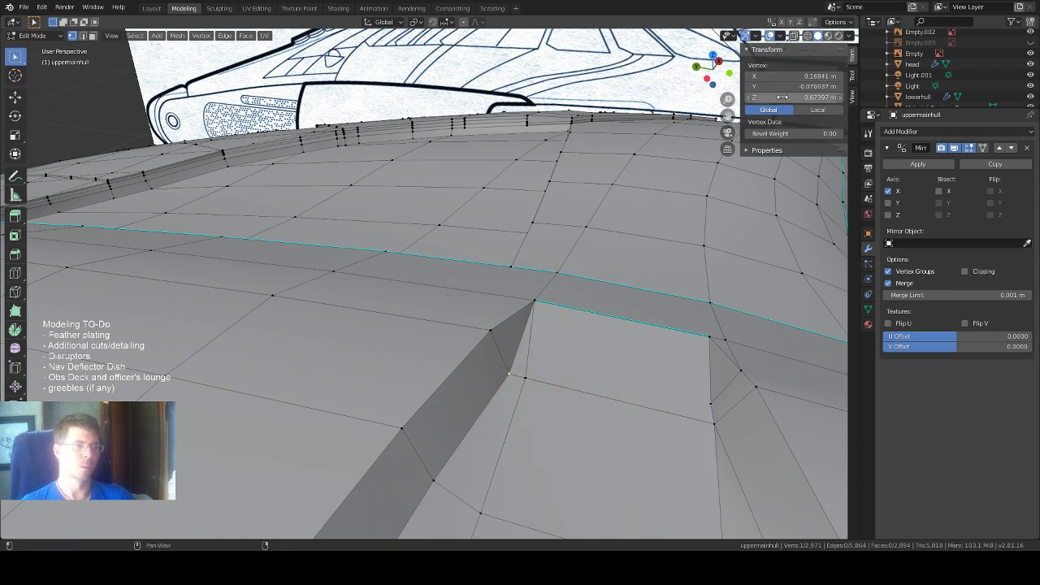
Set the Z coordinate of the matching base vertex on the right recess wall to 0.67397 m.
{"action": "left_click", "coordinate": [714, 423]}
{"action": "left_click", "coordinate": [711, 401]}
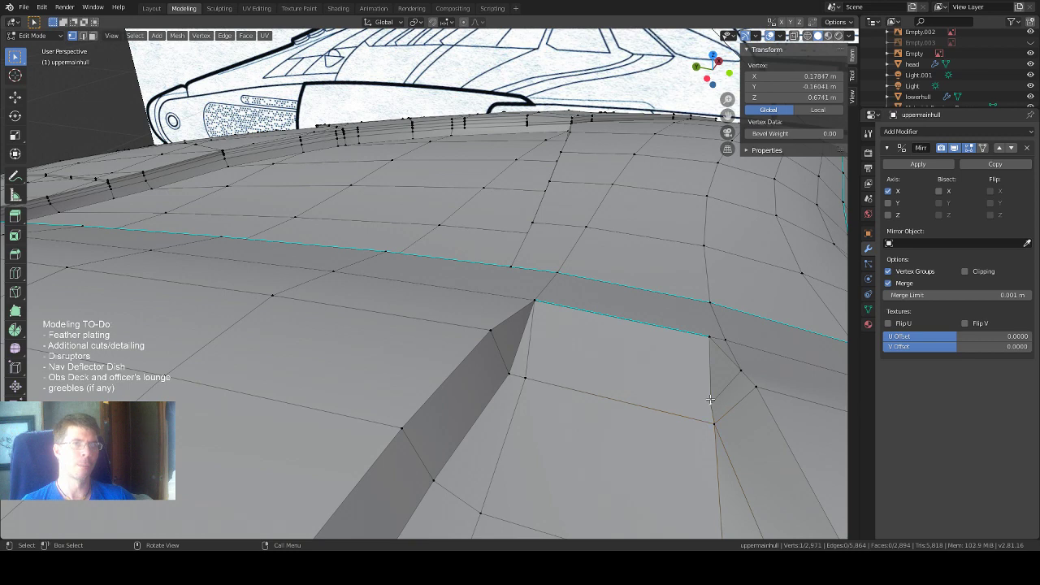
{"action": "left_click", "coordinate": [786, 97]}
{"action": "type", "text": "0.67397"}
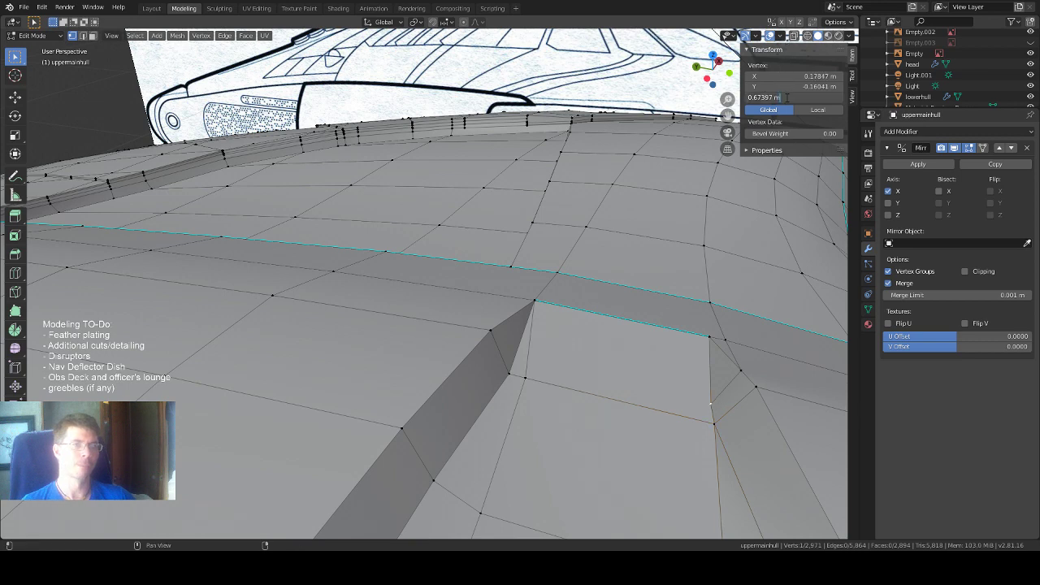
{"action": "key", "text": "Return"}
Set the Z coordinate of the left wall's base vertex on the recess's middle crosswise row to 0.67397 m.
{"action": "middle_click_drag", "start_coordinate": [635, 283], "coordinate": [465, 415]}
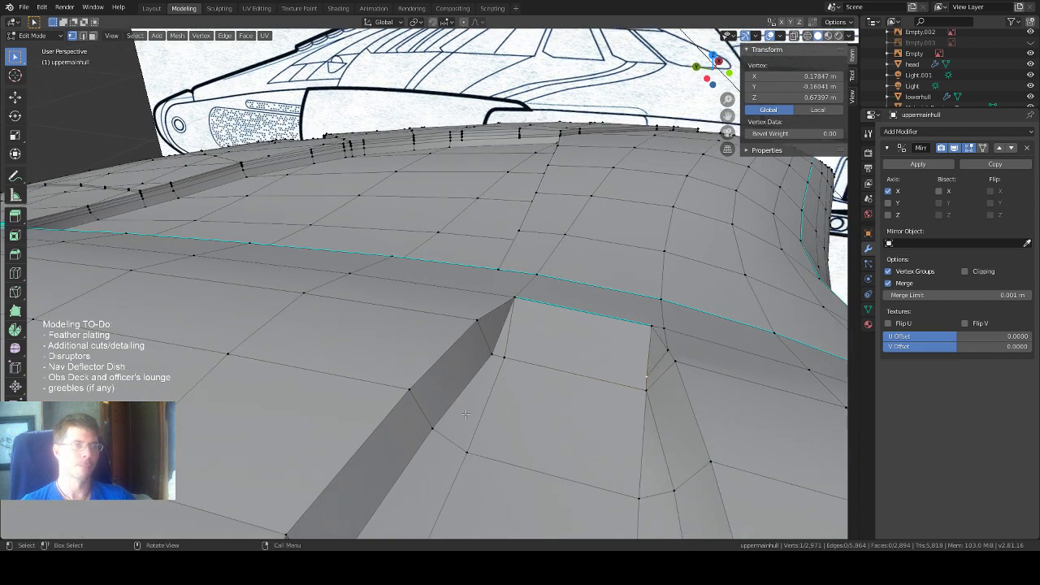
{"action": "left_click", "coordinate": [435, 428]}
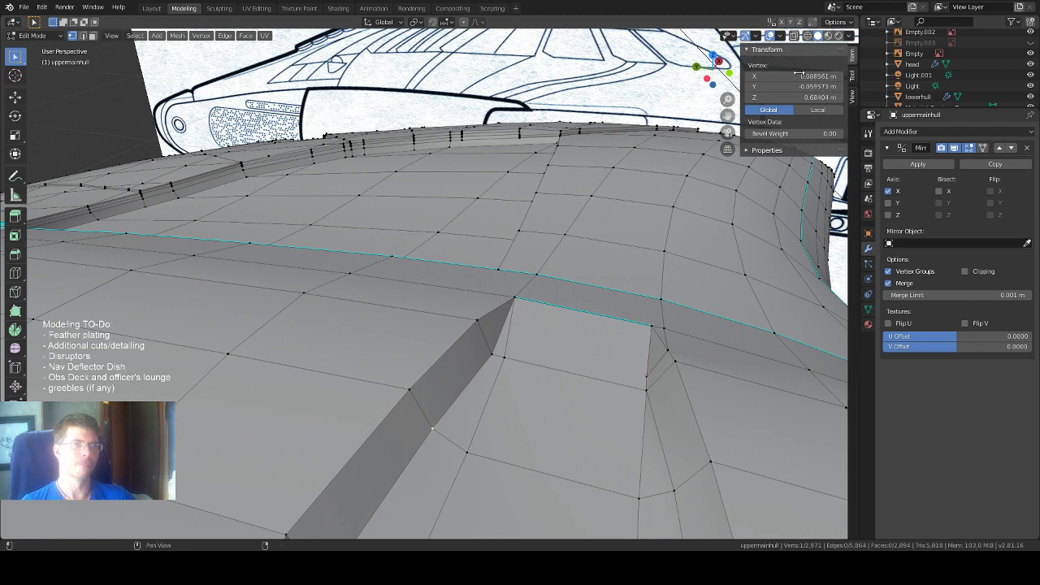
{"action": "left_click", "coordinate": [790, 97]}
{"action": "type", "text": "0.67397"}
{"action": "key", "text": "Return"}
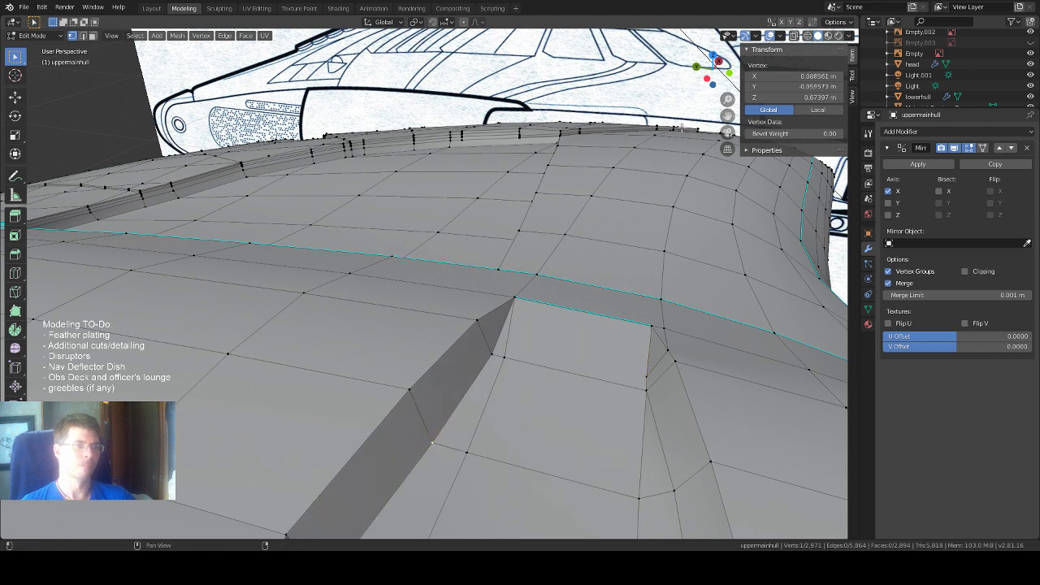
Set the Z coordinate of the two floor vertices on the recess's middle crosswise row to 0.67397 m, right one first.
{"action": "left_click", "coordinate": [465, 454]}
{"action": "left_click", "coordinate": [673, 489]}
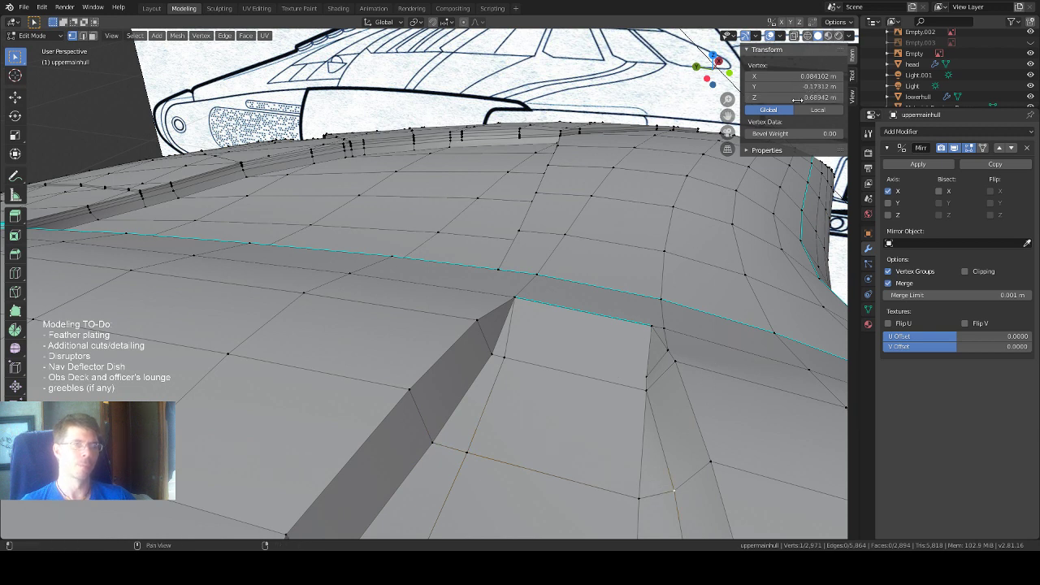
{"action": "middle_click_drag", "start_coordinate": [515, 503], "coordinate": [533, 431]}
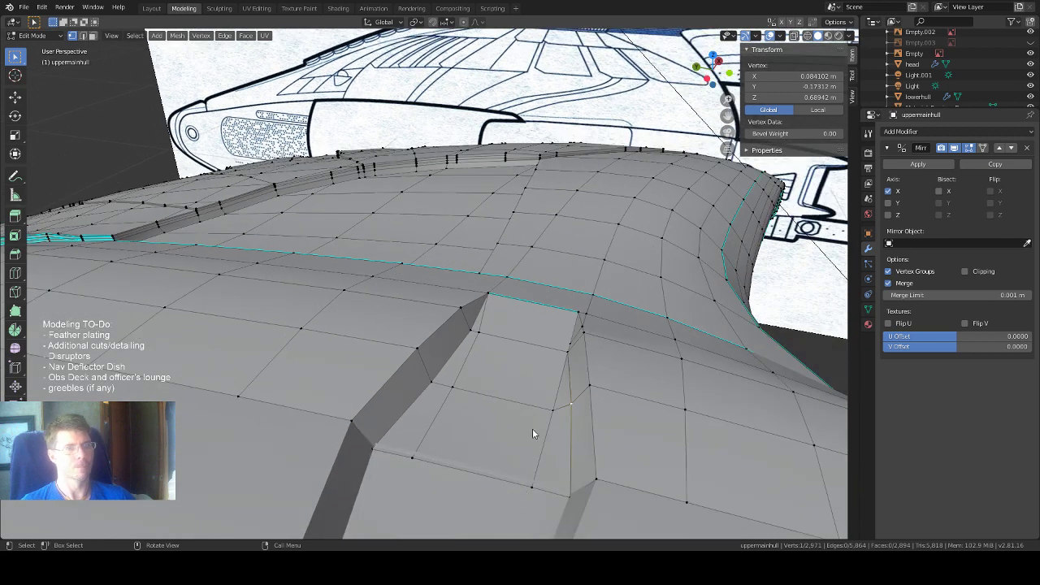
{"action": "left_click", "coordinate": [553, 408]}
{"action": "middle_click_drag", "start_coordinate": [553, 435], "coordinate": [568, 414]}
{"action": "left_click", "coordinate": [563, 405]}
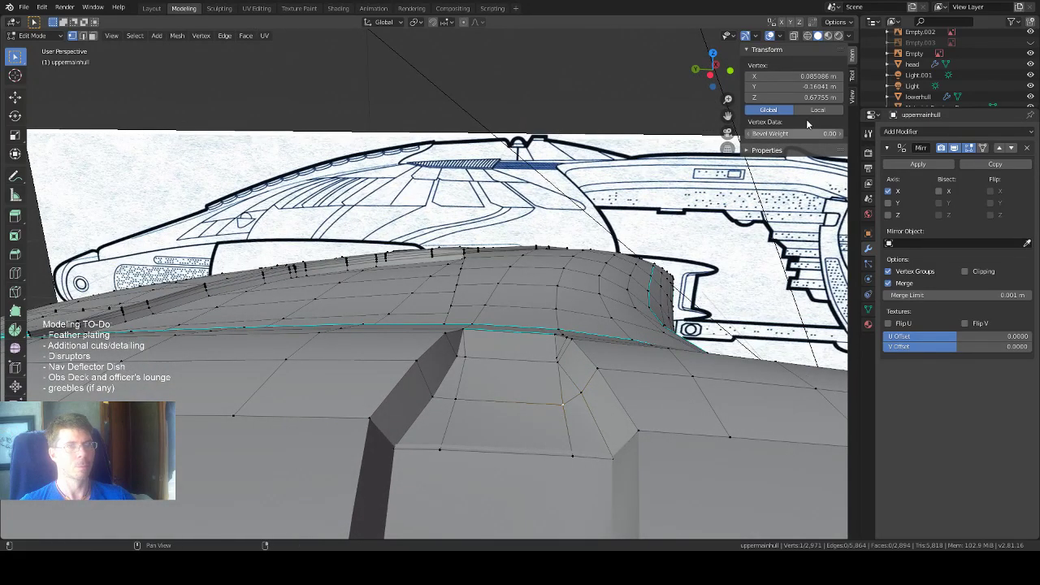
{"action": "left_click", "coordinate": [804, 97]}
{"action": "type", "text": "0.67397"}
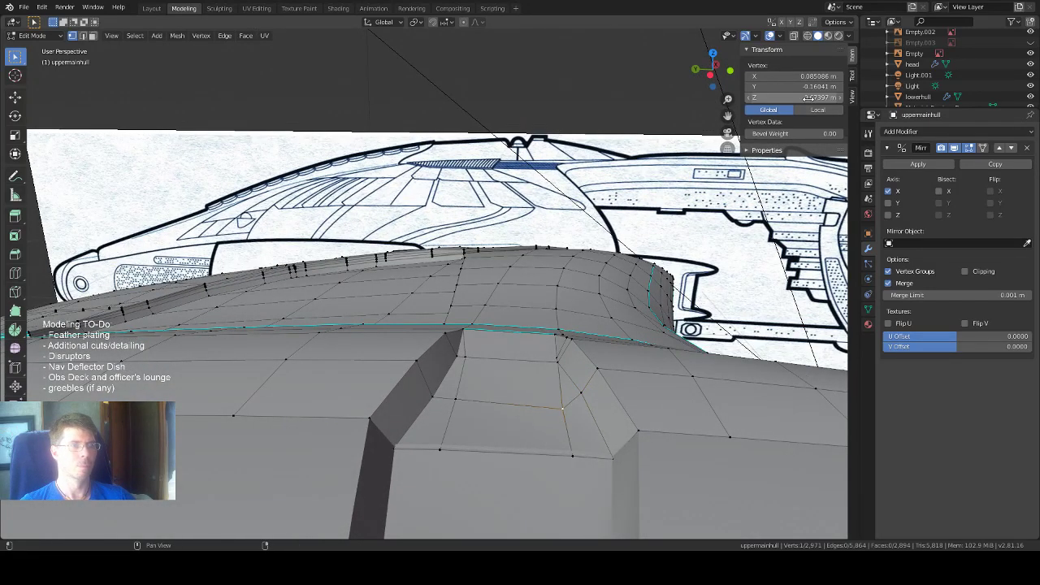
{"action": "key", "text": "Return"}
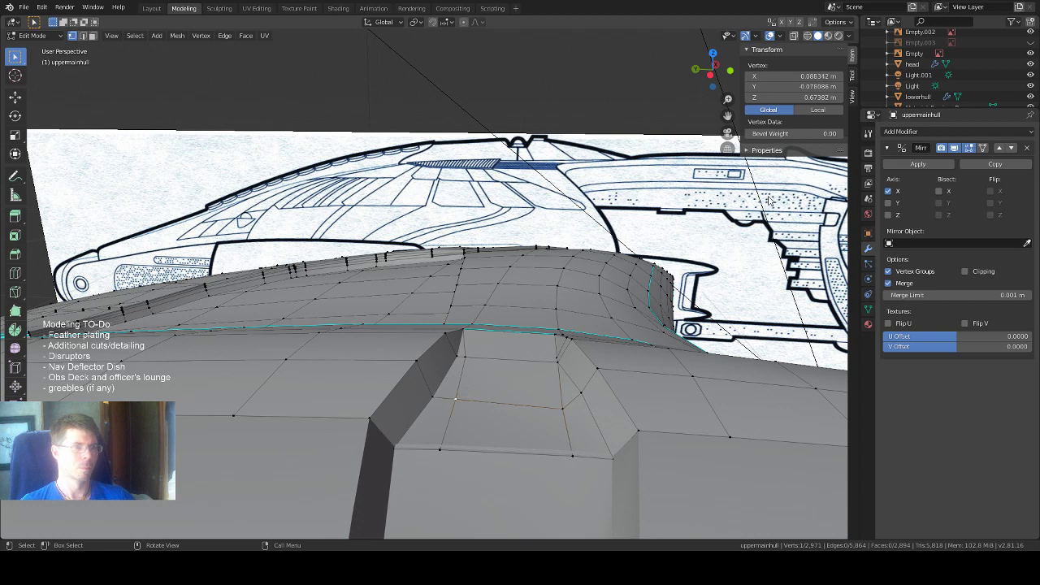
{"action": "left_click", "coordinate": [800, 98]}
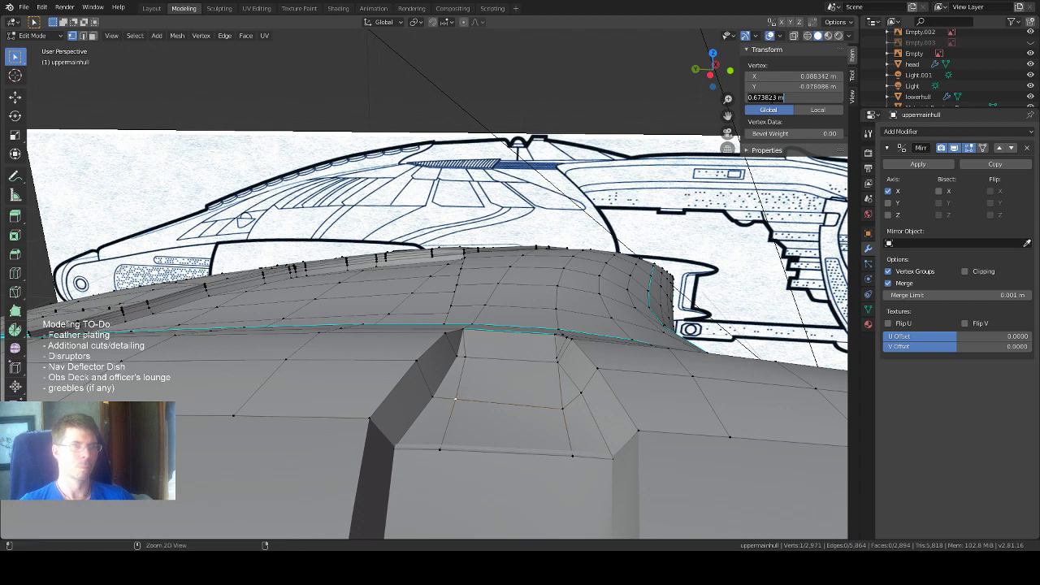
{"action": "type", "text": "0.67397 m"}
{"action": "key", "text": "Return"}
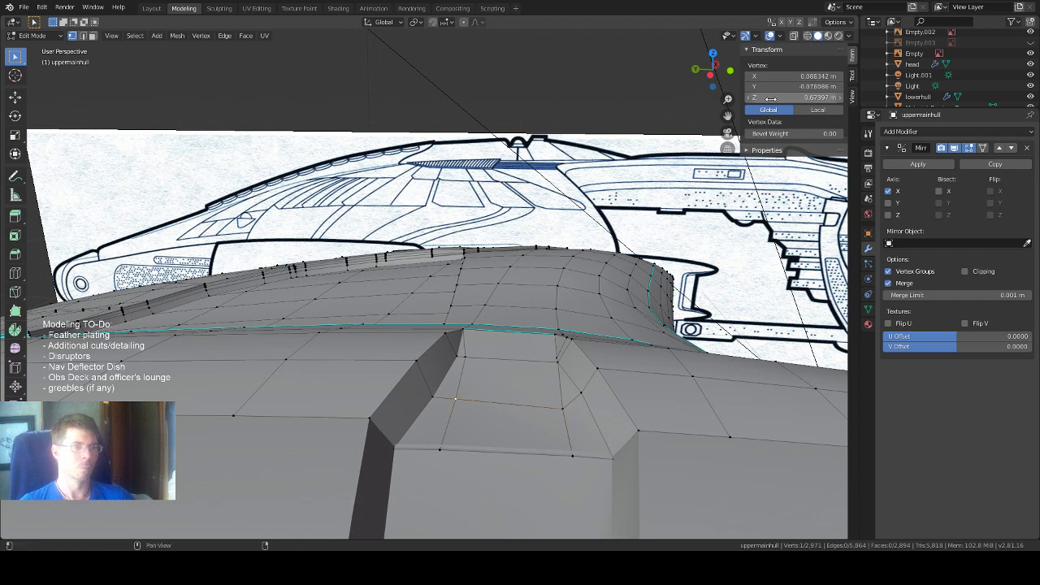
Lower both recess floor vertices at the hull's centre line to a Z coordinate of 0.67397 m.
{"action": "left_click", "coordinate": [440, 450]}
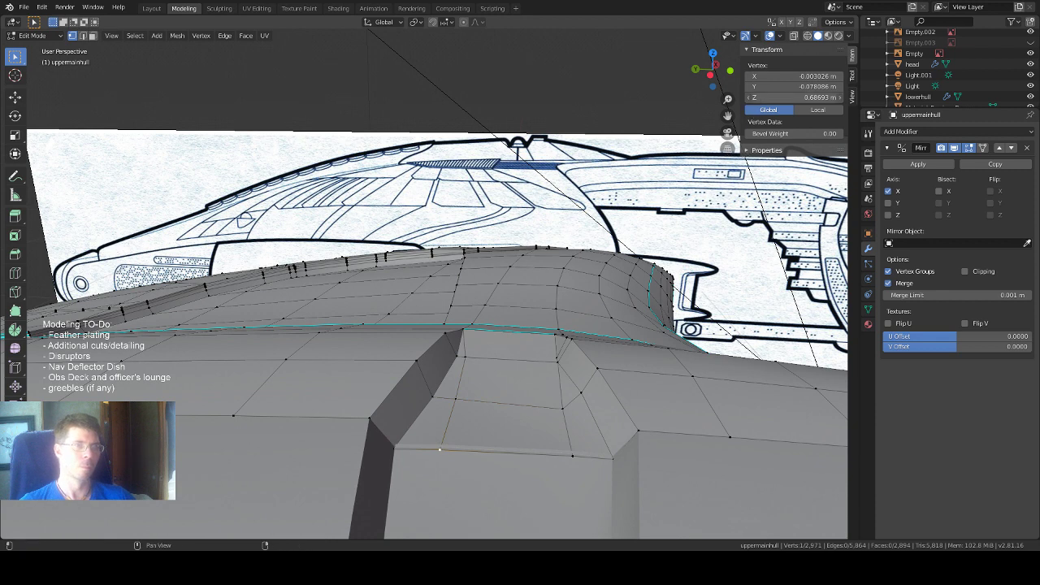
{"action": "key", "text": "ctrl+v"}
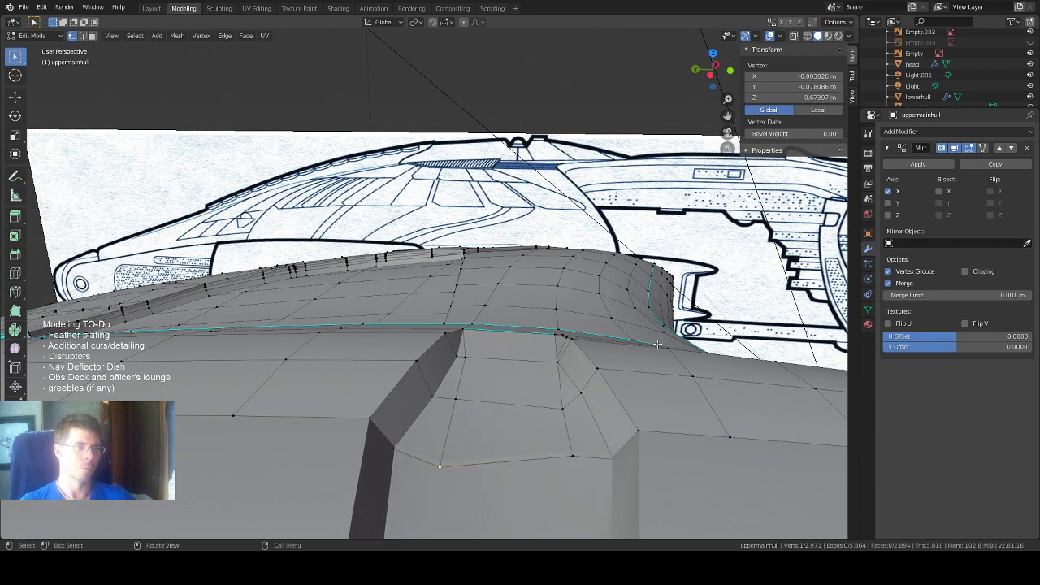
{"action": "left_click", "coordinate": [570, 457]}
{"action": "double_click", "coordinate": [782, 97]}
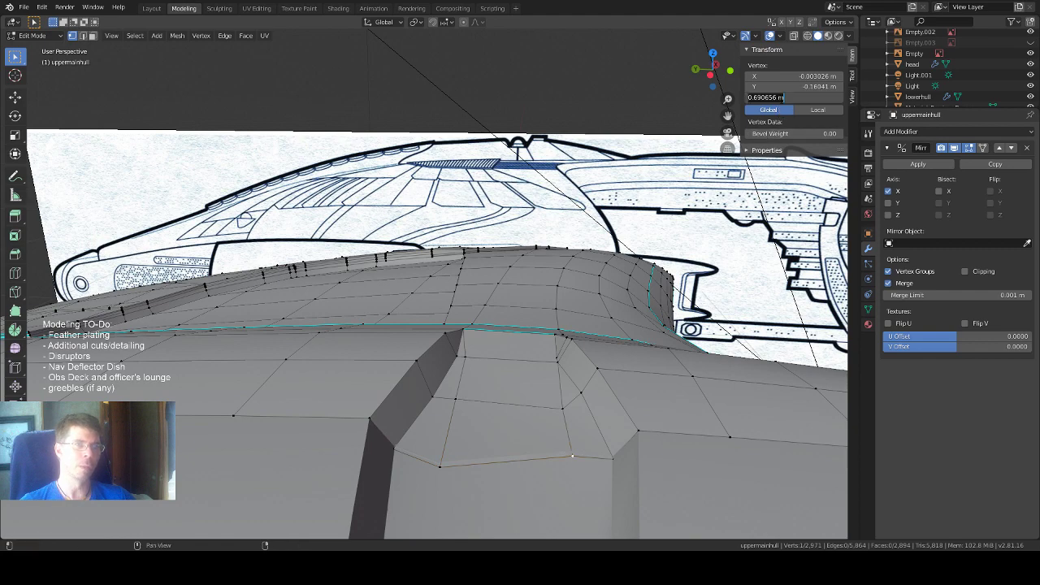
{"action": "type", "text": "0.67397 m"}
{"action": "key", "text": "Return"}
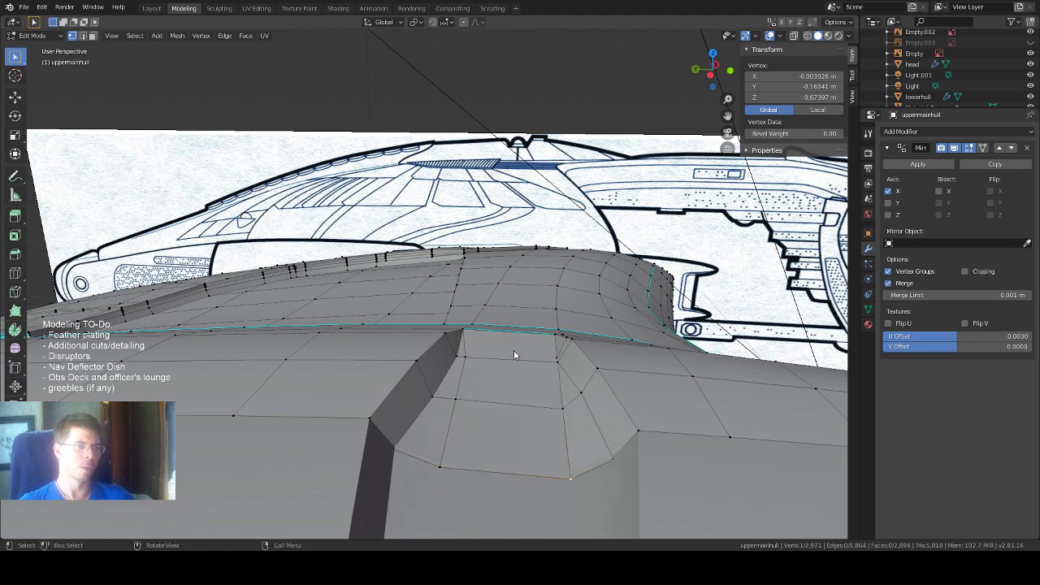
Set the X coordinate of the left wall's base vertex and the adjacent floor vertex at the hull's centre line to 0 m.
{"action": "middle_click_drag", "start_coordinate": [513, 351], "coordinate": [395, 358]}
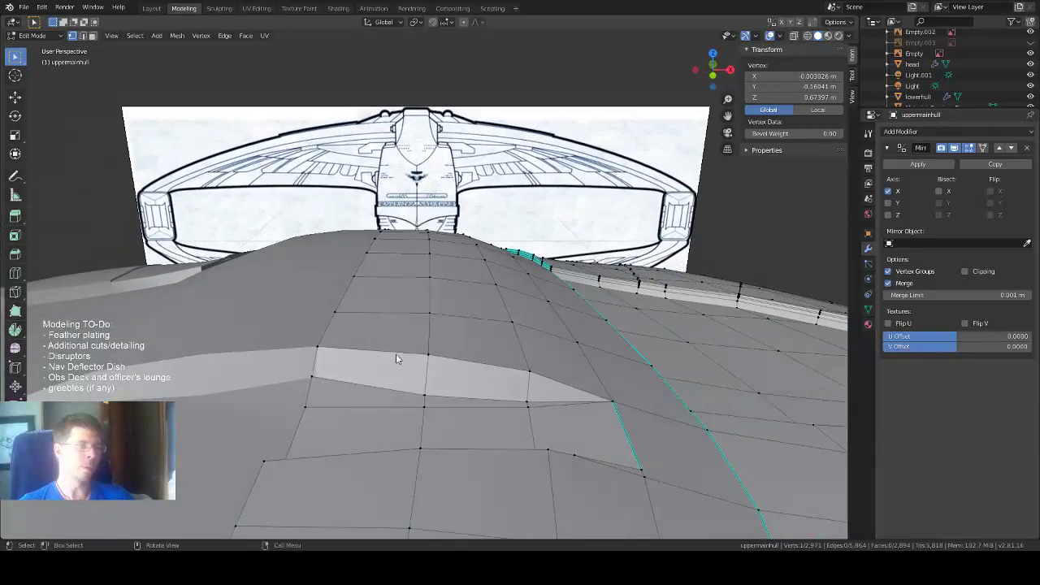
{"action": "left_click", "coordinate": [319, 348]}
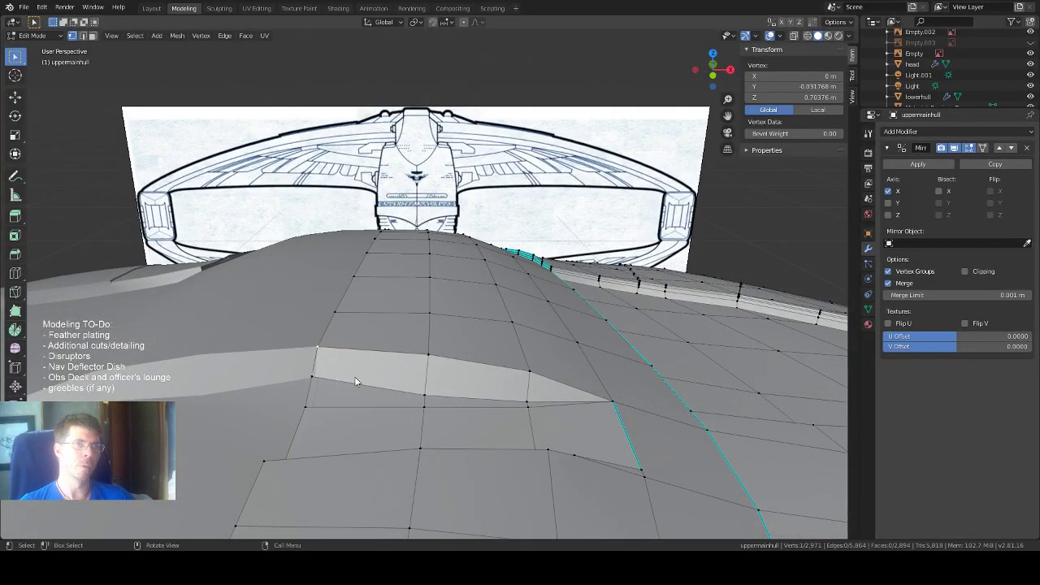
{"action": "left_click", "coordinate": [313, 379]}
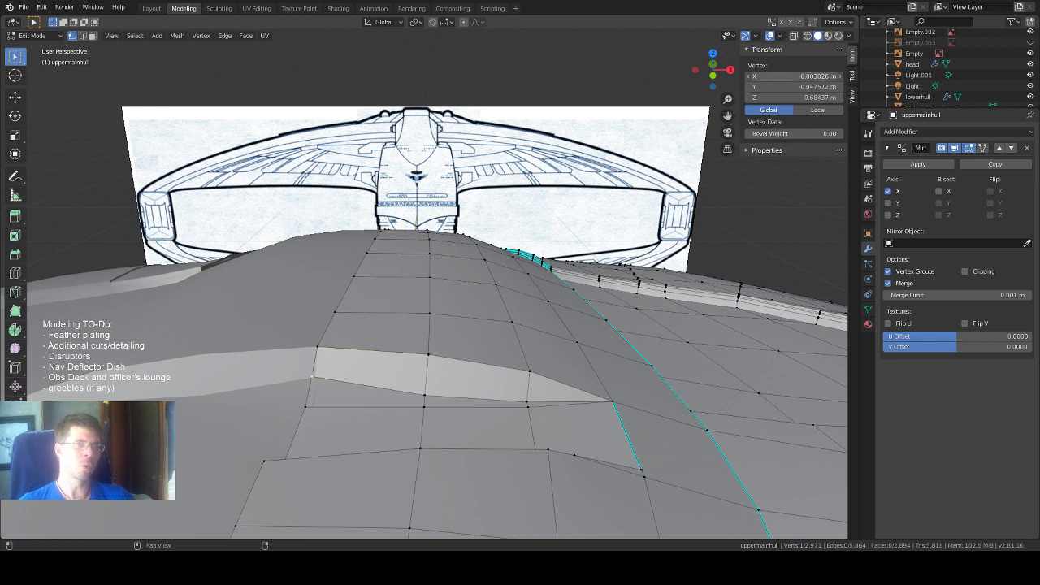
{"action": "left_click", "coordinate": [802, 80]}
{"action": "type", "text": "0"}
{"action": "key", "text": "Return"}
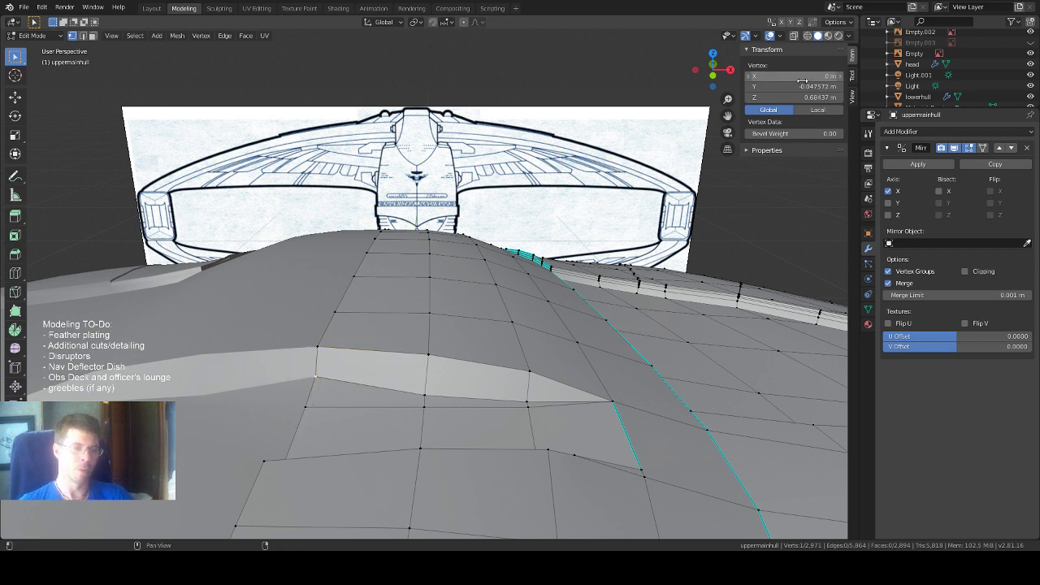
{"action": "left_click", "coordinate": [305, 404]}
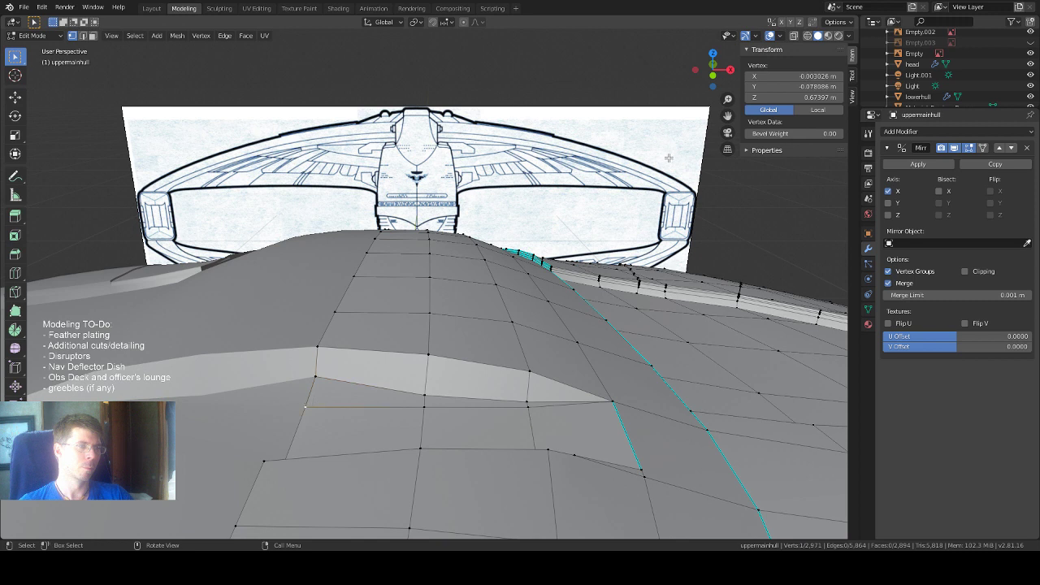
{"action": "left_click", "coordinate": [797, 78]}
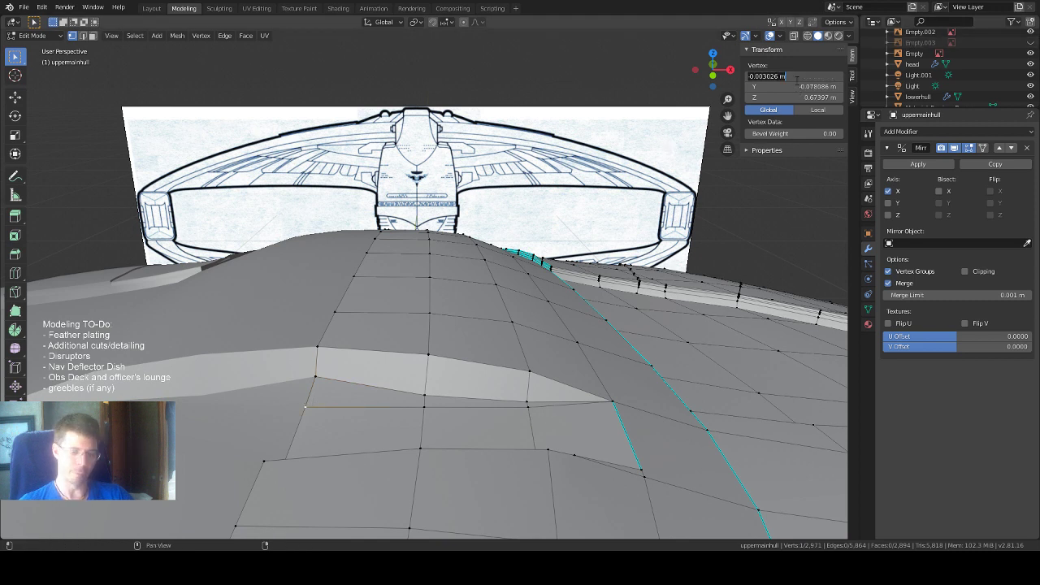
{"action": "type", "text": "0"}
{"action": "key", "text": "Return"}
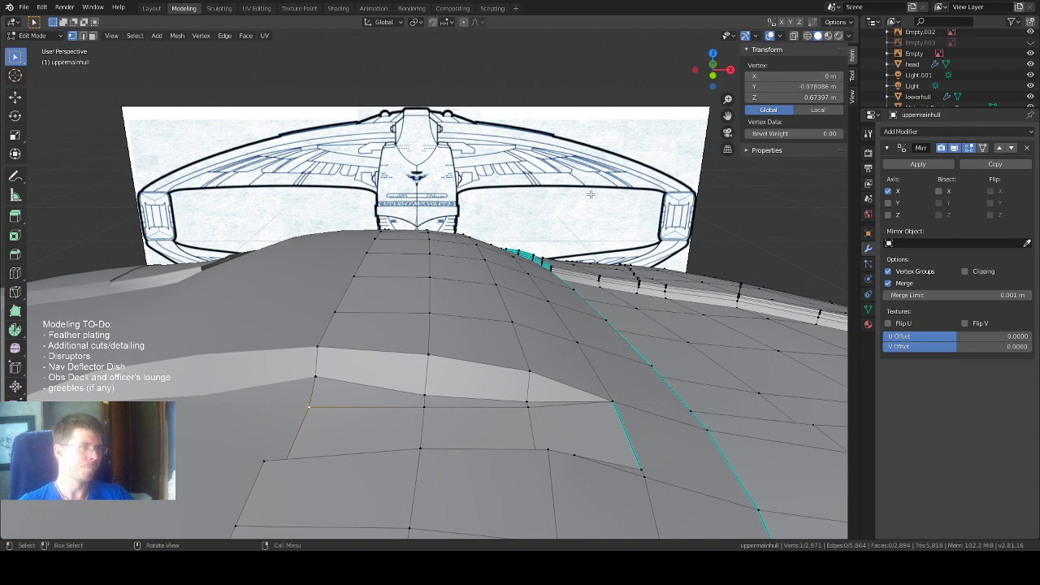
Set the X coordinate of the right floor vertex and the right wall's base vertex at the centre line to 0 m.
{"action": "middle_click_drag", "start_coordinate": [591, 195], "coordinate": [605, 218]}
{"action": "middle_click_drag", "start_coordinate": [531, 254], "coordinate": [590, 368]}
{"action": "left_click", "coordinate": [590, 367]}
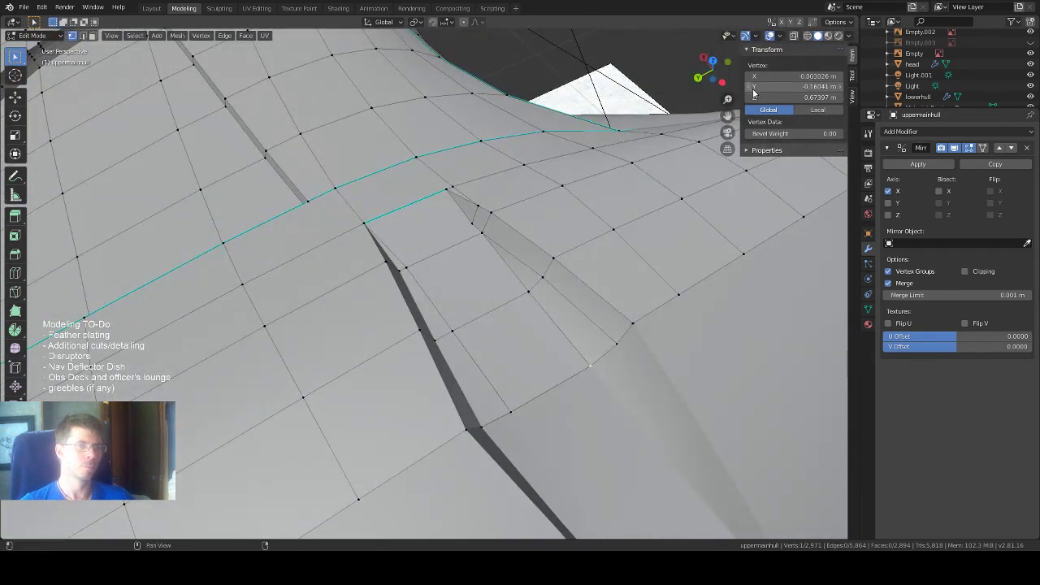
{"action": "double_click", "coordinate": [808, 75]}
{"action": "type", "text": "0"}
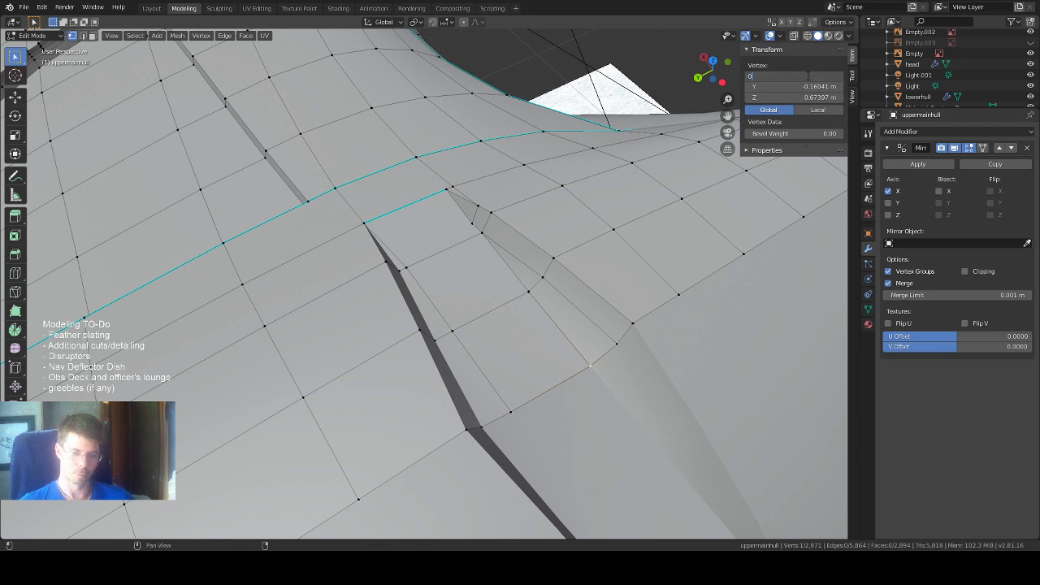
{"action": "key", "text": "Return"}
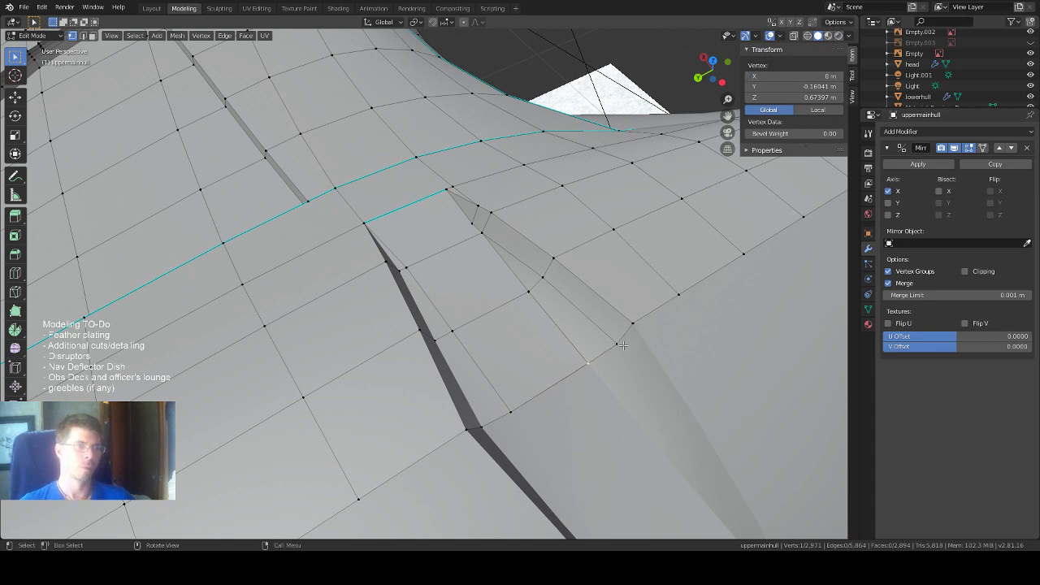
{"action": "key", "text": "ctrl+z"}
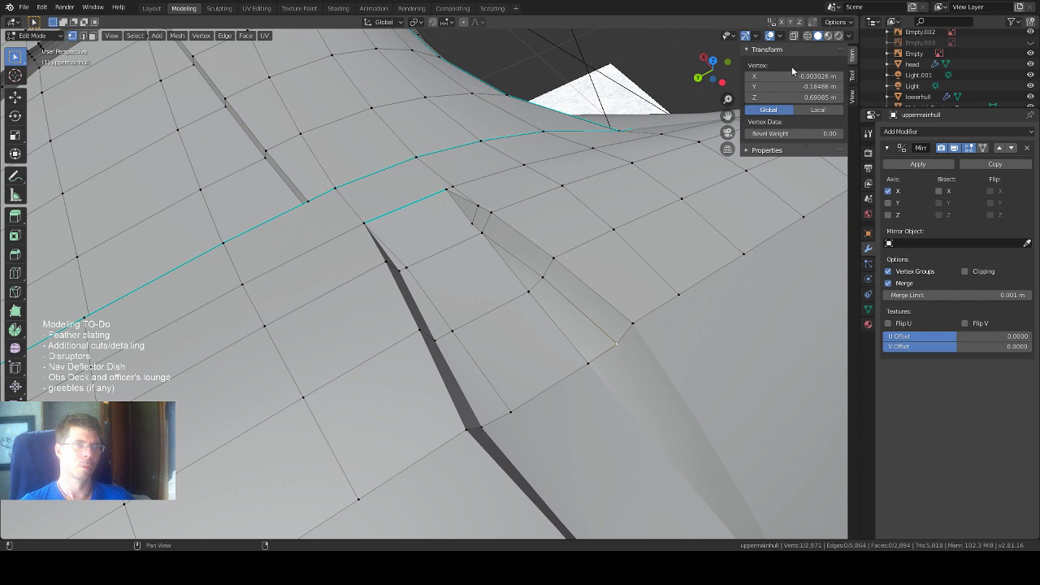
{"action": "left_click", "coordinate": [793, 76]}
{"action": "type", "text": "0"}
{"action": "key", "text": "Return"}
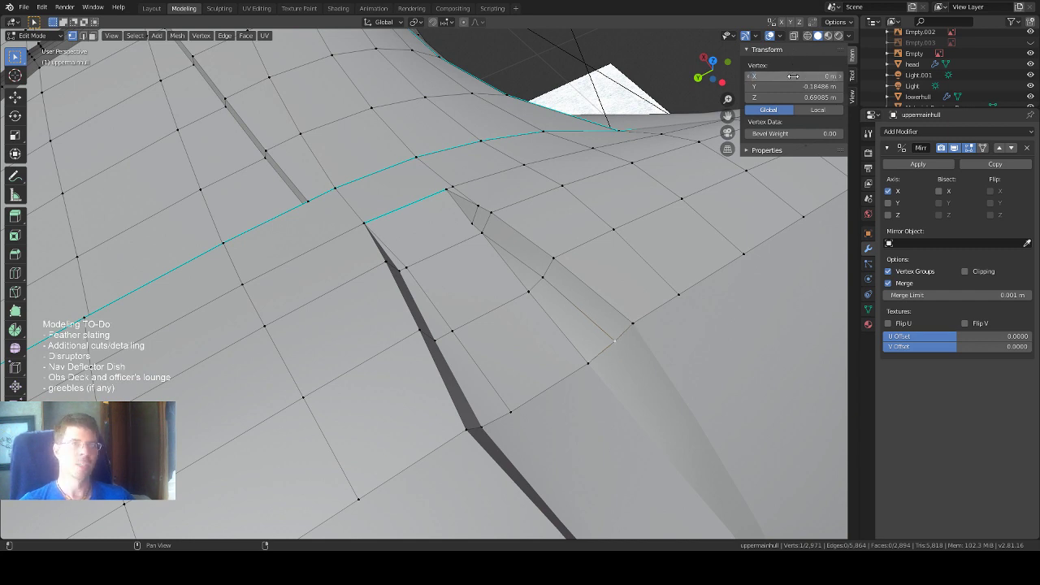
{"action": "left_click", "coordinate": [632, 322]}
Move the right wall's outermost base vertex about -0.003 m along the global Y axis, toward the wall.
{"action": "middle_click_drag", "start_coordinate": [591, 290], "coordinate": [324, 254]}
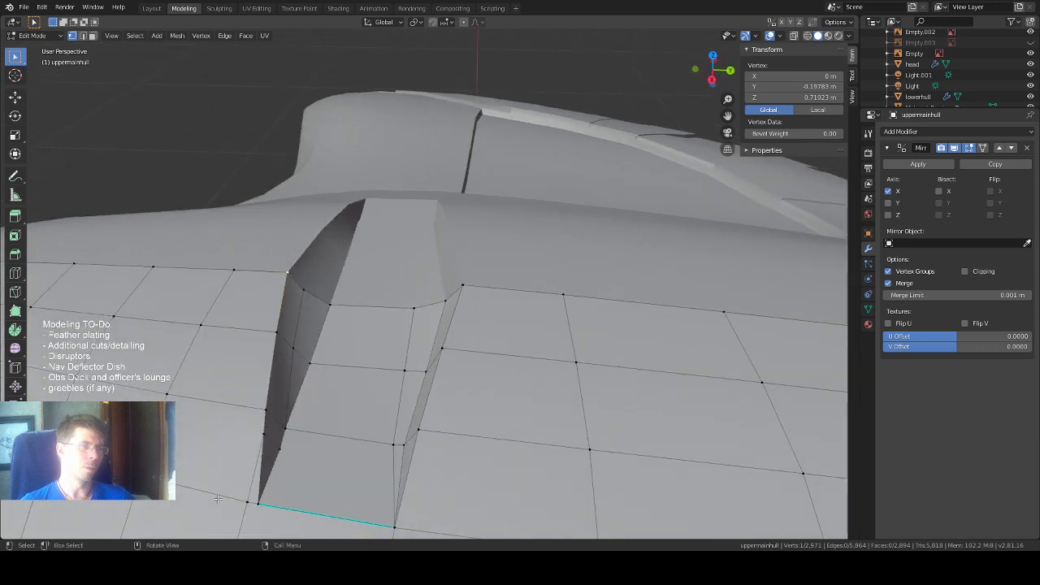
{"action": "left_click", "coordinate": [279, 450]}
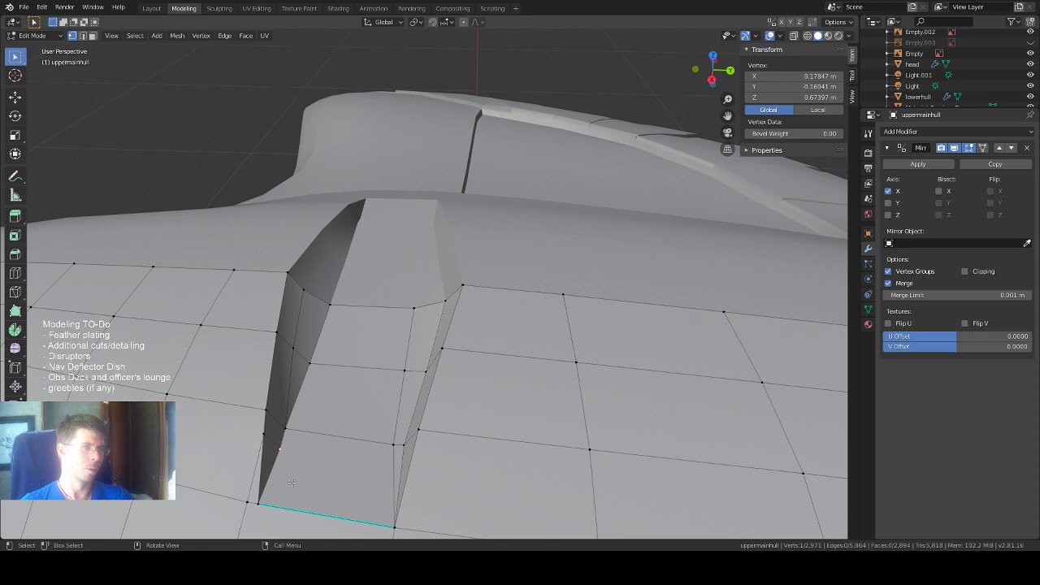
{"action": "key", "text": "g"}
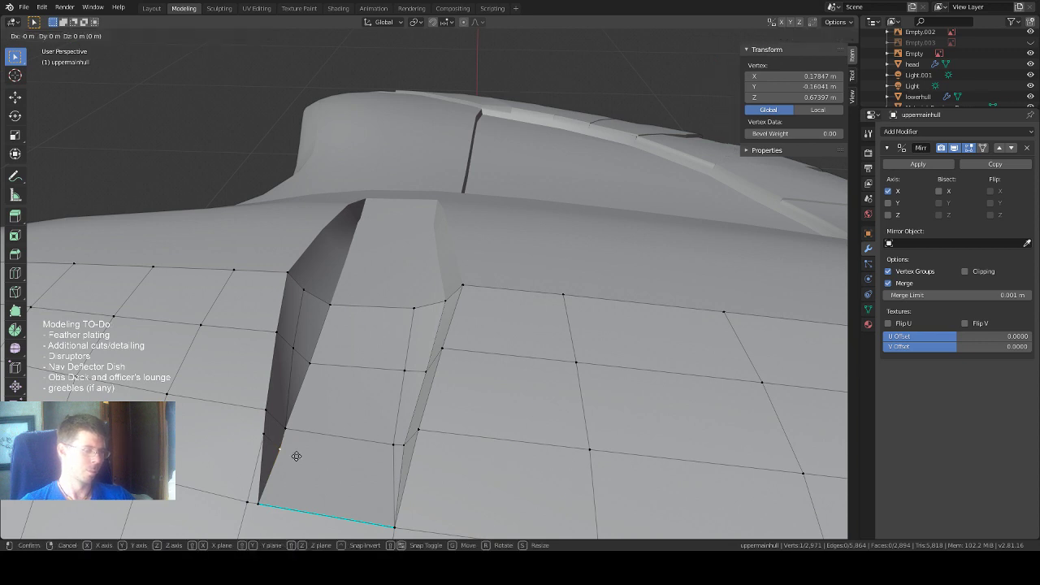
{"action": "key", "text": "y"}
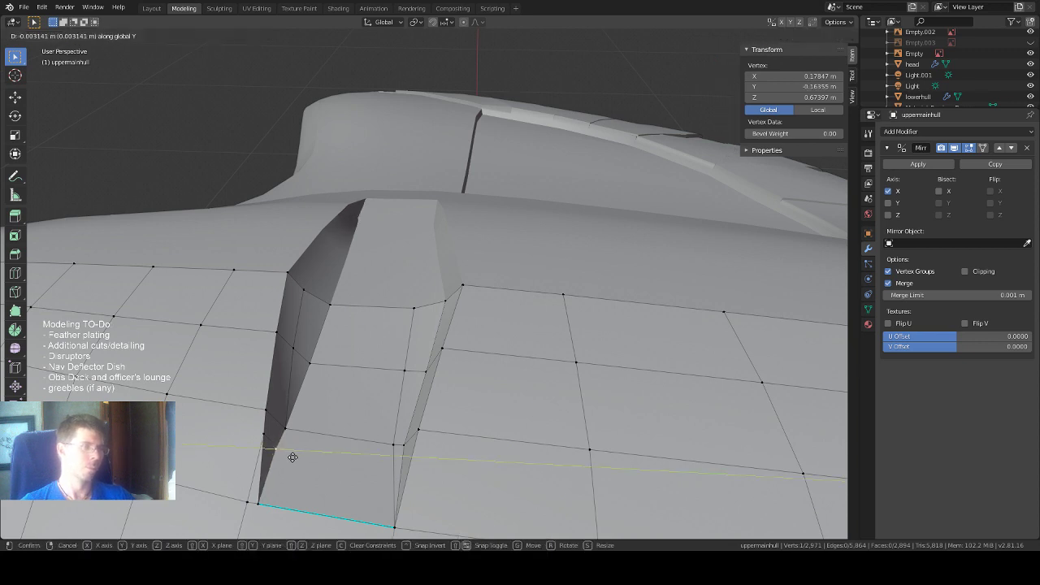
{"action": "left_click", "coordinate": [293, 457]}
Copy the Z coordinate of the outer floor vertex beside the recess wall away from the neck, and set the wall's outermost base vertex to 0.67382 m.
{"action": "middle_click_drag", "start_coordinate": [325, 390], "coordinate": [392, 348]}
{"action": "left_click", "coordinate": [403, 339]}
{"action": "left_click", "coordinate": [398, 321]}
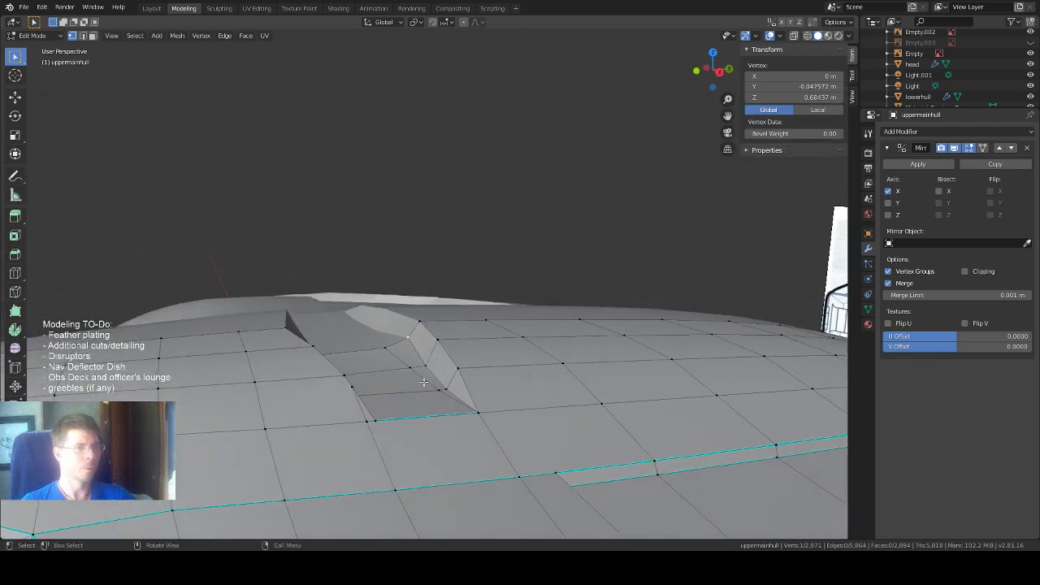
{"action": "left_click", "coordinate": [445, 389]}
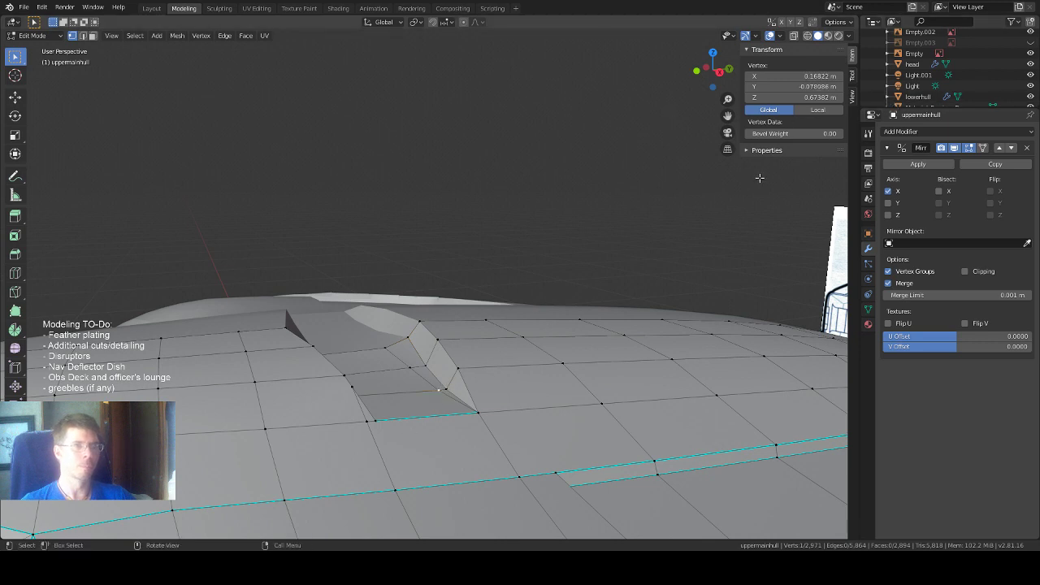
{"action": "left_click", "coordinate": [813, 96]}
{"action": "key", "text": "ctrl+c"}
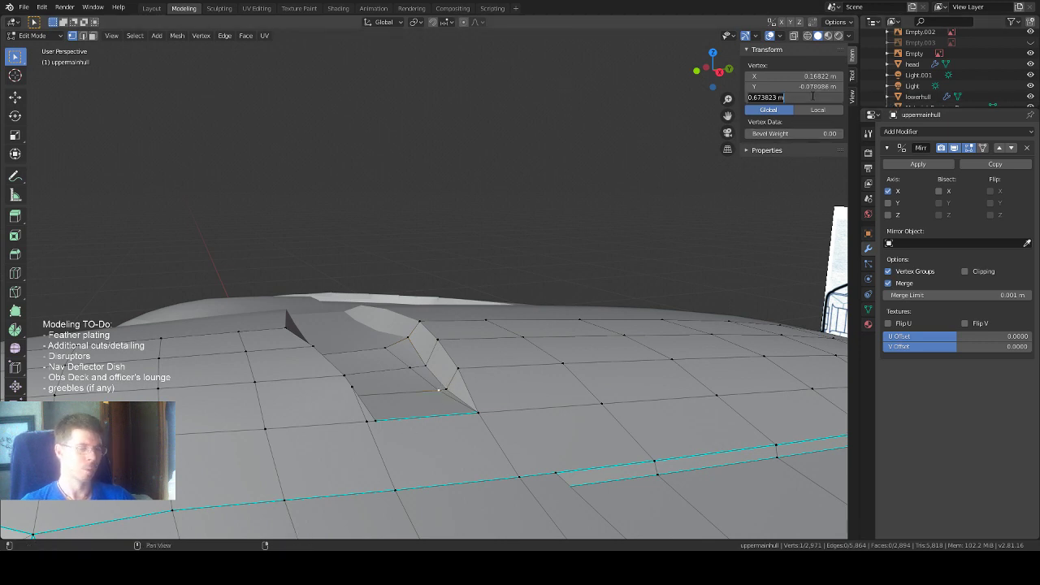
{"action": "key", "text": "Return"}
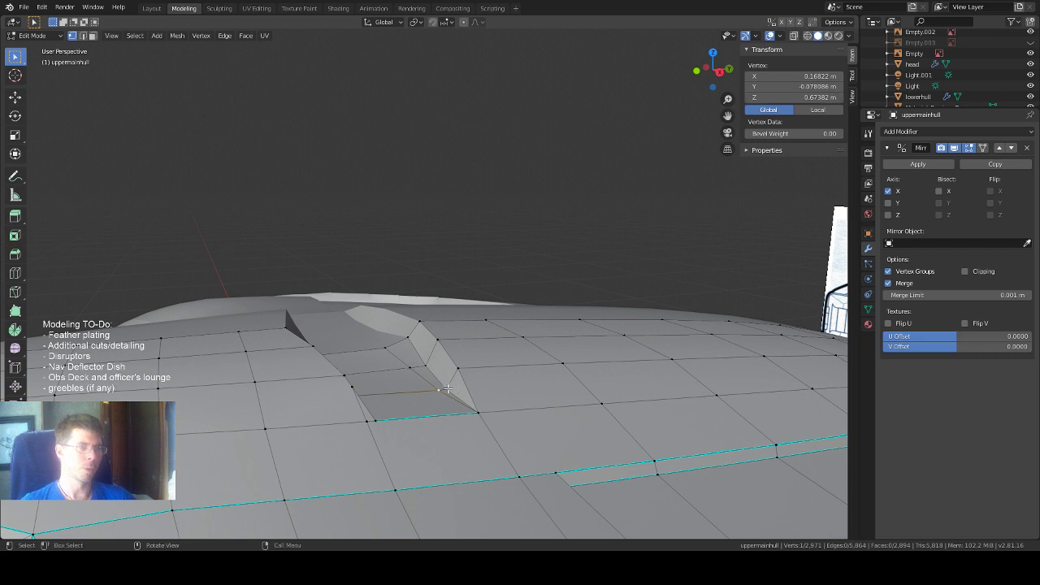
{"action": "left_click", "coordinate": [799, 97]}
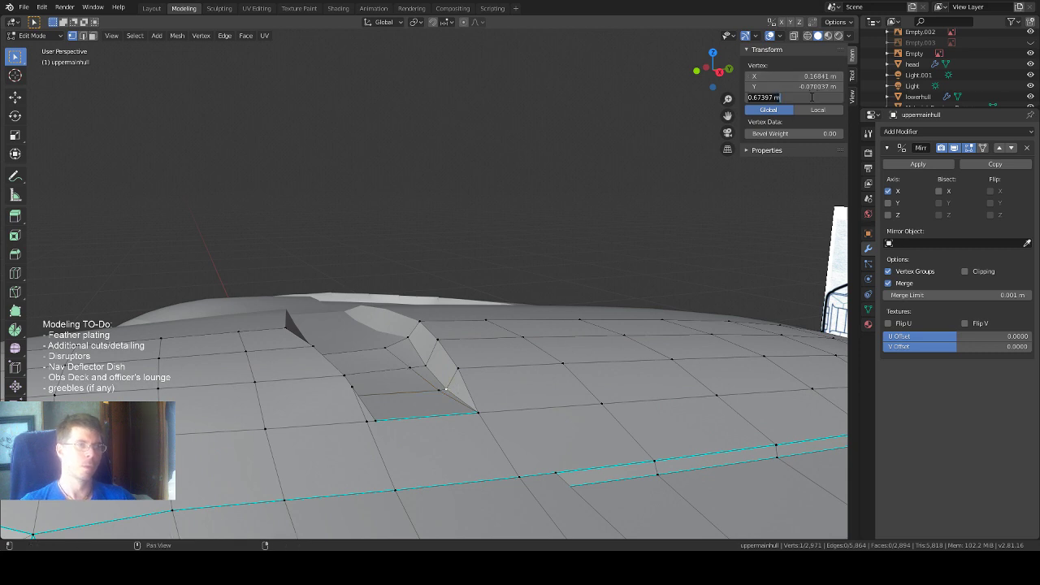
{"action": "key", "text": "ctrl+v"}
{"action": "key", "text": "Return"}
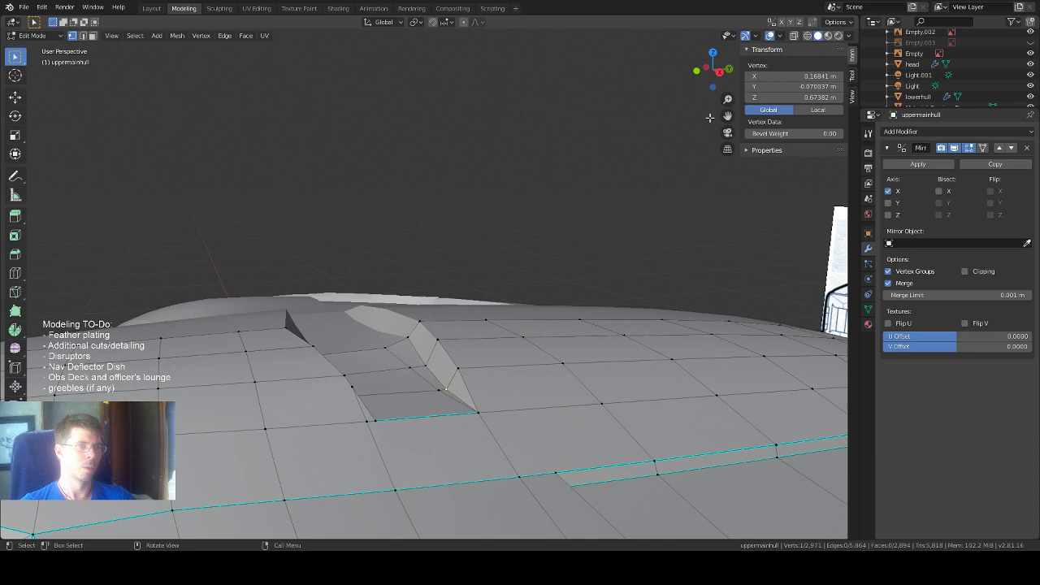
Set the Z coordinate of the same wall's middle base vertex and its base vertex at the centre line to 0.67382 m.
{"action": "left_click", "coordinate": [425, 365]}
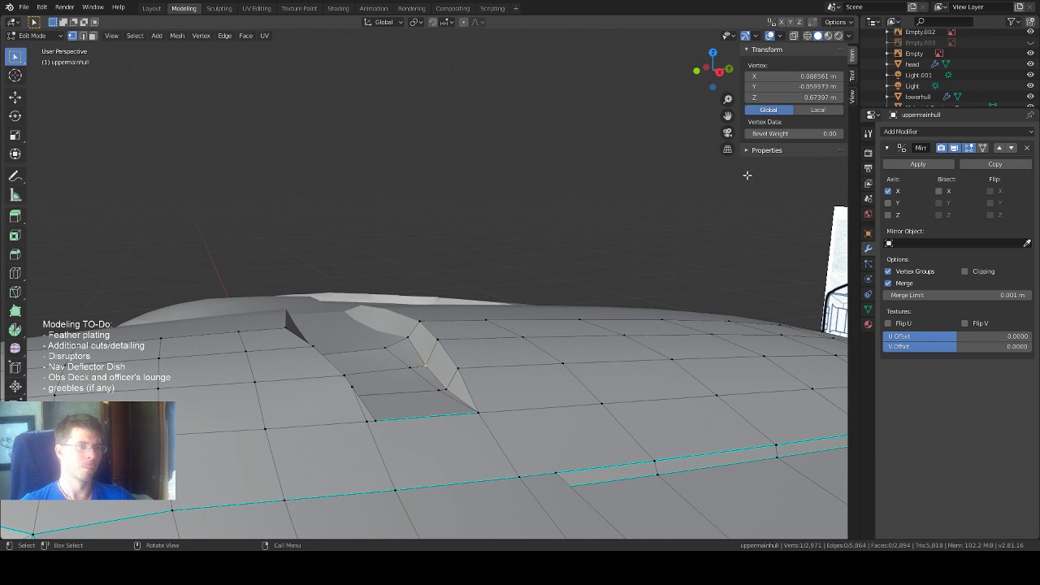
{"action": "double_click", "coordinate": [808, 96]}
{"action": "type", "text": "0.67382"}
{"action": "key", "text": "Return"}
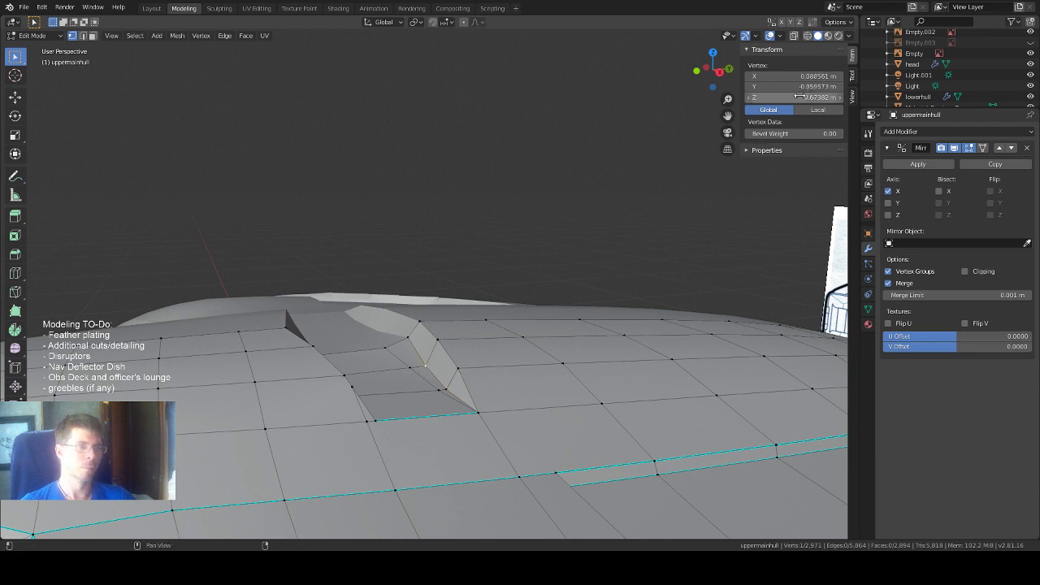
{"action": "left_click", "coordinate": [406, 336]}
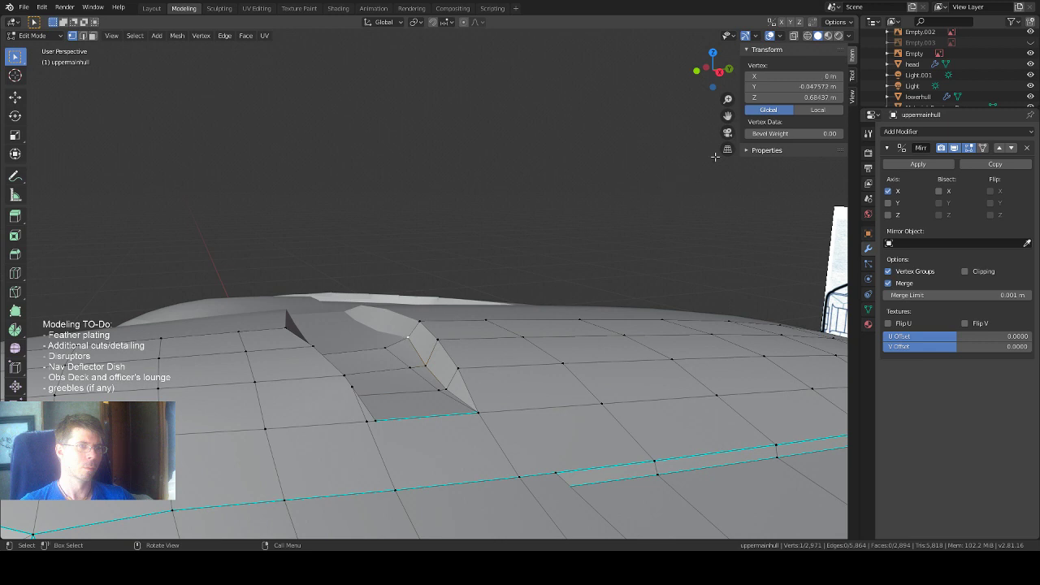
{"action": "double_click", "coordinate": [817, 98]}
{"action": "type", "text": "0.67382"}
{"action": "key", "text": "Return"}
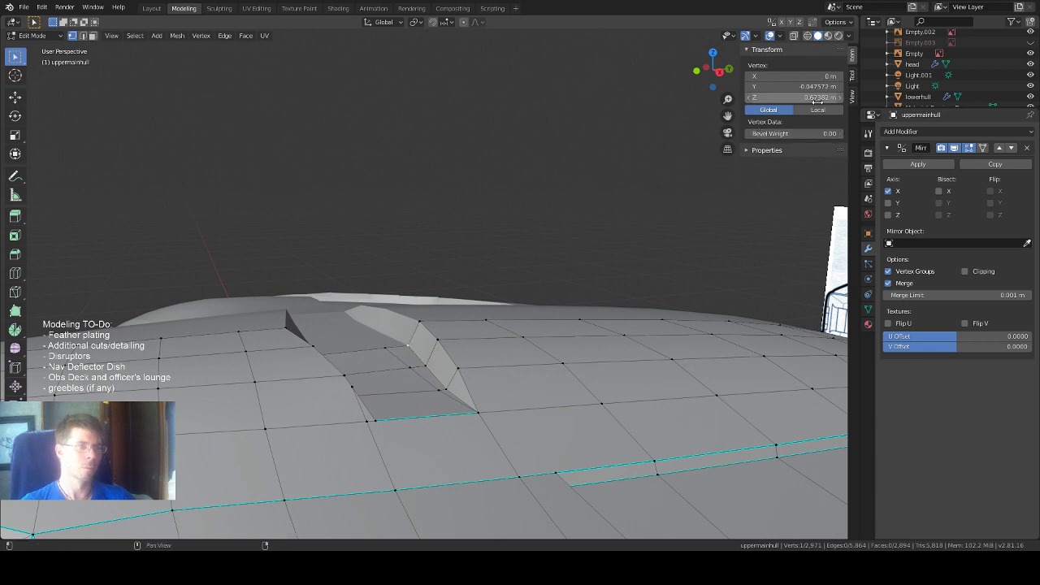
Set the Z coordinate of the recess floor vertex at the centre line on the neck side to 0.67382 m.
{"action": "middle_click_drag", "start_coordinate": [503, 375], "coordinate": [472, 369]}
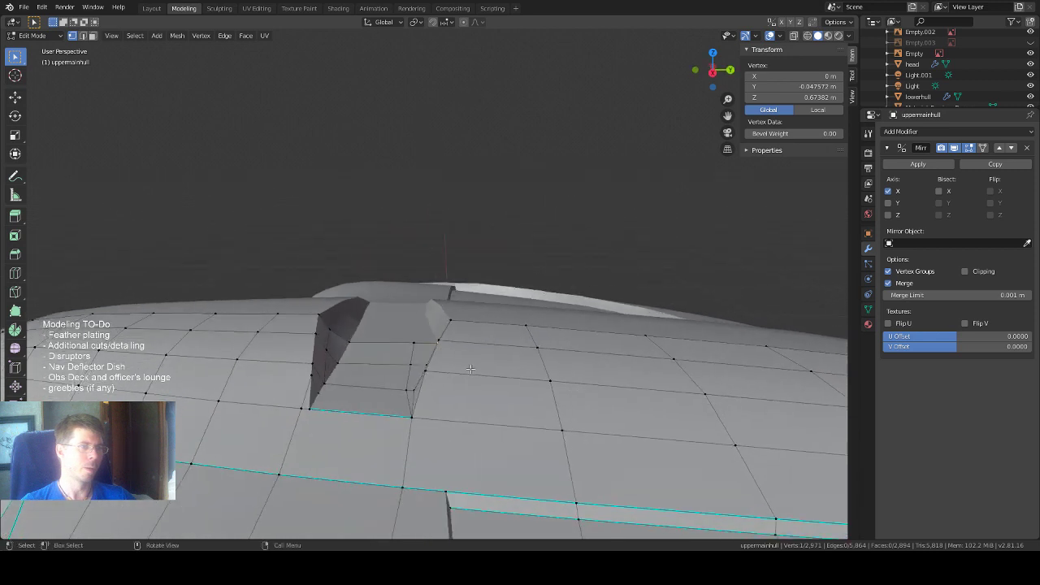
{"action": "left_click", "coordinate": [345, 342]}
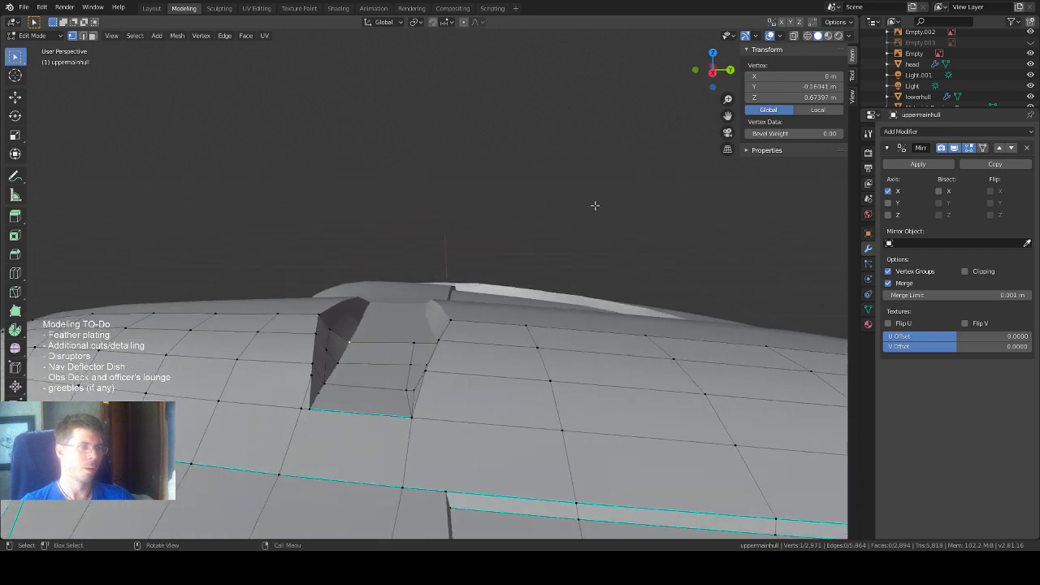
{"action": "double_click", "coordinate": [786, 97]}
{"action": "type", "text": "0.67382 m"}
{"action": "key", "text": "Return"}
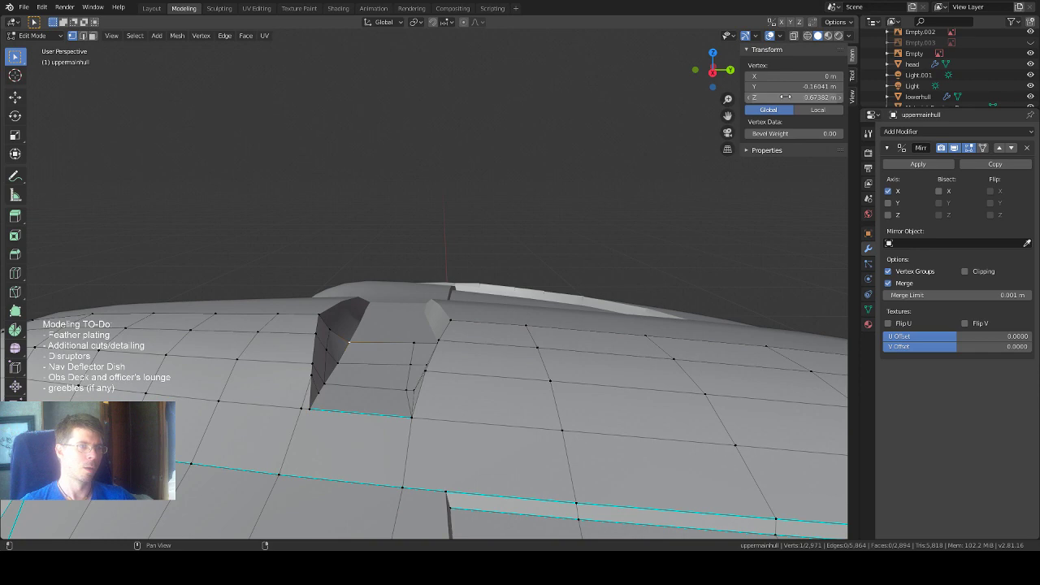
Move the two centre-line vertices of the neck-side wall, its base and rim, slightly along positive global Y.
{"action": "middle_click_drag", "start_coordinate": [473, 308], "coordinate": [478, 349]}
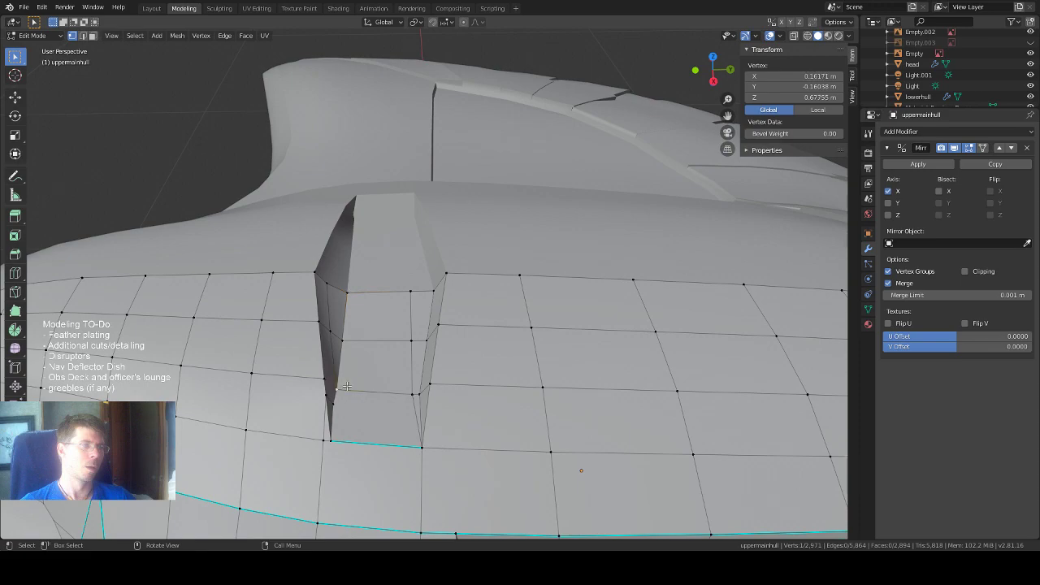
{"action": "middle_click_drag", "start_coordinate": [387, 340], "coordinate": [417, 398]}
{"action": "middle_click_drag", "start_coordinate": [375, 443], "coordinate": [274, 327]}
{"action": "left_click", "coordinate": [307, 298]}
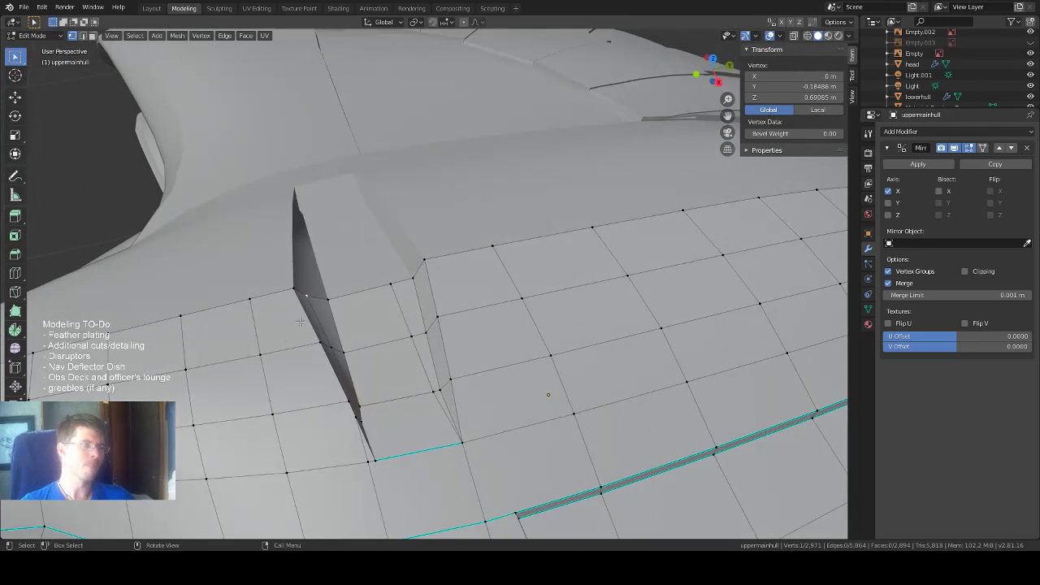
{"action": "left_click", "coordinate": [293, 292], "text": "shift"}
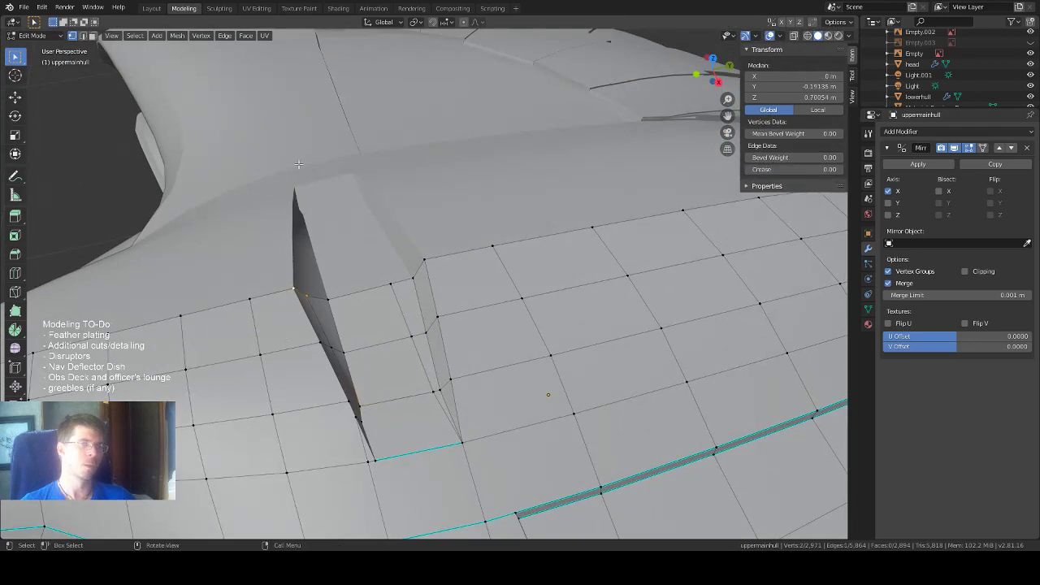
{"action": "left_click", "coordinate": [14, 97]}
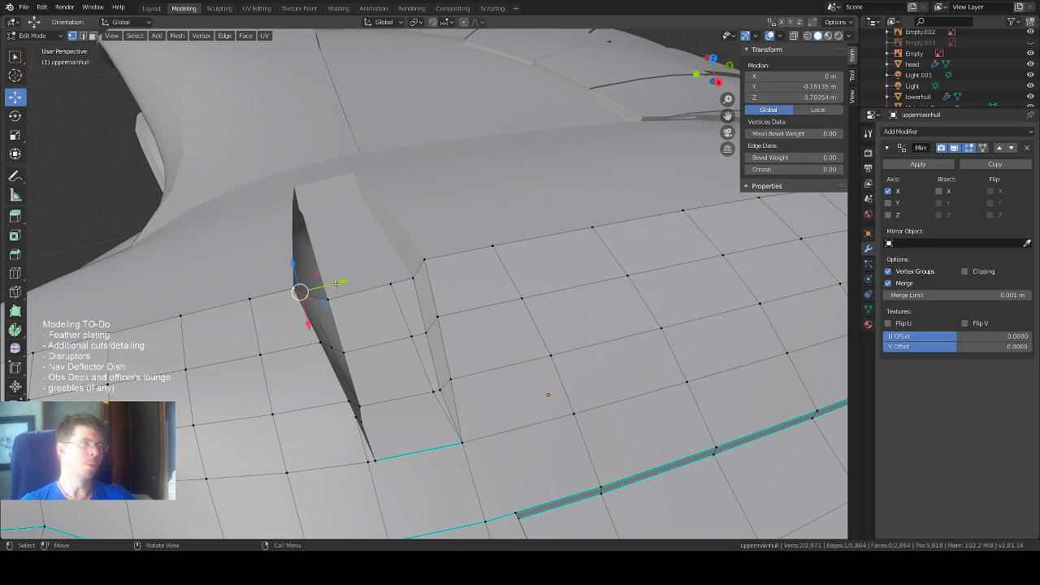
{"action": "left_click_drag", "start_coordinate": [337, 283], "coordinate": [341, 284]}
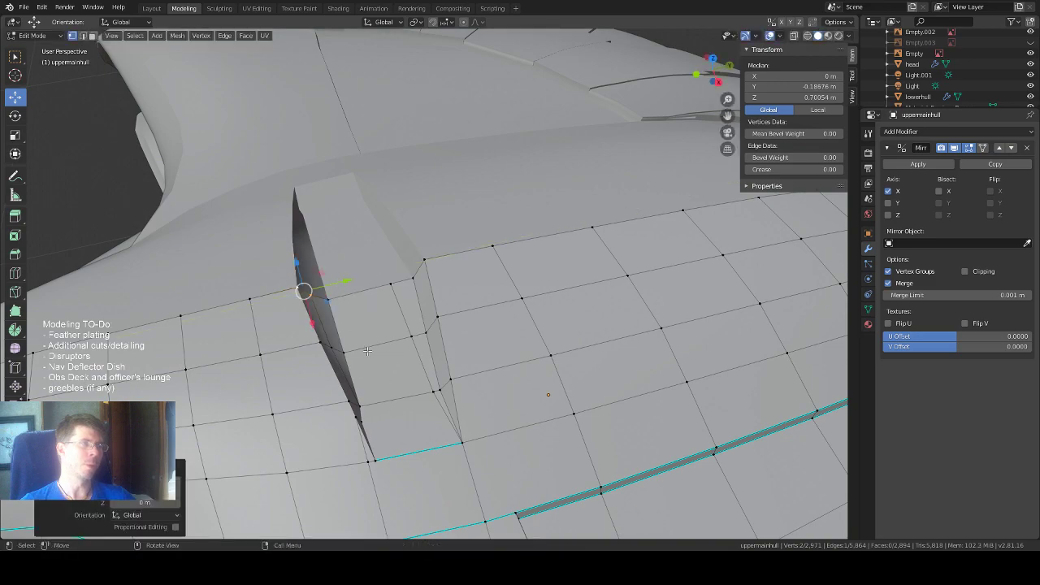
Move the neck-side wall's outermost base vertex along global Y to -0.16009 m.
{"action": "middle_click_drag", "start_coordinate": [341, 284], "coordinate": [551, 328]}
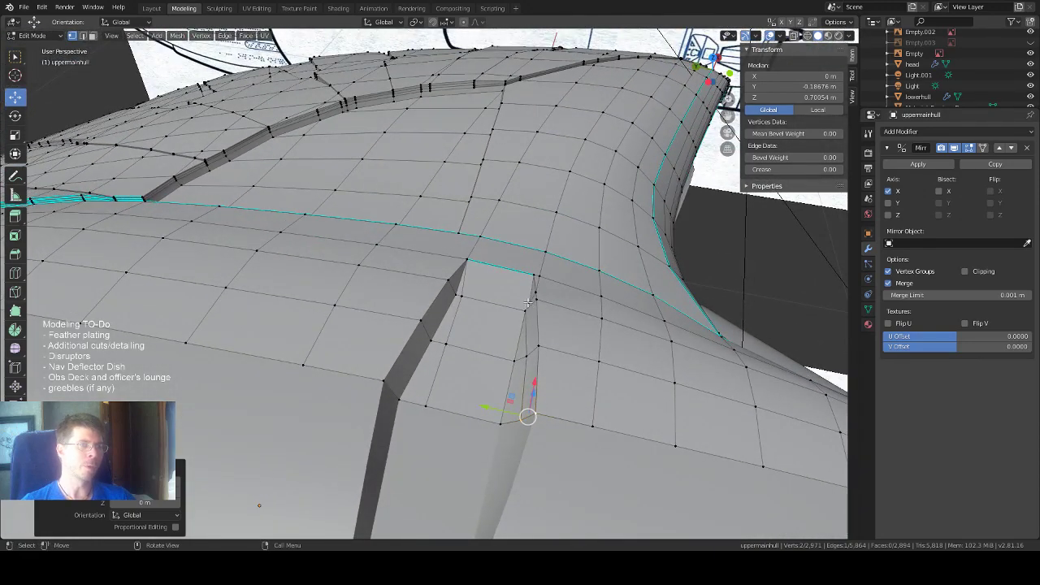
{"action": "left_click", "coordinate": [529, 303]}
{"action": "key", "text": "g"}
{"action": "key", "text": "y"}
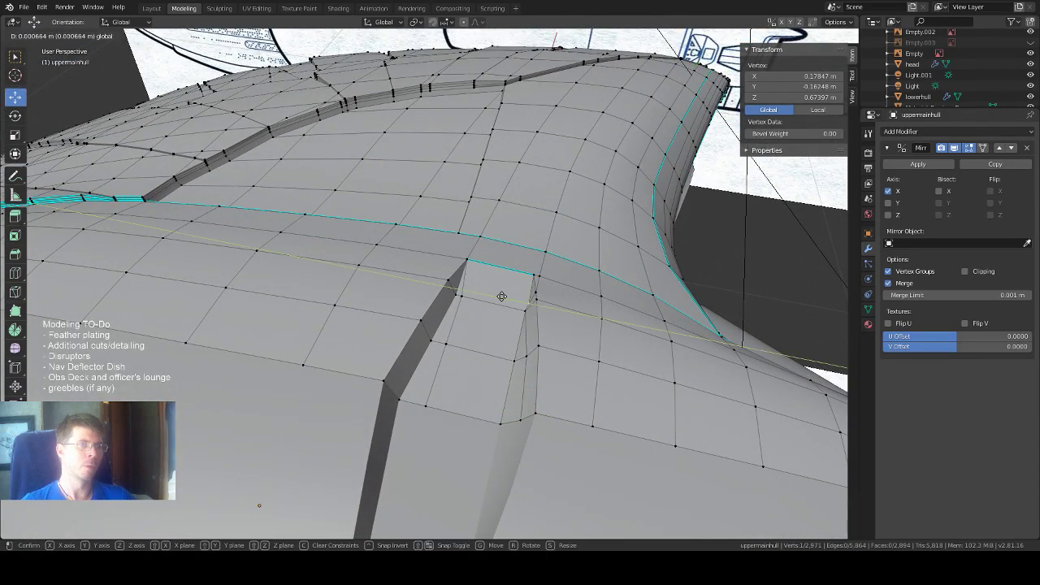
{"action": "left_click", "coordinate": [502, 297]}
{"action": "middle_click_drag", "start_coordinate": [500, 297], "coordinate": [501, 344]}
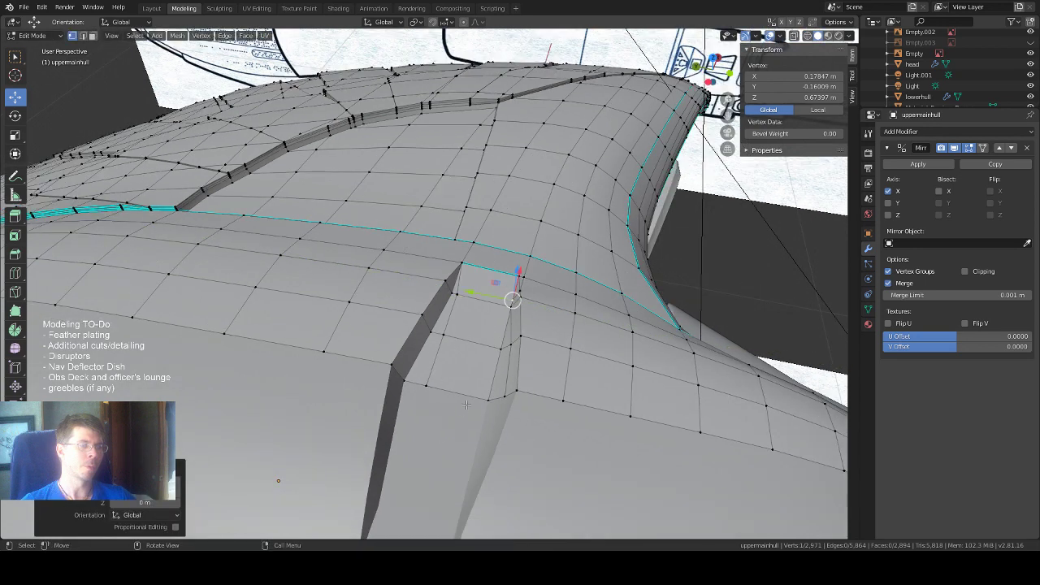
Compare the recess with the top blueprint using a see-through top orthographic view, and return to a solid perspective view.
{"action": "scroll", "coordinate": [467, 405], "scroll_direction": "down", "scroll_amount": 6}
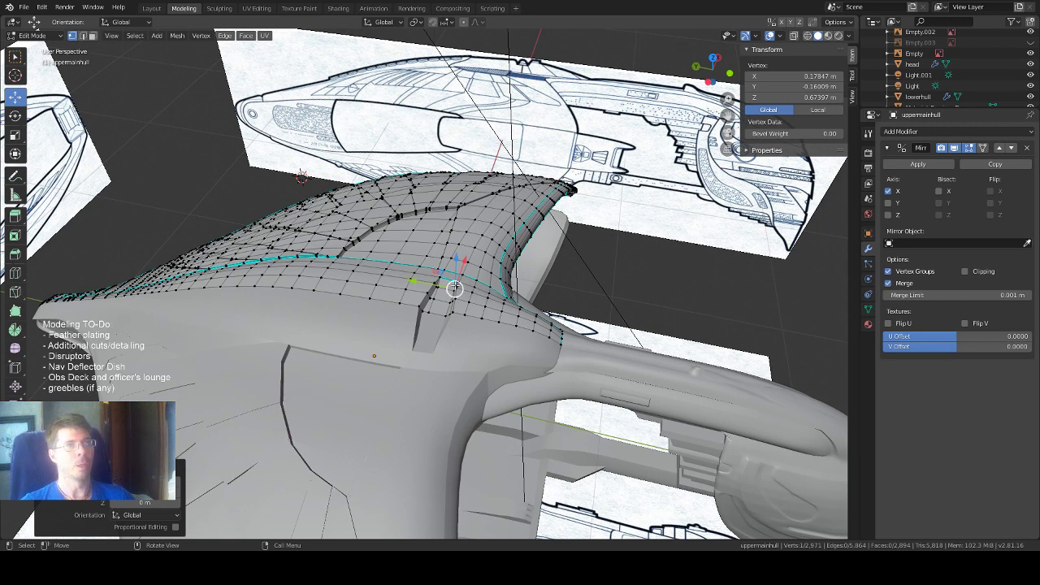
{"action": "scroll", "coordinate": [455, 320], "scroll_direction": "up", "scroll_amount": 1}
{"action": "scroll", "coordinate": [455, 320], "scroll_direction": "up", "scroll_amount": 2}
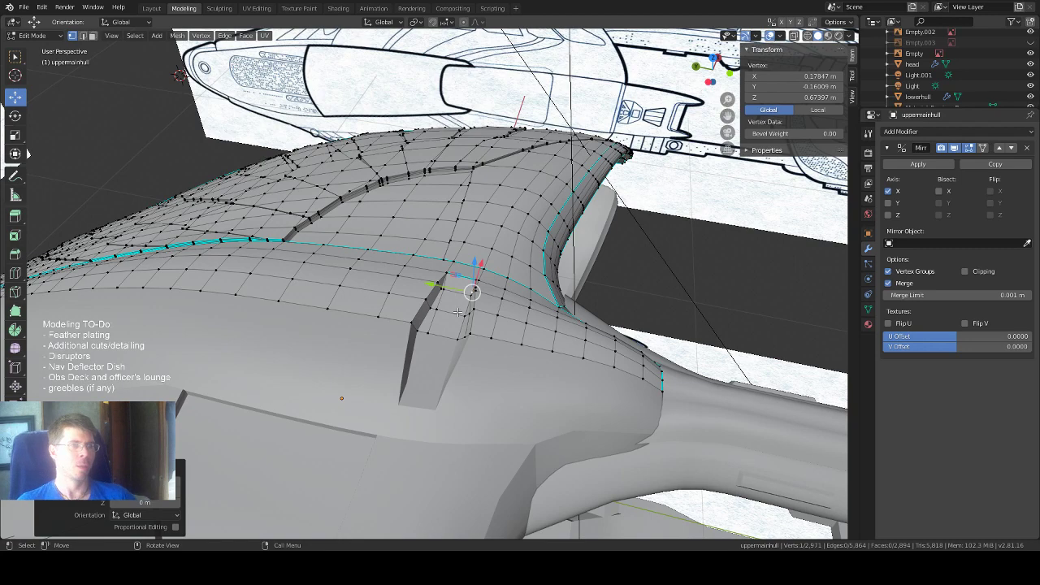
{"action": "scroll", "coordinate": [445, 298], "scroll_direction": "down", "scroll_amount": 4}
{"action": "scroll", "coordinate": [445, 287], "scroll_direction": "up", "scroll_amount": 2}
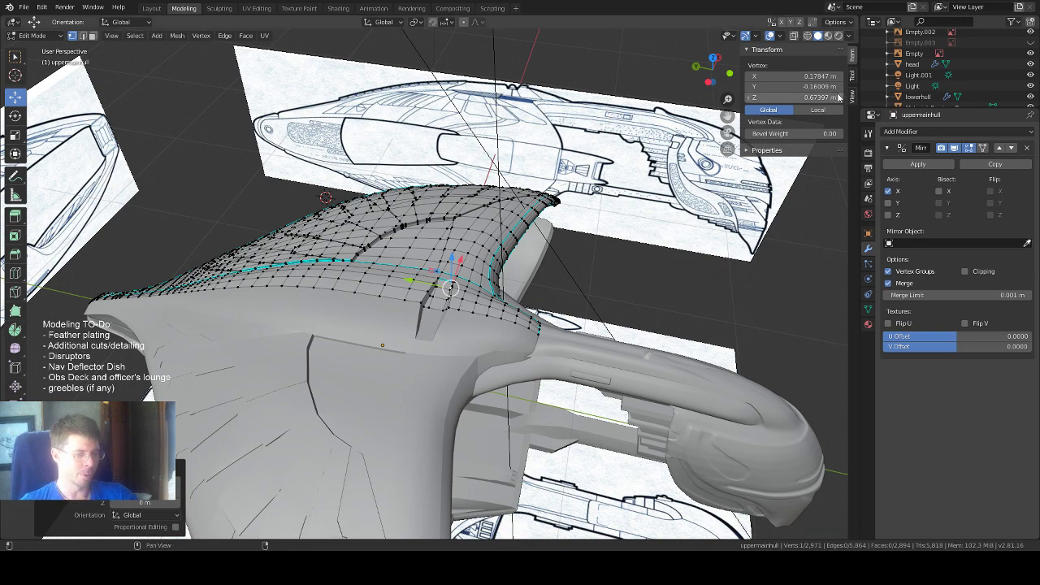
{"action": "left_click", "coordinate": [714, 57]}
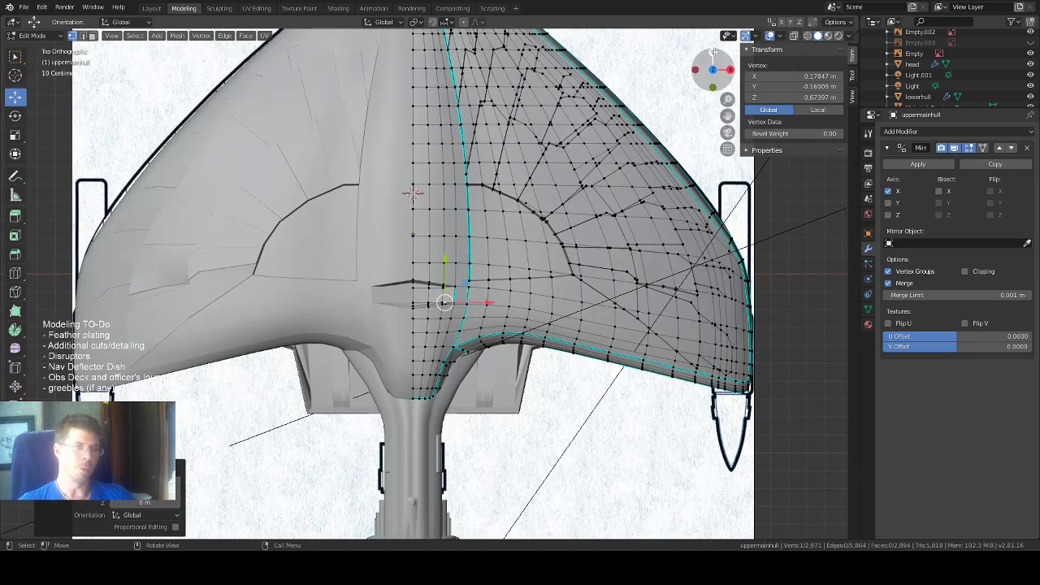
{"action": "key", "text": "alt+z"}
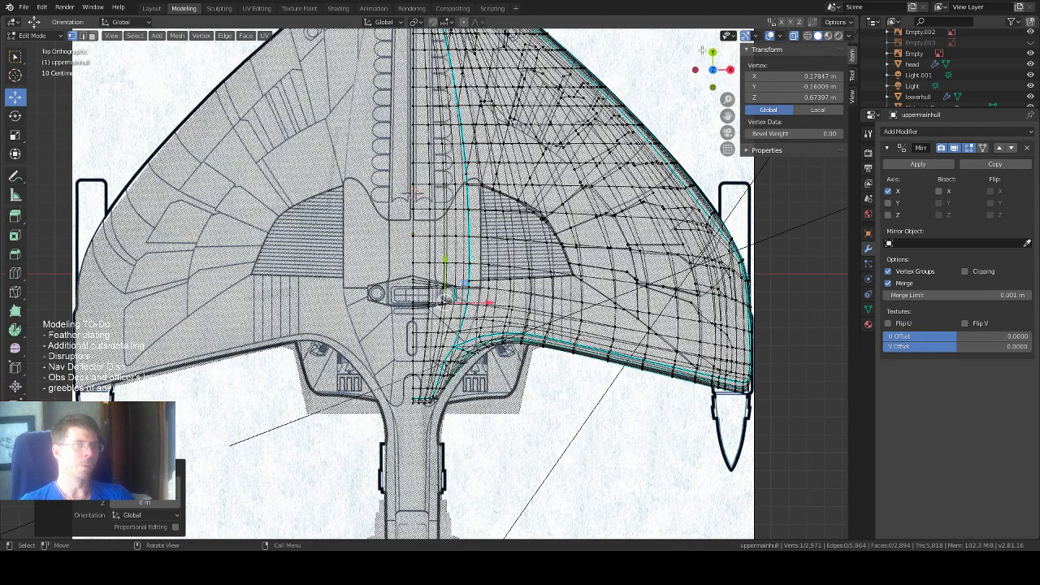
{"action": "scroll", "coordinate": [508, 140], "scroll_direction": "down", "scroll_amount": 1}
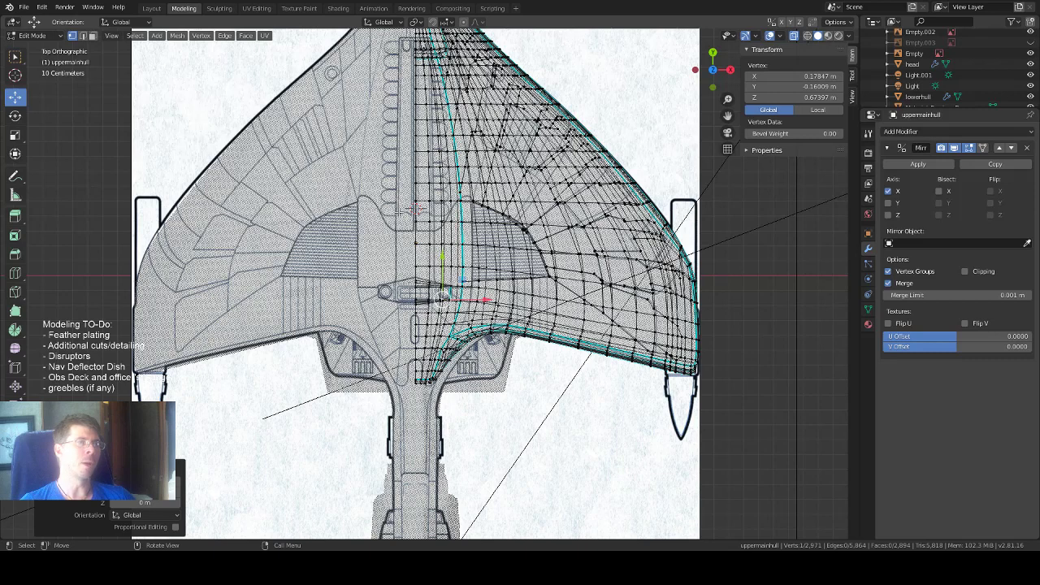
{"action": "scroll", "coordinate": [404, 212], "scroll_direction": "up", "scroll_amount": 1}
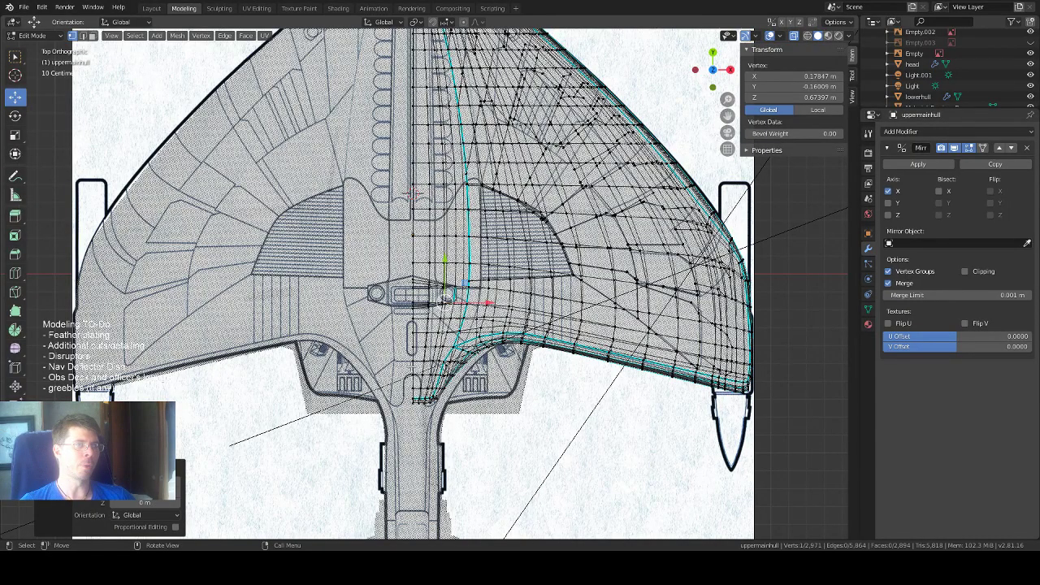
{"action": "middle_click_drag", "start_coordinate": [338, 221], "coordinate": [504, 294]}
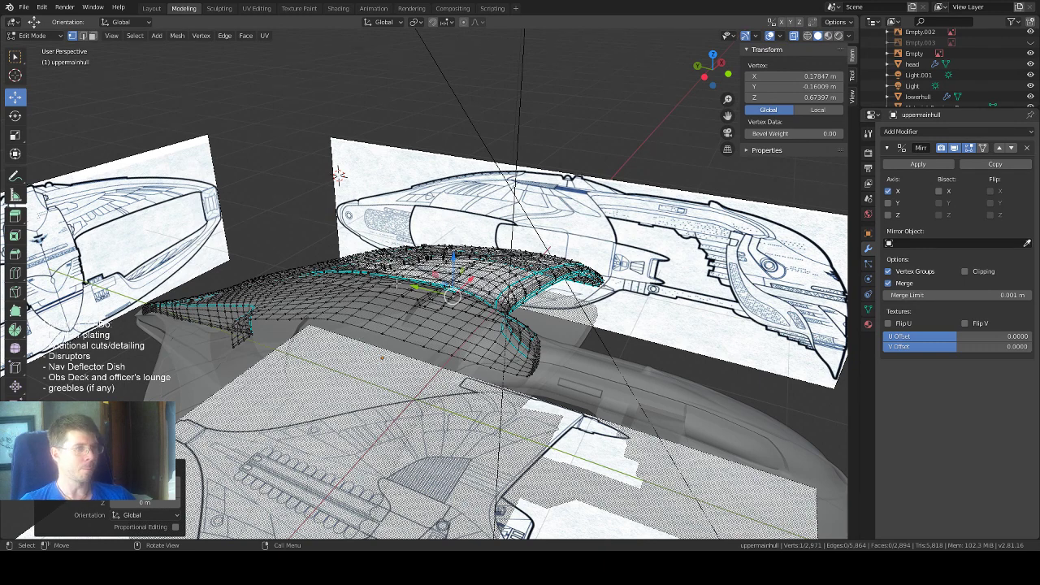
{"action": "middle_click_drag", "start_coordinate": [483, 232], "coordinate": [520, 242]}
{"action": "key", "text": "alt+z"}
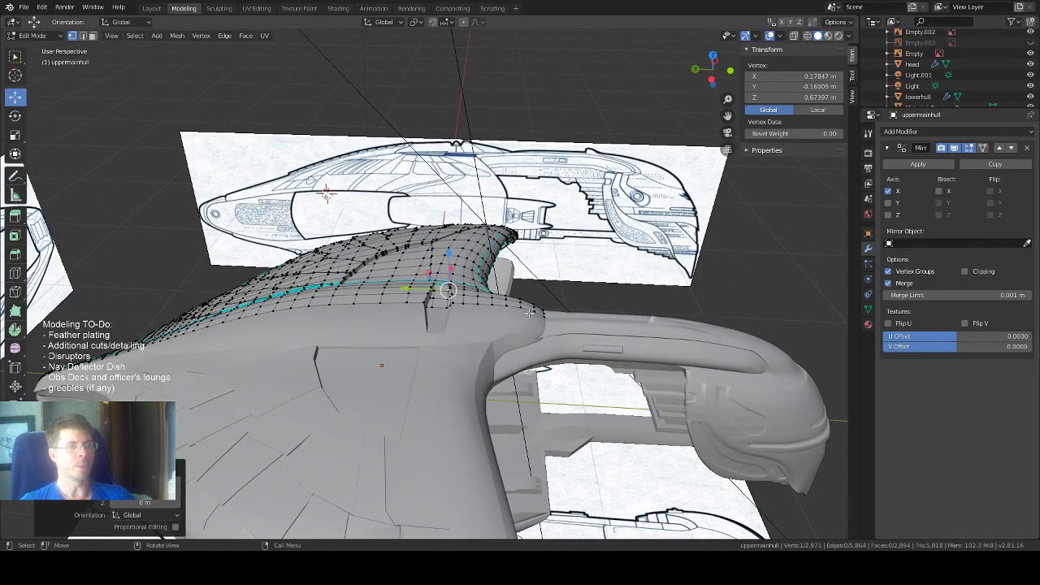
Inspect the hull around the recess and neck from several angles, and show it see-through from the top over the blueprint.
{"action": "middle_click_drag", "start_coordinate": [551, 324], "coordinate": [598, 312]}
{"action": "scroll", "coordinate": [582, 325], "scroll_direction": "up", "scroll_amount": 3}
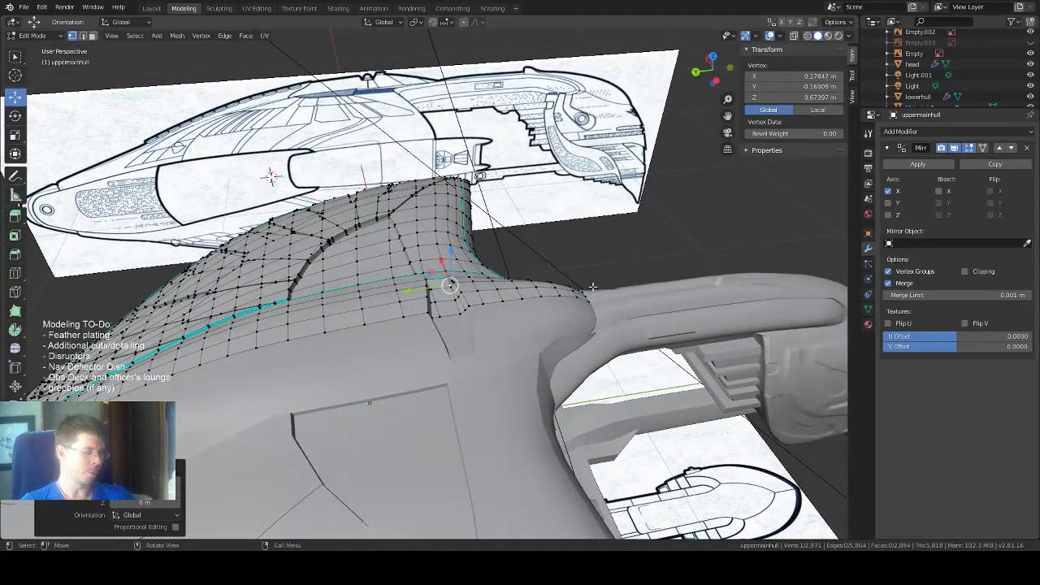
{"action": "key", "text": "alt+z"}
{"action": "key", "text": "alt+z"}
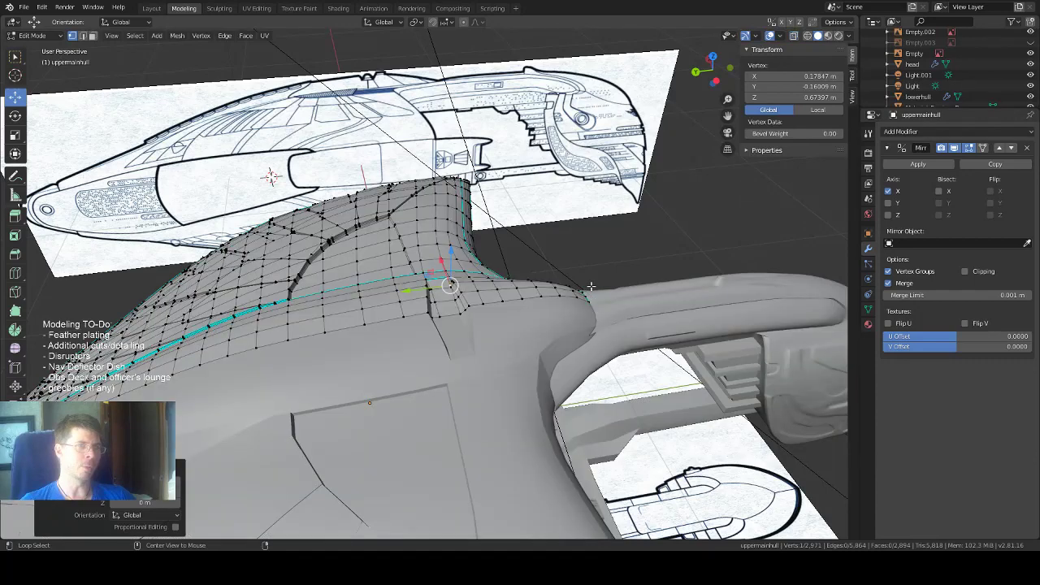
{"action": "mouse_move", "coordinate": [591, 287]}
{"action": "middle_mouse_down"}
{"action": "mouse_move", "coordinate": [555, 254]}
{"action": "mouse_move", "coordinate": [578, 261]}
{"action": "mouse_move", "coordinate": [512, 242]}
{"action": "middle_mouse_up"}
{"action": "key", "text": "Tab"}
{"action": "key", "text": "Tab"}
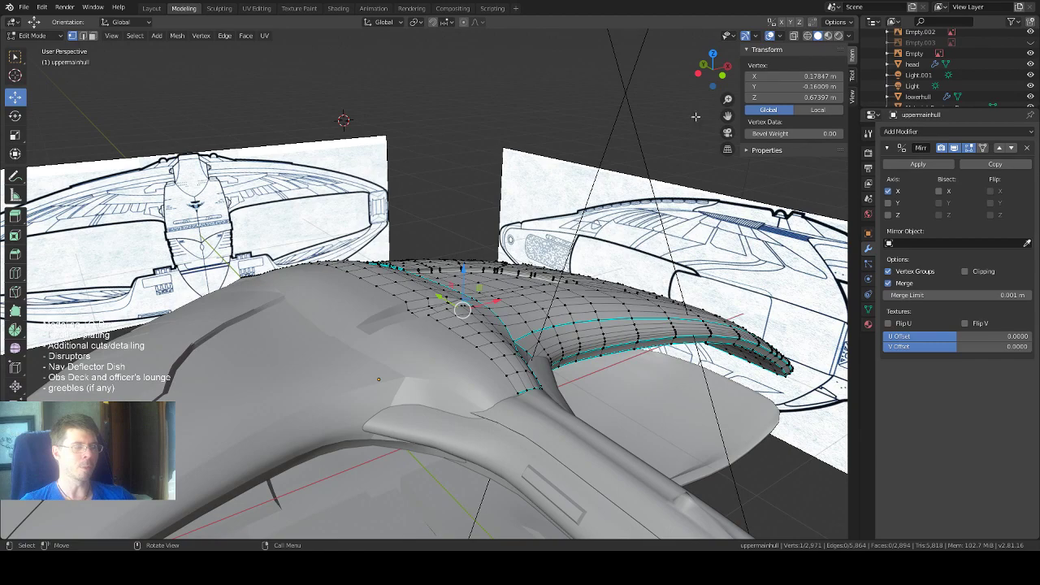
{"action": "left_click", "coordinate": [713, 54]}
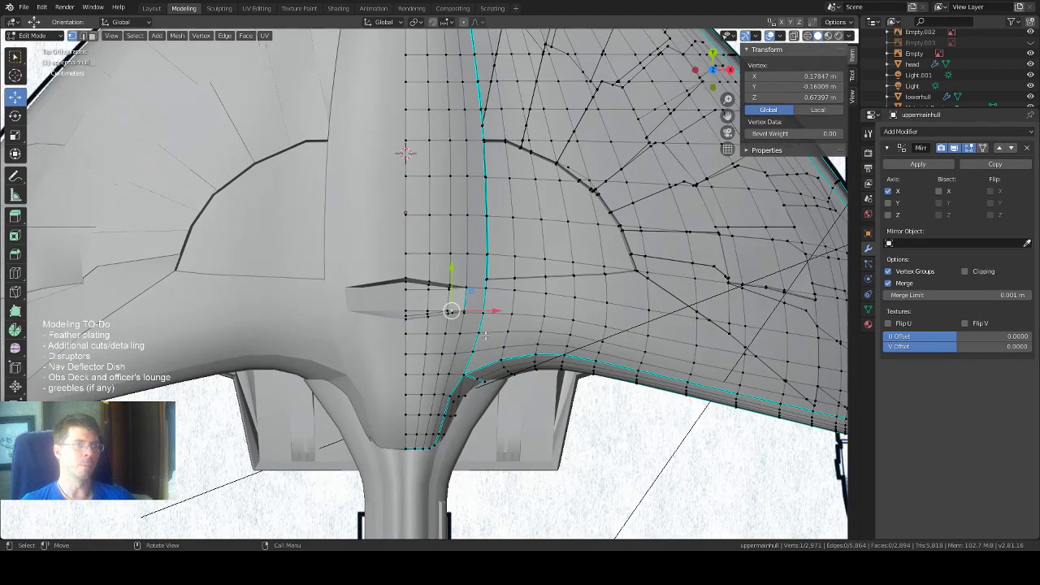
{"action": "key", "text": "alt+z"}
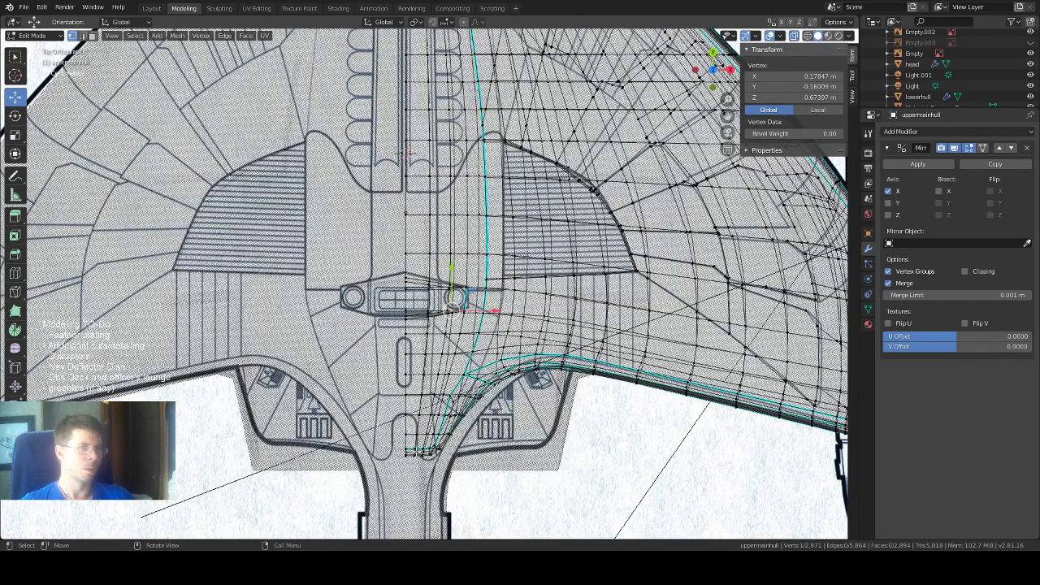
Switch to face selection with the Select Box tool for the upper hull's neck-side end over the top blueprint.
{"action": "scroll", "coordinate": [452, 310], "scroll_direction": "up", "scroll_amount": 1}
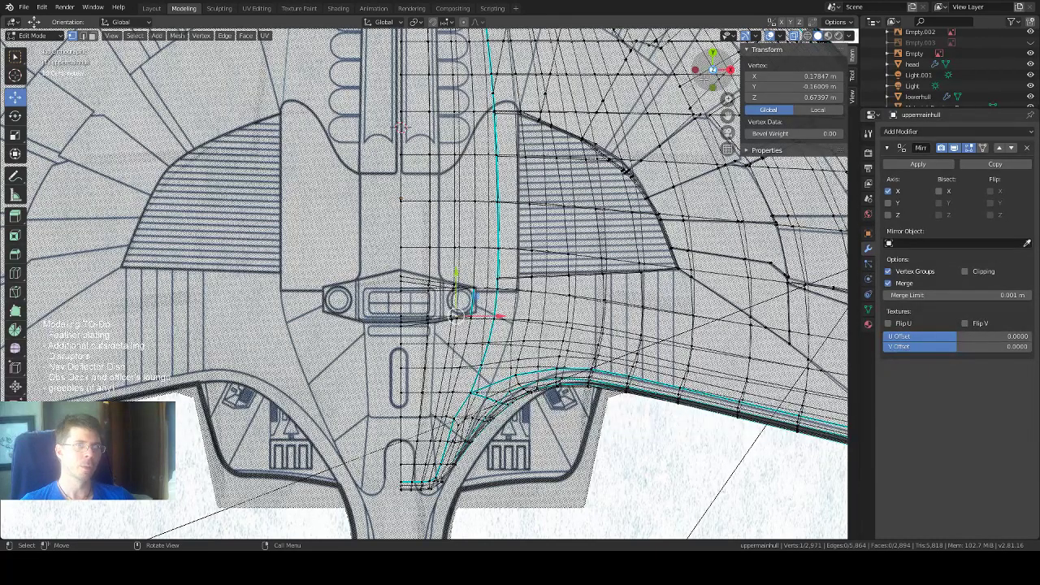
{"action": "left_click_drag", "start_coordinate": [729, 116], "coordinate": [804, 0]}
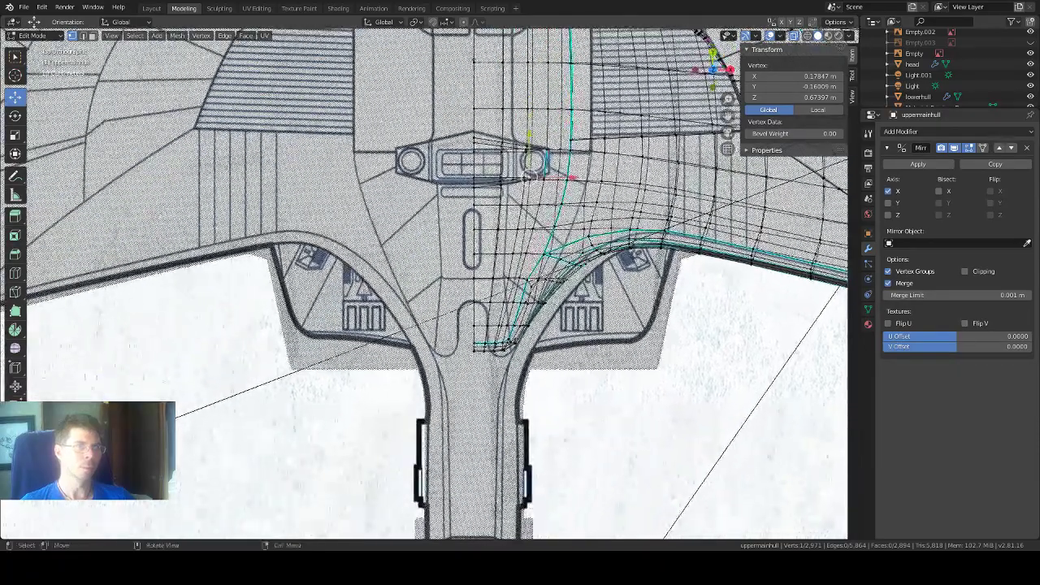
{"action": "scroll", "coordinate": [437, 284], "scroll_direction": "up", "scroll_amount": 2}
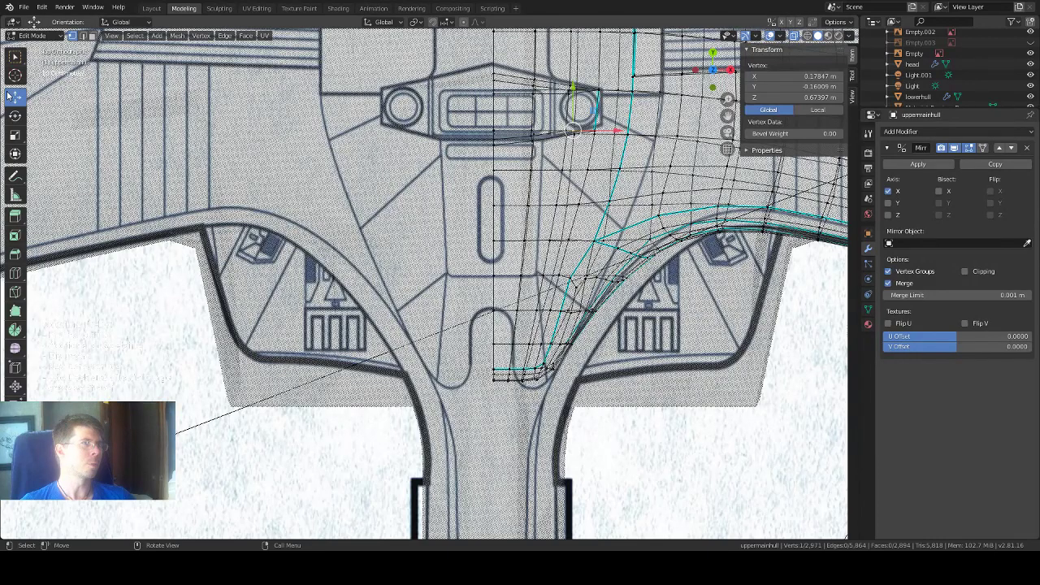
{"action": "left_click", "coordinate": [15, 60]}
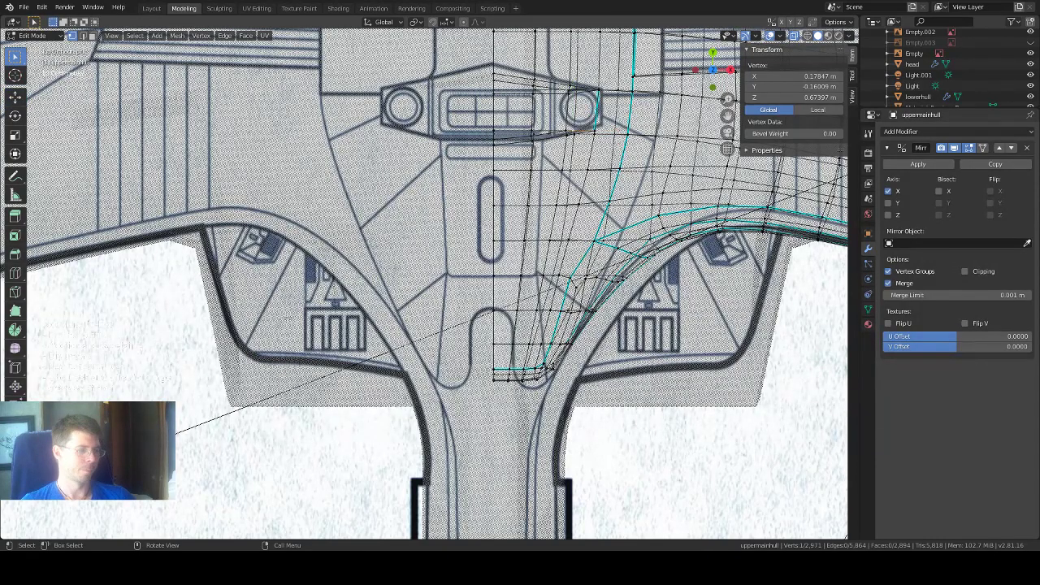
{"action": "left_click", "coordinate": [92, 36]}
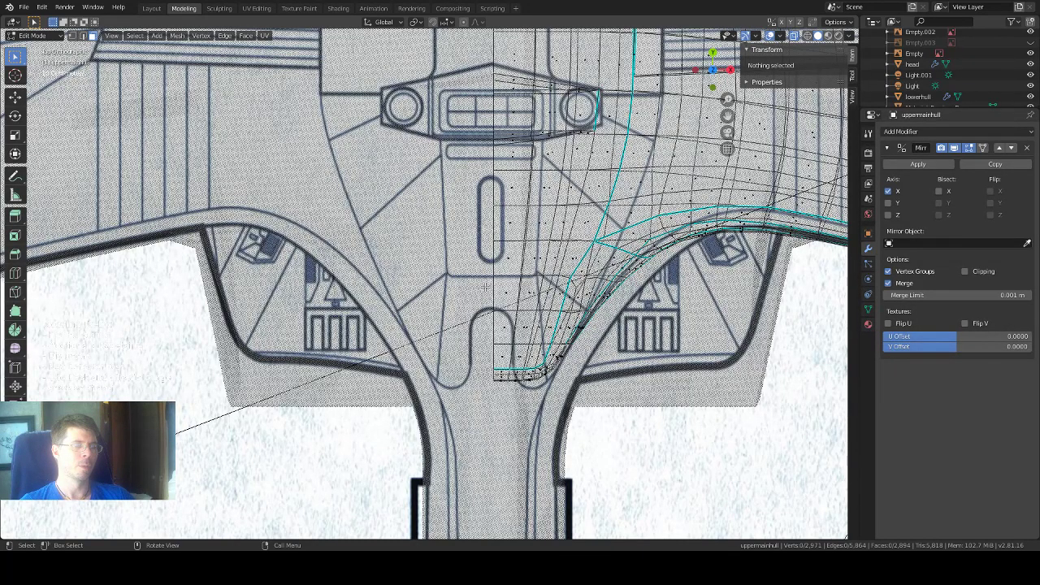
{"action": "key", "text": "b"}
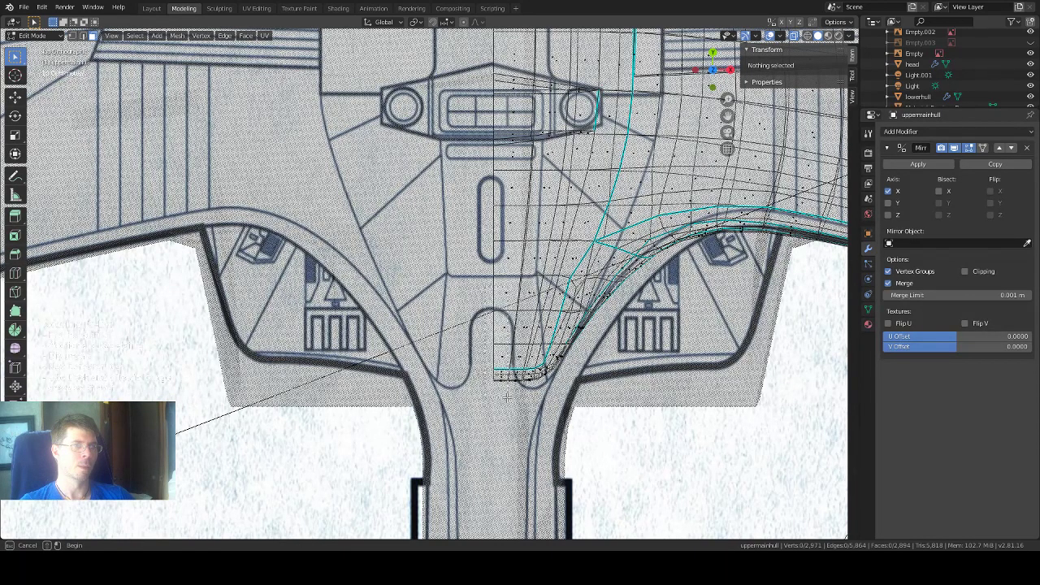
{"action": "left_click_drag", "start_coordinate": [507, 398], "coordinate": [520, 405]}
{"action": "scroll", "coordinate": [522, 407], "scroll_direction": "up", "scroll_amount": 1}
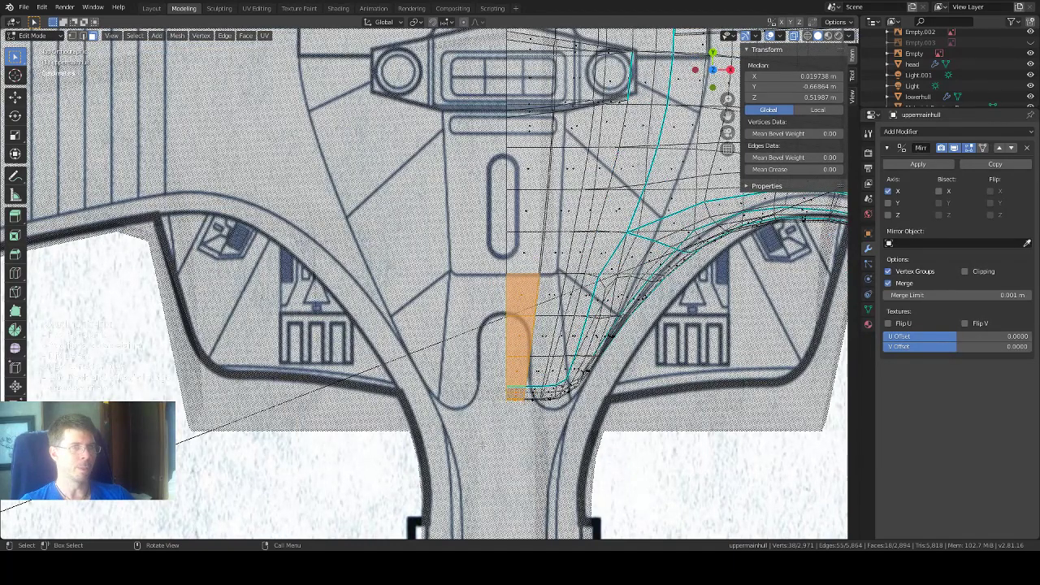
{"action": "key", "text": "alt+a"}
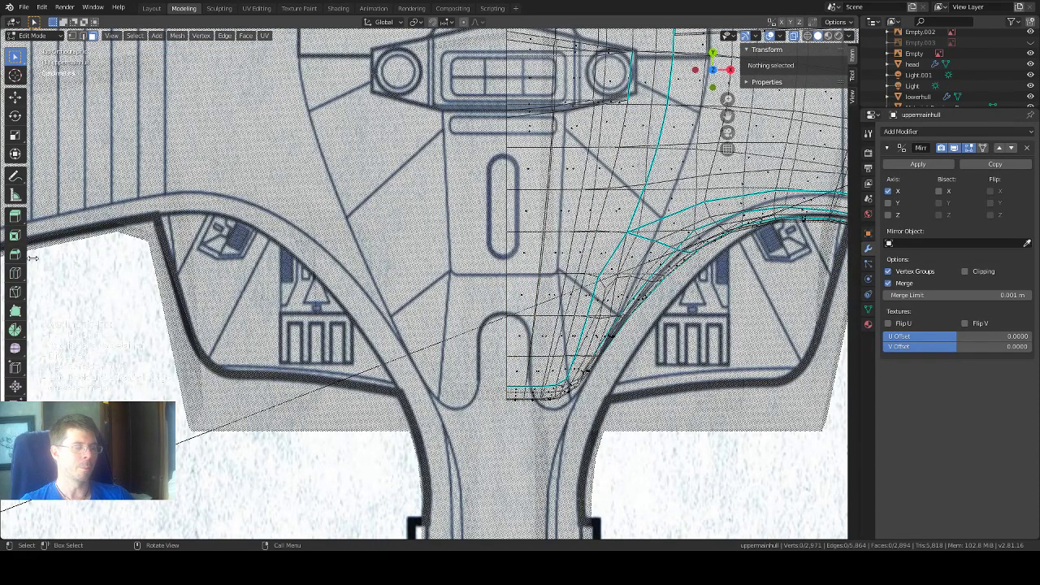
Knife an angle-constrained straight cut along the blueprint's U-shaped slot side, from the cross edge level with its rounded end past the hull's neck-side end.
{"action": "left_click", "coordinate": [15, 275]}
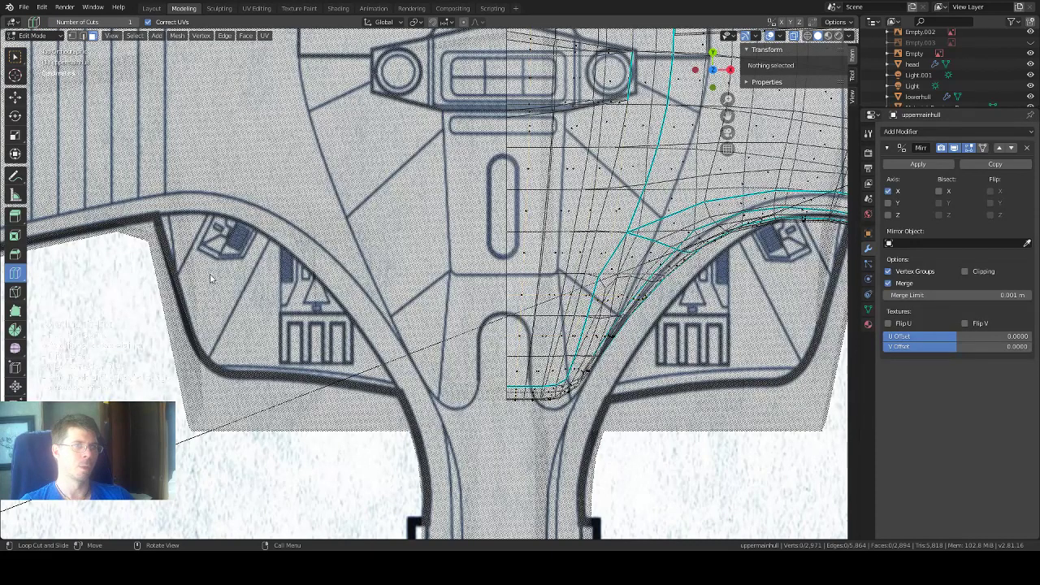
{"action": "left_click", "coordinate": [14, 293]}
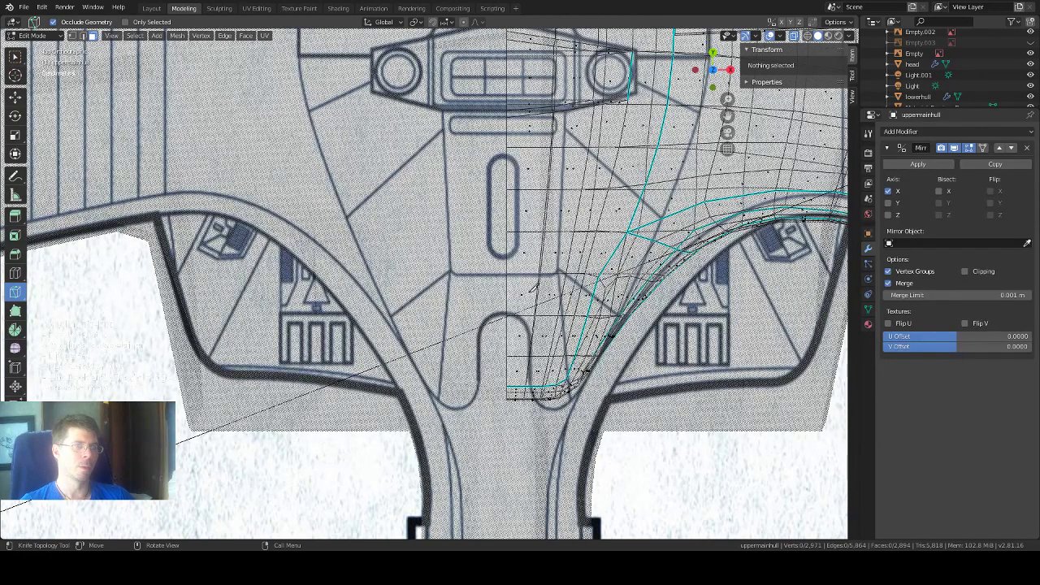
{"action": "left_click", "coordinate": [533, 315]}
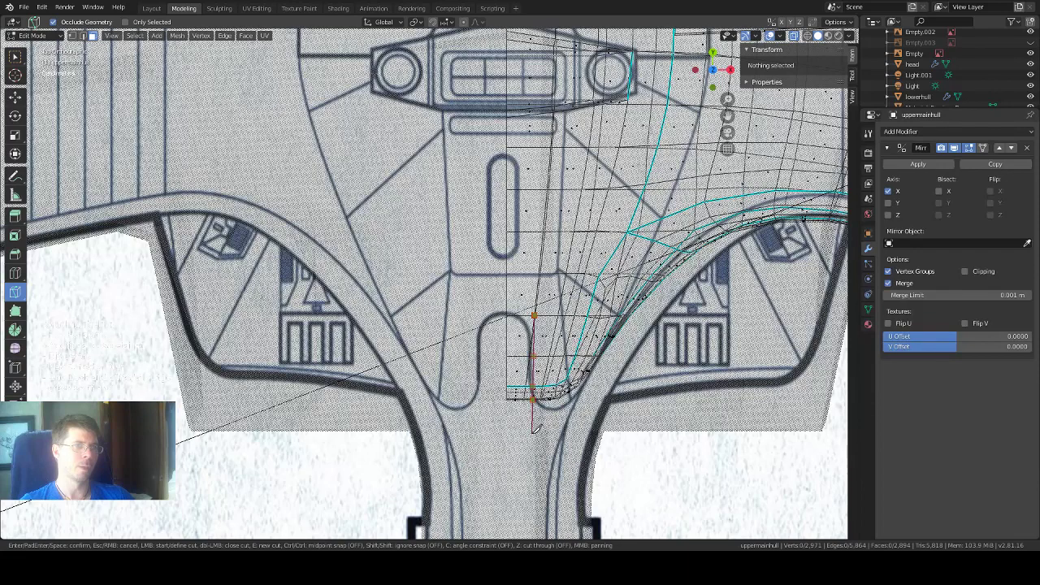
{"action": "key", "text": "c"}
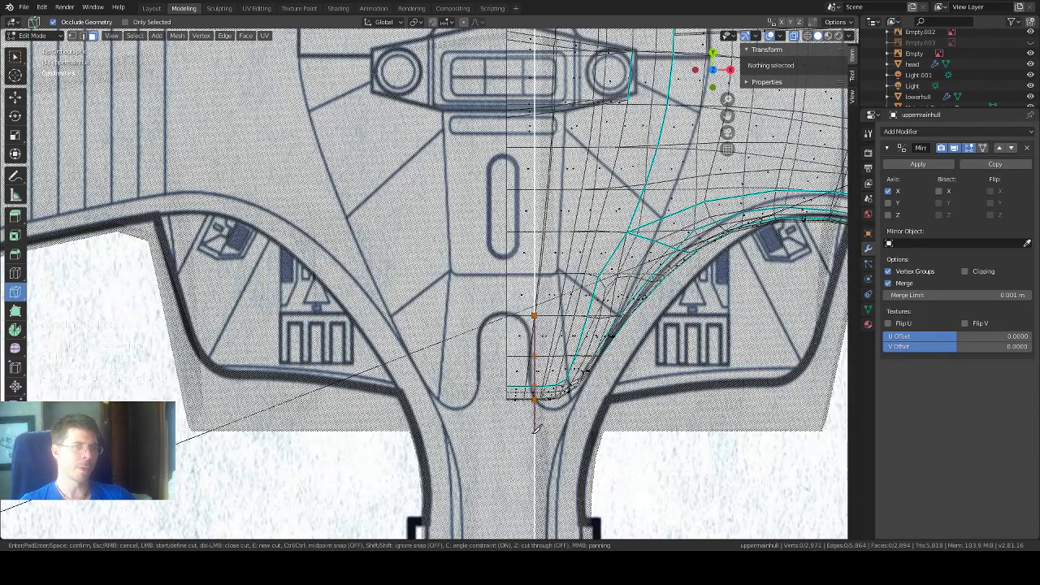
{"action": "left_click", "coordinate": [536, 428]}
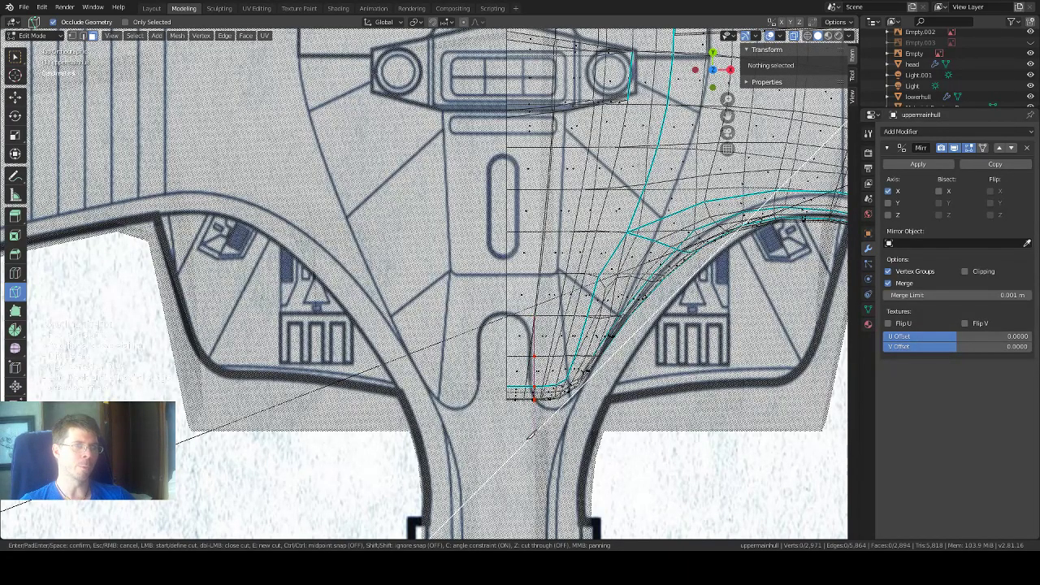
{"action": "key", "text": "Return"}
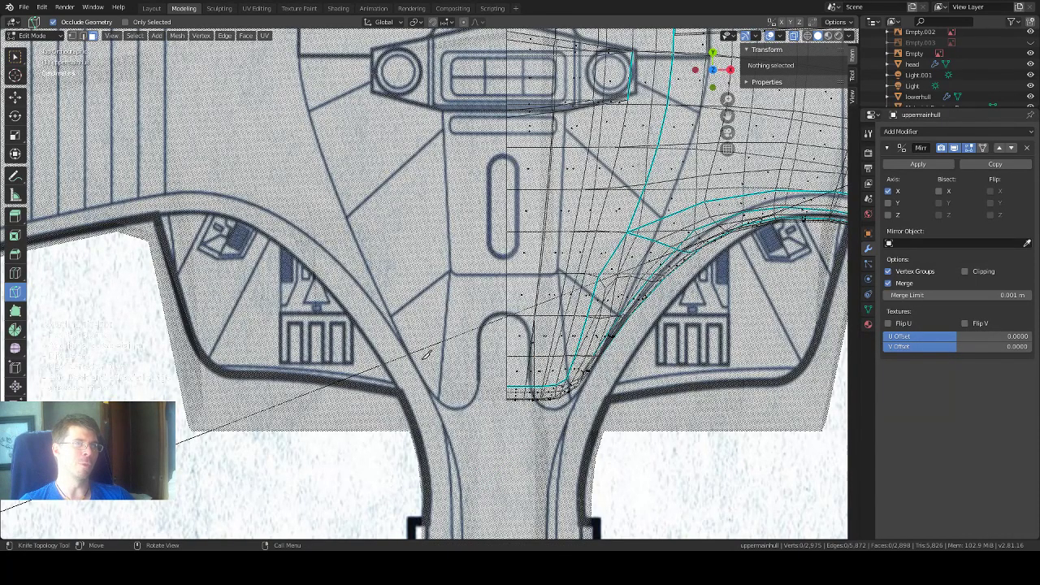
Return to a solid perspective view, hide the head object and reopen the upper main hull for editing.
{"action": "scroll", "coordinate": [427, 354], "scroll_direction": "down", "scroll_amount": 6}
{"action": "middle_click_drag", "start_coordinate": [427, 354], "coordinate": [270, 387]}
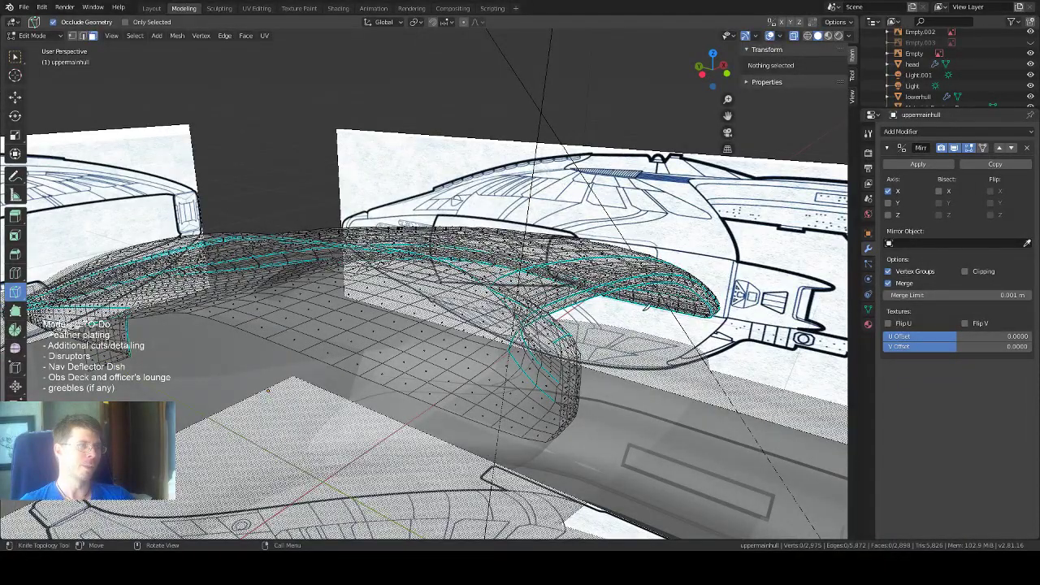
{"action": "mouse_move", "coordinate": [615, 206]}
{"action": "middle_mouse_down"}
{"action": "mouse_move", "coordinate": [588, 186]}
{"action": "mouse_move", "coordinate": [571, 231]}
{"action": "mouse_move", "coordinate": [623, 299]}
{"action": "middle_mouse_up"}
{"action": "key", "text": "alt+z"}
{"action": "left_click", "coordinate": [15, 56]}
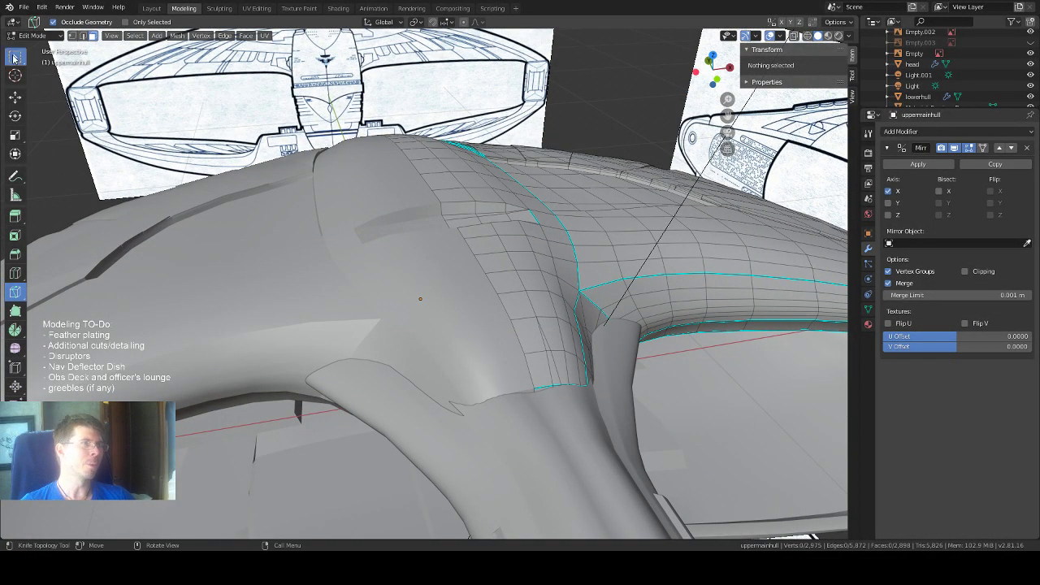
{"action": "left_click", "coordinate": [543, 363]}
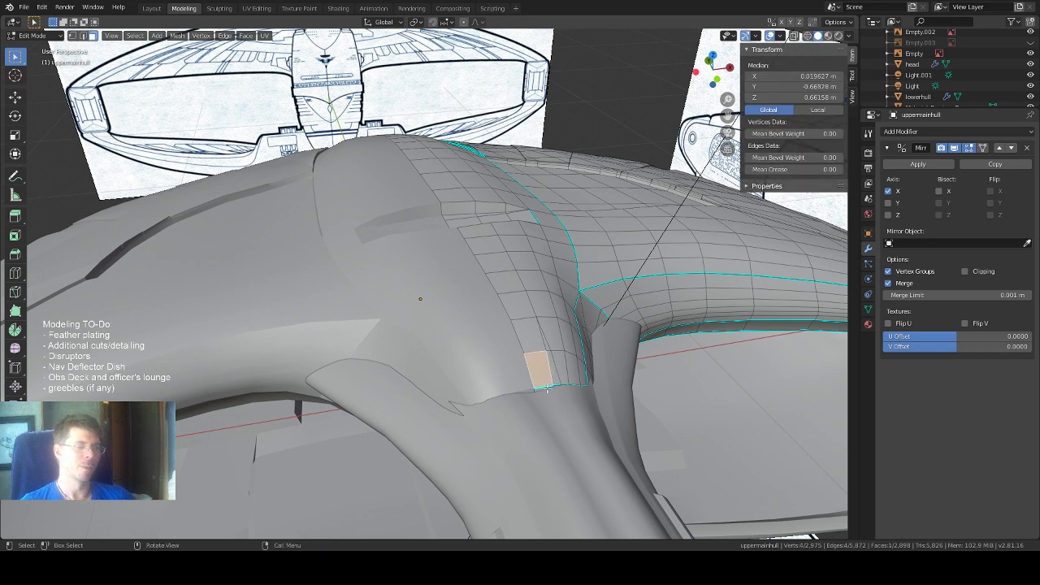
{"action": "left_click", "coordinate": [564, 450]}
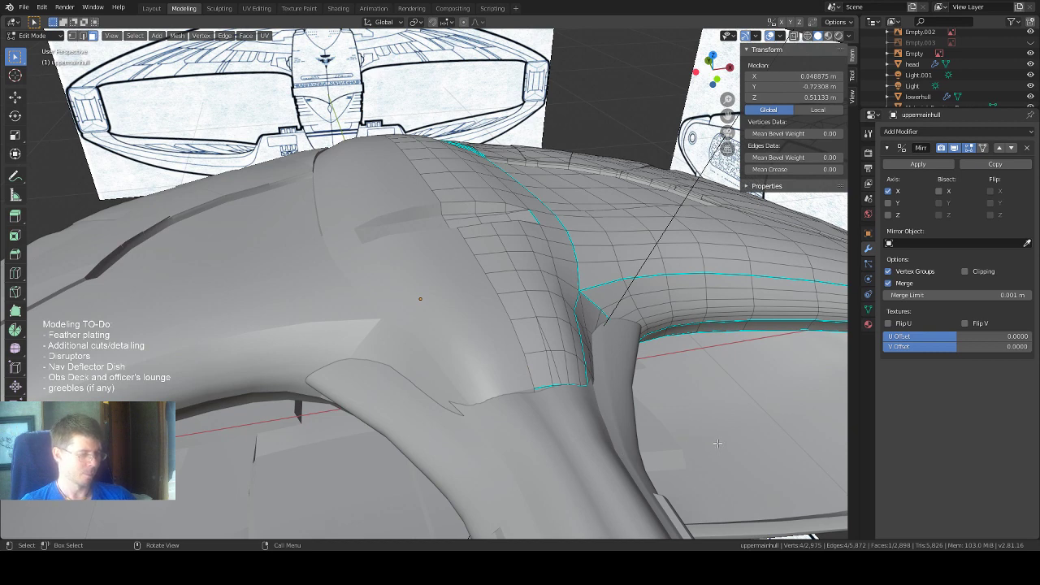
{"action": "key", "text": "Tab"}
{"action": "left_click", "coordinate": [565, 454]}
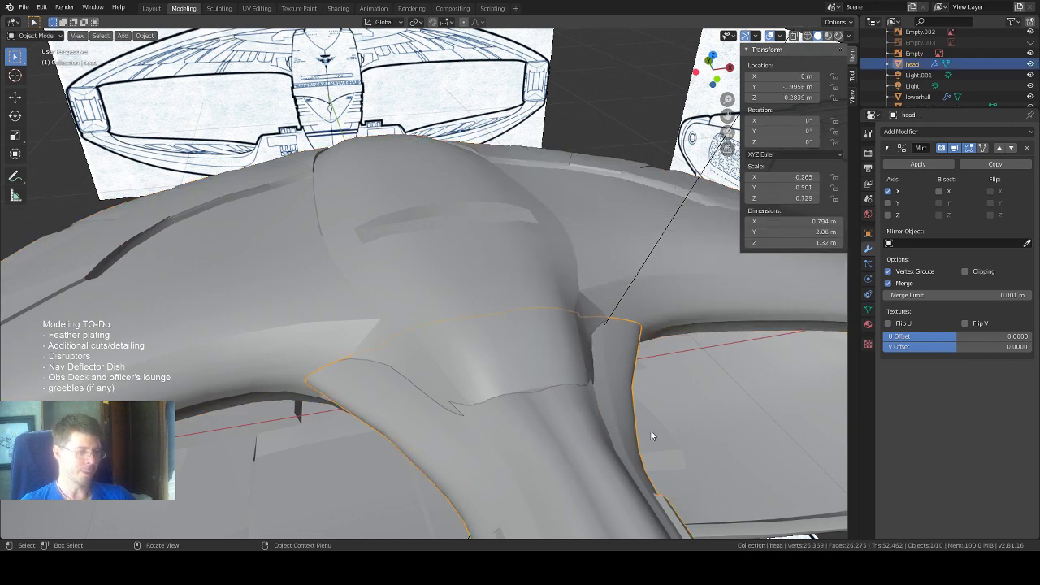
{"action": "key", "text": "h"}
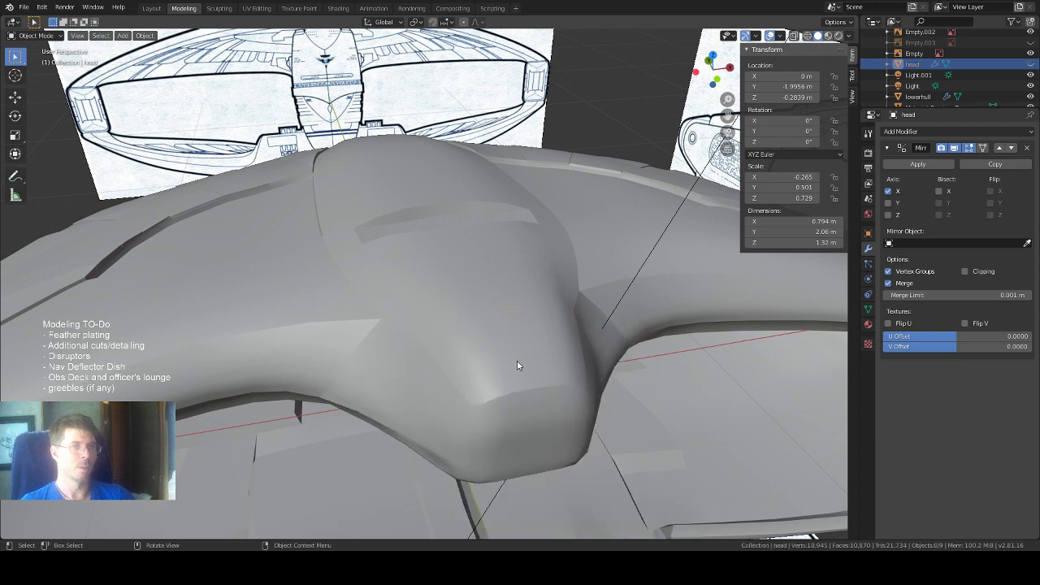
{"action": "left_click", "coordinate": [515, 393]}
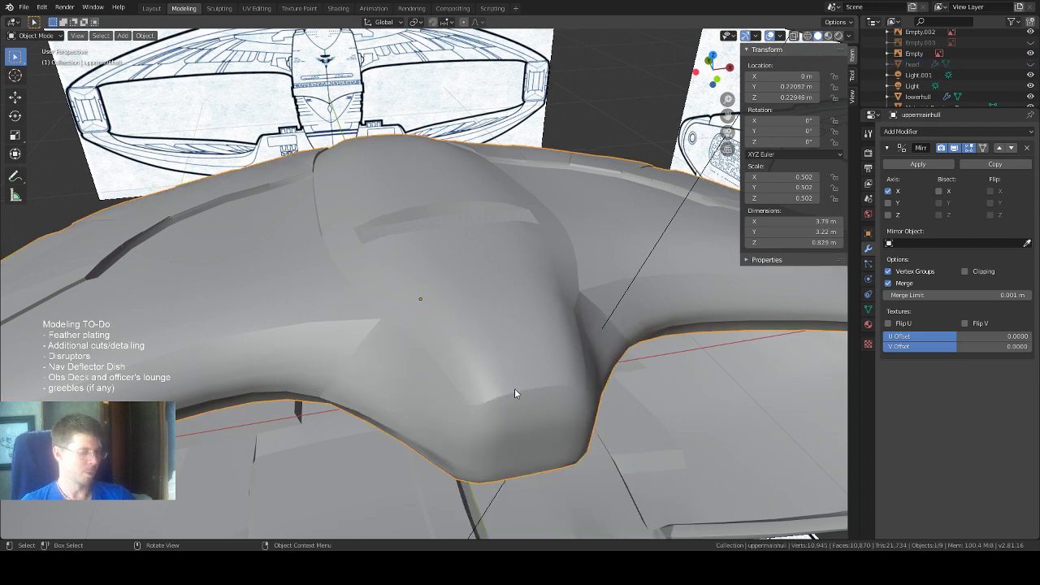
{"action": "key", "text": "Tab"}
Select the four faces between the centre line and the new cut, just above the neck-side end's marked edge.
{"action": "middle_click_drag", "start_coordinate": [514, 393], "coordinate": [540, 393]}
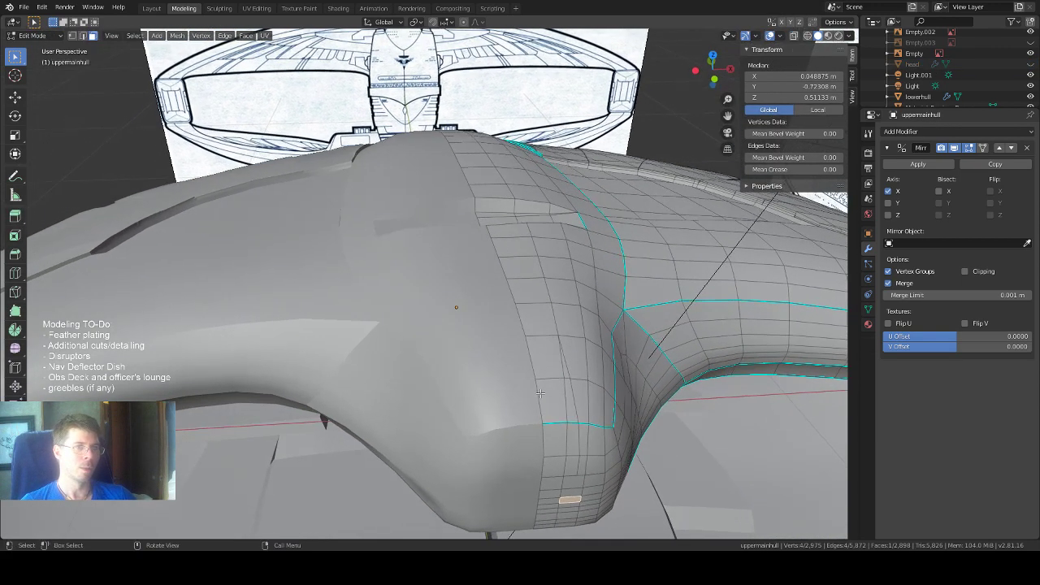
{"action": "left_click", "coordinate": [569, 399], "text": "shift"}
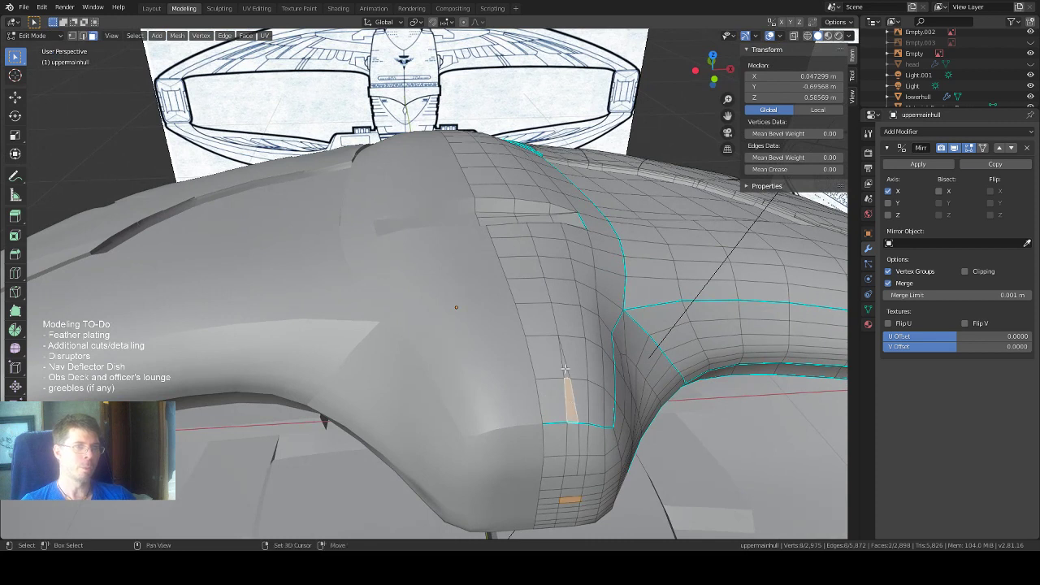
{"action": "left_click", "coordinate": [565, 370], "text": "shift"}
{"action": "left_click", "coordinate": [548, 395]}
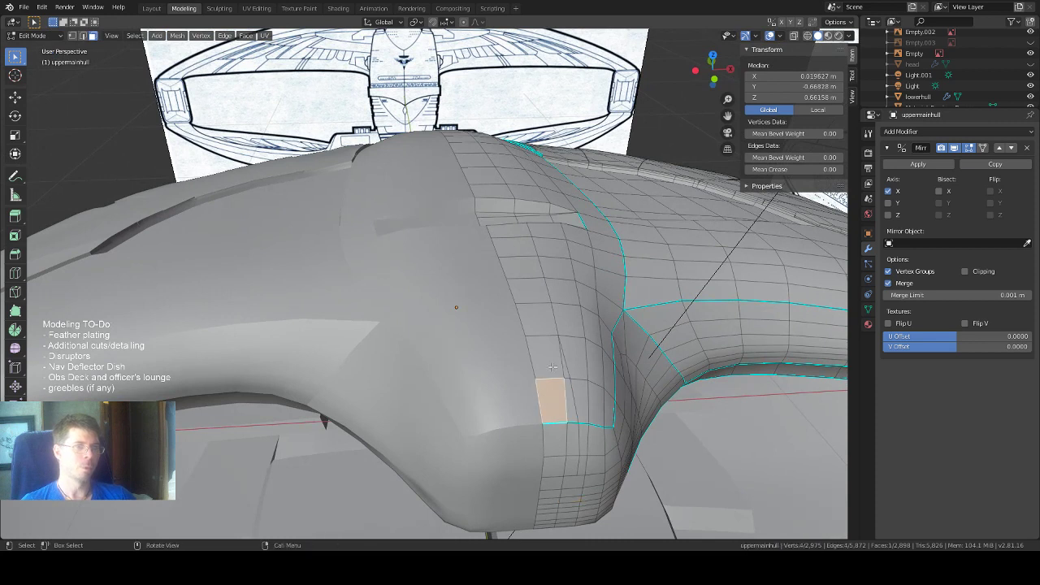
{"action": "left_click", "coordinate": [551, 359], "text": "shift"}
{"action": "left_click", "coordinate": [565, 368], "text": "shift"}
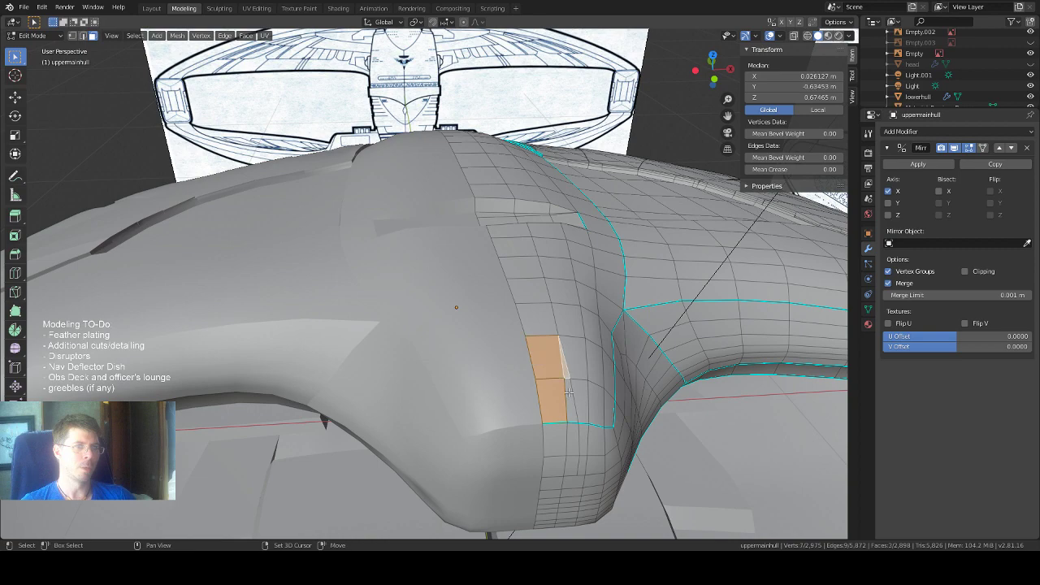
{"action": "left_click", "coordinate": [570, 395], "text": "shift"}
{"action": "middle_click_drag", "start_coordinate": [570, 395], "coordinate": [611, 394]}
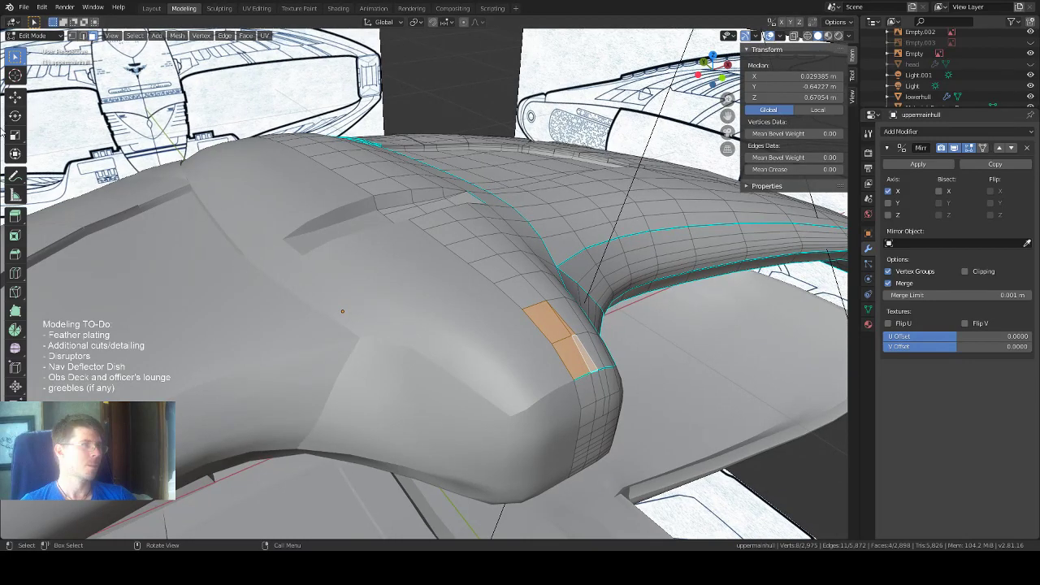
Activate the Extrude Region tool and set its axis type to XYZ.
{"action": "left_click", "coordinate": [15, 214]}
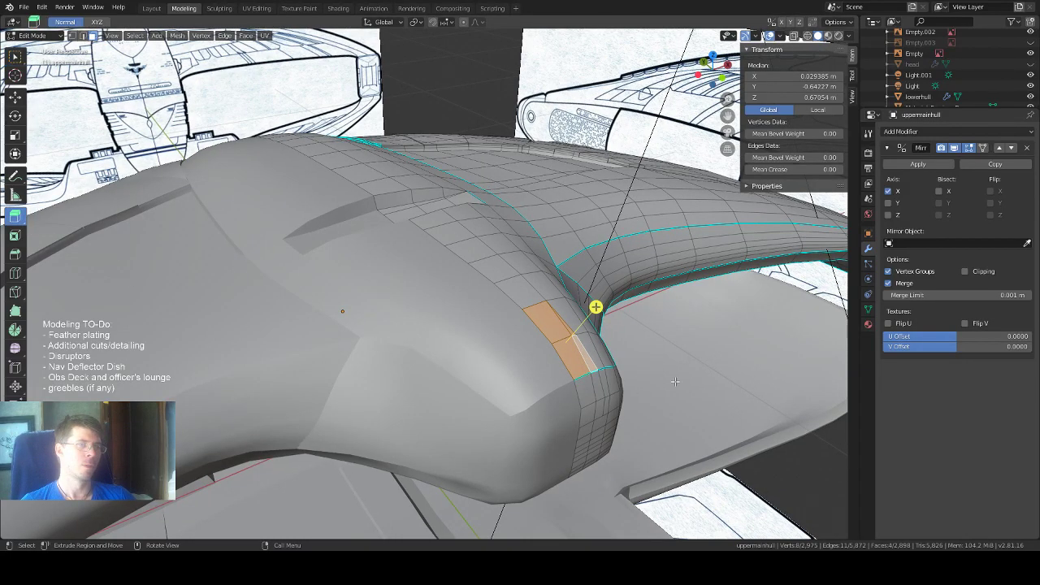
{"action": "left_click", "coordinate": [852, 75]}
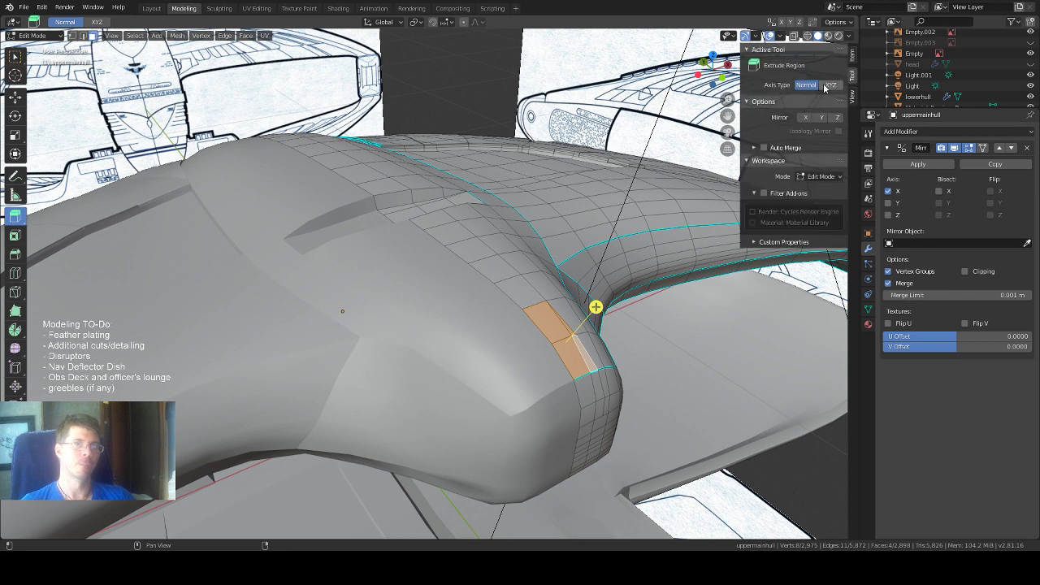
{"action": "left_click", "coordinate": [830, 84]}
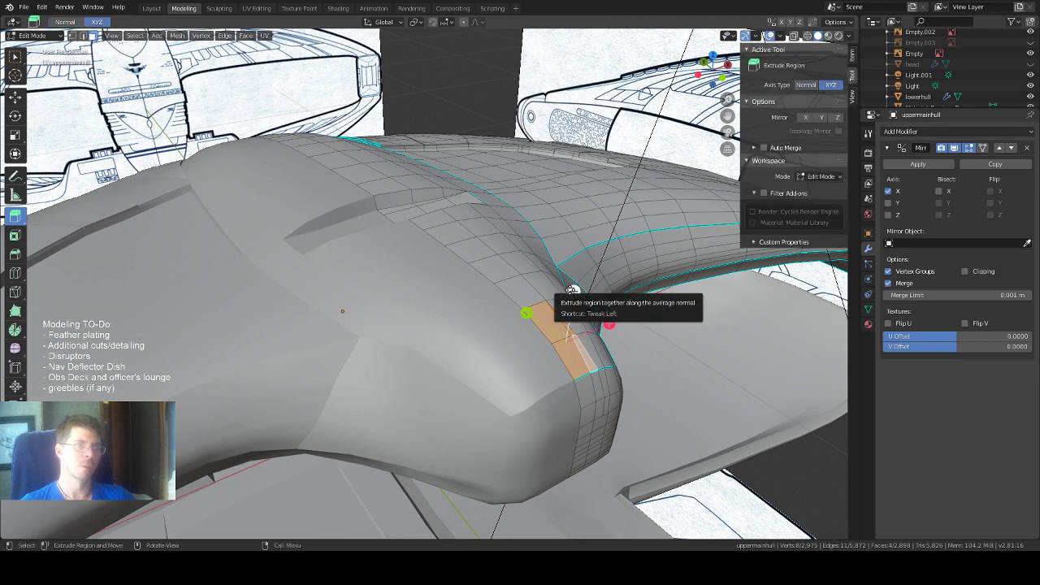
Try extruding the four selected slot faces down along global Z by -0.0159 m, inspect the recess, and undo the extrusion.
{"action": "left_click_drag", "start_coordinate": [572, 289], "coordinate": [567, 297]}
{"action": "middle_click_drag", "start_coordinate": [615, 387], "coordinate": [593, 402]}
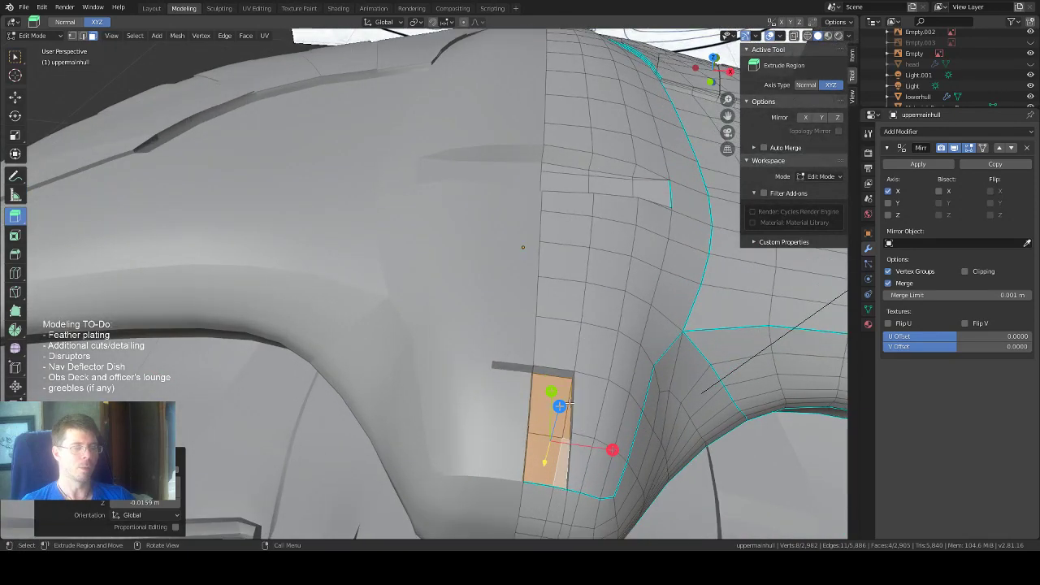
{"action": "scroll", "coordinate": [594, 402], "scroll_direction": "down", "scroll_amount": 2}
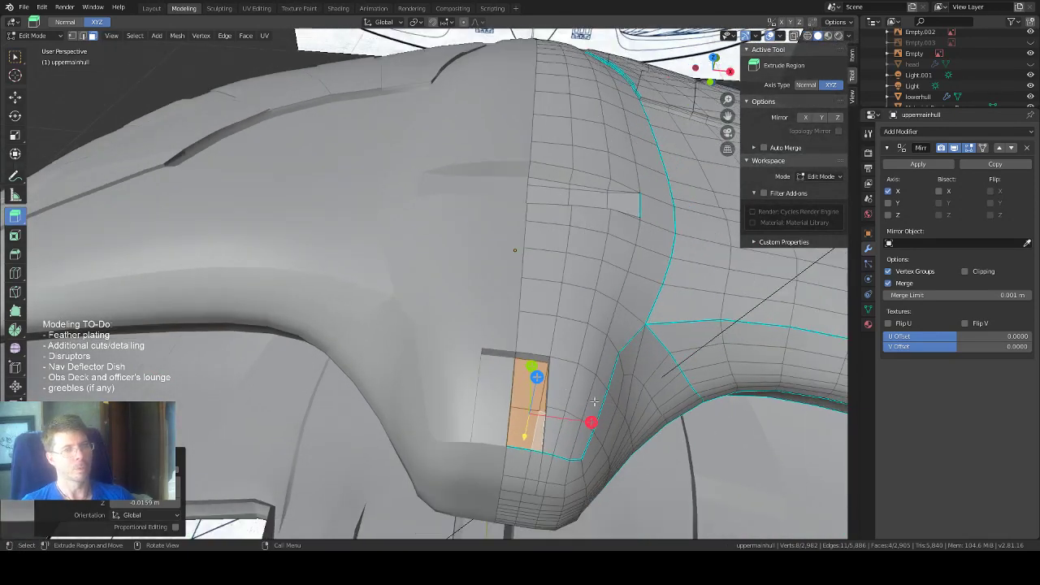
{"action": "middle_click_drag", "start_coordinate": [594, 401], "coordinate": [574, 381]}
{"action": "scroll", "coordinate": [572, 381], "scroll_direction": "down", "scroll_amount": 3}
{"action": "scroll", "coordinate": [574, 380], "scroll_direction": "up", "scroll_amount": 2}
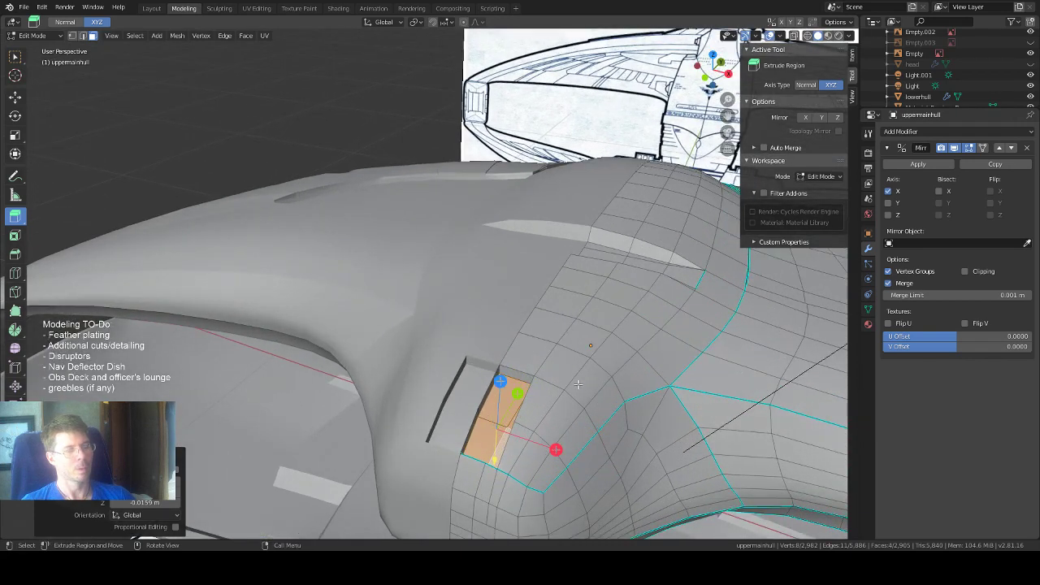
{"action": "key", "text": "ctrl+z"}
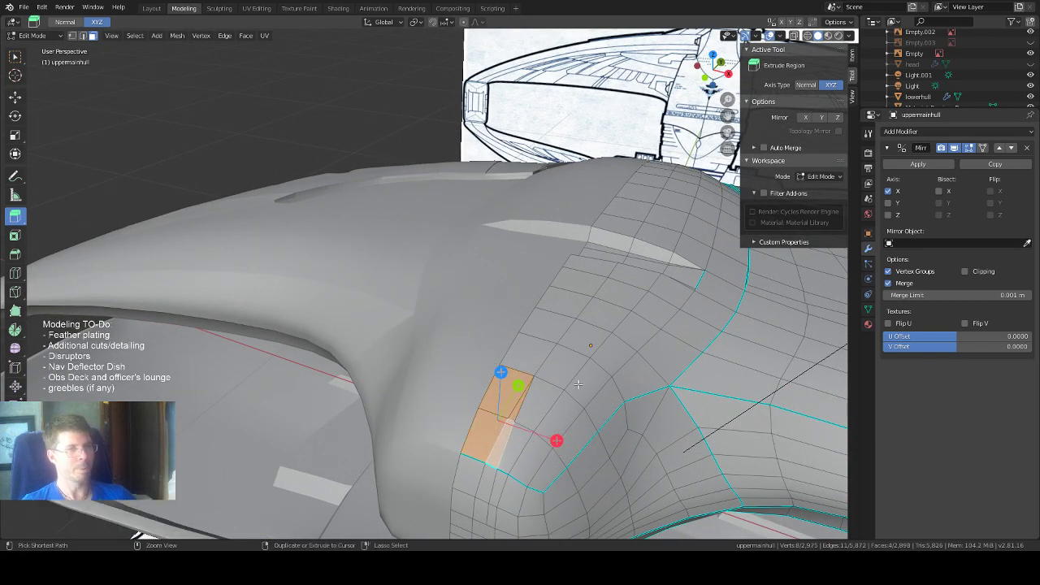
{"action": "middle_click_drag", "start_coordinate": [577, 383], "coordinate": [627, 412]}
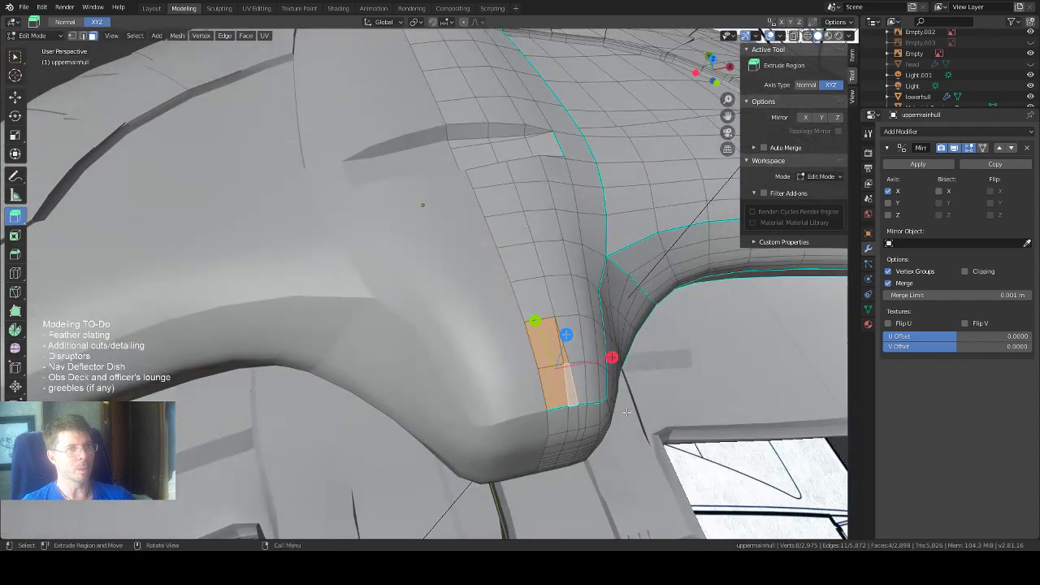
{"action": "scroll", "coordinate": [627, 412], "scroll_direction": "up", "scroll_amount": 1}
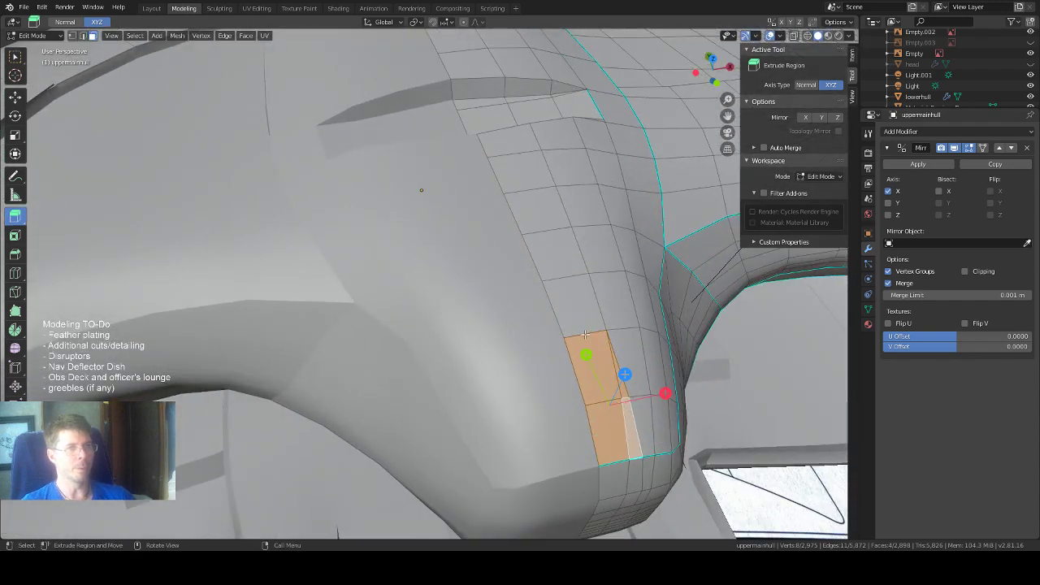
Knife-cut a diagonal across the slot's upper outer corner, from its upper edge to its outer lengthwise edge.
{"action": "left_click", "coordinate": [15, 273]}
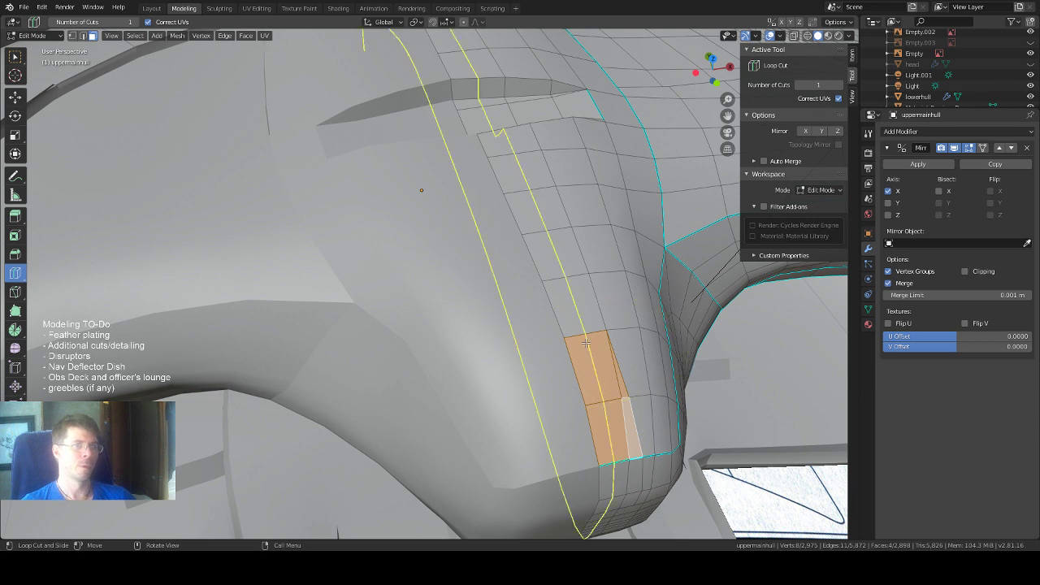
{"action": "left_click", "coordinate": [14, 292]}
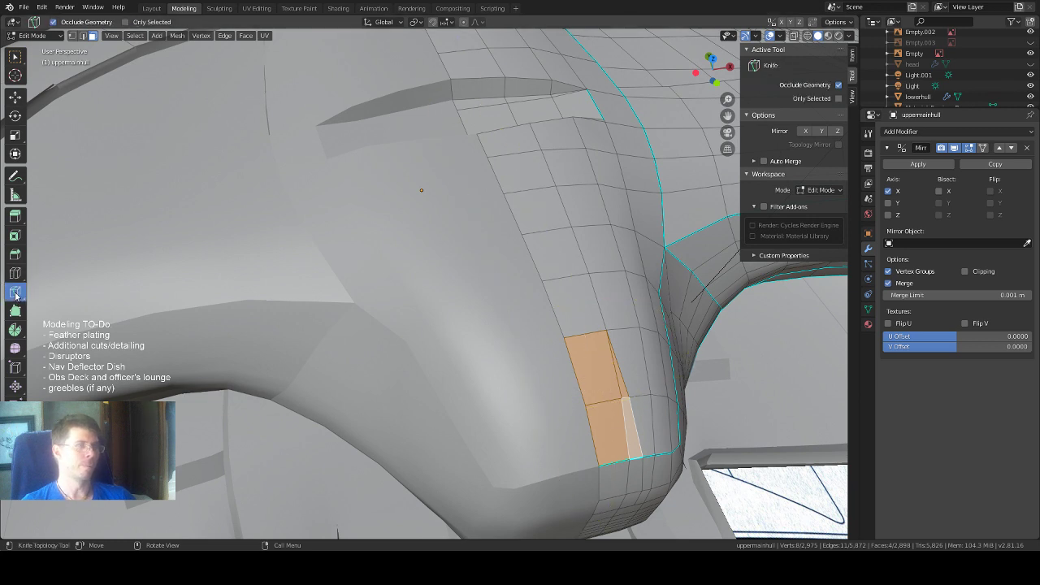
{"action": "left_click", "coordinate": [585, 334]}
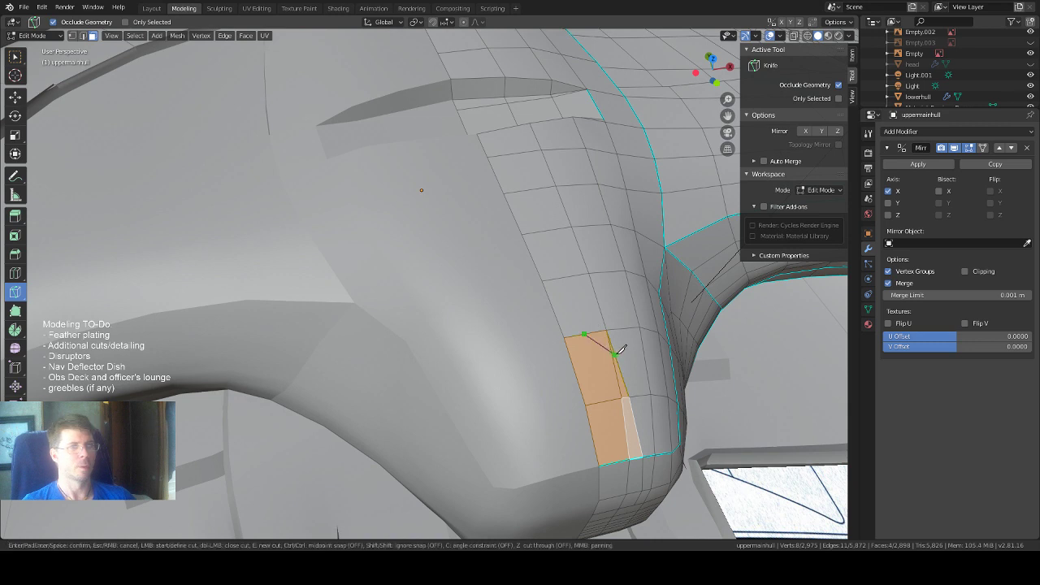
{"action": "left_click", "coordinate": [619, 353]}
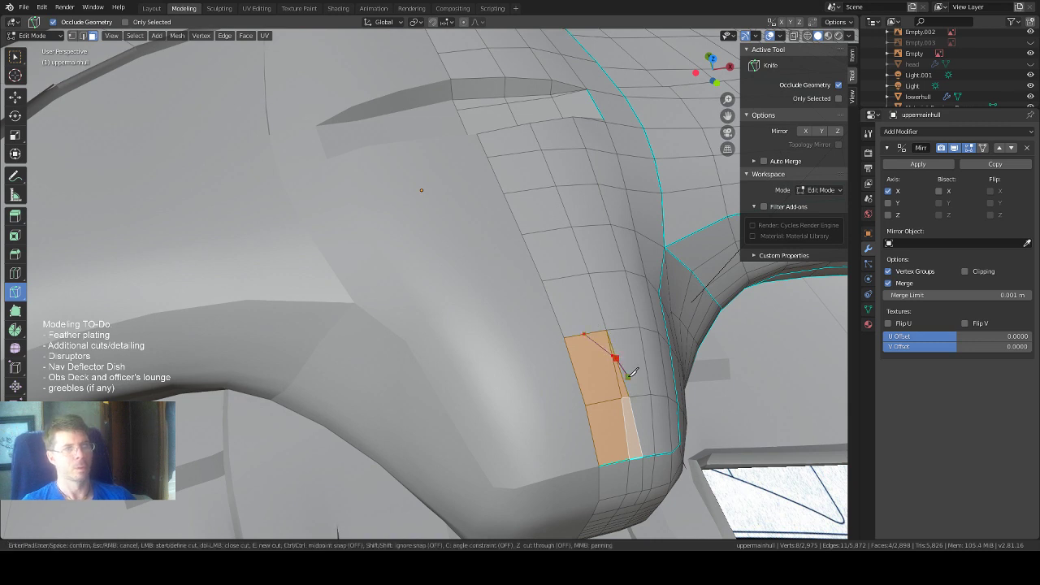
{"action": "key", "text": "Return"}
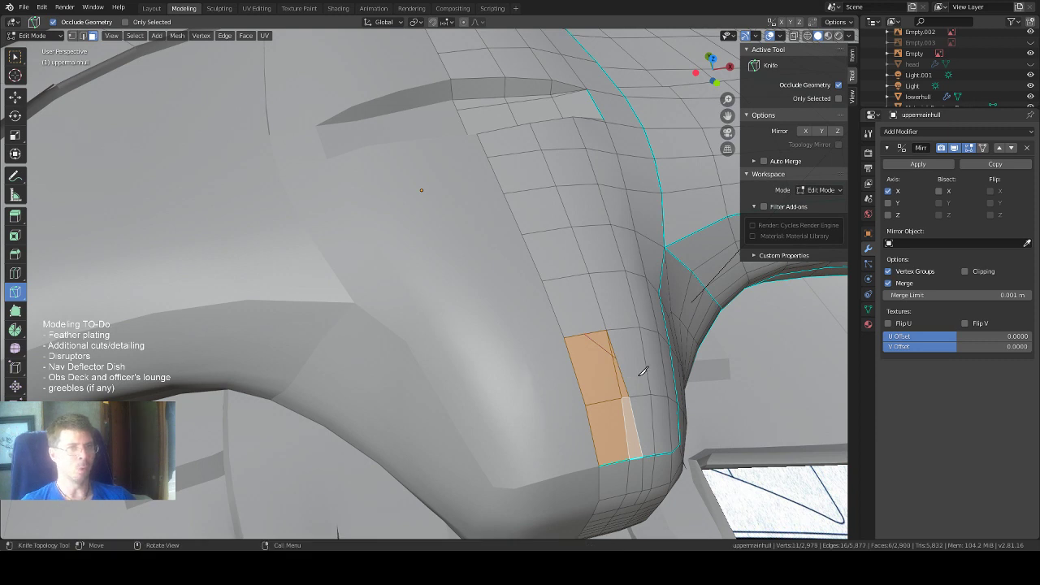
Try deleting the four slot faces inside the diagonal corner cut, inspect the opening, and undo the deletion.
{"action": "left_click", "coordinate": [15, 56]}
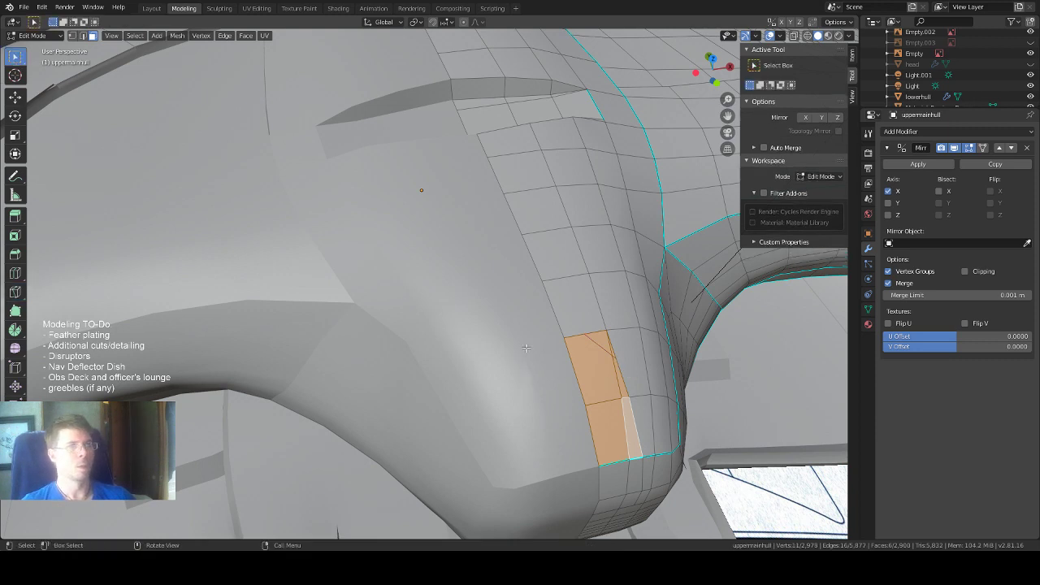
{"action": "left_click", "coordinate": [589, 360]}
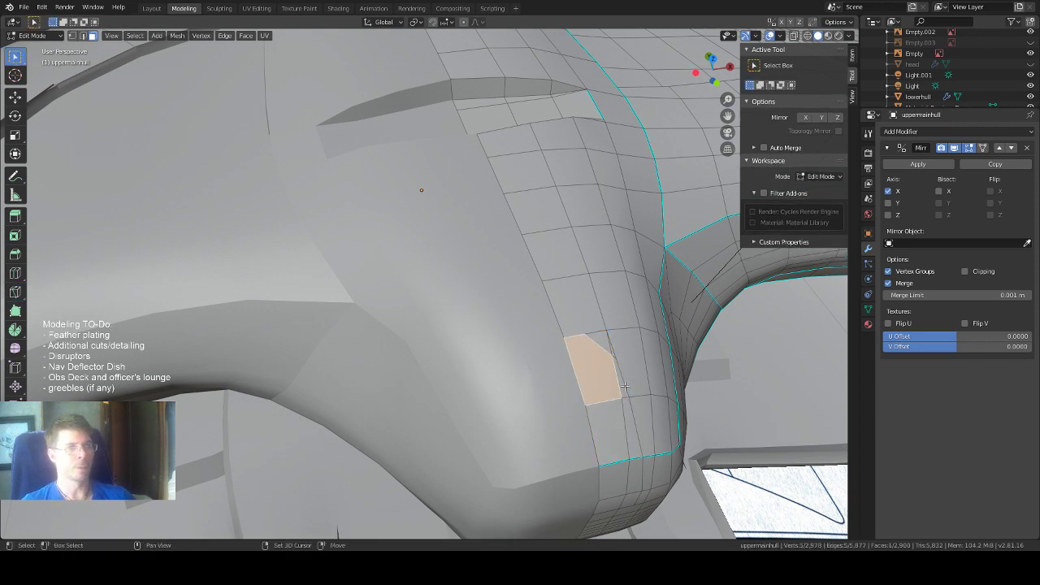
{"action": "left_click", "coordinate": [623, 411], "text": "shift"}
{"action": "left_click", "coordinate": [615, 414], "text": "shift"}
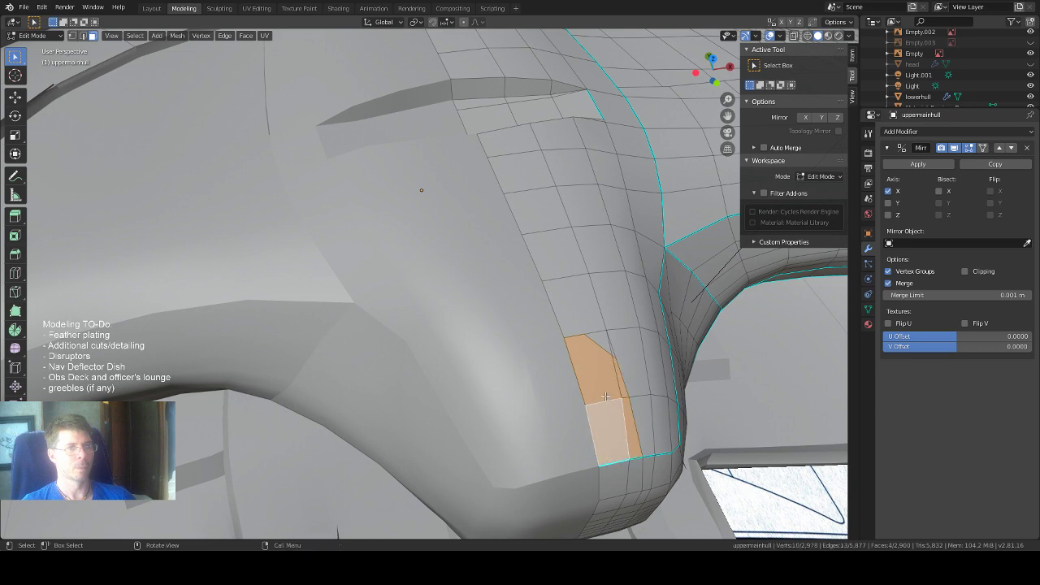
{"action": "middle_click_drag", "start_coordinate": [615, 415], "coordinate": [614, 350]}
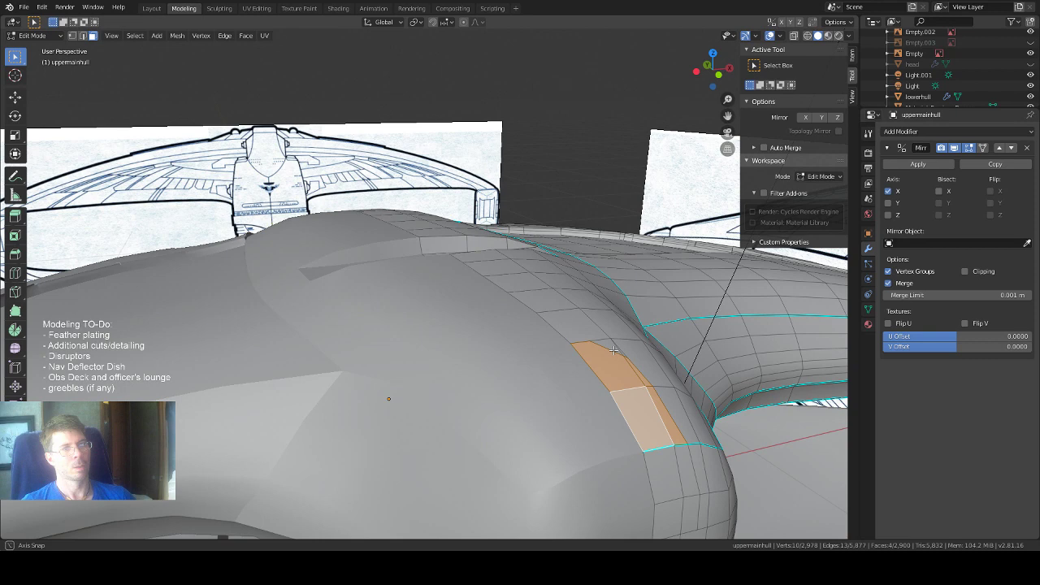
{"action": "key", "text": "x"}
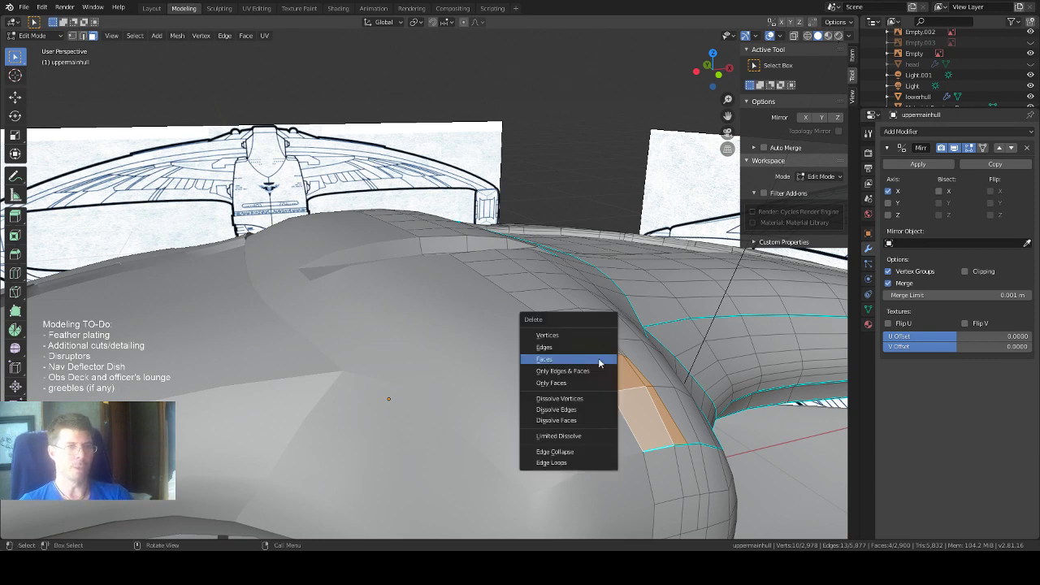
{"action": "left_click", "coordinate": [598, 362]}
{"action": "middle_click_drag", "start_coordinate": [599, 362], "coordinate": [571, 355]}
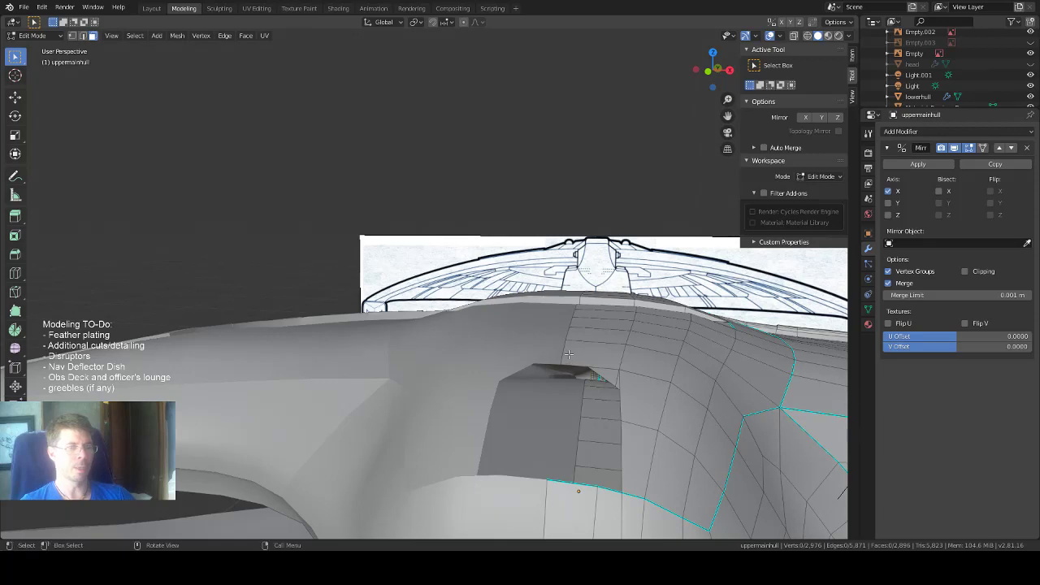
{"action": "key", "text": "ctrl+z"}
{"action": "middle_click_drag", "start_coordinate": [571, 356], "coordinate": [575, 368]}
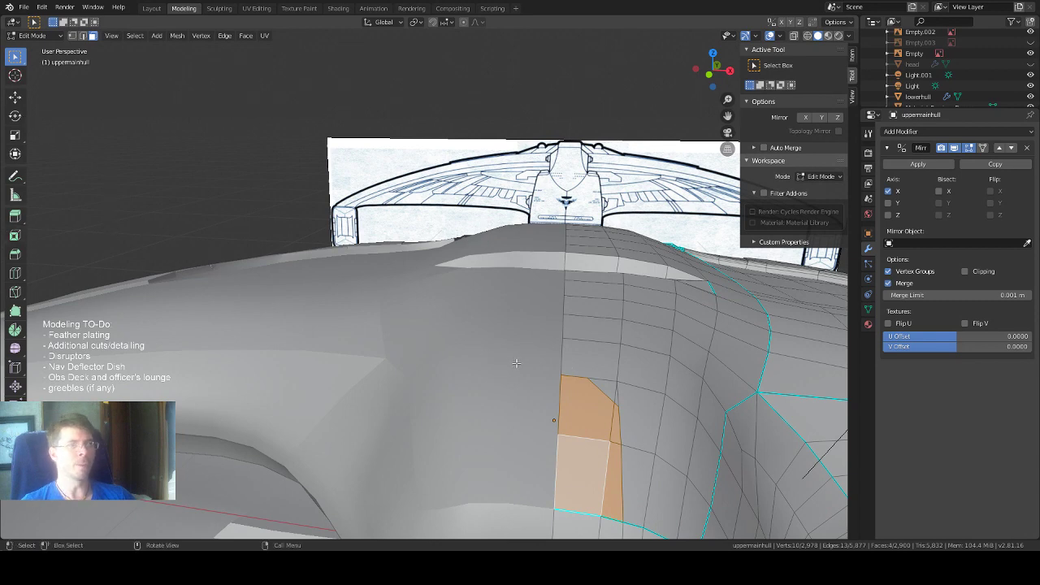
{"action": "middle_click_drag", "start_coordinate": [518, 363], "coordinate": [521, 356]}
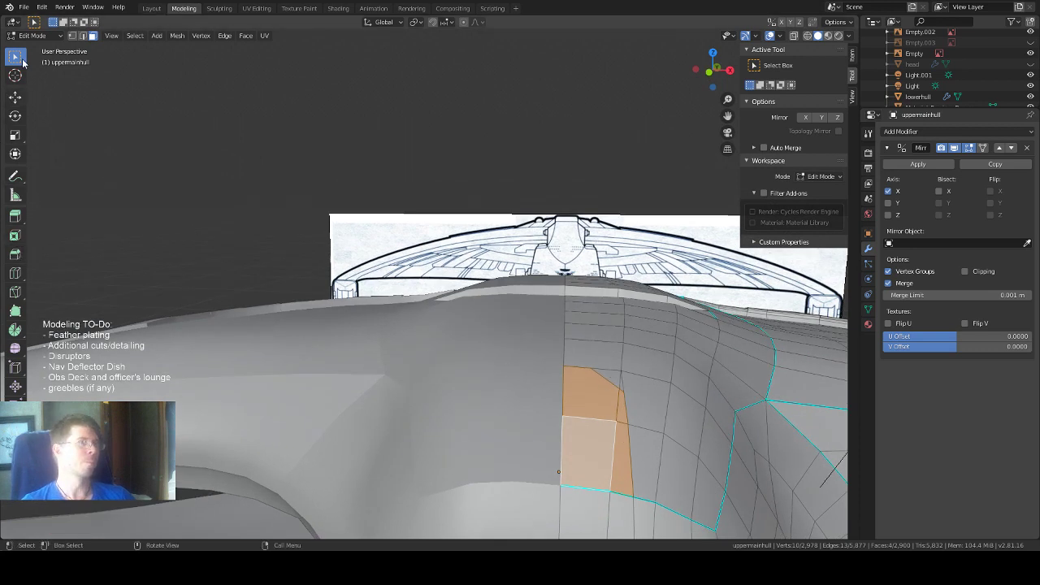
Dissolve the two lengthwise edge segments of the old outer cut between the diagonal corner cut and the marked edge.
{"action": "key", "text": "2"}
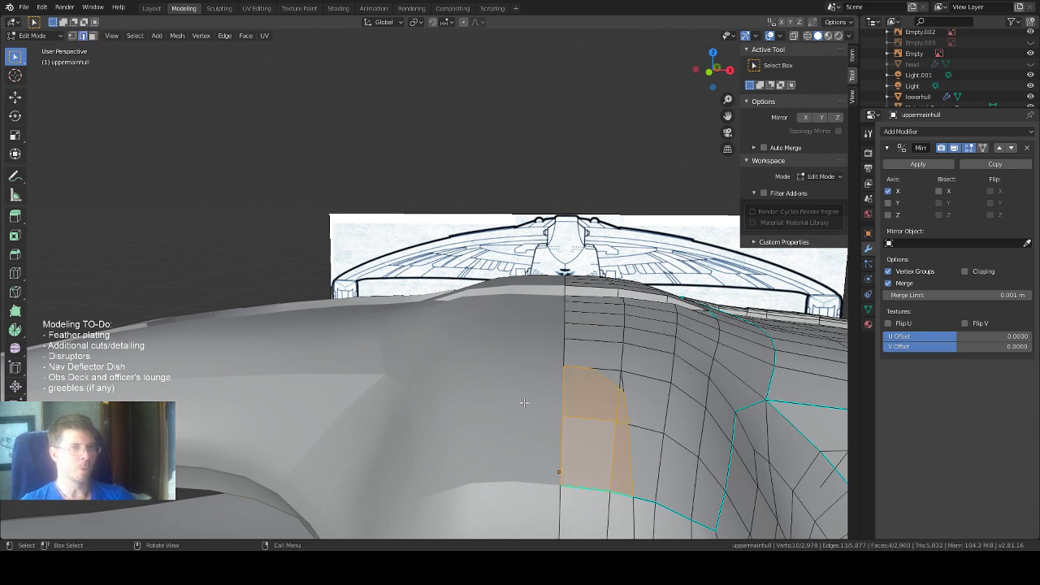
{"action": "left_click", "coordinate": [646, 404]}
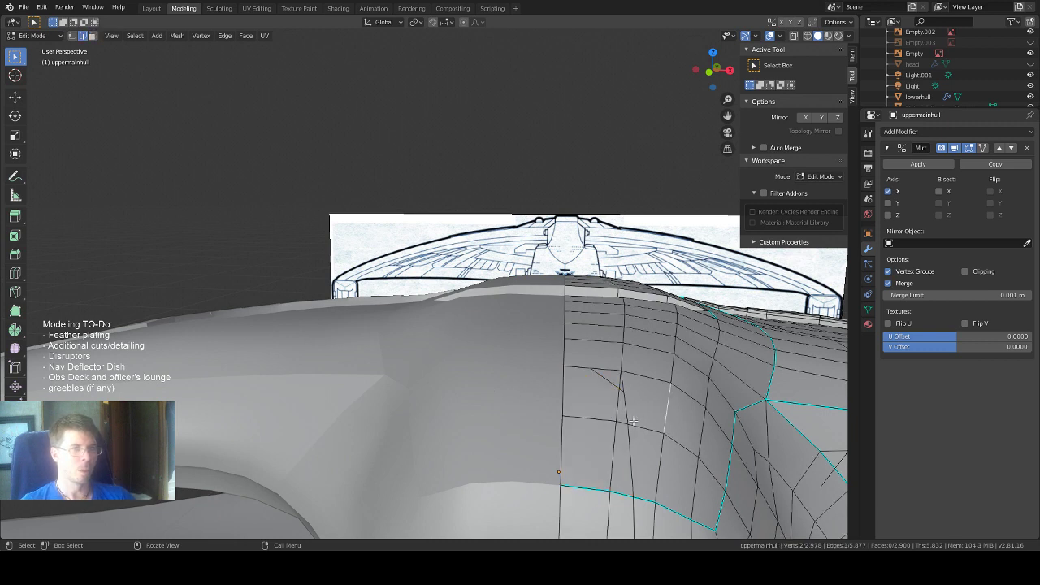
{"action": "left_click", "coordinate": [625, 404]}
{"action": "right_click", "coordinate": [630, 399]}
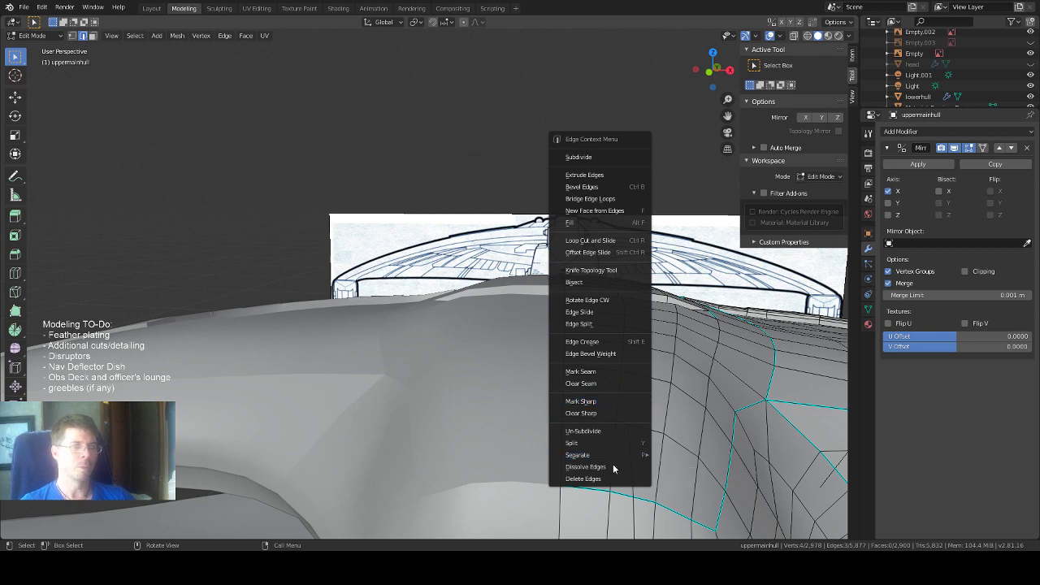
{"action": "left_click", "coordinate": [586, 467]}
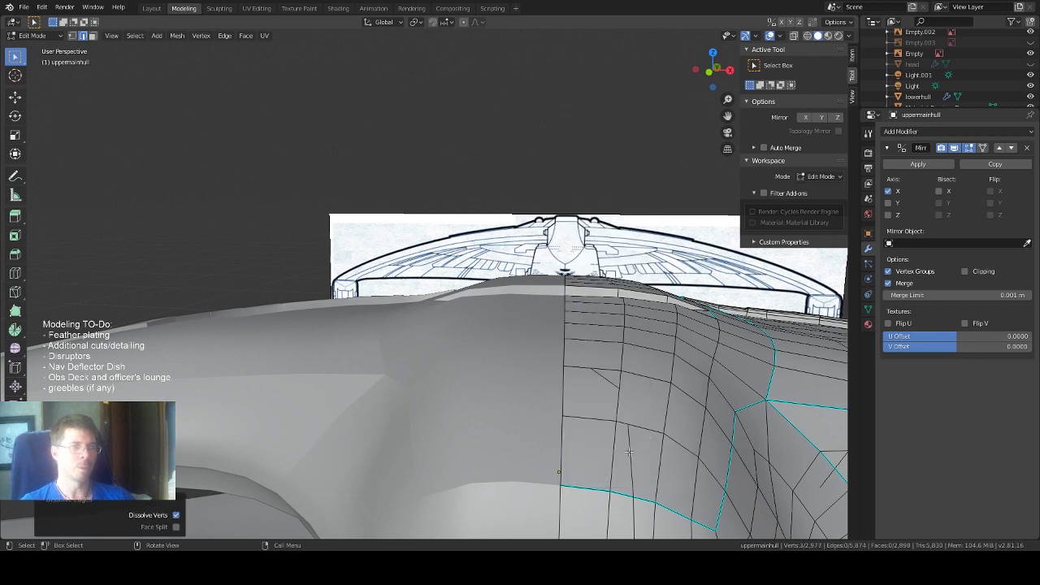
{"action": "left_click", "coordinate": [629, 452]}
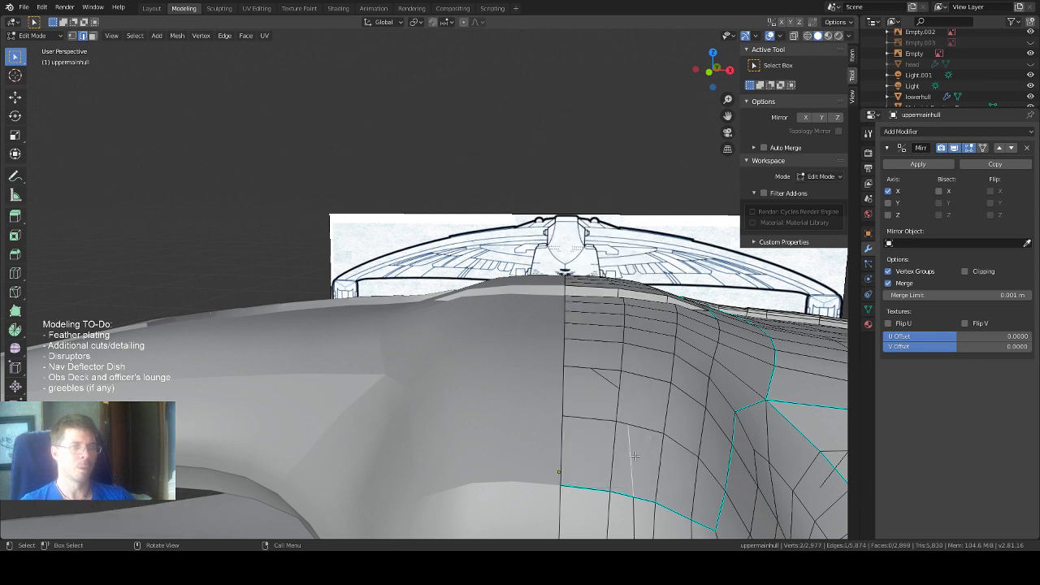
{"action": "middle_click_drag", "start_coordinate": [629, 453], "coordinate": [634, 452]}
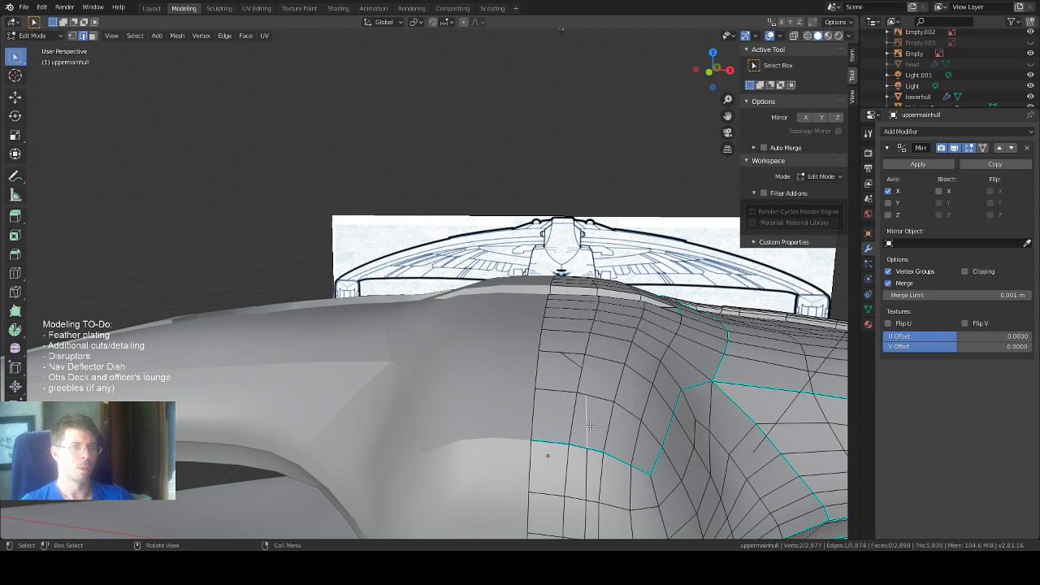
{"action": "right_click", "coordinate": [589, 425]}
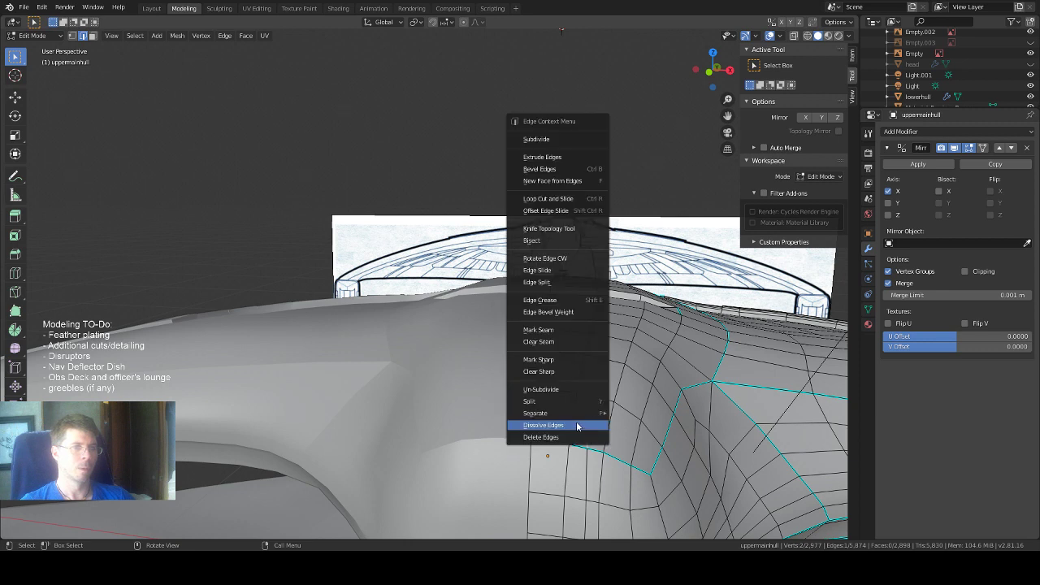
{"action": "left_click", "coordinate": [584, 426]}
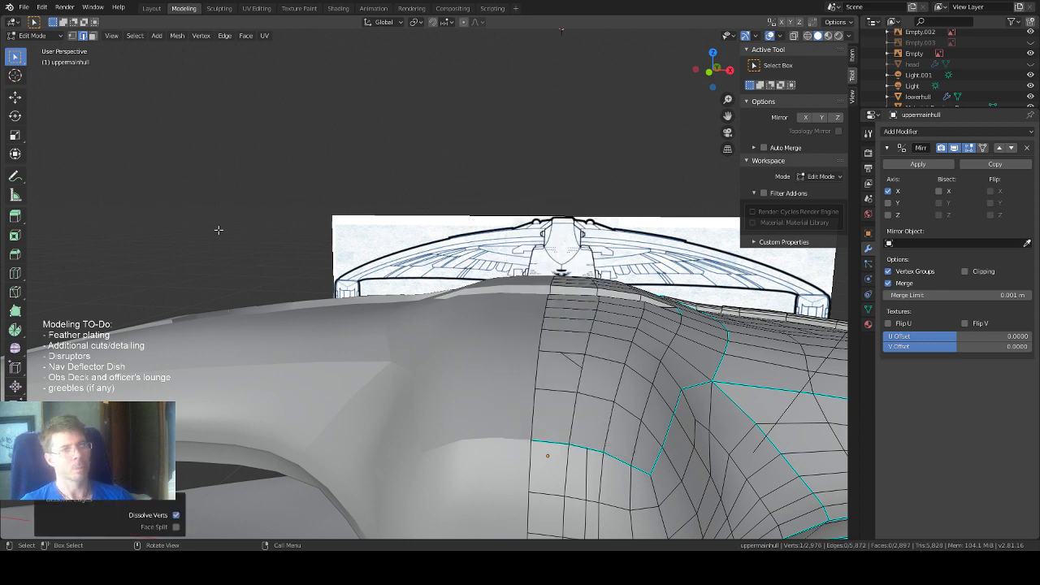
Select the two slot faces beside the centre line, from the diagonal corner cut to the marked edge, and delete them.
{"action": "left_click", "coordinate": [549, 371]}
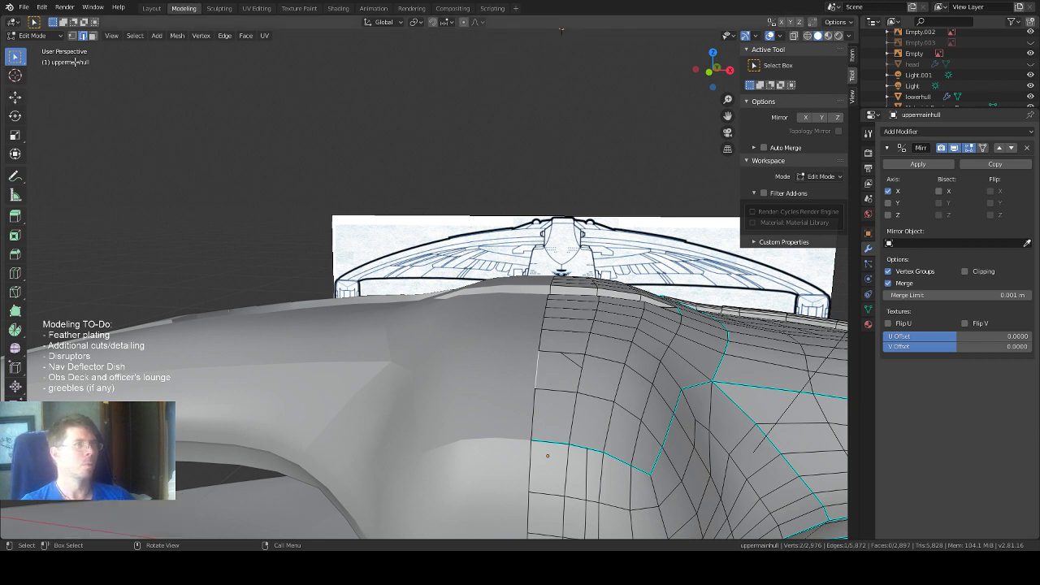
{"action": "left_click", "coordinate": [93, 36]}
{"action": "left_click", "coordinate": [551, 363]}
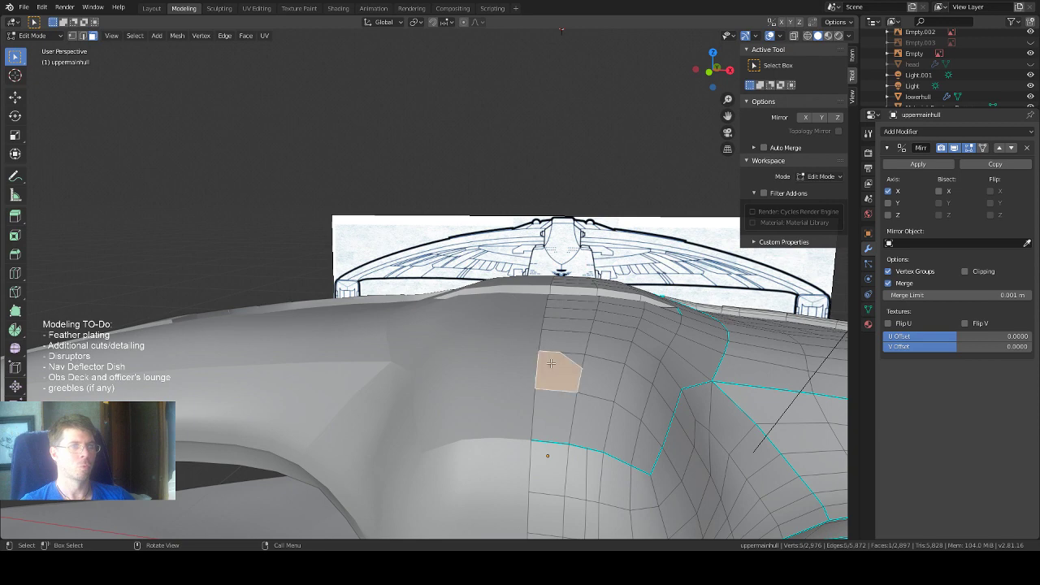
{"action": "left_click", "coordinate": [560, 414], "text": "shift"}
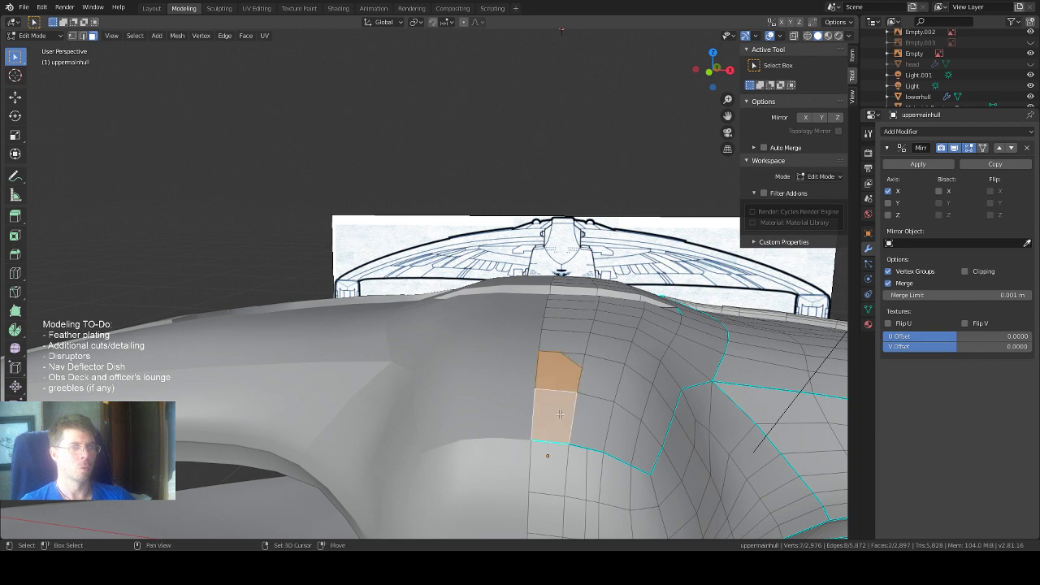
{"action": "middle_click_drag", "start_coordinate": [560, 414], "coordinate": [590, 418]}
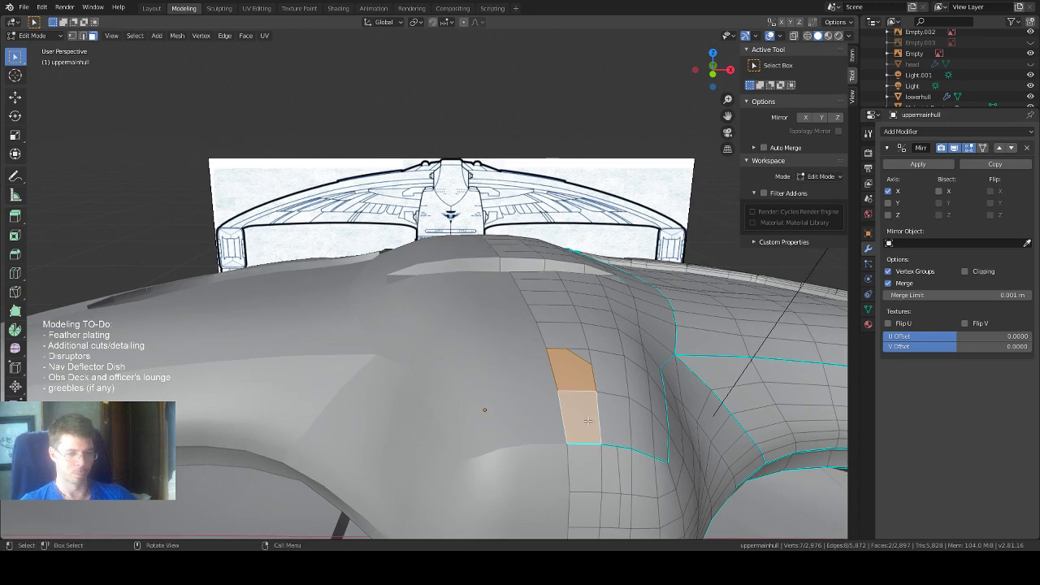
{"action": "key", "text": "x"}
{"action": "left_click", "coordinate": [589, 425]}
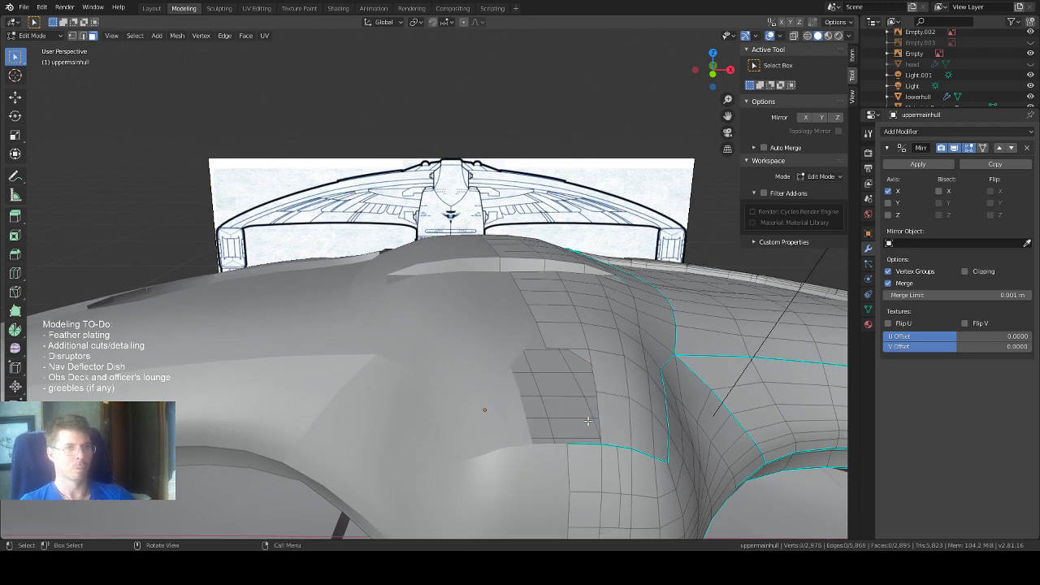
Select the four border edges along the opening's upper, diagonal and outer sides and extrude them along global Z by -0.0132 m.
{"action": "mouse_move", "coordinate": [589, 425]}
{"action": "middle_mouse_down"}
{"action": "mouse_move", "coordinate": [580, 432]}
{"action": "mouse_move", "coordinate": [590, 418]}
{"action": "middle_mouse_up"}
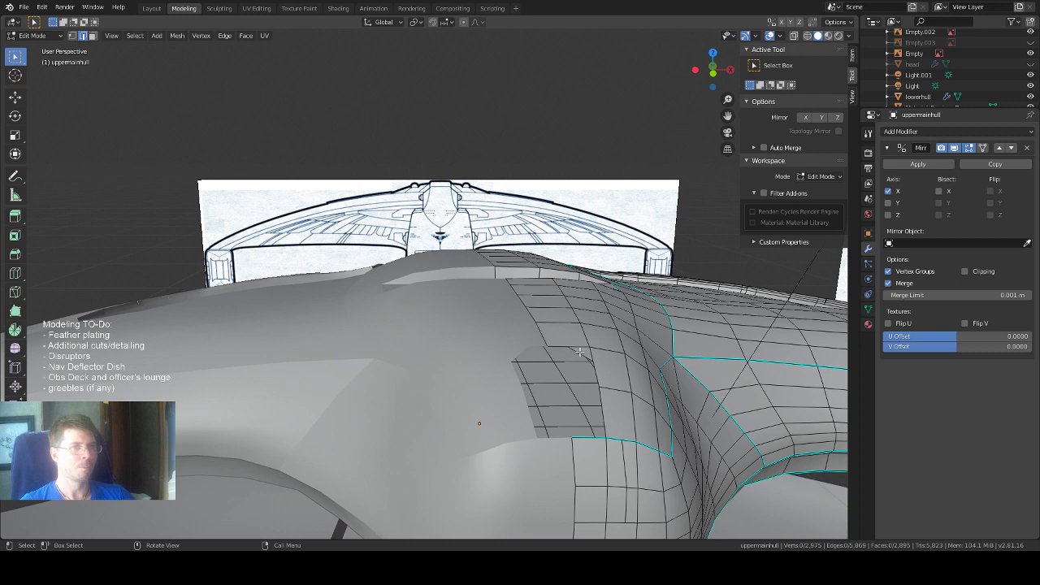
{"action": "middle_click_drag", "start_coordinate": [602, 349], "coordinate": [589, 357]}
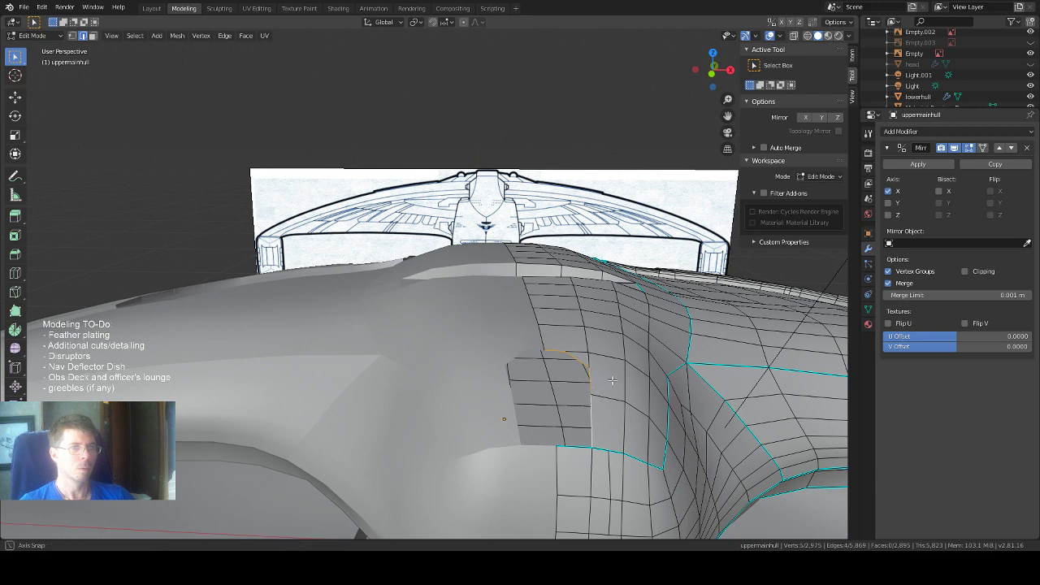
{"action": "middle_click_drag", "start_coordinate": [590, 411], "coordinate": [598, 340]}
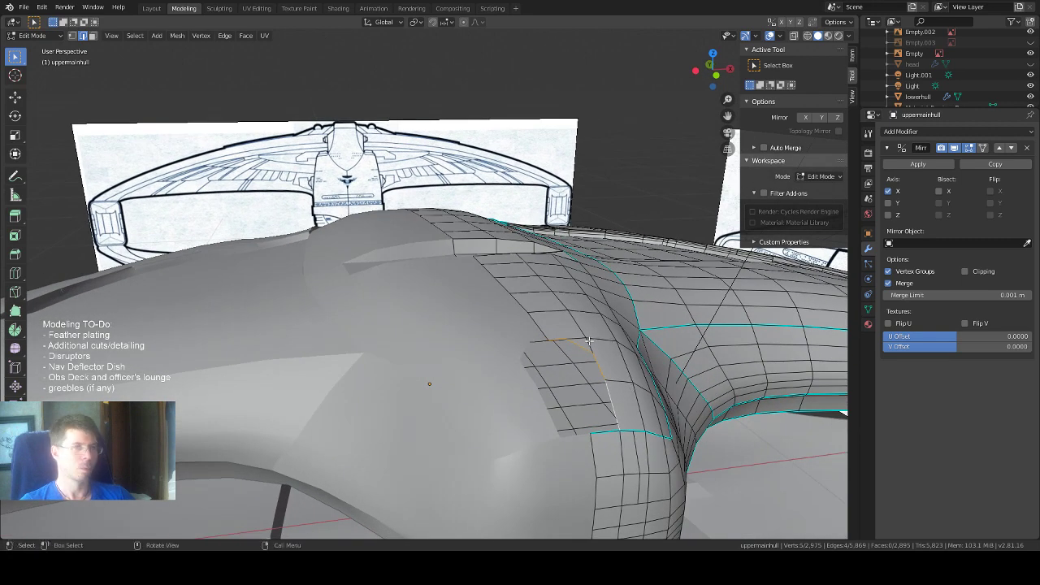
{"action": "left_click", "coordinate": [14, 216]}
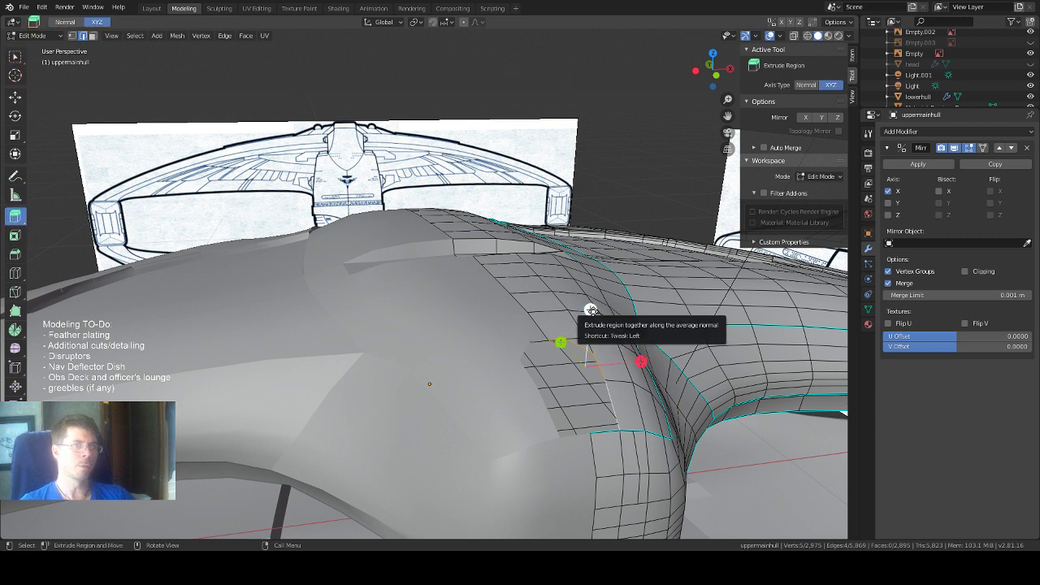
{"action": "left_click_drag", "start_coordinate": [591, 311], "coordinate": [562, 353]}
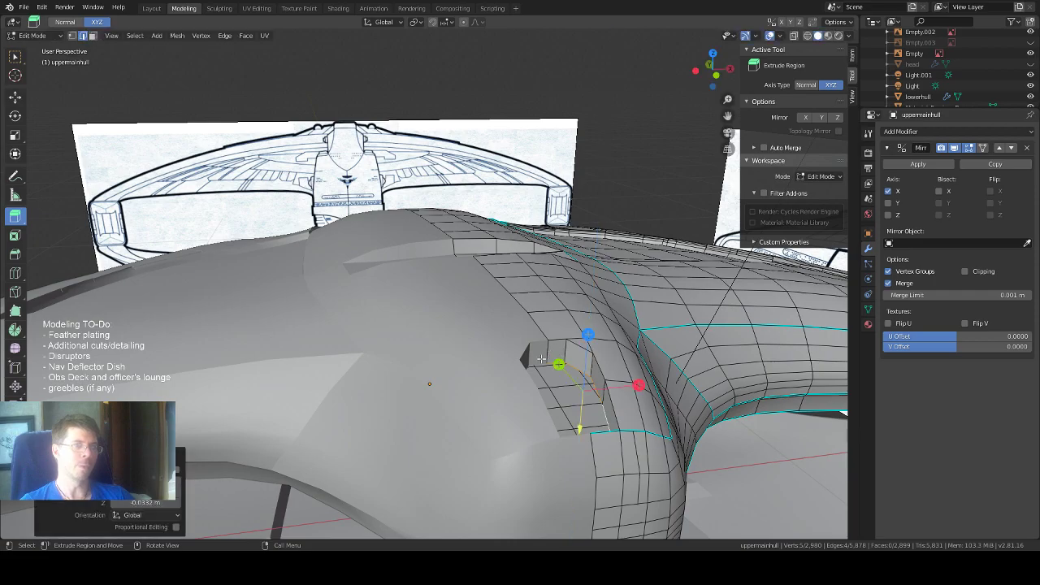
Leave mesh editing, reveal all hidden objects including the head, and inspect the slot recess where it meets the neck.
{"action": "middle_click_drag", "start_coordinate": [541, 358], "coordinate": [700, 371]}
{"action": "key", "text": "Tab"}
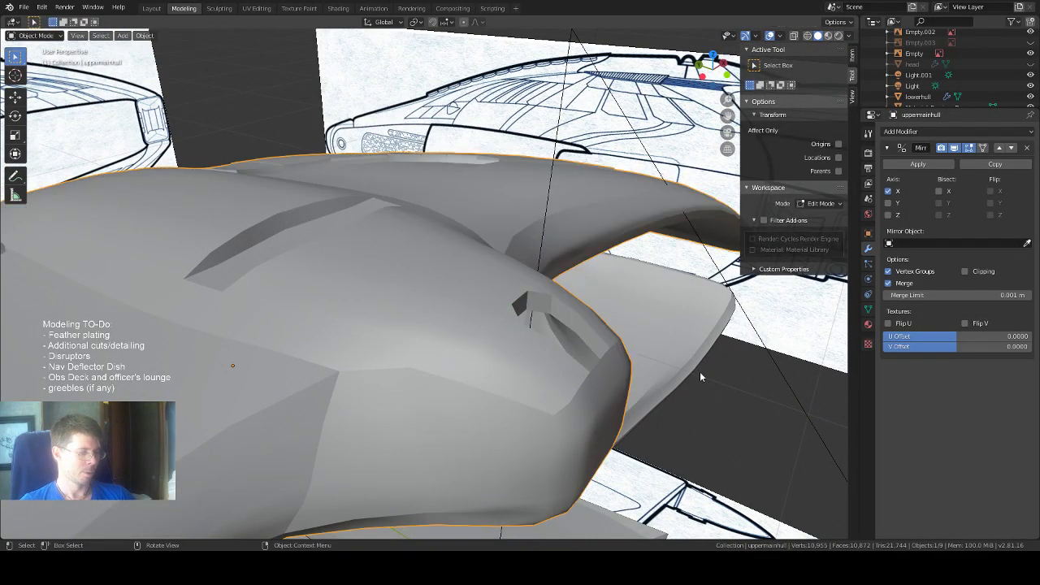
{"action": "key", "text": "alt+h"}
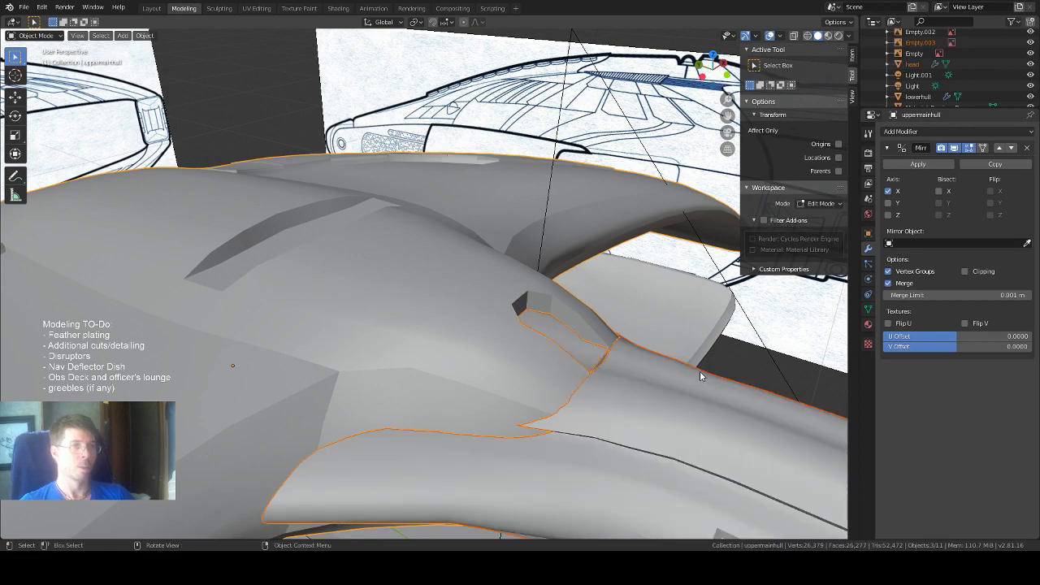
{"action": "middle_click_drag", "start_coordinate": [700, 372], "coordinate": [670, 396]}
{"action": "scroll", "coordinate": [638, 389], "scroll_direction": "up", "scroll_amount": 2}
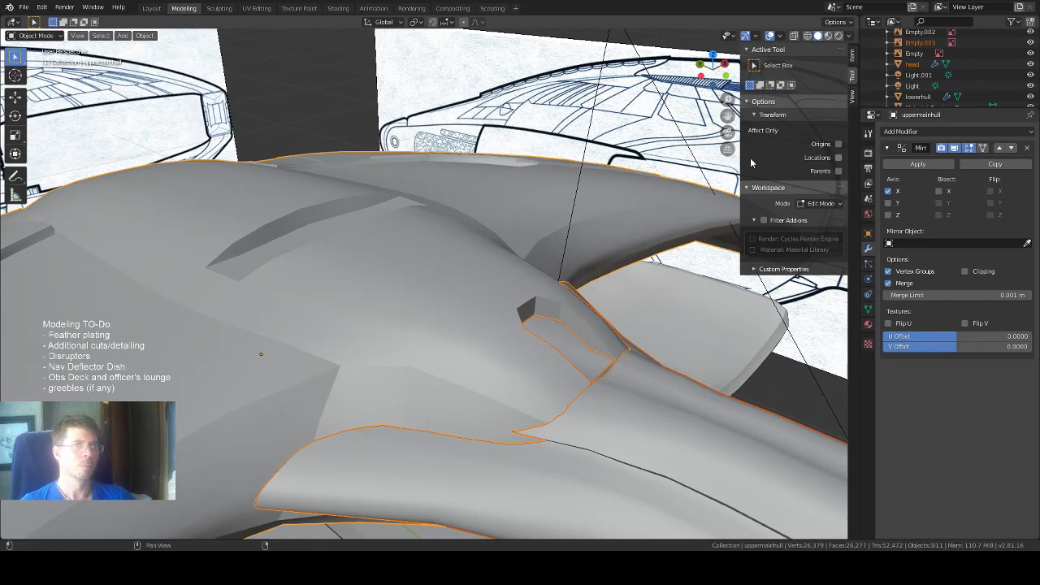
{"action": "left_click_drag", "start_coordinate": [727, 116], "coordinate": [646, 115]}
{"action": "scroll", "coordinate": [504, 337], "scroll_direction": "up", "scroll_amount": 1}
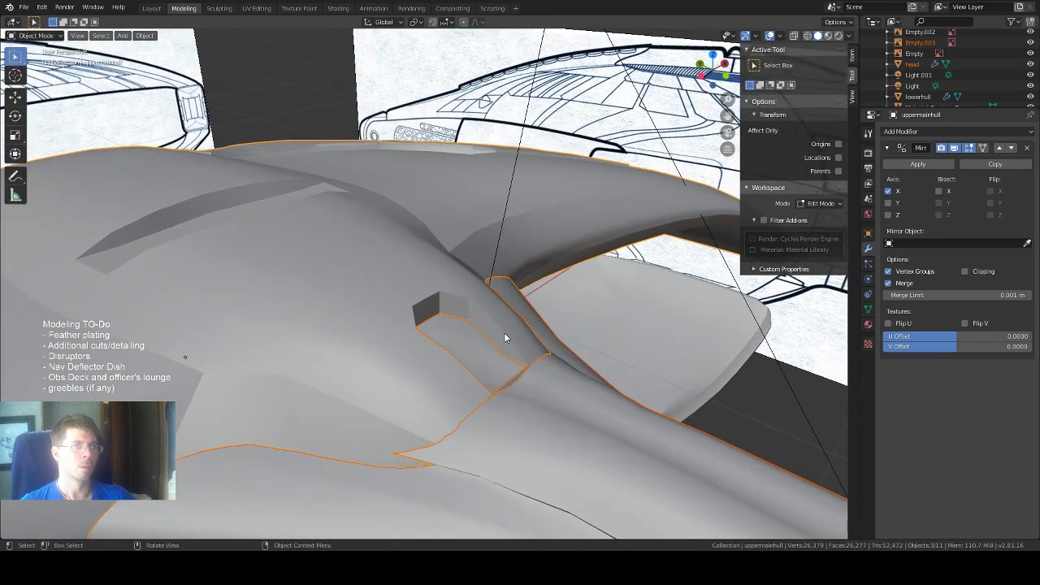
Move the lower edge of the slot's end wall beside the centre line by -0.0108 m along global Z, checking the recess where it meets the neck.
{"action": "middle_click_drag", "start_coordinate": [505, 337], "coordinate": [491, 306]}
{"action": "key", "text": "Tab"}
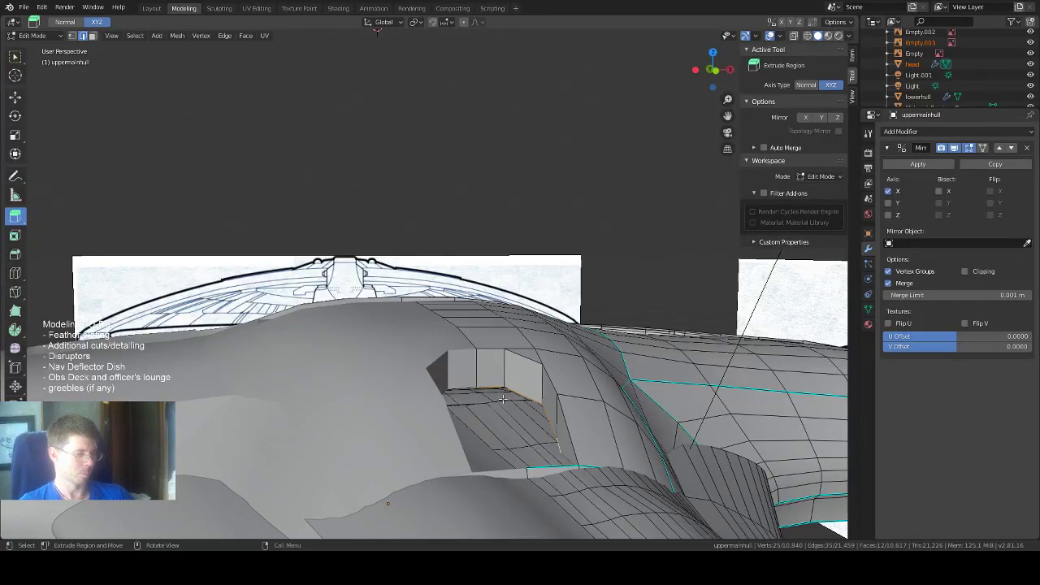
{"action": "left_click", "coordinate": [491, 388]}
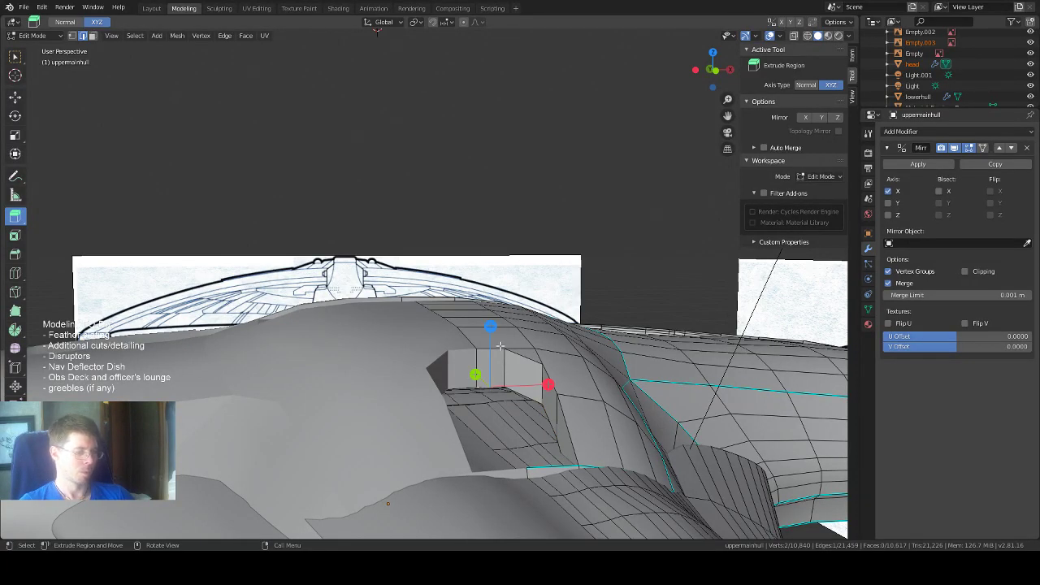
{"action": "key", "text": "e"}
{"action": "key", "text": "z"}
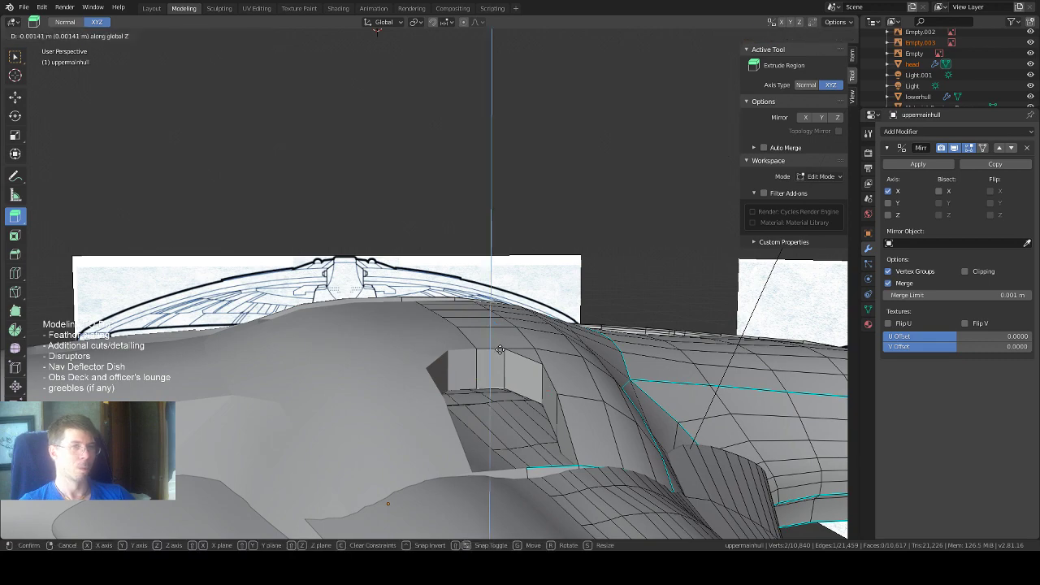
{"action": "left_click", "coordinate": [498, 359]}
{"action": "mouse_move", "coordinate": [498, 358]}
{"action": "middle_mouse_down"}
{"action": "mouse_move", "coordinate": [612, 393]}
{"action": "mouse_move", "coordinate": [581, 372]}
{"action": "mouse_move", "coordinate": [620, 378]}
{"action": "mouse_move", "coordinate": [578, 389]}
{"action": "mouse_move", "coordinate": [620, 397]}
{"action": "middle_mouse_up"}
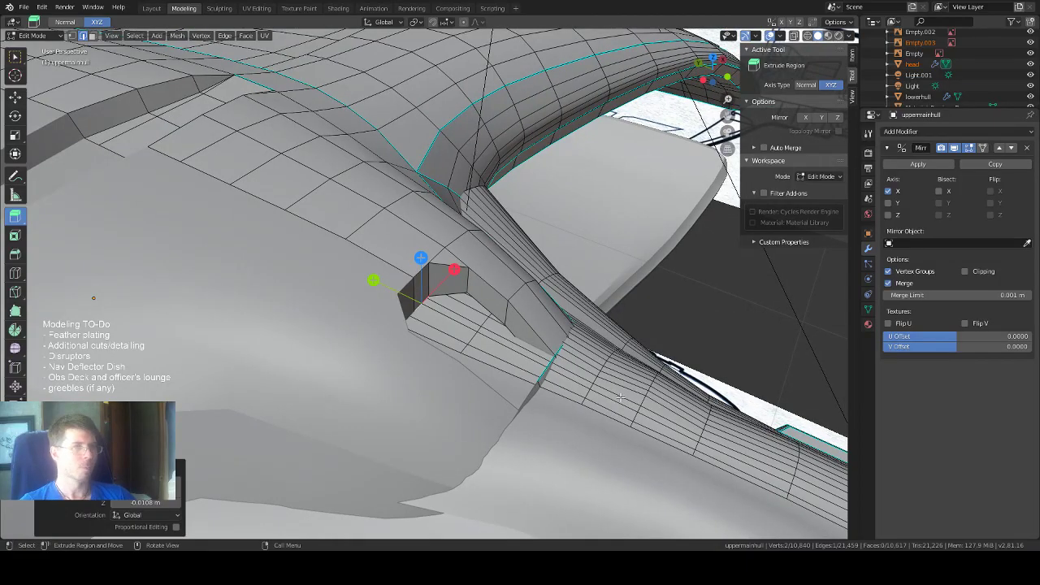
{"action": "key", "text": "shift+z"}
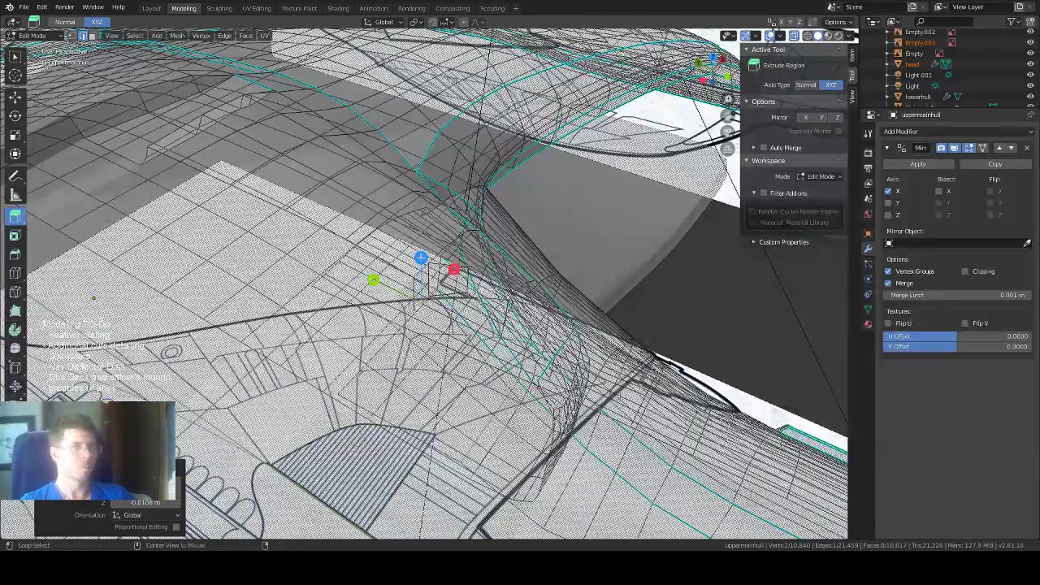
{"action": "mouse_move", "coordinate": [620, 398]}
{"action": "middle_mouse_down"}
{"action": "mouse_move", "coordinate": [630, 398]}
{"action": "mouse_move", "coordinate": [561, 366]}
{"action": "mouse_move", "coordinate": [627, 372]}
{"action": "middle_mouse_up"}
{"action": "key", "text": "shift+z"}
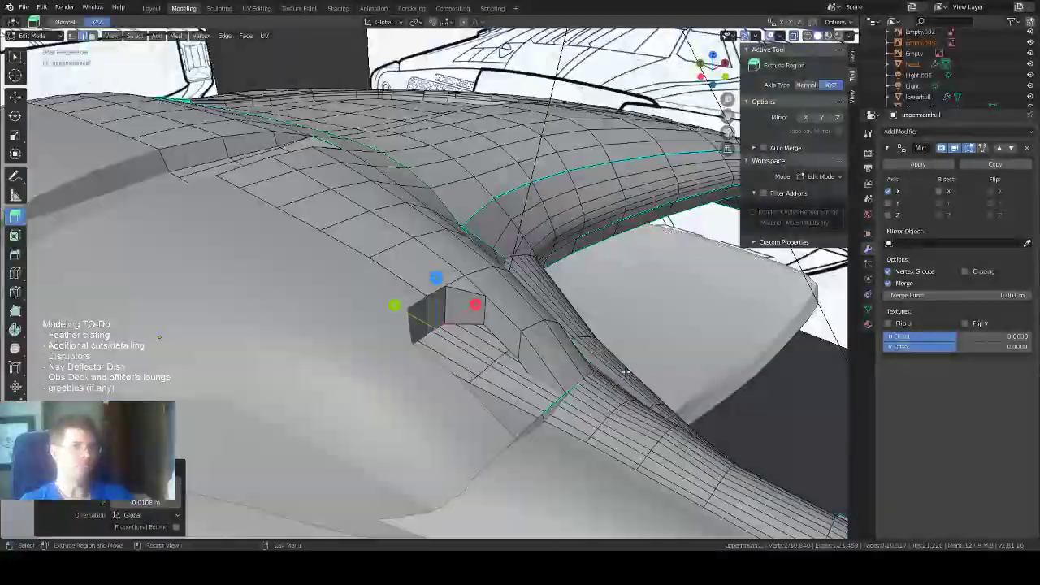
{"action": "scroll", "coordinate": [625, 372], "scroll_direction": "down", "scroll_amount": 3}
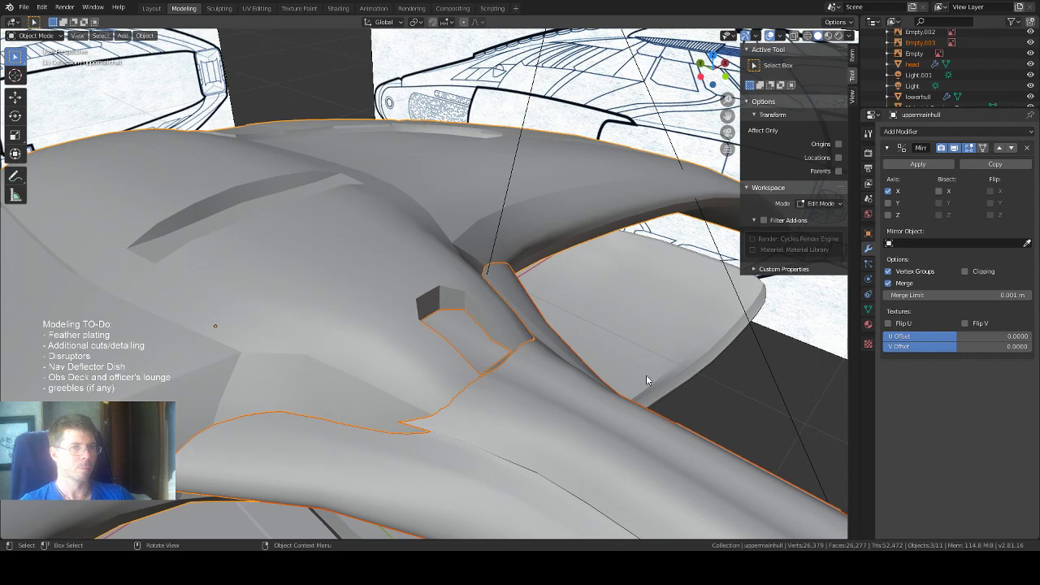
Hide the head object and start editing the upper main hull's mesh on its own.
{"action": "middle_click_drag", "start_coordinate": [646, 374], "coordinate": [637, 445]}
{"action": "left_click", "coordinate": [633, 444]}
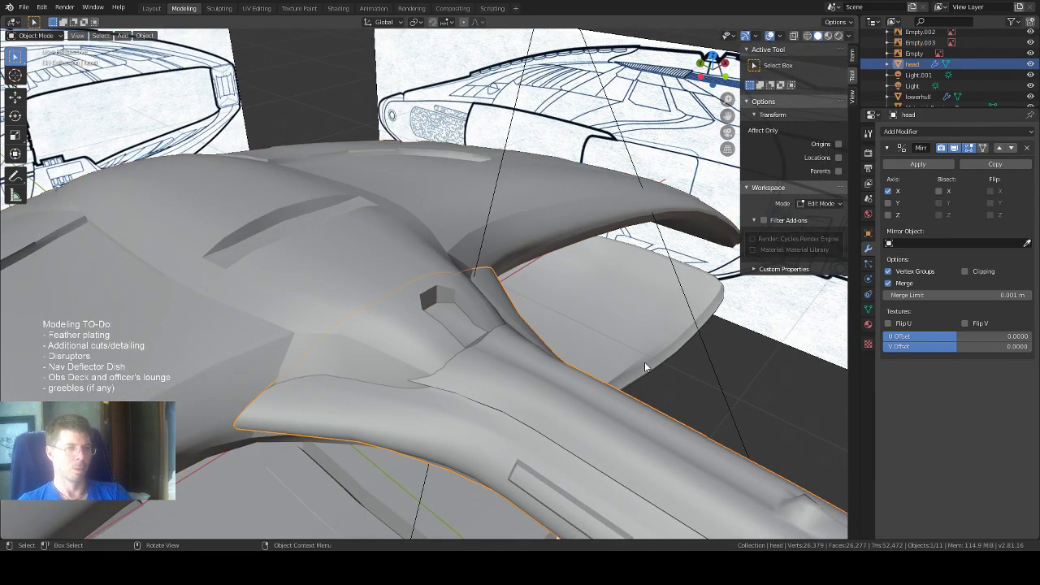
{"action": "key", "text": "h"}
{"action": "scroll", "coordinate": [473, 329], "scroll_direction": "up", "scroll_amount": 3}
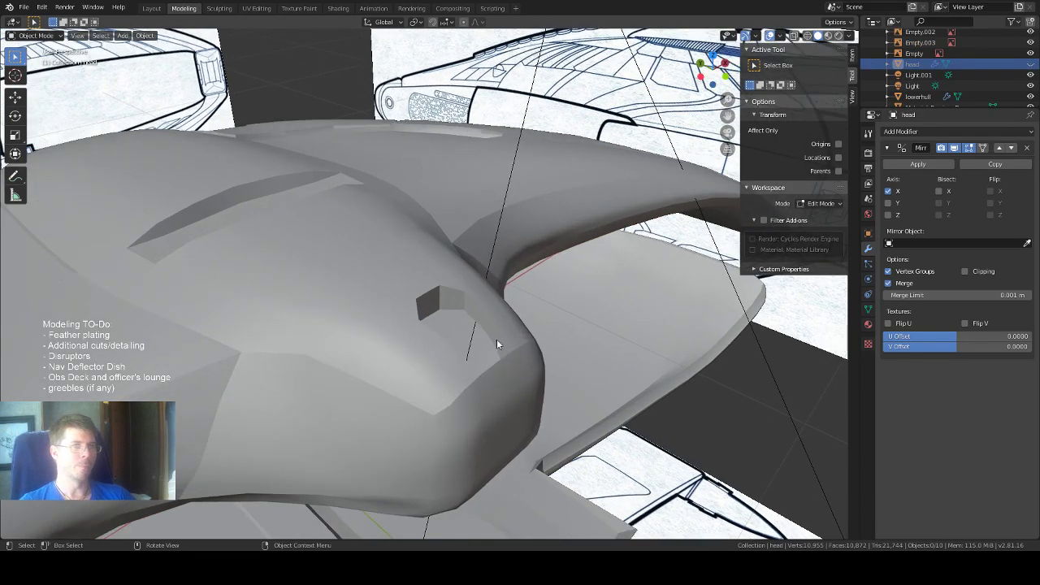
{"action": "middle_click_drag", "start_coordinate": [497, 344], "coordinate": [567, 361]}
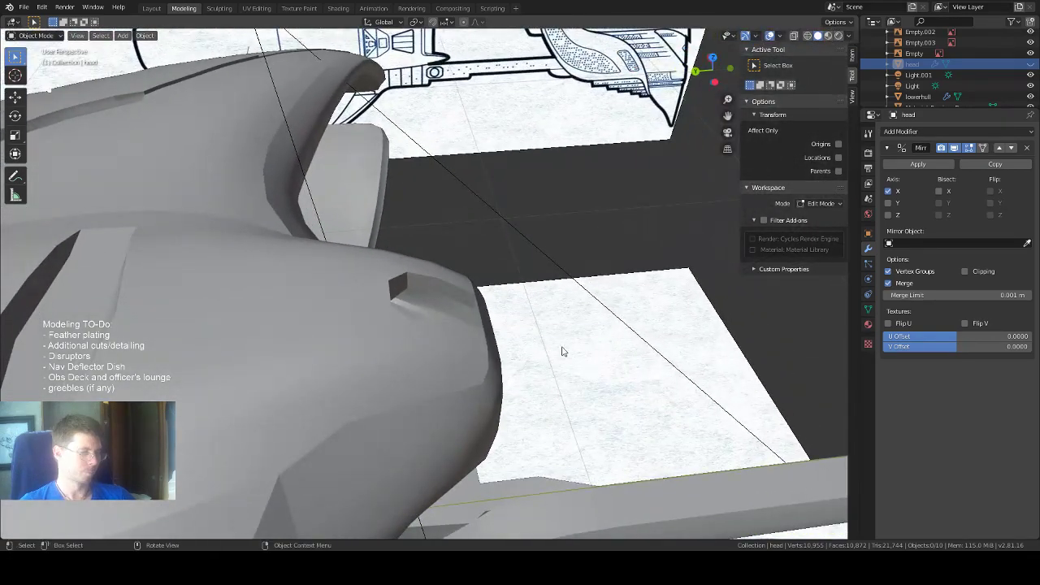
{"action": "left_click", "coordinate": [415, 335]}
{"action": "key", "text": "Tab"}
{"action": "scroll", "coordinate": [529, 291], "scroll_direction": "up", "scroll_amount": 4}
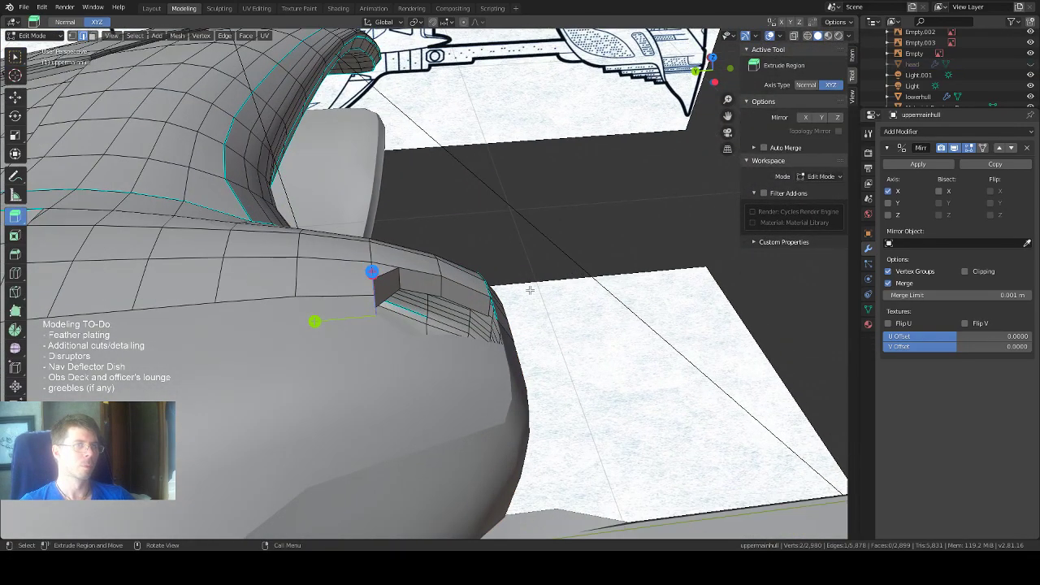
Merge the outer slot wall's bottom vertex at the open neck-side end into the wall's top vertex, using the At Last option.
{"action": "middle_click_drag", "start_coordinate": [534, 289], "coordinate": [511, 313]}
{"action": "key", "text": "1"}
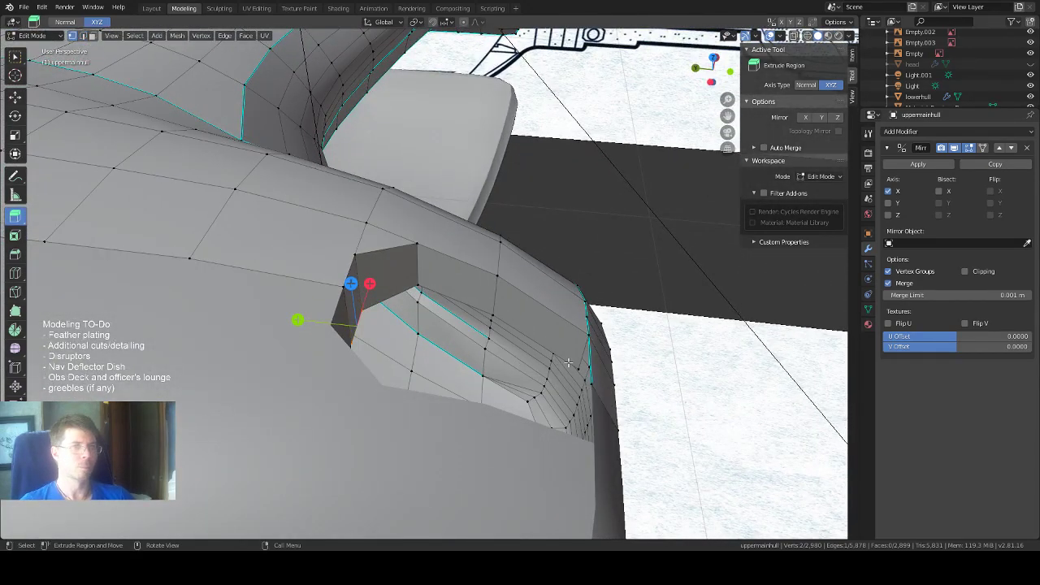
{"action": "left_click", "coordinate": [600, 387]}
{"action": "middle_click_drag", "start_coordinate": [651, 365], "coordinate": [752, 339]}
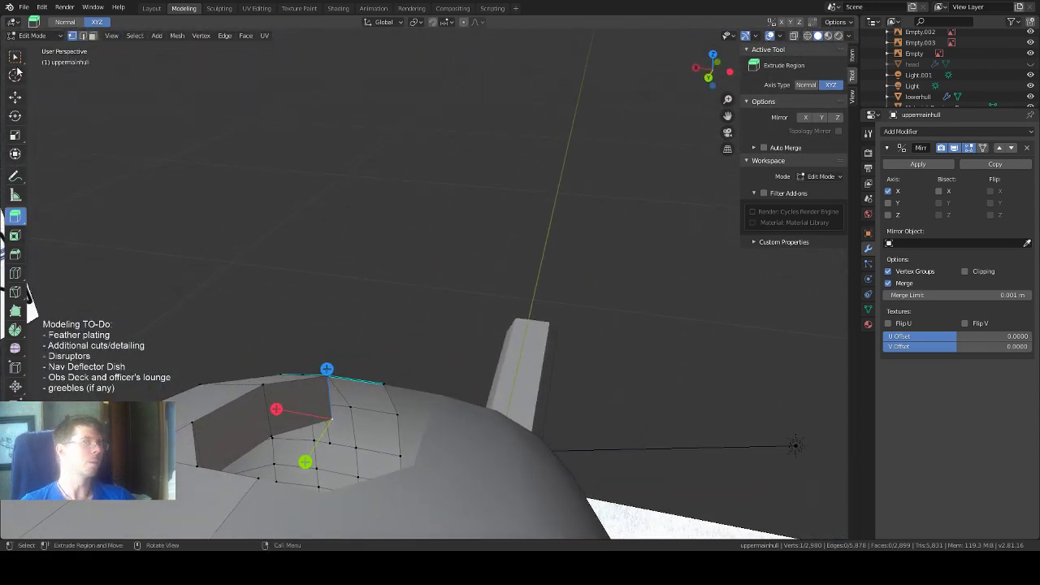
{"action": "key", "text": "w"}
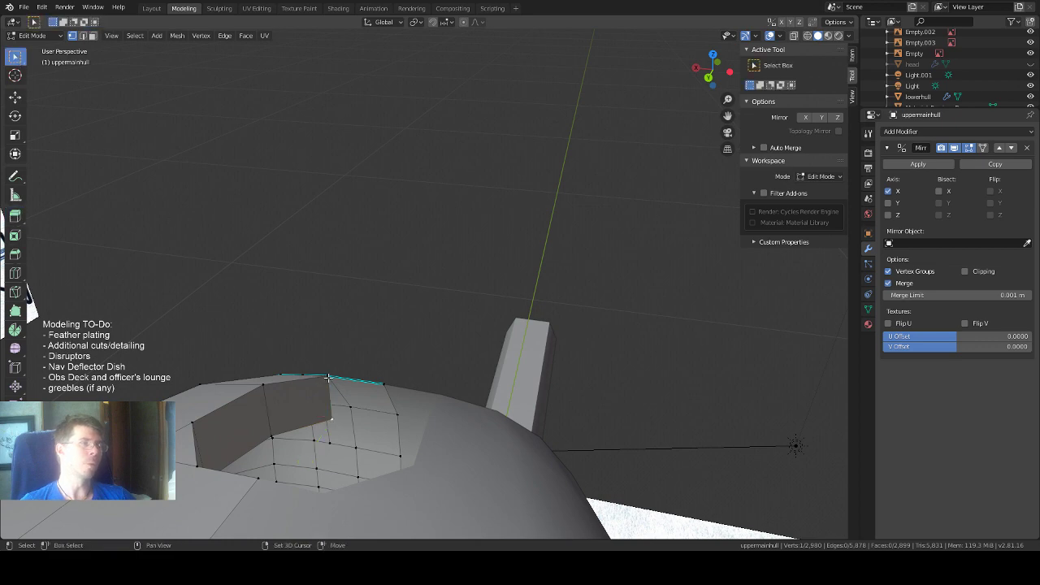
{"action": "key", "text": "m"}
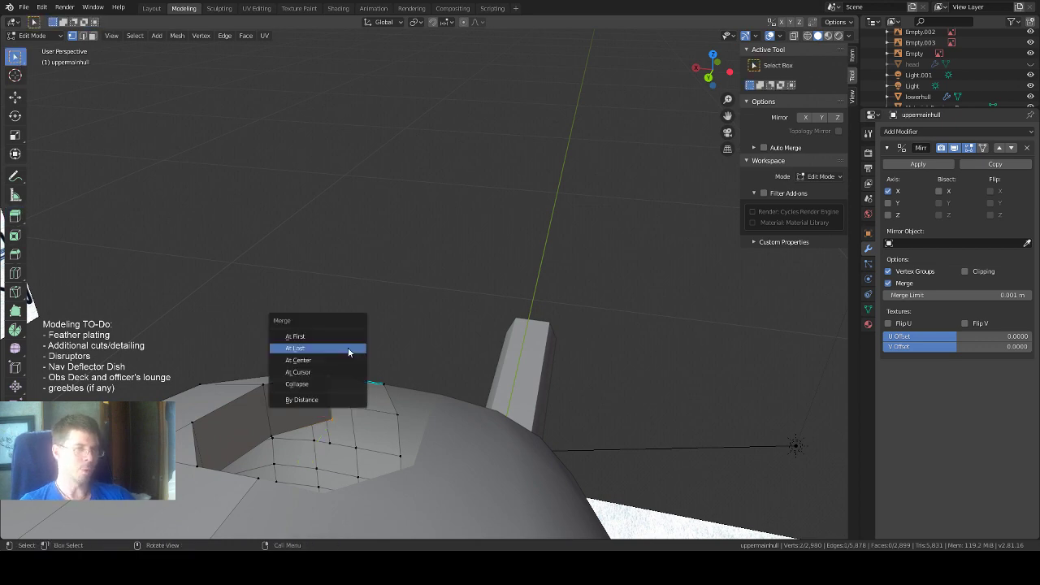
{"action": "left_click", "coordinate": [348, 351]}
{"action": "middle_click_drag", "start_coordinate": [381, 316], "coordinate": [267, 323]}
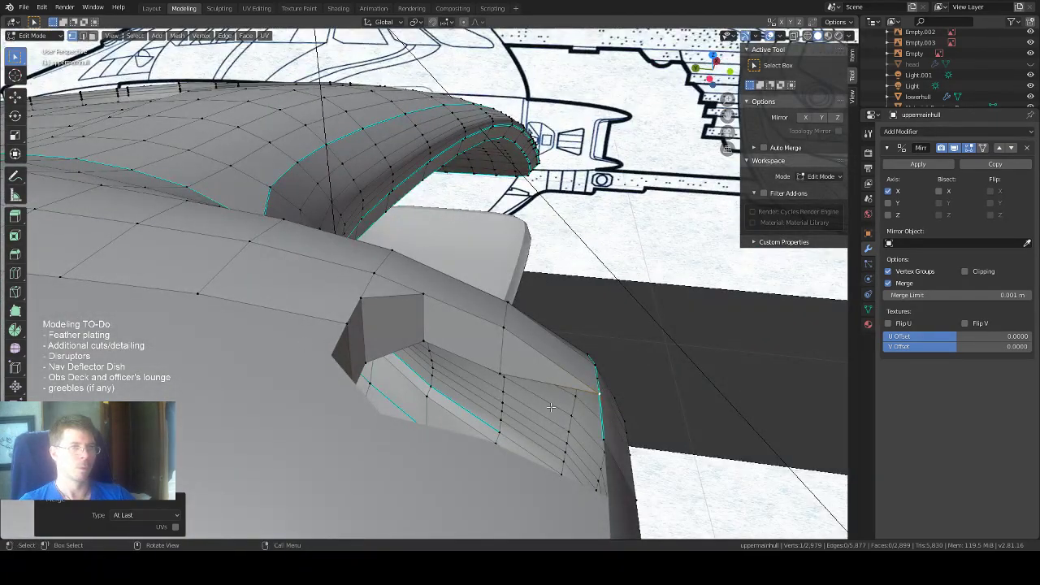
Copy the merged vertex's Z coordinate, 0.644416 m, and apply it to the next lower vertex along the outer slot wall.
{"action": "middle_click_drag", "start_coordinate": [551, 406], "coordinate": [530, 409]}
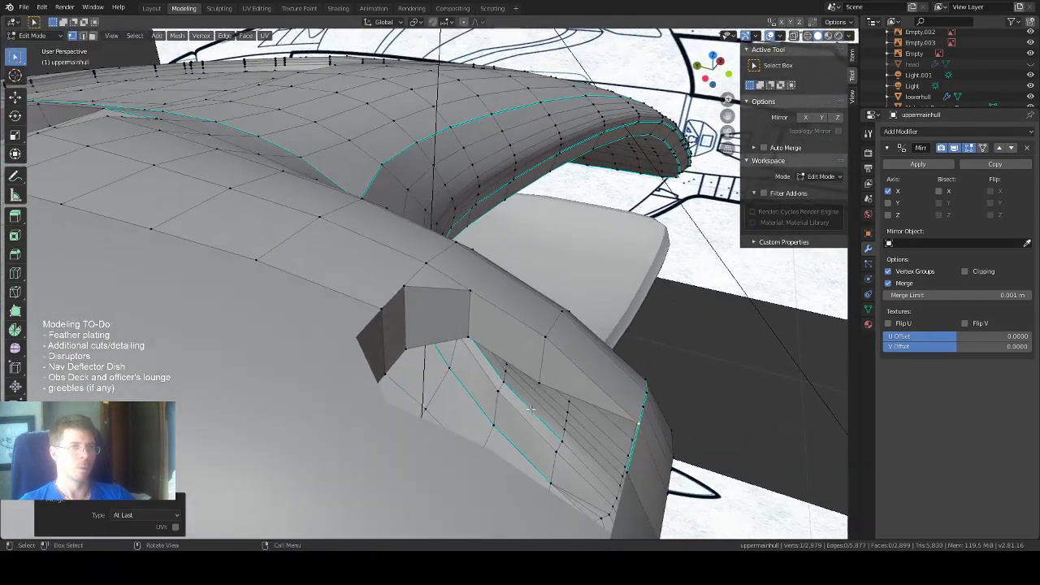
{"action": "left_click", "coordinate": [640, 423]}
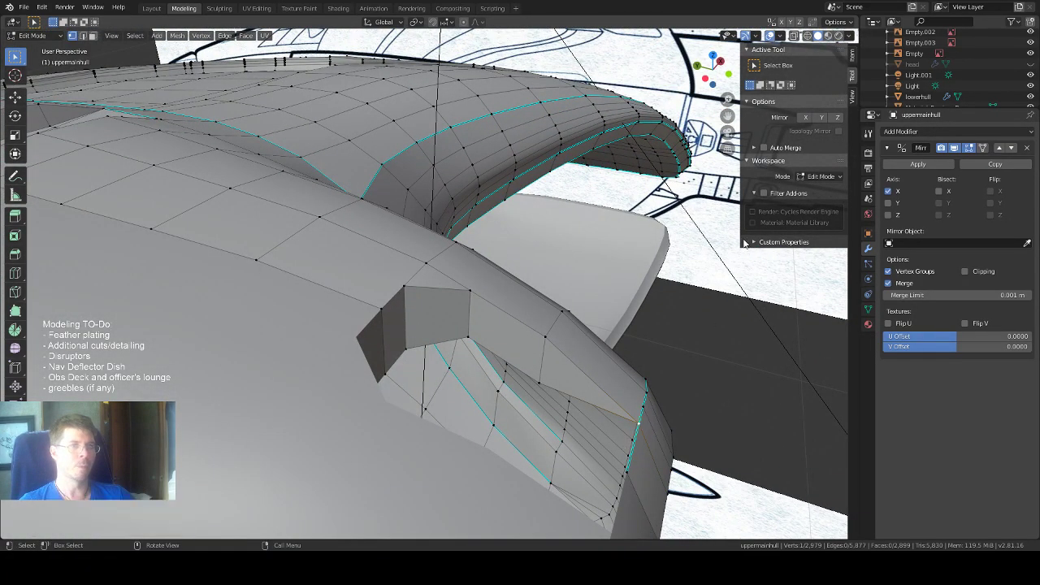
{"action": "left_click", "coordinate": [853, 55]}
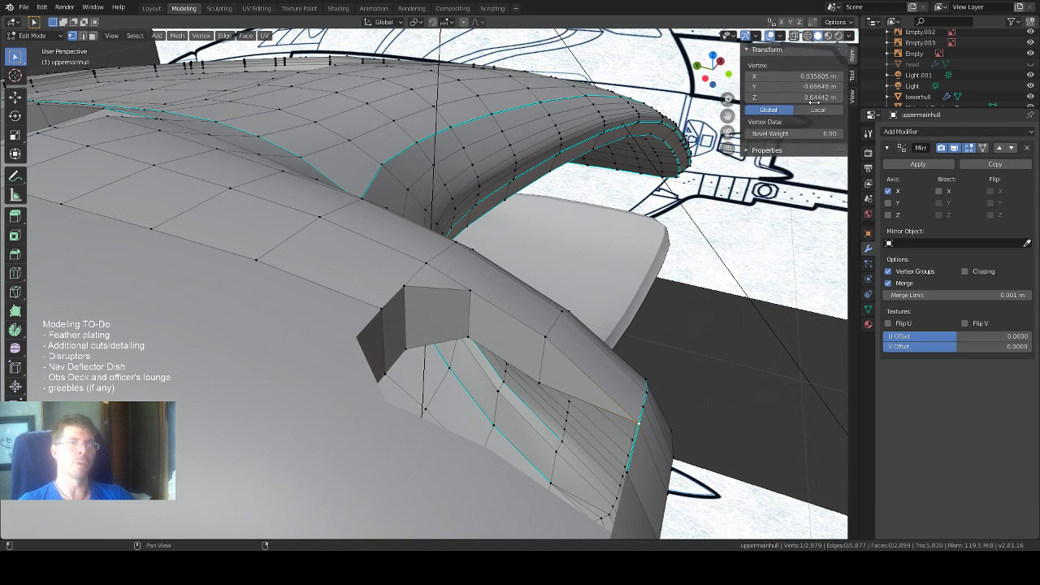
{"action": "left_click", "coordinate": [815, 97]}
{"action": "key", "text": "ctrl+c"}
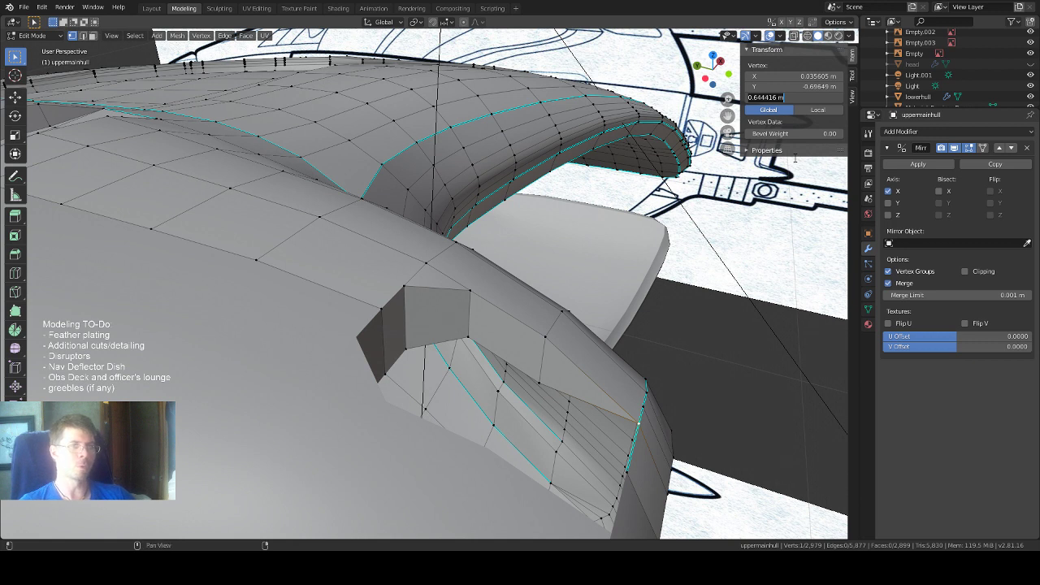
{"action": "key", "text": "Return"}
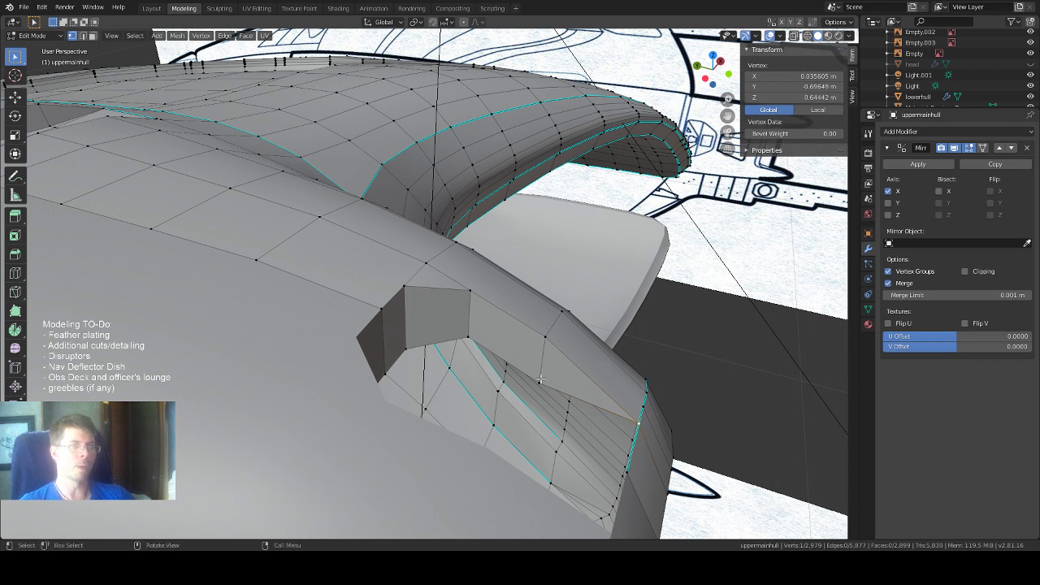
{"action": "left_click", "coordinate": [797, 98]}
{"action": "key", "text": "ctrl+v"}
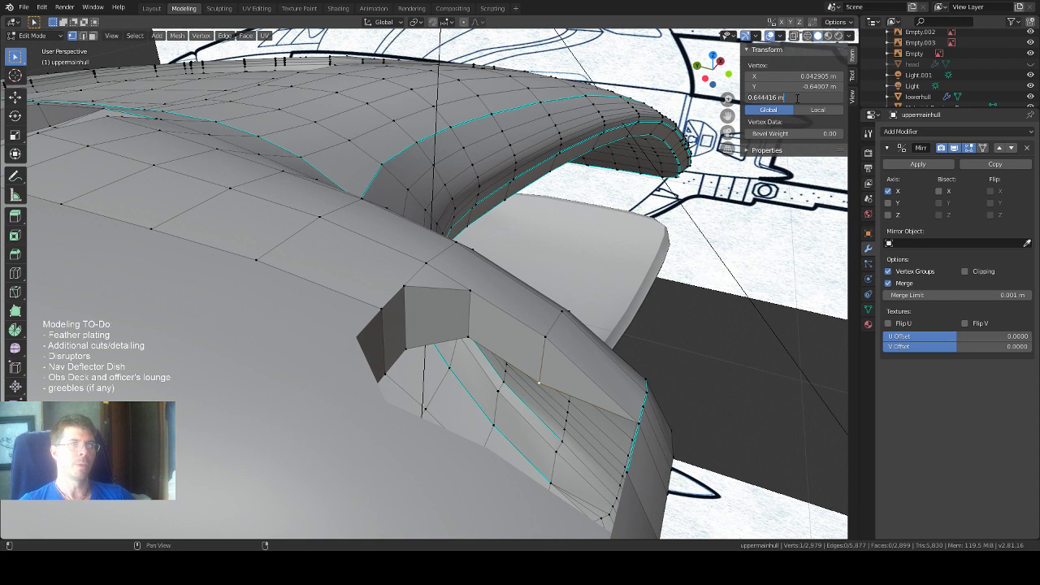
{"action": "key", "text": "Return"}
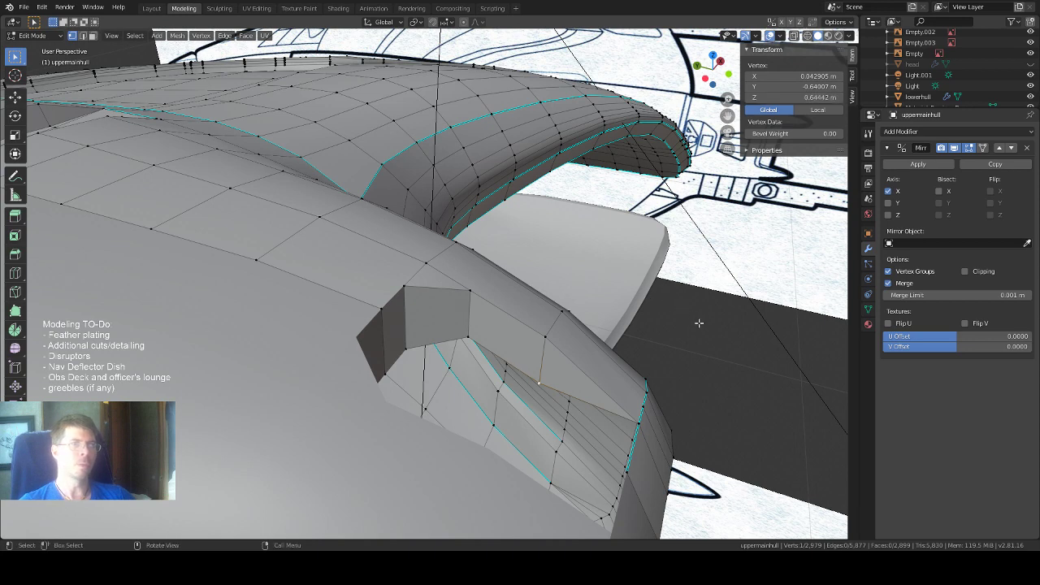
Set the Z coordinate of the three remaining lower wall vertices, from the outer end of the diagonal to the centre line, to 0.64442 m.
{"action": "middle_click_drag", "start_coordinate": [699, 323], "coordinate": [586, 355]}
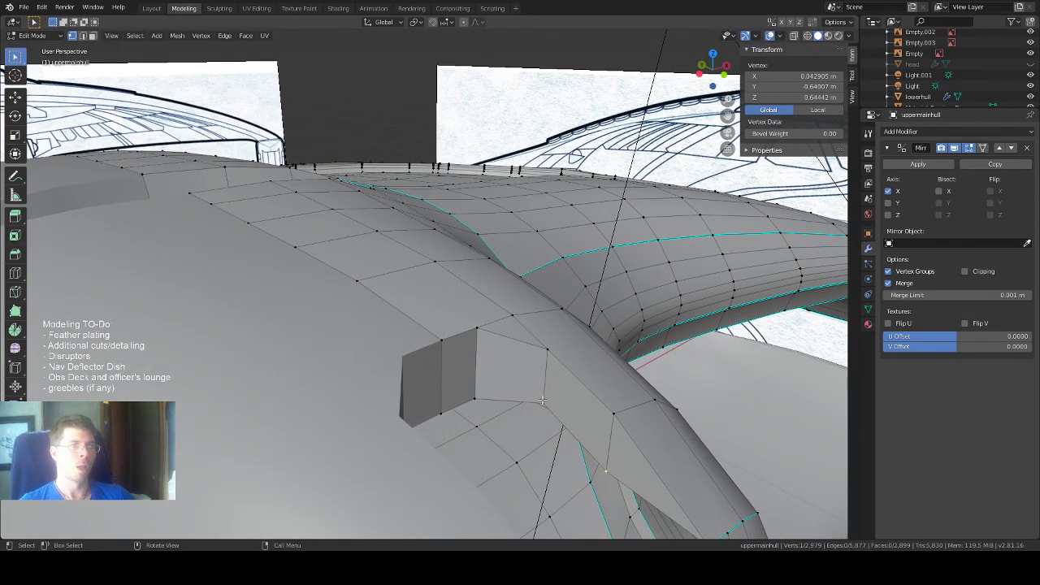
{"action": "left_click", "coordinate": [787, 99]}
{"action": "type", "text": "0.64442 m"}
{"action": "key", "text": "Return"}
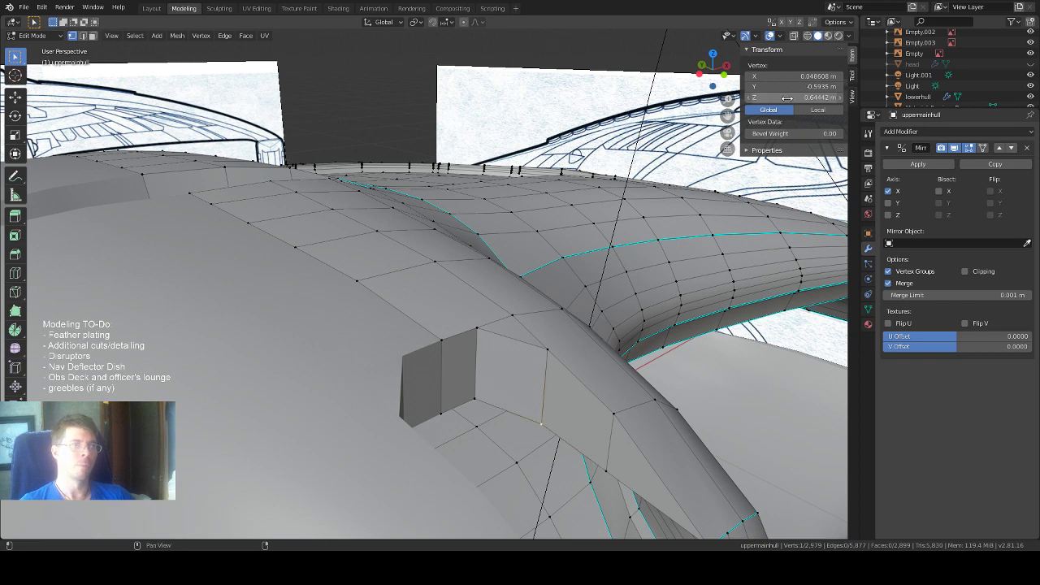
{"action": "middle_click_drag", "start_coordinate": [516, 327], "coordinate": [505, 339]}
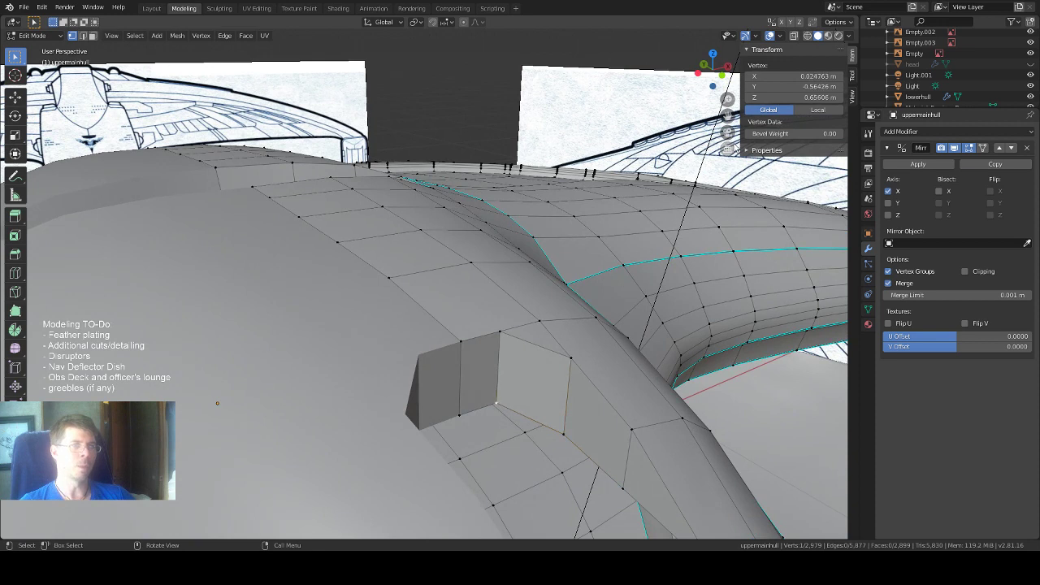
{"action": "left_click", "coordinate": [783, 98]}
{"action": "type", "text": "0.64442 m"}
{"action": "key", "text": "Return"}
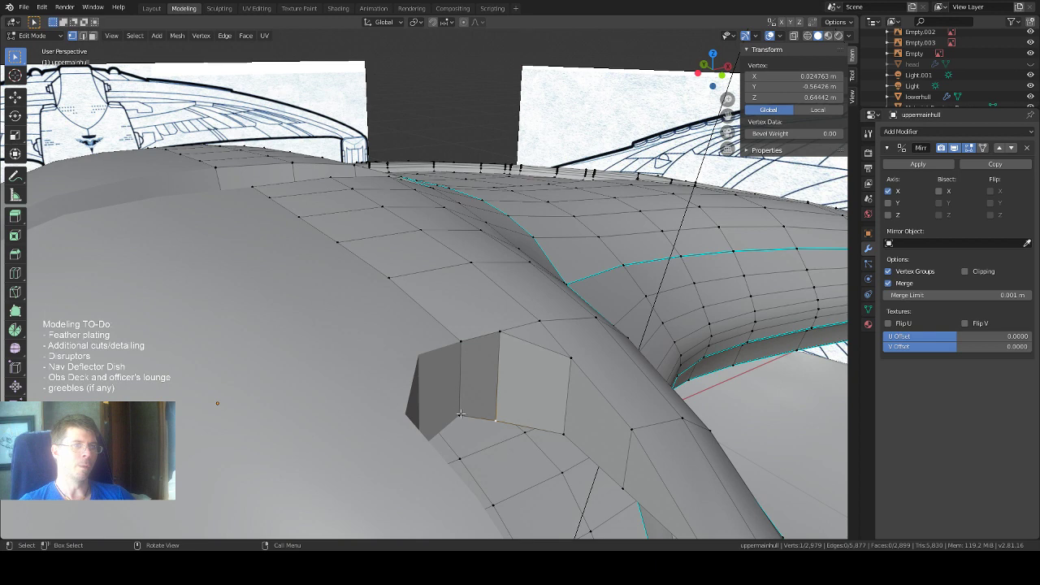
{"action": "middle_click_drag", "start_coordinate": [480, 389], "coordinate": [484, 378]}
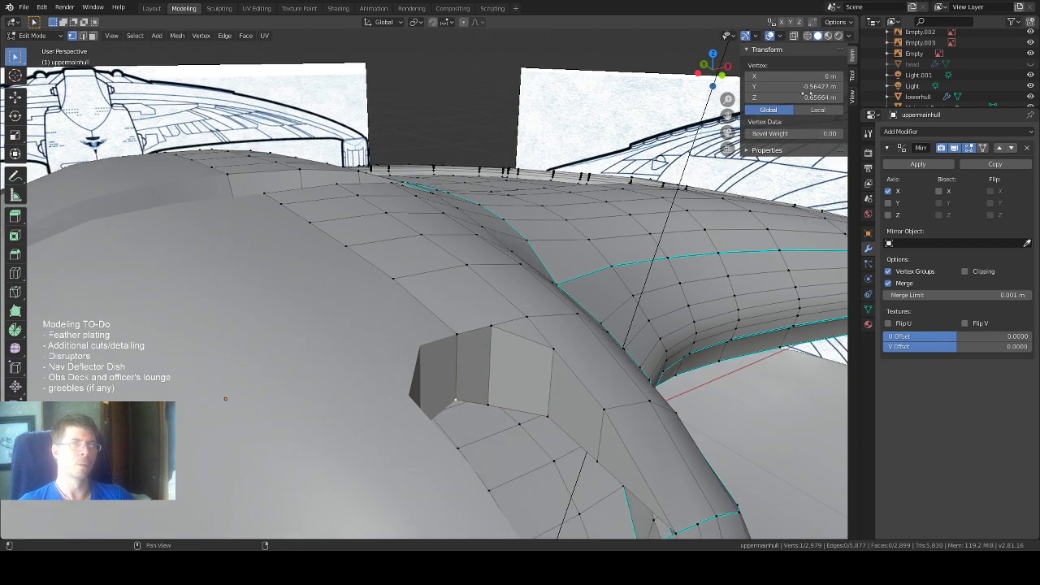
{"action": "left_click", "coordinate": [808, 97]}
{"action": "type", "text": "0.64442 m"}
{"action": "key", "text": "Return"}
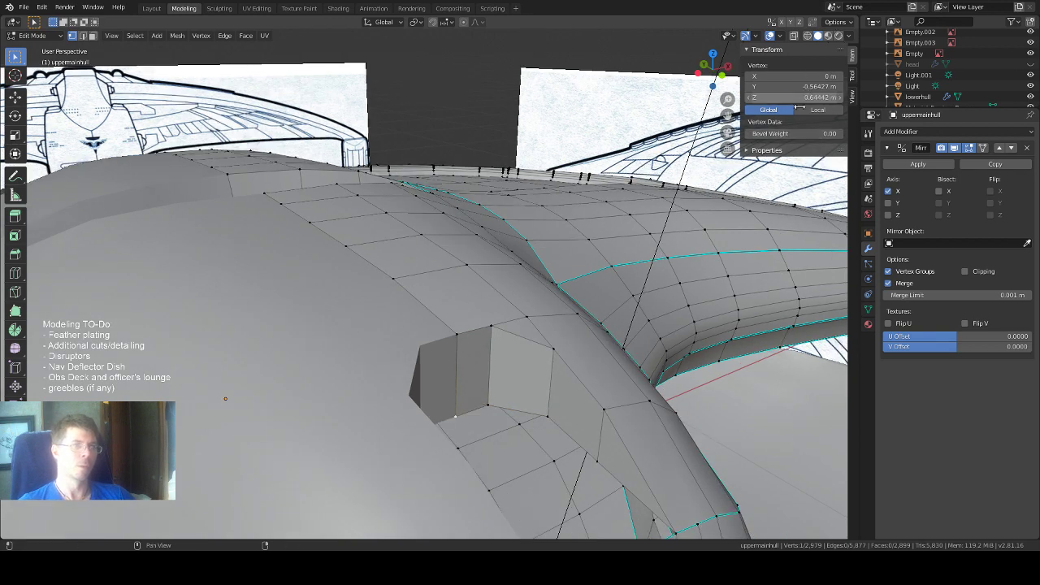
Select the three lower edges of the outer slot wall, running from the diagonal's inner corner to the open neck-side end.
{"action": "middle_click_drag", "start_coordinate": [502, 346], "coordinate": [550, 390]}
{"action": "scroll", "coordinate": [527, 379], "scroll_direction": "up", "scroll_amount": 1}
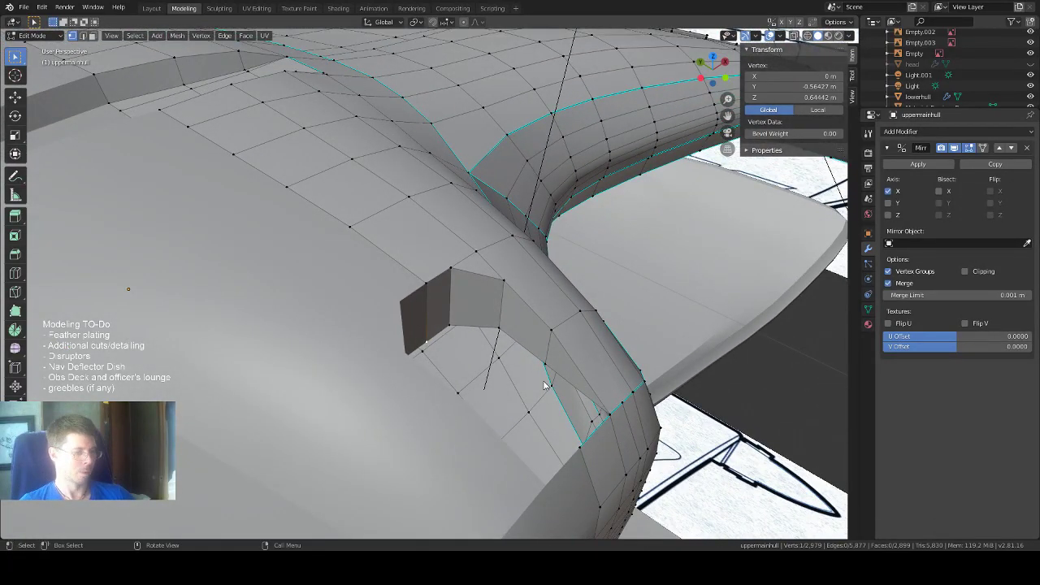
{"action": "key", "text": "alt+a"}
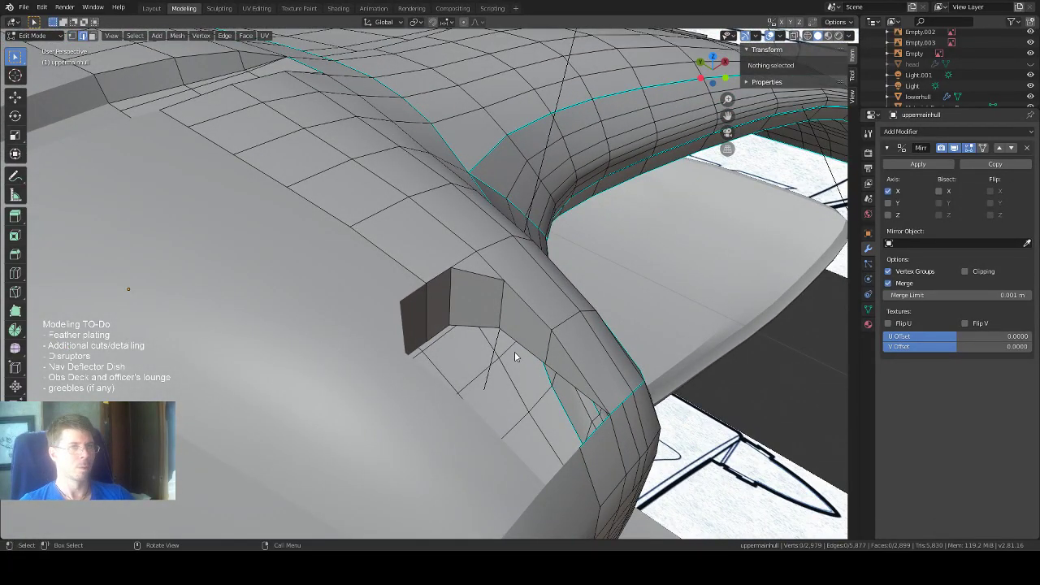
{"action": "left_click", "coordinate": [479, 328]}
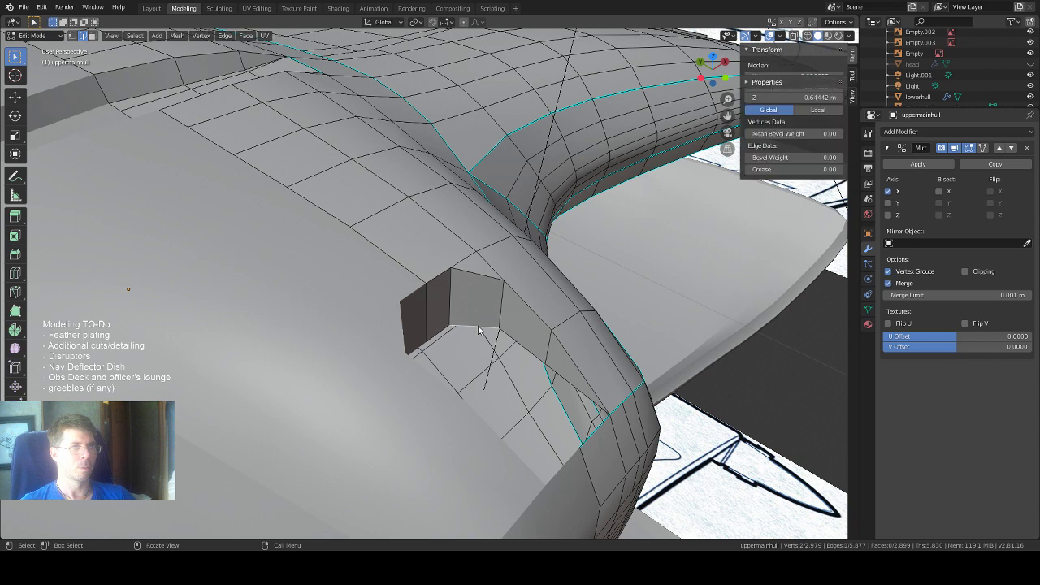
{"action": "left_click", "coordinate": [522, 349], "text": "shift"}
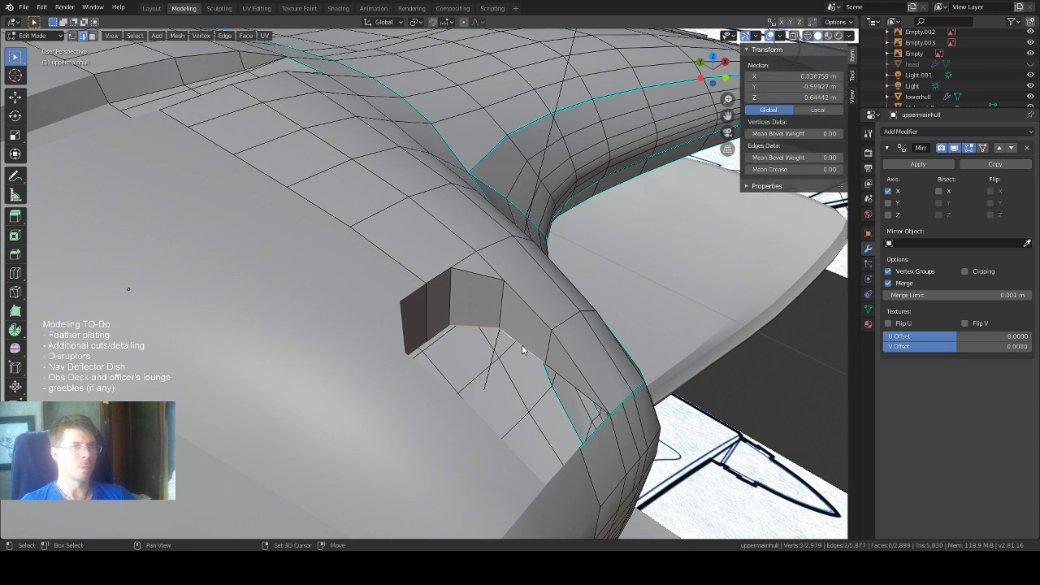
{"action": "left_click", "coordinate": [579, 395], "text": "shift"}
{"action": "middle_click_drag", "start_coordinate": [590, 377], "coordinate": [557, 372]}
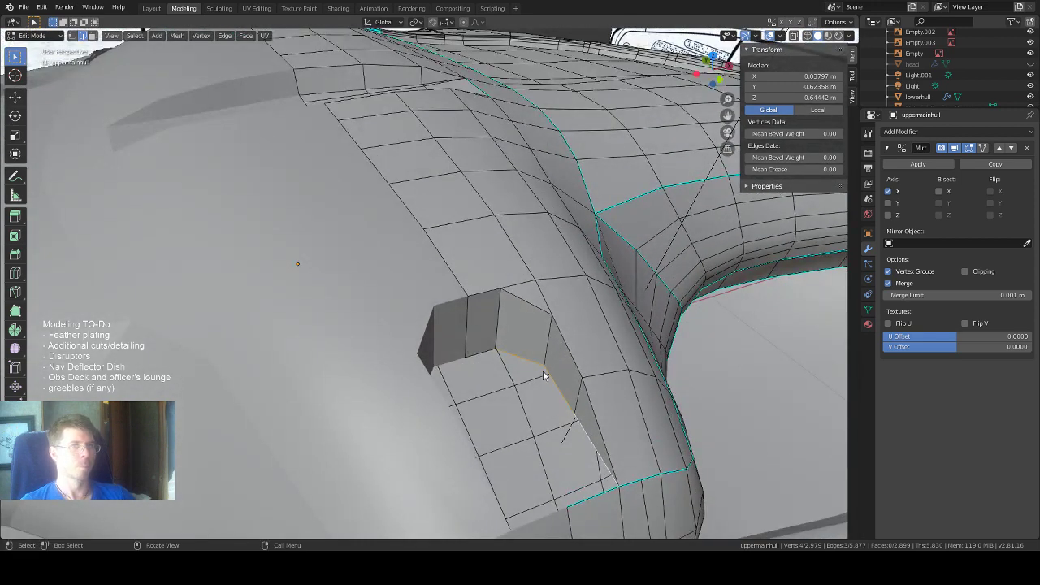
{"action": "key", "text": "e"}
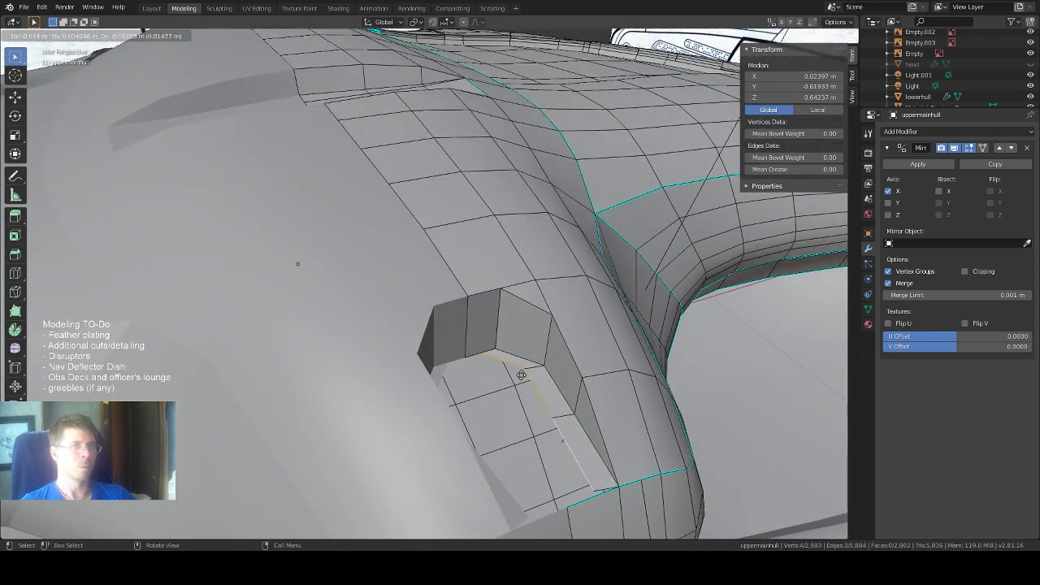
{"action": "key", "text": "Escape"}
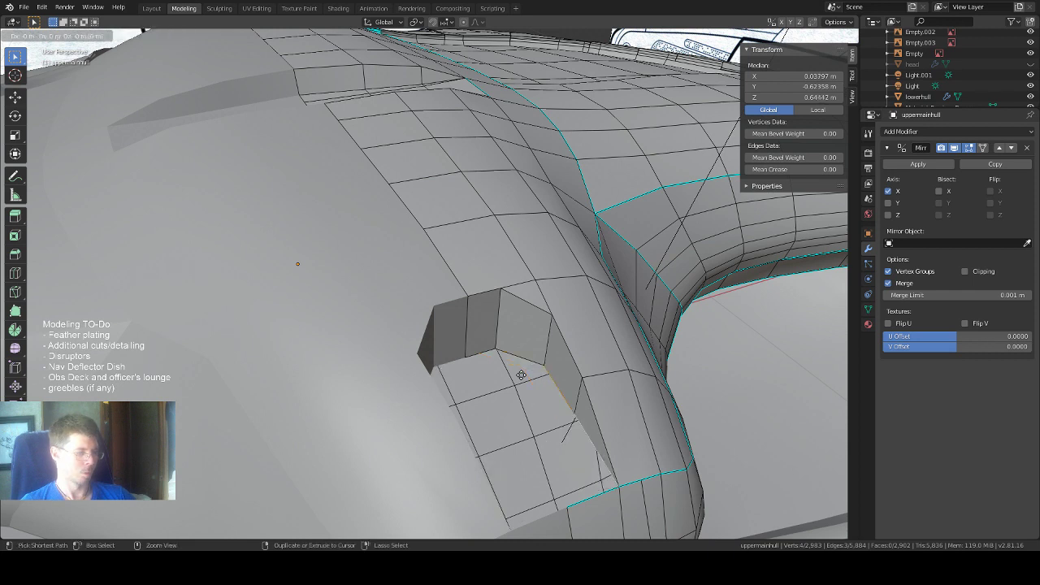
{"action": "key", "text": "ctrl+z"}
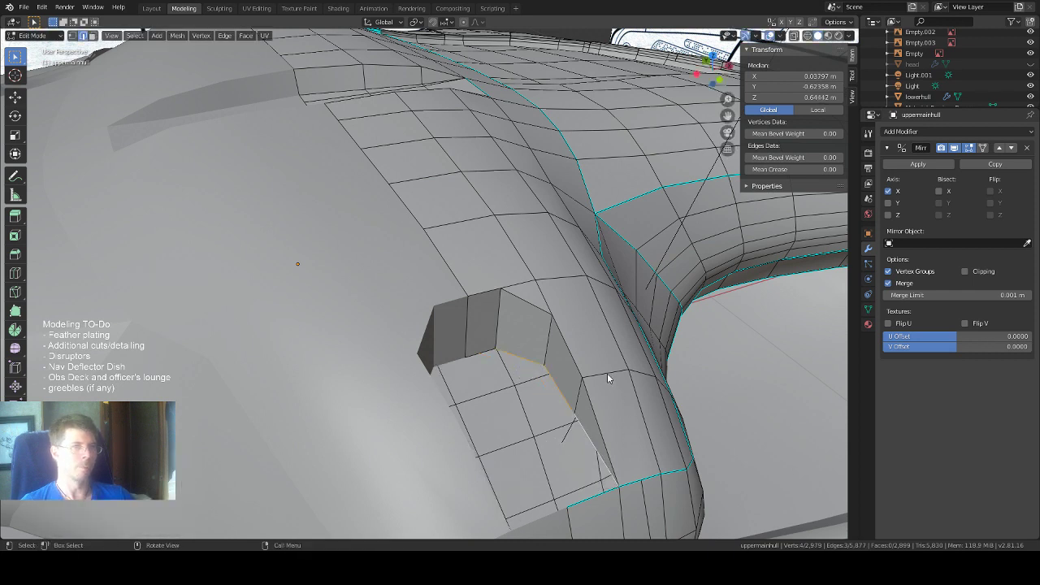
Extrude the selected lower wall edges about 0.018 m along X towards the centre line to begin the slot floor.
{"action": "left_click", "coordinate": [15, 217]}
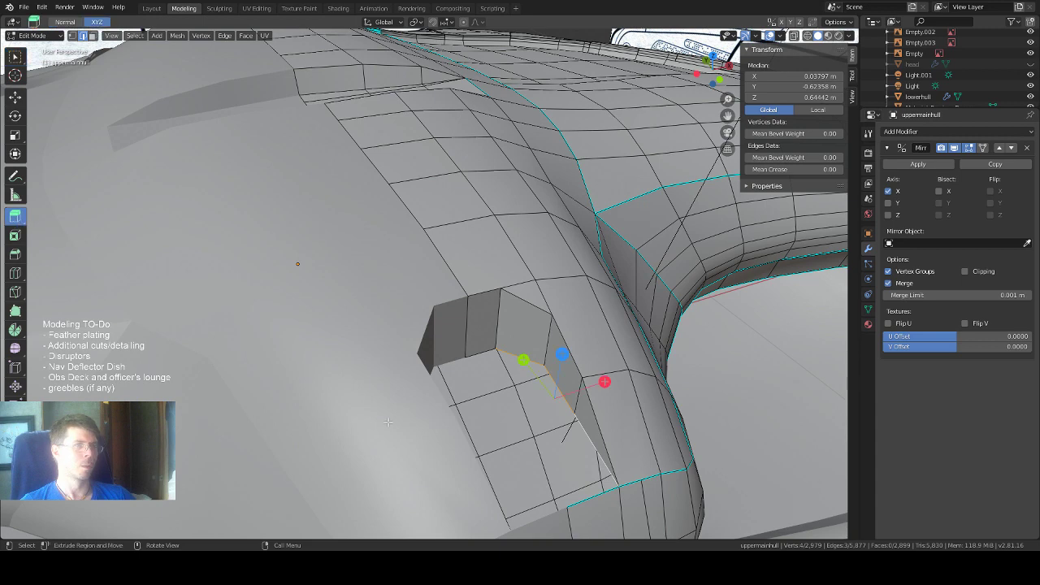
{"action": "left_click_drag", "start_coordinate": [602, 380], "coordinate": [579, 390]}
{"action": "middle_click_drag", "start_coordinate": [604, 430], "coordinate": [610, 437]}
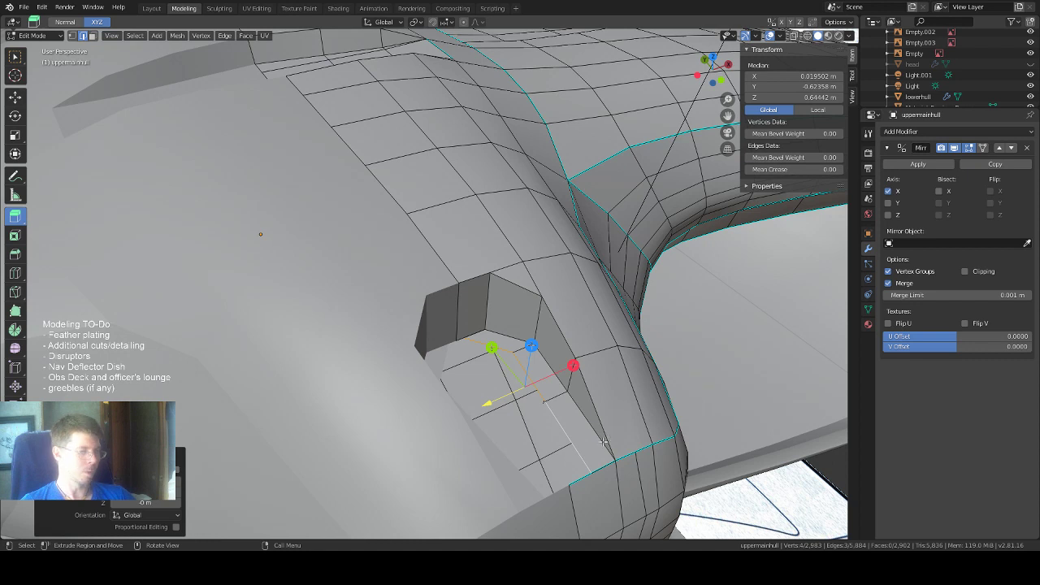
Merge the floor strip's inner vertex at the open neck-side end into the hull's centre-line vertex, using the At Last option.
{"action": "key", "text": "1"}
{"action": "left_click", "coordinate": [589, 473]}
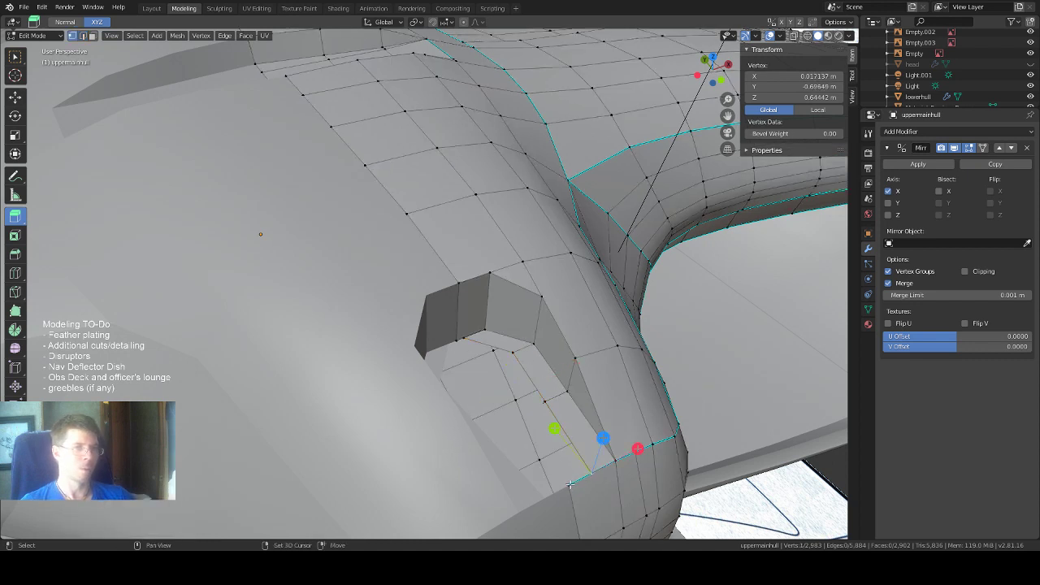
{"action": "left_click", "coordinate": [20, 55]}
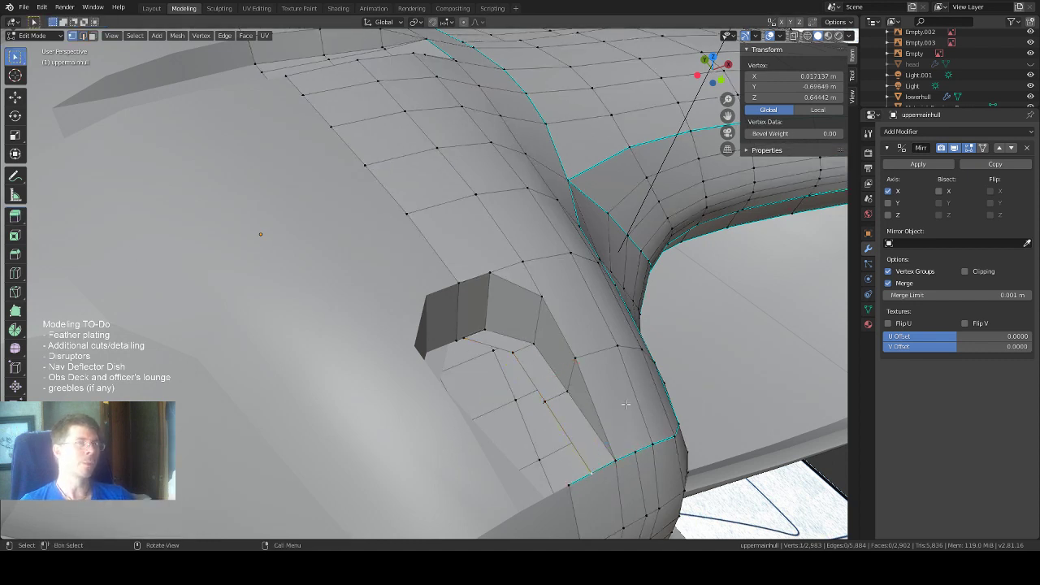
{"action": "left_click", "coordinate": [571, 481], "text": "shift"}
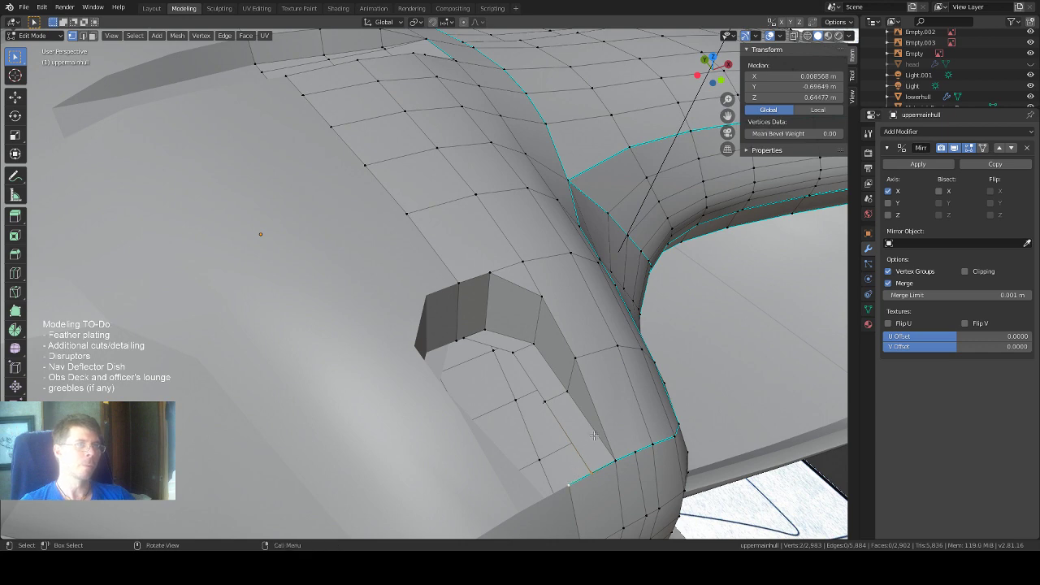
{"action": "middle_click_drag", "start_coordinate": [609, 401], "coordinate": [537, 371]}
{"action": "key", "text": "m"}
{"action": "left_click", "coordinate": [607, 395]}
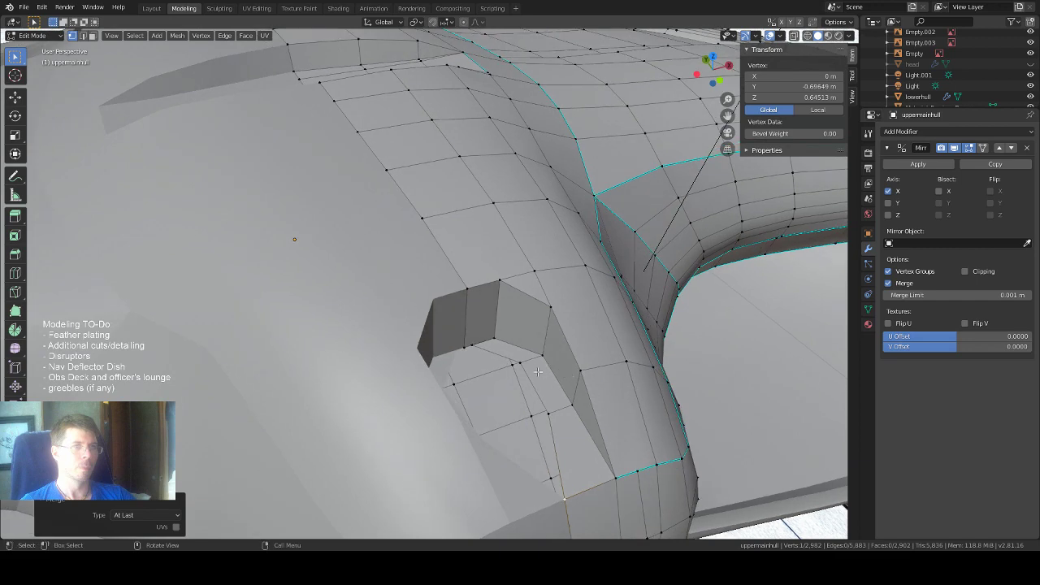
Merge the floor strip's inner vertex beside the straight end wall into that wall's lower centre-line vertex, using At Last.
{"action": "left_click", "coordinate": [467, 348]}
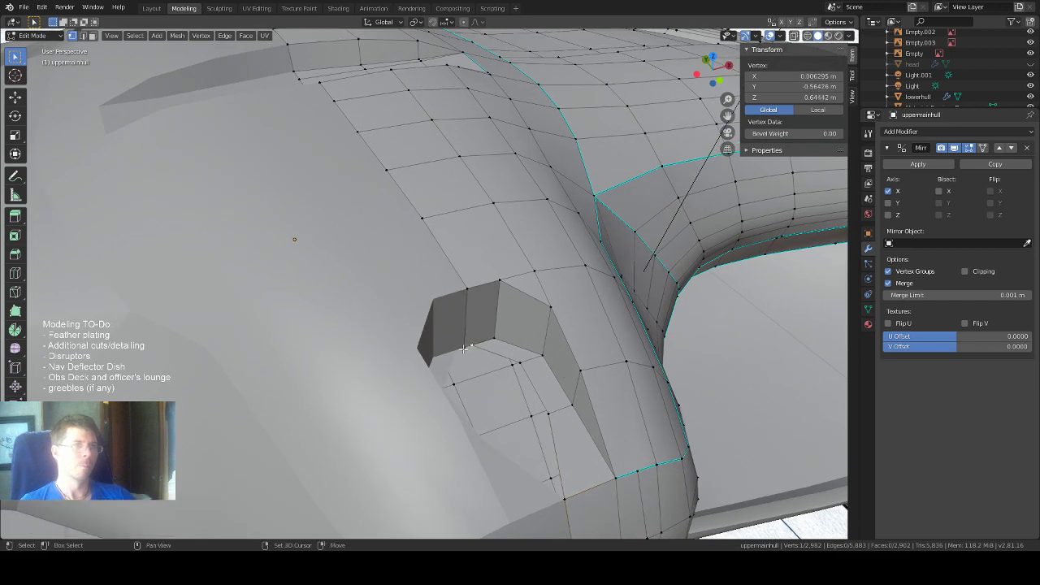
{"action": "left_click", "coordinate": [468, 347], "text": "shift"}
{"action": "key", "text": "m"}
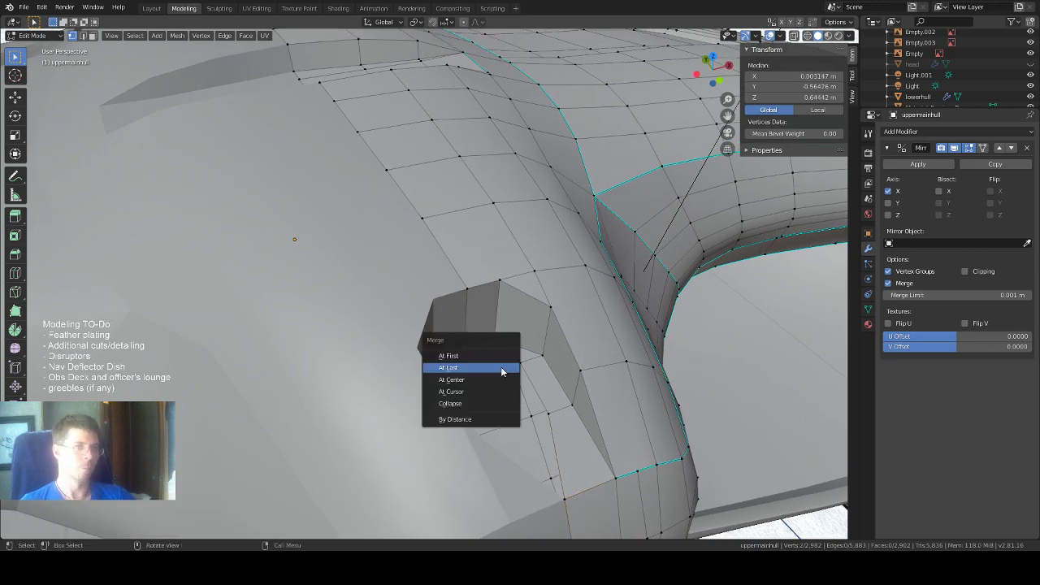
{"action": "left_click", "coordinate": [502, 372]}
Set the X coordinate of the two remaining inner floor vertices to 0 so they lie on the centre line.
{"action": "middle_click_drag", "start_coordinate": [501, 371], "coordinate": [567, 379]}
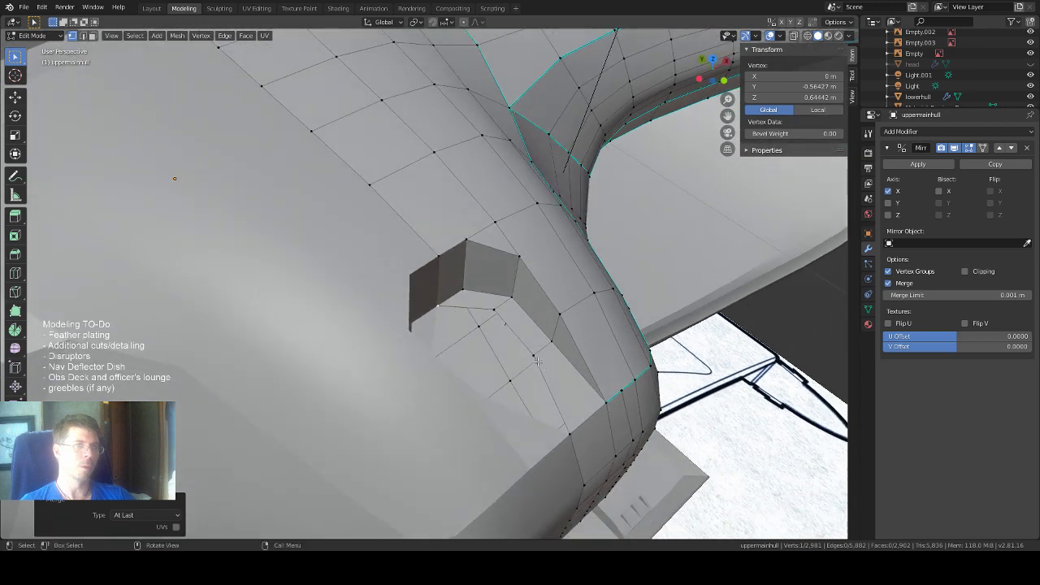
{"action": "left_click", "coordinate": [539, 359]}
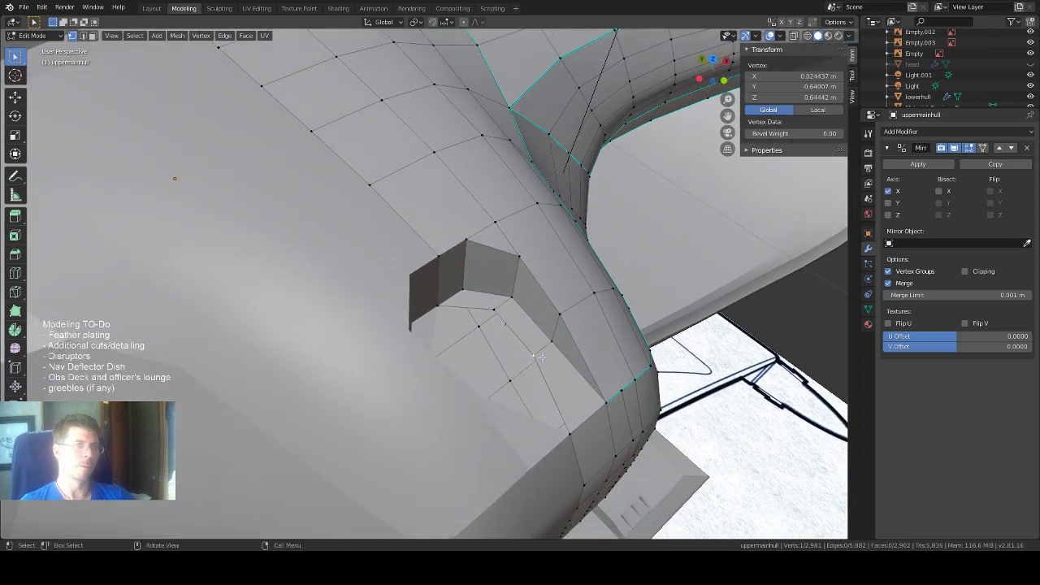
{"action": "left_click", "coordinate": [824, 76]}
{"action": "type", "text": "0"}
{"action": "key", "text": "Return"}
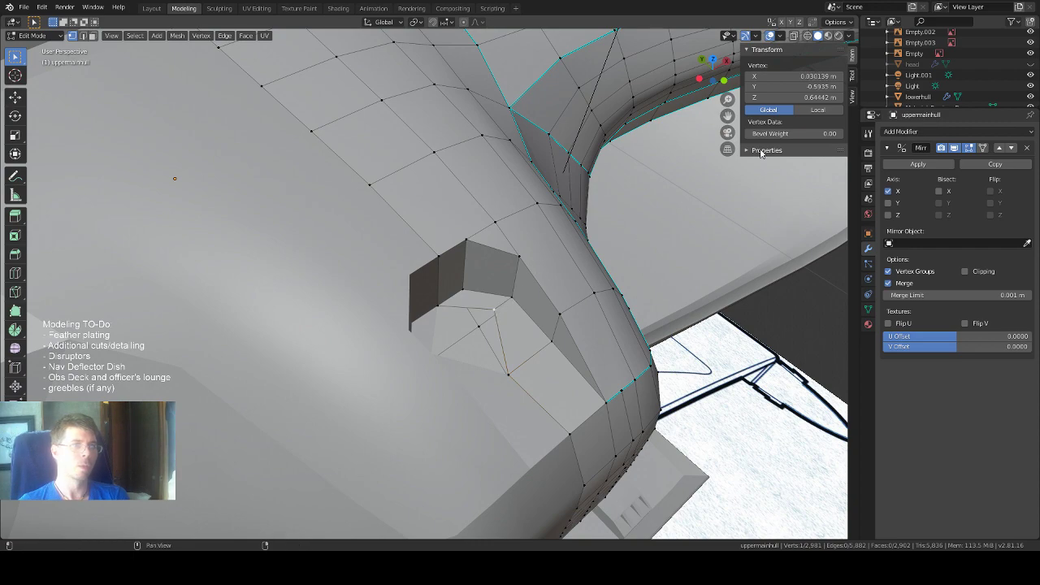
{"action": "left_click", "coordinate": [803, 78]}
{"action": "type", "text": "0"}
{"action": "key", "text": "Return"}
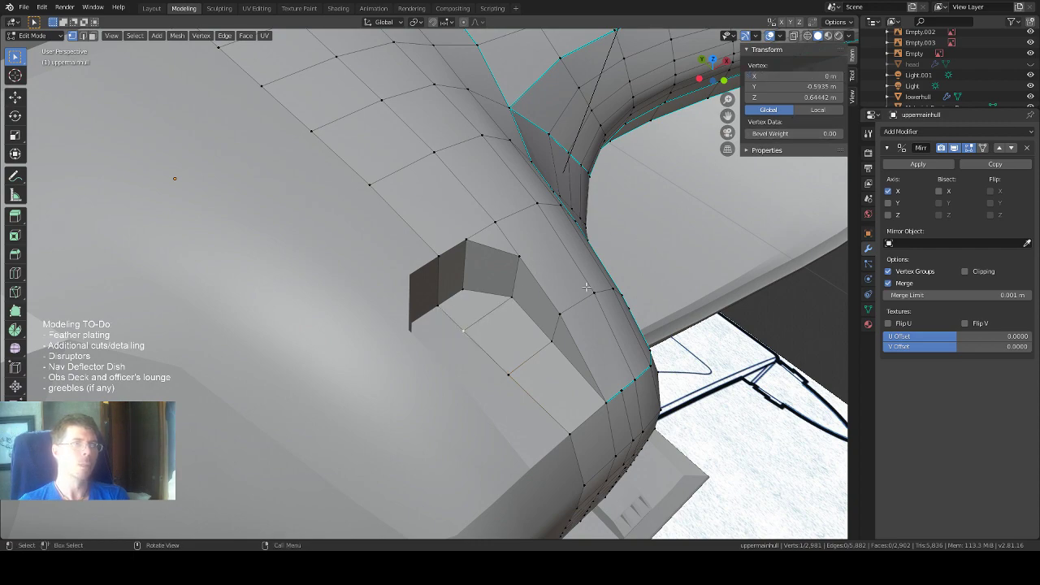
Return to Object Mode and examine the finished slot floor on the mirrored hull from several distances.
{"action": "middle_click_drag", "start_coordinate": [587, 290], "coordinate": [532, 278]}
{"action": "scroll", "coordinate": [540, 251], "scroll_direction": "down", "scroll_amount": 2}
{"action": "key", "text": "Tab"}
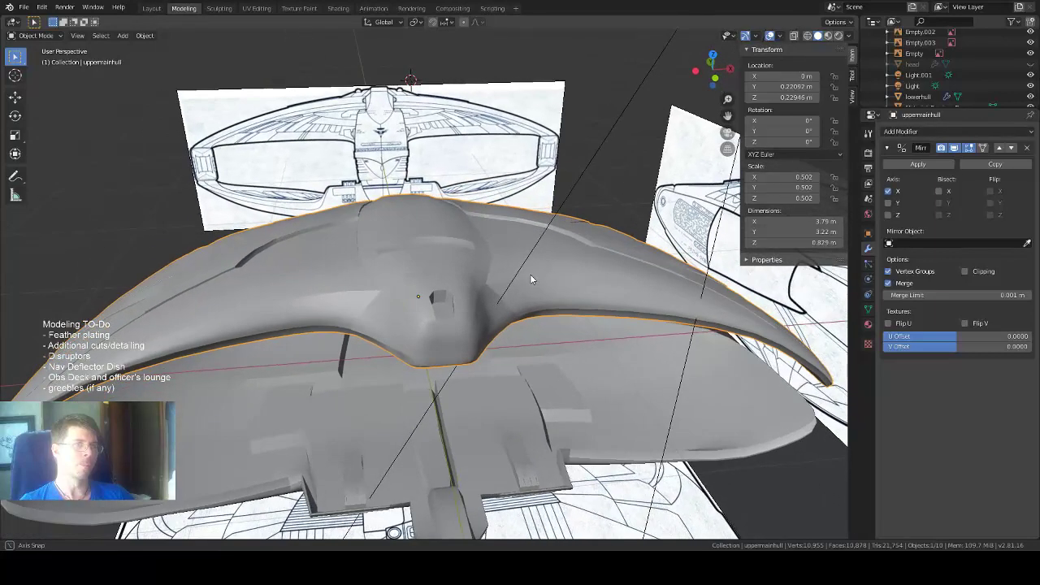
{"action": "scroll", "coordinate": [521, 315], "scroll_direction": "up", "scroll_amount": 5}
{"action": "scroll", "coordinate": [521, 318], "scroll_direction": "up", "scroll_amount": 2}
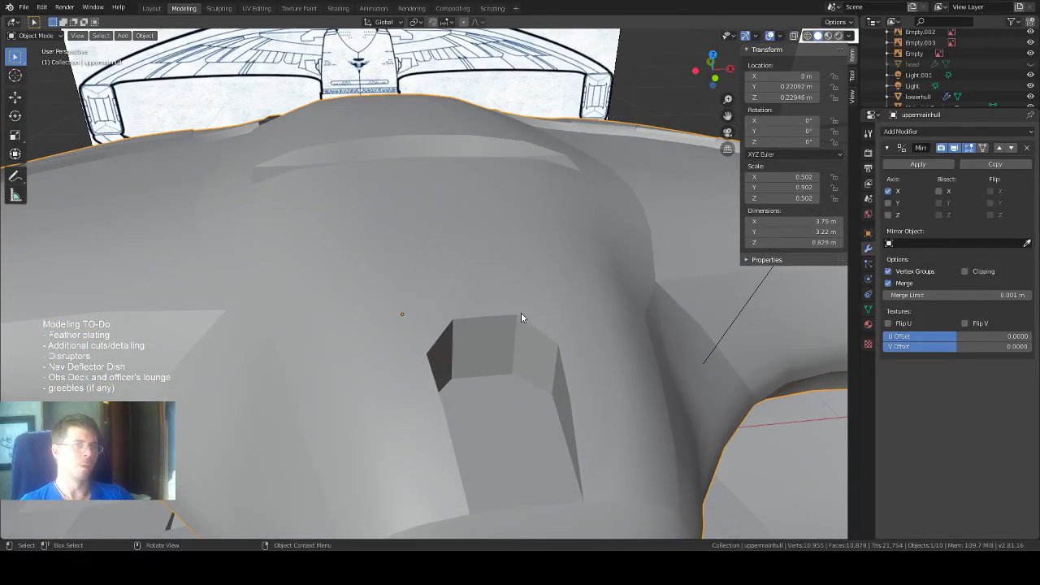
{"action": "scroll", "coordinate": [521, 318], "scroll_direction": "up", "scroll_amount": 1}
{"action": "scroll", "coordinate": [522, 317], "scroll_direction": "down", "scroll_amount": 5}
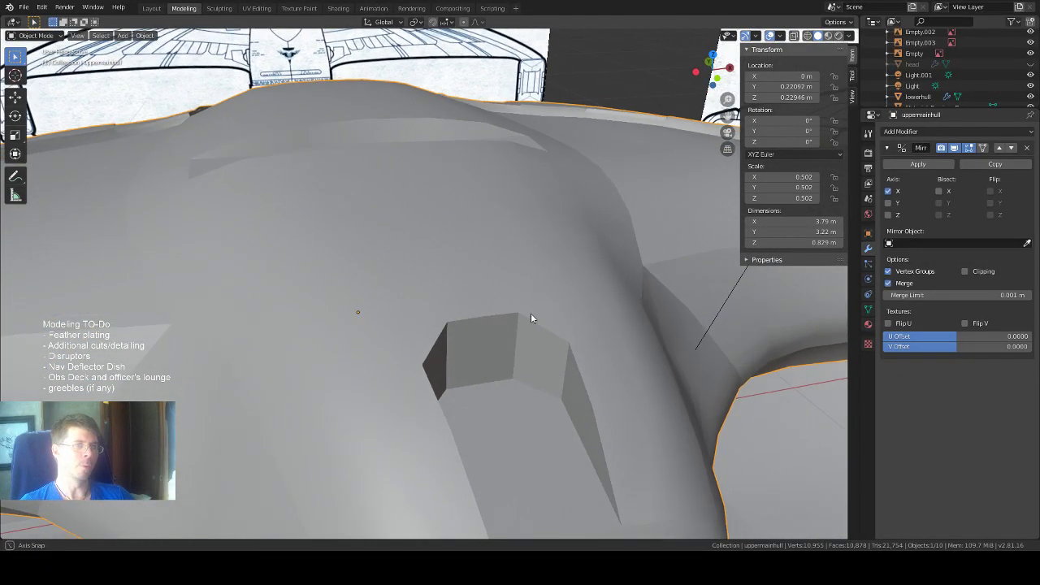
{"action": "mouse_move", "coordinate": [535, 317]}
{"action": "middle_mouse_down"}
{"action": "mouse_move", "coordinate": [552, 309]}
{"action": "mouse_move", "coordinate": [534, 324]}
{"action": "middle_mouse_up"}
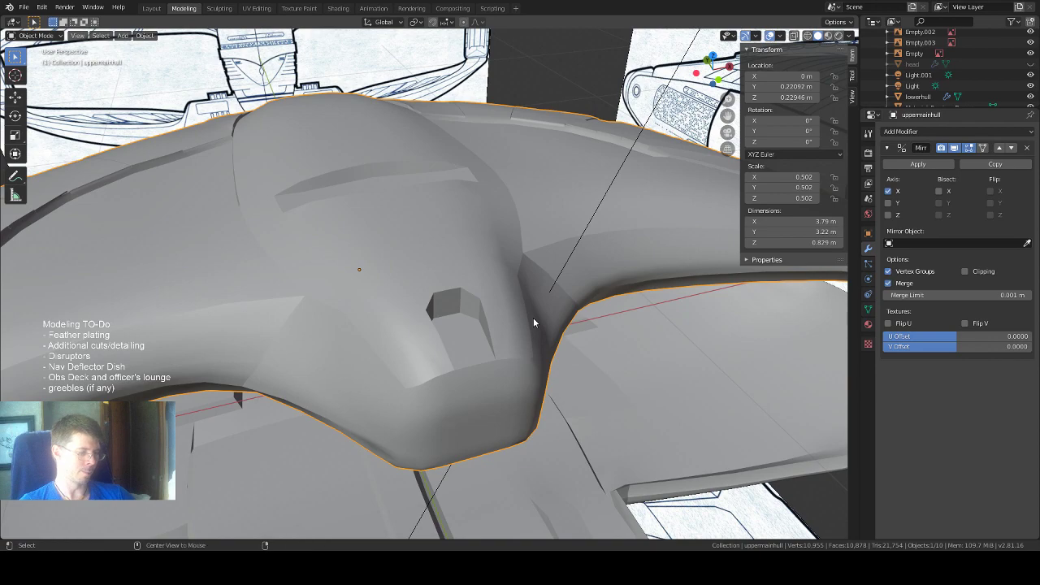
Unhide the head object and check how the neck meets the open end of the slot.
{"action": "key", "text": "alt+h"}
{"action": "scroll", "coordinate": [516, 321], "scroll_direction": "up", "scroll_amount": 1}
{"action": "scroll", "coordinate": [516, 322], "scroll_direction": "down", "scroll_amount": 5}
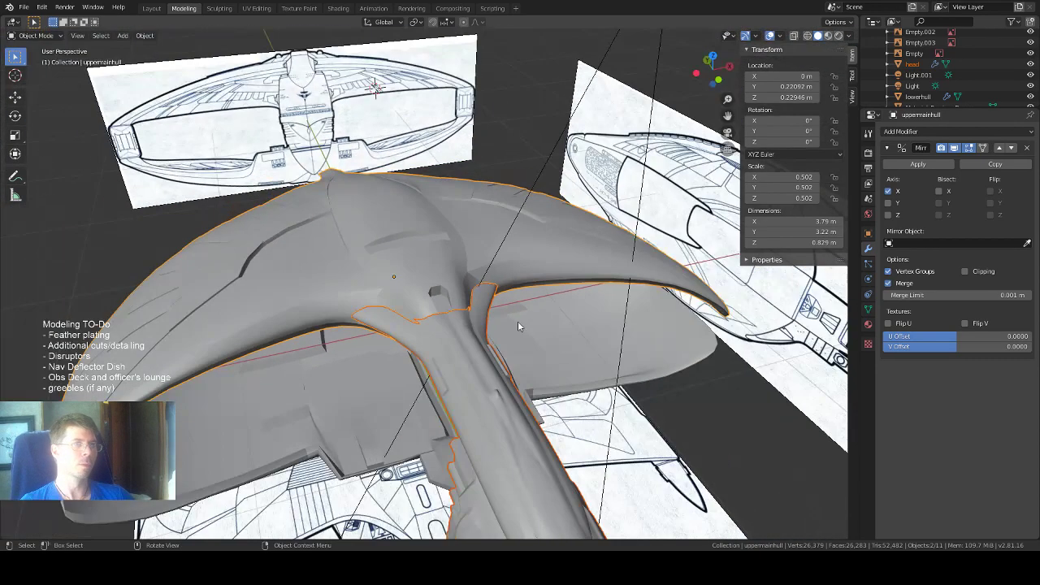
{"action": "scroll", "coordinate": [517, 321], "scroll_direction": "down", "scroll_amount": 4}
{"action": "scroll", "coordinate": [518, 321], "scroll_direction": "up", "scroll_amount": 10}
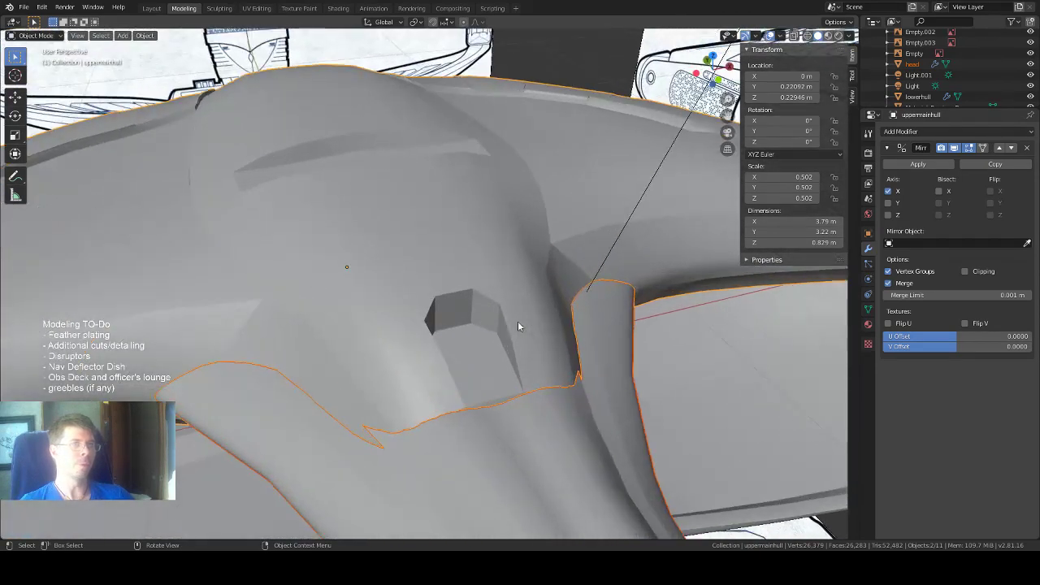
{"action": "mouse_move", "coordinate": [519, 326]}
{"action": "middle_mouse_down"}
{"action": "mouse_move", "coordinate": [541, 332]}
{"action": "mouse_move", "coordinate": [480, 308]}
{"action": "mouse_move", "coordinate": [516, 319]}
{"action": "middle_mouse_up"}
{"action": "scroll", "coordinate": [543, 330], "scroll_direction": "up", "scroll_amount": 3}
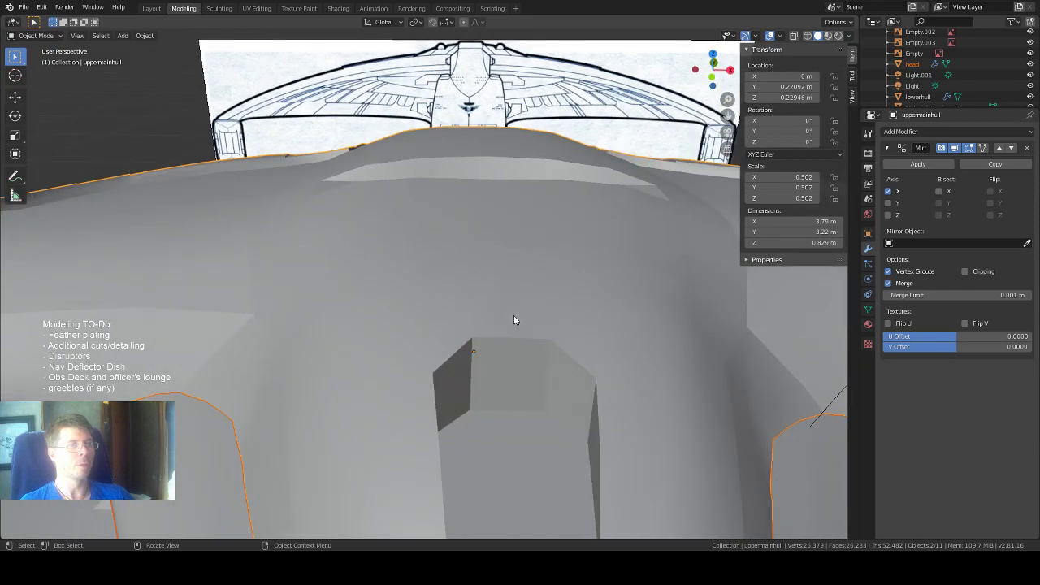
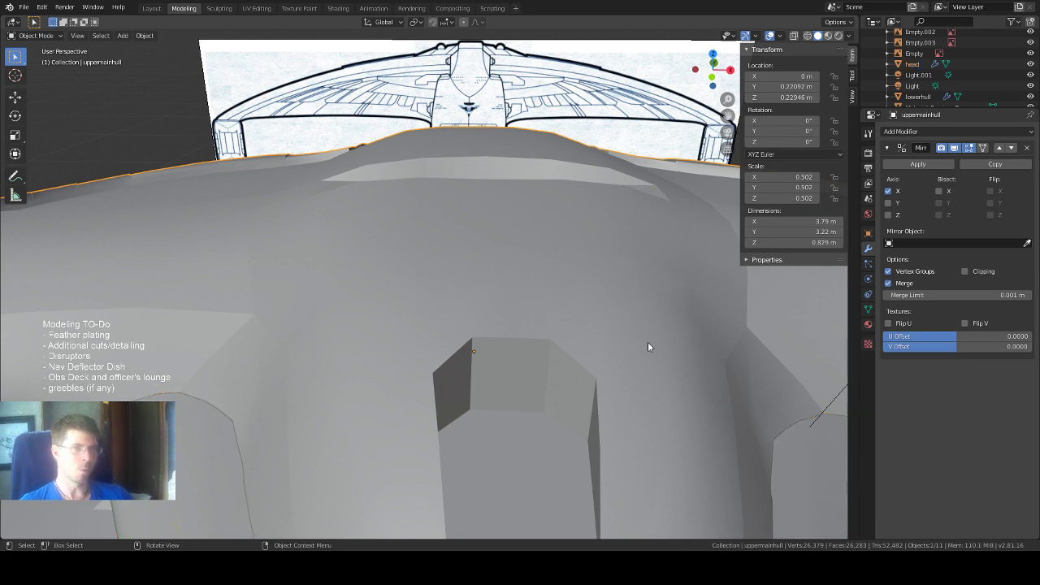
Extrude the slot's straight end wall face and adjoining diagonal face about 0.017 m along Y towards the neck.
{"action": "key", "text": "Tab"}
{"action": "middle_click_drag", "start_coordinate": [619, 335], "coordinate": [585, 362]}
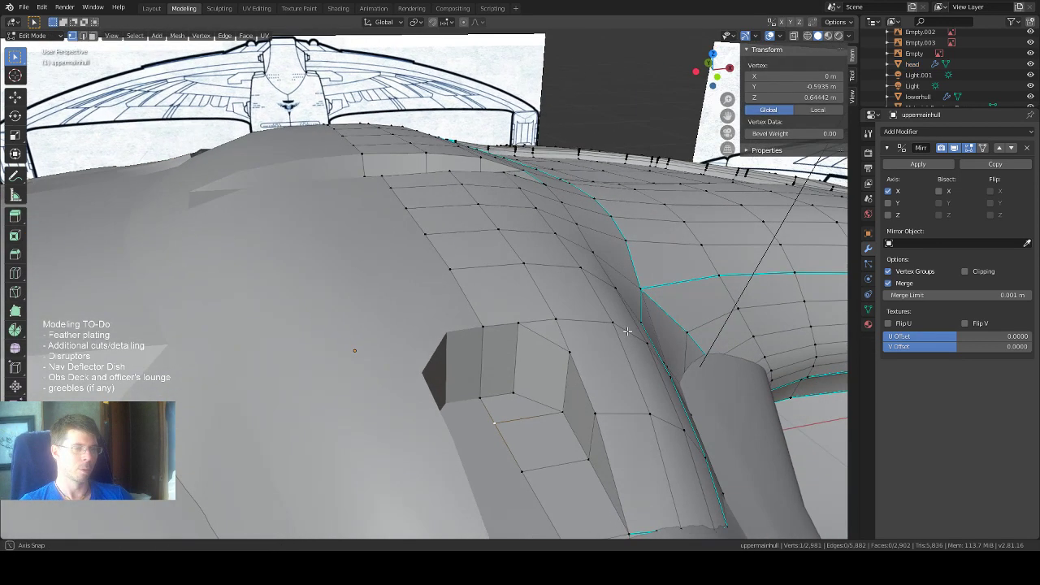
{"action": "key", "text": "3"}
{"action": "left_click", "coordinate": [526, 364]}
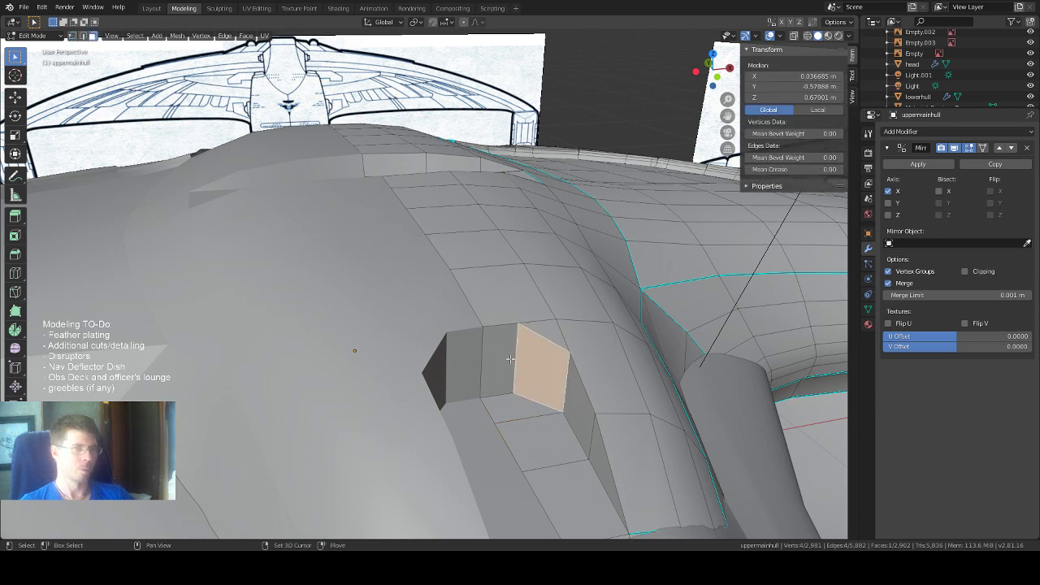
{"action": "left_click", "coordinate": [510, 361], "text": "shift"}
{"action": "middle_click_drag", "start_coordinate": [517, 351], "coordinate": [513, 355]}
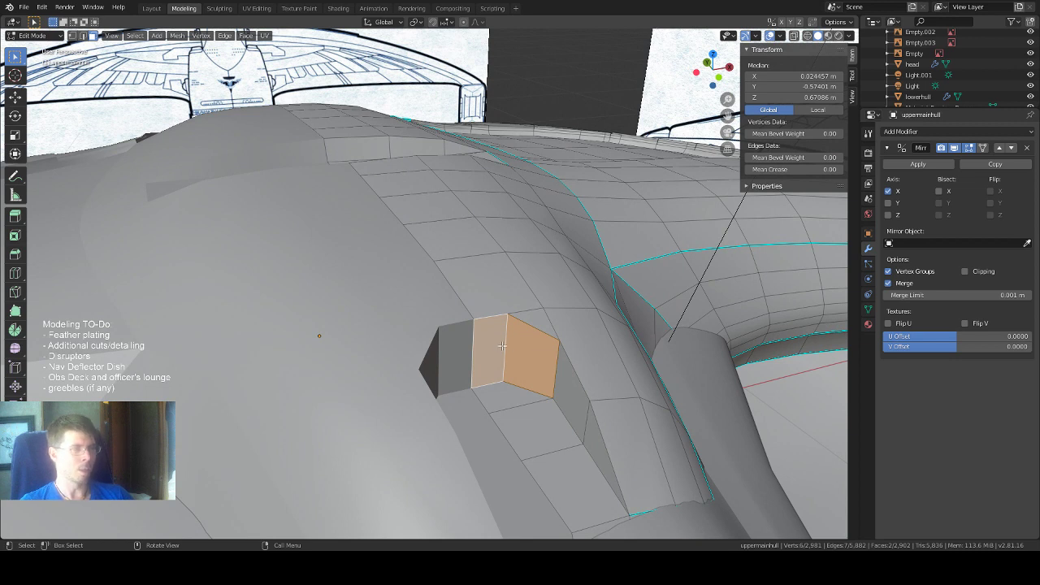
{"action": "left_click", "coordinate": [15, 216]}
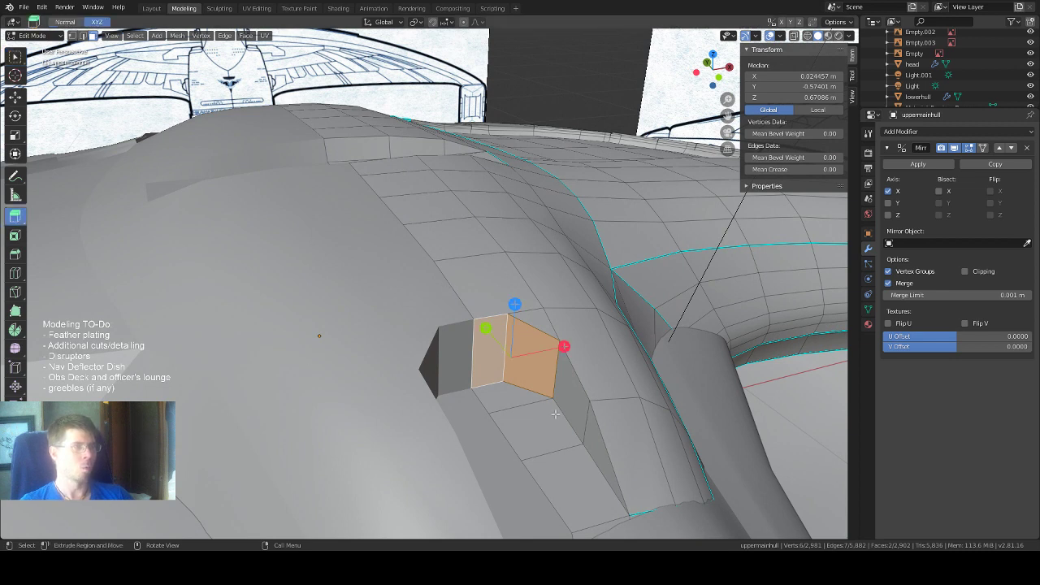
{"action": "left_click_drag", "start_coordinate": [482, 326], "coordinate": [494, 337]}
{"action": "middle_click_drag", "start_coordinate": [577, 303], "coordinate": [561, 288]}
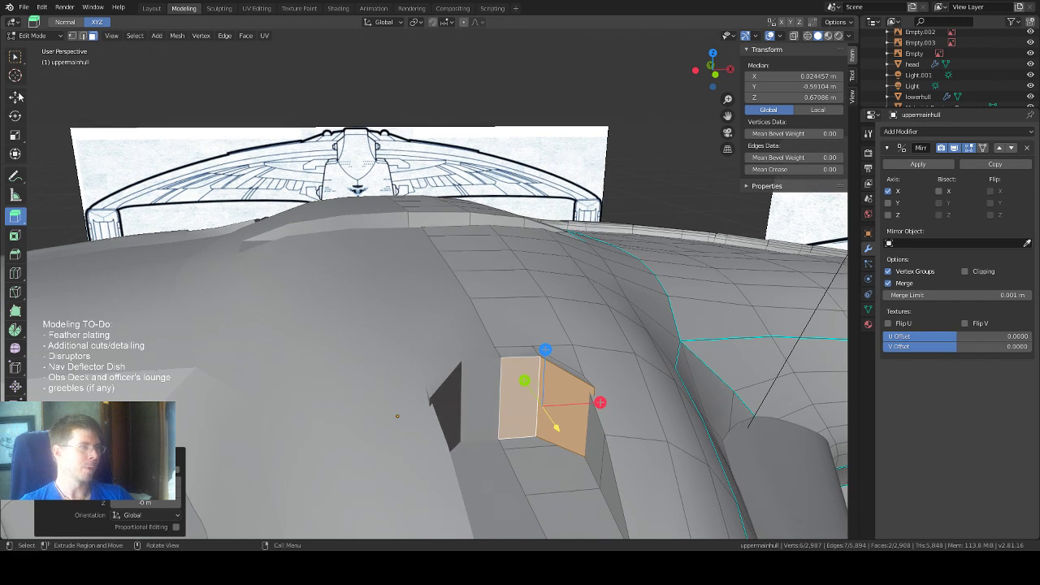
Scale the two extruded end faces of the slot to about 0.564 along Z and about 0.87 along X.
{"action": "left_click", "coordinate": [15, 136]}
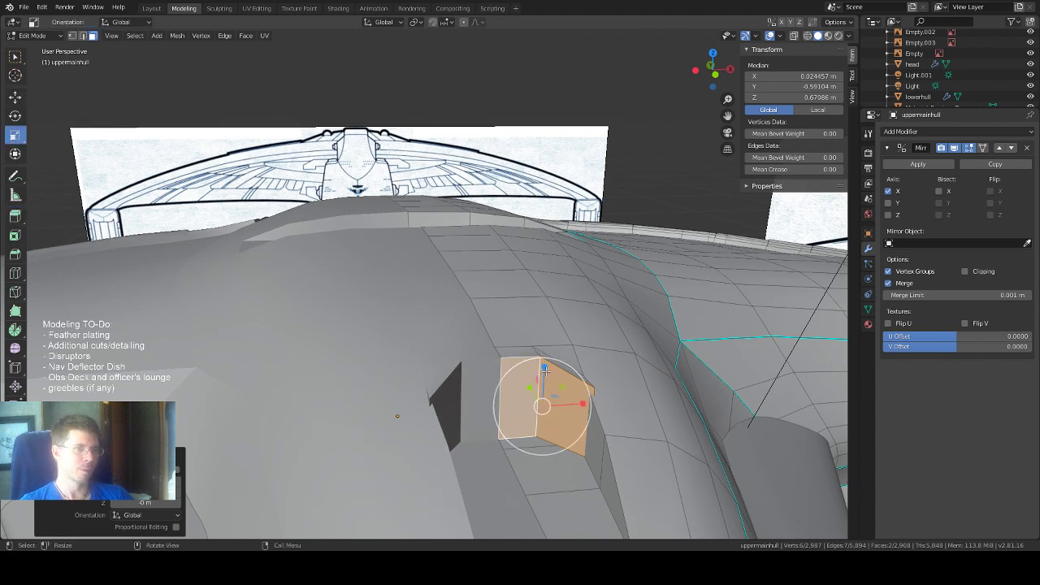
{"action": "left_click_drag", "start_coordinate": [544, 370], "coordinate": [552, 383]}
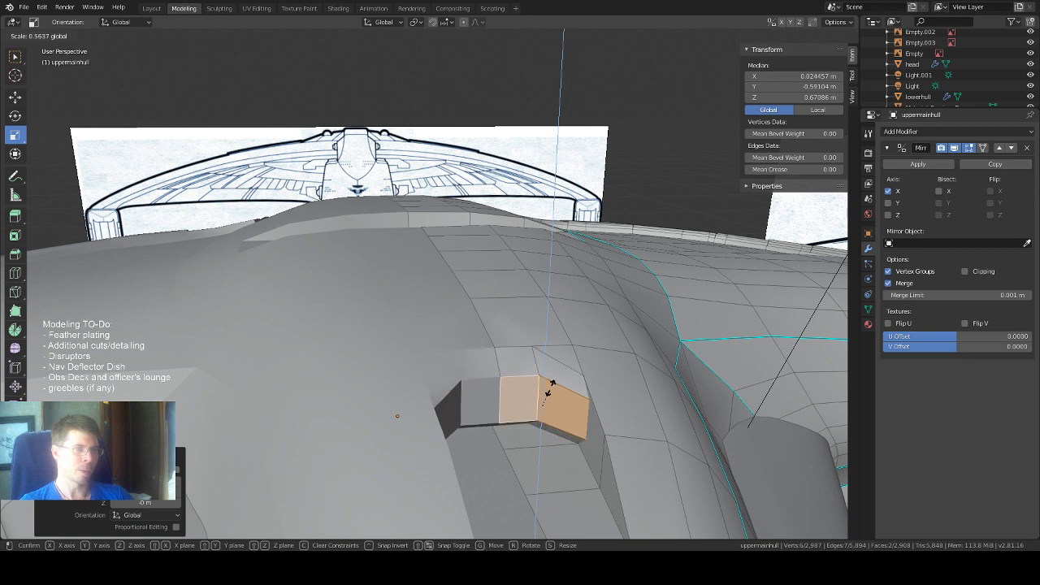
{"action": "left_click", "coordinate": [551, 383]}
{"action": "middle_click_drag", "start_coordinate": [609, 376], "coordinate": [627, 378]}
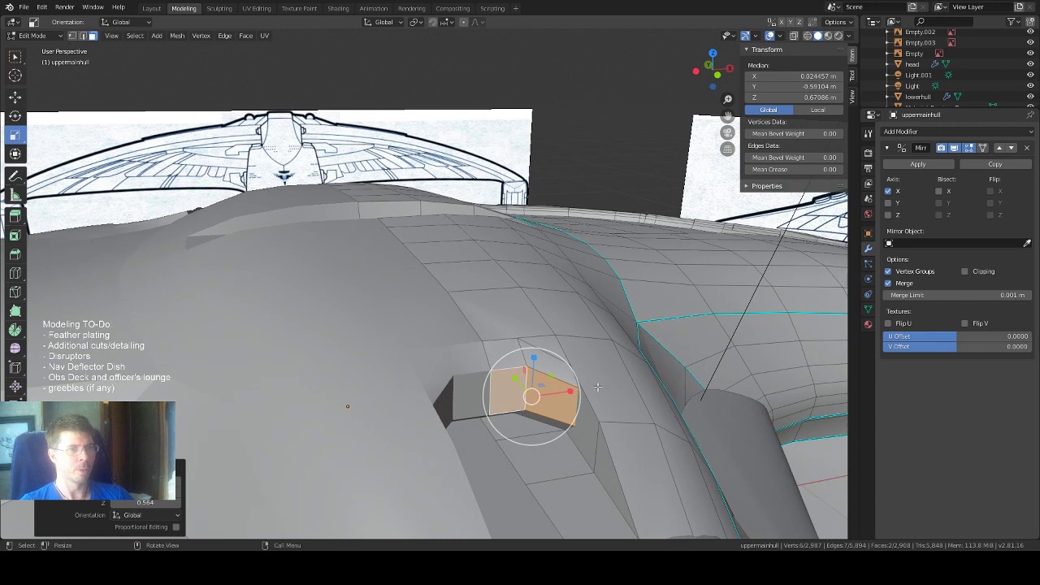
{"action": "key", "text": "s"}
{"action": "key", "text": "x"}
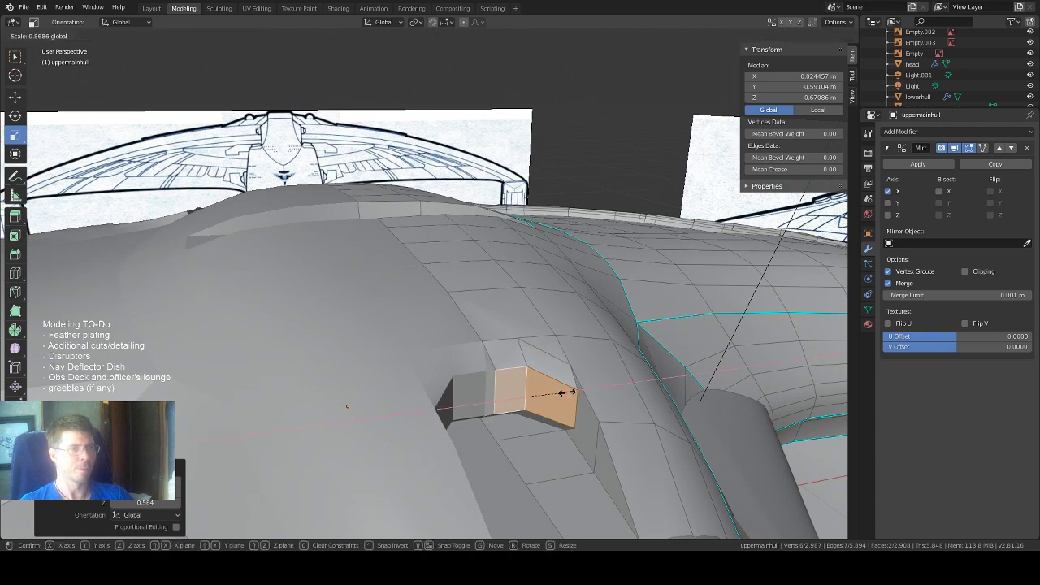
{"action": "left_click", "coordinate": [567, 393]}
{"action": "middle_click_drag", "start_coordinate": [615, 371], "coordinate": [614, 390]}
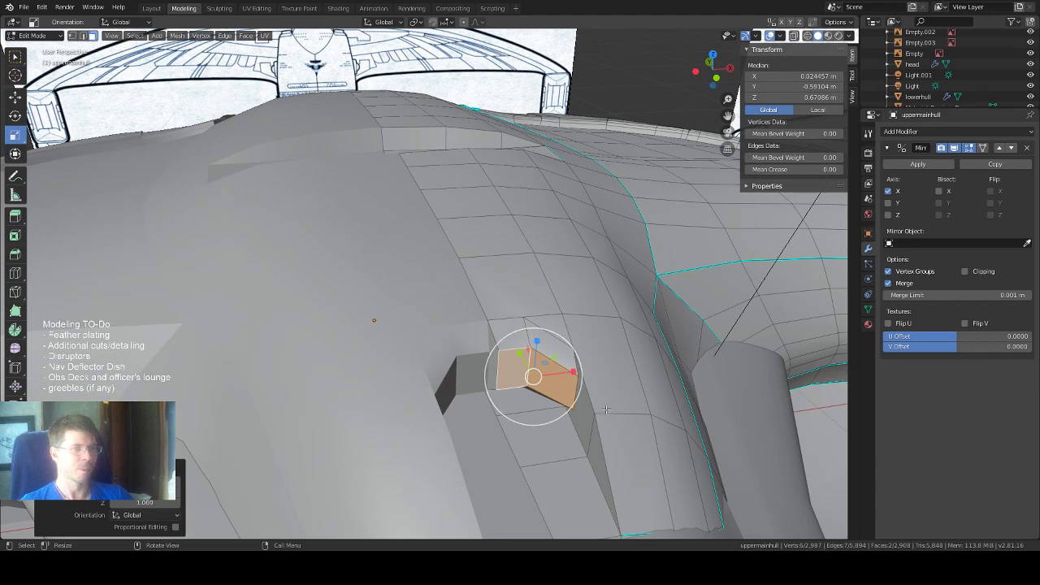
Select the outer vertical edge of the diagonal end face and move it about 0.038 m along Y, away from the neck.
{"action": "middle_click_drag", "start_coordinate": [615, 402], "coordinate": [632, 404]}
{"action": "left_click", "coordinate": [639, 398]}
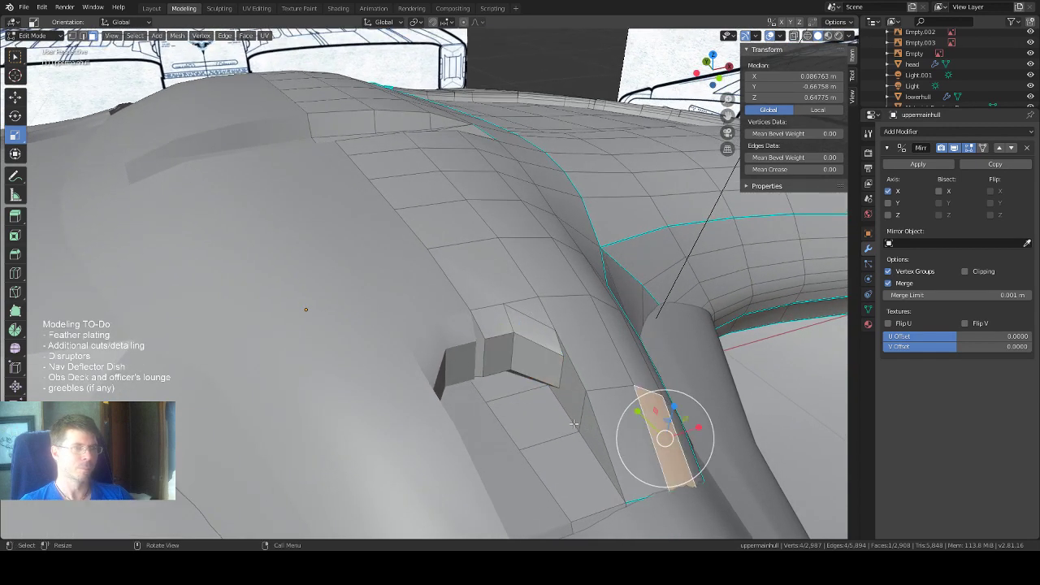
{"action": "left_click", "coordinate": [546, 362]}
{"action": "middle_click_drag", "start_coordinate": [572, 397], "coordinate": [621, 420]}
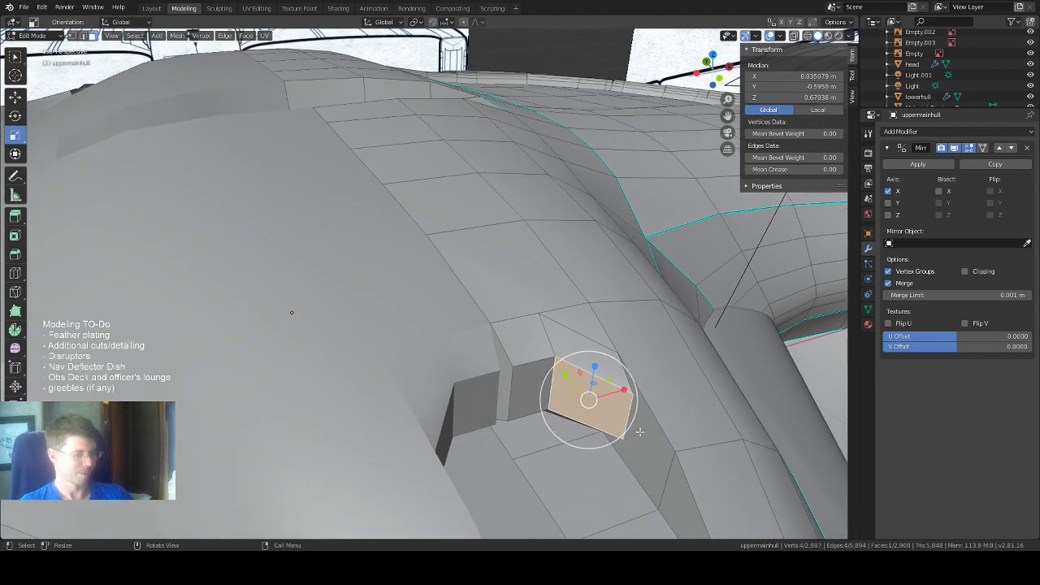
{"action": "key", "text": "2"}
{"action": "left_click", "coordinate": [626, 416]}
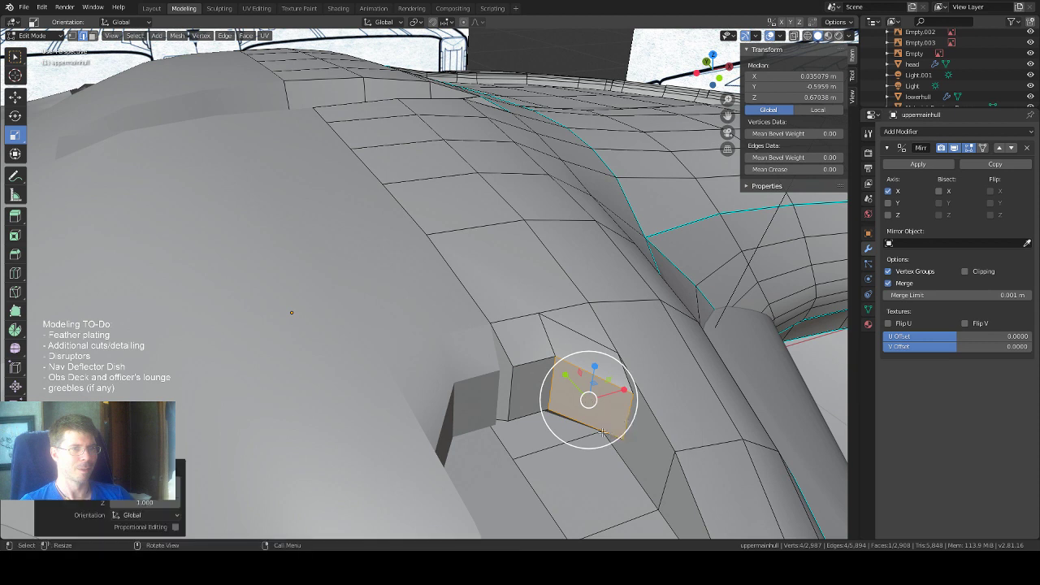
{"action": "left_click", "coordinate": [18, 62]}
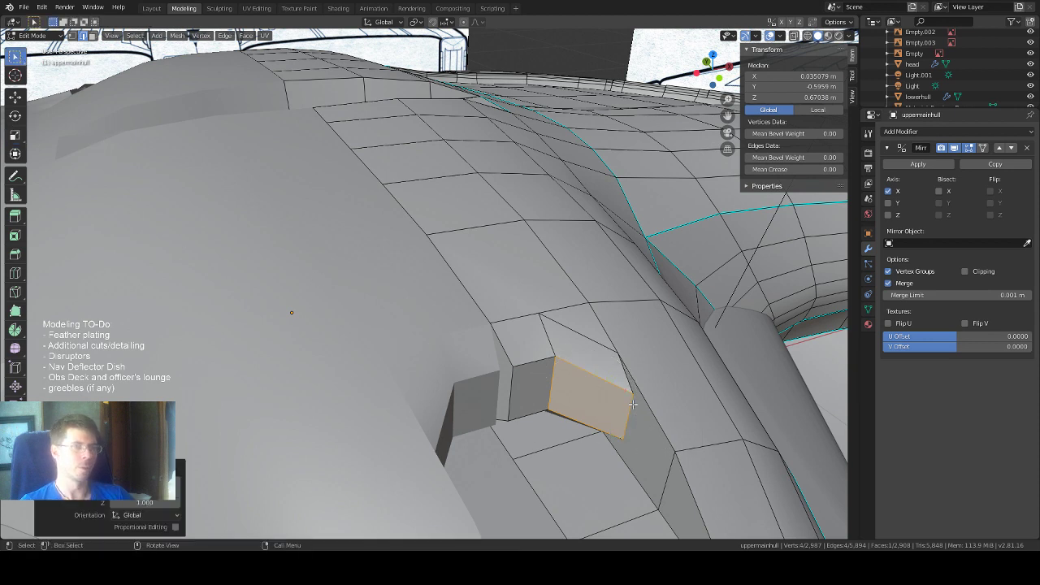
{"action": "left_click", "coordinate": [511, 435]}
{"action": "middle_click_drag", "start_coordinate": [473, 382], "coordinate": [481, 385]}
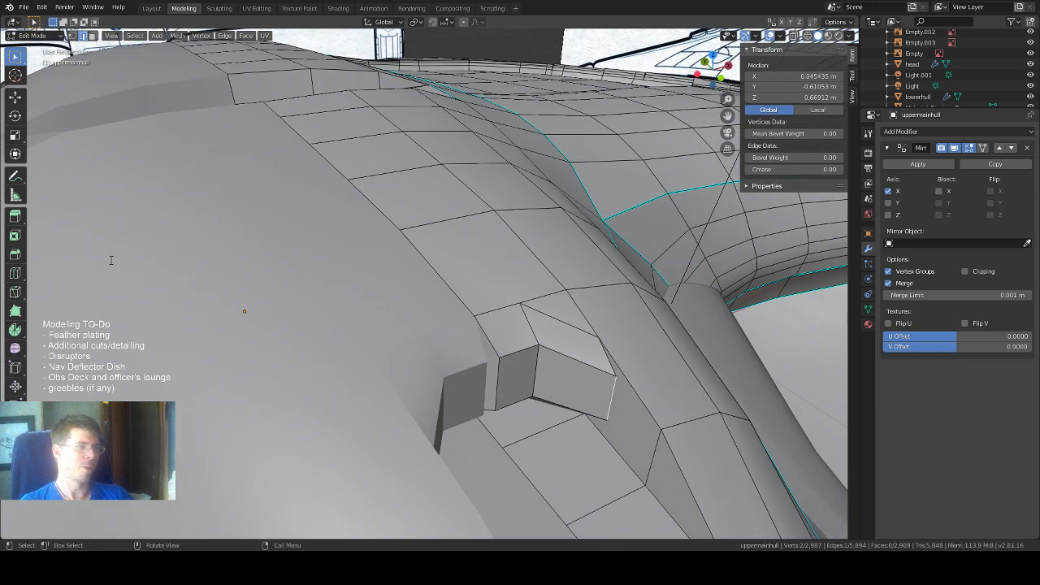
{"action": "left_click", "coordinate": [15, 96]}
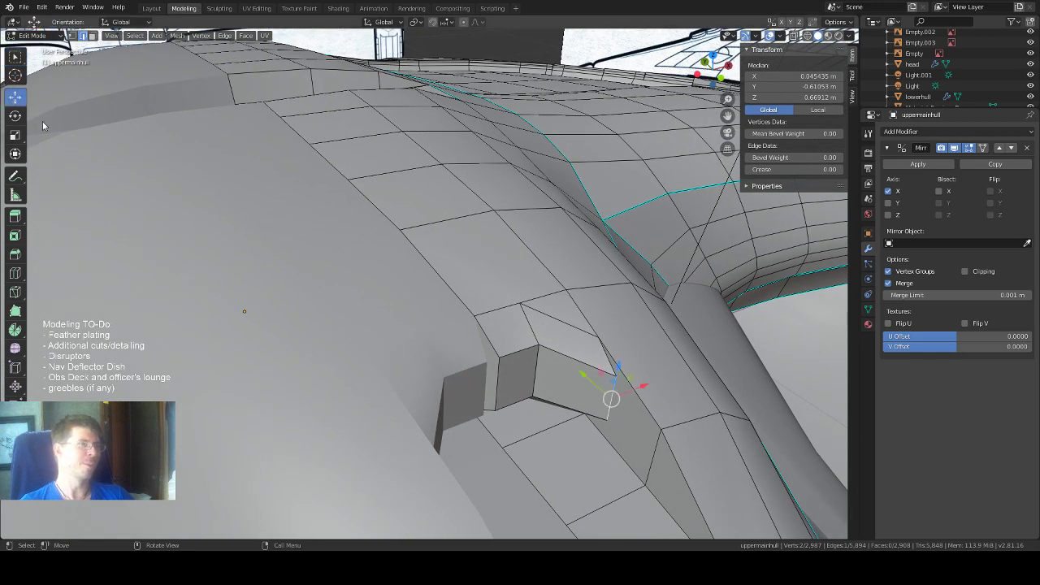
{"action": "middle_click_drag", "start_coordinate": [442, 321], "coordinate": [653, 380]}
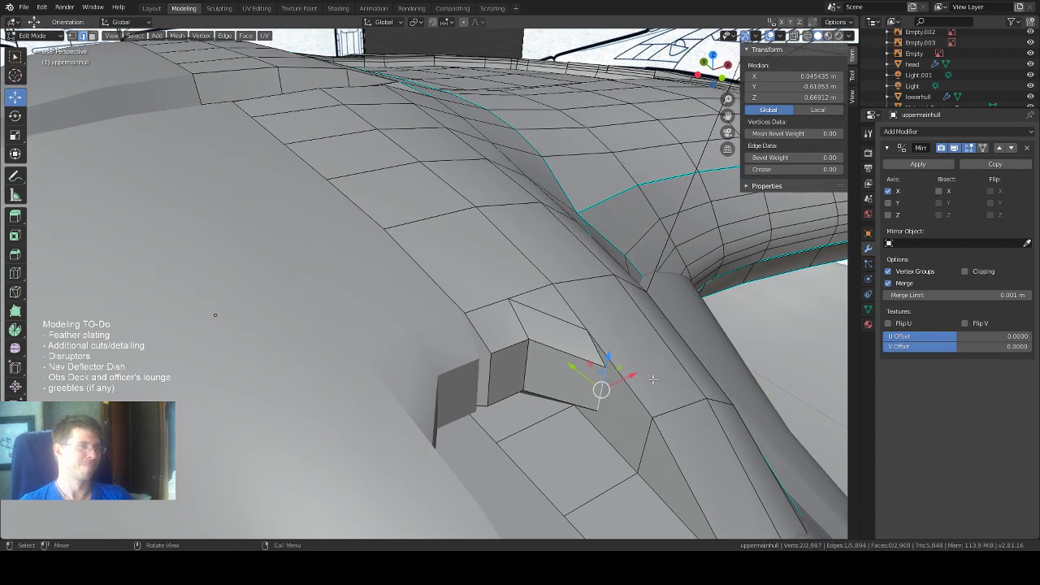
{"action": "left_click_drag", "start_coordinate": [575, 368], "coordinate": [516, 344]}
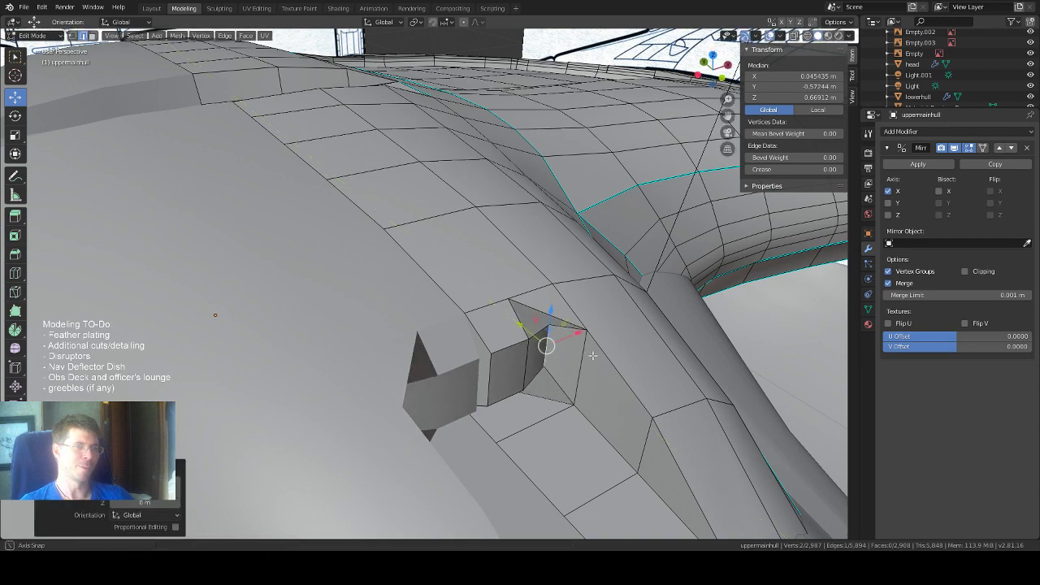
Shift that edge back about 0.005 m along Y so the diagonal end face lies nearly flush with its neighbour.
{"action": "middle_click_drag", "start_coordinate": [516, 344], "coordinate": [584, 367]}
{"action": "scroll", "coordinate": [592, 346], "scroll_direction": "down", "scroll_amount": 4}
{"action": "middle_click_drag", "start_coordinate": [540, 415], "coordinate": [510, 397]}
{"action": "left_click_drag", "start_coordinate": [507, 391], "coordinate": [515, 396]}
{"action": "middle_click_drag", "start_coordinate": [528, 402], "coordinate": [463, 392]}
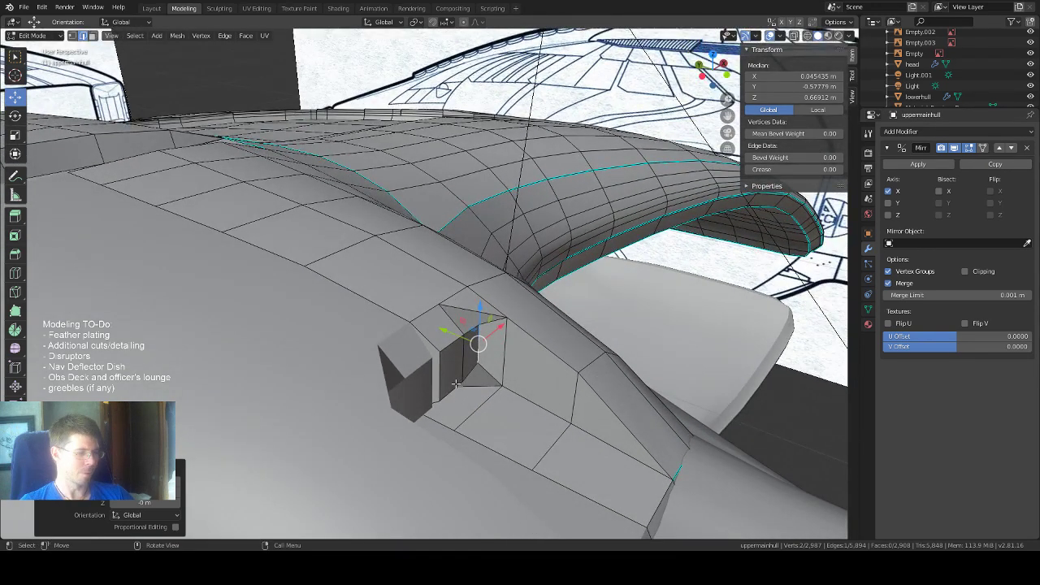
Select both end faces of the extruded block and move them about 0.022 m along Y towards the neck.
{"action": "left_click", "coordinate": [465, 364]}
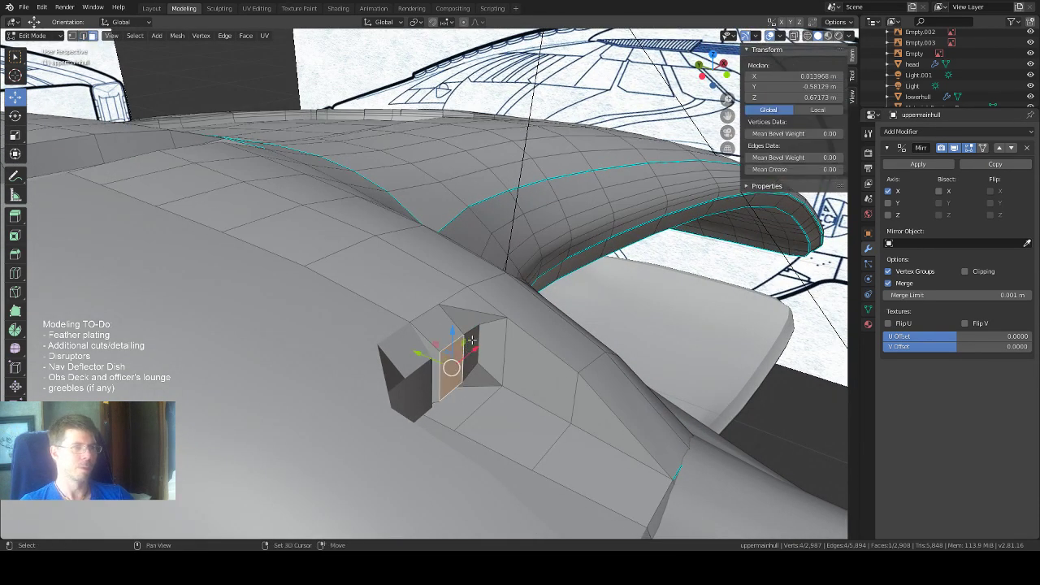
{"action": "left_click", "coordinate": [471, 339], "text": "shift"}
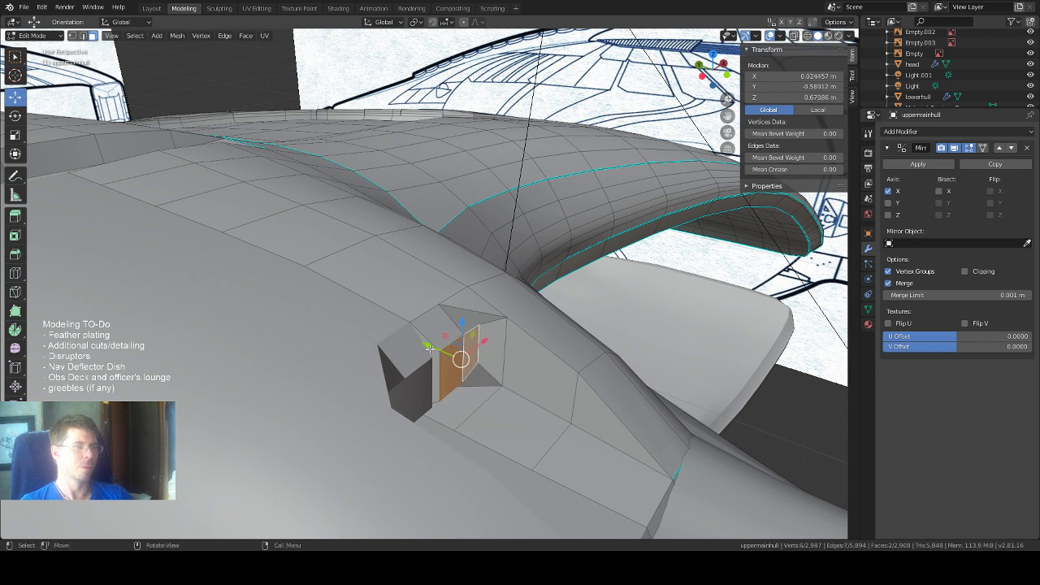
{"action": "left_click_drag", "start_coordinate": [426, 350], "coordinate": [464, 360]}
{"action": "middle_click_drag", "start_coordinate": [560, 339], "coordinate": [482, 323]}
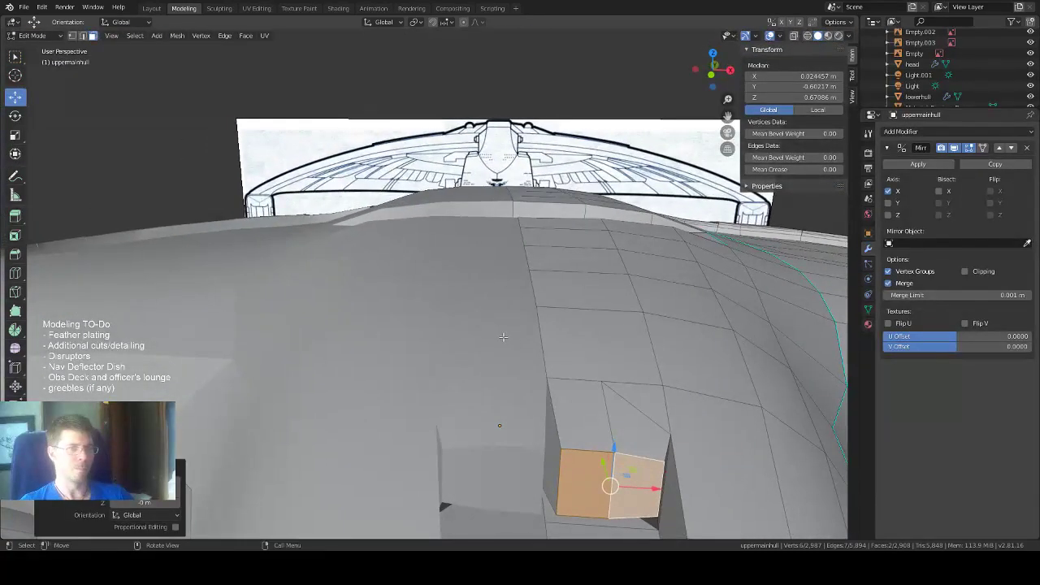
{"action": "scroll", "coordinate": [504, 338], "scroll_direction": "down", "scroll_amount": 2}
{"action": "scroll", "coordinate": [505, 338], "scroll_direction": "down", "scroll_amount": 2}
{"action": "scroll", "coordinate": [505, 336], "scroll_direction": "down", "scroll_amount": 2}
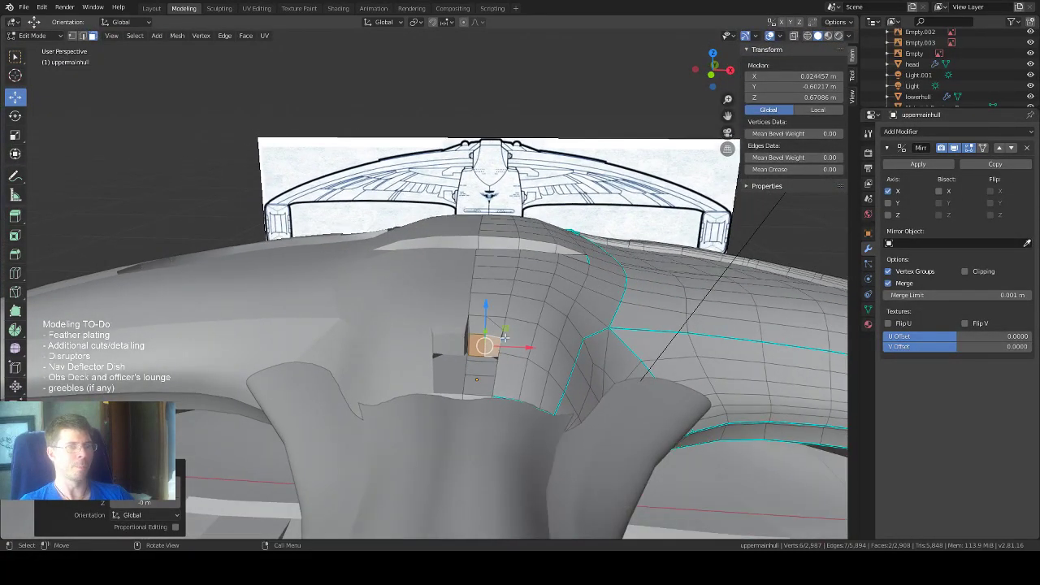
Scale the two end faces to about 0.794 along Z.
{"action": "middle_click_drag", "start_coordinate": [507, 332], "coordinate": [520, 345]}
{"action": "scroll", "coordinate": [529, 346], "scroll_direction": "up", "scroll_amount": 3}
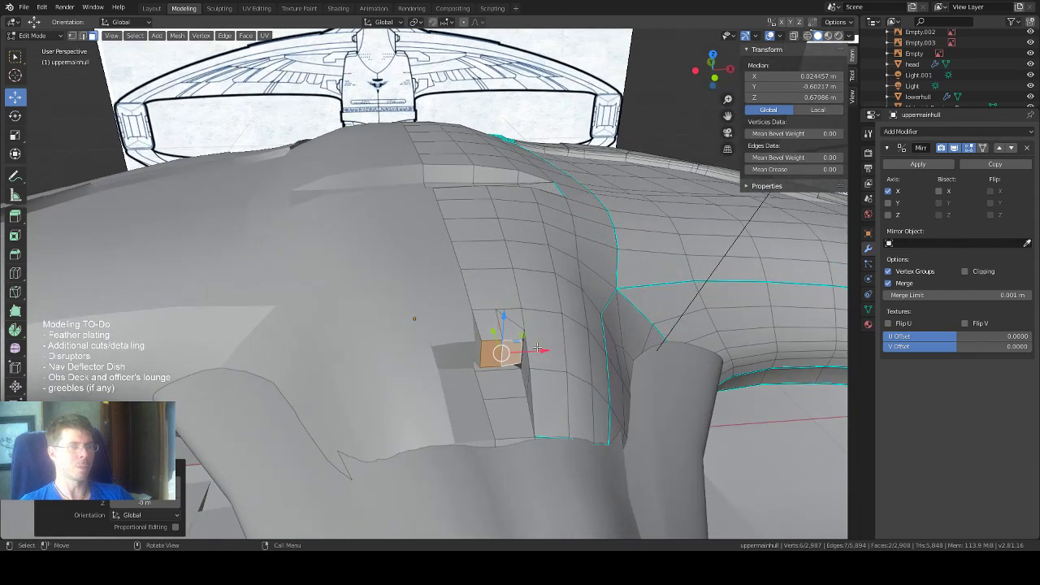
{"action": "left_click", "coordinate": [17, 137]}
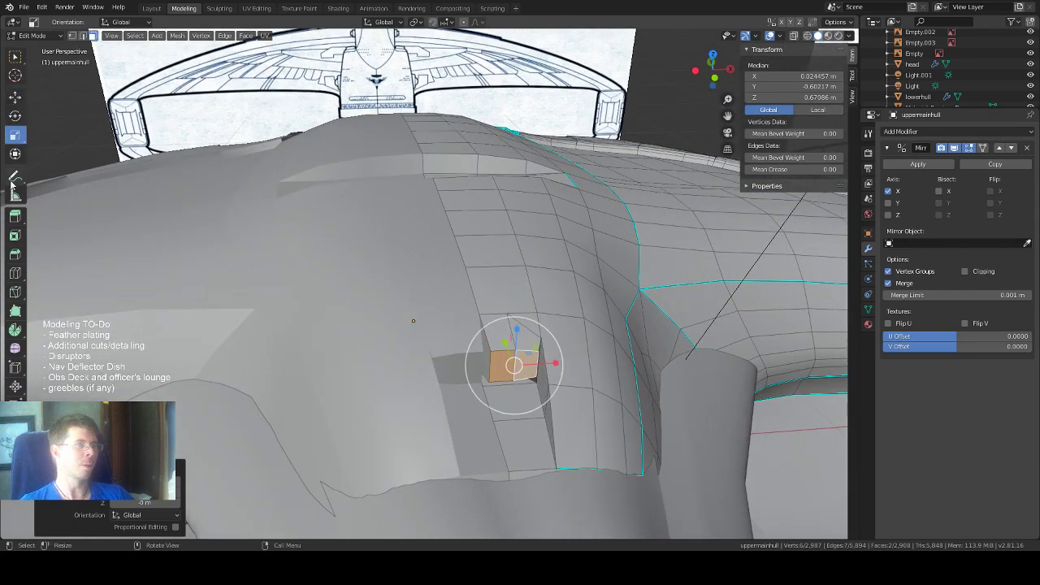
{"action": "left_click_drag", "start_coordinate": [516, 335], "coordinate": [515, 342]}
{"action": "scroll", "coordinate": [590, 322], "scroll_direction": "down", "scroll_amount": 5}
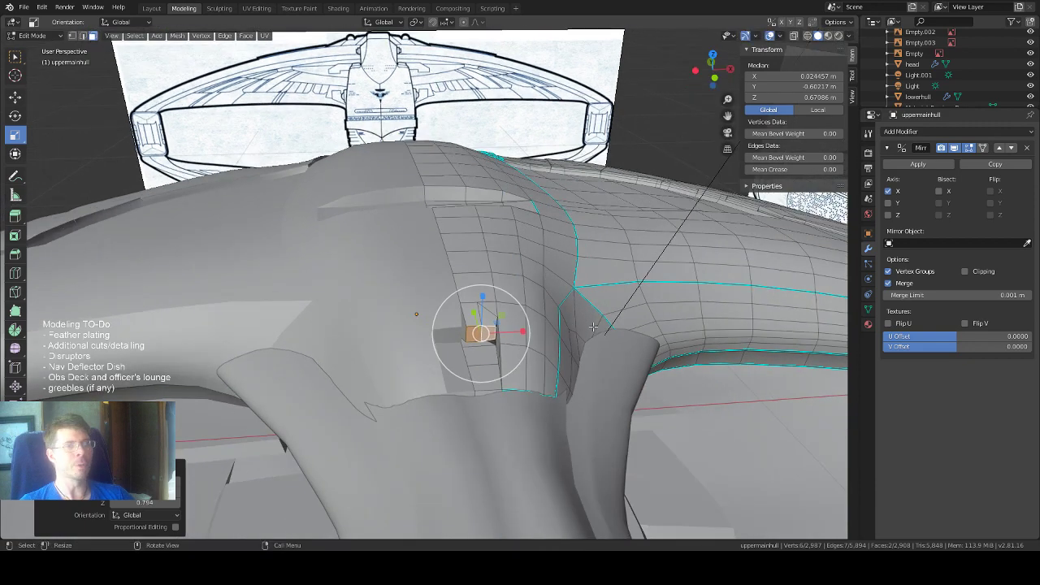
Inset the two end faces together by a small amount to leave a thin rim around them.
{"action": "middle_click_drag", "start_coordinate": [590, 323], "coordinate": [538, 342]}
{"action": "scroll", "coordinate": [511, 297], "scroll_direction": "up", "scroll_amount": 3}
{"action": "middle_click_drag", "start_coordinate": [511, 297], "coordinate": [568, 320]}
{"action": "scroll", "coordinate": [586, 334], "scroll_direction": "up", "scroll_amount": 2}
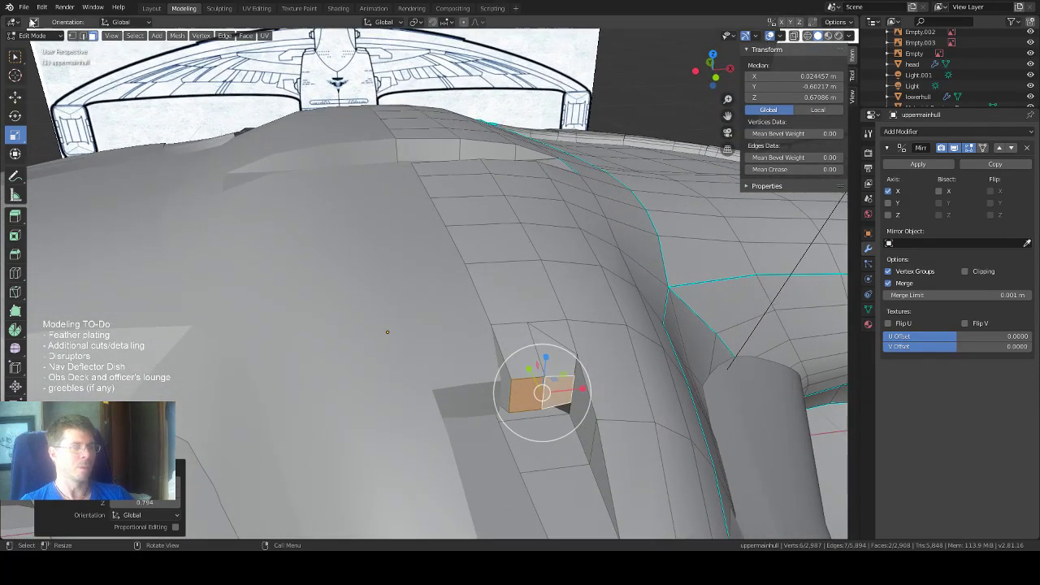
{"action": "left_click", "coordinate": [14, 216]}
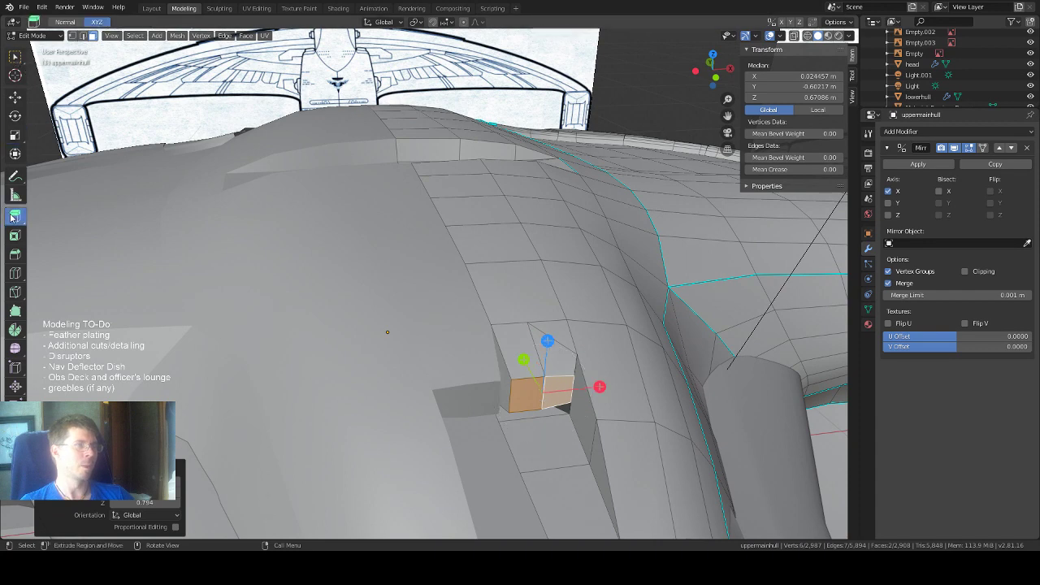
{"action": "middle_click_drag", "start_coordinate": [567, 260], "coordinate": [587, 256]}
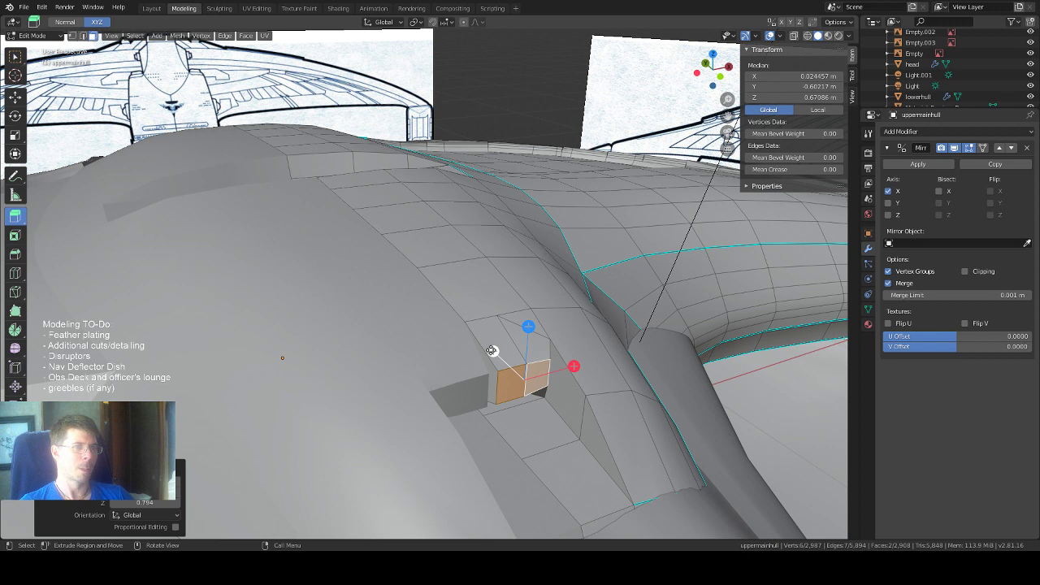
{"action": "left_click", "coordinate": [13, 235]}
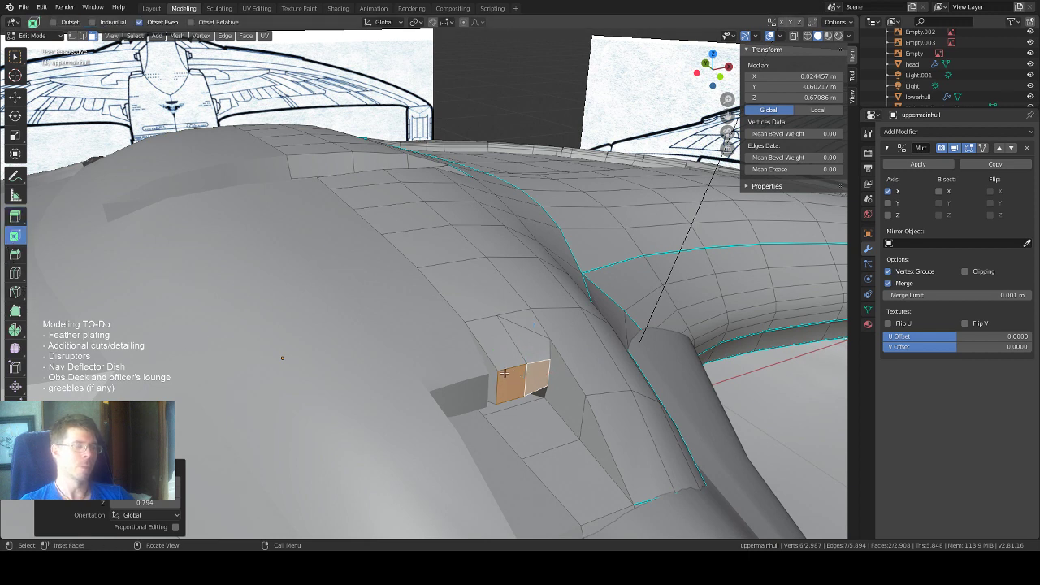
{"action": "left_click_drag", "start_coordinate": [505, 374], "coordinate": [508, 375]}
{"action": "middle_click_drag", "start_coordinate": [531, 306], "coordinate": [572, 322]}
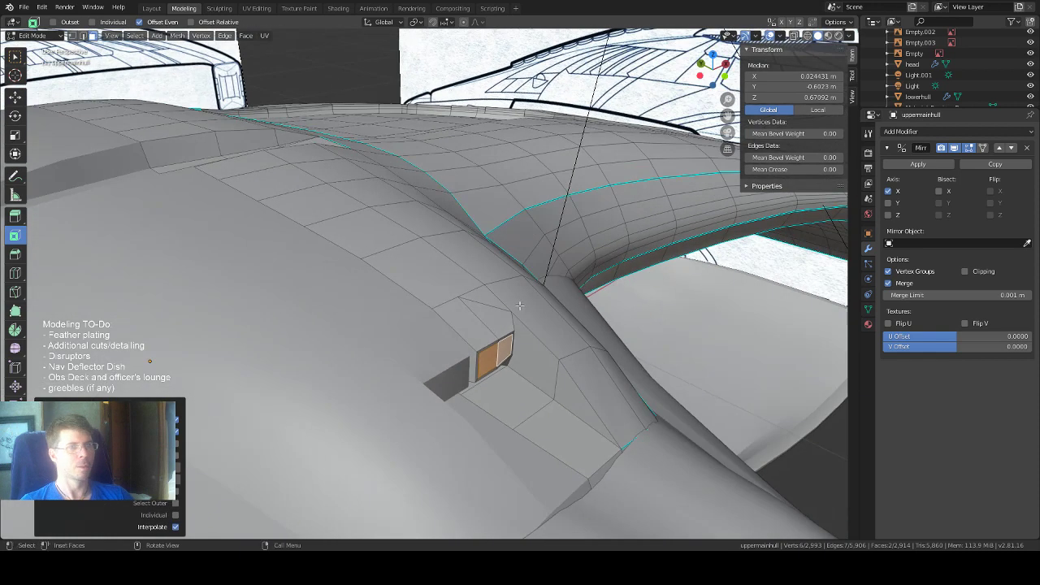
Extrude the inset faces about 0.005 m along Y into the block to form a shallow recess.
{"action": "left_click", "coordinate": [15, 216]}
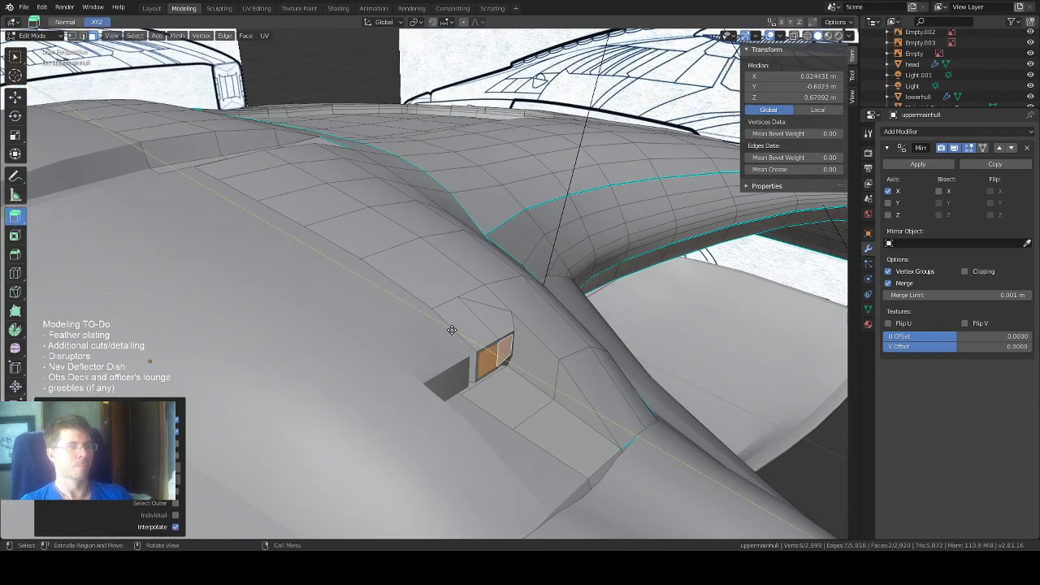
{"action": "left_click_drag", "start_coordinate": [448, 329], "coordinate": [447, 327]}
{"action": "middle_click_drag", "start_coordinate": [560, 299], "coordinate": [439, 274]}
Return to Object Mode and examine the recessed block in the mirrored slot from several angles and distances.
{"action": "key", "text": "Tab"}
{"action": "scroll", "coordinate": [545, 268], "scroll_direction": "down", "scroll_amount": 4}
{"action": "scroll", "coordinate": [439, 274], "scroll_direction": "up", "scroll_amount": 4}
{"action": "scroll", "coordinate": [449, 306], "scroll_direction": "down", "scroll_amount": 4}
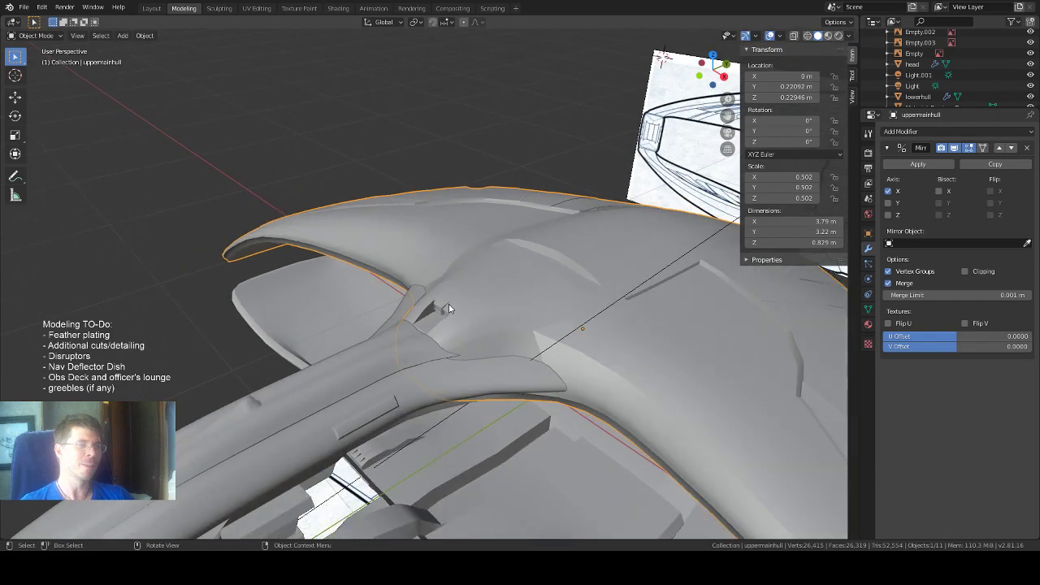
{"action": "scroll", "coordinate": [454, 308], "scroll_direction": "up", "scroll_amount": 1}
{"action": "scroll", "coordinate": [454, 308], "scroll_direction": "up", "scroll_amount": 3}
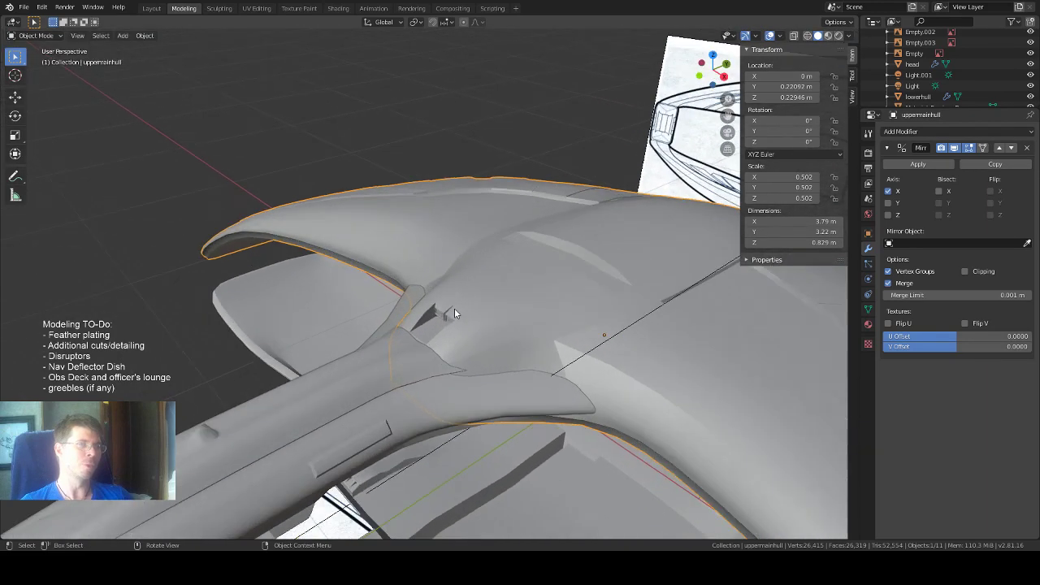
{"action": "middle_click_drag", "start_coordinate": [454, 308], "coordinate": [492, 305]}
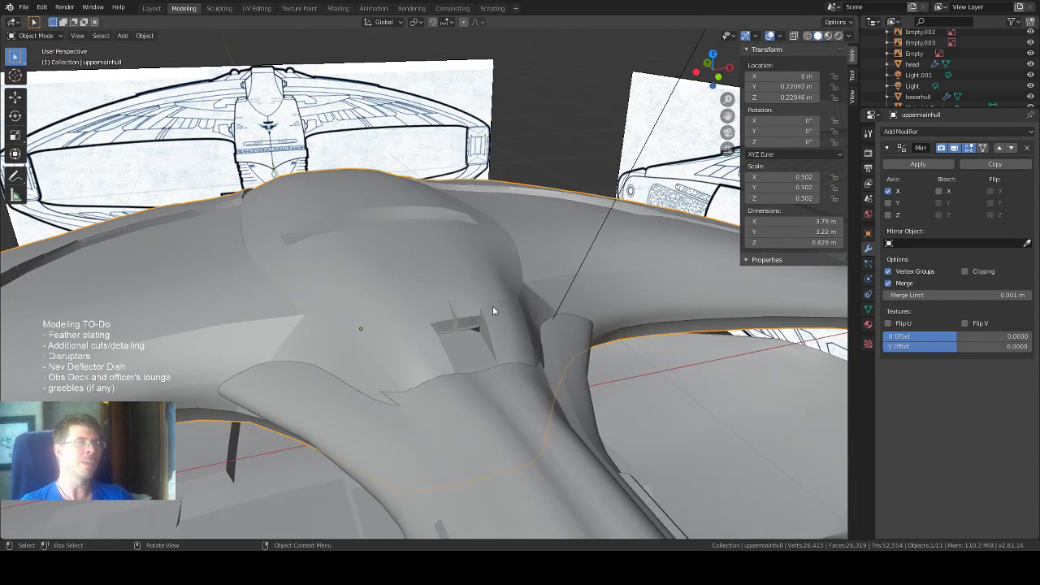
{"action": "scroll", "coordinate": [474, 323], "scroll_direction": "up", "scroll_amount": 4}
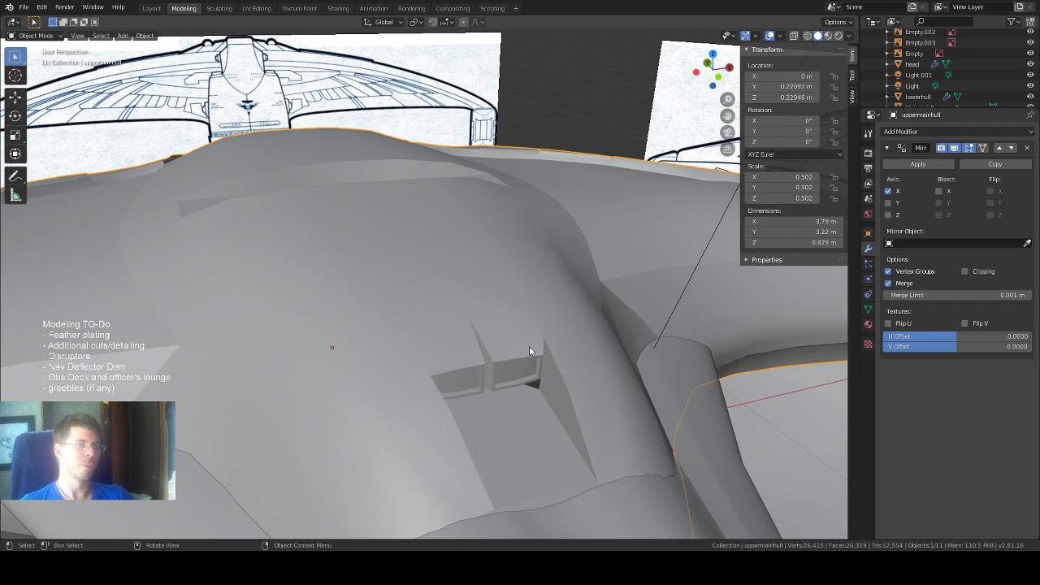
Resume editing the hull mesh and extrude the recessed faces about 0.017 m further along Y into the block.
{"action": "key", "text": "Tab"}
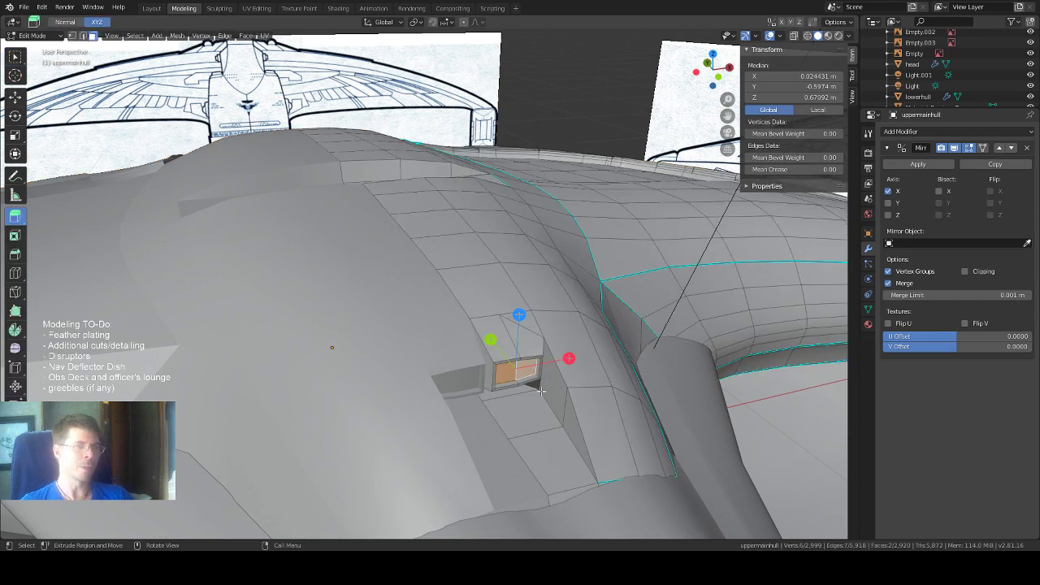
{"action": "scroll", "coordinate": [543, 391], "scroll_direction": "up", "scroll_amount": 1}
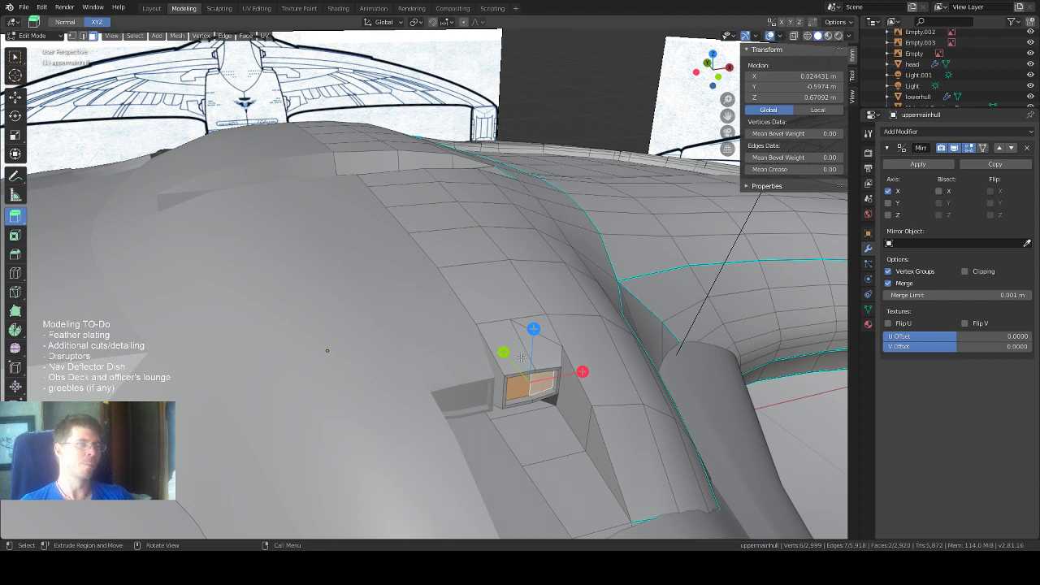
{"action": "left_click_drag", "start_coordinate": [503, 351], "coordinate": [489, 341]}
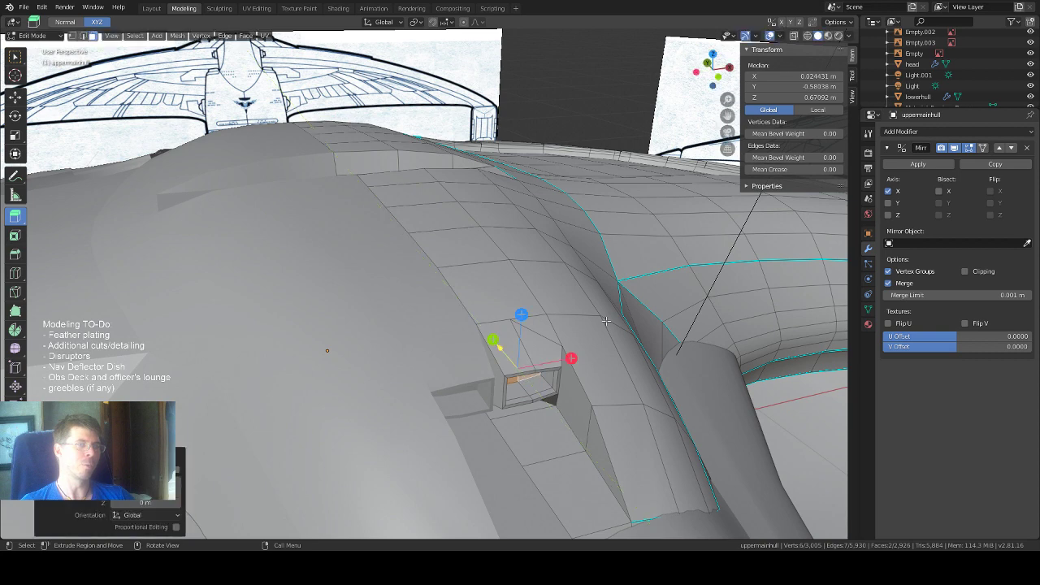
{"action": "middle_click_drag", "start_coordinate": [607, 322], "coordinate": [596, 305]}
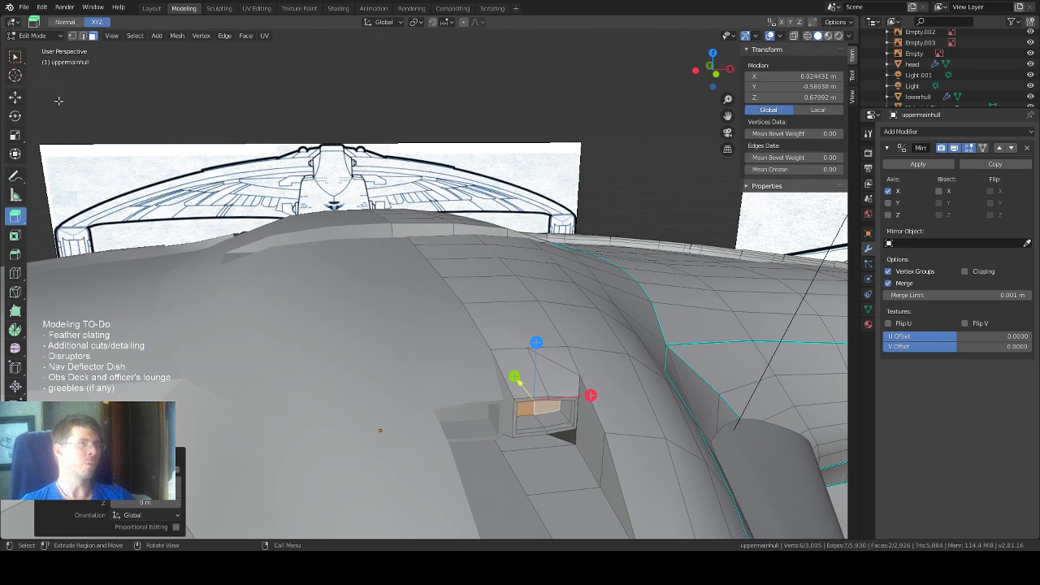
Scale the recessed faces of the slot's block uniformly to 0.764.
{"action": "scroll", "coordinate": [543, 292], "scroll_direction": "down", "scroll_amount": 2}
{"action": "scroll", "coordinate": [543, 293], "scroll_direction": "up", "scroll_amount": 1}
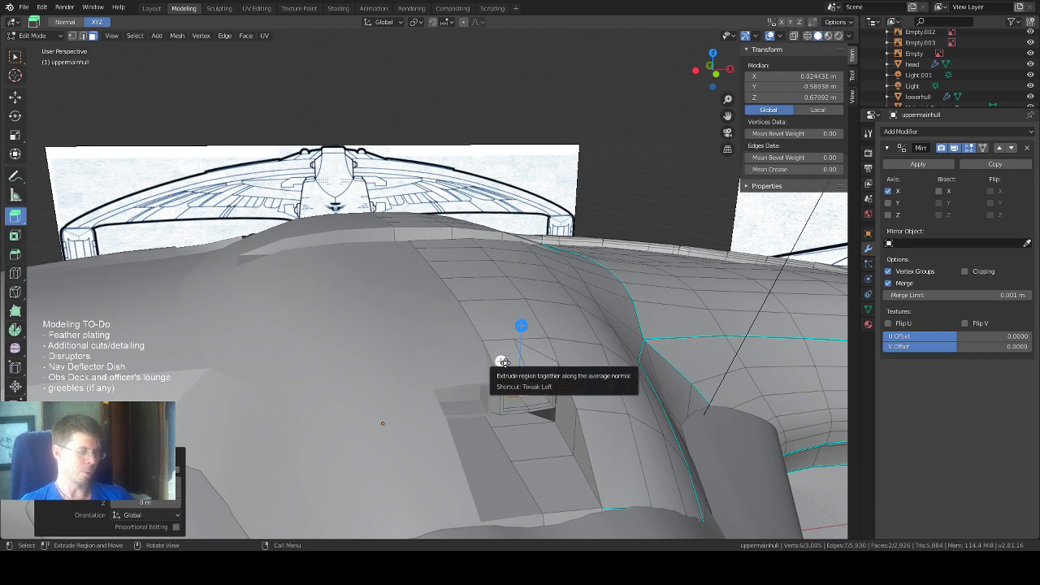
{"action": "key", "text": "s"}
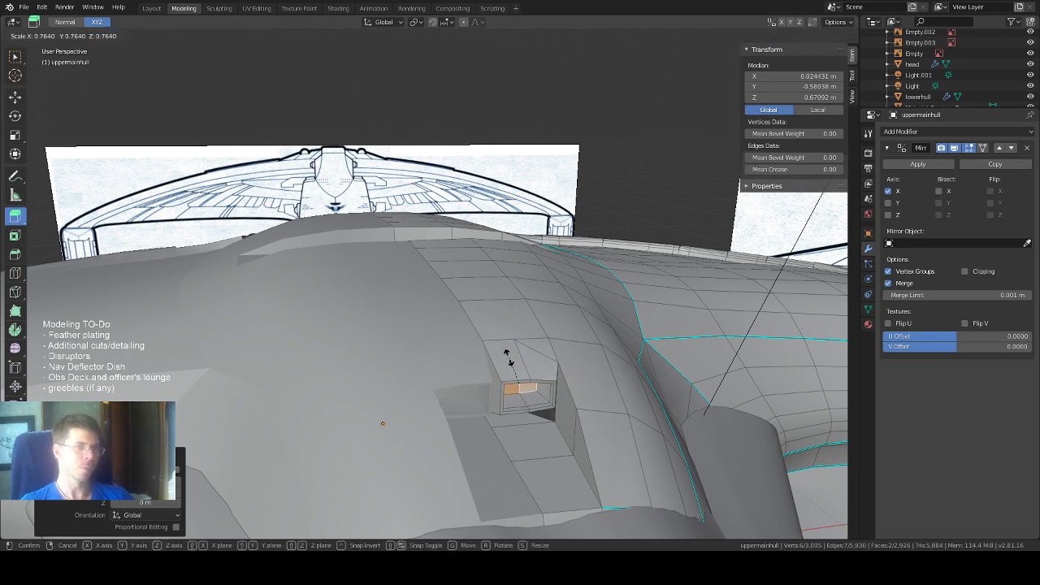
{"action": "left_click", "coordinate": [509, 360]}
Inspect the hull from several angles, return to Object Mode, and examine the detailed slot against the rest of the ship.
{"action": "middle_click_drag", "start_coordinate": [604, 329], "coordinate": [659, 363]}
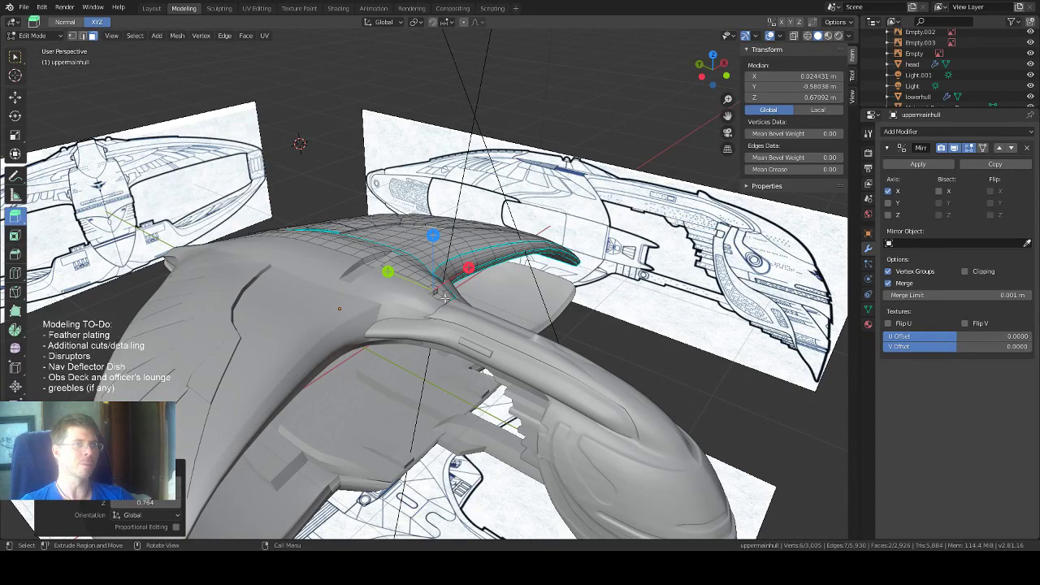
{"action": "middle_click_drag", "start_coordinate": [572, 336], "coordinate": [624, 340]}
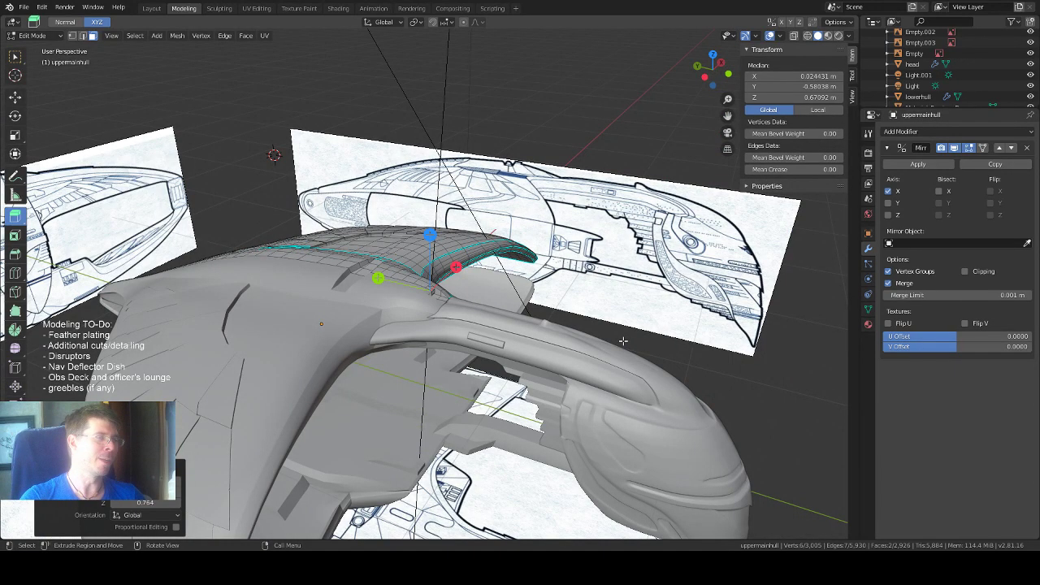
{"action": "scroll", "coordinate": [455, 267], "scroll_direction": "down", "scroll_amount": 2}
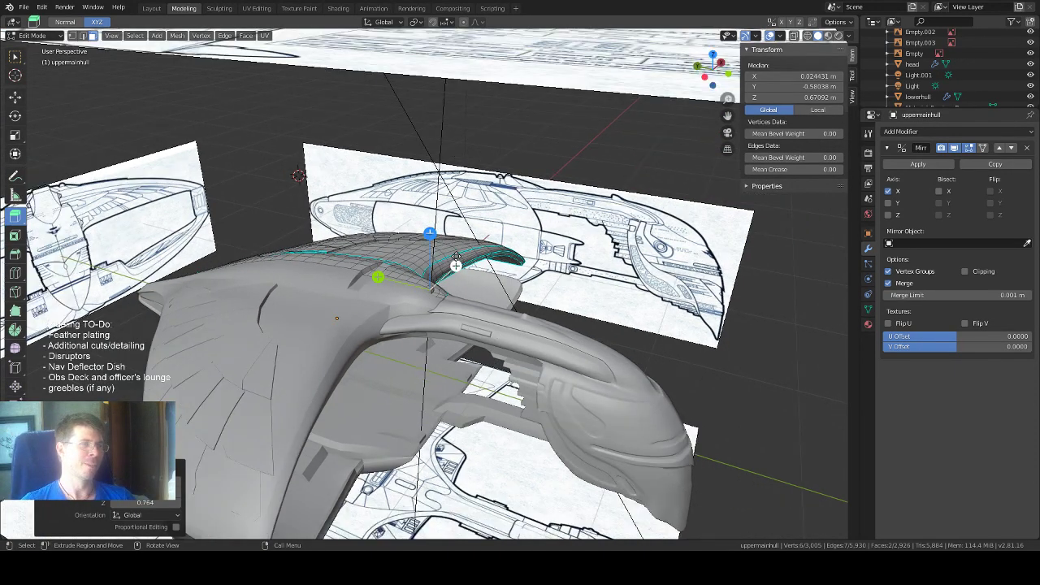
{"action": "scroll", "coordinate": [482, 252], "scroll_direction": "up", "scroll_amount": 5}
{"action": "middle_click_drag", "start_coordinate": [483, 252], "coordinate": [452, 511]}
{"action": "key", "text": "Tab"}
{"action": "scroll", "coordinate": [555, 277], "scroll_direction": "down", "scroll_amount": 3}
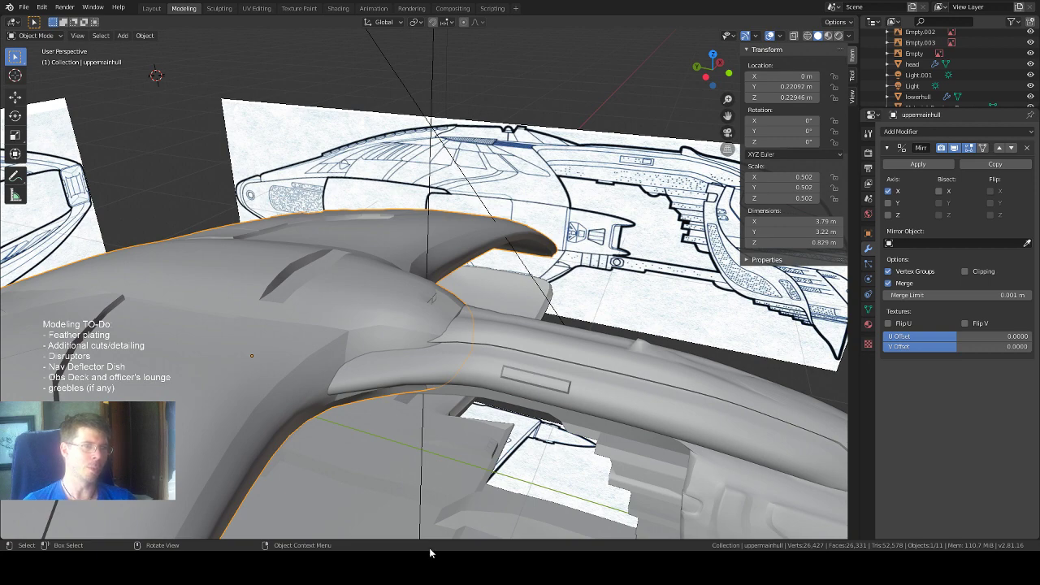
{"action": "middle_click_drag", "start_coordinate": [479, 390], "coordinate": [714, 362]}
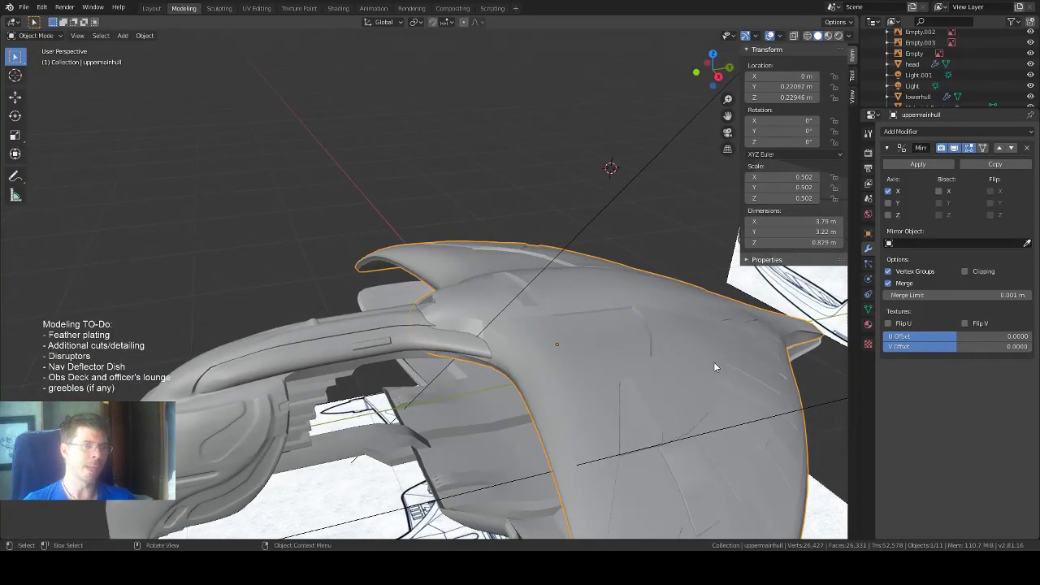
View the ship from above and hide the top blueprint image Empty.003 covering it.
{"action": "left_click", "coordinate": [712, 52]}
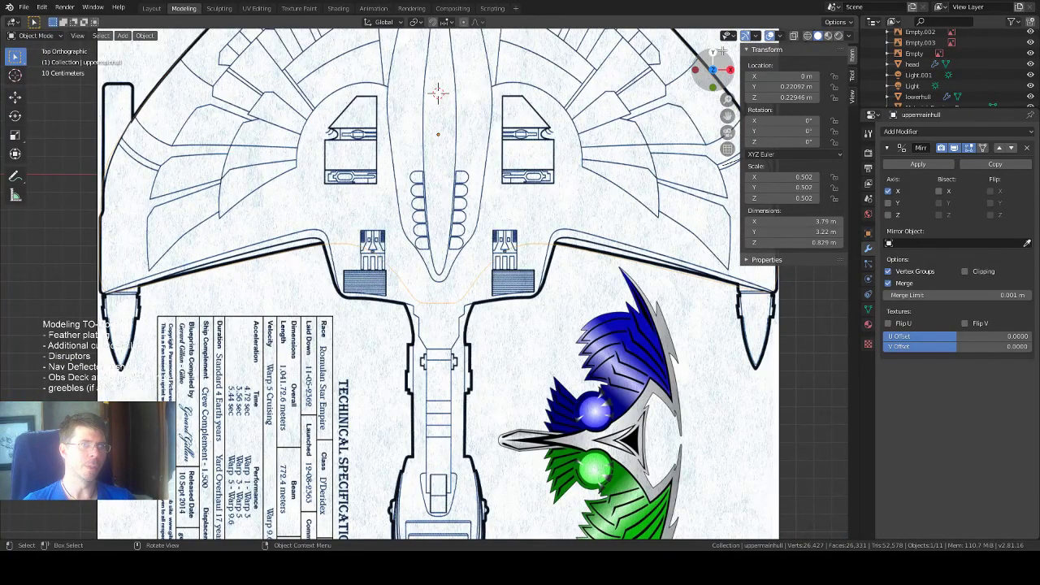
{"action": "scroll", "coordinate": [517, 237], "scroll_direction": "down", "scroll_amount": 5}
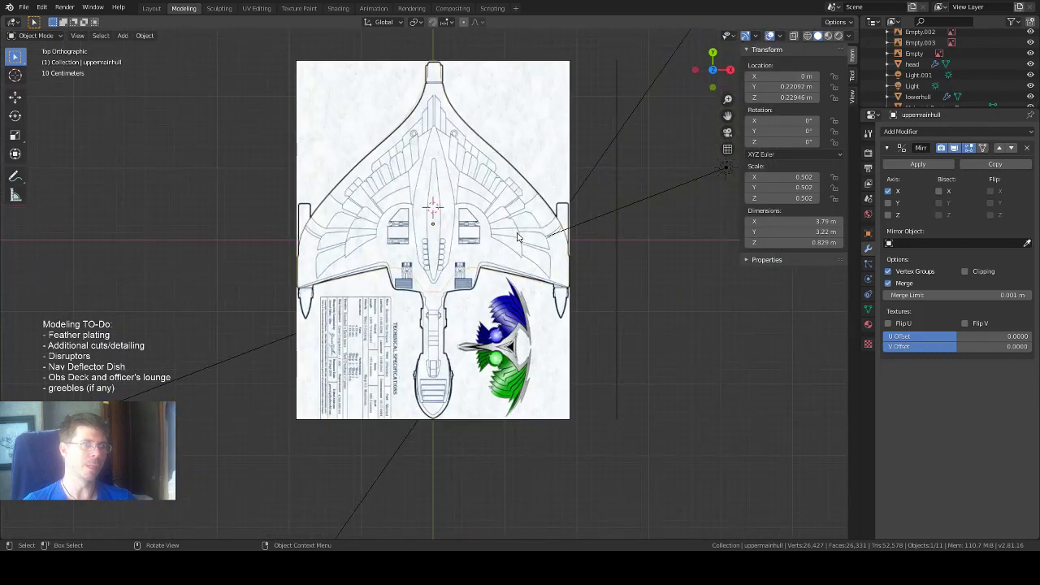
{"action": "left_click", "coordinate": [495, 237]}
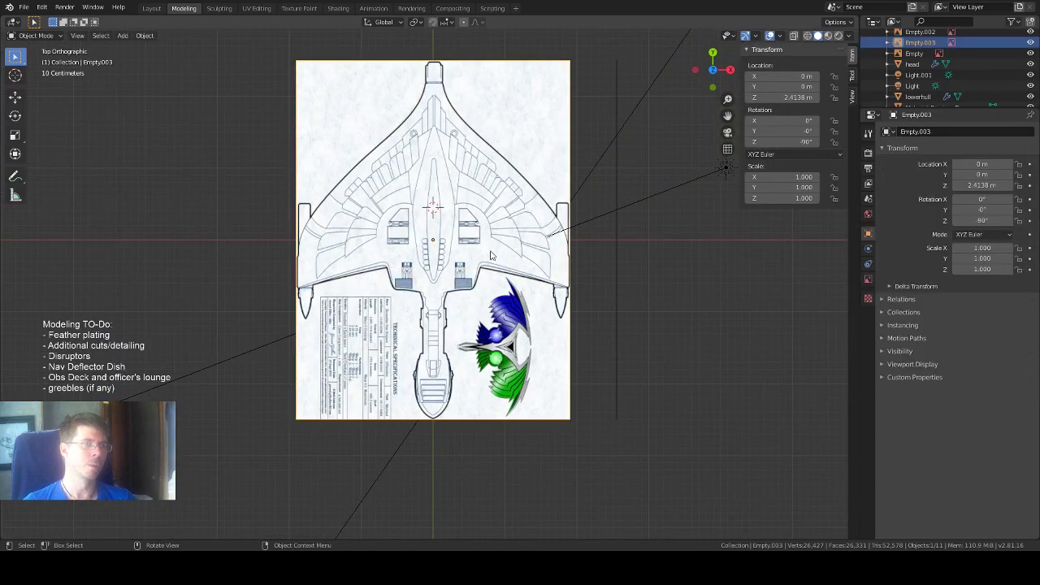
{"action": "key", "text": "h"}
{"action": "scroll", "coordinate": [447, 233], "scroll_direction": "up", "scroll_amount": 2}
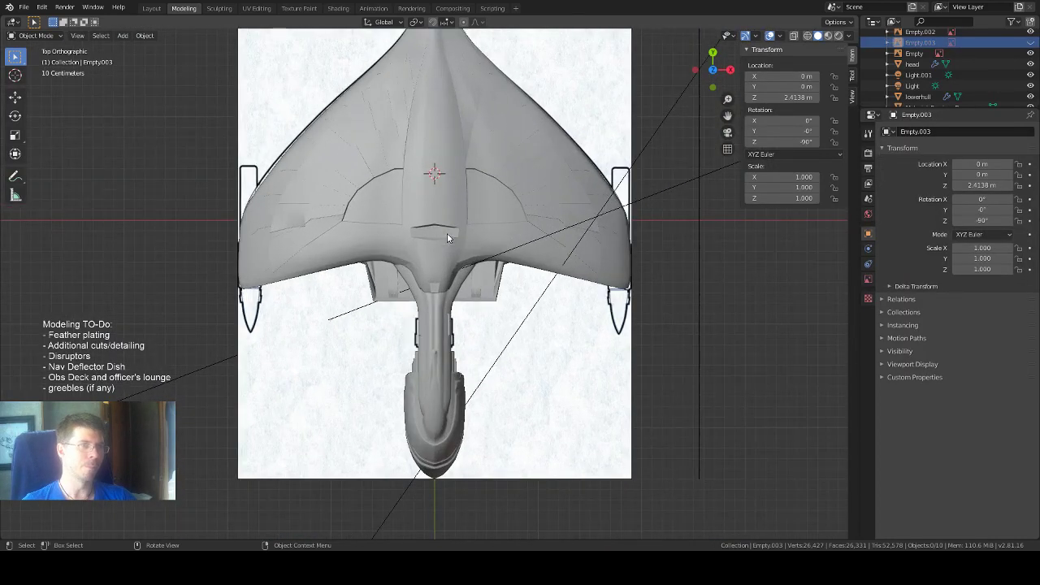
Hide the lowerhull object and return to the top orthographic view.
{"action": "middle_click_drag", "start_coordinate": [477, 285], "coordinate": [521, 422]}
{"action": "left_click", "coordinate": [542, 410]}
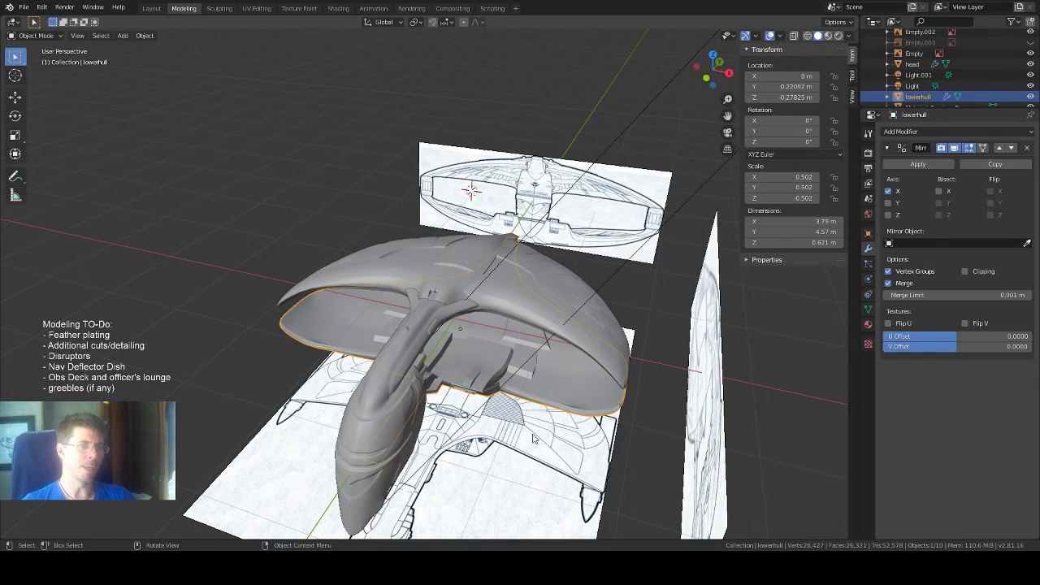
{"action": "key", "text": "h"}
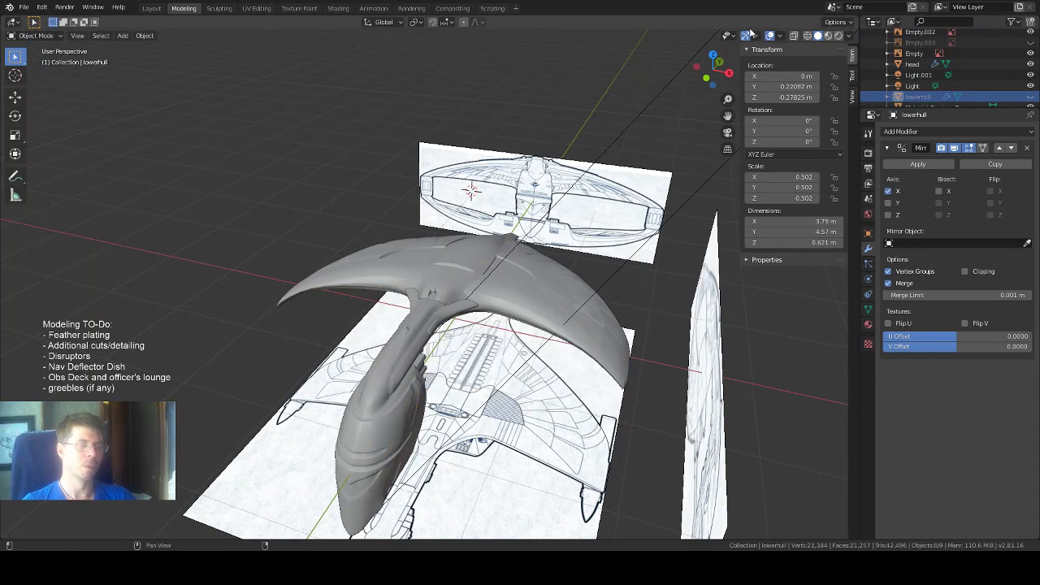
{"action": "left_click", "coordinate": [713, 55]}
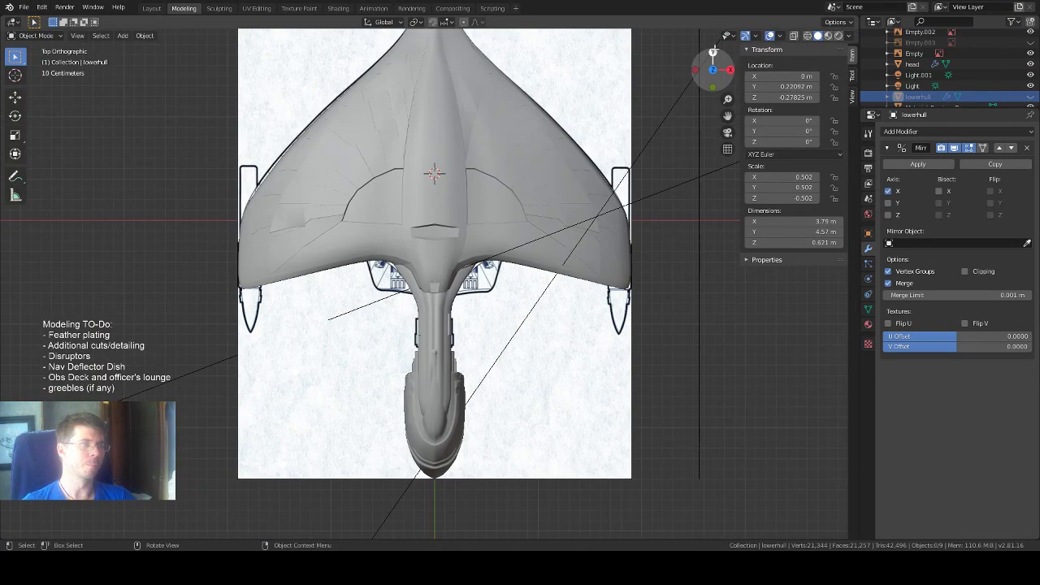
{"action": "scroll", "coordinate": [492, 138], "scroll_direction": "up", "scroll_amount": 2}
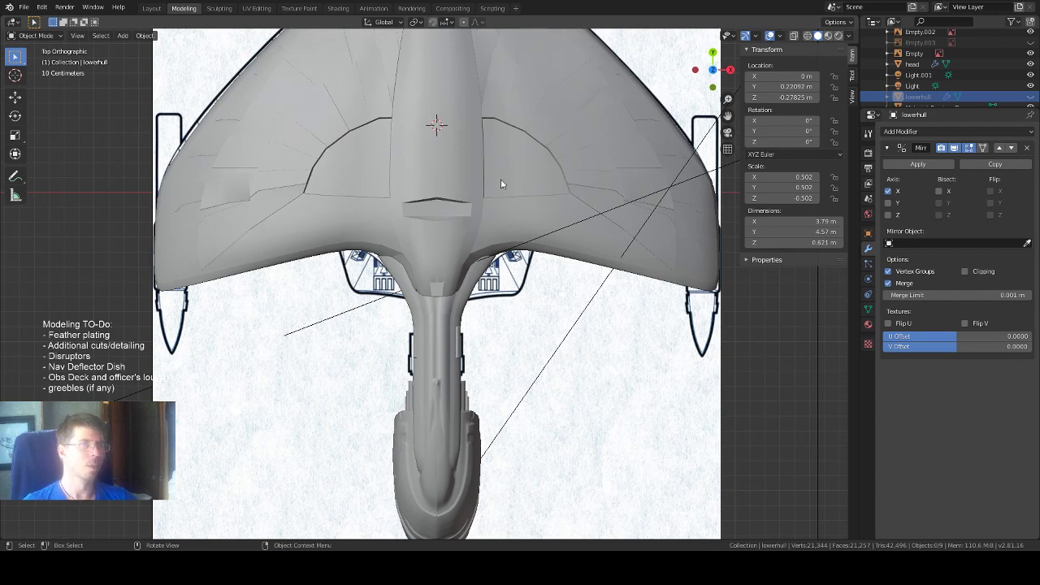
Select the upper main hull and make it see-through to examine the blueprint's ridge details beneath it.
{"action": "left_click", "coordinate": [511, 230]}
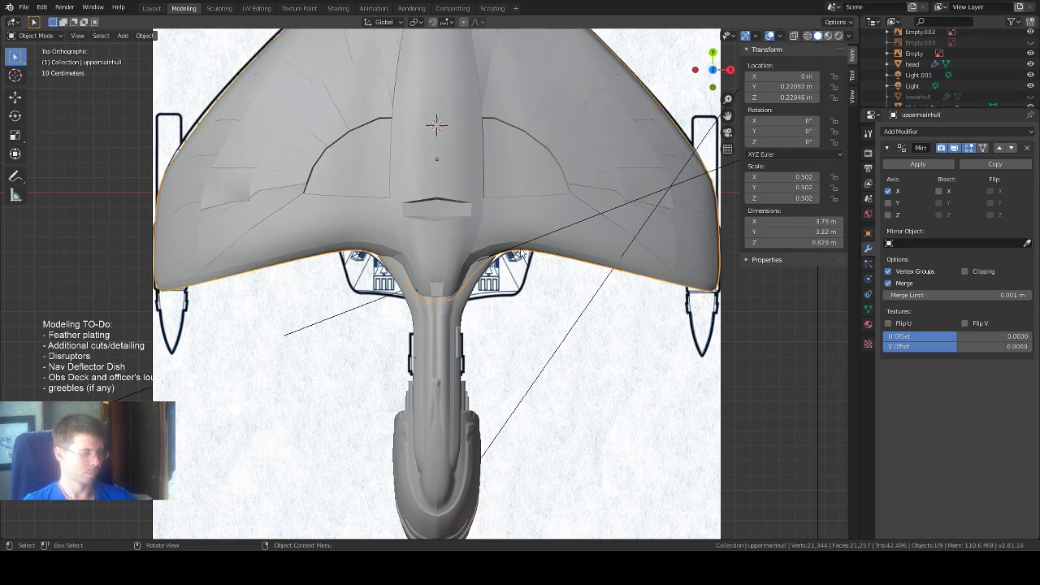
{"action": "key", "text": "shift+z"}
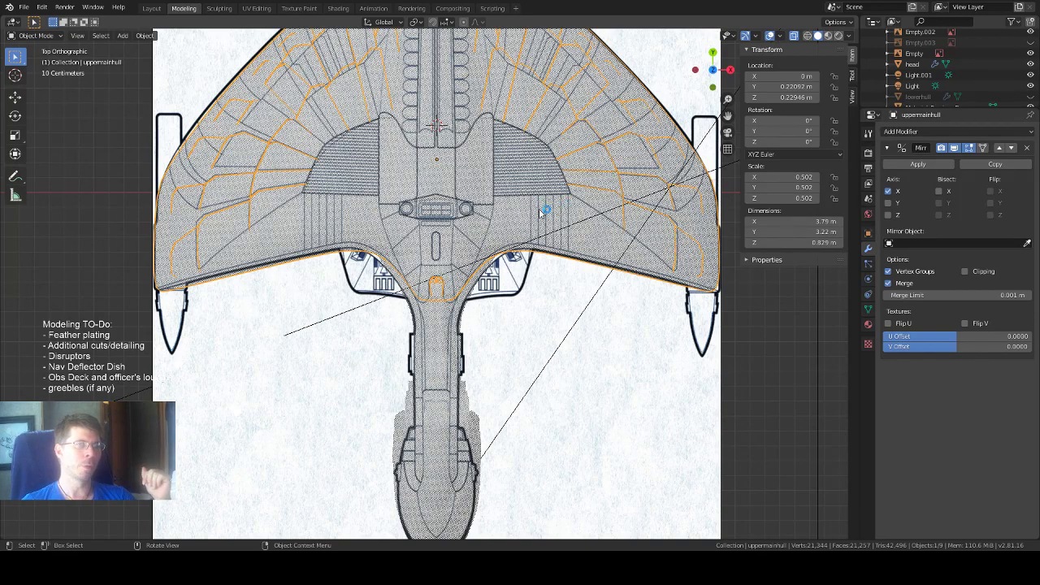
{"action": "left_click_drag", "start_coordinate": [728, 116], "coordinate": [726, 350]}
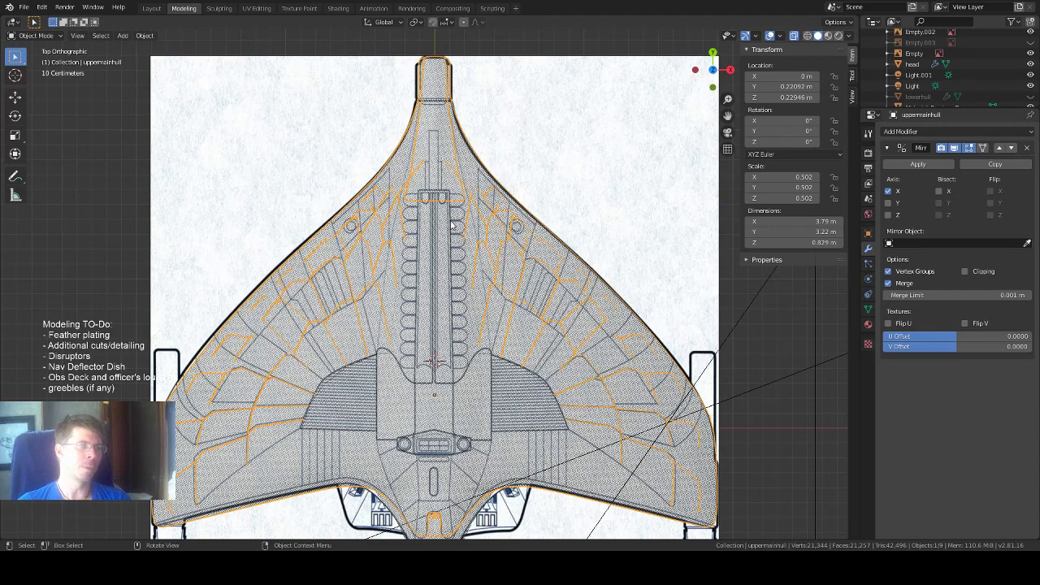
{"action": "scroll", "coordinate": [451, 225], "scroll_direction": "up", "scroll_amount": 1}
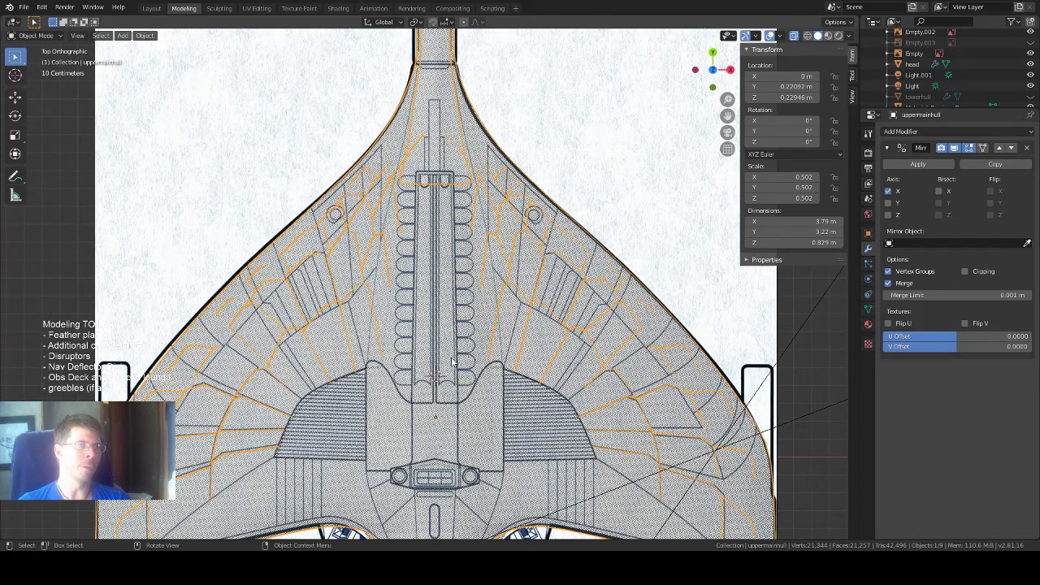
{"action": "mouse_move", "coordinate": [468, 402]}
{"action": "middle_mouse_down"}
{"action": "mouse_move", "coordinate": [415, 322]}
{"action": "mouse_move", "coordinate": [508, 326]}
{"action": "mouse_move", "coordinate": [504, 312]}
{"action": "mouse_move", "coordinate": [473, 309]}
{"action": "mouse_move", "coordinate": [464, 343]}
{"action": "middle_mouse_up"}
Edit the upper hull in opaque display, select three consecutive faces beside the centreline ridge, and view them from the top.
{"action": "key", "text": "Tab"}
{"action": "key", "text": "alt+z"}
{"action": "left_click", "coordinate": [394, 368]}
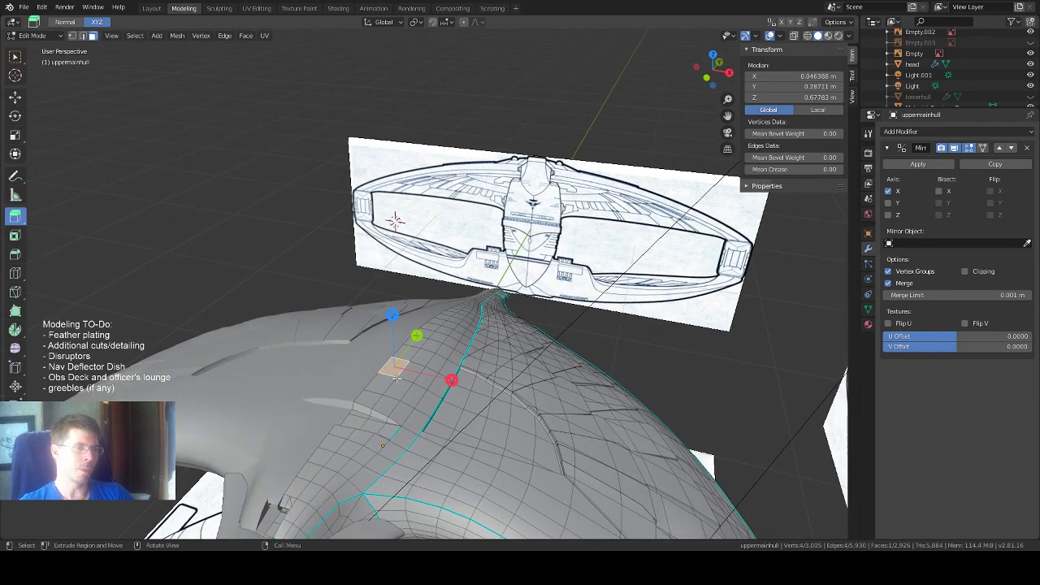
{"action": "left_click", "coordinate": [15, 56]}
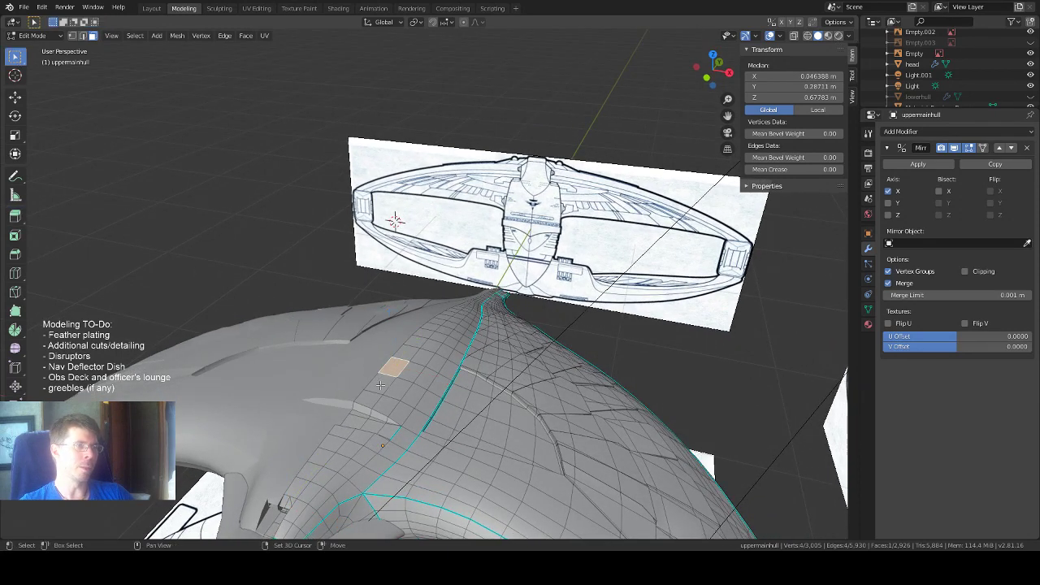
{"action": "left_click", "coordinate": [405, 354]}
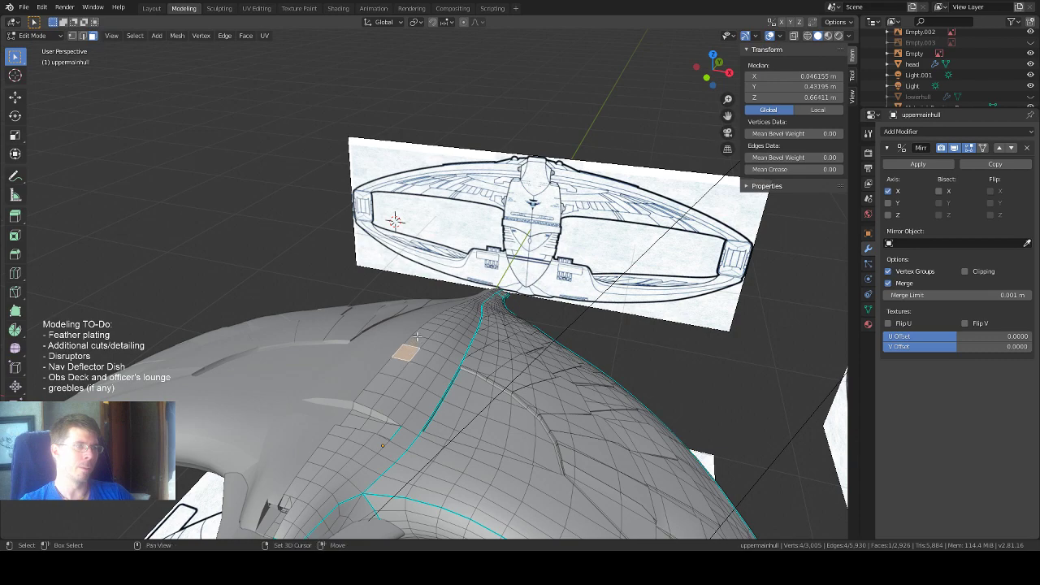
{"action": "left_click", "coordinate": [417, 340], "text": "shift"}
{"action": "middle_click_drag", "start_coordinate": [436, 324], "coordinate": [474, 330]}
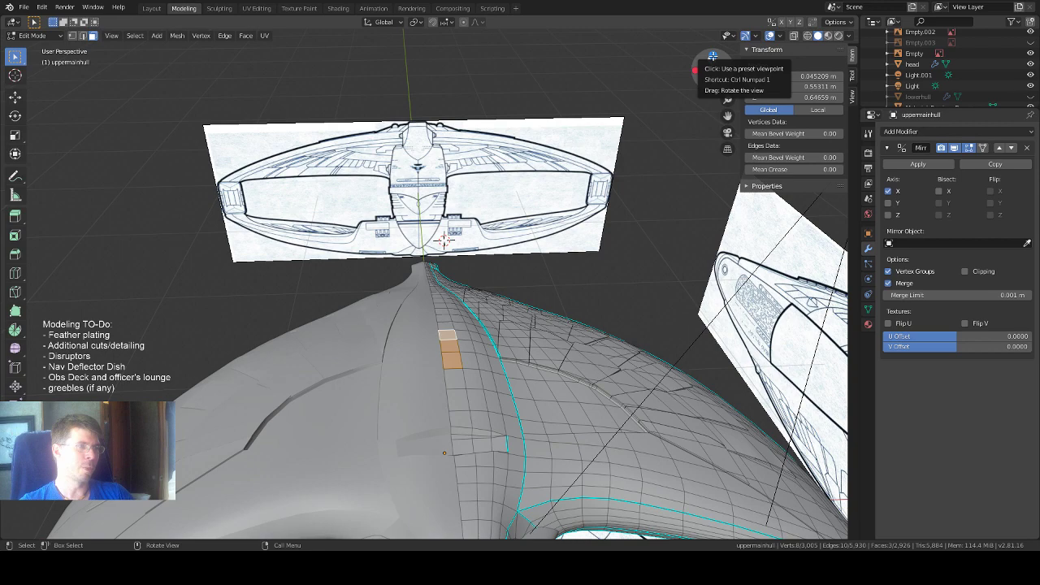
{"action": "left_click", "coordinate": [713, 55]}
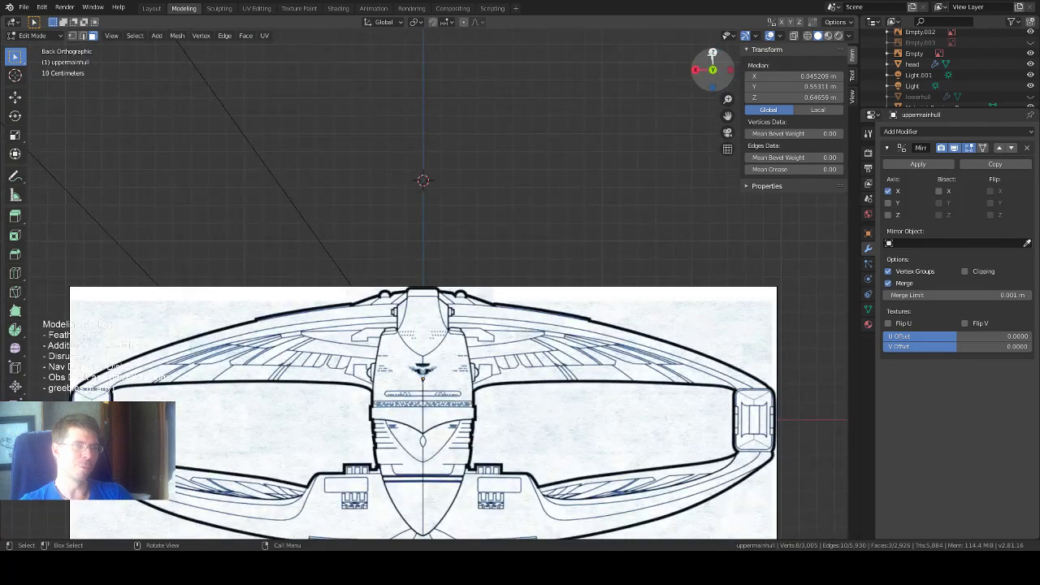
{"action": "left_click", "coordinate": [713, 53]}
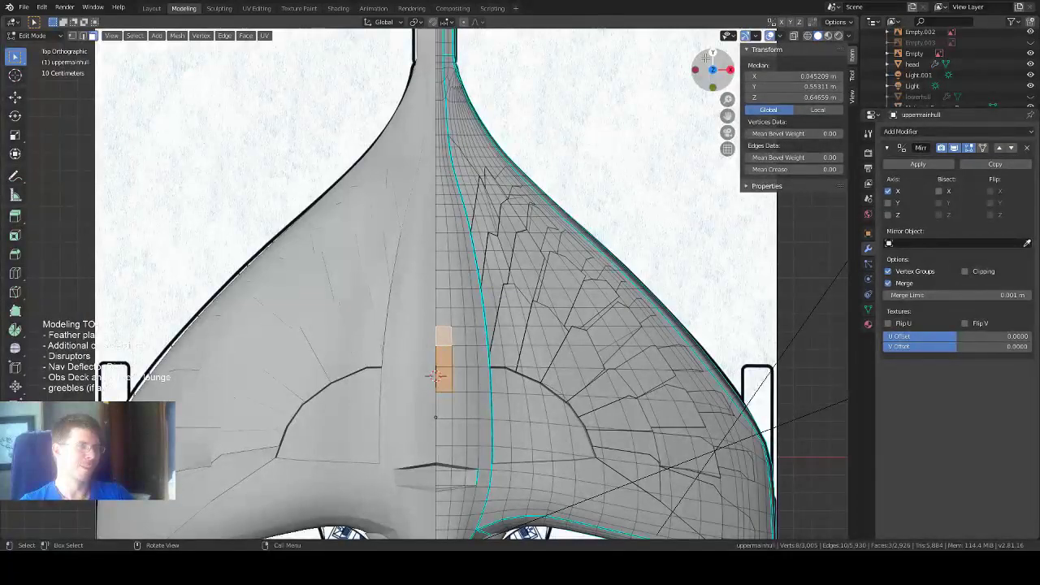
Extend the selected centreline strip by one face at each end.
{"action": "left_click_drag", "start_coordinate": [727, 115], "coordinate": [724, 17]}
{"action": "scroll", "coordinate": [489, 296], "scroll_direction": "up", "scroll_amount": 1}
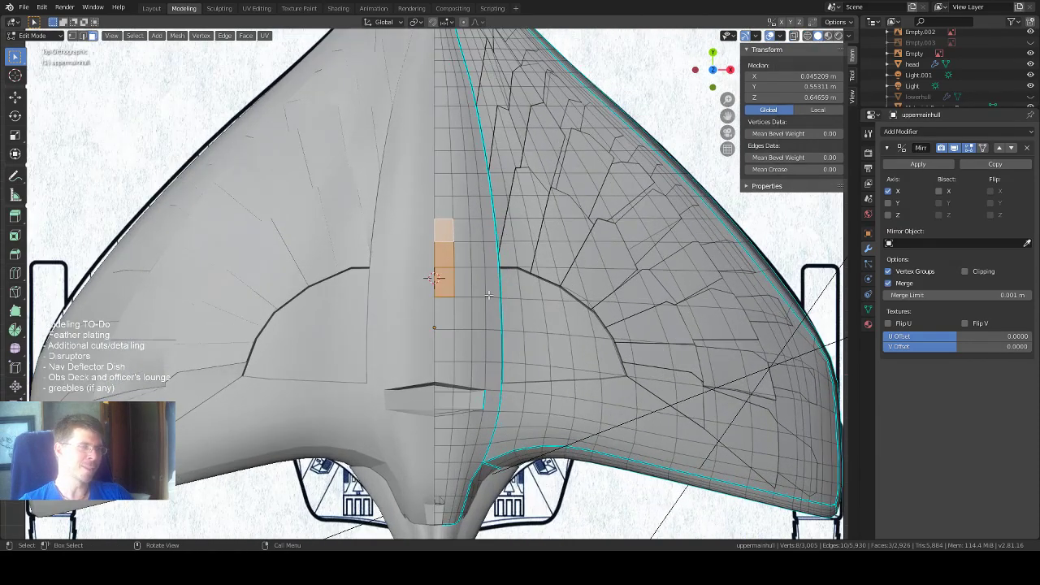
{"action": "scroll", "coordinate": [488, 295], "scroll_direction": "up", "scroll_amount": 1}
{"action": "scroll", "coordinate": [489, 295], "scroll_direction": "up", "scroll_amount": 1}
{"action": "scroll", "coordinate": [480, 309], "scroll_direction": "up", "scroll_amount": 2}
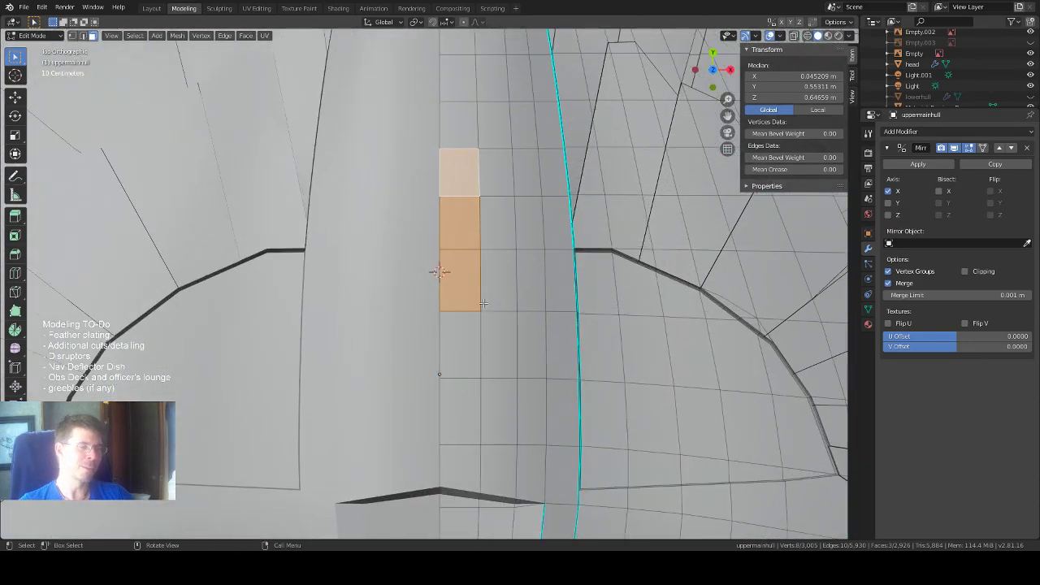
{"action": "left_click", "coordinate": [467, 331], "text": "shift"}
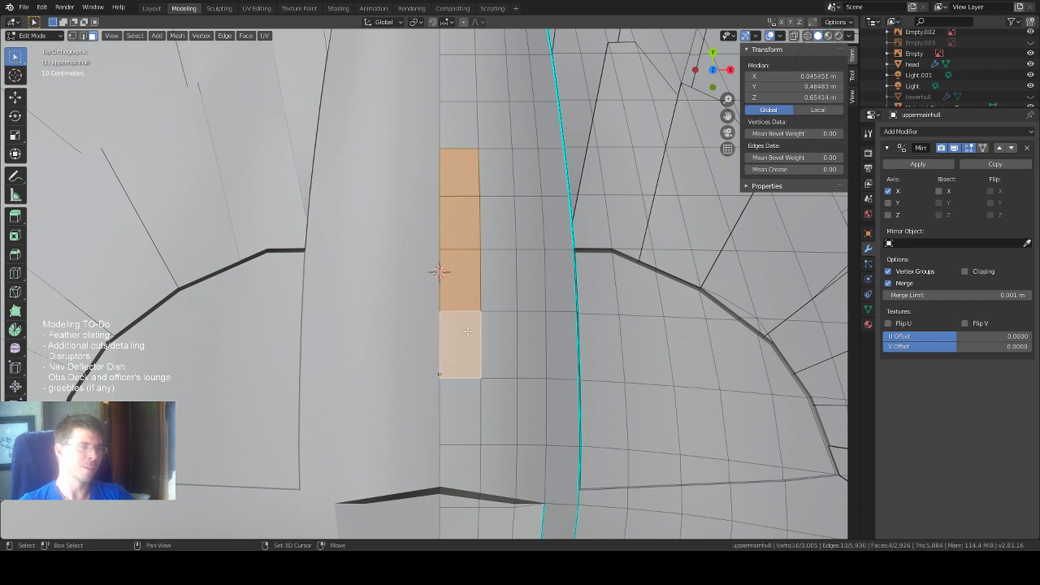
{"action": "left_click", "coordinate": [461, 130], "text": "shift"}
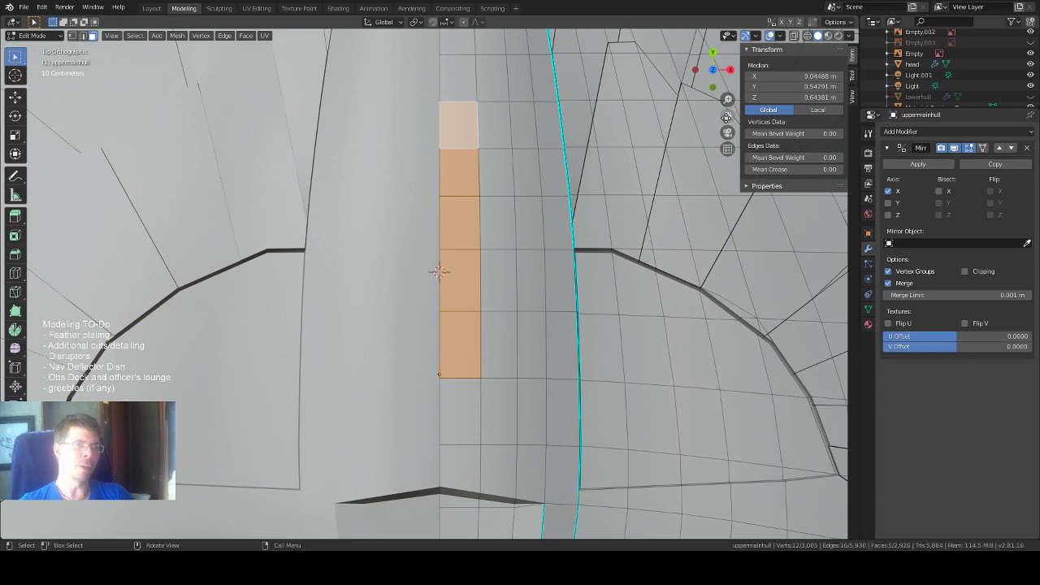
Add four more consecutive centreline faces to the strip, continuing away from the neck.
{"action": "left_click_drag", "start_coordinate": [727, 116], "coordinate": [727, 331]}
{"action": "mouse_move", "coordinate": [437, 486]}
{"action": "middle_mouse_down", "text": "shift"}
{"action": "mouse_move", "coordinate": [433, 534]}
{"action": "mouse_move", "coordinate": [453, 492]}
{"action": "middle_mouse_up", "text": "shift"}
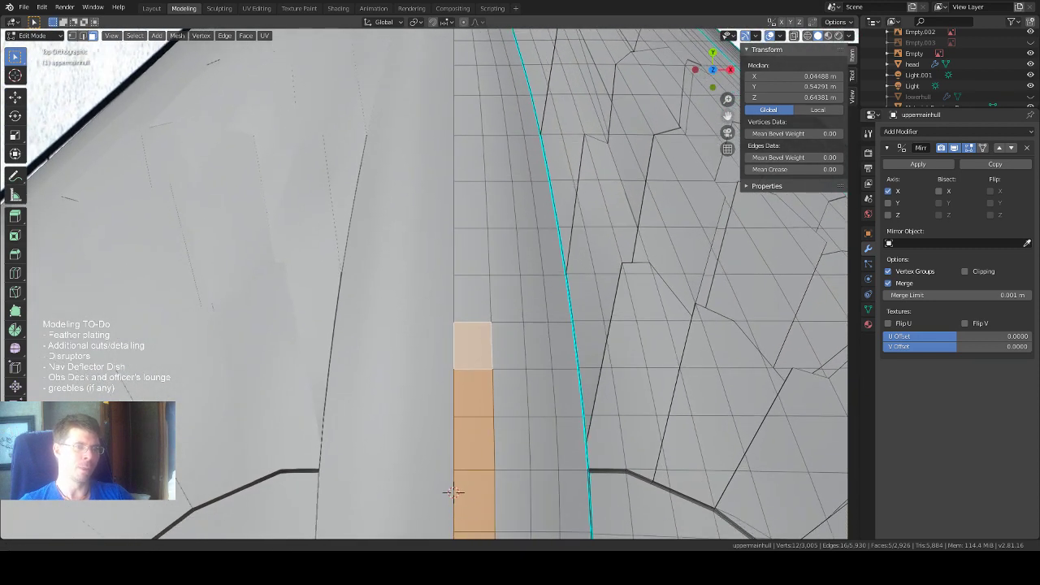
{"action": "left_click_drag", "start_coordinate": [727, 116], "coordinate": [716, 125]}
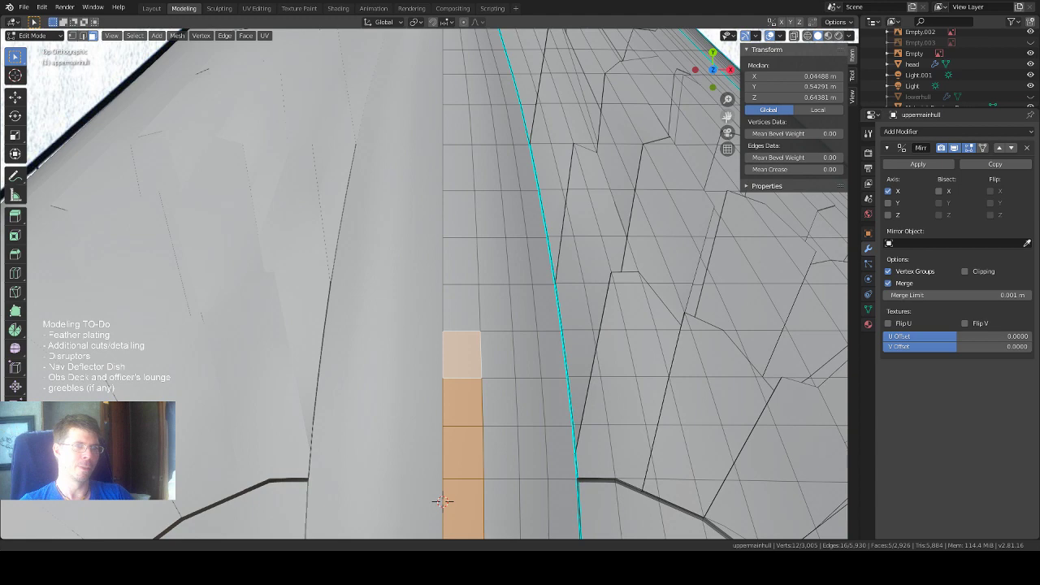
{"action": "left_click", "coordinate": [461, 306], "text": "shift"}
{"action": "left_click", "coordinate": [459, 266], "text": "shift"}
{"action": "left_click", "coordinate": [452, 210], "text": "shift"}
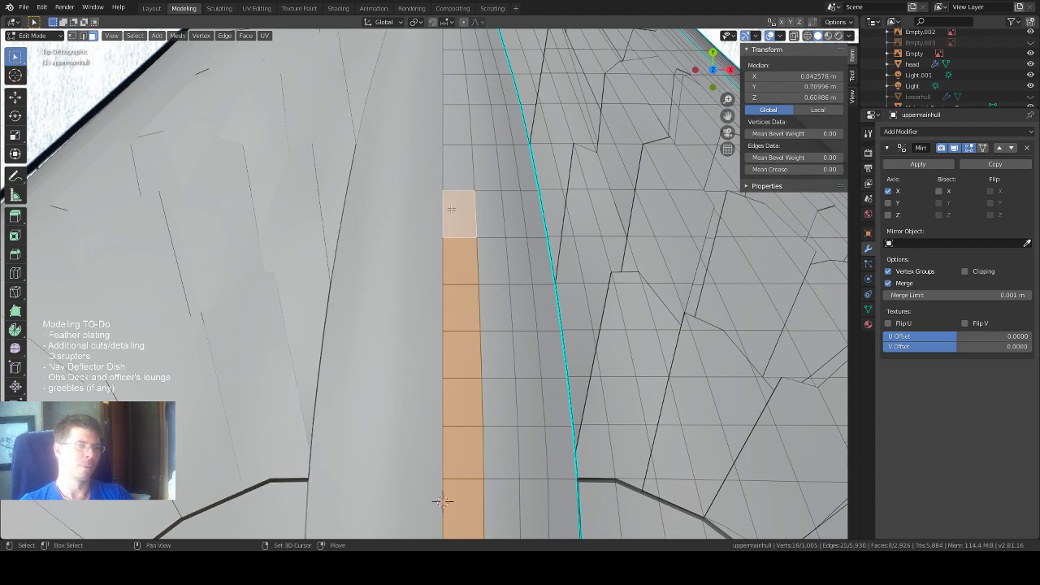
{"action": "left_click", "coordinate": [457, 163], "text": "shift"}
Turn on X-ray display to compare the selected face strip with the blueprint's central spine.
{"action": "scroll", "coordinate": [458, 156], "scroll_direction": "down", "scroll_amount": 1}
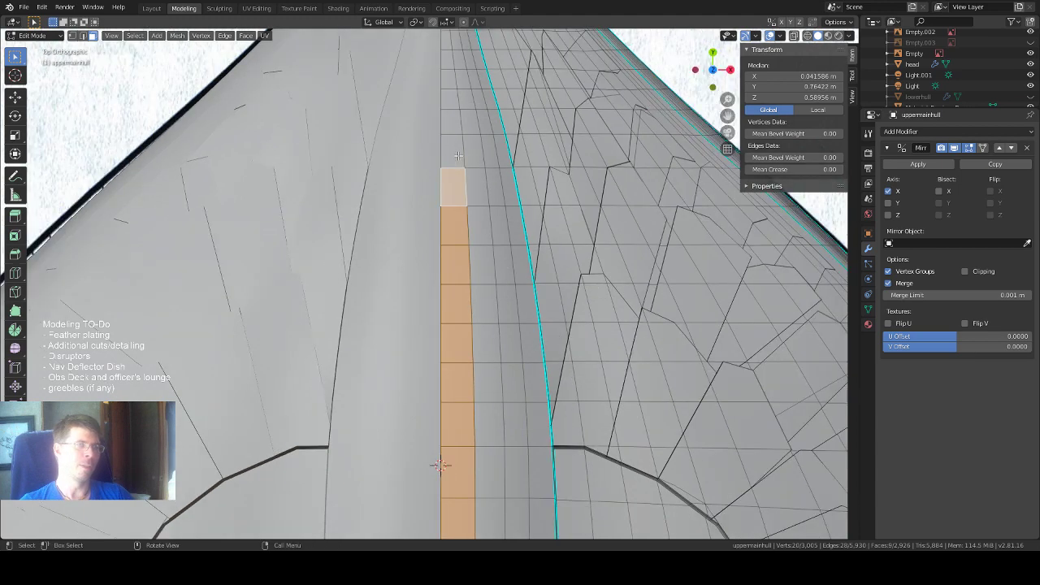
{"action": "scroll", "coordinate": [459, 155], "scroll_direction": "down", "scroll_amount": 1}
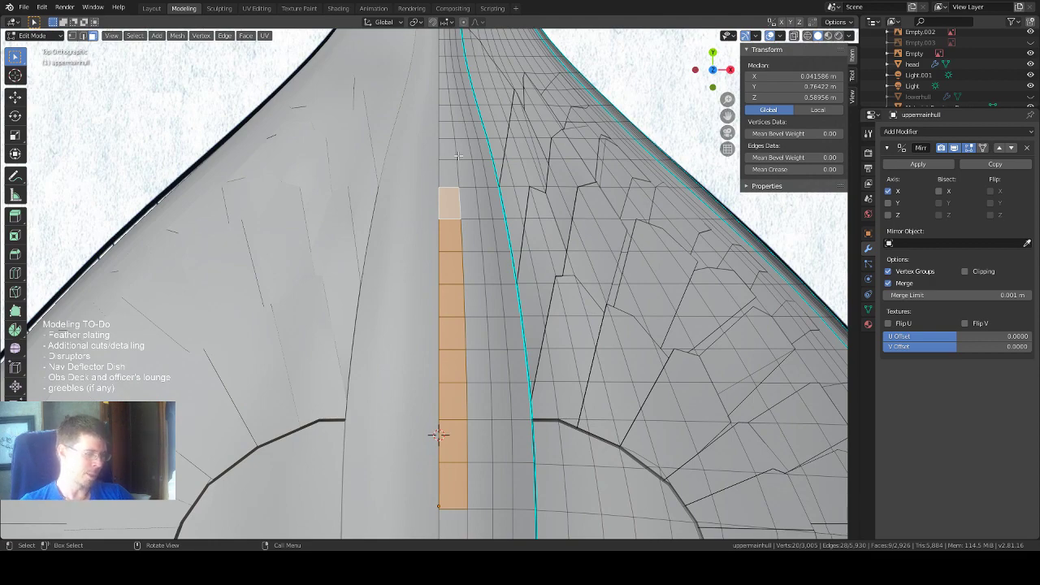
{"action": "key", "text": "alt+z"}
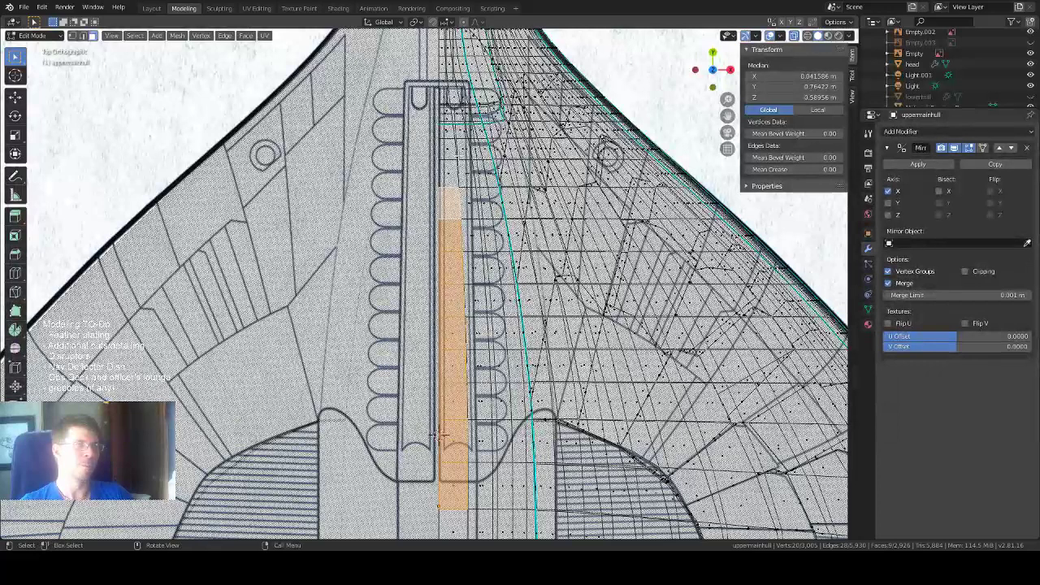
Extend the selected centreline strip by five more faces toward the neck, up to the end of the blueprint's spine.
{"action": "scroll", "coordinate": [473, 339], "scroll_direction": "up", "scroll_amount": 2}
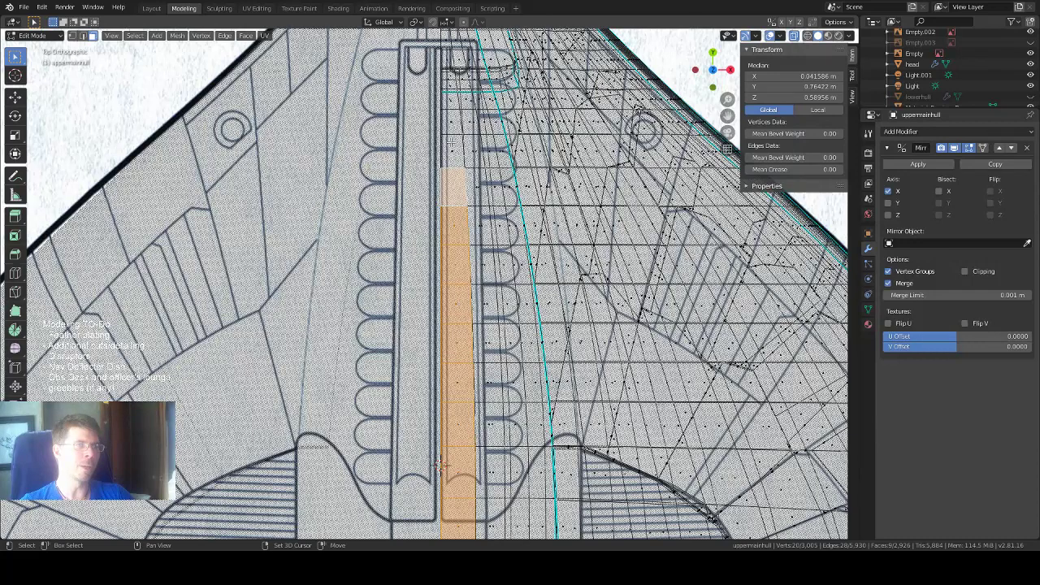
{"action": "left_click", "coordinate": [452, 146], "text": "shift"}
{"action": "left_click", "coordinate": [455, 116], "text": "shift"}
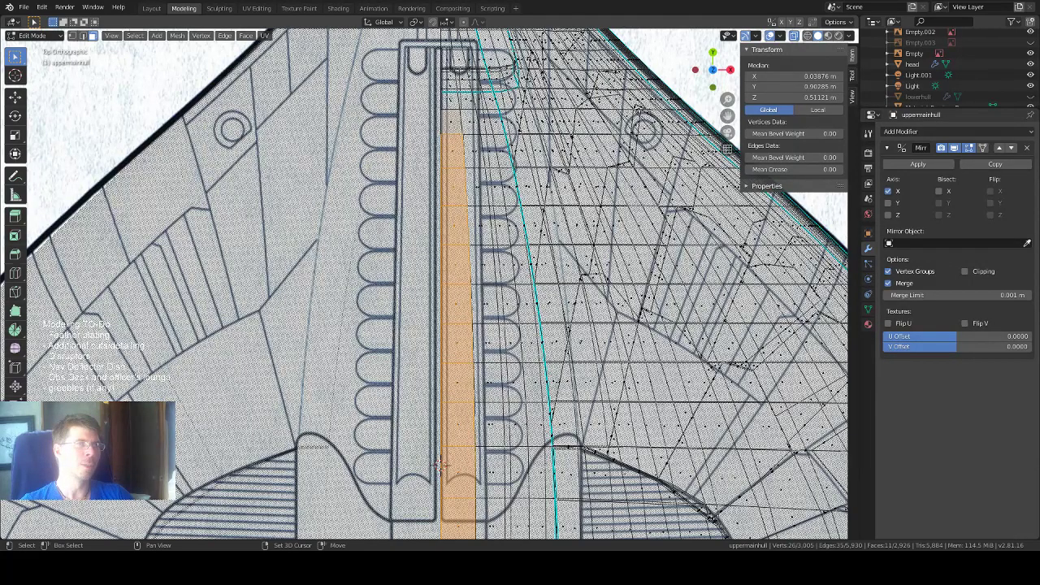
{"action": "left_click", "coordinate": [451, 98], "text": "shift"}
{"action": "left_click", "coordinate": [450, 81], "text": "shift"}
{"action": "left_click", "coordinate": [448, 63], "text": "shift"}
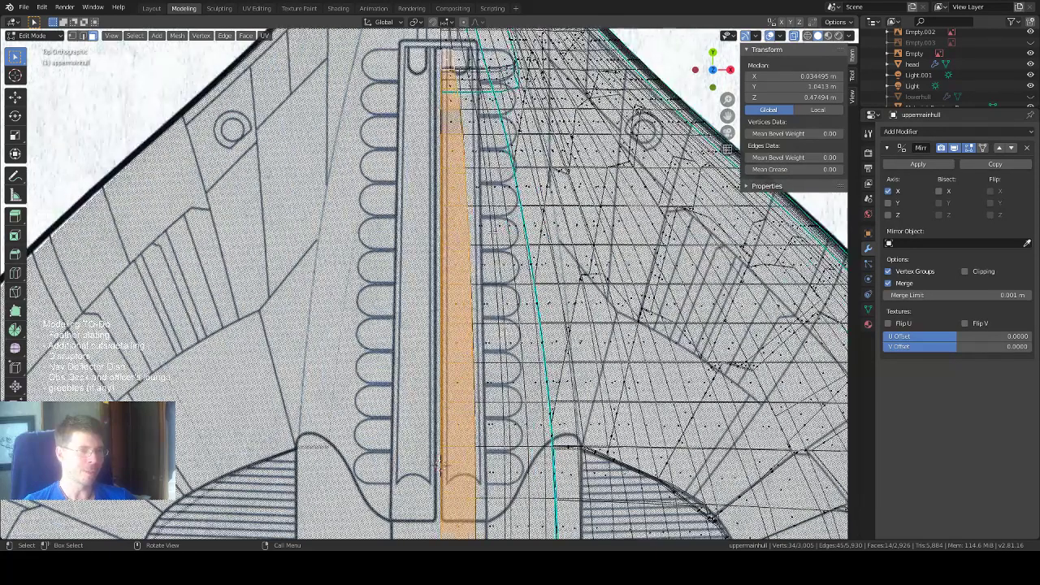
{"action": "scroll", "coordinate": [439, 465], "scroll_direction": "down", "scroll_amount": 2}
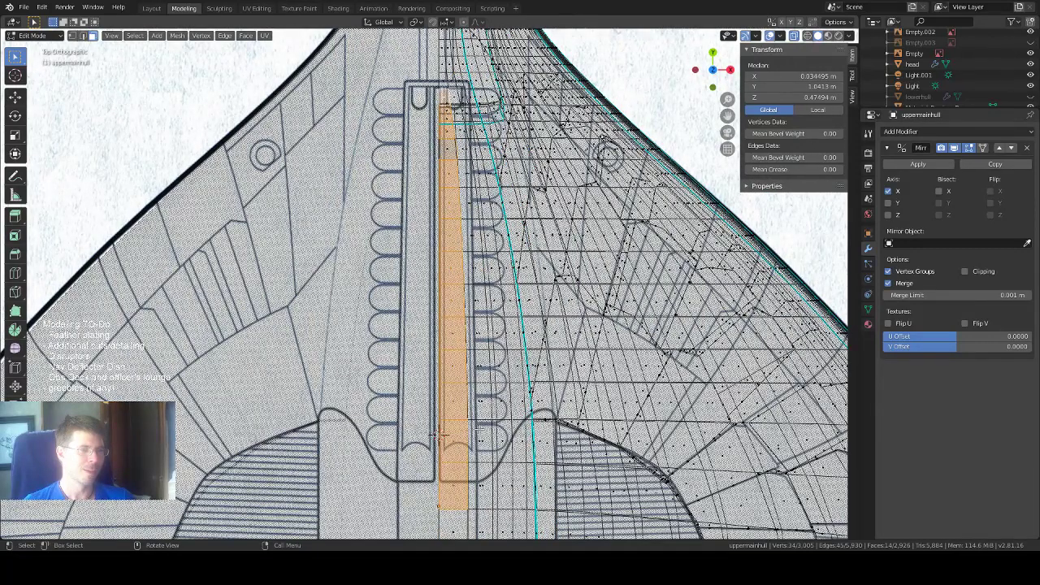
Knife-cut a straight, angle-constrained line through the centreline faces along the outer side of the blueprint's spine, up to its neck-side end.
{"action": "left_click", "coordinate": [439, 436]}
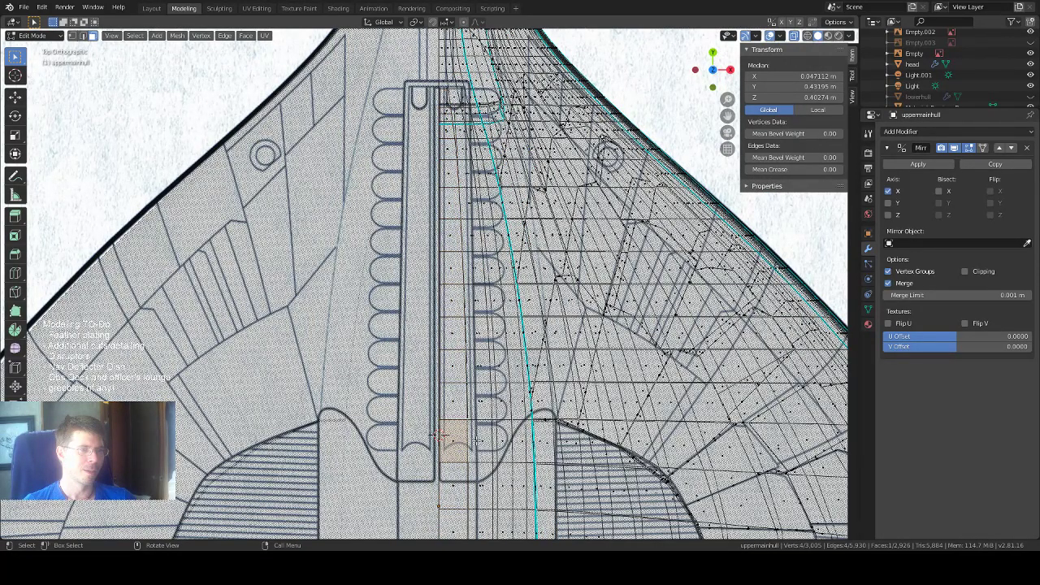
{"action": "left_click", "coordinate": [478, 440]}
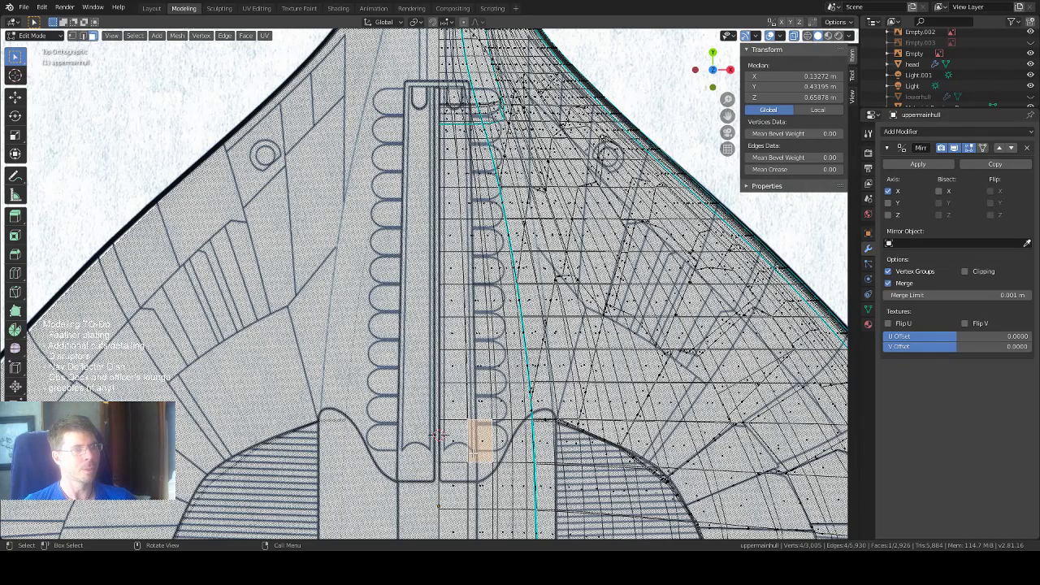
{"action": "scroll", "coordinate": [438, 435], "scroll_direction": "up", "scroll_amount": 1}
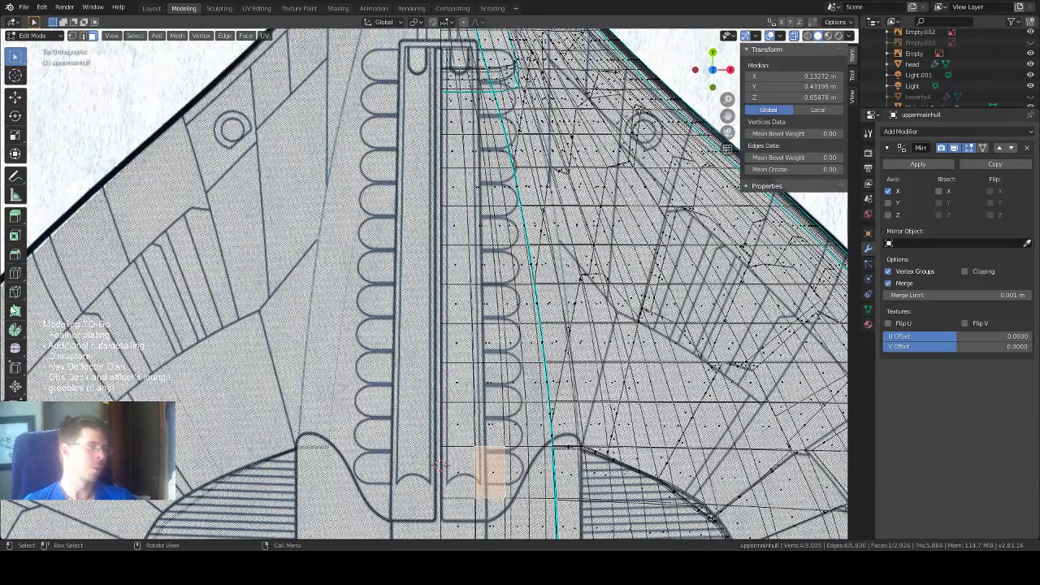
{"action": "left_click", "coordinate": [15, 292]}
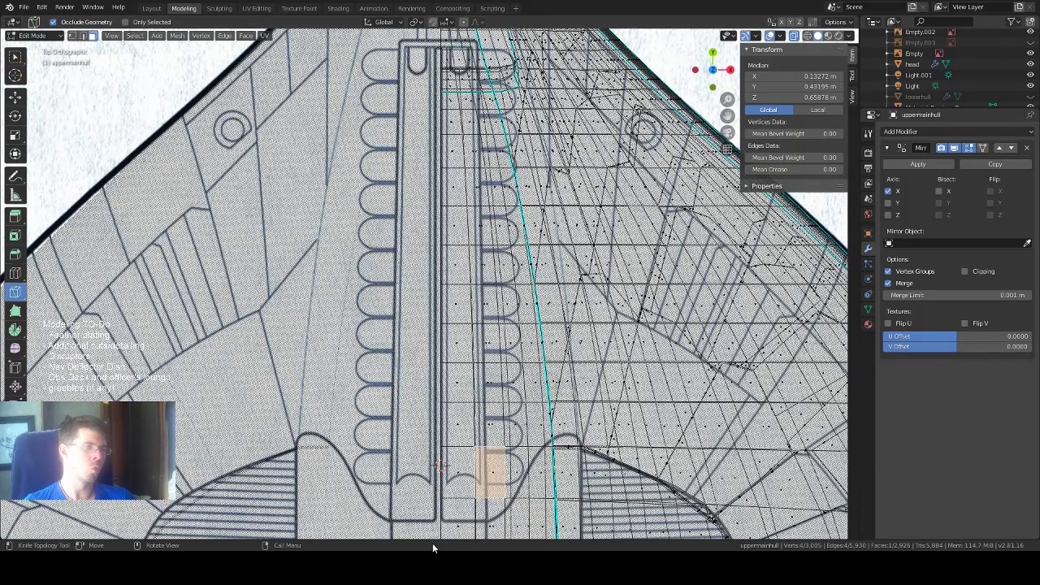
{"action": "left_click", "coordinate": [476, 497]}
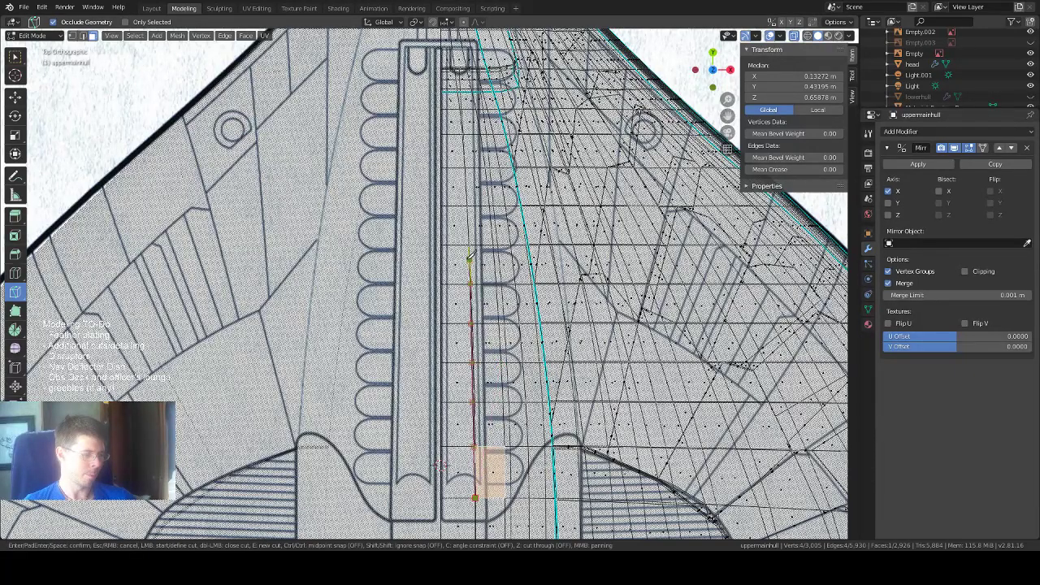
{"action": "key", "text": "c"}
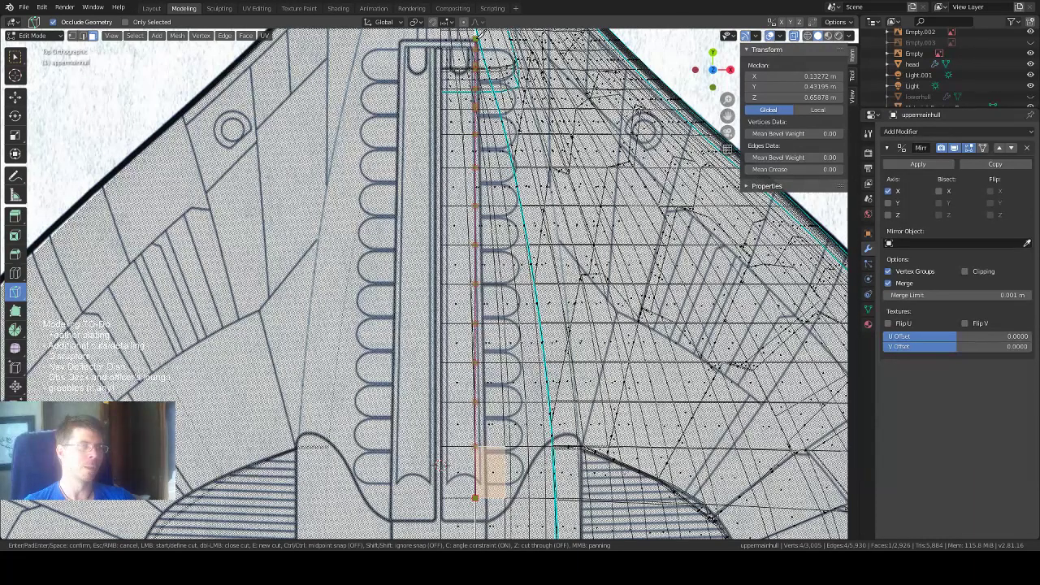
{"action": "left_click", "coordinate": [475, 37]}
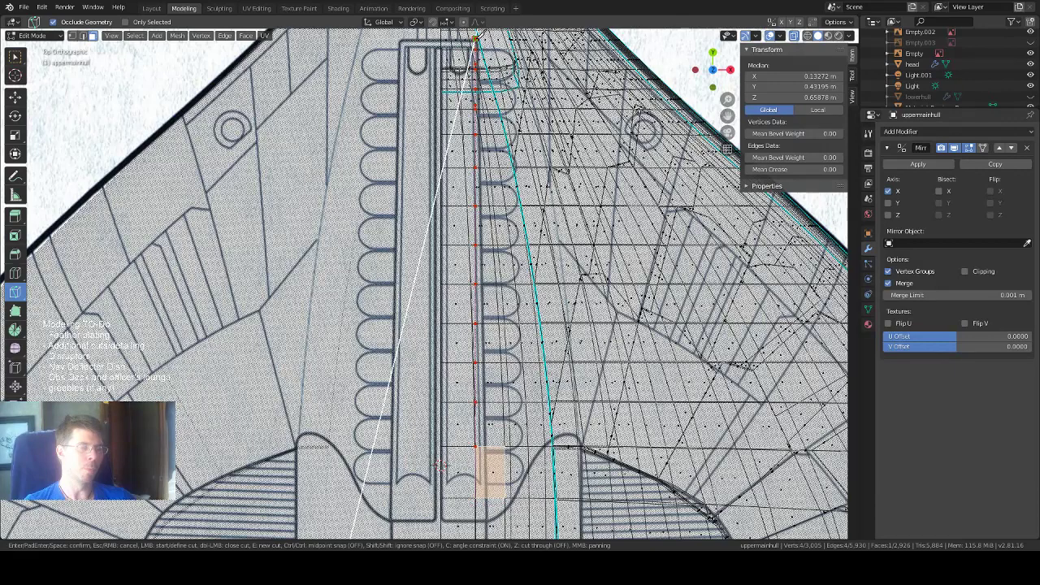
{"action": "key", "text": "Return"}
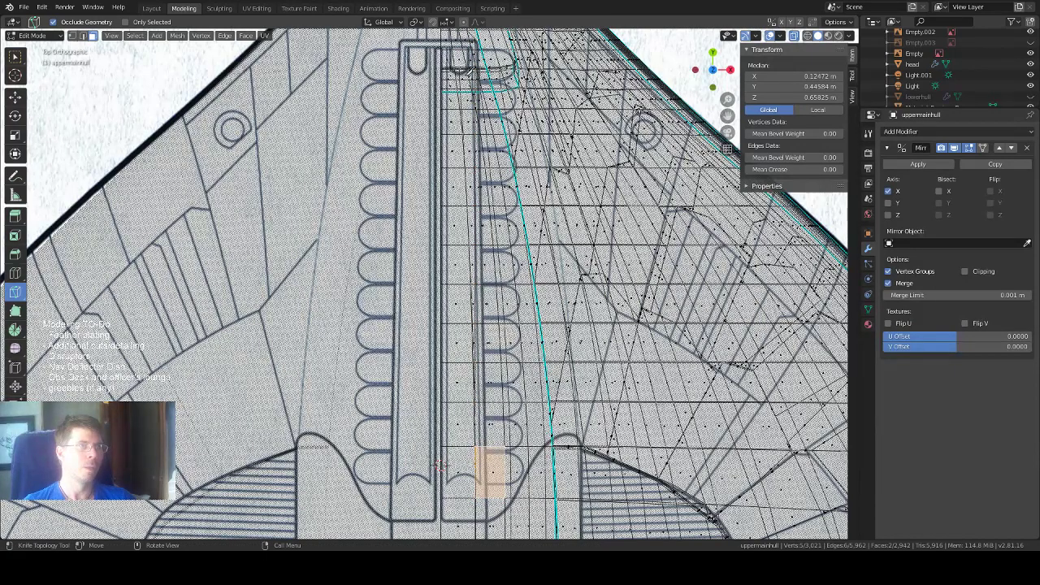
Return to opaque display and select six consecutive wide faces beside the centreline, running toward the neck.
{"action": "scroll", "coordinate": [439, 466], "scroll_direction": "down", "scroll_amount": 2}
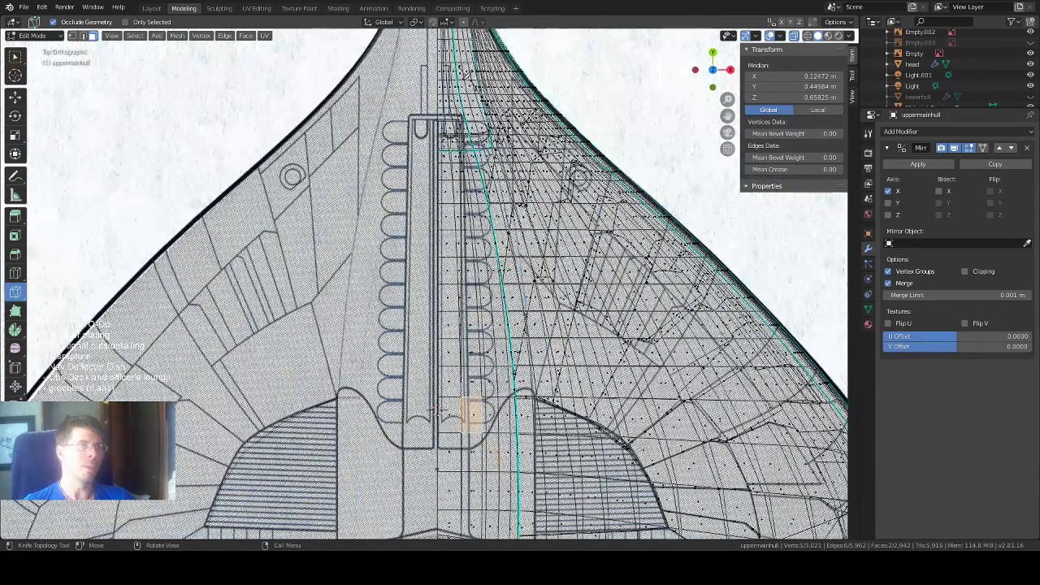
{"action": "key", "text": "alt+z"}
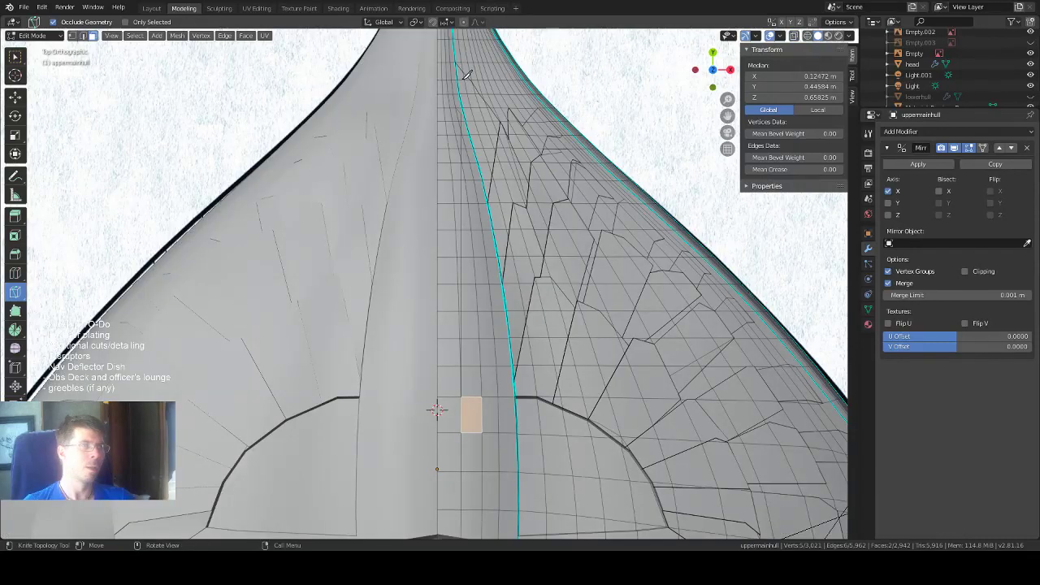
{"action": "scroll", "coordinate": [466, 75], "scroll_direction": "up", "scroll_amount": 1}
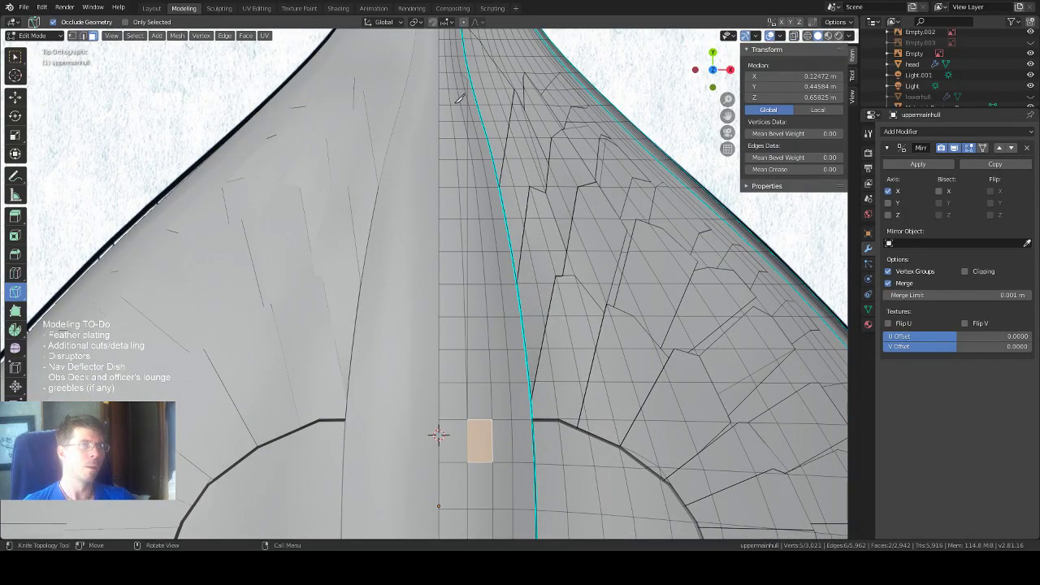
{"action": "left_click", "coordinate": [14, 60]}
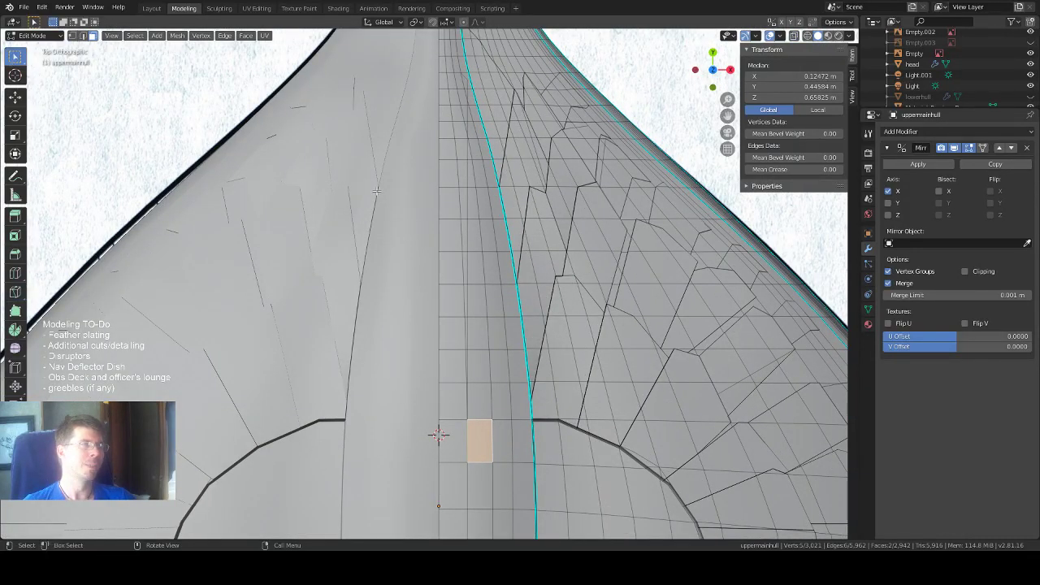
{"action": "middle_click_drag", "start_coordinate": [532, 210], "coordinate": [529, 160]}
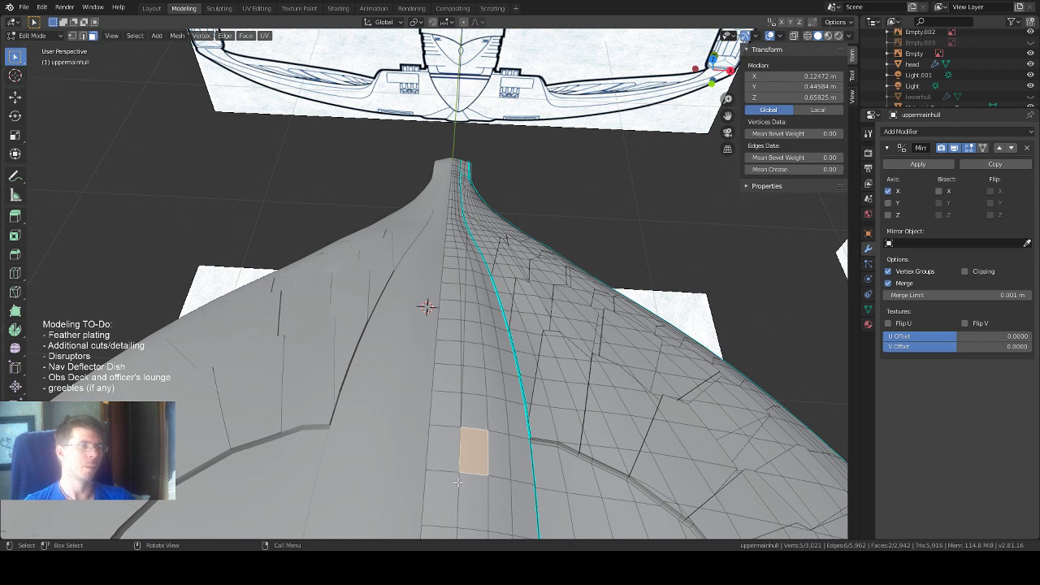
{"action": "left_click", "coordinate": [442, 455]}
{"action": "left_click", "coordinate": [452, 406], "text": "shift"}
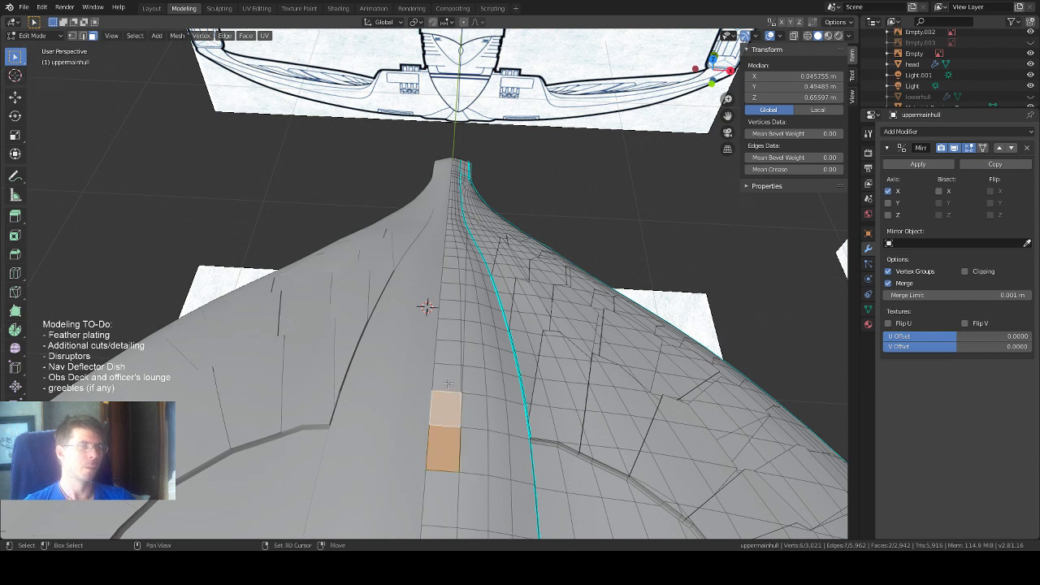
{"action": "left_click", "coordinate": [449, 372], "text": "shift"}
{"action": "left_click", "coordinate": [449, 342], "text": "shift"}
{"action": "left_click", "coordinate": [453, 330], "text": "shift"}
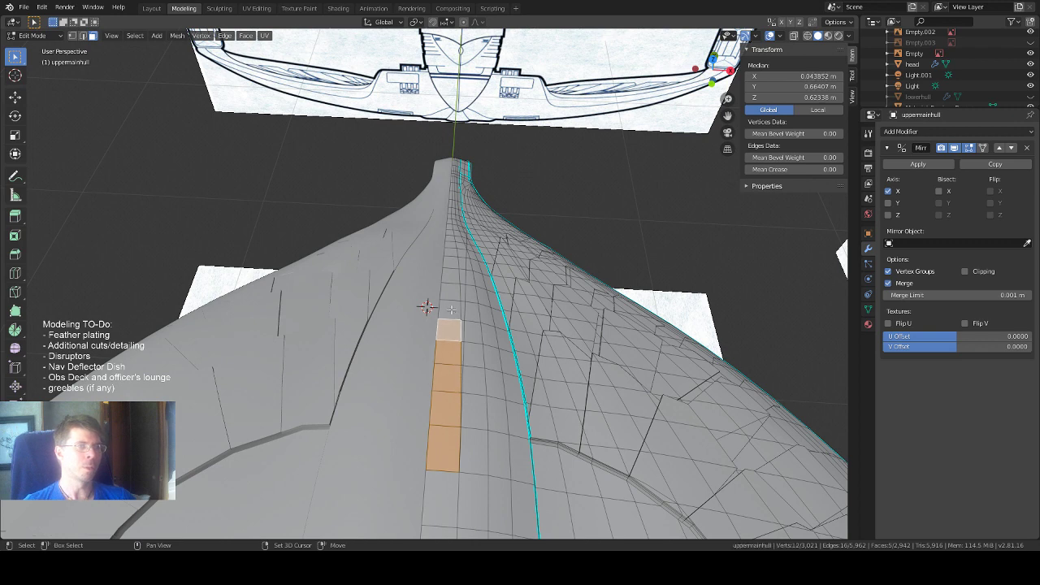
{"action": "left_click", "coordinate": [451, 310], "text": "shift"}
Add the six narrow sliver faces along the outer edge of the centreline strip to the selection.
{"action": "scroll", "coordinate": [500, 389], "scroll_direction": "up", "scroll_amount": 1}
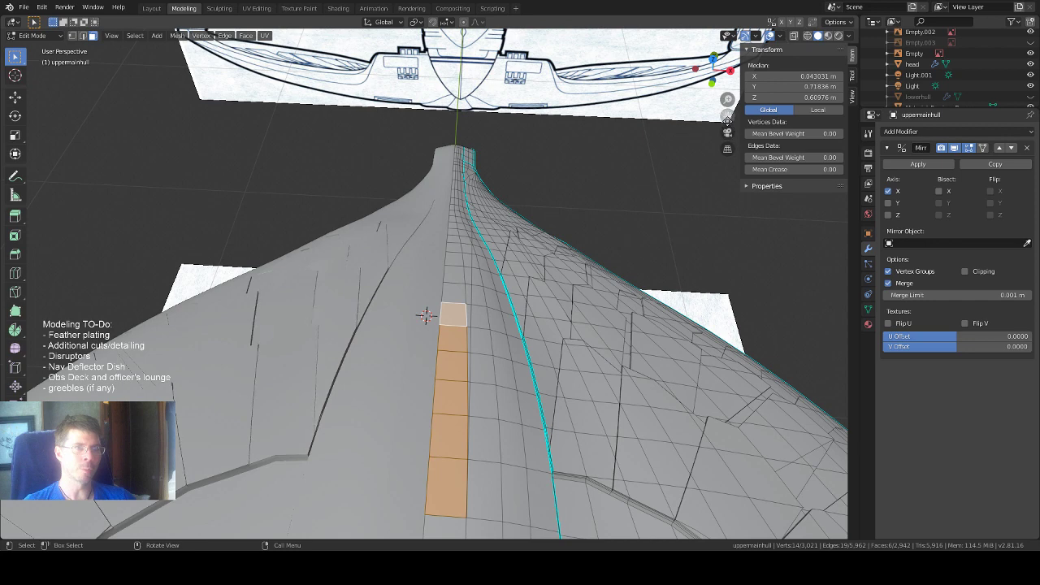
{"action": "left_click_drag", "start_coordinate": [728, 114], "coordinate": [702, 31]}
{"action": "scroll", "coordinate": [530, 370], "scroll_direction": "up", "scroll_amount": 5}
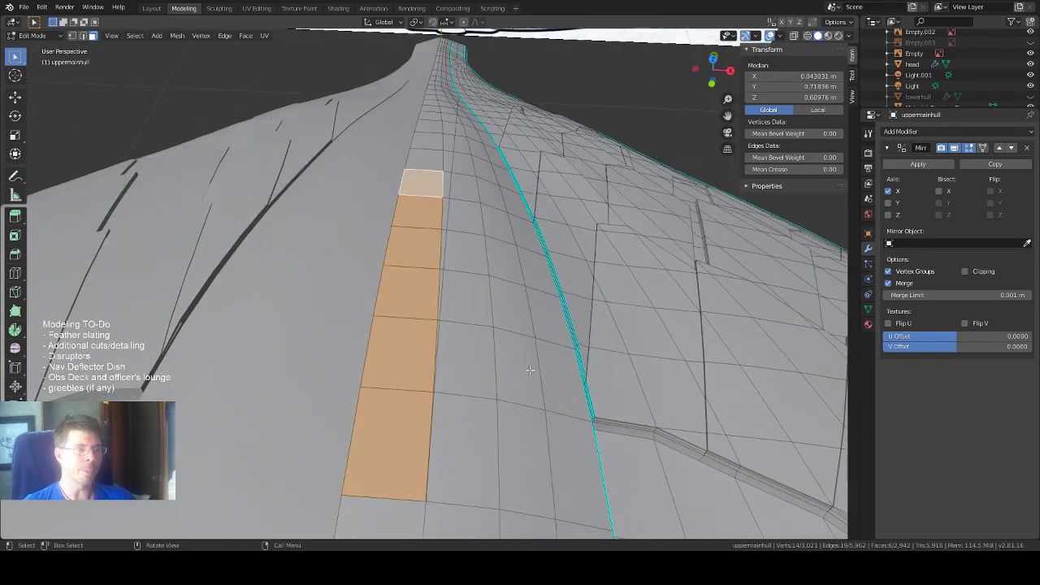
{"action": "scroll", "coordinate": [530, 370], "scroll_direction": "up", "scroll_amount": 1}
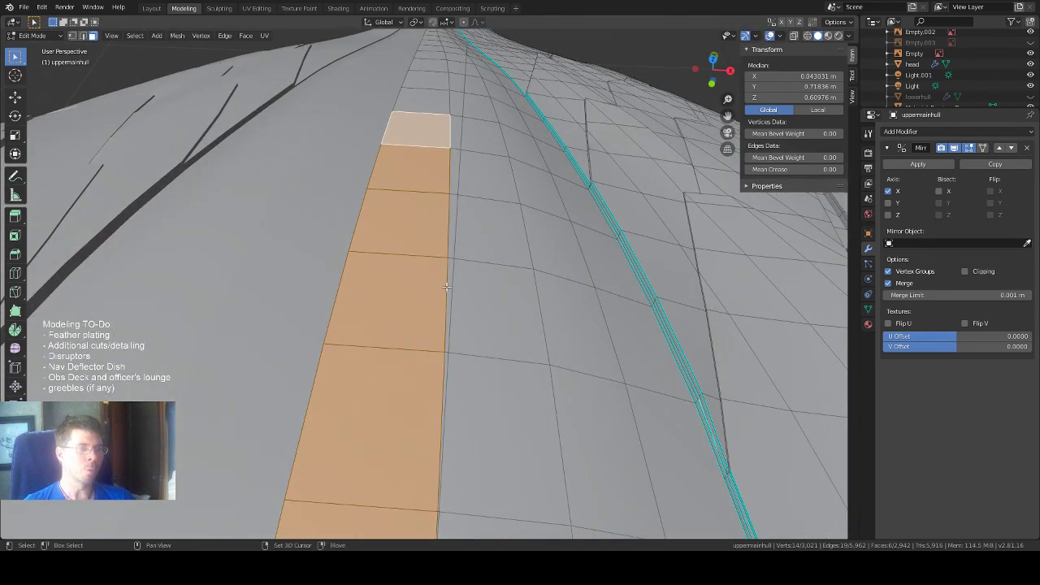
{"action": "left_click", "coordinate": [446, 287], "text": "shift"}
{"action": "left_click", "coordinate": [433, 285], "text": "shift"}
{"action": "left_click", "coordinate": [450, 281], "text": "shift"}
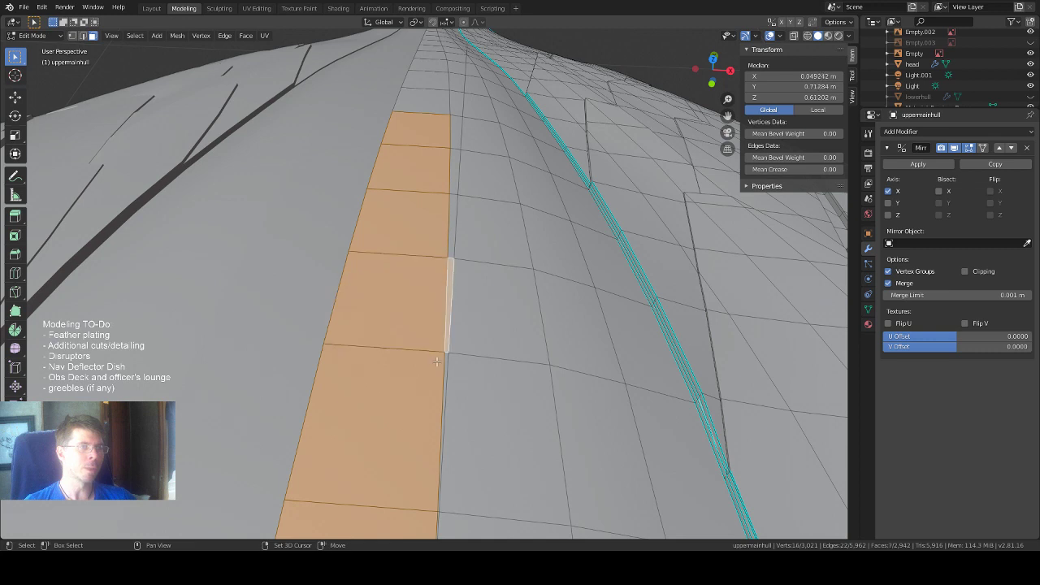
{"action": "left_click", "coordinate": [445, 374], "text": "shift"}
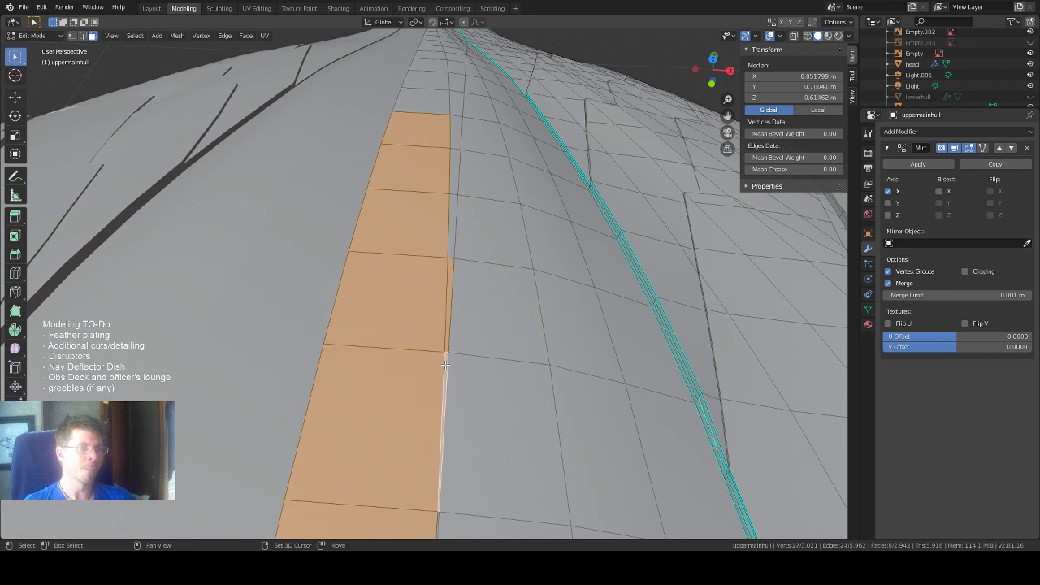
{"action": "middle_click_drag", "start_coordinate": [445, 363], "coordinate": [408, 498]}
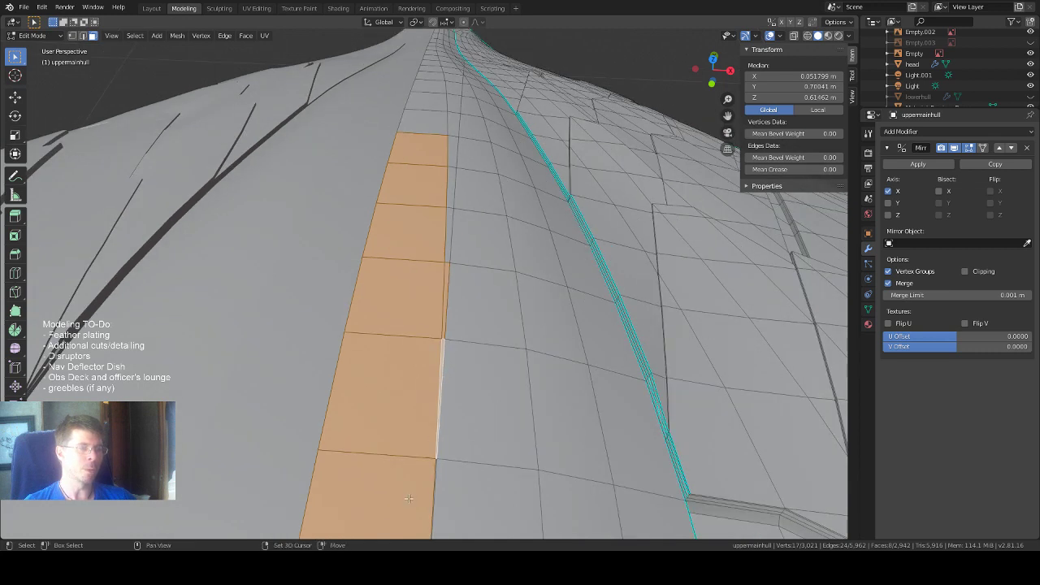
{"action": "left_click", "coordinate": [436, 461], "text": "shift"}
{"action": "left_click", "coordinate": [453, 231], "text": "shift"}
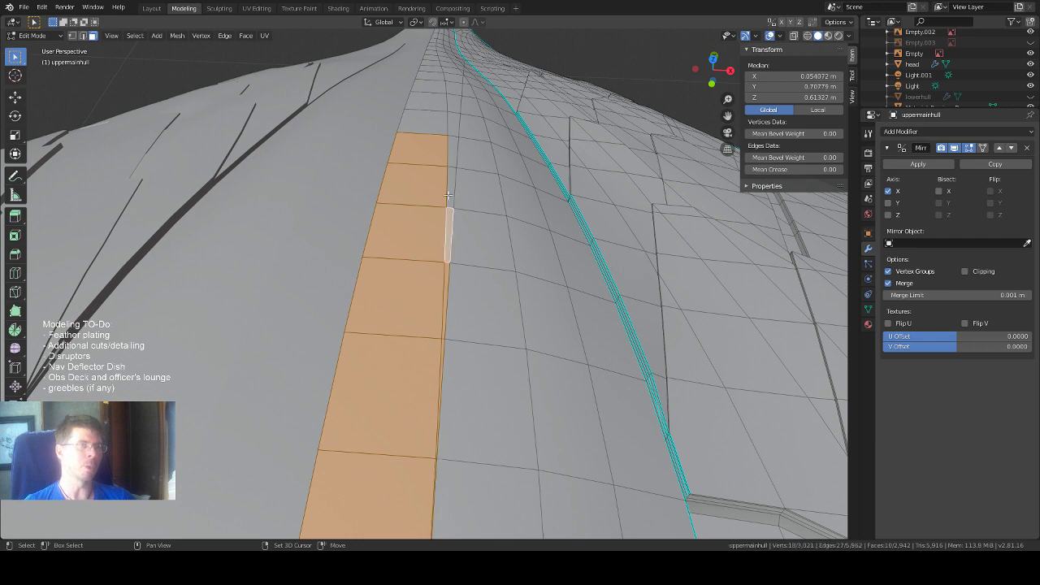
{"action": "left_click", "coordinate": [452, 185], "text": "shift"}
{"action": "left_click", "coordinate": [456, 148], "text": "shift"}
{"action": "scroll", "coordinate": [459, 148], "scroll_direction": "down", "scroll_amount": 2}
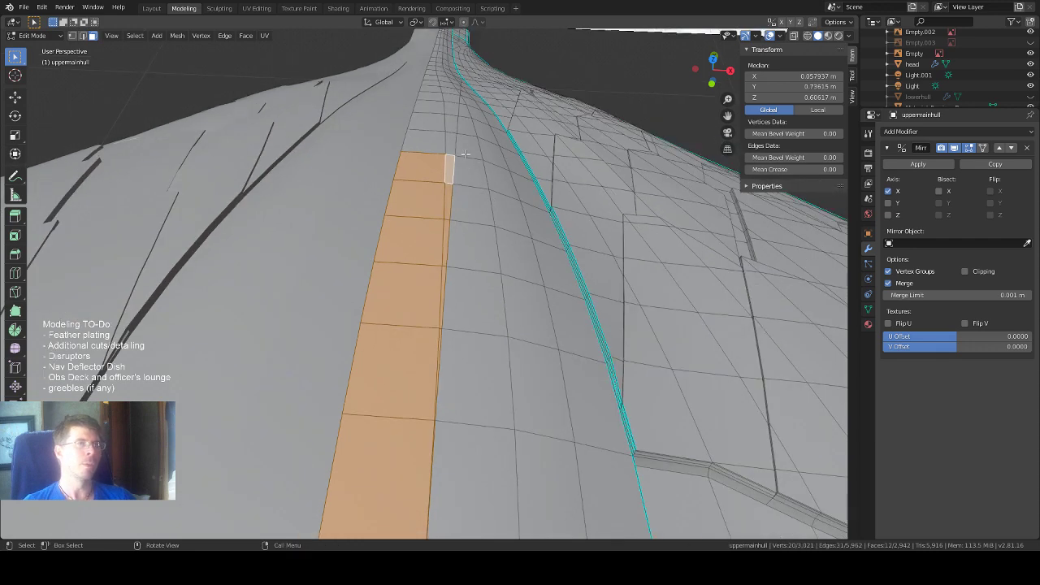
Extend the selection by three more rows toward the neck, including both the wide centreline faces and the narrow slivers beside them.
{"action": "scroll", "coordinate": [465, 154], "scroll_direction": "down", "scroll_amount": 1}
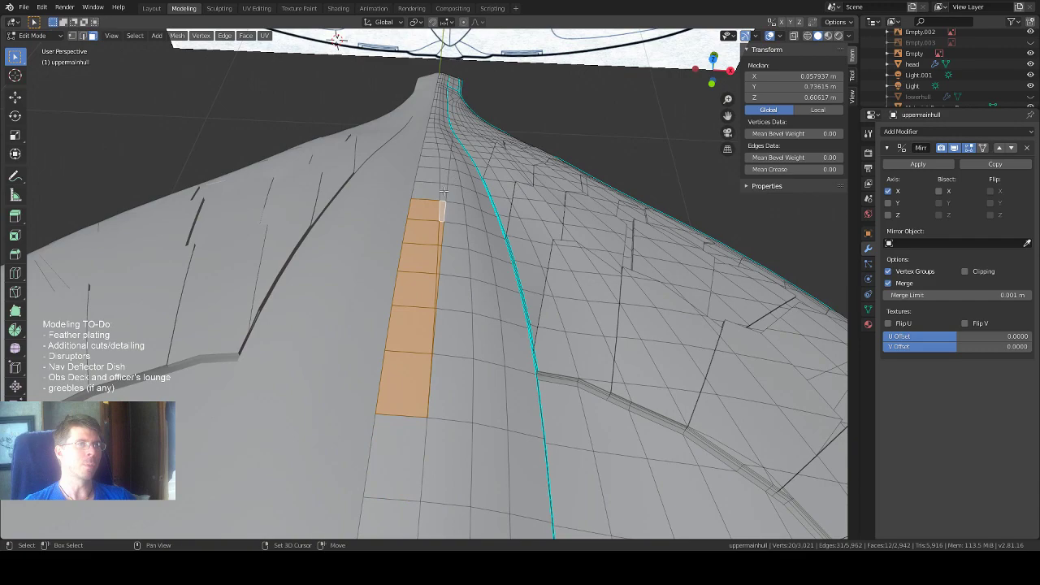
{"action": "left_click", "coordinate": [443, 189], "text": "shift"}
{"action": "left_click", "coordinate": [443, 175], "text": "shift"}
{"action": "left_click", "coordinate": [432, 174], "text": "shift"}
{"action": "left_click", "coordinate": [432, 191], "text": "shift"}
{"action": "middle_click_drag", "start_coordinate": [469, 212], "coordinate": [480, 338]}
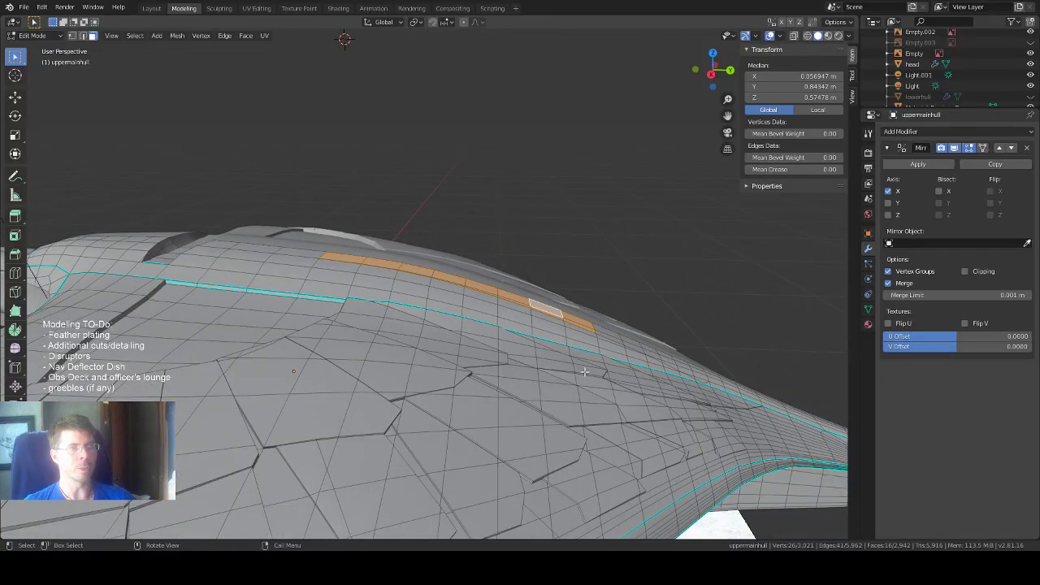
{"action": "middle_click_drag", "start_coordinate": [584, 372], "coordinate": [486, 375]}
{"action": "left_click", "coordinate": [439, 420], "text": "shift"}
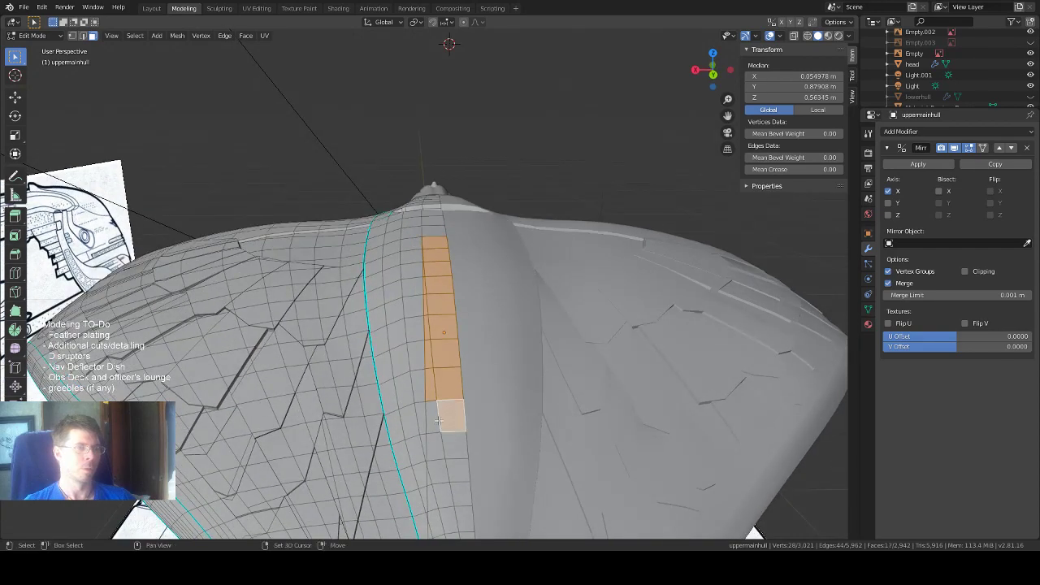
{"action": "left_click", "coordinate": [430, 422], "text": "shift"}
{"action": "mouse_move", "coordinate": [494, 390]}
{"action": "middle_mouse_down"}
{"action": "mouse_move", "coordinate": [526, 395]}
{"action": "mouse_move", "coordinate": [480, 364]}
{"action": "mouse_move", "coordinate": [559, 413]}
{"action": "mouse_move", "coordinate": [500, 375]}
{"action": "middle_mouse_up"}
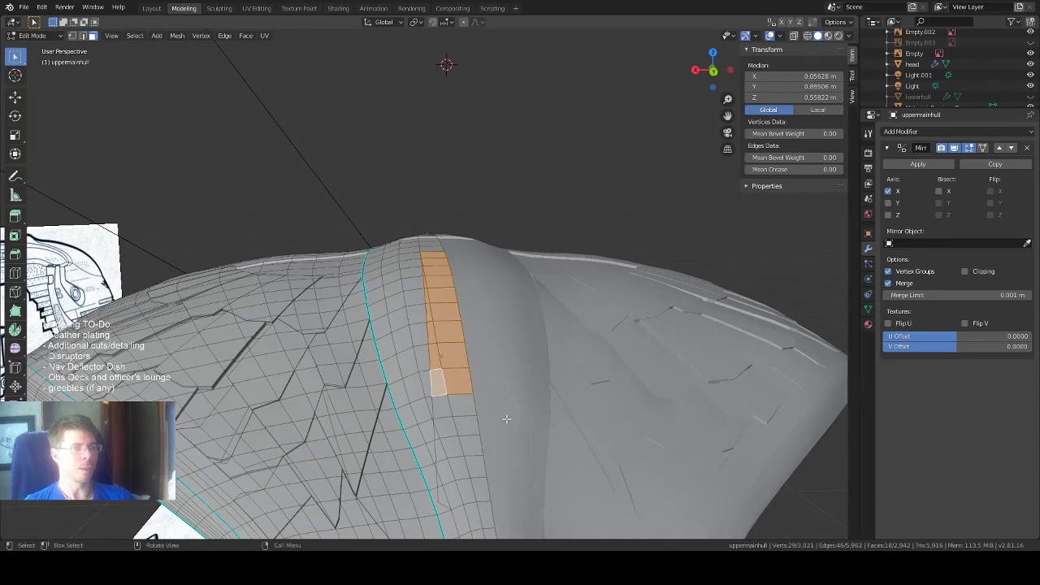
Remove the narrow sliver faces and the rearmost extra face from the selection, keeping only the ten wide faces beside the centreline.
{"action": "mouse_move", "coordinate": [507, 419]}
{"action": "middle_mouse_down"}
{"action": "mouse_move", "coordinate": [505, 398]}
{"action": "mouse_move", "coordinate": [507, 408]}
{"action": "middle_mouse_up"}
{"action": "middle_click_drag", "start_coordinate": [480, 328], "coordinate": [486, 393]}
{"action": "left_click", "coordinate": [440, 434], "text": "shift"}
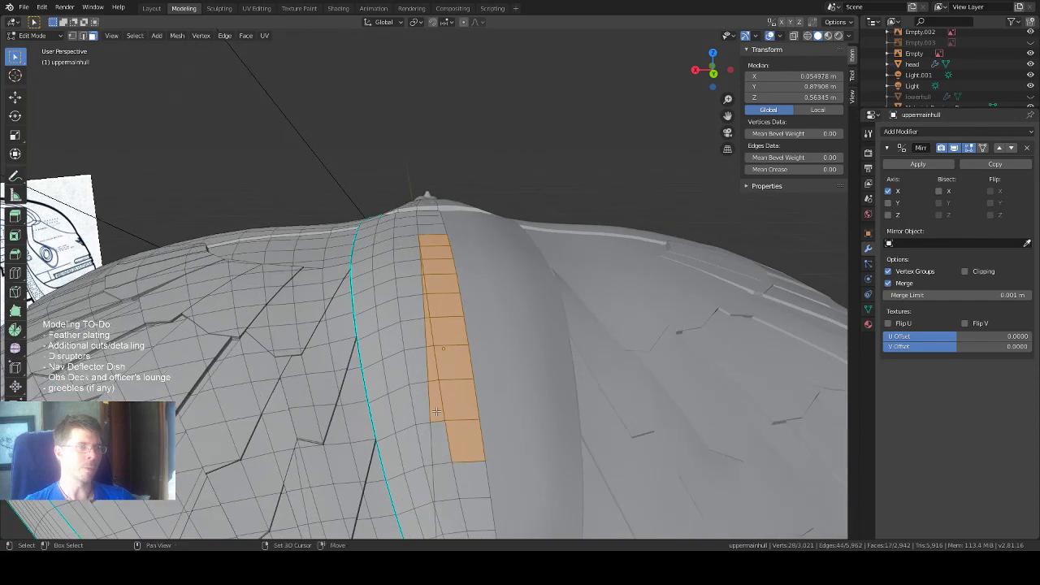
{"action": "left_click", "coordinate": [429, 335], "text": "shift"}
{"action": "left_click", "coordinate": [427, 304], "text": "shift"}
{"action": "left_click", "coordinate": [429, 286], "text": "shift"}
{"action": "left_click", "coordinate": [418, 286], "text": "shift"}
{"action": "left_click", "coordinate": [415, 285], "text": "shift"}
{"action": "left_click", "coordinate": [423, 282], "text": "shift"}
{"action": "left_click", "coordinate": [422, 268], "text": "shift"}
{"action": "middle_click_drag", "start_coordinate": [421, 268], "coordinate": [418, 241]}
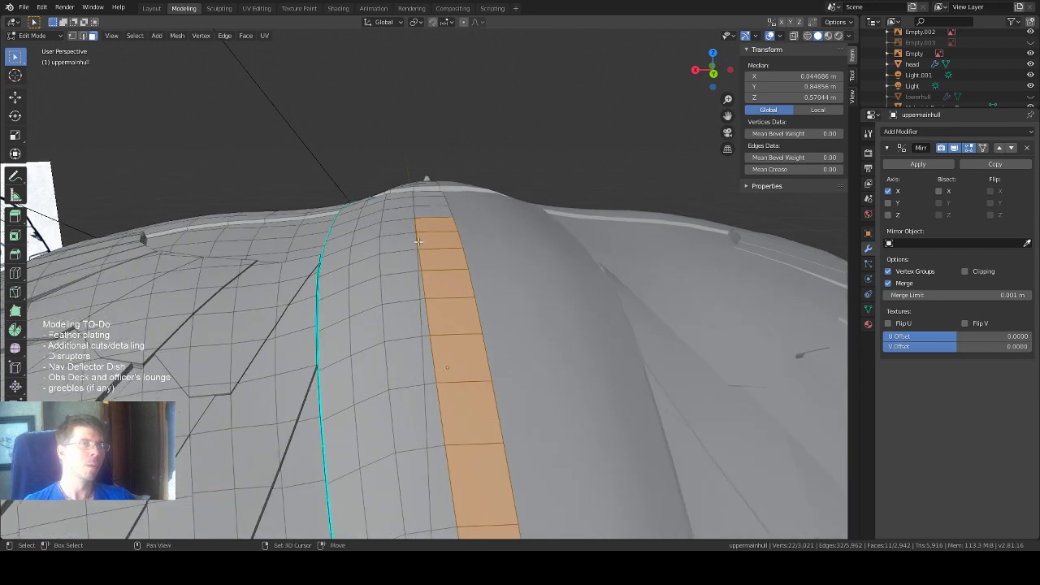
{"action": "left_click", "coordinate": [418, 246], "text": "shift"}
{"action": "middle_click_drag", "start_coordinate": [406, 283], "coordinate": [405, 326]}
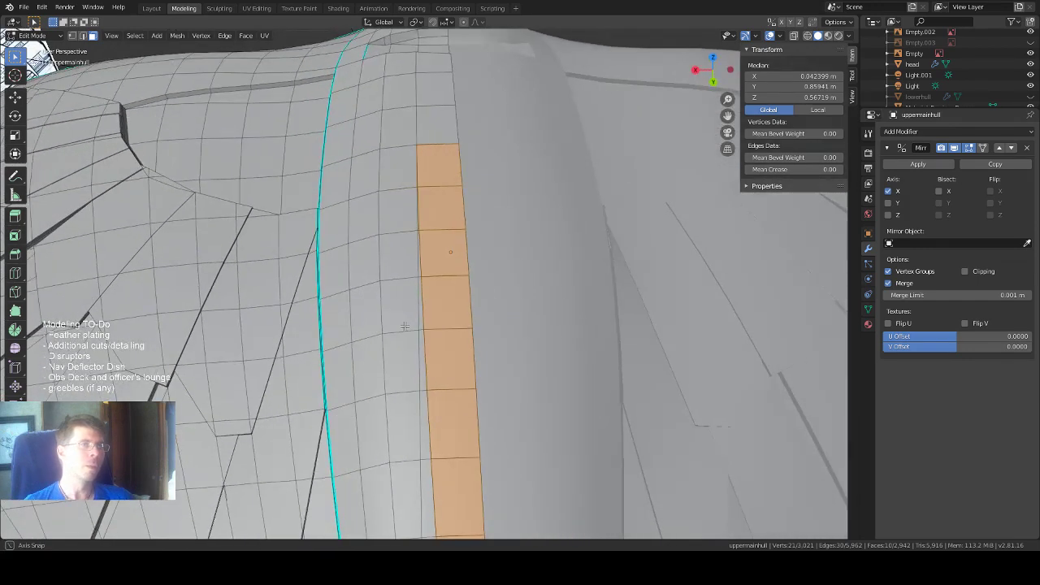
Extrude the selected centreline strip about 0.008 m along its normals and scale its faces to 0.979.
{"action": "scroll", "coordinate": [407, 172], "scroll_direction": "up", "scroll_amount": 5}
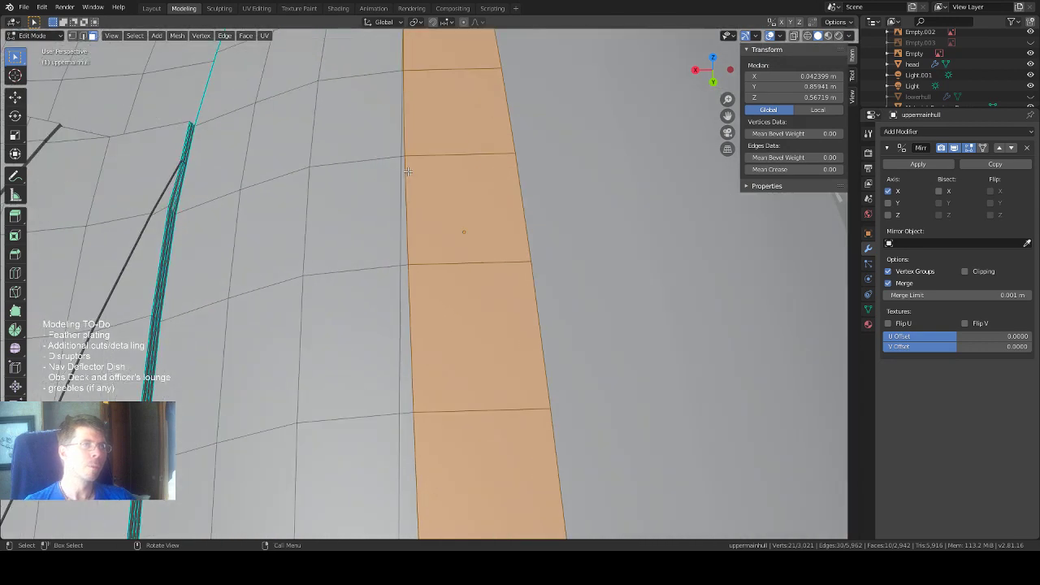
{"action": "middle_click_drag", "start_coordinate": [394, 147], "coordinate": [276, 106]}
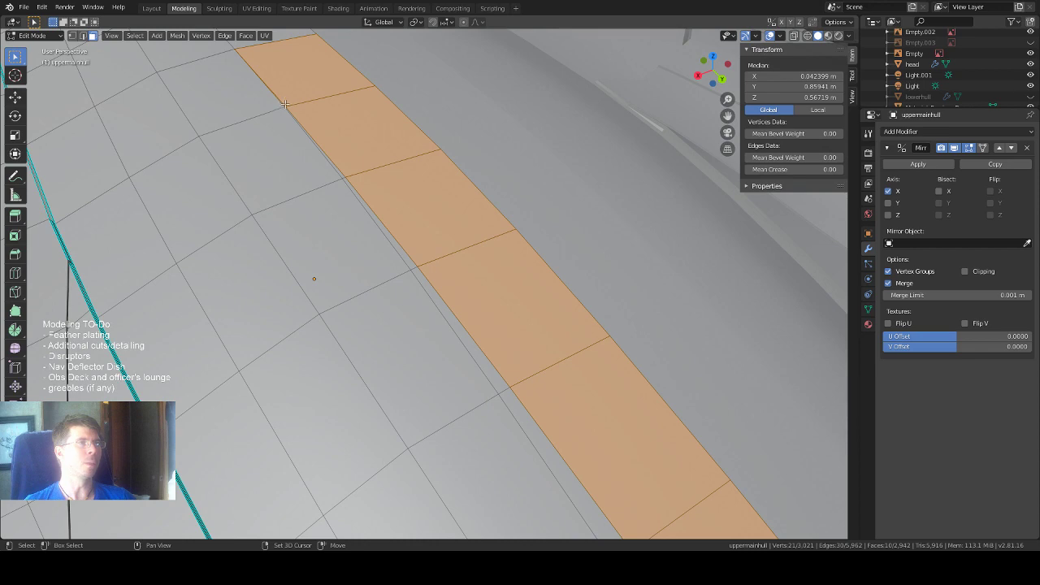
{"action": "middle_click_drag", "start_coordinate": [328, 145], "coordinate": [371, 176]}
{"action": "middle_click_drag", "start_coordinate": [489, 341], "coordinate": [469, 300]}
{"action": "scroll", "coordinate": [469, 300], "scroll_direction": "down", "scroll_amount": 3}
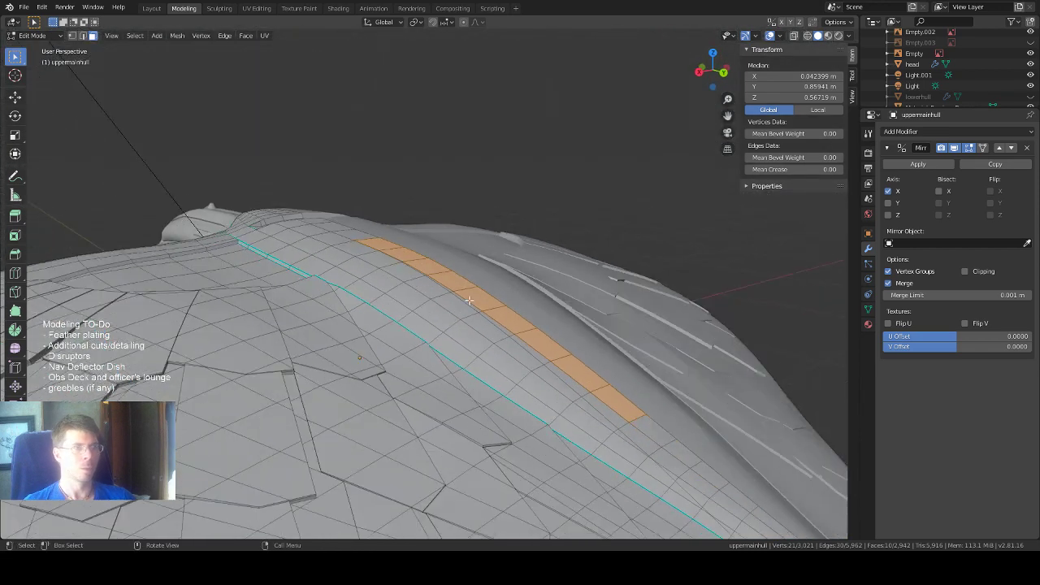
{"action": "left_click", "coordinate": [15, 216]}
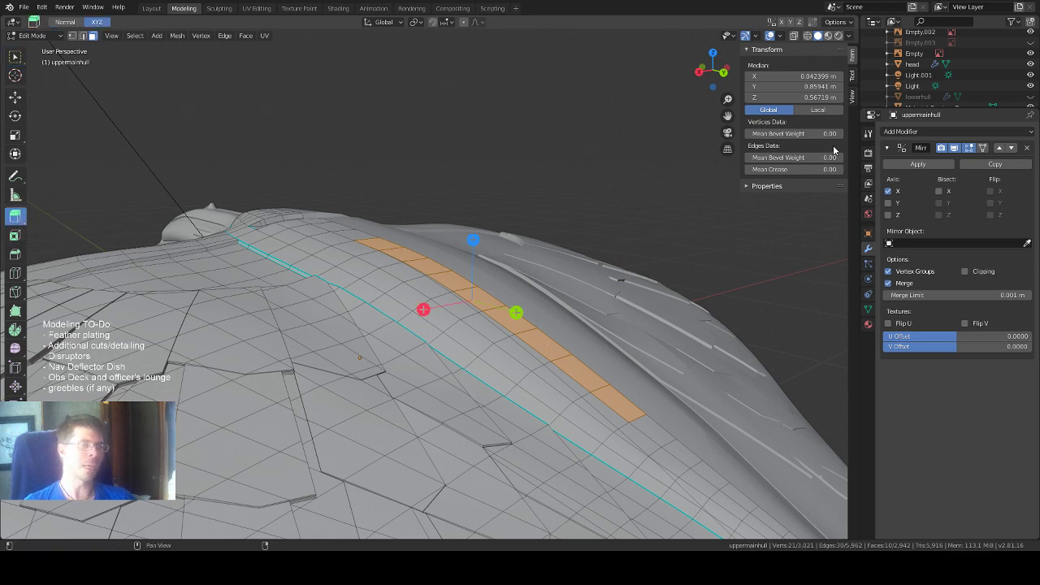
{"action": "left_click", "coordinate": [852, 76]}
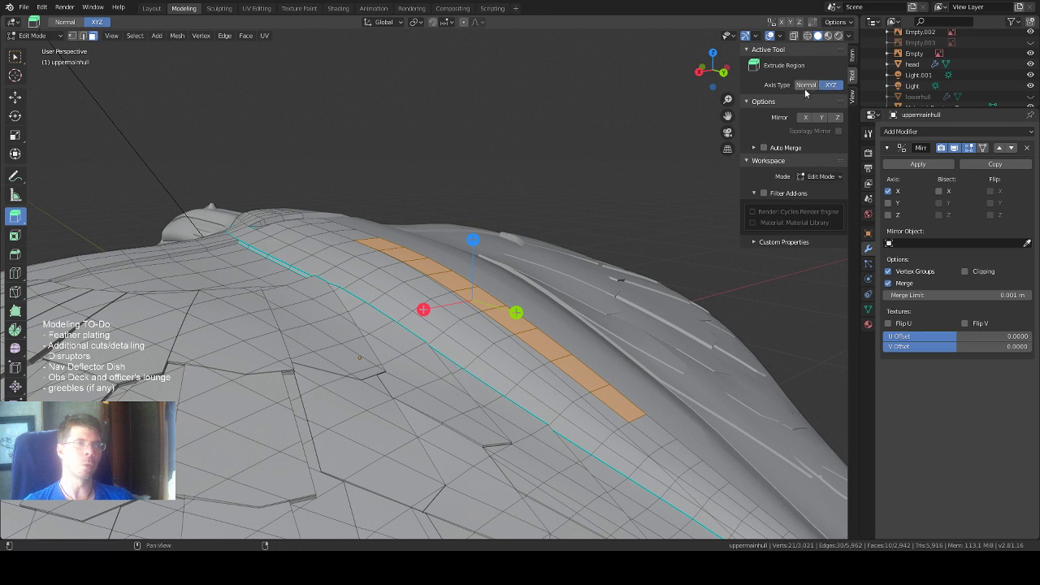
{"action": "left_click", "coordinate": [806, 85]}
{"action": "left_click_drag", "start_coordinate": [482, 243], "coordinate": [488, 242]}
{"action": "middle_click_drag", "start_coordinate": [488, 243], "coordinate": [486, 253]}
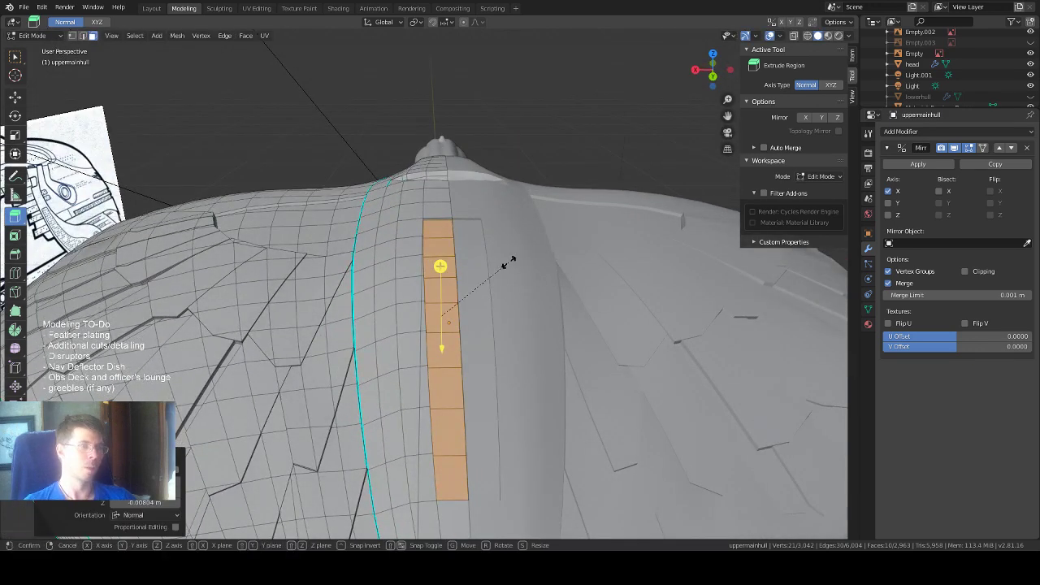
{"action": "key", "text": "s"}
{"action": "left_click", "coordinate": [506, 262]}
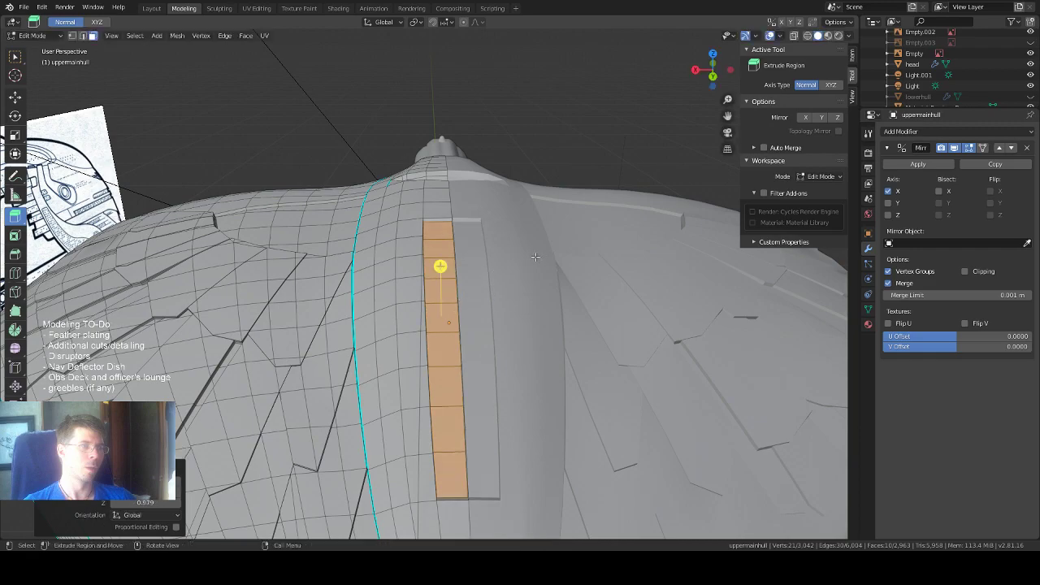
Compare the extruded spine strip with the blueprint from the top in see-through display, and return to opaque display.
{"action": "middle_click_drag", "start_coordinate": [441, 268], "coordinate": [422, 210]}
{"action": "middle_click_drag", "start_coordinate": [777, 265], "coordinate": [452, 293]}
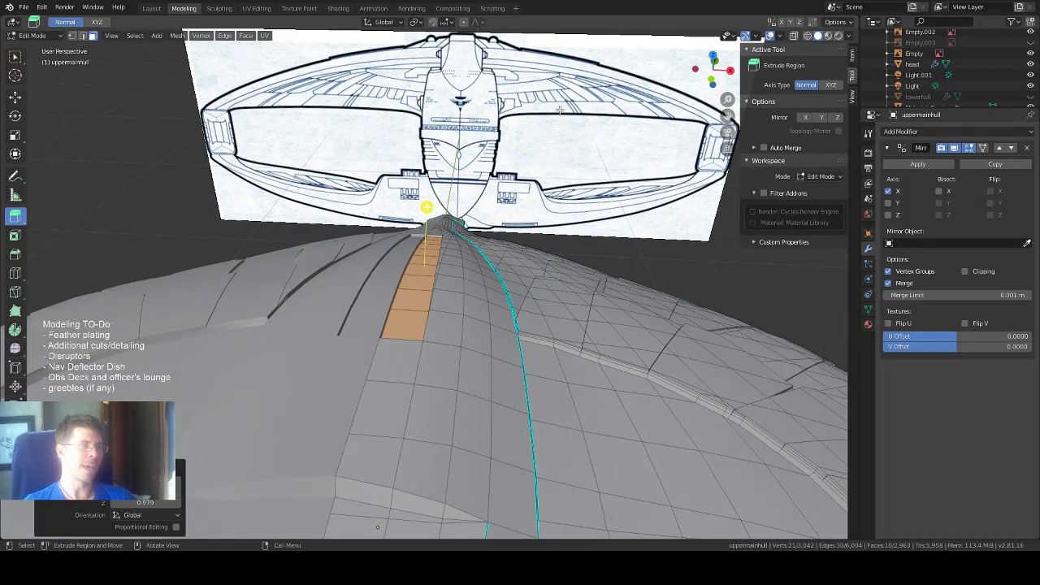
{"action": "left_click", "coordinate": [712, 55]}
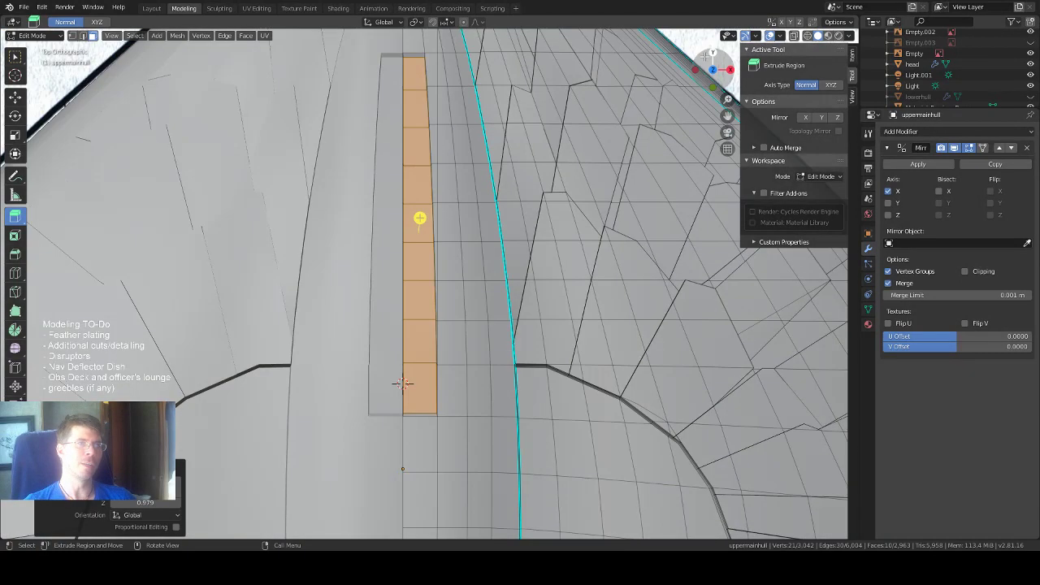
{"action": "key", "text": "alt+z"}
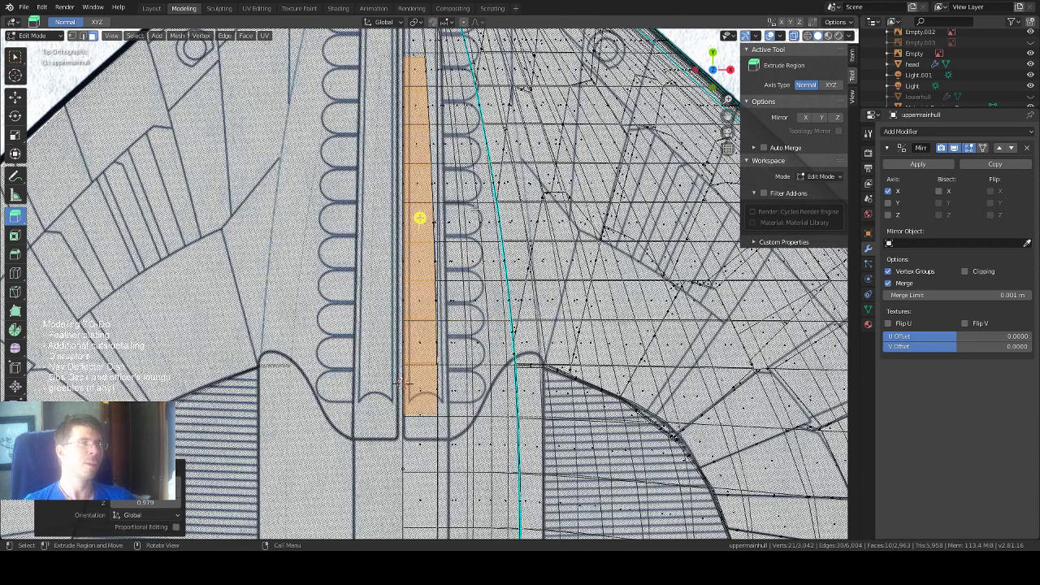
{"action": "scroll", "coordinate": [475, 207], "scroll_direction": "down", "scroll_amount": 3}
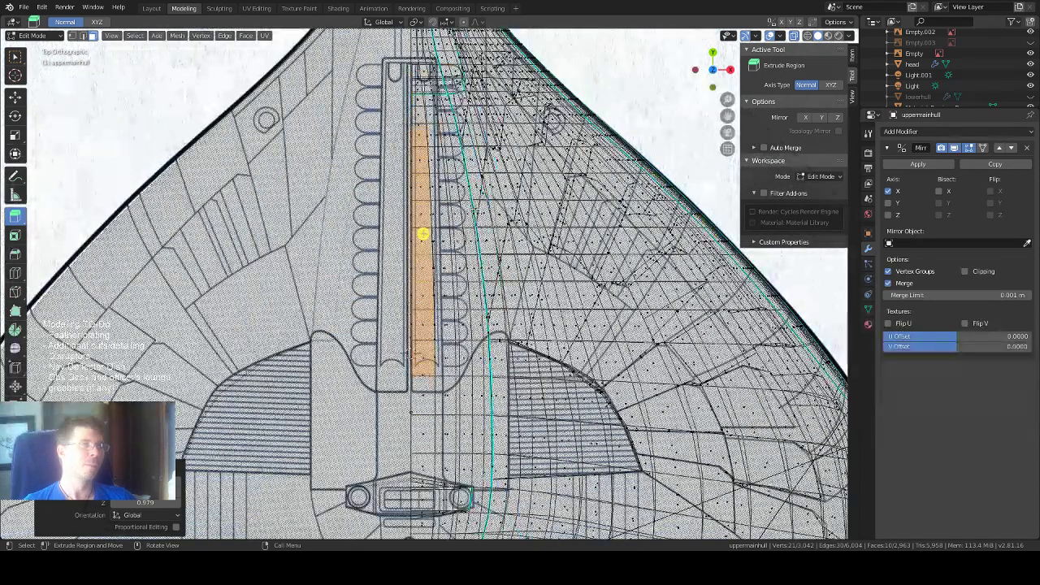
{"action": "scroll", "coordinate": [423, 234], "scroll_direction": "down", "scroll_amount": 1}
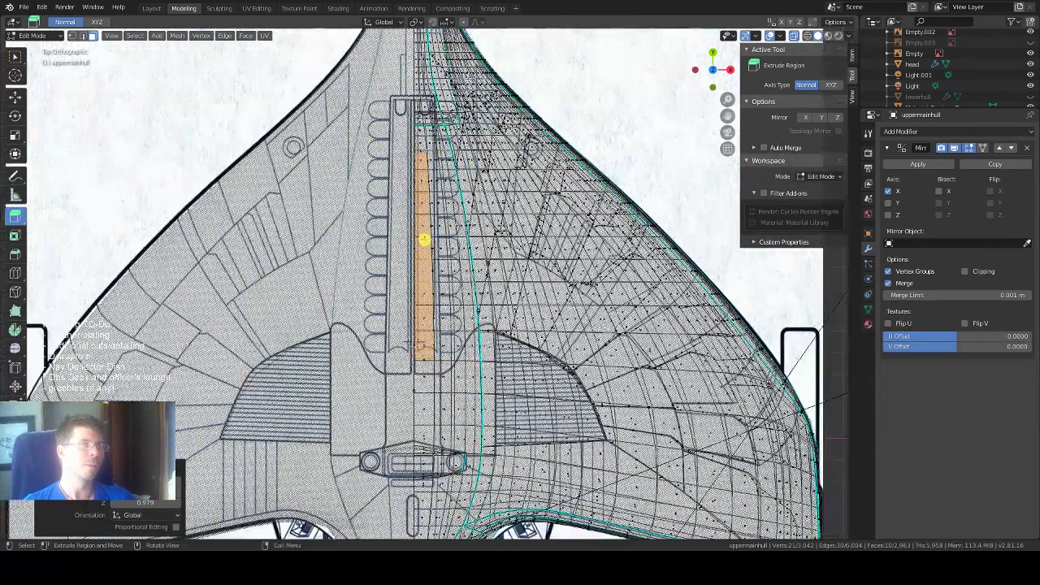
{"action": "scroll", "coordinate": [356, 249], "scroll_direction": "down", "scroll_amount": 2}
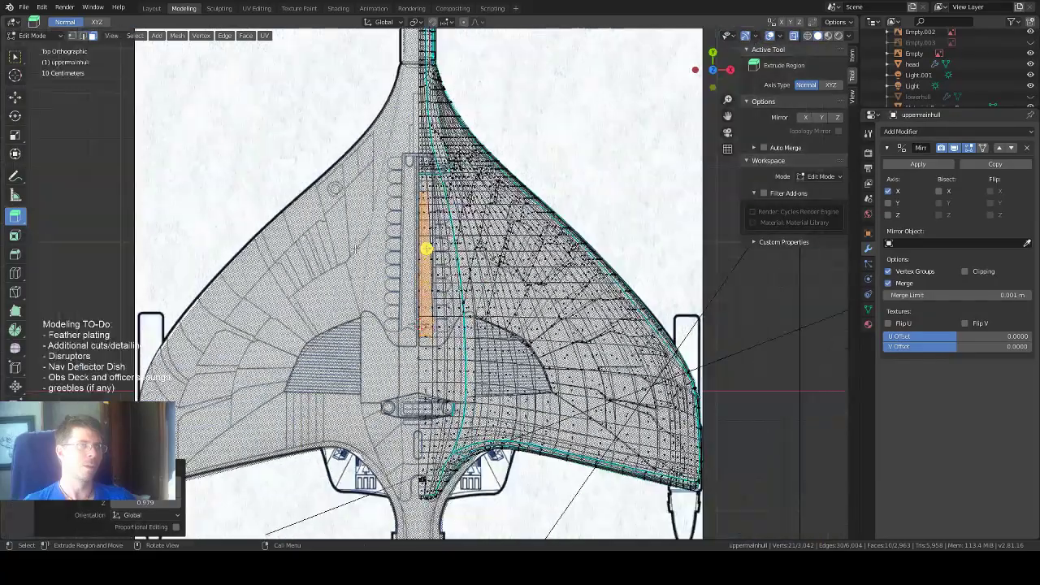
{"action": "scroll", "coordinate": [296, 270], "scroll_direction": "up", "scroll_amount": 2}
{"action": "middle_click_drag", "start_coordinate": [275, 275], "coordinate": [354, 213]}
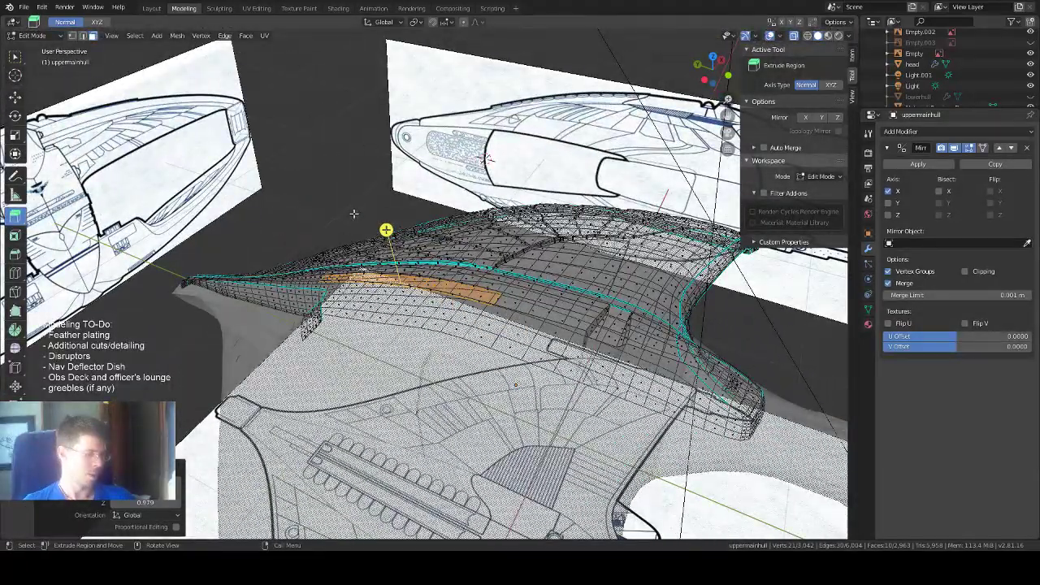
{"action": "key", "text": "alt+z"}
{"action": "middle_click_drag", "start_coordinate": [389, 299], "coordinate": [420, 301]}
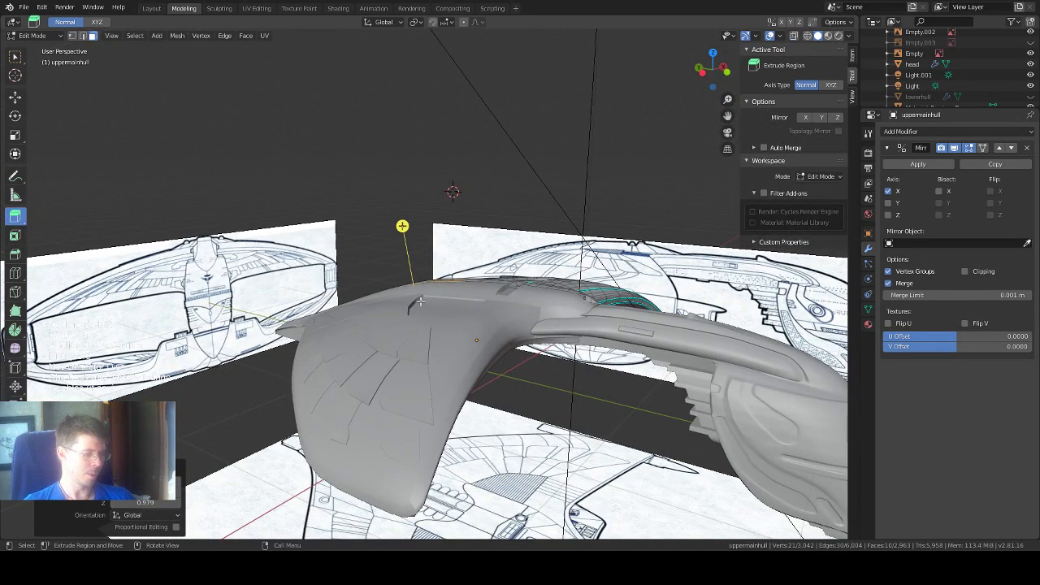
Leave mesh editing and reveal all hidden objects, including the lower hull and the hidden reference image.
{"action": "key", "text": "alt+h"}
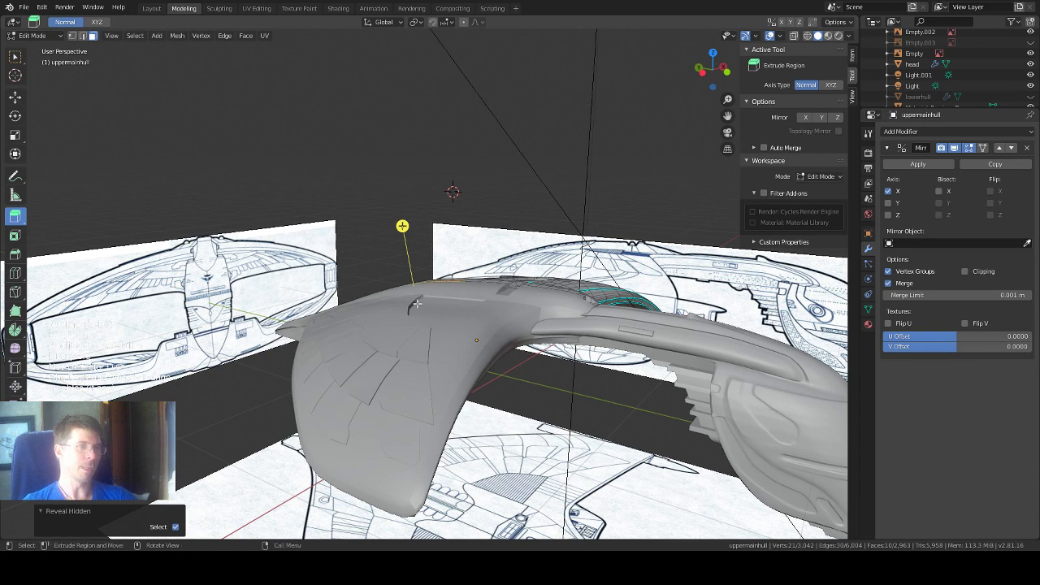
{"action": "key", "text": "Tab"}
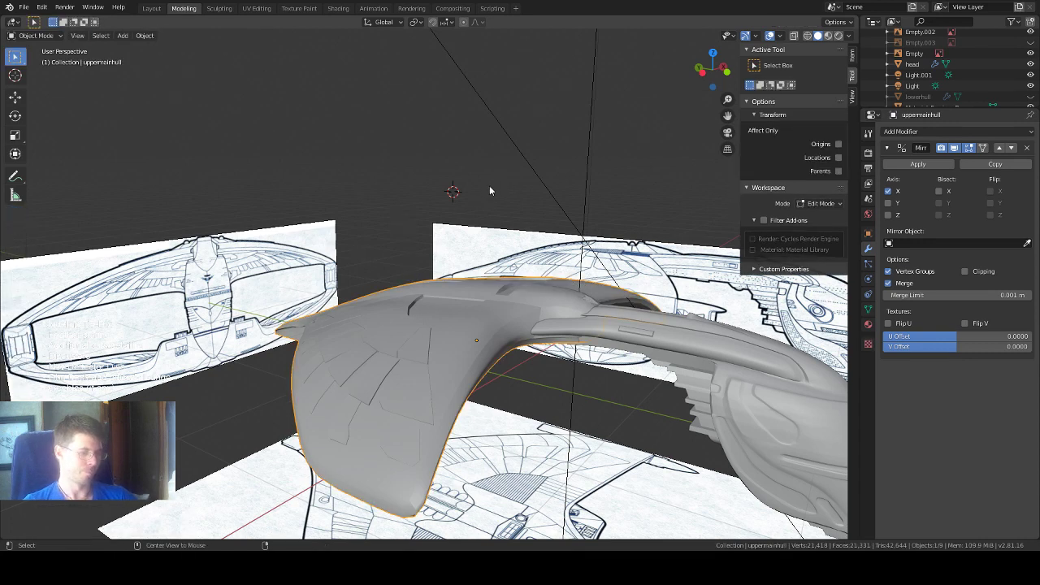
{"action": "middle_click_drag", "start_coordinate": [489, 189], "coordinate": [535, 249]}
{"action": "middle_click_drag", "start_coordinate": [416, 383], "coordinate": [280, 386]}
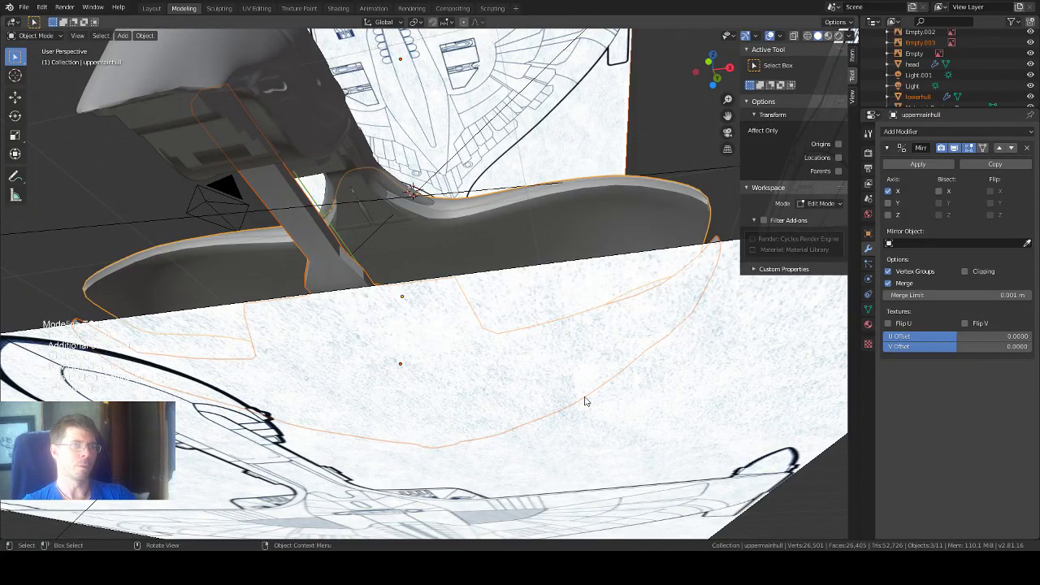
Hide the blueprint reference image that covers the lower hull in the foreground.
{"action": "left_click", "coordinate": [585, 431]}
{"action": "scroll", "coordinate": [619, 349], "scroll_direction": "down", "scroll_amount": 4}
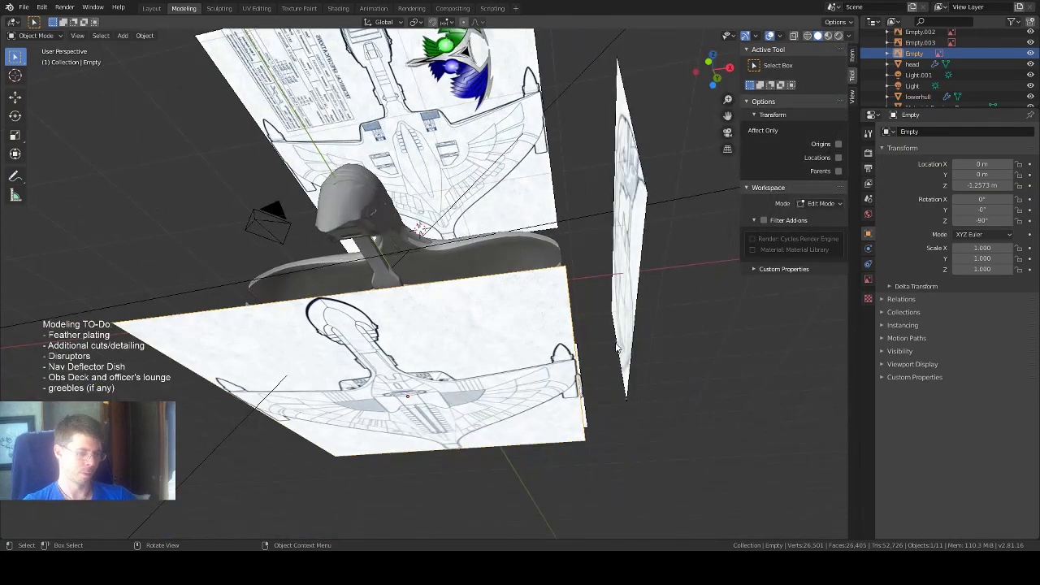
{"action": "key", "text": "h"}
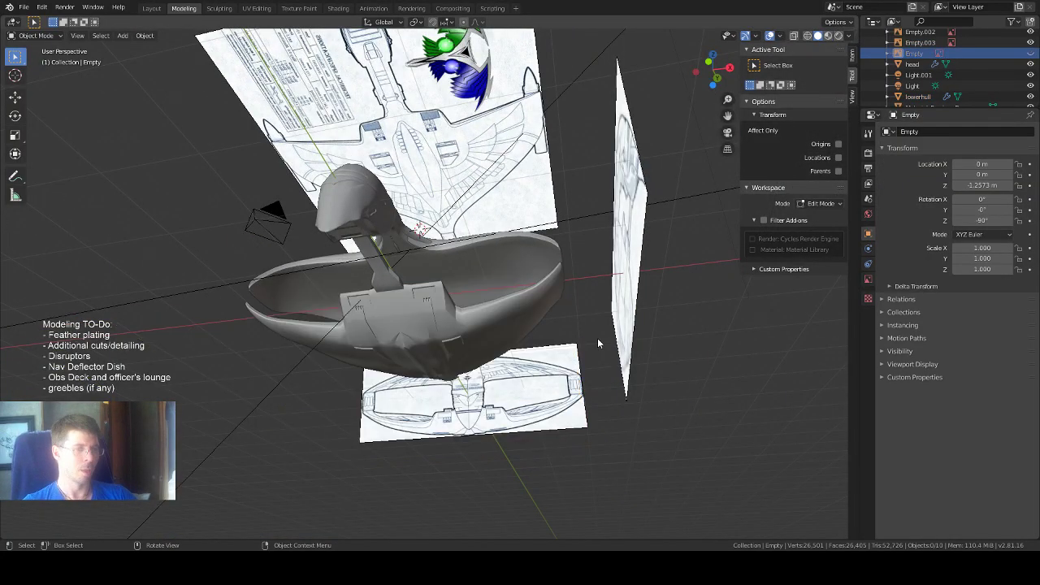
{"action": "scroll", "coordinate": [351, 223], "scroll_direction": "up", "scroll_amount": 3}
{"action": "scroll", "coordinate": [351, 224], "scroll_direction": "up", "scroll_amount": 2}
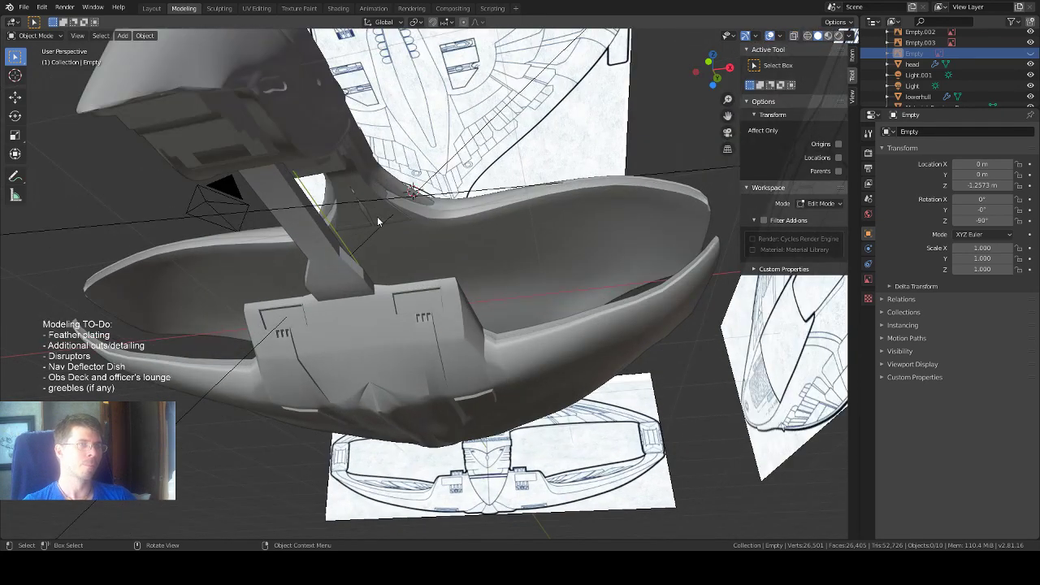
Hide the upper main hull and the lower hull, leaving the head as the only ship part shown.
{"action": "middle_click_drag", "start_coordinate": [441, 262], "coordinate": [399, 295]}
{"action": "left_click", "coordinate": [351, 261]}
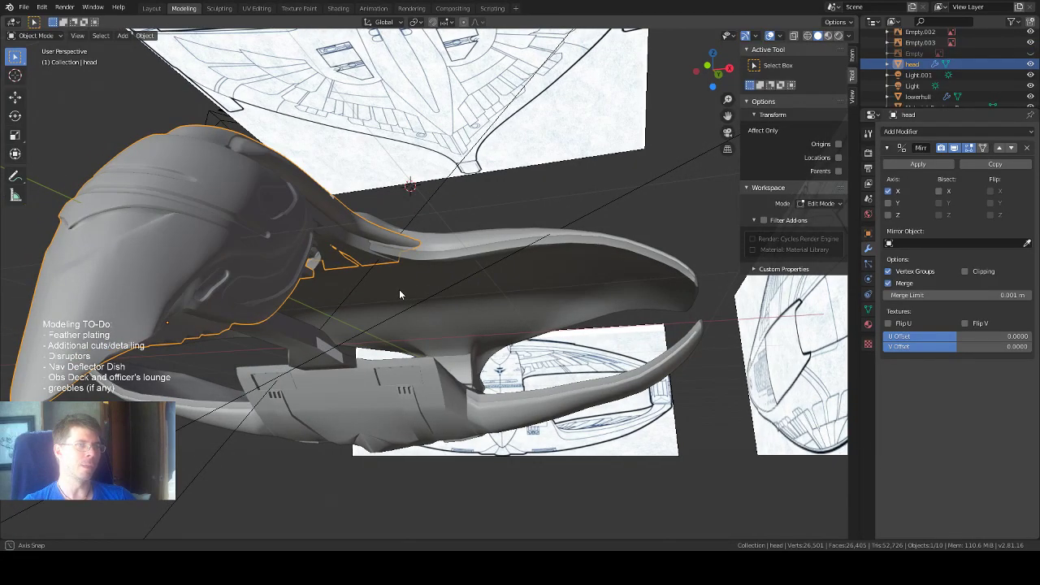
{"action": "left_click", "coordinate": [504, 251]}
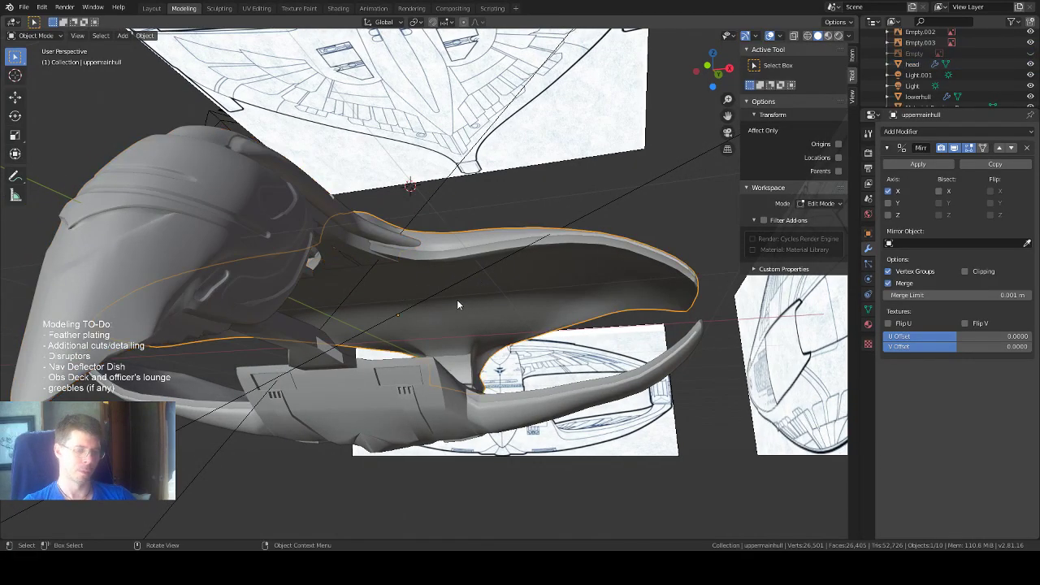
{"action": "key", "text": "h"}
{"action": "left_click", "coordinate": [383, 406]}
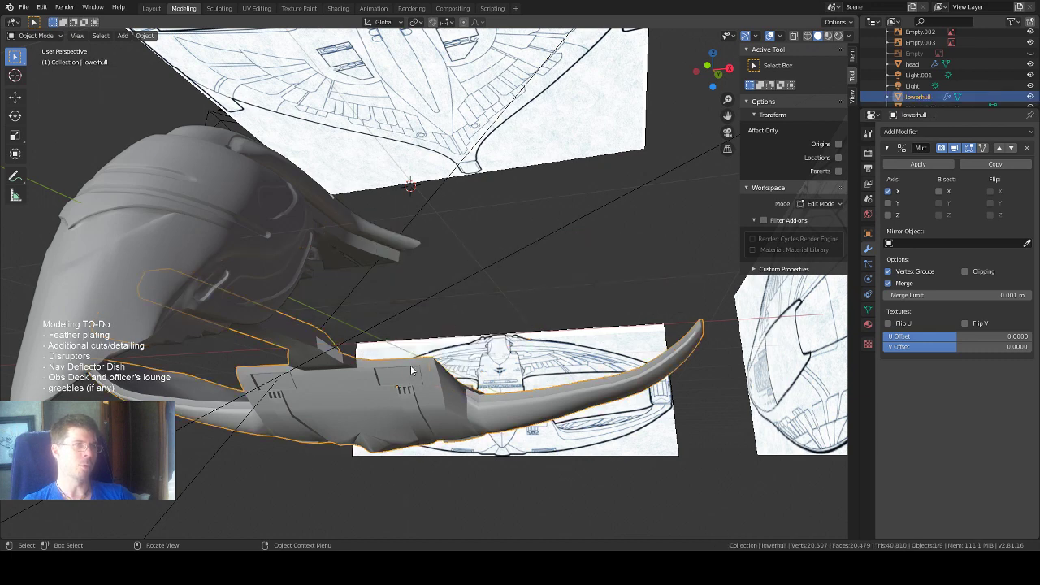
{"action": "key", "text": "h"}
Select the head object, centre it in the view and open its mesh for editing.
{"action": "middle_click_drag", "start_coordinate": [417, 306], "coordinate": [357, 287]}
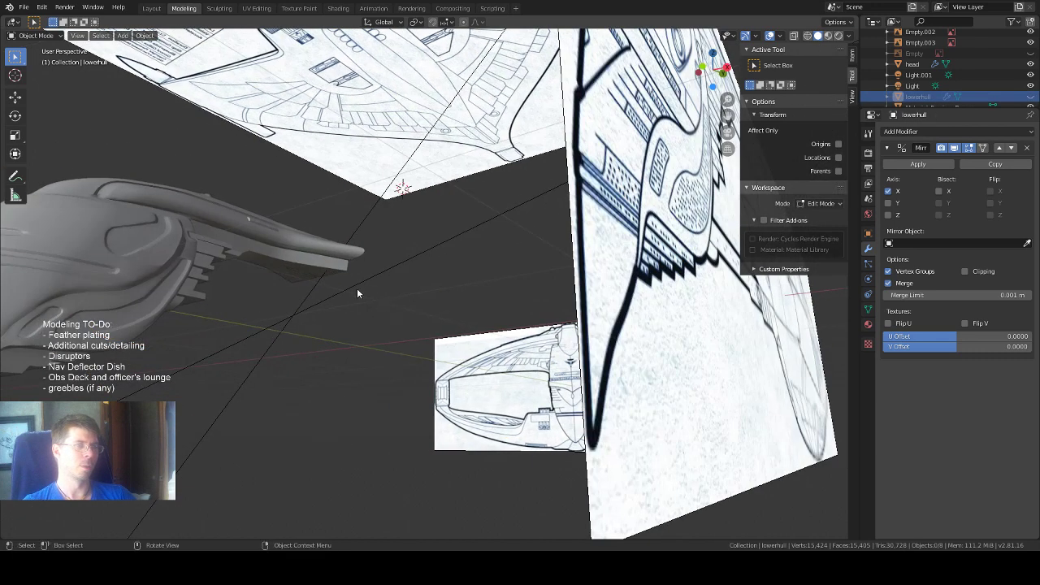
{"action": "left_click", "coordinate": [330, 266]}
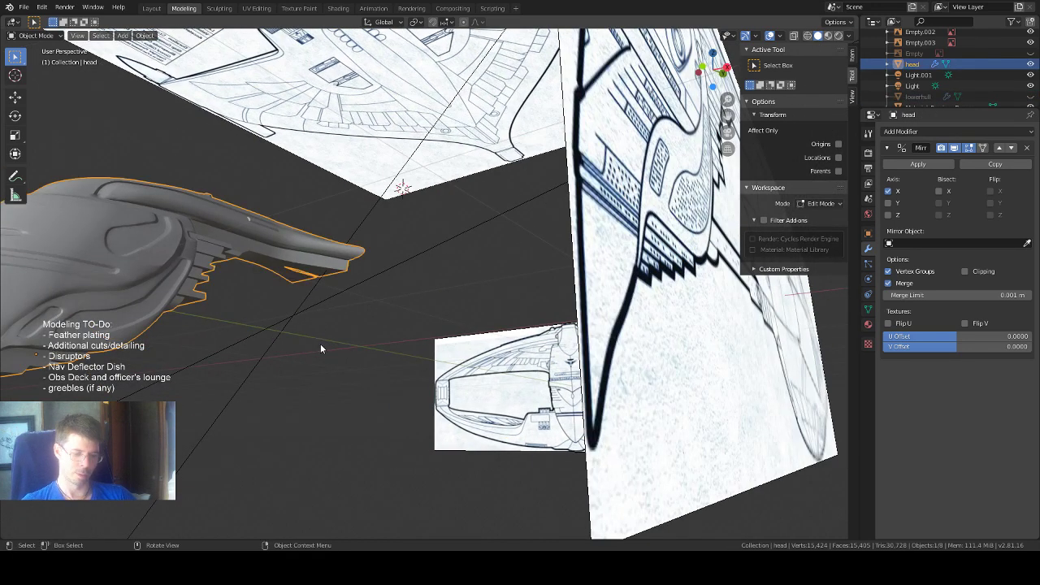
{"action": "key", "text": "period"}
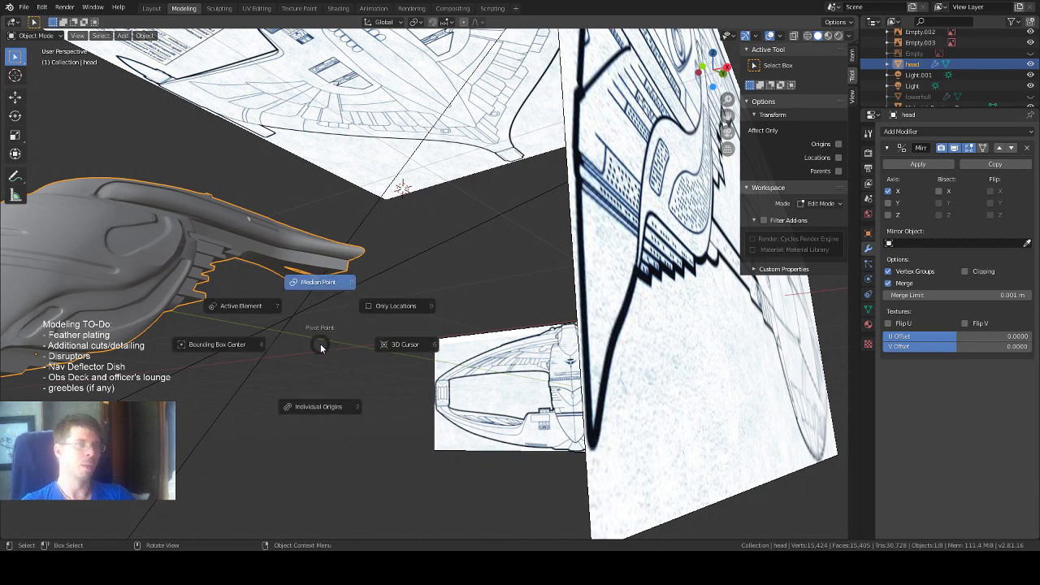
{"action": "left_click", "coordinate": [384, 301]}
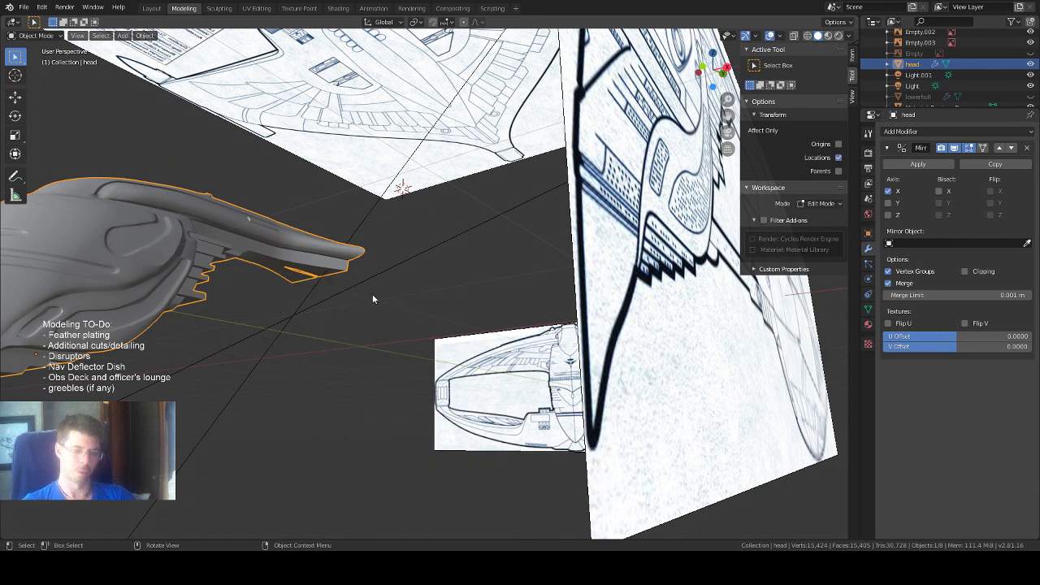
{"action": "key", "text": "KP_Decimal"}
{"action": "scroll", "coordinate": [557, 338], "scroll_direction": "up", "scroll_amount": 2}
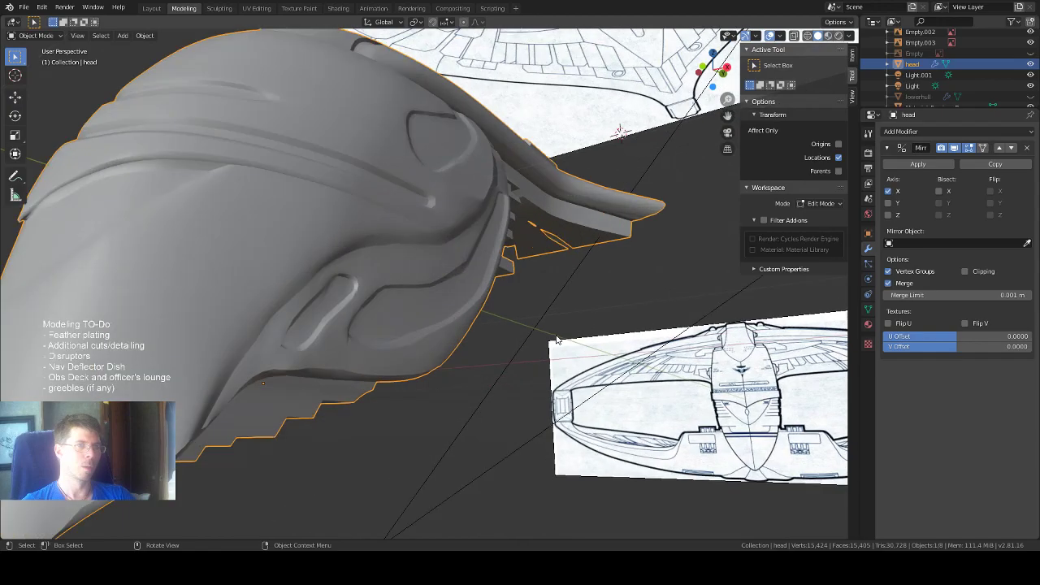
{"action": "key", "text": "Tab"}
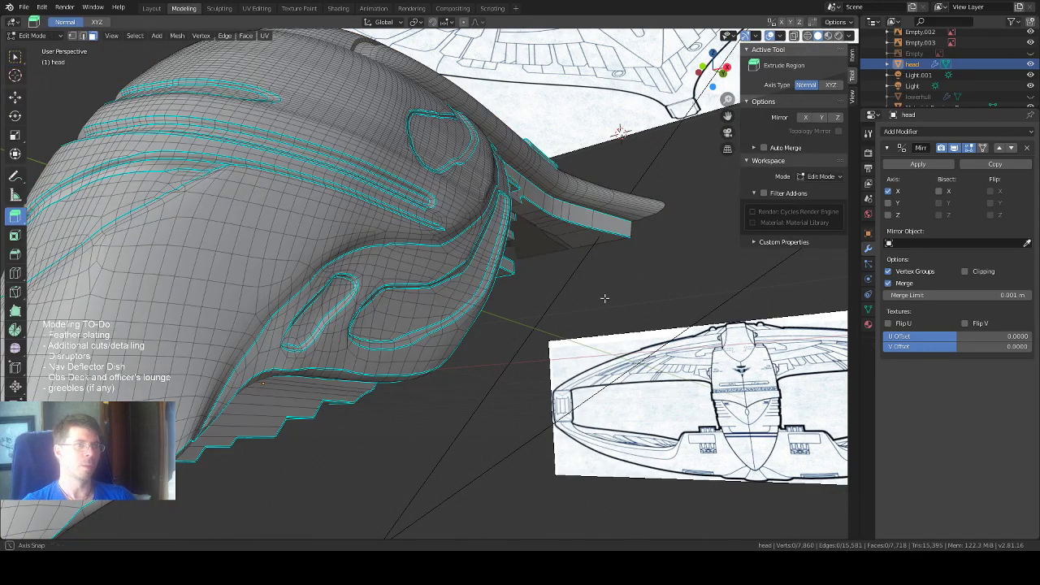
Switch the head mesh to vertex selection for work on the underside of the neck's flared end.
{"action": "middle_click_drag", "start_coordinate": [604, 298], "coordinate": [605, 217]}
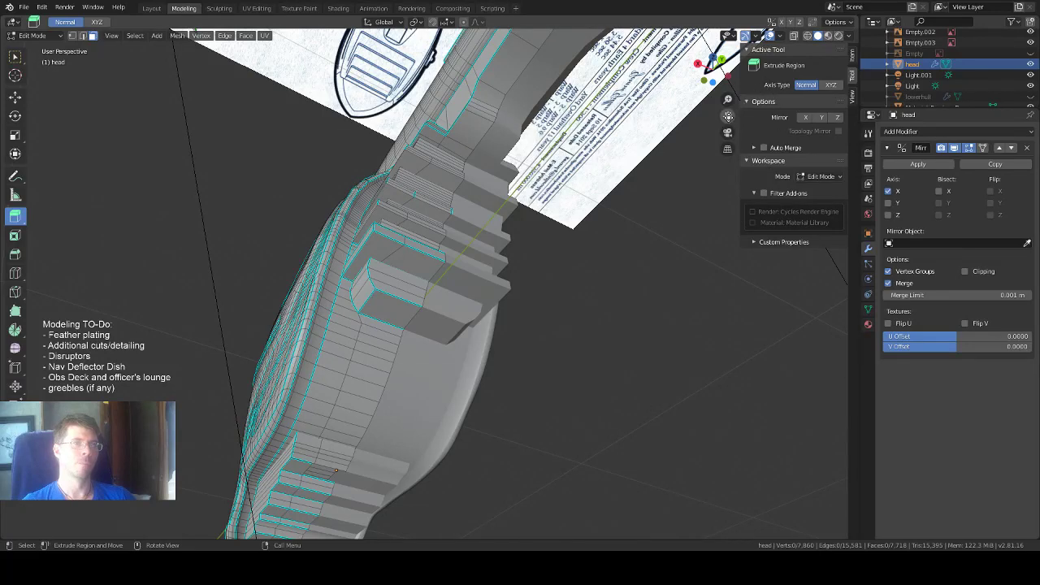
{"action": "left_click_drag", "start_coordinate": [728, 117], "coordinate": [673, 240]}
{"action": "middle_click_drag", "start_coordinate": [689, 34], "coordinate": [607, 150], "text": "shift"}
{"action": "scroll", "coordinate": [598, 125], "scroll_direction": "up", "scroll_amount": 2}
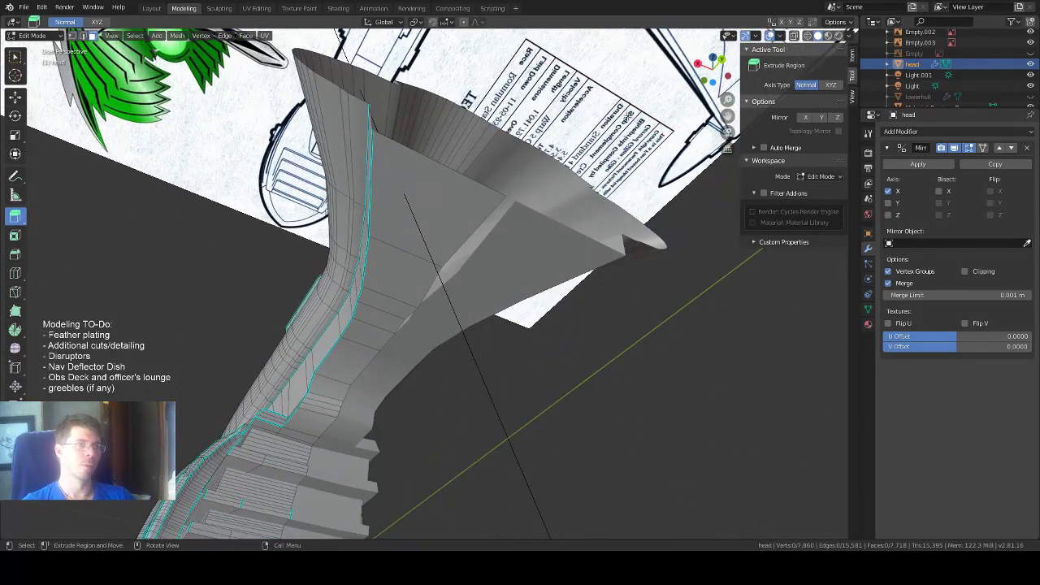
{"action": "scroll", "coordinate": [641, 120], "scroll_direction": "up", "scroll_amount": 1}
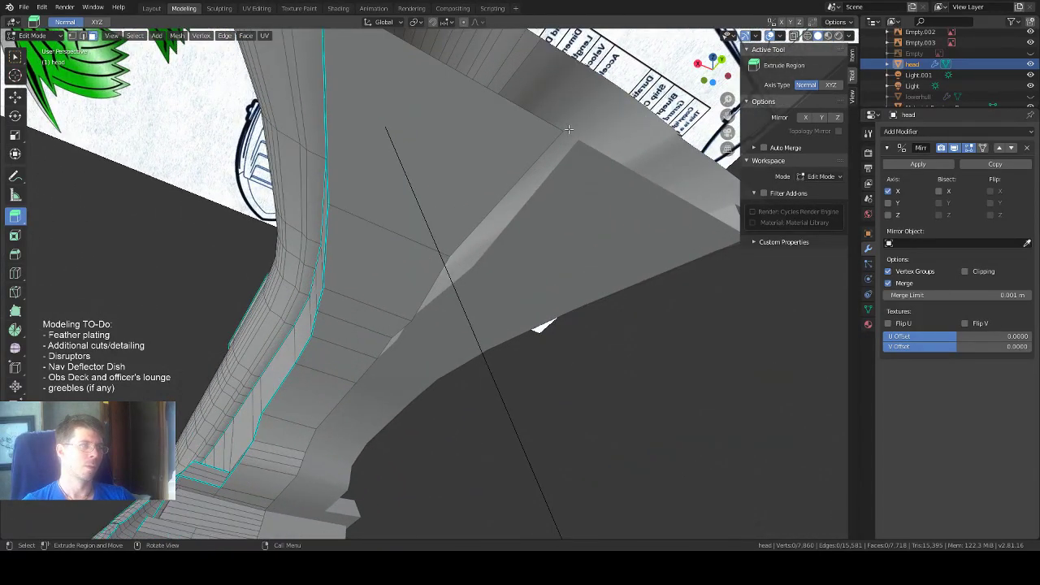
{"action": "scroll", "coordinate": [569, 128], "scroll_direction": "down", "scroll_amount": 2}
{"action": "scroll", "coordinate": [570, 129], "scroll_direction": "up", "scroll_amount": 1}
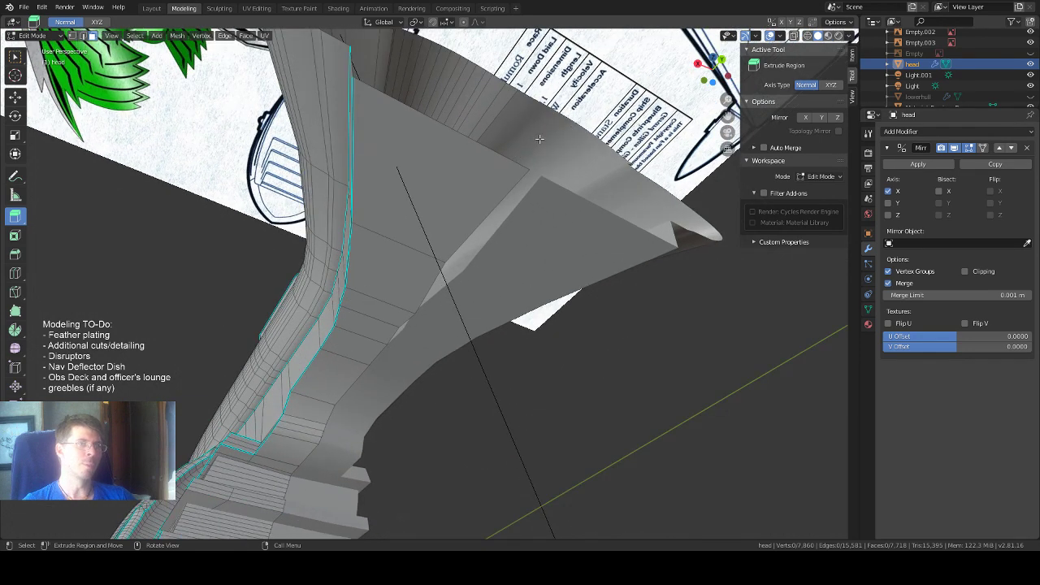
{"action": "key", "text": "1"}
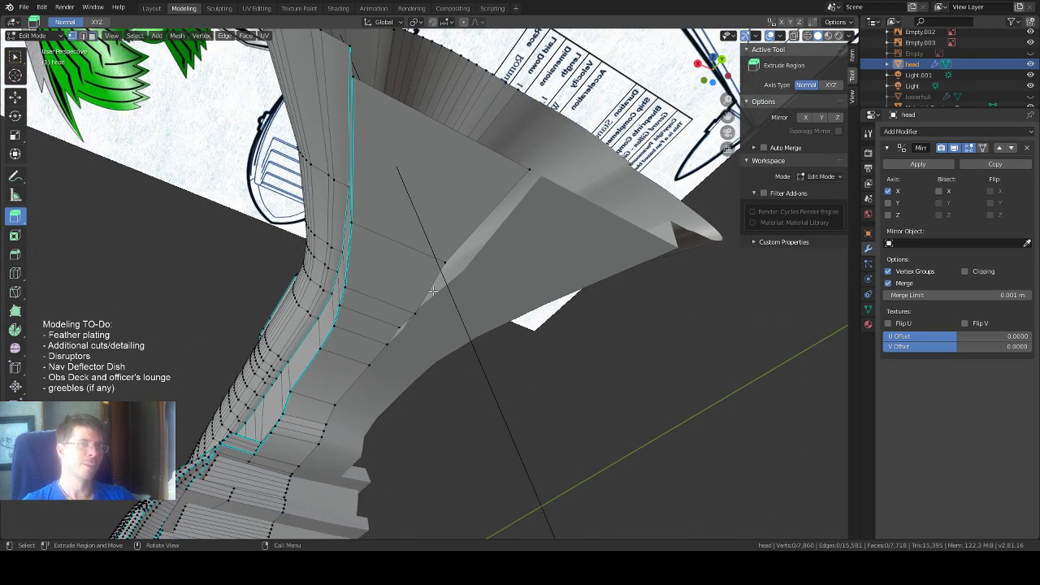
Set the X coordinate to 0 m for the two adjacent stray vertices at the narrow end of the neck's central gap.
{"action": "left_click", "coordinate": [397, 328]}
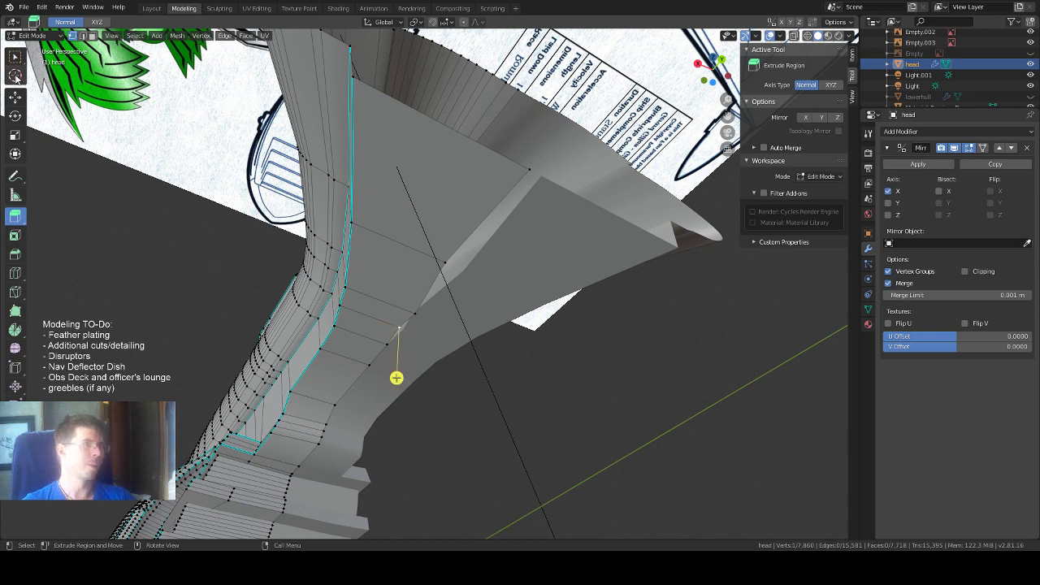
{"action": "left_click", "coordinate": [15, 57]}
{"action": "left_click", "coordinate": [852, 54]}
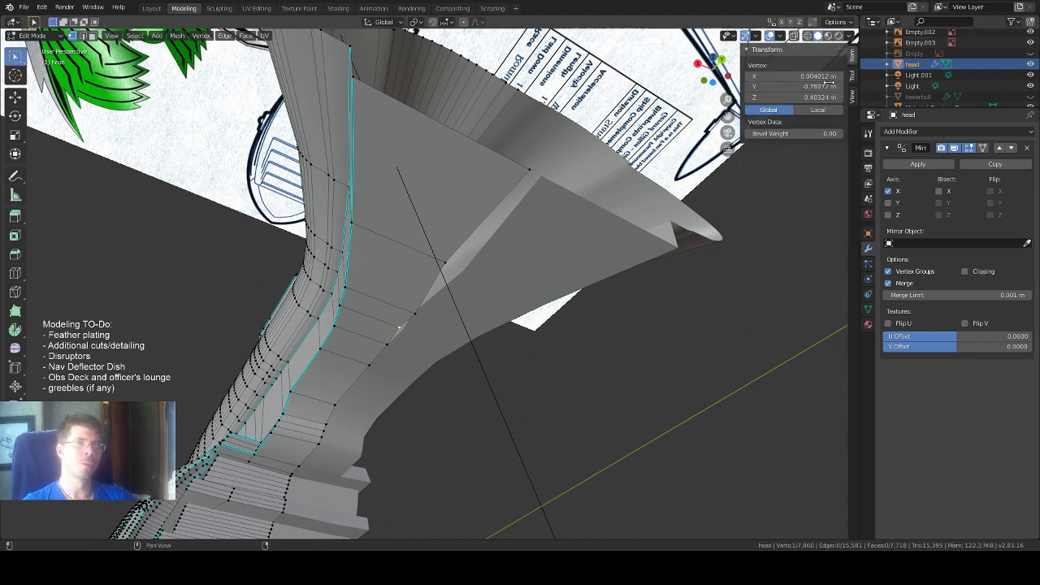
{"action": "left_click", "coordinate": [817, 76]}
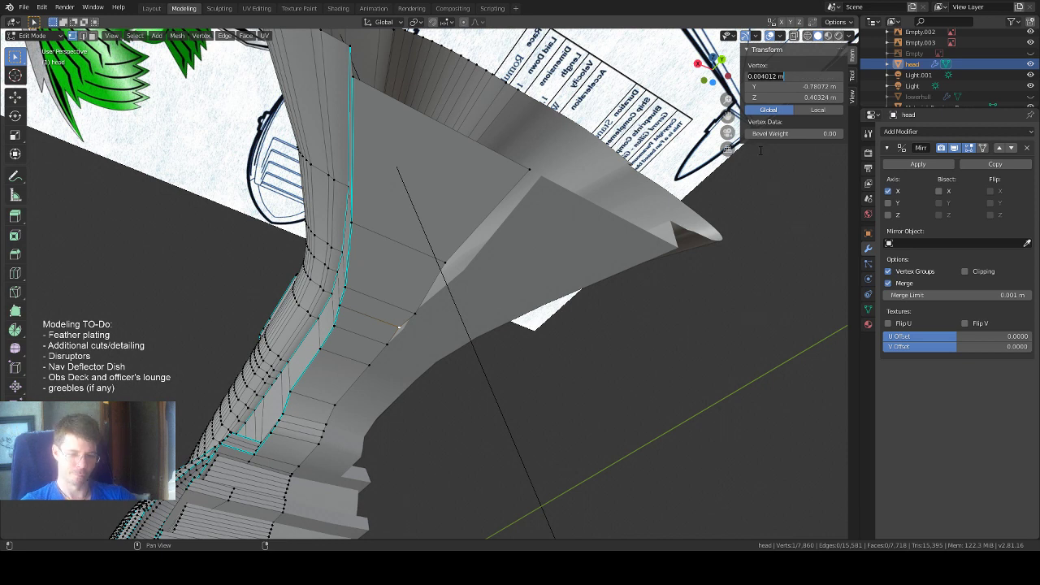
{"action": "type", "text": "0"}
{"action": "key", "text": "Return"}
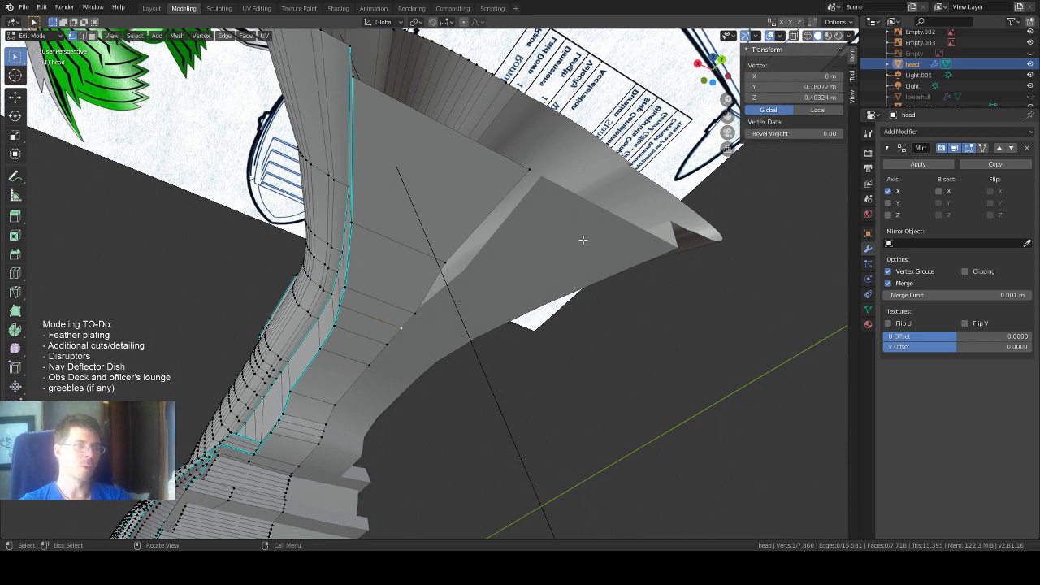
{"action": "left_click", "coordinate": [414, 311]}
{"action": "left_click", "coordinate": [792, 77]}
{"action": "type", "text": "0"}
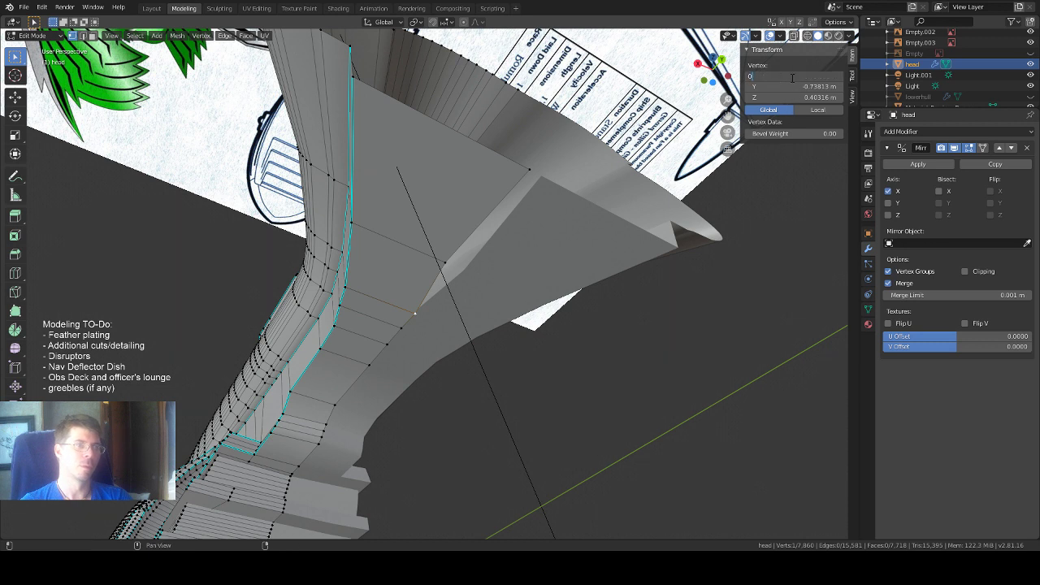
{"action": "key", "text": "Return"}
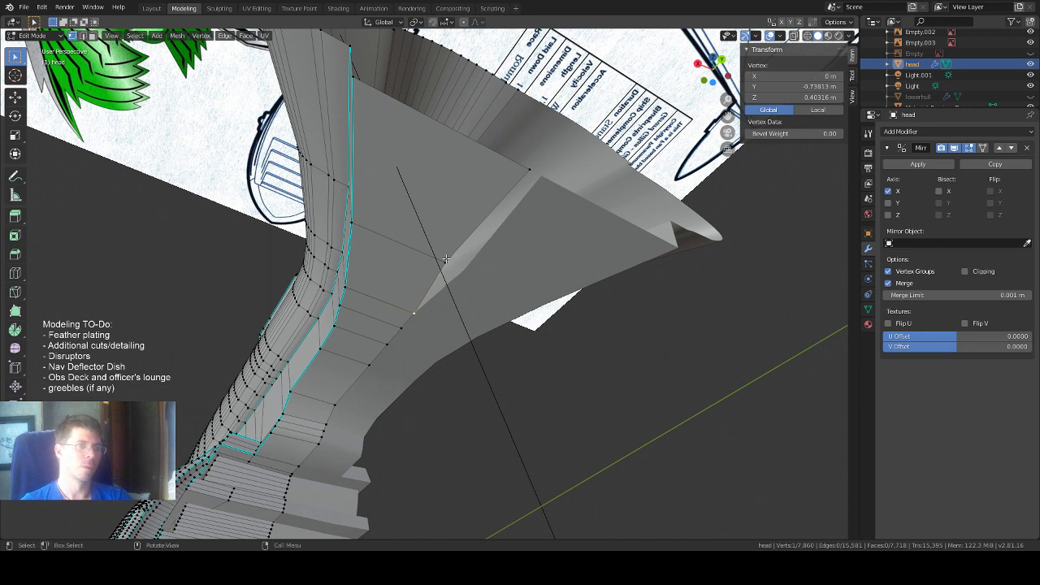
Close the rest of the central gap by setting X to 0 m for its middle vertex and its far-end vertex.
{"action": "left_click", "coordinate": [445, 261]}
{"action": "left_click", "coordinate": [786, 76]}
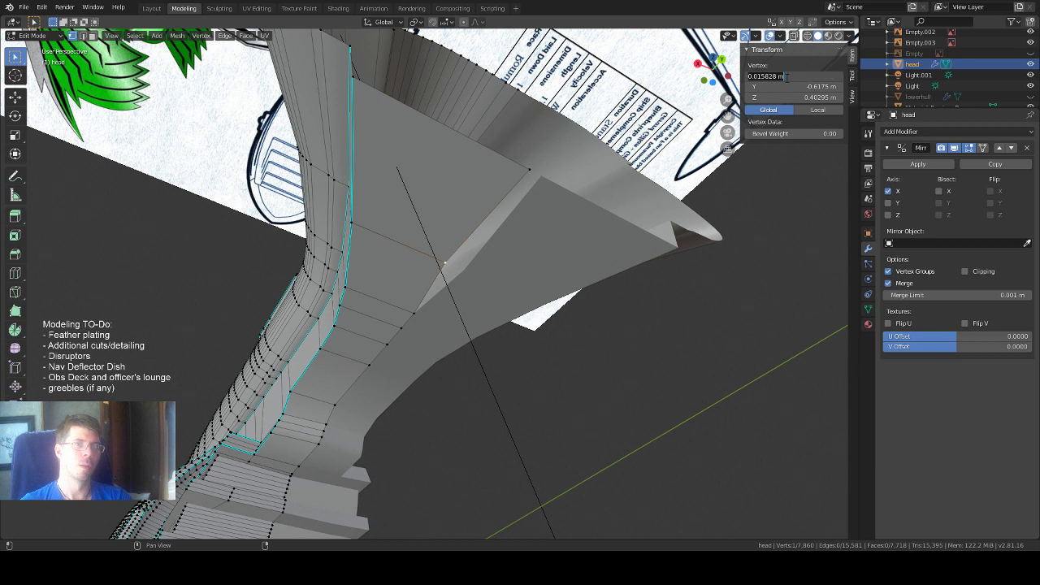
{"action": "type", "text": "0"}
{"action": "key", "text": "Return"}
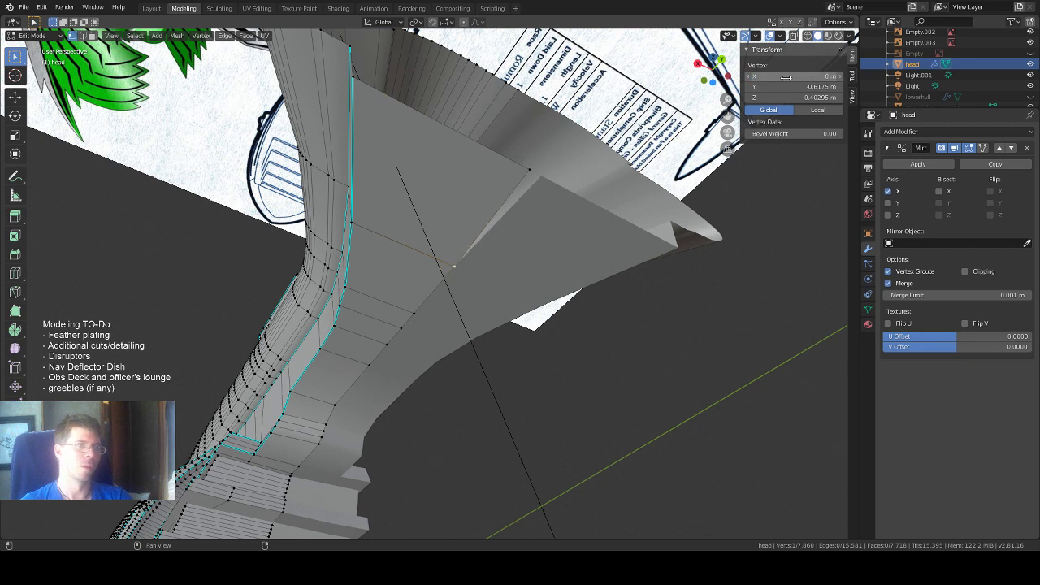
{"action": "left_click", "coordinate": [527, 174]}
{"action": "left_click", "coordinate": [784, 75]}
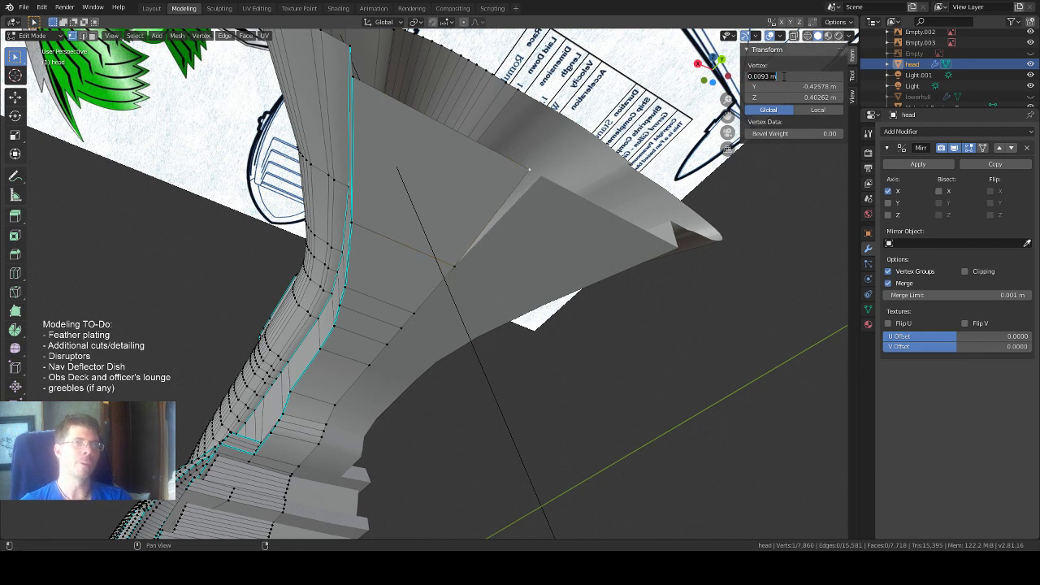
{"action": "type", "text": "0"}
{"action": "key", "text": "Return"}
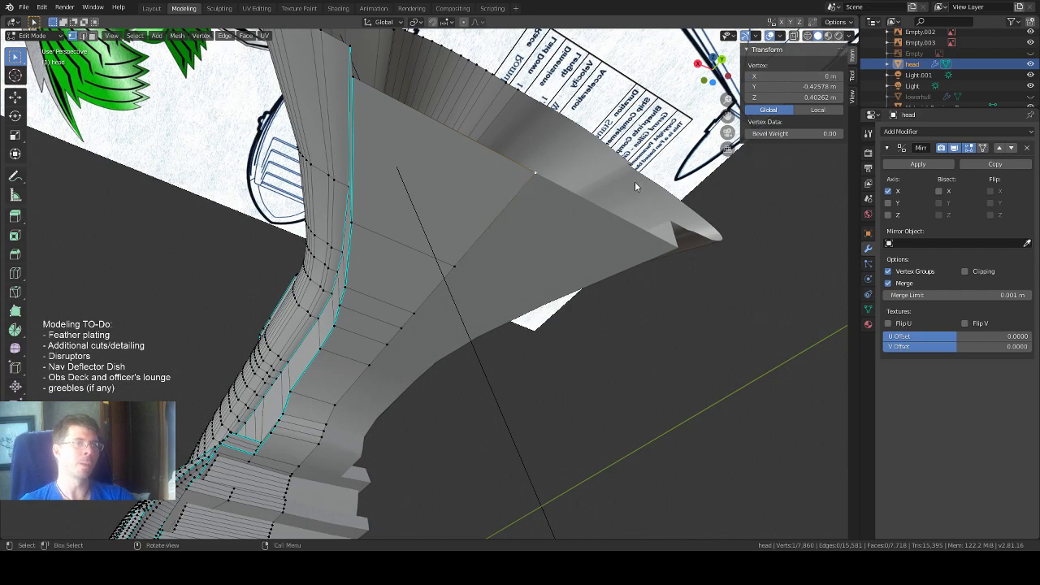
Return the head to Object Mode and reveal all hidden objects in the scene.
{"action": "middle_click_drag", "start_coordinate": [634, 181], "coordinate": [616, 177]}
{"action": "scroll", "coordinate": [615, 175], "scroll_direction": "down", "scroll_amount": 1}
{"action": "scroll", "coordinate": [613, 171], "scroll_direction": "up", "scroll_amount": 2}
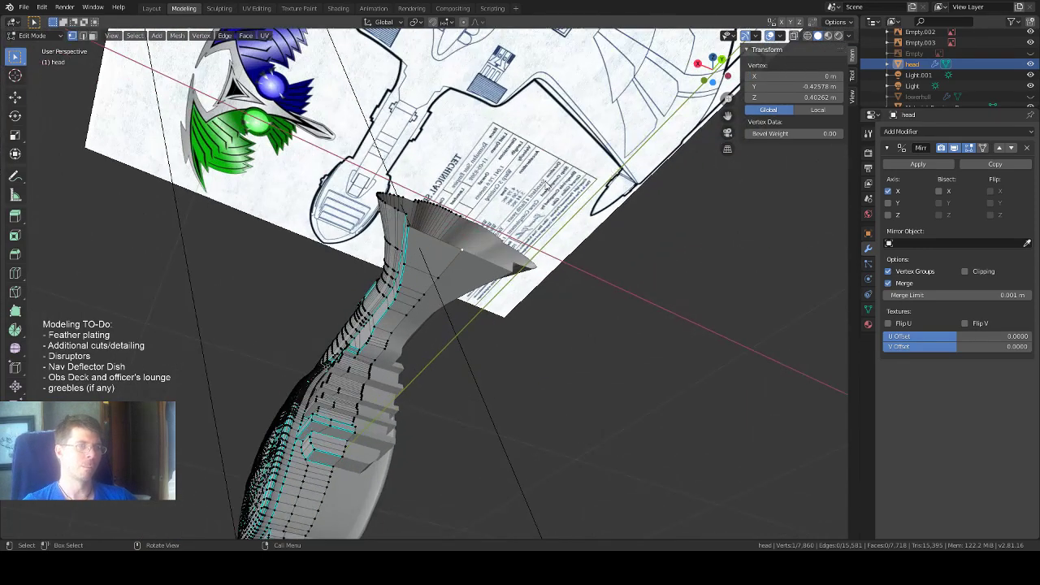
{"action": "middle_click_drag", "start_coordinate": [482, 246], "coordinate": [401, 434]}
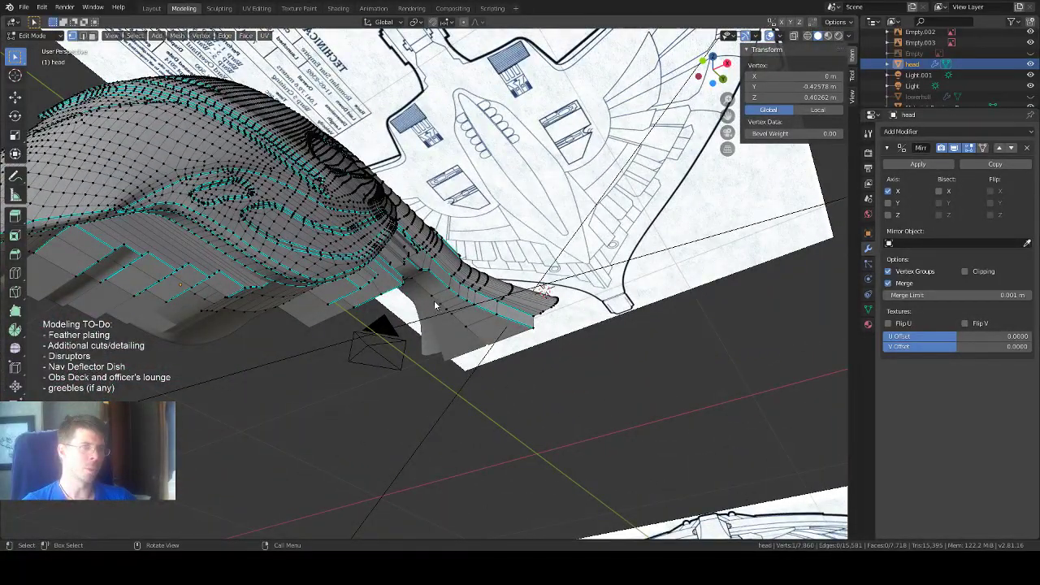
{"action": "right_click", "coordinate": [507, 385]}
{"action": "left_click", "coordinate": [510, 381]}
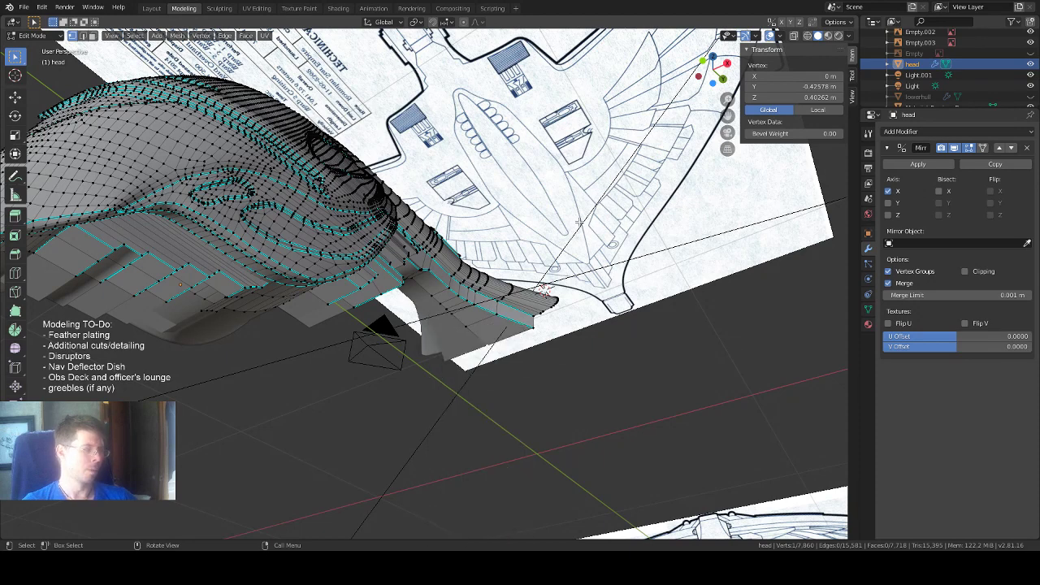
{"action": "key", "text": "Tab"}
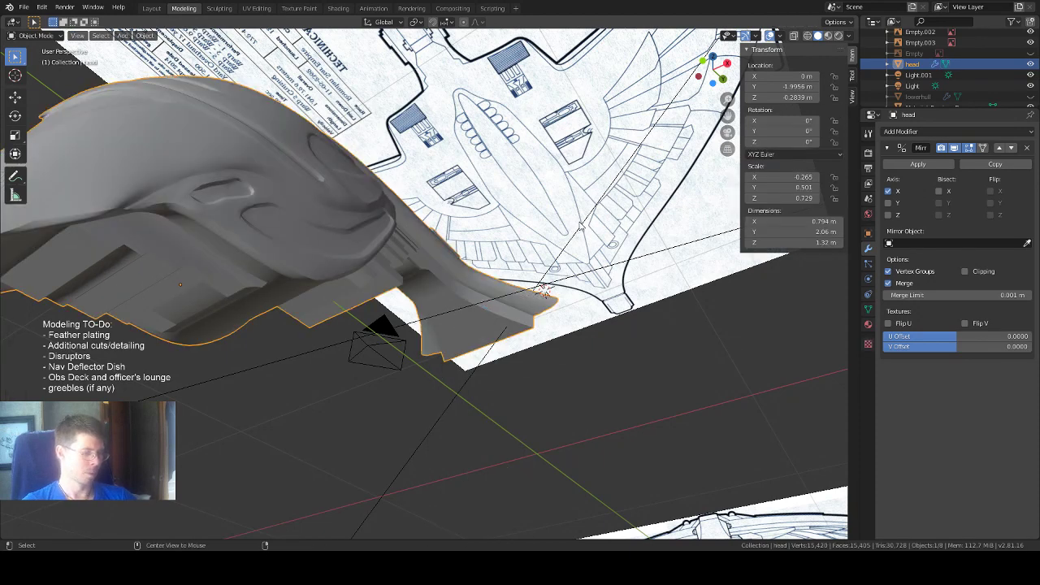
{"action": "key", "text": "alt+h"}
{"action": "scroll", "coordinate": [505, 329], "scroll_direction": "down", "scroll_amount": 2}
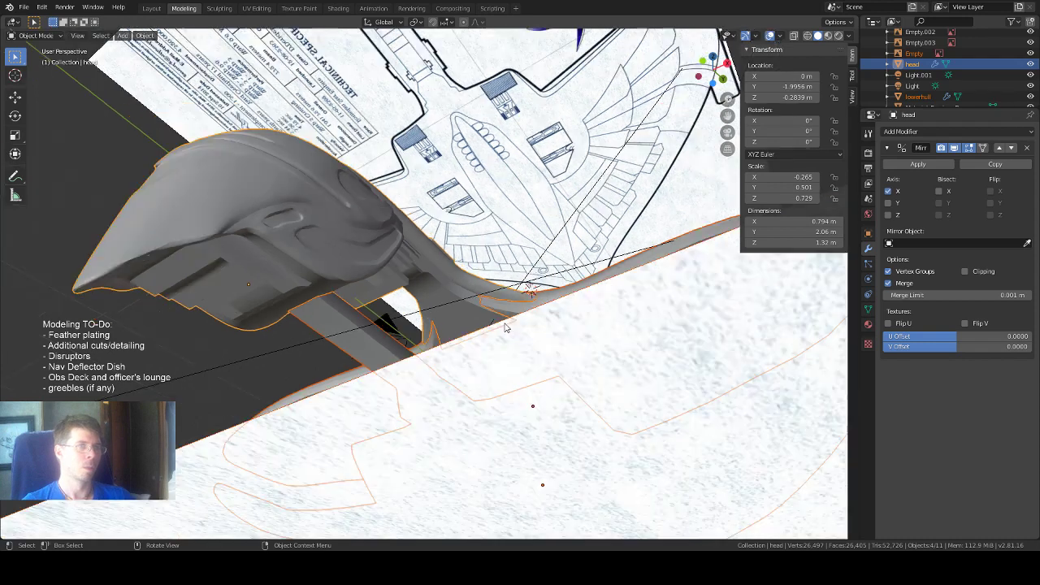
{"action": "scroll", "coordinate": [504, 327], "scroll_direction": "up", "scroll_amount": 3}
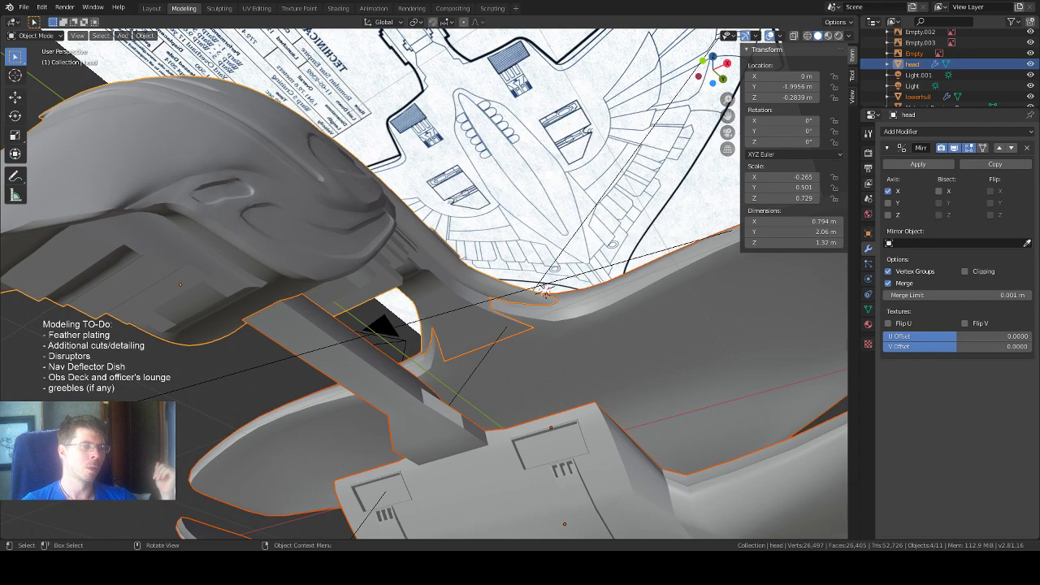
{"action": "middle_click_drag", "start_coordinate": [431, 385], "coordinate": [395, 325]}
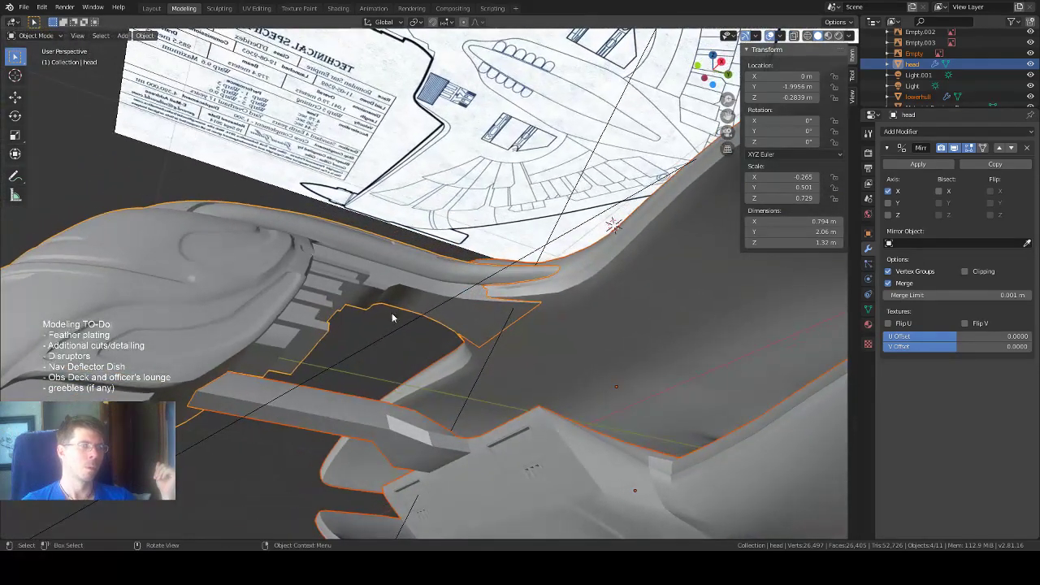
{"action": "scroll", "coordinate": [440, 289], "scroll_direction": "up", "scroll_amount": 5}
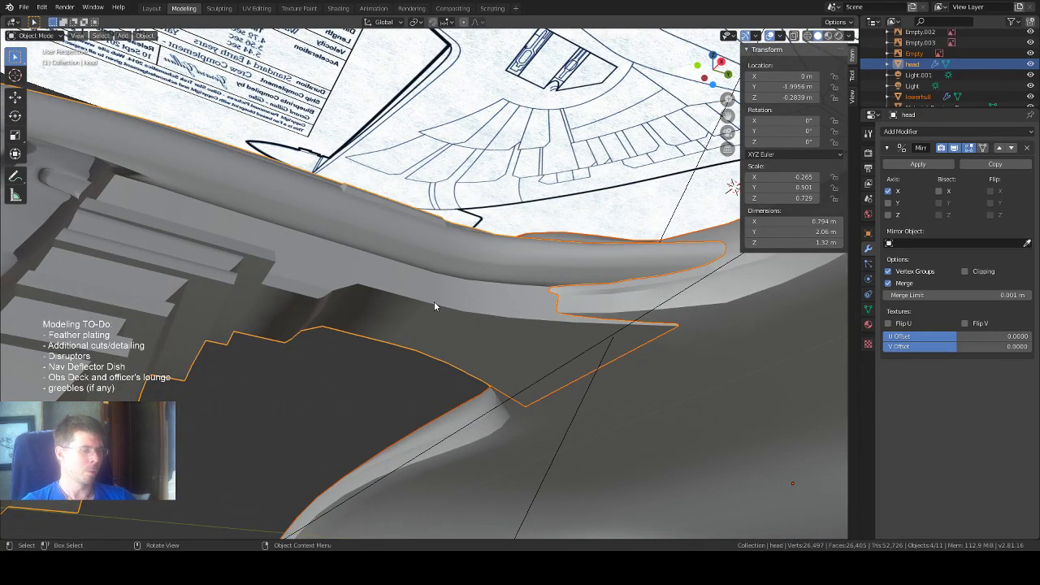
In Edit Mode, inset the two adjacent faces on the neck's underside, just behind the step, as one region with a thin border.
{"action": "key", "text": "Tab"}
{"action": "middle_click_drag", "start_coordinate": [434, 302], "coordinate": [439, 295]}
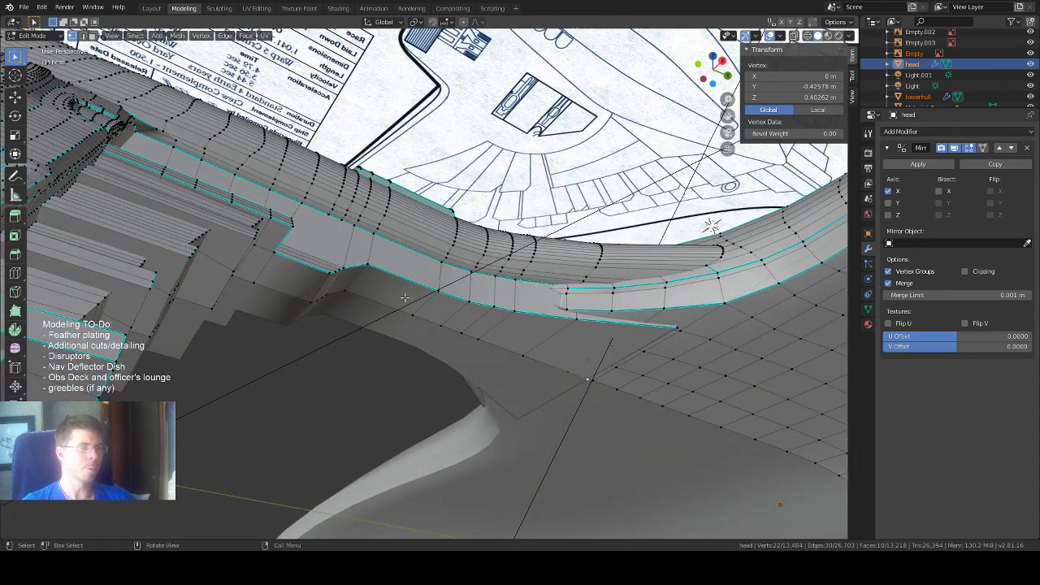
{"action": "key", "text": "3"}
{"action": "left_click", "coordinate": [447, 310]}
{"action": "left_click", "coordinate": [398, 296], "text": "shift"}
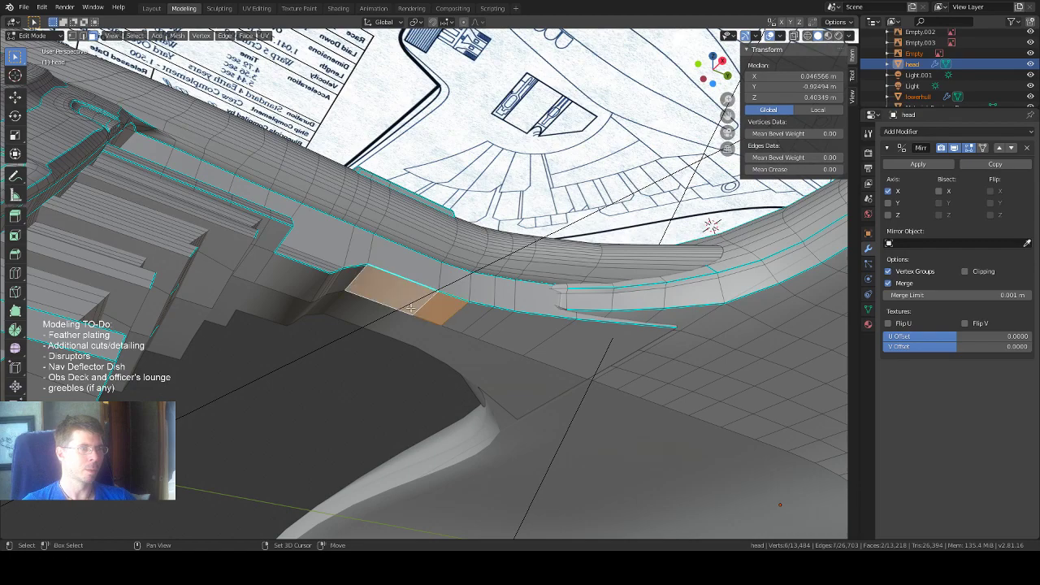
{"action": "middle_click_drag", "start_coordinate": [403, 297], "coordinate": [441, 298]}
{"action": "scroll", "coordinate": [441, 299], "scroll_direction": "up", "scroll_amount": 3}
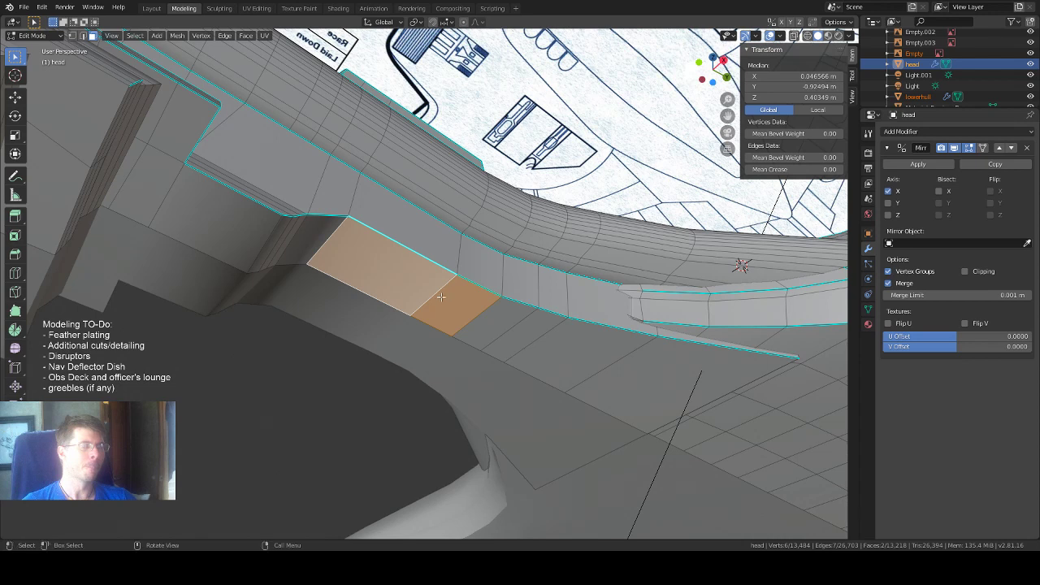
{"action": "left_click", "coordinate": [15, 235]}
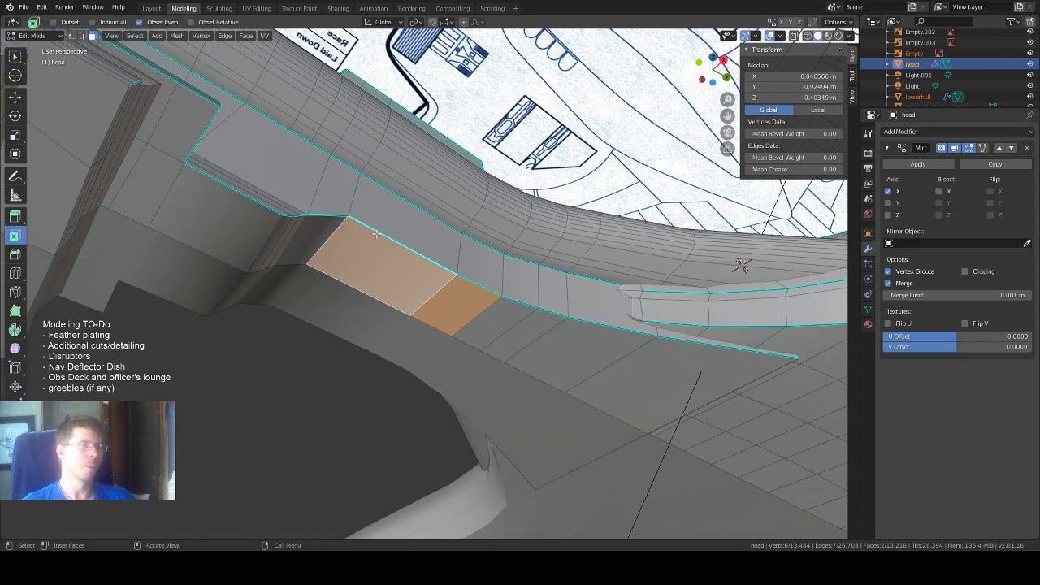
{"action": "left_click_drag", "start_coordinate": [376, 234], "coordinate": [382, 243]}
{"action": "middle_click_drag", "start_coordinate": [427, 240], "coordinate": [391, 241]}
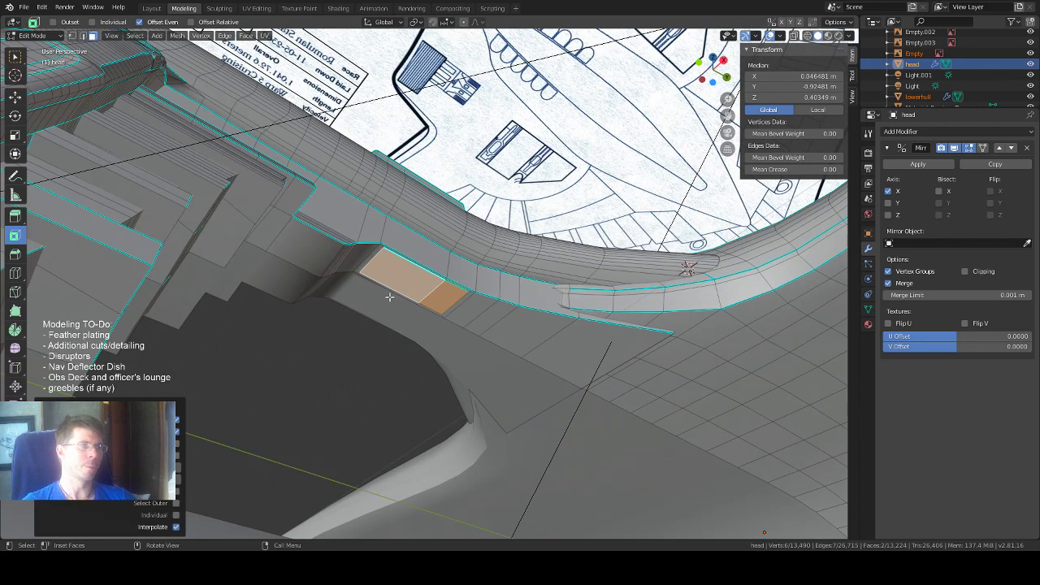
{"action": "scroll", "coordinate": [390, 297], "scroll_direction": "up", "scroll_amount": 3}
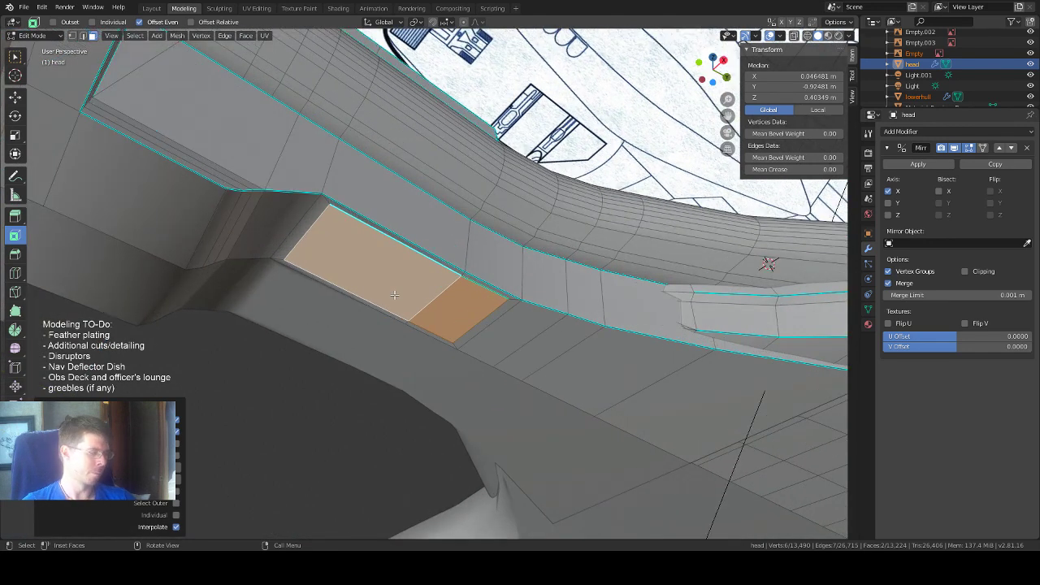
Reselect the two inset faces on the neck's underside, extrude them inward by about 0.014 m, and return to the box selection tool.
{"action": "middle_click_drag", "start_coordinate": [394, 294], "coordinate": [430, 280]}
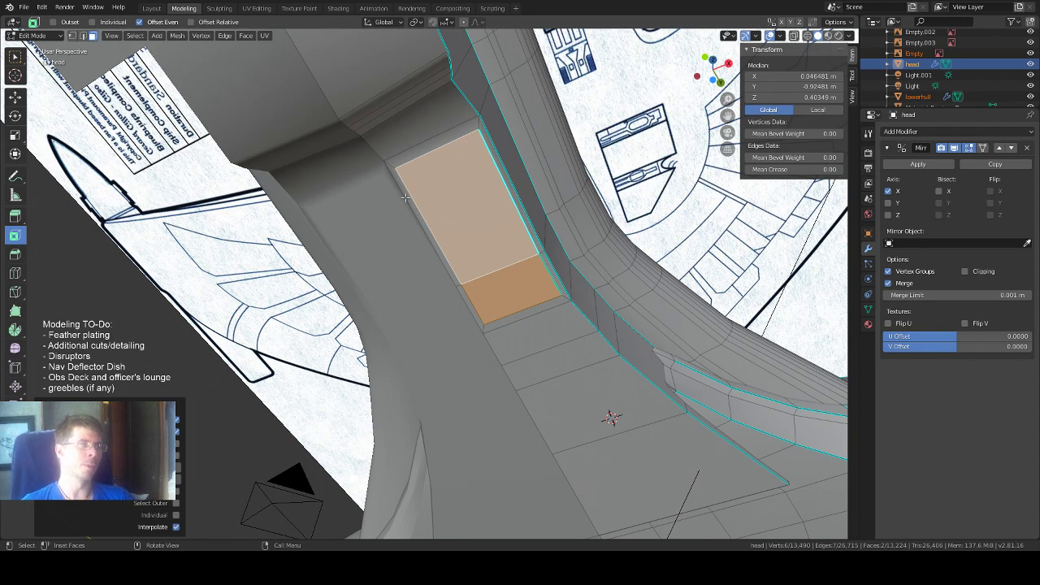
{"action": "left_click", "coordinate": [400, 230]}
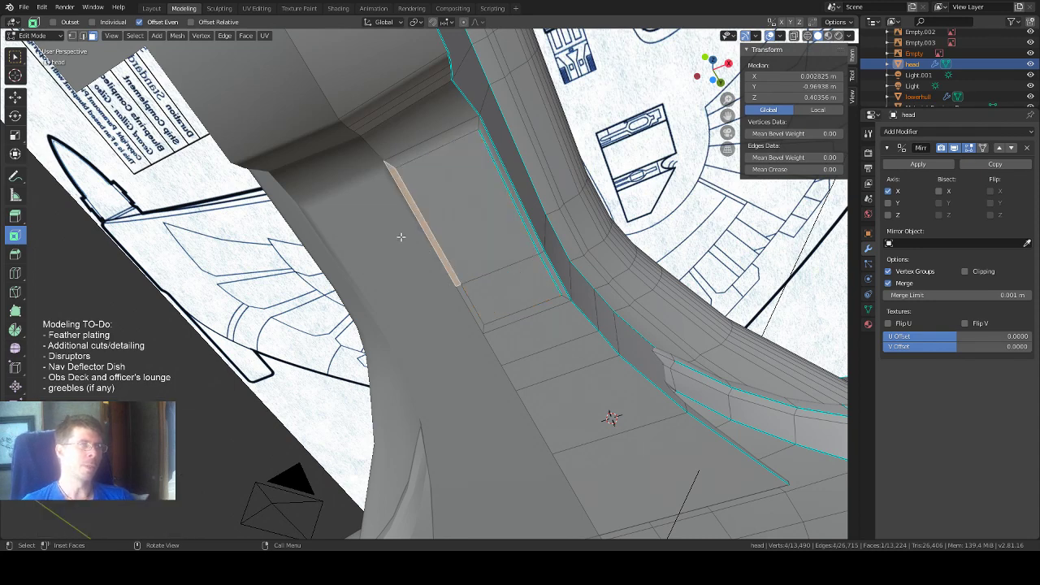
{"action": "left_click", "coordinate": [452, 204]}
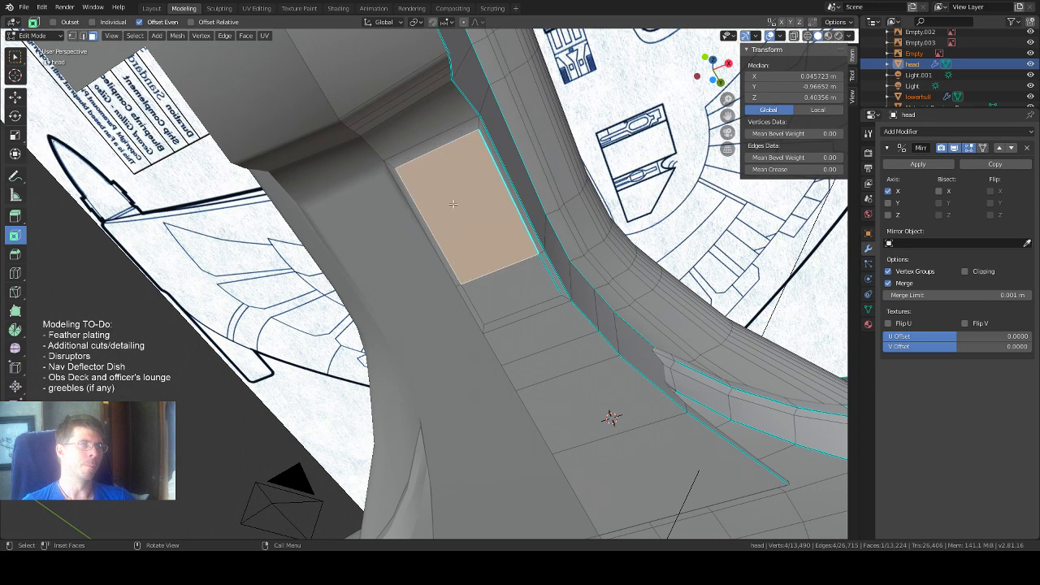
{"action": "left_click", "coordinate": [497, 299], "text": "shift"}
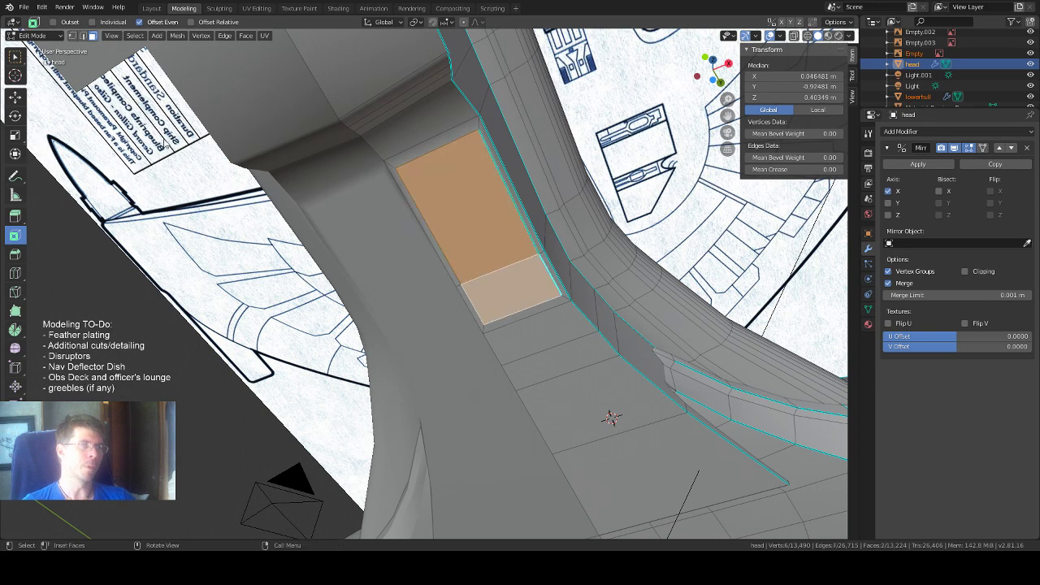
{"action": "left_click", "coordinate": [15, 216]}
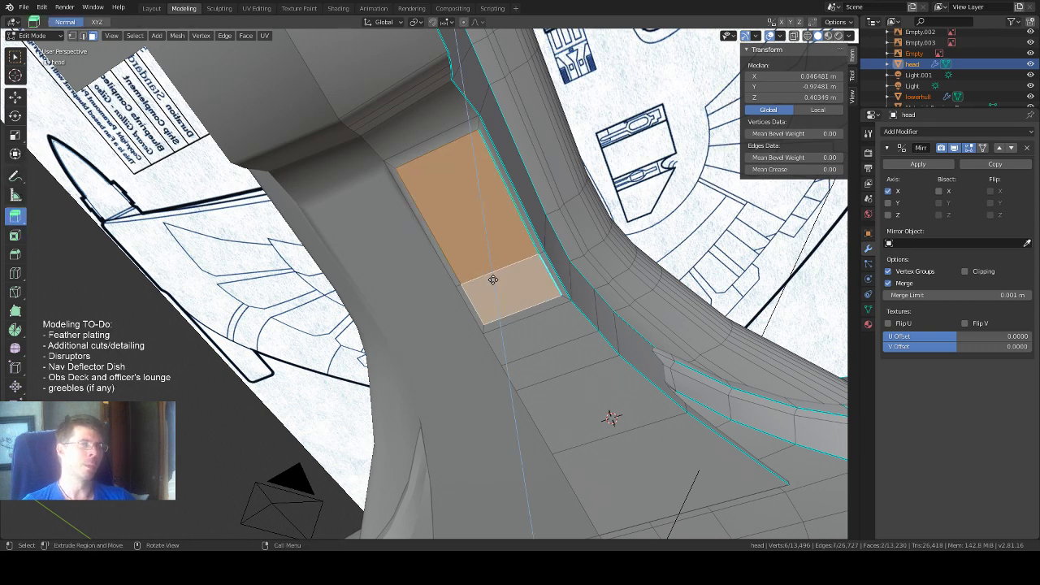
{"action": "left_click_drag", "start_coordinate": [493, 281], "coordinate": [494, 273]}
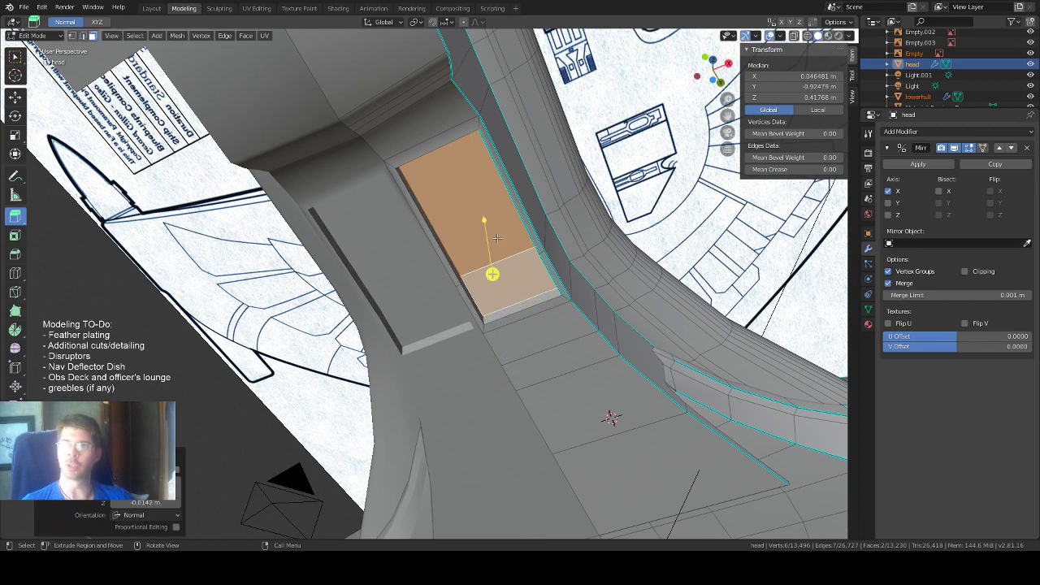
{"action": "middle_click_drag", "start_coordinate": [474, 231], "coordinate": [521, 253]}
{"action": "scroll", "coordinate": [504, 244], "scroll_direction": "down", "scroll_amount": 5}
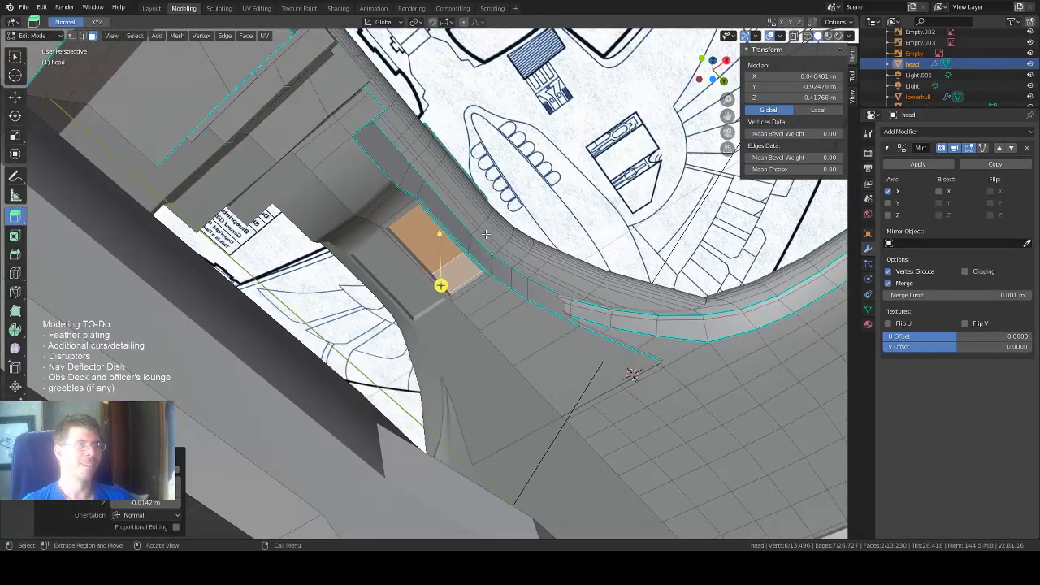
{"action": "scroll", "coordinate": [492, 231], "scroll_direction": "up", "scroll_amount": 4}
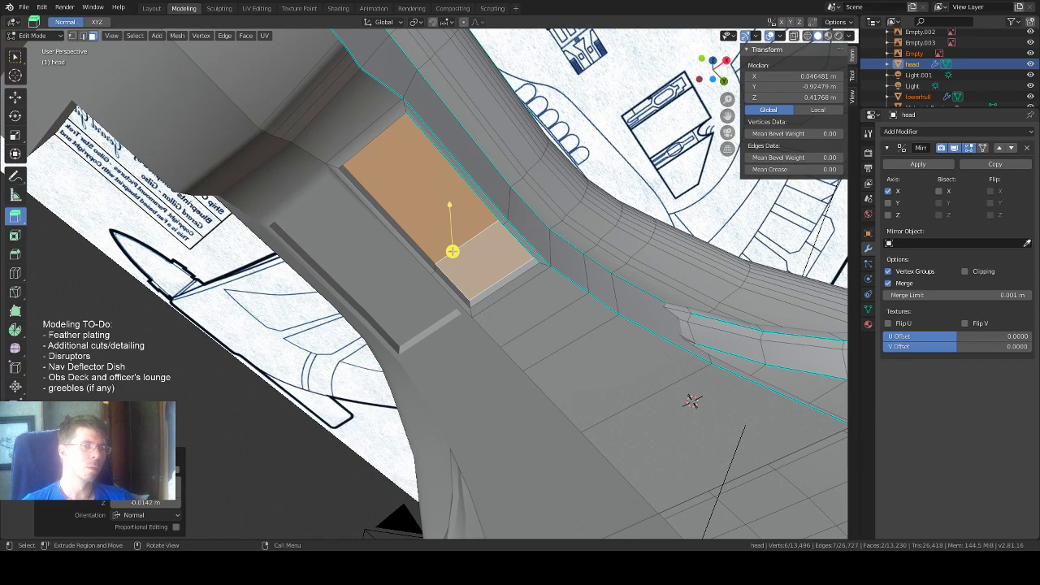
{"action": "mouse_move", "coordinate": [469, 218]}
{"action": "middle_mouse_down"}
{"action": "mouse_move", "coordinate": [504, 218]}
{"action": "mouse_move", "coordinate": [469, 195]}
{"action": "mouse_move", "coordinate": [476, 200]}
{"action": "middle_mouse_up"}
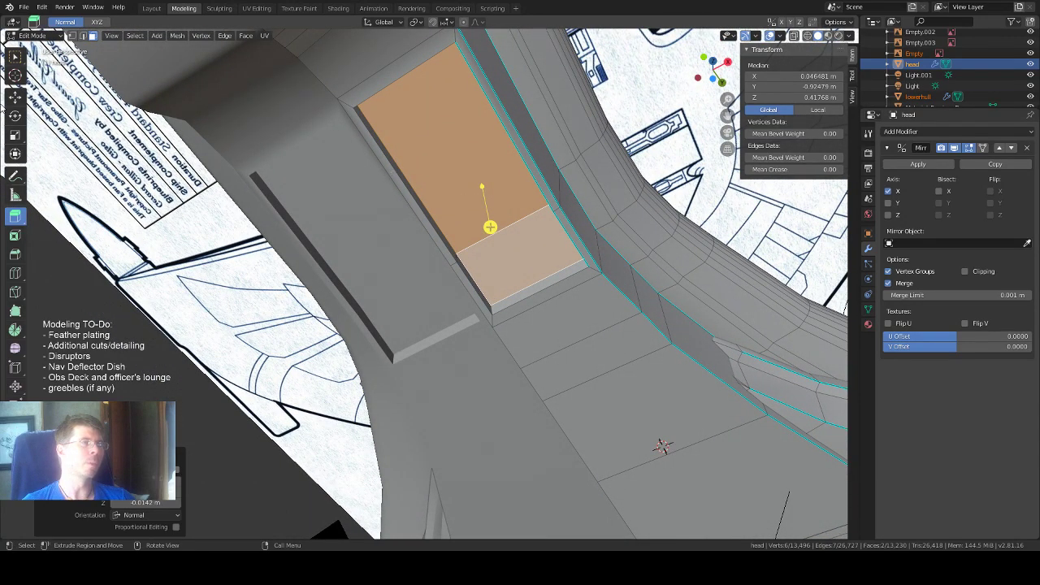
{"action": "left_click", "coordinate": [14, 58]}
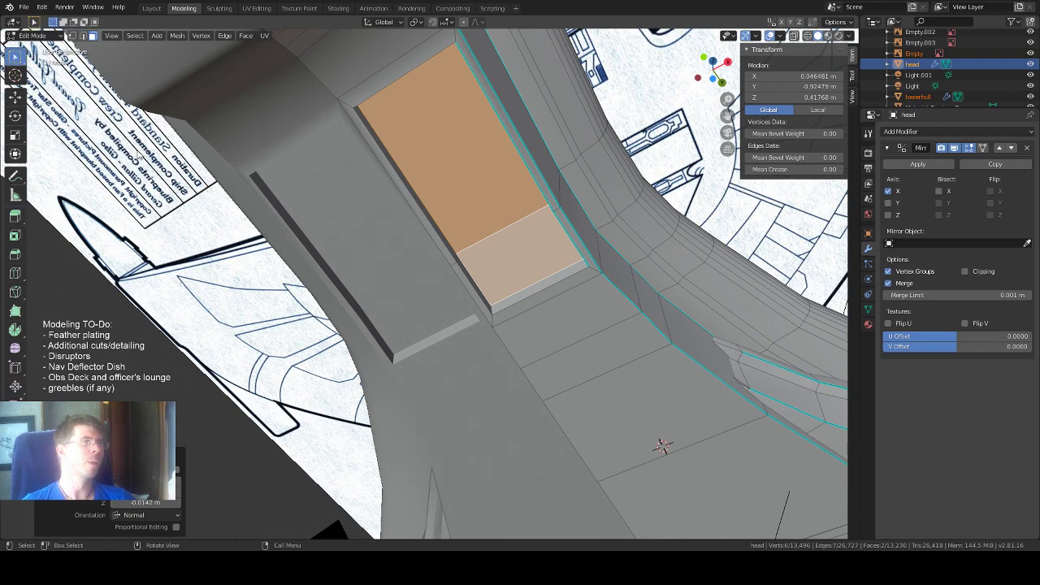
{"action": "middle_click_drag", "start_coordinate": [398, 151], "coordinate": [420, 155]}
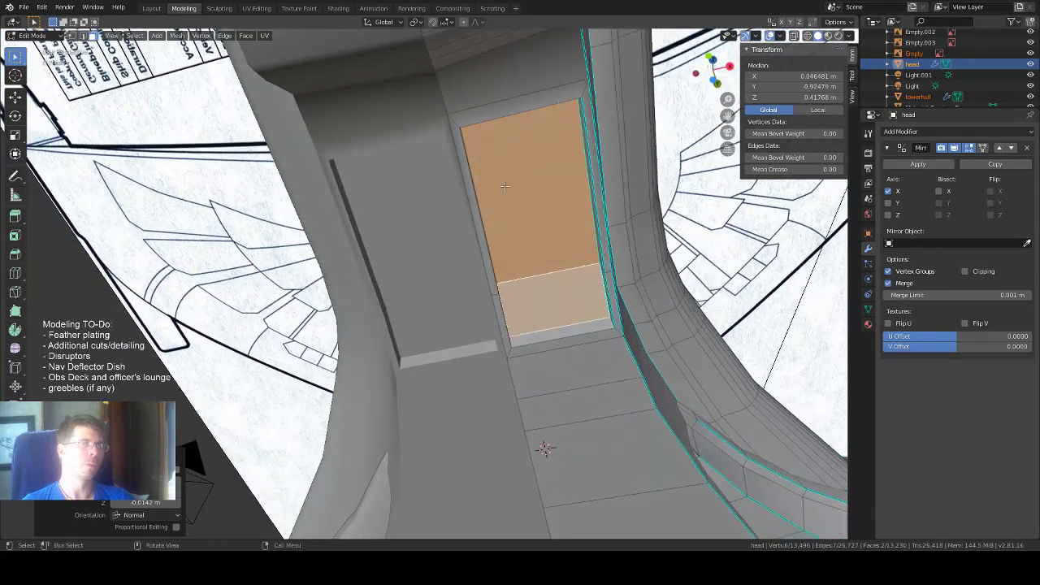
{"action": "middle_click_drag", "start_coordinate": [506, 184], "coordinate": [480, 419]}
{"action": "scroll", "coordinate": [551, 368], "scroll_direction": "down", "scroll_amount": 1}
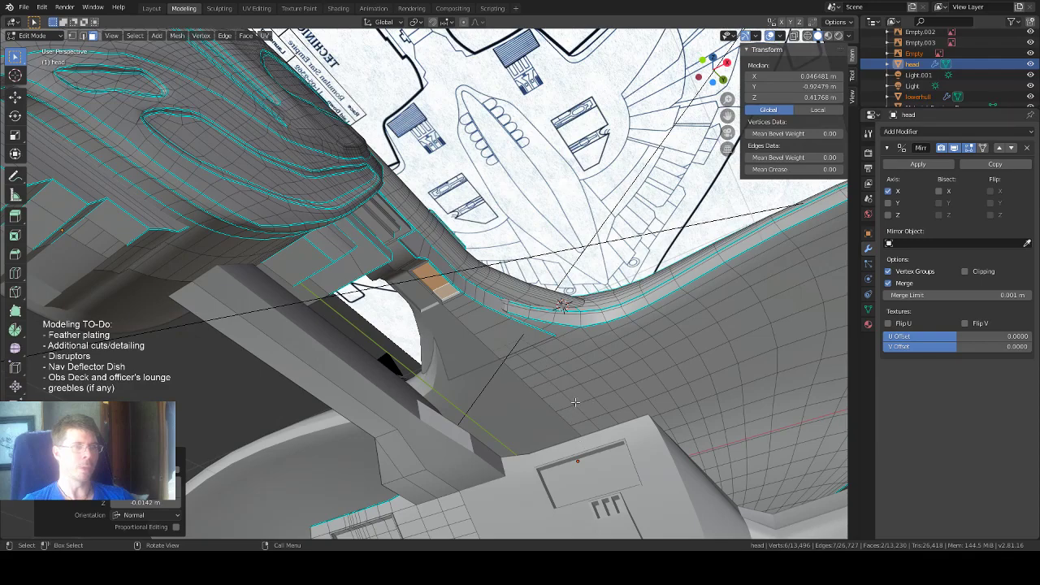
{"action": "middle_click_drag", "start_coordinate": [575, 402], "coordinate": [545, 365]}
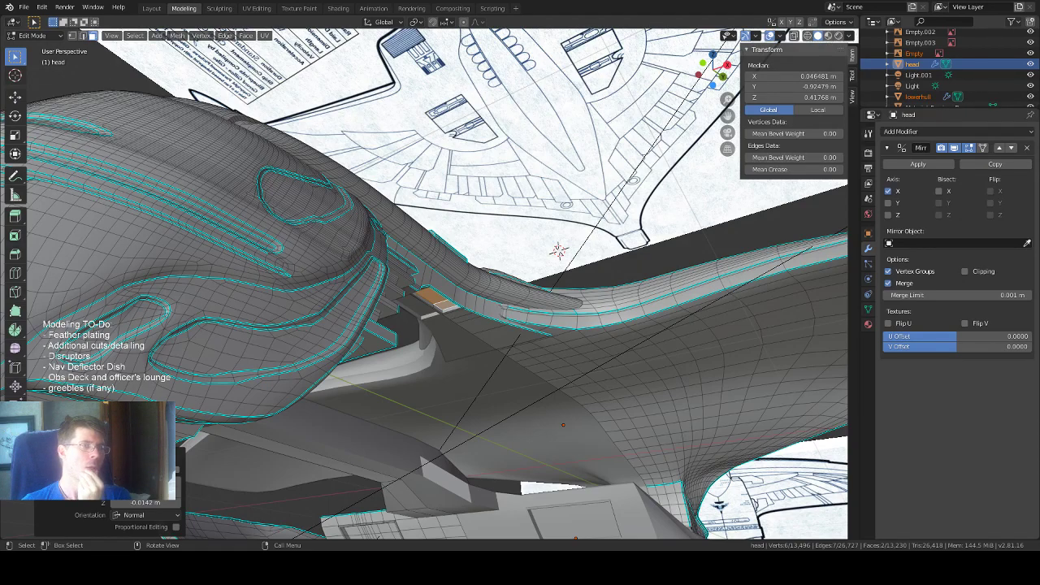
{"action": "middle_click_drag", "start_coordinate": [506, 424], "coordinate": [490, 414]}
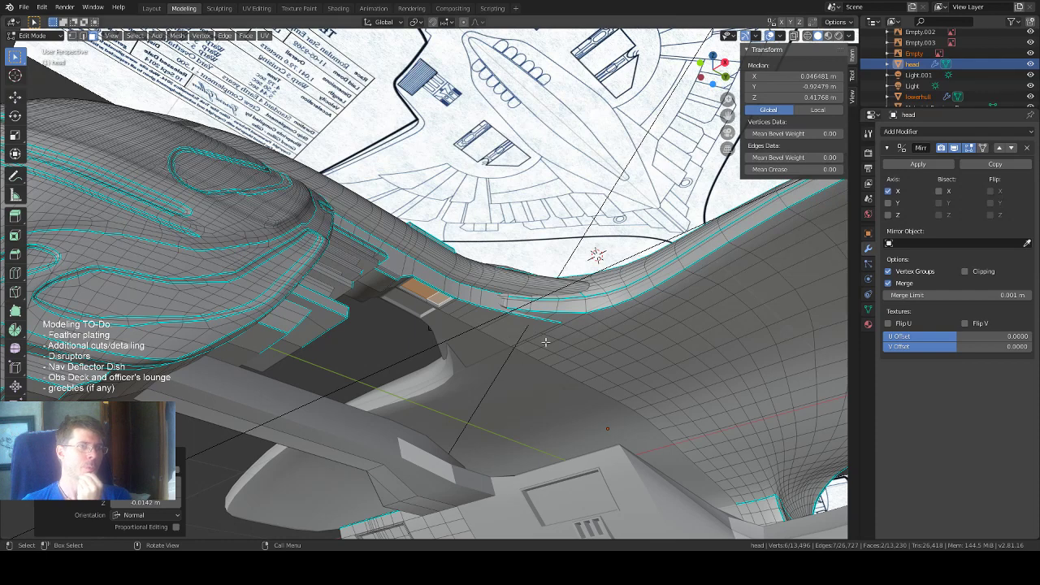
{"action": "middle_click_drag", "start_coordinate": [541, 343], "coordinate": [549, 339]}
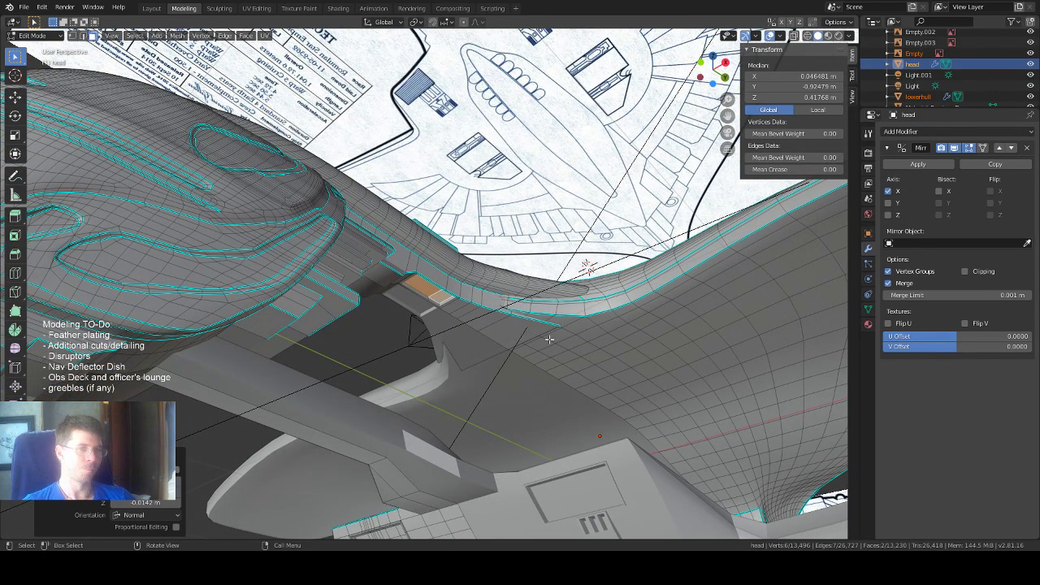
{"action": "left_click", "coordinate": [652, 330]}
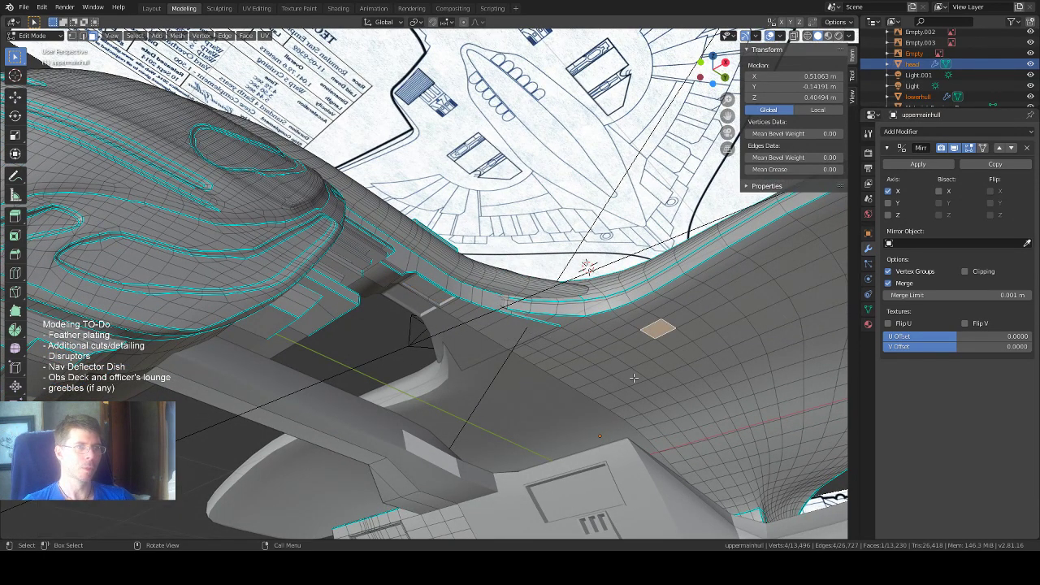
{"action": "middle_click_drag", "start_coordinate": [594, 366], "coordinate": [577, 361]}
{"action": "left_click", "coordinate": [546, 343]}
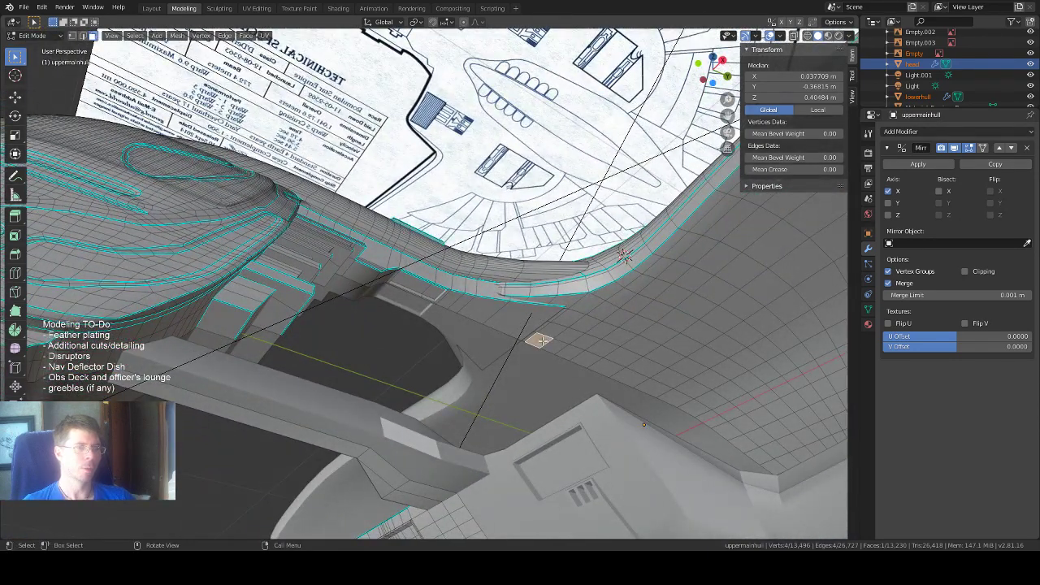
{"action": "left_click", "coordinate": [560, 349], "text": "shift"}
{"action": "left_click", "coordinate": [570, 354], "text": "shift"}
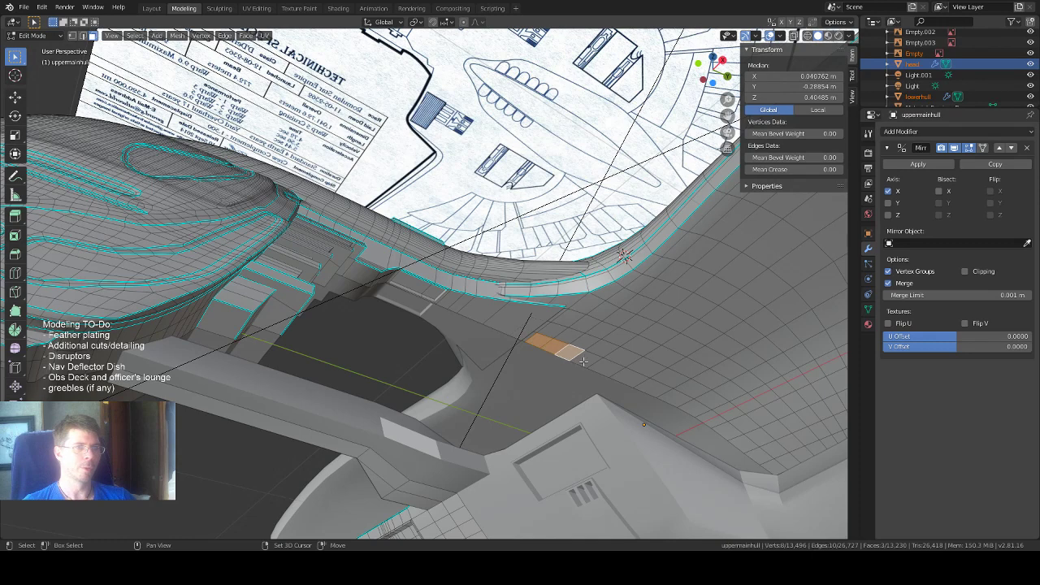
{"action": "left_click", "coordinate": [584, 361], "text": "shift"}
{"action": "left_click", "coordinate": [559, 332], "text": "shift"}
{"action": "left_click", "coordinate": [545, 329], "text": "shift"}
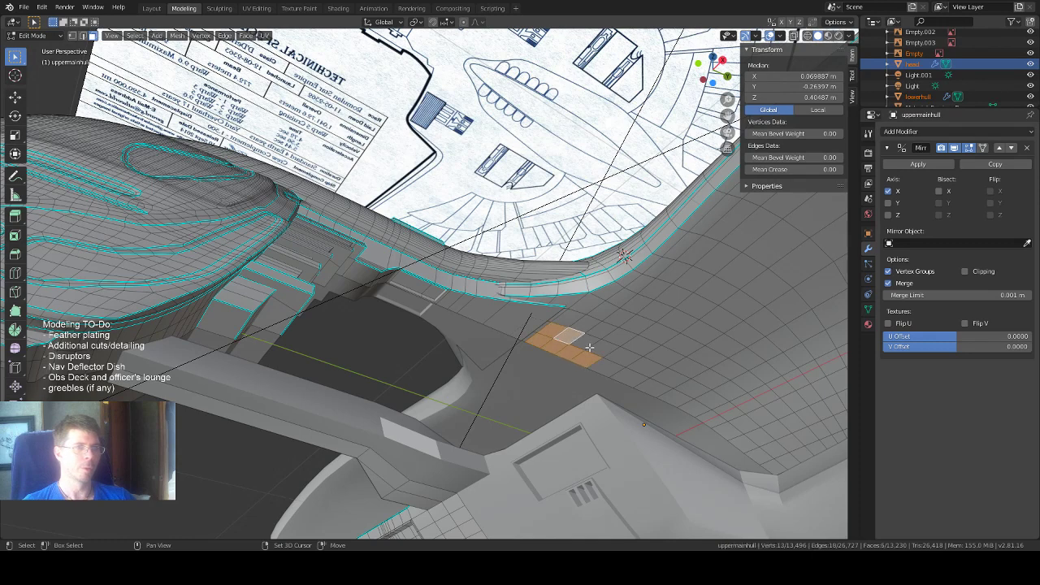
{"action": "left_click", "coordinate": [600, 350], "text": "shift"}
{"action": "left_click", "coordinate": [606, 354], "text": "shift"}
{"action": "left_click", "coordinate": [591, 345], "text": "shift"}
{"action": "left_click", "coordinate": [618, 317]}
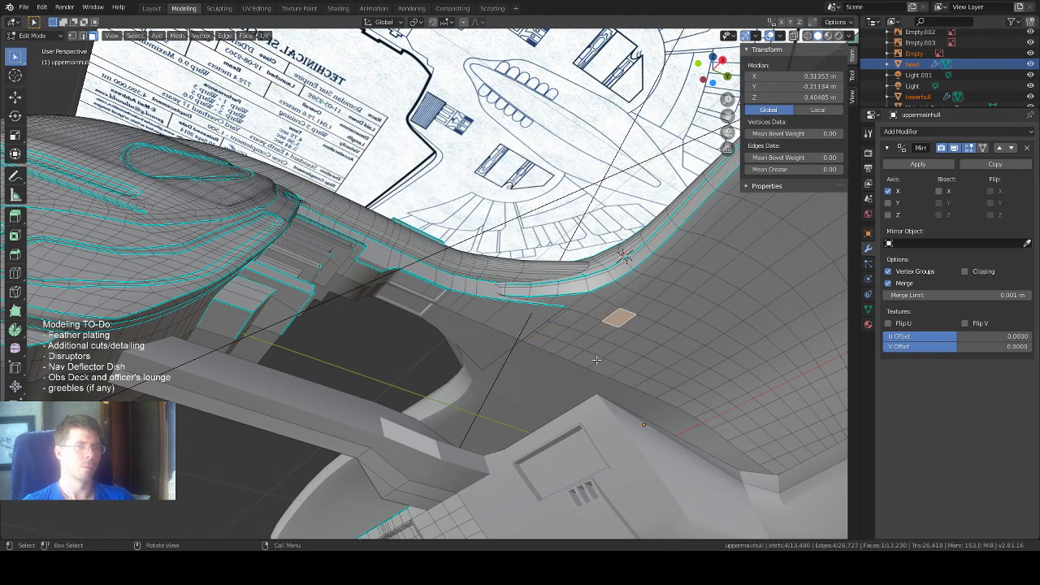
Leave the shared Edit Mode, select only the upper main hull, and enter Edit Mode on it alone.
{"action": "key", "text": "Tab"}
{"action": "left_click", "coordinate": [593, 374]}
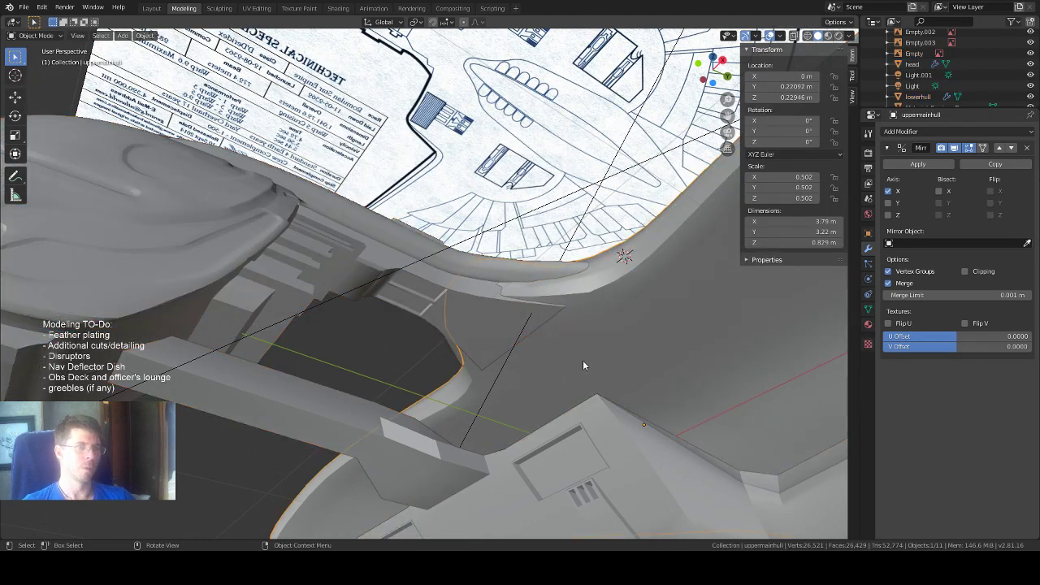
{"action": "key", "text": "Tab"}
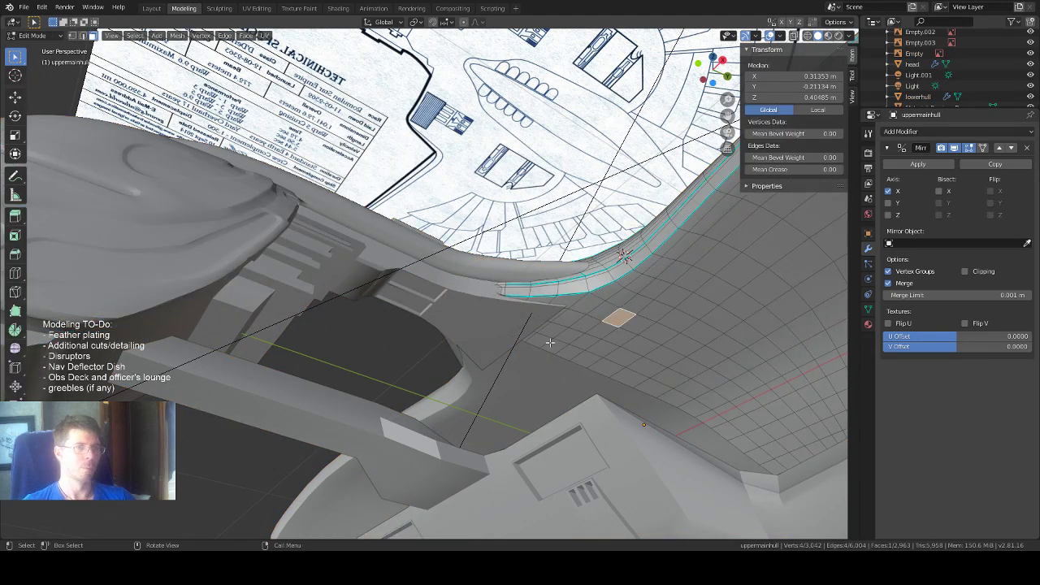
Select a block of faces two wide and four long at the front of the hull's underside, beside the centreline.
{"action": "left_click", "coordinate": [556, 348]}
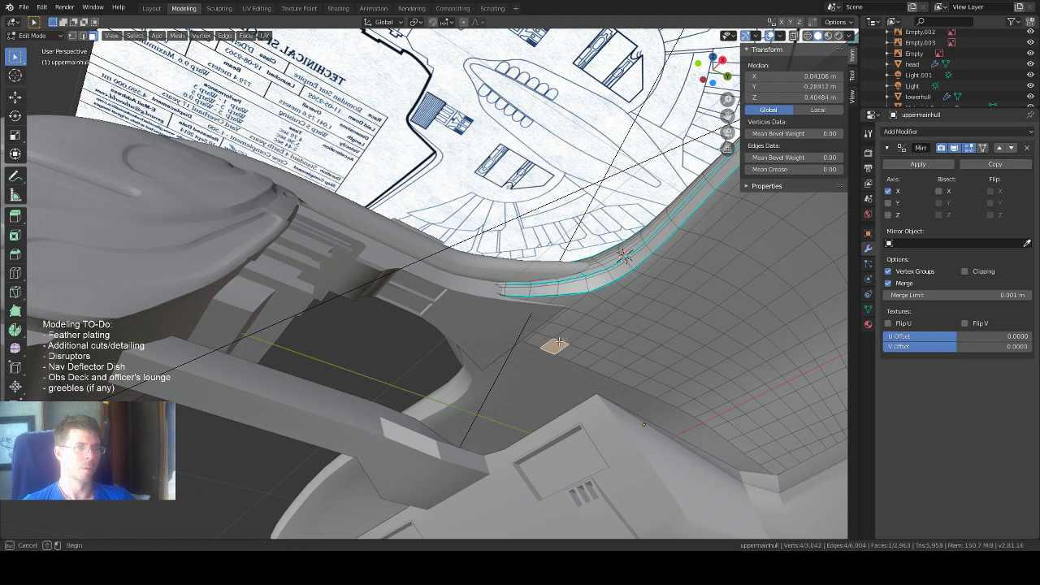
{"action": "key", "text": "ctrl+KP_Add"}
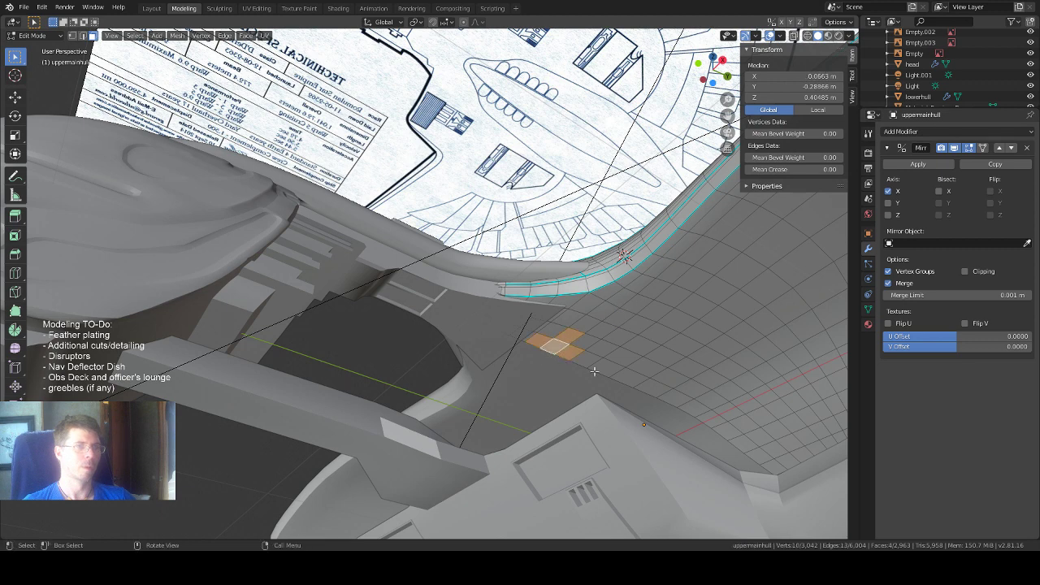
{"action": "left_click", "coordinate": [554, 334], "text": "shift"}
{"action": "left_click", "coordinate": [581, 346], "text": "shift"}
{"action": "left_click", "coordinate": [600, 352], "text": "shift"}
{"action": "left_click", "coordinate": [591, 363], "text": "shift"}
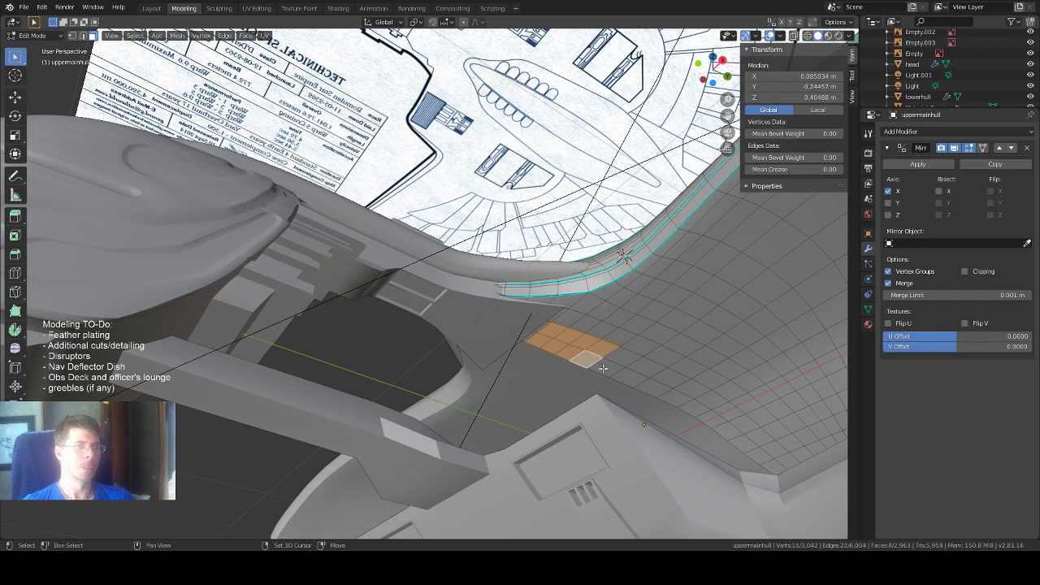
Extend the two-wide face selection rearward along the hull's centreline by five more rows.
{"action": "left_click", "coordinate": [610, 358], "text": "shift"}
{"action": "left_click", "coordinate": [624, 363], "text": "shift"}
{"action": "left_click", "coordinate": [639, 367], "text": "shift"}
{"action": "left_click", "coordinate": [657, 387], "text": "shift"}
{"action": "left_click", "coordinate": [646, 370], "text": "shift"}
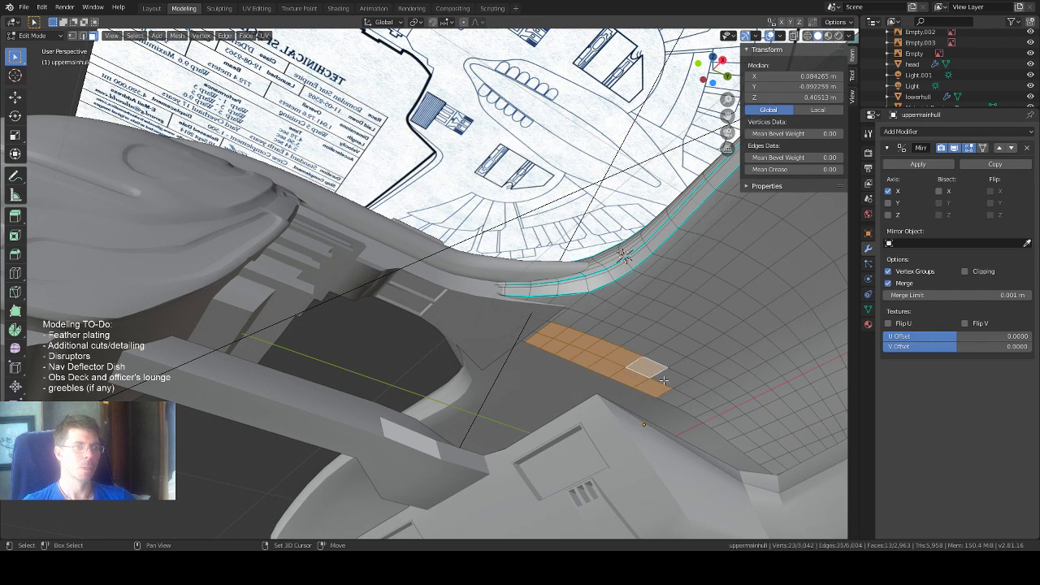
{"action": "left_click", "coordinate": [683, 383], "text": "shift"}
{"action": "left_click", "coordinate": [698, 388], "text": "shift"}
{"action": "left_click", "coordinate": [678, 398], "text": "shift"}
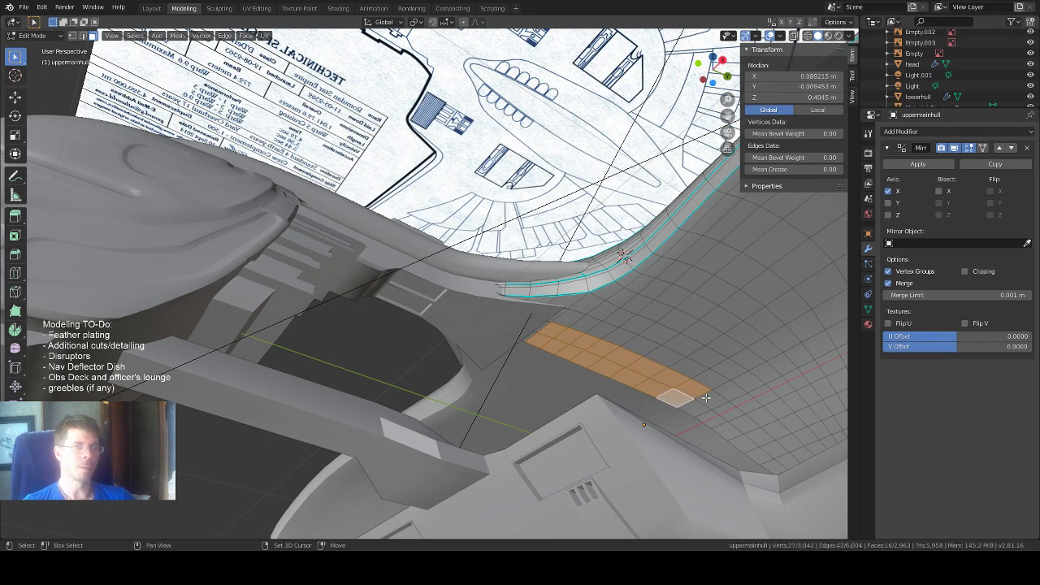
{"action": "left_click", "coordinate": [705, 398], "text": "shift"}
{"action": "middle_click_drag", "start_coordinate": [706, 399], "coordinate": [675, 414]}
{"action": "left_click", "coordinate": [648, 387], "text": "shift"}
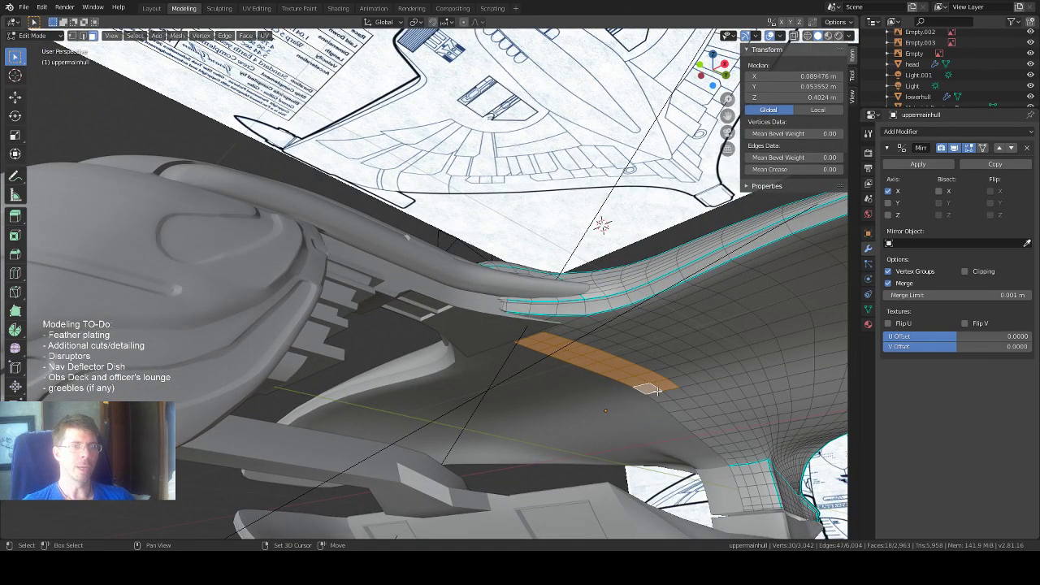
{"action": "middle_click_drag", "start_coordinate": [657, 390], "coordinate": [702, 383]}
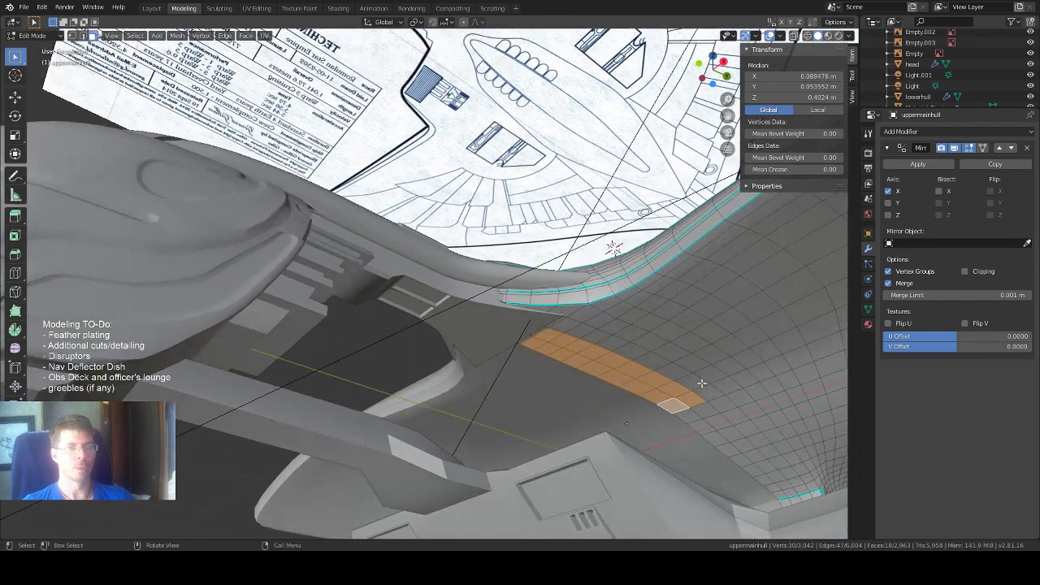
Add a single row of seven faces running rearward from the outer side of the selected strip's back end.
{"action": "left_click", "coordinate": [699, 384], "text": "shift"}
{"action": "left_click", "coordinate": [712, 394], "text": "shift"}
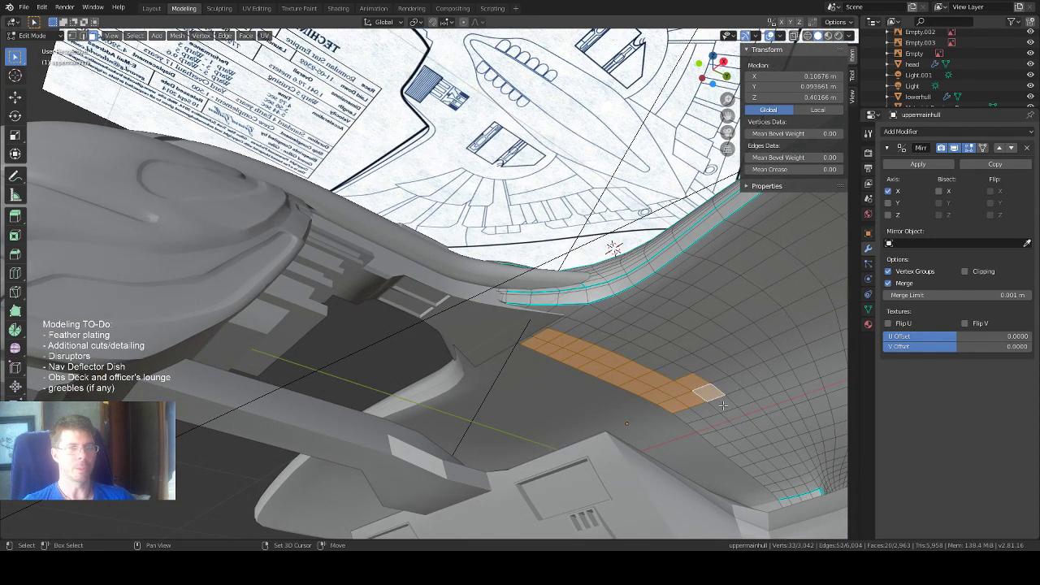
{"action": "left_click", "coordinate": [723, 404], "text": "shift"}
{"action": "left_click", "coordinate": [735, 417], "text": "shift"}
{"action": "left_click", "coordinate": [748, 432], "text": "shift"}
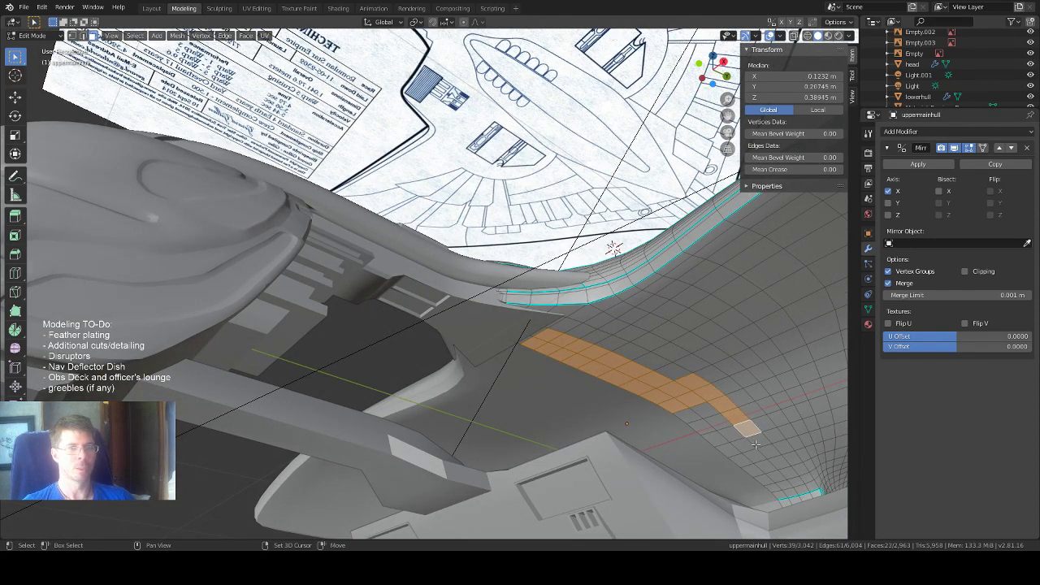
{"action": "left_click", "coordinate": [758, 444], "text": "shift"}
{"action": "left_click", "coordinate": [768, 457], "text": "shift"}
Add three faces outboard of the new row and box-select the unselected faces between that row and the centreline.
{"action": "left_click", "coordinate": [753, 414], "text": "shift"}
{"action": "left_click", "coordinate": [763, 426], "text": "shift"}
{"action": "left_click", "coordinate": [776, 436], "text": "shift"}
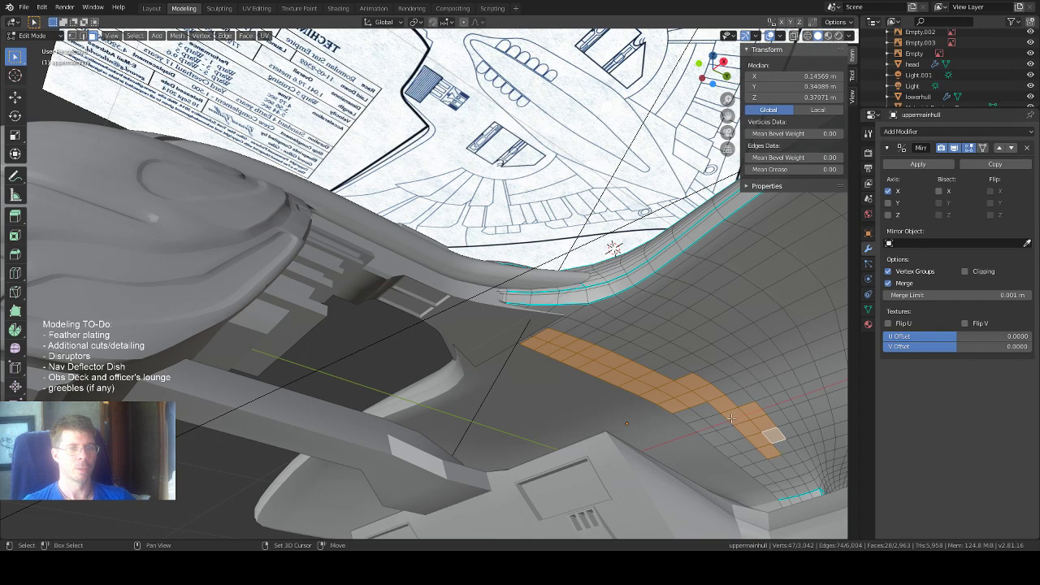
{"action": "mouse_move", "coordinate": [731, 418]}
{"action": "left_mouse_down", "text": "shift"}
{"action": "mouse_move", "coordinate": [693, 433]}
{"action": "mouse_move", "coordinate": [737, 451]}
{"action": "mouse_move", "coordinate": [722, 466]}
{"action": "left_mouse_up", "text": "shift"}
{"action": "middle_click_drag", "start_coordinate": [689, 431], "coordinate": [713, 453]}
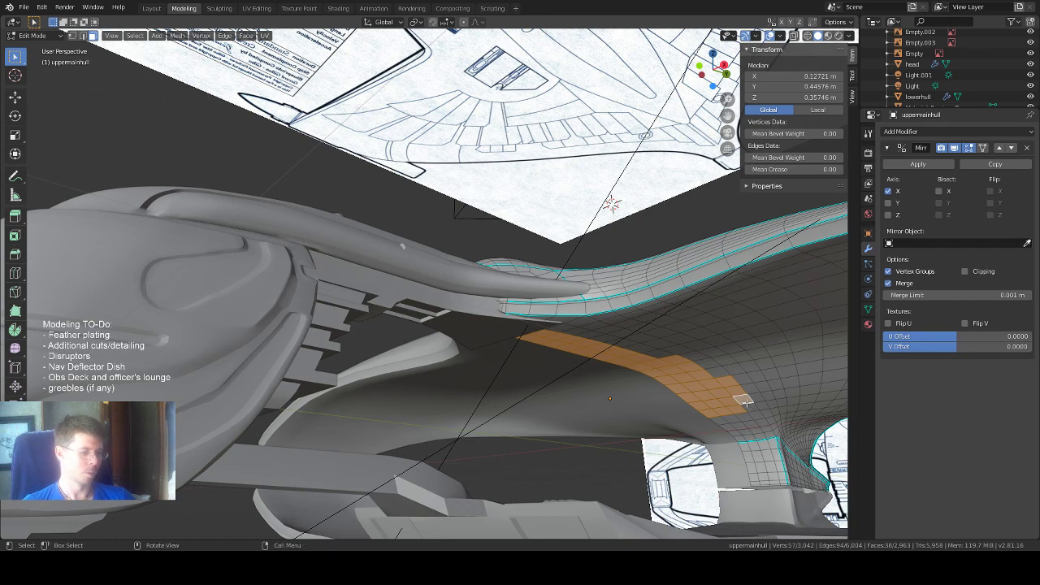
Use Circle Select to trim the outer faces at the rear end of the hull selection.
{"action": "key", "text": "c"}
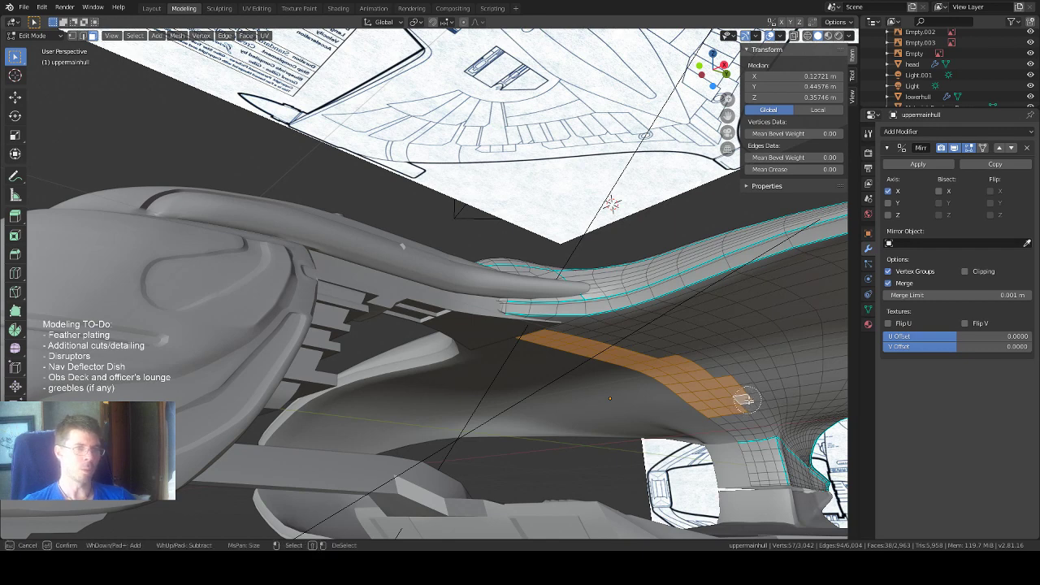
{"action": "left_click", "coordinate": [745, 398]}
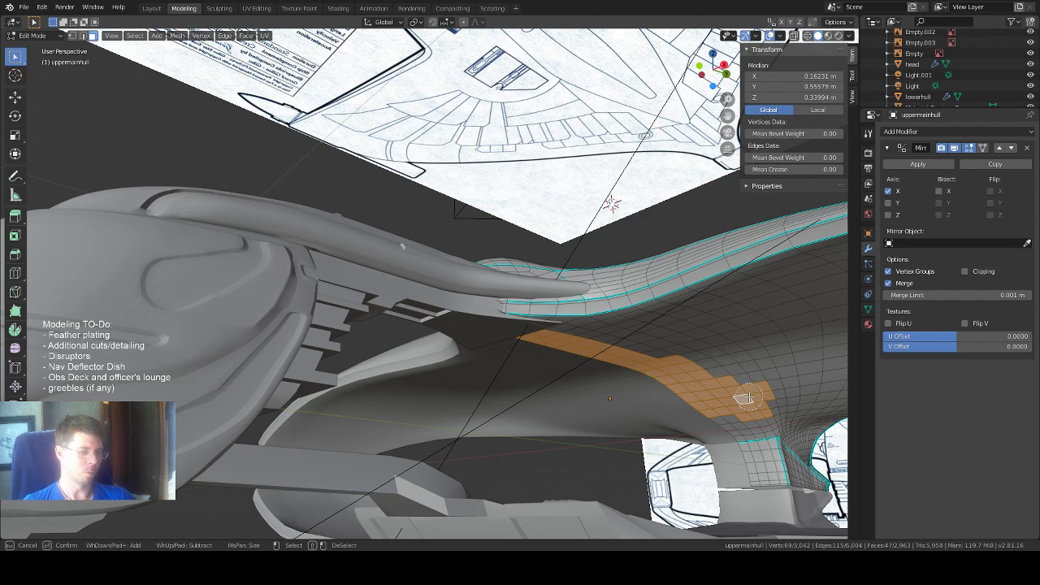
{"action": "mouse_move", "coordinate": [745, 398]}
{"action": "middle_mouse_down"}
{"action": "mouse_move", "coordinate": [762, 416]}
{"action": "mouse_move", "coordinate": [733, 379]}
{"action": "middle_mouse_up"}
{"action": "middle_click", "coordinate": [733, 379]}
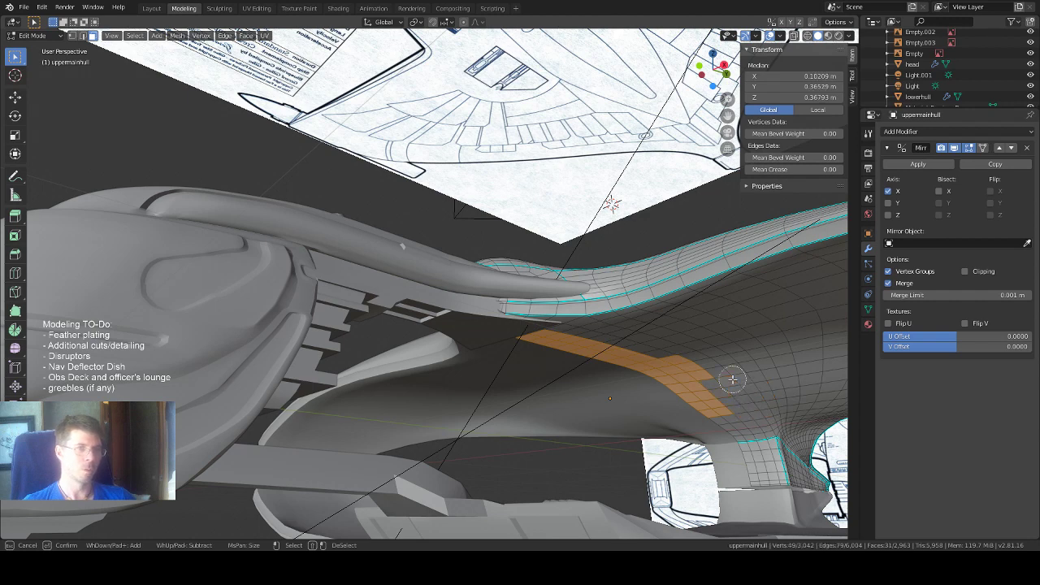
{"action": "right_click", "coordinate": [627, 281]}
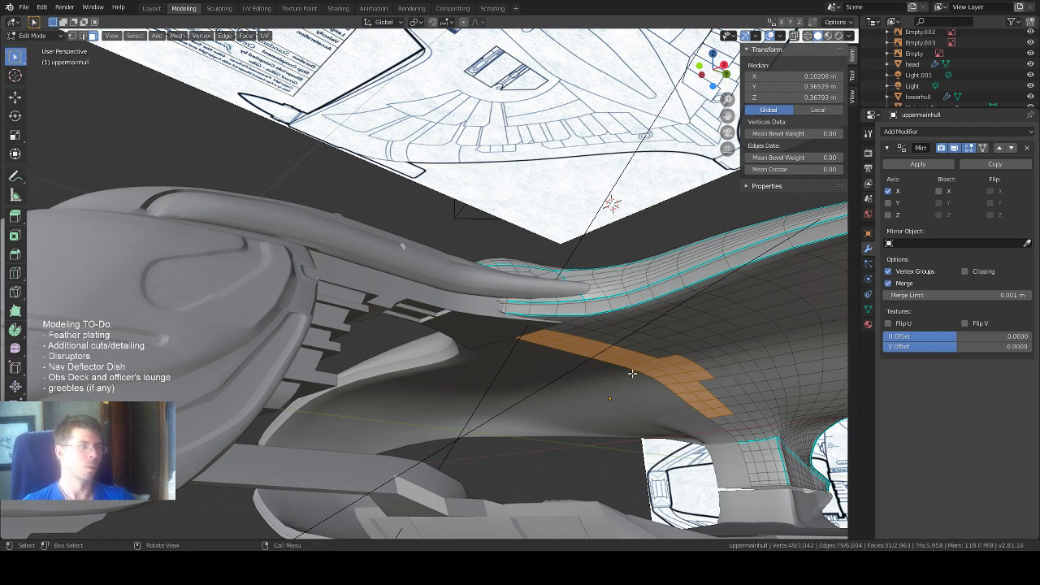
Add three faces along the selection's rear outer edge and one at the corner where the strip widens.
{"action": "left_click", "coordinate": [710, 387], "text": "shift"}
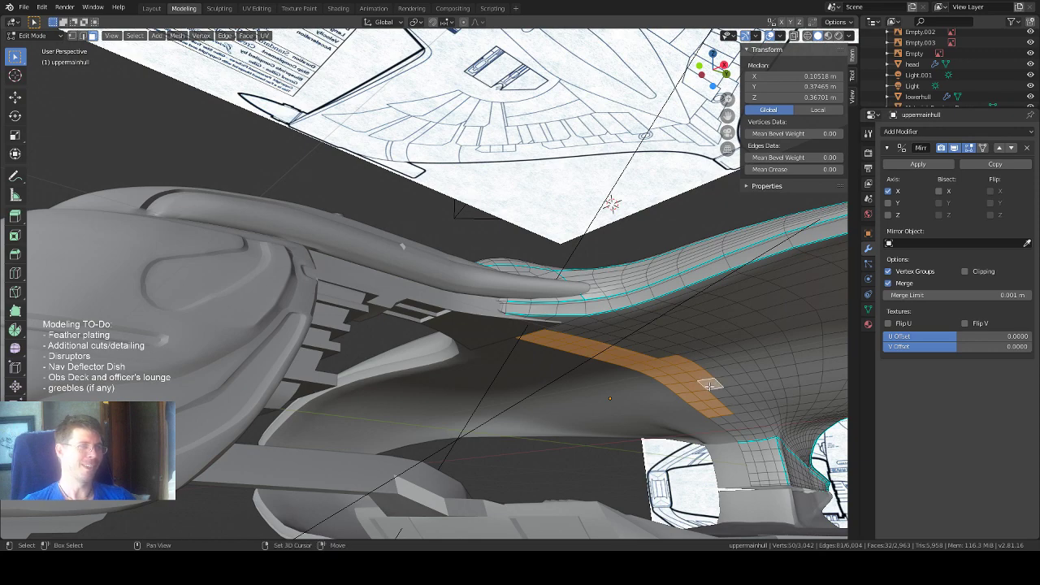
{"action": "left_click", "coordinate": [717, 394], "text": "shift"}
{"action": "middle_click_drag", "start_coordinate": [715, 391], "coordinate": [692, 374]}
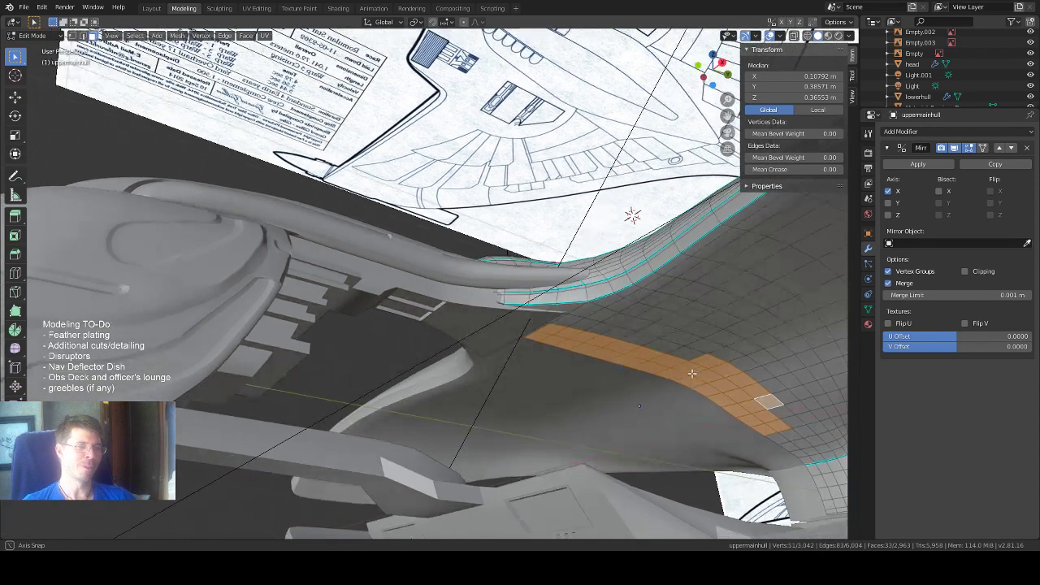
{"action": "left_click", "coordinate": [778, 411], "text": "shift"}
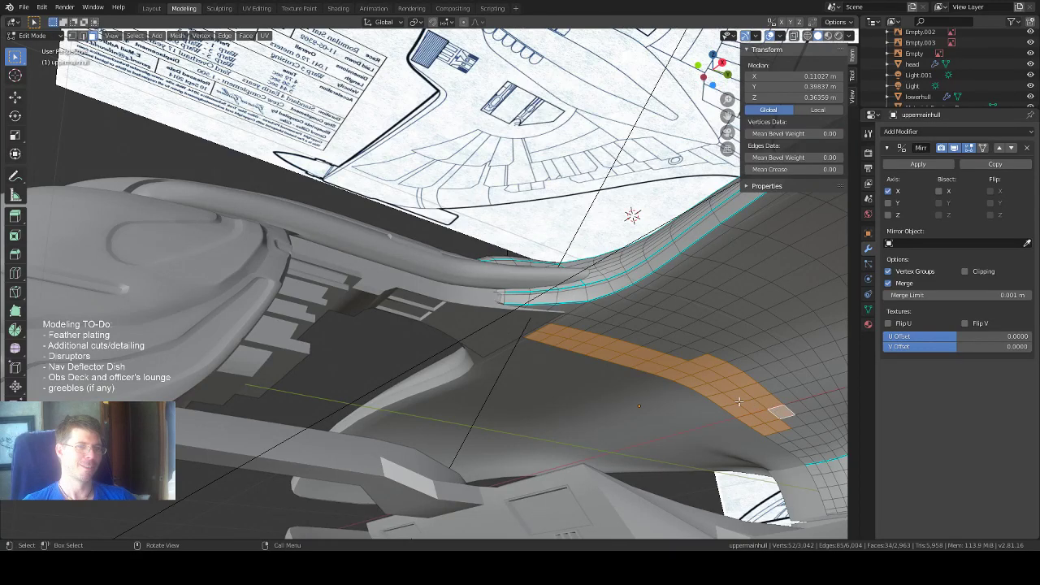
{"action": "middle_click_drag", "start_coordinate": [738, 401], "coordinate": [741, 400]}
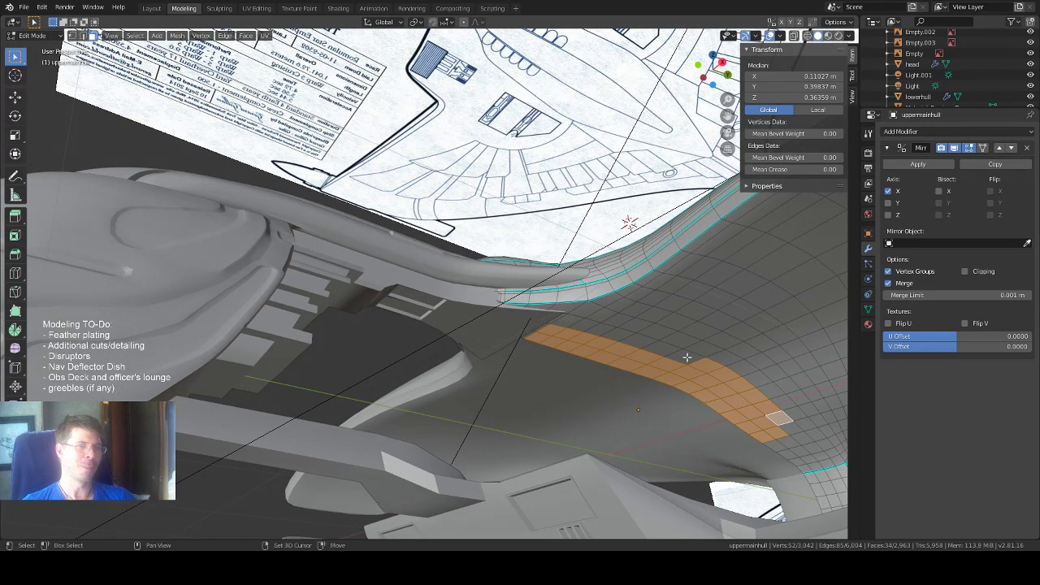
{"action": "left_click", "coordinate": [687, 356], "text": "shift"}
Examine the outline of the selected face strip on the hull's underside from several angles and distances.
{"action": "mouse_move", "coordinate": [681, 365]}
{"action": "middle_mouse_down"}
{"action": "mouse_move", "coordinate": [692, 375]}
{"action": "mouse_move", "coordinate": [689, 410]}
{"action": "mouse_move", "coordinate": [685, 364]}
{"action": "middle_mouse_up"}
{"action": "scroll", "coordinate": [706, 347], "scroll_direction": "up", "scroll_amount": 1}
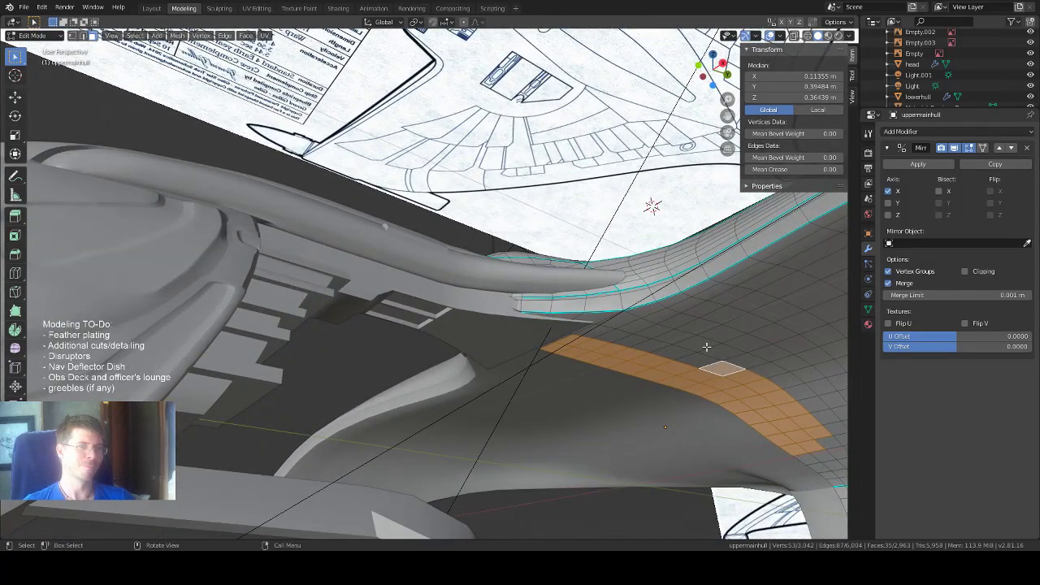
{"action": "scroll", "coordinate": [706, 347], "scroll_direction": "down", "scroll_amount": 1}
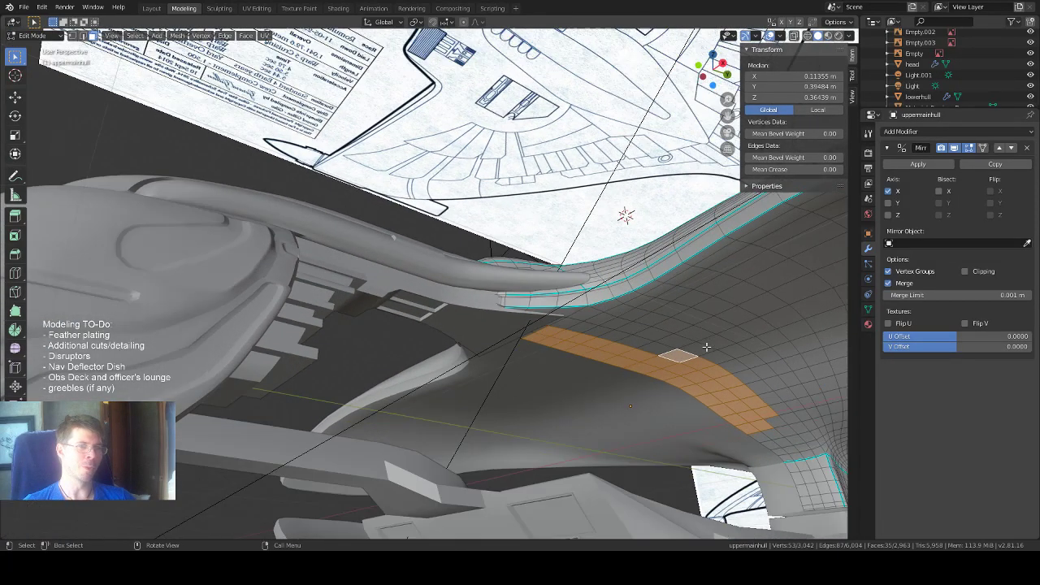
{"action": "middle_click_drag", "start_coordinate": [706, 347], "coordinate": [718, 367]}
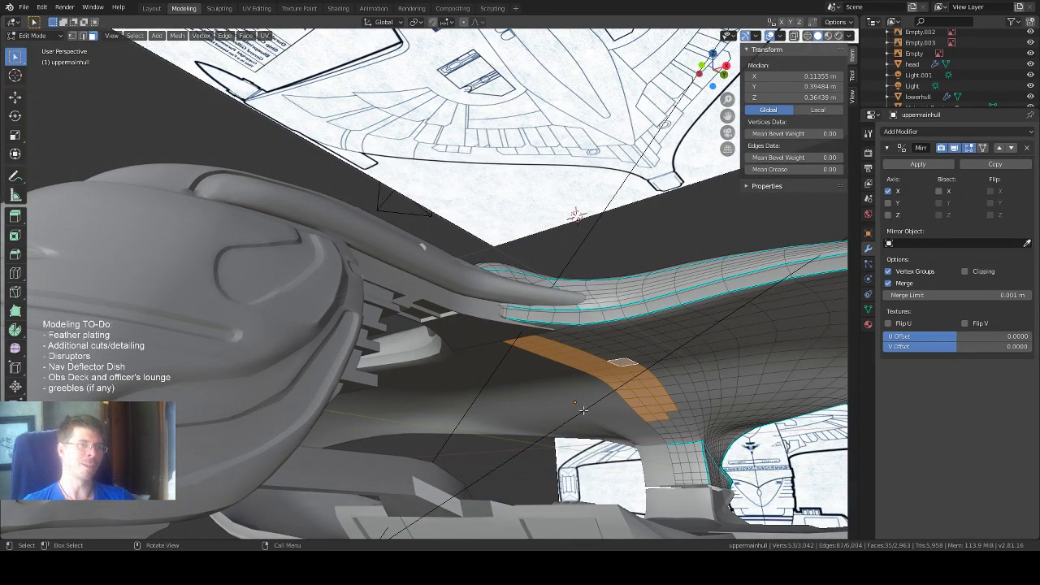
{"action": "middle_click_drag", "start_coordinate": [584, 410], "coordinate": [618, 428]}
{"action": "scroll", "coordinate": [618, 428], "scroll_direction": "down", "scroll_amount": 2}
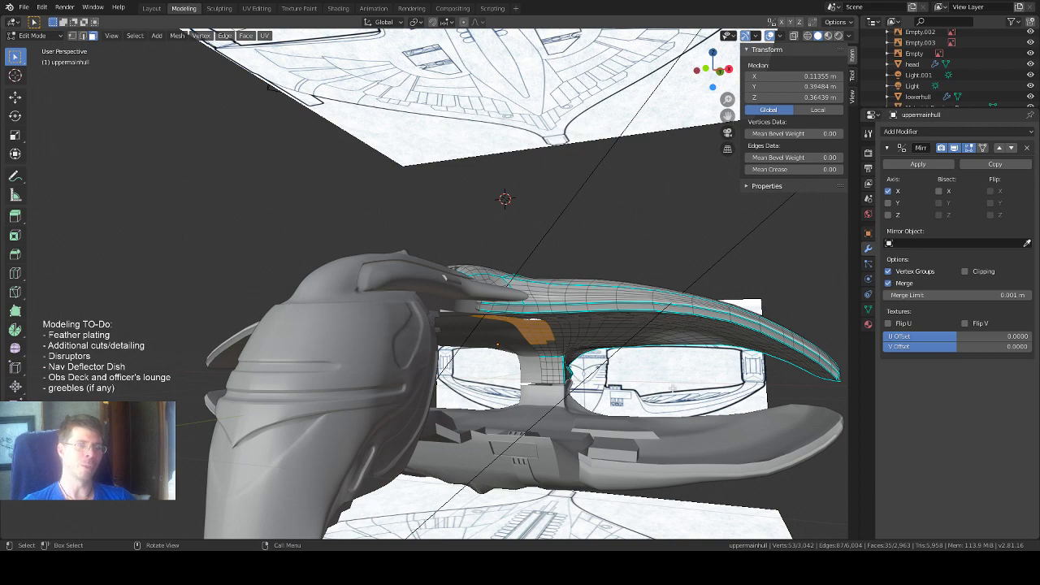
{"action": "middle_click_drag", "start_coordinate": [618, 428], "coordinate": [621, 325]}
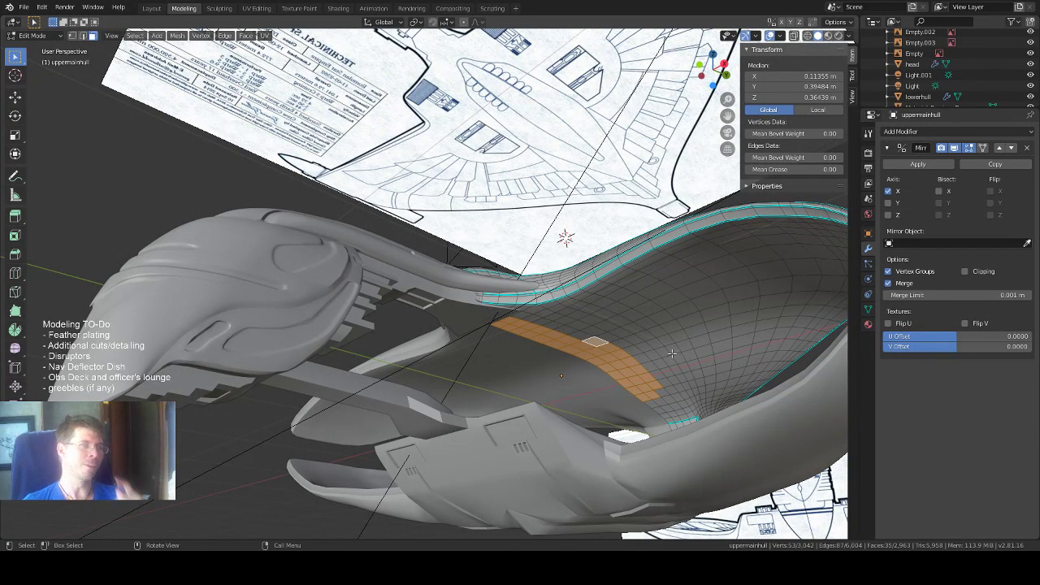
Deselect two faces at the front corner where the strip widens and two along its rear outer edge.
{"action": "scroll", "coordinate": [627, 329], "scroll_direction": "up", "scroll_amount": 2}
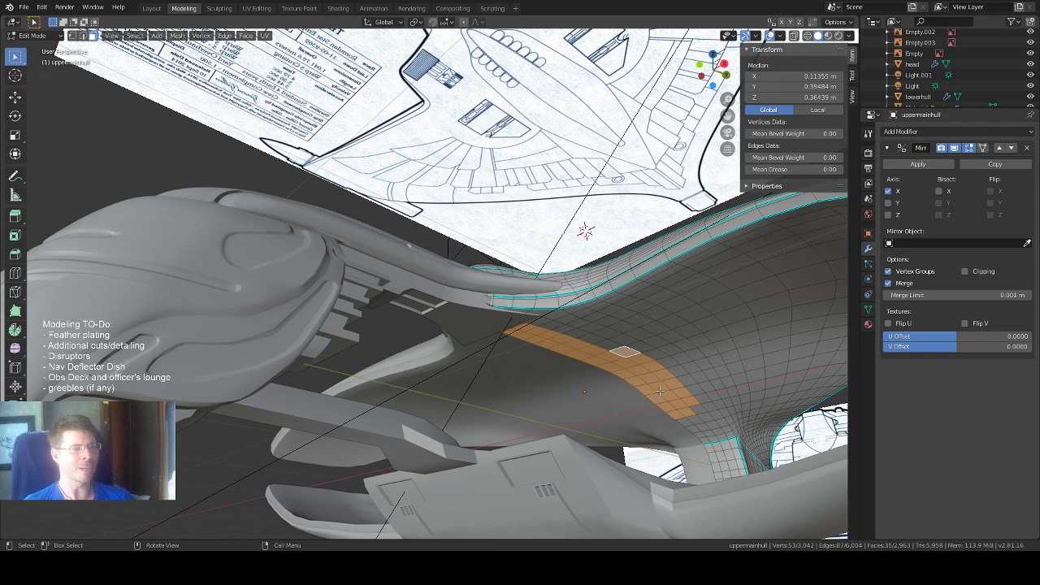
{"action": "scroll", "coordinate": [660, 391], "scroll_direction": "up", "scroll_amount": 2}
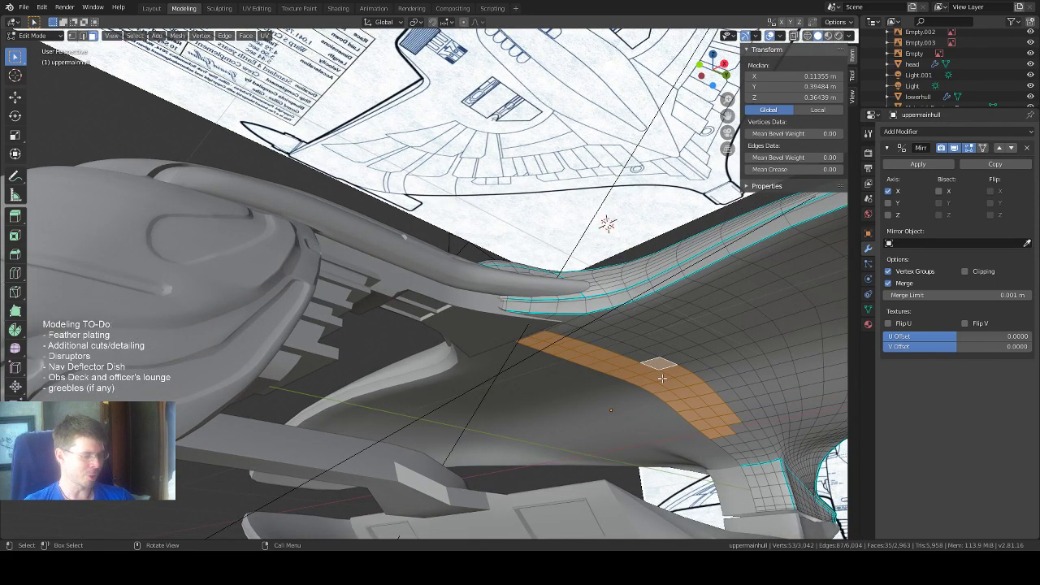
{"action": "middle_click_drag", "start_coordinate": [642, 356], "coordinate": [688, 374]}
{"action": "left_click", "coordinate": [663, 363], "text": "shift"}
{"action": "left_click", "coordinate": [678, 372], "text": "shift"}
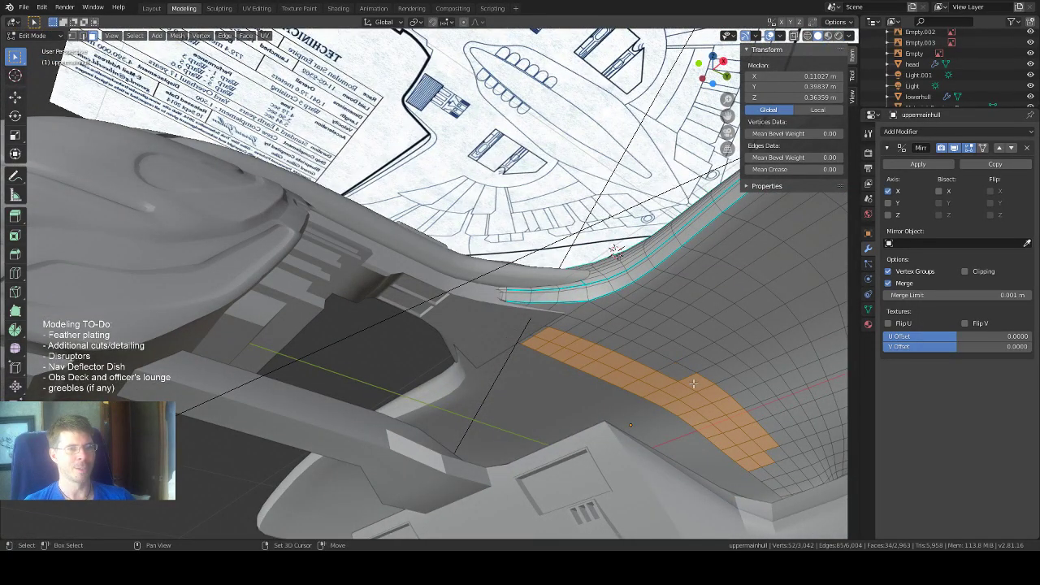
{"action": "left_click", "coordinate": [694, 384], "text": "shift"}
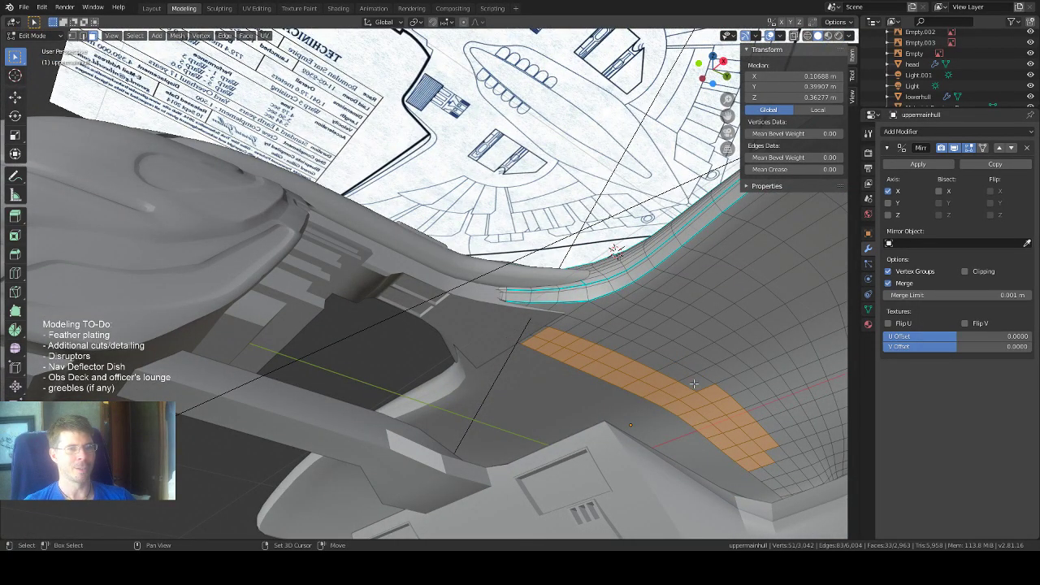
{"action": "left_click", "coordinate": [762, 444], "text": "shift"}
{"action": "left_click", "coordinate": [751, 431], "text": "shift"}
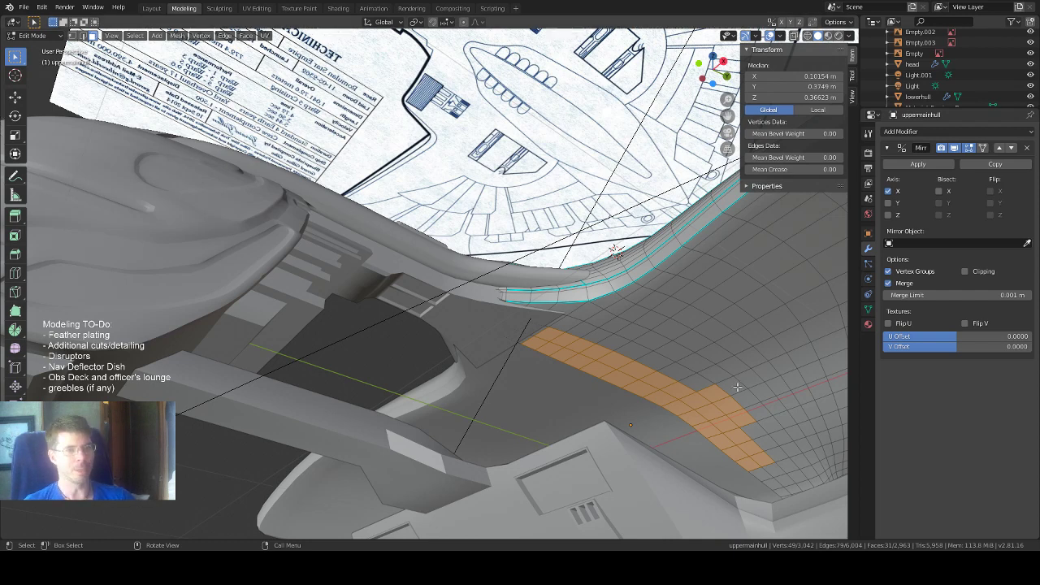
Use the Knife tool to cut diagonals across the stepped corners at the front and rear of the strip's wider section.
{"action": "key", "text": "1"}
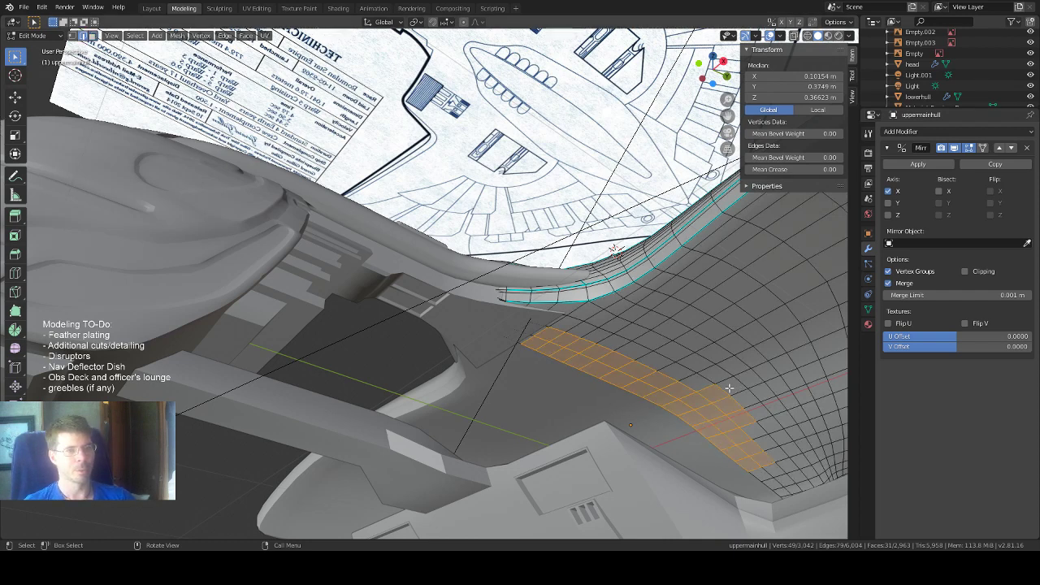
{"action": "left_click", "coordinate": [16, 291]}
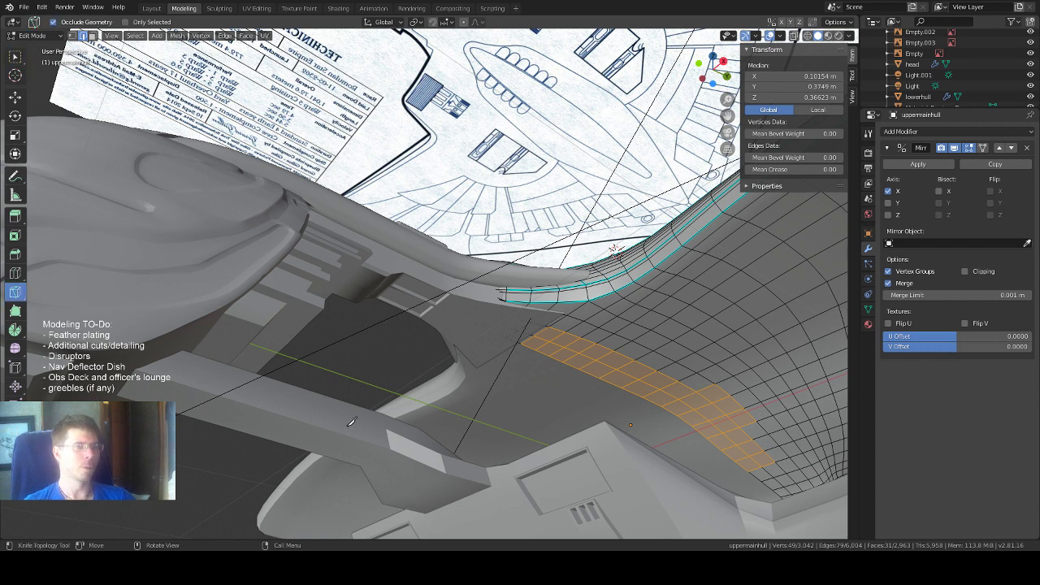
{"action": "left_click", "coordinate": [678, 382]}
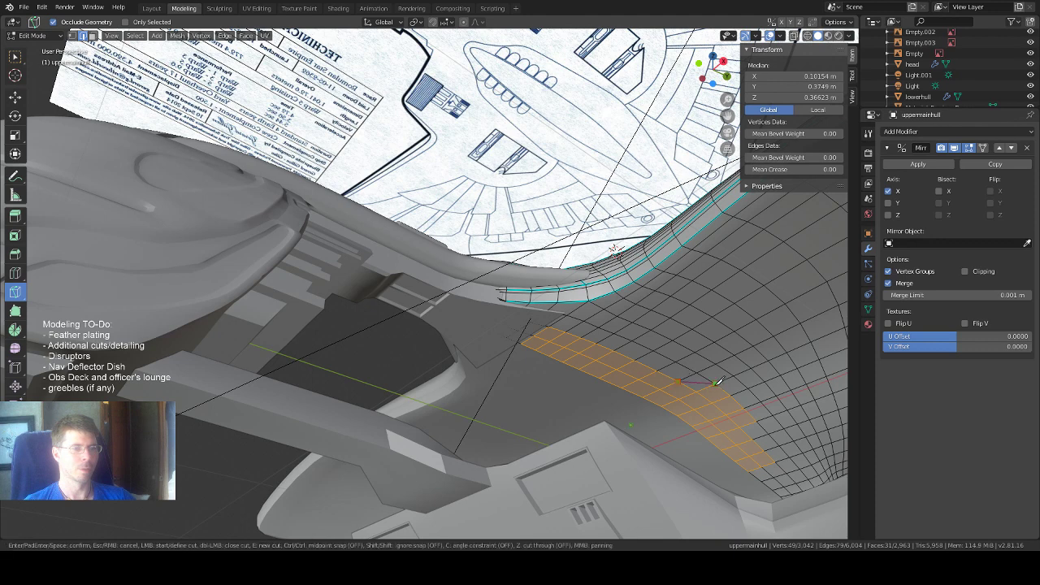
{"action": "left_click", "coordinate": [696, 422]}
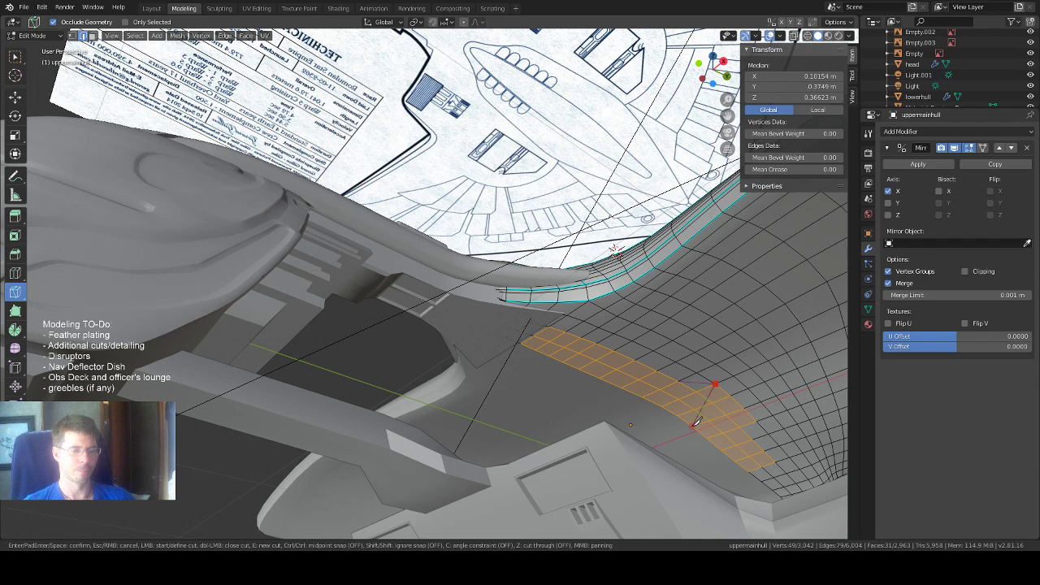
{"action": "key", "text": "Return"}
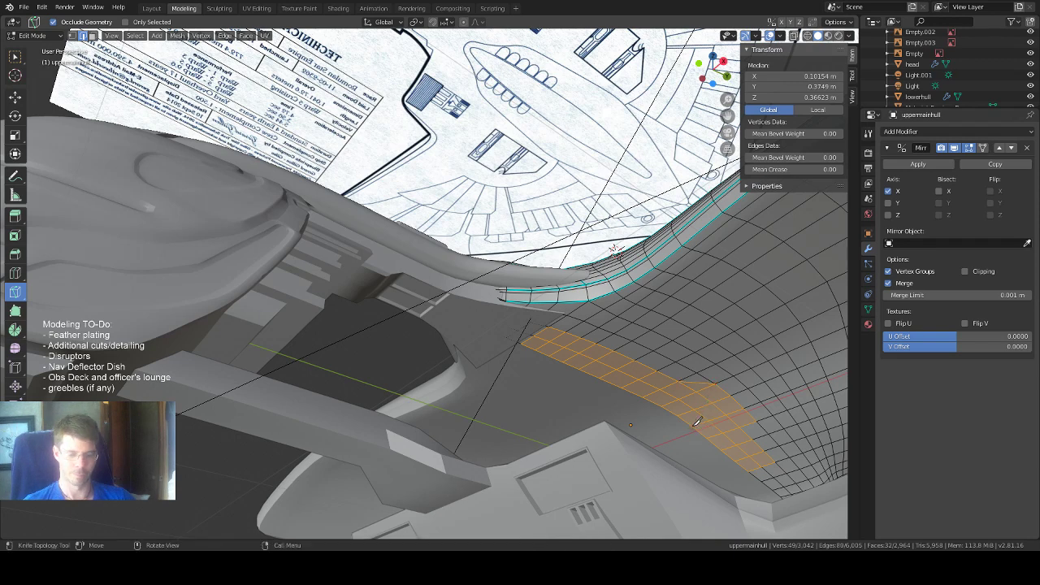
{"action": "left_click", "coordinate": [758, 421]}
{"action": "left_click", "coordinate": [752, 439]}
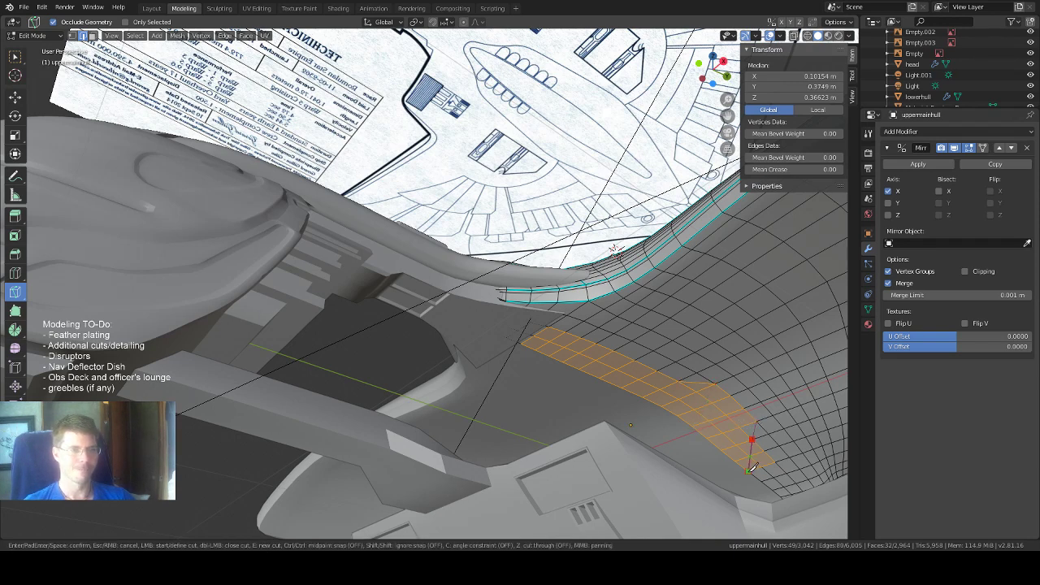
{"action": "key", "text": "Return"}
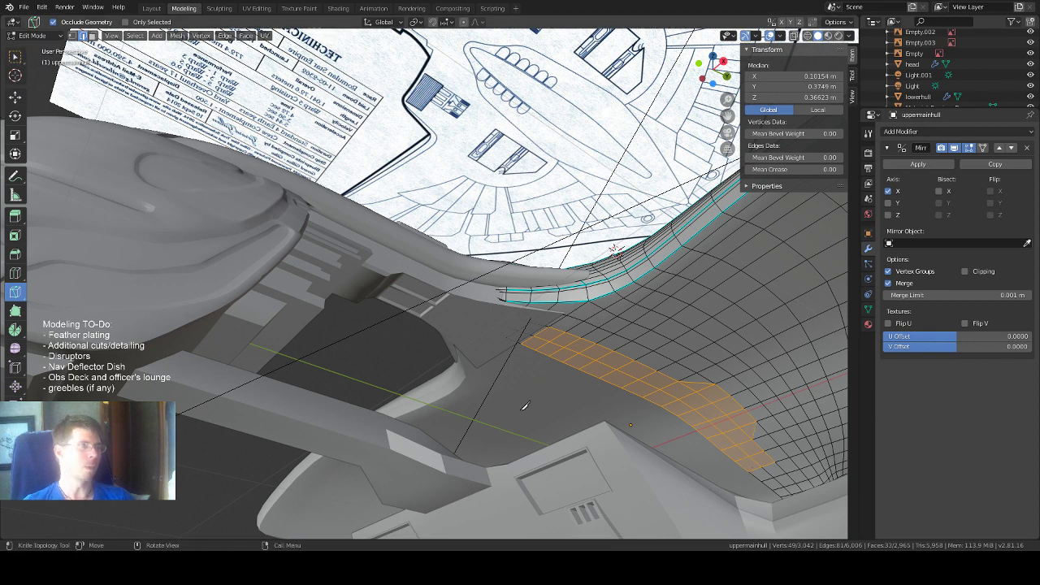
Extrude the selected face strip 0.0638 m outward along its normal from the hull's underside.
{"action": "key", "text": "3"}
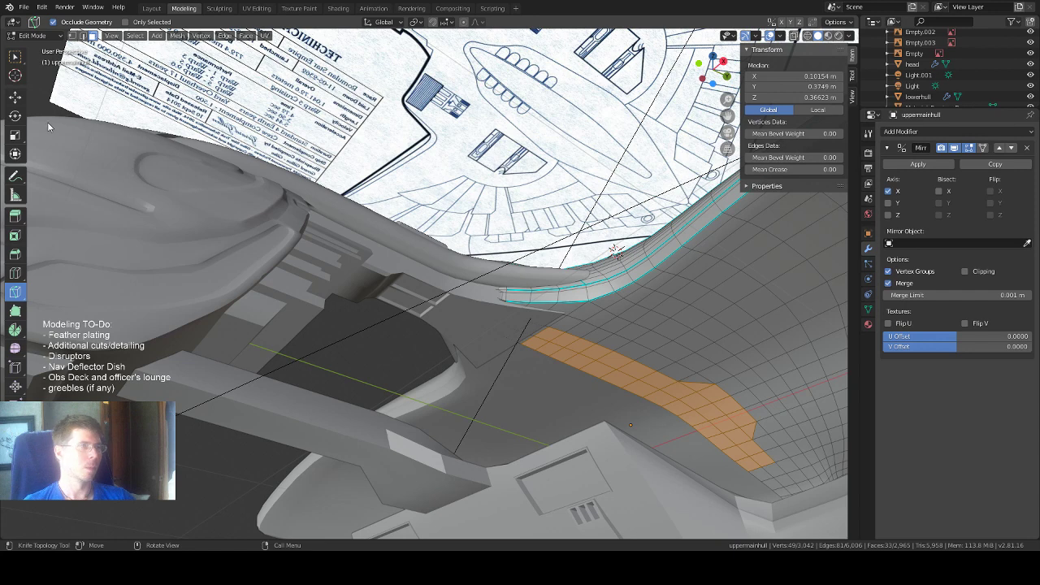
{"action": "left_click", "coordinate": [15, 216]}
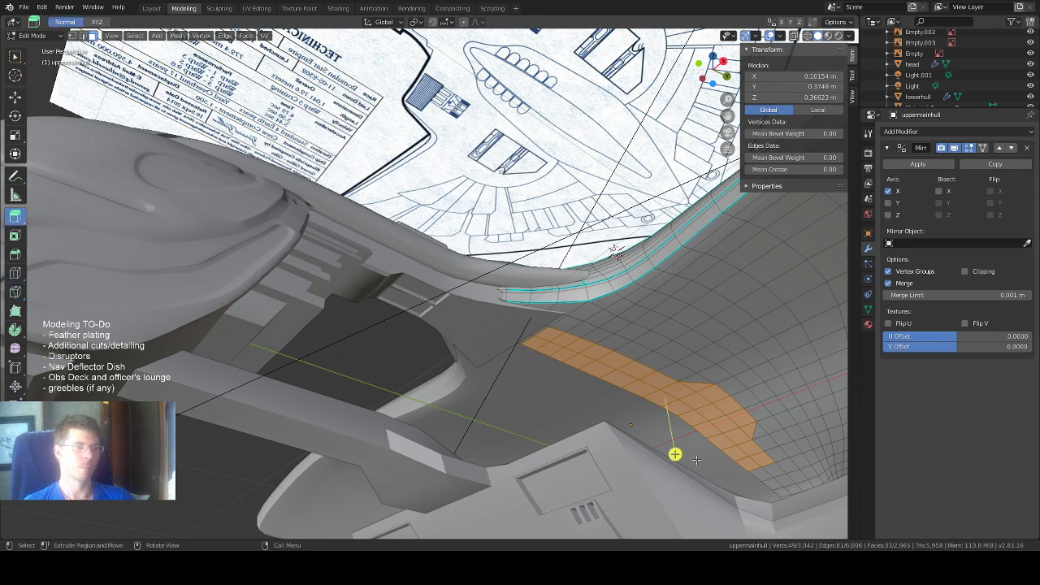
{"action": "left_click_drag", "start_coordinate": [674, 454], "coordinate": [675, 469]}
{"action": "scroll", "coordinate": [591, 348], "scroll_direction": "down", "scroll_amount": 1}
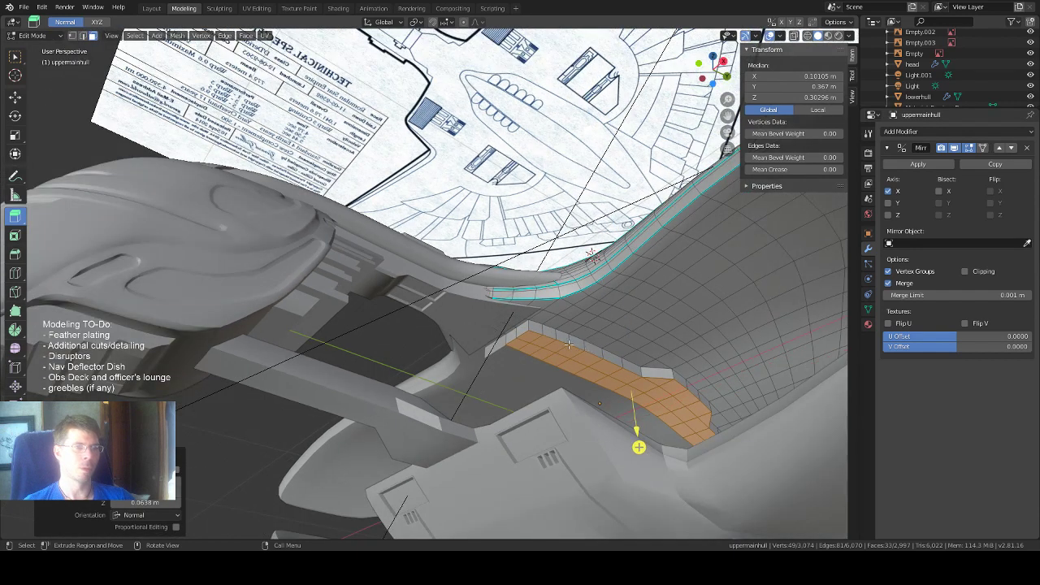
{"action": "middle_click_drag", "start_coordinate": [569, 346], "coordinate": [553, 336]}
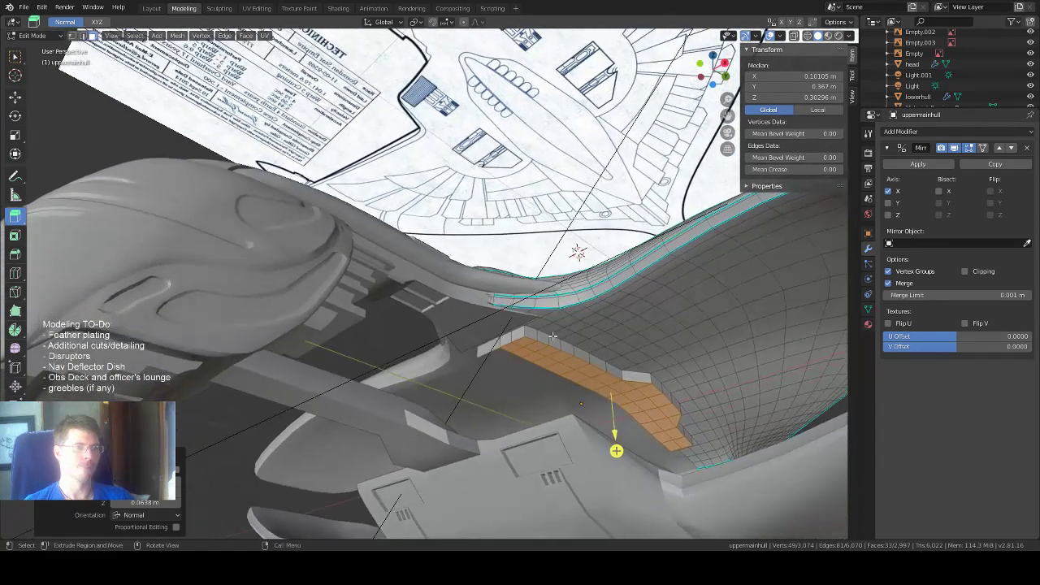
Scale the extruded faces narrower along the global X axis.
{"action": "left_click", "coordinate": [15, 135]}
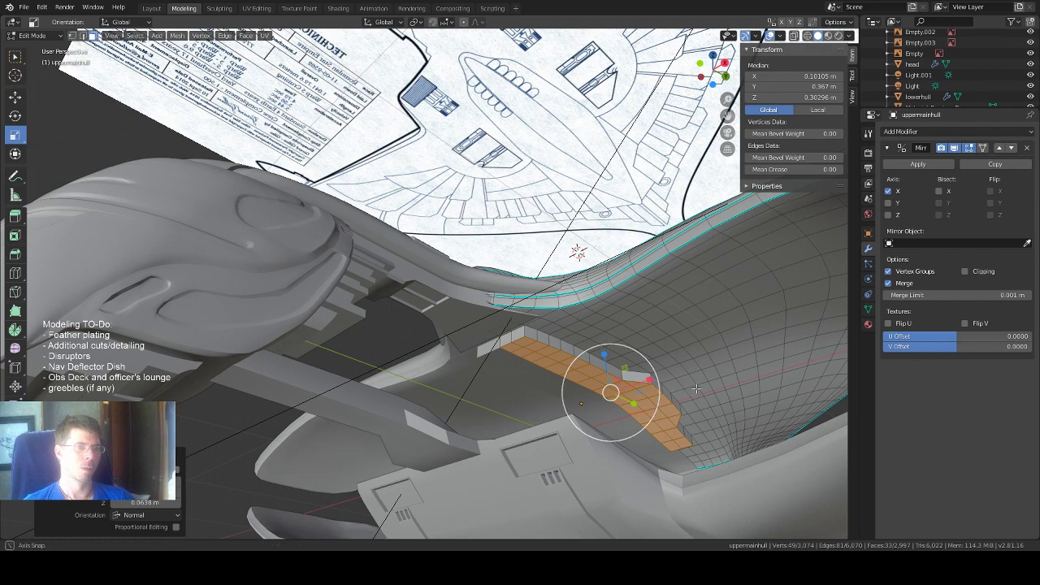
{"action": "middle_click_drag", "start_coordinate": [696, 389], "coordinate": [679, 392]}
{"action": "left_click_drag", "start_coordinate": [673, 395], "coordinate": [650, 396]}
{"action": "middle_click_drag", "start_coordinate": [651, 395], "coordinate": [690, 374]}
{"action": "scroll", "coordinate": [690, 376], "scroll_direction": "up", "scroll_amount": 2}
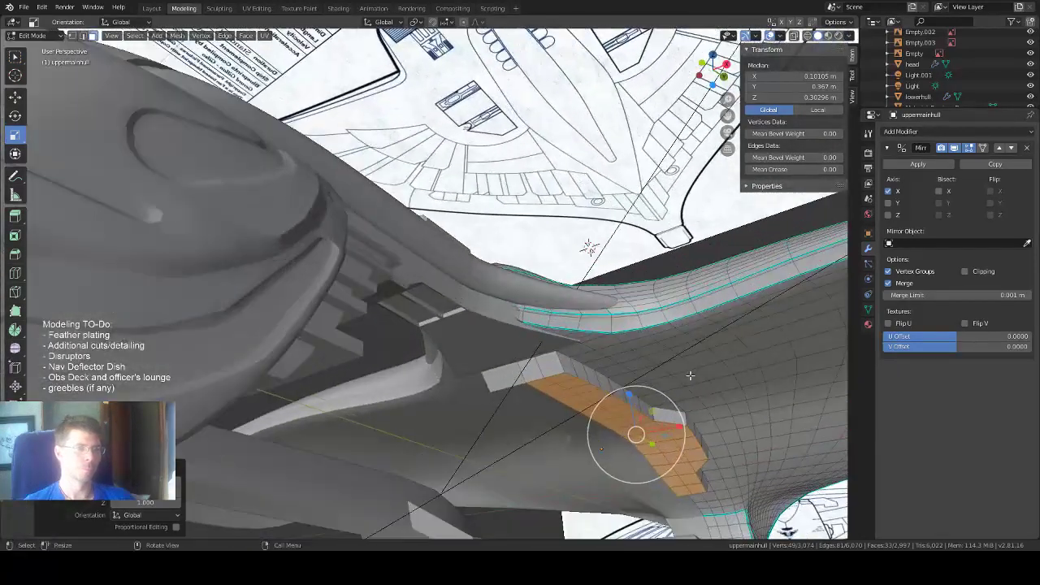
Select the run of lower outer edges along the front part of the extruded strip, up to where it widens.
{"action": "key", "text": "2"}
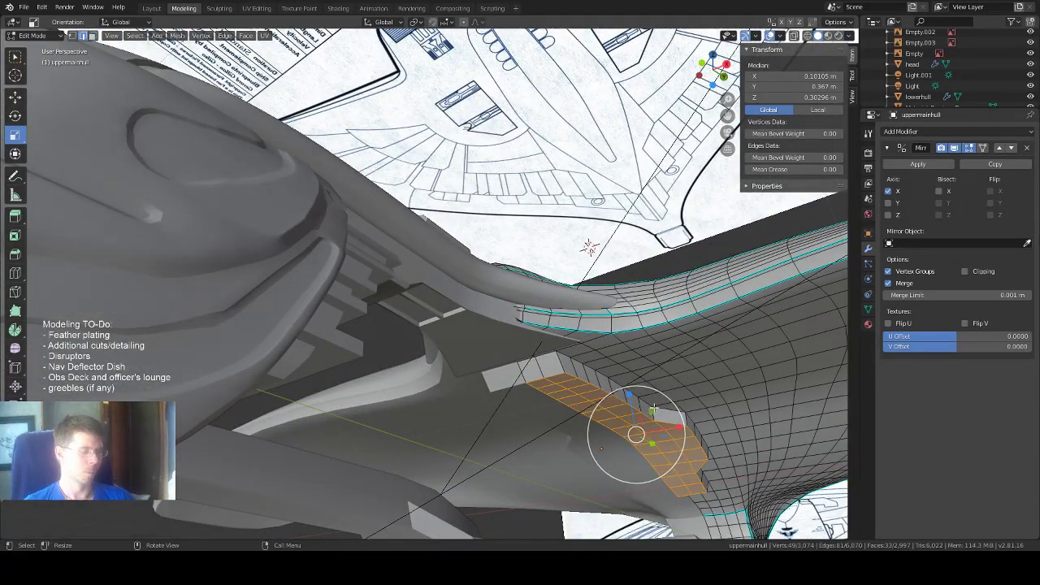
{"action": "left_click", "coordinate": [570, 375]}
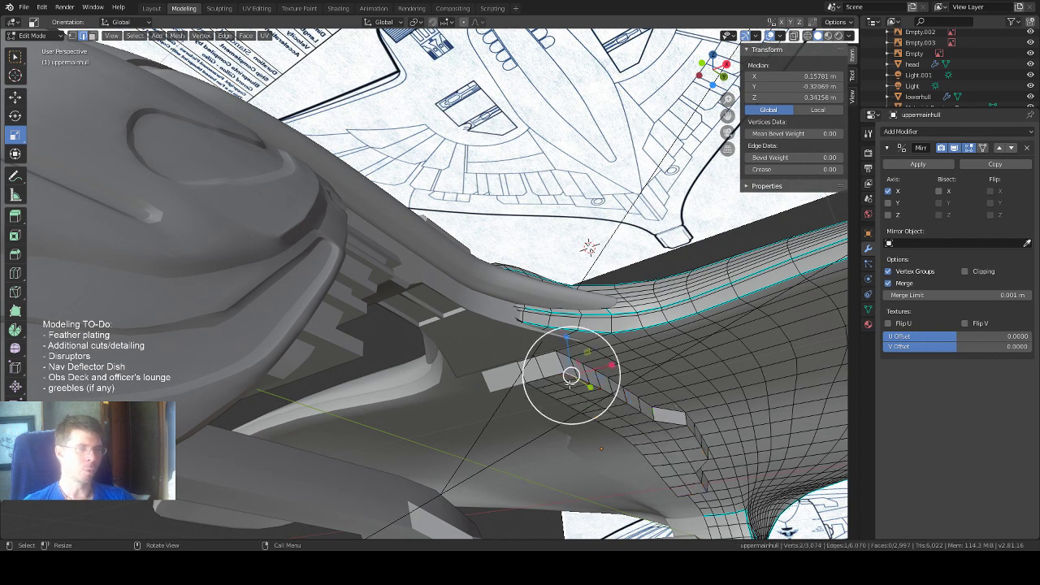
{"action": "left_click", "coordinate": [15, 55]}
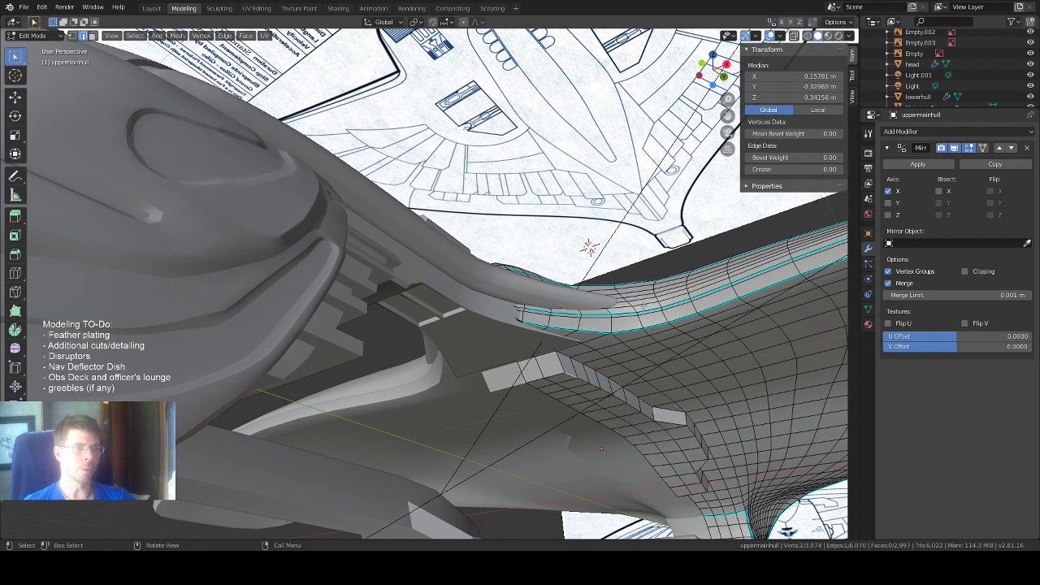
{"action": "key", "text": "KP_Decimal"}
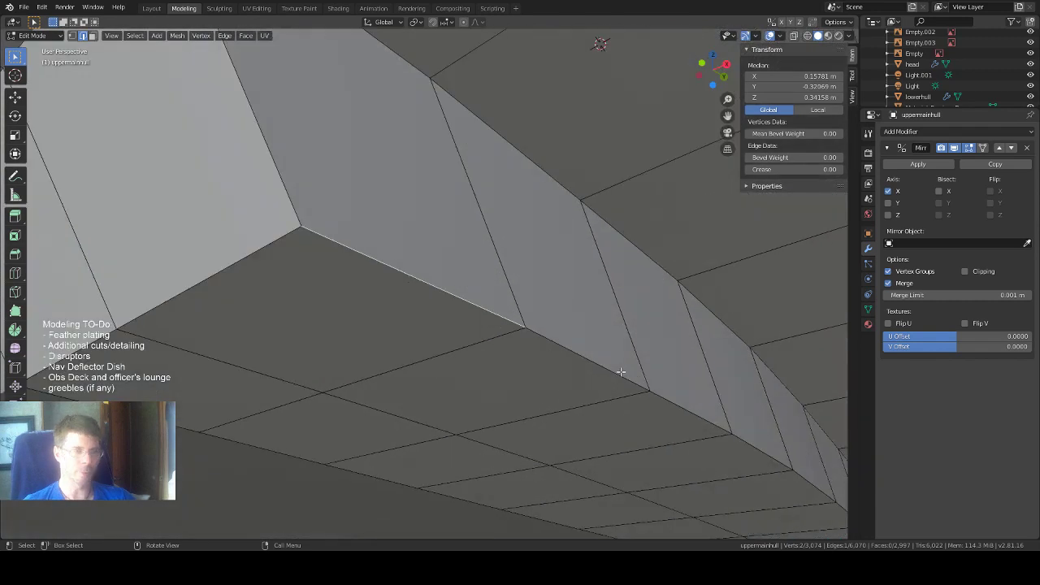
{"action": "scroll", "coordinate": [623, 361], "scroll_direction": "down", "scroll_amount": 3}
{"action": "scroll", "coordinate": [622, 361], "scroll_direction": "down", "scroll_amount": 2}
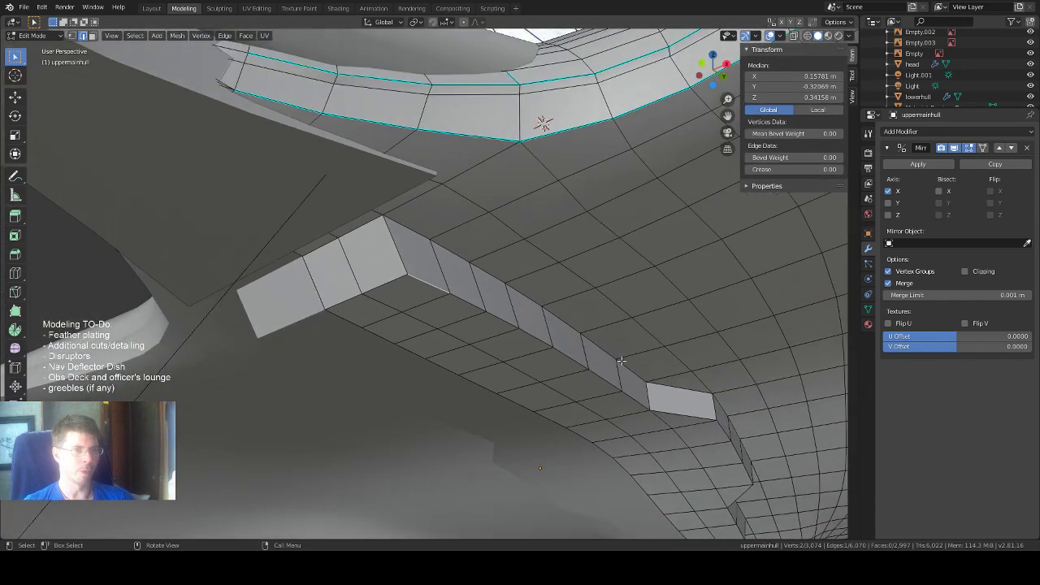
{"action": "left_click", "coordinate": [492, 318], "text": "shift"}
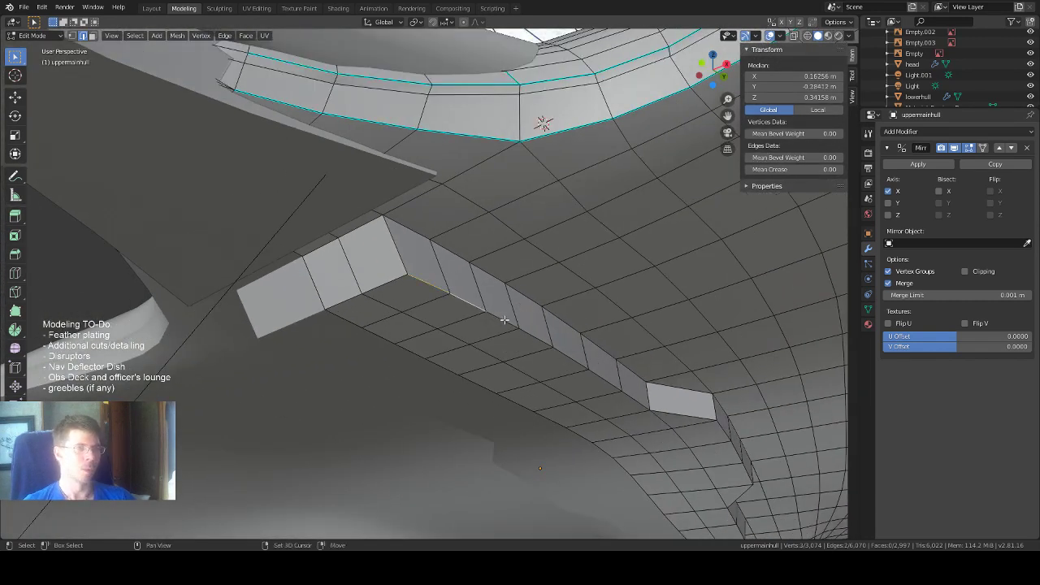
{"action": "left_click", "coordinate": [648, 384], "text": "ctrl"}
{"action": "middle_click_drag", "start_coordinate": [688, 377], "coordinate": [676, 365]}
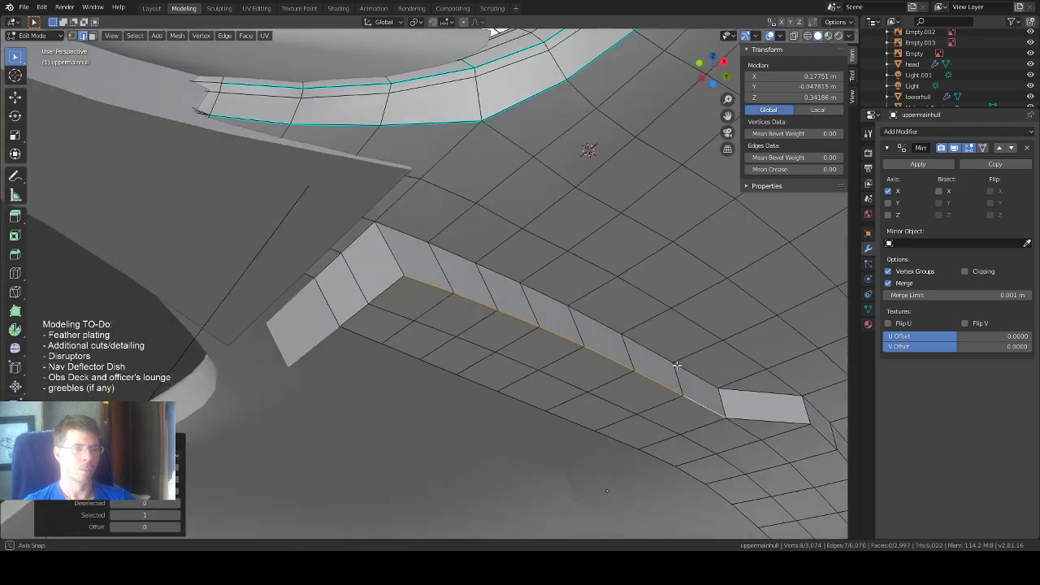
Add the lower outer edges around the strip's widened section and rear step to the edge selection.
{"action": "left_click", "coordinate": [756, 421], "text": "shift"}
{"action": "scroll", "coordinate": [751, 406], "scroll_direction": "down", "scroll_amount": 2}
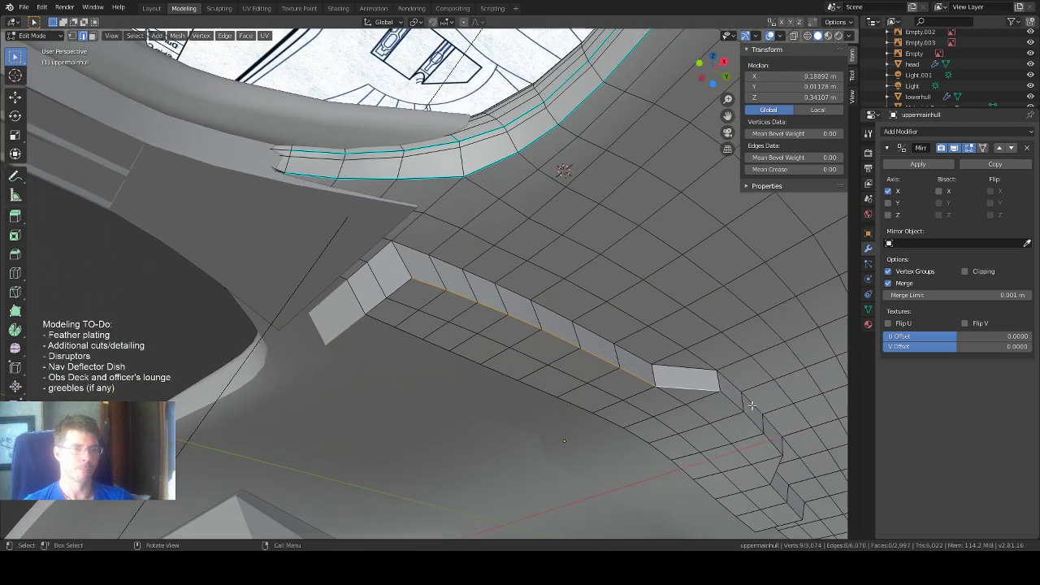
{"action": "left_click", "coordinate": [741, 406], "text": "ctrl"}
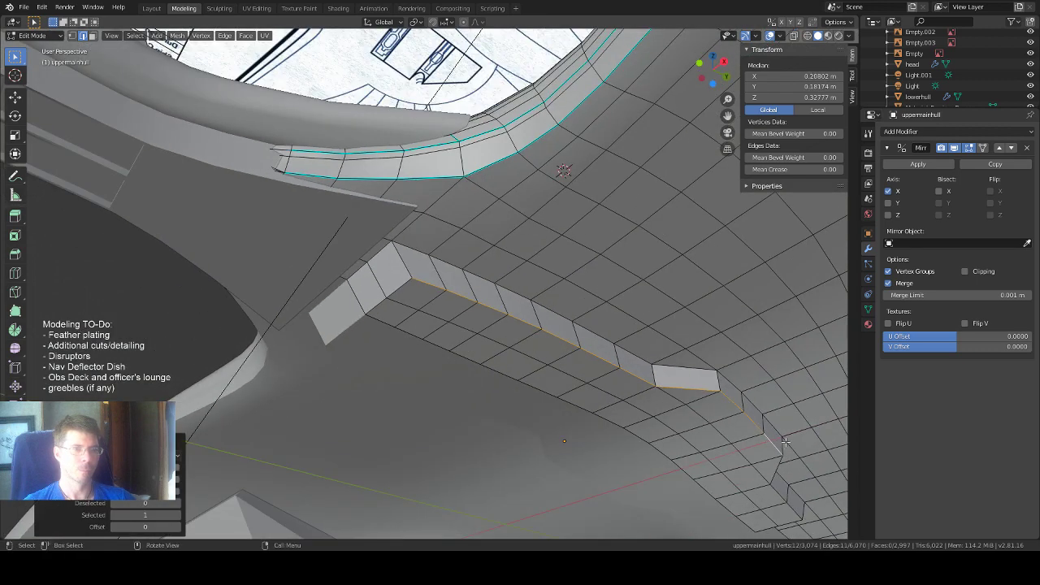
{"action": "middle_click_drag", "start_coordinate": [752, 415], "coordinate": [779, 439]}
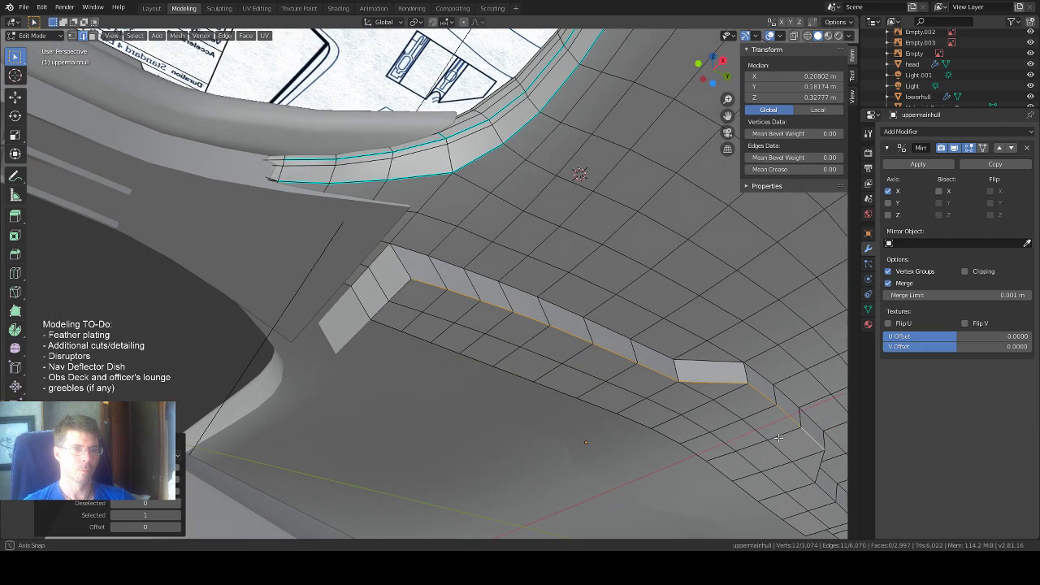
{"action": "left_click", "coordinate": [820, 480], "text": "shift"}
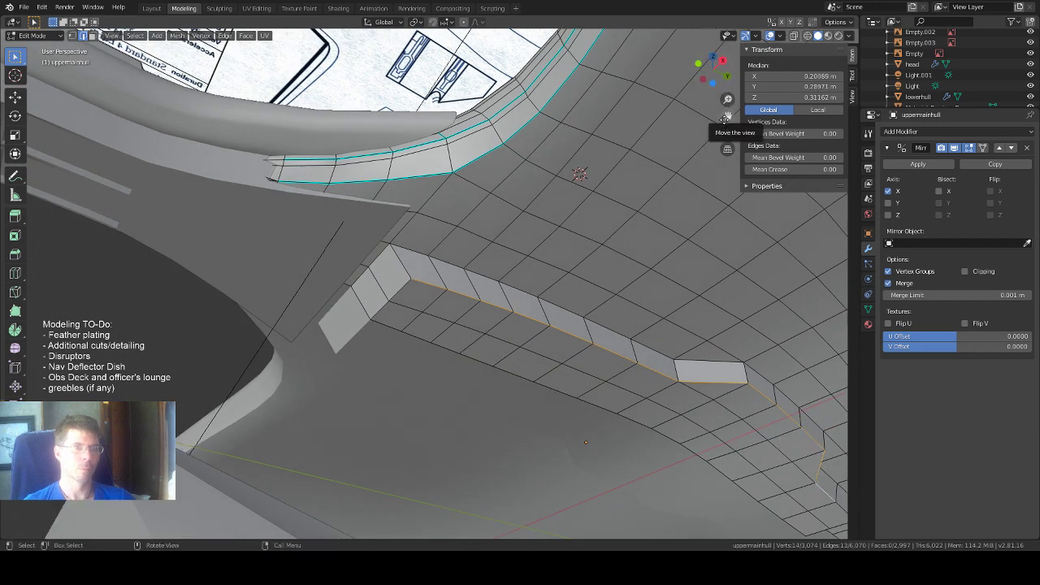
{"action": "left_click_drag", "start_coordinate": [727, 116], "coordinate": [670, 95]}
{"action": "left_click", "coordinate": [772, 489], "text": "shift"}
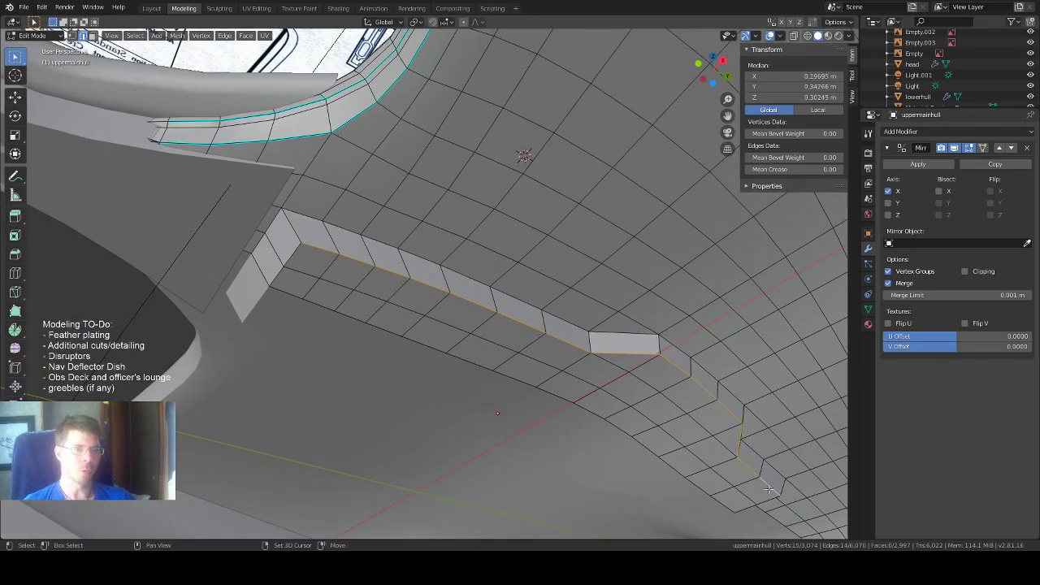
Move the selected lower outer edges about 0.037 m inward along X so the strip's side wall slopes.
{"action": "middle_click_drag", "start_coordinate": [647, 379], "coordinate": [672, 393]}
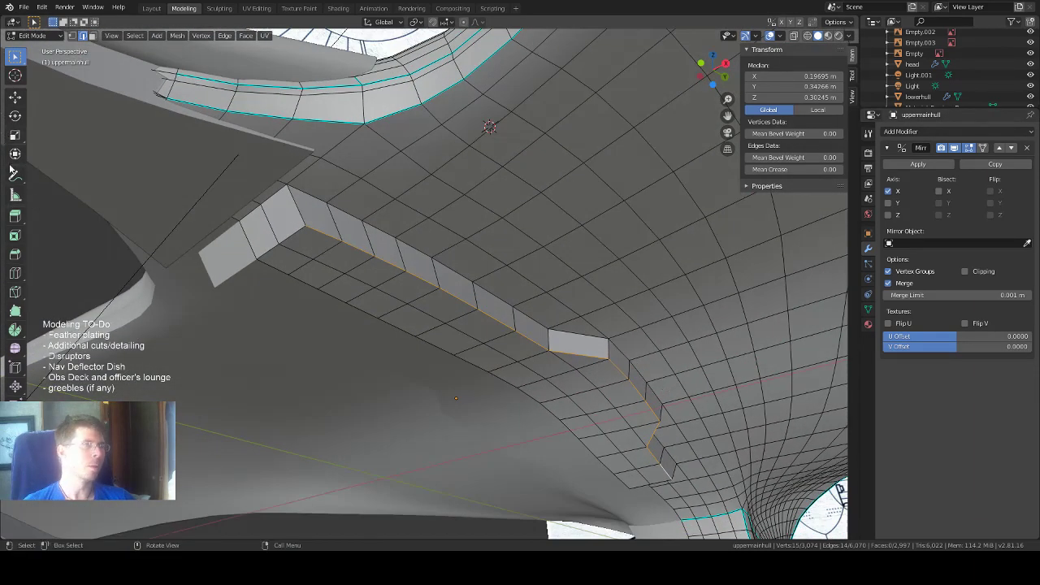
{"action": "left_click", "coordinate": [14, 96]}
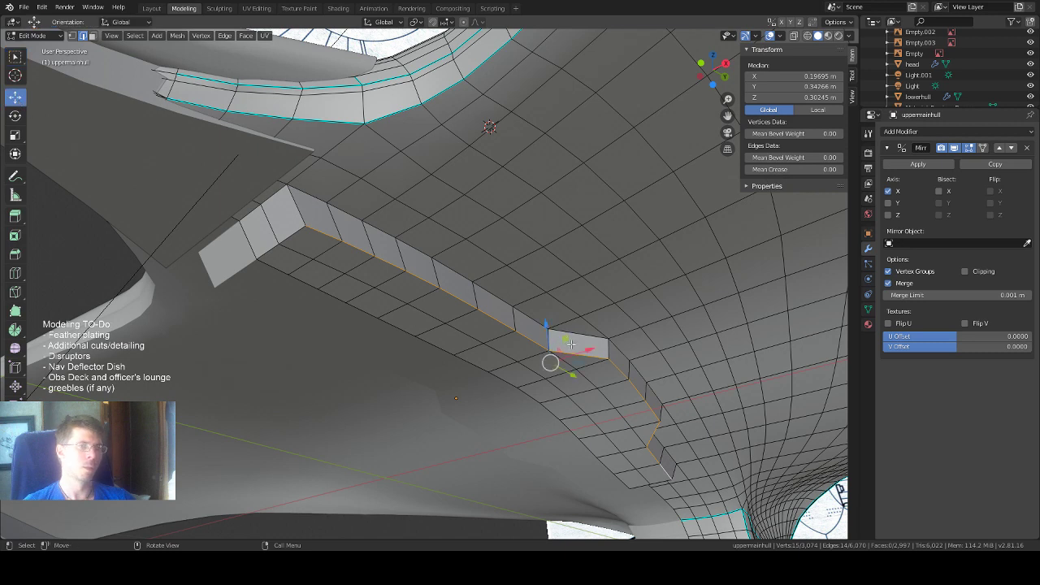
{"action": "left_click_drag", "start_coordinate": [588, 350], "coordinate": [575, 353]}
Remove the Mirror modifier from the upper main hull and clear the mesh selection.
{"action": "middle_click_drag", "start_coordinate": [567, 267], "coordinate": [660, 263]}
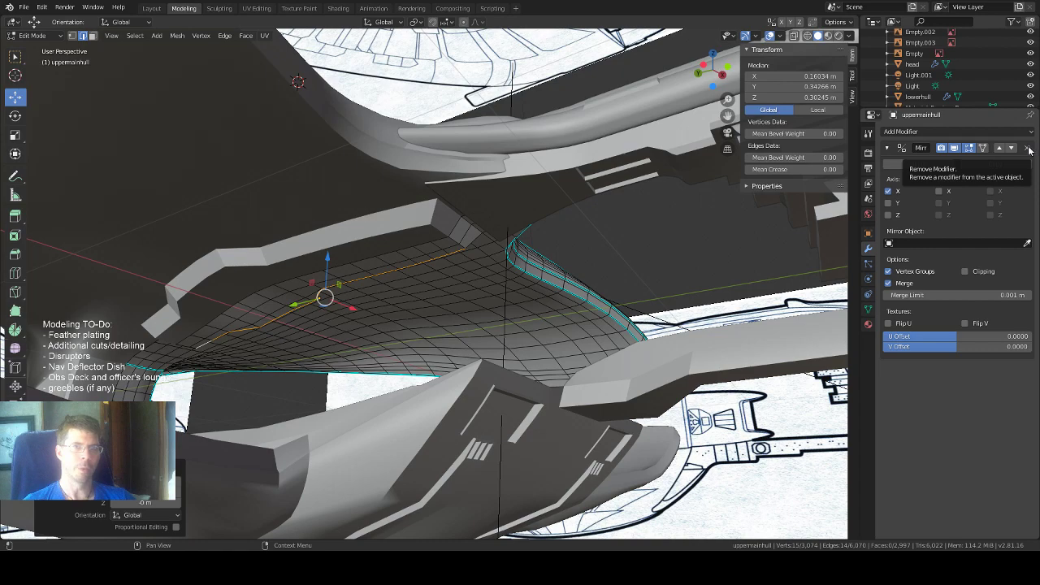
{"action": "left_click", "coordinate": [1029, 148]}
{"action": "middle_click_drag", "start_coordinate": [495, 278], "coordinate": [490, 271]}
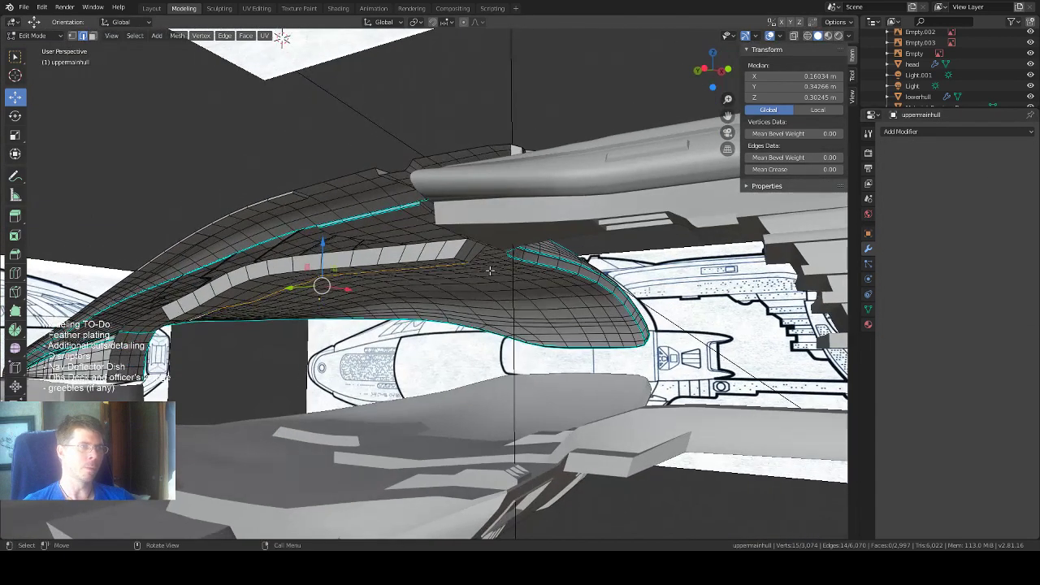
{"action": "key", "text": "alt+a"}
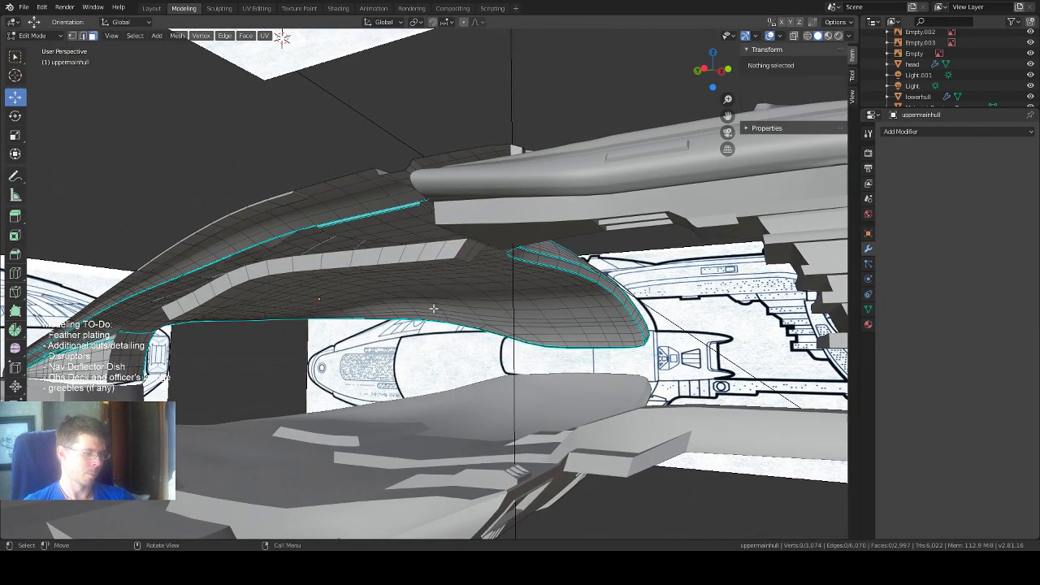
Delete the run of inner wall faces along the centreline side of the extruded strip on the upper main hull.
{"action": "left_click", "coordinate": [452, 257]}
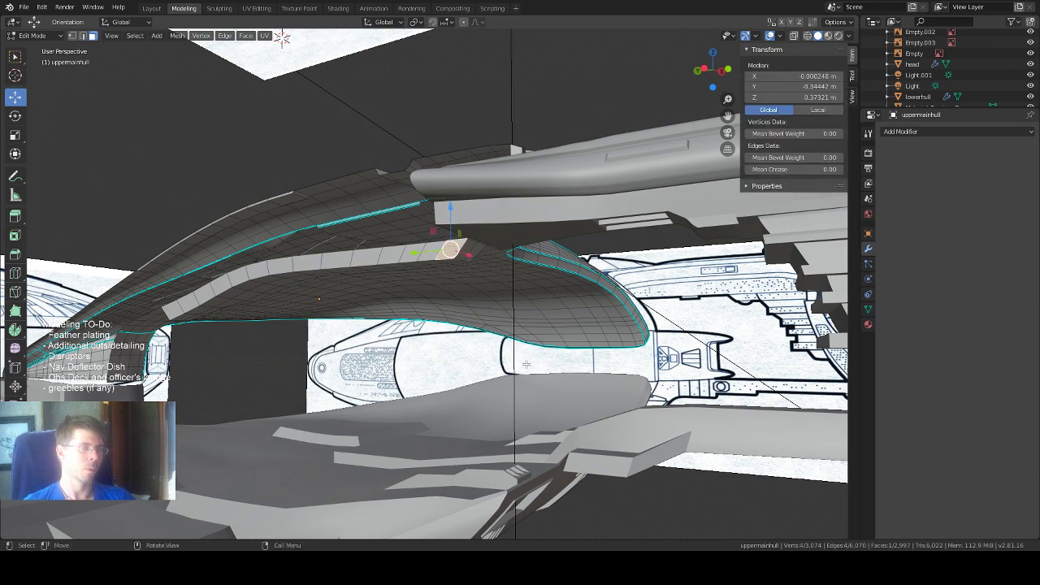
{"action": "key", "text": "KP_Decimal"}
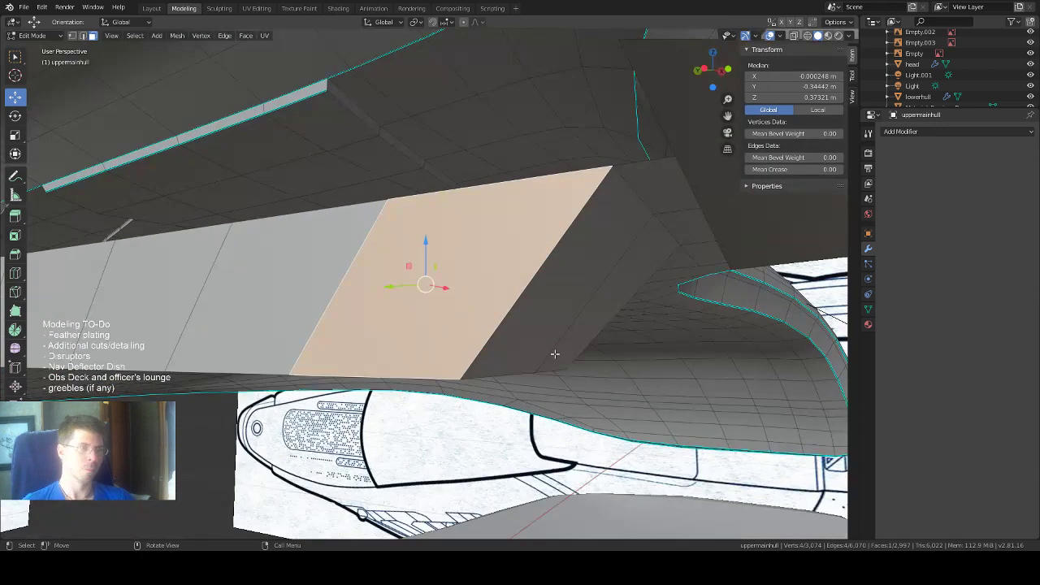
{"action": "scroll", "coordinate": [395, 236], "scroll_direction": "down", "scroll_amount": 3}
{"action": "left_click", "coordinate": [369, 276], "text": "shift"}
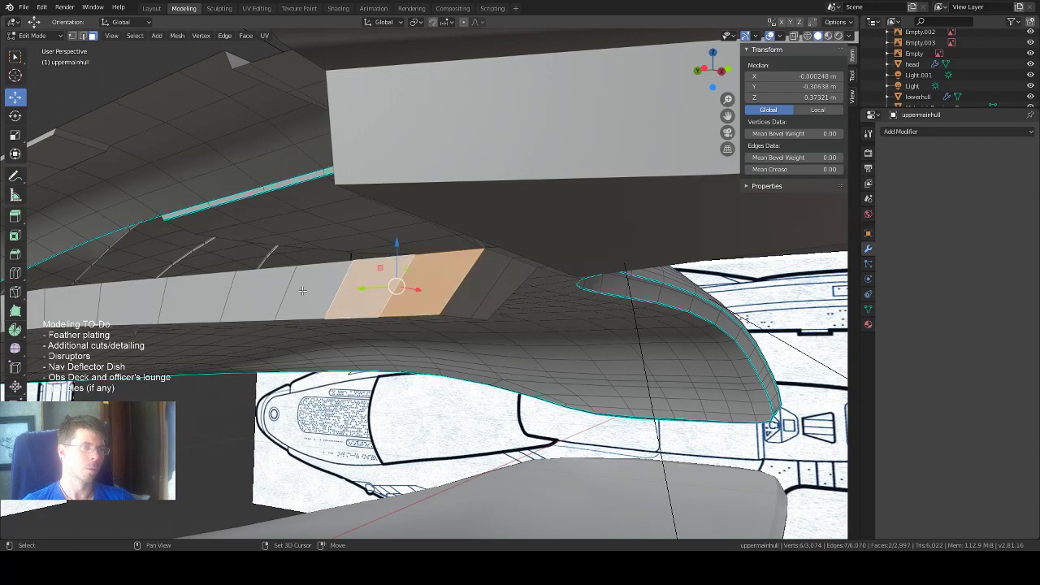
{"action": "left_click", "coordinate": [286, 290], "text": "shift"}
{"action": "left_click", "coordinate": [261, 291], "text": "shift"}
{"action": "left_click", "coordinate": [197, 296], "text": "shift"}
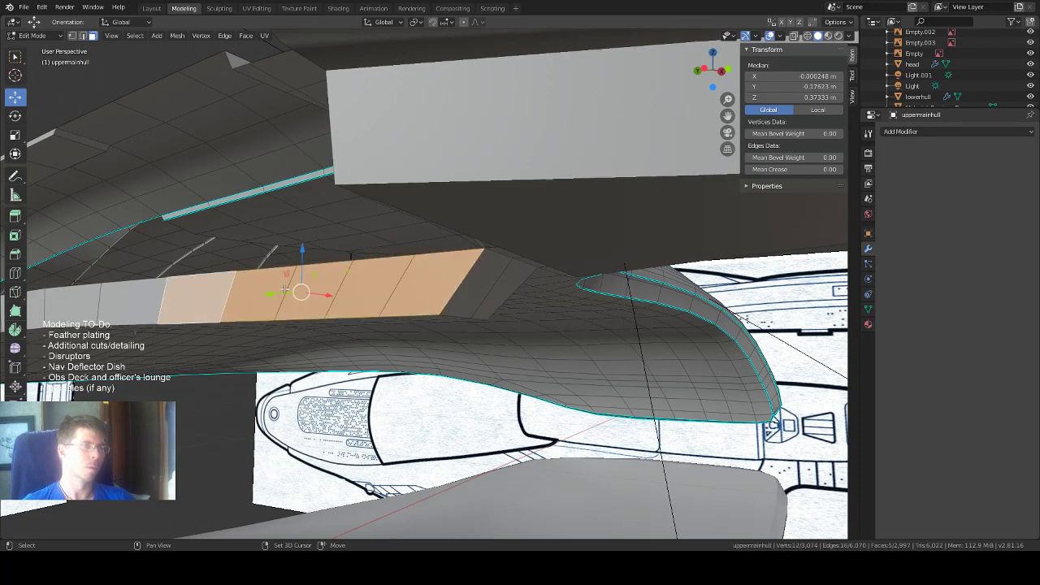
{"action": "left_click_drag", "start_coordinate": [727, 116], "coordinate": [976, 75]}
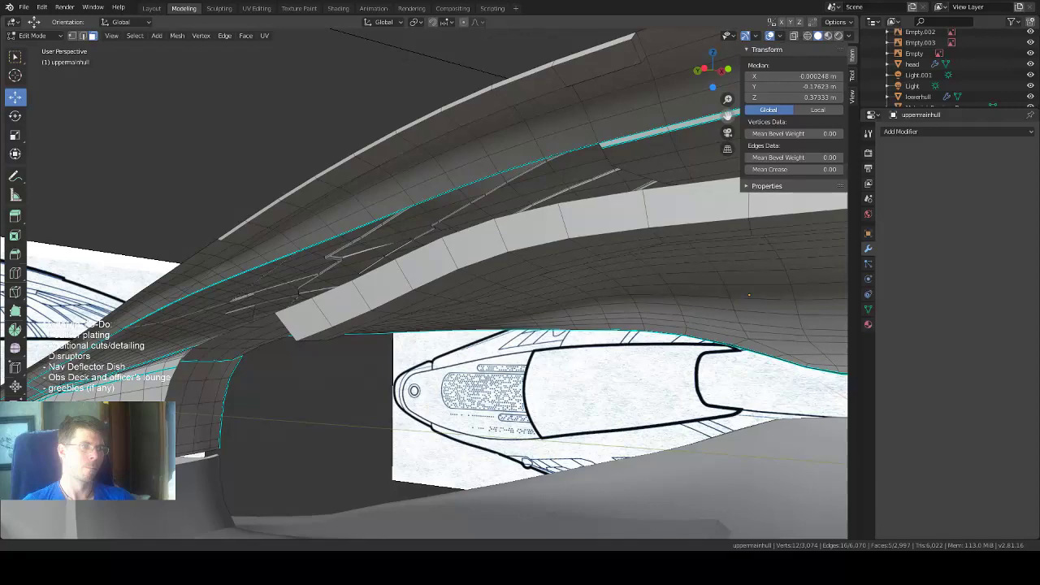
{"action": "left_click", "coordinate": [301, 314], "text": "ctrl"}
{"action": "middle_click_drag", "start_coordinate": [301, 314], "coordinate": [350, 305]}
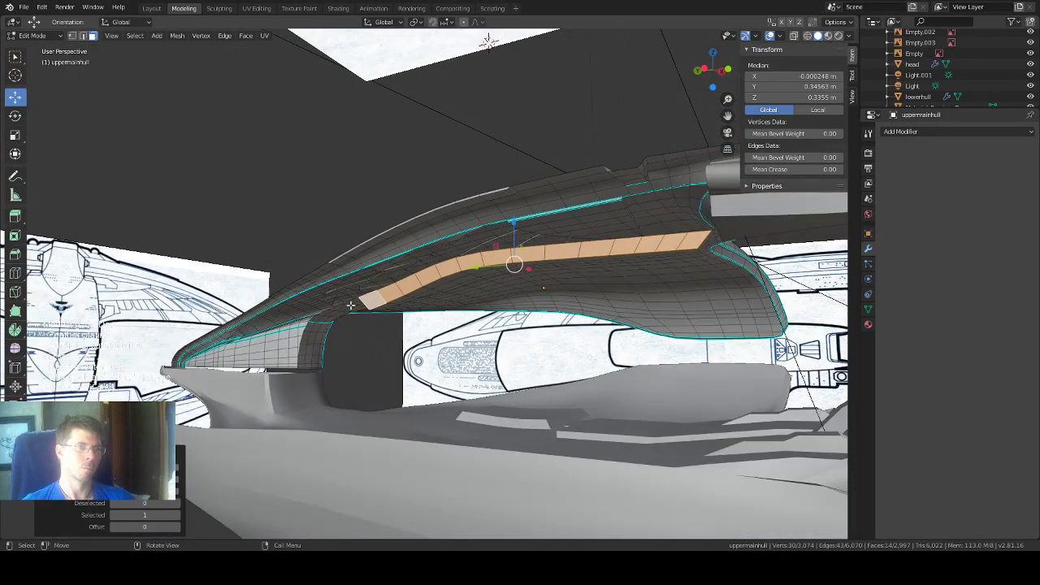
{"action": "key", "text": "x"}
{"action": "left_click", "coordinate": [350, 304]}
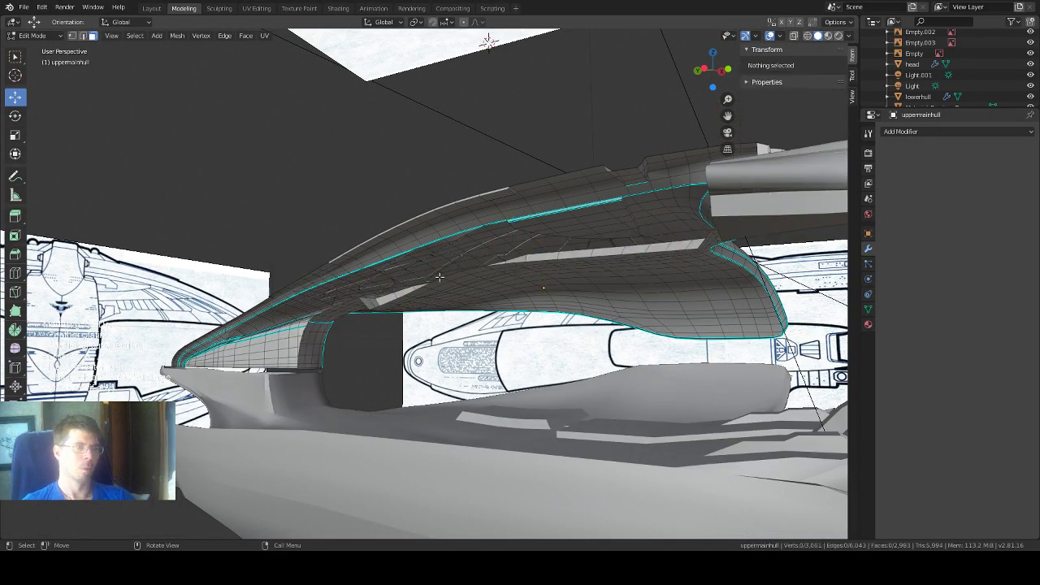
Add a Mirror modifier to the upper main hull mesh.
{"action": "middle_click_drag", "start_coordinate": [586, 304], "coordinate": [503, 240]}
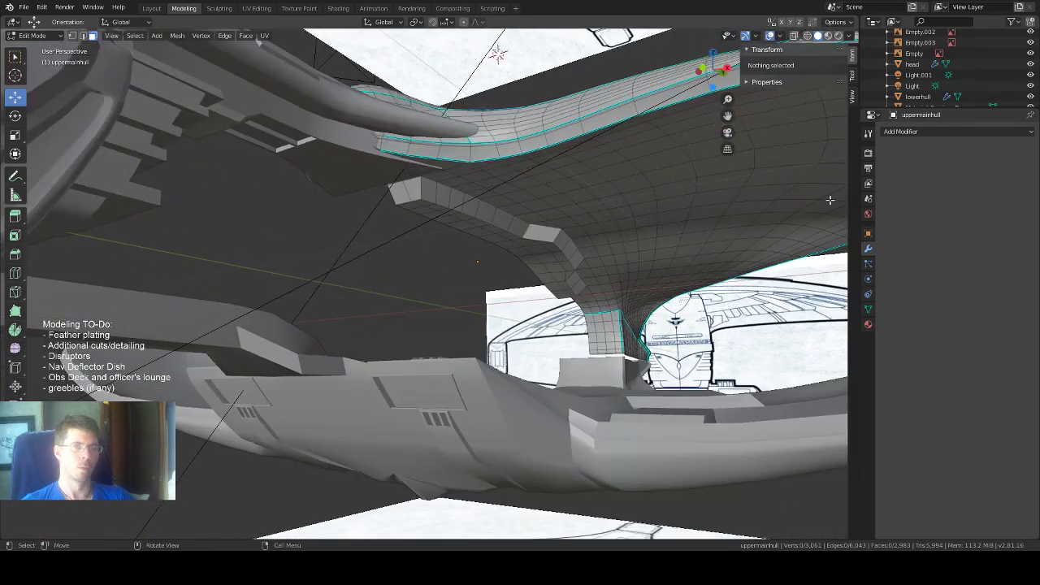
{"action": "left_click", "coordinate": [1006, 133]}
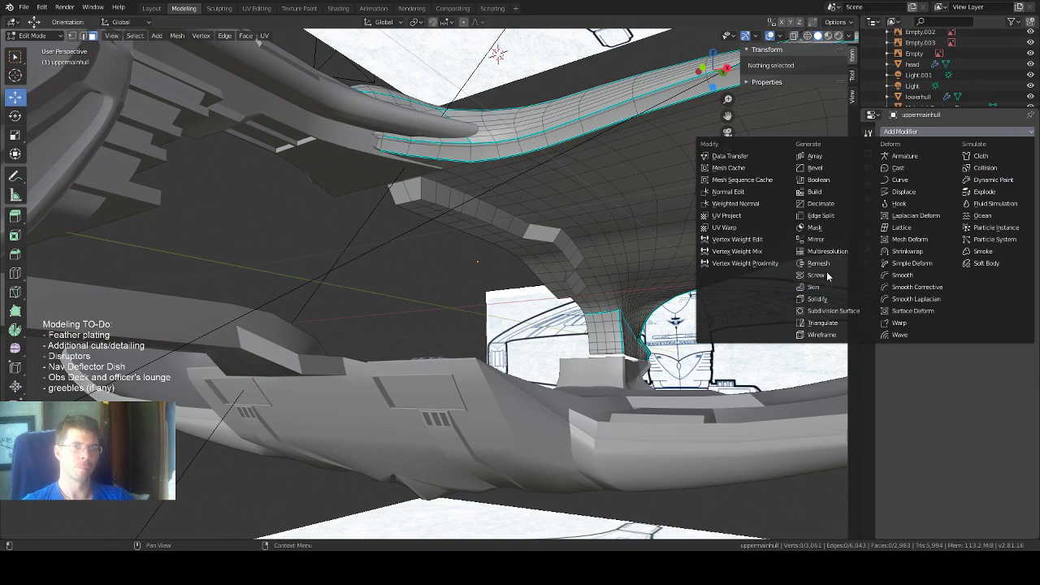
{"action": "left_click", "coordinate": [816, 239]}
Select the underside faces along the front and outer edges of the strip's widened section.
{"action": "middle_click_drag", "start_coordinate": [627, 283], "coordinate": [556, 246]}
{"action": "scroll", "coordinate": [498, 207], "scroll_direction": "up", "scroll_amount": 4}
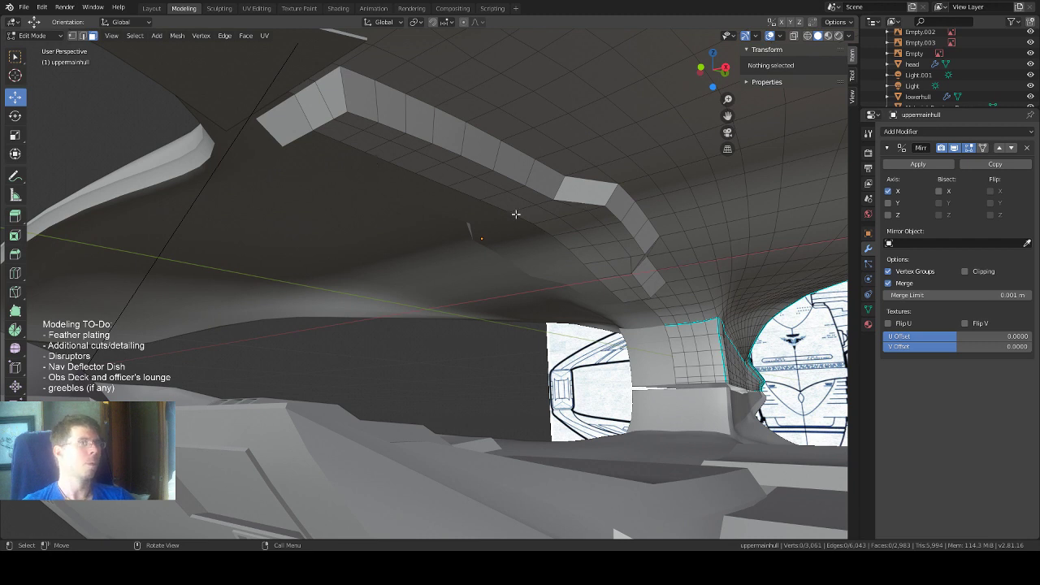
{"action": "left_click", "coordinate": [593, 208]}
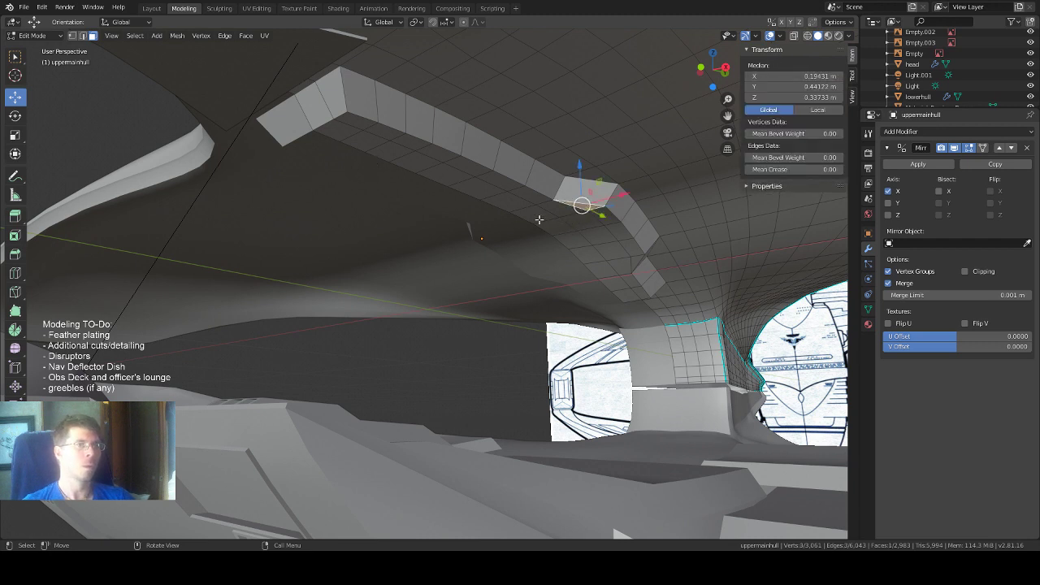
{"action": "left_click", "coordinate": [14, 57]}
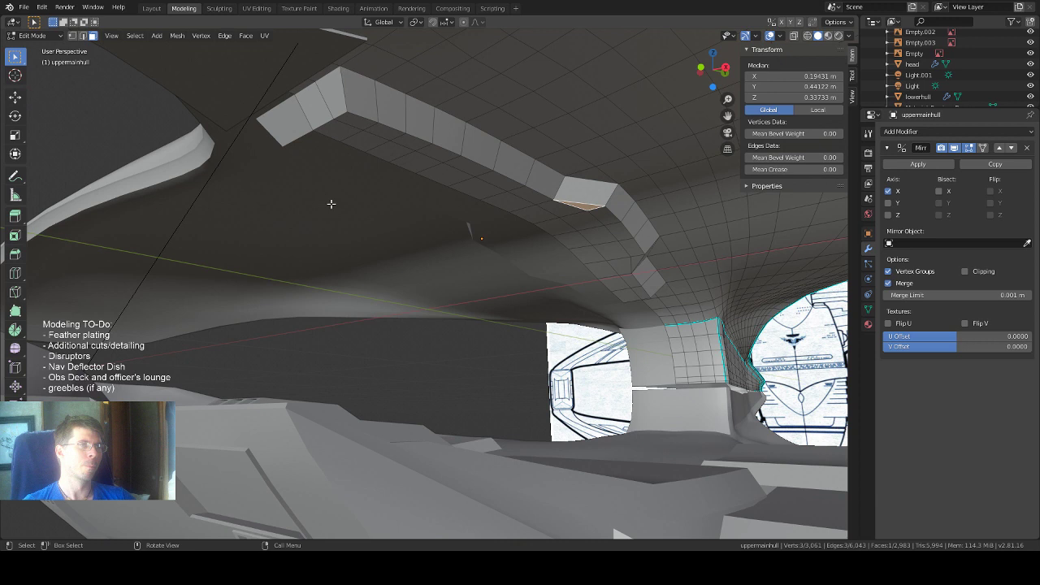
{"action": "left_click", "coordinate": [535, 215], "text": "shift"}
{"action": "left_click", "coordinate": [581, 223], "text": "shift"}
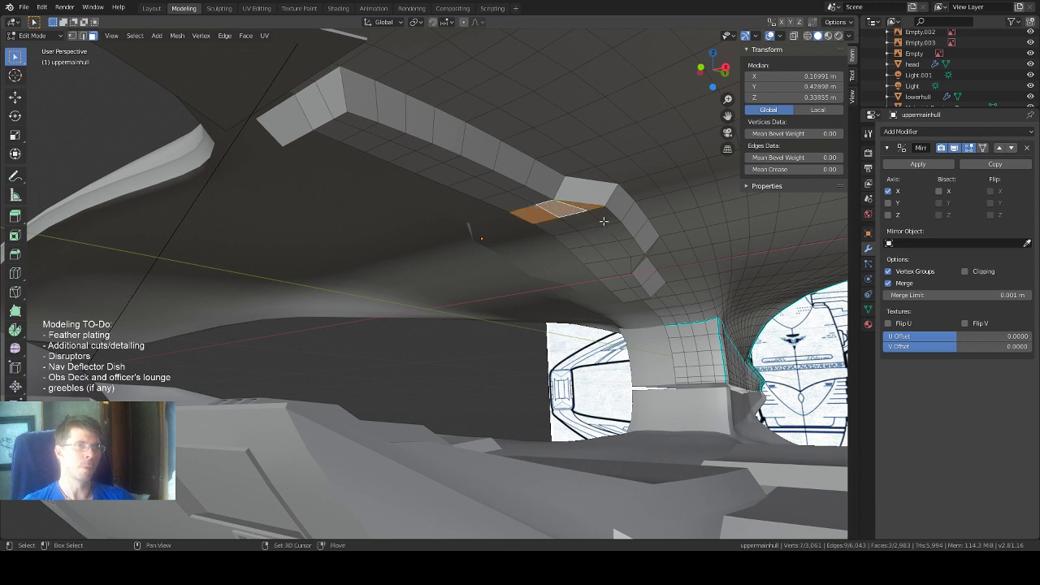
{"action": "left_click", "coordinate": [606, 223], "text": "shift"}
{"action": "left_click", "coordinate": [621, 236], "text": "shift"}
{"action": "left_click", "coordinate": [632, 252], "text": "shift"}
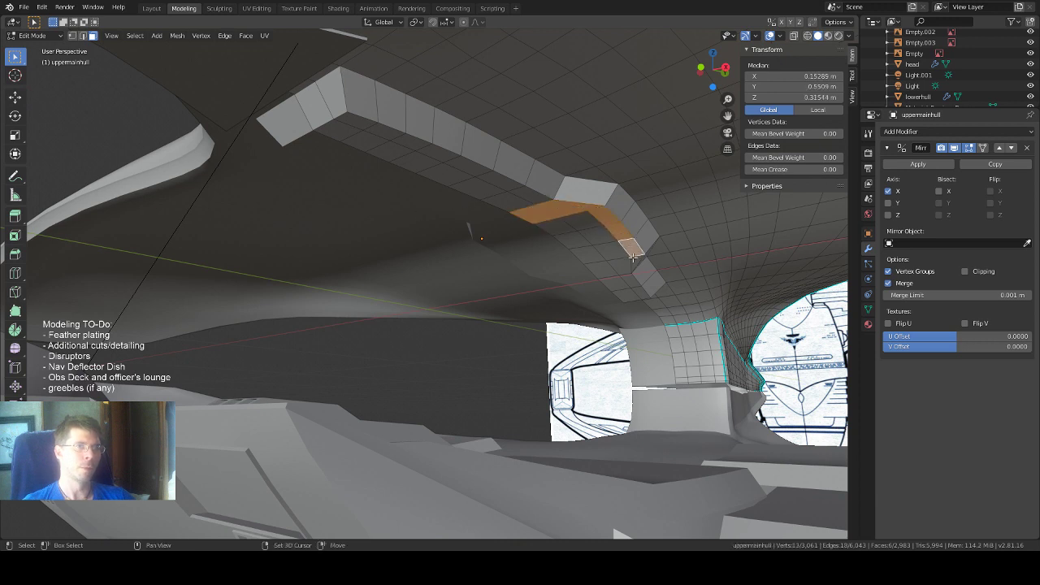
Add the rear, centreline and interior underside faces of the widened section to the face selection.
{"action": "left_click", "coordinate": [636, 263], "text": "shift"}
{"action": "left_click", "coordinate": [619, 267], "text": "shift"}
{"action": "left_click", "coordinate": [605, 268], "text": "shift"}
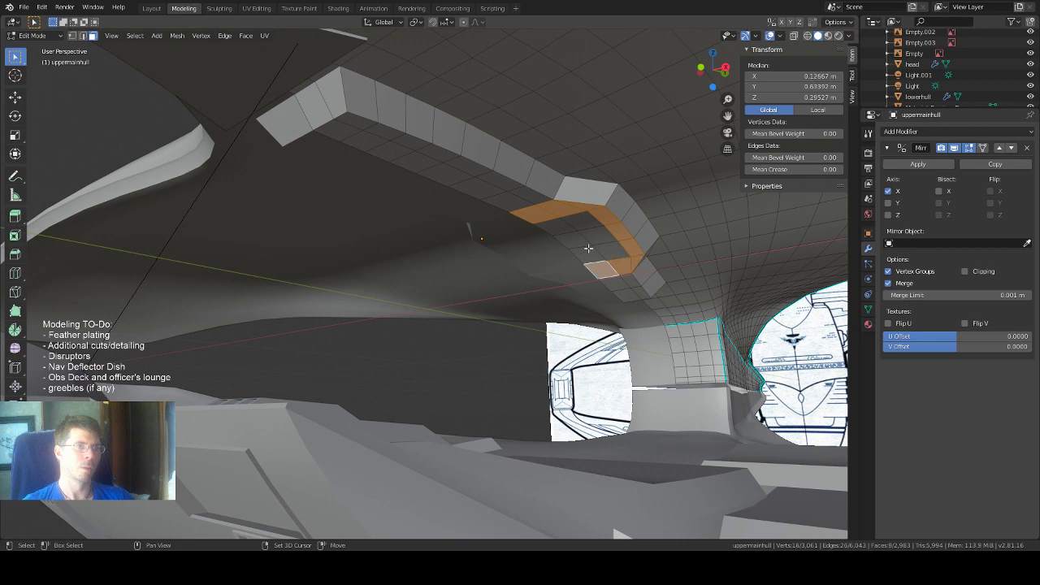
{"action": "left_click", "coordinate": [587, 254], "text": "shift"}
{"action": "left_click", "coordinate": [573, 229], "text": "shift"}
{"action": "left_click", "coordinate": [582, 226], "text": "shift"}
{"action": "left_click", "coordinate": [601, 239], "text": "shift"}
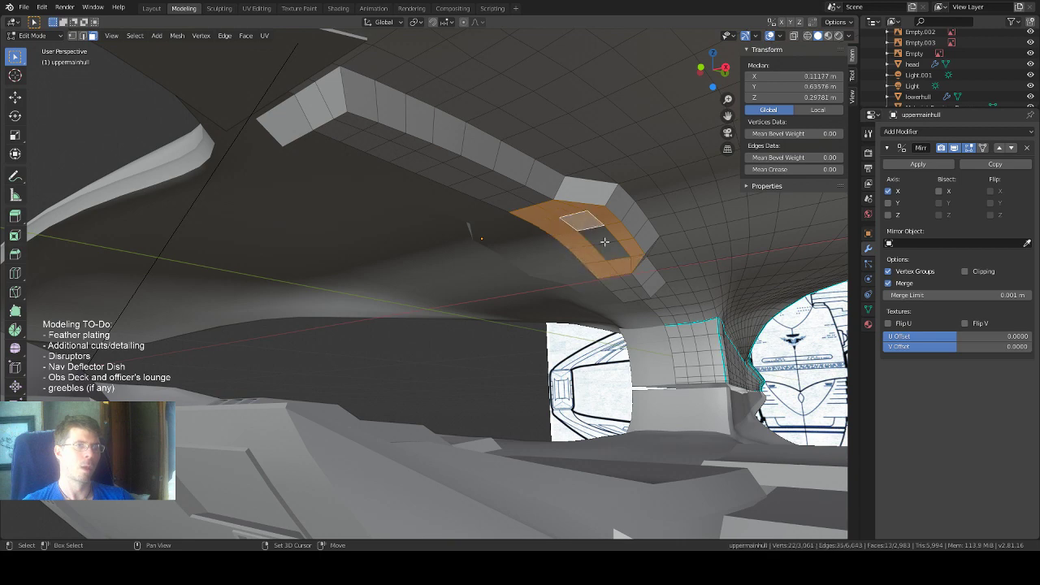
{"action": "left_click", "coordinate": [613, 251], "text": "shift"}
{"action": "left_click", "coordinate": [613, 251], "text": "shift"}
Extrude the selected underside faces of the widened section downward about 0.034 m along their average normal.
{"action": "middle_click_drag", "start_coordinate": [613, 251], "coordinate": [569, 244]}
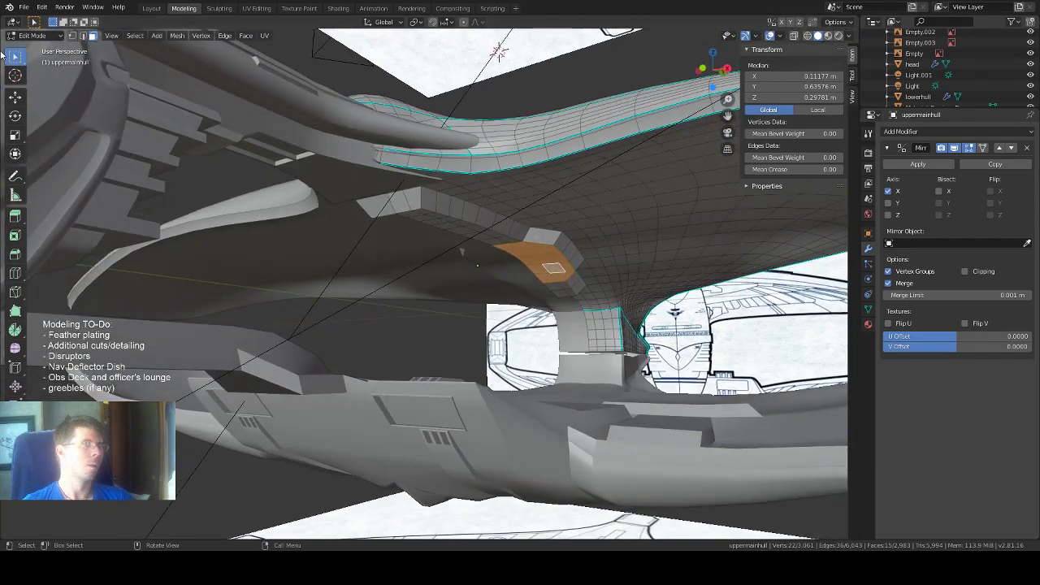
{"action": "left_click", "coordinate": [16, 96]}
{"action": "scroll", "coordinate": [549, 195], "scroll_direction": "down", "scroll_amount": 4}
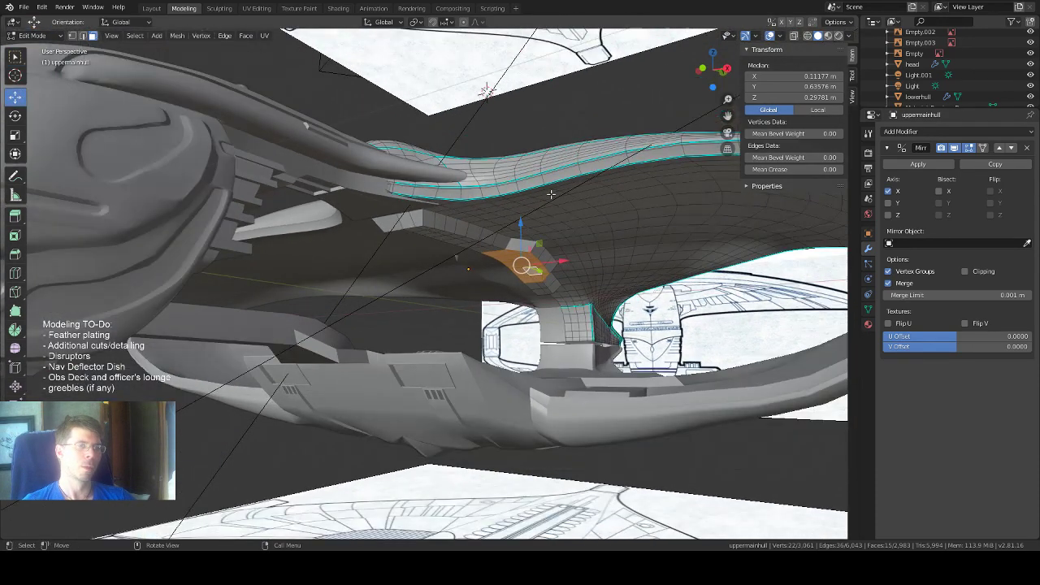
{"action": "scroll", "coordinate": [558, 199], "scroll_direction": "up", "scroll_amount": 2}
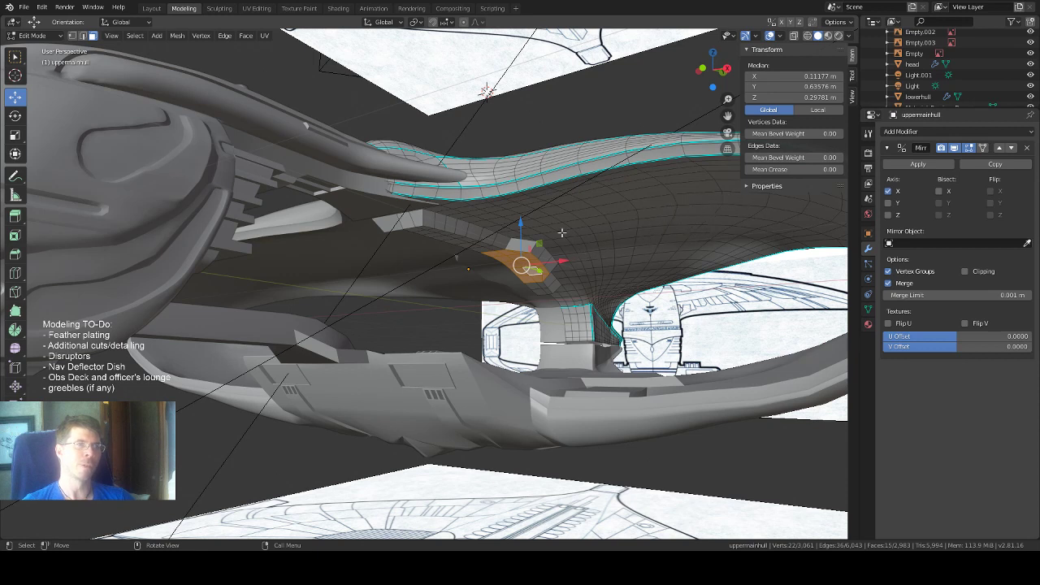
{"action": "scroll", "coordinate": [635, 225], "scroll_direction": "up", "scroll_amount": 1}
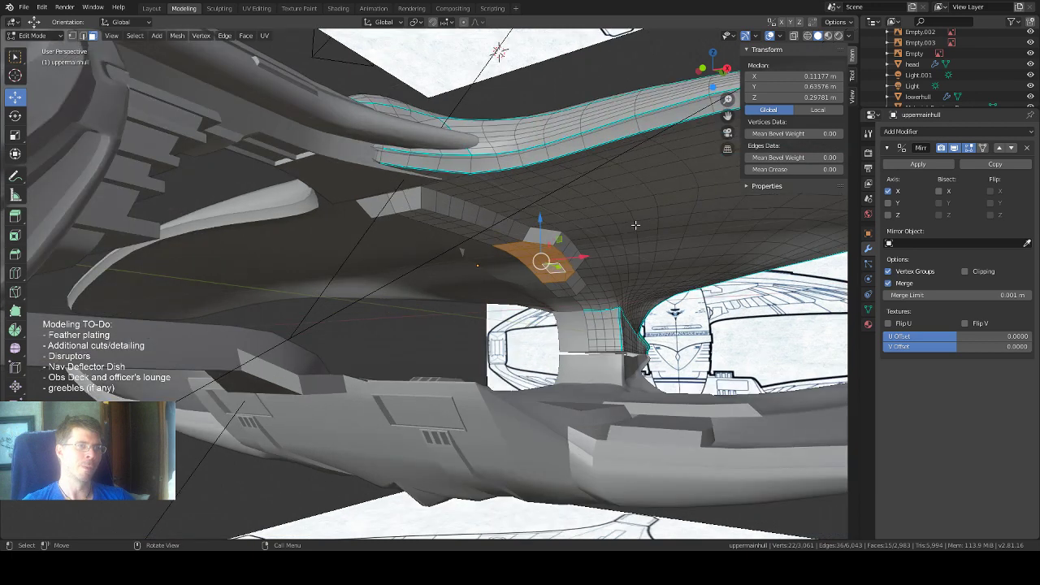
{"action": "scroll", "coordinate": [611, 220], "scroll_direction": "up", "scroll_amount": 1}
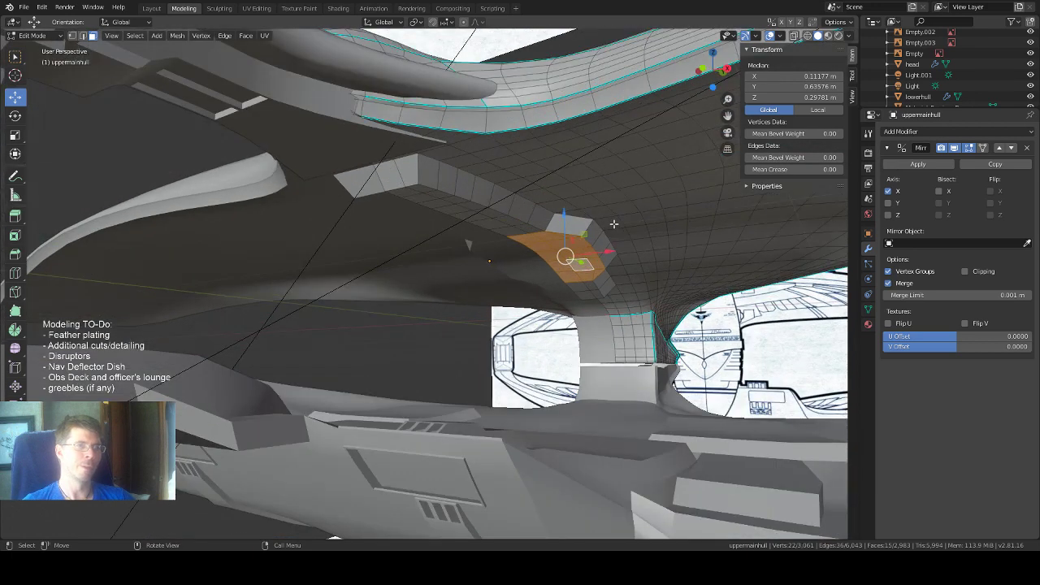
{"action": "scroll", "coordinate": [613, 223], "scroll_direction": "up", "scroll_amount": 1}
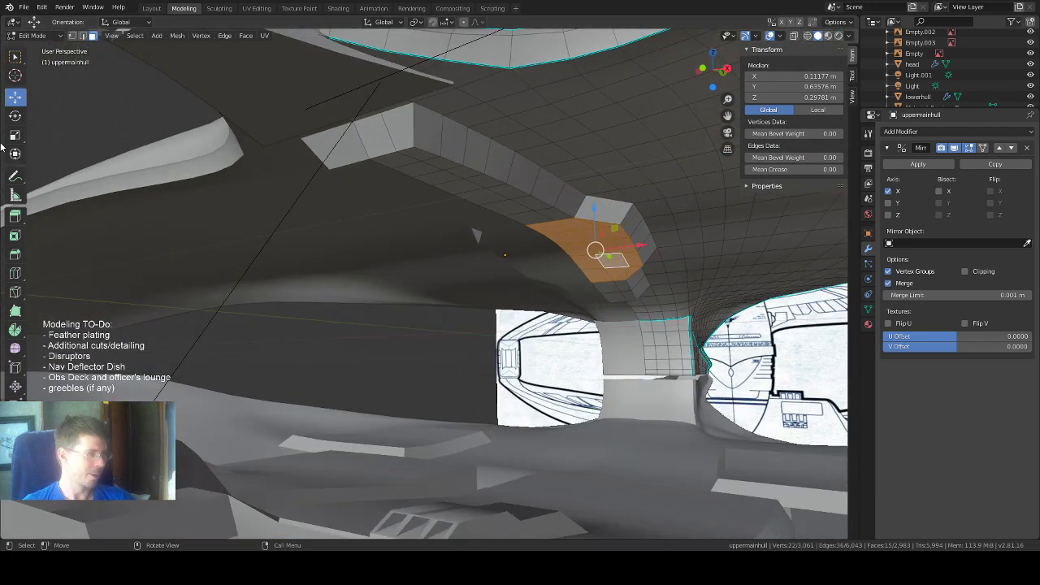
{"action": "left_click", "coordinate": [14, 217]}
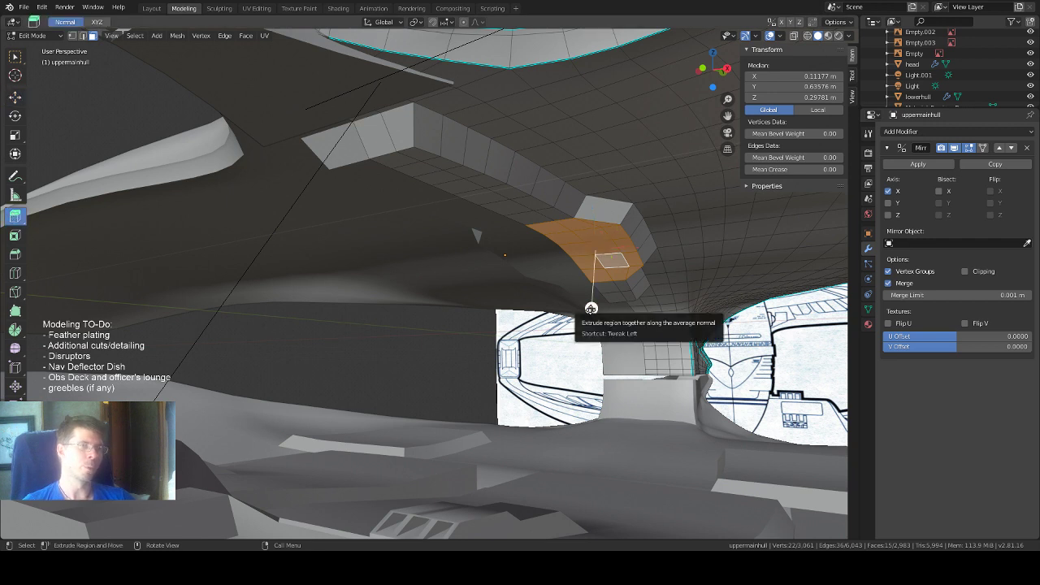
{"action": "left_click_drag", "start_coordinate": [590, 307], "coordinate": [591, 320]}
Remove the Mirror modifier from the upper main hull to expose the new block's centreline side.
{"action": "mouse_move", "coordinate": [558, 275]}
{"action": "middle_mouse_down"}
{"action": "mouse_move", "coordinate": [560, 253]}
{"action": "mouse_move", "coordinate": [568, 261]}
{"action": "middle_mouse_up"}
{"action": "scroll", "coordinate": [407, 189], "scroll_direction": "up", "scroll_amount": 5}
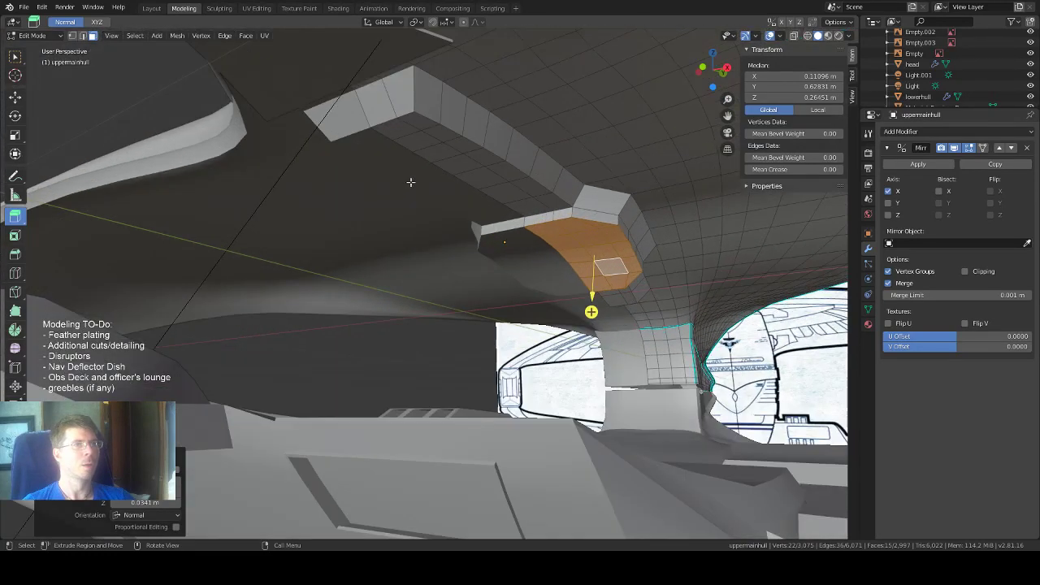
{"action": "middle_click_drag", "start_coordinate": [425, 201], "coordinate": [532, 192]}
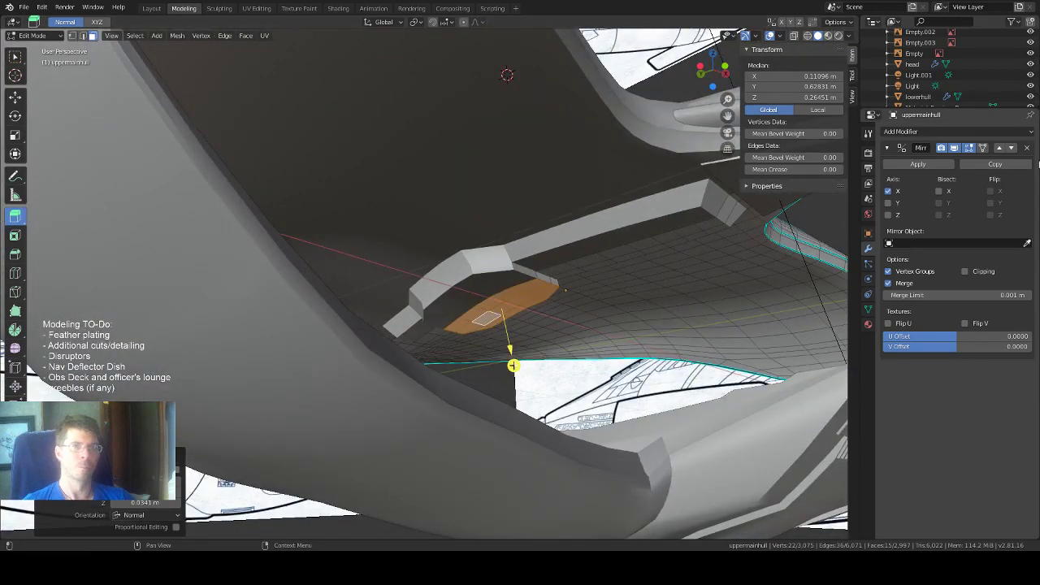
{"action": "left_click", "coordinate": [1030, 149]}
Delete the run of inner wall faces on the centreline side of the newly extruded block.
{"action": "scroll", "coordinate": [560, 261], "scroll_direction": "up", "scroll_amount": 4}
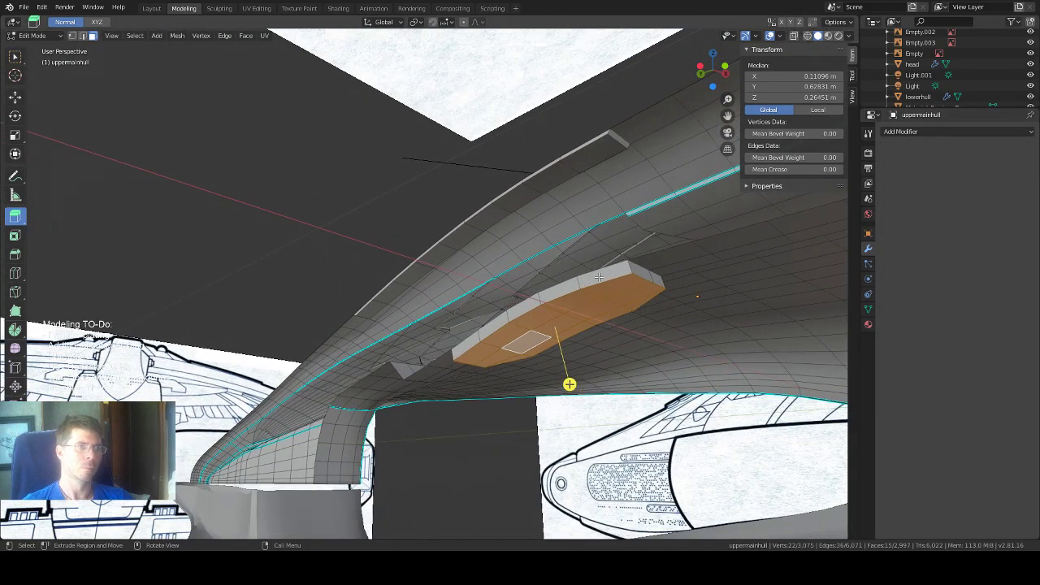
{"action": "left_click", "coordinate": [595, 276]}
{"action": "left_click", "coordinate": [551, 284], "text": "ctrl"}
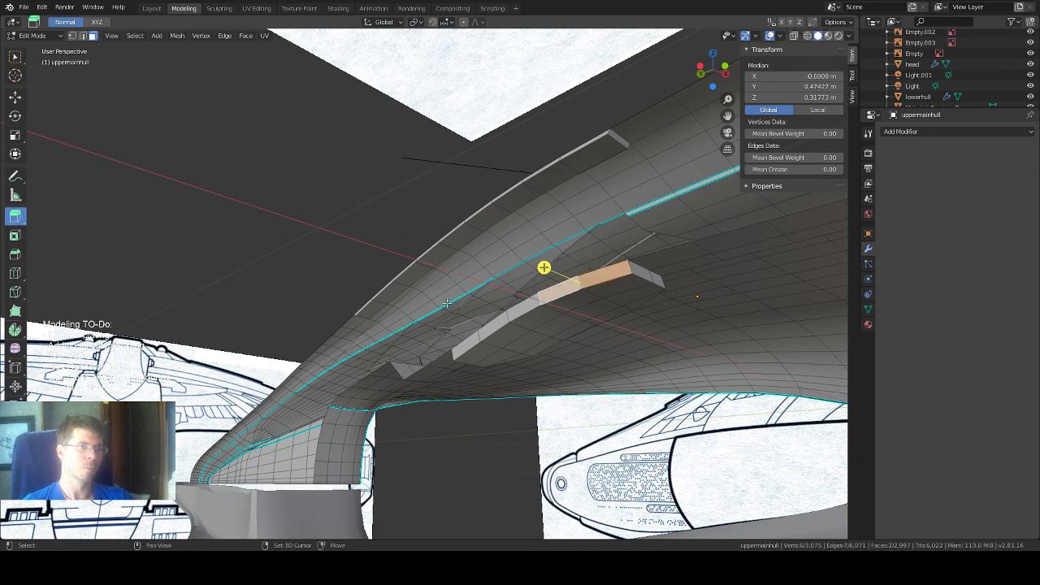
{"action": "left_click", "coordinate": [462, 350], "text": "ctrl"}
{"action": "key", "text": "x"}
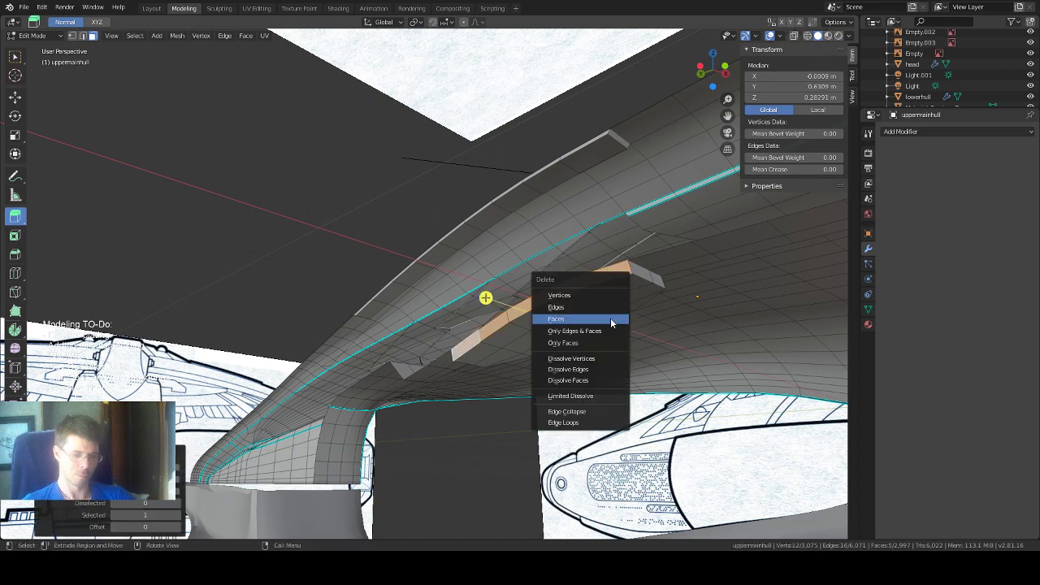
{"action": "left_click", "coordinate": [603, 308]}
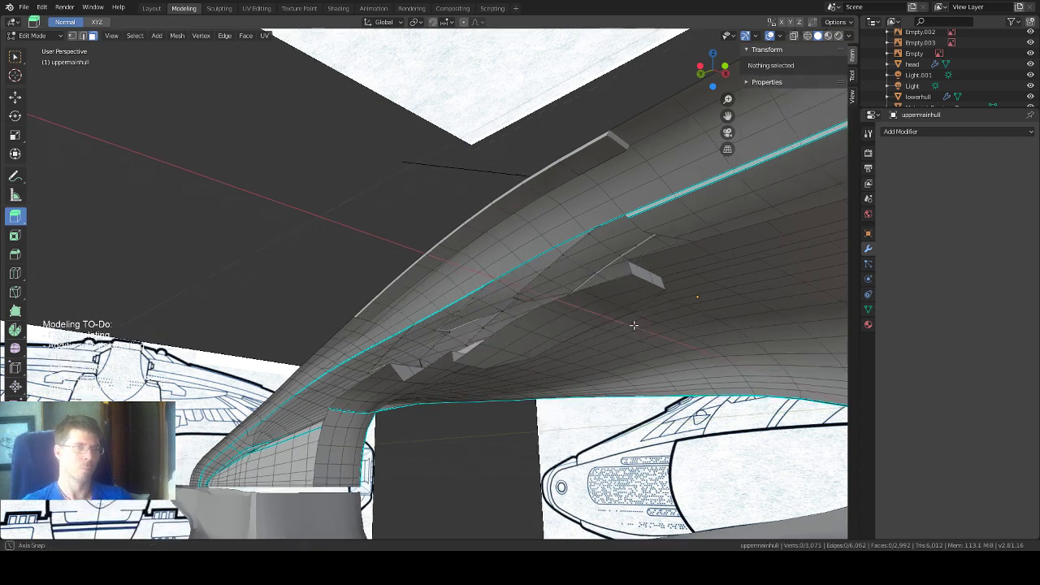
Add a Mirror modifier back onto the upper main hull.
{"action": "middle_click_drag", "start_coordinate": [631, 323], "coordinate": [540, 321]}
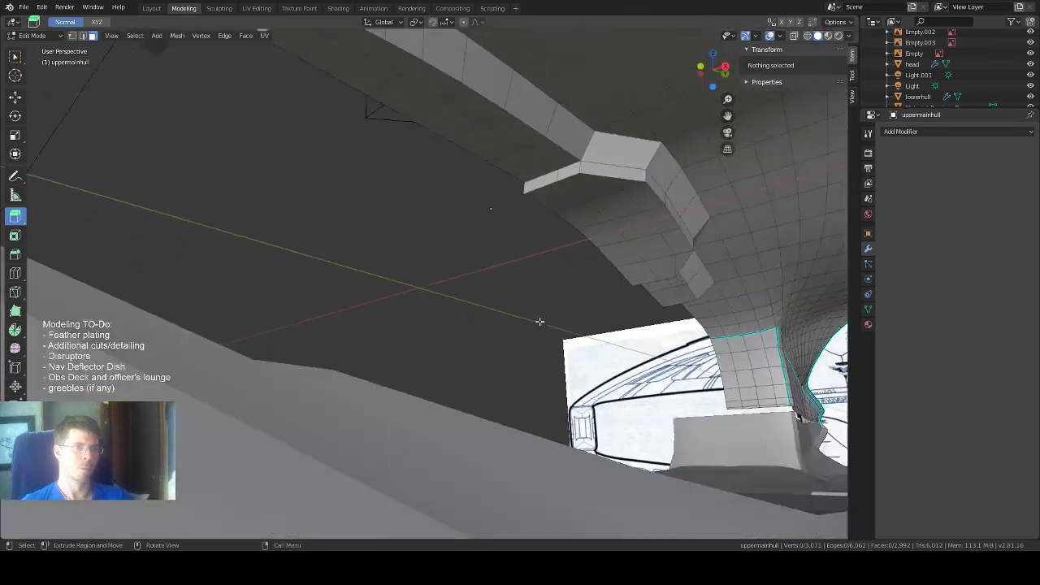
{"action": "left_click", "coordinate": [974, 132]}
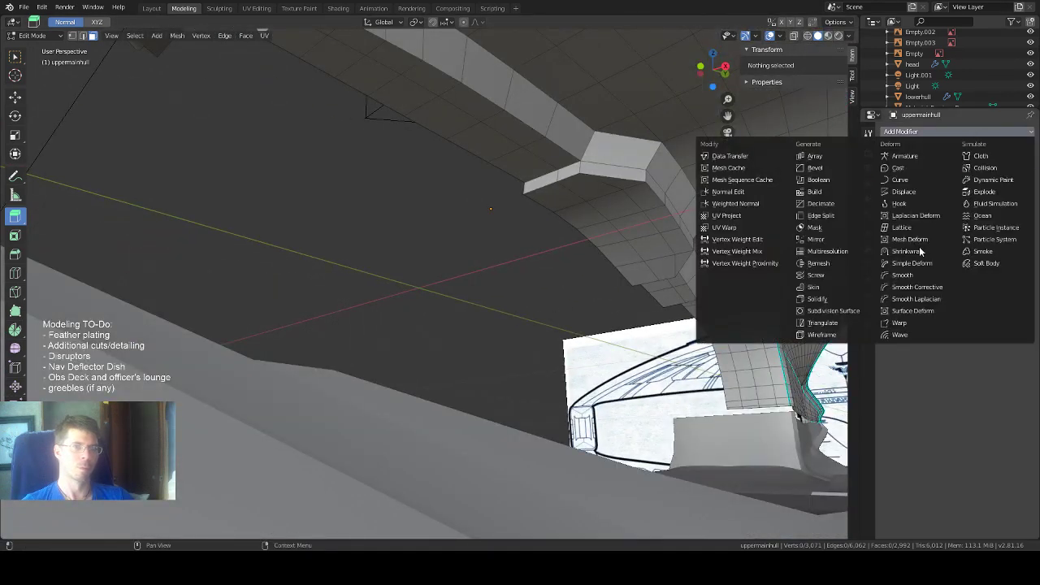
{"action": "left_click", "coordinate": [825, 239]}
Extrude the row of five underside faces beside the centreline, inside the widened block, downward about 0.0353 m along their normal.
{"action": "middle_click_drag", "start_coordinate": [805, 260], "coordinate": [625, 285]}
{"action": "scroll", "coordinate": [401, 181], "scroll_direction": "up", "scroll_amount": 2}
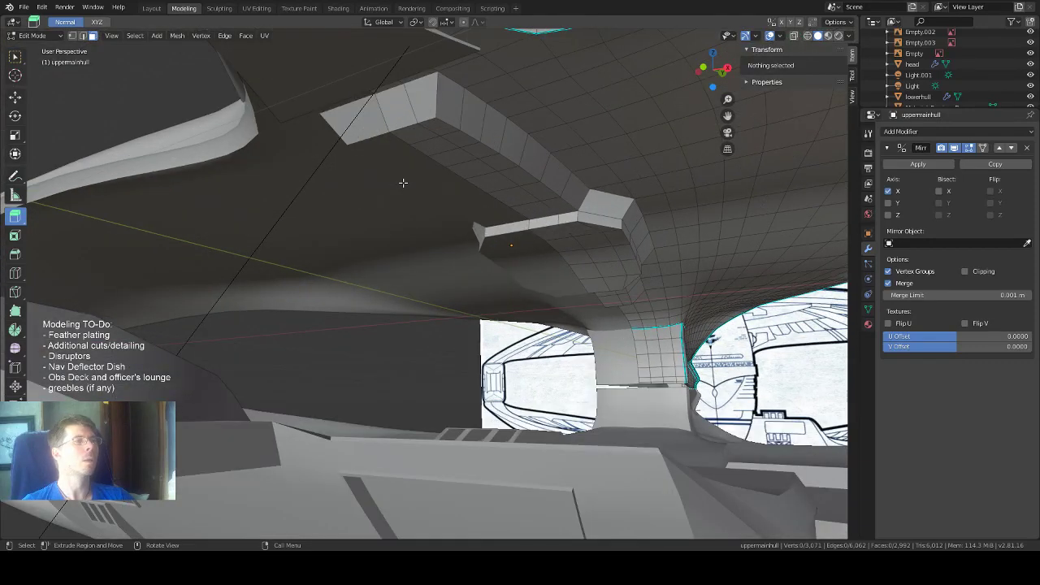
{"action": "middle_click_drag", "start_coordinate": [405, 184], "coordinate": [383, 122]}
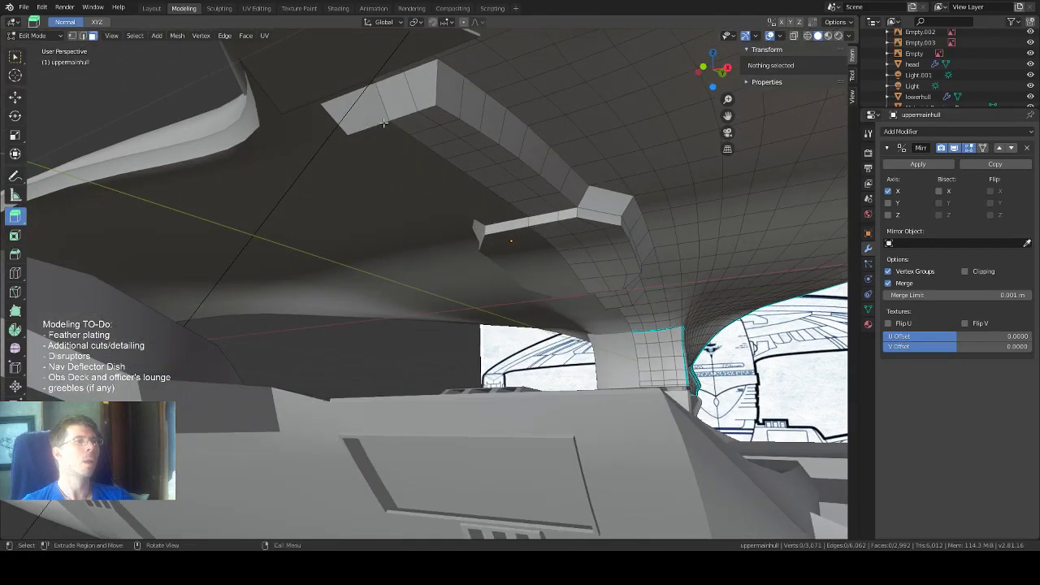
{"action": "left_click", "coordinate": [15, 57]}
{"action": "left_click", "coordinate": [437, 120]}
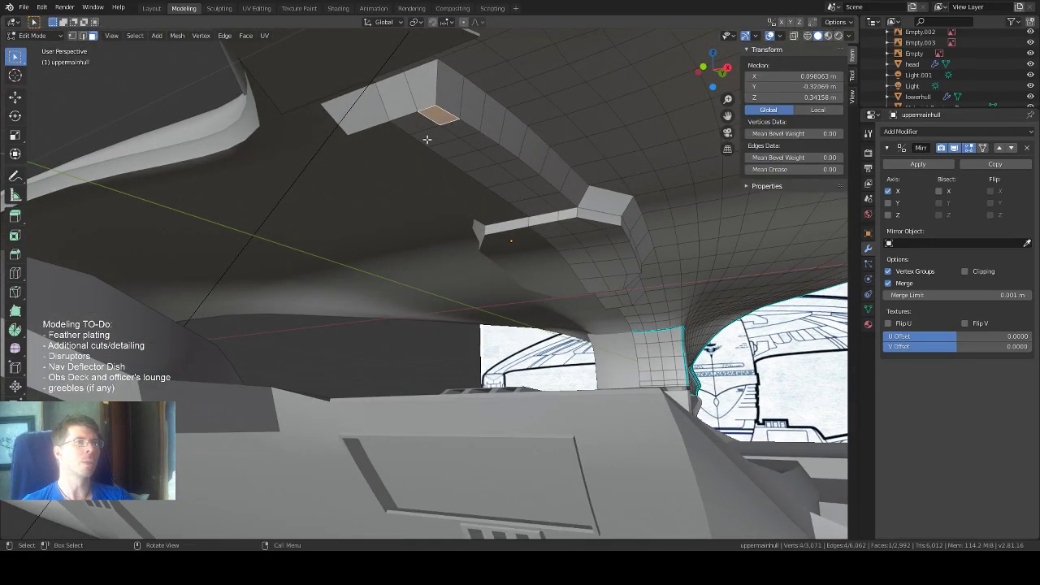
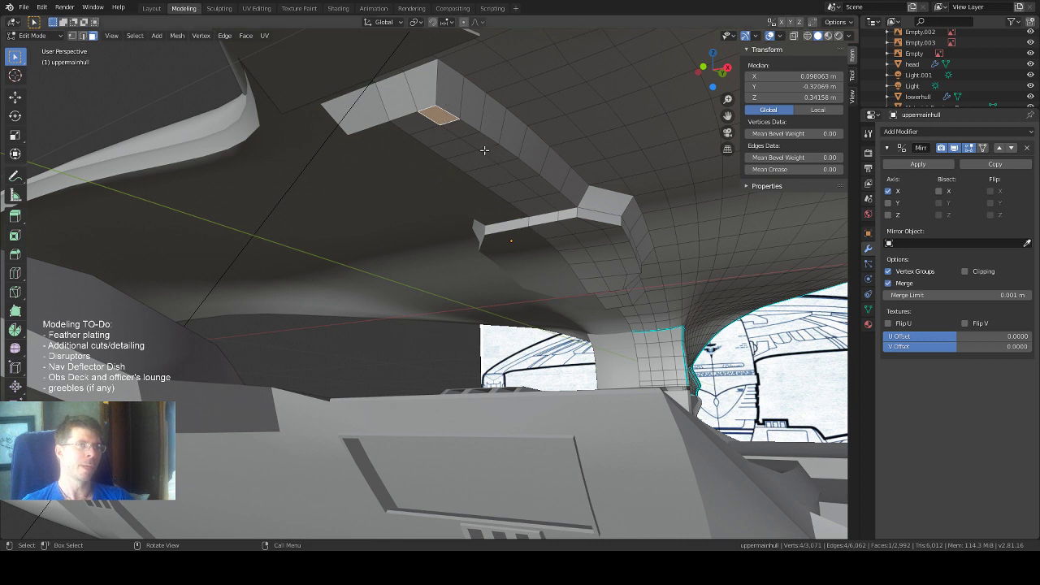
{"action": "left_click", "coordinate": [478, 143]}
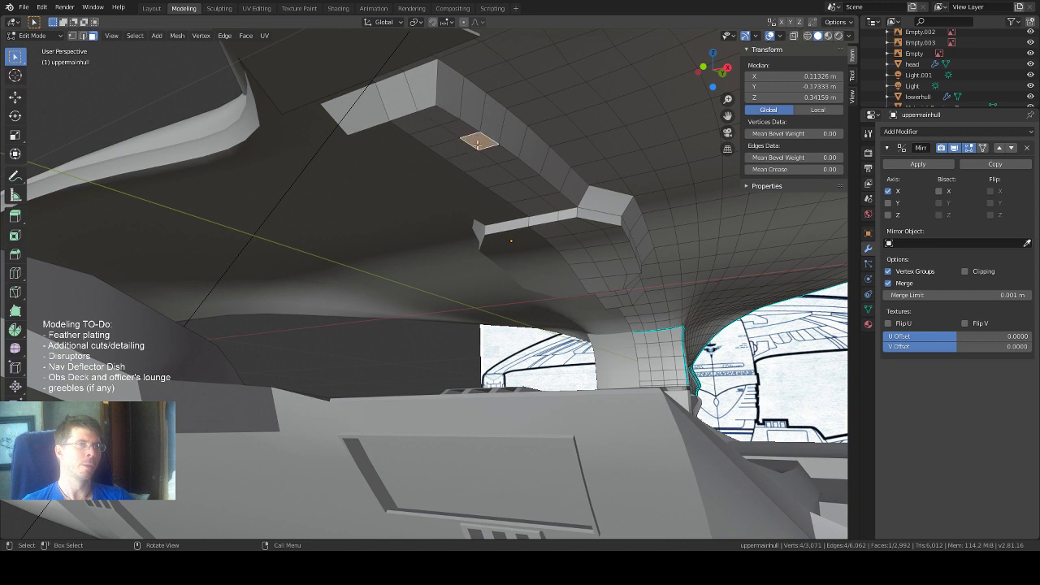
{"action": "left_click", "coordinate": [437, 137]}
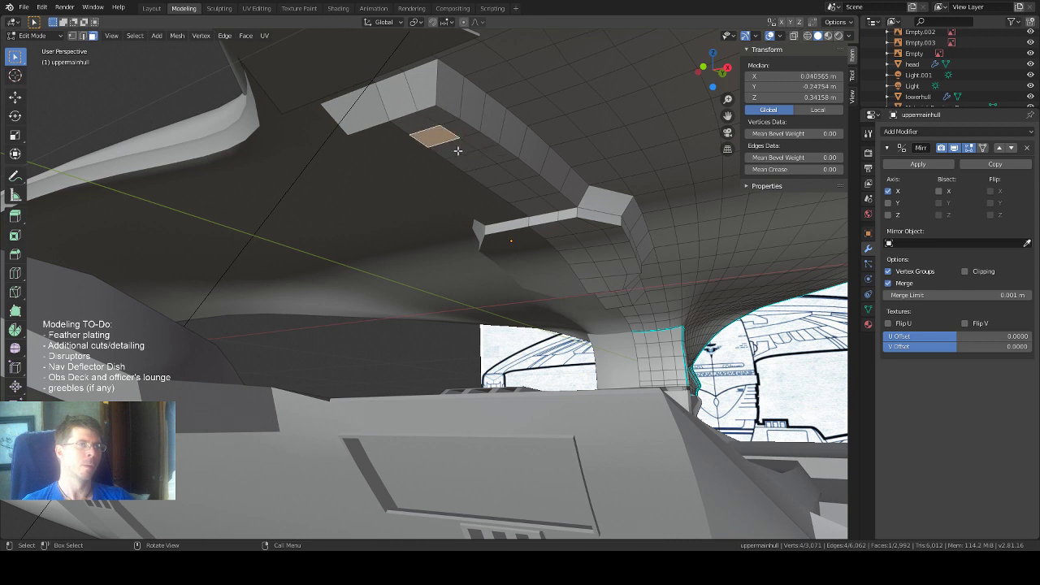
{"action": "left_click", "coordinate": [466, 155], "text": "shift"}
{"action": "left_click", "coordinate": [486, 167], "text": "shift"}
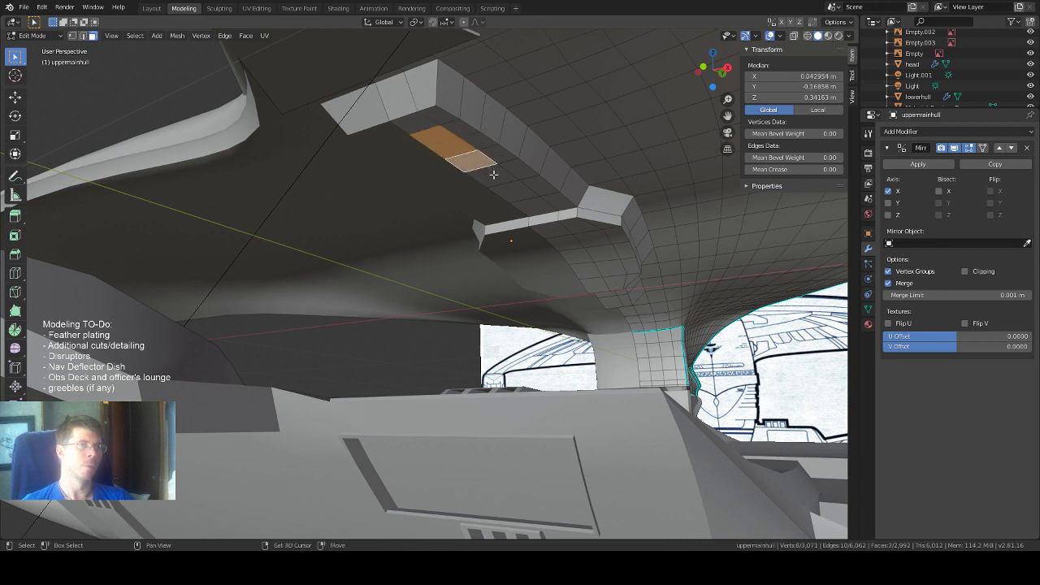
{"action": "left_click", "coordinate": [502, 177], "text": "shift"}
{"action": "left_click", "coordinate": [517, 187], "text": "shift"}
{"action": "middle_click_drag", "start_coordinate": [516, 187], "coordinate": [478, 184]}
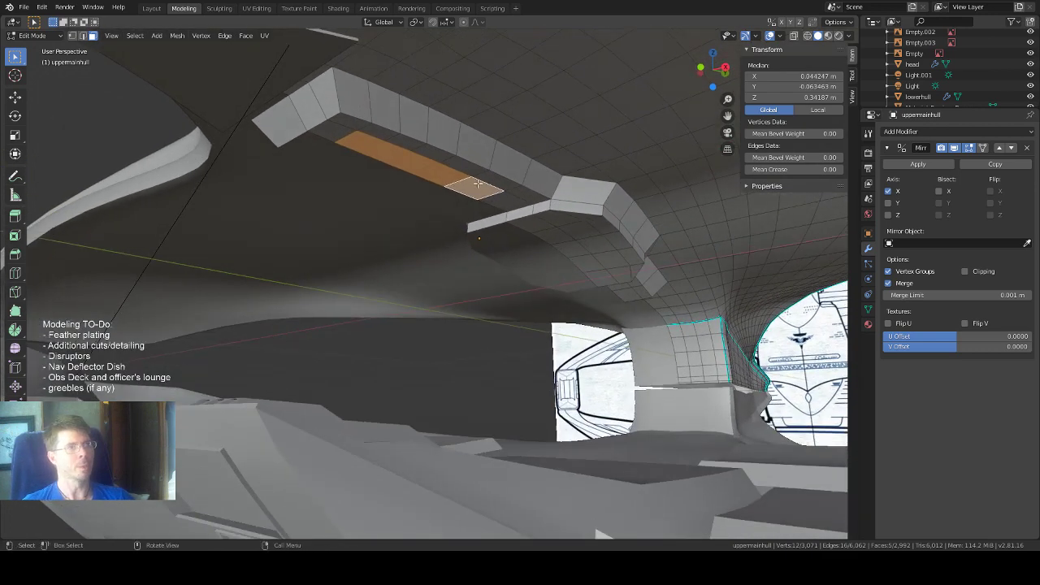
{"action": "left_click", "coordinate": [15, 216]}
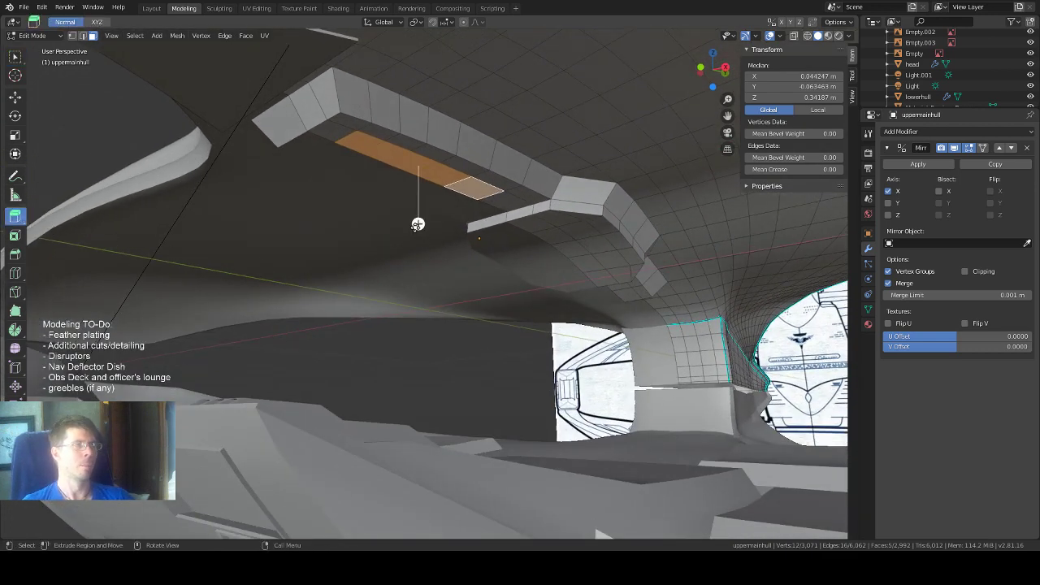
{"action": "left_click_drag", "start_coordinate": [418, 225], "coordinate": [418, 236]}
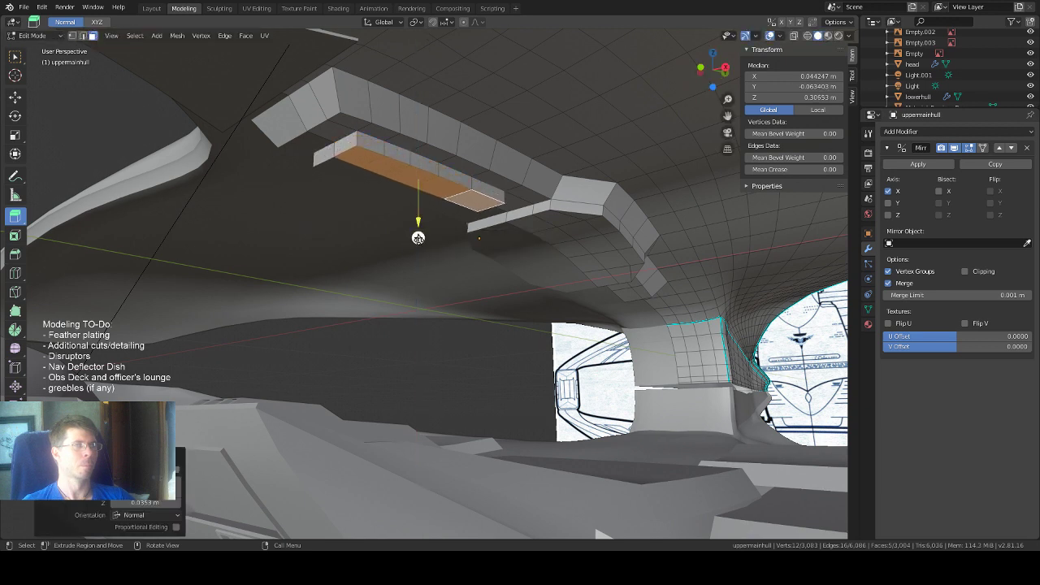
Shorten the extruded faces along the Y axis to slope the block's ends, and raise them about 0.0085 m along global Z.
{"action": "left_click", "coordinate": [16, 136]}
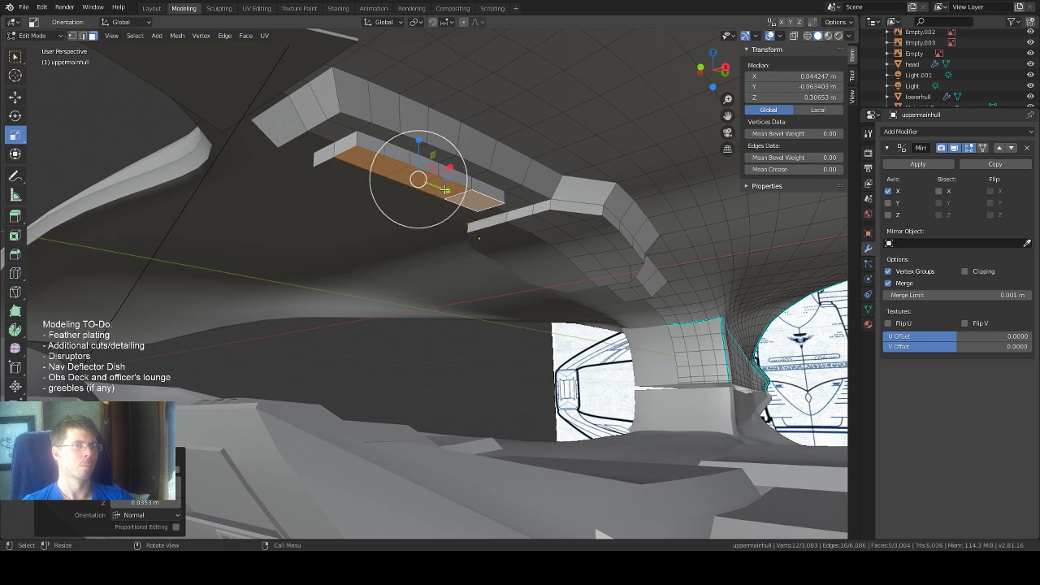
{"action": "left_click_drag", "start_coordinate": [452, 203], "coordinate": [437, 188]}
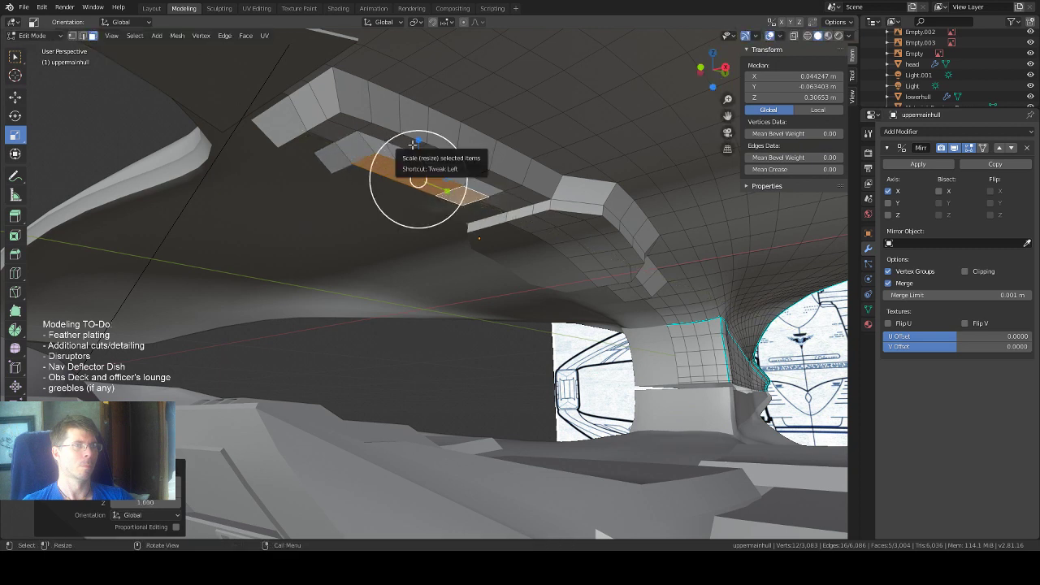
{"action": "key", "text": "g"}
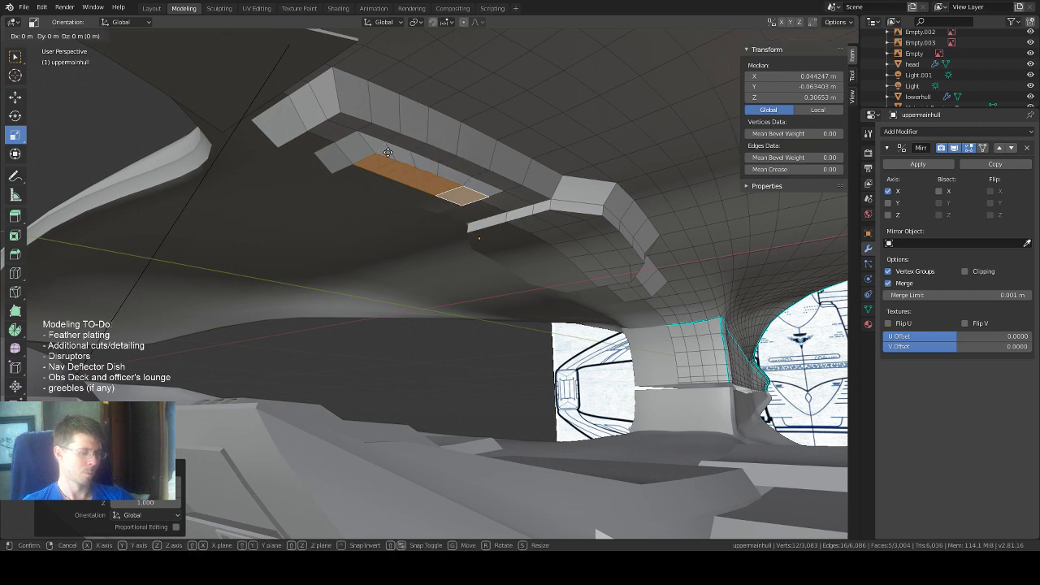
{"action": "key", "text": "z"}
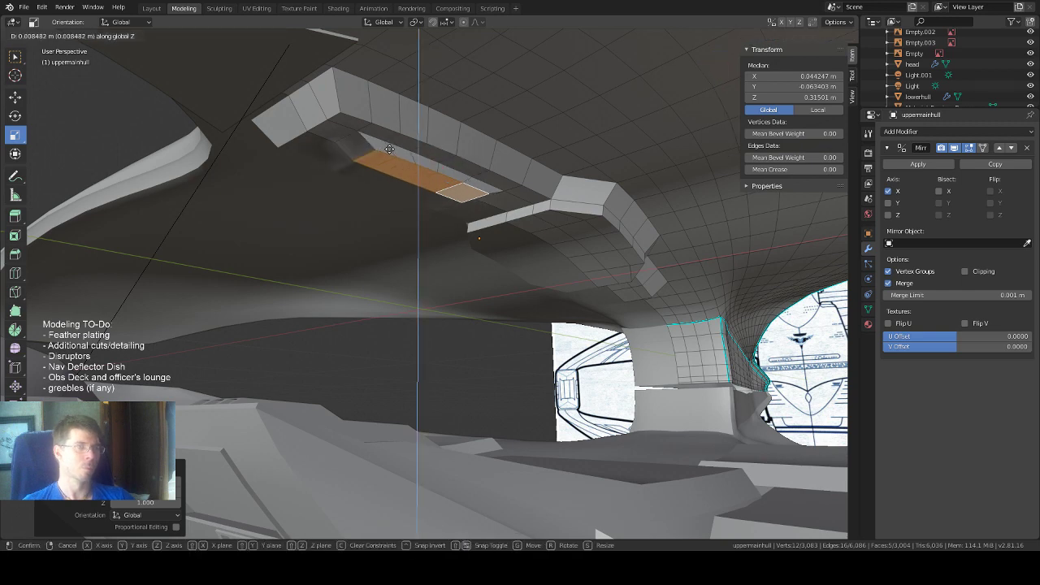
{"action": "left_click", "coordinate": [390, 149]}
Remove the Mirror modifier from the upper main hull to expose the small block's centreline side.
{"action": "middle_click_drag", "start_coordinate": [390, 149], "coordinate": [597, 195]}
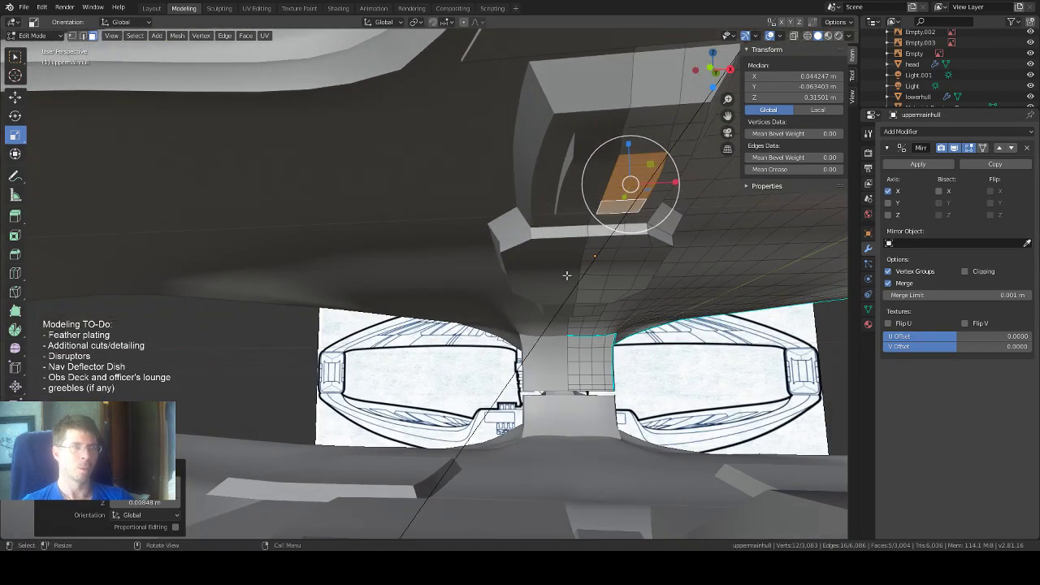
{"action": "middle_click_drag", "start_coordinate": [566, 276], "coordinate": [539, 268]}
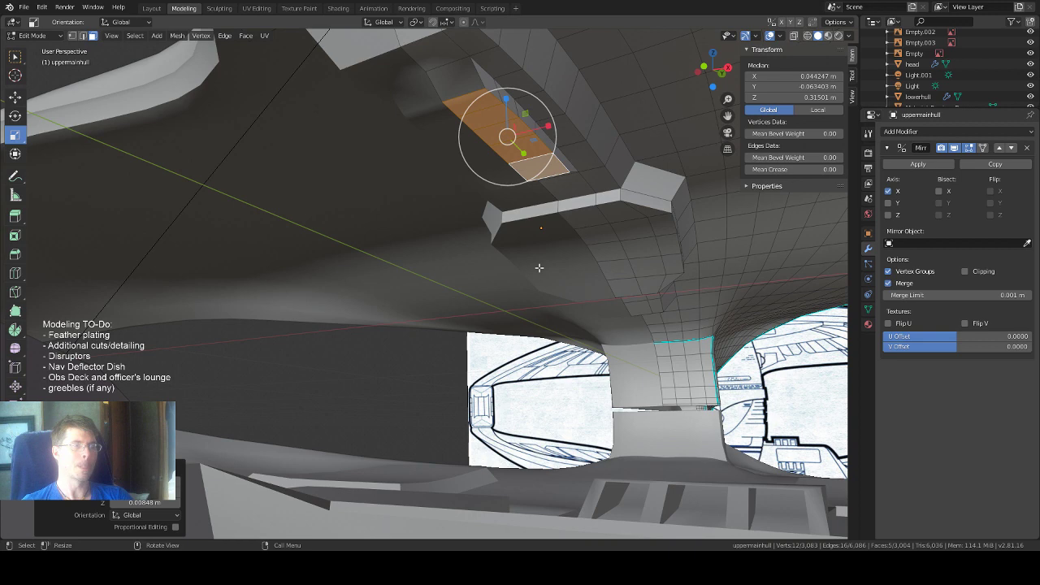
{"action": "middle_click_drag", "start_coordinate": [539, 267], "coordinate": [586, 268]}
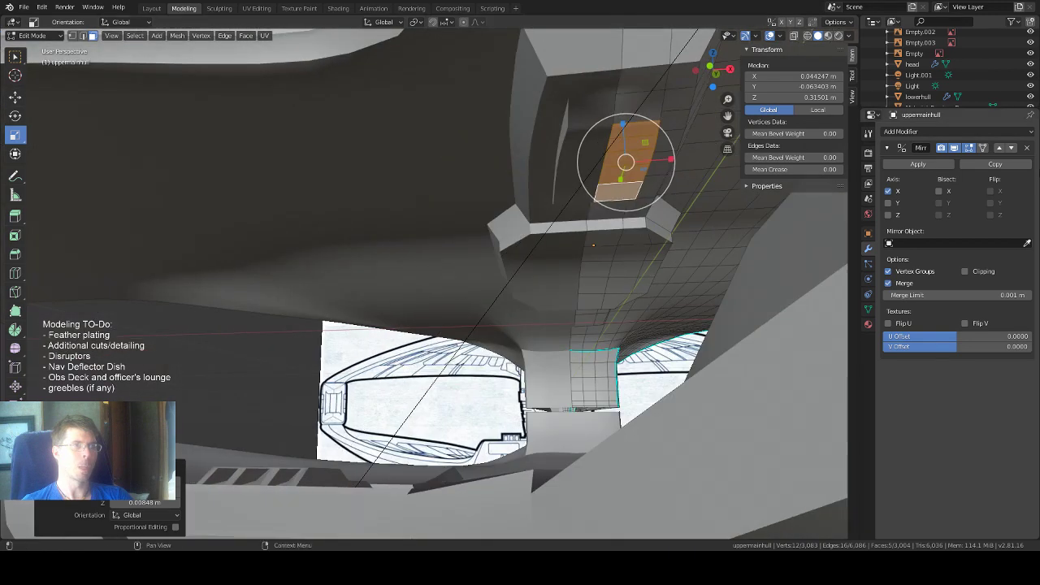
{"action": "left_click", "coordinate": [1030, 149]}
{"action": "middle_click_drag", "start_coordinate": [664, 182], "coordinate": [687, 176]}
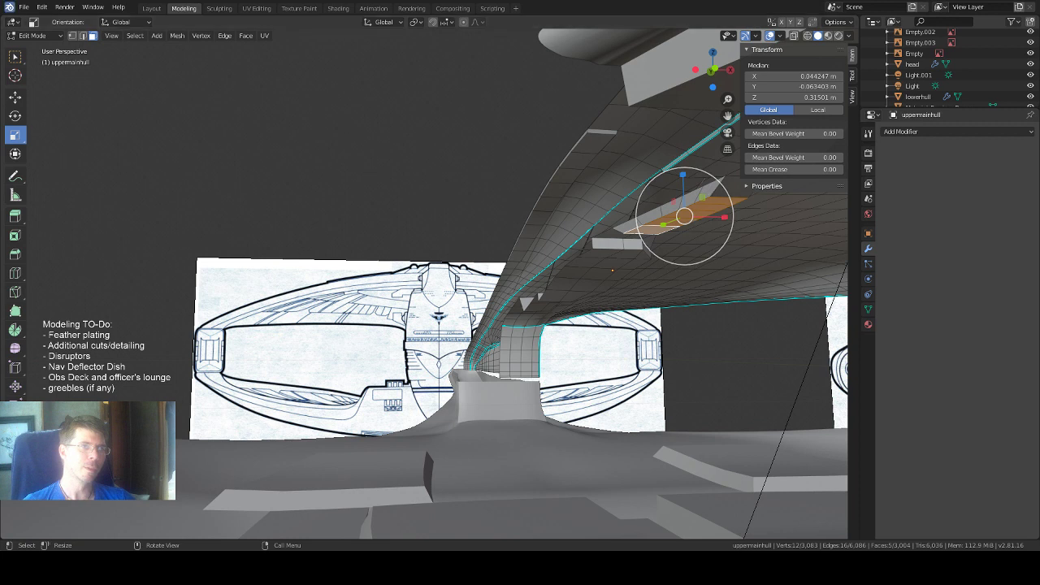
Delete the five inner wall faces along the centreline side of the small extruded block.
{"action": "left_click", "coordinate": [14, 56]}
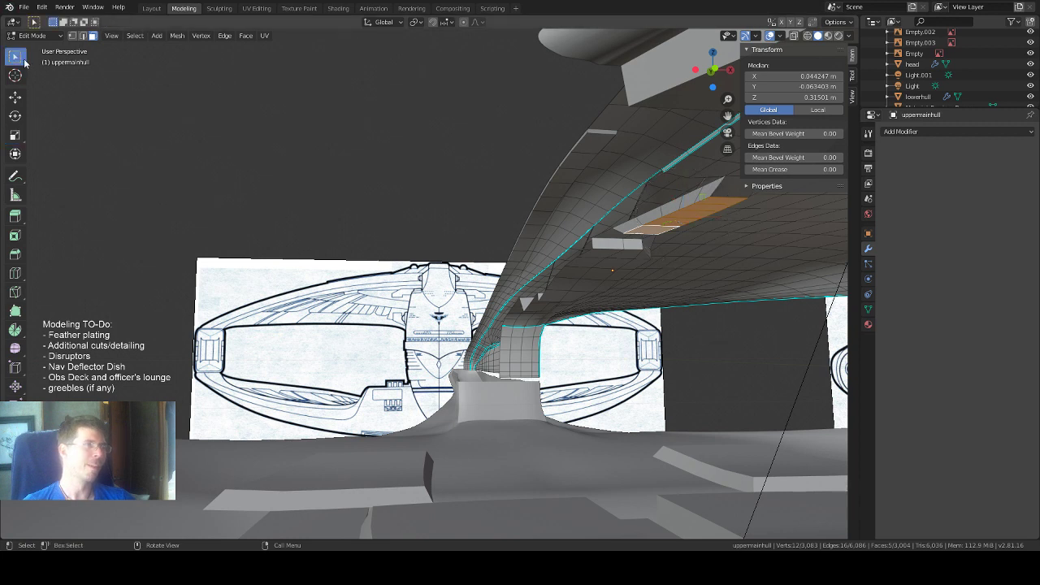
{"action": "left_click", "coordinate": [708, 191]}
{"action": "left_click", "coordinate": [692, 197], "text": "shift"}
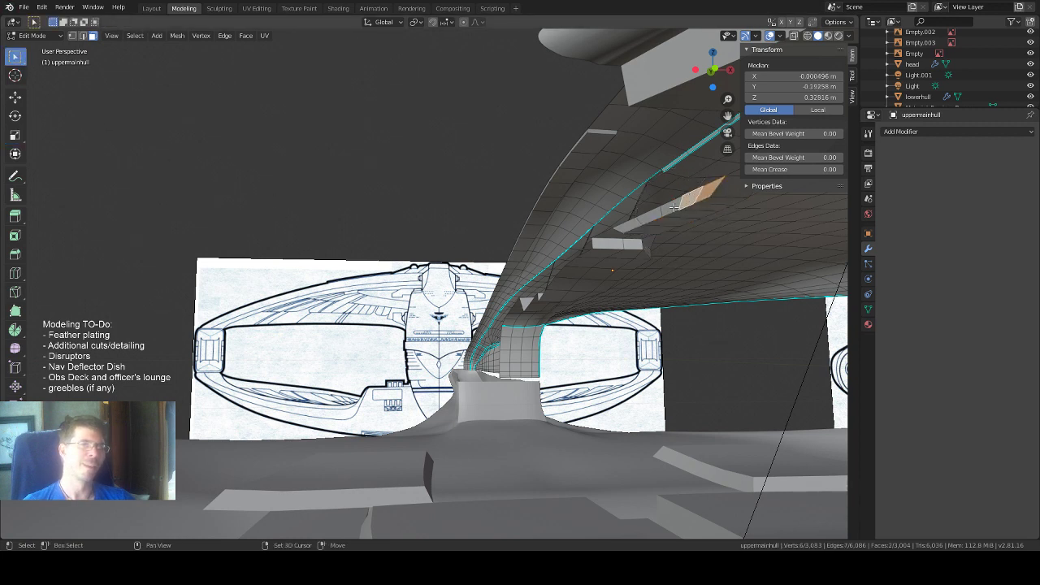
{"action": "left_click", "coordinate": [673, 208], "text": "shift"}
{"action": "left_click", "coordinate": [642, 219], "text": "shift"}
{"action": "left_click", "coordinate": [633, 225], "text": "shift"}
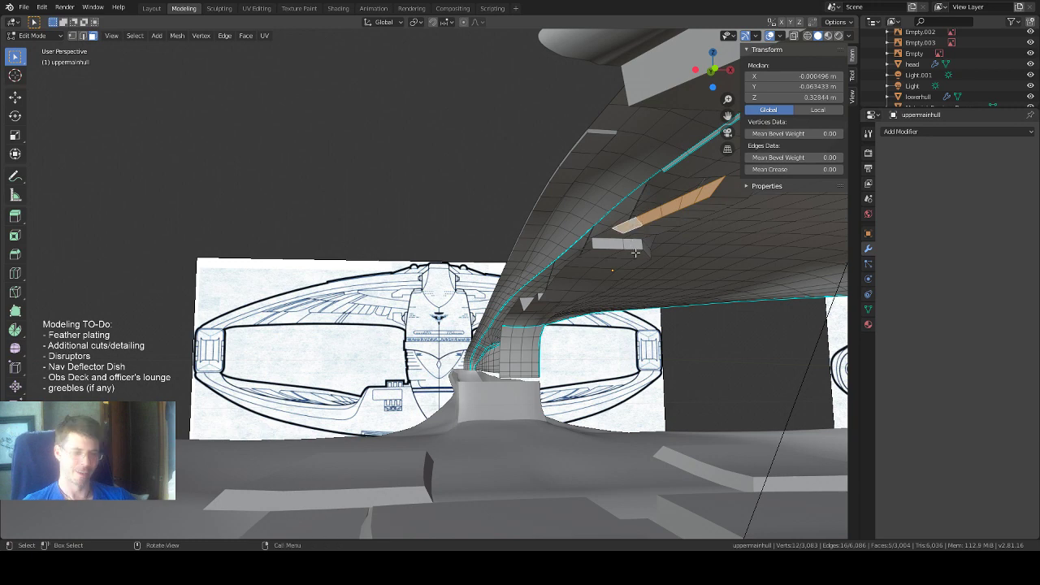
{"action": "key", "text": "x"}
{"action": "left_click", "coordinate": [639, 251]}
Mark the far, side and near edges of the sloped end face on the small block as sharp.
{"action": "middle_click_drag", "start_coordinate": [651, 254], "coordinate": [619, 252]}
{"action": "key", "text": "2"}
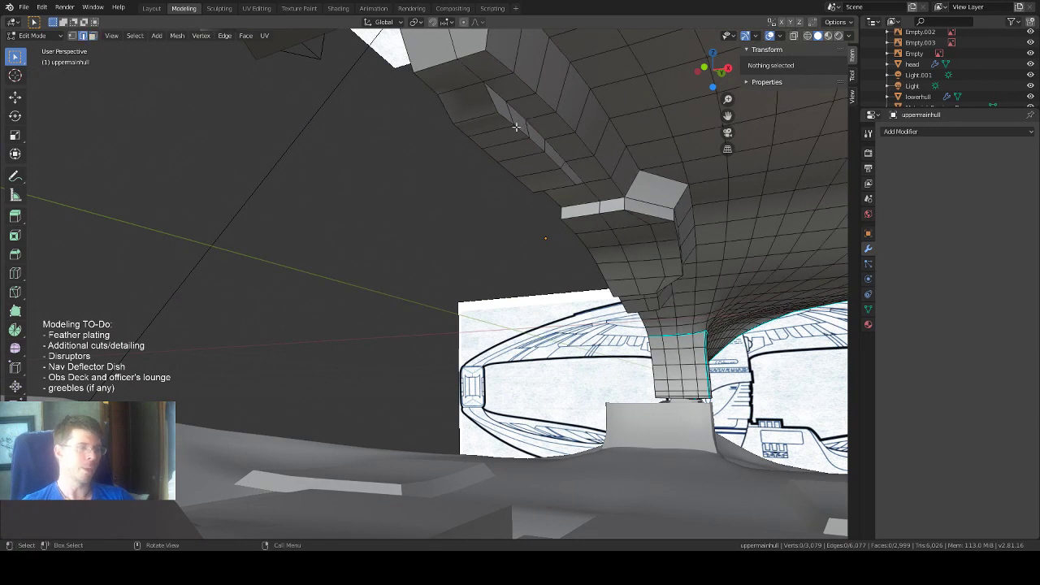
{"action": "left_click", "coordinate": [479, 109]}
{"action": "left_click", "coordinate": [467, 92], "text": "shift"}
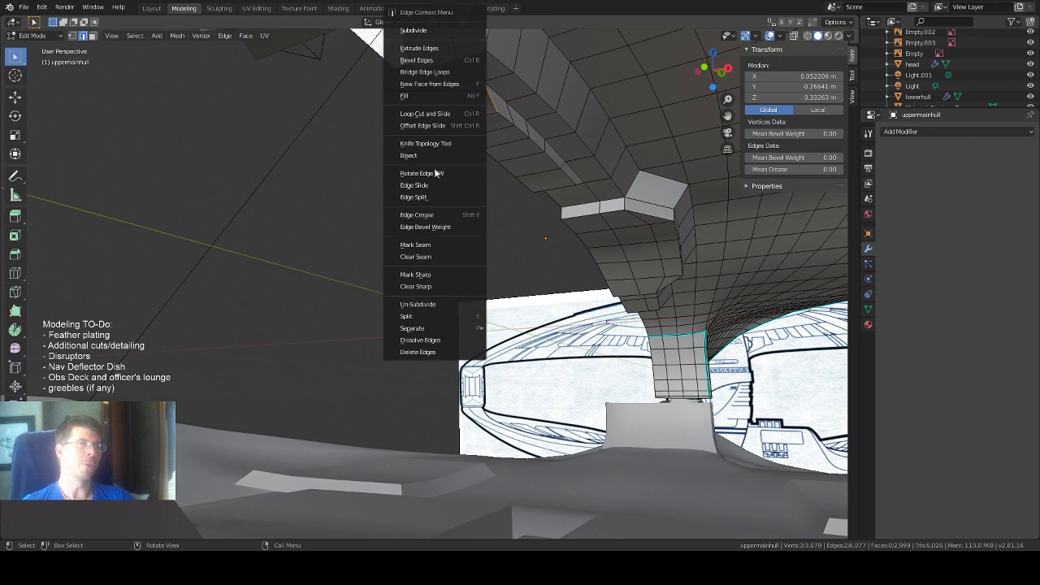
{"action": "left_click", "coordinate": [415, 274]}
{"action": "scroll", "coordinate": [498, 182], "scroll_direction": "down", "scroll_amount": 2}
{"action": "scroll", "coordinate": [495, 178], "scroll_direction": "up", "scroll_amount": 1}
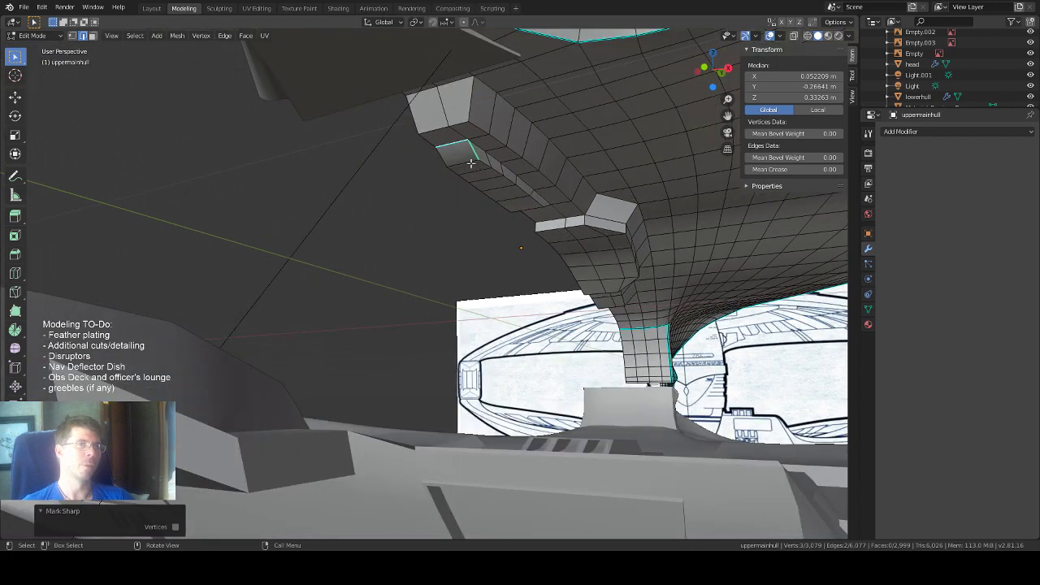
{"action": "left_click", "coordinate": [468, 162]}
{"action": "right_click", "coordinate": [468, 163]}
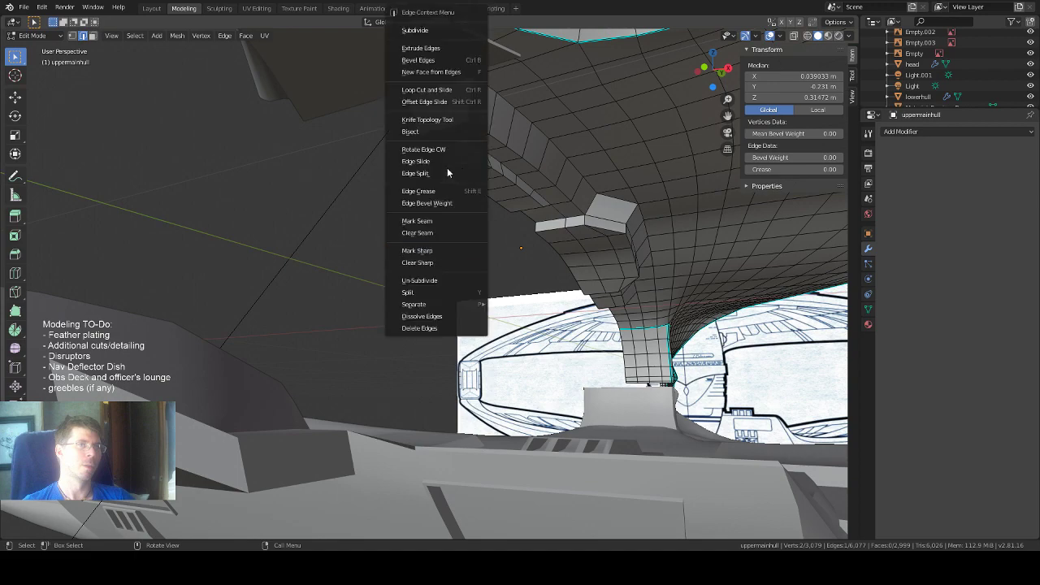
{"action": "left_click", "coordinate": [431, 252]}
{"action": "mouse_move", "coordinate": [492, 207]}
{"action": "middle_mouse_down"}
{"action": "mouse_move", "coordinate": [500, 202]}
{"action": "mouse_move", "coordinate": [471, 190]}
{"action": "mouse_move", "coordinate": [497, 200]}
{"action": "middle_mouse_up"}
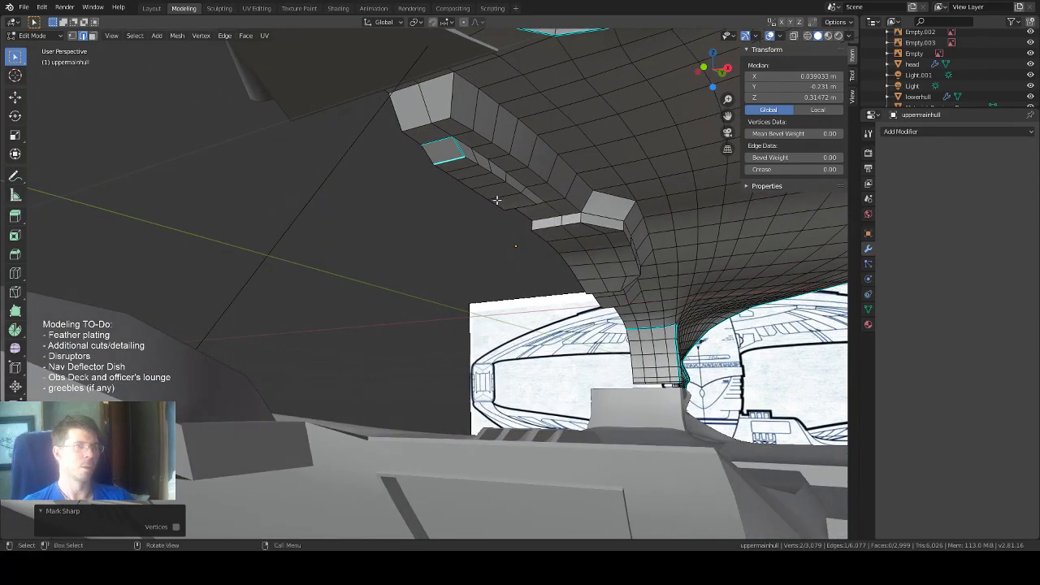
Inset the five underside faces of the small block slightly to form a thin border.
{"action": "left_click", "coordinate": [506, 199]}
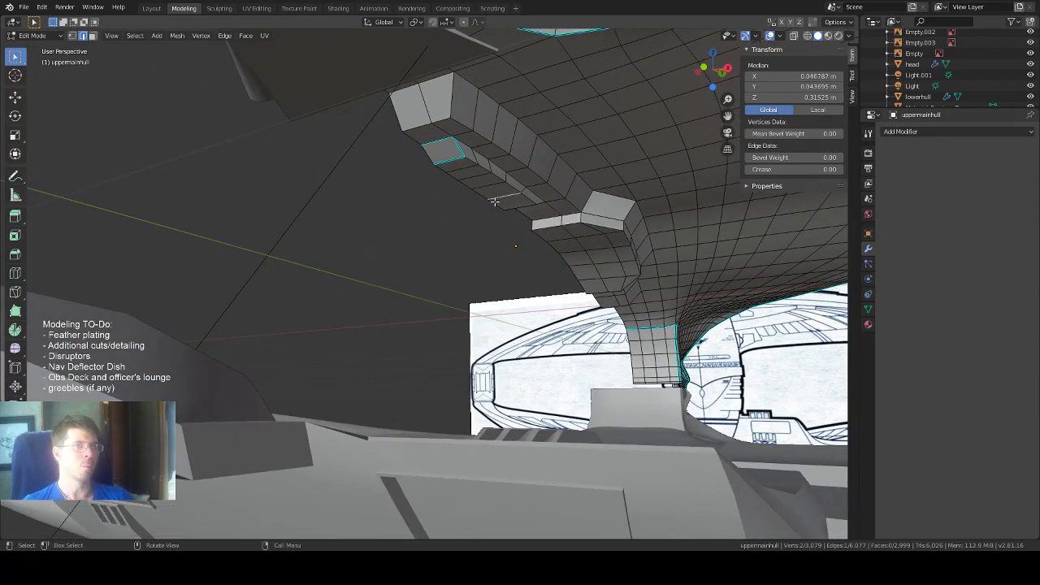
{"action": "key", "text": "alt+a"}
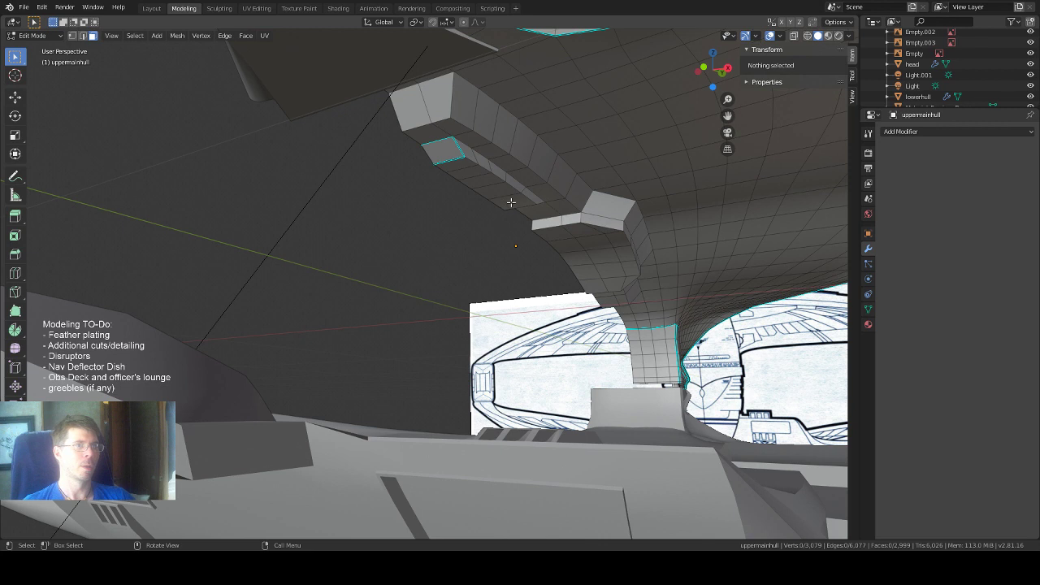
{"action": "left_click", "coordinate": [512, 203]}
{"action": "left_click", "coordinate": [499, 191], "text": "shift"}
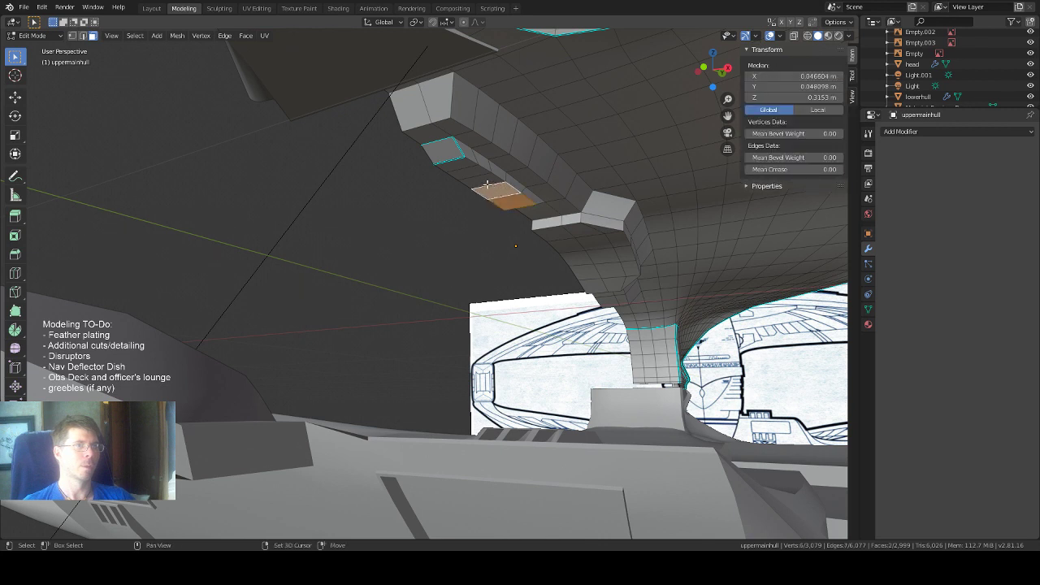
{"action": "left_click", "coordinate": [481, 181], "text": "shift"}
{"action": "left_click", "coordinate": [474, 174], "text": "shift"}
{"action": "left_click", "coordinate": [465, 166], "text": "shift"}
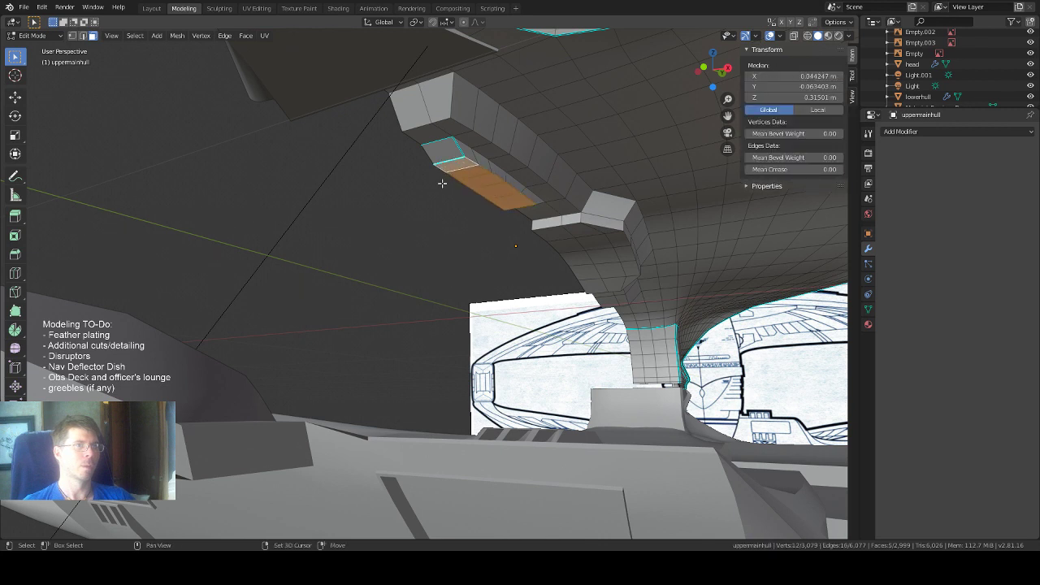
{"action": "left_click", "coordinate": [14, 237]}
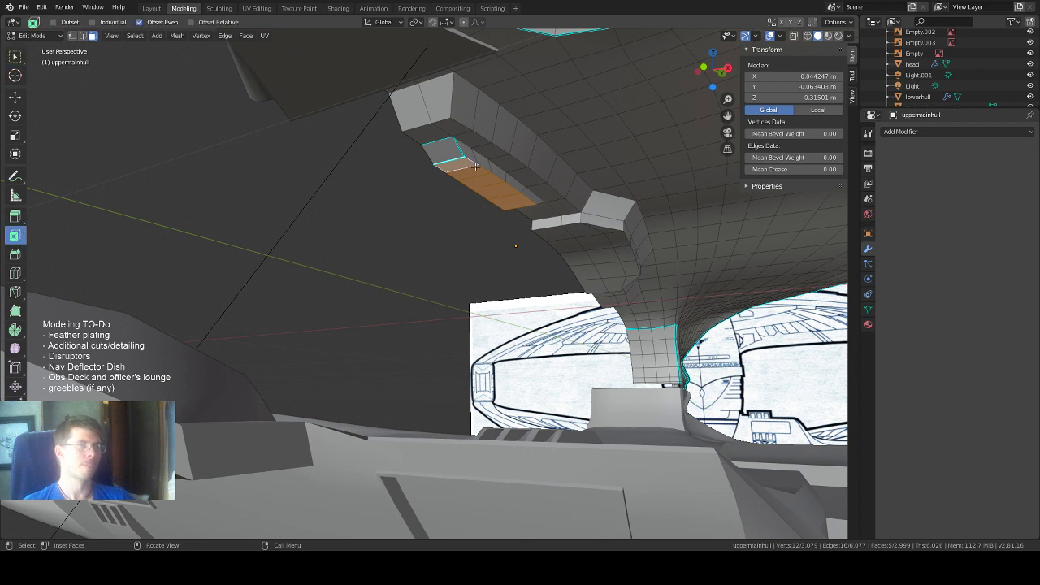
{"action": "left_click_drag", "start_coordinate": [475, 166], "coordinate": [475, 168]}
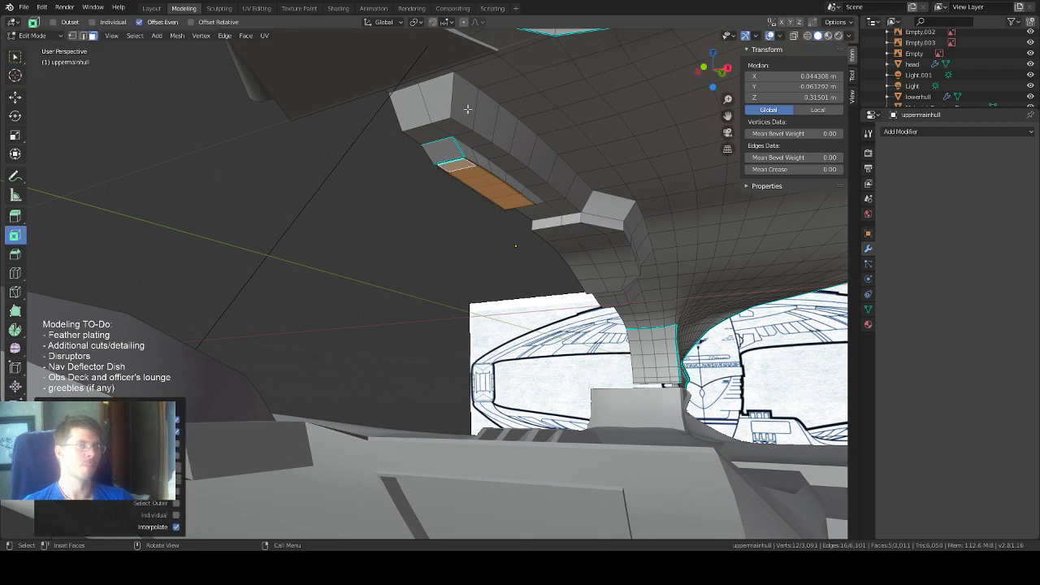
Extrude the inset faces inward about 0.0103 m along their normal to recess the small block's underside.
{"action": "middle_click_drag", "start_coordinate": [471, 106], "coordinate": [525, 104]}
{"action": "scroll", "coordinate": [658, 95], "scroll_direction": "up", "scroll_amount": 2}
{"action": "scroll", "coordinate": [659, 95], "scroll_direction": "up", "scroll_amount": 1}
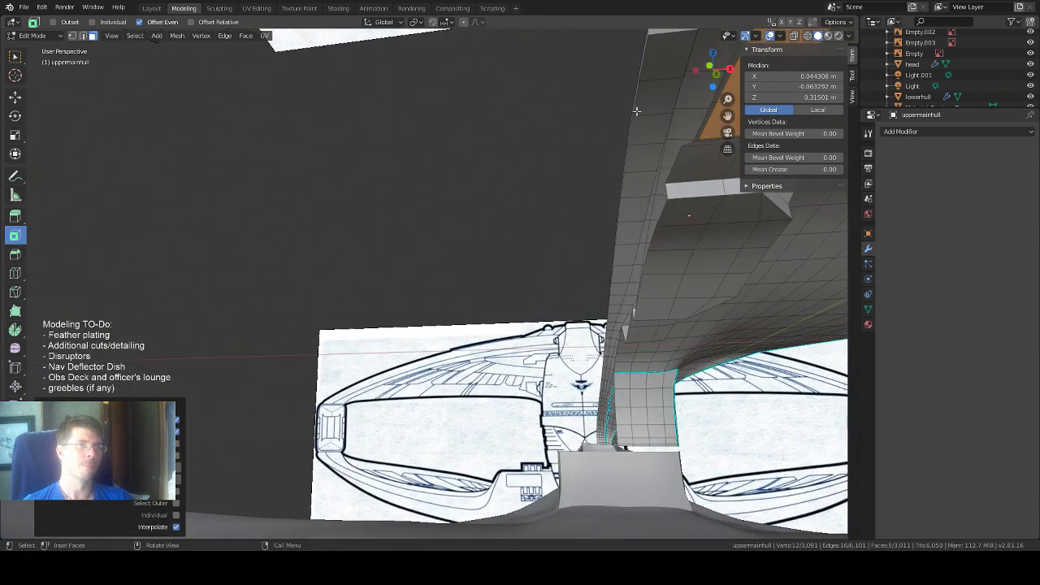
{"action": "mouse_move", "coordinate": [567, 148]}
{"action": "middle_mouse_down"}
{"action": "mouse_move", "coordinate": [552, 155]}
{"action": "mouse_move", "coordinate": [563, 151]}
{"action": "middle_mouse_up"}
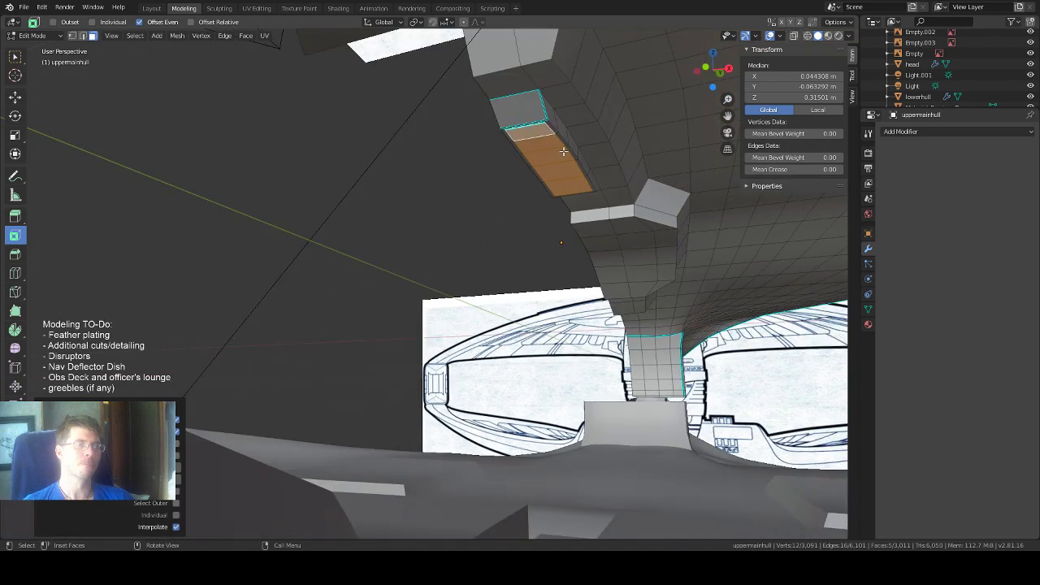
{"action": "left_click", "coordinate": [15, 215]}
{"action": "left_click_drag", "start_coordinate": [552, 219], "coordinate": [552, 213]}
{"action": "middle_click_drag", "start_coordinate": [621, 180], "coordinate": [487, 99]}
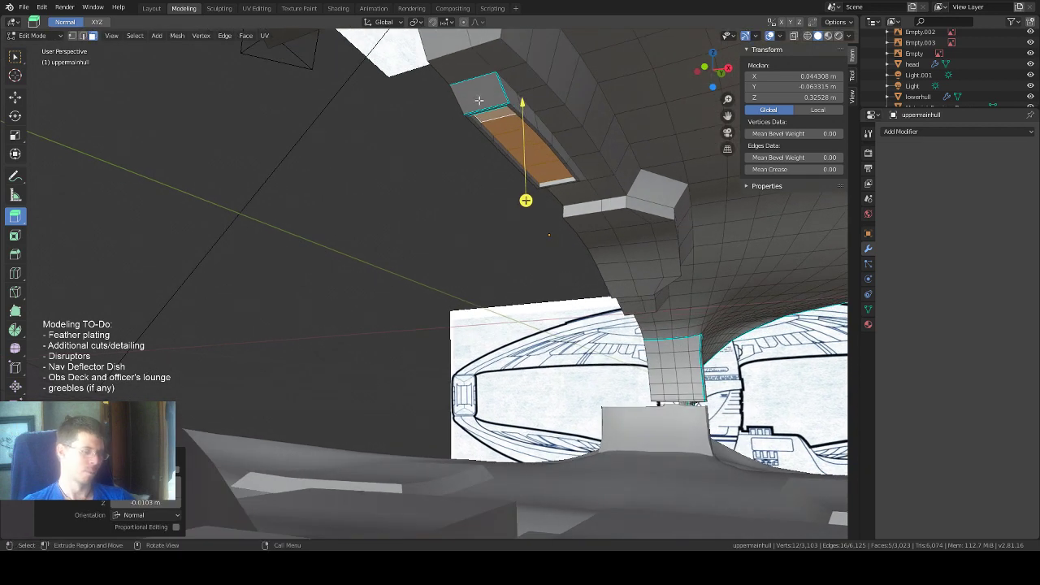
Scale the recessed underside faces of the small block down to about 0.970.
{"action": "key", "text": "s"}
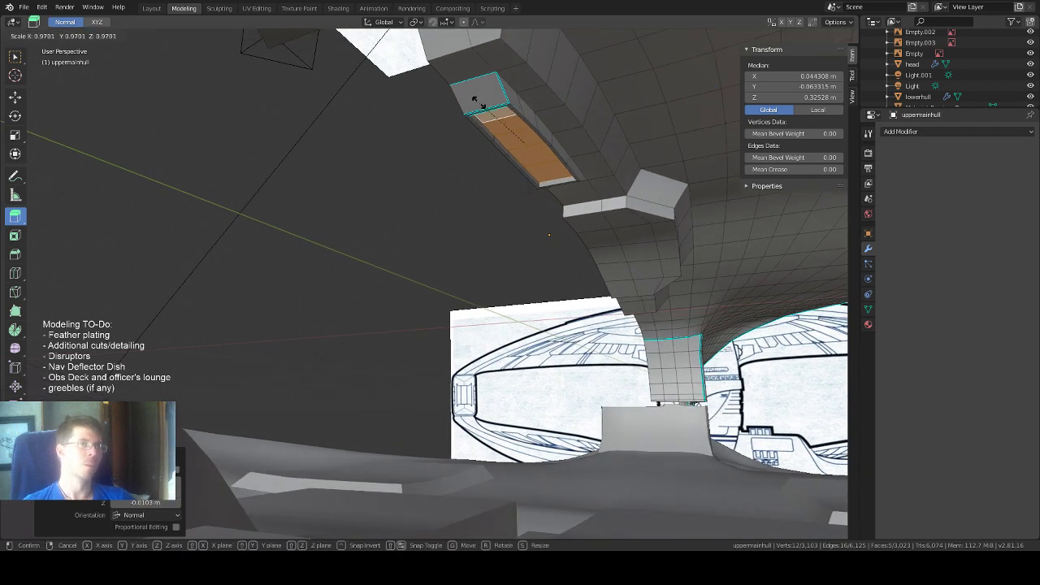
{"action": "left_click", "coordinate": [479, 101]}
Delete the ten border and recess wall faces along the centreline side of the small block's recessed panel.
{"action": "middle_click_drag", "start_coordinate": [490, 122], "coordinate": [513, 160]}
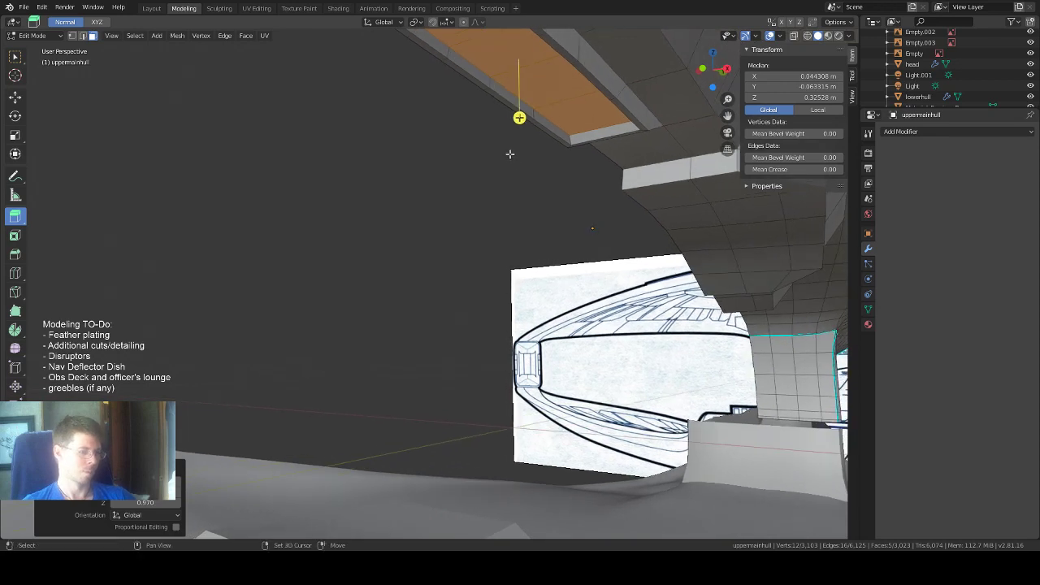
{"action": "key", "text": "shift+space"}
{"action": "key", "text": "b"}
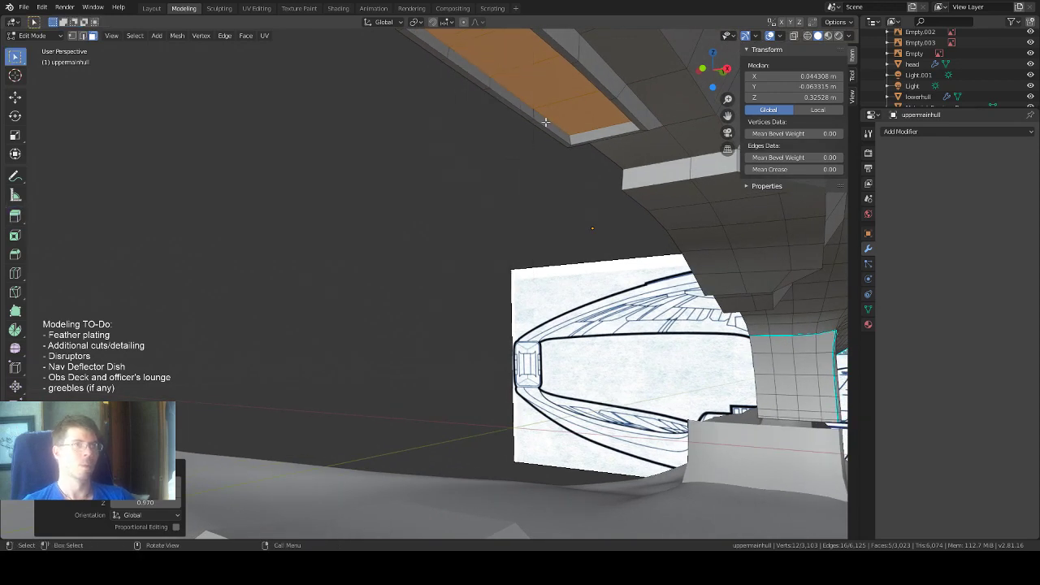
{"action": "left_click_drag", "start_coordinate": [540, 117], "coordinate": [515, 150]}
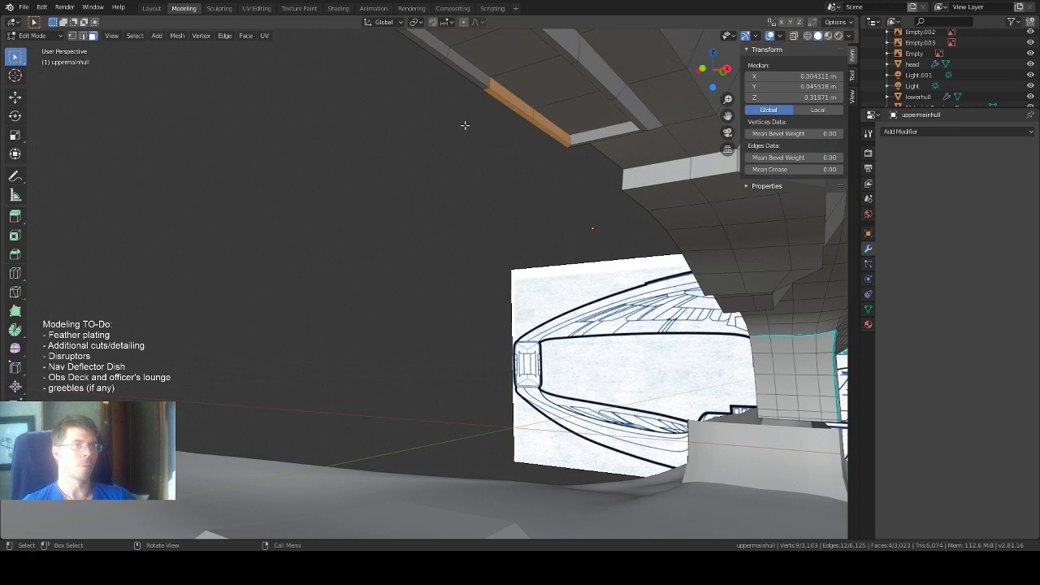
{"action": "key", "text": "x"}
{"action": "left_click", "coordinate": [469, 121]}
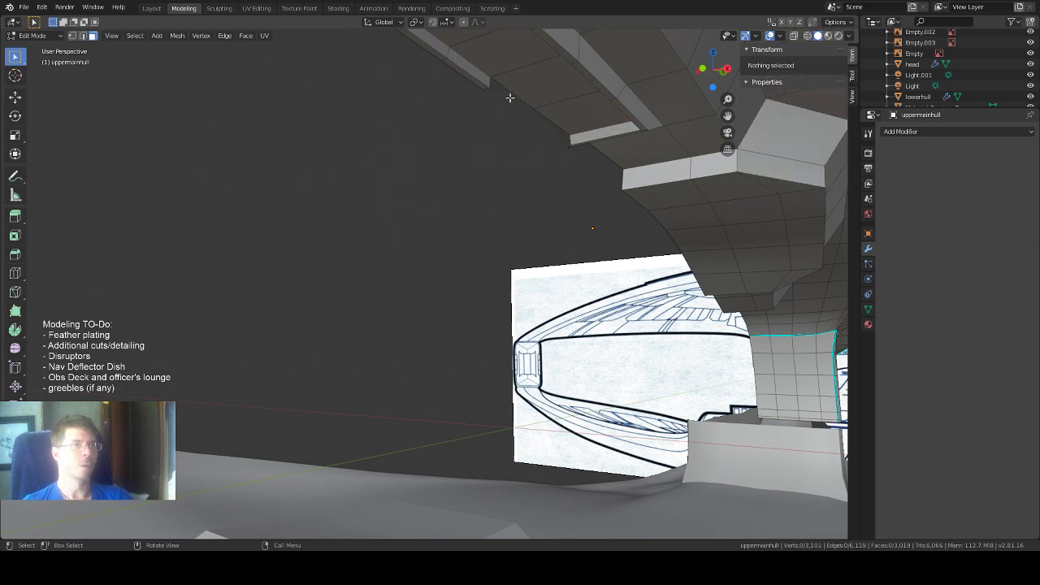
{"action": "left_click_drag", "start_coordinate": [453, 53], "coordinate": [428, 71]}
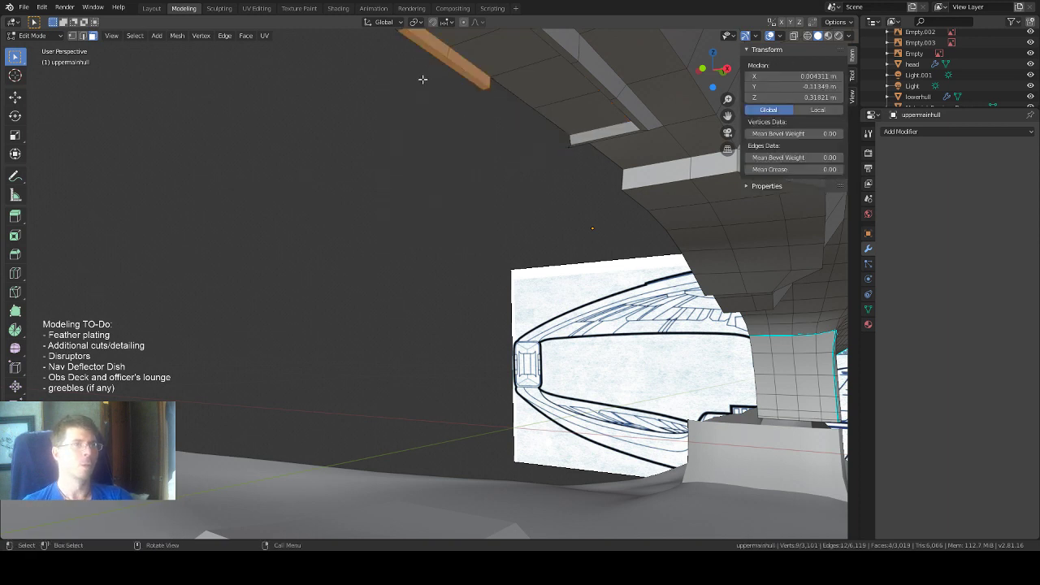
{"action": "key", "text": "x"}
{"action": "left_click", "coordinate": [423, 81]}
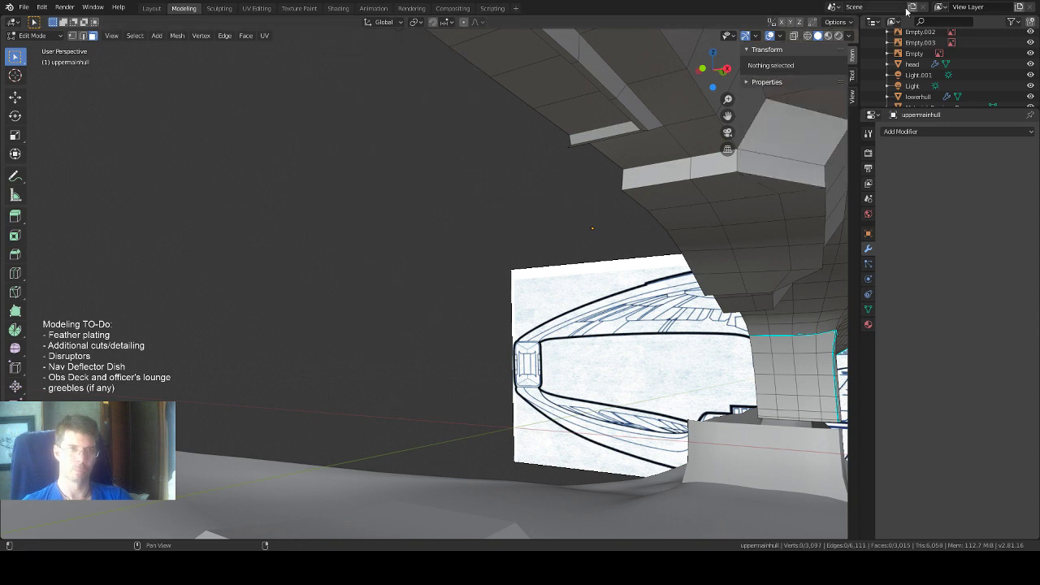
{"action": "left_click_drag", "start_coordinate": [732, 112], "coordinate": [815, 199]}
{"action": "middle_click_drag", "start_coordinate": [574, 202], "coordinate": [533, 191]}
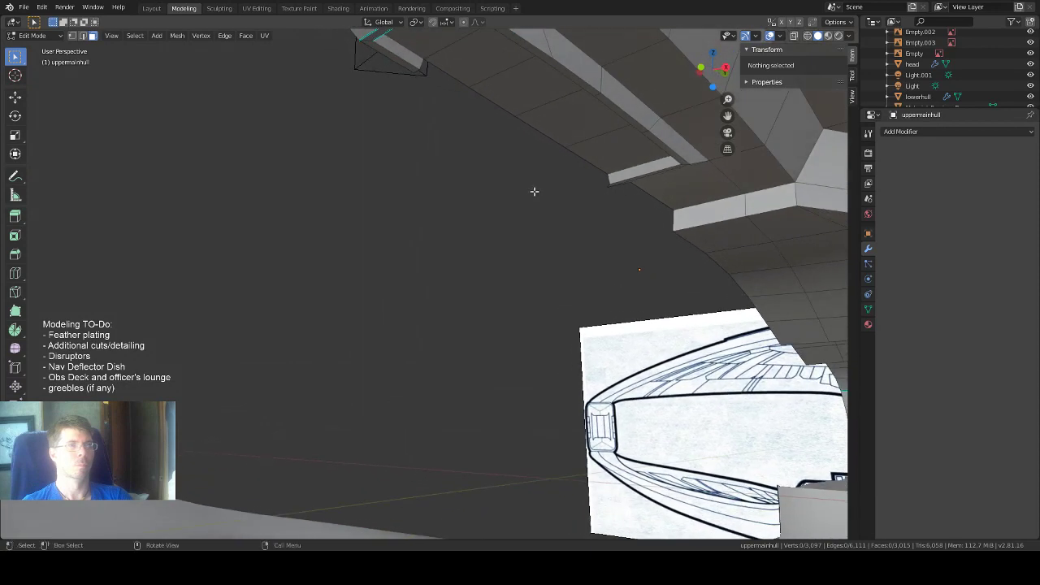
{"action": "left_click", "coordinate": [386, 56]}
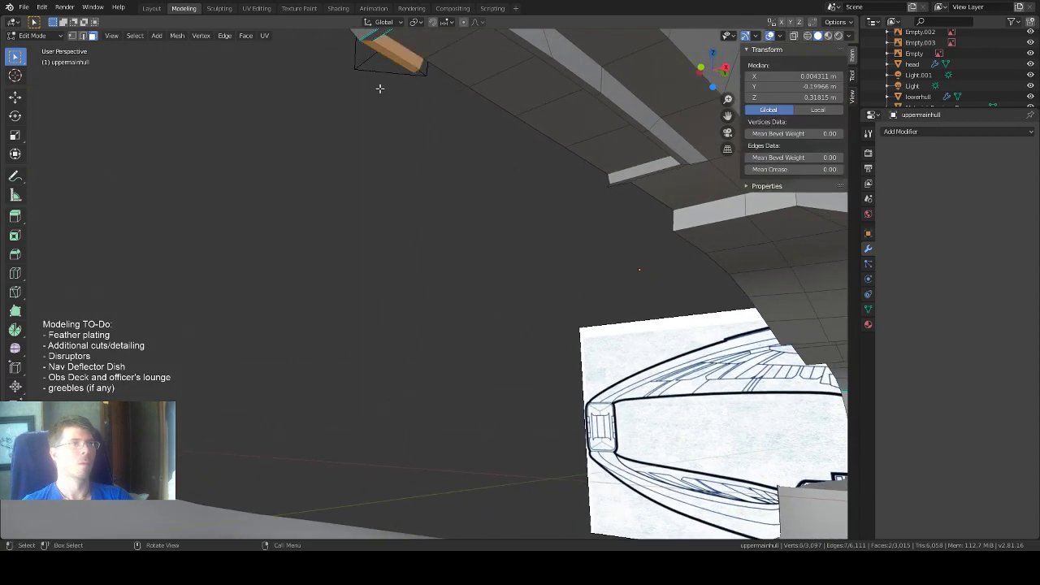
{"action": "key", "text": "x"}
{"action": "left_click", "coordinate": [371, 104]}
Add a Mirror modifier across the X axis to the upper main hull.
{"action": "mouse_move", "coordinate": [385, 103]}
{"action": "middle_mouse_down"}
{"action": "mouse_move", "coordinate": [446, 114]}
{"action": "mouse_move", "coordinate": [393, 100]}
{"action": "mouse_move", "coordinate": [409, 79]}
{"action": "mouse_move", "coordinate": [402, 106]}
{"action": "middle_mouse_up"}
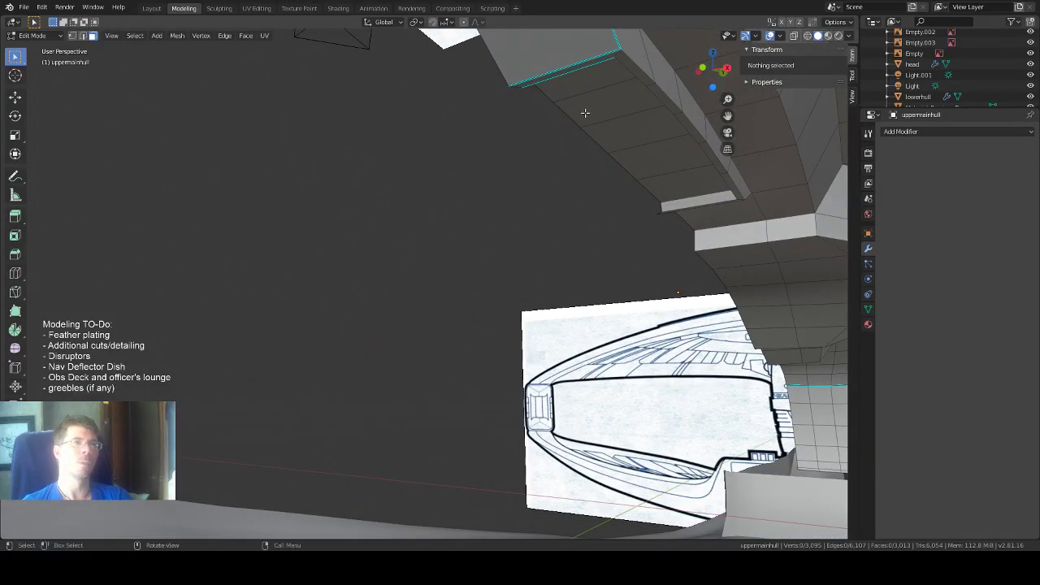
{"action": "middle_click_drag", "start_coordinate": [585, 113], "coordinate": [587, 115]}
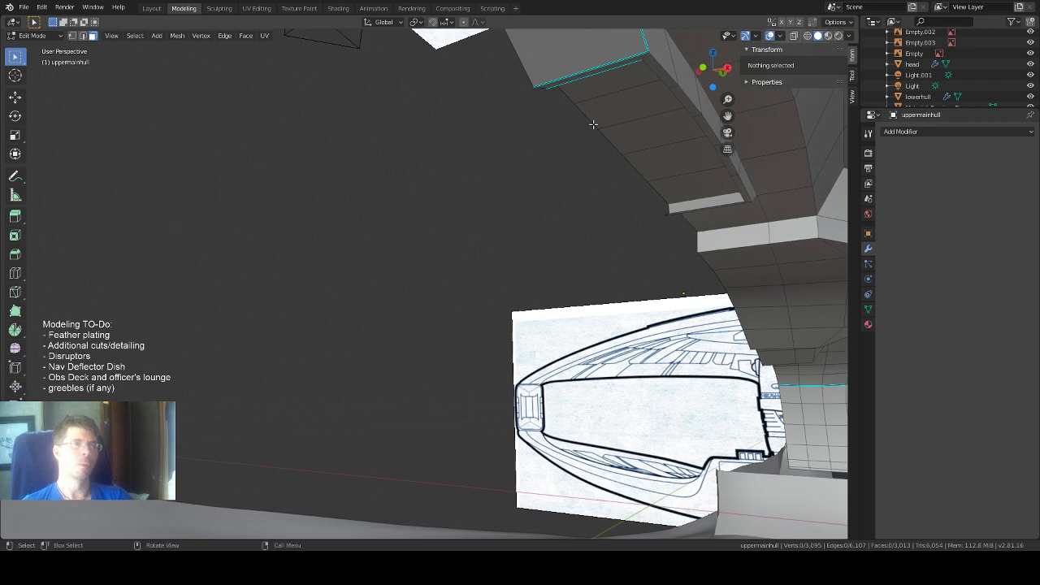
{"action": "key", "text": "2"}
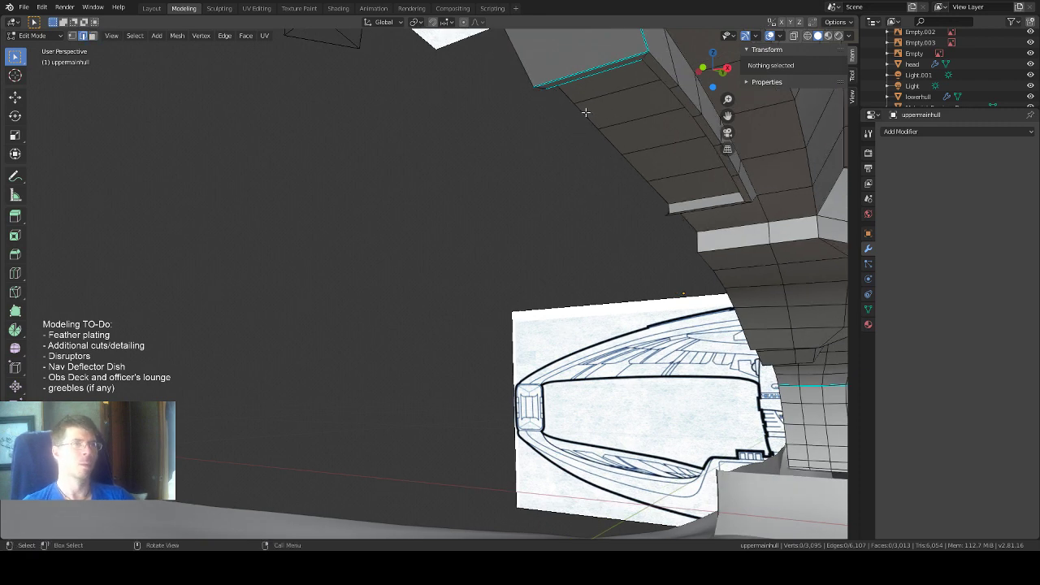
{"action": "left_click", "coordinate": [586, 124]}
{"action": "key", "text": "KP_Decimal"}
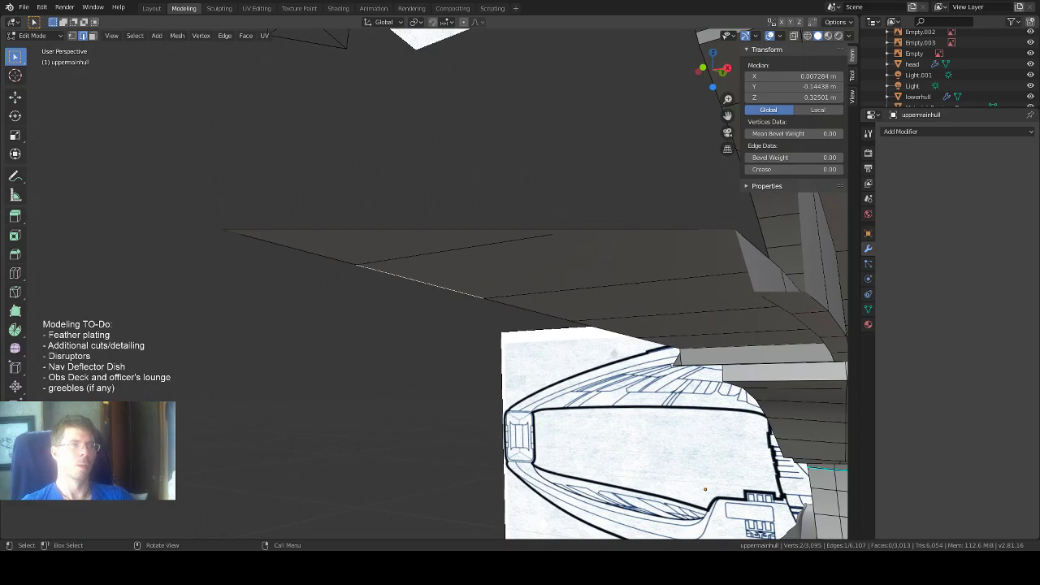
{"action": "middle_click_drag", "start_coordinate": [586, 123], "coordinate": [342, 309]}
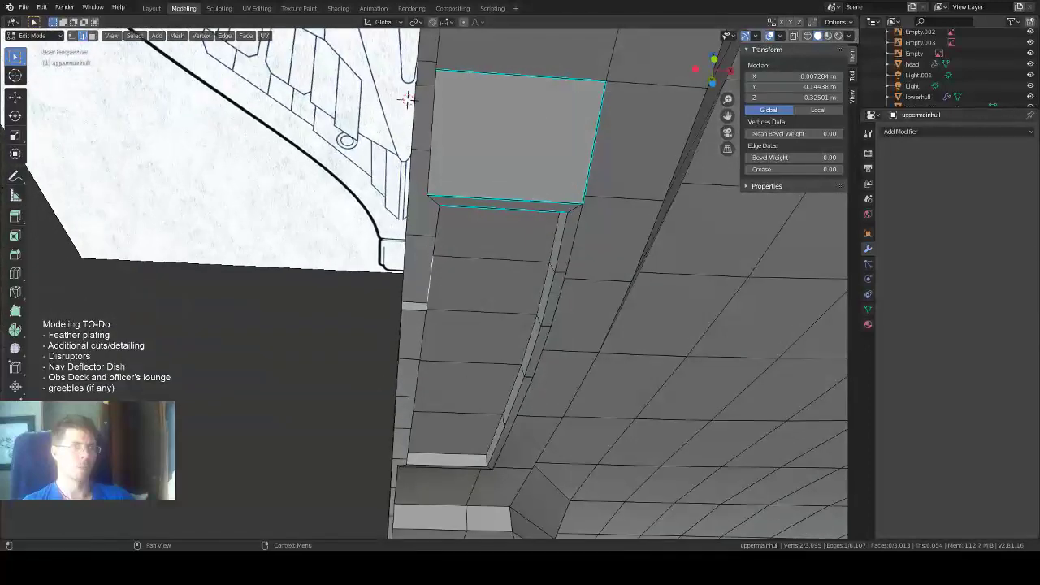
{"action": "left_click", "coordinate": [949, 132]}
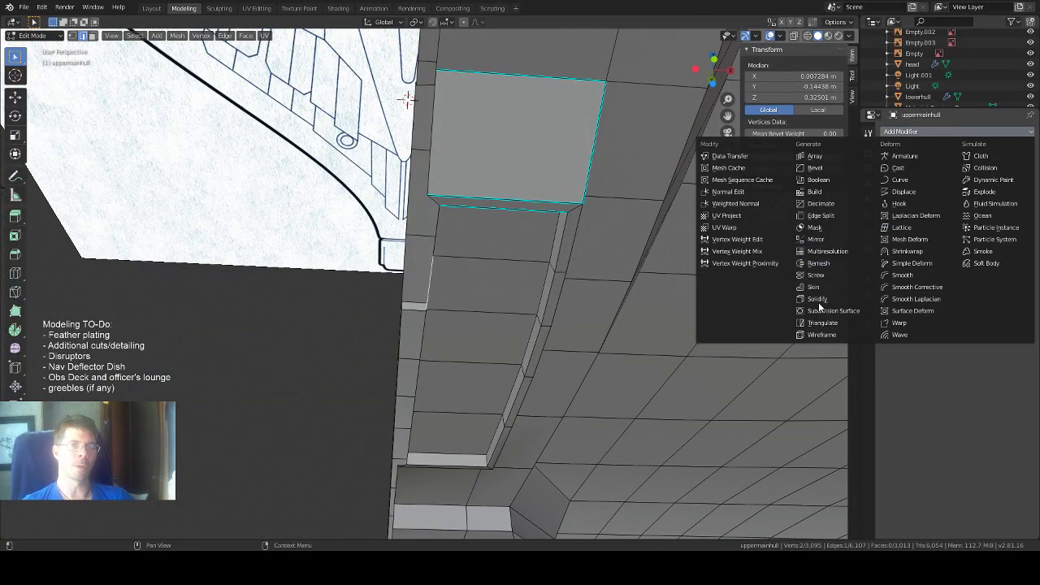
{"action": "left_click", "coordinate": [823, 241]}
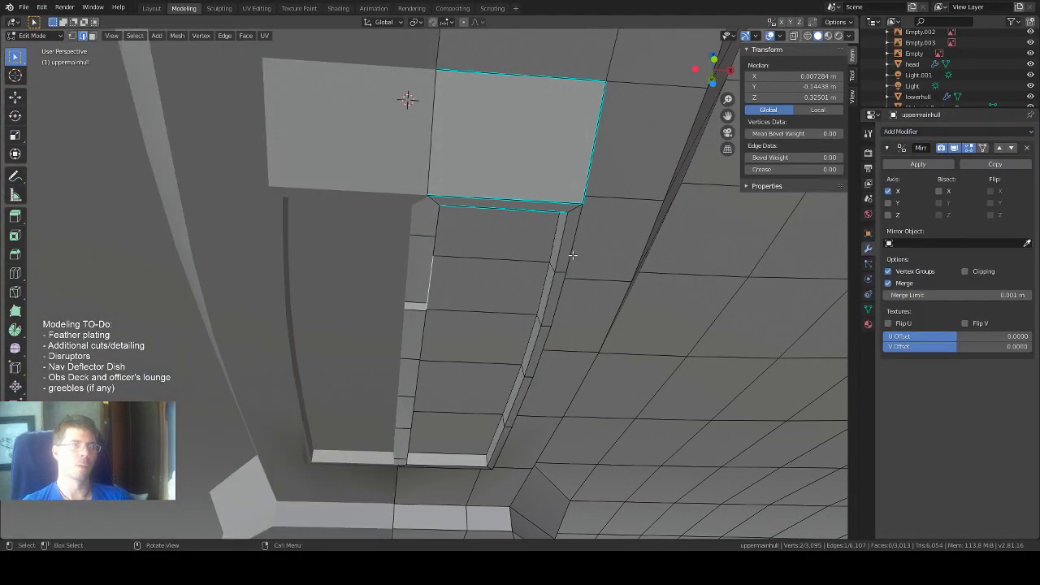
Move the five centreline-side edges of the recessed panel's floor onto the centreline by setting their median X to 0.
{"action": "middle_click_drag", "start_coordinate": [616, 254], "coordinate": [564, 249]}
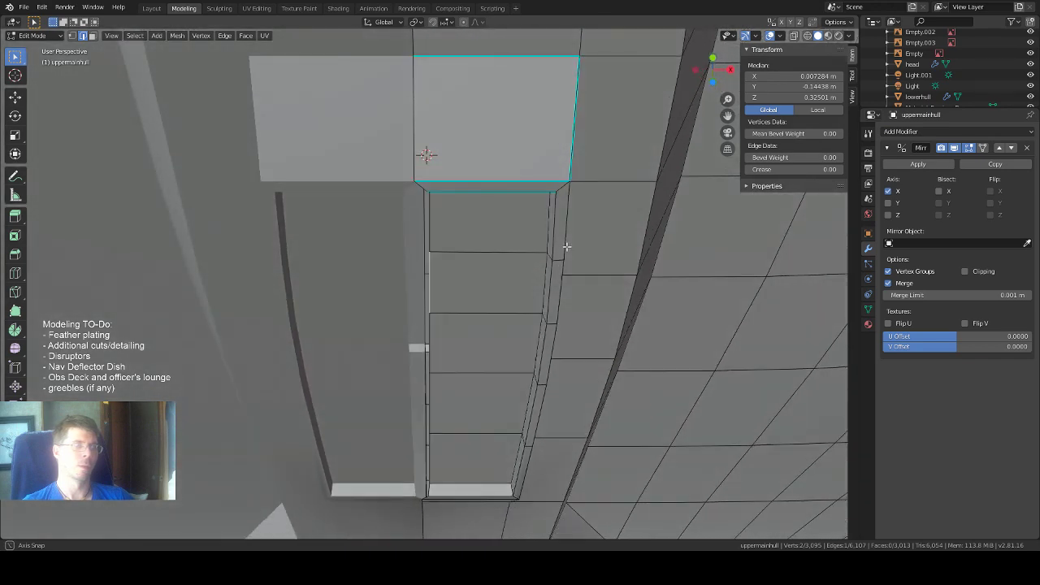
{"action": "left_click", "coordinate": [431, 219]}
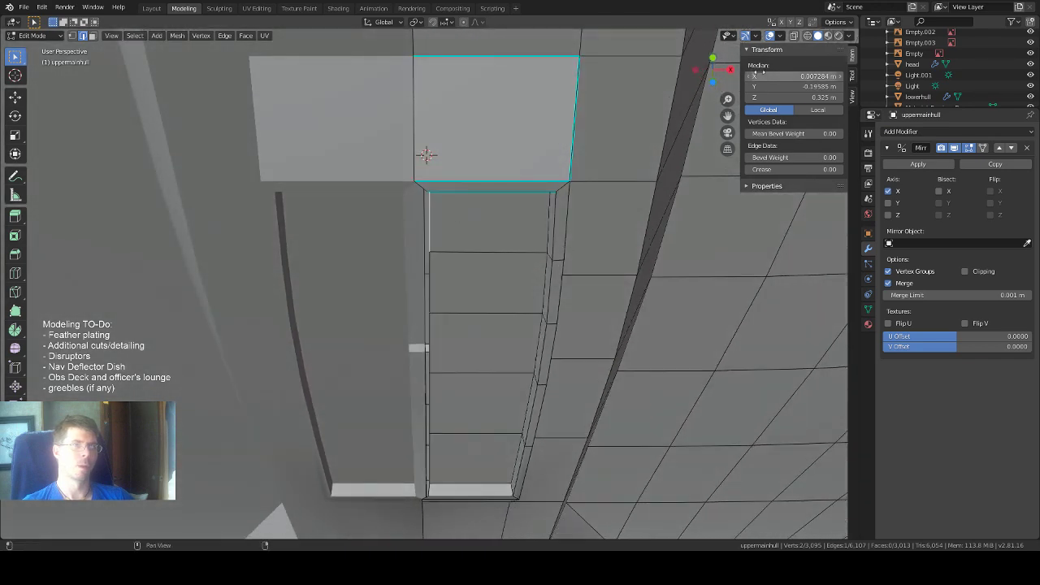
{"action": "mouse_move", "coordinate": [495, 246]}
{"action": "middle_mouse_down"}
{"action": "mouse_move", "coordinate": [515, 251]}
{"action": "mouse_move", "coordinate": [499, 255]}
{"action": "middle_mouse_up"}
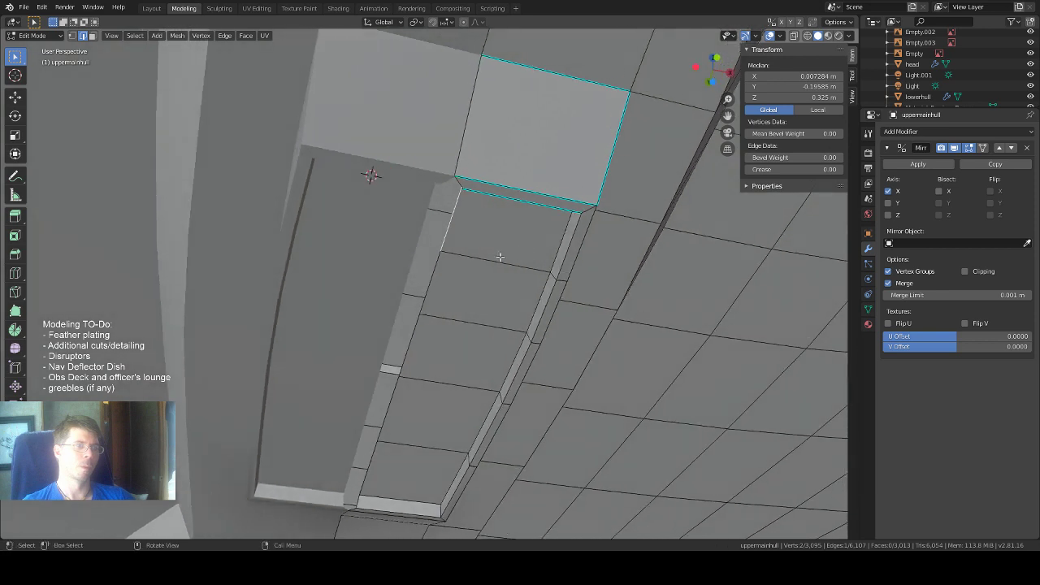
{"action": "left_click", "coordinate": [432, 280], "text": "ctrl"}
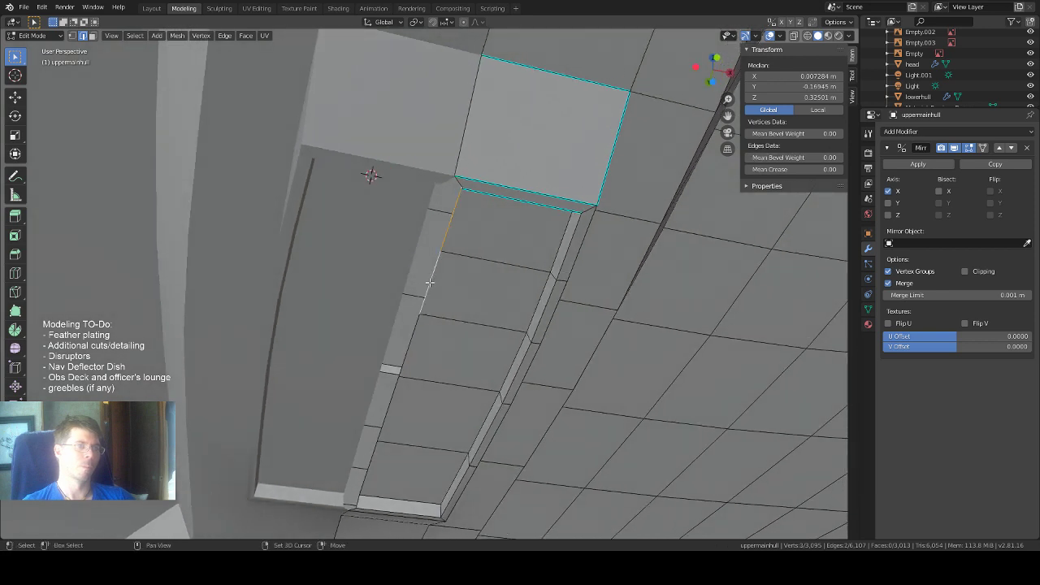
{"action": "left_click", "coordinate": [376, 469], "text": "ctrl"}
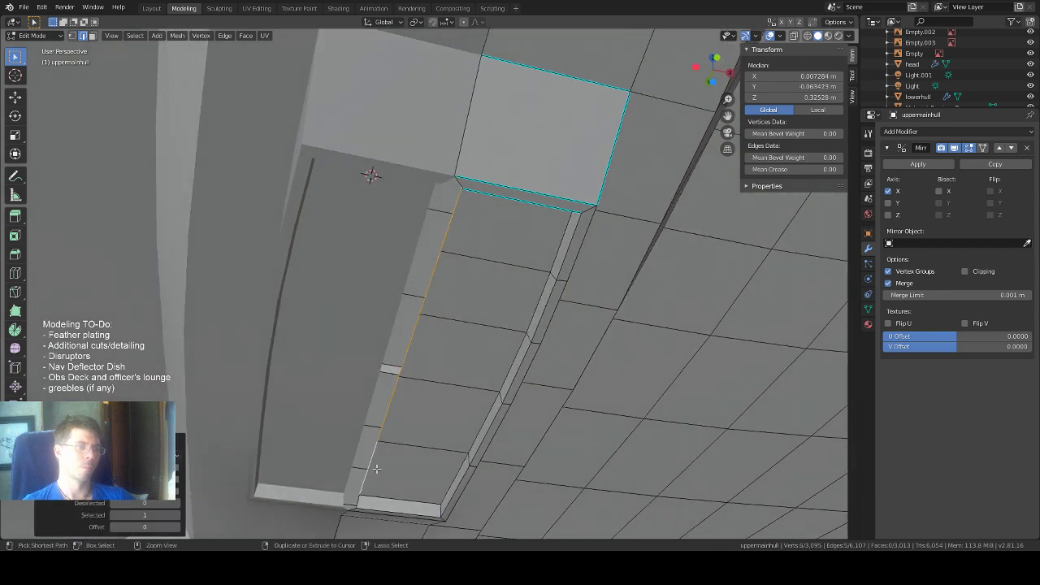
{"action": "left_click", "coordinate": [796, 76]}
{"action": "type", "text": "0"}
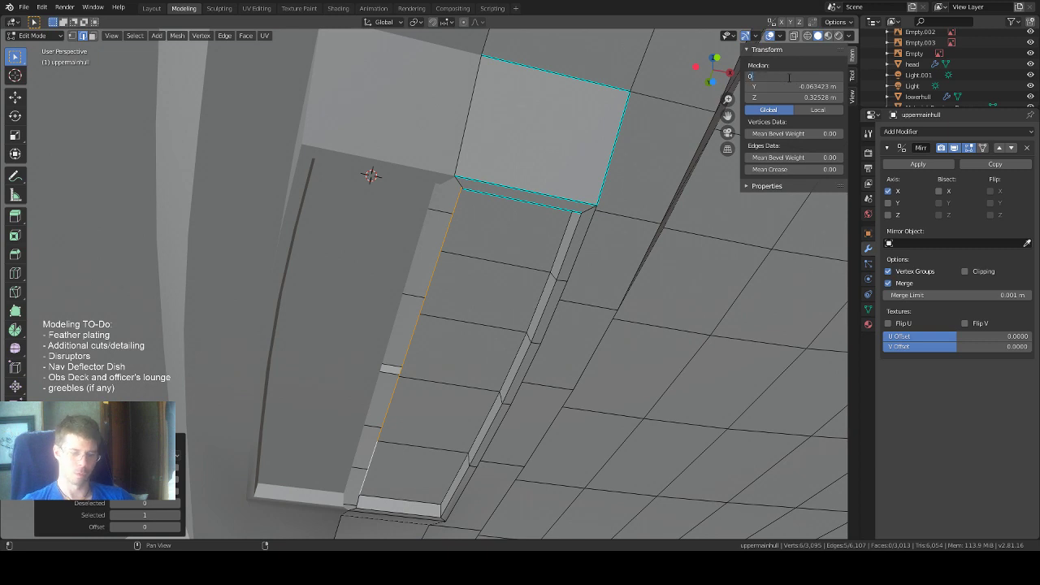
{"action": "key", "text": "Return"}
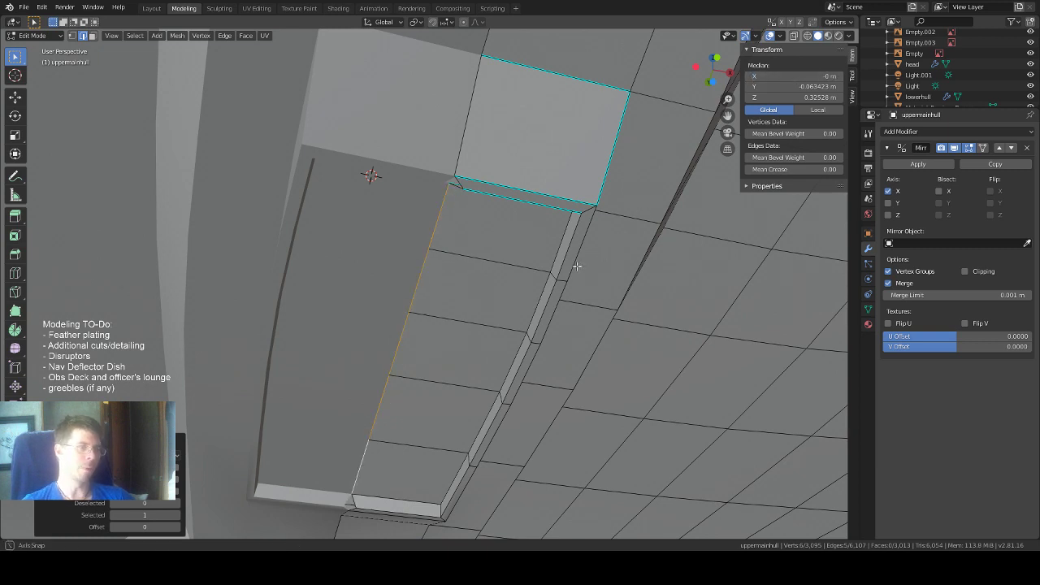
Set X to 0 for the border's inner corner vertex at the recess end opposite the sharp-edged end face.
{"action": "middle_click_drag", "start_coordinate": [569, 243], "coordinate": [520, 296]}
{"action": "key", "text": "1"}
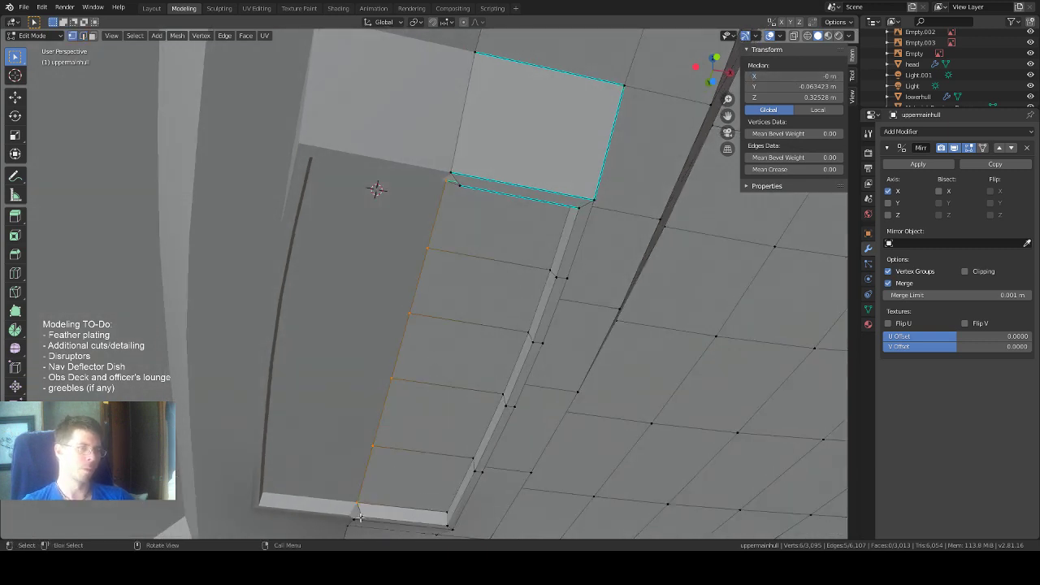
{"action": "left_click", "coordinate": [360, 517]}
{"action": "left_click", "coordinate": [776, 77]}
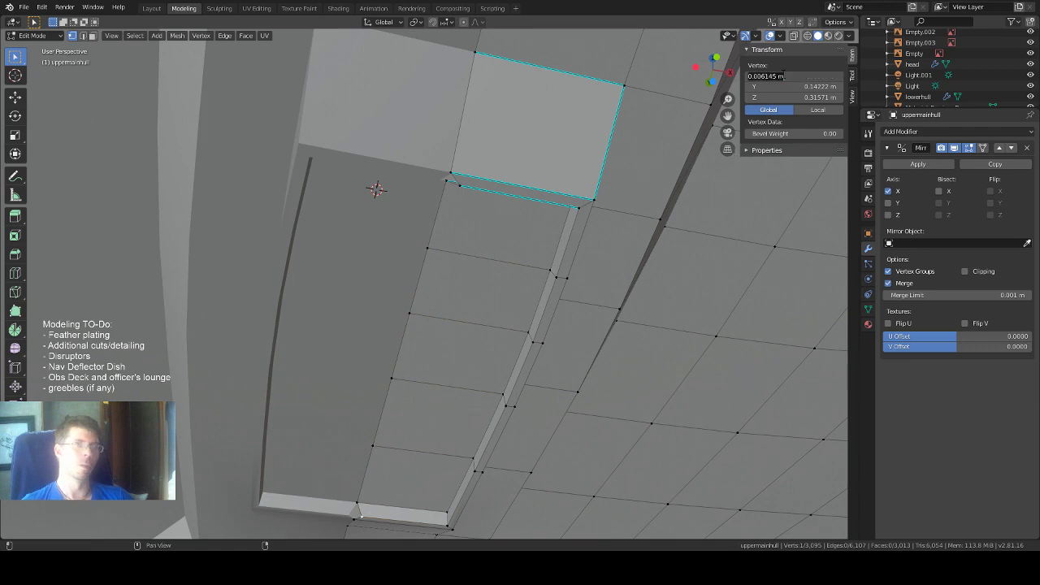
{"action": "type", "text": "0"}
{"action": "key", "text": "Return"}
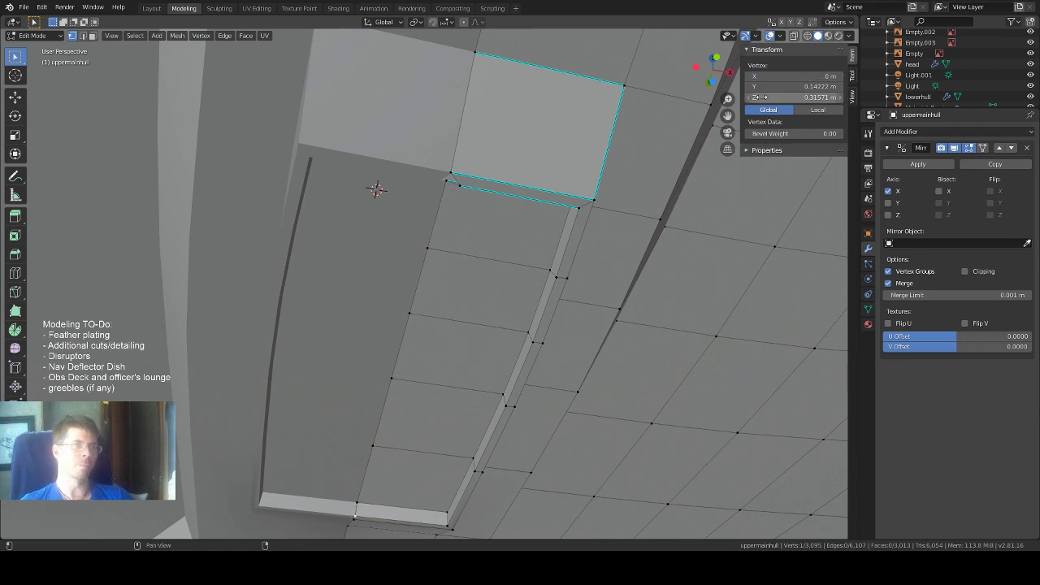
Set X to 0 for the border's inner corner vertex at the recess end beside the sharp-edged end face.
{"action": "middle_click_drag", "start_coordinate": [525, 167], "coordinate": [573, 187]}
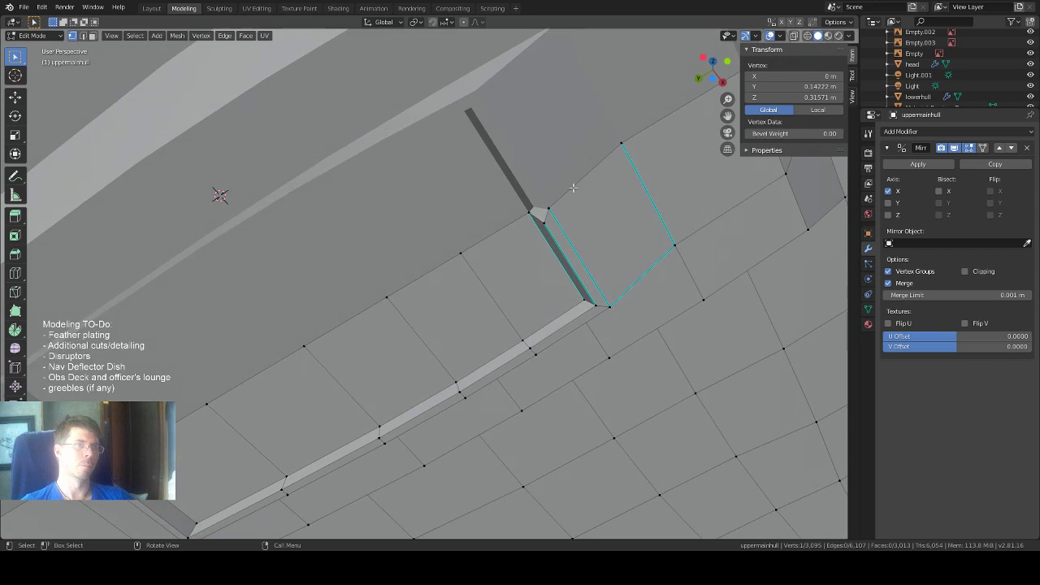
{"action": "left_click", "coordinate": [544, 222]}
{"action": "left_click", "coordinate": [801, 76]}
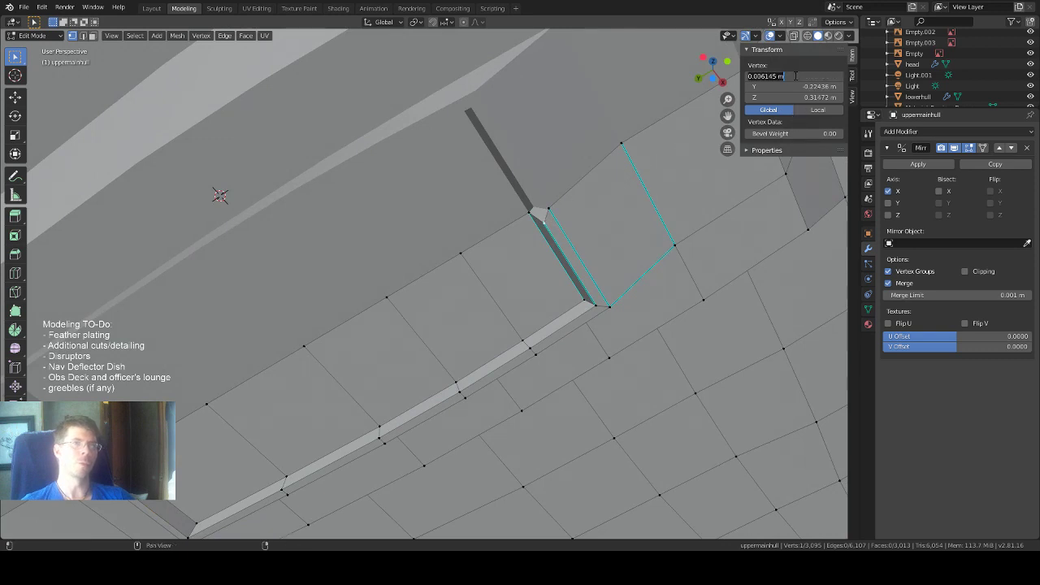
{"action": "type", "text": "0"}
{"action": "key", "text": "Return"}
Examine the mirrored recess and the rest of the ship's underside from several angles and distances.
{"action": "middle_click_drag", "start_coordinate": [616, 300], "coordinate": [581, 287]}
{"action": "scroll", "coordinate": [582, 286], "scroll_direction": "down", "scroll_amount": 5}
{"action": "scroll", "coordinate": [581, 286], "scroll_direction": "down", "scroll_amount": 6}
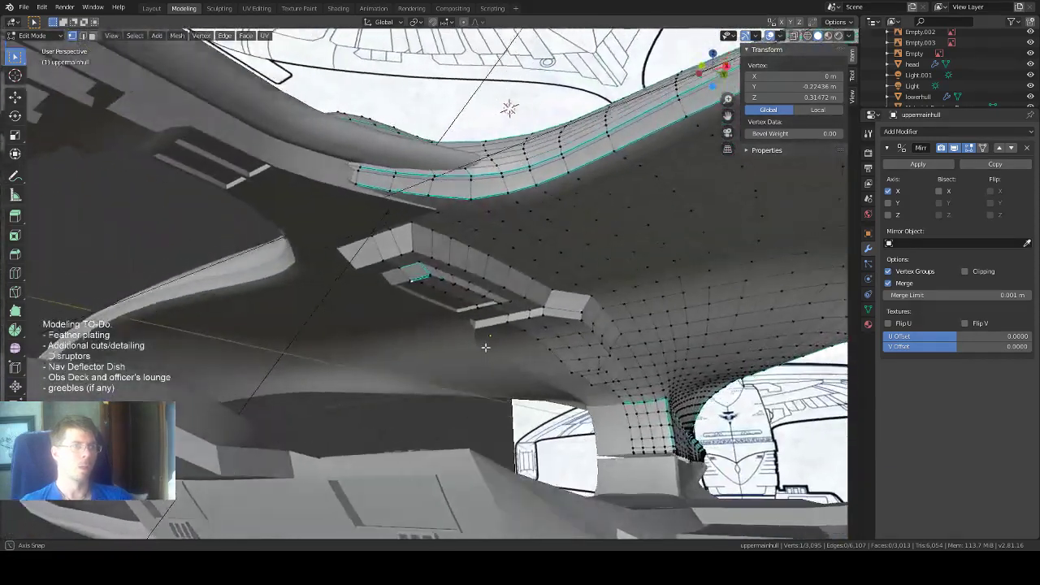
{"action": "middle_click_drag", "start_coordinate": [485, 347], "coordinate": [557, 291]}
{"action": "scroll", "coordinate": [459, 336], "scroll_direction": "down", "scroll_amount": 8}
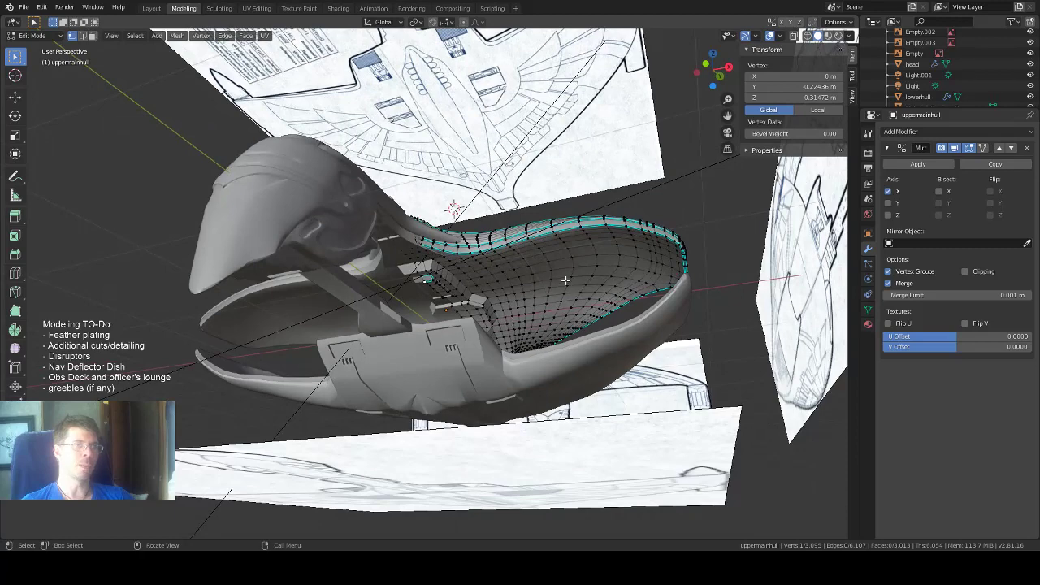
{"action": "left_click", "coordinate": [562, 265]}
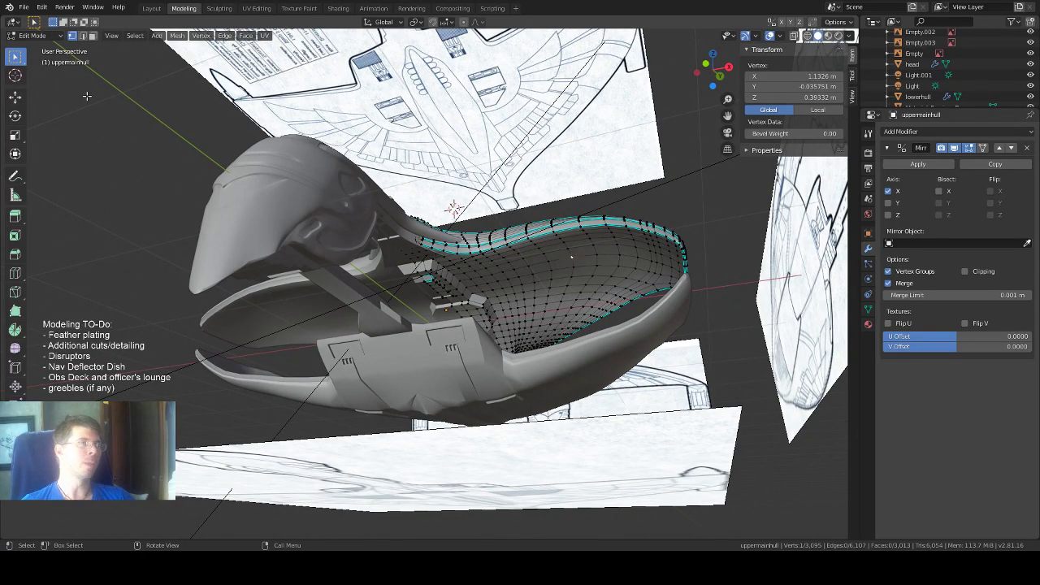
{"action": "middle_click_drag", "start_coordinate": [462, 192], "coordinate": [536, 253]}
{"action": "scroll", "coordinate": [595, 307], "scroll_direction": "up", "scroll_amount": 3}
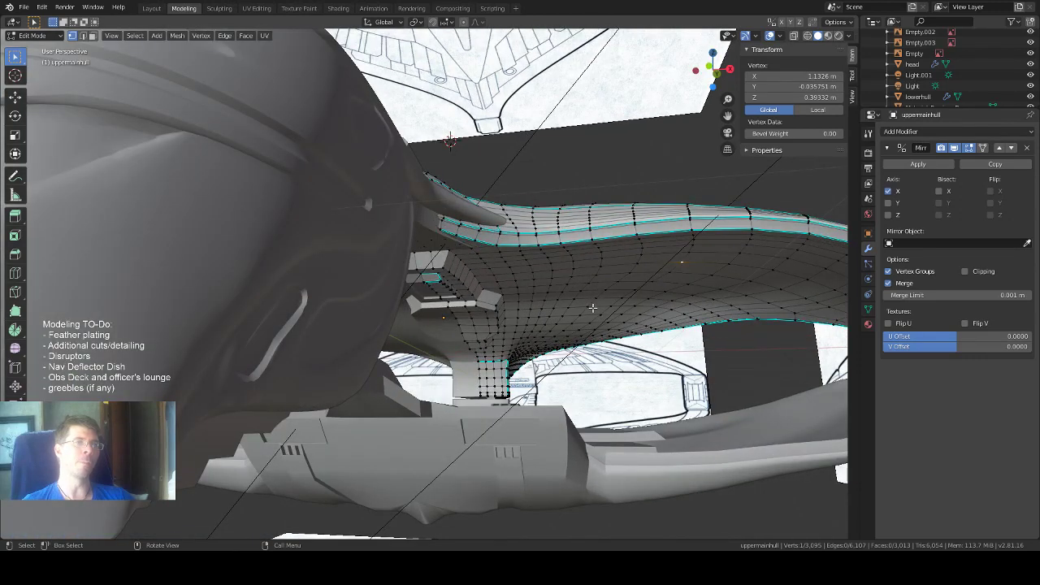
{"action": "scroll", "coordinate": [592, 308], "scroll_direction": "up", "scroll_amount": 2}
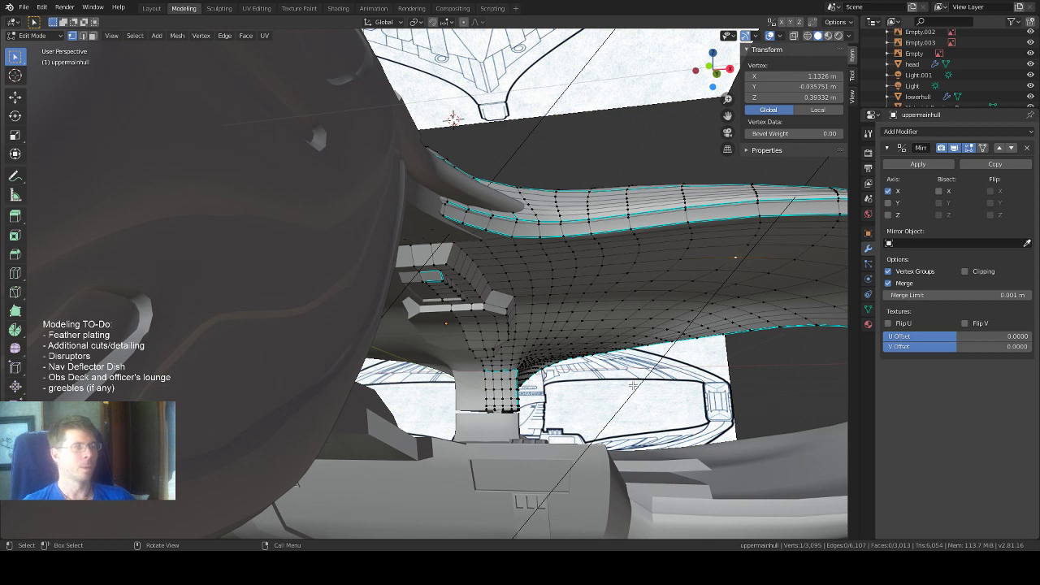
Select a two-by-five block of ten faces on the upper hull's wing underside, outboard of the raised block.
{"action": "middle_click_drag", "start_coordinate": [633, 385], "coordinate": [607, 281]}
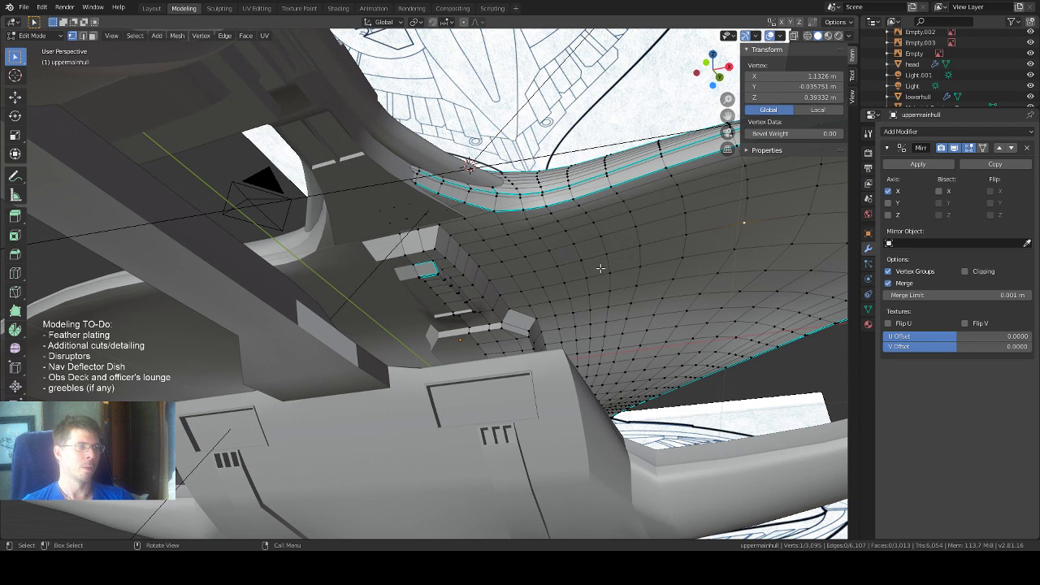
{"action": "key", "text": "3"}
{"action": "left_click", "coordinate": [598, 266]}
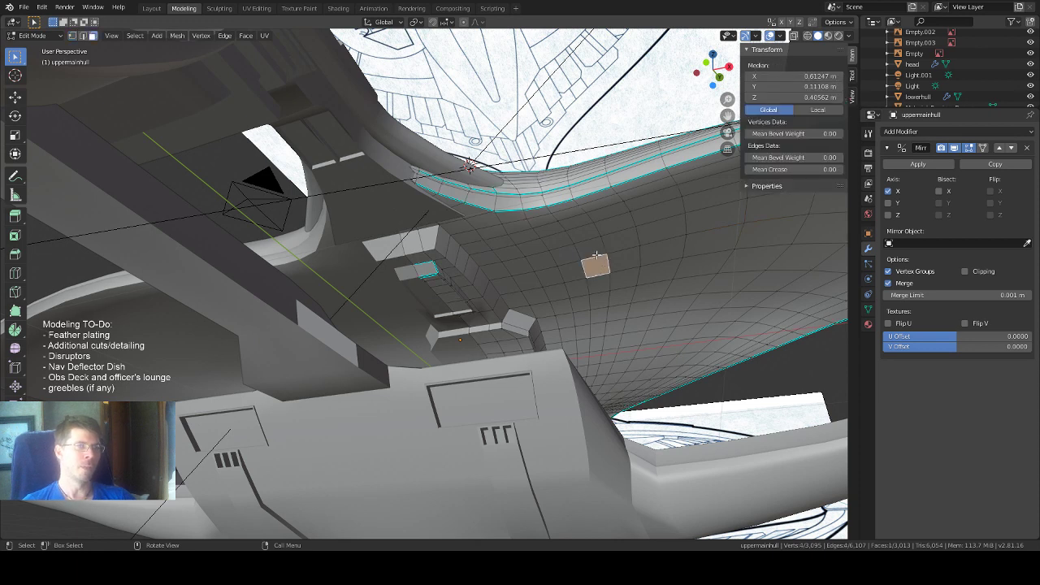
{"action": "left_click", "coordinate": [620, 261], "text": "shift"}
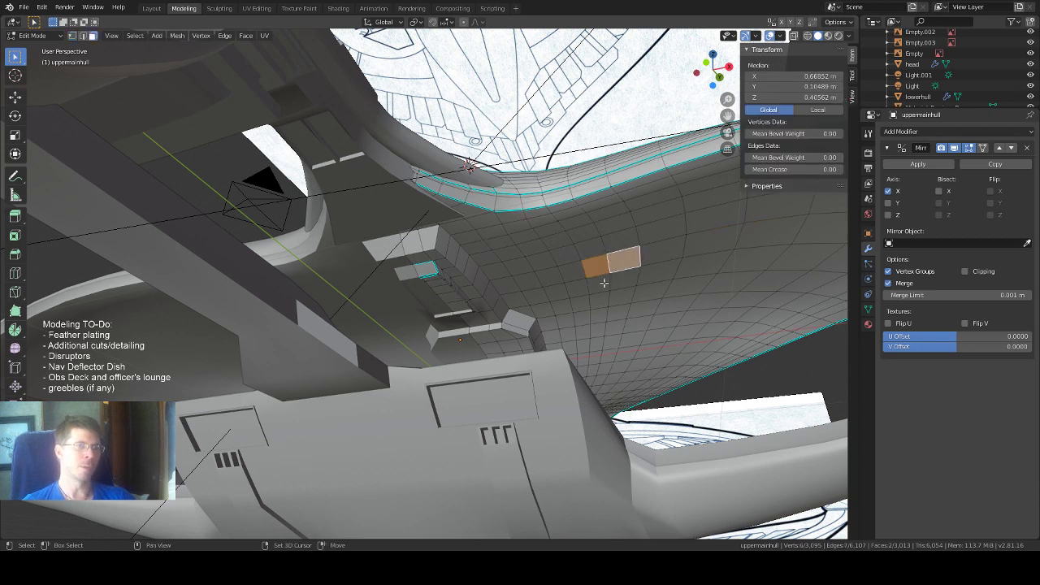
{"action": "left_click", "coordinate": [604, 283], "text": "shift"}
{"action": "left_click", "coordinate": [603, 298], "text": "shift"}
{"action": "left_click", "coordinate": [622, 294], "text": "shift"}
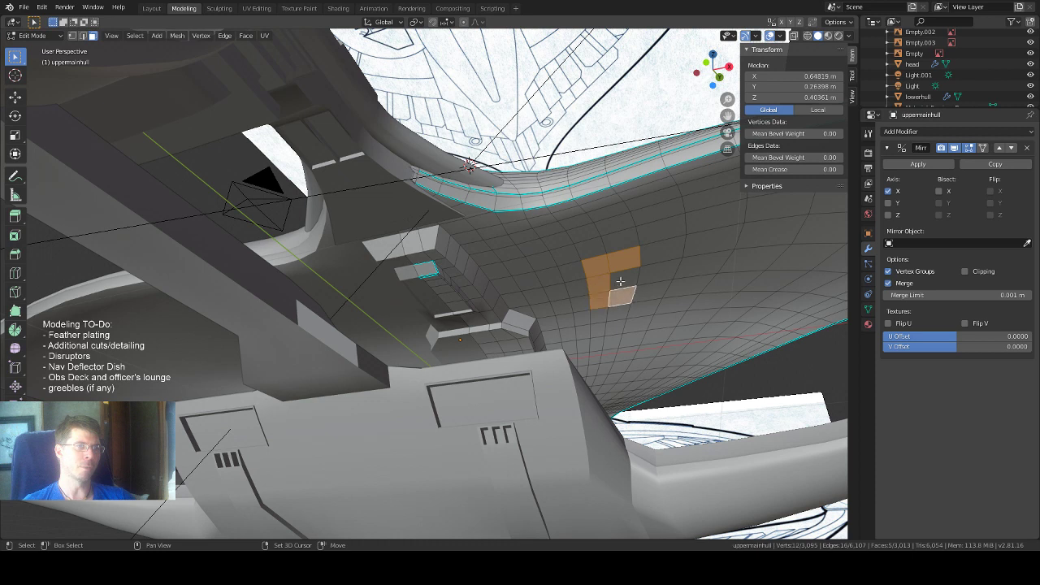
{"action": "left_click", "coordinate": [621, 279], "text": "shift"}
{"action": "left_click", "coordinate": [598, 315], "text": "shift"}
{"action": "left_click", "coordinate": [610, 313], "text": "shift"}
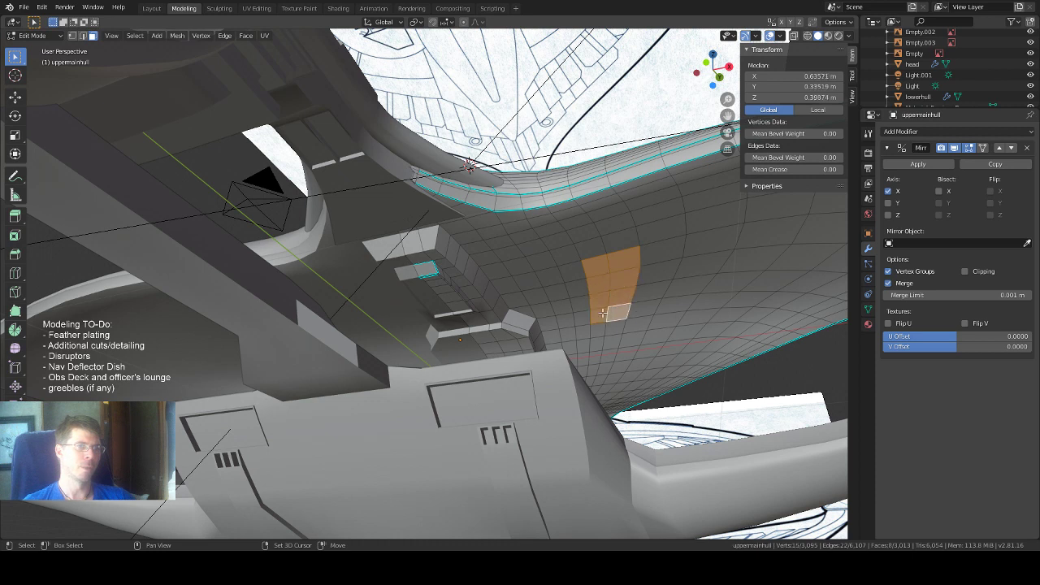
{"action": "left_click", "coordinate": [600, 325], "text": "shift"}
{"action": "left_click", "coordinate": [612, 333], "text": "shift"}
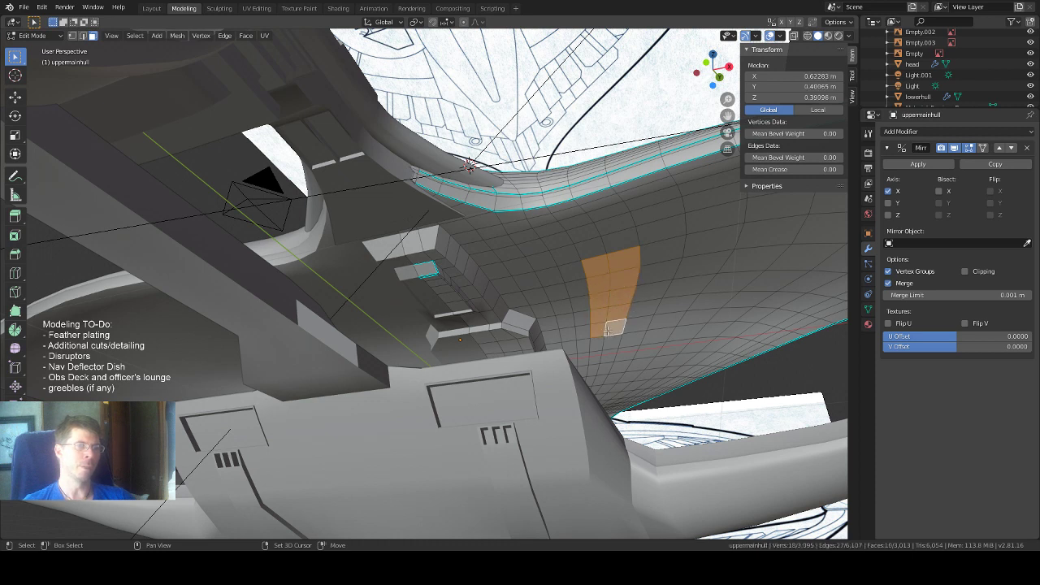
Add the adjoining inboard column of five faces to the selection and extrude the patch about 0.0236 m into the hull.
{"action": "middle_click_drag", "start_coordinate": [608, 332], "coordinate": [592, 316]}
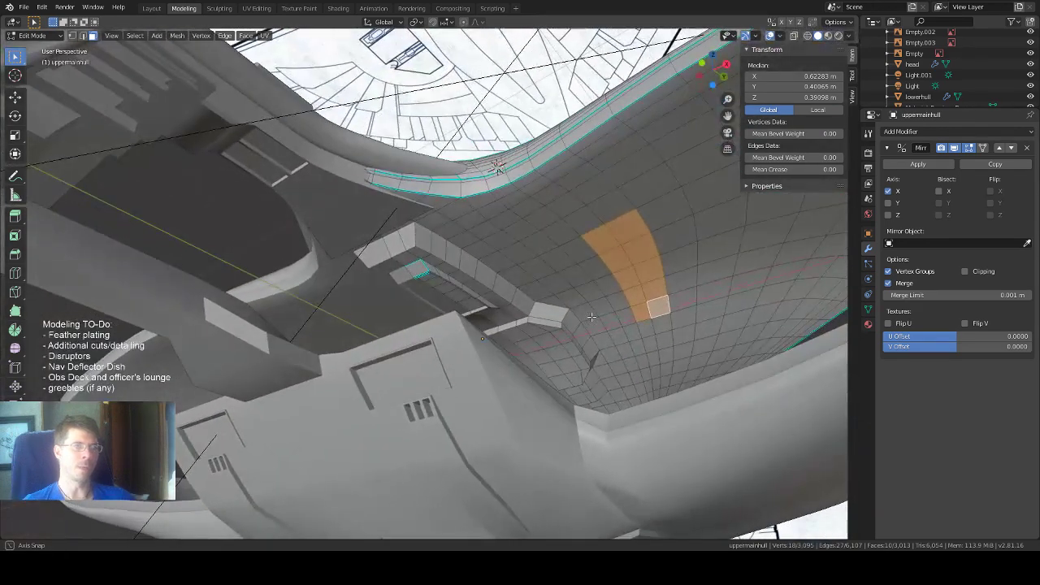
{"action": "left_click", "coordinate": [581, 250], "text": "shift"}
{"action": "left_click", "coordinate": [600, 274], "text": "shift"}
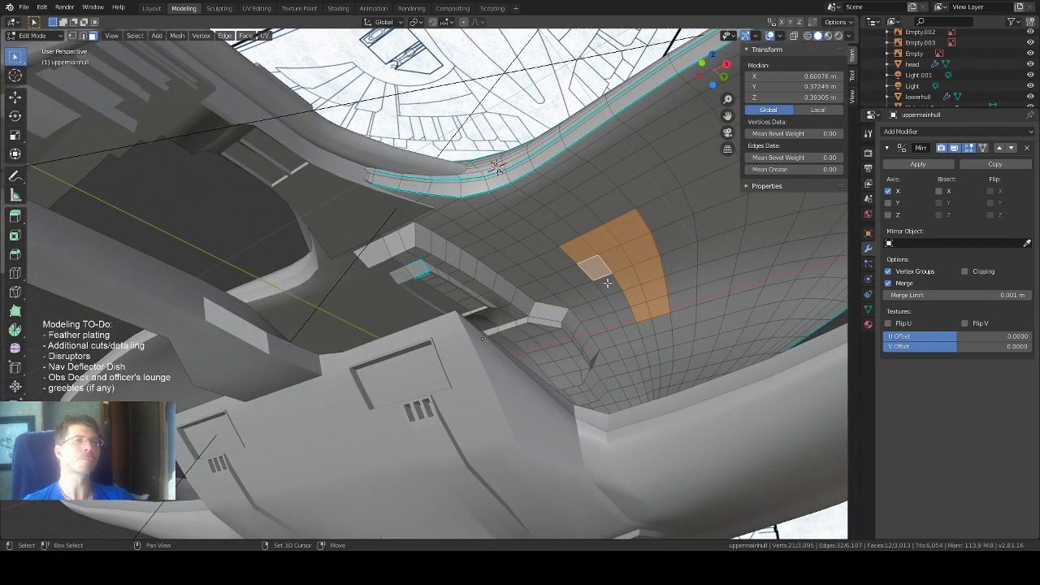
{"action": "left_click", "coordinate": [605, 284], "text": "shift"}
{"action": "left_click", "coordinate": [611, 298], "text": "shift"}
{"action": "left_click", "coordinate": [624, 317], "text": "shift"}
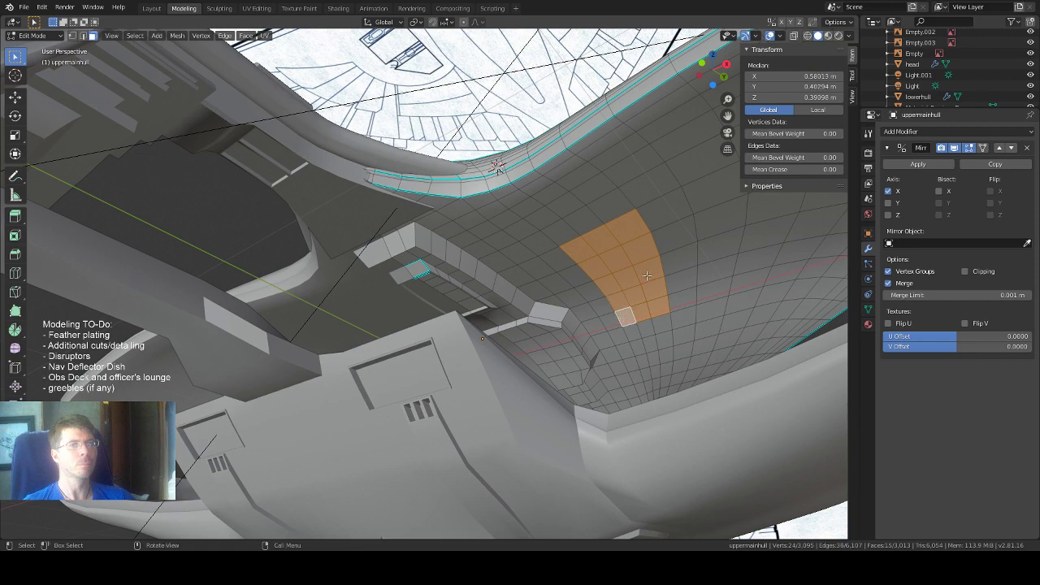
{"action": "middle_click_drag", "start_coordinate": [647, 275], "coordinate": [597, 279]}
{"action": "scroll", "coordinate": [595, 286], "scroll_direction": "up", "scroll_amount": 3}
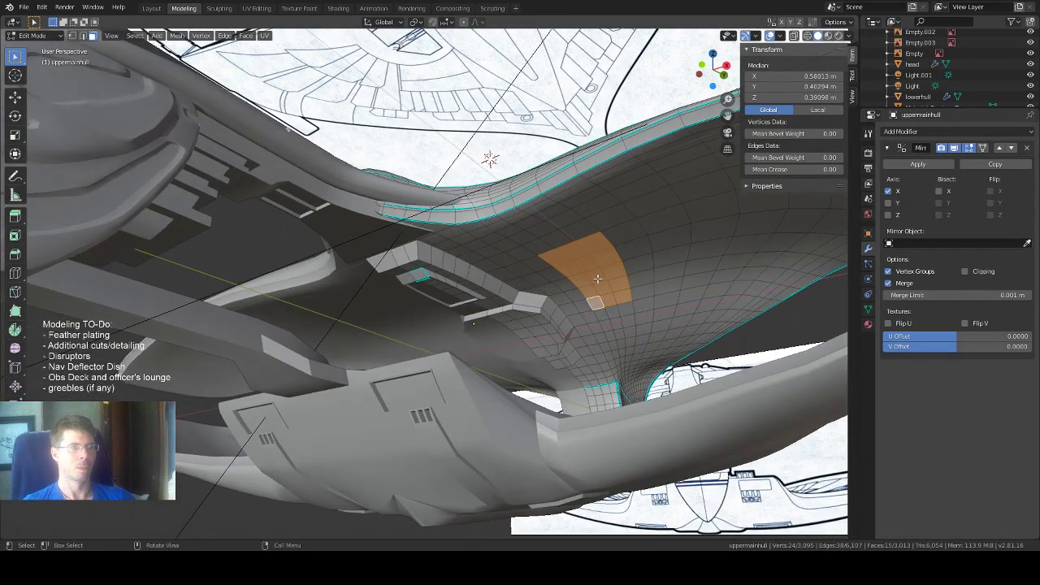
{"action": "left_click", "coordinate": [16, 215]}
{"action": "left_click_drag", "start_coordinate": [597, 333], "coordinate": [598, 330]}
{"action": "middle_click_drag", "start_coordinate": [599, 330], "coordinate": [614, 234]}
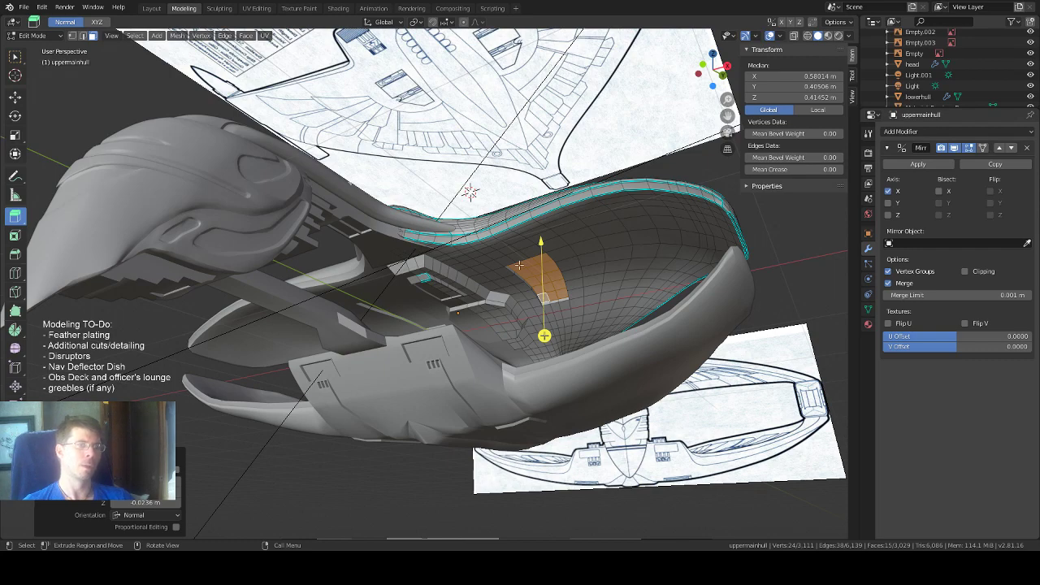
{"action": "middle_click_drag", "start_coordinate": [512, 244], "coordinate": [574, 270]}
Select a two-by-four patch of eight faces on the wing underside, further outboard than the new recess.
{"action": "left_click", "coordinate": [581, 278]}
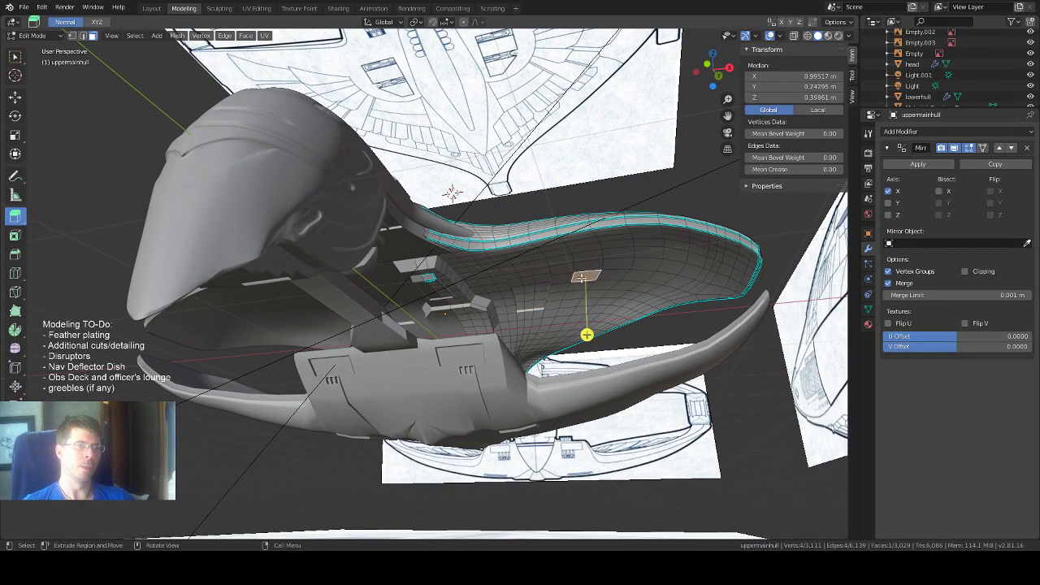
{"action": "left_click", "coordinate": [15, 56]}
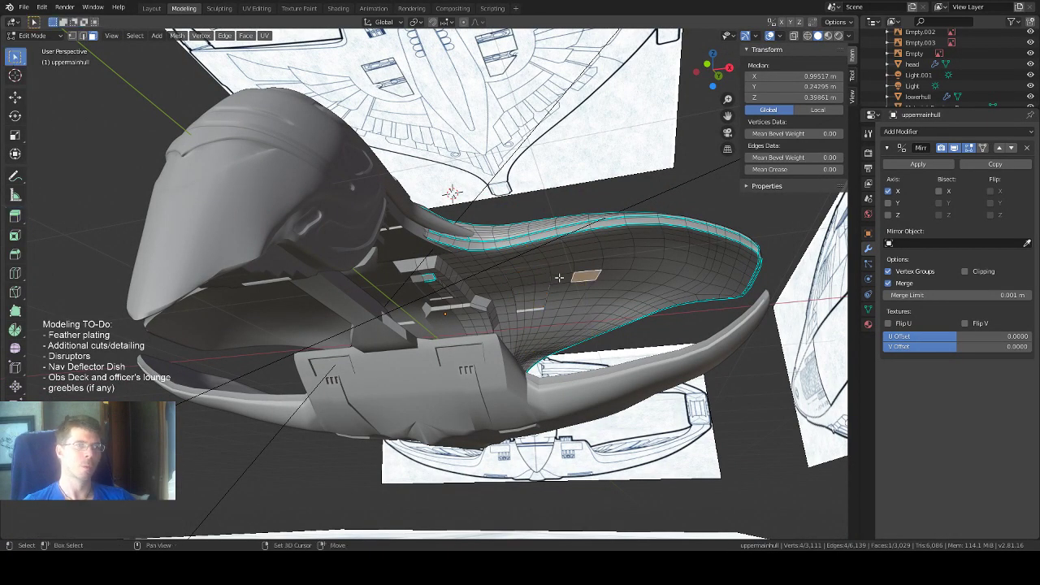
{"action": "left_click", "coordinate": [577, 289], "text": "shift"}
{"action": "left_click", "coordinate": [574, 295], "text": "shift"}
{"action": "left_click", "coordinate": [608, 276], "text": "shift"}
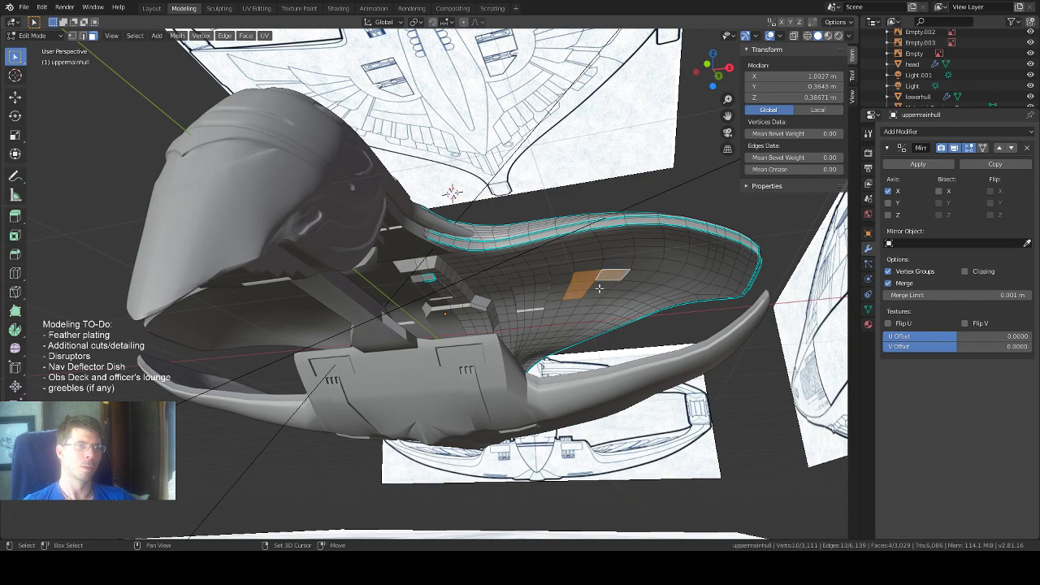
{"action": "left_click", "coordinate": [600, 287], "text": "shift"}
{"action": "left_click", "coordinate": [595, 294], "text": "shift"}
{"action": "mouse_move", "coordinate": [596, 294]}
{"action": "middle_mouse_down"}
{"action": "mouse_move", "coordinate": [590, 270]}
{"action": "mouse_move", "coordinate": [598, 294]}
{"action": "middle_mouse_up"}
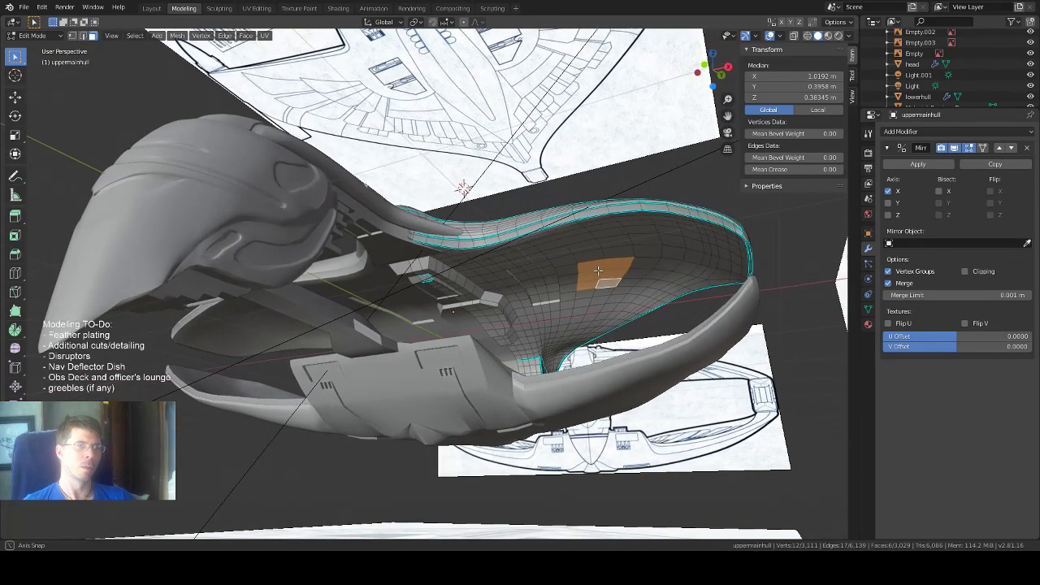
{"action": "left_click", "coordinate": [600, 292], "text": "shift"}
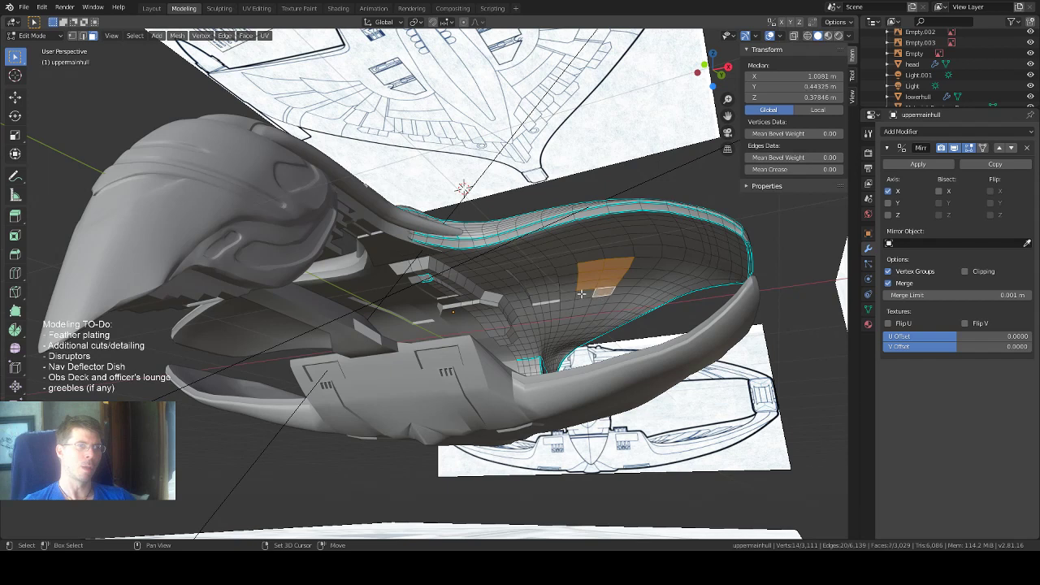
{"action": "left_click", "coordinate": [584, 295], "text": "shift"}
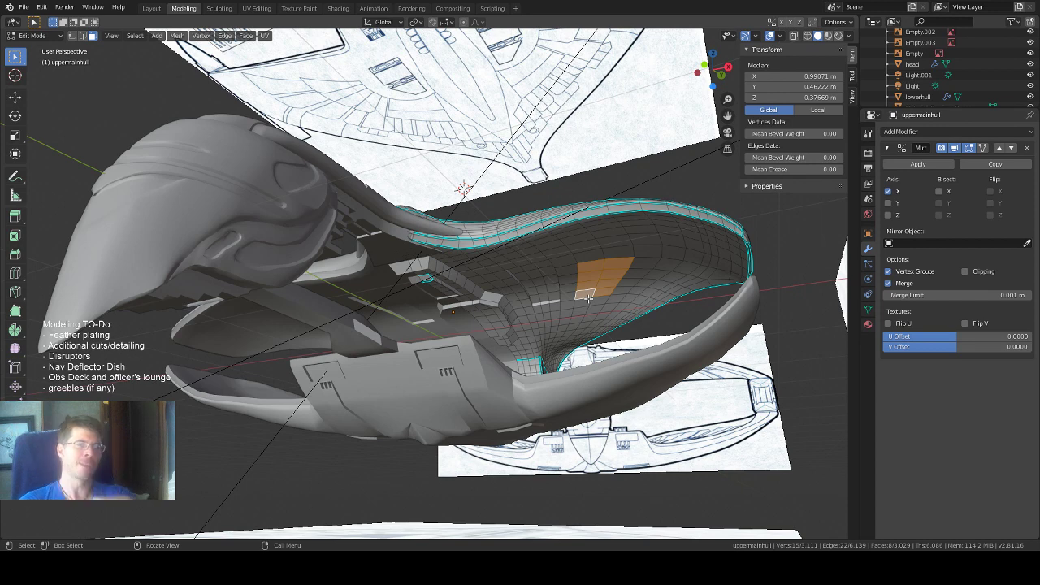
Extrude the eight-face patch about 0.0221 m outward from the wing underside and scale its faces to 0.944.
{"action": "middle_click_drag", "start_coordinate": [642, 160], "coordinate": [466, 169]}
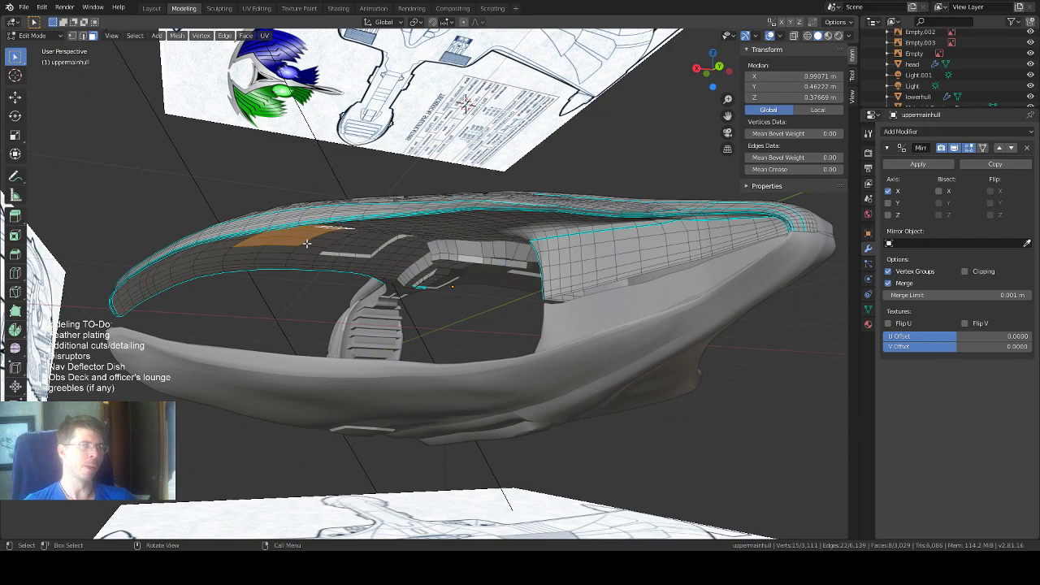
{"action": "middle_click_drag", "start_coordinate": [307, 243], "coordinate": [504, 219]}
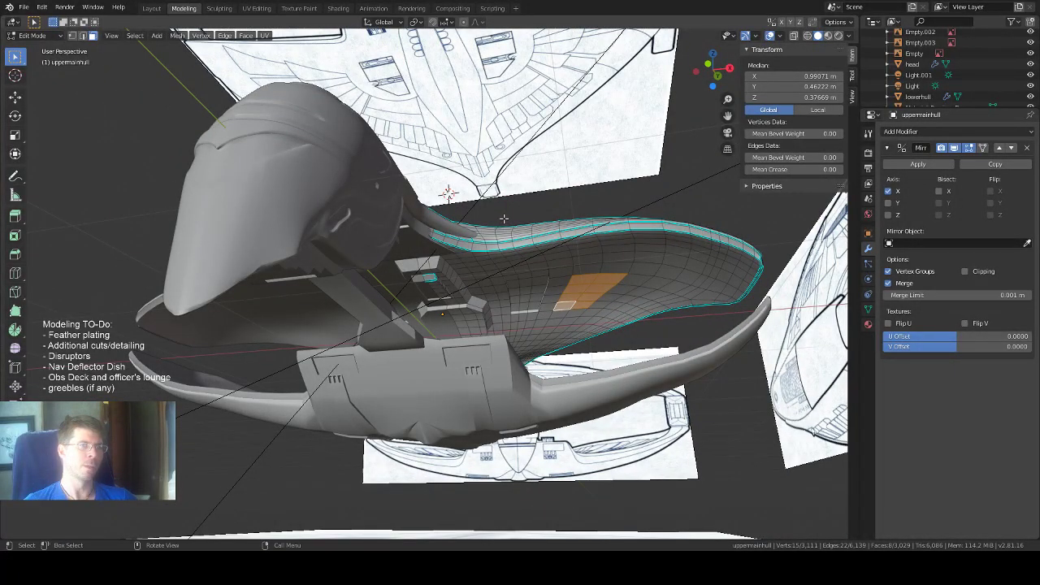
{"action": "scroll", "coordinate": [666, 192], "scroll_direction": "up", "scroll_amount": 2}
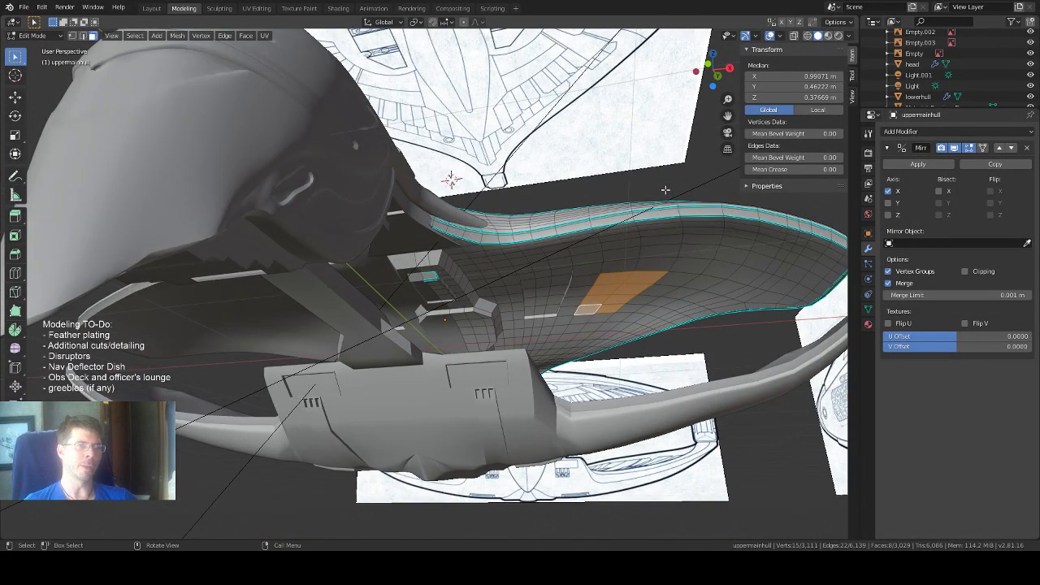
{"action": "left_click", "coordinate": [15, 216]}
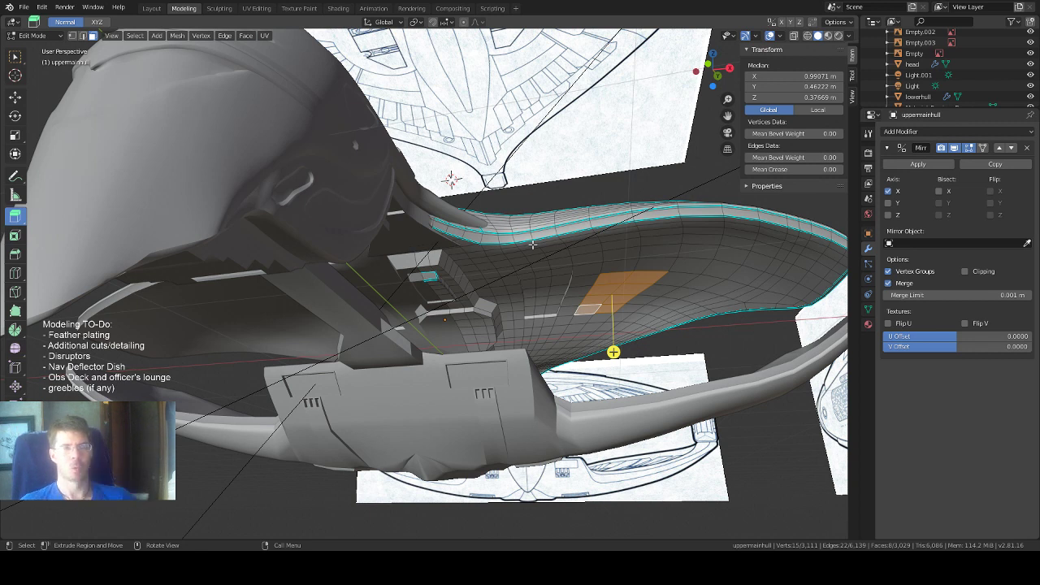
{"action": "left_click_drag", "start_coordinate": [727, 116], "coordinate": [718, 119]}
{"action": "scroll", "coordinate": [545, 347], "scroll_direction": "up", "scroll_amount": 5}
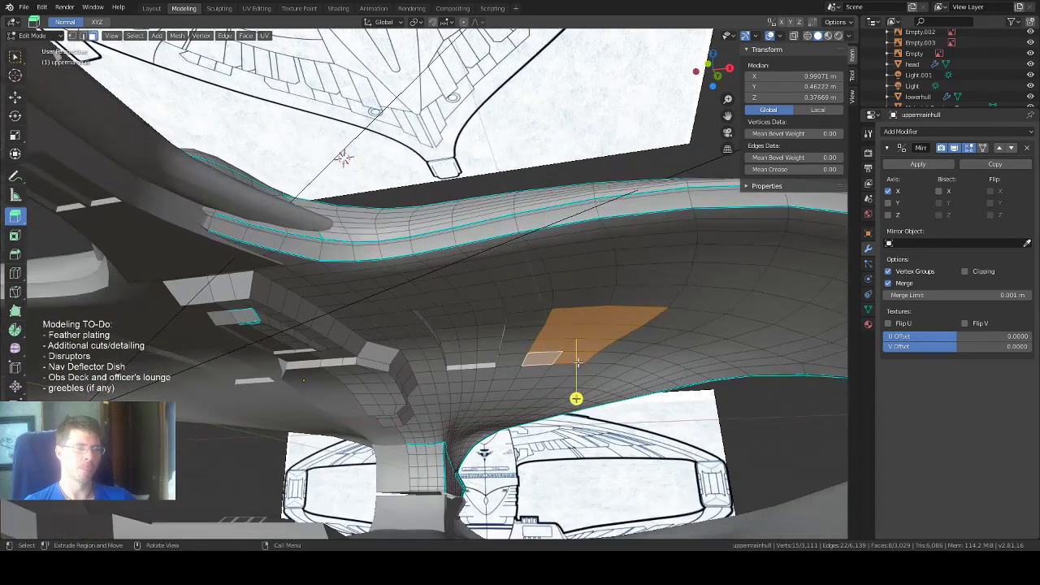
{"action": "middle_click_drag", "start_coordinate": [577, 363], "coordinate": [599, 371]}
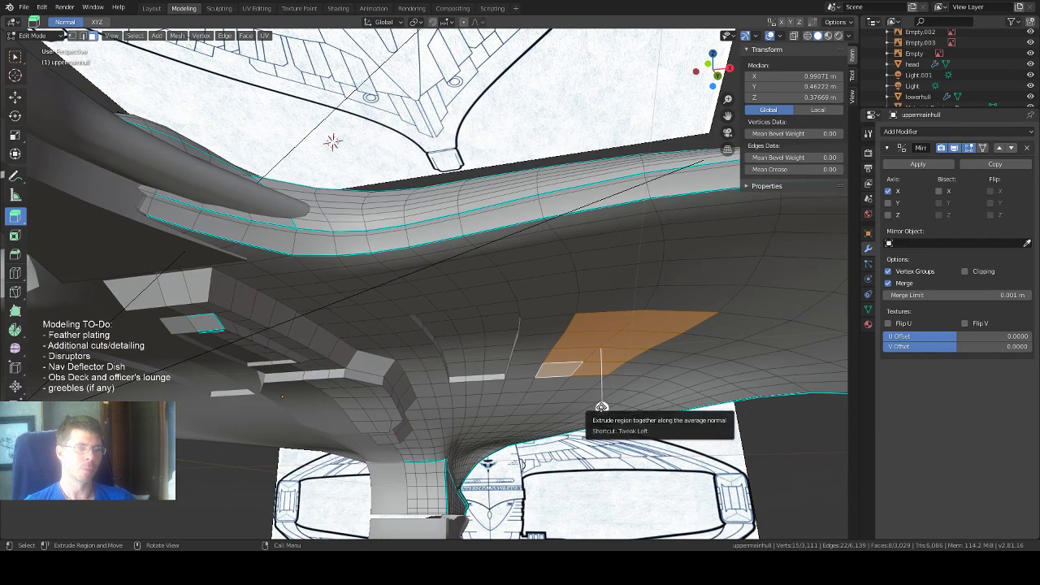
{"action": "left_click_drag", "start_coordinate": [601, 409], "coordinate": [601, 415]}
{"action": "middle_click_drag", "start_coordinate": [633, 372], "coordinate": [642, 367]}
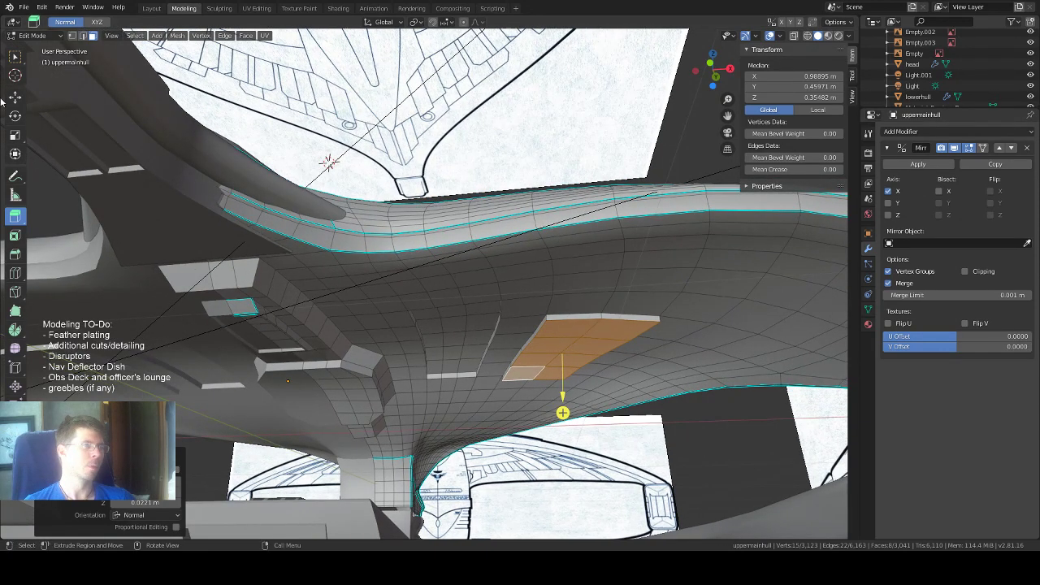
{"action": "key", "text": "s"}
{"action": "left_click", "coordinate": [527, 323]}
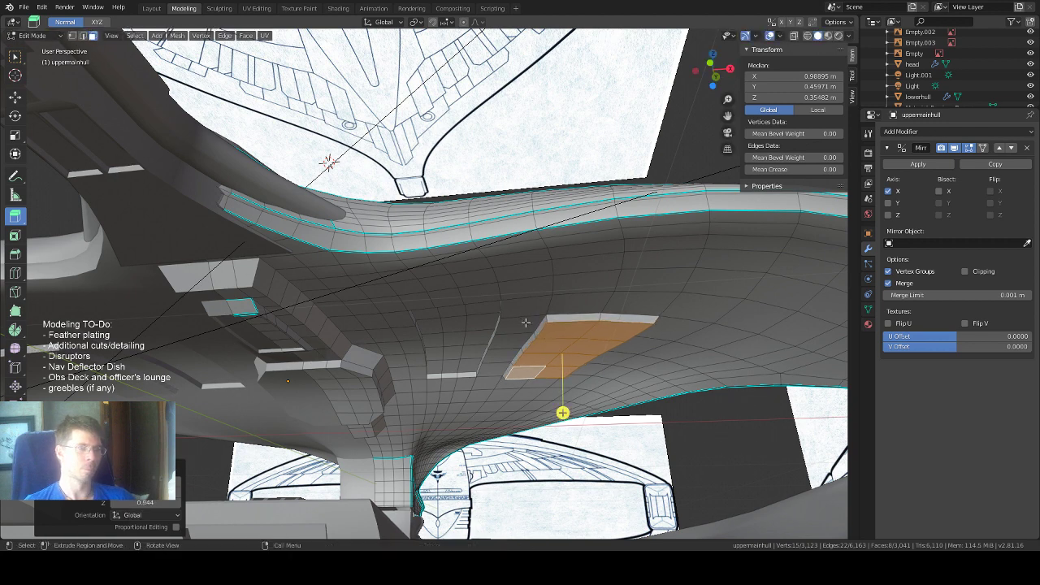
{"action": "middle_click_drag", "start_coordinate": [544, 306], "coordinate": [554, 297]}
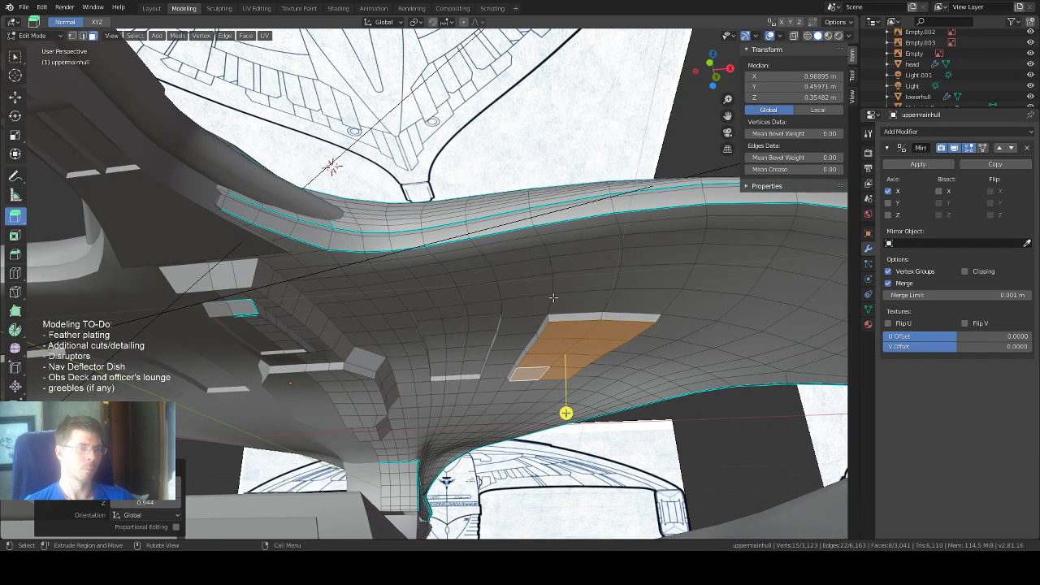
Inset the raised panel's faces slightly and extrude the inner area 0.02 m further outward.
{"action": "left_click", "coordinate": [14, 235]}
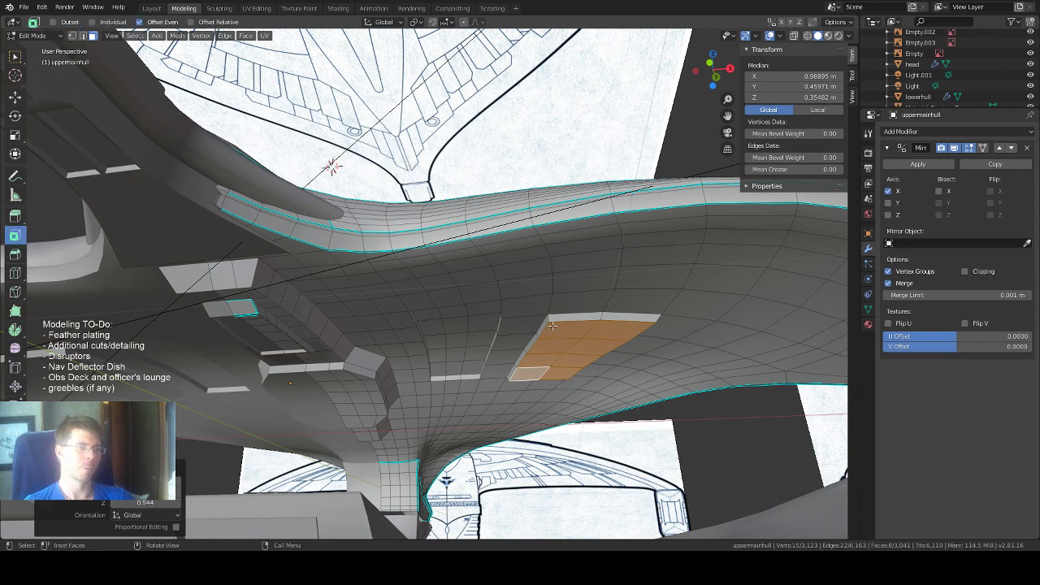
{"action": "left_click_drag", "start_coordinate": [553, 327], "coordinate": [556, 332]}
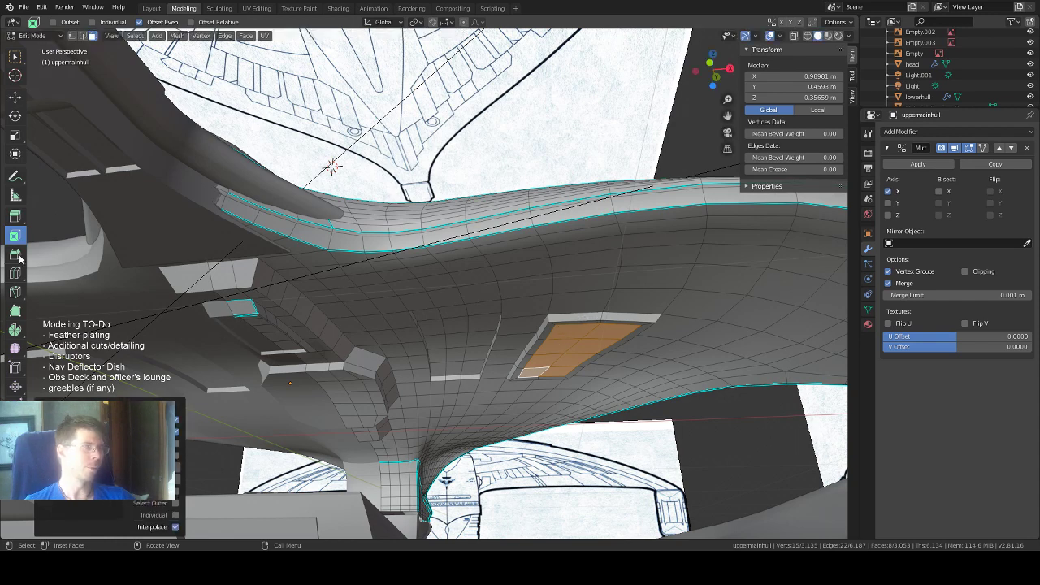
{"action": "left_click", "coordinate": [17, 214]}
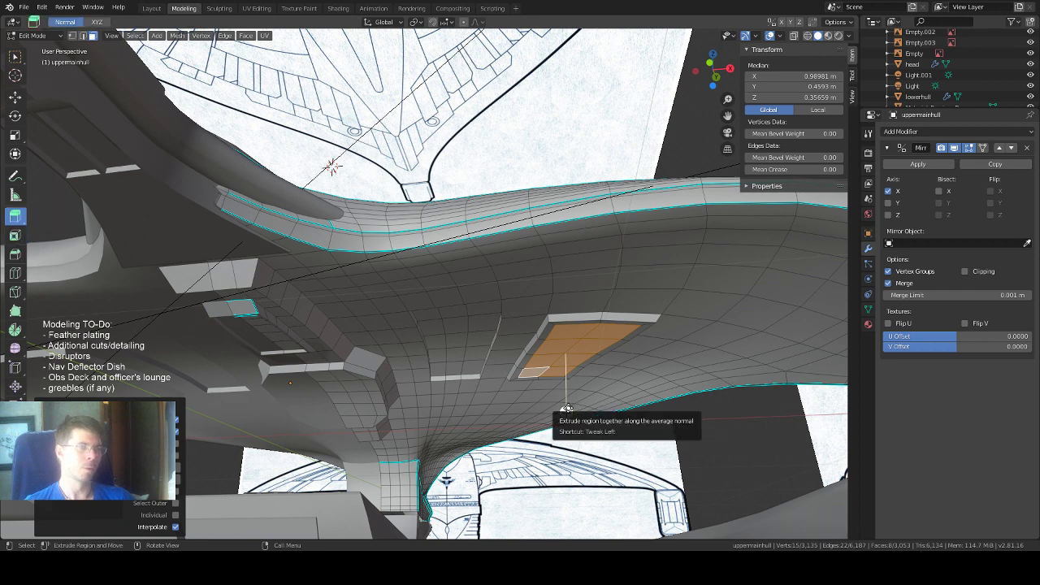
{"action": "left_click_drag", "start_coordinate": [566, 413], "coordinate": [569, 415]}
{"action": "middle_click_drag", "start_coordinate": [582, 335], "coordinate": [578, 317]}
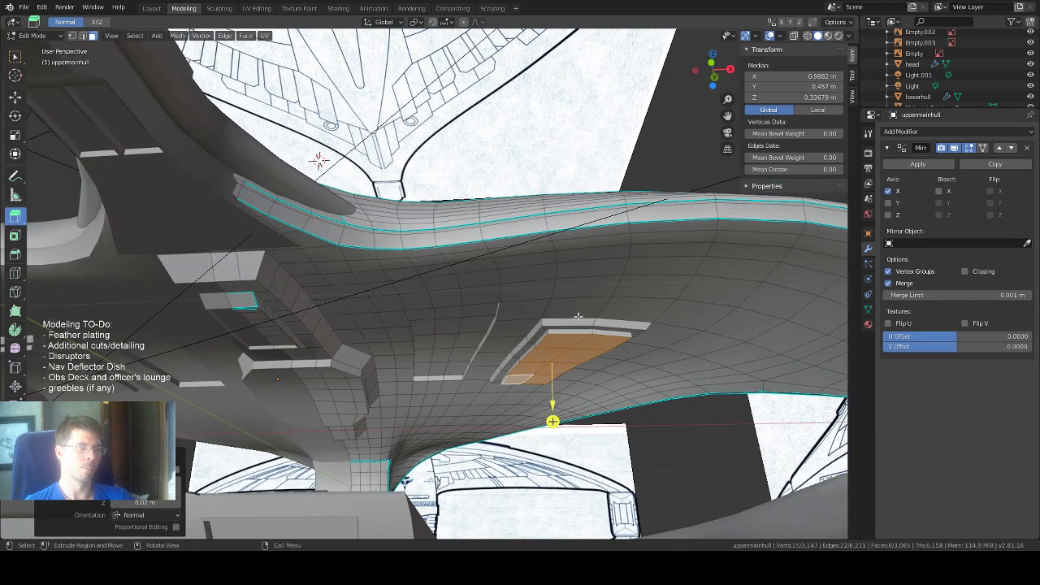
Scale the second tier's outer faces to 0.833 to taper the raised panel's sides.
{"action": "key", "text": "s"}
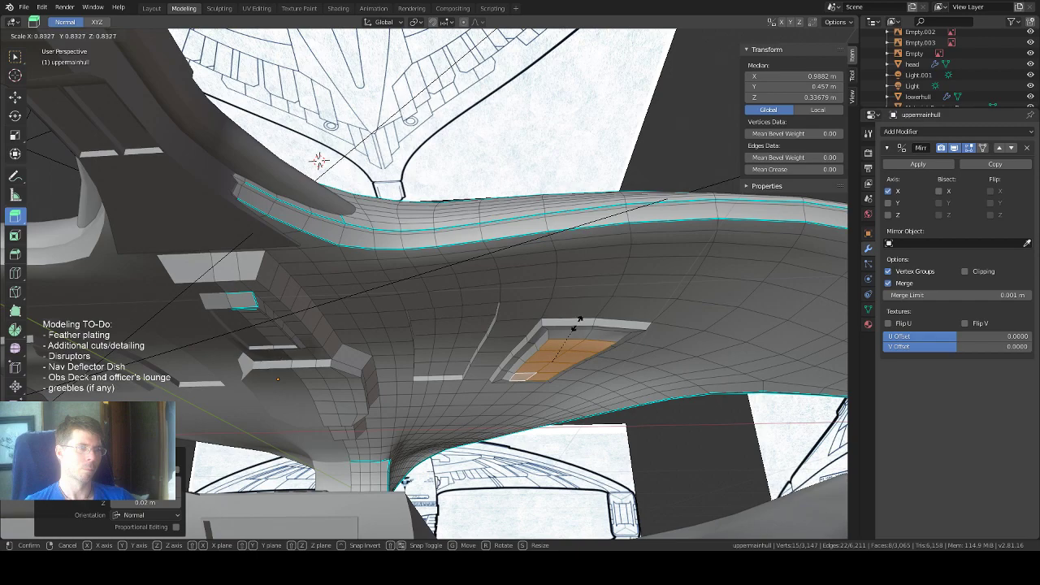
{"action": "left_click", "coordinate": [577, 322]}
{"action": "middle_click_drag", "start_coordinate": [553, 422], "coordinate": [618, 403]}
{"action": "mouse_move", "coordinate": [548, 303]}
{"action": "middle_mouse_down"}
{"action": "mouse_move", "coordinate": [520, 313]}
{"action": "mouse_move", "coordinate": [552, 316]}
{"action": "middle_mouse_up"}
{"action": "scroll", "coordinate": [630, 345], "scroll_direction": "up", "scroll_amount": 2}
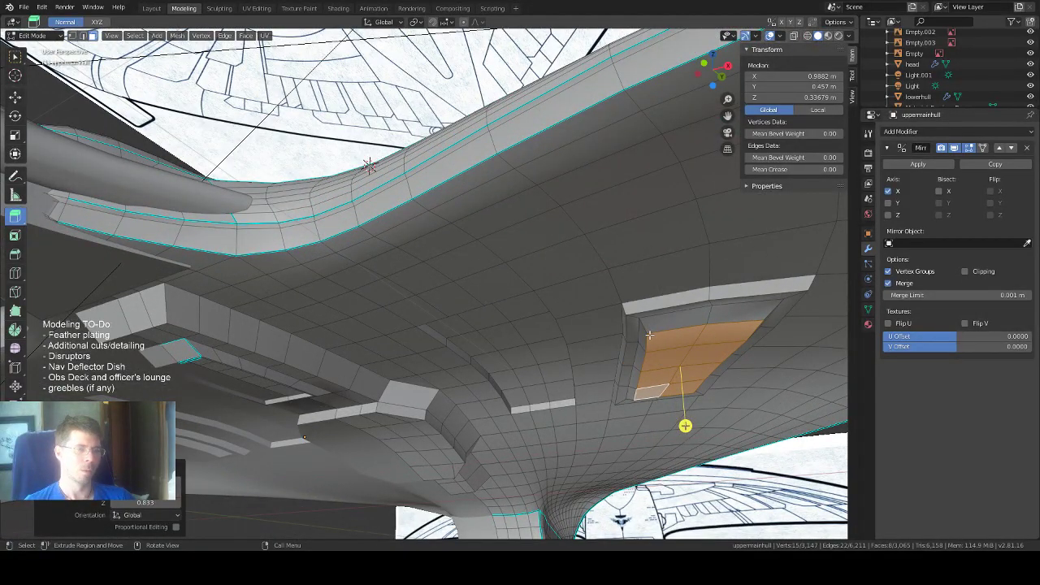
Mark the edge loop around the outer face of the raised panel's second tier as sharp.
{"action": "key", "text": "2"}
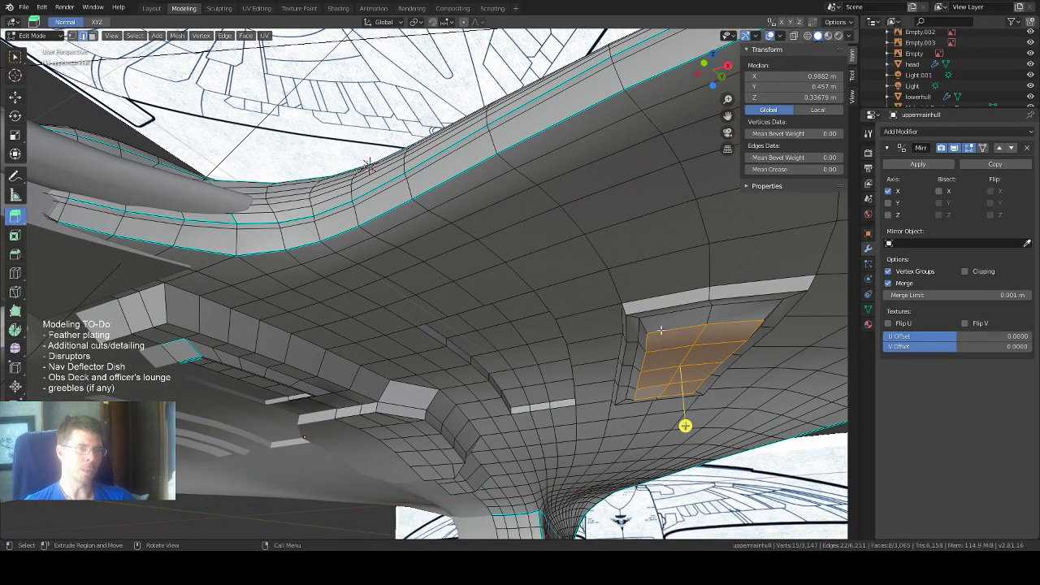
{"action": "left_click", "coordinate": [700, 325]}
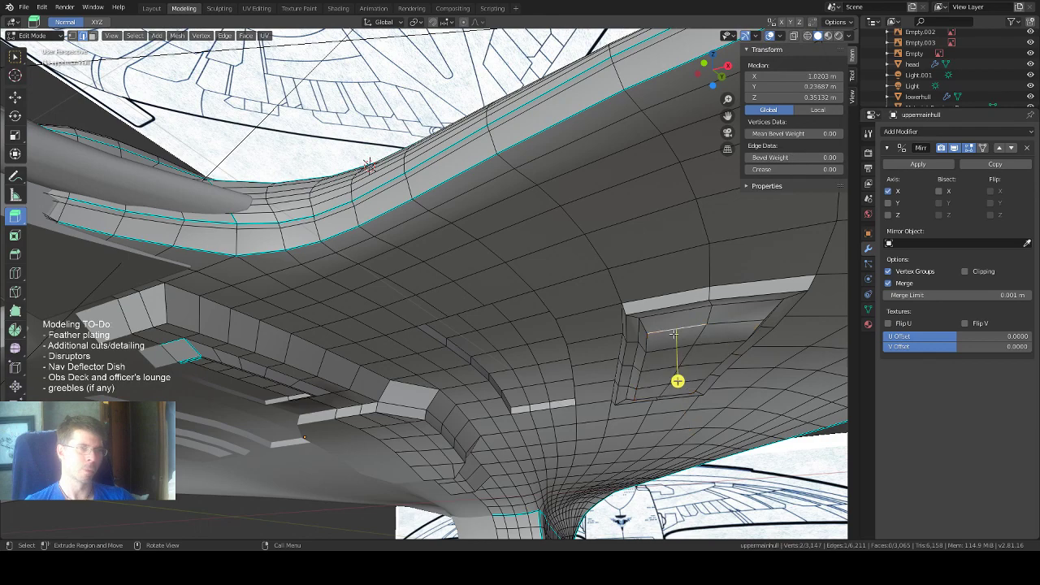
{"action": "left_click", "coordinate": [710, 325], "text": "shift"}
{"action": "middle_click_drag", "start_coordinate": [711, 325], "coordinate": [795, 308]}
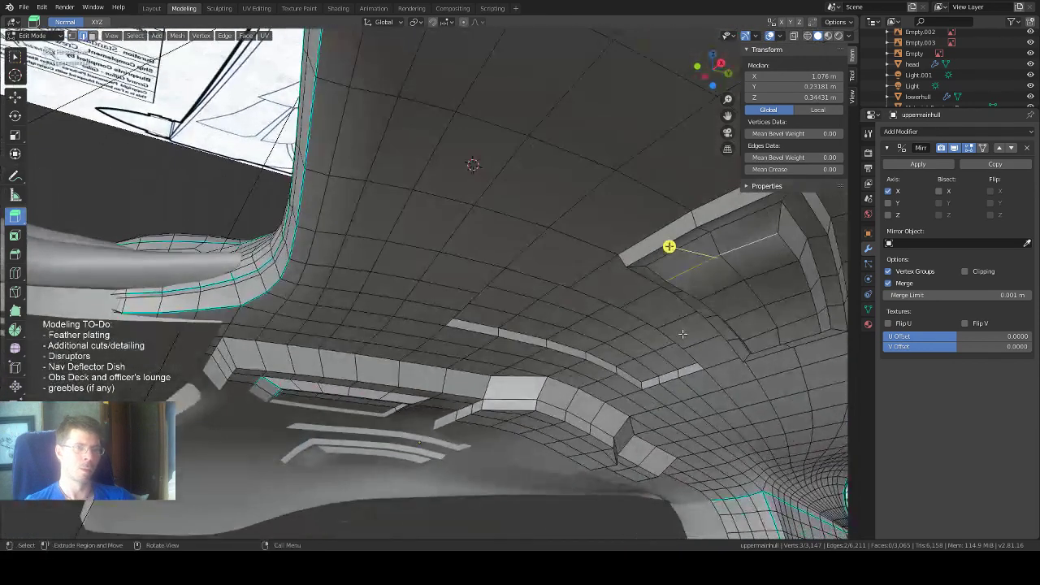
{"action": "left_click", "coordinate": [791, 252], "text": "shift"}
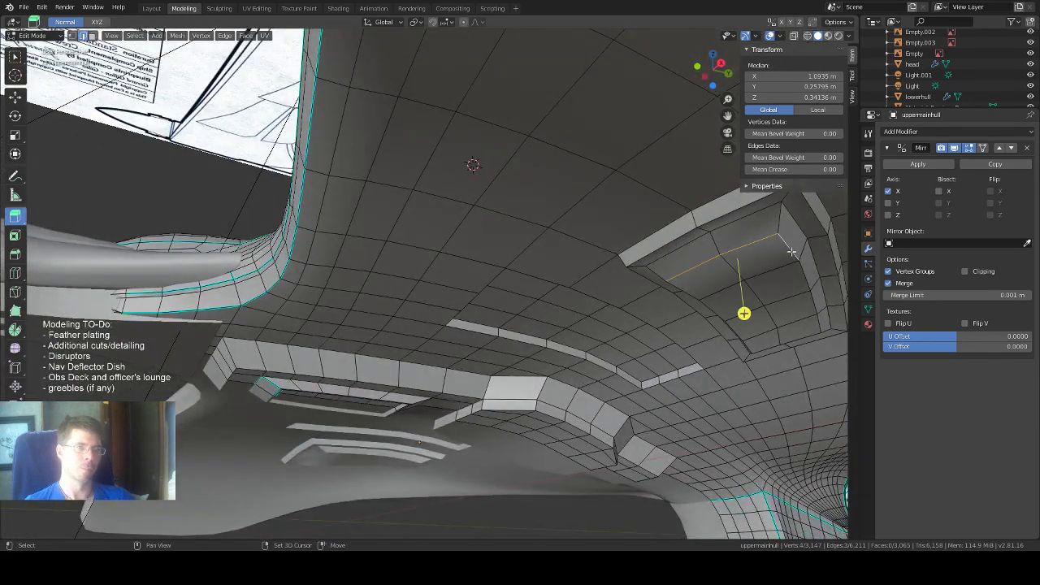
{"action": "left_click", "coordinate": [820, 323], "text": "ctrl"}
{"action": "middle_click_drag", "start_coordinate": [820, 324], "coordinate": [741, 346]}
{"action": "left_click", "coordinate": [725, 386], "text": "ctrl"}
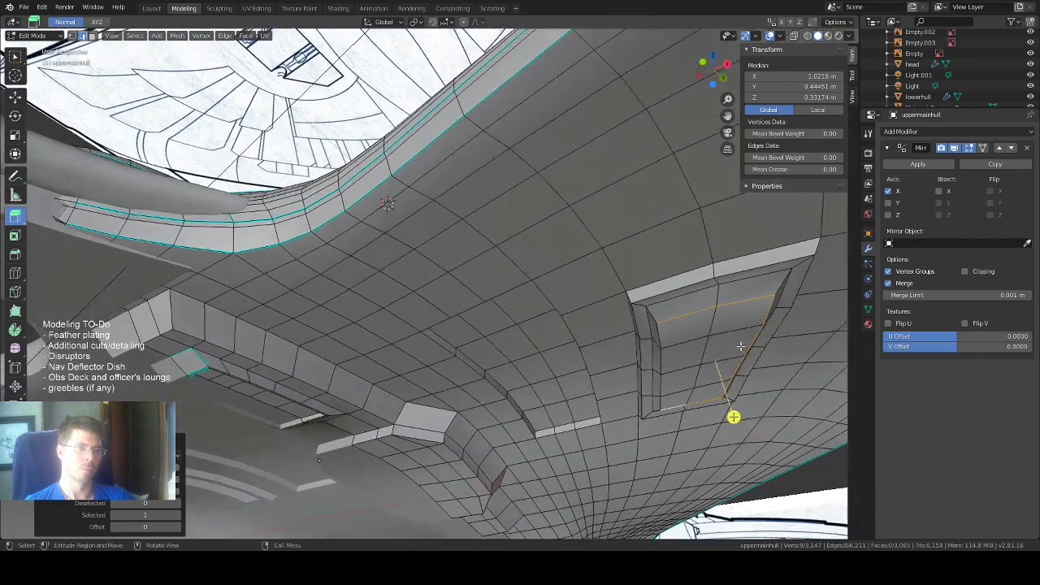
{"action": "left_click", "coordinate": [15, 56]}
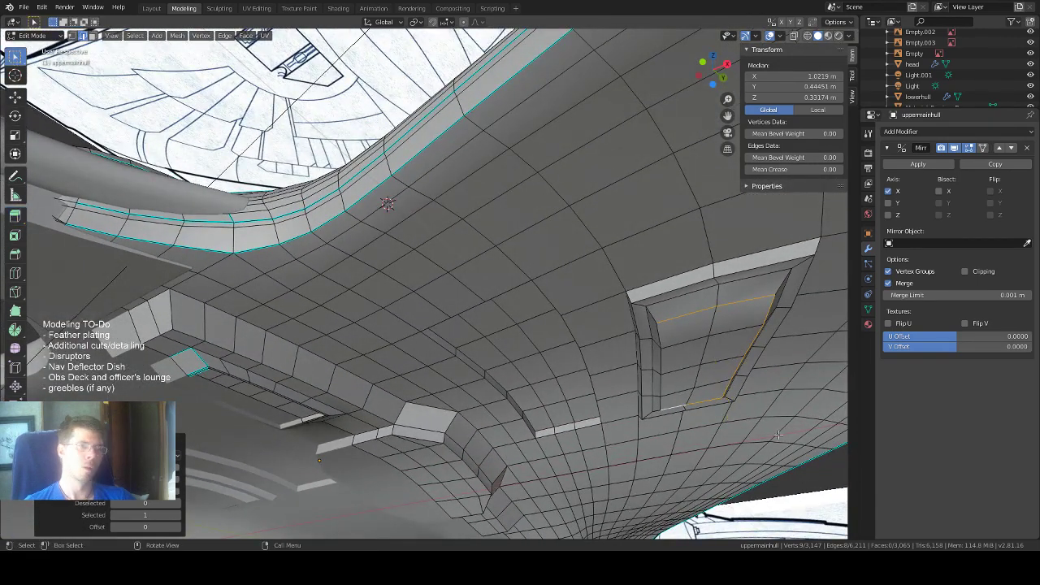
{"action": "left_click", "coordinate": [662, 341], "text": "shift"}
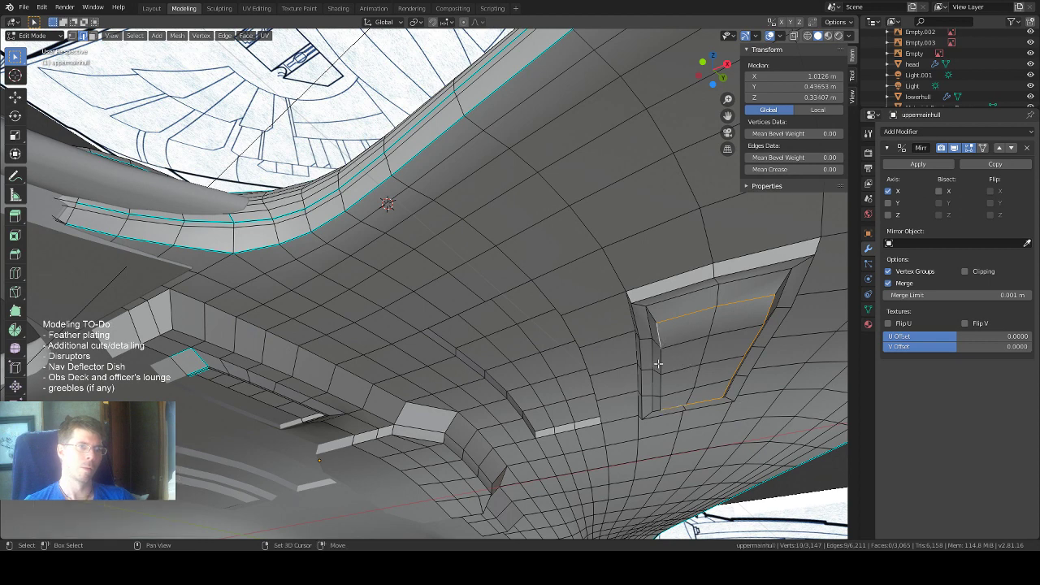
{"action": "left_click", "coordinate": [664, 384], "text": "shift"}
{"action": "left_click", "coordinate": [659, 399], "text": "shift"}
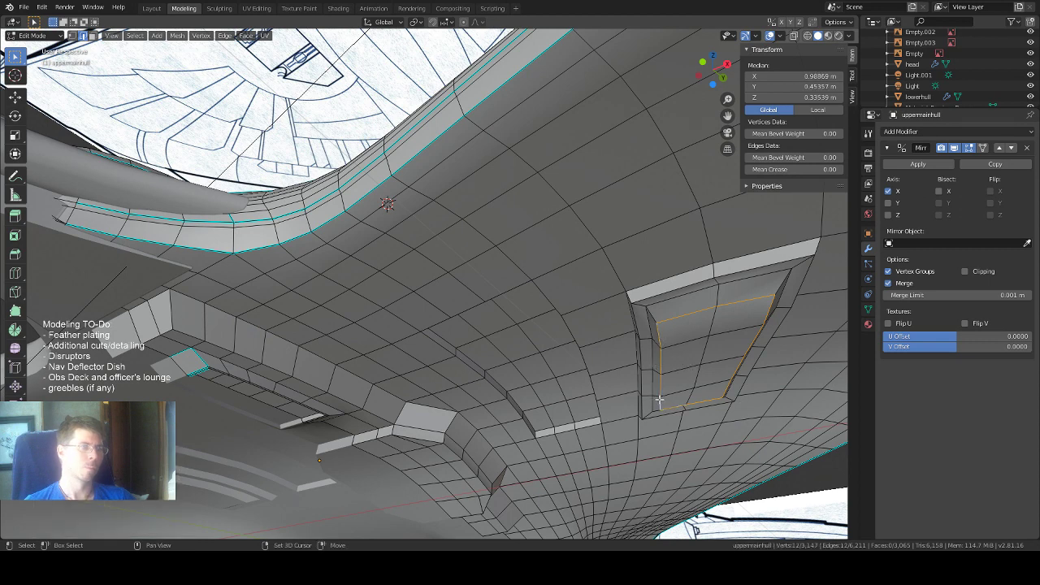
{"action": "mouse_move", "coordinate": [670, 388]}
{"action": "middle_mouse_down"}
{"action": "mouse_move", "coordinate": [696, 394]}
{"action": "mouse_move", "coordinate": [690, 384]}
{"action": "middle_mouse_up"}
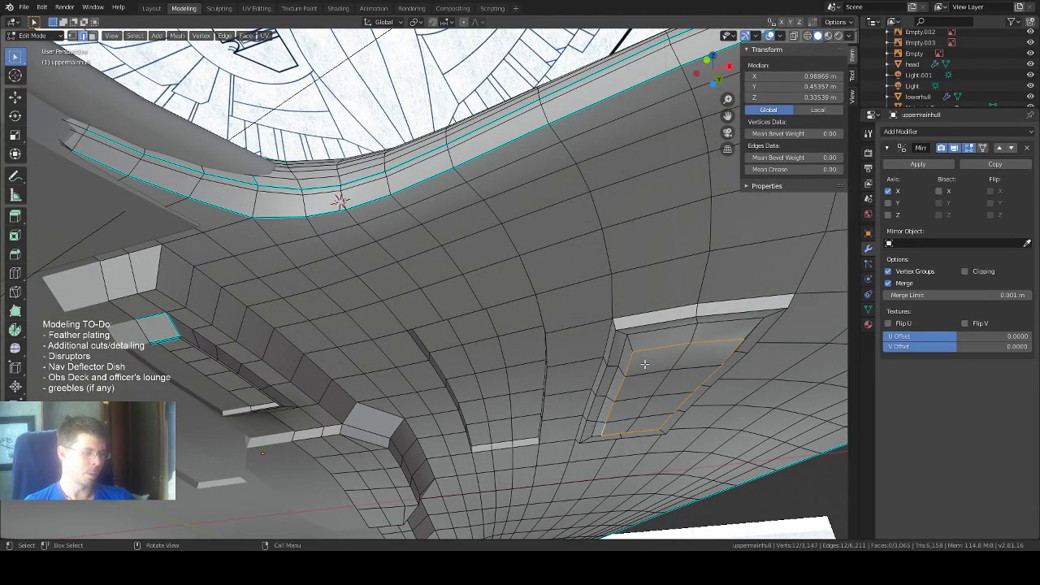
{"action": "right_click", "coordinate": [645, 365]}
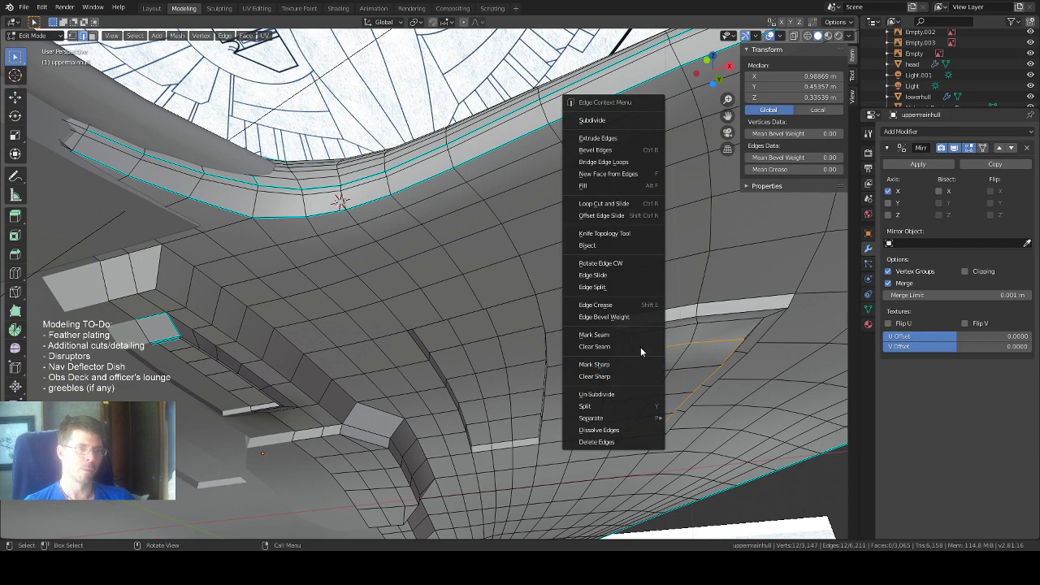
{"action": "left_click", "coordinate": [635, 366]}
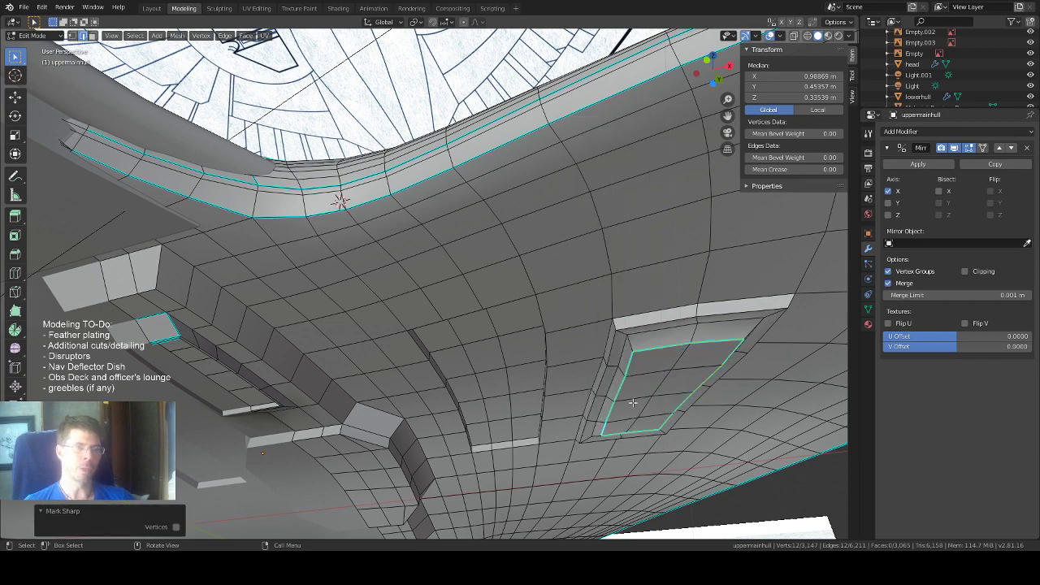
{"action": "mouse_move", "coordinate": [633, 404]}
{"action": "middle_mouse_down"}
{"action": "mouse_move", "coordinate": [663, 398]}
{"action": "mouse_move", "coordinate": [656, 408]}
{"action": "mouse_move", "coordinate": [616, 406]}
{"action": "middle_mouse_up"}
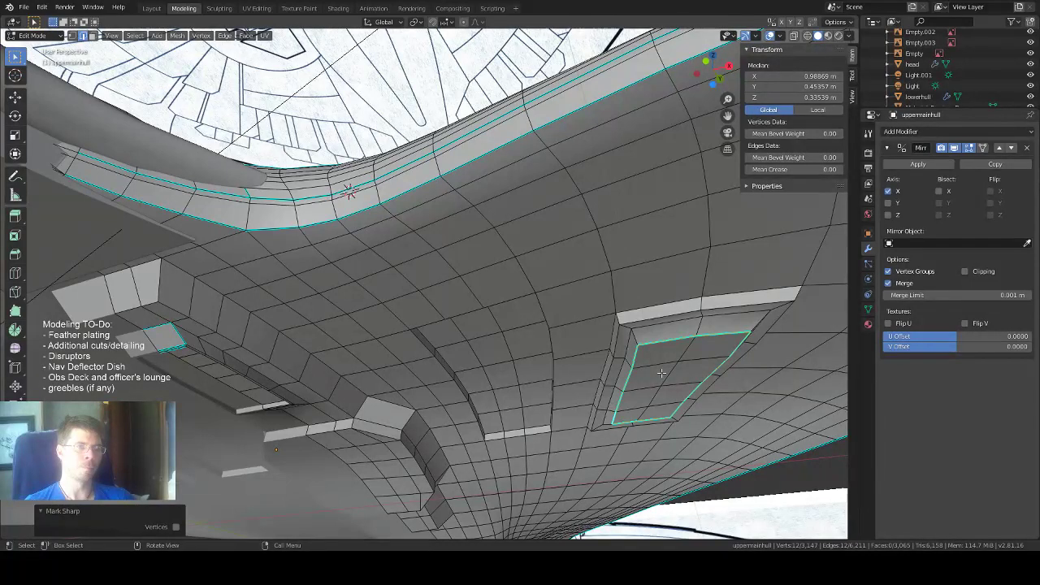
{"action": "middle_click_drag", "start_coordinate": [661, 372], "coordinate": [663, 375]}
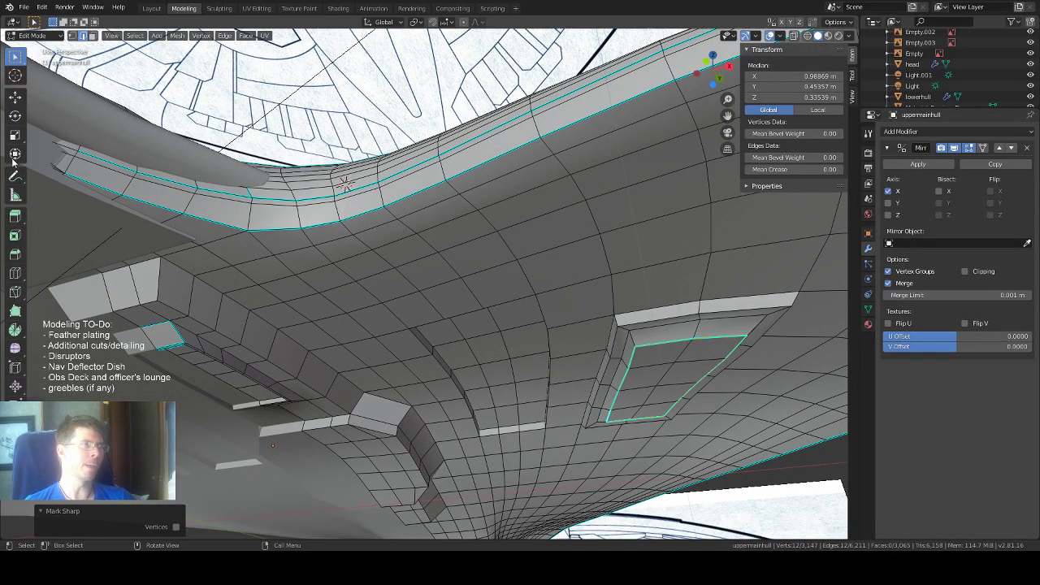
Place the 3D cursor on the raised panel's outer face and add a mesh cylinder there in Object Mode.
{"action": "left_click", "coordinate": [15, 77]}
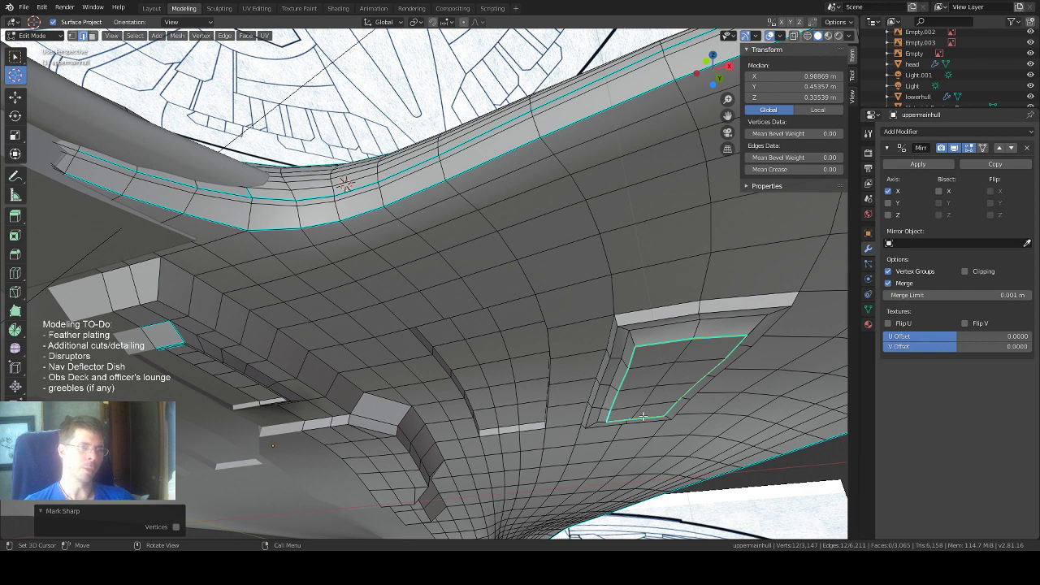
{"action": "left_click", "coordinate": [674, 362]}
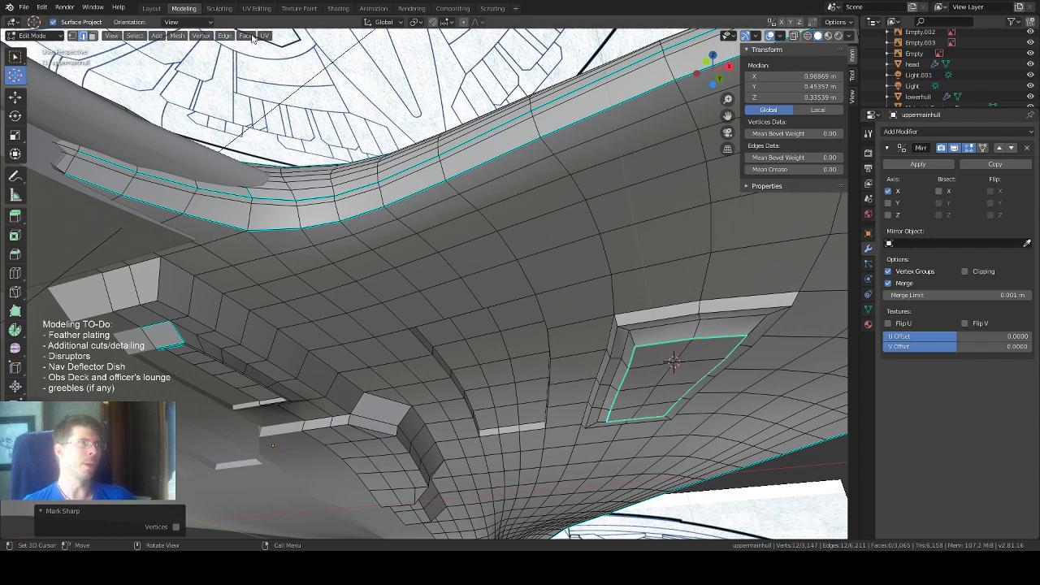
{"action": "key", "text": "Tab"}
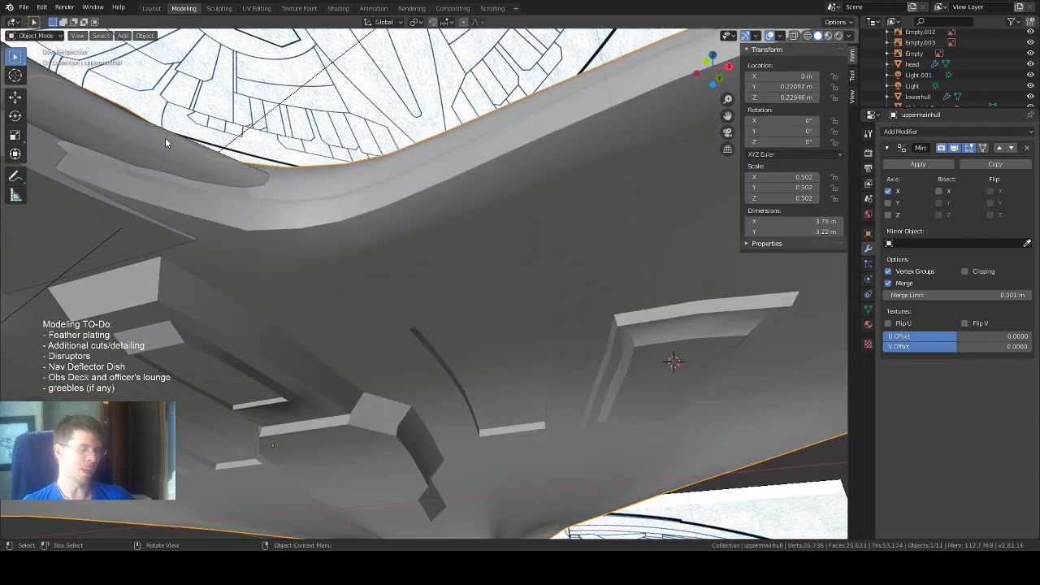
{"action": "left_click", "coordinate": [122, 36]}
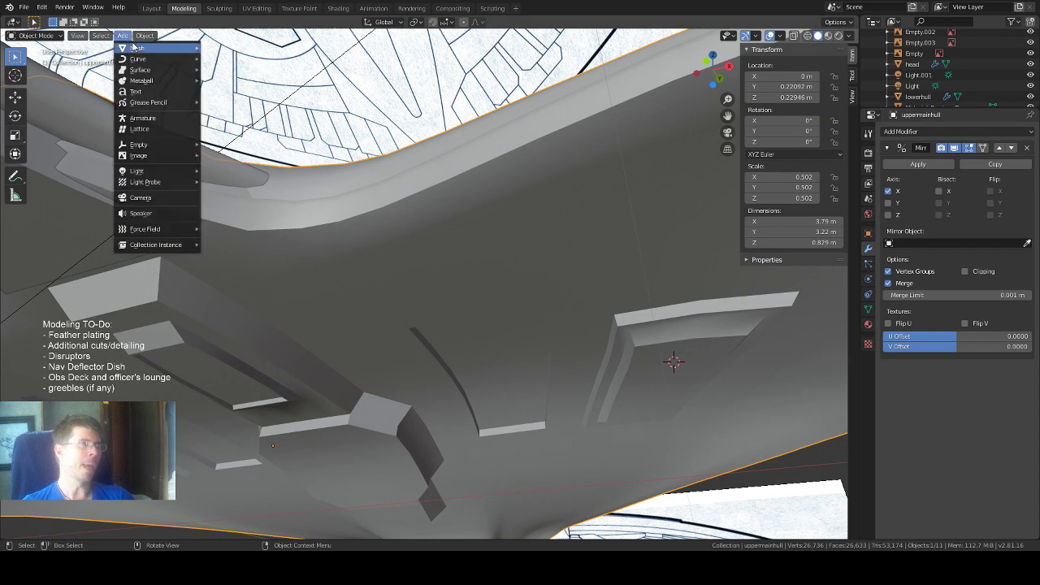
{"action": "mouse_move", "coordinate": [138, 49]}
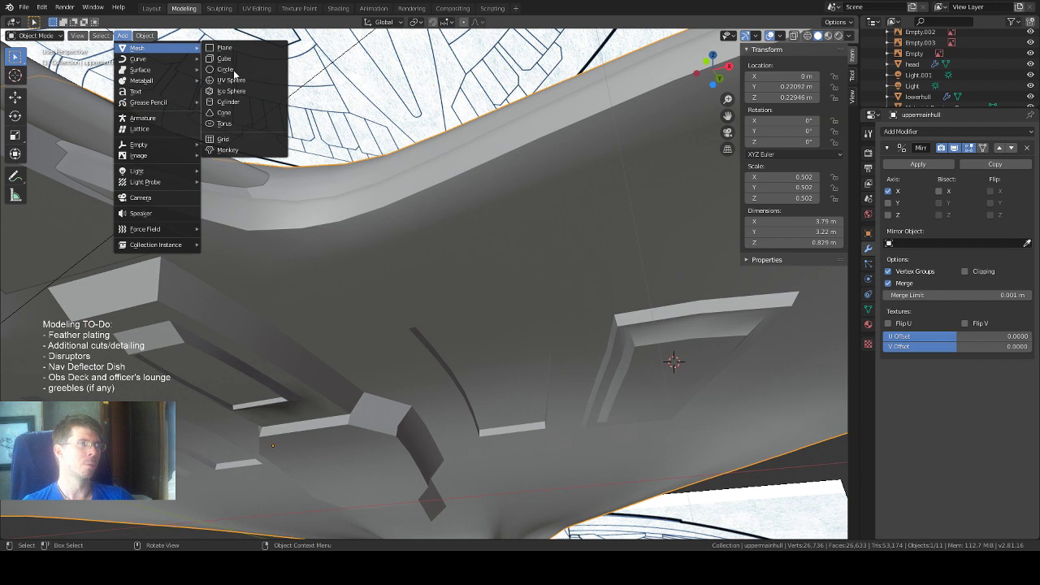
{"action": "left_click", "coordinate": [228, 101]}
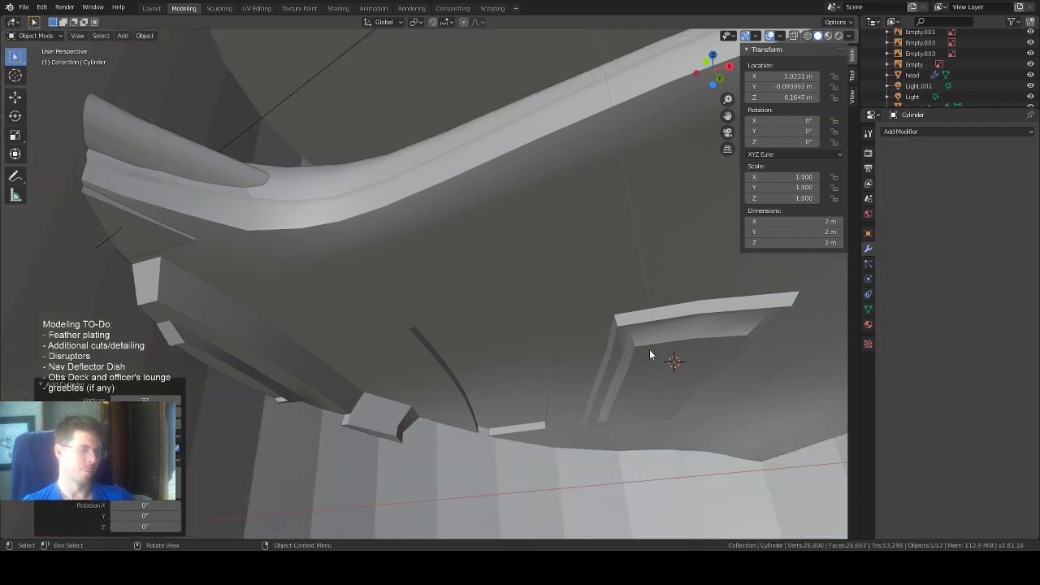
Try to scale the new cylinder down uniformly by 0.345, undo the attempt and bring the whole cylinder into view.
{"action": "key", "text": "s"}
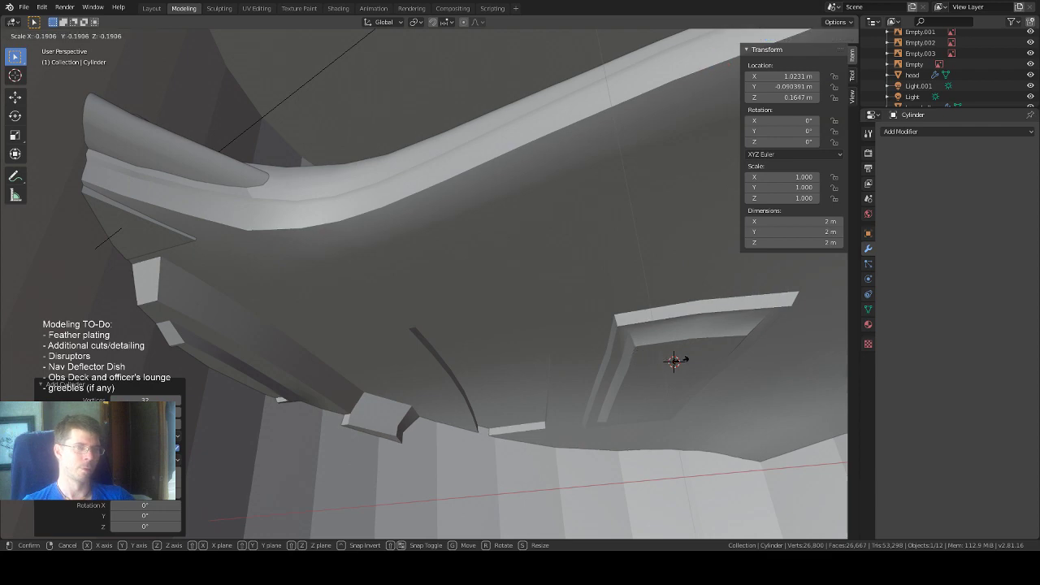
{"action": "left_click", "coordinate": [662, 369]}
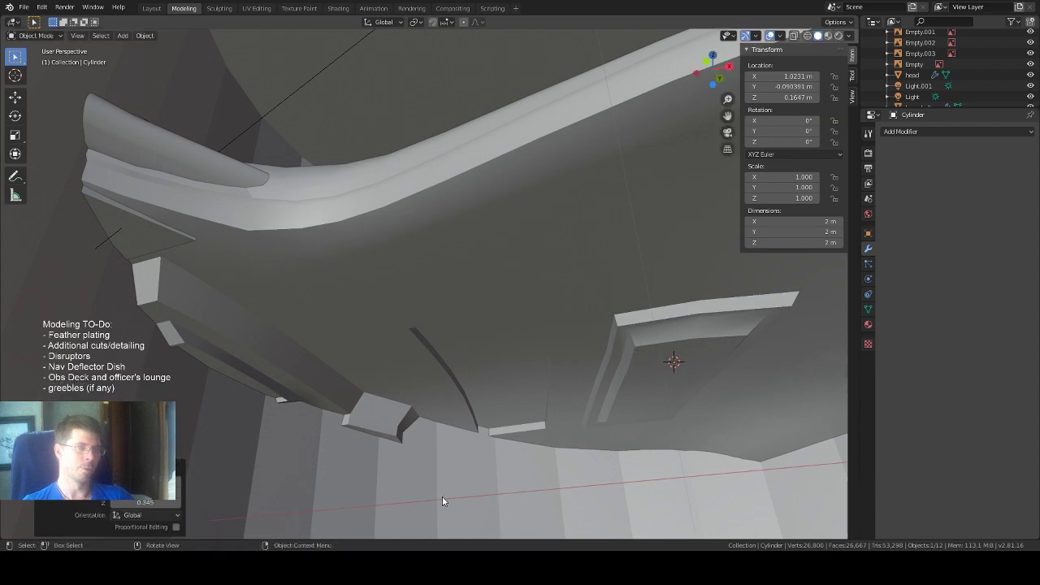
{"action": "key", "text": "ctrl+z"}
{"action": "scroll", "coordinate": [490, 399], "scroll_direction": "down", "scroll_amount": 5}
{"action": "scroll", "coordinate": [490, 402], "scroll_direction": "down", "scroll_amount": 3}
{"action": "scroll", "coordinate": [490, 402], "scroll_direction": "up", "scroll_amount": 2}
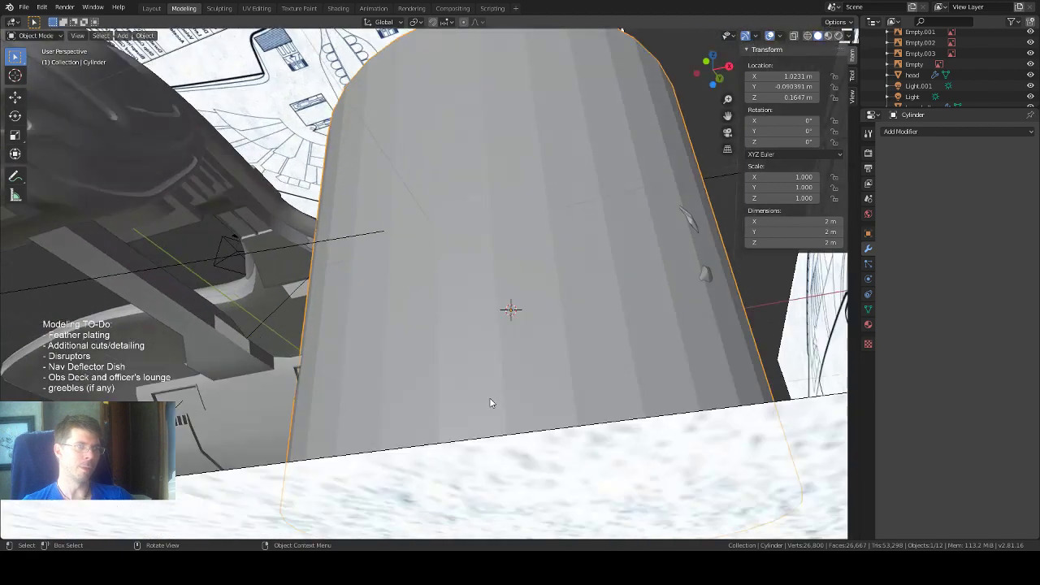
Try twice more to shrink the cylinder uniformly, using a factor of 0.564 for the second attempt.
{"action": "key", "text": "s"}
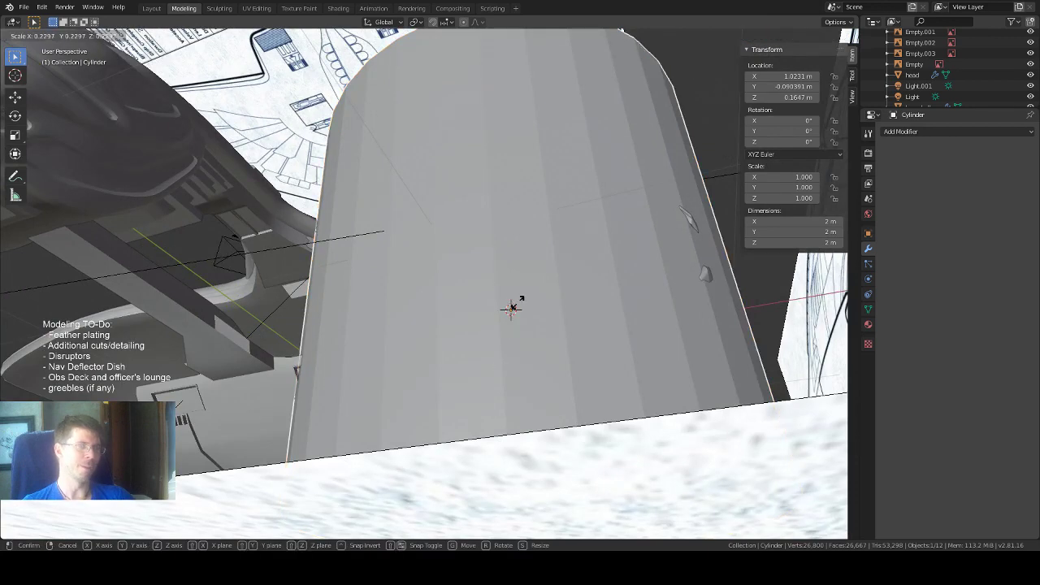
{"action": "left_click", "coordinate": [512, 310]}
{"action": "scroll", "coordinate": [433, 228], "scroll_direction": "down", "scroll_amount": 6}
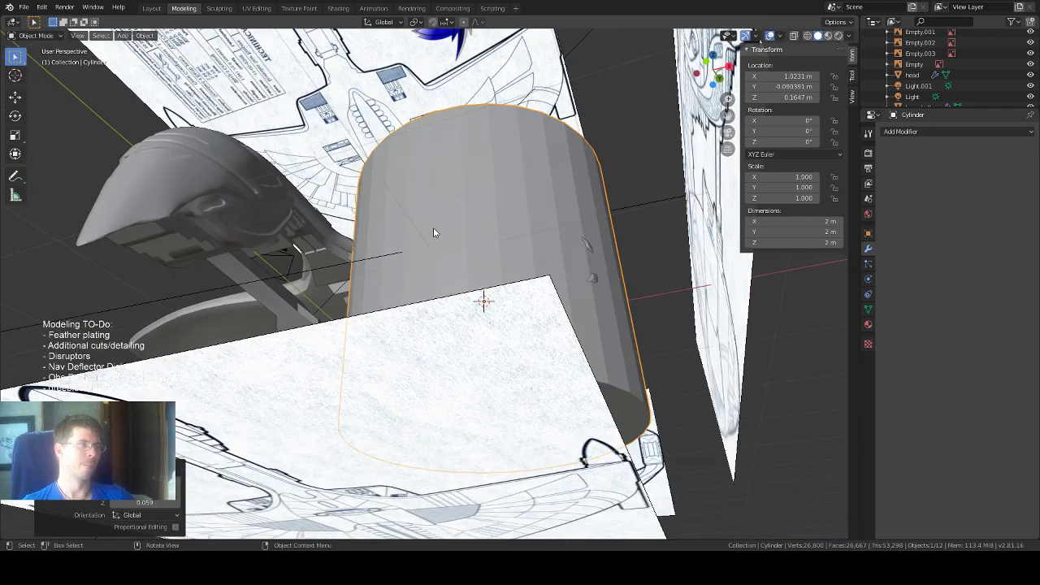
{"action": "middle_click_drag", "start_coordinate": [456, 189], "coordinate": [475, 216]}
{"action": "key", "text": "s"}
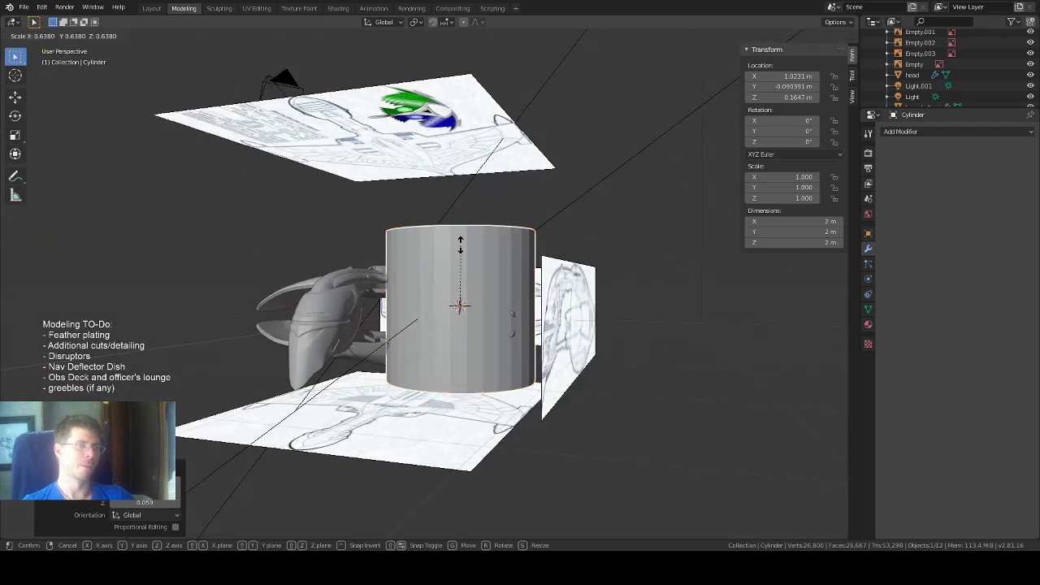
{"action": "left_click", "coordinate": [475, 261]}
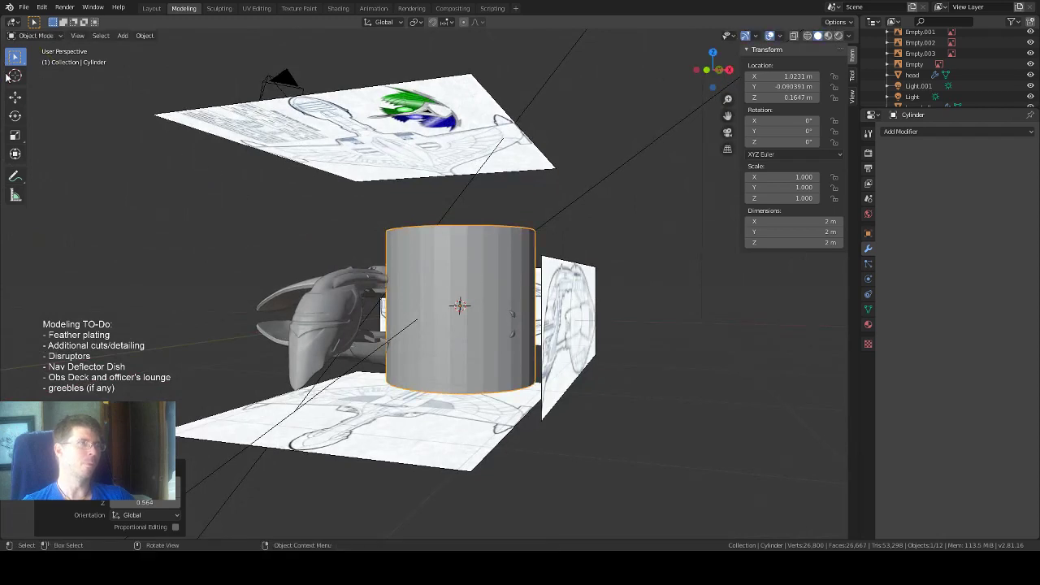
Activate the Scale tool and try to shrink the cylinder with it active.
{"action": "left_click", "coordinate": [14, 135]}
{"action": "key", "text": "s"}
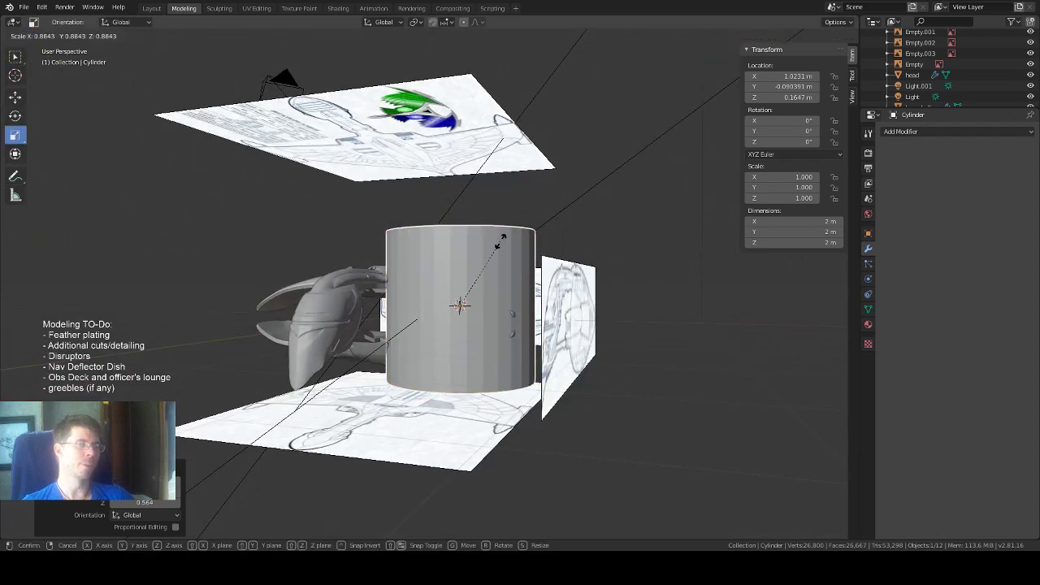
{"action": "left_click", "coordinate": [492, 258]}
{"action": "middle_click_drag", "start_coordinate": [555, 239], "coordinate": [520, 270]}
Switch the cylinder to Edit Mode and back to Object Mode, and try to scale it by 0.455.
{"action": "key", "text": "Tab"}
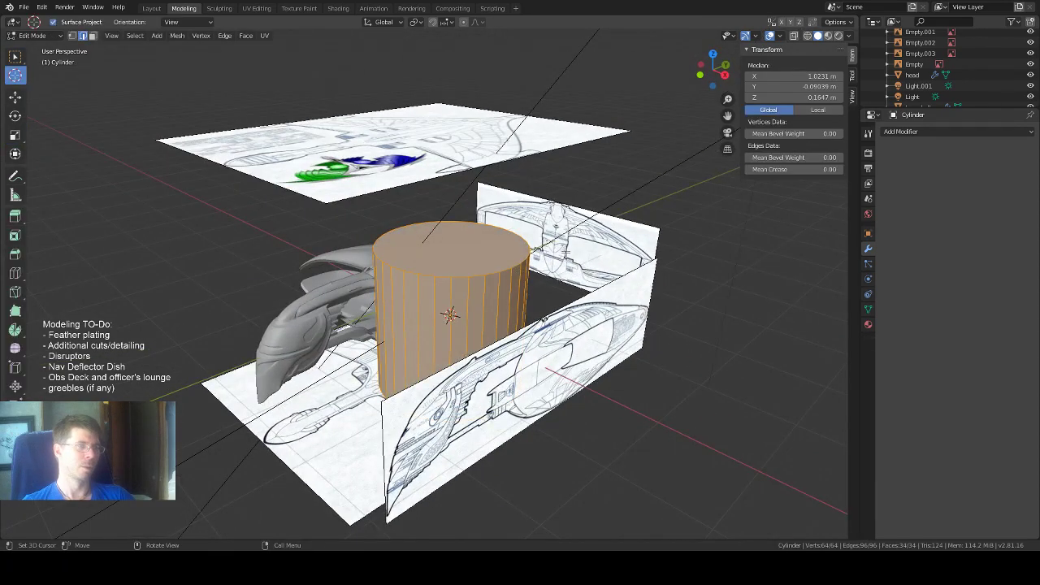
{"action": "left_click", "coordinate": [34, 36]}
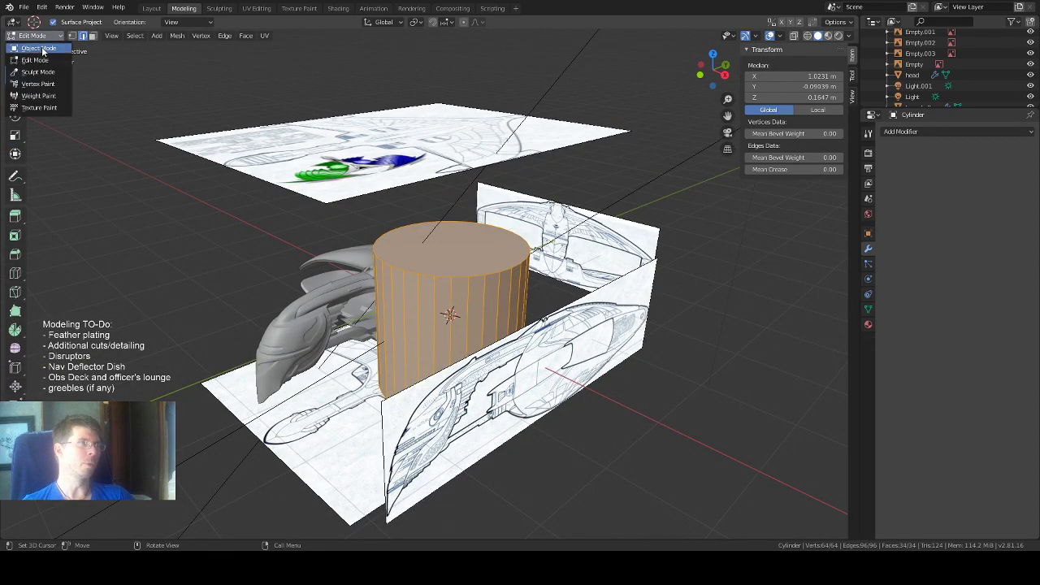
{"action": "left_click", "coordinate": [38, 48]}
{"action": "middle_click_drag", "start_coordinate": [382, 203], "coordinate": [427, 227]}
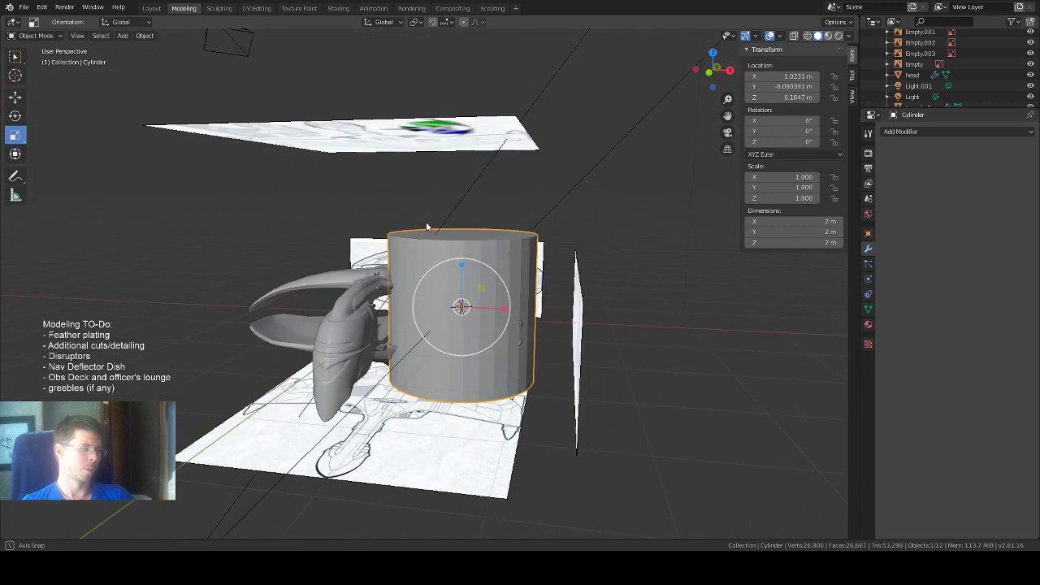
{"action": "key", "text": "s"}
{"action": "left_click", "coordinate": [448, 267]}
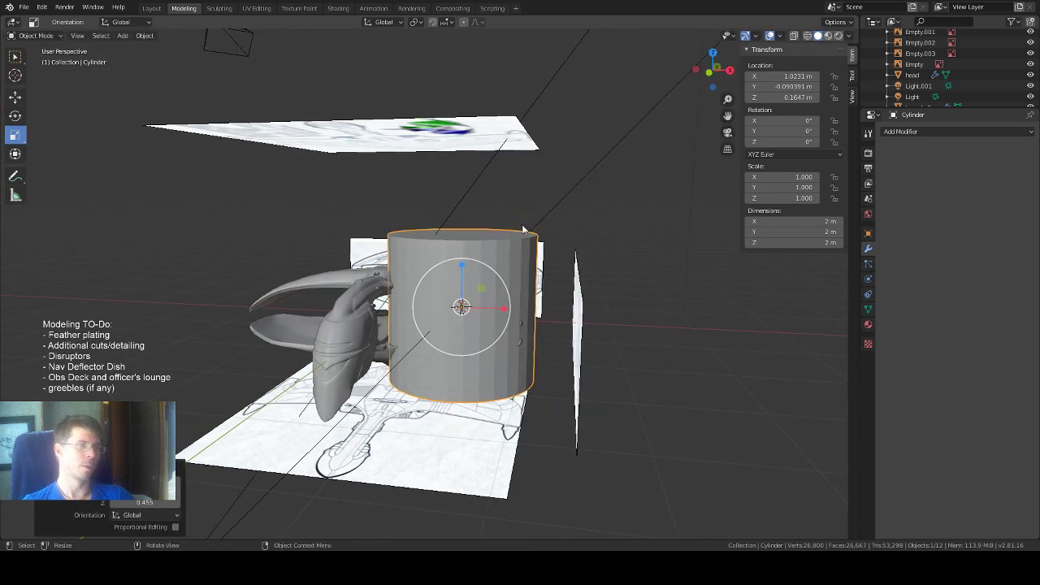
{"action": "middle_click_drag", "start_coordinate": [448, 266], "coordinate": [317, 120]}
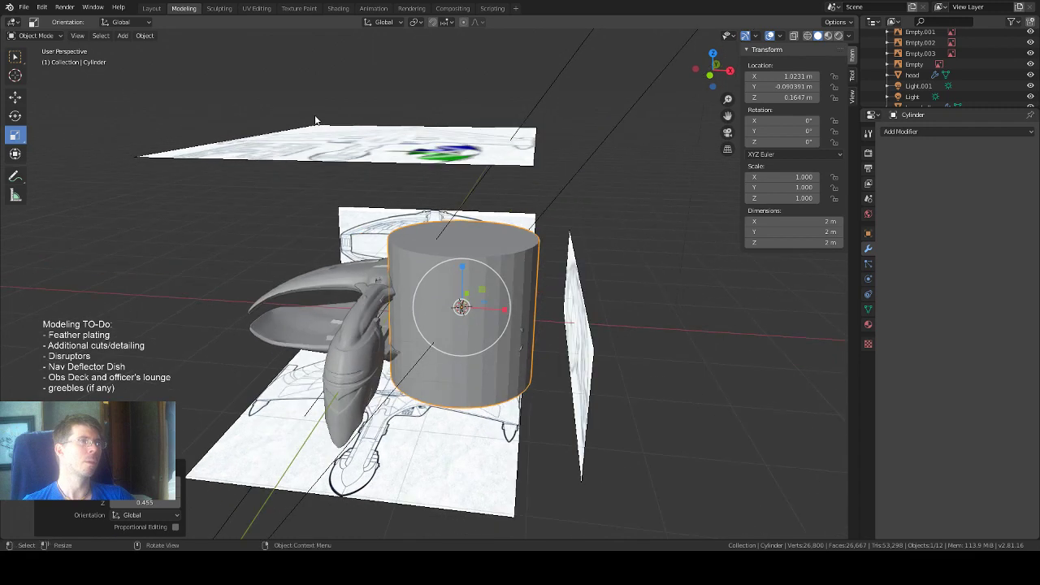
Show the active tool's options, try to scale the cylinder by 0.719 with the gizmo, and retry with Select Box active.
{"action": "left_click", "coordinate": [852, 76]}
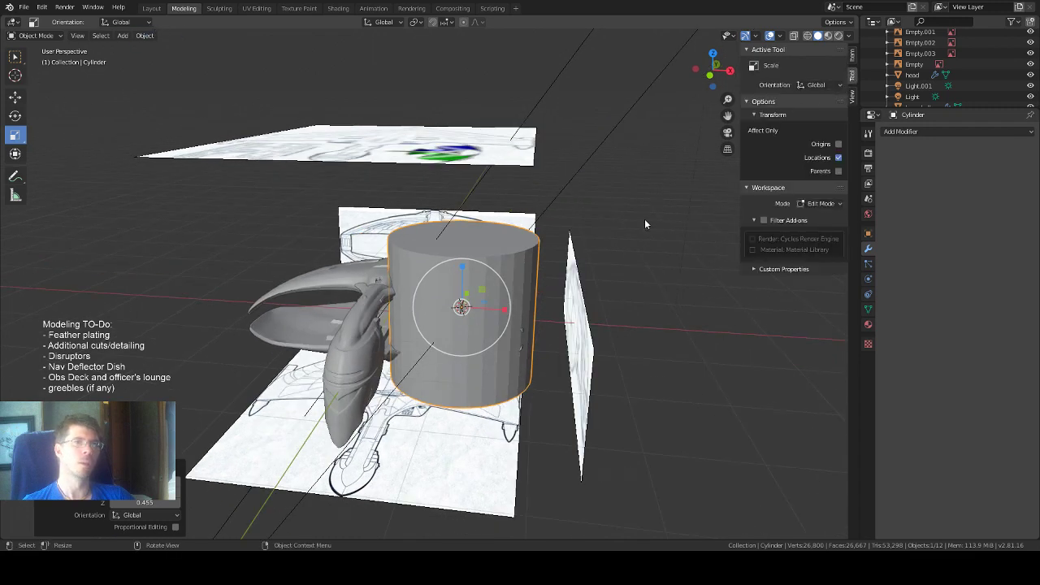
{"action": "mouse_move", "coordinate": [500, 267]}
{"action": "middle_mouse_down"}
{"action": "mouse_move", "coordinate": [521, 255]}
{"action": "mouse_move", "coordinate": [506, 253]}
{"action": "middle_mouse_up"}
{"action": "left_click_drag", "start_coordinate": [453, 278], "coordinate": [456, 259]}
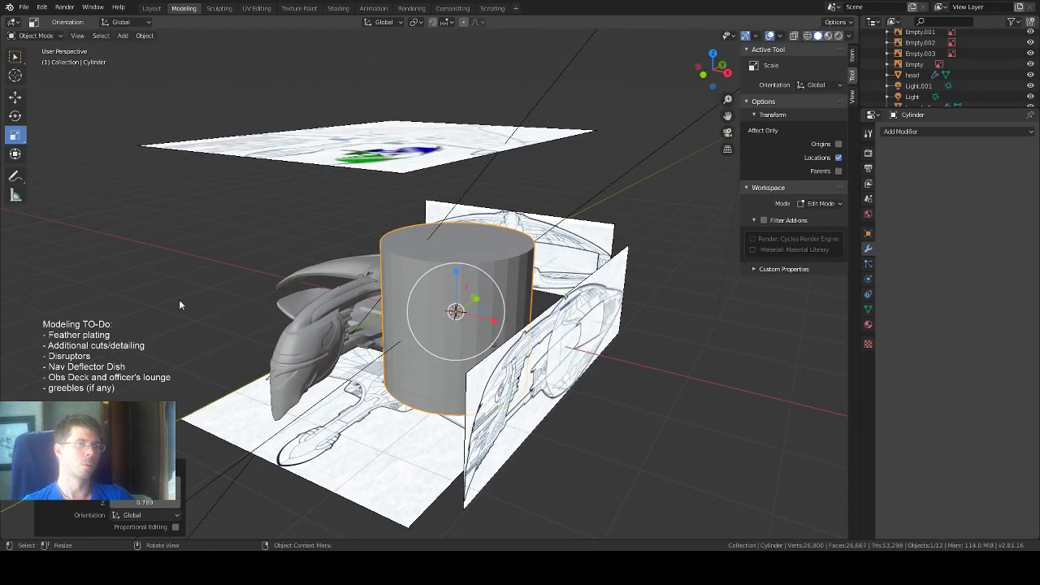
{"action": "left_click", "coordinate": [16, 57]}
{"action": "middle_click_drag", "start_coordinate": [422, 263], "coordinate": [549, 176]}
{"action": "key", "text": "s"}
{"action": "left_click", "coordinate": [466, 255]}
{"action": "scroll", "coordinate": [549, 177], "scroll_direction": "up", "scroll_amount": 5}
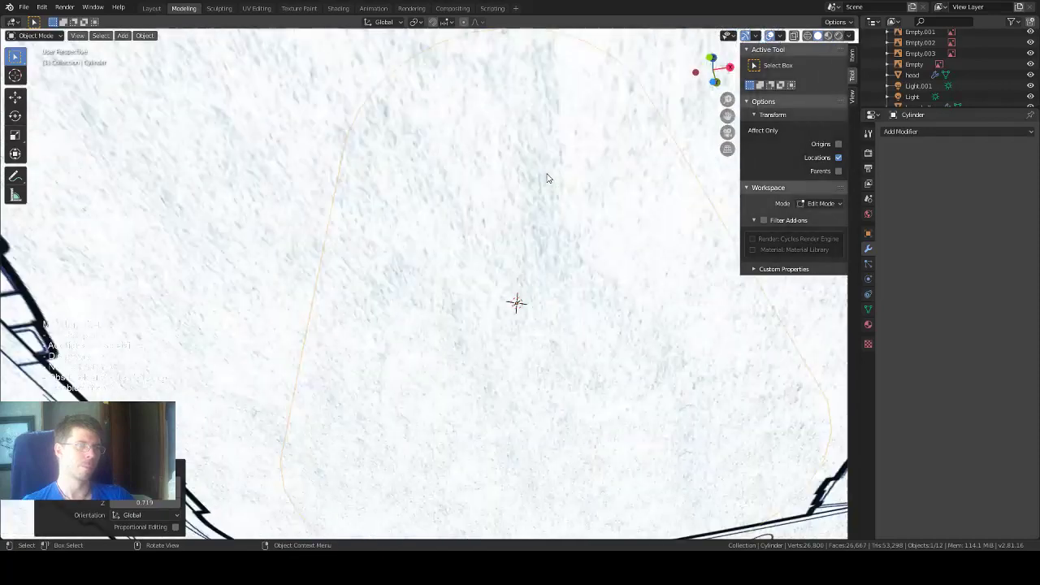
Try once more to shrink the oversized cylinder uniformly in Object Mode, using a factor of 0.530.
{"action": "scroll", "coordinate": [555, 222], "scroll_direction": "down", "scroll_amount": 8}
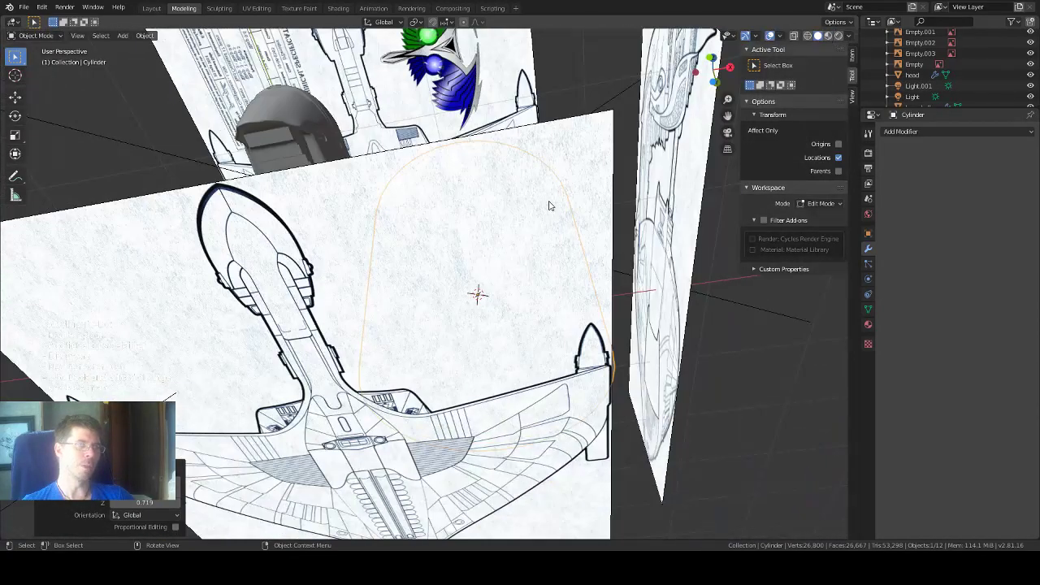
{"action": "middle_click_drag", "start_coordinate": [550, 206], "coordinate": [495, 230]}
{"action": "key", "text": "s"}
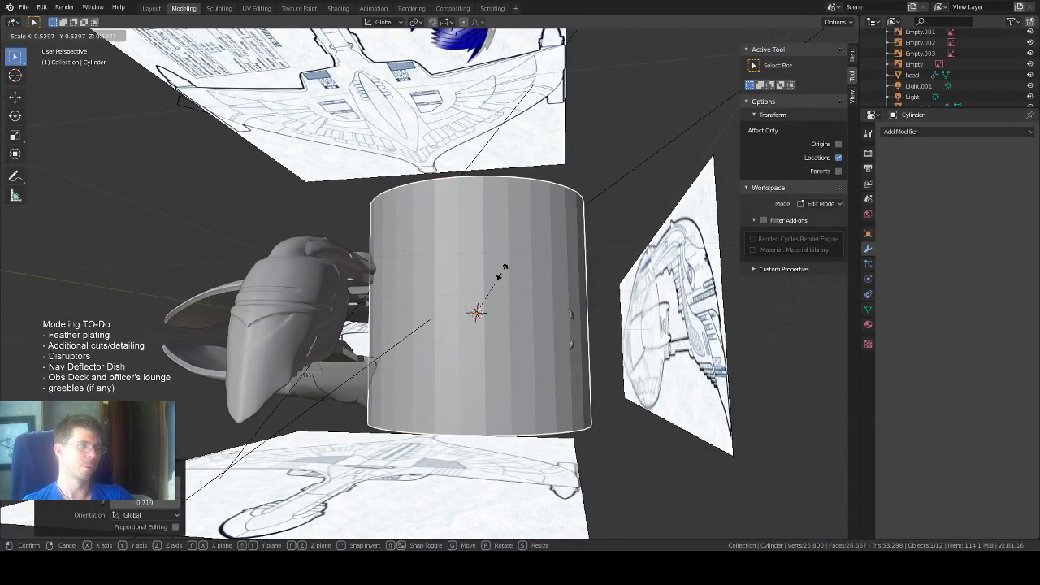
{"action": "left_click", "coordinate": [503, 276]}
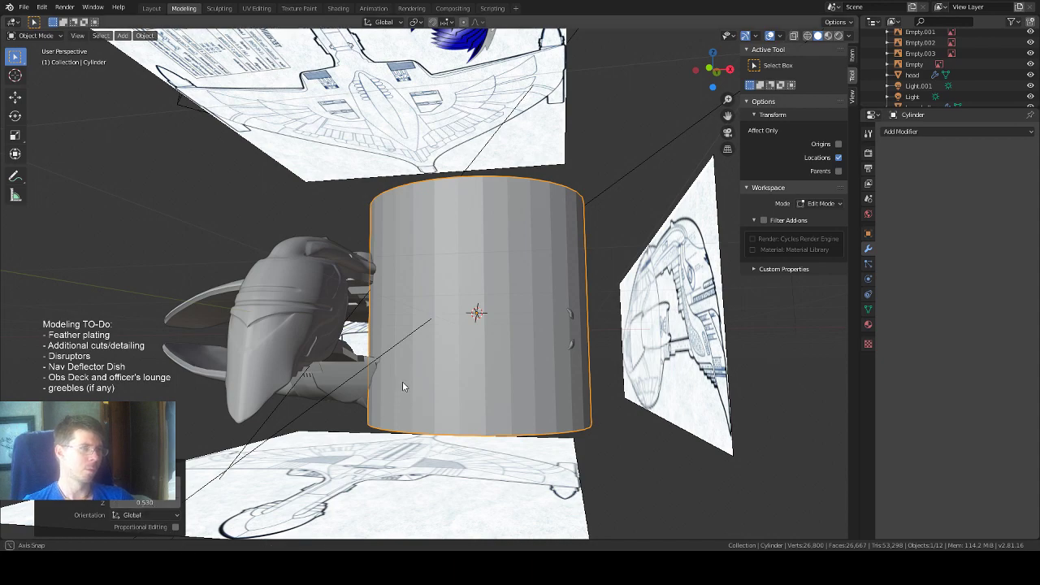
Delete the oversized cylinder and add a new default mesh cylinder at the 3D cursor.
{"action": "mouse_move", "coordinate": [402, 381]}
{"action": "middle_mouse_down"}
{"action": "mouse_move", "coordinate": [402, 430]}
{"action": "mouse_move", "coordinate": [403, 364]}
{"action": "middle_mouse_up"}
{"action": "key", "text": "Delete"}
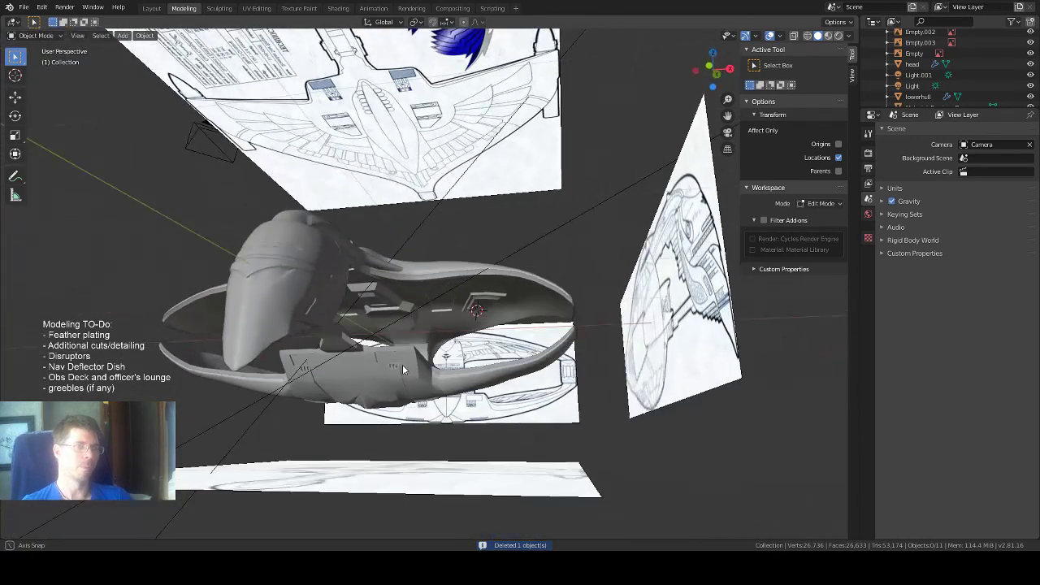
{"action": "scroll", "coordinate": [439, 317], "scroll_direction": "up", "scroll_amount": 4}
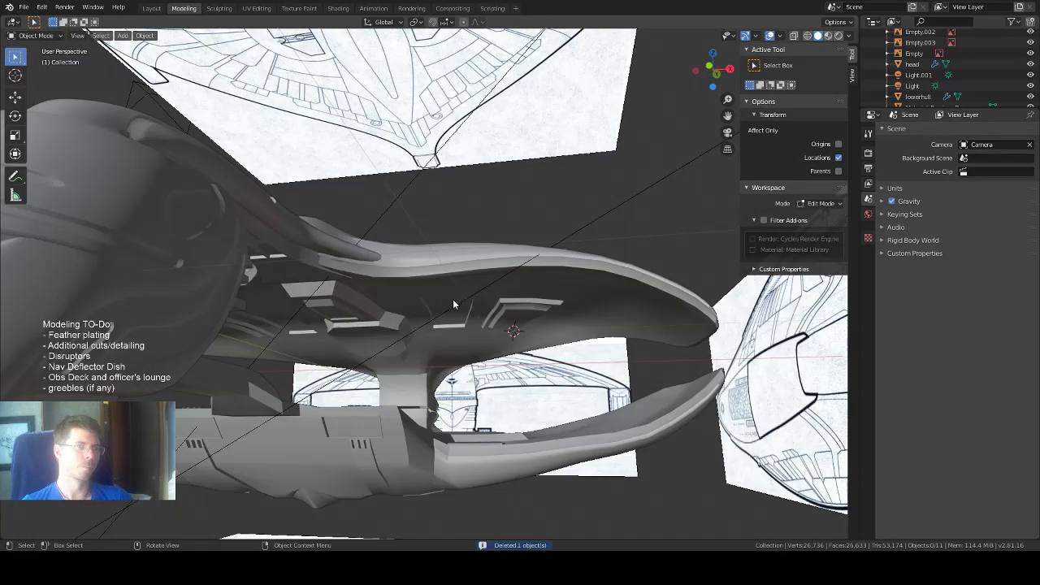
{"action": "left_click", "coordinate": [124, 35]}
{"action": "mouse_move", "coordinate": [145, 35]}
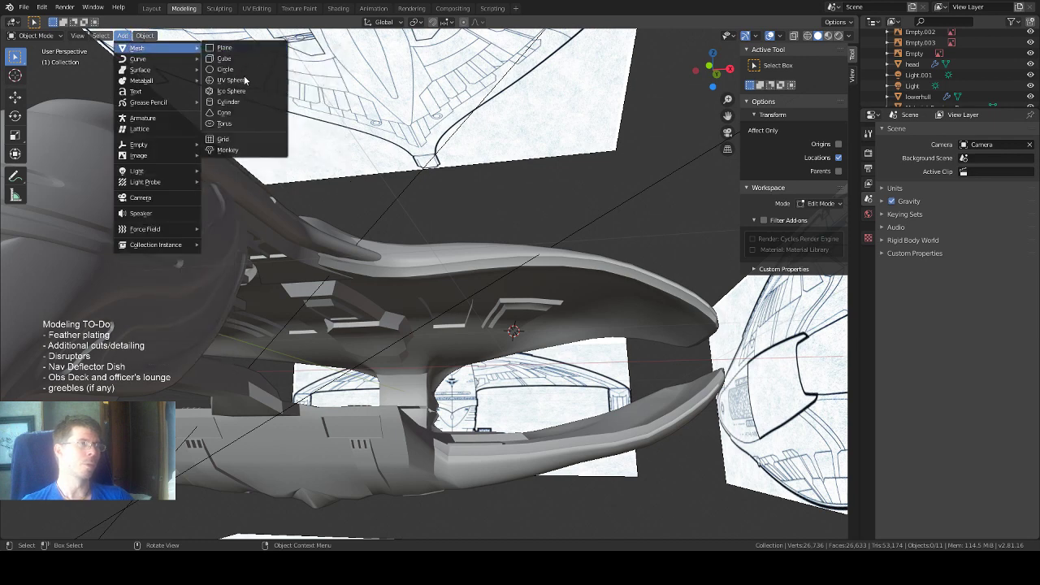
{"action": "left_click", "coordinate": [231, 101]}
Try to scale the new cylinder uniformly by 0.824 in Object Mode.
{"action": "scroll", "coordinate": [508, 228], "scroll_direction": "down", "scroll_amount": 3}
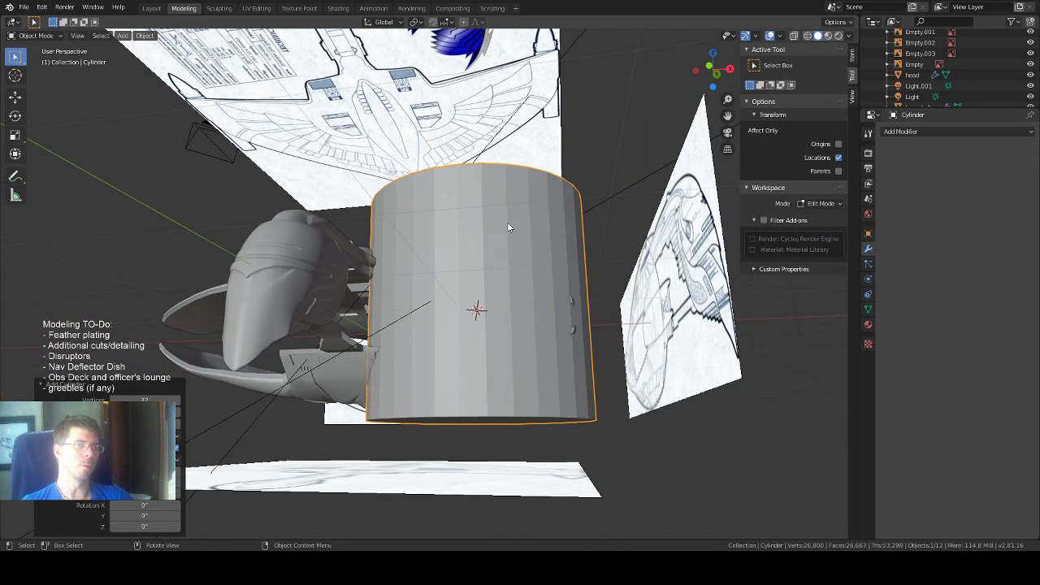
{"action": "key", "text": "s"}
{"action": "left_click", "coordinate": [501, 237]}
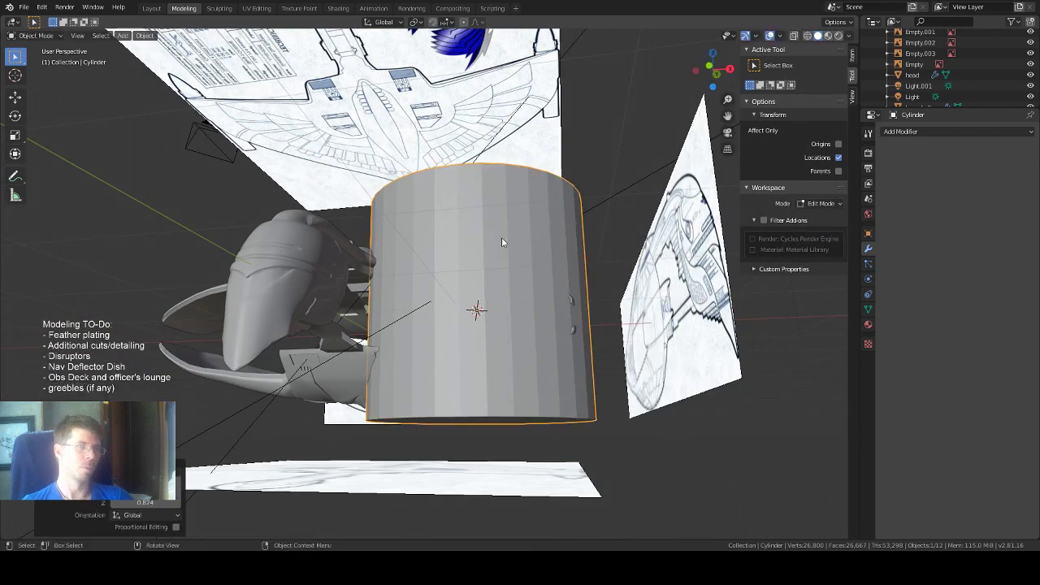
{"action": "middle_click_drag", "start_coordinate": [620, 198], "coordinate": [94, 237]}
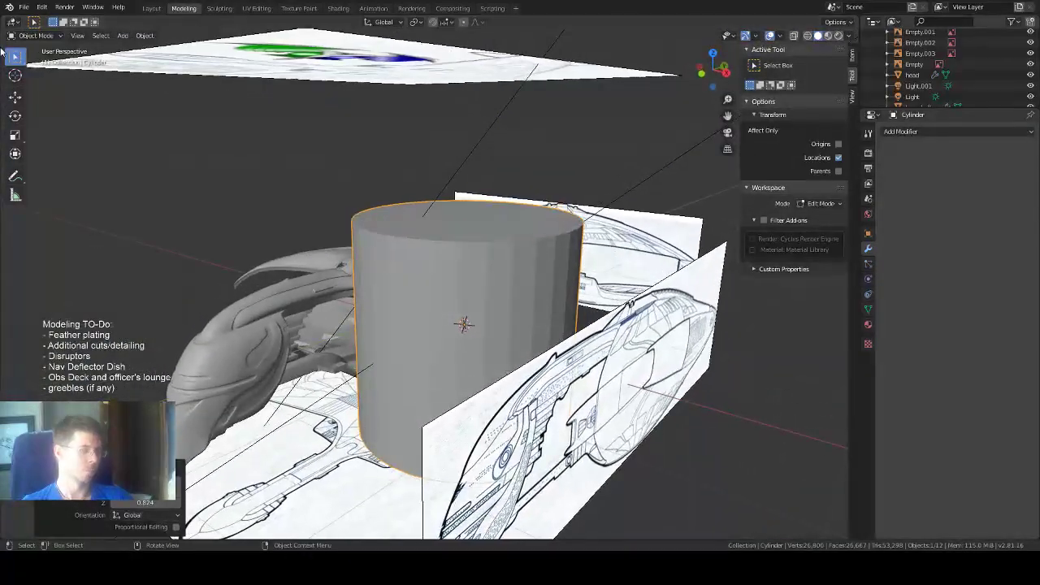
Switch the cylinder to Edit Mode and shrink its whole mesh uniformly, first by 0.111 and again by 0.356.
{"action": "key", "text": "Tab"}
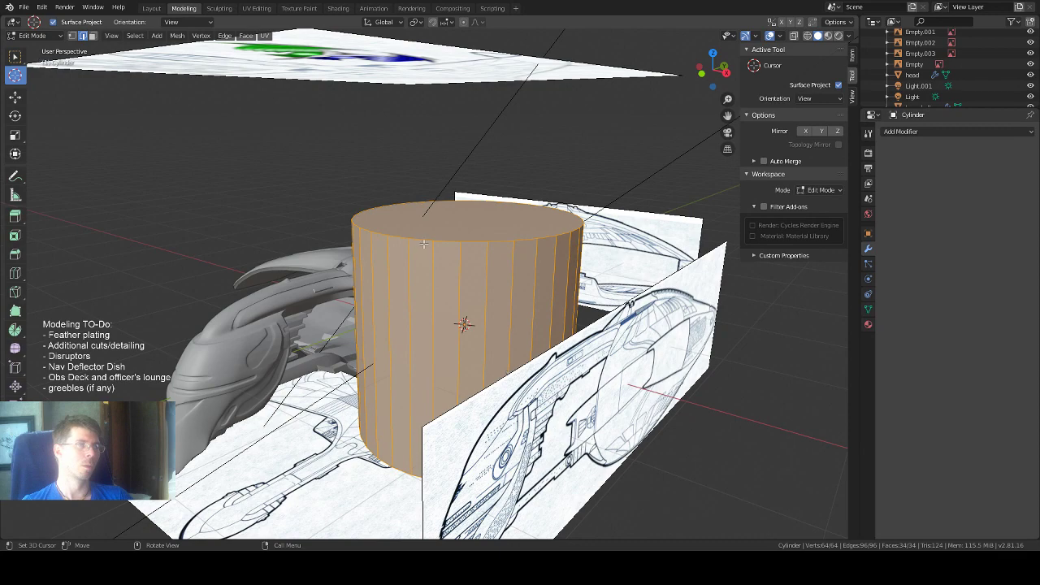
{"action": "key", "text": "s"}
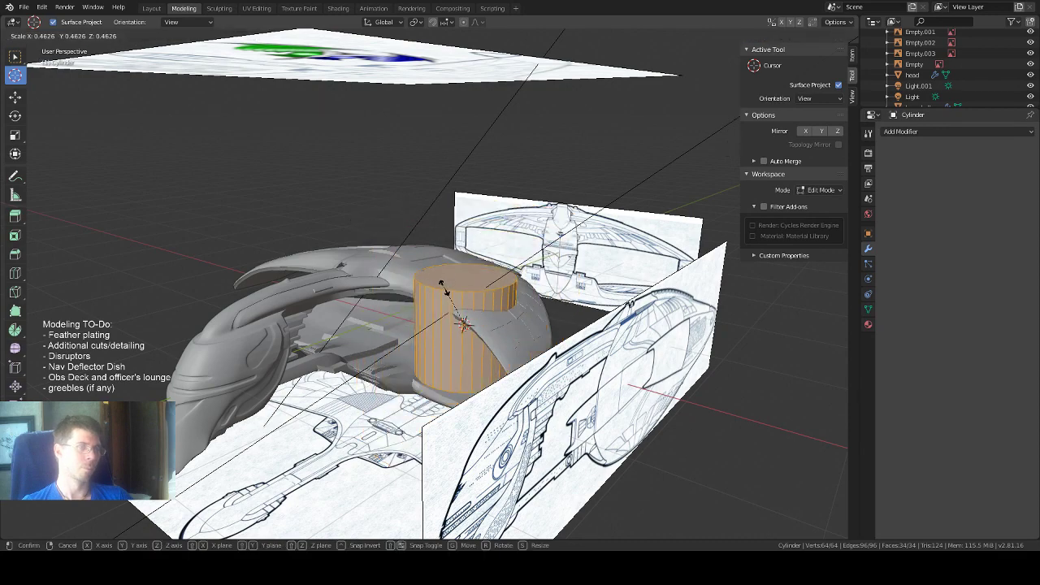
{"action": "left_click", "coordinate": [455, 315]}
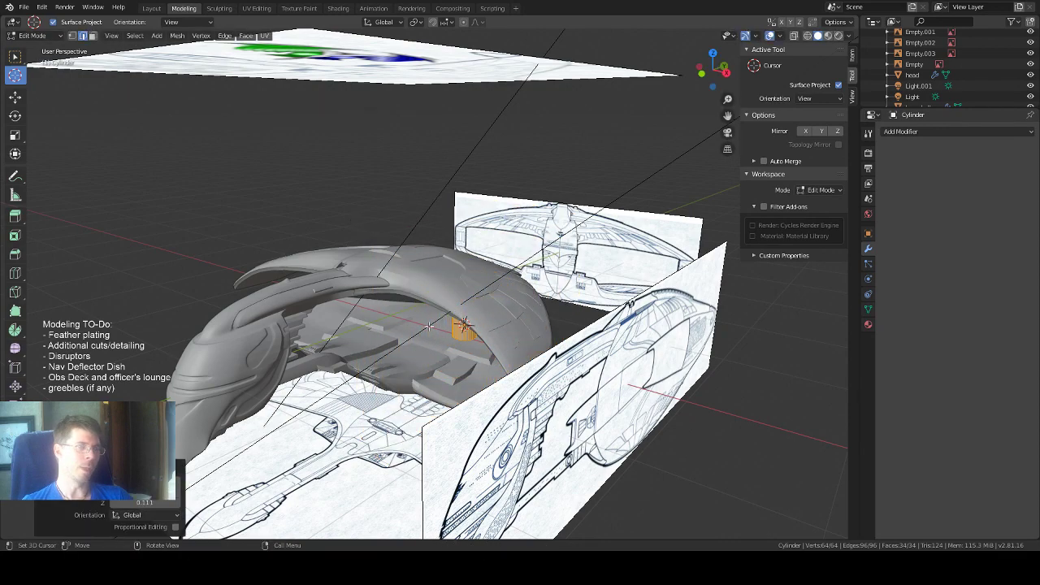
{"action": "middle_click_drag", "start_coordinate": [427, 328], "coordinate": [516, 256]}
{"action": "scroll", "coordinate": [518, 276], "scroll_direction": "up", "scroll_amount": 5}
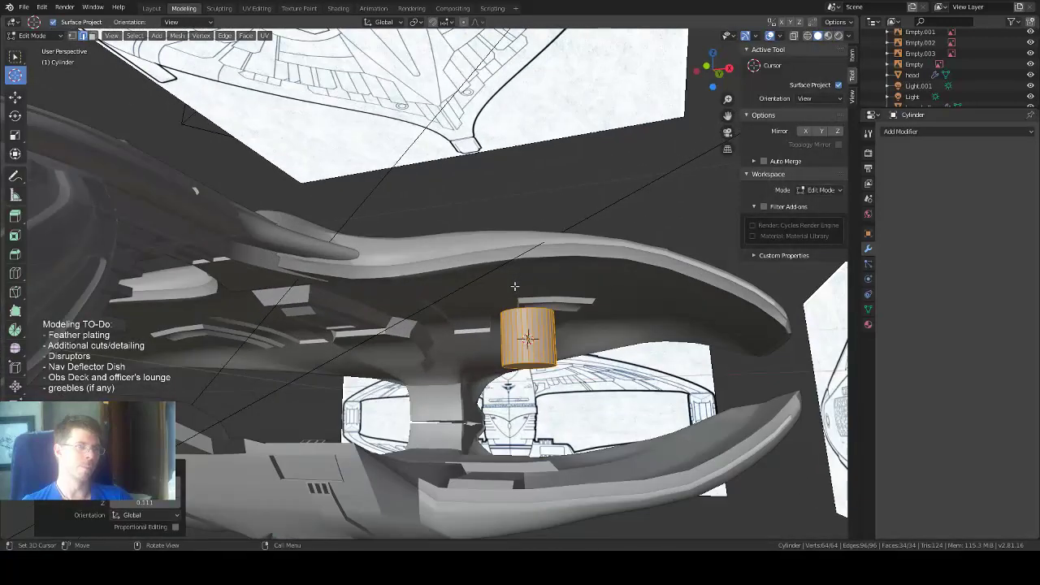
{"action": "key", "text": "s"}
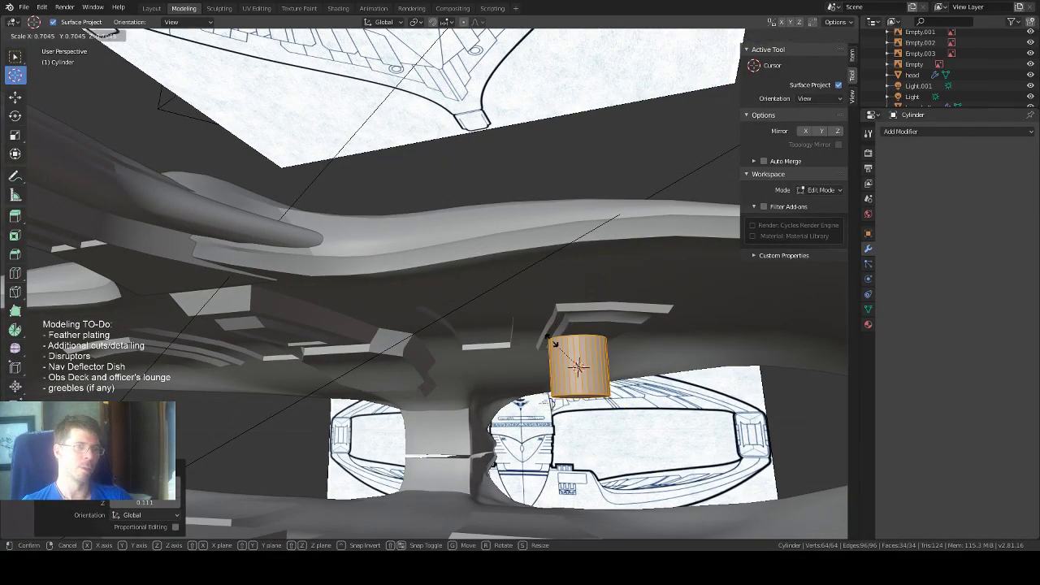
{"action": "left_click", "coordinate": [567, 350]}
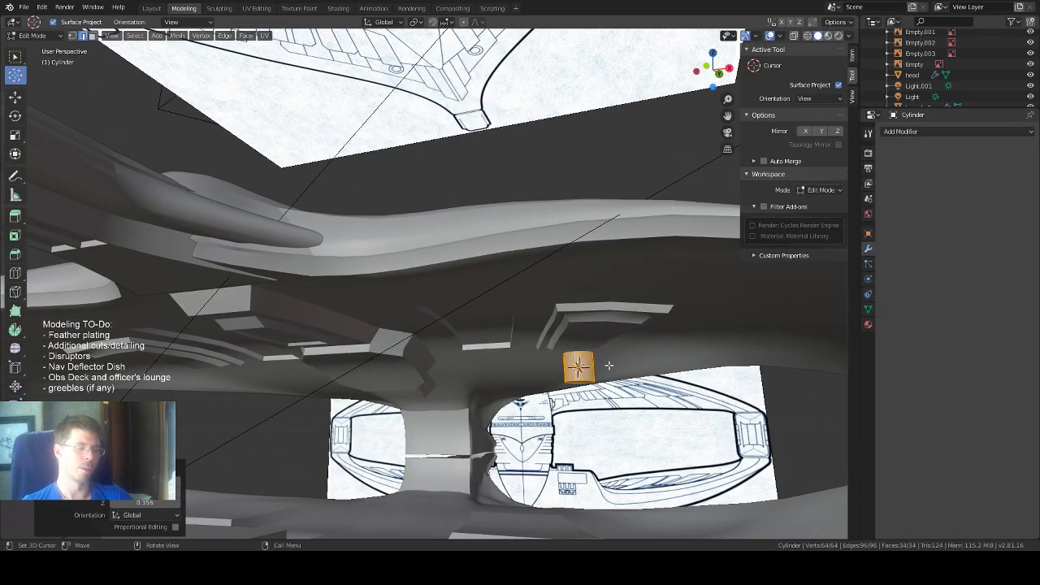
Return the cylinder to Object Mode, raise it about 0.165 m along Z and reposition it under the upper wing's tiered raised panel.
{"action": "middle_click_drag", "start_coordinate": [614, 368], "coordinate": [621, 370]}
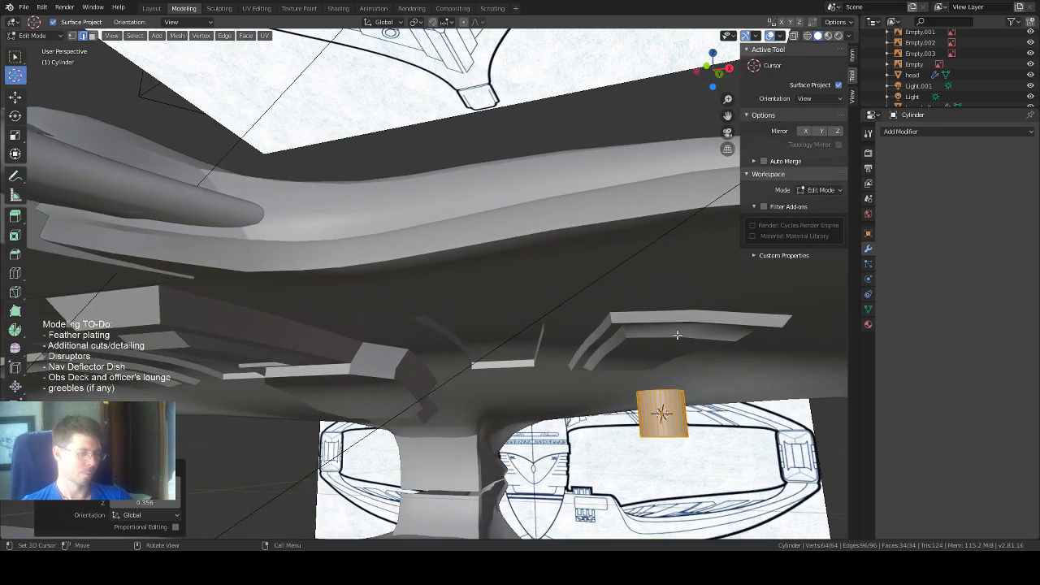
{"action": "left_click_drag", "start_coordinate": [727, 116], "coordinate": [574, 33]}
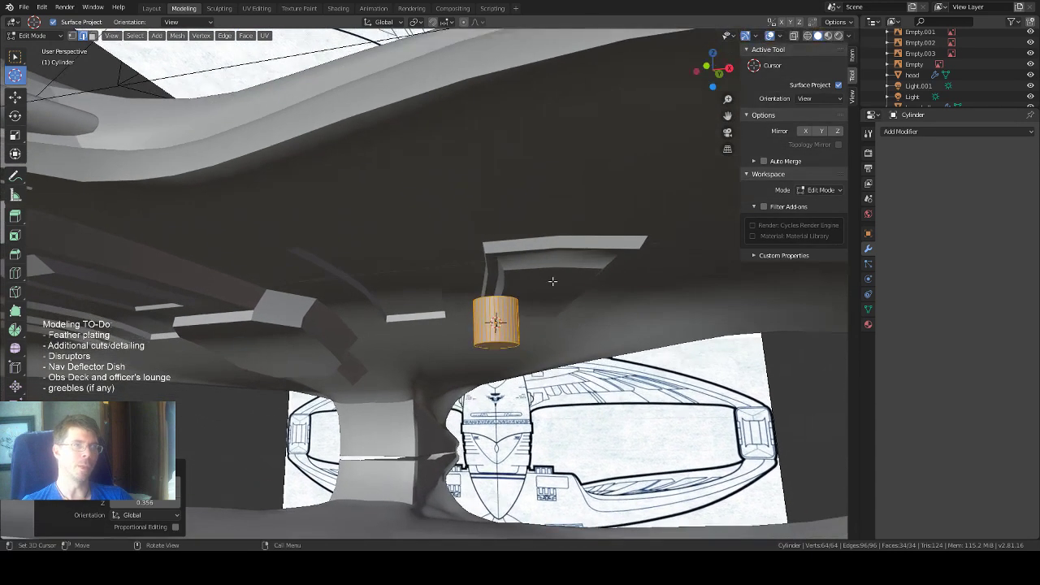
{"action": "scroll", "coordinate": [505, 294], "scroll_direction": "up", "scroll_amount": 1}
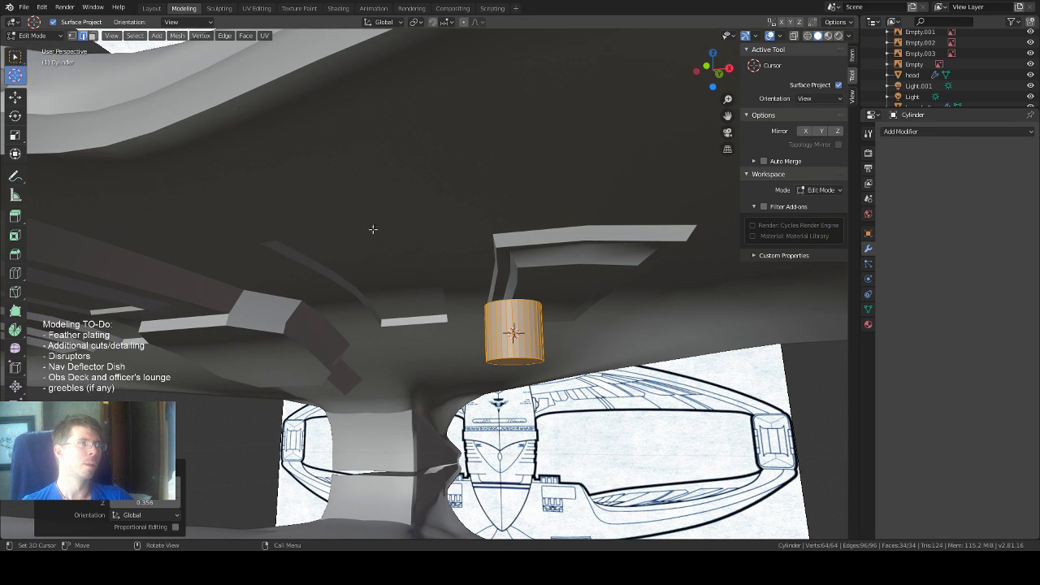
{"action": "key", "text": "Tab"}
{"action": "middle_click_drag", "start_coordinate": [553, 284], "coordinate": [559, 262]}
{"action": "left_click", "coordinate": [15, 96]}
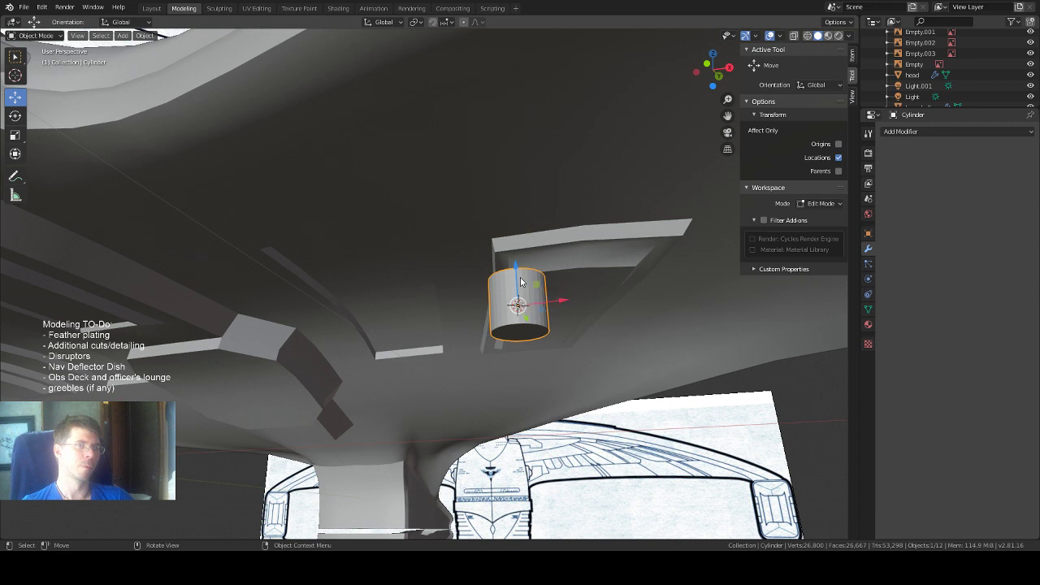
{"action": "left_click_drag", "start_coordinate": [521, 282], "coordinate": [501, 148]}
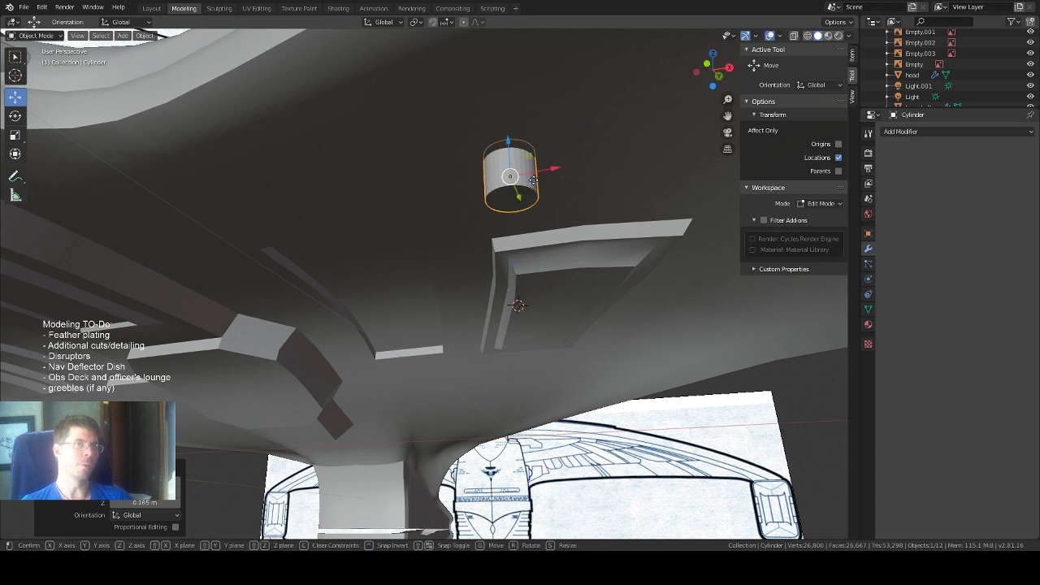
{"action": "left_click_drag", "start_coordinate": [532, 187], "coordinate": [558, 264]}
{"action": "key", "text": "z"}
{"action": "middle_click_drag", "start_coordinate": [616, 314], "coordinate": [640, 328]}
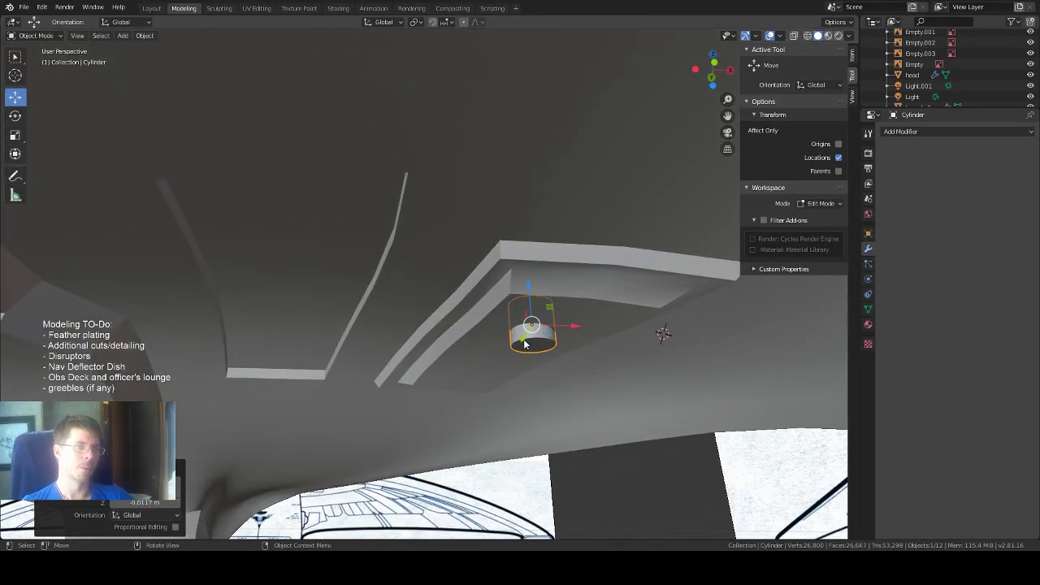
Move the cylinder toward the narrow end of the panel's inner tier, finishing with a shift along the negative X axis.
{"action": "key", "text": "g"}
{"action": "left_click", "coordinate": [515, 368]}
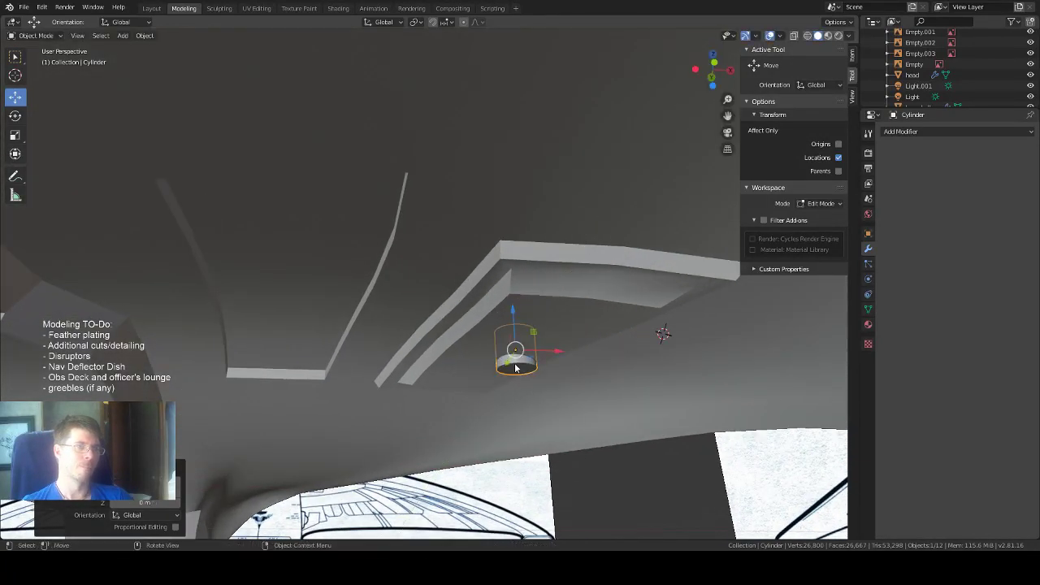
{"action": "key", "text": "g"}
{"action": "key", "text": "x"}
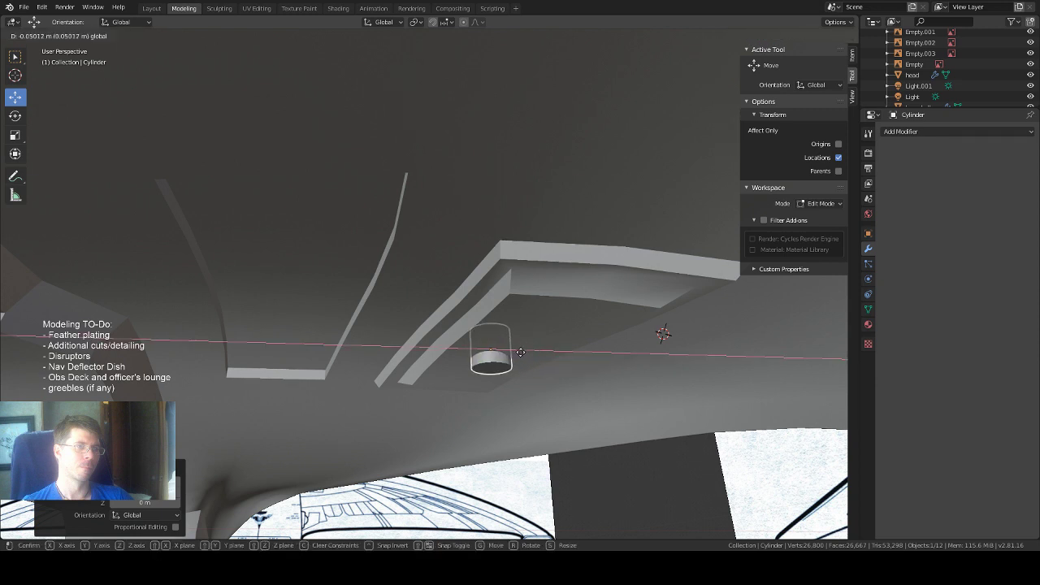
{"action": "left_click", "coordinate": [497, 368]}
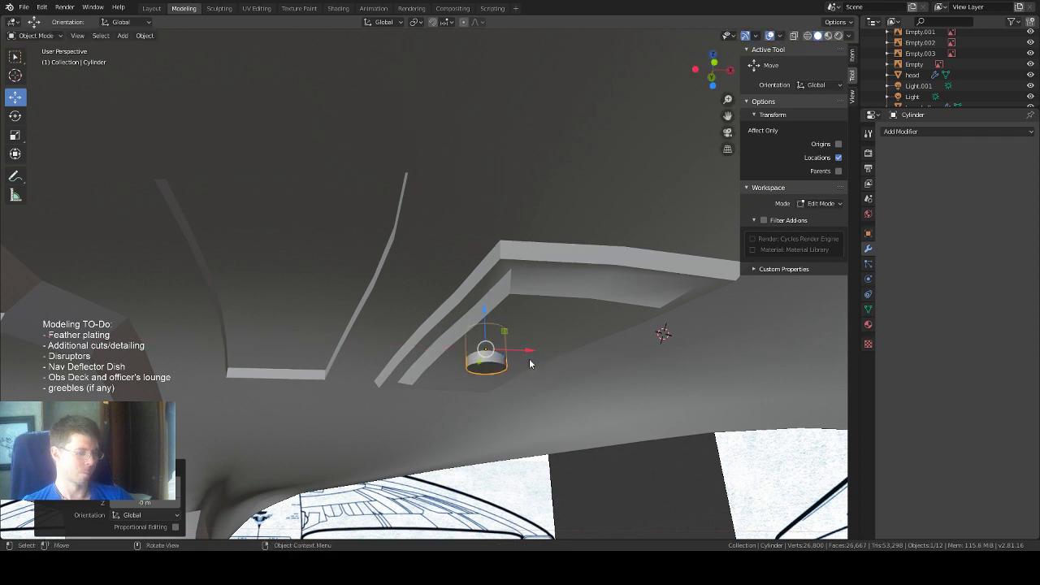
Try to flatten the cylinder along Z by 0.687 with the Scale tool in Object Mode.
{"action": "left_click", "coordinate": [14, 134]}
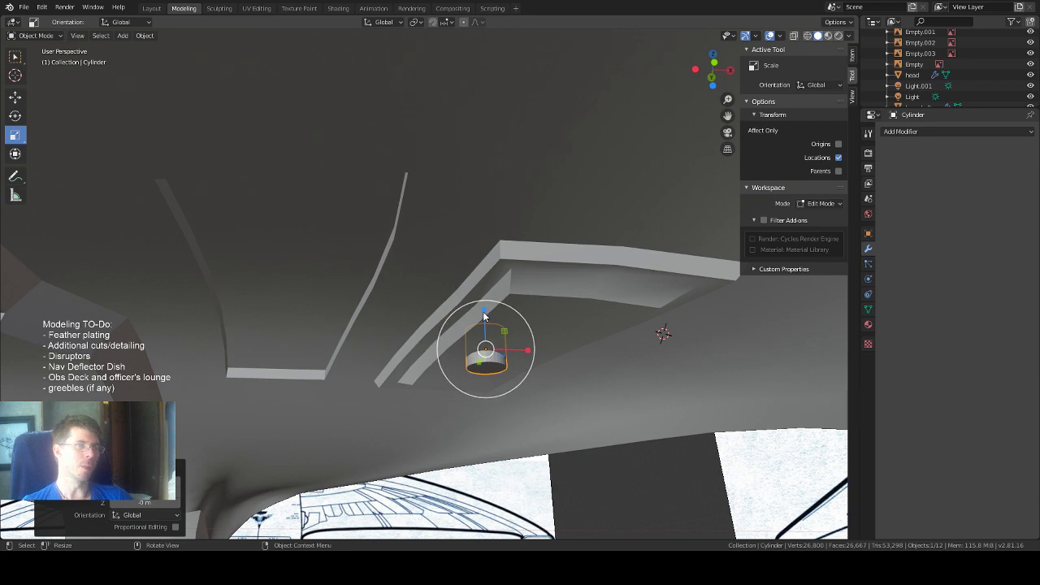
{"action": "left_click_drag", "start_coordinate": [483, 312], "coordinate": [549, 334]}
{"action": "middle_click_drag", "start_coordinate": [548, 333], "coordinate": [506, 319]}
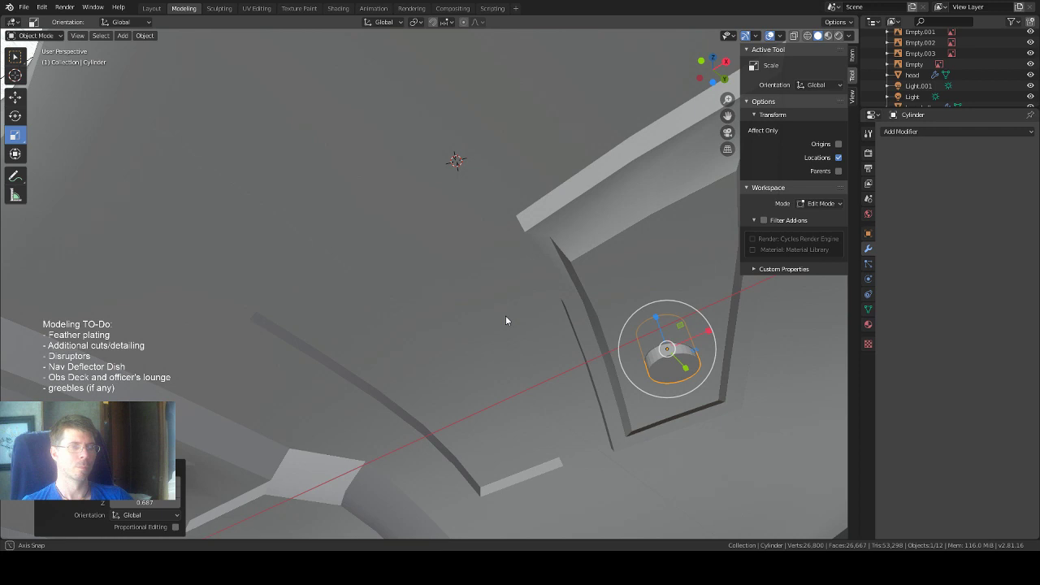
Switch the cylinder to Edit Mode and narrow its mesh in the XY plane with the Scale tool, keeping its height.
{"action": "left_click", "coordinate": [32, 35]}
{"action": "left_click", "coordinate": [37, 50]}
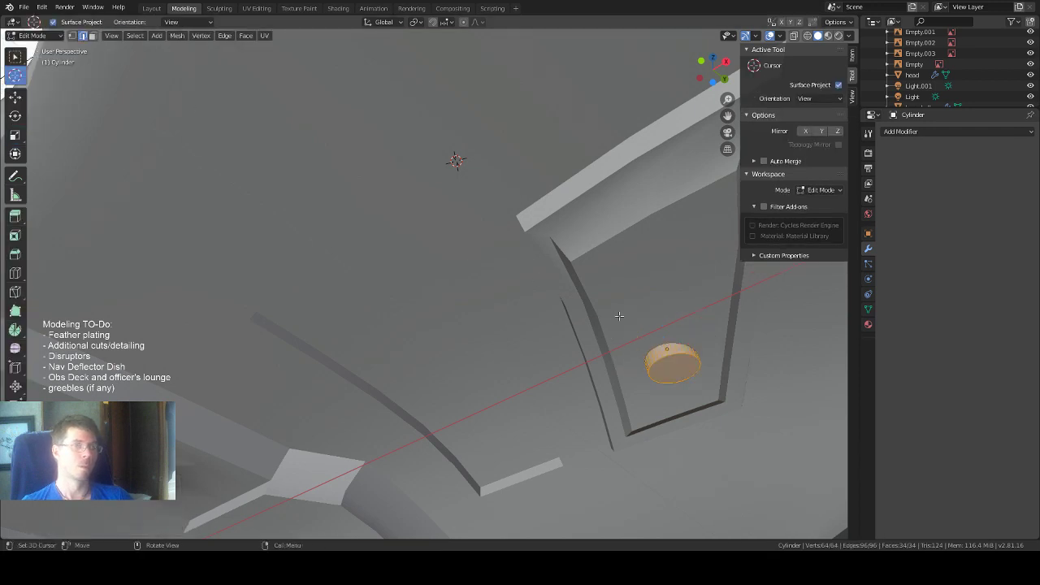
{"action": "left_click", "coordinate": [16, 135]}
{"action": "left_click_drag", "start_coordinate": [683, 329], "coordinate": [681, 326]}
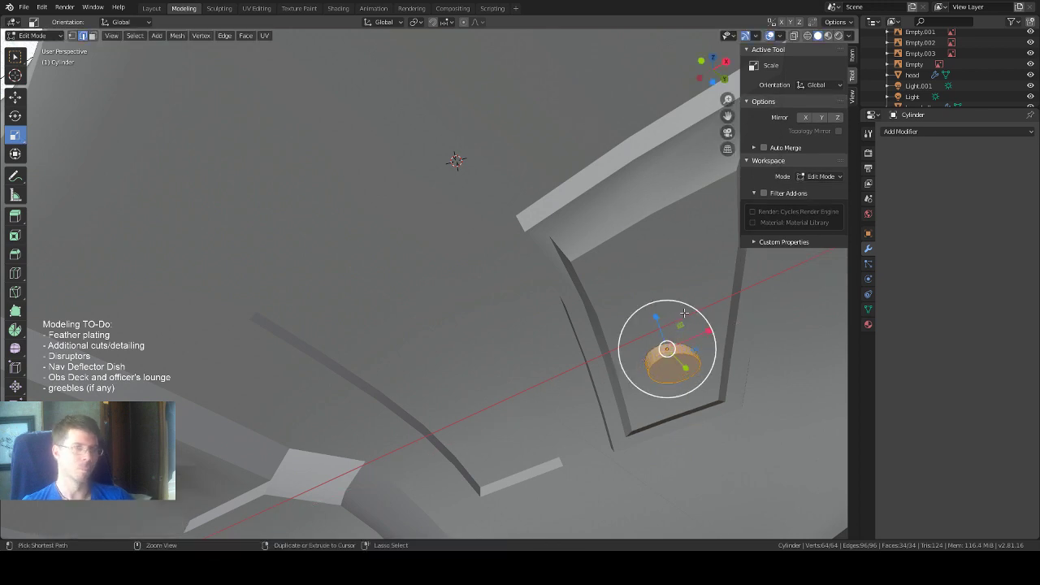
{"action": "middle_click_drag", "start_coordinate": [678, 334], "coordinate": [674, 346]}
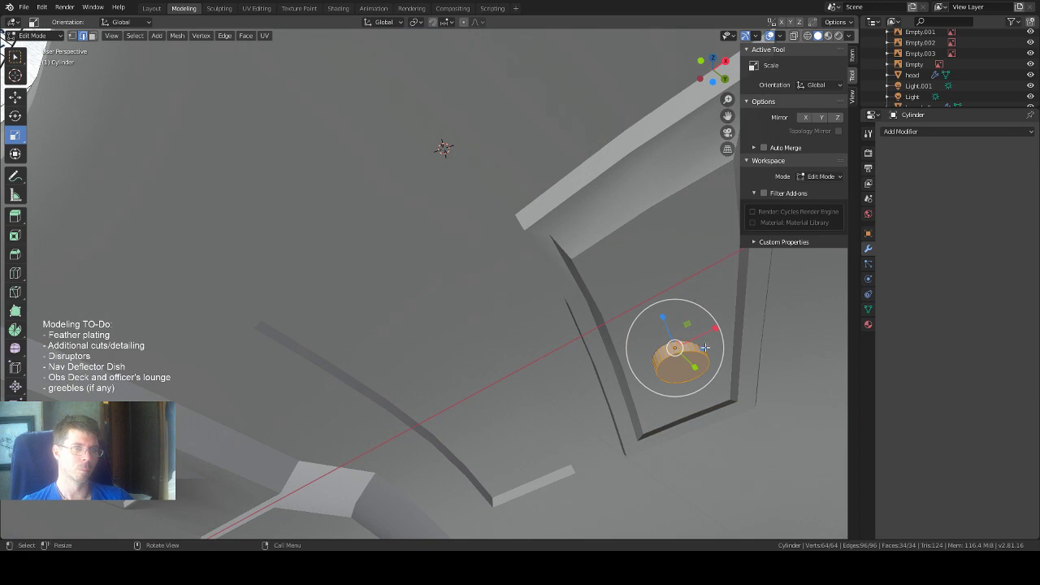
{"action": "left_click_drag", "start_coordinate": [695, 348], "coordinate": [686, 347]}
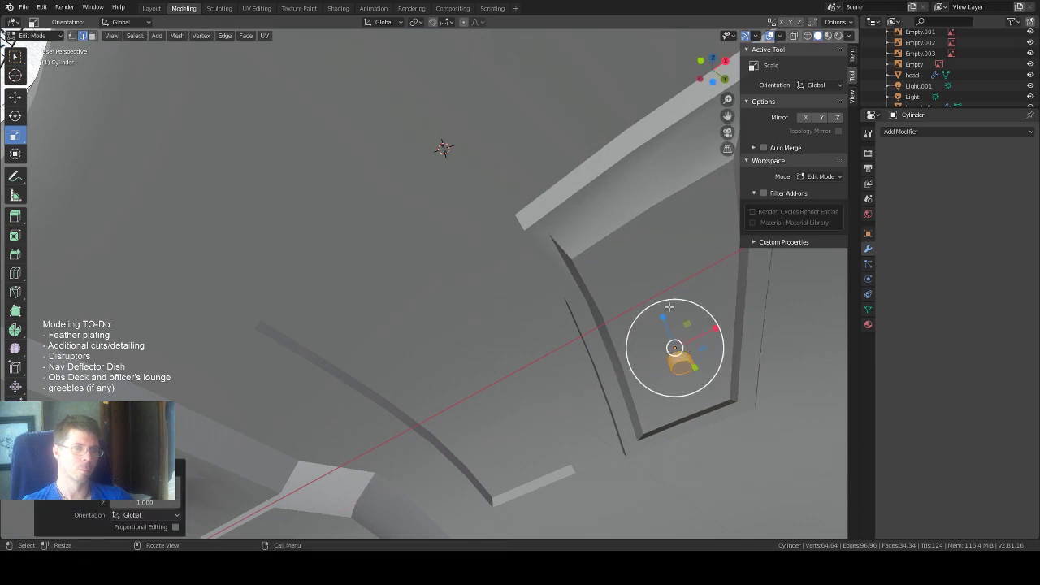
Raise the cylinder's mesh about 0.0078 m along Z so less of it protrudes from the panel.
{"action": "middle_click_drag", "start_coordinate": [687, 347], "coordinate": [688, 325]}
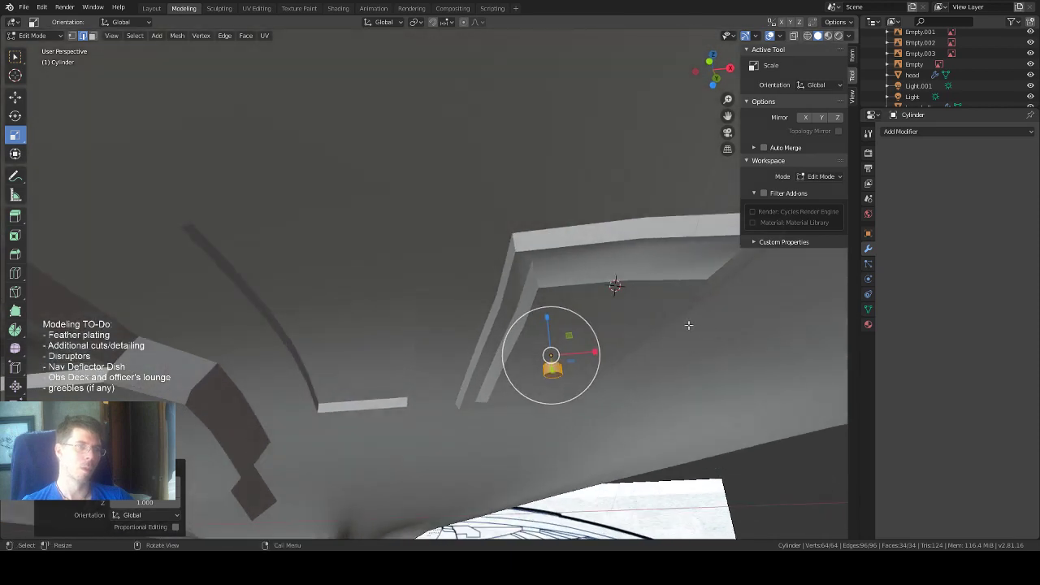
{"action": "key", "text": "w"}
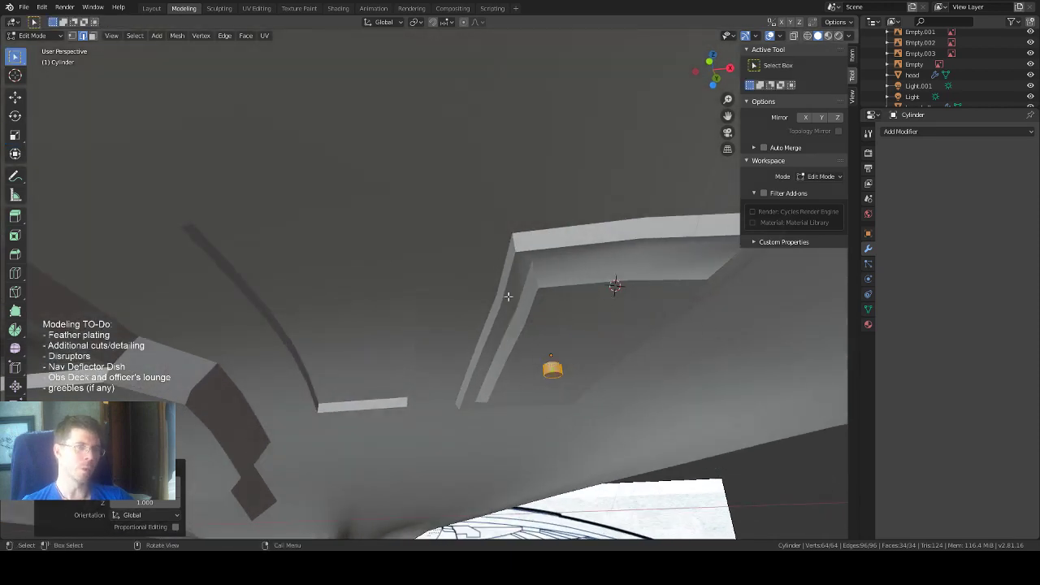
{"action": "left_click", "coordinate": [15, 97]}
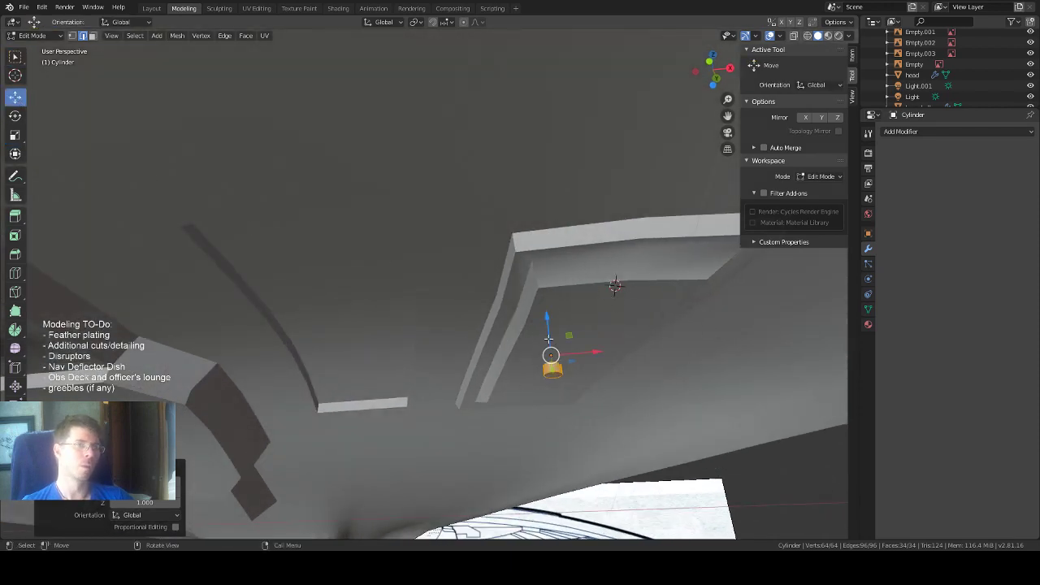
{"action": "left_click_drag", "start_coordinate": [549, 338], "coordinate": [548, 335]}
{"action": "middle_click_drag", "start_coordinate": [545, 342], "coordinate": [586, 288]}
{"action": "scroll", "coordinate": [584, 291], "scroll_direction": "up", "scroll_amount": 3}
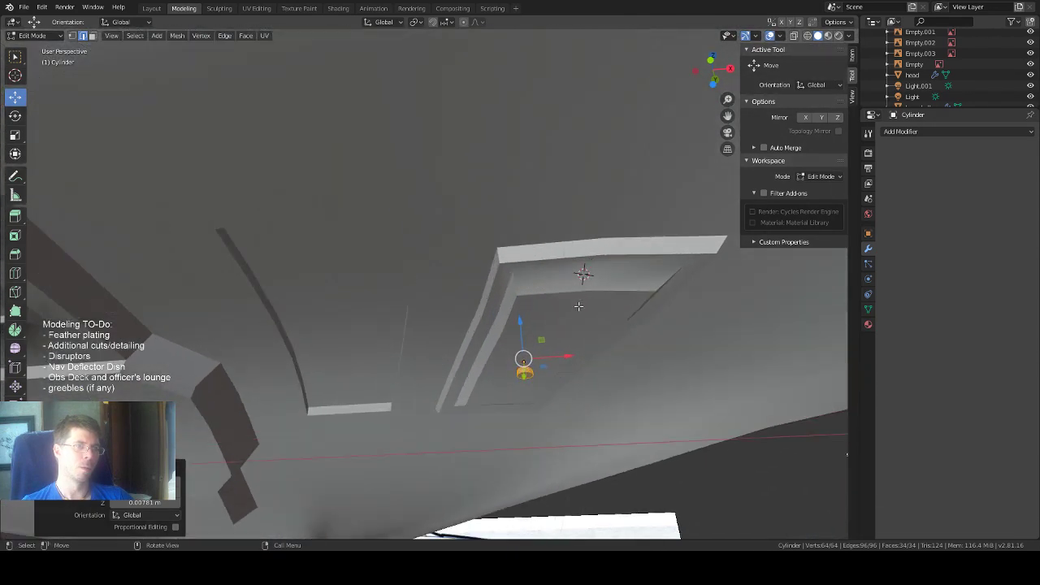
{"action": "scroll", "coordinate": [924, 70], "scroll_direction": "up", "scroll_amount": 3}
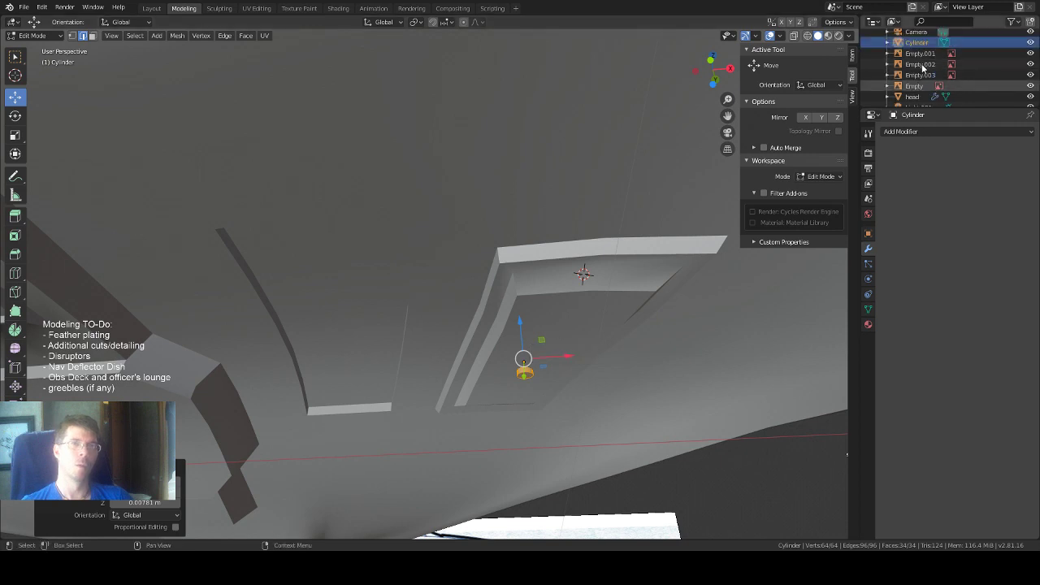
Flatten the cylinder's mesh along Z by 0.408 with the Scale tool in Edit Mode.
{"action": "key", "text": "Tab"}
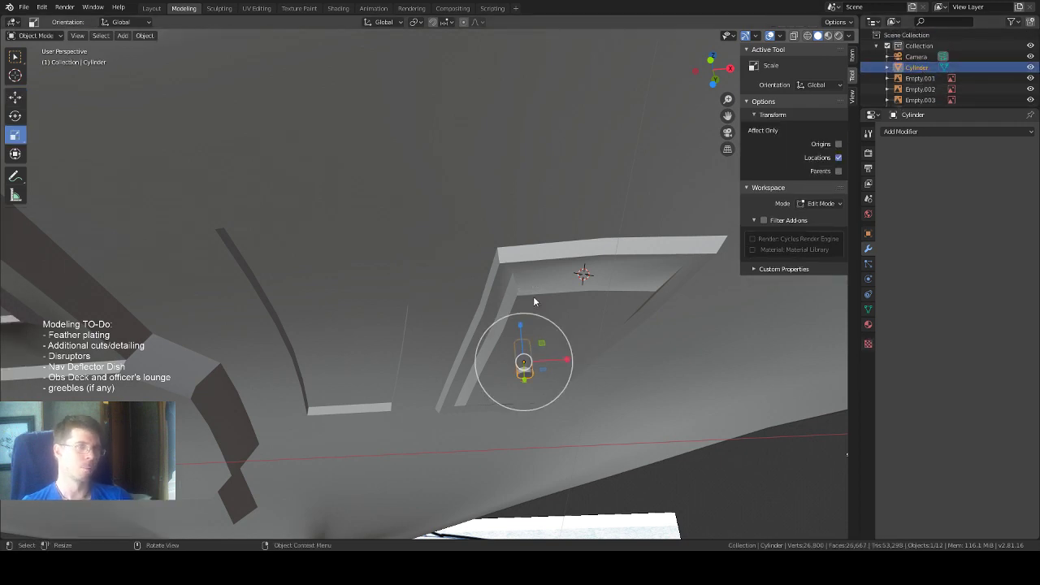
{"action": "left_click_drag", "start_coordinate": [520, 329], "coordinate": [531, 309]}
{"action": "key", "text": "Tab"}
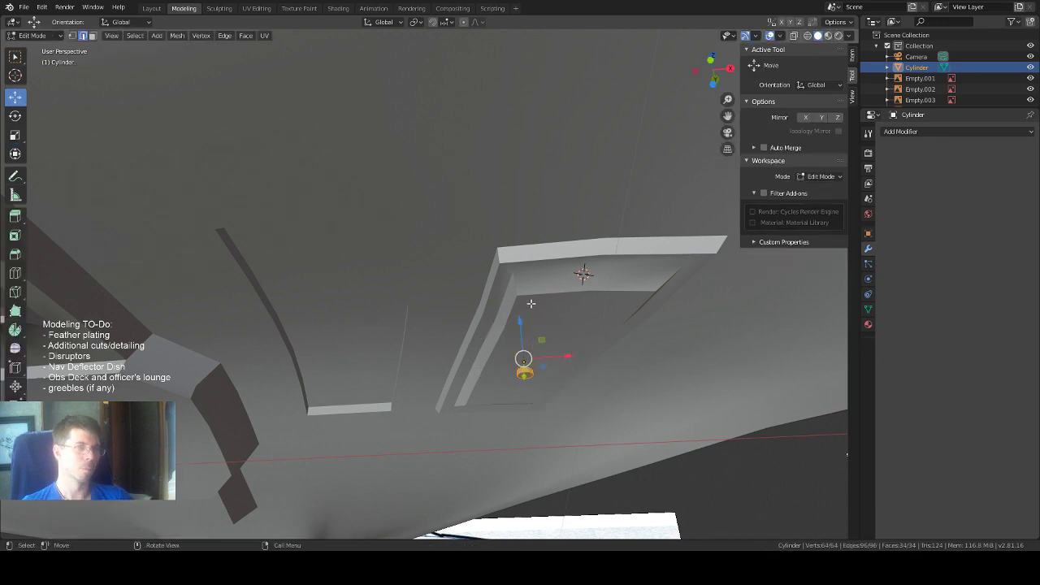
{"action": "left_click", "coordinate": [15, 134]}
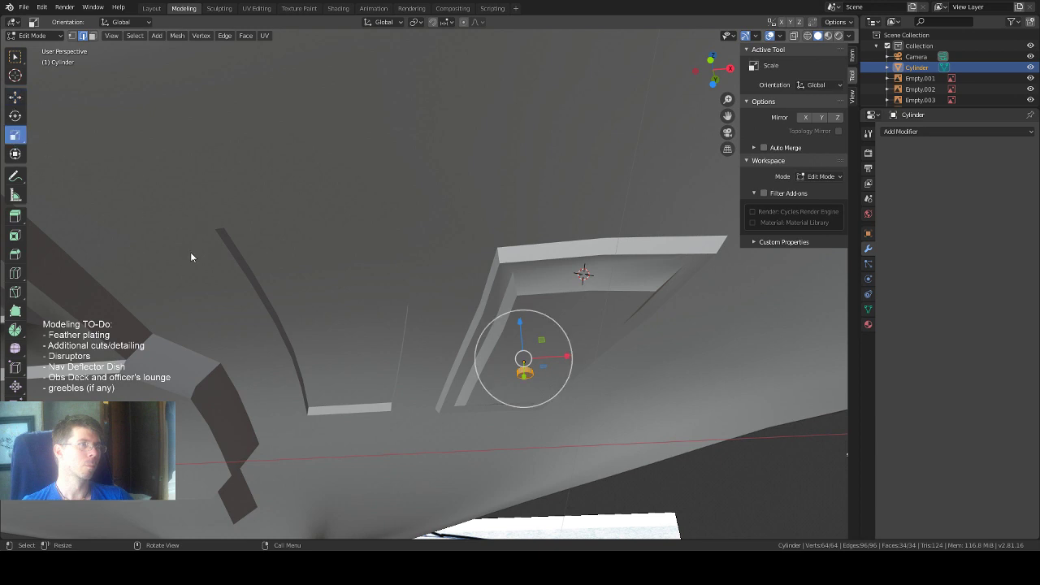
{"action": "left_click_drag", "start_coordinate": [524, 333], "coordinate": [524, 351]}
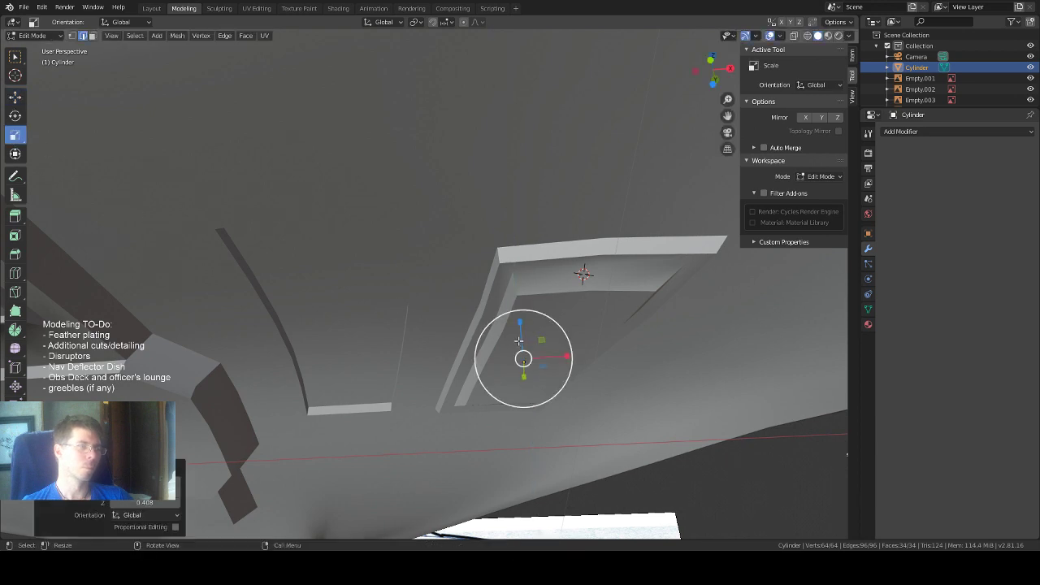
Lower the flattened cylinder mesh about 0.0218 m along Z so it protrudes from the panel's inner tier.
{"action": "middle_click_drag", "start_coordinate": [483, 252], "coordinate": [489, 253]}
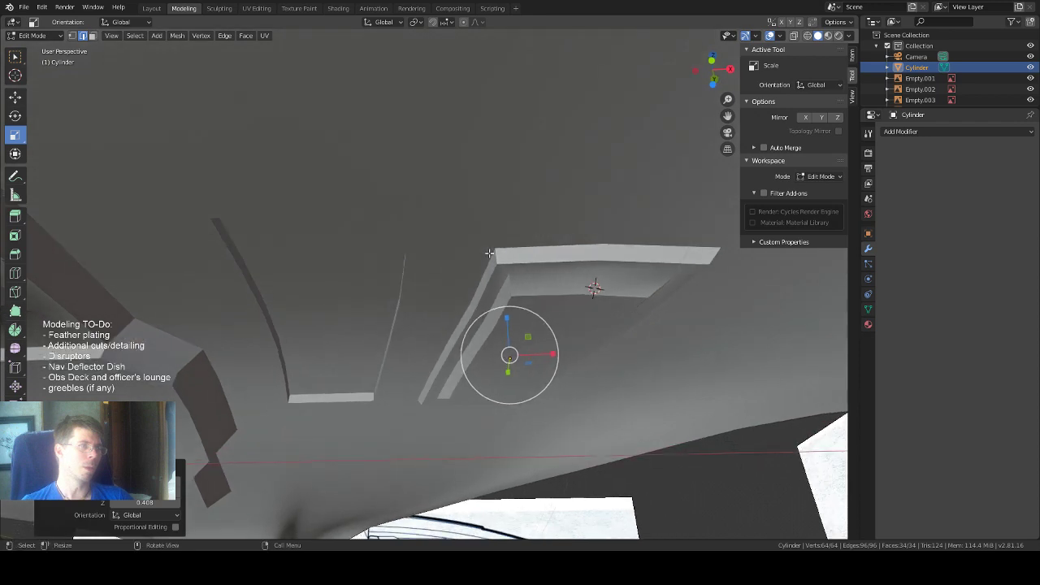
{"action": "left_click", "coordinate": [15, 97]}
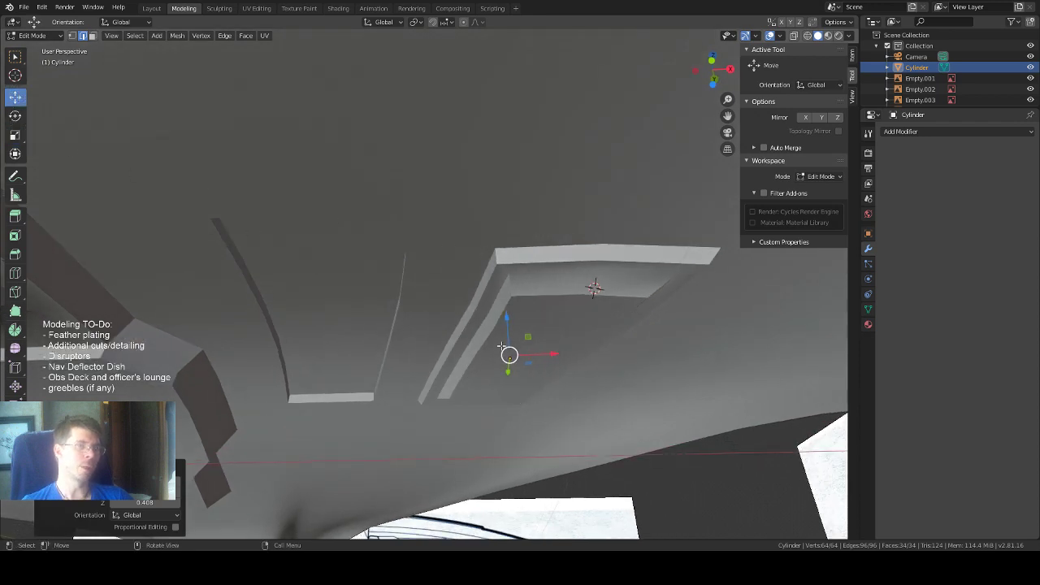
{"action": "mouse_move", "coordinate": [508, 331]}
{"action": "left_mouse_down"}
{"action": "mouse_move", "coordinate": [510, 355]}
{"action": "mouse_move", "coordinate": [508, 340]}
{"action": "left_mouse_up"}
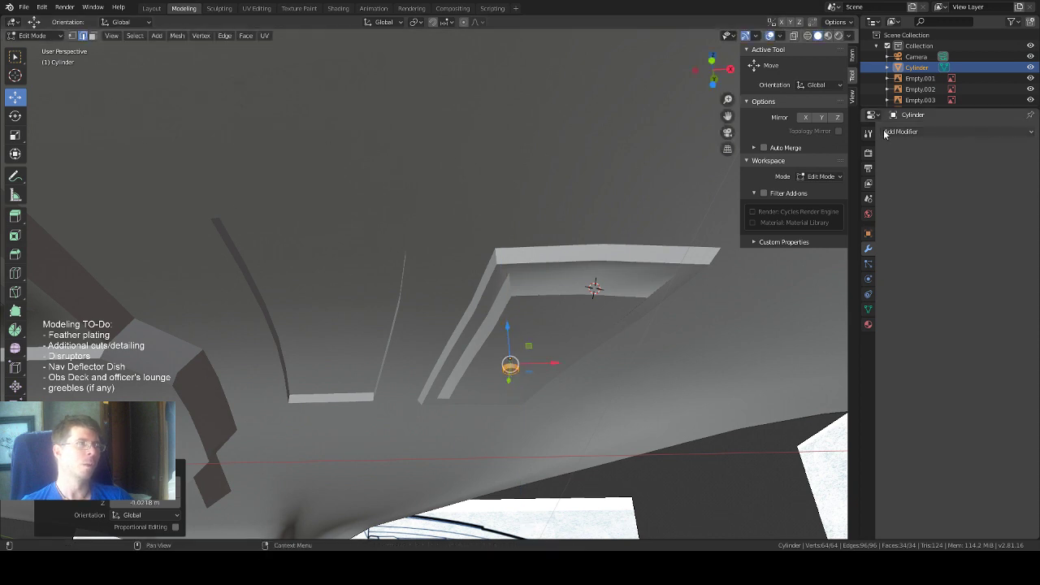
Switch the cylinder to Object Mode and rename it "dockingcyl" in the outliner.
{"action": "right_click", "coordinate": [931, 70]}
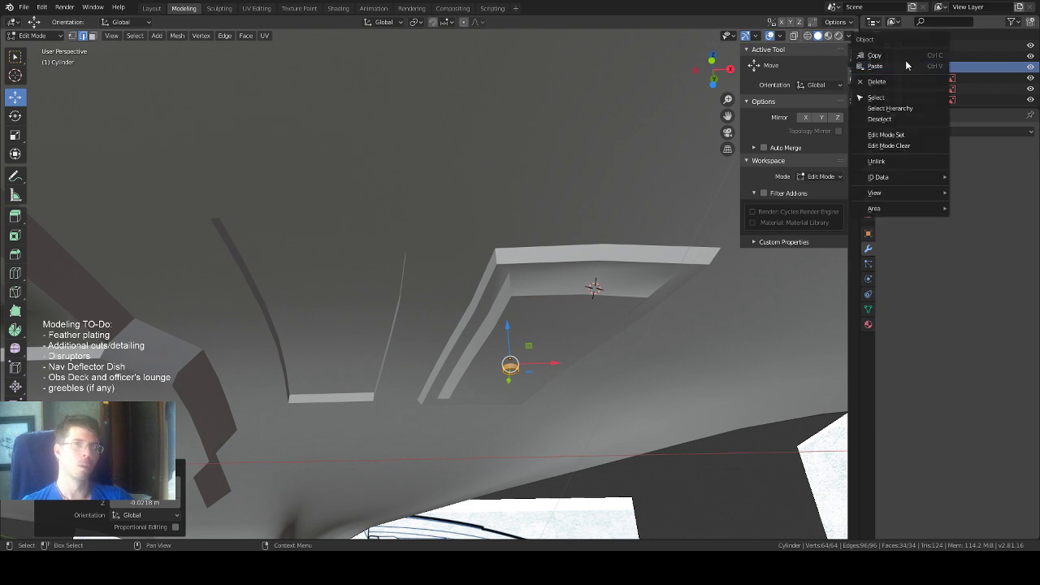
{"action": "left_click", "coordinate": [906, 56]}
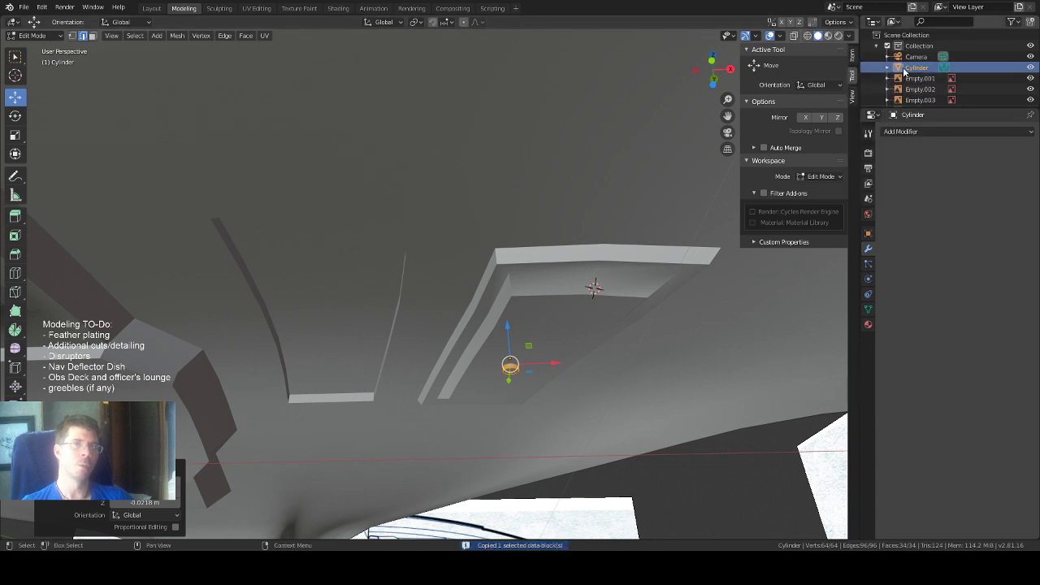
{"action": "key", "text": "Tab"}
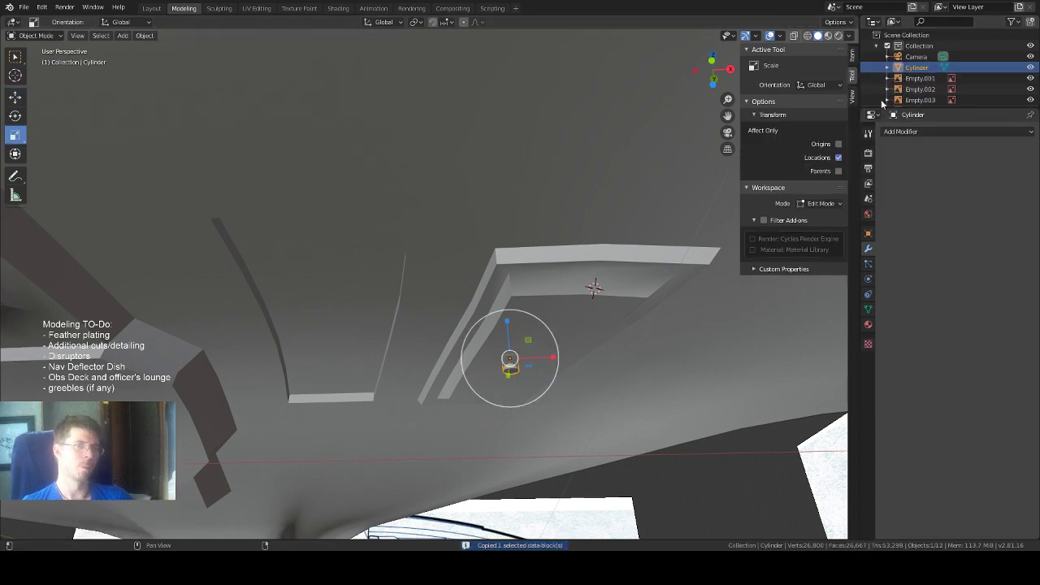
{"action": "right_click", "coordinate": [917, 74]}
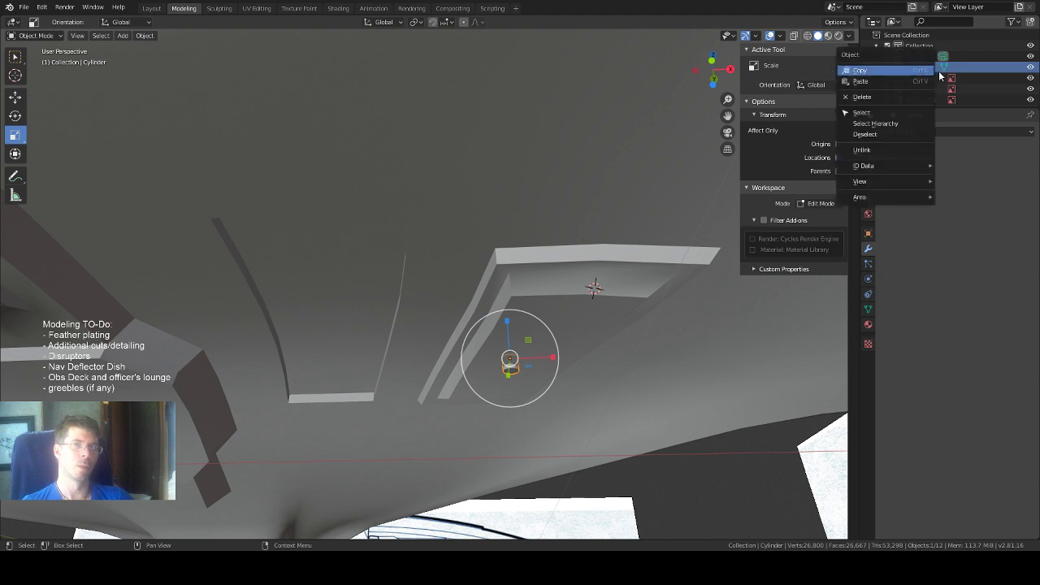
{"action": "double_click", "coordinate": [922, 68]}
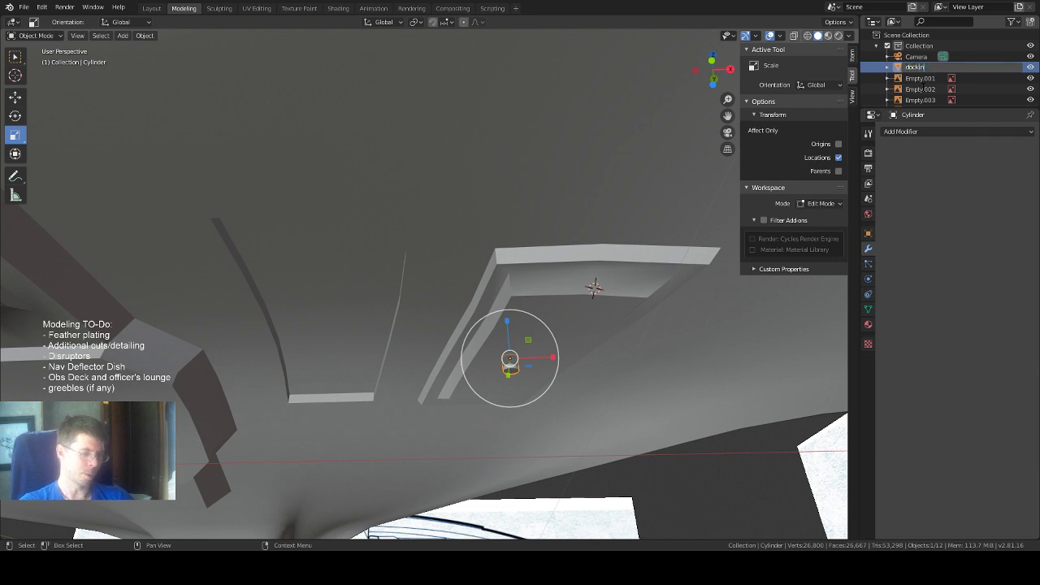
{"action": "type", "text": "dockingcyl"}
{"action": "key", "text": "Return"}
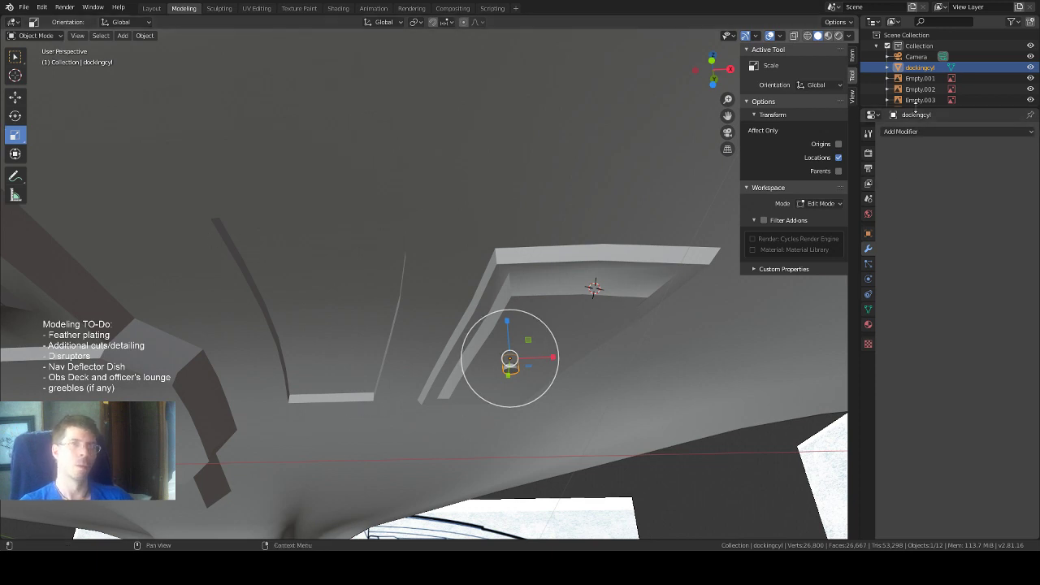
Copy and paste dockingcyl, and move the duplicate in the XY plane toward the wide end of the panel's inner tier.
{"action": "right_click", "coordinate": [930, 68]}
{"action": "left_click", "coordinate": [917, 68]}
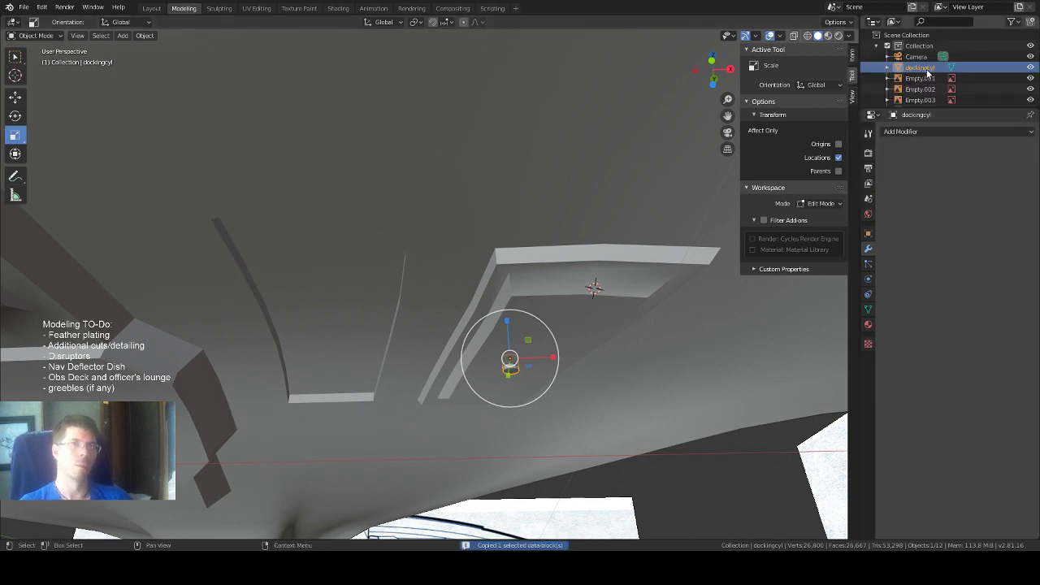
{"action": "right_click", "coordinate": [912, 72]}
{"action": "left_click", "coordinate": [884, 82]}
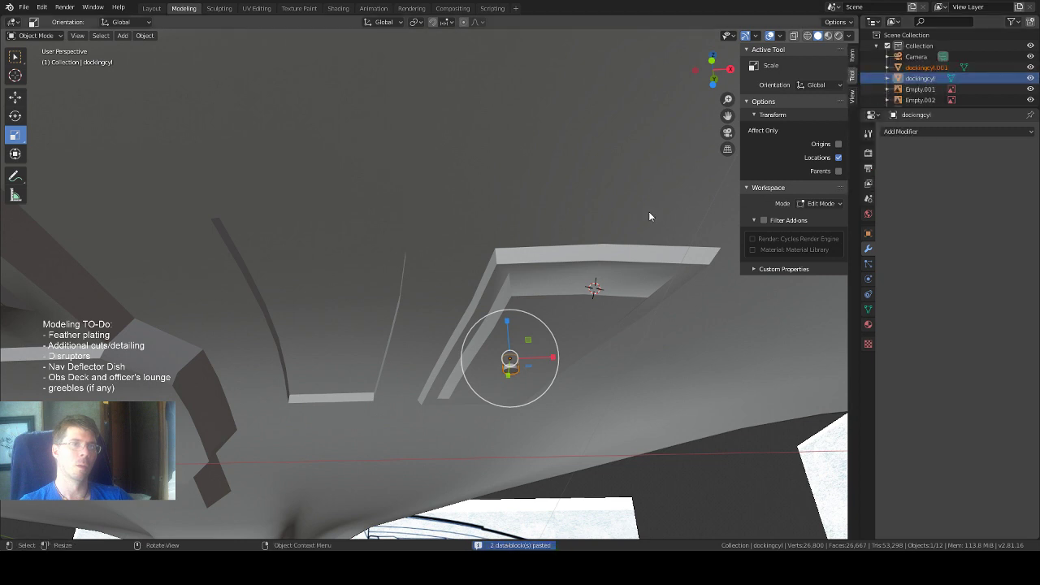
{"action": "left_click", "coordinate": [15, 97]}
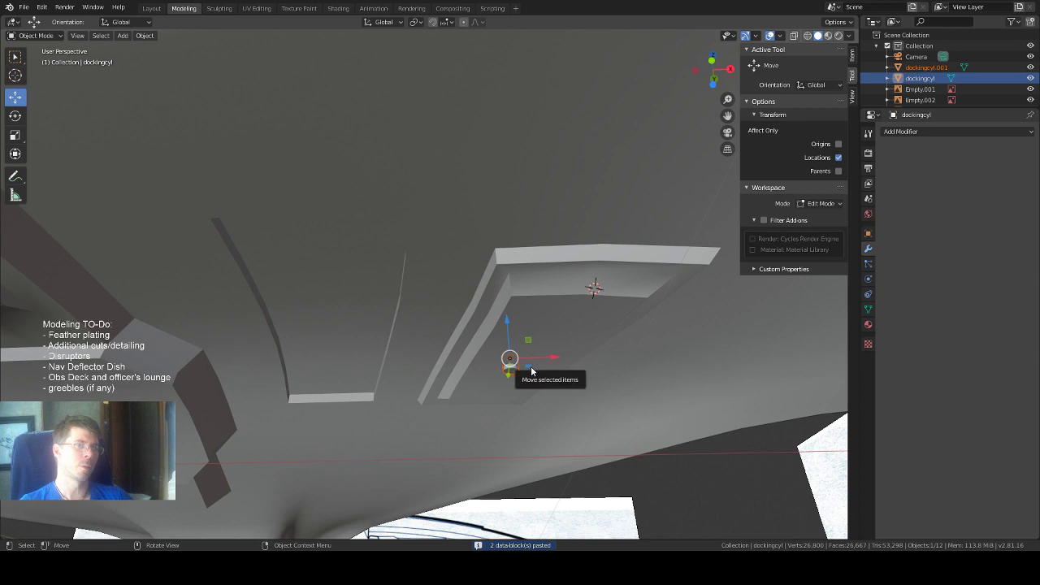
{"action": "left_click_drag", "start_coordinate": [530, 366], "coordinate": [547, 349]}
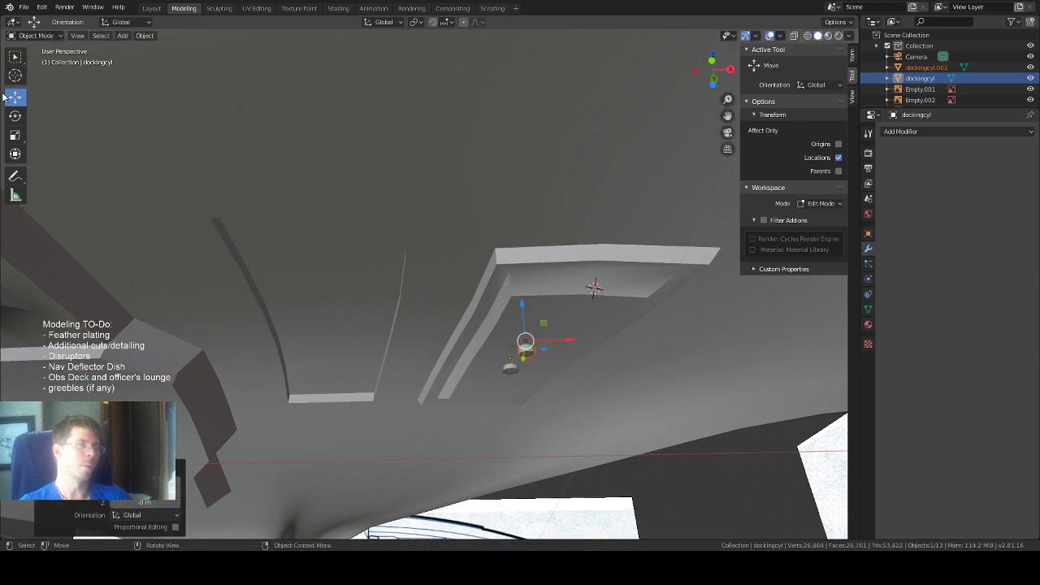
Try to enlarge the duplicate cylinder in the XY plane with Scale in Object Mode, and inspect its transform values.
{"action": "left_click", "coordinate": [15, 135]}
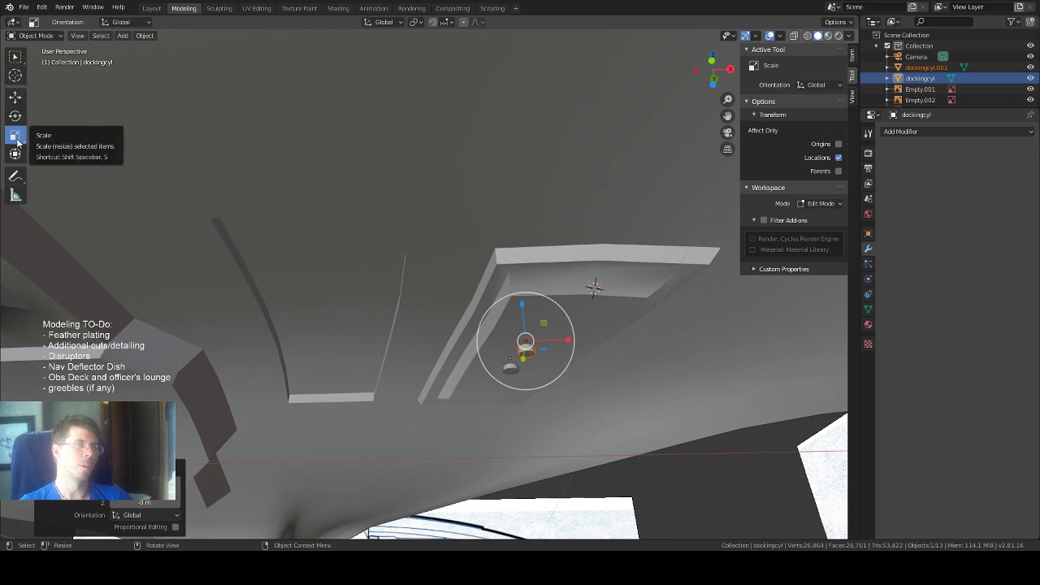
{"action": "left_click", "coordinate": [16, 140]}
{"action": "left_click", "coordinate": [17, 140]}
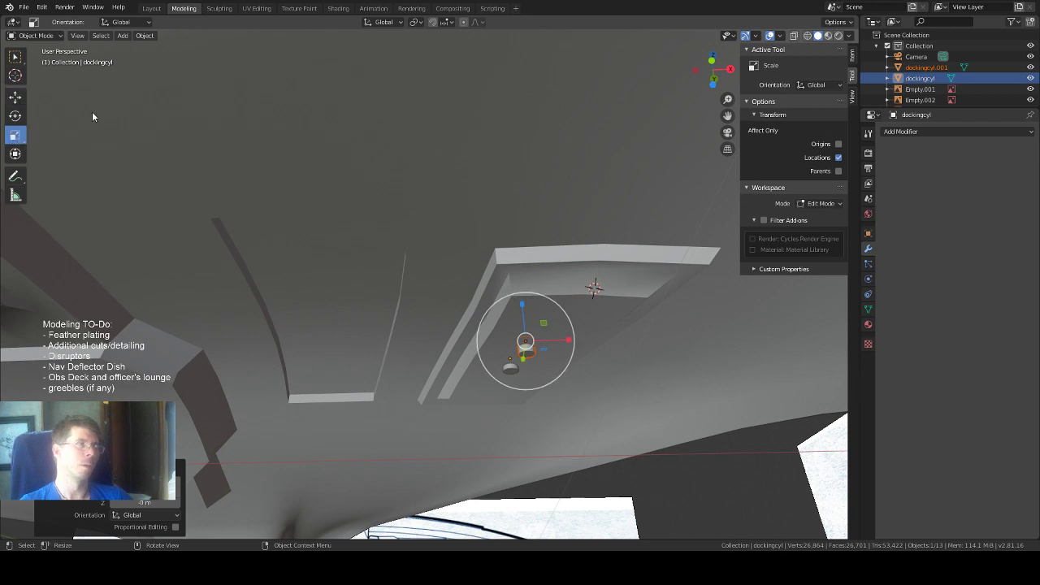
{"action": "left_click", "coordinate": [16, 138]}
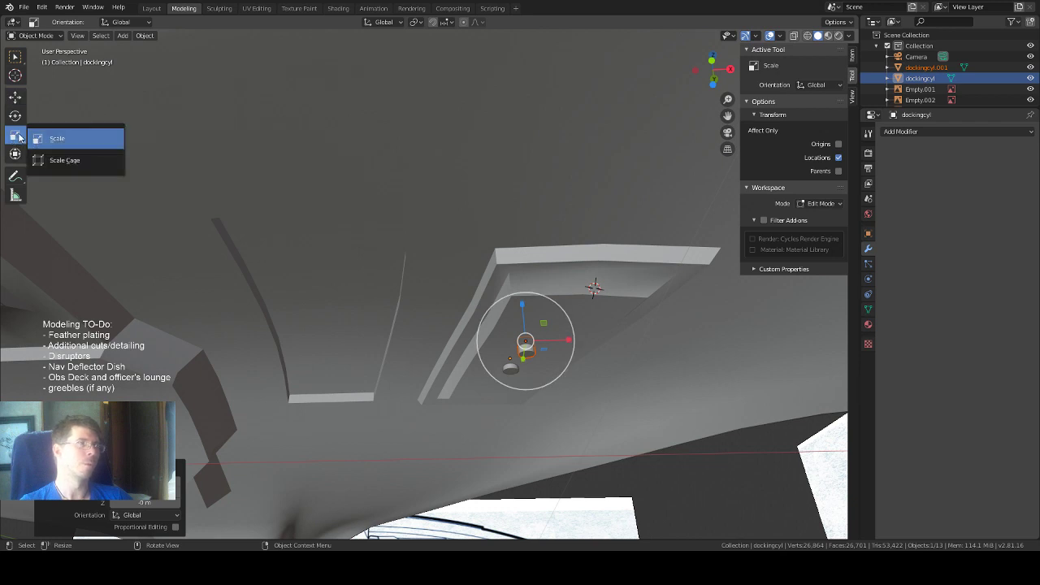
{"action": "left_click", "coordinate": [69, 140]}
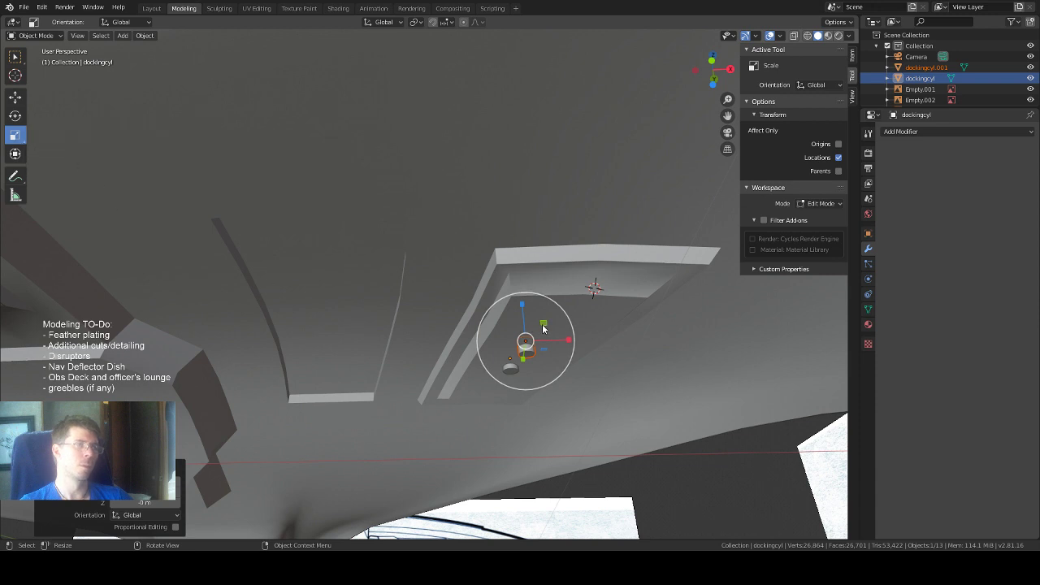
{"action": "key", "text": "s"}
{"action": "key", "text": "shift+z"}
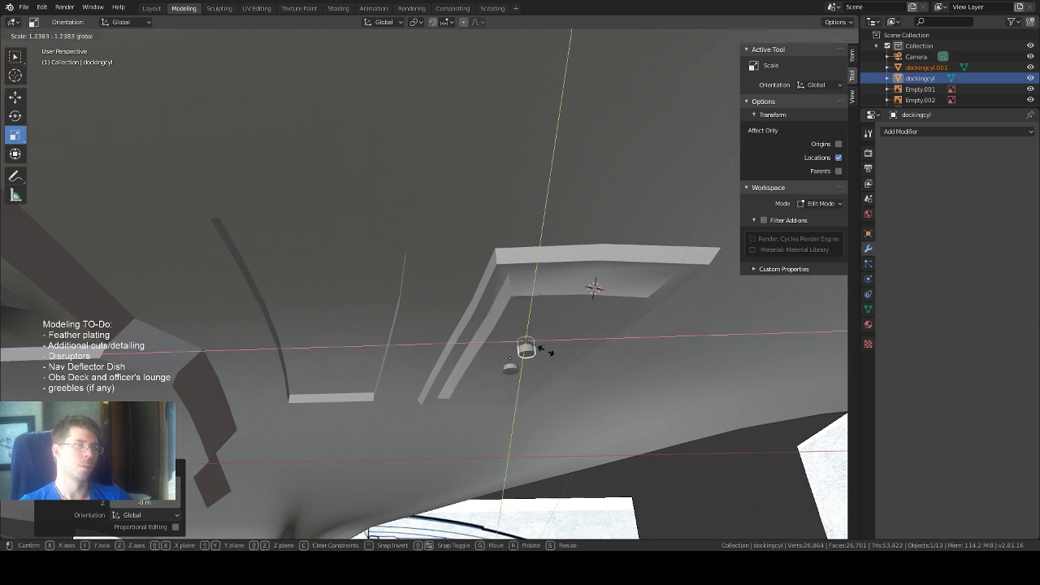
{"action": "left_click", "coordinate": [559, 351]}
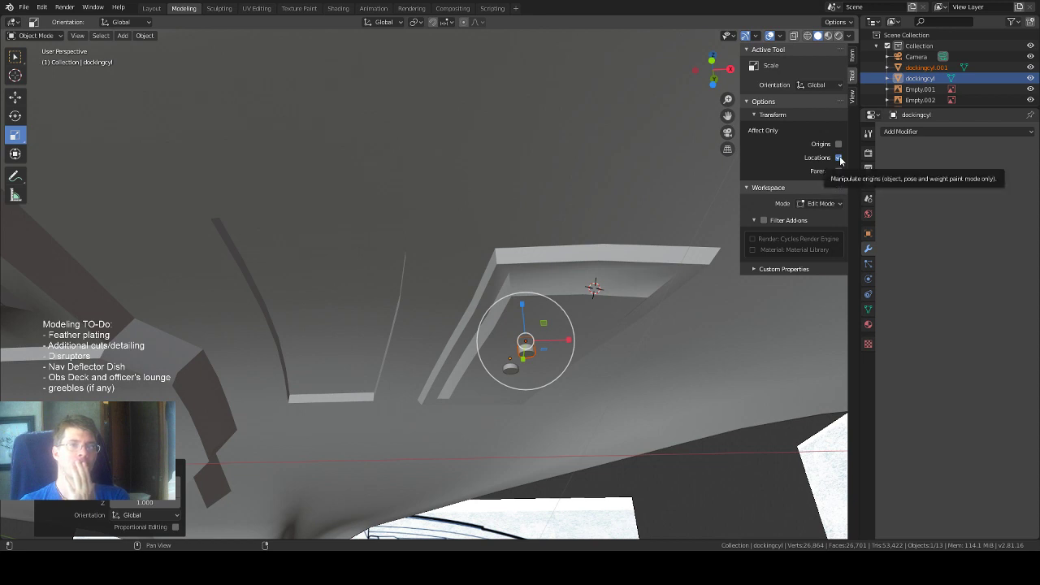
{"action": "left_click", "coordinate": [852, 97]}
{"action": "left_click", "coordinate": [851, 79]}
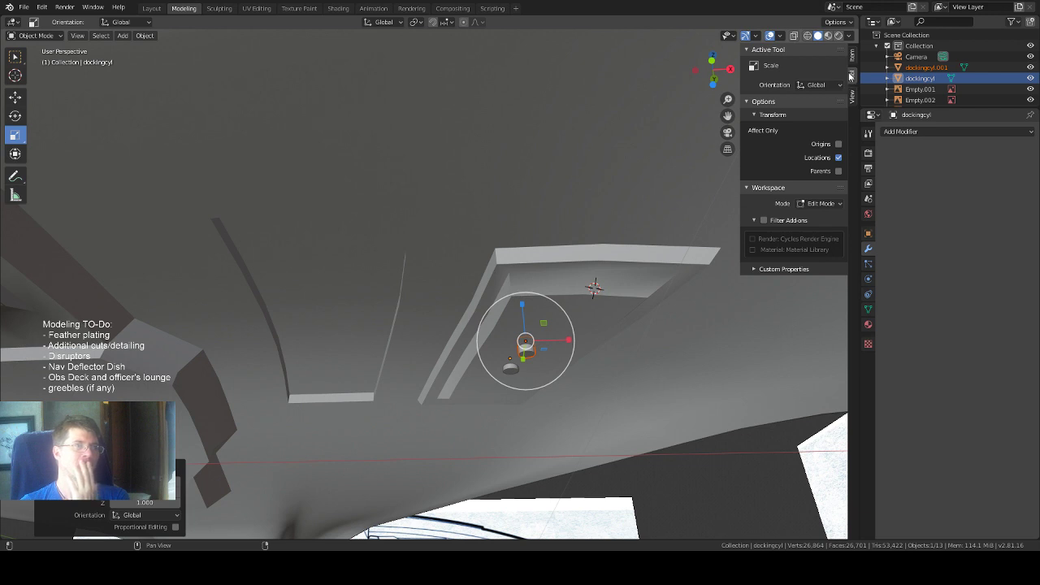
{"action": "left_click", "coordinate": [853, 57]}
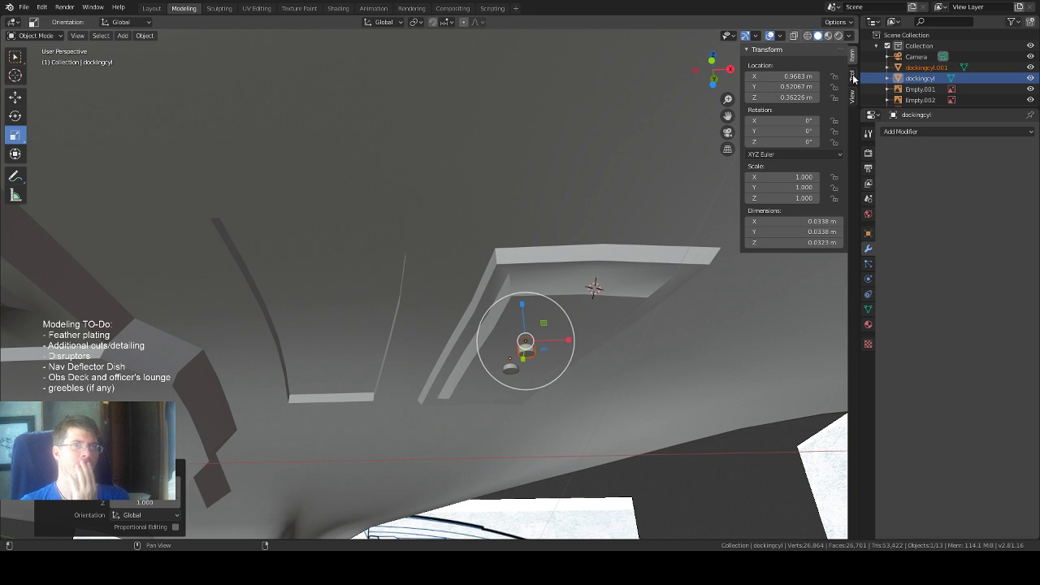
{"action": "left_click", "coordinate": [852, 77]}
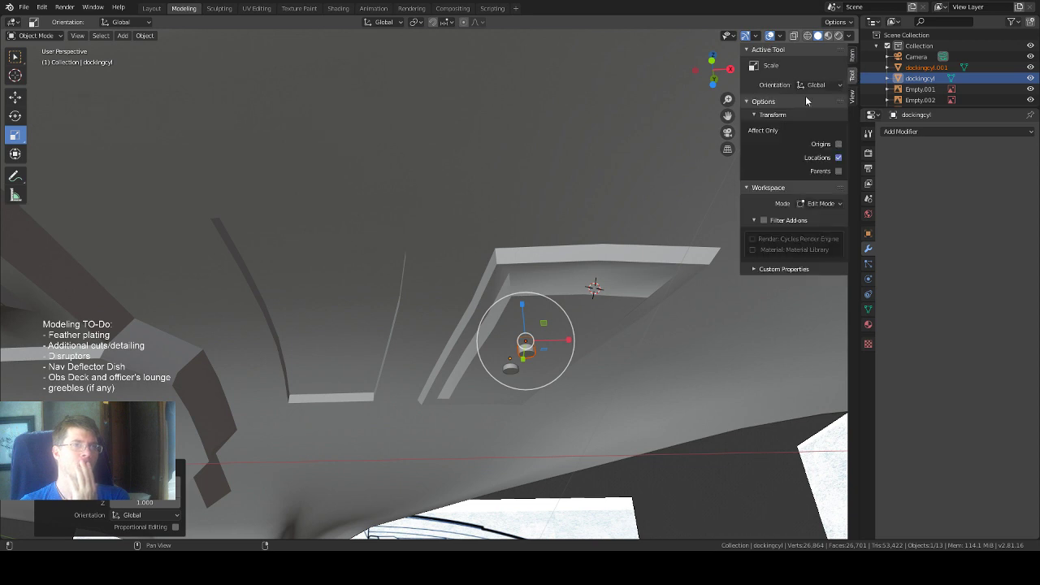
Make the duplicate cylinder the active object by selecting one of its edges in Edit Mode, and return to Object Mode.
{"action": "left_click", "coordinate": [34, 36]}
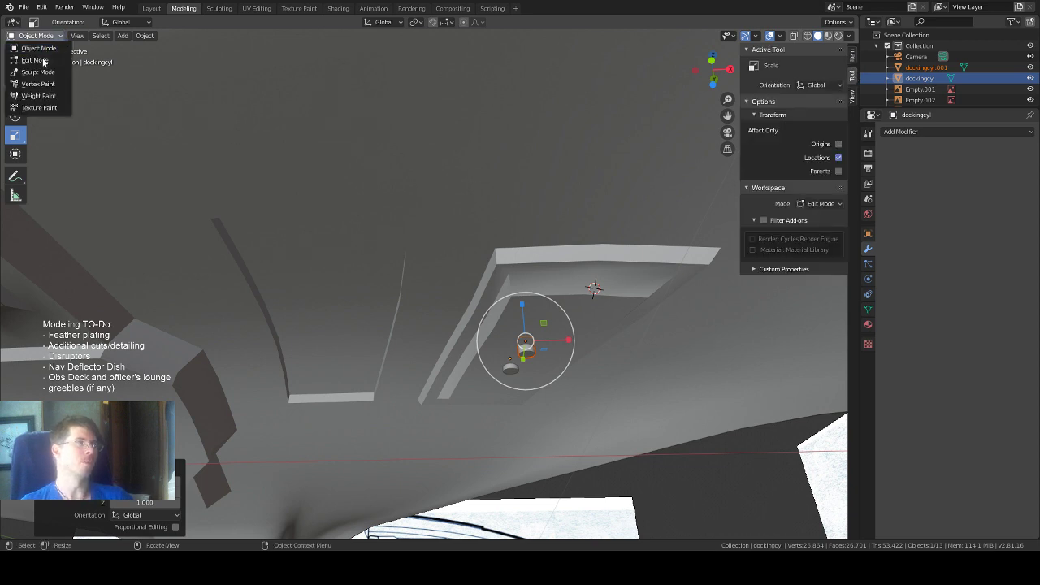
{"action": "left_click", "coordinate": [34, 60]}
{"action": "key", "text": "alt+a"}
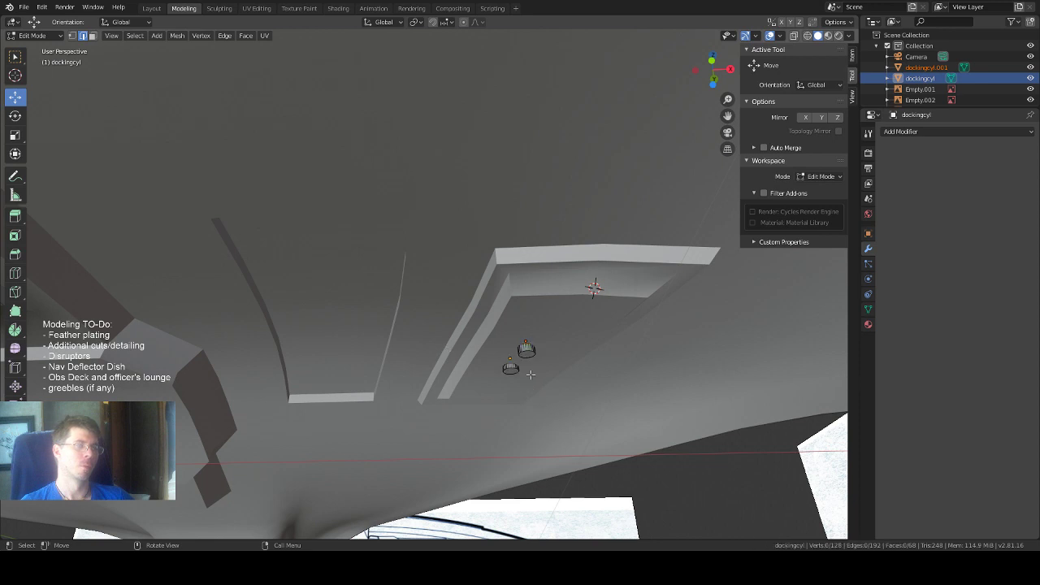
{"action": "left_click", "coordinate": [526, 350]}
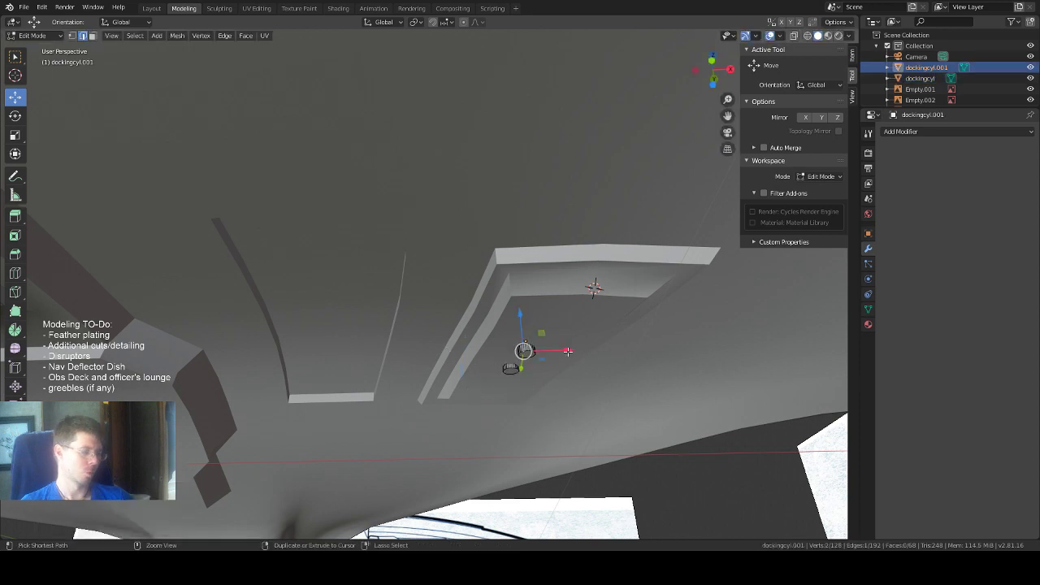
{"action": "middle_click_drag", "start_coordinate": [681, 448], "coordinate": [693, 438]}
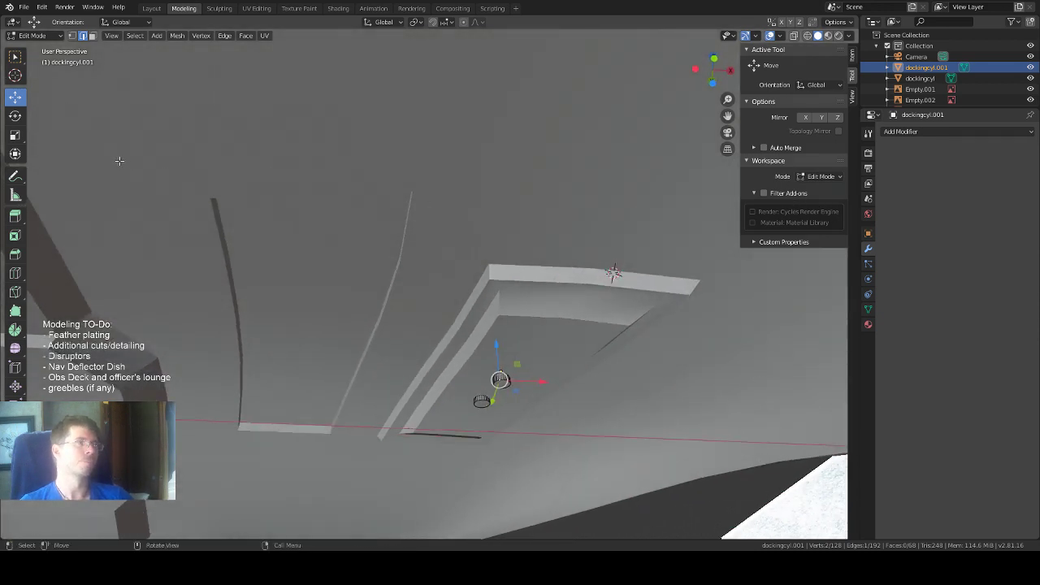
{"action": "left_click", "coordinate": [49, 36]}
{"action": "left_click", "coordinate": [46, 48]}
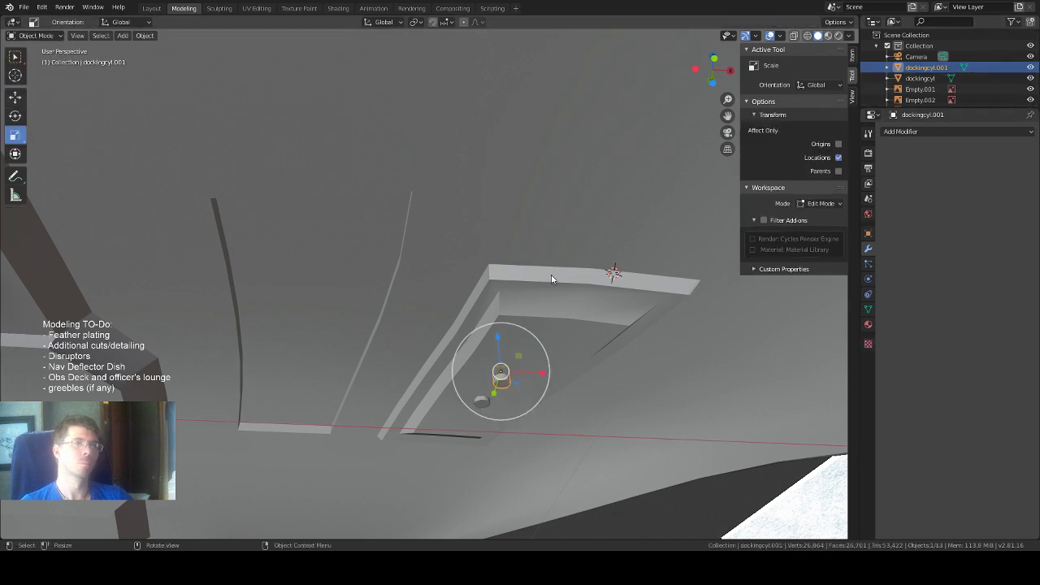
Try again to resize the duplicate cylinder in the XY plane with the Scale tool in Object Mode.
{"action": "middle_click_drag", "start_coordinate": [512, 315], "coordinate": [508, 349]}
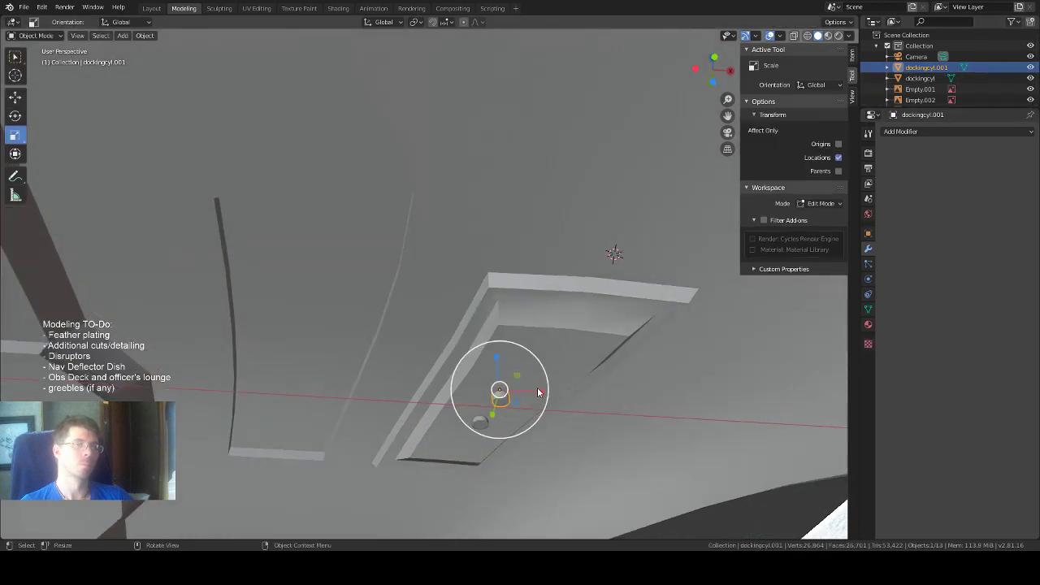
{"action": "left_click_drag", "start_coordinate": [515, 405], "coordinate": [524, 407]}
{"action": "middle_click_drag", "start_coordinate": [578, 339], "coordinate": [561, 309]}
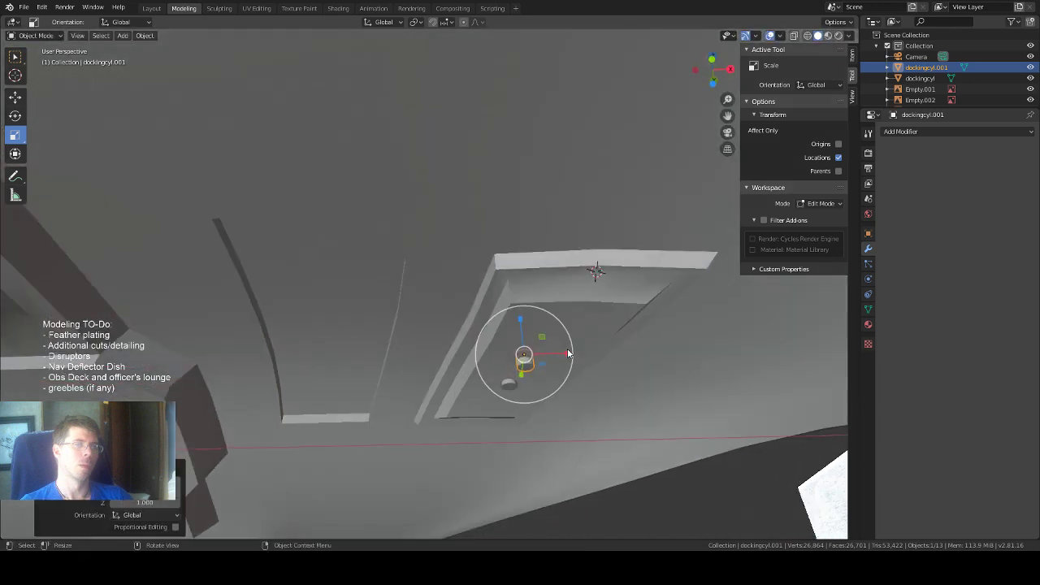
Save the starship project file.
{"action": "left_click", "coordinate": [24, 8]}
{"action": "left_click", "coordinate": [53, 79]}
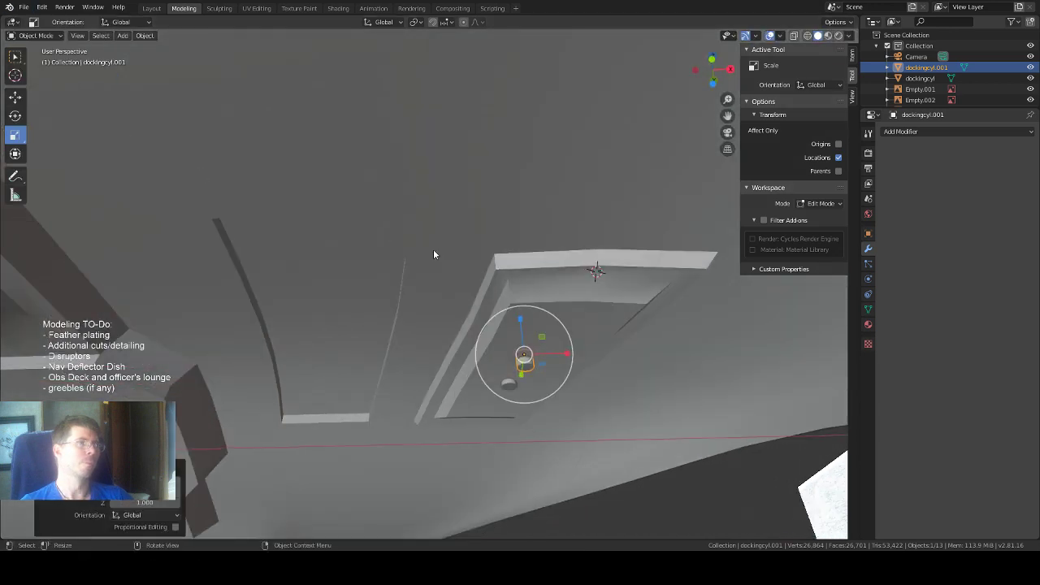
{"action": "scroll", "coordinate": [584, 271], "scroll_direction": "down", "scroll_amount": 9}
{"action": "scroll", "coordinate": [585, 276], "scroll_direction": "down", "scroll_amount": 6}
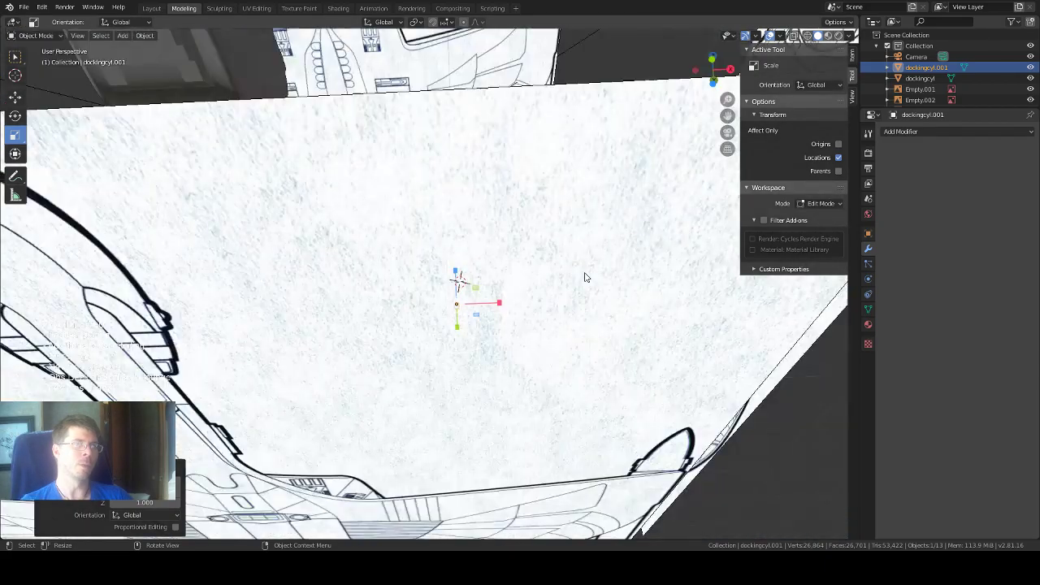
Switch the viewport to material preview shading and examine the whole starship from the side, front and above.
{"action": "mouse_move", "coordinate": [585, 274]}
{"action": "middle_mouse_down"}
{"action": "mouse_move", "coordinate": [578, 302]}
{"action": "mouse_move", "coordinate": [566, 302]}
{"action": "mouse_move", "coordinate": [578, 365]}
{"action": "mouse_move", "coordinate": [376, 377]}
{"action": "mouse_move", "coordinate": [395, 364]}
{"action": "mouse_move", "coordinate": [392, 351]}
{"action": "middle_mouse_up"}
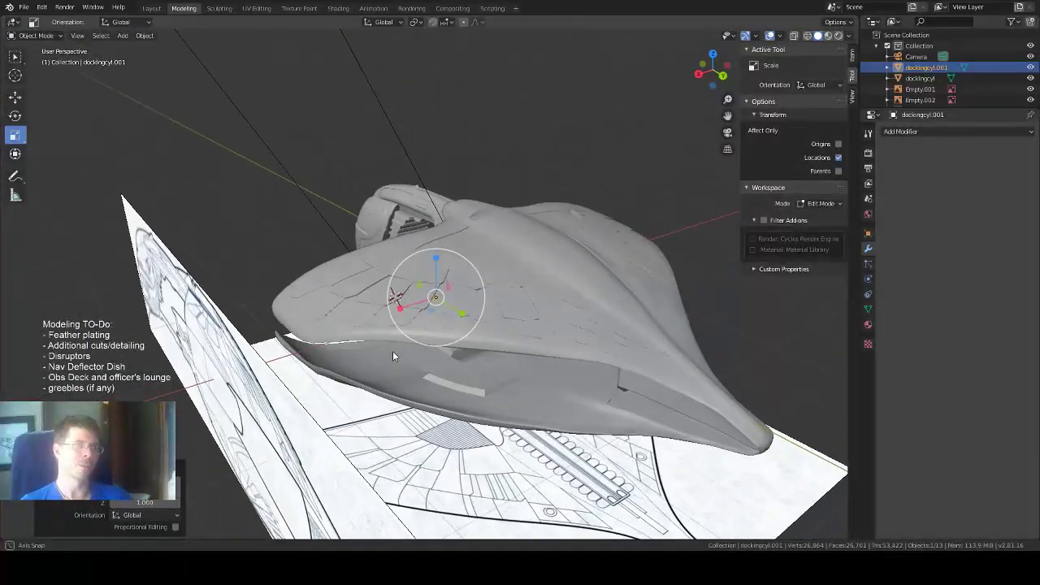
{"action": "left_click", "coordinate": [828, 36]}
{"action": "middle_click_drag", "start_coordinate": [514, 265], "coordinate": [393, 260]}
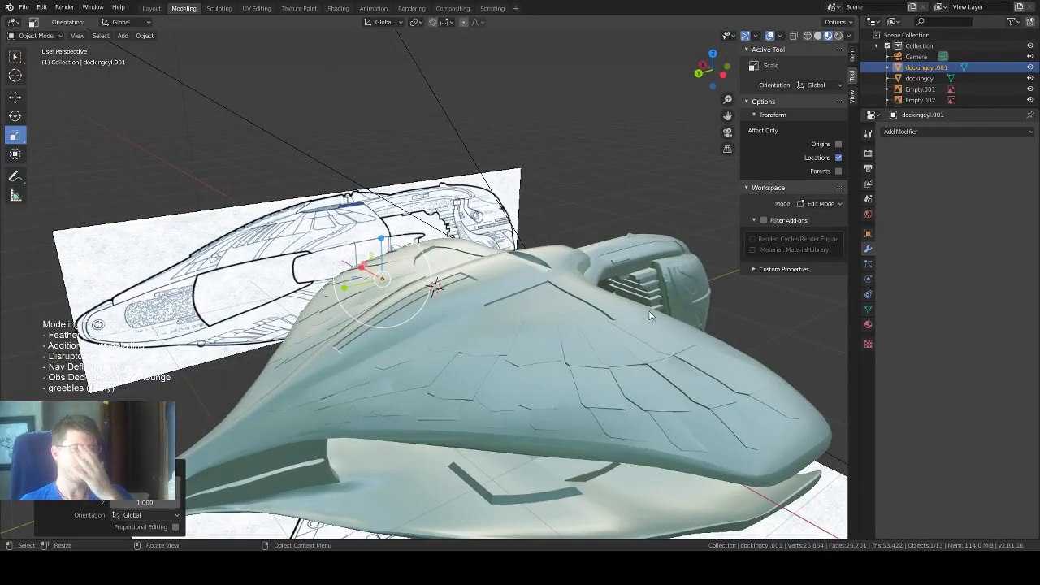
{"action": "middle_click_drag", "start_coordinate": [524, 377], "coordinate": [268, 337]}
{"action": "middle_click_drag", "start_coordinate": [32, 349], "coordinate": [444, 301]}
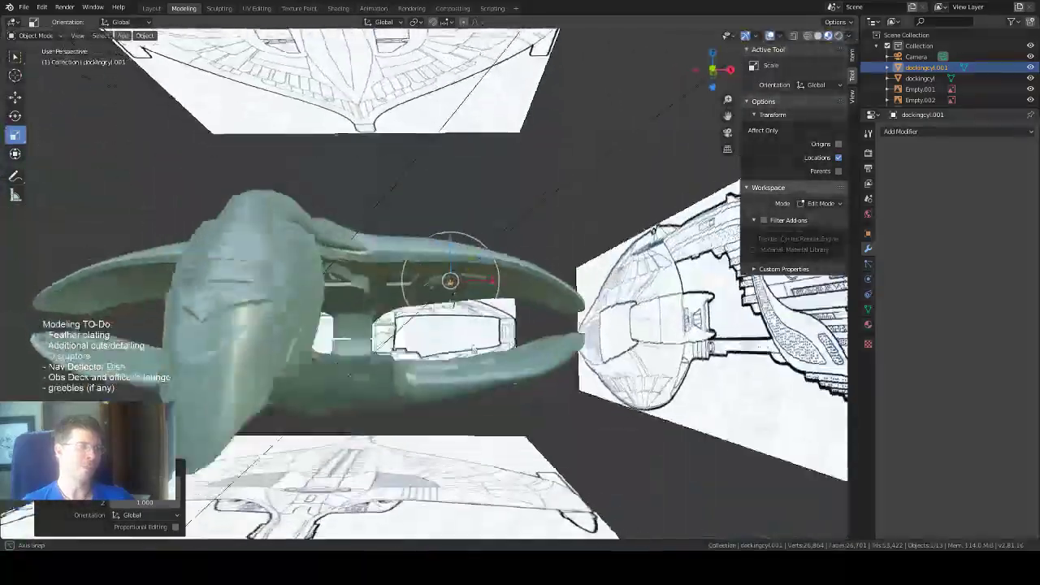
{"action": "middle_click_drag", "start_coordinate": [478, 357], "coordinate": [467, 331]}
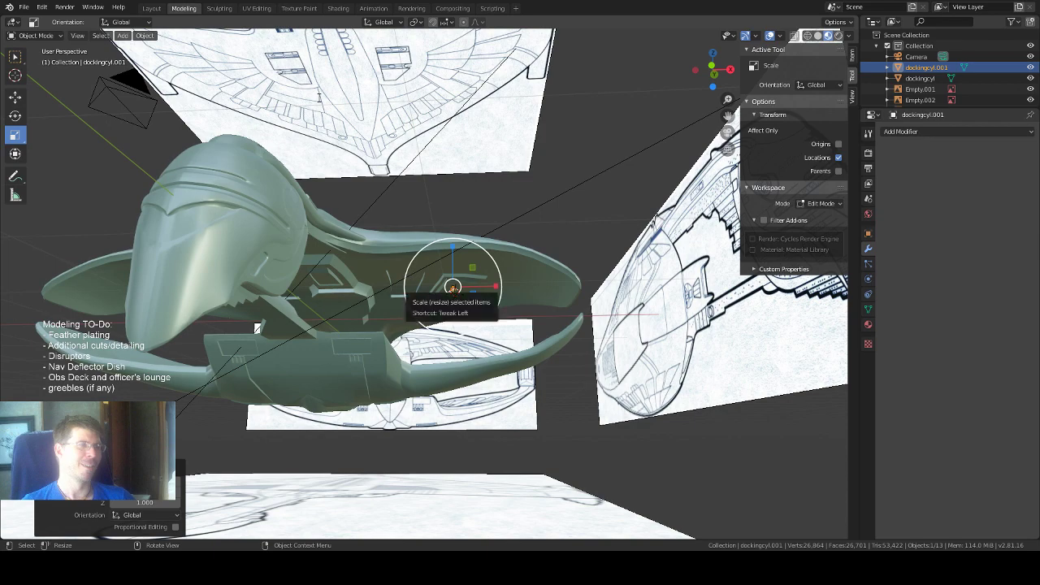
{"action": "middle_click_drag", "start_coordinate": [453, 287], "coordinate": [303, 338]}
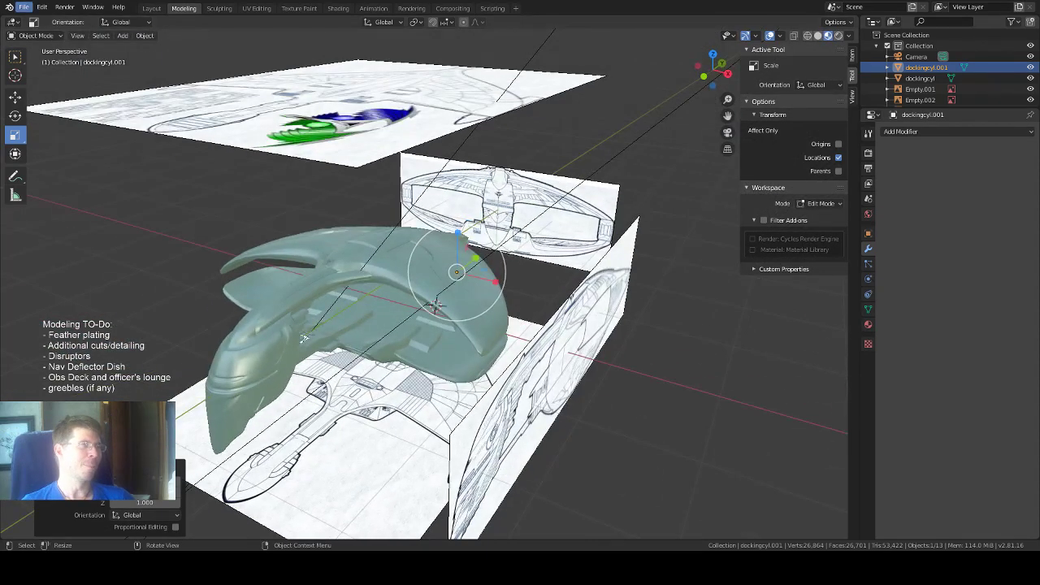
Save the project, and save it again as a new file named d'deridexmodel11.blend.
{"action": "left_click", "coordinate": [24, 8]}
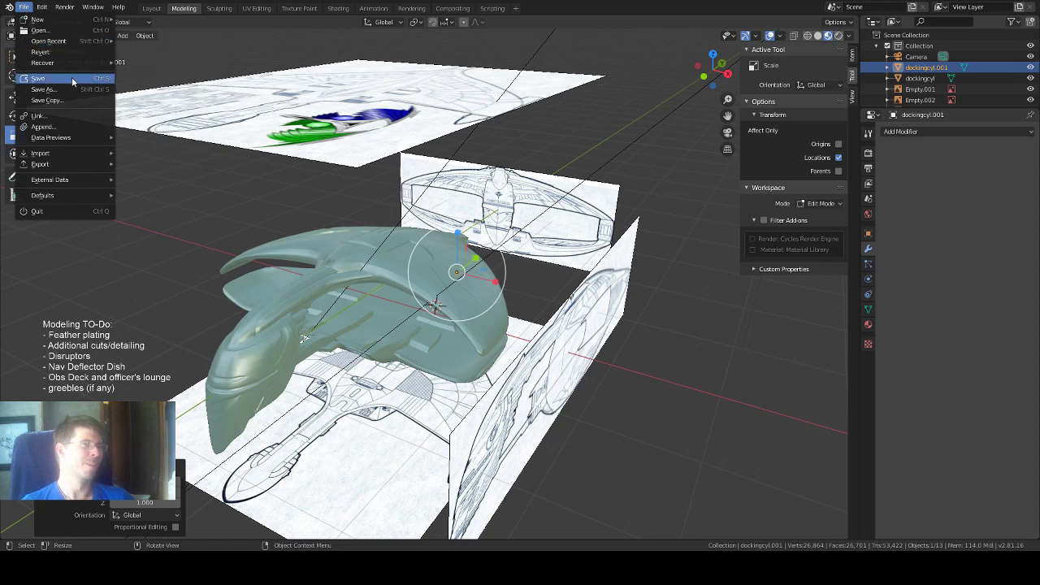
{"action": "left_click", "coordinate": [72, 78]}
{"action": "left_click", "coordinate": [24, 8]}
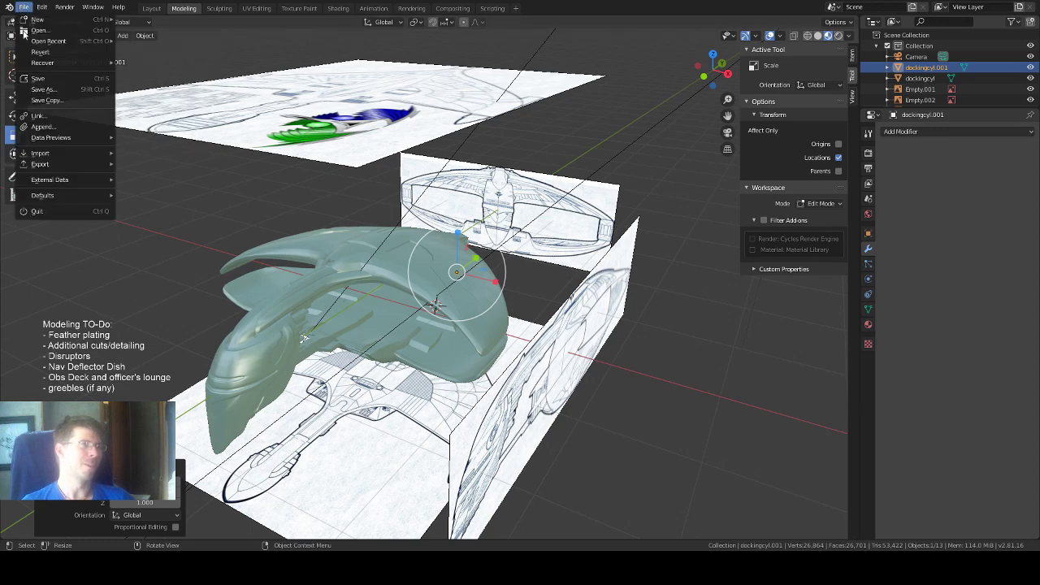
{"action": "left_click", "coordinate": [43, 90]}
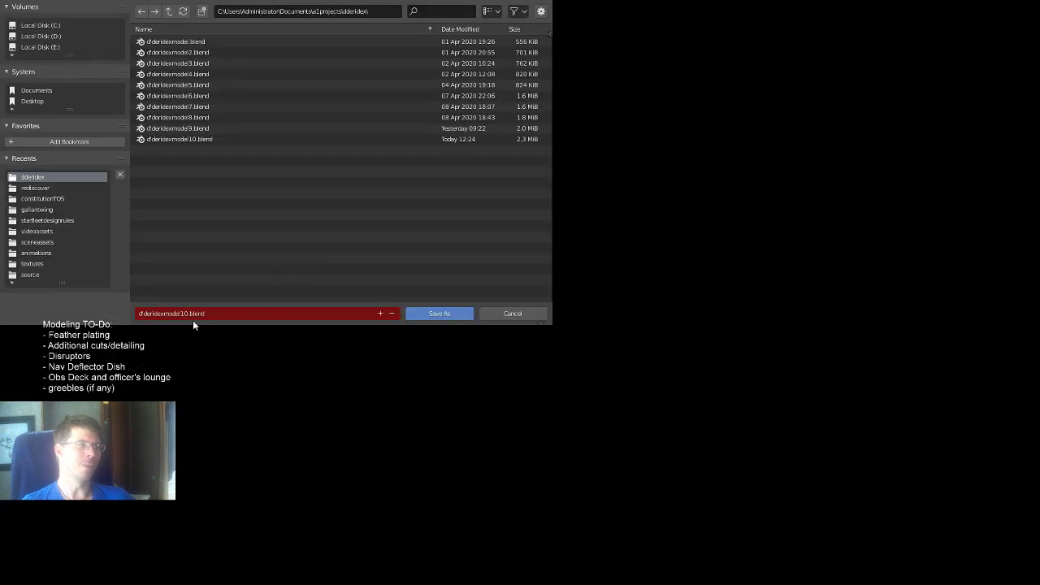
{"action": "left_click", "coordinate": [185, 313]}
{"action": "left_click", "coordinate": [185, 313]}
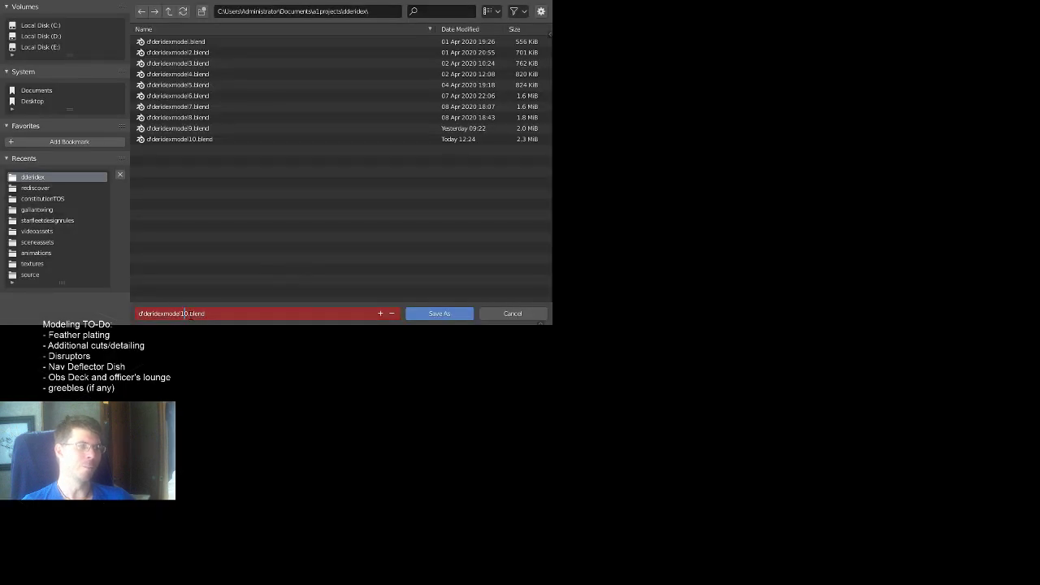
{"action": "key", "text": "Delete"}
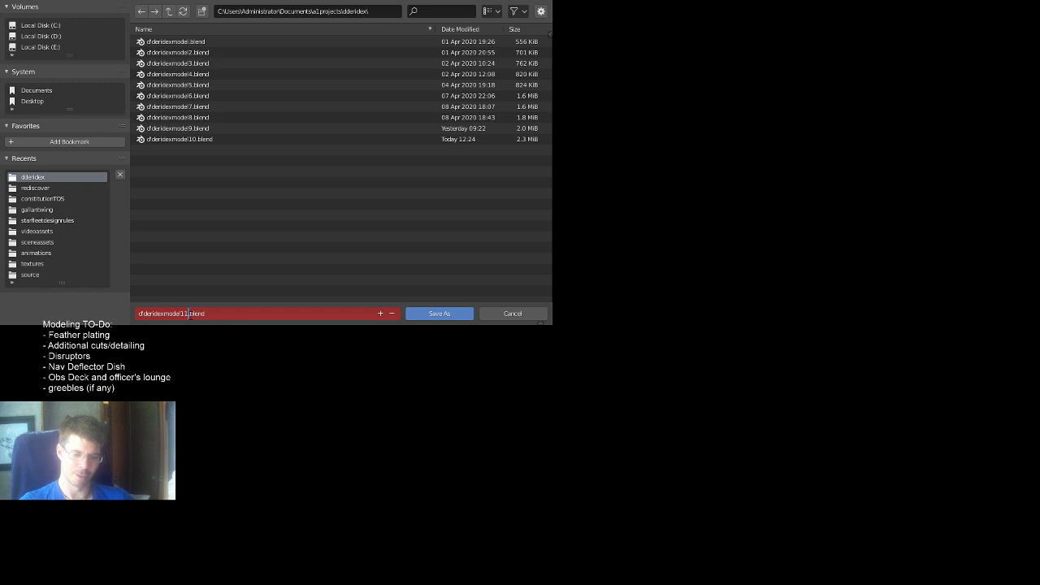
{"action": "type", "text": "1"}
{"action": "key", "text": "Return"}
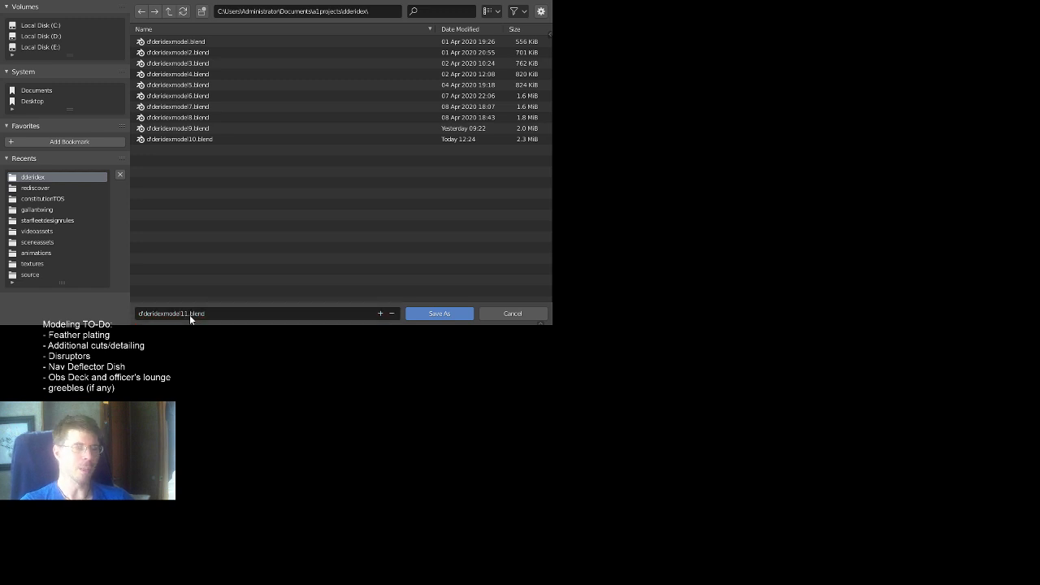
{"action": "left_click", "coordinate": [433, 315]}
Try to scale the head object and the lower hull object freely in Object Mode.
{"action": "middle_click_drag", "start_coordinate": [533, 388], "coordinate": [693, 361]}
{"action": "left_click", "coordinate": [626, 304]}
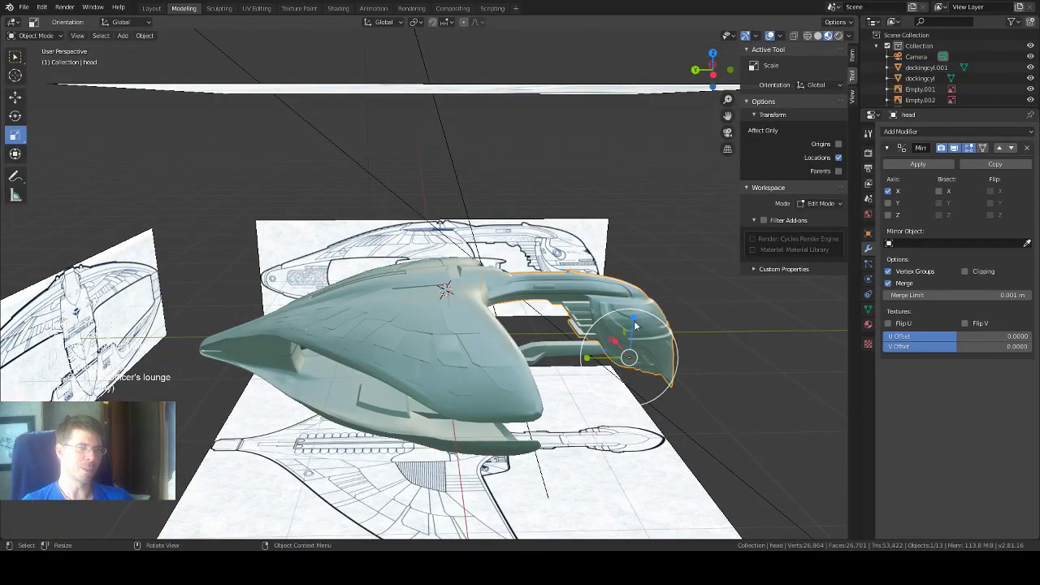
{"action": "middle_click_drag", "start_coordinate": [704, 307], "coordinate": [621, 316]}
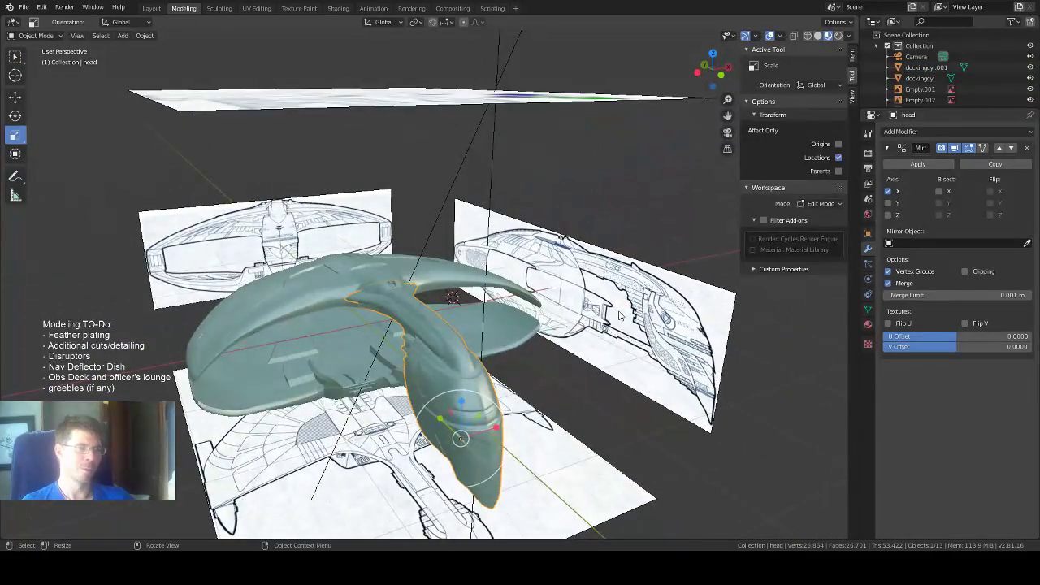
{"action": "key", "text": "s"}
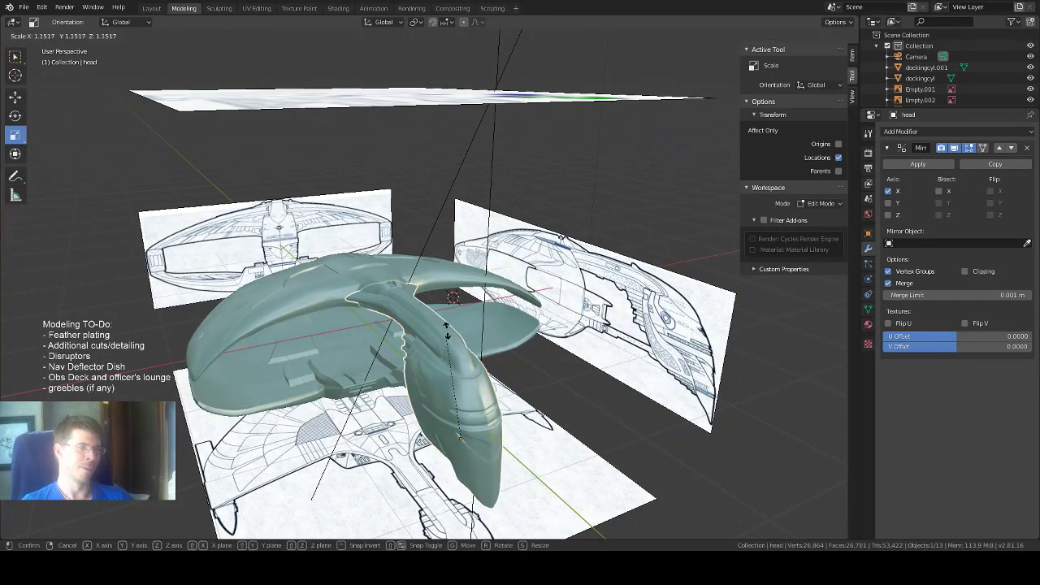
{"action": "left_click", "coordinate": [522, 331]}
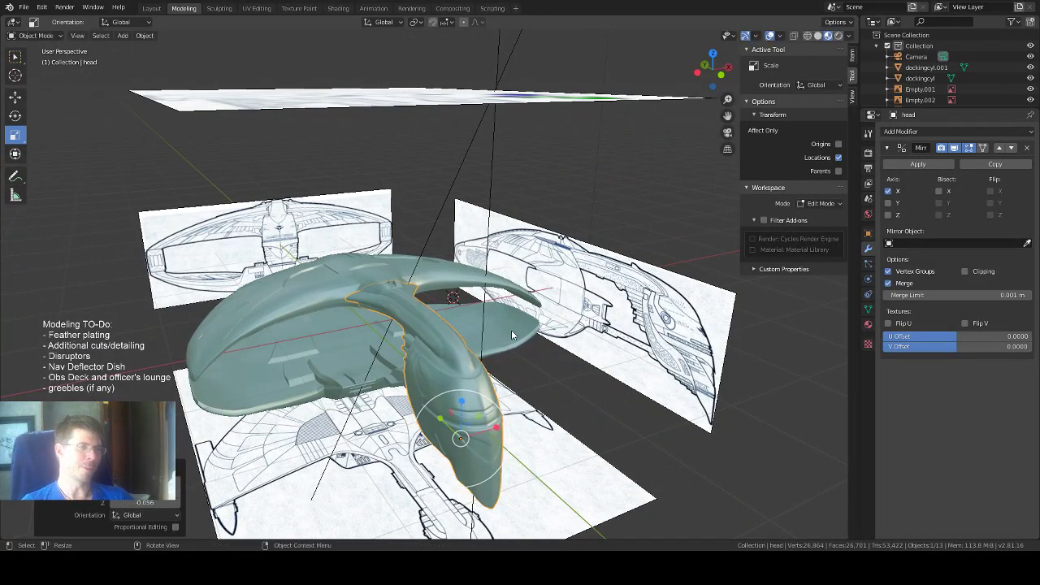
{"action": "left_click", "coordinate": [546, 346]}
{"action": "key", "text": "s"}
{"action": "left_click", "coordinate": [535, 348]}
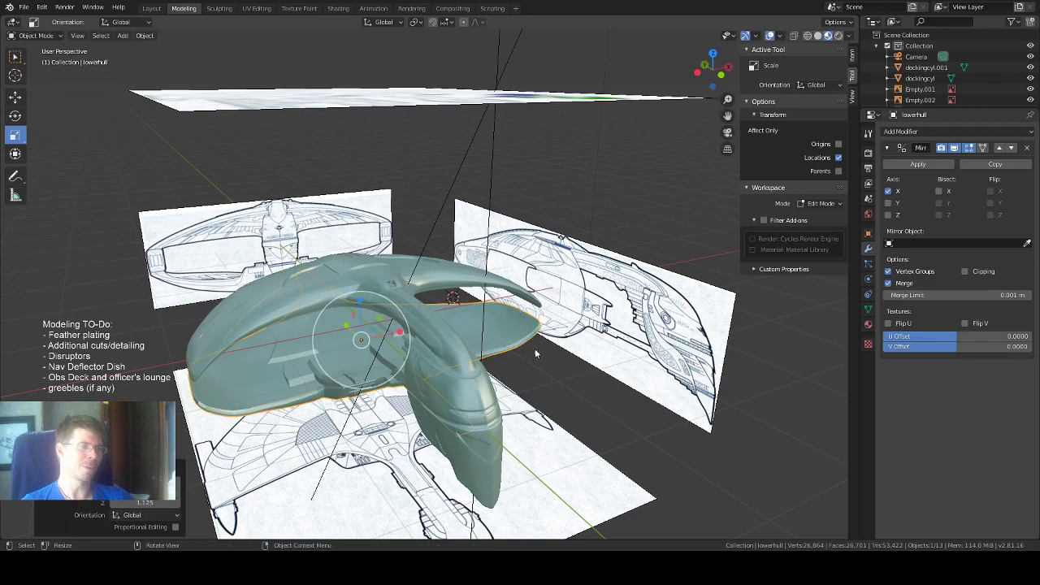
Make the head the active object and enter Edit Mode with the Select Box tool.
{"action": "middle_click_drag", "start_coordinate": [540, 349], "coordinate": [396, 382]}
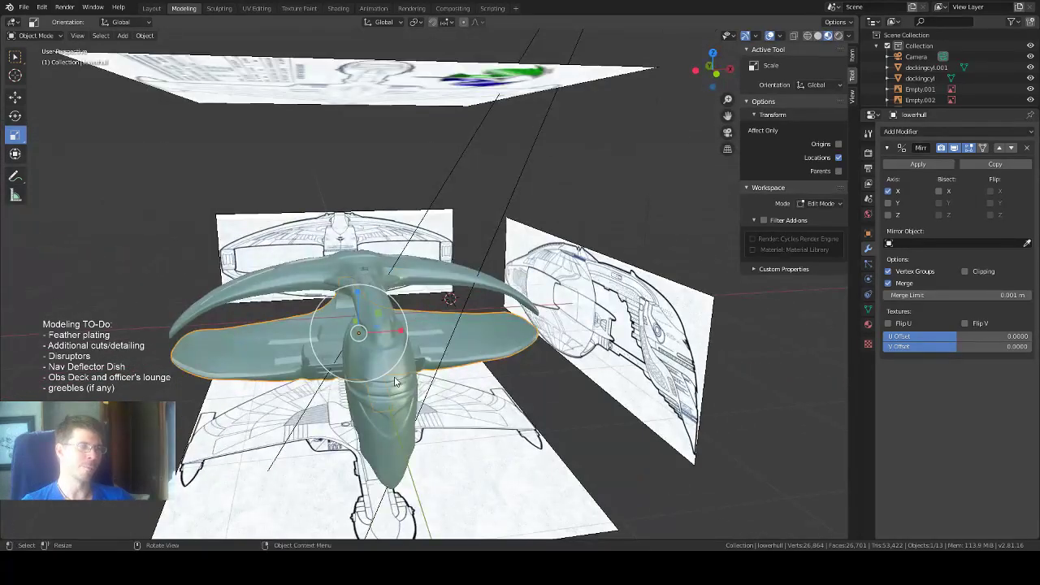
{"action": "middle_click_drag", "start_coordinate": [503, 416], "coordinate": [559, 404]}
{"action": "left_click", "coordinate": [552, 351]}
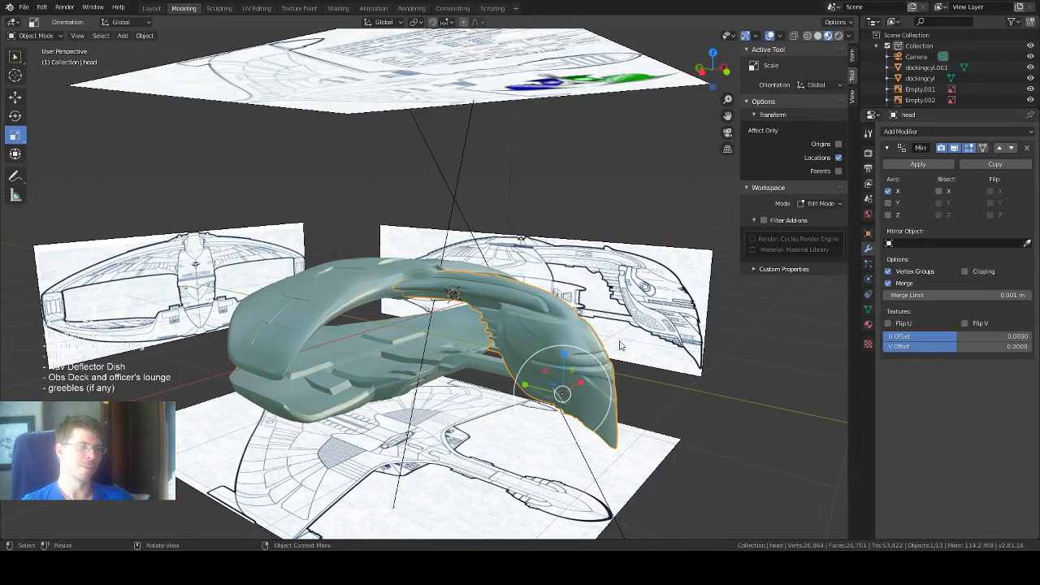
{"action": "middle_click_drag", "start_coordinate": [235, 214], "coordinate": [203, 213]}
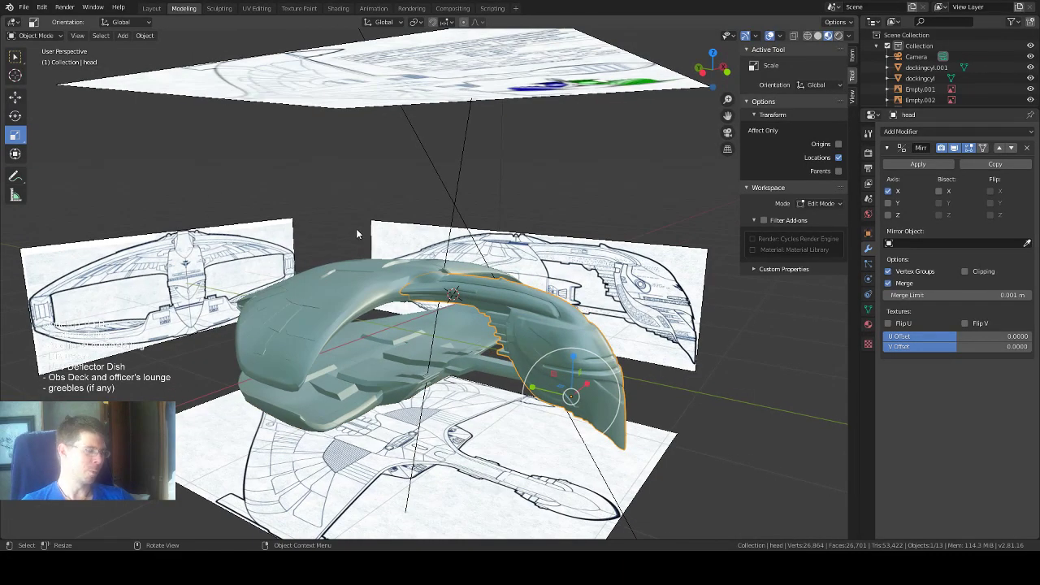
{"action": "key", "text": "Tab"}
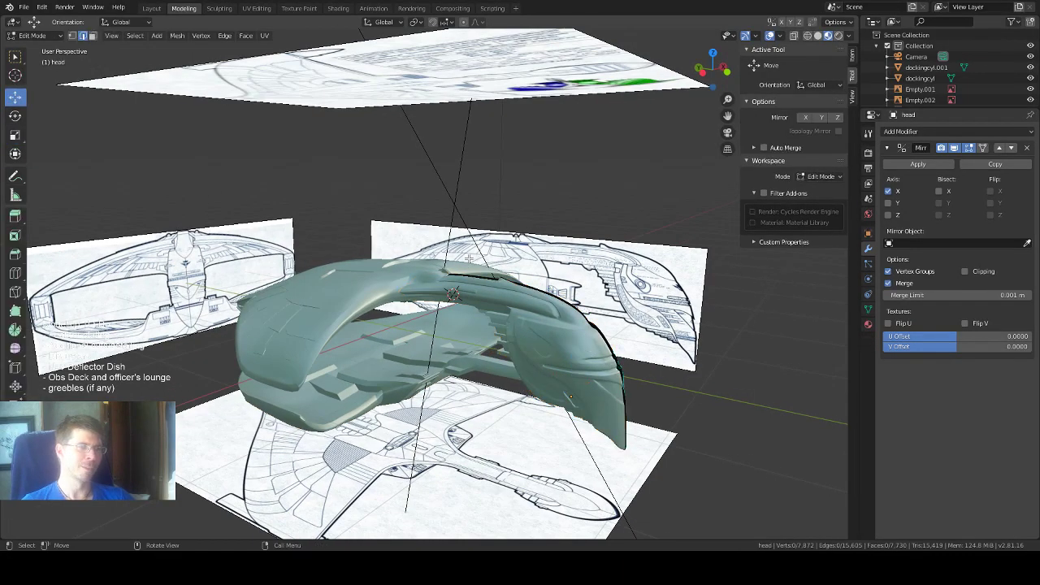
{"action": "middle_click_drag", "start_coordinate": [559, 267], "coordinate": [496, 278]}
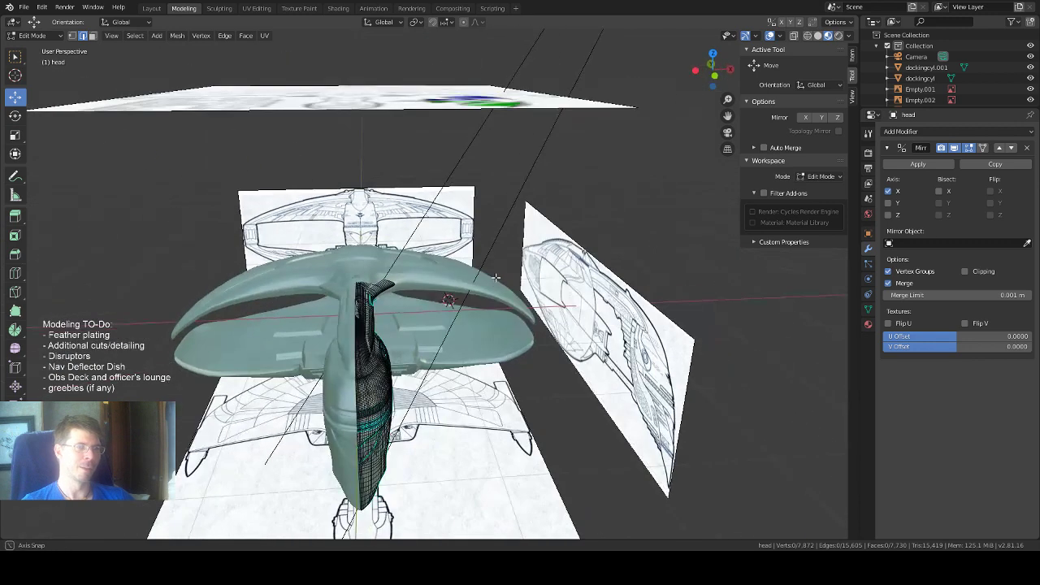
{"action": "left_click", "coordinate": [14, 58]}
Box-select several separate patches of the head's mesh and scale them freely in Edit Mode as a test.
{"action": "left_click_drag", "start_coordinate": [389, 379], "coordinate": [405, 408]}
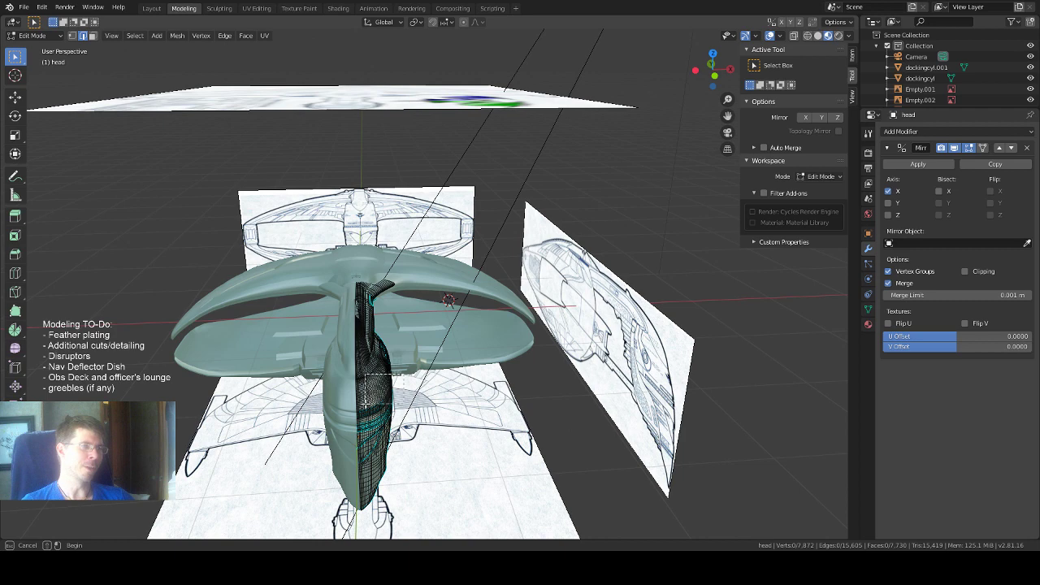
{"action": "middle_click_drag", "start_coordinate": [411, 398], "coordinate": [431, 375]}
{"action": "key", "text": "b"}
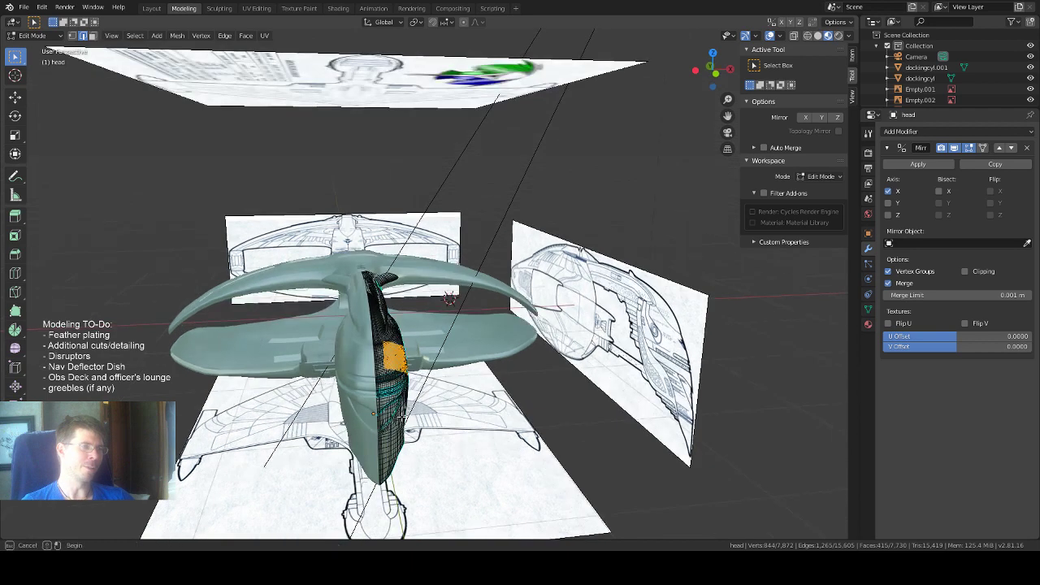
{"action": "left_click_drag", "start_coordinate": [390, 421], "coordinate": [406, 407]}
{"action": "left_click_drag", "start_coordinate": [378, 370], "coordinate": [391, 385], "text": "shift"}
{"action": "middle_click_drag", "start_coordinate": [391, 381], "coordinate": [446, 365]}
{"action": "key", "text": "s"}
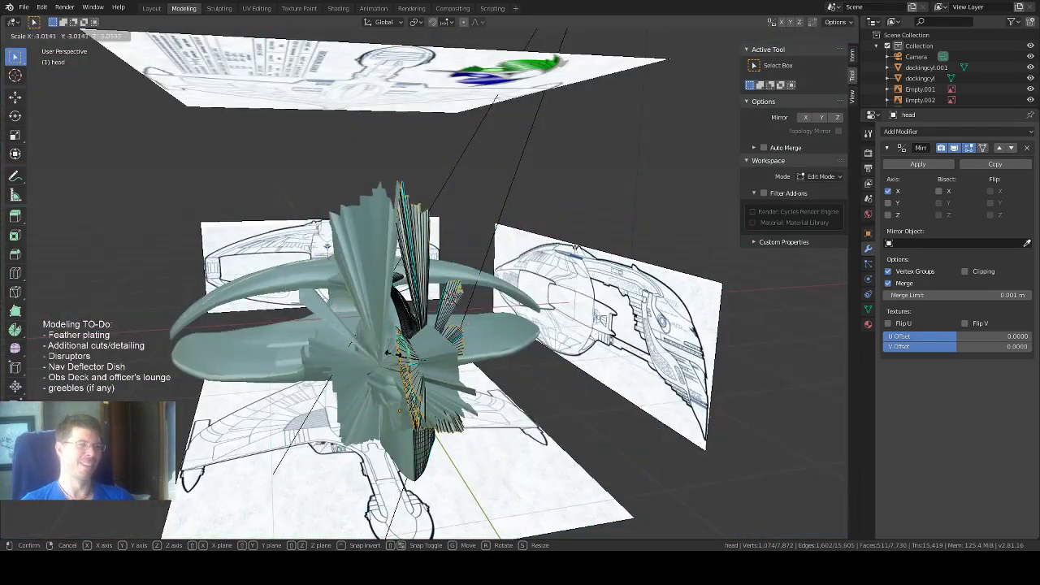
{"action": "left_click", "coordinate": [453, 260]}
Undo the test scaling of the head's mesh patches and return to Object Mode.
{"action": "middle_click_drag", "start_coordinate": [453, 260], "coordinate": [526, 265]}
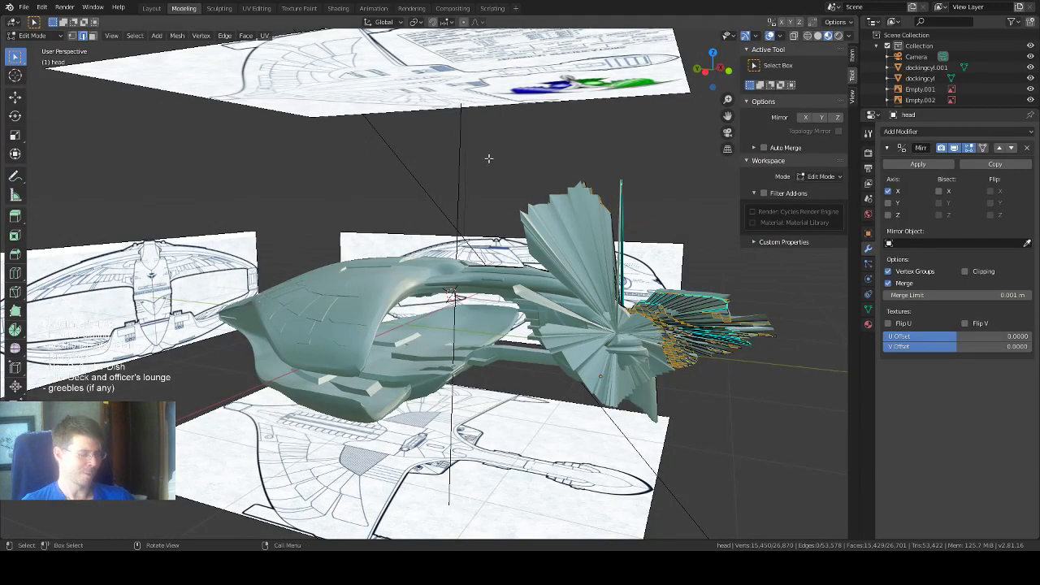
{"action": "key", "text": "ctrl+z"}
{"action": "key", "text": "ctrl+z"}
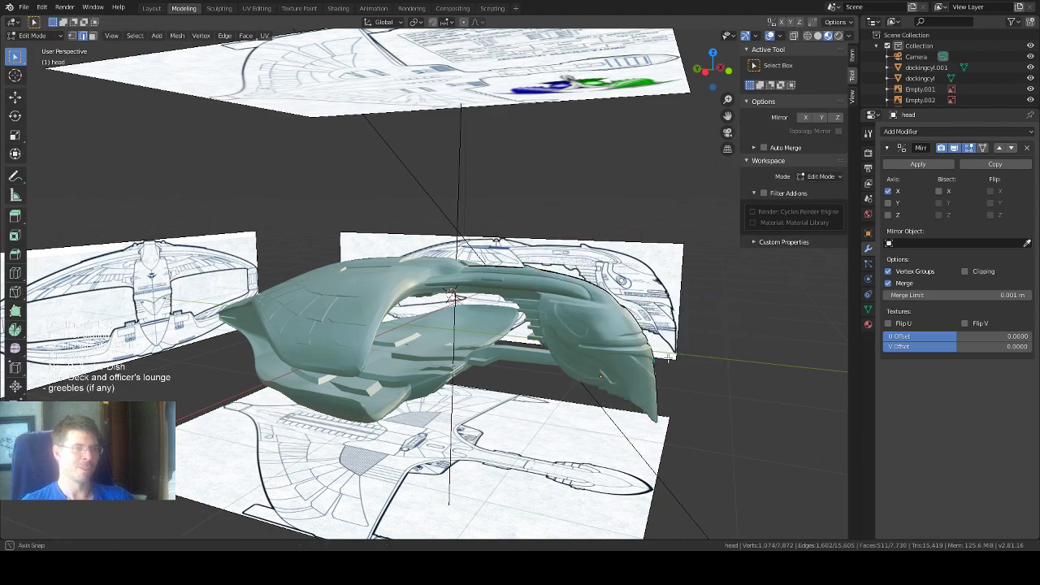
{"action": "middle_click_drag", "start_coordinate": [489, 158], "coordinate": [536, 162]}
{"action": "middle_click_drag", "start_coordinate": [570, 357], "coordinate": [590, 364]}
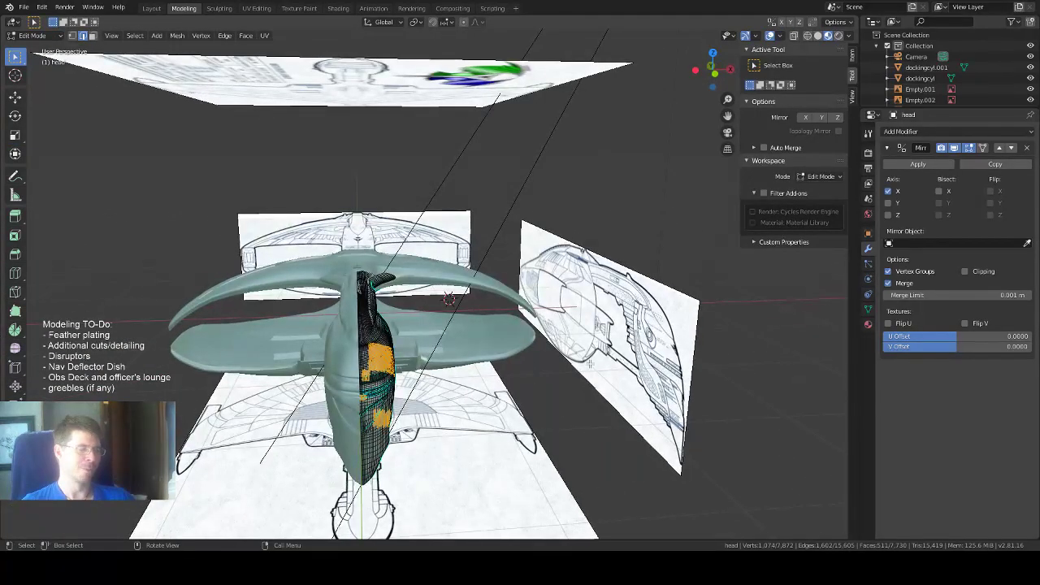
{"action": "key", "text": "Tab"}
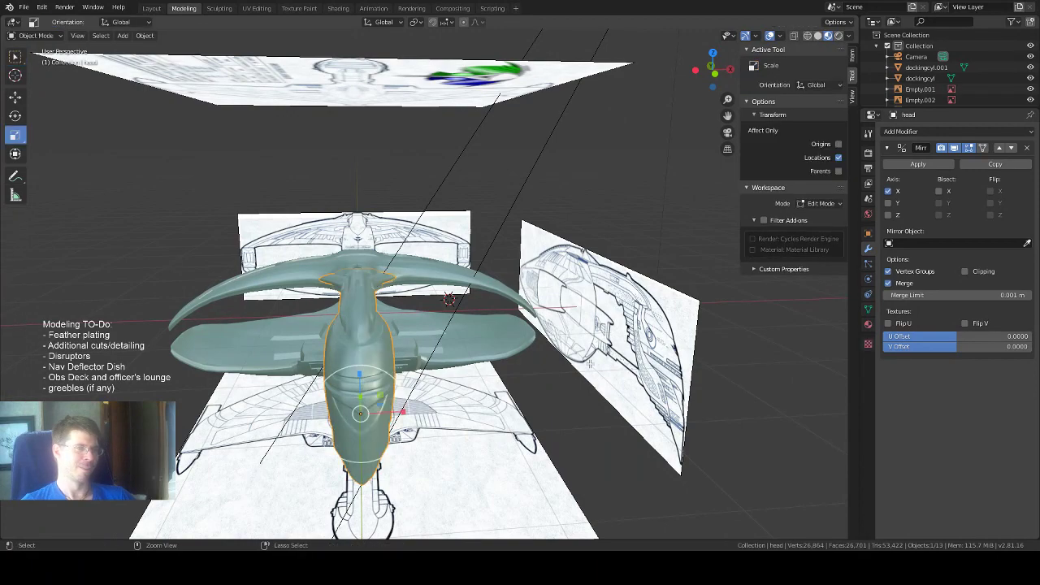
{"action": "middle_click_drag", "start_coordinate": [572, 393], "coordinate": [564, 396]}
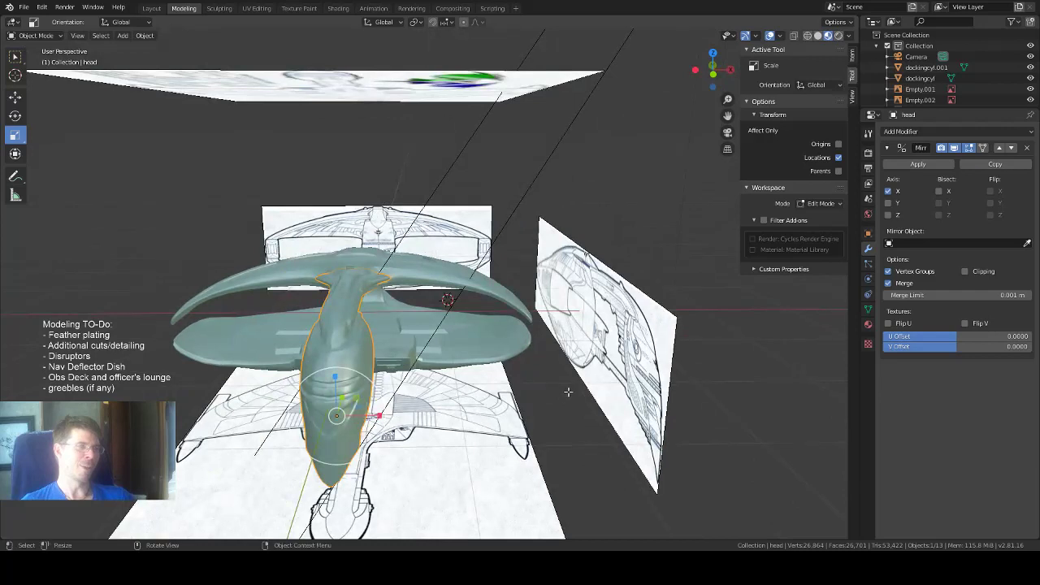